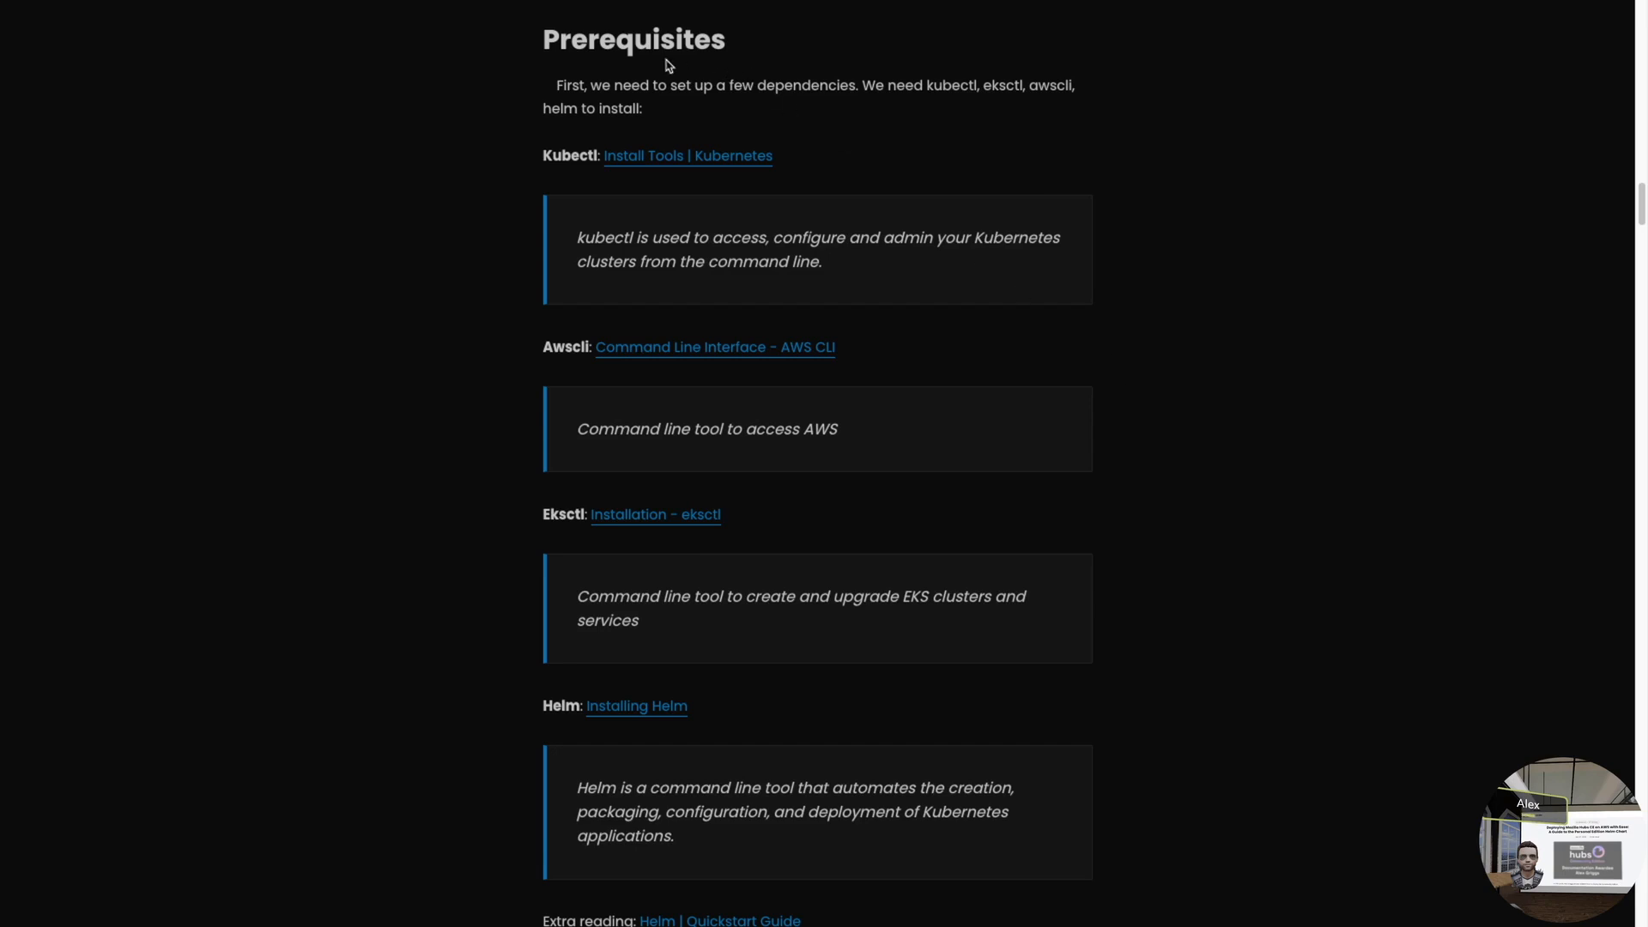
- Highlight the Prerequisites list and each tool name: Kubectl, Awscli, Eksctl and Helm
left_click_drag(542, 40, 713, 855)
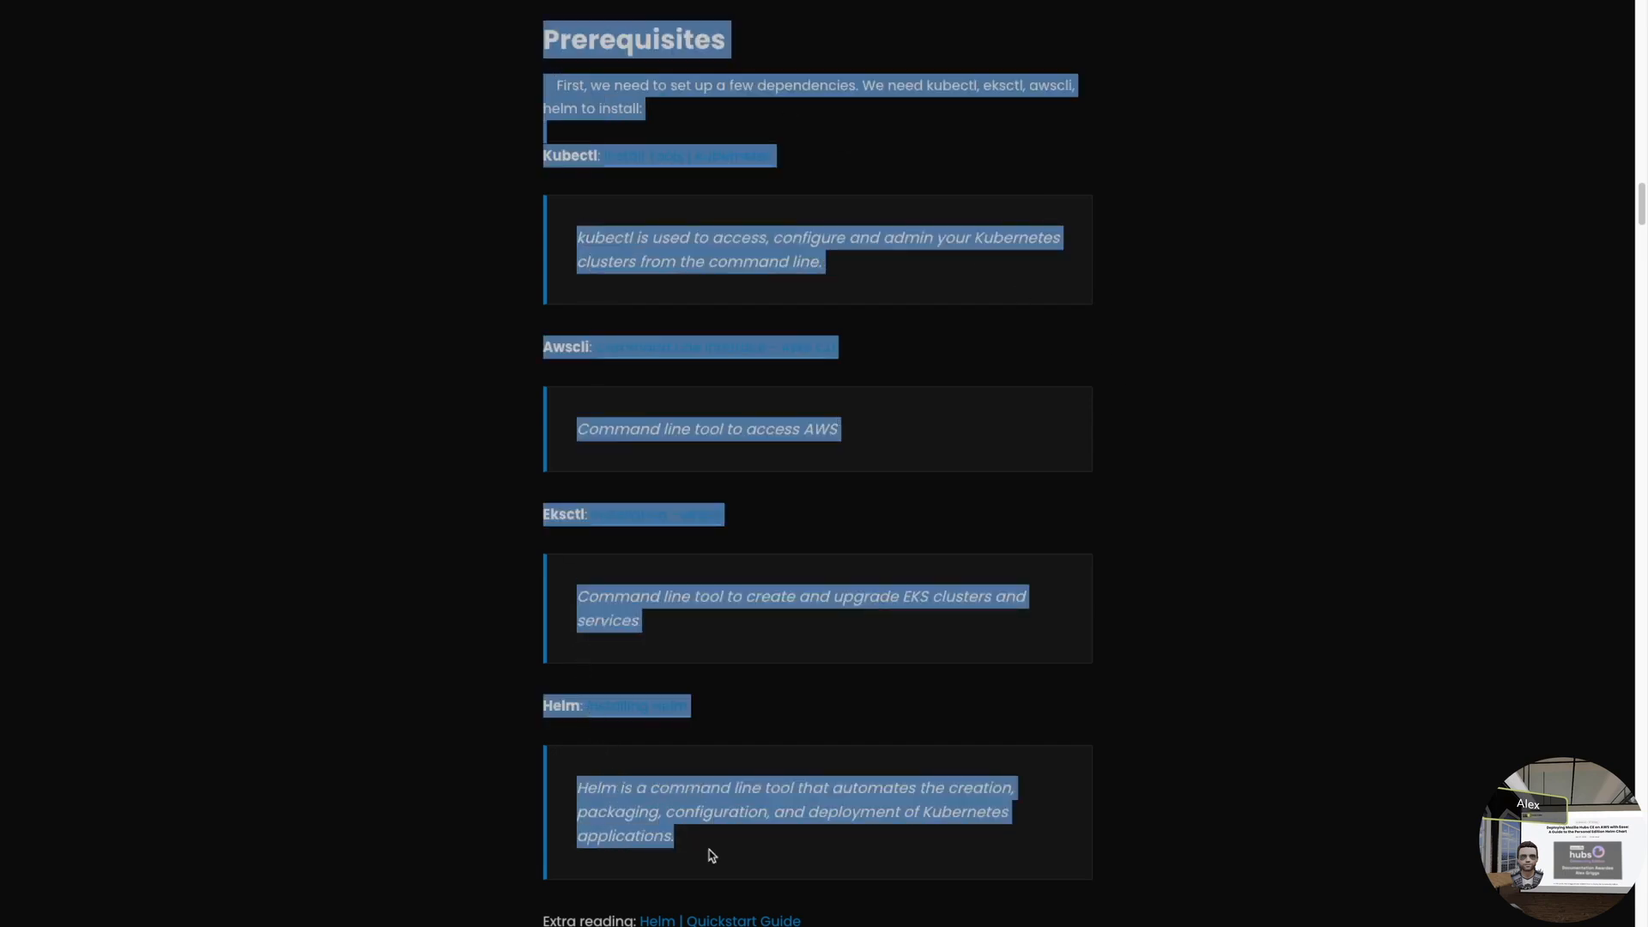
left_click(713, 855)
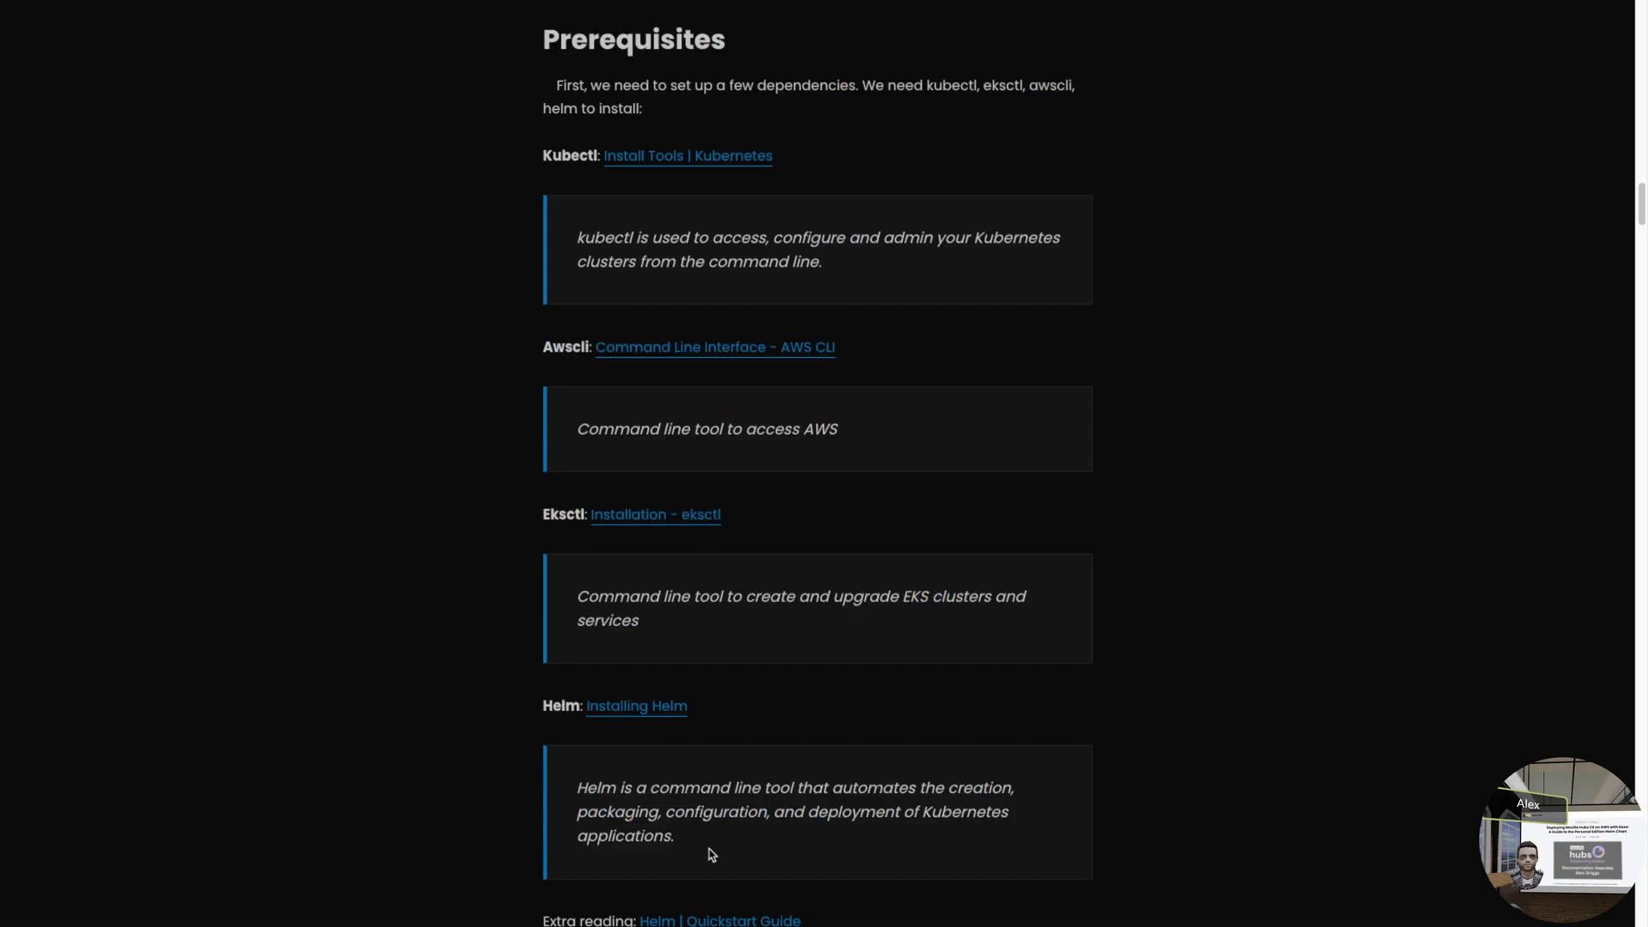
double_click(566, 155)
double_click(564, 348)
left_click(558, 537)
double_click(556, 516)
double_click(558, 703)
left_click(1116, 666)
- Scroll past the AWS security-group commands to the Configure EKS section
scroll(1099, 728, "down", 1)
scroll(1099, 729, "down", 3)
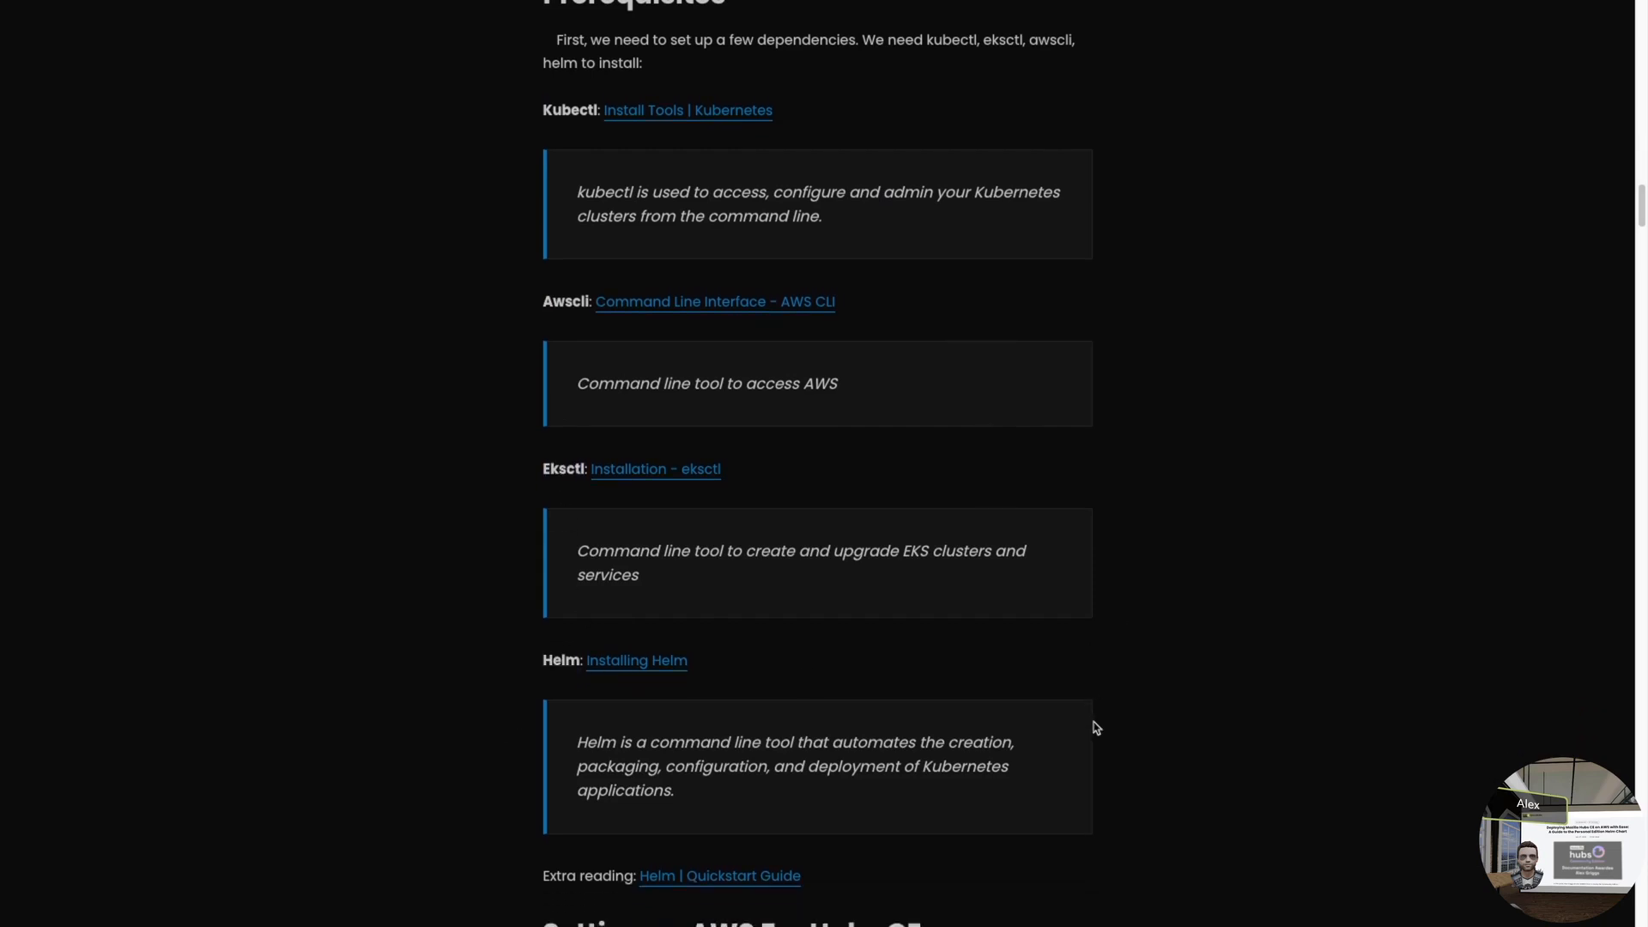
scroll(1097, 728, "down", 5)
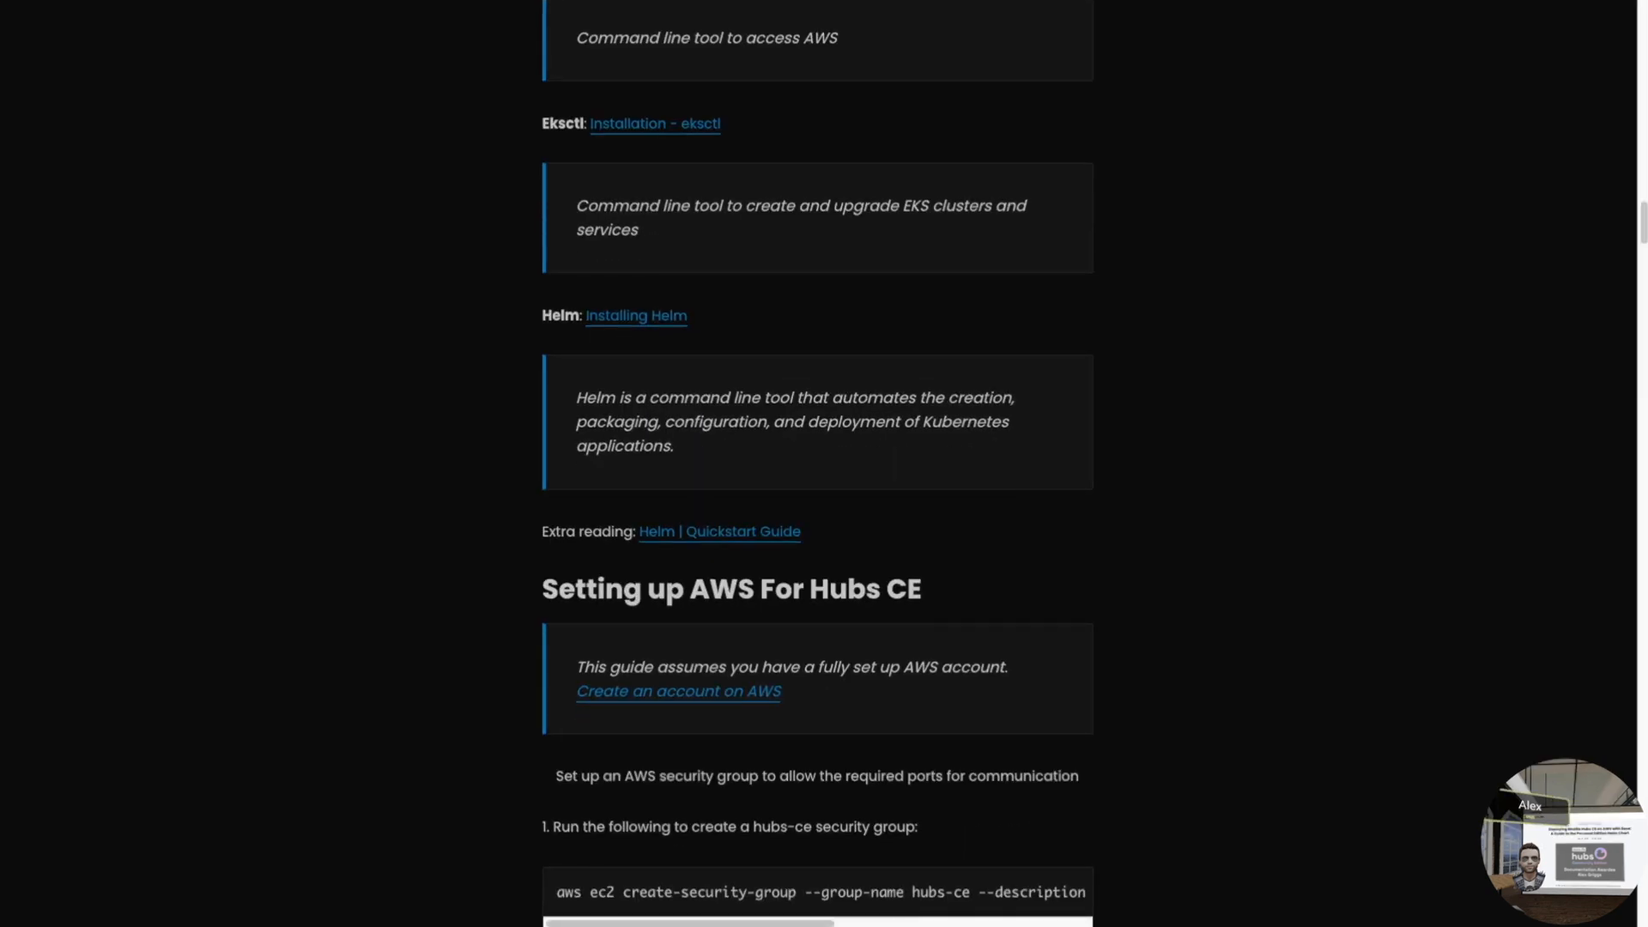
scroll(1056, 378, "down", 7)
scroll(1058, 423, "down", 15)
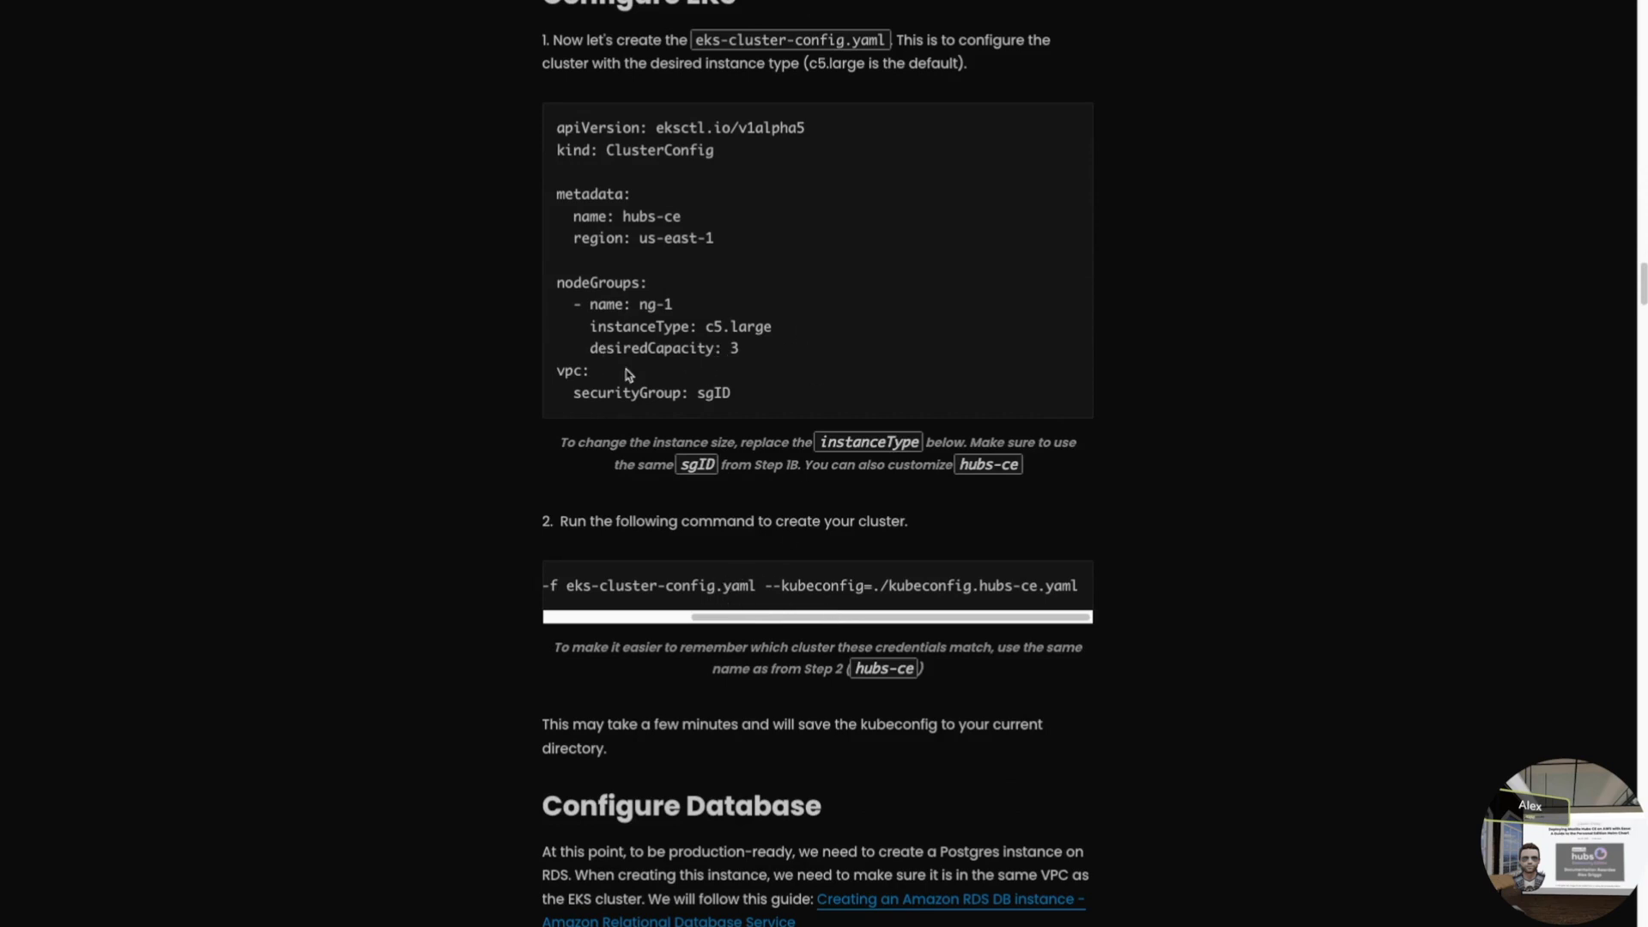
- Highlight the example cluster config YAML, then its vpc and securityGroup: sgID lines
left_click_drag(746, 402, 556, 127)
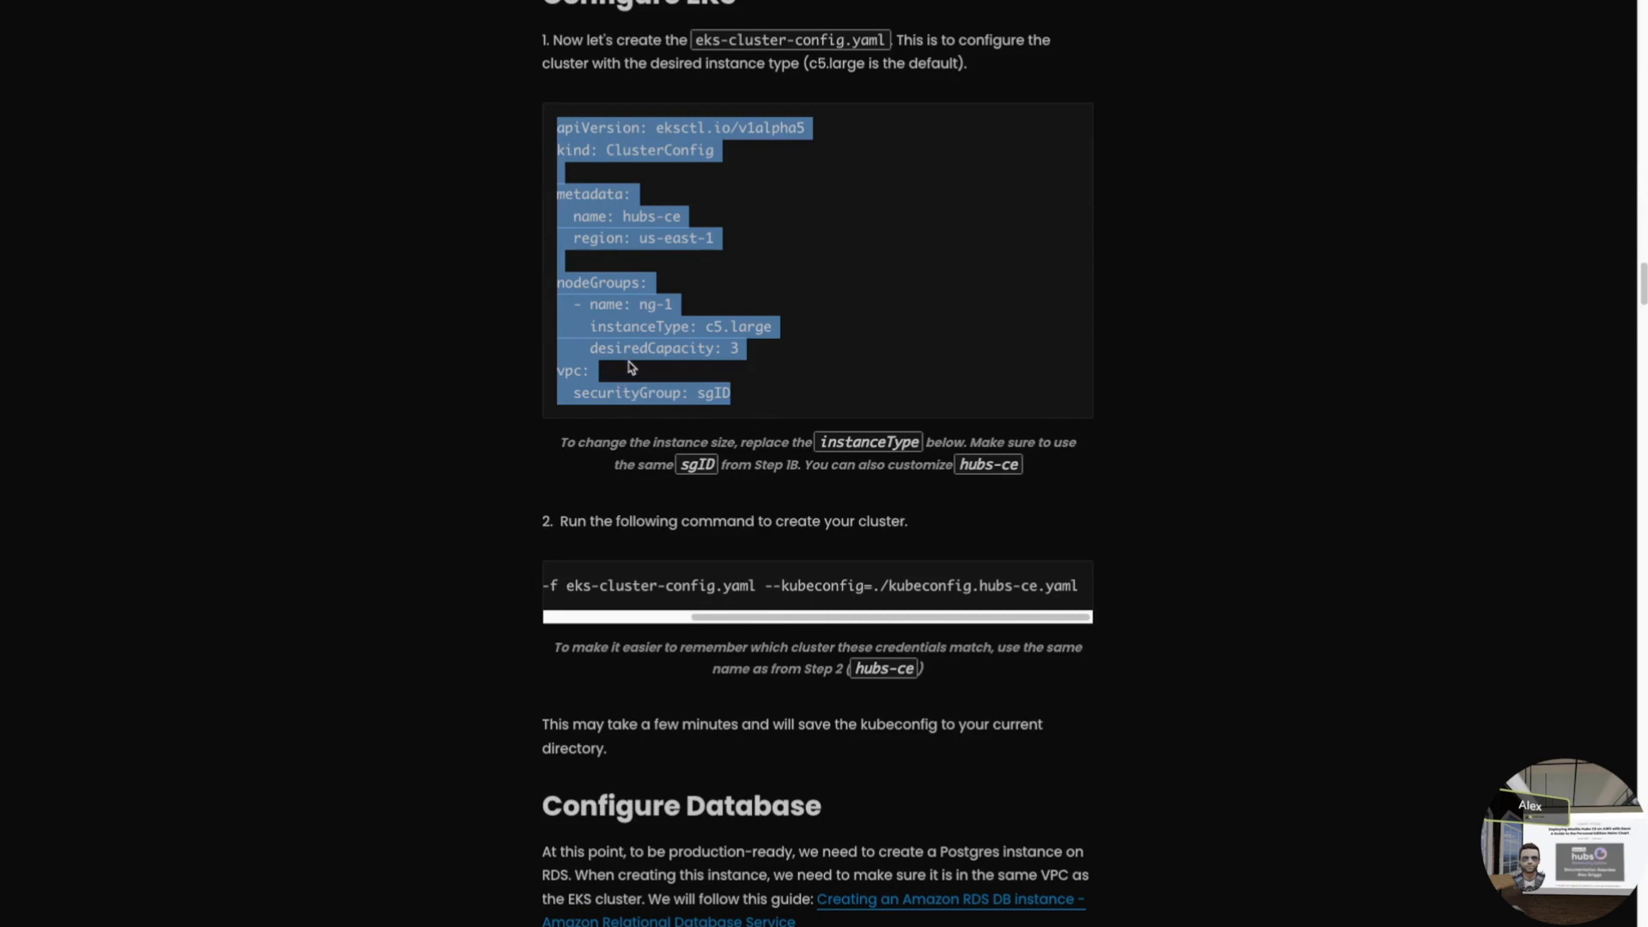
left_click(649, 383)
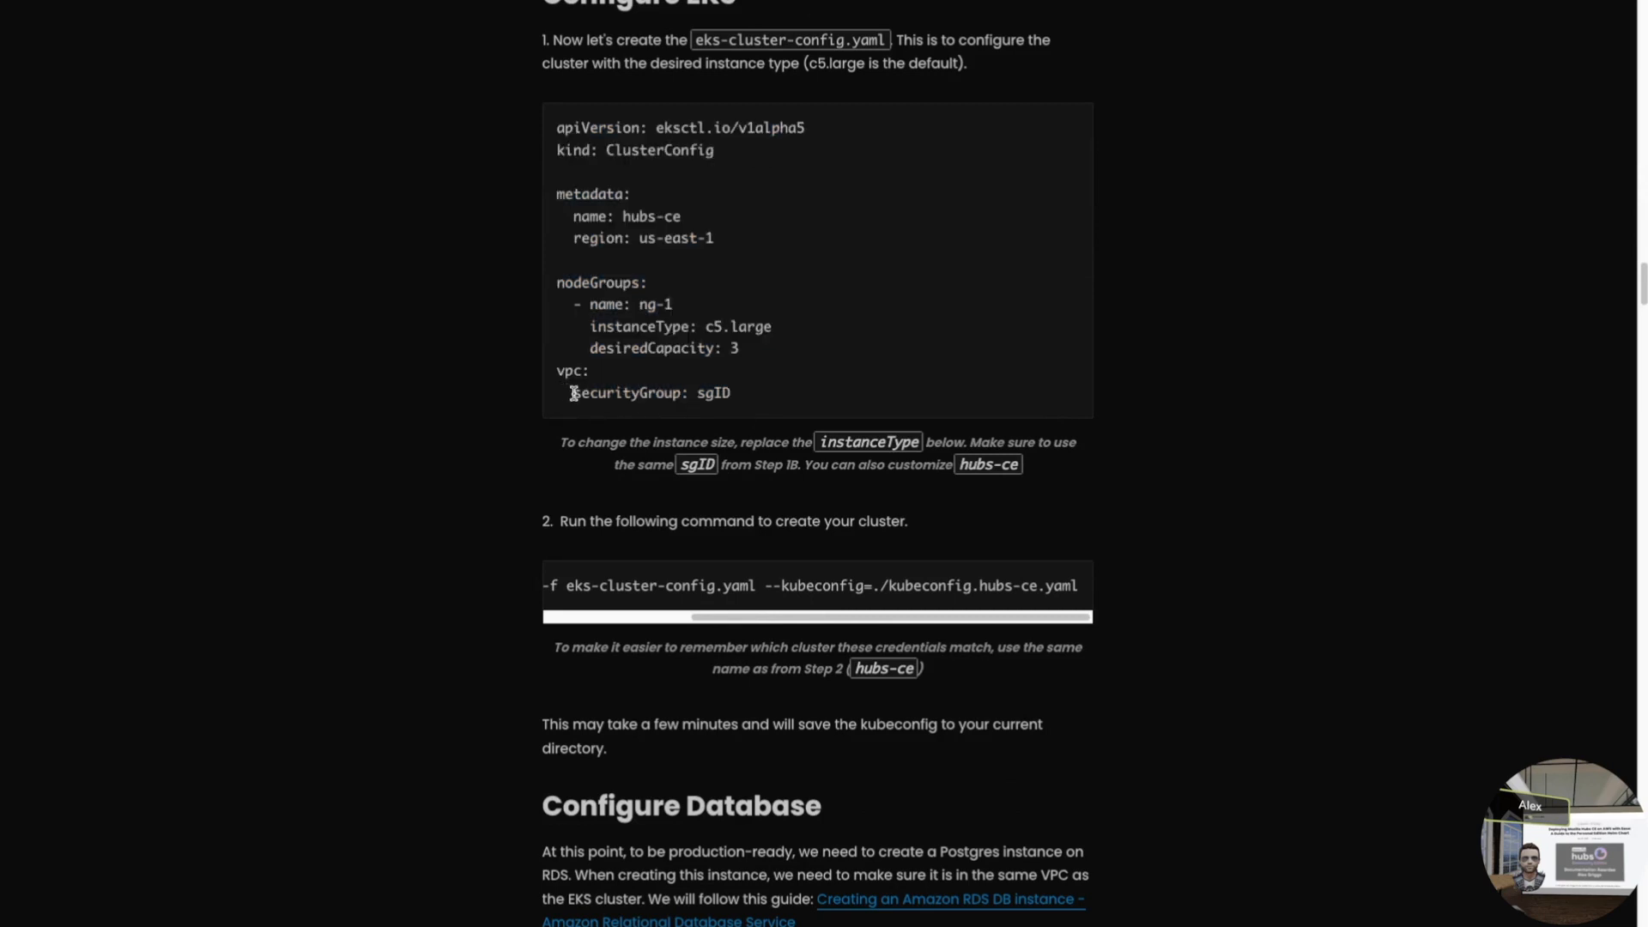
left_click_drag(557, 369, 692, 388)
left_click(777, 395)
left_click_drag(562, 420, 569, 393)
left_click(699, 388)
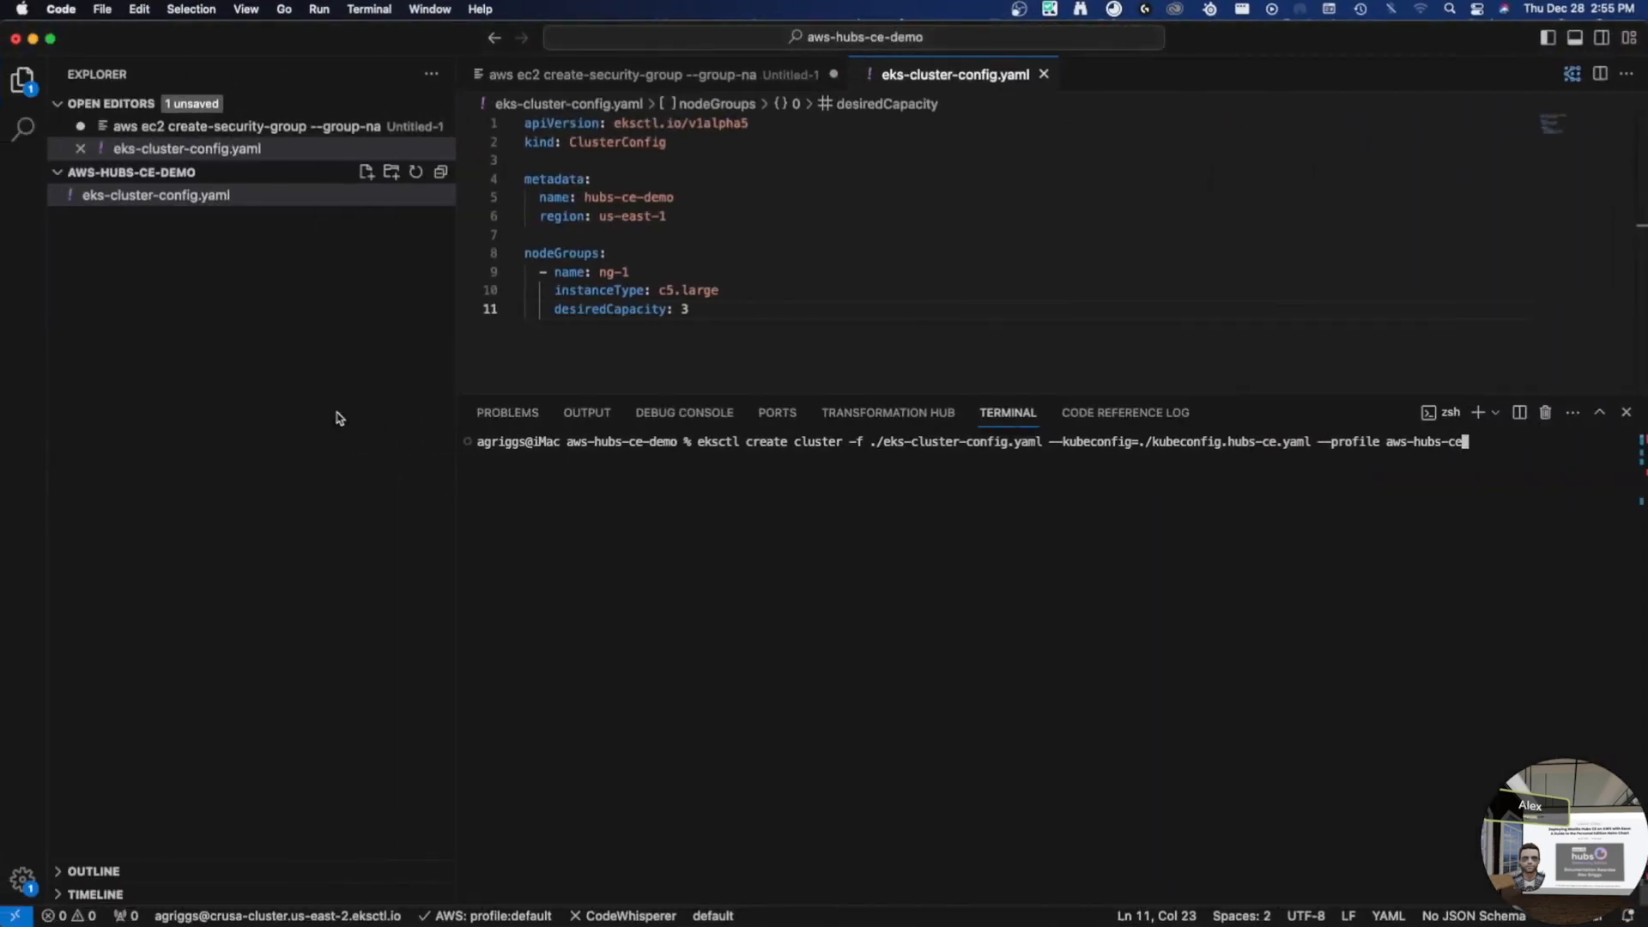
- Inspect the prepared eksctl command, highlighting its kubeconfig.hubs-ce.yaml file name
left_click(721, 348)
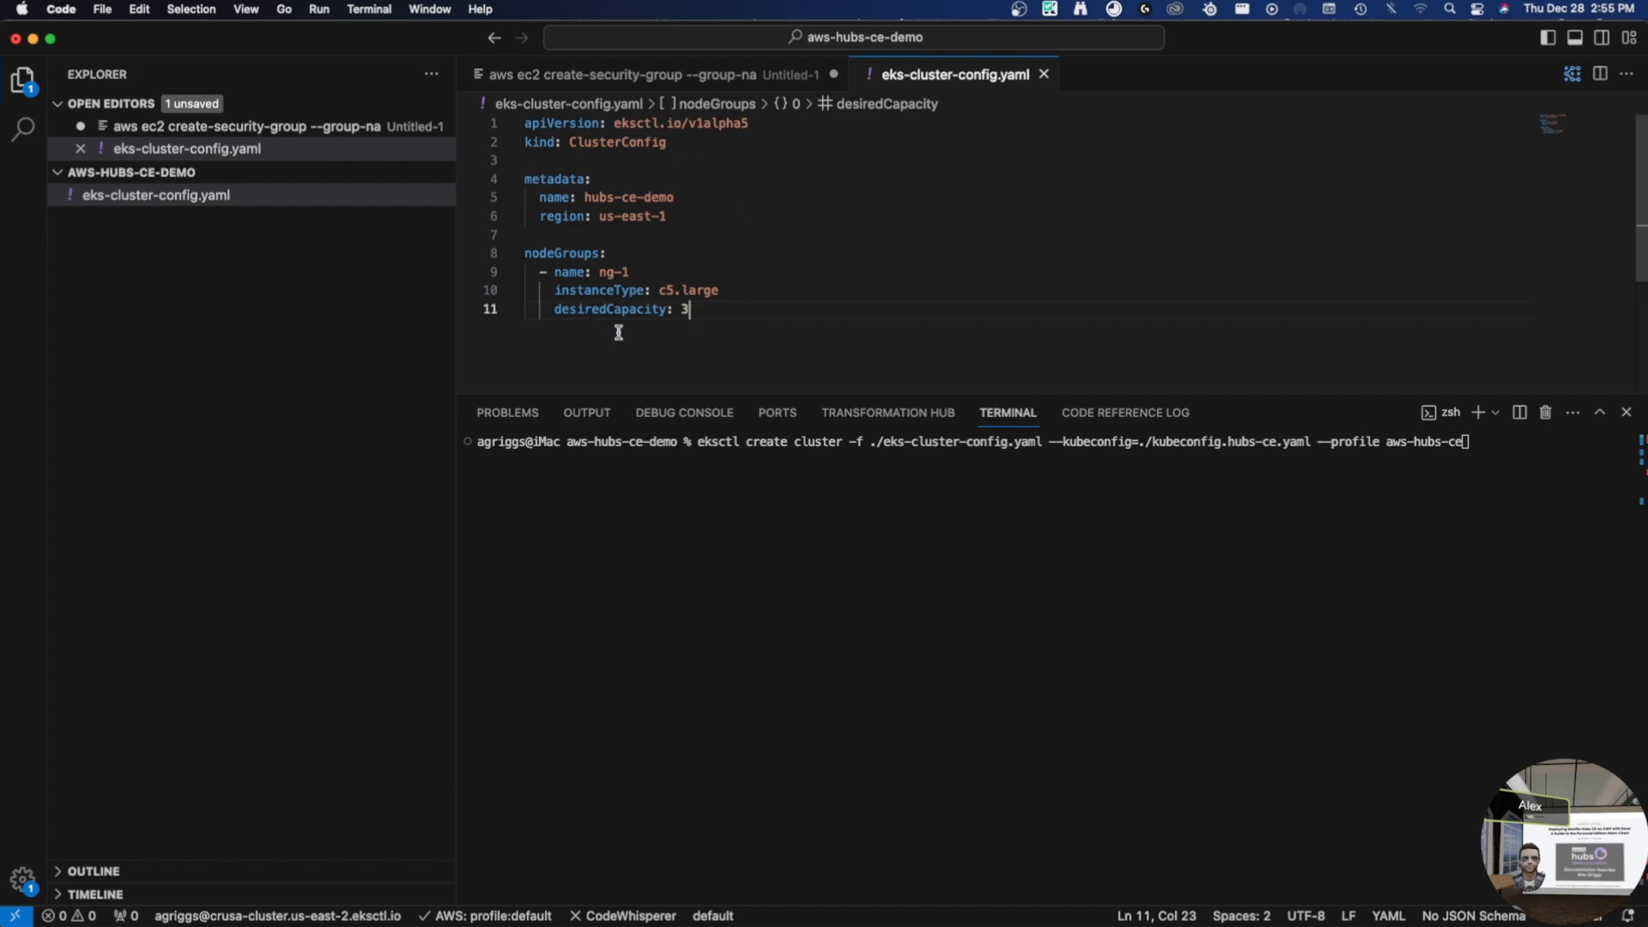
left_click(870, 517)
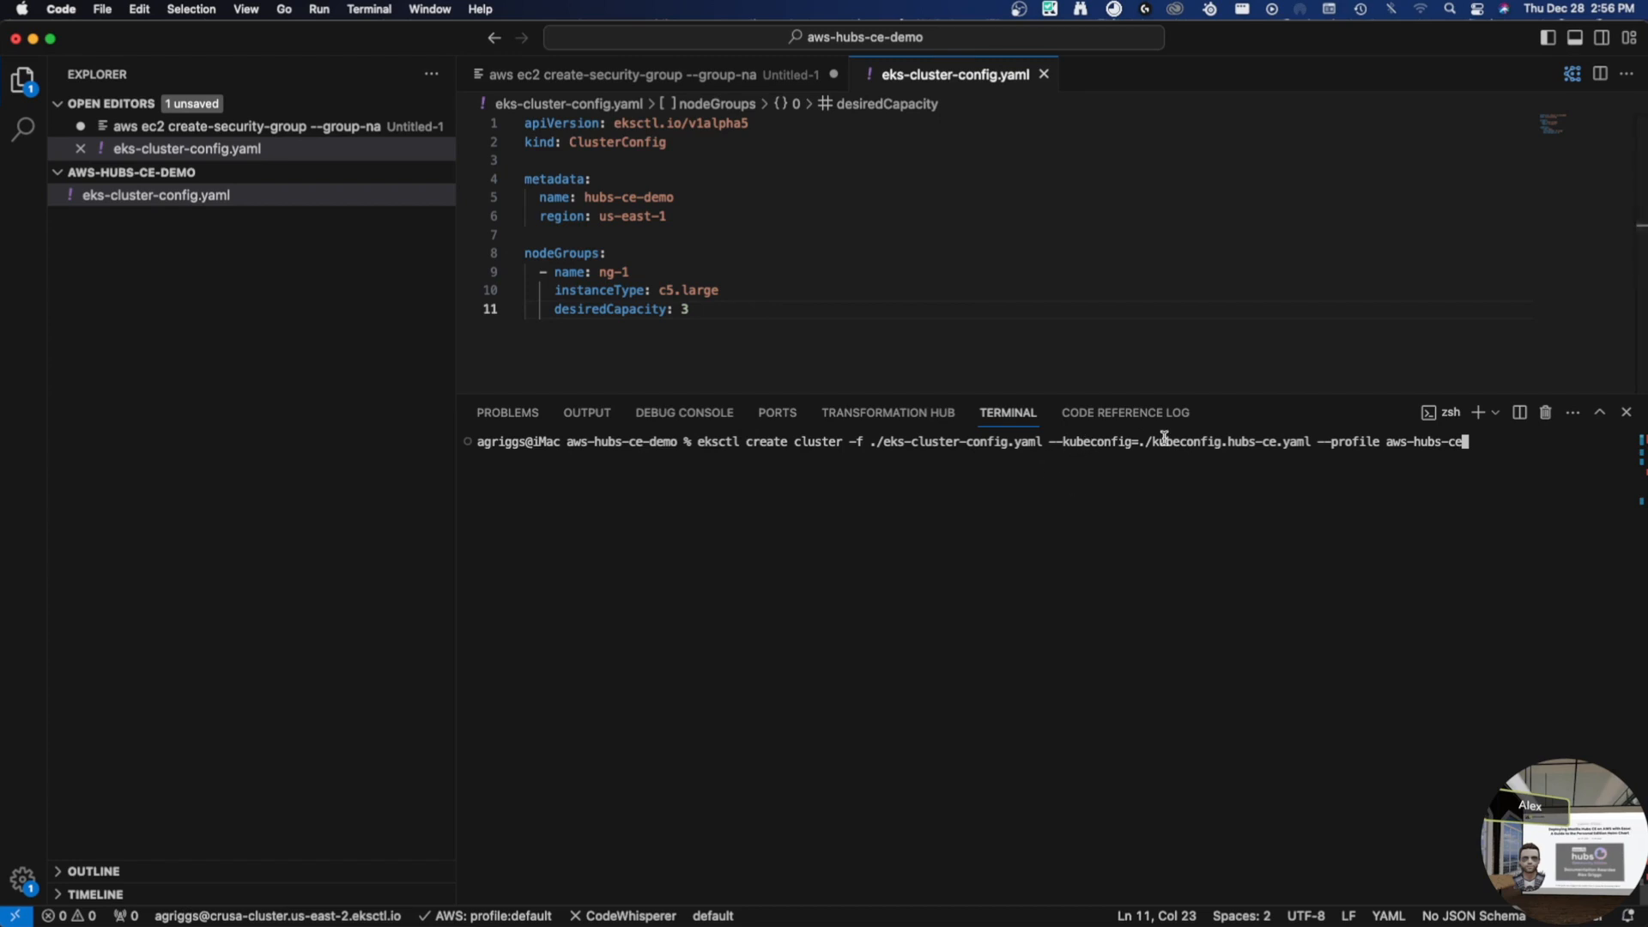
left_click_drag(1314, 442, 1155, 443)
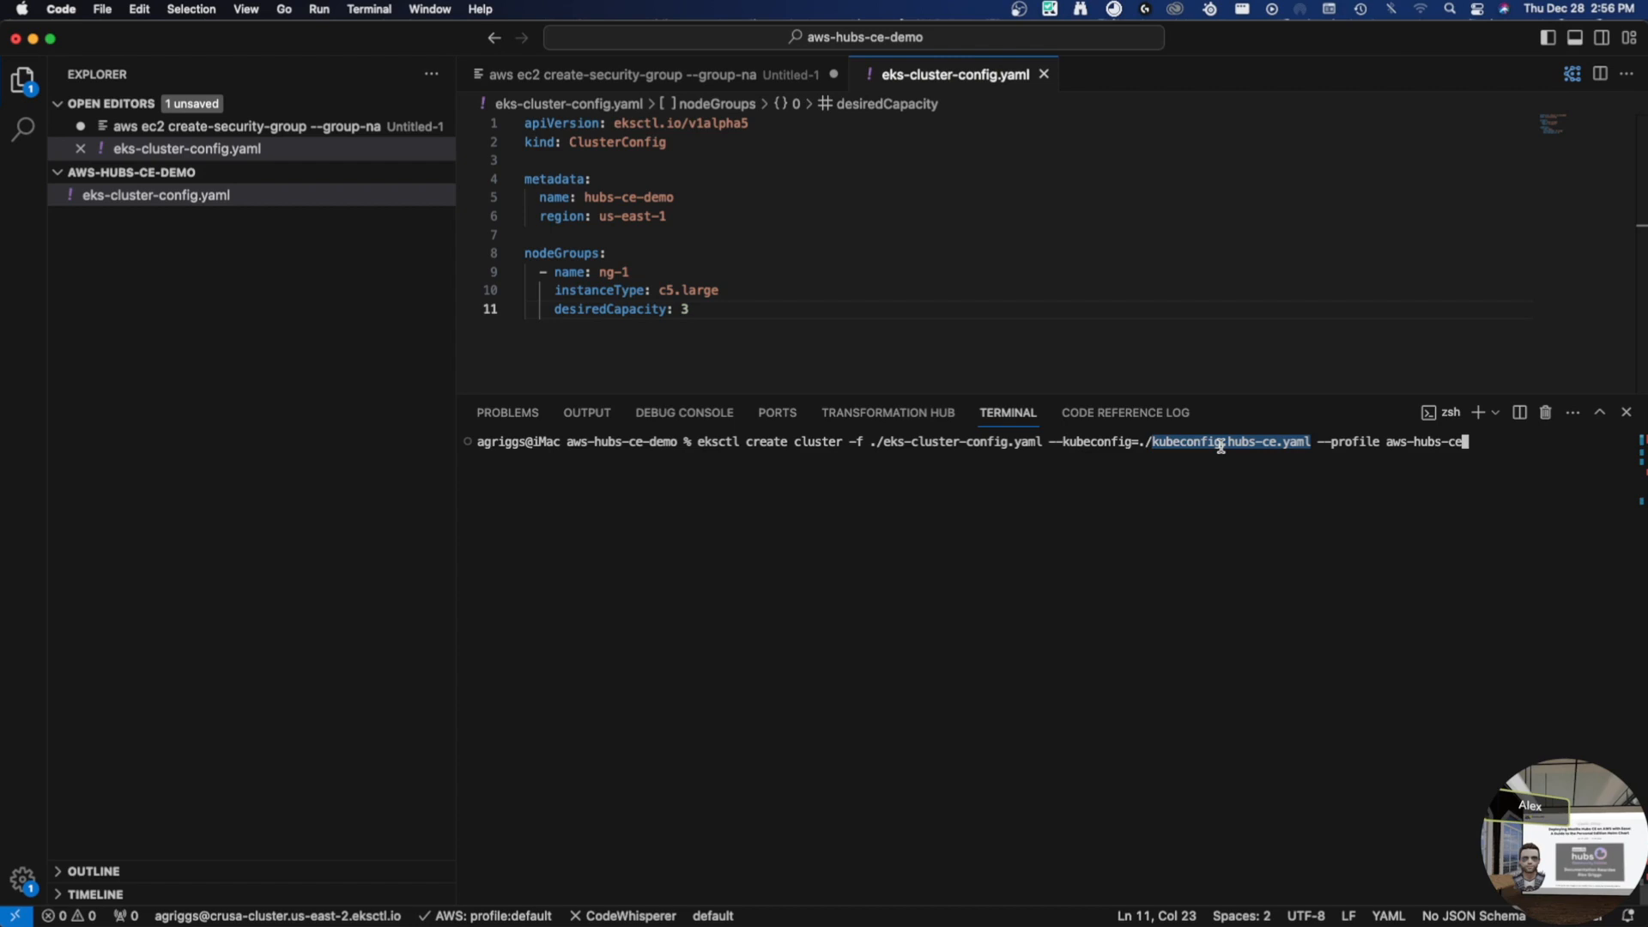
left_click(1369, 551)
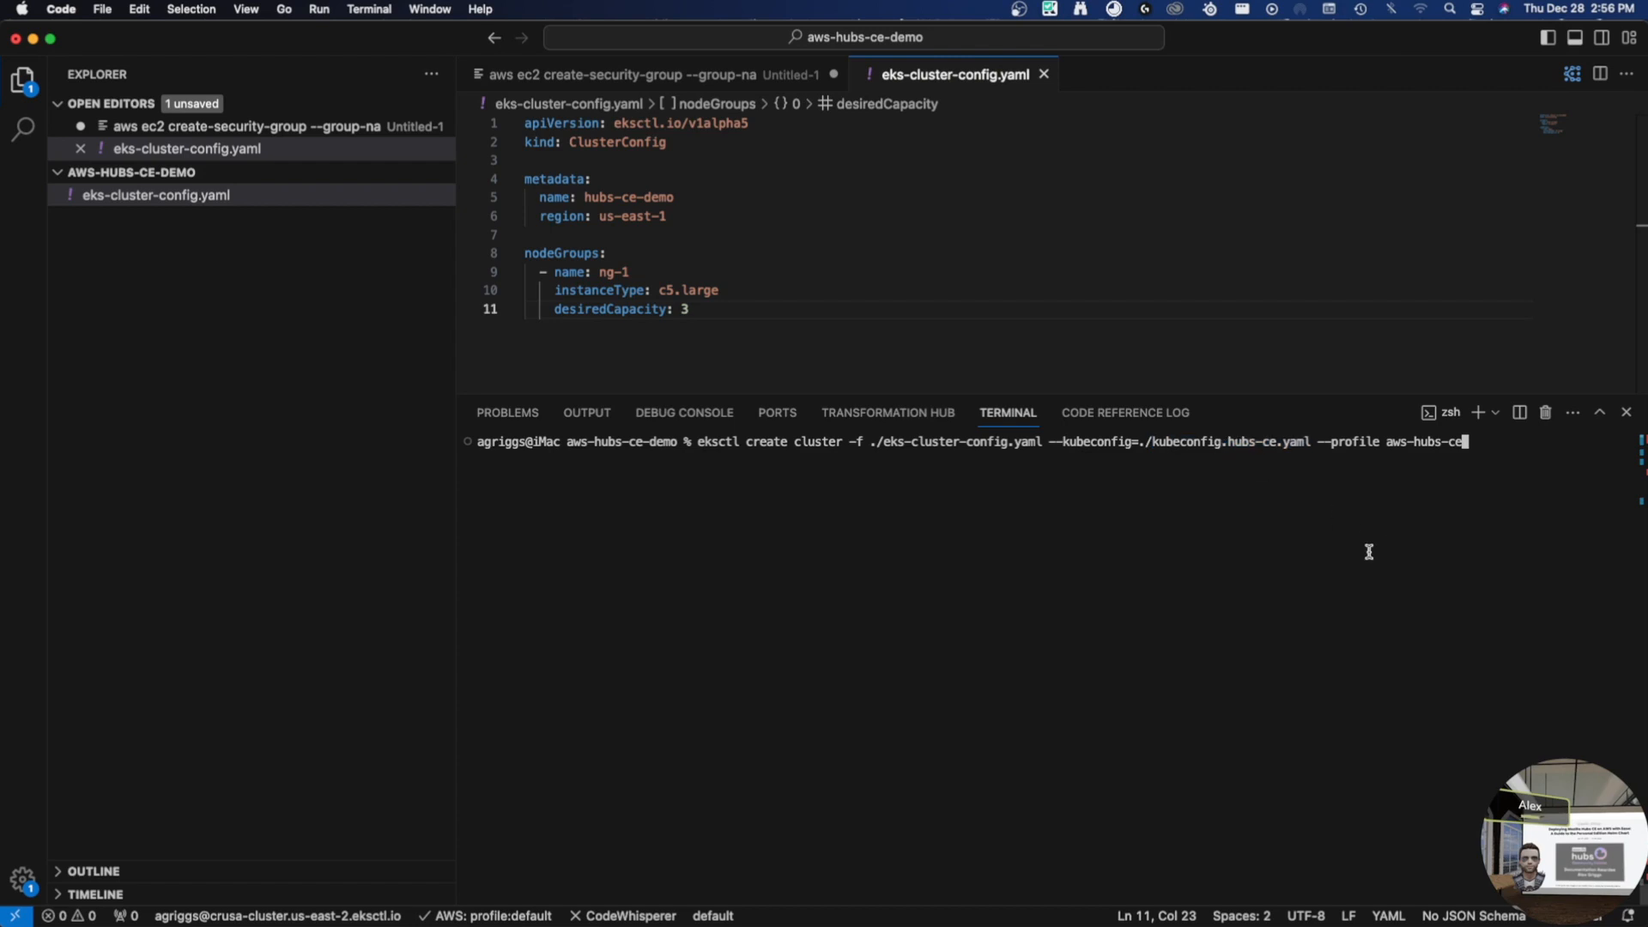
- Run the eksctl create cluster command for hubs-ce-demo and watch its log output
key("Return")
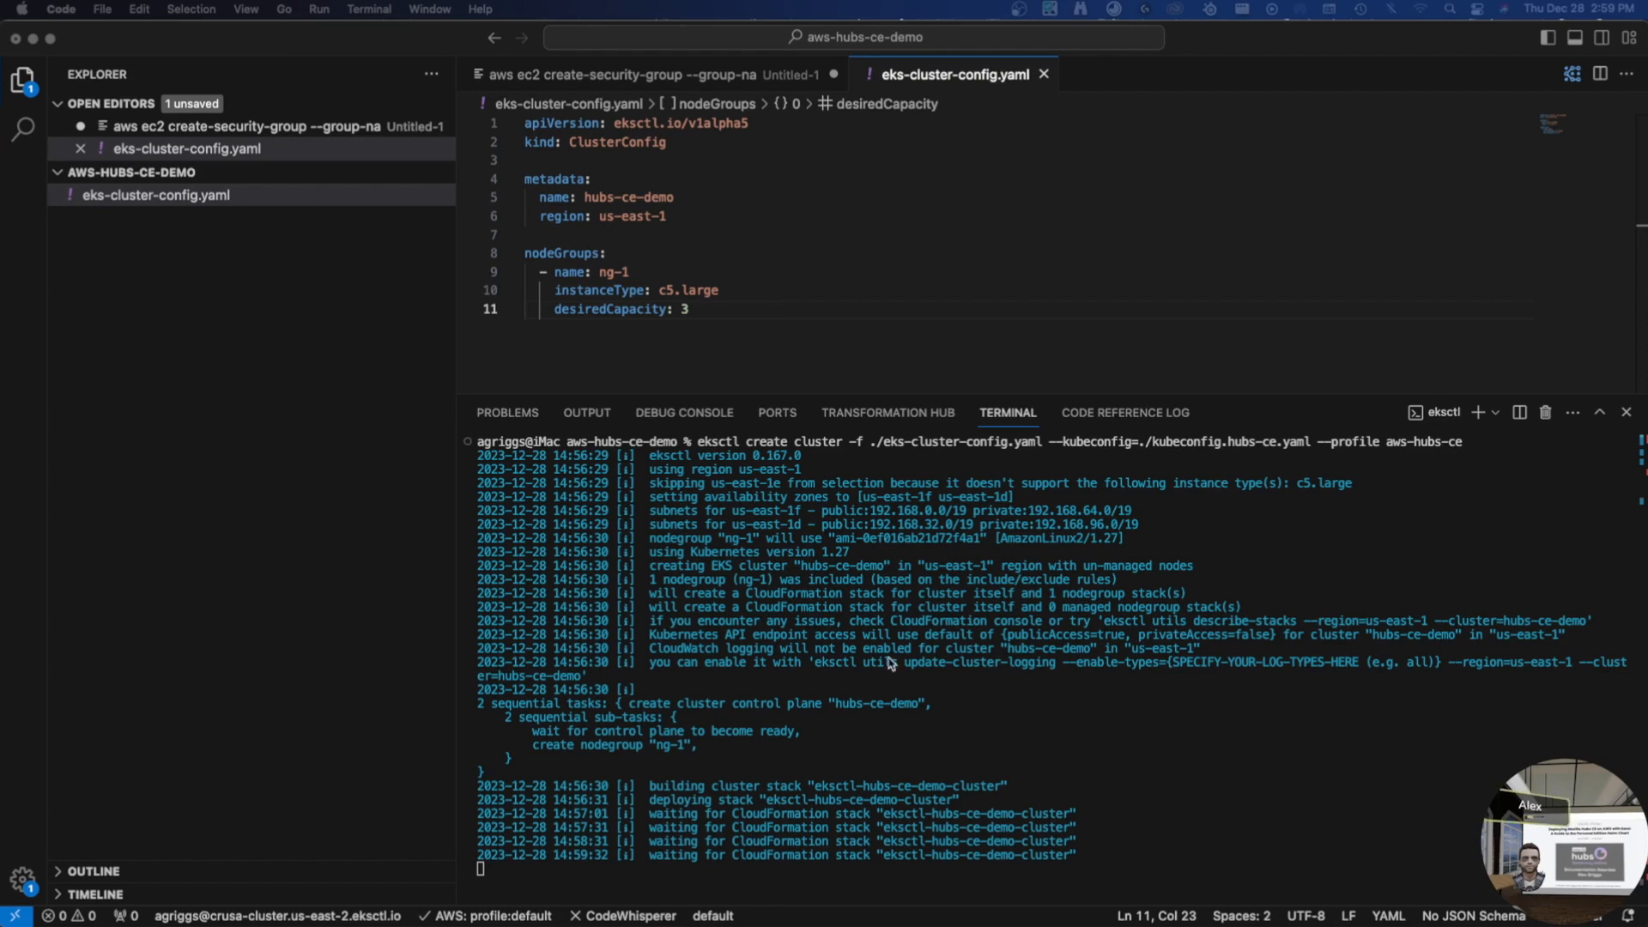
left_click(976, 740)
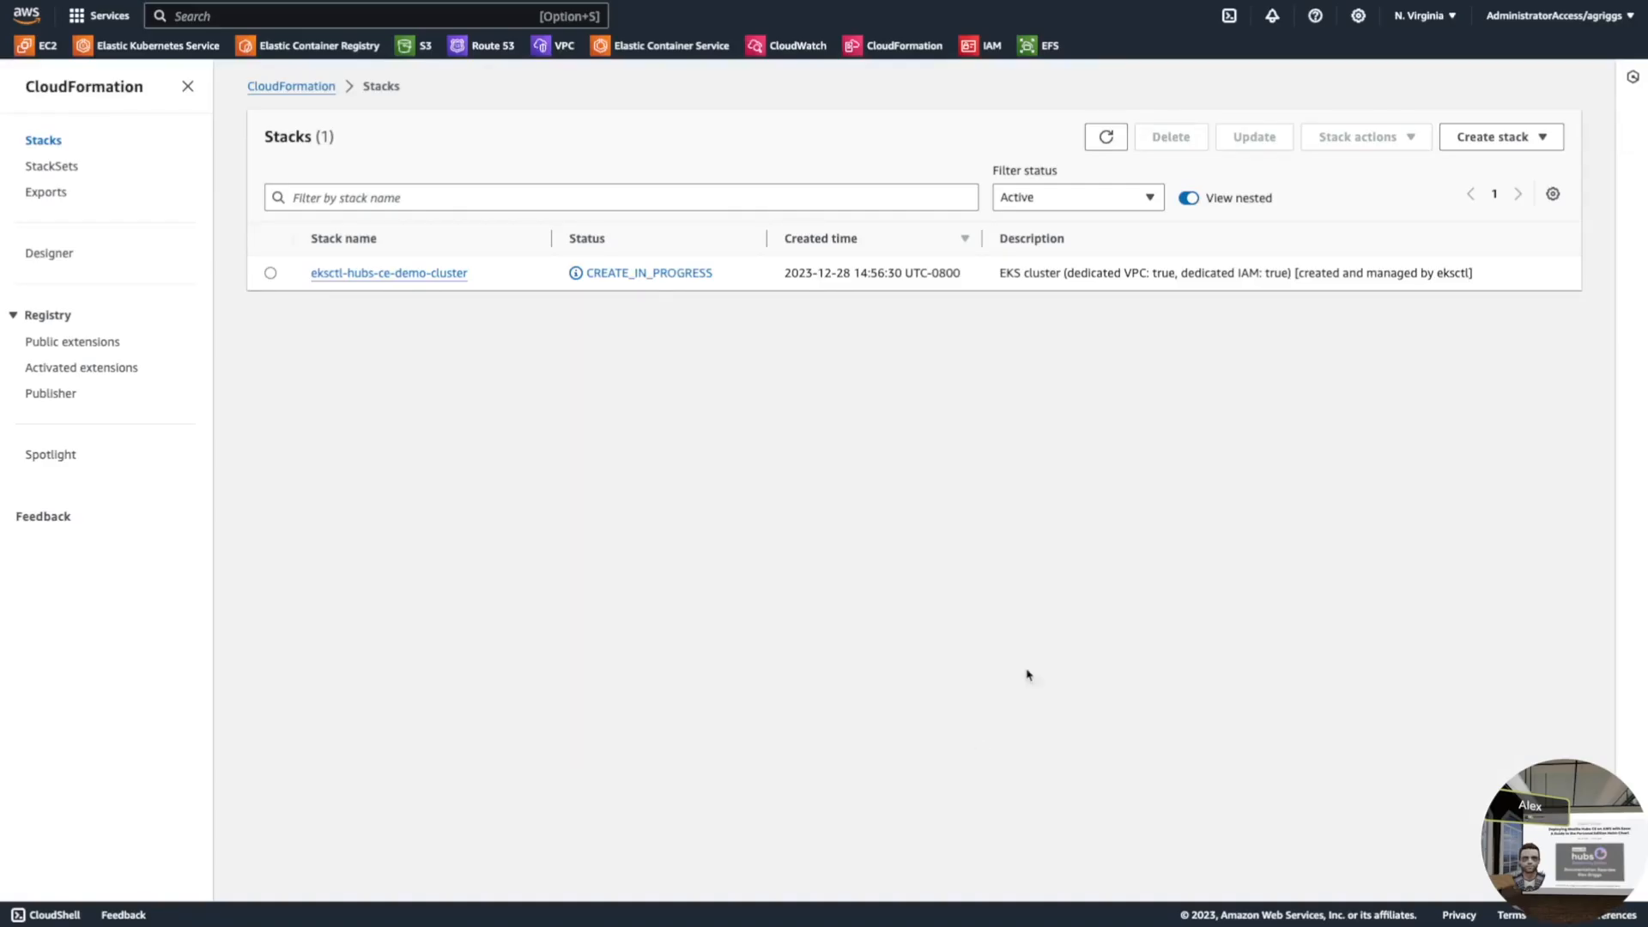
- Review the eksctl-hubs-ce-demo-cluster stack's events and stack info, then check the editor output
left_click(289, 86)
left_click(50, 143)
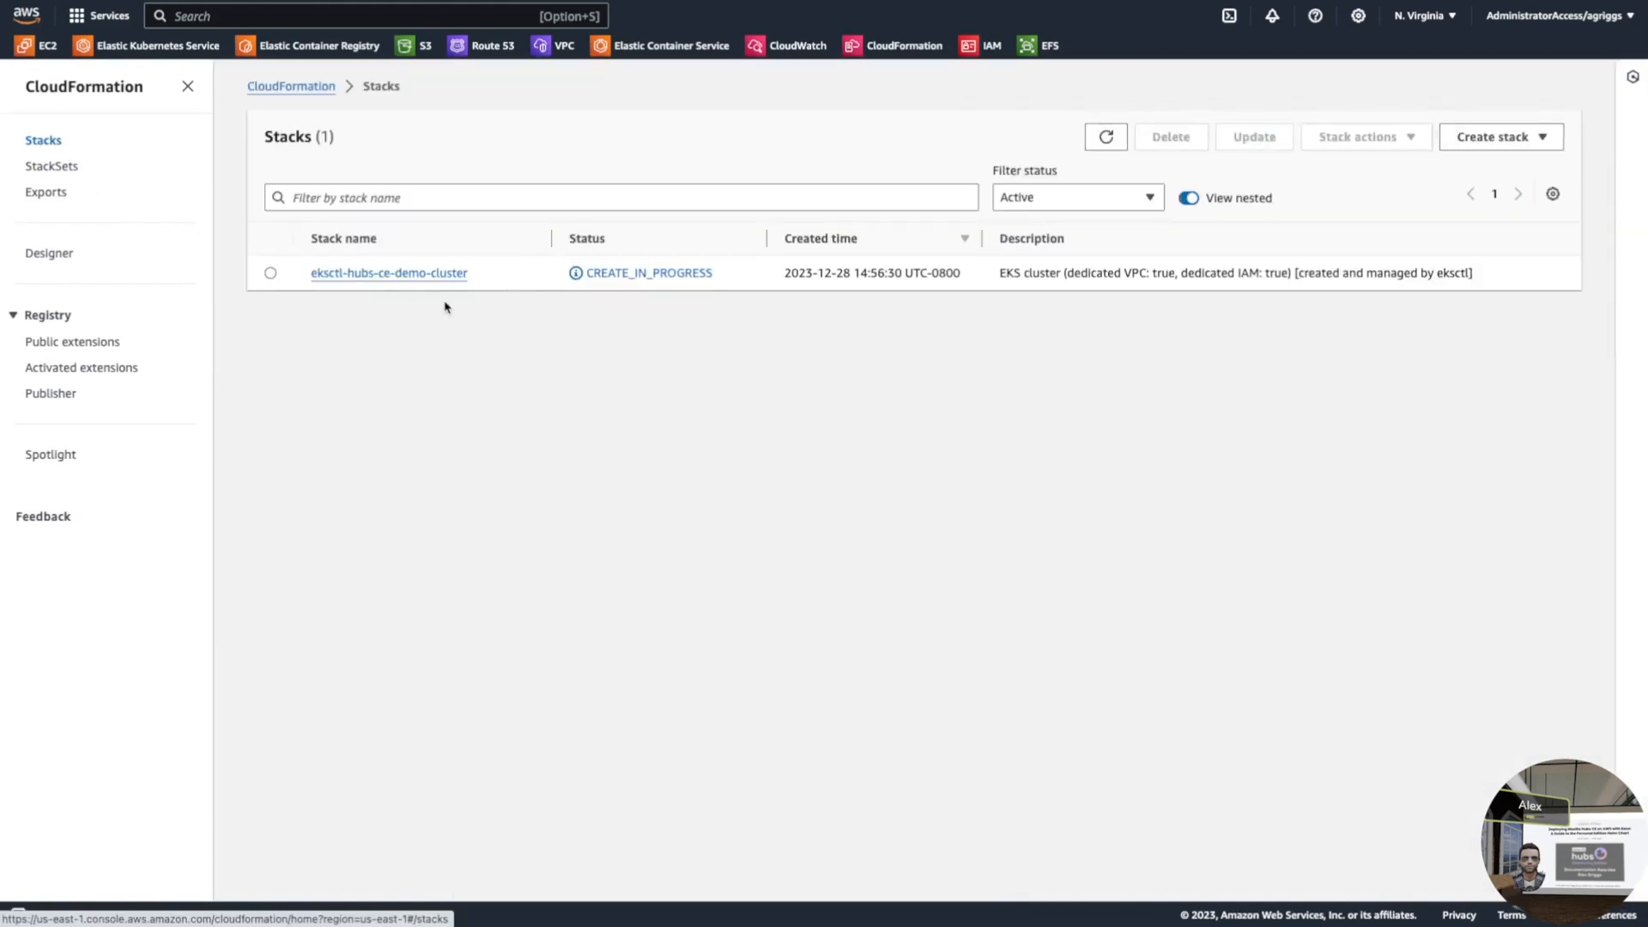
left_click(392, 273)
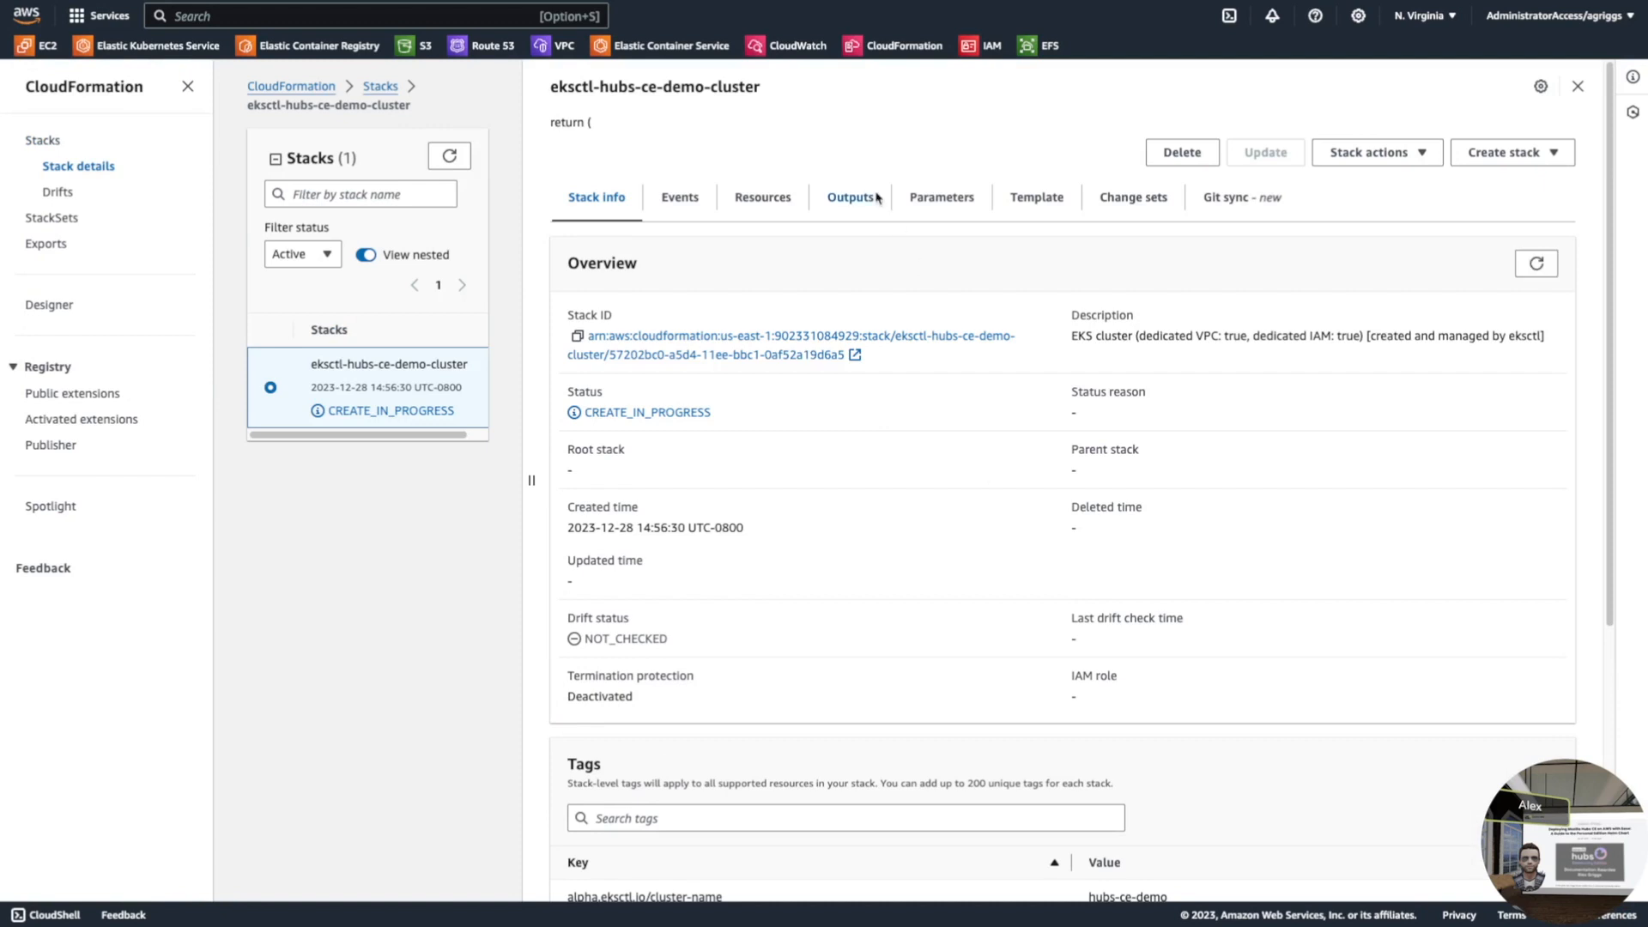
left_click(686, 201)
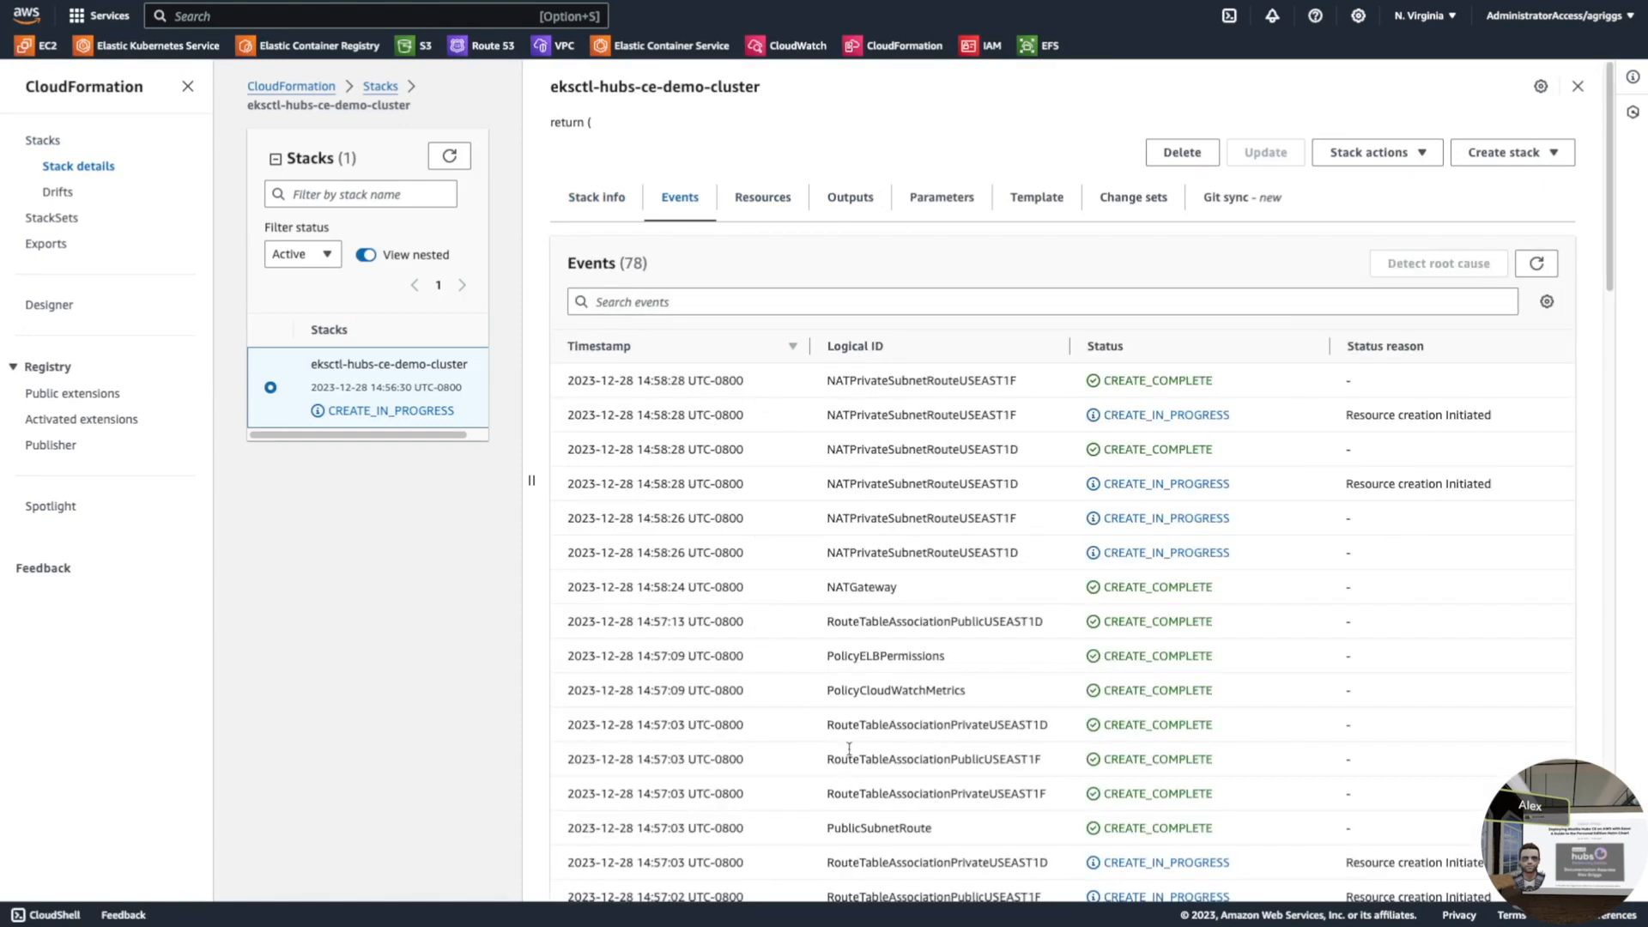
left_click(607, 210)
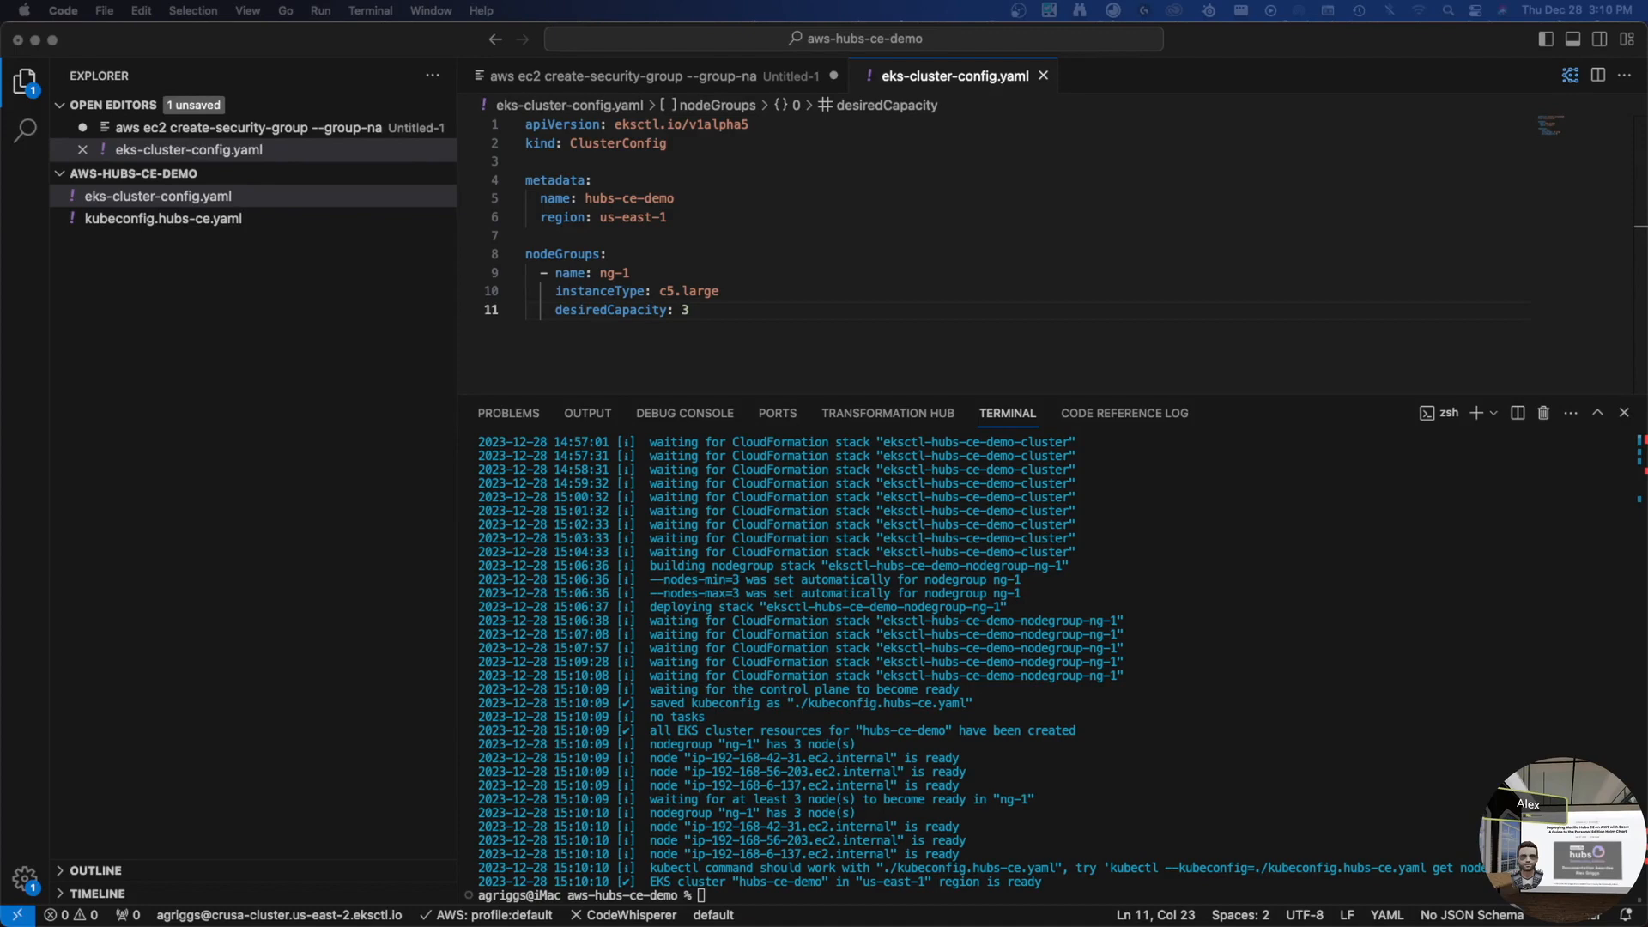
left_click(1251, 710)
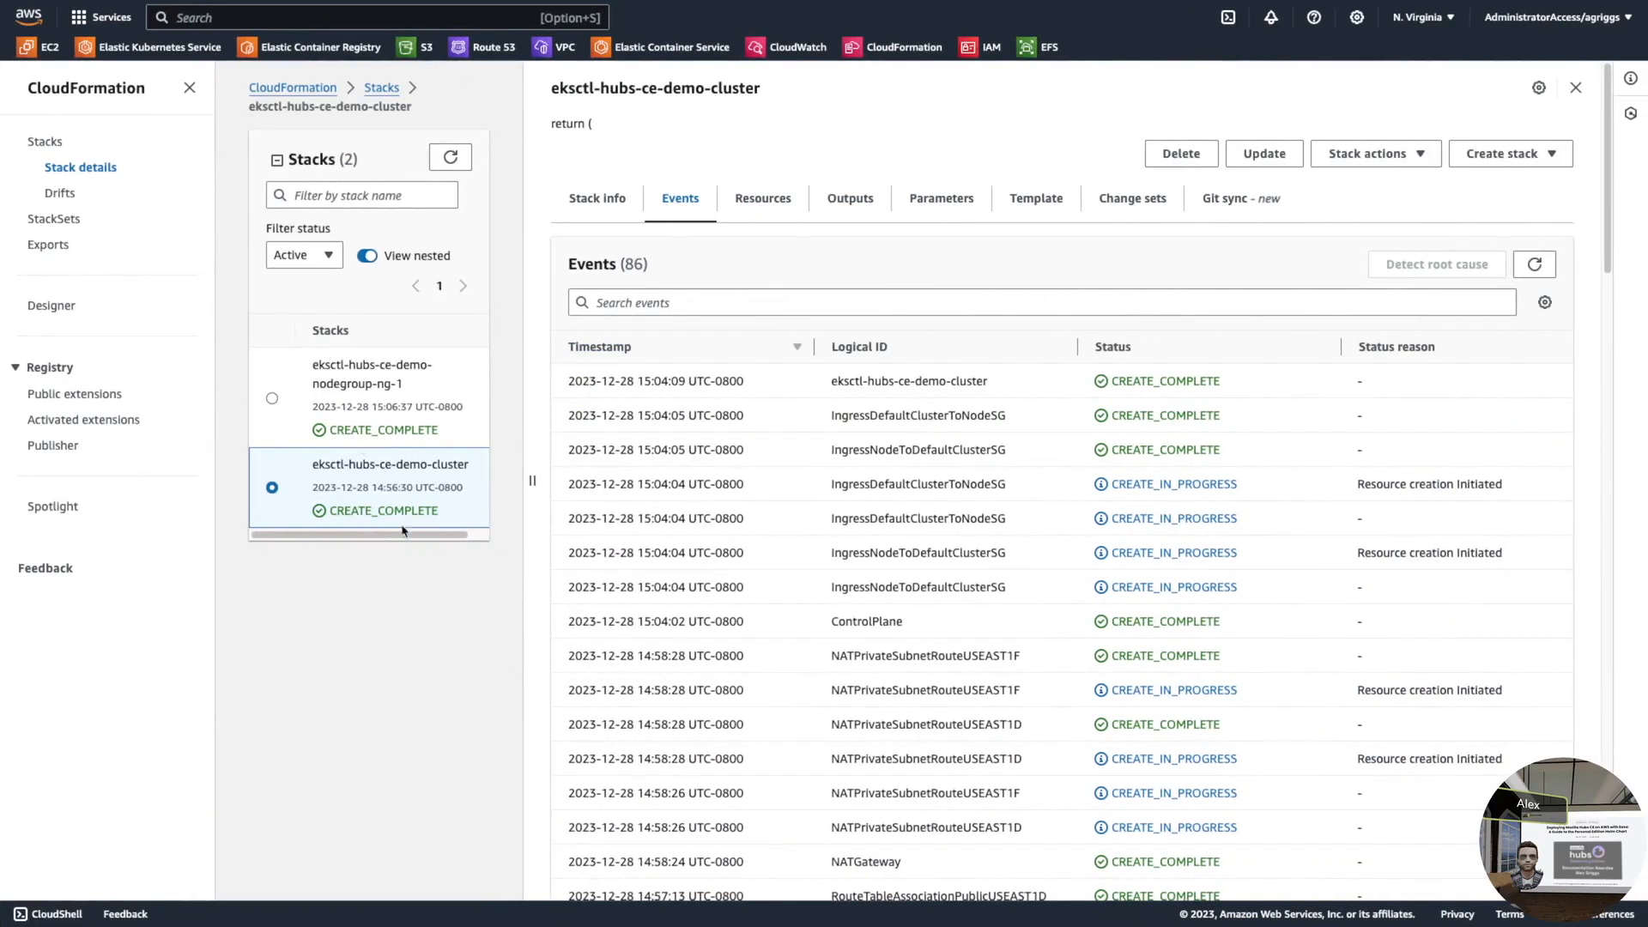
- Open the eksctl-hubs-ce-demo-nodegroup-ng-1 stack details
left_click_drag(319, 468, 460, 463)
left_click(368, 383)
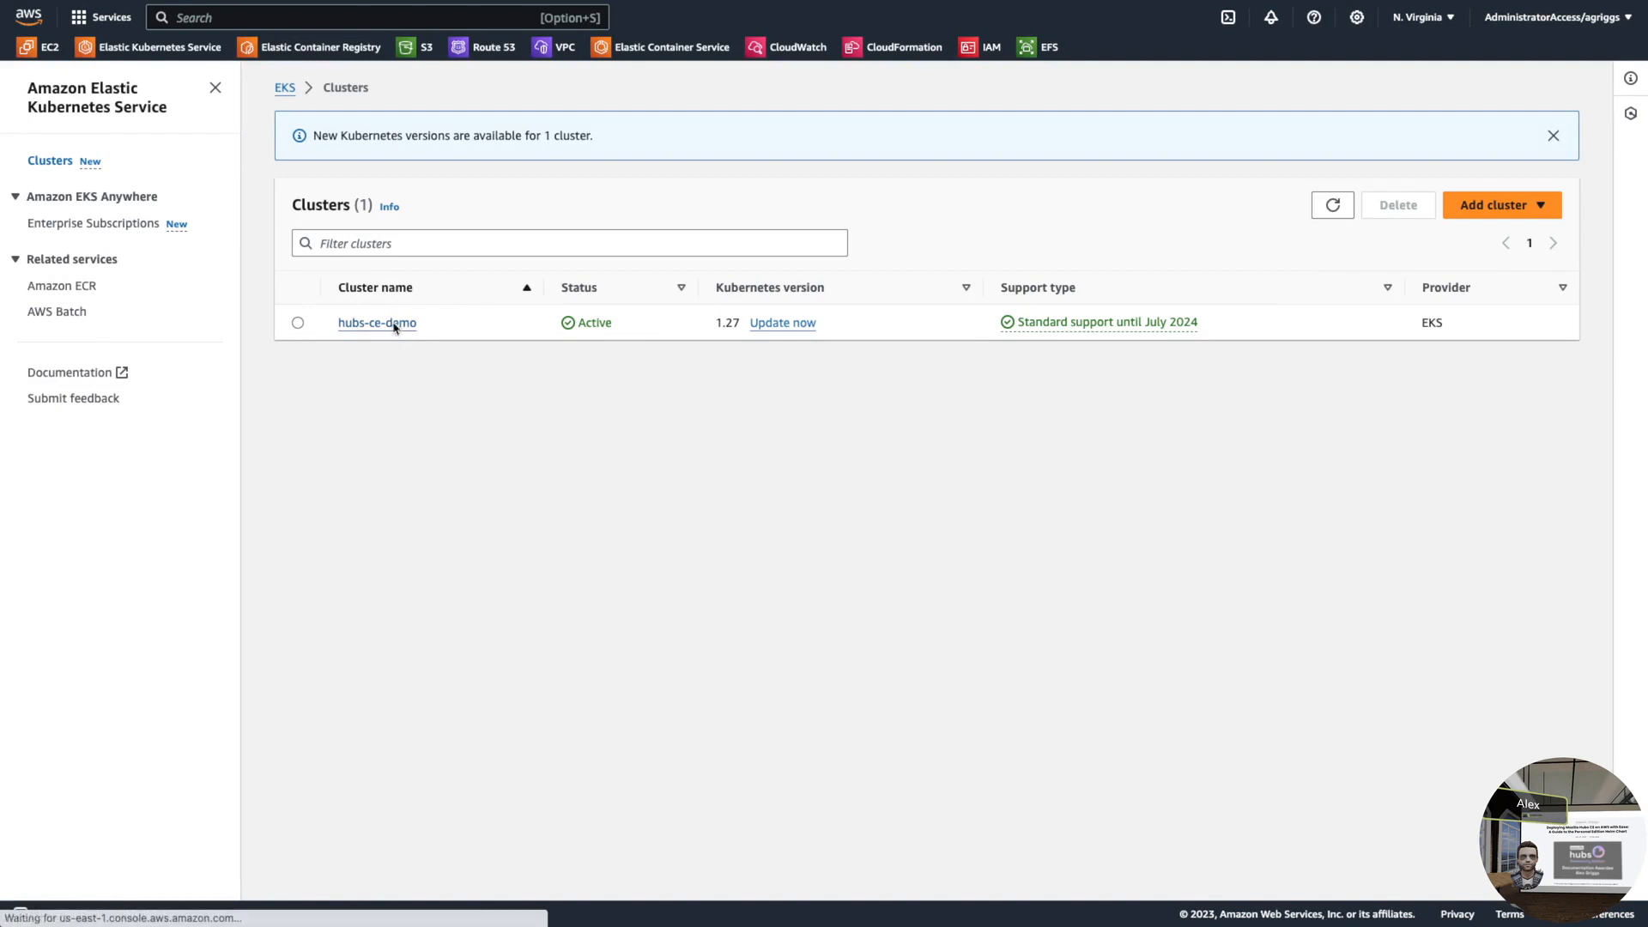
- Open the hubs-ce-demo cluster and review its Resources and Compute tabs
left_click(378, 323)
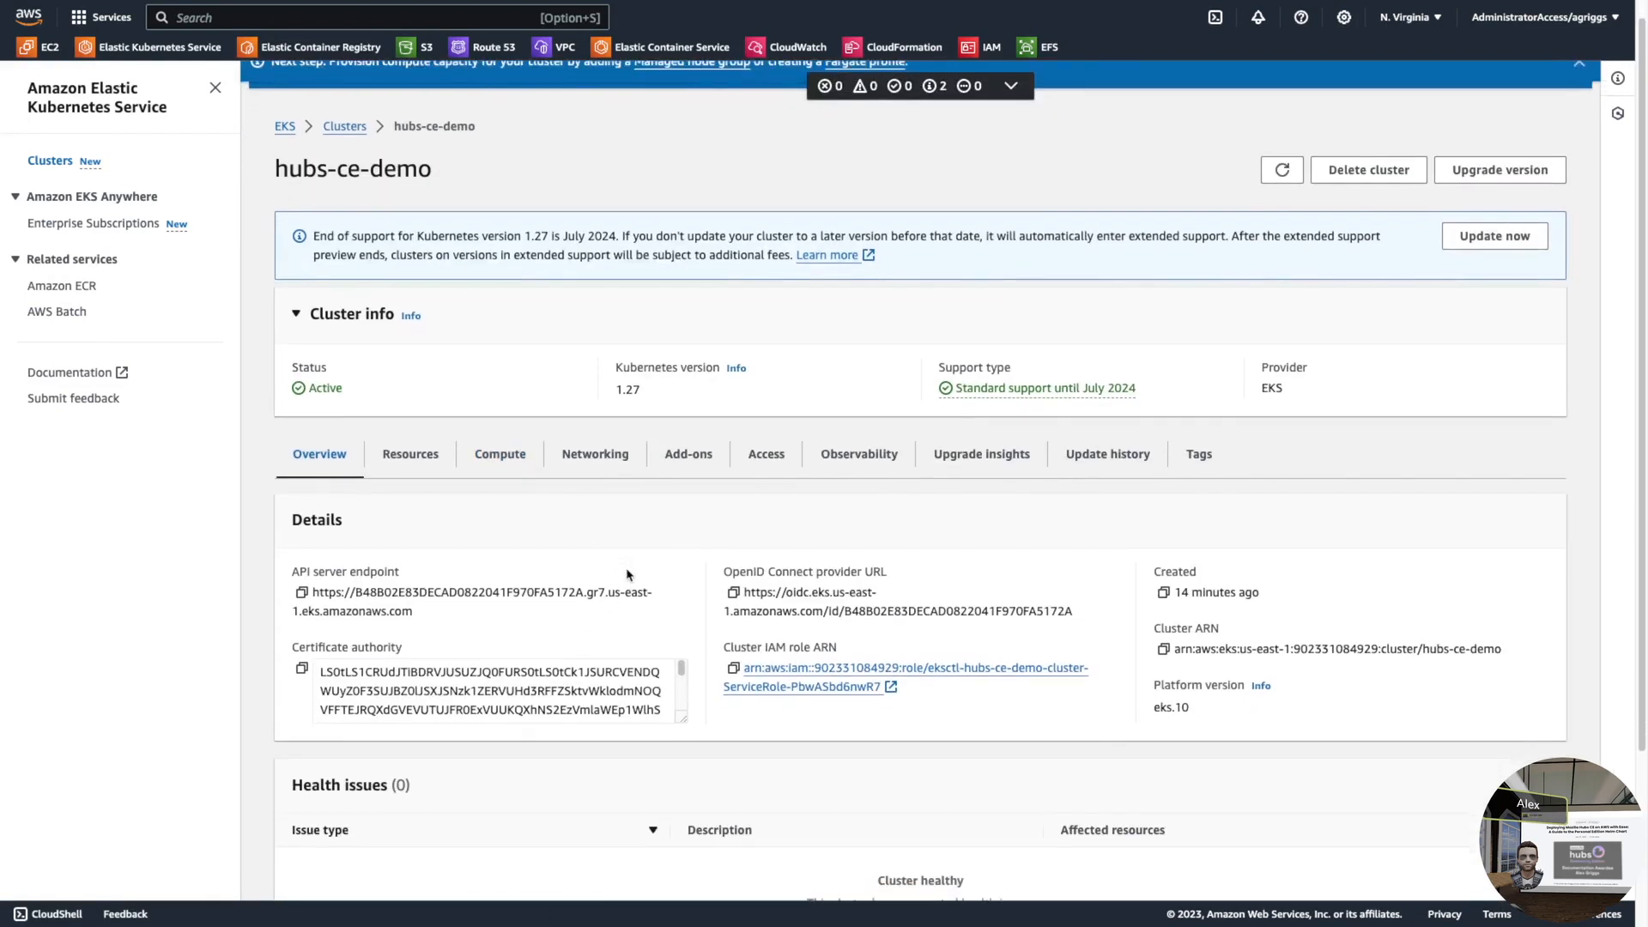
scroll(626, 575, "down", 4)
scroll(984, 743, "up", 3)
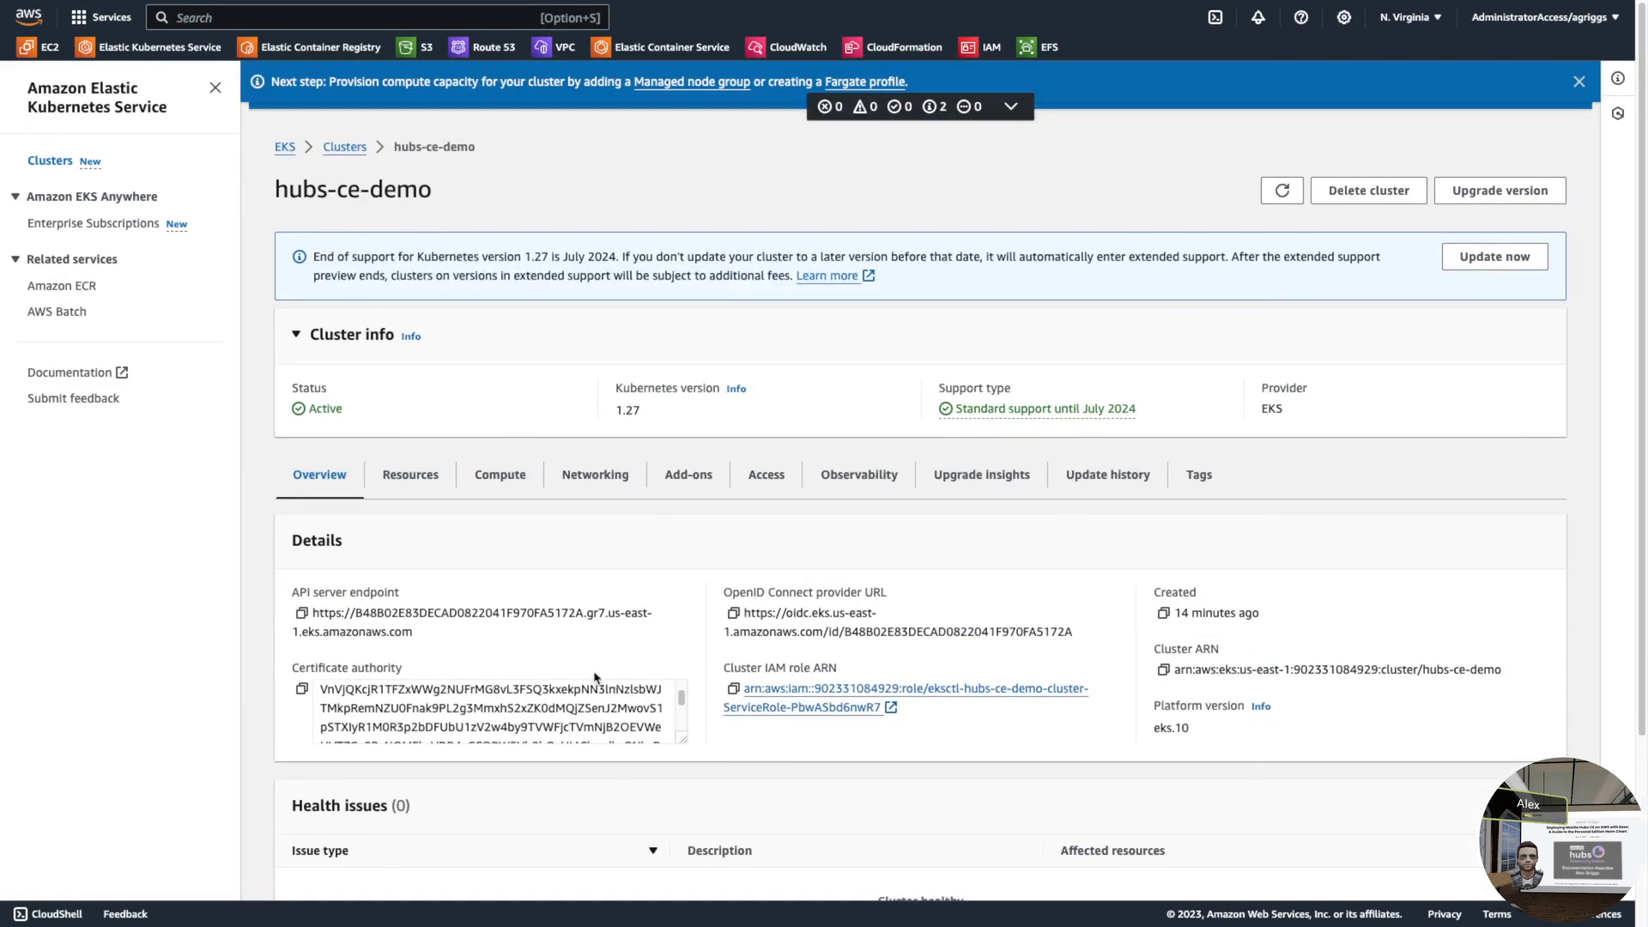
left_click(435, 473)
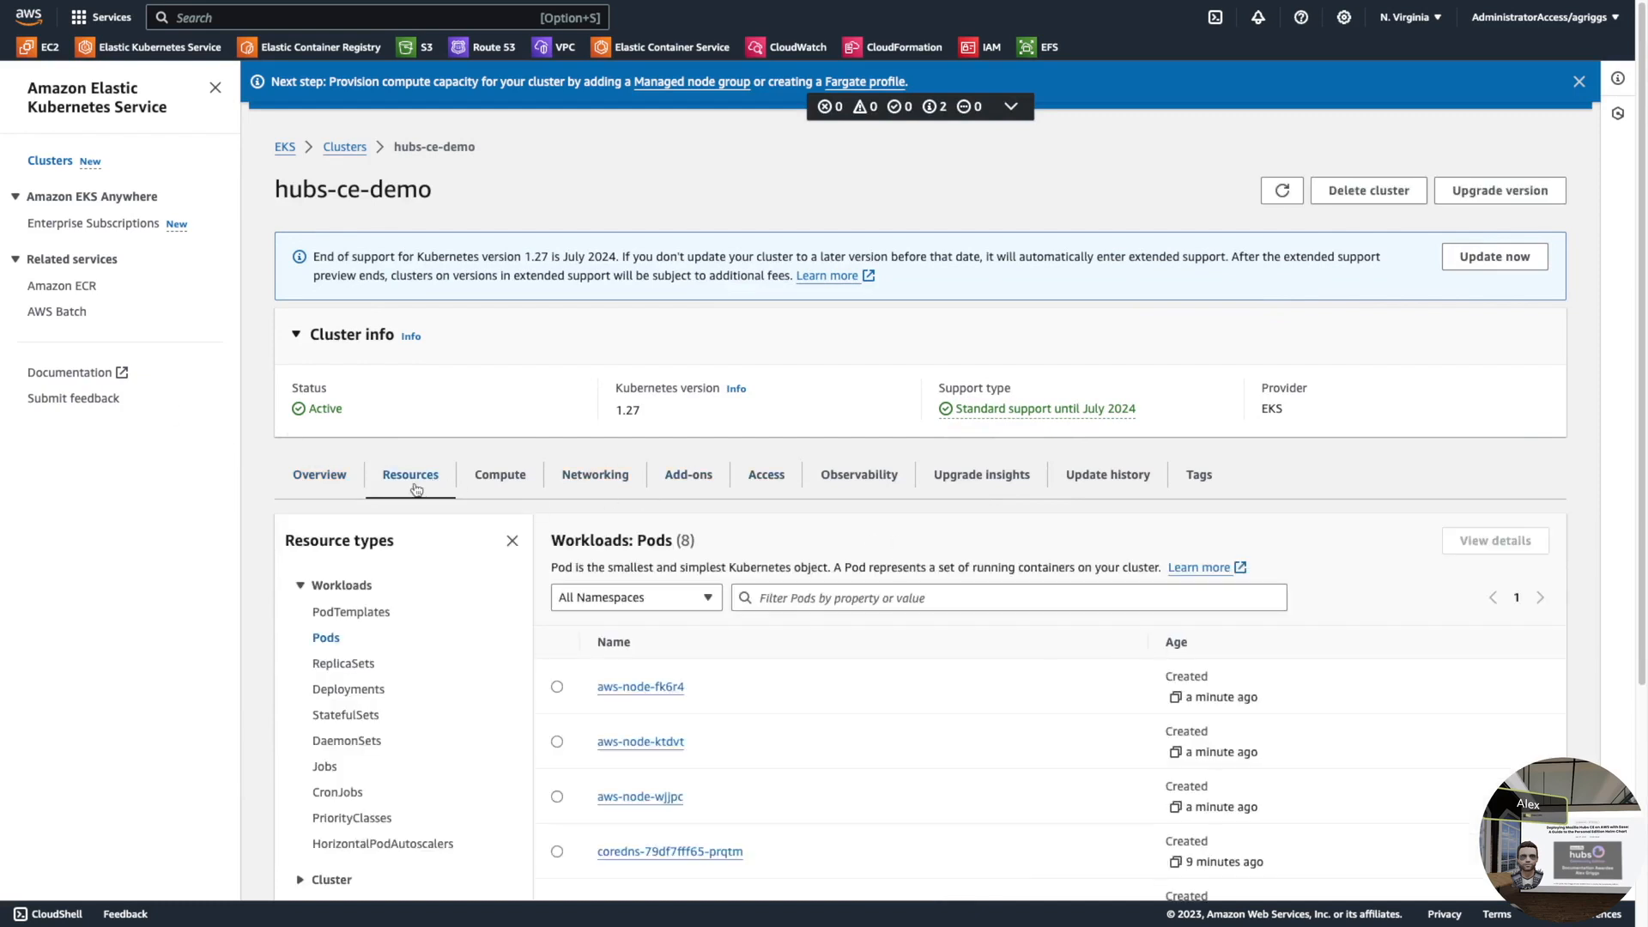
left_click(499, 476)
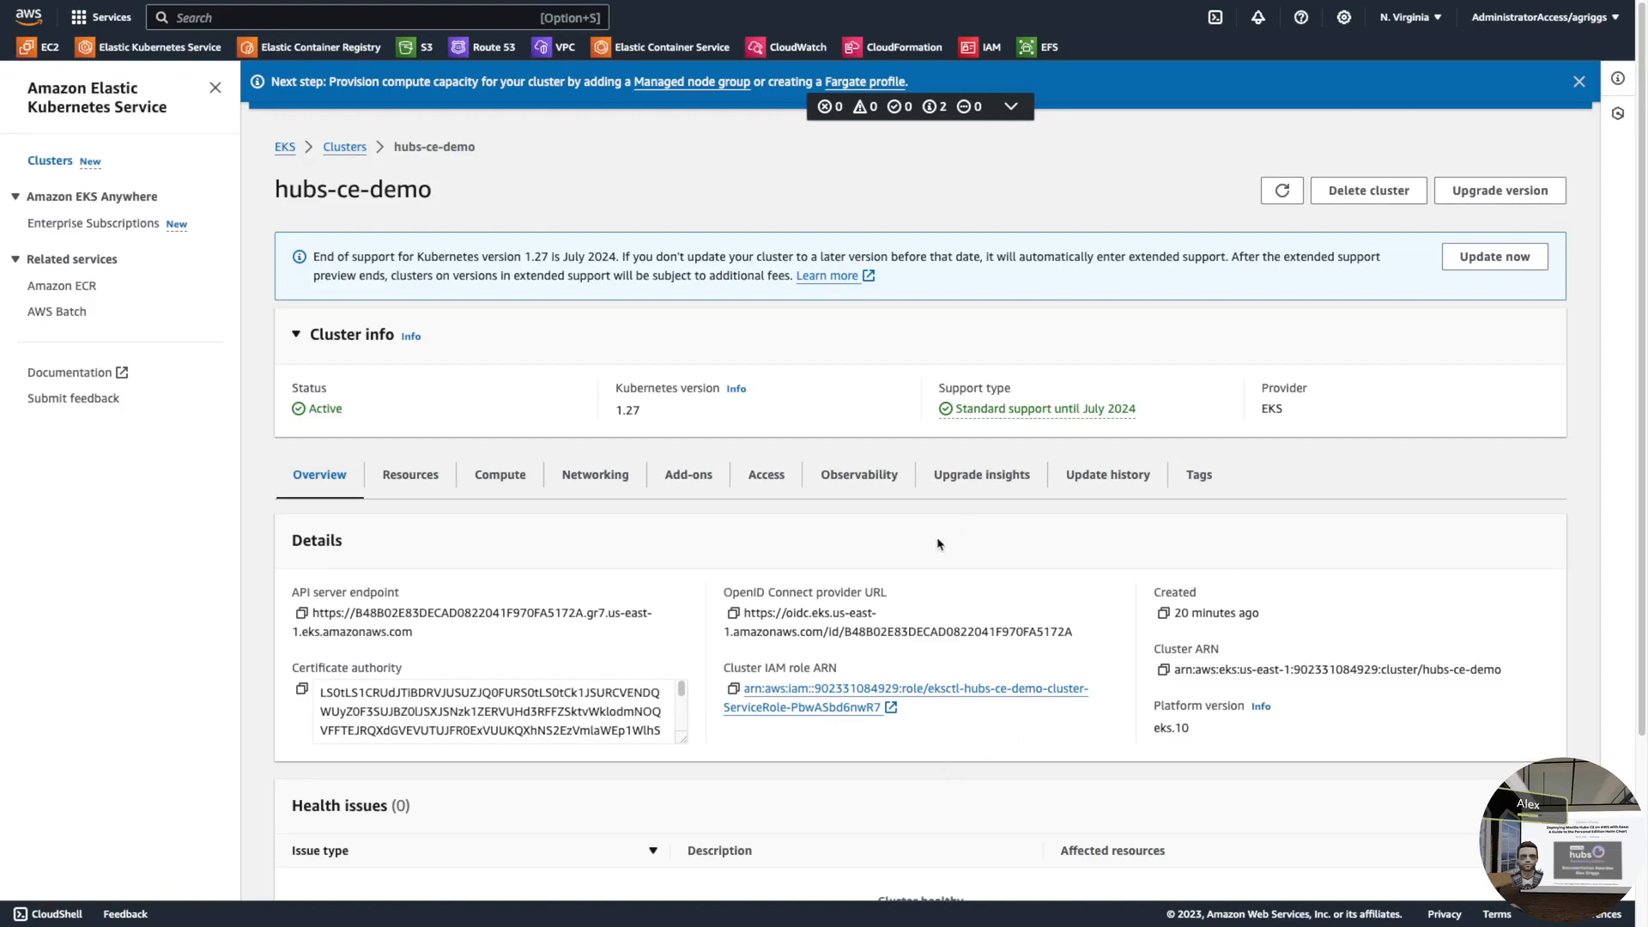
right_click(645, 555)
left_click(552, 539)
- Check the cluster's Add-ons tab and search it for EFS
left_click(685, 477)
left_click(388, 694)
type("EFS")
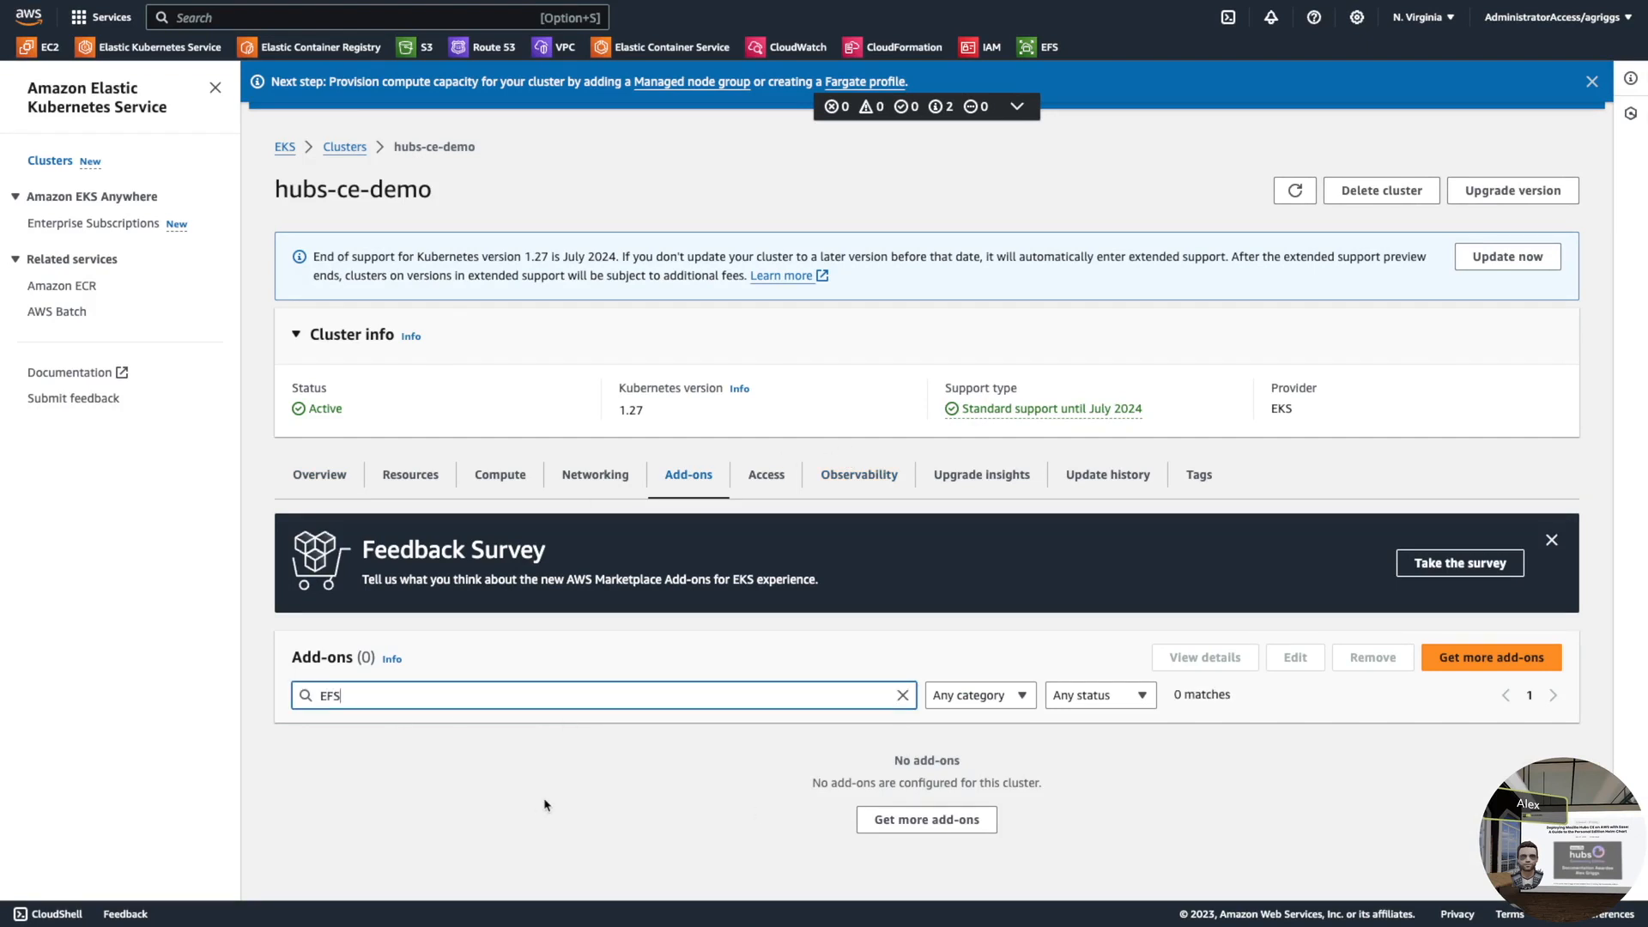
- Select the CoreDNS and Amazon EFS CSI Driver add-ons for hubs-ce-demo
left_click(1492, 657)
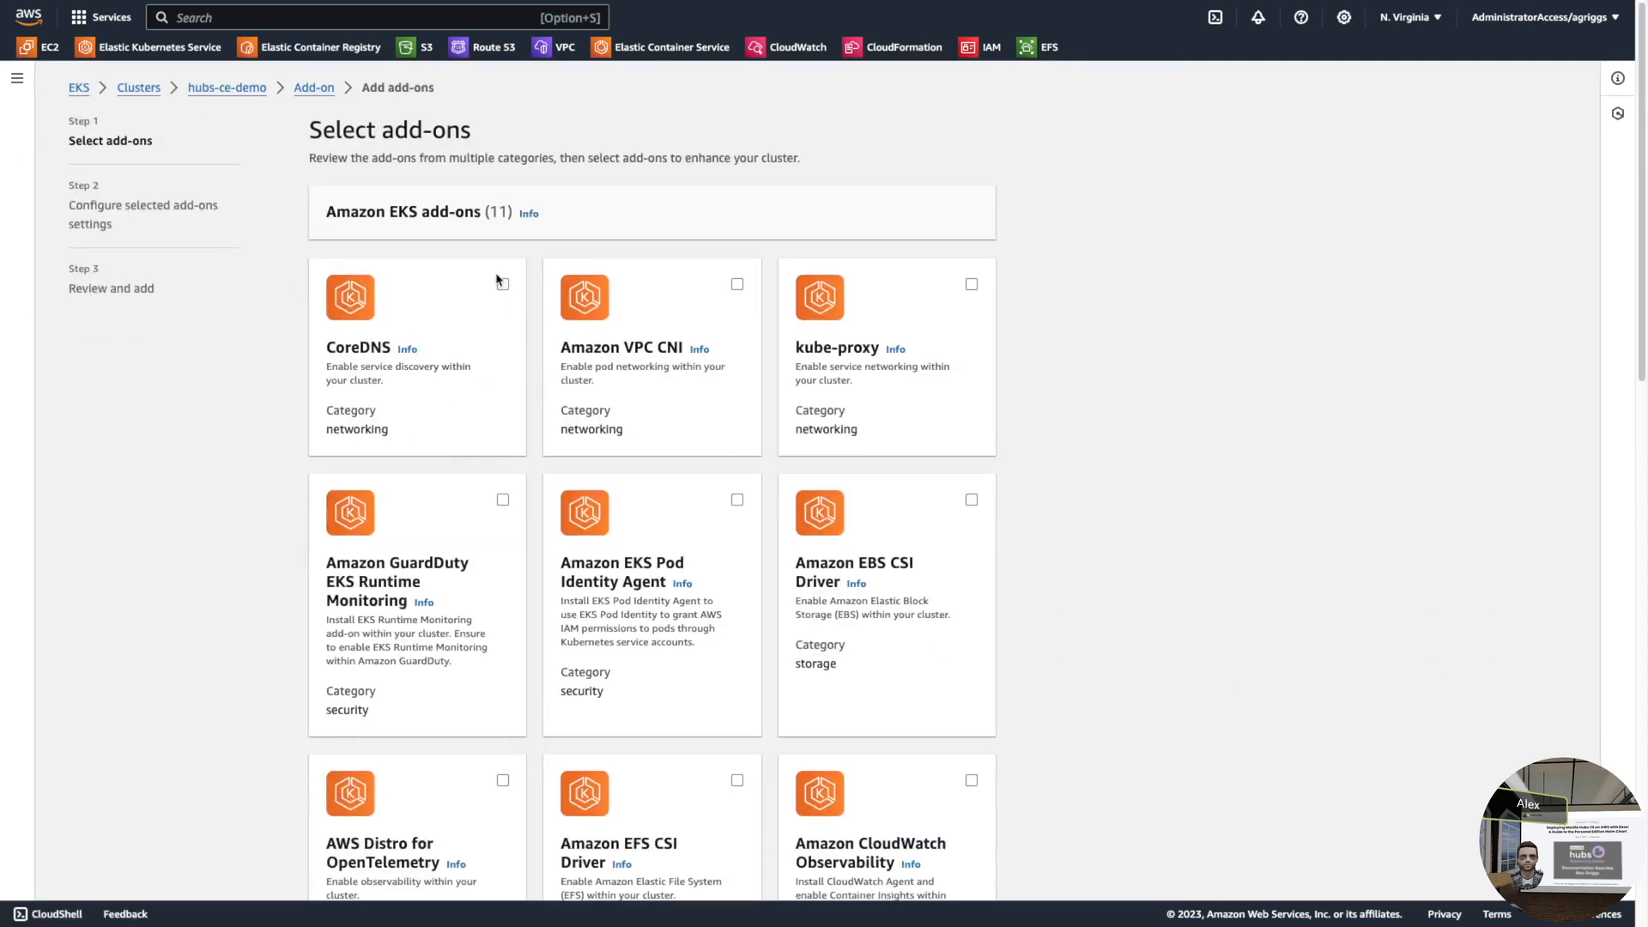
left_click(502, 285)
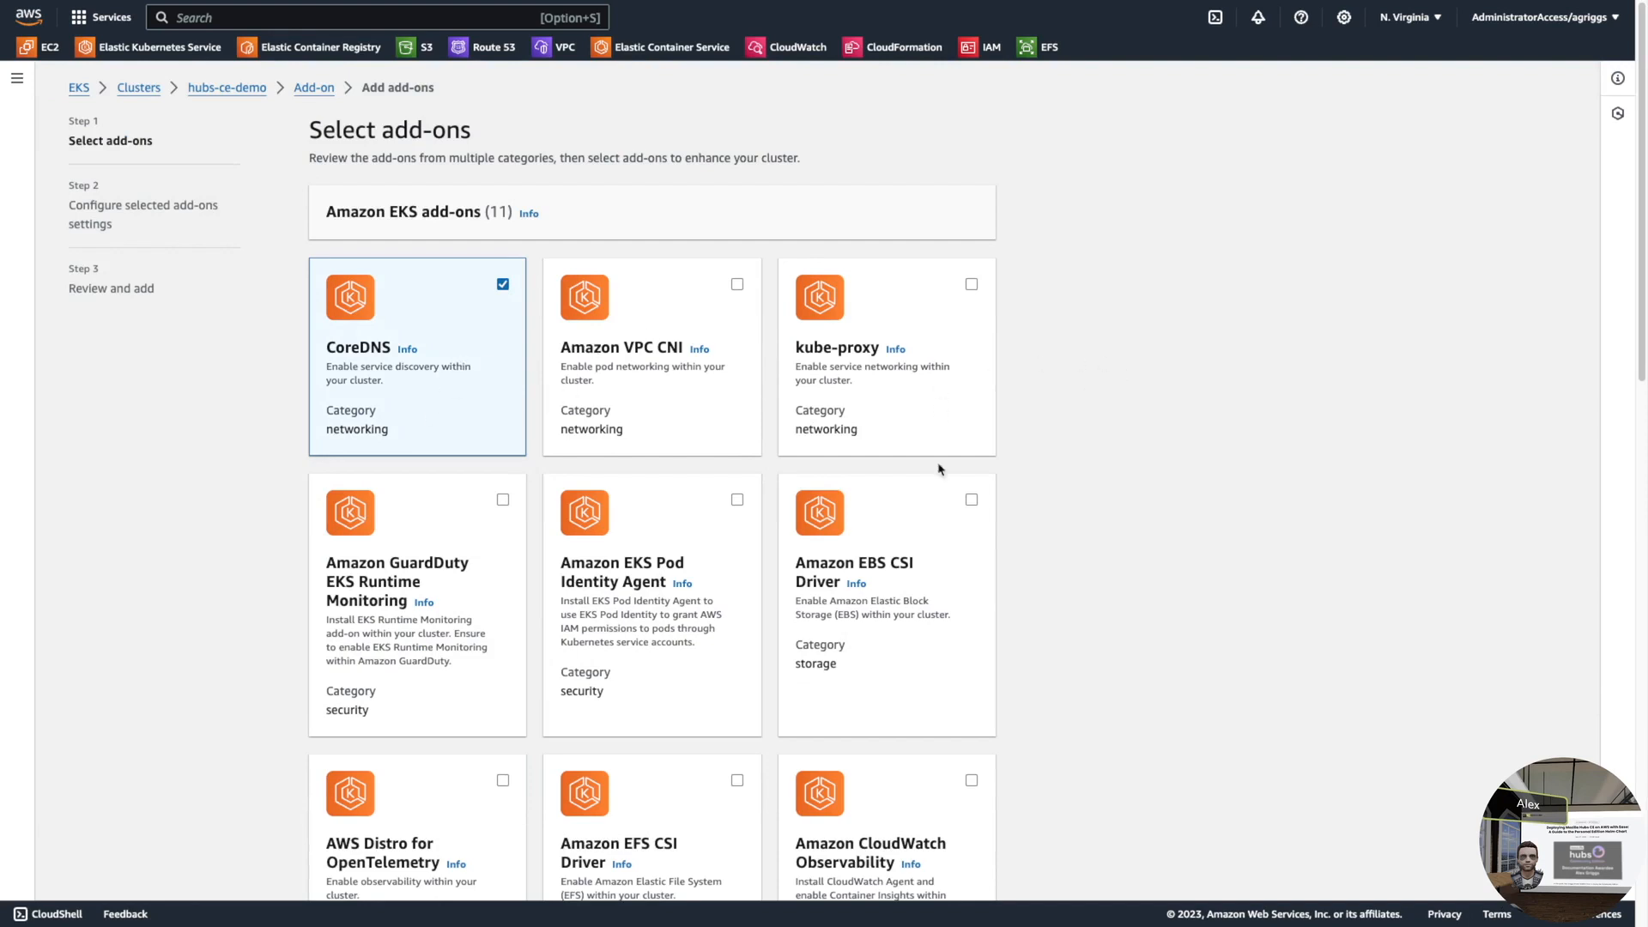
scroll(498, 606, "down", 3)
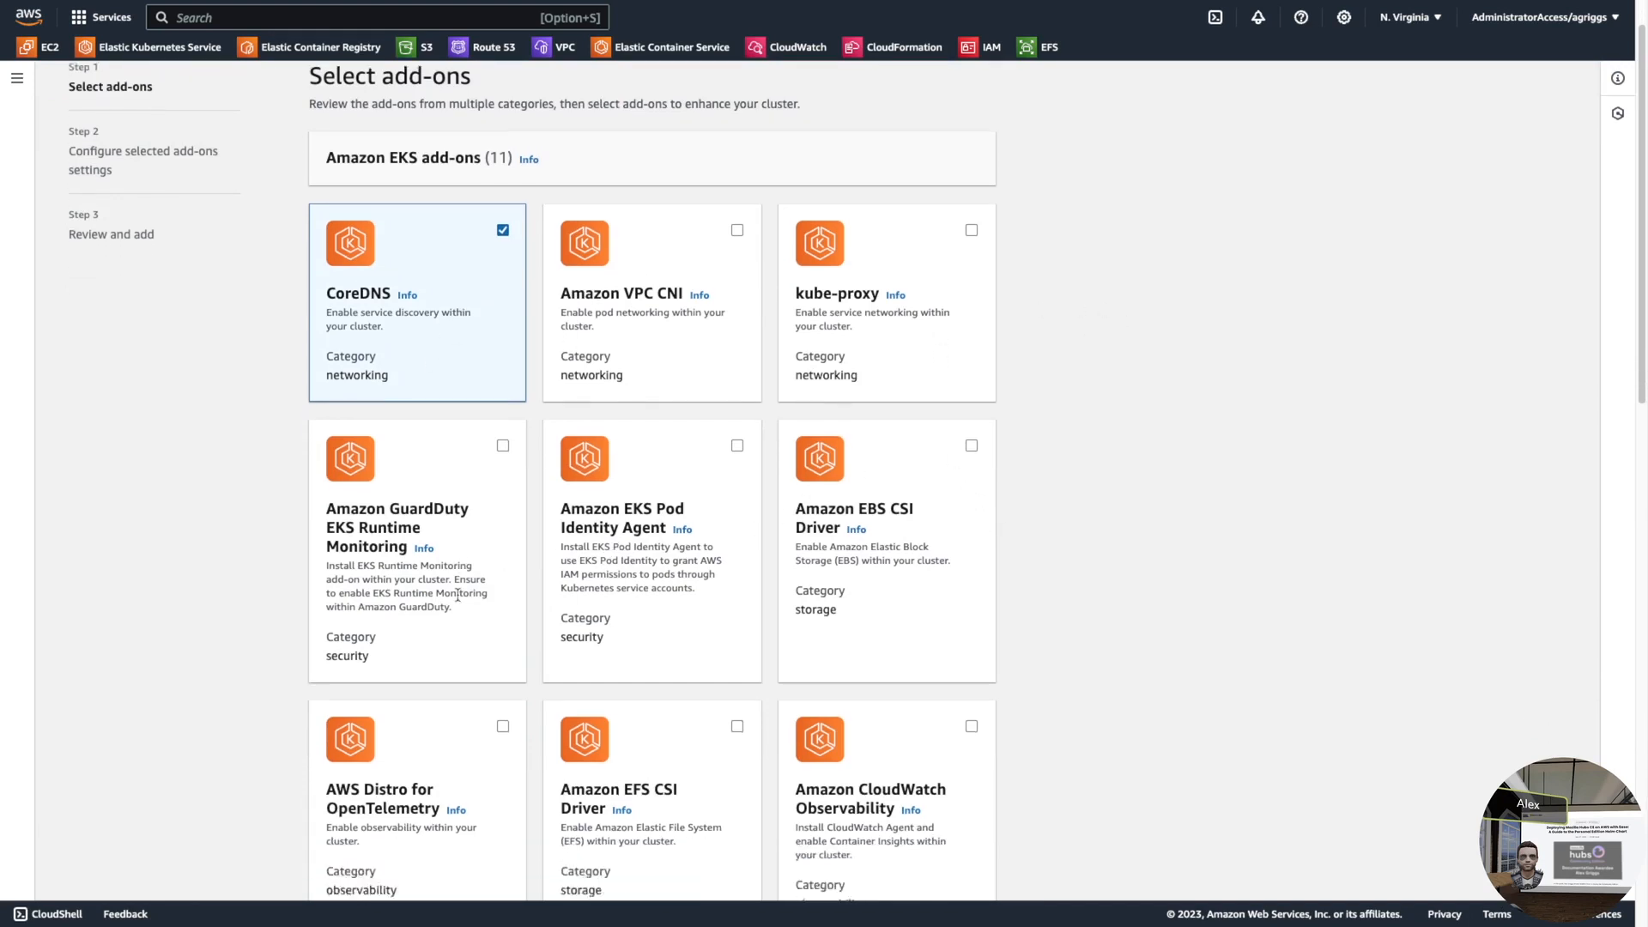
left_click(738, 524)
scroll(1079, 592, "down", 2)
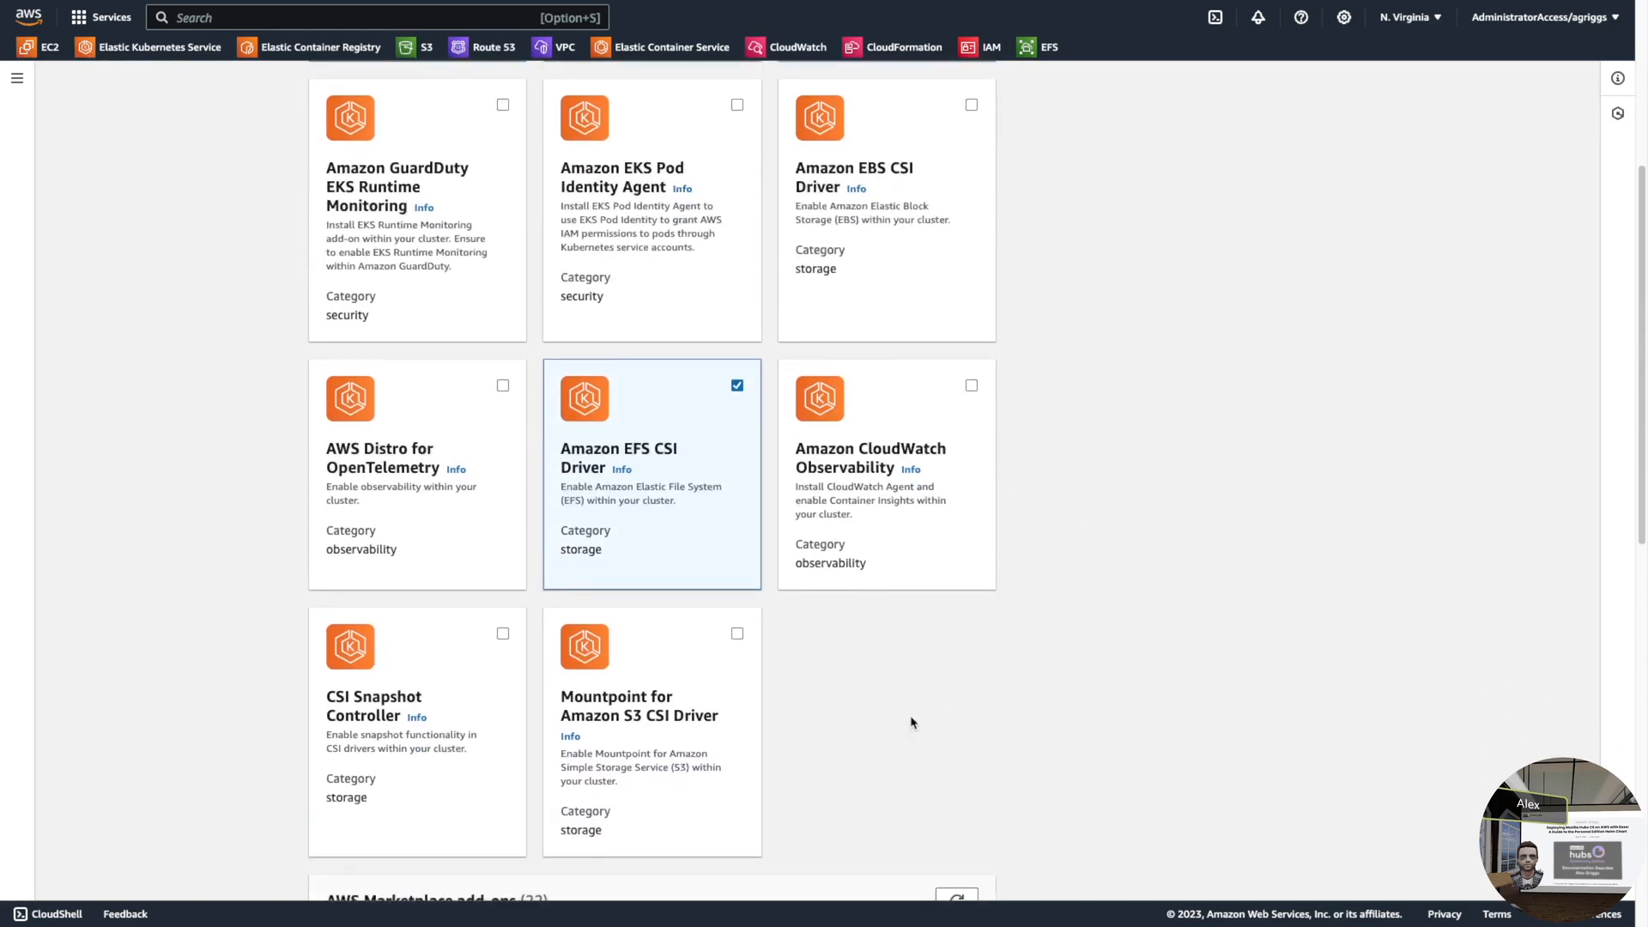
scroll(601, 447, "up", 5)
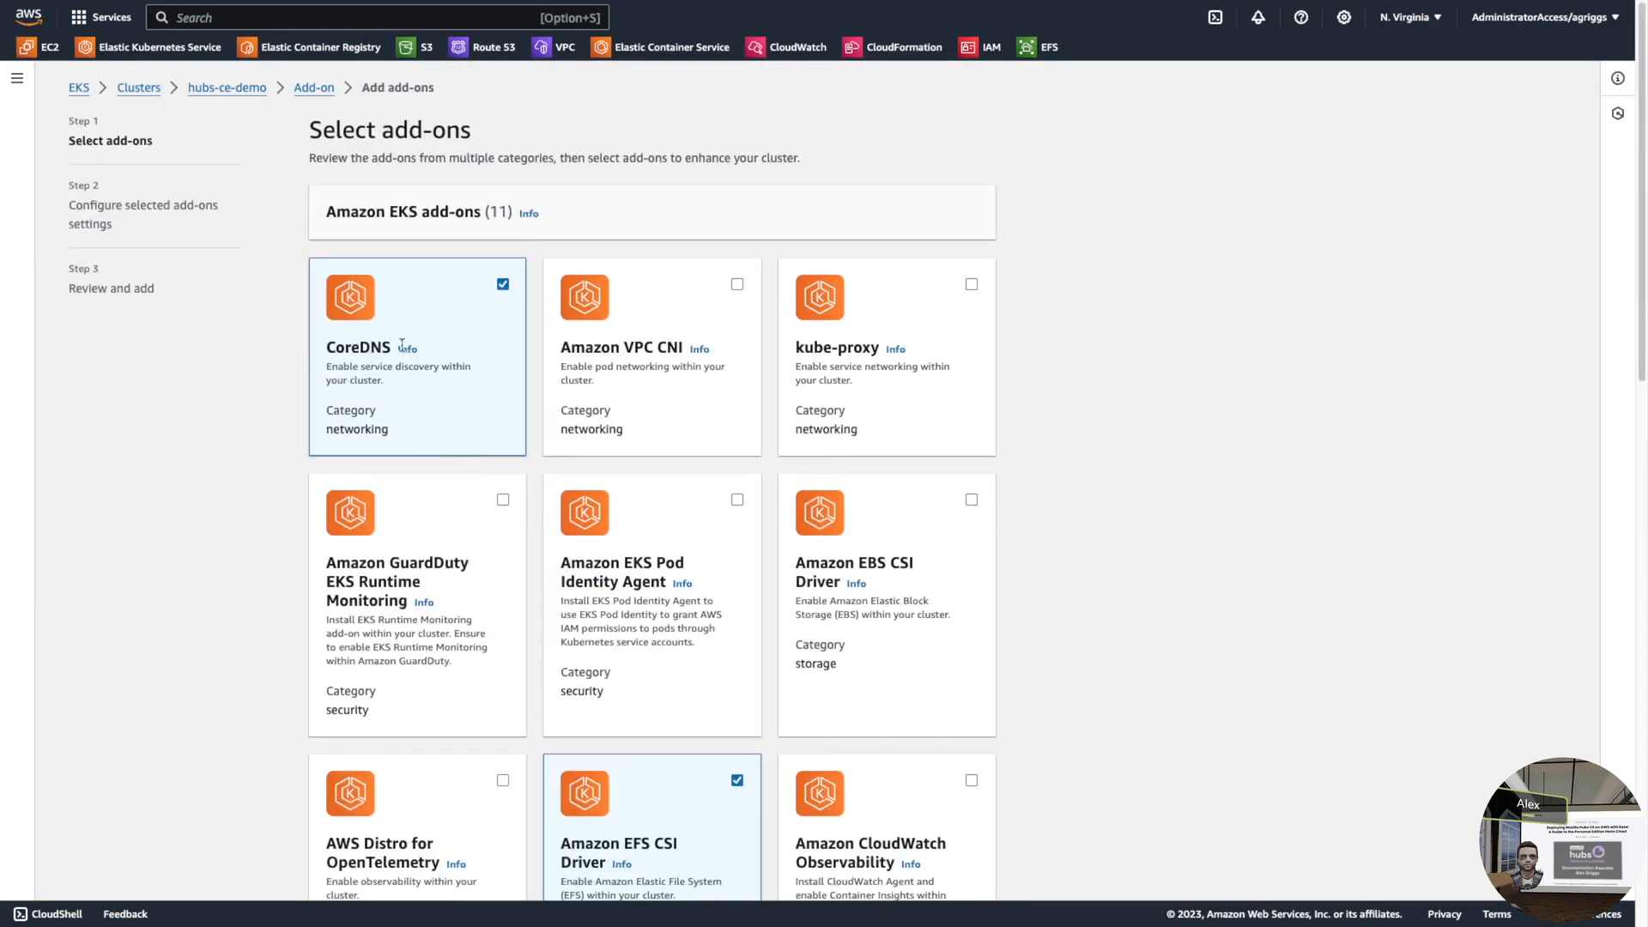
scroll(515, 558, "down", 2)
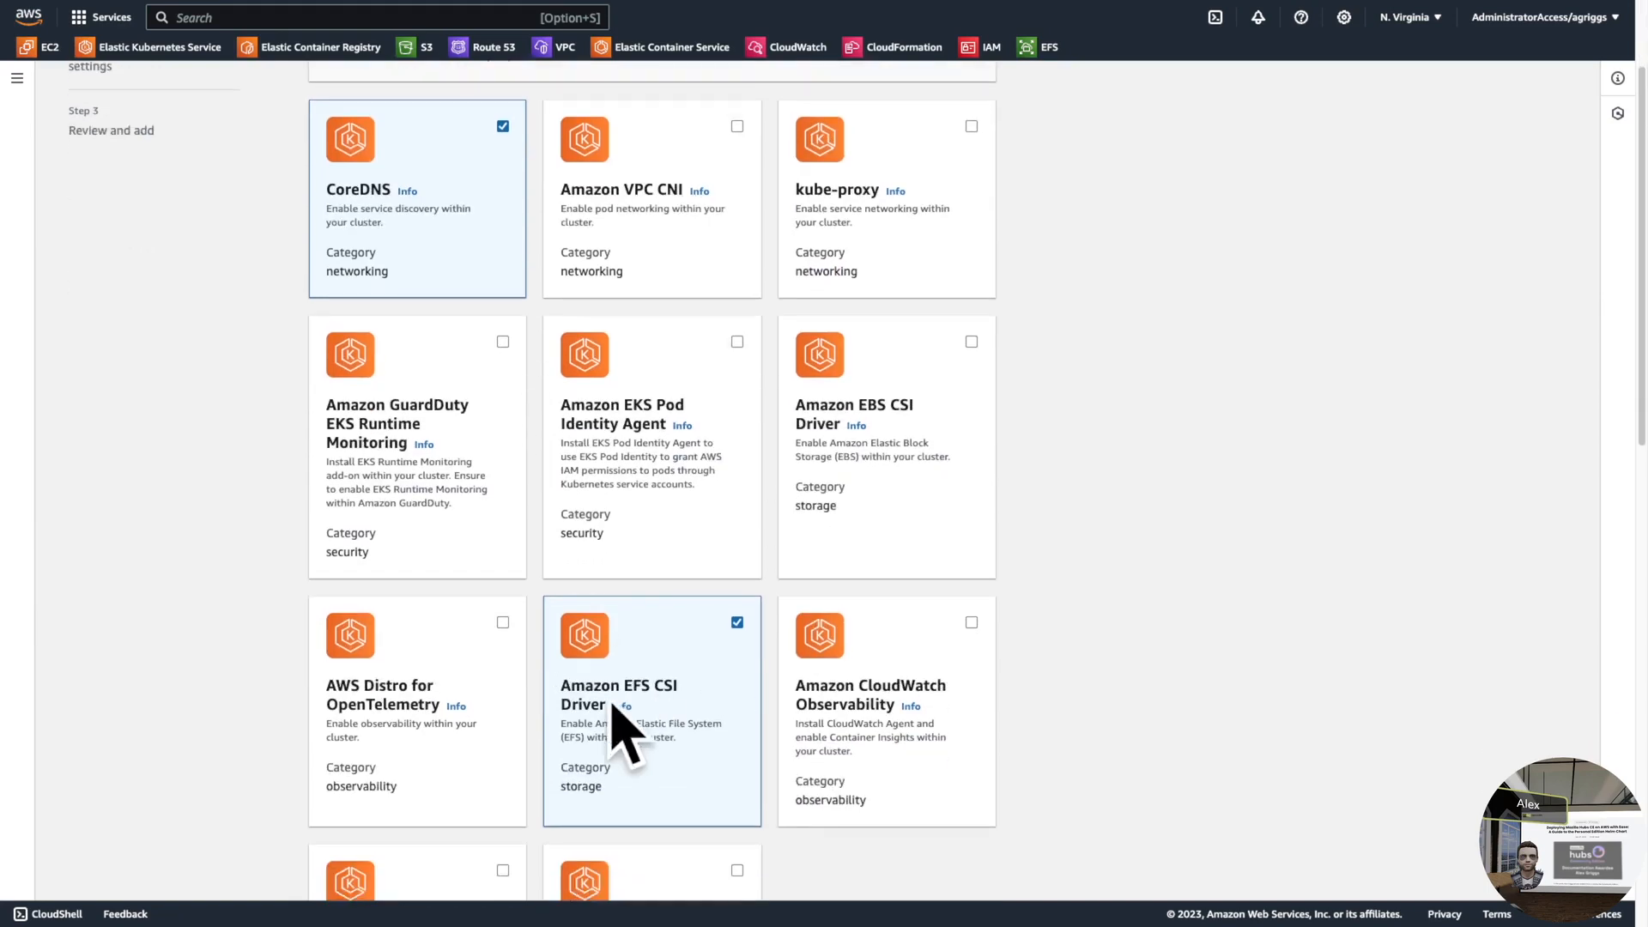
scroll(710, 736, "down", 5)
scroll(240, 676, "down", 10)
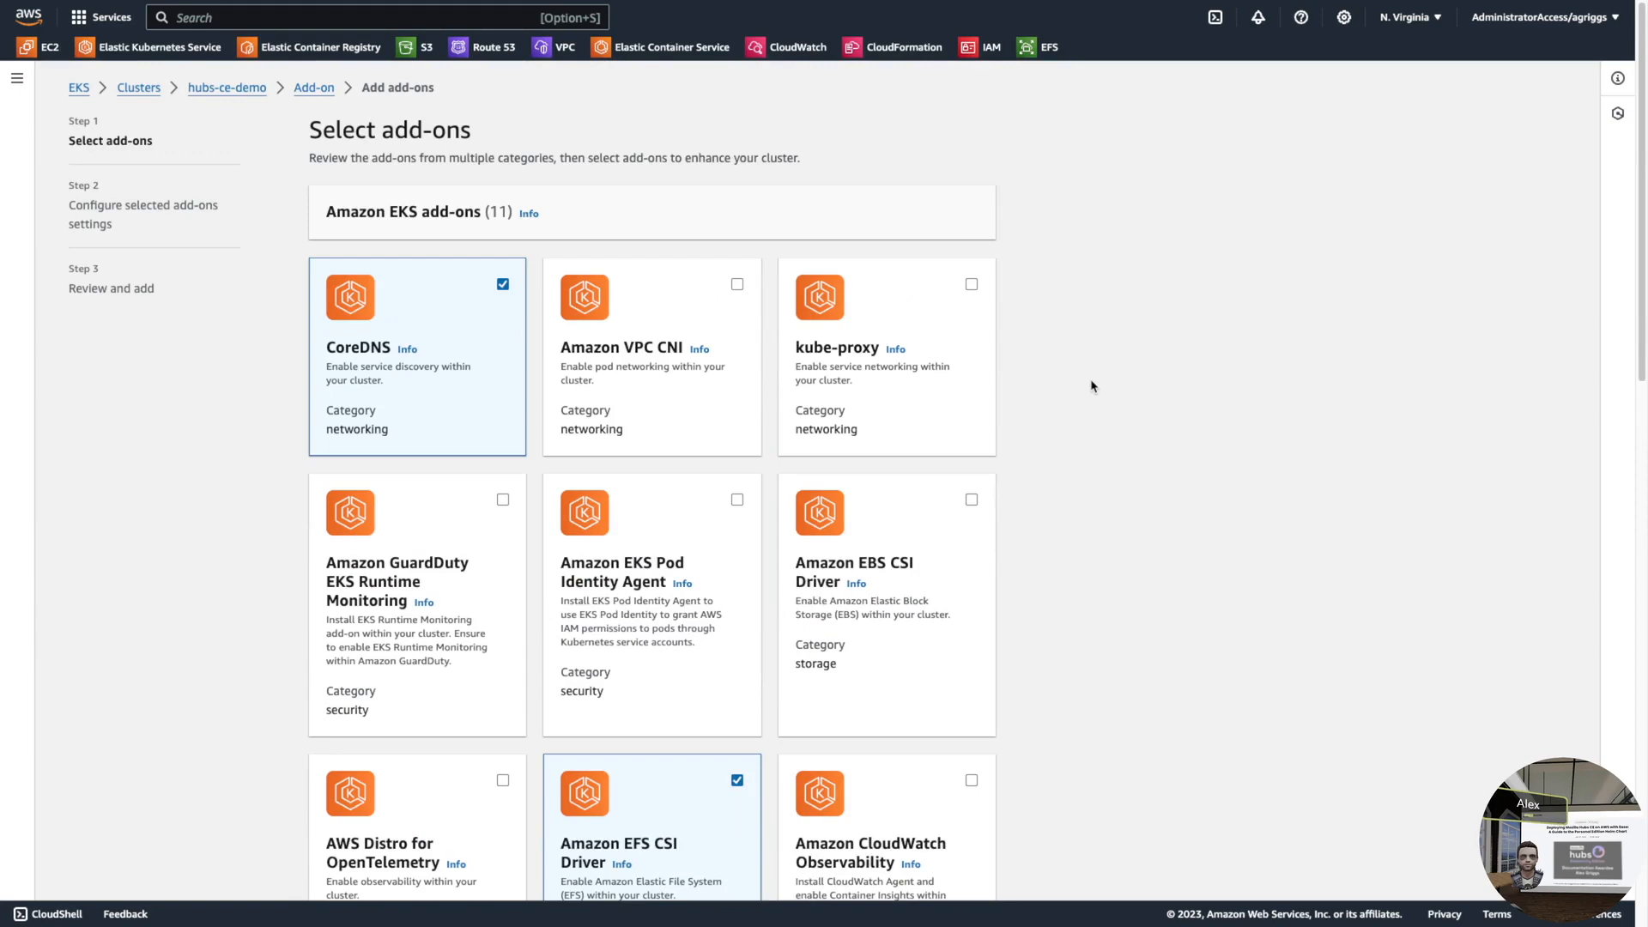
scroll(1092, 386, "down", 7)
scroll(1092, 387, "down", 6)
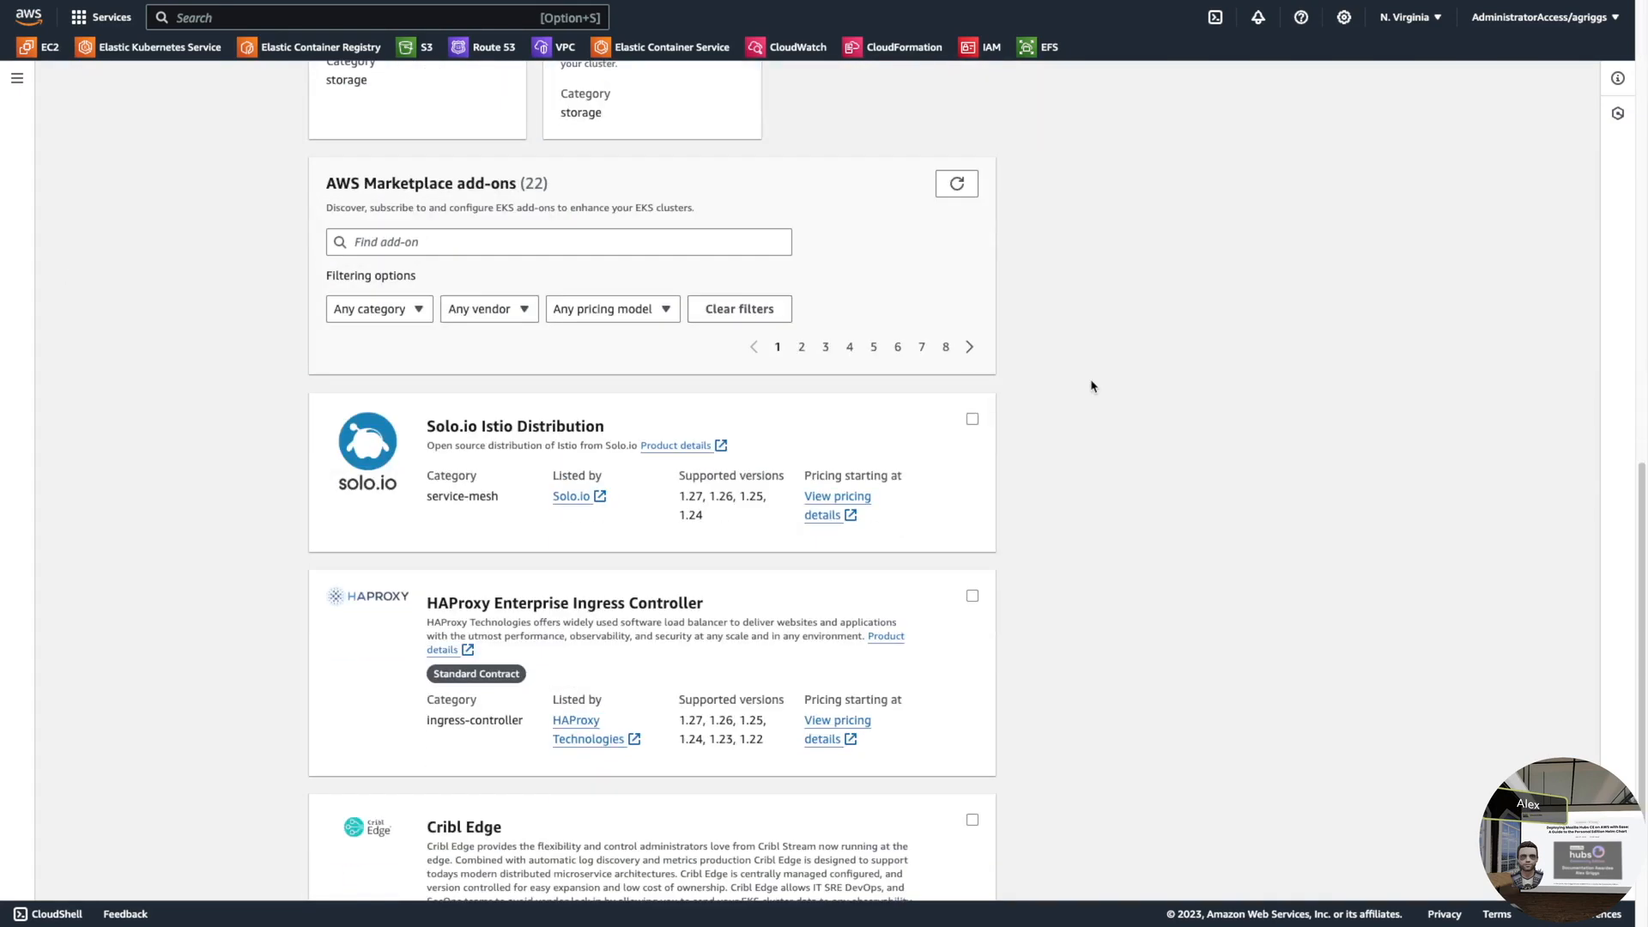
scroll(1092, 387, "down", 3)
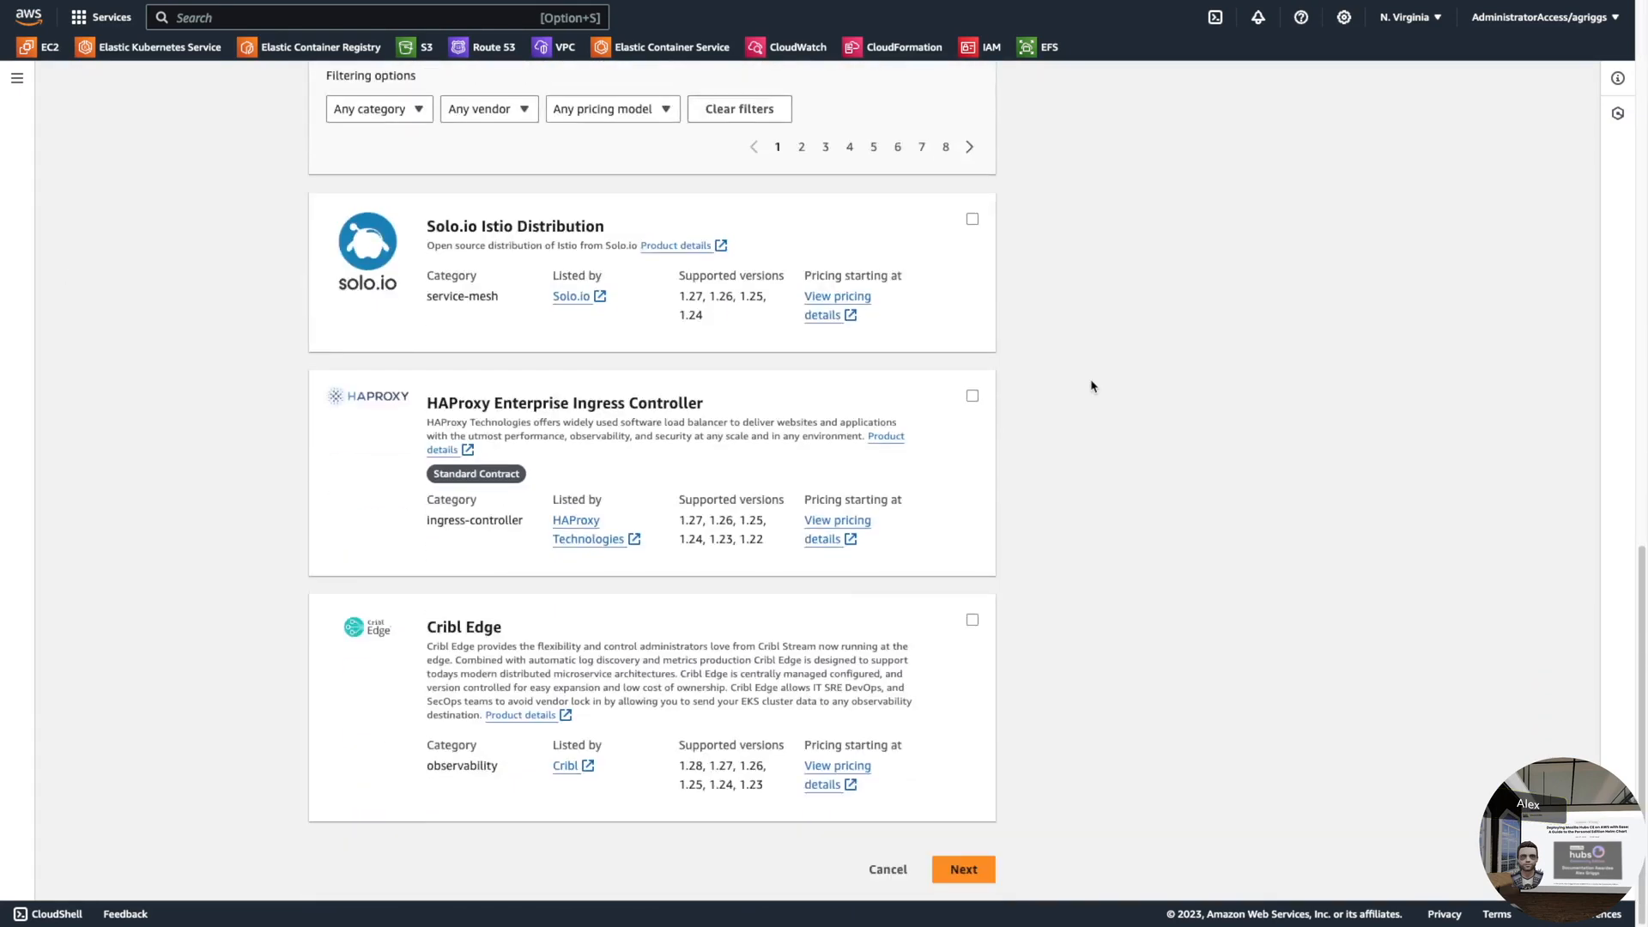
- Keep default versions and IAM roles, then create both add-ons
left_click(963, 870)
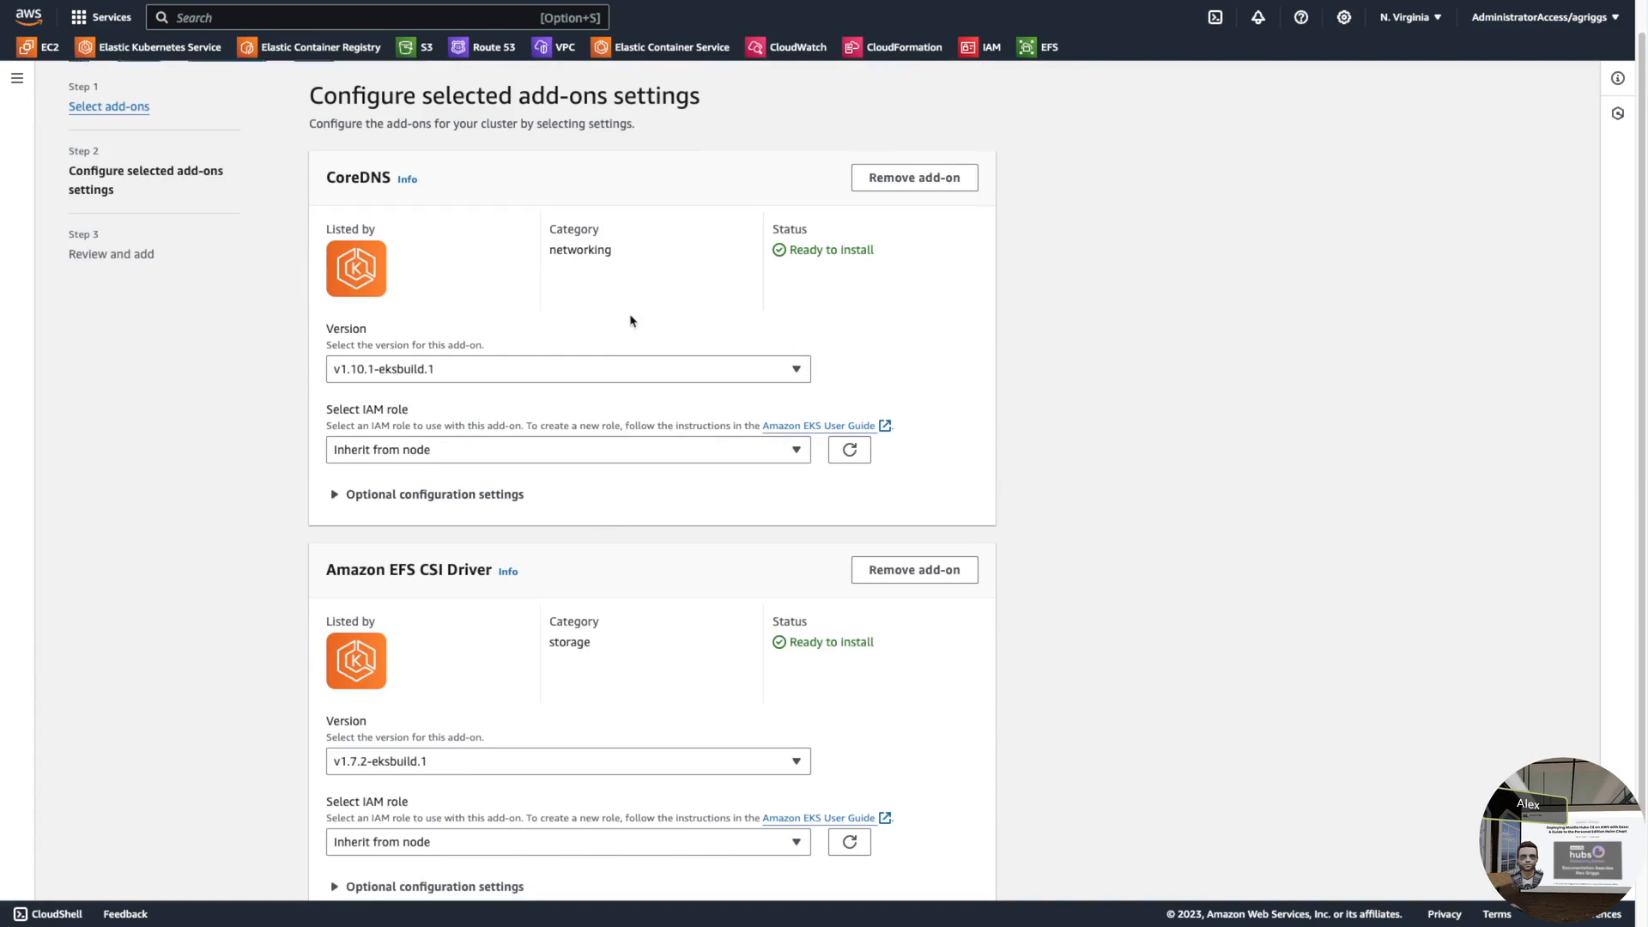
scroll(817, 330, "down", 1)
scroll(1021, 587, "down", 1)
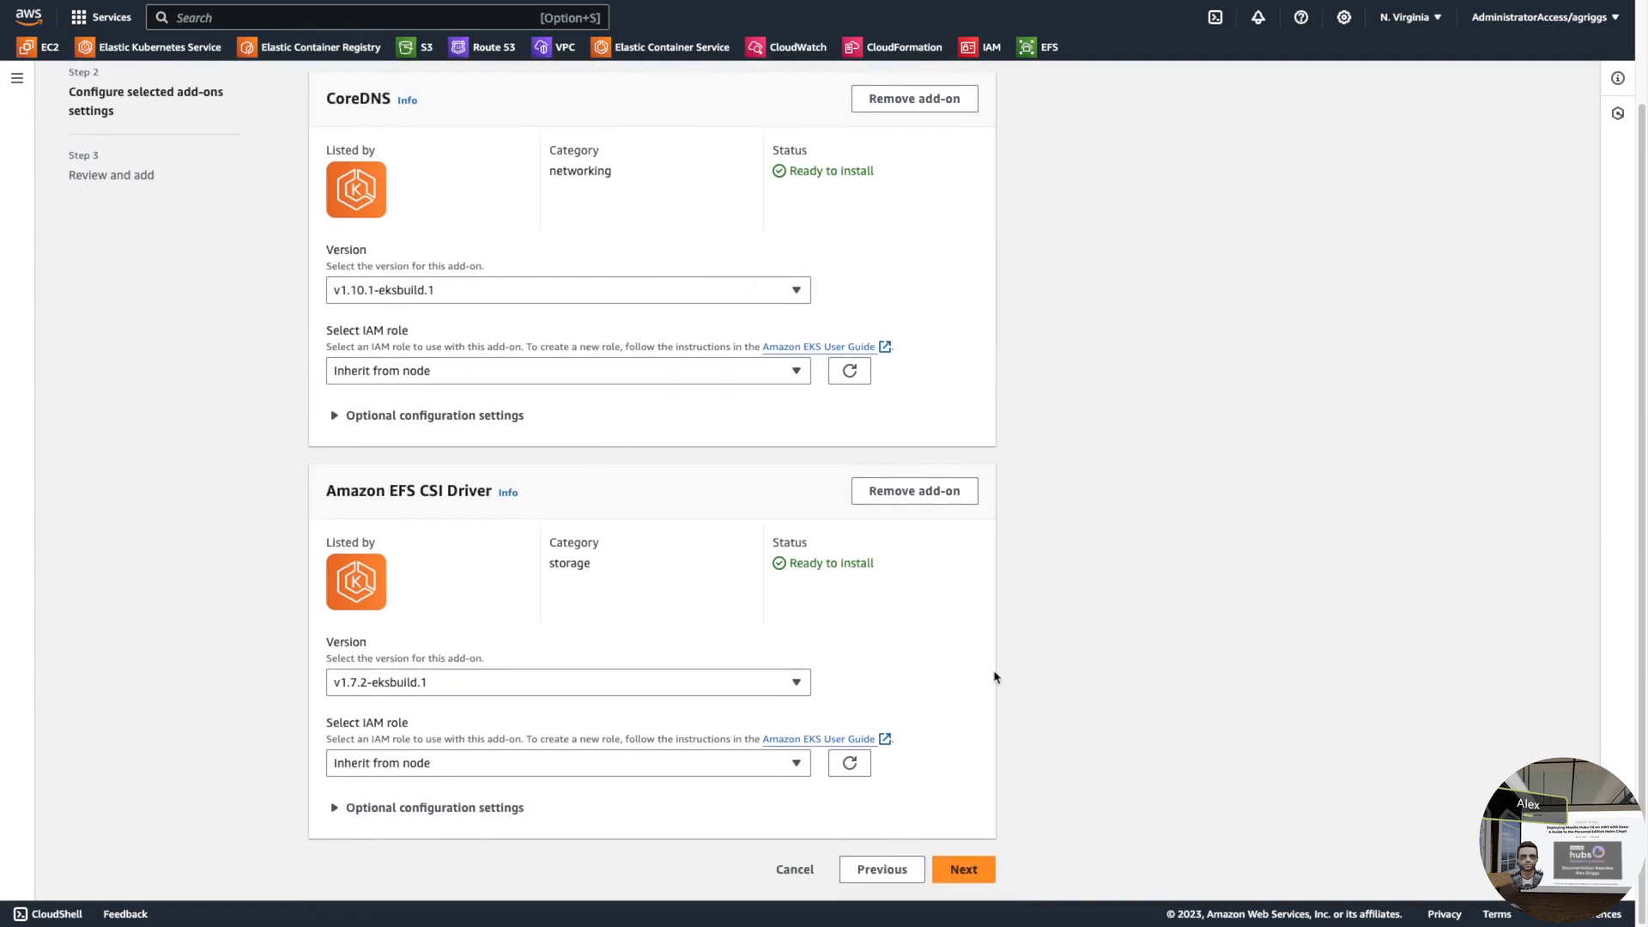
left_click(987, 882)
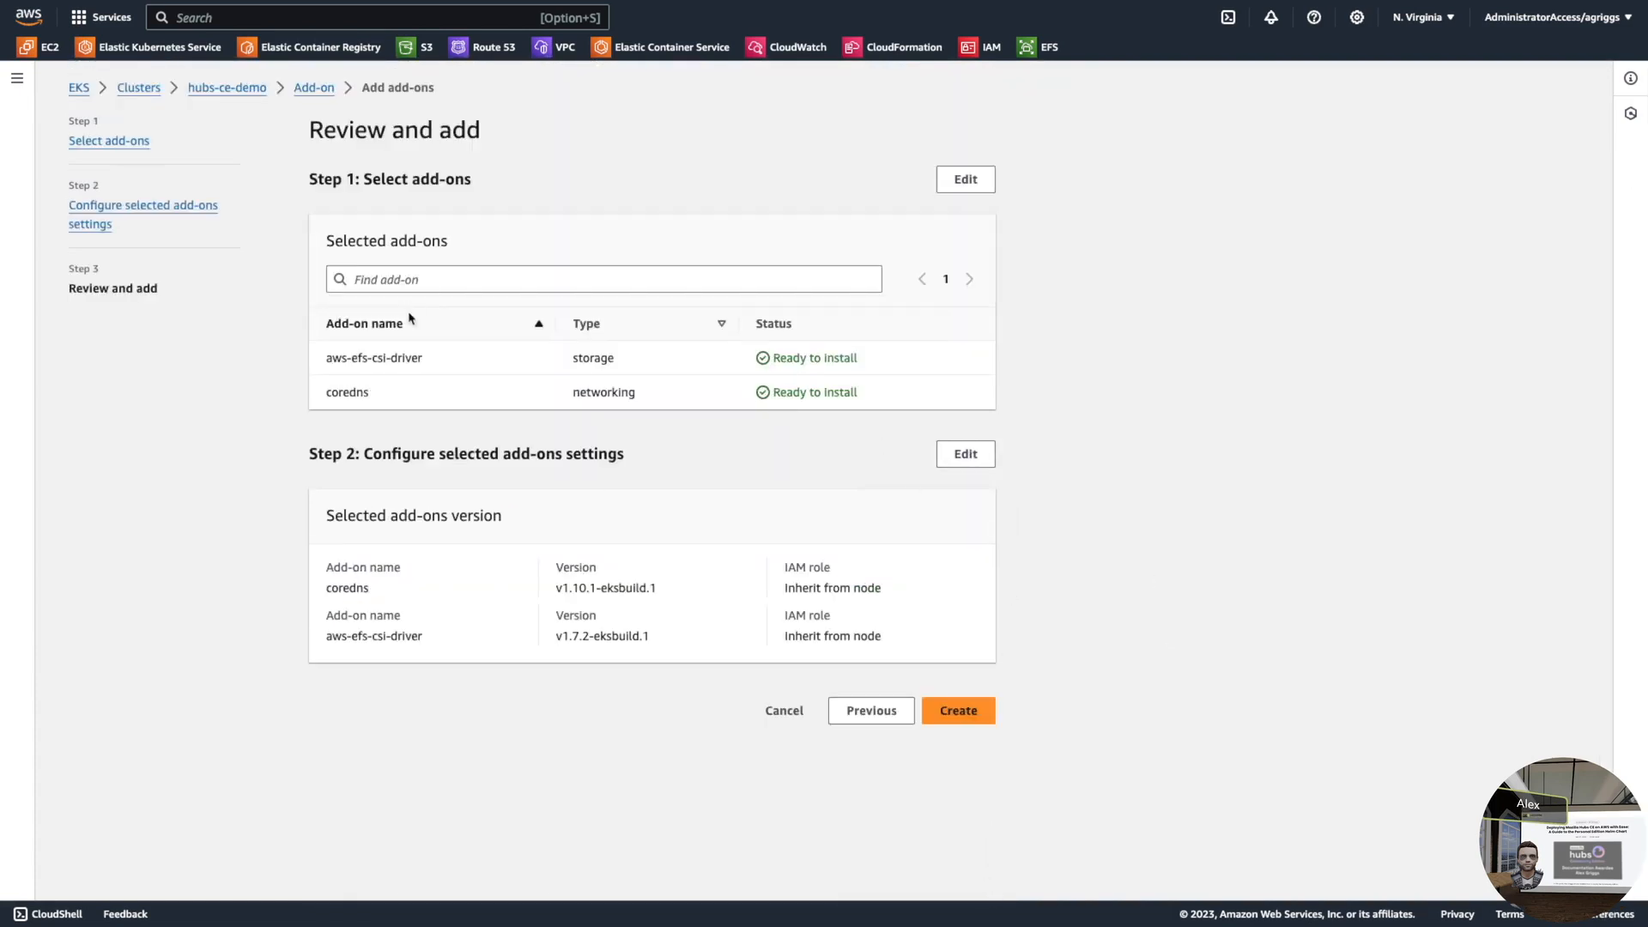
left_click(959, 712)
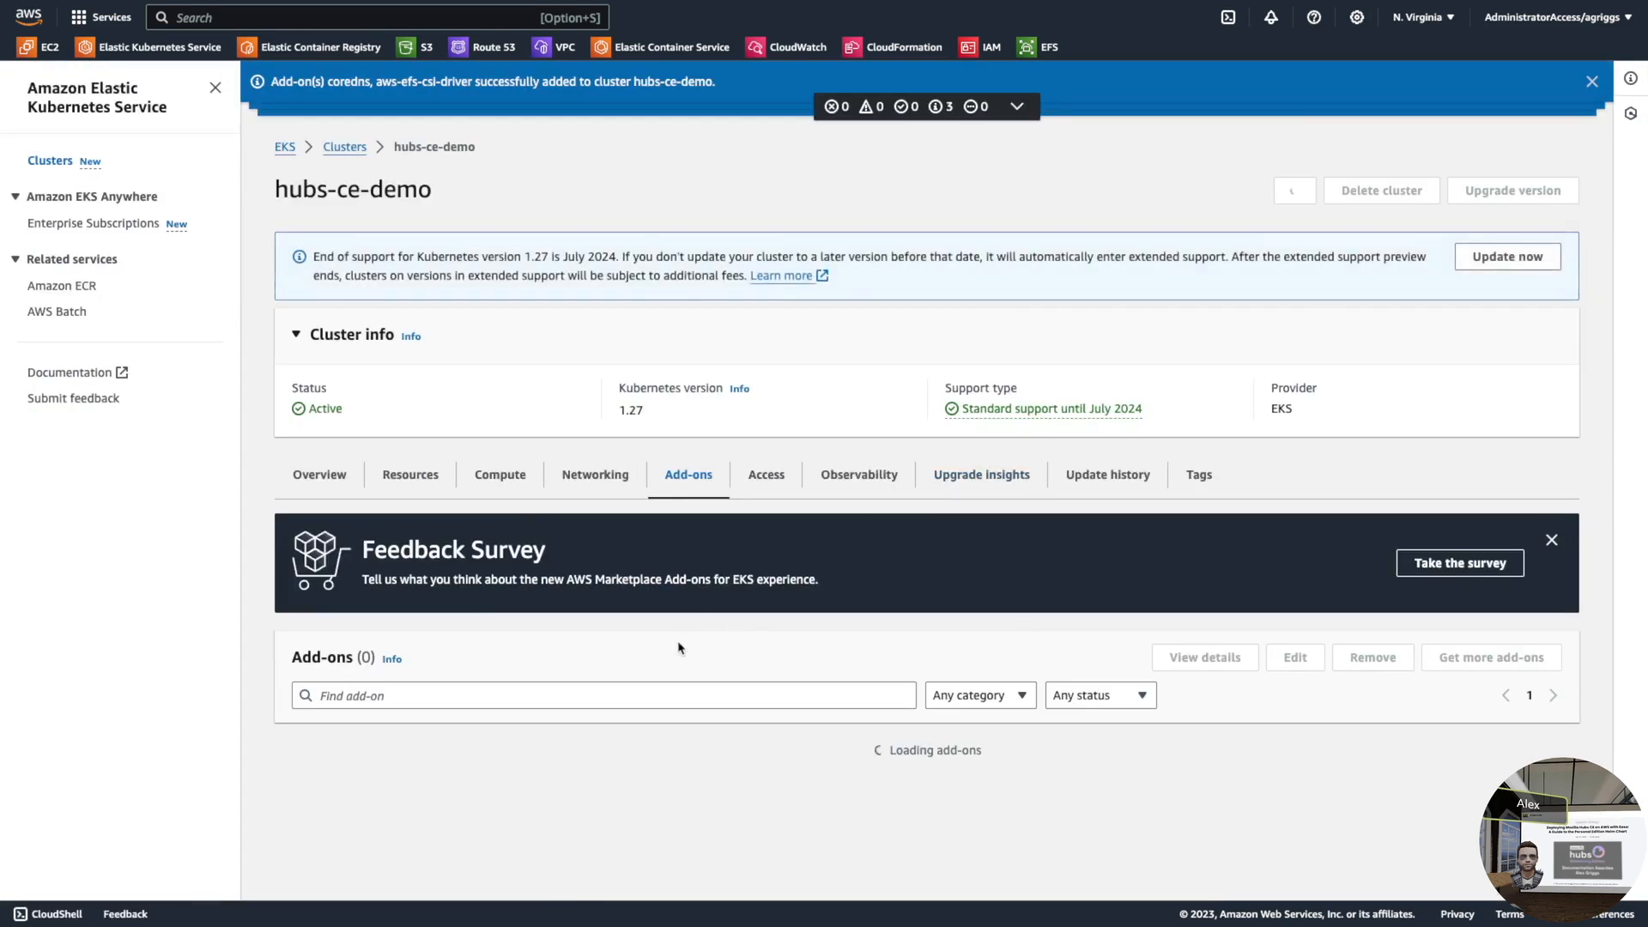
- Scroll down to see the EFS CSI Driver and CoreDNS add-ons with status Creating
scroll(601, 650, "down", 3)
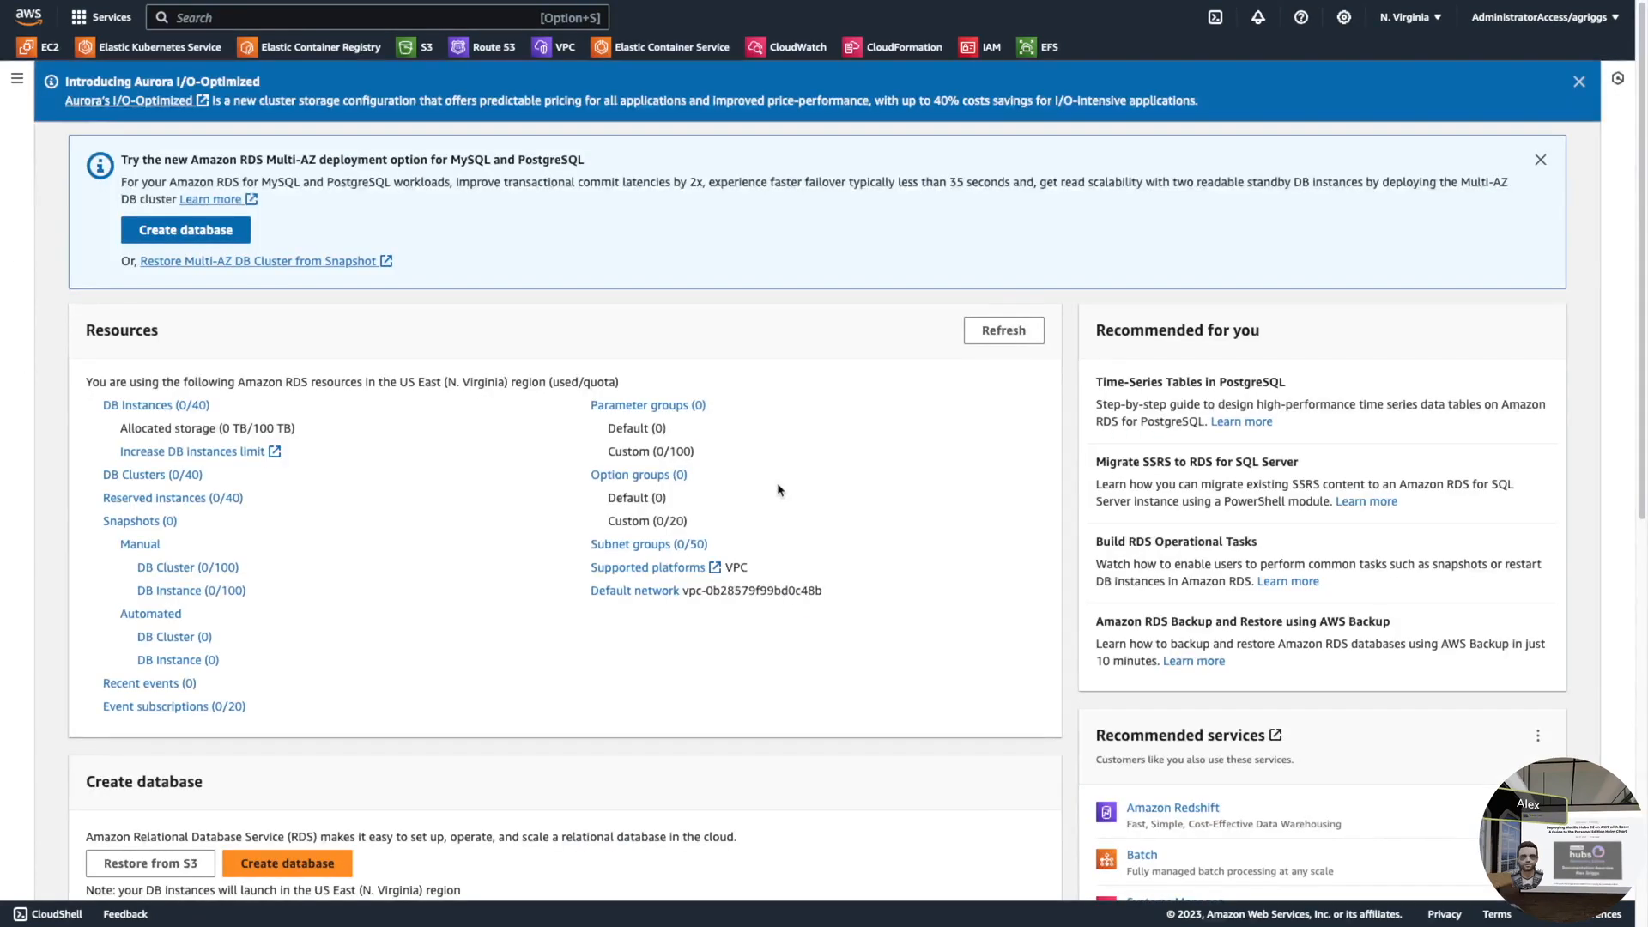
- Go to RDS Databases and begin creating a new database
left_click(164, 478)
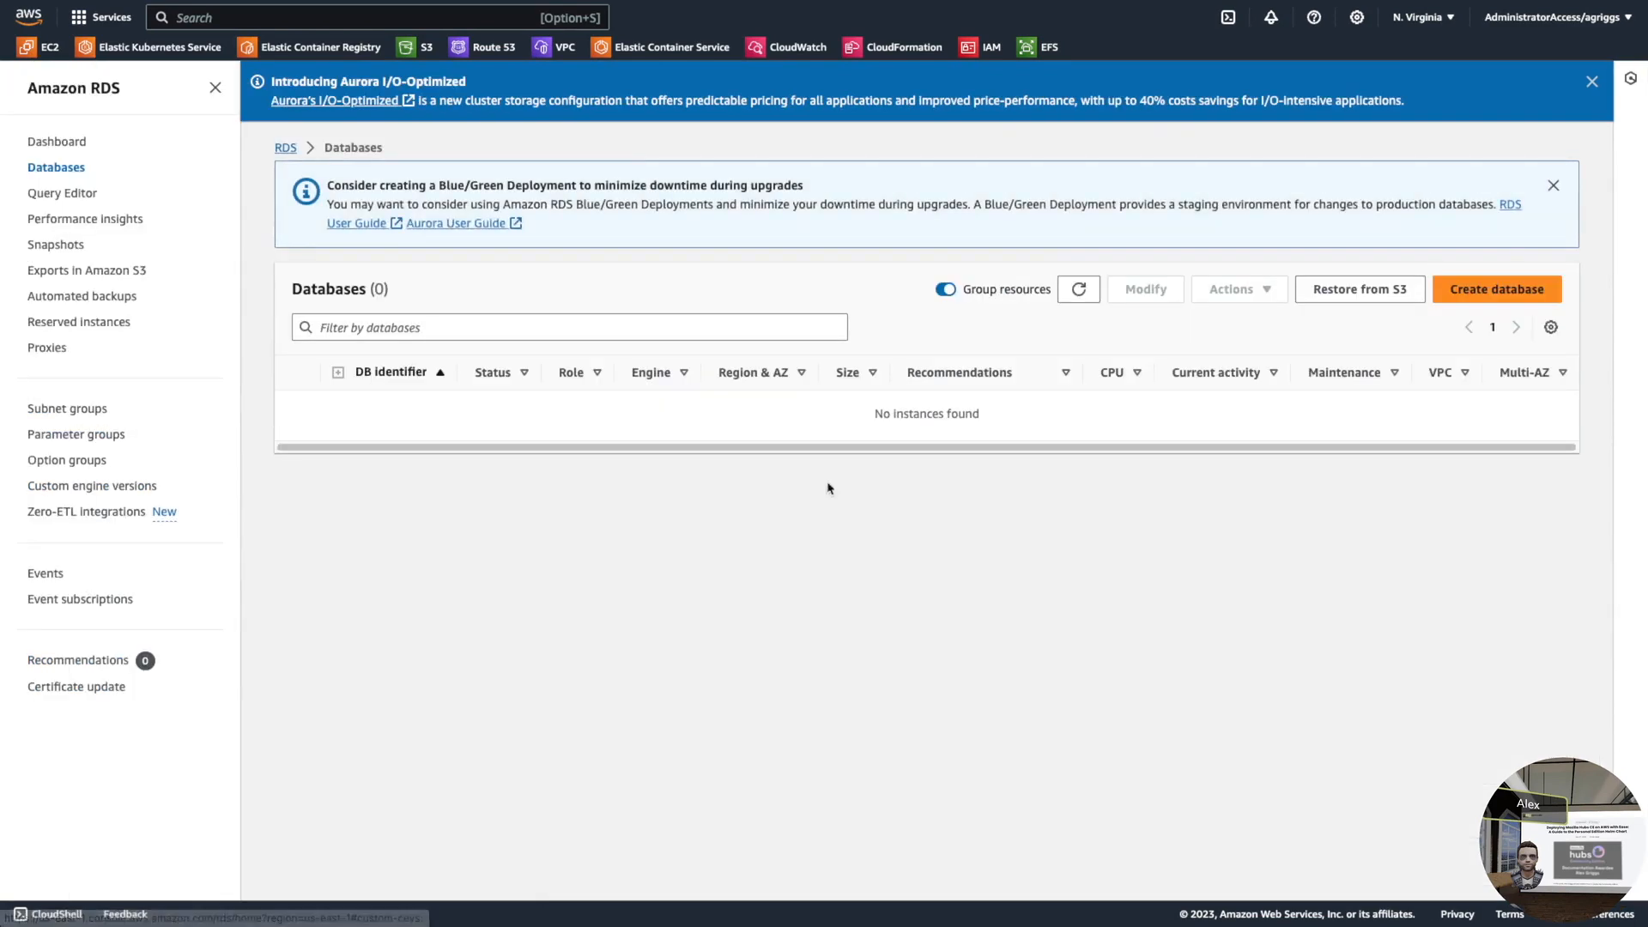
left_click(1501, 288)
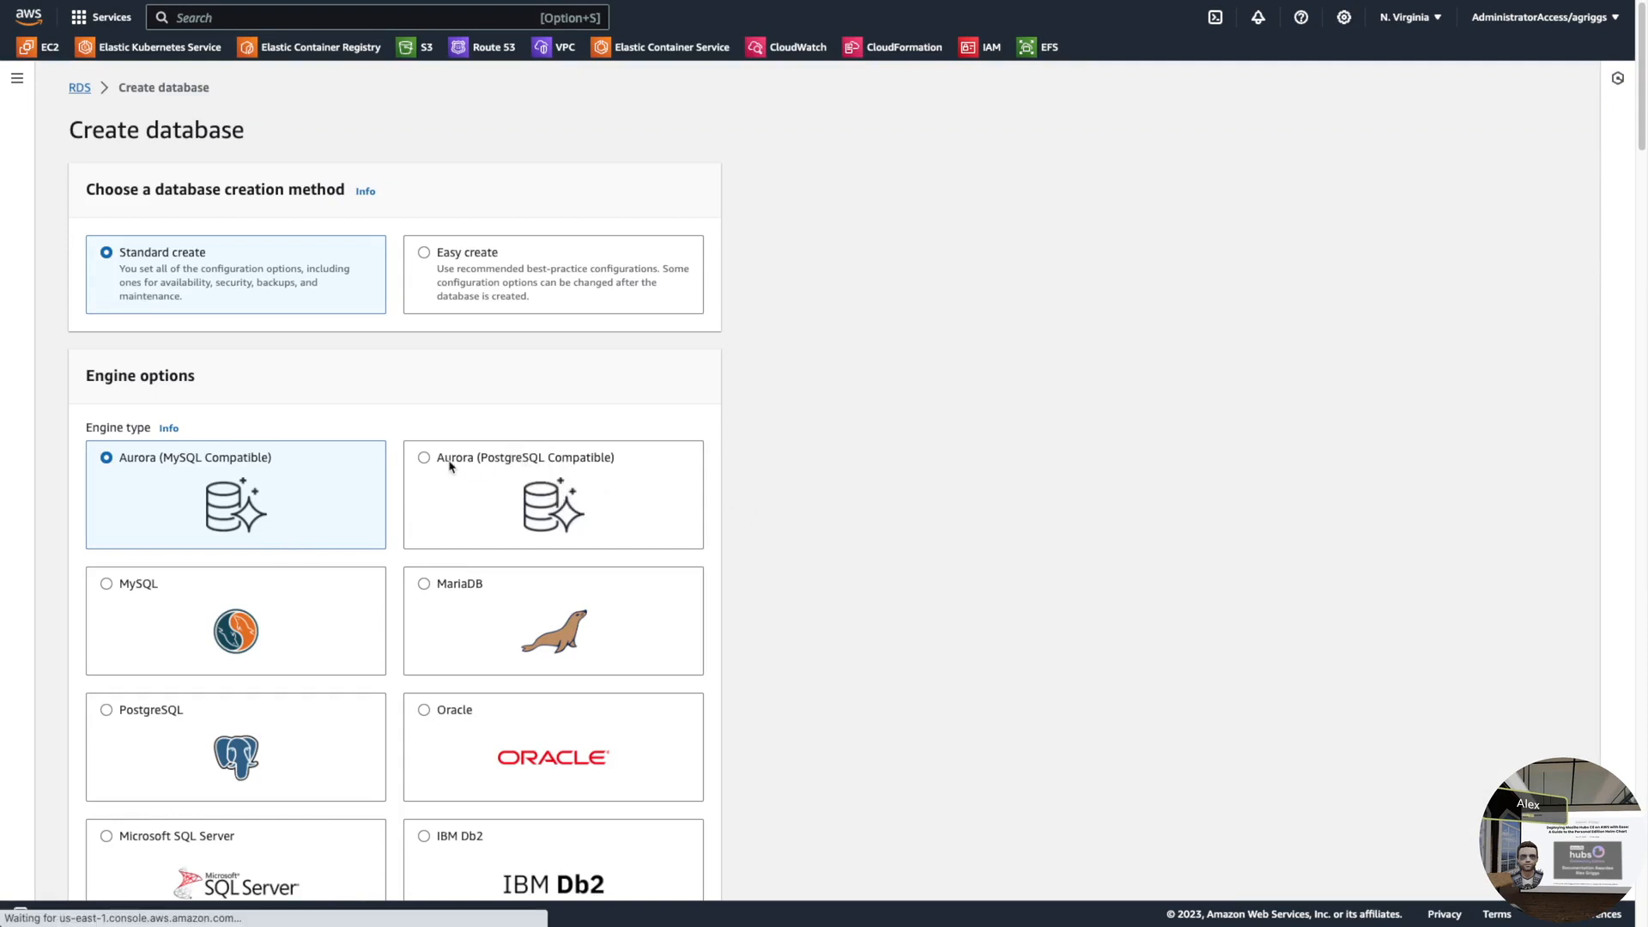
- Choose the Aurora (PostgreSQL Compatible) engine with engine version Compatible with PostgreSQL 12.17
left_click(558, 502)
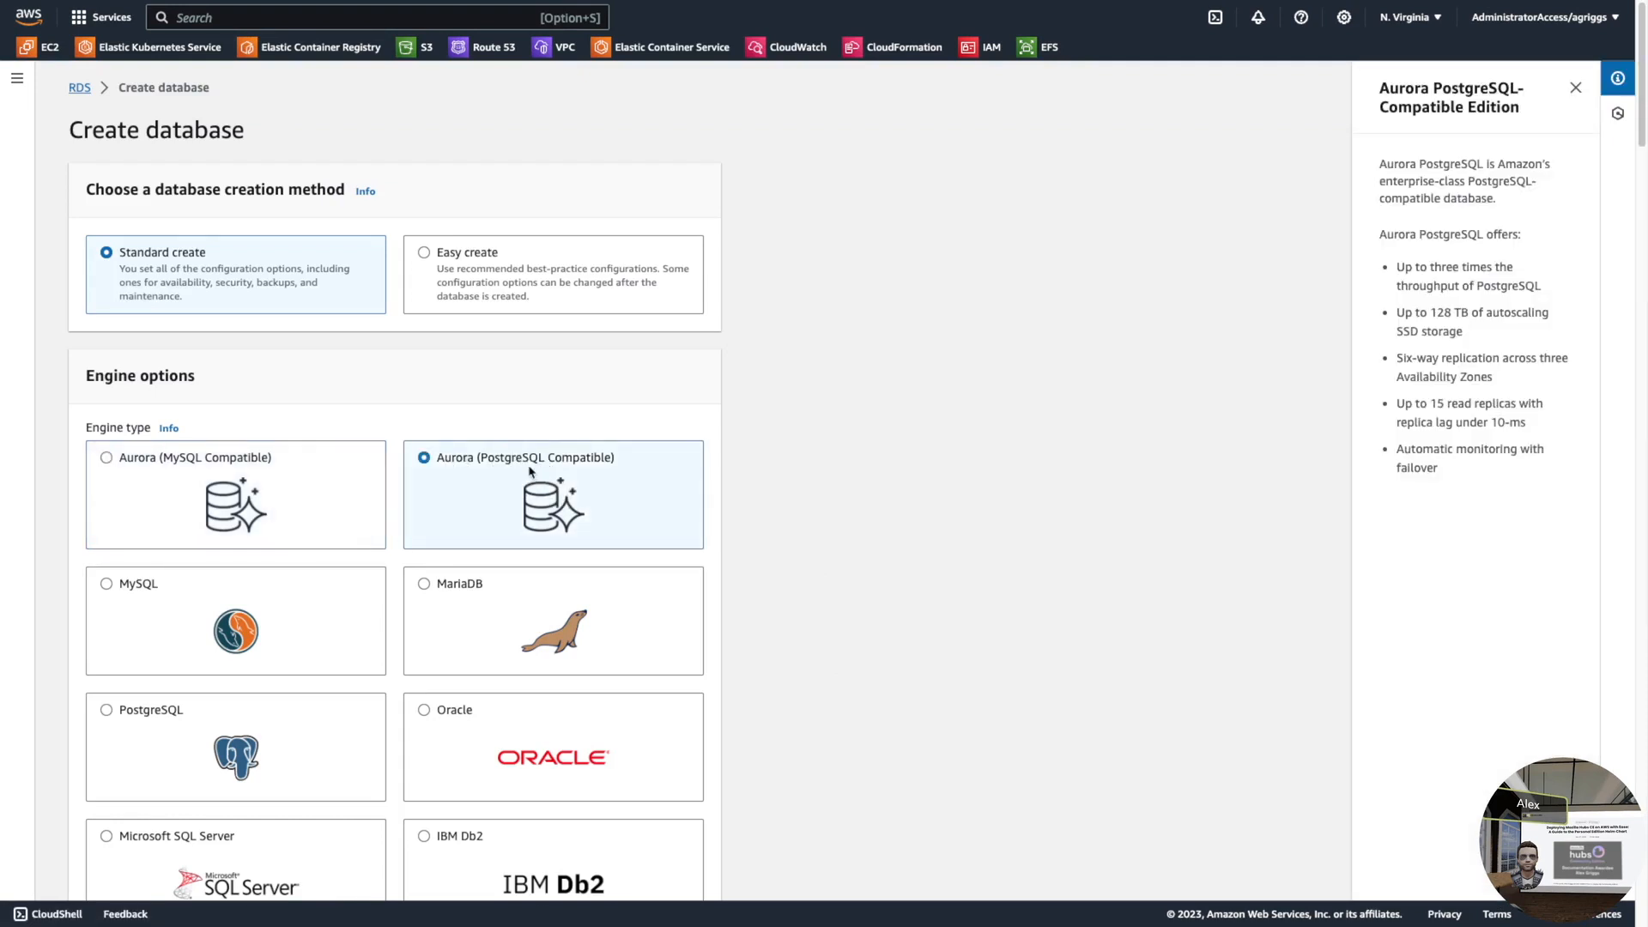
scroll(704, 507, "down", 4)
scroll(598, 673, "down", 1)
left_click(349, 688)
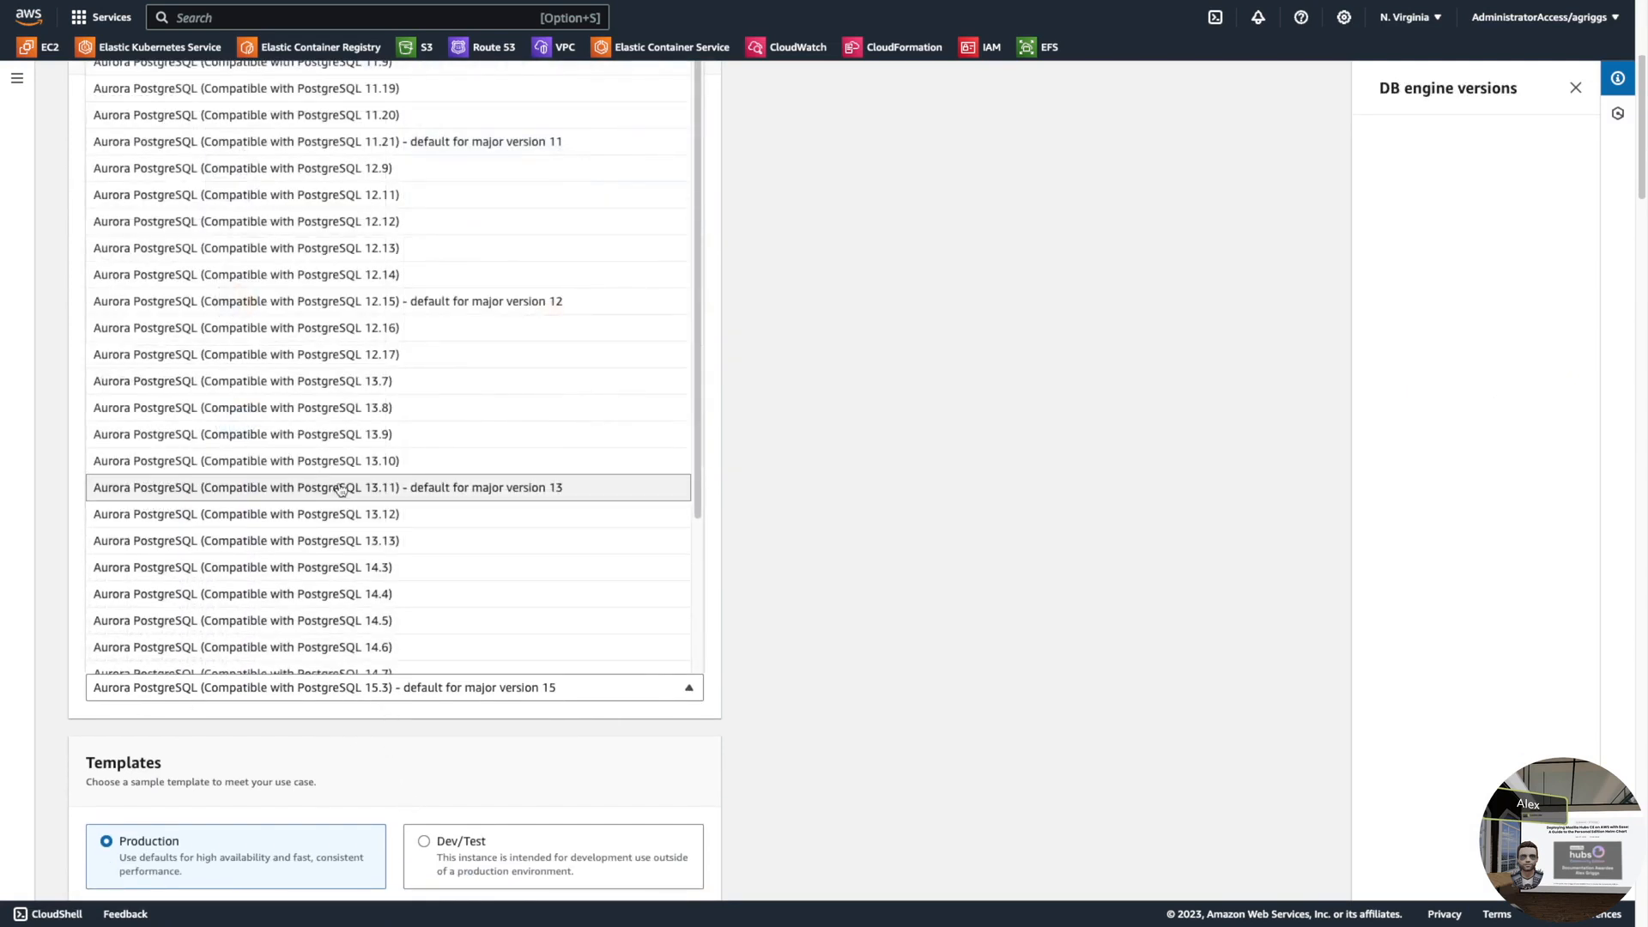
left_click(391, 357)
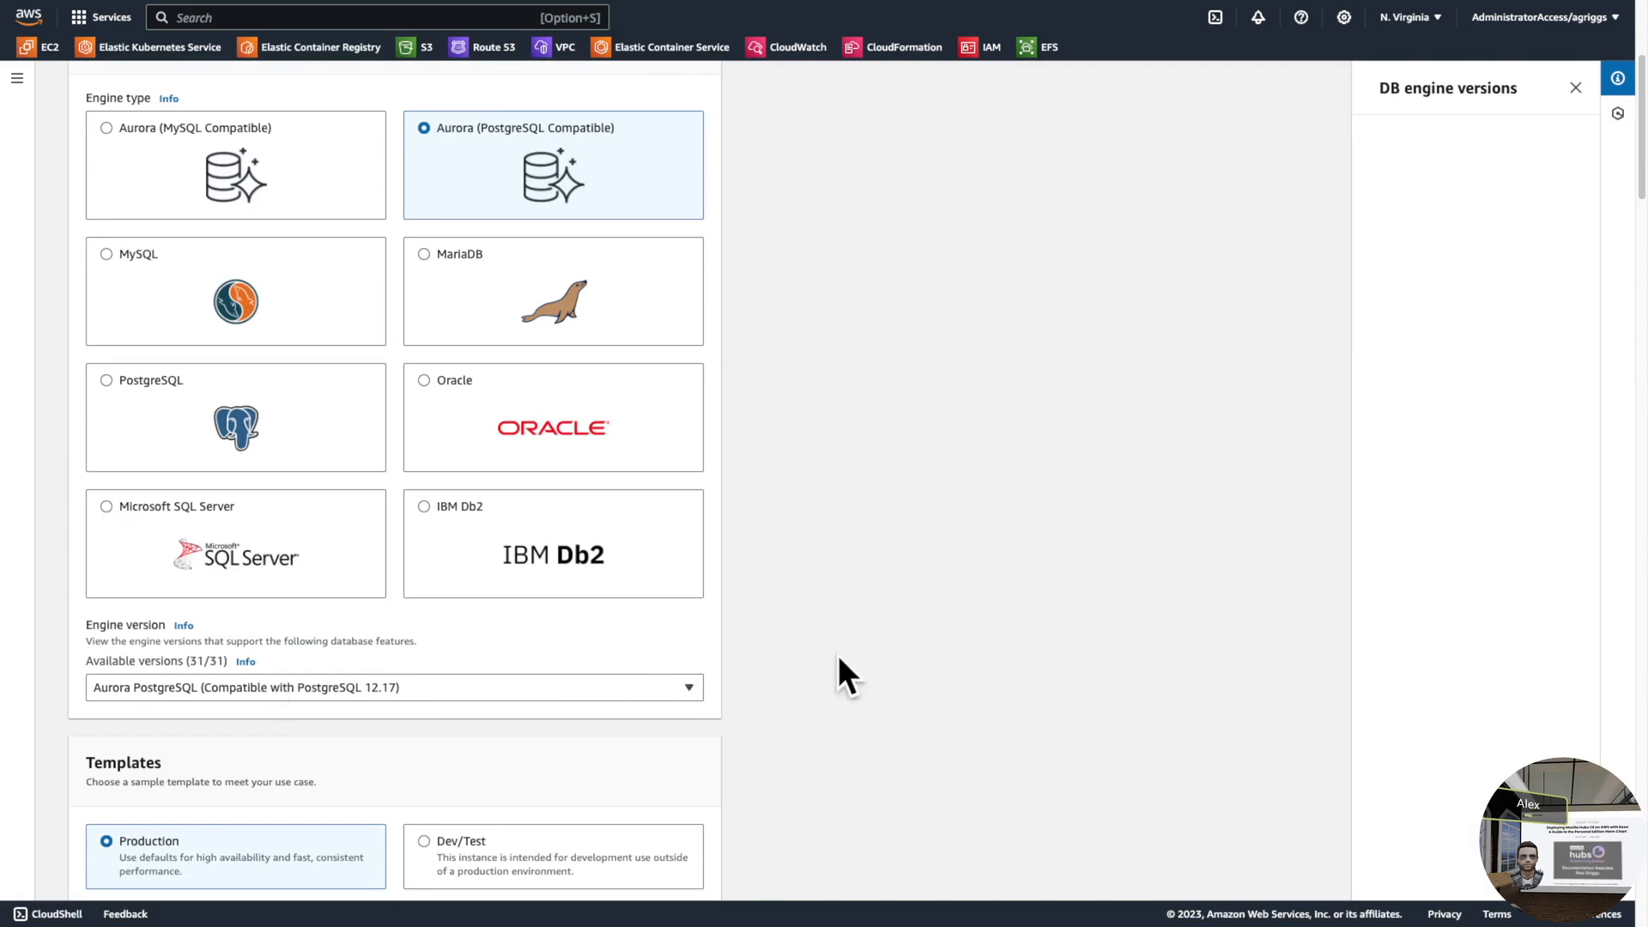
scroll(858, 622, "down", 3)
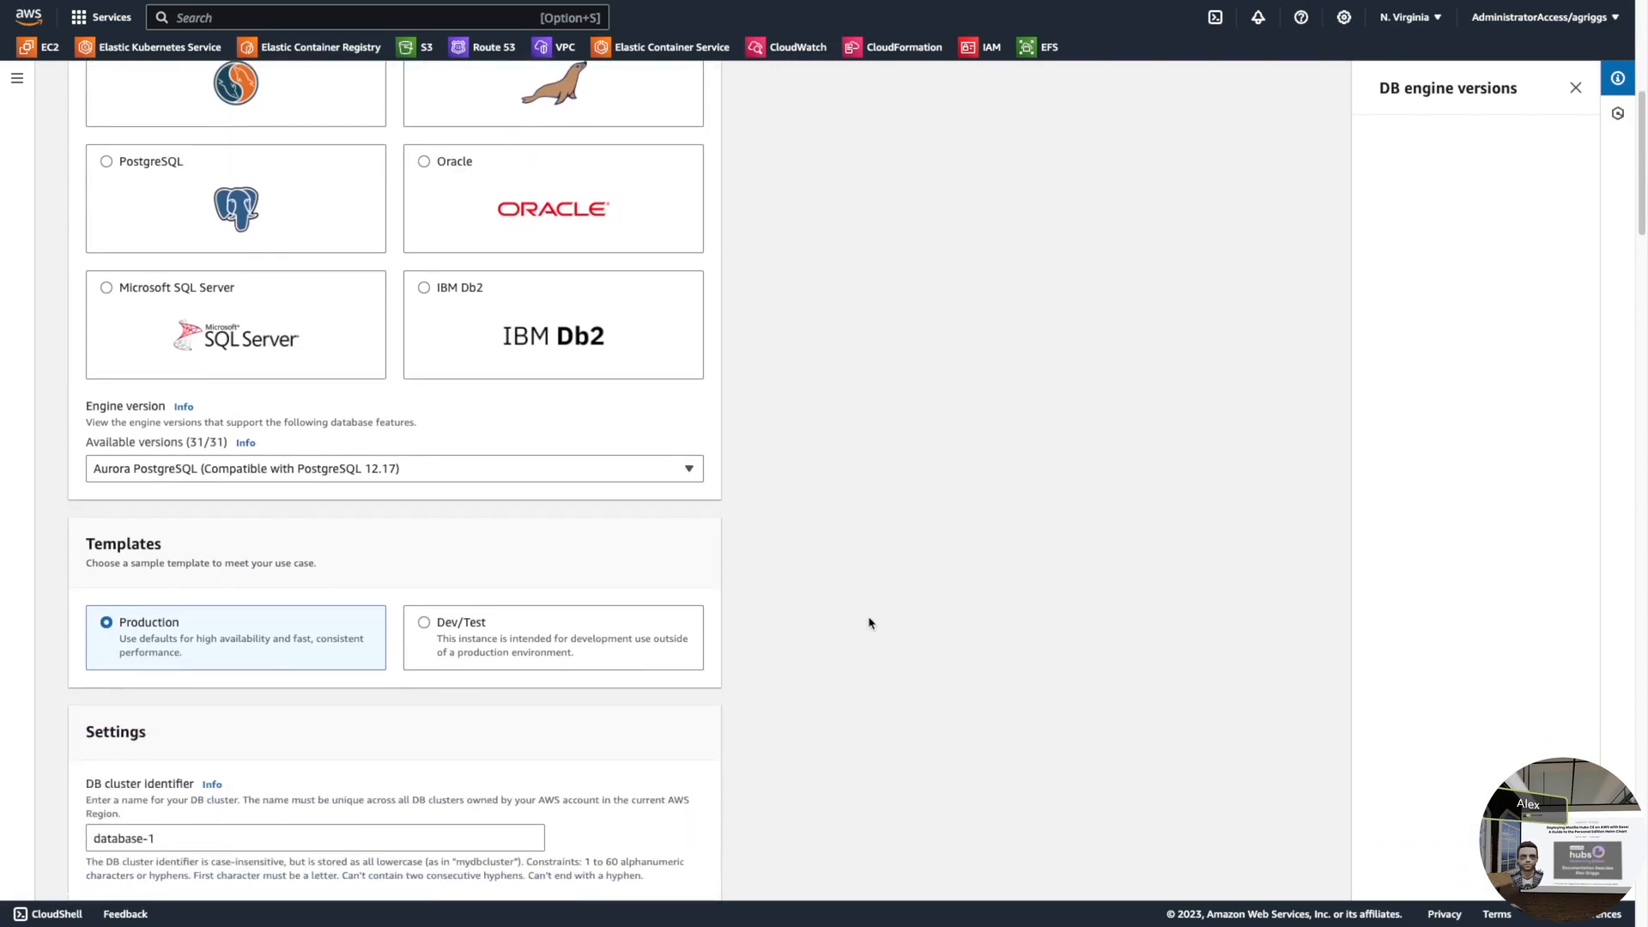
- Select the Dev/Test template and prefix the DB cluster identifier to make hubs-ce-demo-database-1
scroll(859, 626, "down", 2)
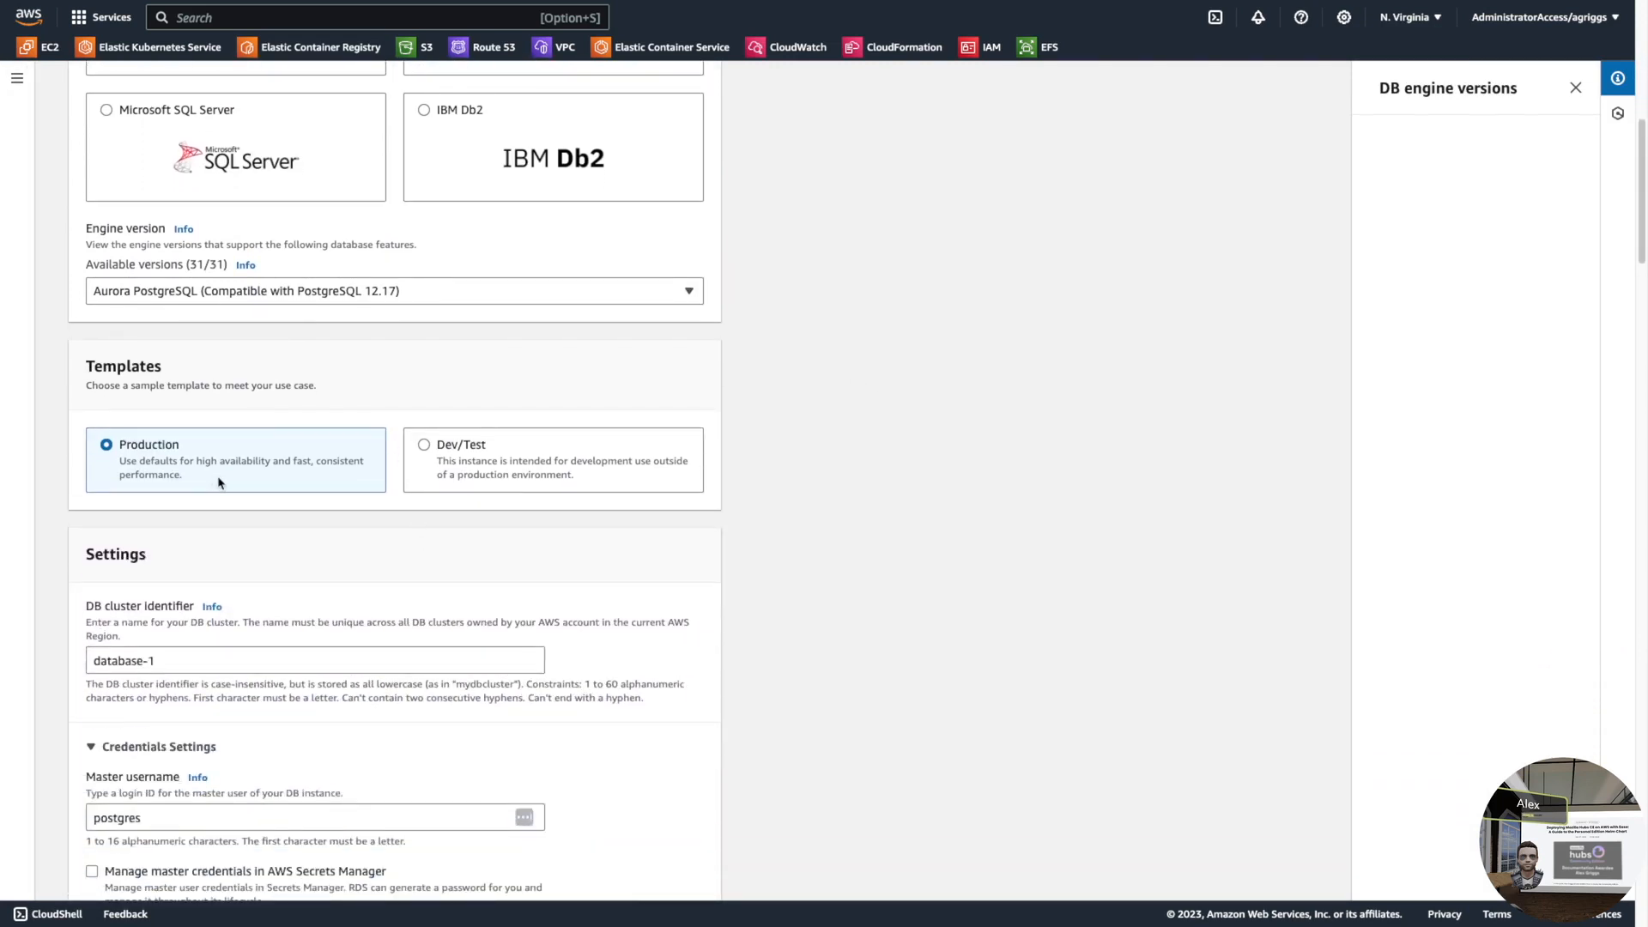
left_click(426, 446)
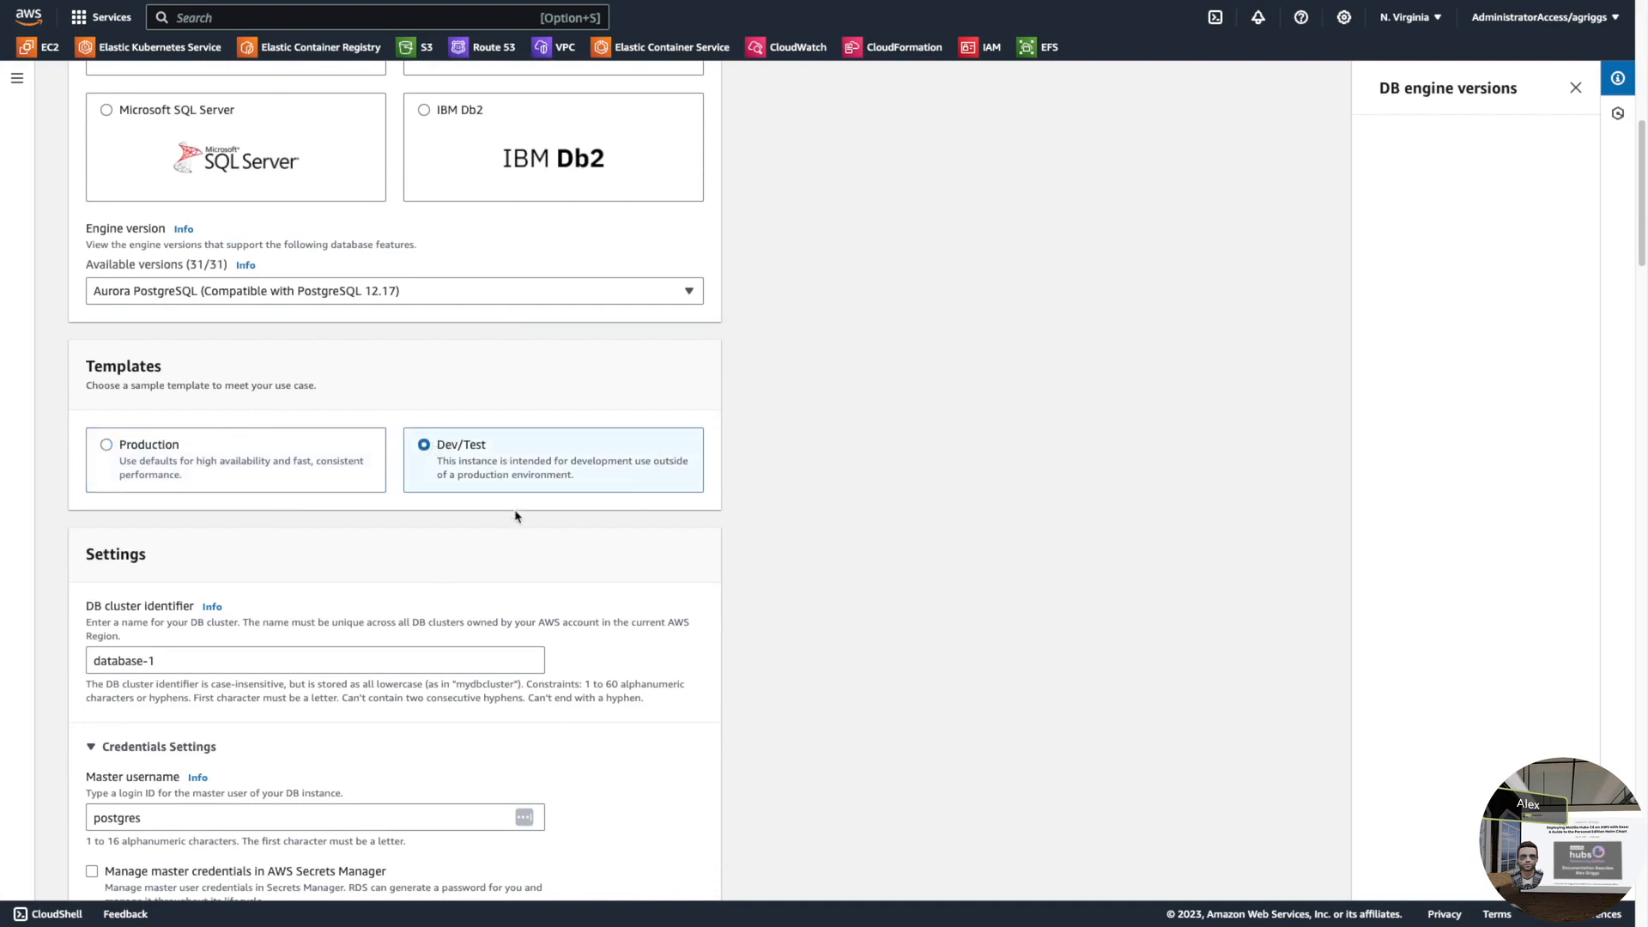
scroll(437, 593, "down", 1)
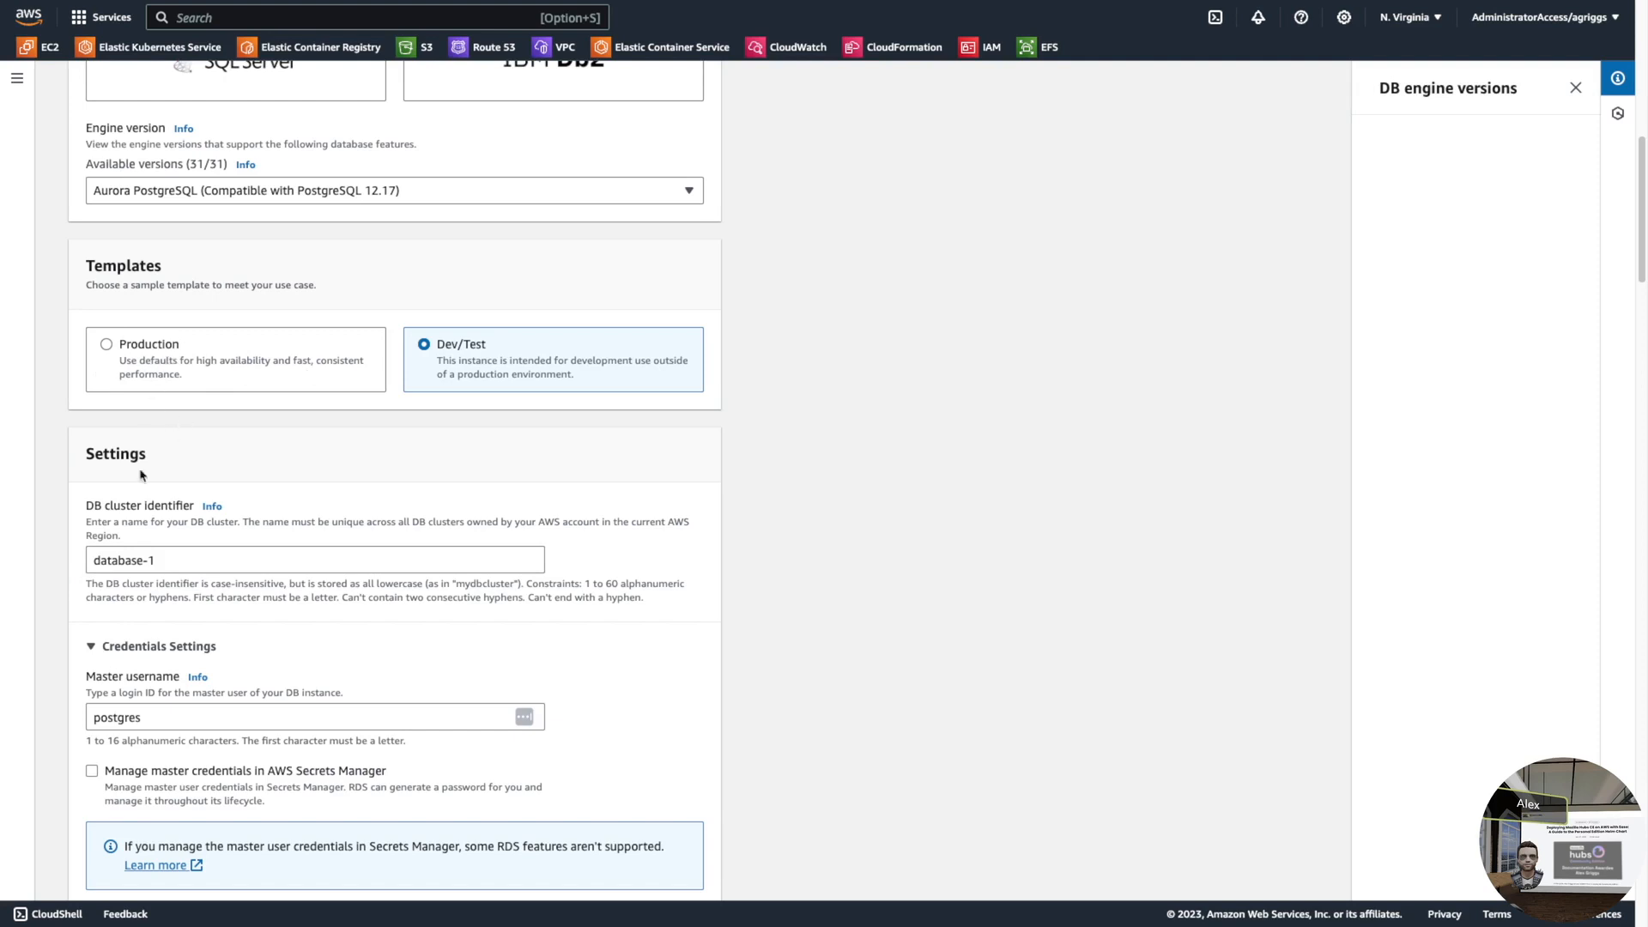
left_click(128, 562)
type("hubs-ce-")
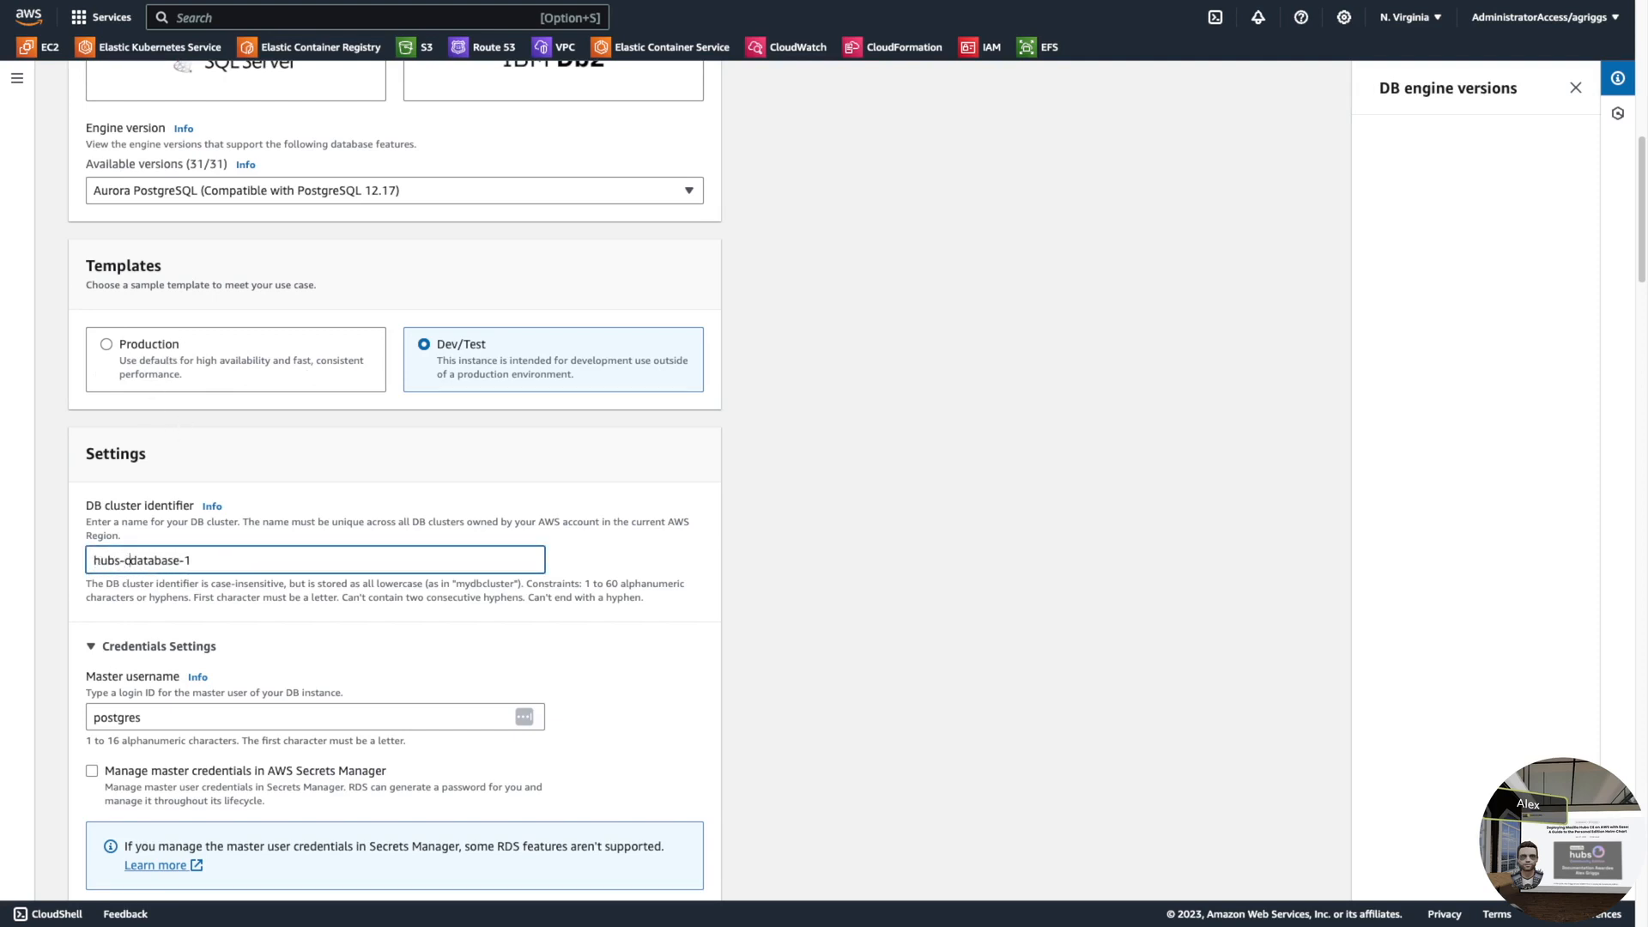
type("demo-")
- Expand Credentials Settings and paste the master password into both password fields
left_click(159, 645)
scroll(633, 633, "down", 5)
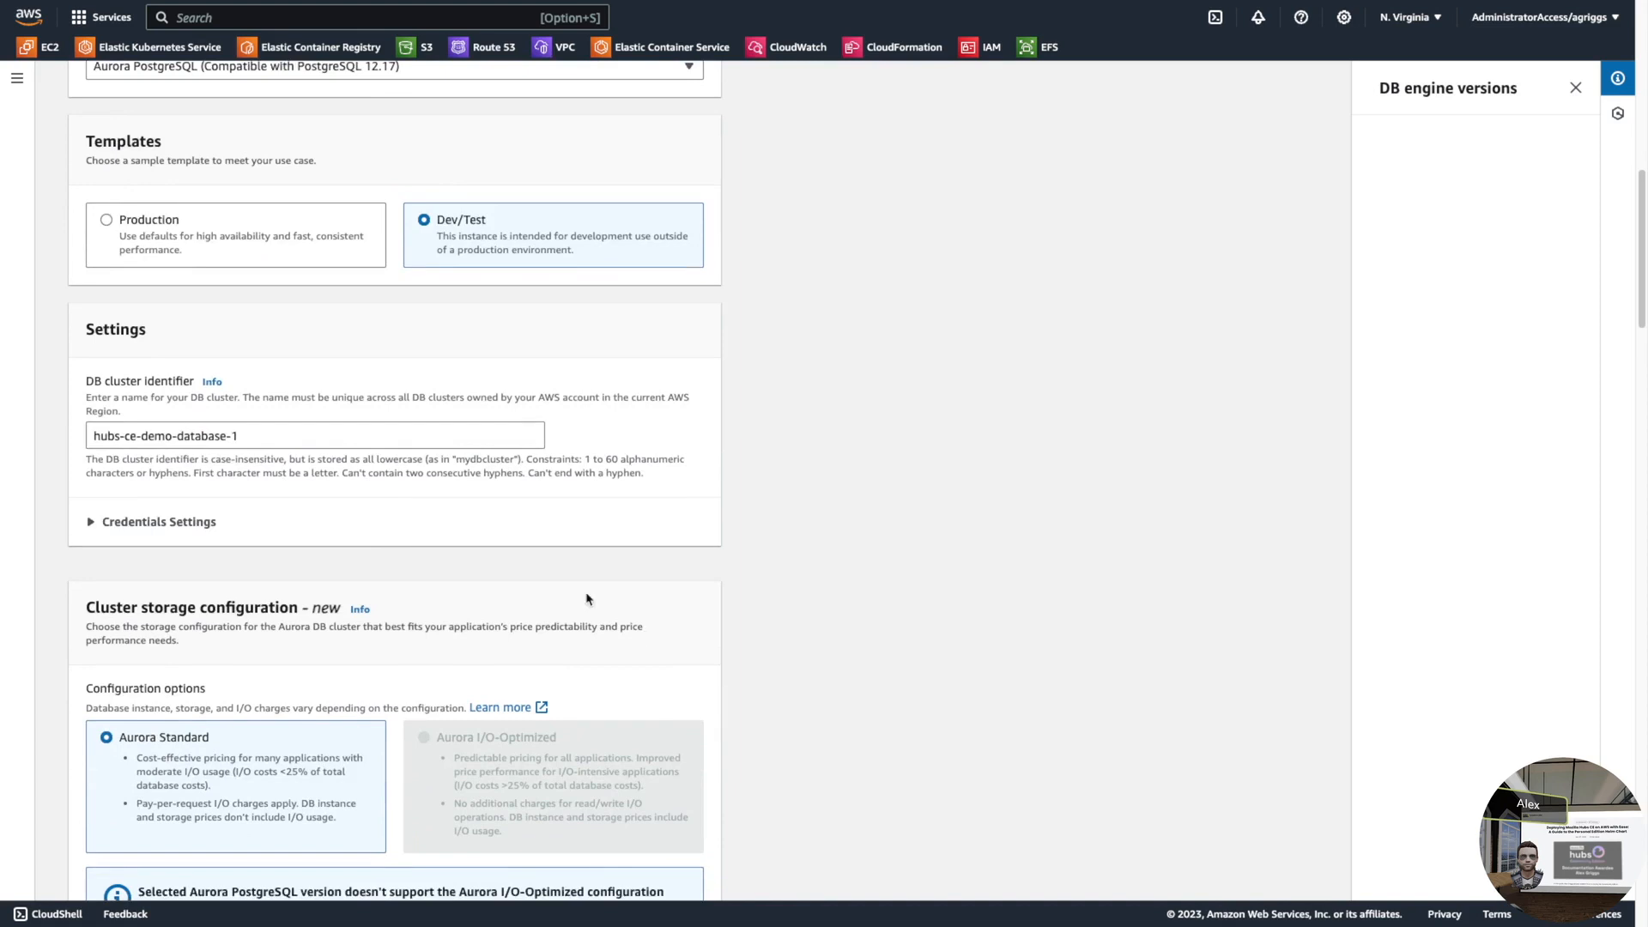
scroll(340, 687, "down", 1)
scroll(335, 653, "up", 3)
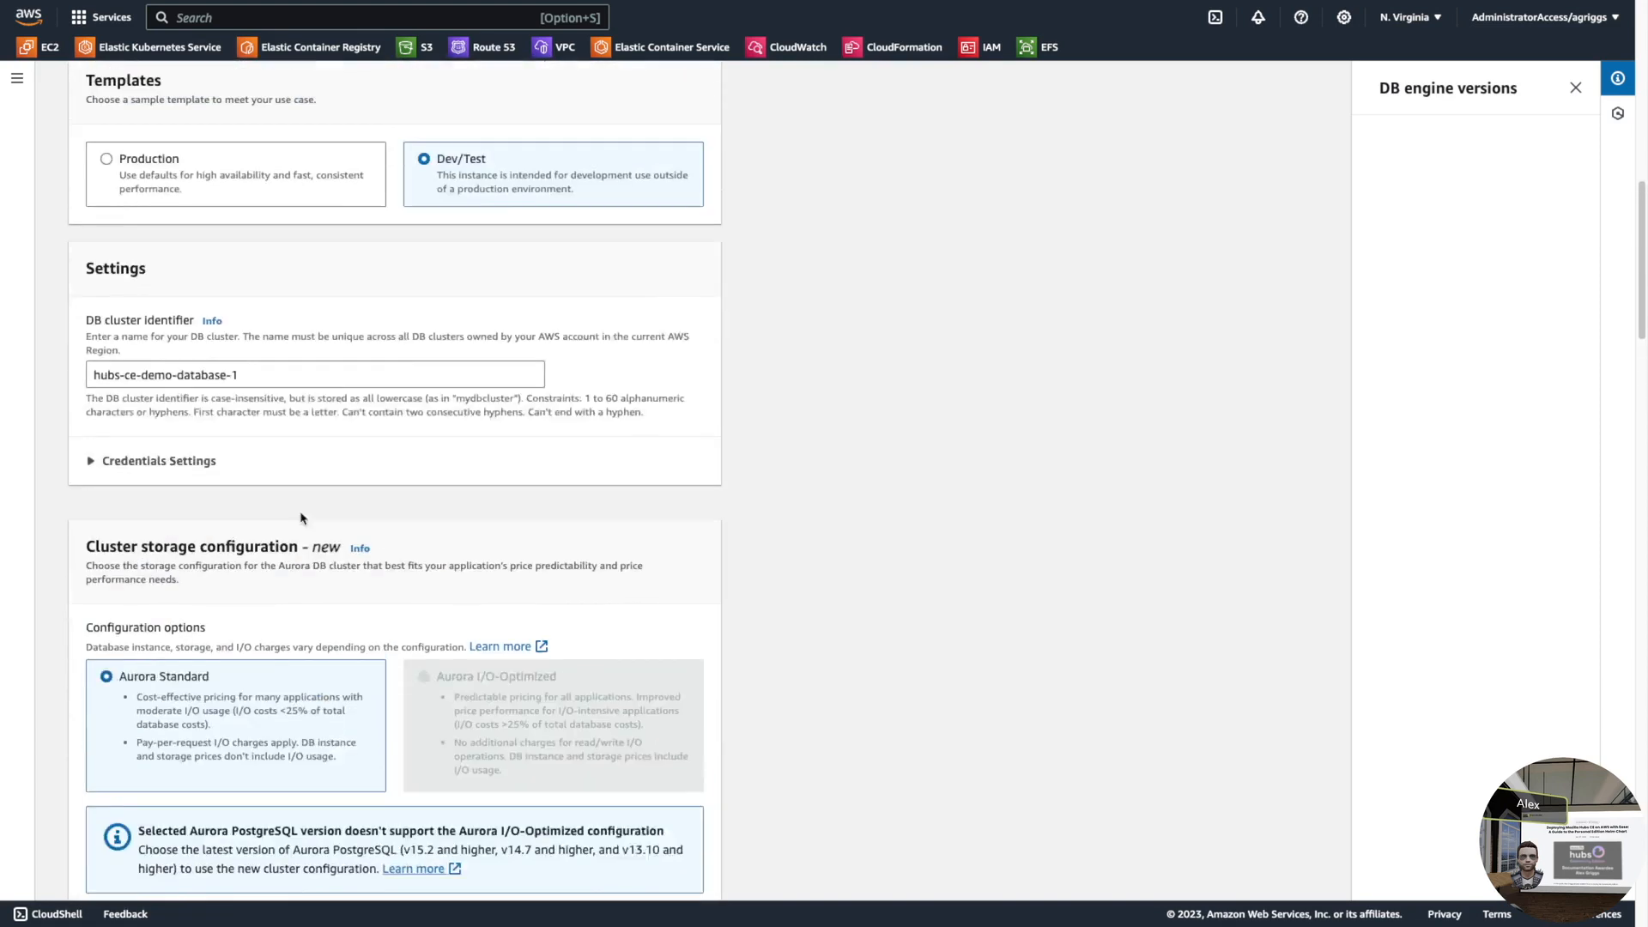
left_click(166, 490)
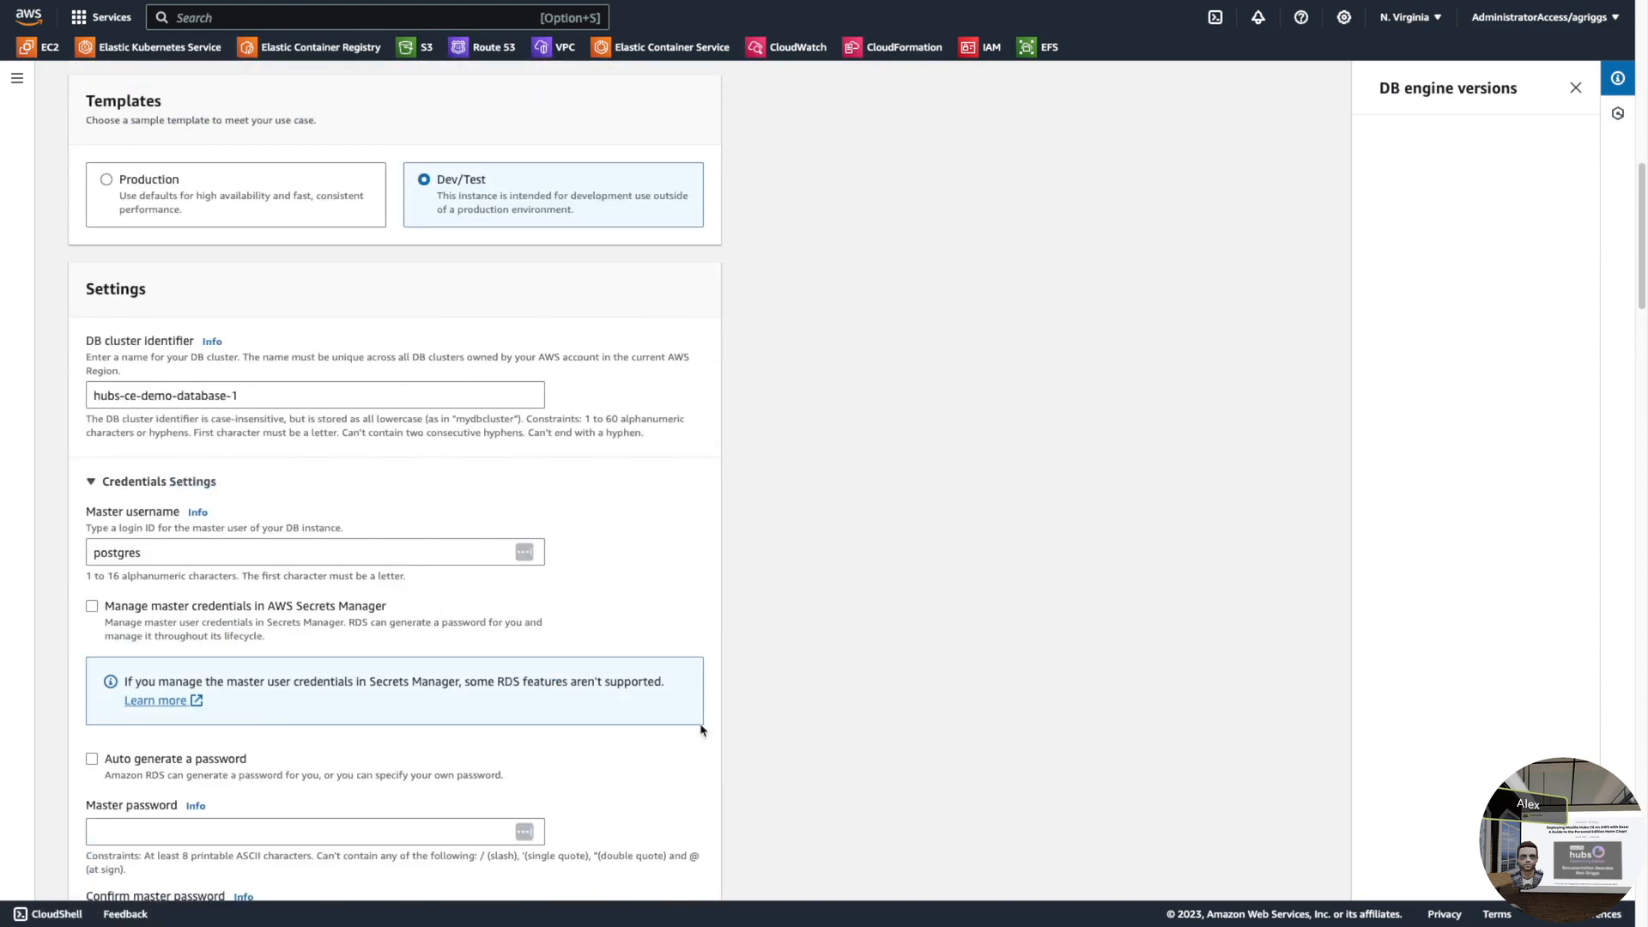
scroll(805, 754, "down", 2)
key("ctrl+super+f")
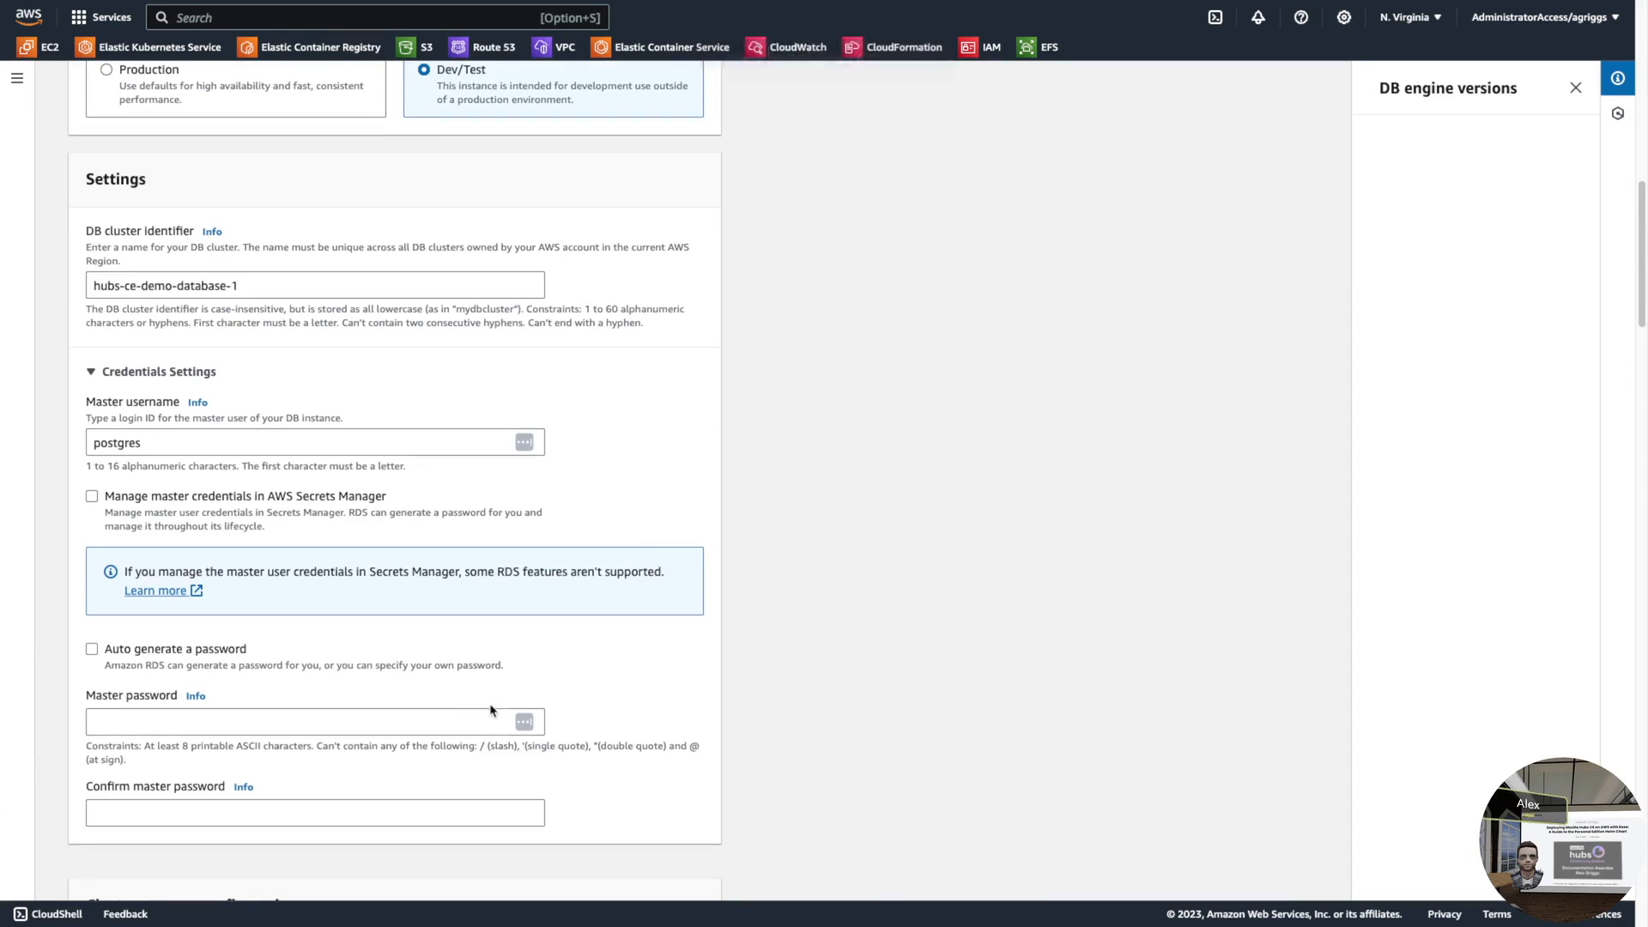
left_click(244, 720)
key("super+v")
left_click(122, 817)
key("super+v")
scroll(333, 773, "down", 7)
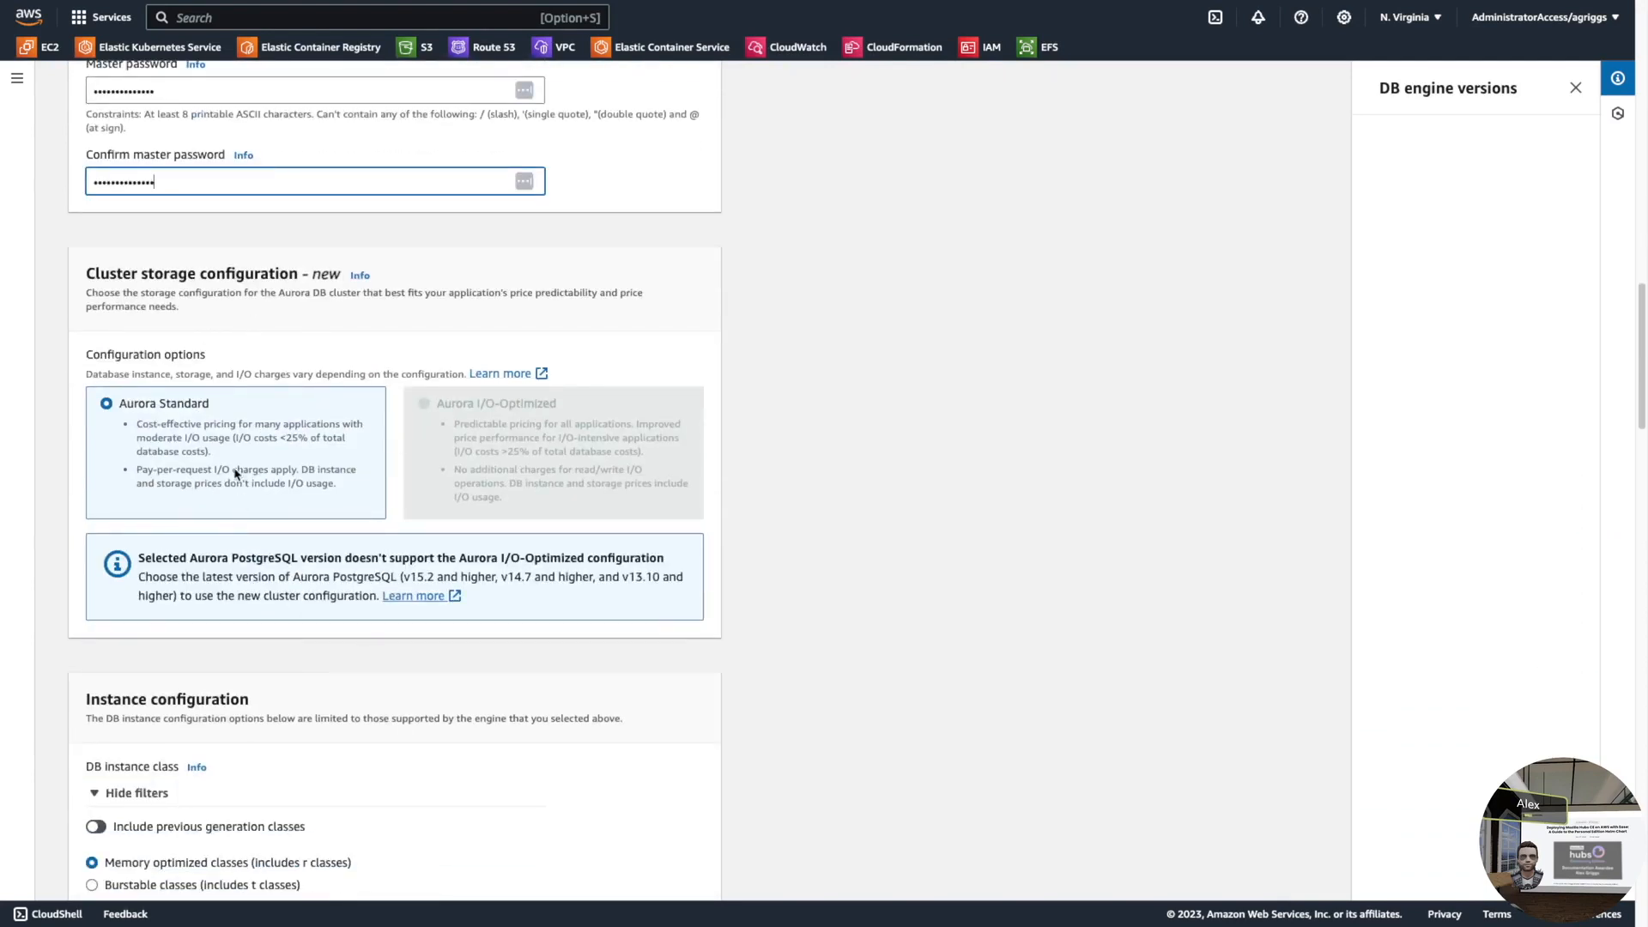
- Filter to Burstable classes and choose db.t3.medium (2 vCPUs, 4 GiB RAM) as the DB instance class
scroll(217, 424, "down", 2)
scroll(530, 603, "down", 1)
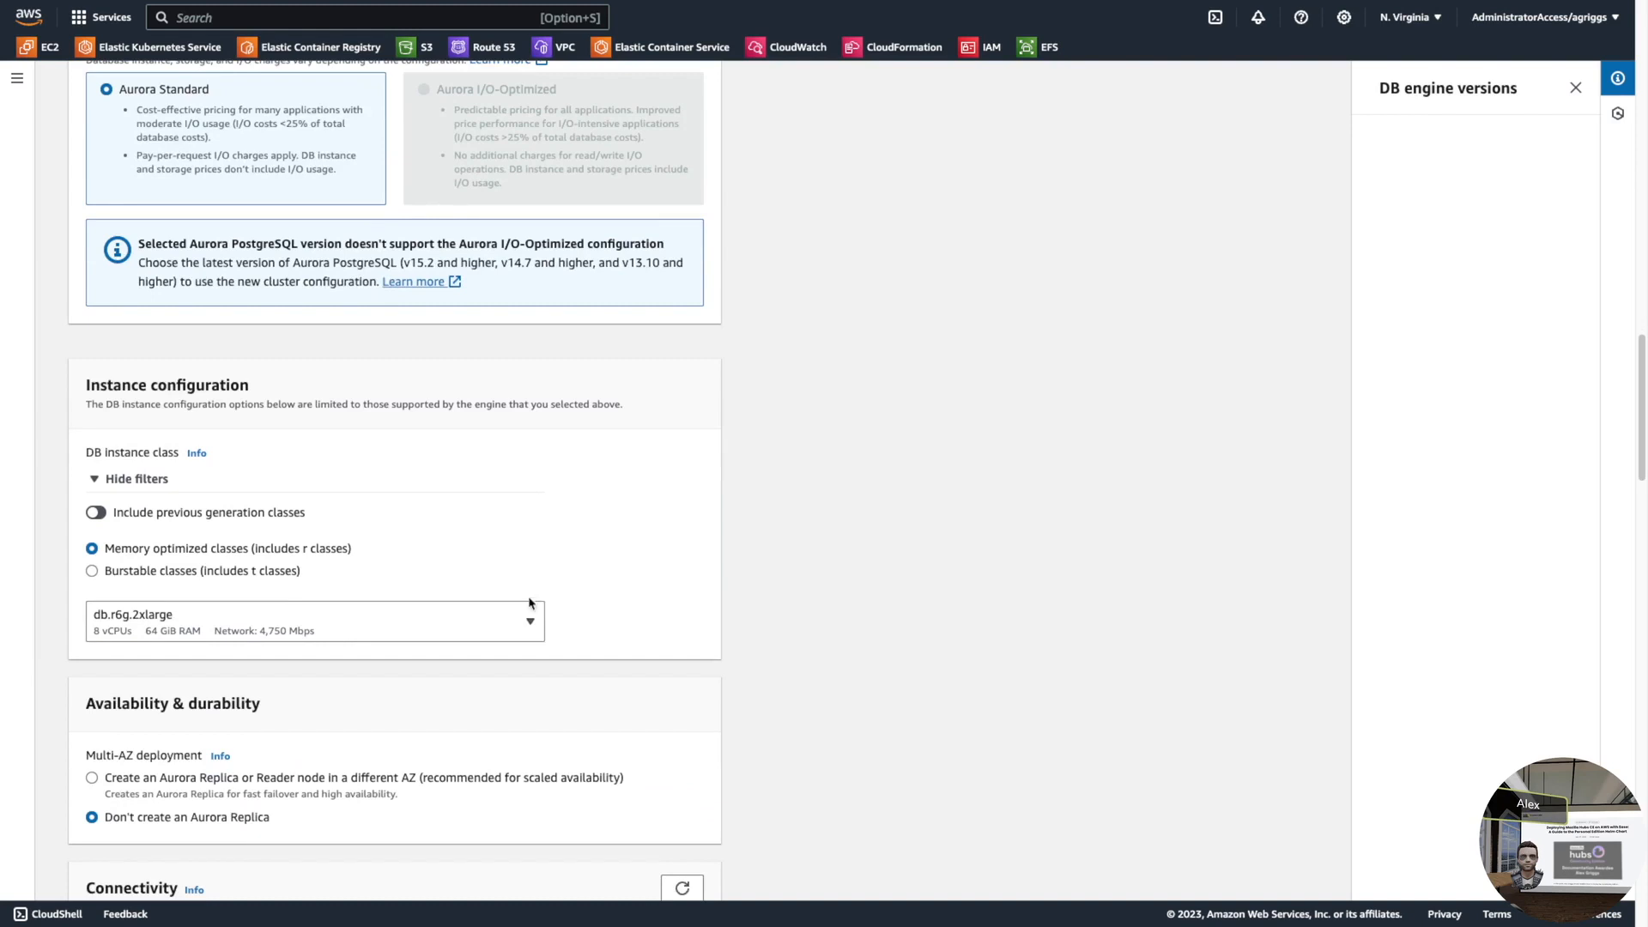
left_click(127, 574)
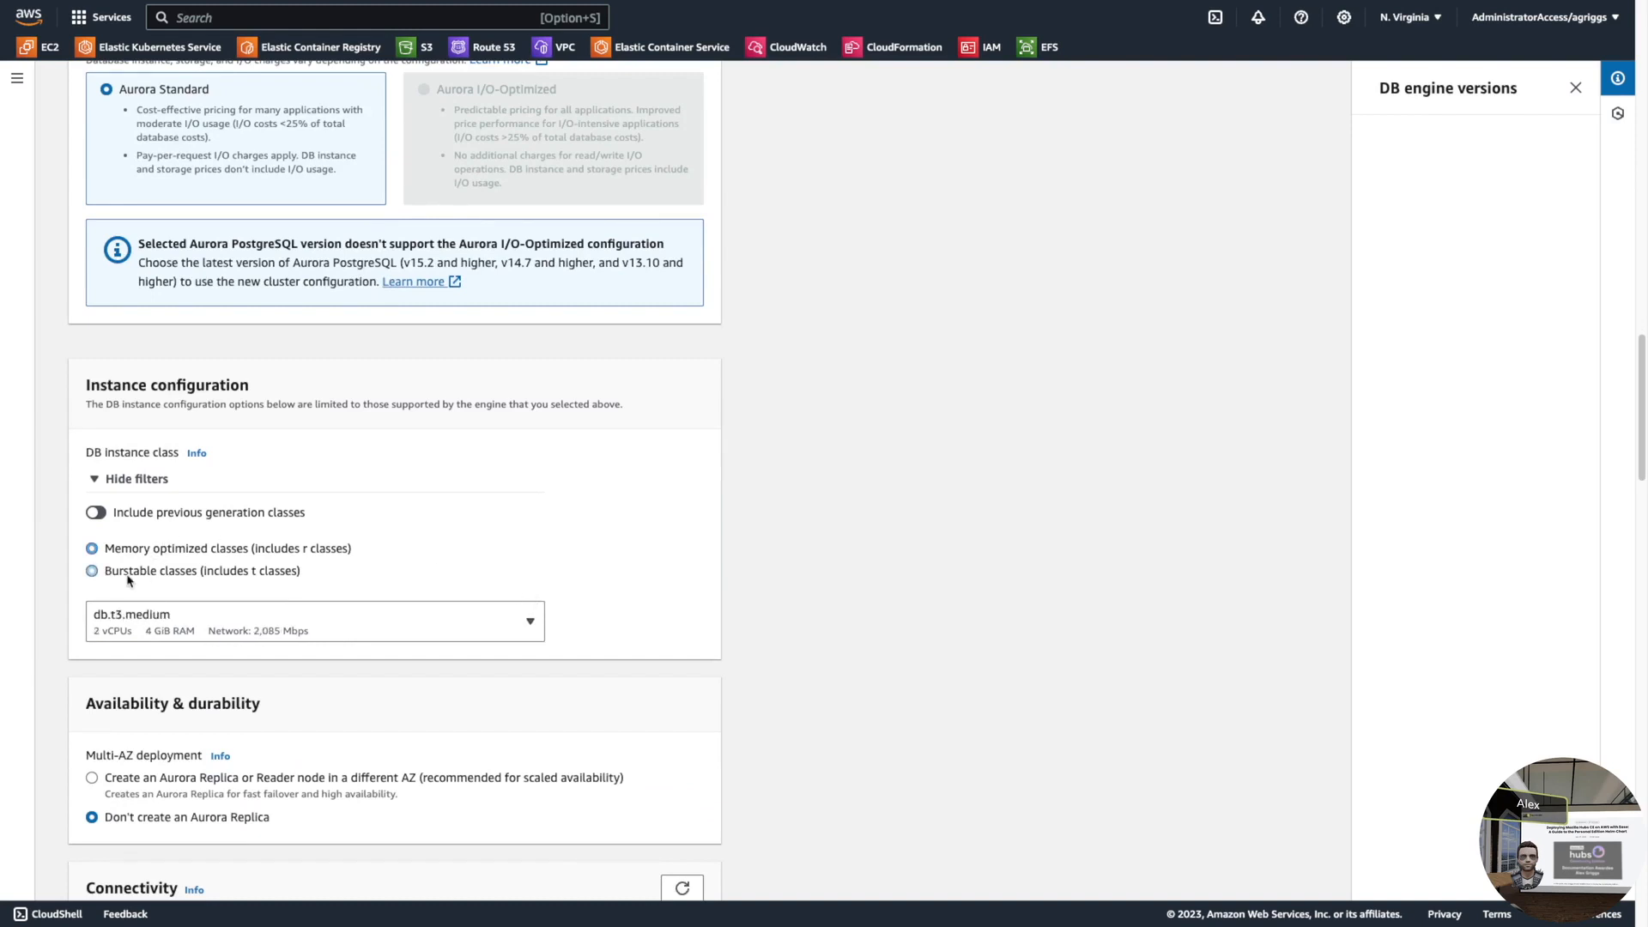
left_click(188, 633)
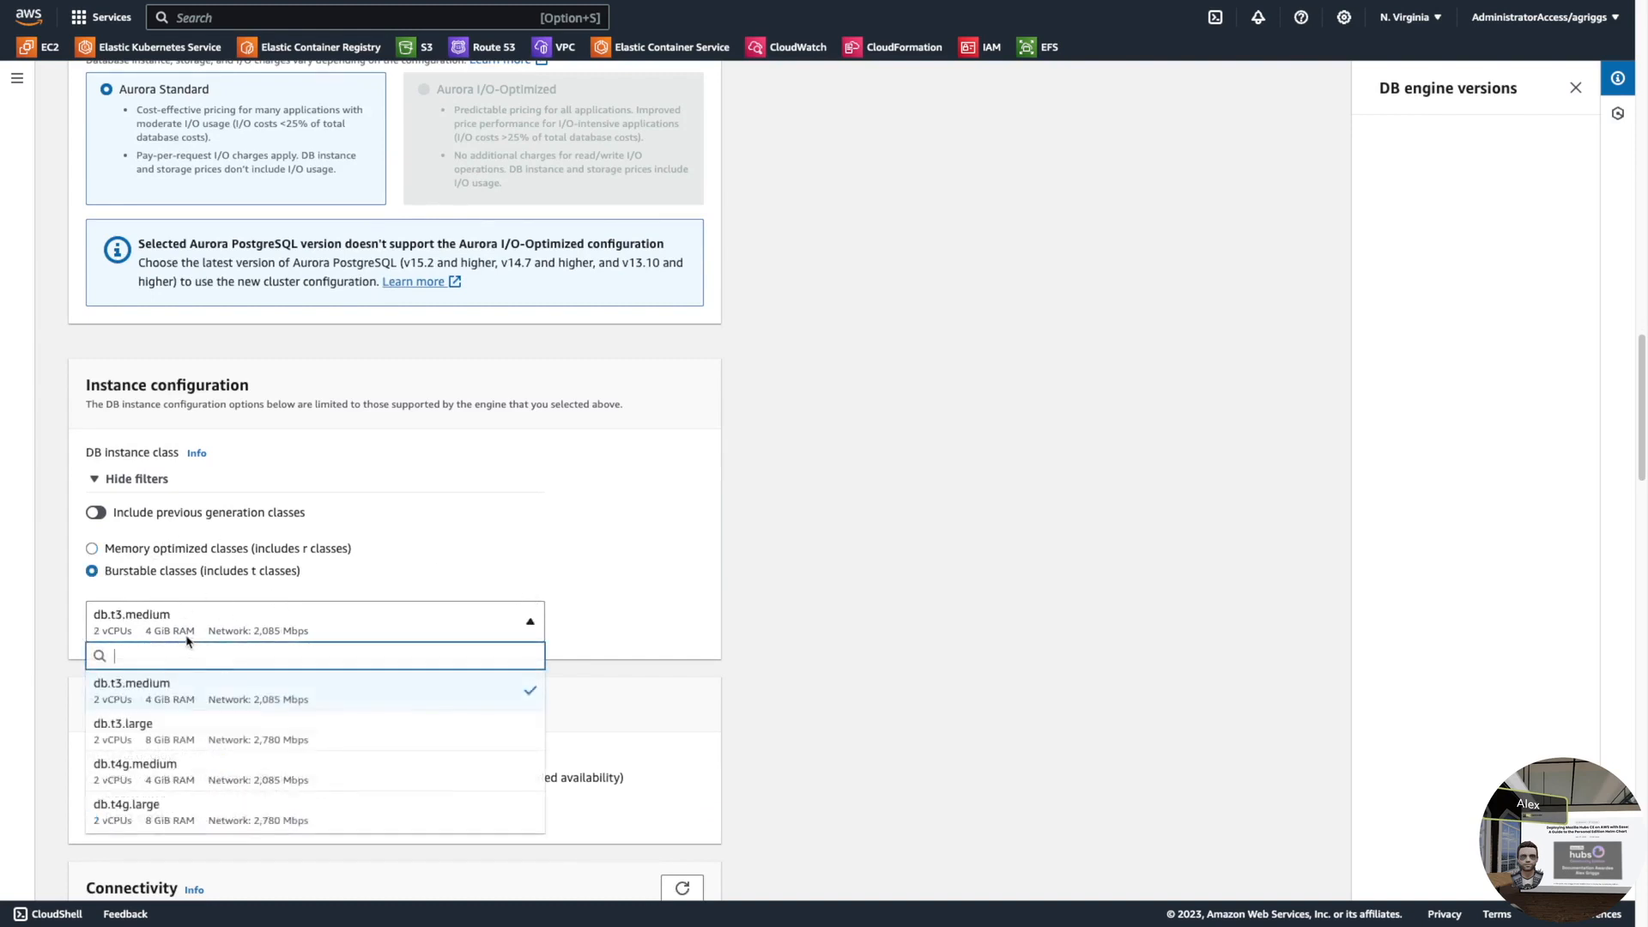
scroll(173, 725, "up", 1)
left_click(176, 726)
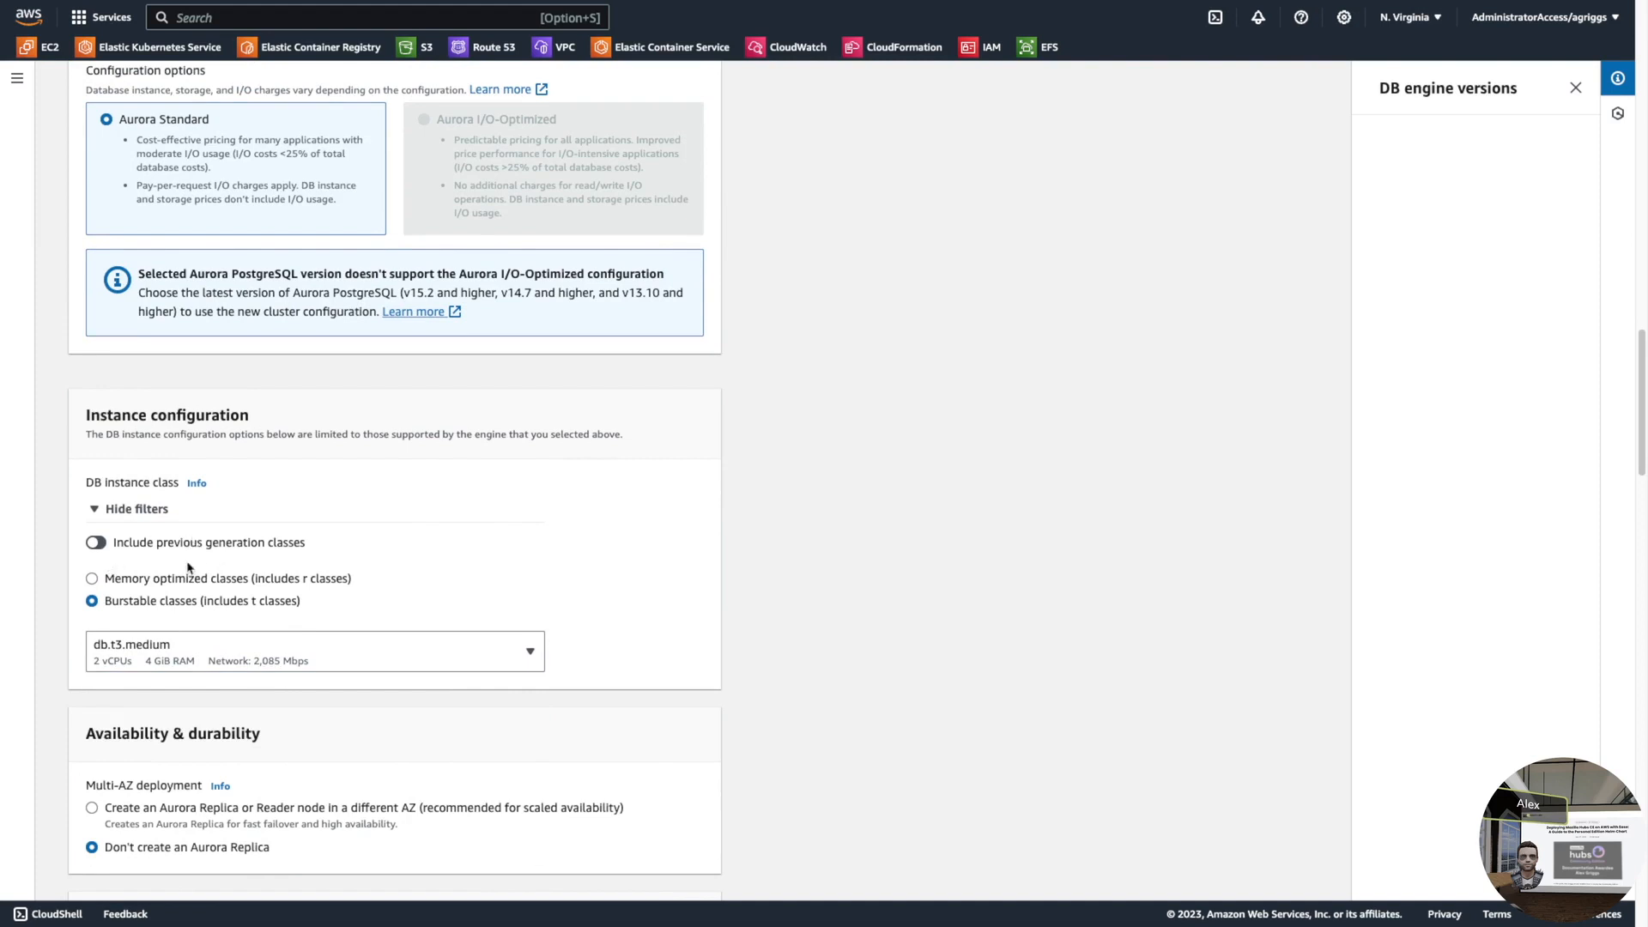
scroll(796, 626, "down", 3)
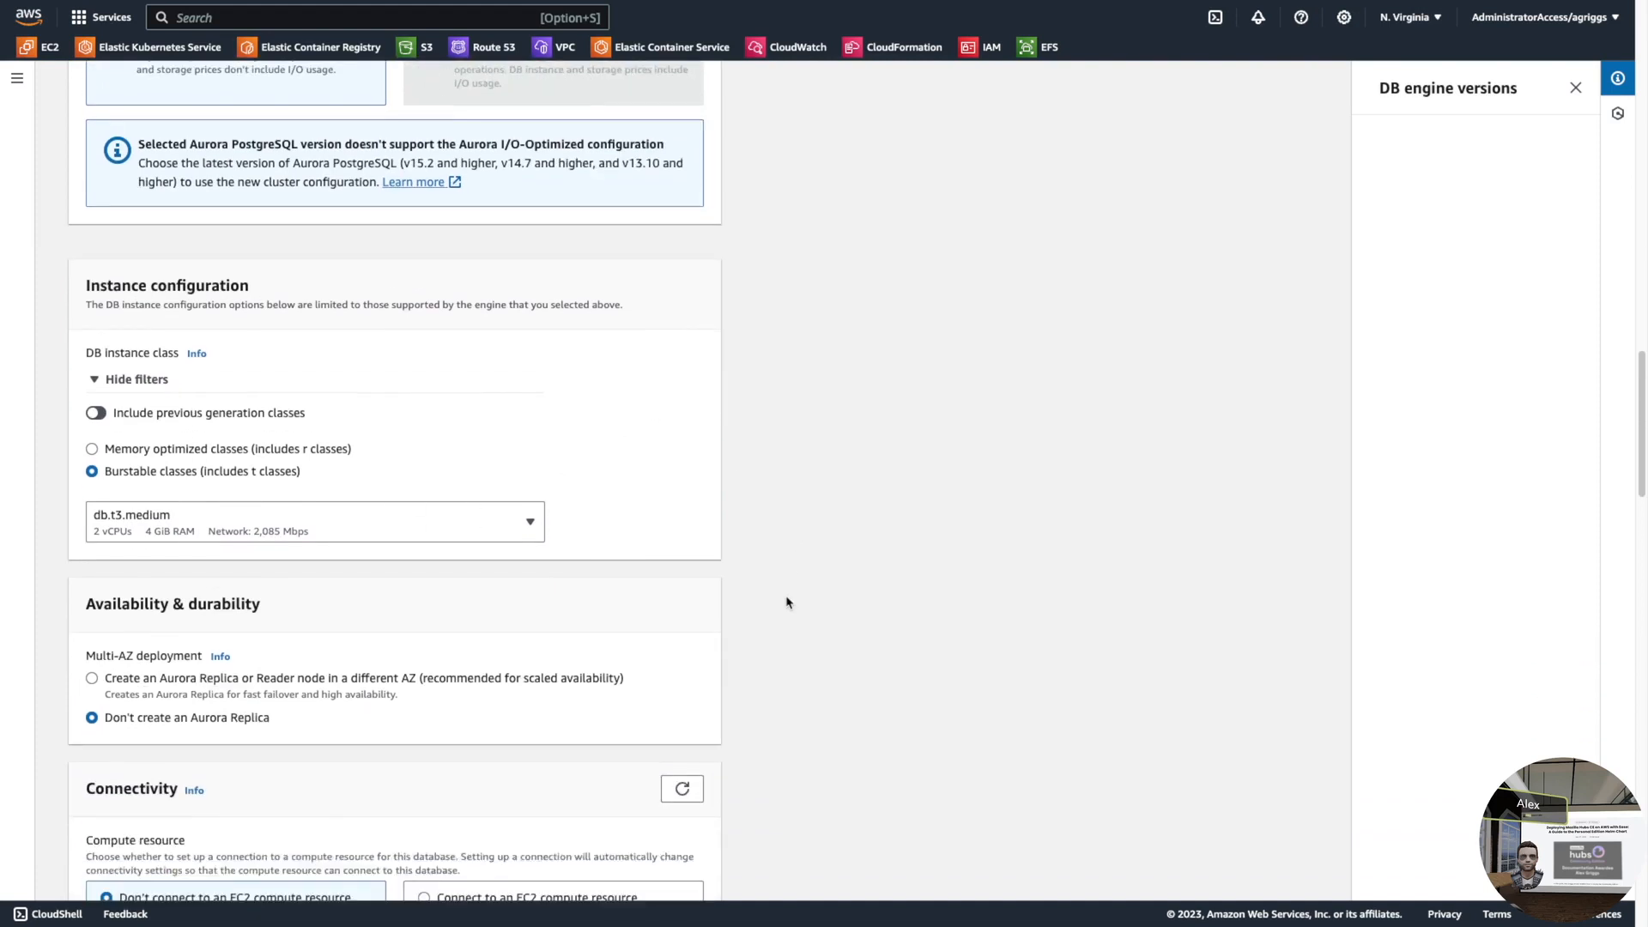
scroll(410, 644, "down", 1)
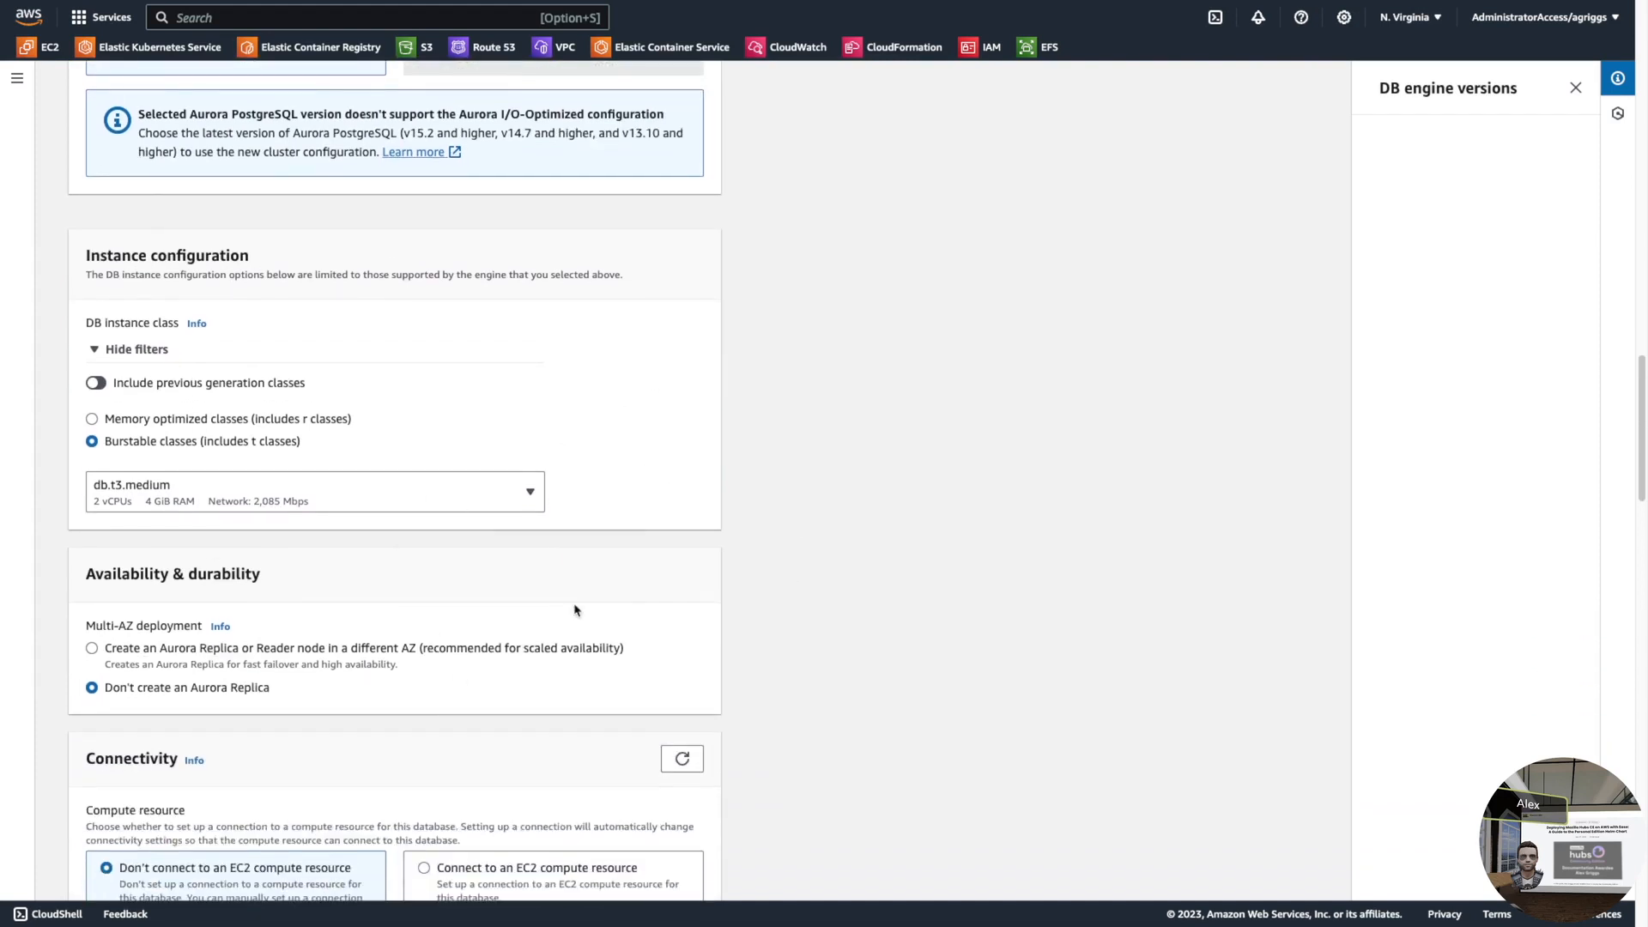
left_click(168, 503)
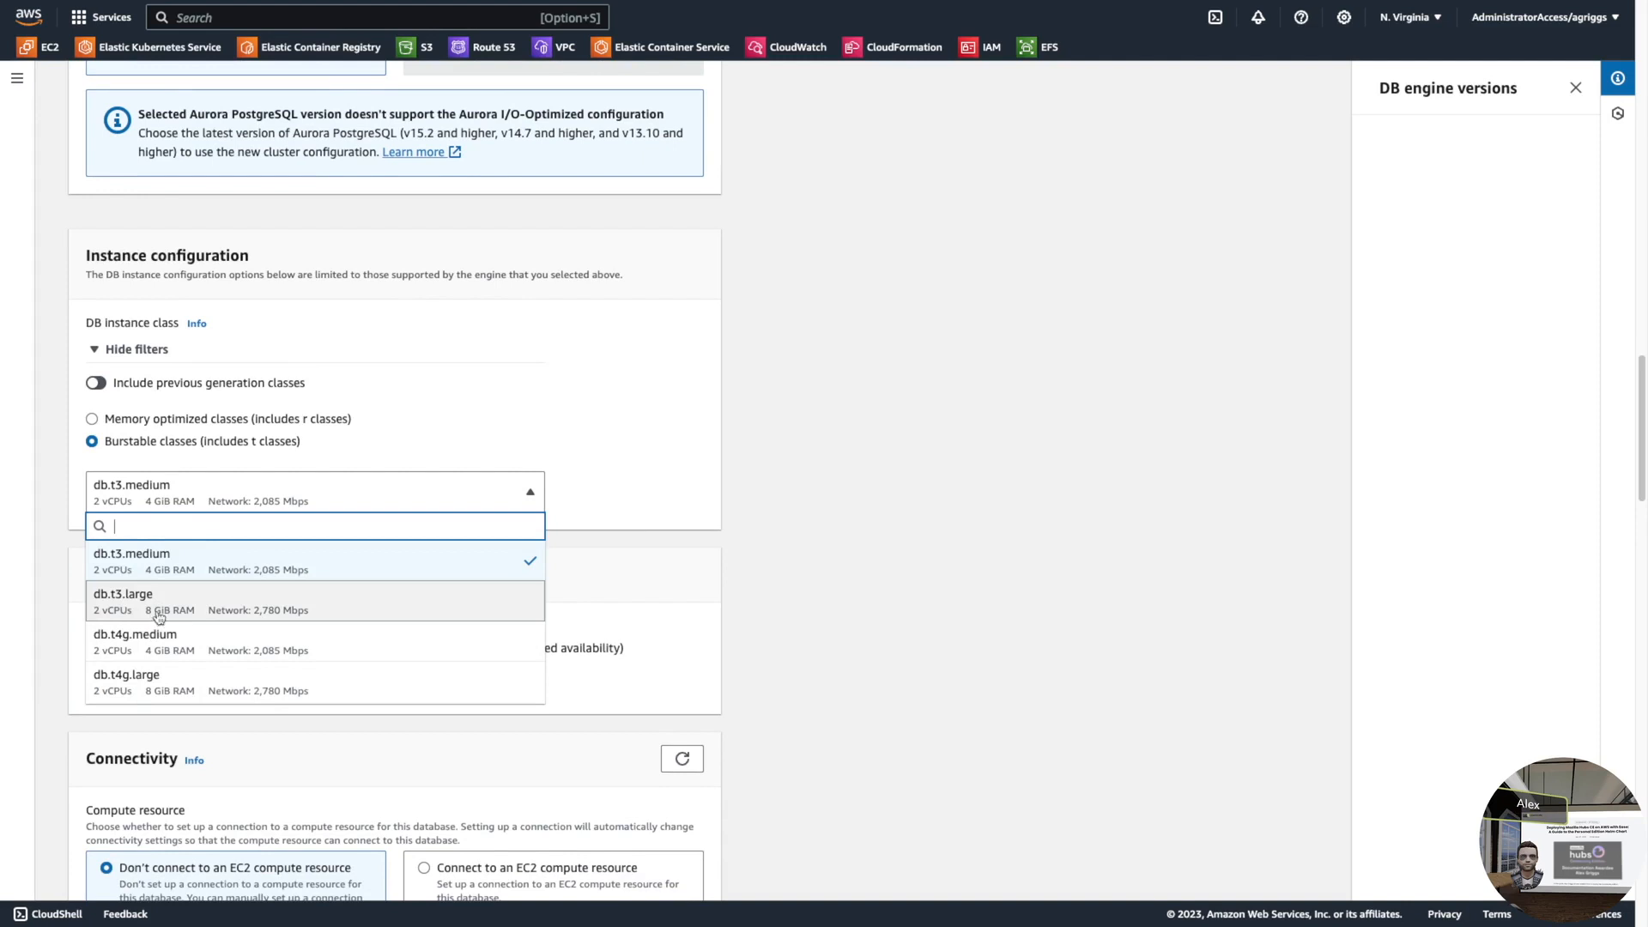
left_click(740, 390)
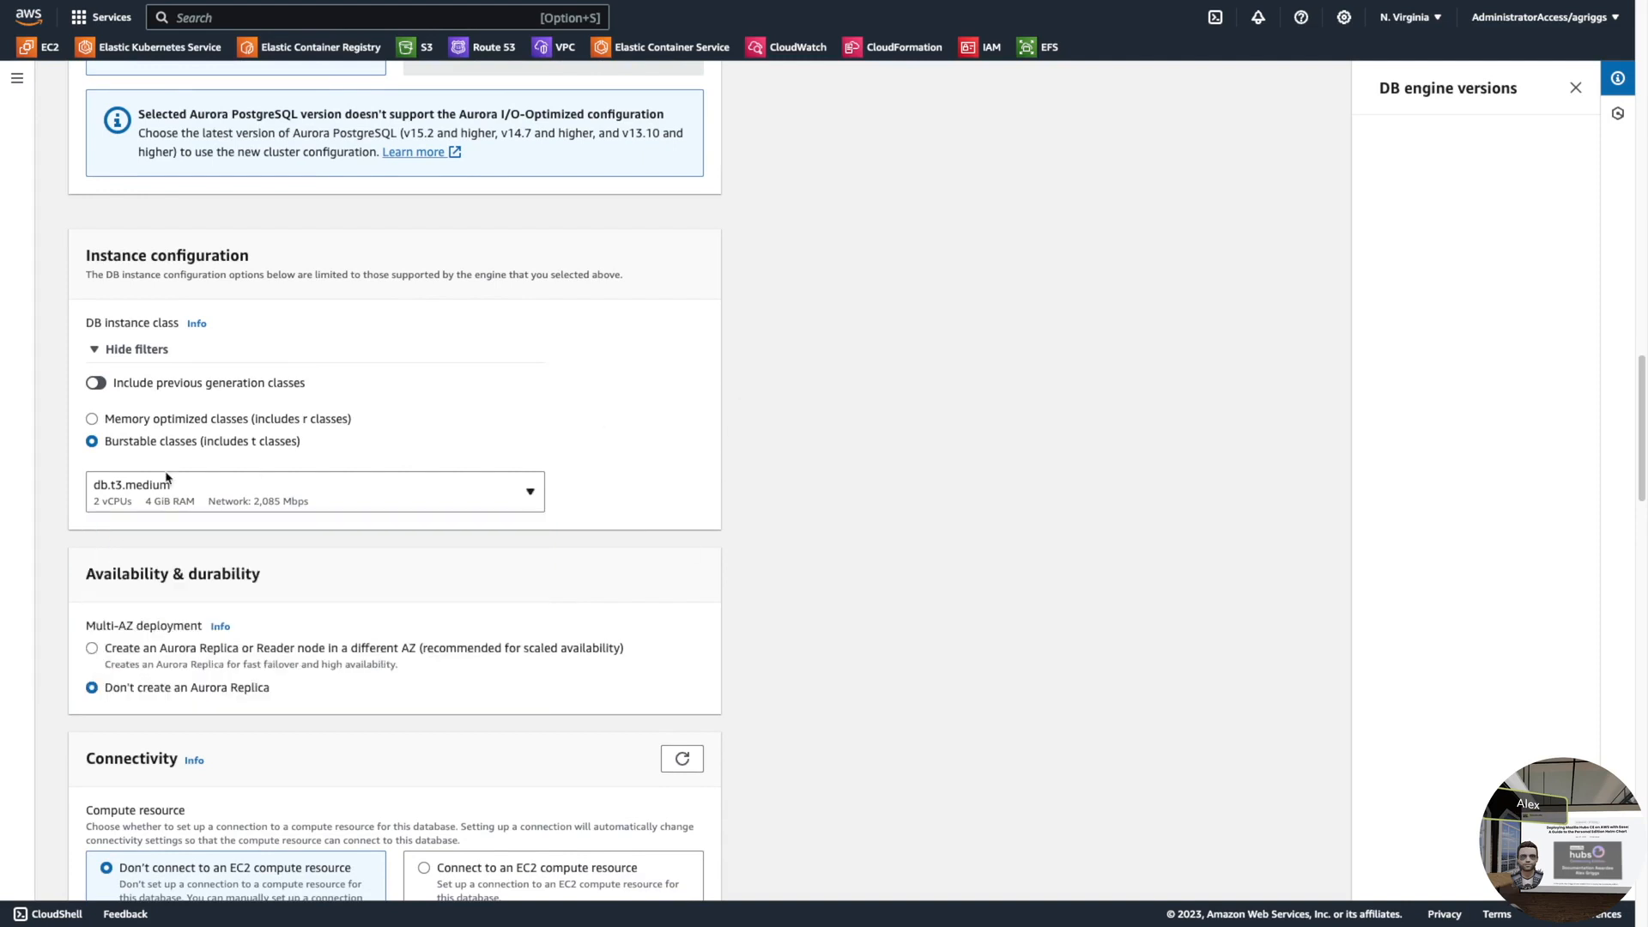
scroll(769, 539, "up", 4)
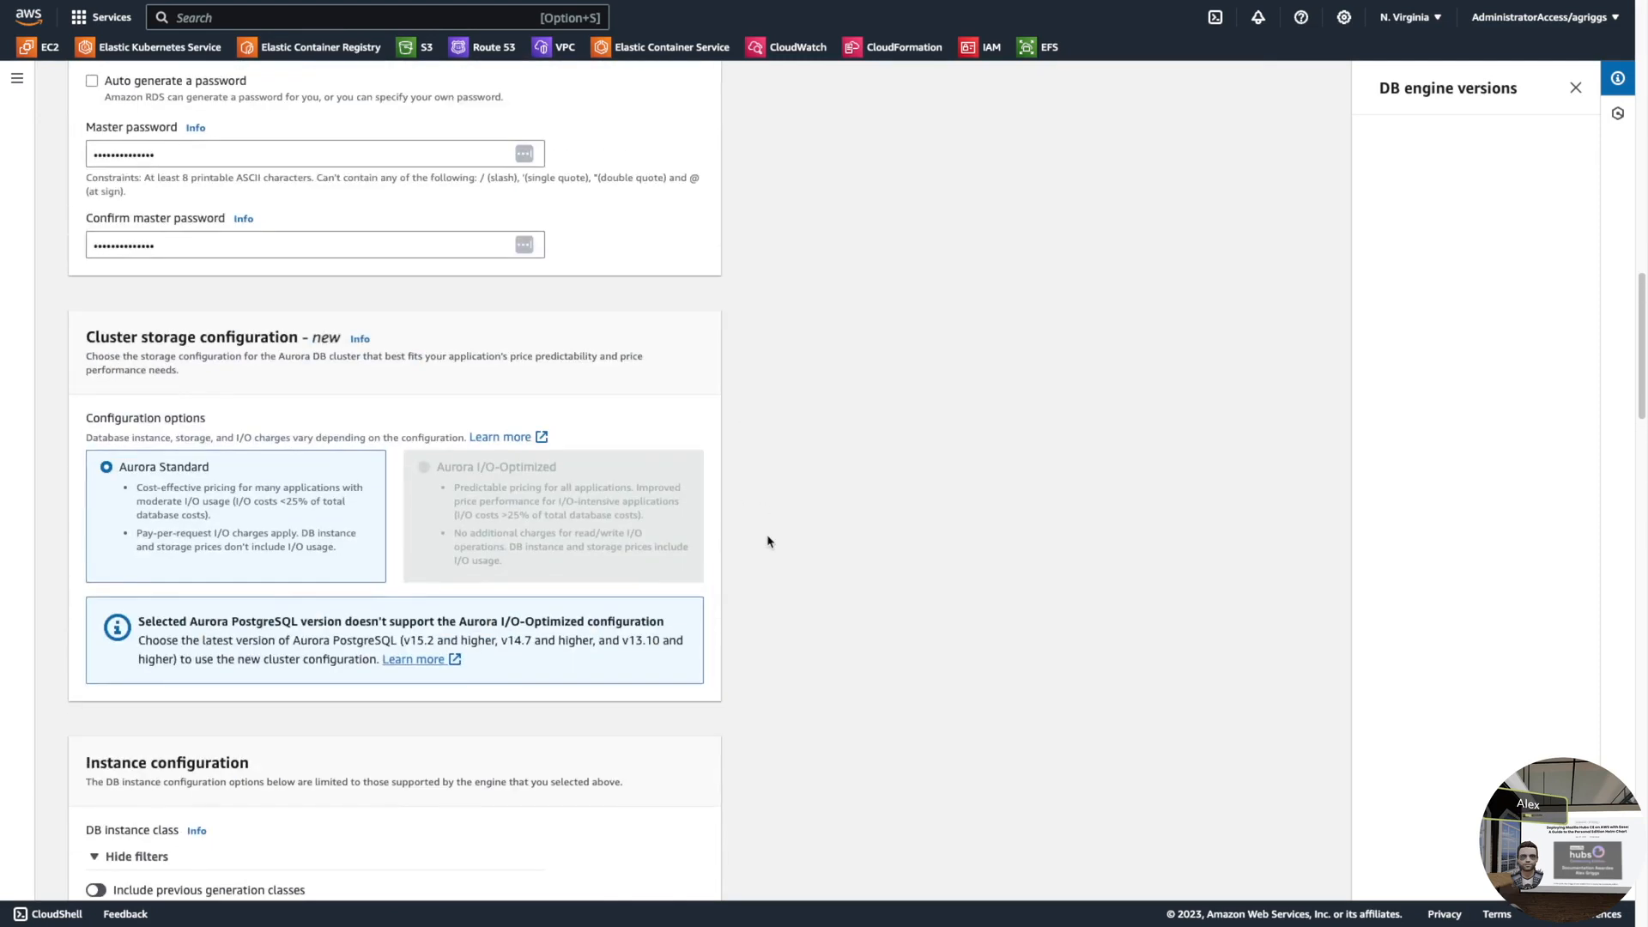
scroll(729, 662, "down", 4)
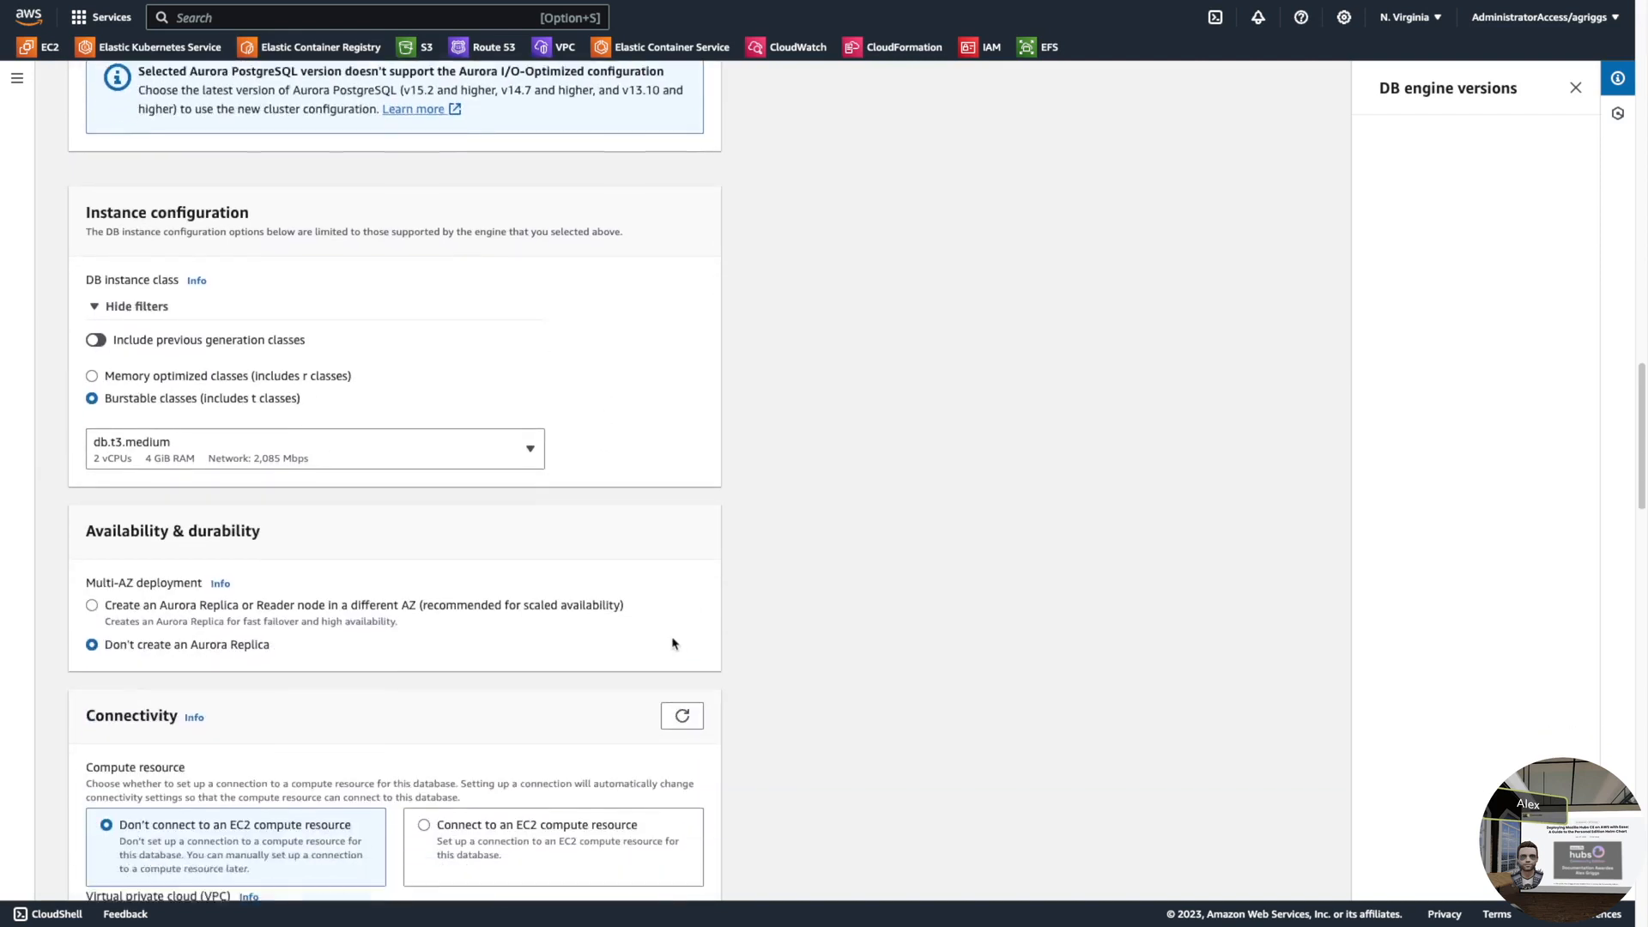
scroll(680, 646, "down", 1)
scroll(356, 573, "down", 2)
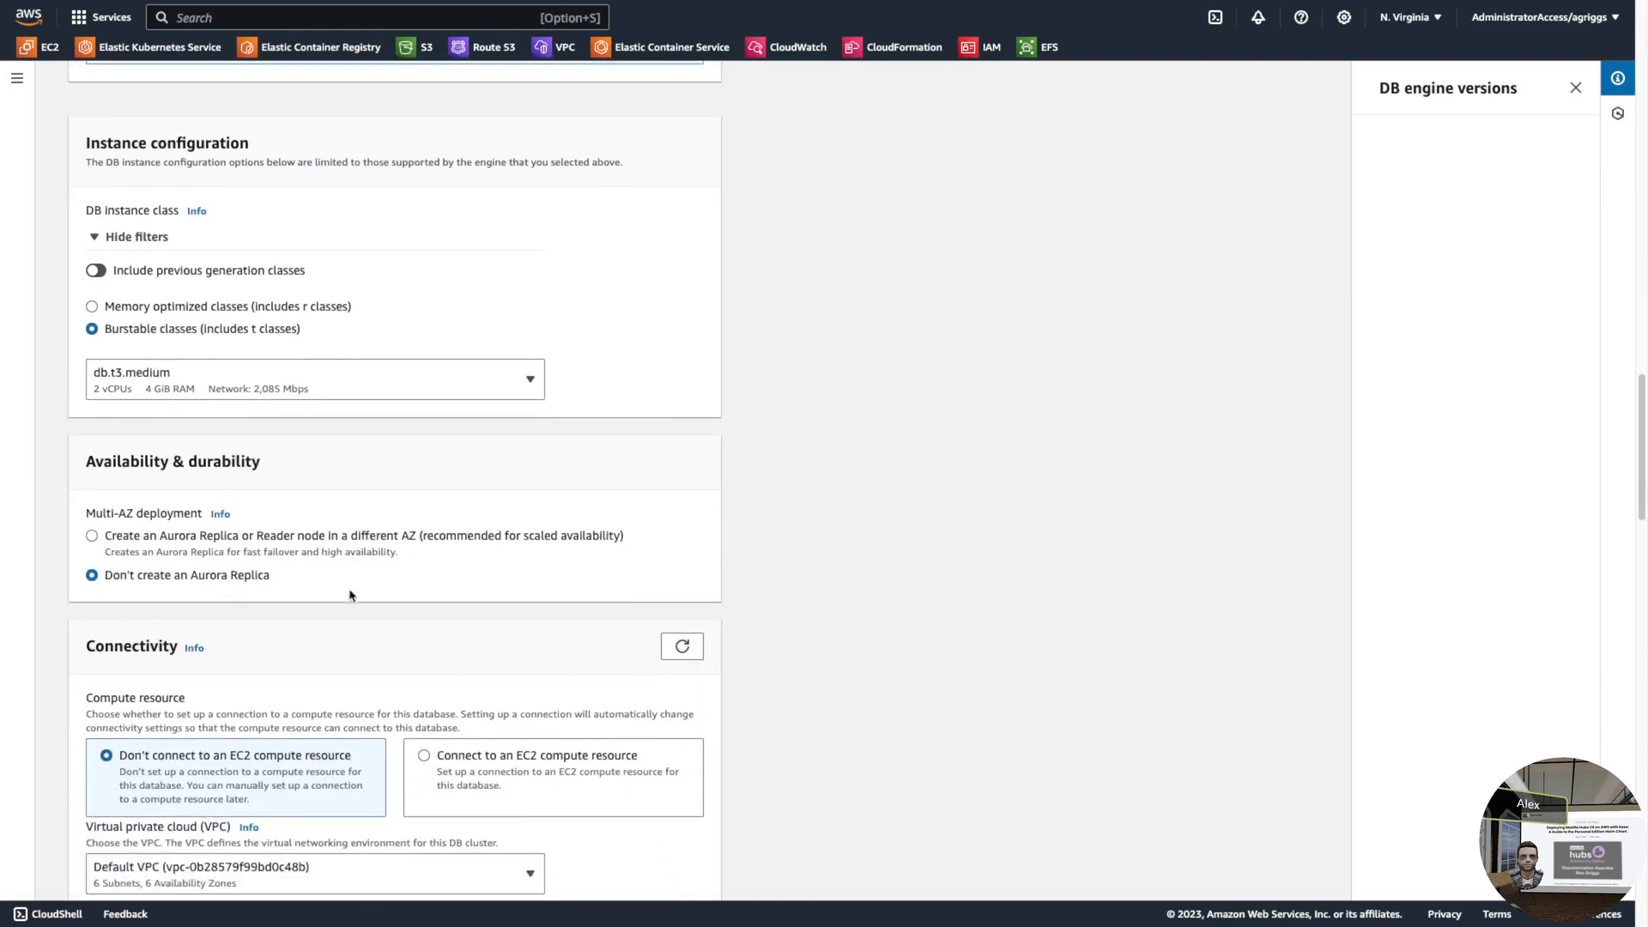
- Place the database in the eksctl-hubs-ce-demo-cluster/VPC virtual private cloud
scroll(278, 445, "down", 2)
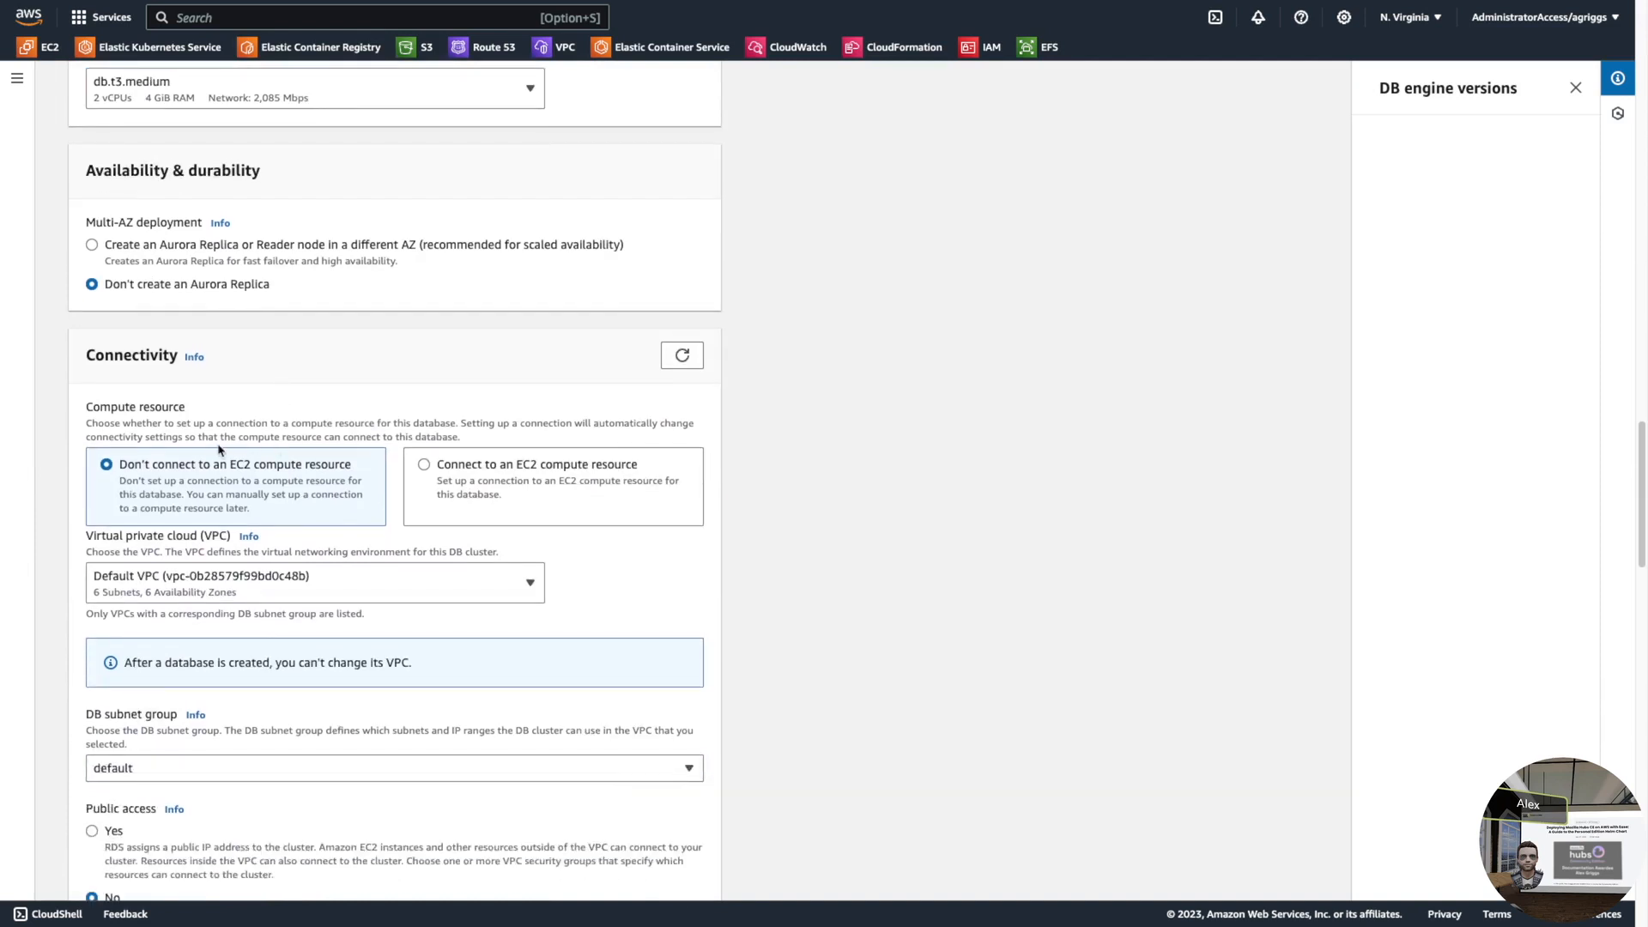
left_click(288, 581)
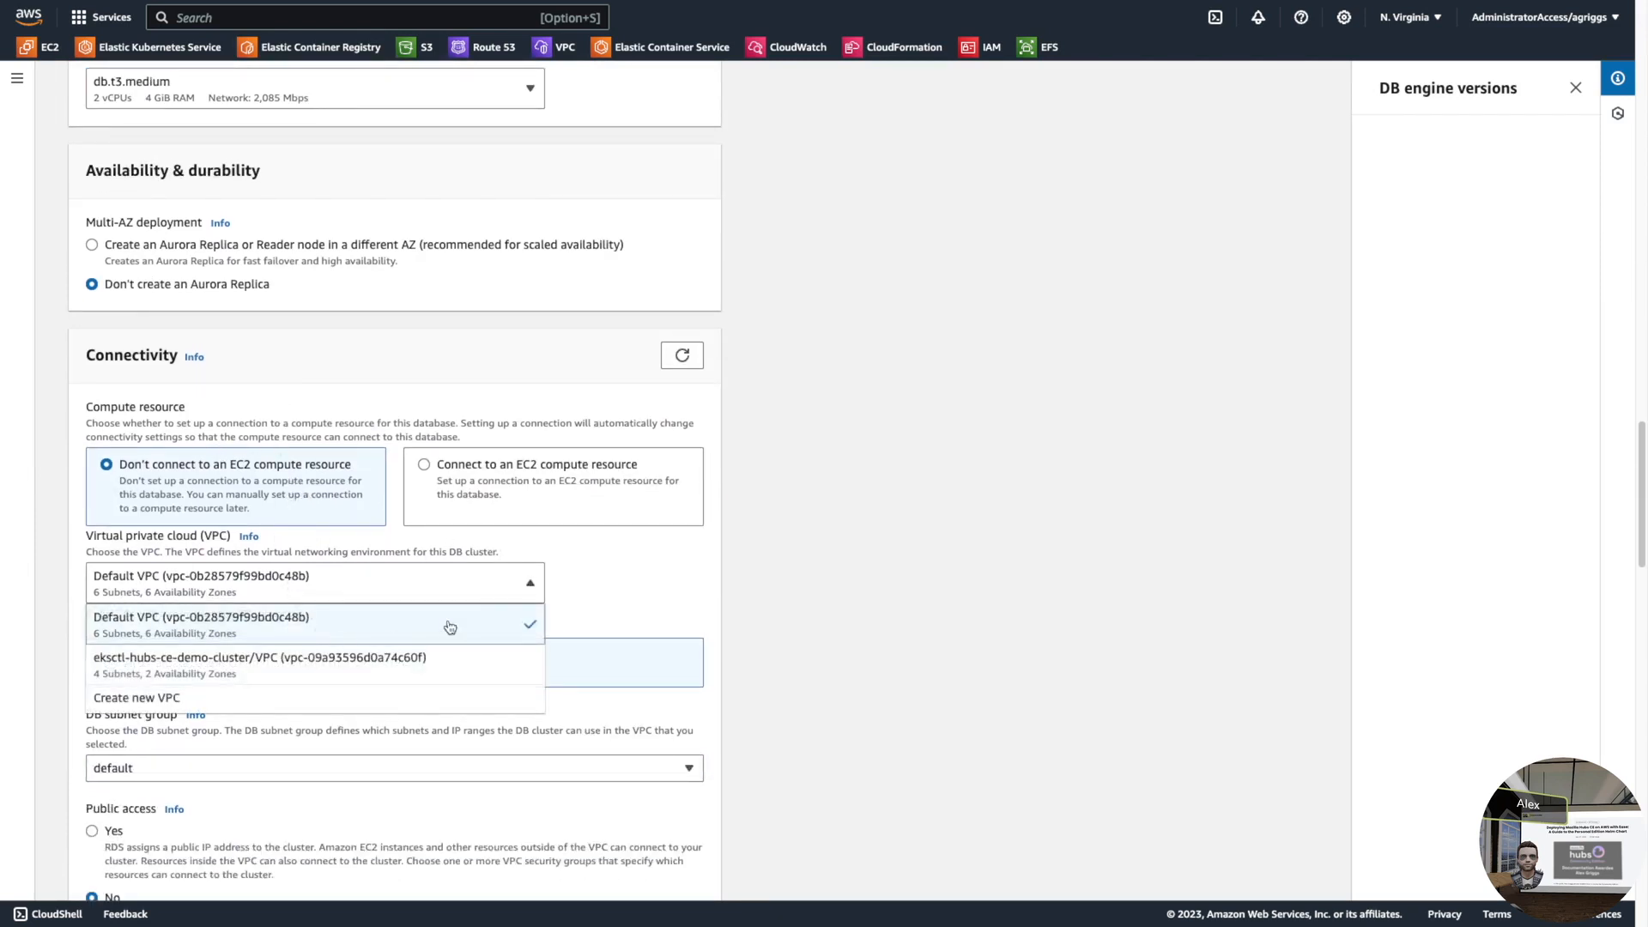
left_click(254, 674)
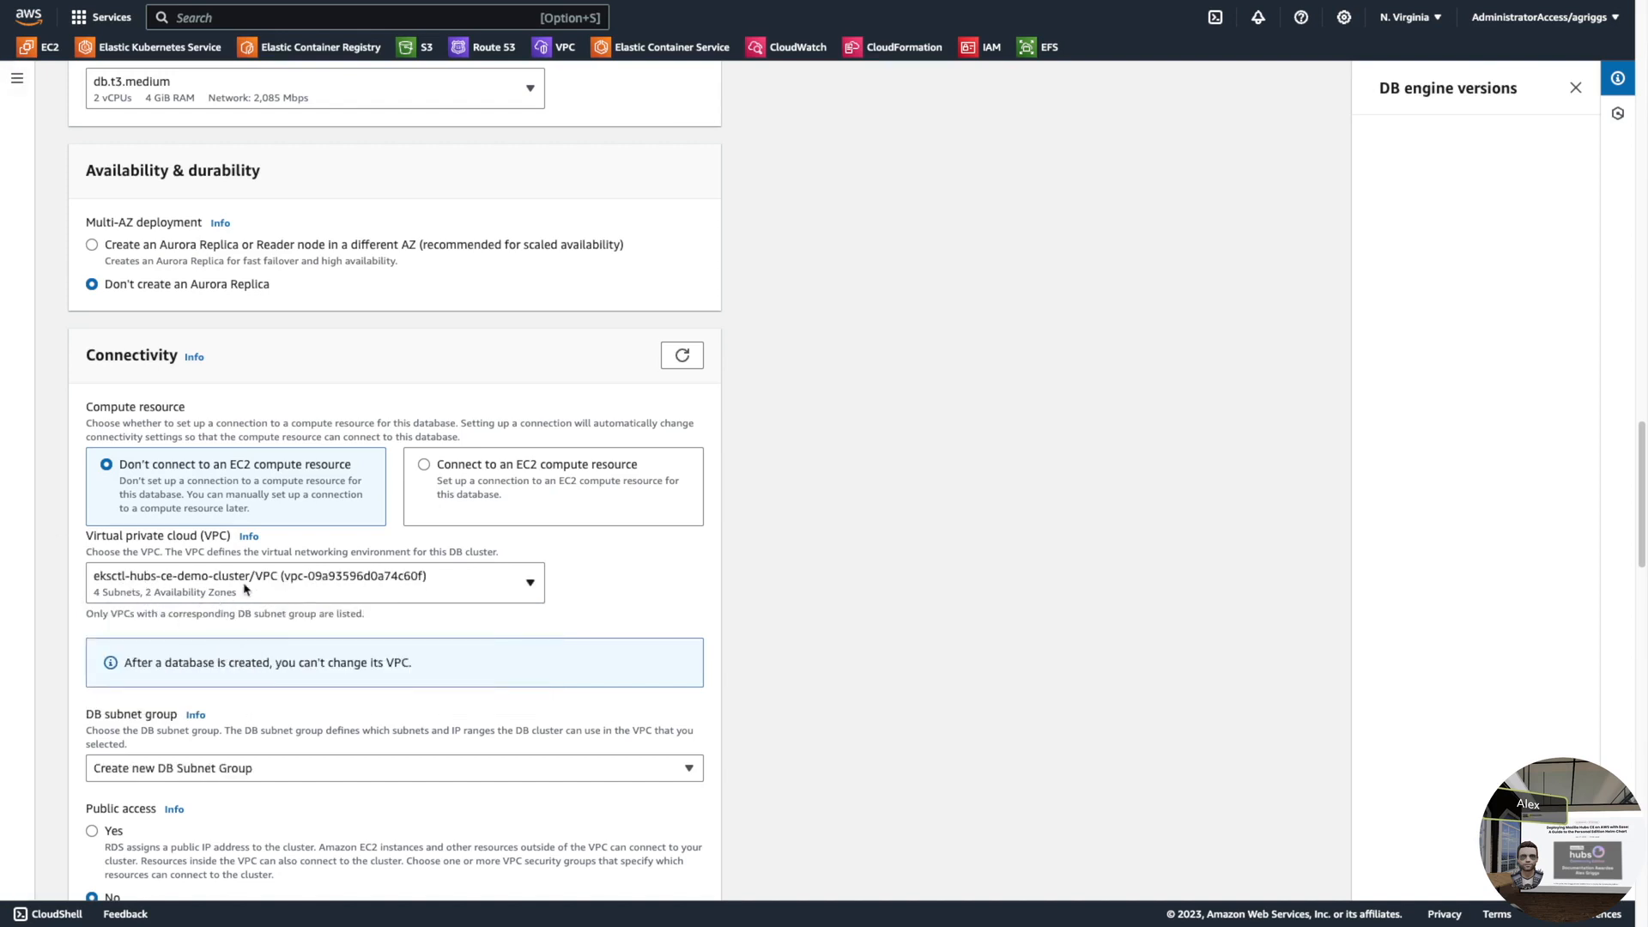
- Keep 'Create new DB Subnet Group' as the DB subnet group
scroll(244, 589, "down", 1)
scroll(280, 630, "down", 3)
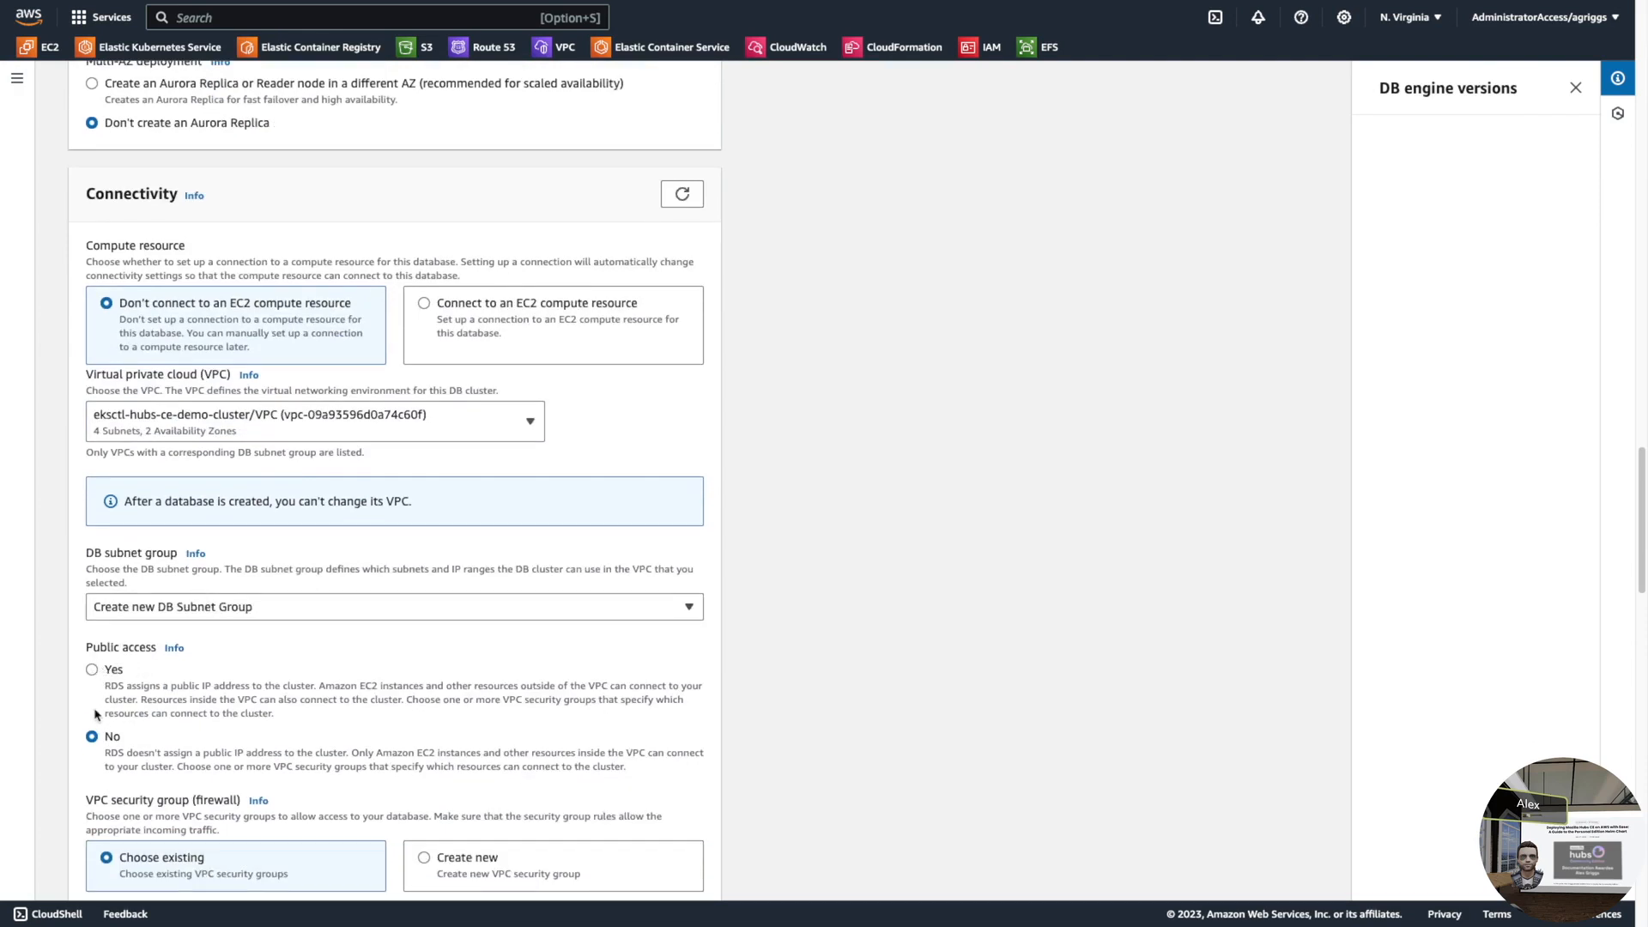
left_click(356, 609)
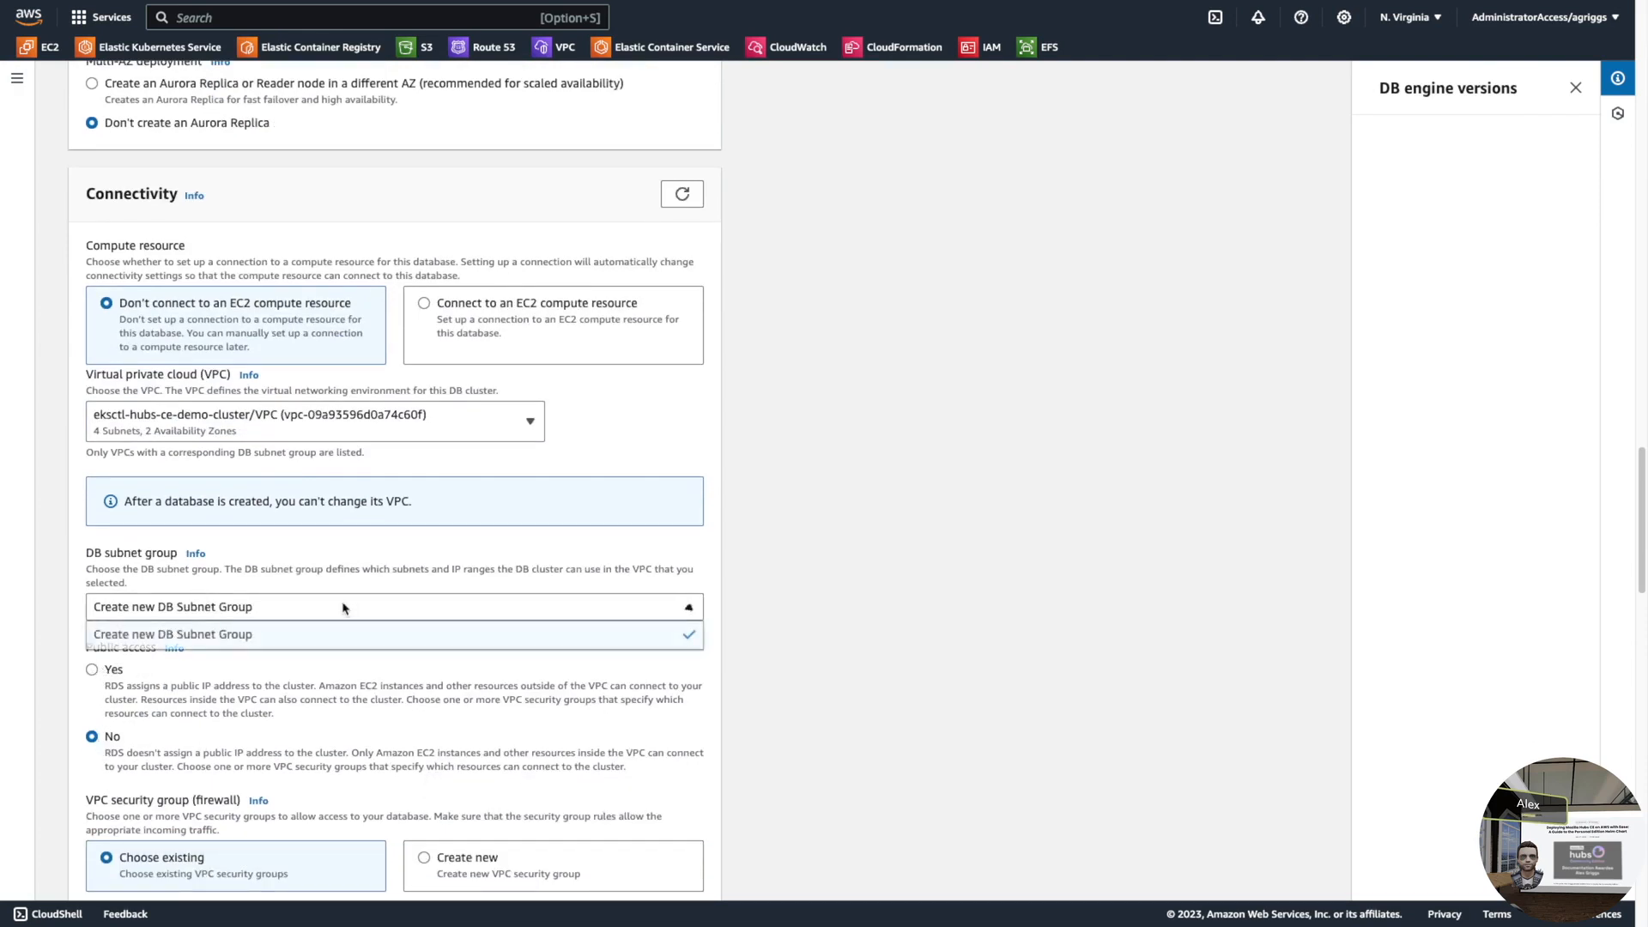
left_click(362, 605)
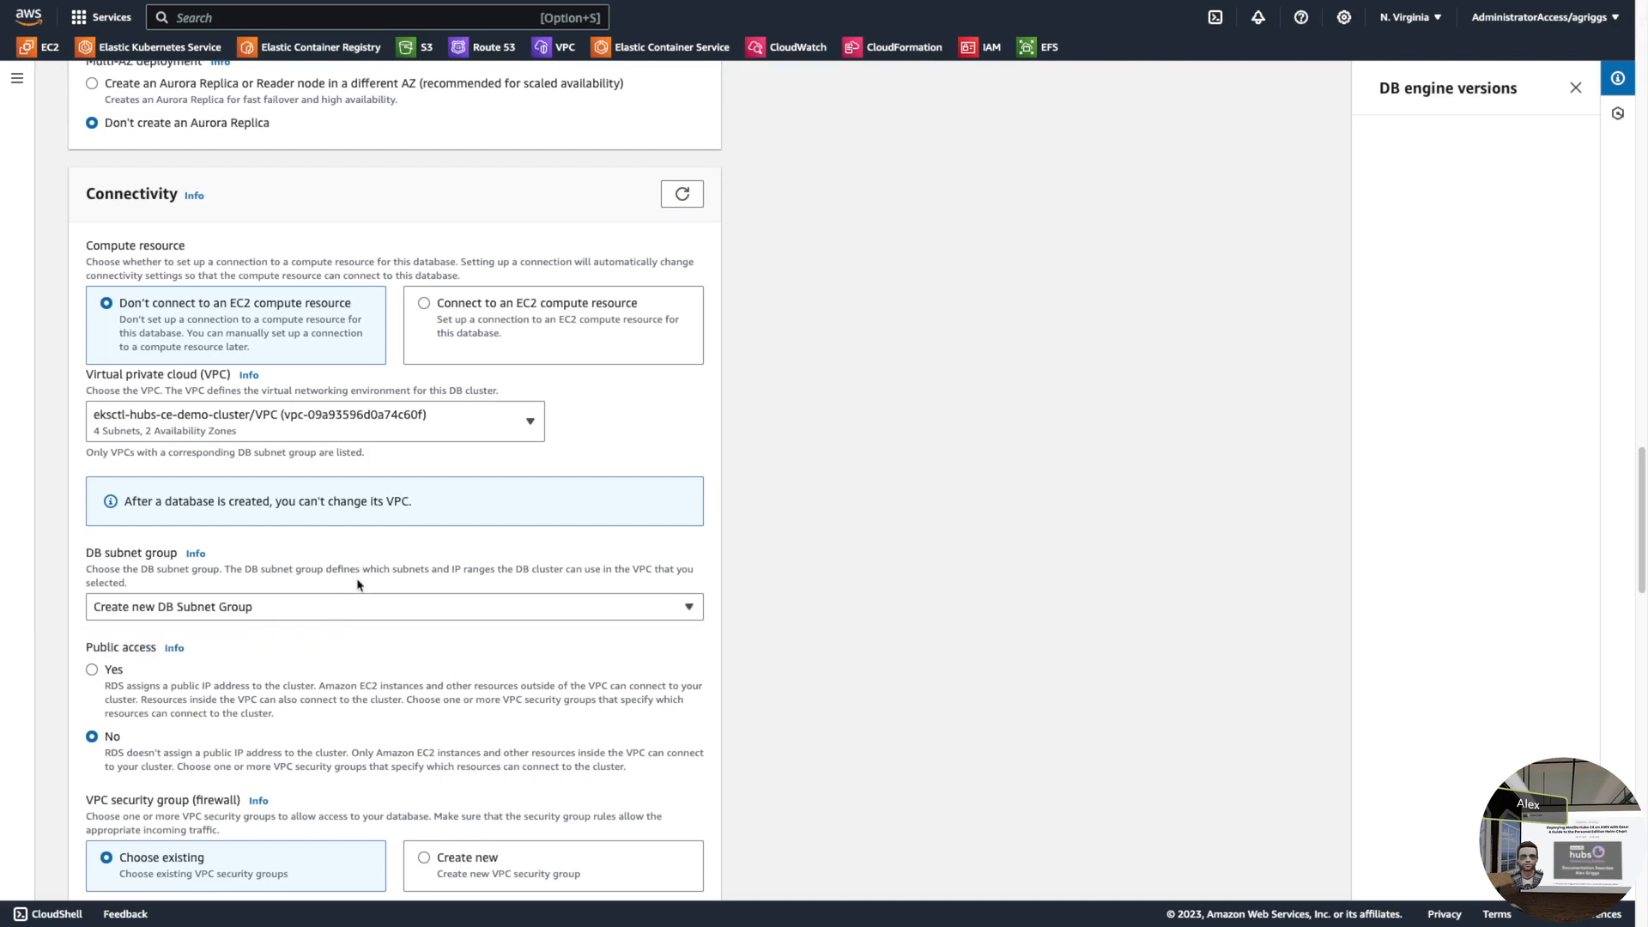
scroll(352, 601, "down", 3)
left_click(295, 479)
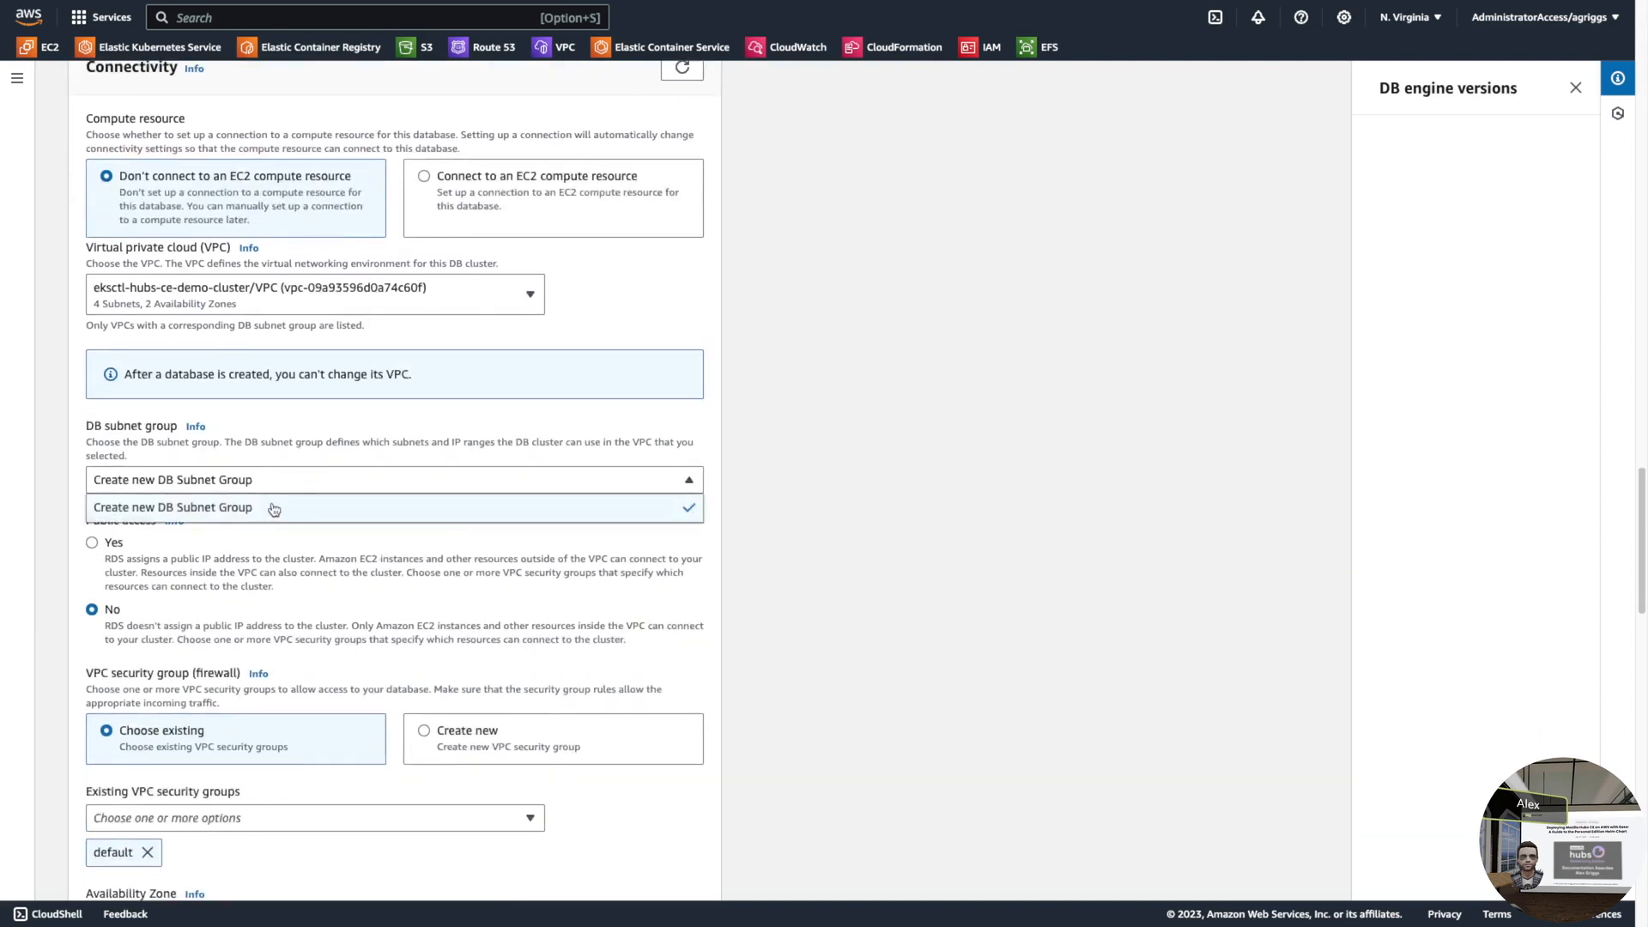
left_click(271, 505)
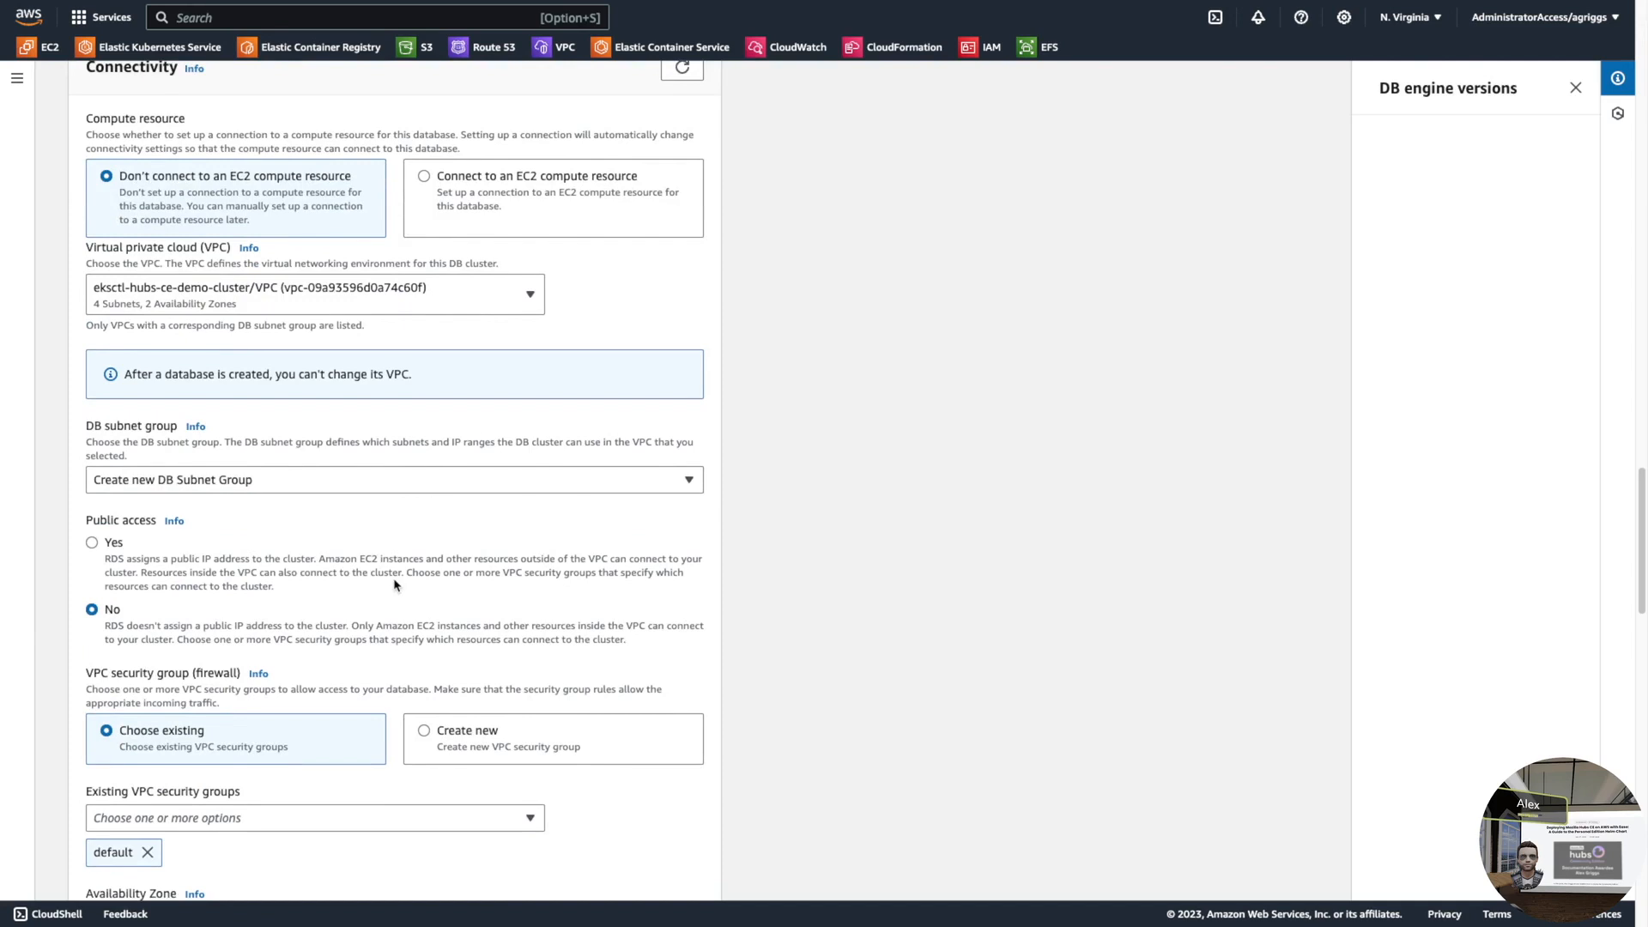
scroll(391, 587, "down", 3)
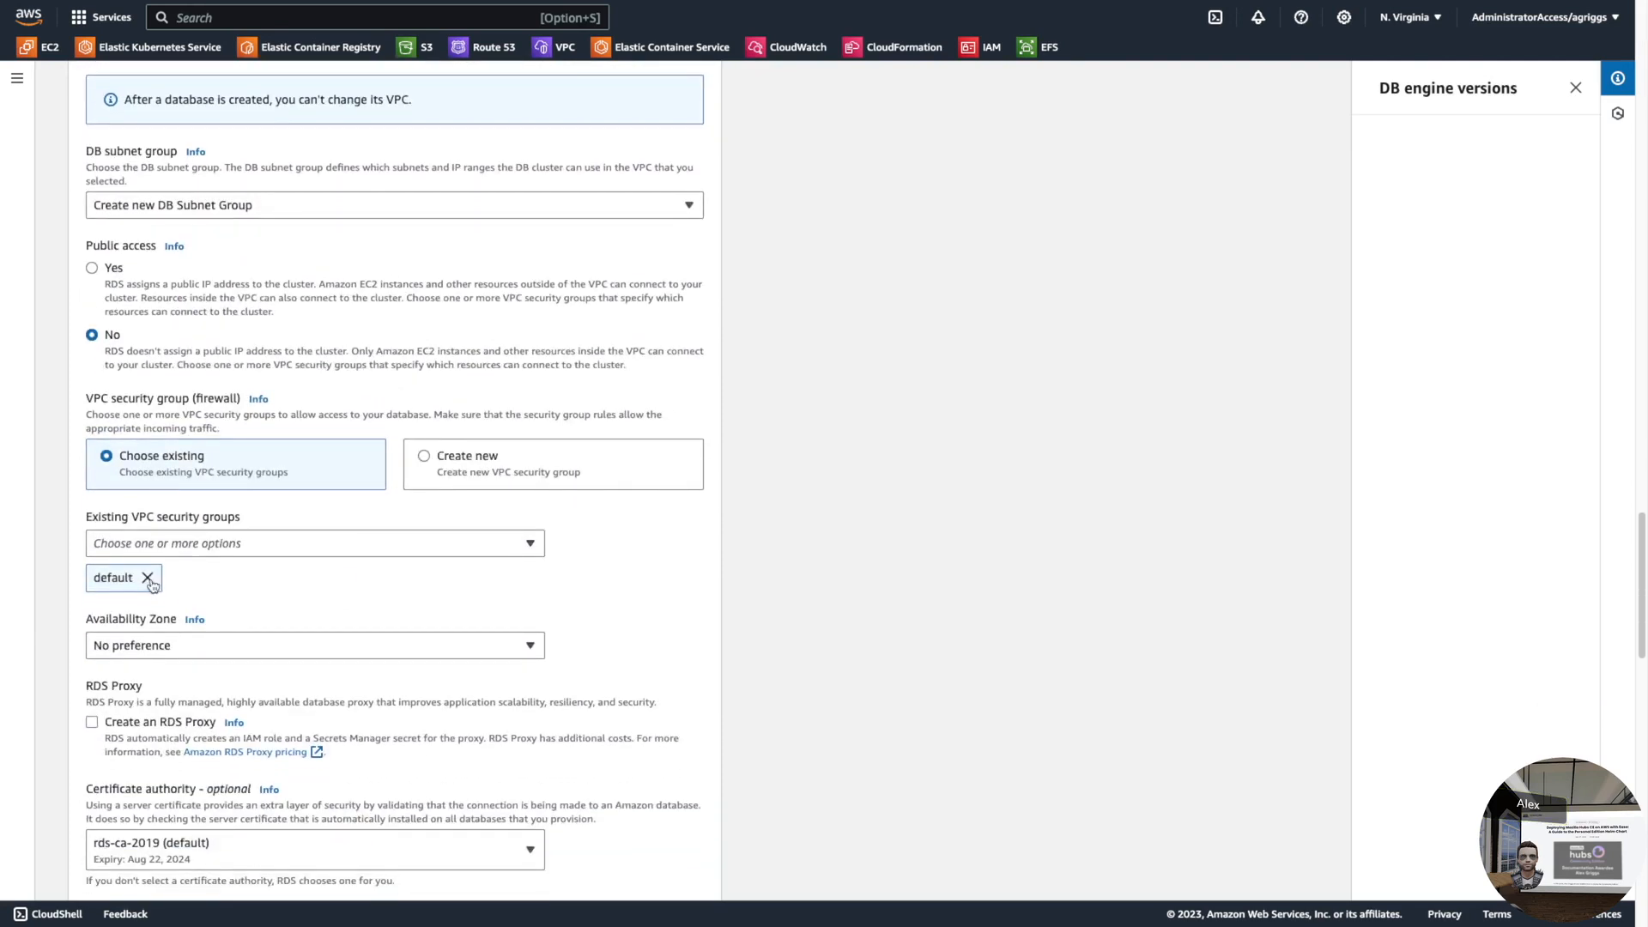
- Drop the default security group and create a new VPC security group named postgresql
left_click(184, 543)
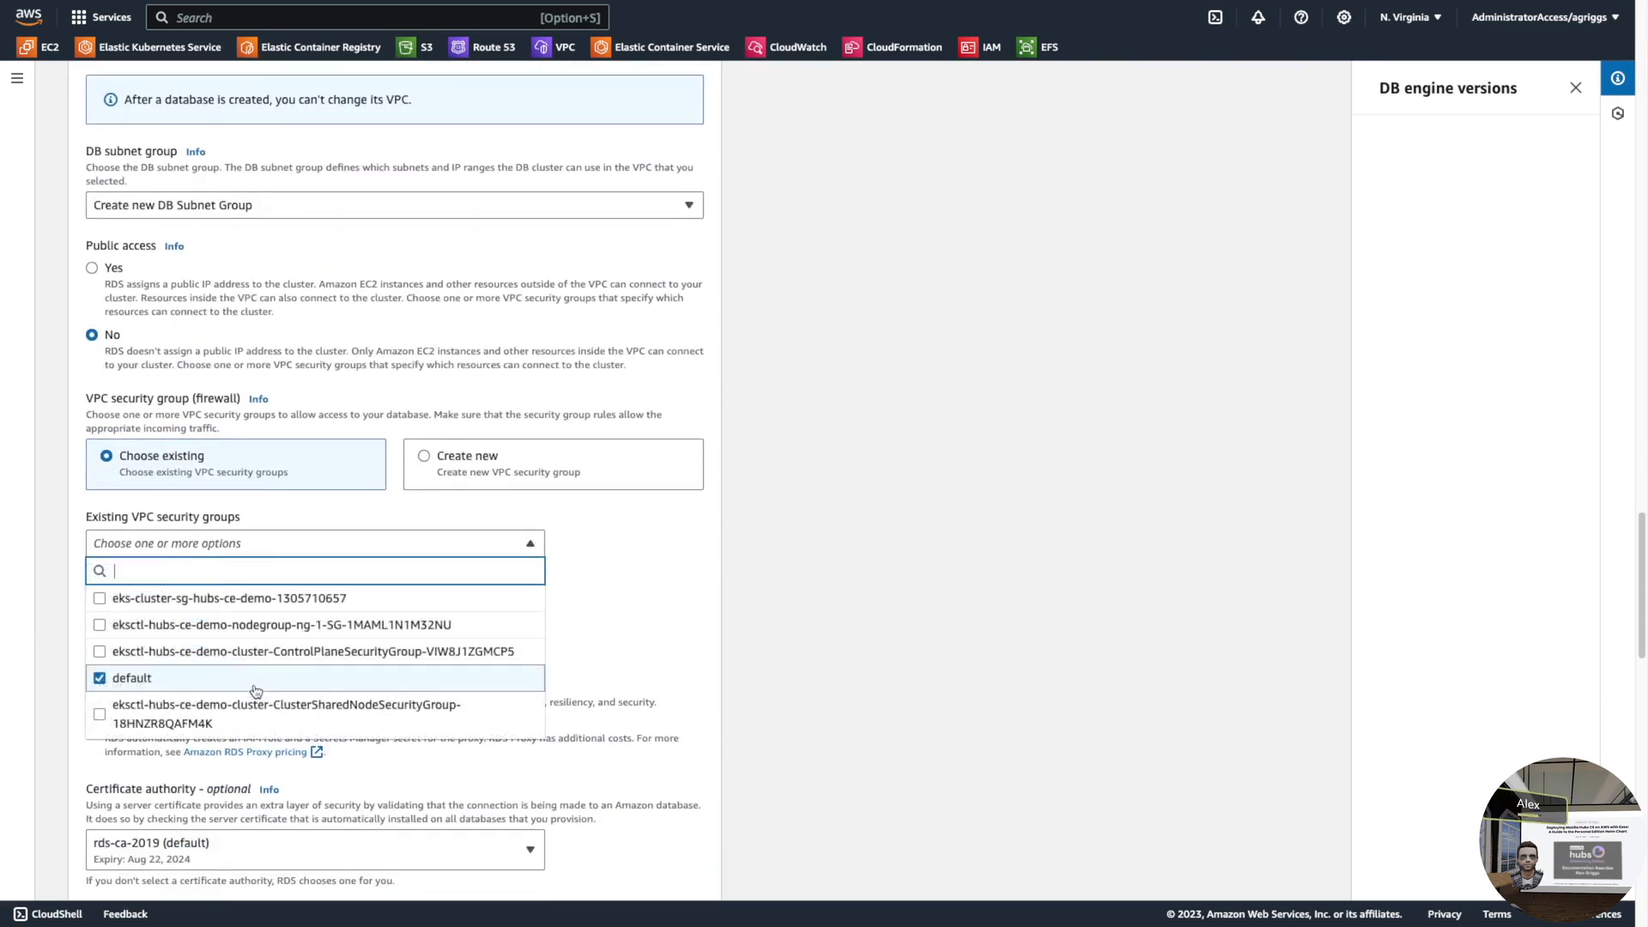
left_click(100, 678)
left_click(424, 459)
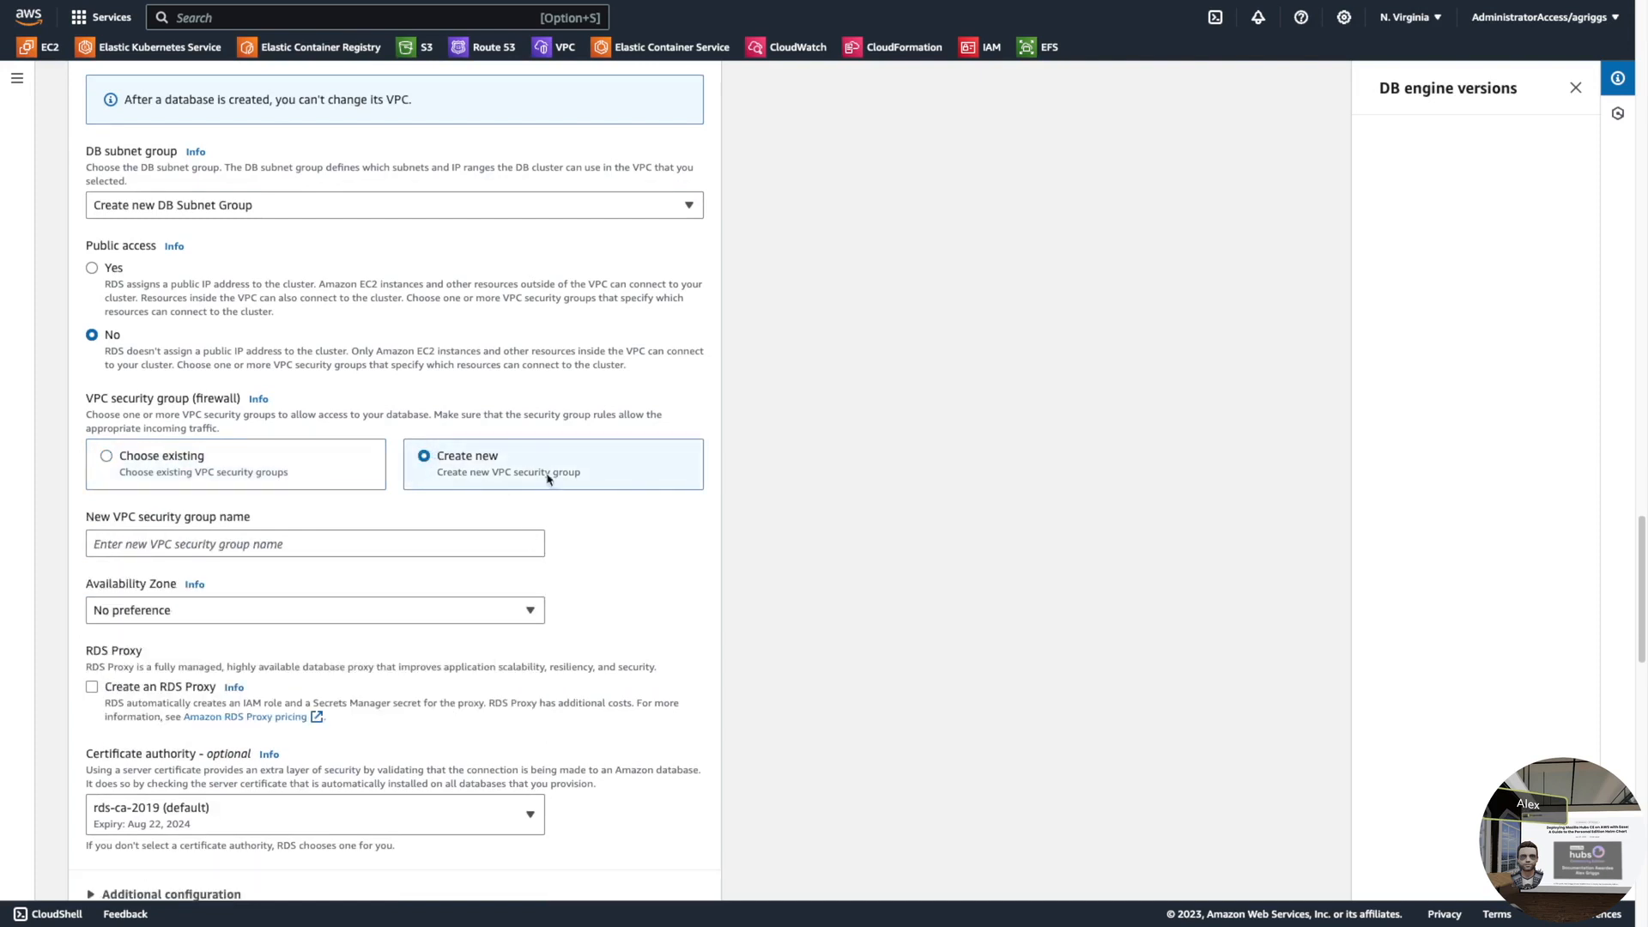
left_click(185, 544)
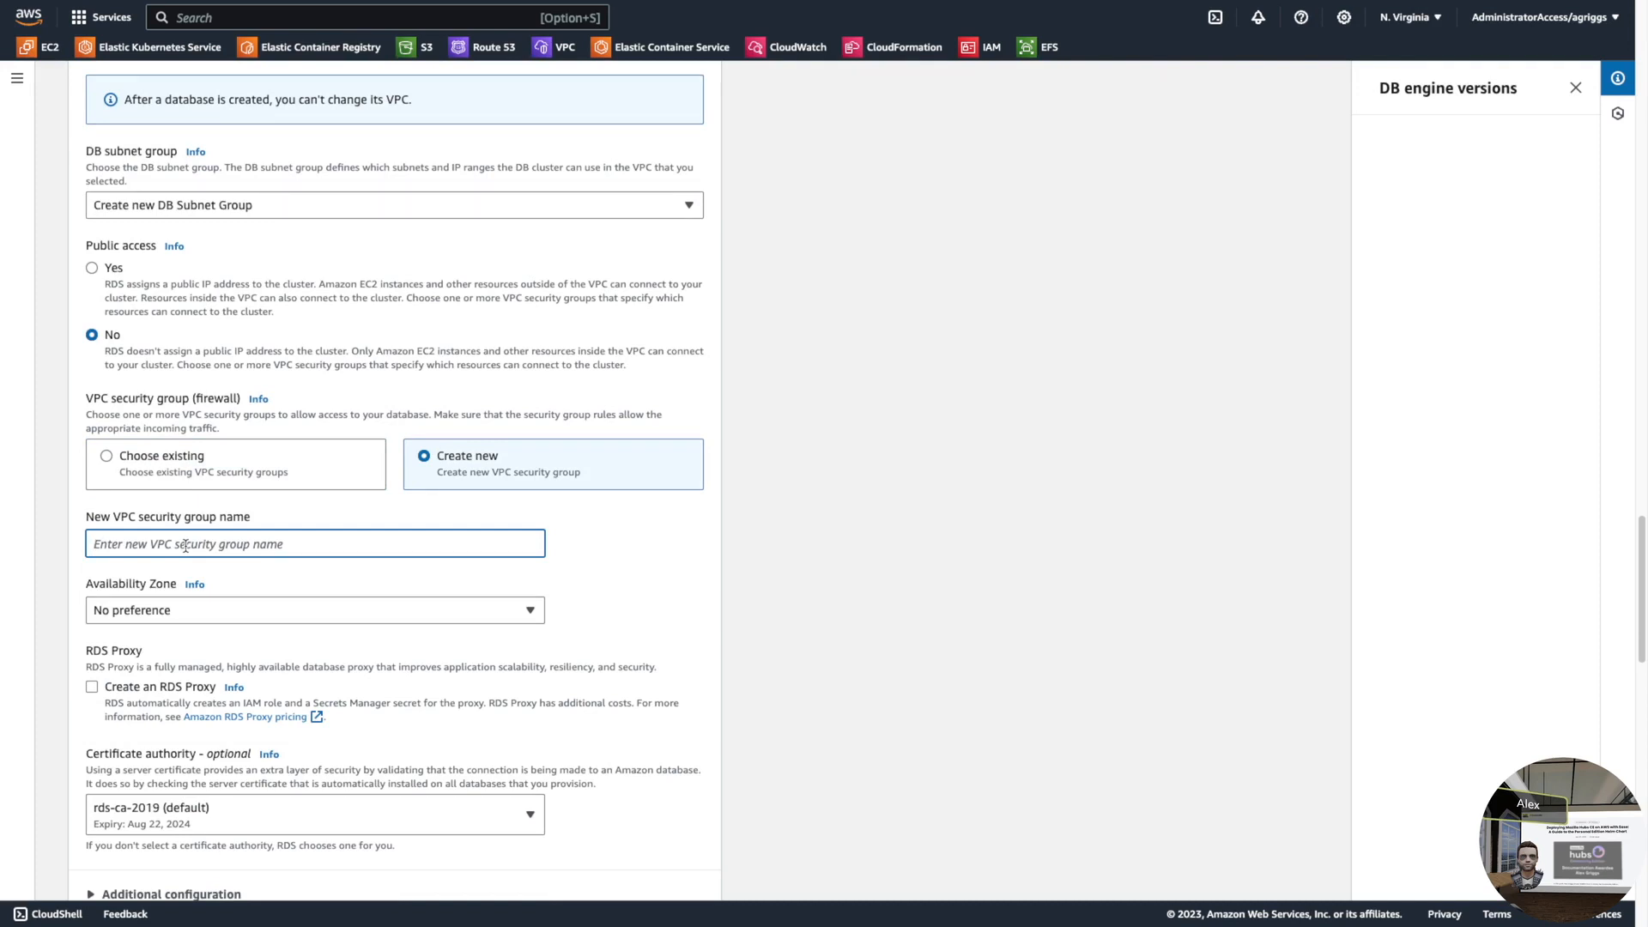
type("postgresql")
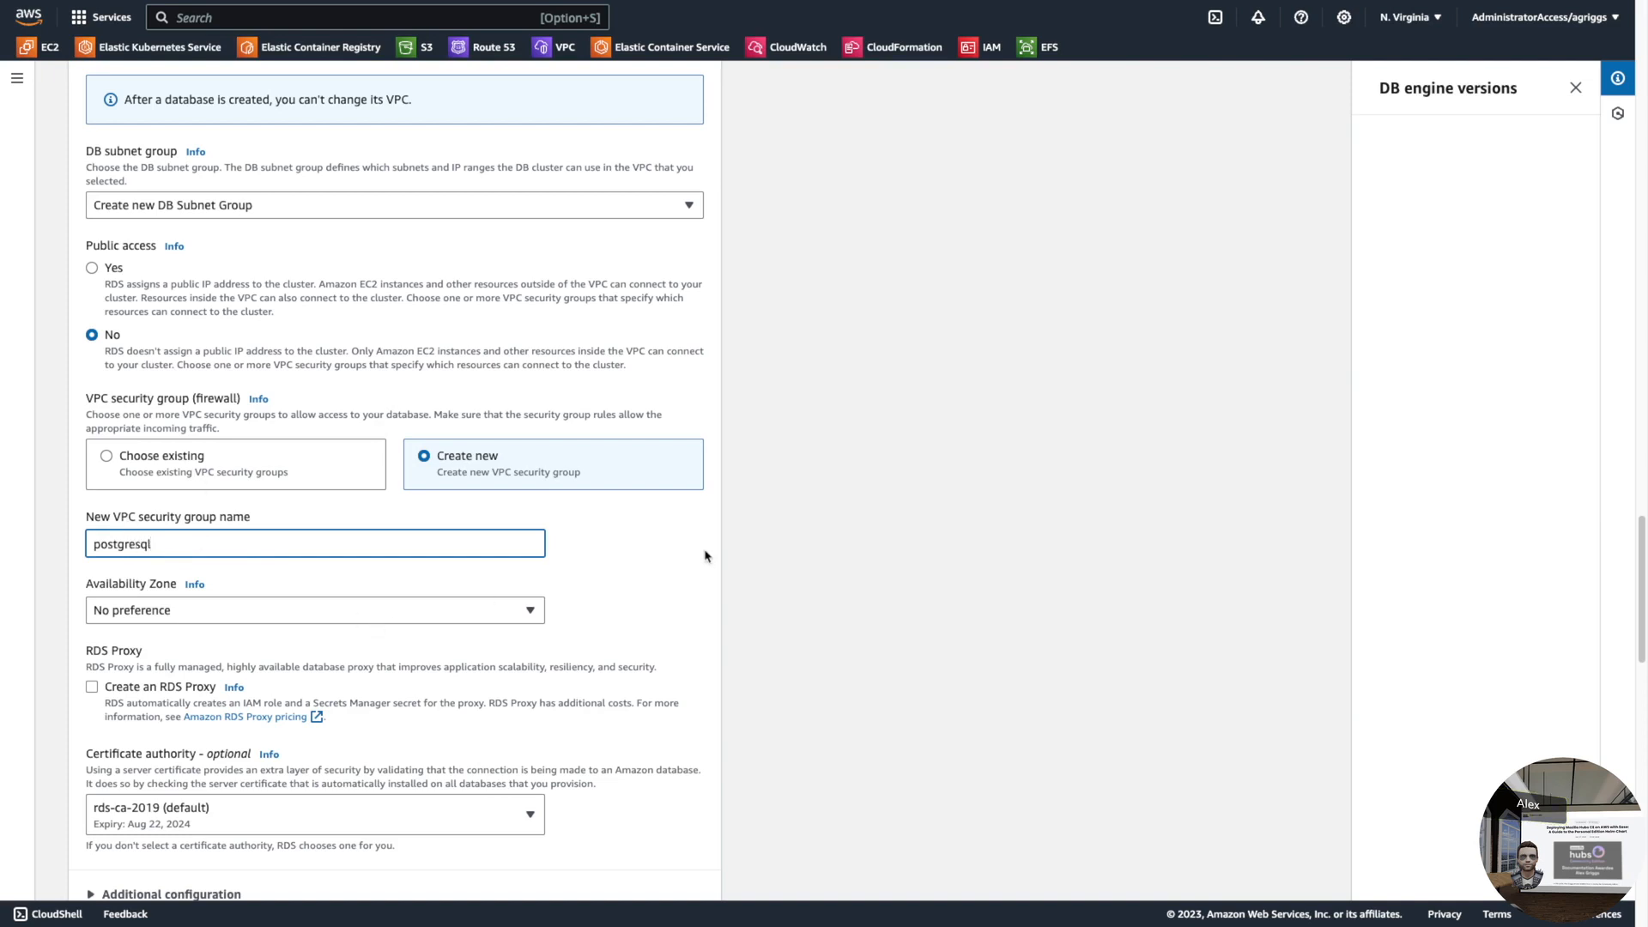
left_click(597, 566)
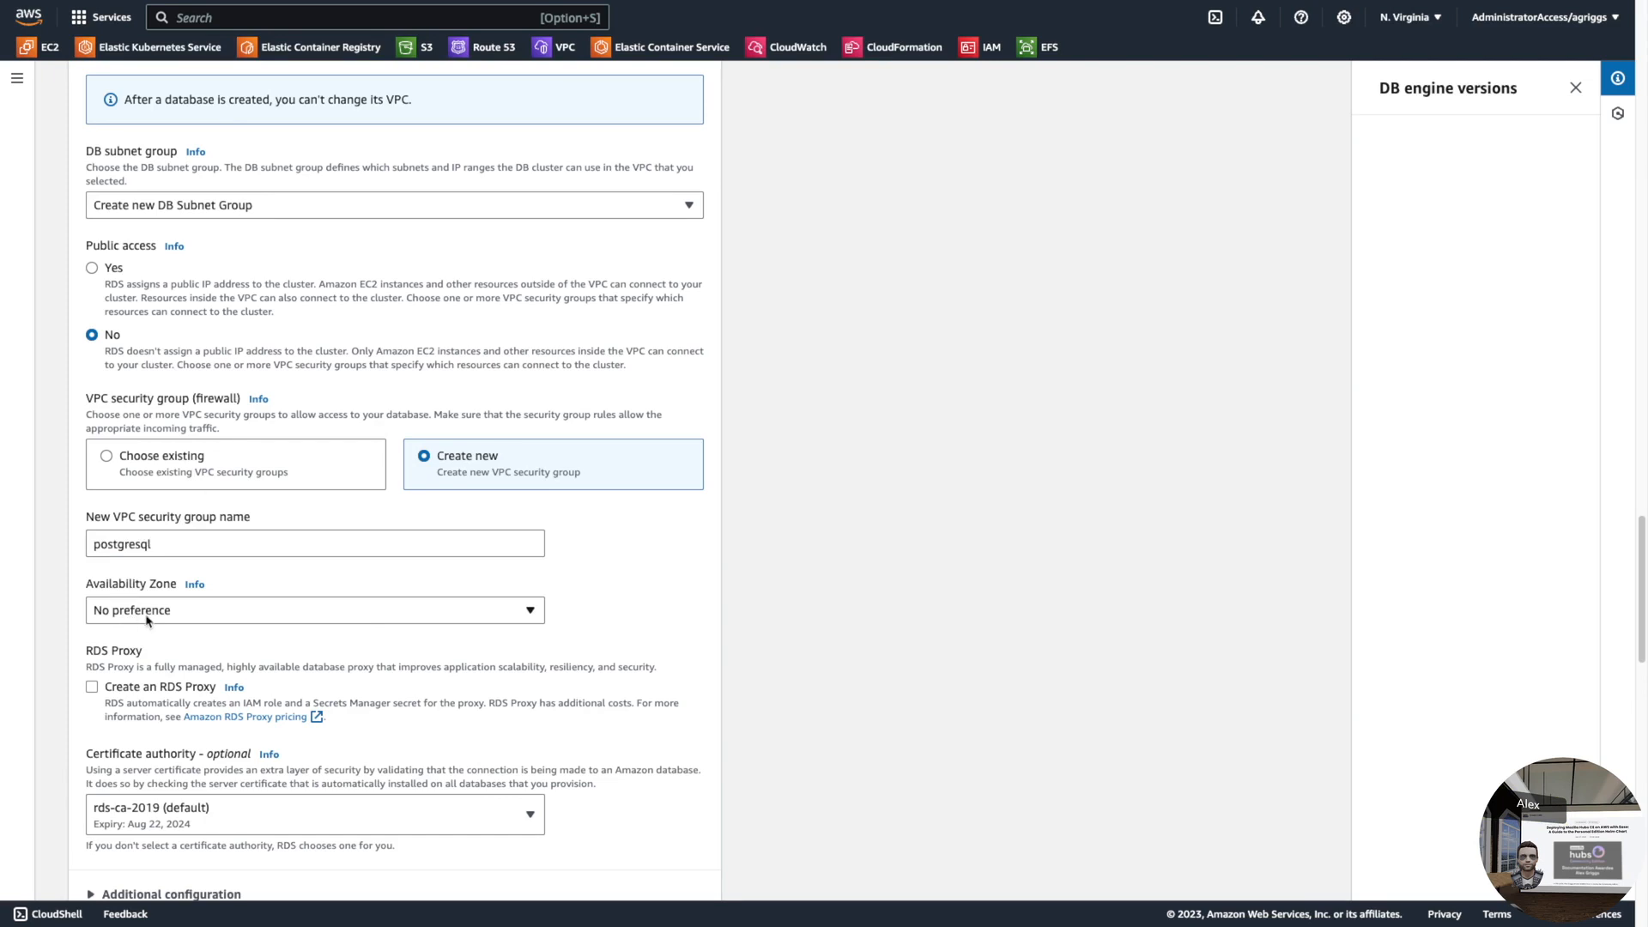
scroll(396, 552, "down", 5)
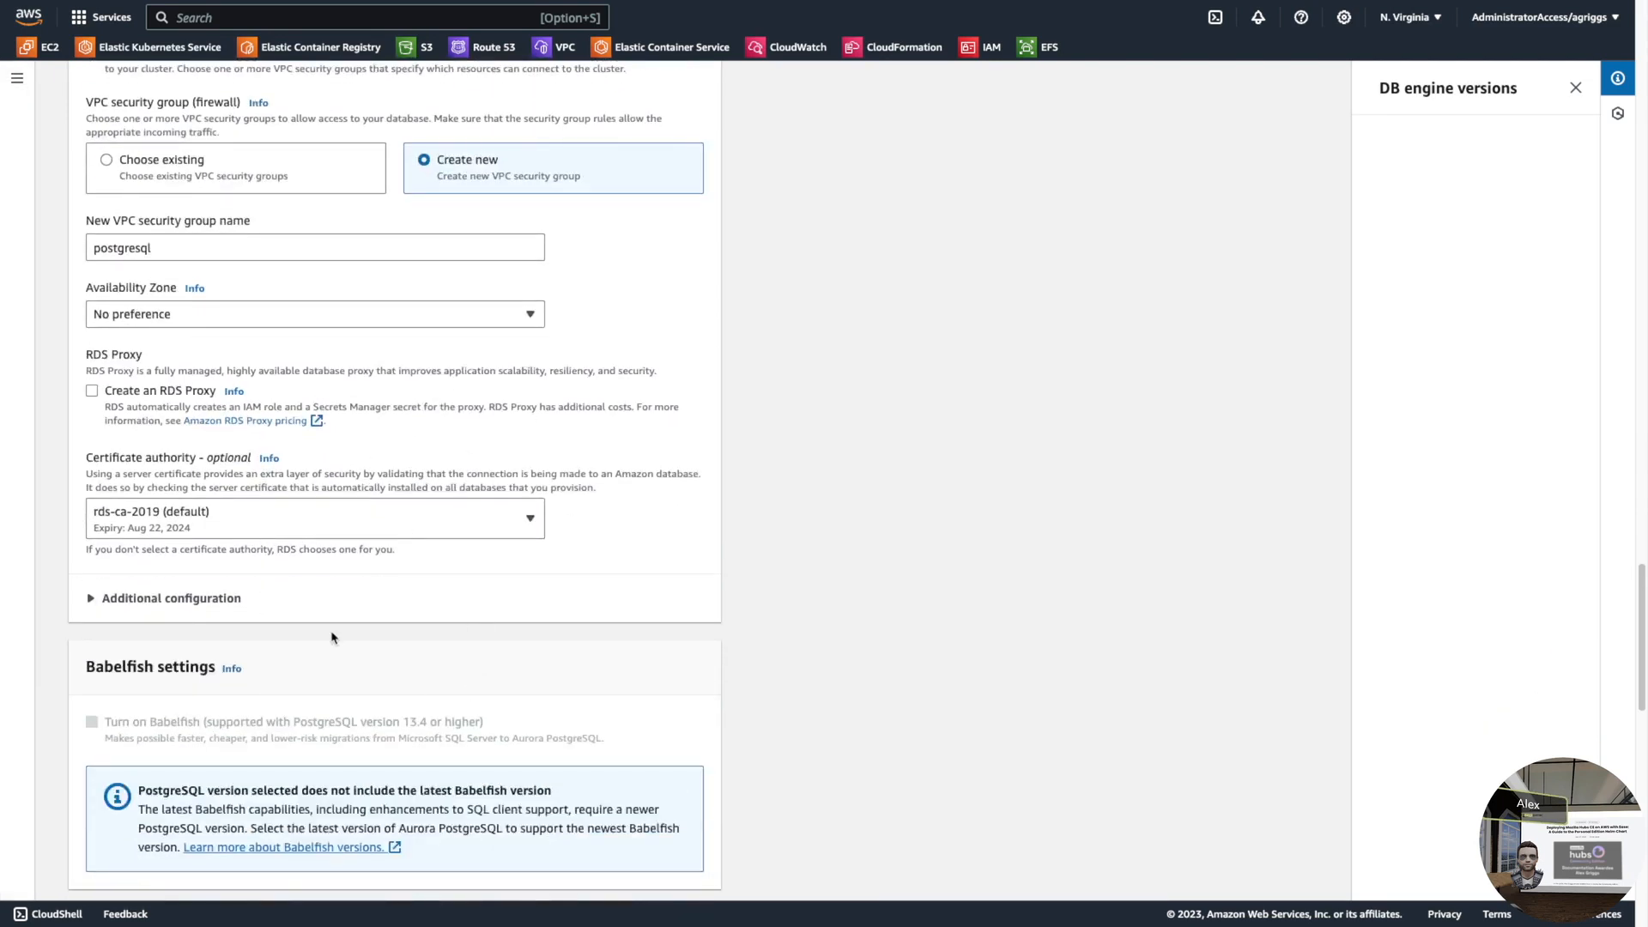
scroll(331, 636, "down", 5)
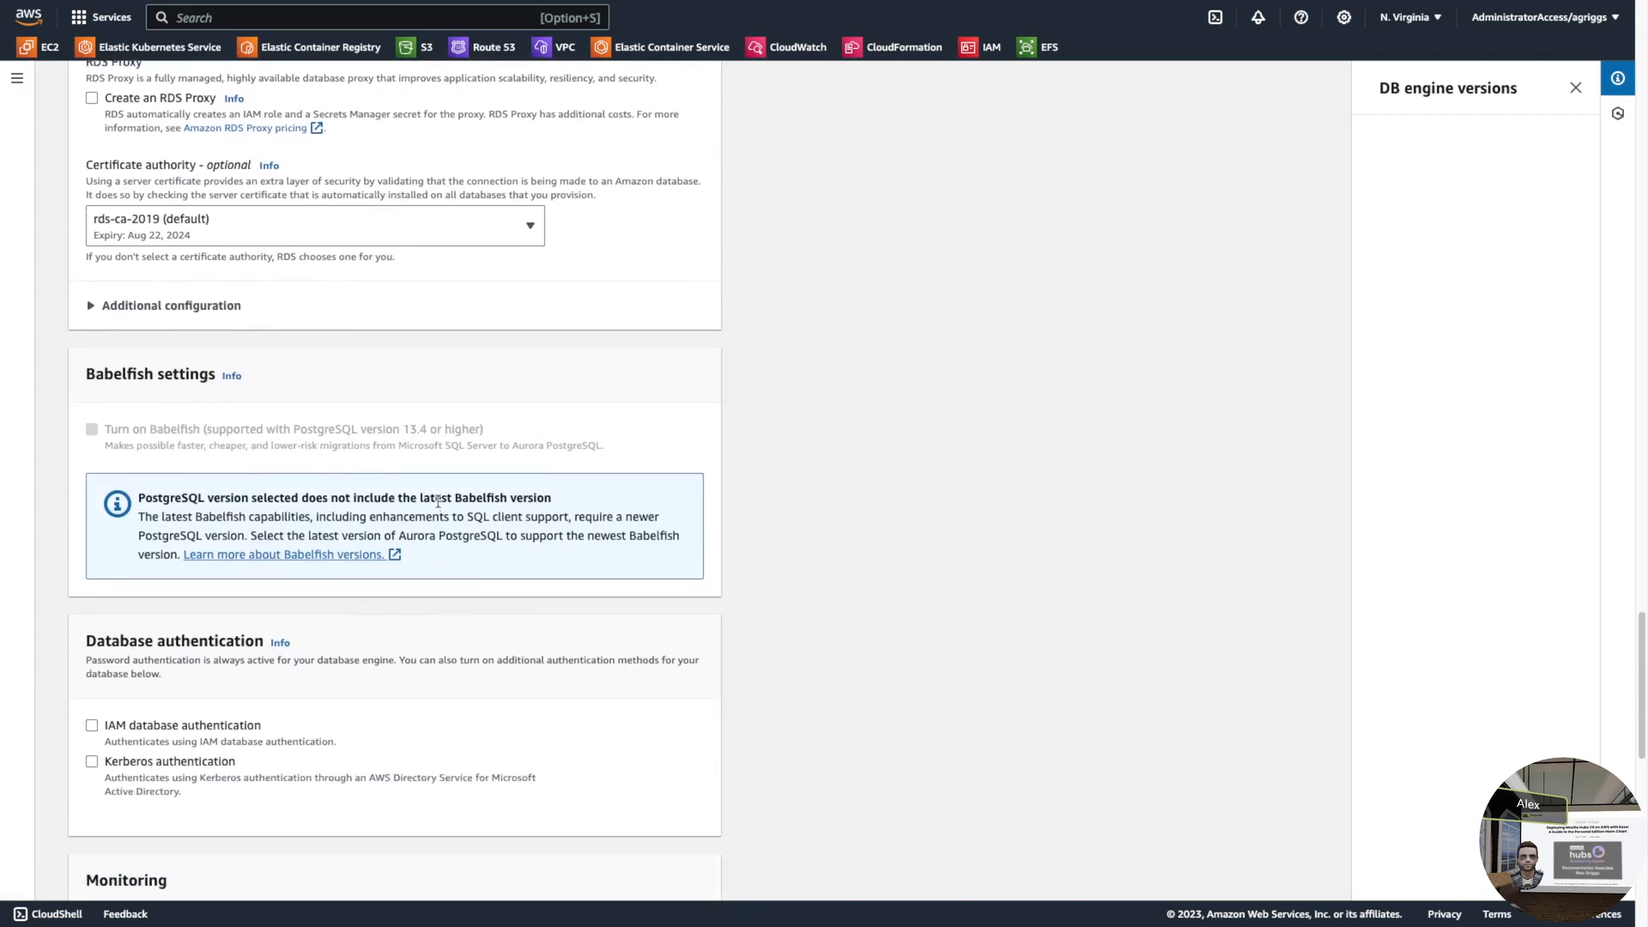
- Review the estimated monthly costs and create the hubs-ce-demo-database-1 Aurora PostgreSQL database
scroll(494, 524, "down", 4)
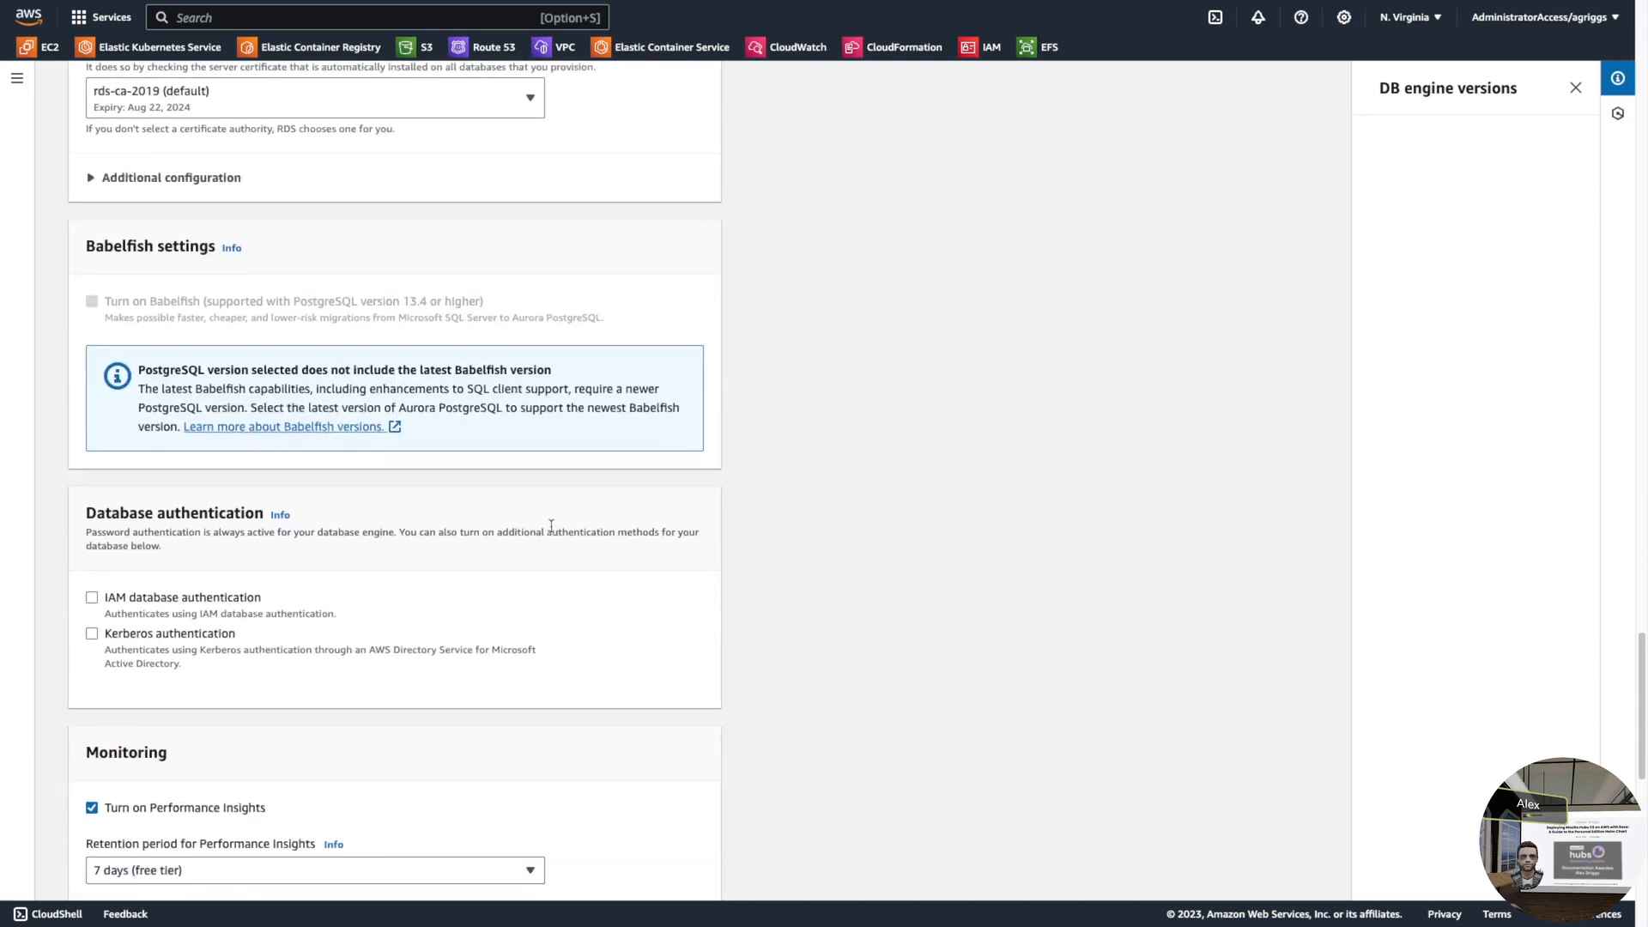
scroll(493, 524, "down", 2)
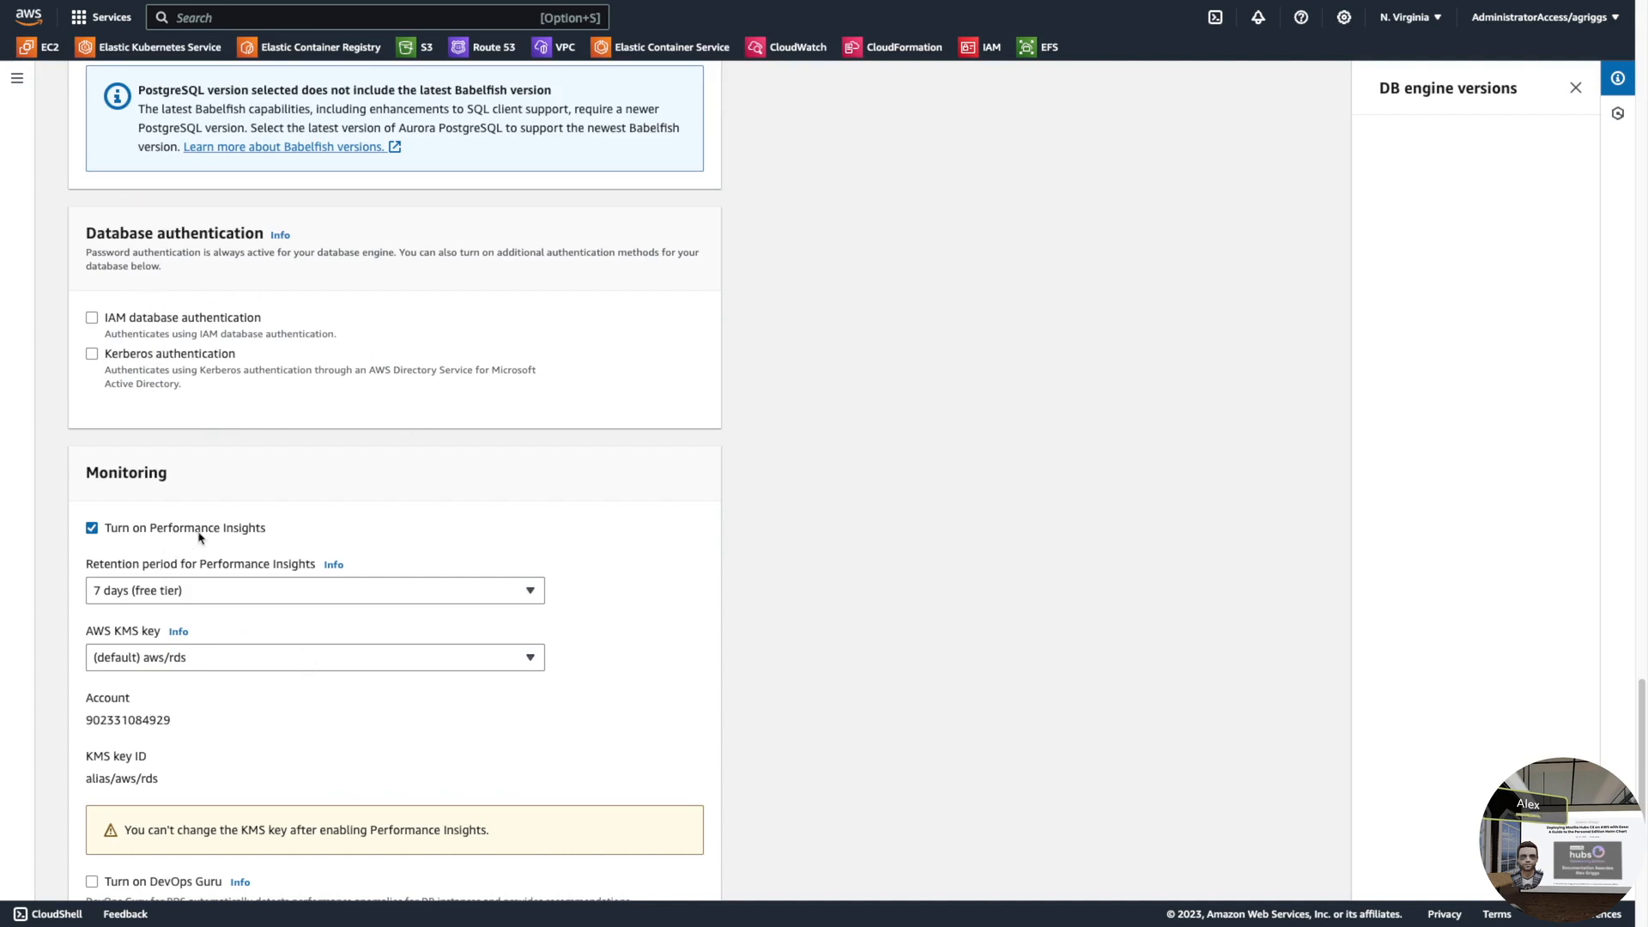
scroll(200, 532, "down", 6)
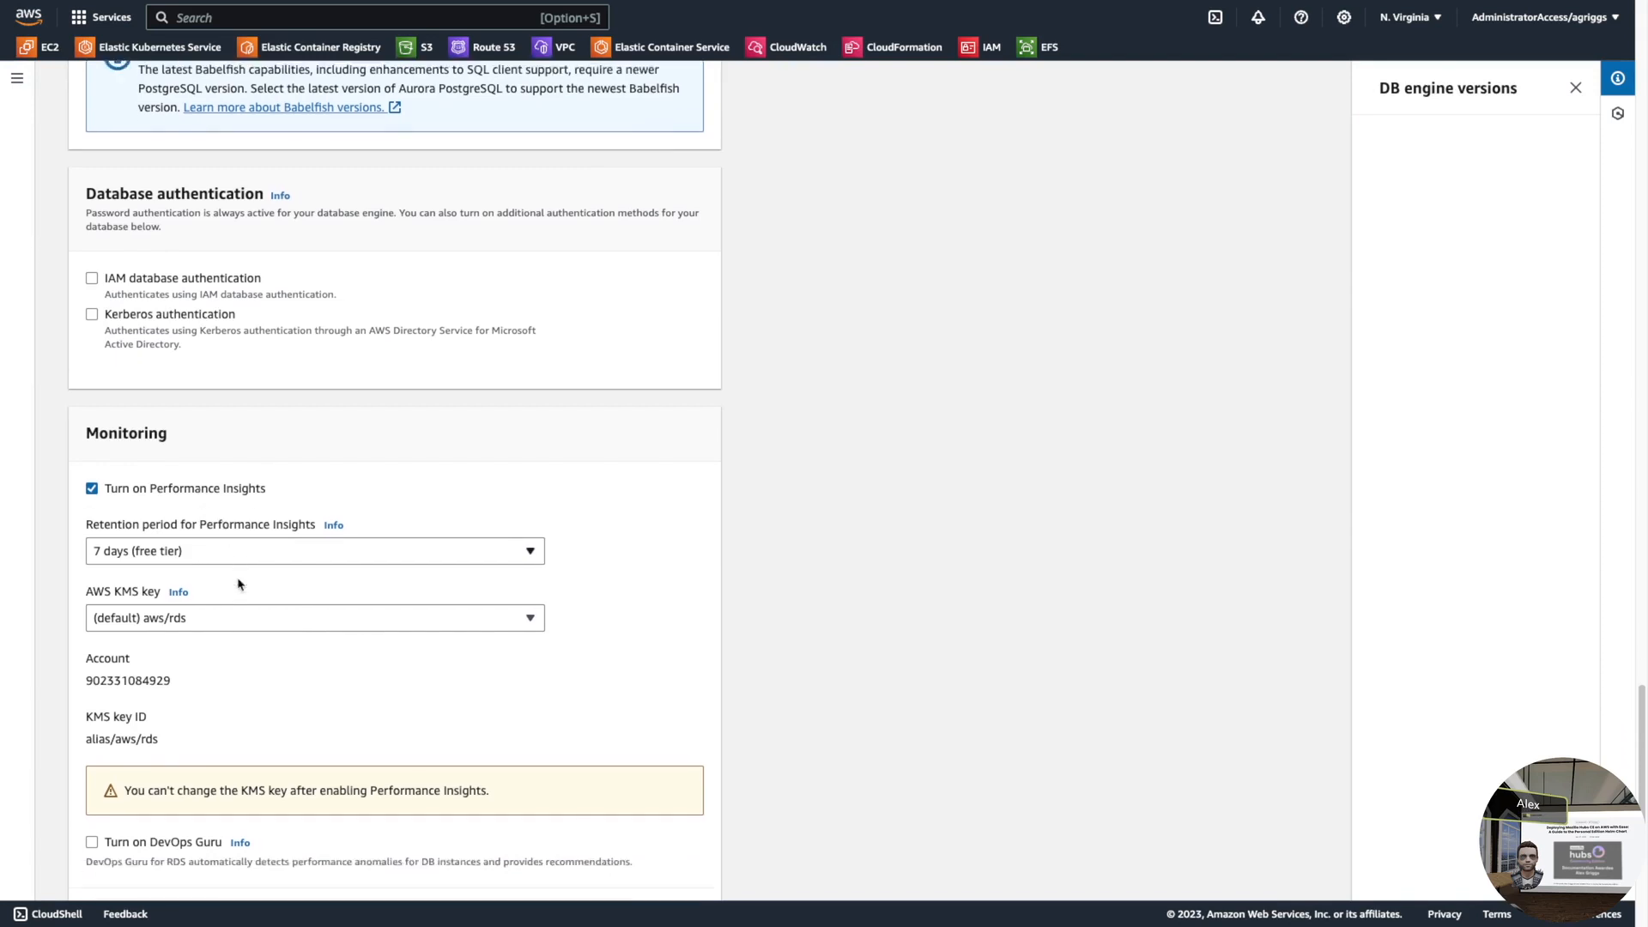
scroll(395, 704, "down", 1)
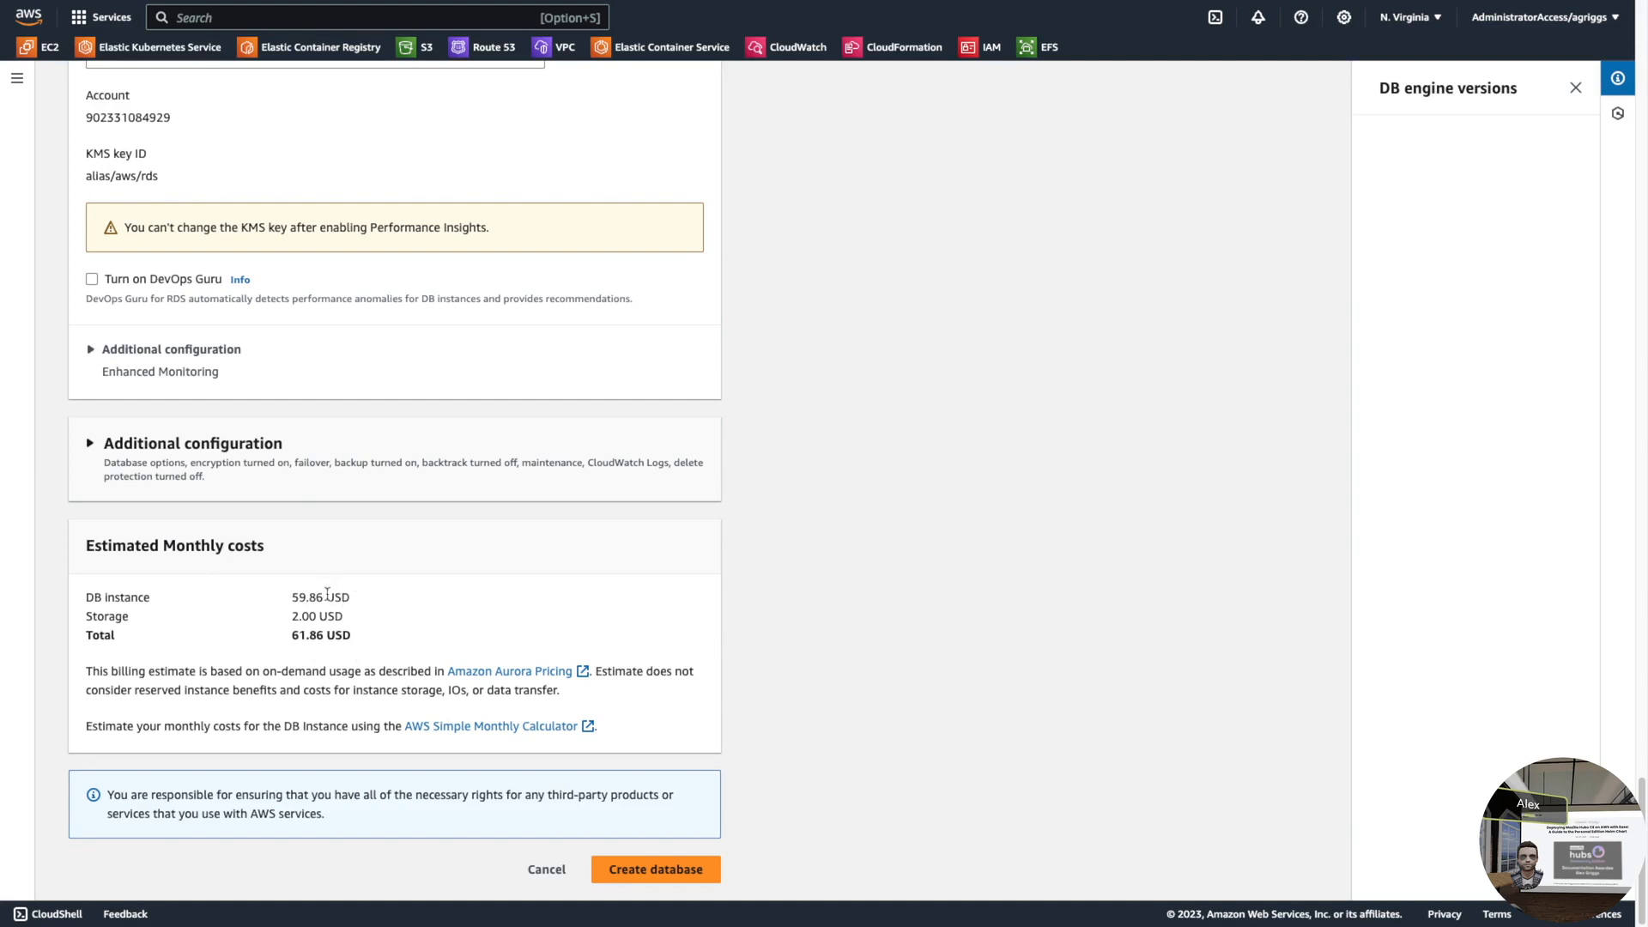
left_click(647, 879)
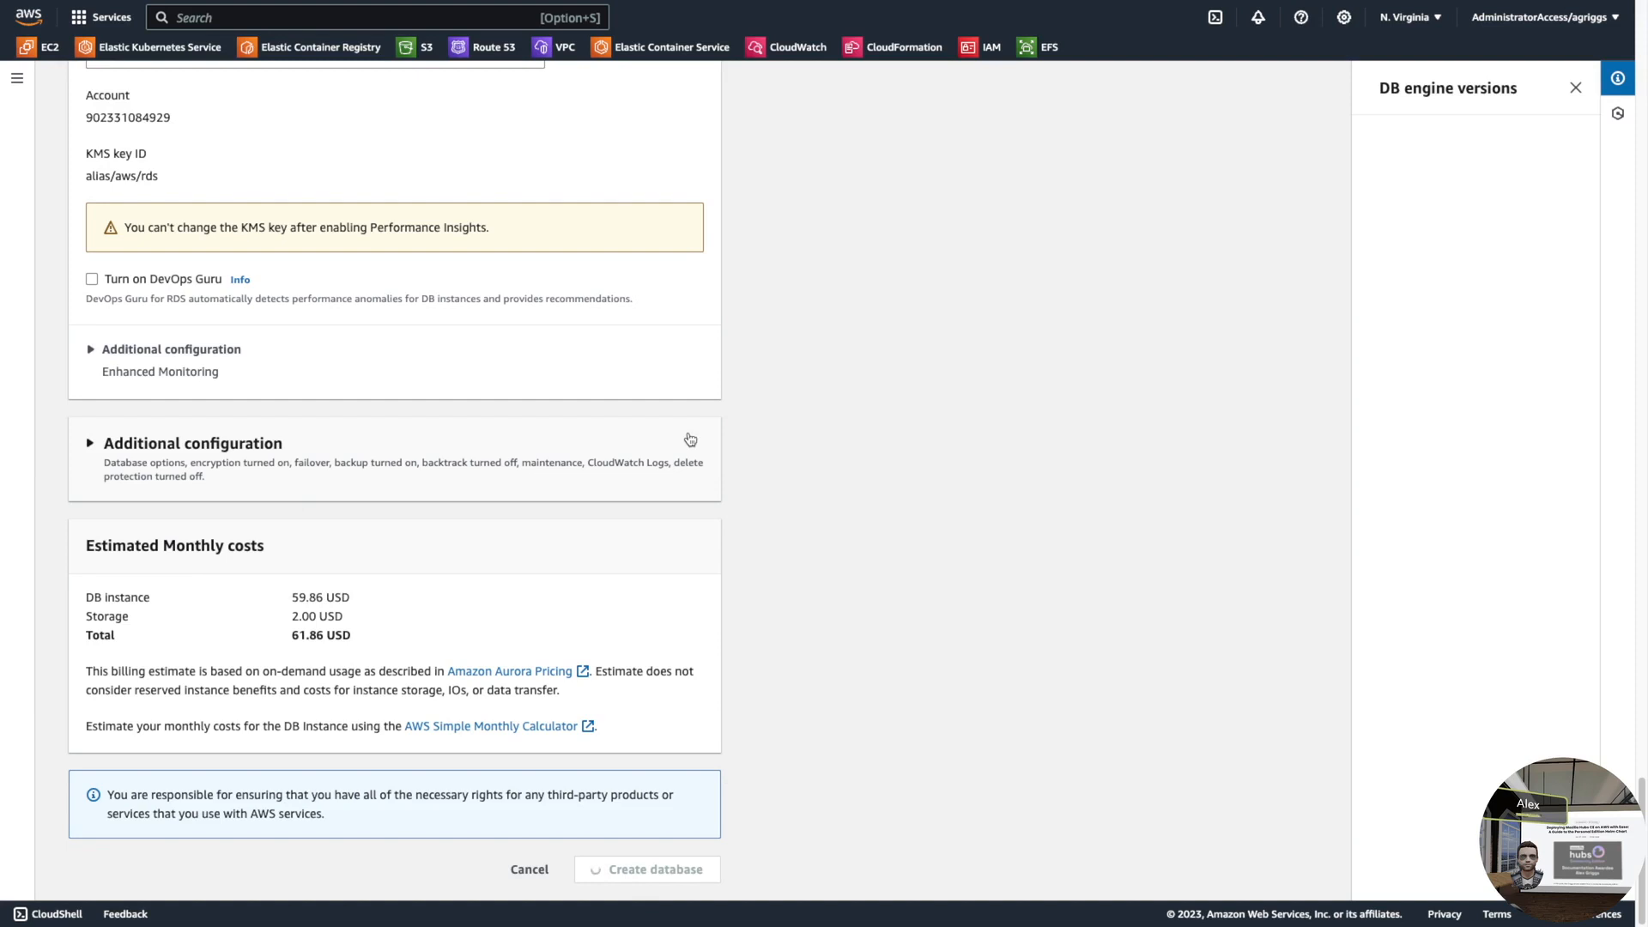
scroll(690, 439, "up", 1)
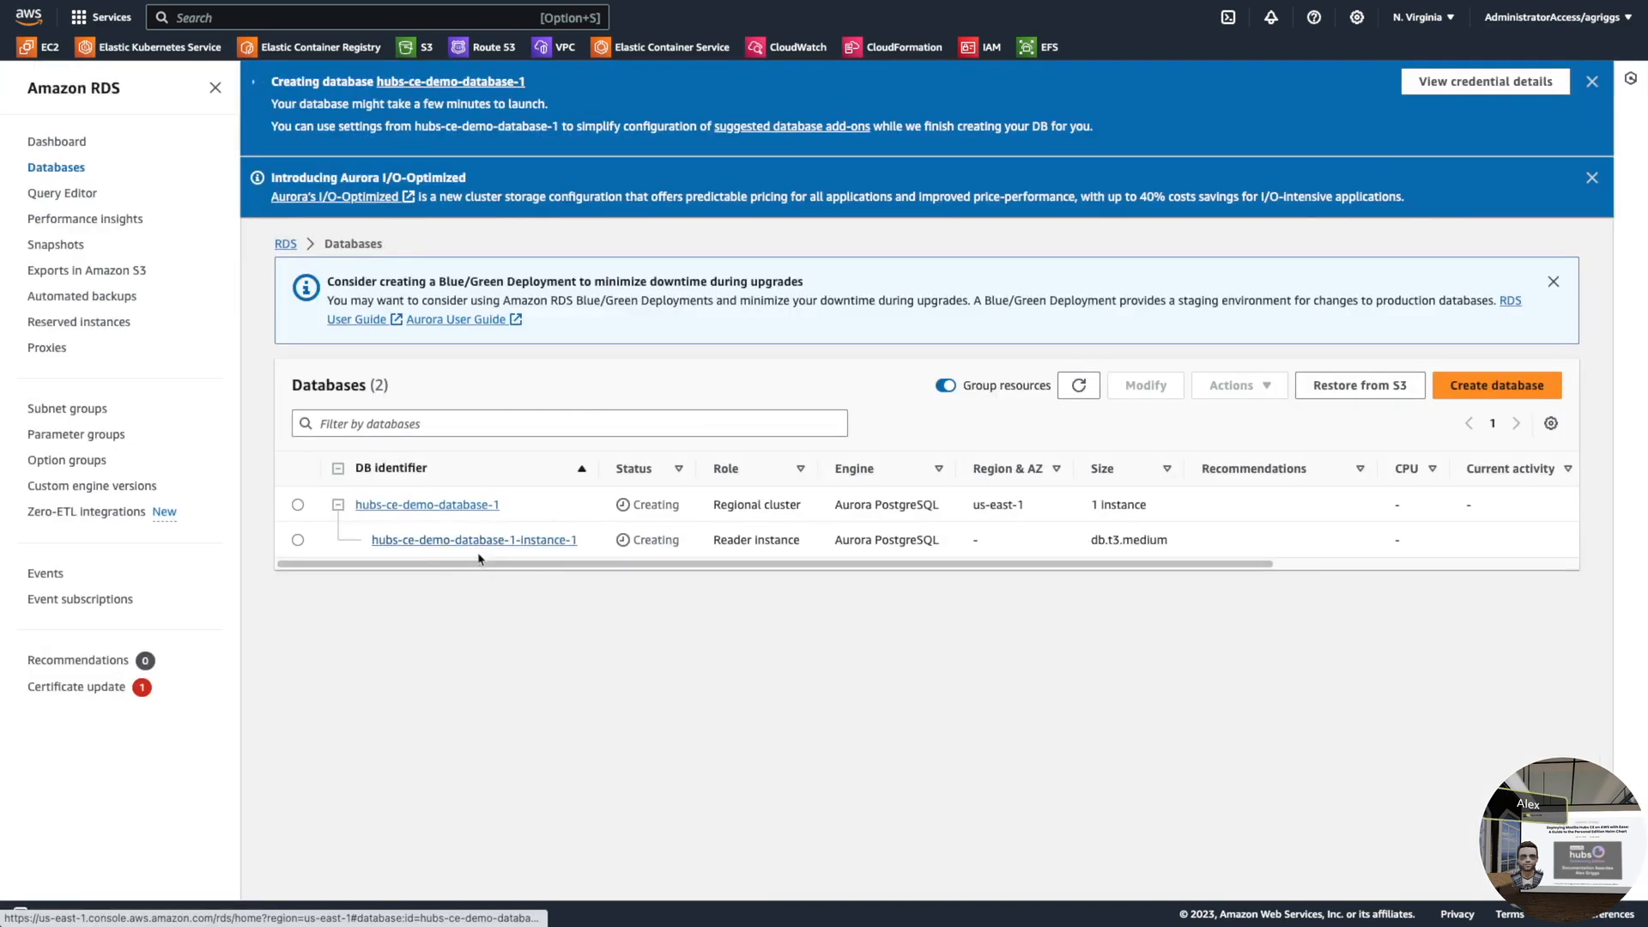
- Refresh hubs-ce-demo add-ons to confirm coredns and EFS CSI driver, then return to Clusters
left_click(507, 540)
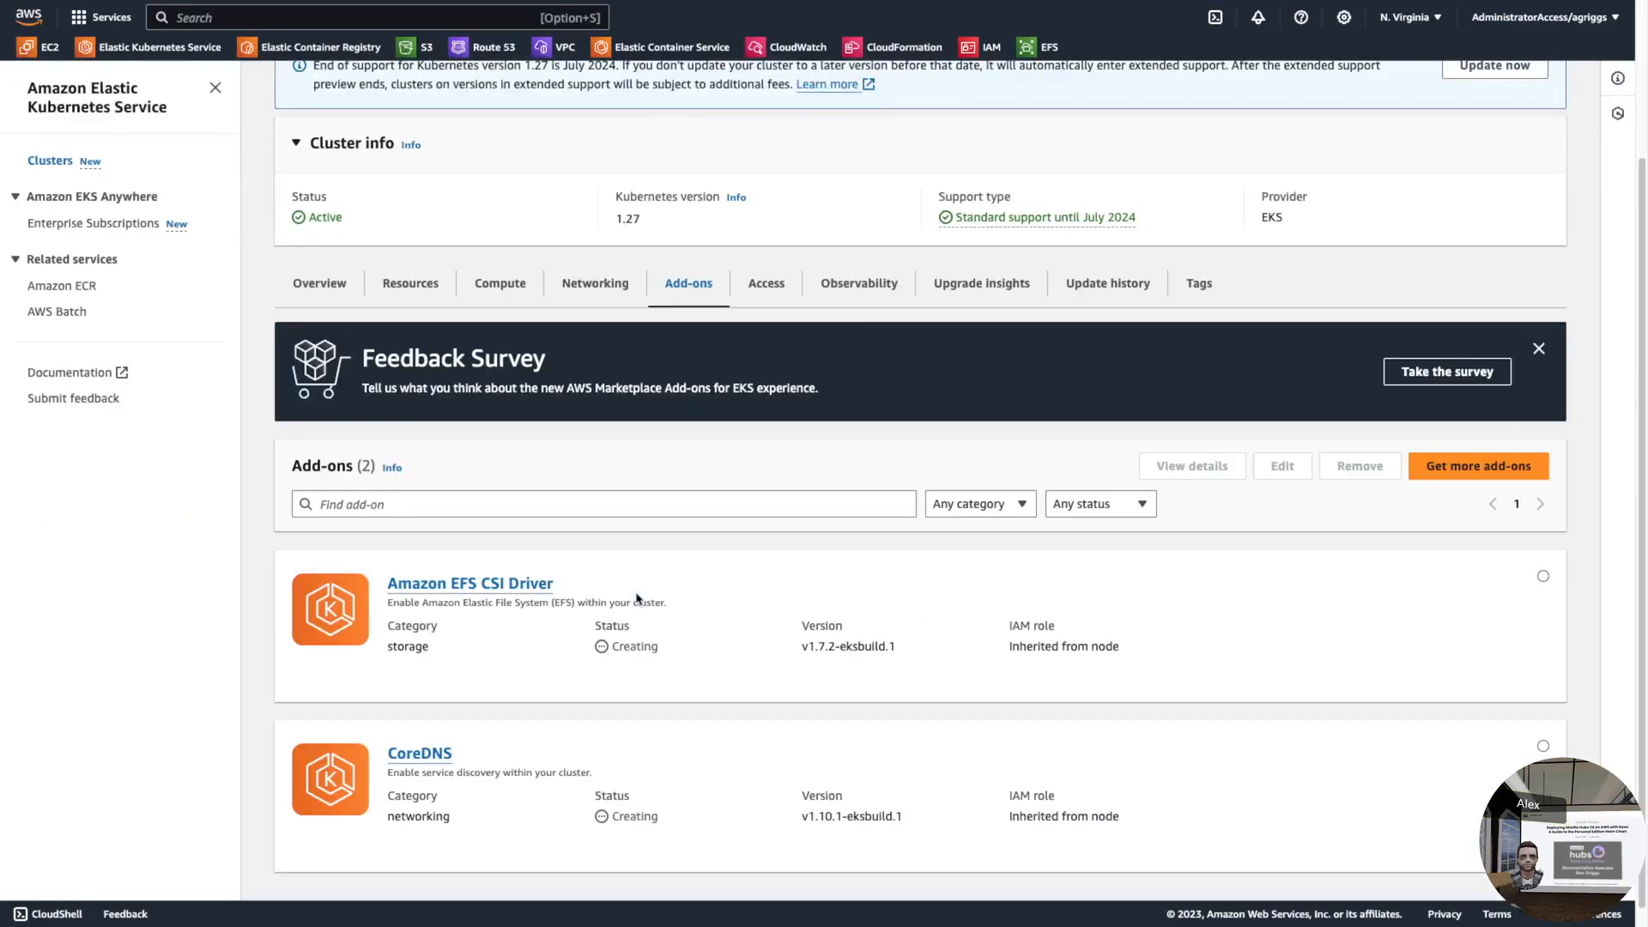
scroll(1068, 399, "up", 3)
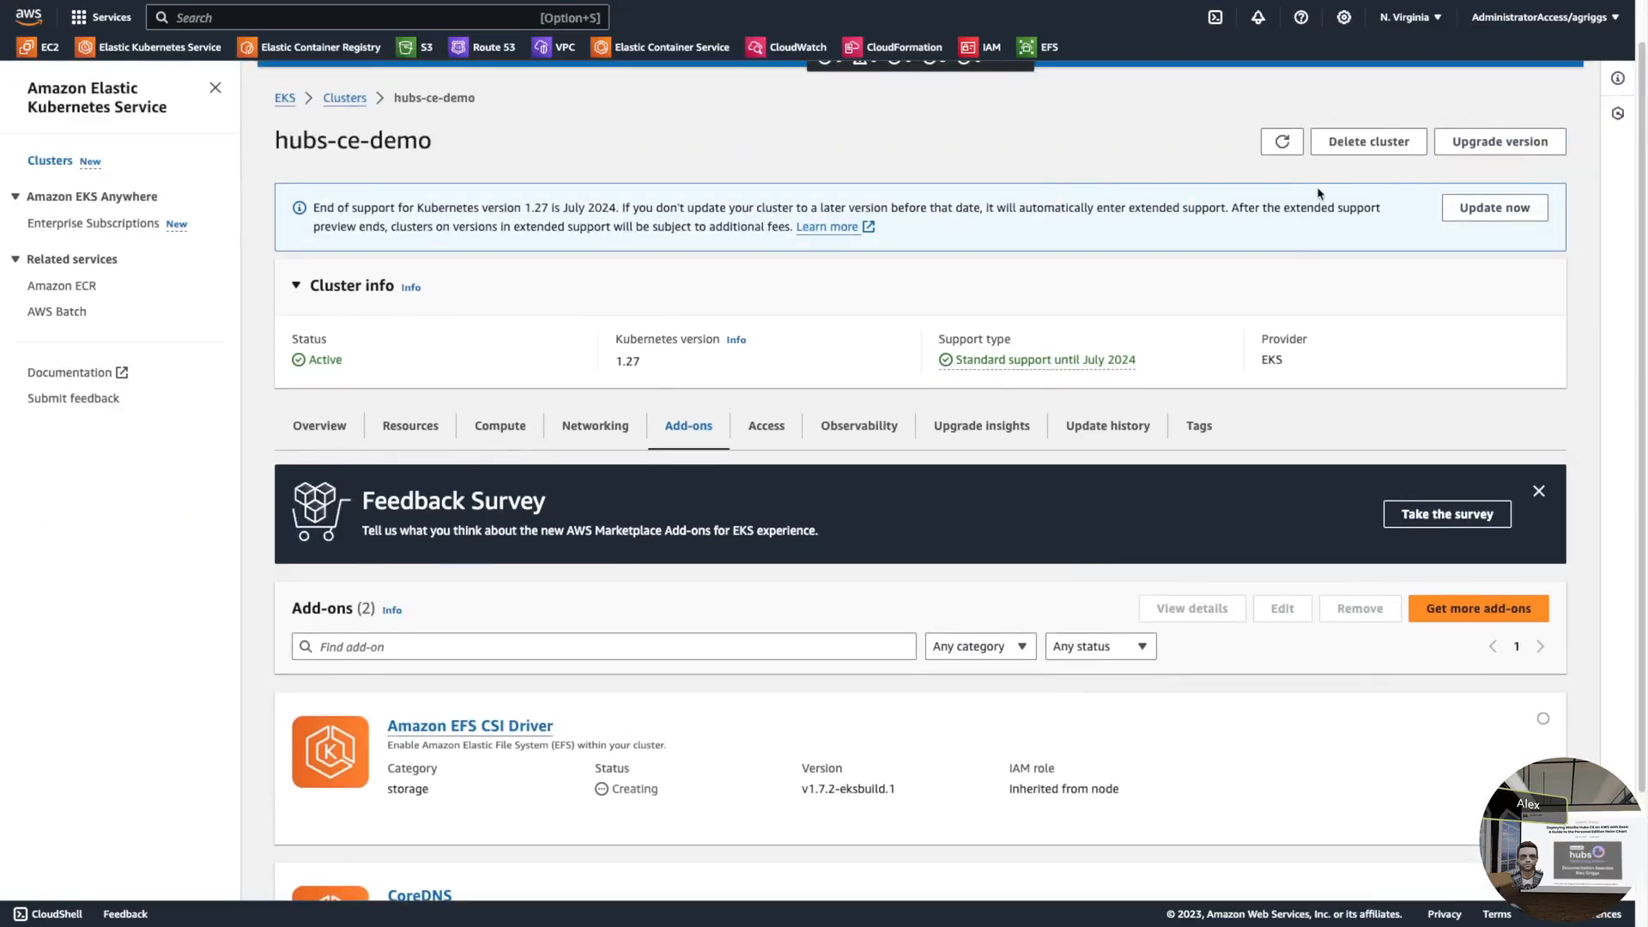
left_click(1282, 140)
scroll(730, 683, "down", 4)
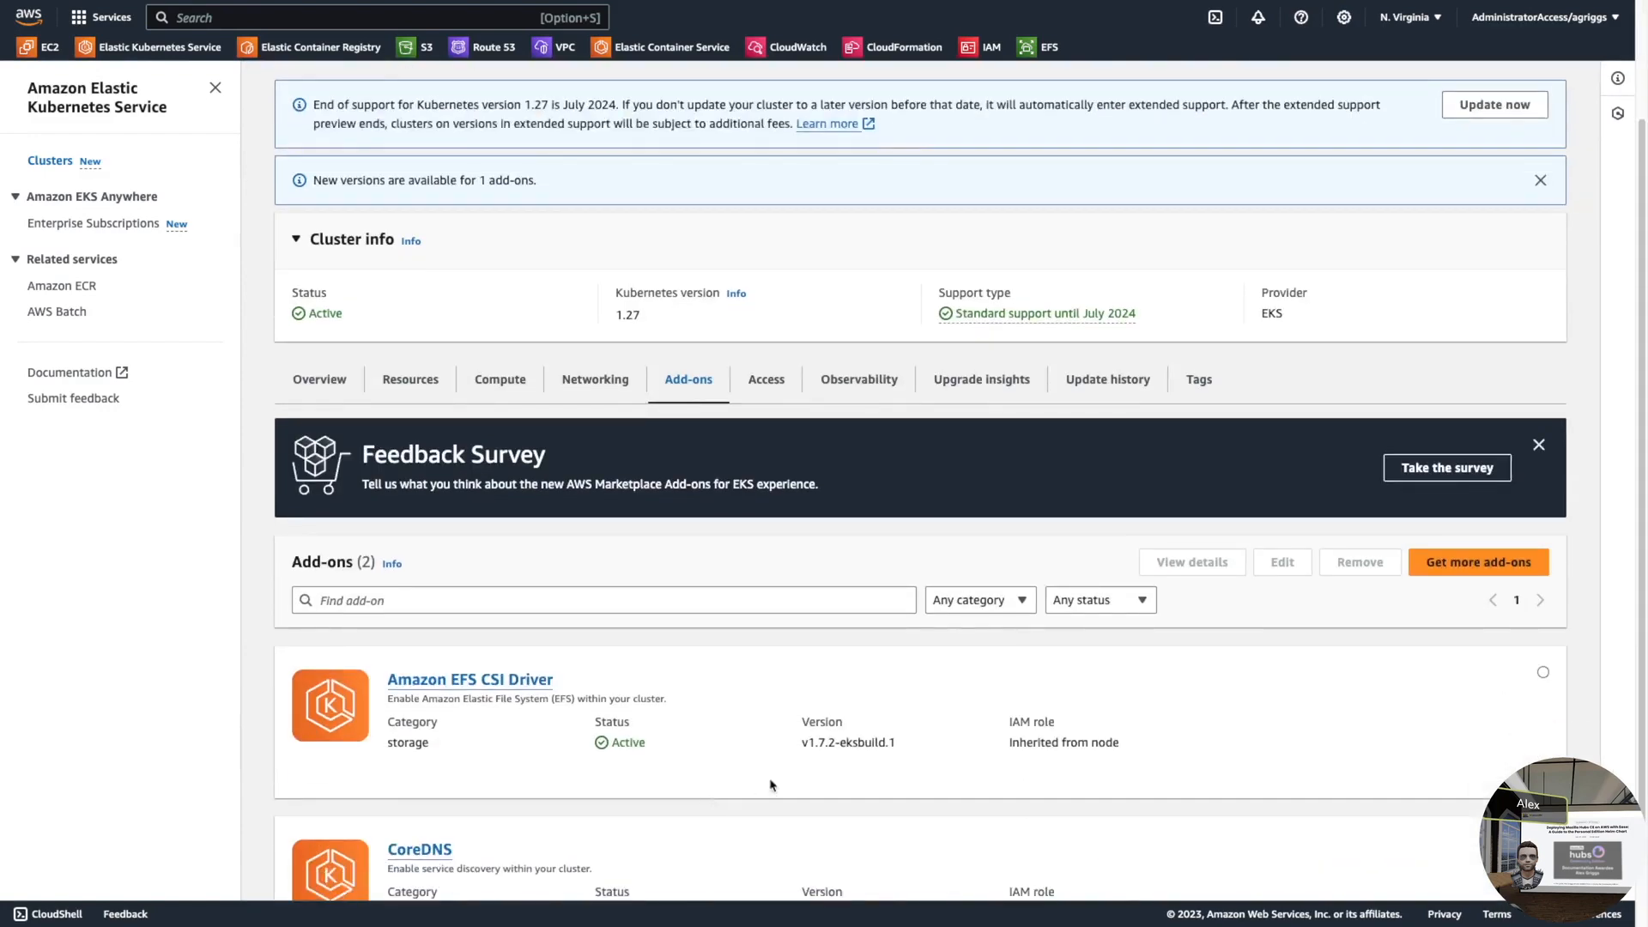
scroll(326, 830, "up", 4)
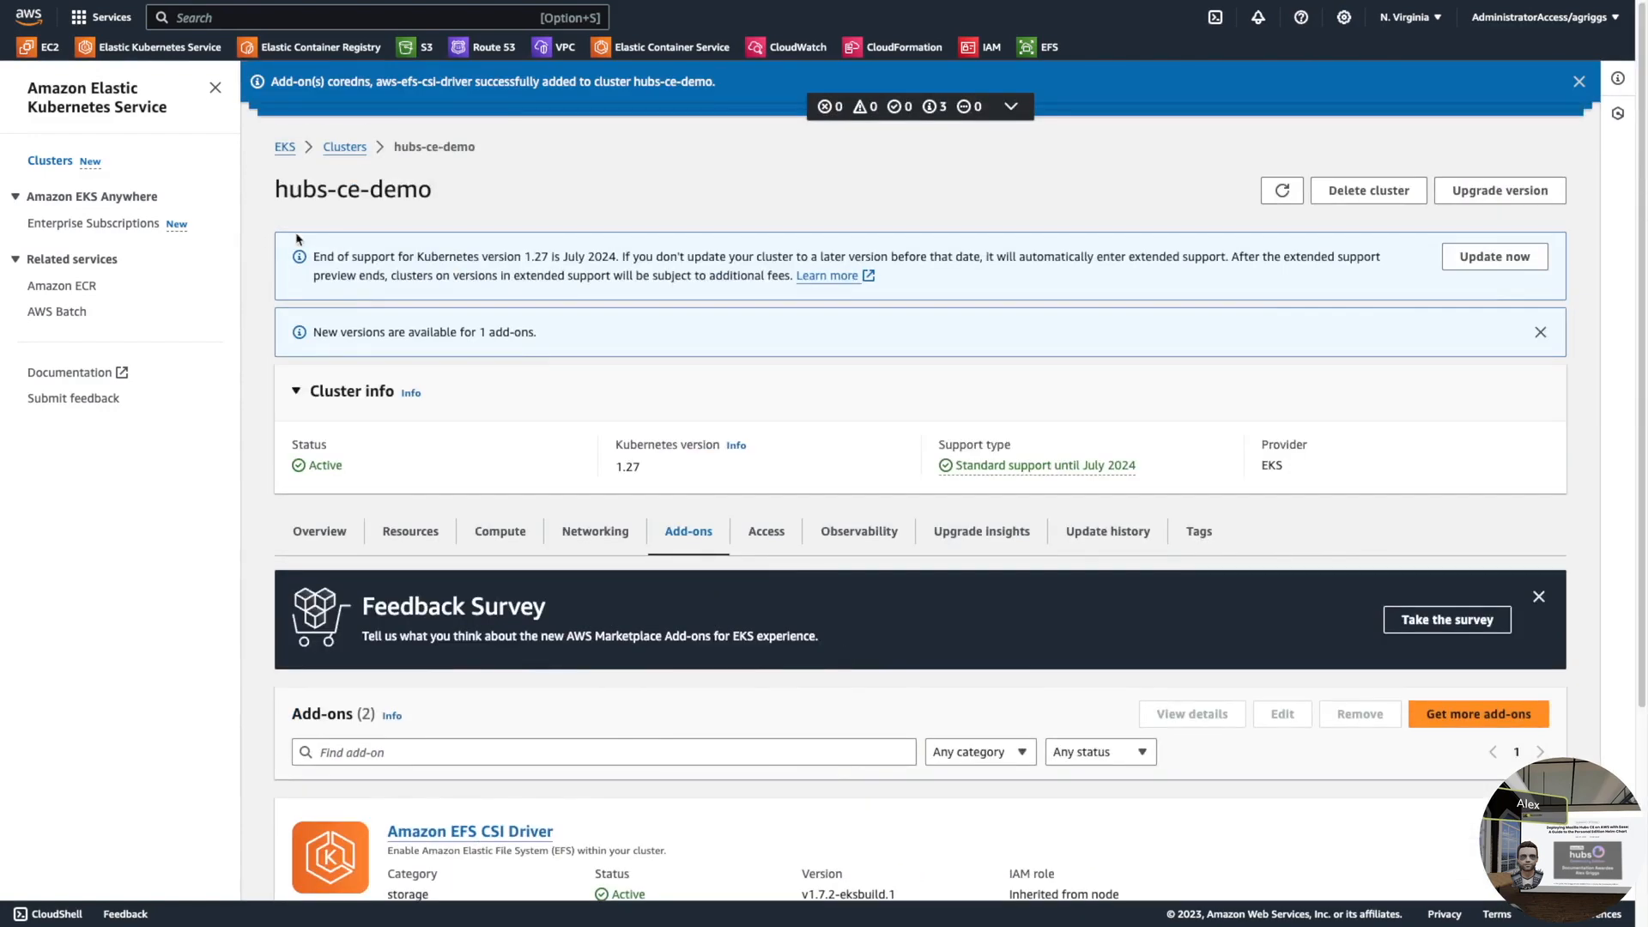
left_click(345, 150)
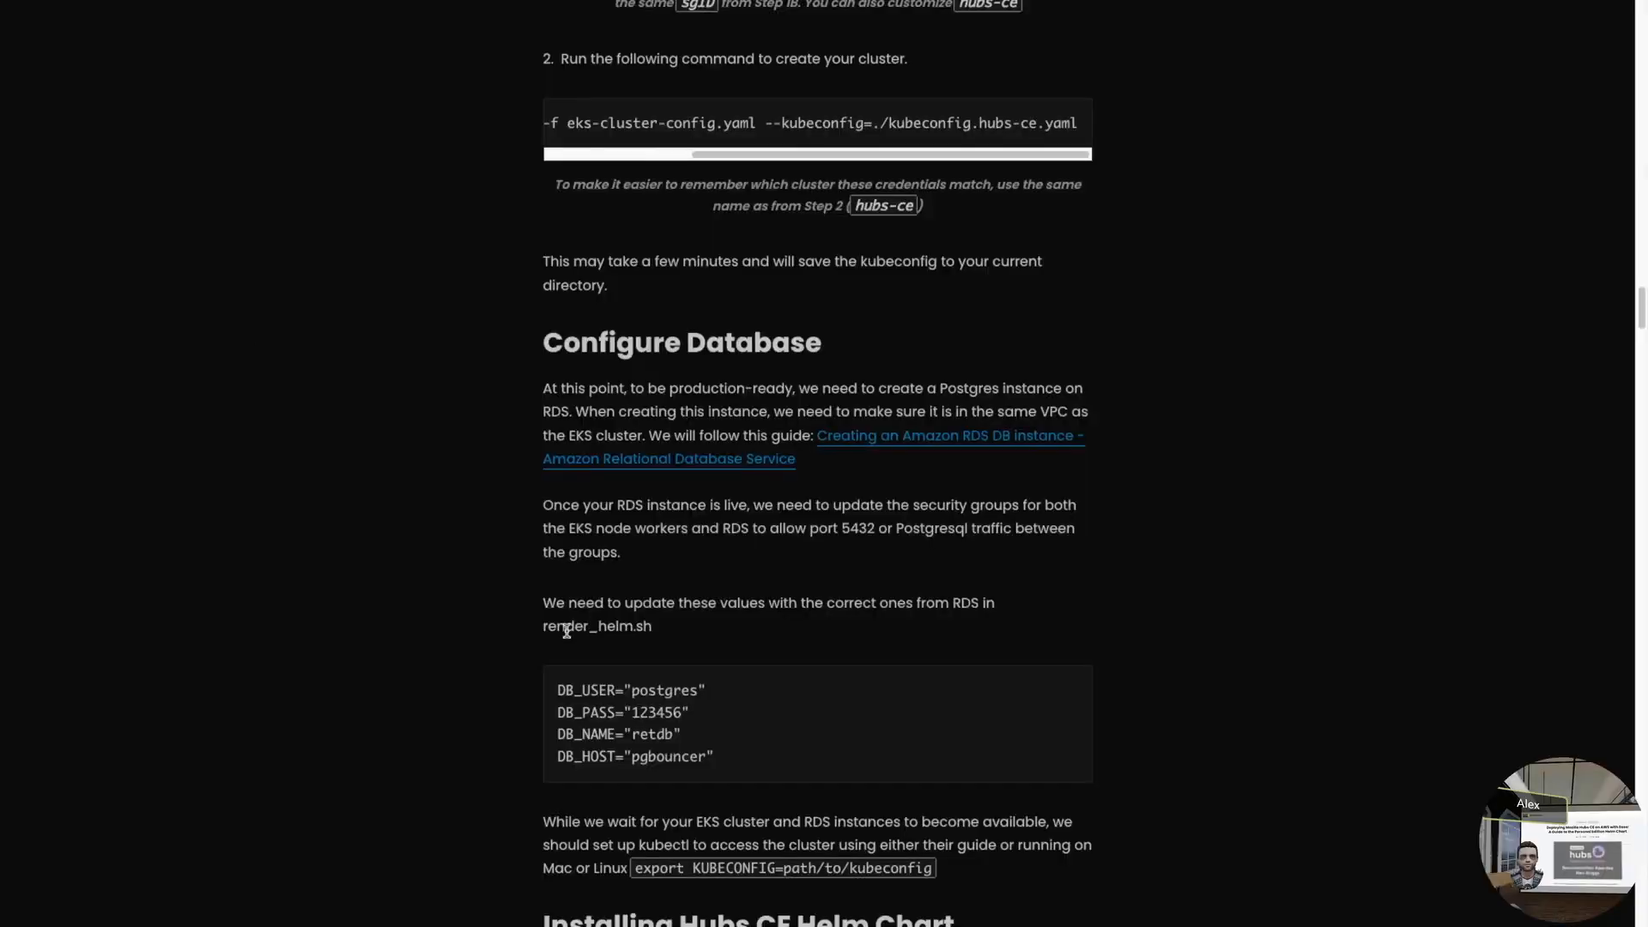
- Copy the 'kubectl create ns security' command from the blog's install section and return to VS Code
scroll(566, 631, "down", 3)
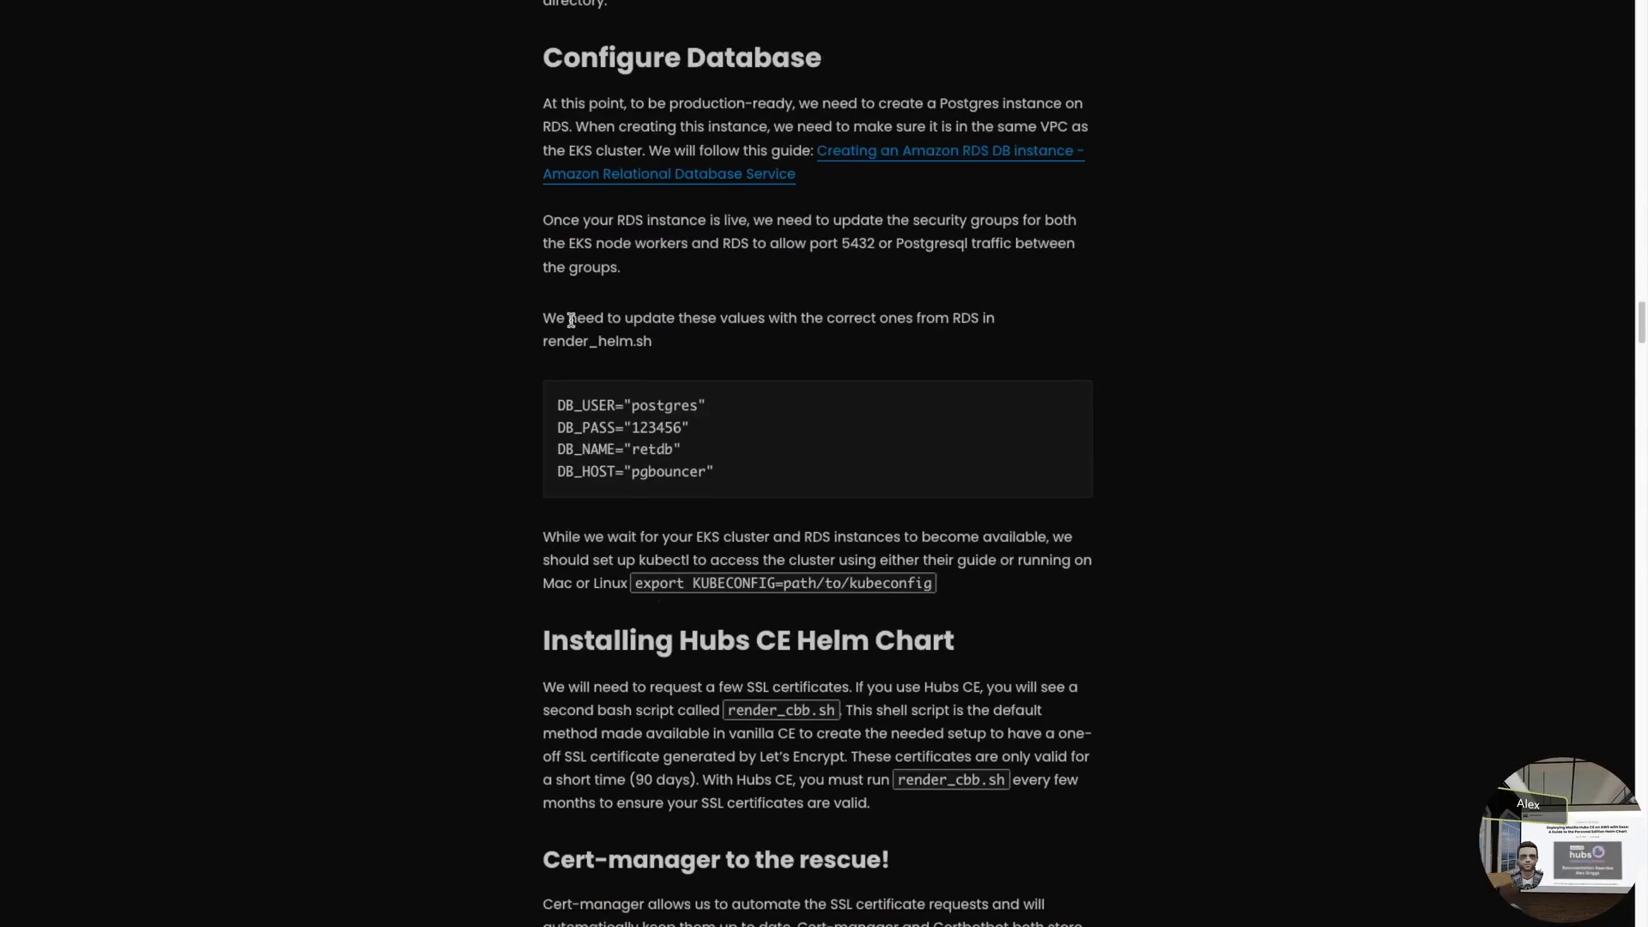
left_click_drag(742, 480, 508, 407)
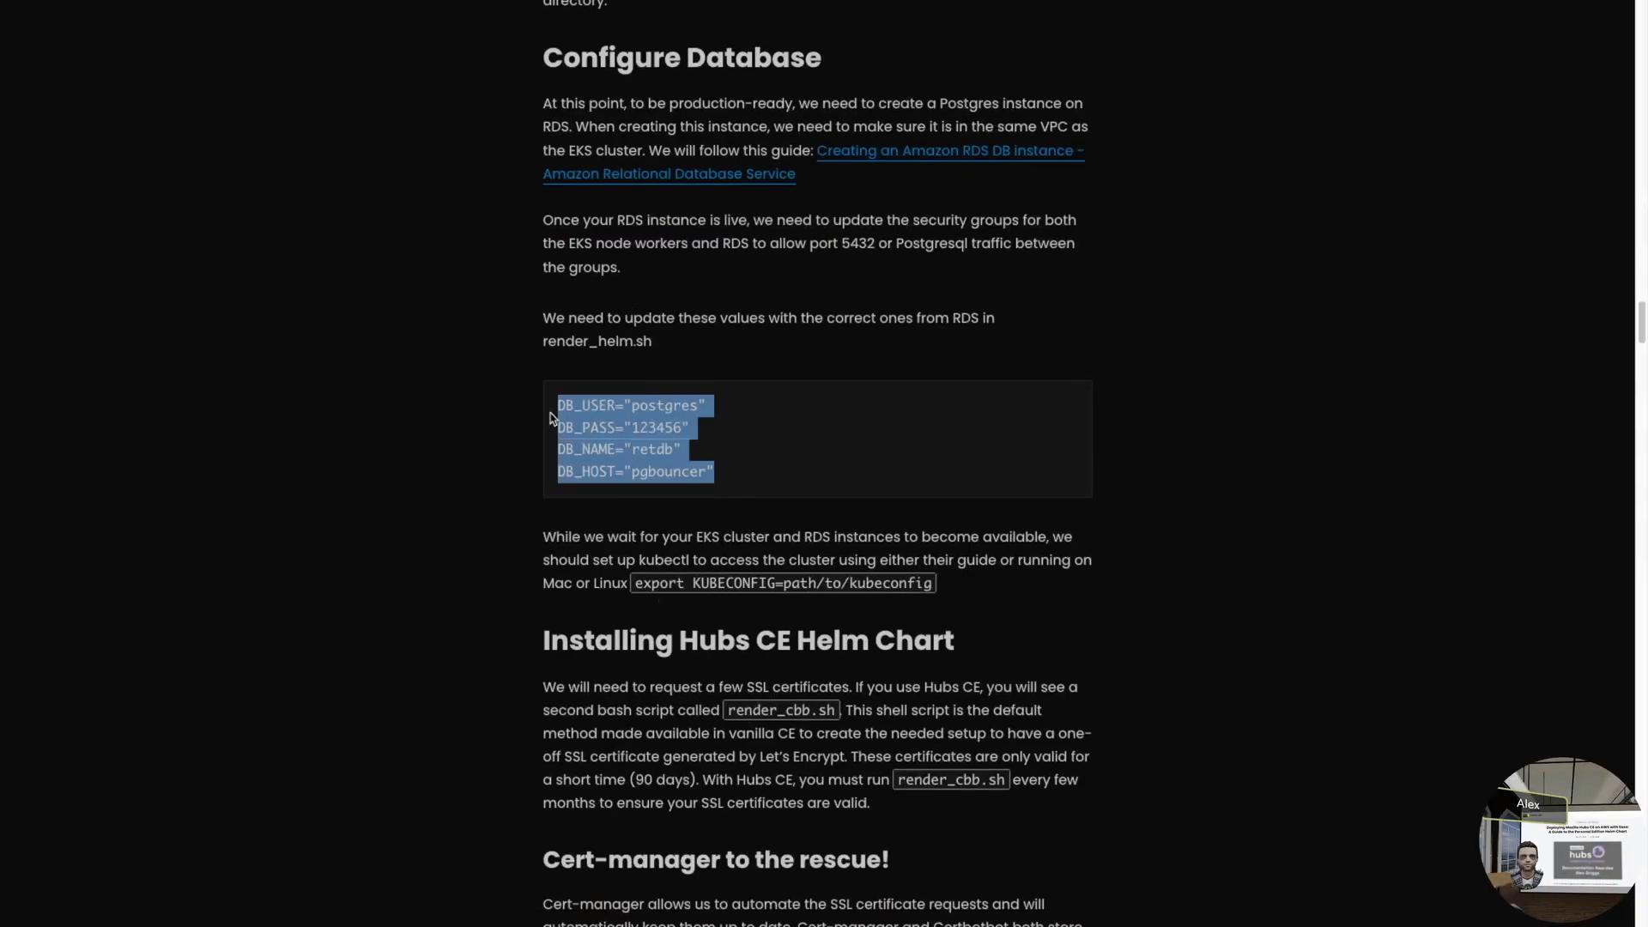
left_click(567, 319)
double_click(562, 342)
left_click(662, 350)
scroll(1116, 438, "down", 4)
scroll(1066, 392, "down", 1)
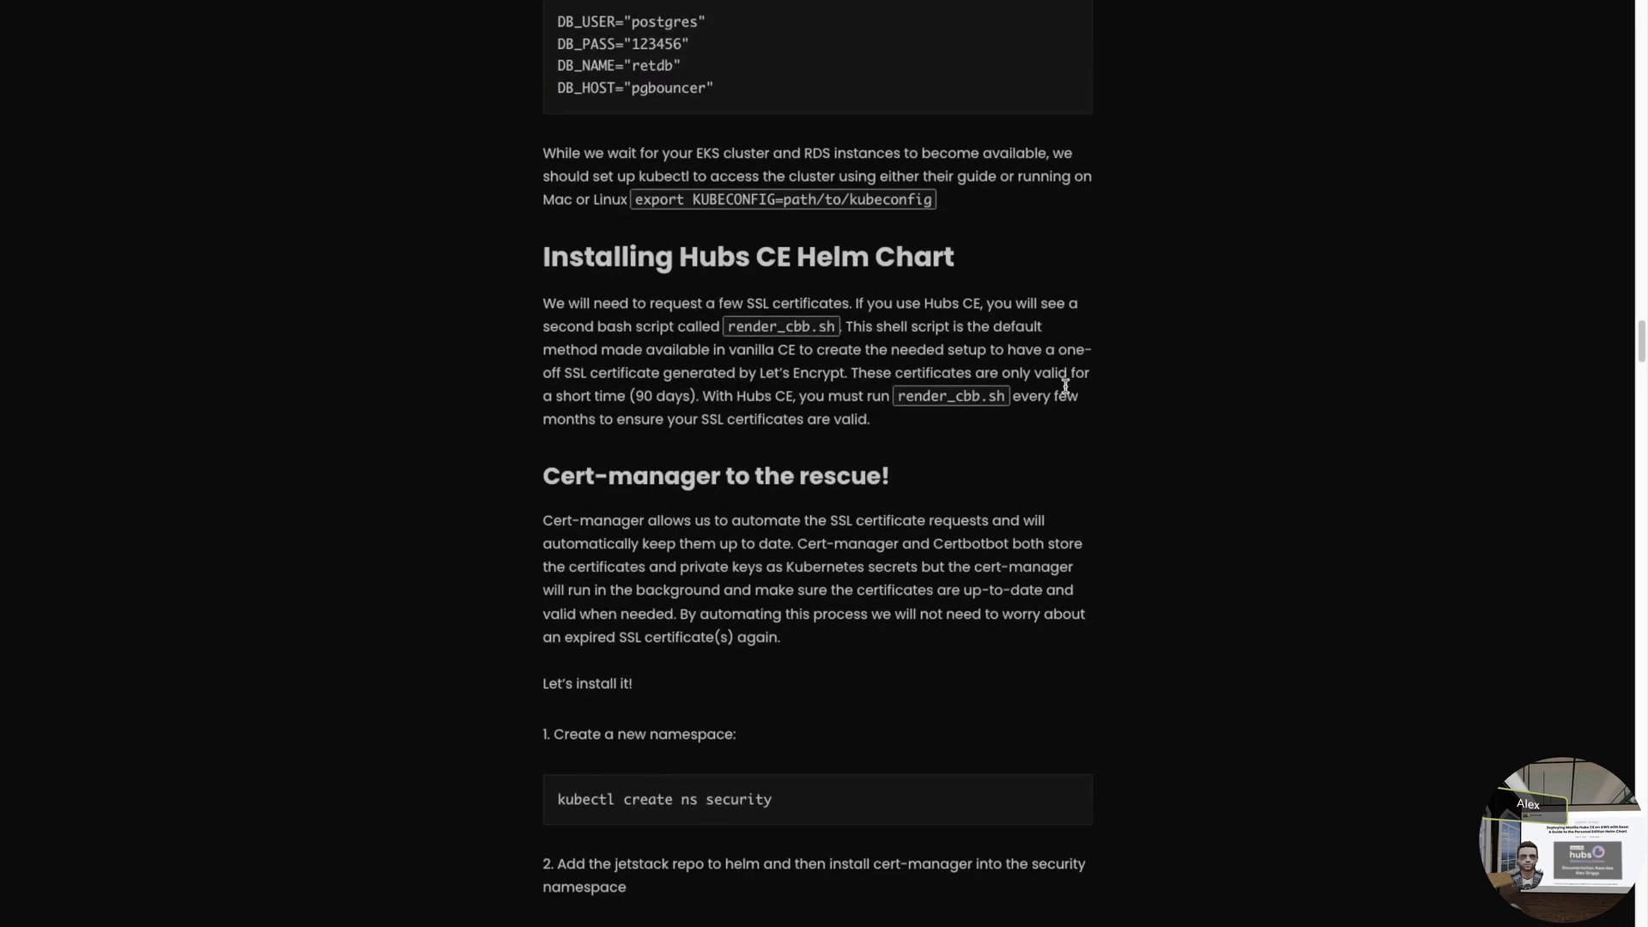
scroll(1066, 386, "down", 4)
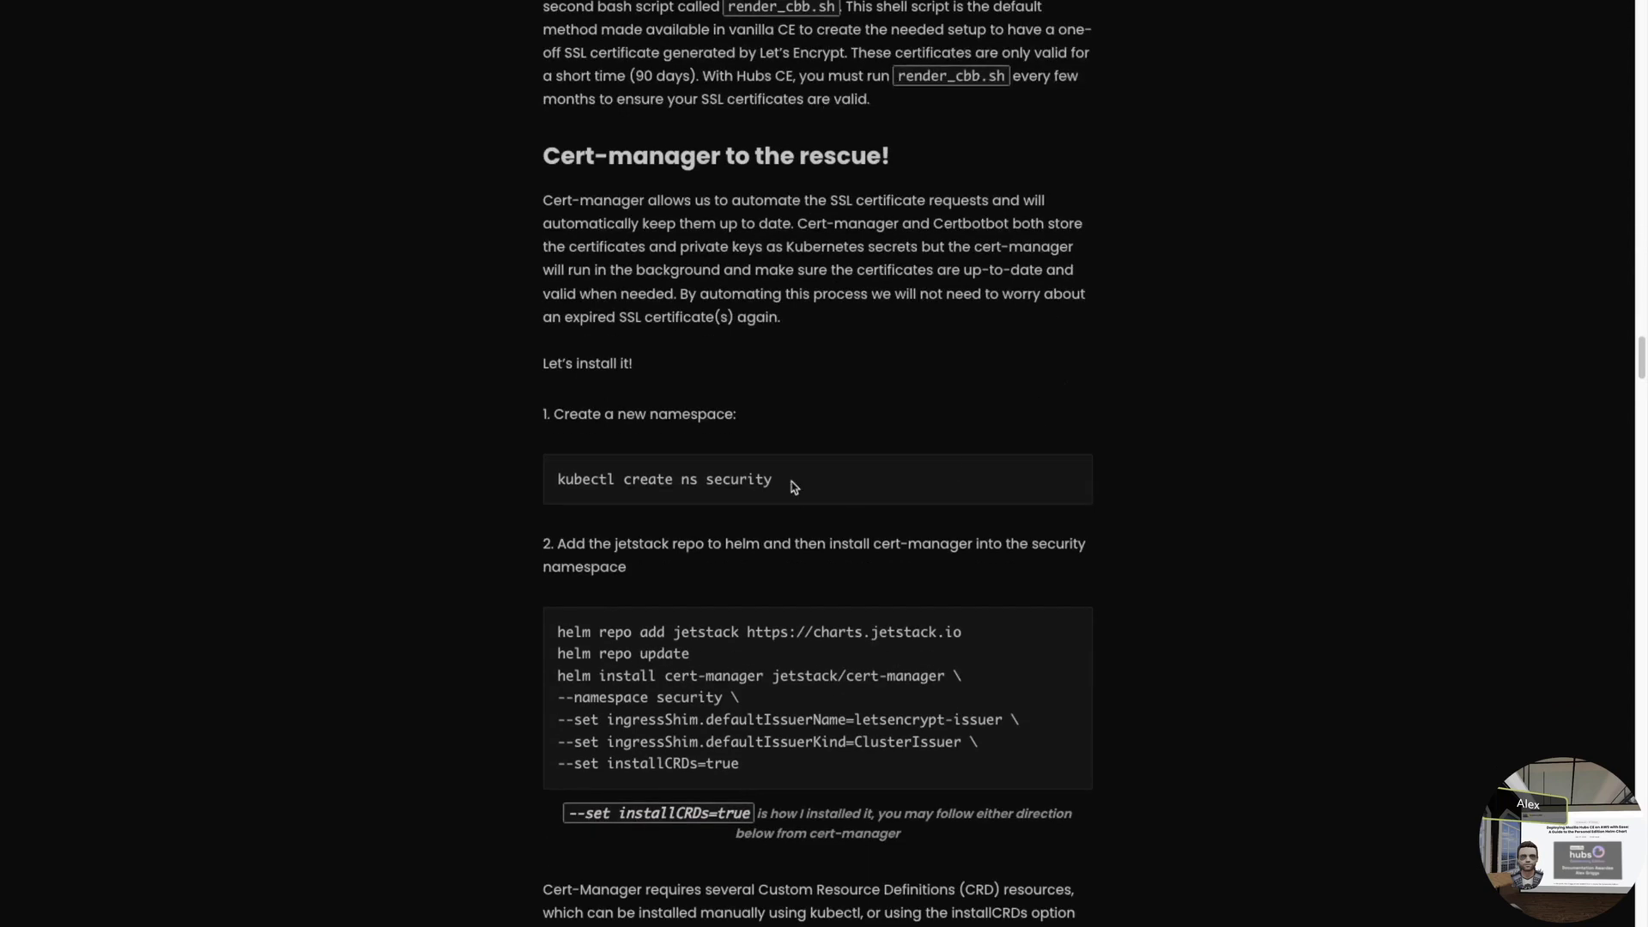
left_click_drag(794, 486, 508, 481)
key("super+c")
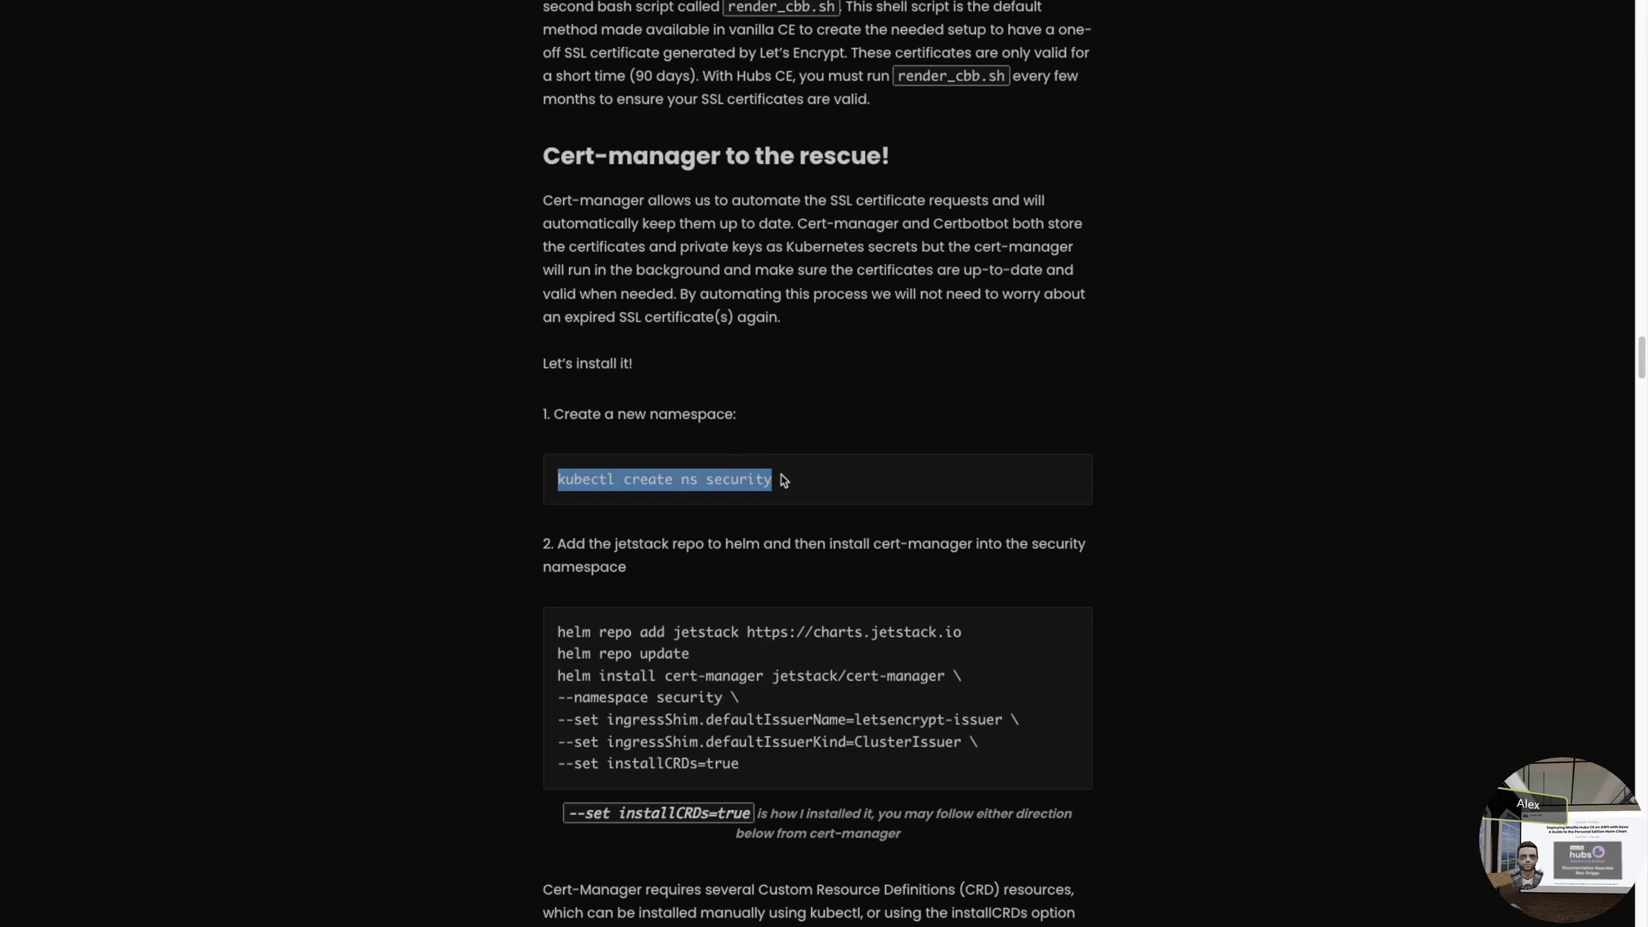
key("ctrl+Left")
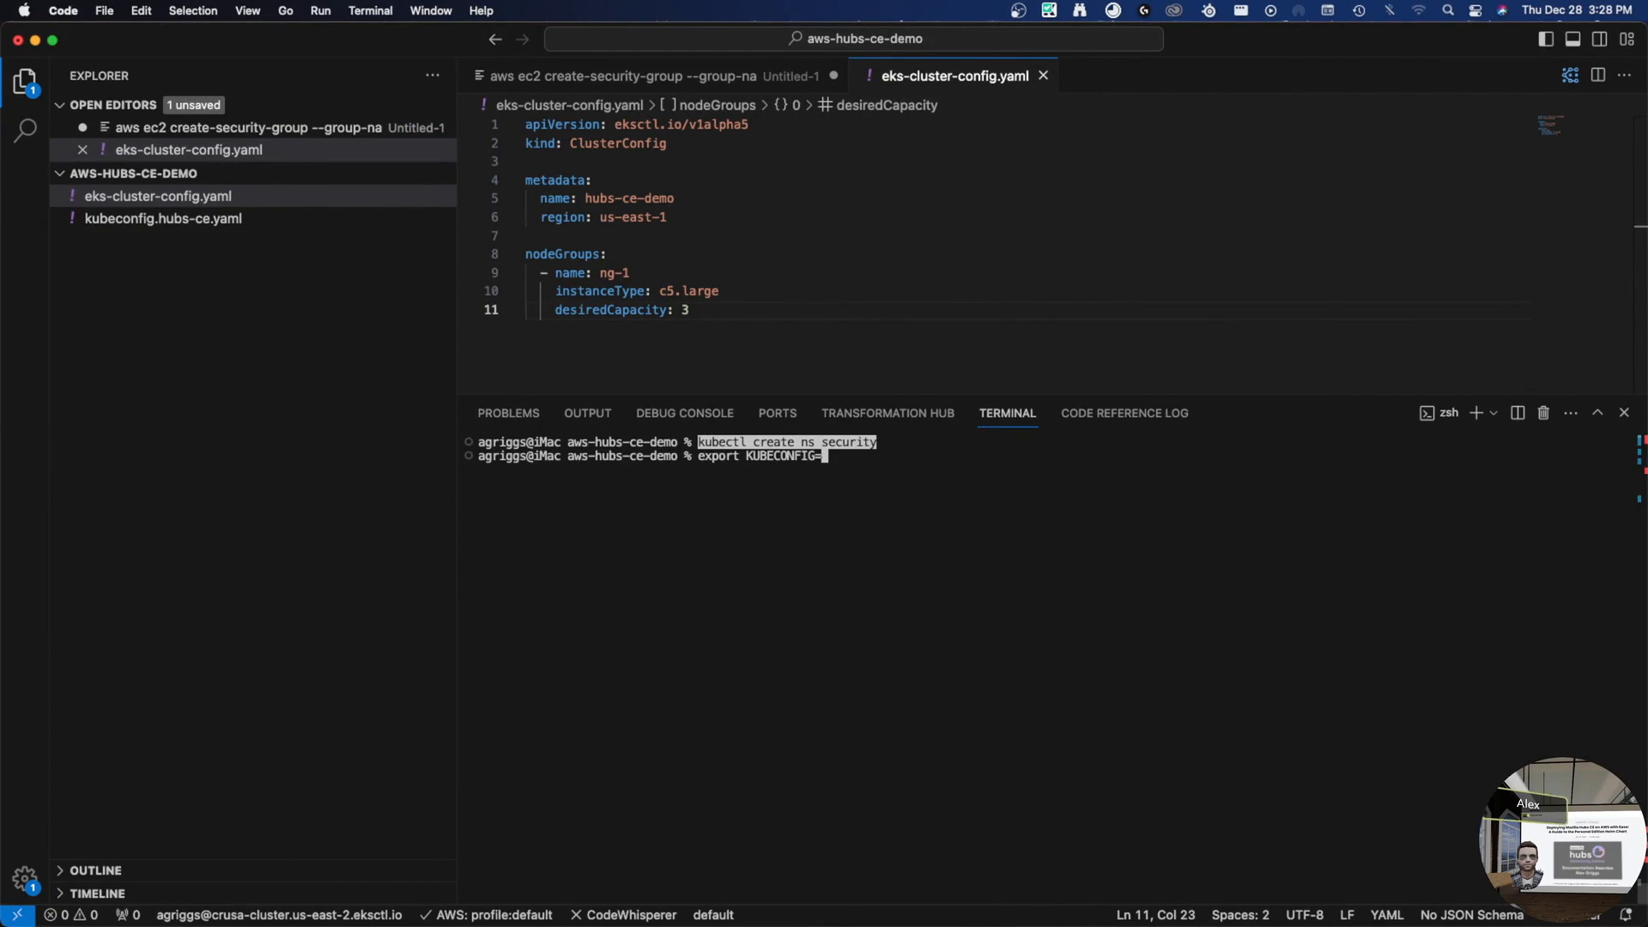
- Export KUBECONFIG=./kubeconfig.hubs-ce.yaml and list contexts with kubectl config get-contexts
type("./ku")
key("Tab")
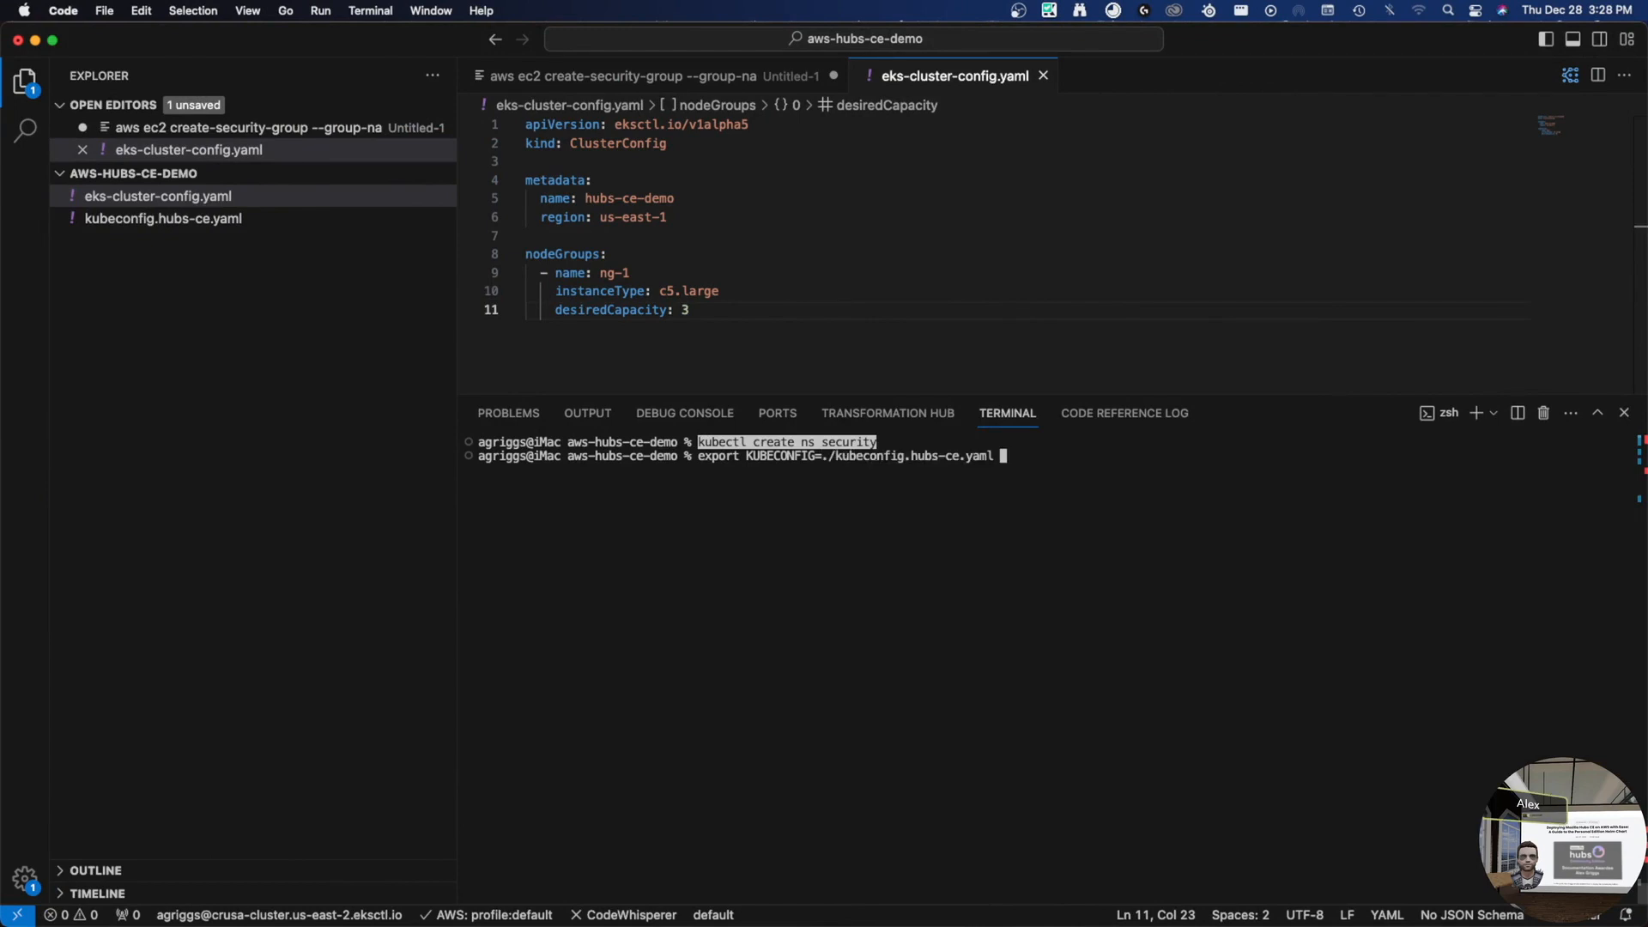
key("Return")
type("kub")
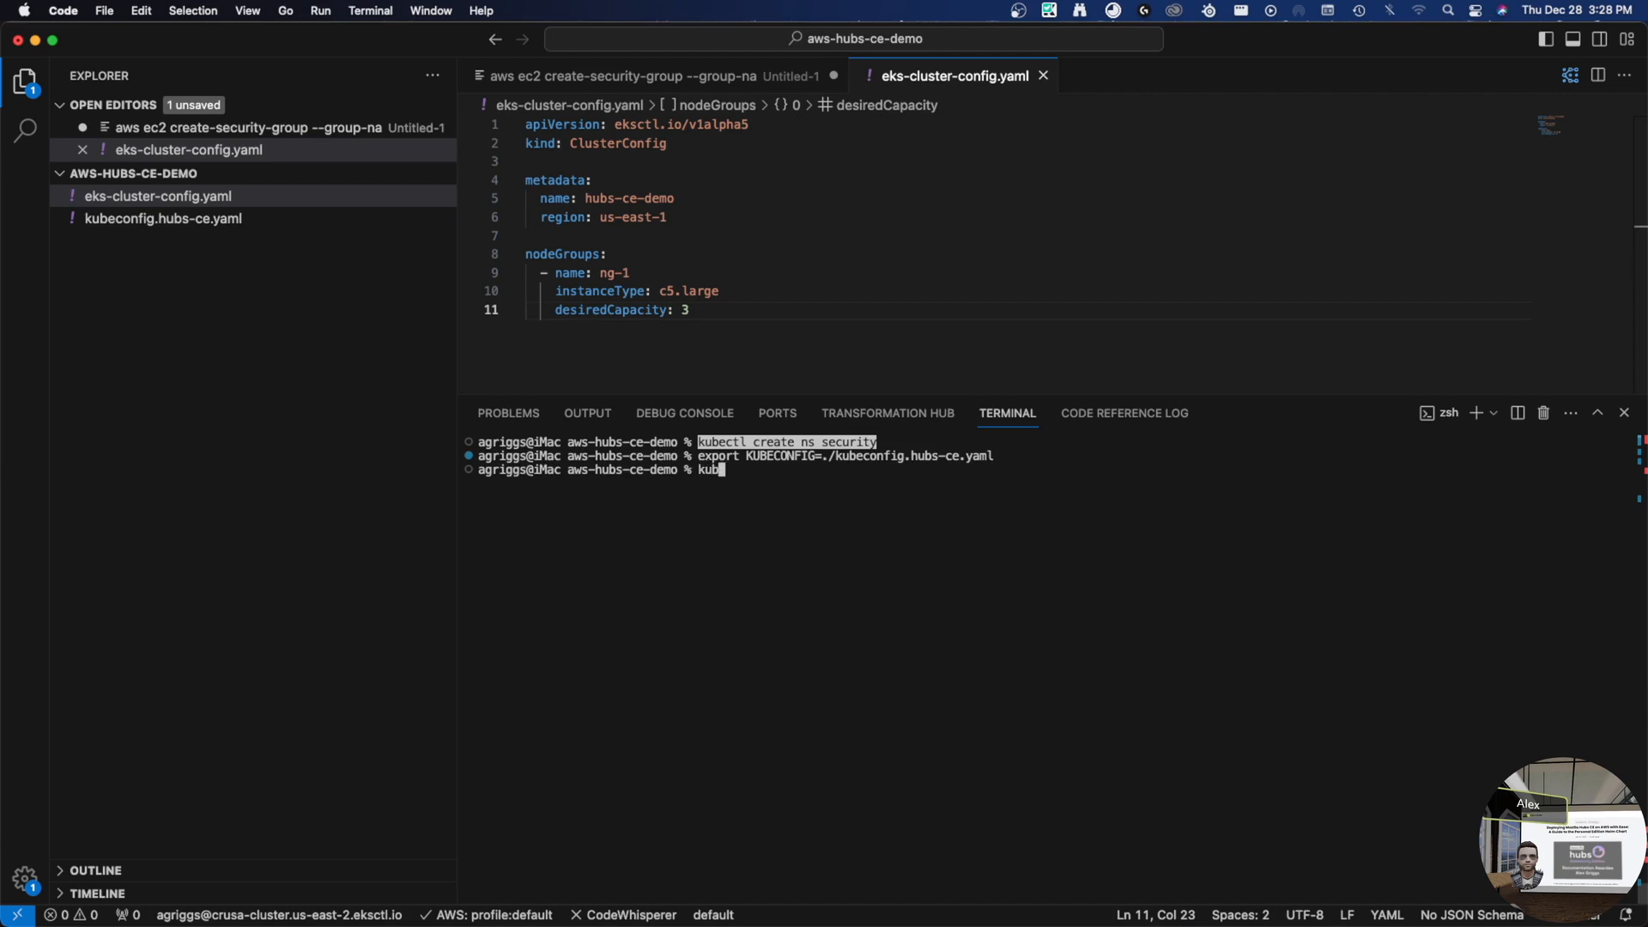
type("ectl confg")
type("g get-conte")
type("xts")
key("Return")
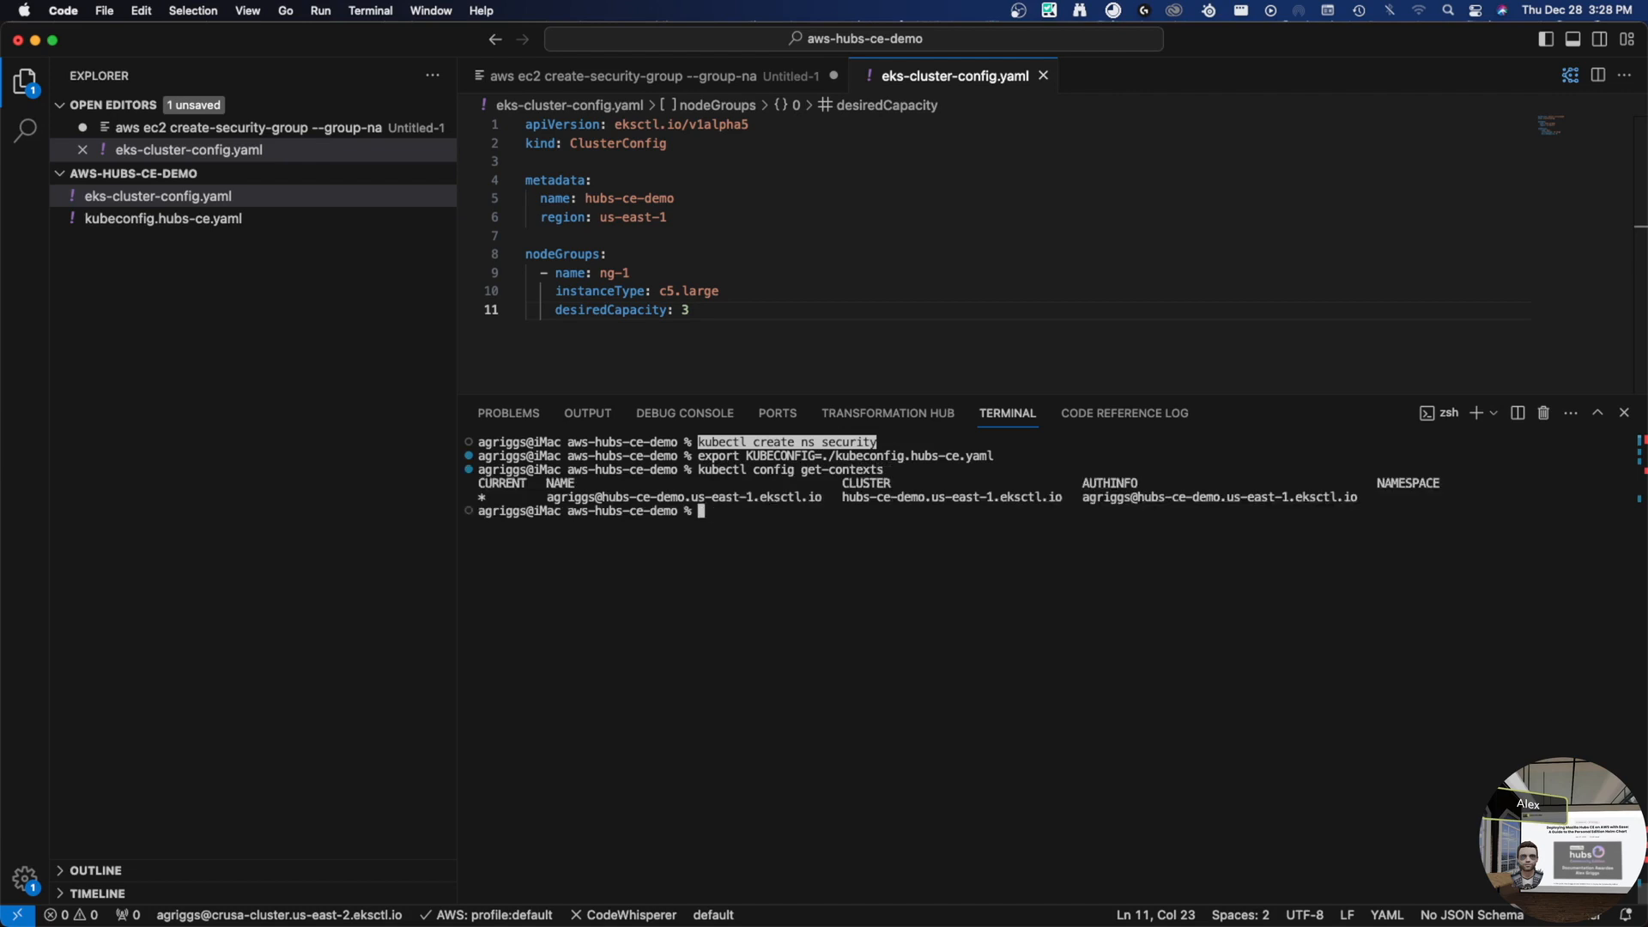
- Clear the terminal and run the pasted kubectl create ns security command
type("clear")
key("Return")
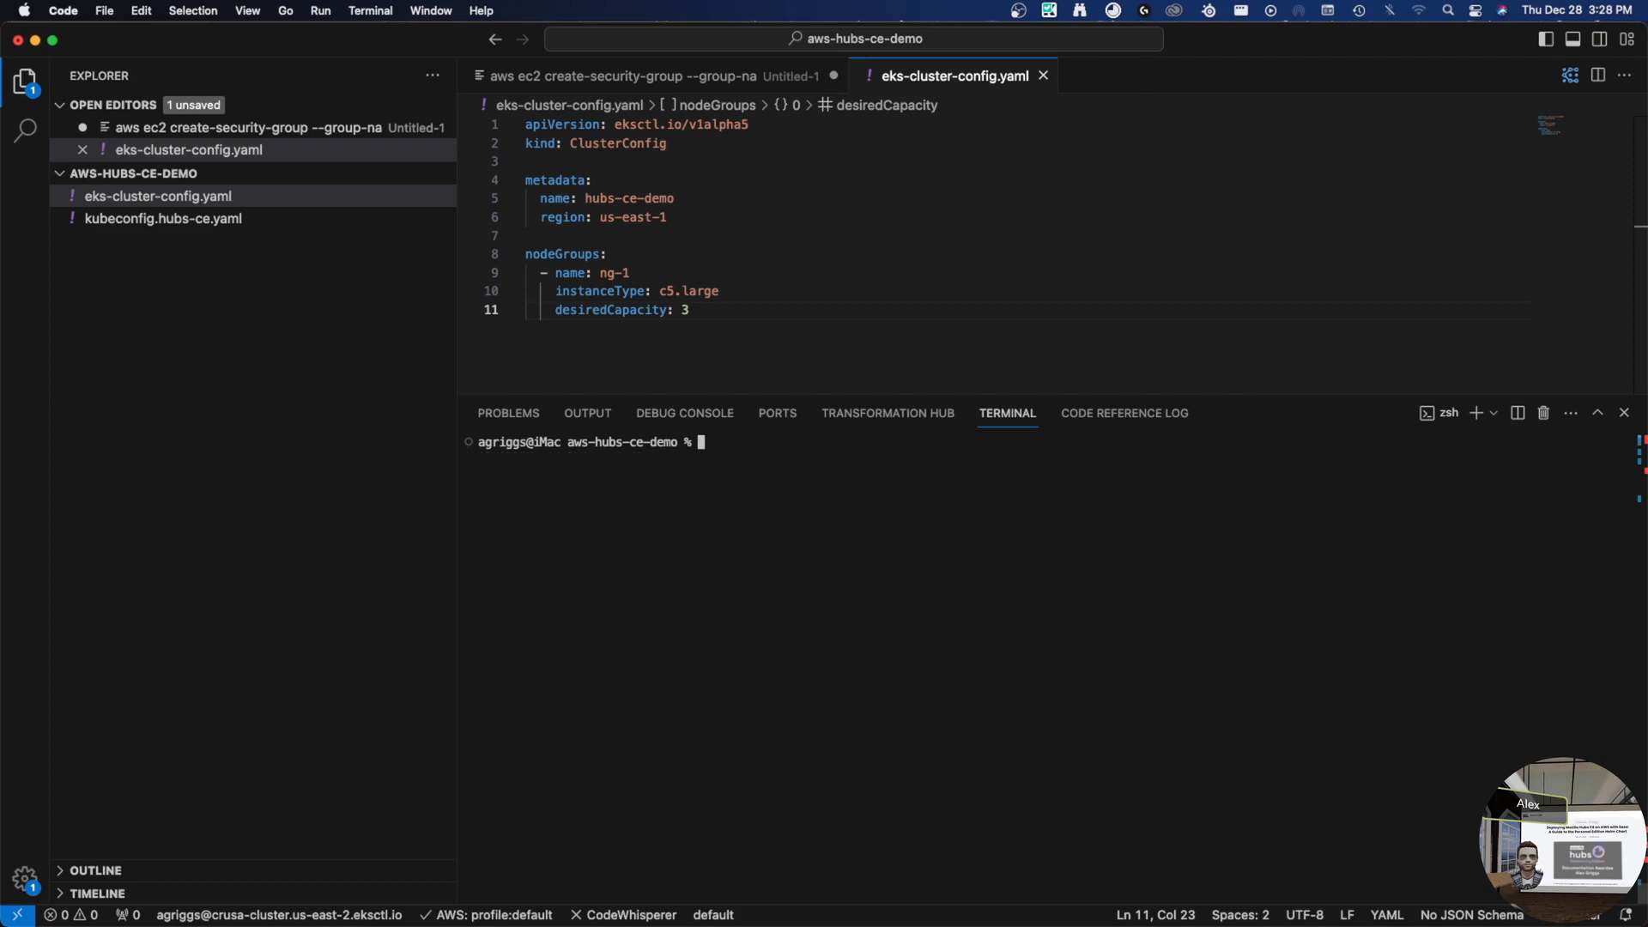
key("super+v")
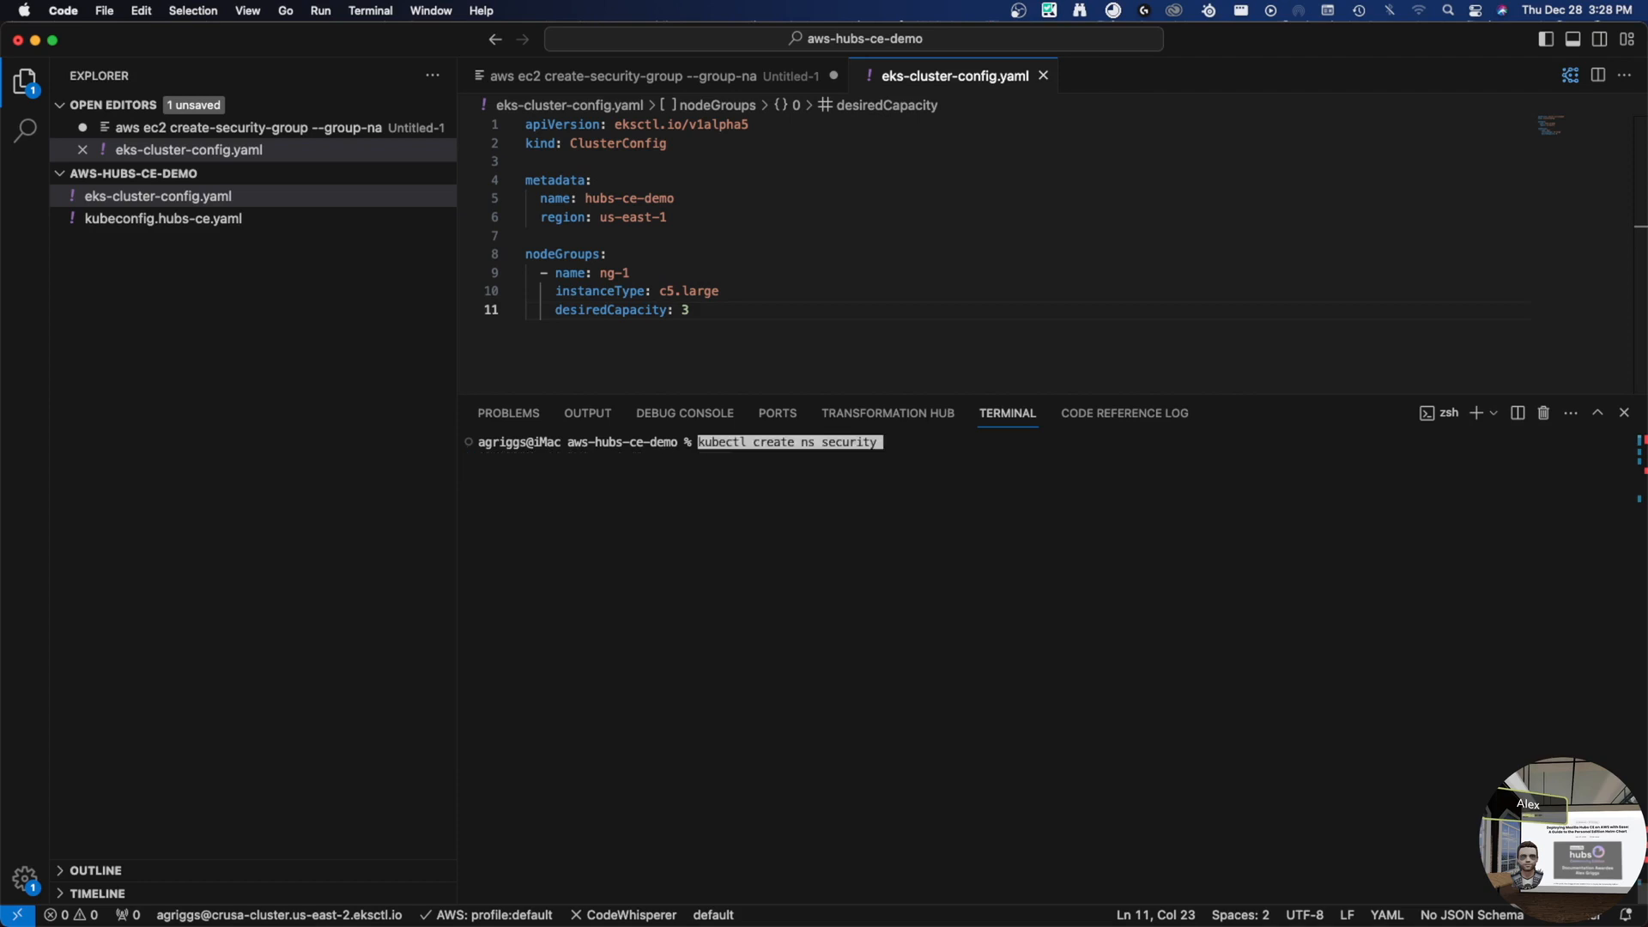
key("Return")
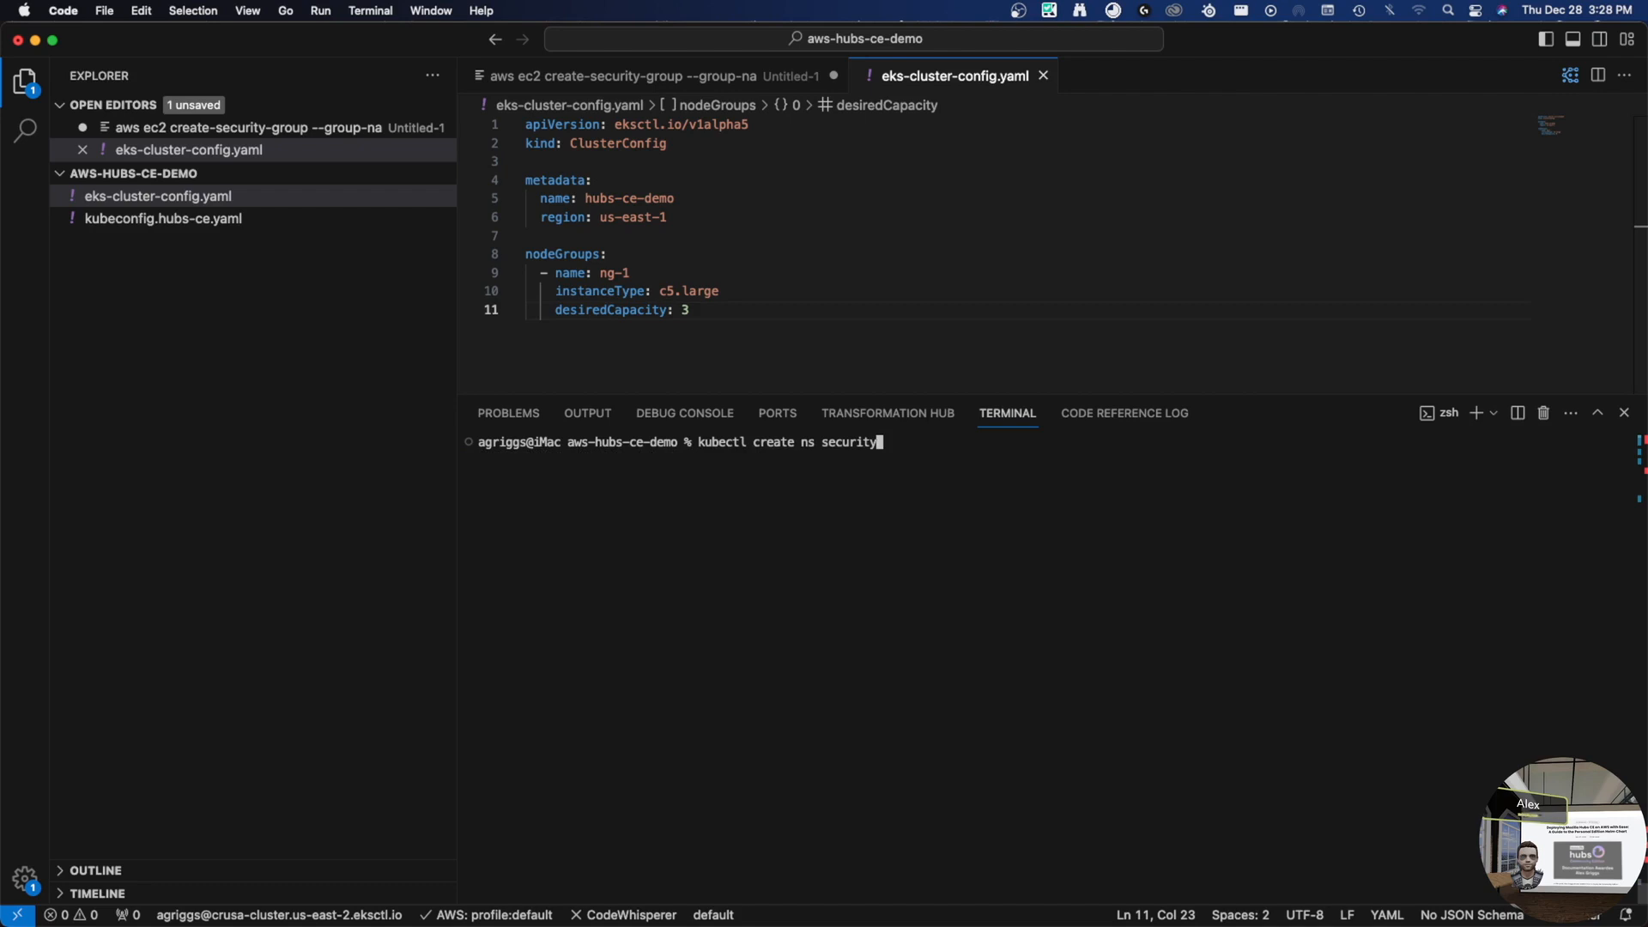
key("Return")
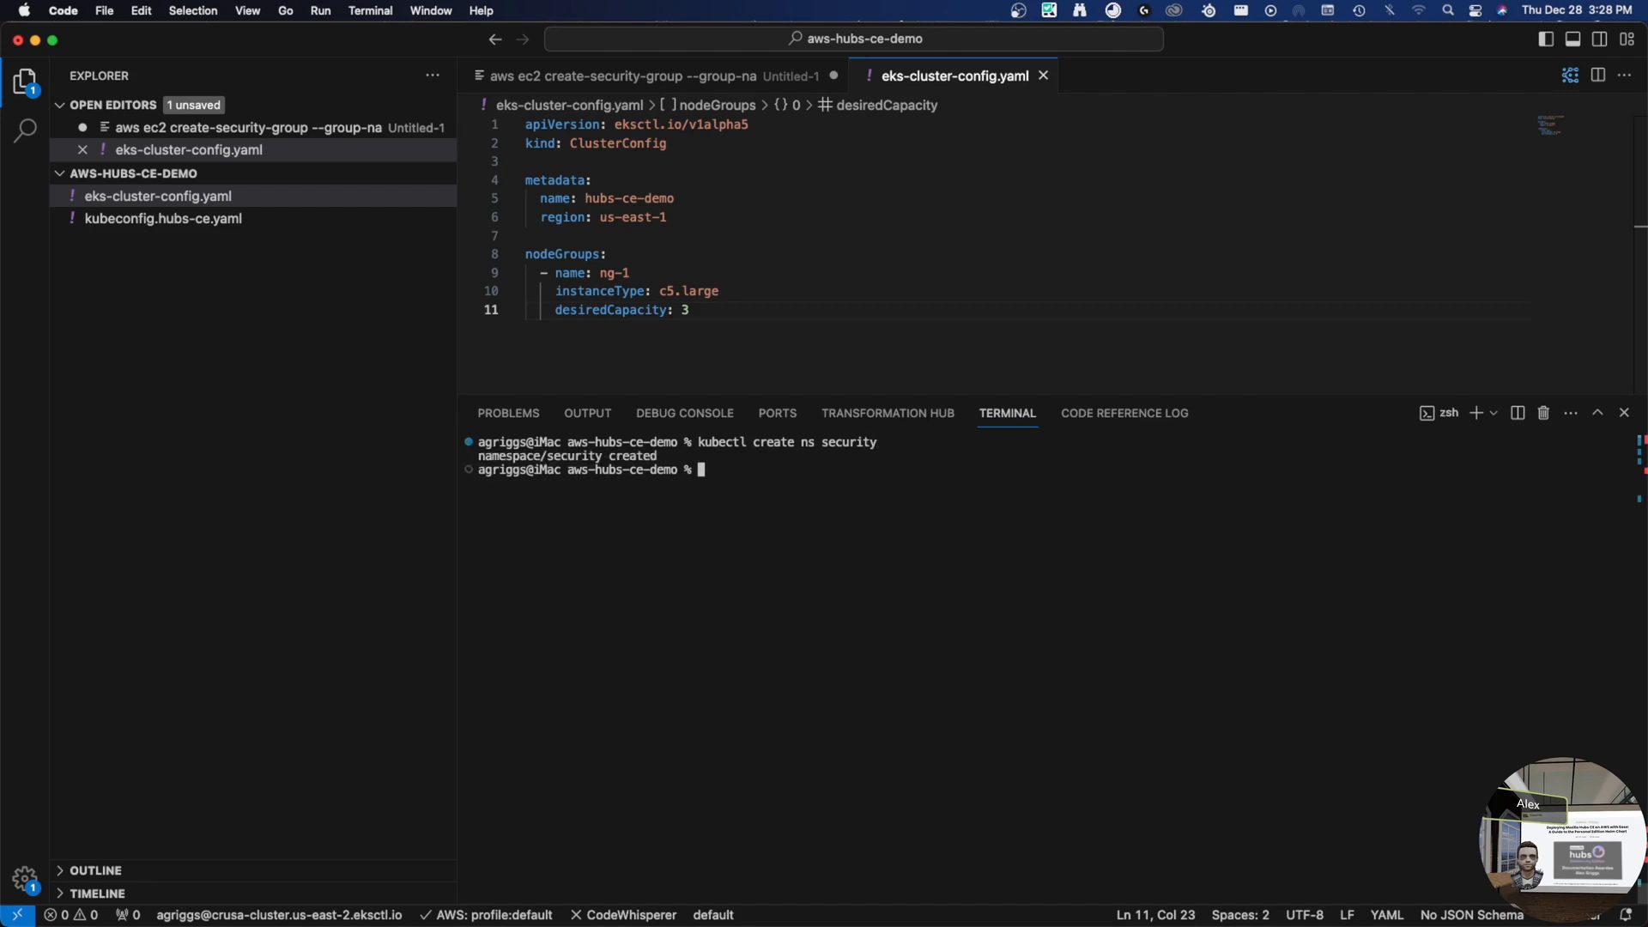
key("ctrl+Right")
- Copy the helm repo add jetstack line from the blog and run it in the terminal
left_click(768, 558)
scroll(763, 558, "down", 1)
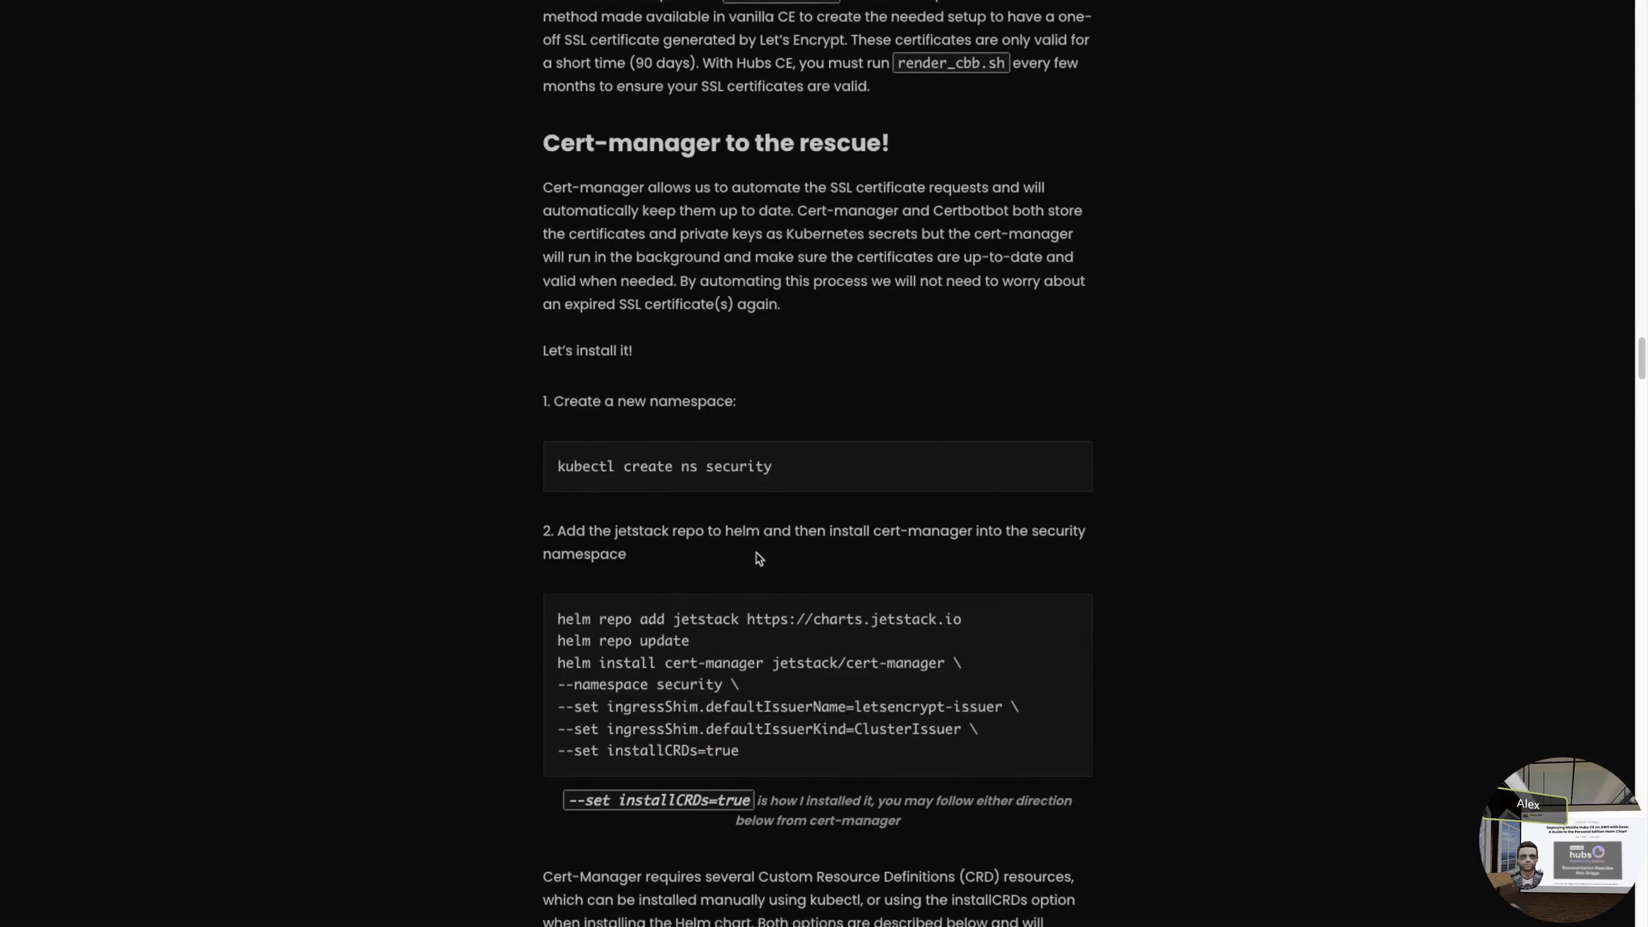
left_click_drag(760, 674, 961, 532)
key("super+c")
left_click(557, 530)
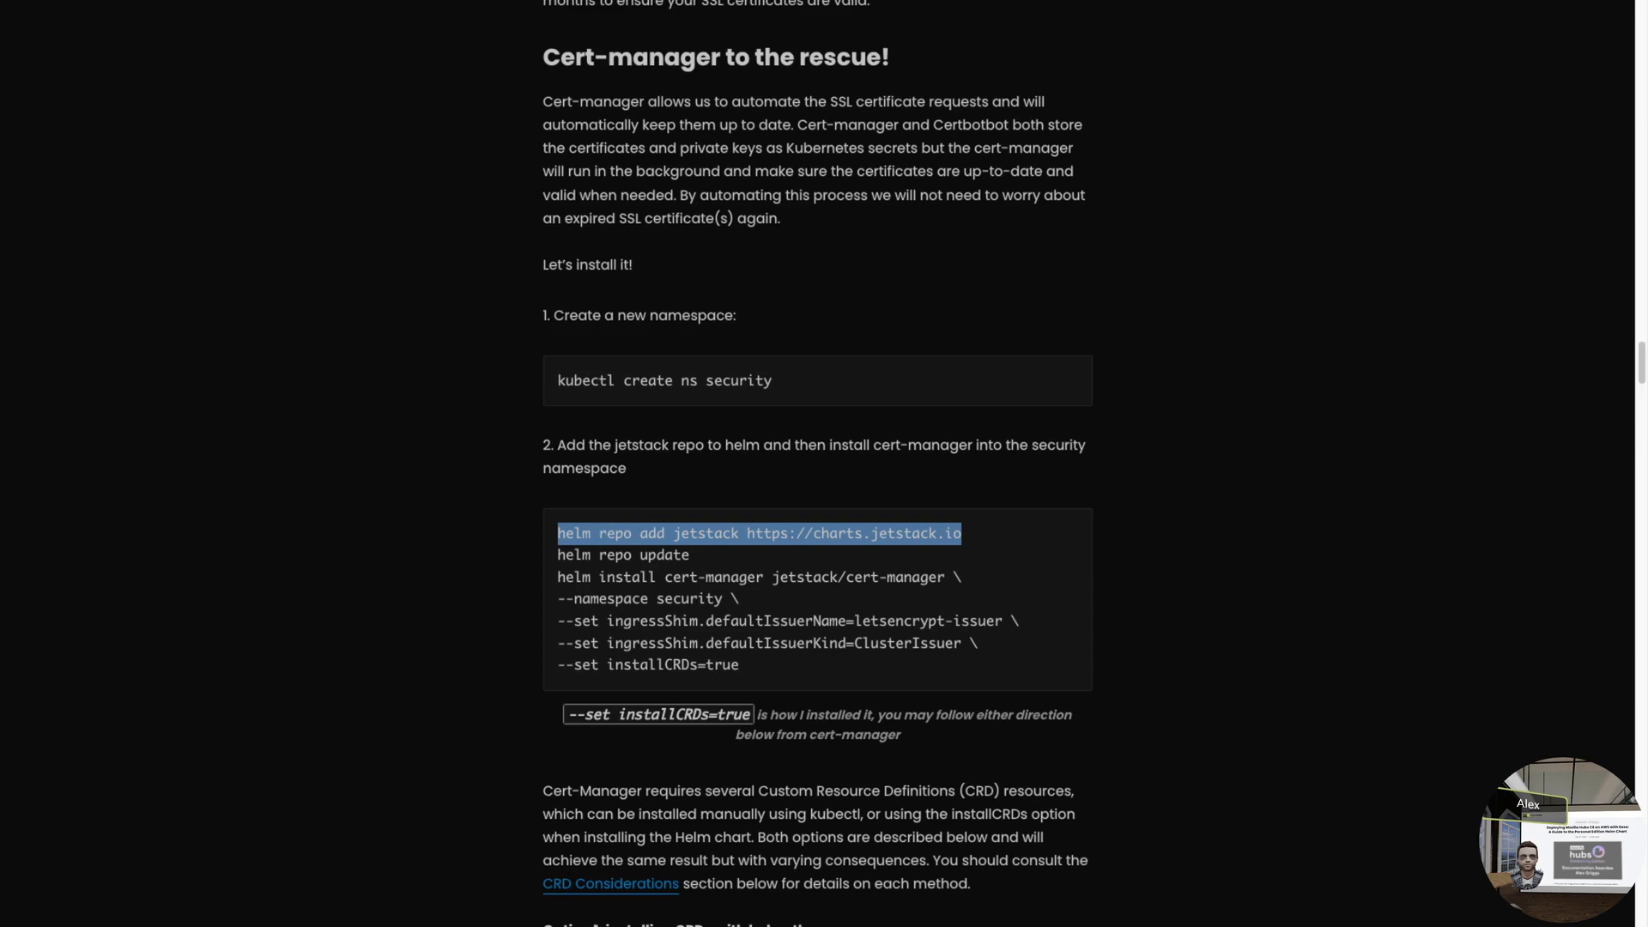
left_click(941, 708)
key("ctrl+Left")
key("super+v")
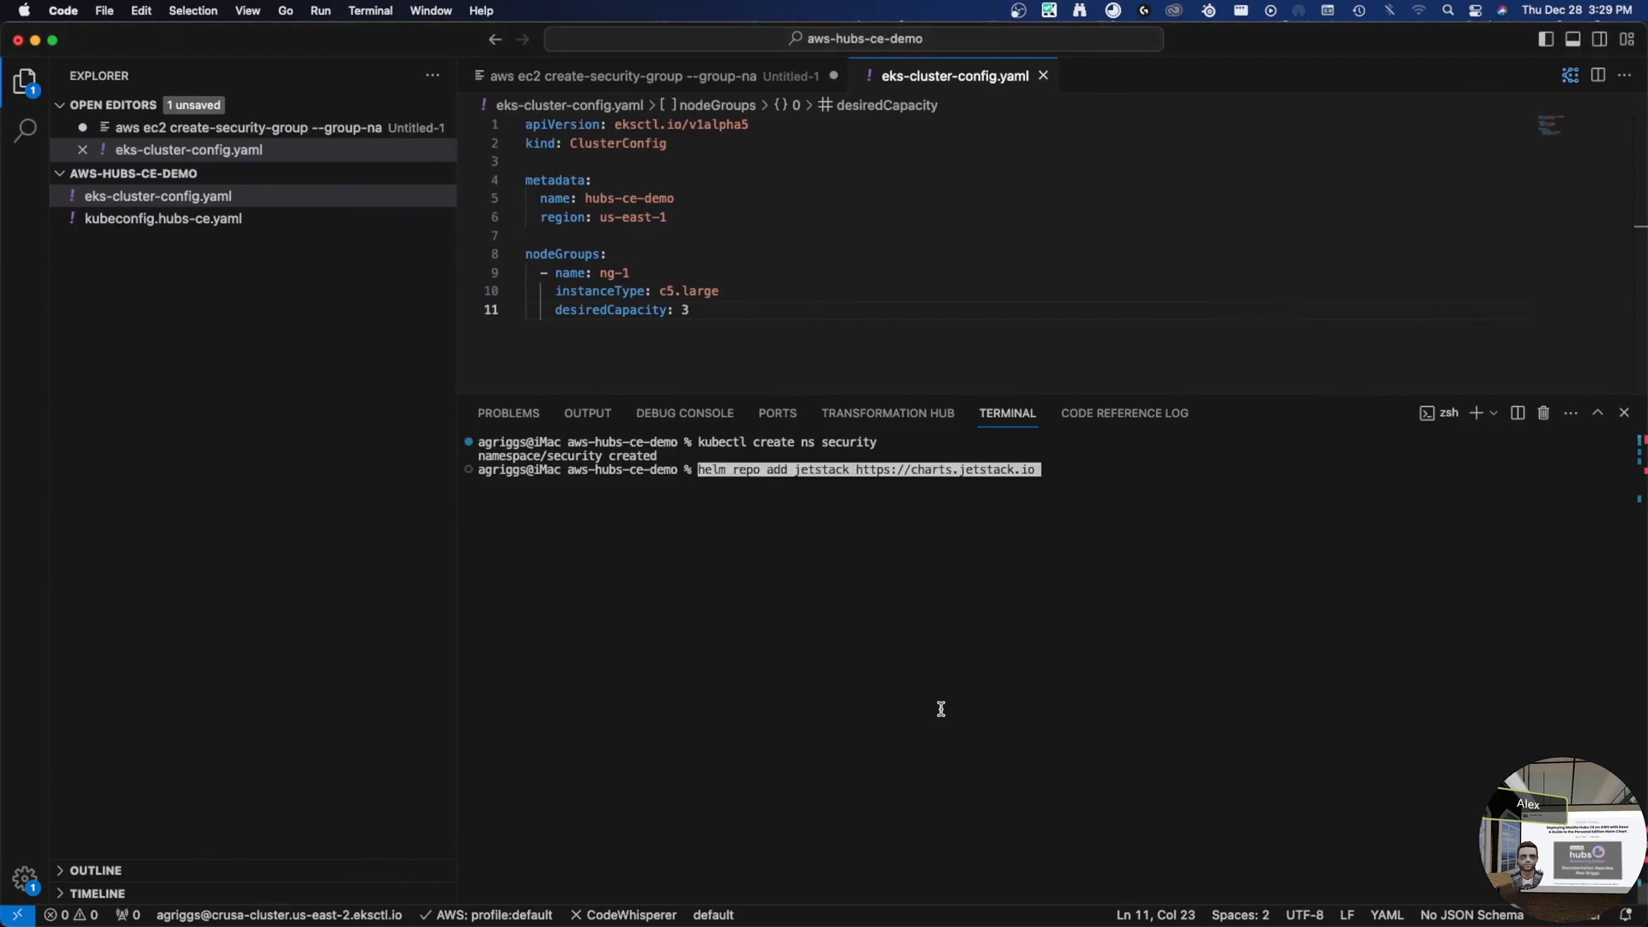
key("Return")
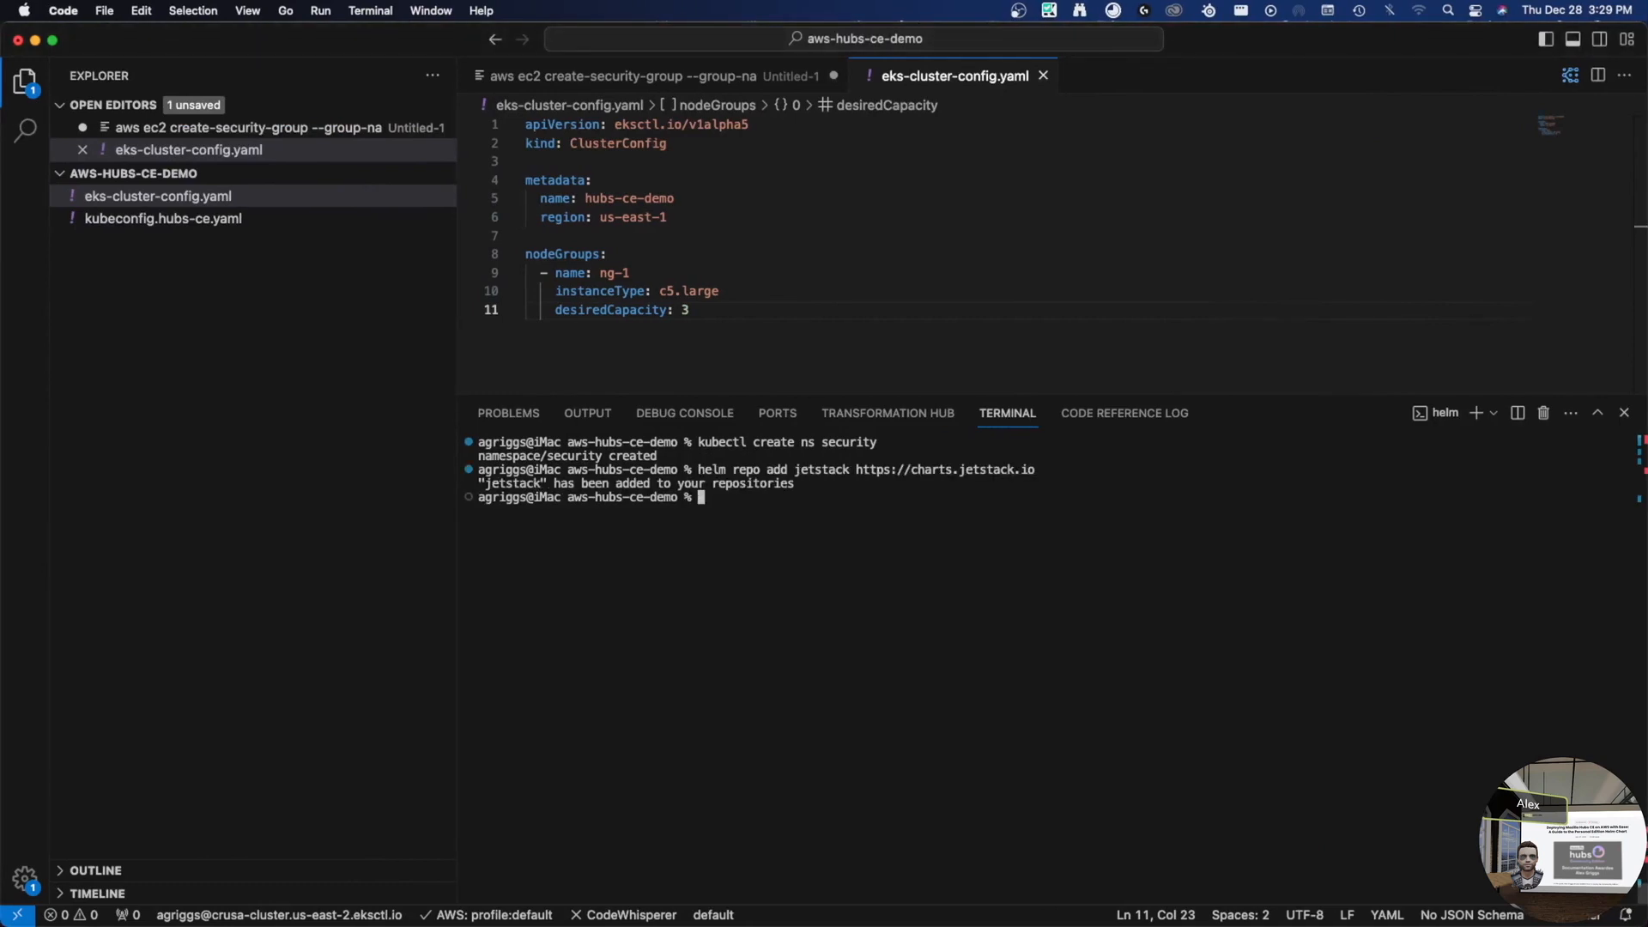
- Copy and run helm repo update to refresh the chart repositories
key("ctrl+Right")
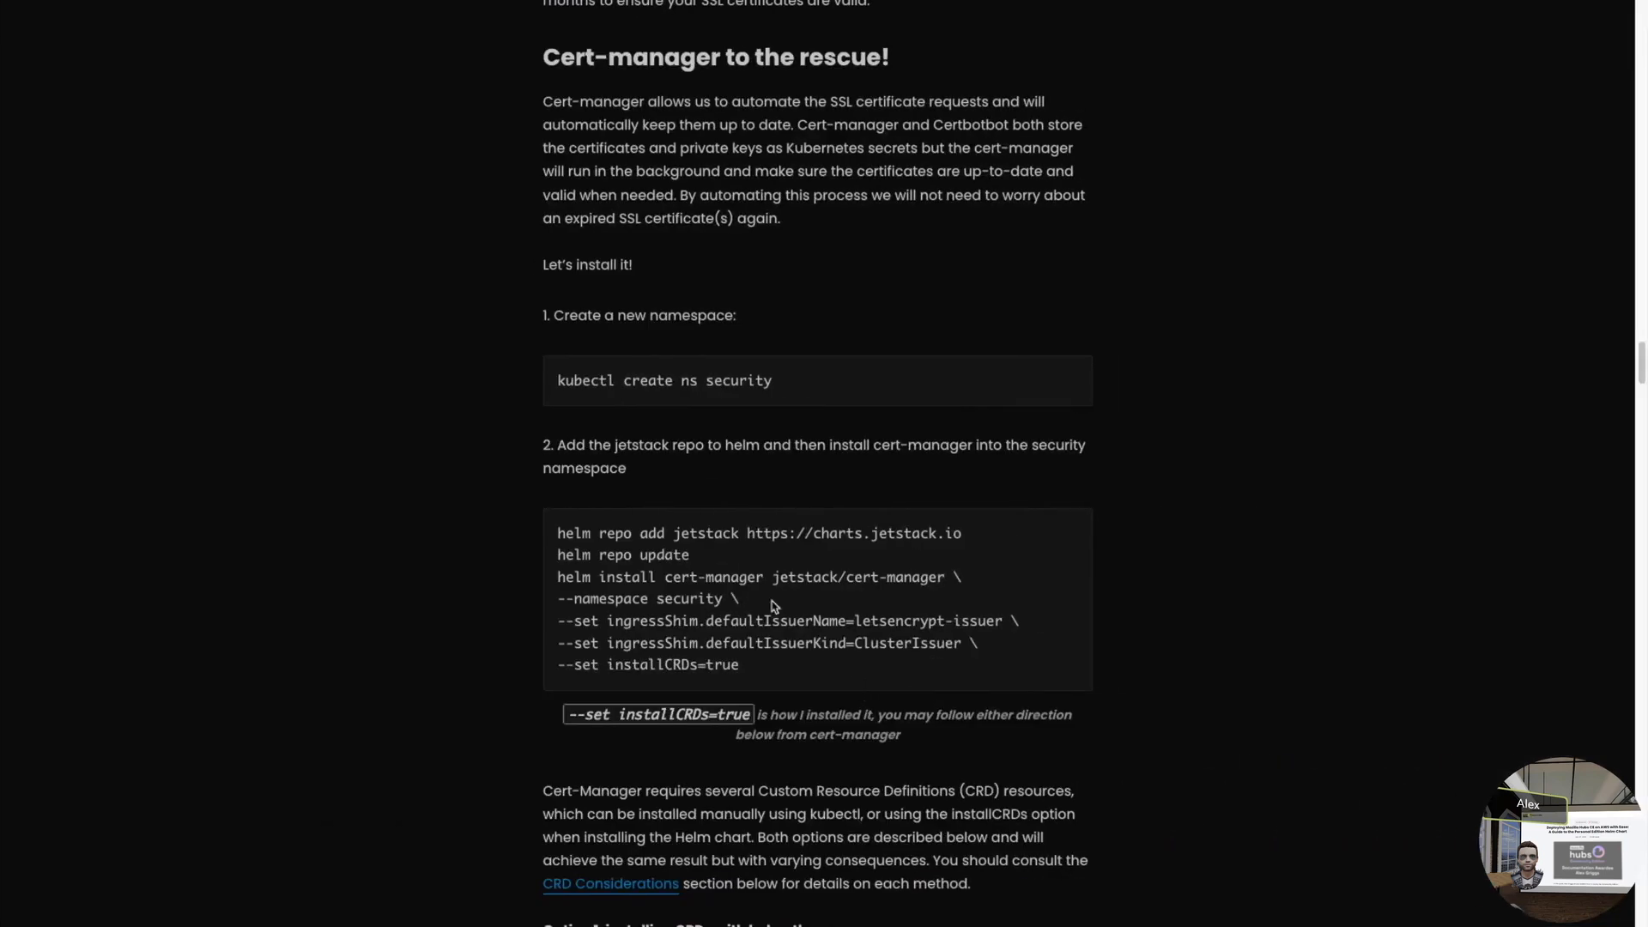
left_click_drag(689, 559, 558, 556)
key("super+c")
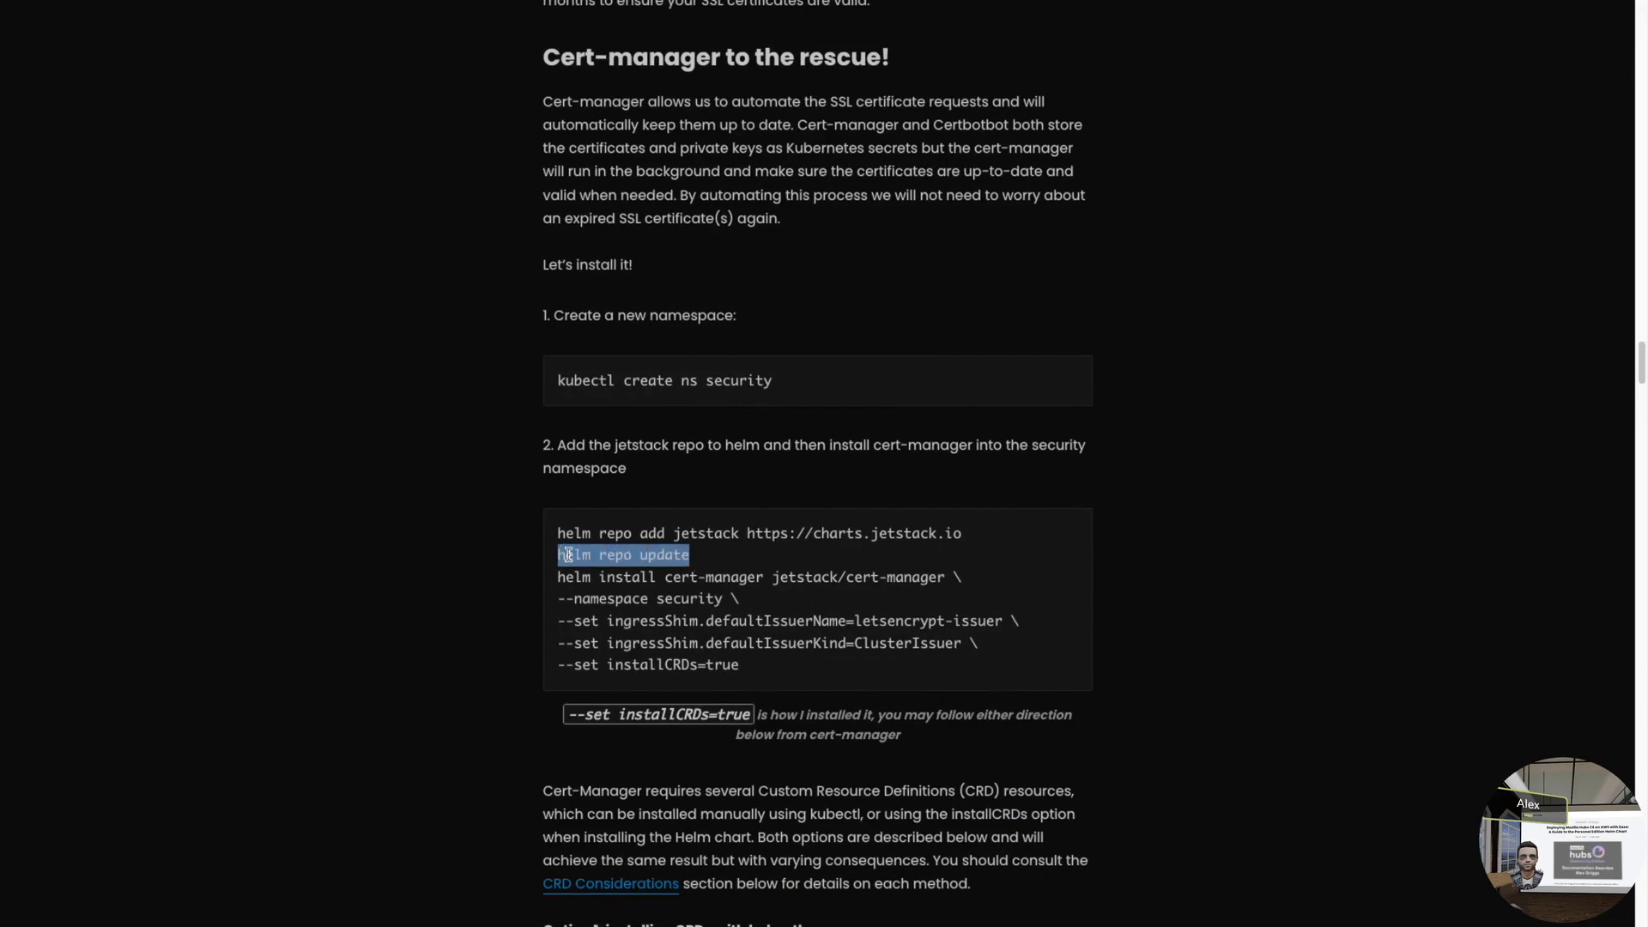
key("ctrl+Left")
key("super+v")
key("Return")
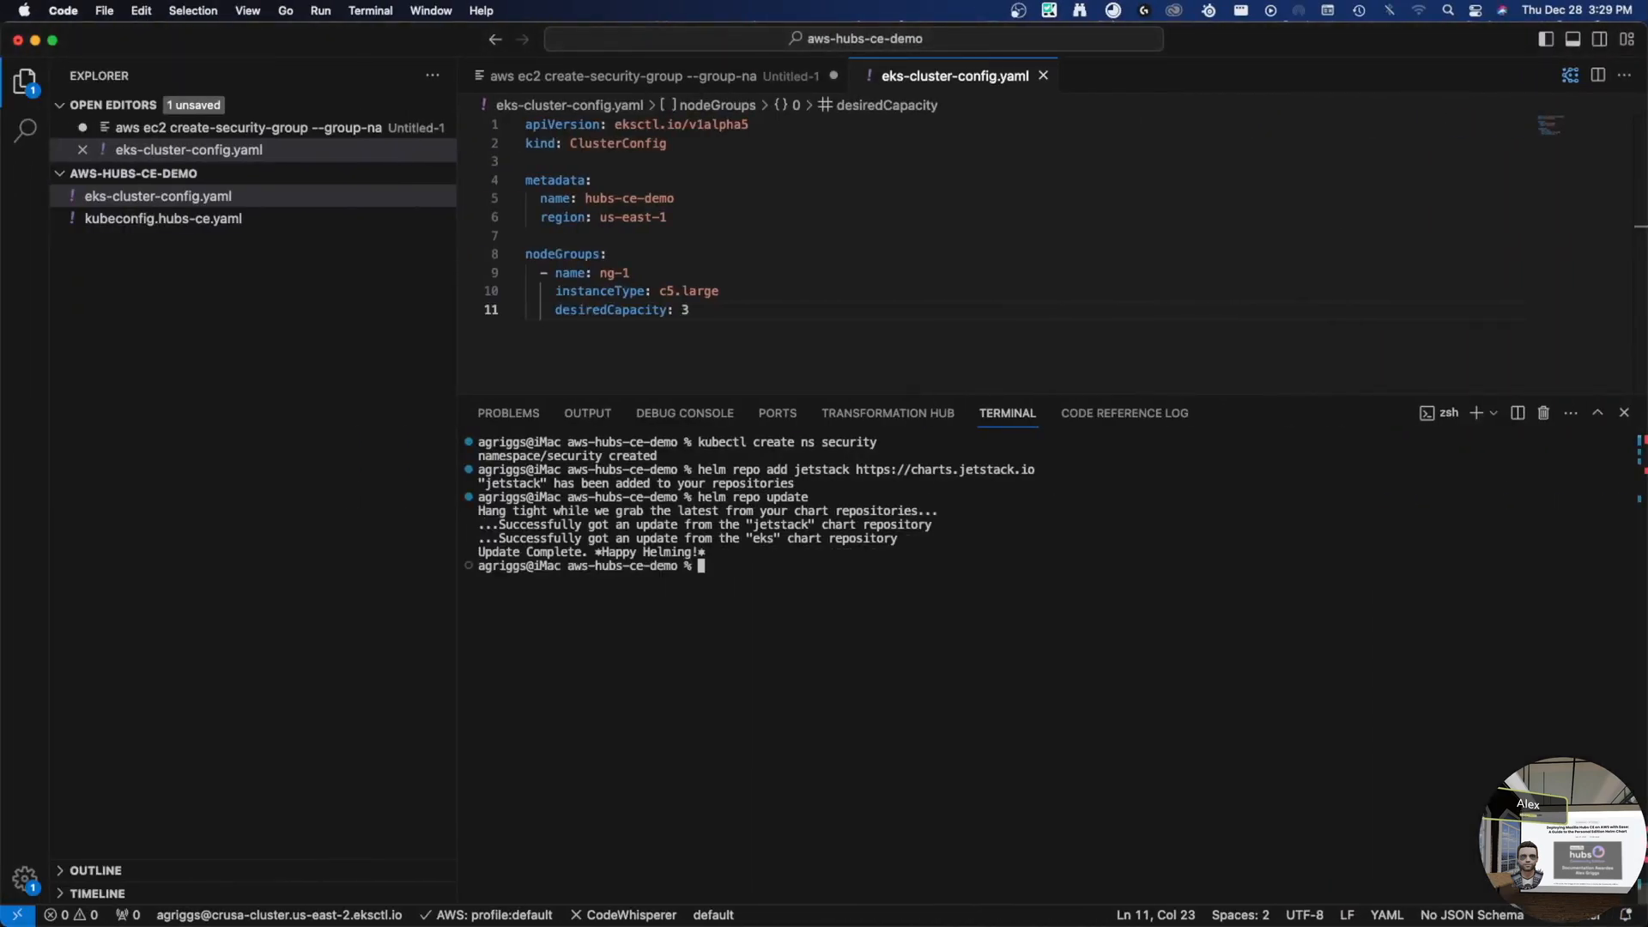
- Copy the five-line helm install cert-manager command and paste it at the terminal prompt
key("ctrl+Right")
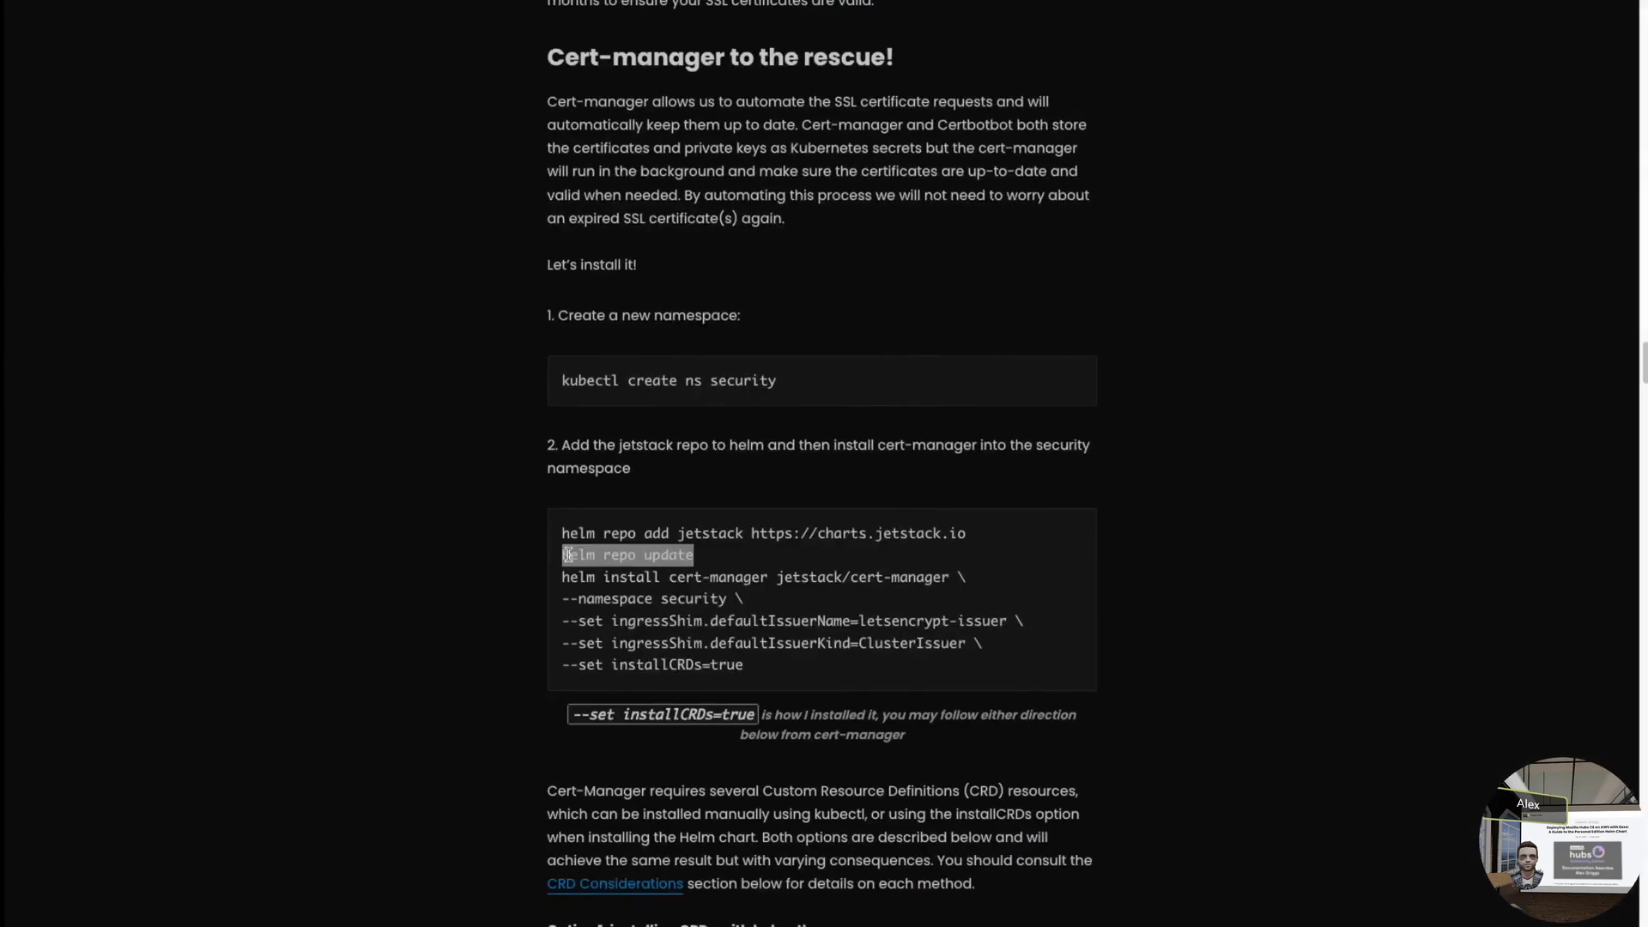
left_click(653, 601)
left_click_drag(556, 582, 755, 670)
key("super+c")
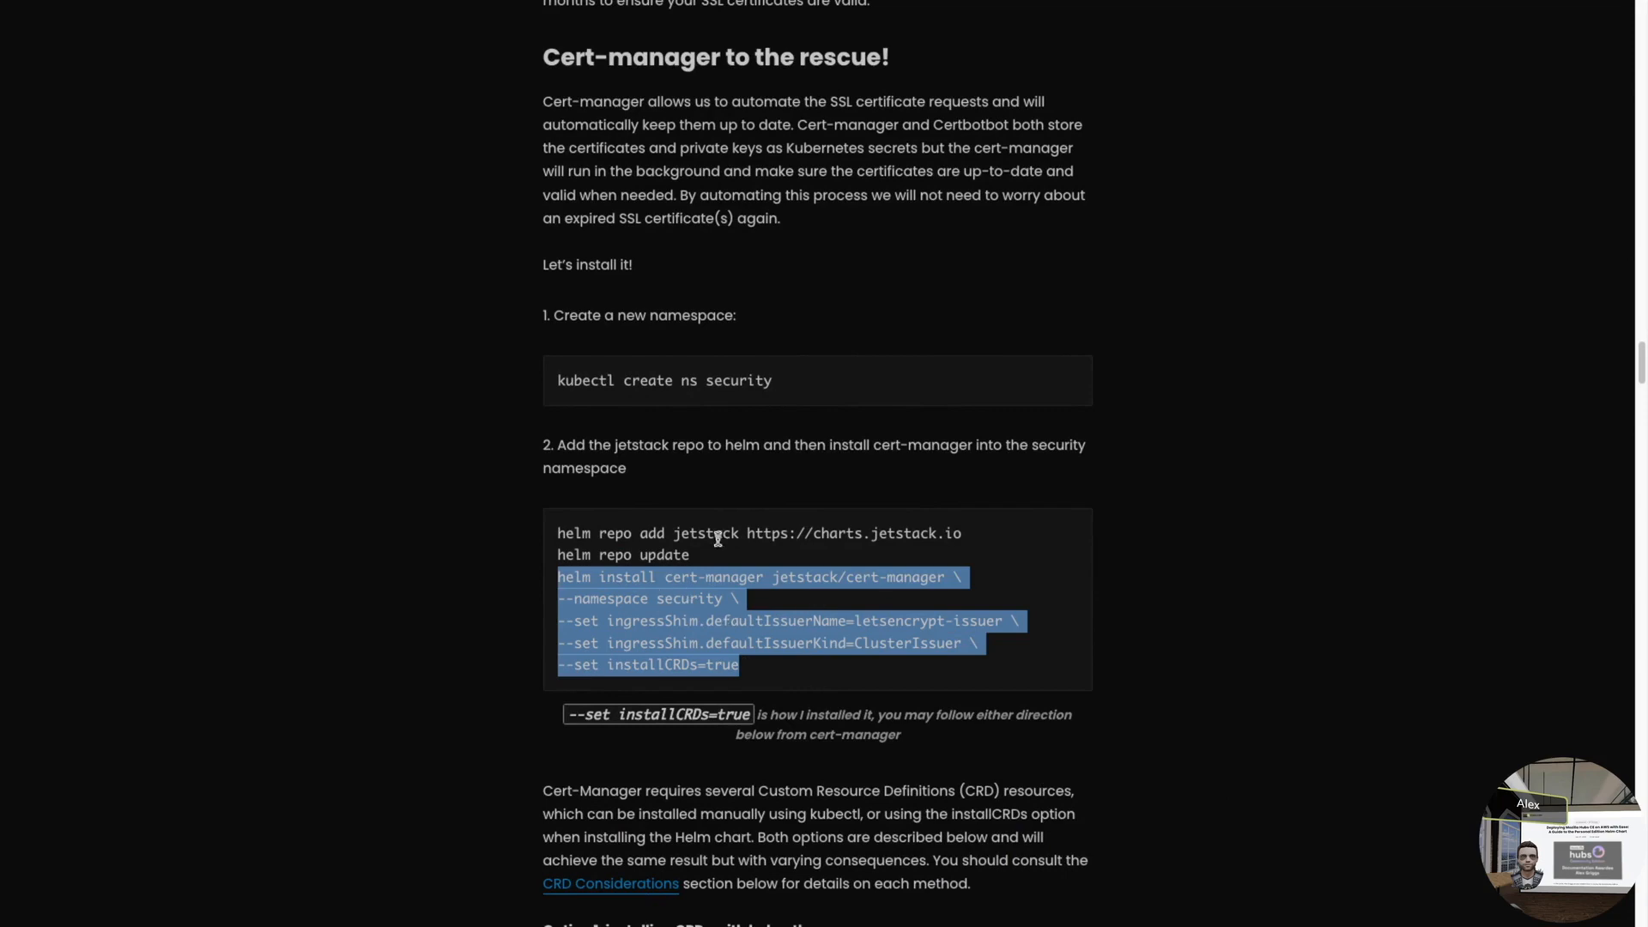
key("ctrl+Left")
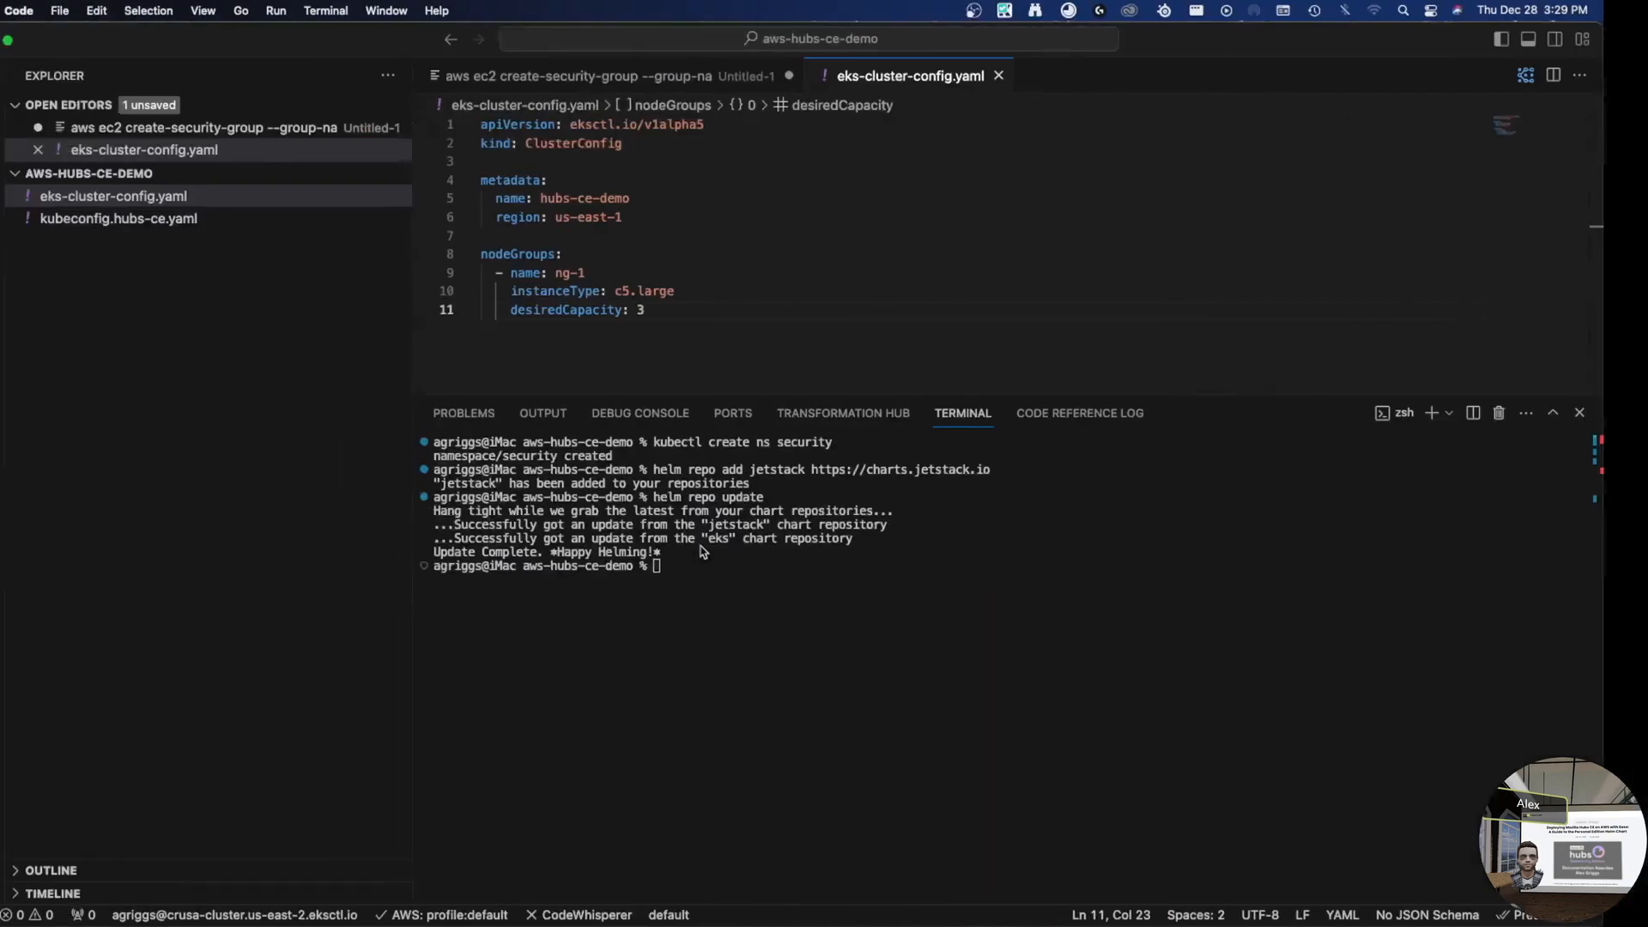
key("super+v")
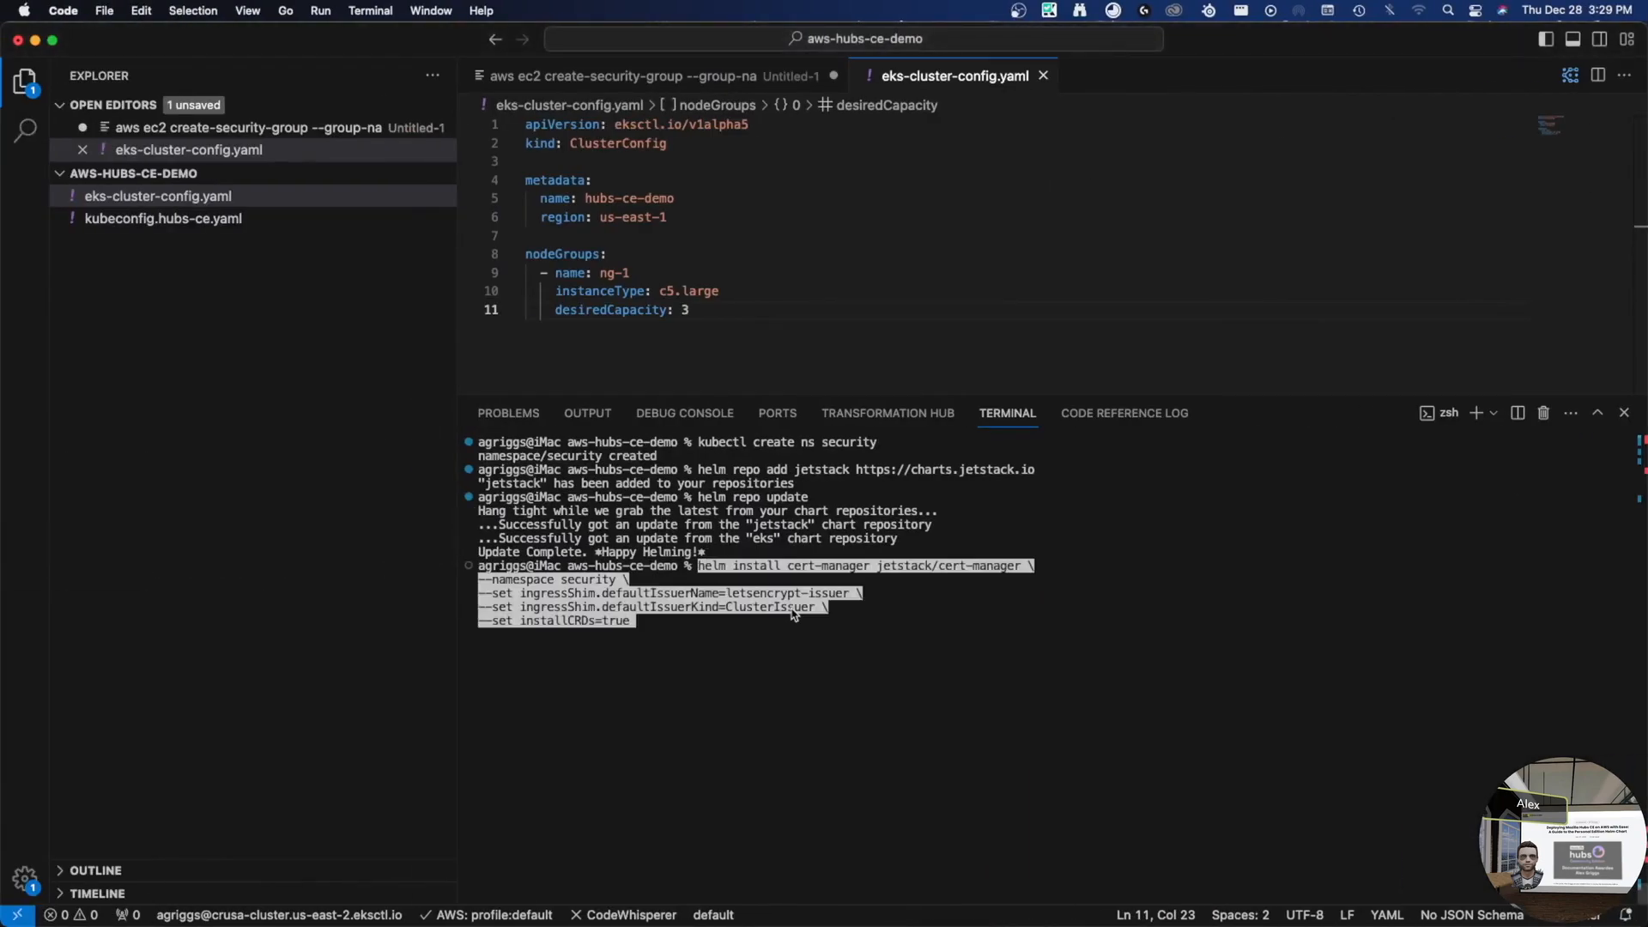
- Review the pasted cert-manager helm install command, with installCRDs=true in the security namespace, and run it
key("Left")
key("Left")
key("Left")
key("Left")
key("Left")
key("Left")
key("Left")
key("Left")
key("Left")
key("Left")
key("Left")
key("Right")
key("Right")
key("Right")
key("Right")
key("Right")
key("Right")
key("Right")
key("Right")
key("Right")
key("Right")
key("Right")
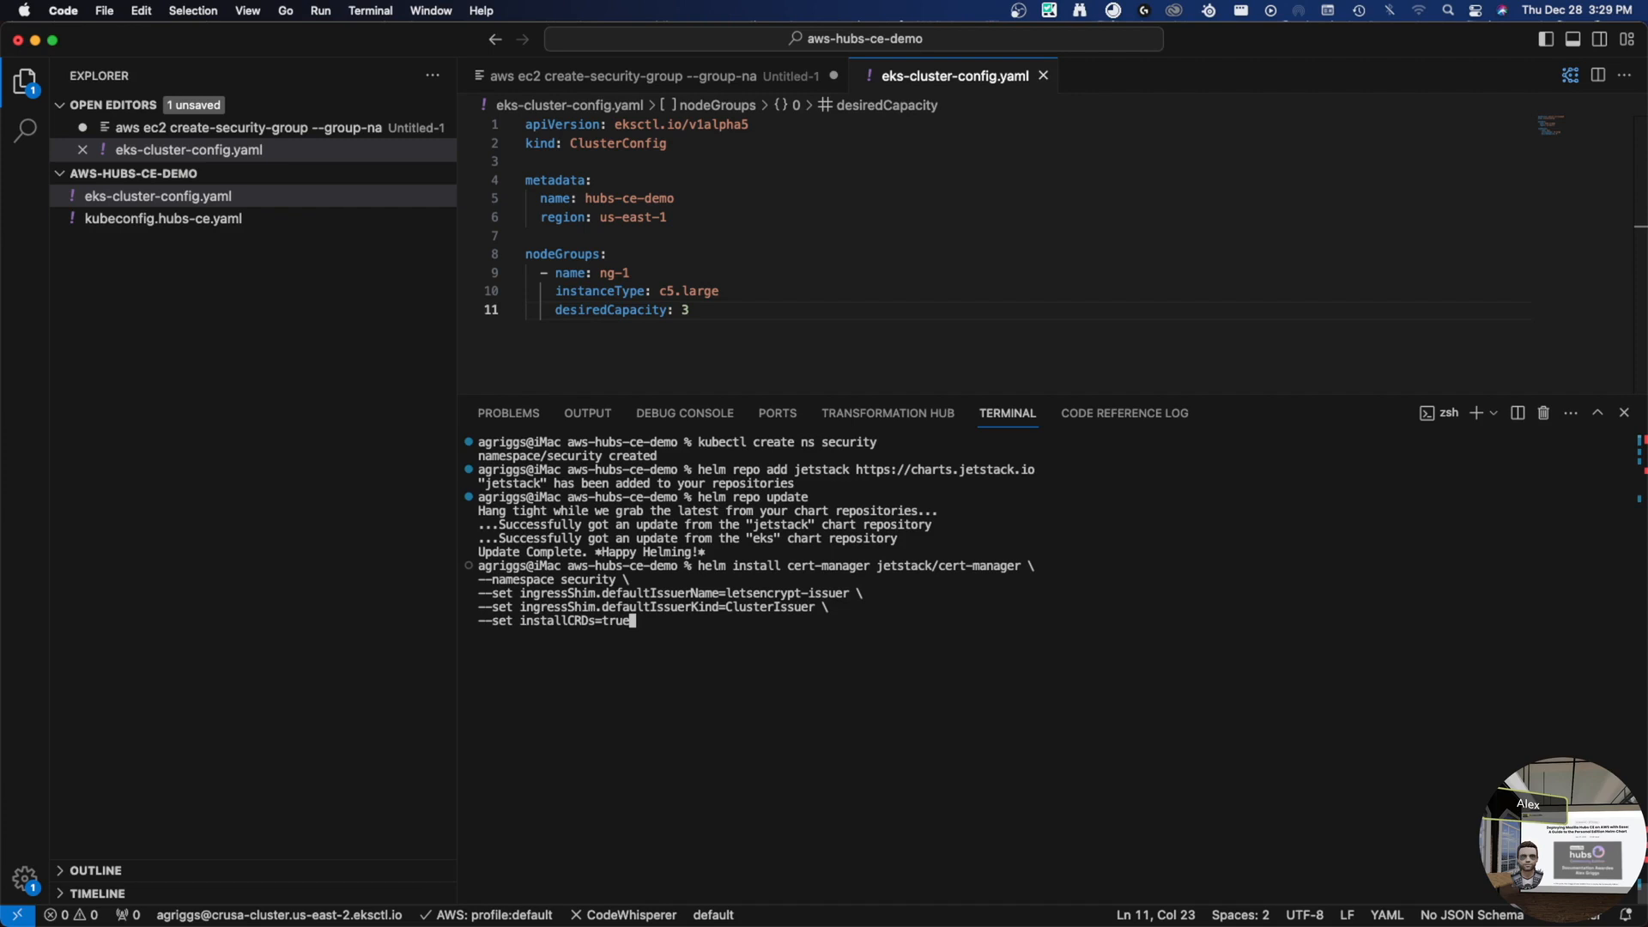
key("Return")
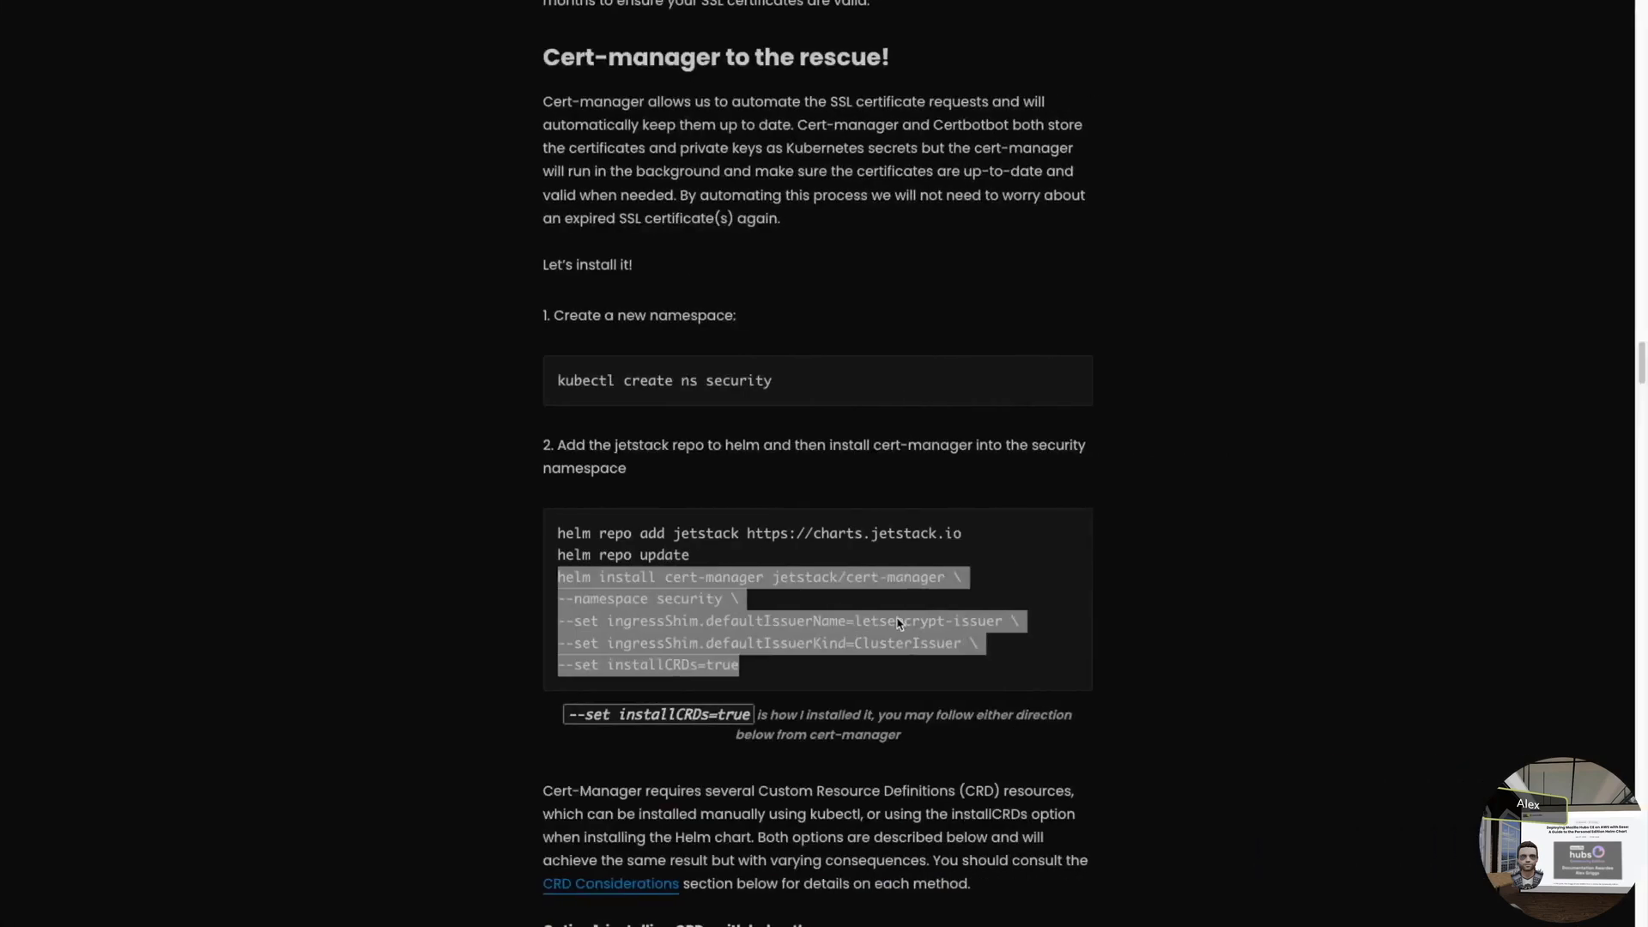
- Copy the blog's cluster-issuer.yaml ClusterIssuer example and return to VS Code
scroll(897, 727, "down", 2)
scroll(897, 726, "down", 8)
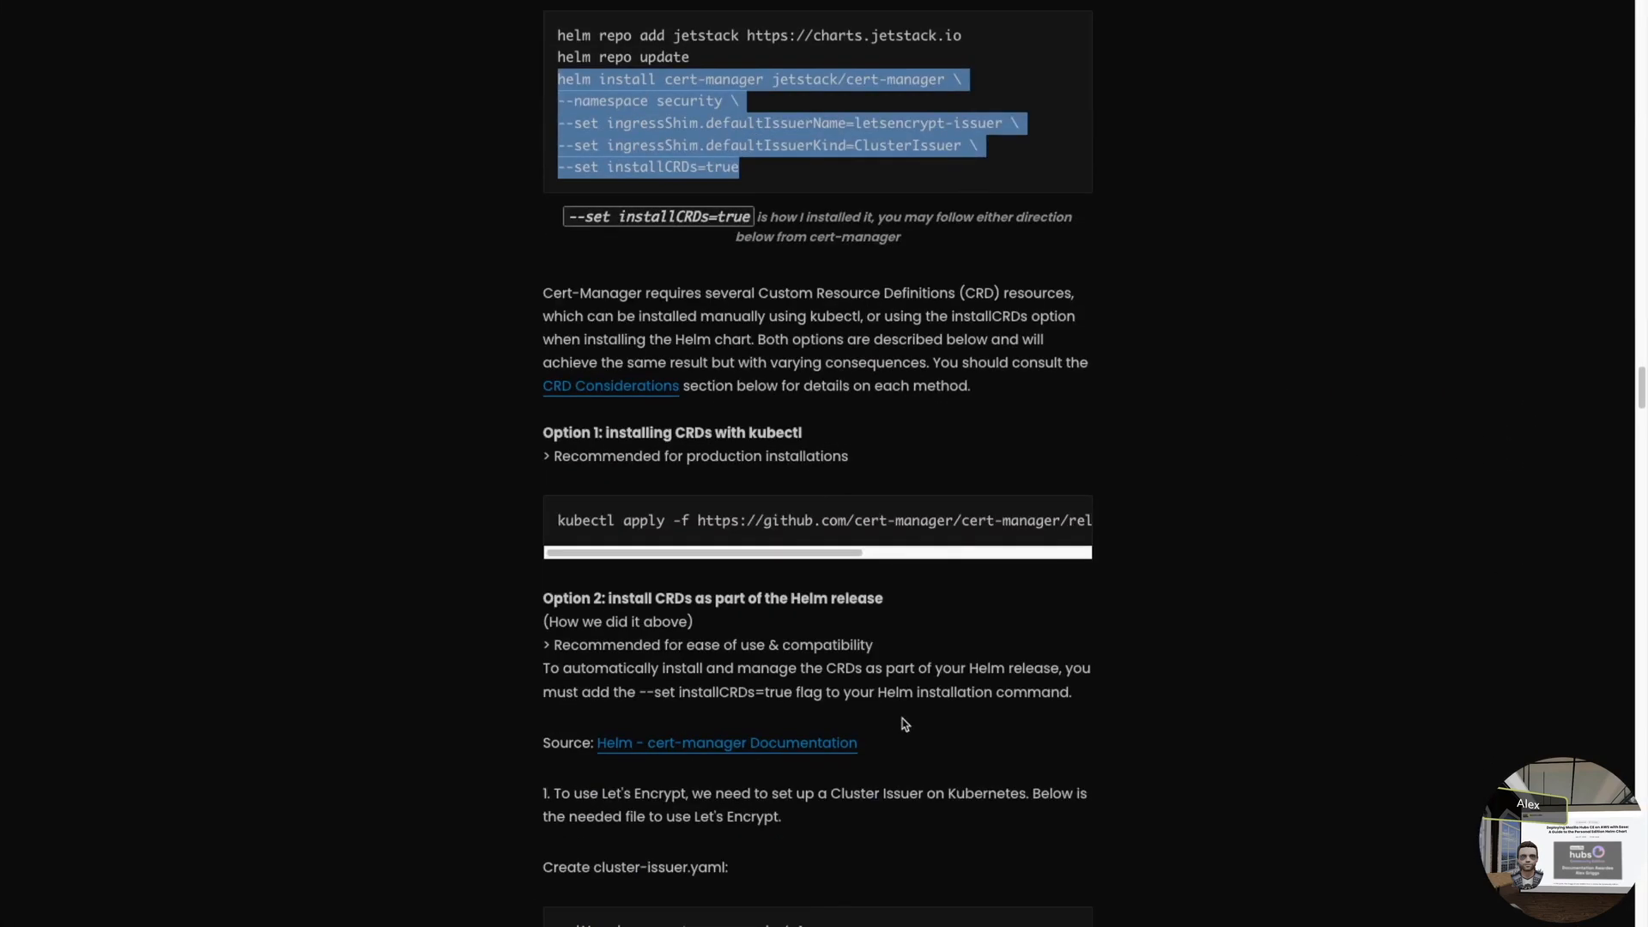
scroll(905, 666, "down", 2)
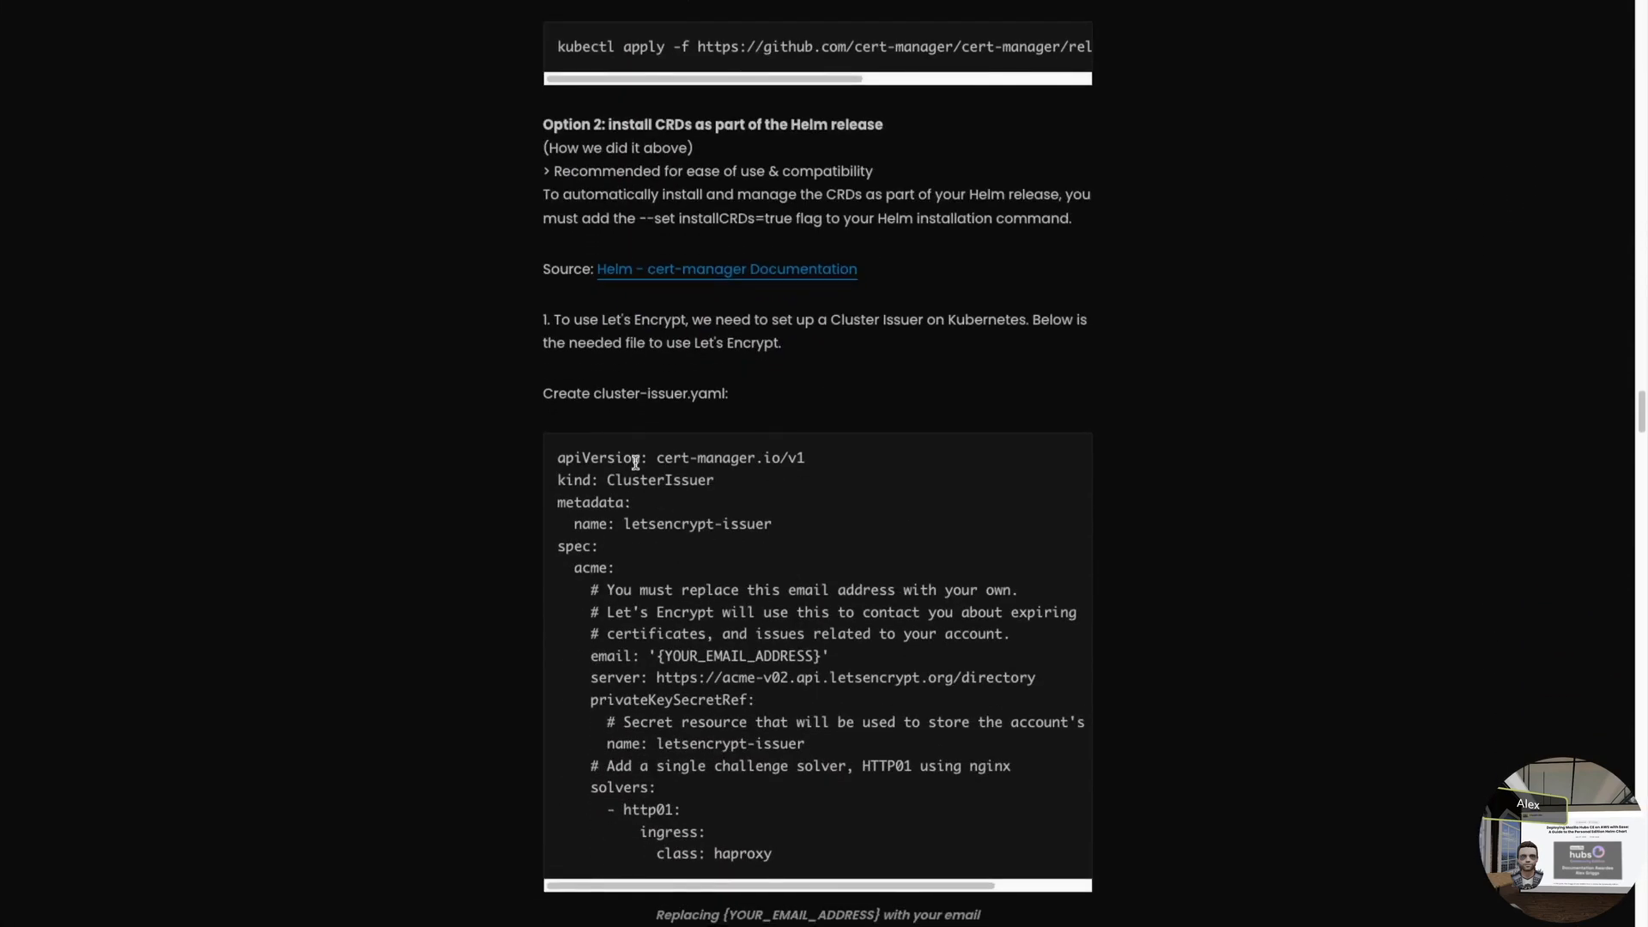
left_click_drag(558, 456, 791, 861)
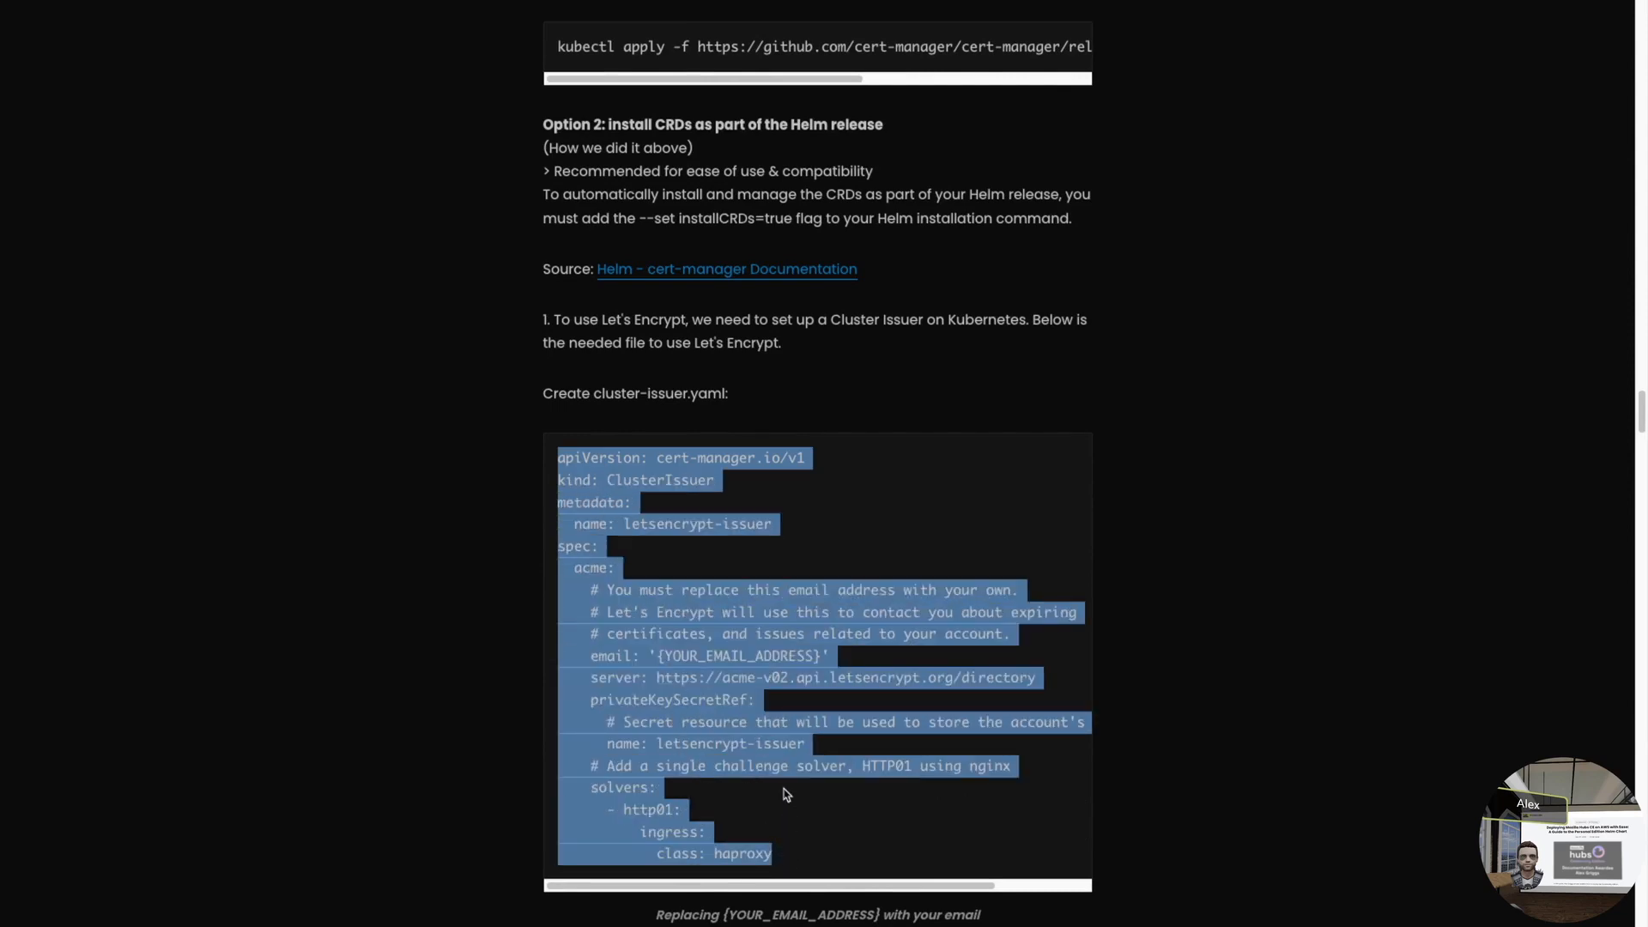
key("ctrl+Left")
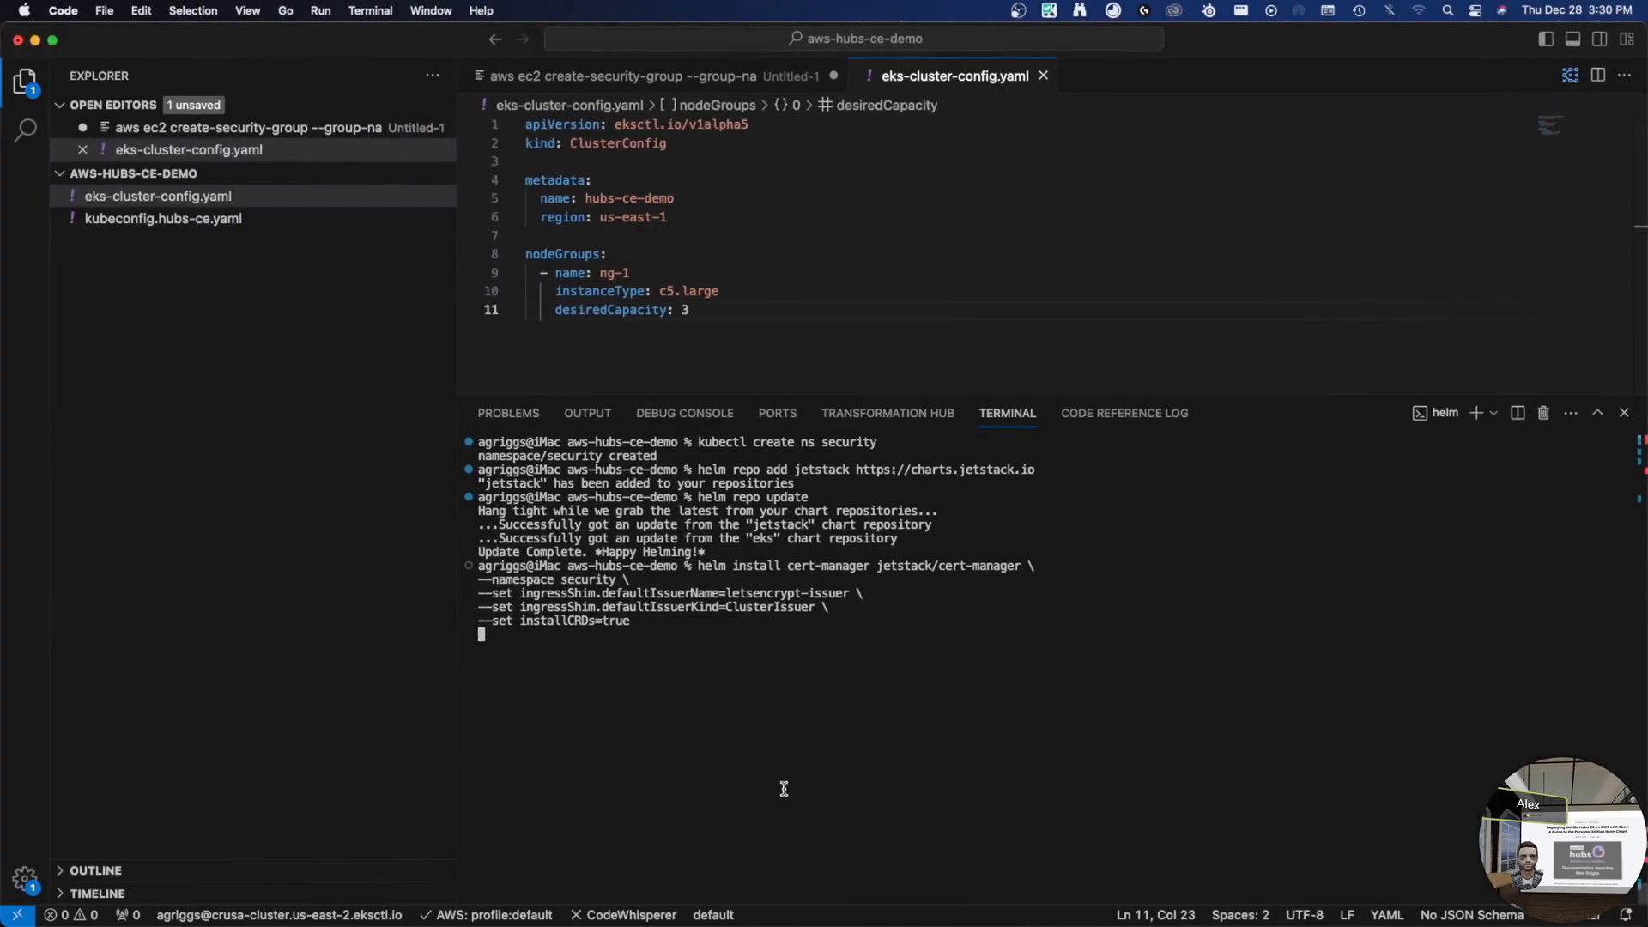
- Create cluster-issuer.yaml in the project and paste in the ClusterIssuer definition
right_click(220, 423)
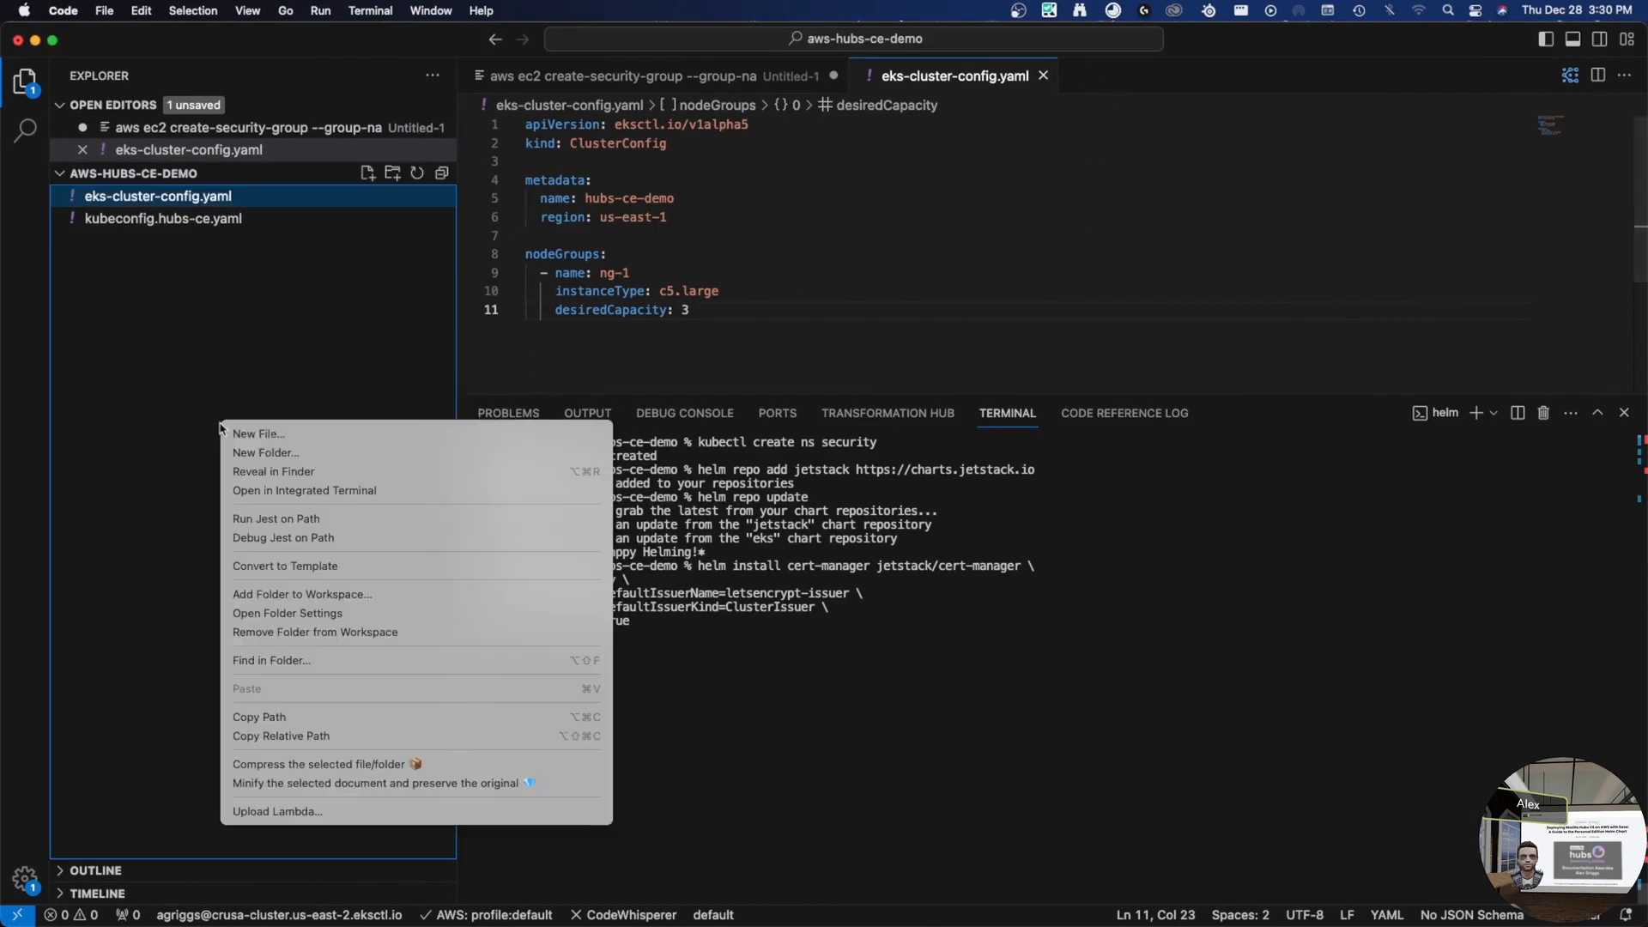
left_click(261, 432)
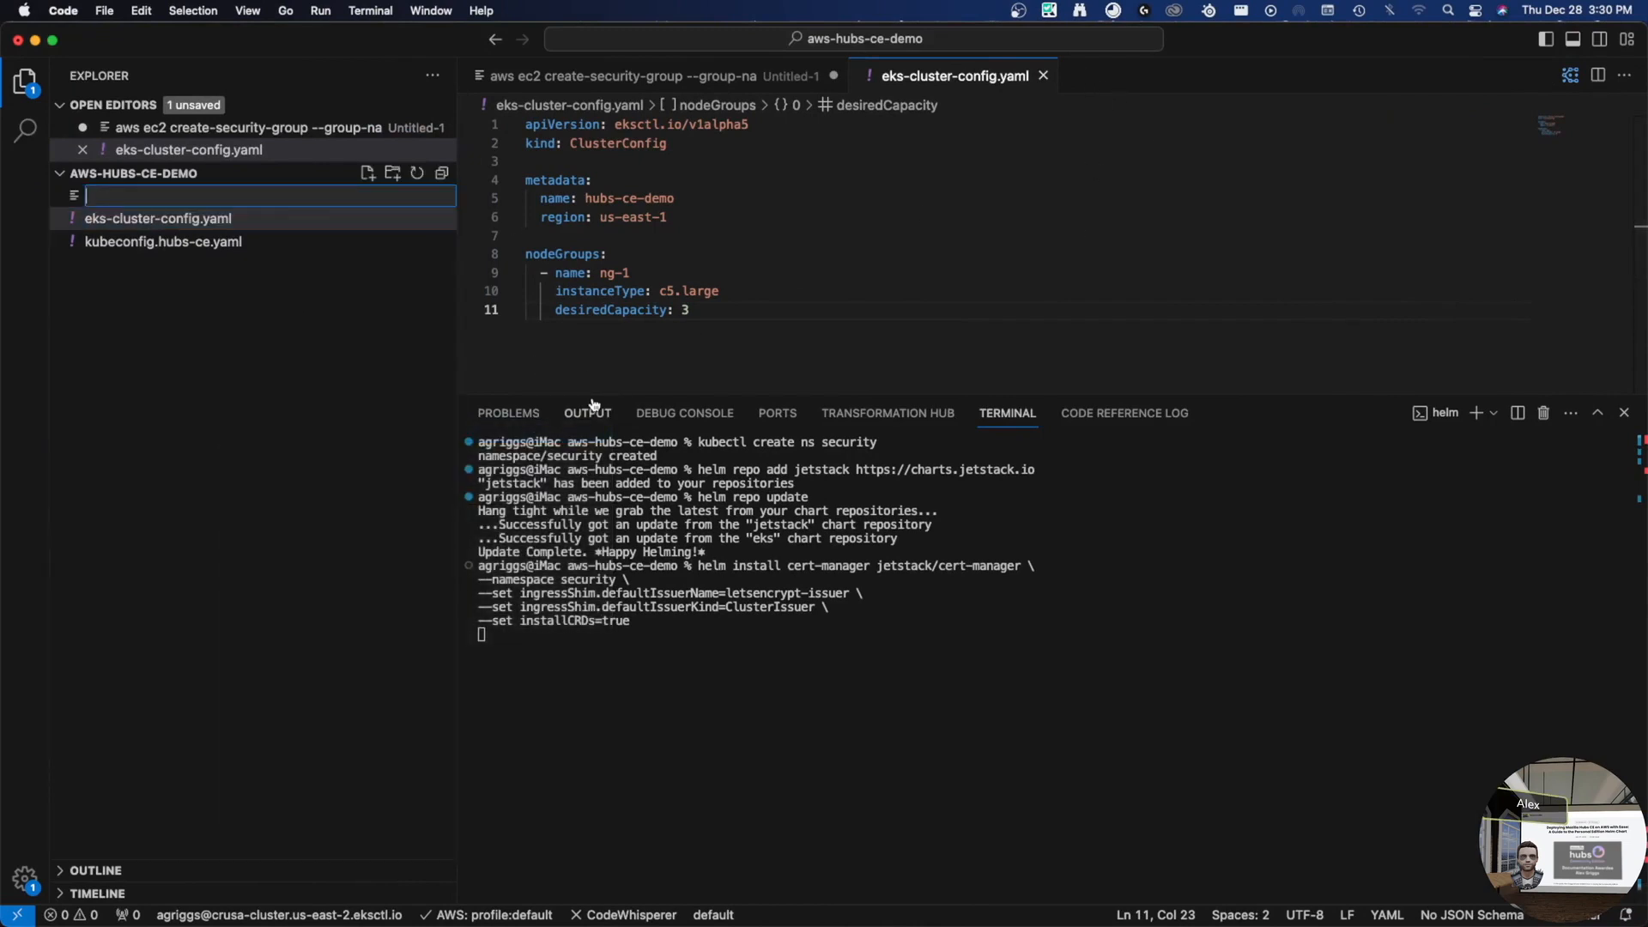
type("cluster")
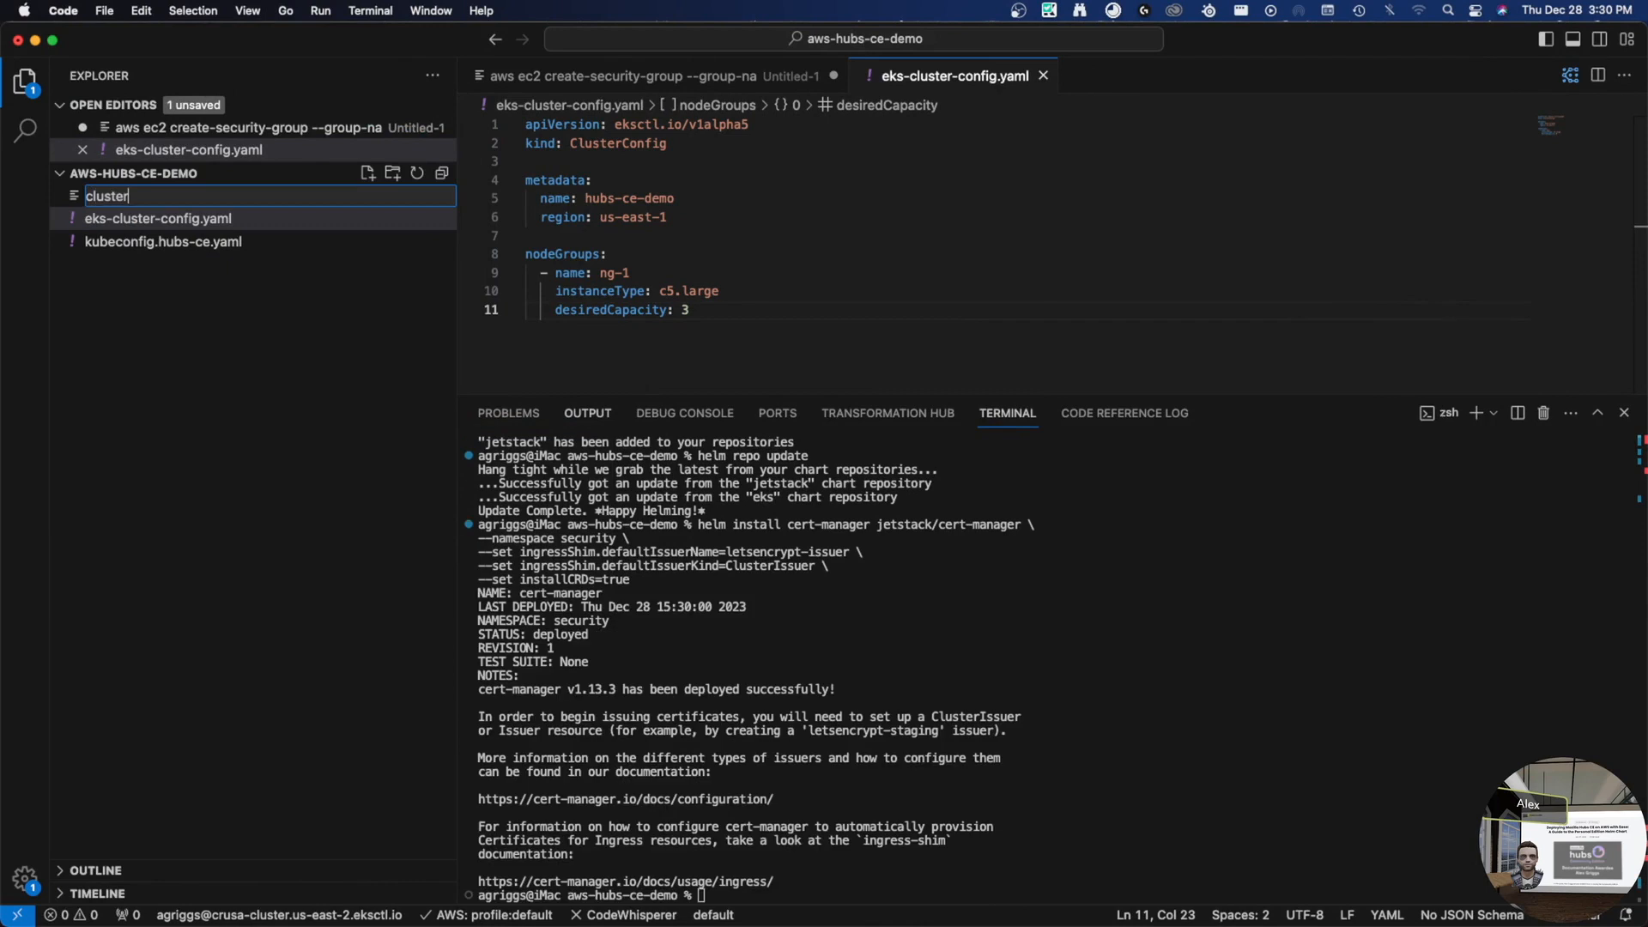
type("-issuer.yaml")
key("Return")
key("super+v")
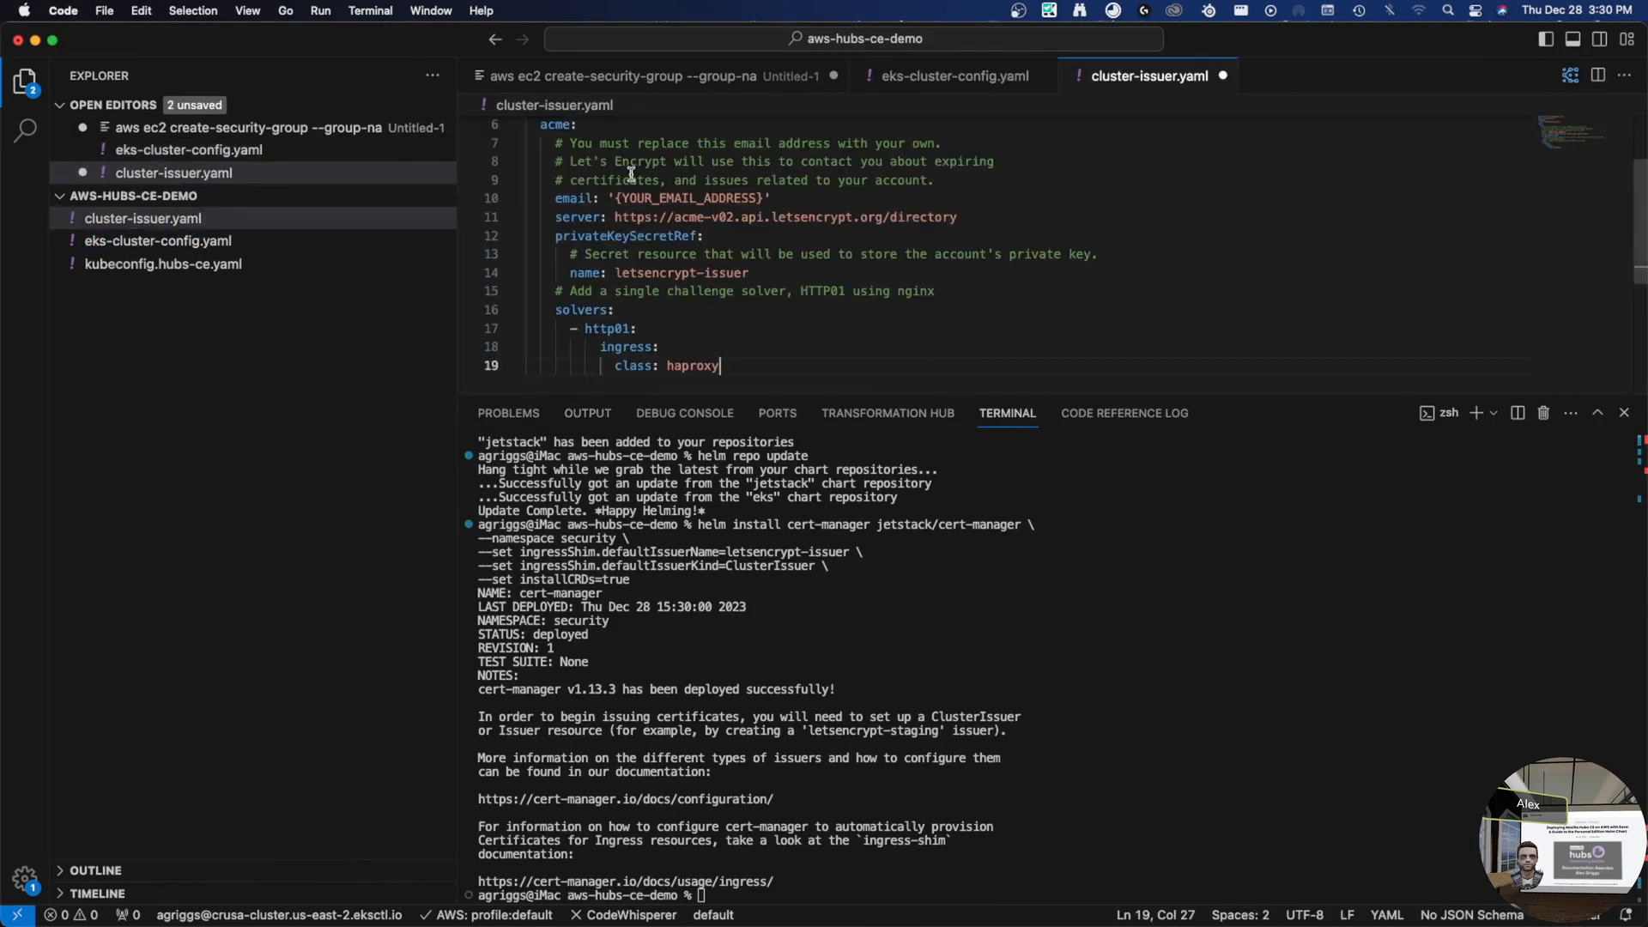
- Replace the {YOUR_EMAIL_ADDRESS} placeholder with an email address and select the guide's kubectl apply command
mouse_move(622, 198)
left_mouse_down()
mouse_move(759, 198)
mouse_move(615, 198)
left_mouse_up()
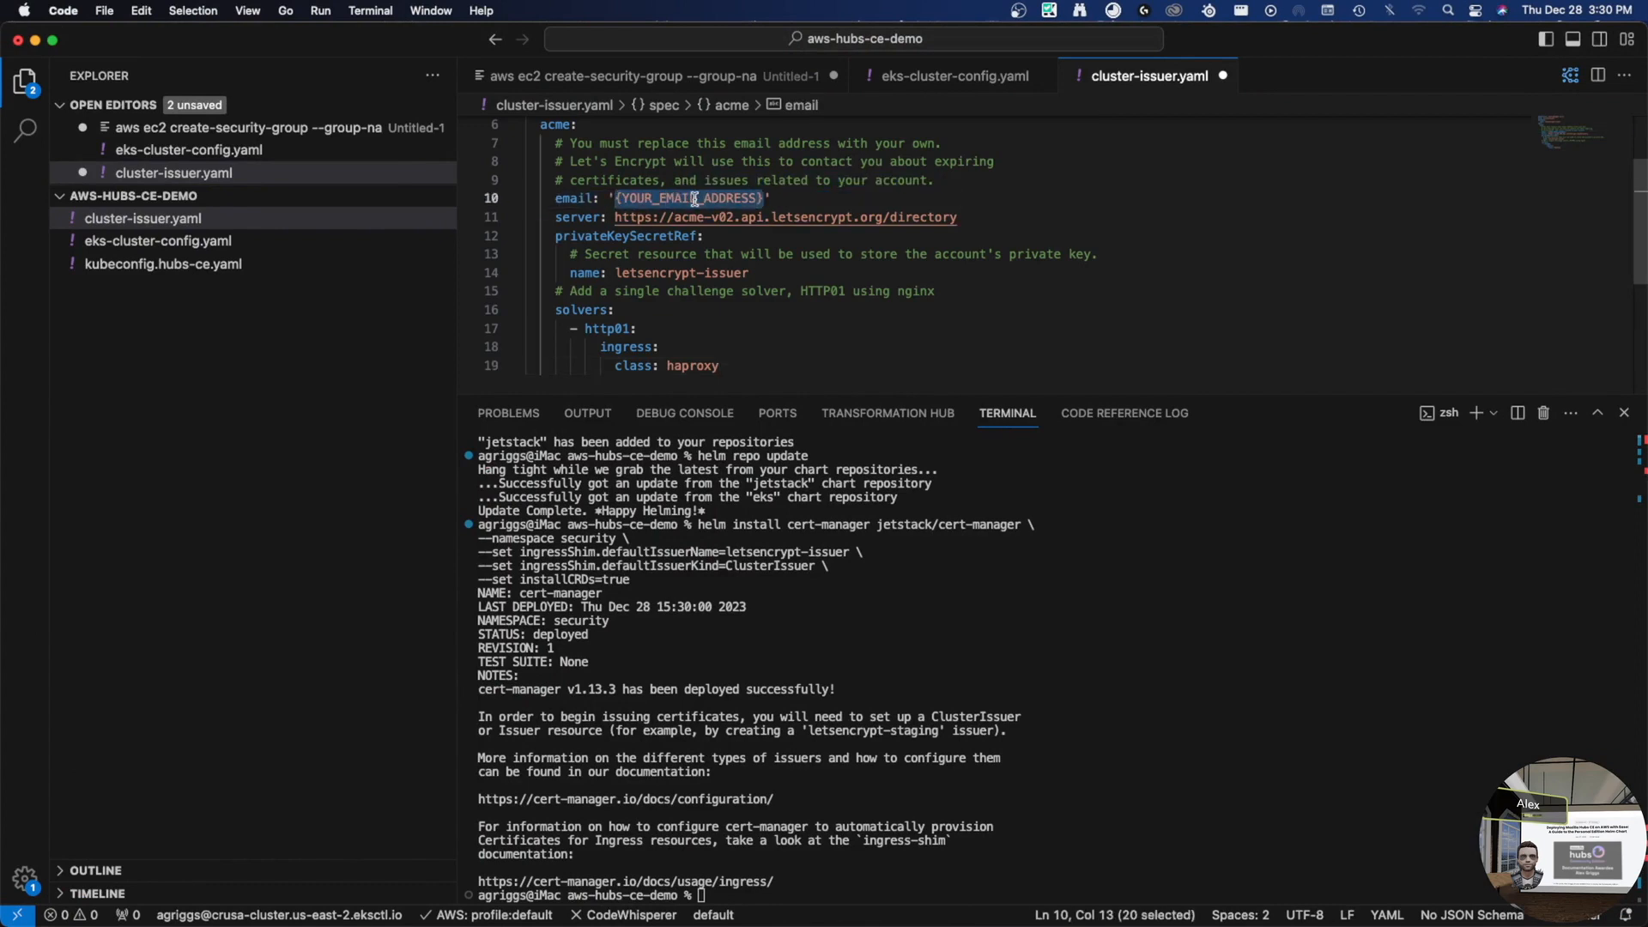
type("ail: 'a")
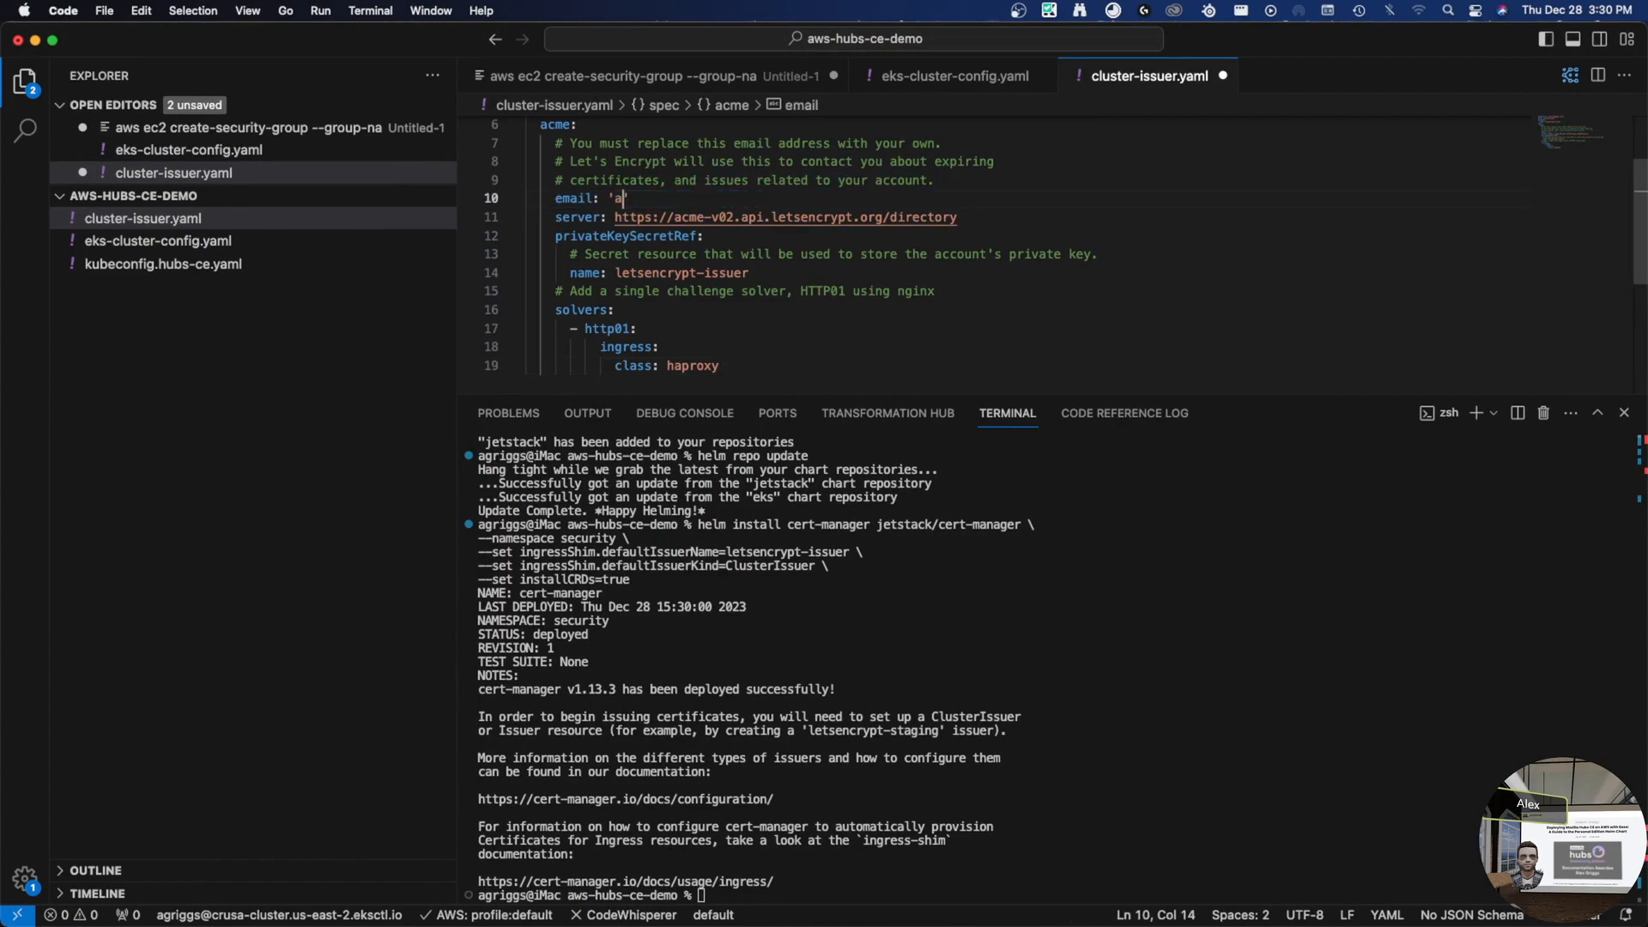
key("BackSpace")
type("test@example.com")
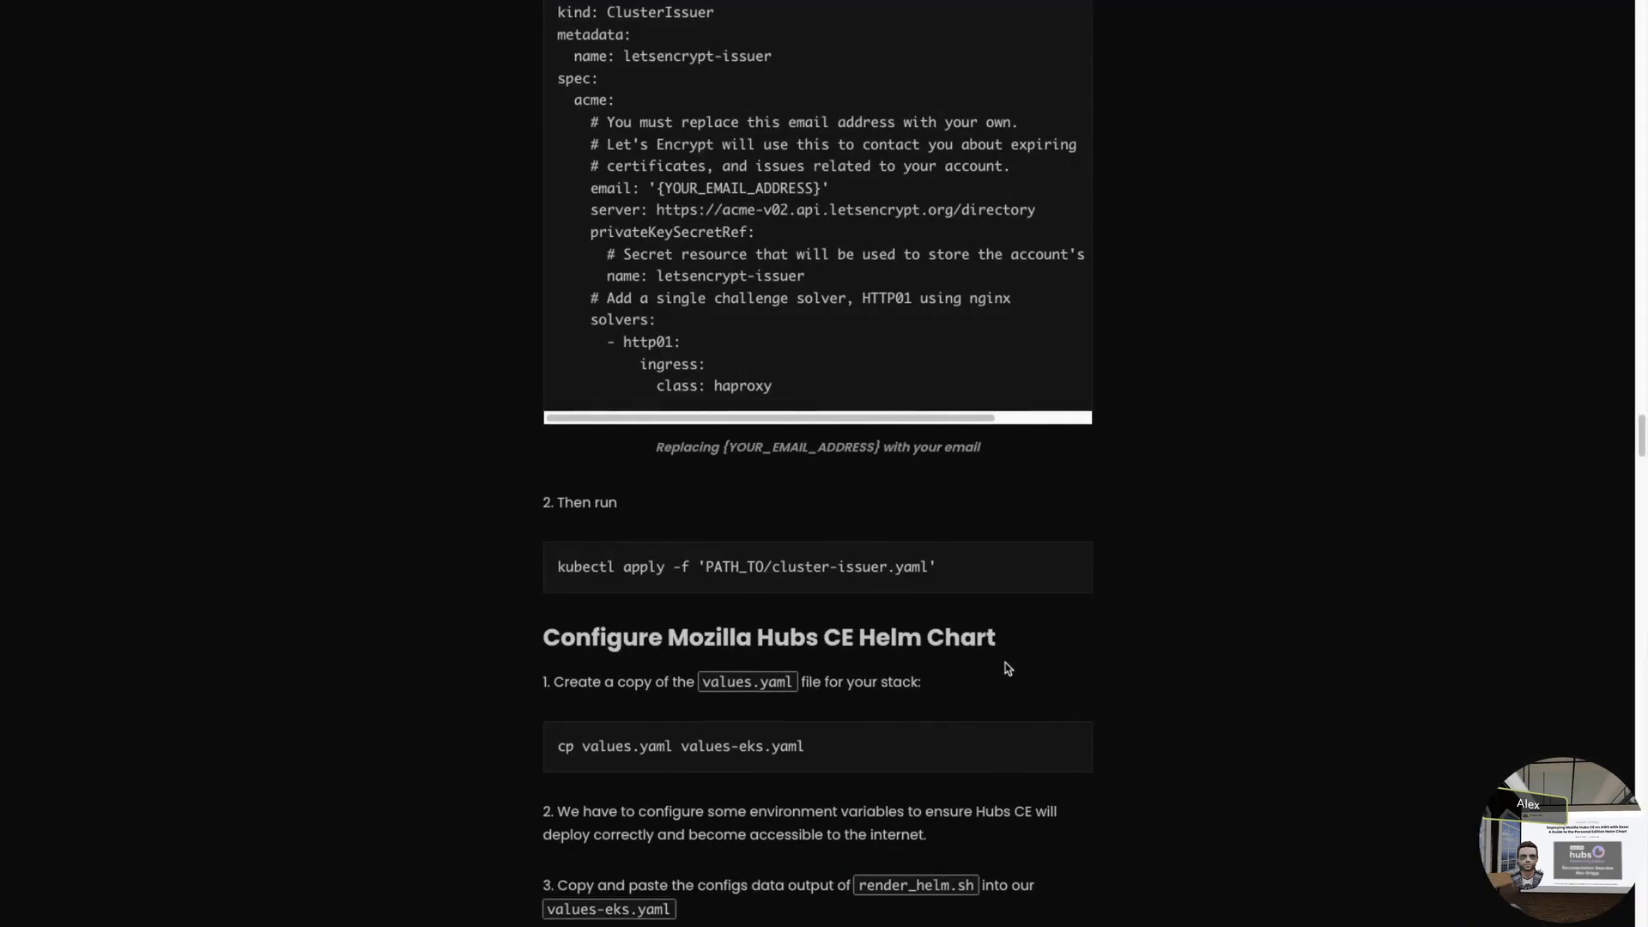
left_click_drag(699, 567, 560, 570)
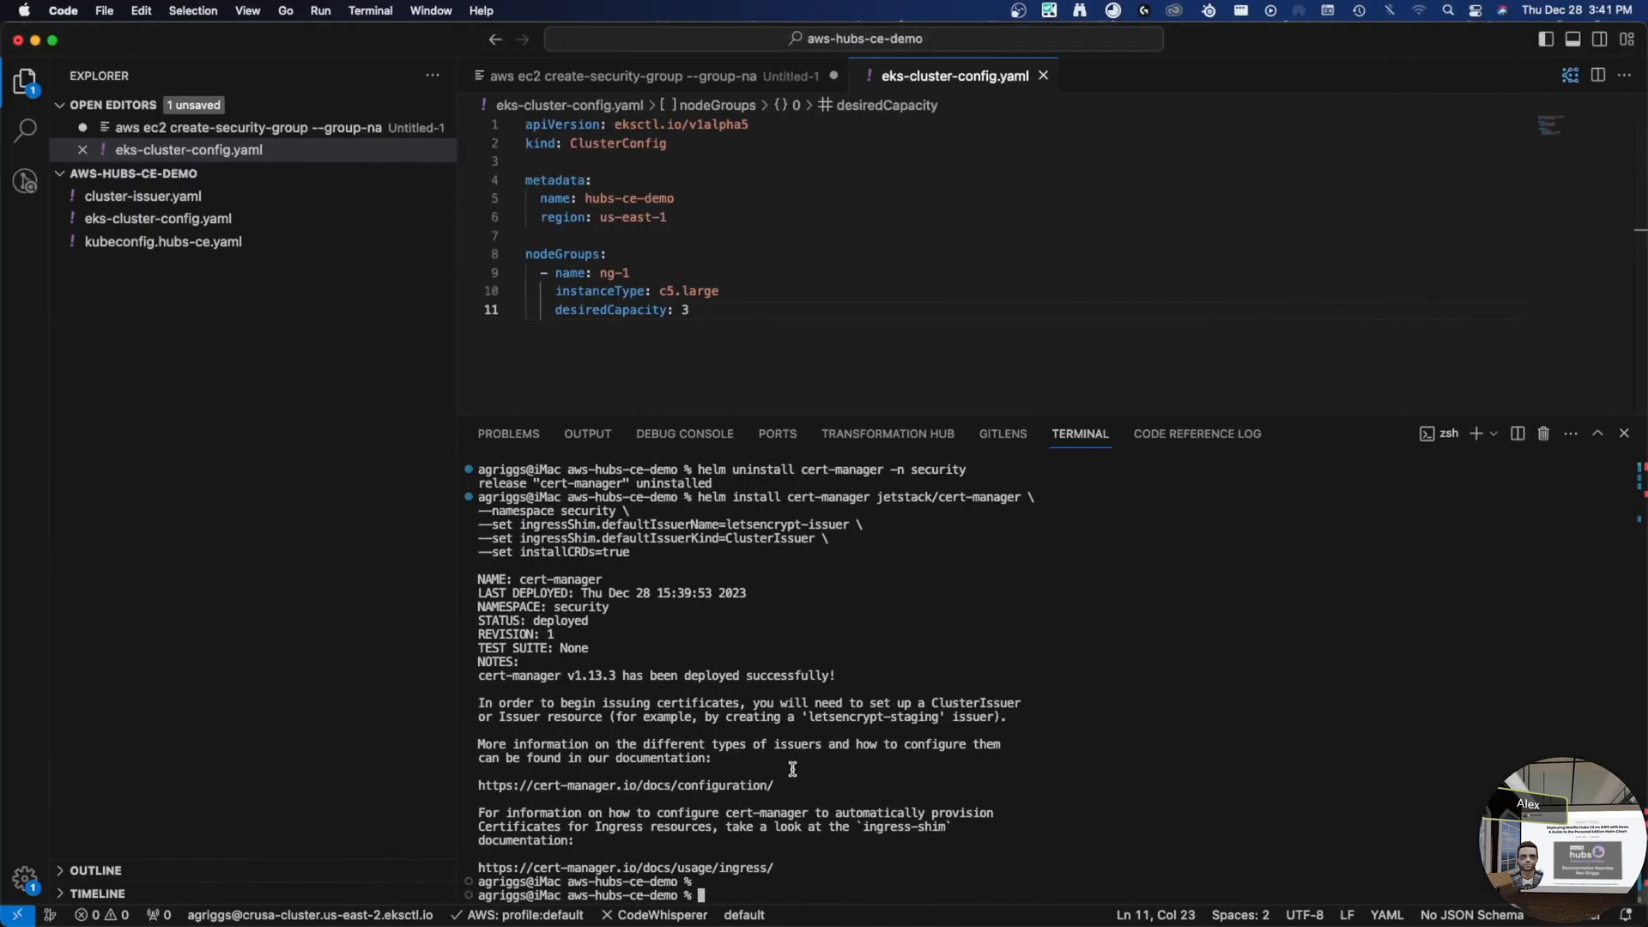
- Apply the issuer with kubectl apply -f ./cluster-issuer.yaml
type("kubectl apply -f")
type("cluster")
key("Tab")
key("alt+Left")
key("BackSpace")
type("./")
key("Return")
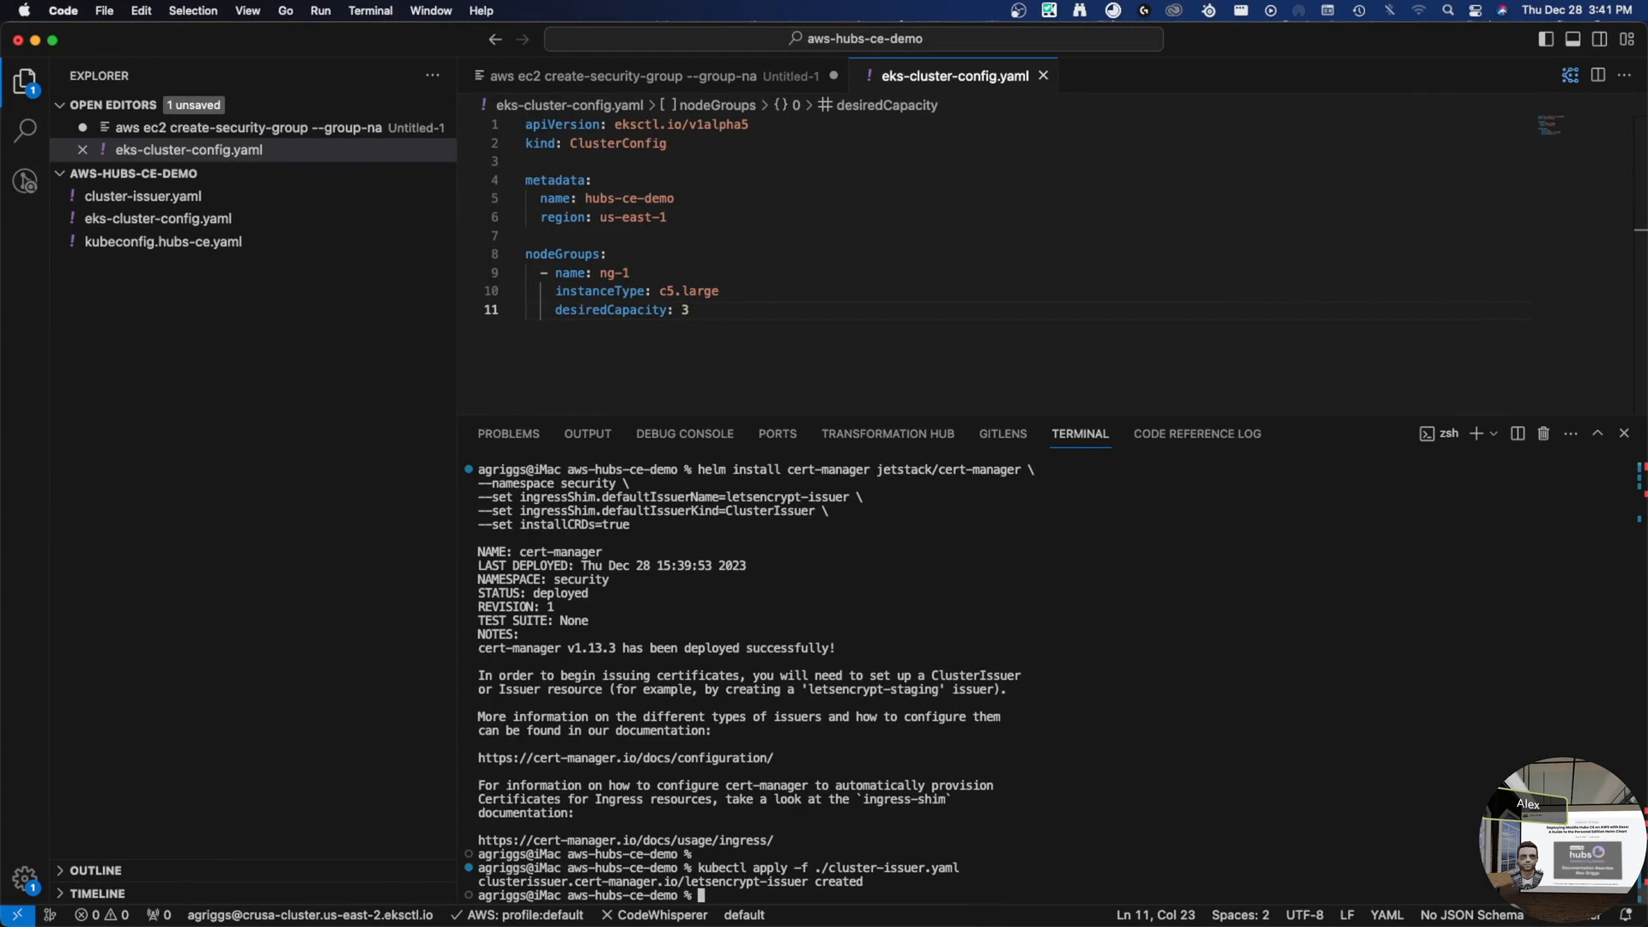
- Run kubectl get clusterissuer to confirm letsencrypt-issuer is READY True, then browse command history
type("kubectl get clusterissuer")
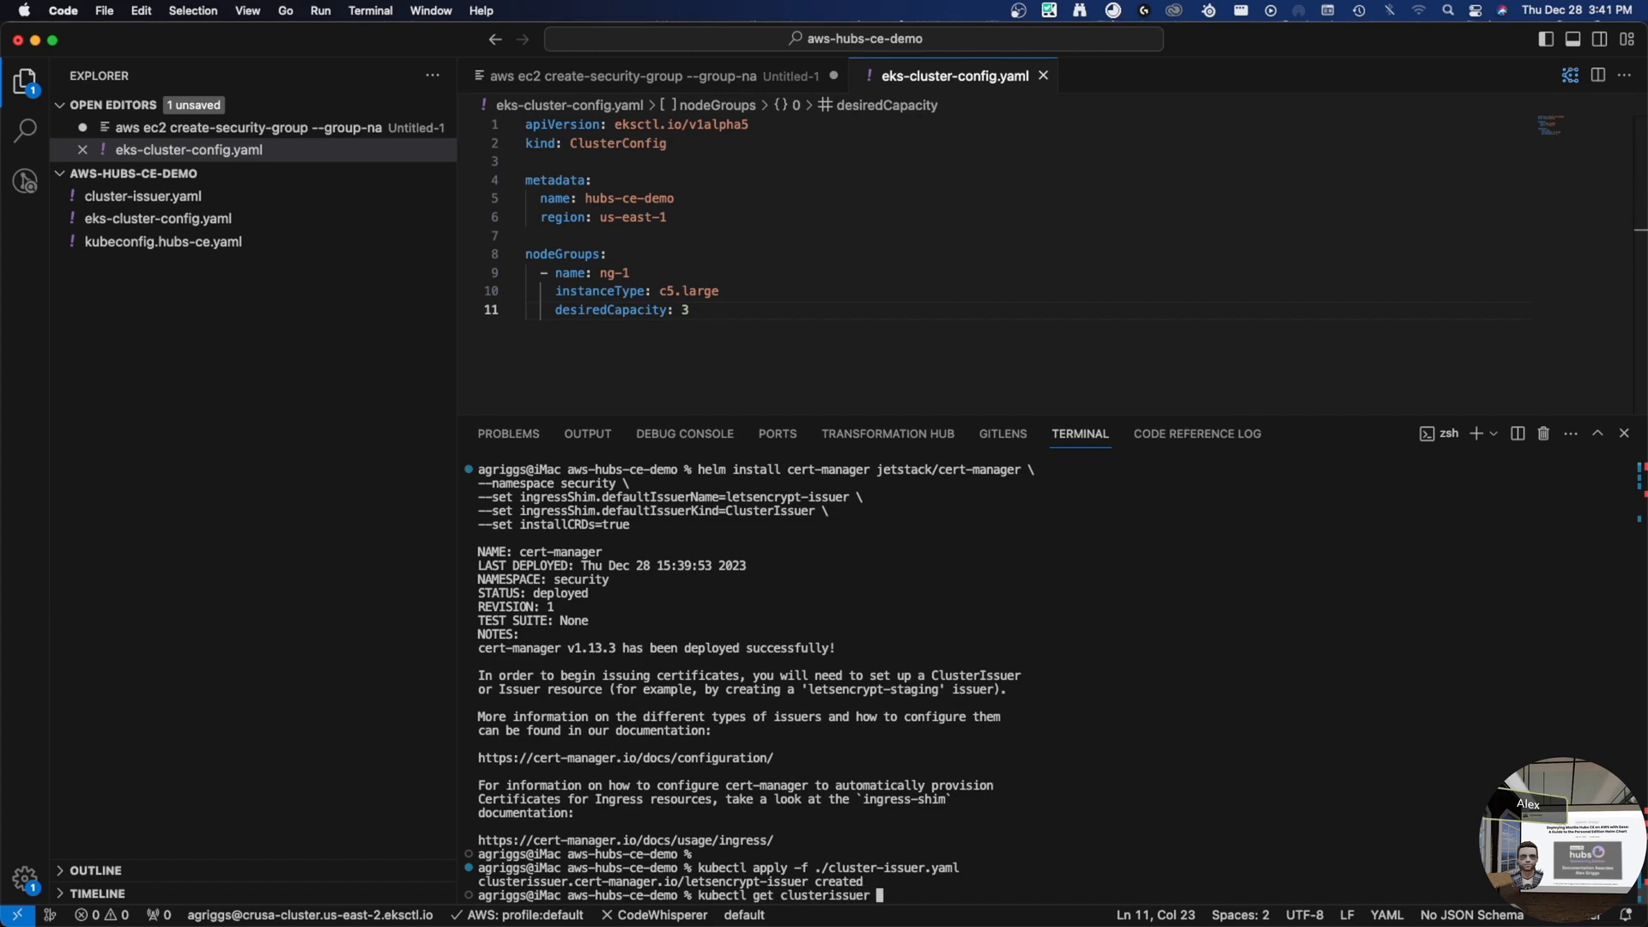
key("Return")
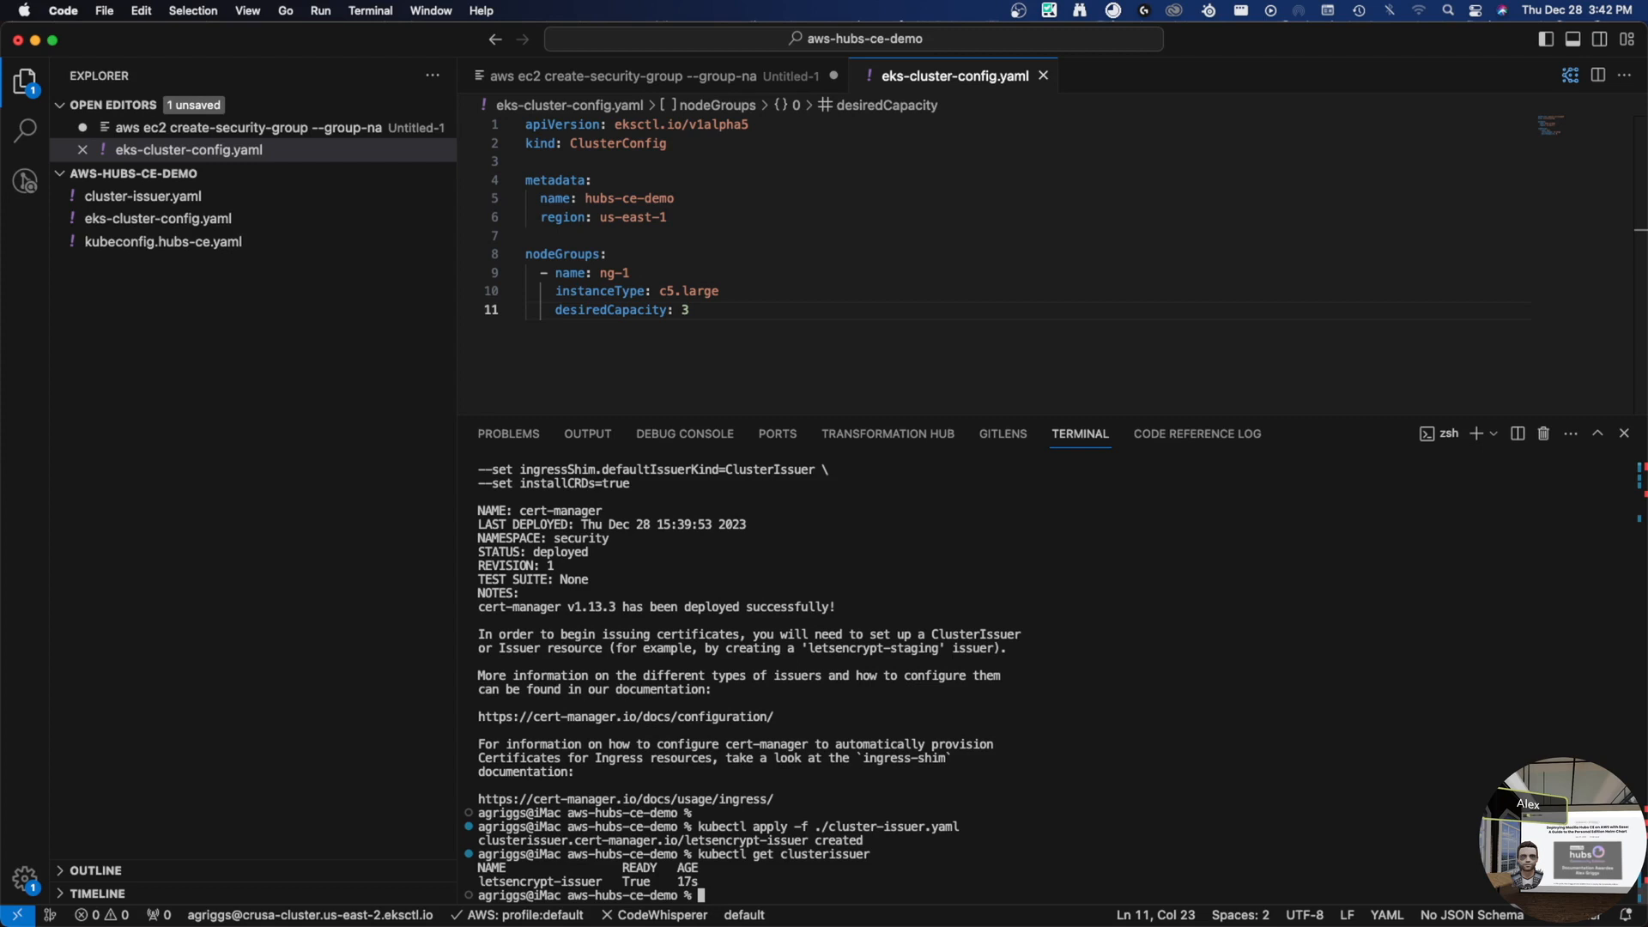
key("Up")
key("Up")
key("Up")
key("Up")
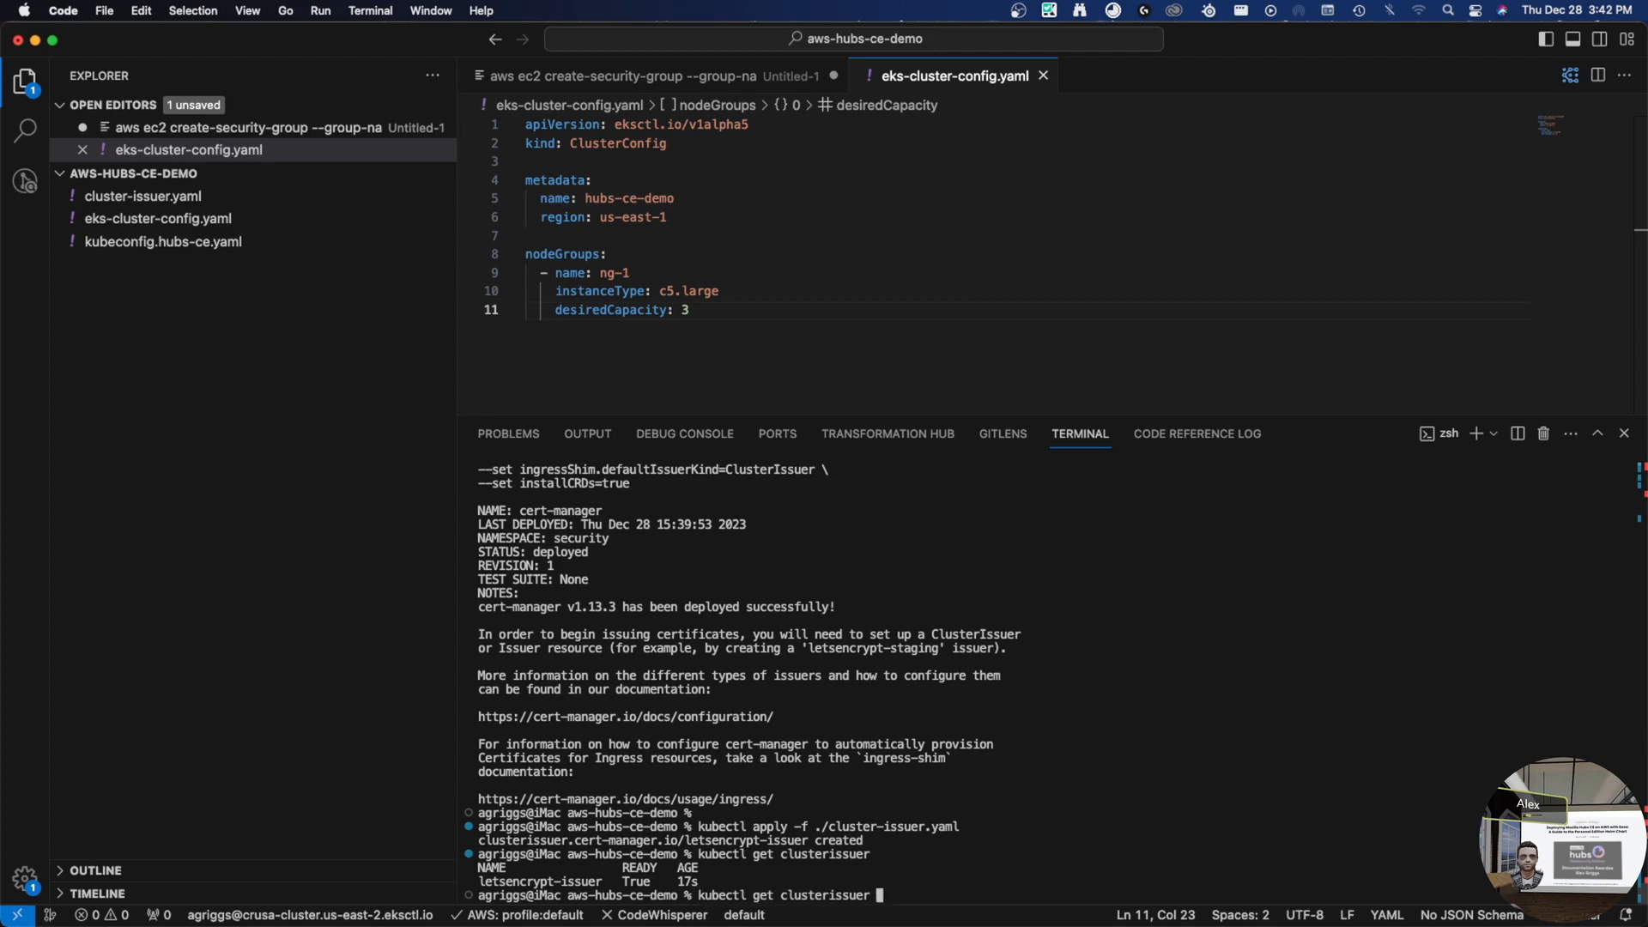
key("Up")
key("Up")
key("Up")
key("Up")
key("Up")
key("Up")
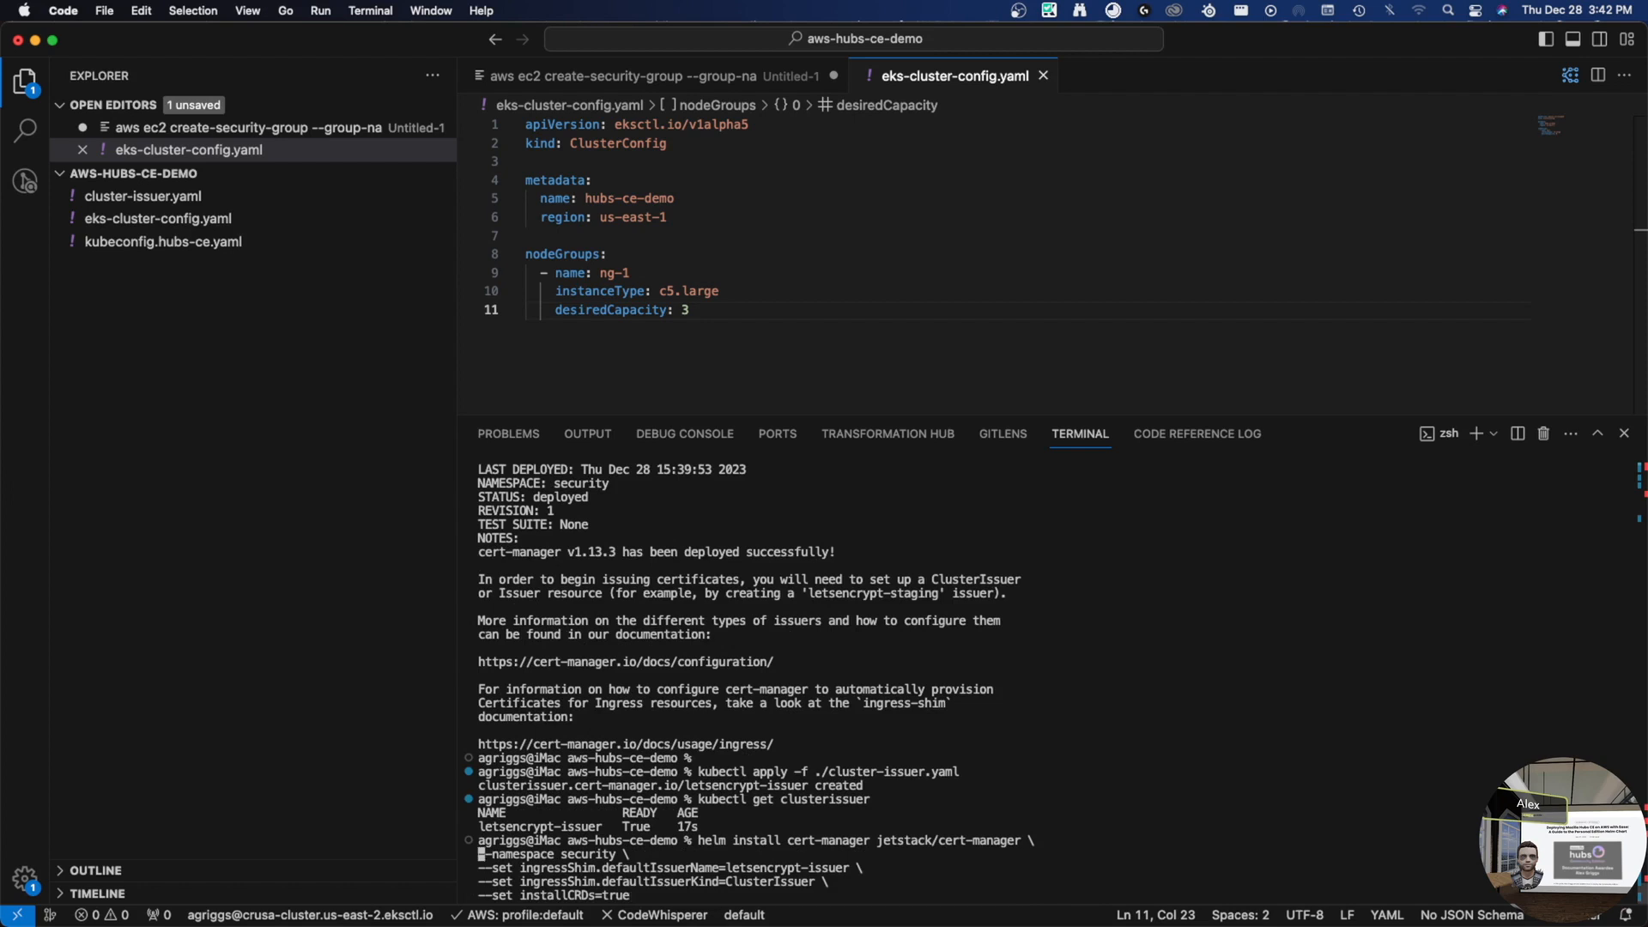
- Clone the mozilla-hubs-ce-chart repository from command history
key("Up")
key("Up")
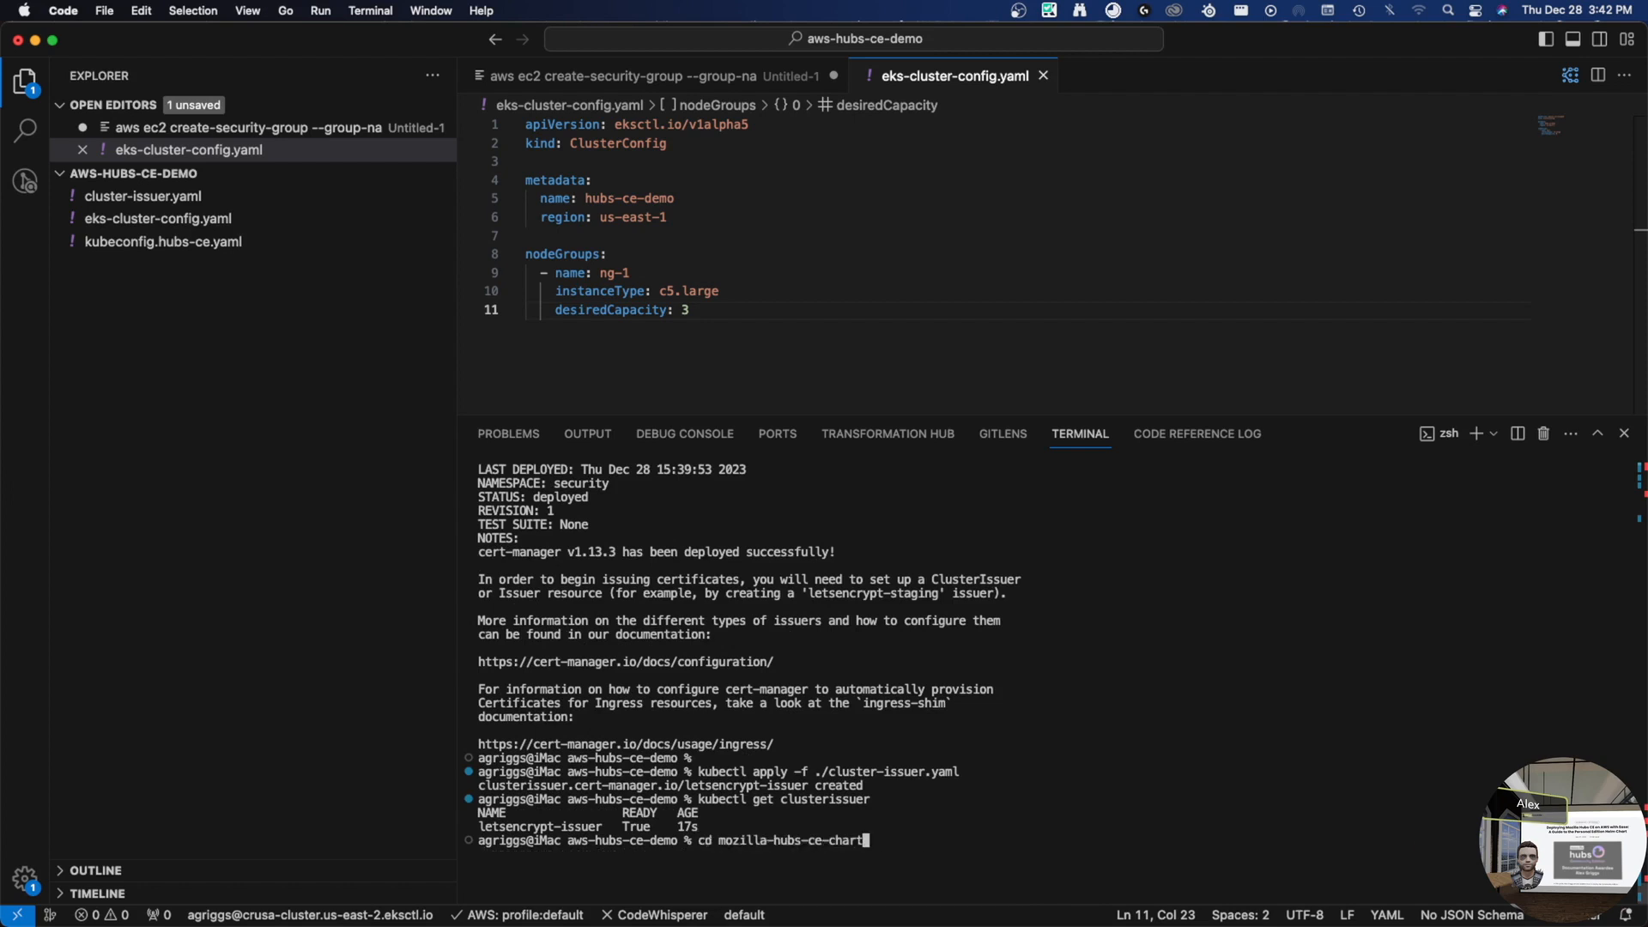
key("Return")
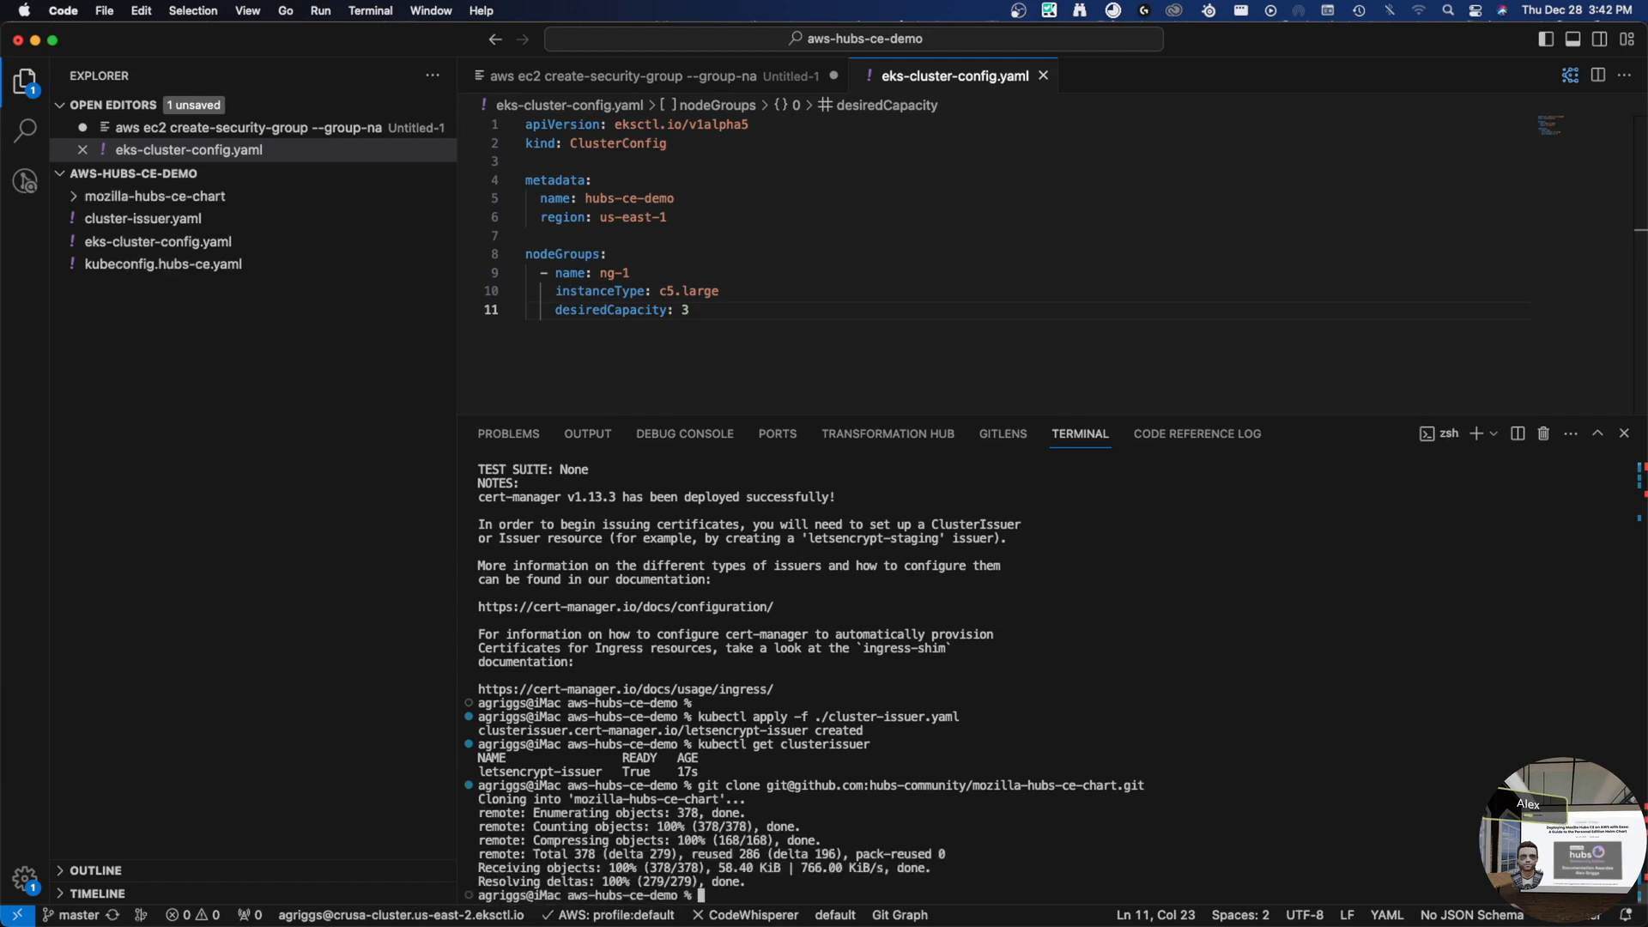
type("cp ")
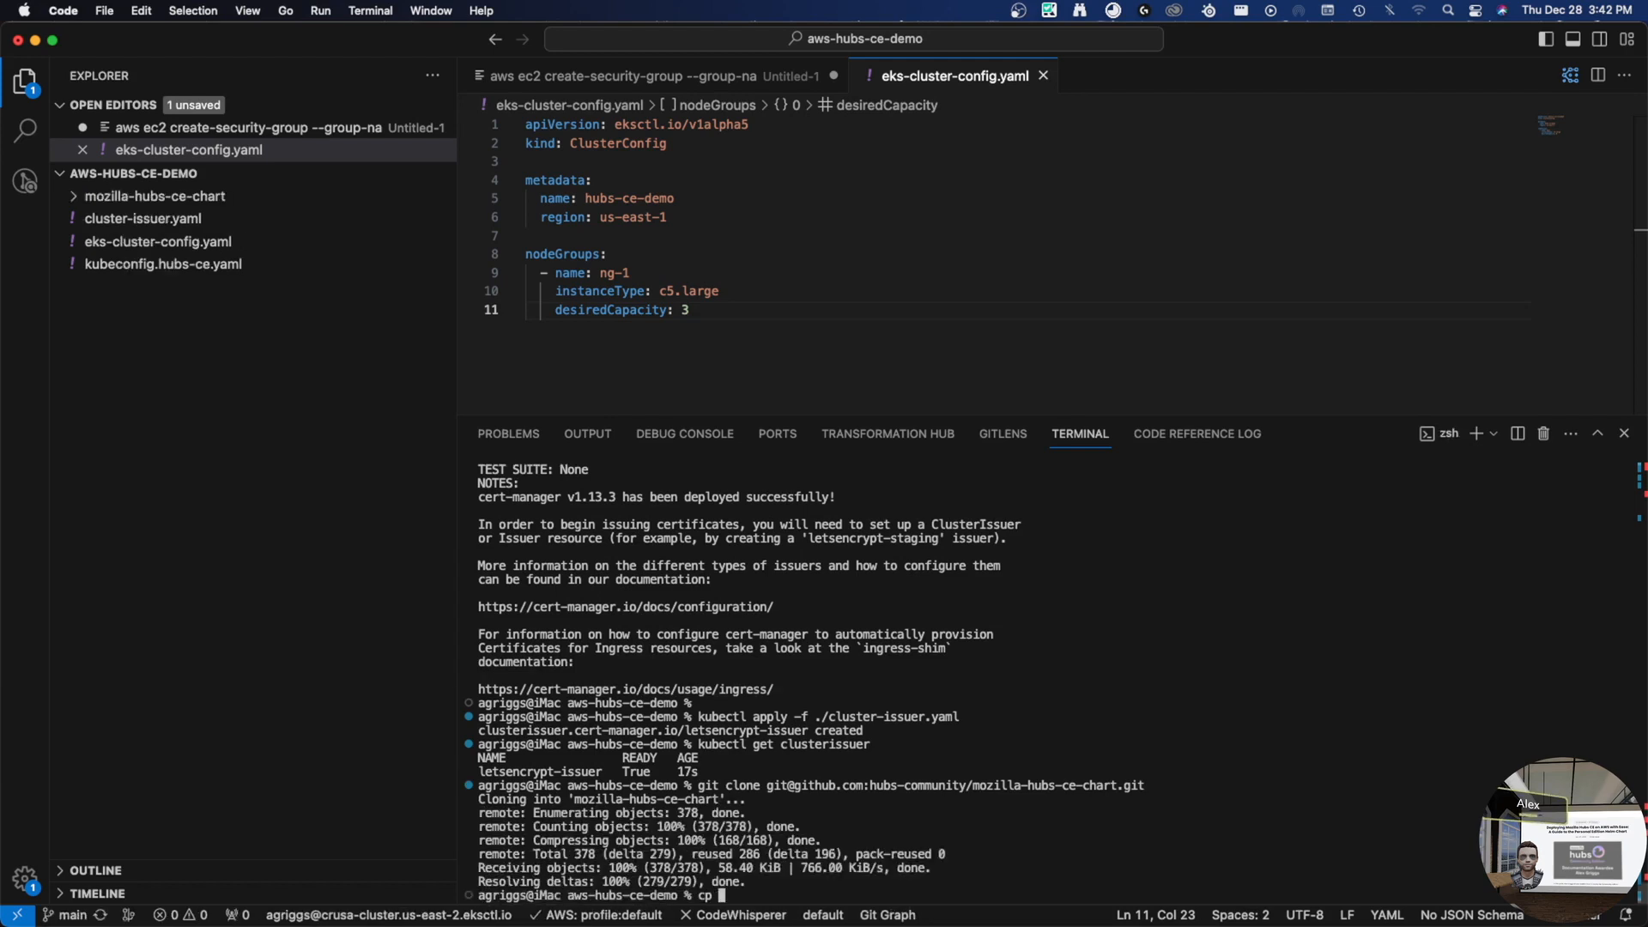
type("values")
key("Tab")
key("ctrl+c")
- Inside mozilla-hubs-ce-chart, copy values.yaml to values-eks.yaml and show the folder's contents
type("cd ")
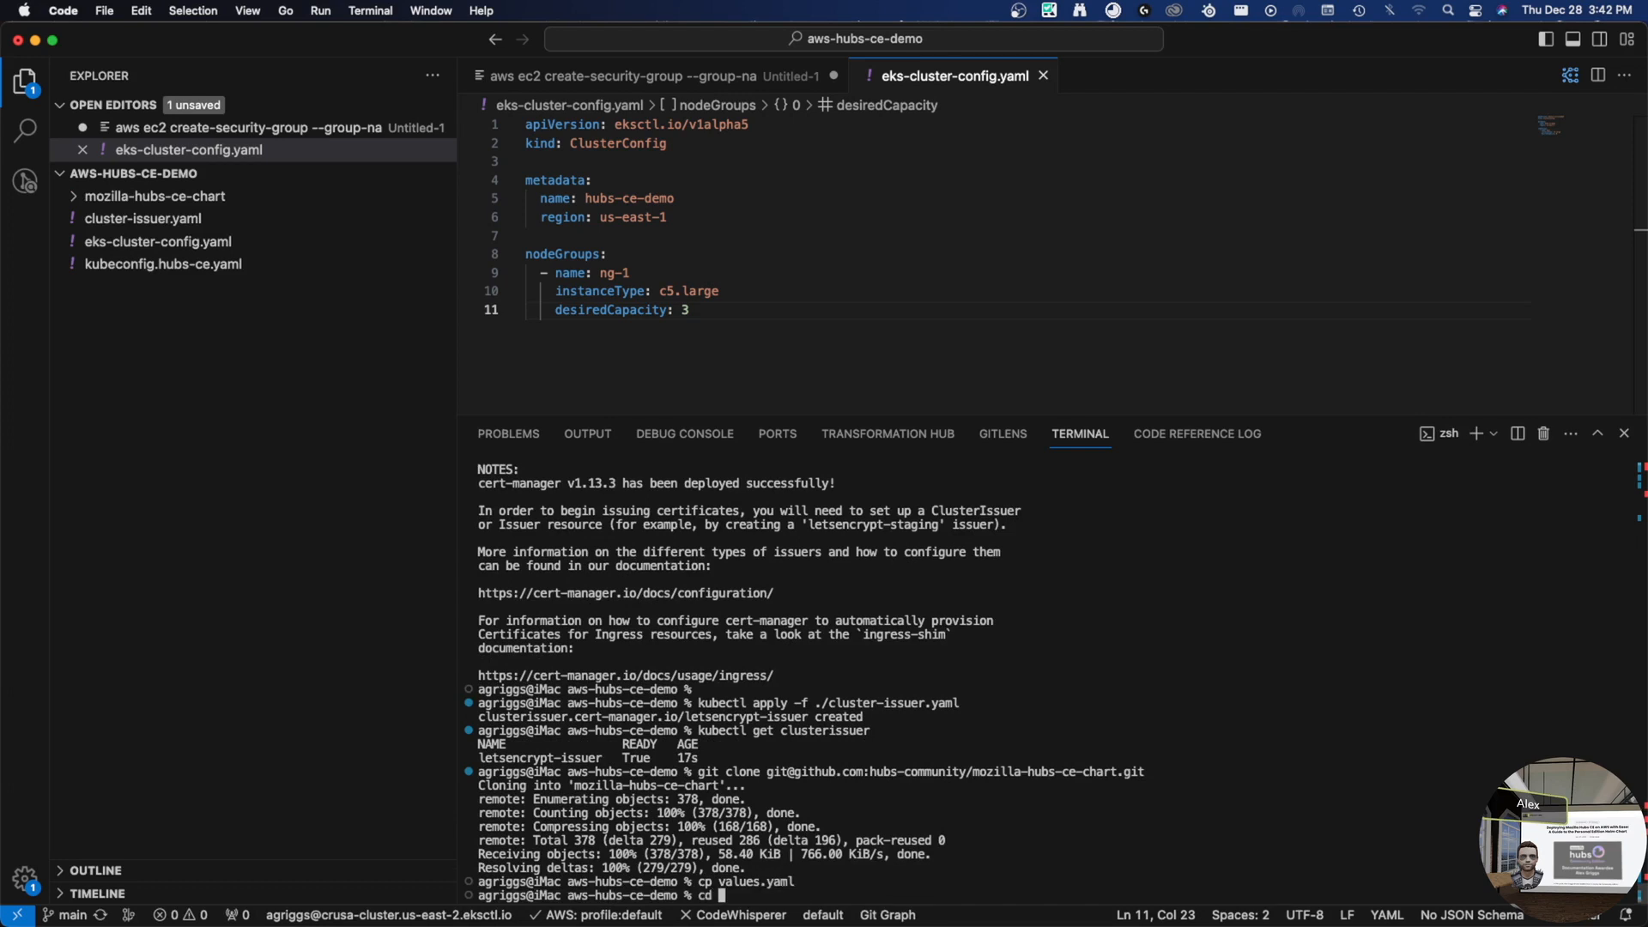
type("moz")
key("Tab")
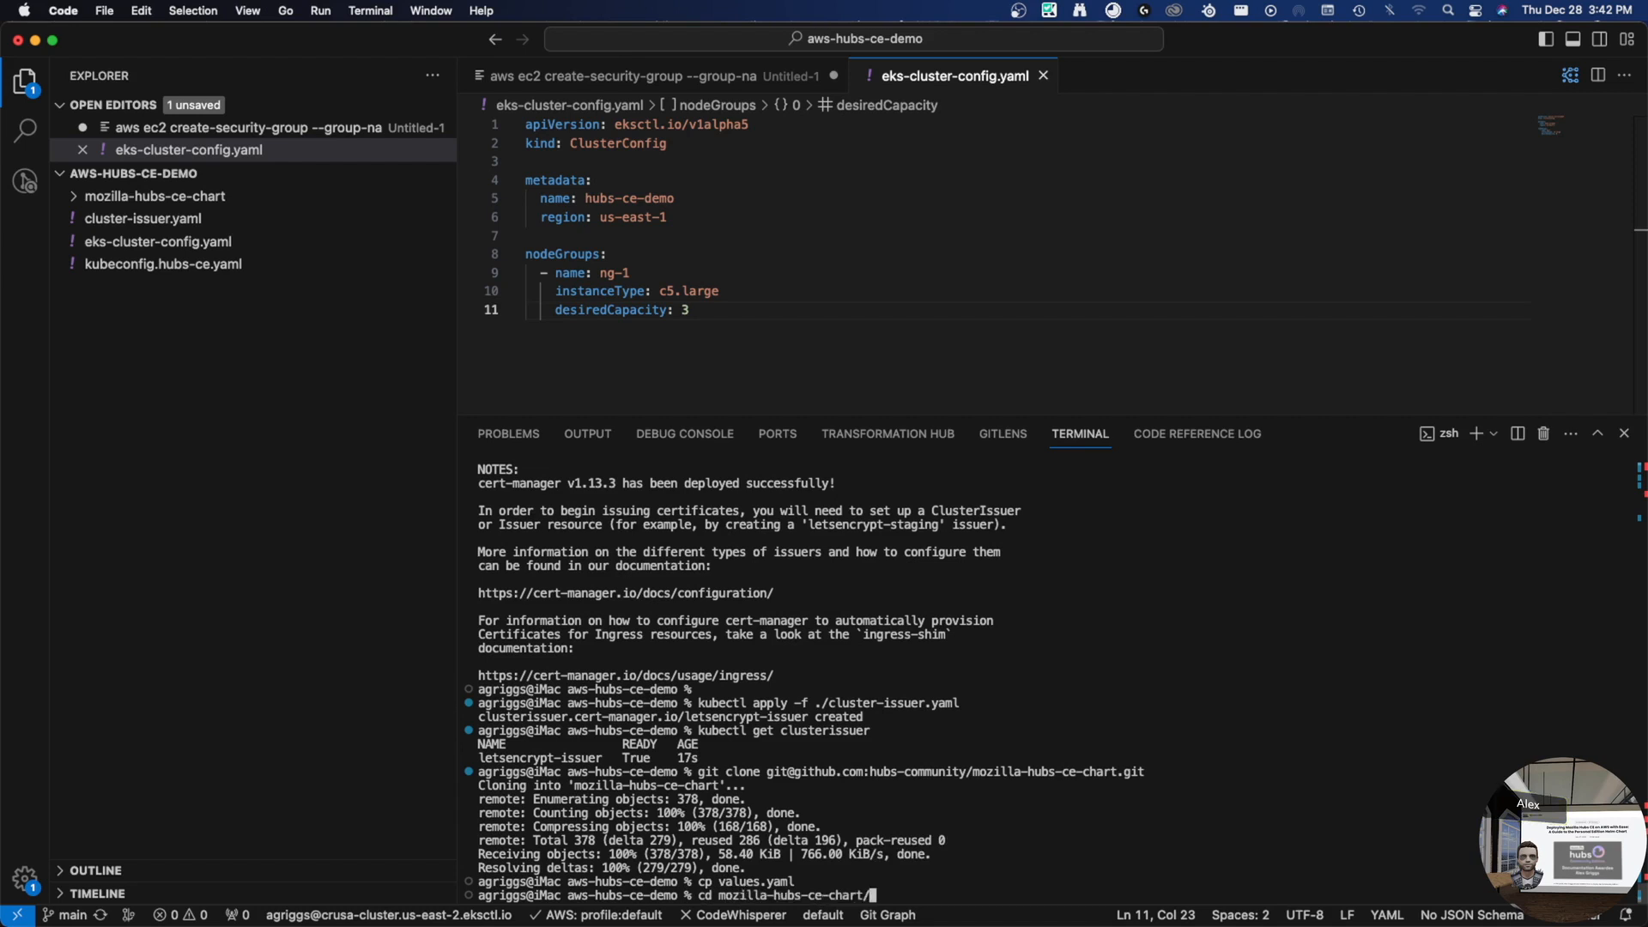
key("Return")
type("cp values.")
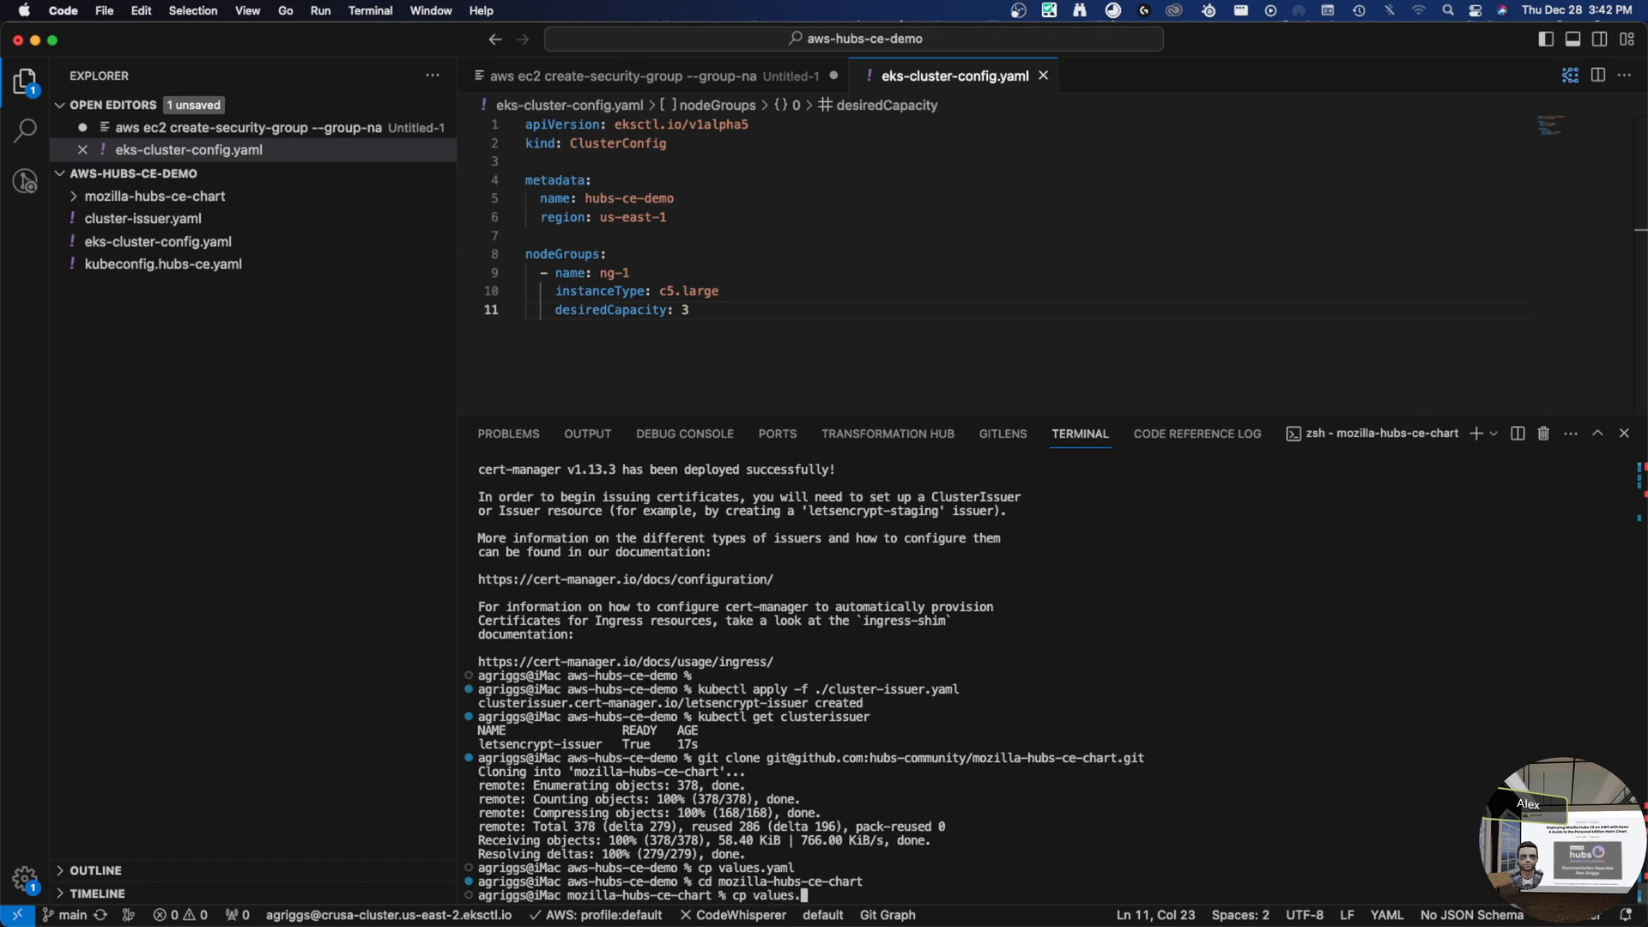
type("yaml values-eks.yaml")
key("BackSpace")
key("Return")
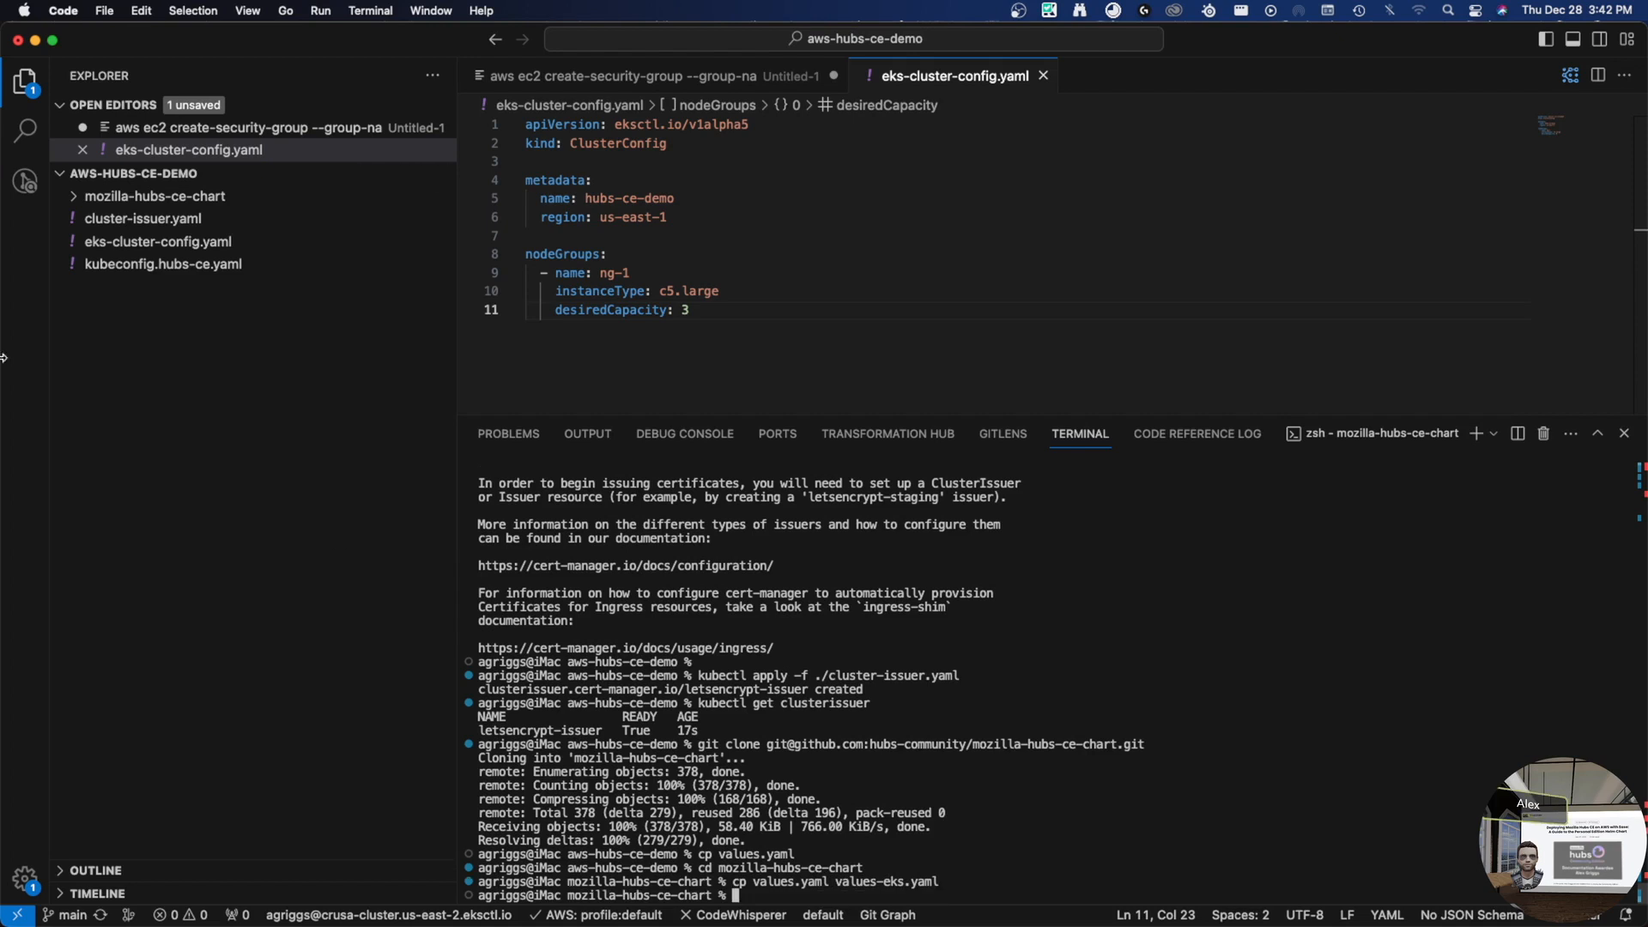
left_click(150, 197)
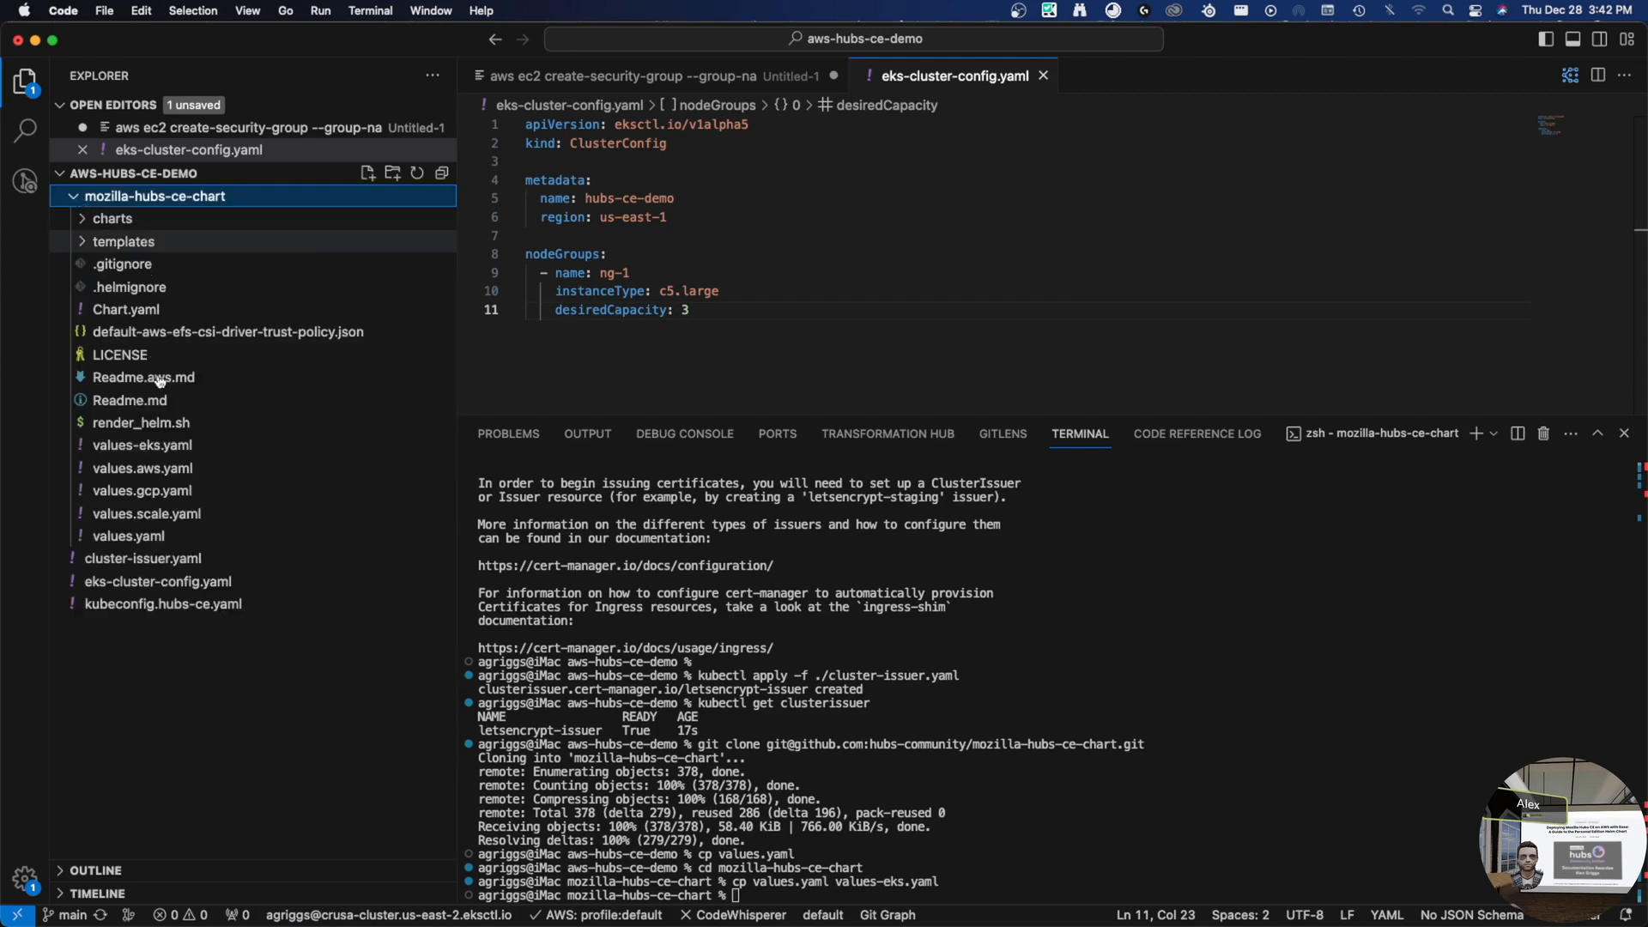
- In values-eks.yaml, set the domain to hubs2.griggs.xyz and fill in the admin email address
left_click(163, 450)
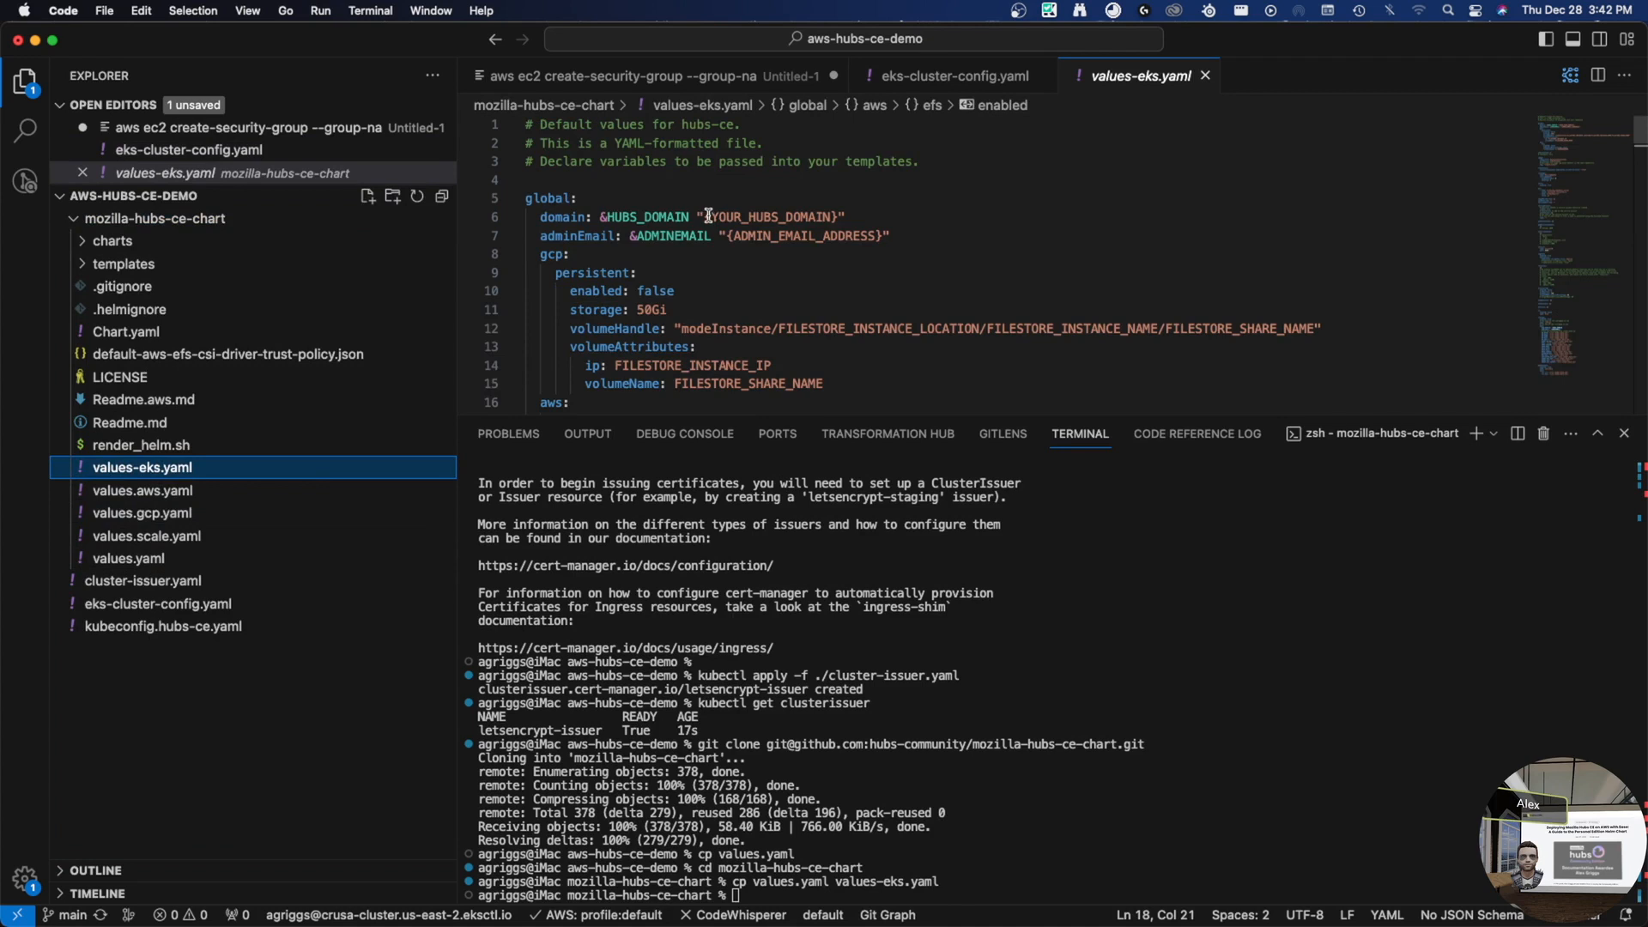
double_click(788, 216)
left_click(841, 216)
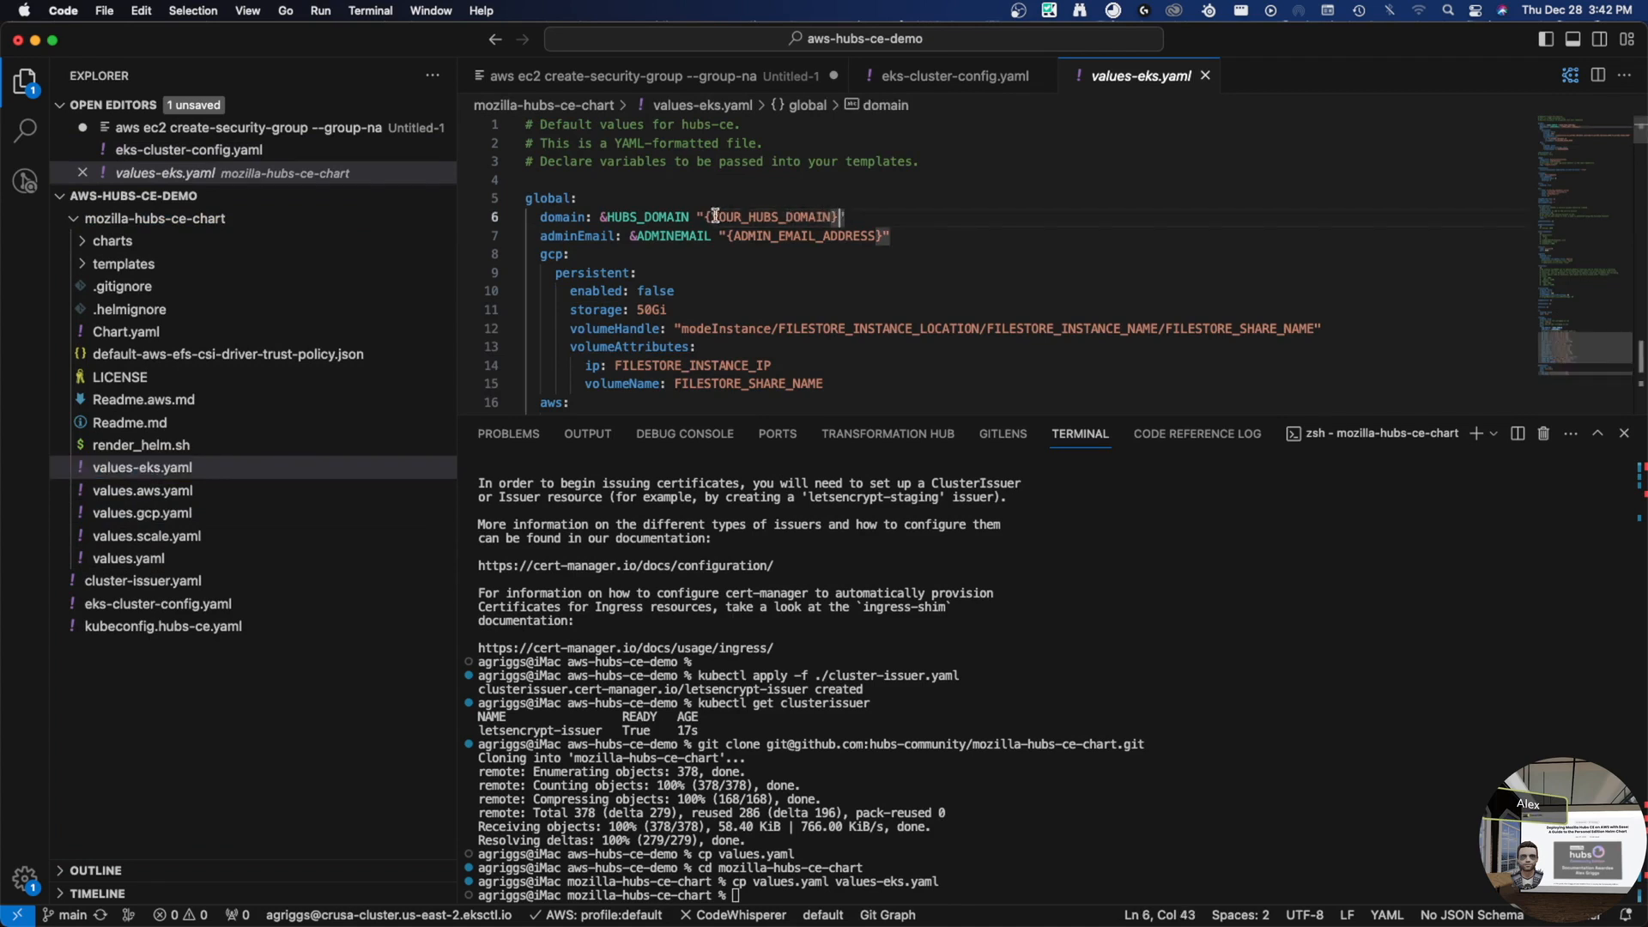
left_click(706, 217, "shift")
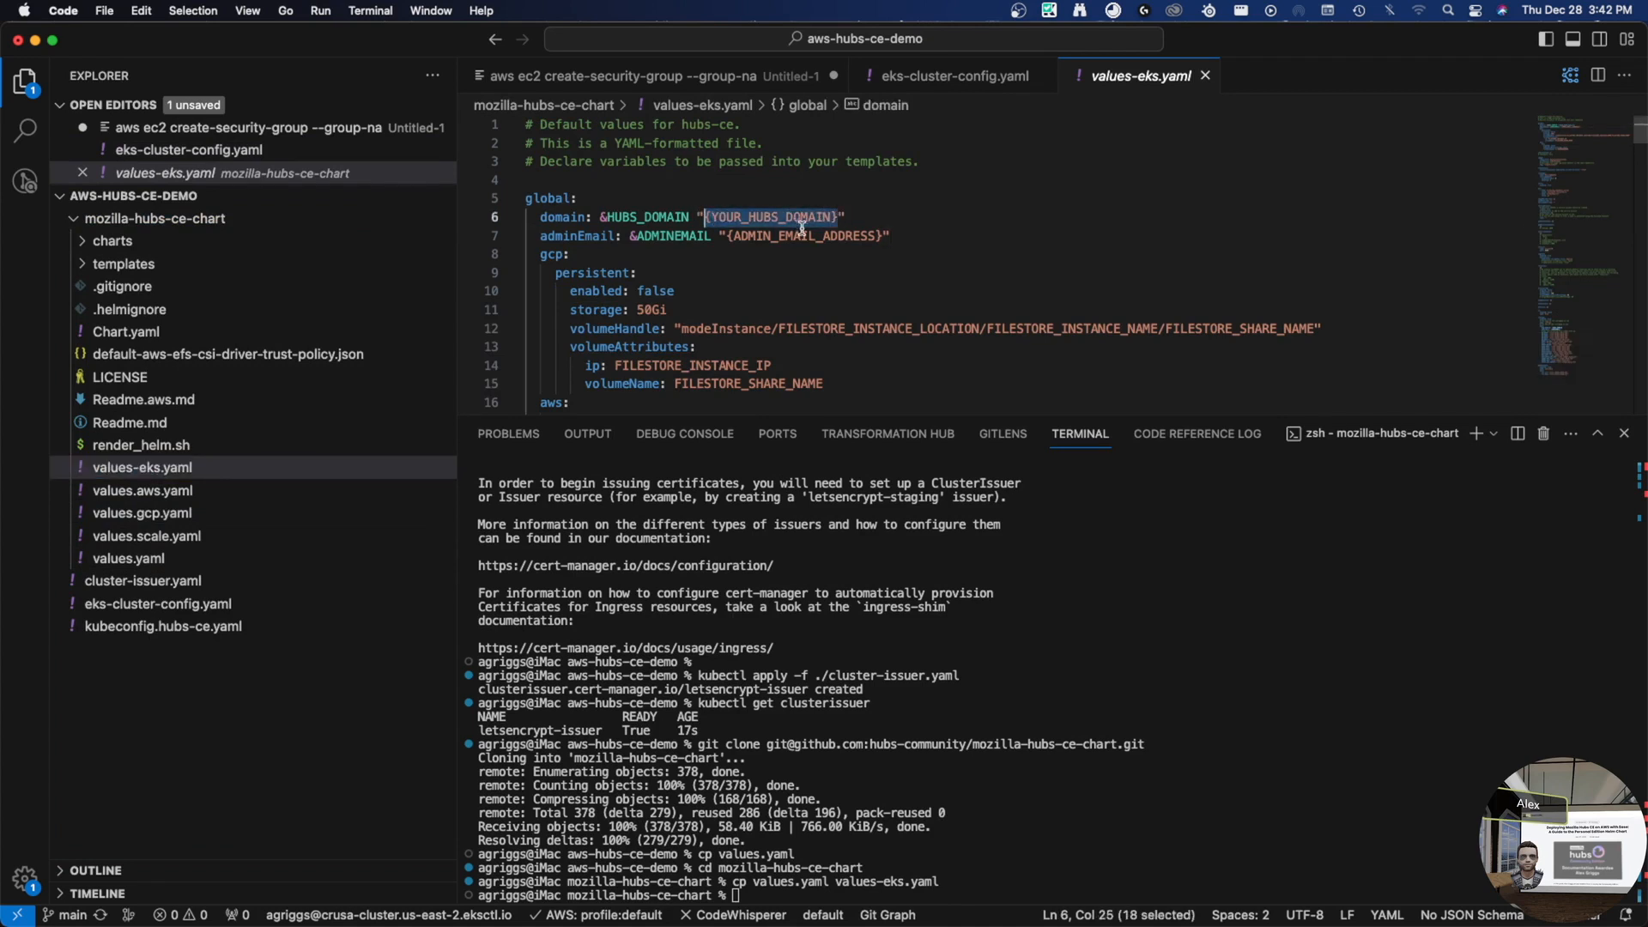
key("BackSpace")
type("hubs2.gr")
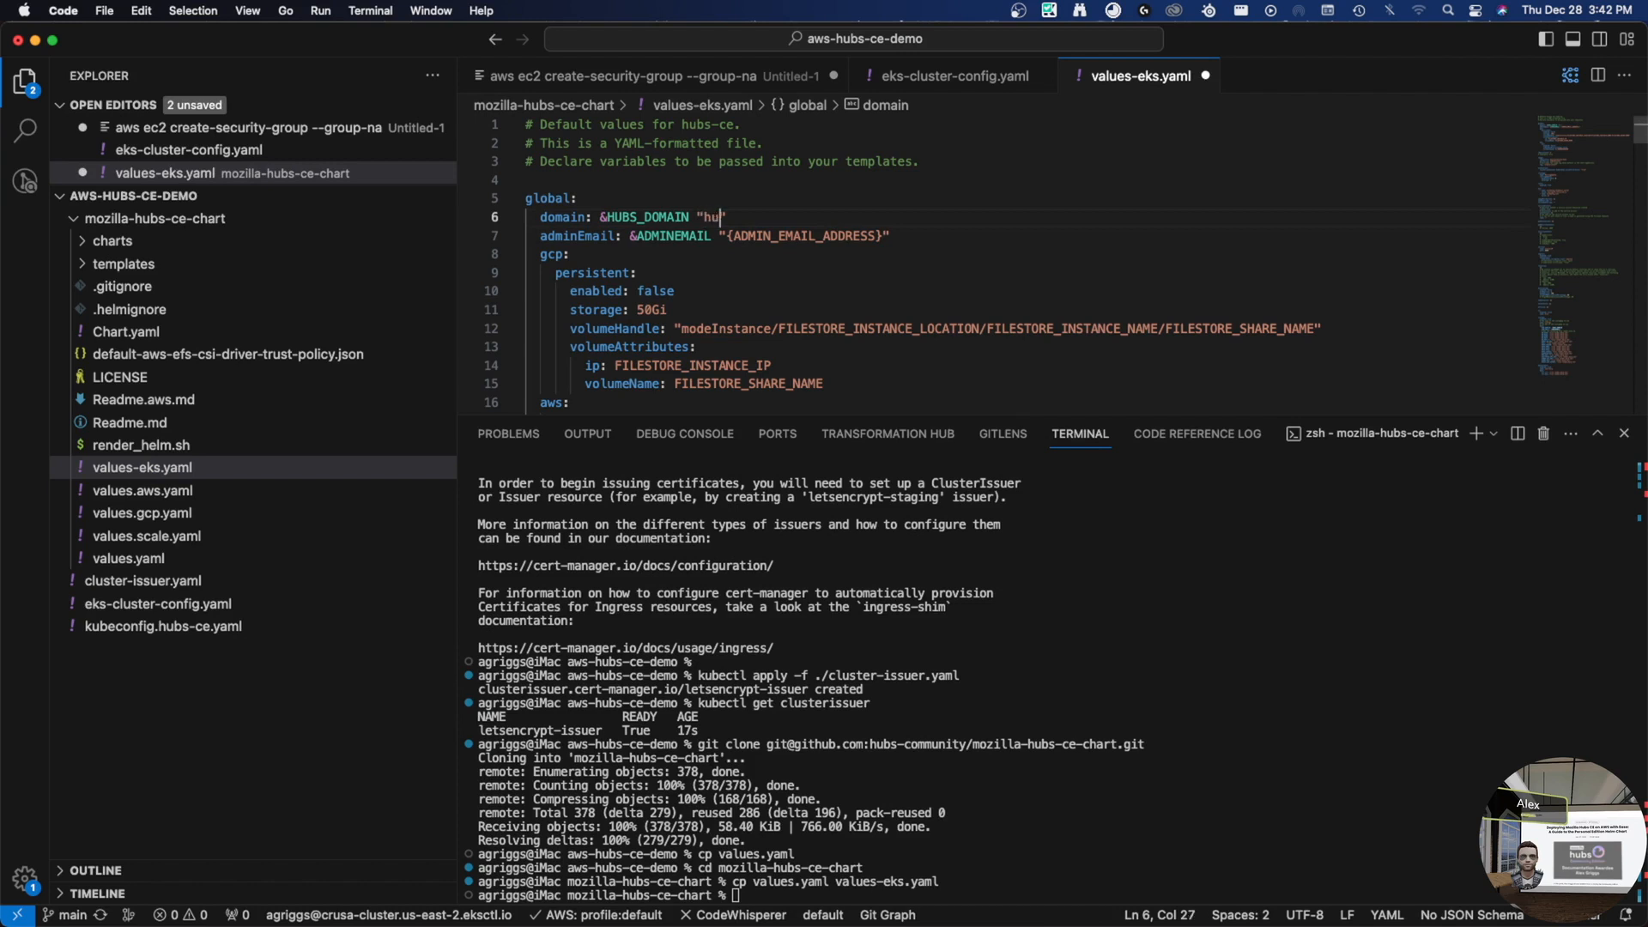
type("iggs.xyz")
left_click(722, 236)
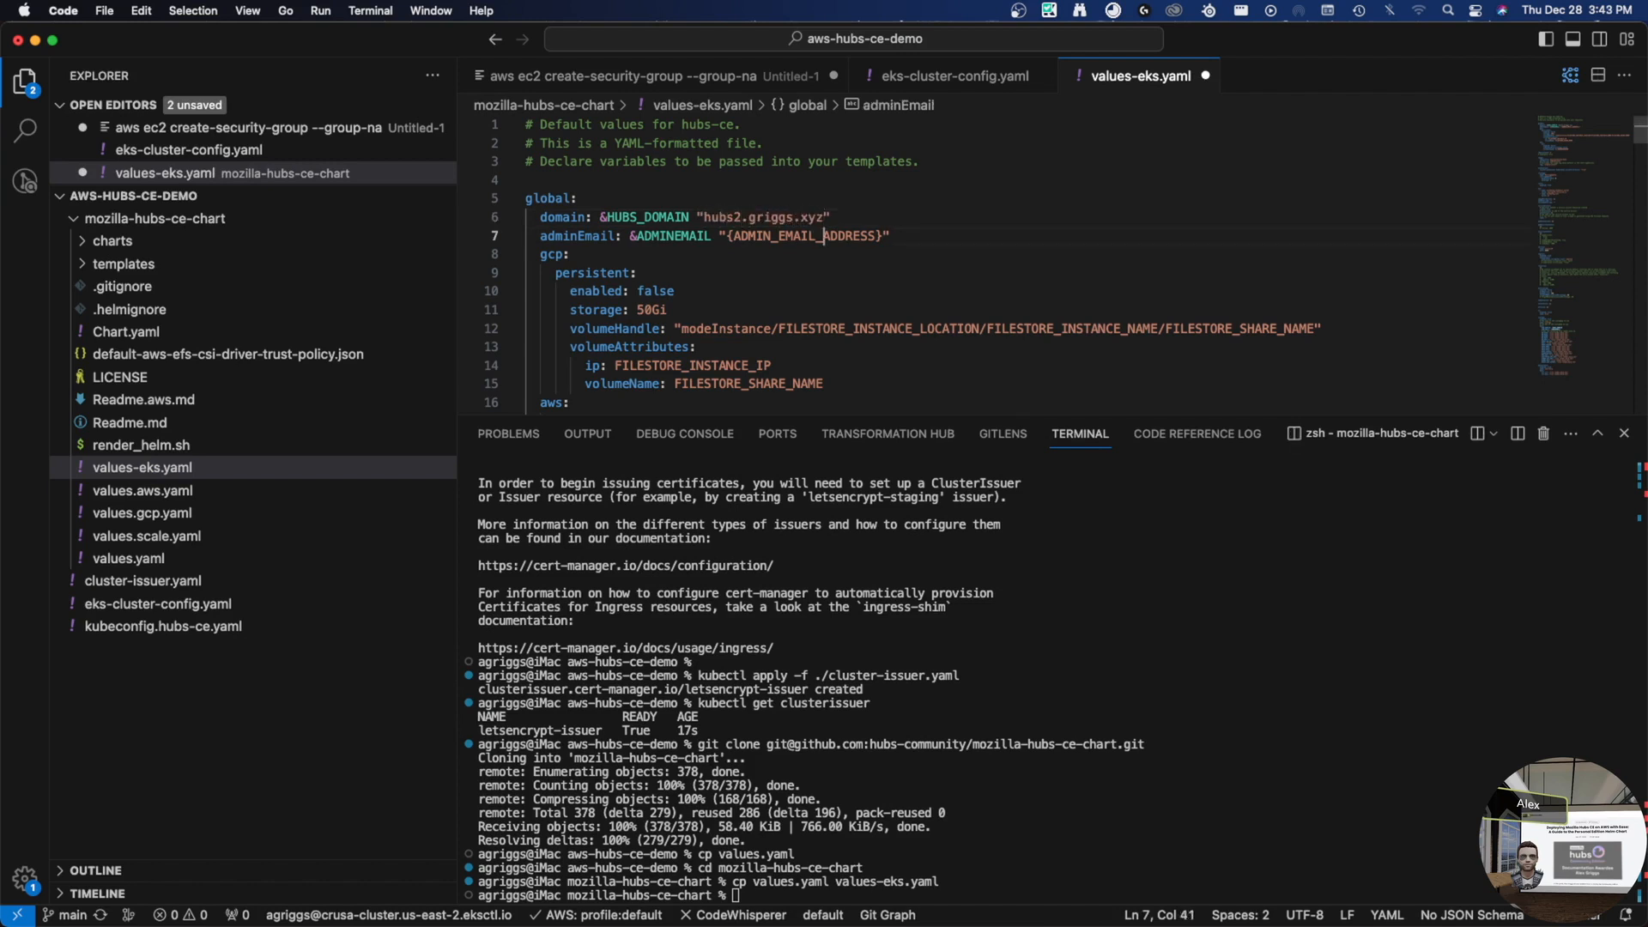
left_click_drag(727, 236, 882, 236)
key("BackSpace")
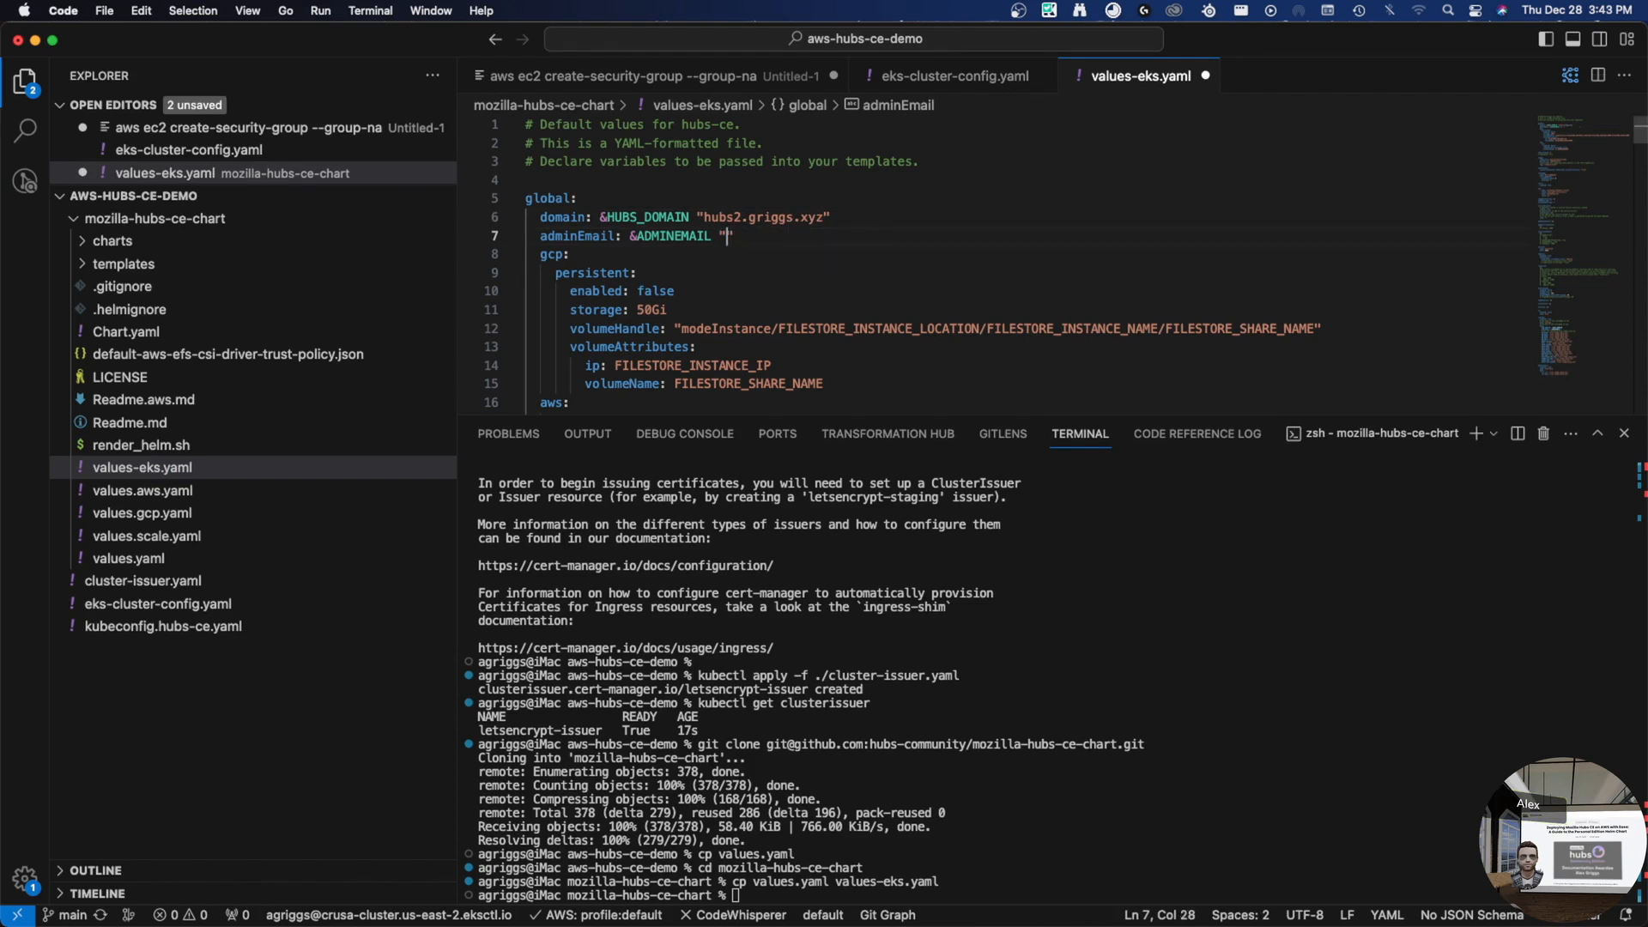
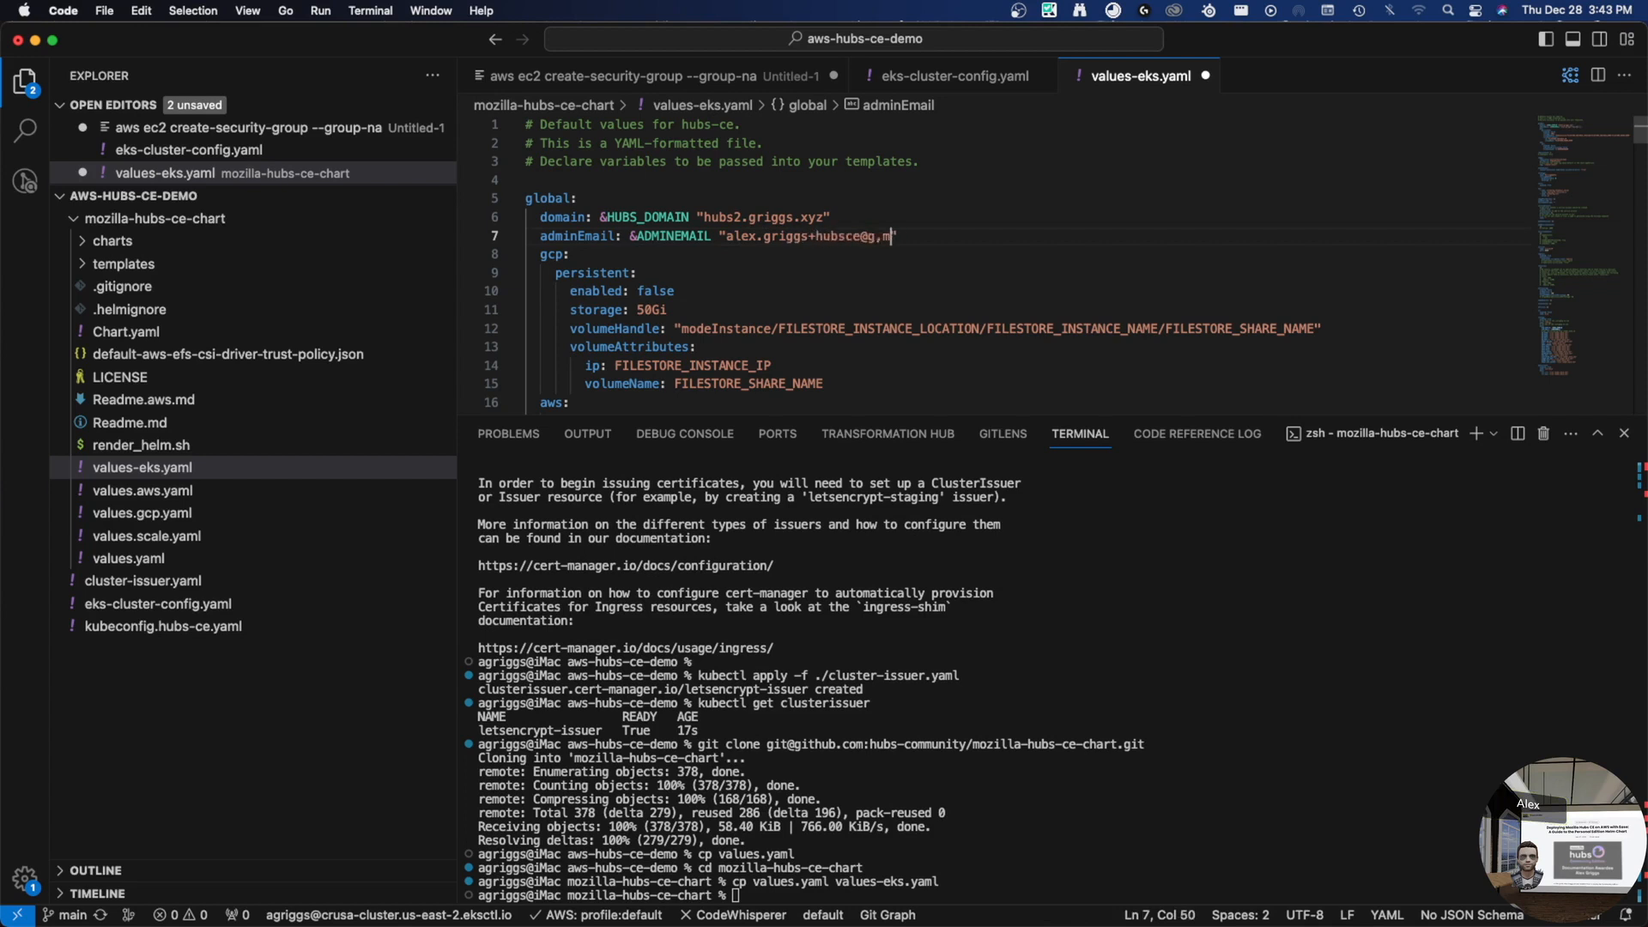
- Check that global aws efs enabled and isDynamicProvisioning both remain false
scroll(887, 309, "down", 3)
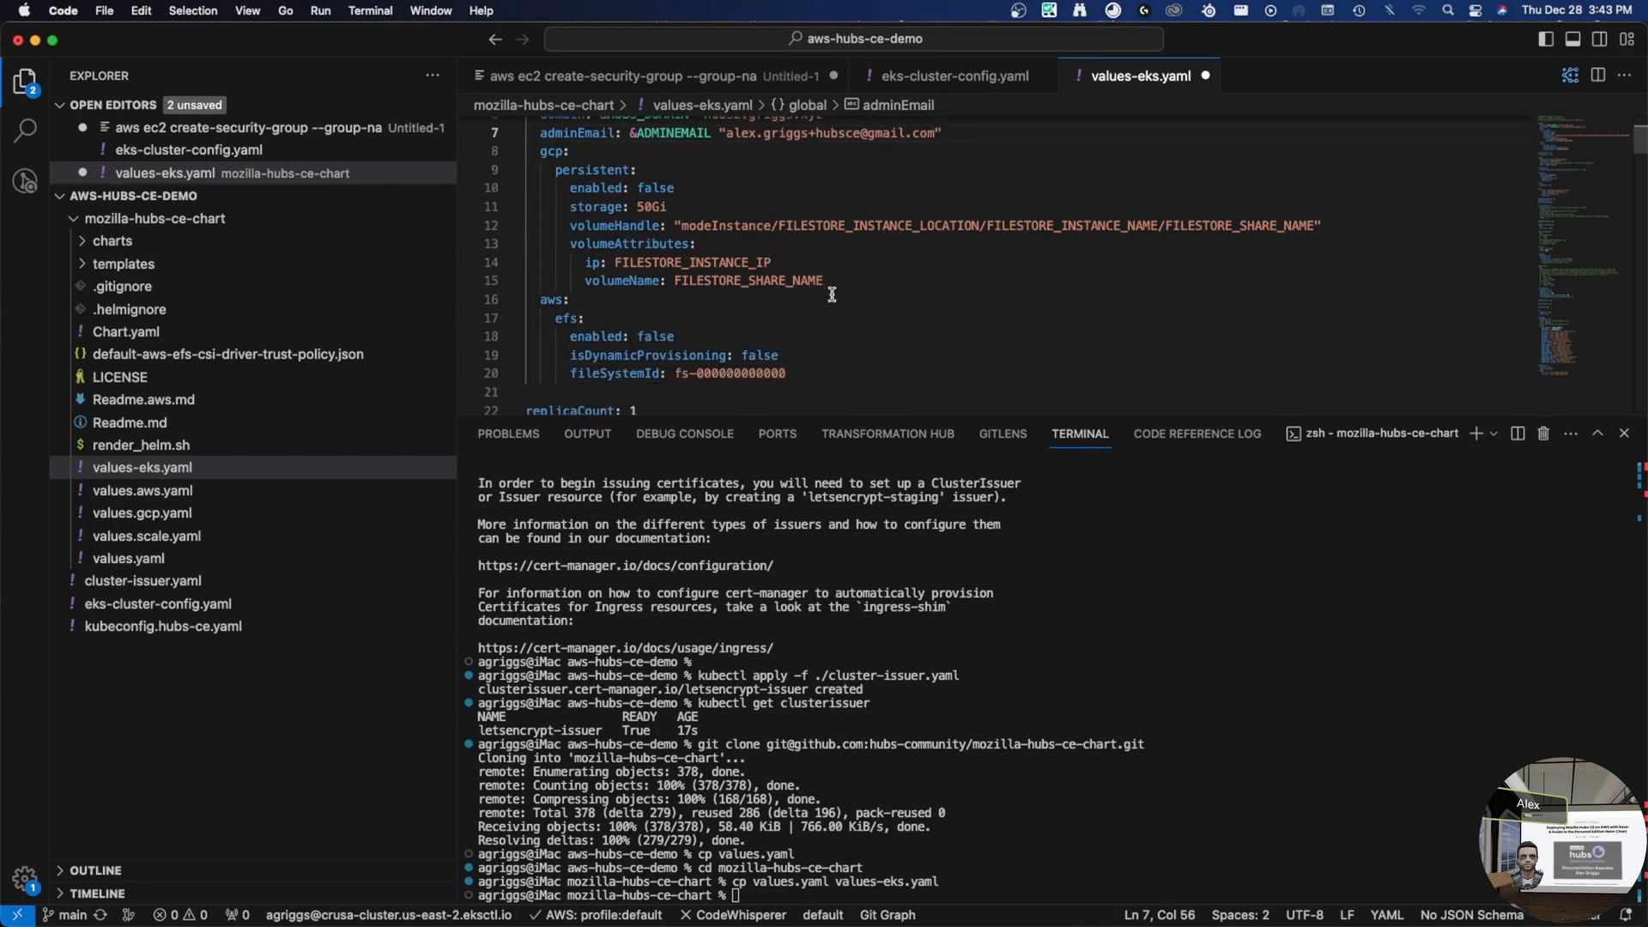
scroll(813, 306, "down", 3)
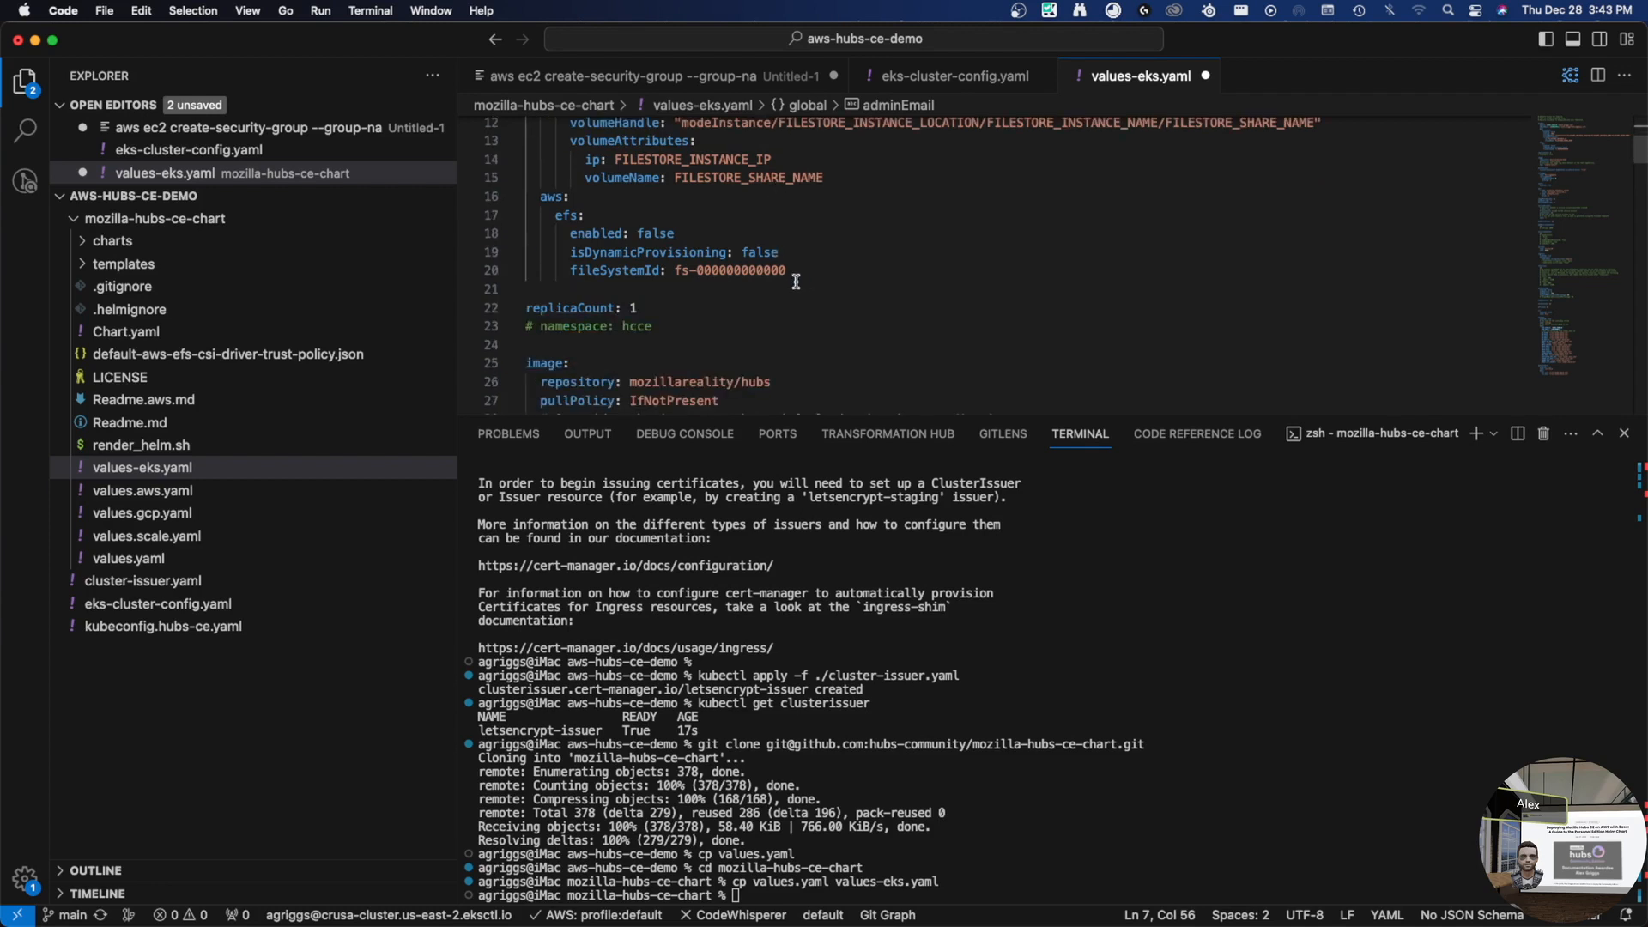
scroll(683, 258, "up", 3)
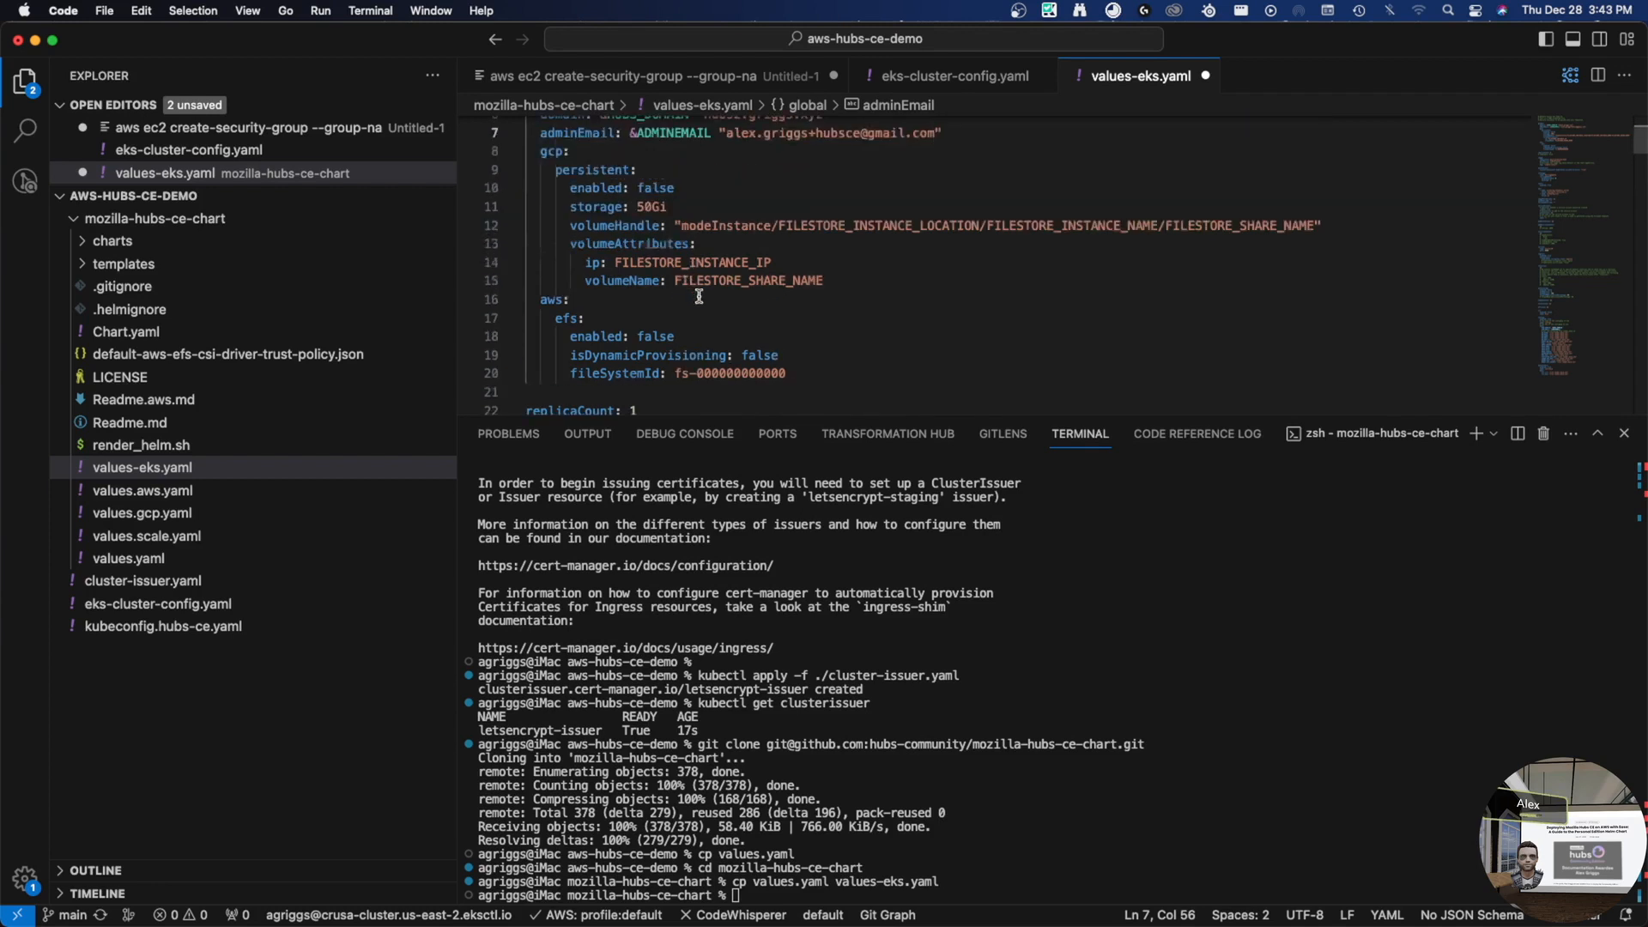
scroll(692, 253, "up", 2)
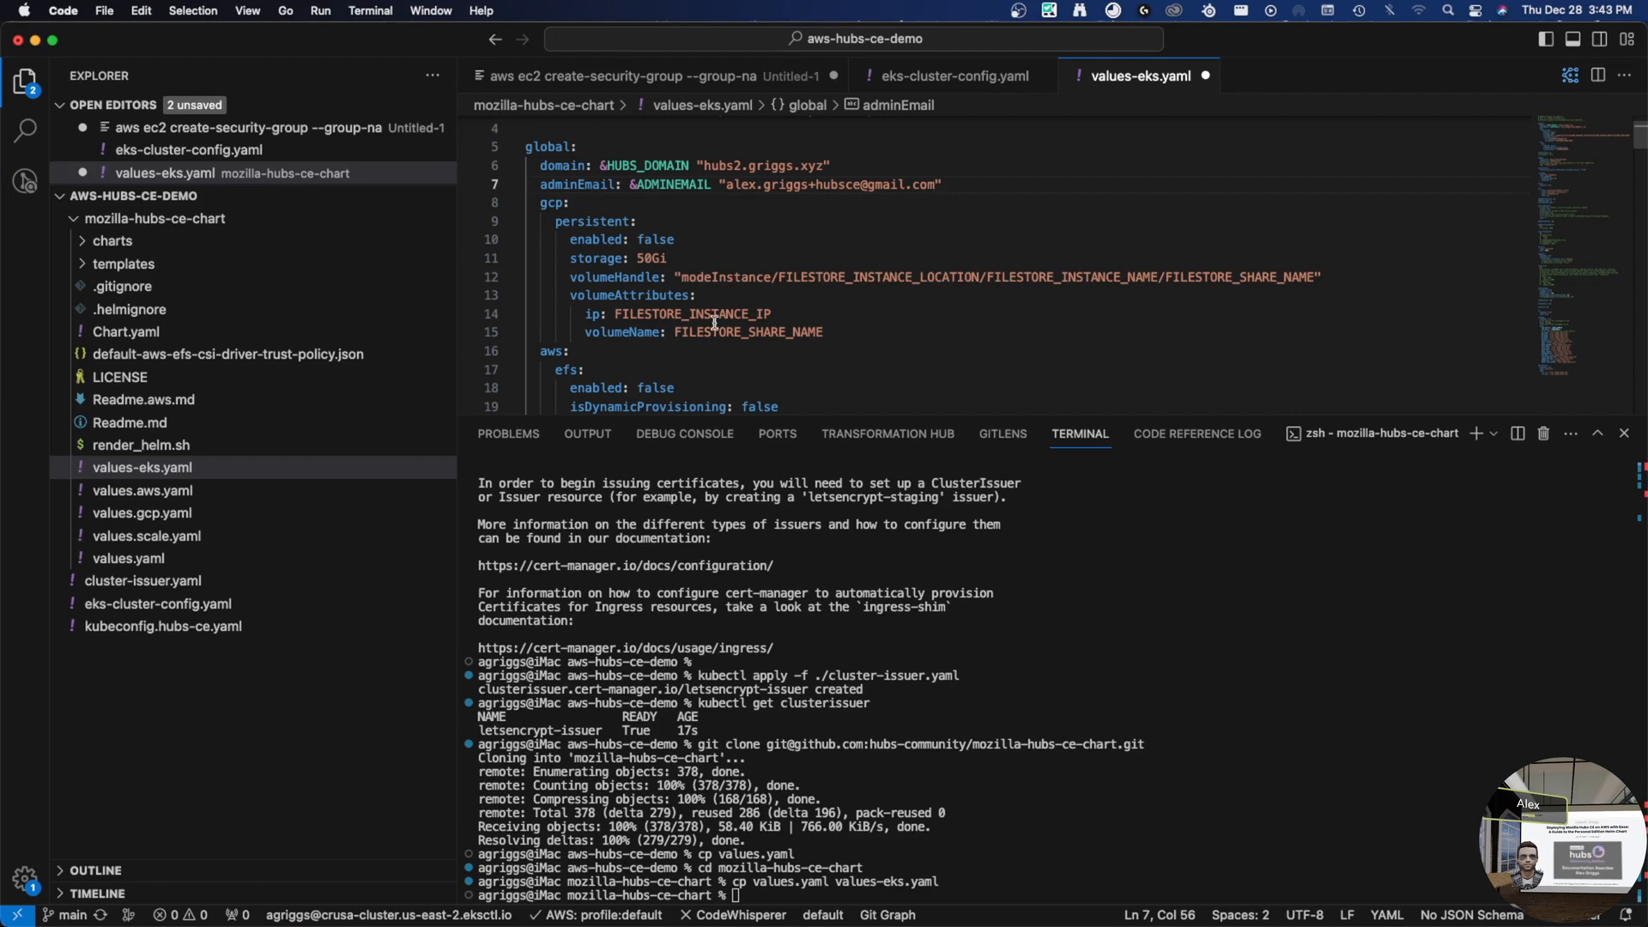
double_click(661, 390)
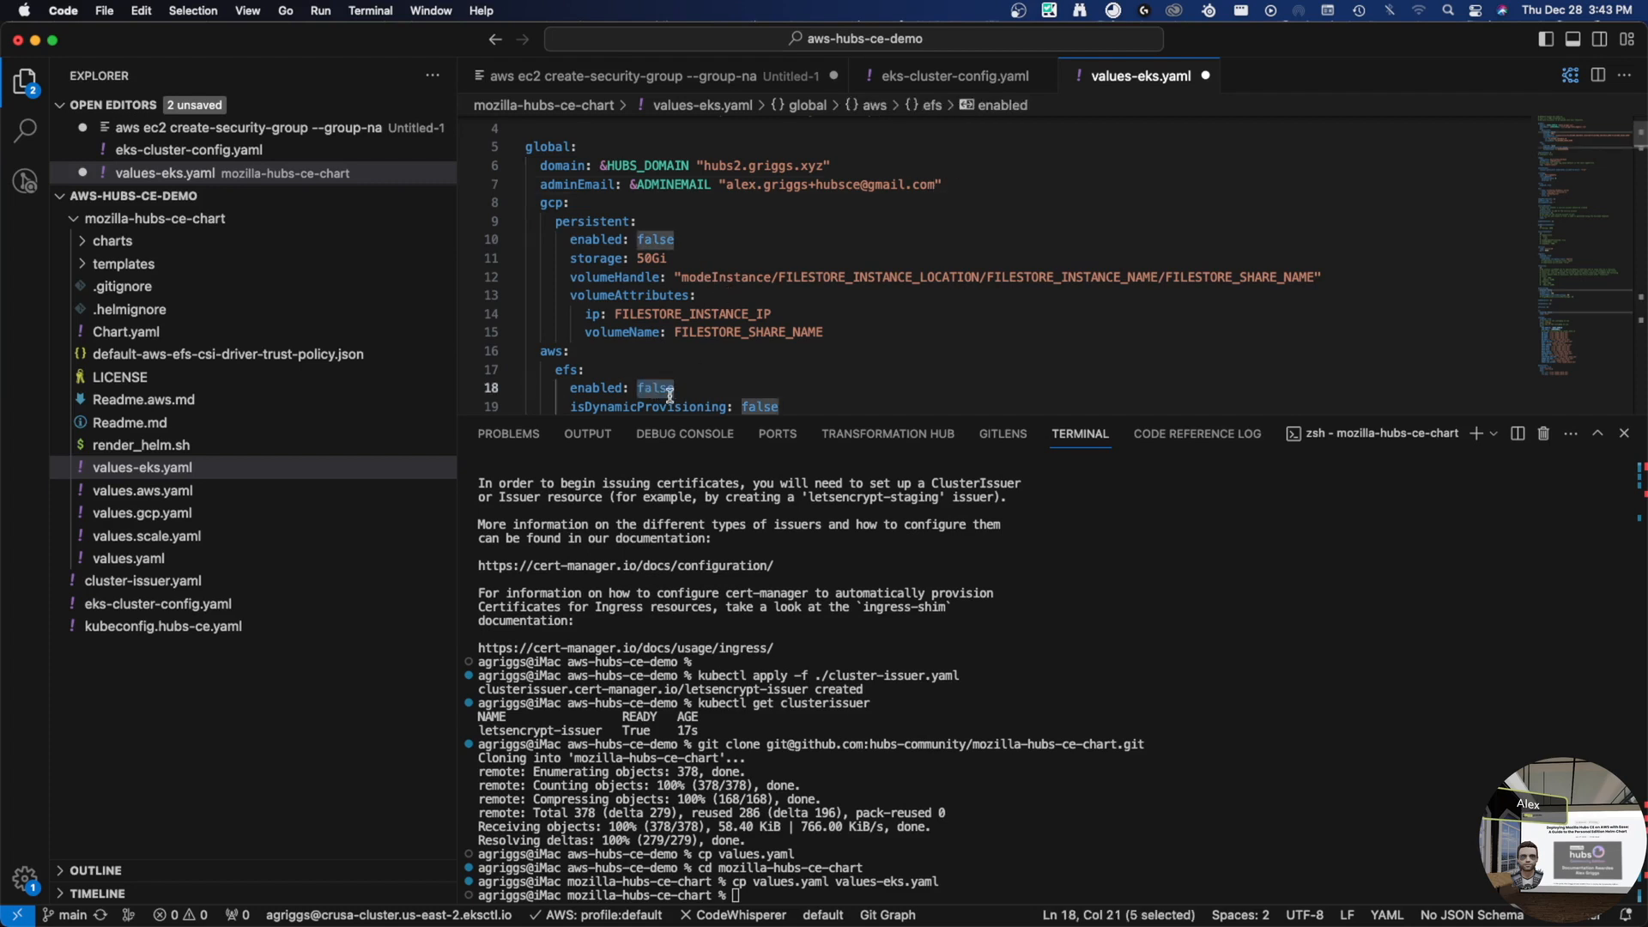
scroll(661, 378, "down", 2)
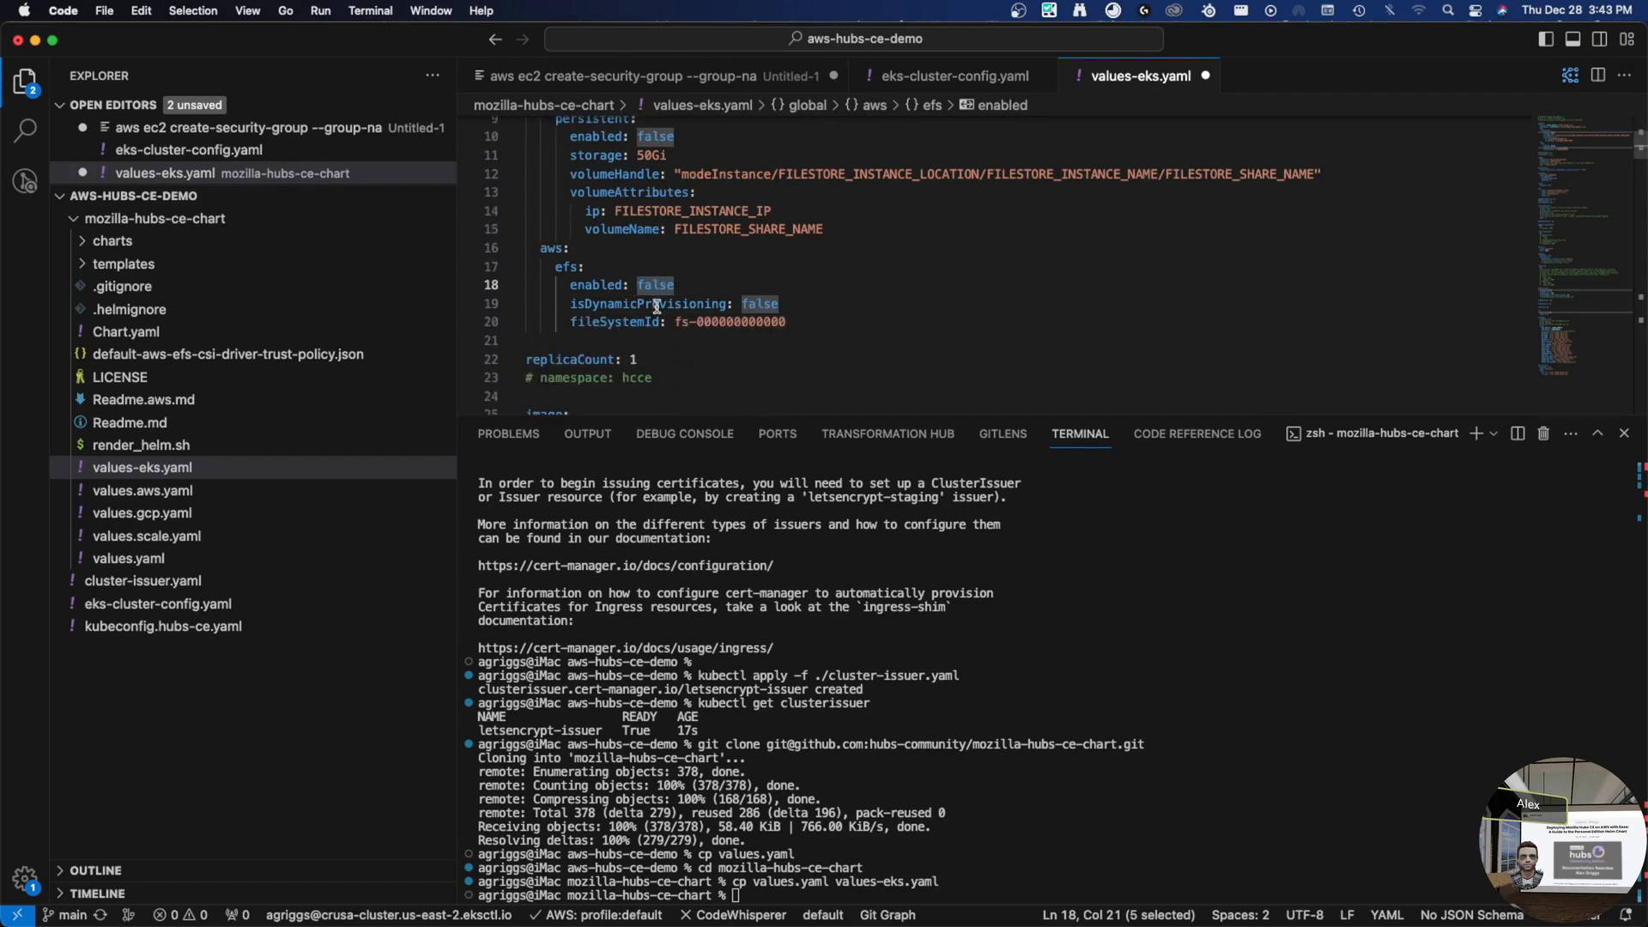
left_click(844, 304)
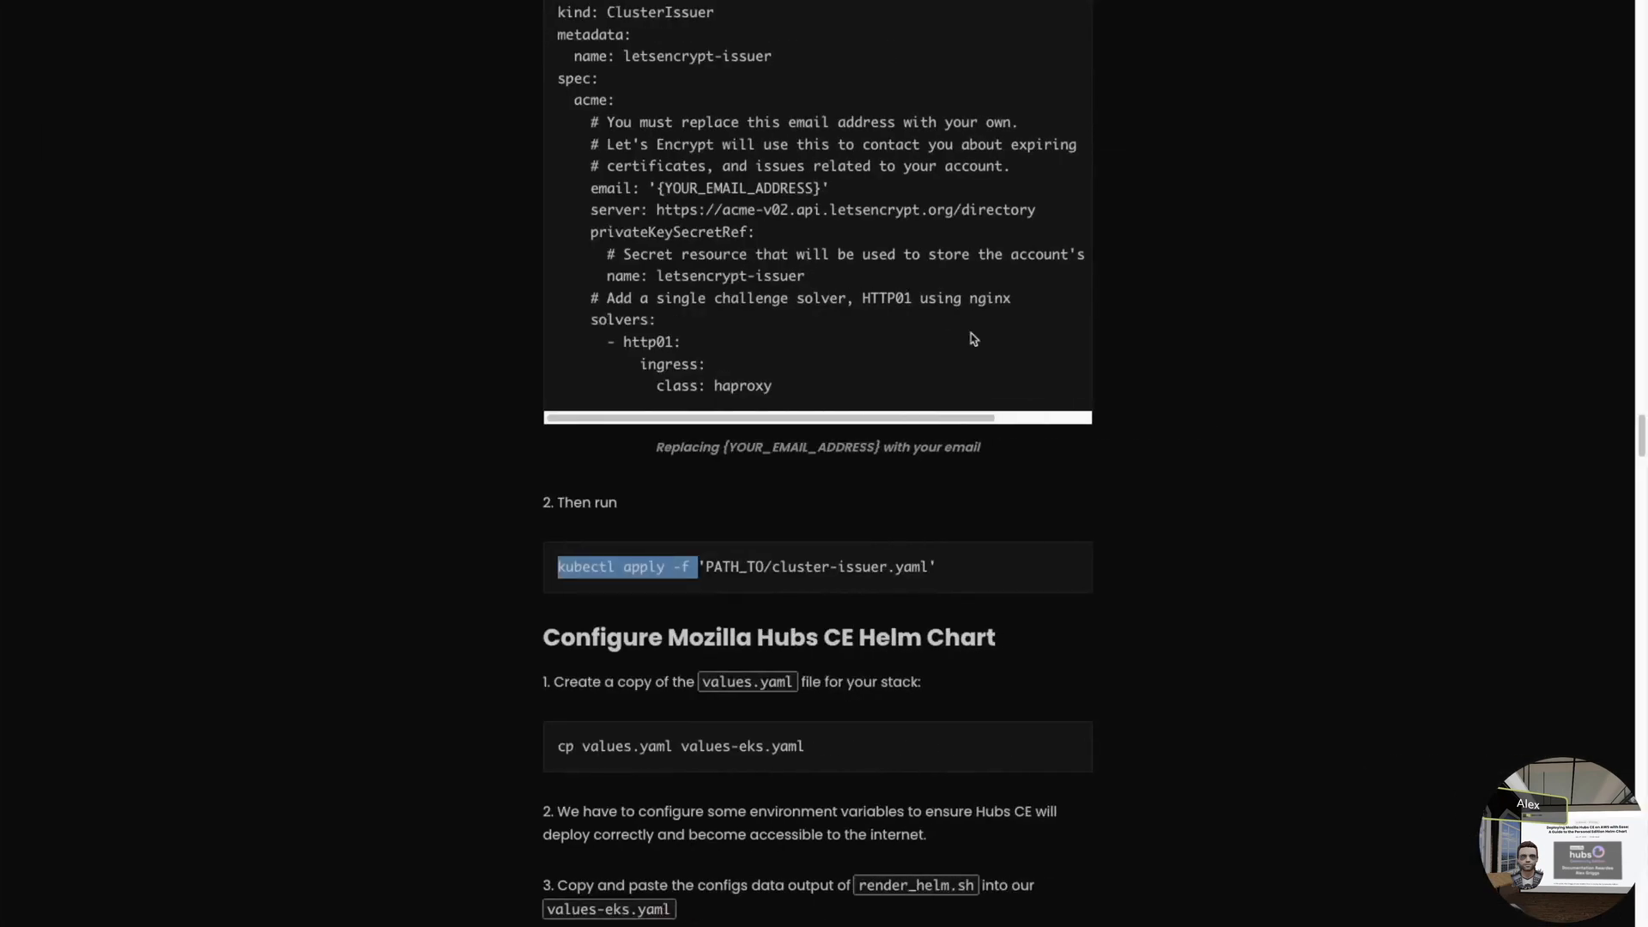
- Scroll the guide to 'Configure Mozilla Hubs CE Helm Chart' and select the ./render_helm.sh command
scroll(625, 526, "down", 1)
scroll(822, 697, "down", 4)
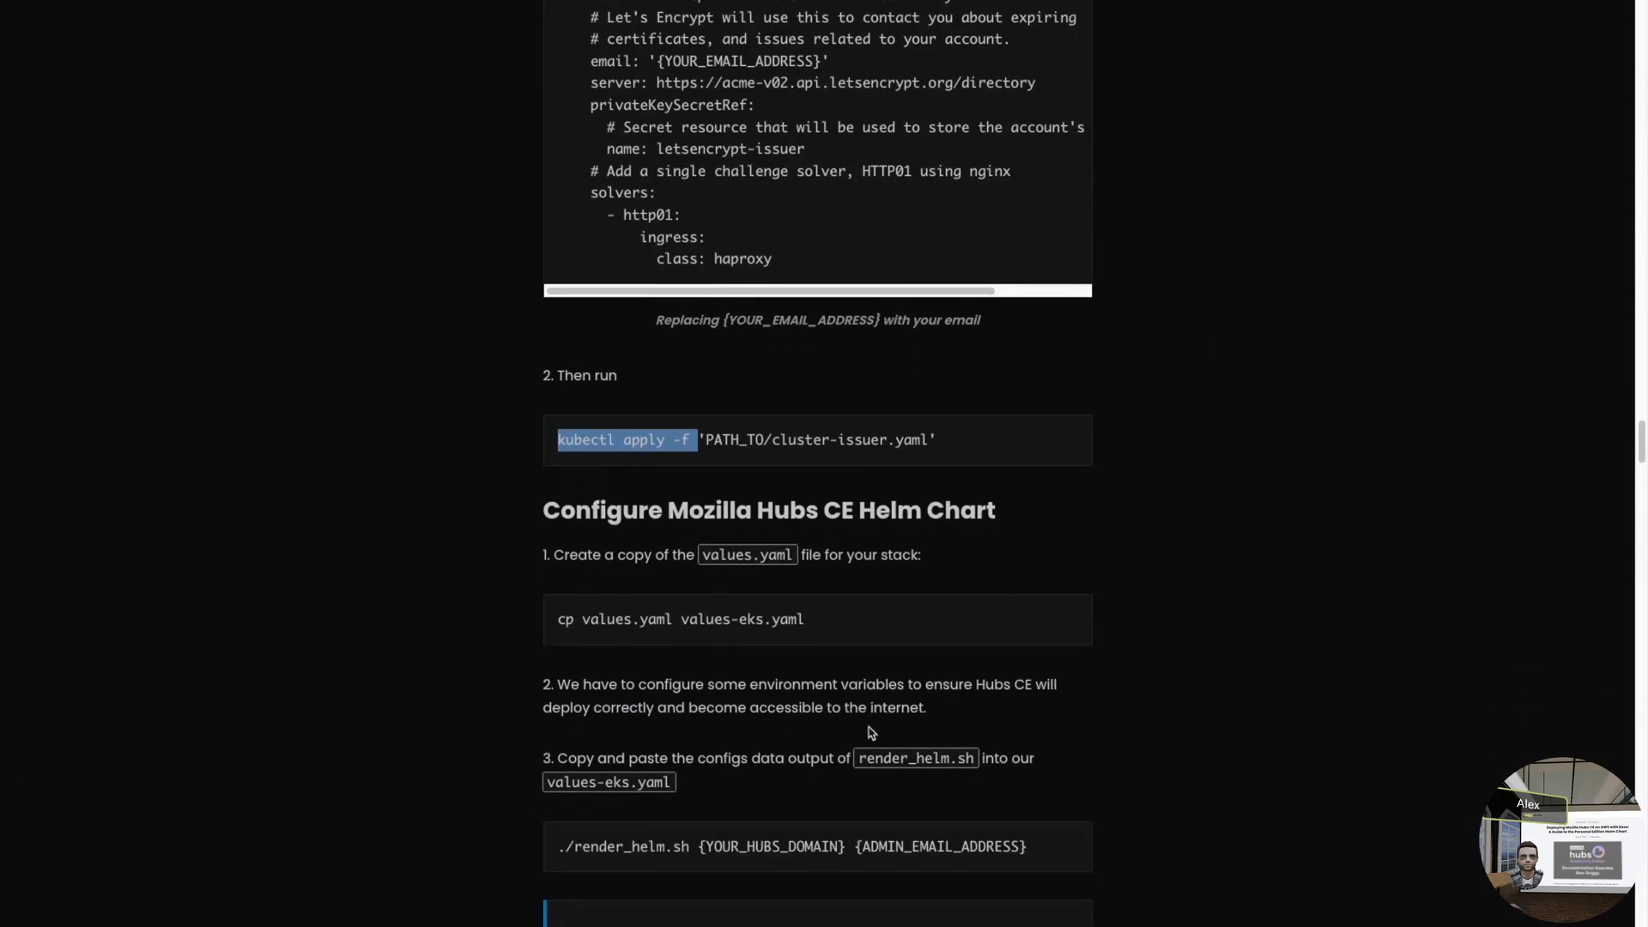
left_click_drag(558, 536, 696, 536)
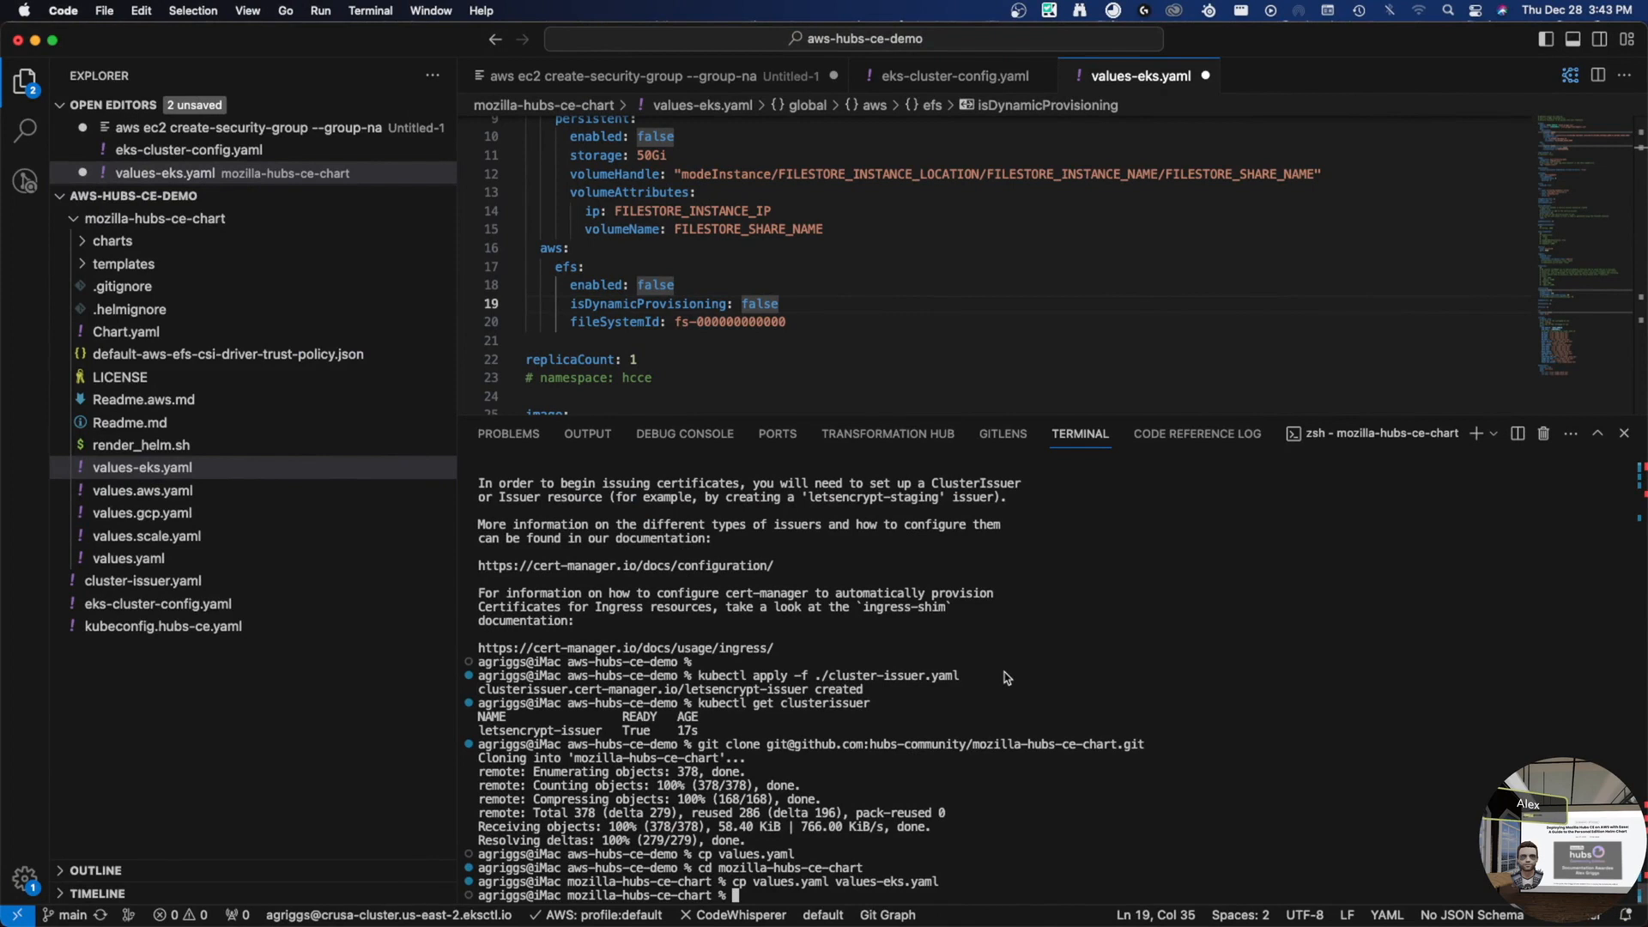
- Open render_helm.sh in a taller editor and select the YOUR_SMTP_SERVER placeholder
left_click(170, 446)
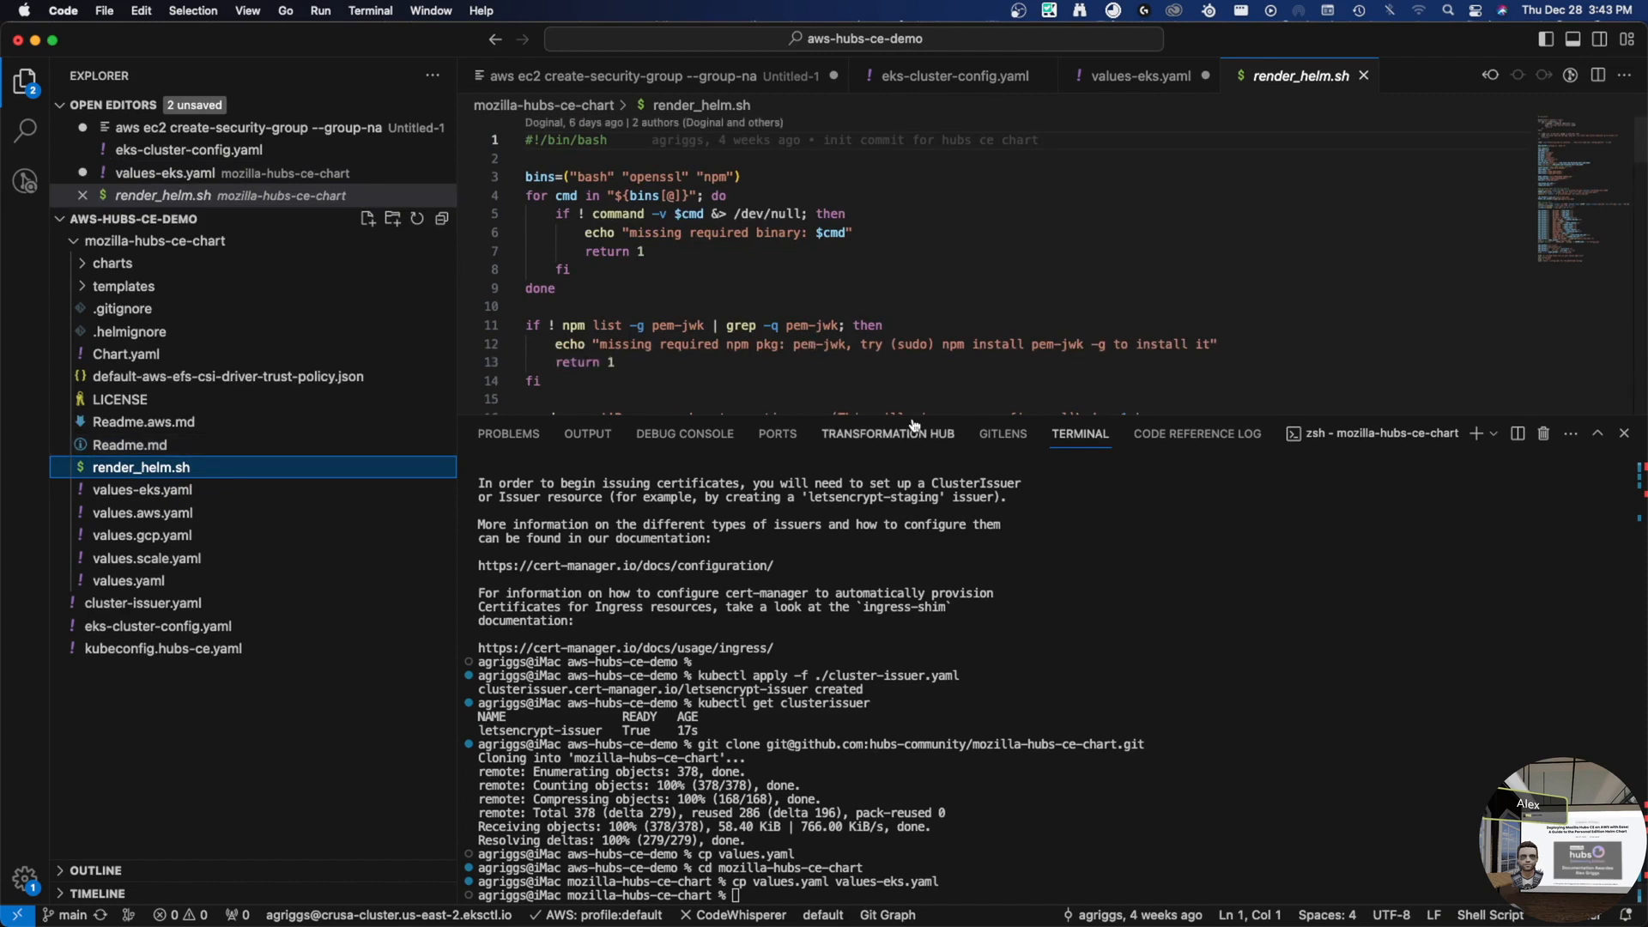
left_click_drag(914, 420, 914, 755)
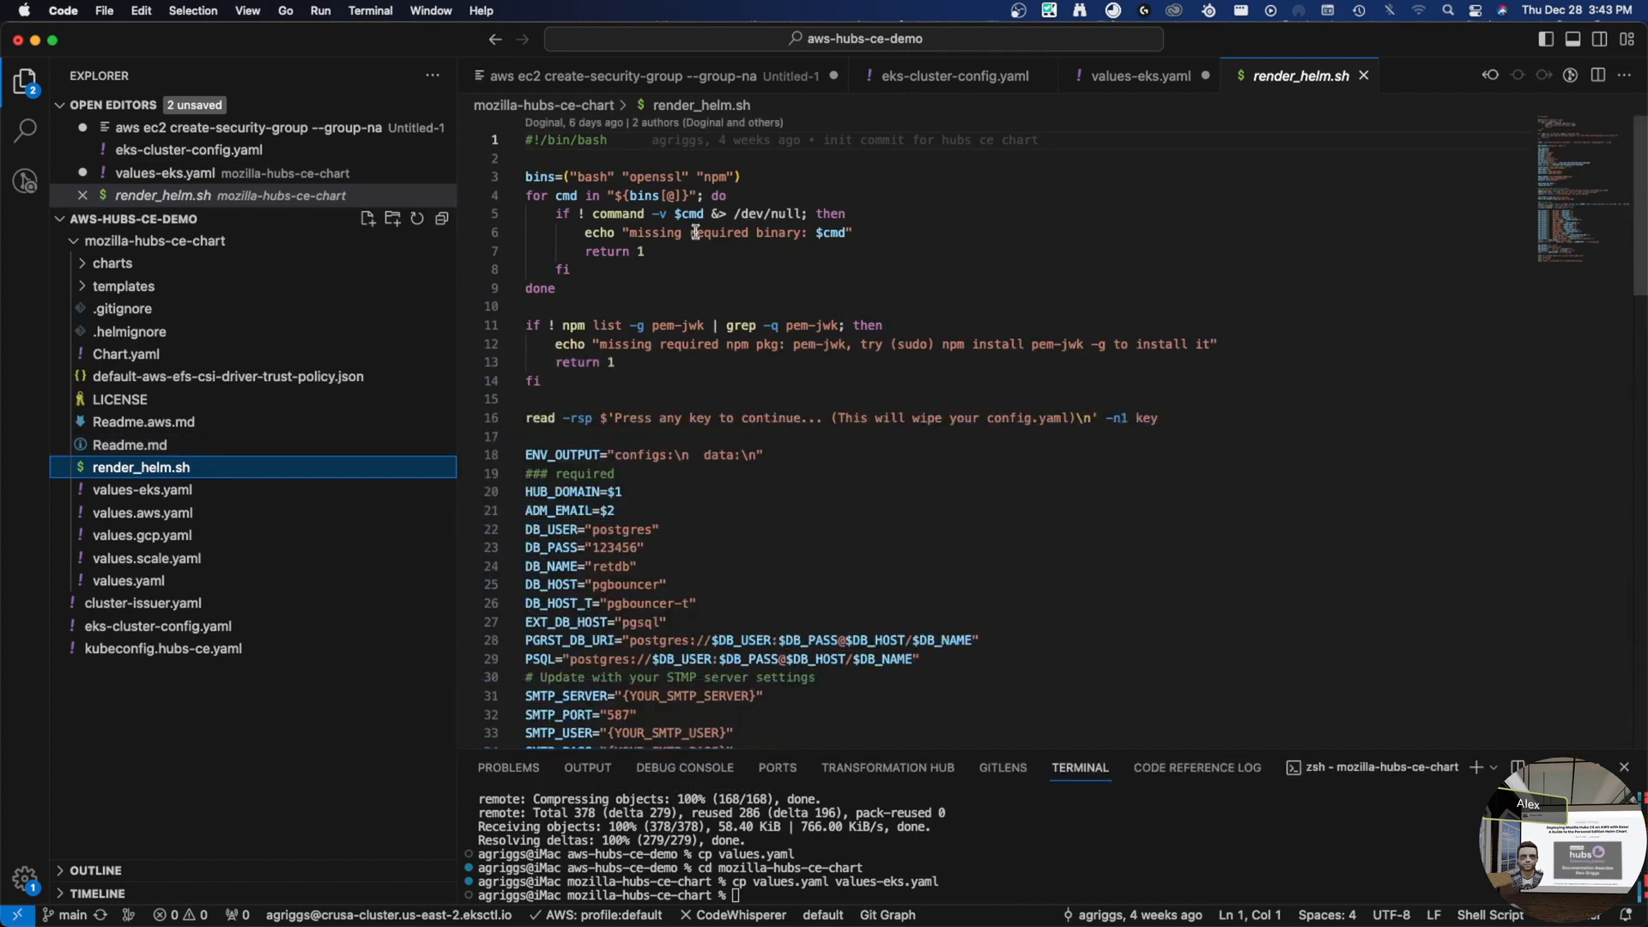
scroll(786, 411, "down", 3)
scroll(743, 376, "down", 4)
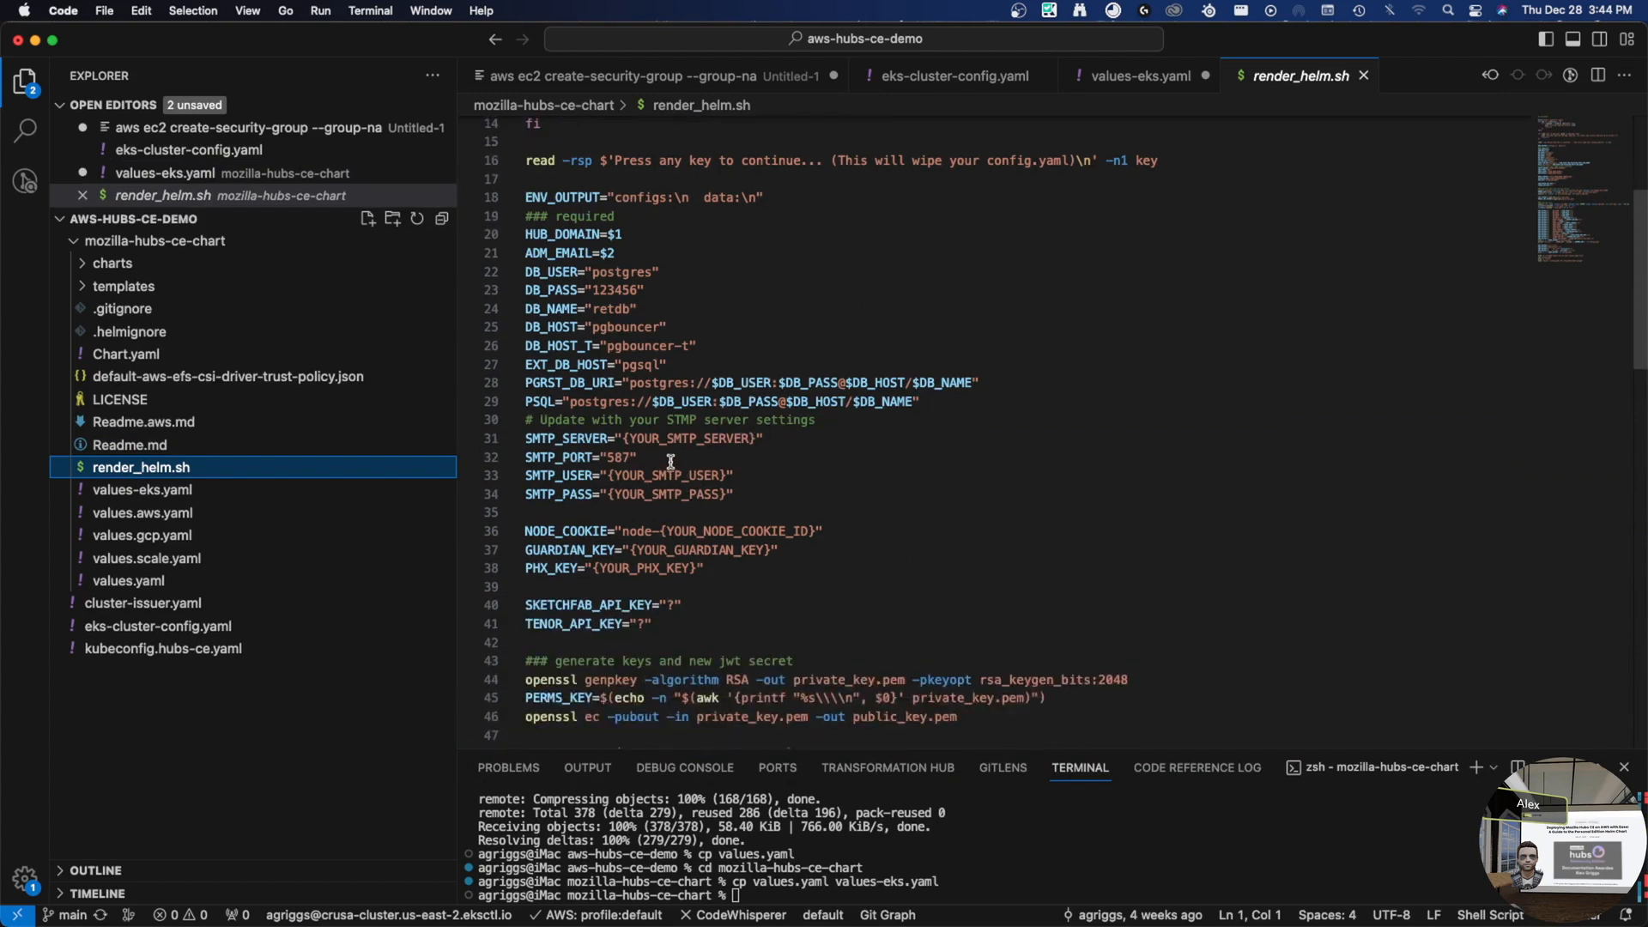
left_click(646, 440)
double_click(645, 441)
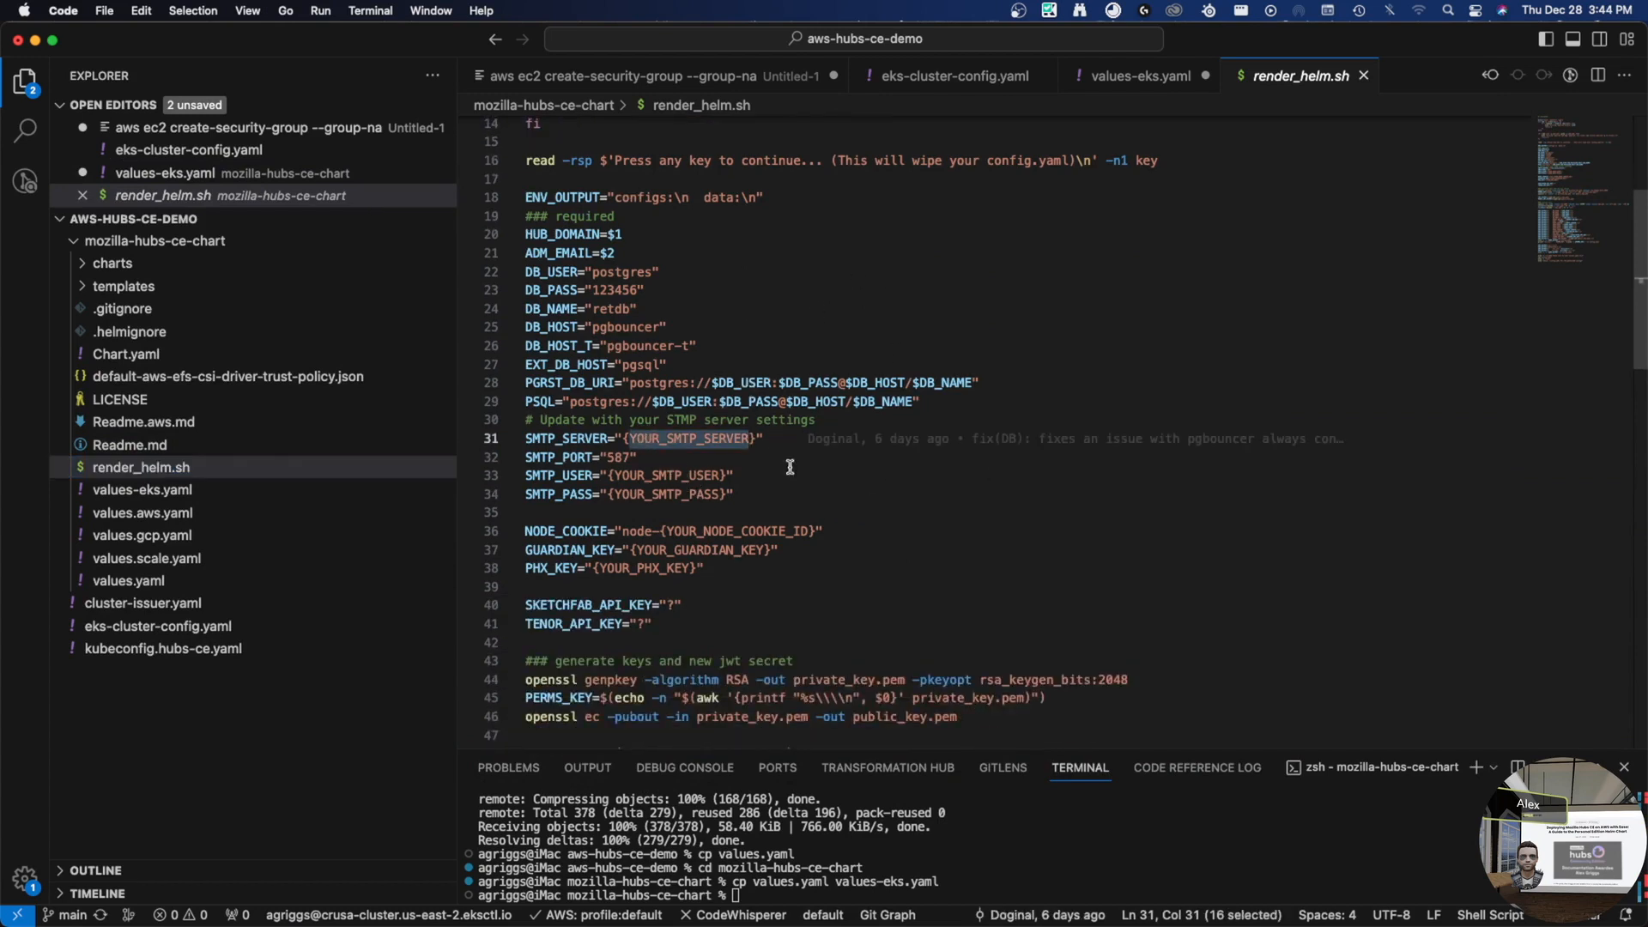
- Type random strings over the GUARDIAN_KEY, PHX_KEY and NODE_COOKIE placeholders on lines 36–38
double_click(697, 551)
key("BackSpace")
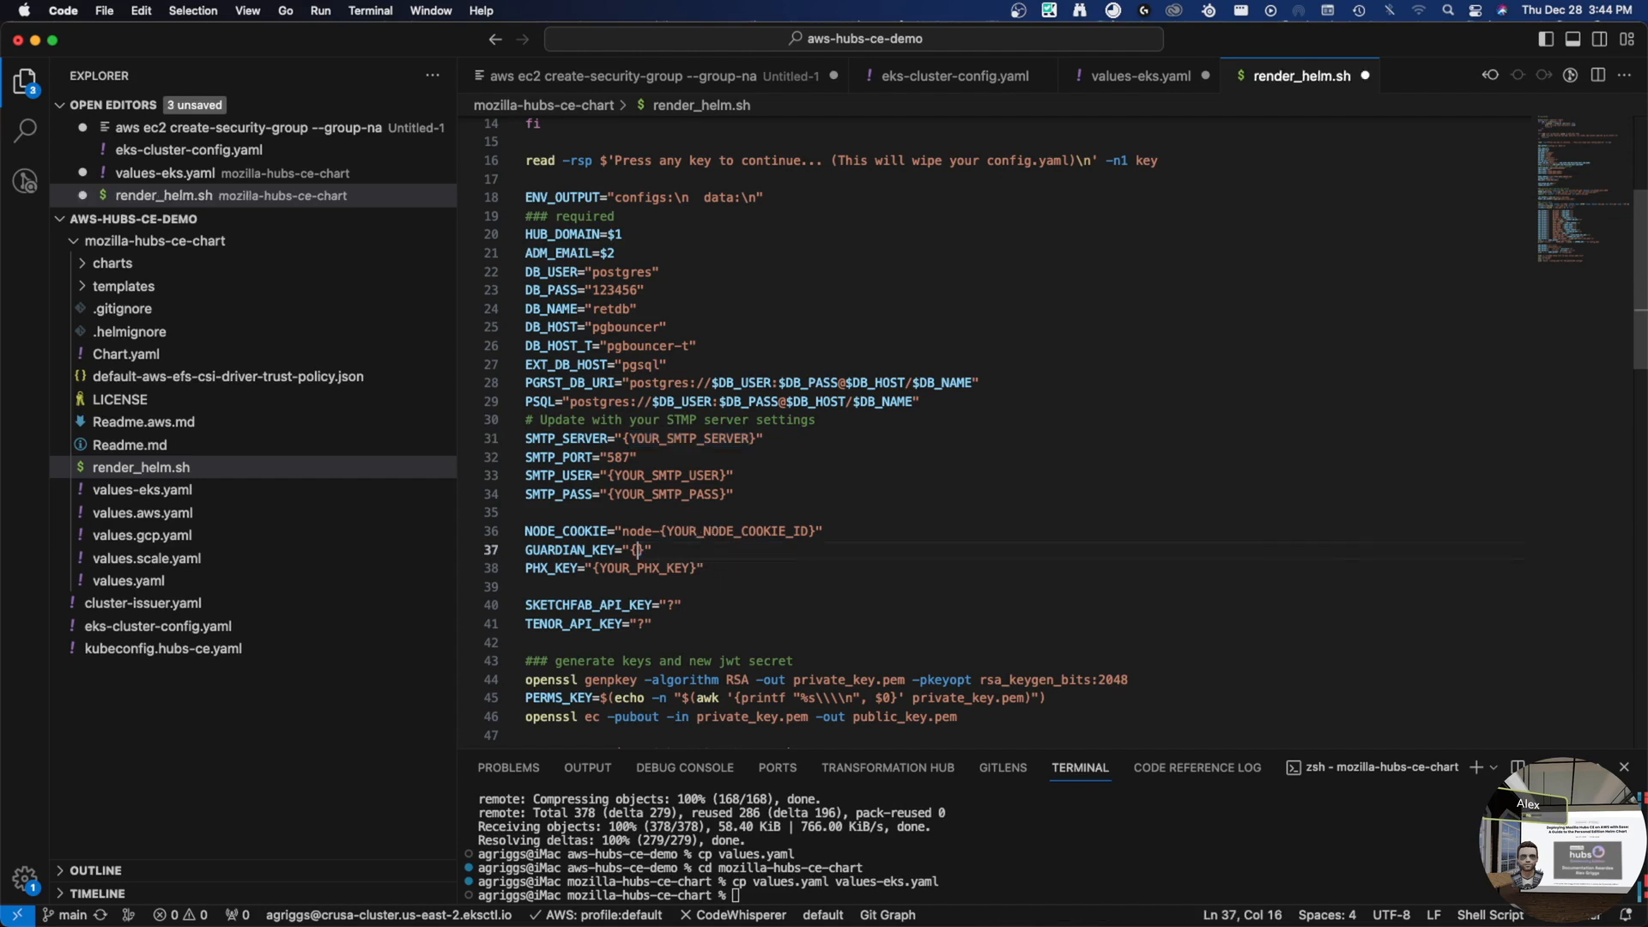
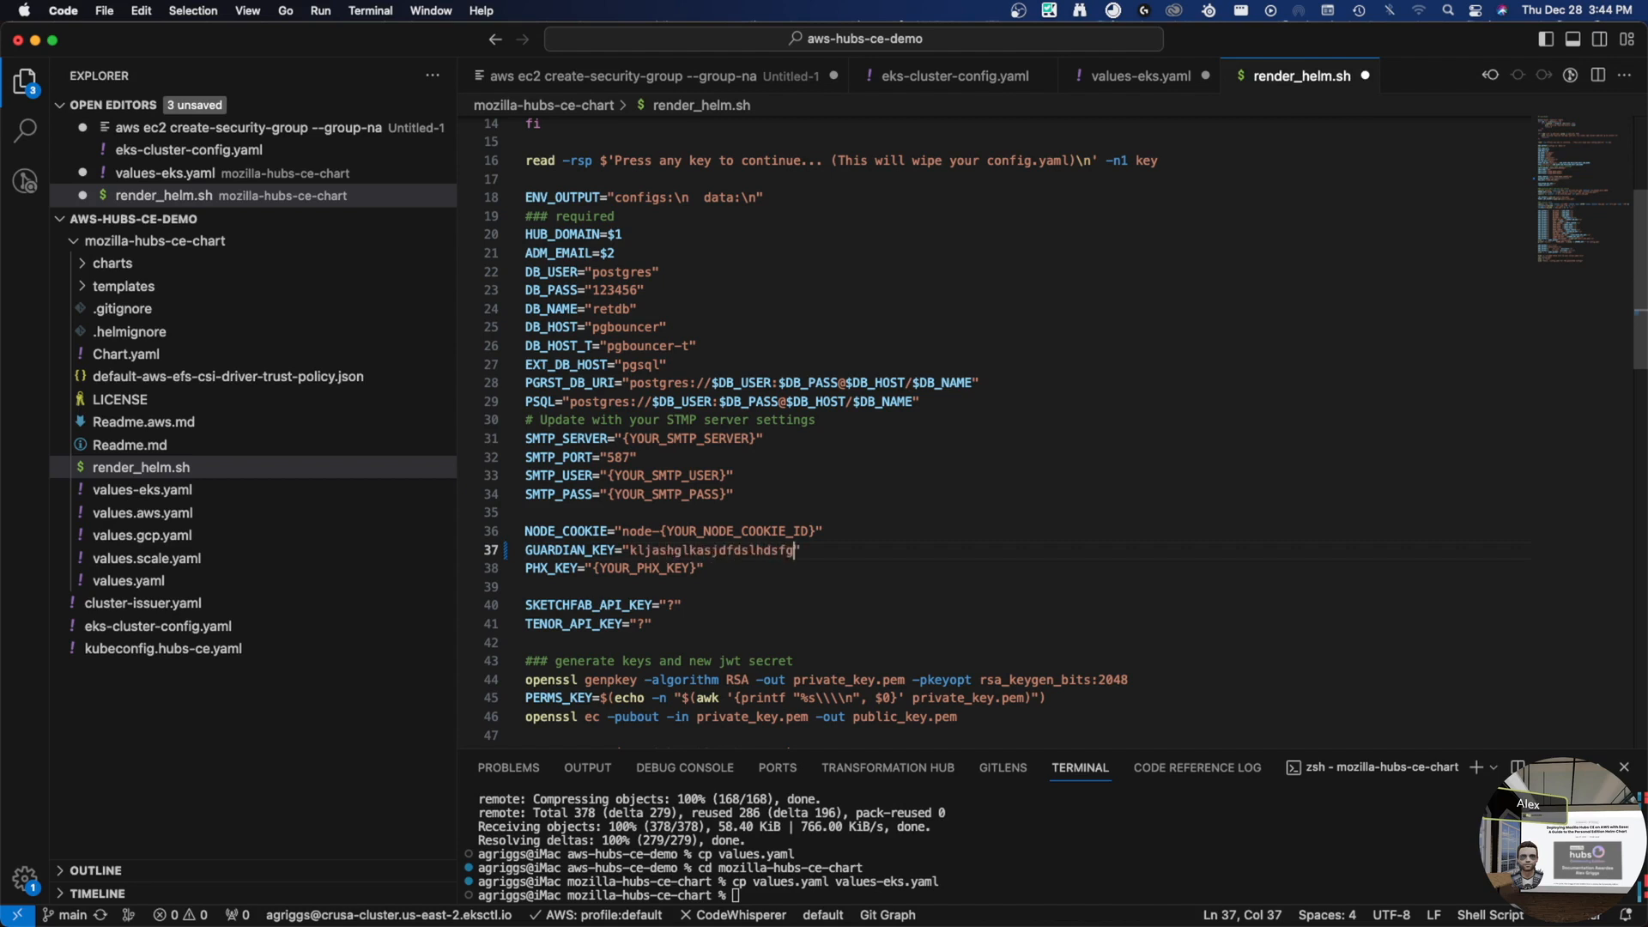
left_click(696, 570)
left_click(592, 568, "shift")
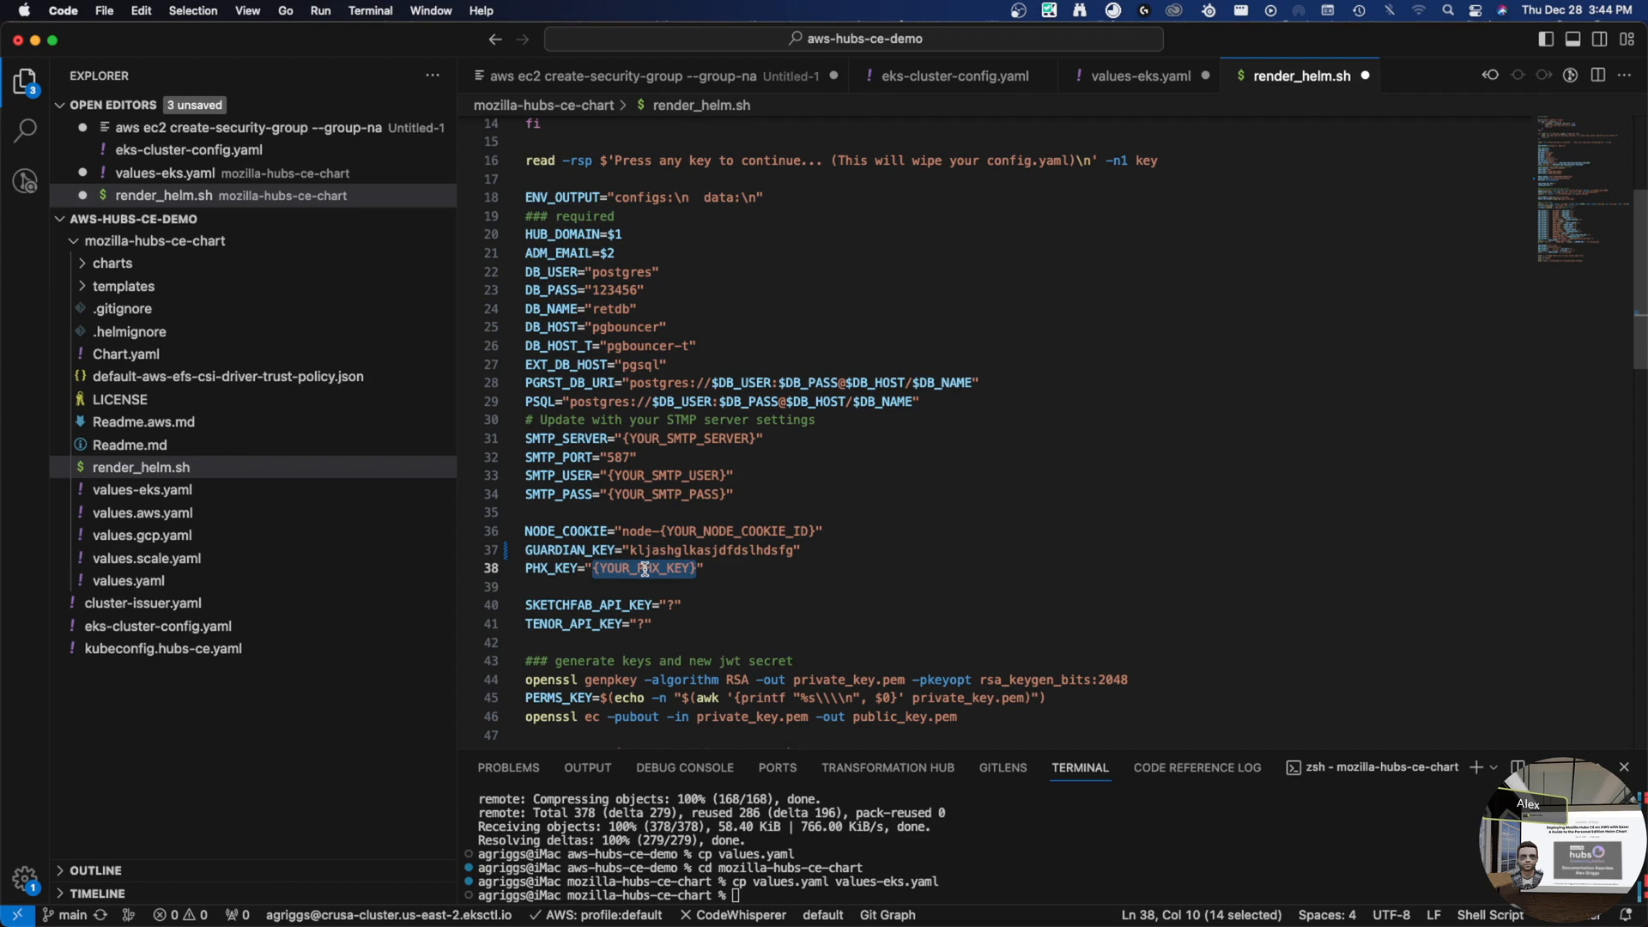
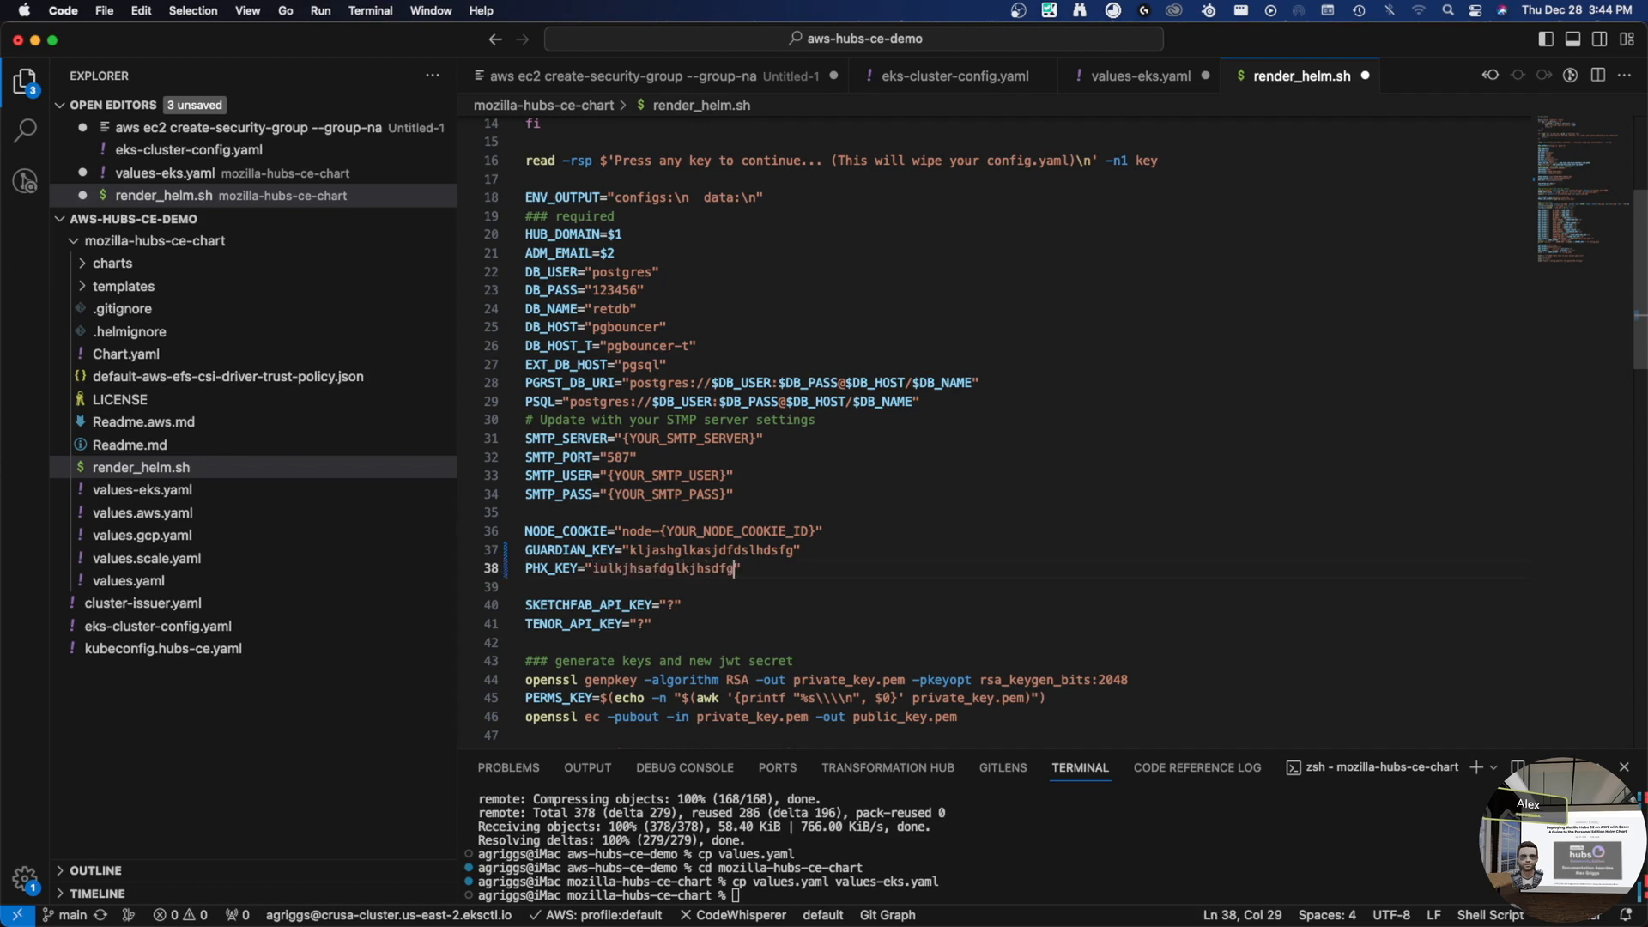
left_click(661, 532)
left_click(814, 533, "shift")
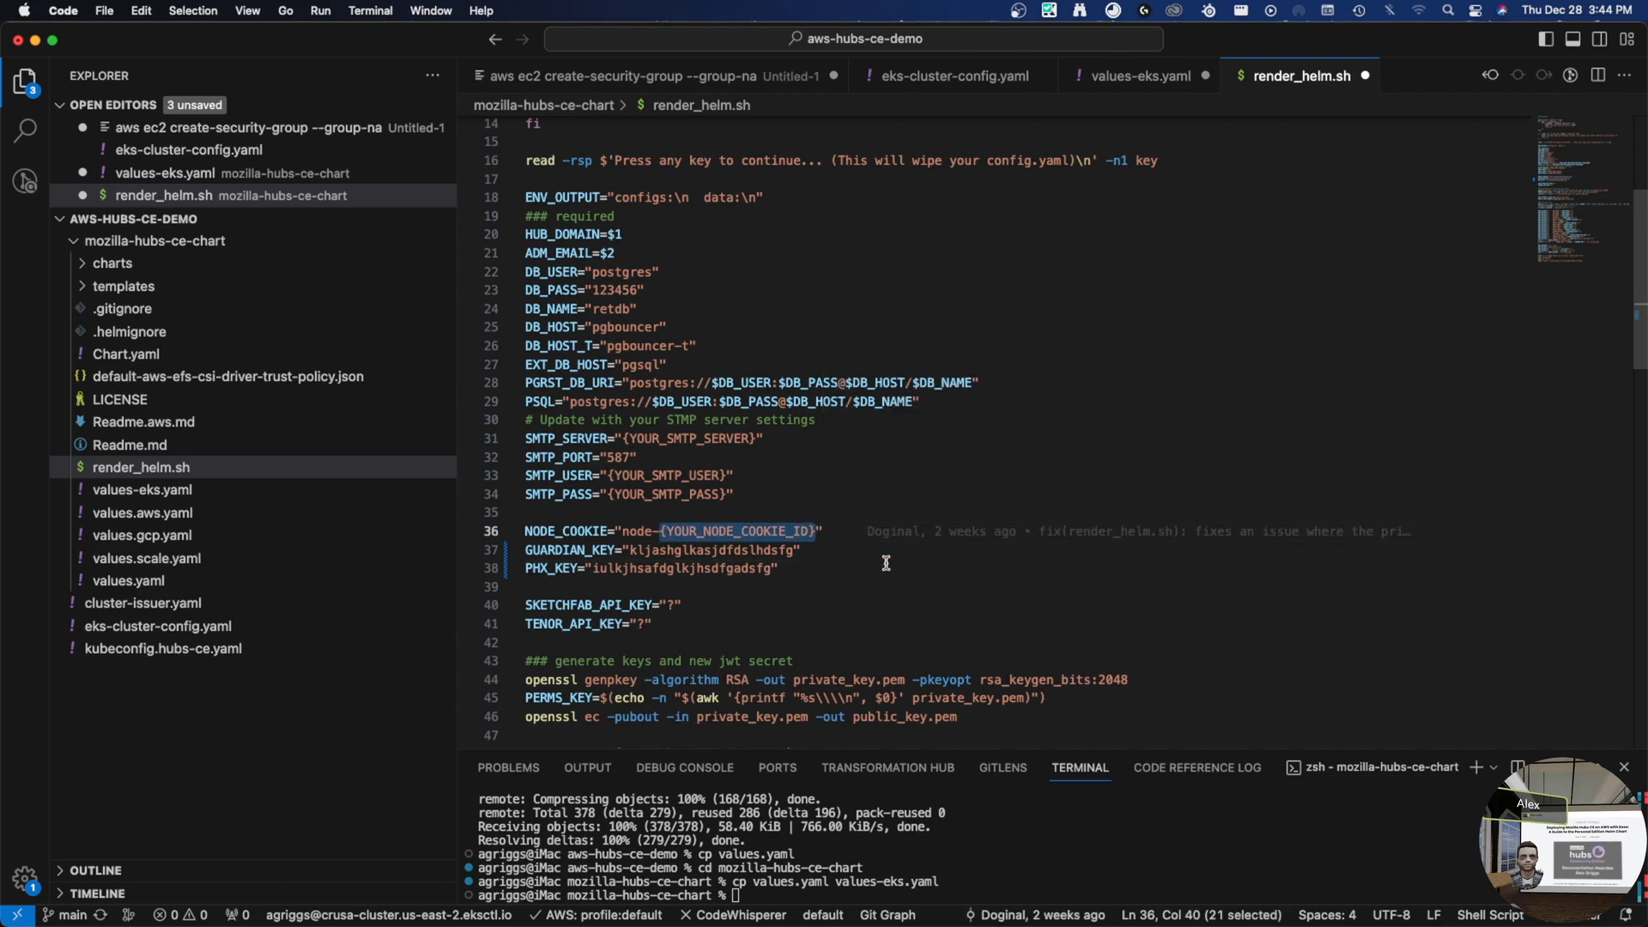
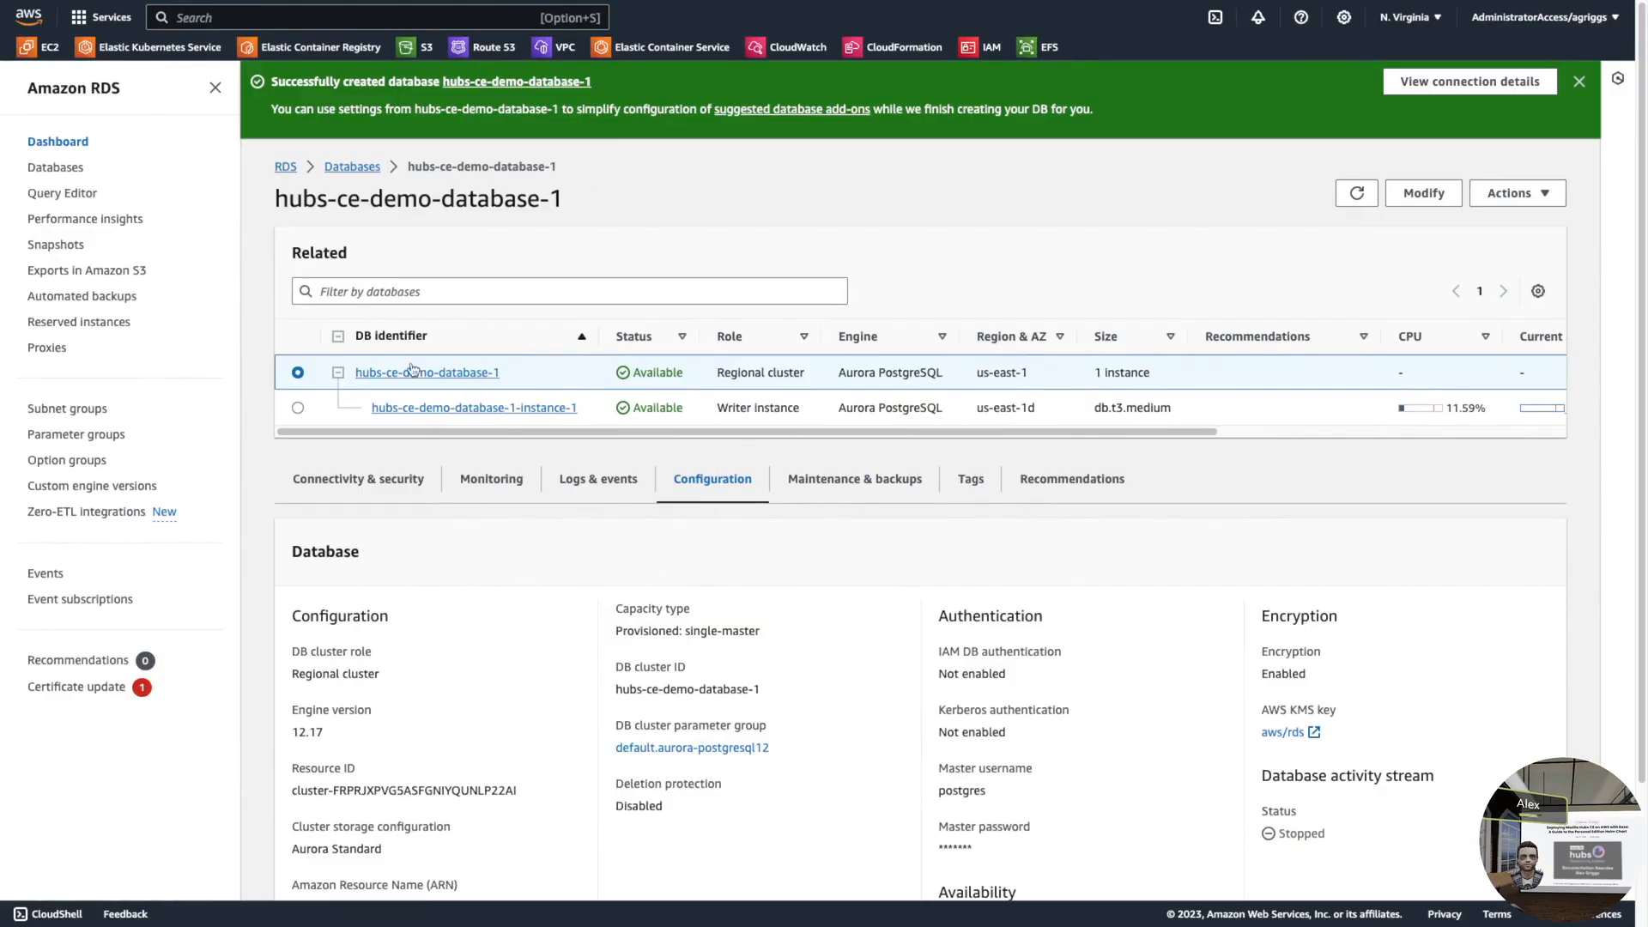
key("ctrl+Left")
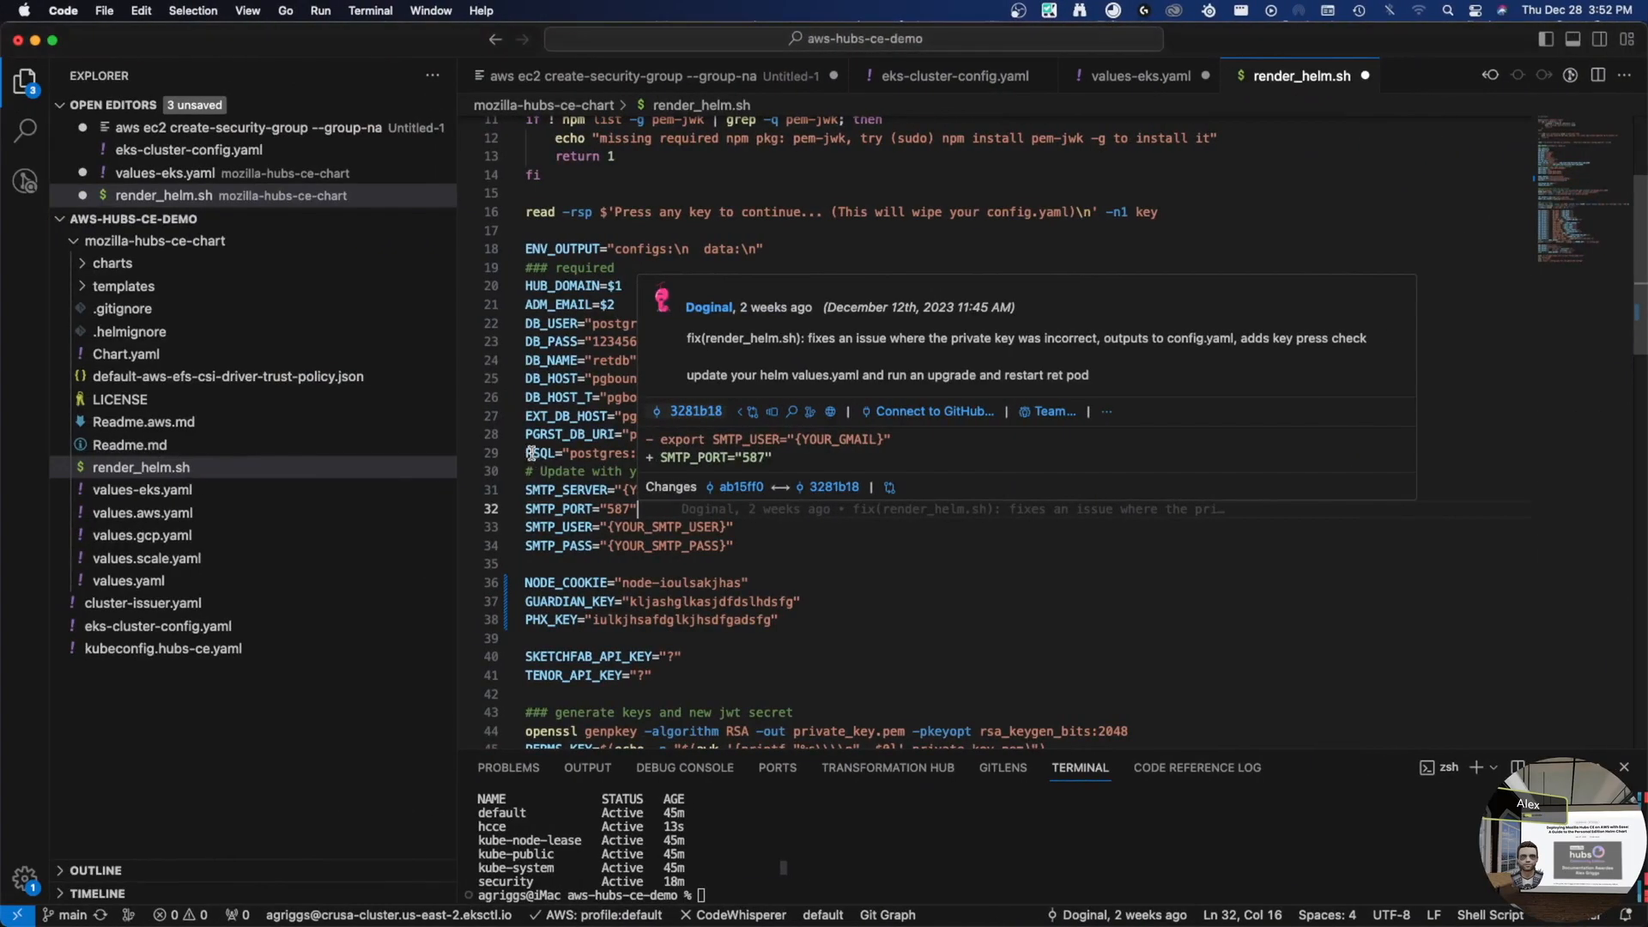
left_click(487, 361)
double_click(625, 341)
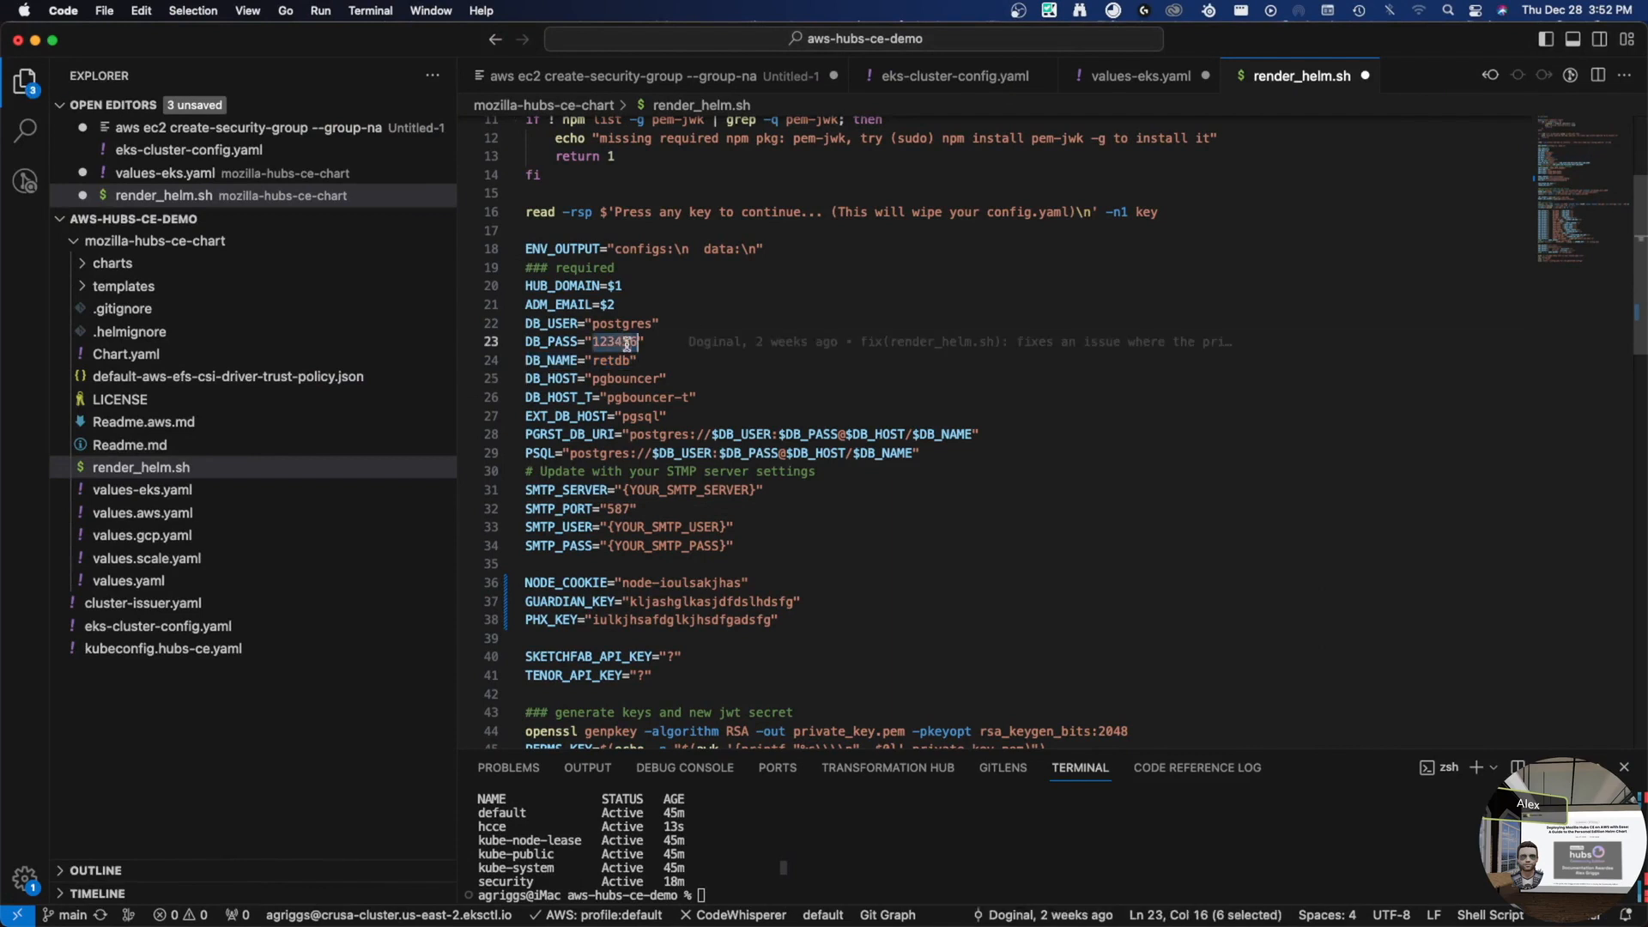
left_click(615, 360)
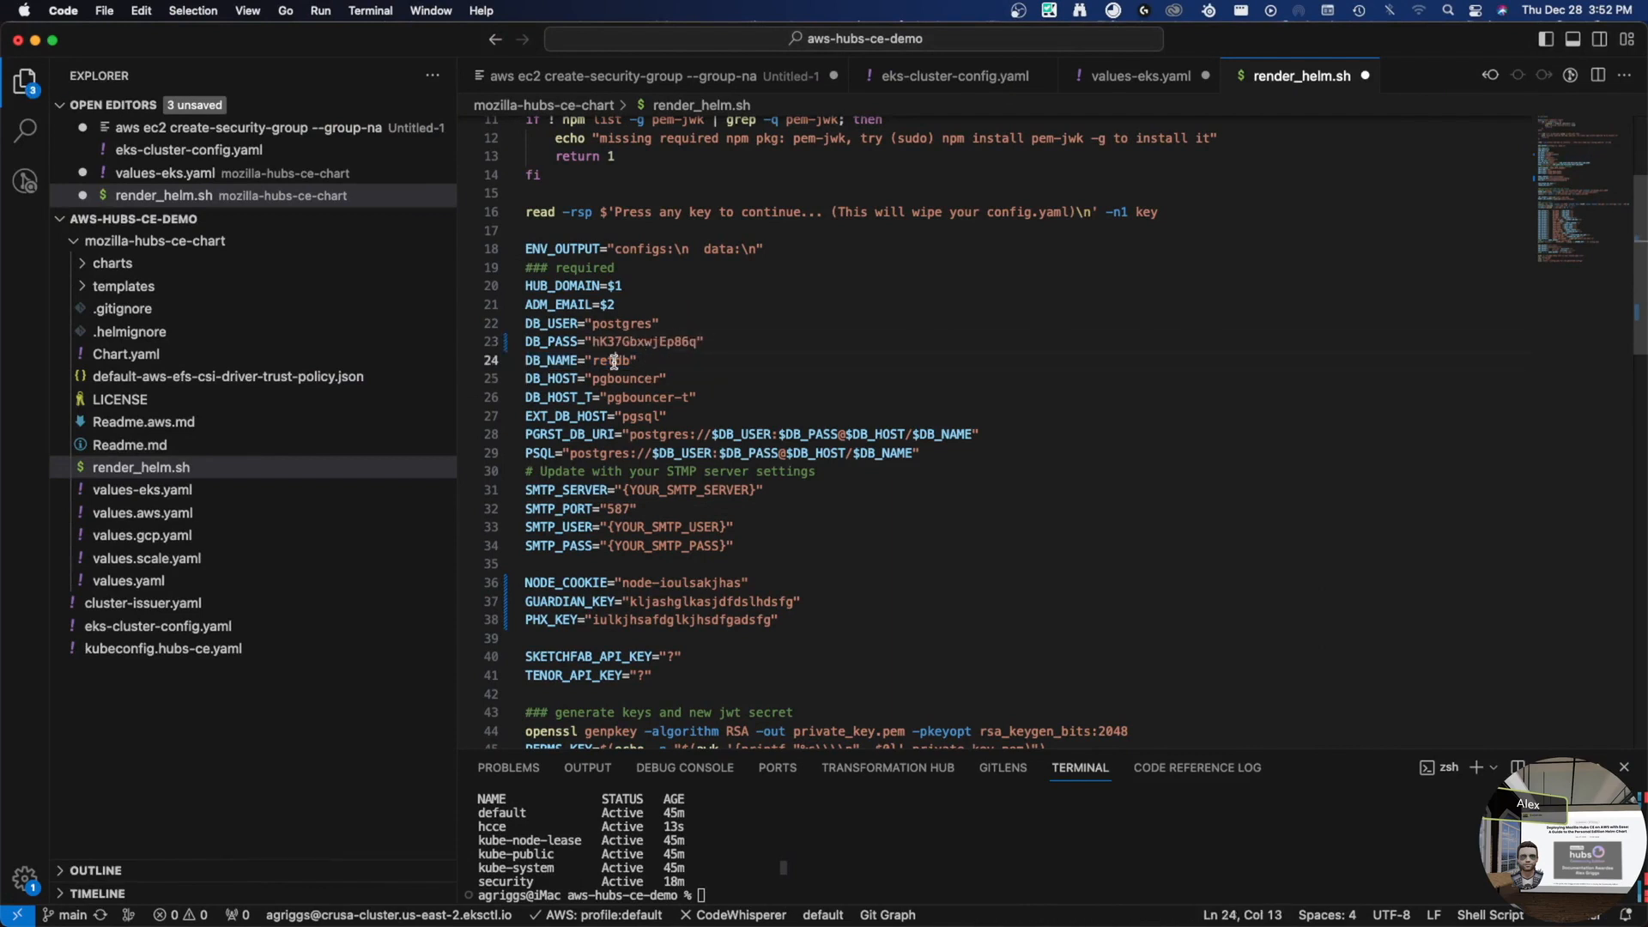
- Replace pgsql in EXT_DB_HOST with the hubs-ce-demo-database-1 RDS writer endpoint
double_click(633, 418)
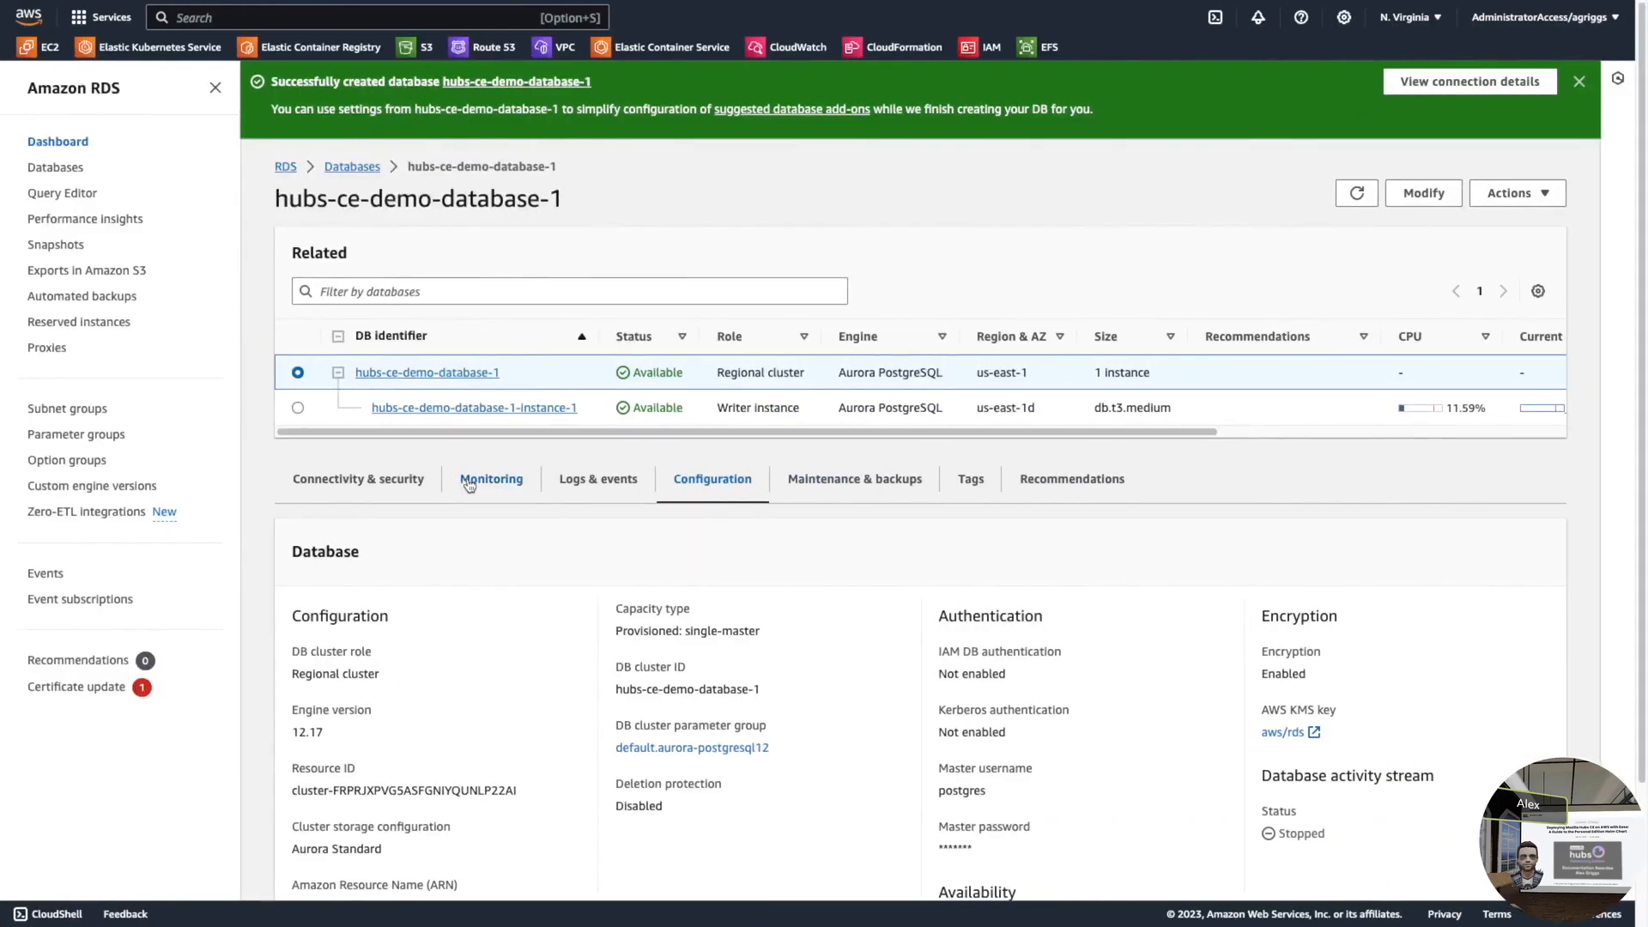
left_click(409, 482)
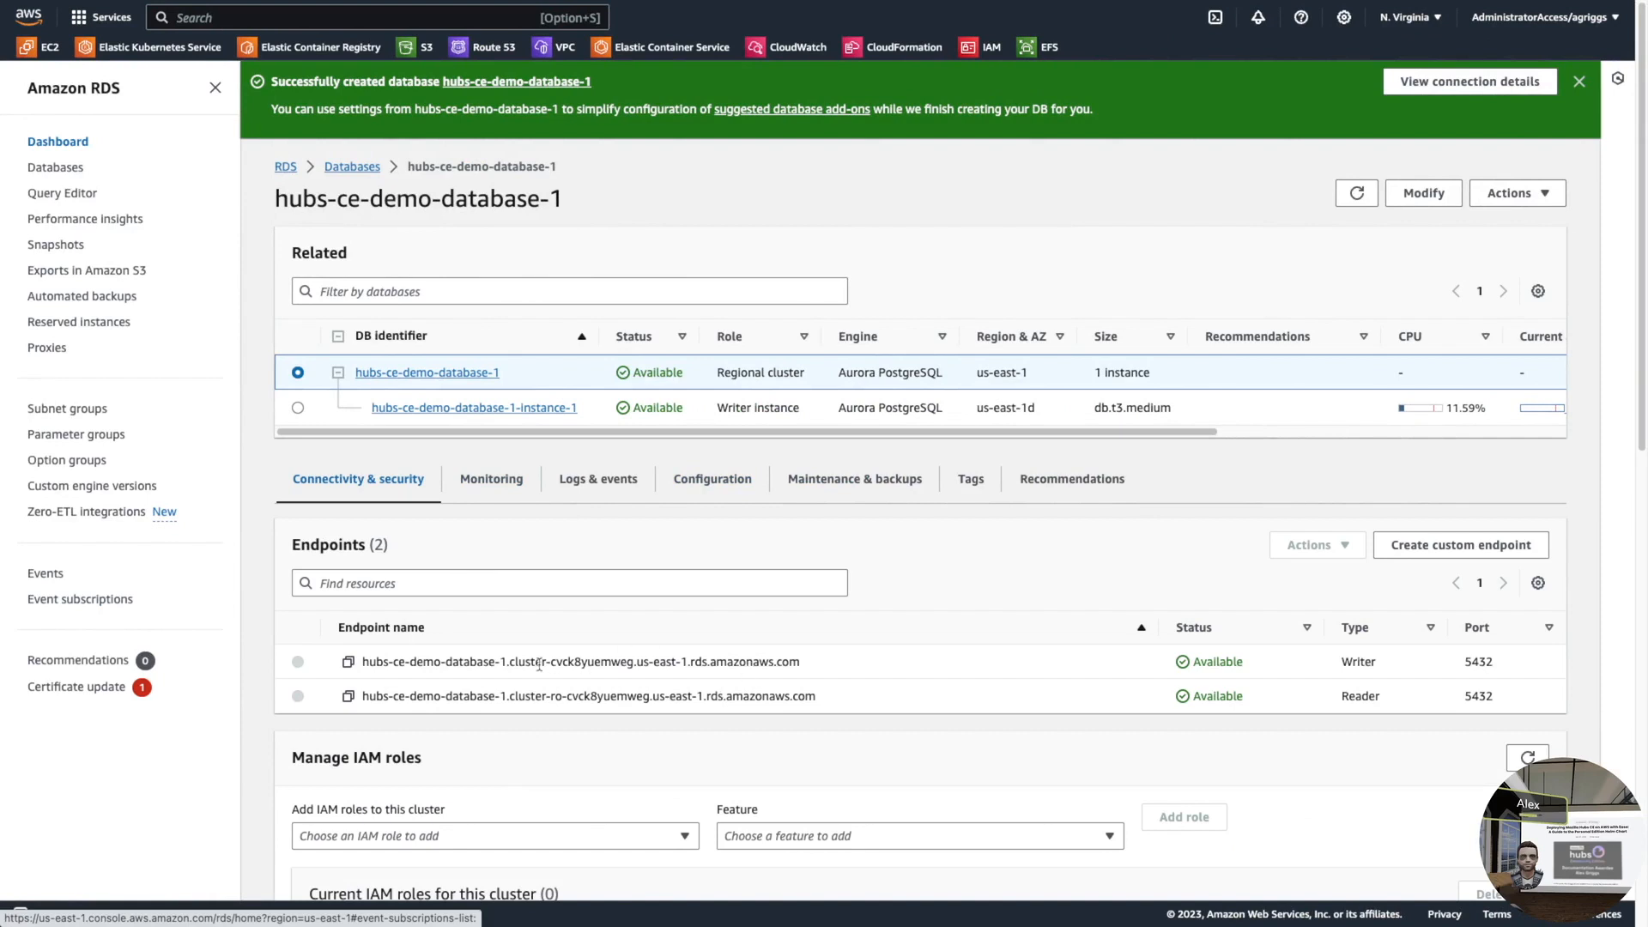
left_click(348, 662)
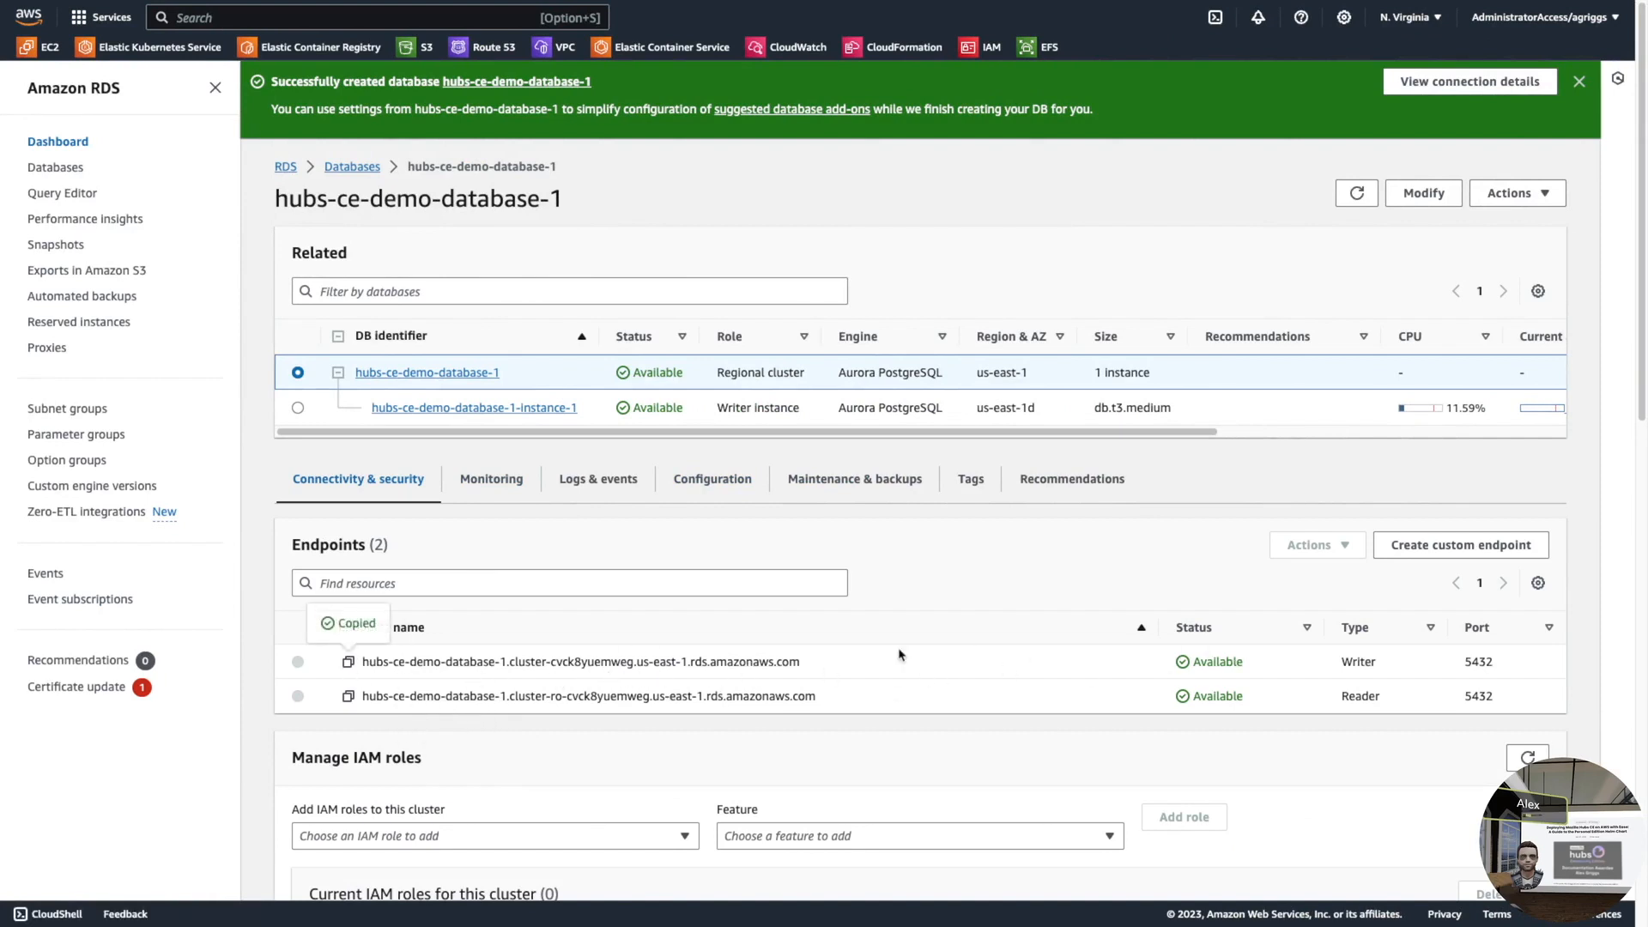
key("super+Tab")
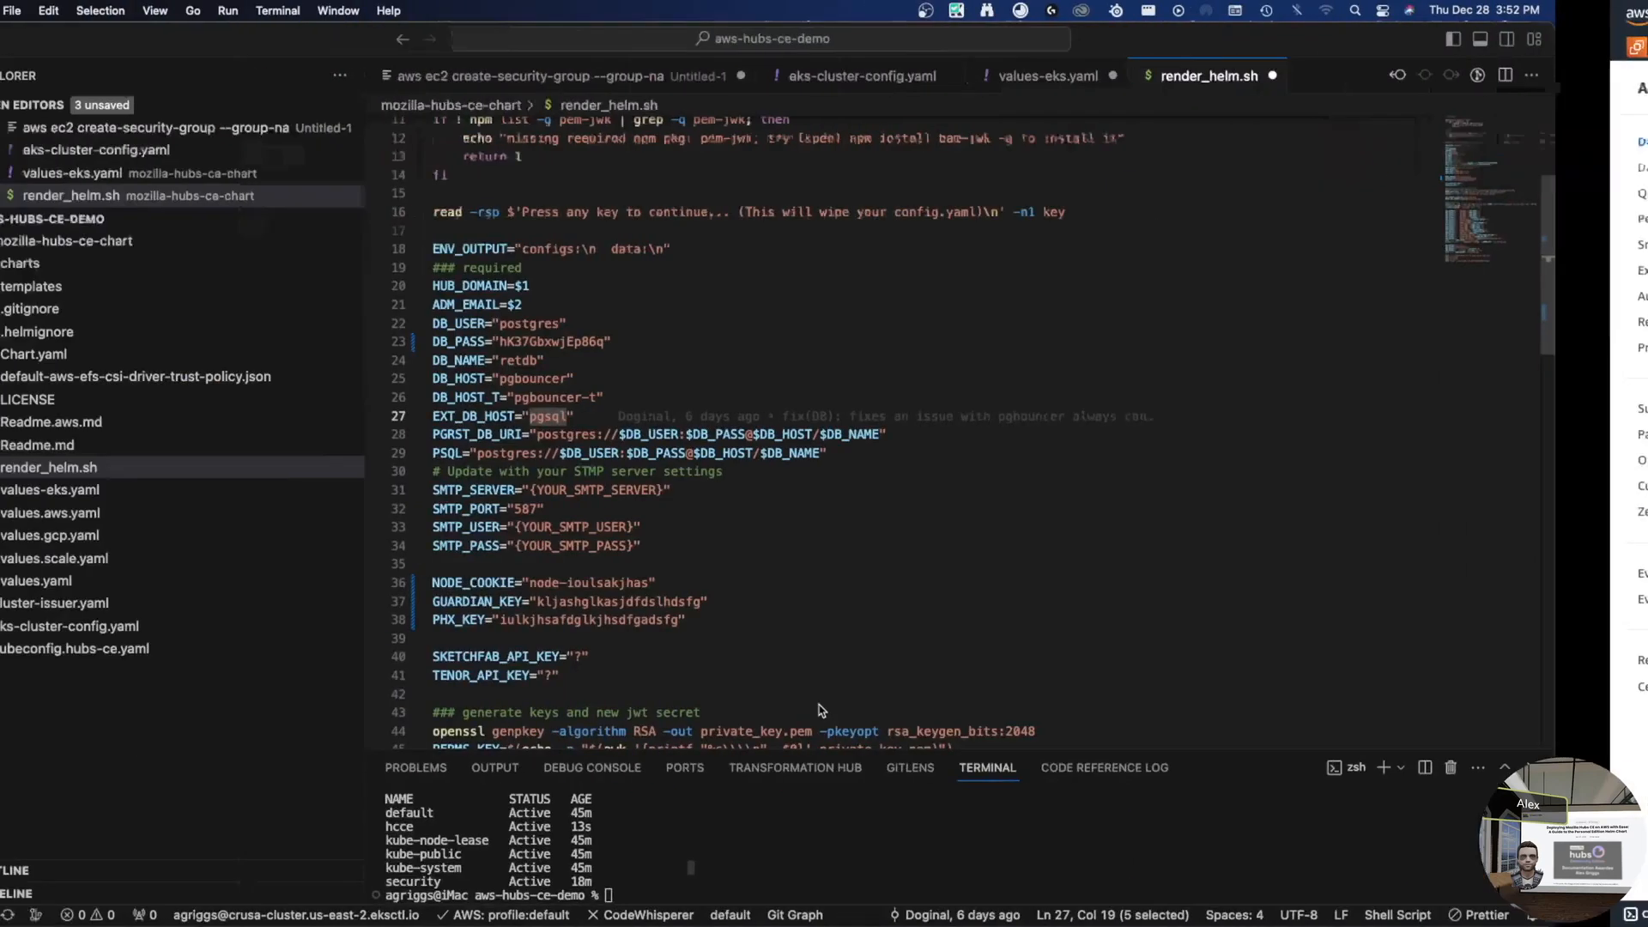
key("super+v")
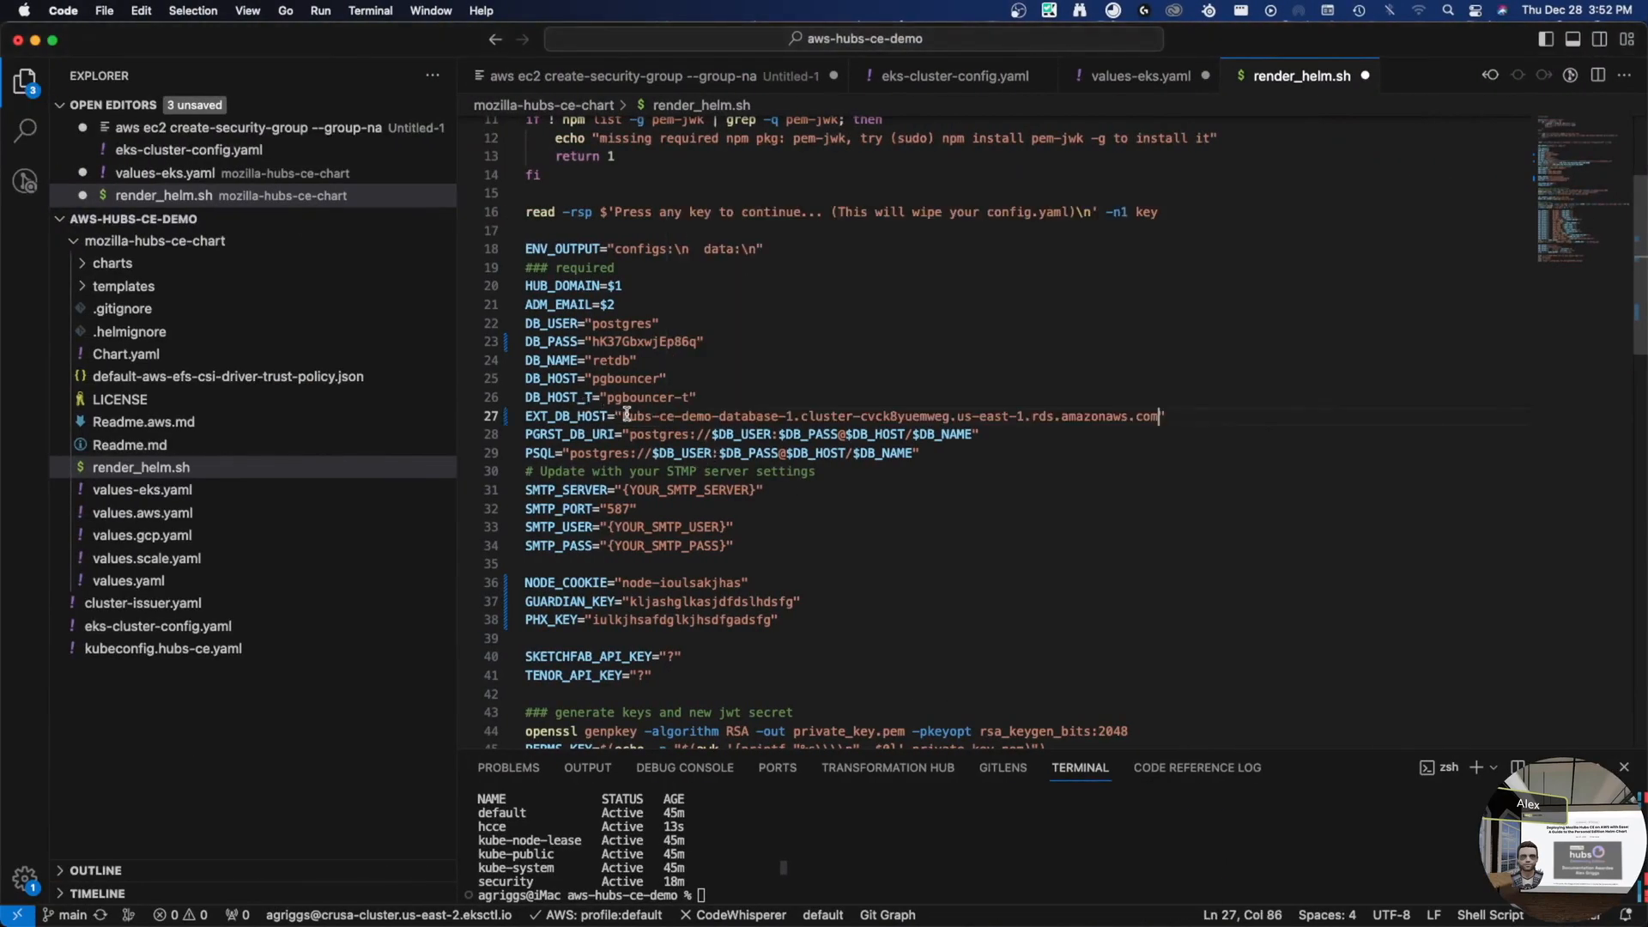
left_click(549, 416)
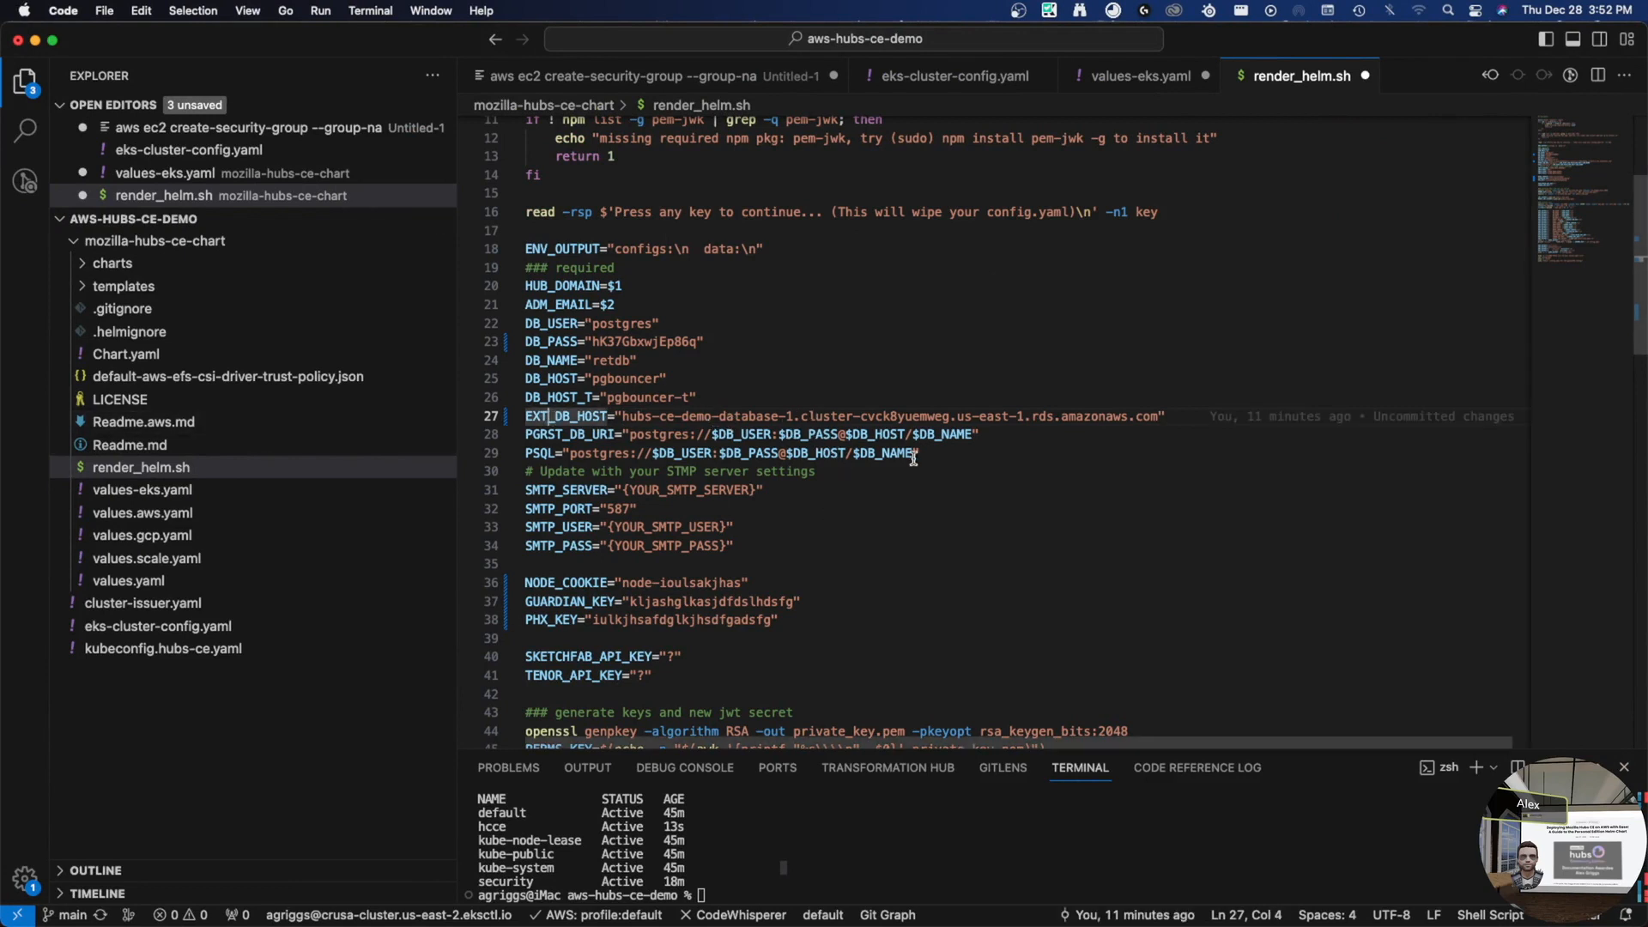
- Save render_helm.sh and replace the SMTP server placeholder with smtp.gmail.com
key("super+s")
left_click(630, 491)
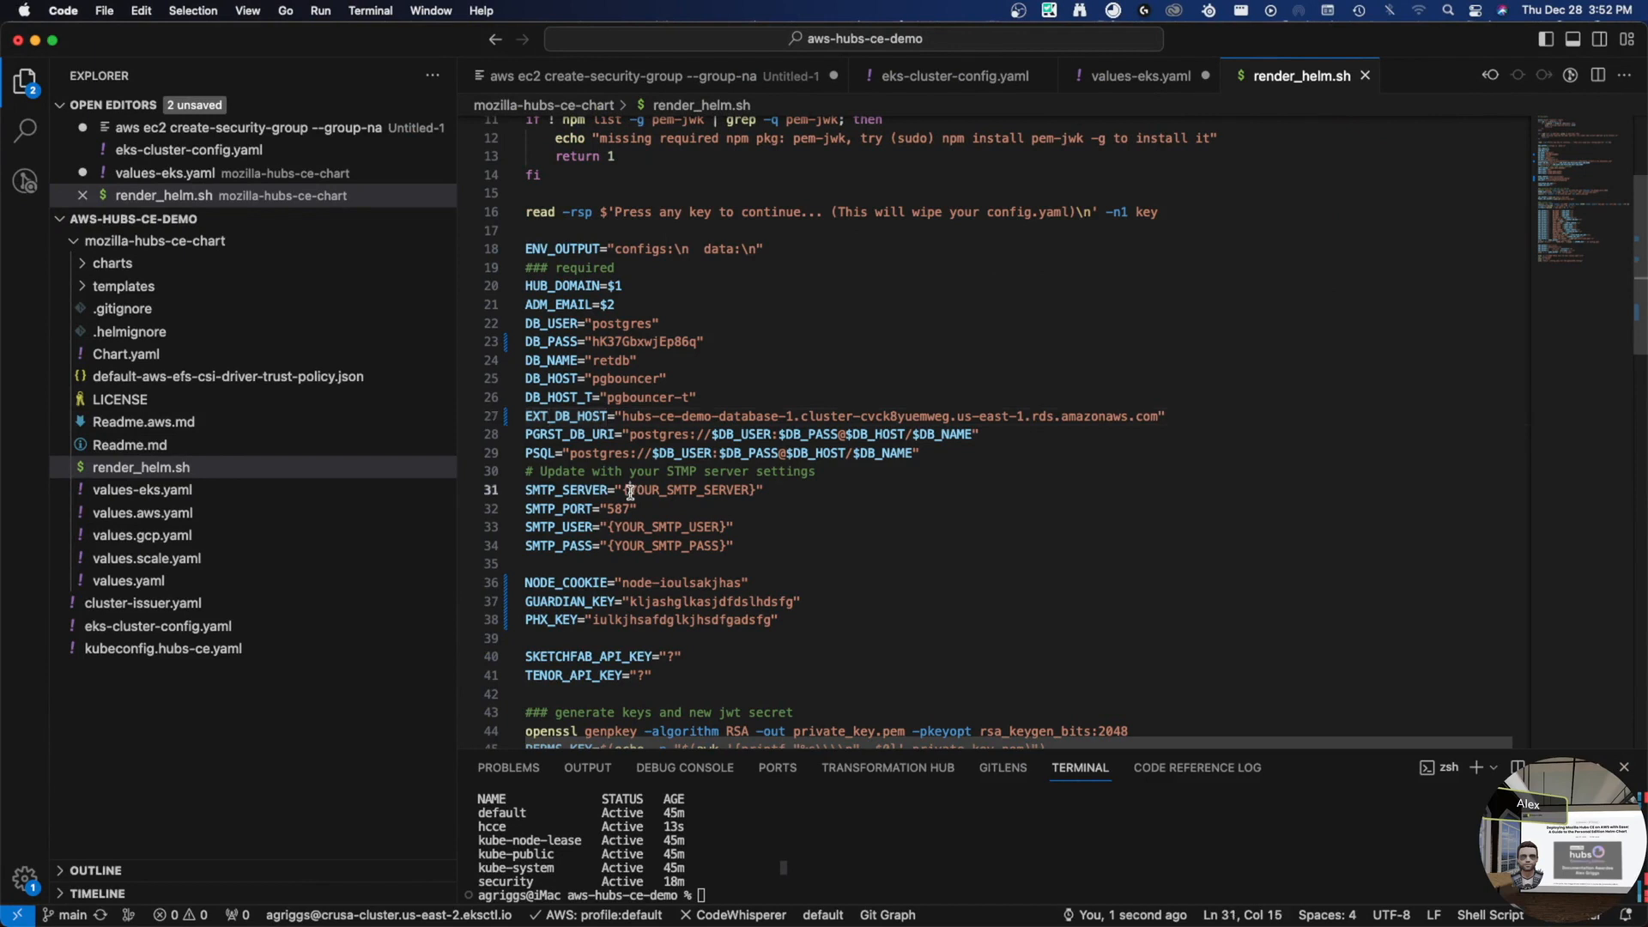
key("shift+End")
key("shift+Left")
key("BackSpace")
type("s")
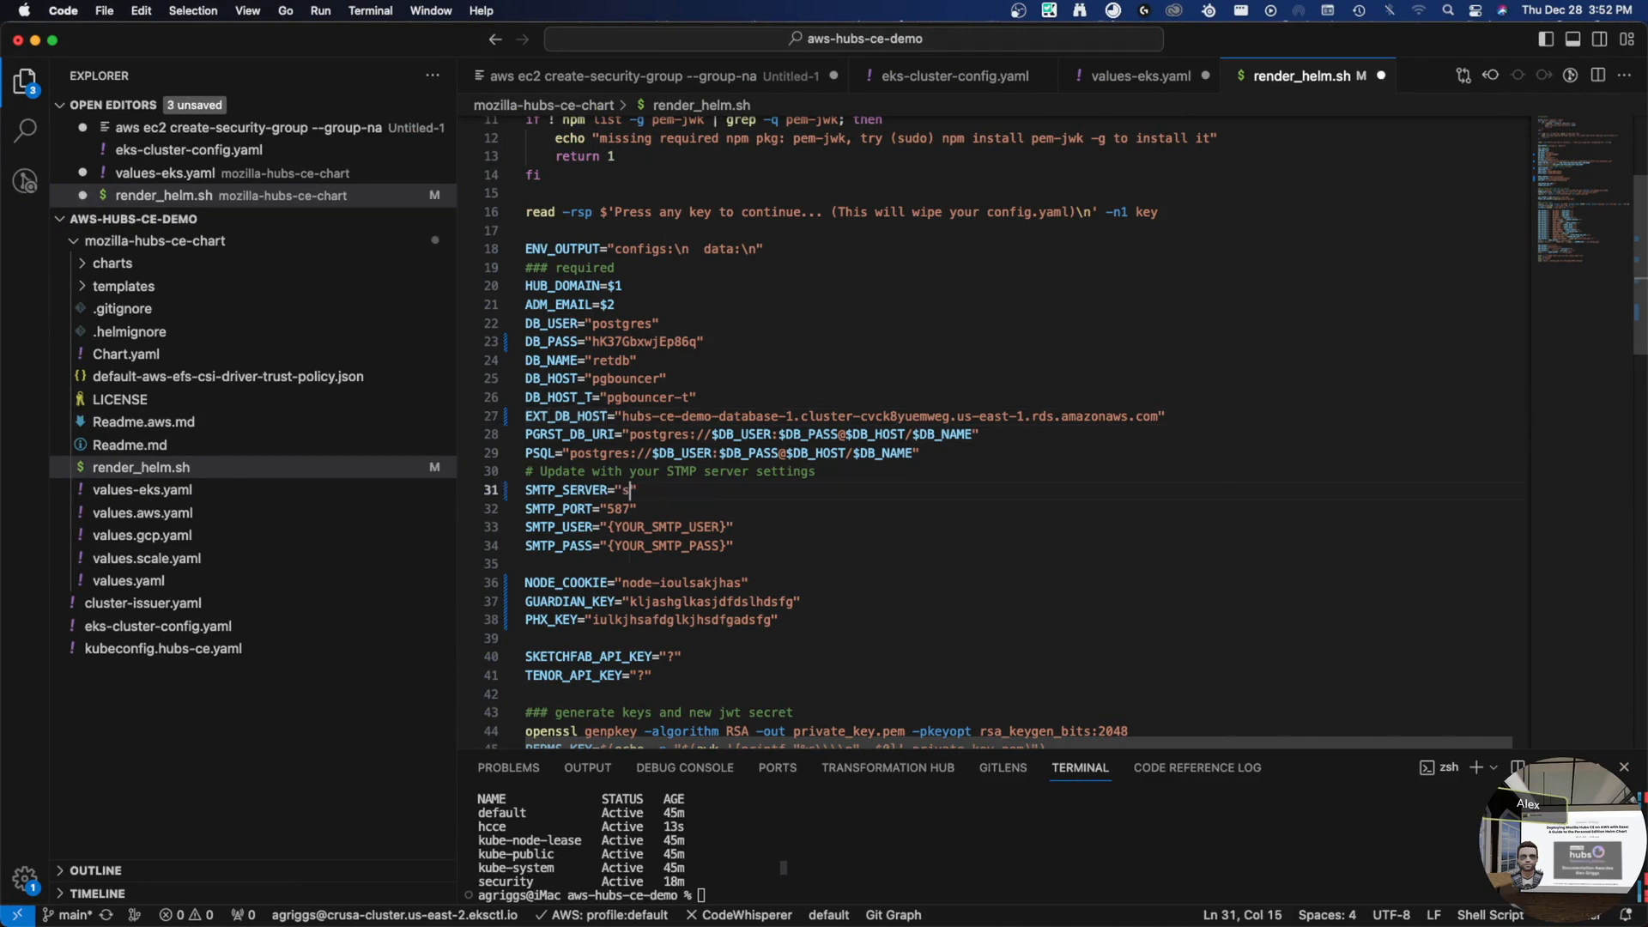
type("mtp.gmail.com")
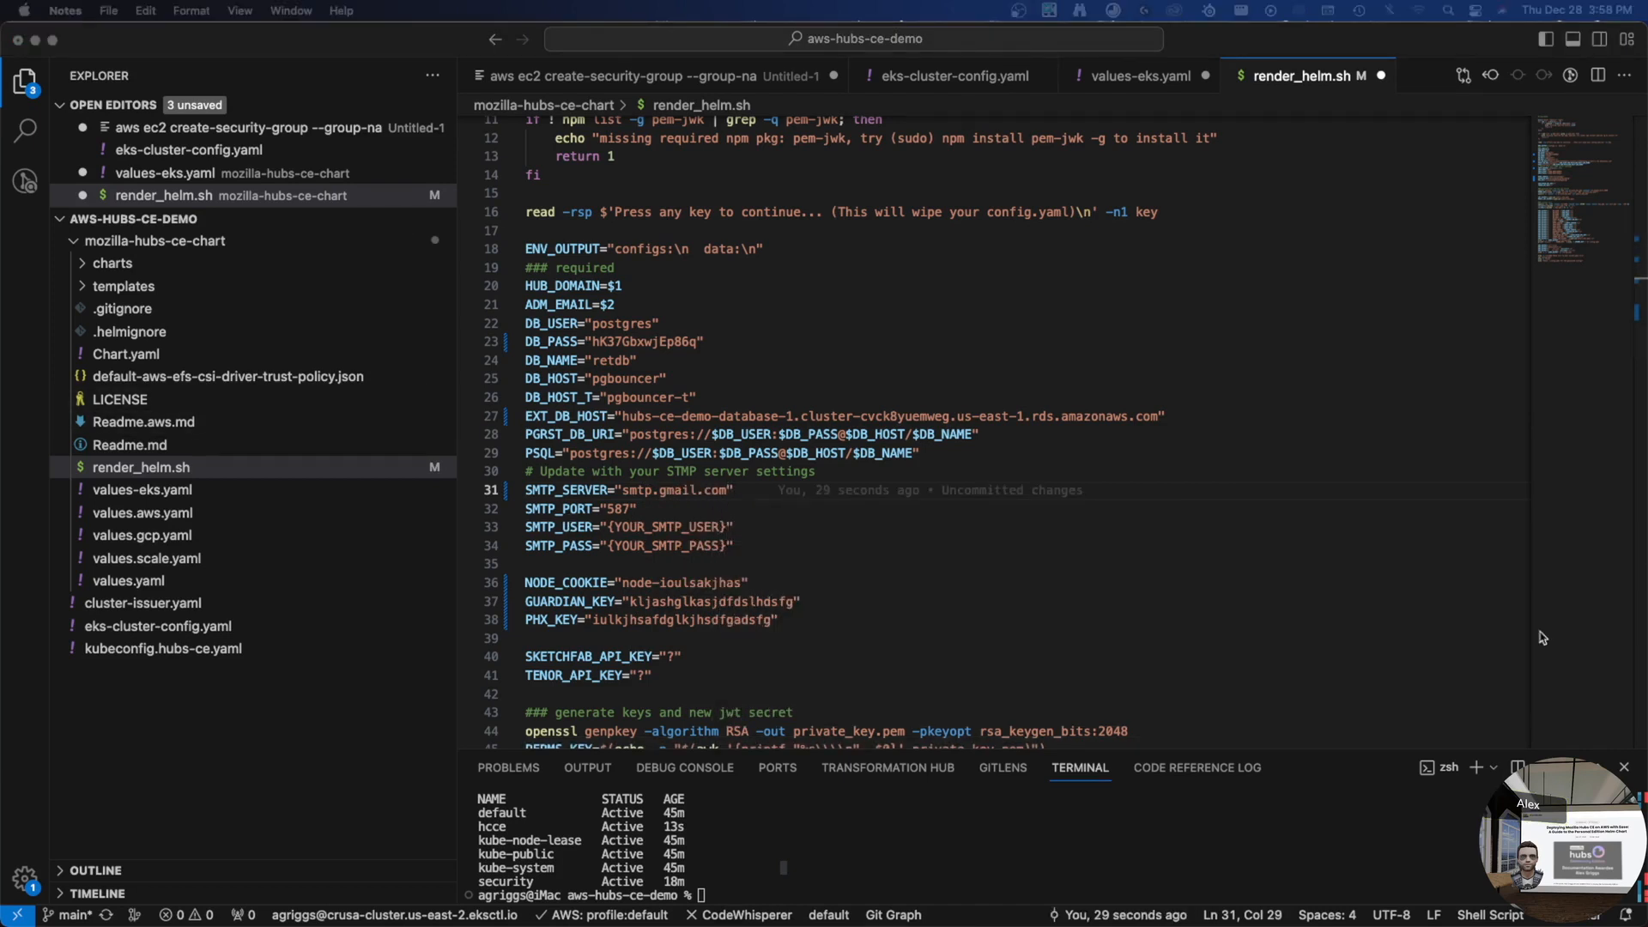
- Paste the Gmail SMTP user and password lines over the placeholders and fix their indentation
left_click(796, 547)
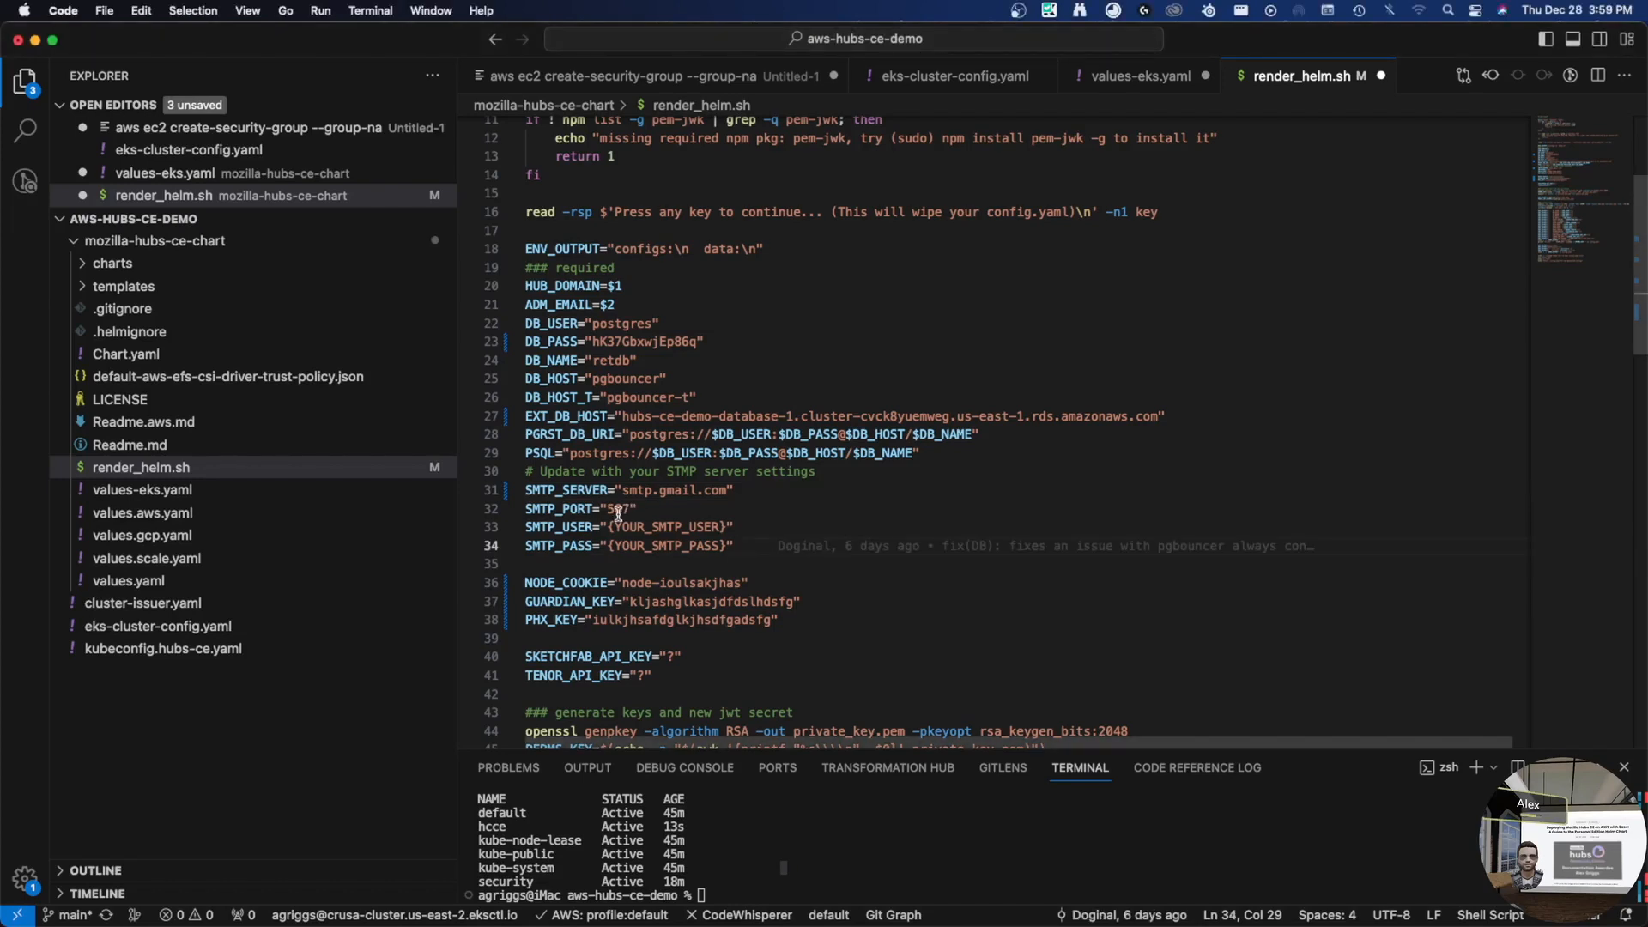
key("shift+Up")
key("shift+Home")
key("super+v")
key("Up")
key("Up")
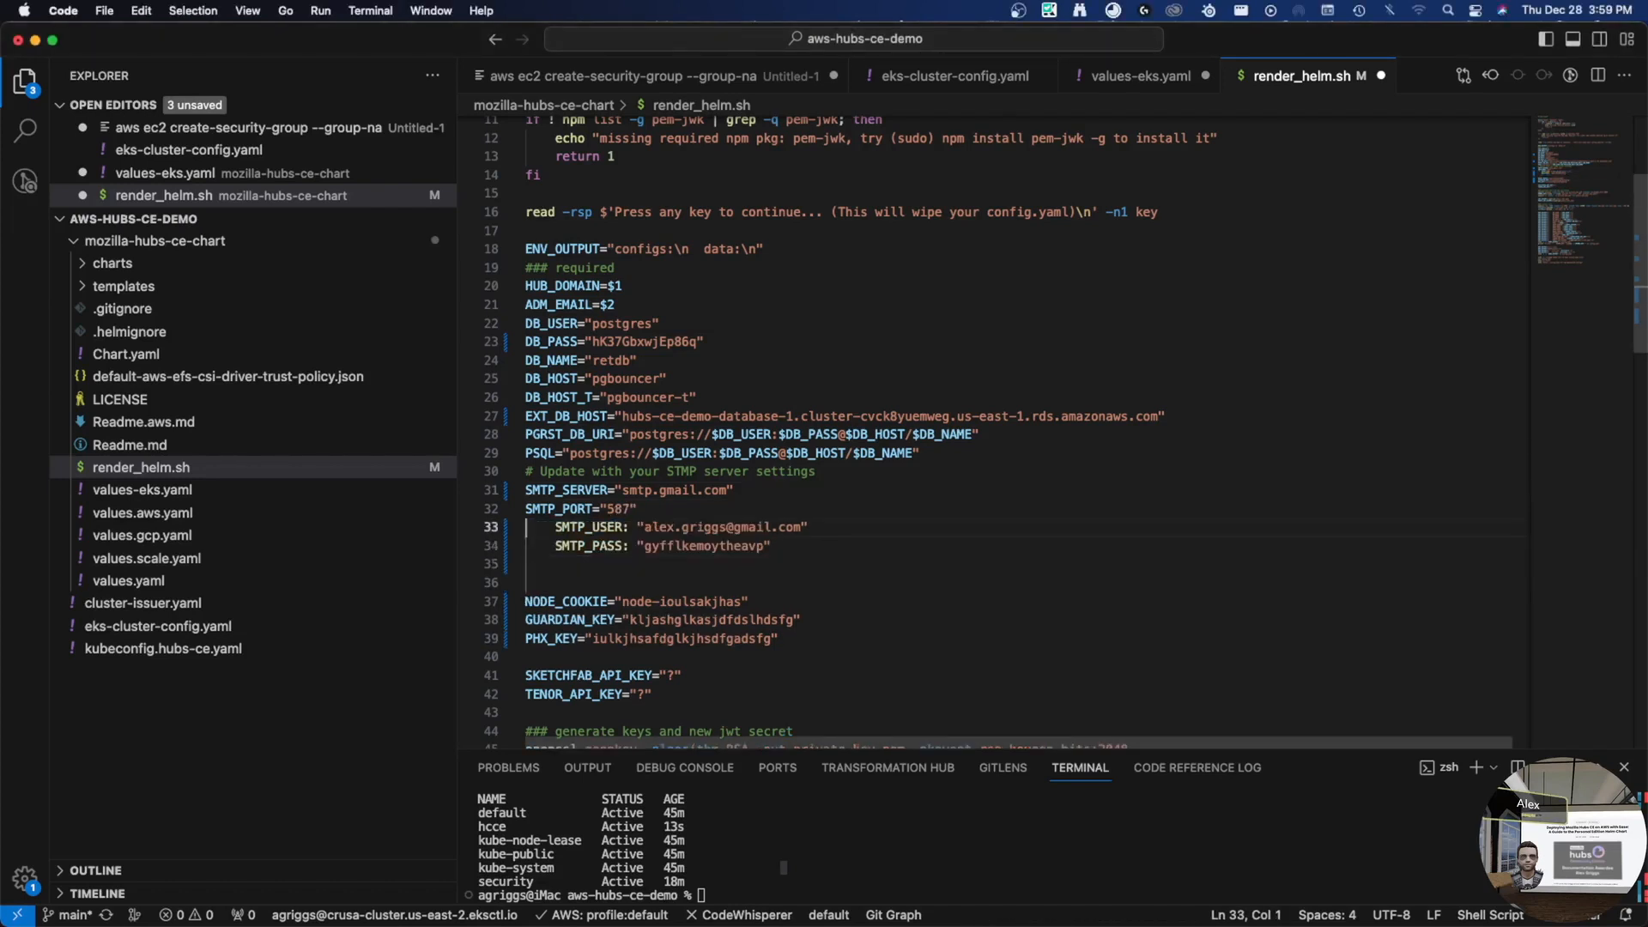
key("shift+Tab")
key("Down")
key("shift+Tab")
key("Up")
key("End")
key("Down")
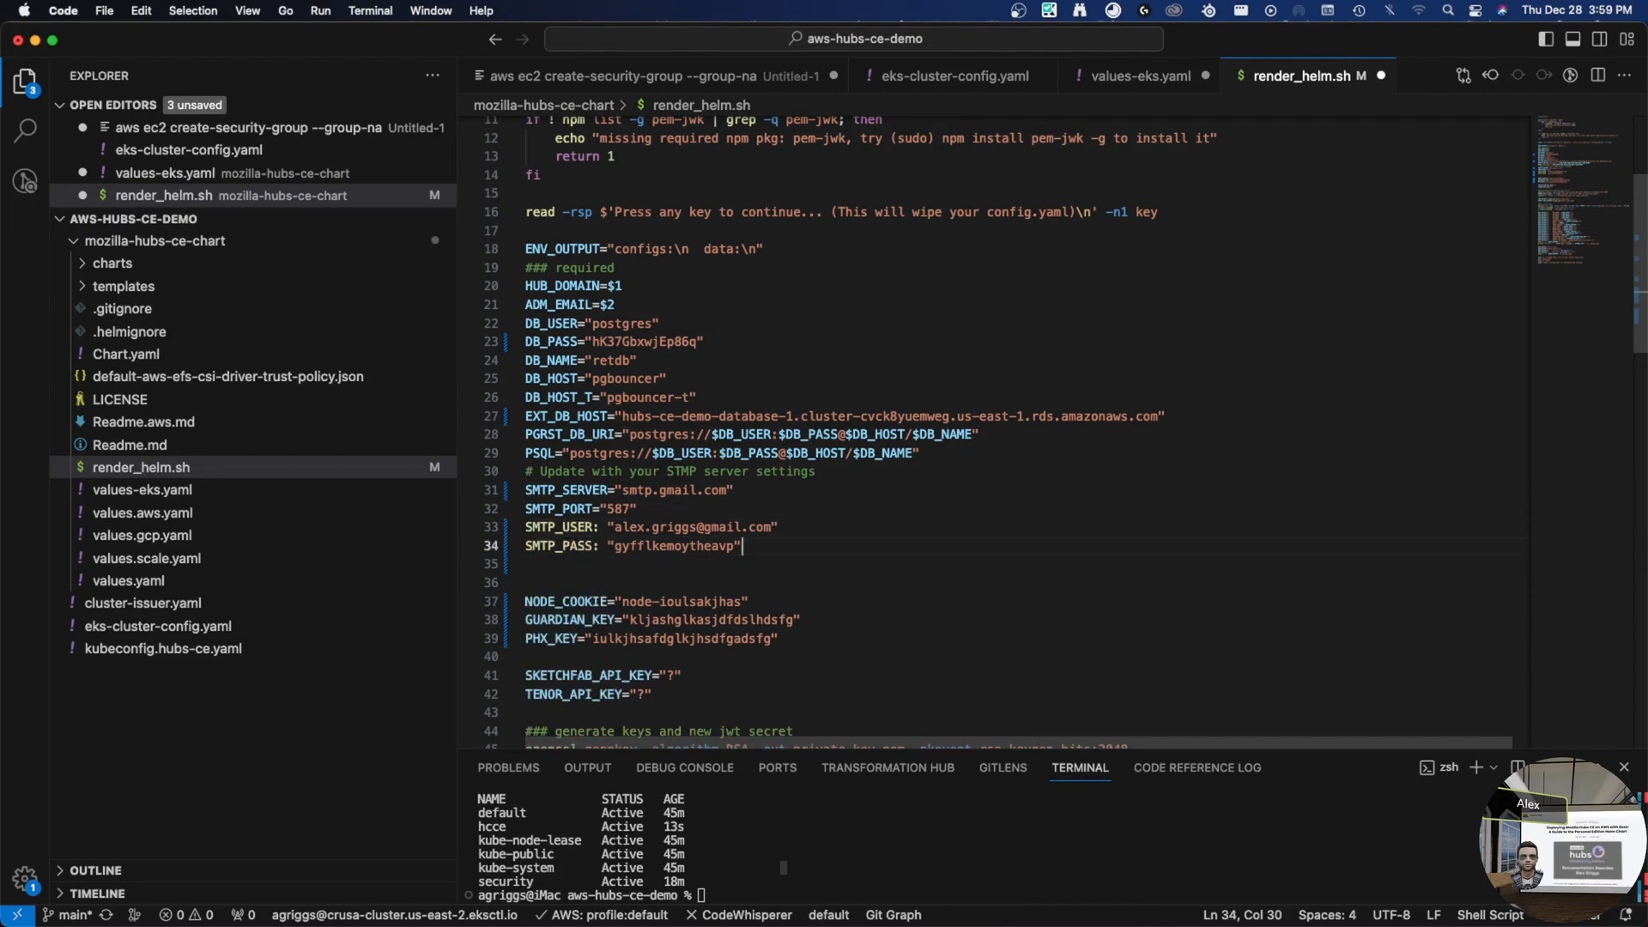
- Replace the ': ' separators with '=' on the SMTP_USER and SMTP_PASS lines
left_click(705, 528)
key("Left")
key("BackSpace")
key("BackSpace")
type("=")
key("Down")
key("Left")
key("shift+Right")
key("shift+Right")
type("=")
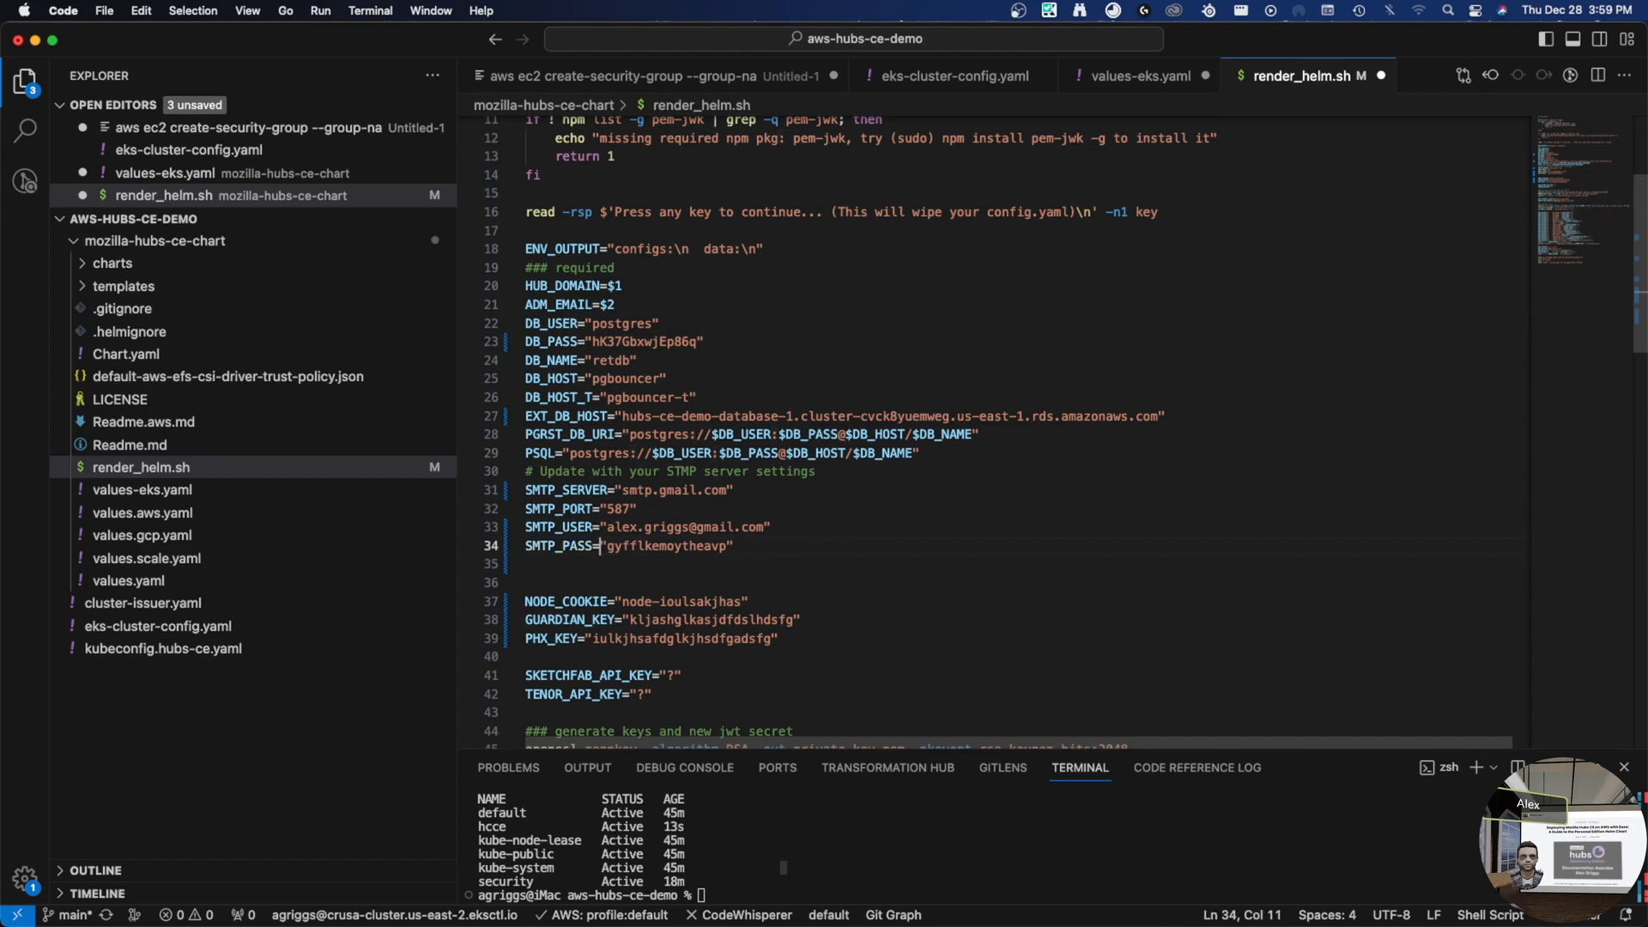
key("alt+shift+Left")
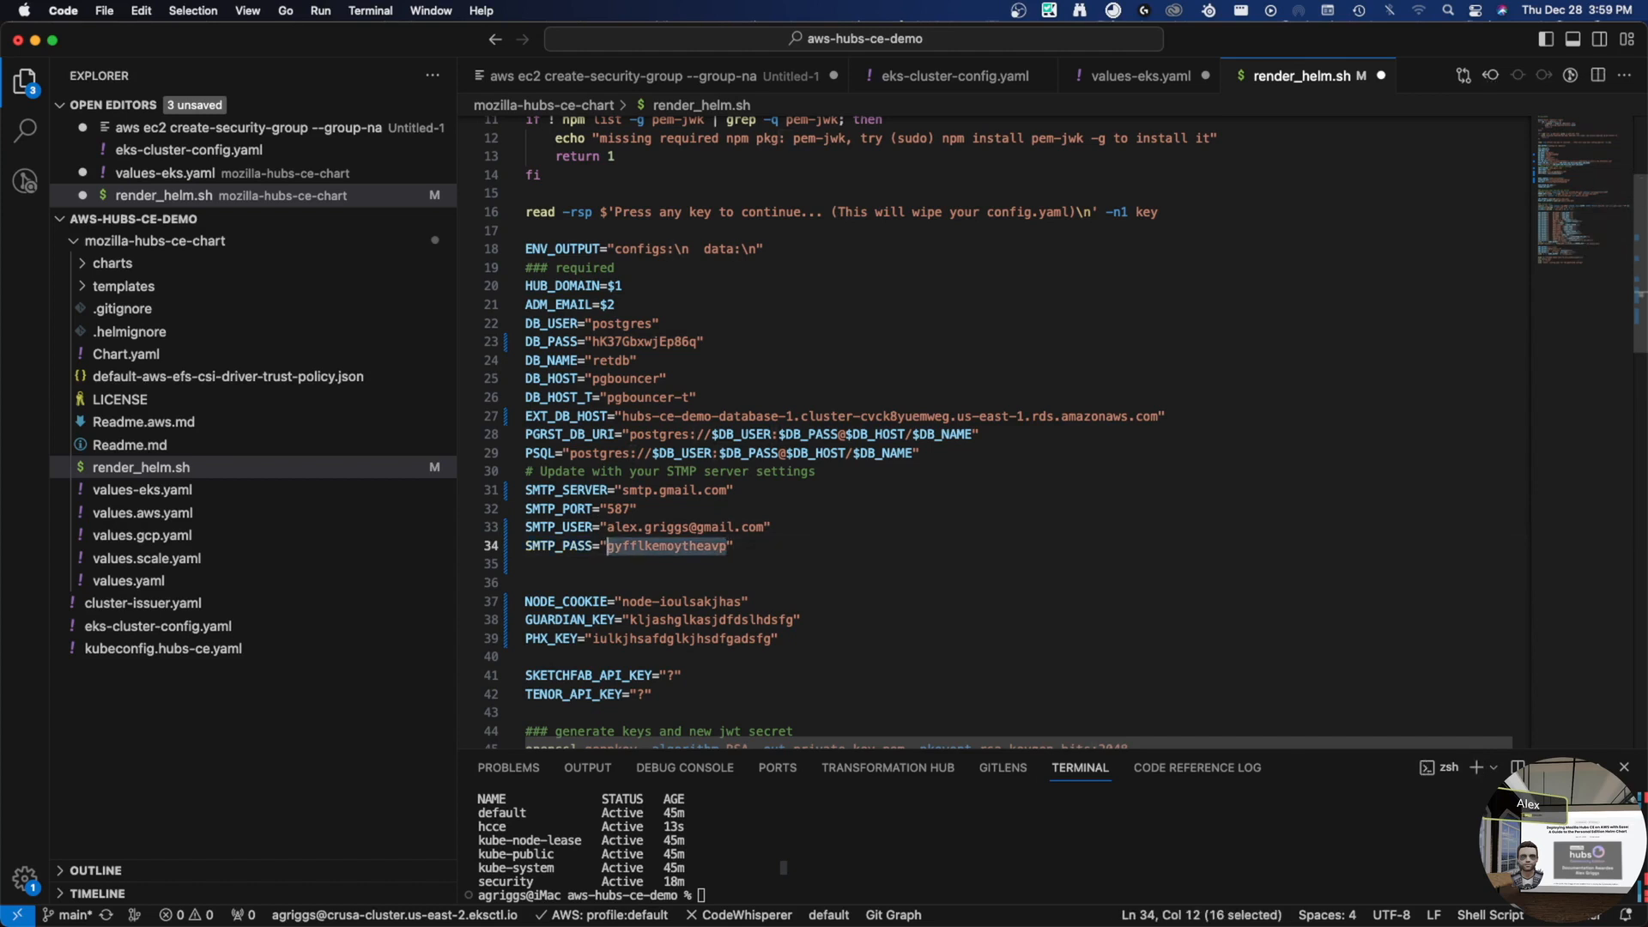
key("Right")
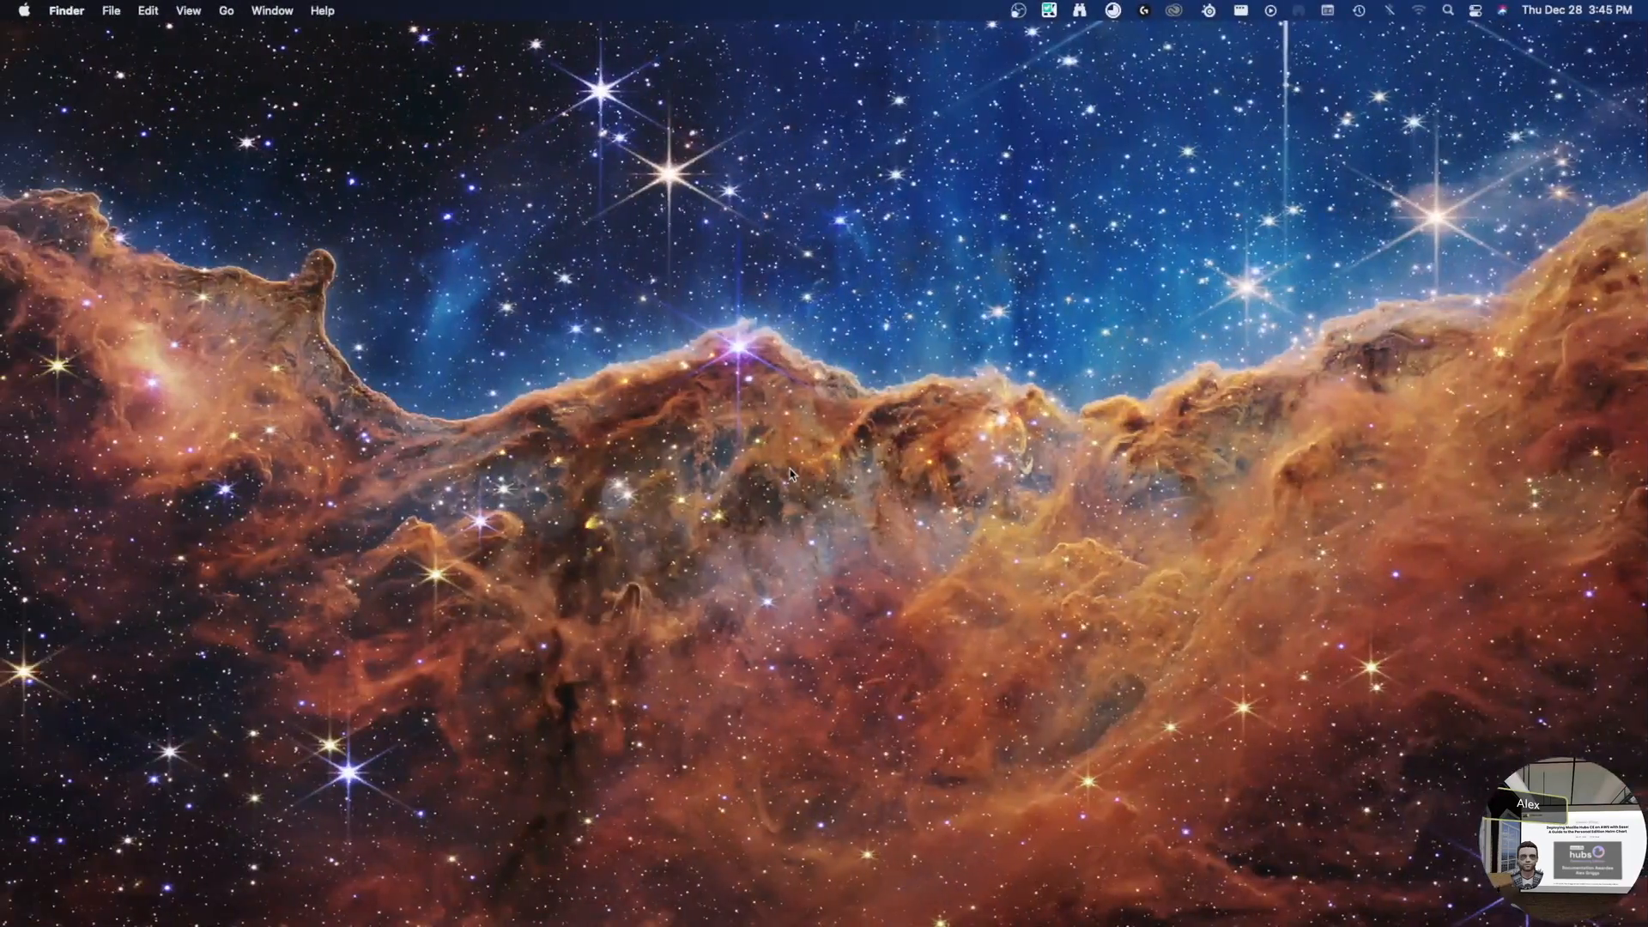
- Read through the setup guide's SES for SMTP and Gmail SMTP credentials sections
key("ctrl+Right")
key("ctrl+Right")
key("ctrl+Right")
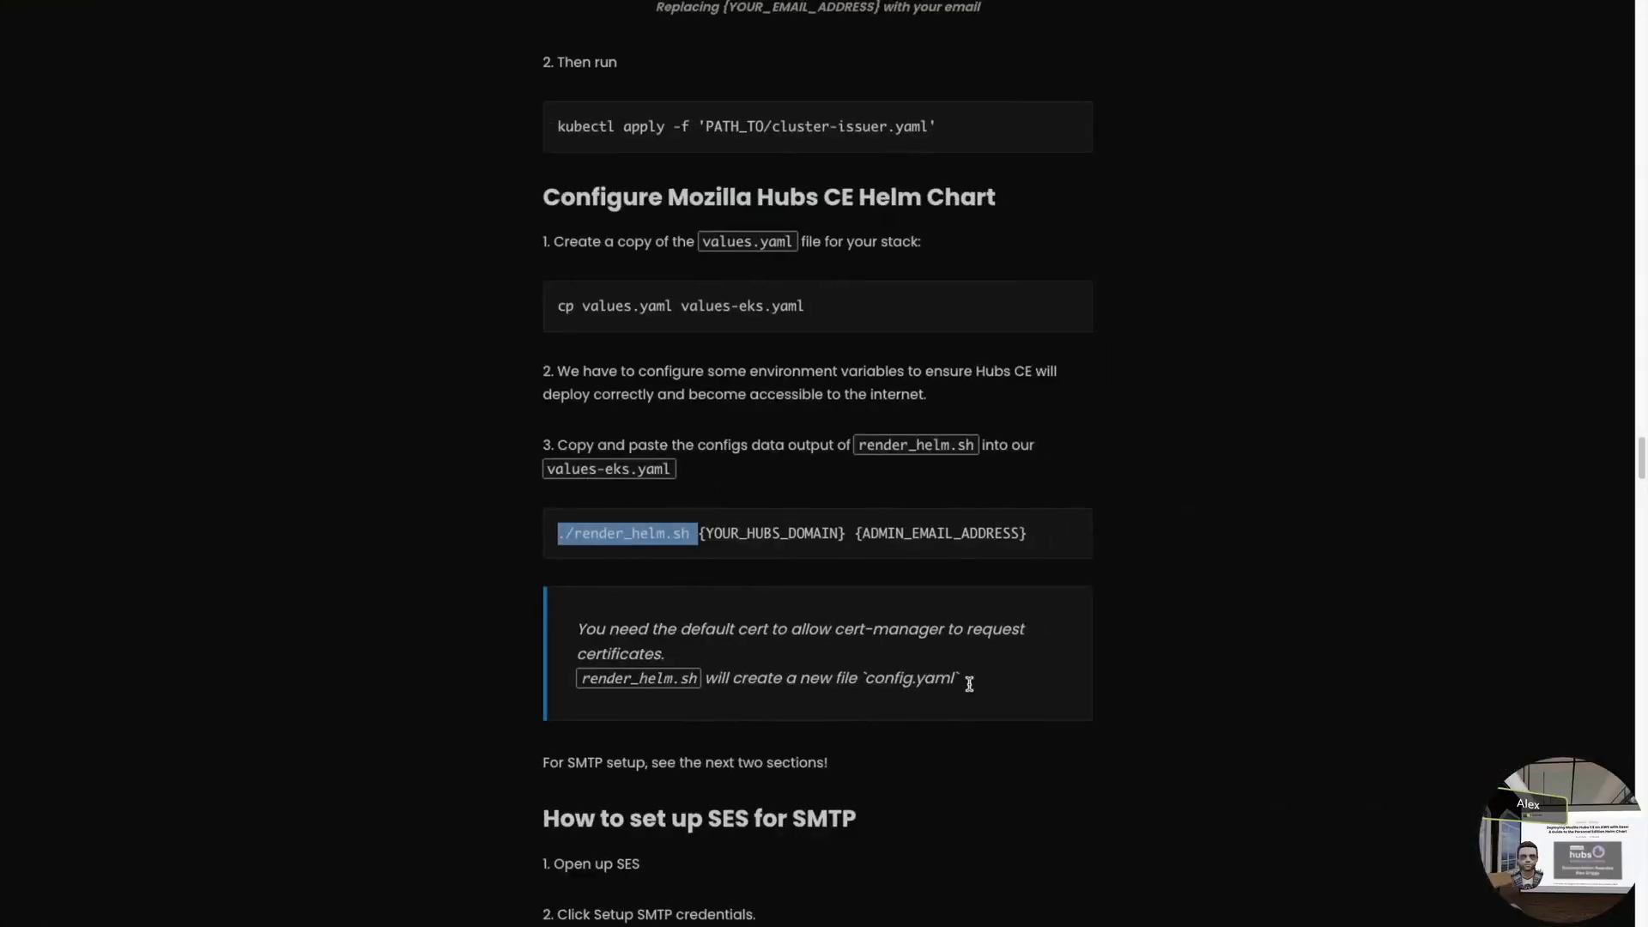
scroll(1022, 704, "down", 5)
scroll(1053, 514, "down", 3)
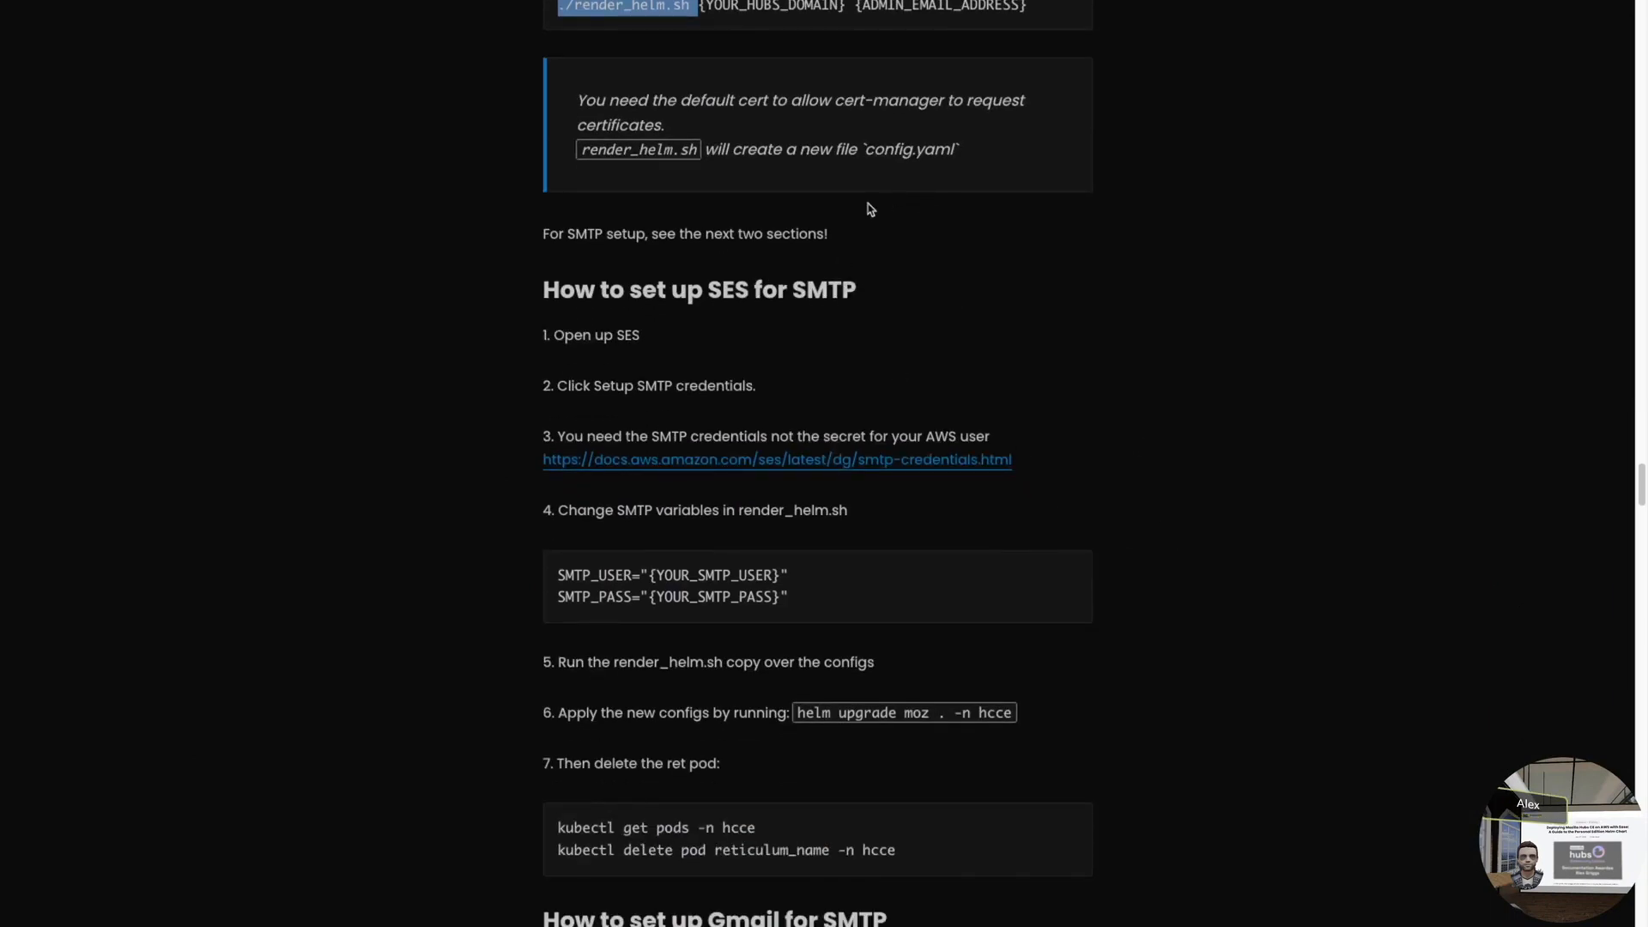
scroll(902, 397, "down", 3)
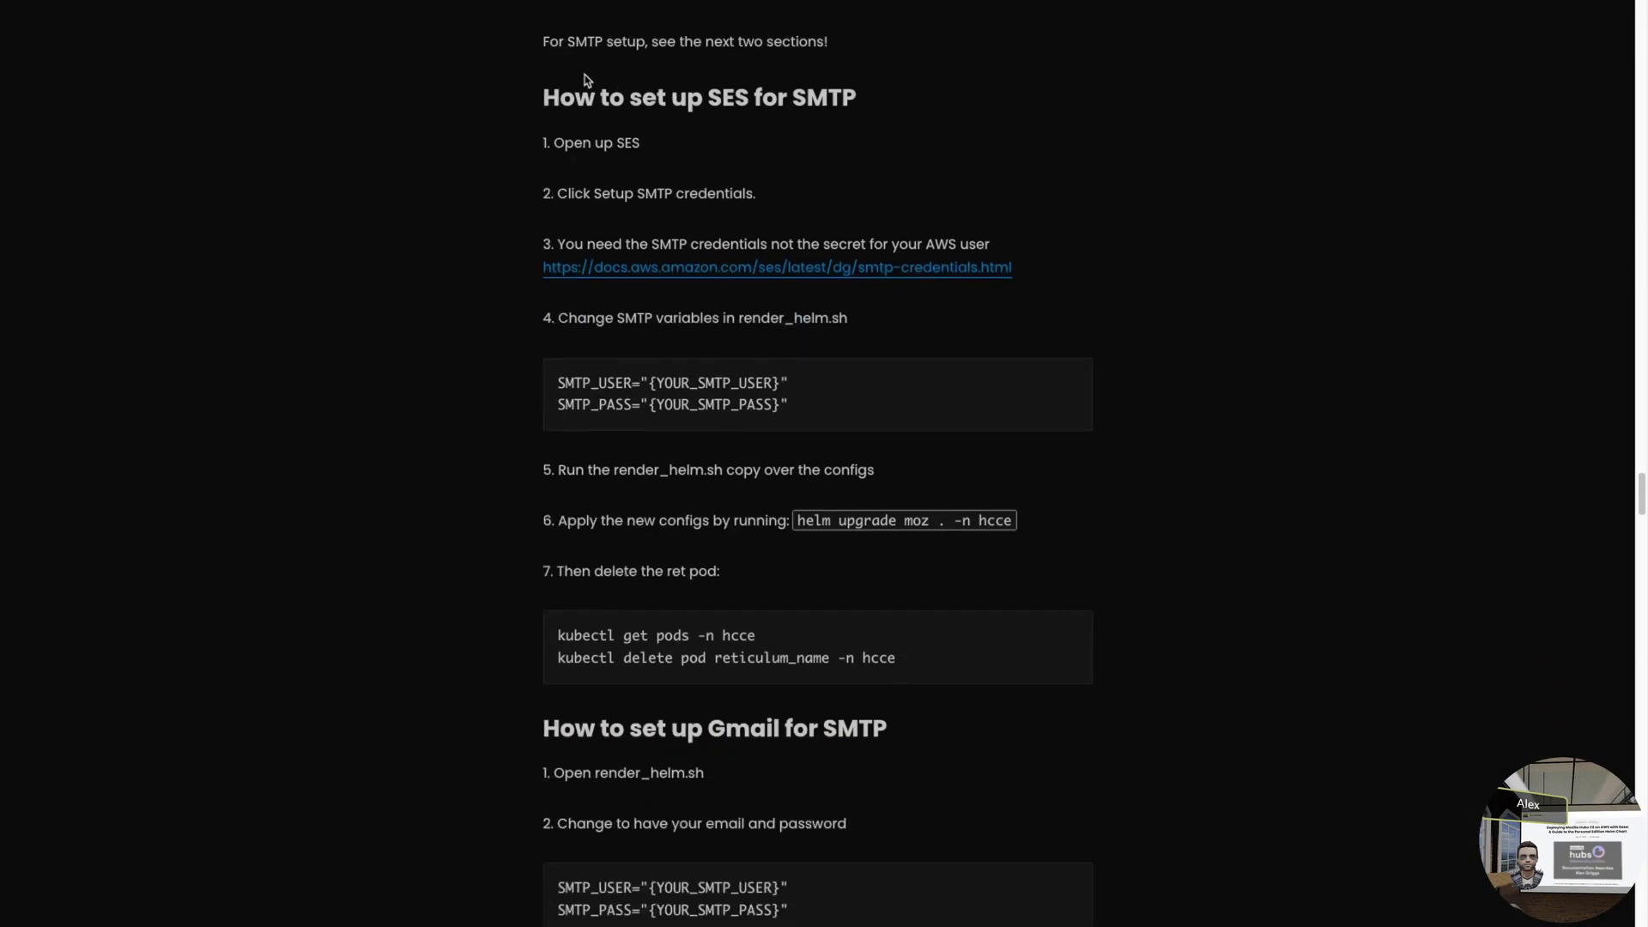
left_click_drag(544, 99, 828, 99)
double_click(731, 110)
scroll(1202, 308, "down", 1)
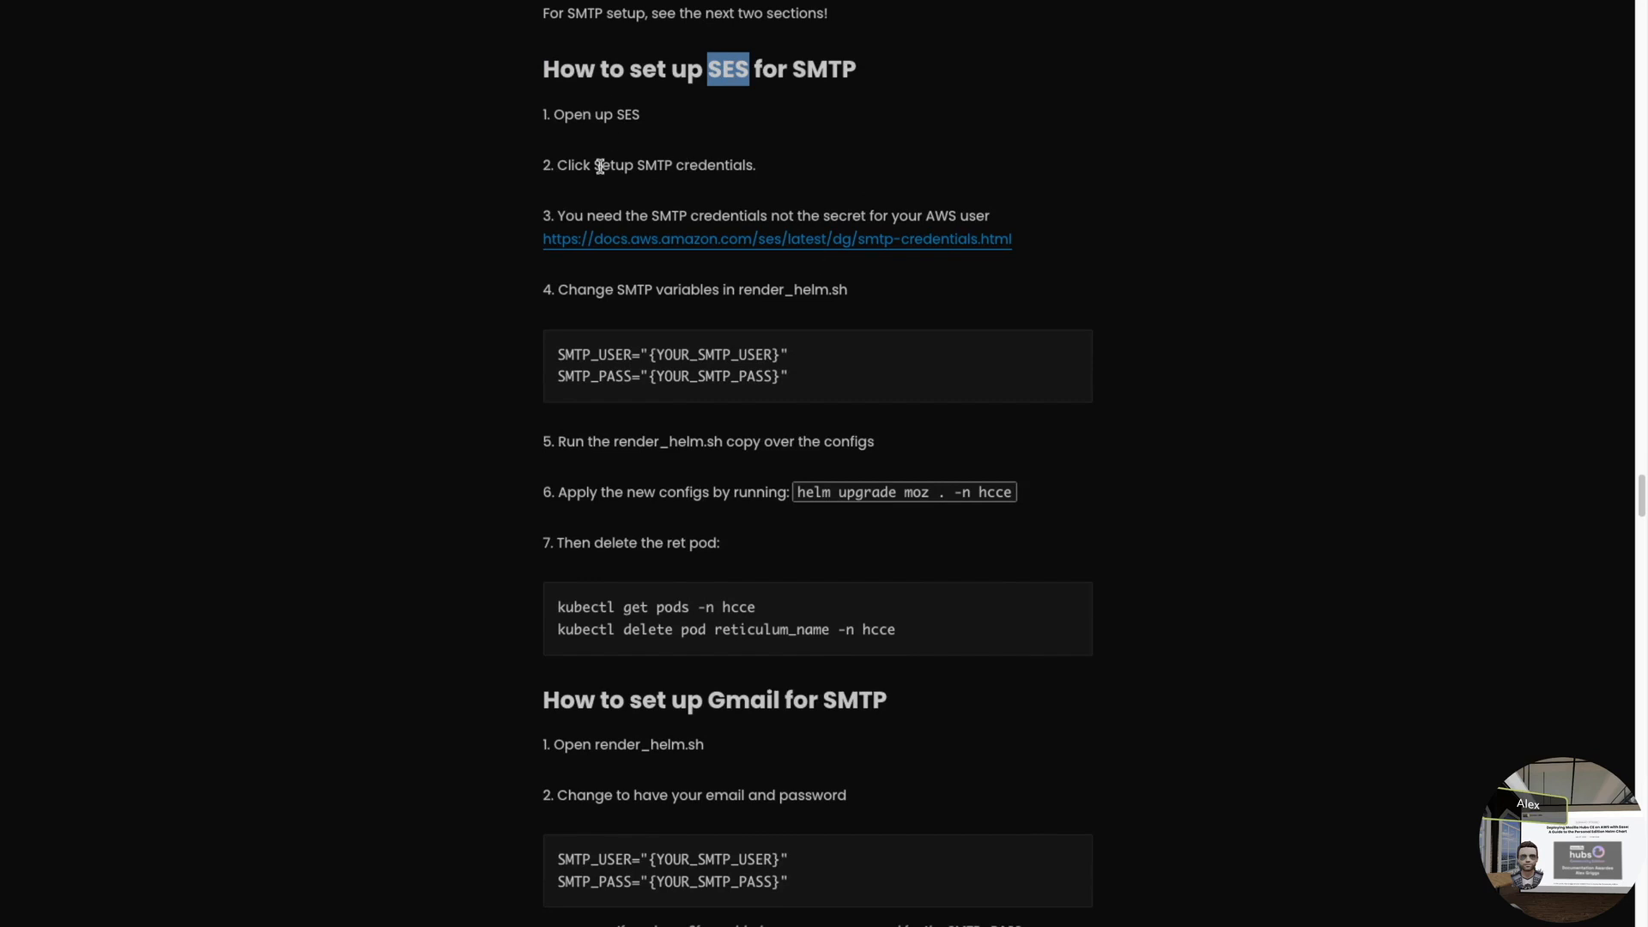
left_click_drag(598, 165, 767, 176)
left_click(767, 176)
scroll(901, 438, "down", 1)
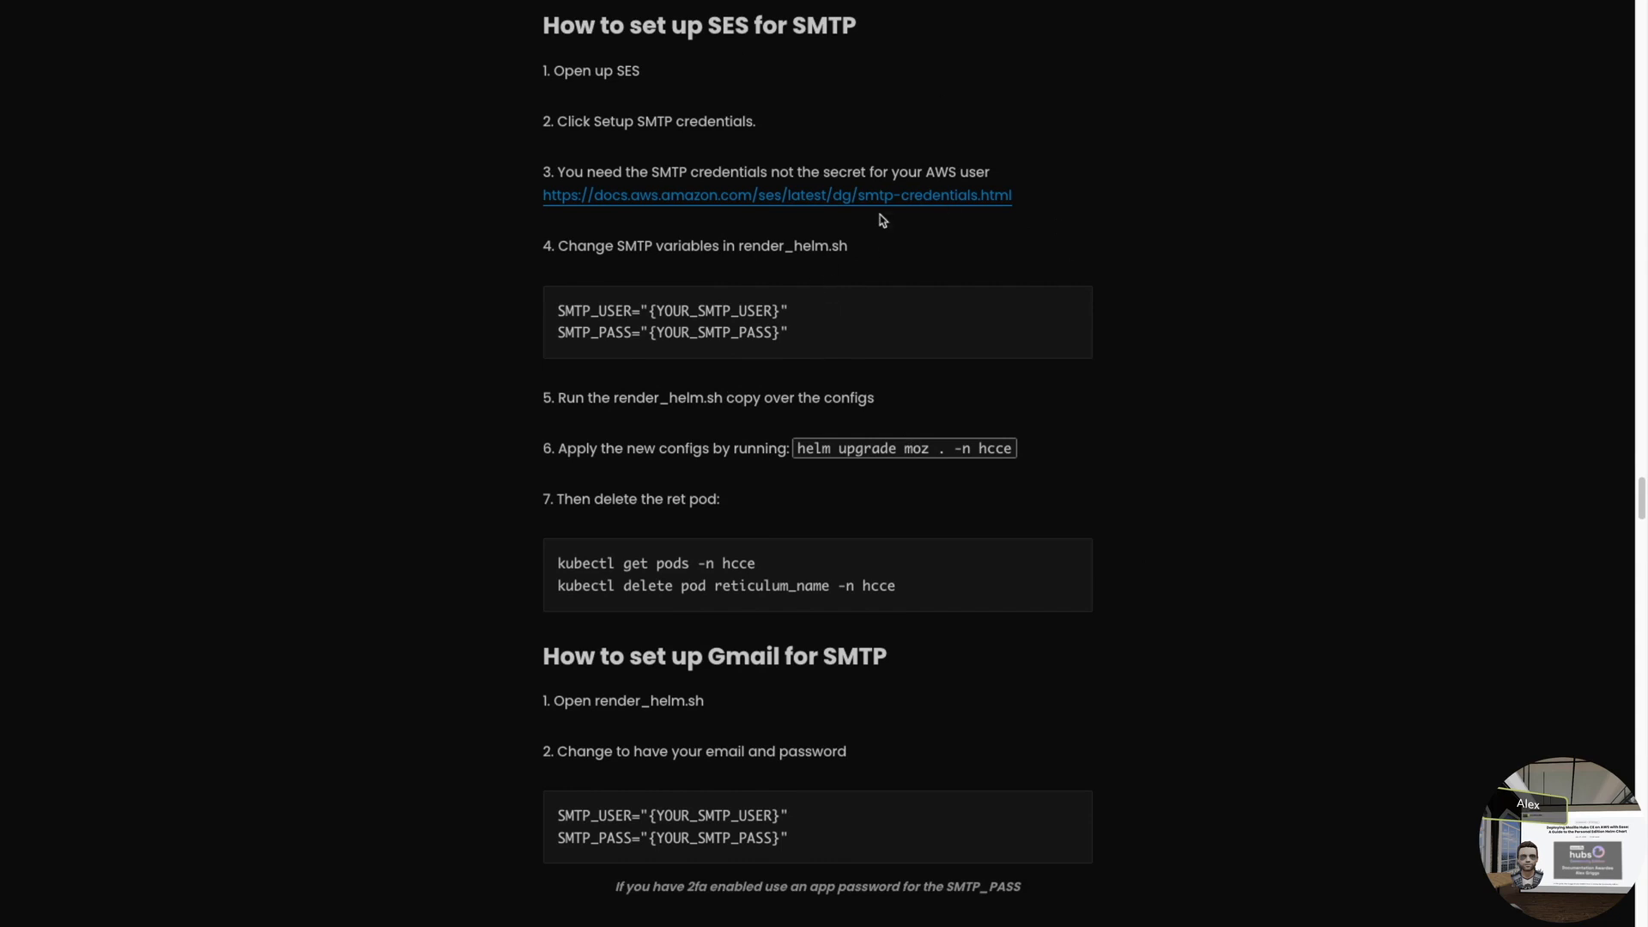
left_click_drag(656, 295, 689, 311)
left_click(610, 324)
- Review the helm upgrade deploy commands and highlight 'kubectl create ns' before returning to VS Code
left_click_drag(1015, 454, 802, 442)
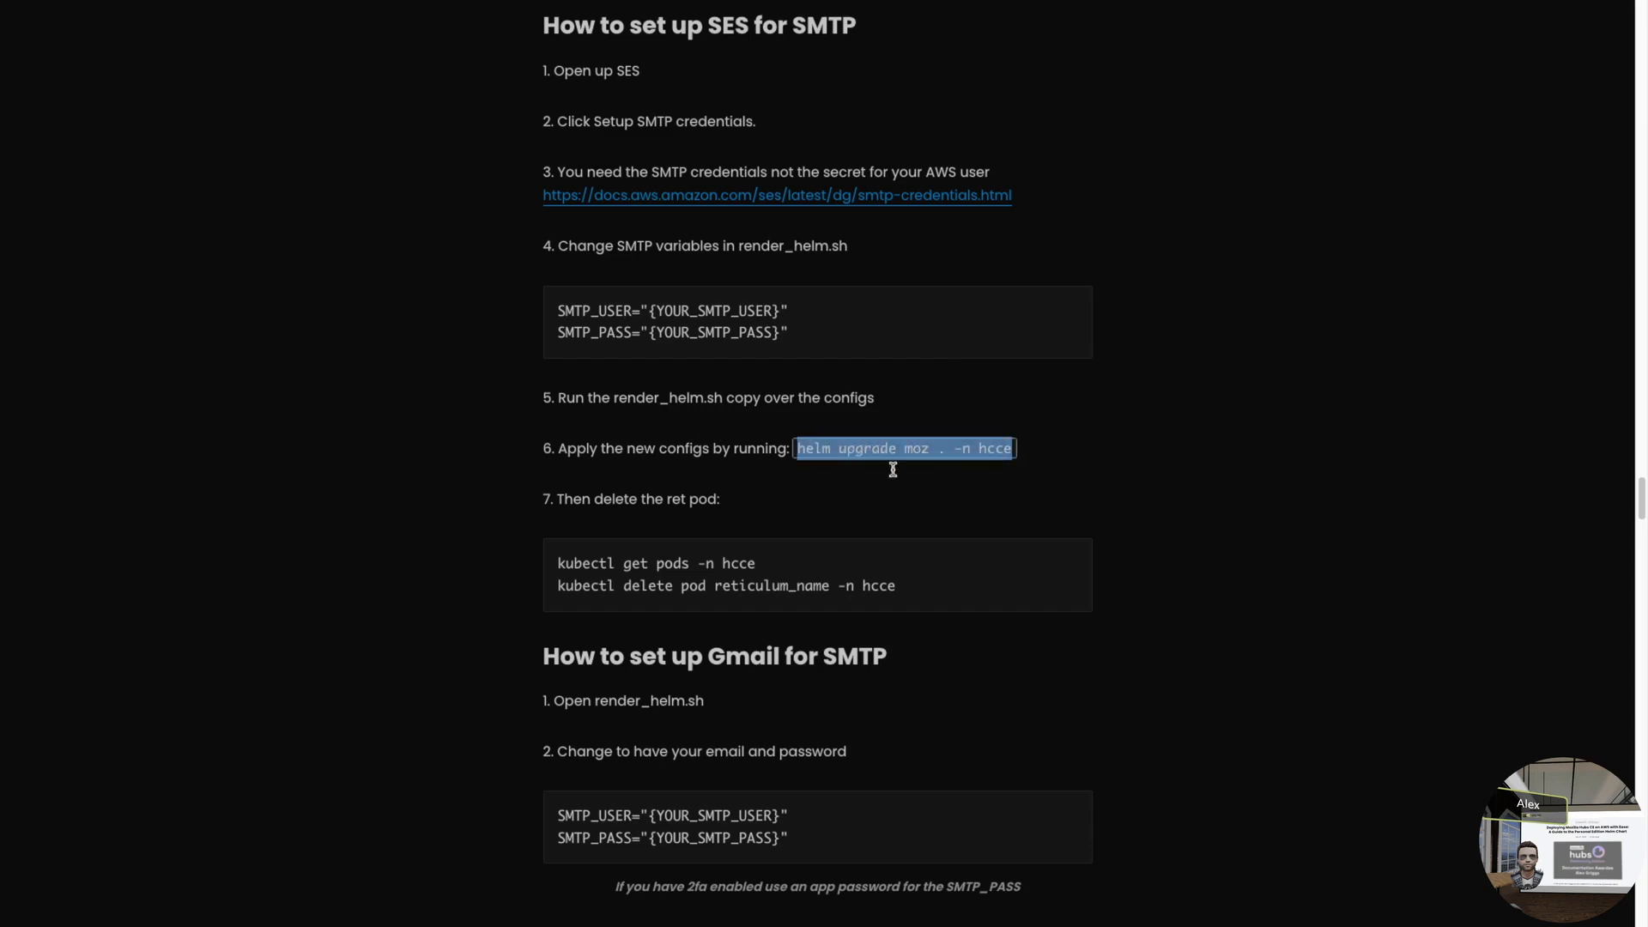
left_click(1131, 456)
scroll(1100, 504, "down", 5)
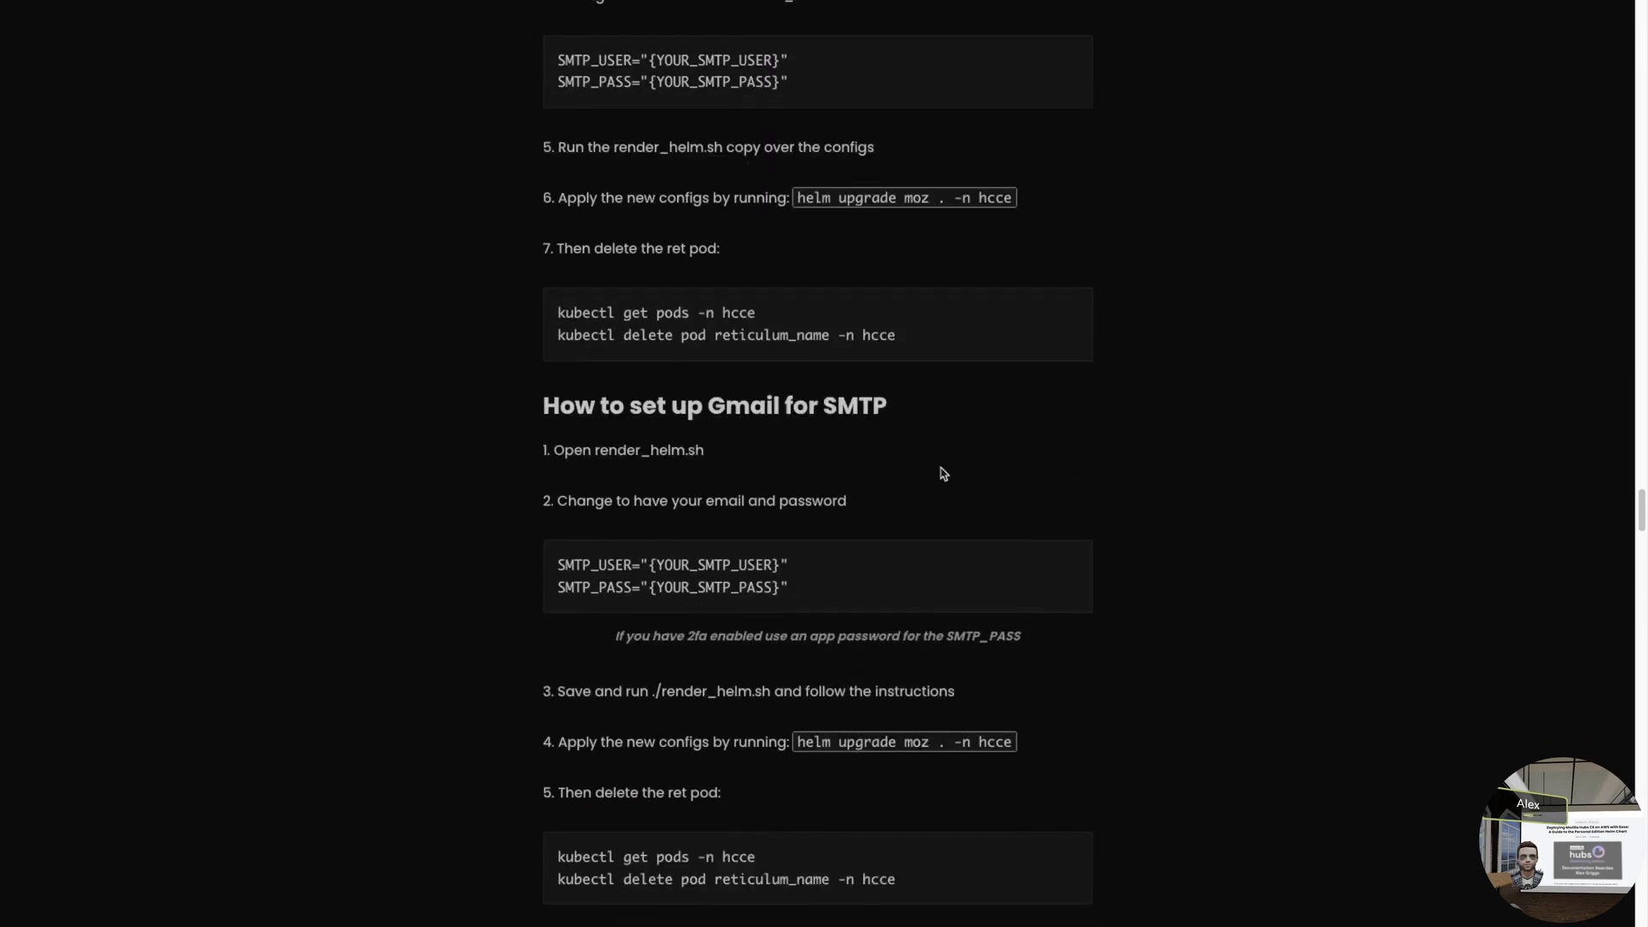
scroll(910, 469, "down", 1)
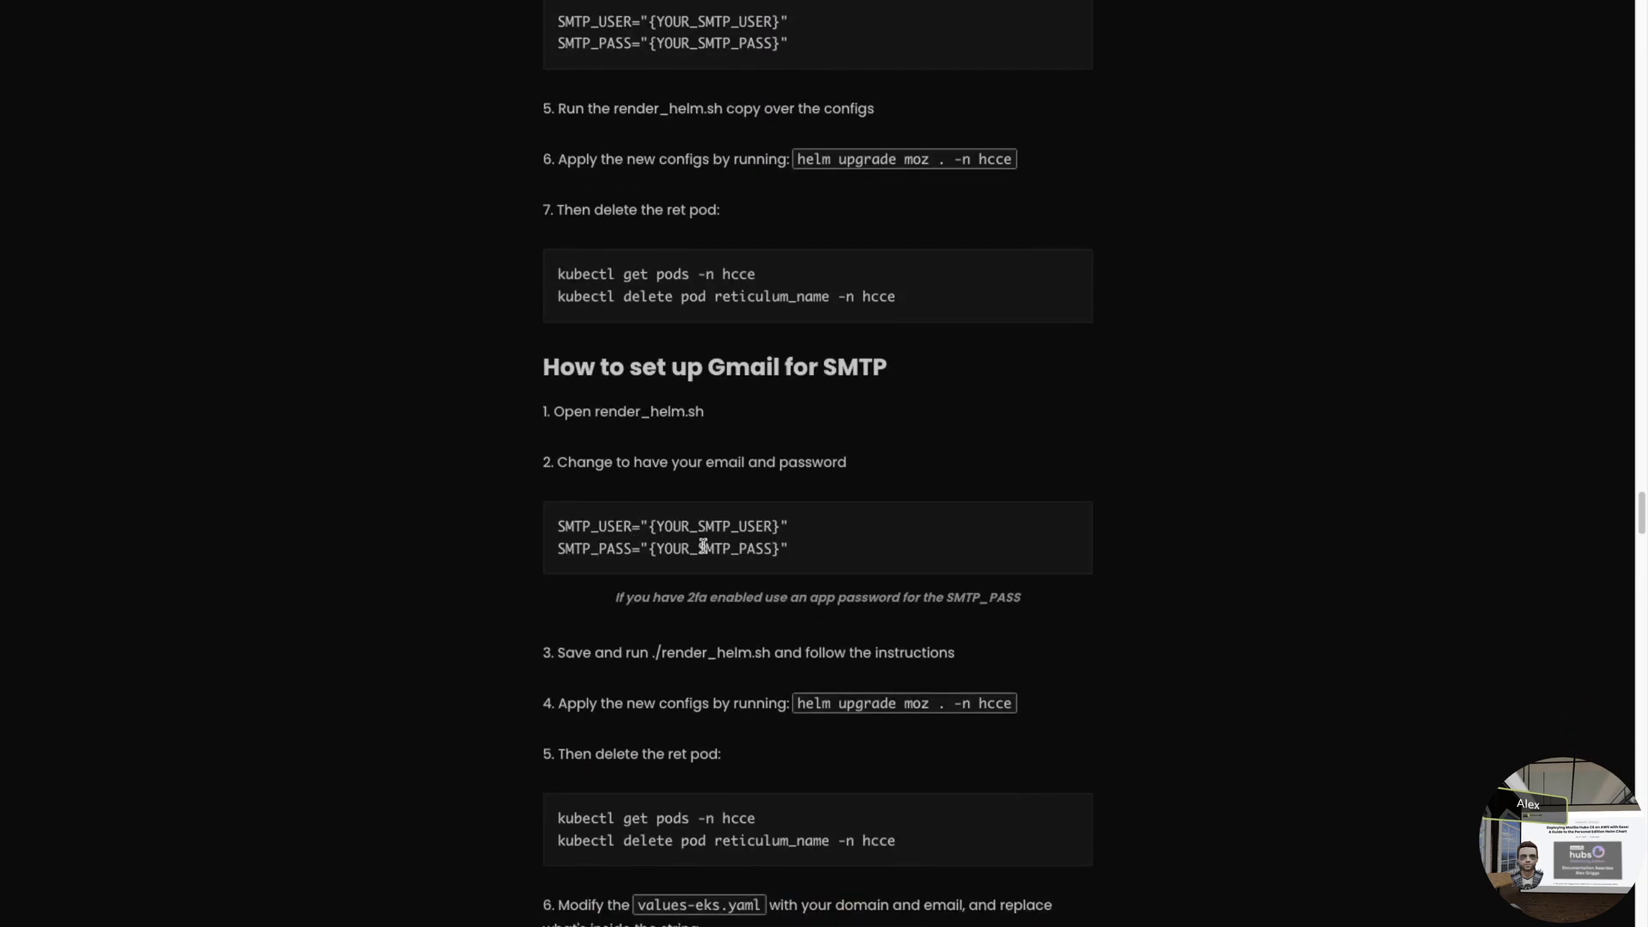
left_click_drag(800, 704, 890, 700)
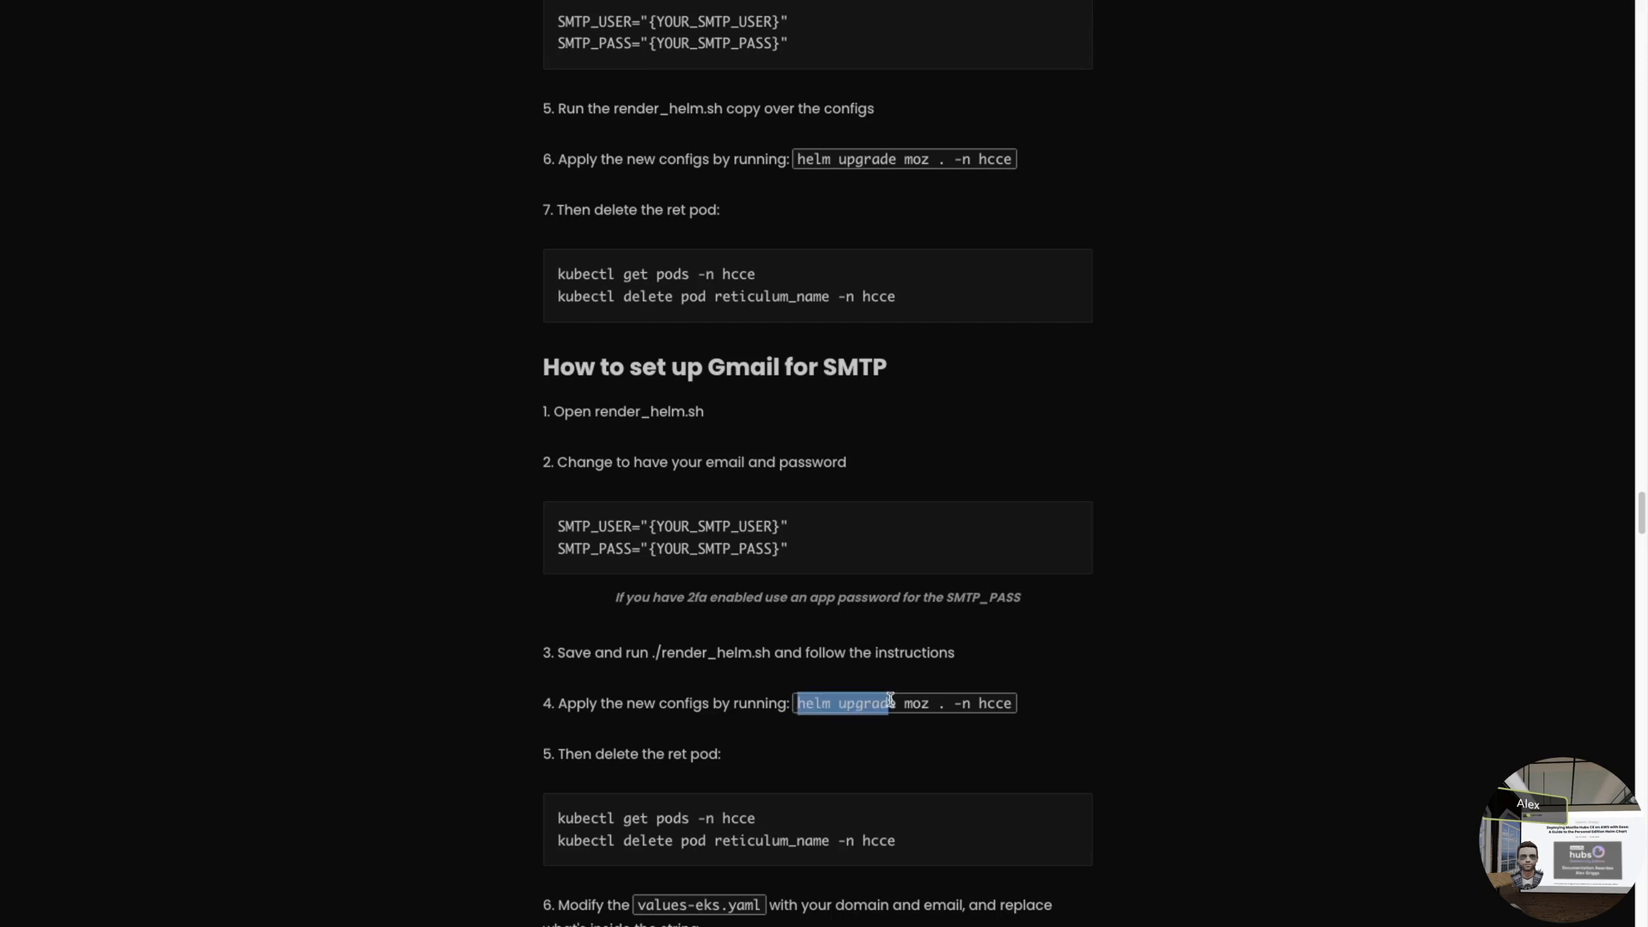
left_click(895, 704)
scroll(893, 700, "down", 8)
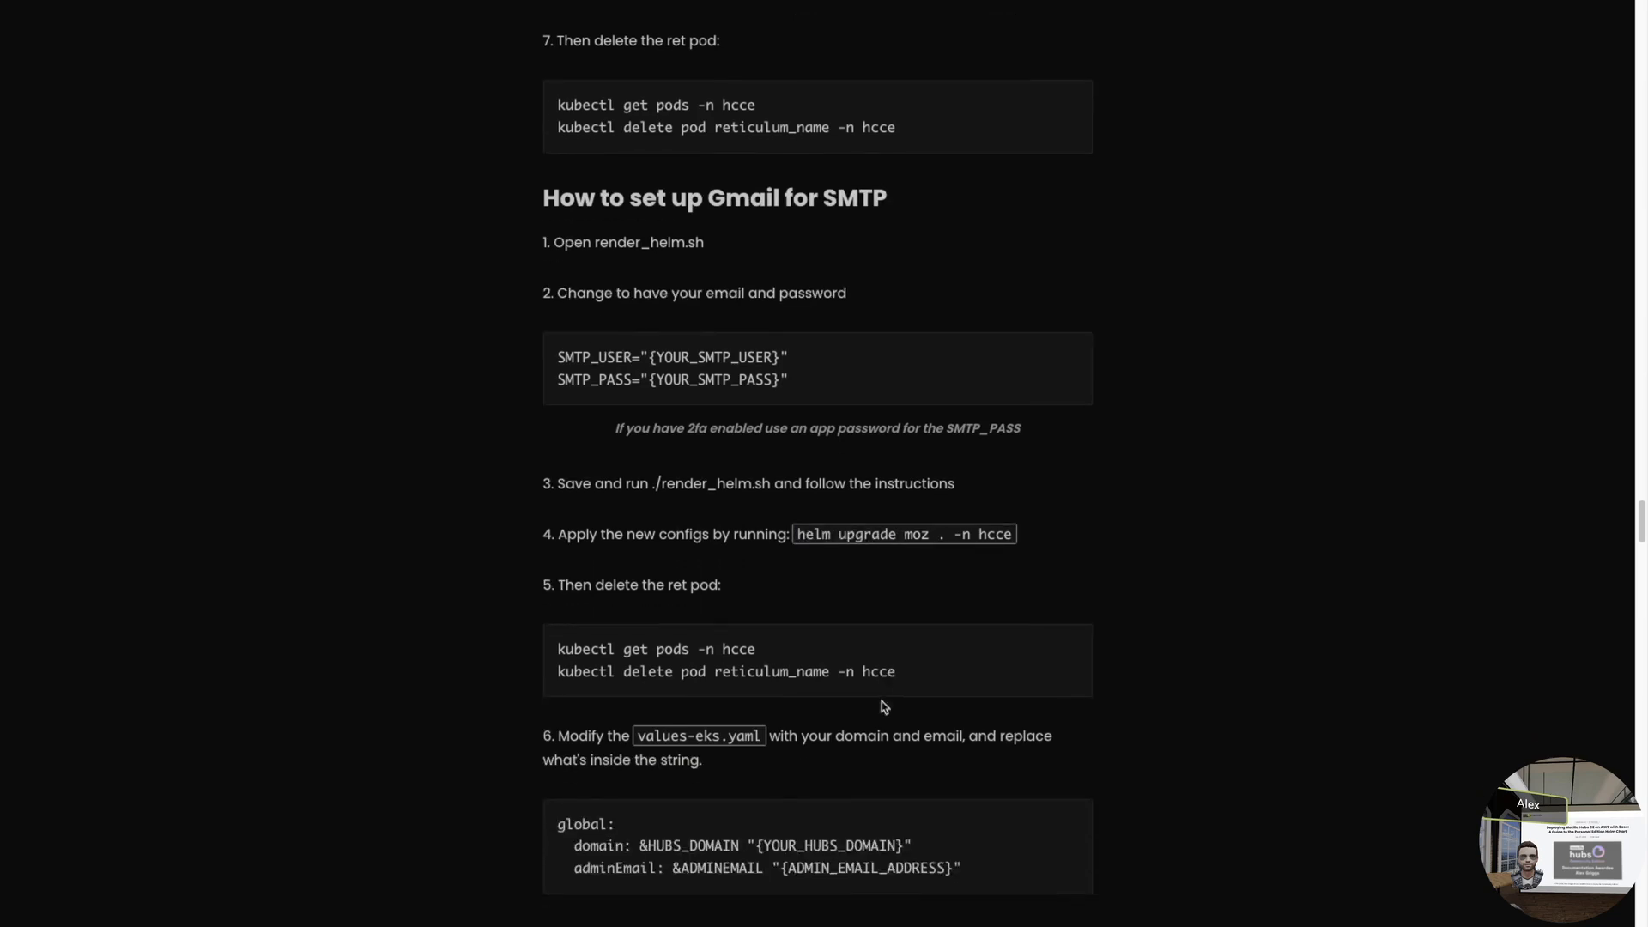
left_click_drag(759, 603, 532, 597)
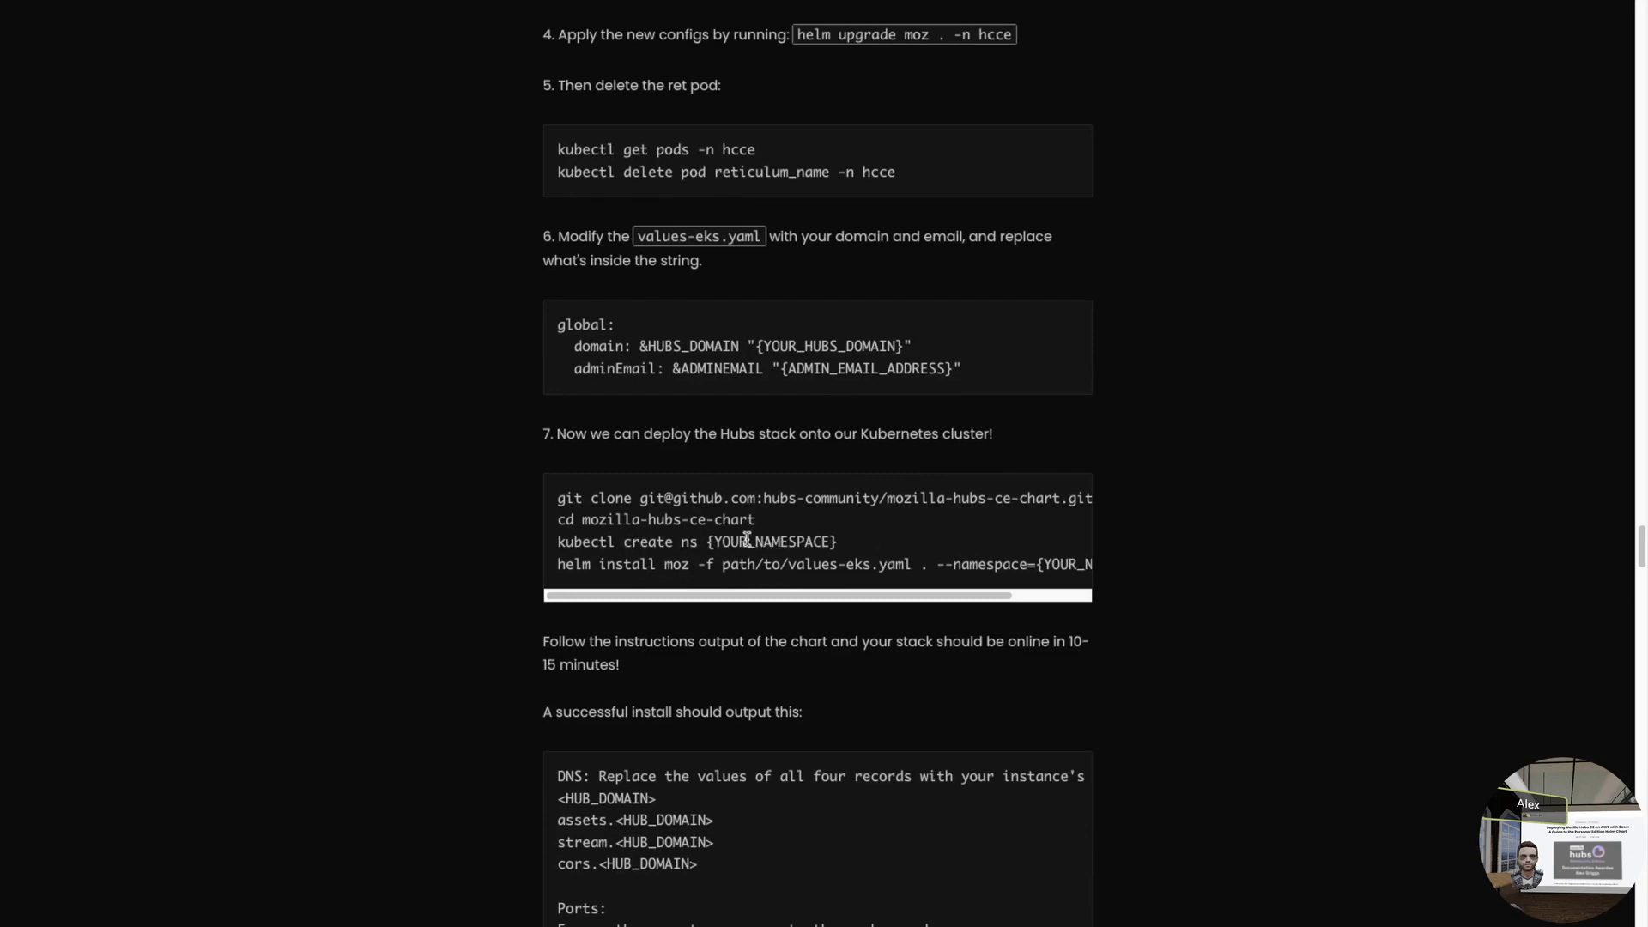
left_click_drag(701, 538, 552, 541)
key("super+c")
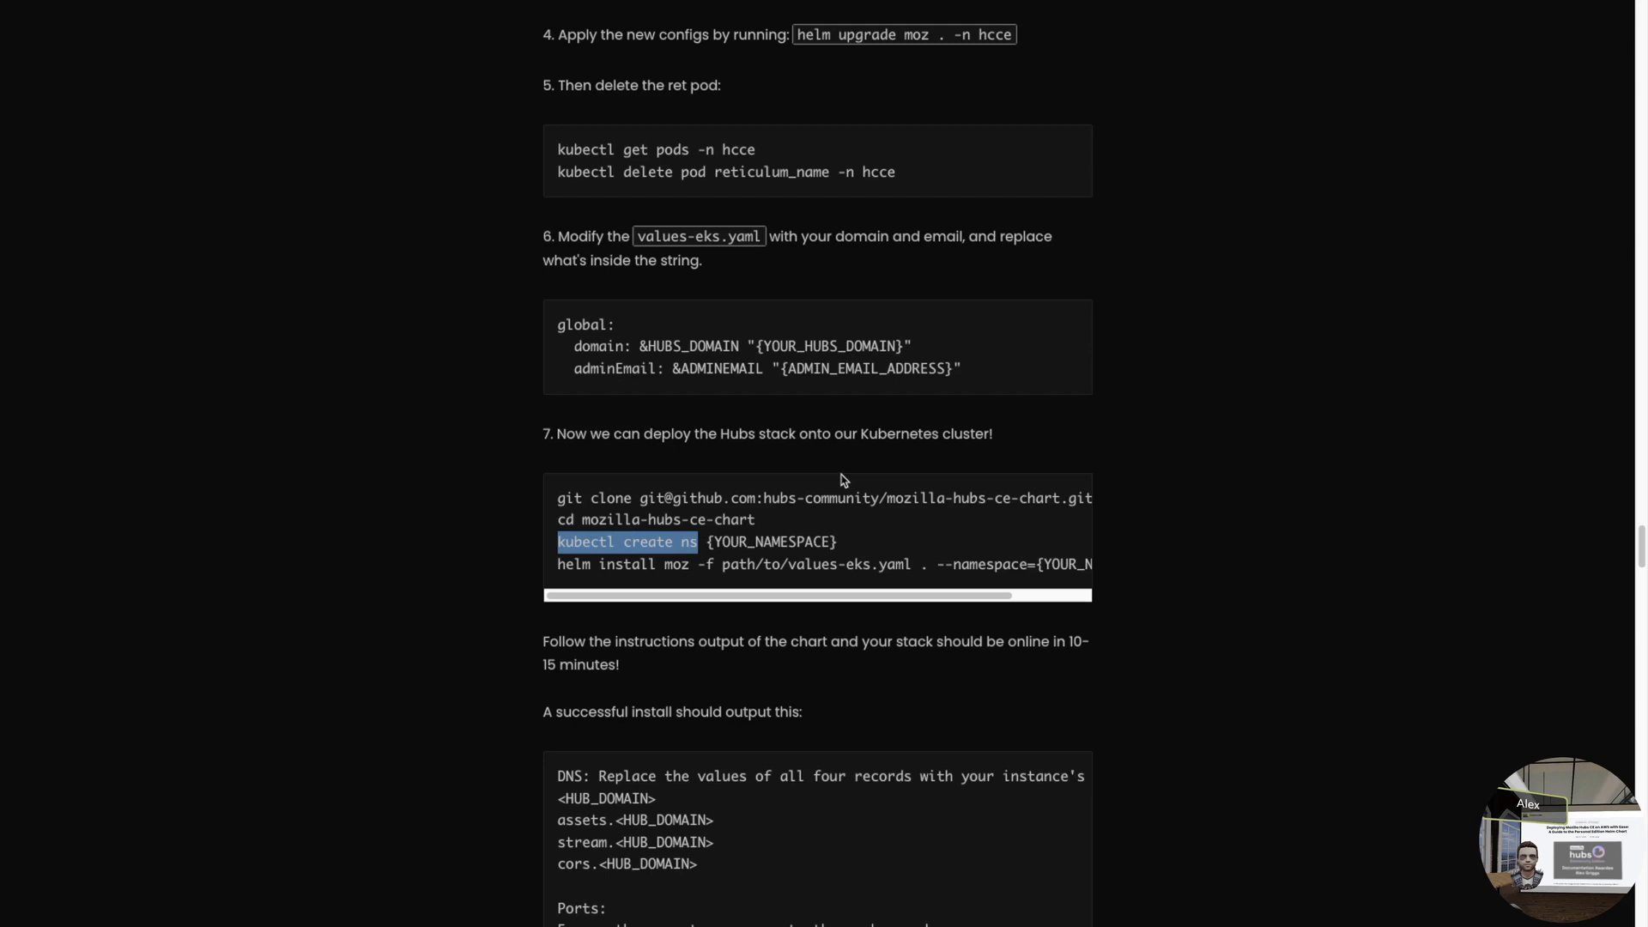
key("super+Tab")
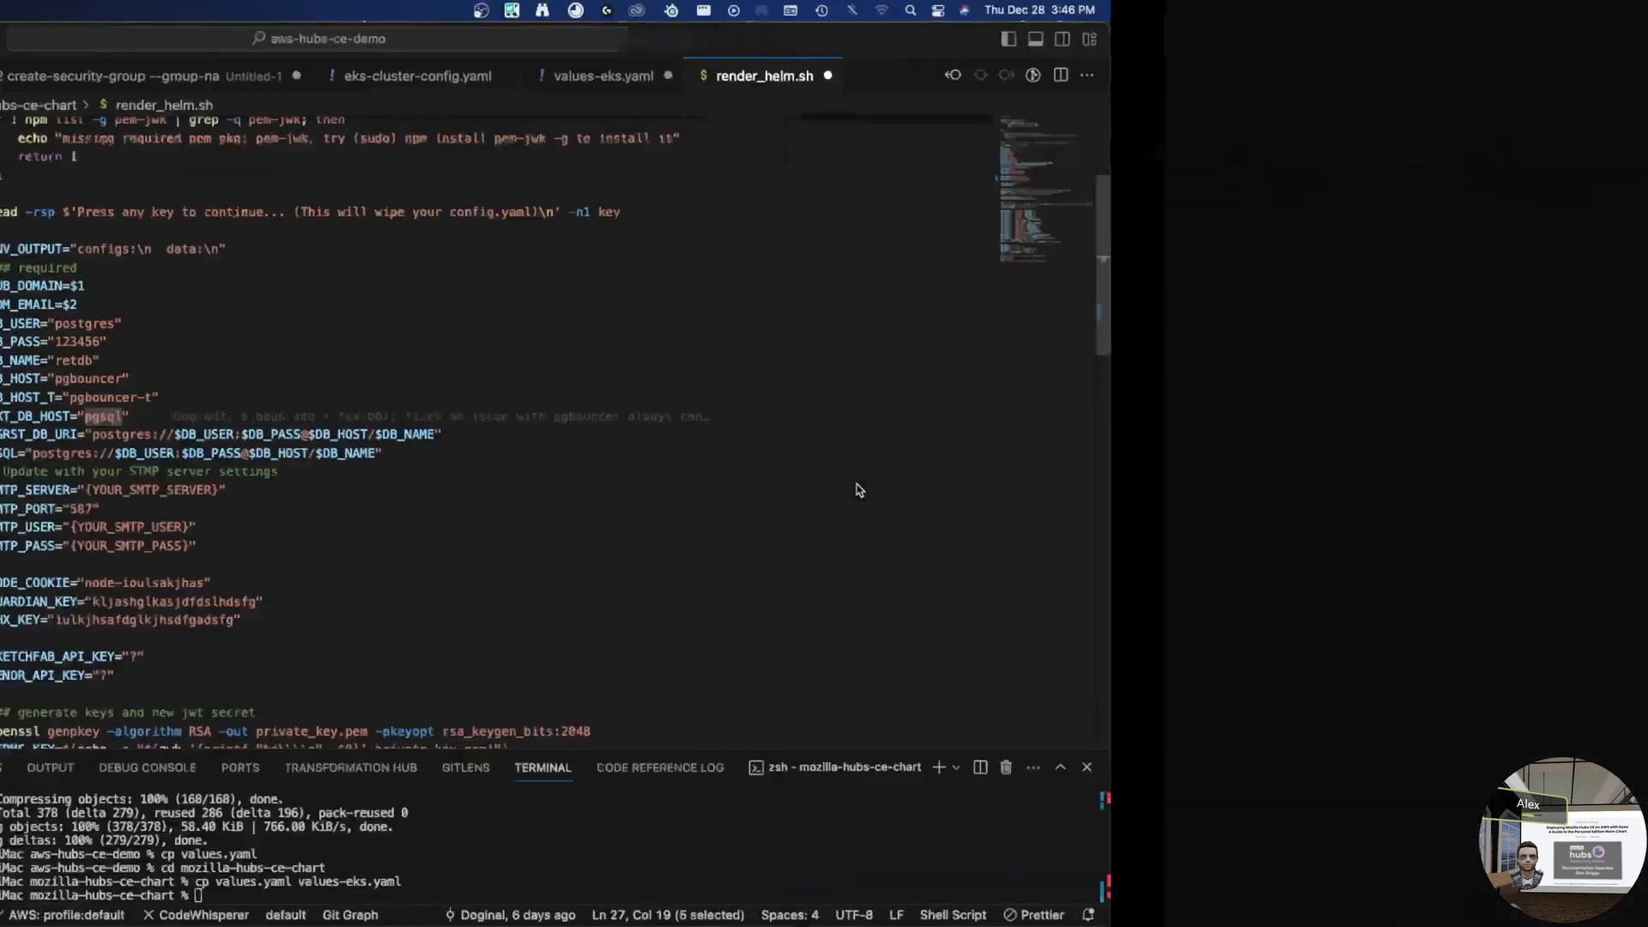
- Create the hcce namespace with kubectl create ns hcce, rerunning it from the parent folder
left_click(1073, 861)
key("super+v")
type("hcce")
key("BackSpace")
key("BackSpace")
key("BackSpace")
type("cce")
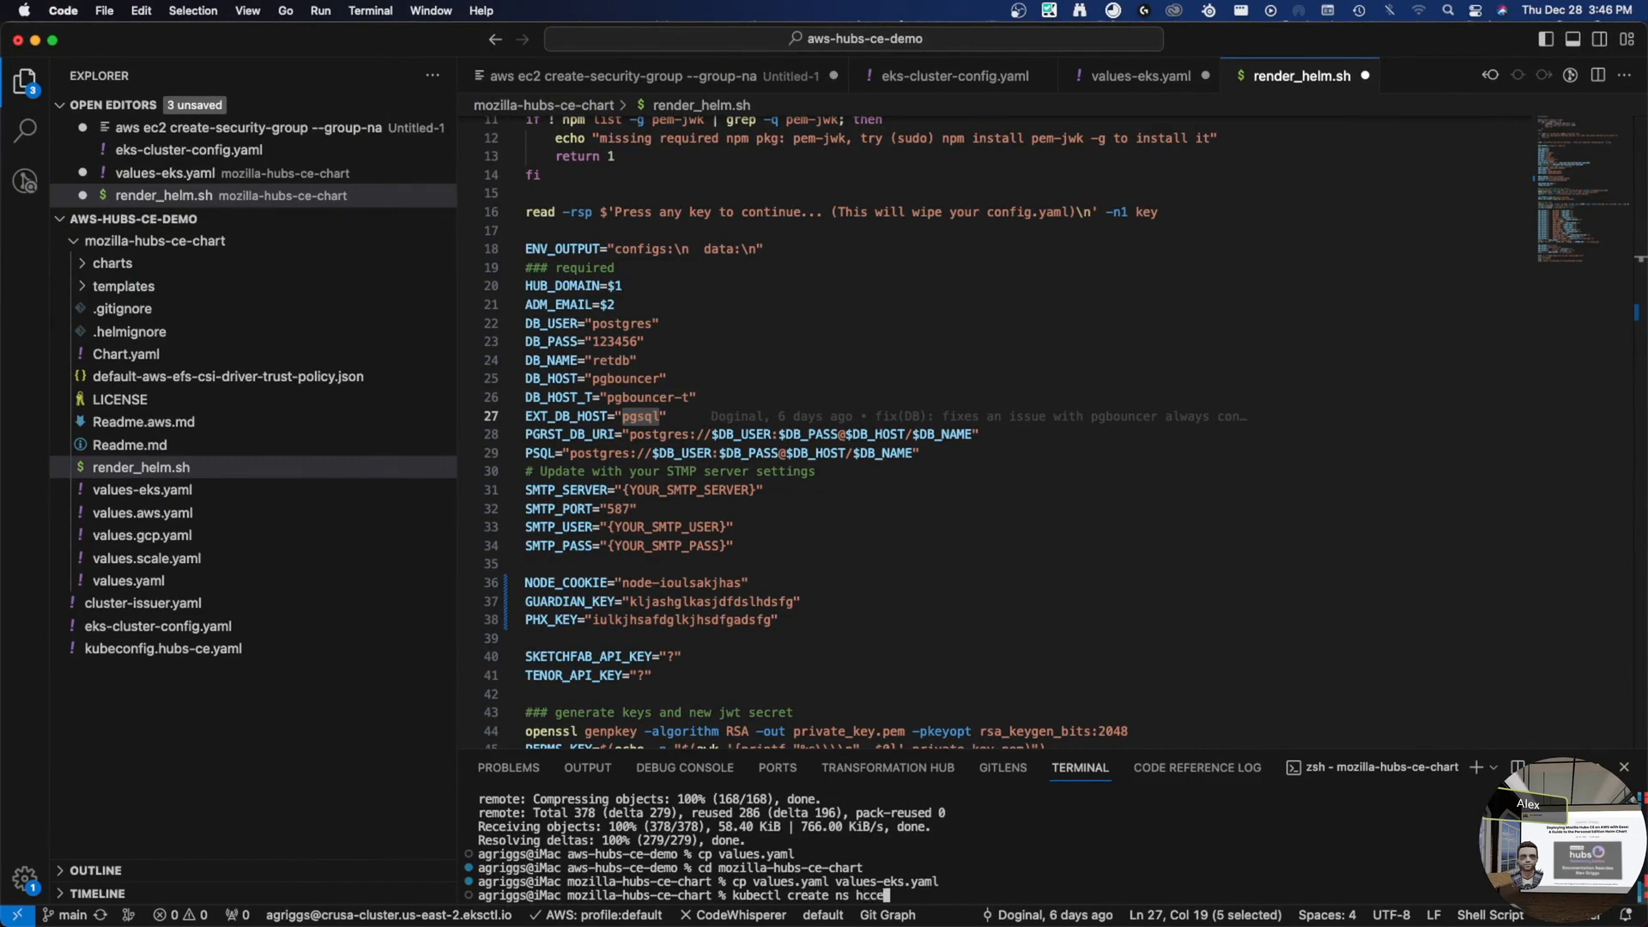
key("Return")
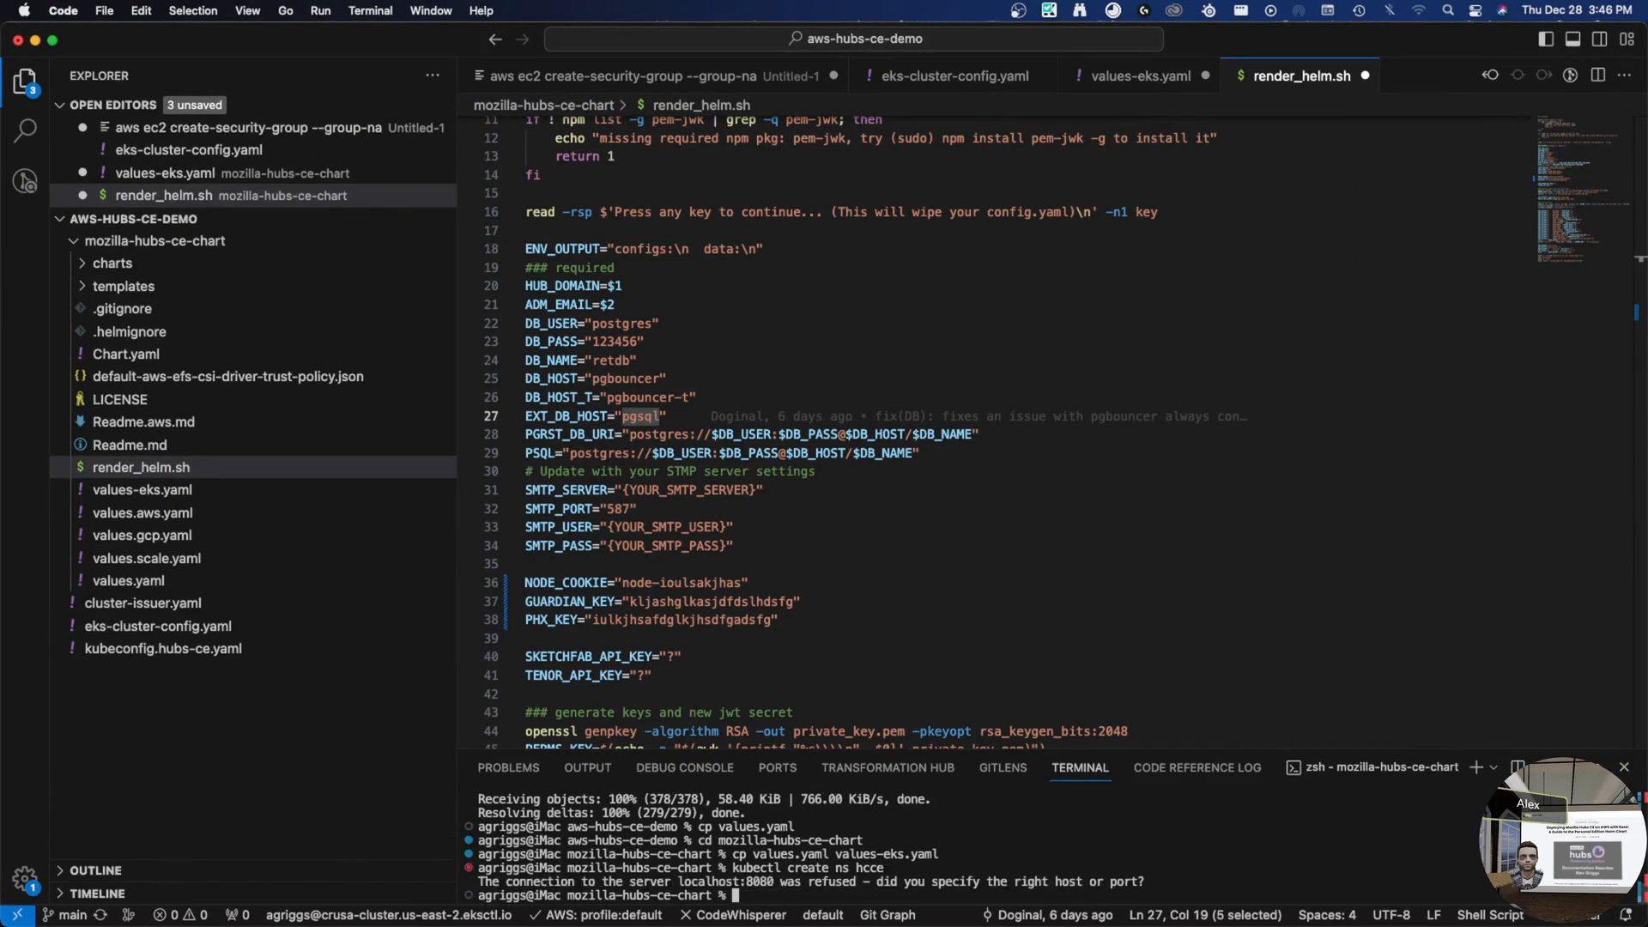
type("cd ../")
key("Return")
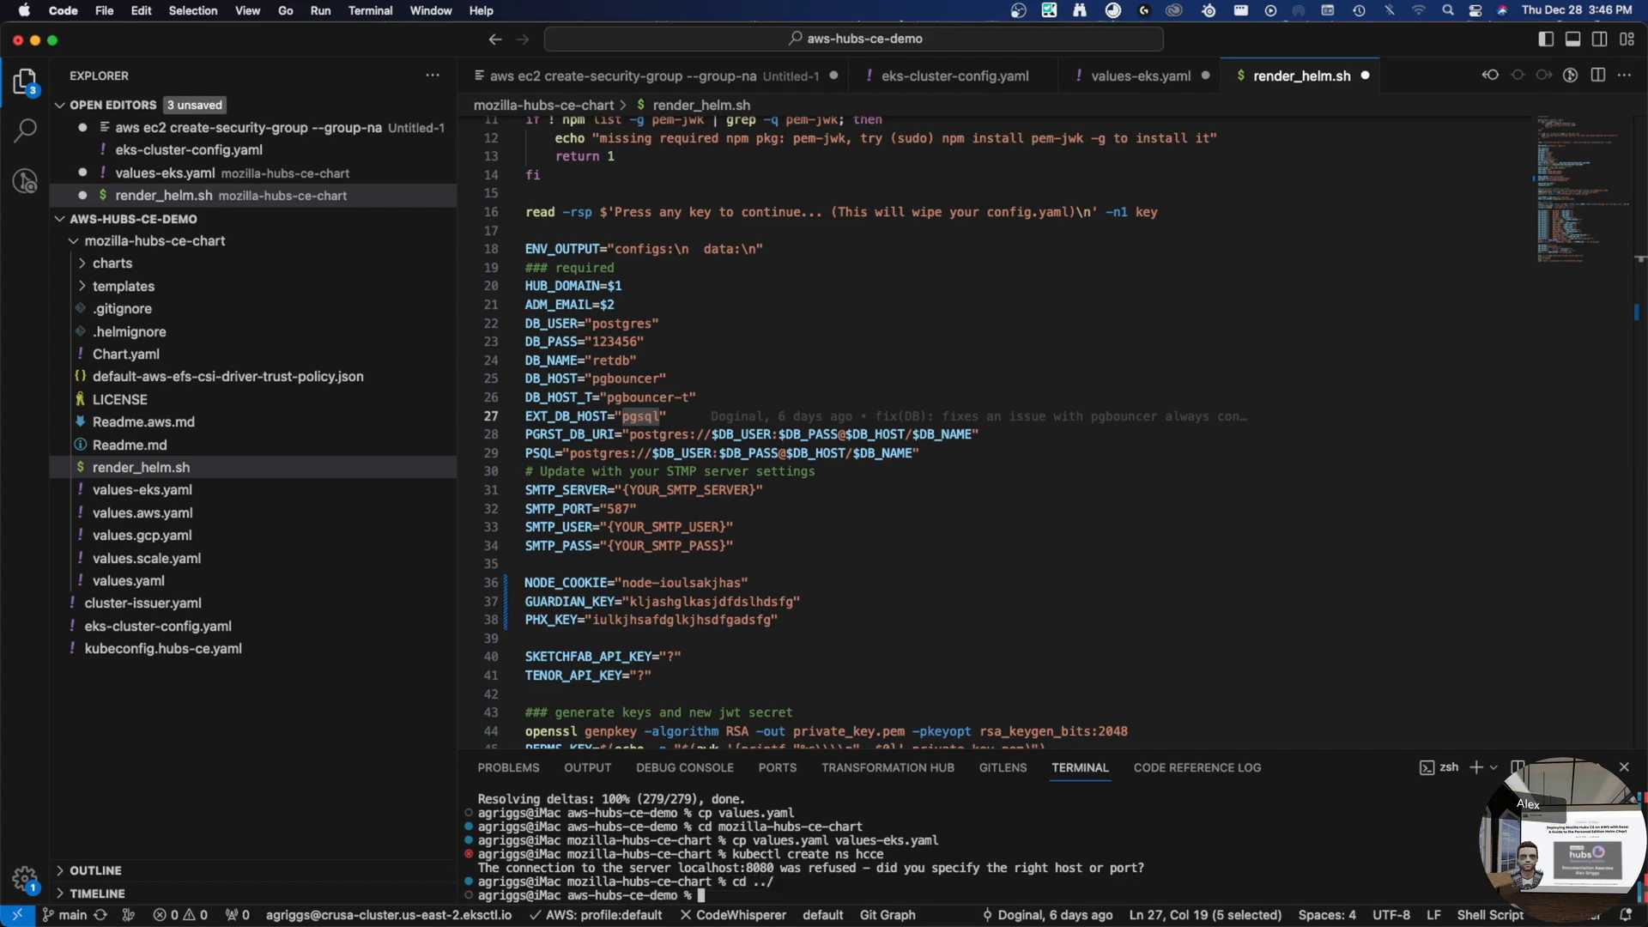
key("Up")
key("Up")
key("Return")
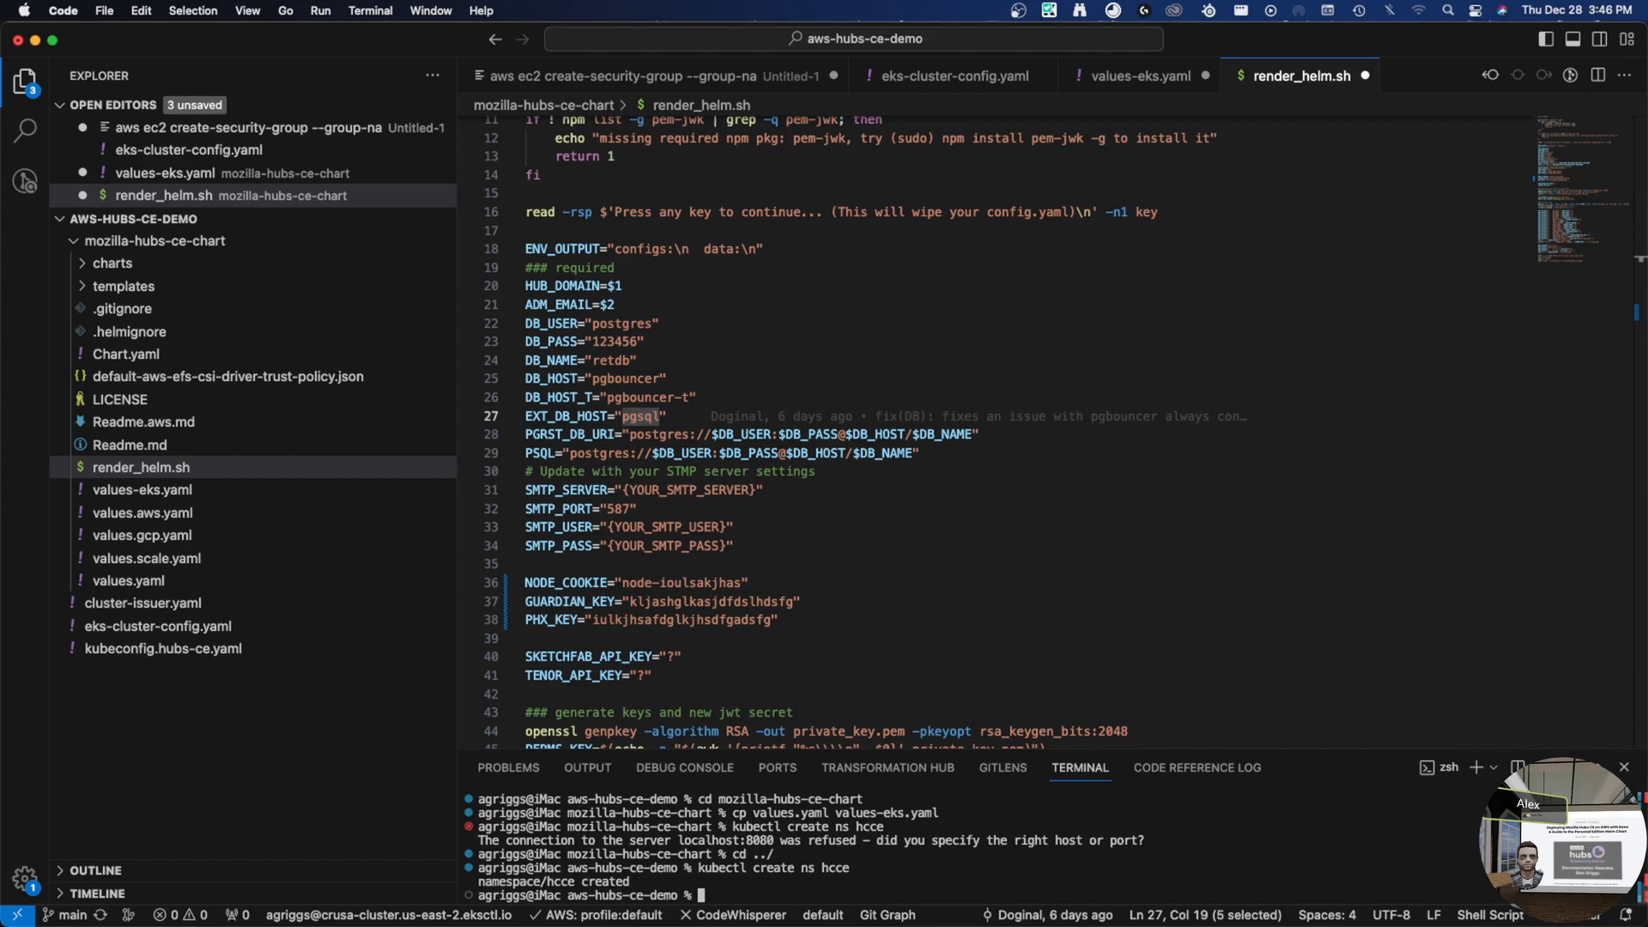
- Run kubectl get ns and confirm hcce is listed alongside kube-system and security
type("kubectl get ns")
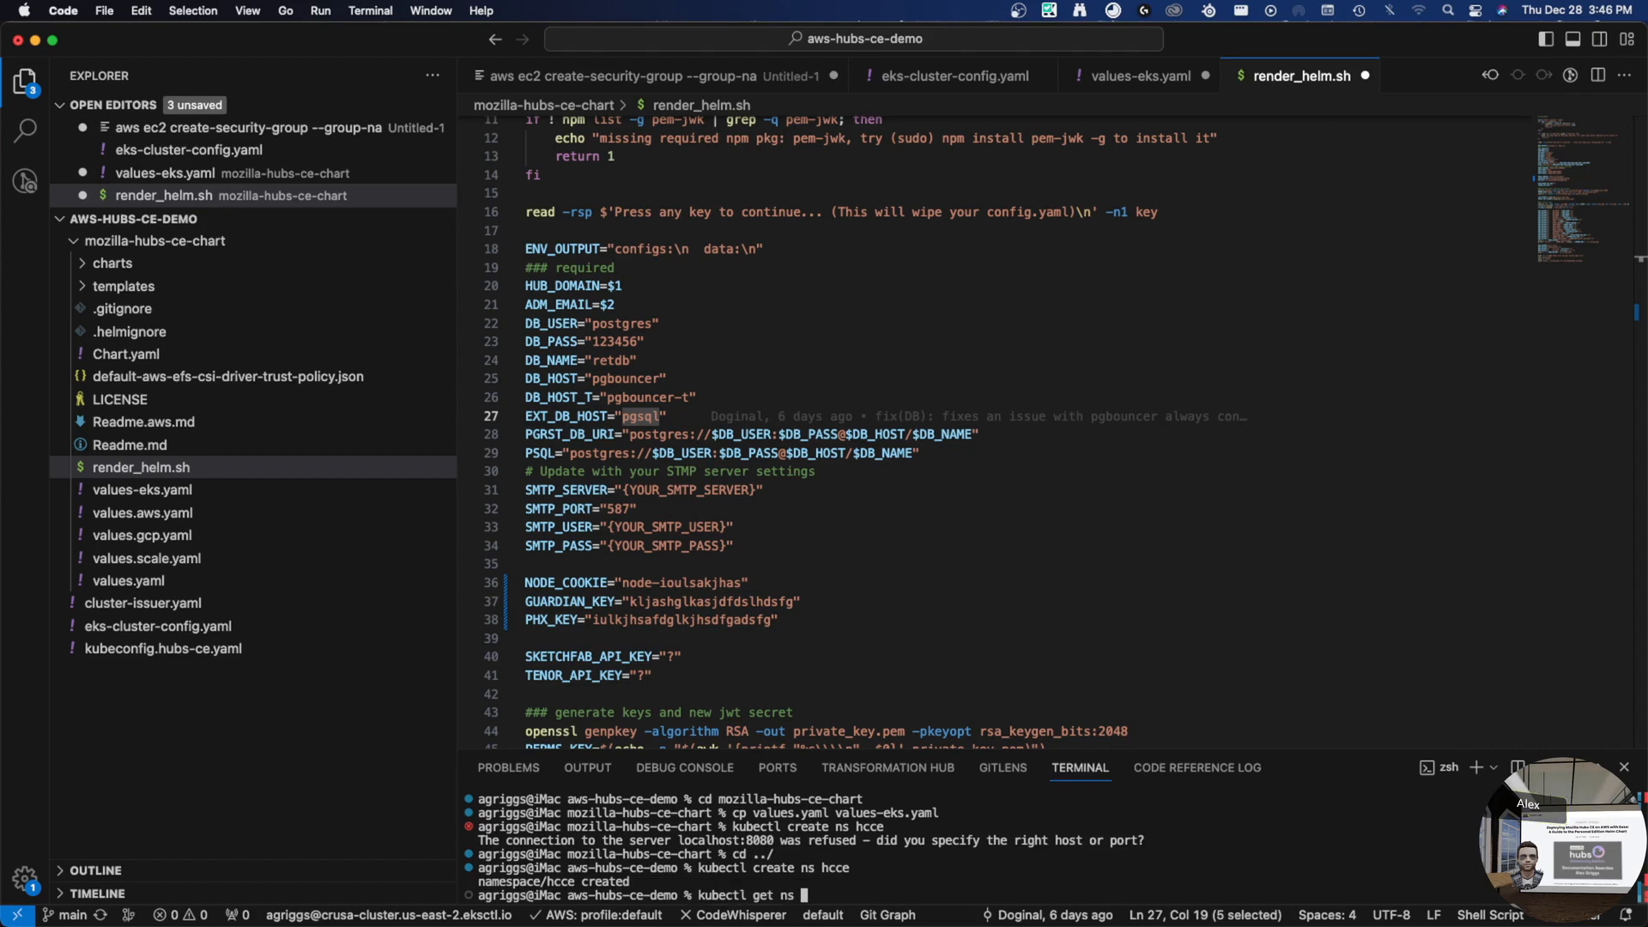
key("Return")
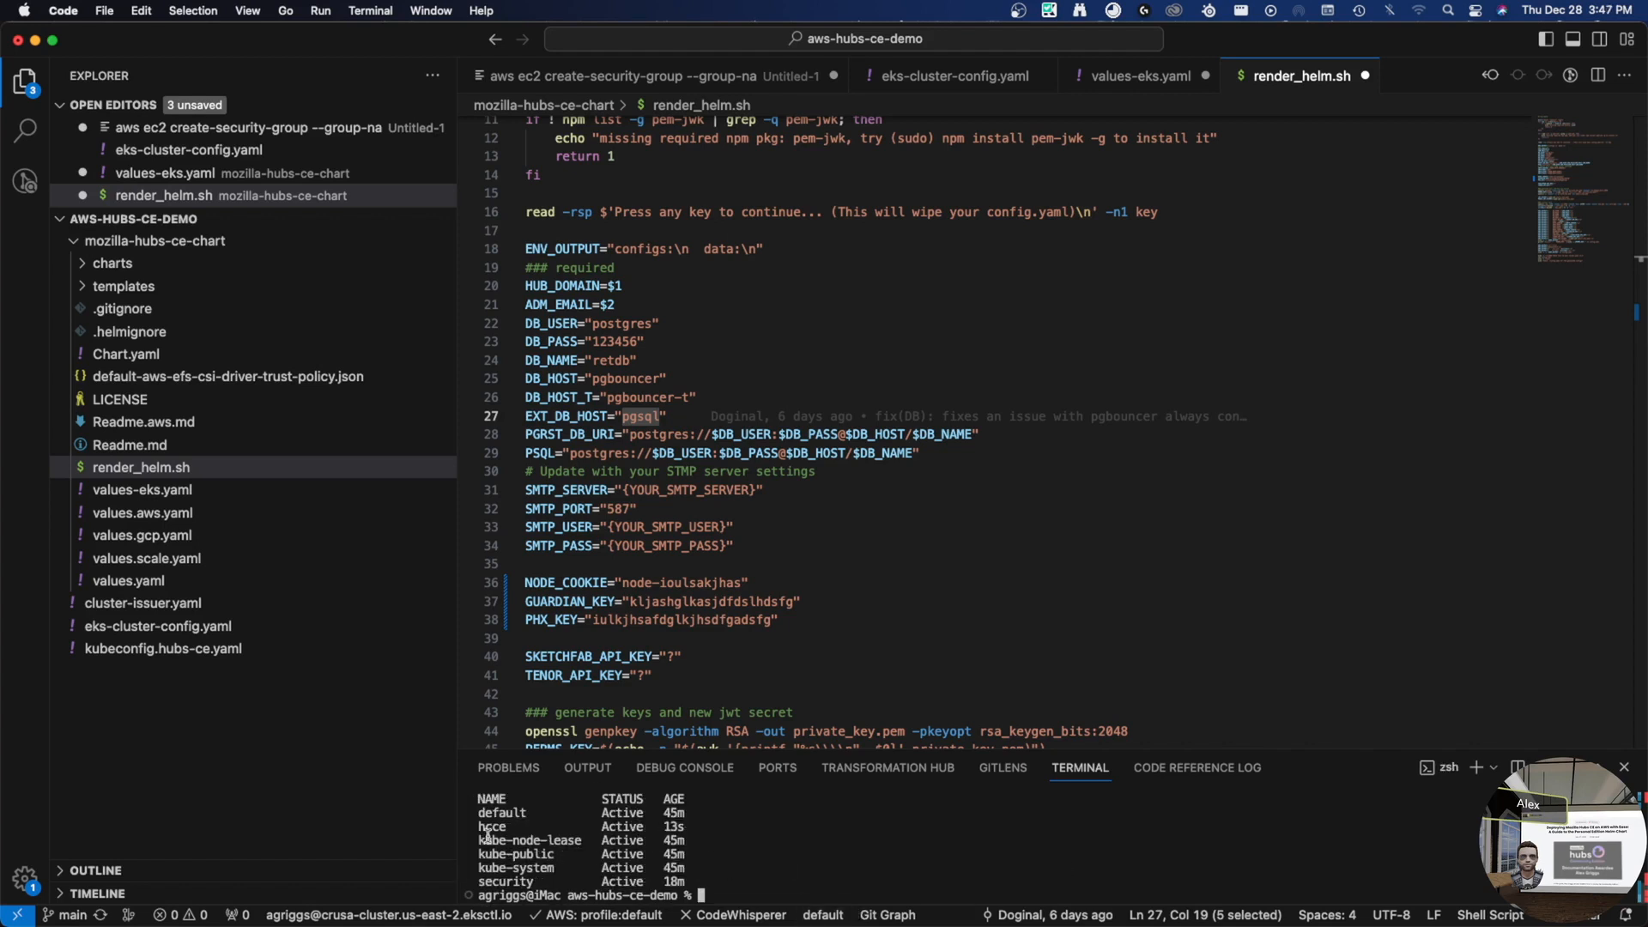
double_click(501, 865)
double_click(500, 843)
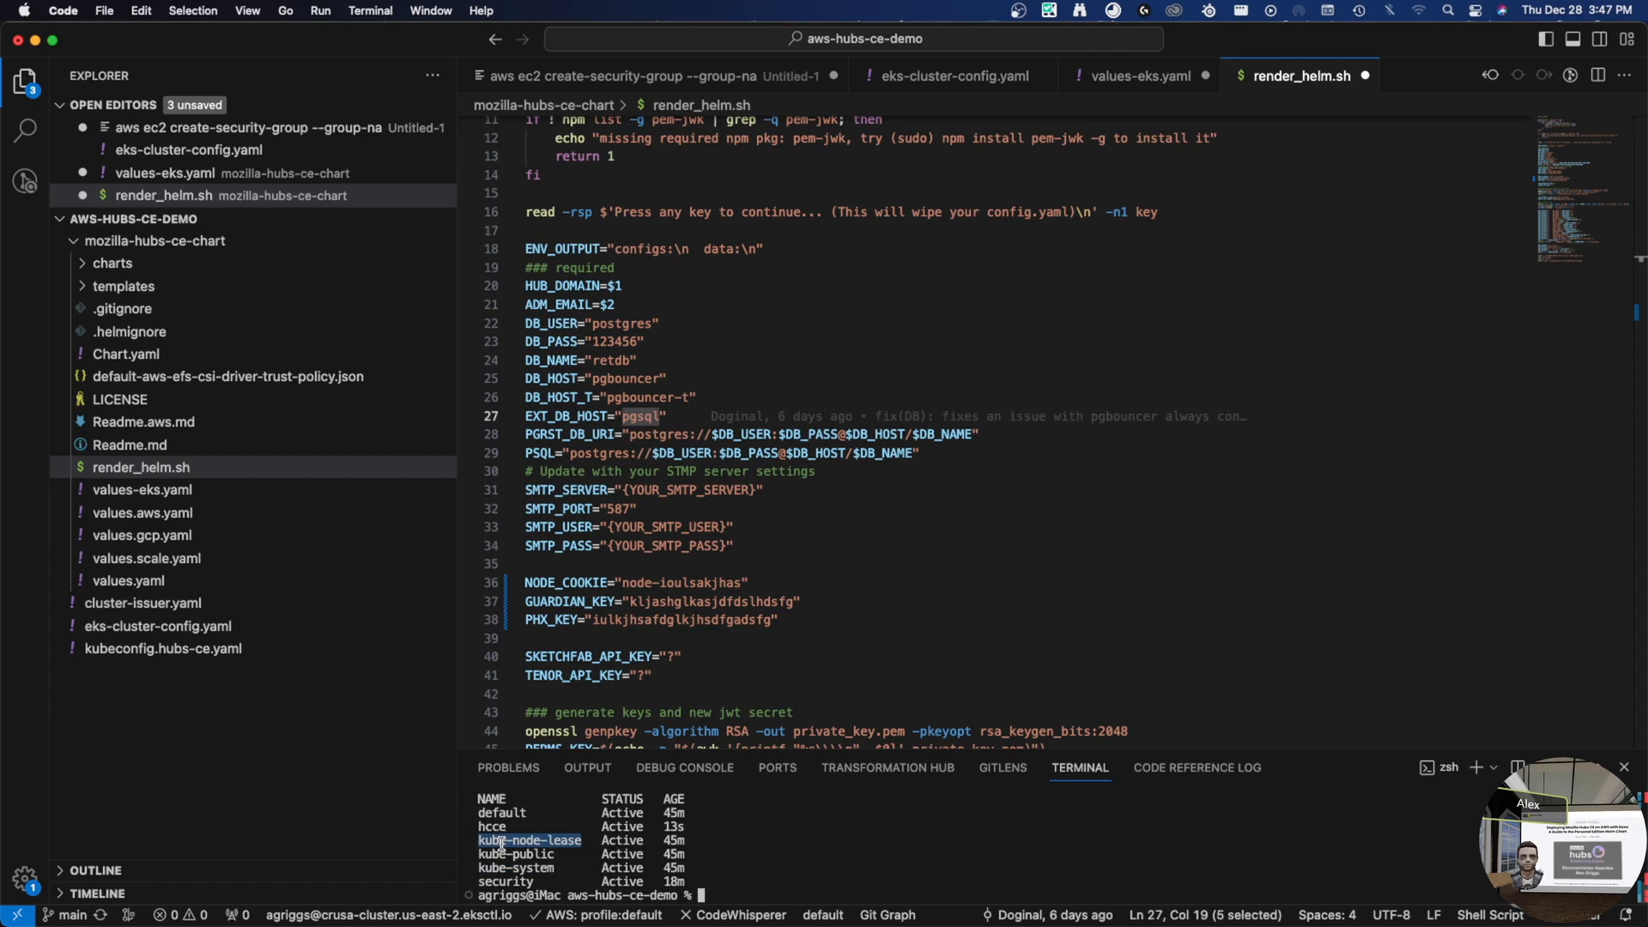
double_click(515, 852)
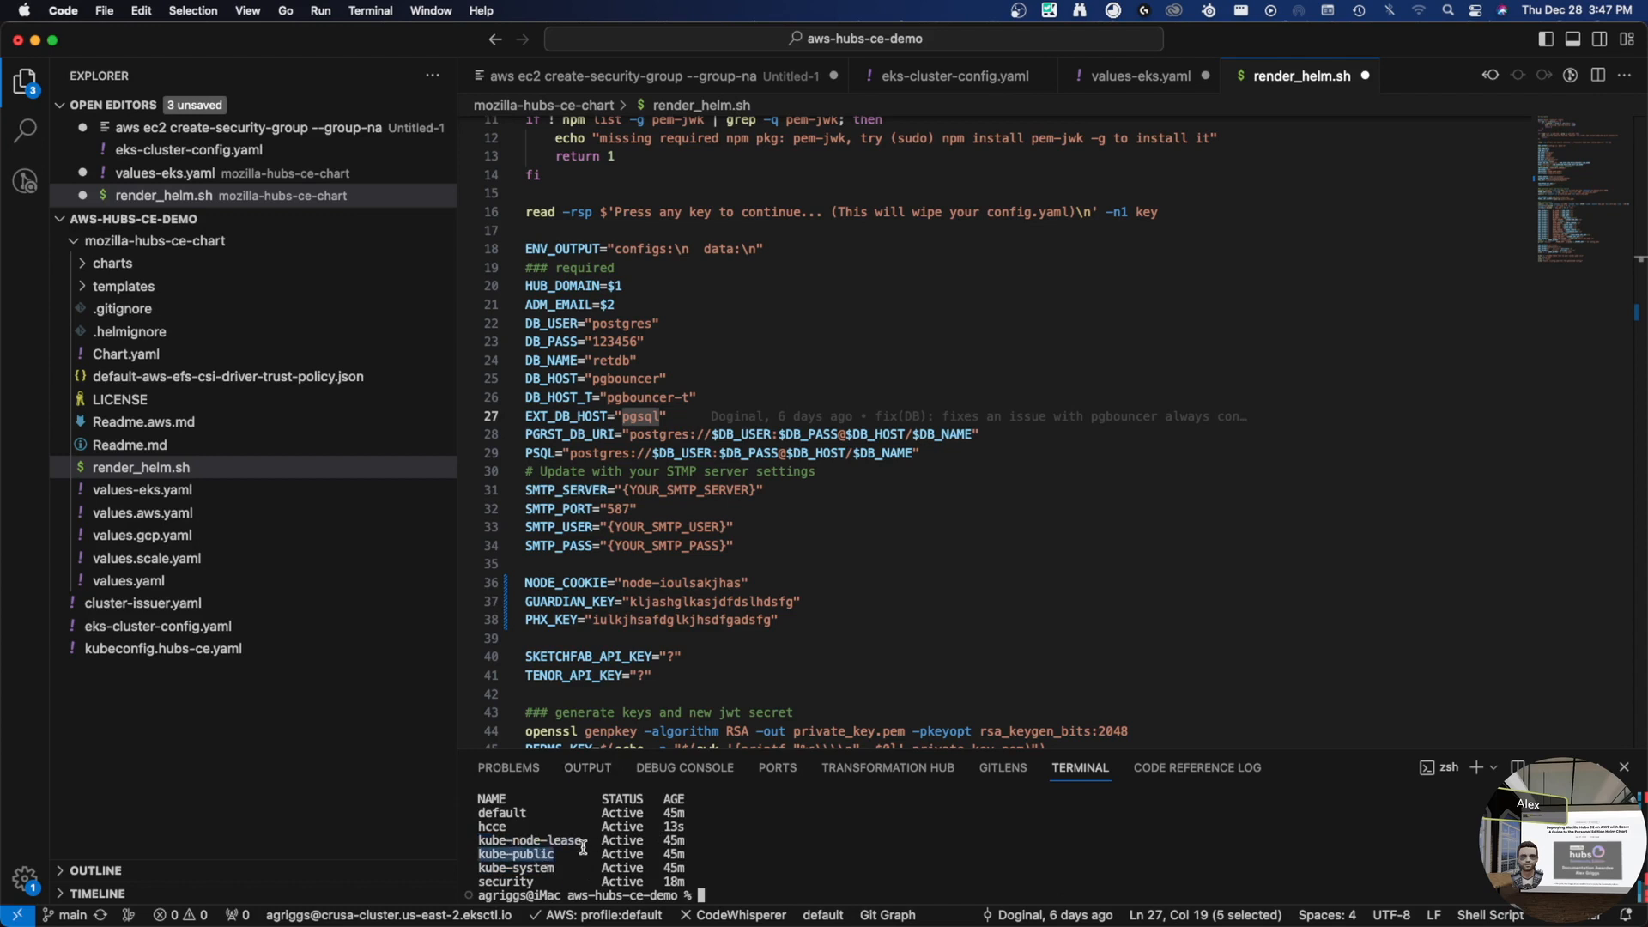
double_click(493, 826)
double_click(507, 881)
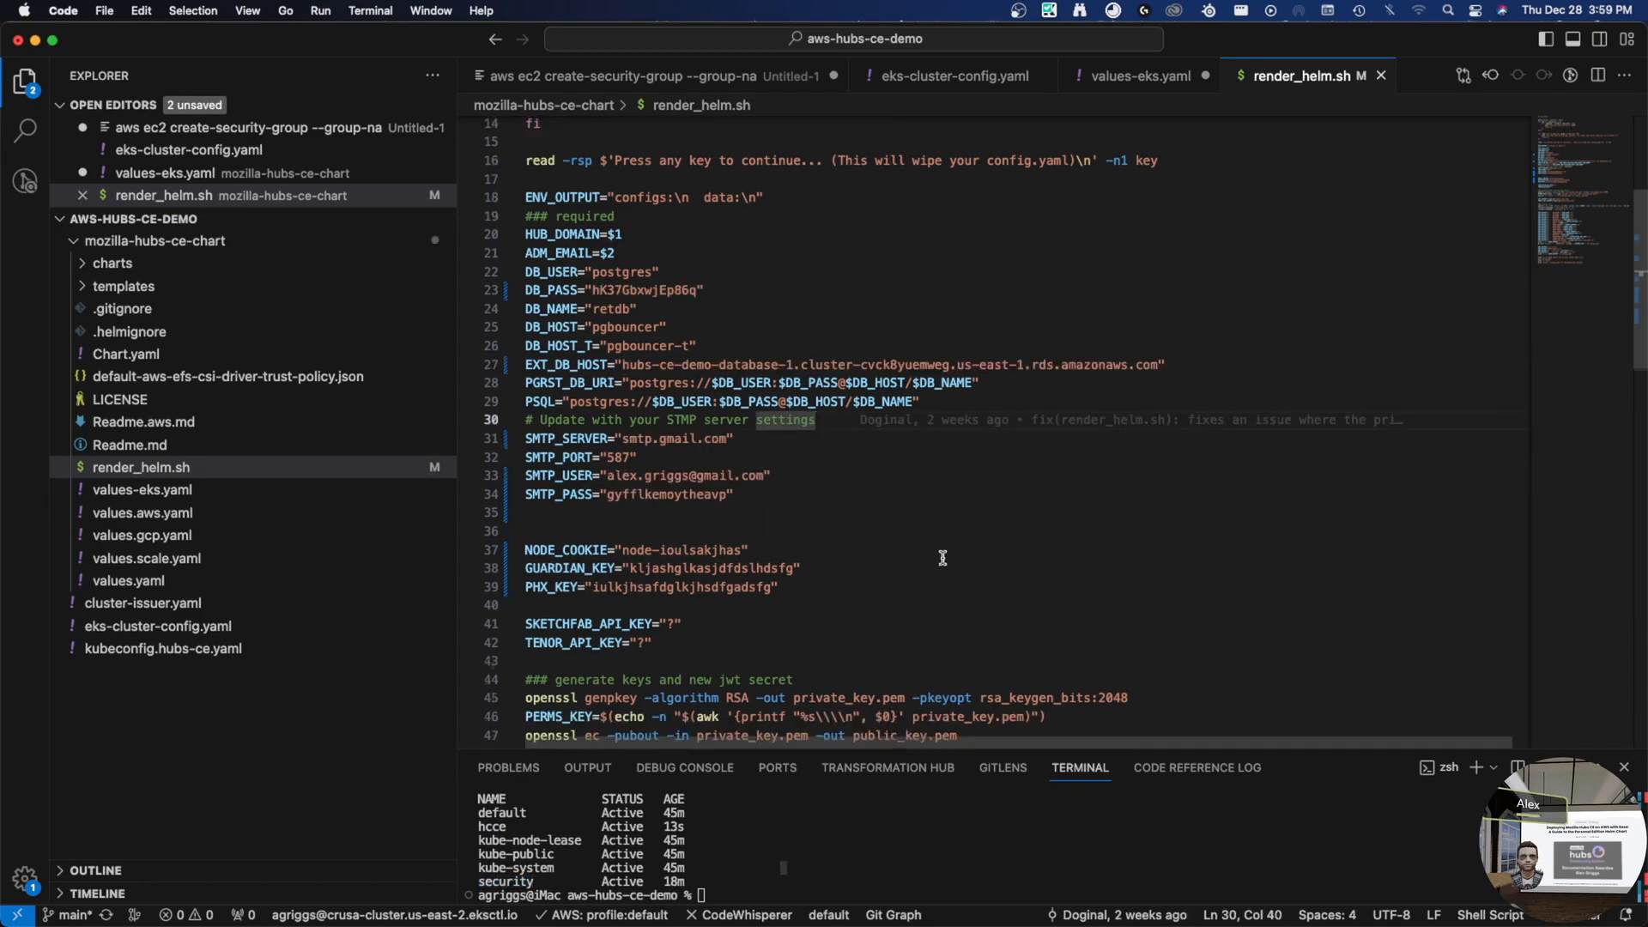
scroll(949, 552, "down", 2)
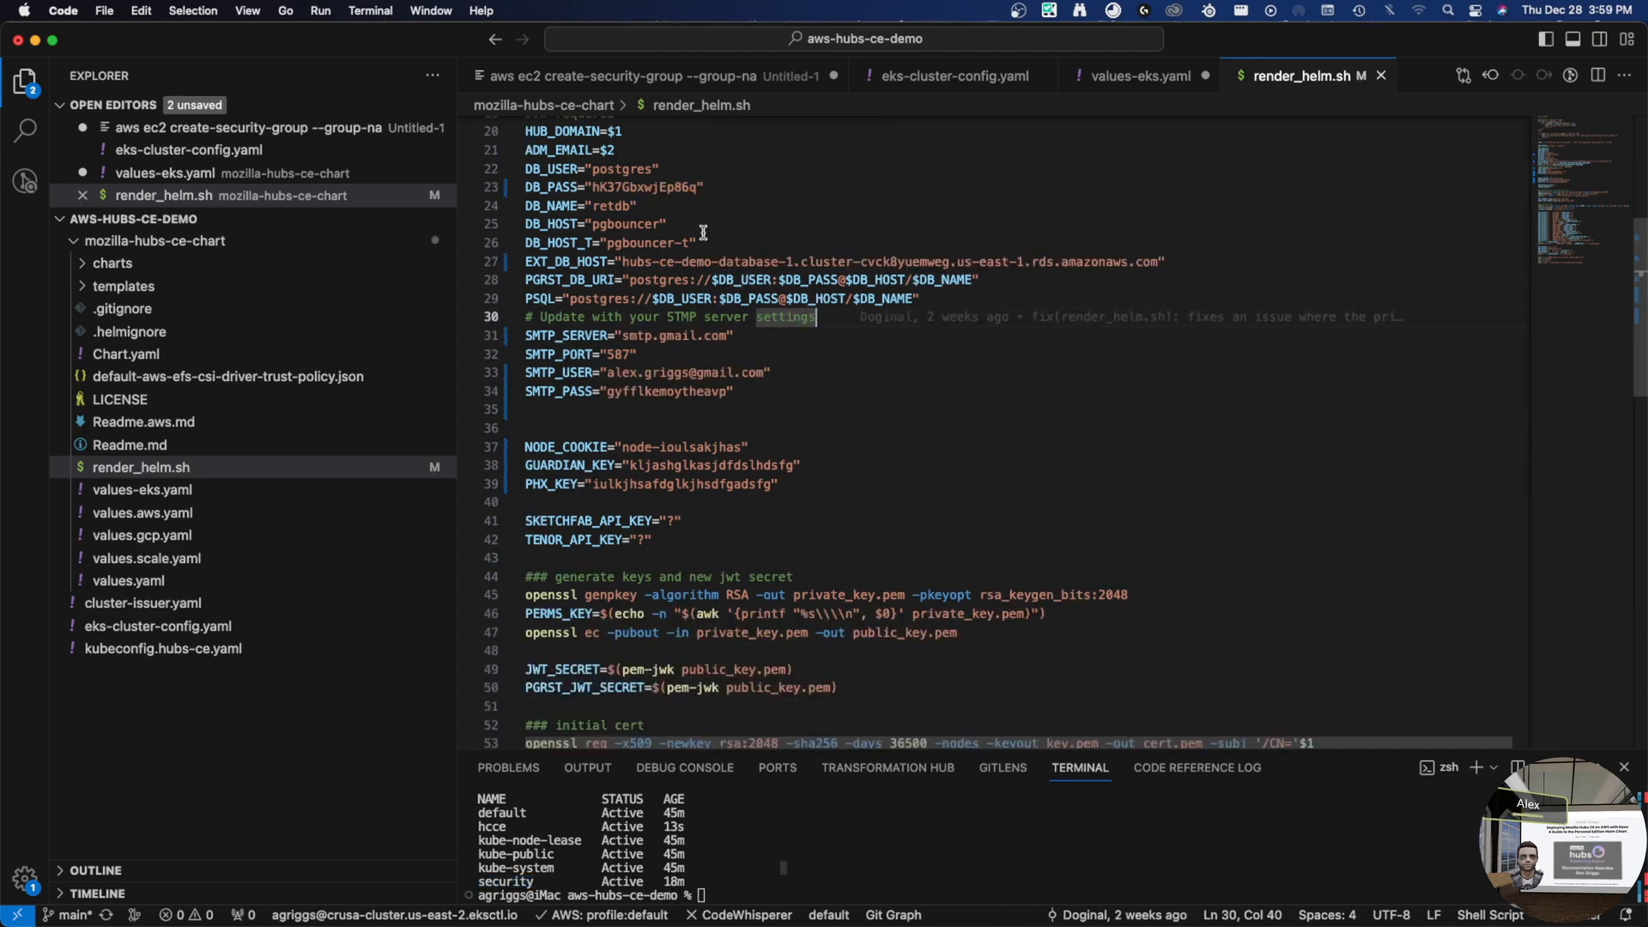
- Change the terminal into the mozilla-hubs-ce-chart folder
scroll(768, 425, "up", 2)
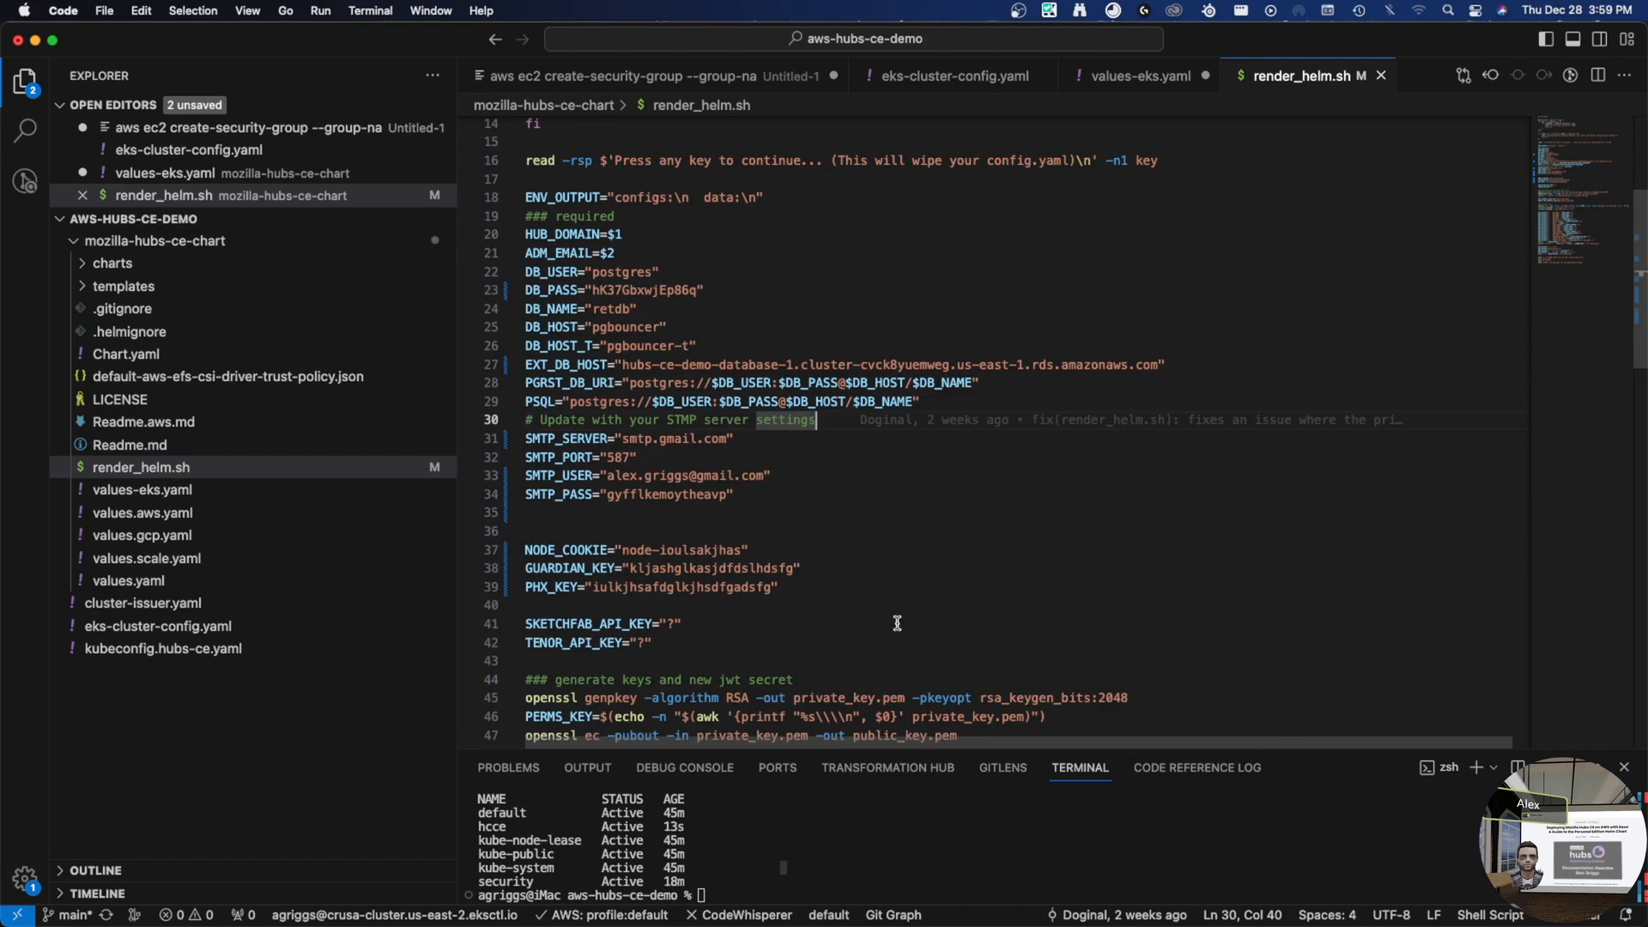
left_click(742, 865)
type("./")
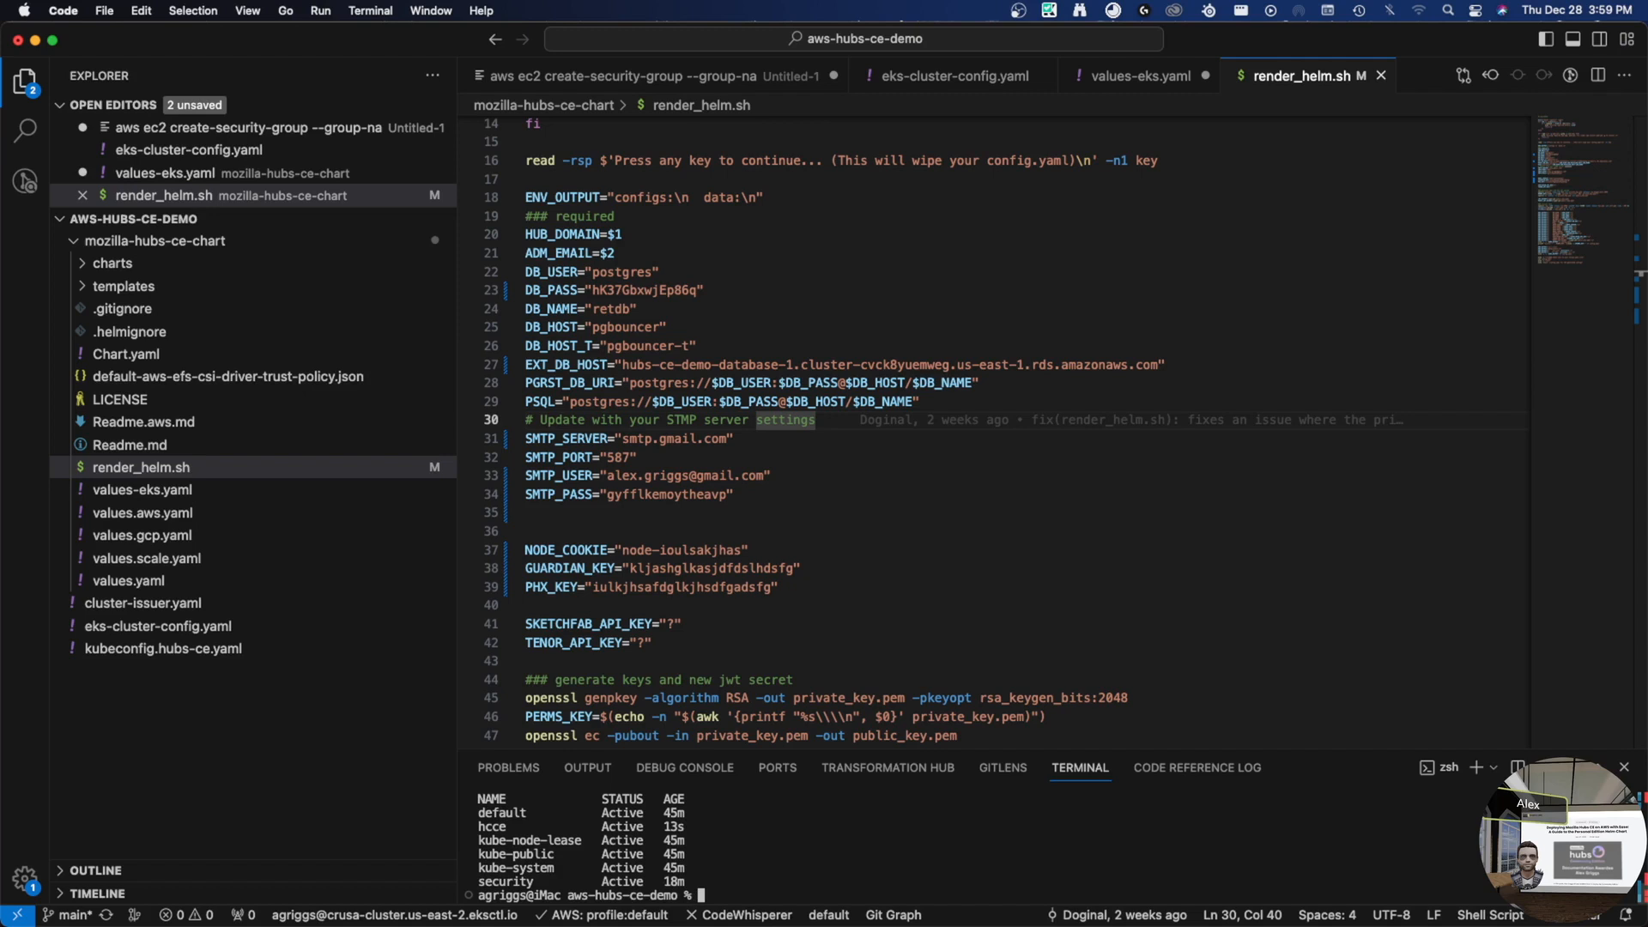
type("cd moz")
key("Tab")
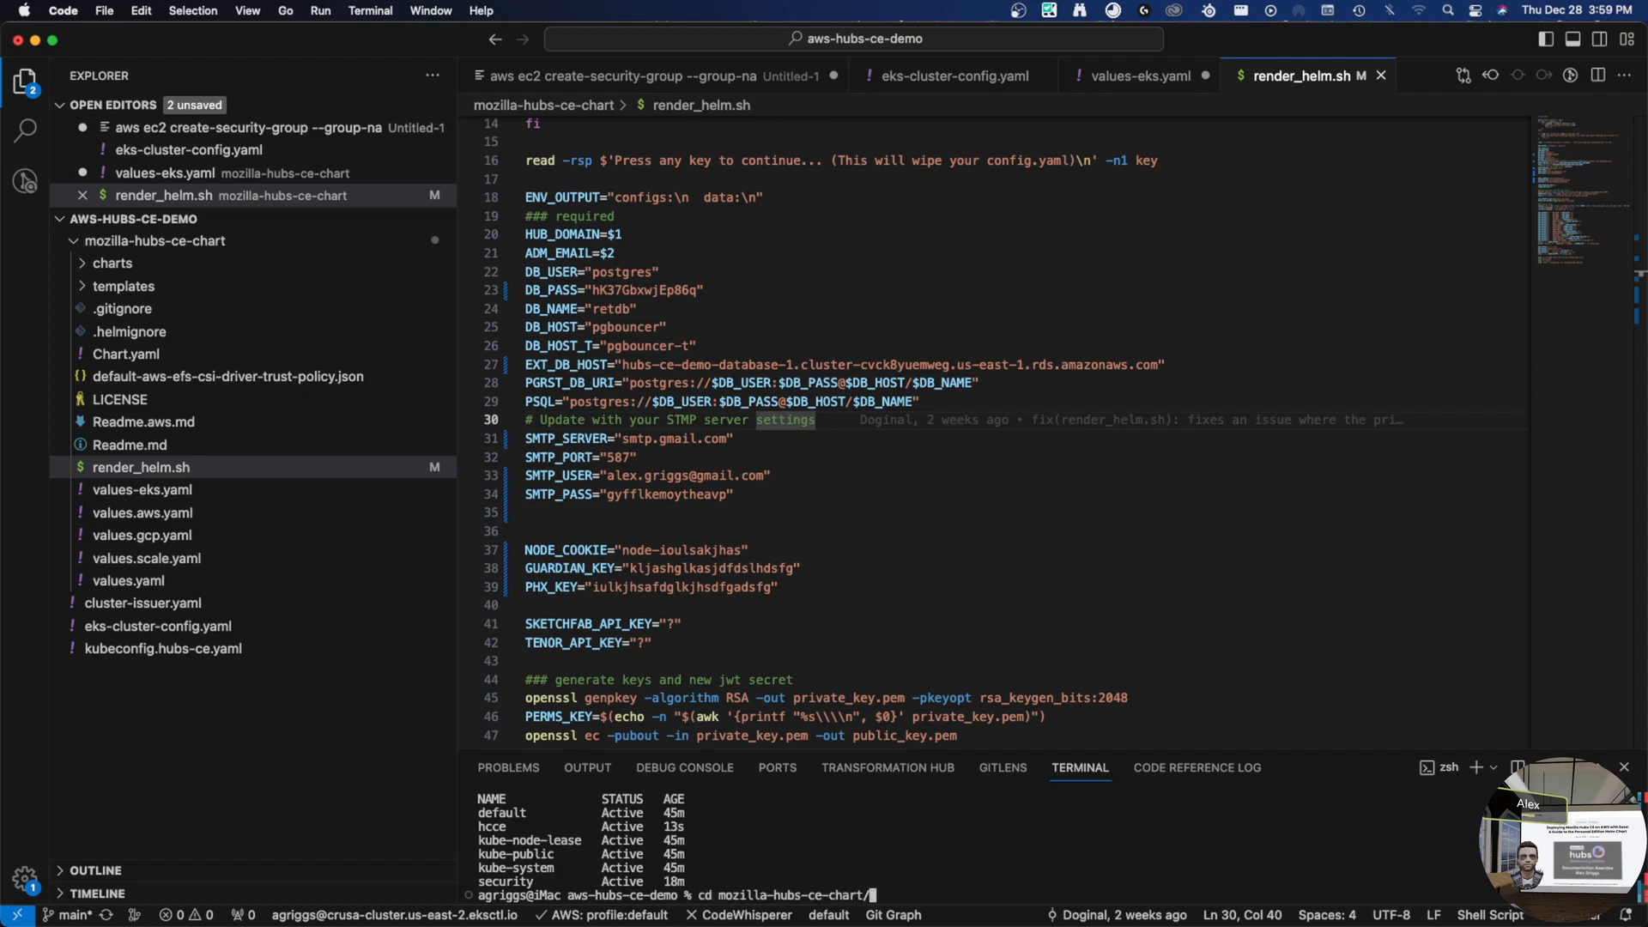
key("Return")
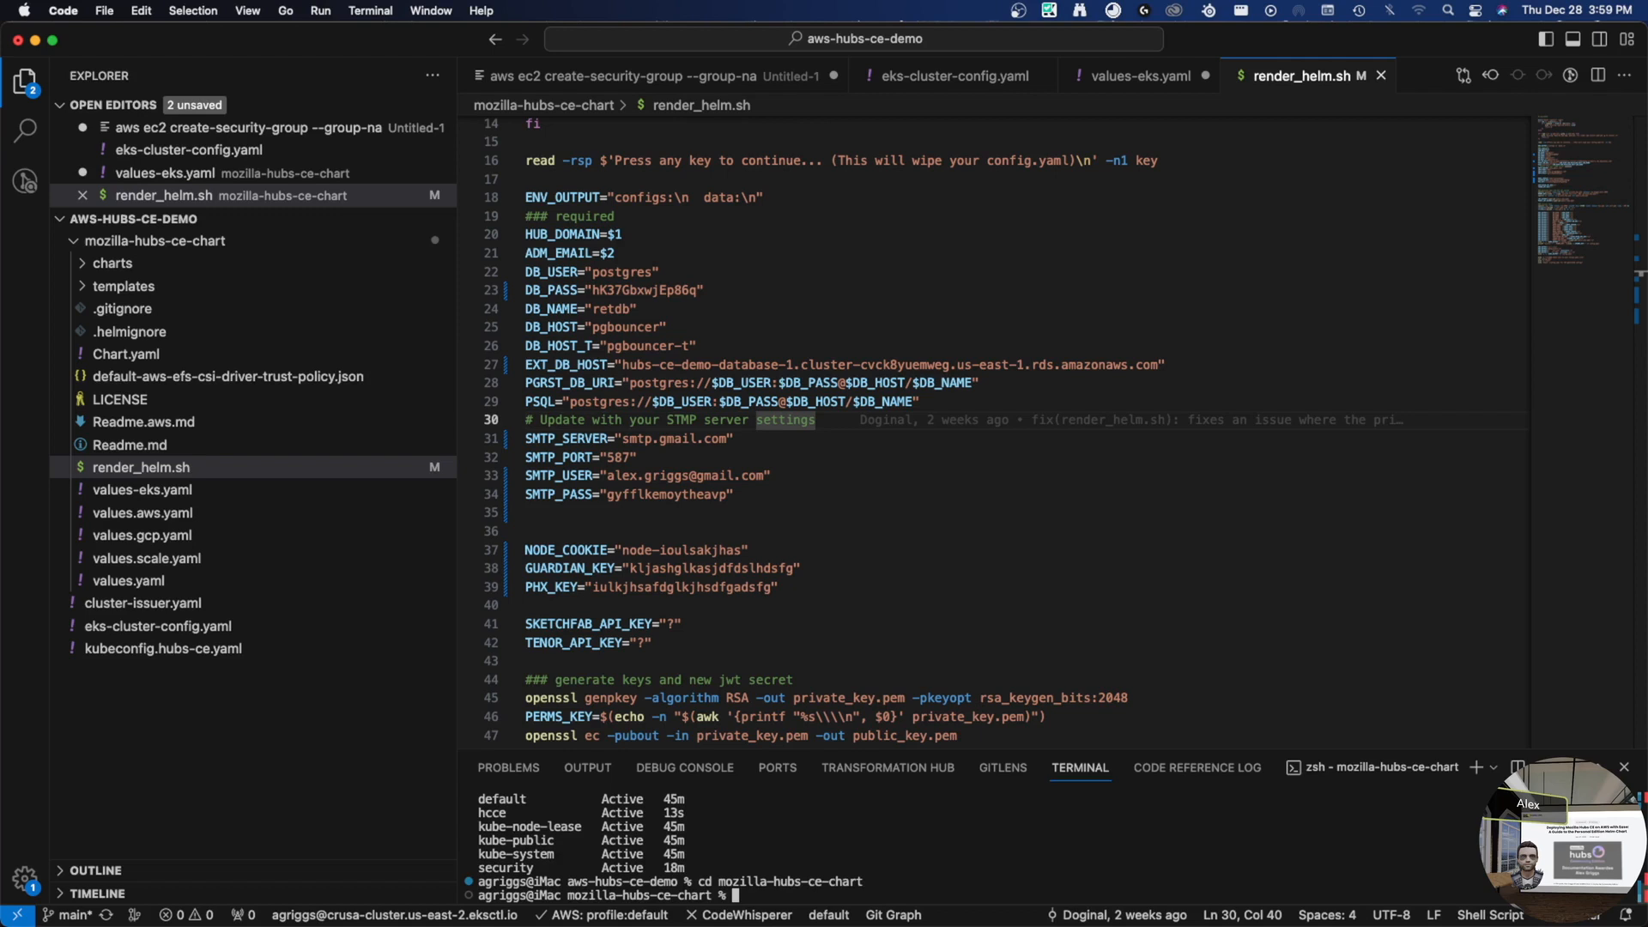
- Run render_helm.sh to completion and select its printed configs block from DB_USER down
key("Tab")
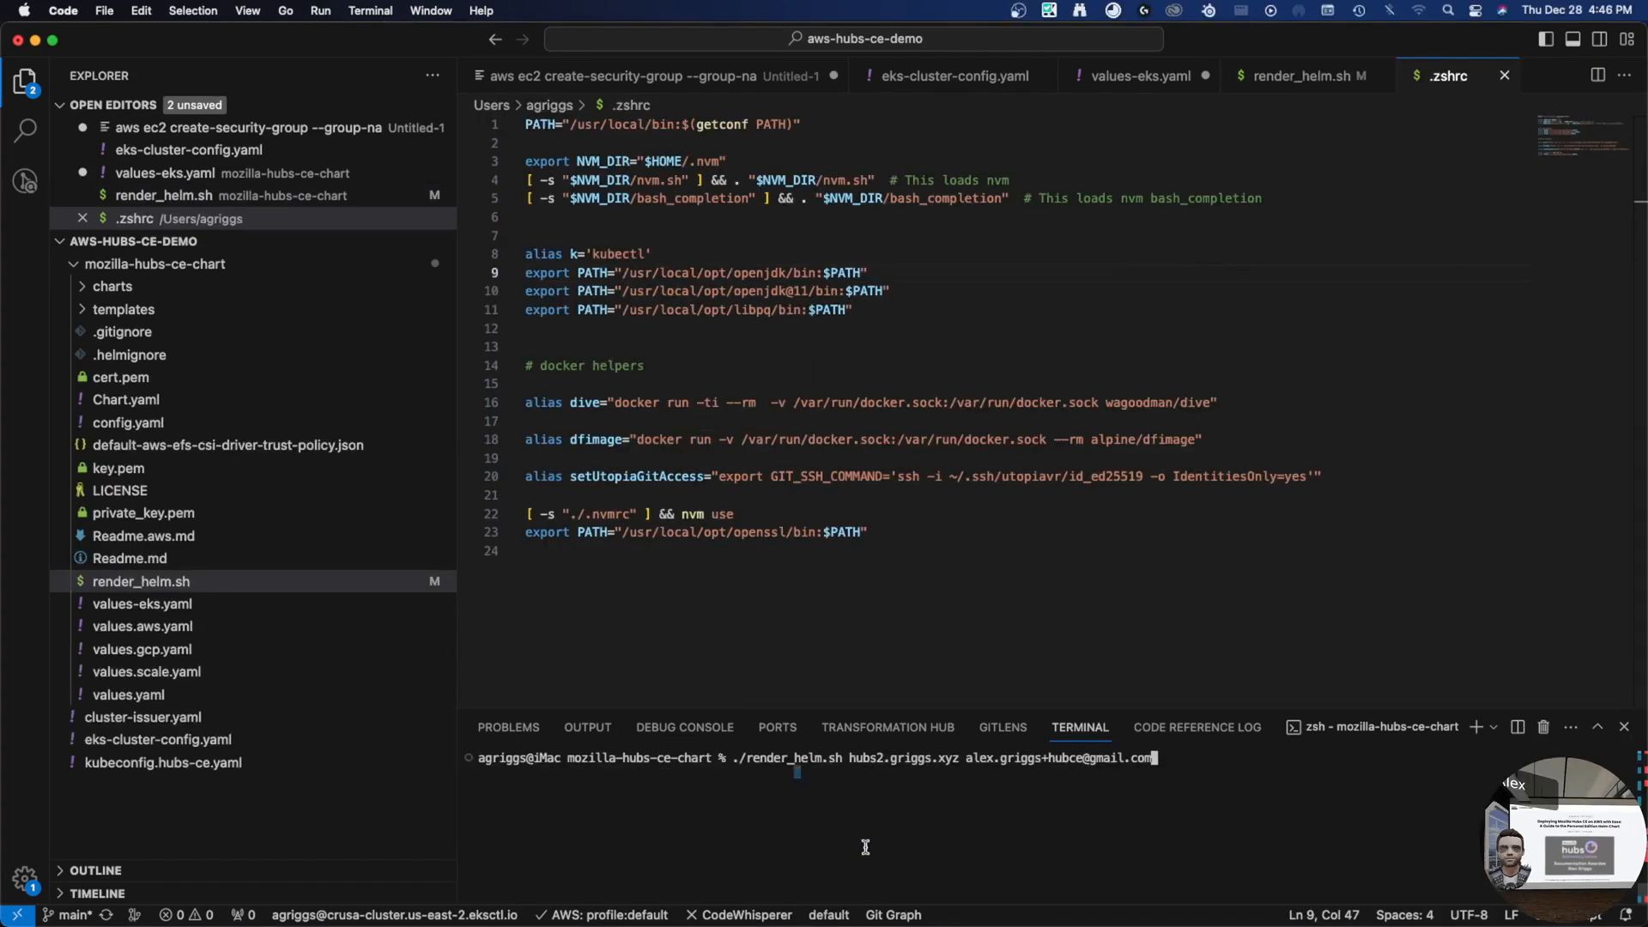
key("Return")
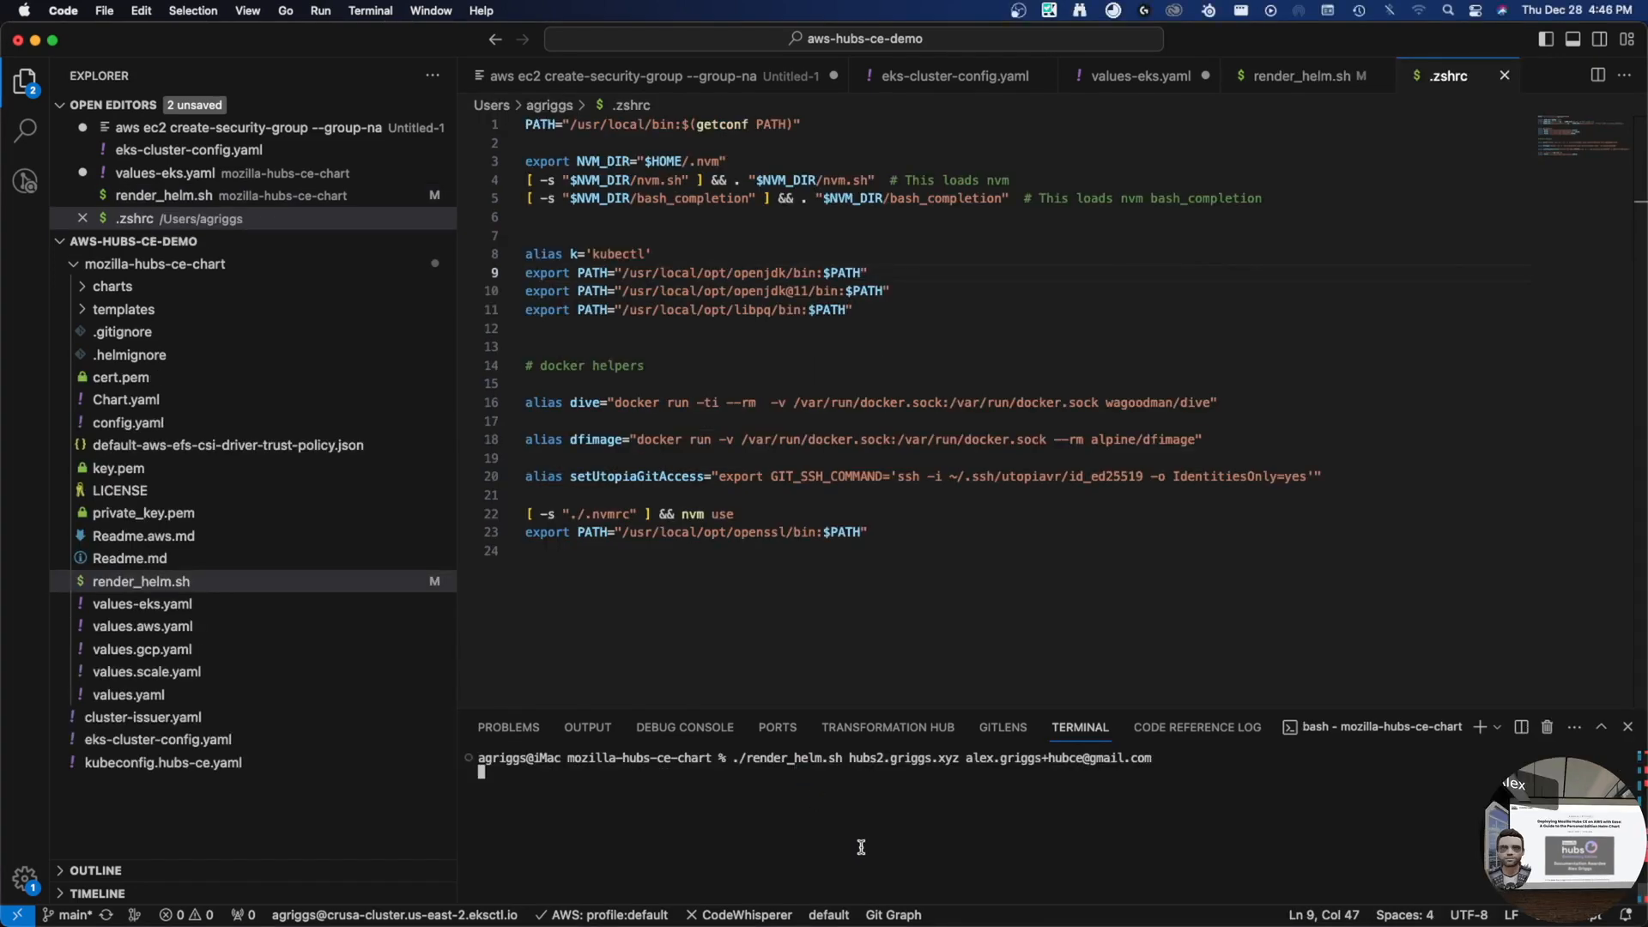
key("Return")
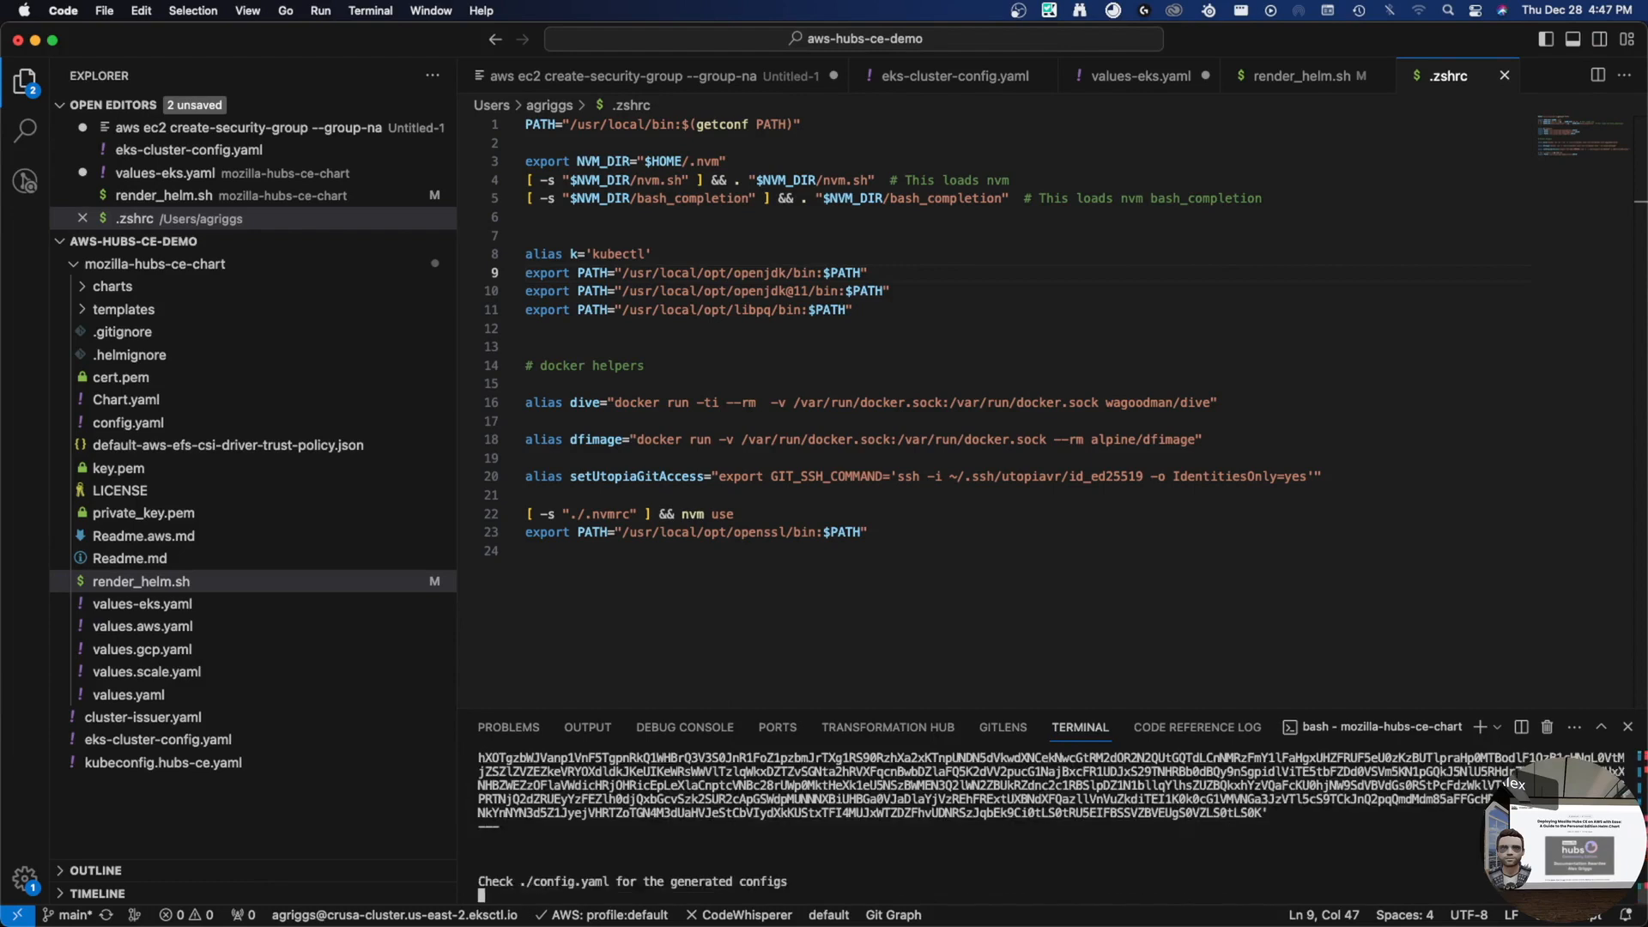
scroll(821, 831, "up", 5)
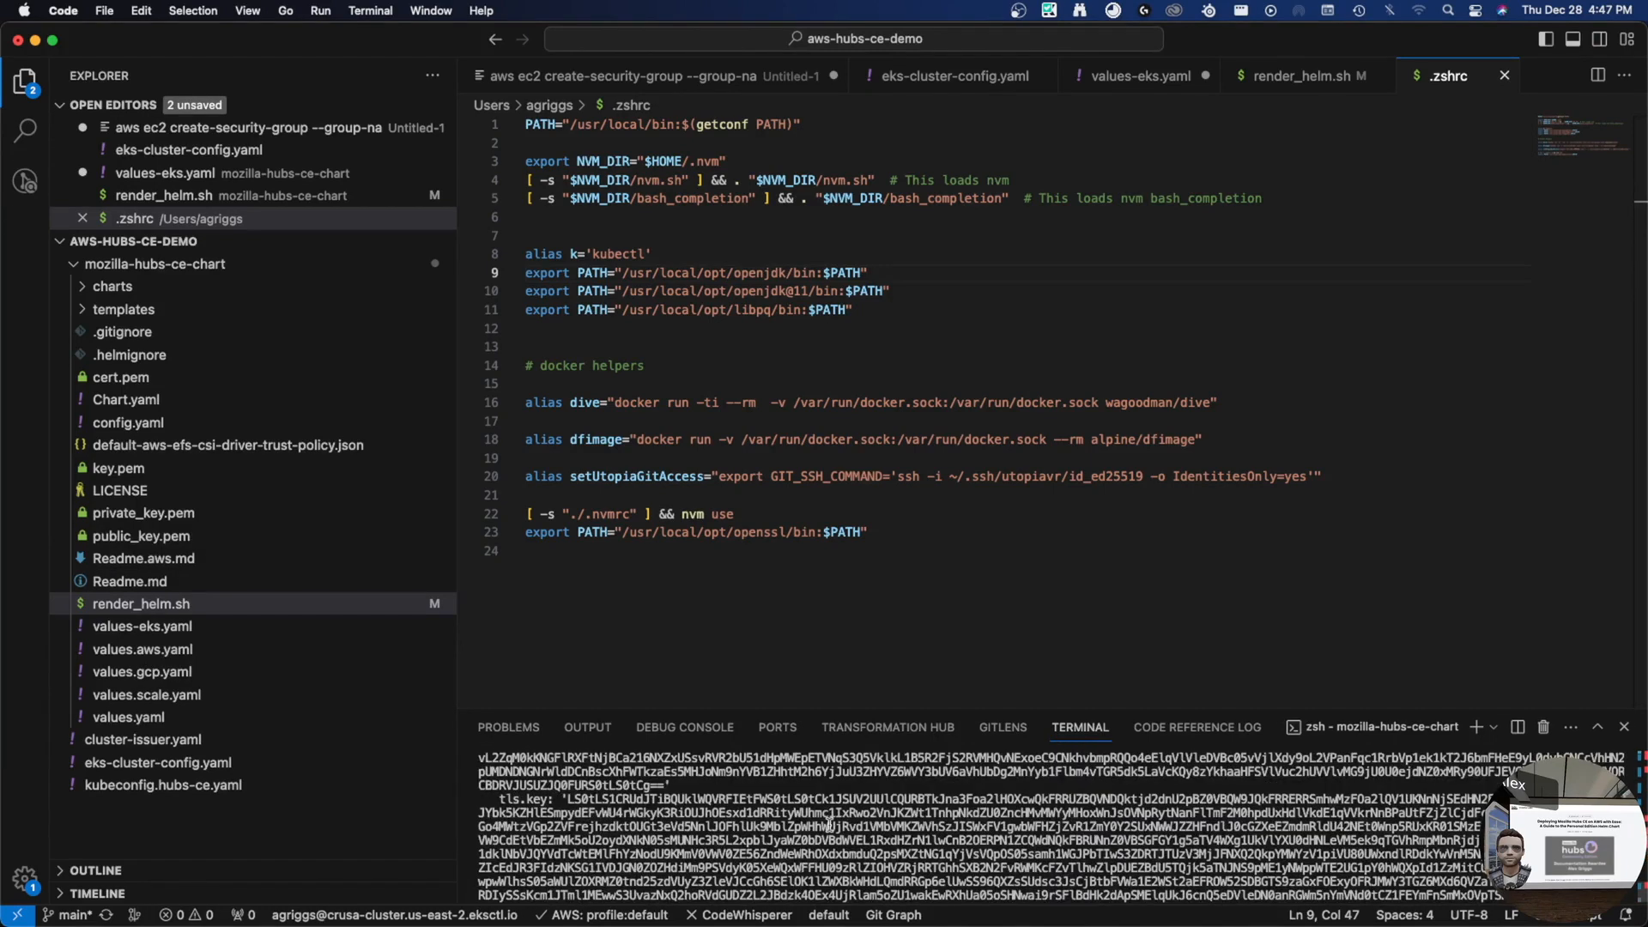
scroll(824, 825, "up", 15)
scroll(790, 821, "down", 4)
scroll(901, 801, "down", 2)
scroll(927, 839, "down", 2)
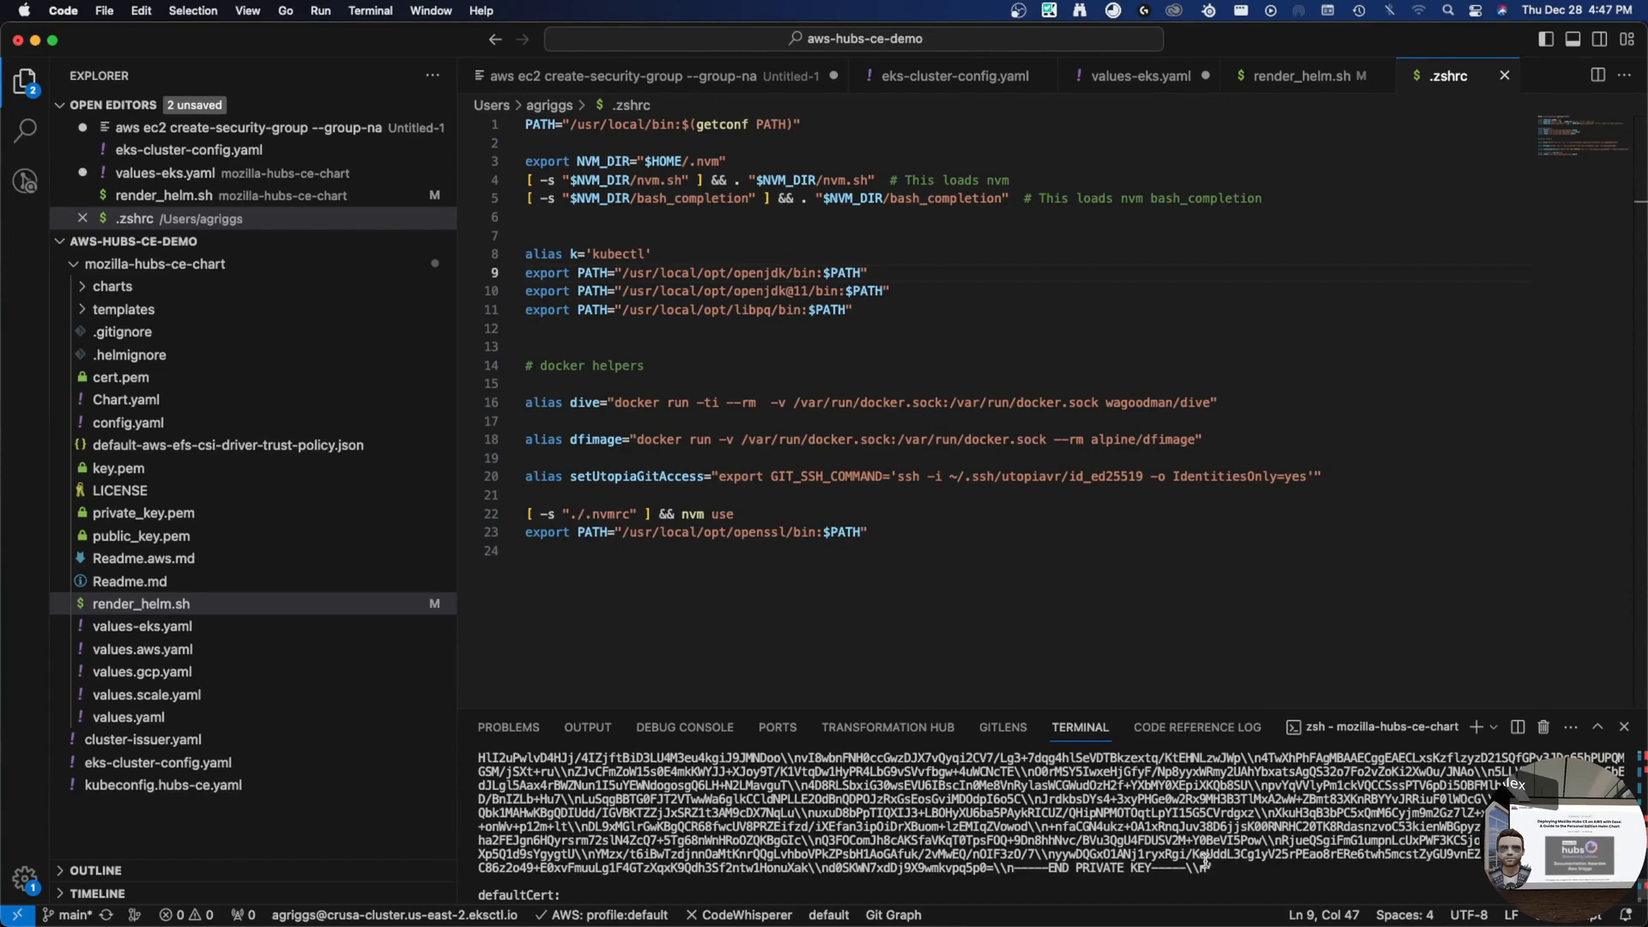
left_click_drag(1220, 869, 484, 785)
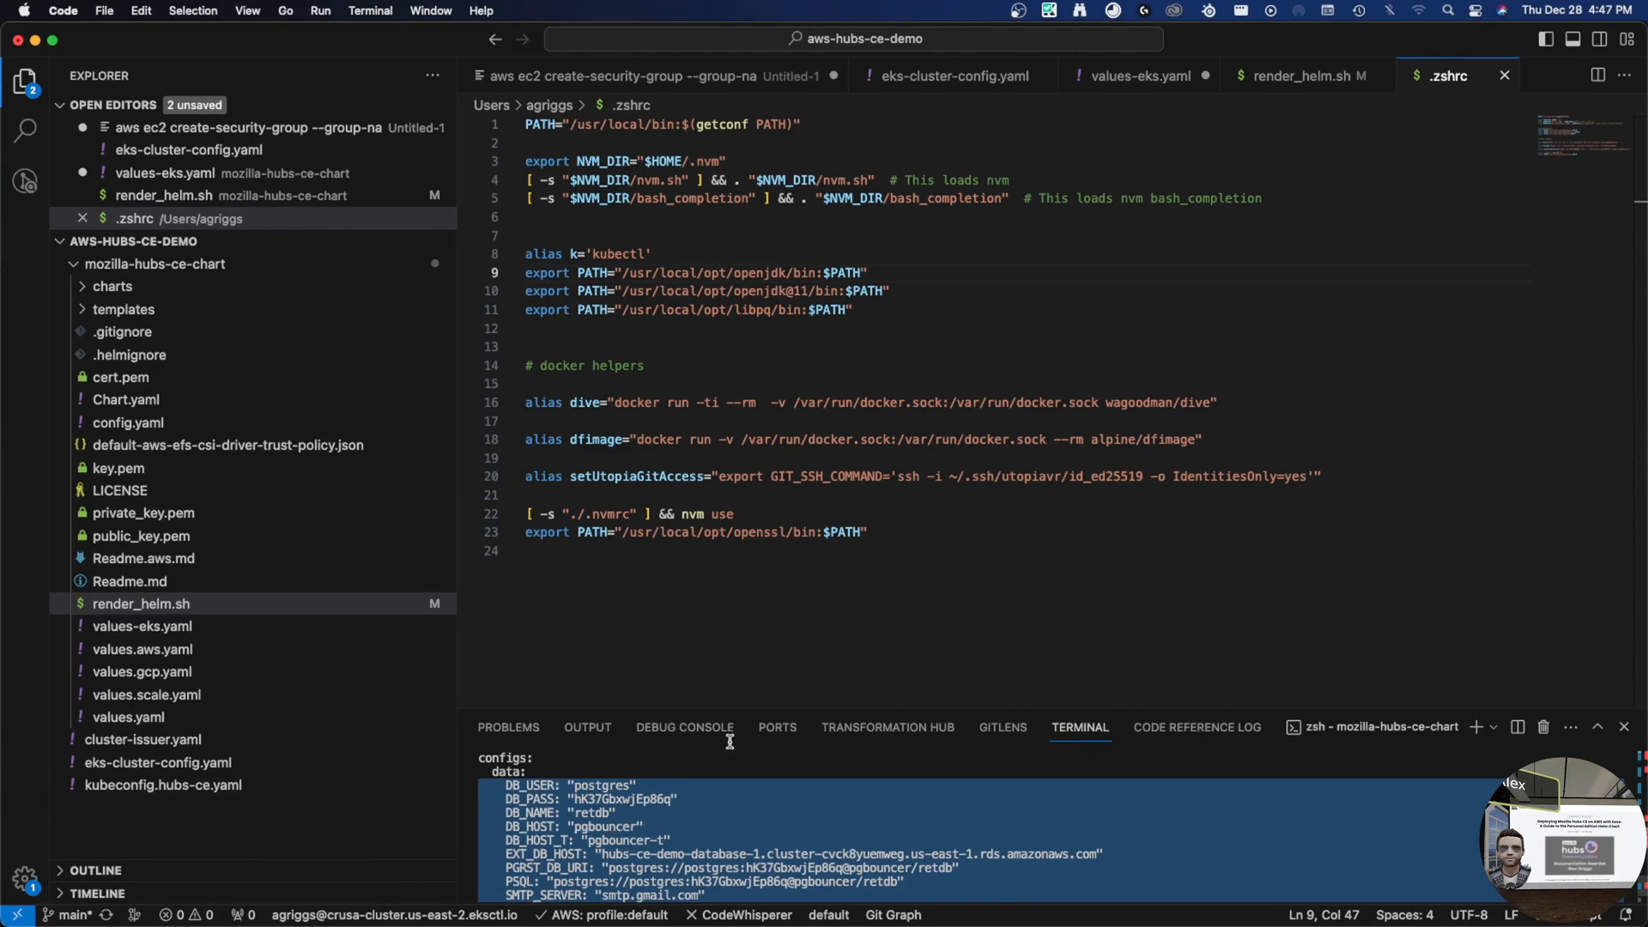
- Paste the generated configs block into values-eks.yaml's configs data and save
left_click(1109, 77)
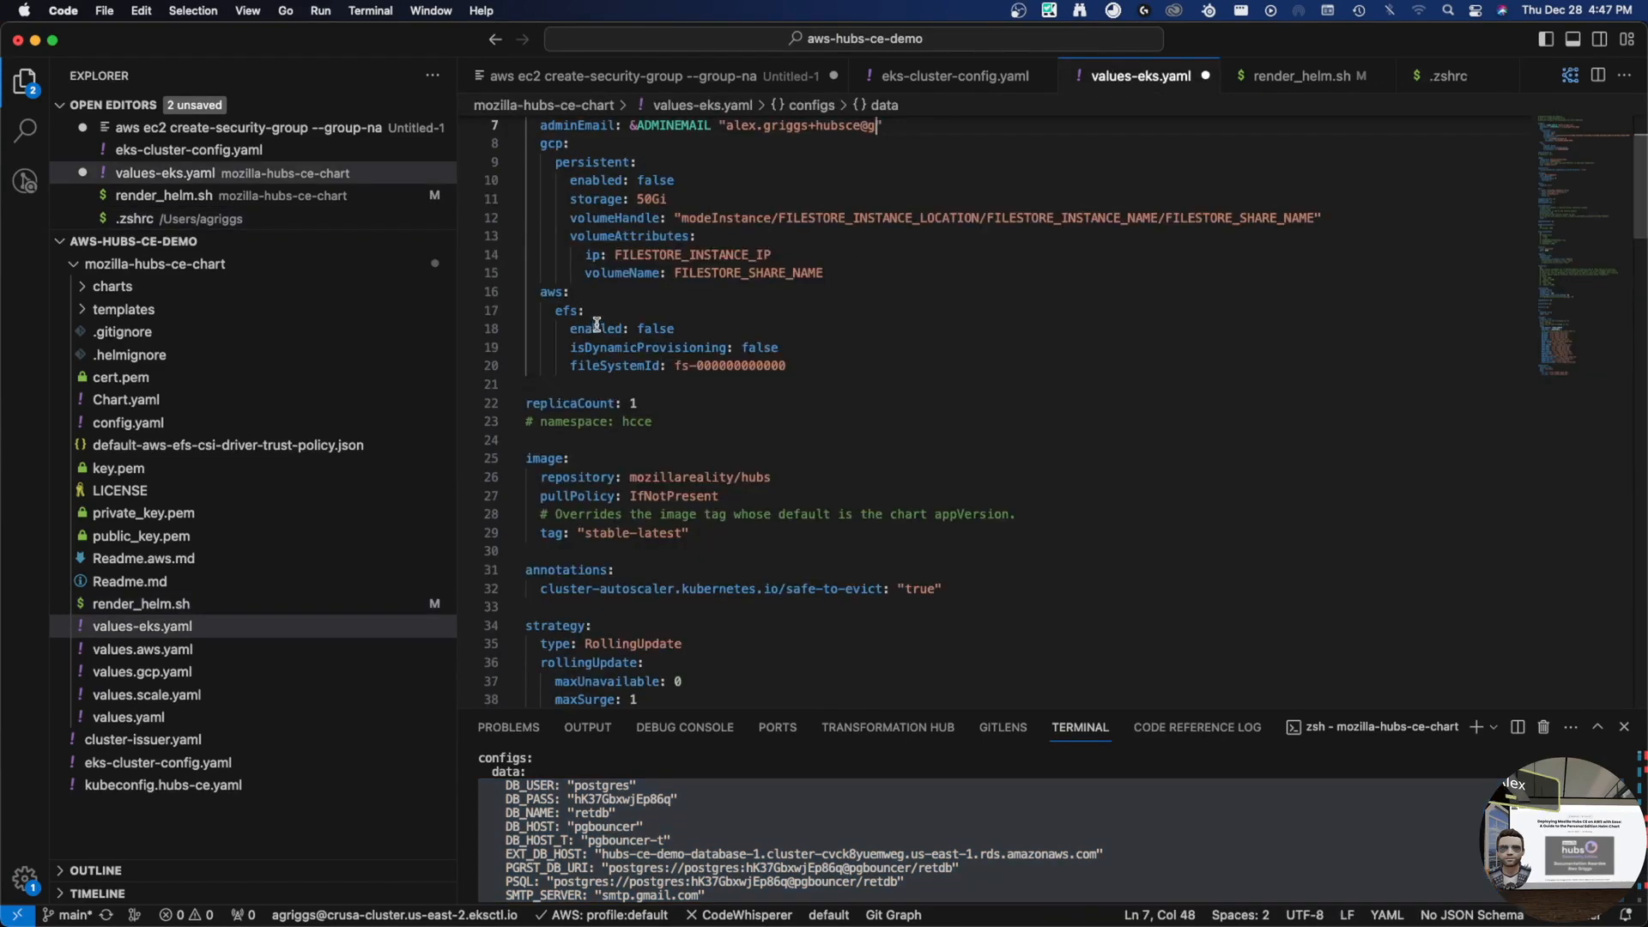
type("mail.com")
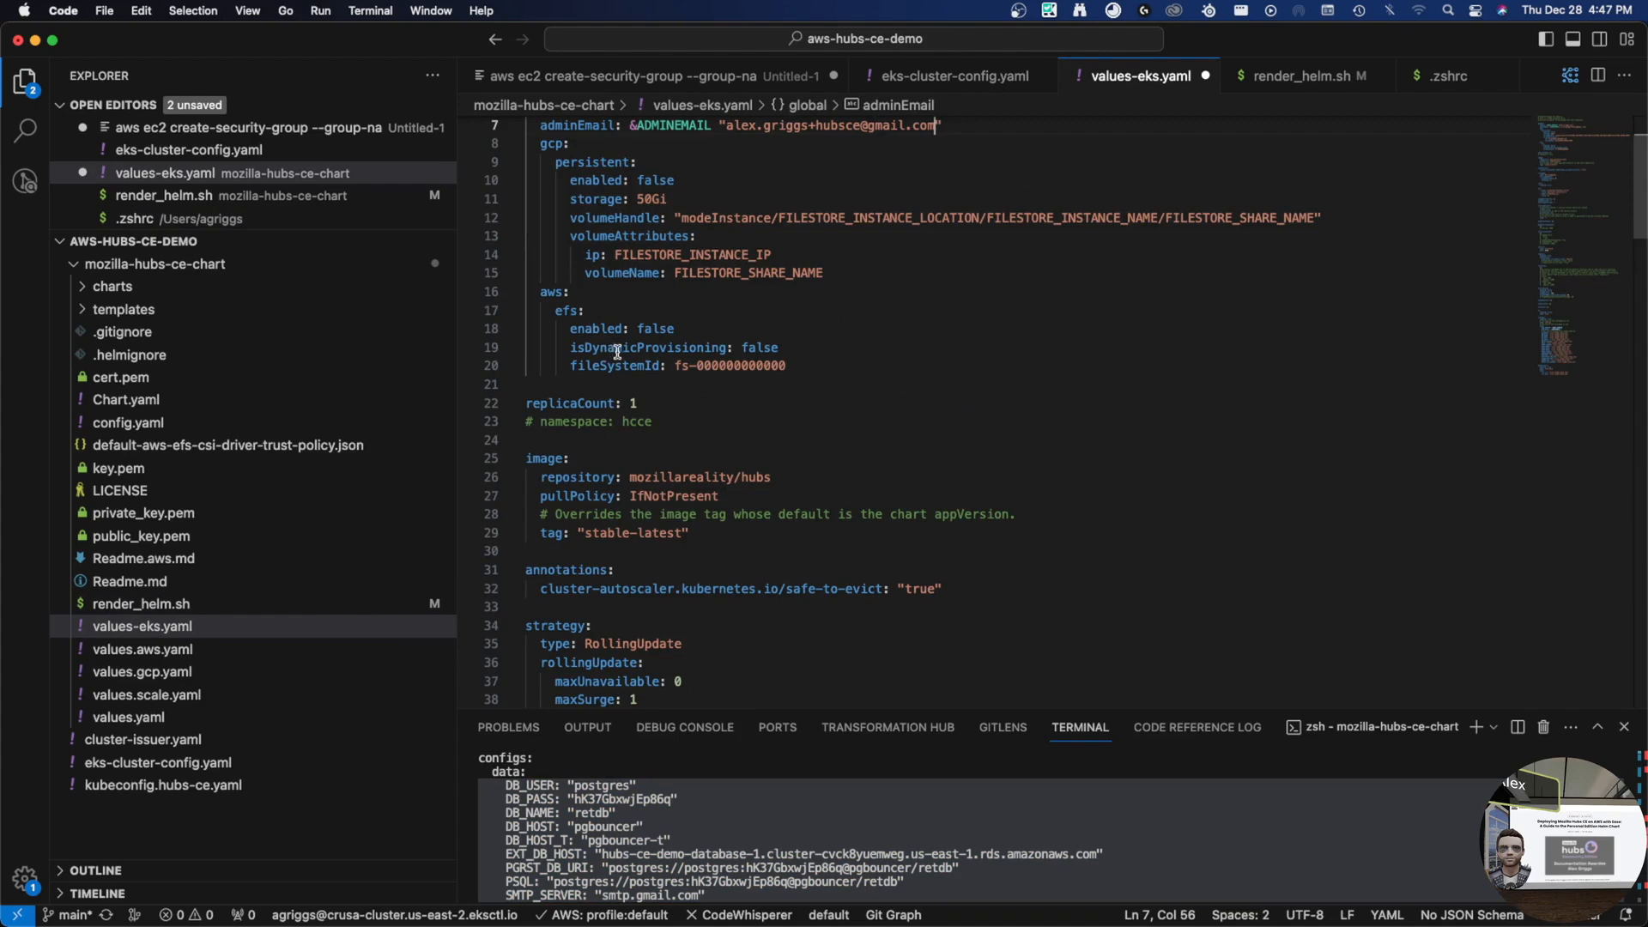
key("super+shift+z")
key("super+shift+z")
key("super+z")
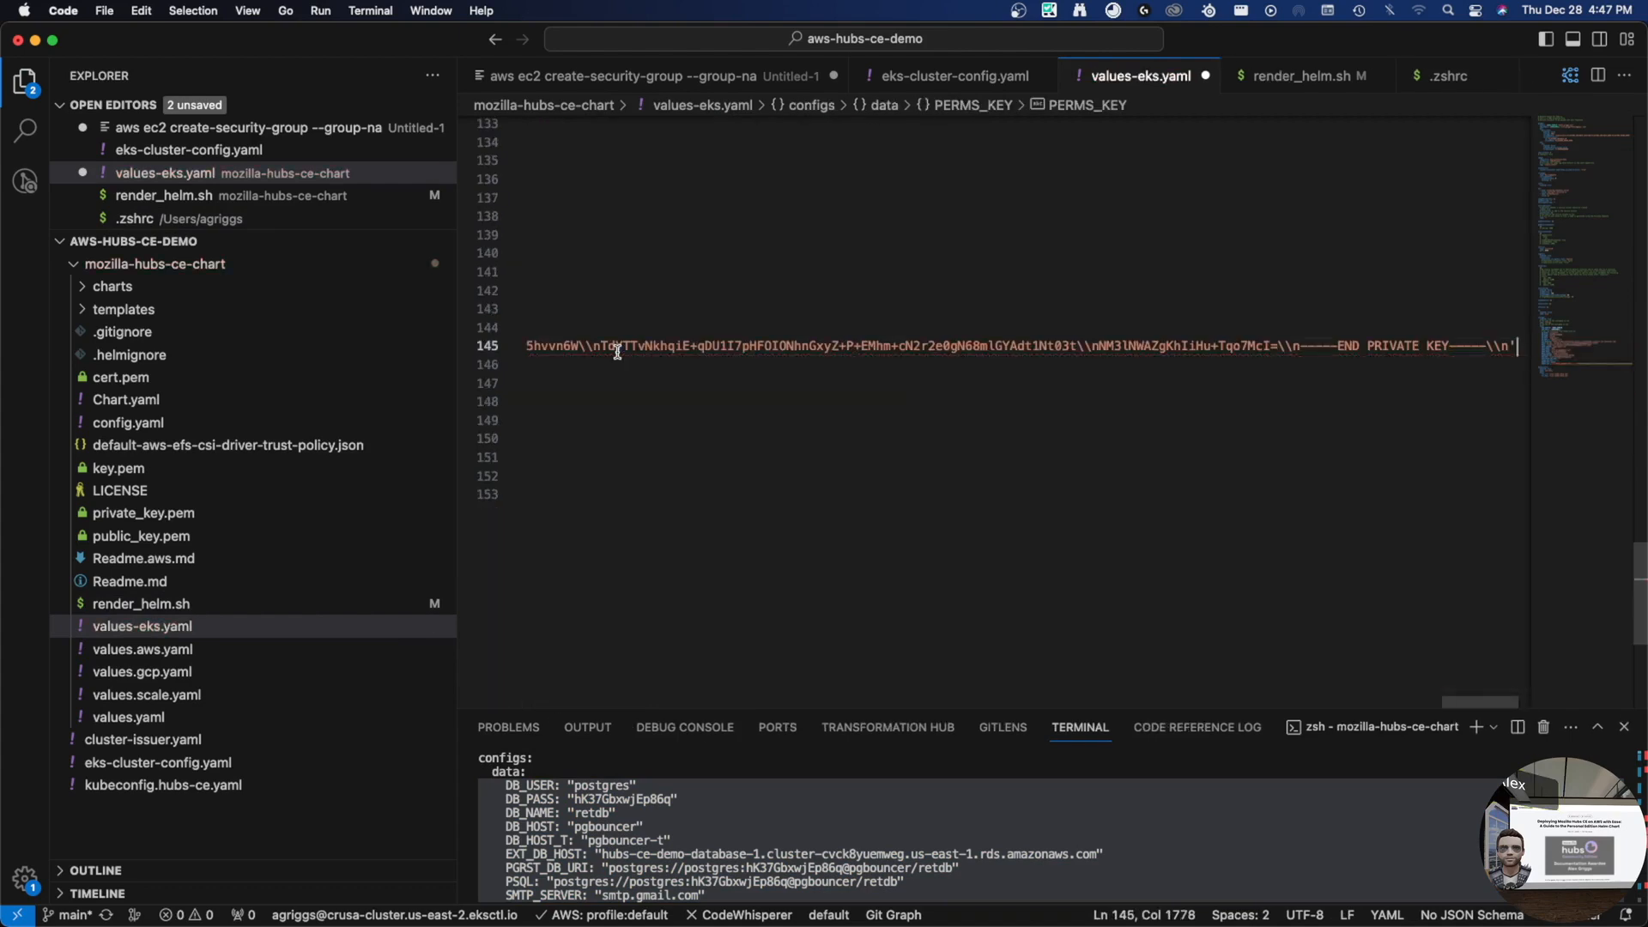
key("super+z")
key("super+shift+z")
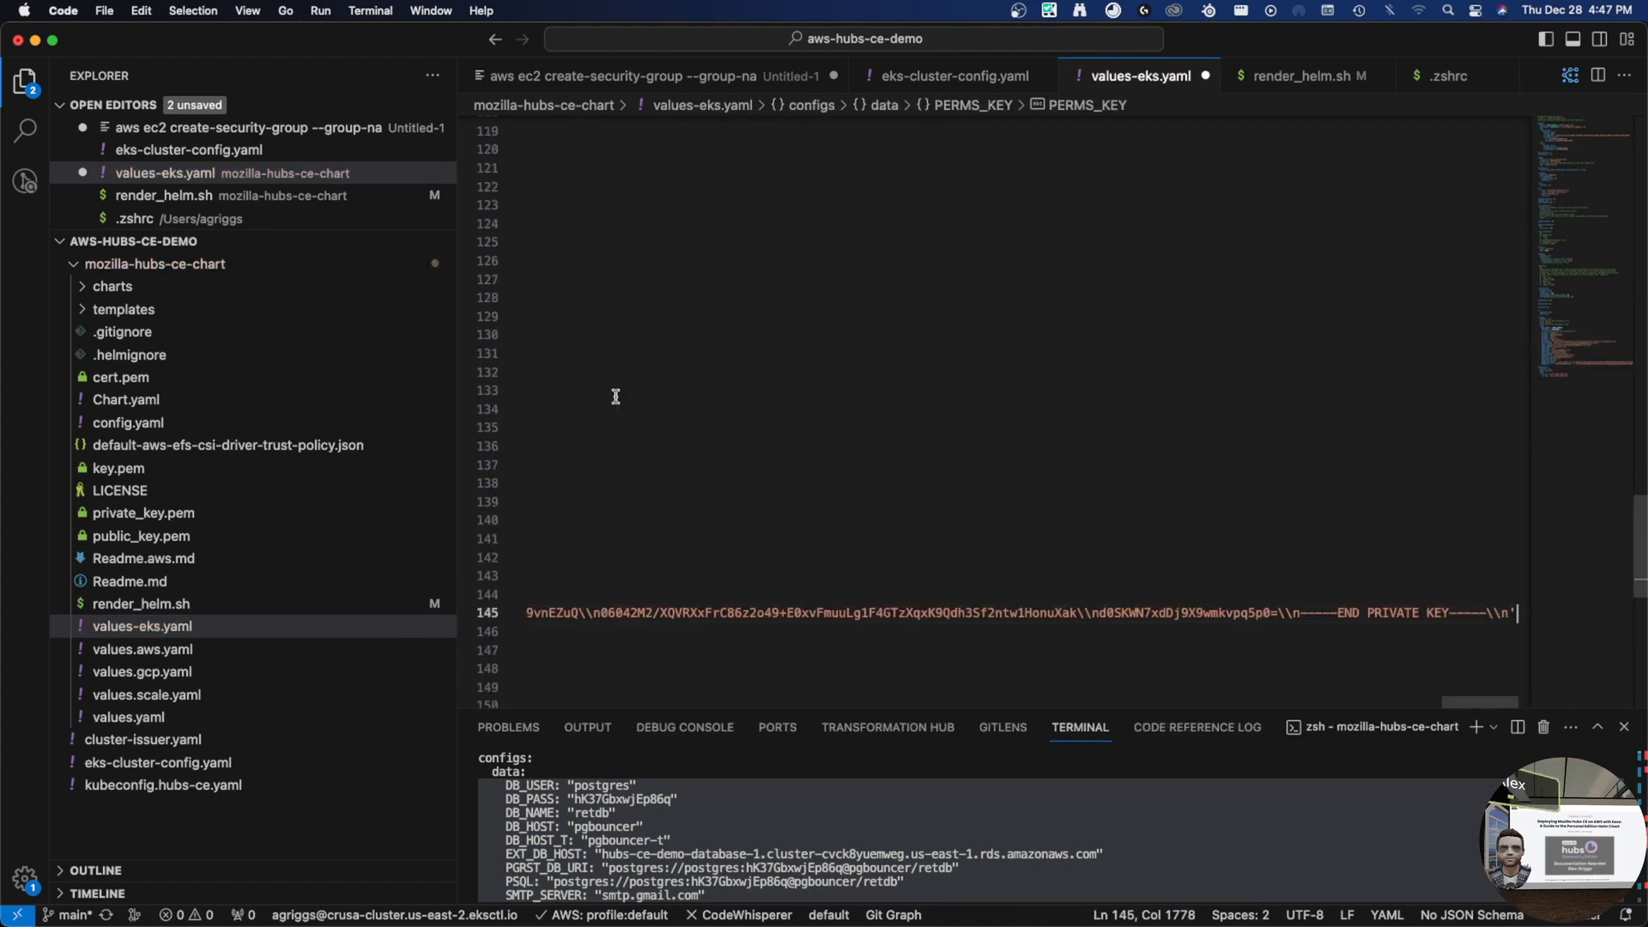
key("super+Left")
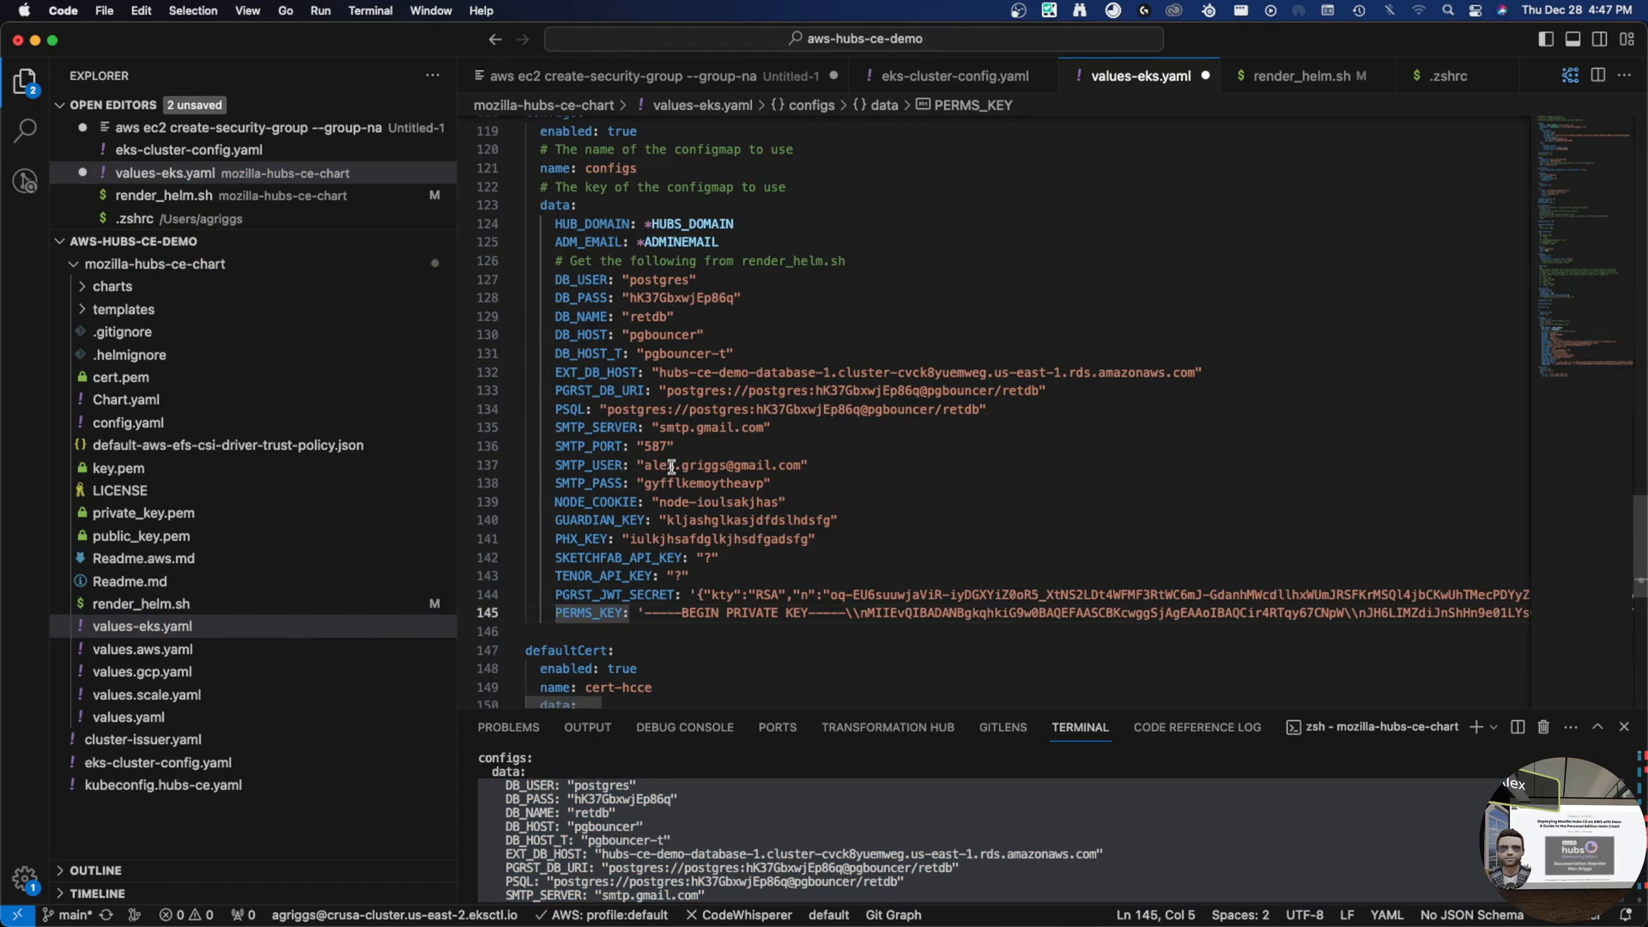
key("Up")
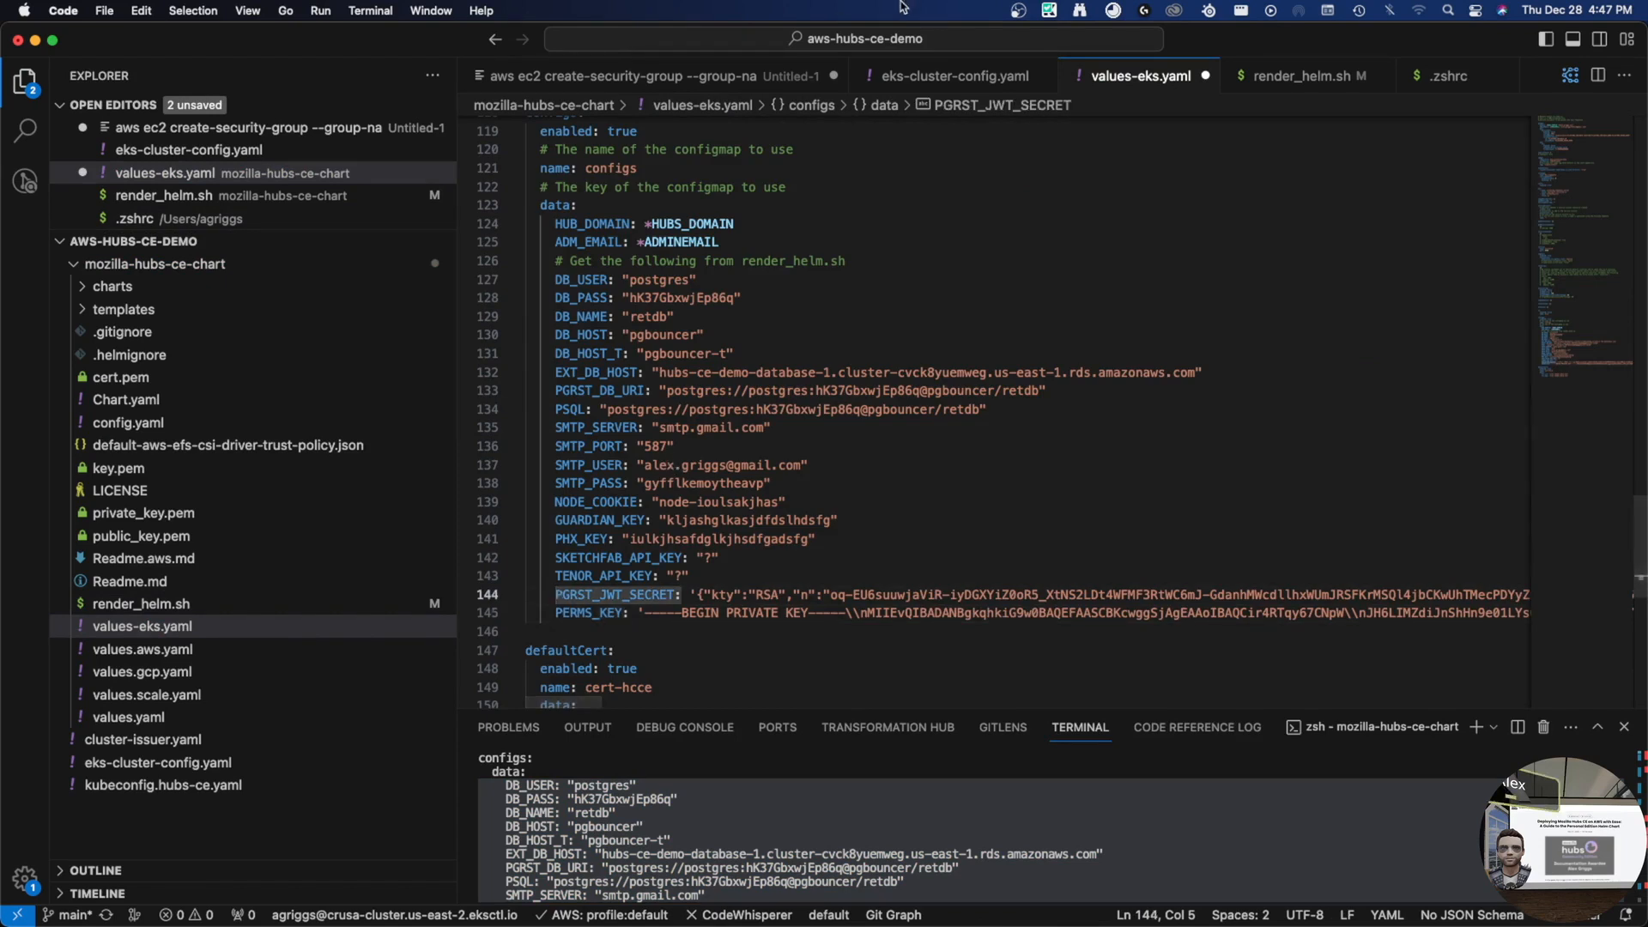
key("super+s")
- Select the generated tls.crt and tls.key output in the terminal
left_click(835, 815)
scroll(836, 816, "down", 15)
scroll(837, 815, "up", 3)
scroll(1206, 842, "up", 8)
left_click_drag(1273, 854, 479, 865)
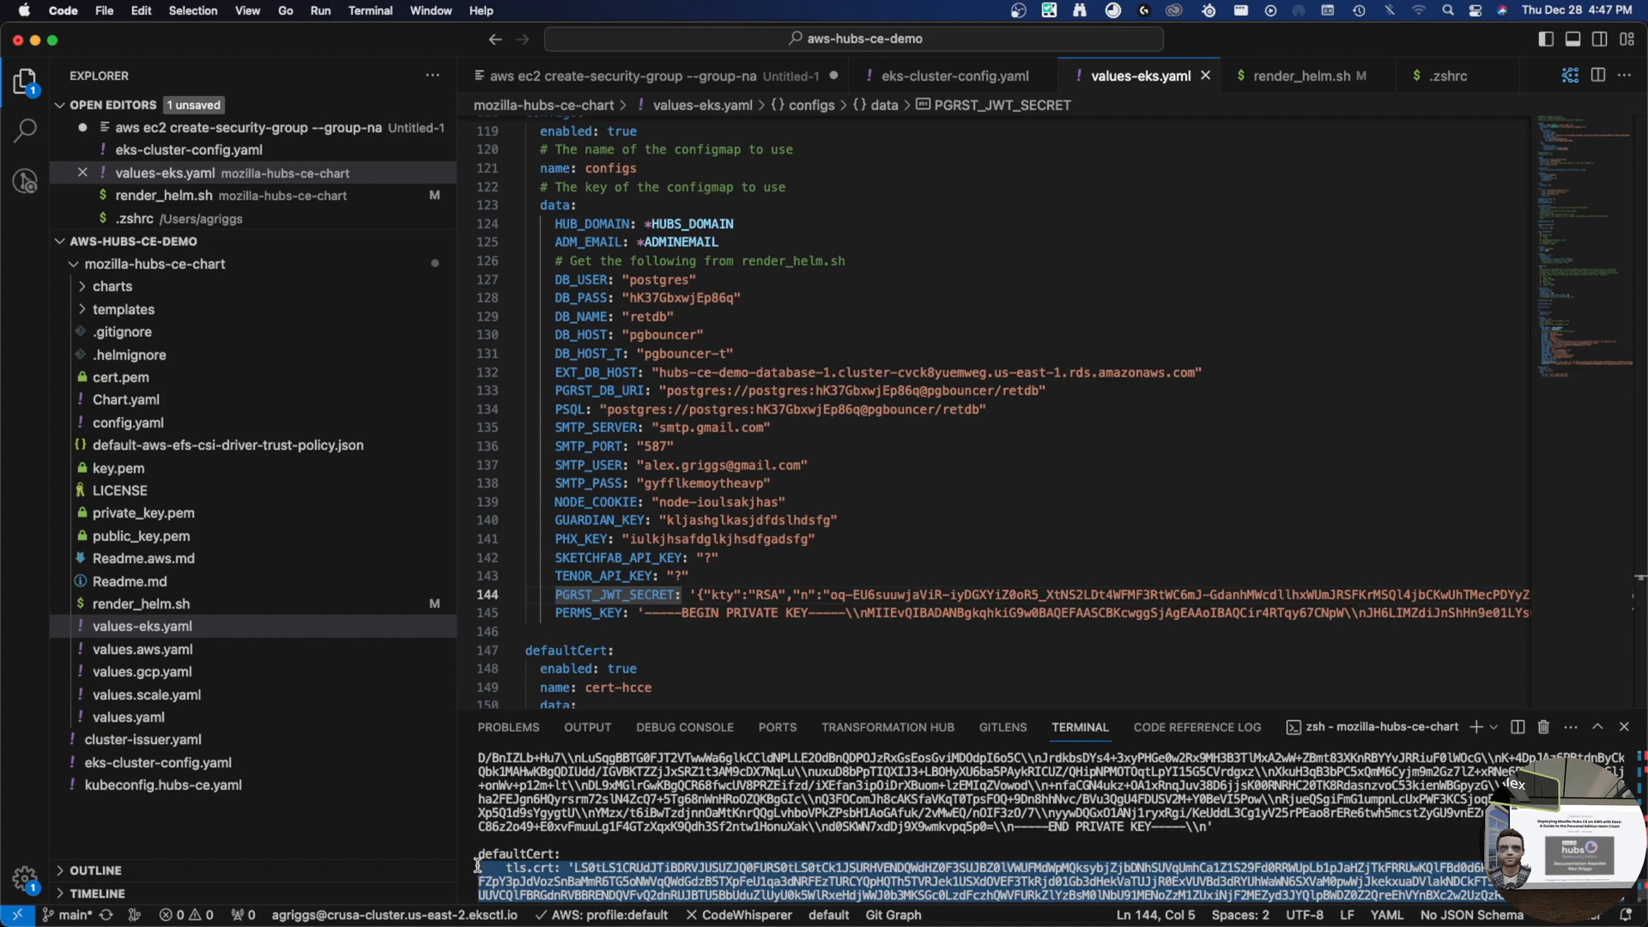
scroll(633, 506, "down", 2)
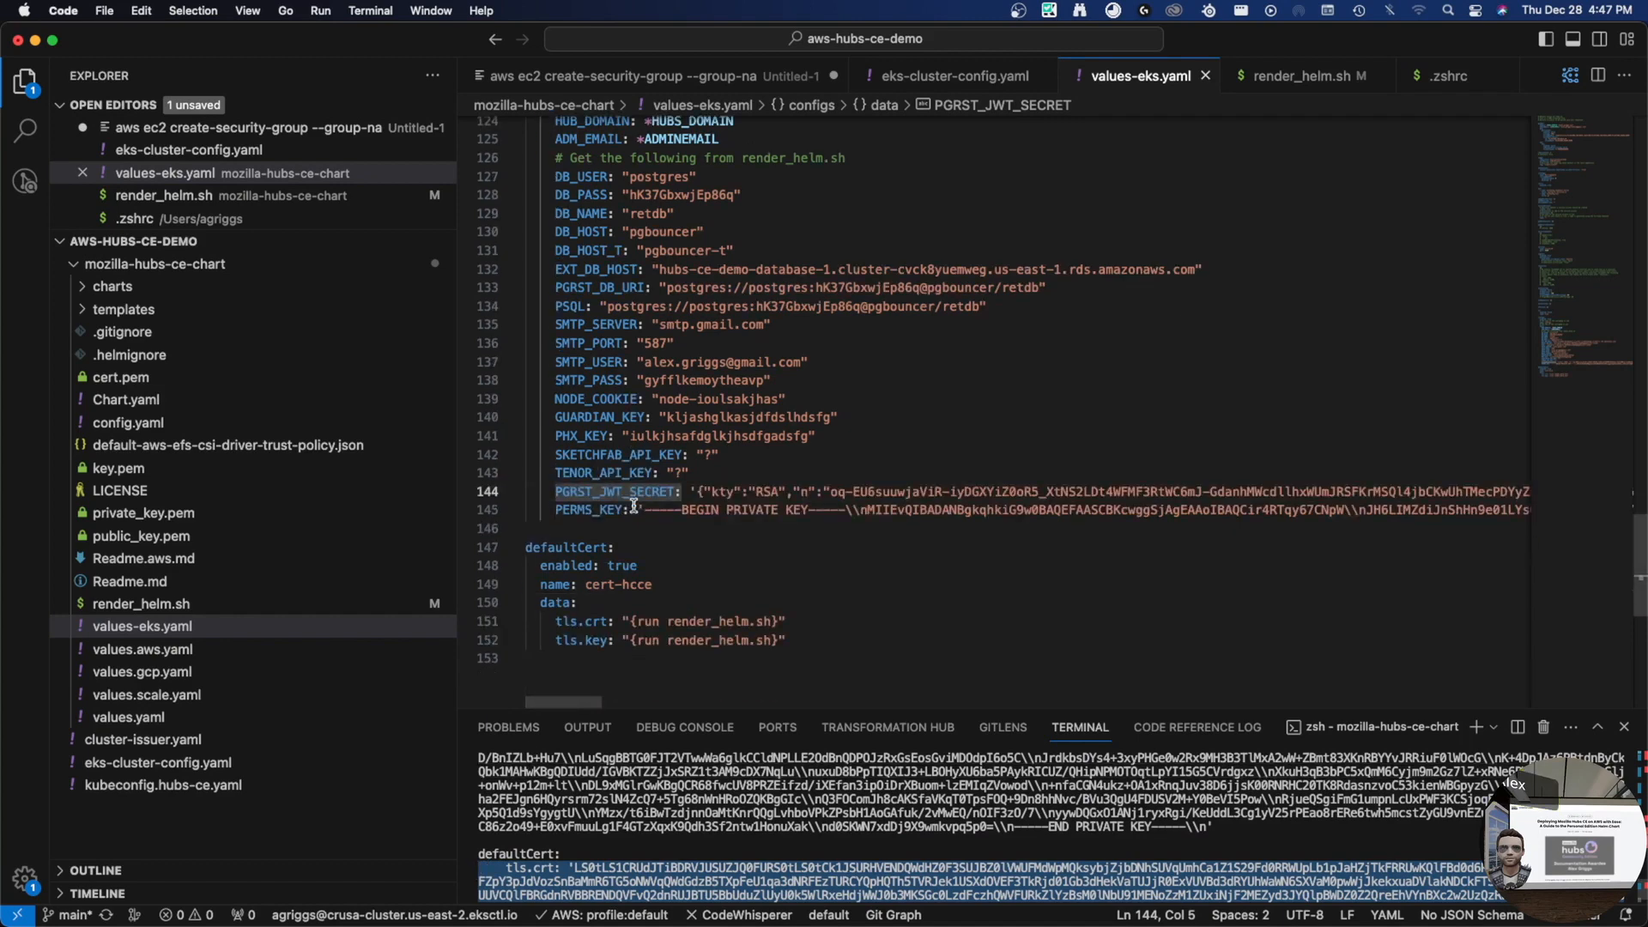
- Paste the certificate and key over the defaultCert tls.crt and tls.key placeholders, align them, and save
left_click(554, 623)
key("shift+End")
key("shift+Down")
key("super+v")
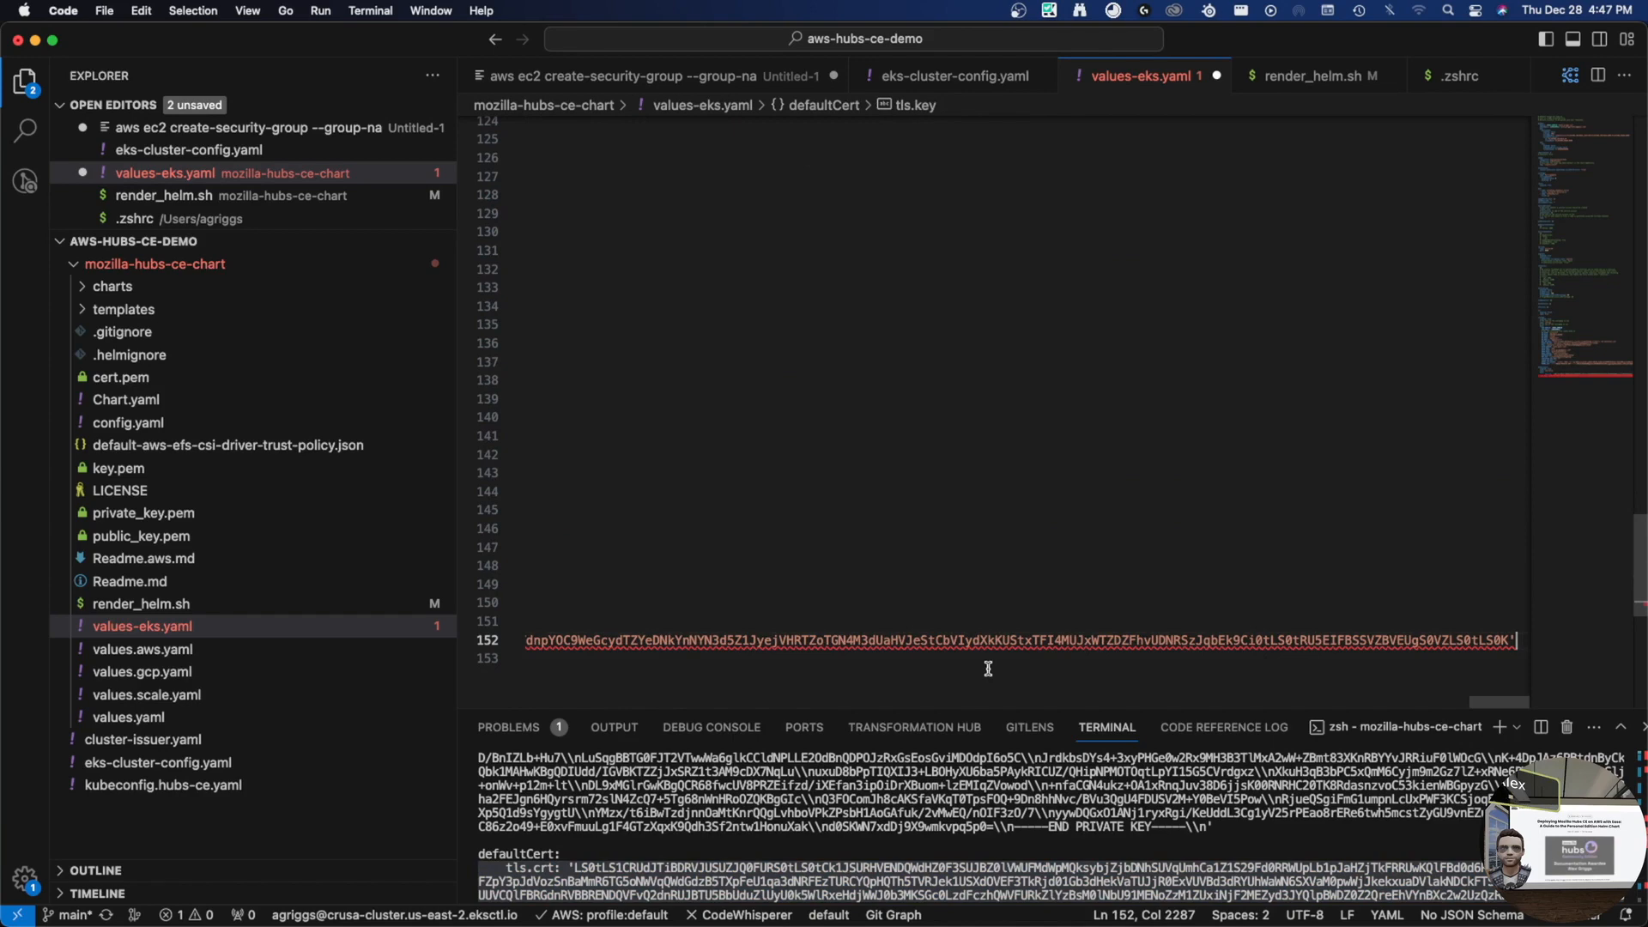
key("Home")
key("Up")
key("Delete")
key("Delete")
key("Delete")
key("Delete")
key("Down")
key("Up")
key("End")
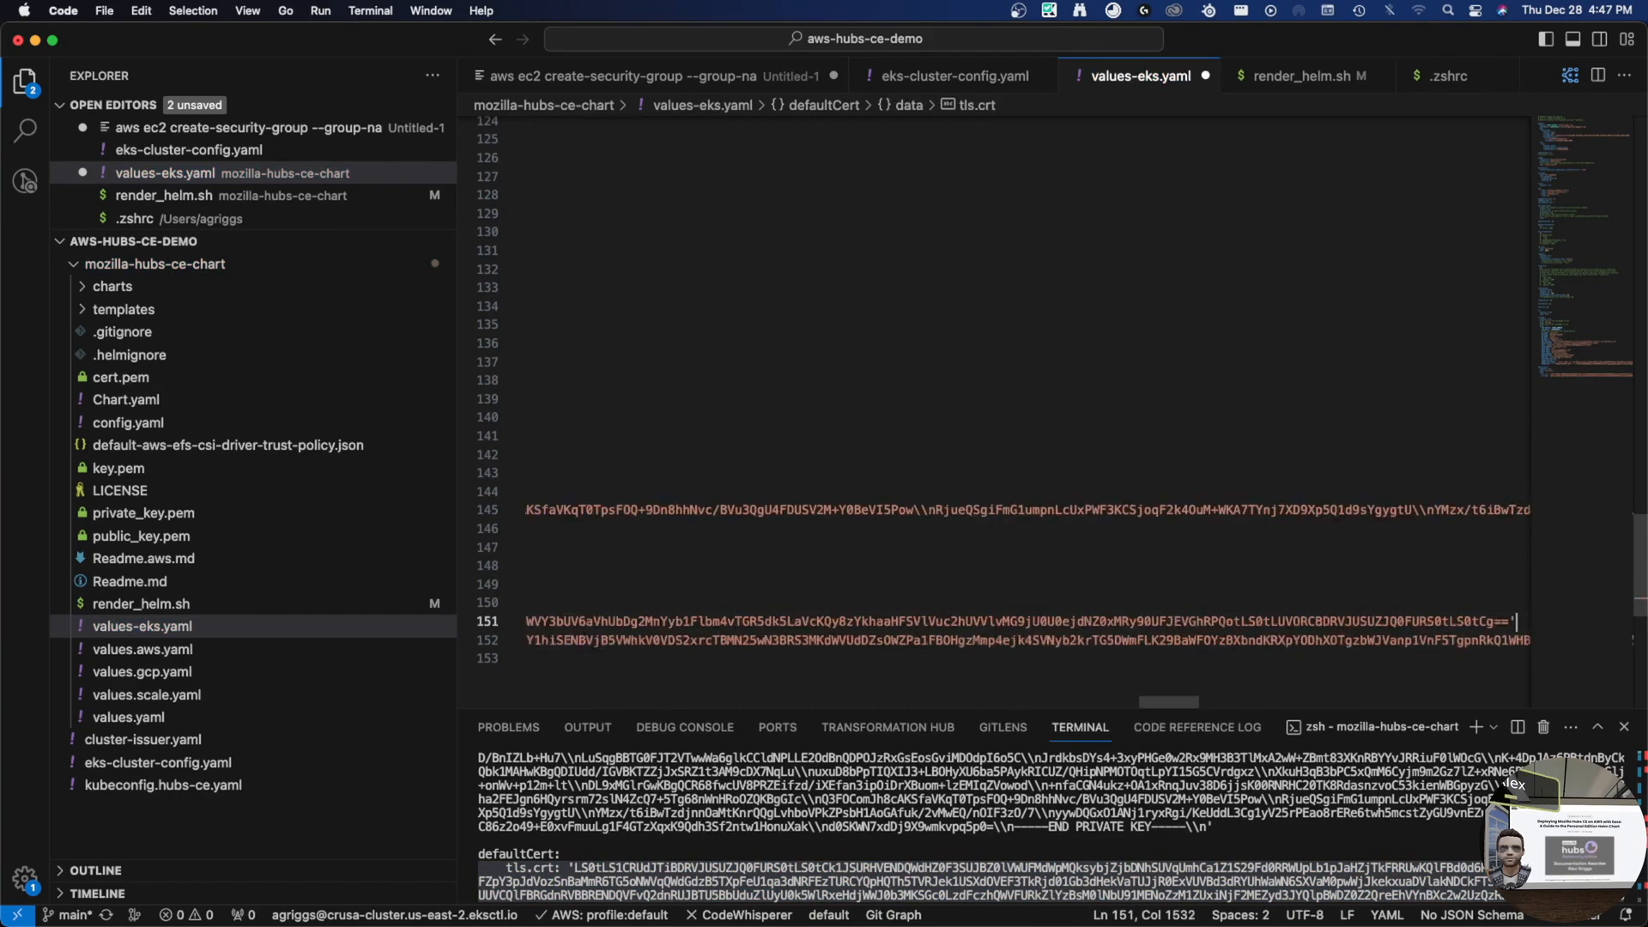
key("super+s")
left_click_drag(1170, 702, 560, 675)
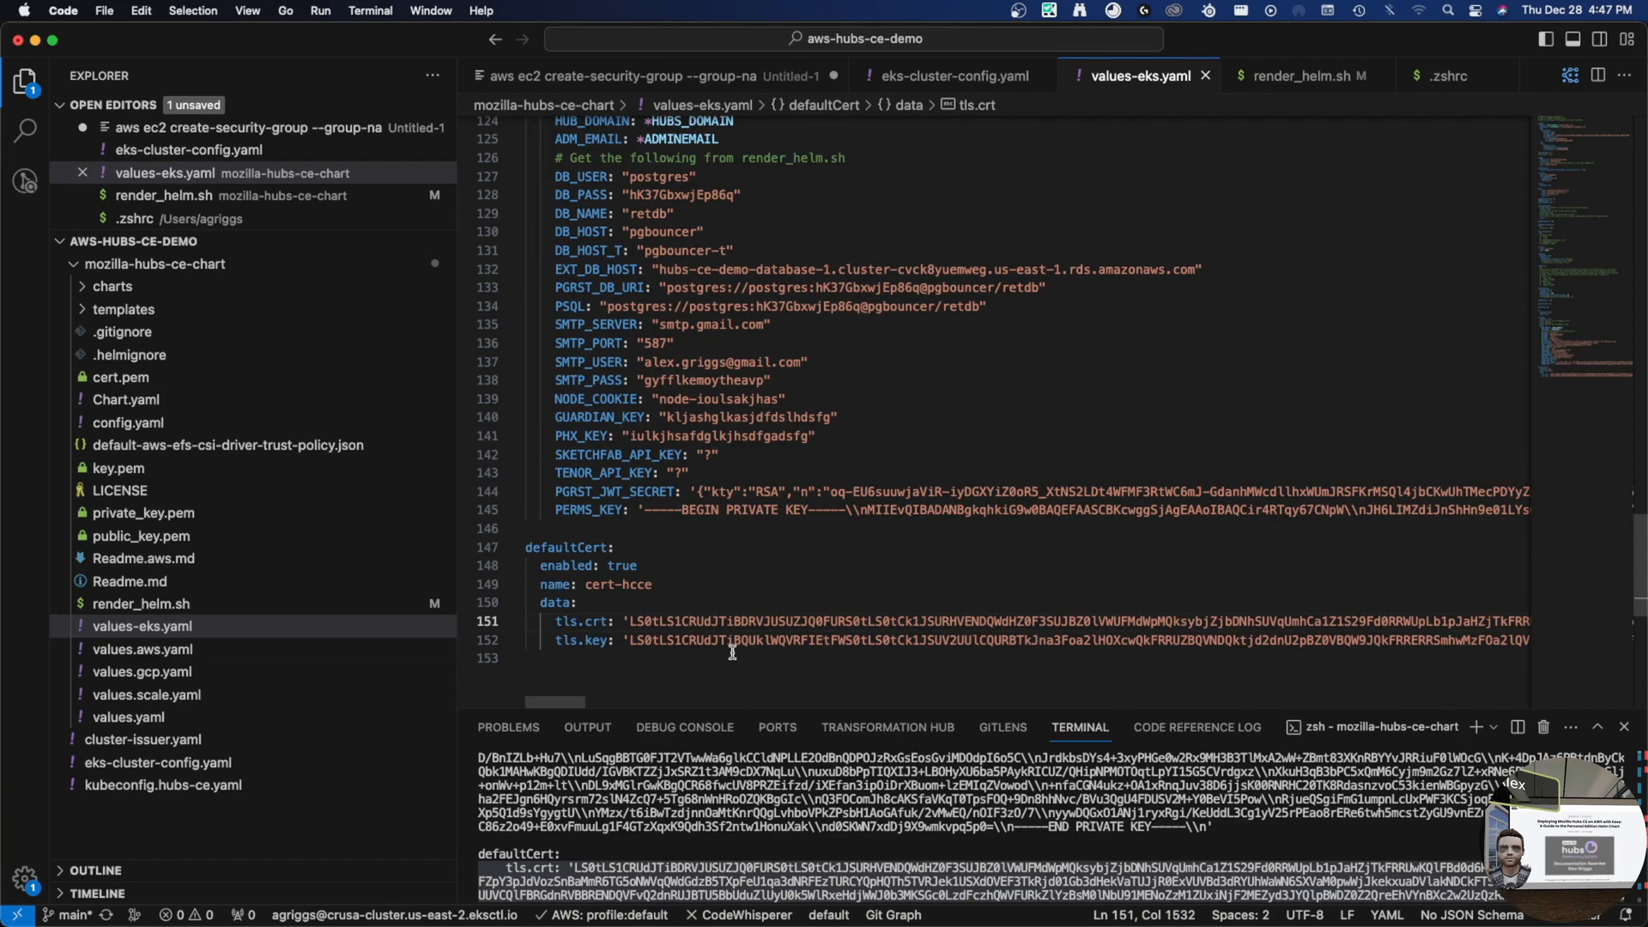
- Find and select the fileSystemId key under the aws efs settings, then go to the RDS console
scroll(726, 582, "up", 8)
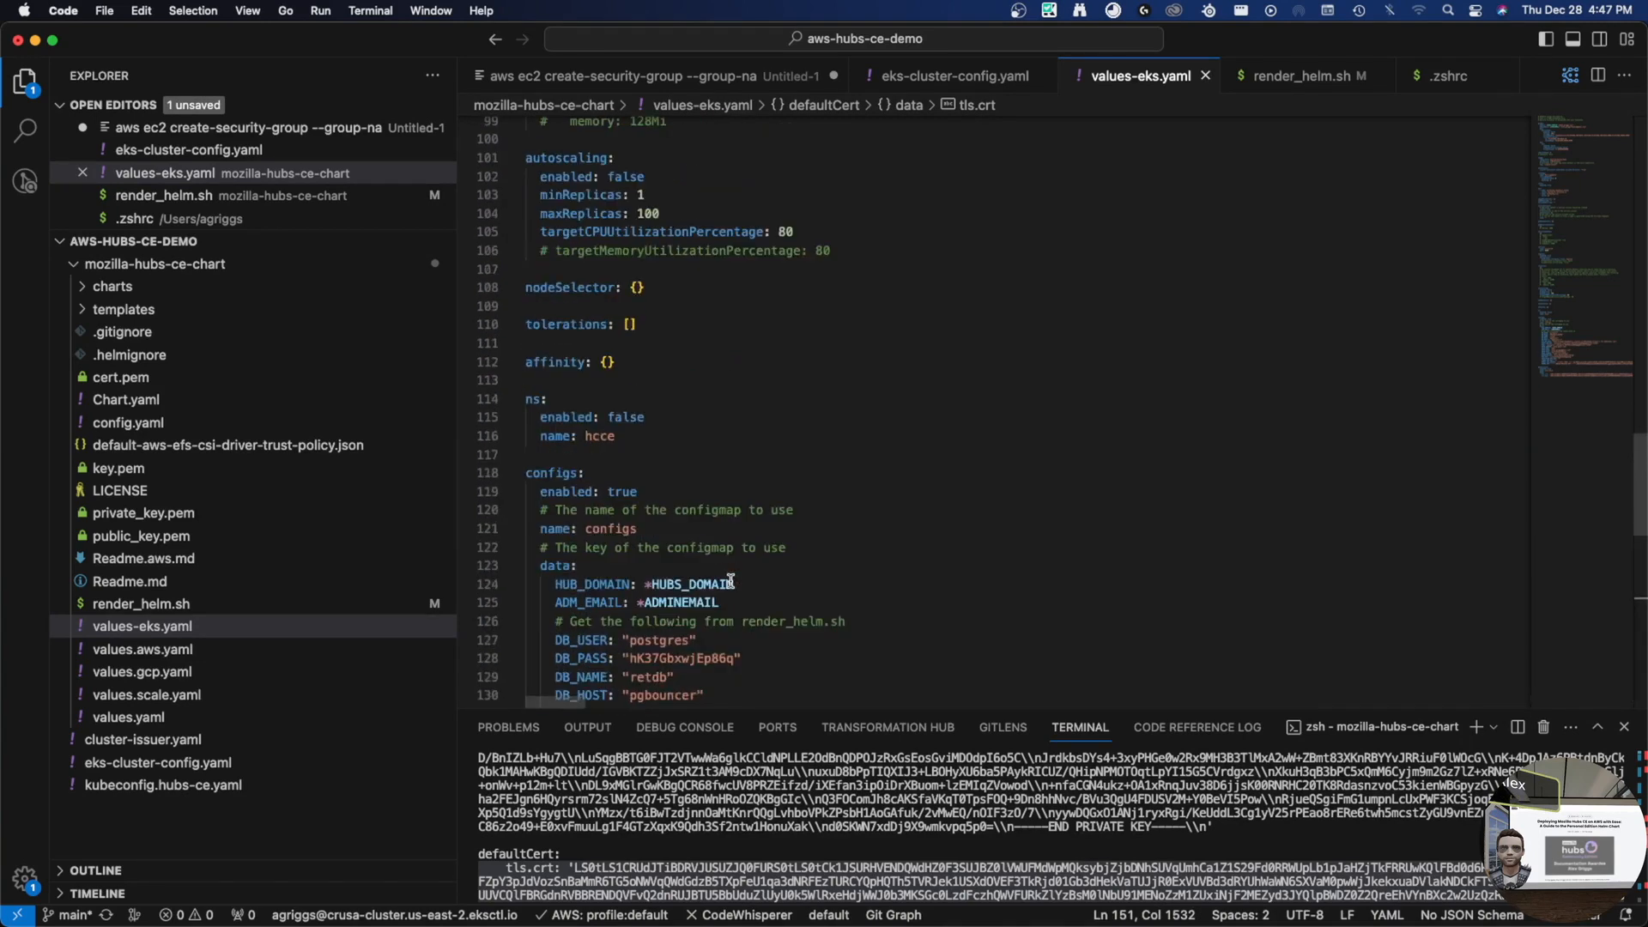
scroll(730, 582, "up", 10)
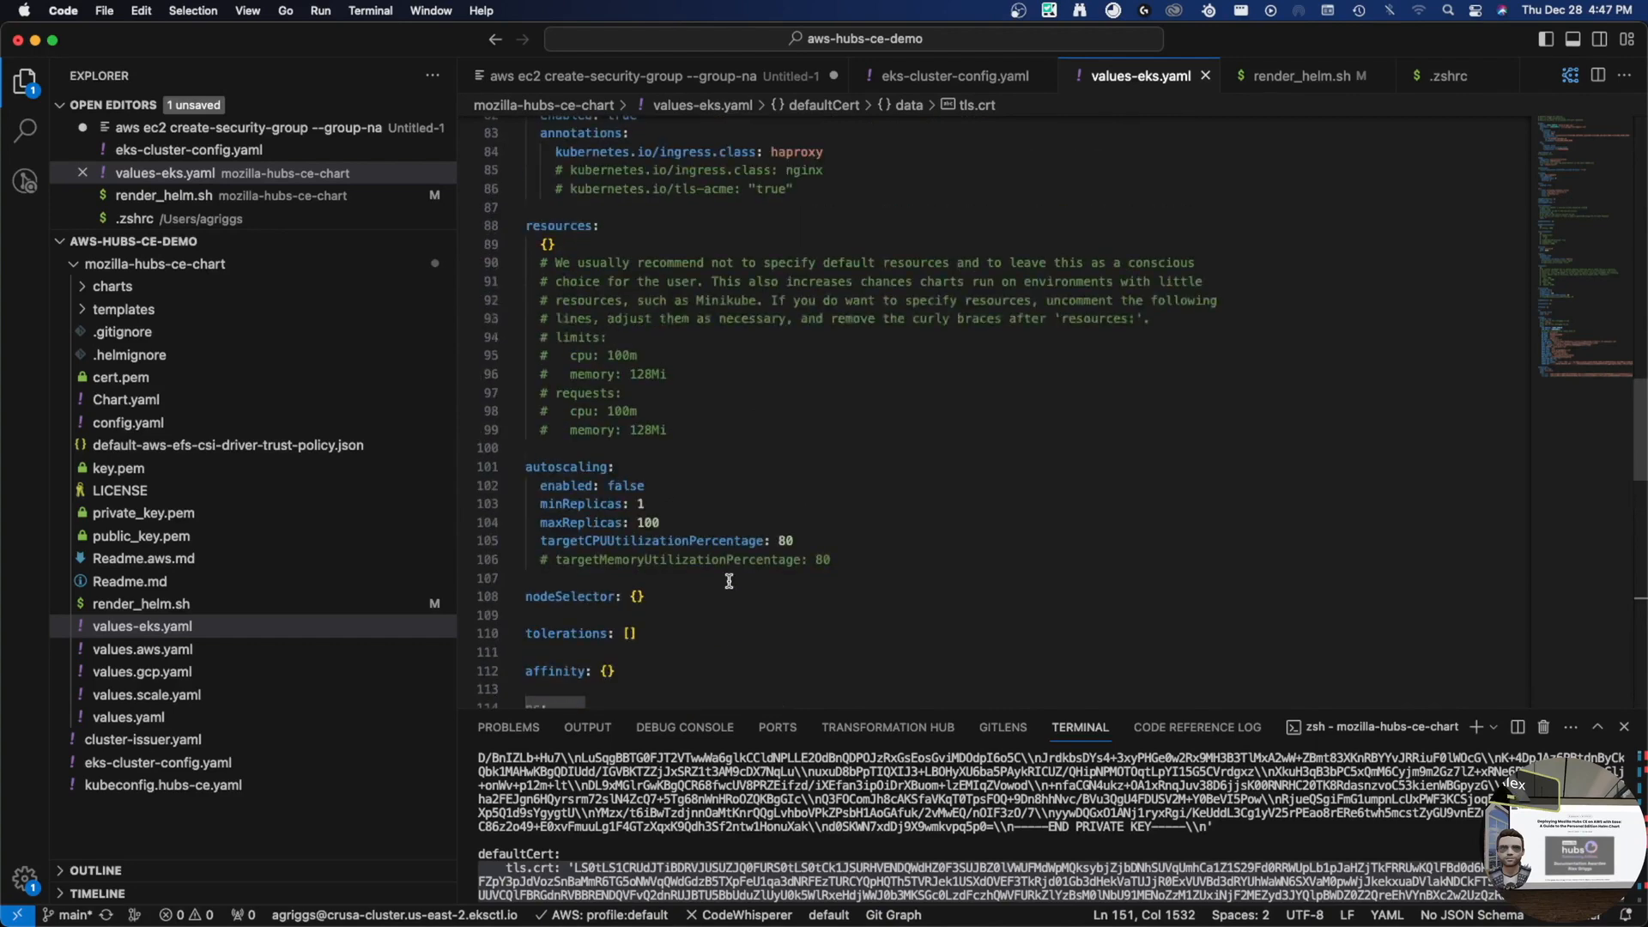
scroll(722, 582, "up", 5)
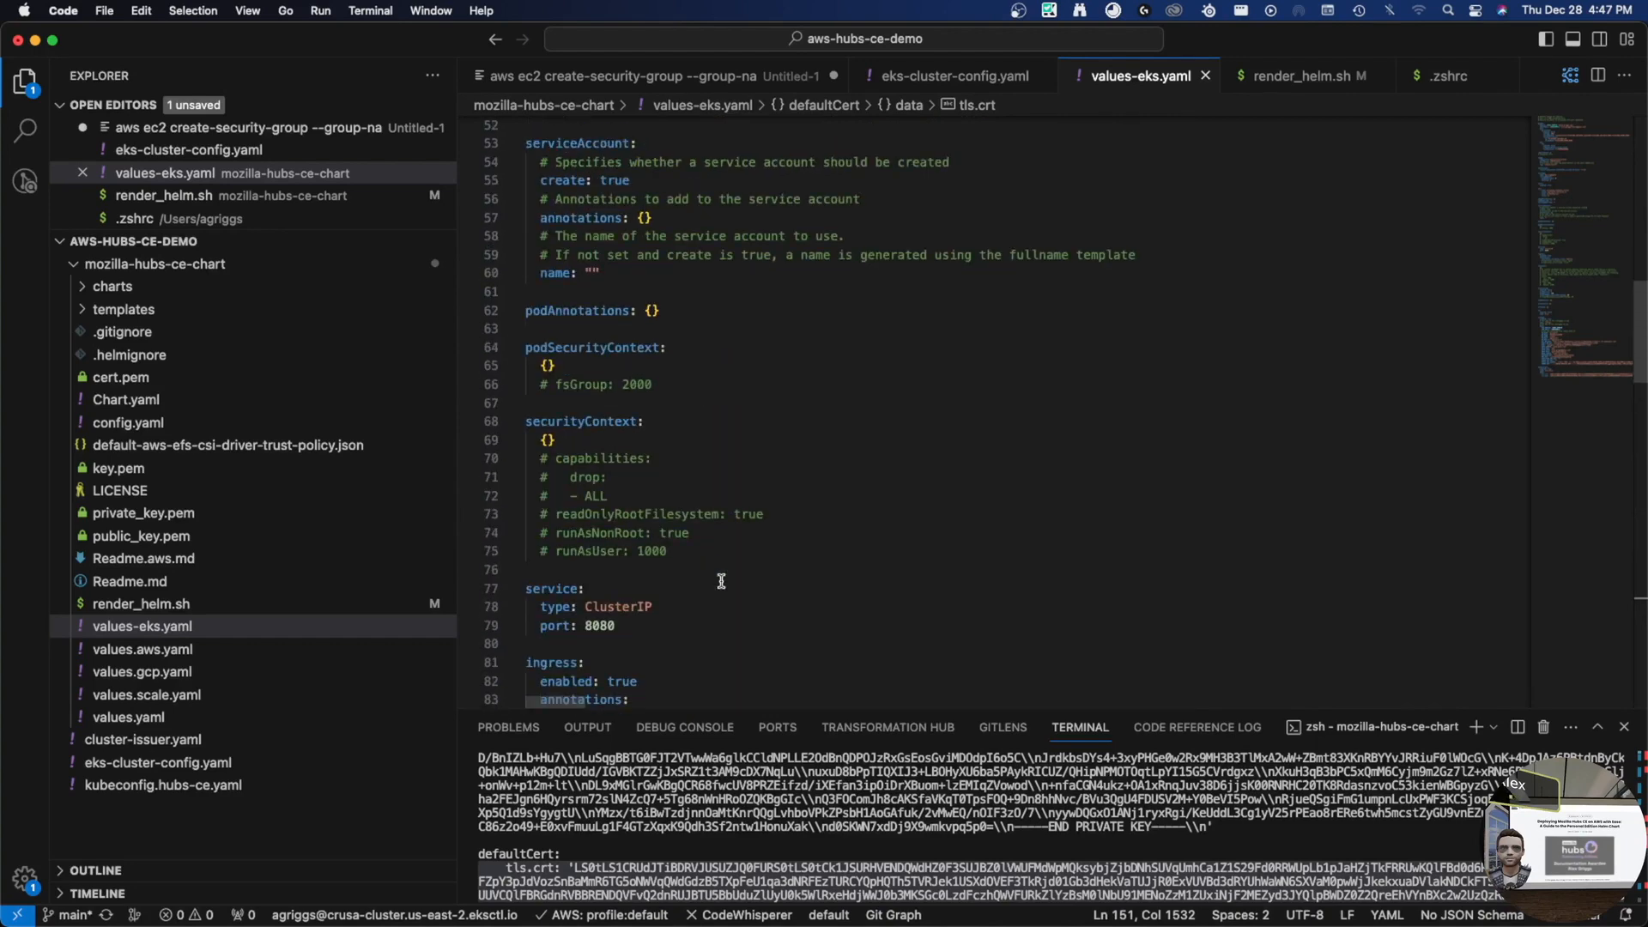
scroll(721, 581, "up", 14)
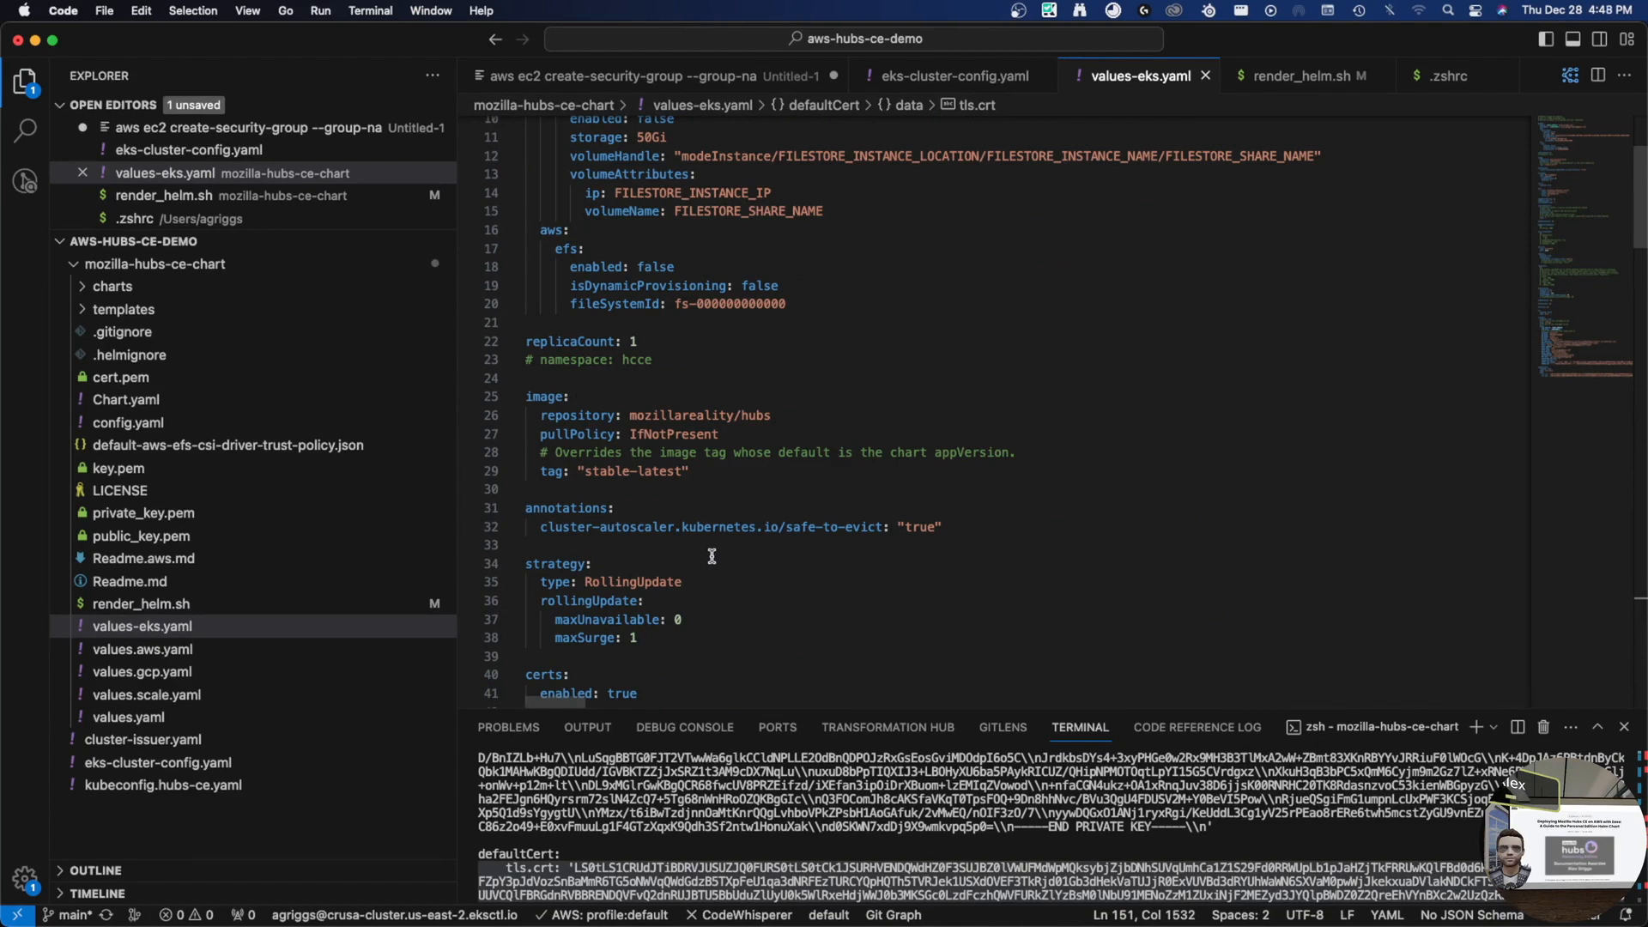
scroll(711, 556, "up", 3)
left_click_drag(547, 387, 794, 461)
left_click(841, 471)
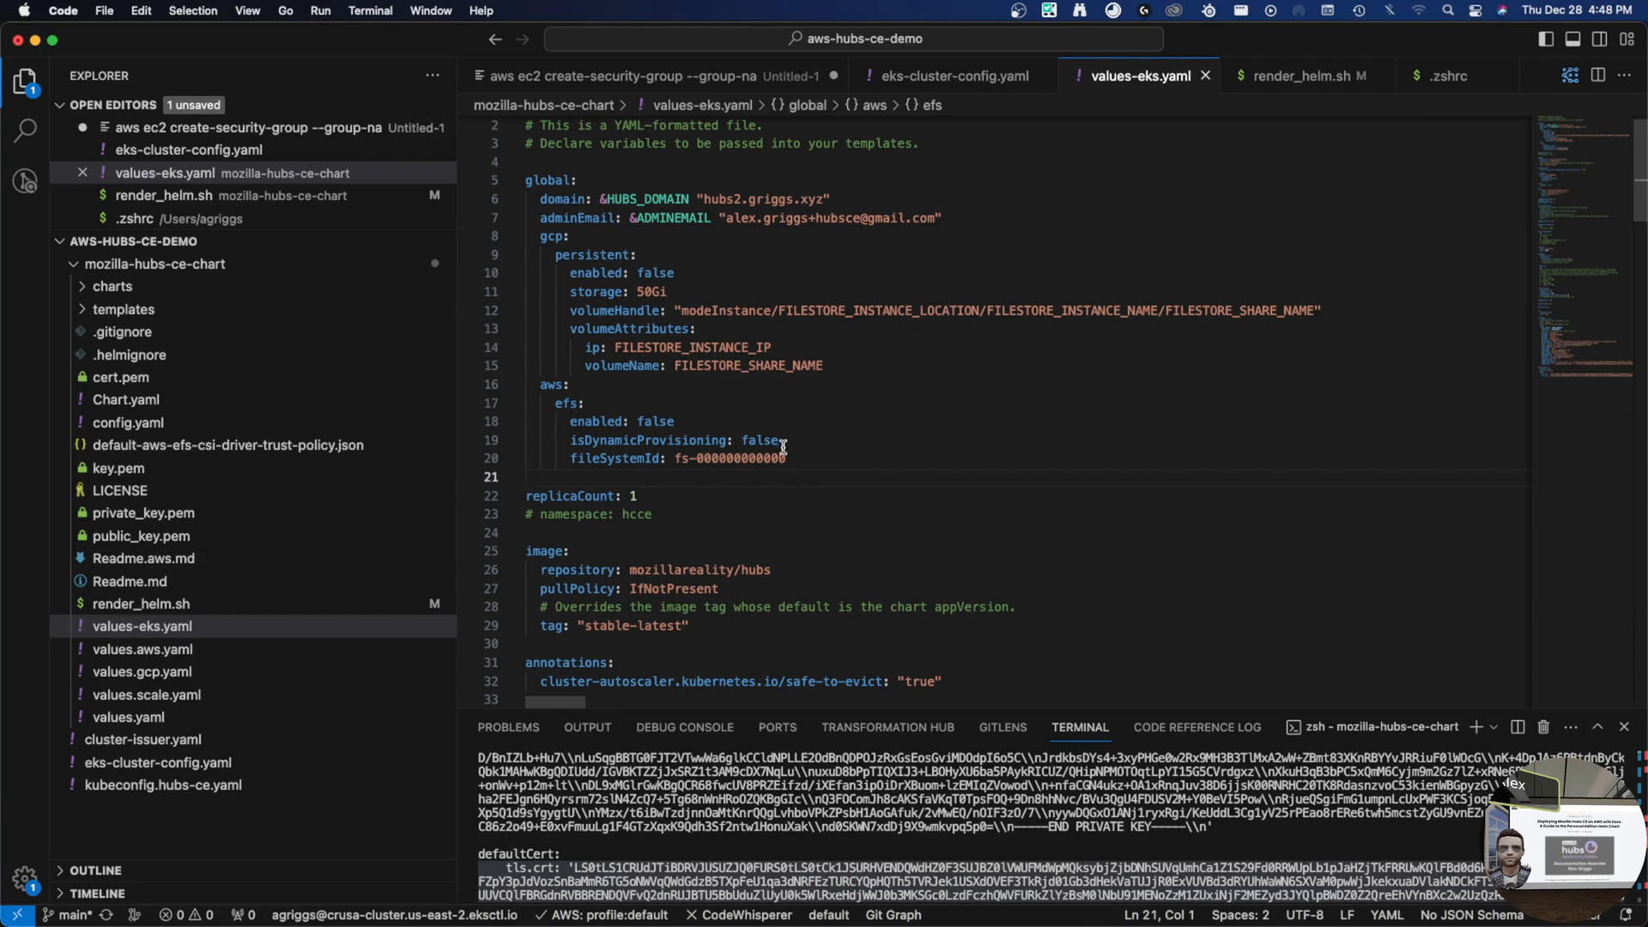
left_click_drag(781, 461, 570, 461)
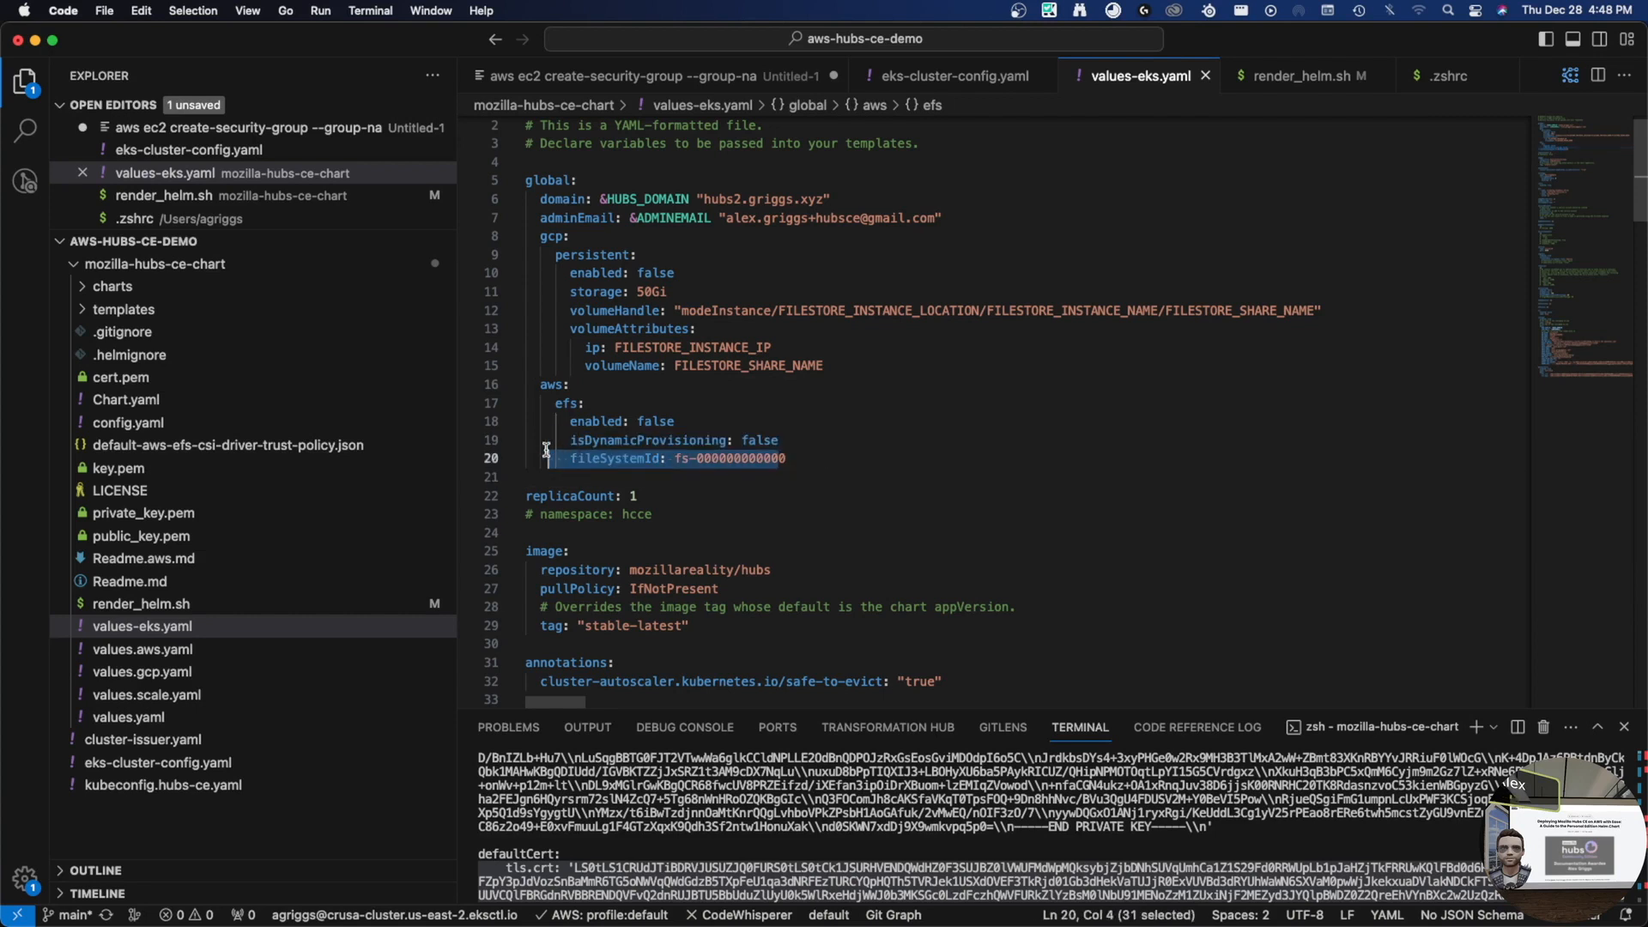
double_click(592, 461)
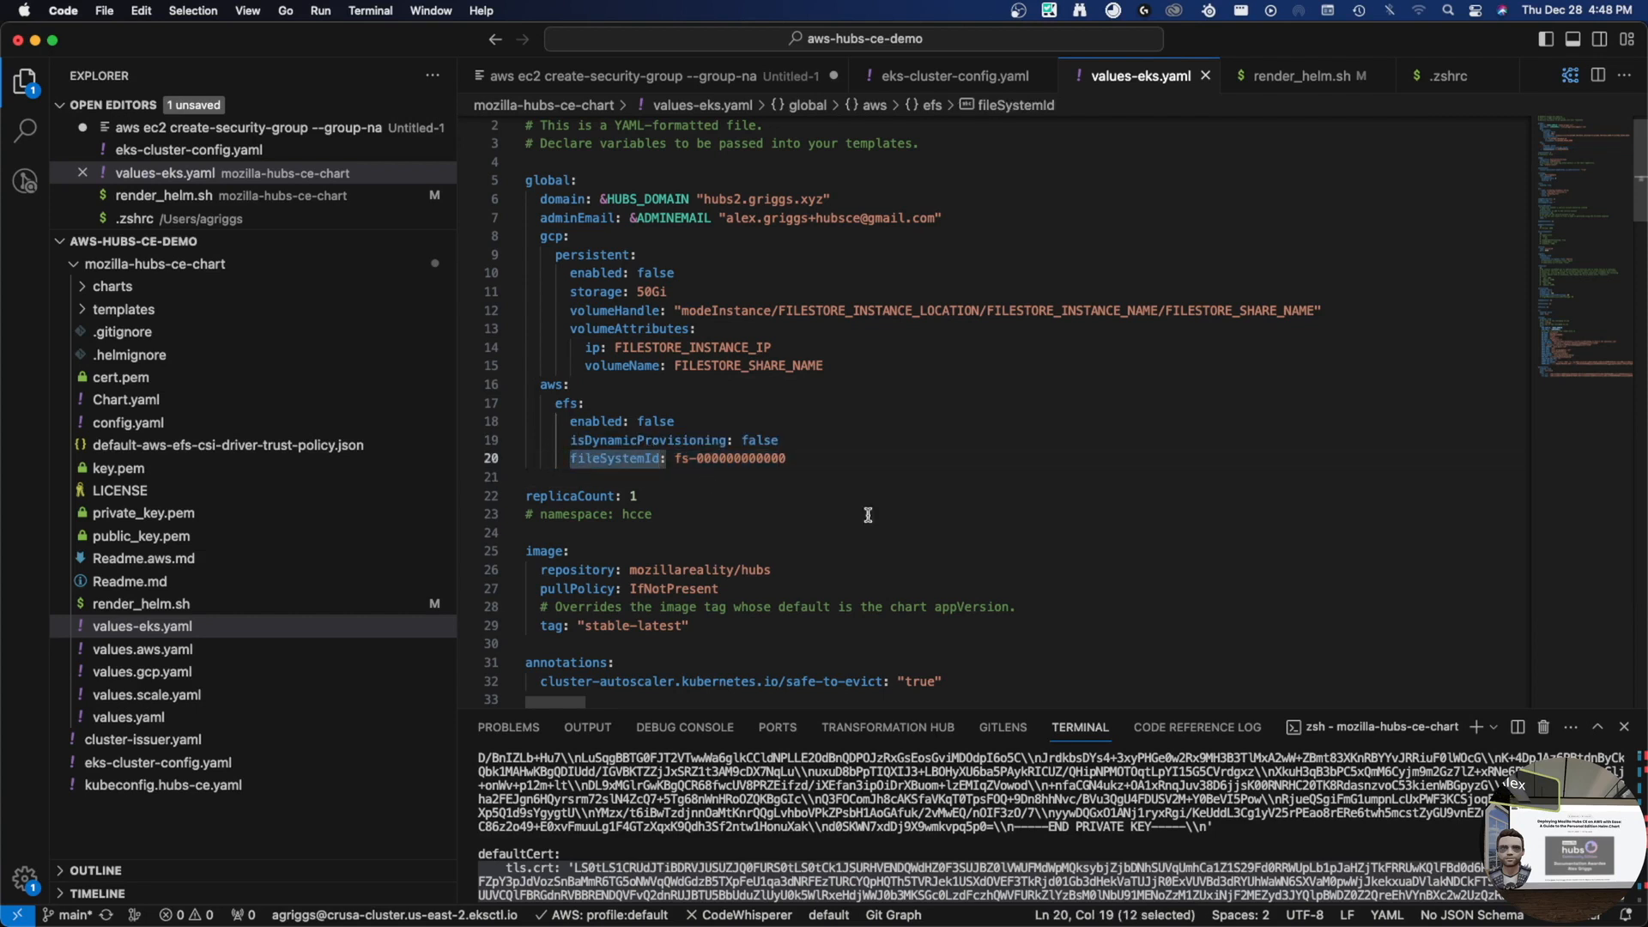
key("ctrl+Right")
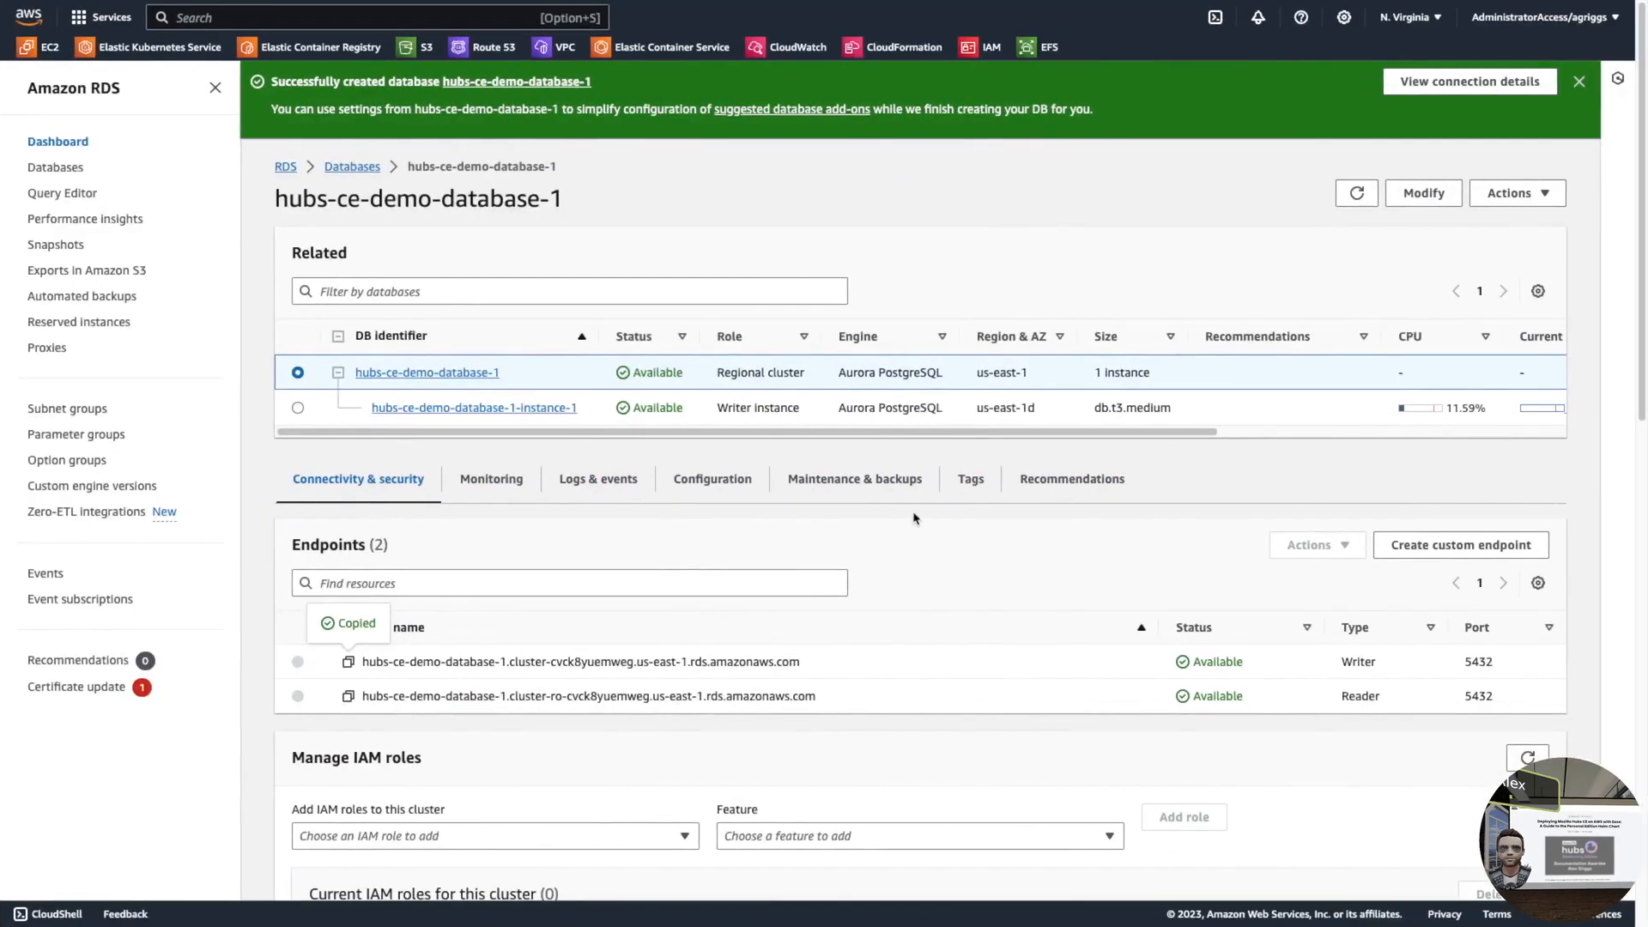
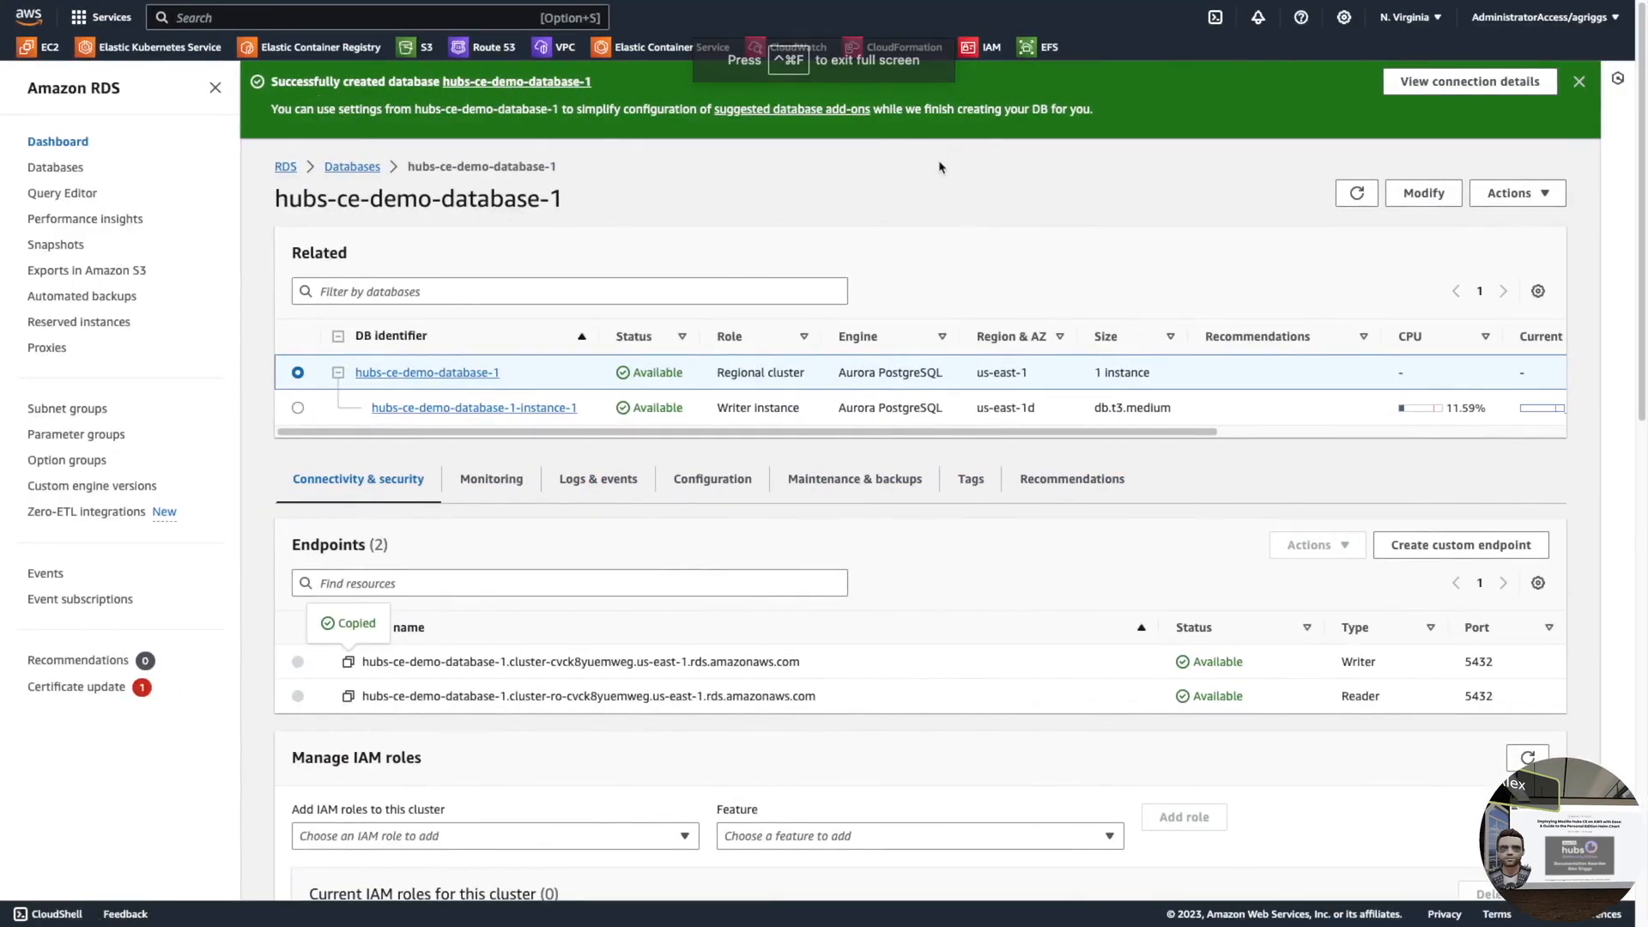
- Create an EFS file system named hubs-storage in the eksctl-hubs-ce-demo-cluster VPC
left_click(1044, 51)
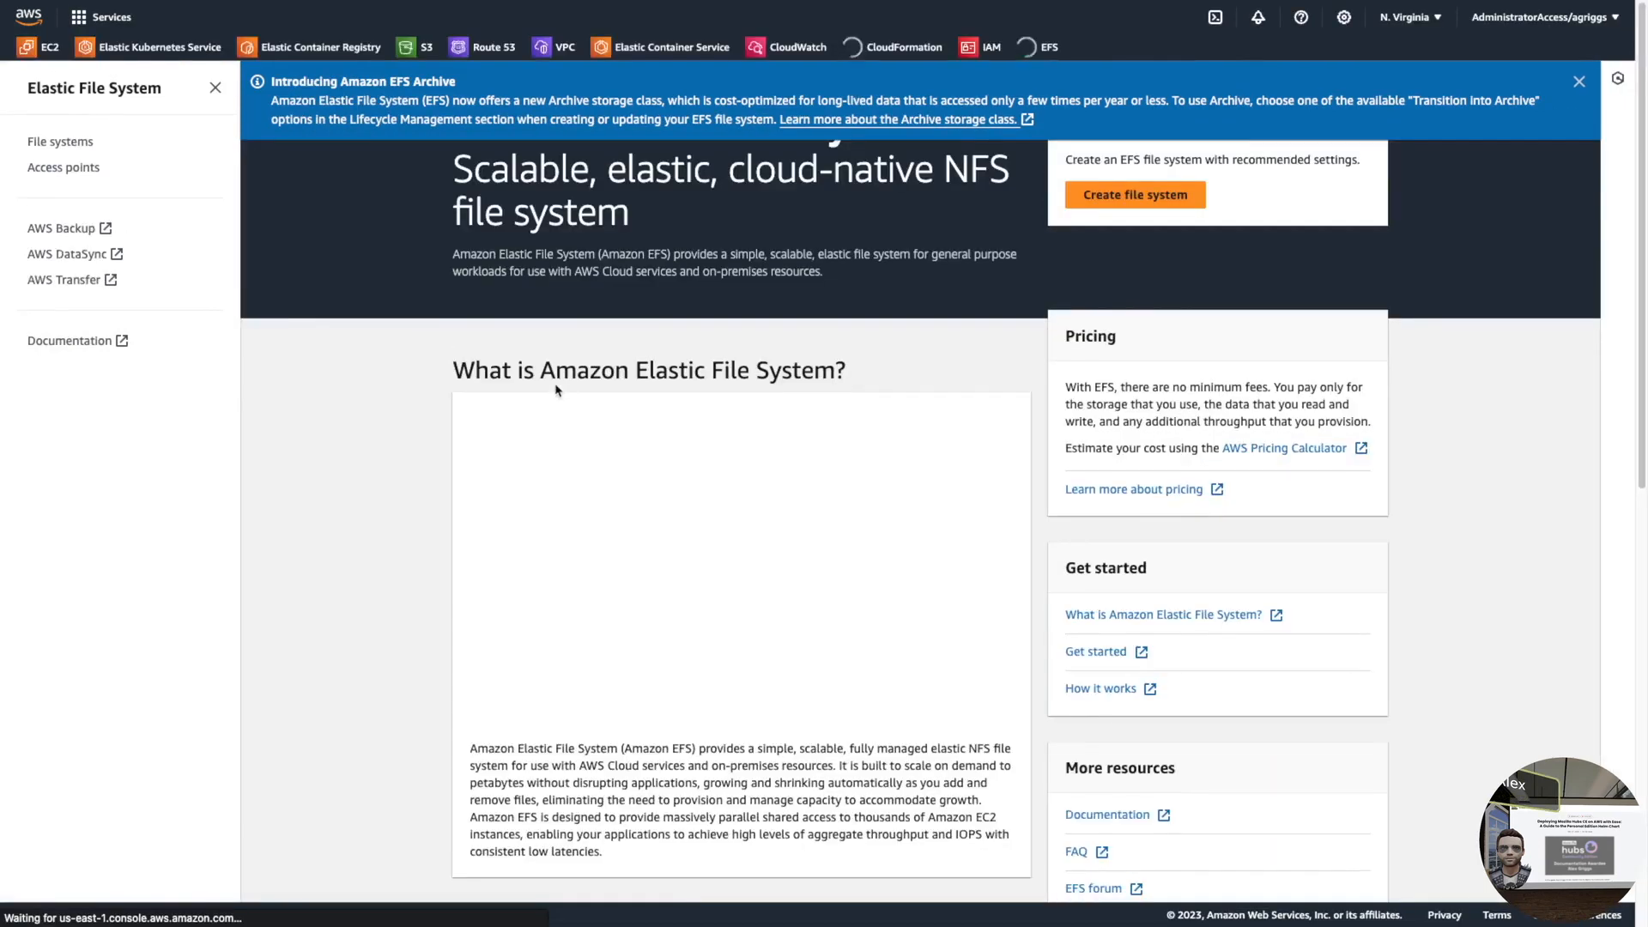
left_click(74, 146)
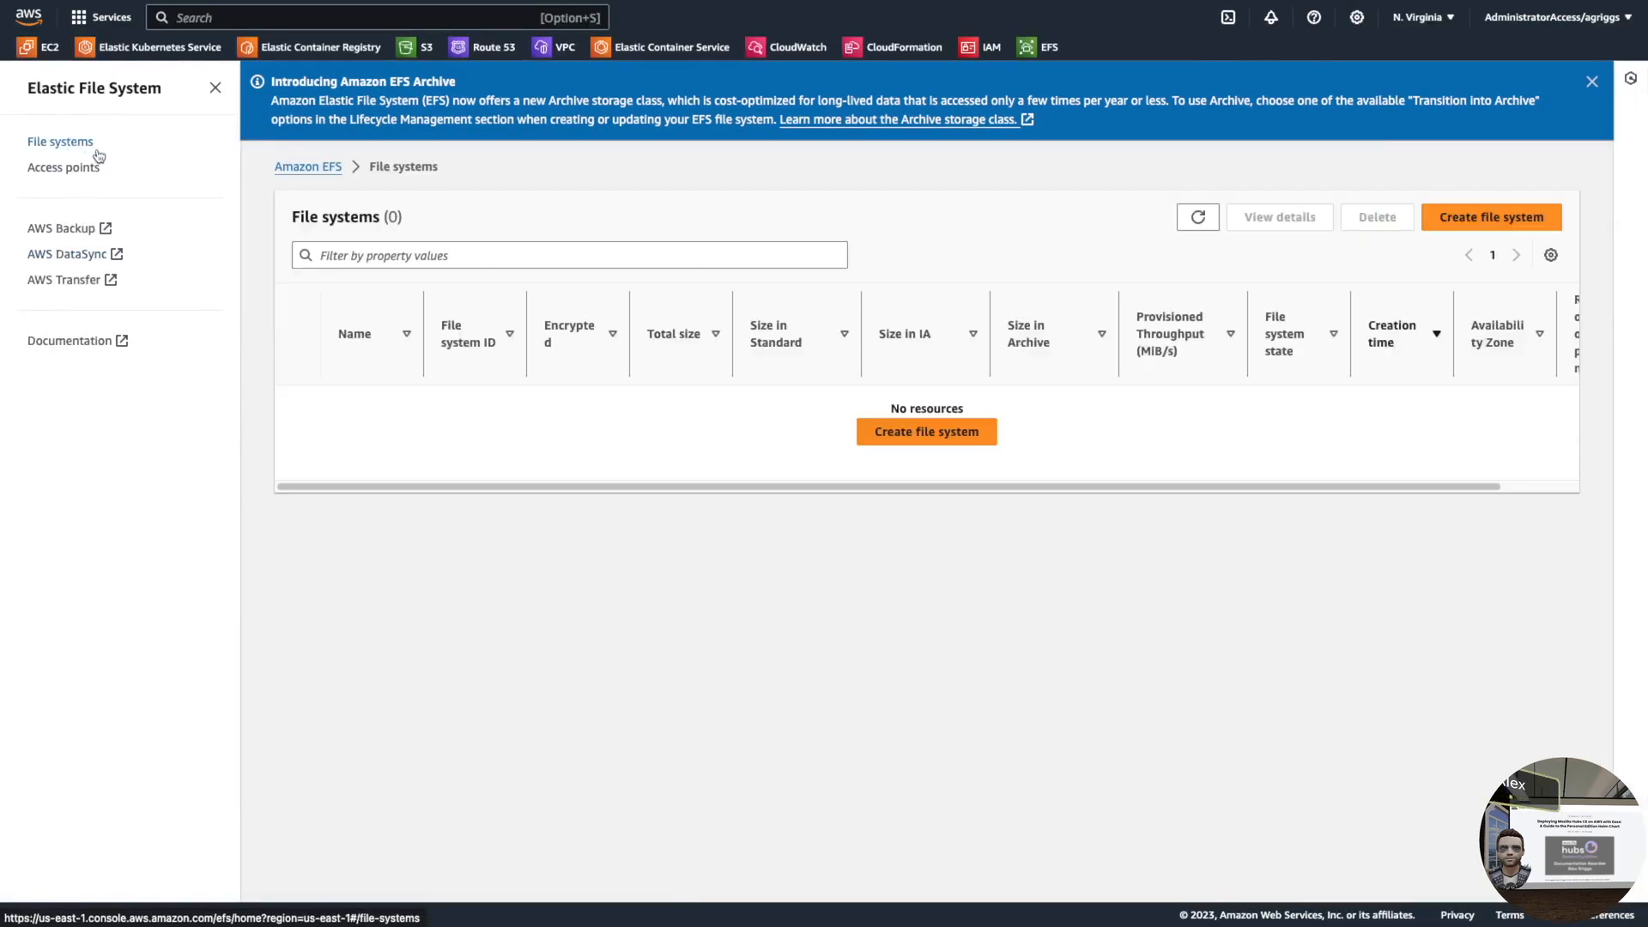
left_click(1486, 223)
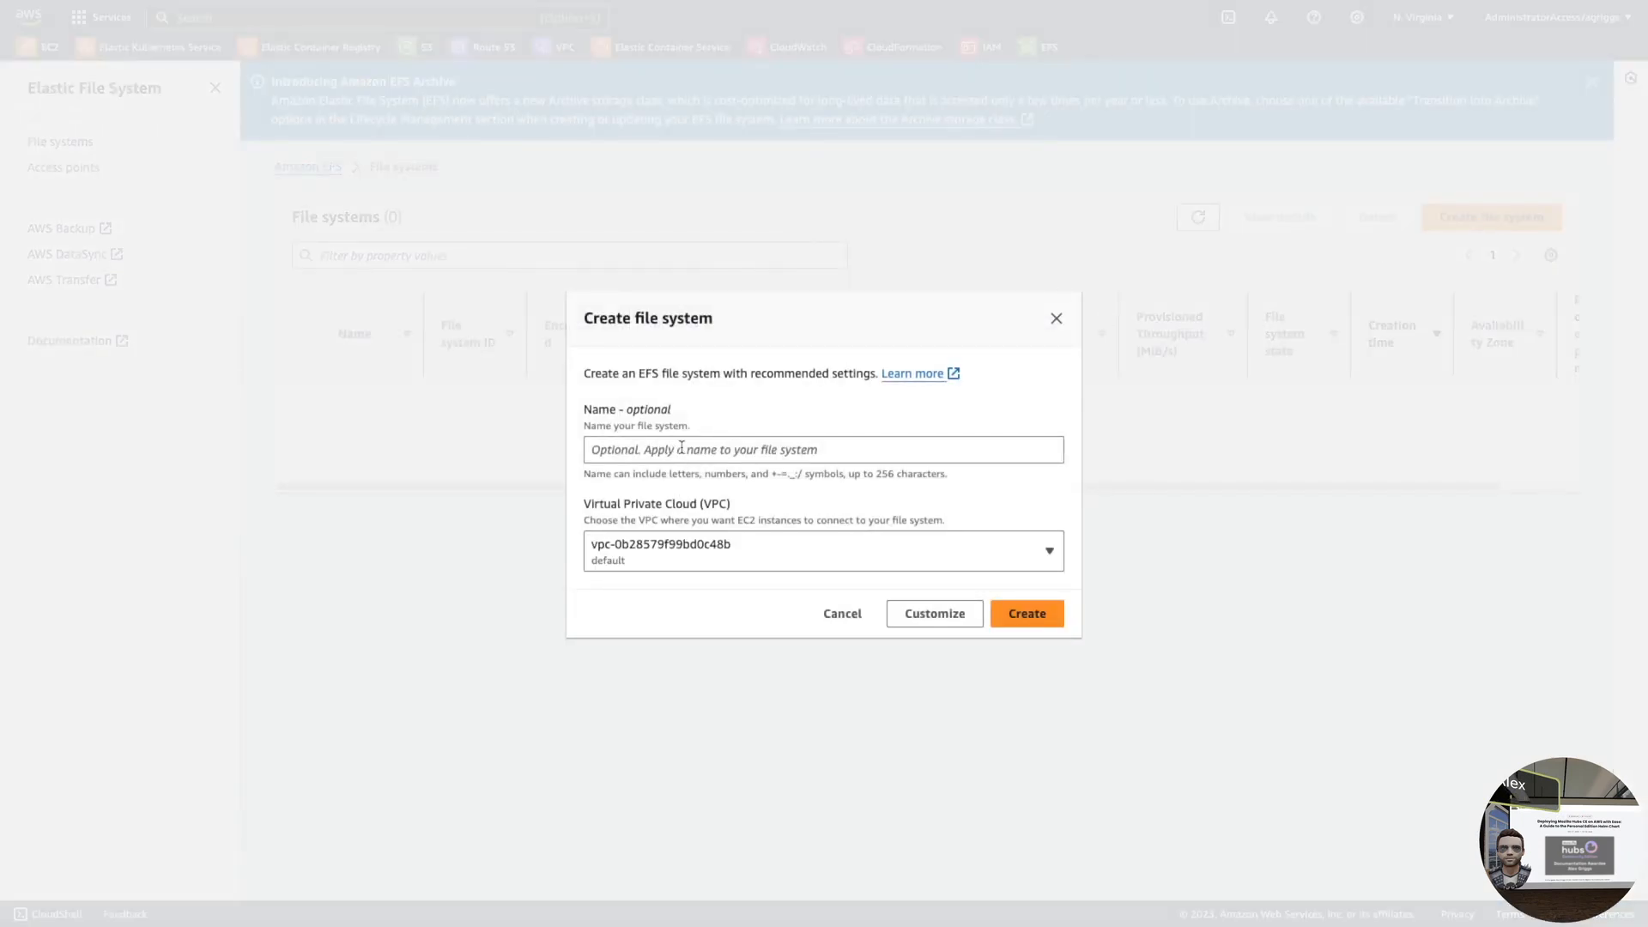
left_click(682, 445)
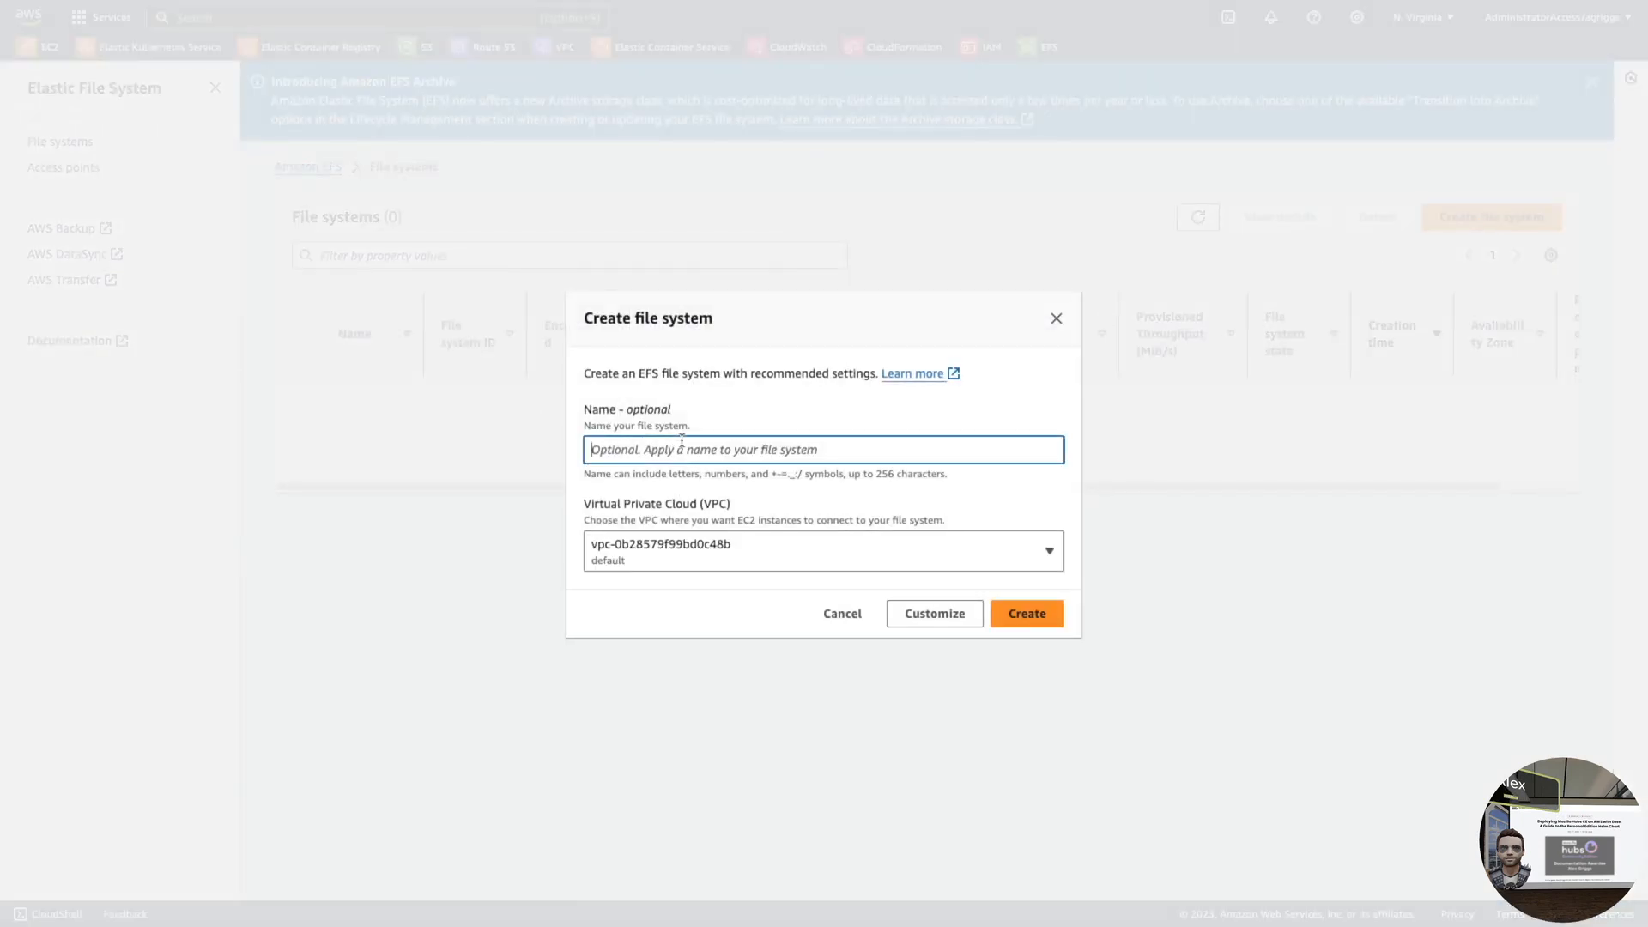
type("hubs-storage")
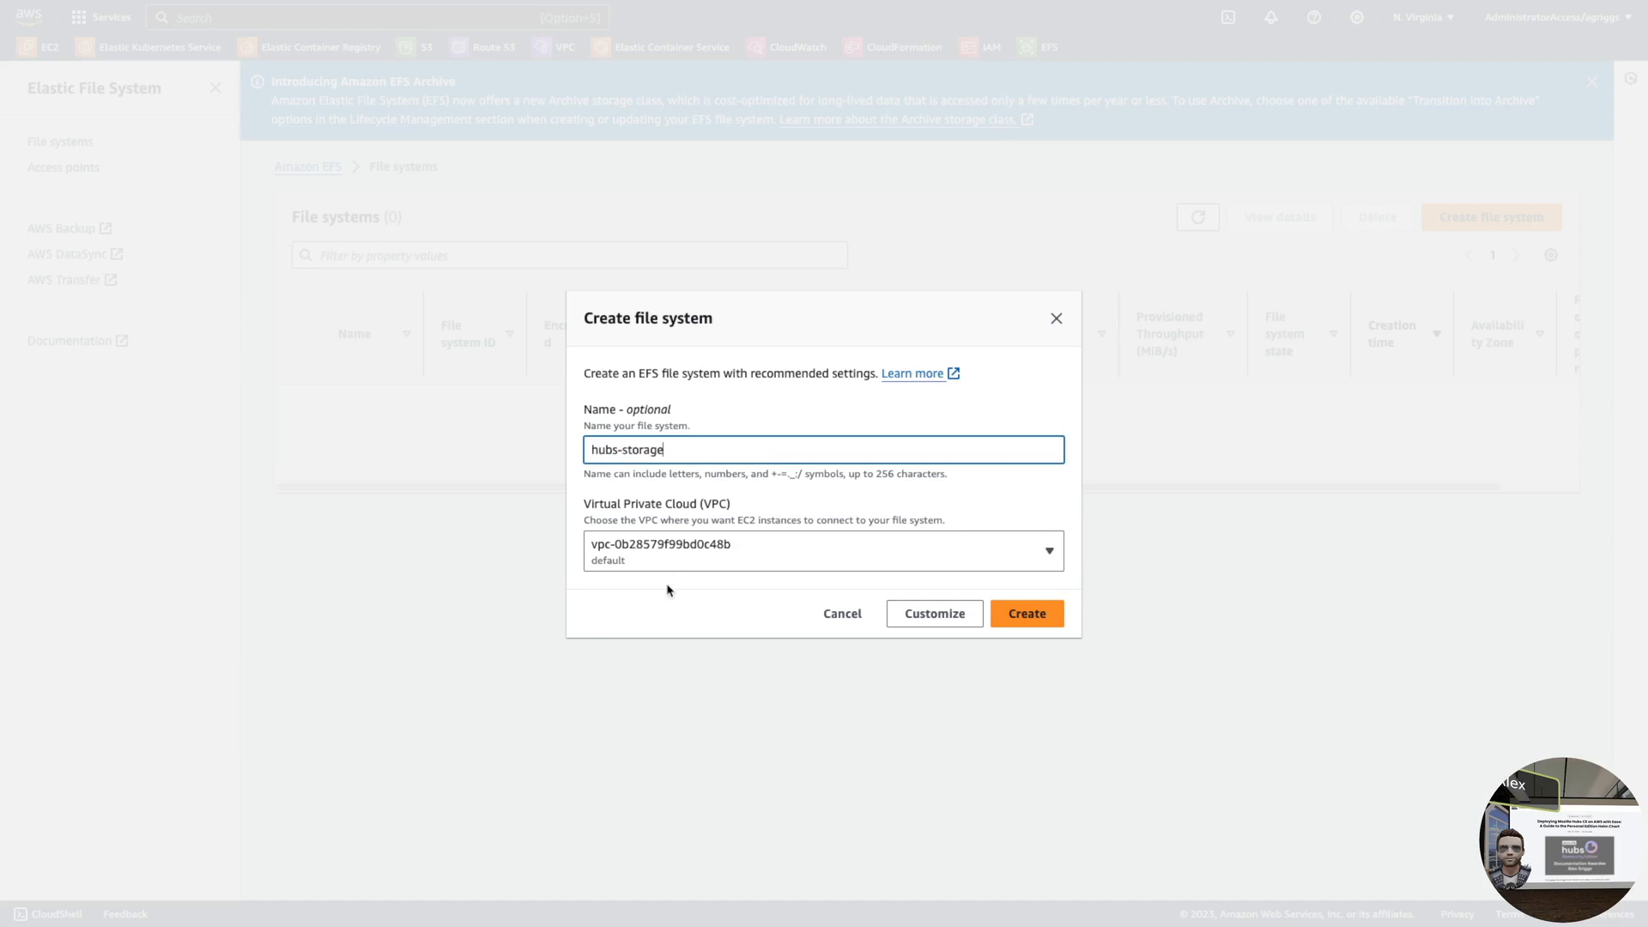
left_click(667, 554)
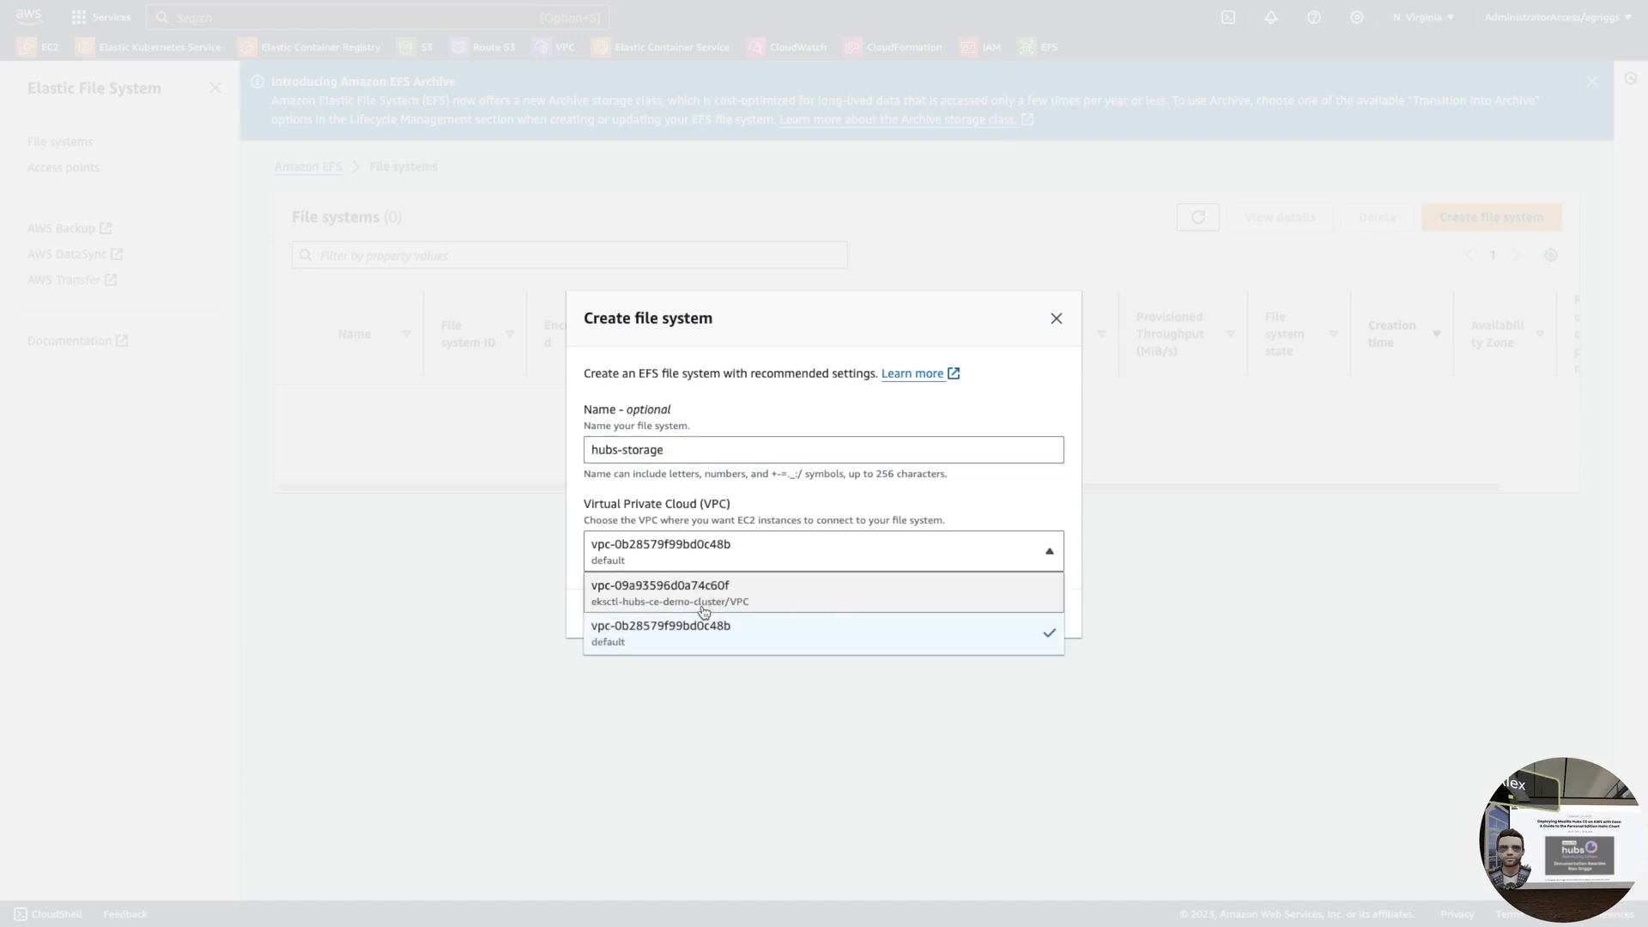
left_click(704, 593)
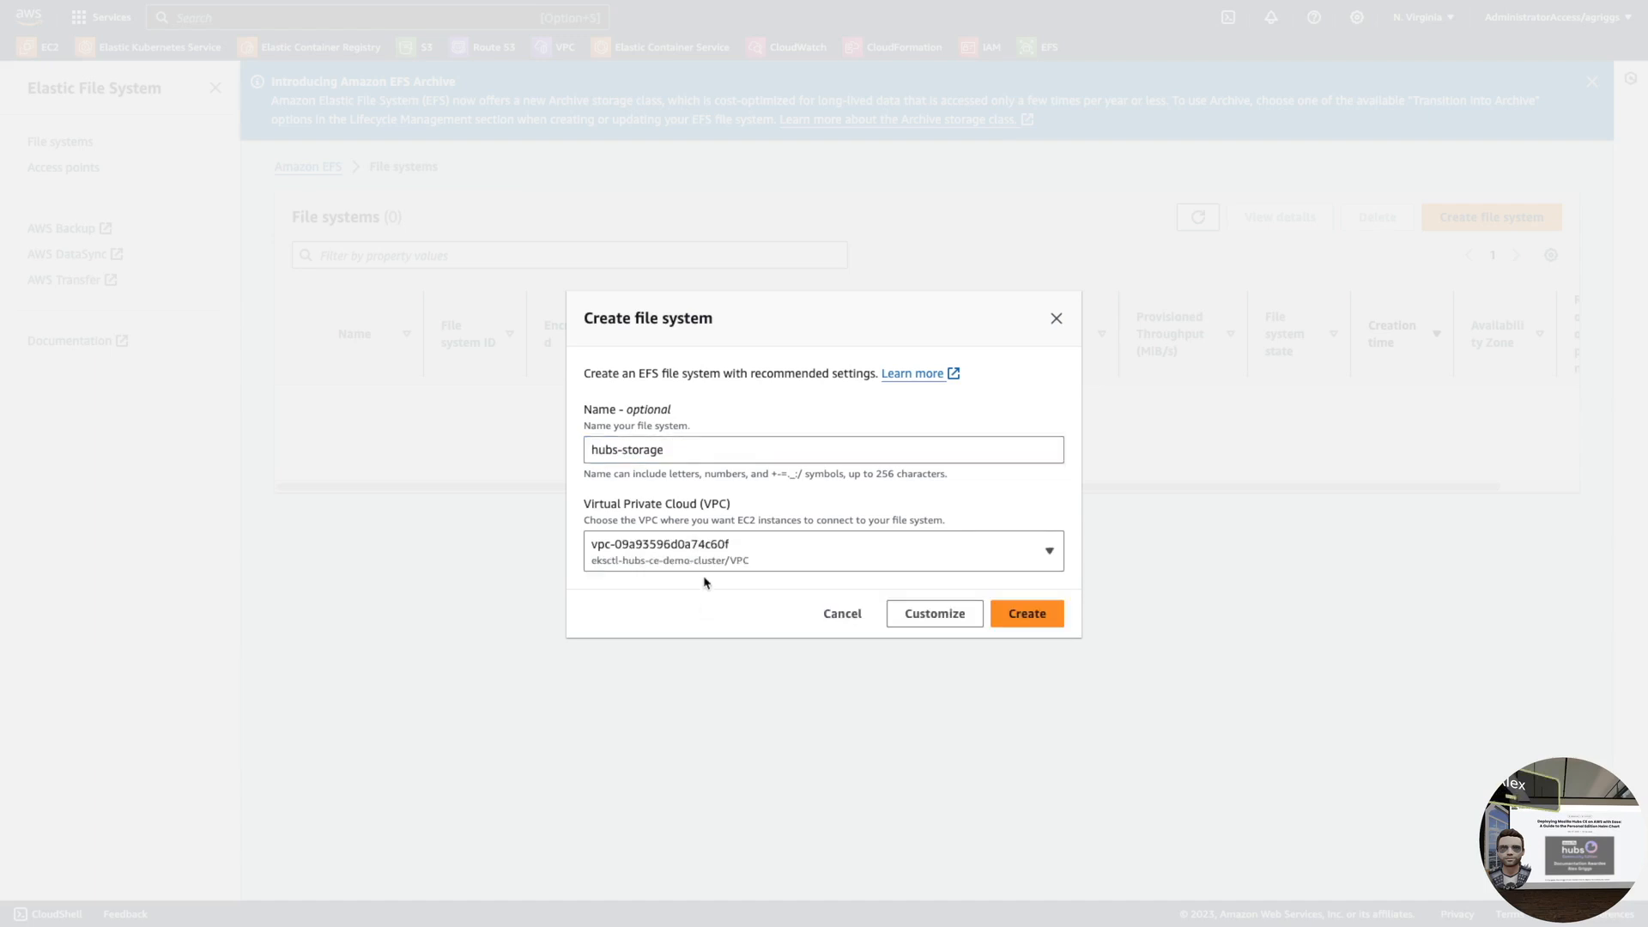
left_click(1029, 618)
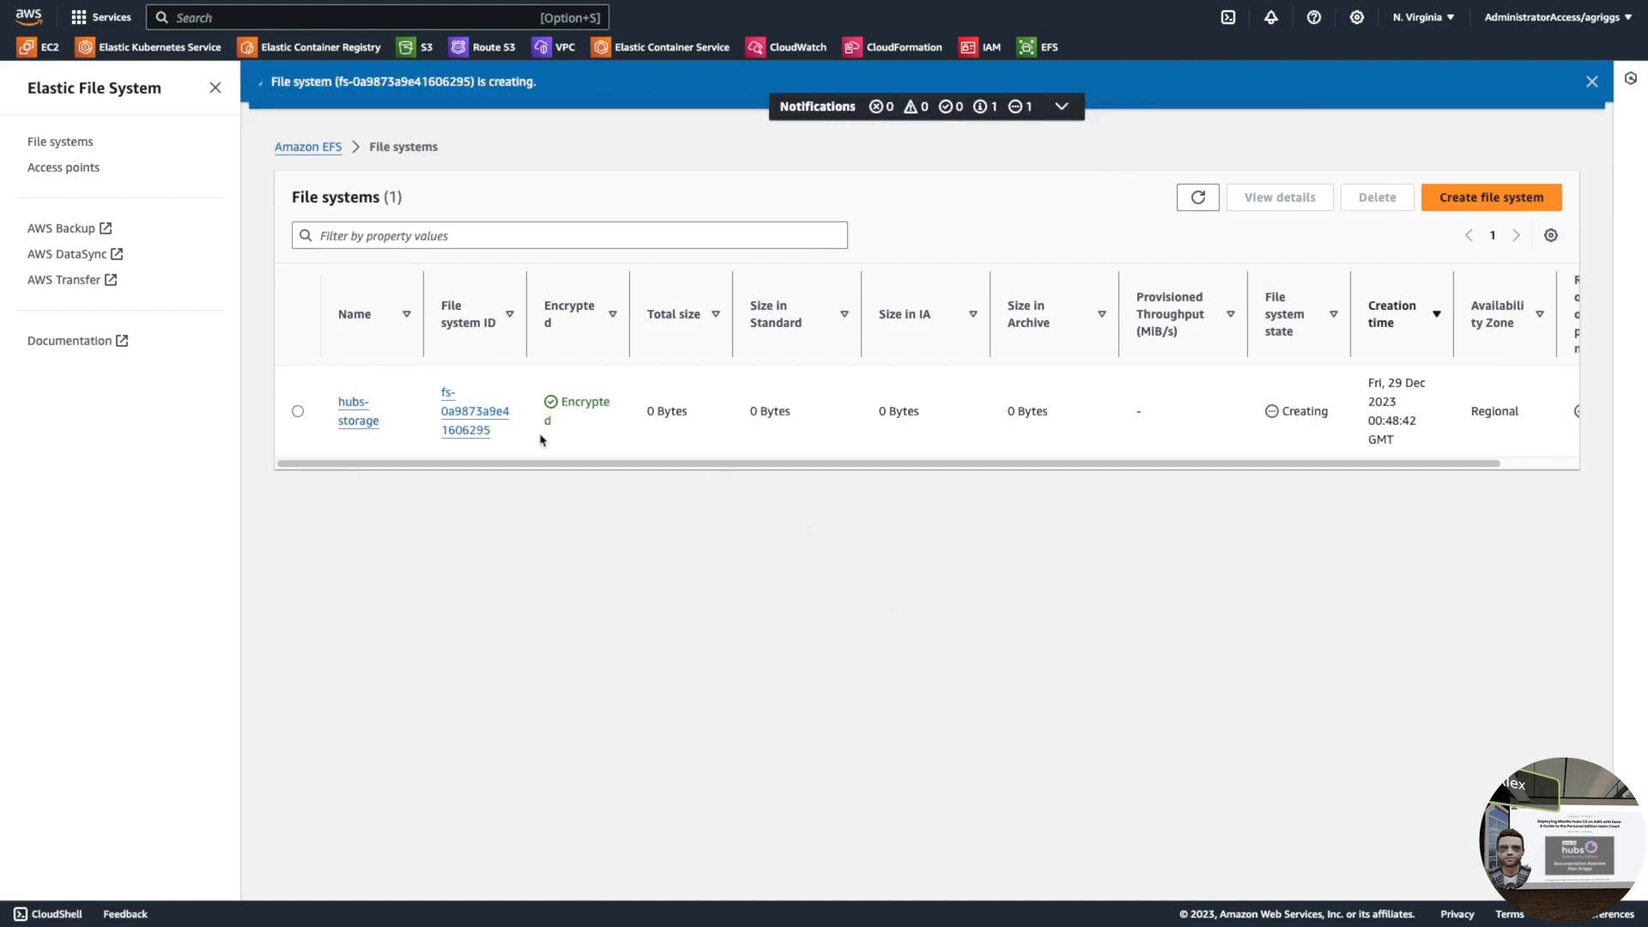
- Copy the new hubs-storage file system ID and open its details page
right_click(473, 411)
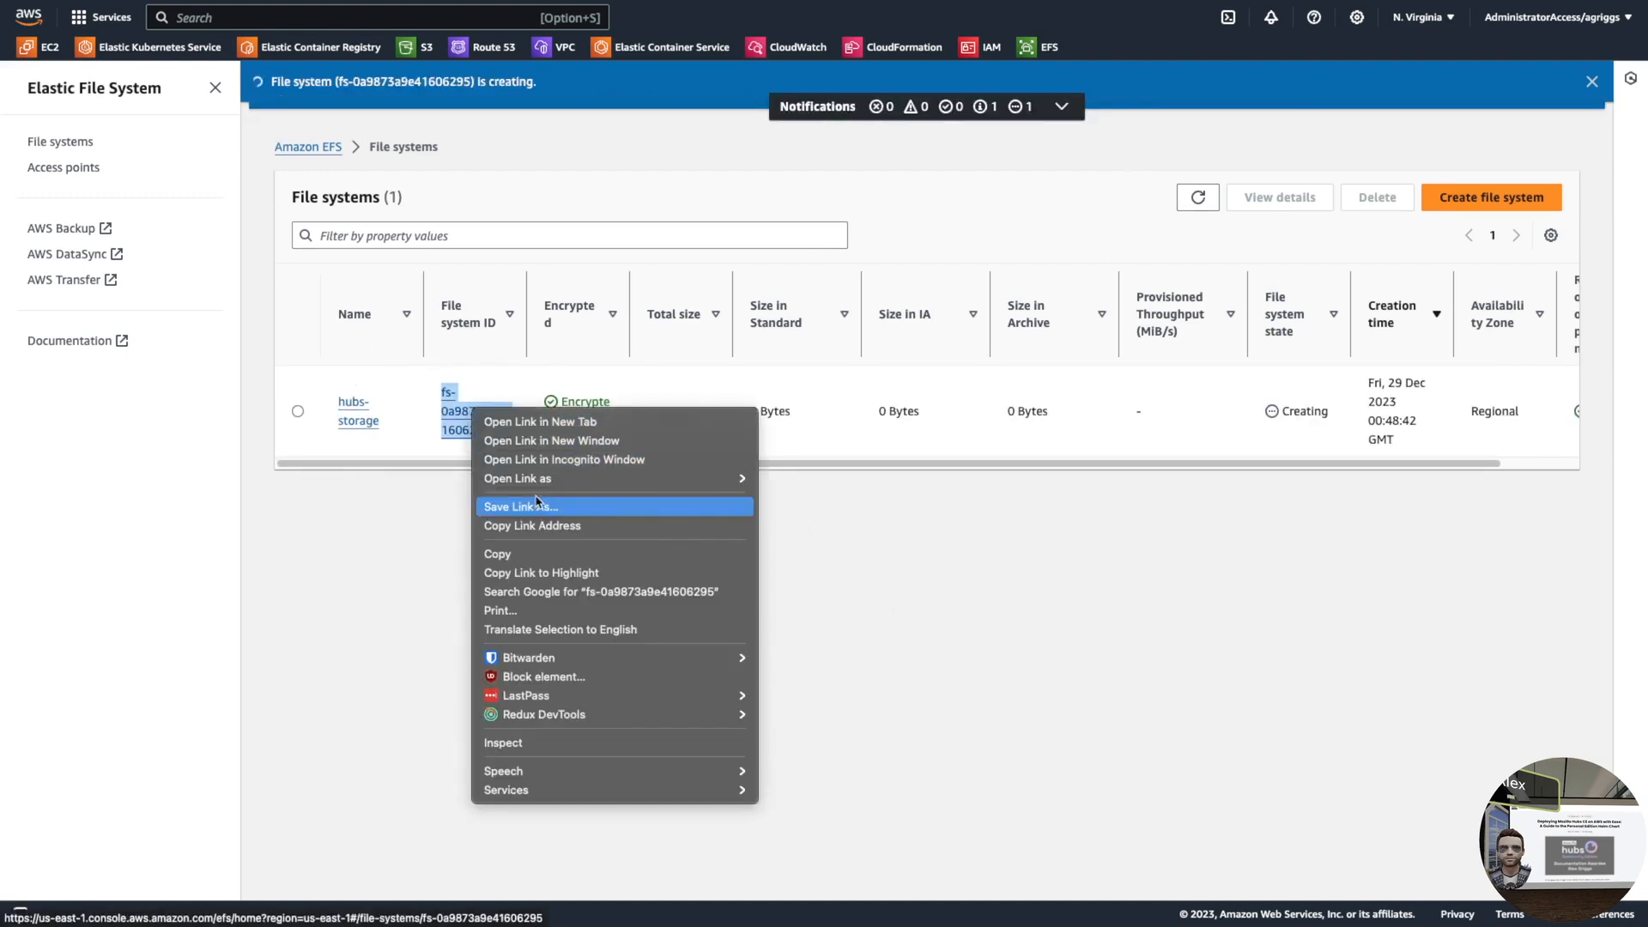
left_click(505, 554)
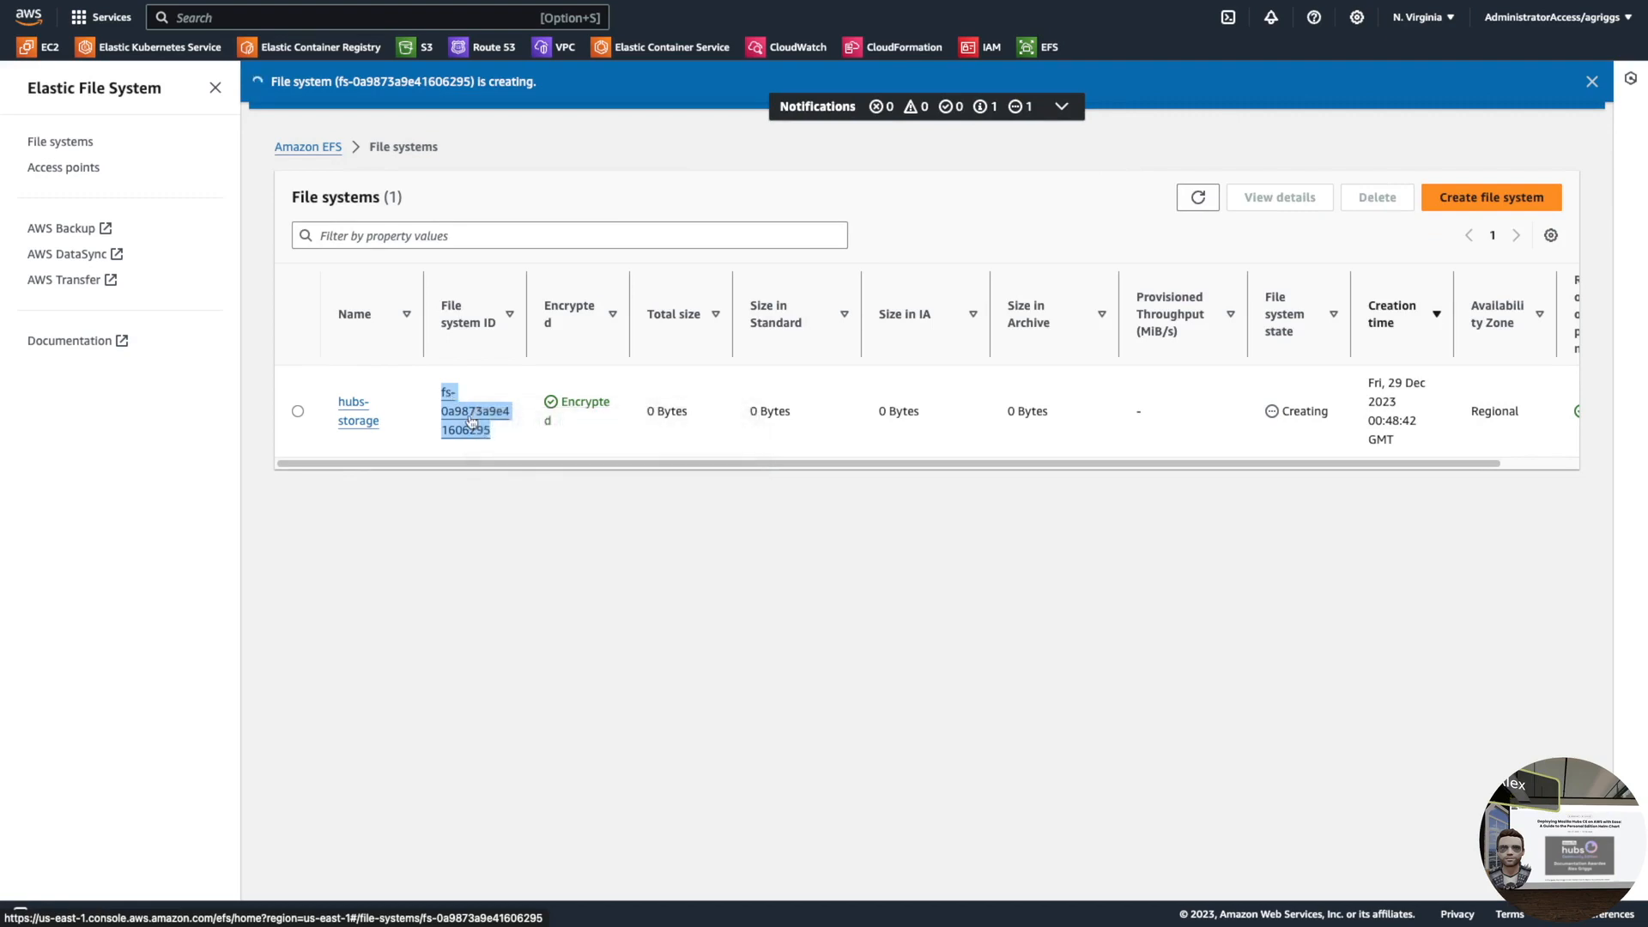
left_click(470, 417)
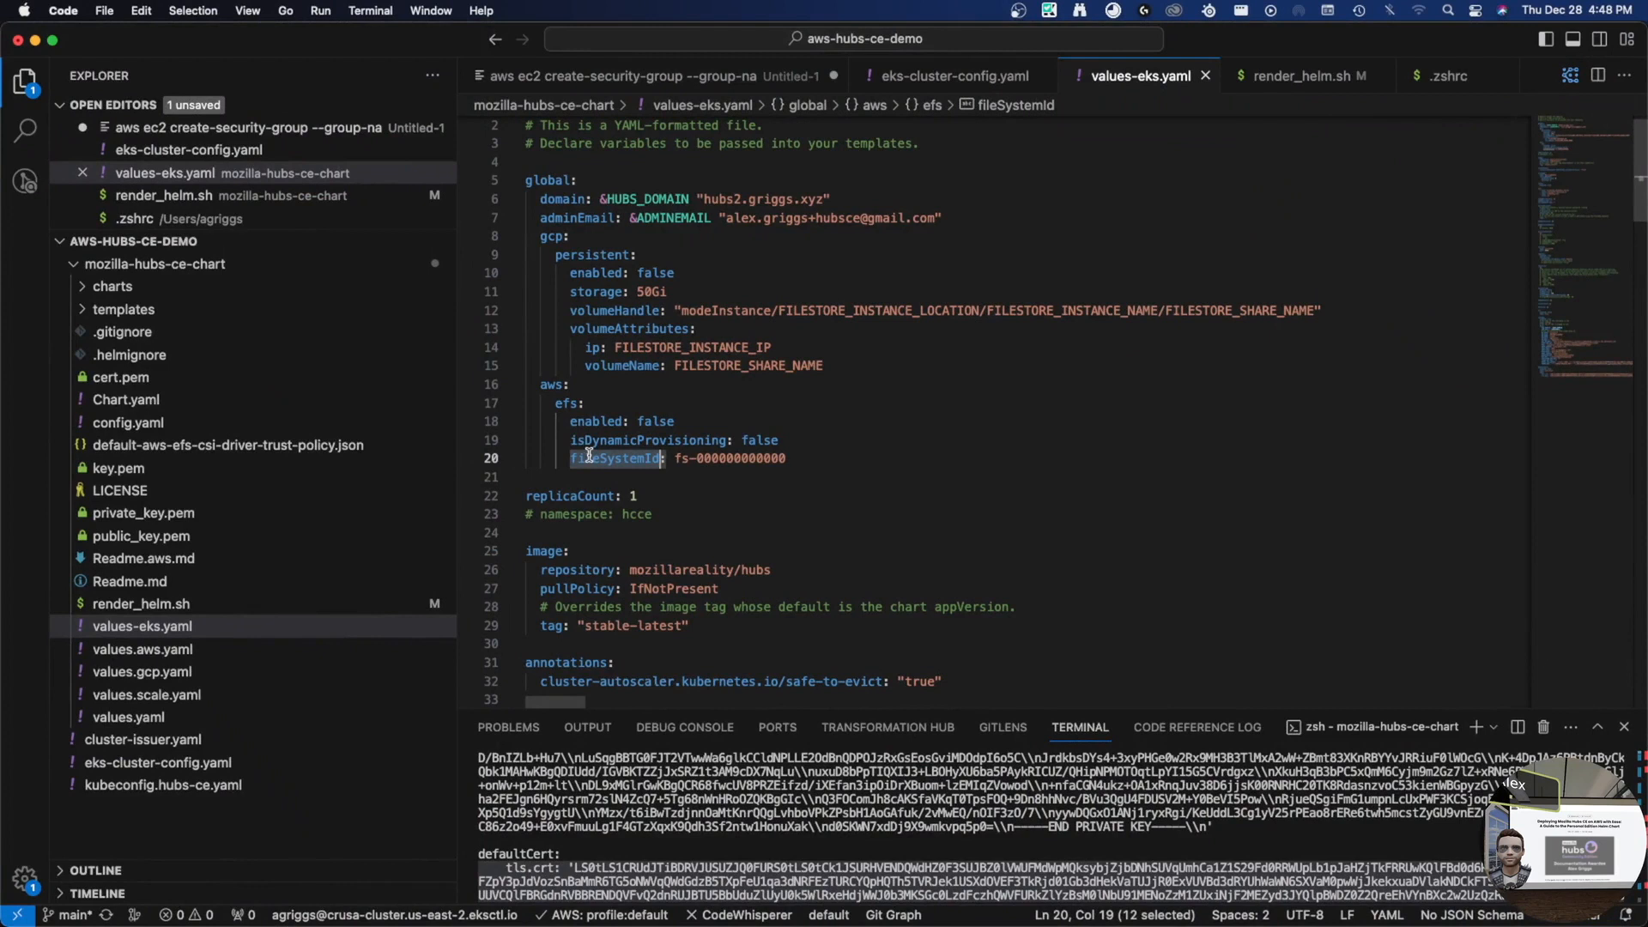
- Set fileSystemId to fs-0a9873a9e41606295 and efs enabled to true in values-eks.yaml, then save
left_click_drag(676, 459, 789, 459)
key("cmd+v")
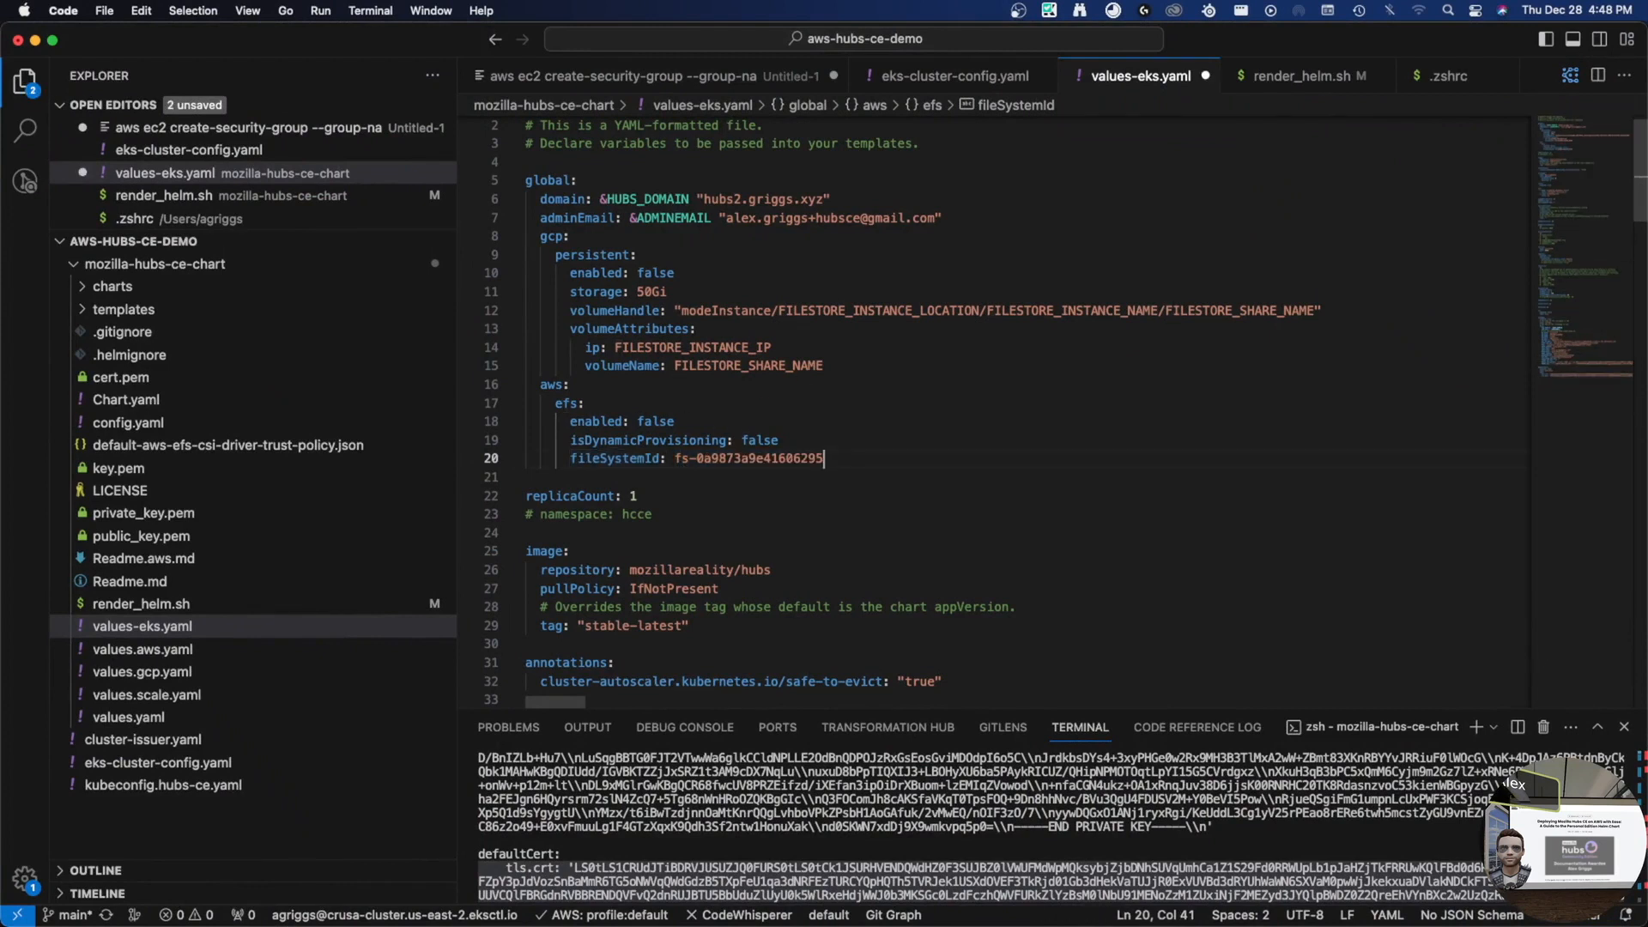
double_click(654, 422)
type("true")
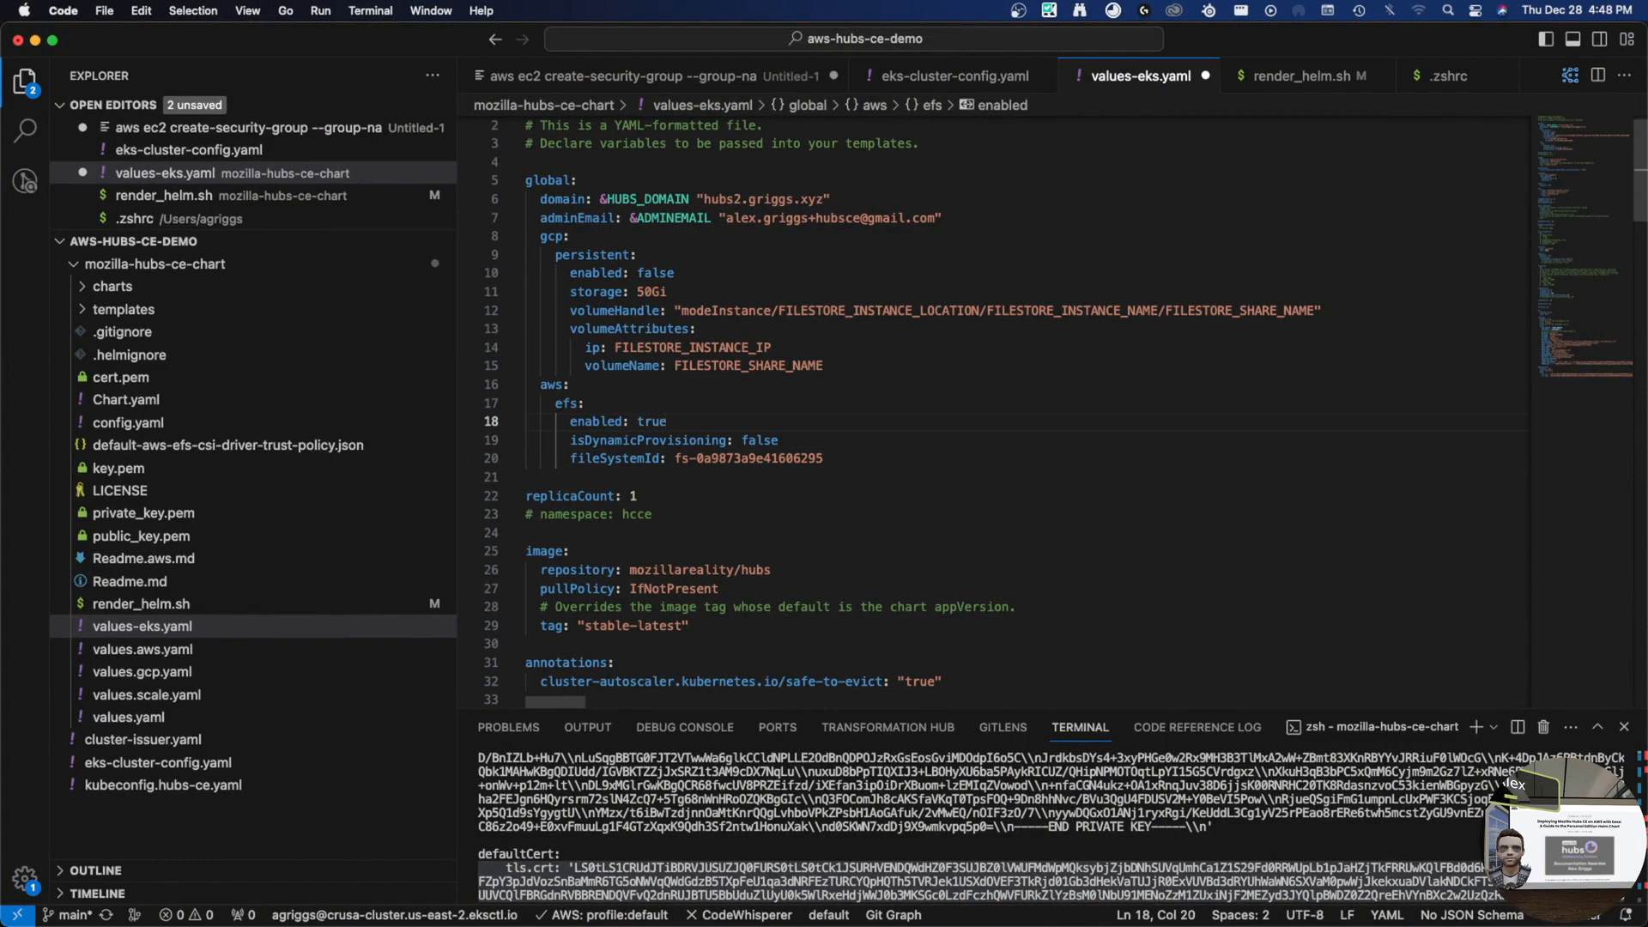
key("cmd+s")
left_click(810, 444)
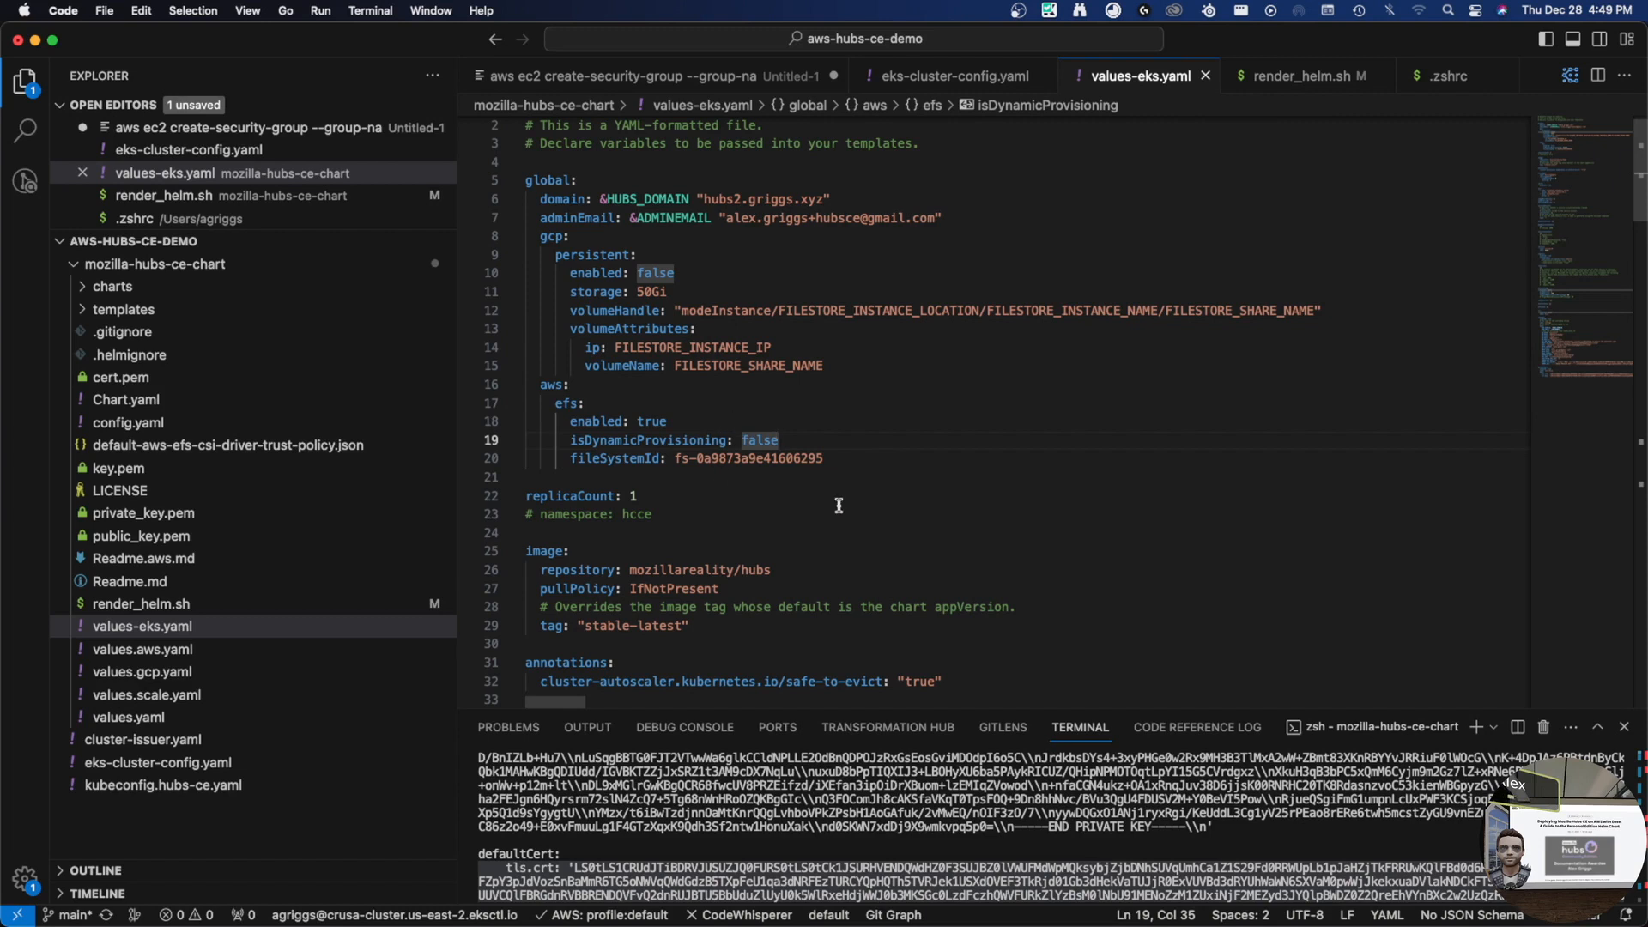
double_click(710, 458)
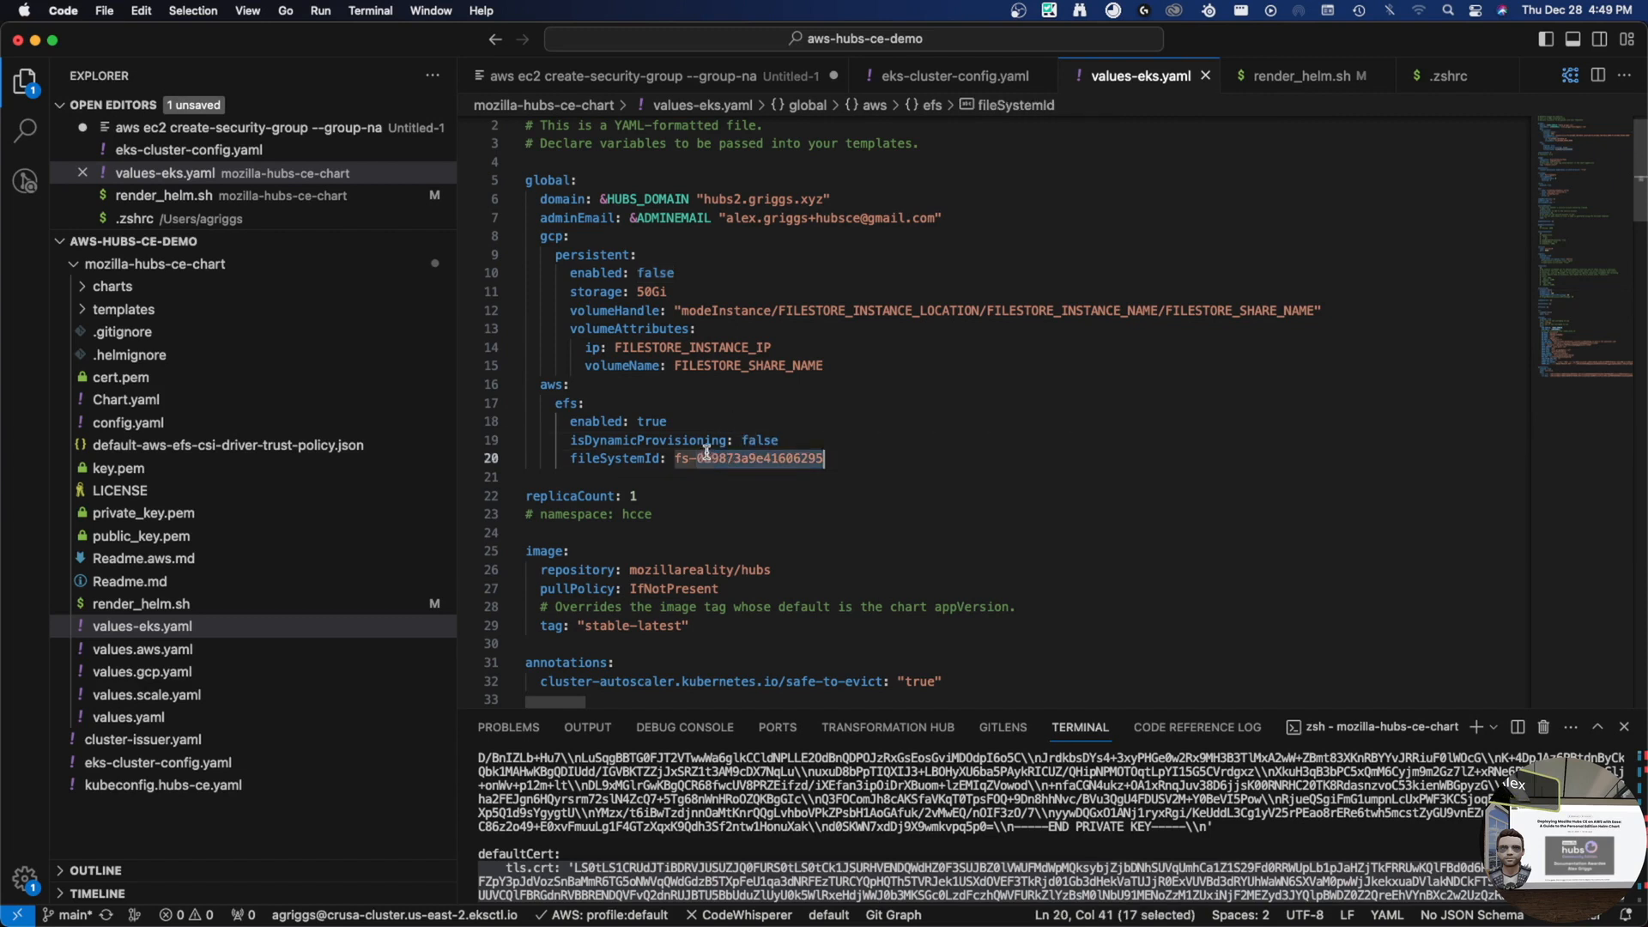
left_click(849, 453)
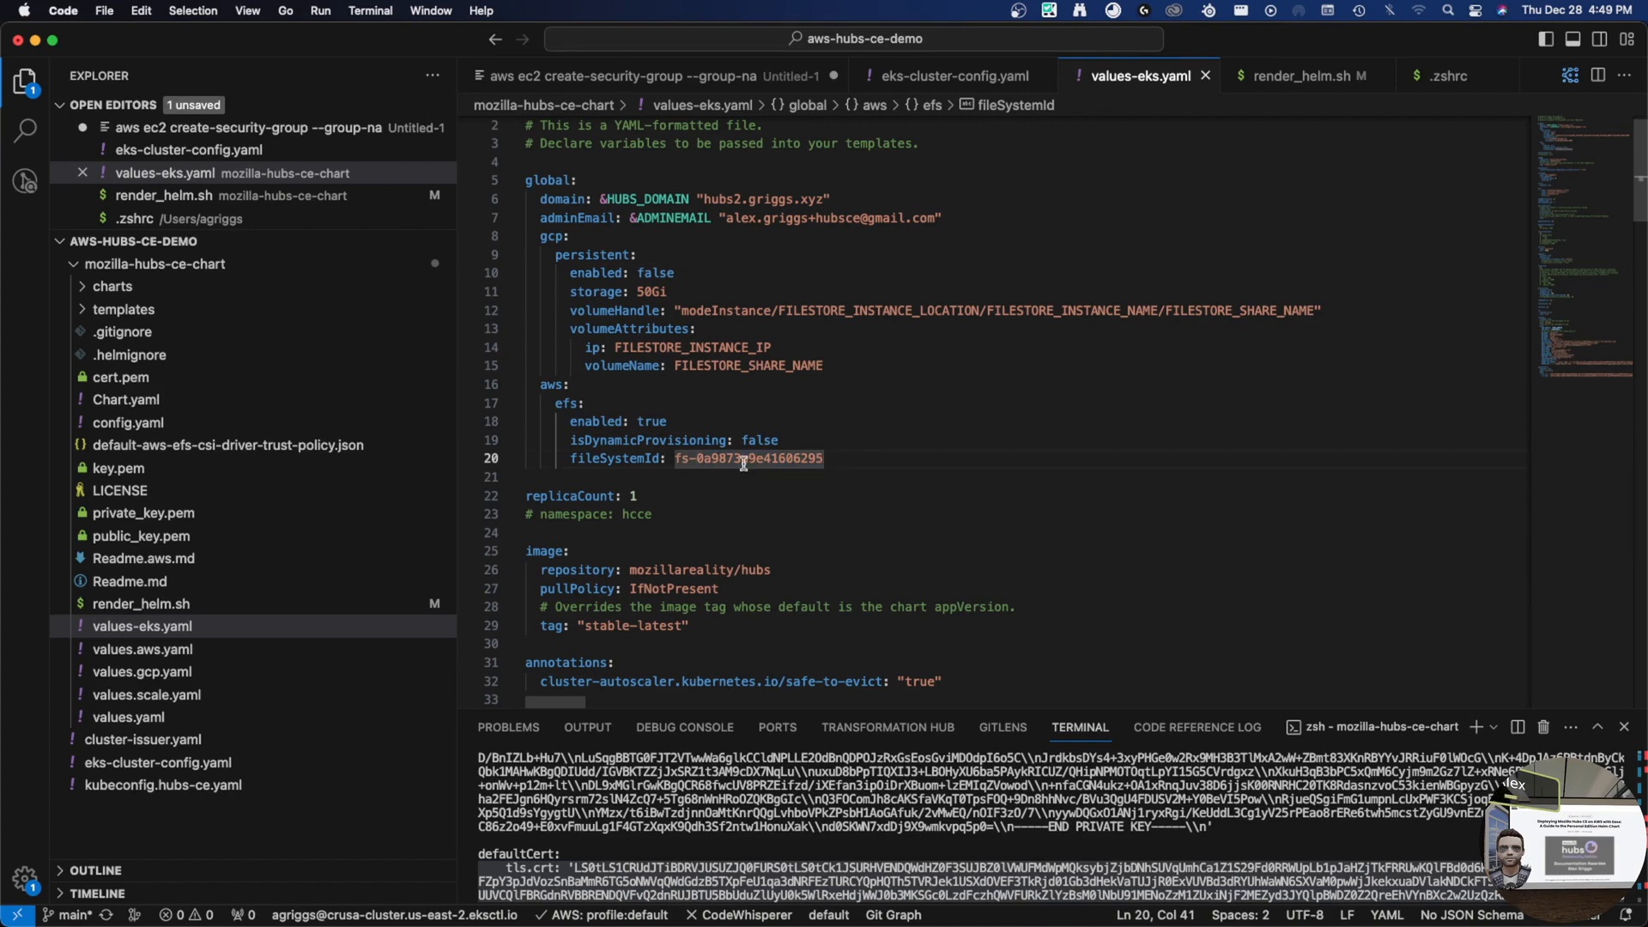
left_click(197, 626)
- Append a pgsql: block with an enabled line at the end of values-eks.yaml
scroll(867, 403, "down", 10)
scroll(887, 414, "down", 18)
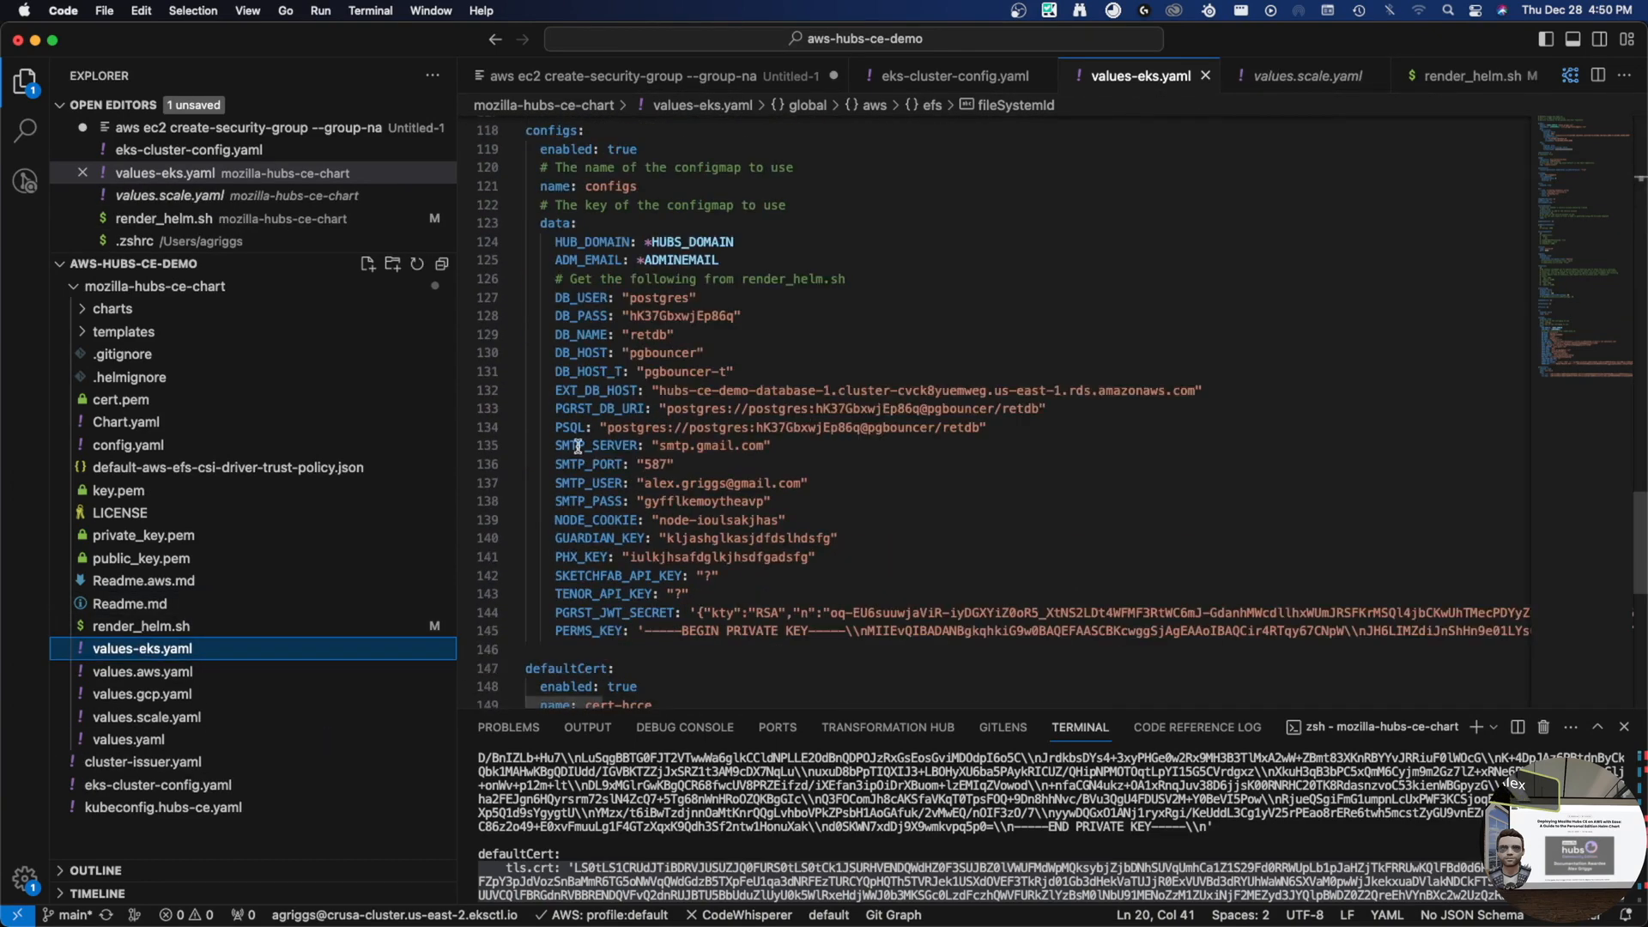
double_click(563, 426)
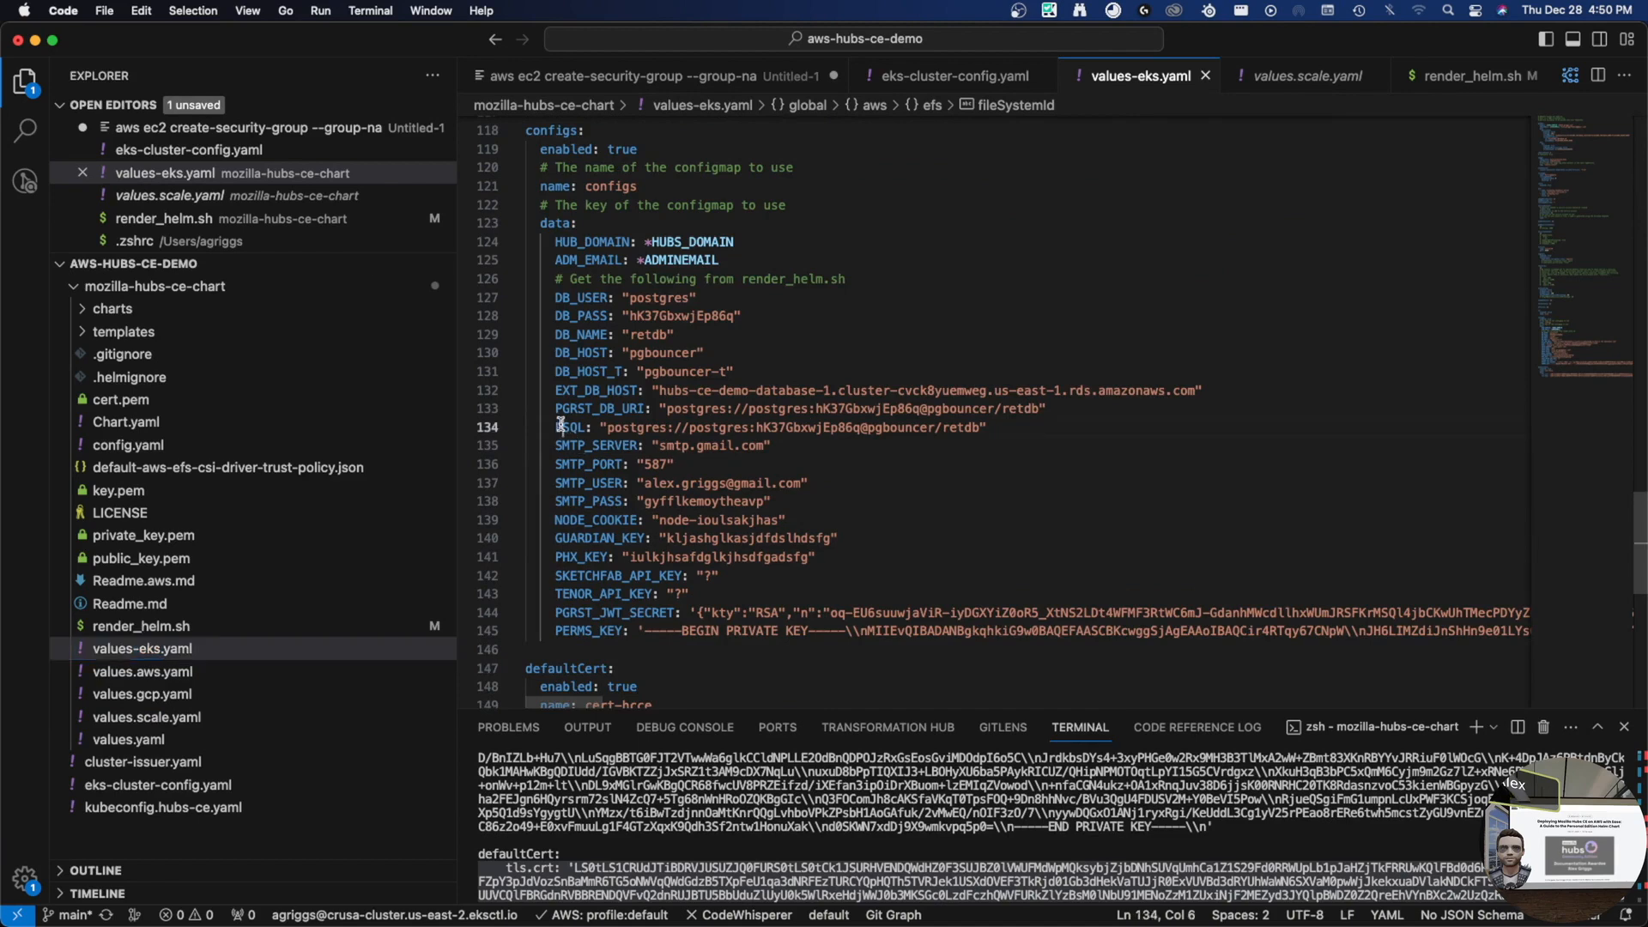
scroll(1062, 480, "down", 5)
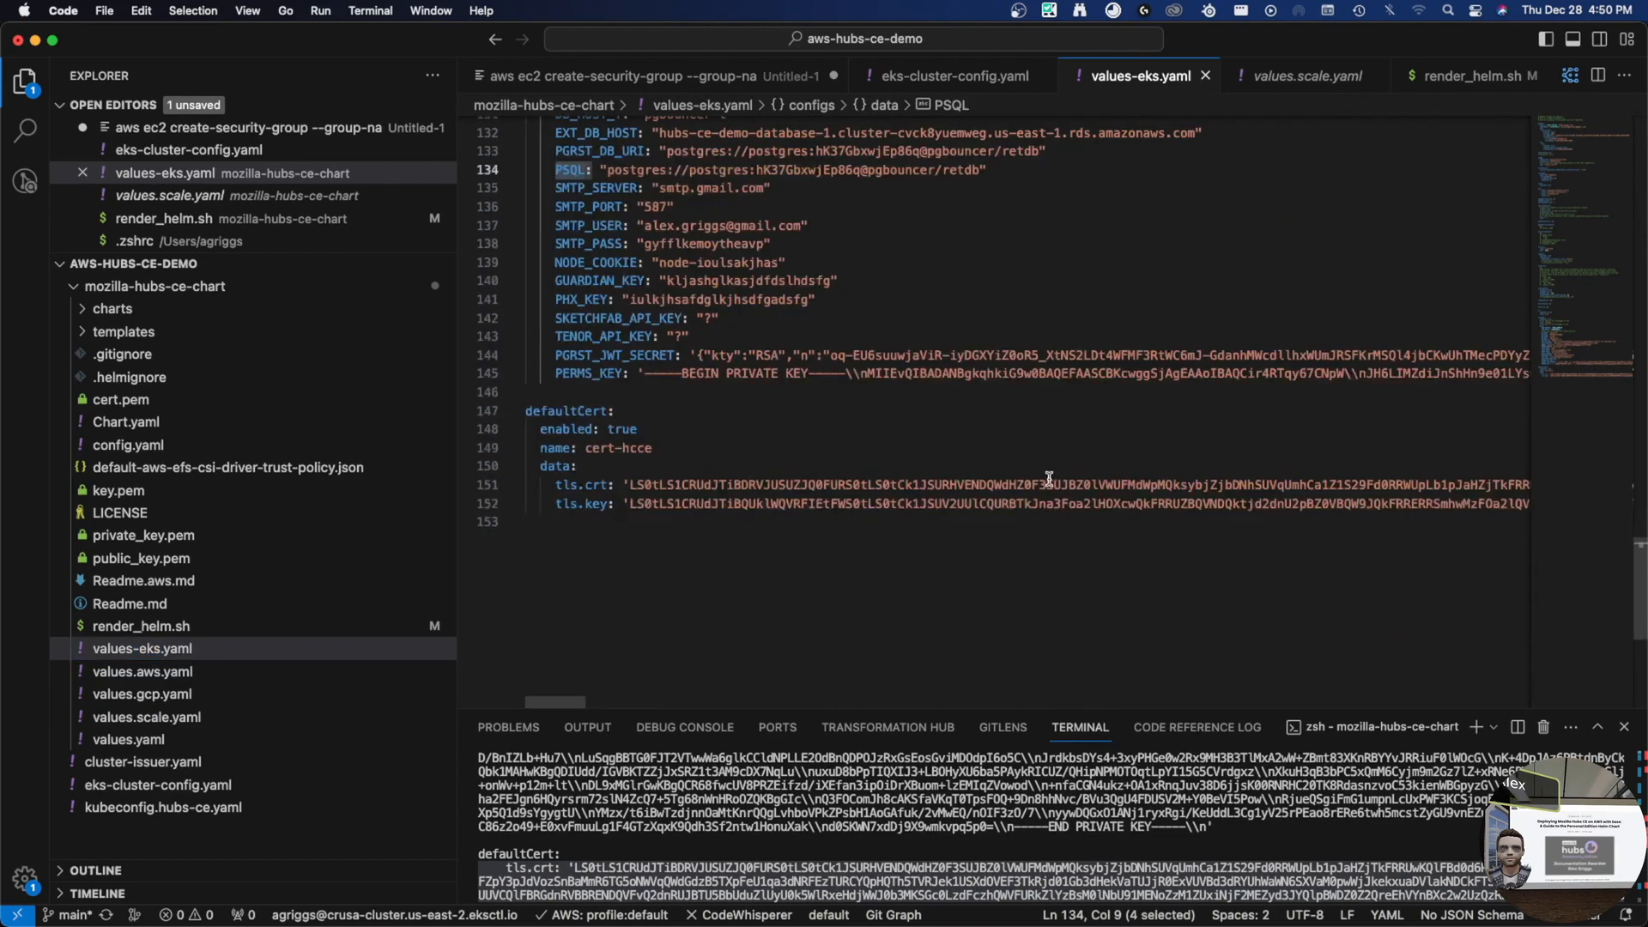
left_click(720, 601)
key("Return")
type("pgsql:")
key("Return")
type("e")
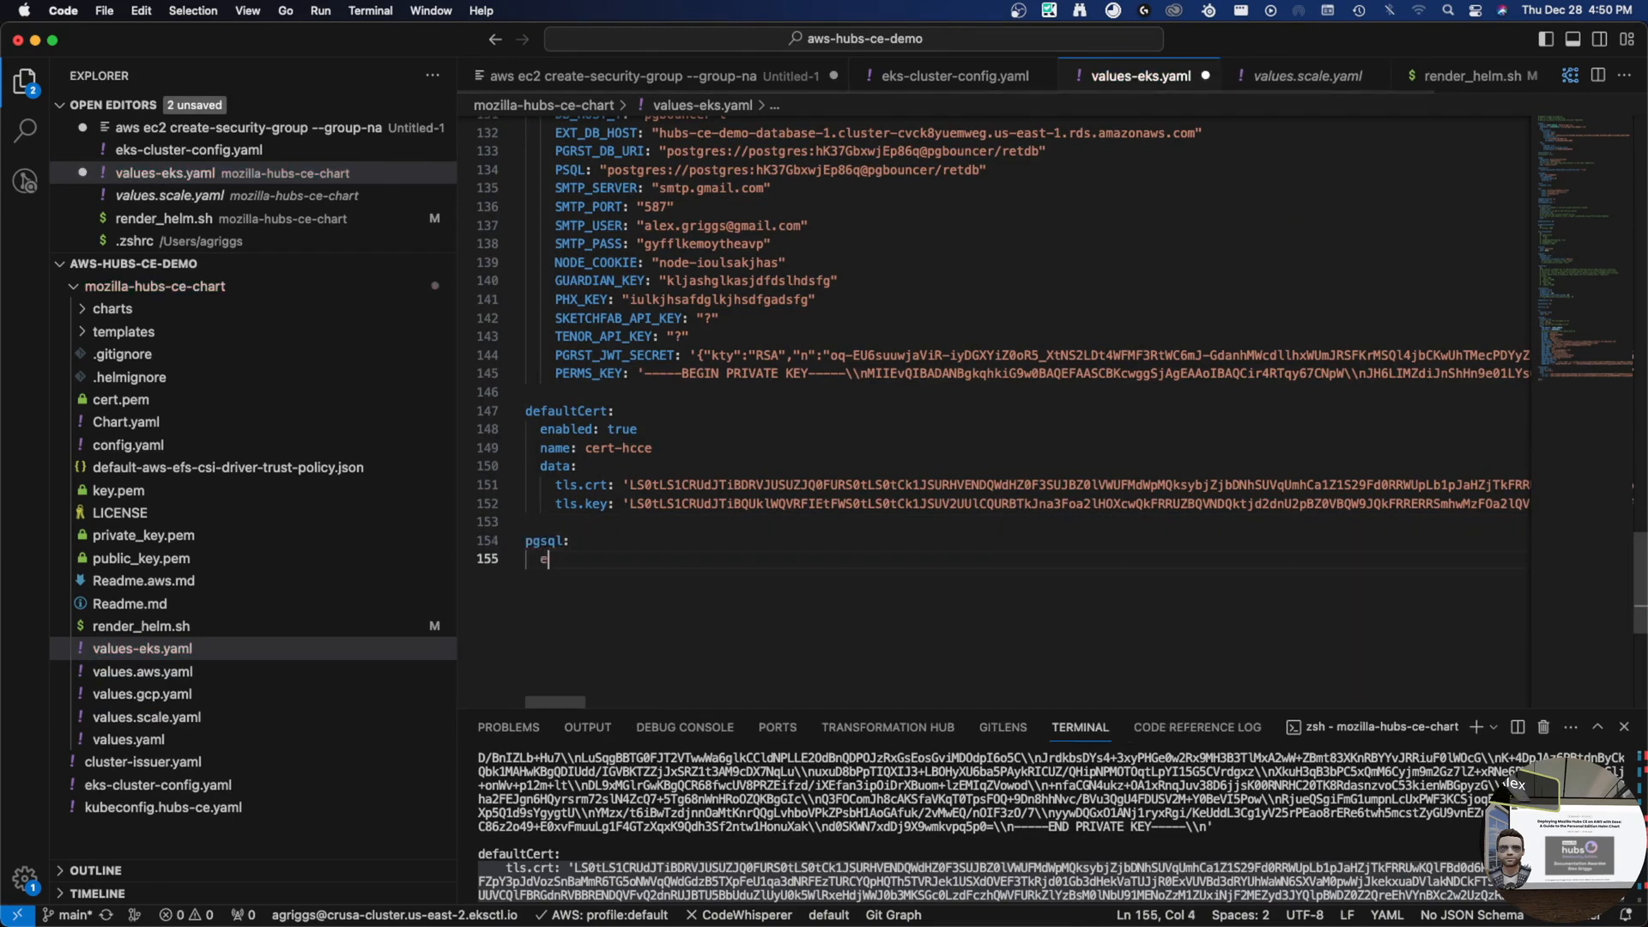
type("nabled: false")
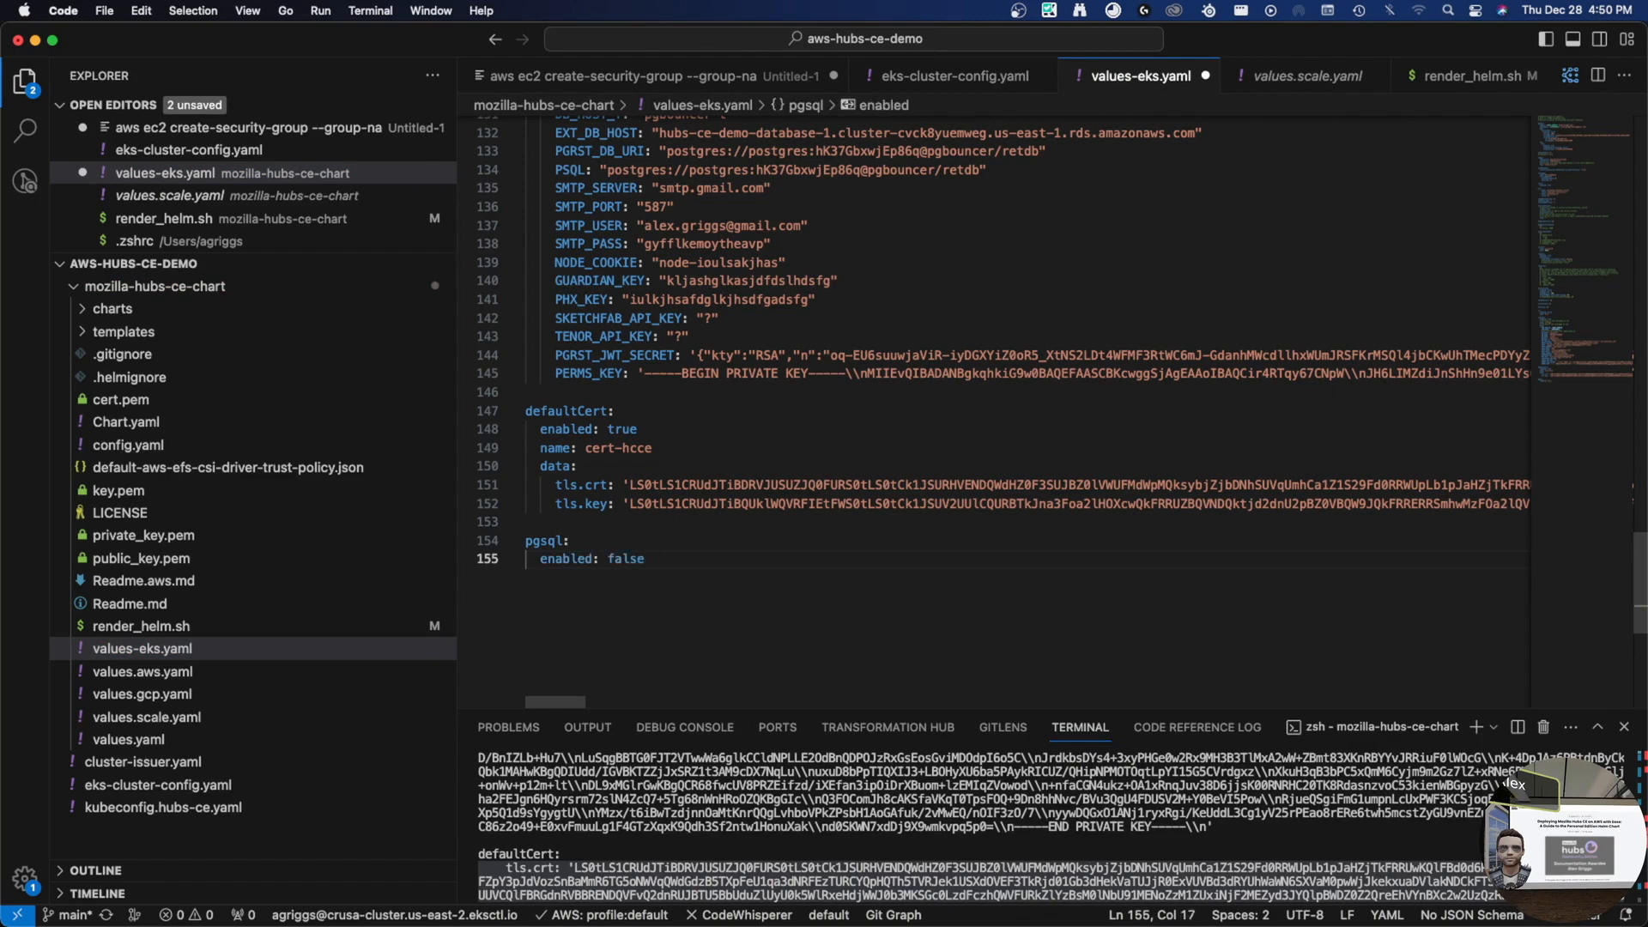
key("alt+Left")
key("alt+Left")
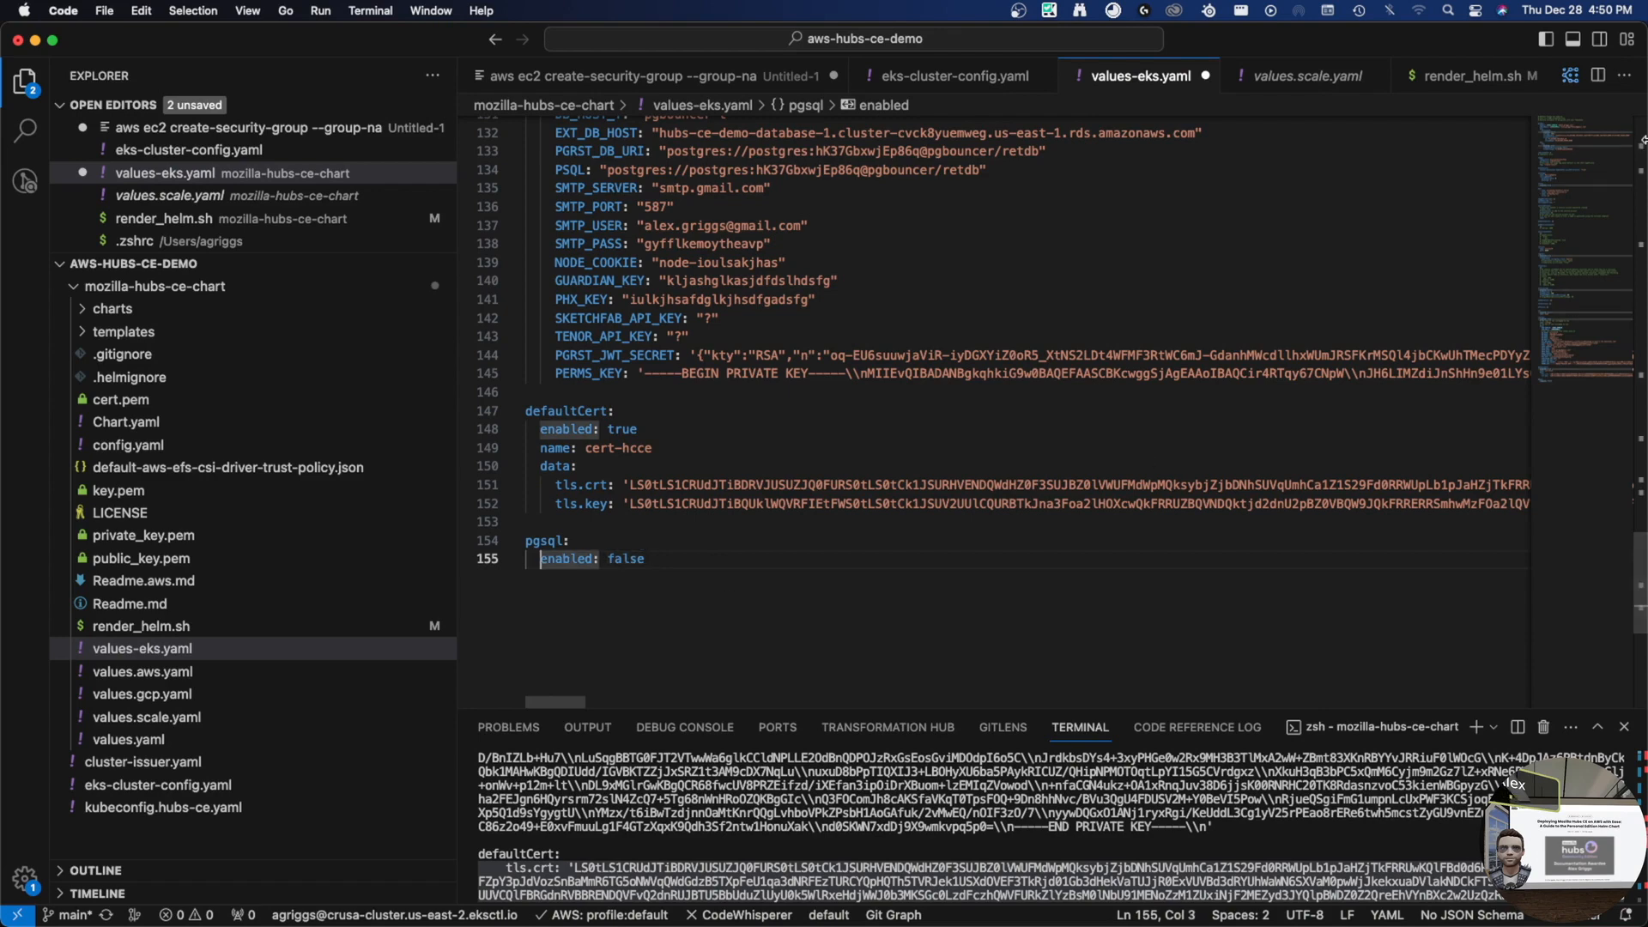
- Open charts/pgsql/values.yaml and check its default enabled: true line
left_click(118, 334)
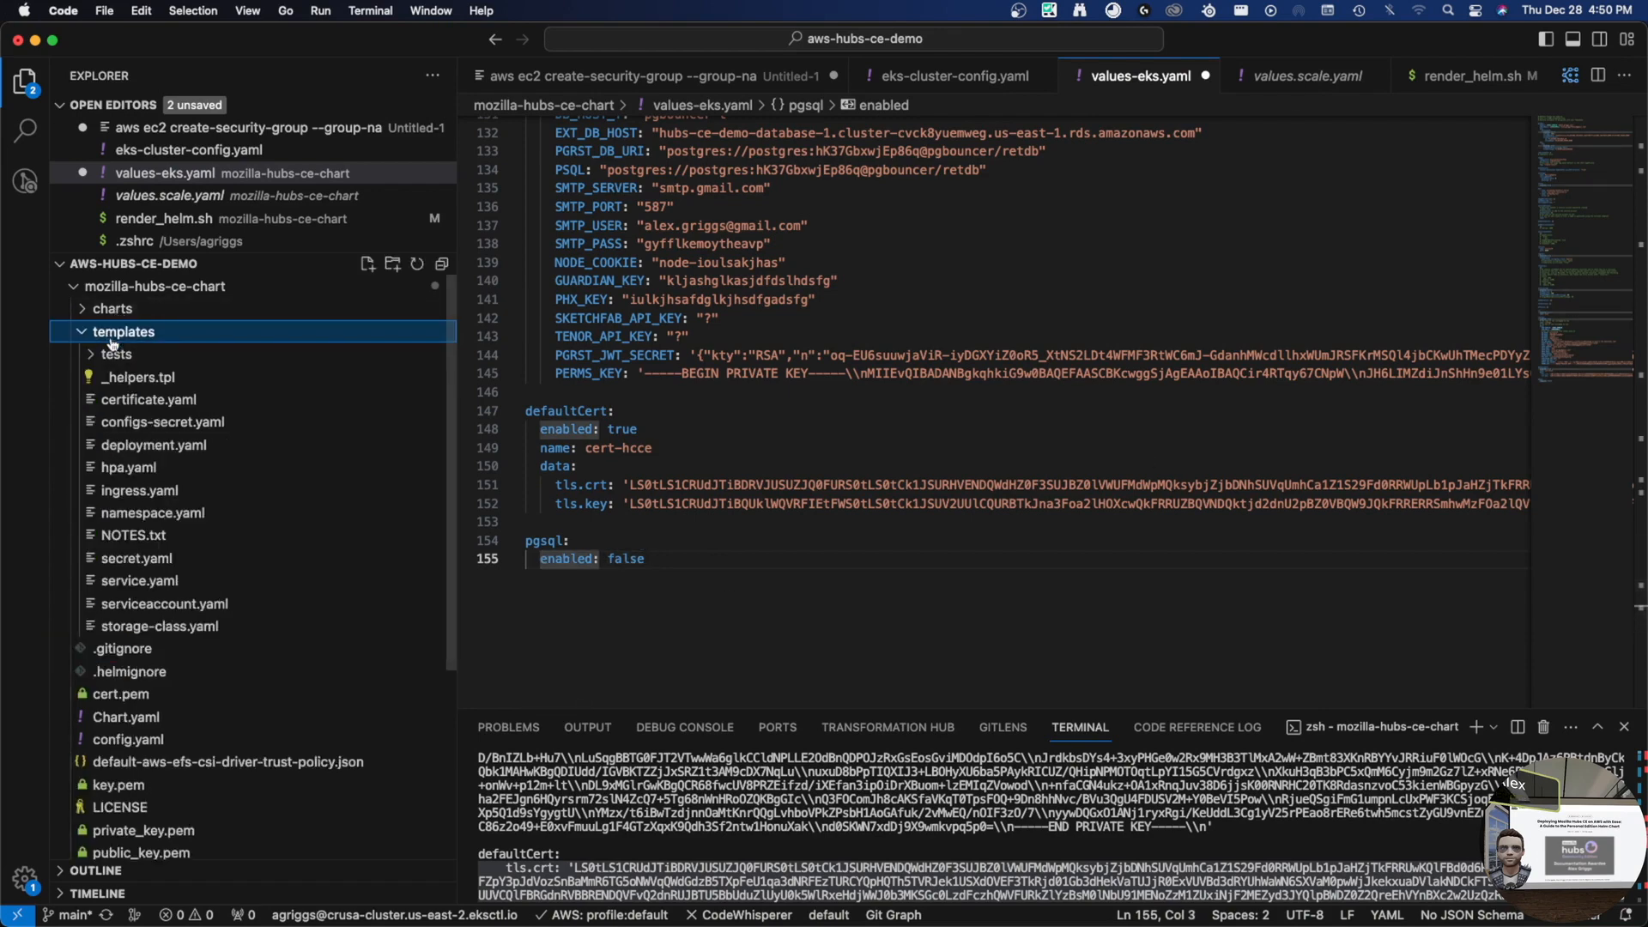
left_click(108, 310)
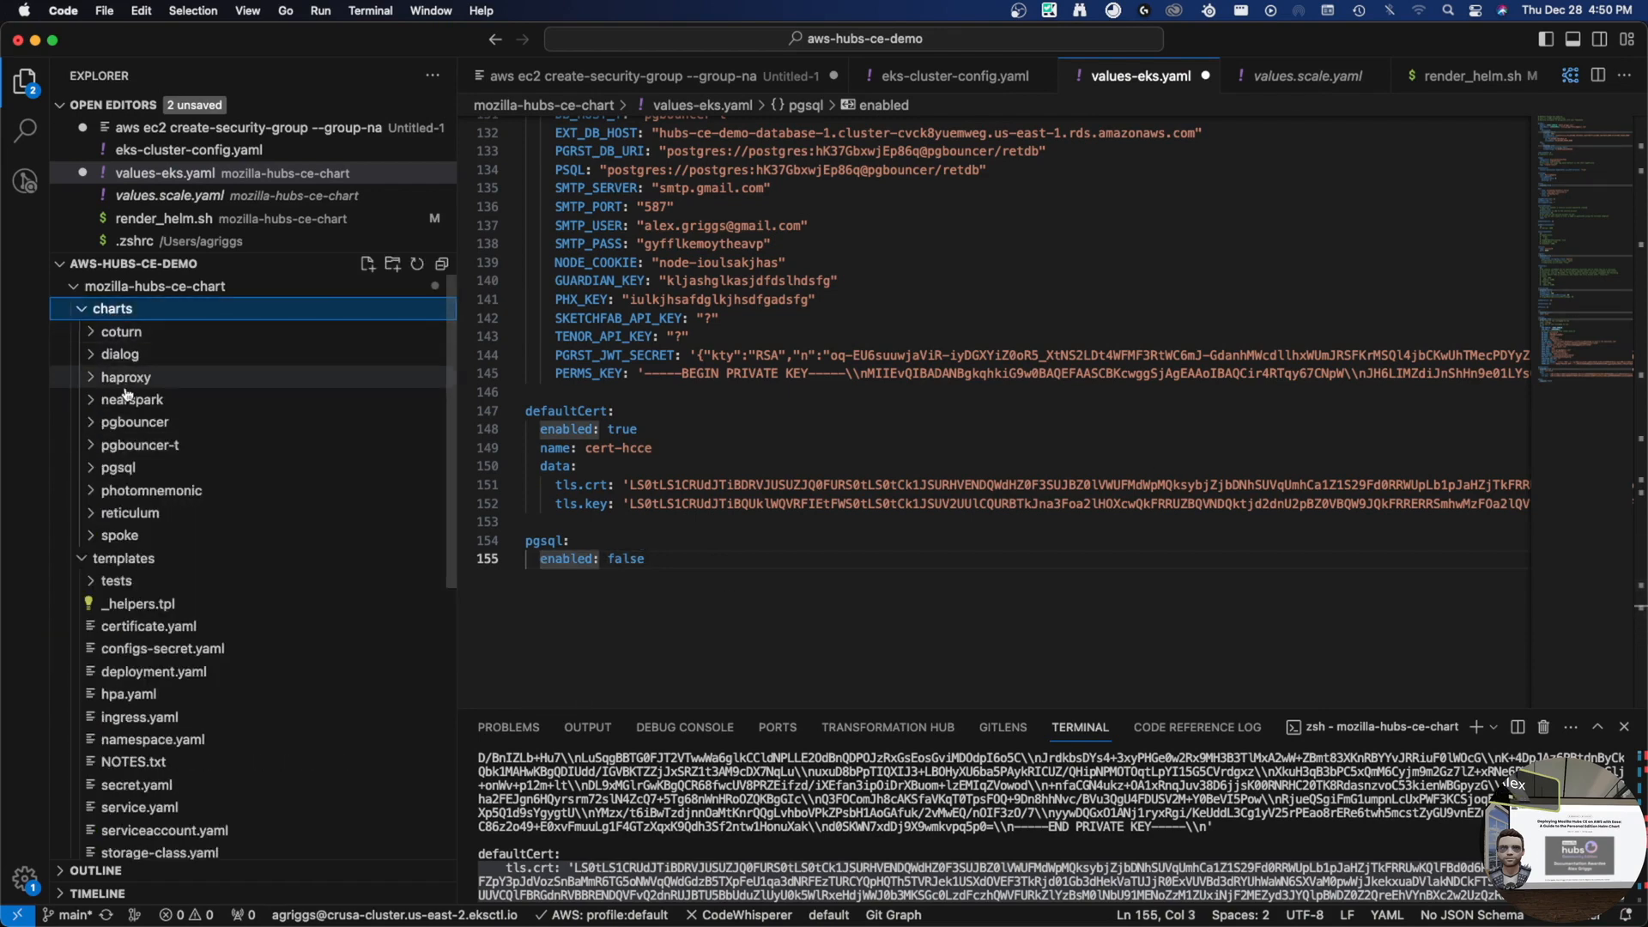
left_click(133, 467)
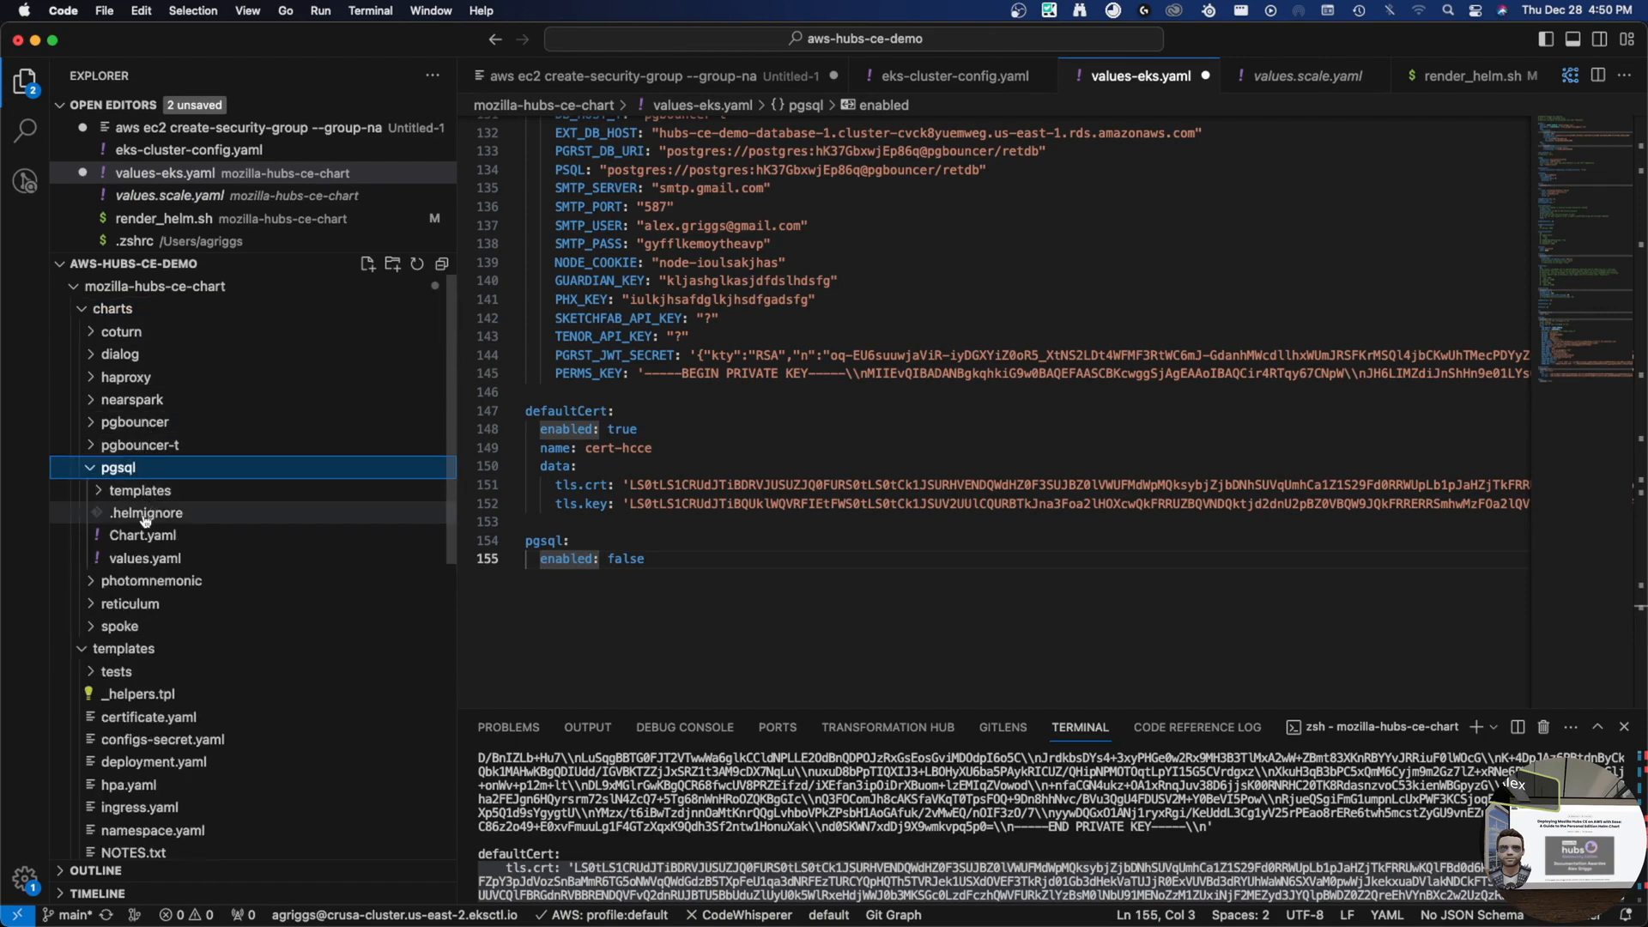
left_click(164, 564)
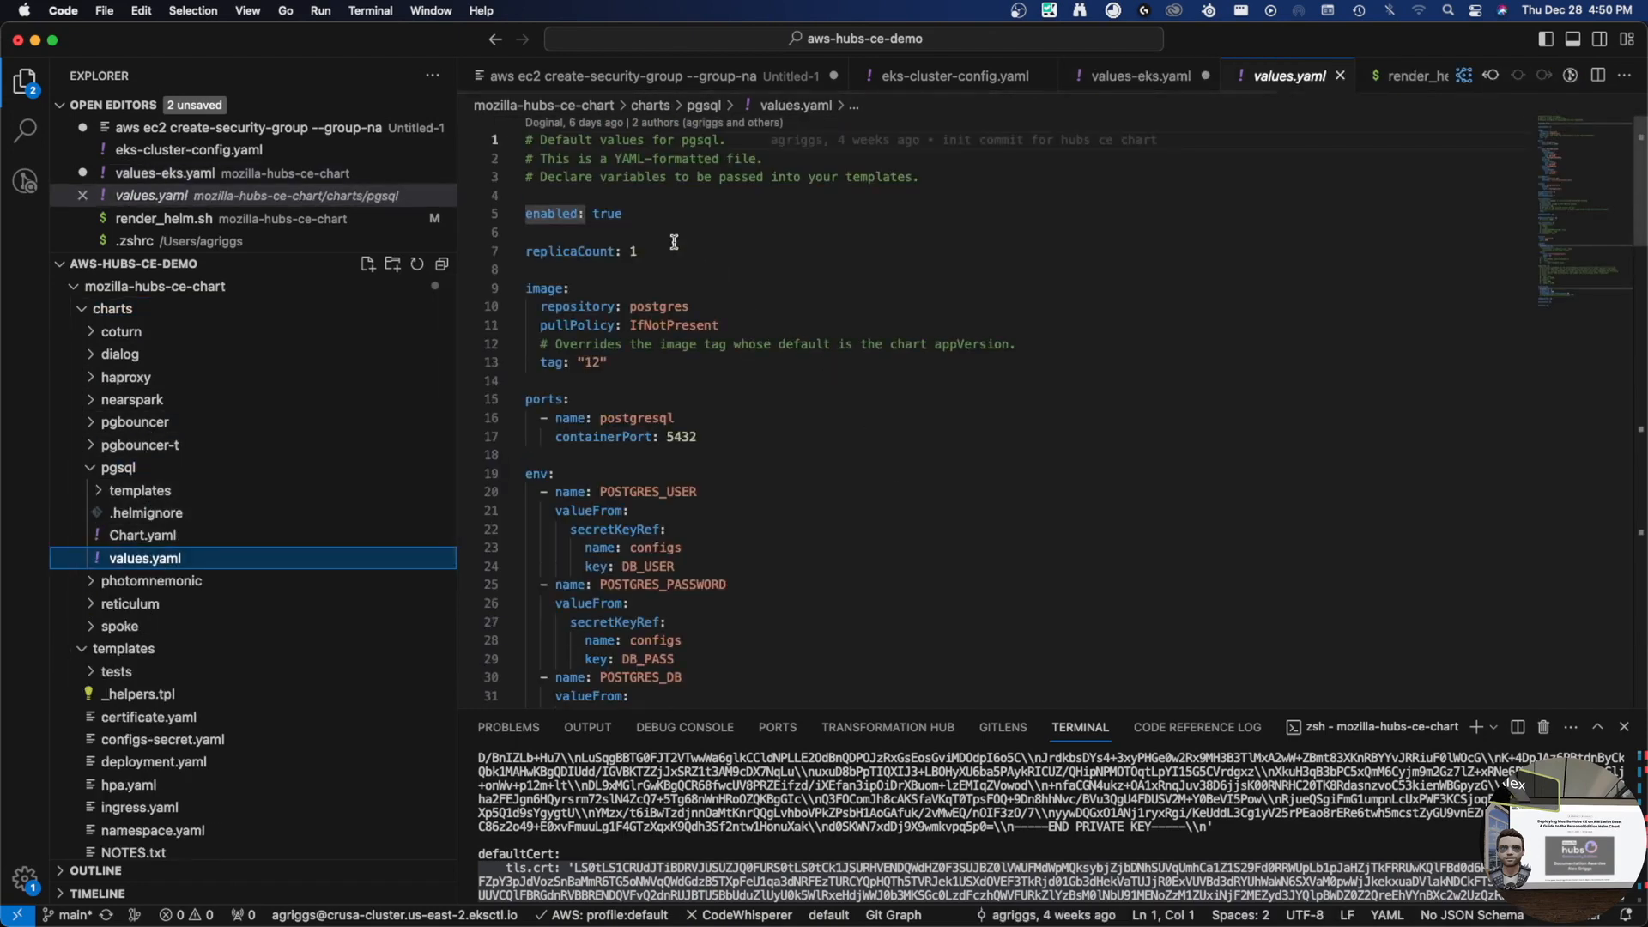
left_click_drag(703, 209, 523, 216)
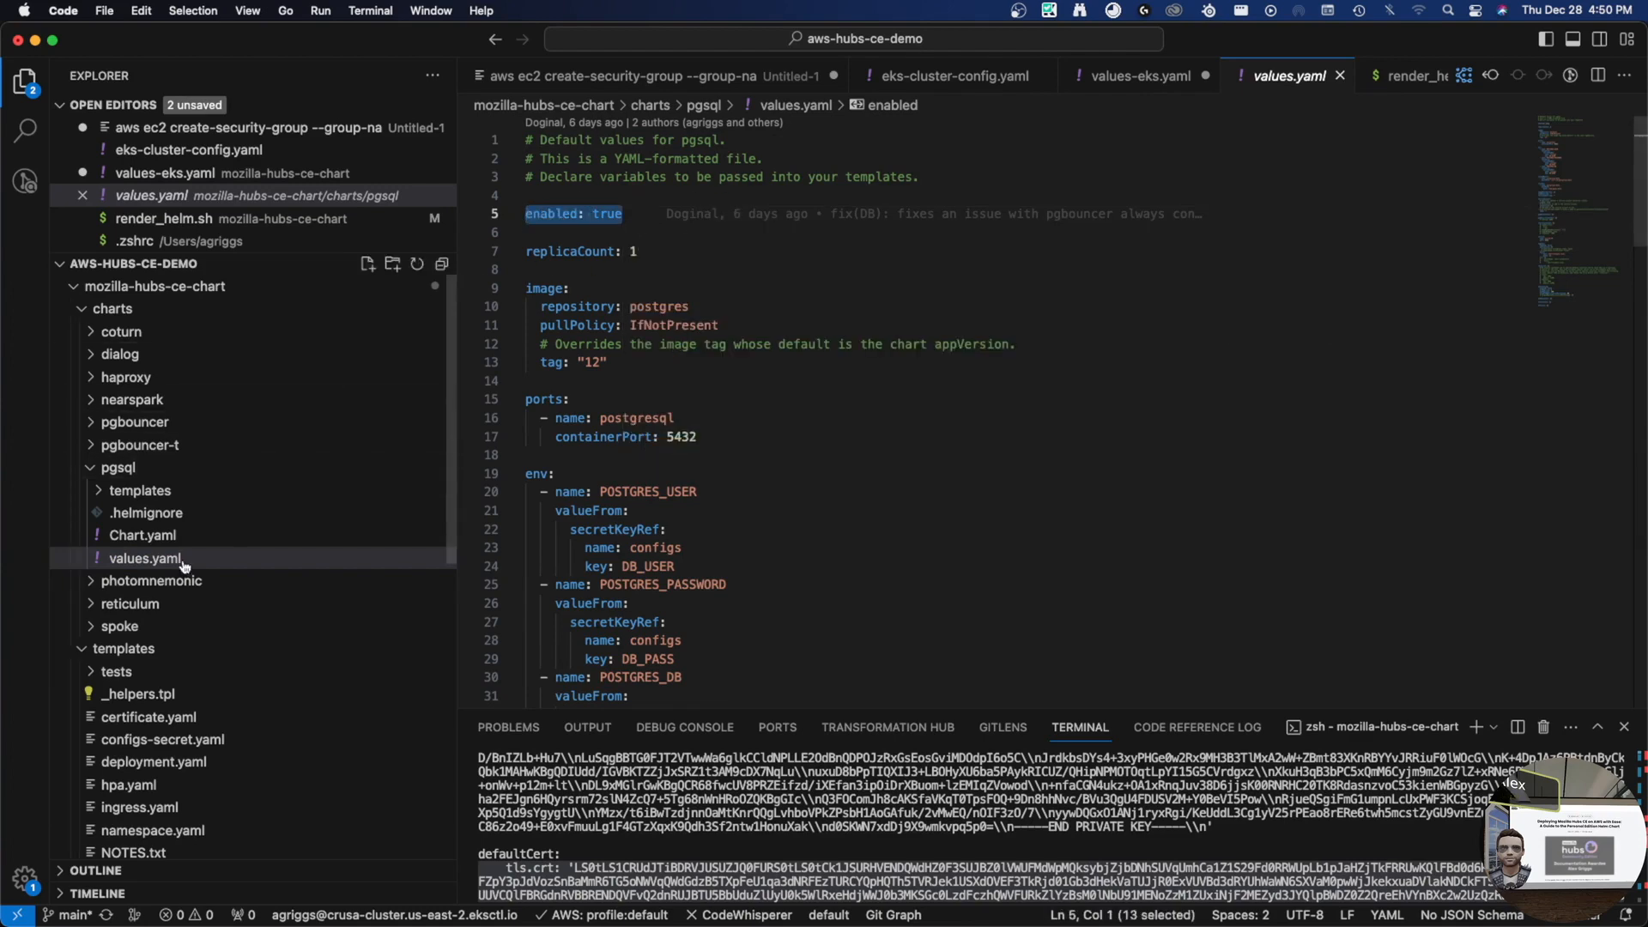
left_click(146, 495)
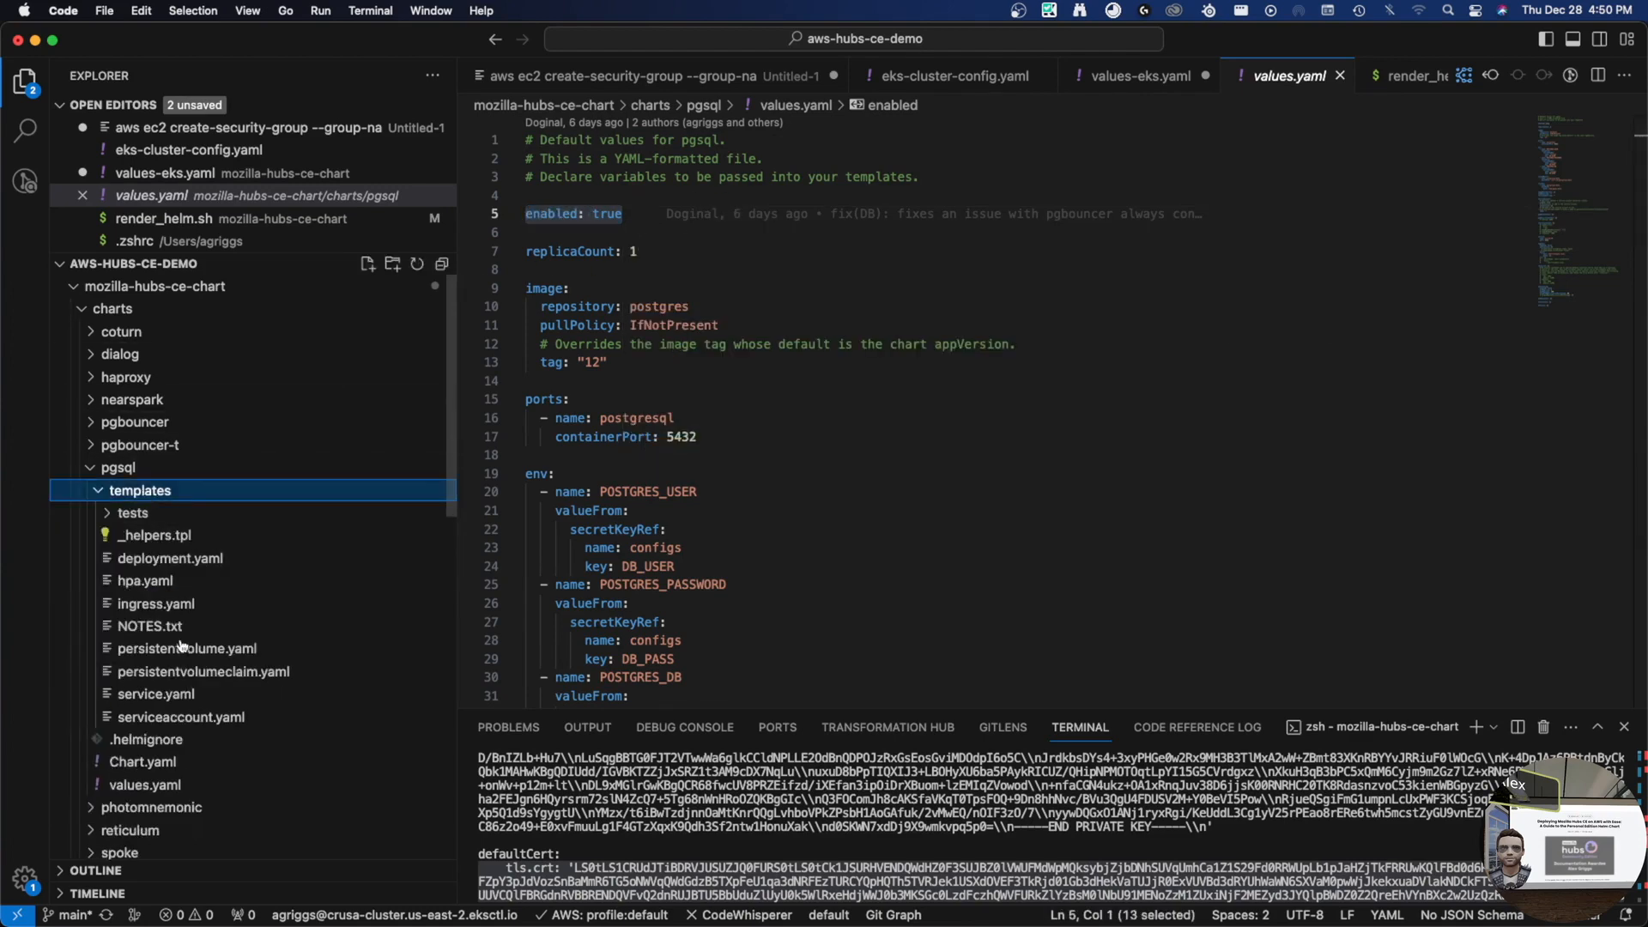
left_click(118, 471)
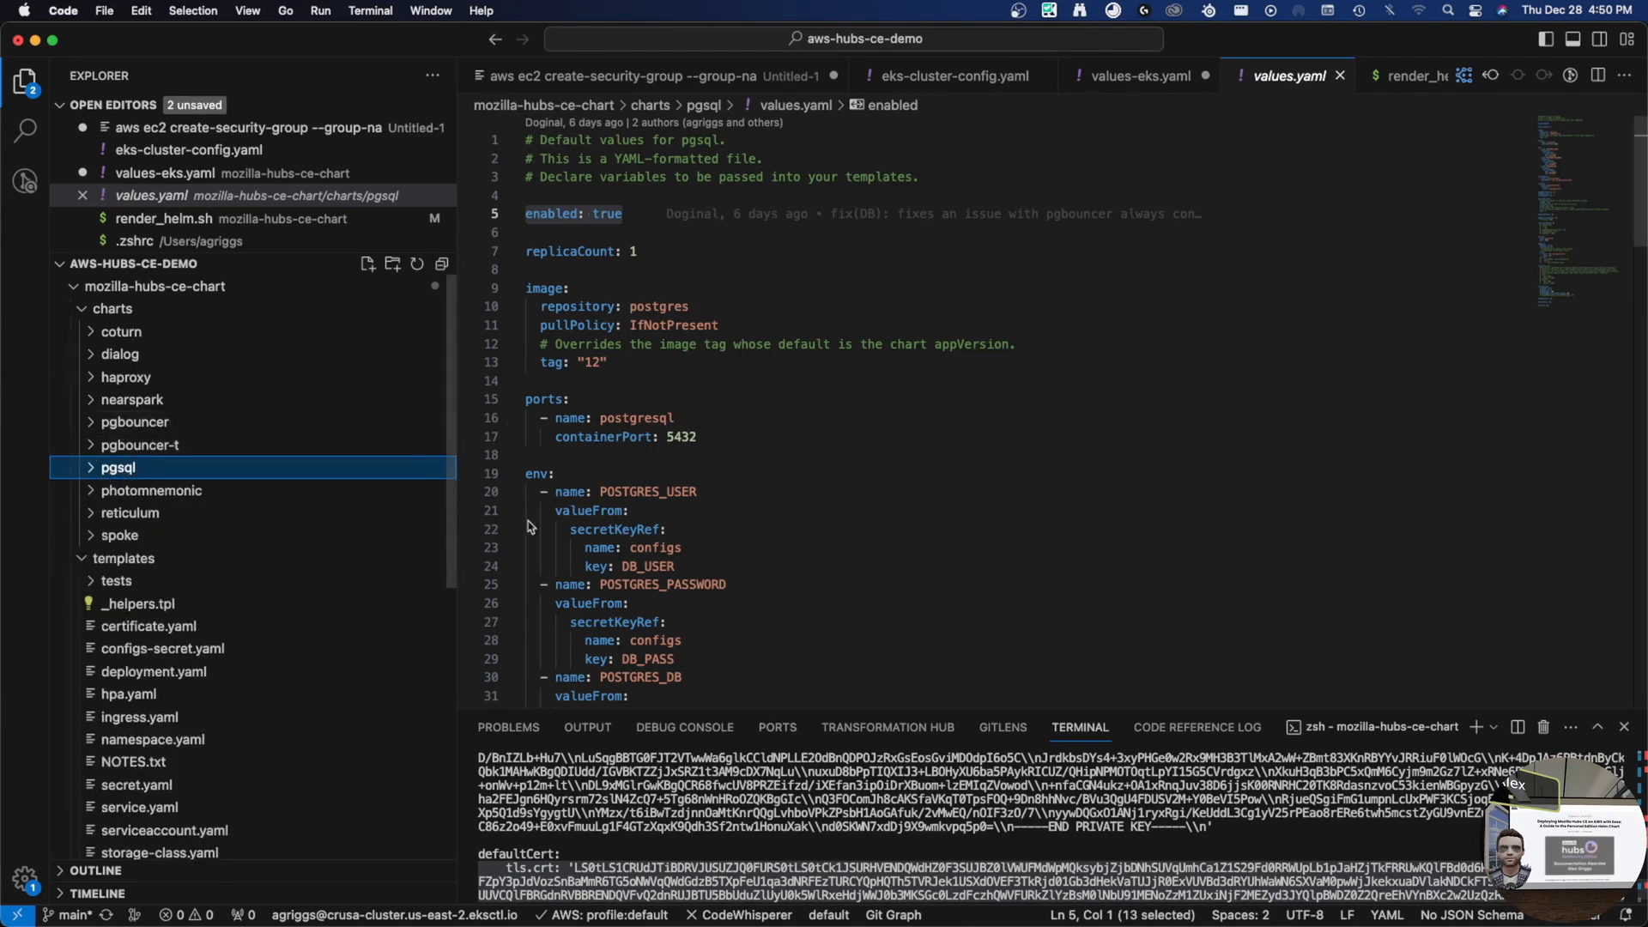
left_click(826, 455)
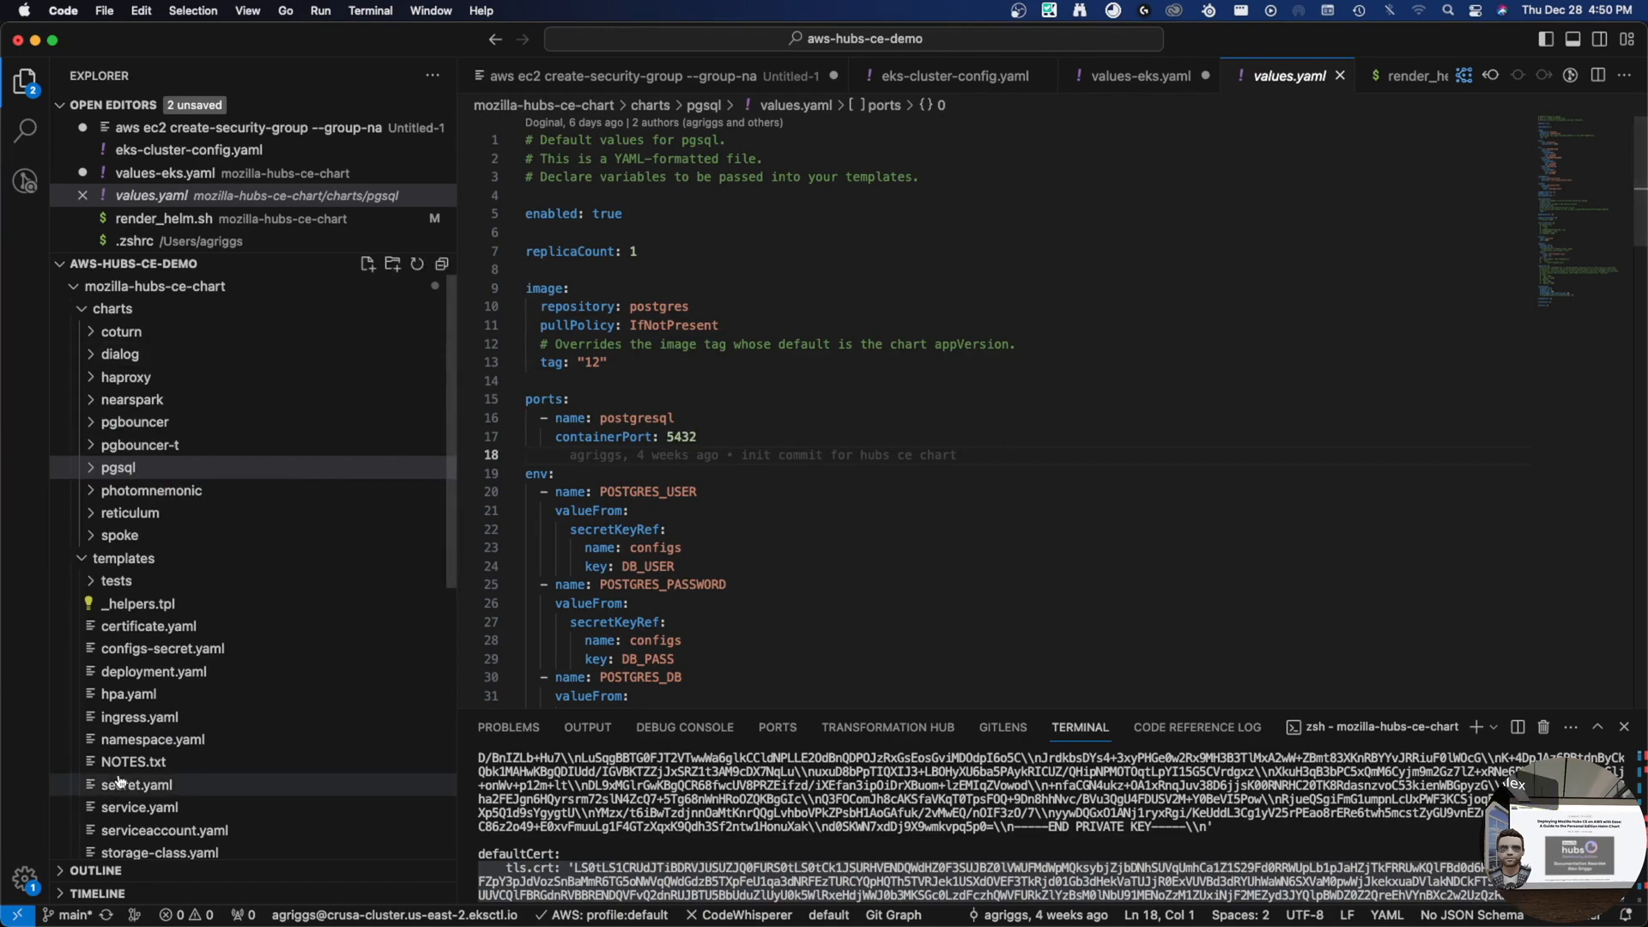
- In the Hubs CE deployment guide, select the helm install line in step 7's code block
key("ctrl+Right")
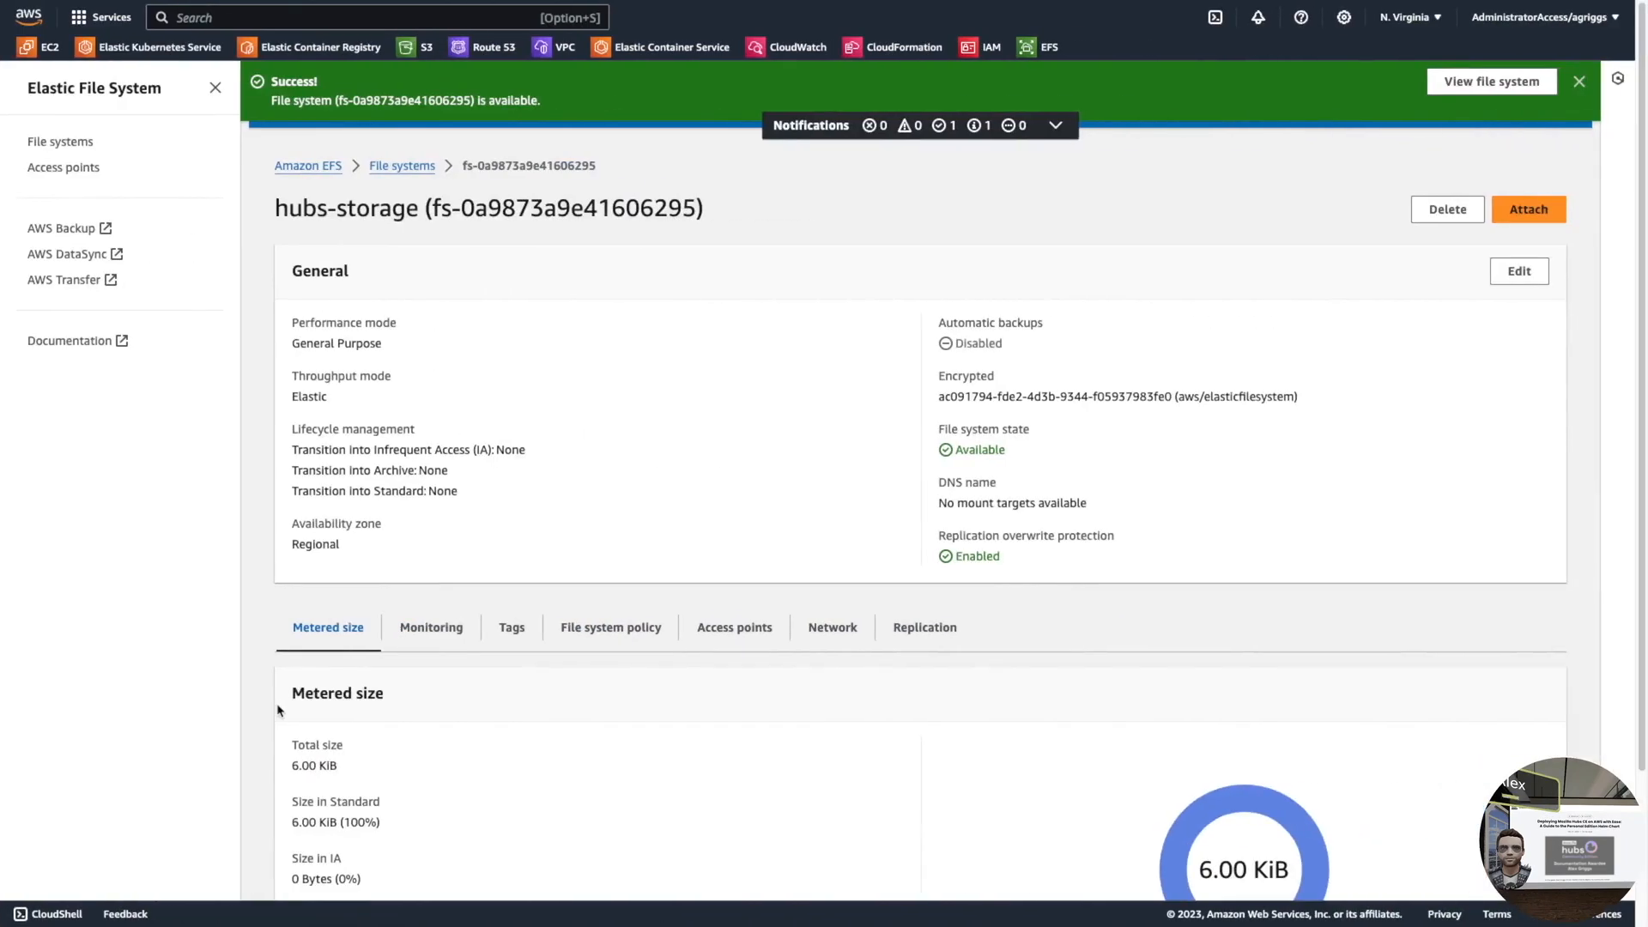
key("ctrl+Tab")
key("ctrl+Tab")
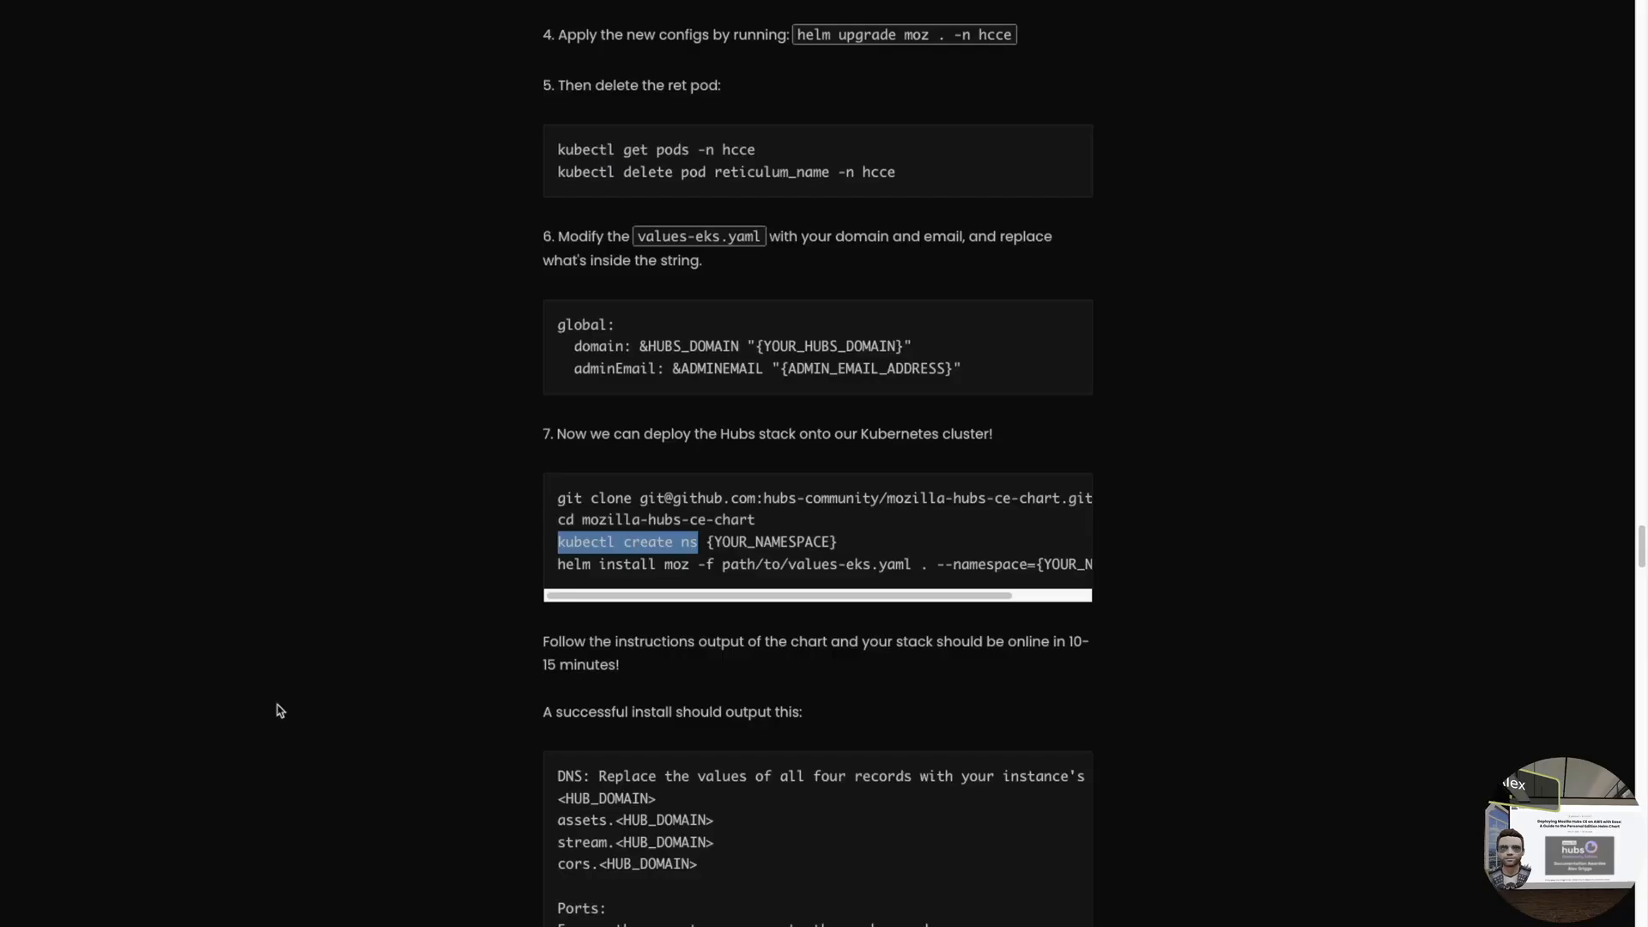
scroll(423, 554, "down", 1)
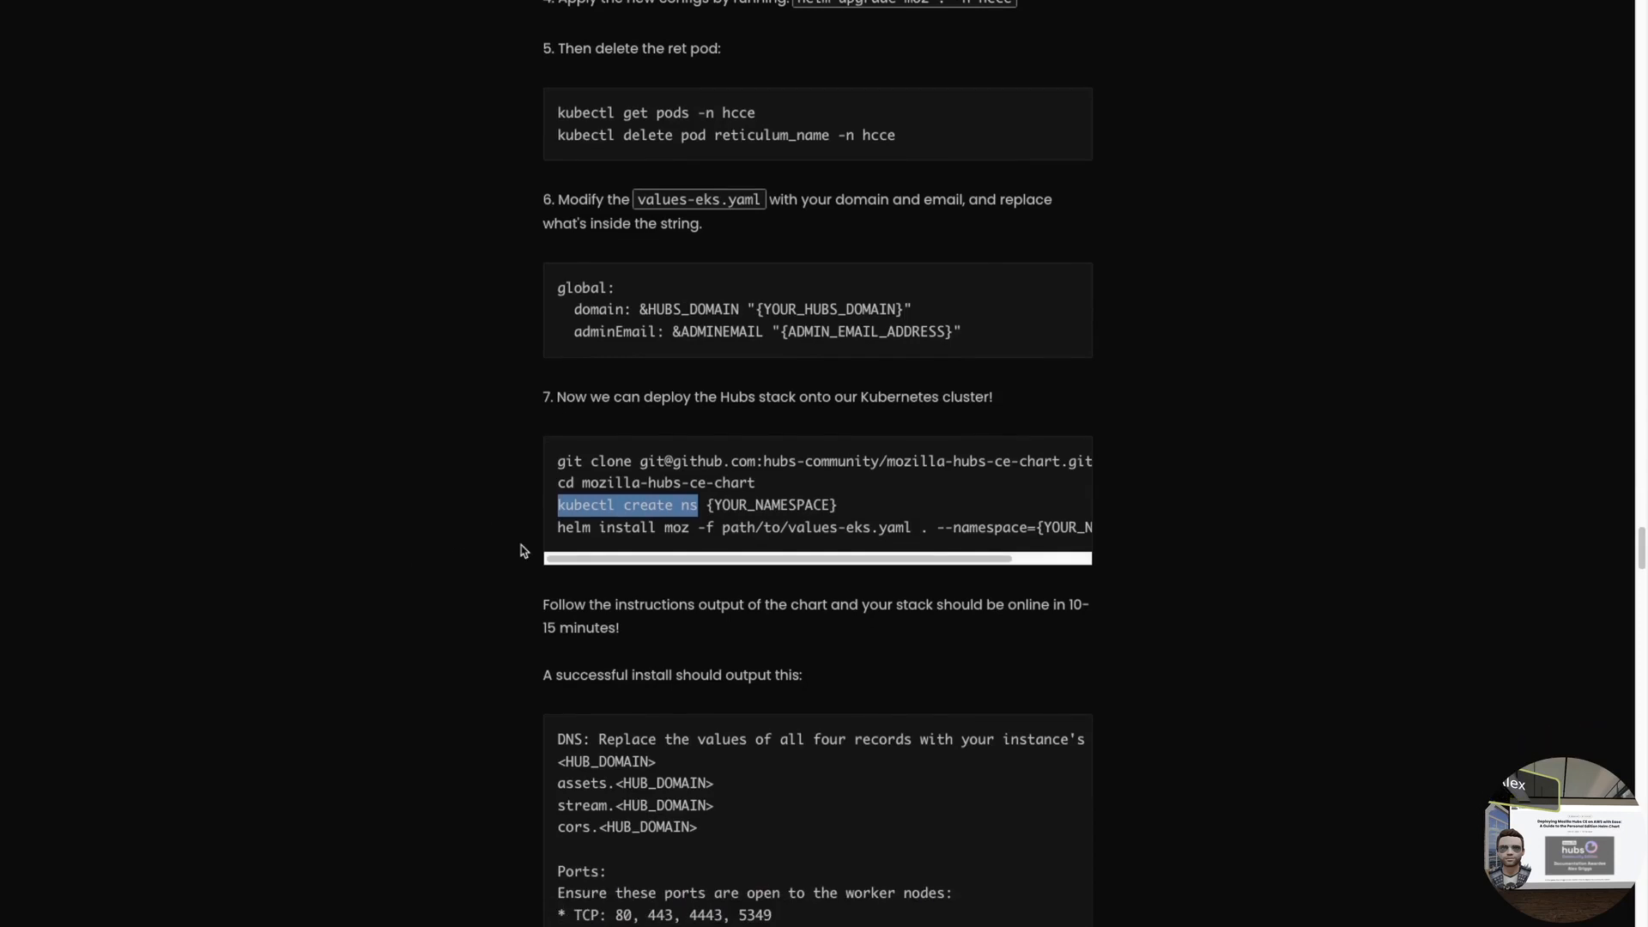
left_click(615, 541)
left_click_drag(560, 501, 881, 496)
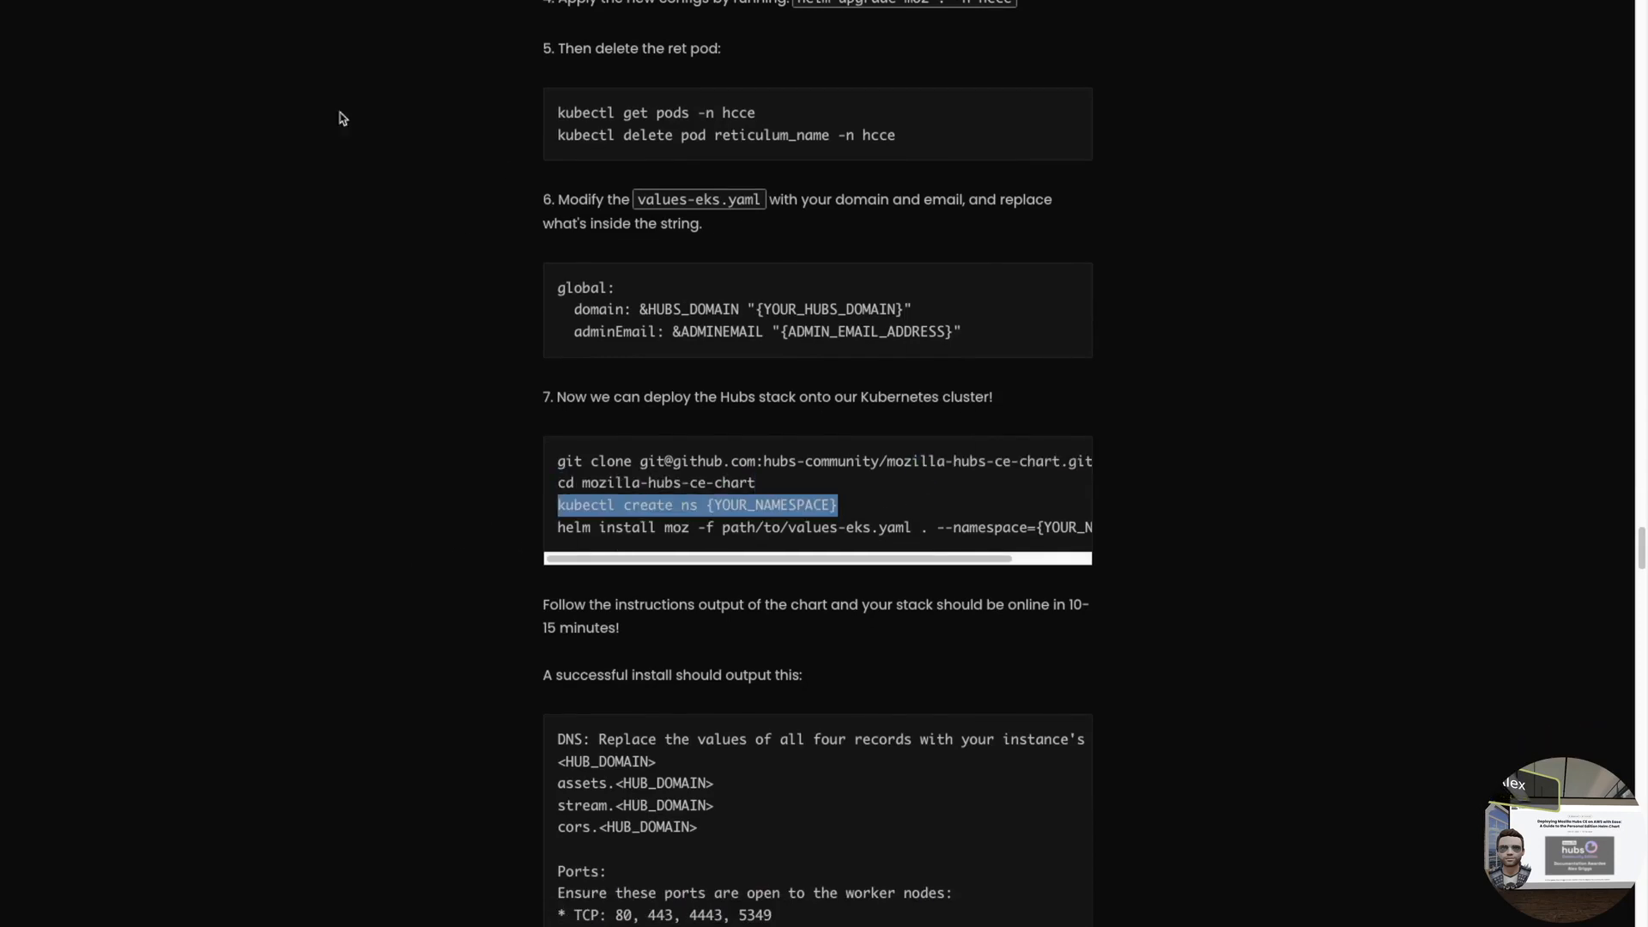
left_click(561, 534)
left_click_drag(558, 531, 946, 528)
key("super+c")
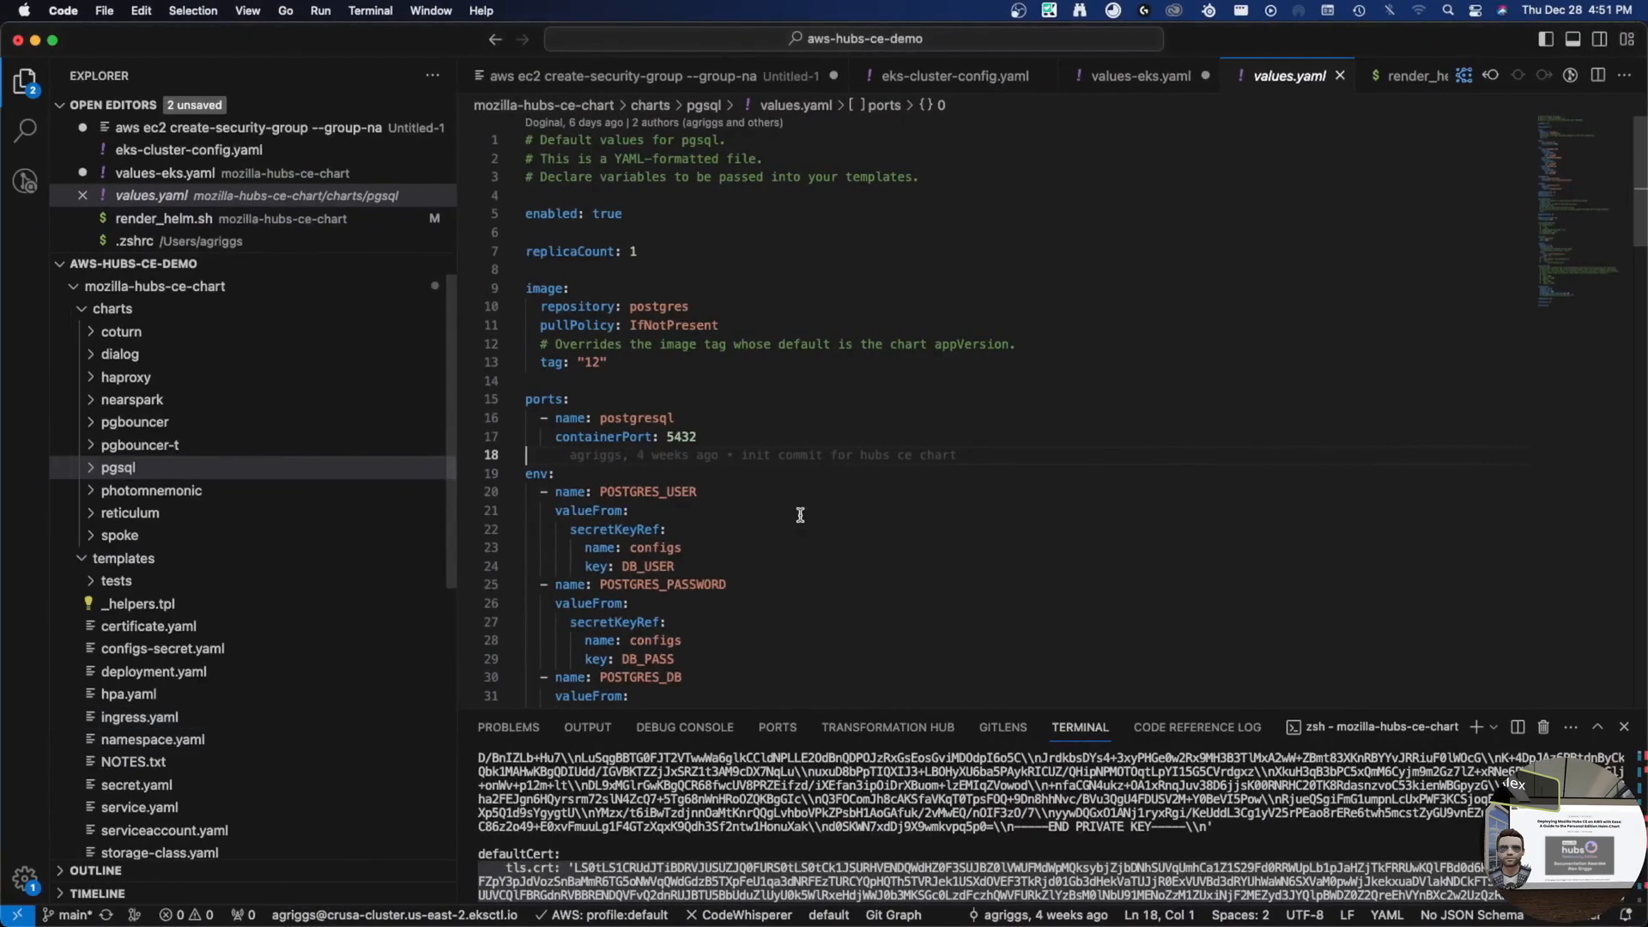
- Leave the AWS profile unchanged and move up one folder with cd ../
left_click(656, 915)
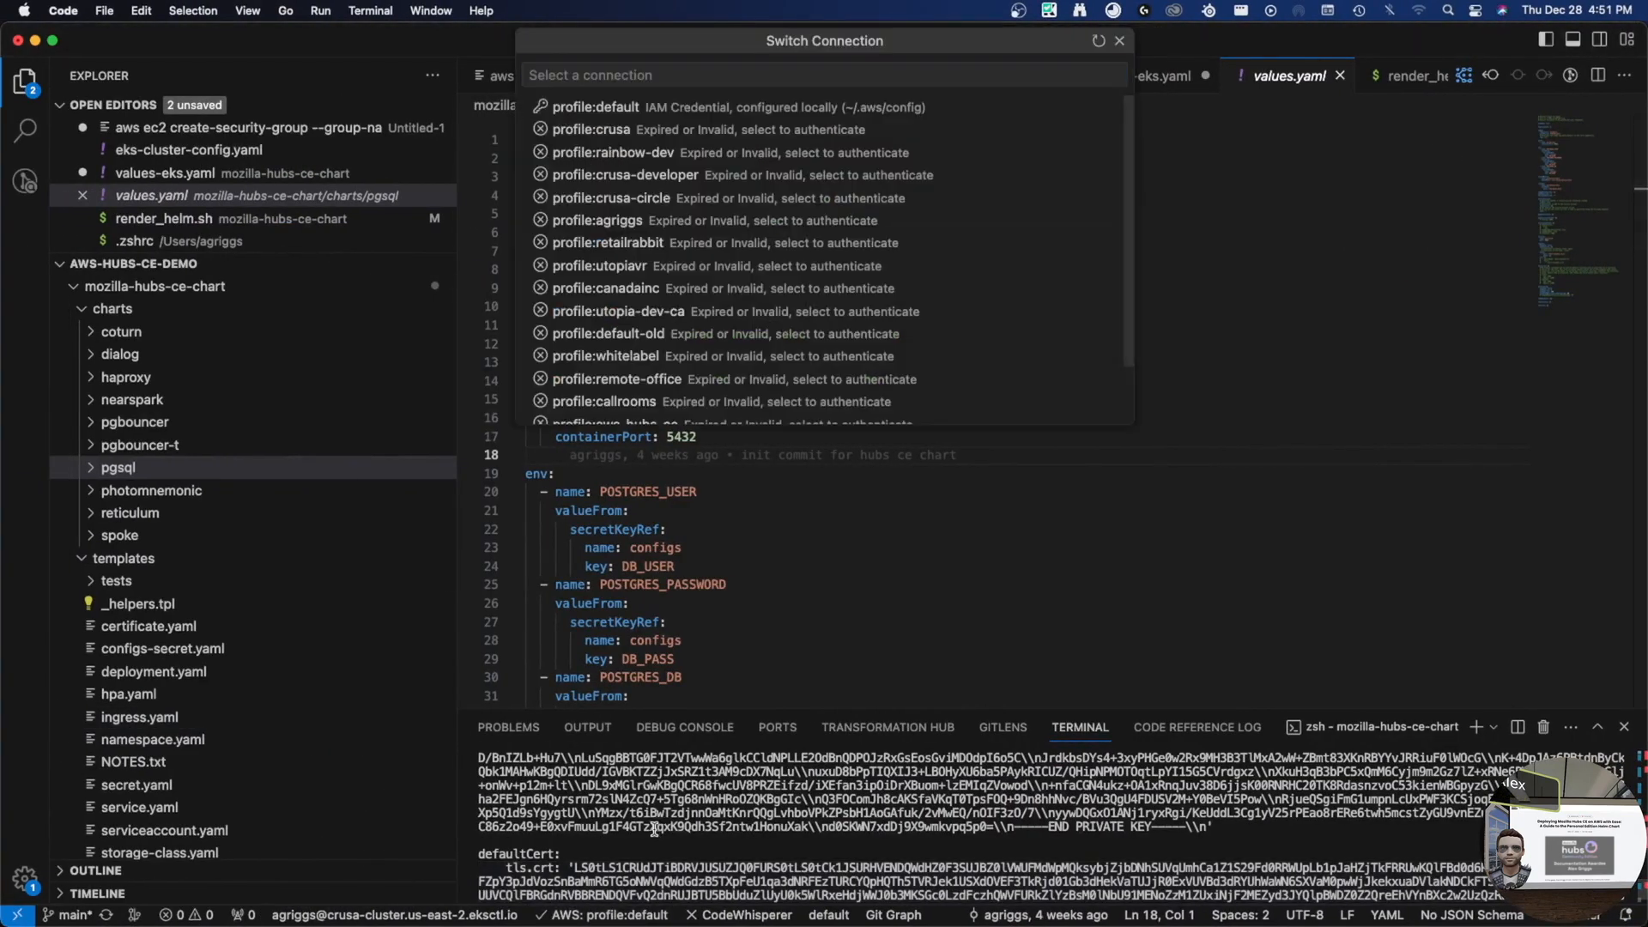
scroll(655, 829, "down", 10)
key("Escape")
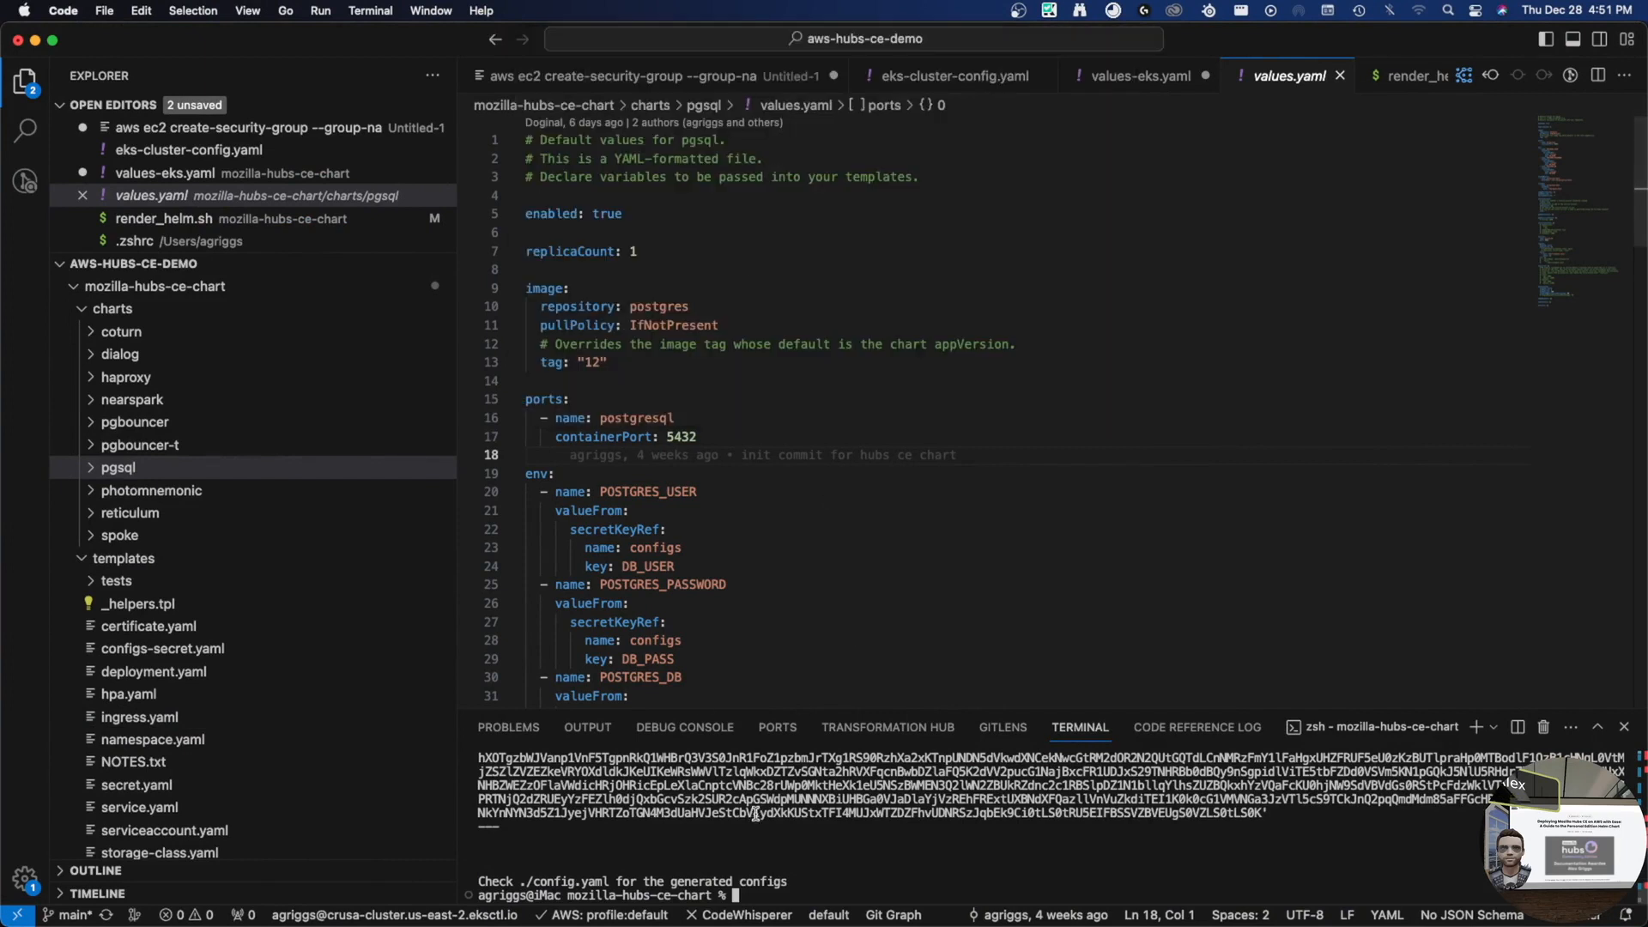
type("cd ../")
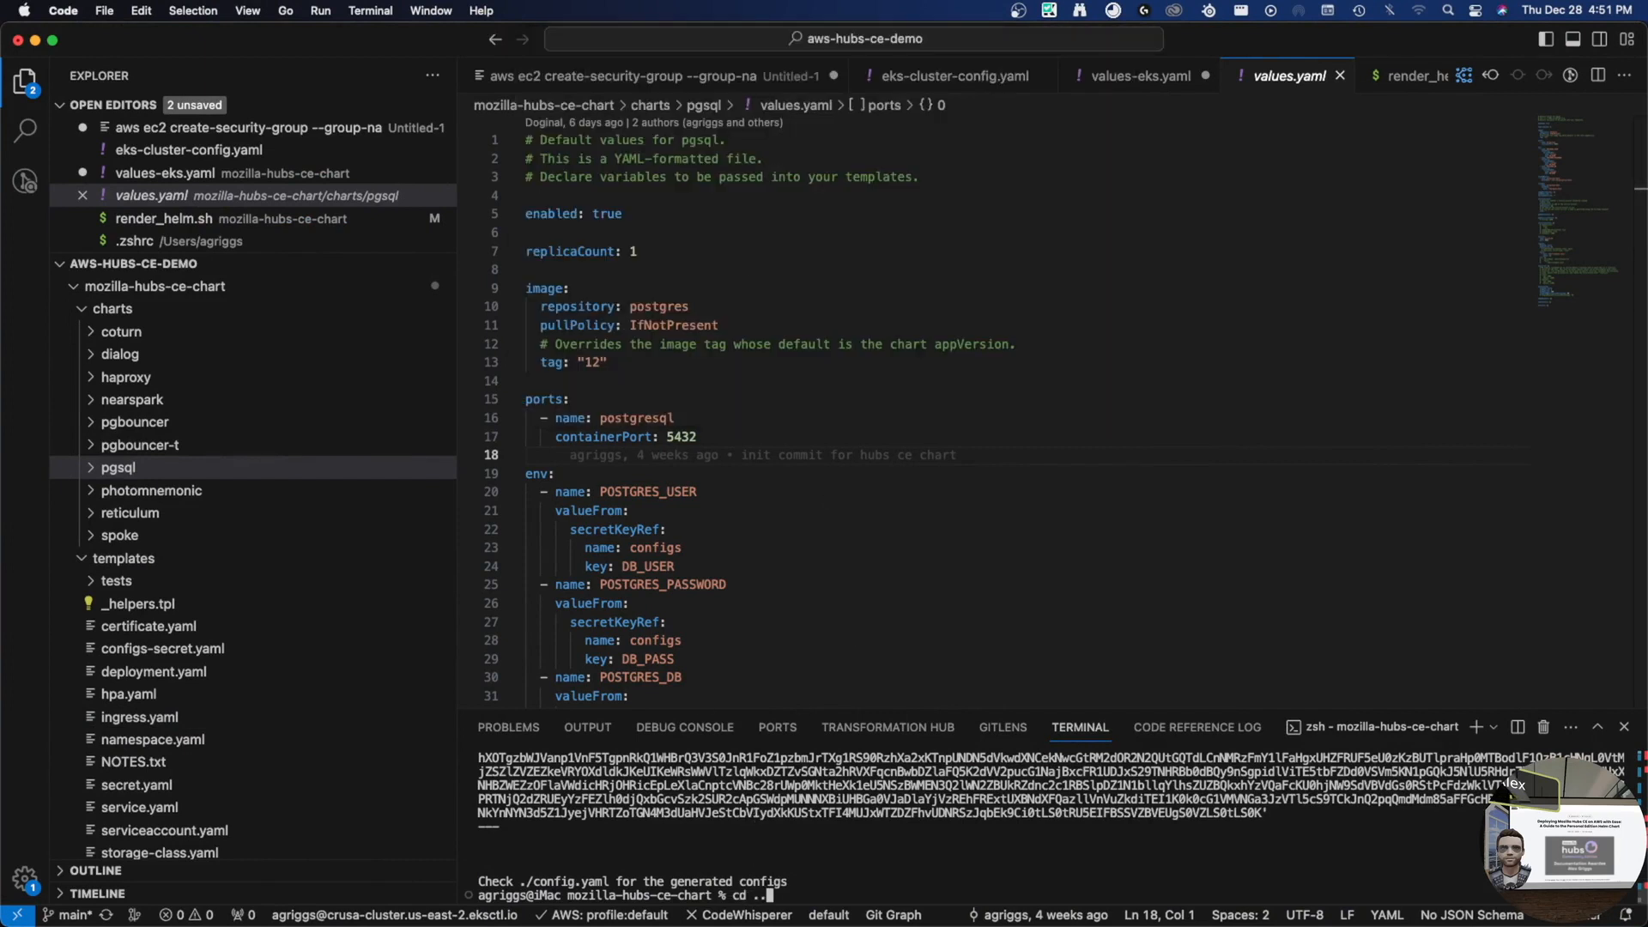
key("Return")
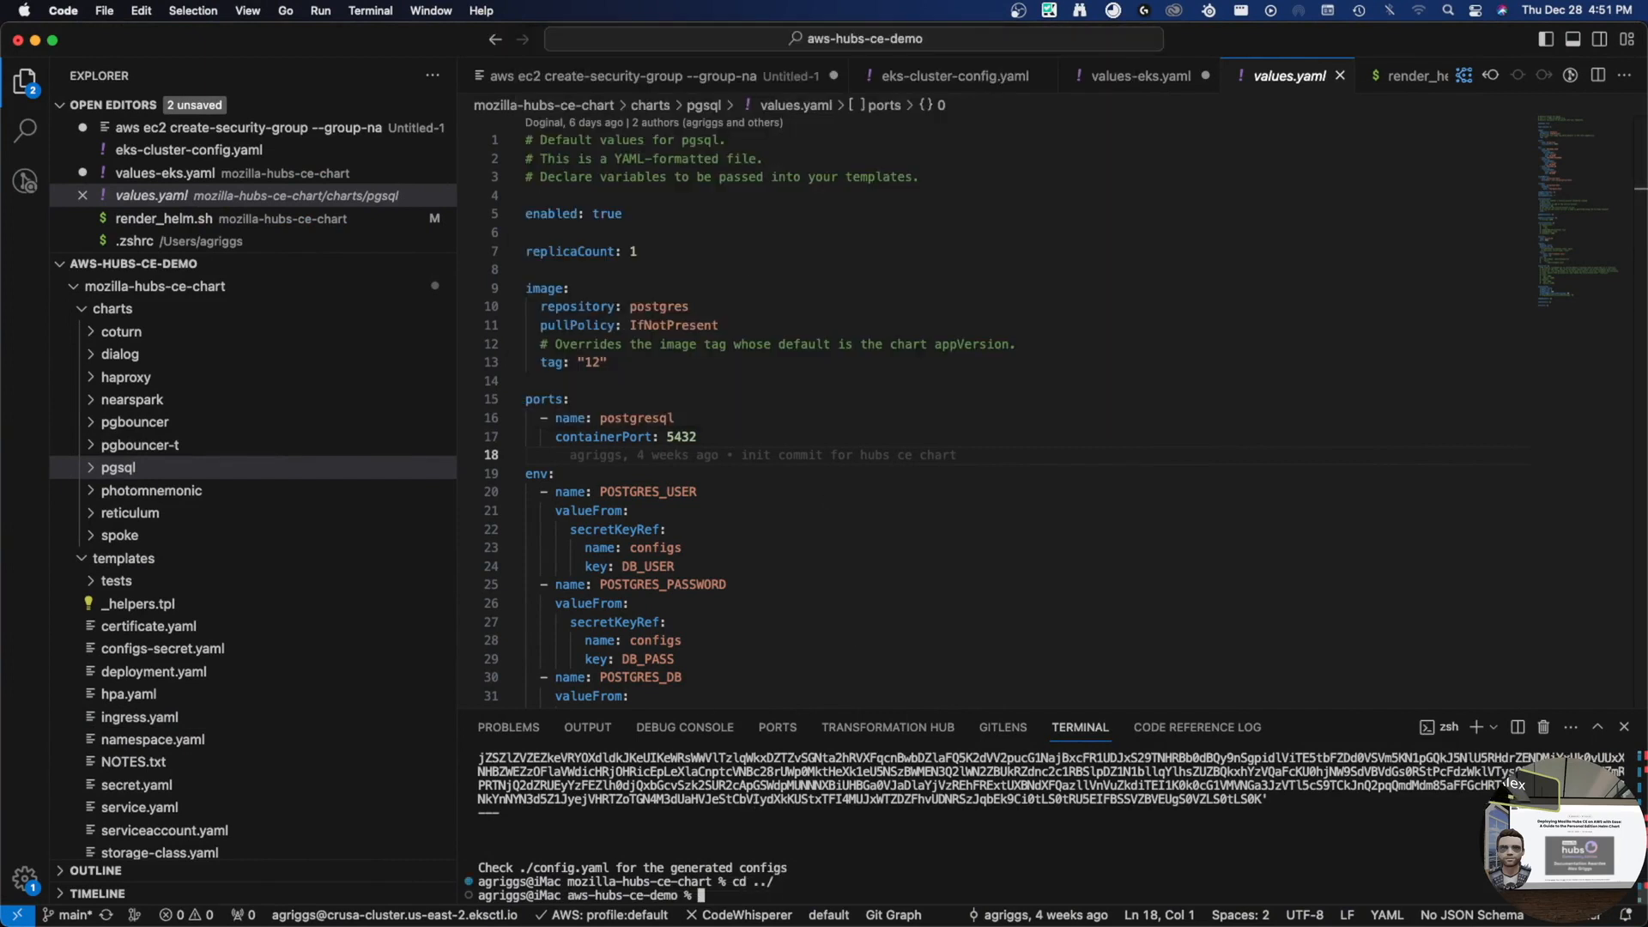
- Paste the helm install command and correct both paths to mozilla-hubs-ce-chart
key("super+v")
key("alt+Left")
key("alt+Left")
key("alt+Left")
key("alt+Left")
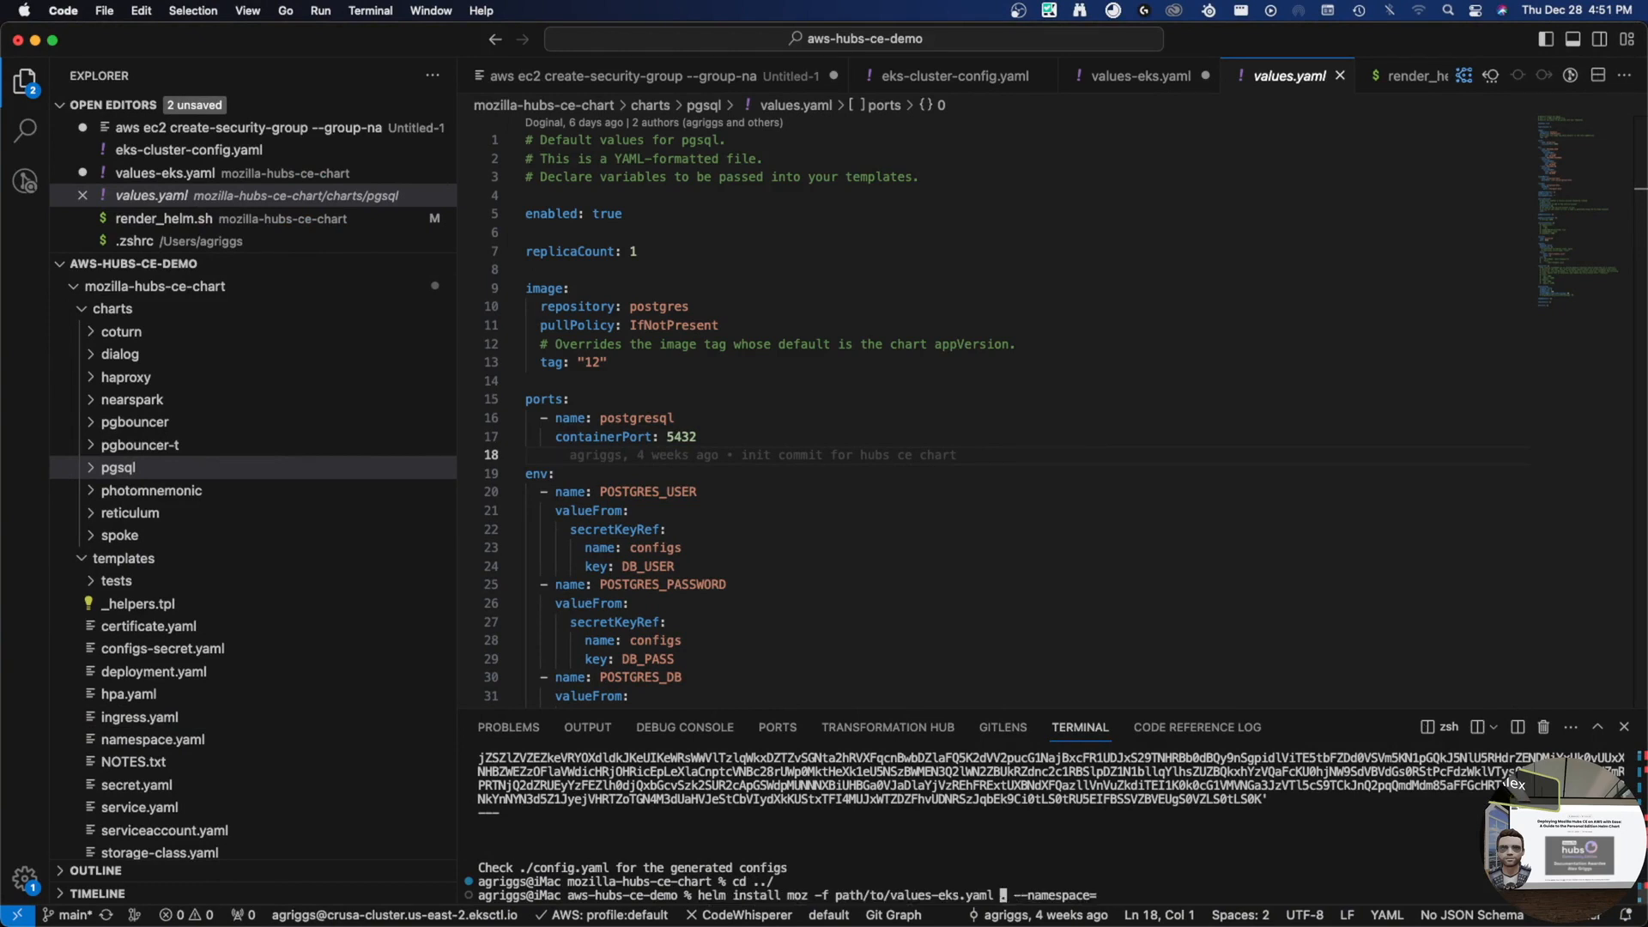
key("alt+Right")
key("alt+Right")
key("alt+Left")
key("alt+Left")
key("alt+Left")
key("alt+Left")
key("alt+Left")
key("alt+Right")
key("alt+Right")
key("BackSpace")
key("BackSpace")
key("BackSpace")
key("BackSpace")
key("BackSpace")
key("BackSpace")
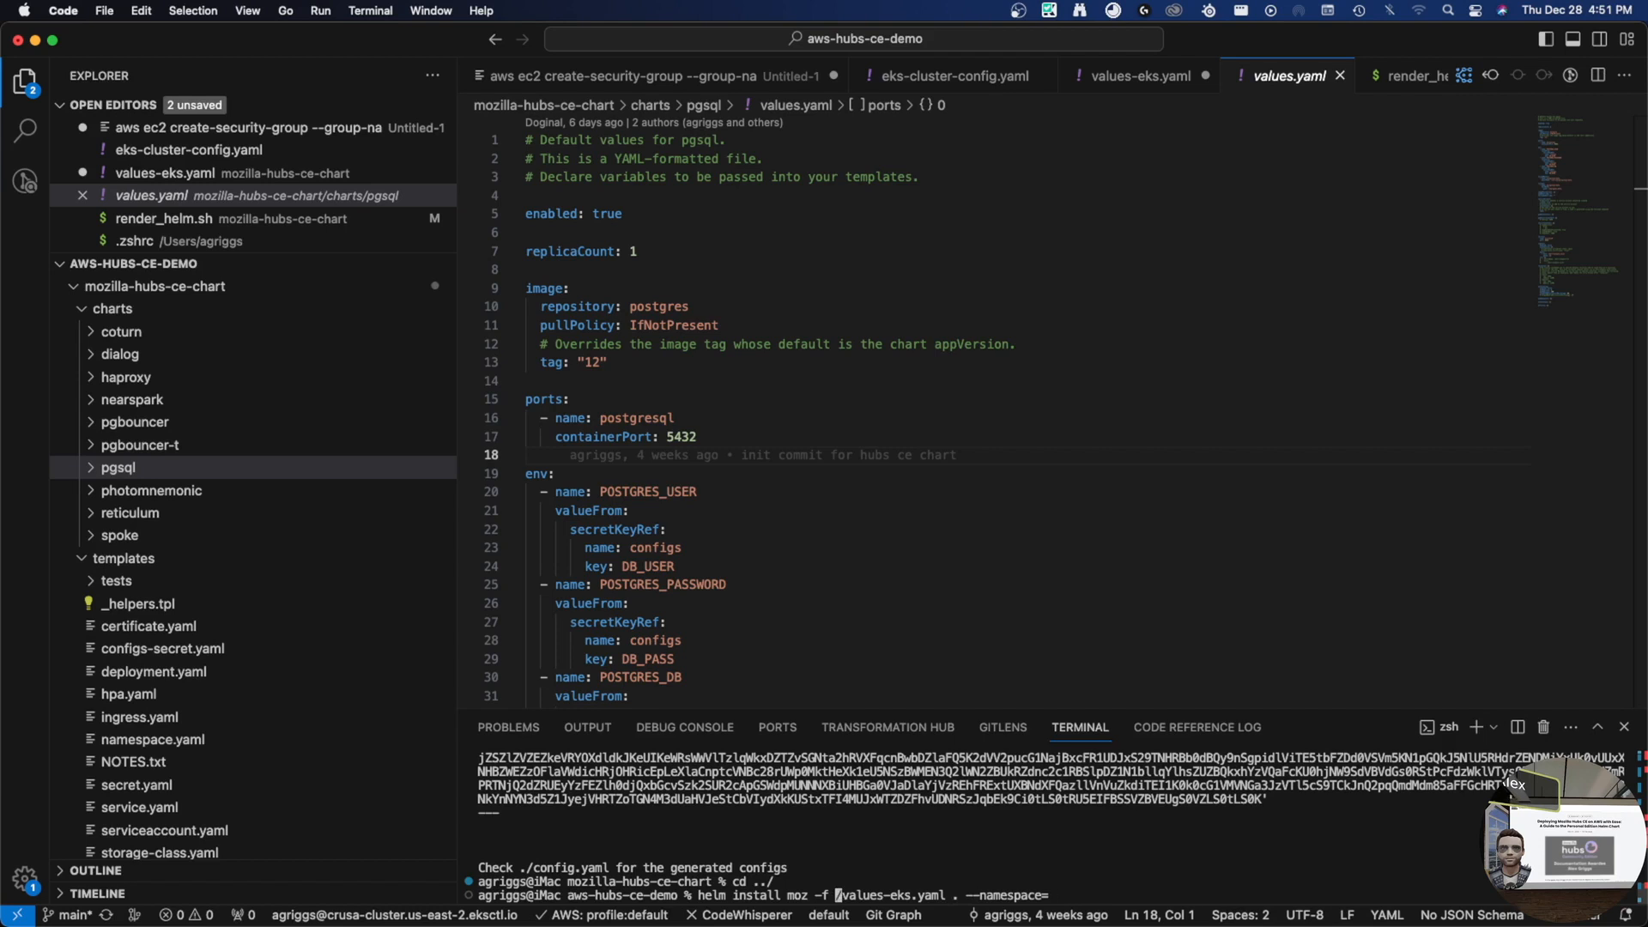
type("moz")
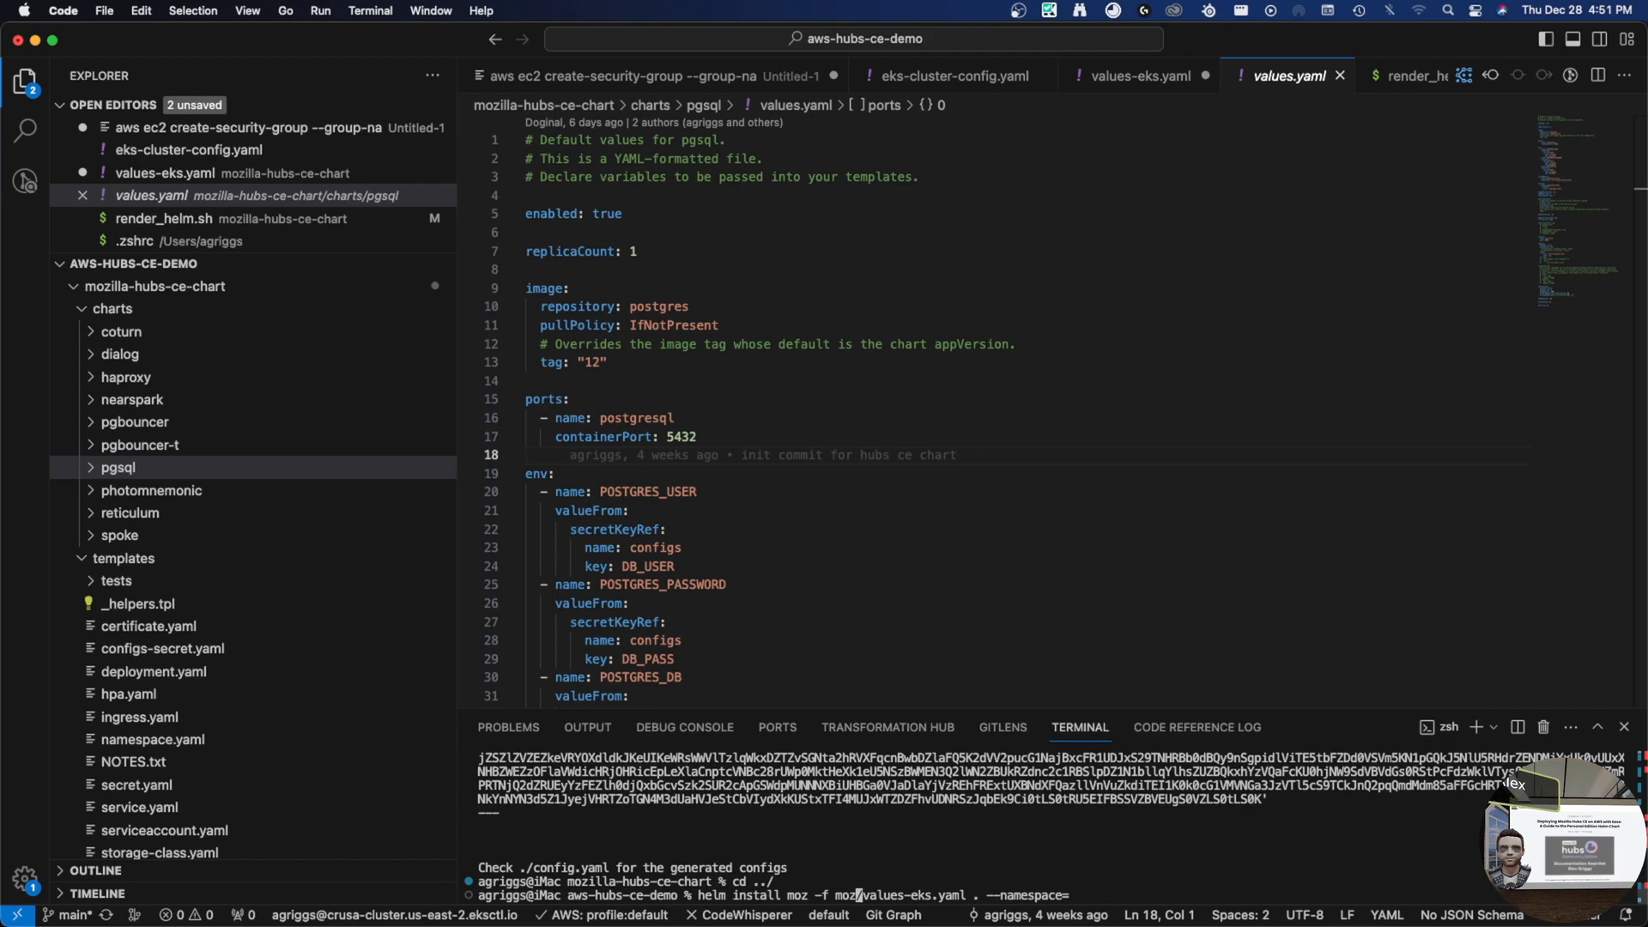
key("Left")
key("Tab")
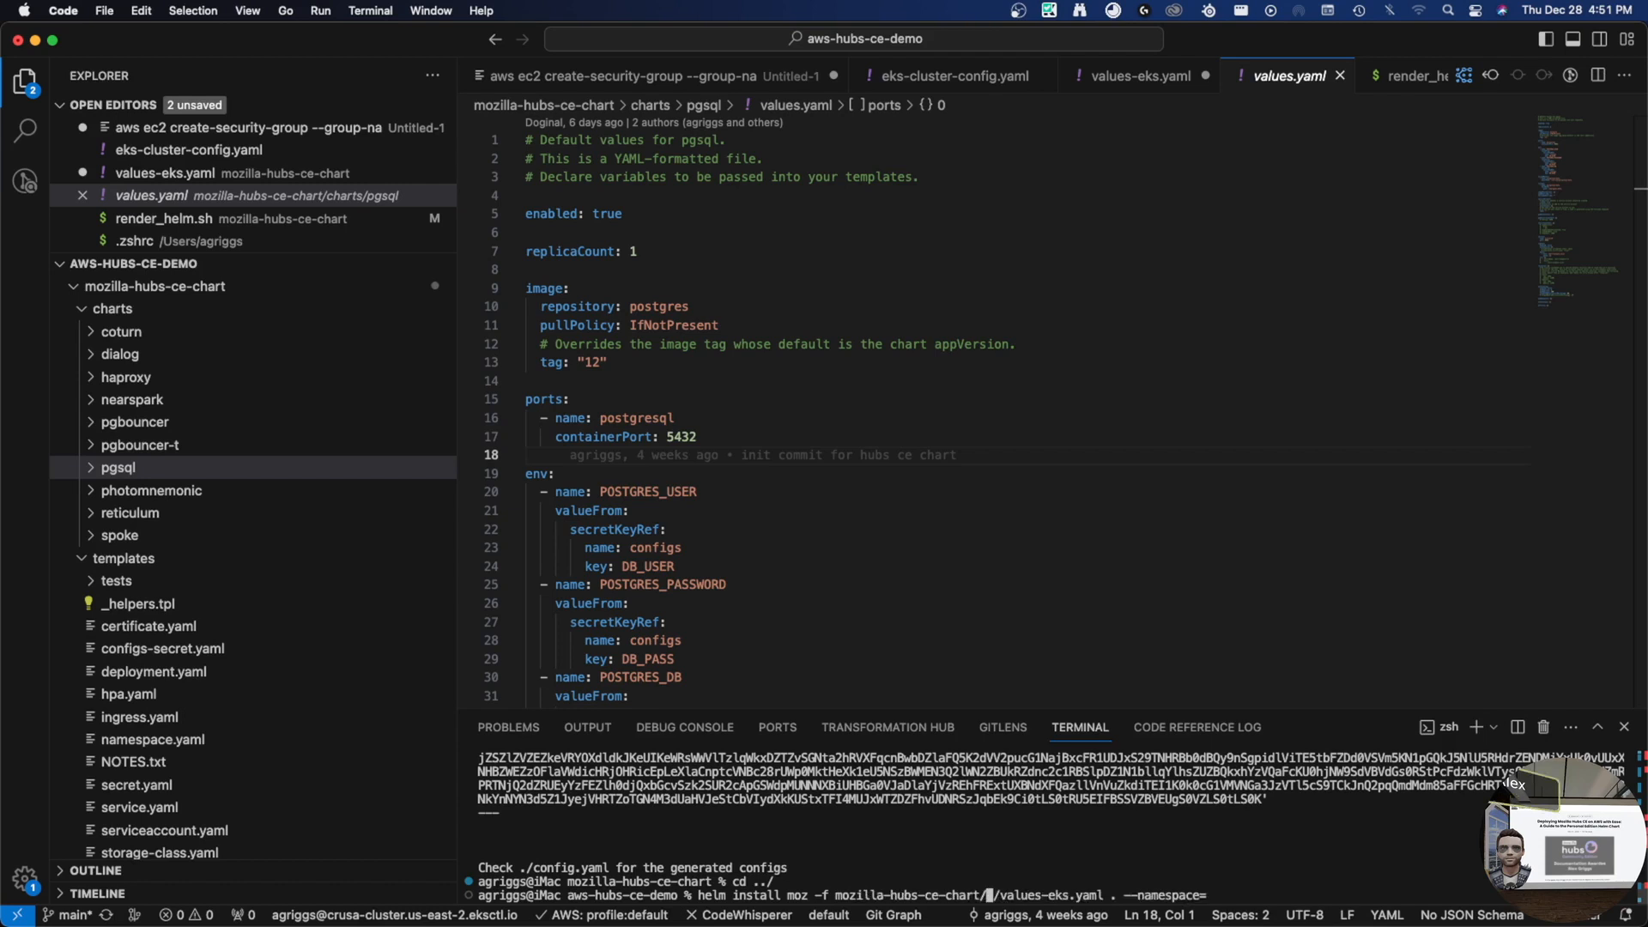
key("Delete")
key("Delete")
key("Right")
key("Right")
key("Right")
key("Right")
key("Right")
key("Right")
key("Right")
key("Right")
key("Right")
key("Right")
key("Right")
key("Right")
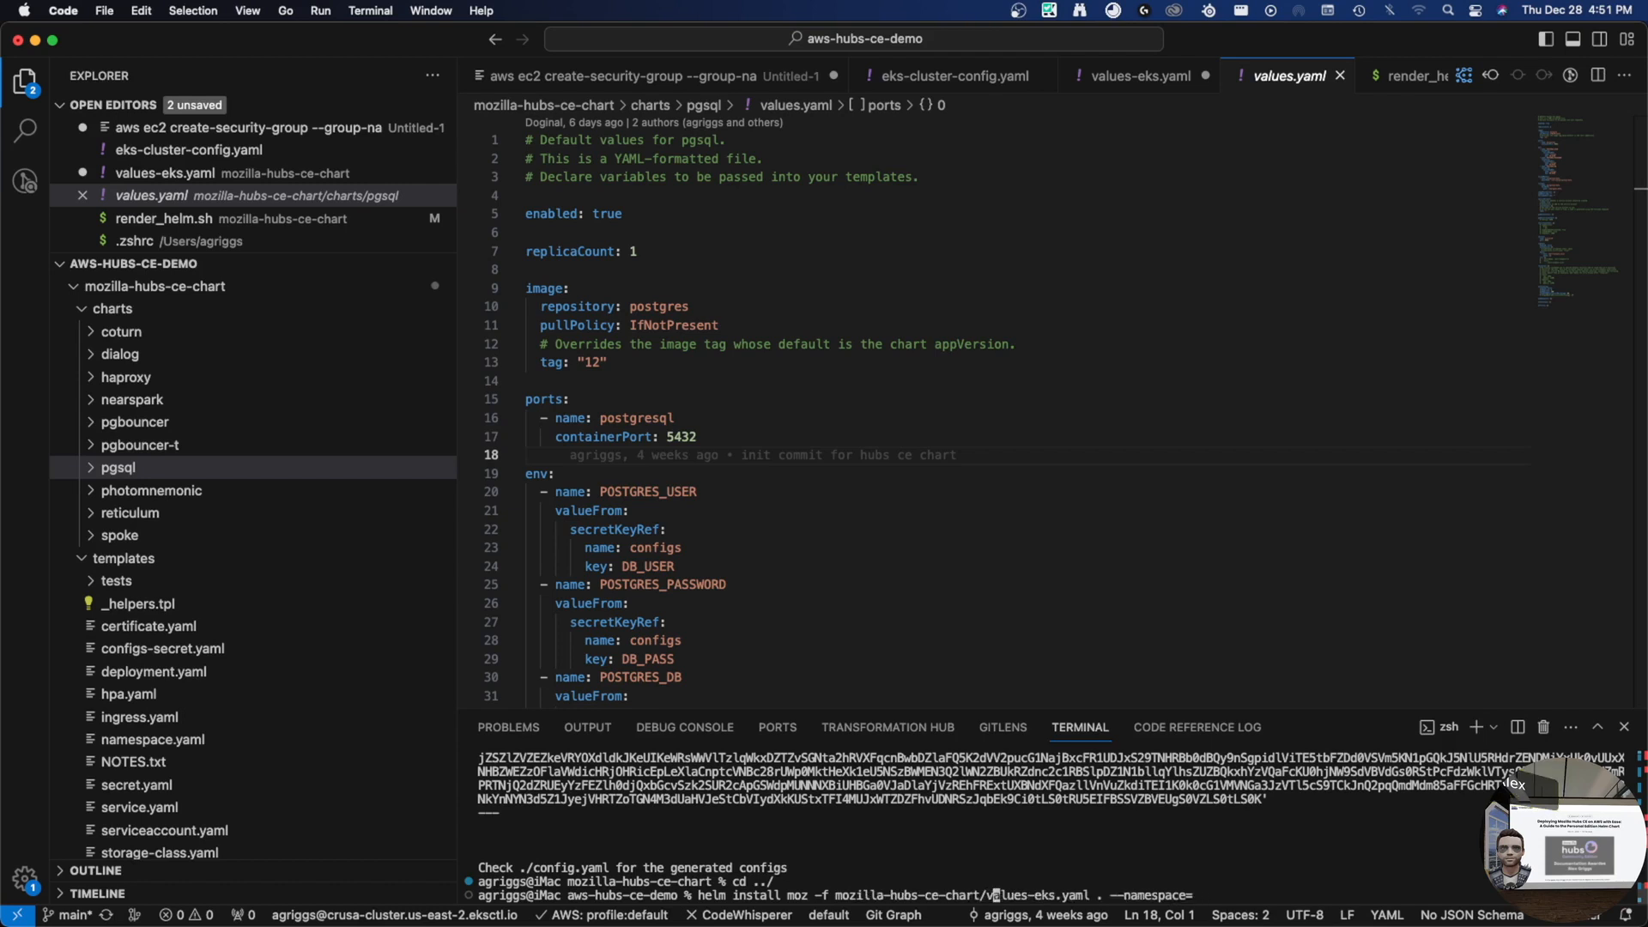
key("Right")
key("Right")
key("Right")
key("Right")
key("Right")
type("/moz")
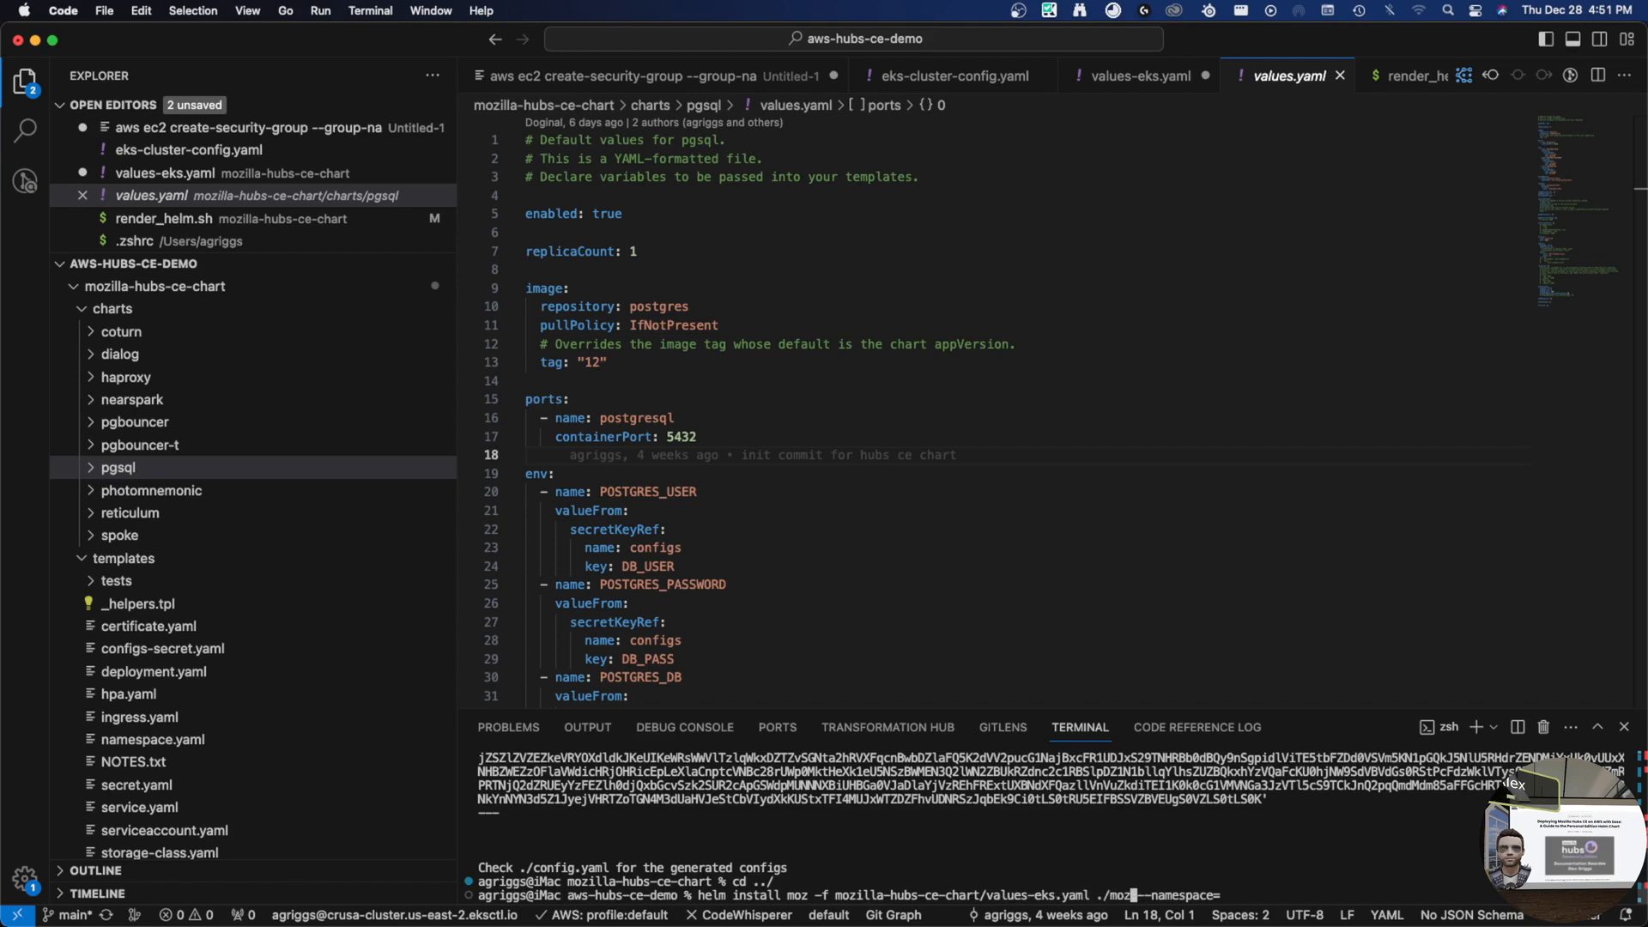
key("Tab")
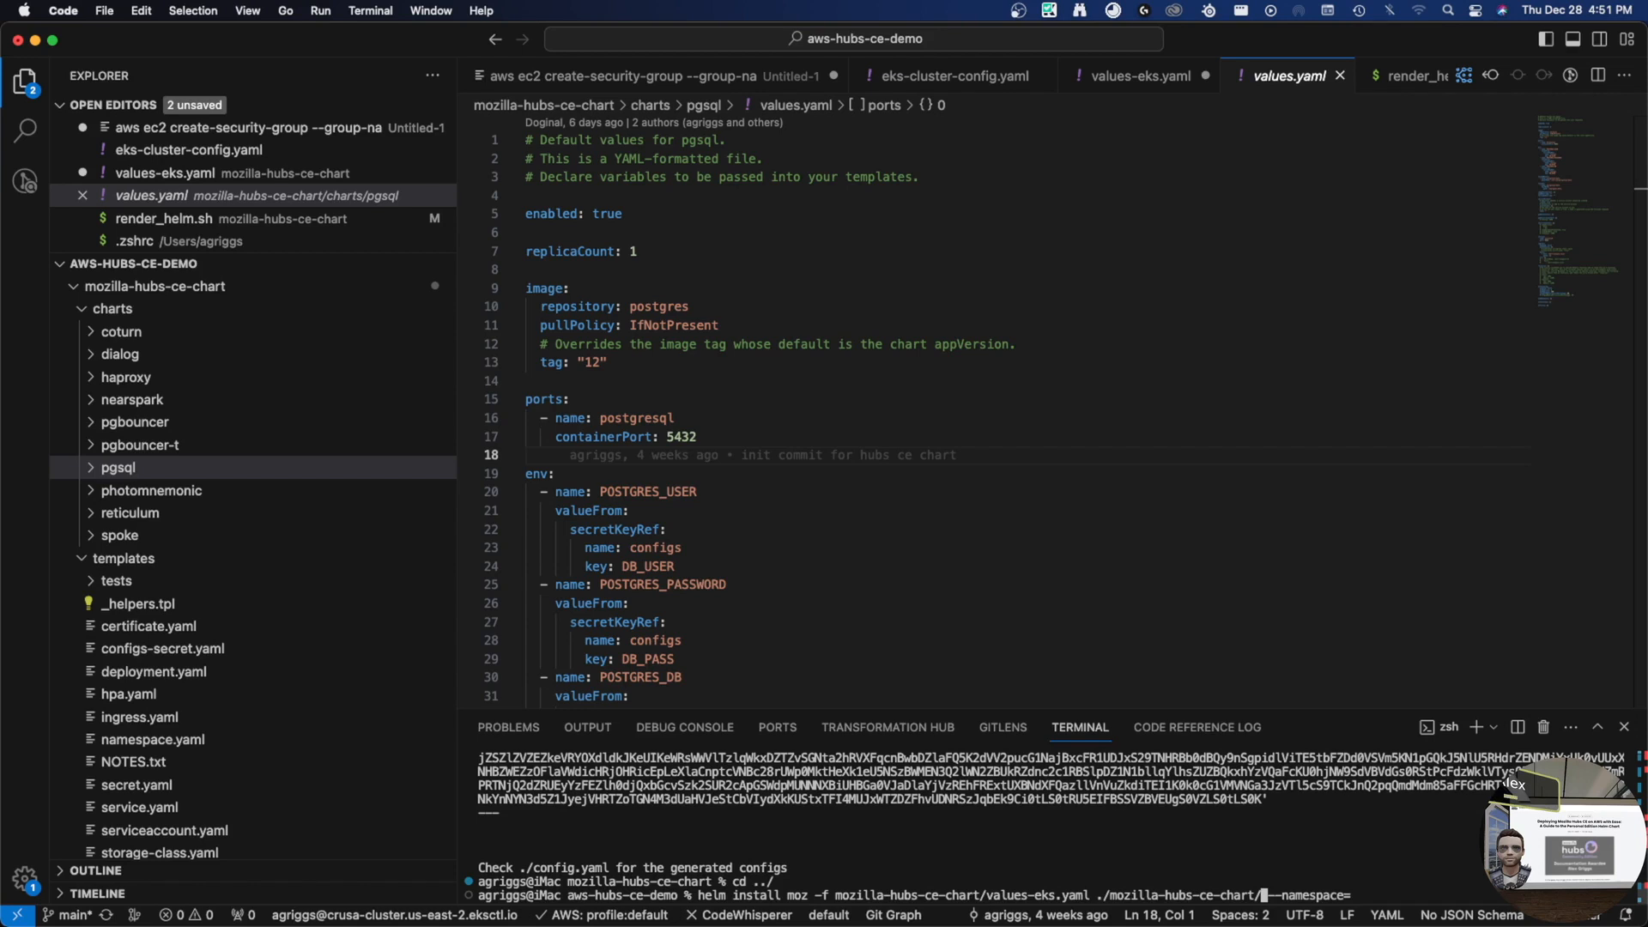
- Add namespace hcce and run the helm install of release moz
key("ctrl+e")
type("hcce")
key("Return")
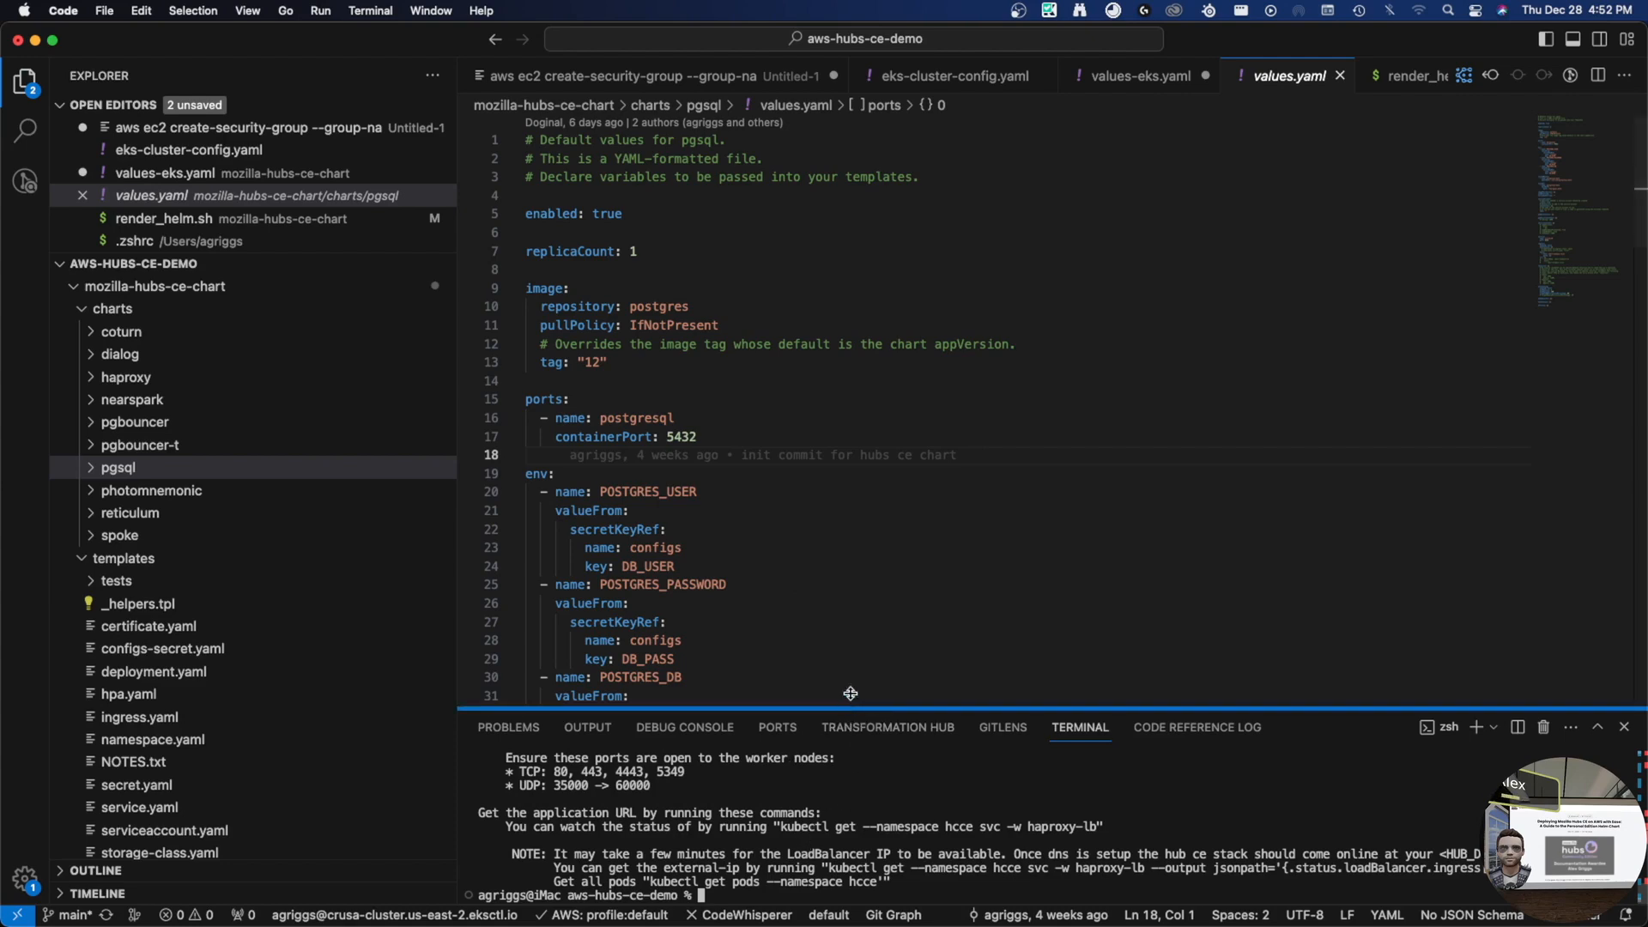
- Run the kubectl get svc haproxy-lb command and select its external LoadBalancer hostname
left_click_drag(853, 712, 850, 174)
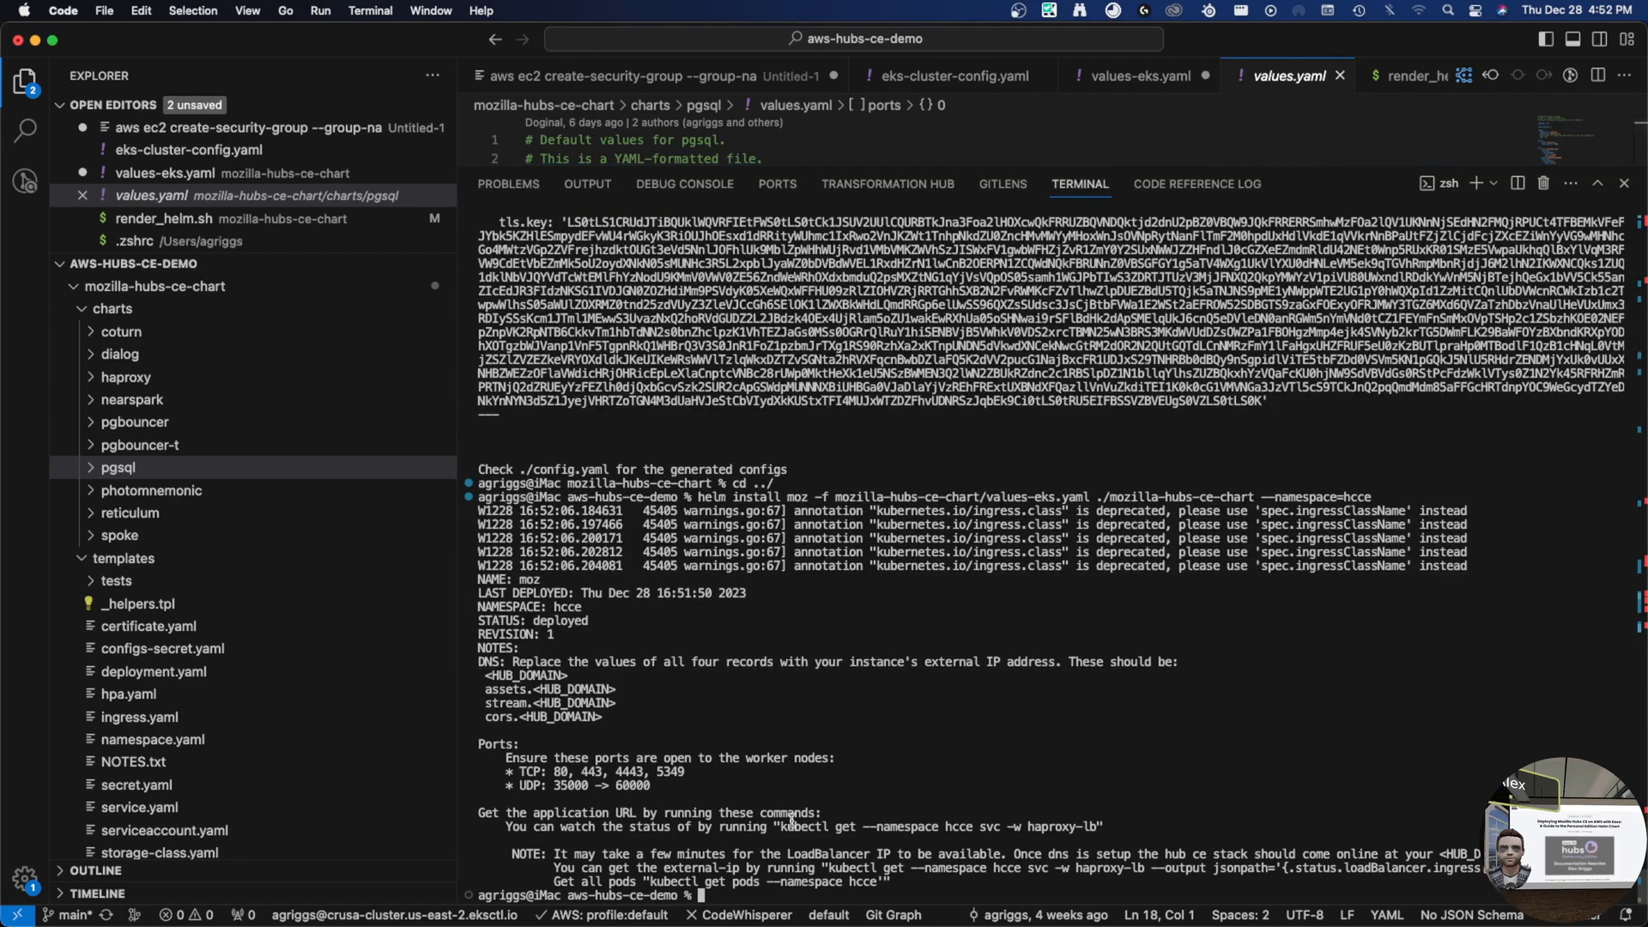
left_click_drag(781, 826, 1099, 828)
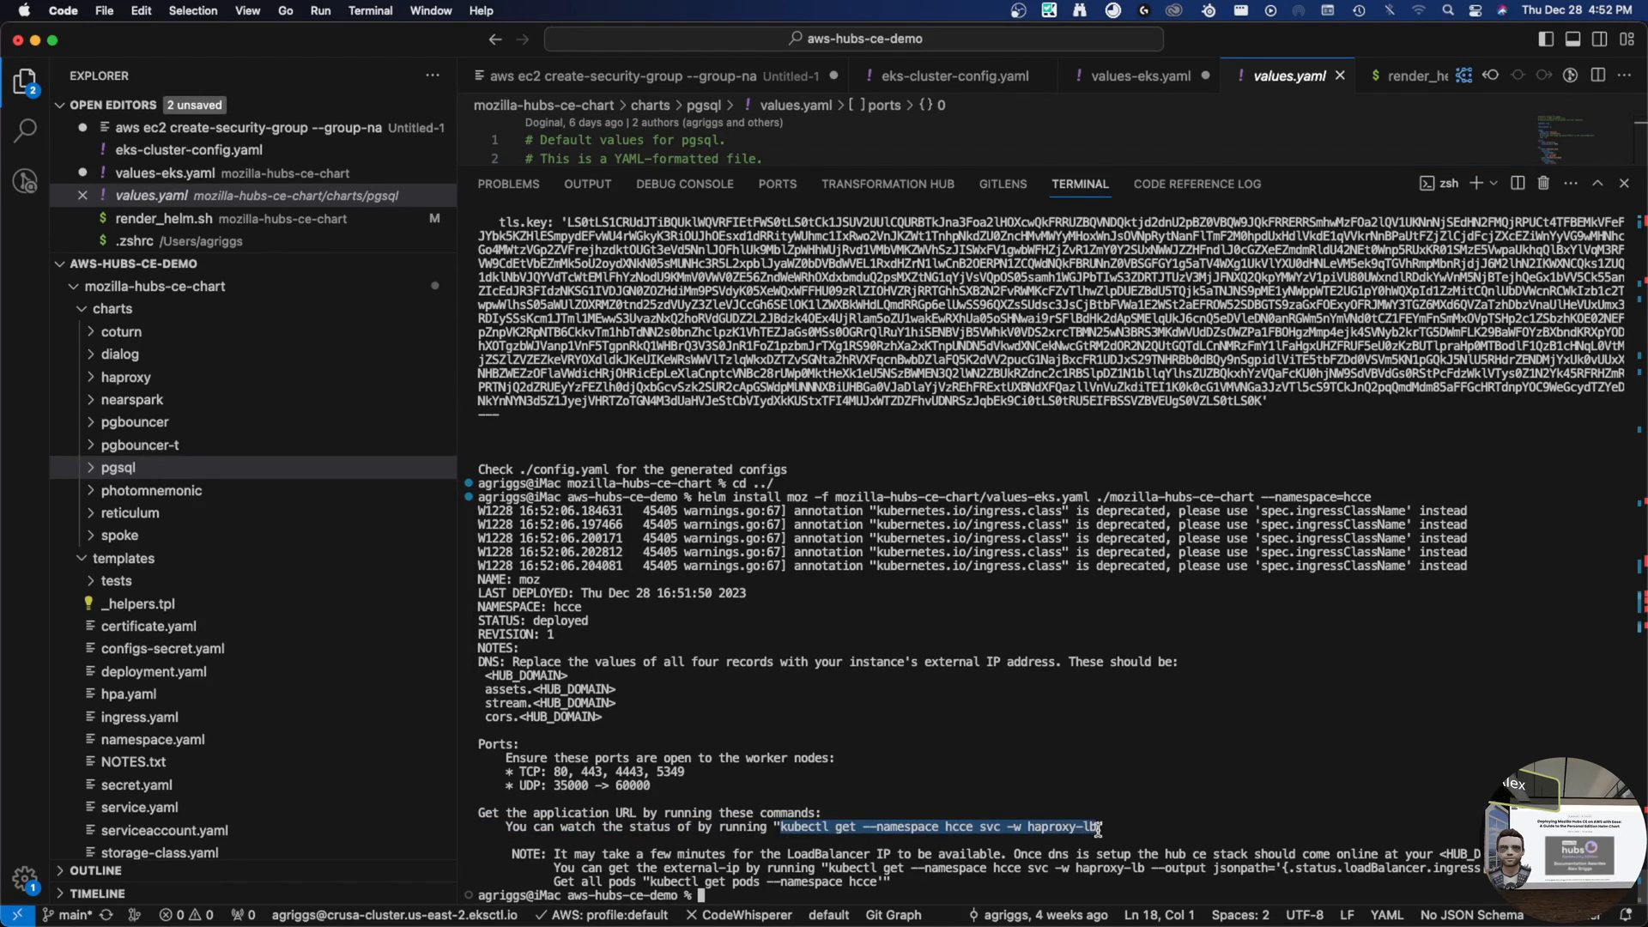
key("super+c")
key("super+v")
key("Return")
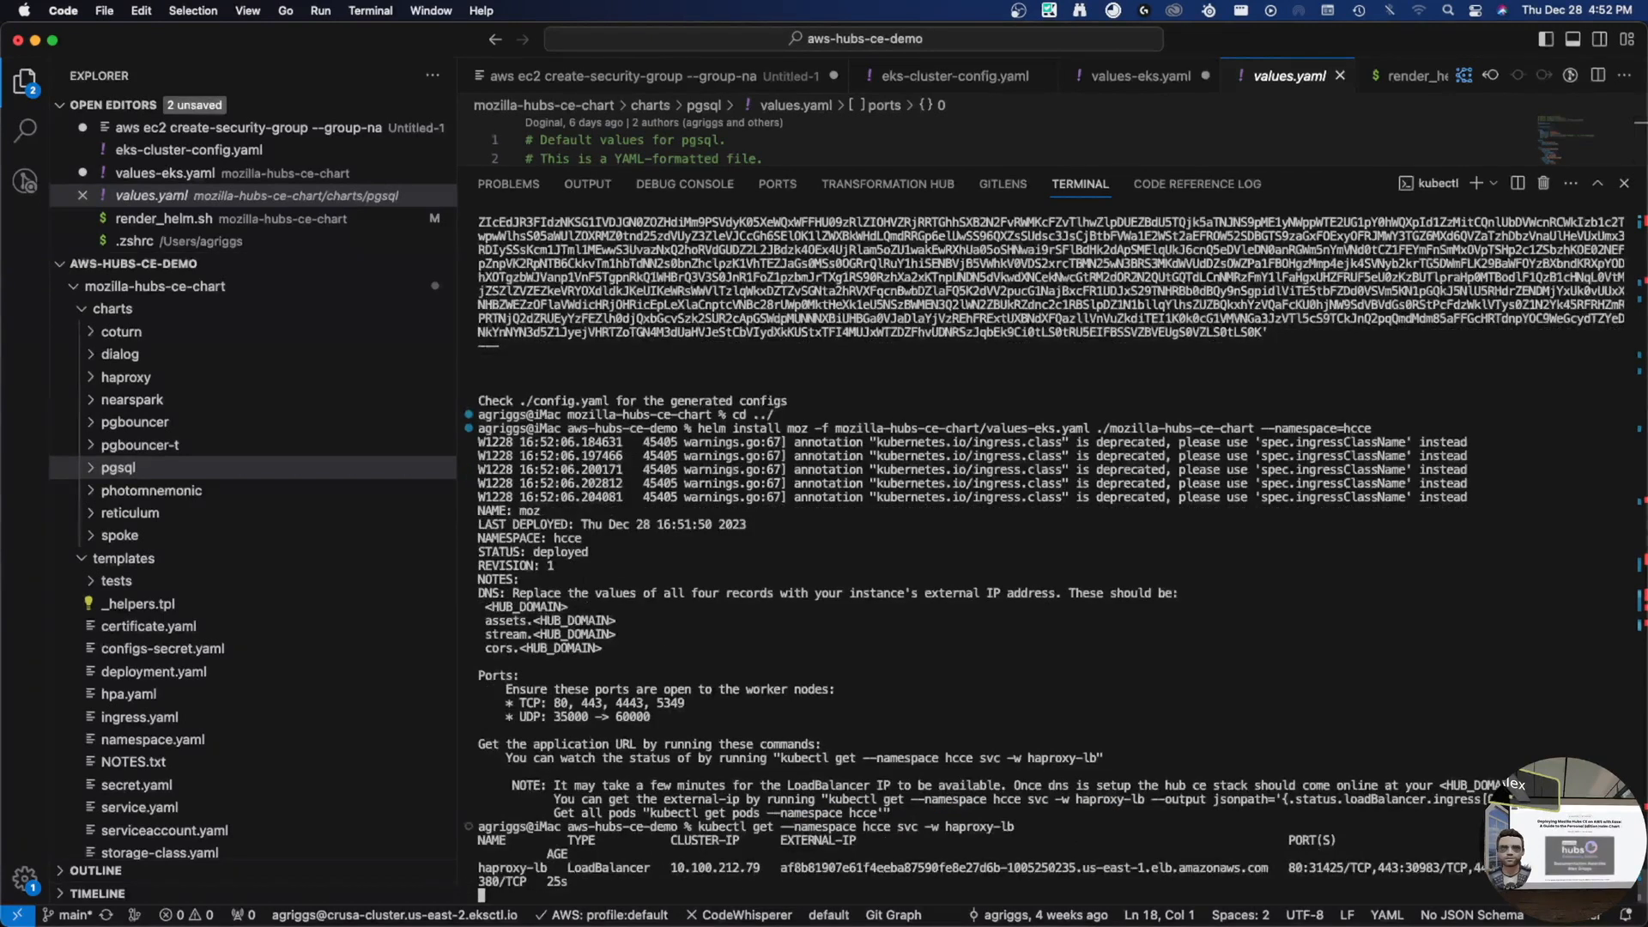
double_click(908, 872)
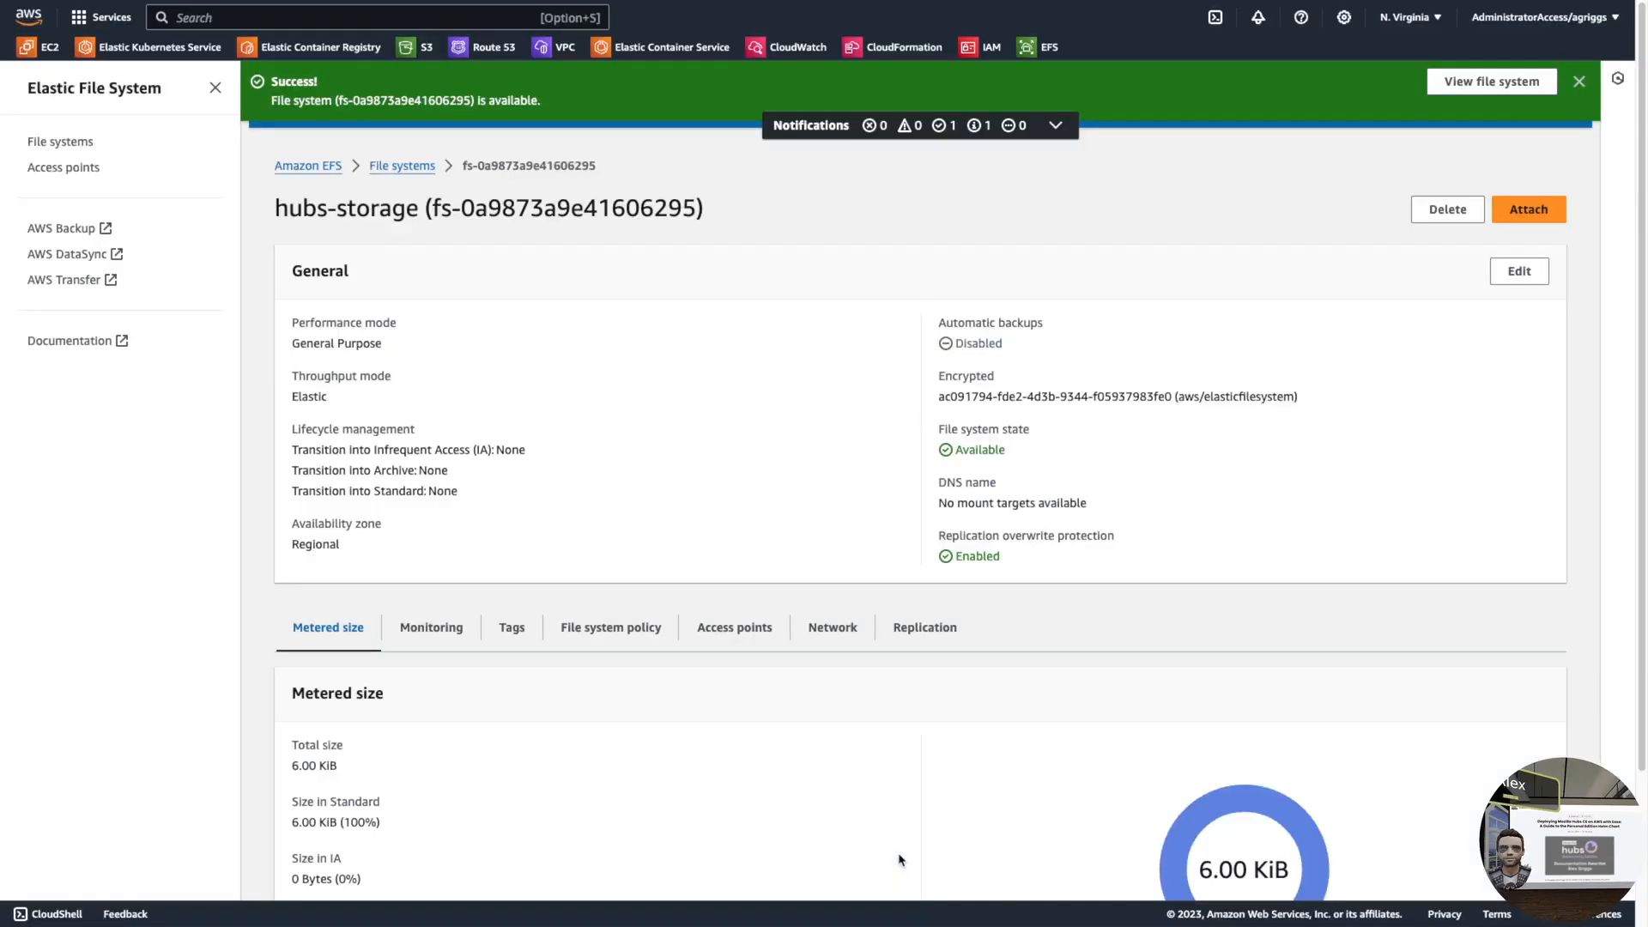
- Open the hubs2.griggs.xyz hosted zone's root A record for editing
left_click(485, 50)
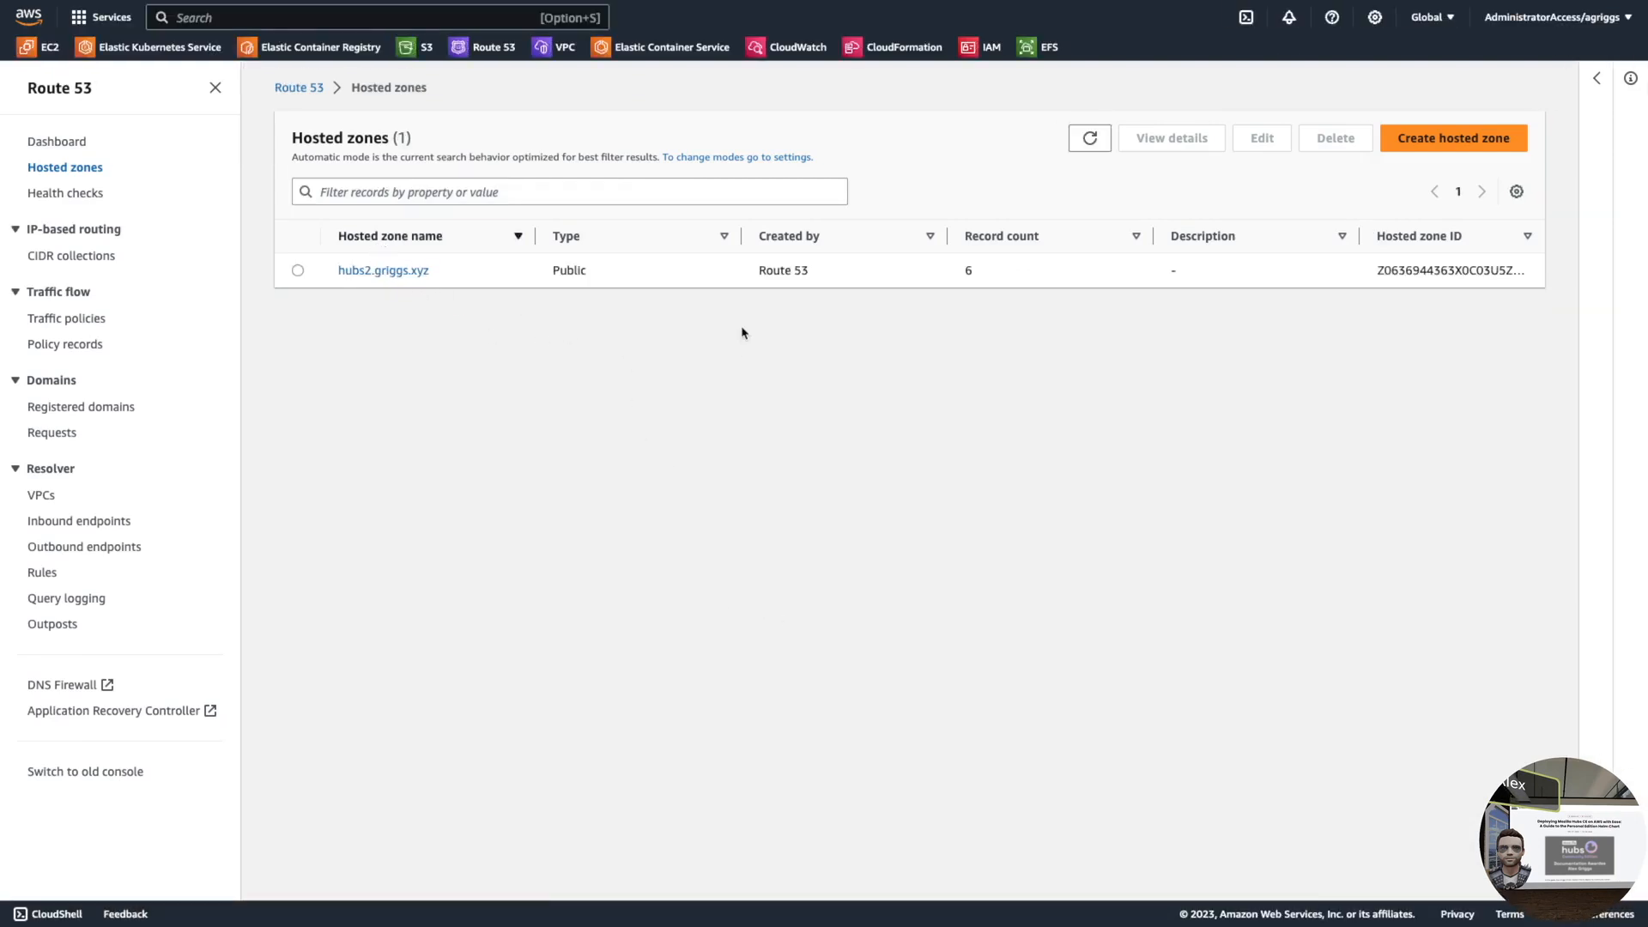
left_click(371, 271)
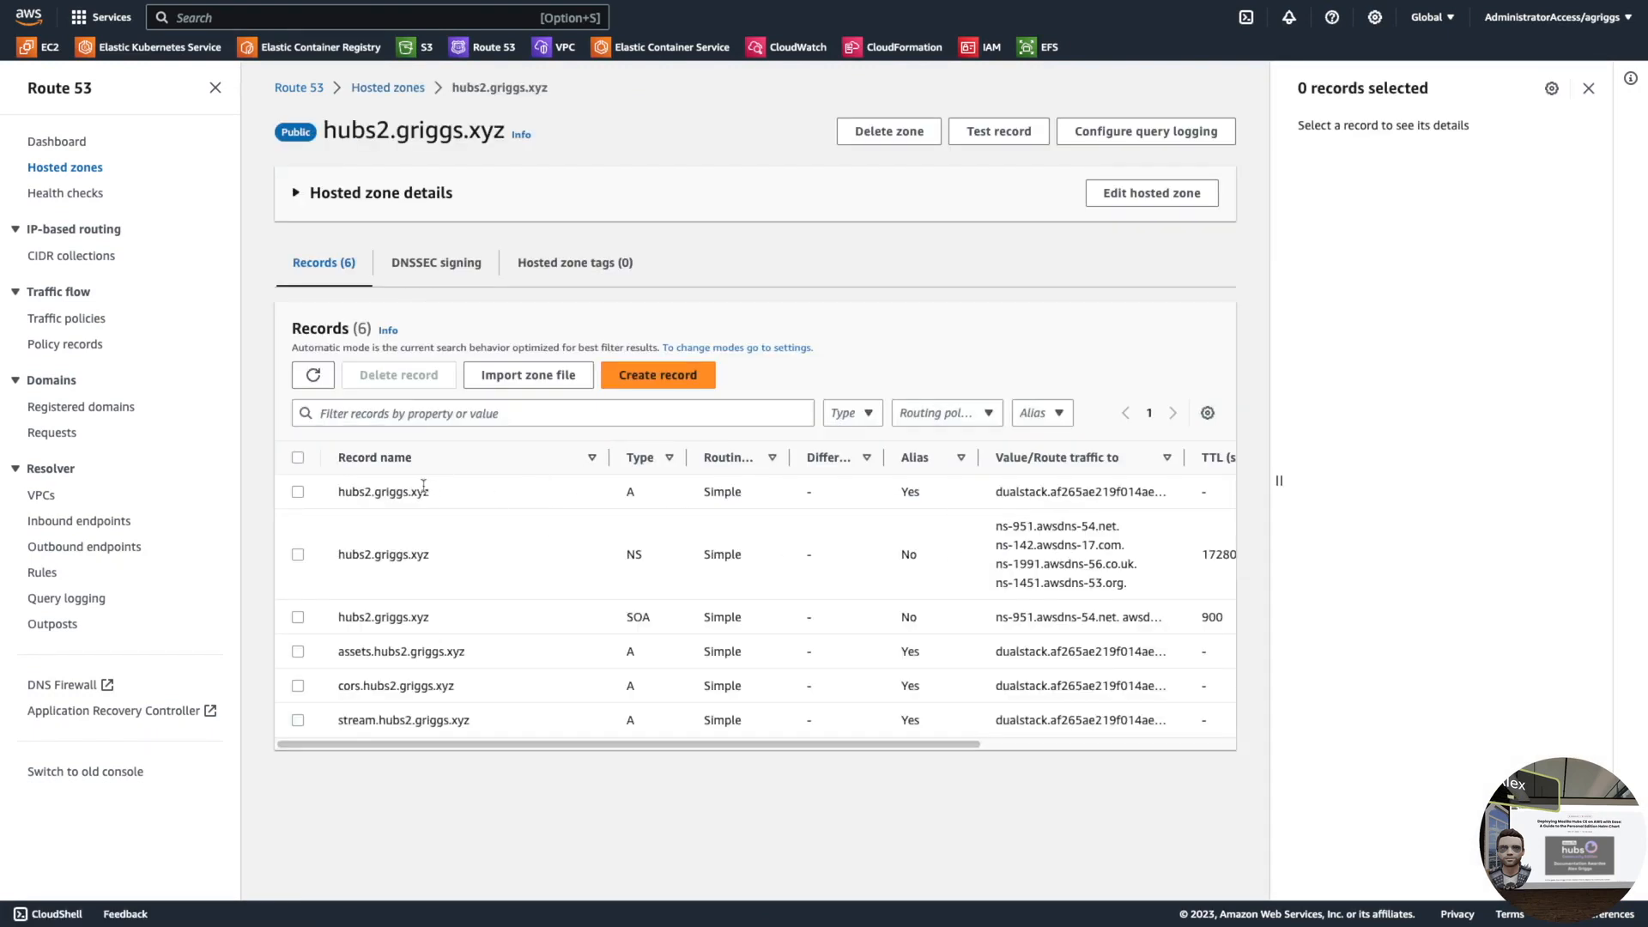
left_click(297, 493)
left_click(1339, 129)
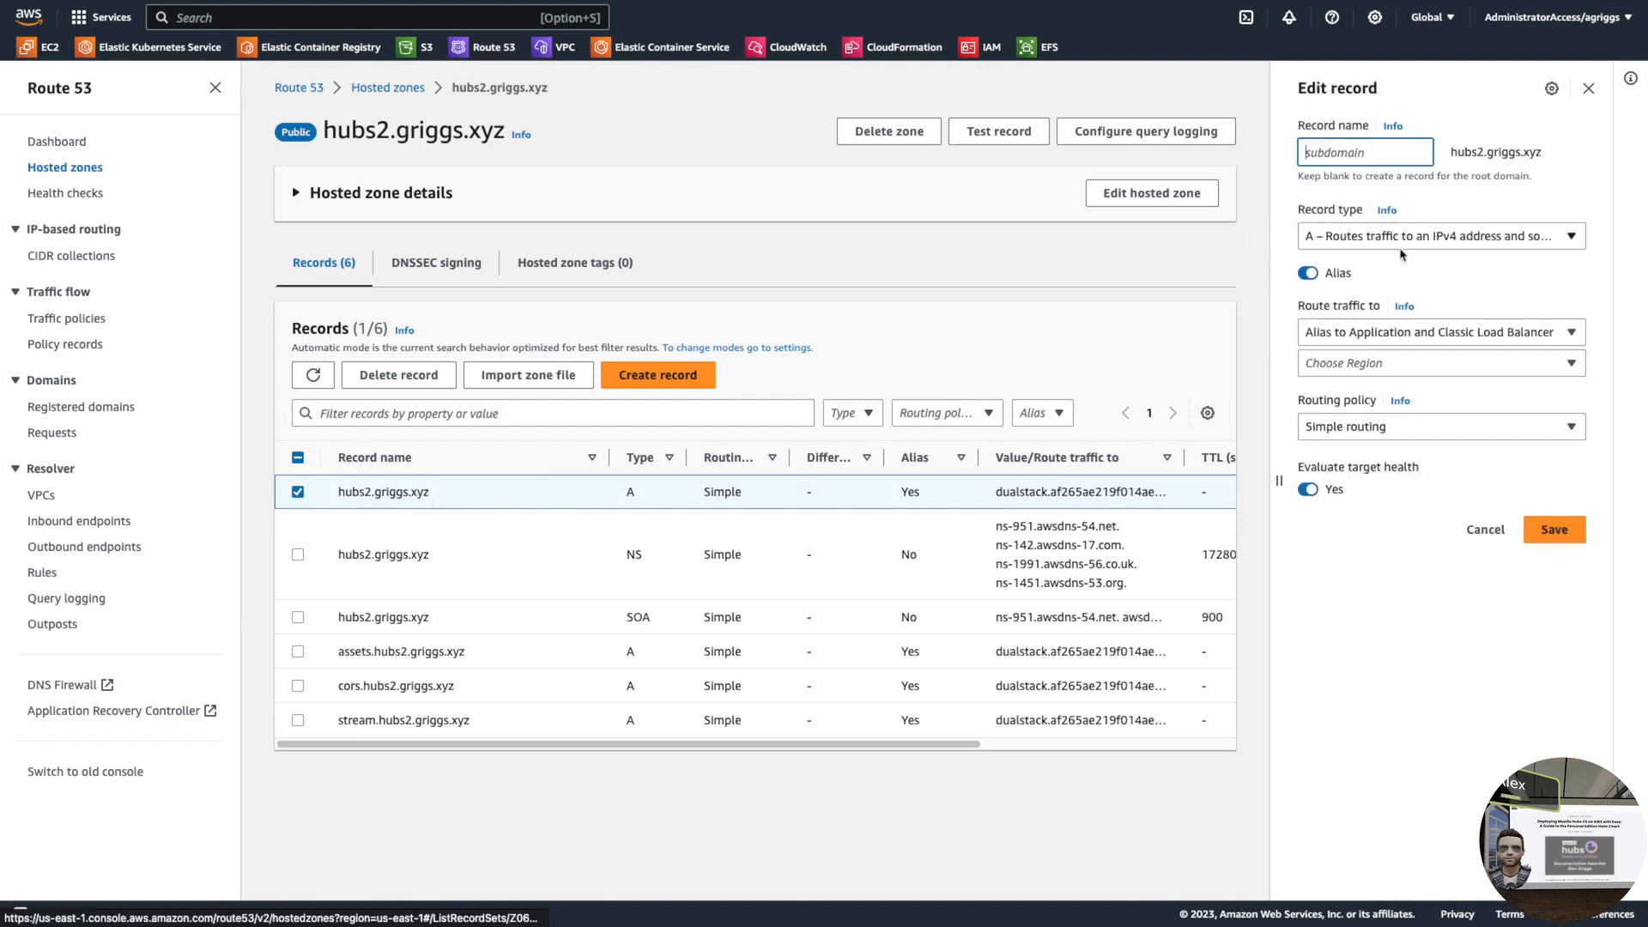
- Alias the root record to the new dualstack load balancer in US East (N. Virginia) and save
left_click(1342, 368)
left_click(1341, 368)
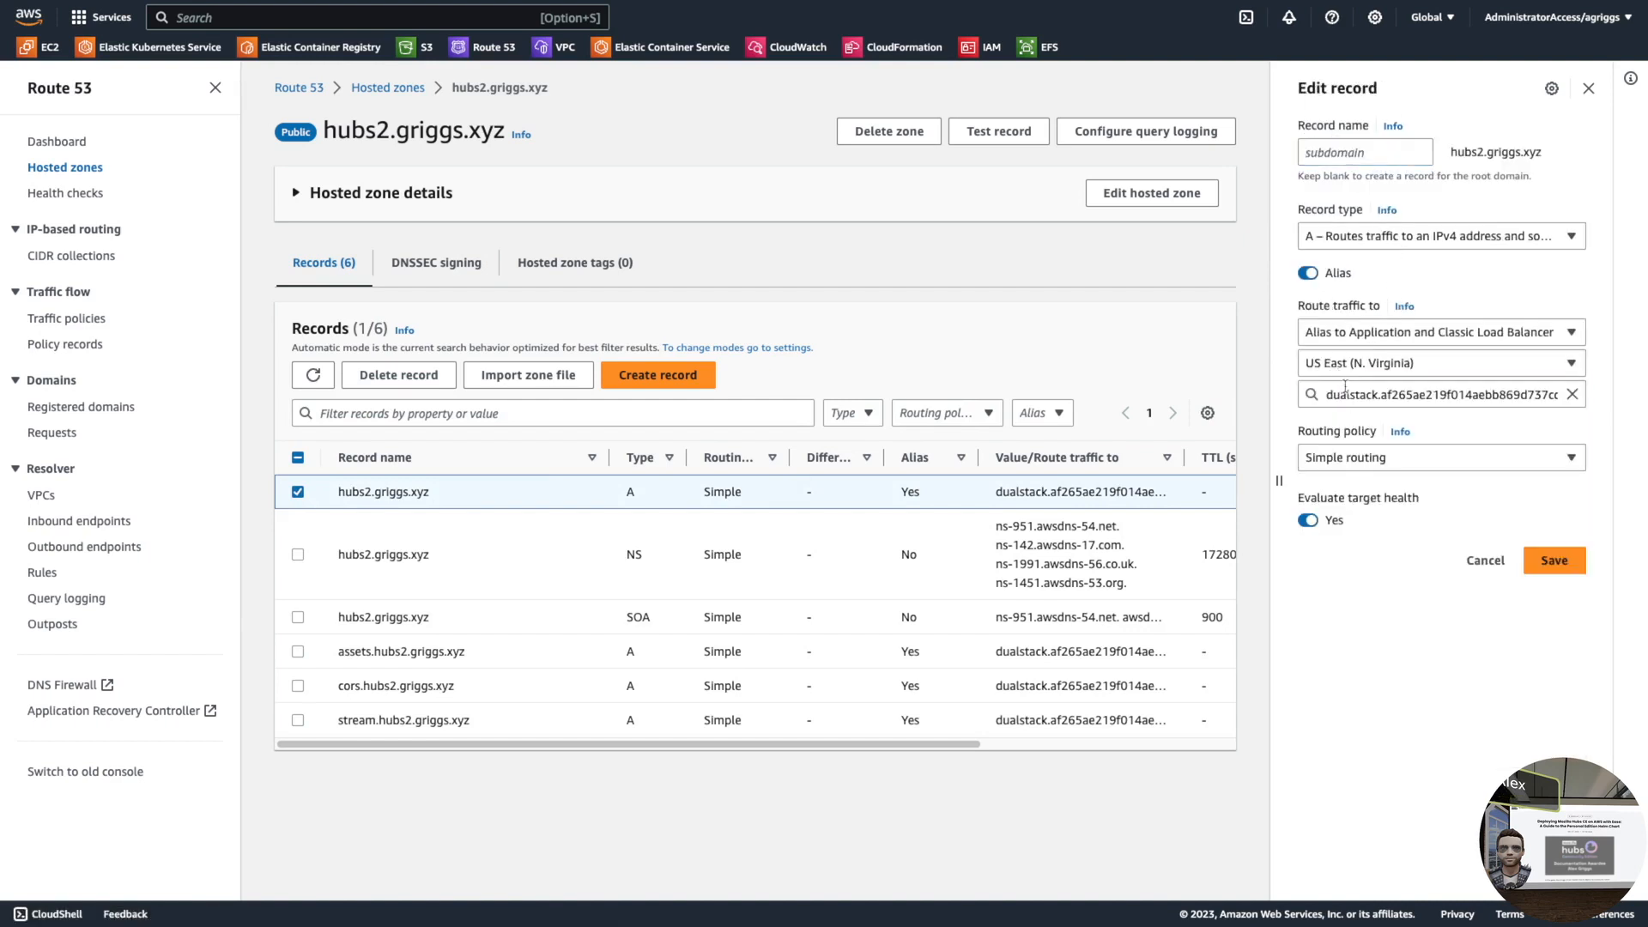
left_click(1349, 395)
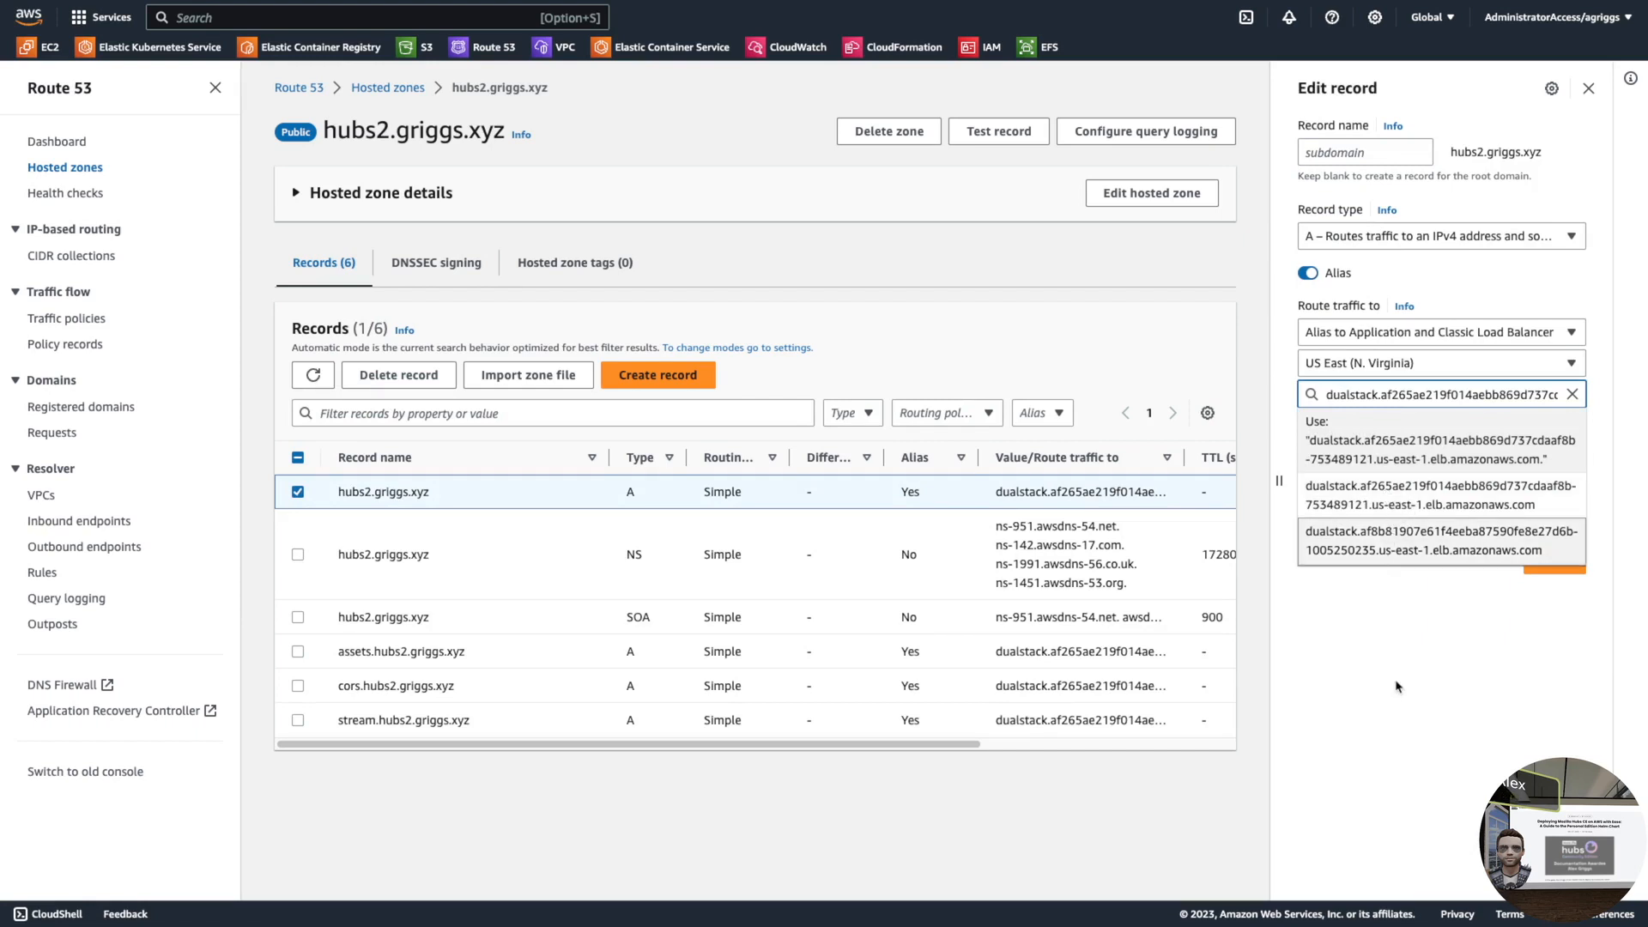
left_click(1369, 712)
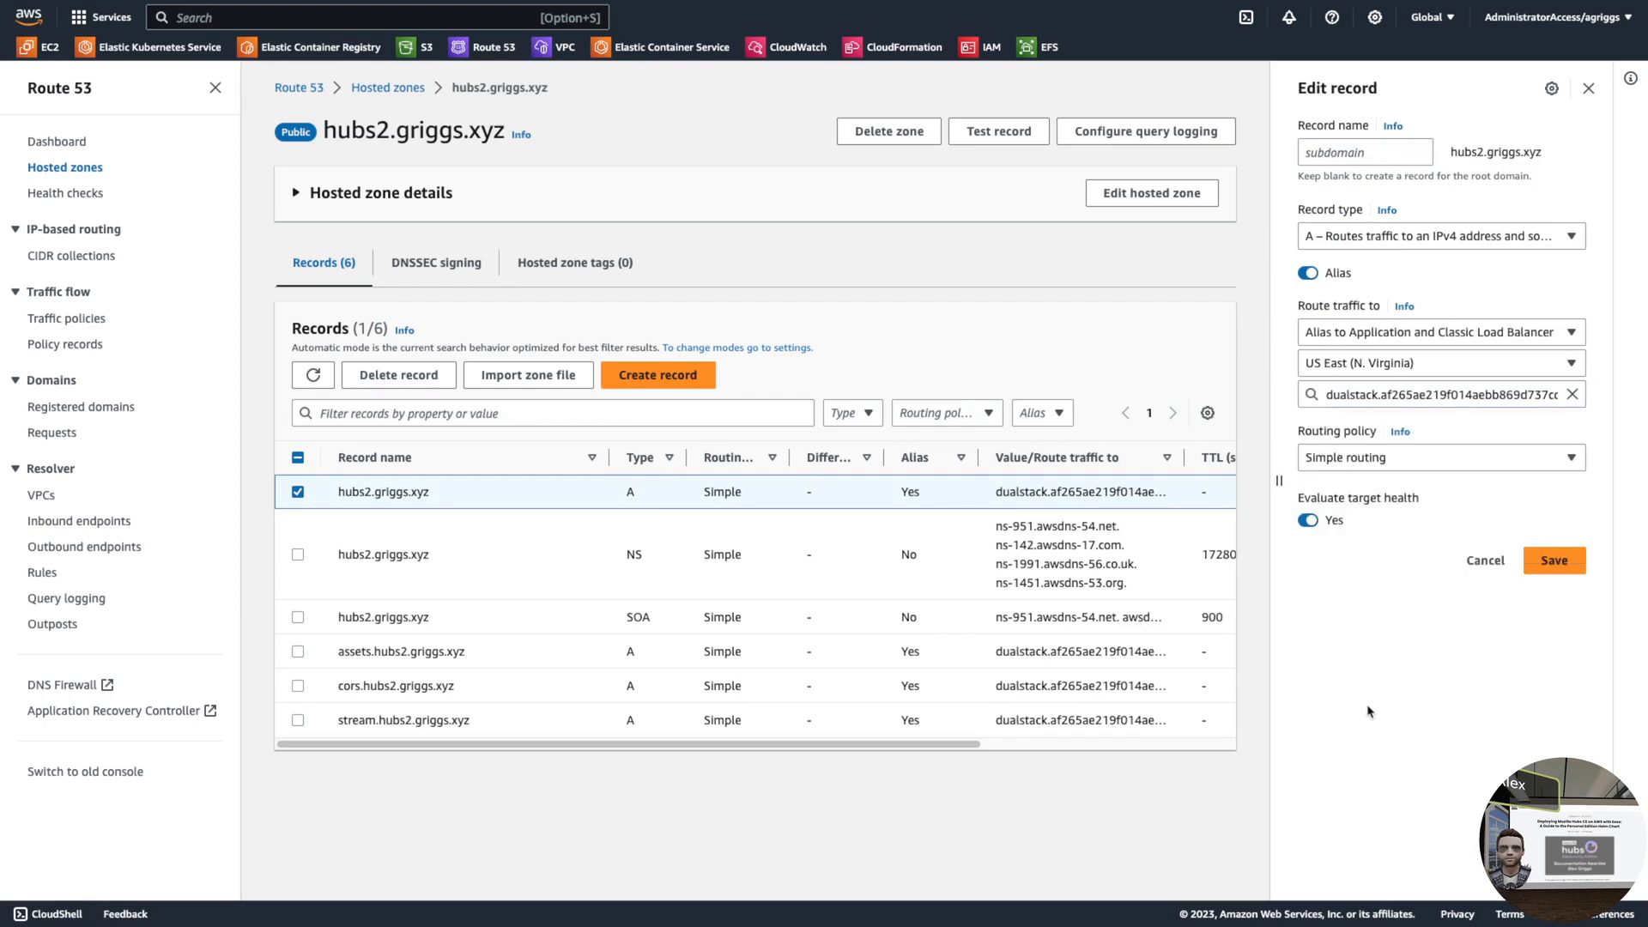
left_click(1389, 393)
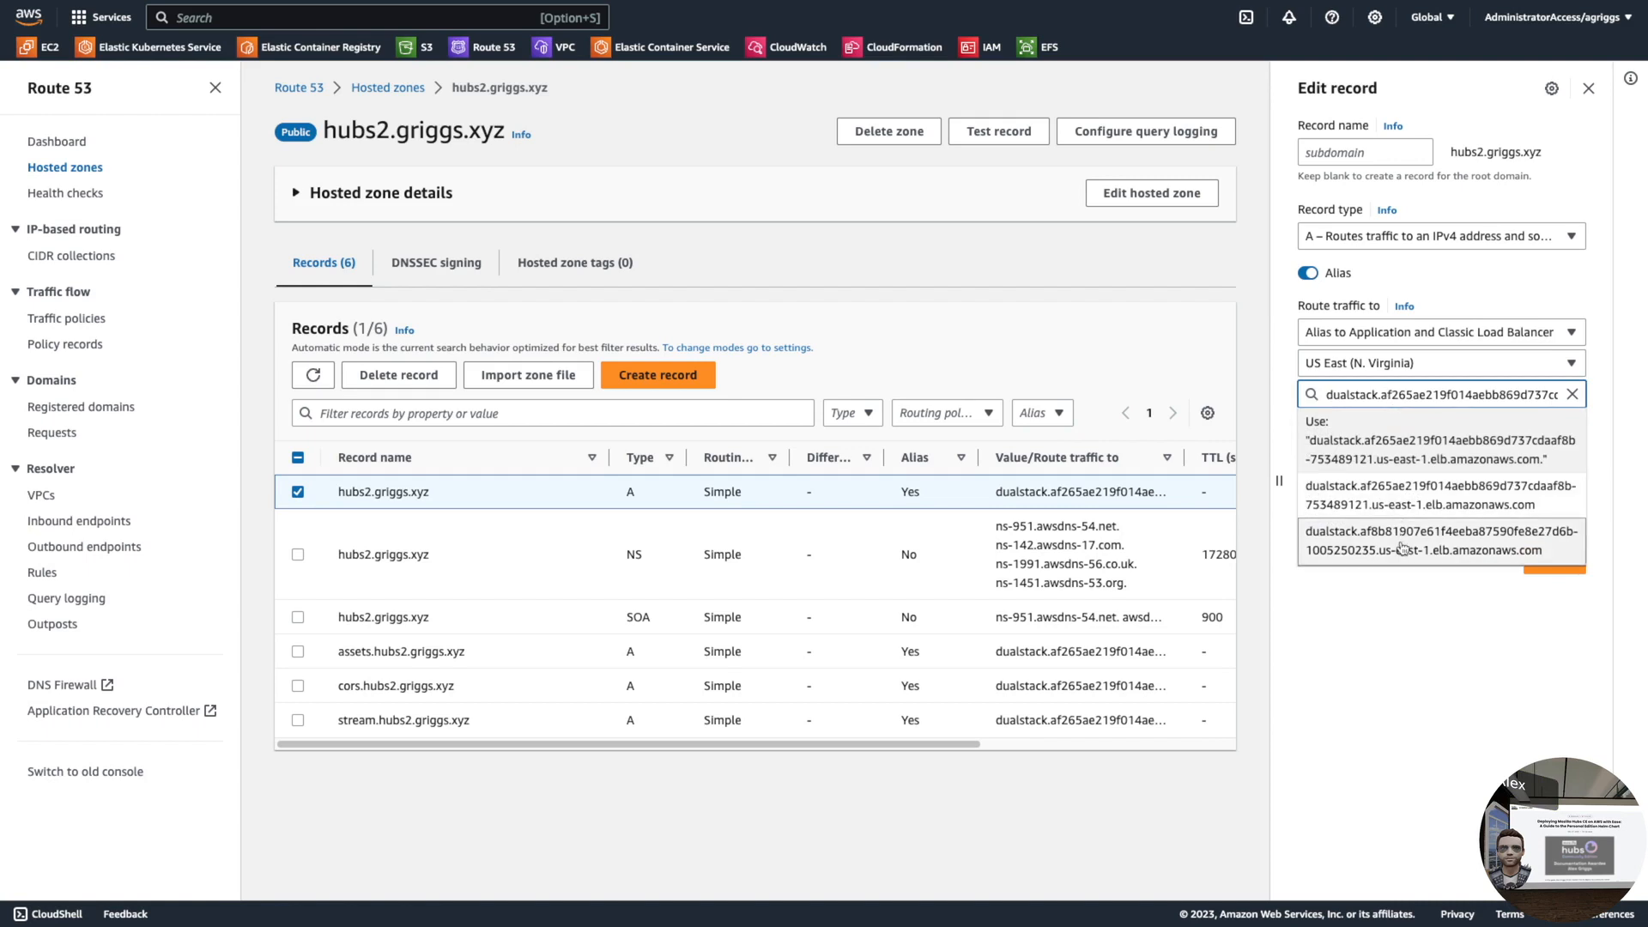
left_click(1402, 547)
left_click(1374, 683)
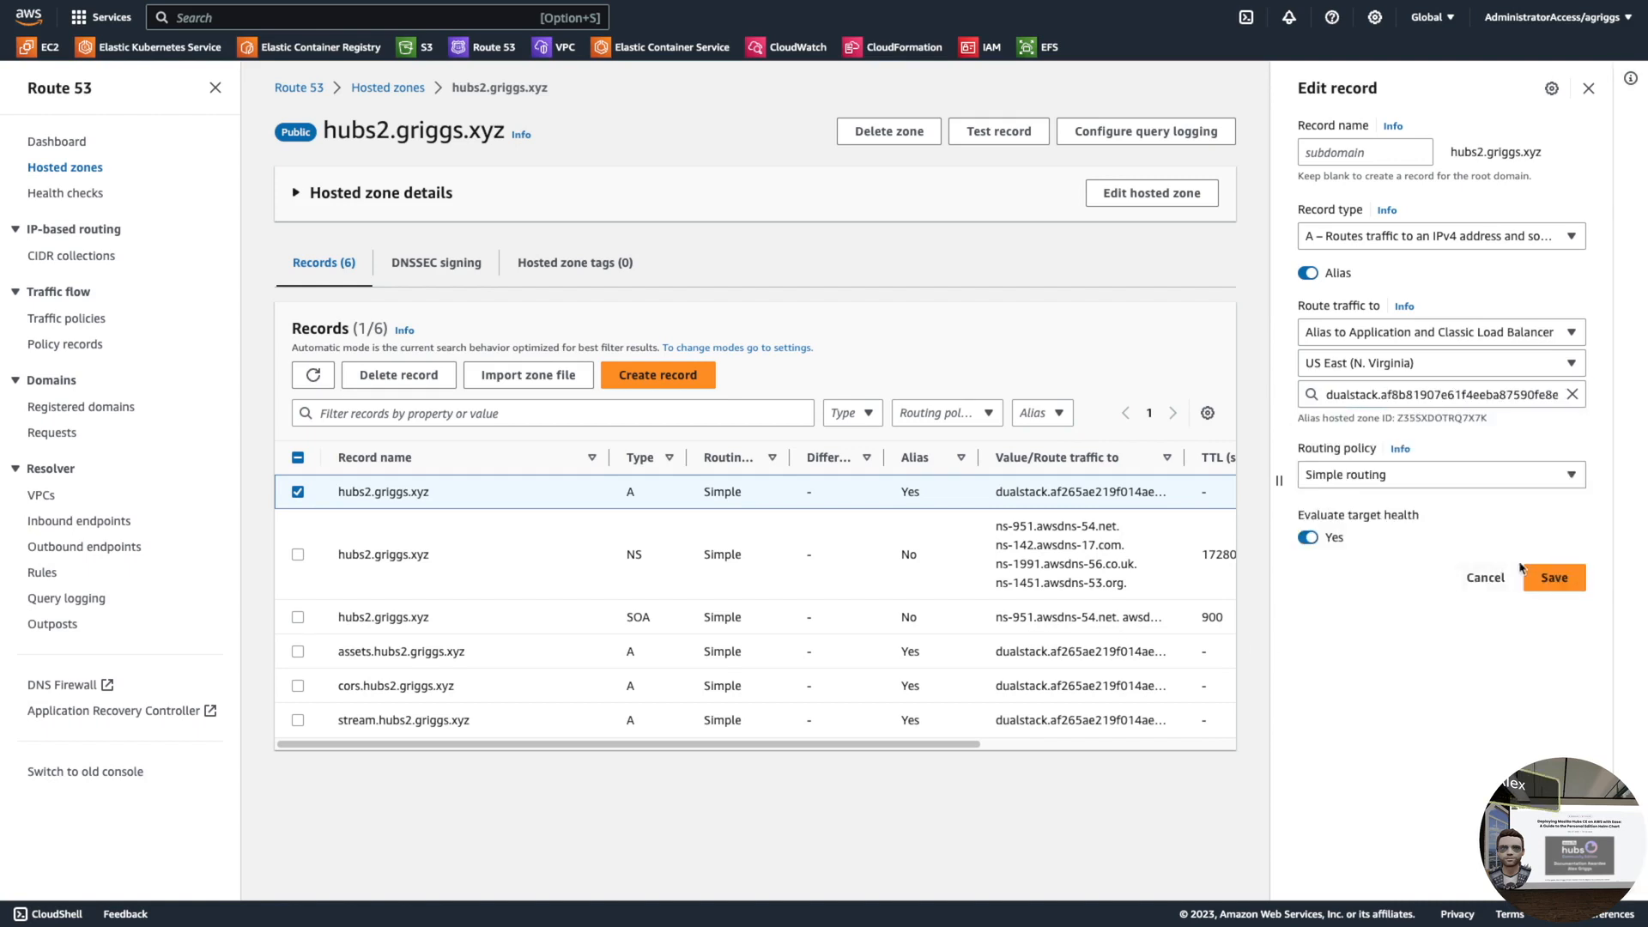
left_click(1553, 578)
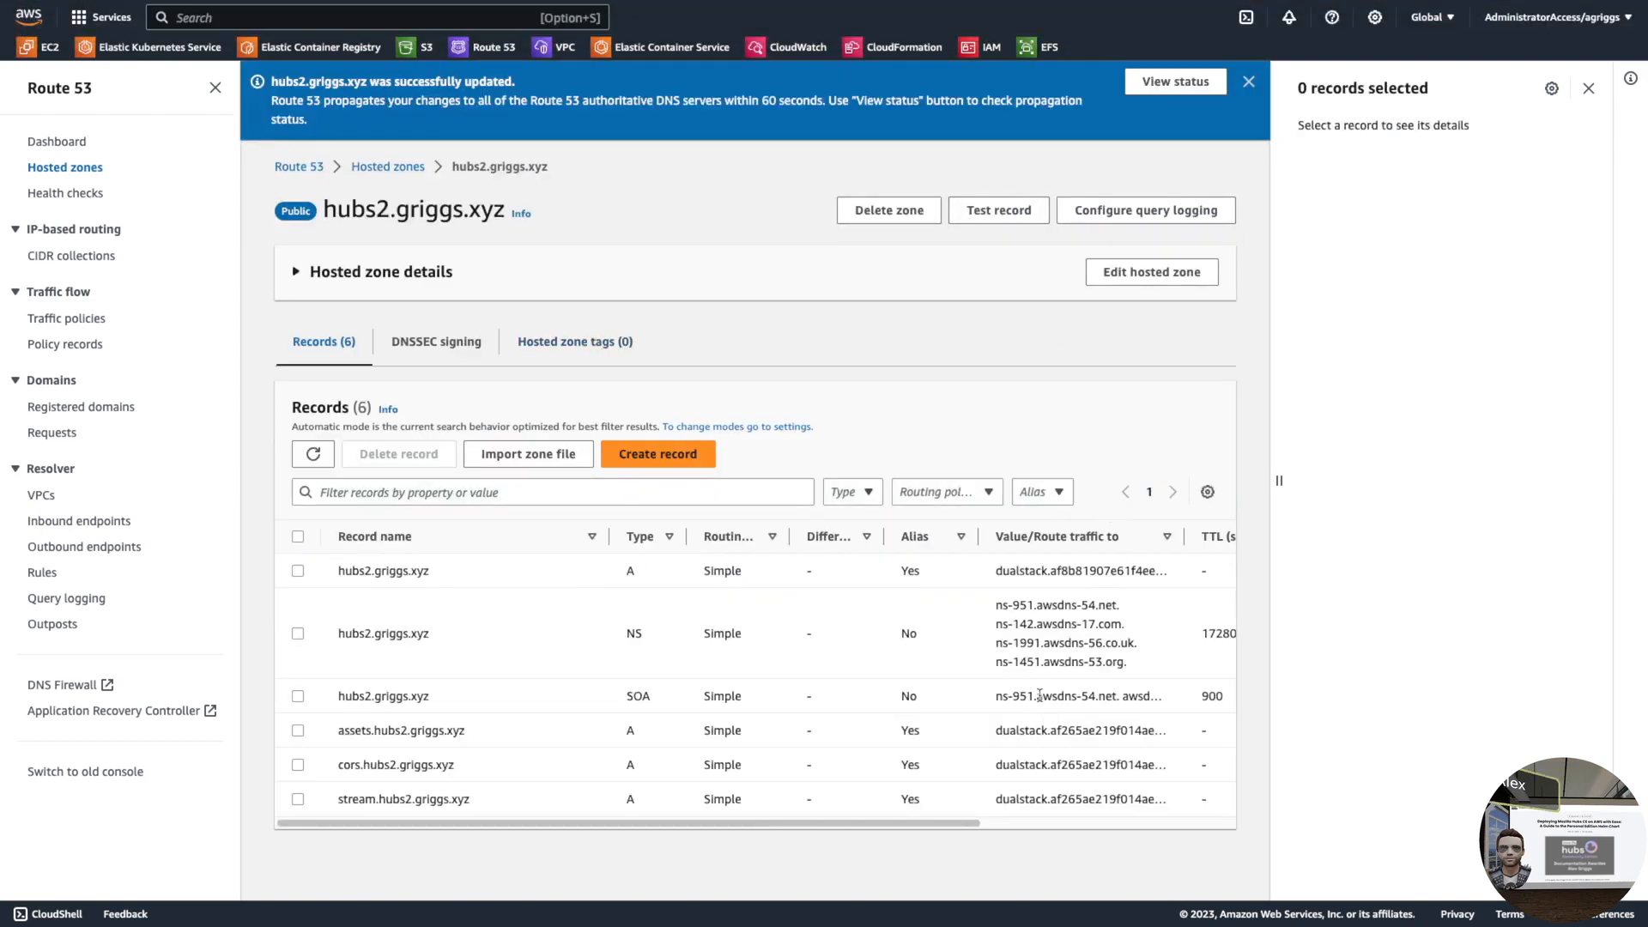
key("ctrl+Left")
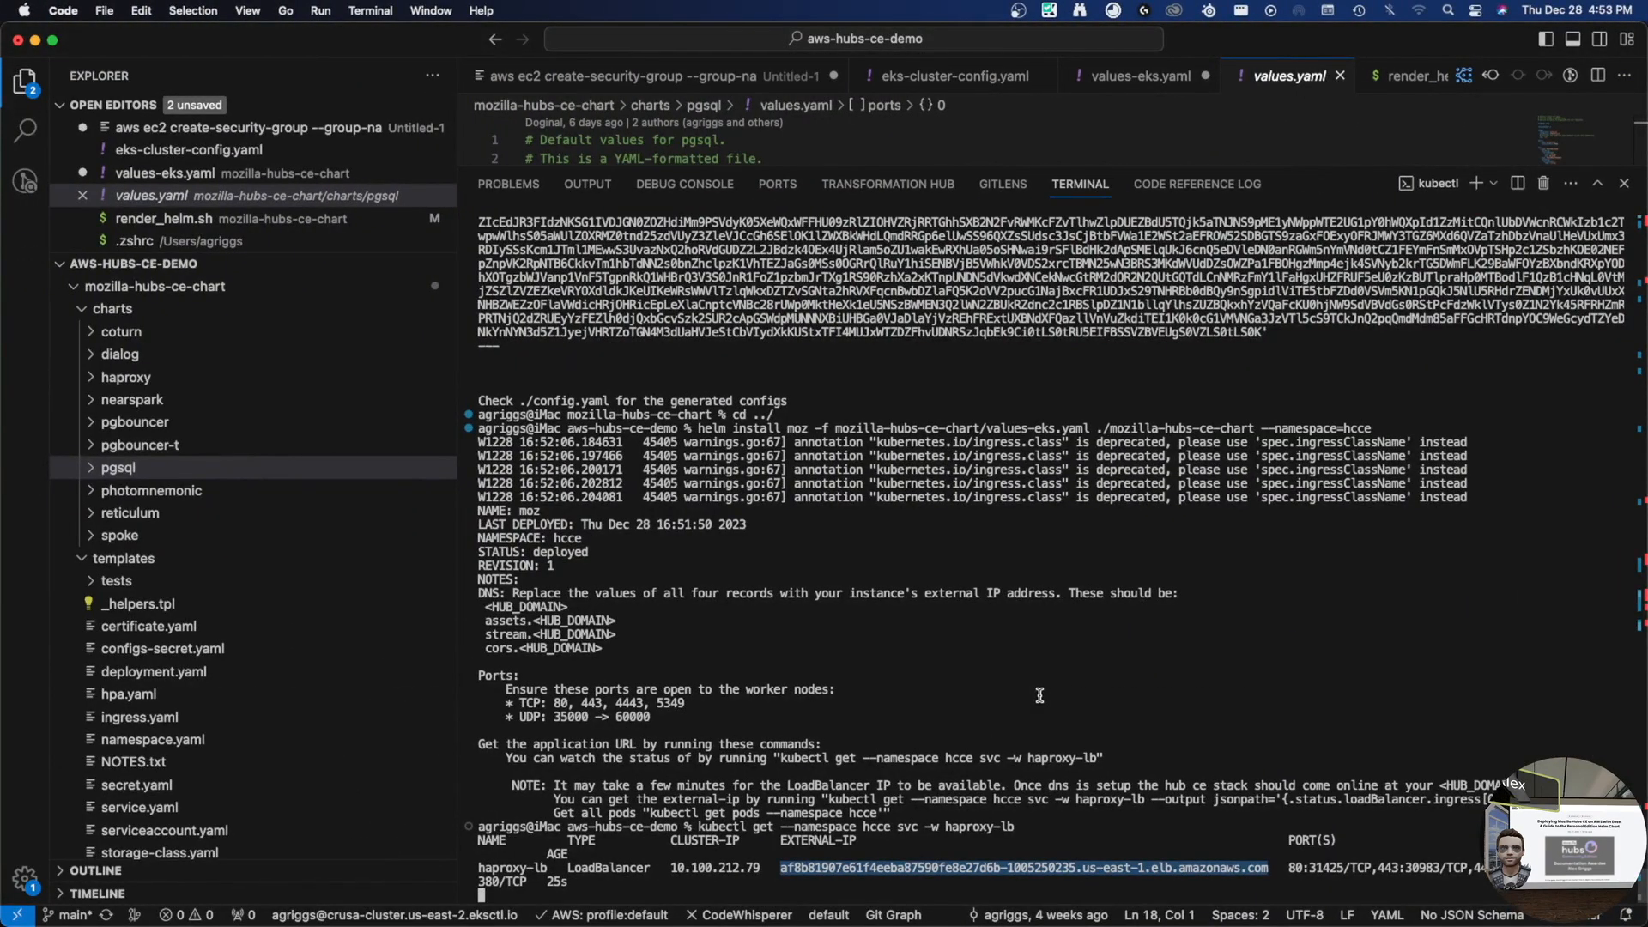
- Point the assets A record at the dualstack.af8b81907e… load balancer and save
key("ctrl+Right")
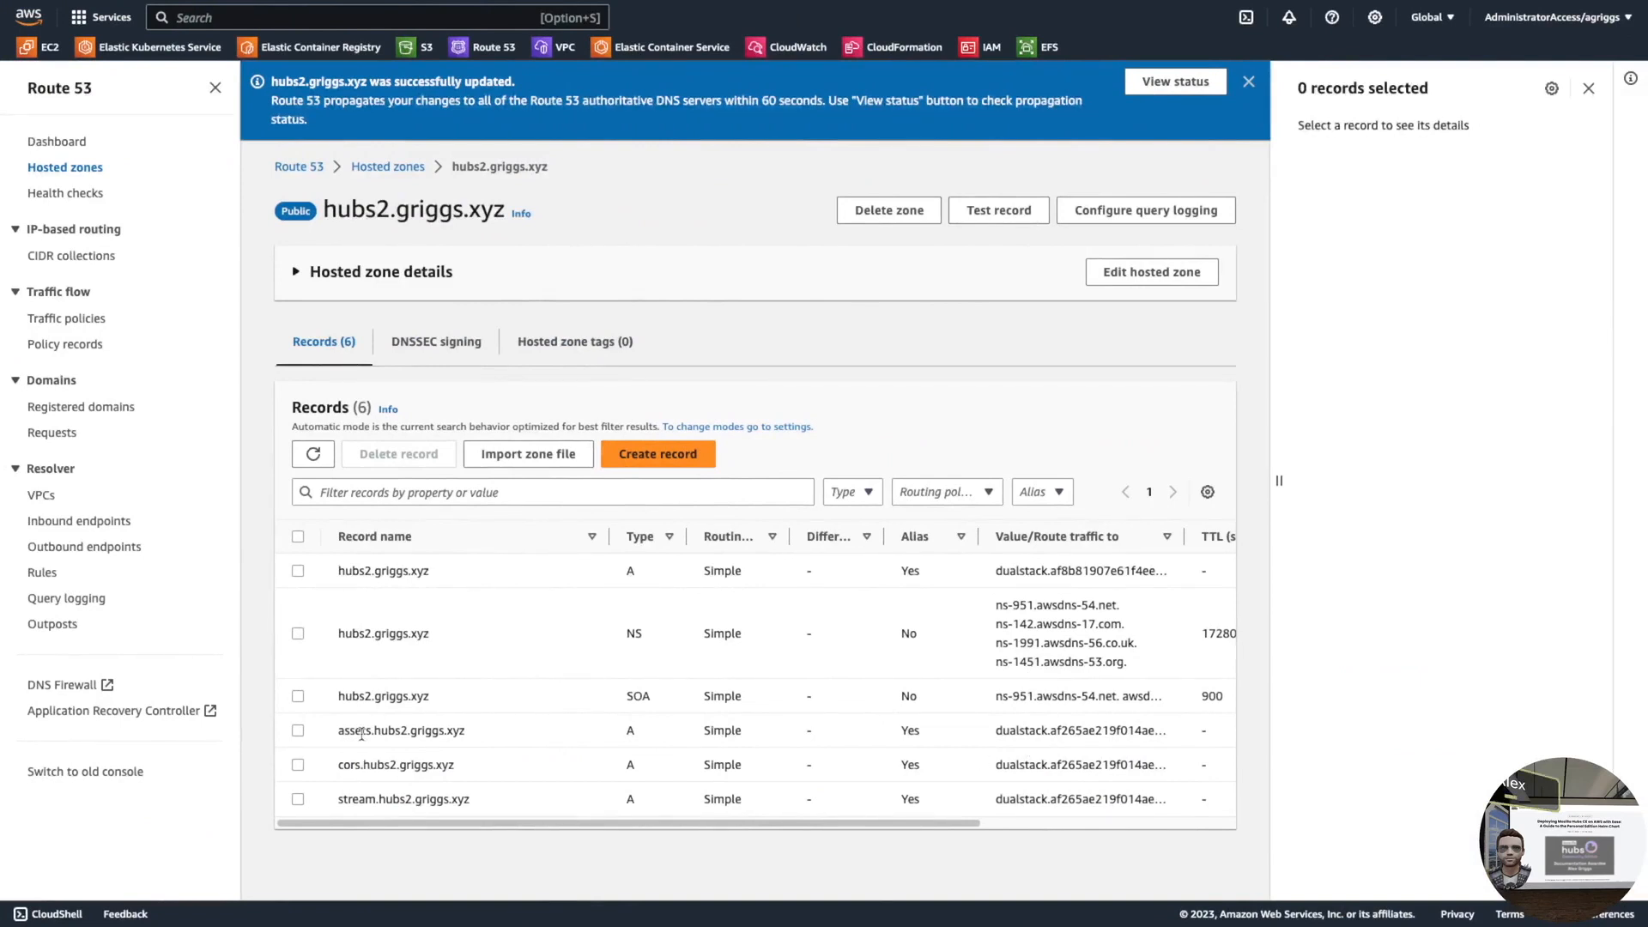
left_click(297, 731)
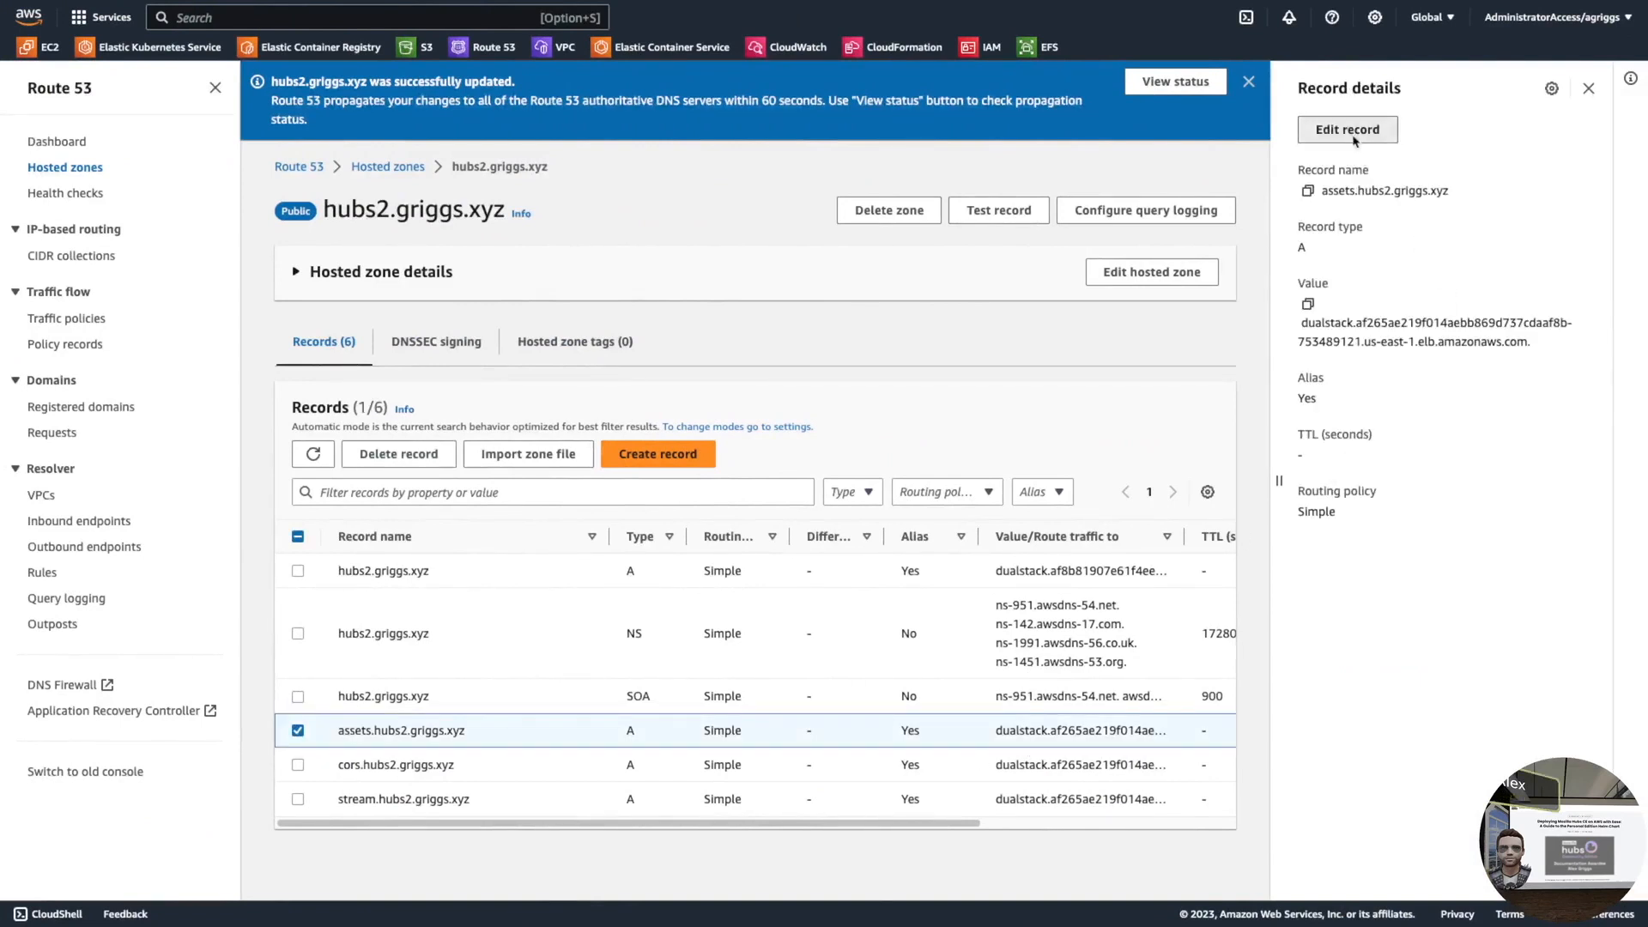
left_click(1360, 144)
double_click(1389, 394)
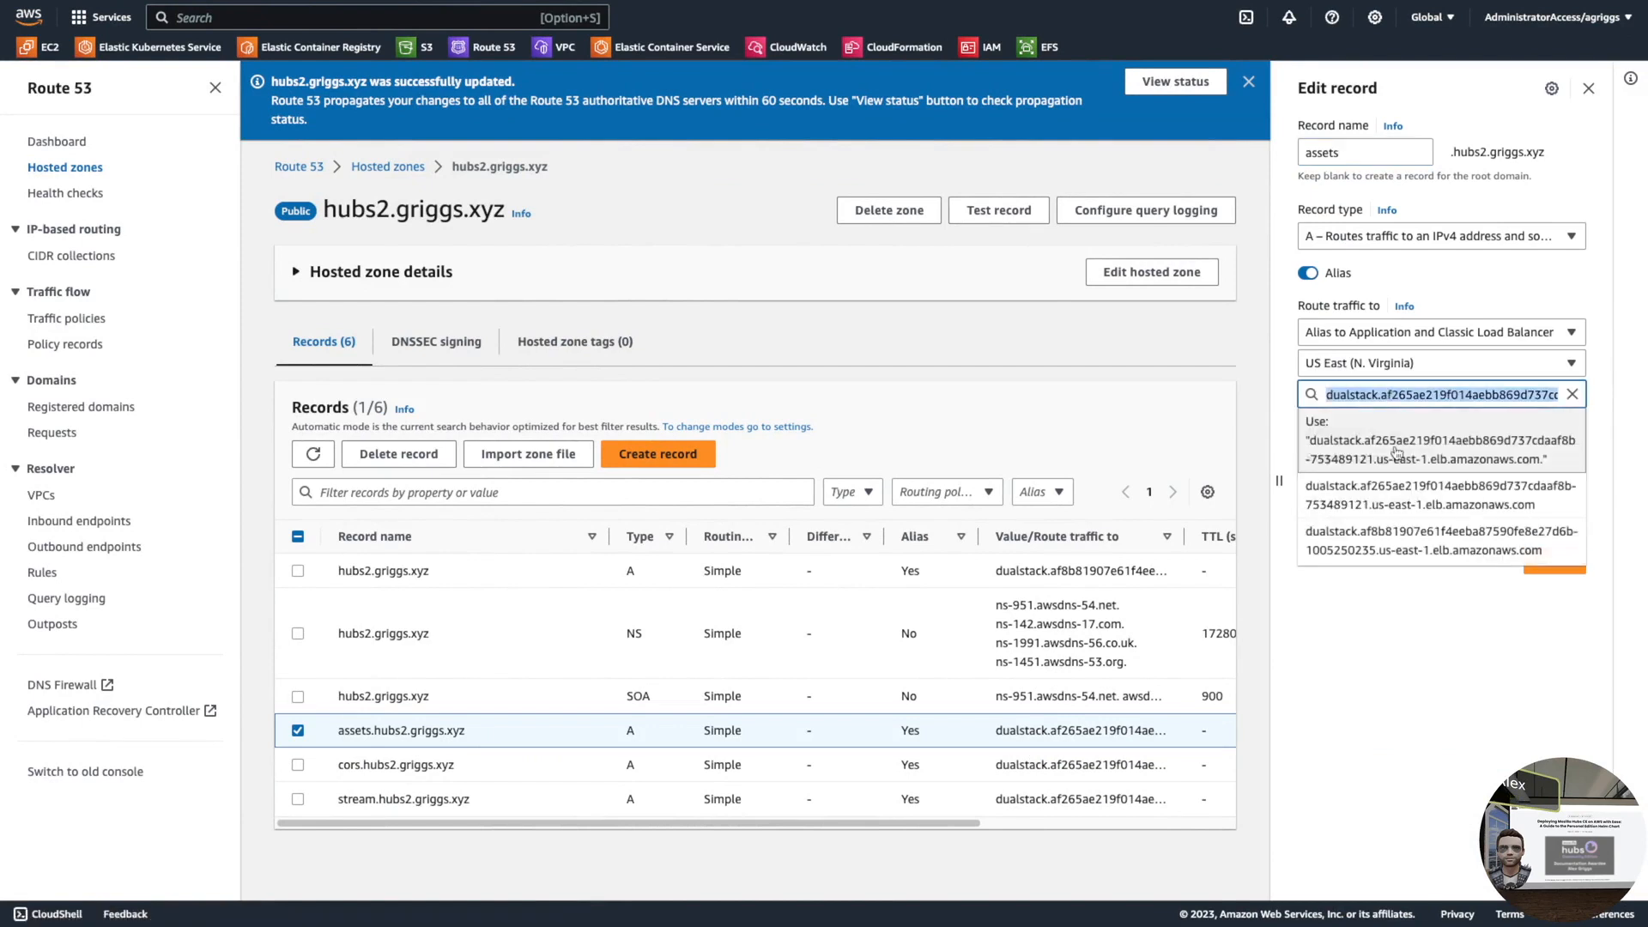
left_click(1399, 541)
left_click(1555, 578)
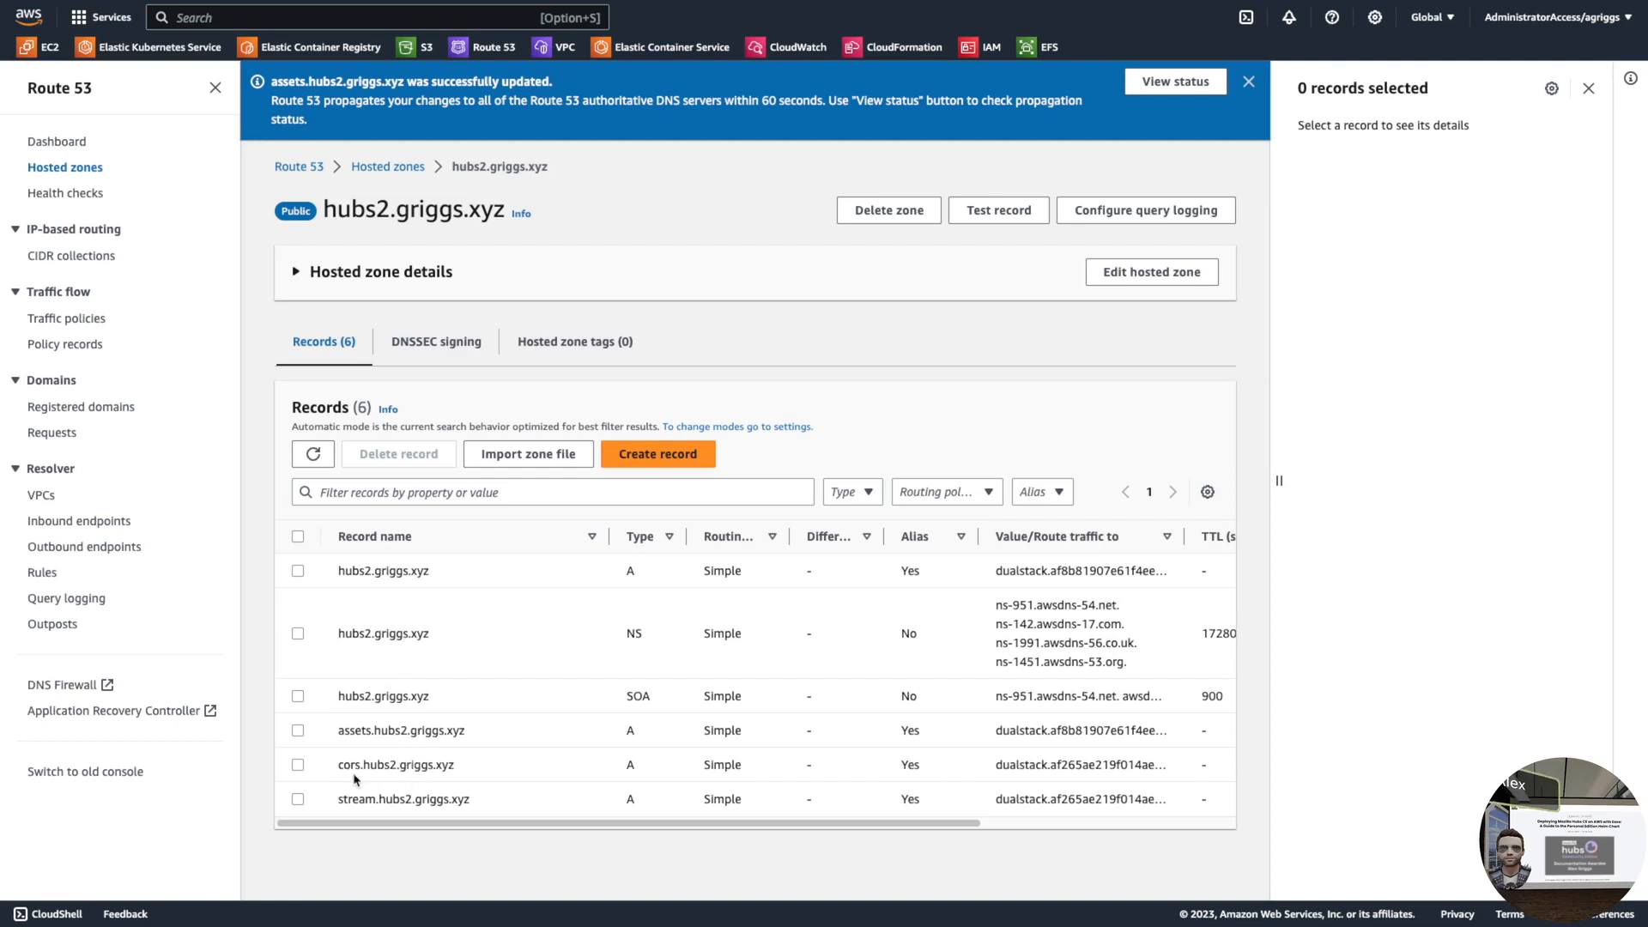
- Point the cors A record at the same dualstack load balancer and save
left_click(300, 766)
left_click(1331, 126)
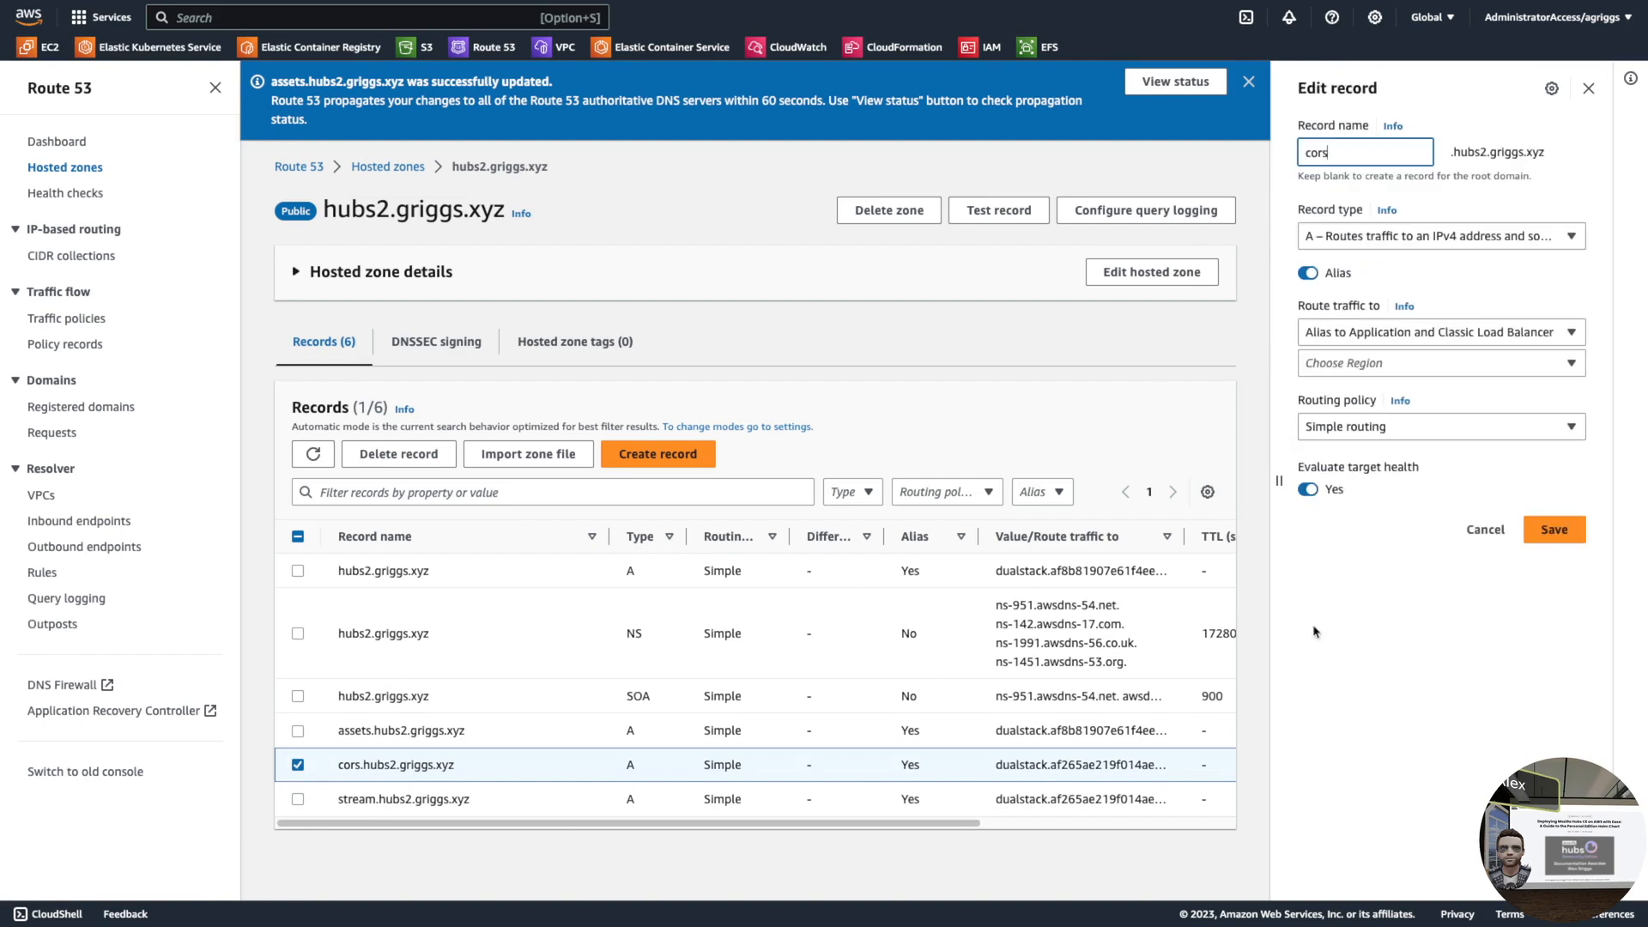
left_click(1371, 395)
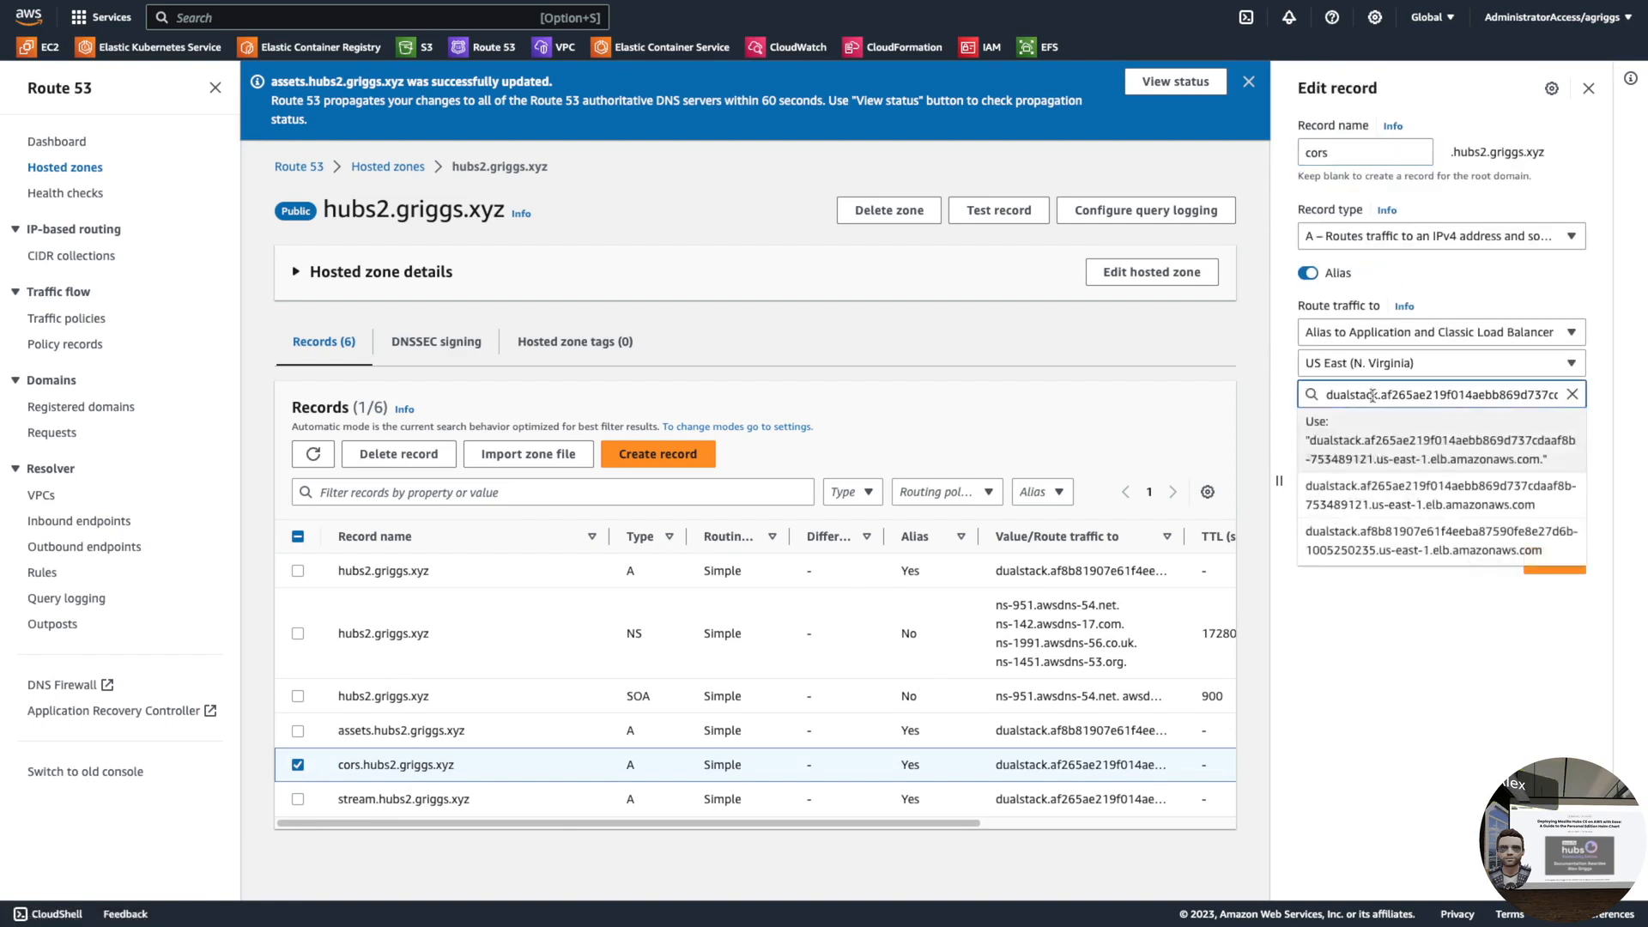
left_click(1395, 536)
left_click(1558, 575)
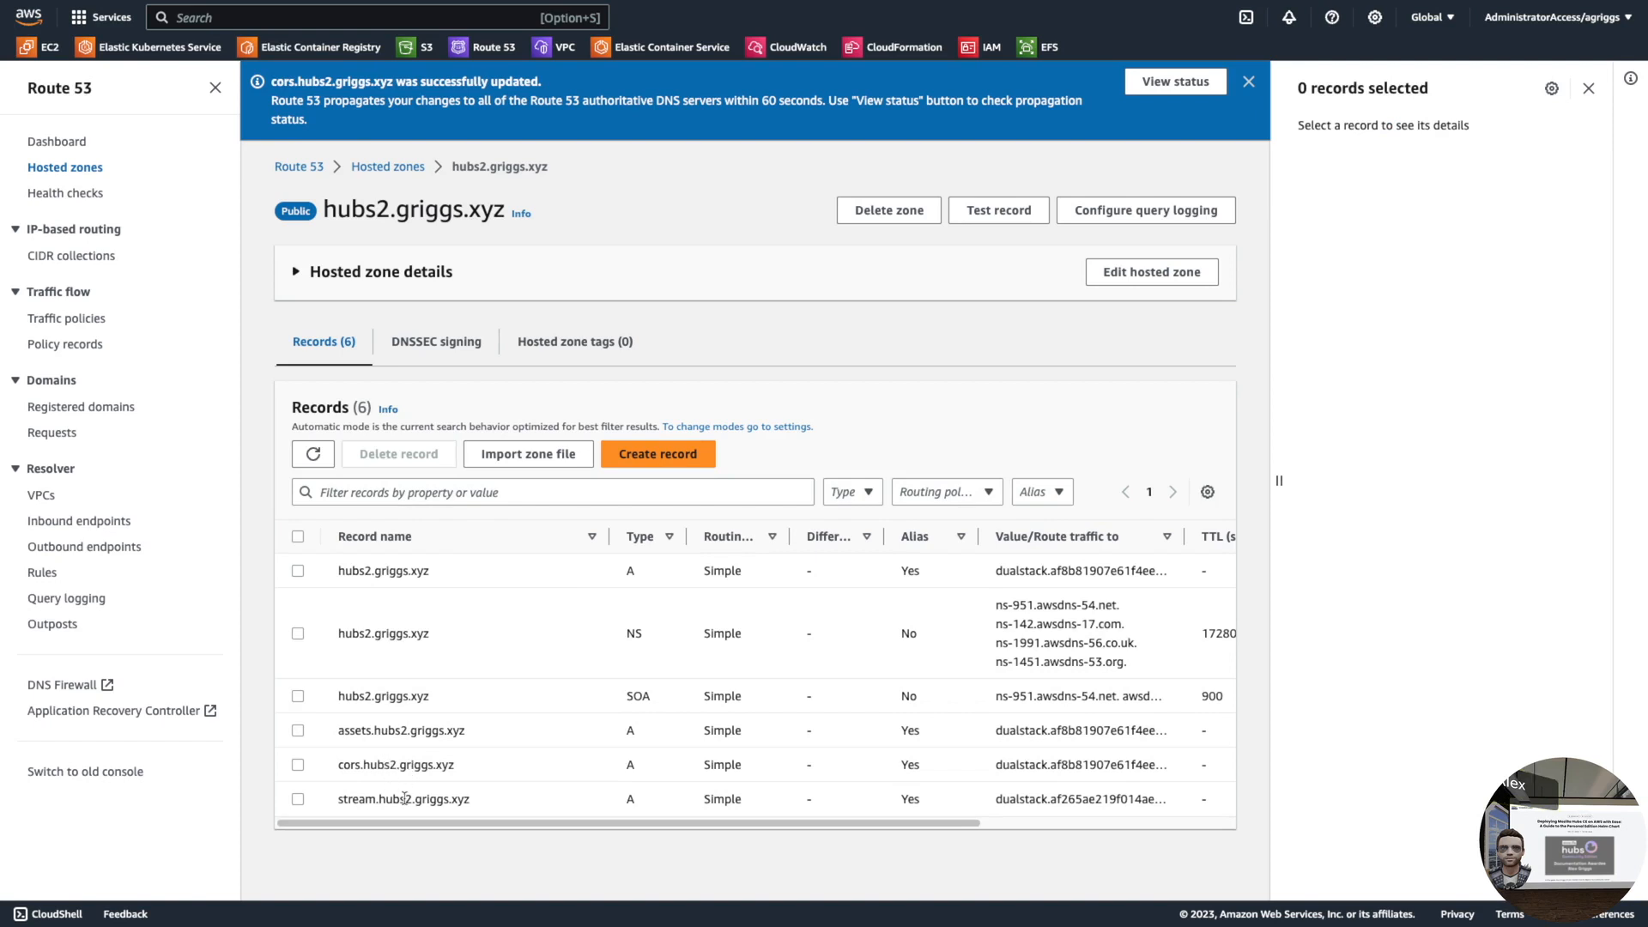
- Point the stream A record at the same dualstack load balancer and save
left_click(298, 799)
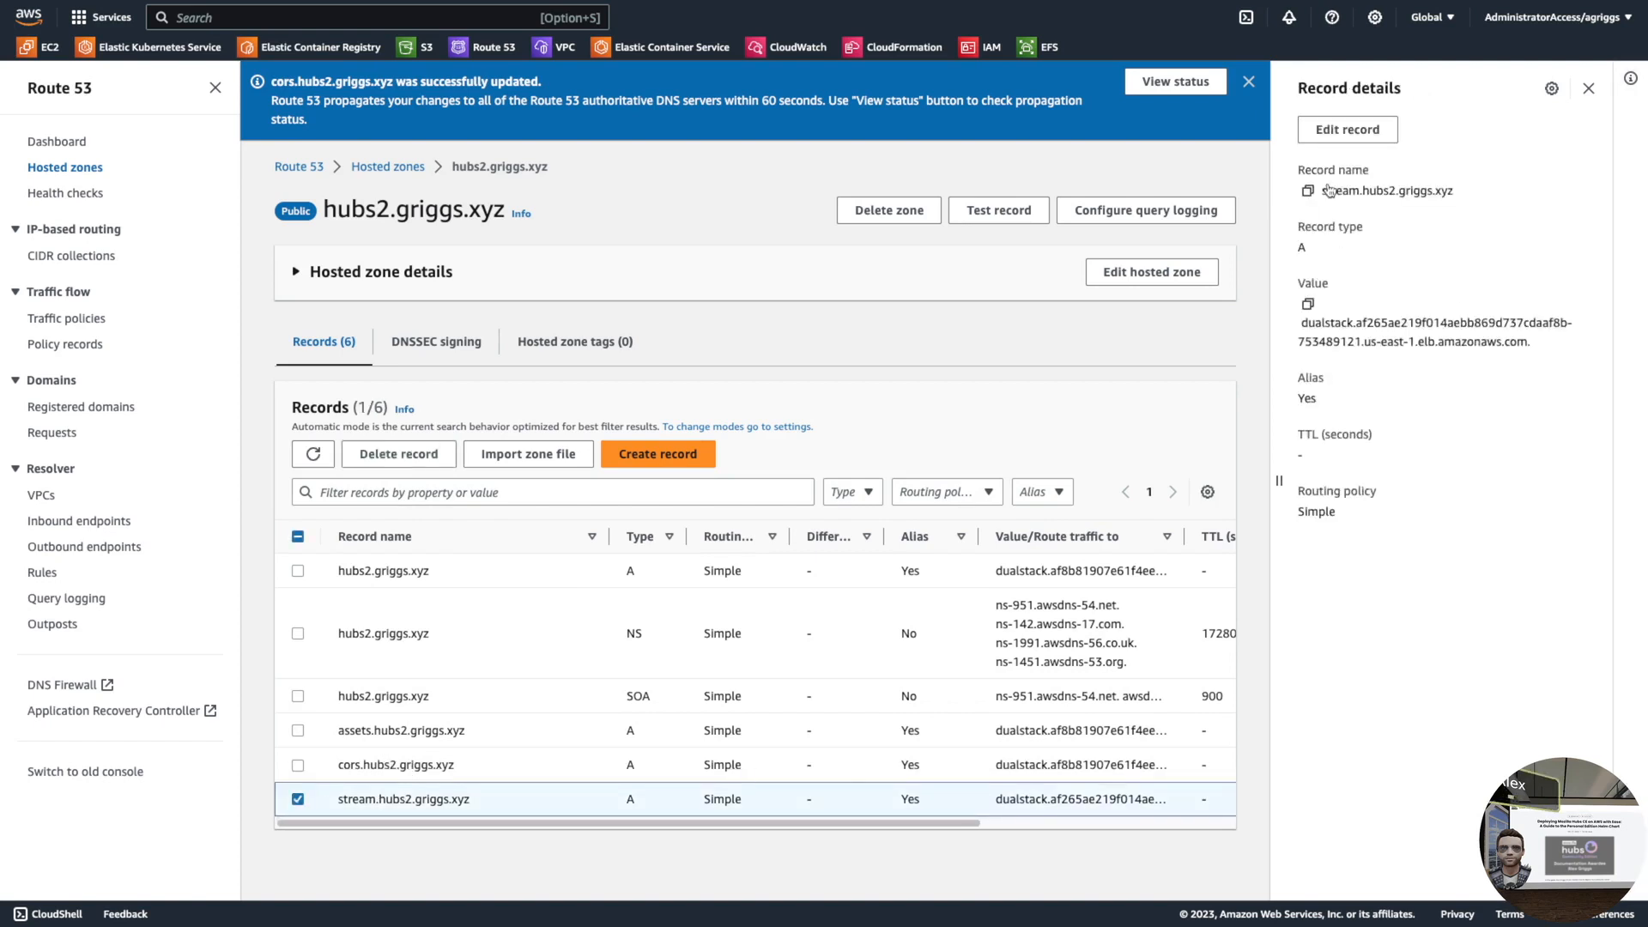
left_click(1344, 129)
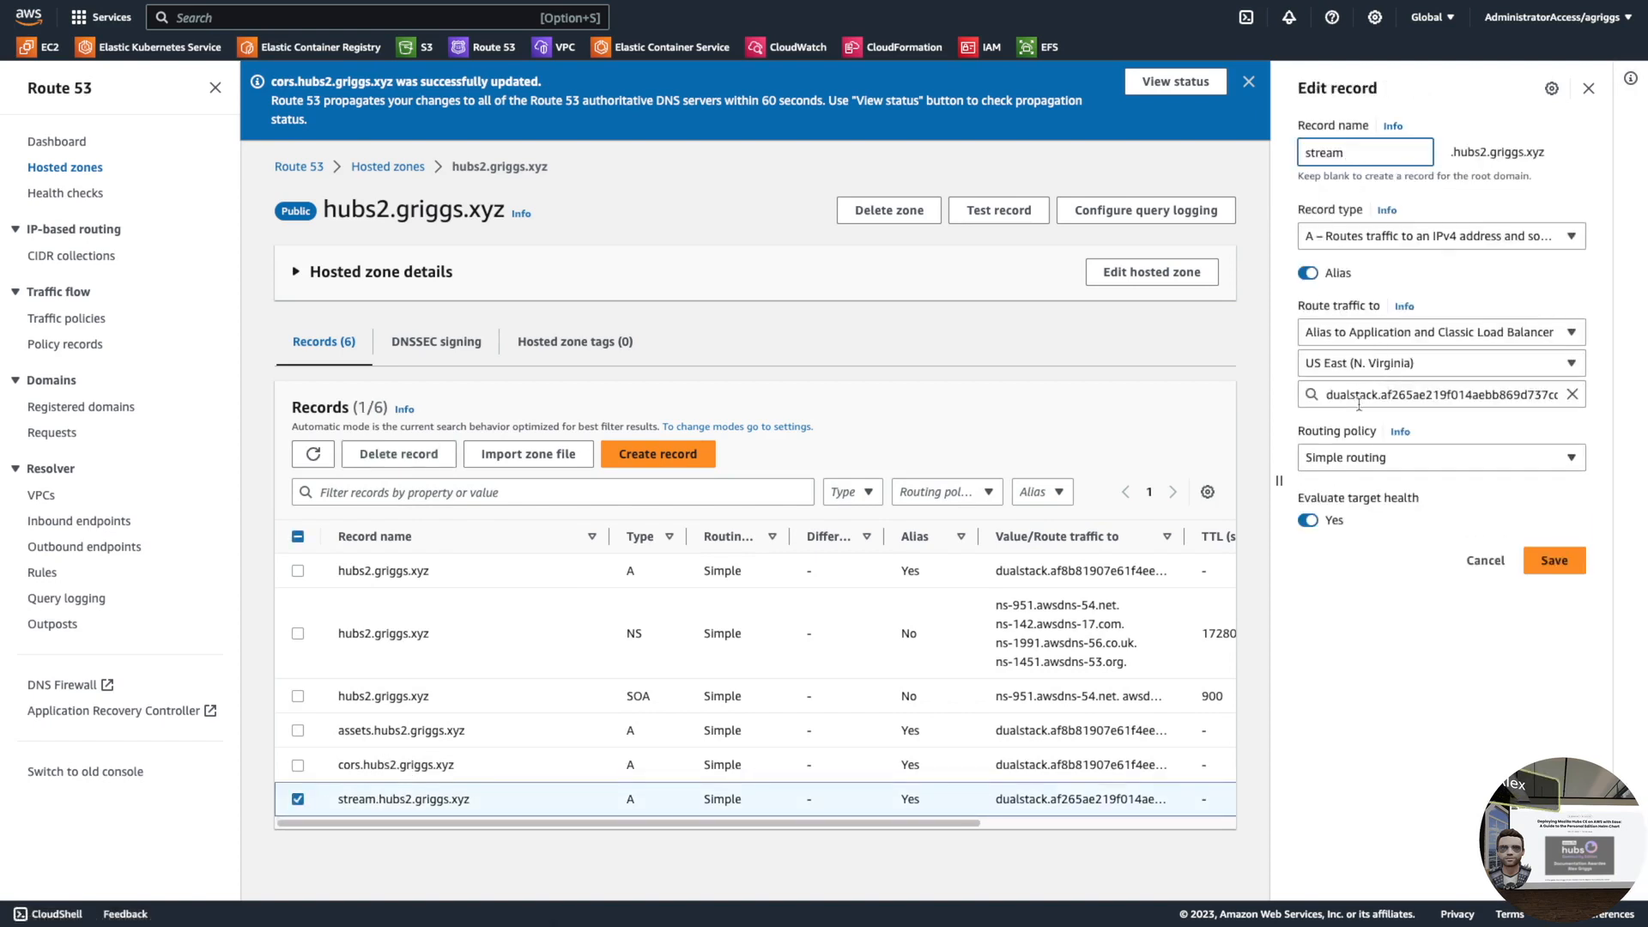
left_click(1356, 394)
left_click(1389, 541)
left_click(1555, 580)
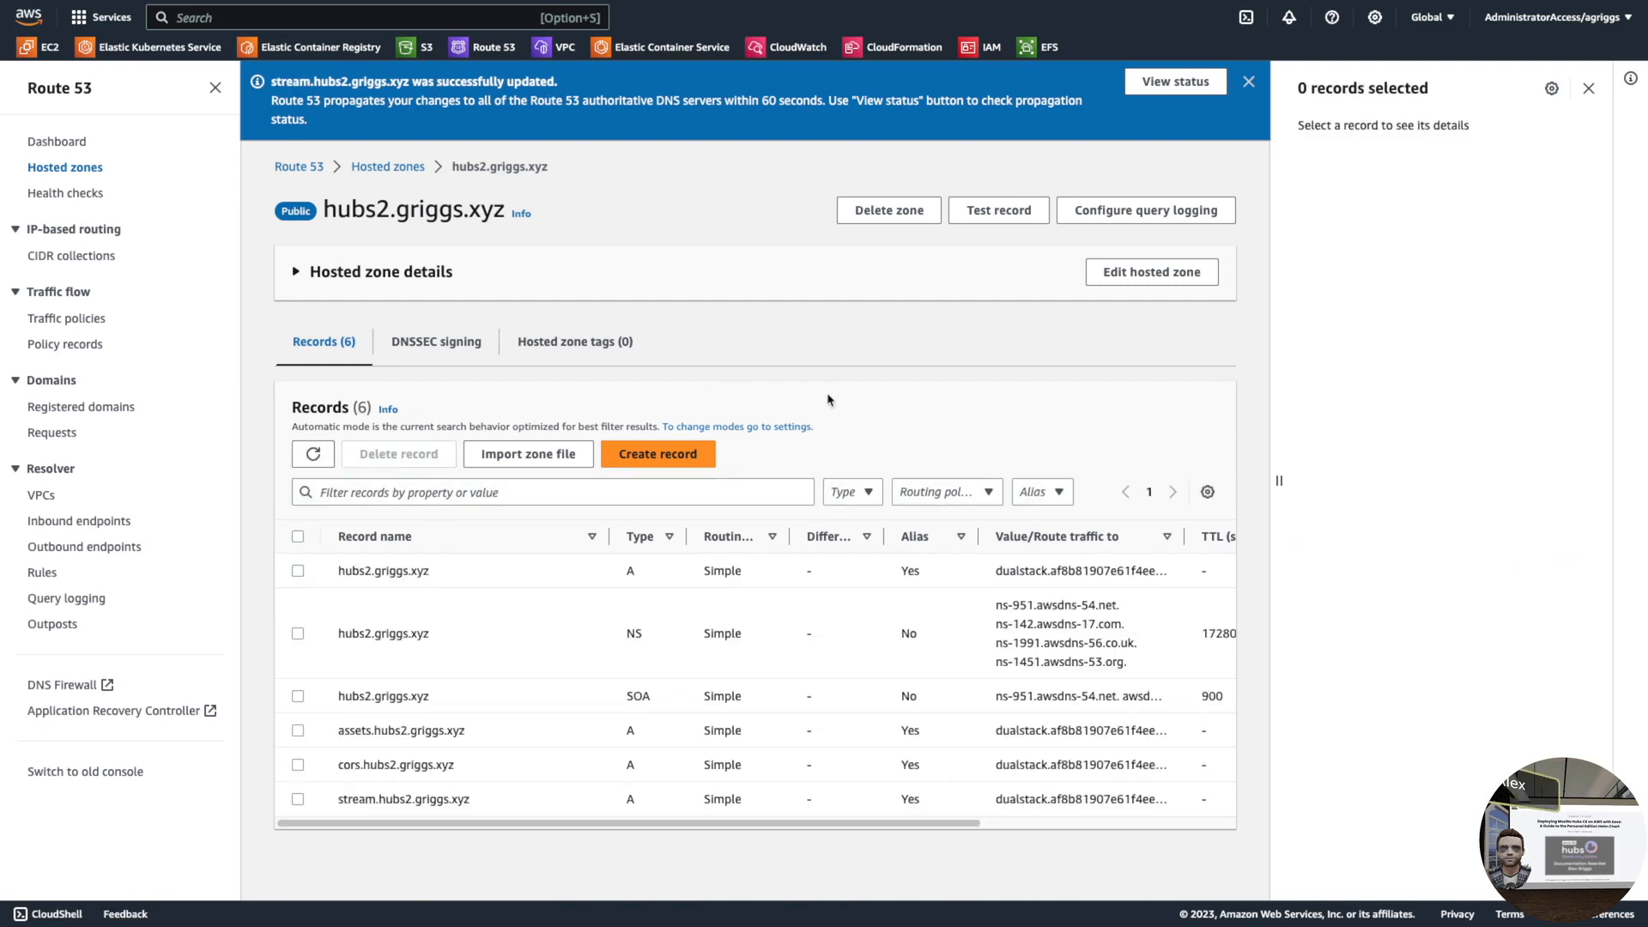
key("ctrl+Left")
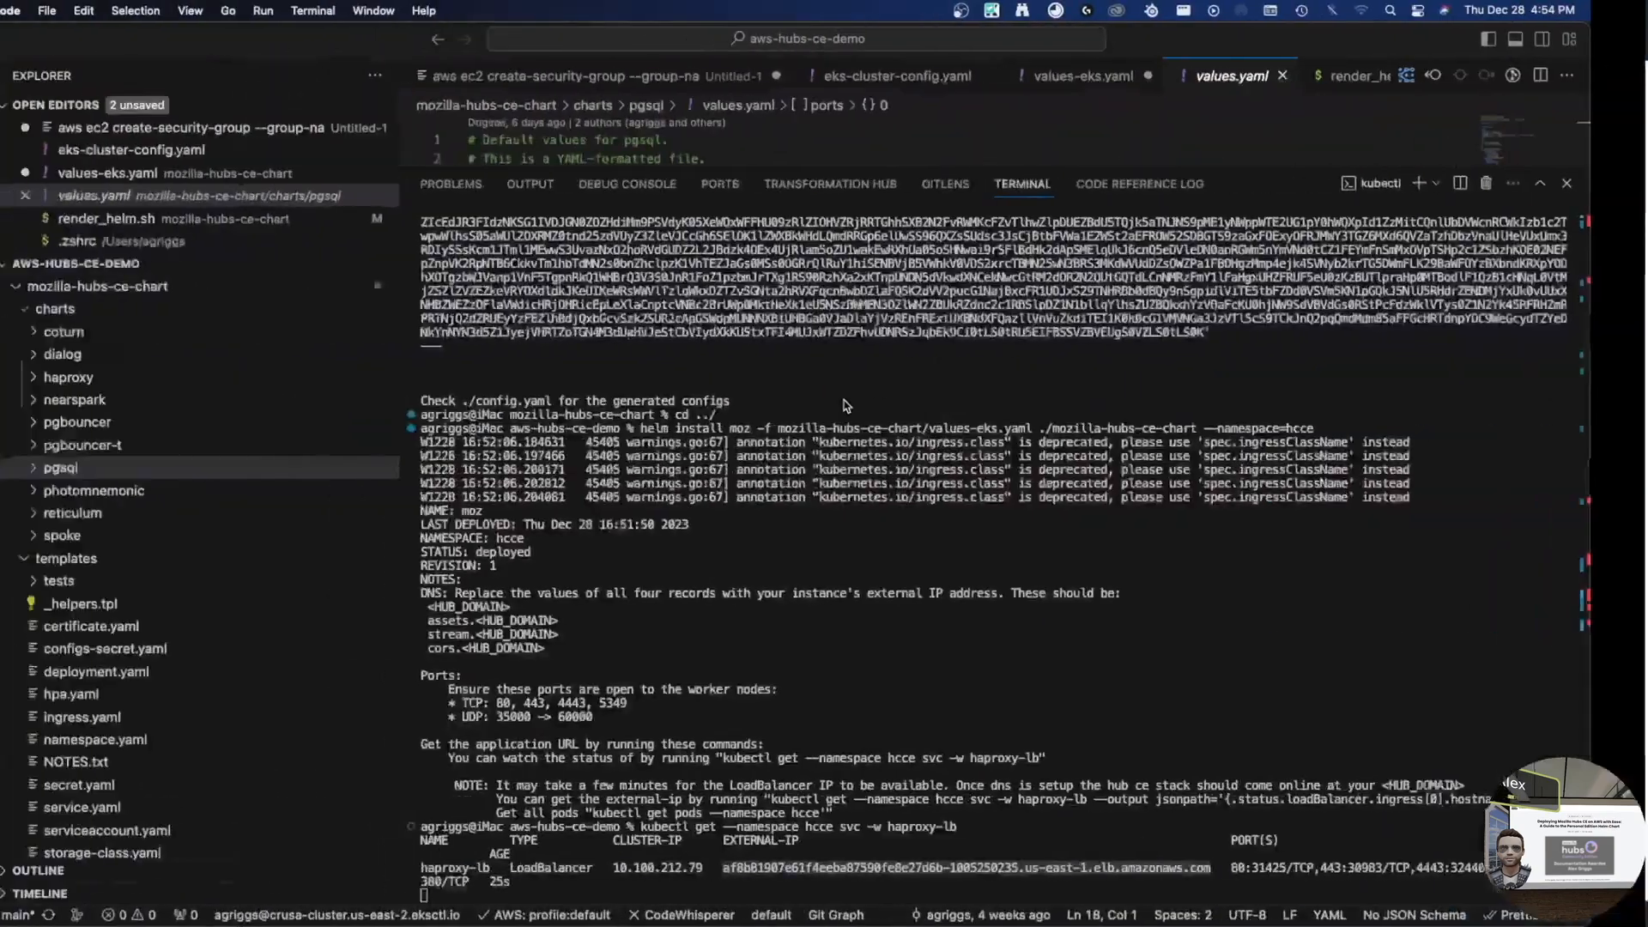
- Stop the service watch, list pods in namespace hcce, and check the moz-pgsql pod
left_click(933, 561)
key("ctrl+c")
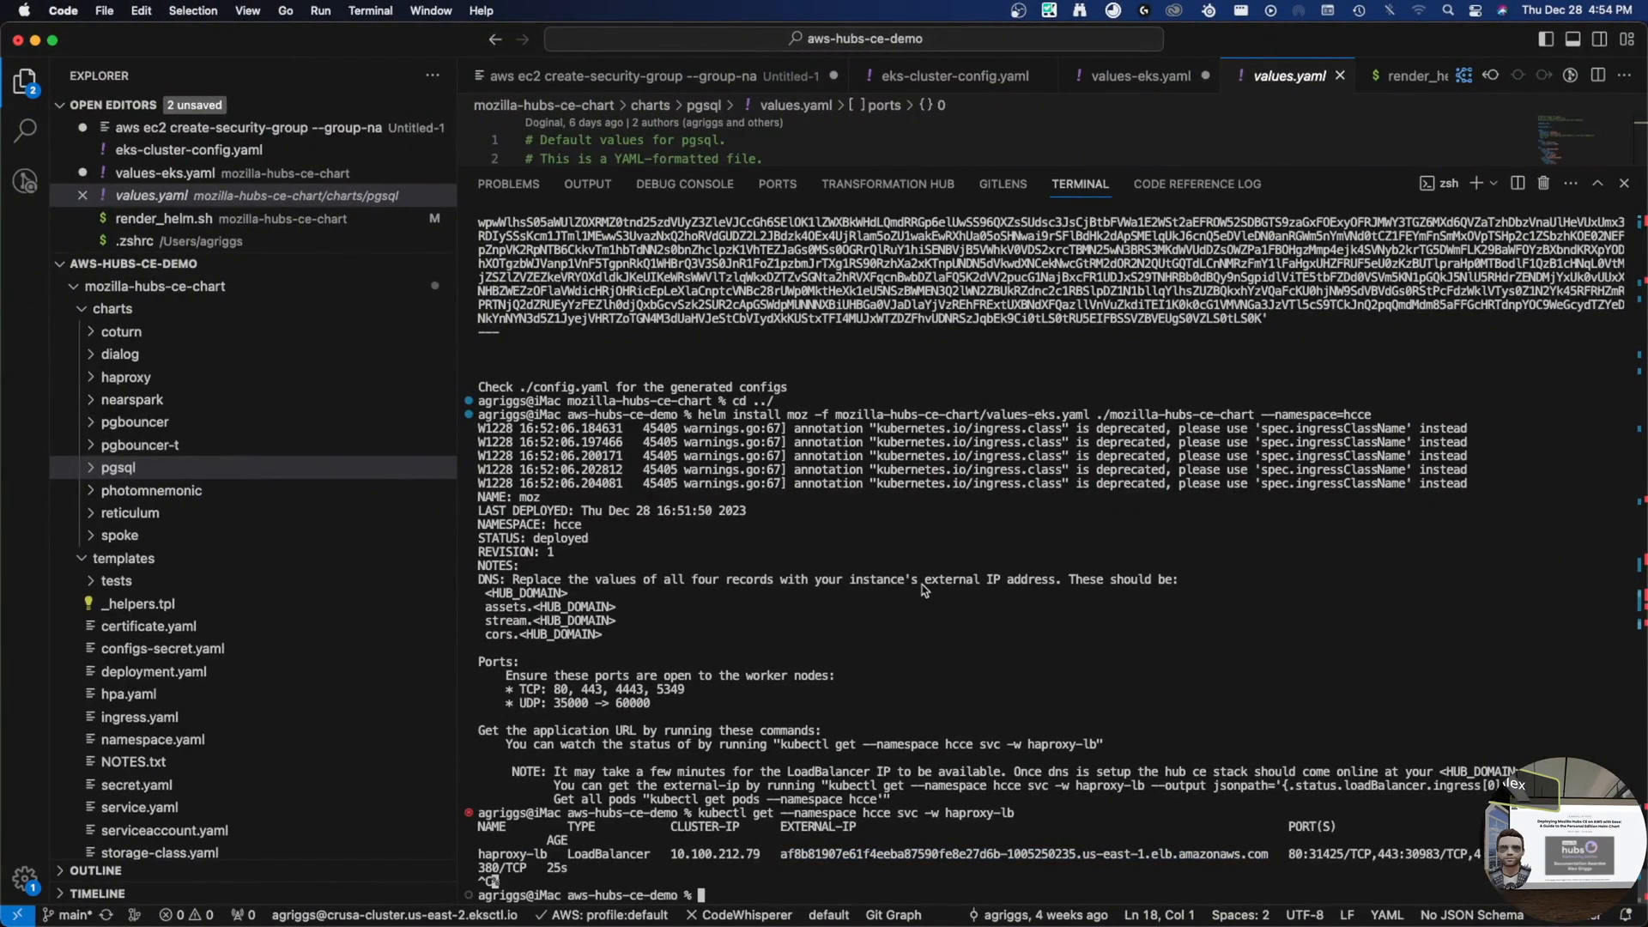
type("kubectl get pods -n he")
key("BackSpace")
type("cce")
key("Return")
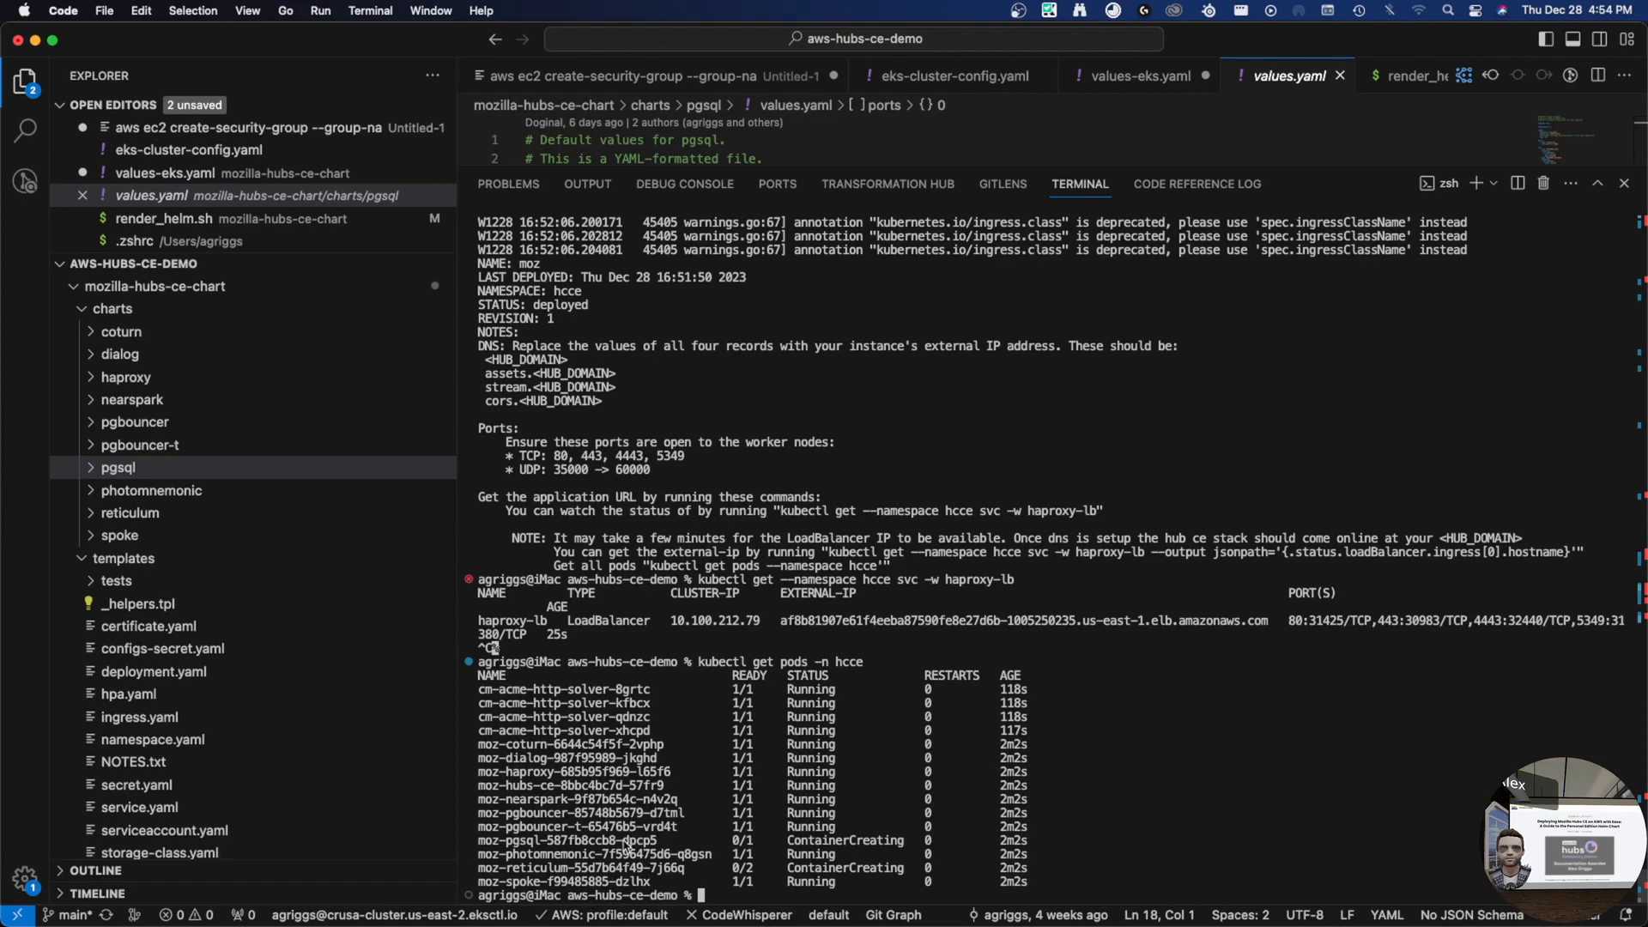
left_click(1125, 76)
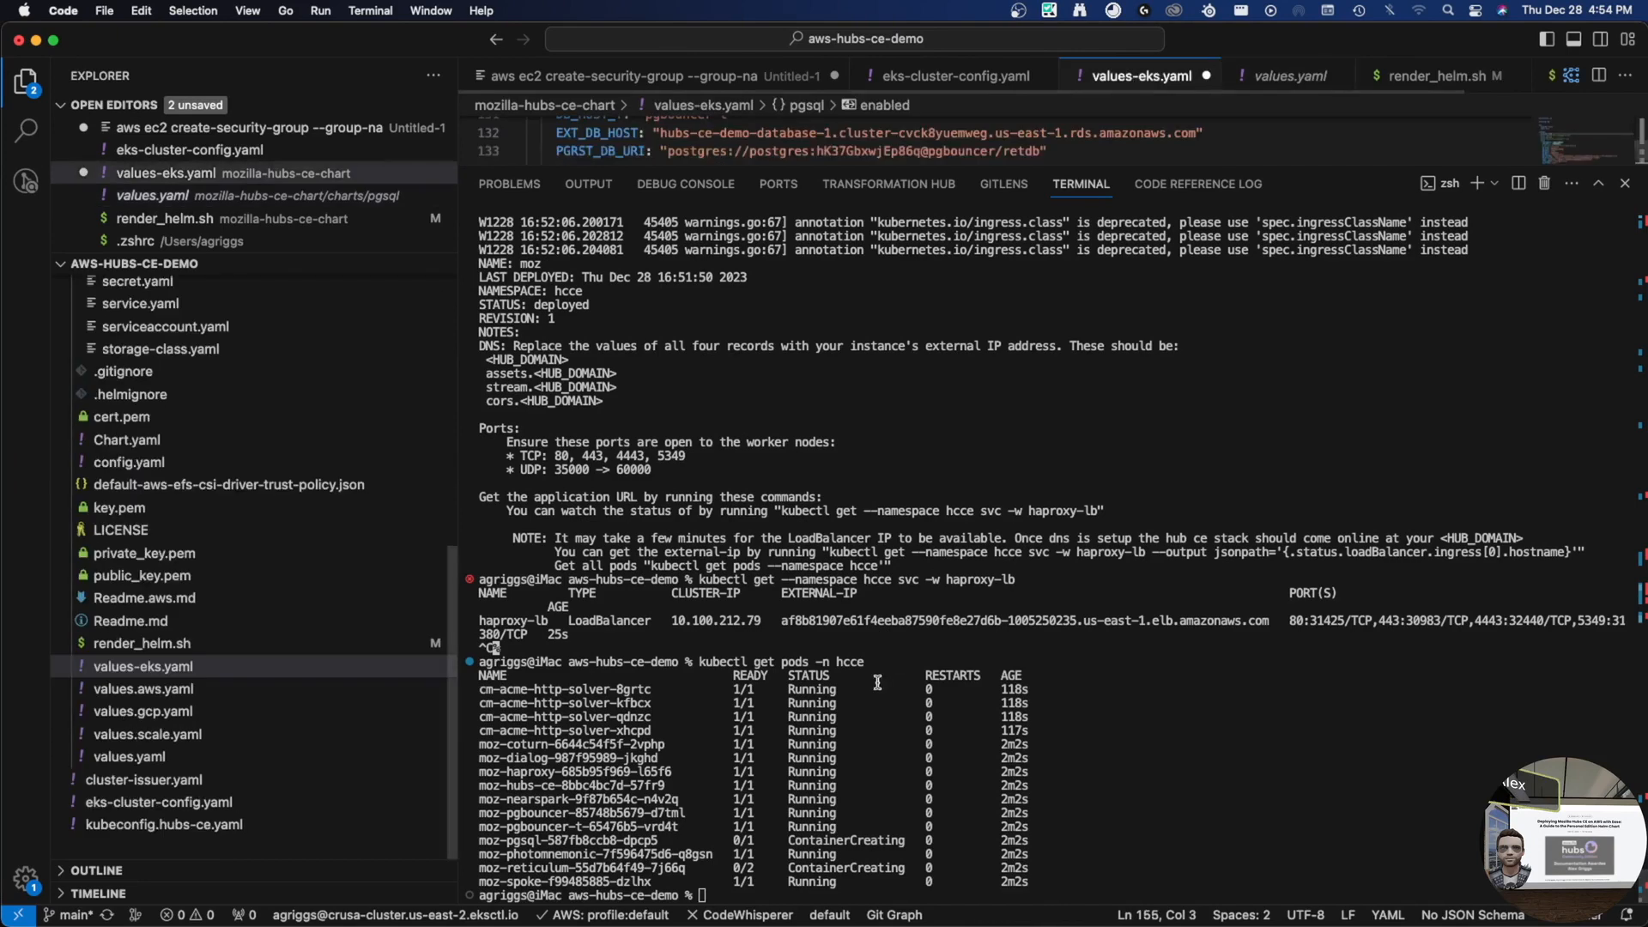
double_click(512, 841)
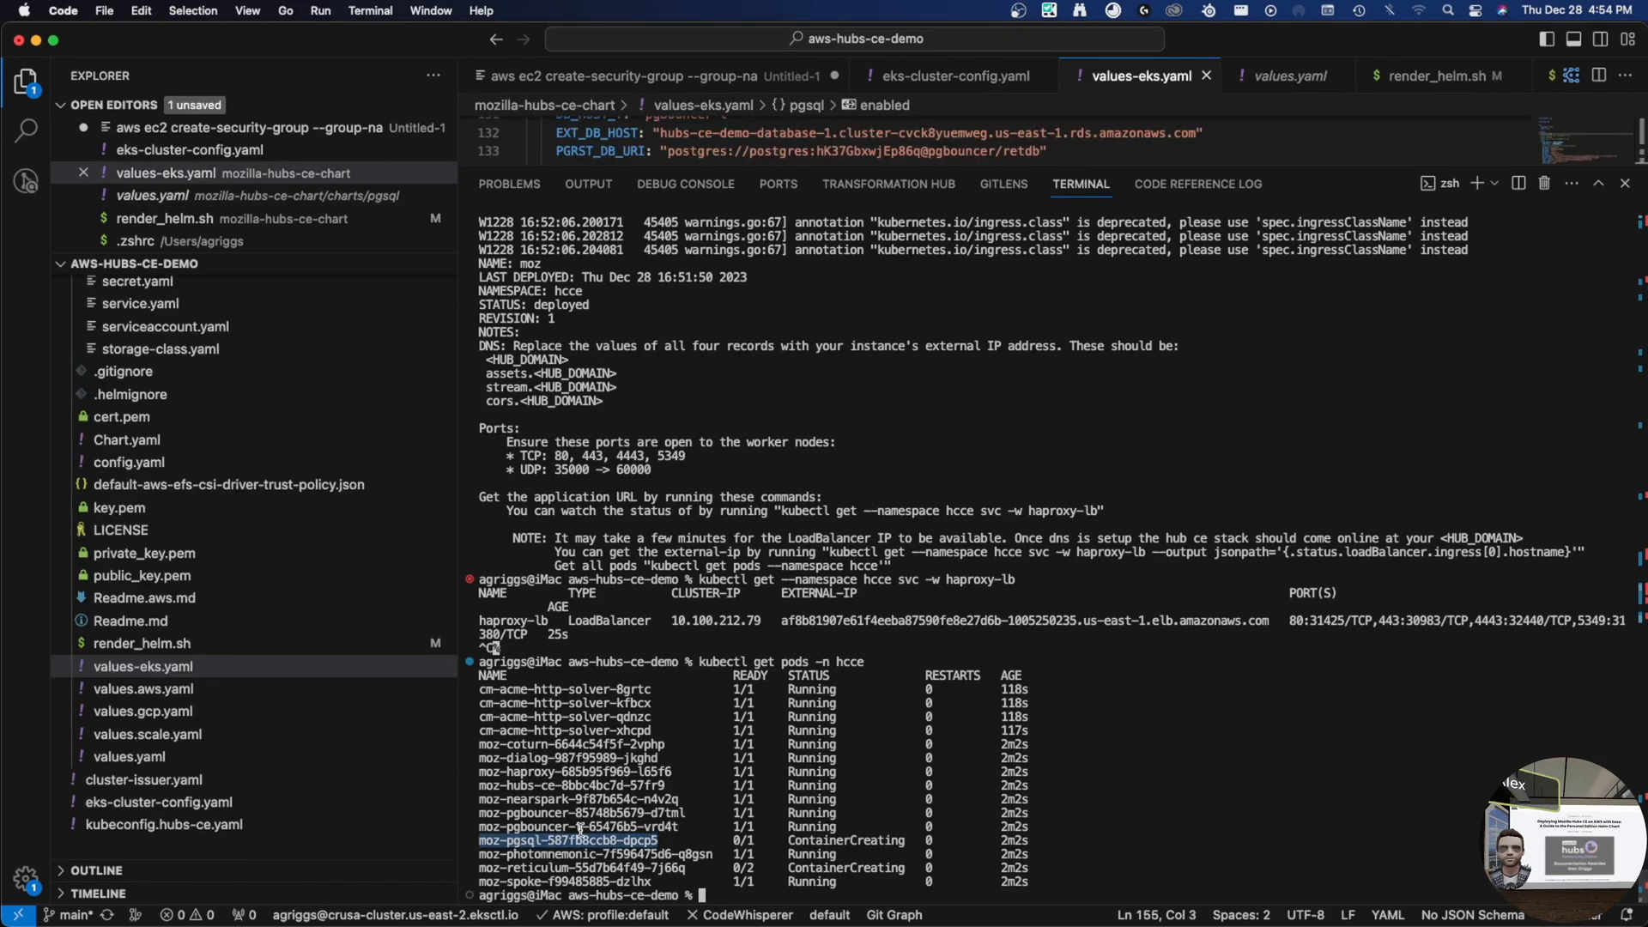
- Recall the earlier helm install command and delete 'install' to prepare a helm upgrade
type("helm ")
type("upgrade moz")
key("Up")
key("Up")
key("ctrl+a")
key("Right")
key("Right")
key("Right")
key("Right")
key("Right")
key("Delete")
key("Delete")
key("Delete")
key("Delete")
key("Delete")
key("Delete")
key("Delete")
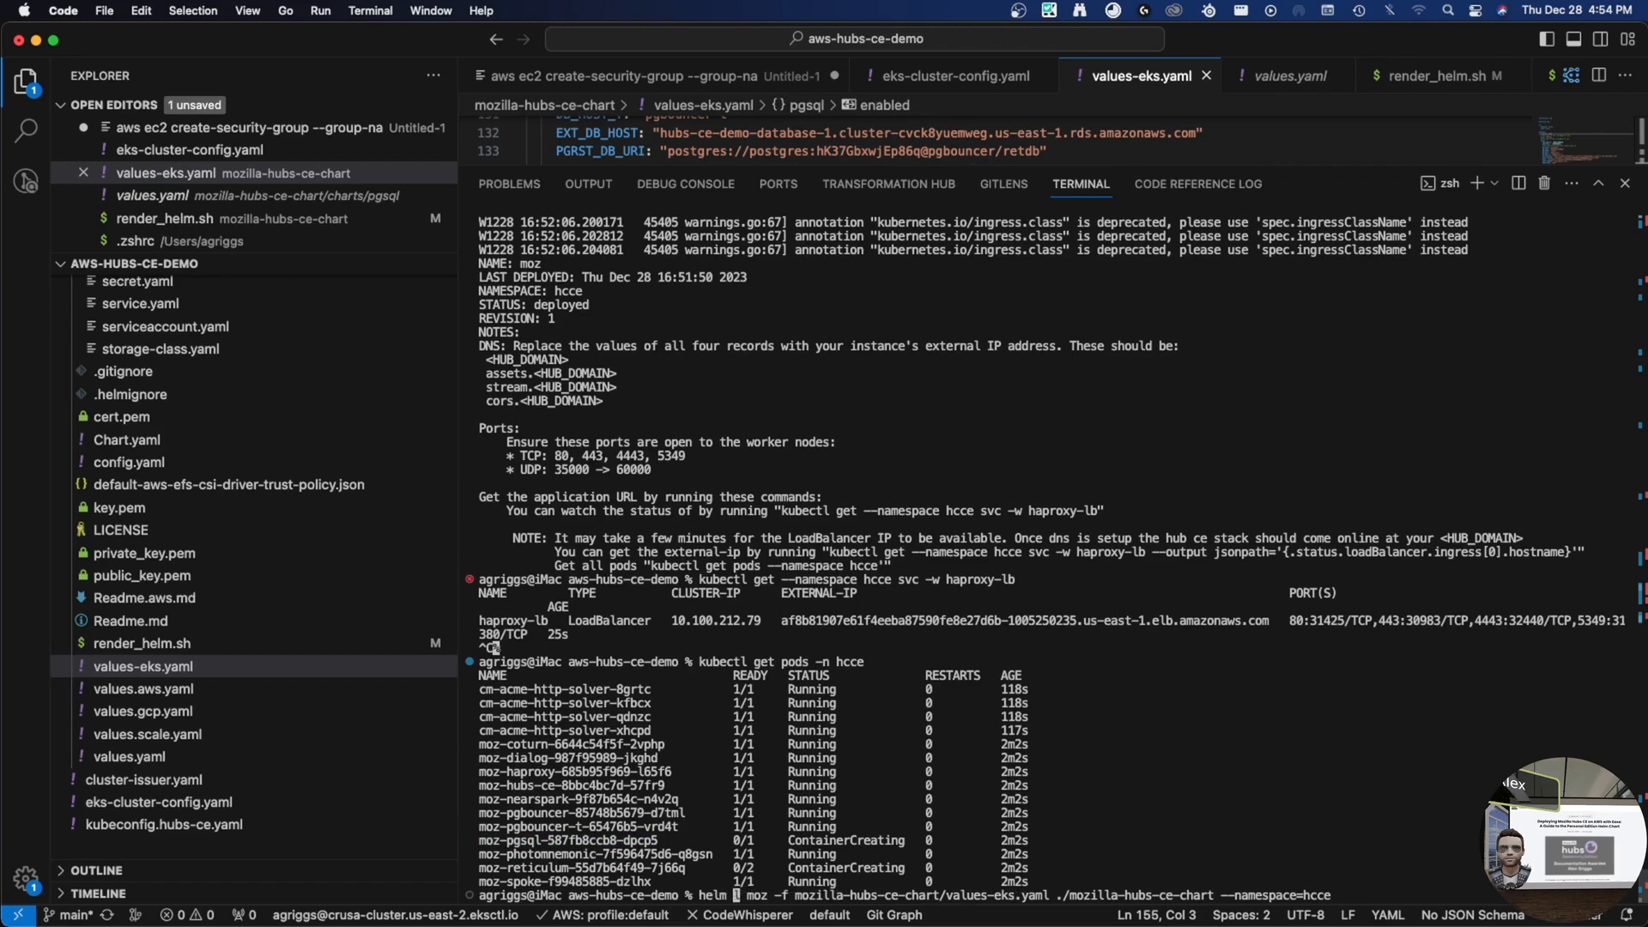
- Run helm upgrade on release moz, taking it to revision 2
type("upgrad")
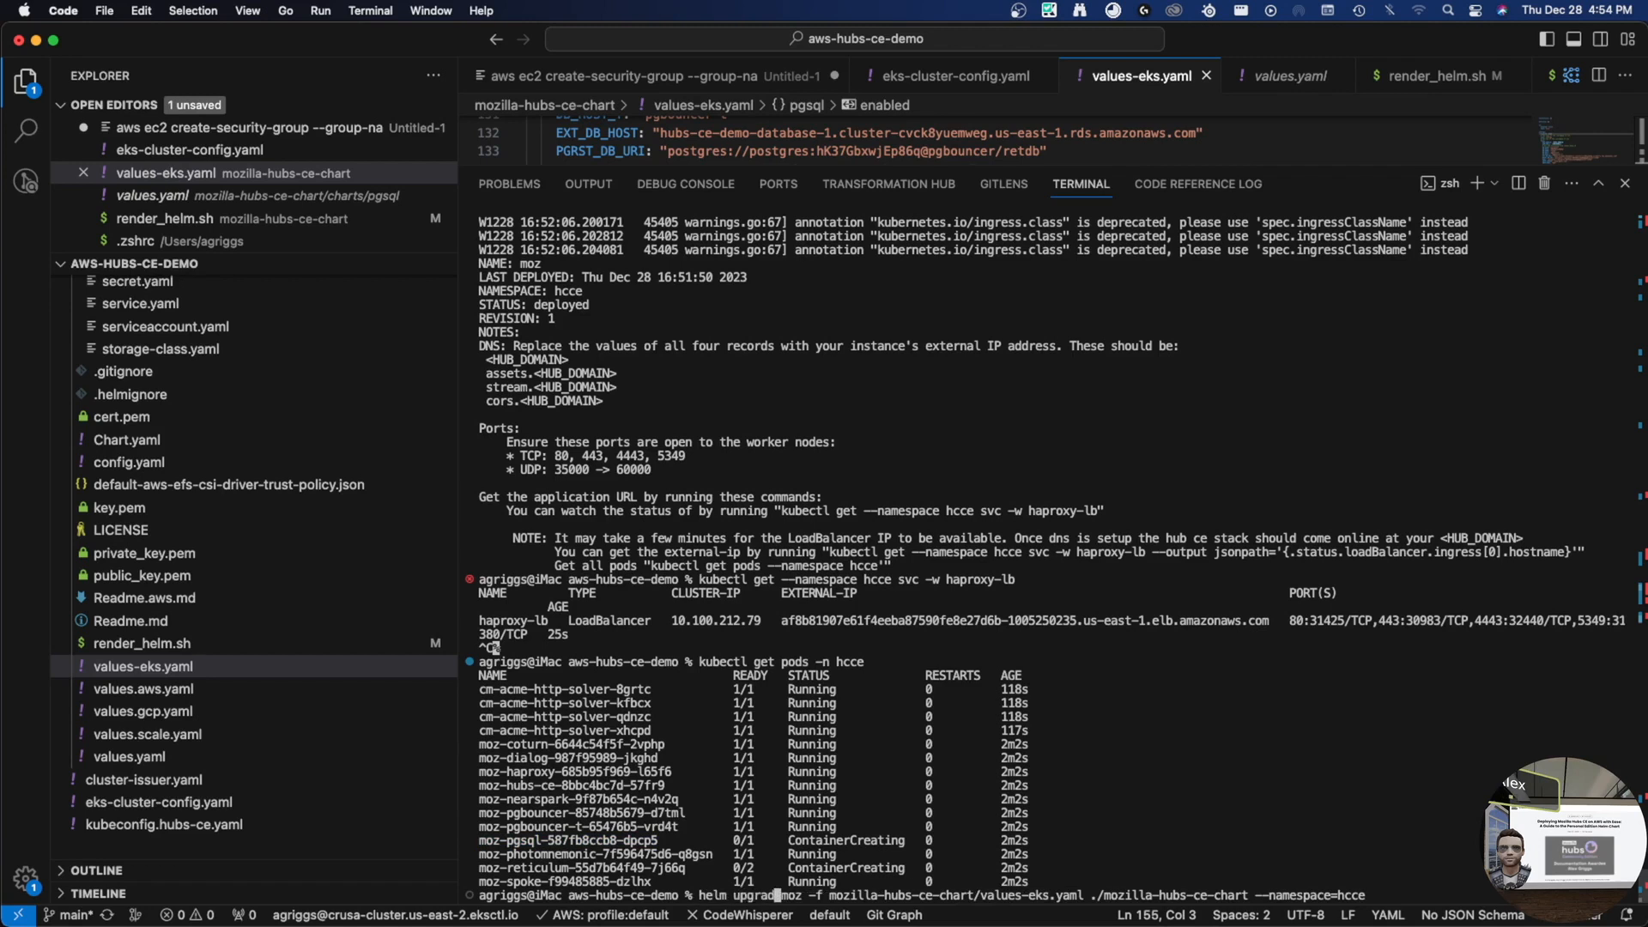
type("e")
key("Right")
key("Right")
key("Right")
key("Right")
key("Right")
key("Right")
key("Right")
key("Right")
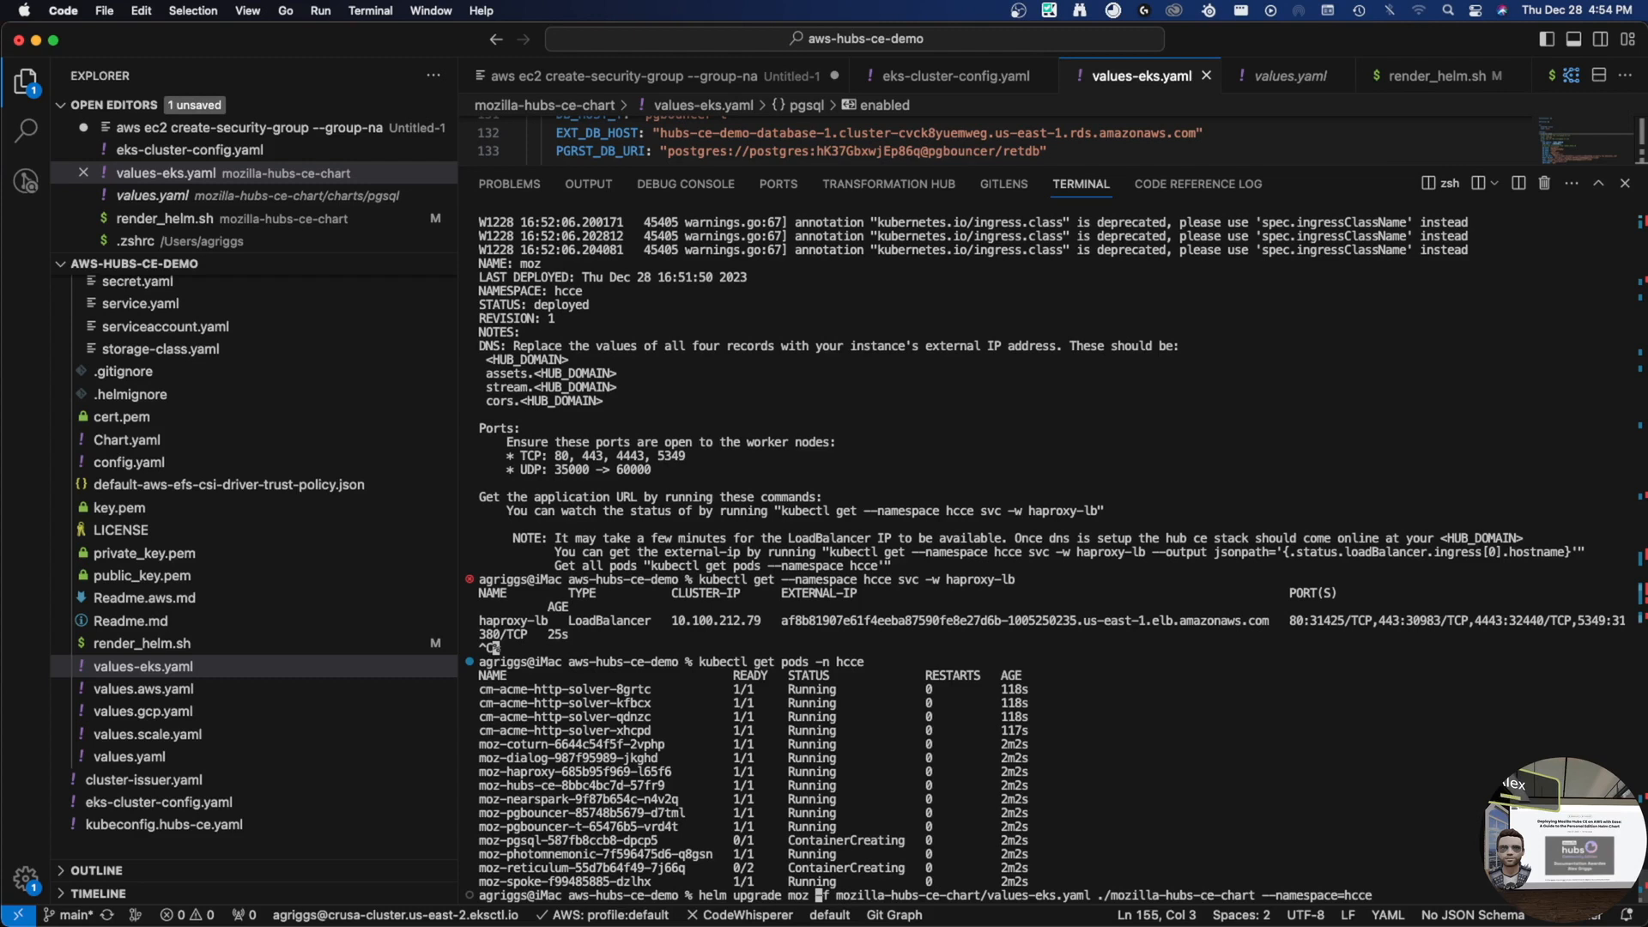
key("End")
key("Return")
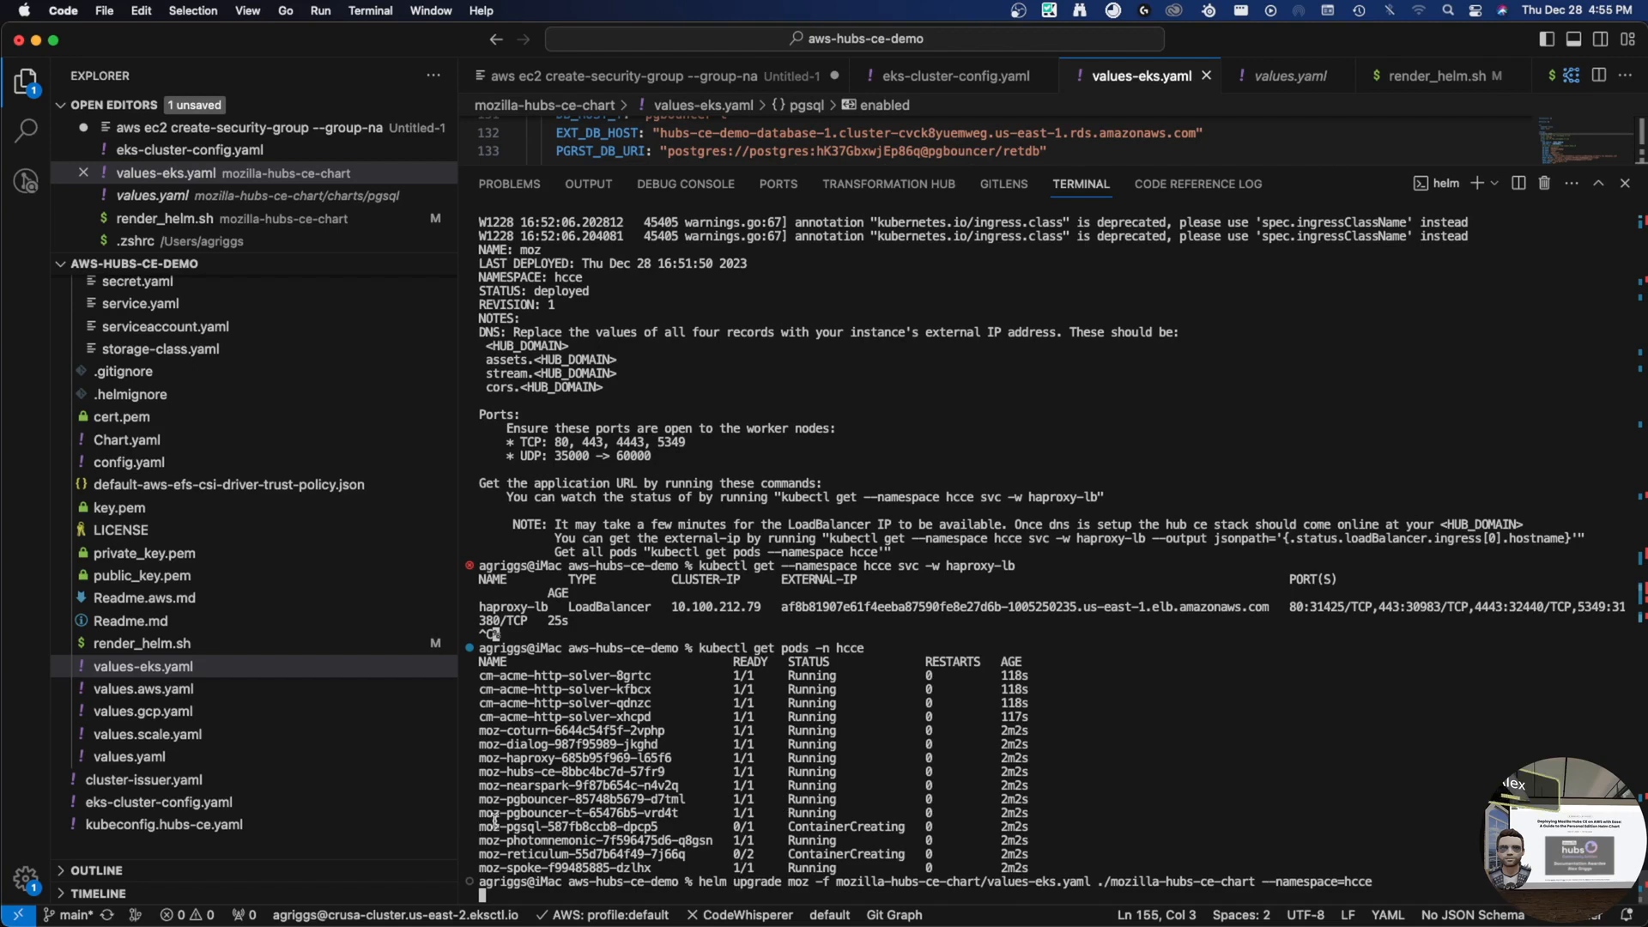
- Re-list the hcce pods to confirm the old moz-pgsql pod is Terminating
left_click_drag(485, 827, 562, 830)
left_click(561, 830)
double_click(618, 825)
left_click(698, 829)
key("Up")
key("Up")
key("Return")
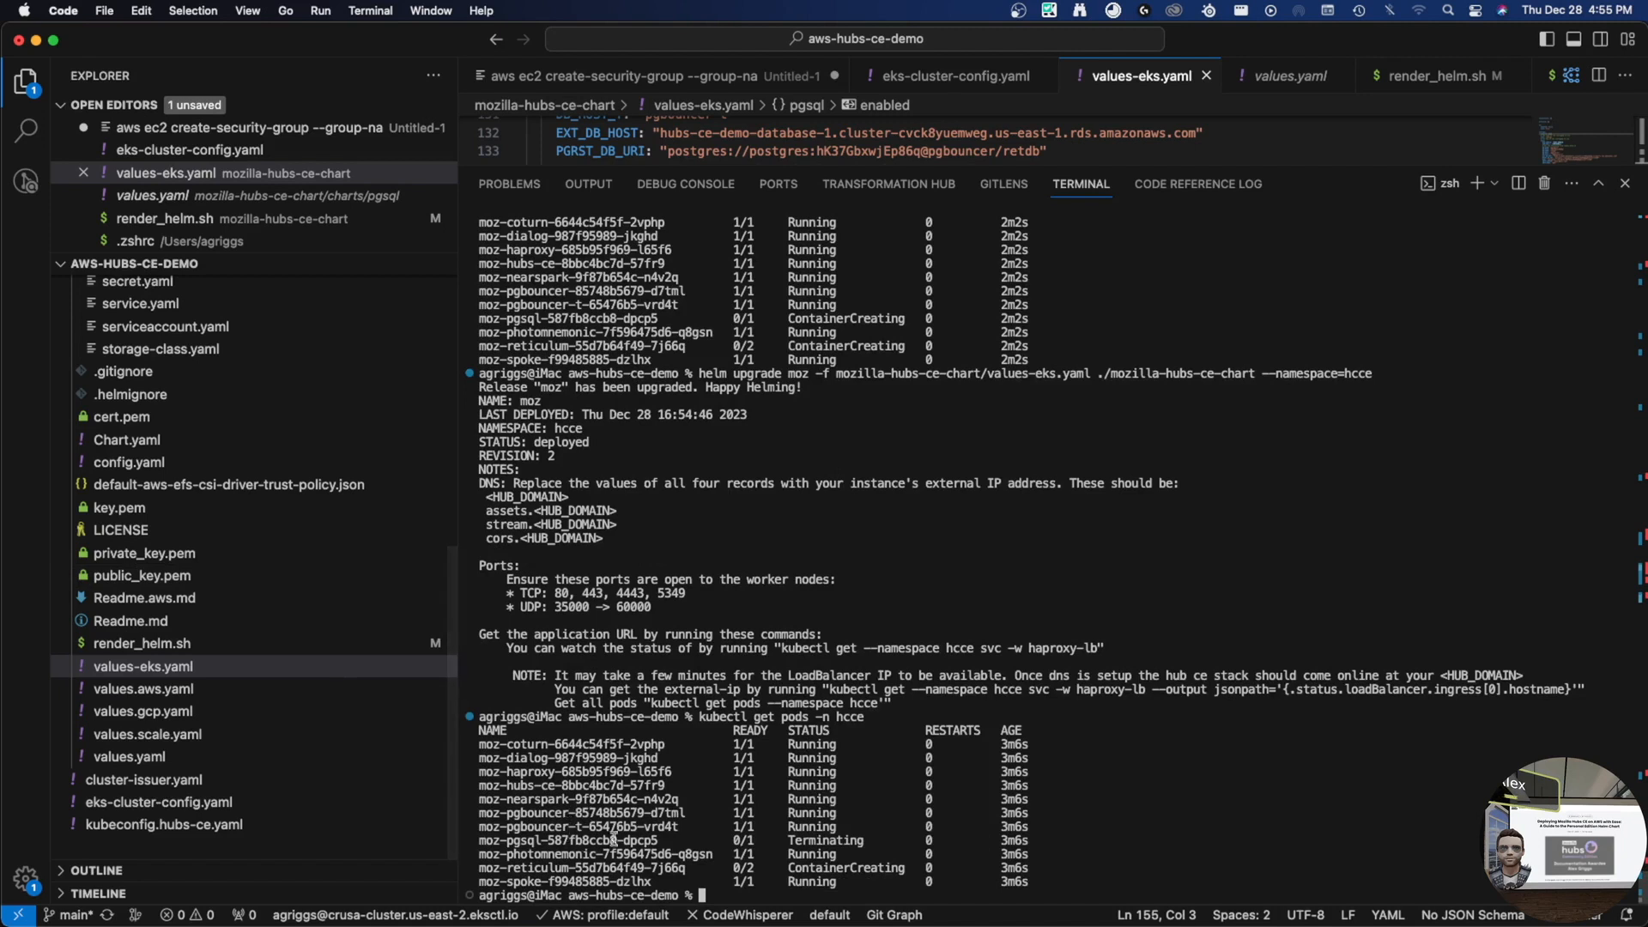
left_click_drag(659, 843, 474, 850)
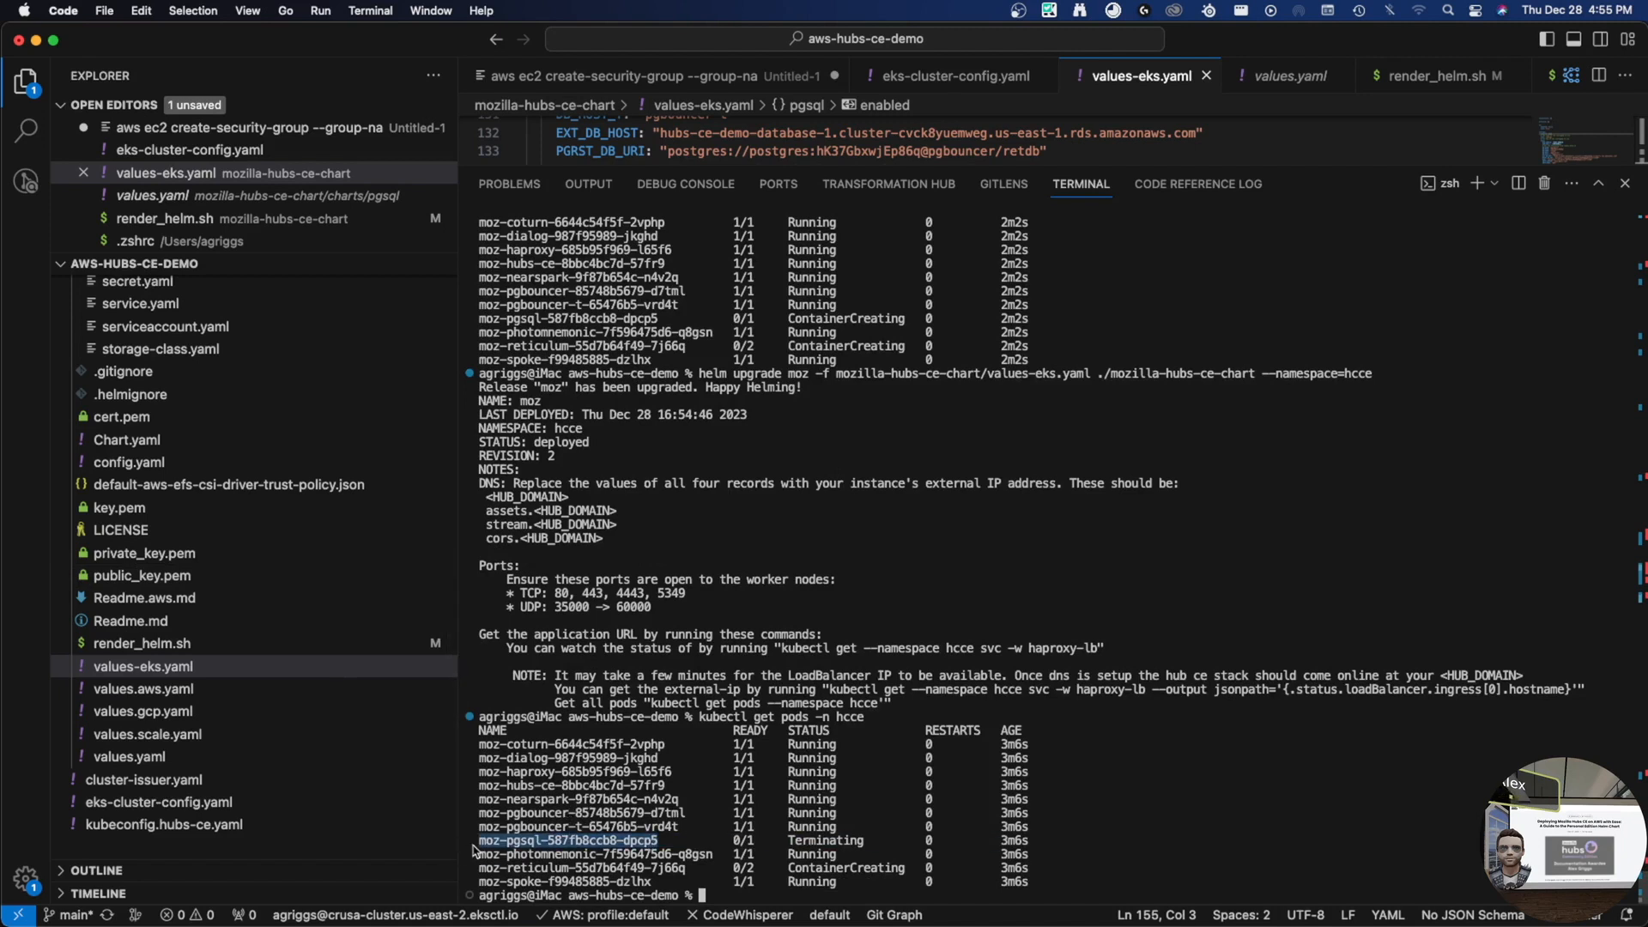
double_click(841, 839)
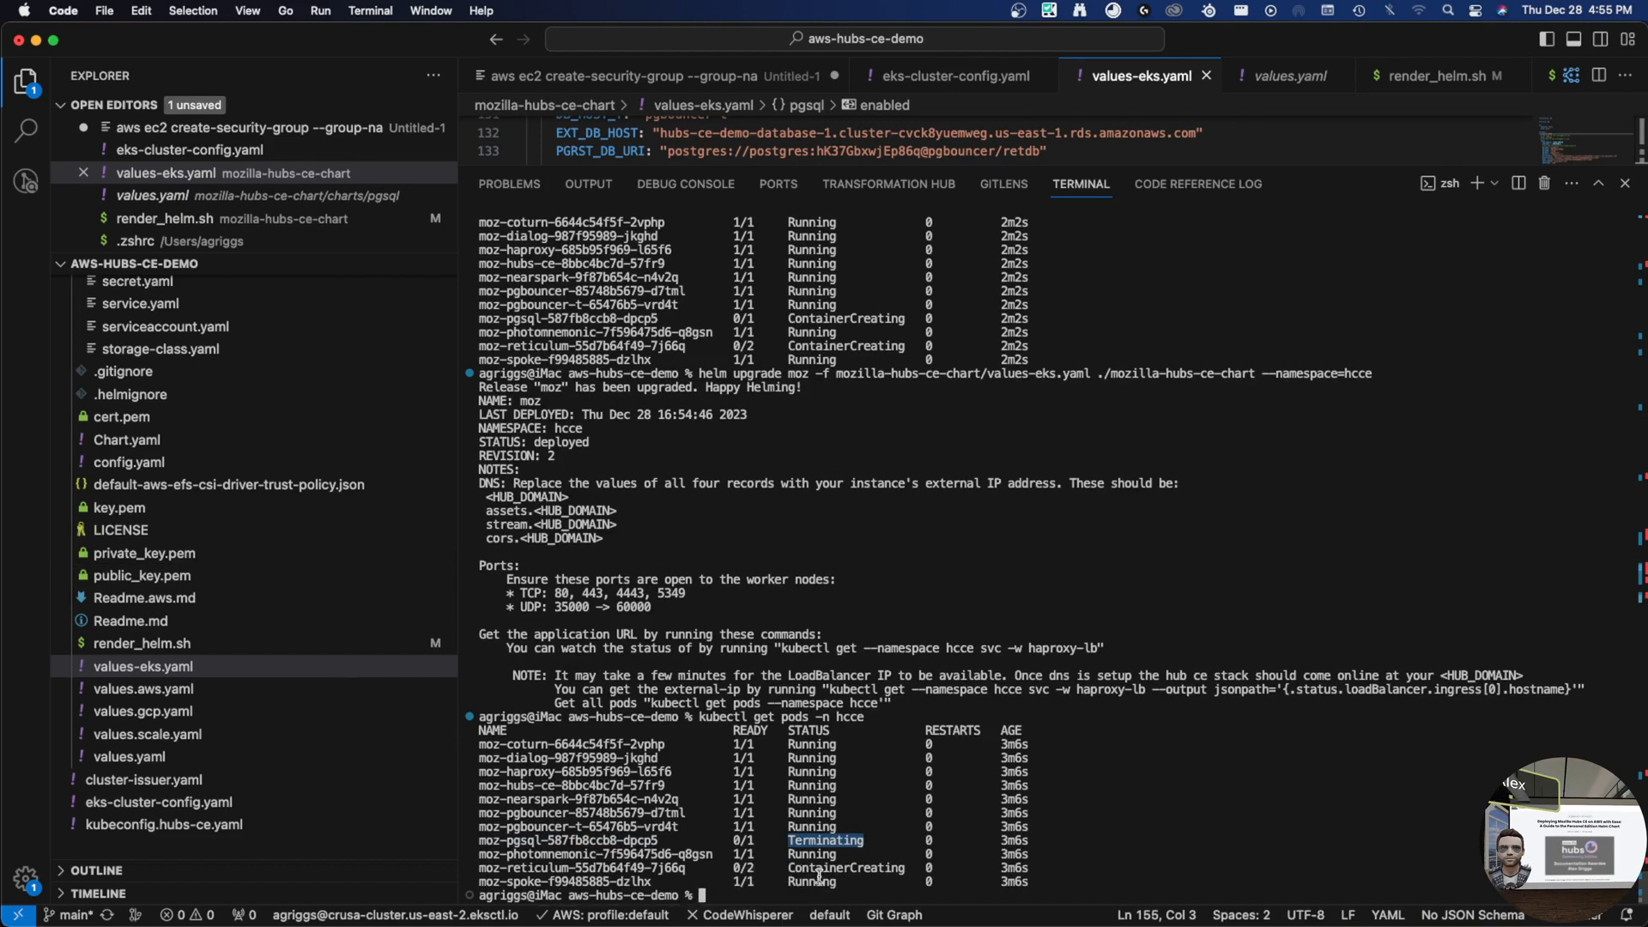
key("Up")
key("Return")
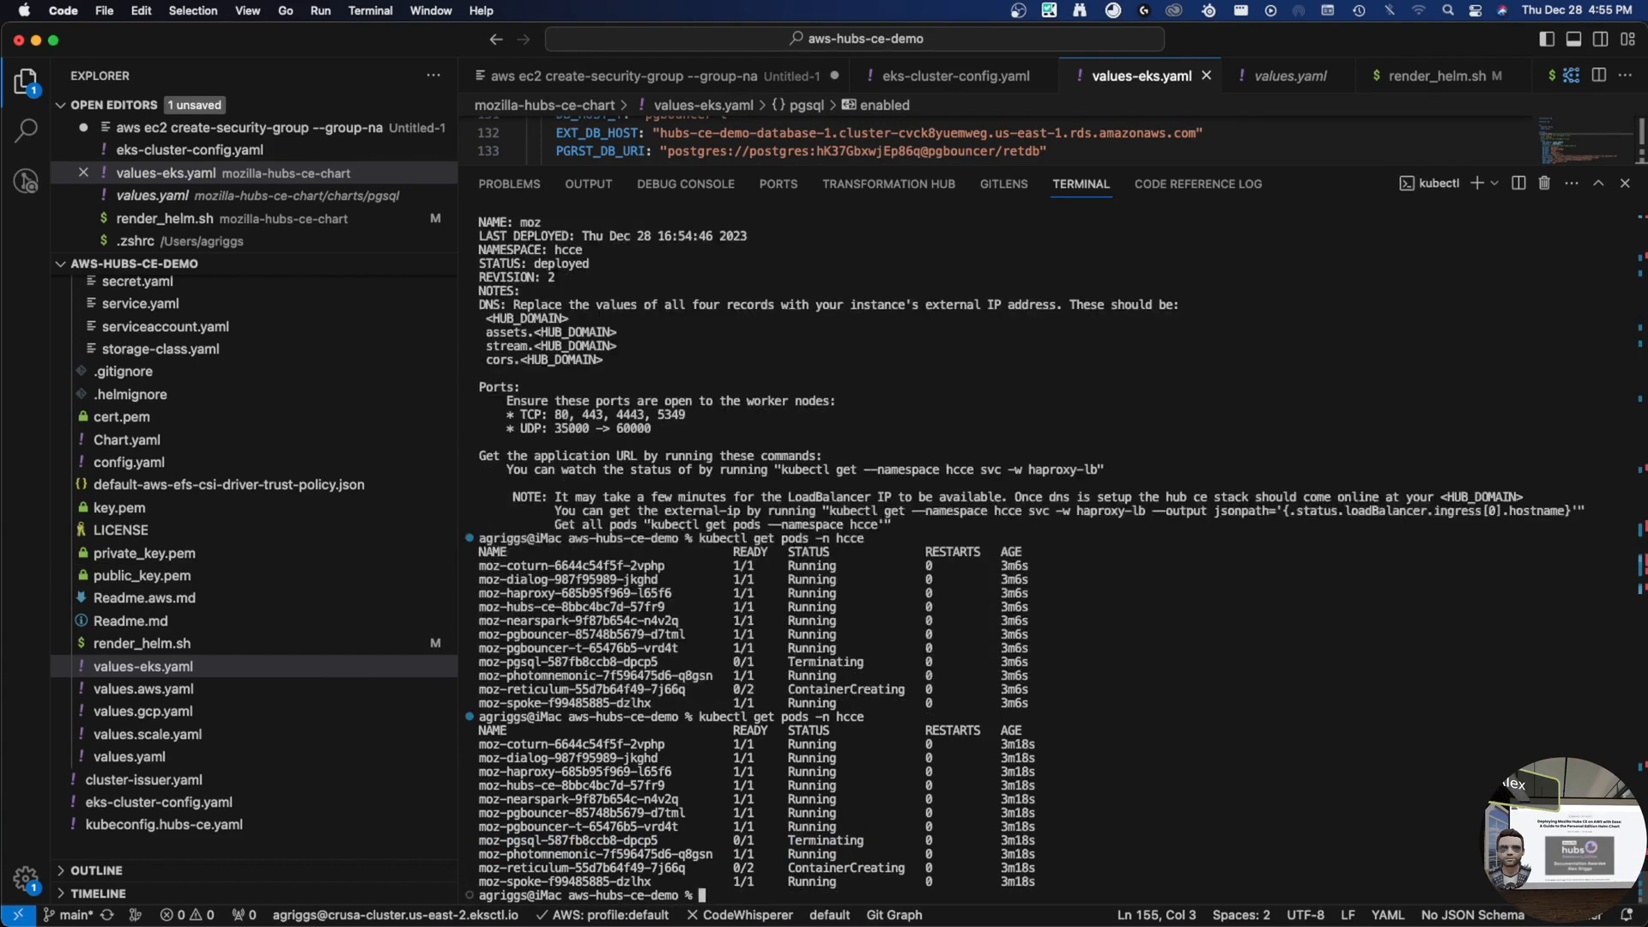
double_click(611, 868)
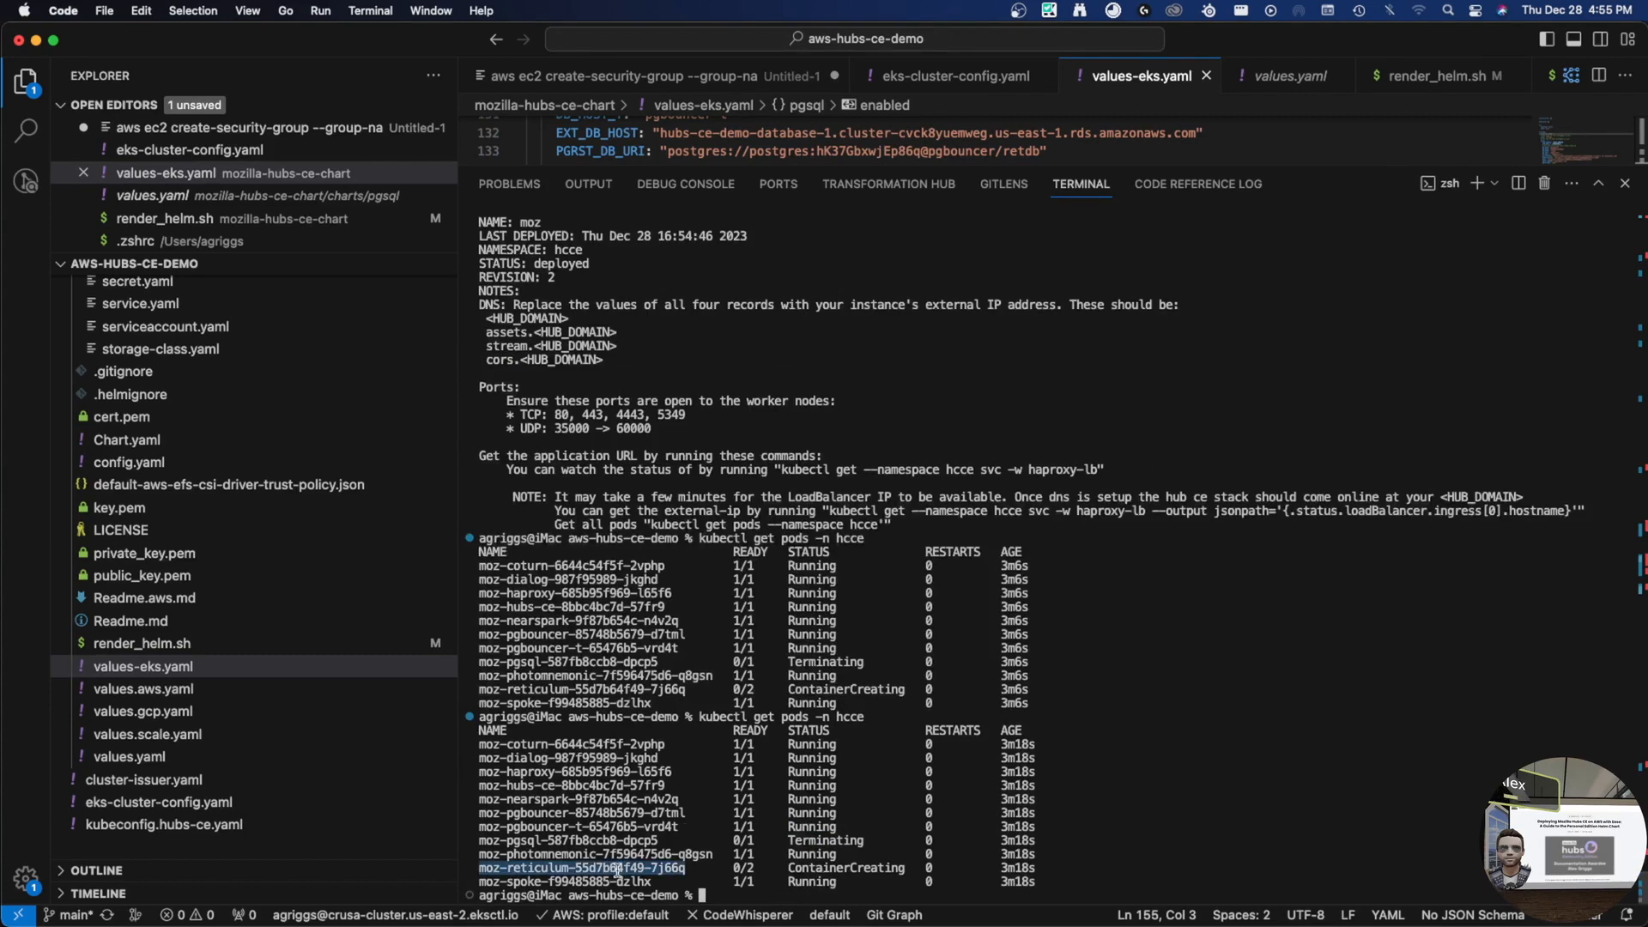
key("super+c")
- Query the certificates with kubectl get certificate -n hcce
type("kubectl get")
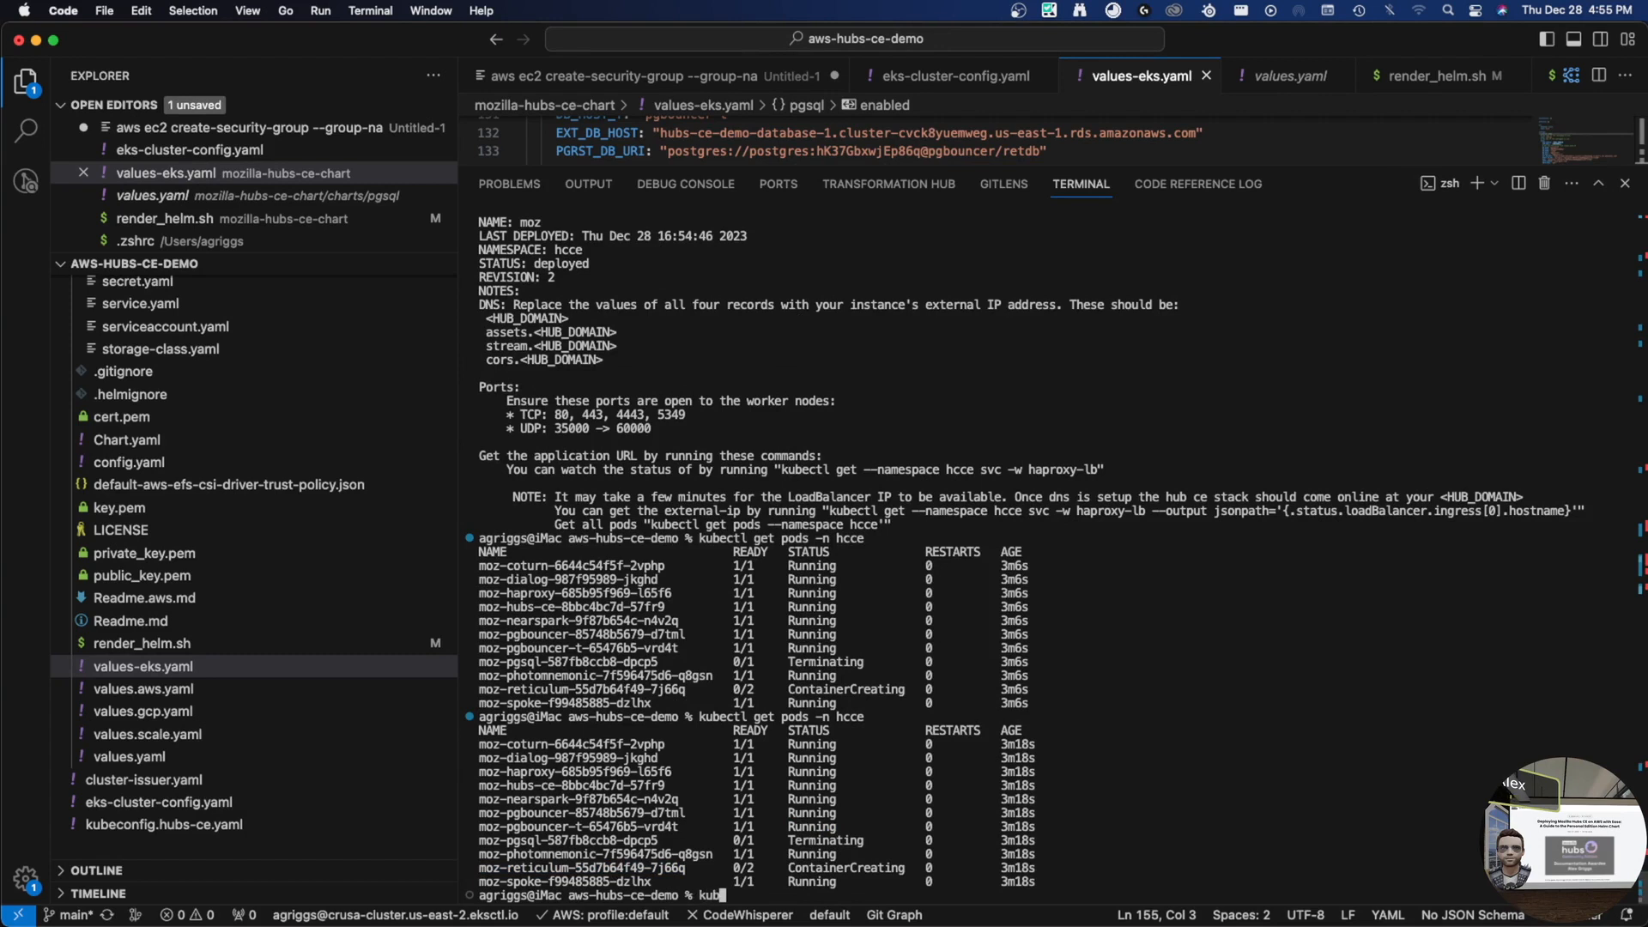
type(" certific")
key("BackSpace")
type("icate -n hcce")
key("Return")
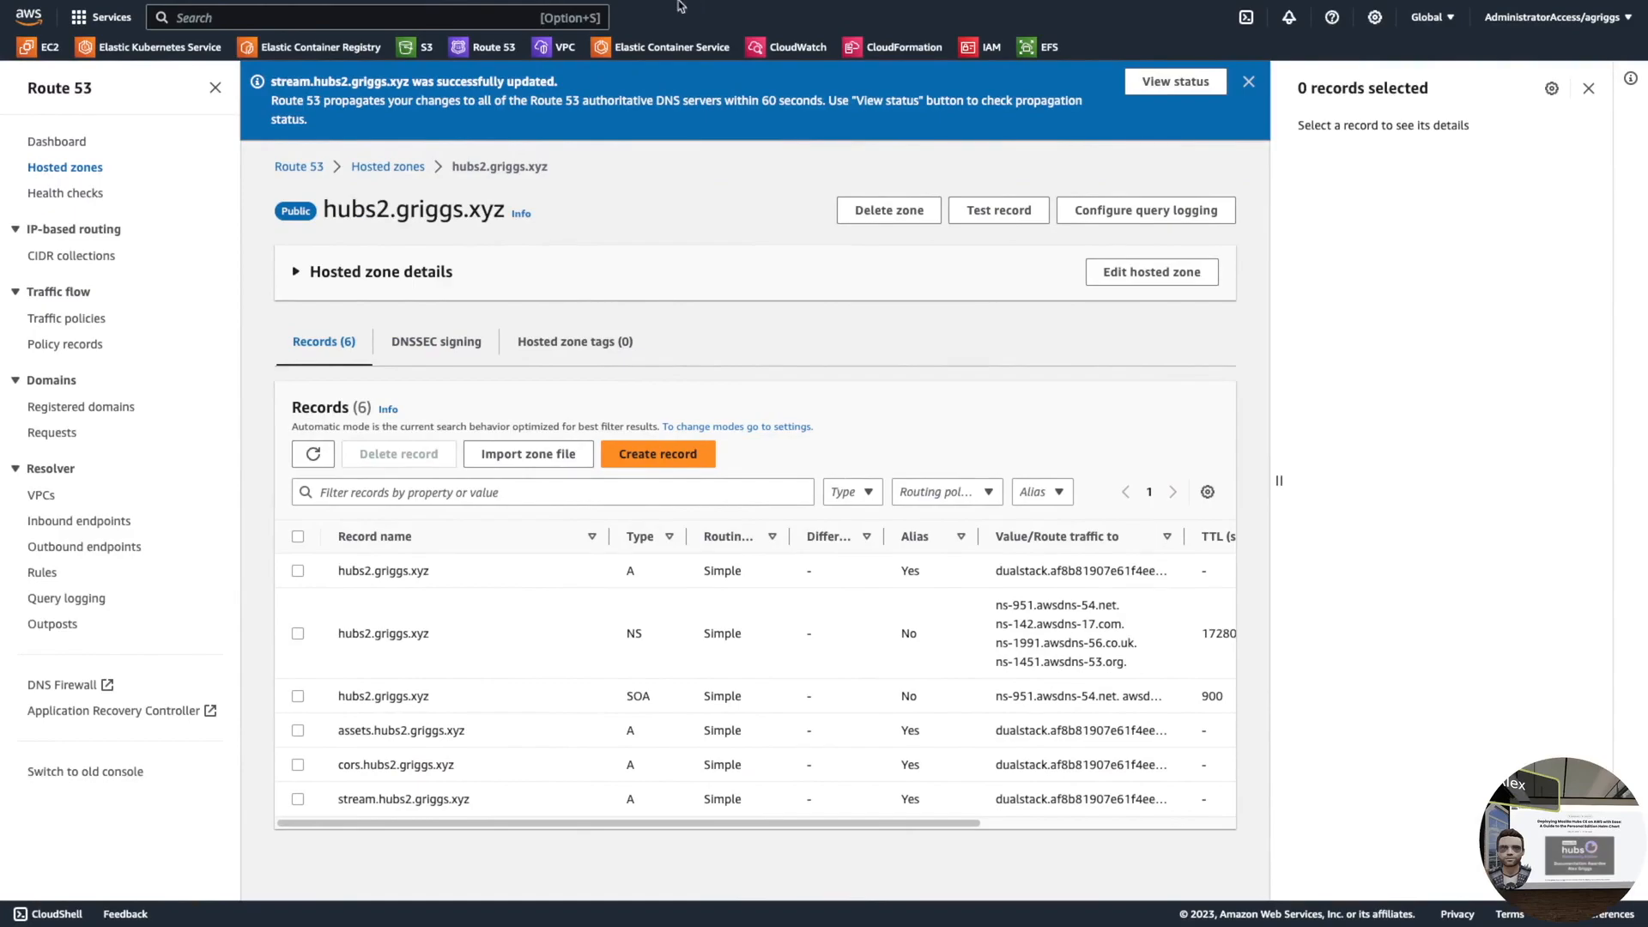
- Open hubs2.griggs.xyz in a new Chrome tab, outside full screen
key("ctrl+t")
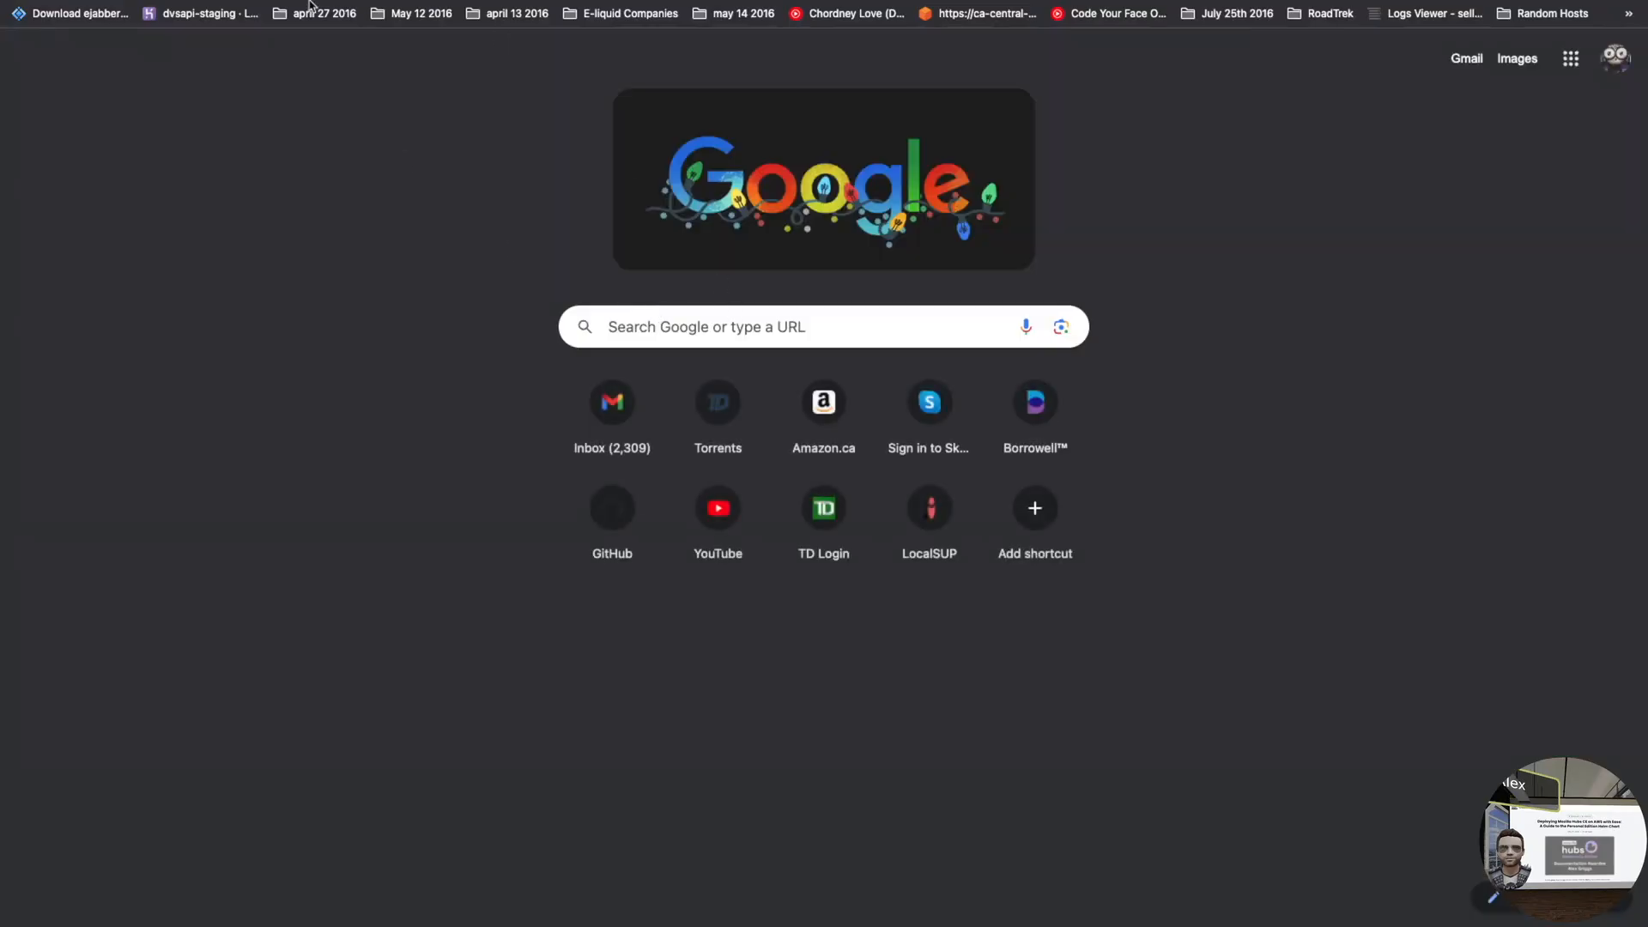
mouse_move(311, 5)
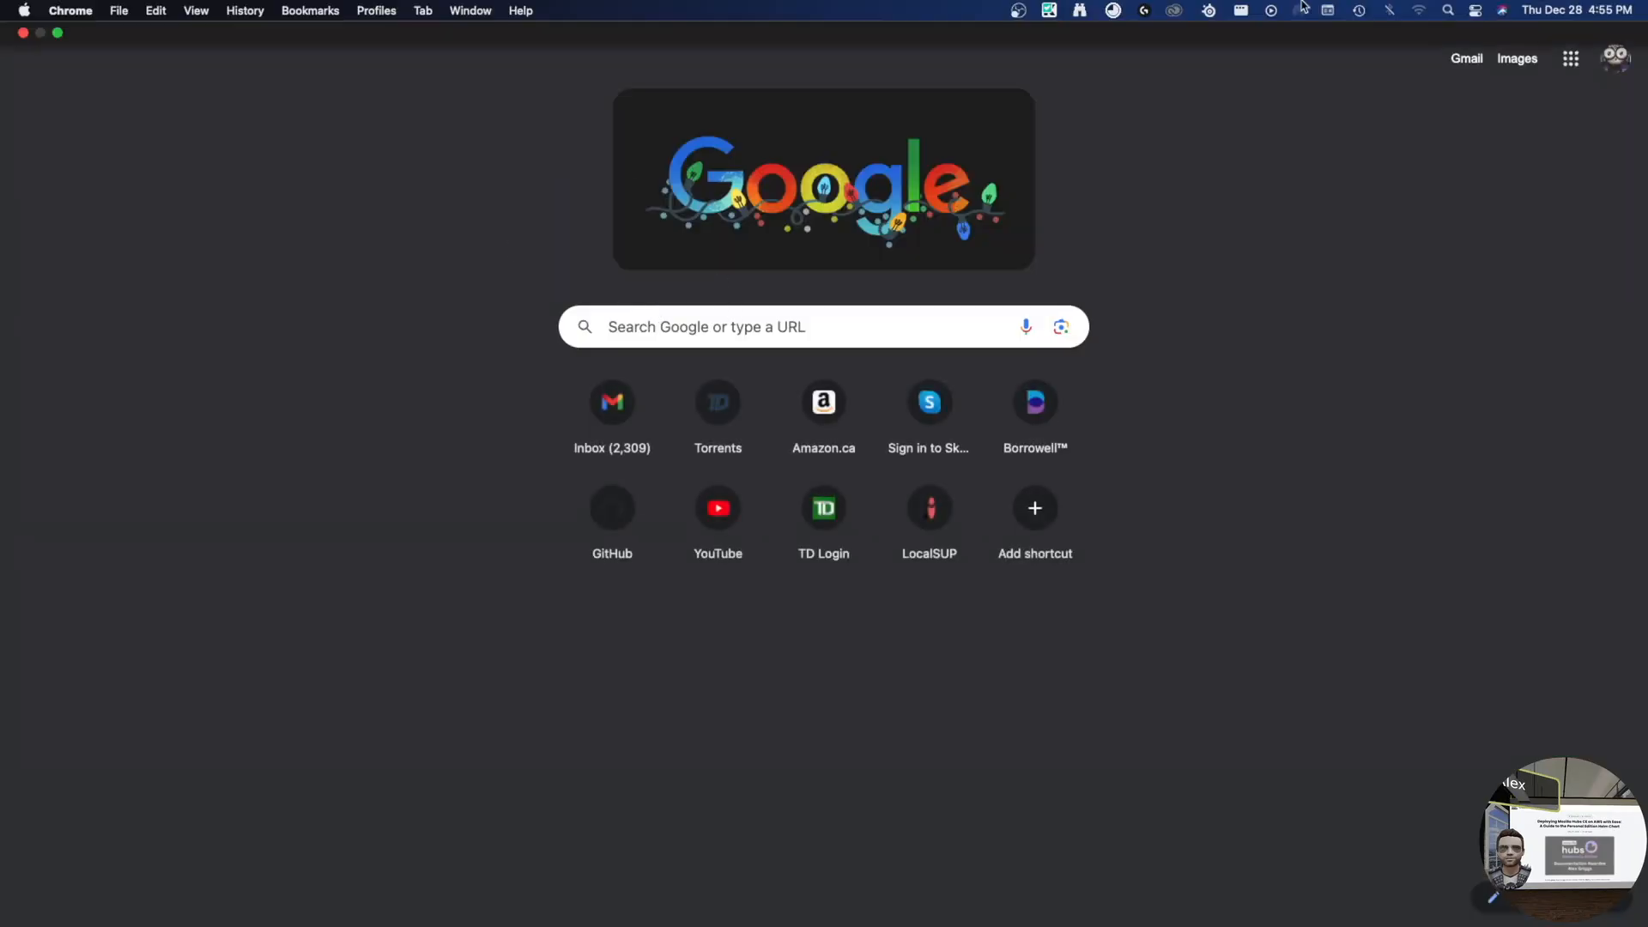
left_click(57, 34)
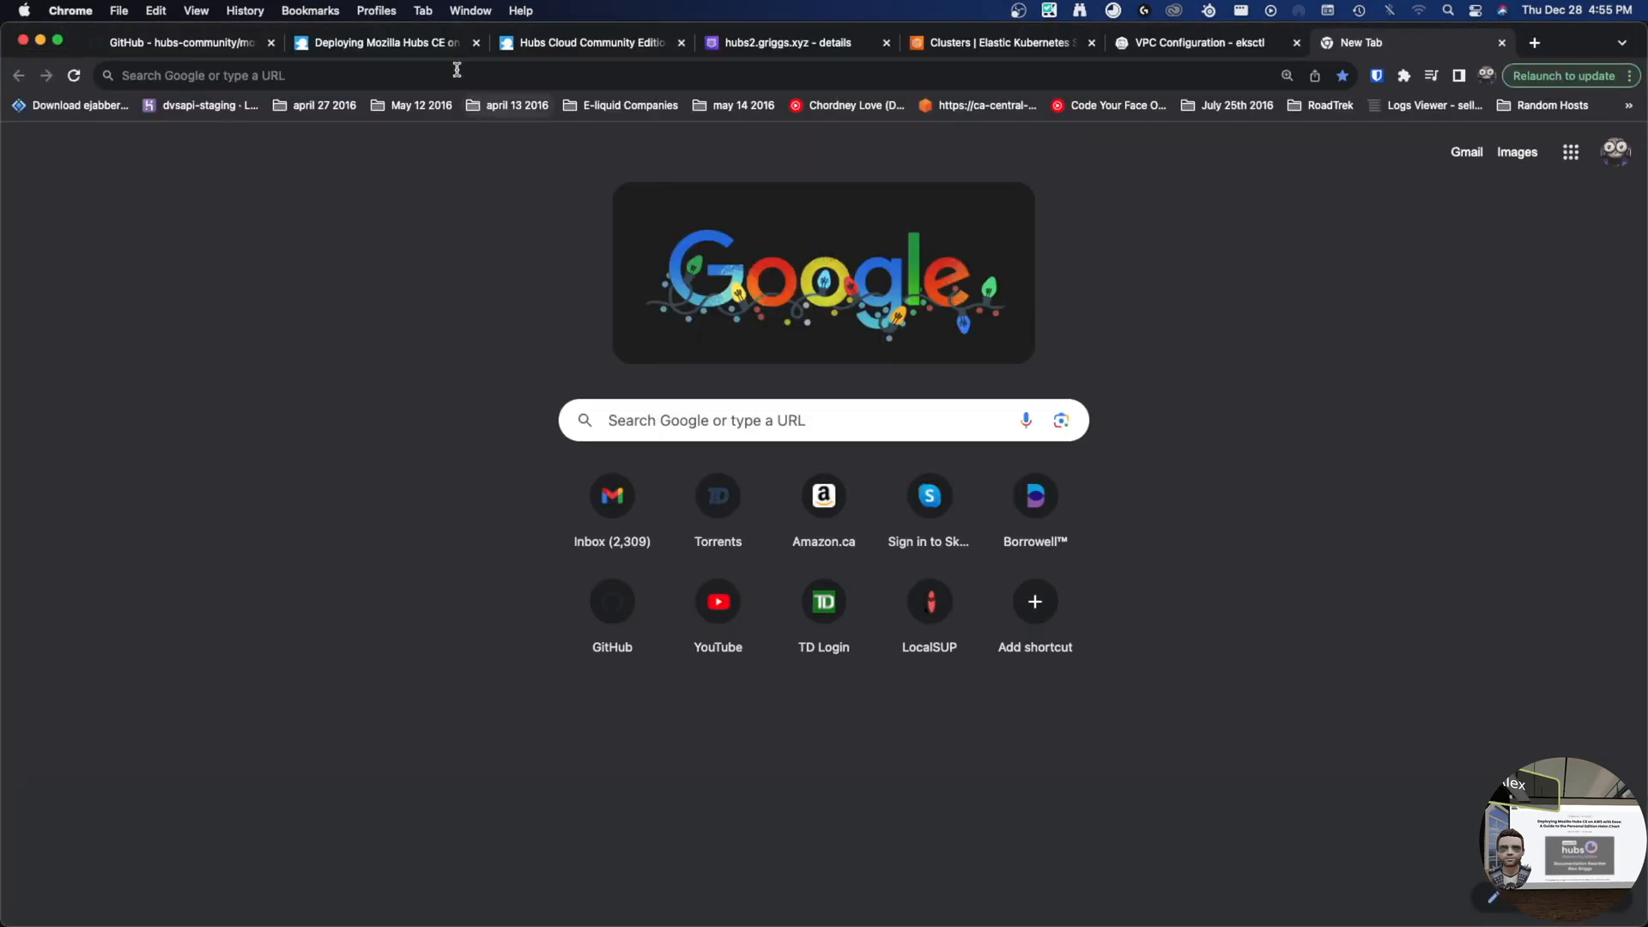
left_click(457, 69)
type("hubs2.gr")
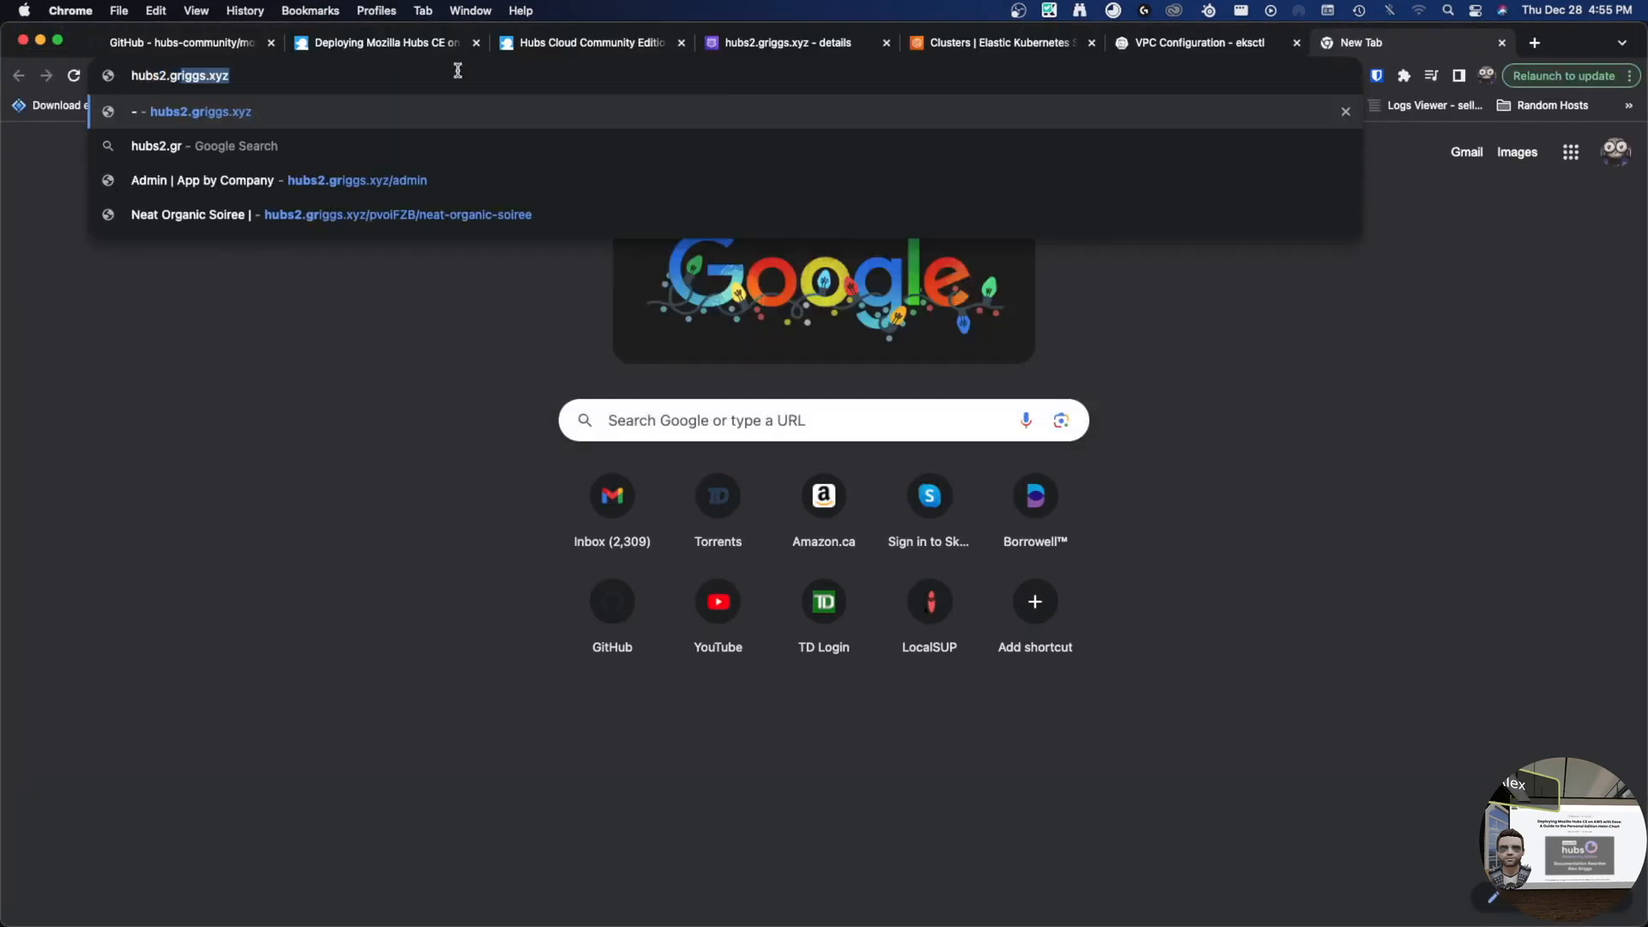
key("Return")
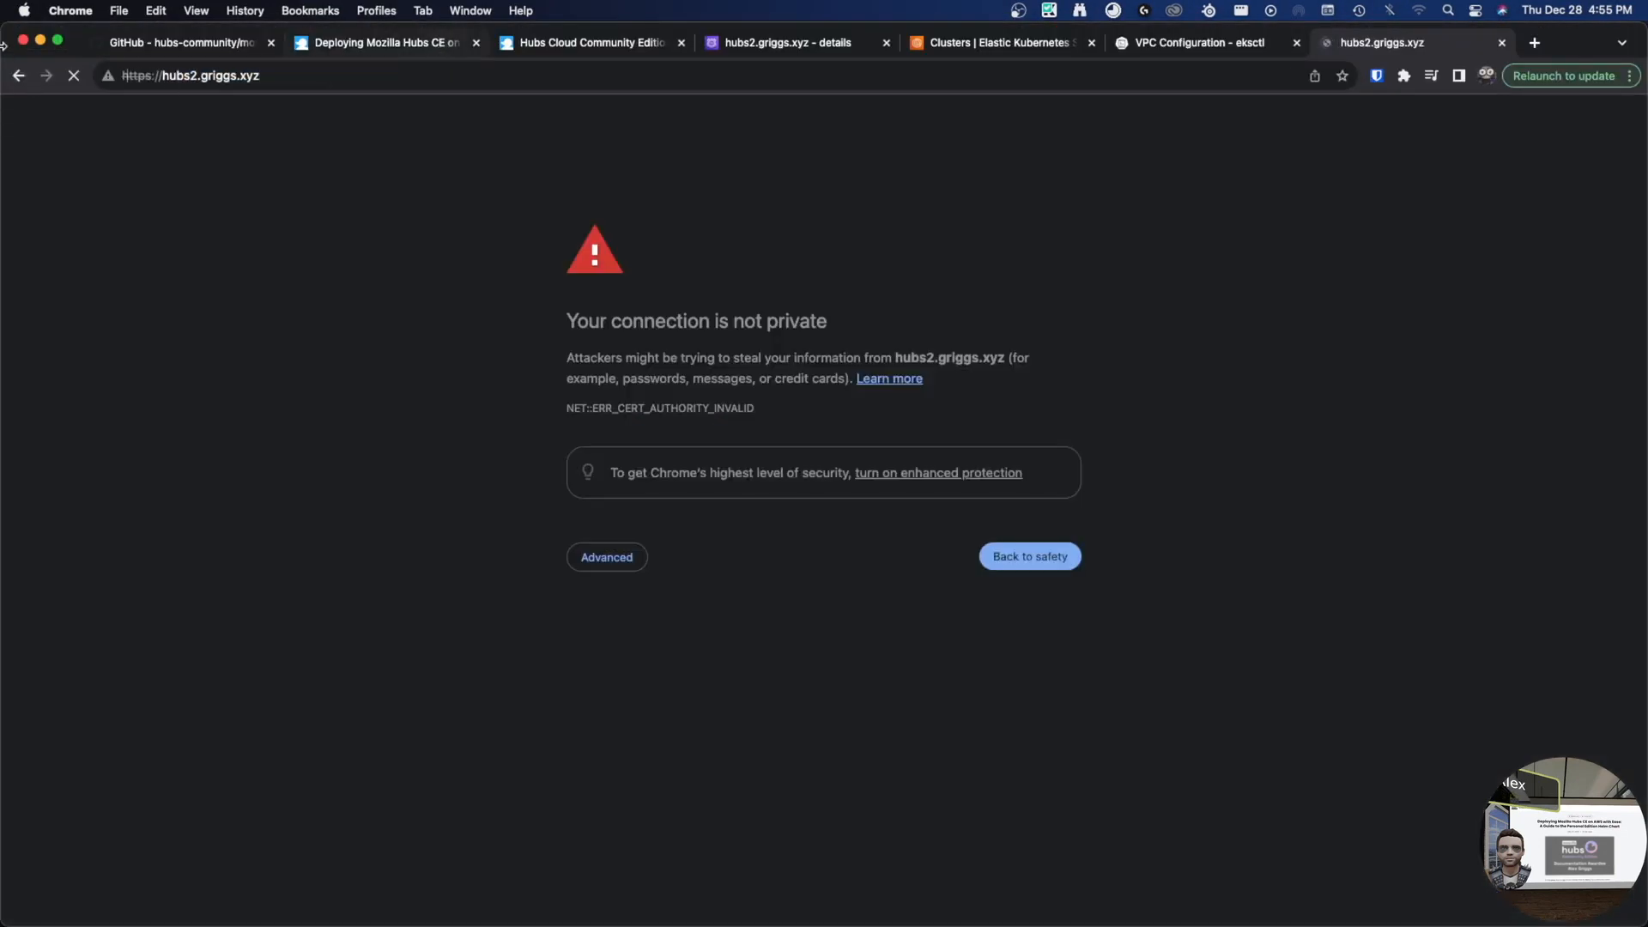
- Proceed past the certificate warning to the 503 Service Unavailable page, then return to VS Code
left_click(614, 560)
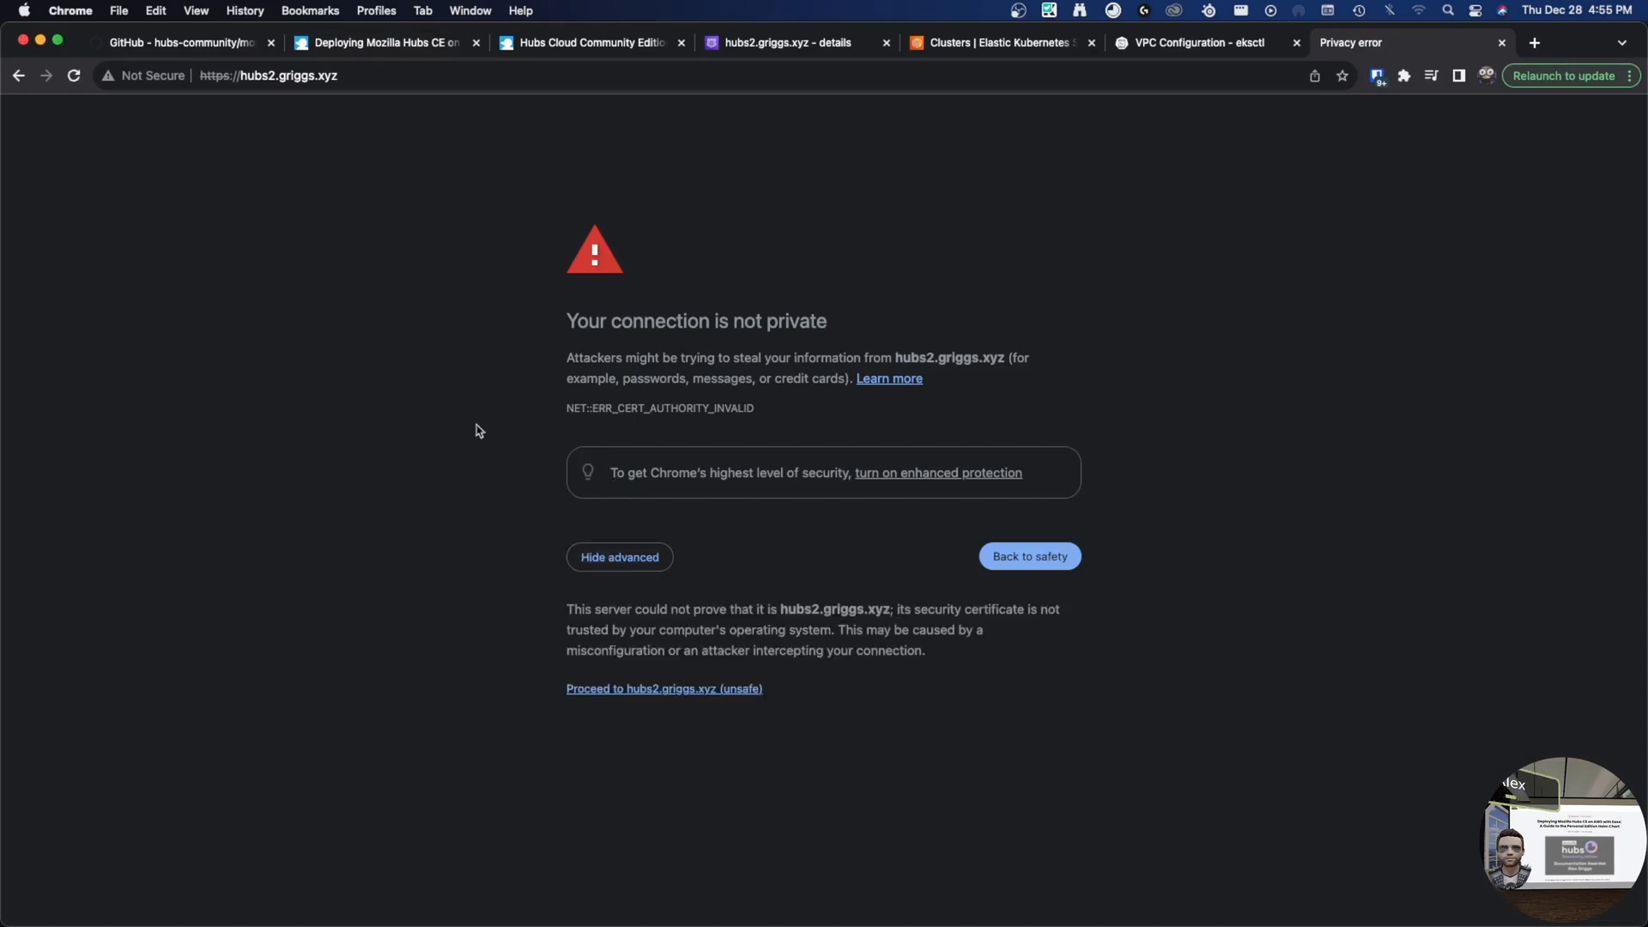
left_click(728, 688)
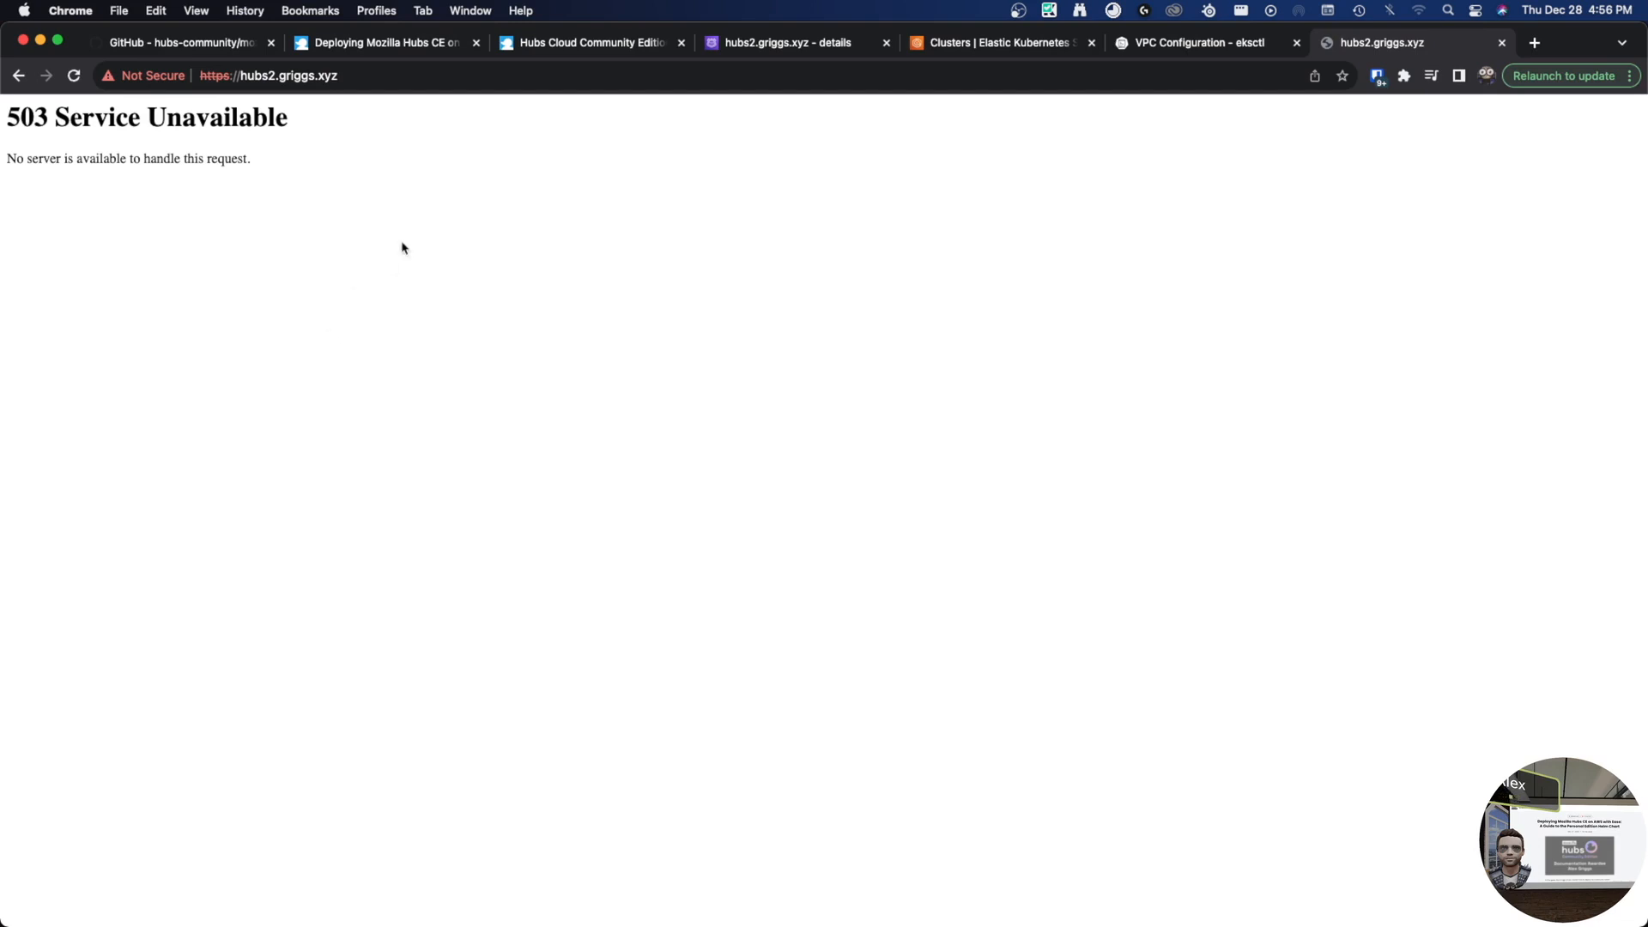
left_click_drag(133, 183, 2, 97)
left_click(226, 128)
left_click(57, 40)
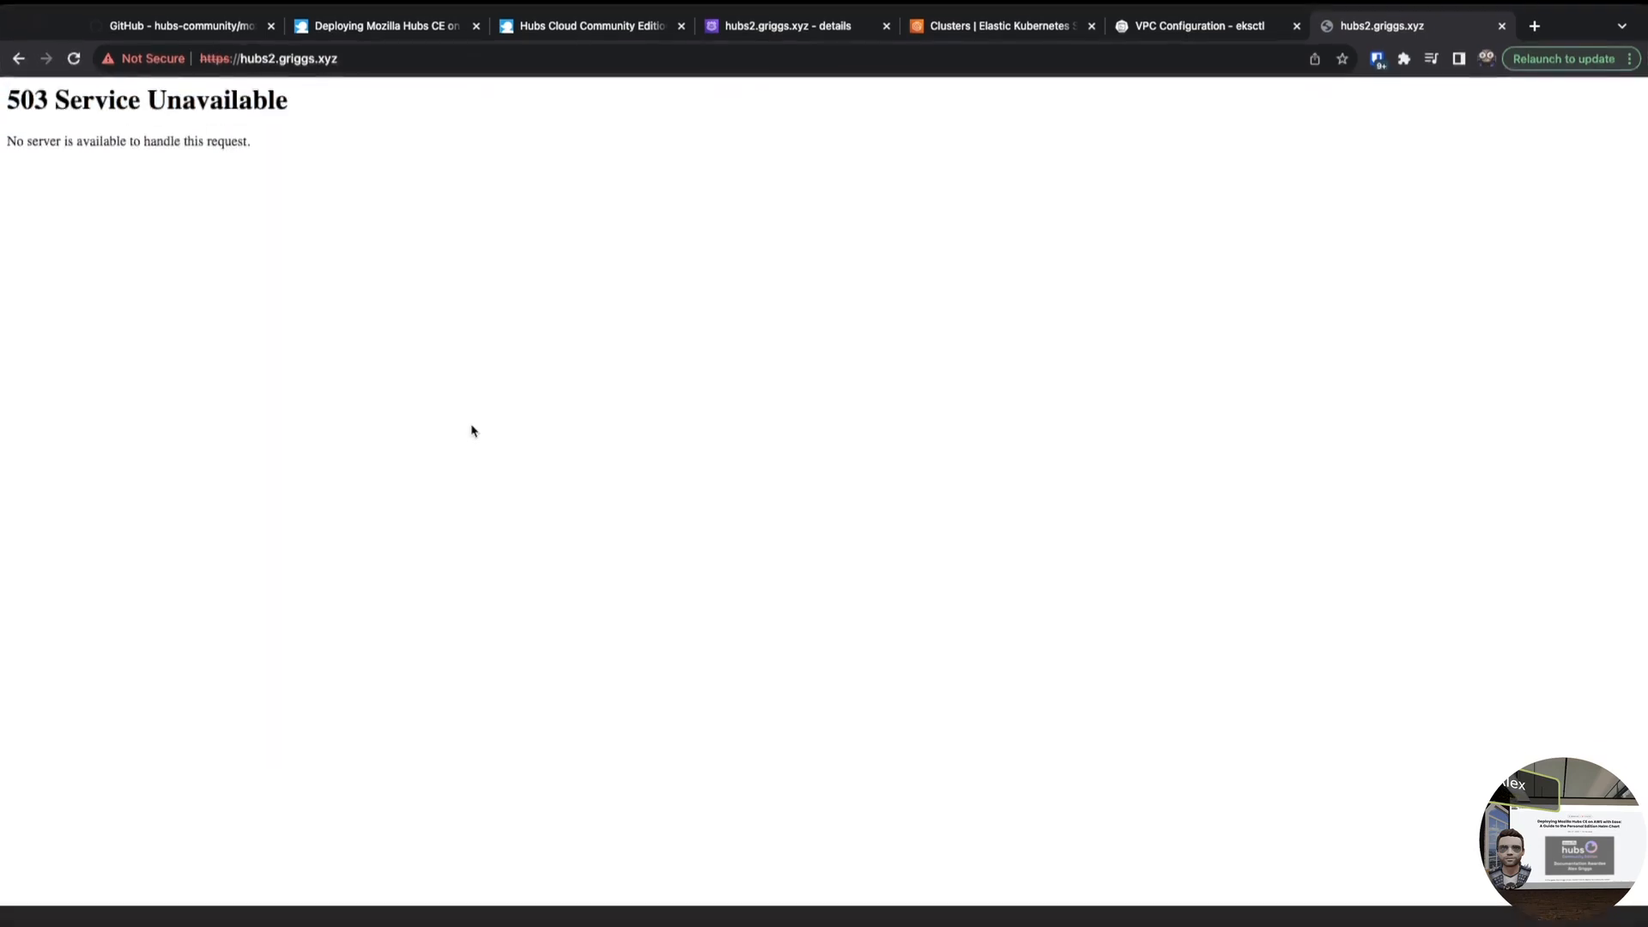
key("ctrl+Left")
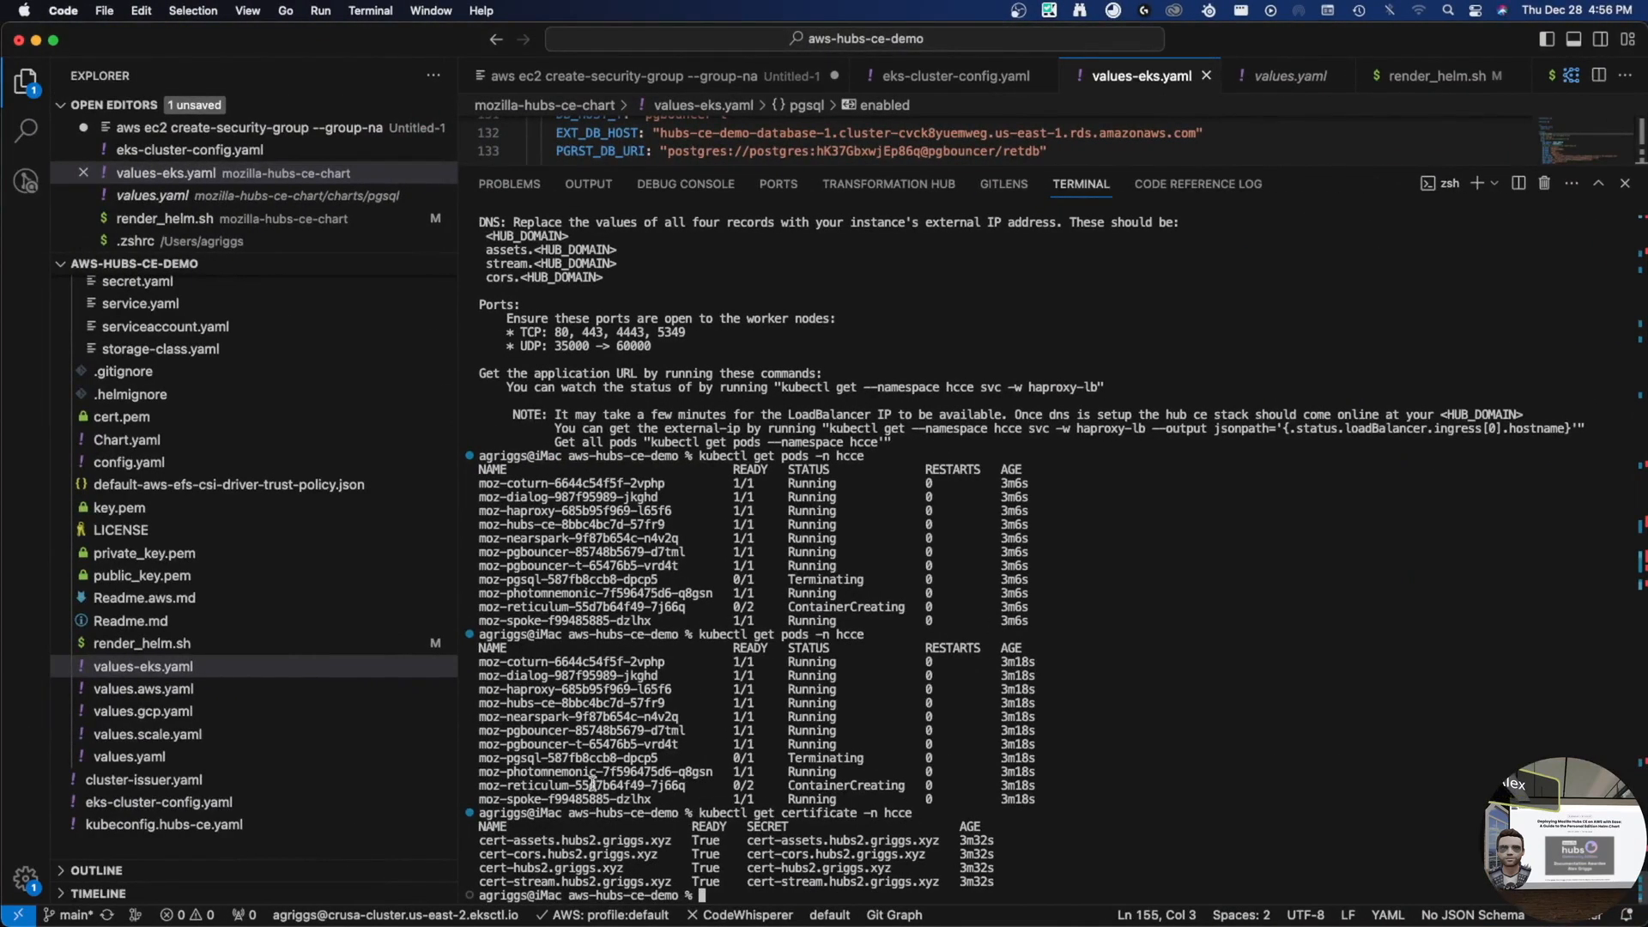
- Fetch the reticulum pod's logs in namespace hcce and re-list the pods
double_click(637, 790)
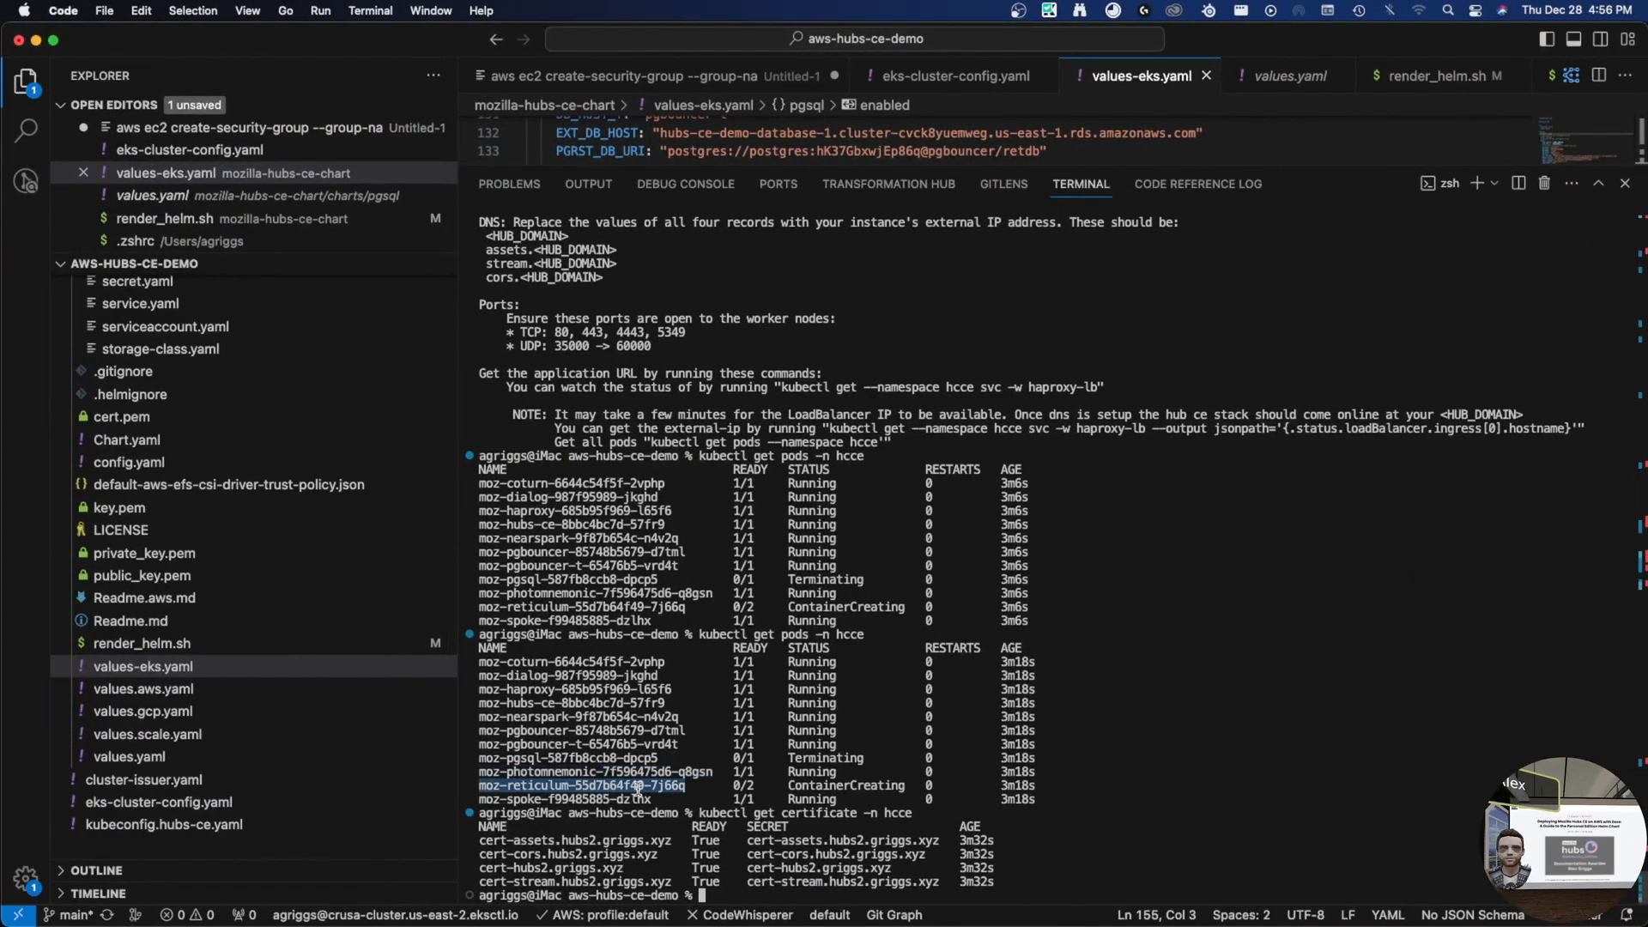
type("kubec")
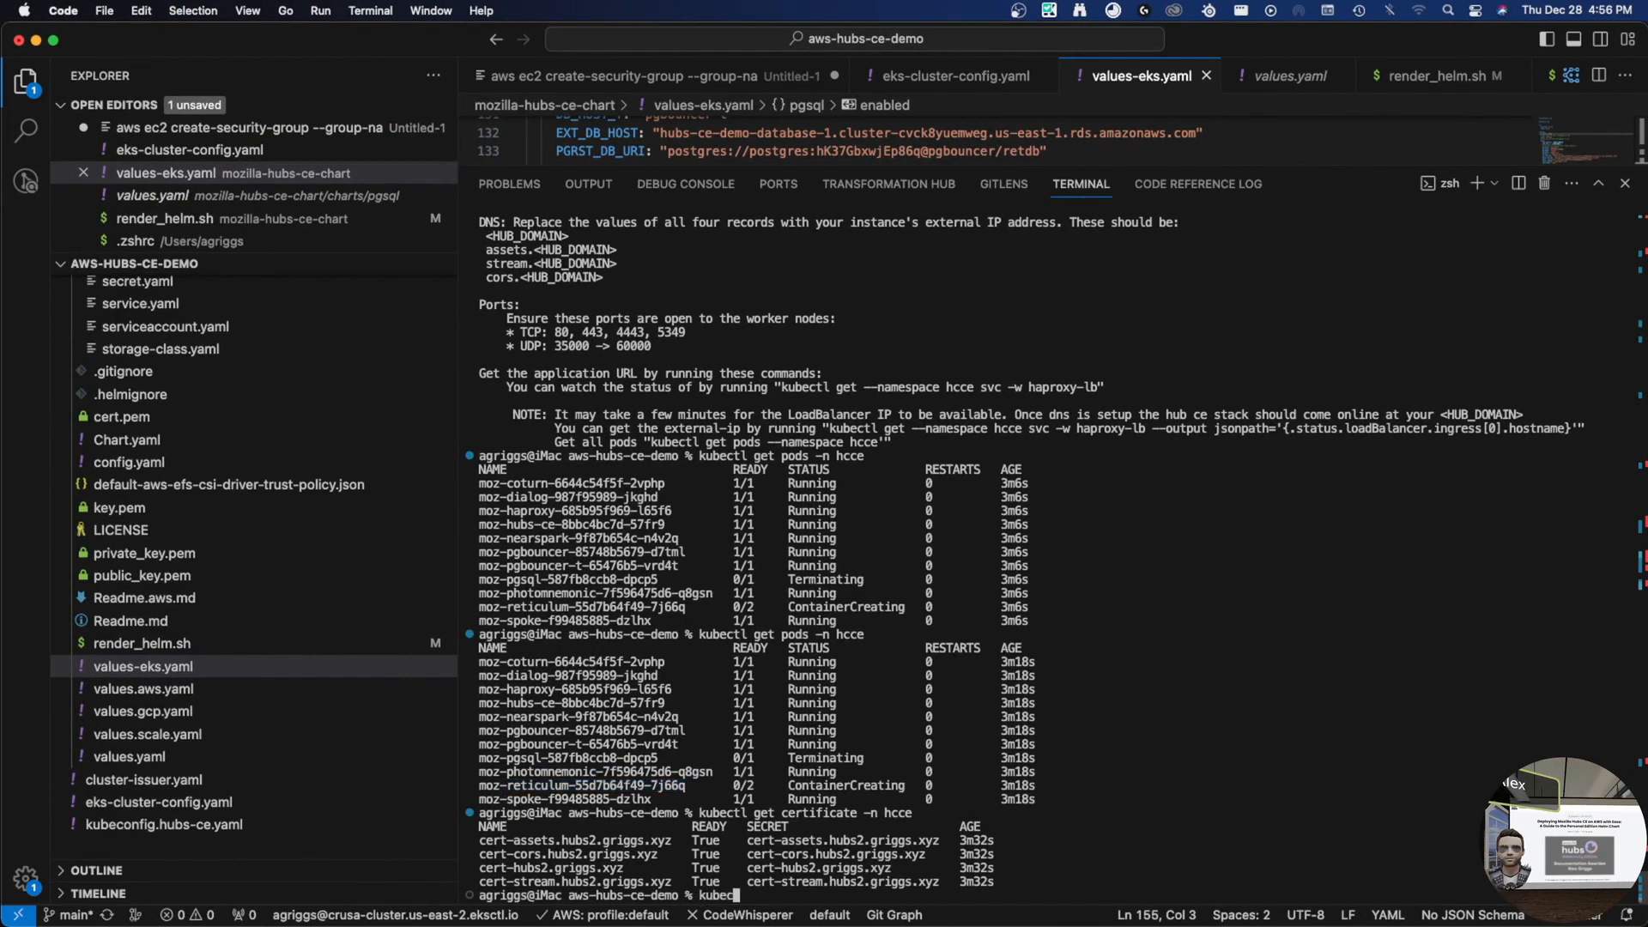
type("tl logs")
key("super+v")
type("--n hcce")
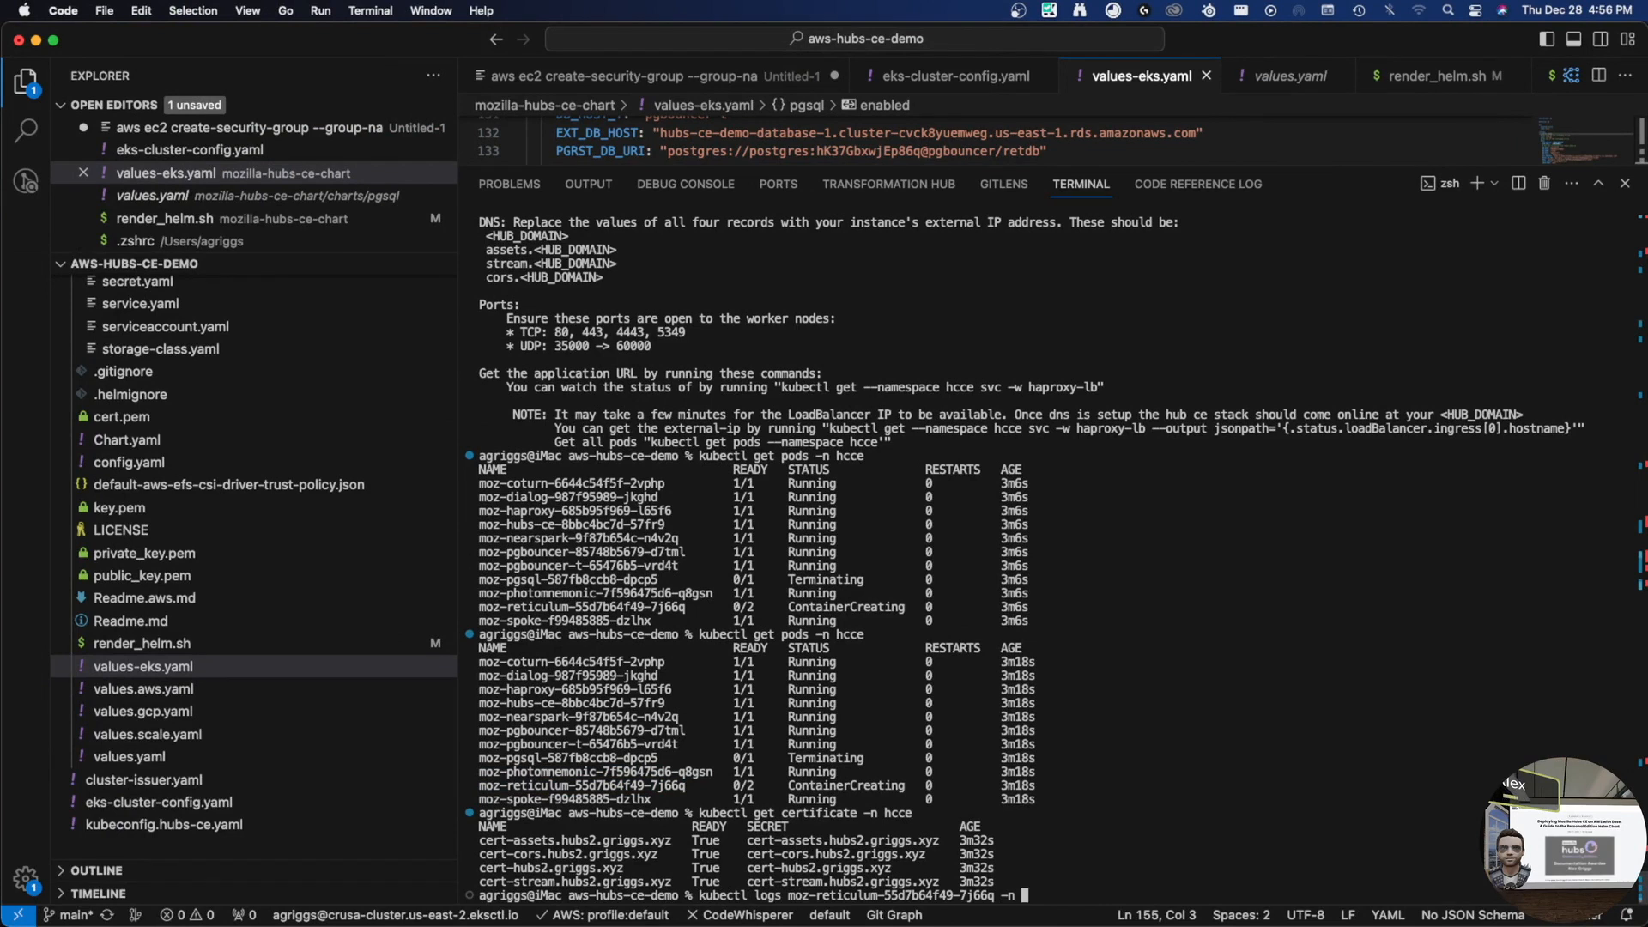
key("Return")
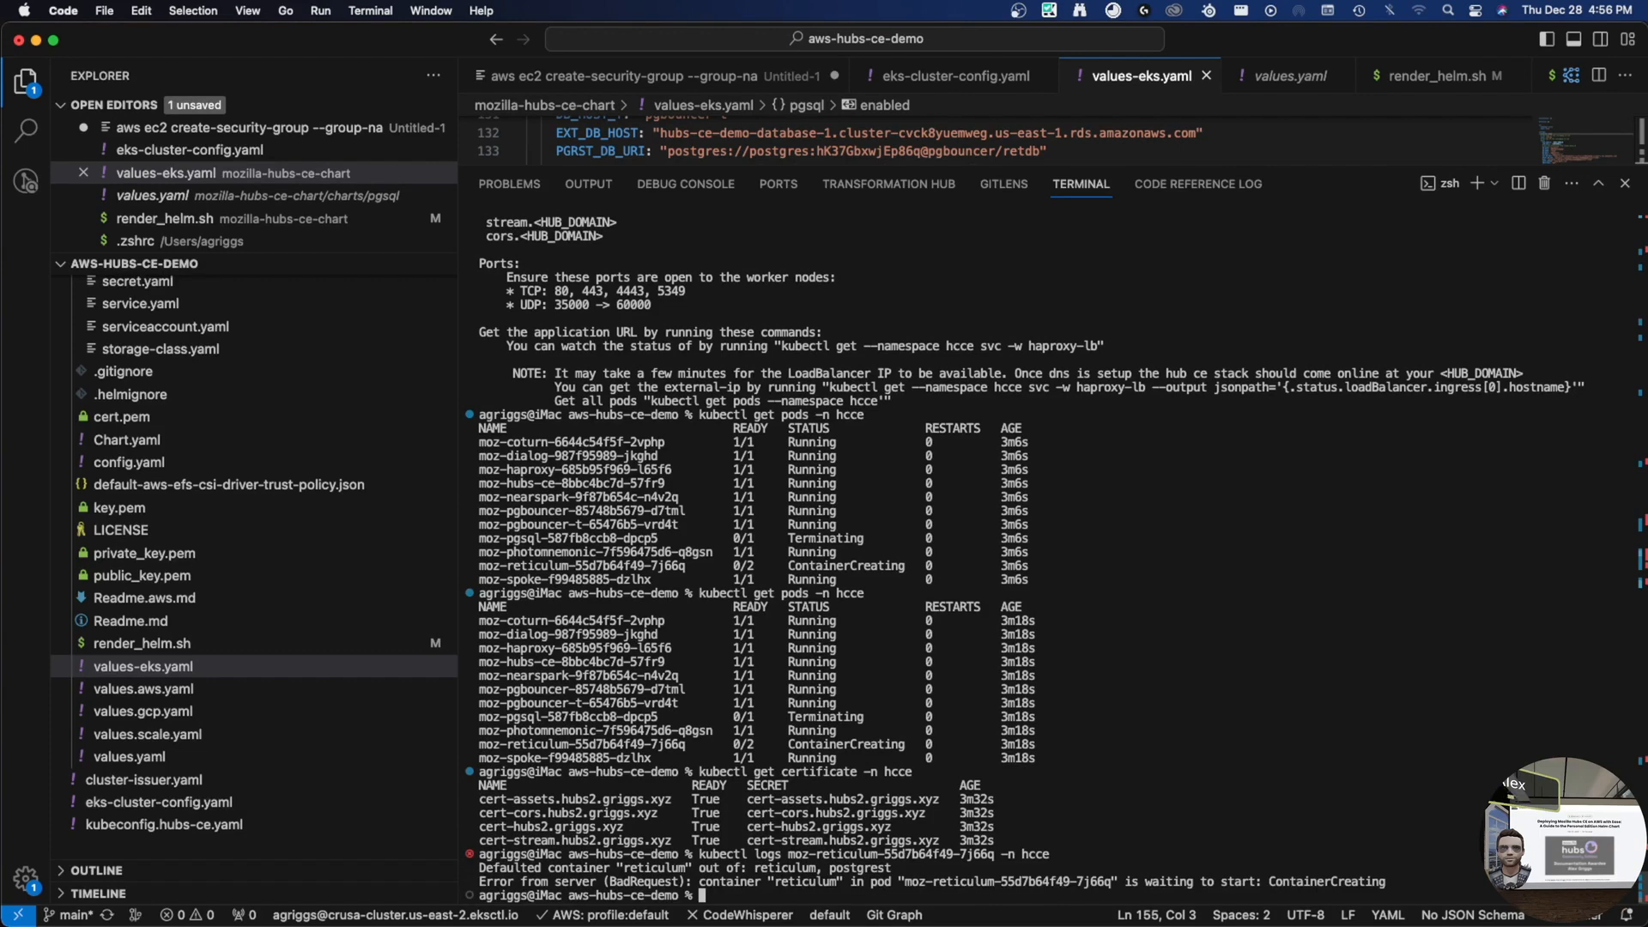
key("Up")
key("Up")
key("Up")
key("Return")
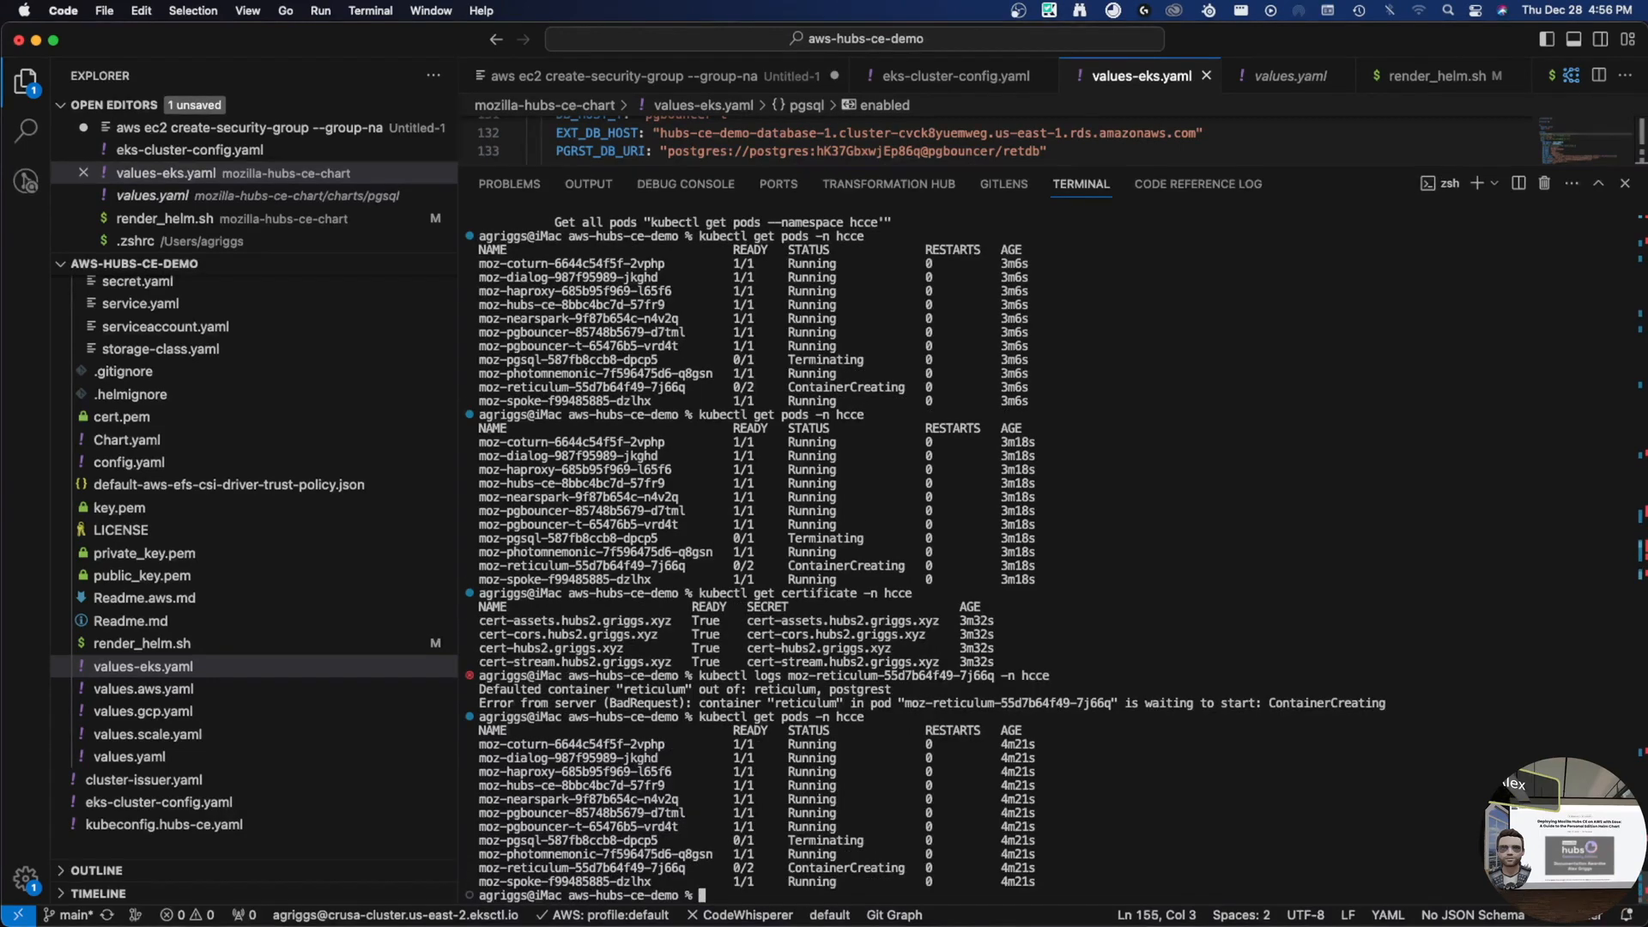
- Describe the reticulum pod, revealing a FailedMount warning for its storage volume
key("Up")
key("Up")
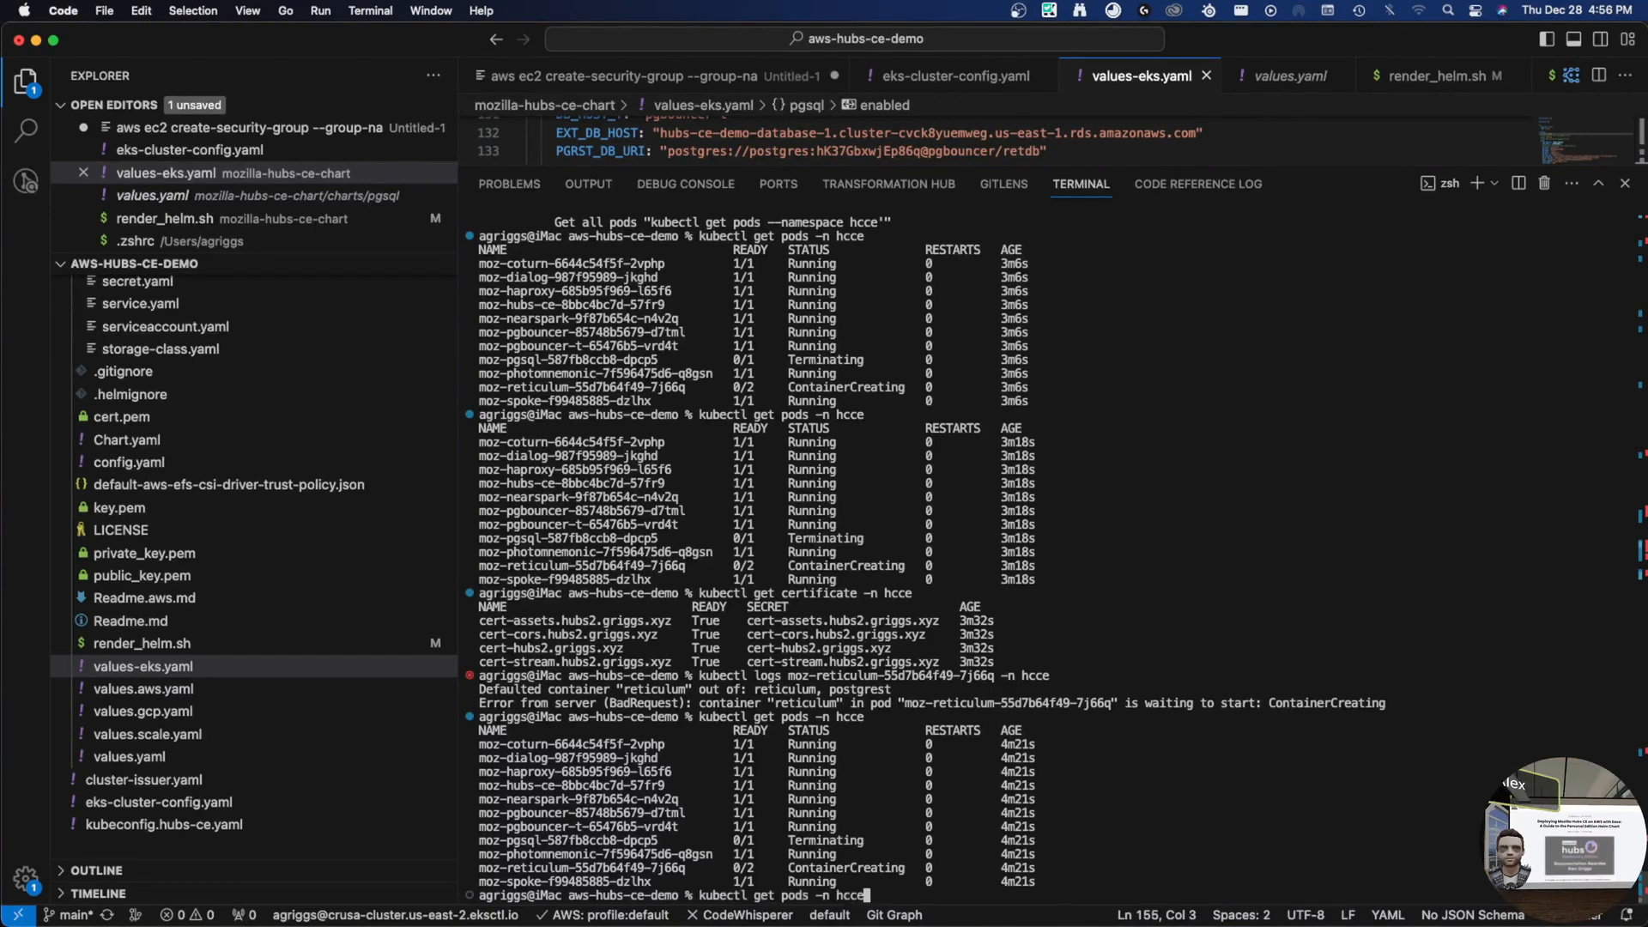
key("alt+Left")
key("alt+Left")
key("alt+Left")
key("alt+Left")
key("alt+Right")
key("BackSpace")
key("BackSpace")
key("BackSpace")
key("BackSpace")
key("BackSpace")
type("describe")
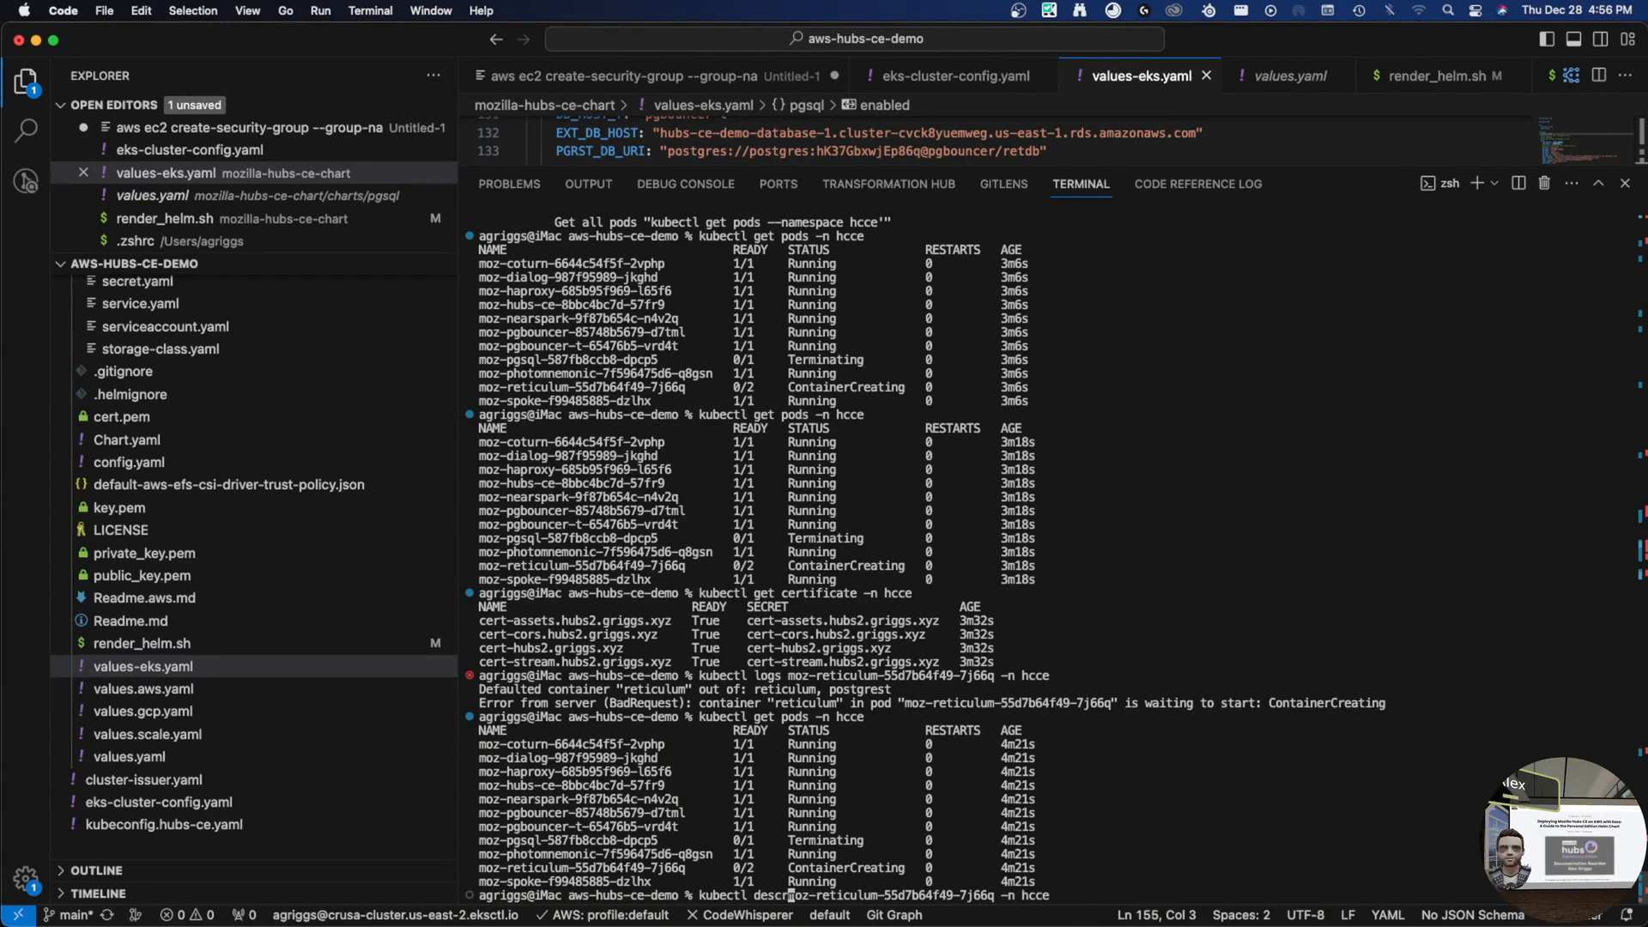
type(" pods")
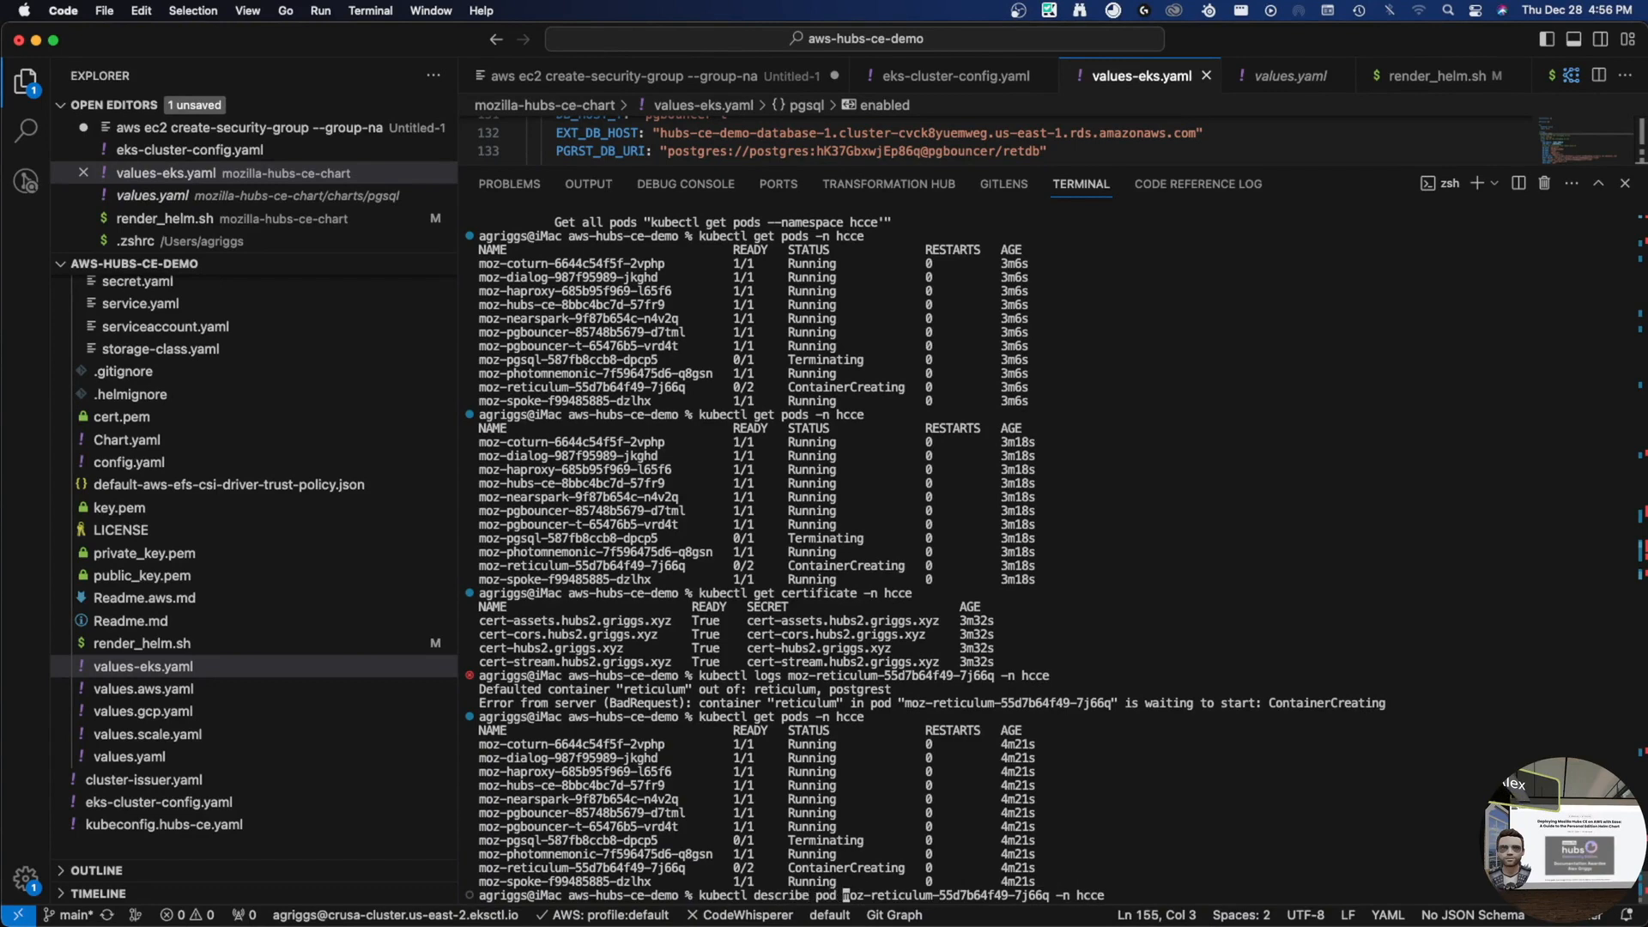
key("Return")
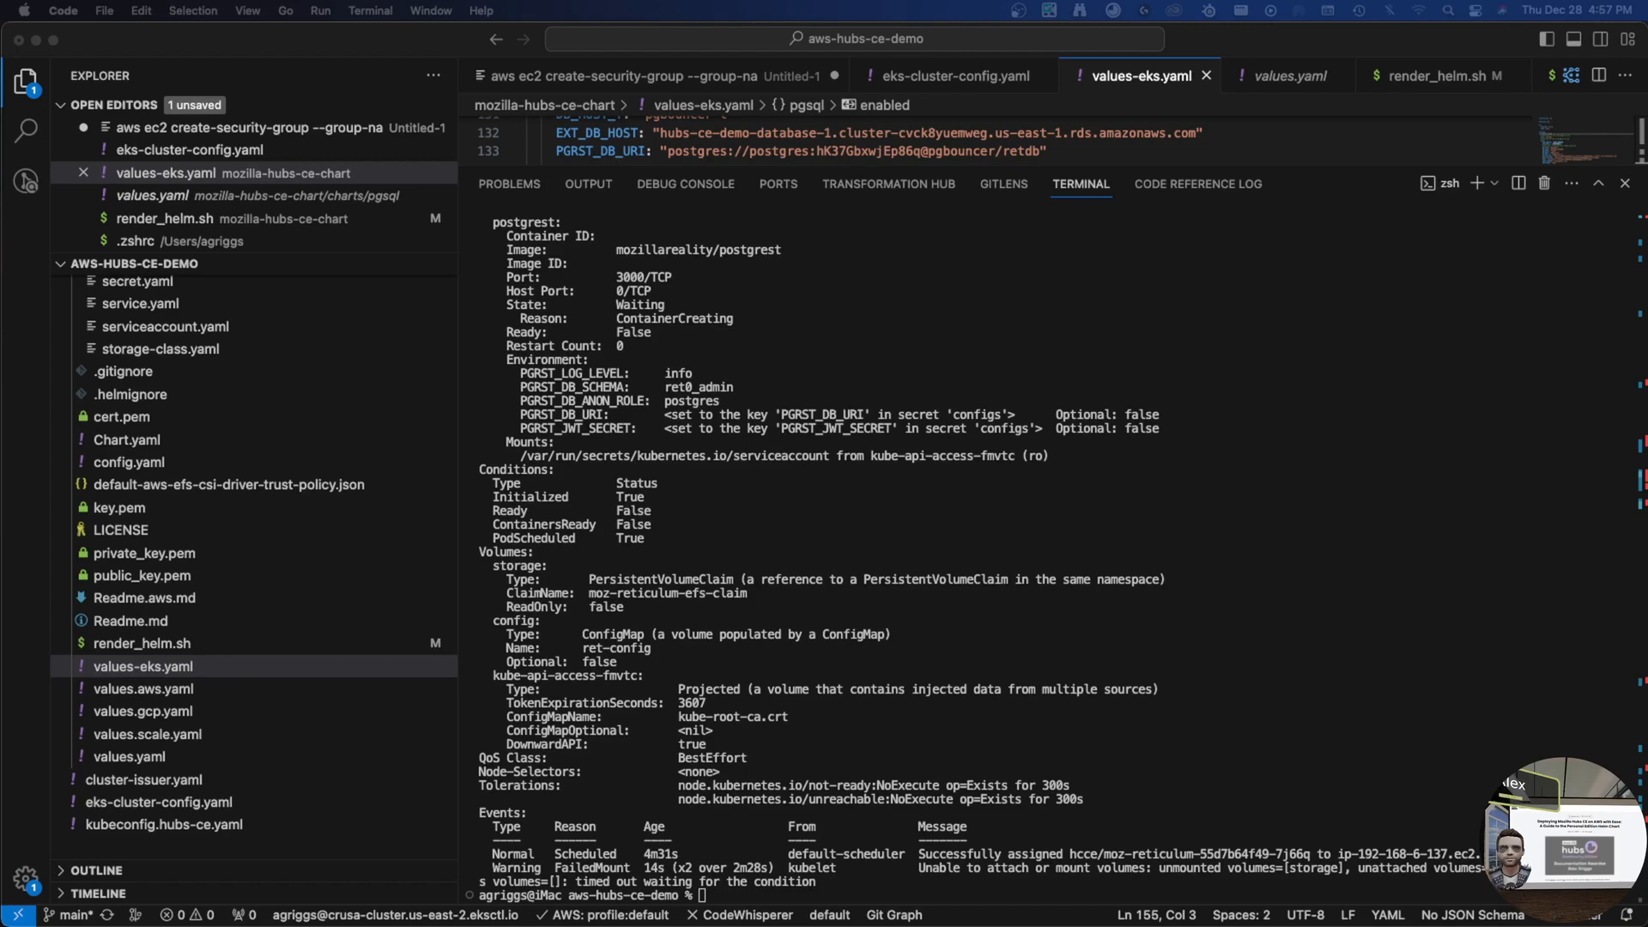
left_click(1230, 343)
key("ctrl+Right")
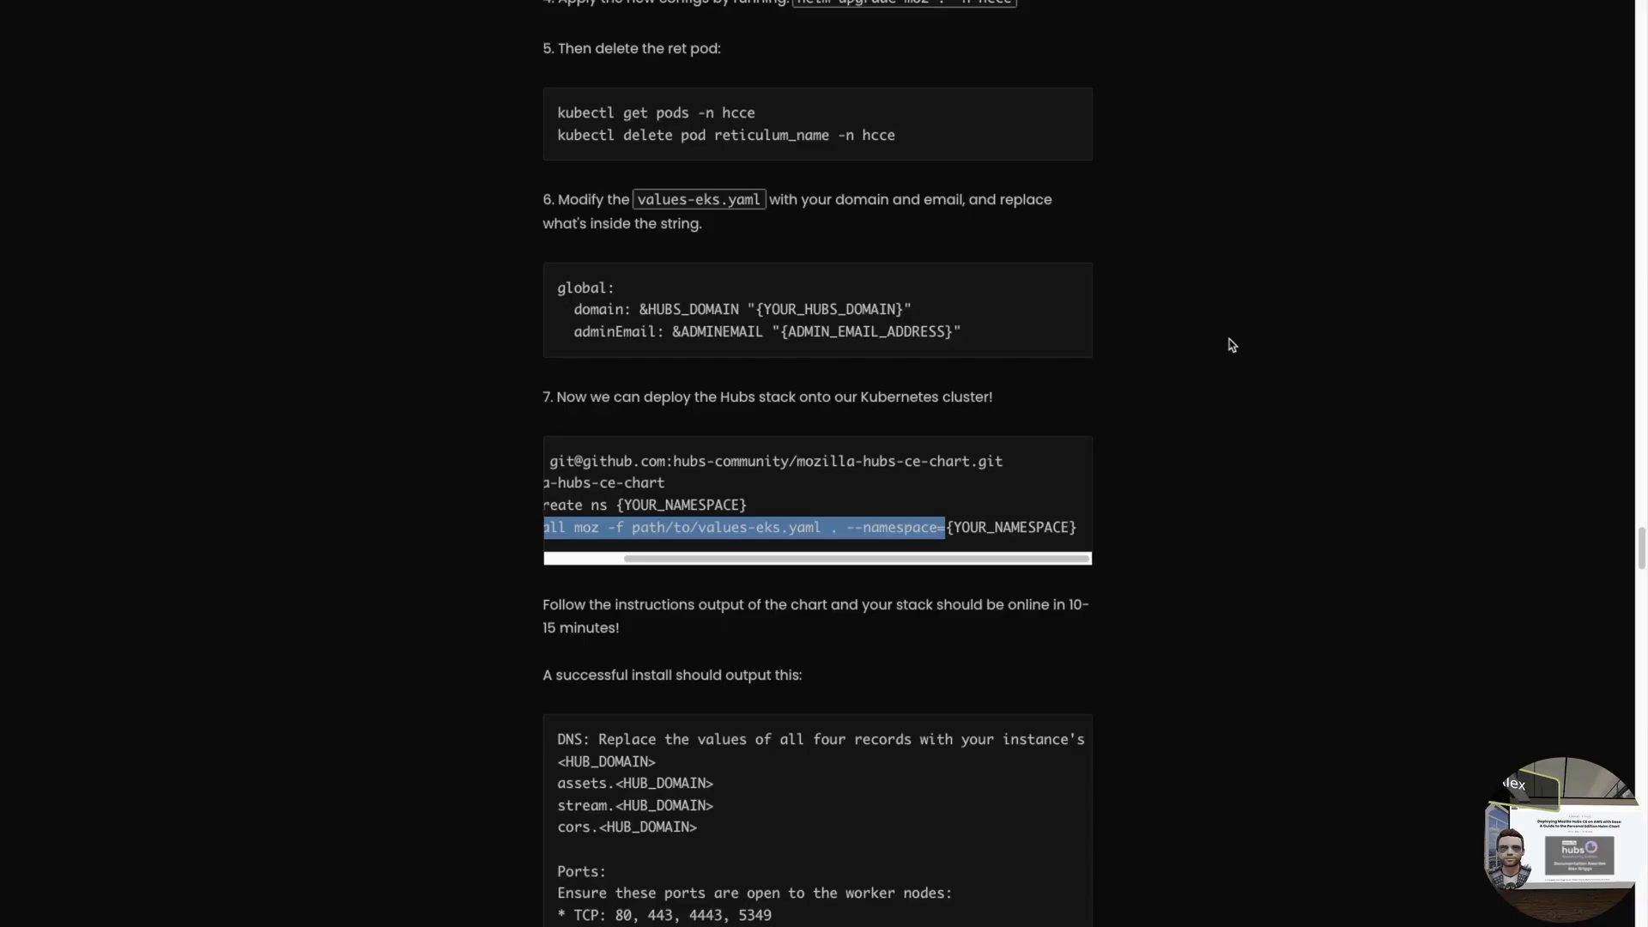
- Copy step 9's cluster-name and role-name export lines from the docs' EFS section
scroll(739, 471, "down", 12)
scroll(465, 496, "down", 13)
scroll(433, 504, "down", 15)
scroll(440, 506, "down", 5)
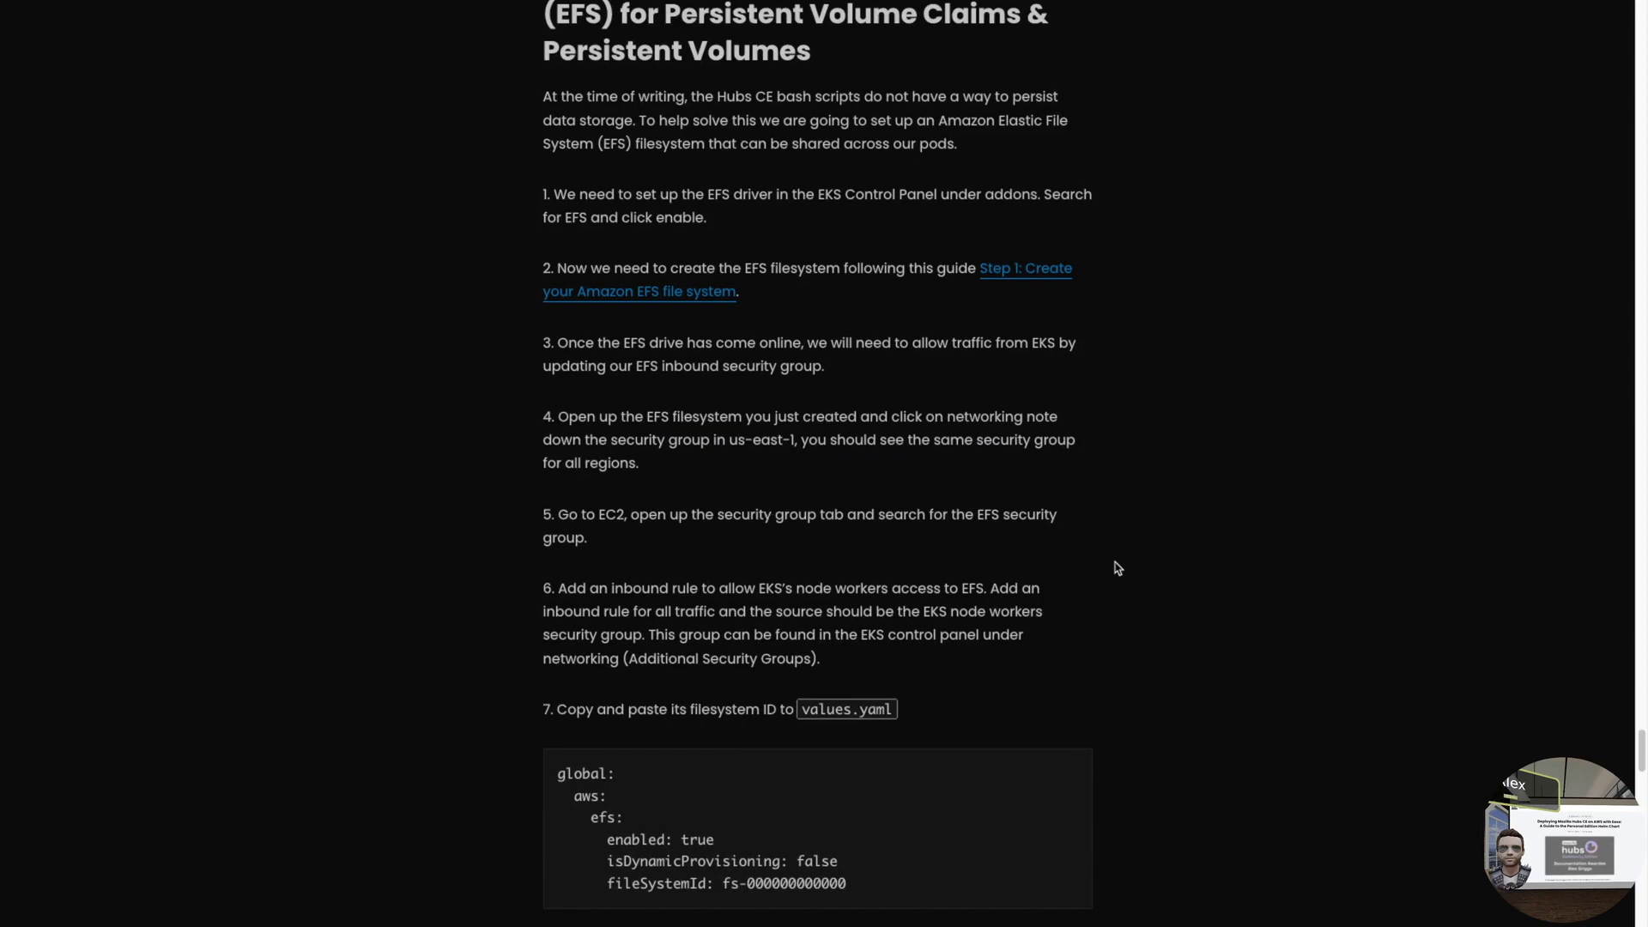
scroll(1131, 564, "down", 1)
scroll(1130, 562, "down", 4)
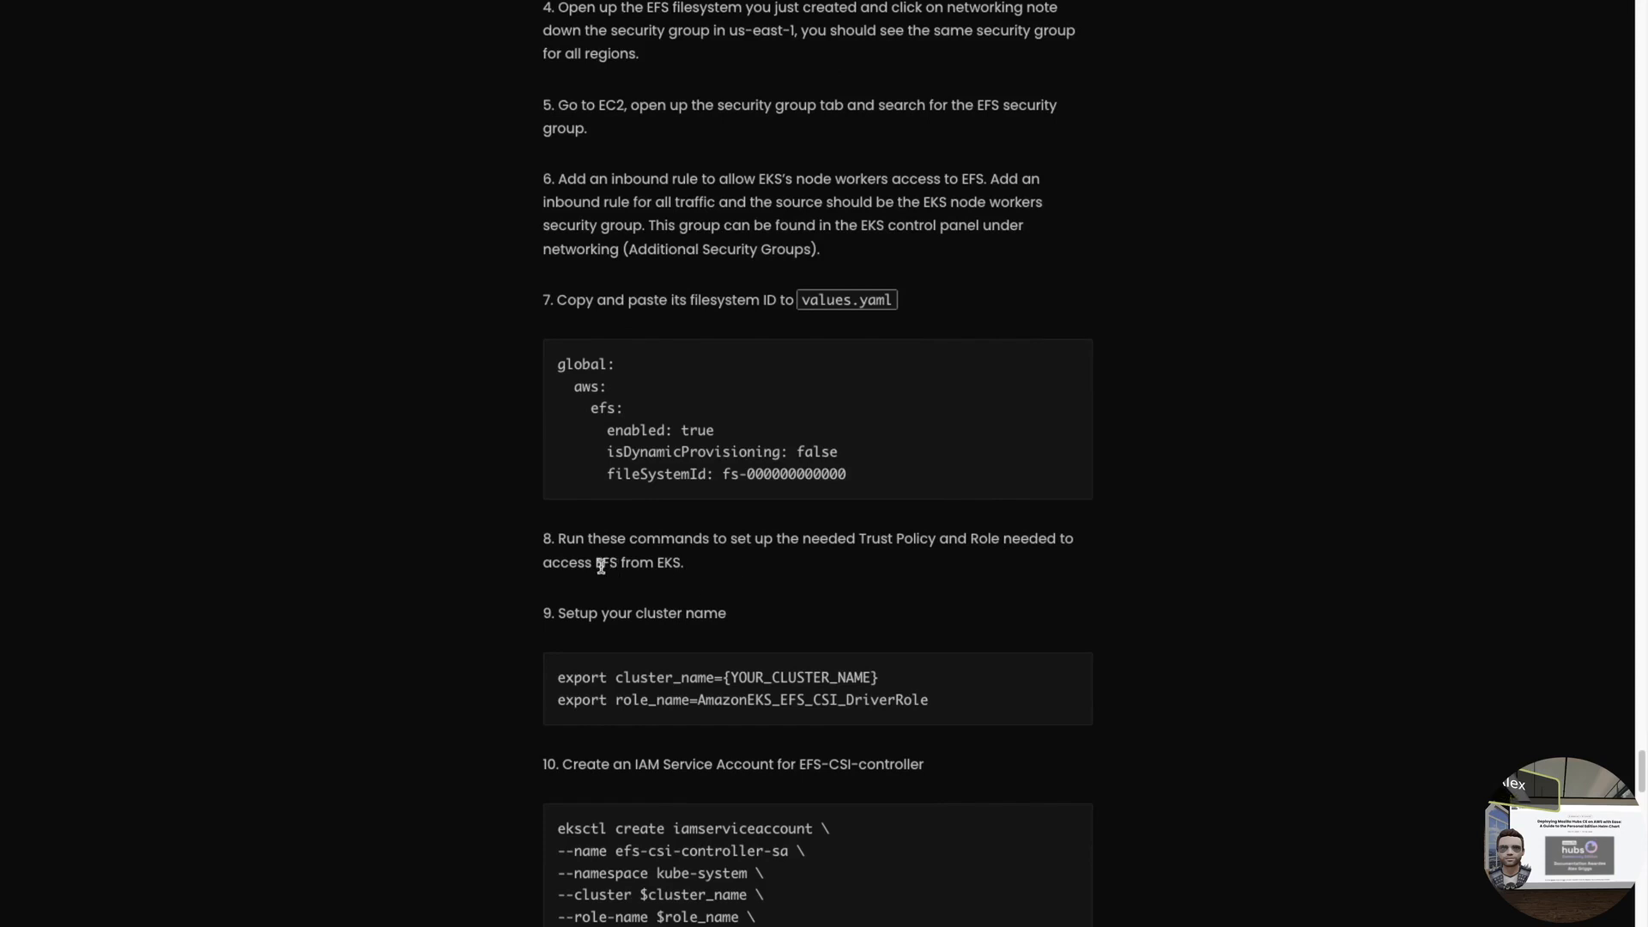
scroll(861, 563, "down", 1)
scroll(855, 575, "down", 2)
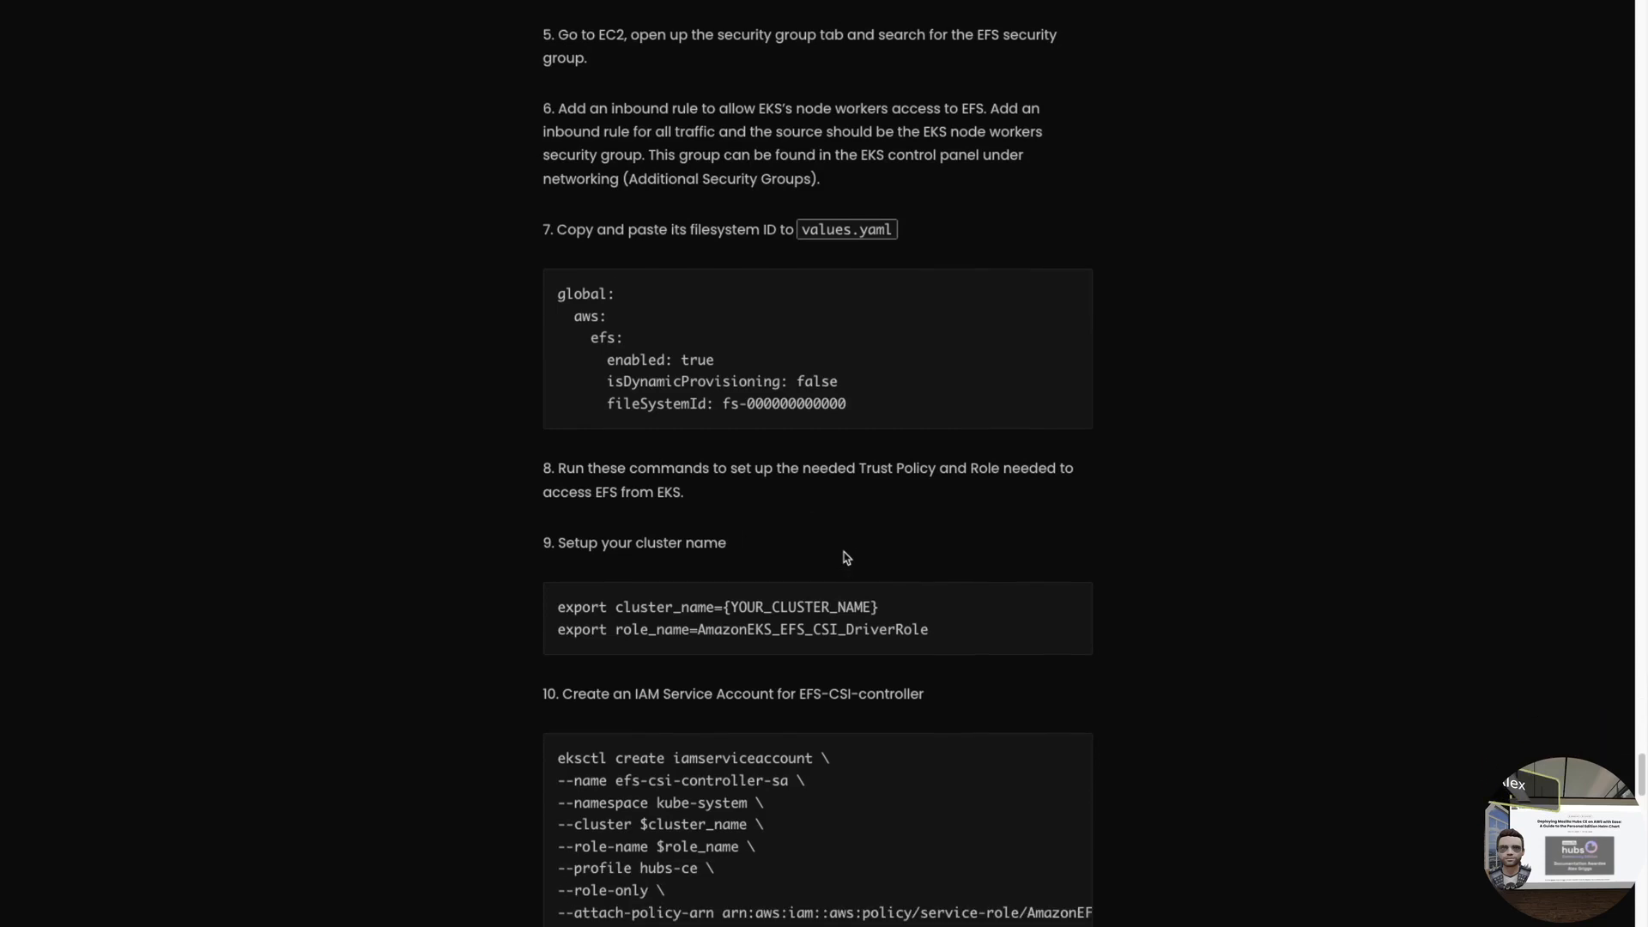
scroll(802, 511, "down", 1)
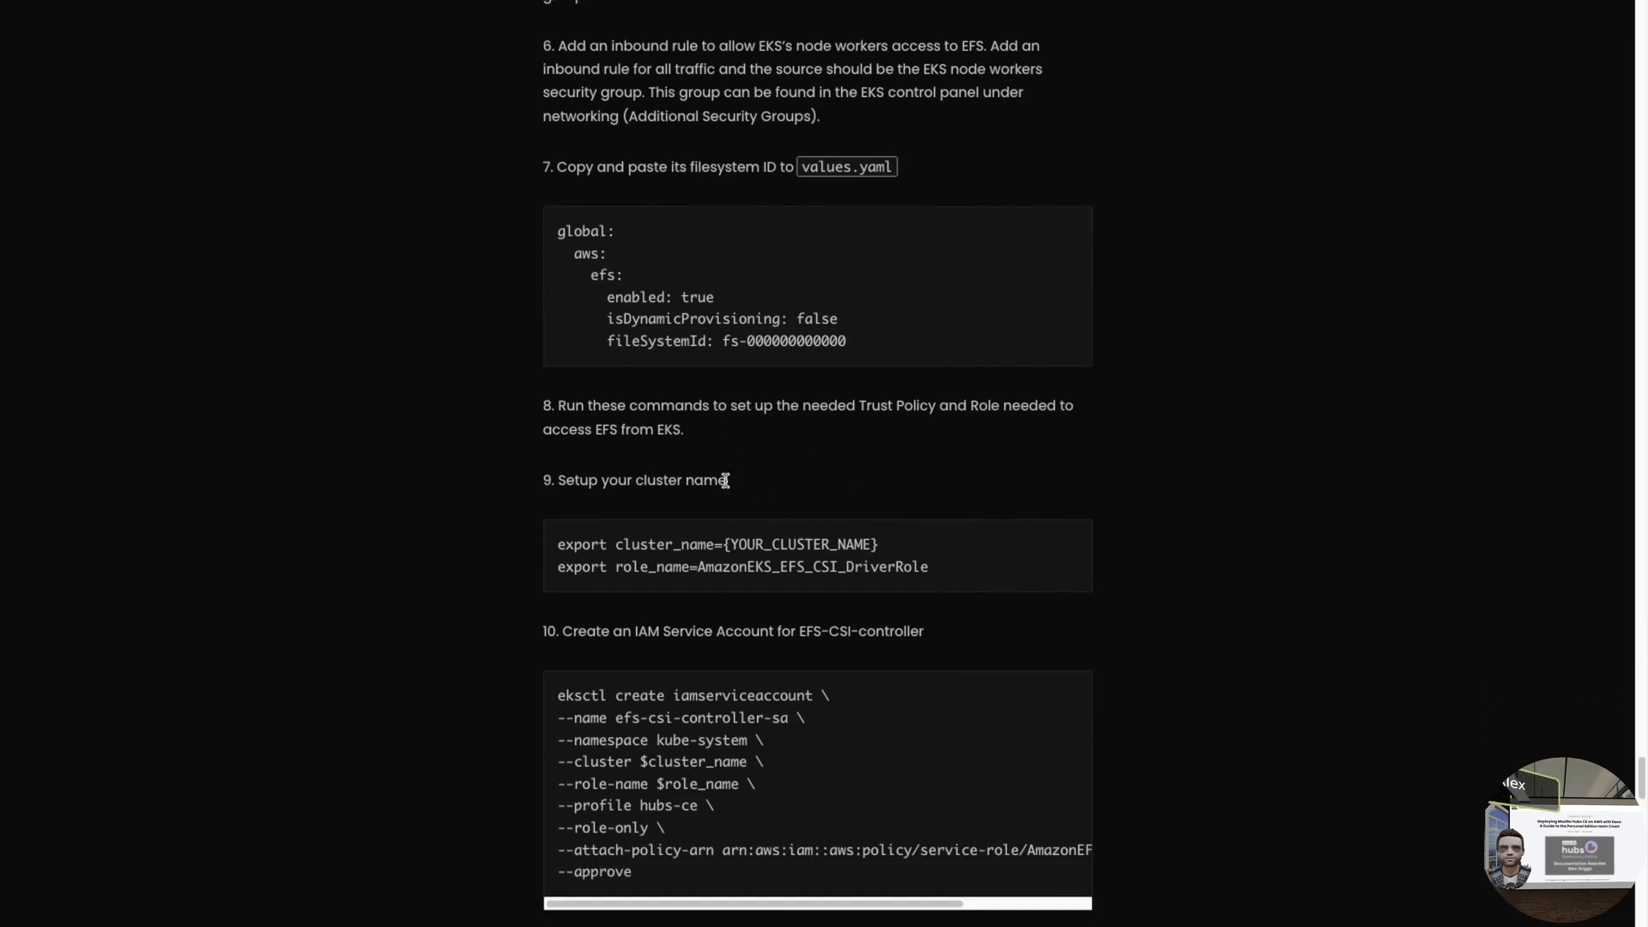
left_click_drag(558, 545, 726, 546)
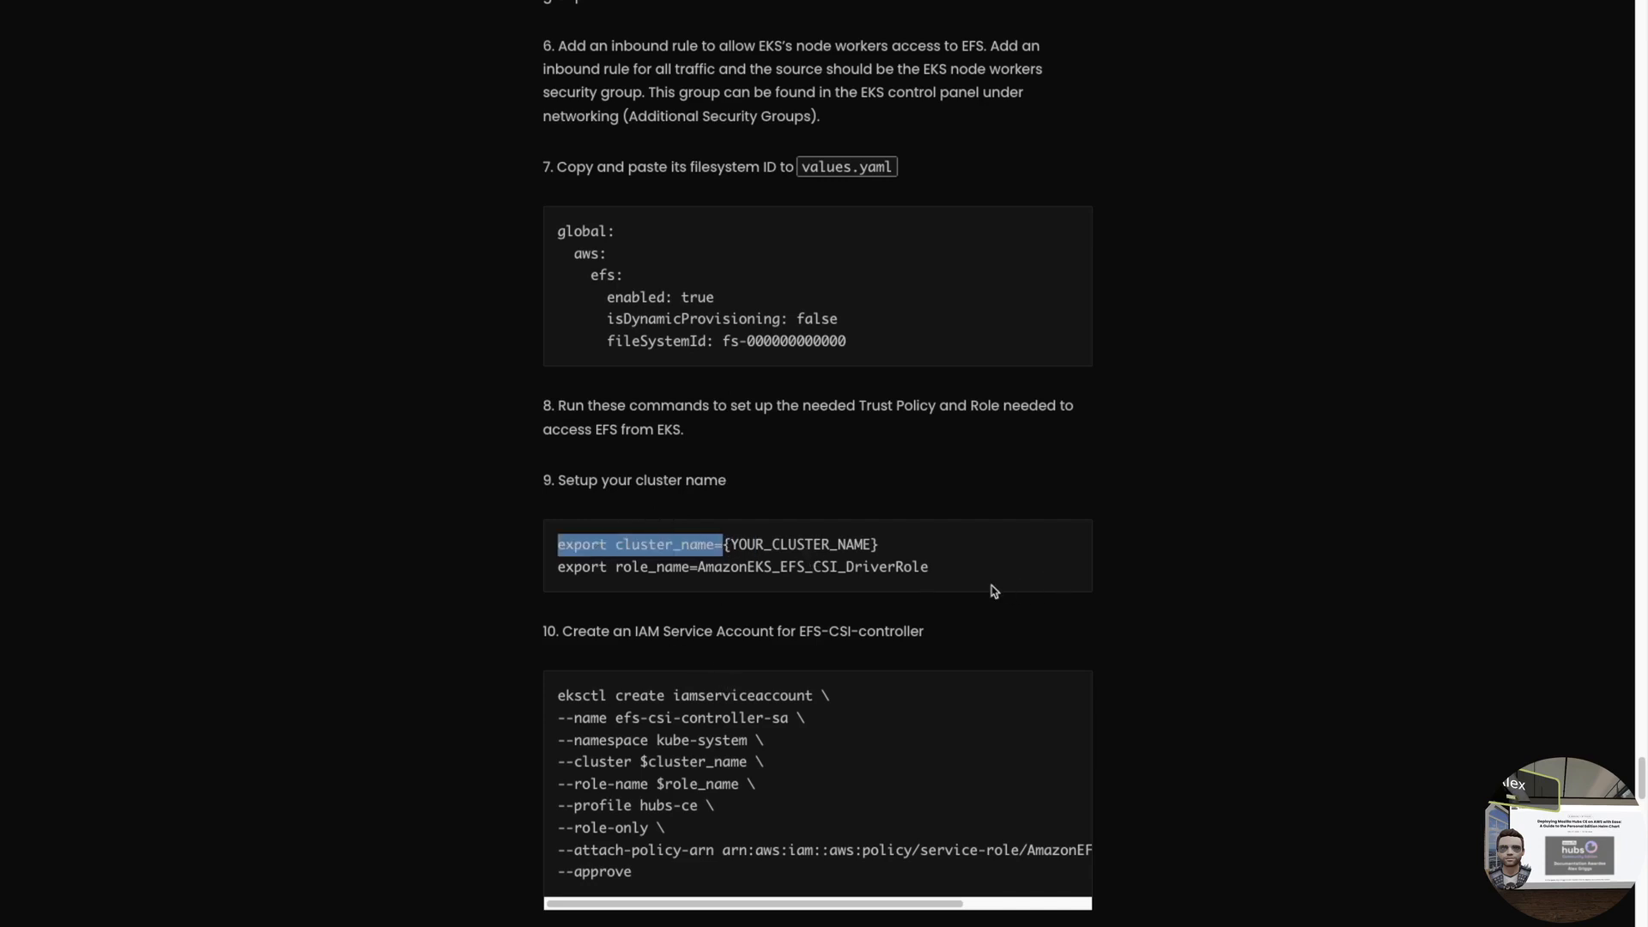
left_click(934, 574, "shift")
key("super+c")
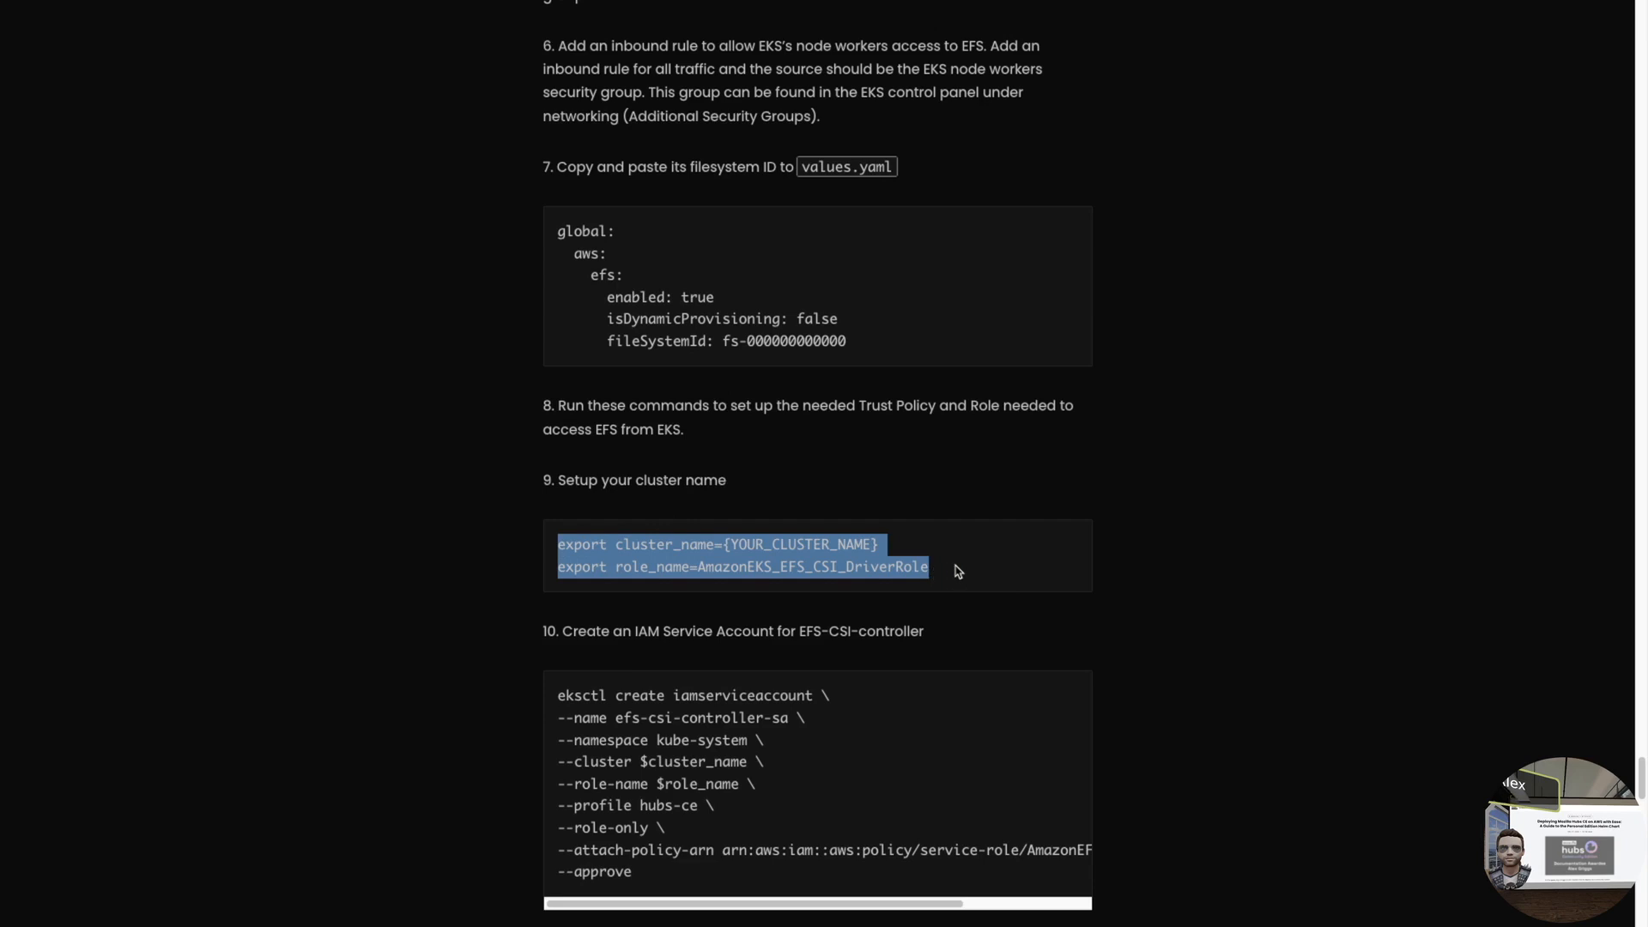
scroll(936, 567, "down", 4)
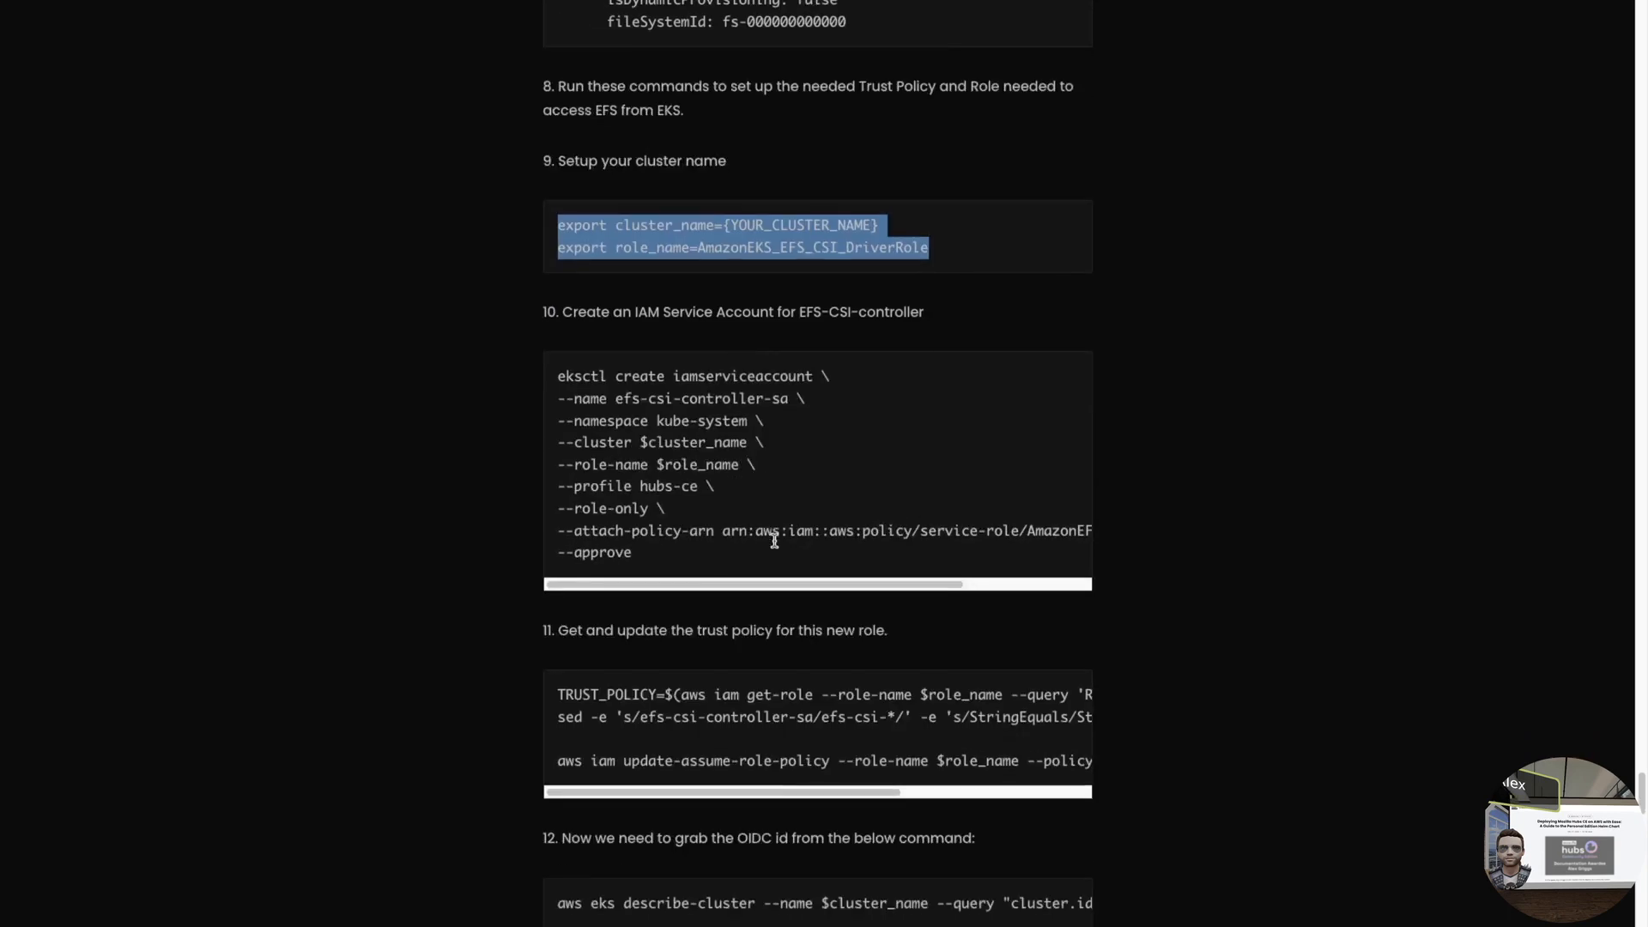
scroll(773, 541, "down", 1)
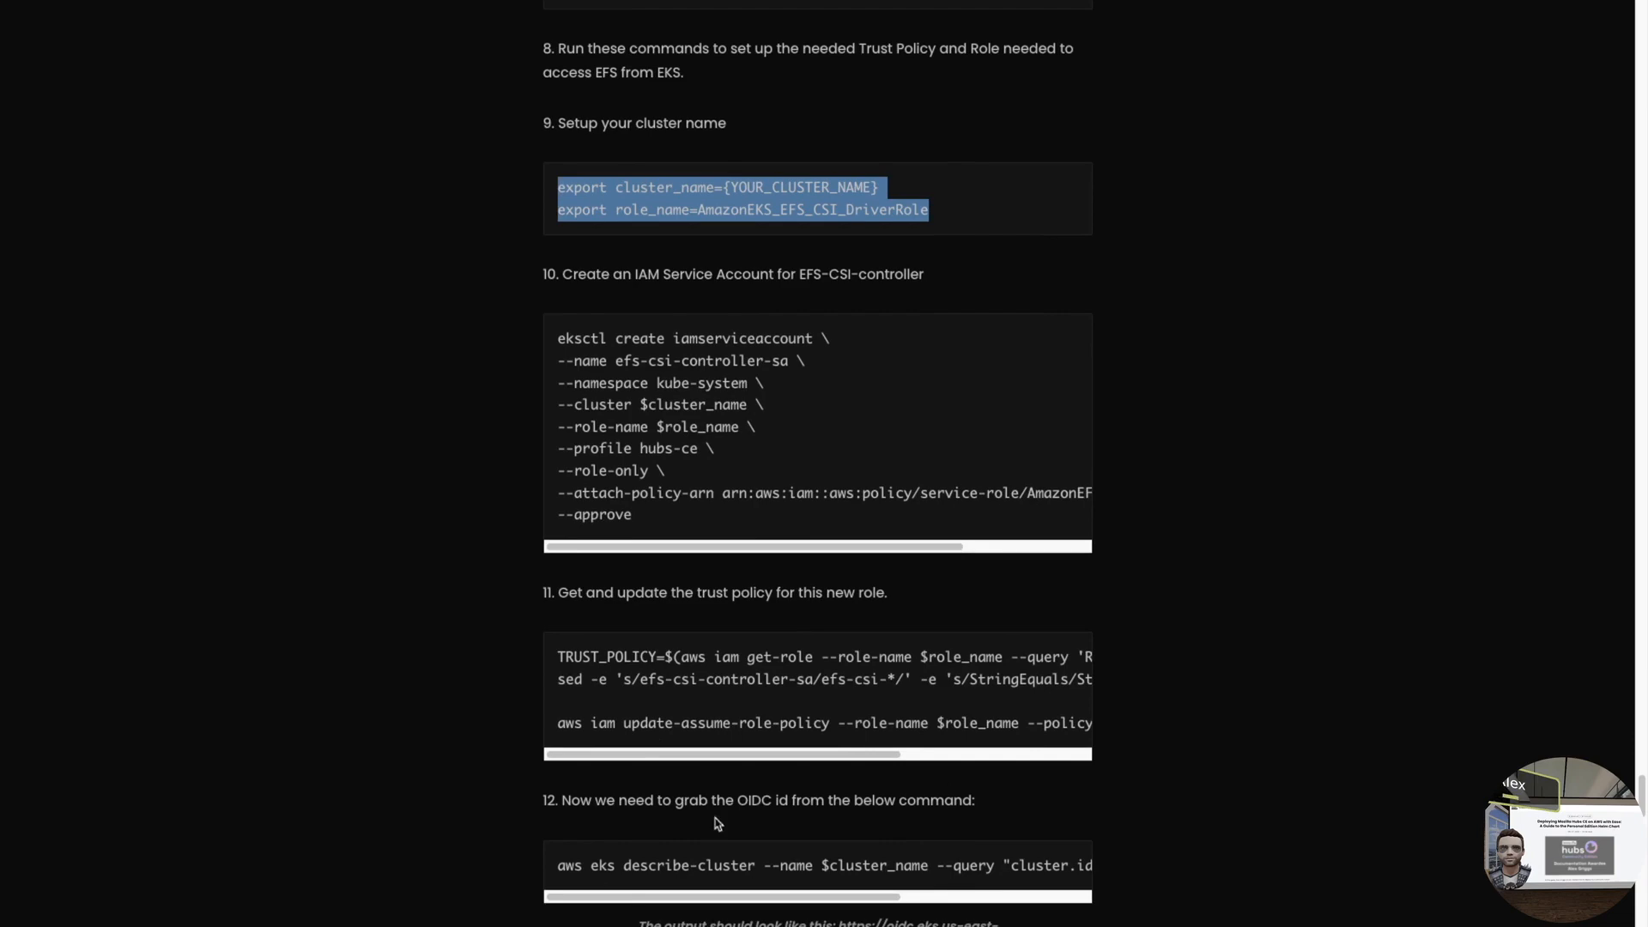
scroll(609, 611, "up", 1)
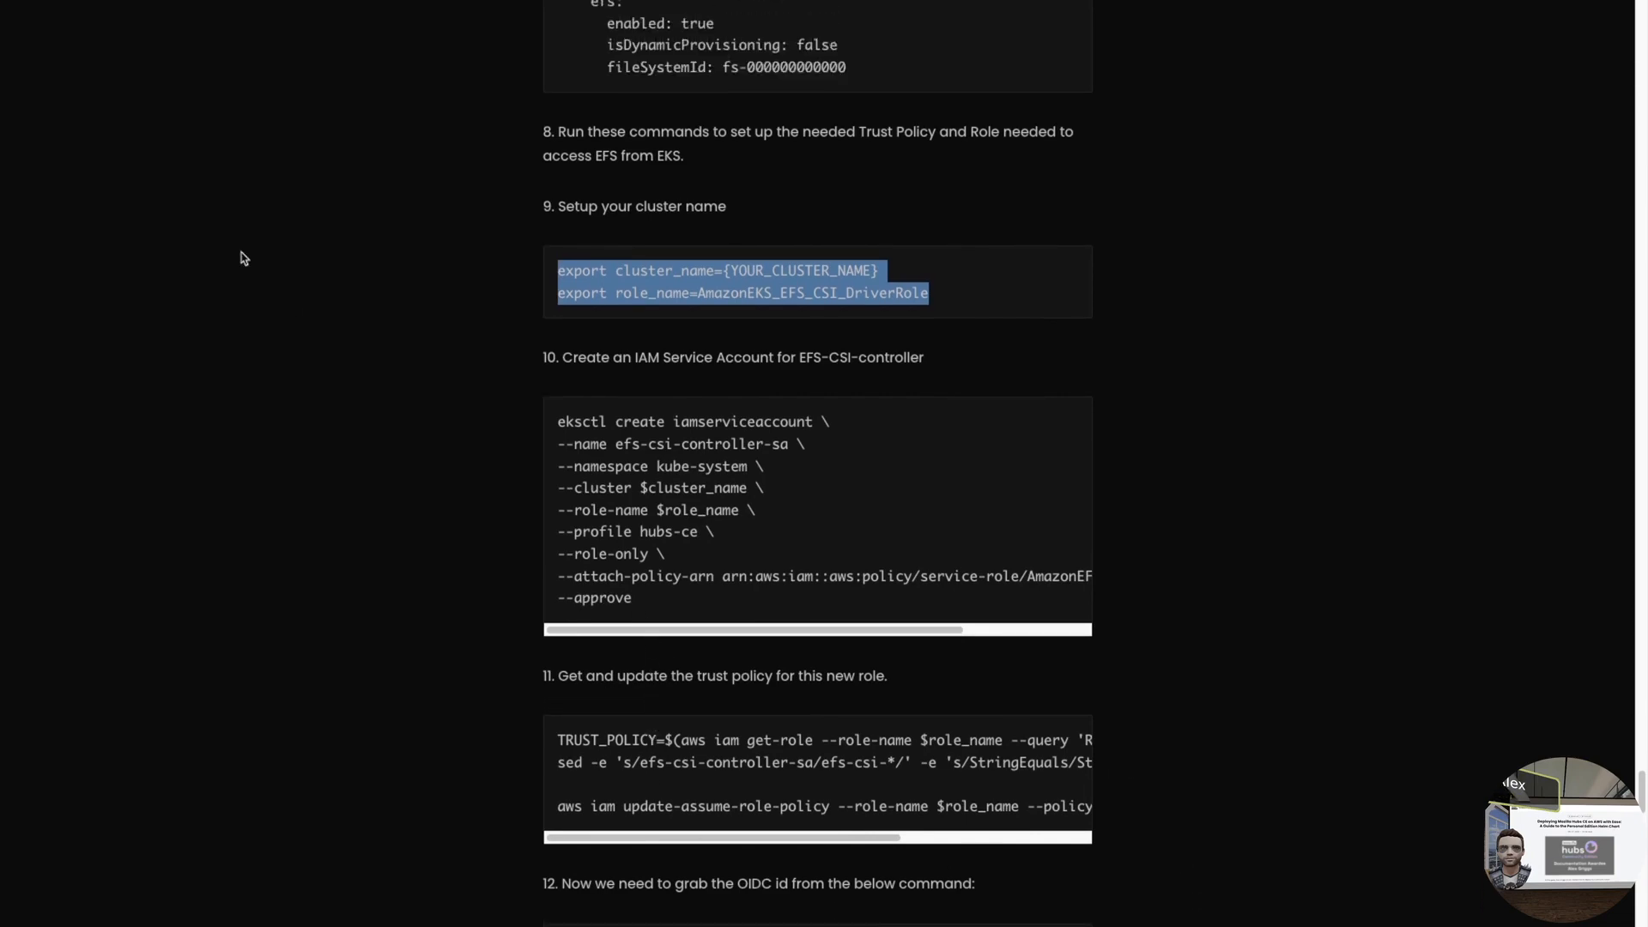
key("ctrl+Left")
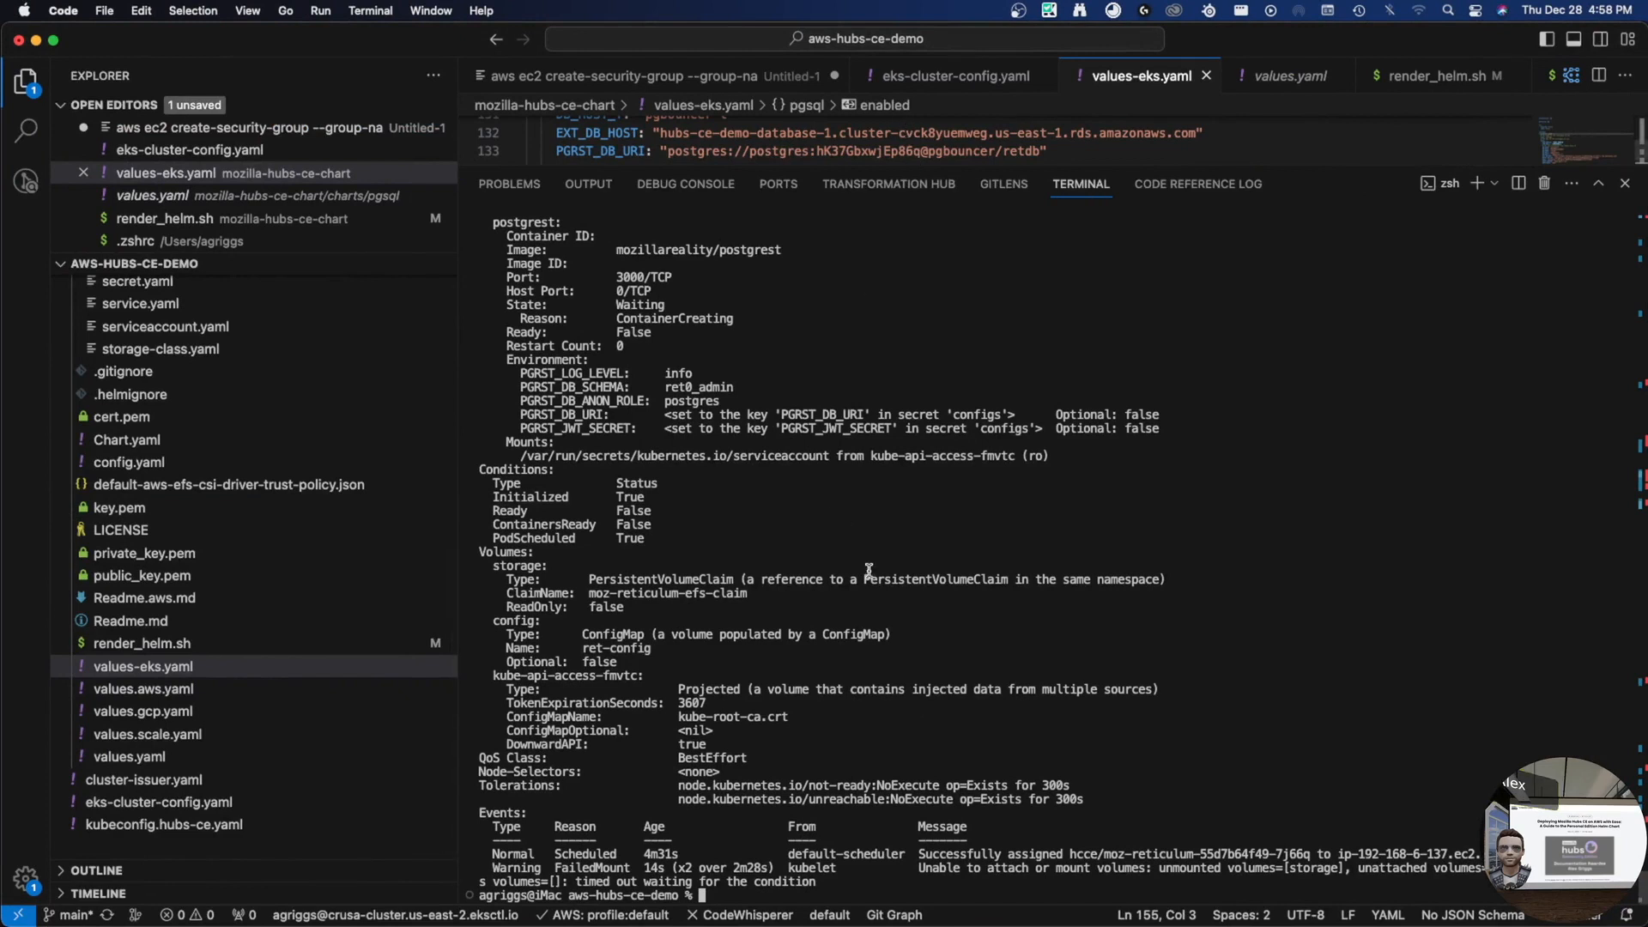
- Paste the two export lines, set cluster_name to hubs-ce-demo, and run them
key("super+v")
key("Left")
key("super+Left")
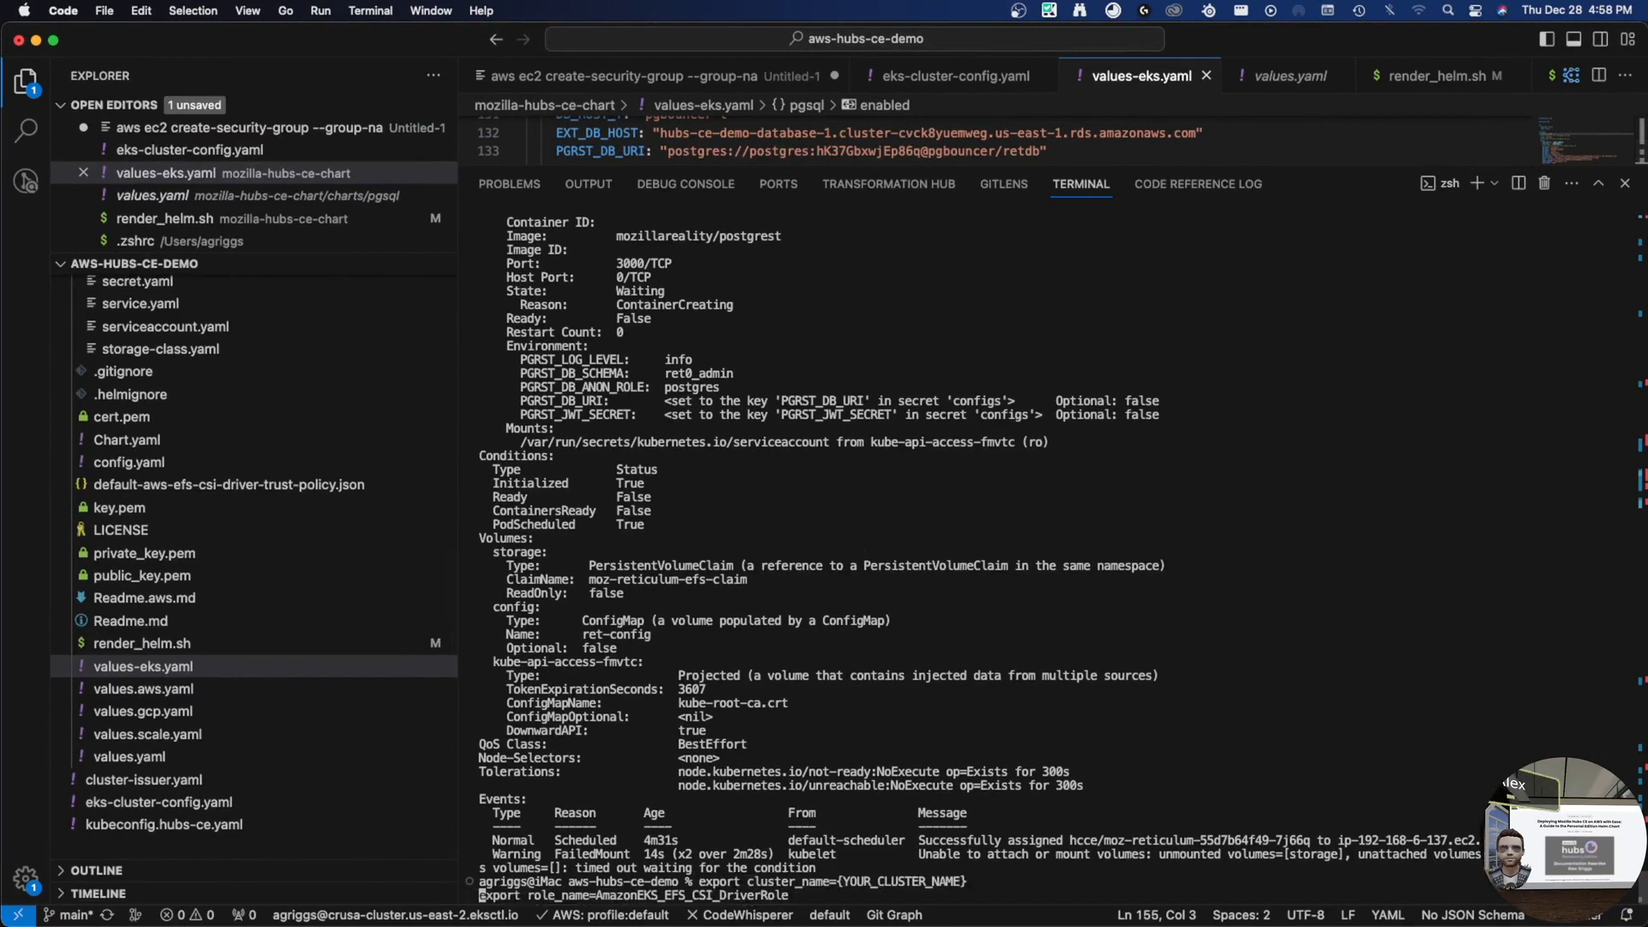
key("alt+Right")
key("alt+Left")
key("alt+Left")
key("Left")
key("Right")
key("Right")
key("alt+Right")
key("alt+Right")
key("alt+Left")
key("Left")
key("BackSpace")
key("BackSpace")
key("BackSpace")
key("BackSpace")
key("BackSpace")
key("BackSpace")
key("BackSpace")
key("BackSpace")
key("BackSpace")
key("BackSpace")
key("BackSpace")
key("BackSpace")
key("BackSpace")
key("BackSpace")
key("BackSpace")
key("BackSpace")
key("BackSpace")
key("BackSpace")
key("BackSpace")
type("hubs-ce-")
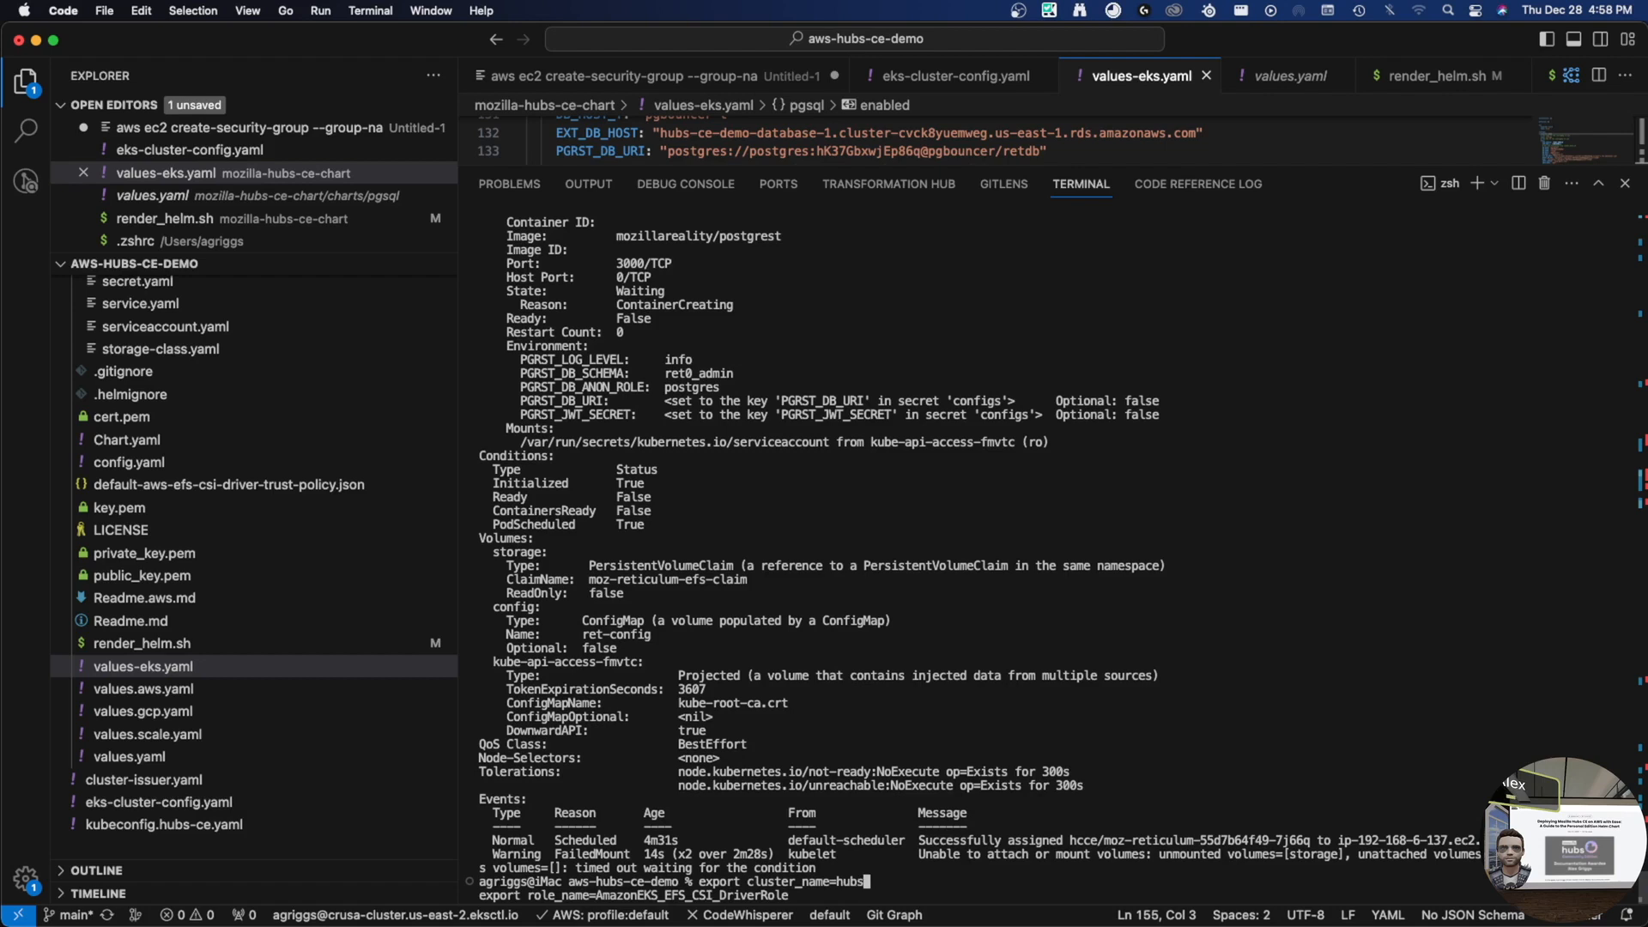
type("demo")
key("alt")
key("Return")
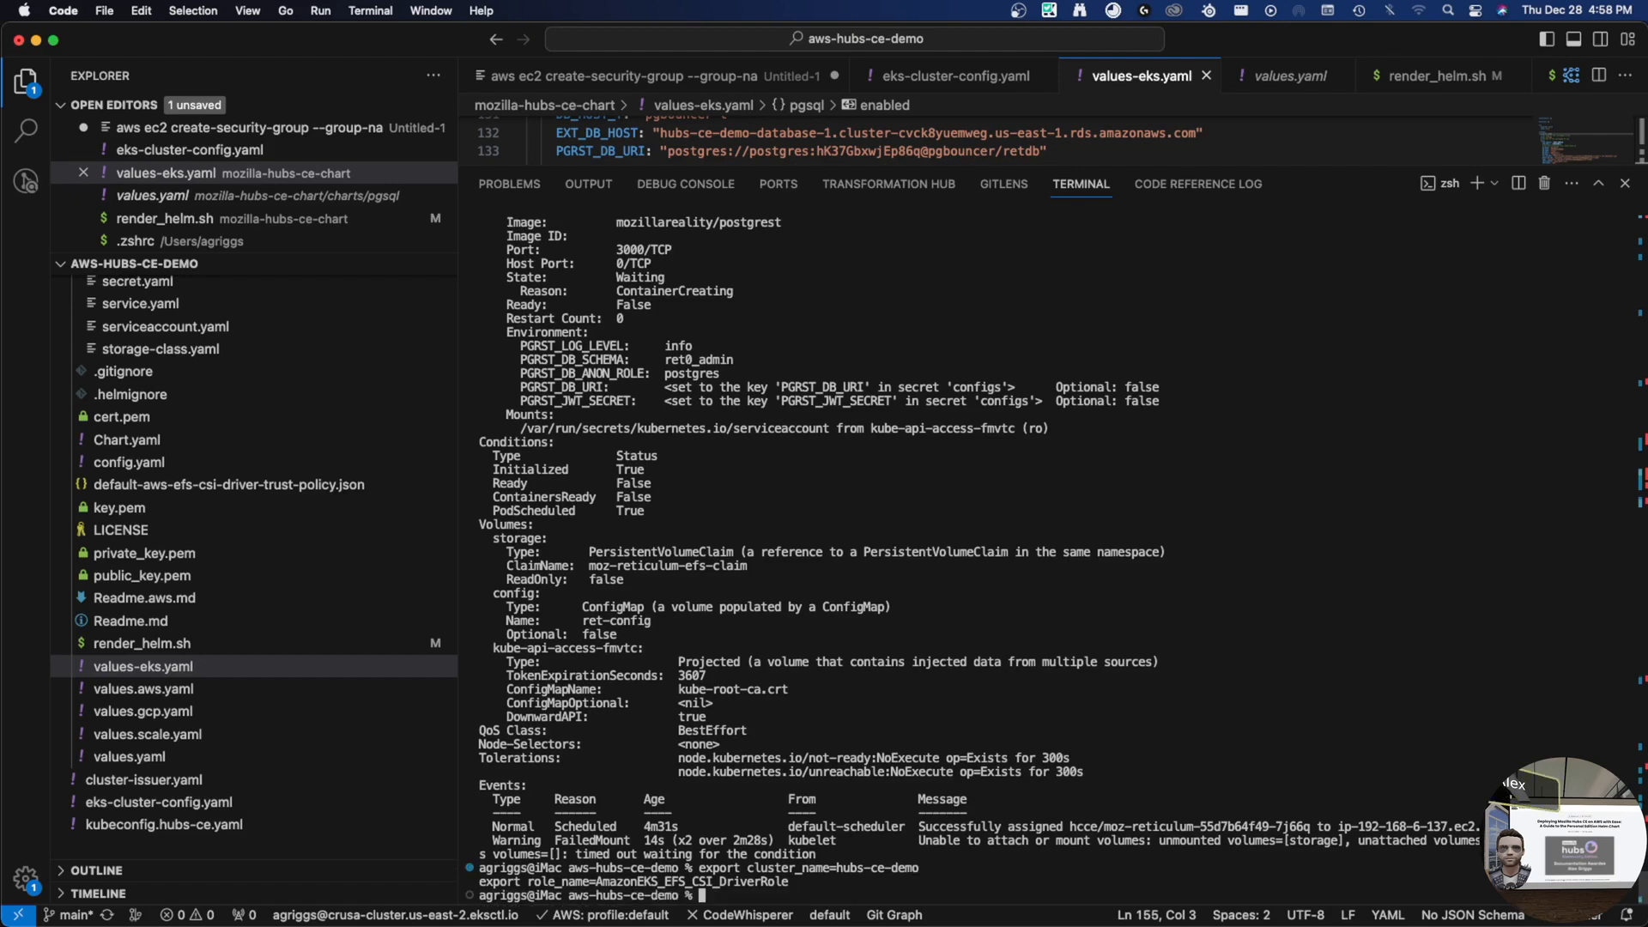
- Copy step 10's eksctl create iamserviceaccount command from the docs into the terminal
key("ctrl+Right")
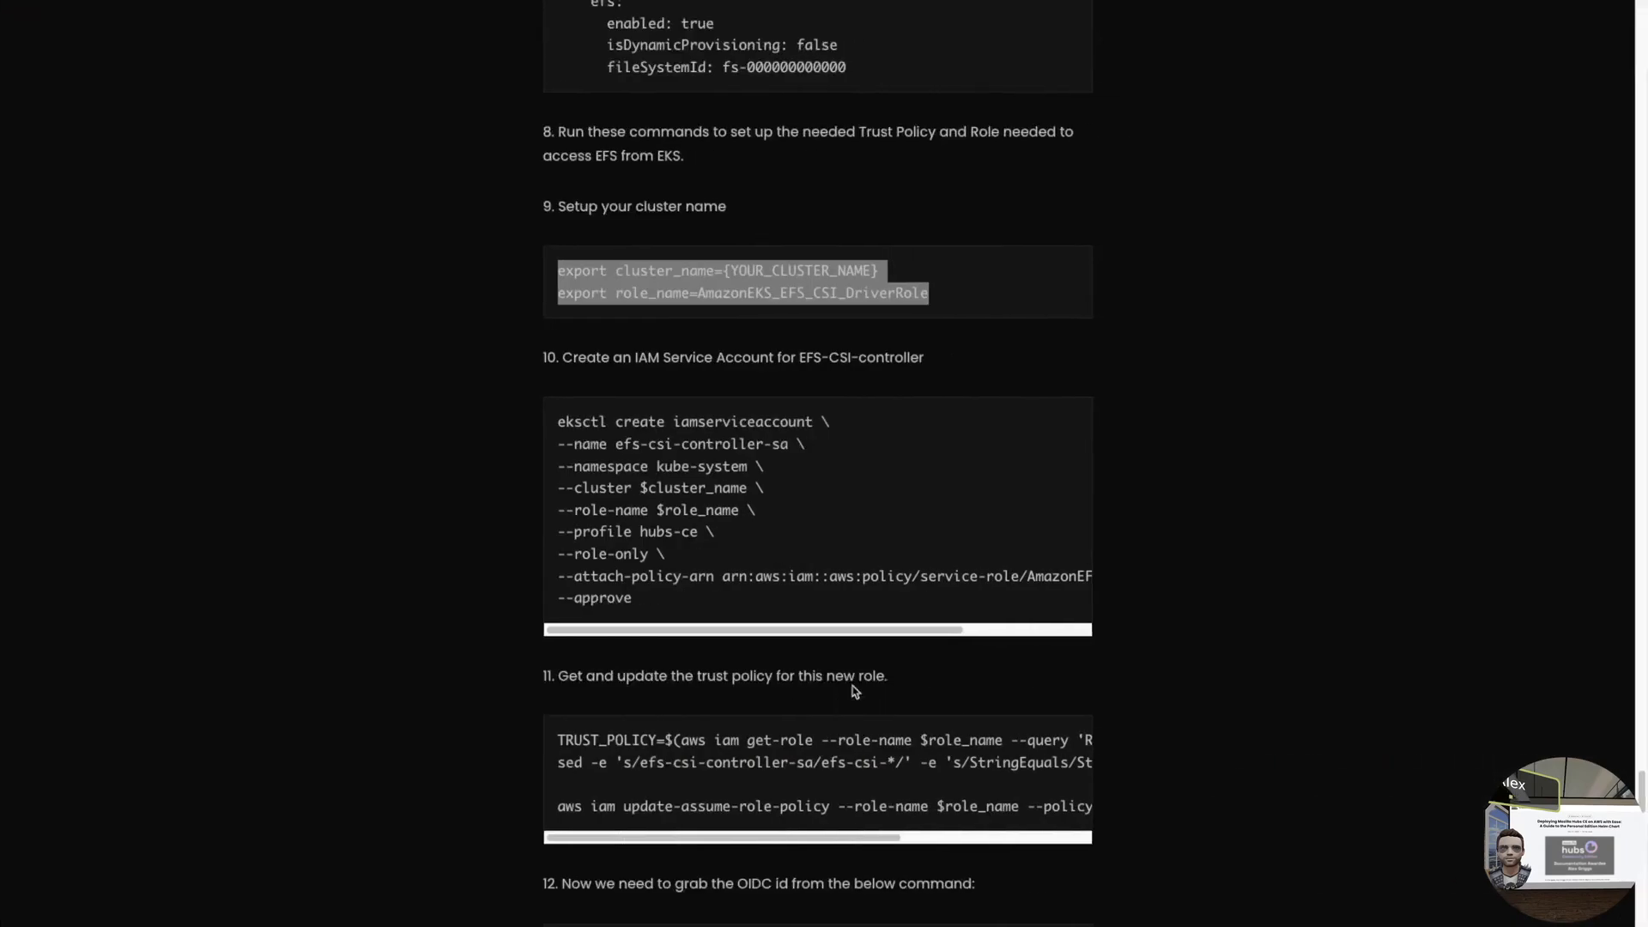
left_click(691, 443)
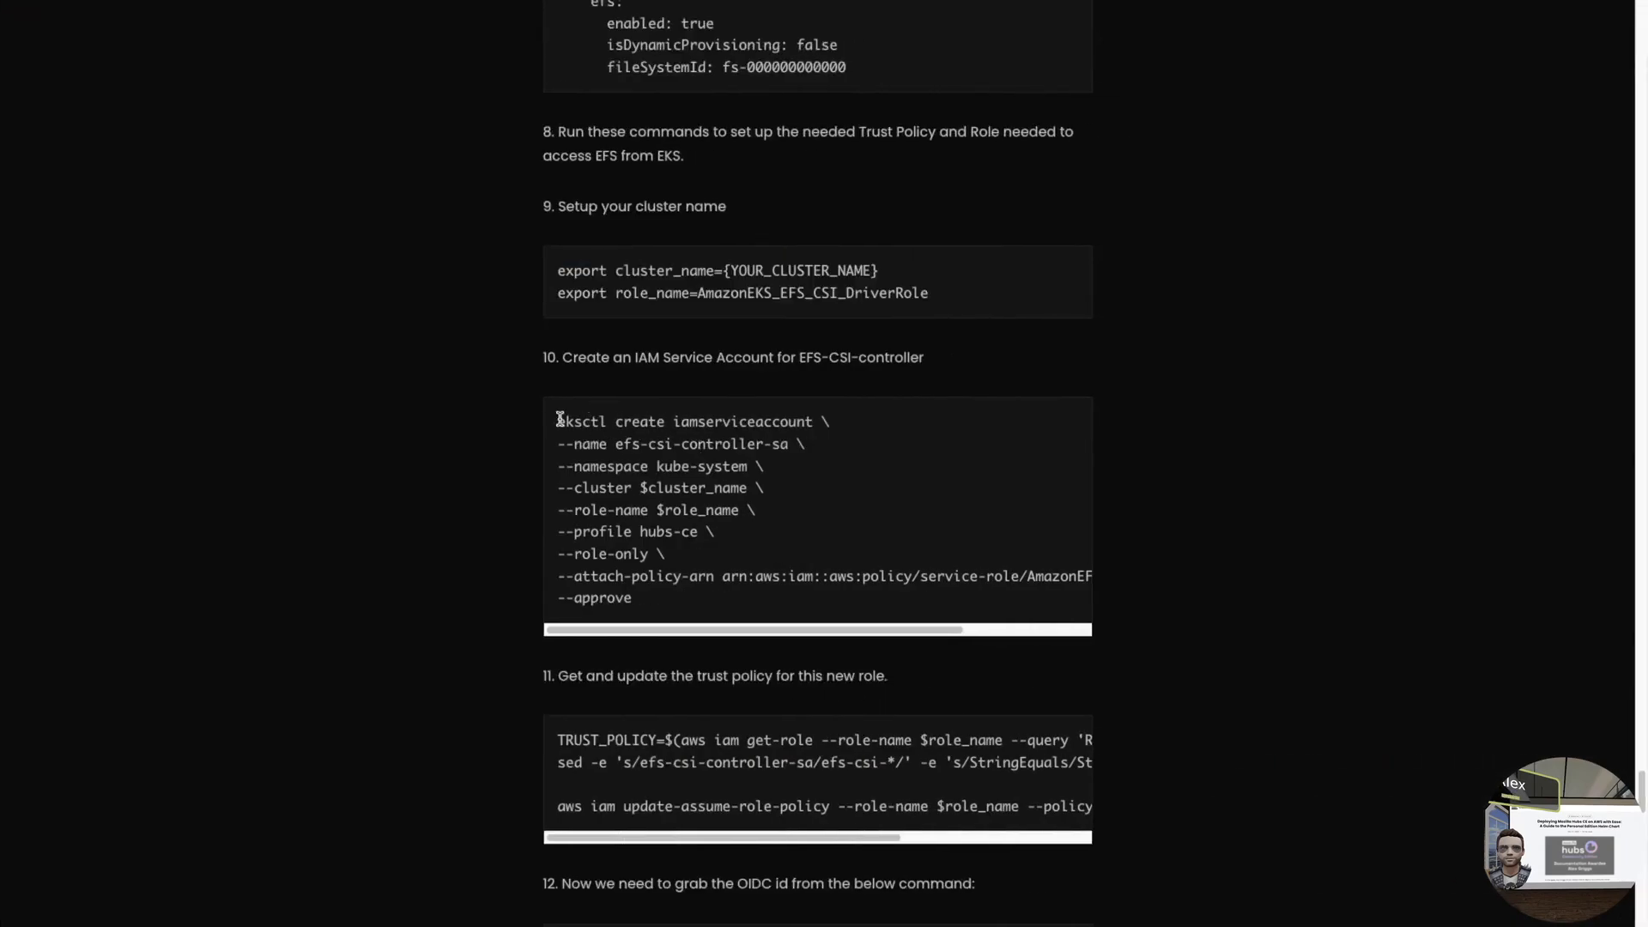
left_click_drag(559, 420, 656, 608)
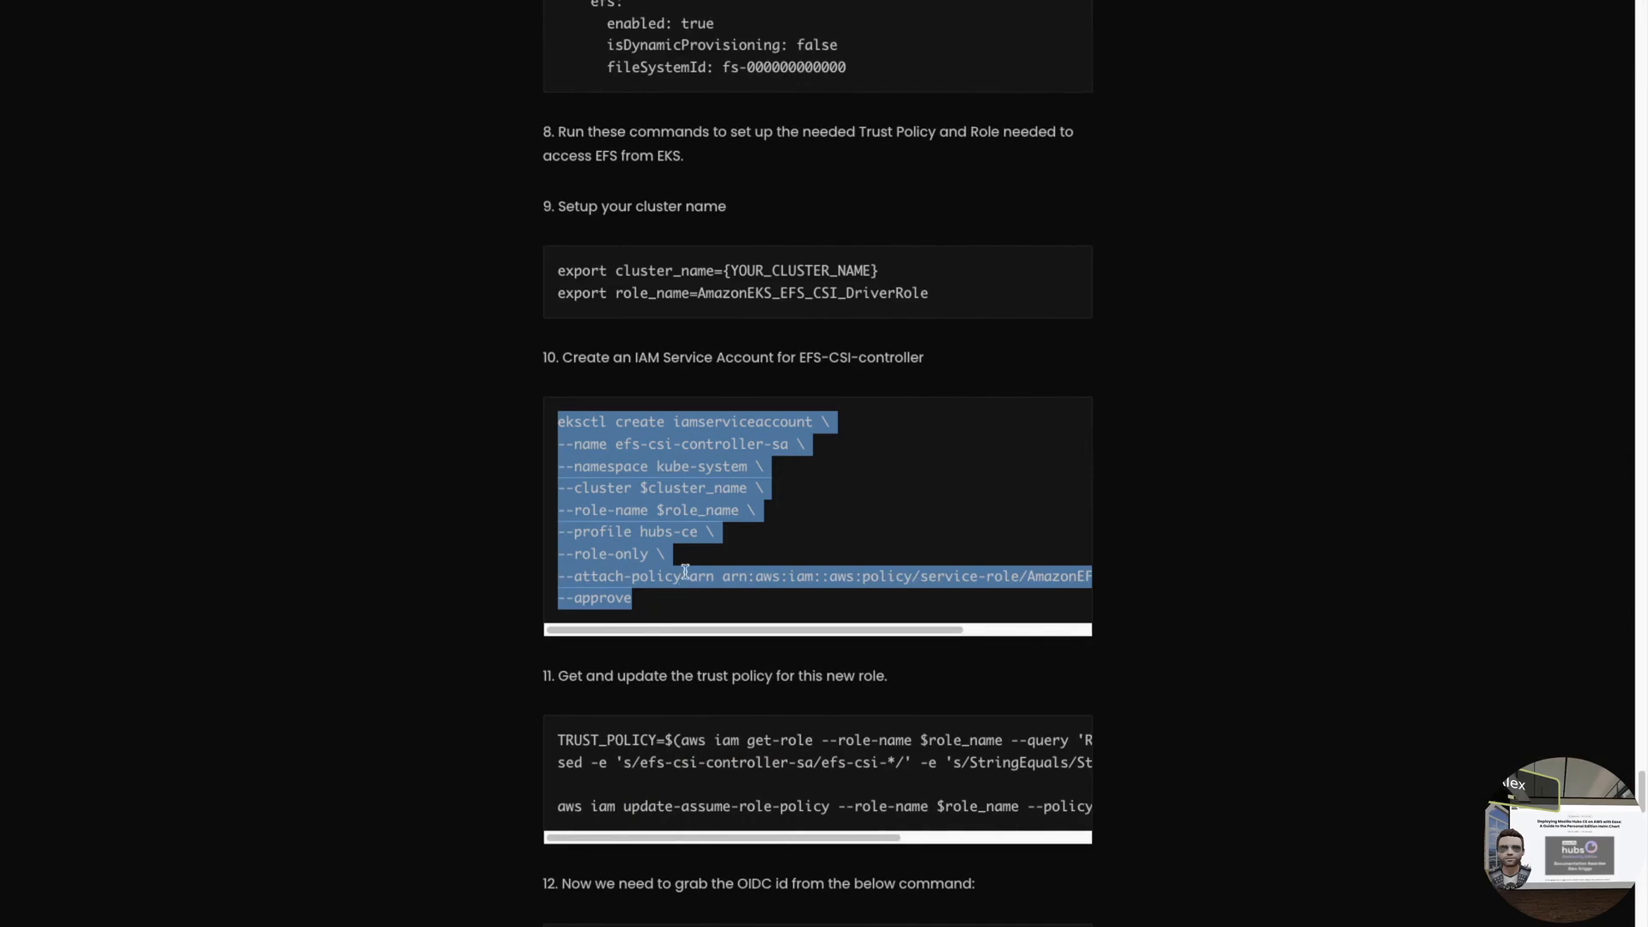
key("super+c")
key("super+Tab")
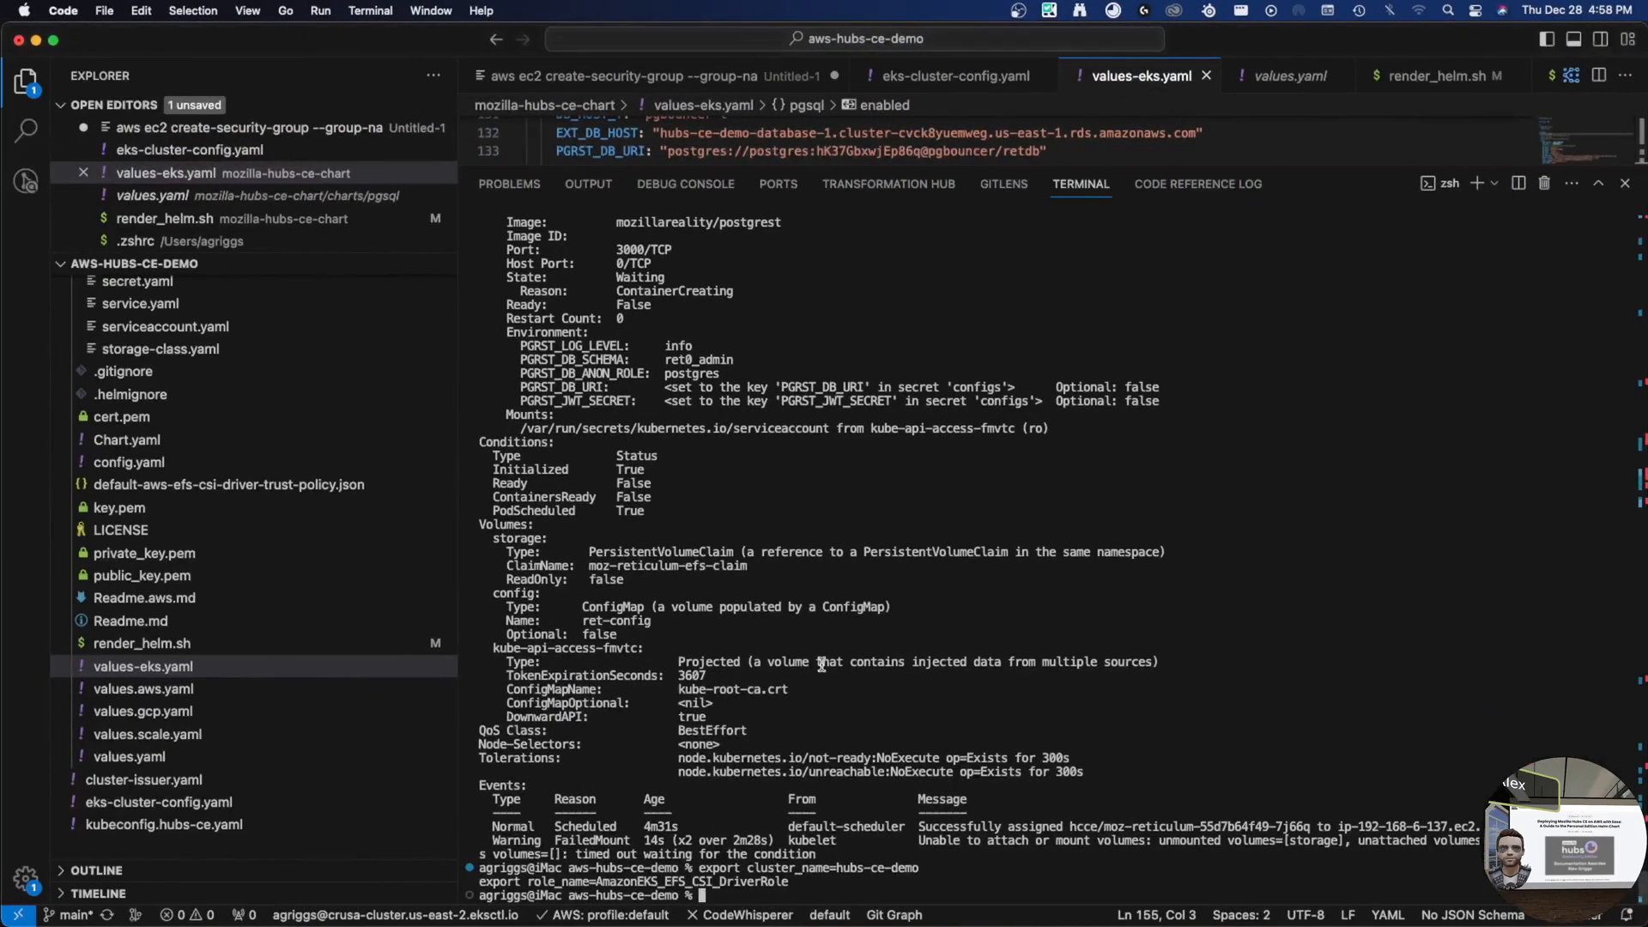
key("super+v")
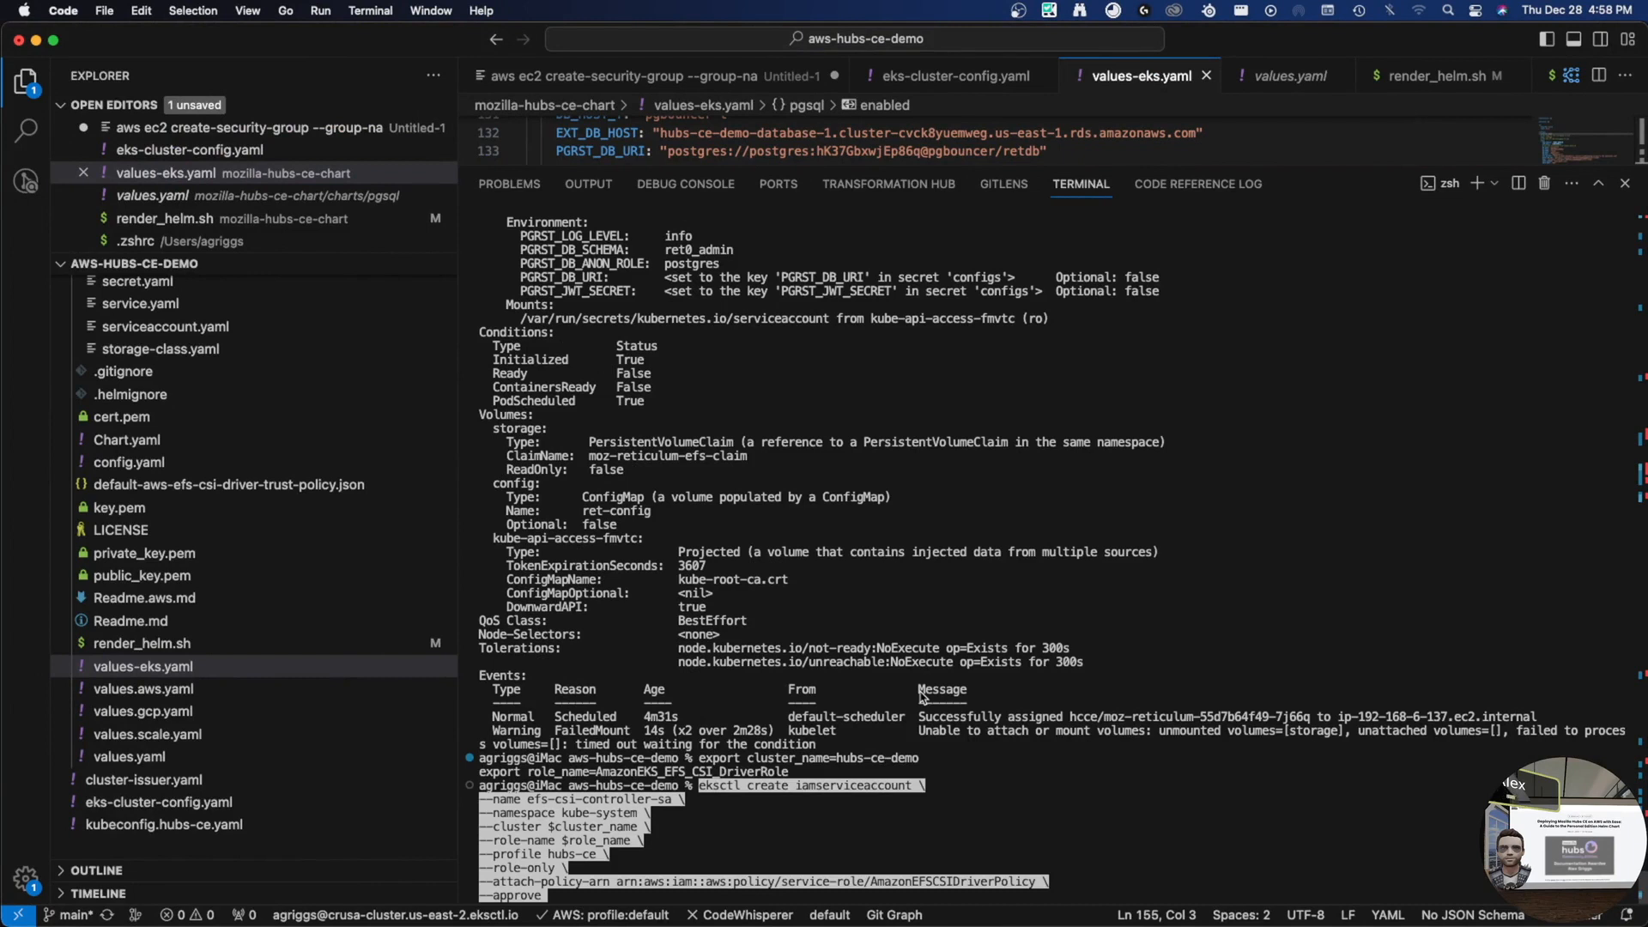
- Run the eksctl iamserviceaccount command, then rerun it with the aws-hubs-ce profile
key("Return")
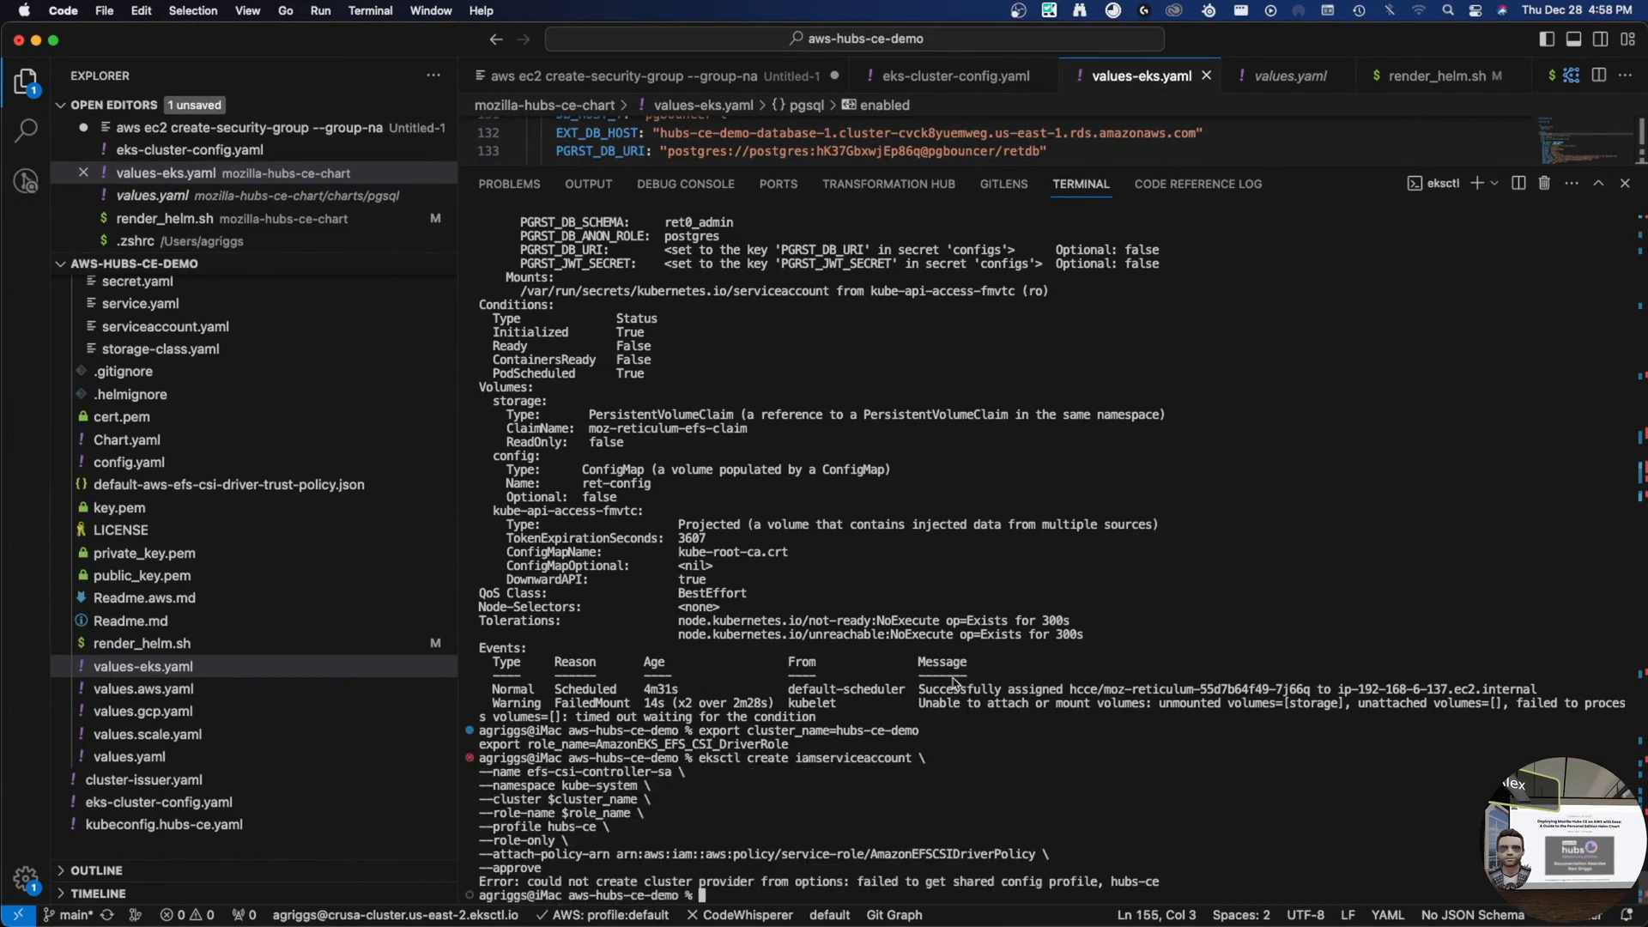
key("Up")
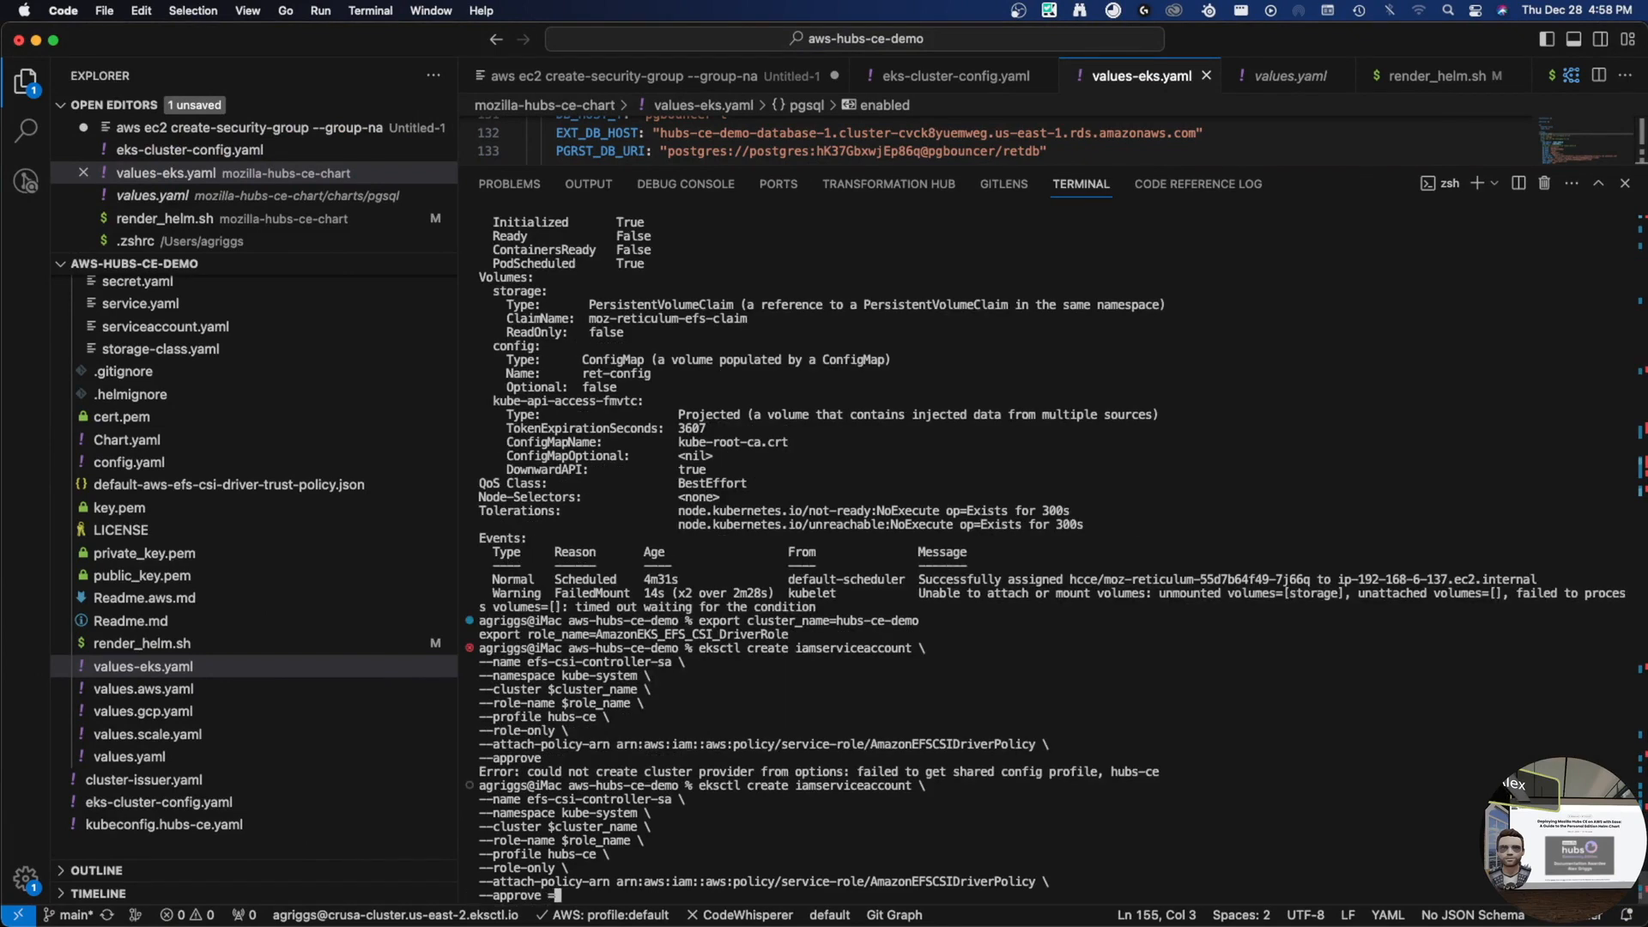
key("Up")
key("Up")
key("Up")
type("aws-")
key("Return")
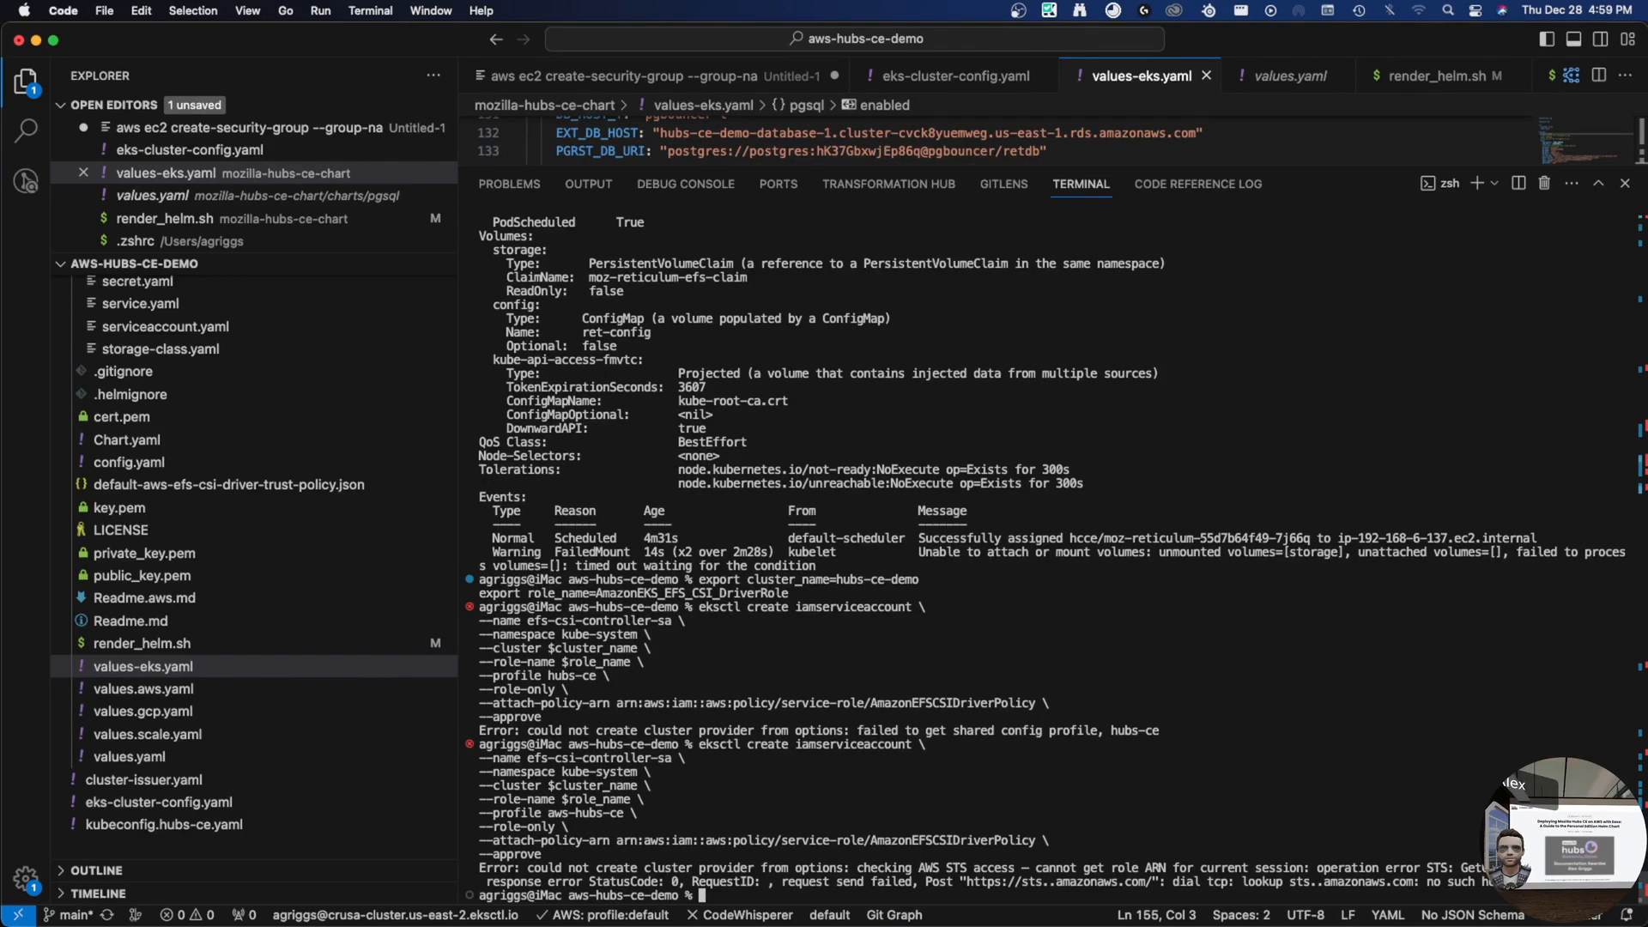
- Recall the iamserviceaccount command from history and edit its -cluster argument
key("Up")
key("Left")
key("Left")
key("Left")
key("Left")
key("Left")
key("Left")
key("Left")
key("Left")
key("Left")
key("Left")
key("Left")
key("Left")
key("Left")
key("Left")
key("Left")
key("Left")
key("Left")
key("Left")
key("Up")
key("Up")
key("Up")
key("Up")
key("Up")
key("Up")
key("Up")
key("Up")
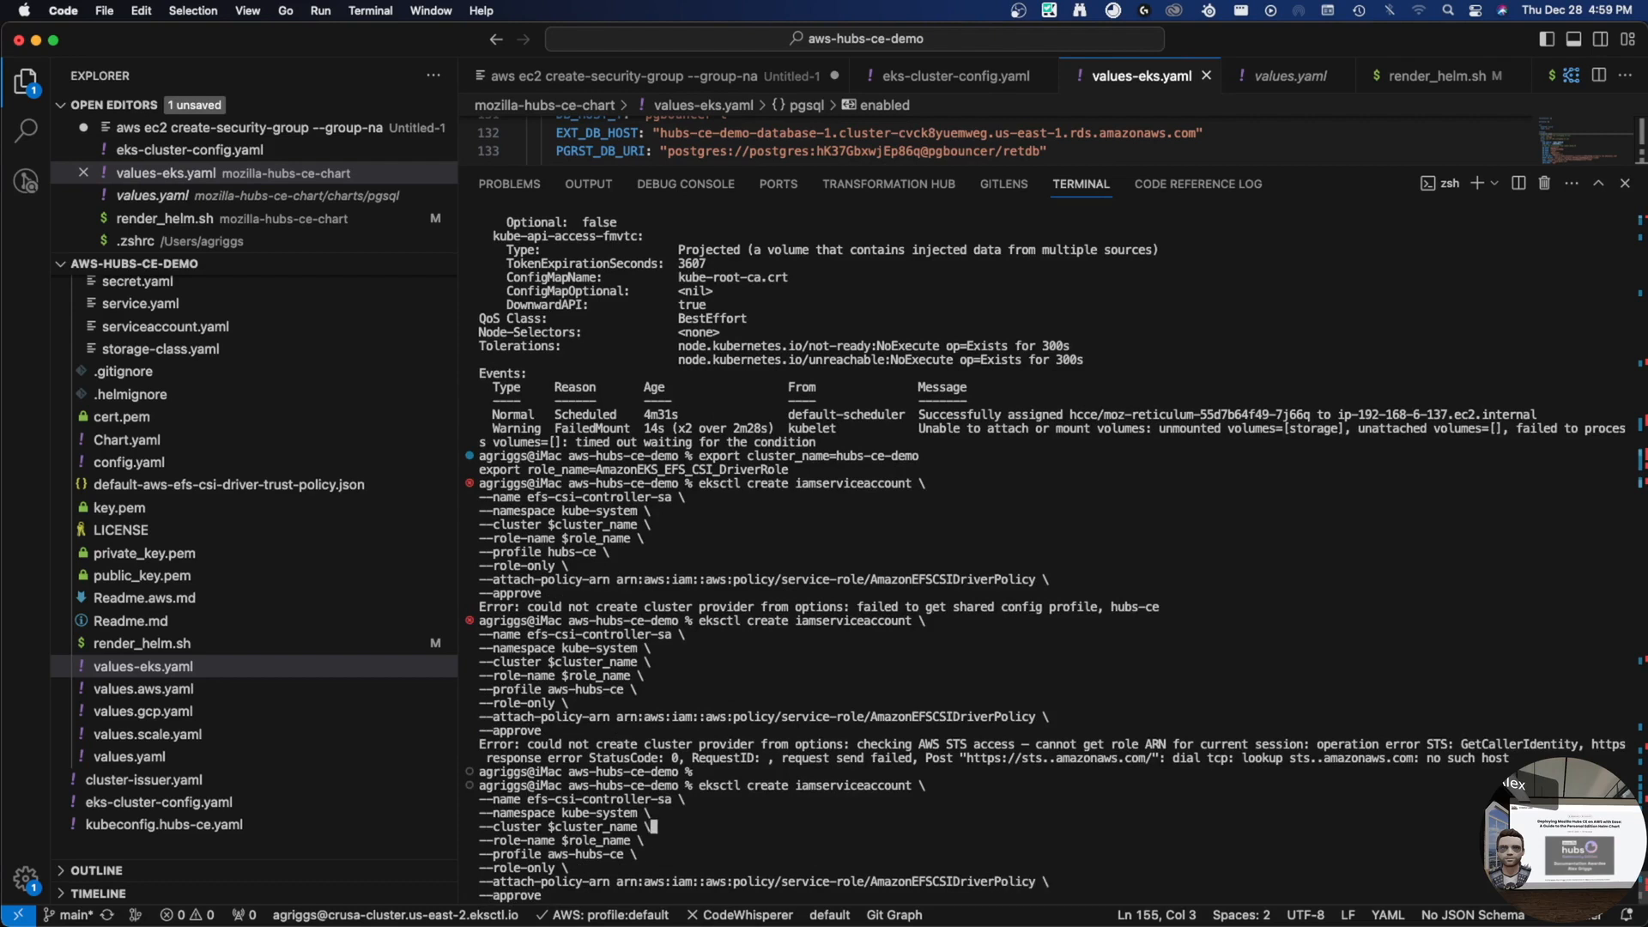
key("Up")
key("Up")
key("Up")
key("Up")
key("Up")
key("Up")
key("Up")
key("Up")
key("Up")
key("Left")
key("super+Left")
key("Left")
type("-cluster")
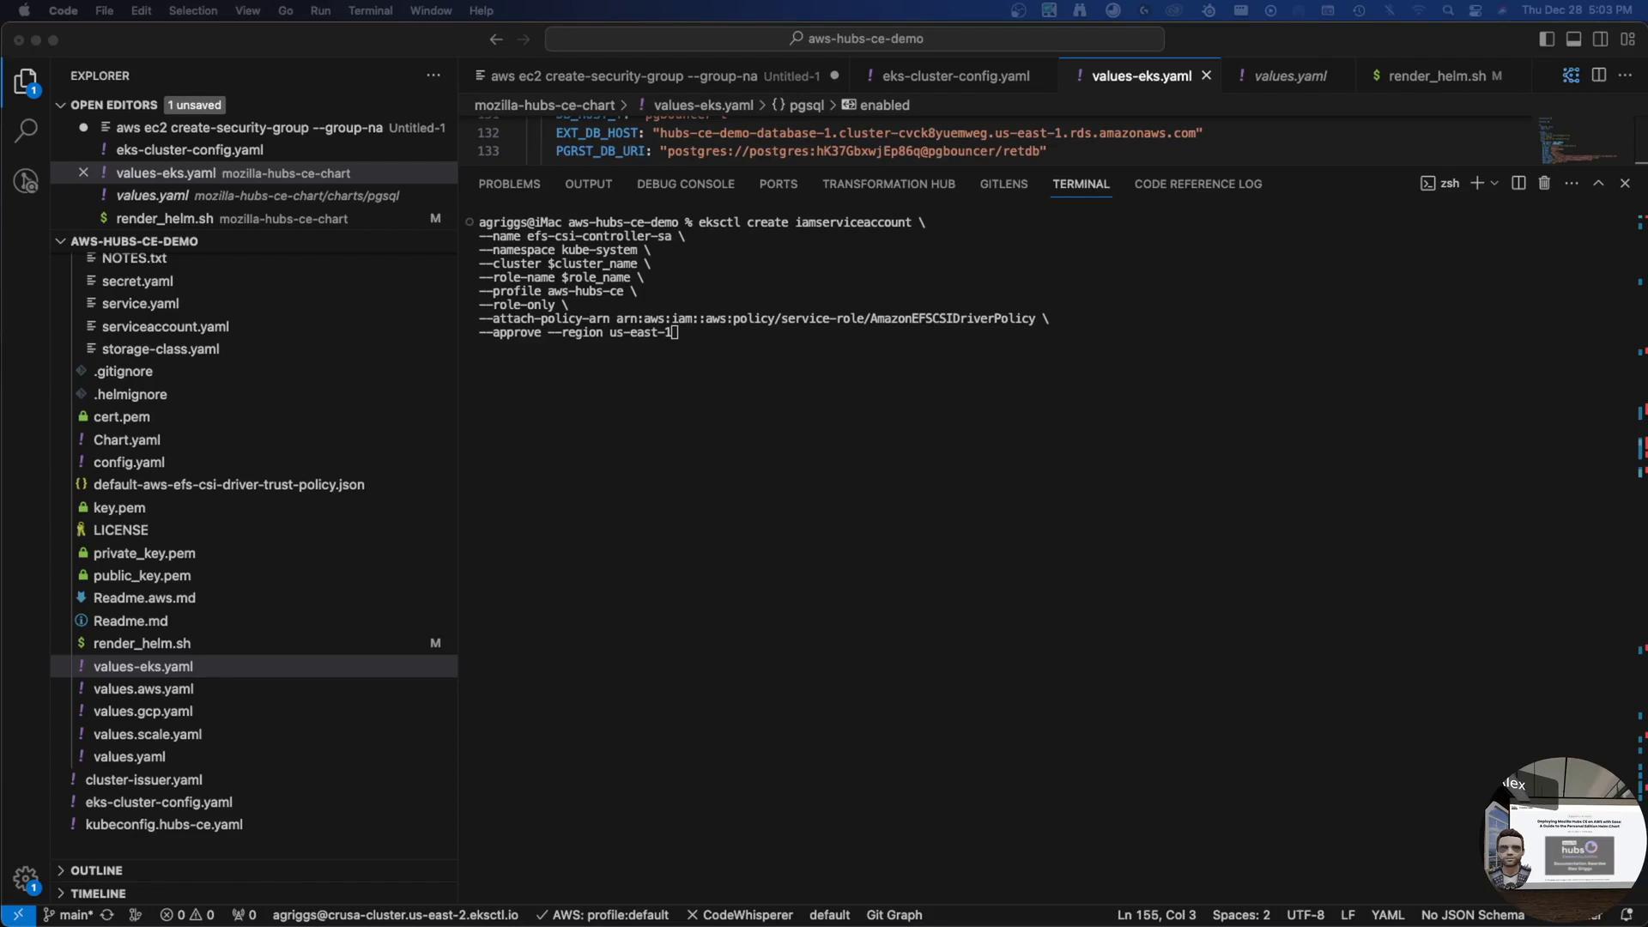
- Run create iamserviceaccount, then run the suggested associate-iam-oidc-provider command
left_click(714, 436)
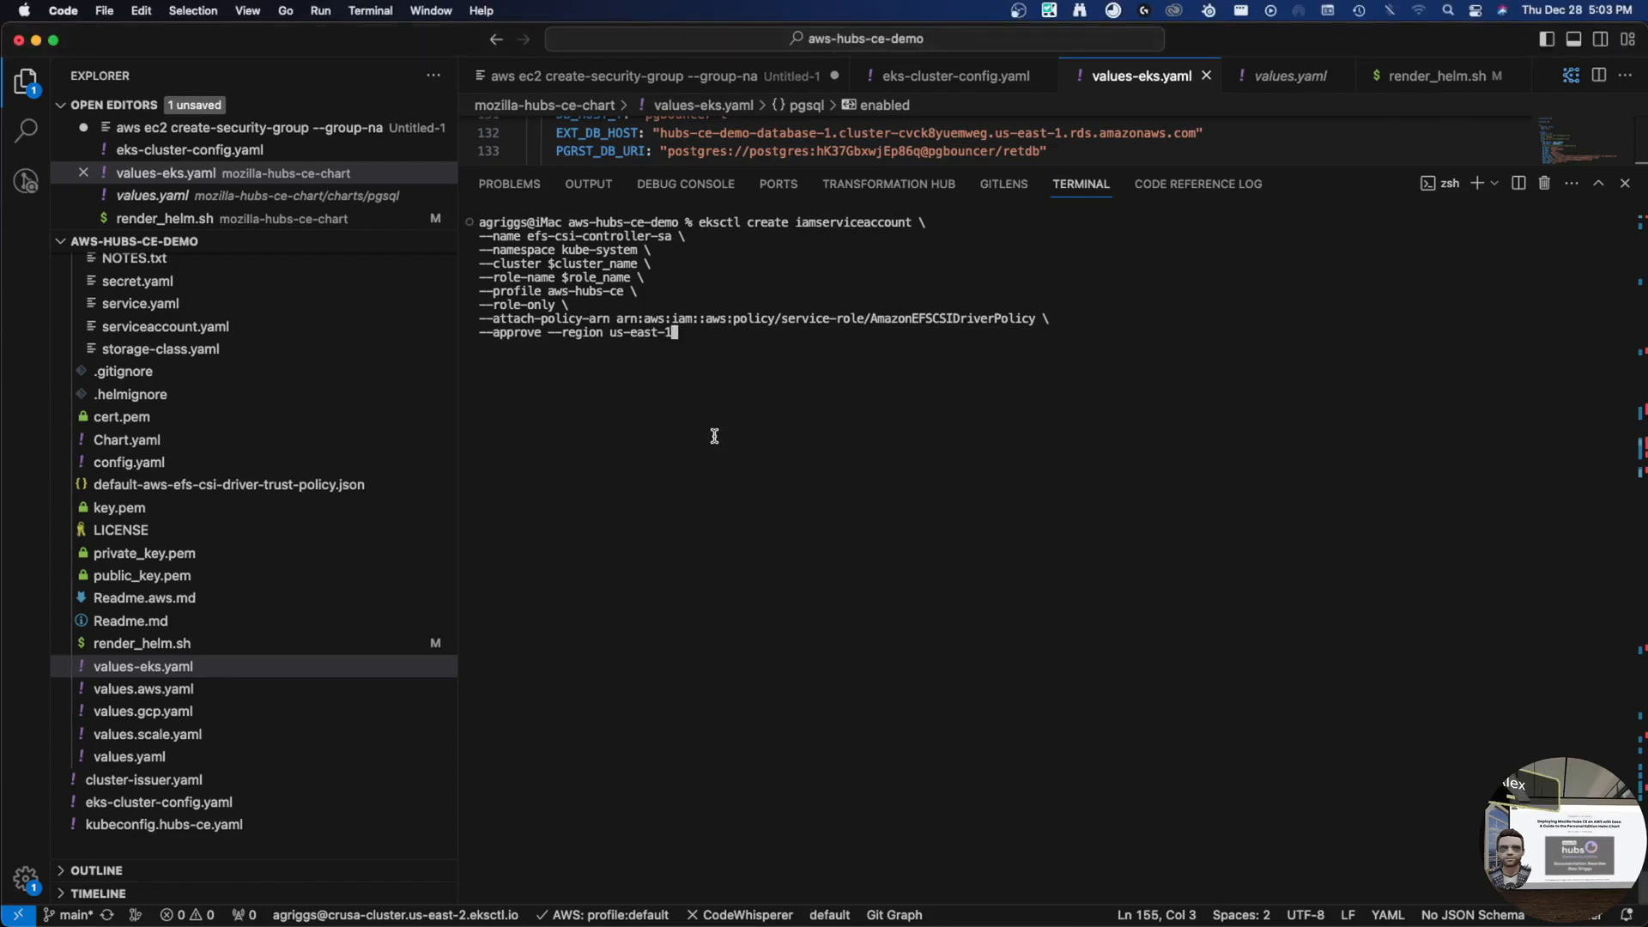
key("Return")
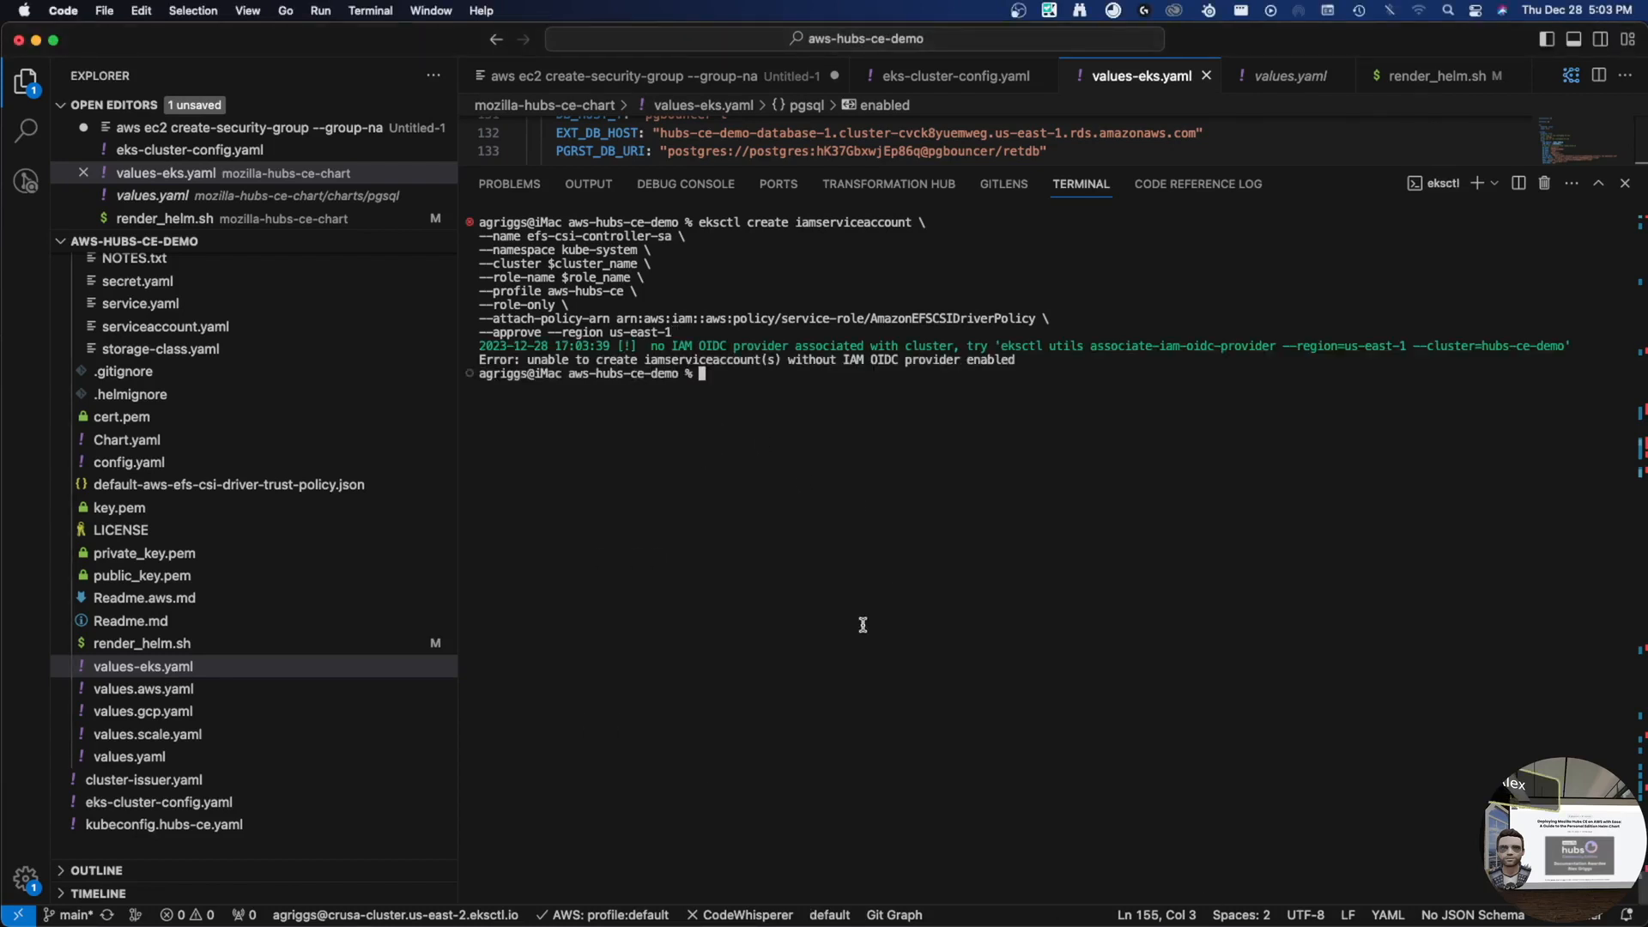
left_click_drag(1001, 346, 1572, 347)
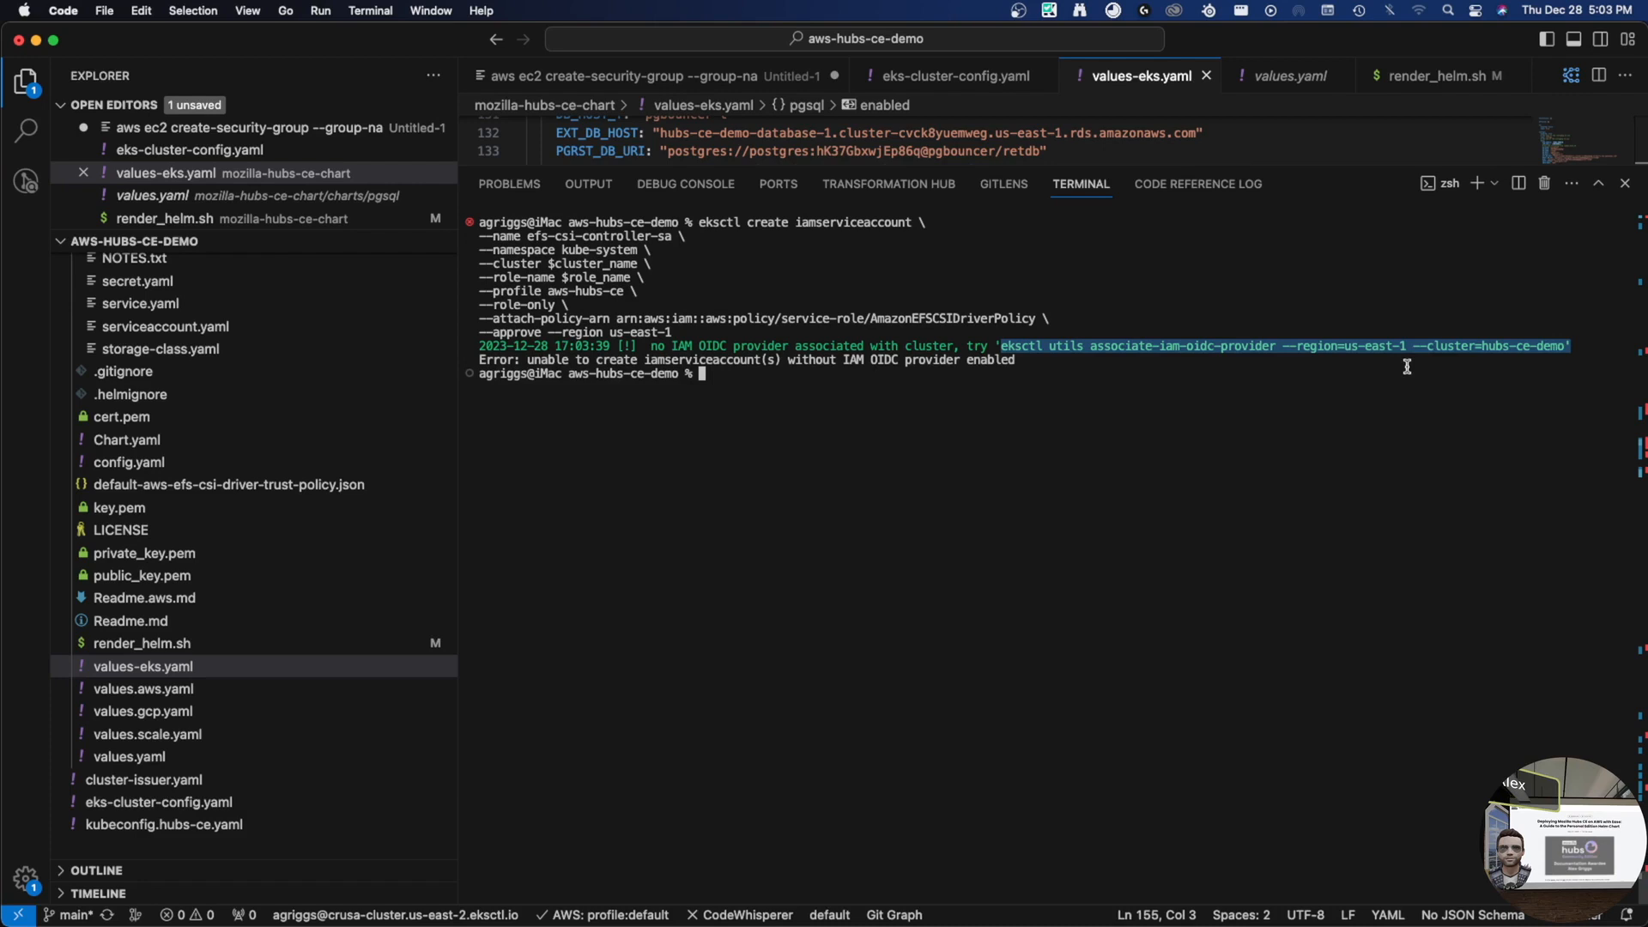
key("super+v")
key("Return")
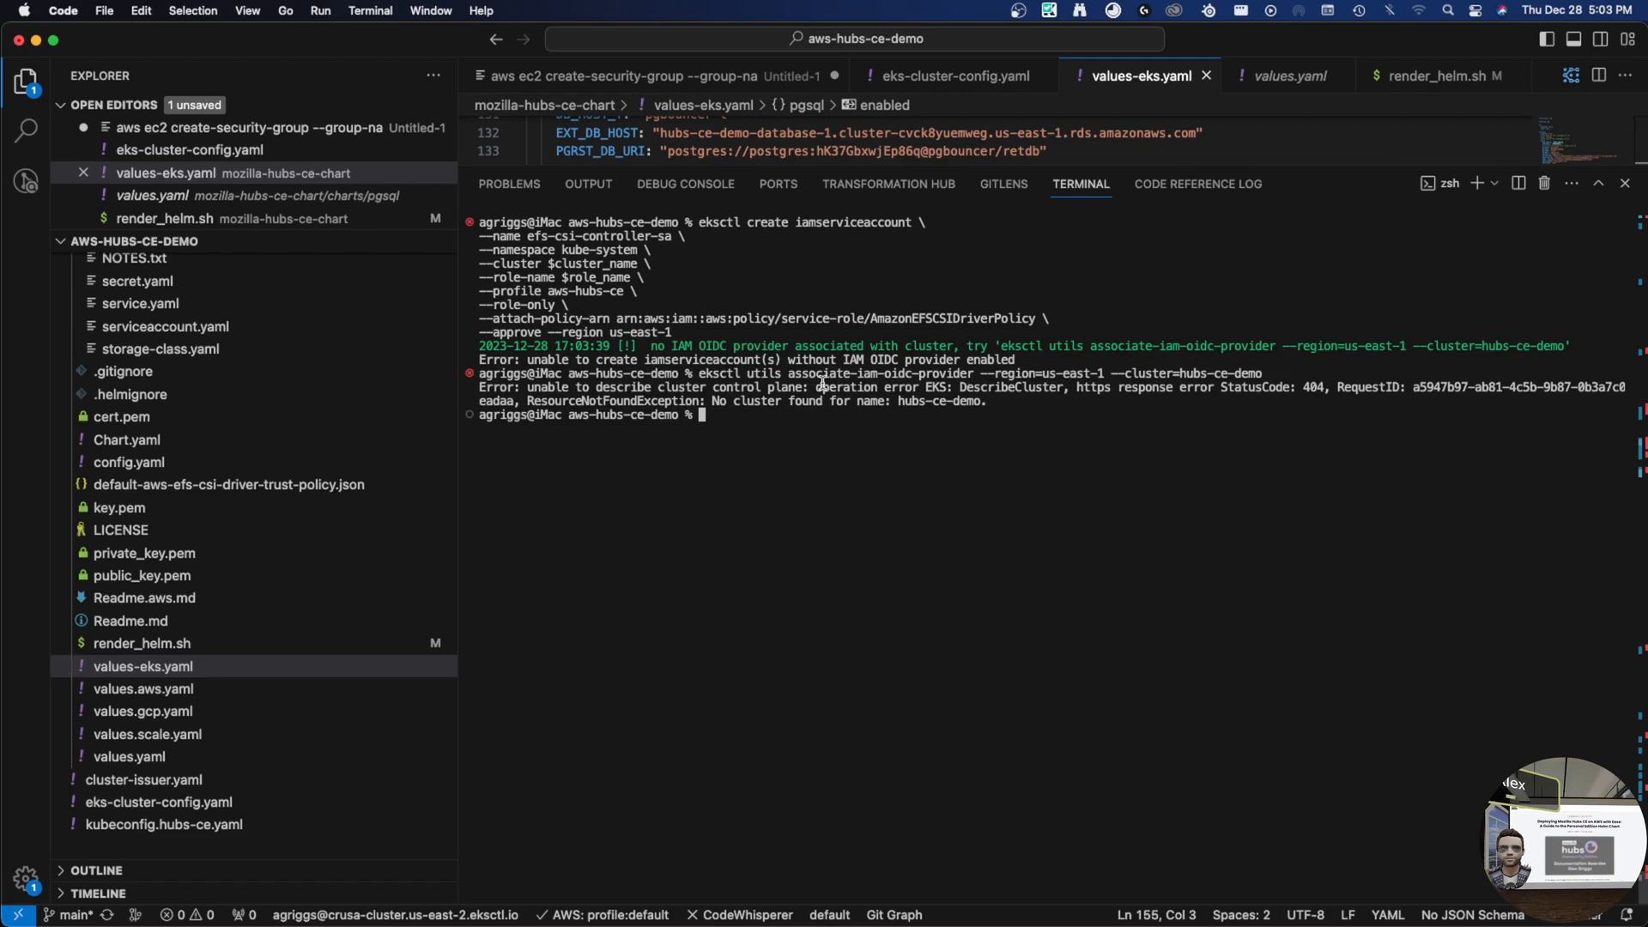
- Rerun the OIDC provider association with --profile aws-hubs-ce and --approve
key("Up")
type("-")
type("-provider --region=us-east-1 --cluster=hubs-ce-demo --profile")
key("Return")
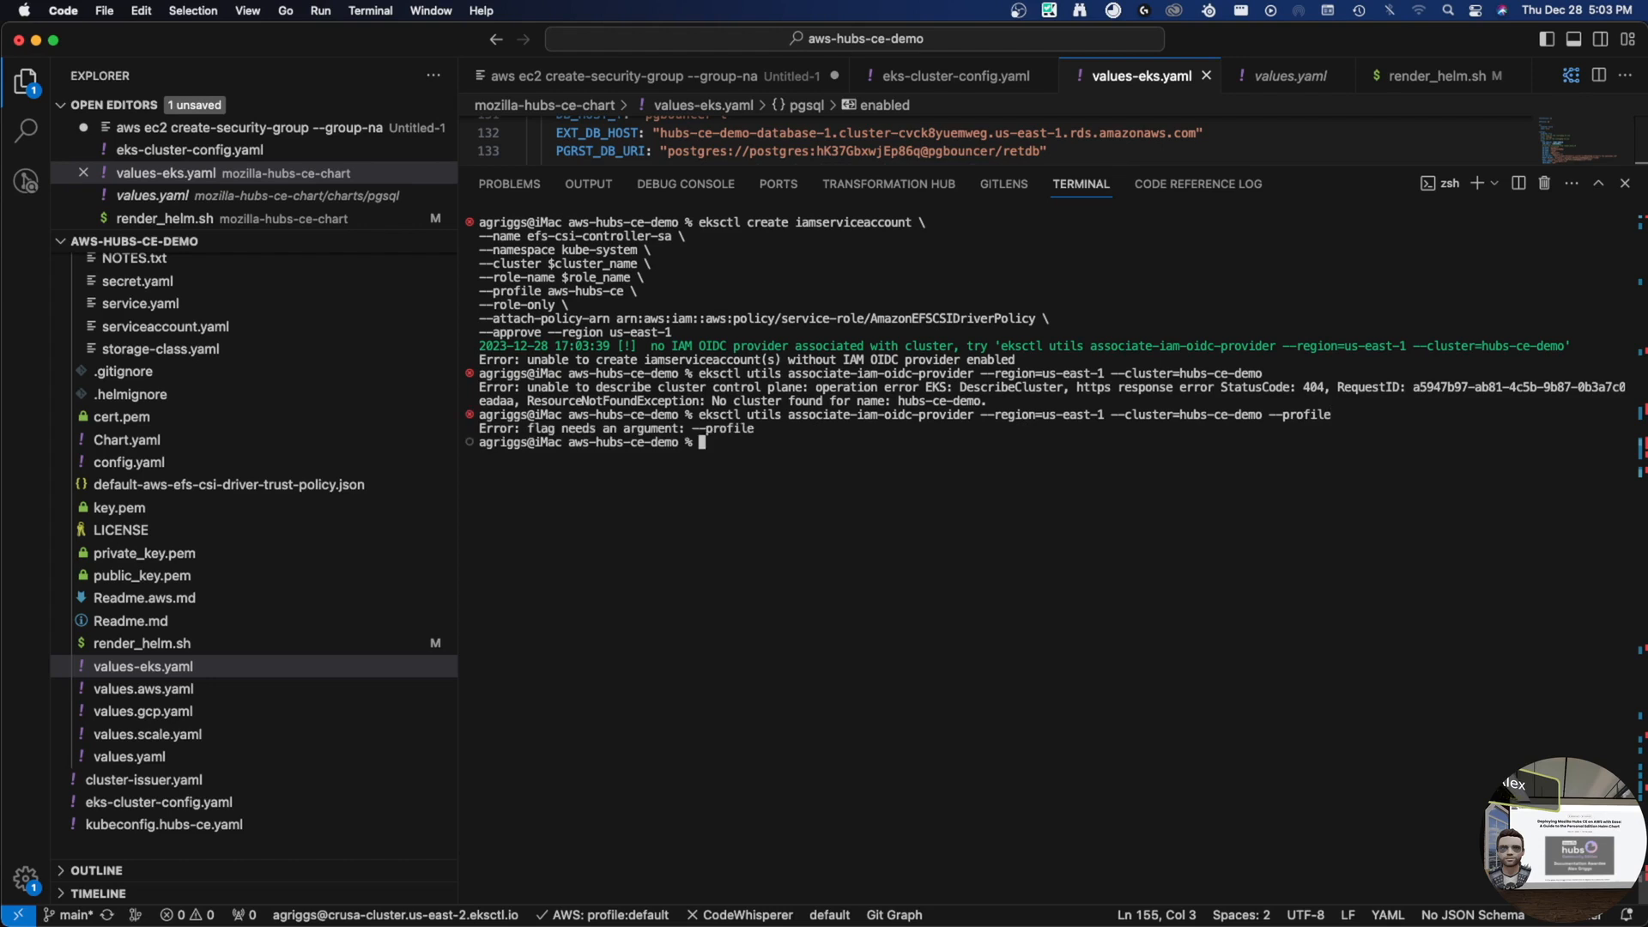
key("Up")
type("aws-hubs-ce")
key("Return")
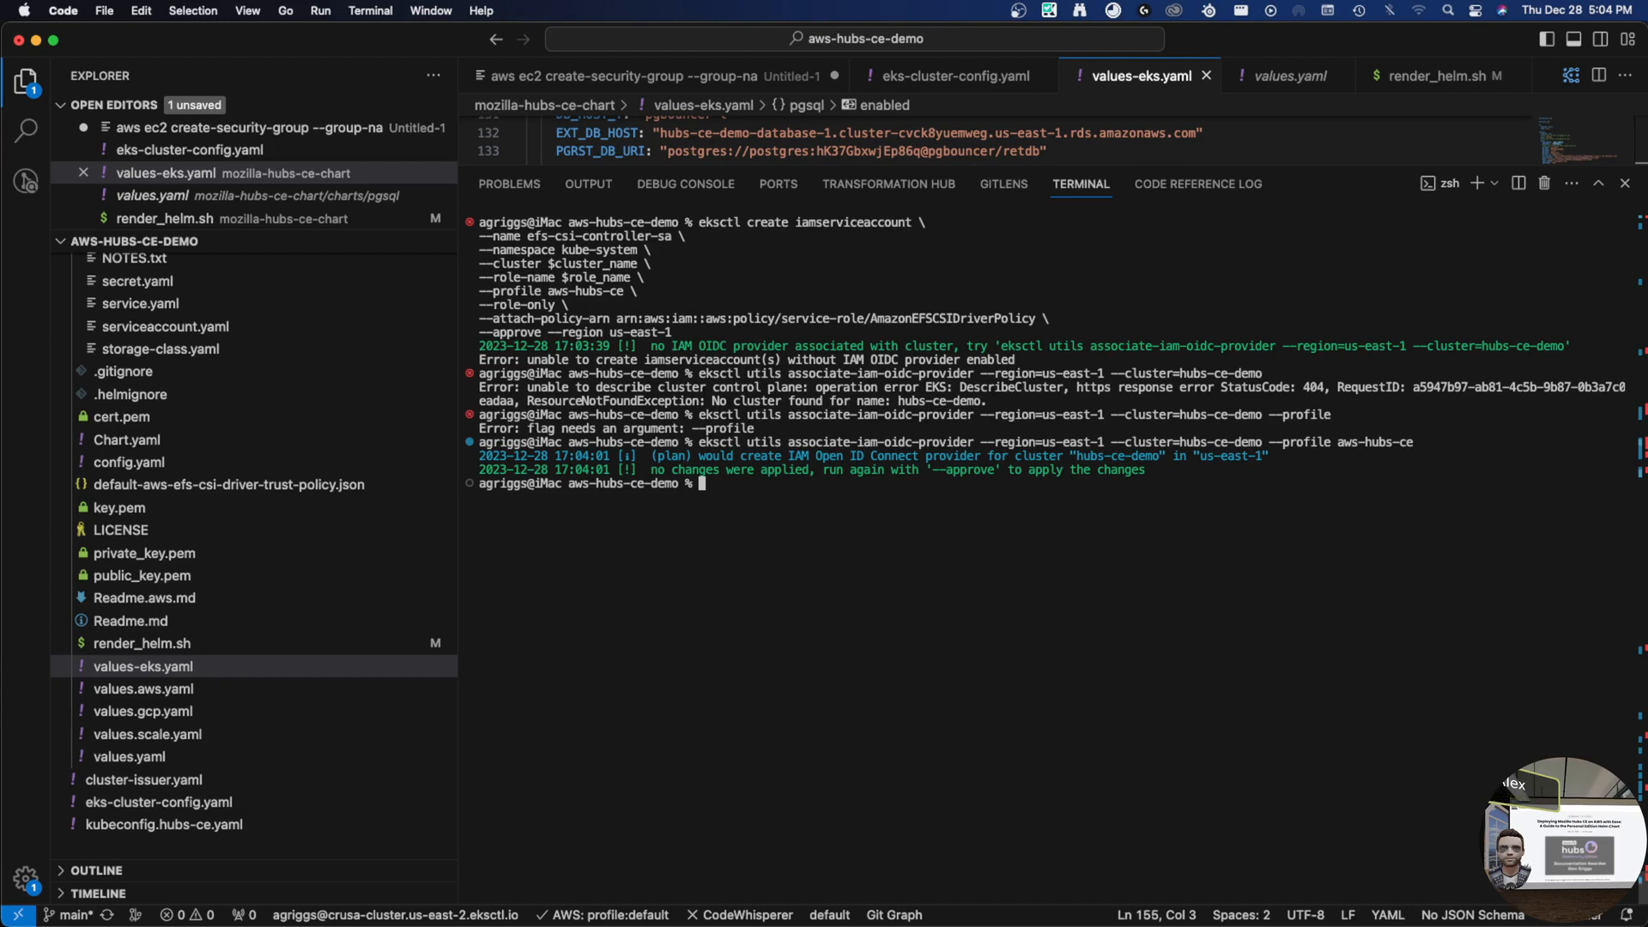
key("Up")
type("--")
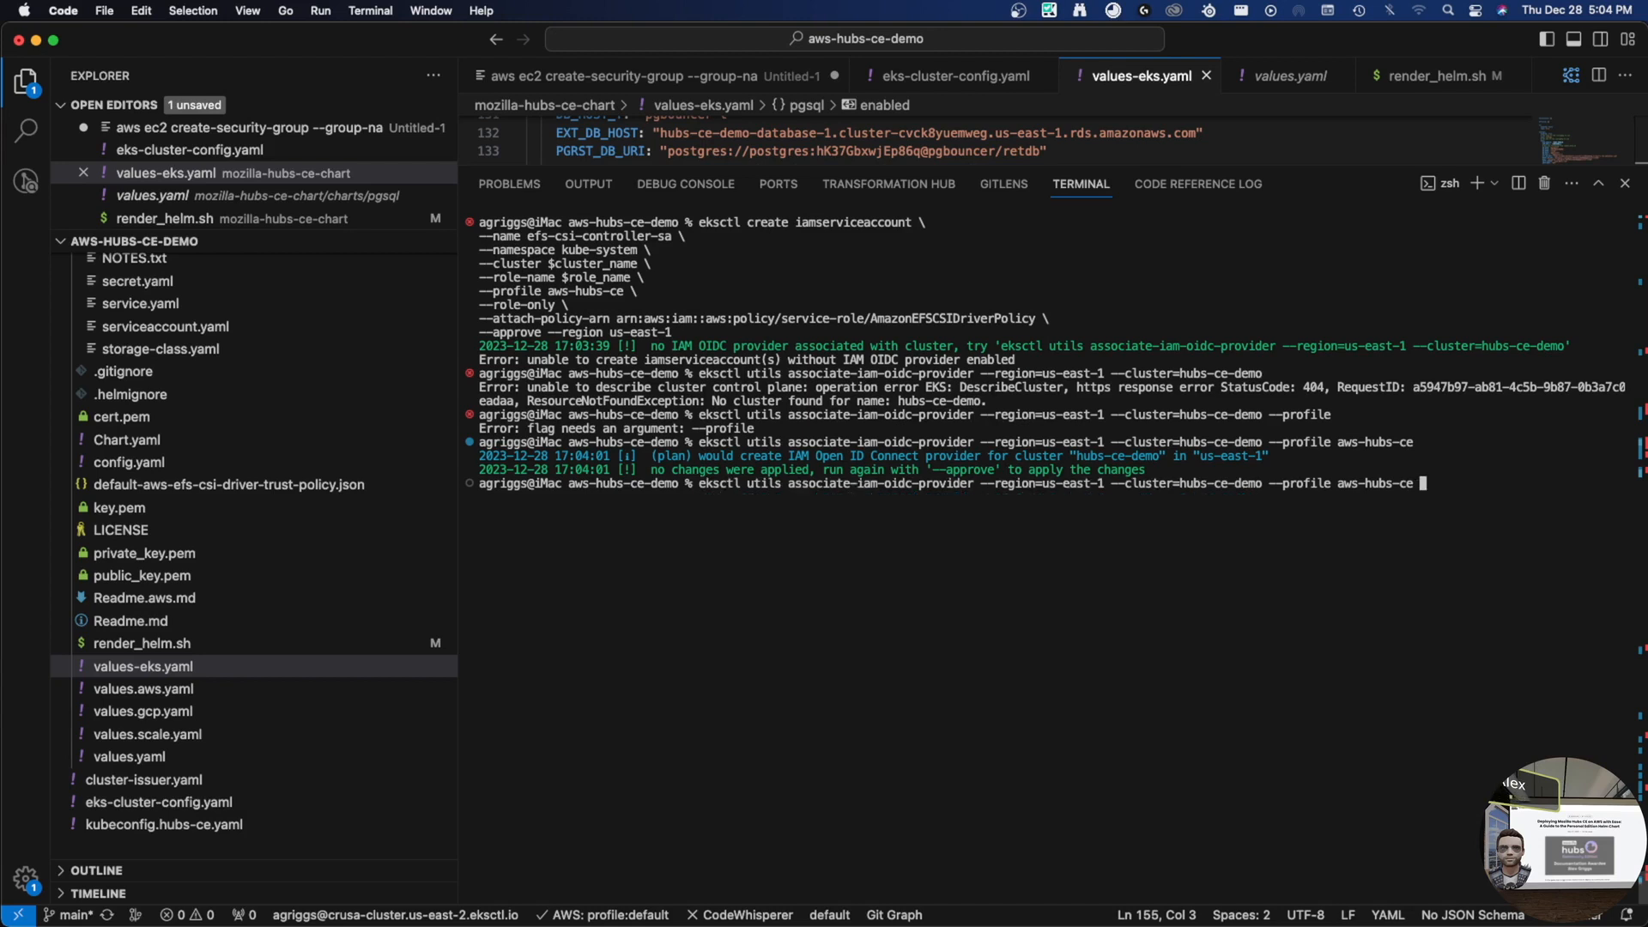
type("ar")
key("BackSpace")
type("pprove")
key("Return")
- Rerun the create iamserviceaccount command, now waiting on CloudFormation
key("Up")
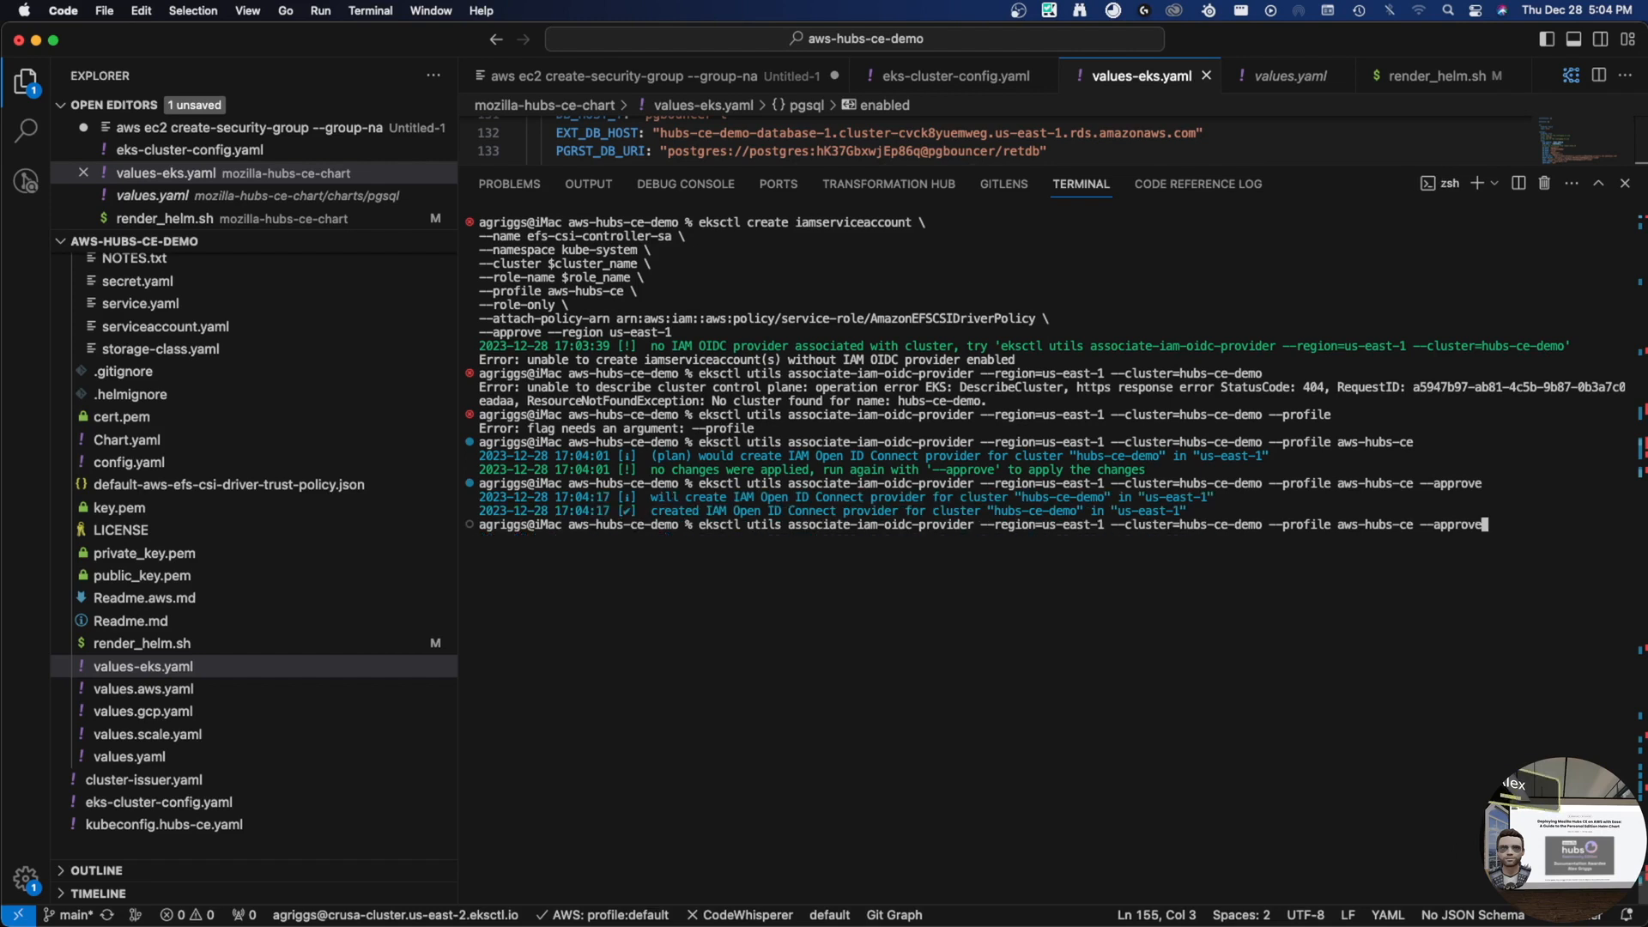
key("BackSpace")
key("BackSpace")
key("BackSpace")
key("BackSpace")
key("BackSpace")
key("BackSpace")
key("BackSpace")
key("BackSpace")
key("BackSpace")
key("BackSpace")
key("Up")
key("Up")
key("Up")
key("Up")
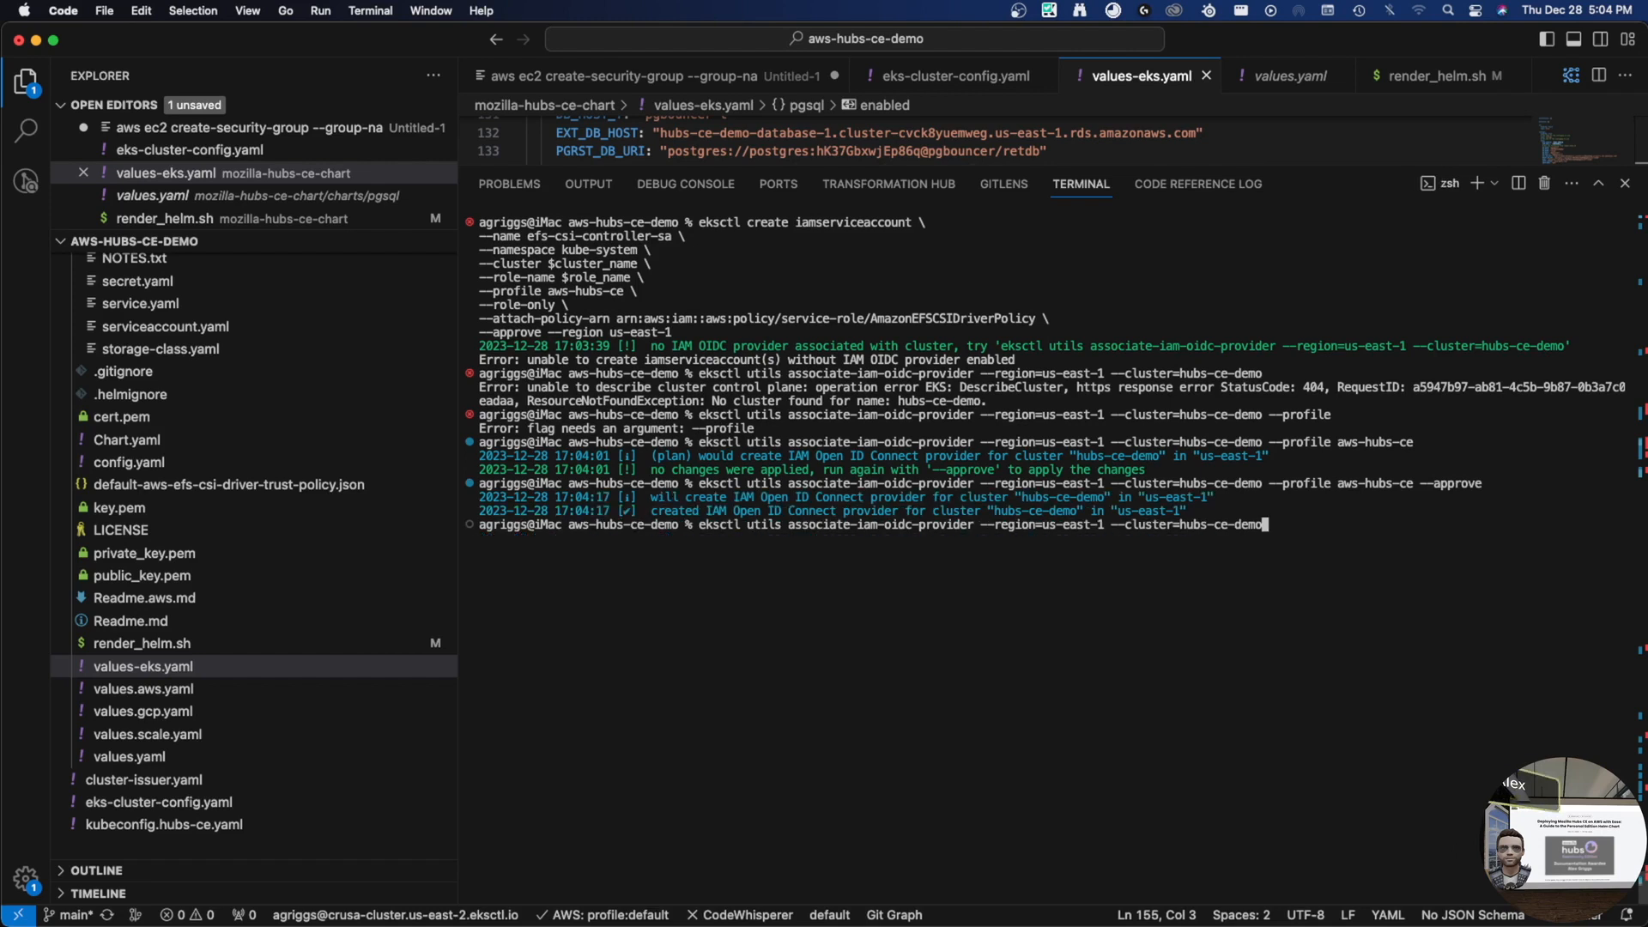
key("Return")
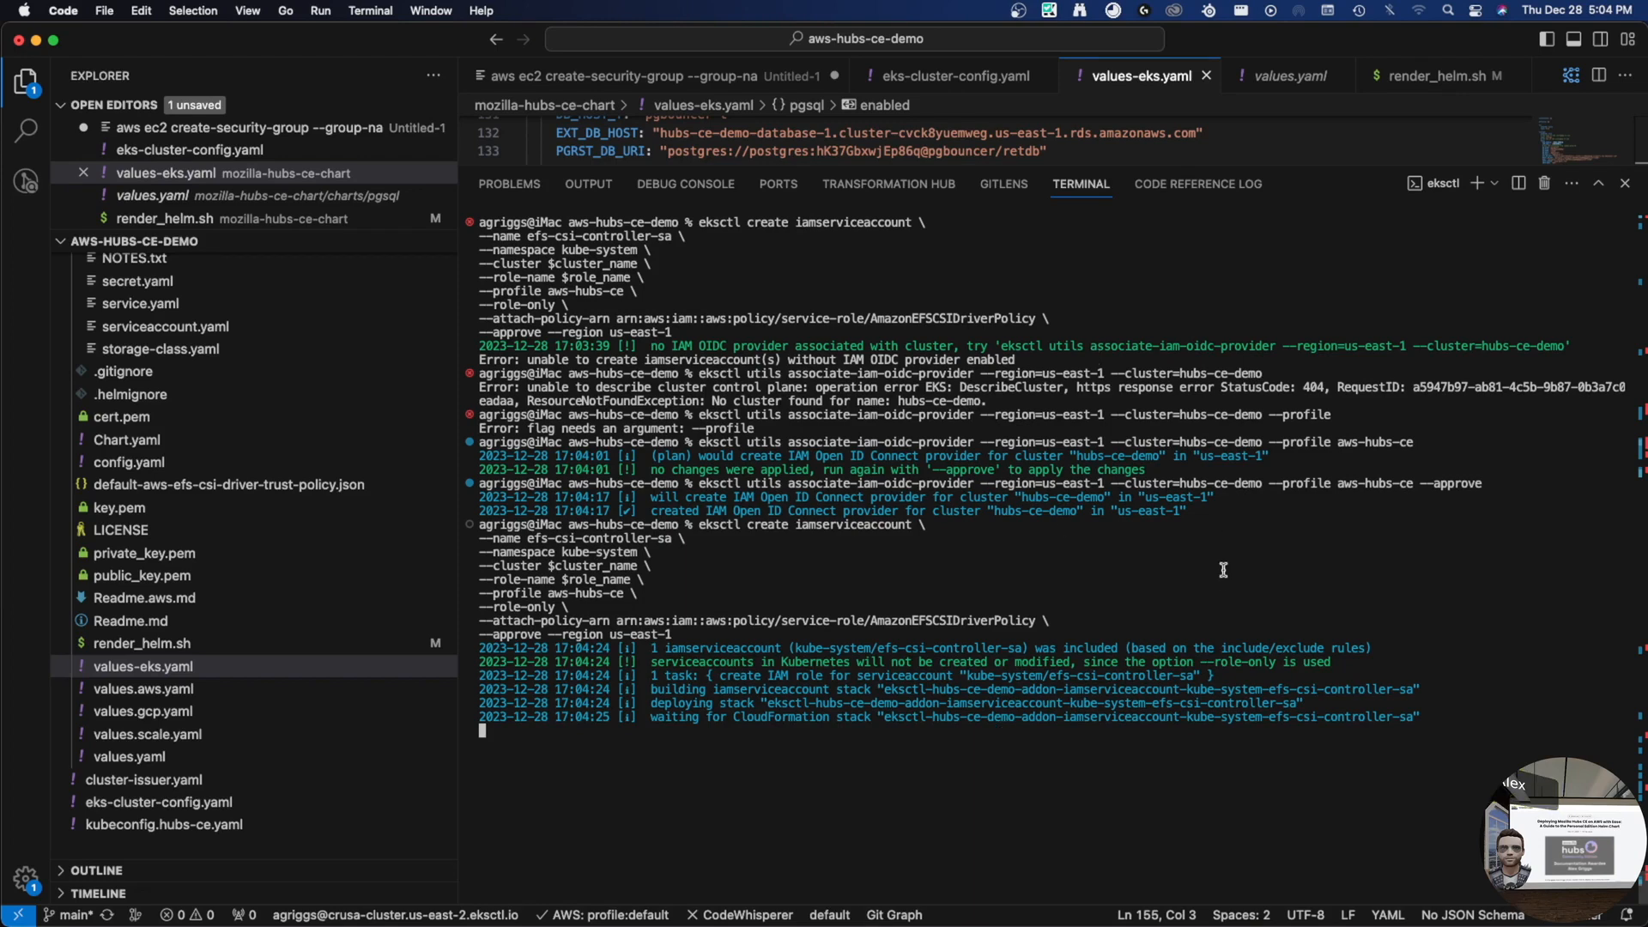
- Select the guide's step-11 trust-policy commands in Chrome, then return to VS Code
key("ctrl+Right")
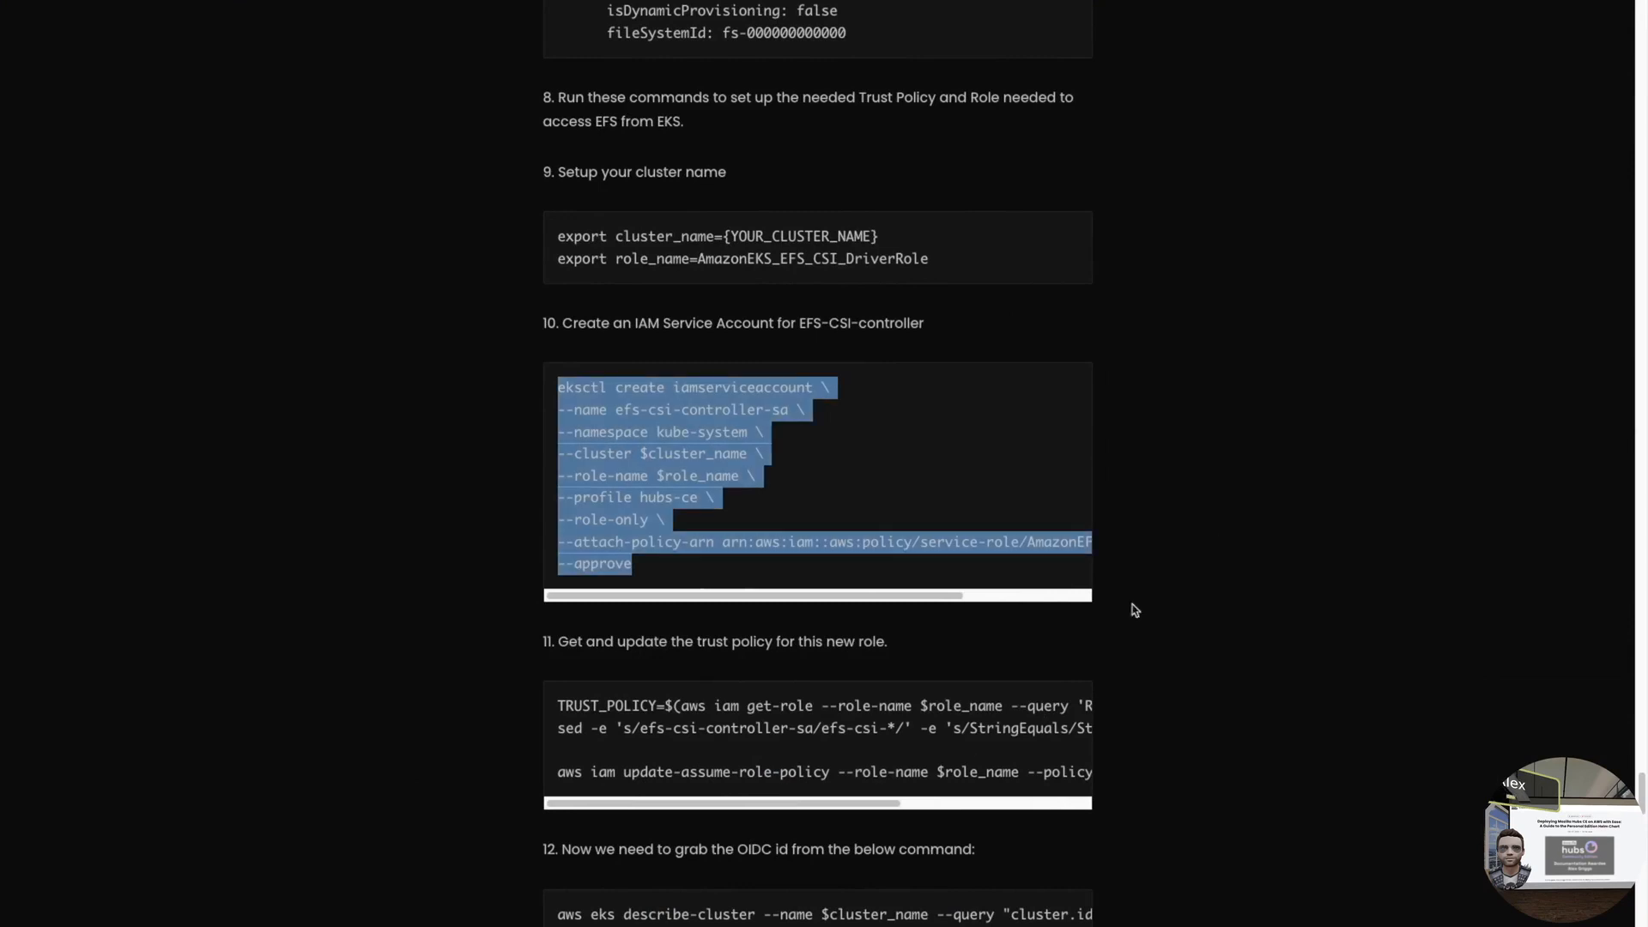
scroll(558, 617, "down", 5)
left_click_drag(558, 257, 672, 358)
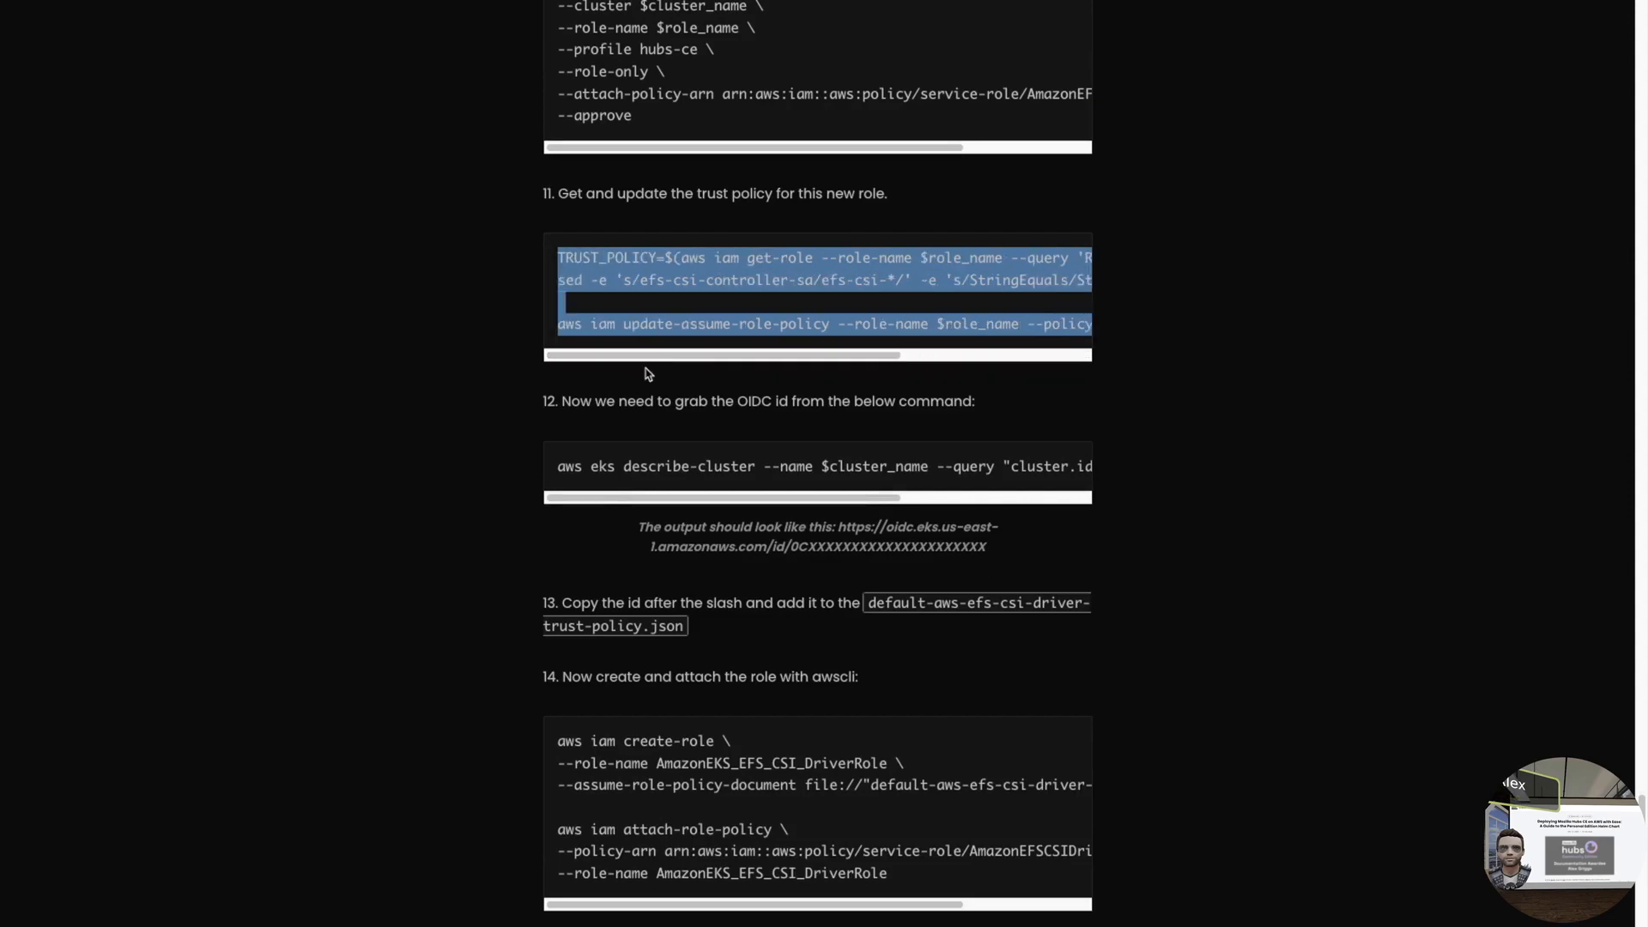
key("ctrl+Left")
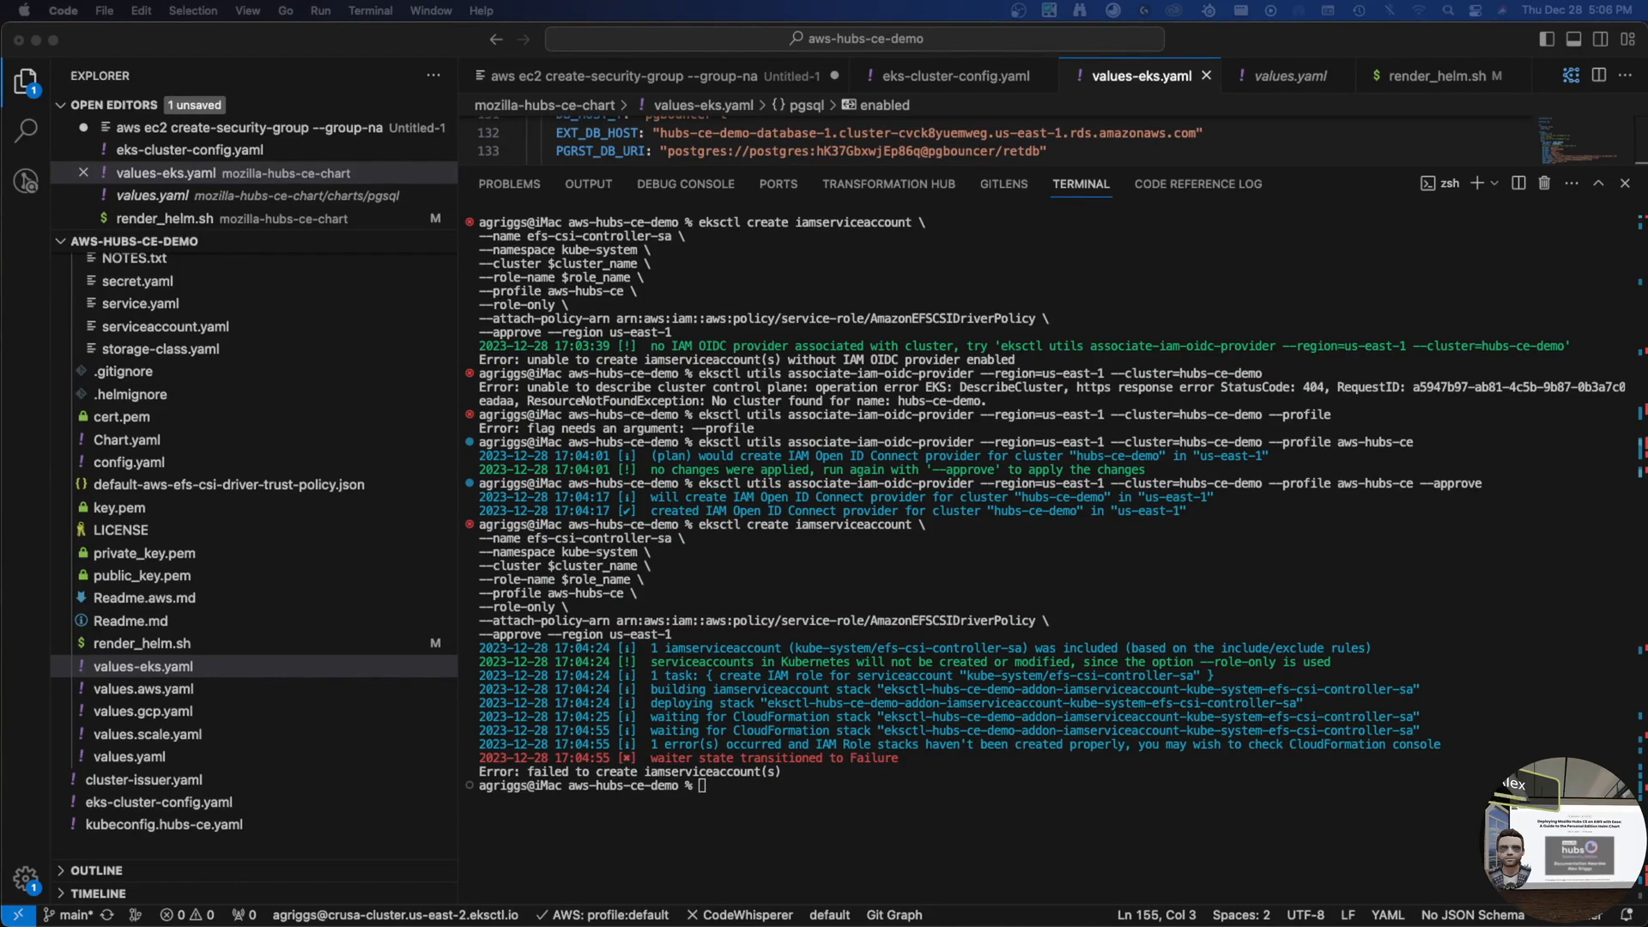
- Read the efs-csi-controller-sa stack events: Role1 failed, AmazonEKS_EFS_CSI_DriverRole already exists
left_click(842, 362)
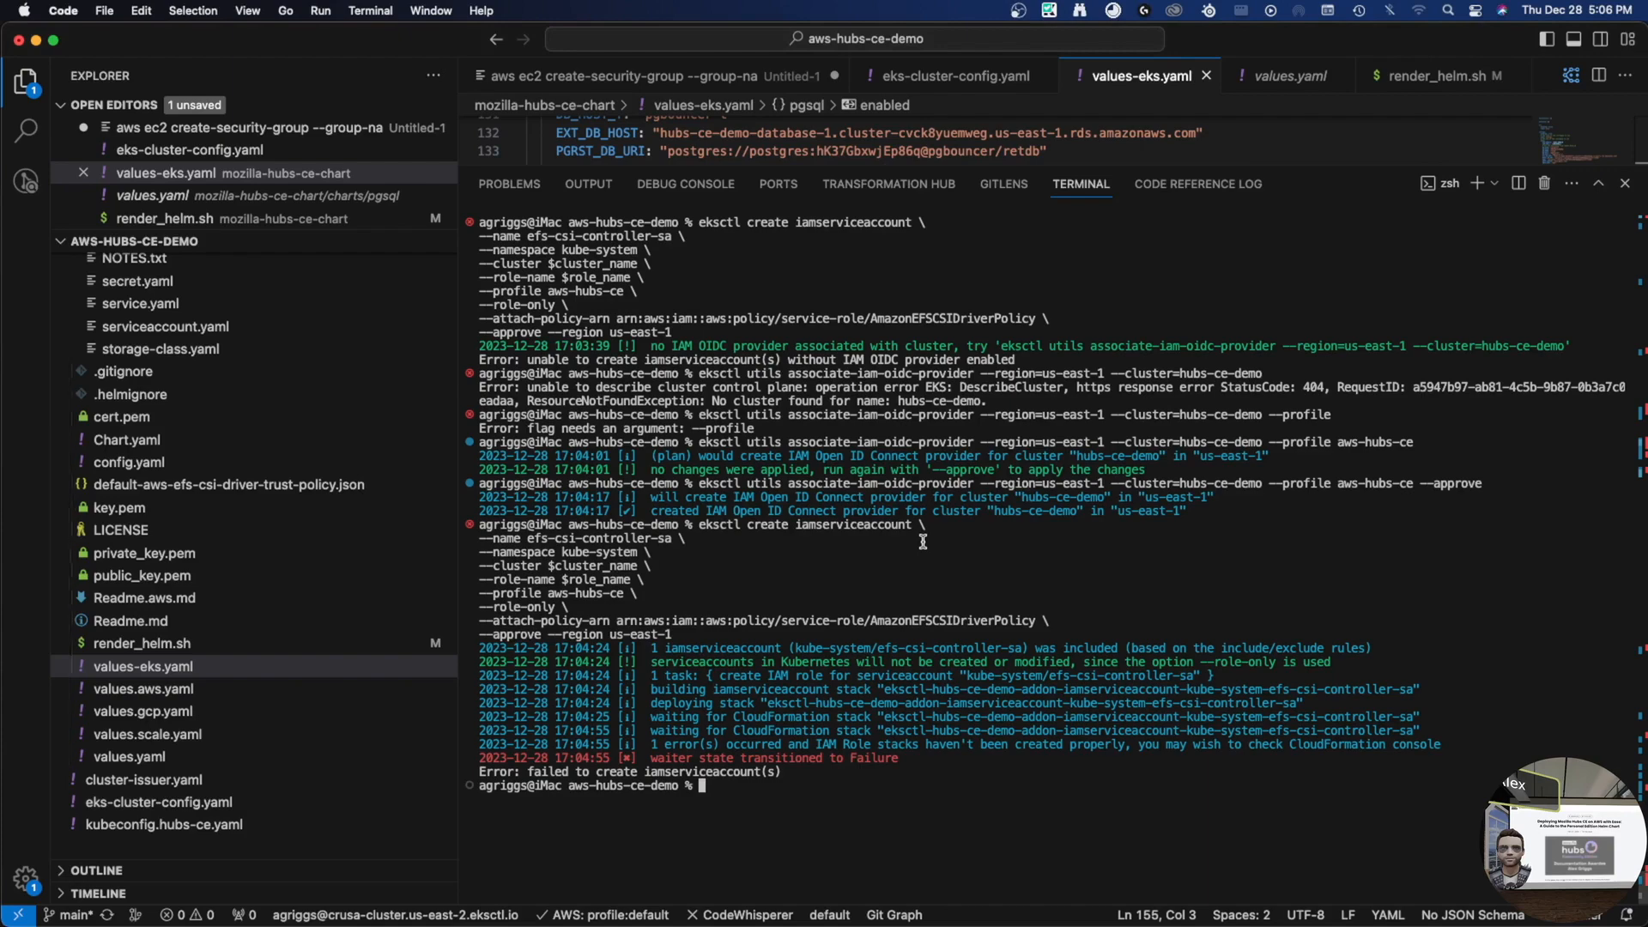
key("ctrl+Left")
key("ctrl+Left")
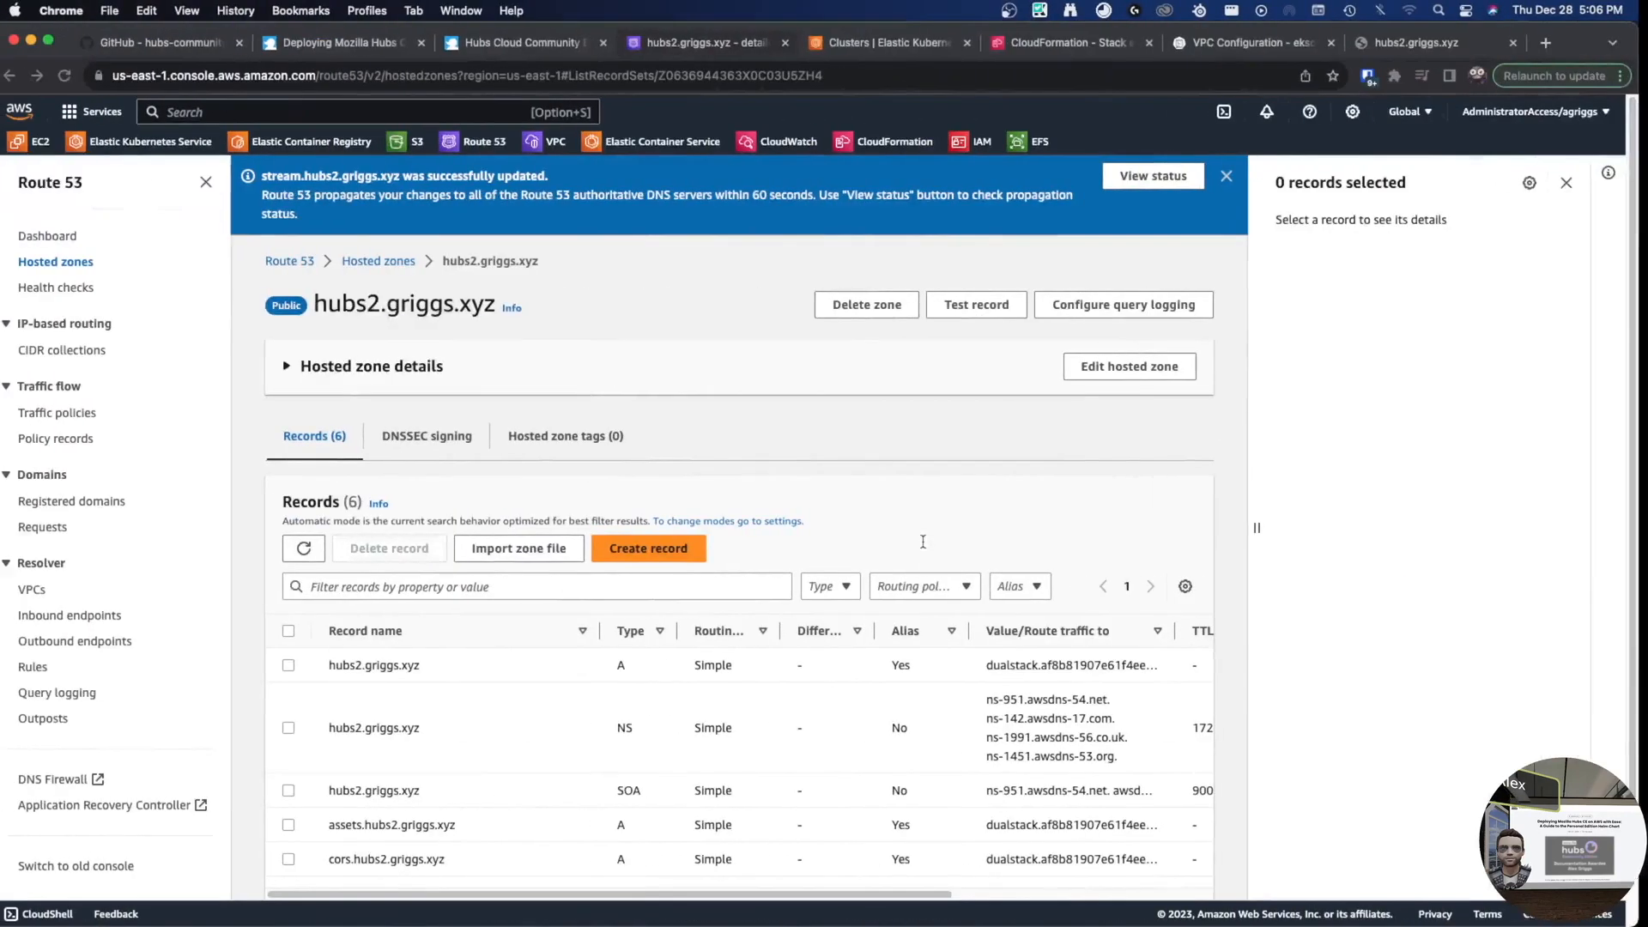
left_click(936, 43)
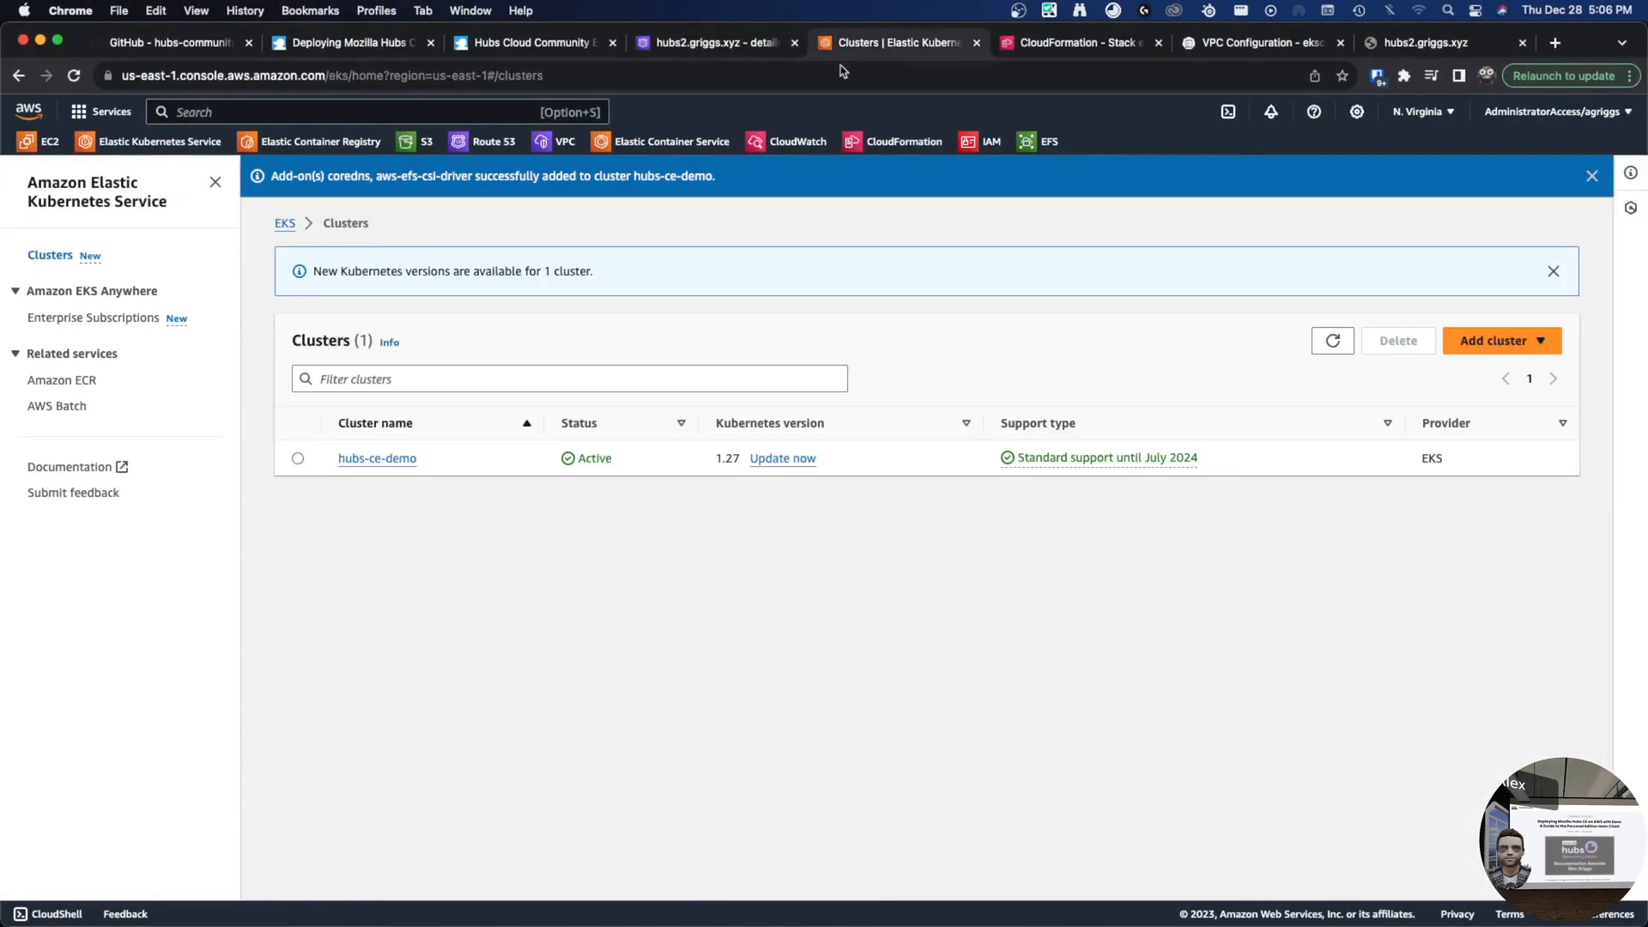
left_click(1068, 45)
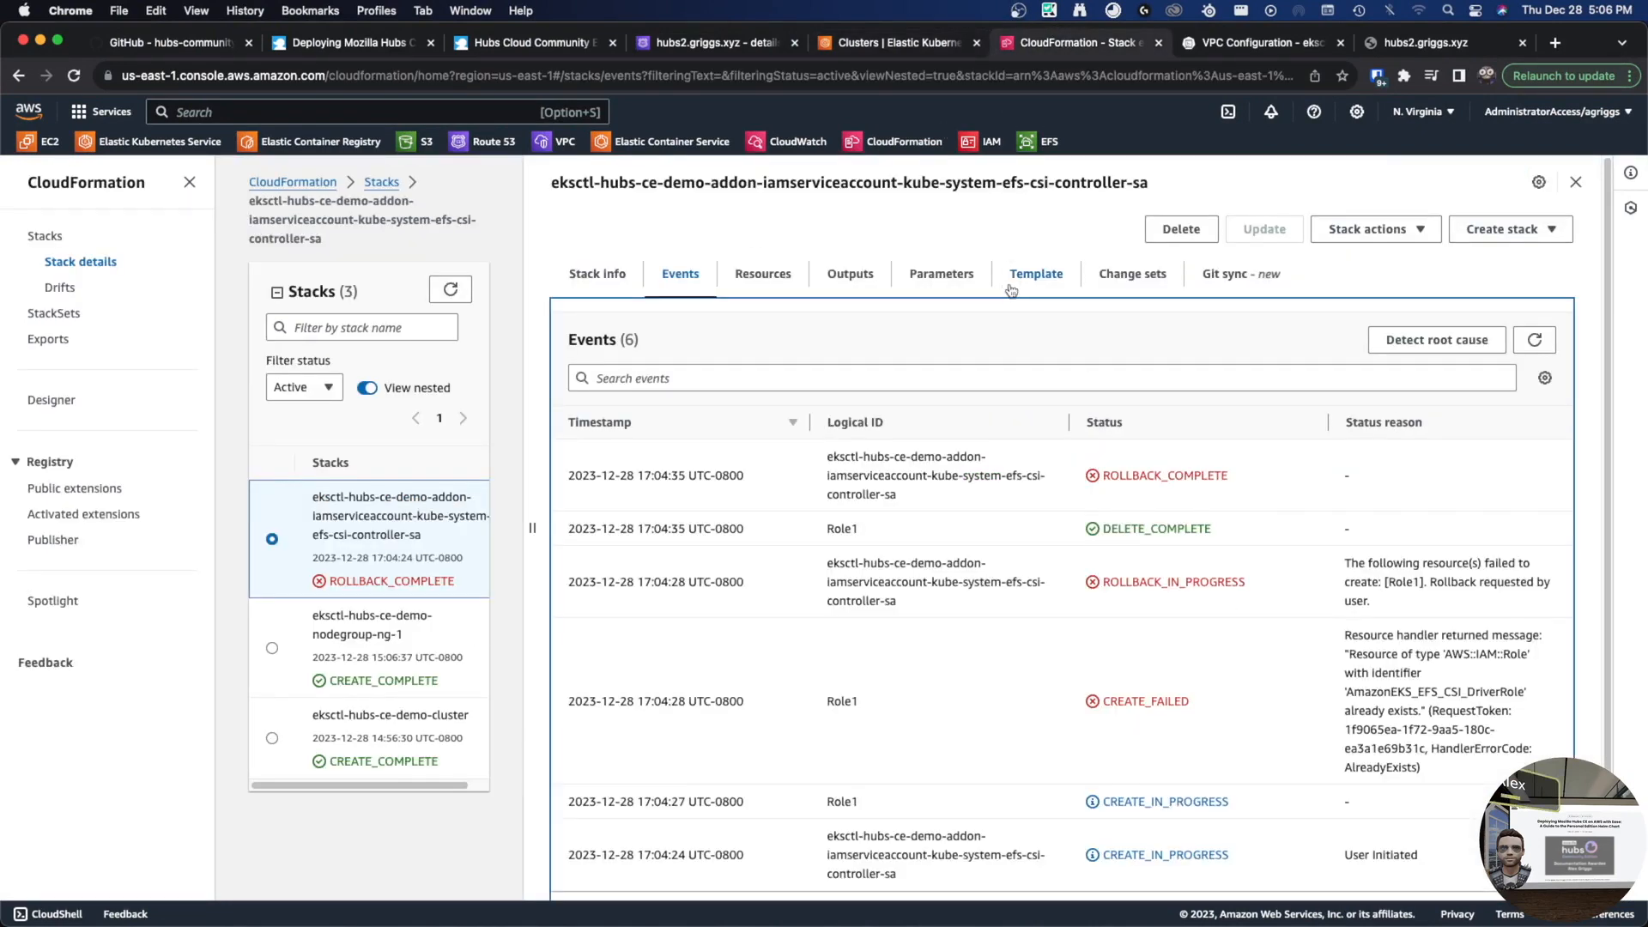
left_click_drag(1346, 634, 1409, 688)
left_click(1409, 685)
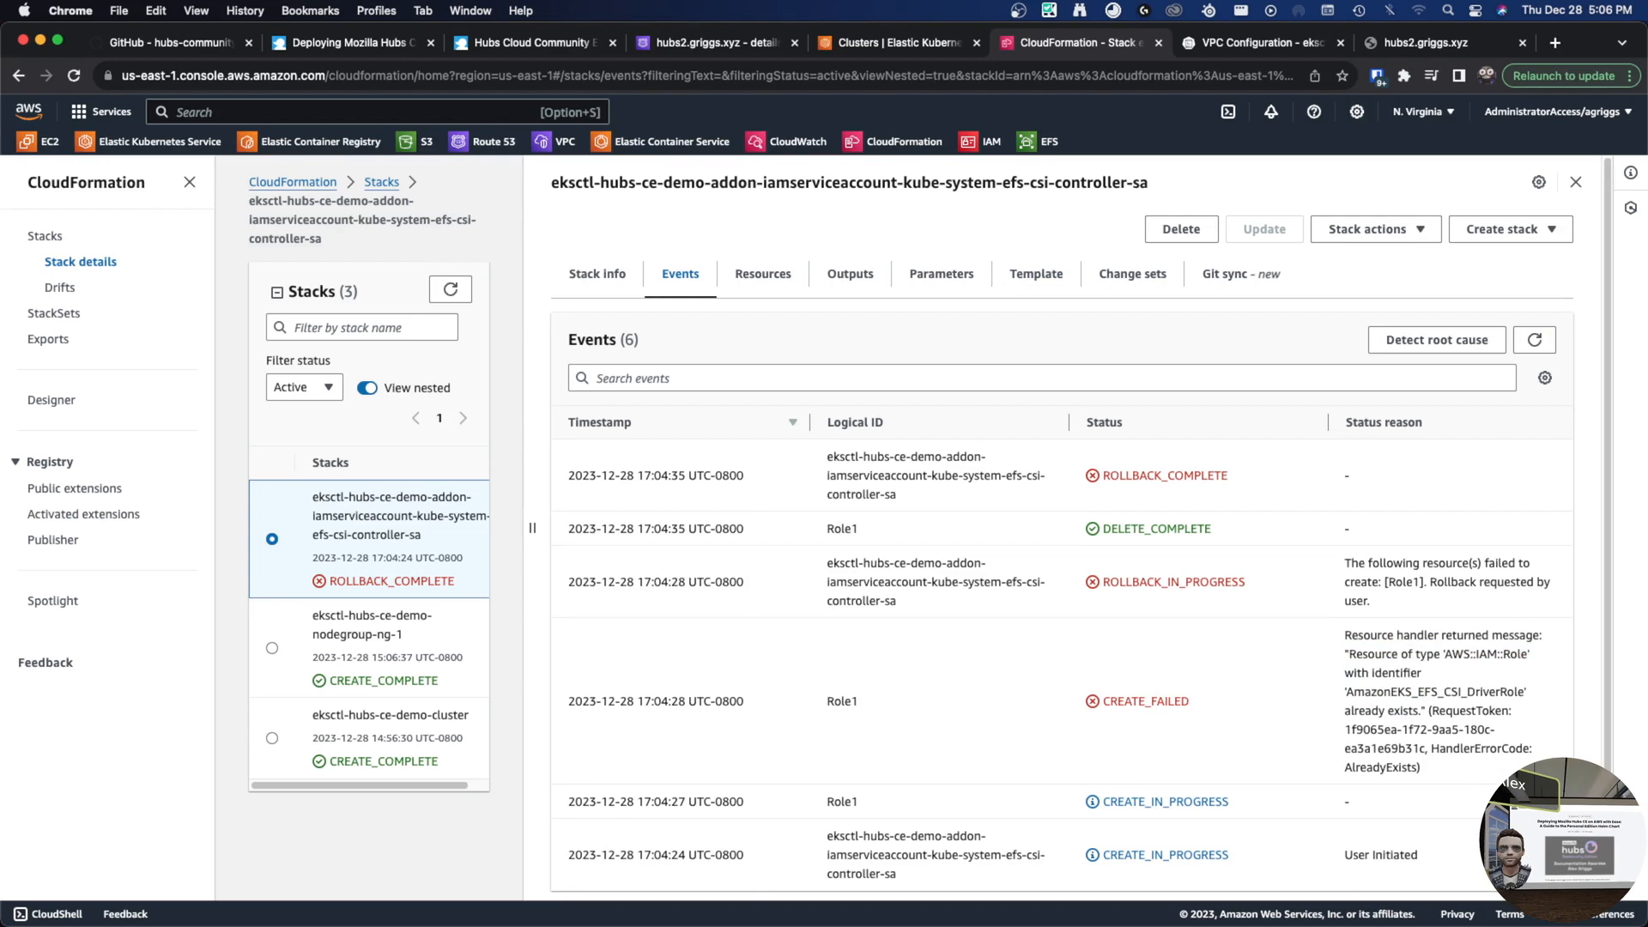
- Make Chrome full screen and bring up the EFS file systems list
key("ctrl+Up")
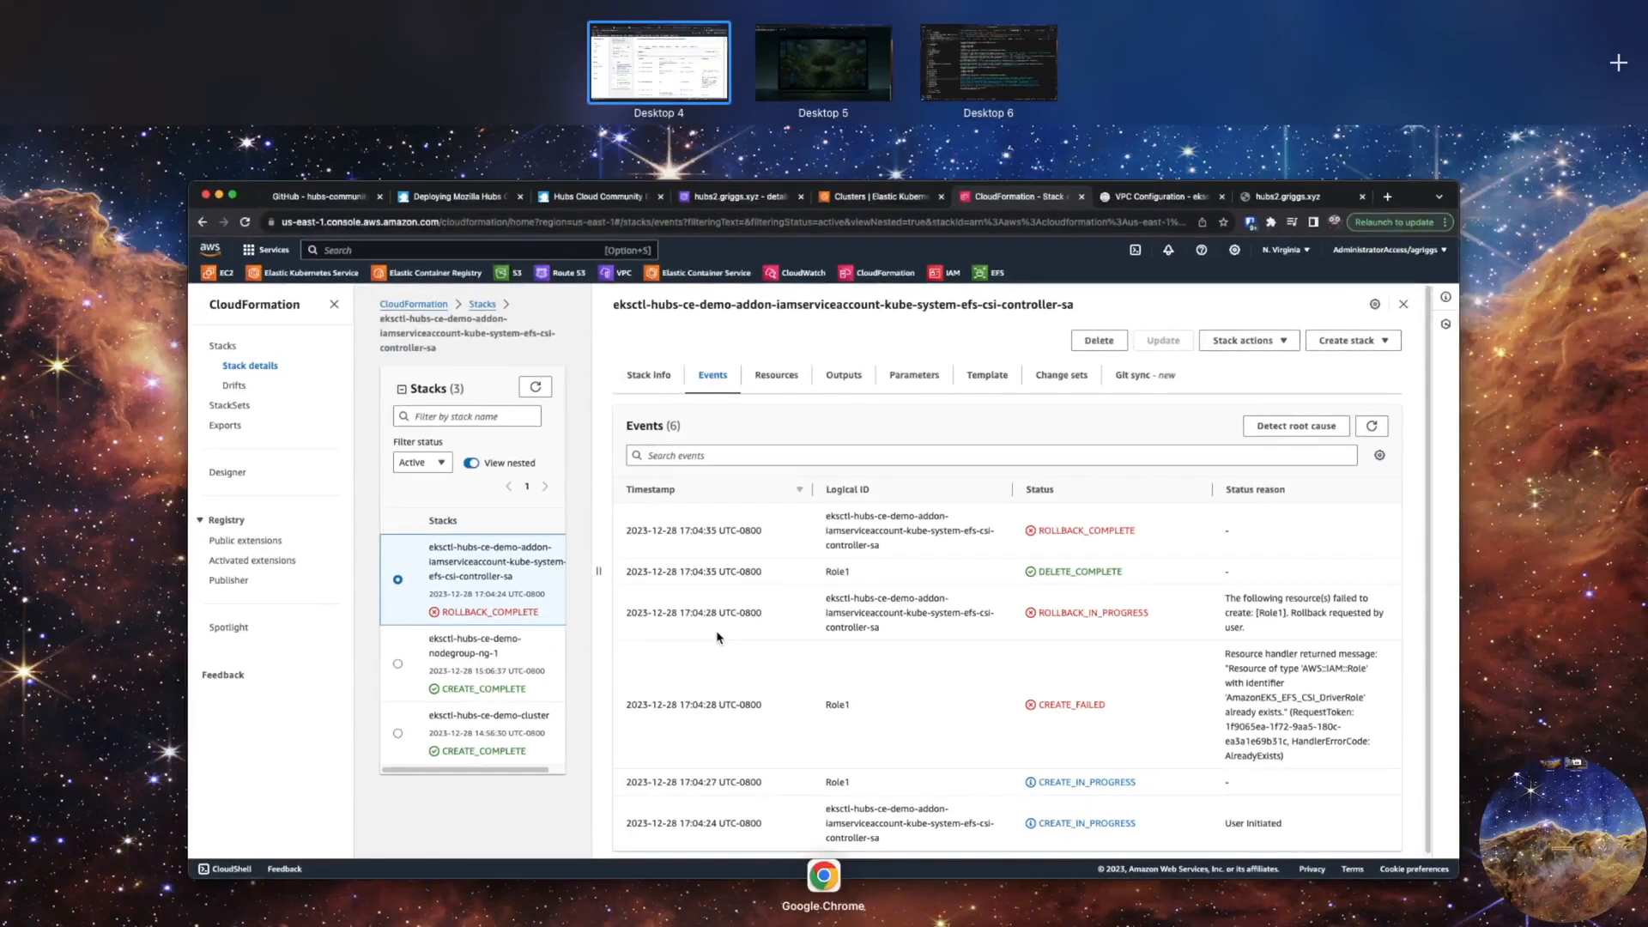
key("ctrl+Up")
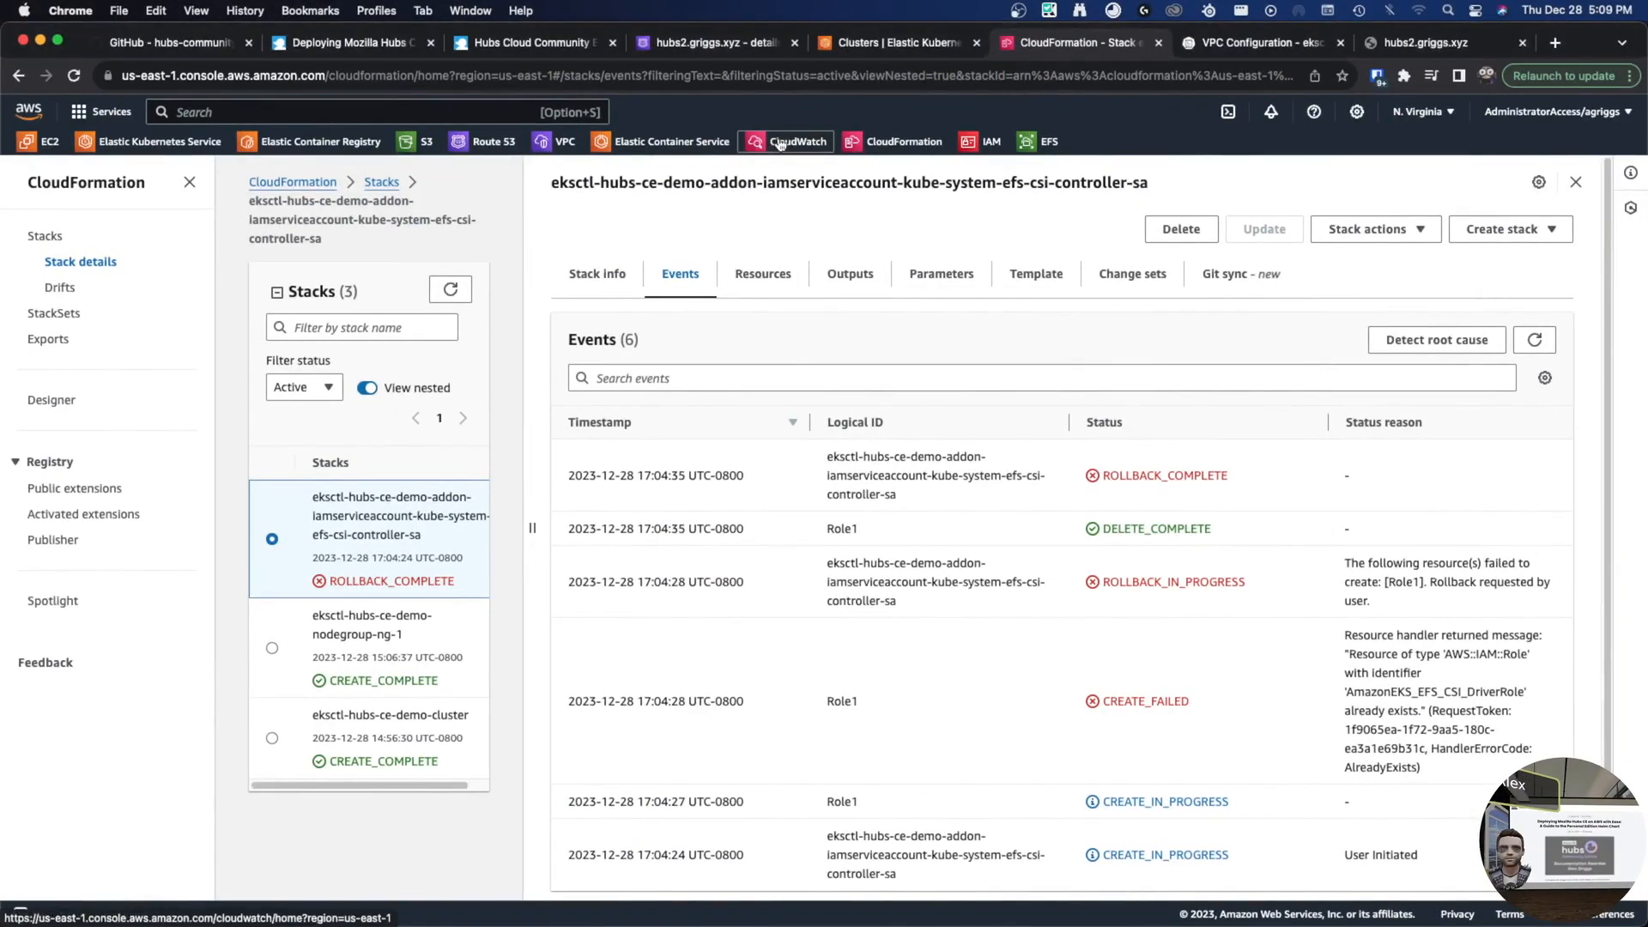
key("ctrl+super+f")
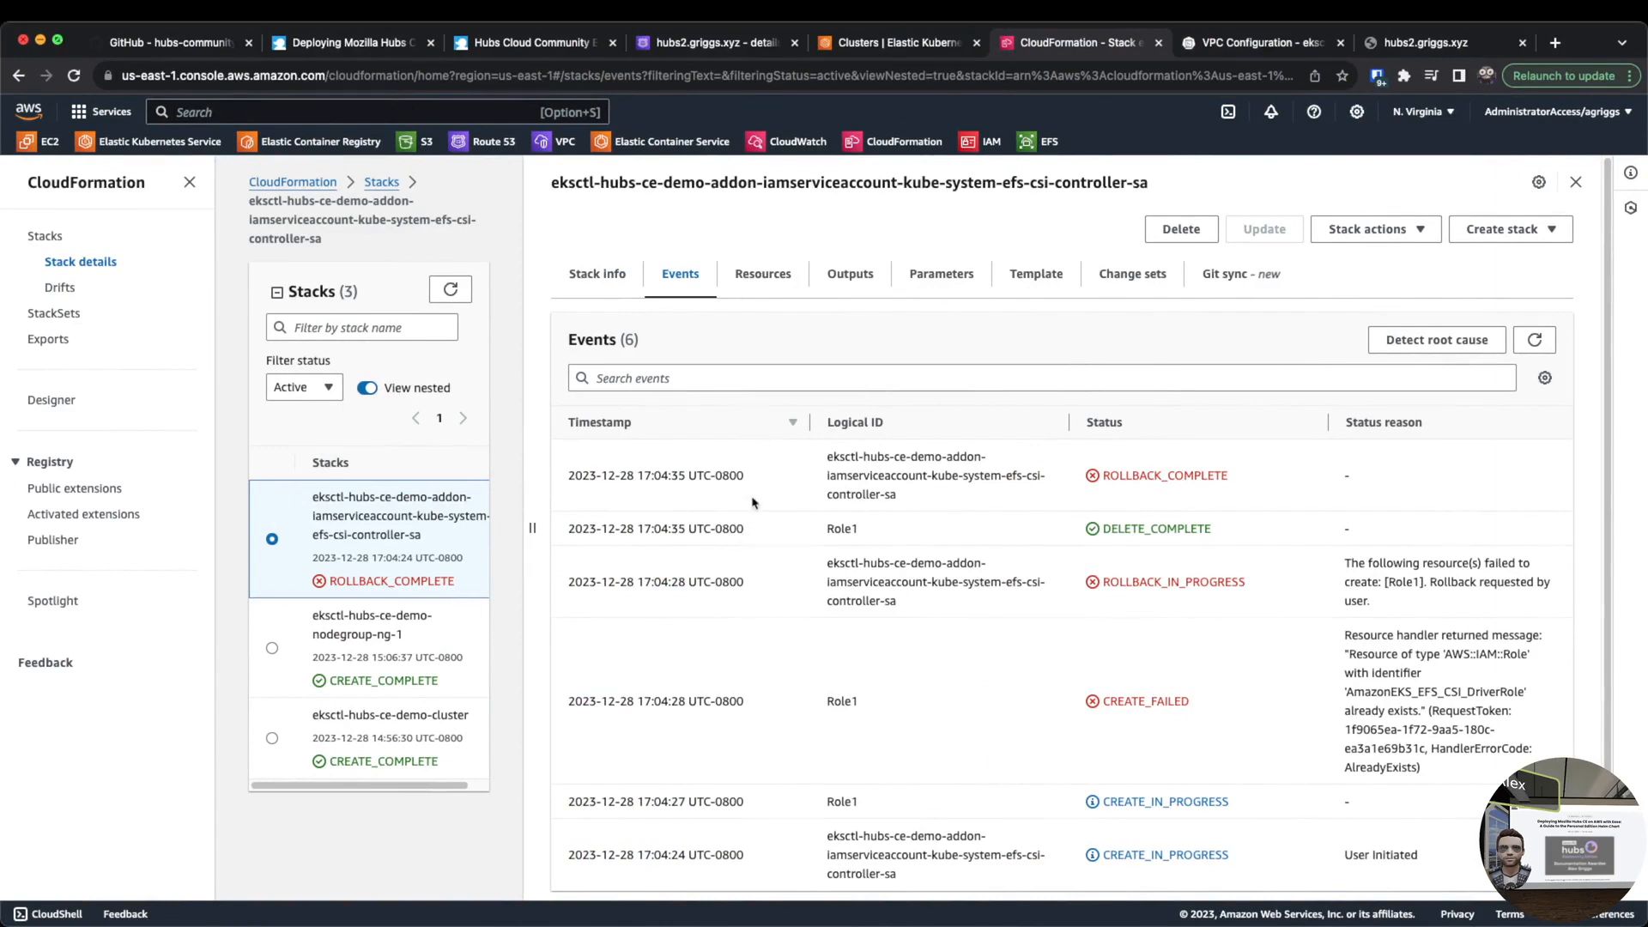
left_click(1049, 49)
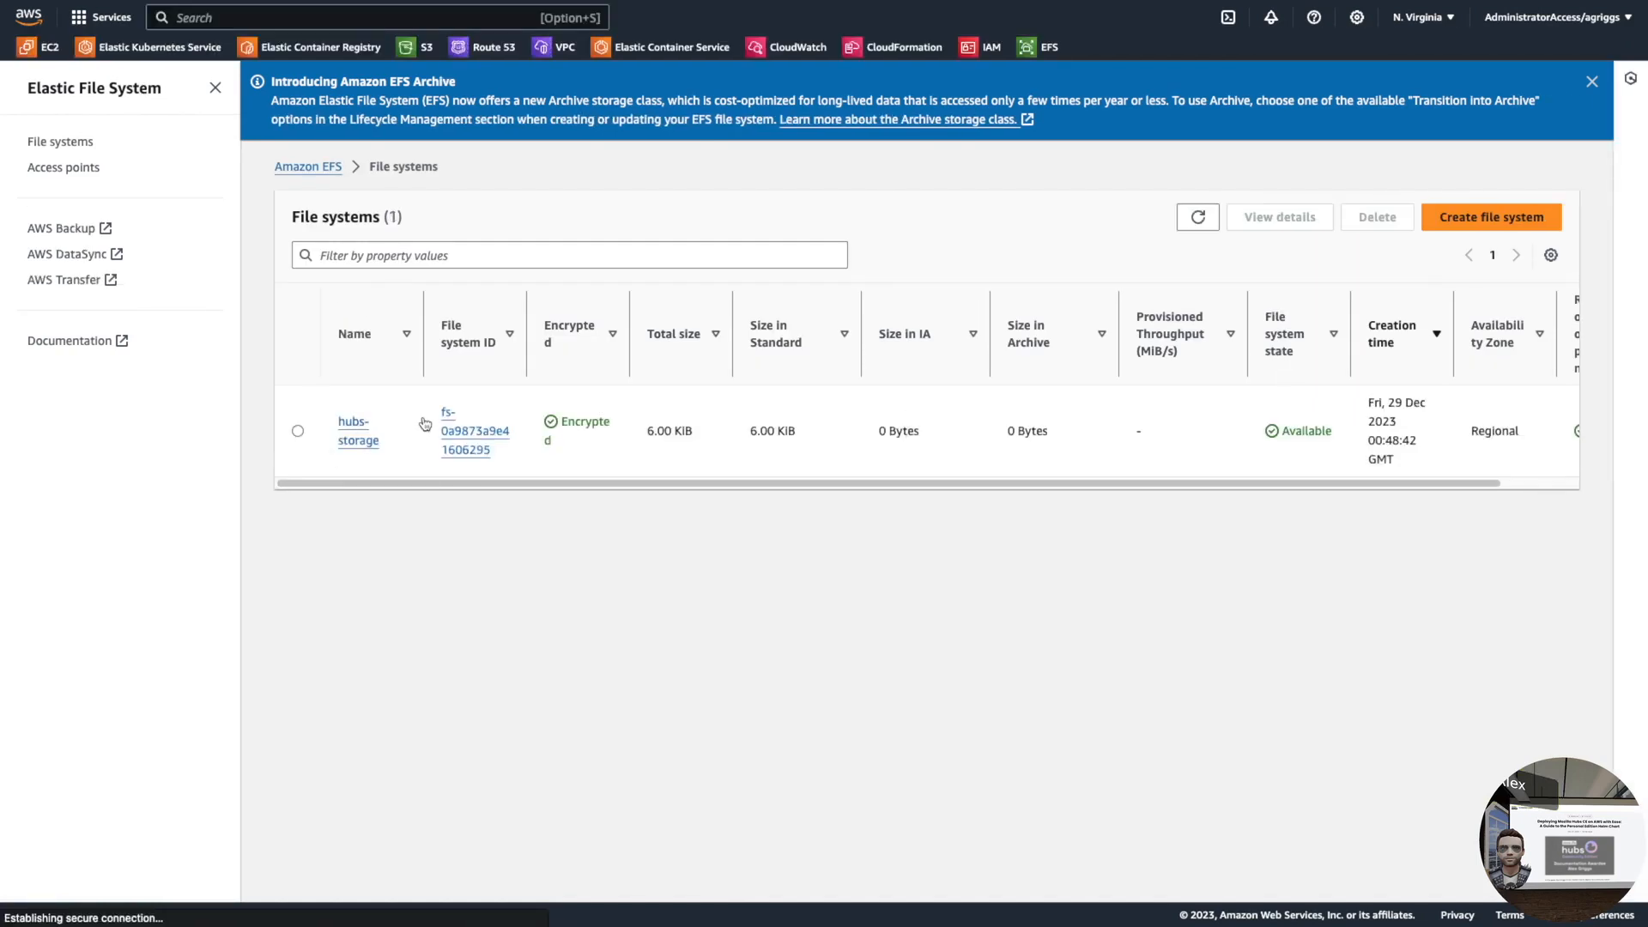
- Copy the security group ID from hubs-storage's Network mount targets
left_click(470, 433)
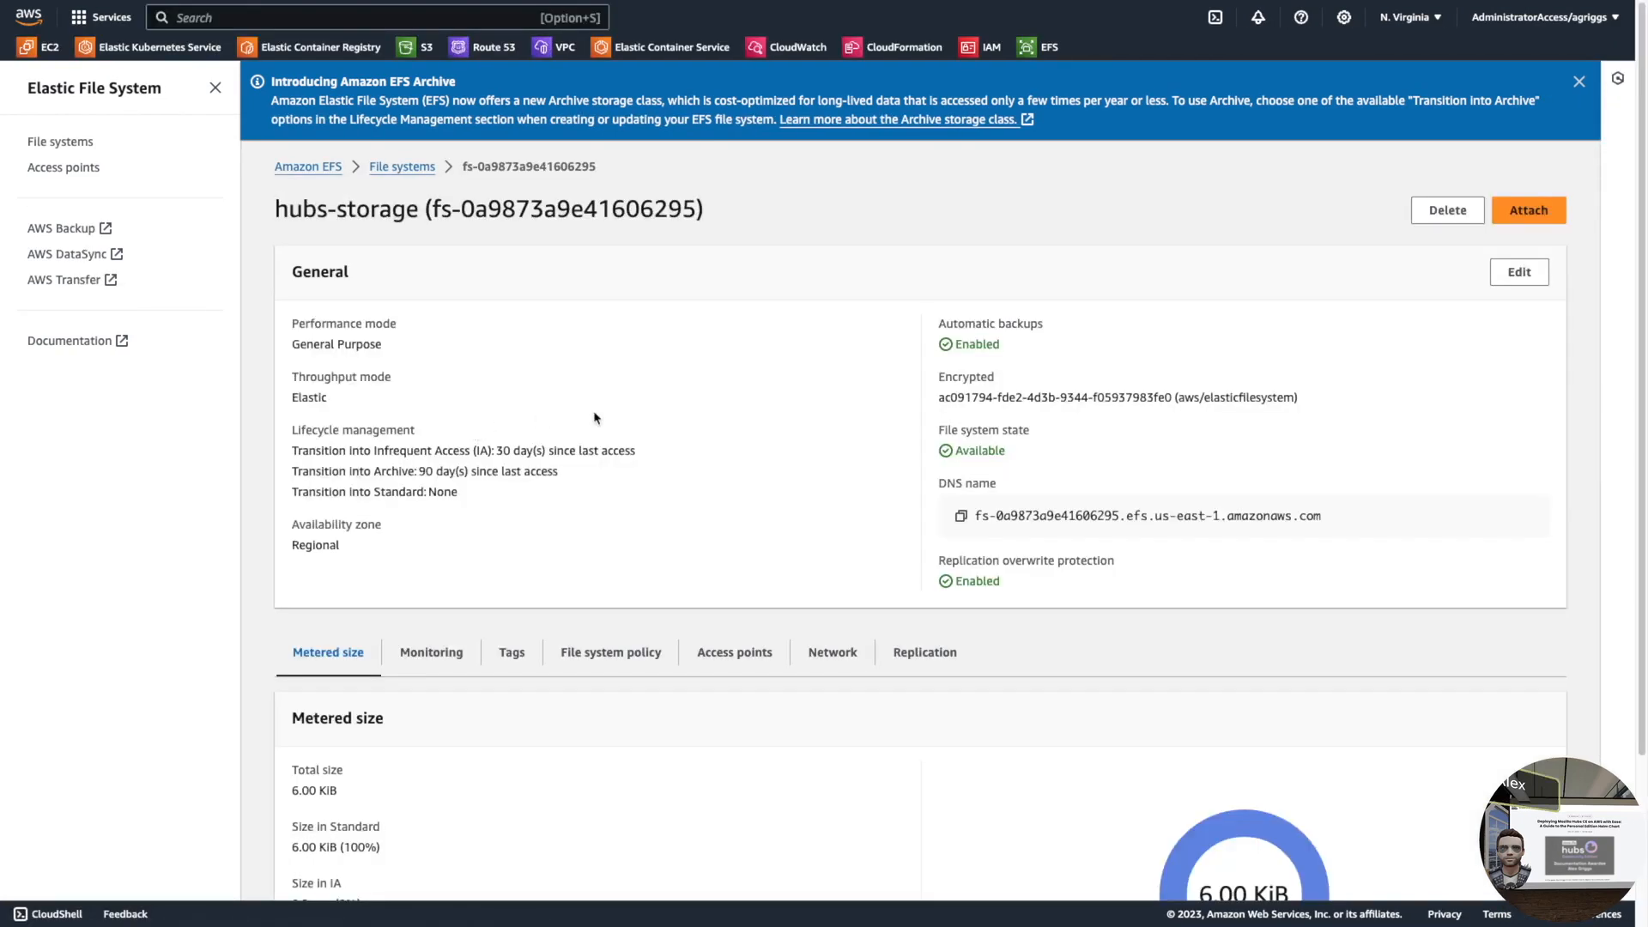
left_click(857, 654)
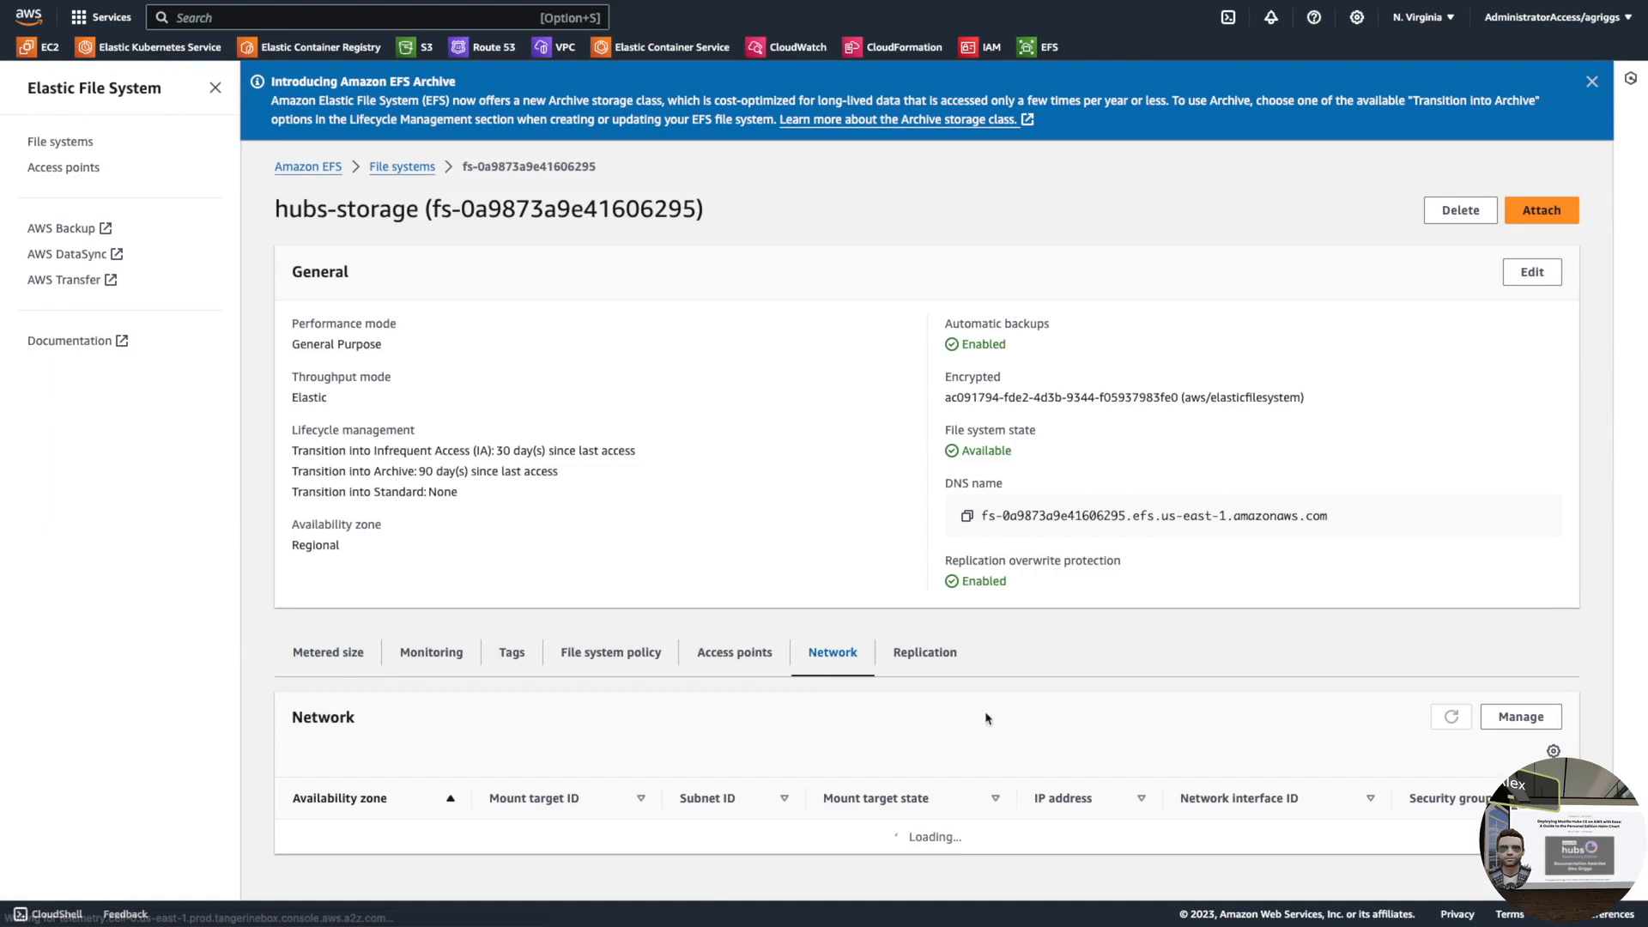
scroll(1329, 696, "down", 1)
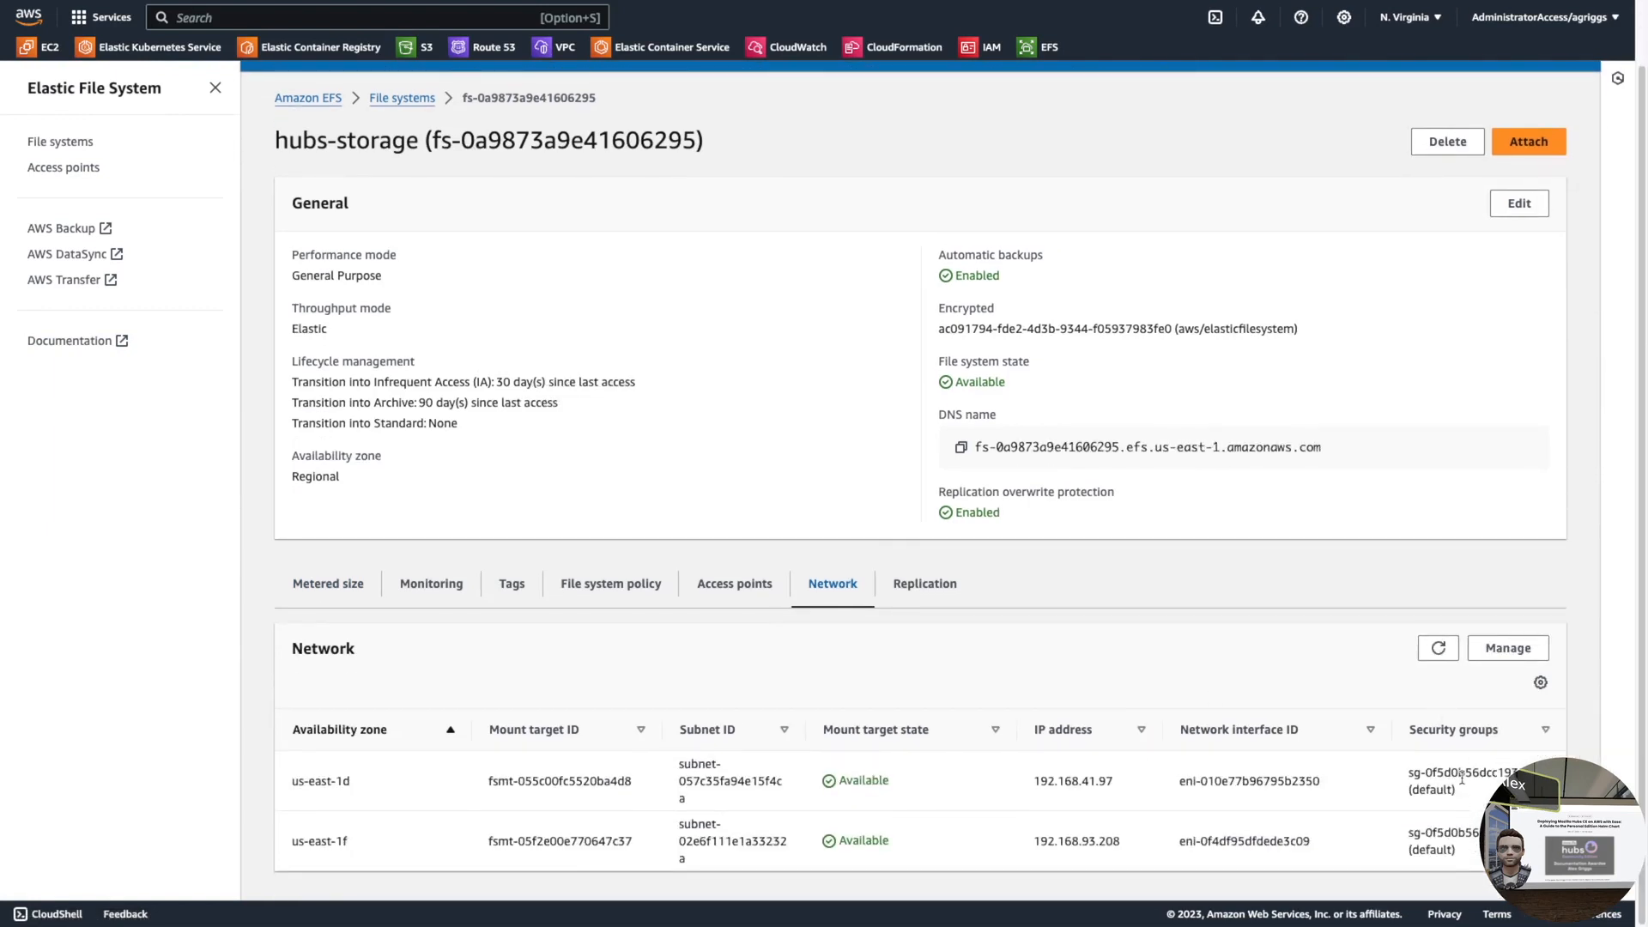
left_click_drag(1543, 773, 1408, 756)
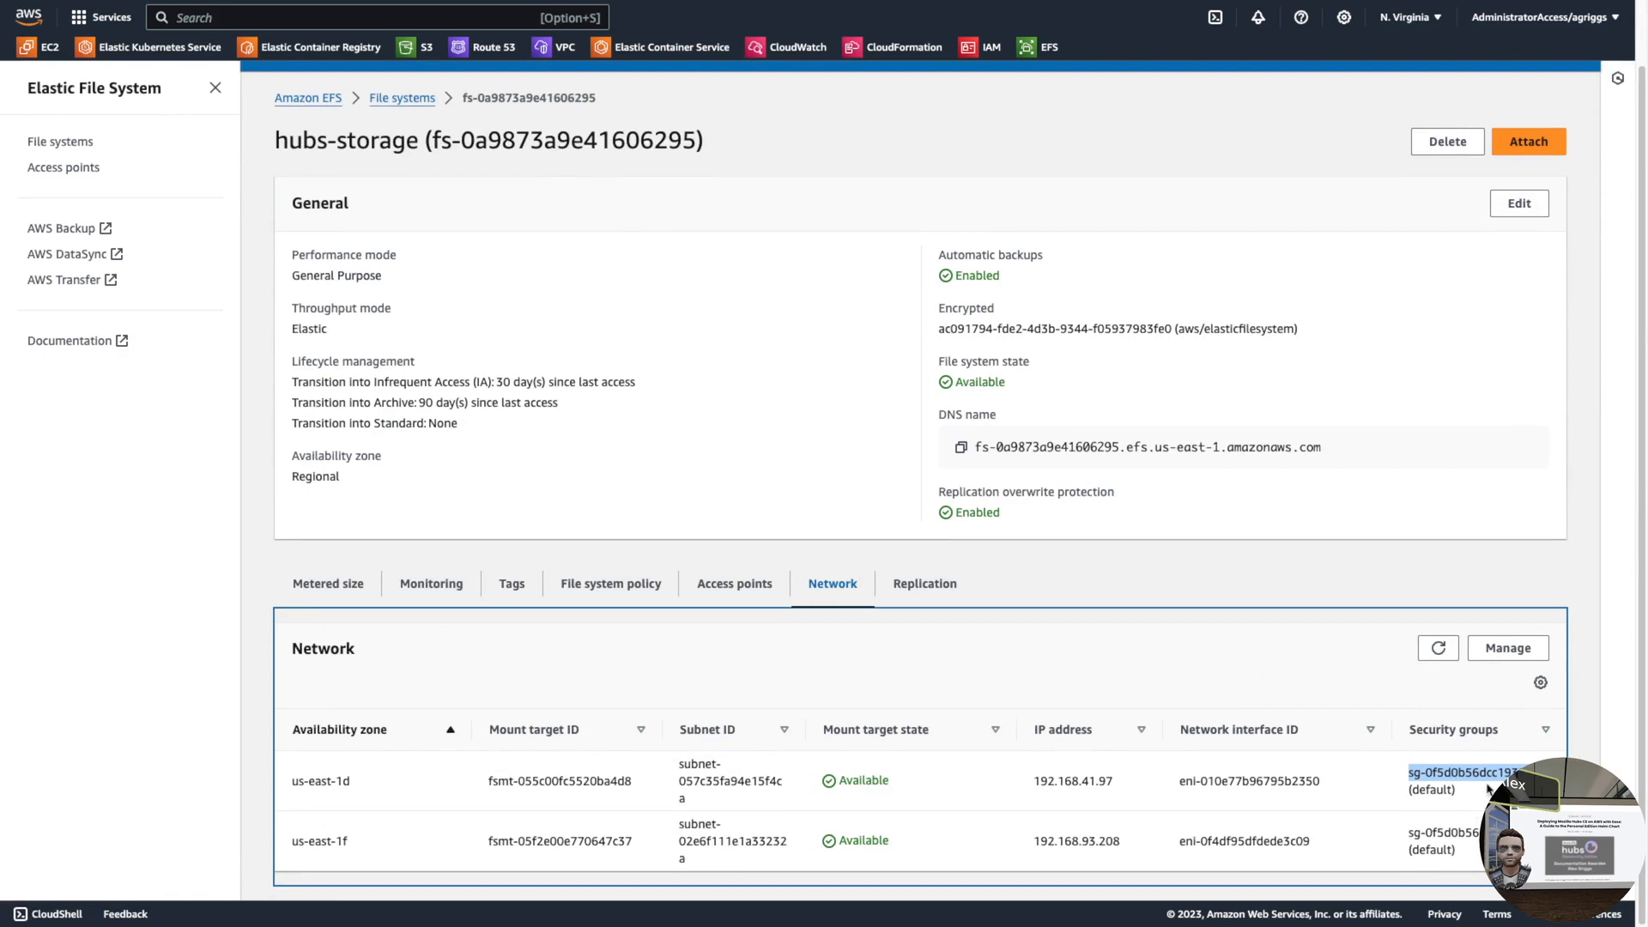
scroll(468, 545, "up", 1)
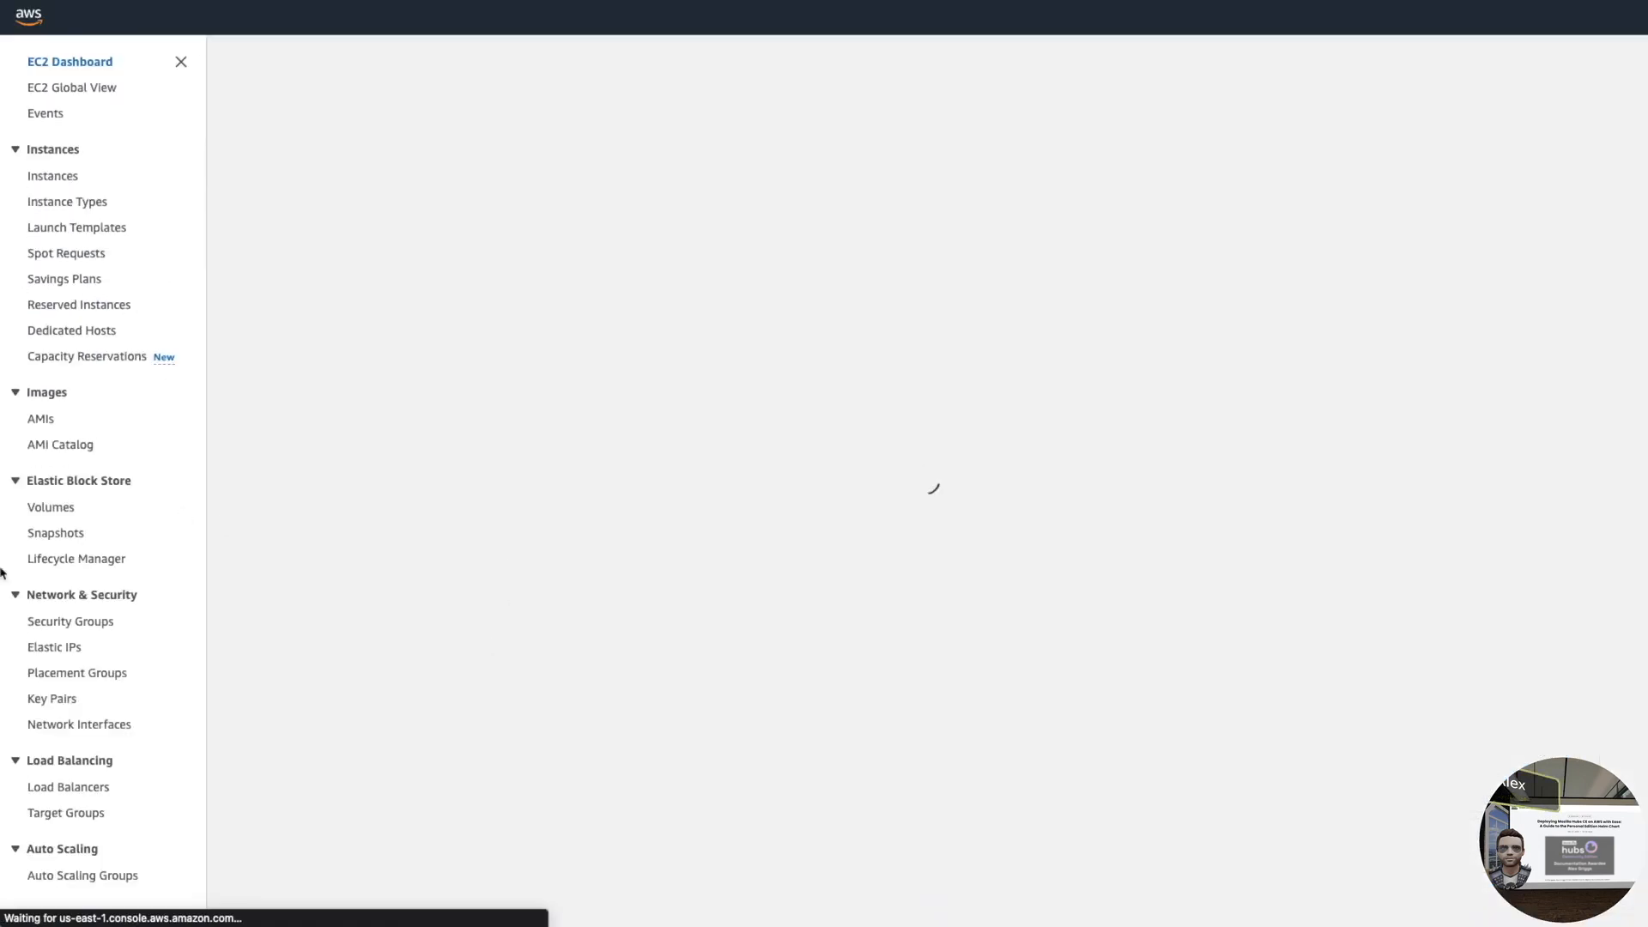
- Filter the security groups by the copied group ID and open the matching default group
scroll(135, 615, "down", 1)
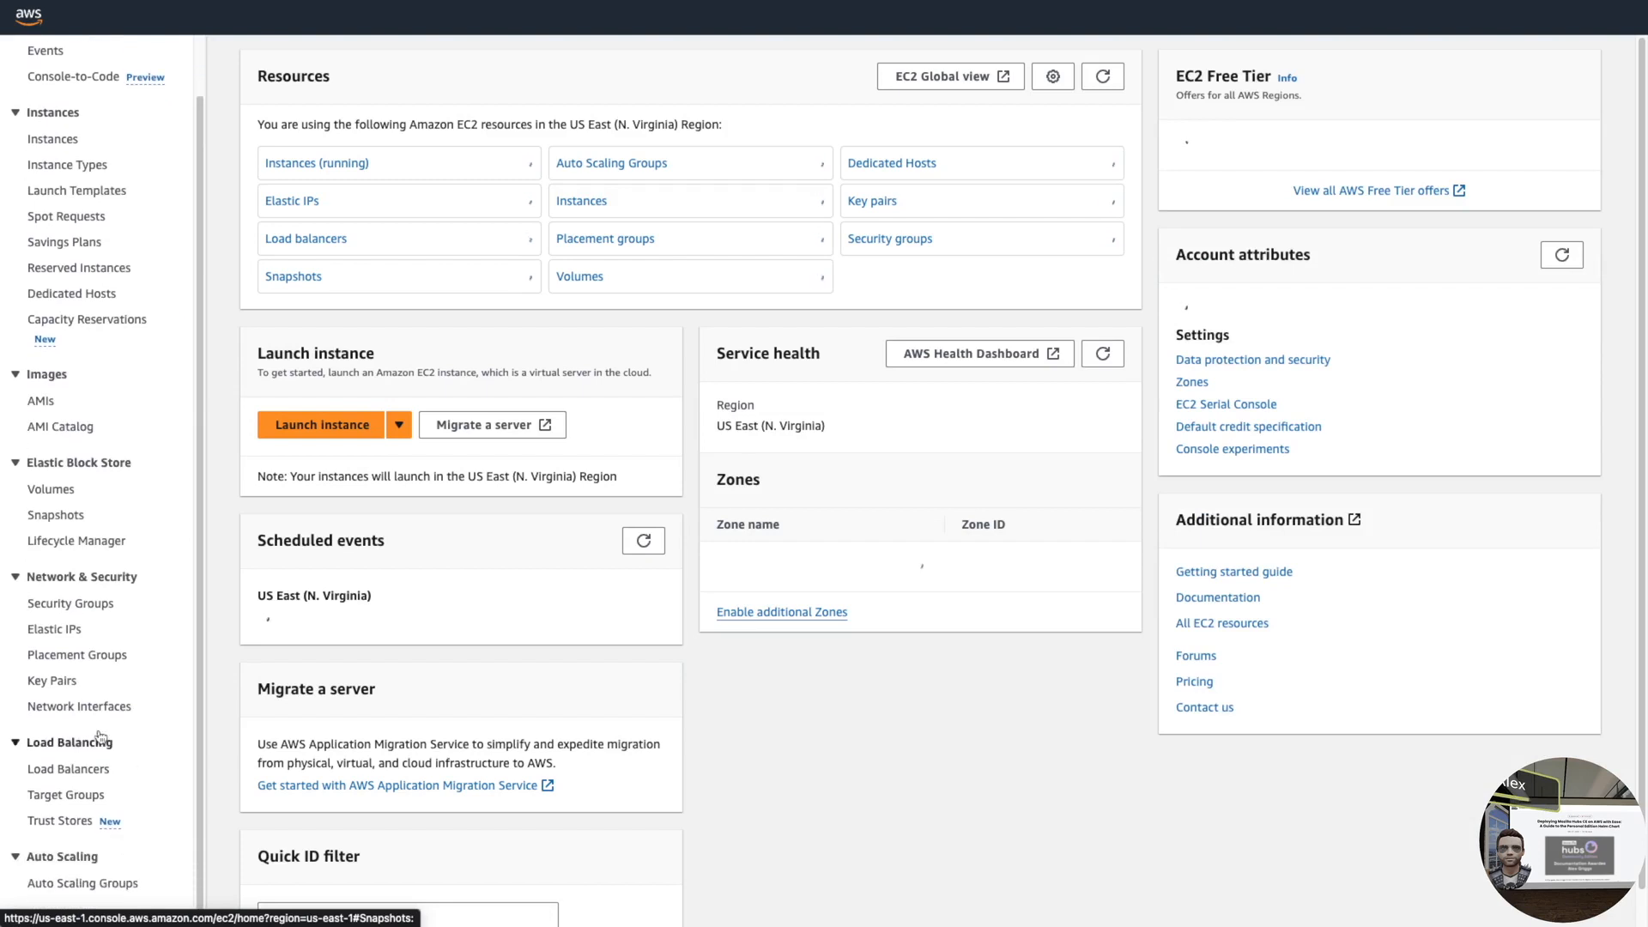
left_click(81, 603)
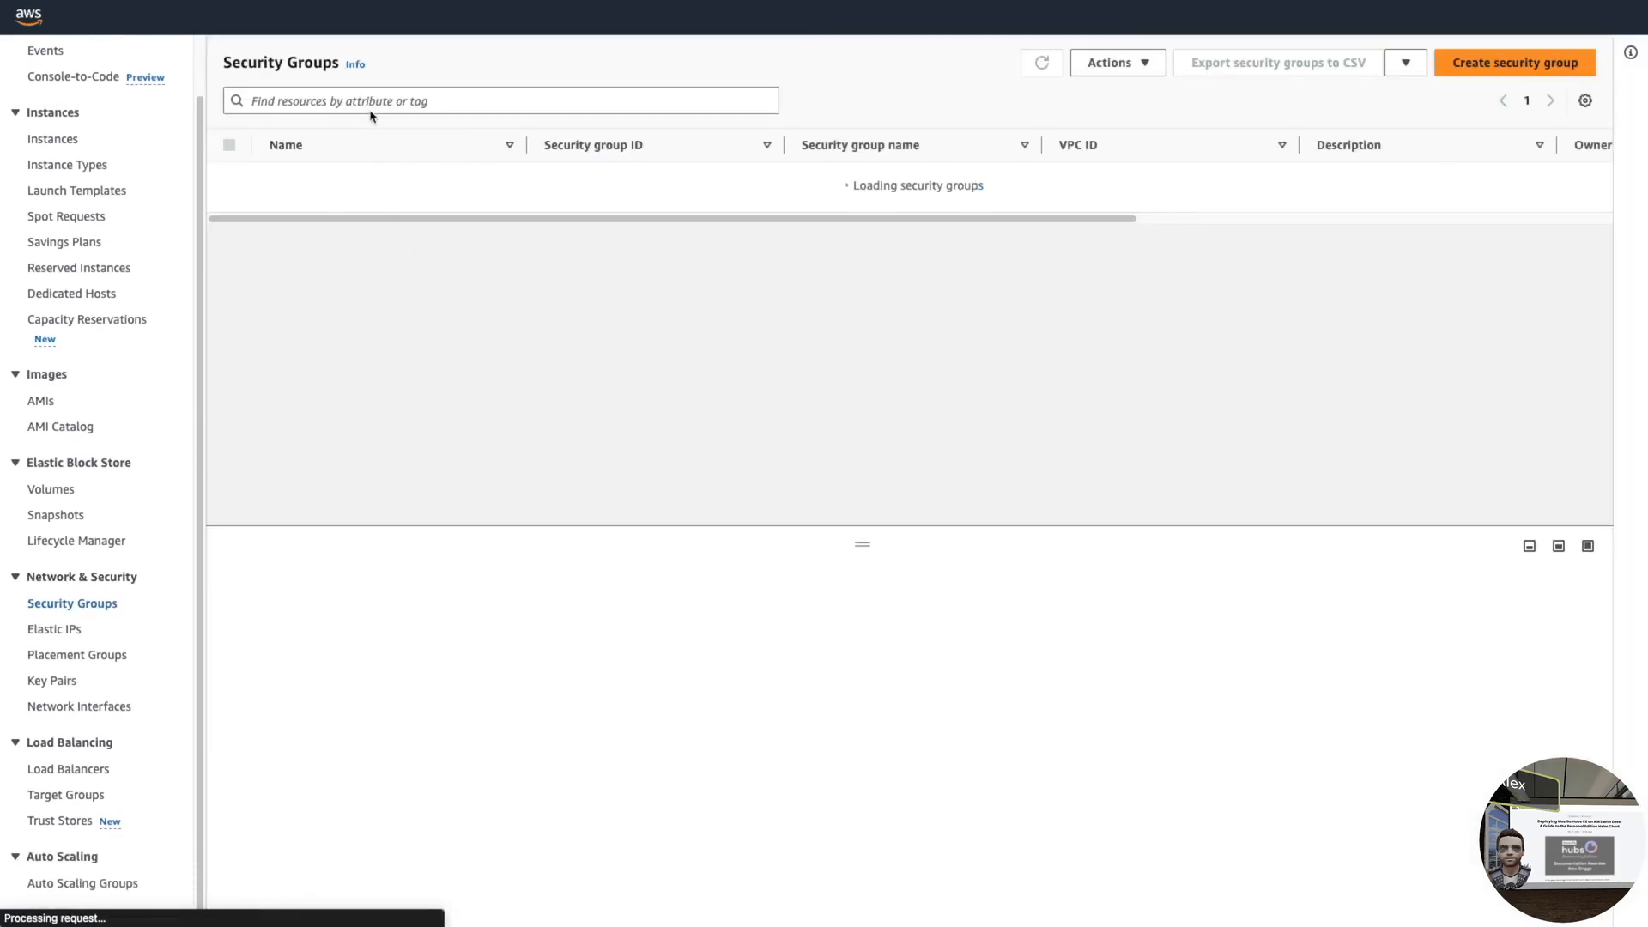
left_click(370, 102)
type("sg-0f5d0b56dcc19329b")
key("Return")
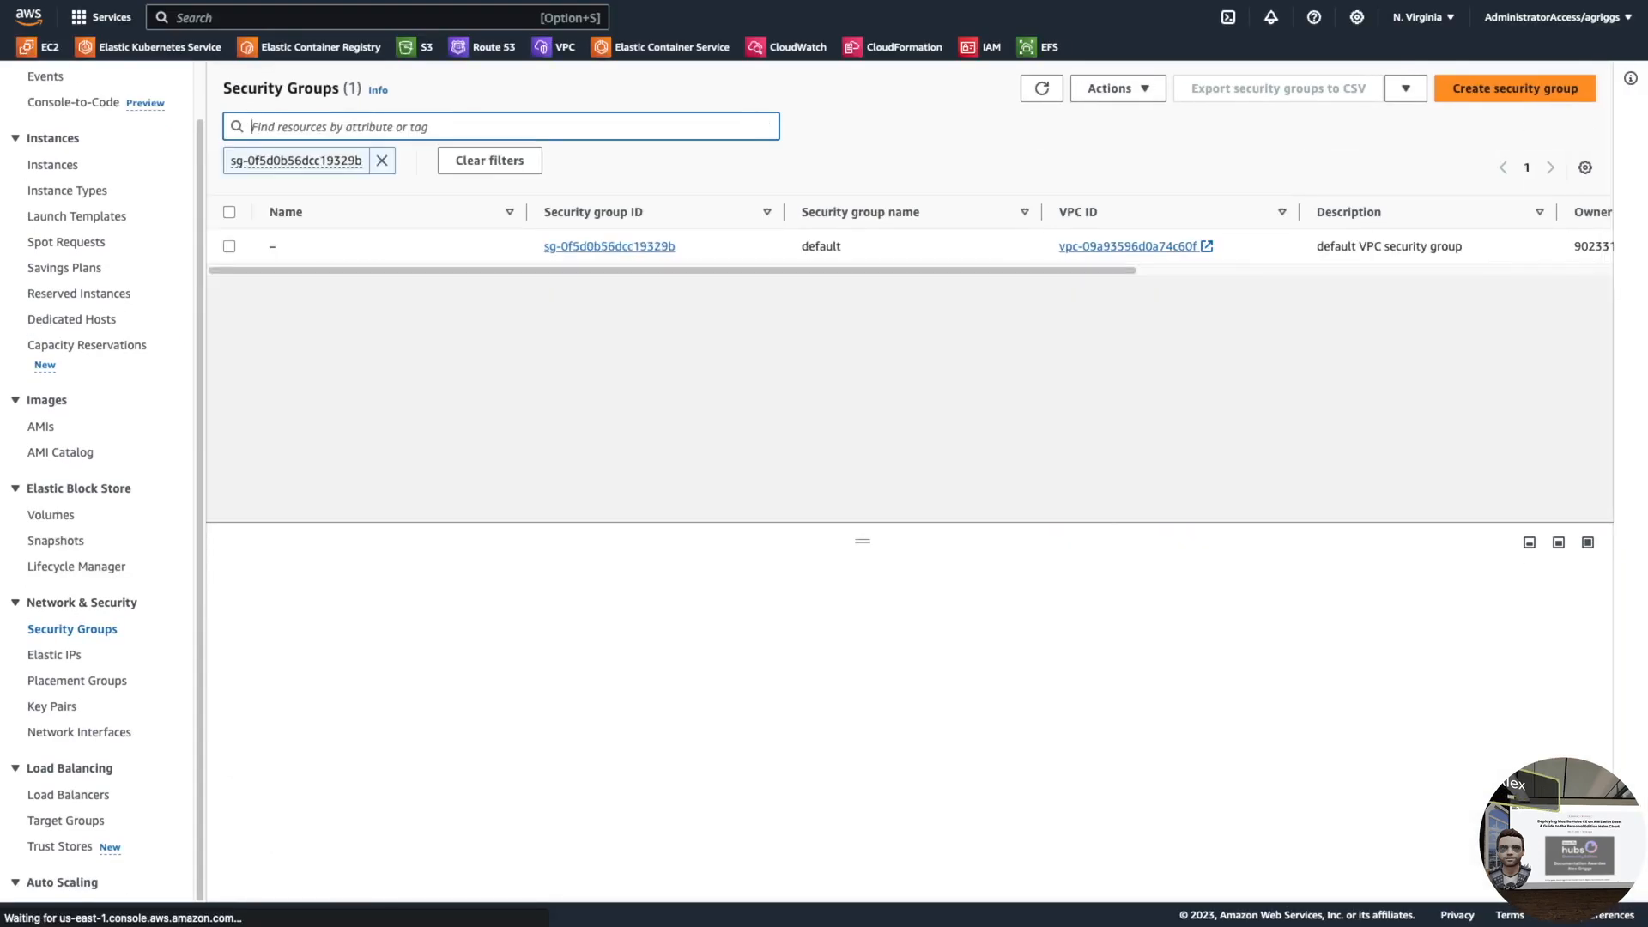
left_click(610, 248)
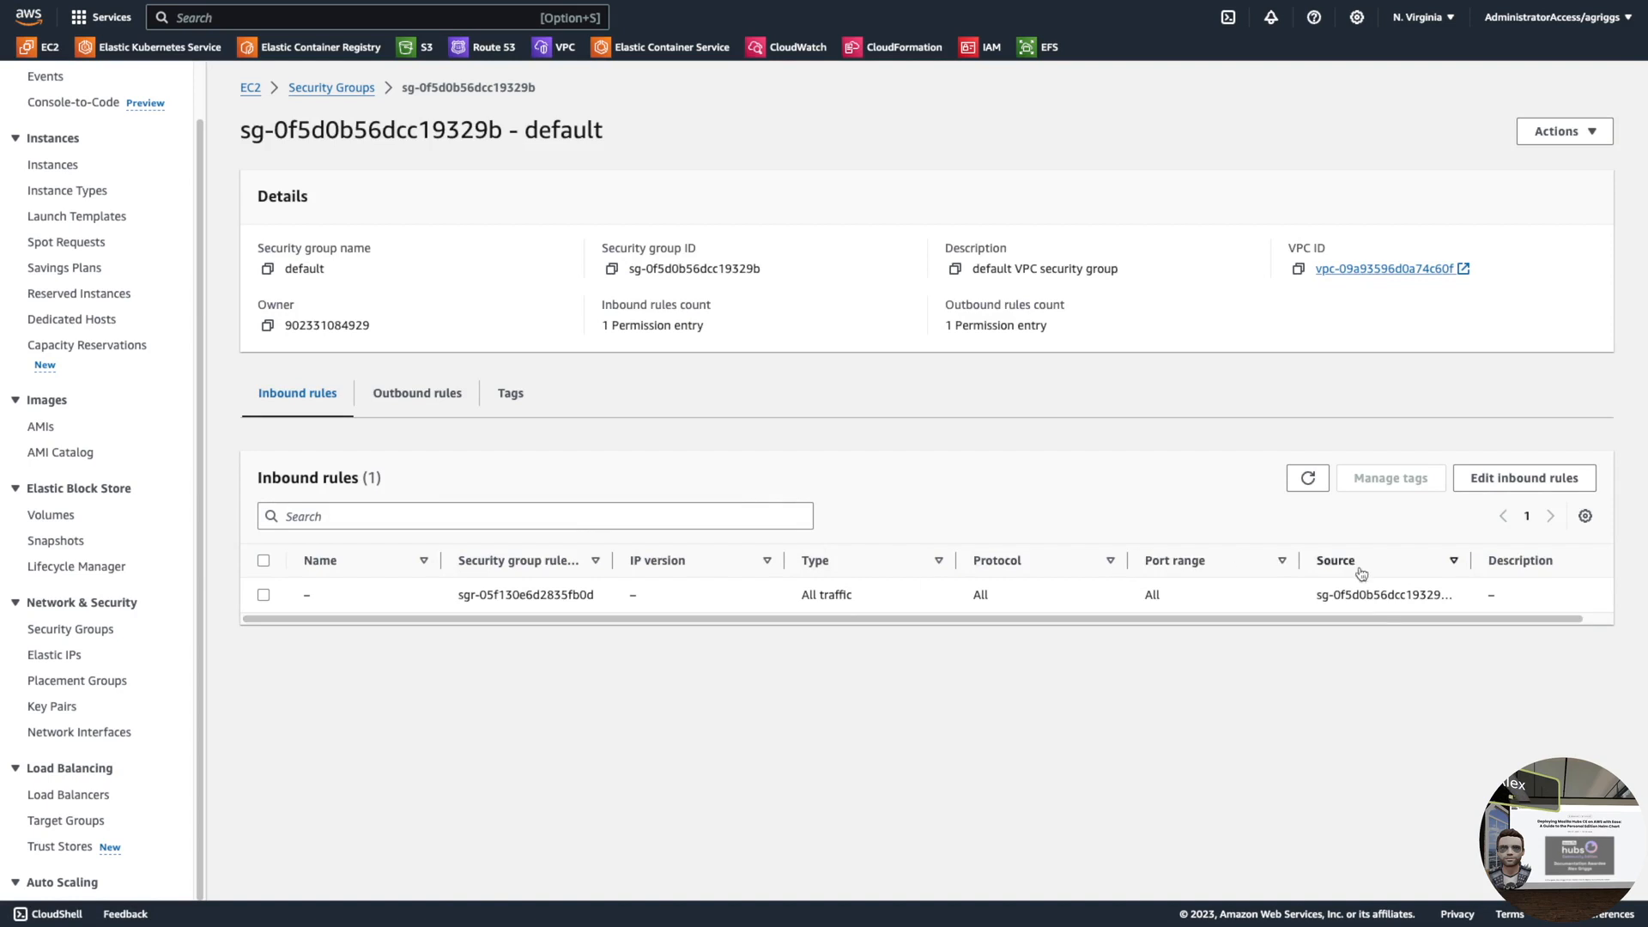
- Add and save an inbound rule allowing All traffic from node group security group sg-019ee40aa913c87fe
left_click(1511, 478)
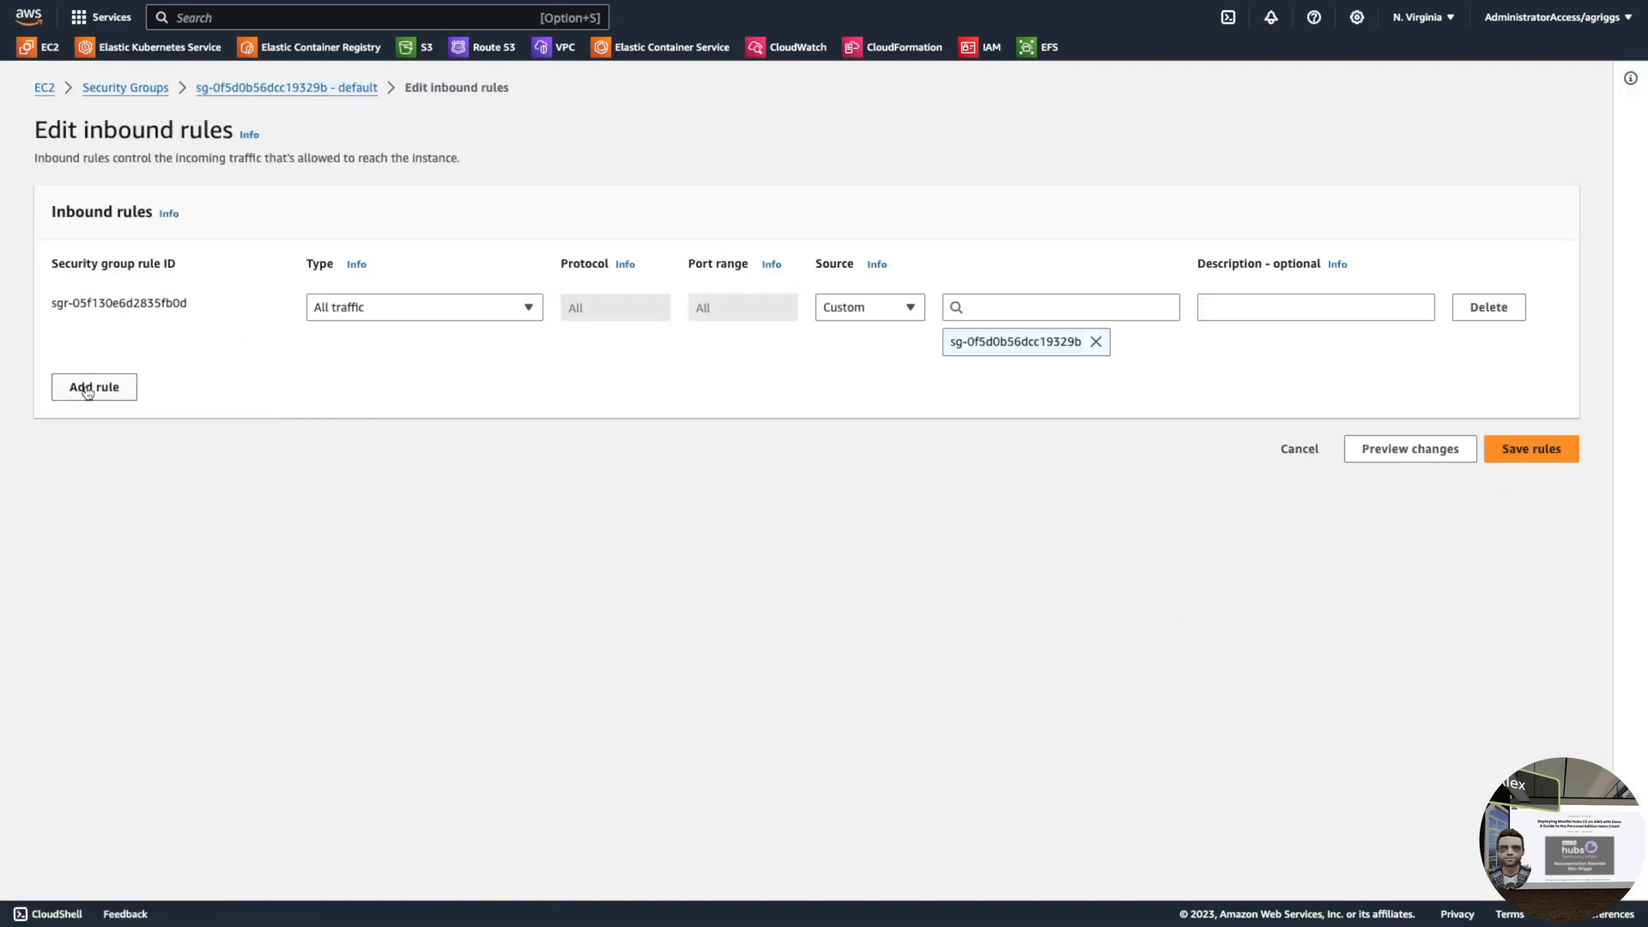
left_click(90, 387)
left_click(370, 399)
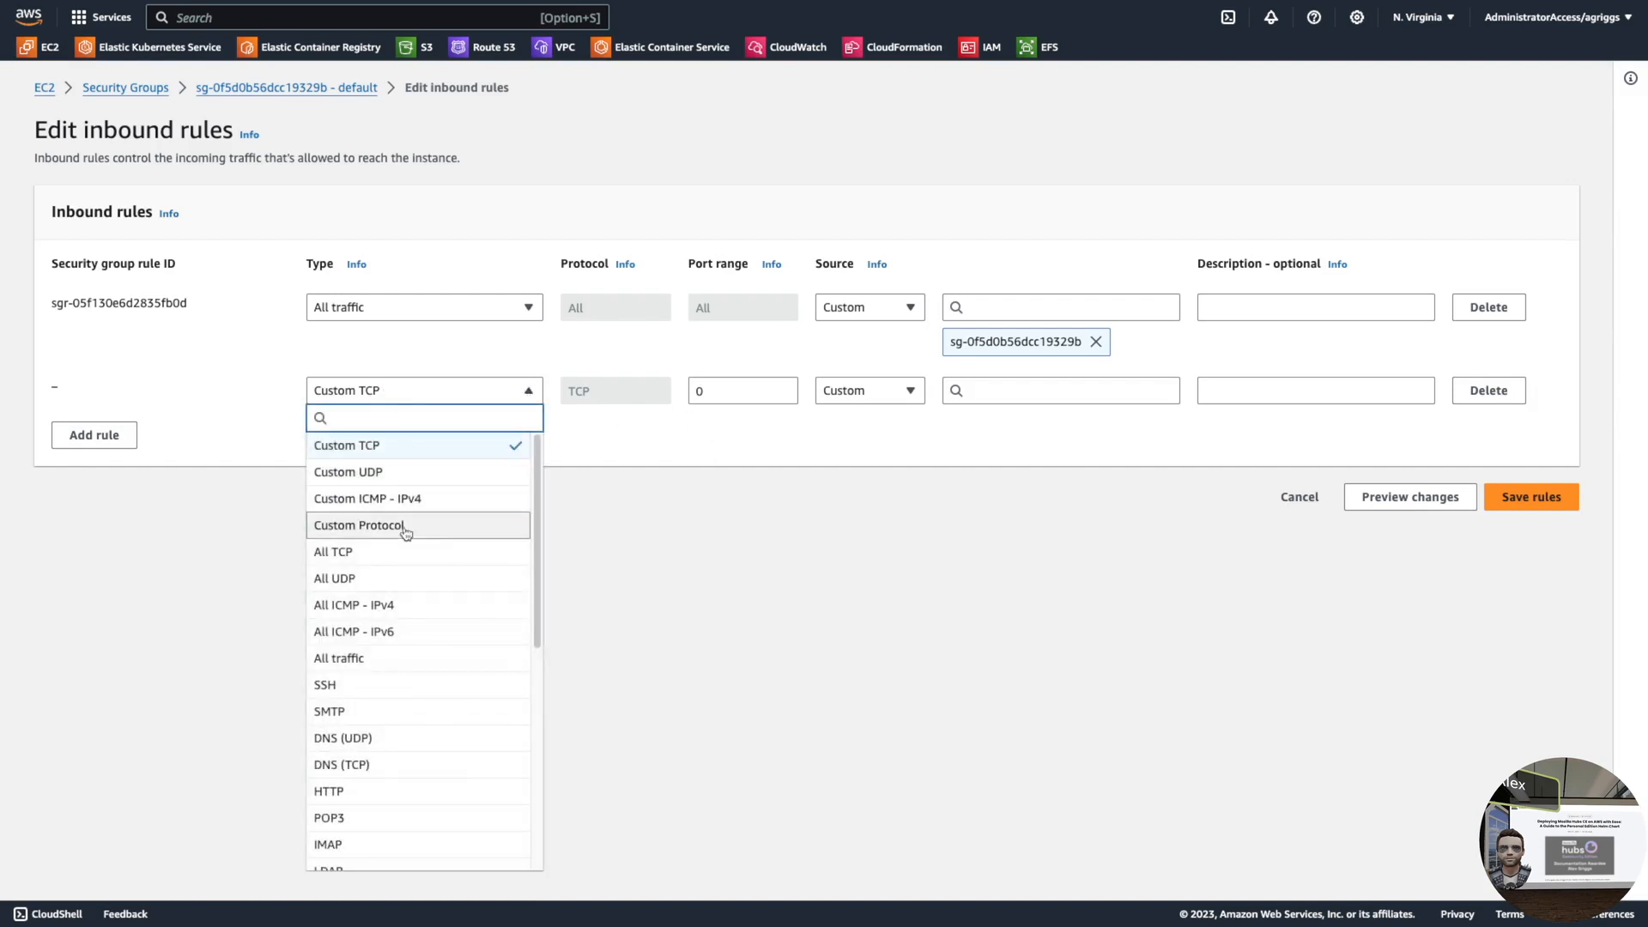
left_click(386, 668)
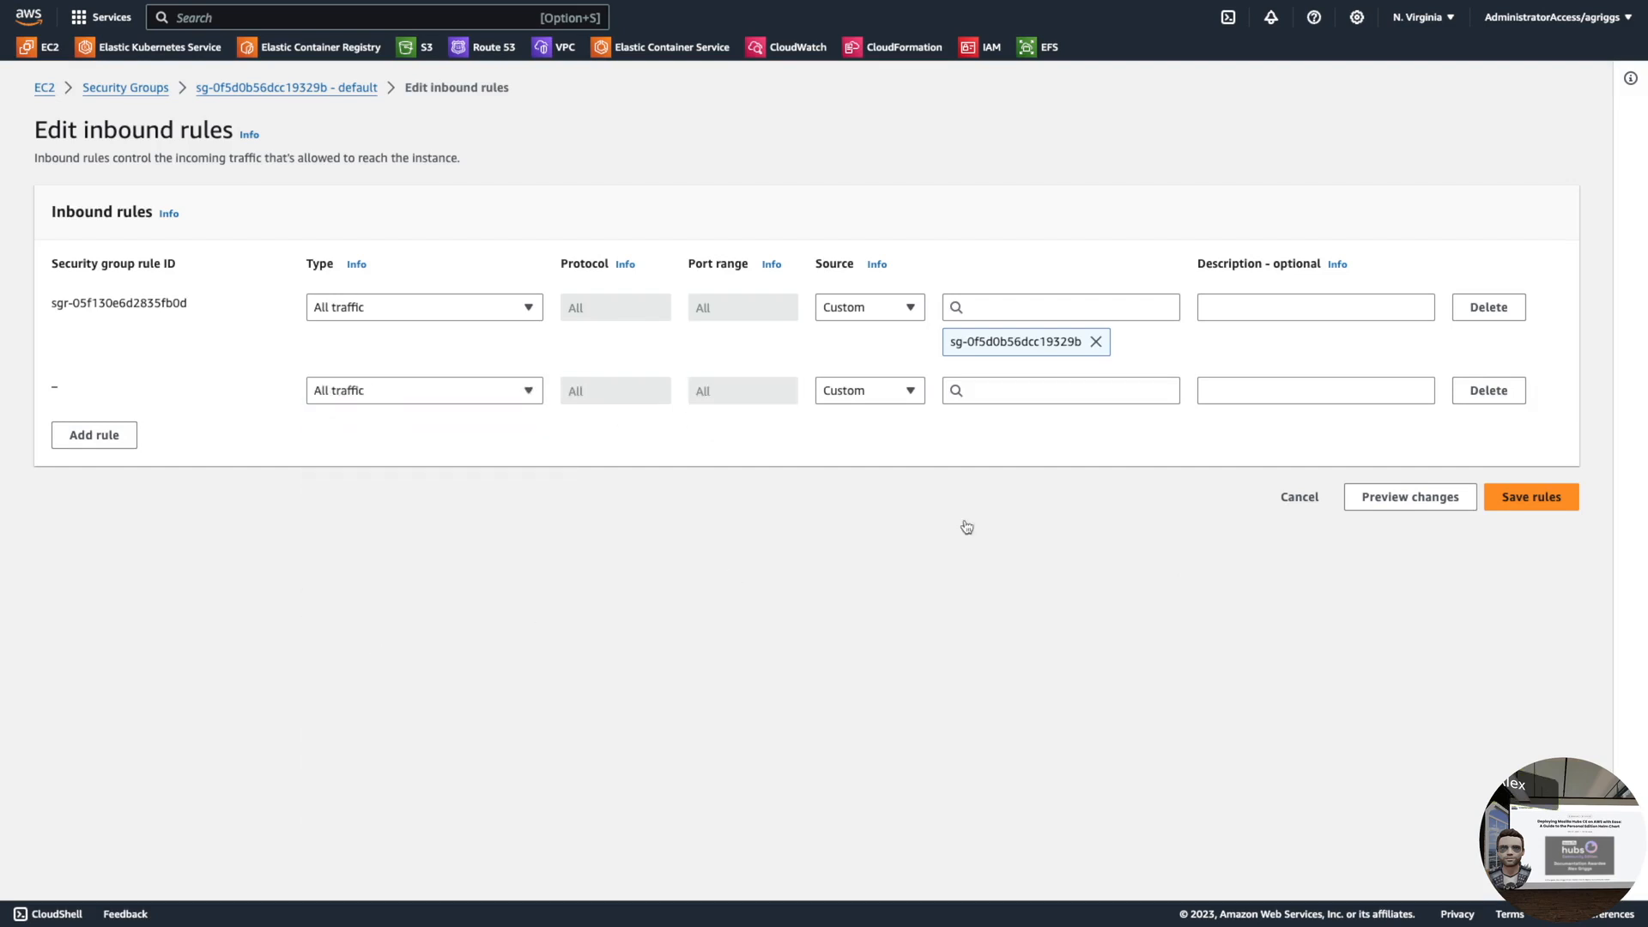
left_click(1076, 389)
scroll(1099, 640, "down", 4)
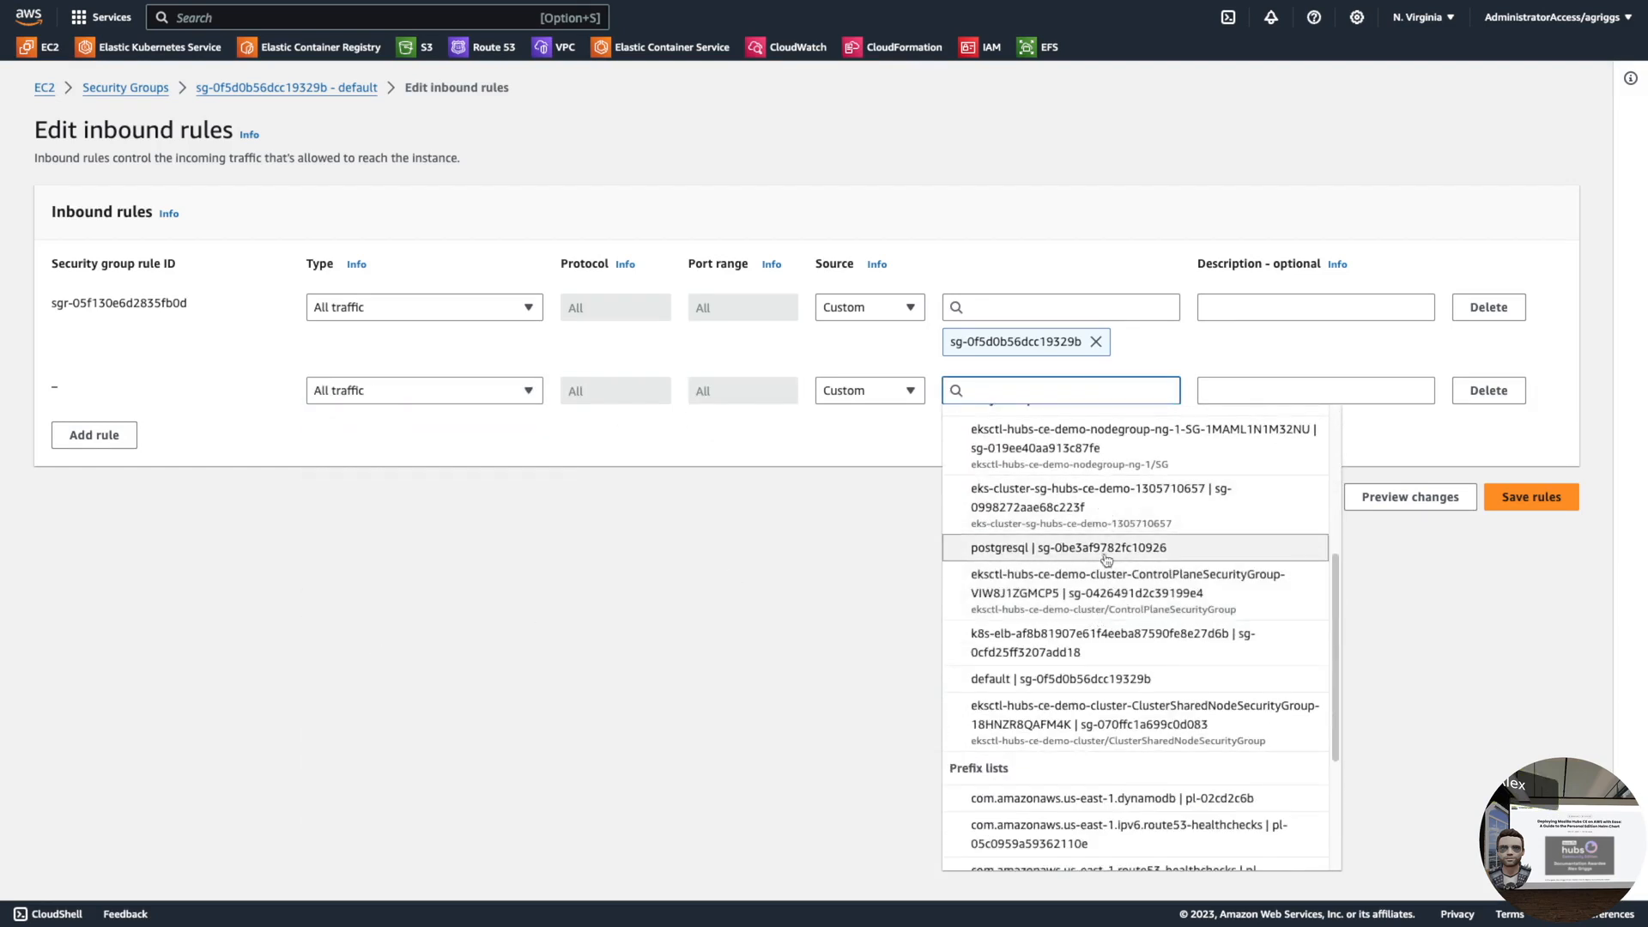
scroll(1104, 568, "up", 1)
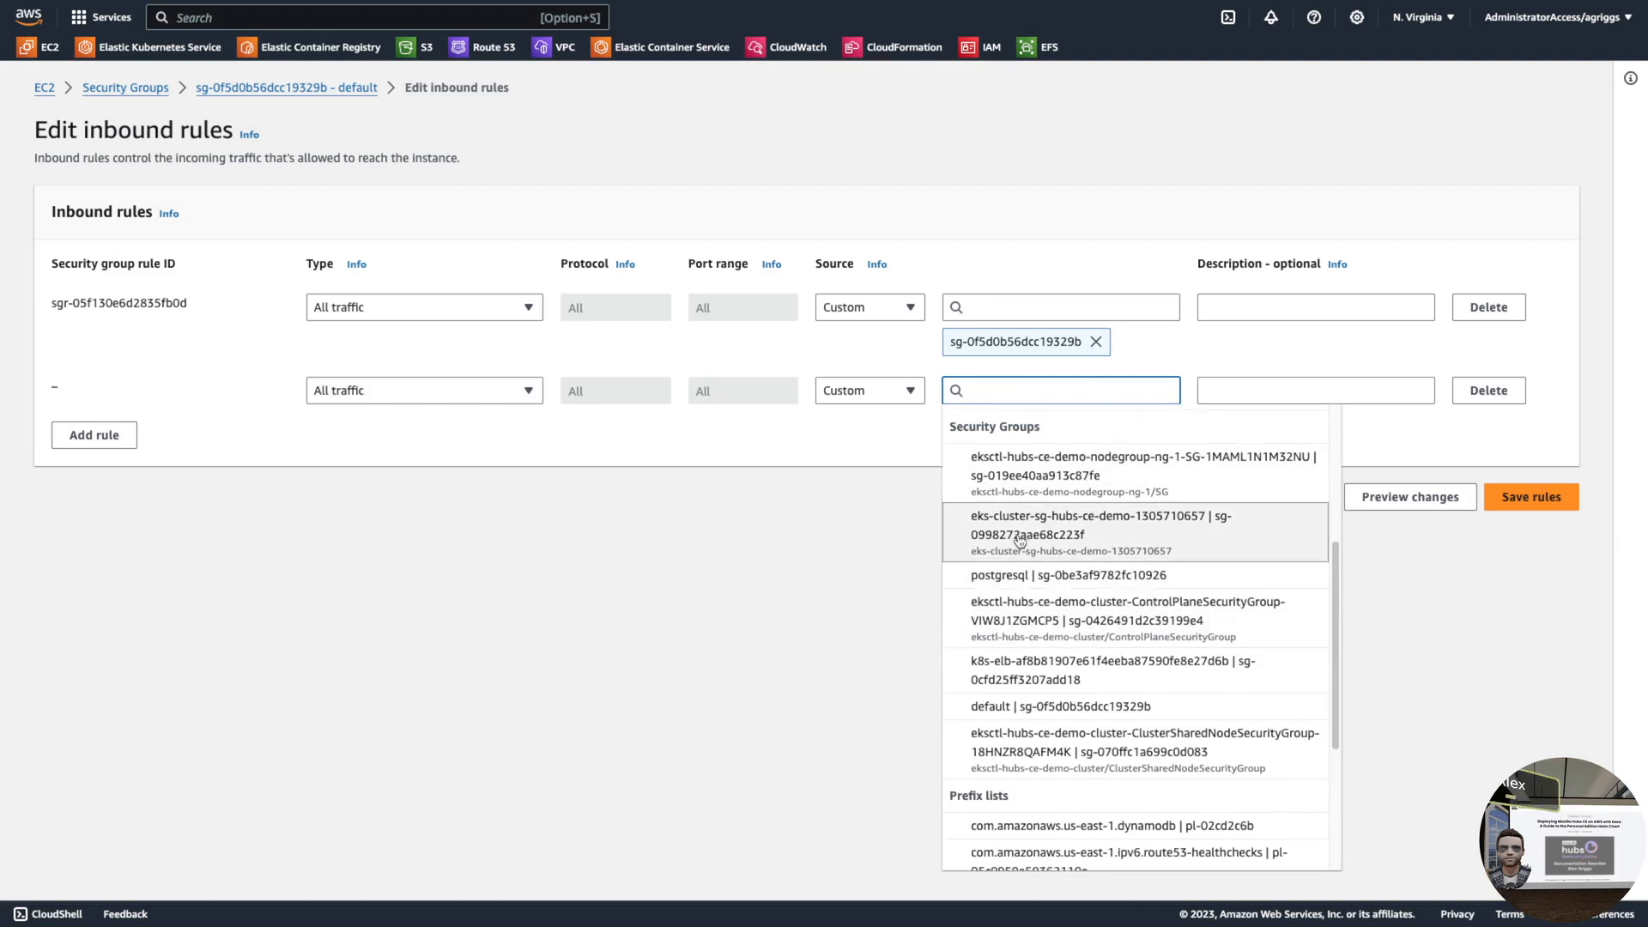
left_click(1096, 483)
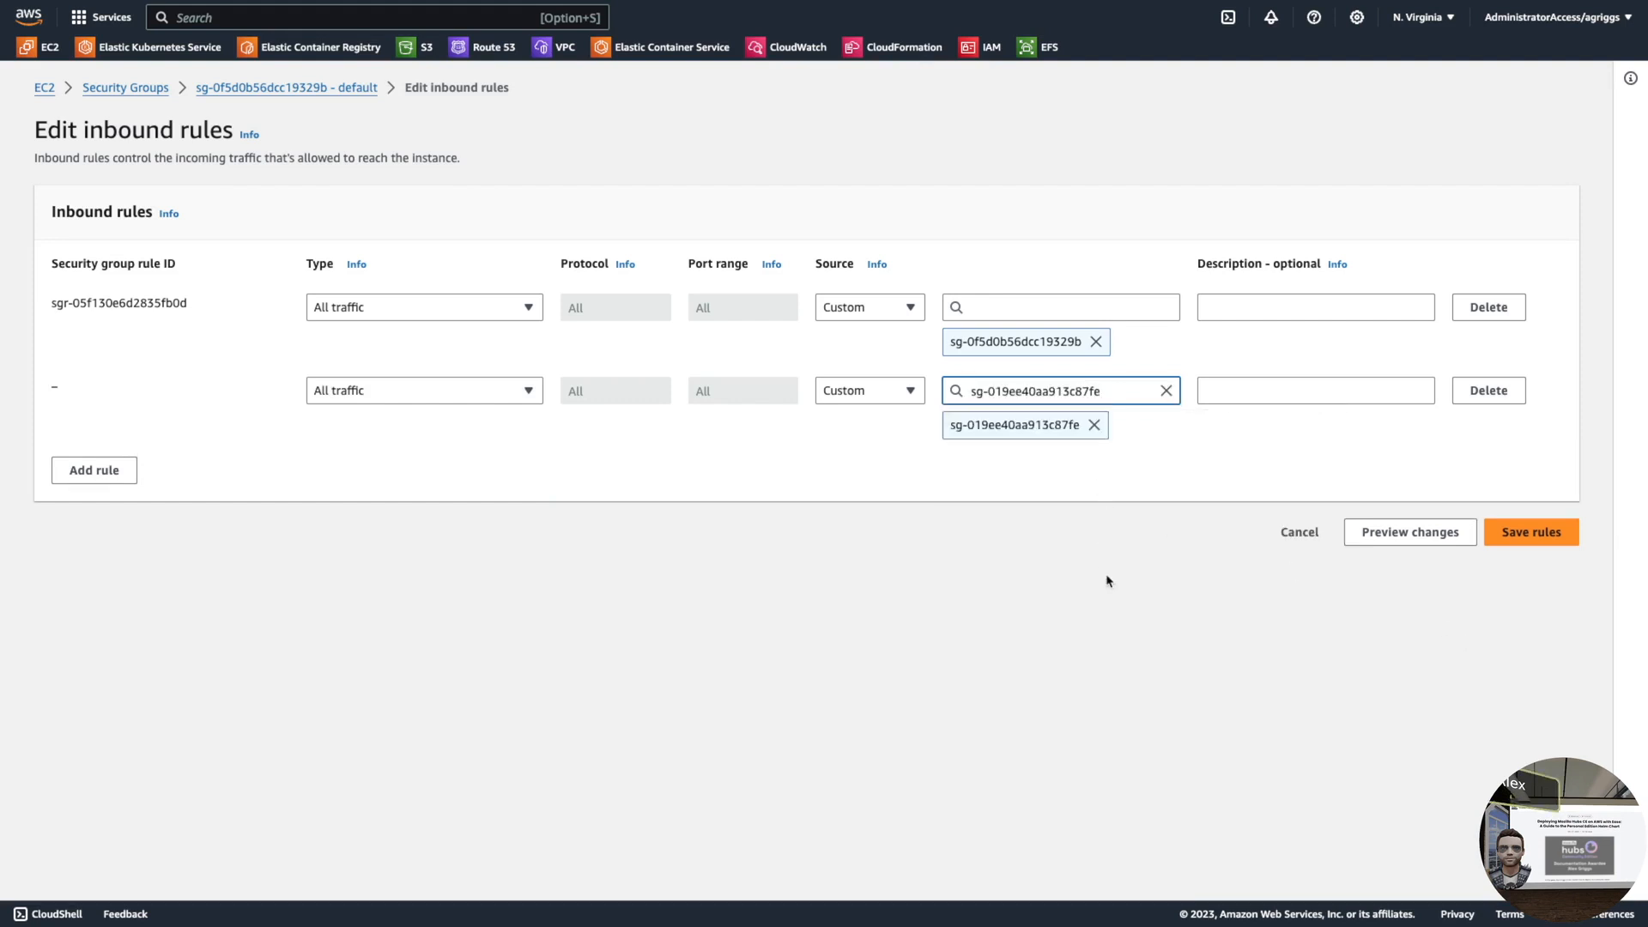
left_click(1532, 532)
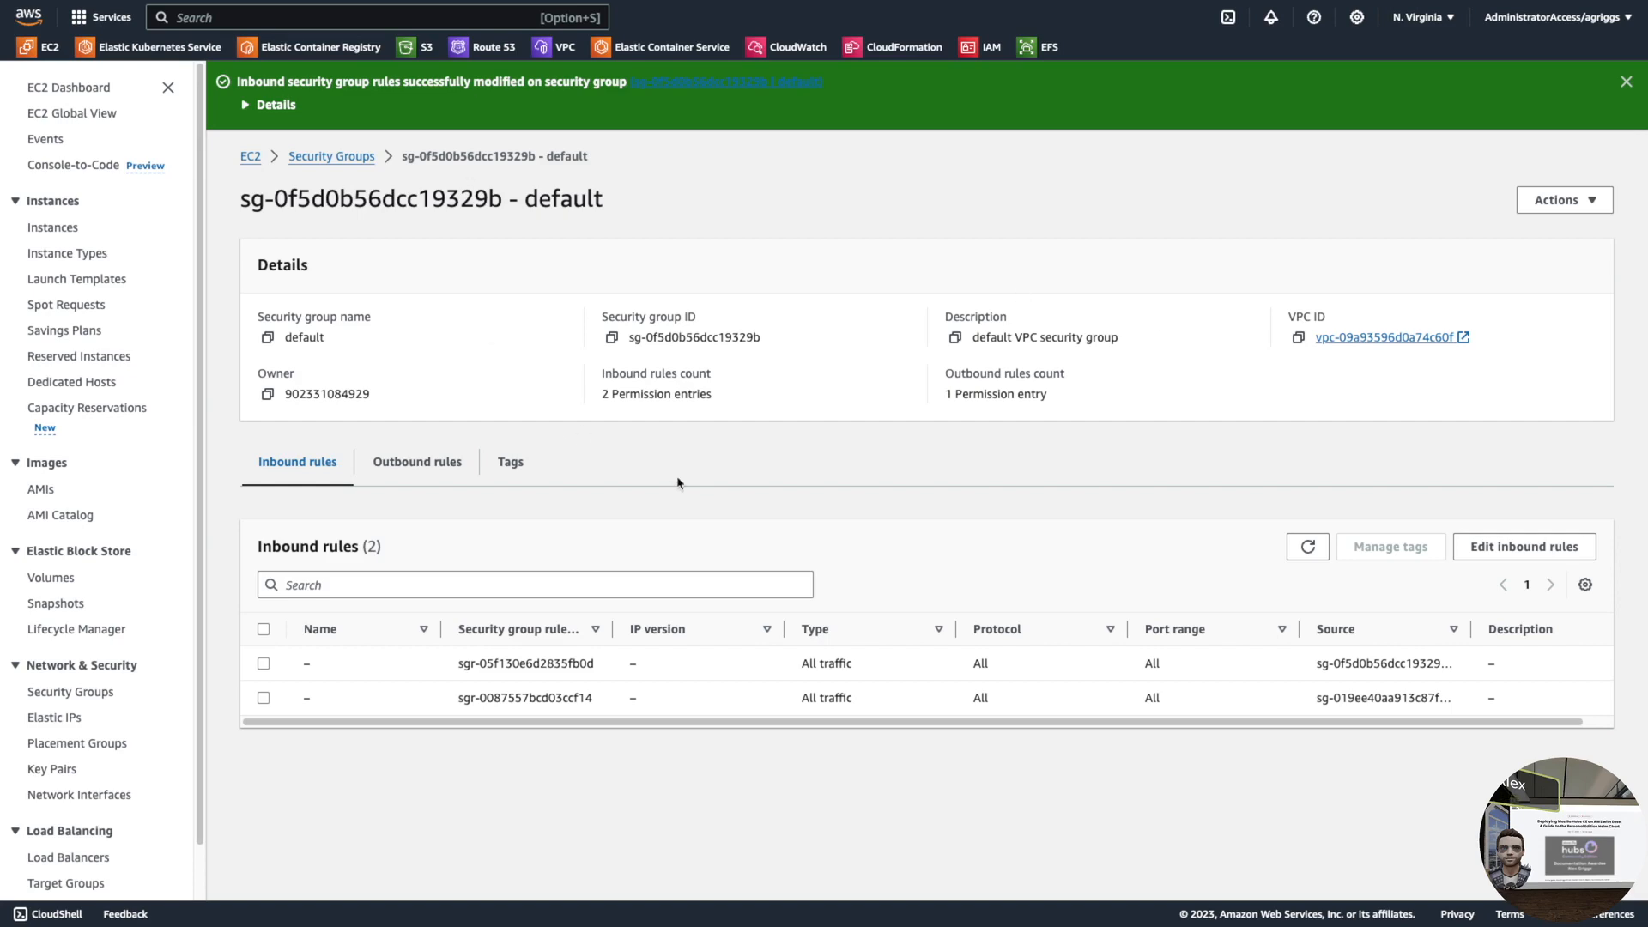
- Back in the terminal, list the pods in the hcce namespace again
key("ctrl+Left")
key("Up")
key("Up")
key("Return")
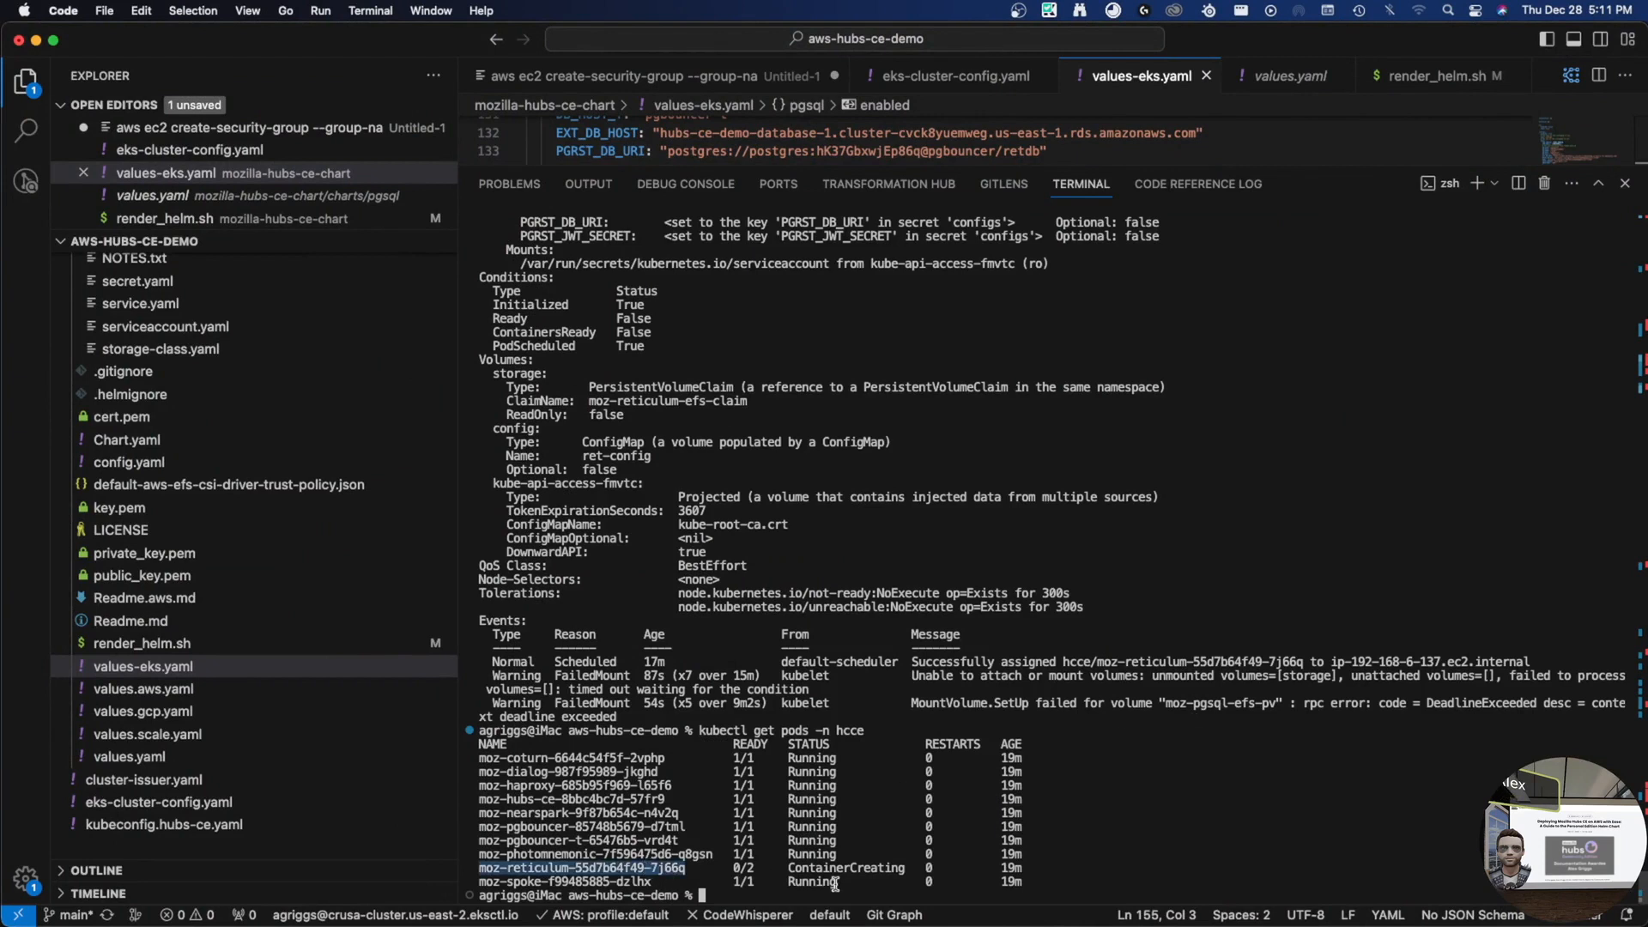
- Delete the stuck reticulum pod in namespace hcce with kubectl delete pod
type("kubectl ")
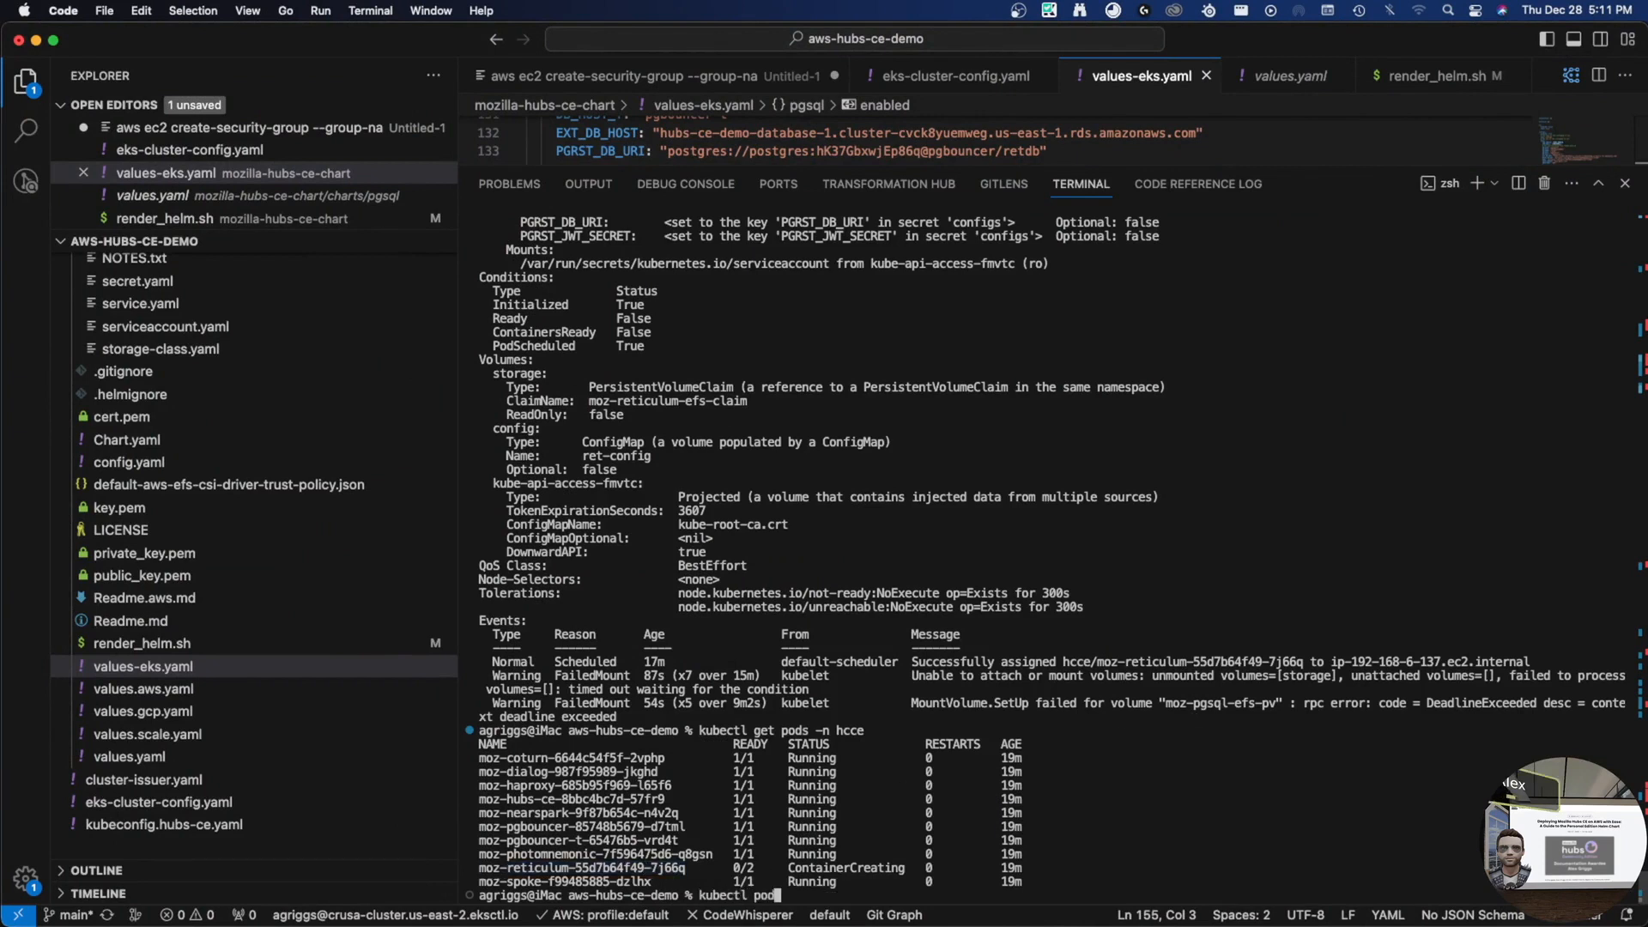
type("delete pod")
type("moz-reticulum-55d7b64f49-7j66q")
type("-n hcce")
key("Return")
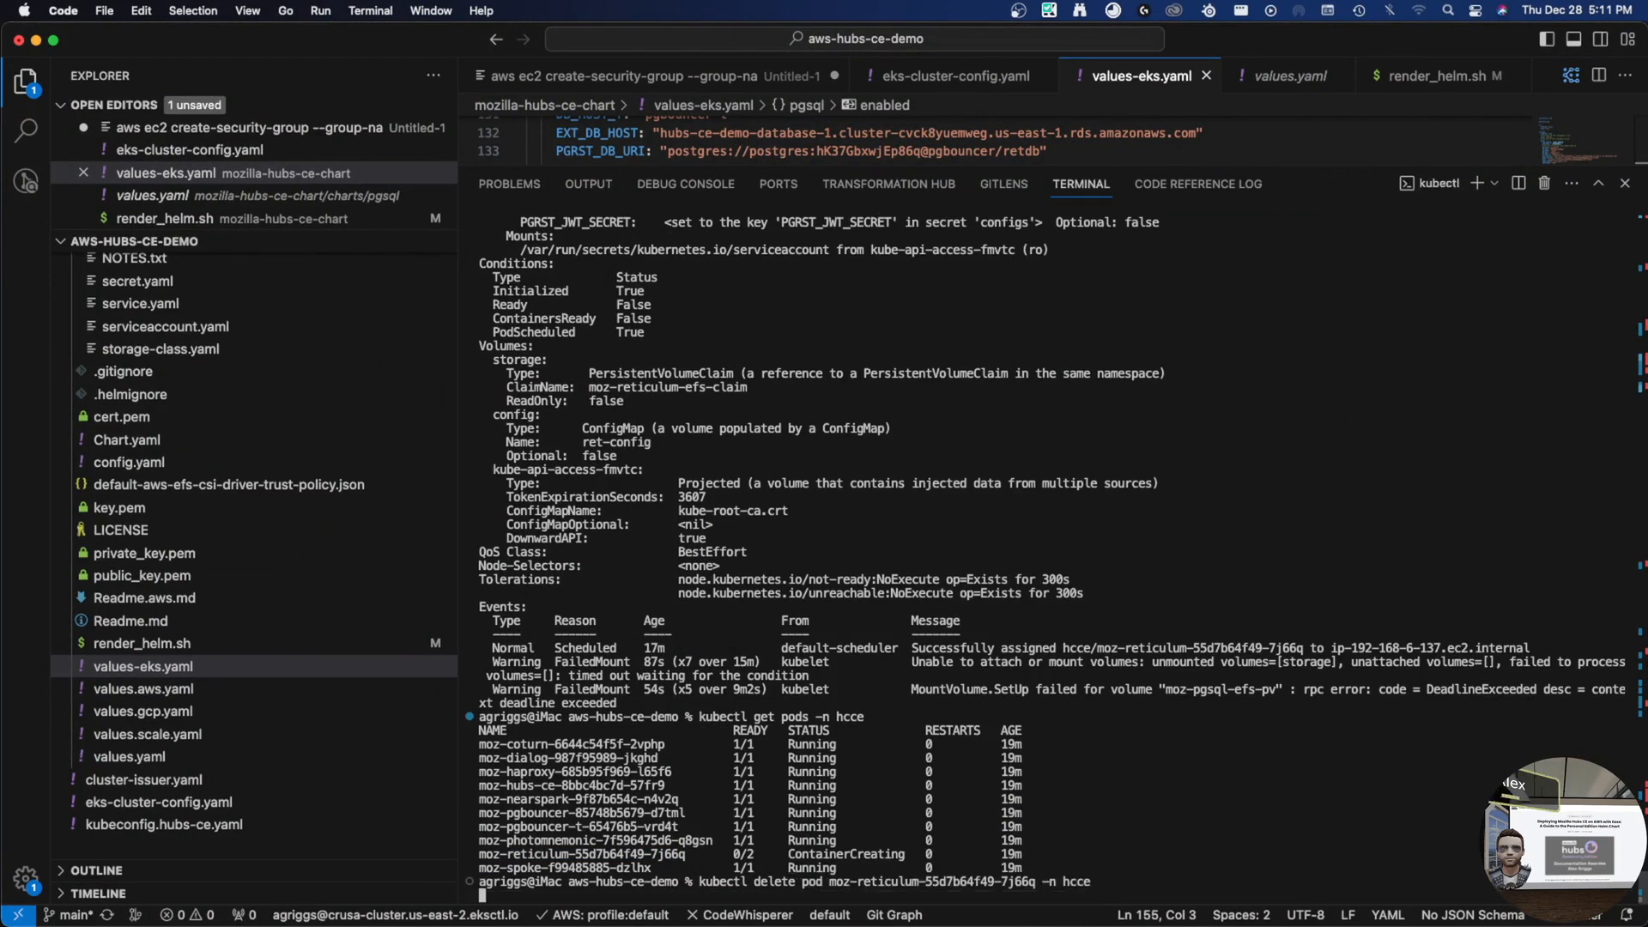
key("ctrl+c")
- List the hcce pods again and copy the new reticulum pod's name
key("Up")
key("Up")
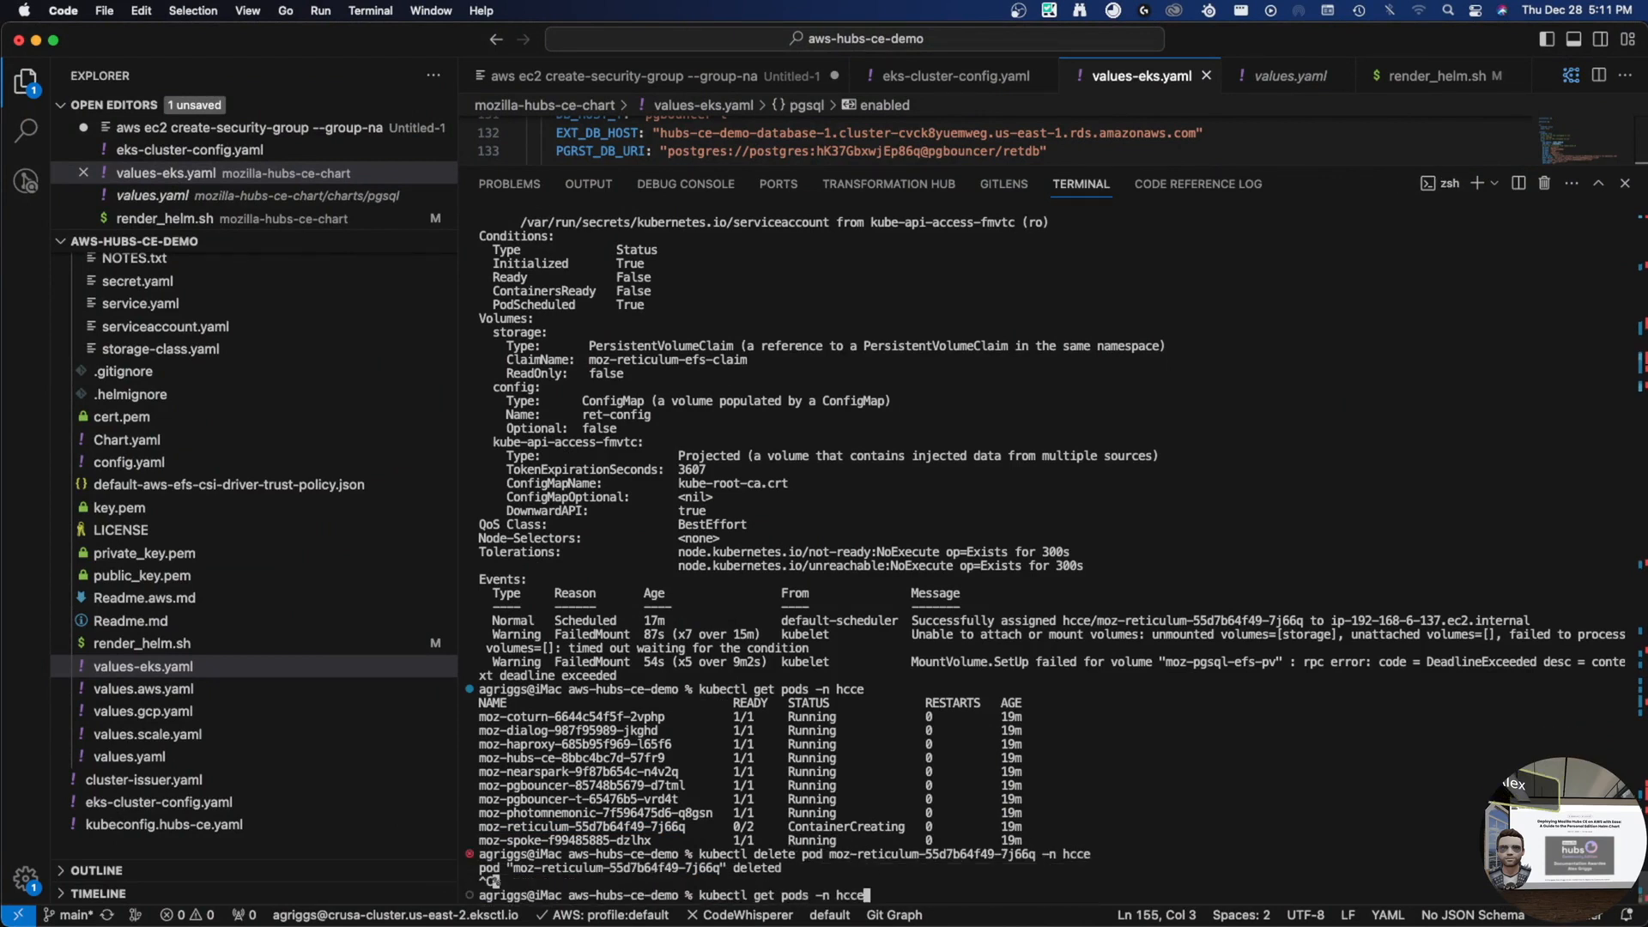
key("Return")
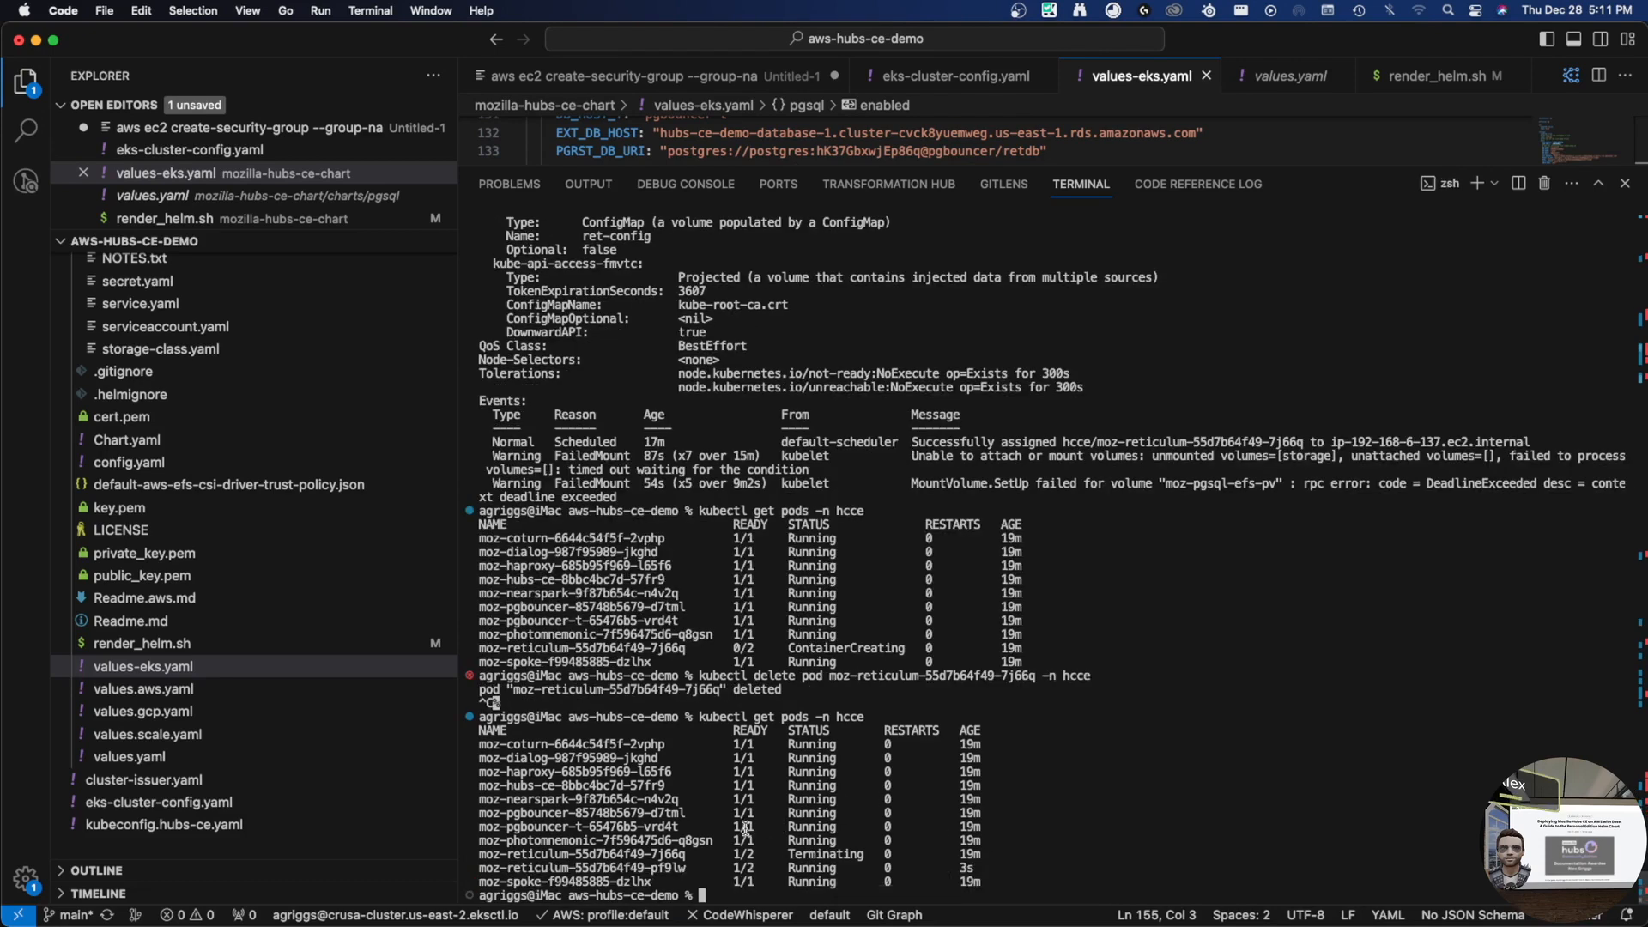
double_click(664, 867)
- Run kubectl describe pod on the new reticulum pod moz-reticulum-55d7b64f49-pf9lw
key("Up")
key("Up")
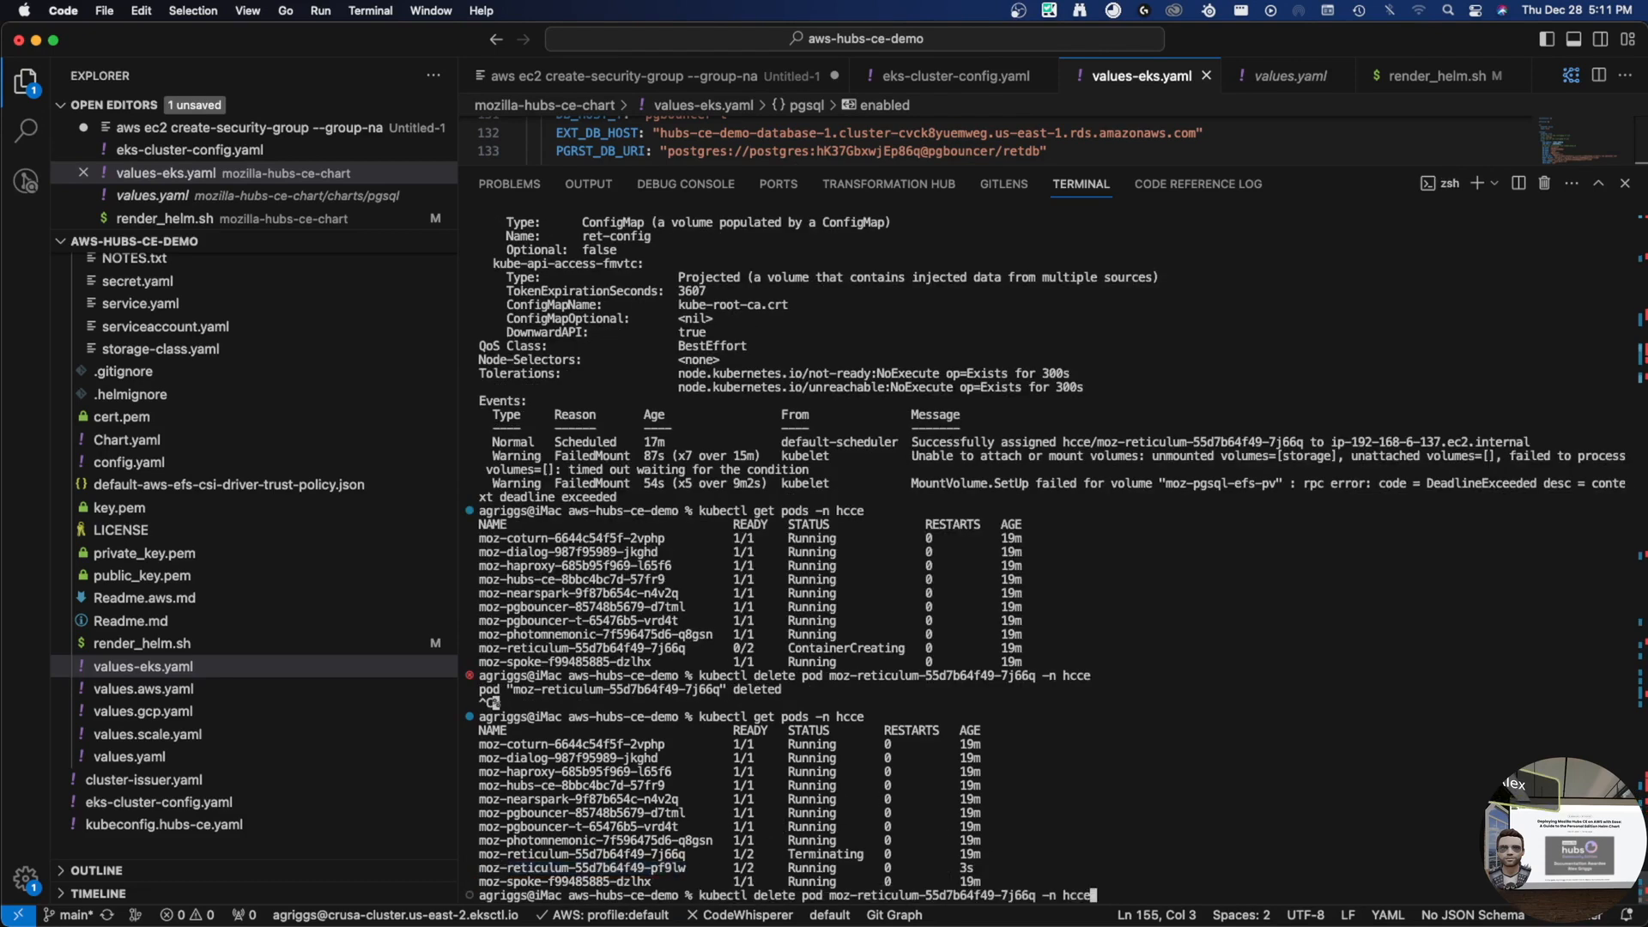
key("Up")
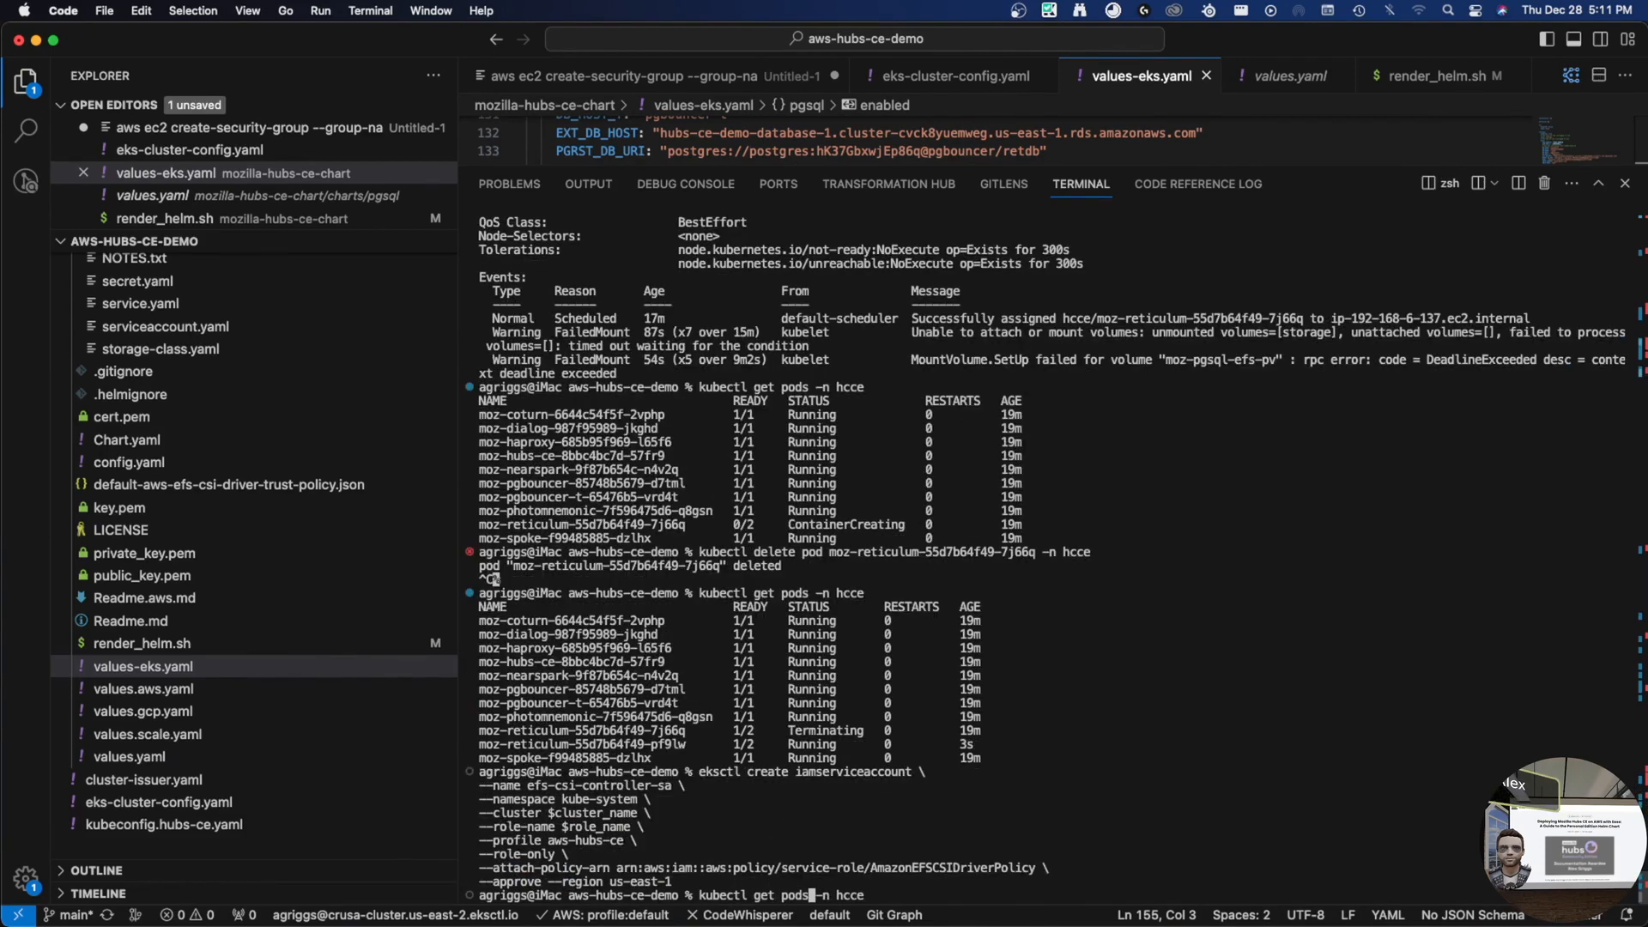
key("BackSpace")
key("BackSpace")
key("BackSpace")
key("BackSpace")
key("BackSpace")
key("BackSpace")
key("BackSpace")
key("BackSpace")
type("desc riu")
key("BackSpace")
key("BackSpace")
key("BackSpace")
key("BackSpace")
key("BackSpace")
type("cribe pod")
key("super+v")
key("Return")
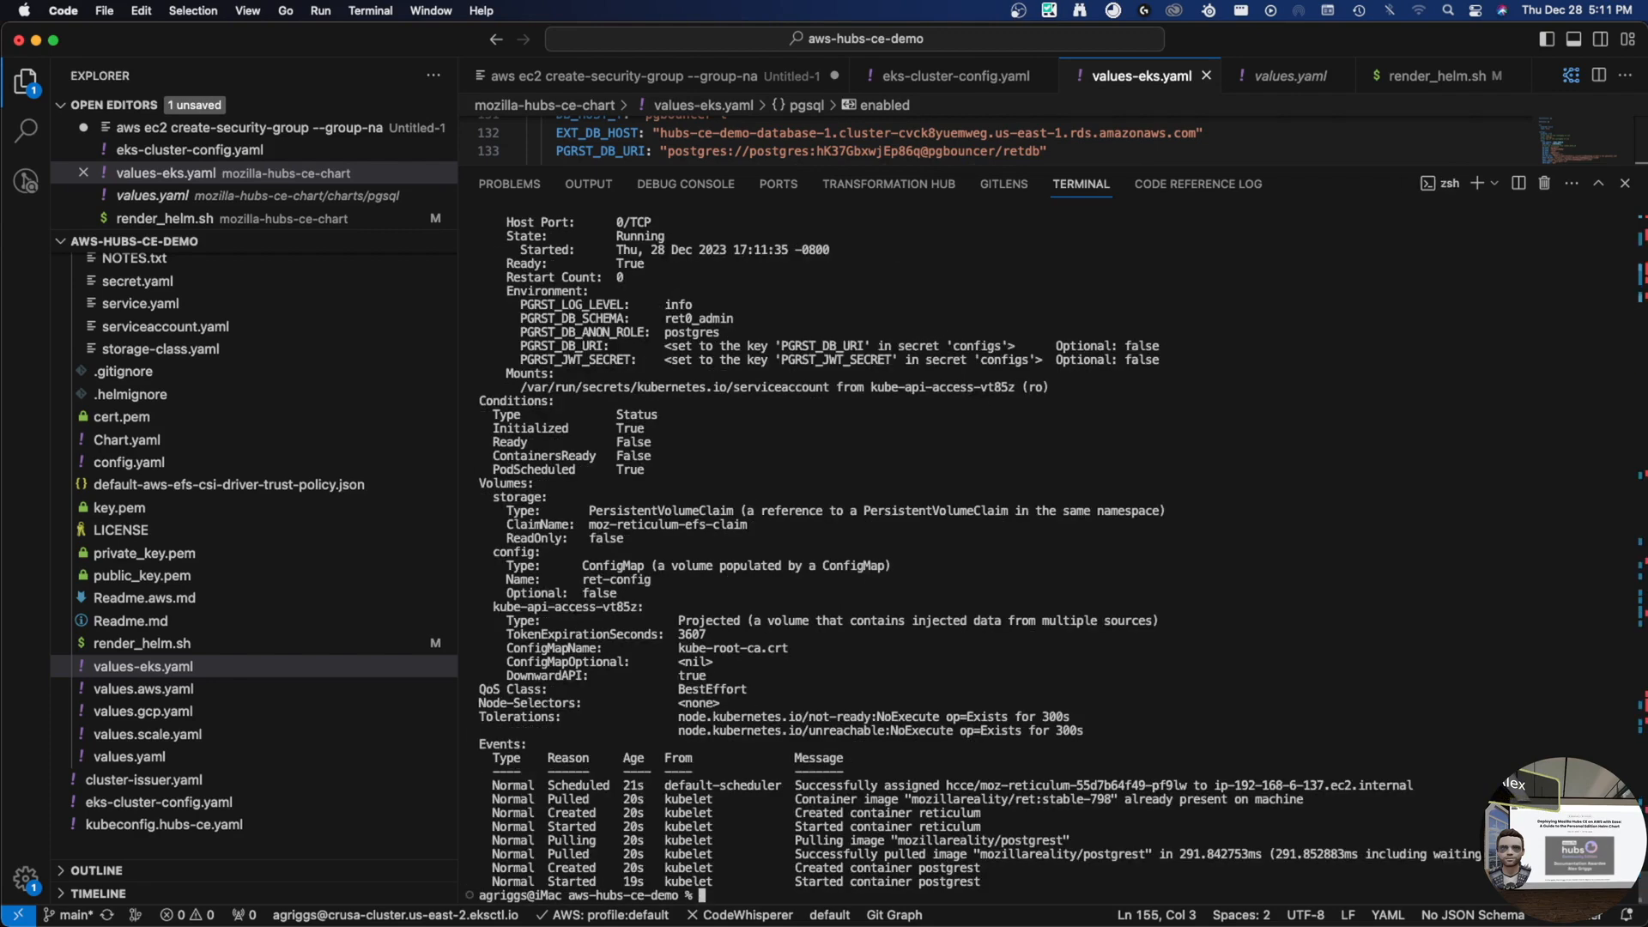
key("Up")
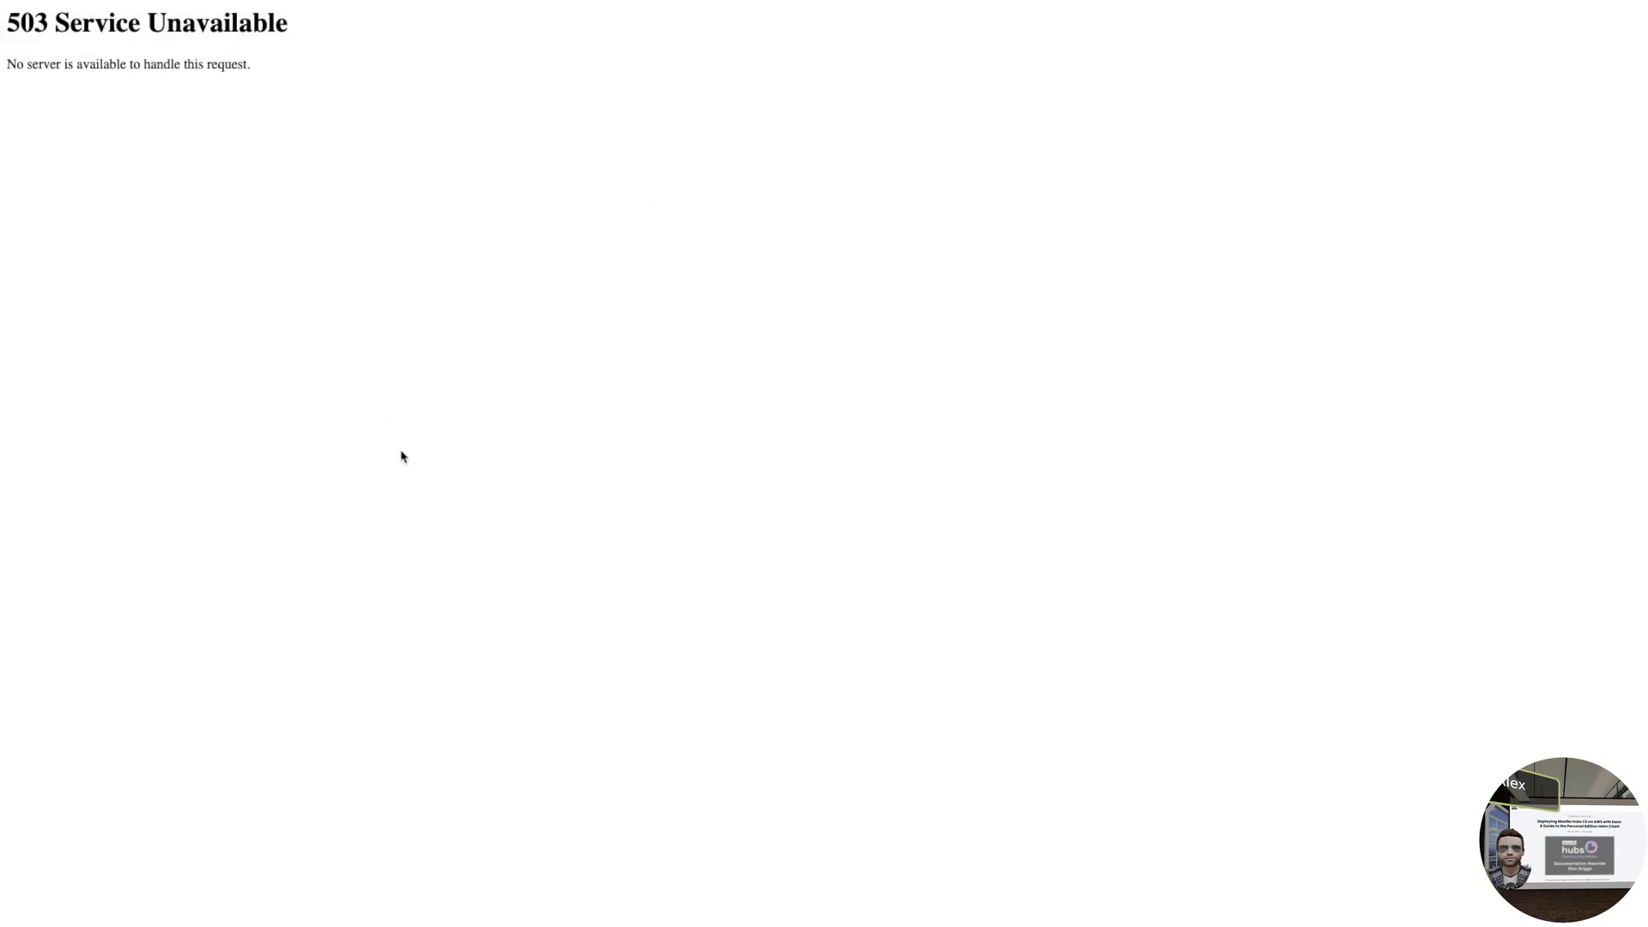
- Reload the Hubs page, which still shows 503, then re-describe the reticulum pod in the terminal
right_click(408, 415)
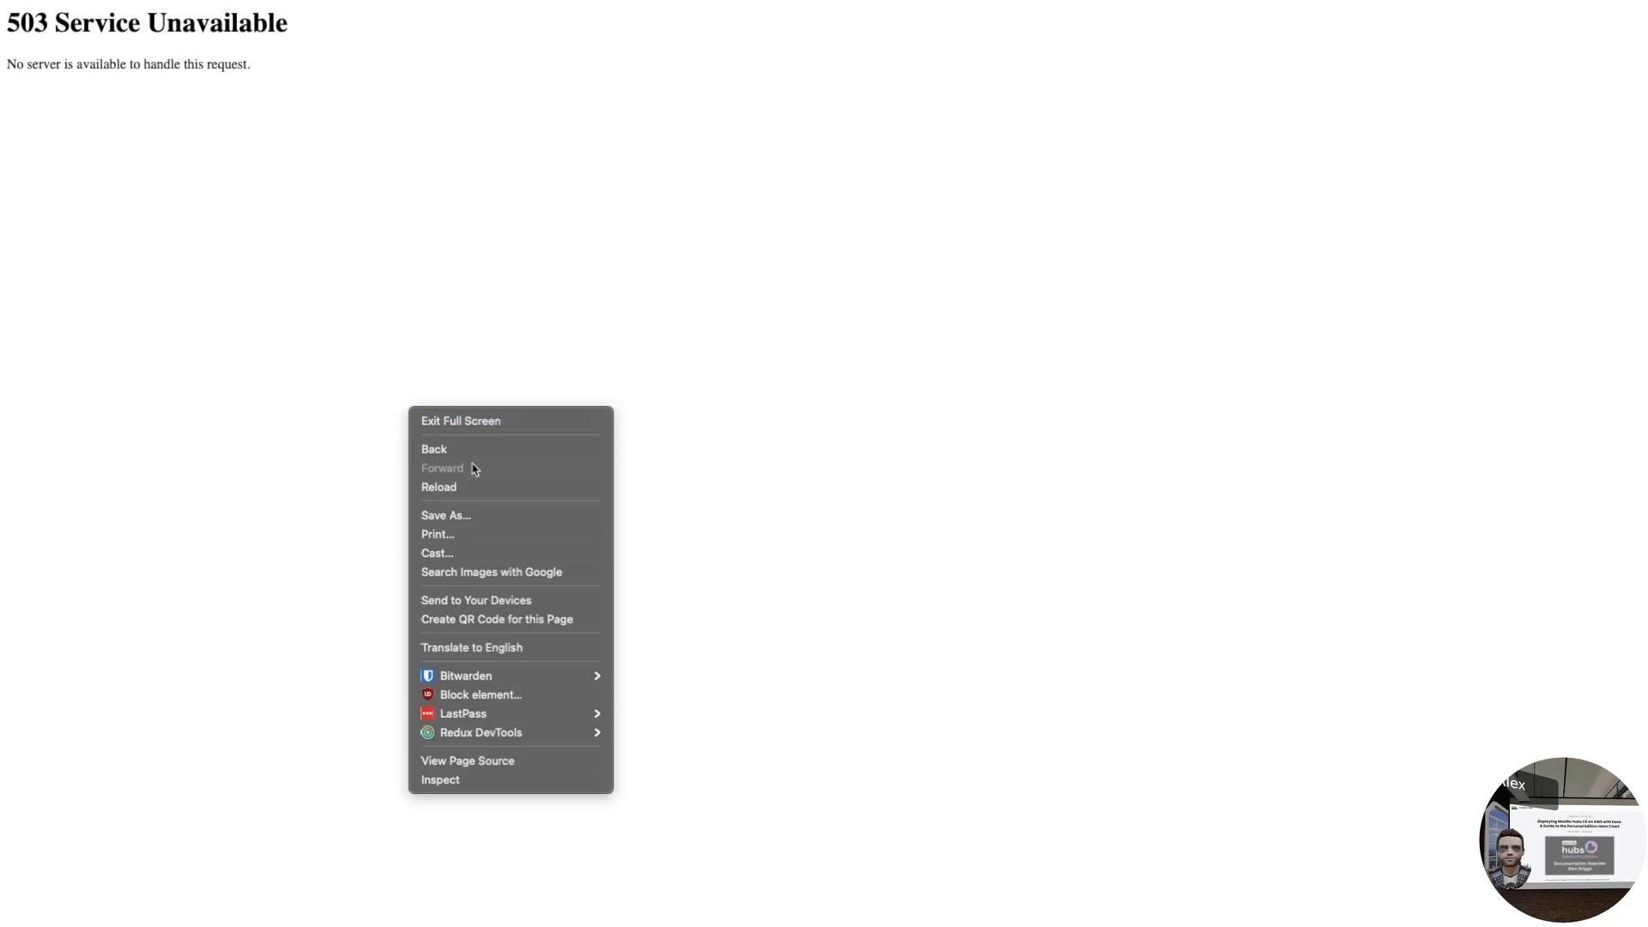
left_click(475, 487)
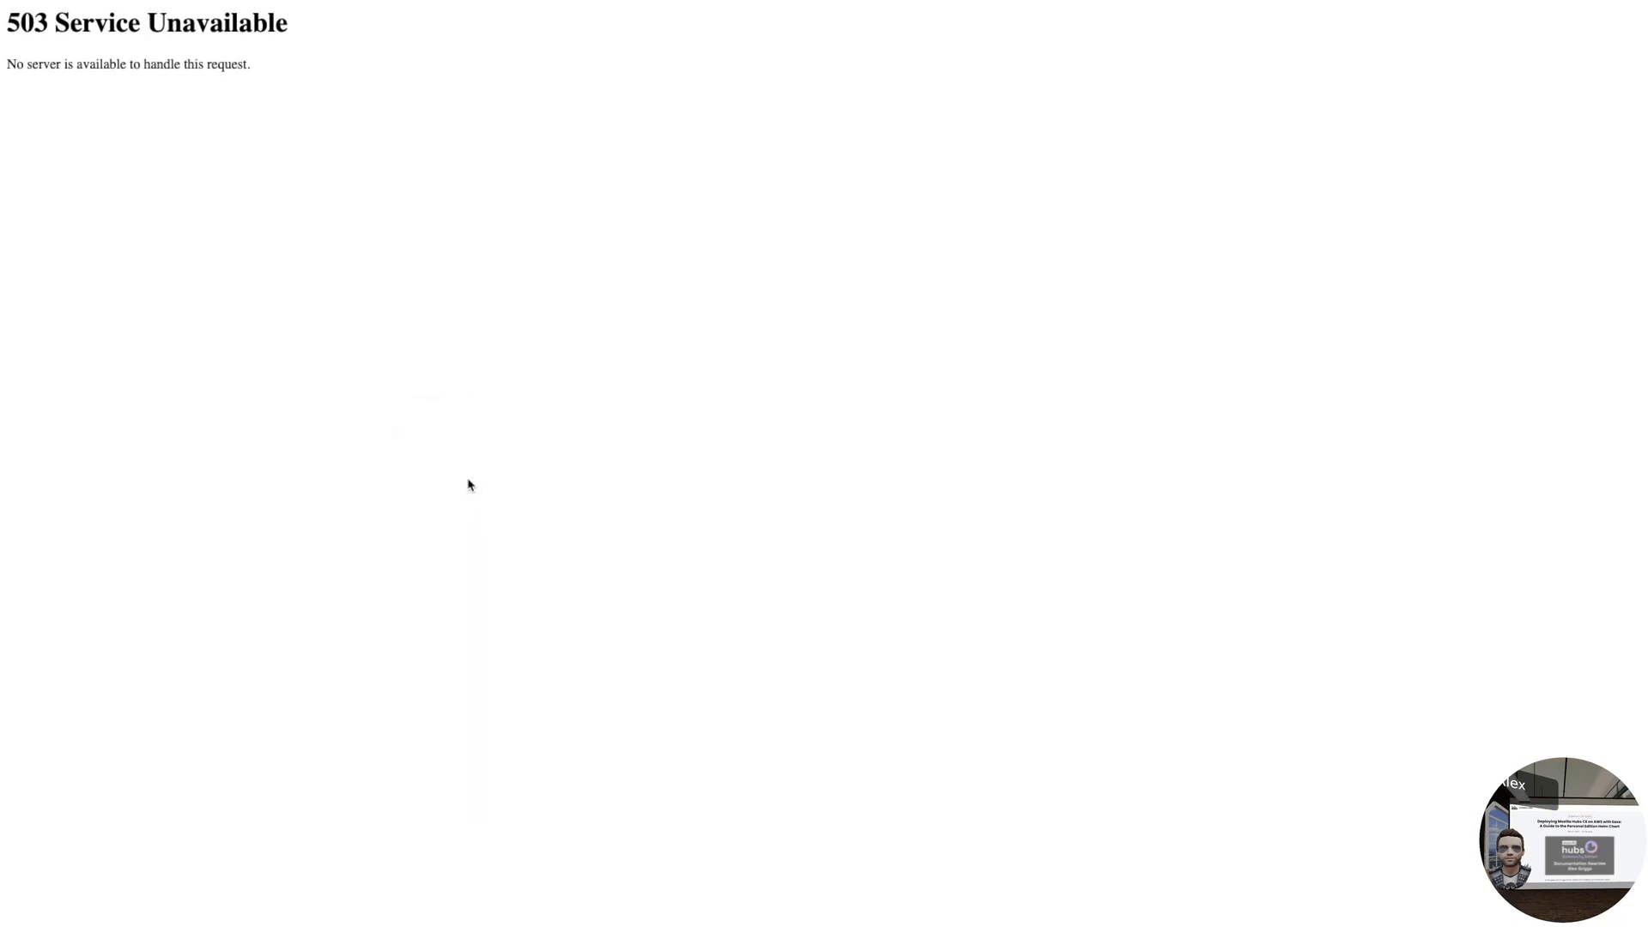
key("ctrl+Left")
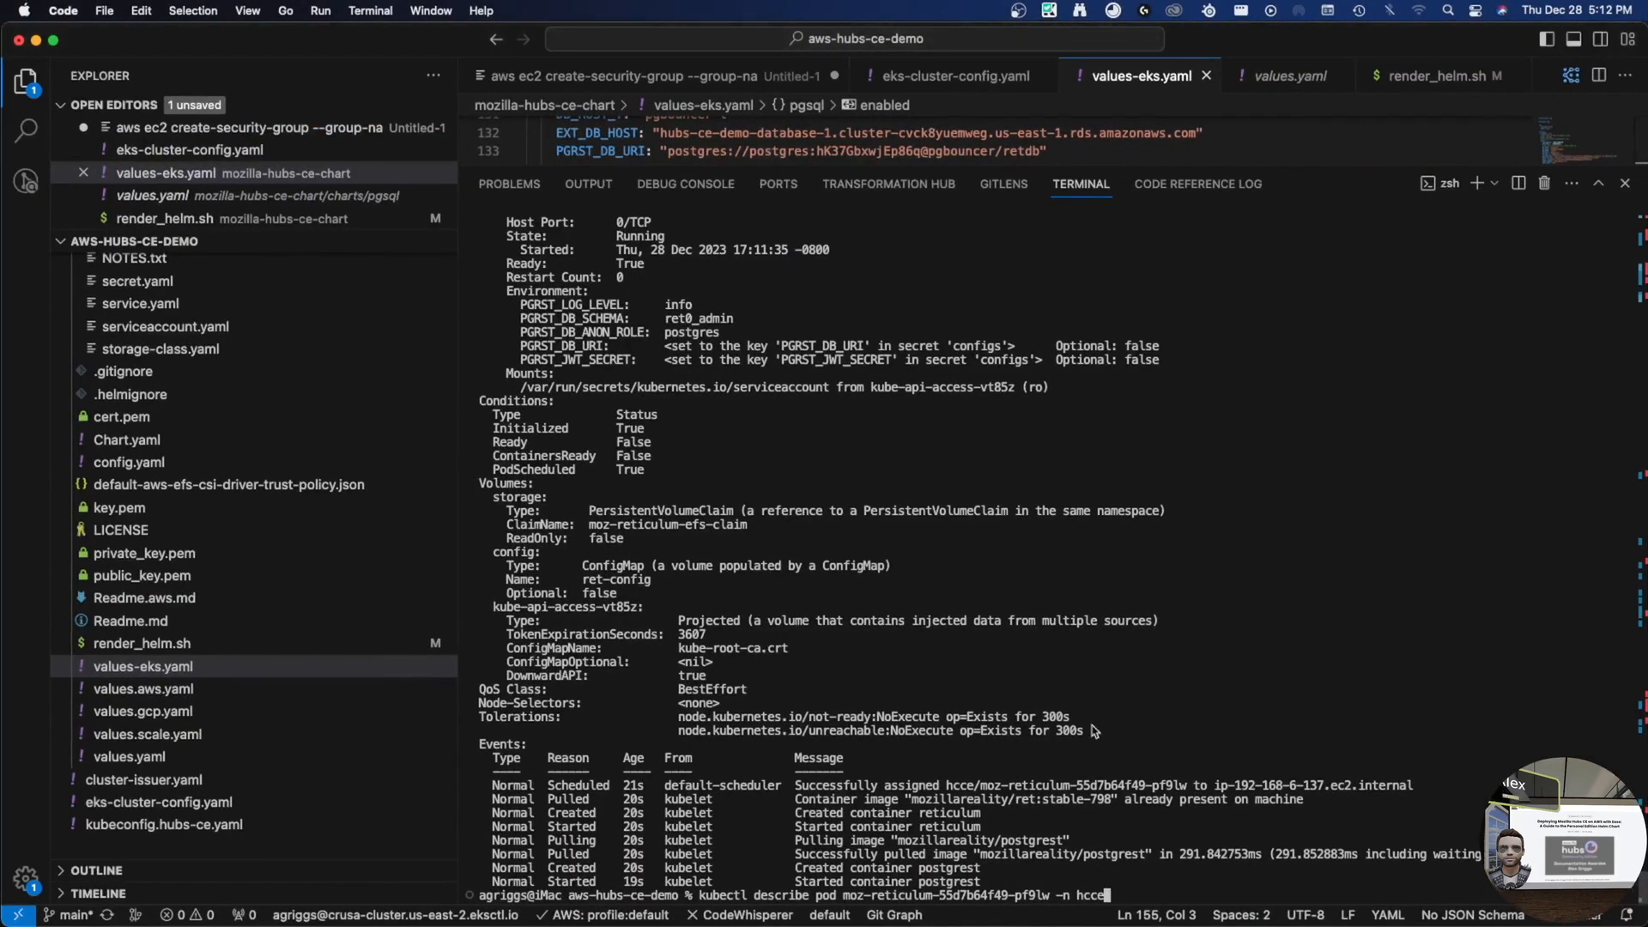
key("Return")
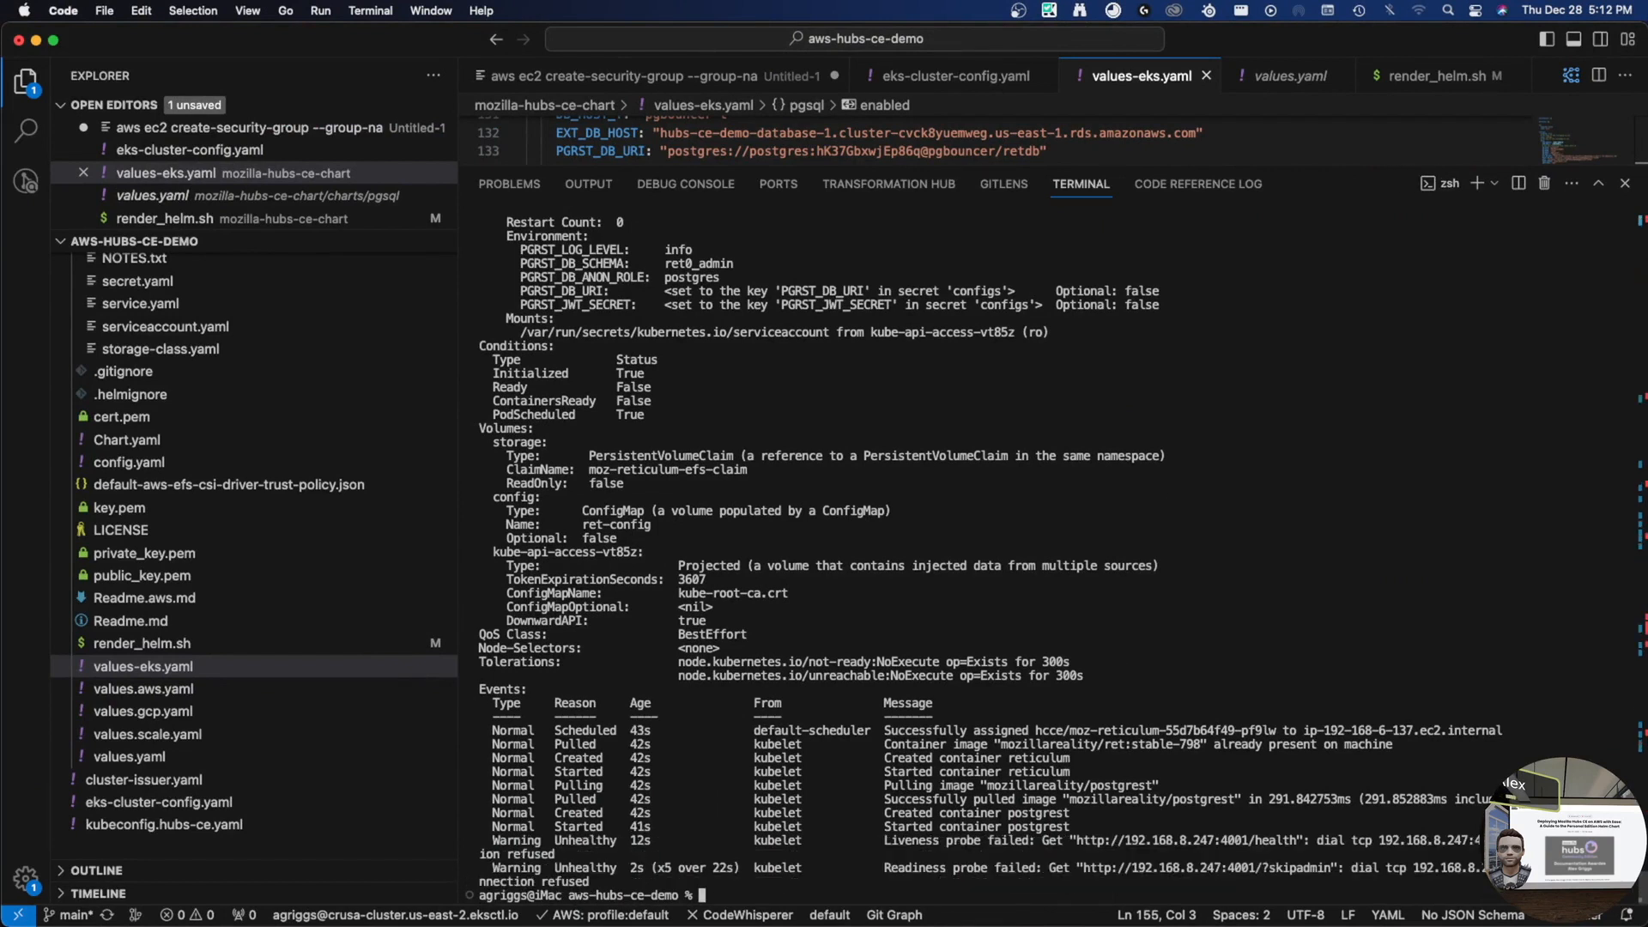
- List the hcce pods and copy the pgbouncer pod's name
key("Up")
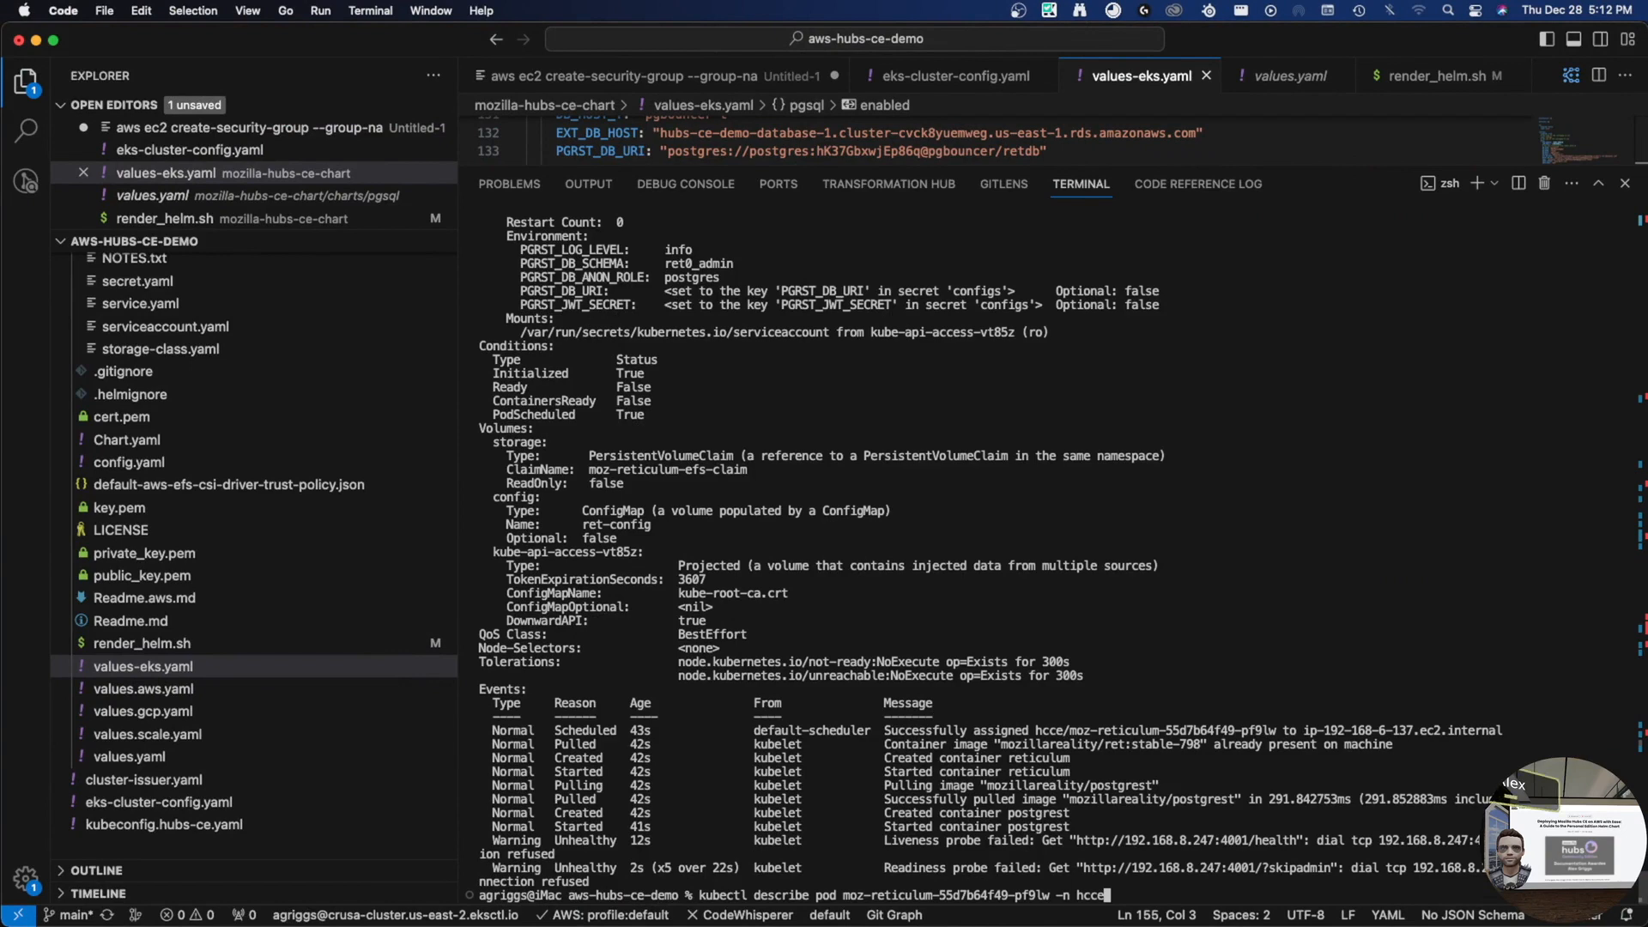
key("Up")
key("Return")
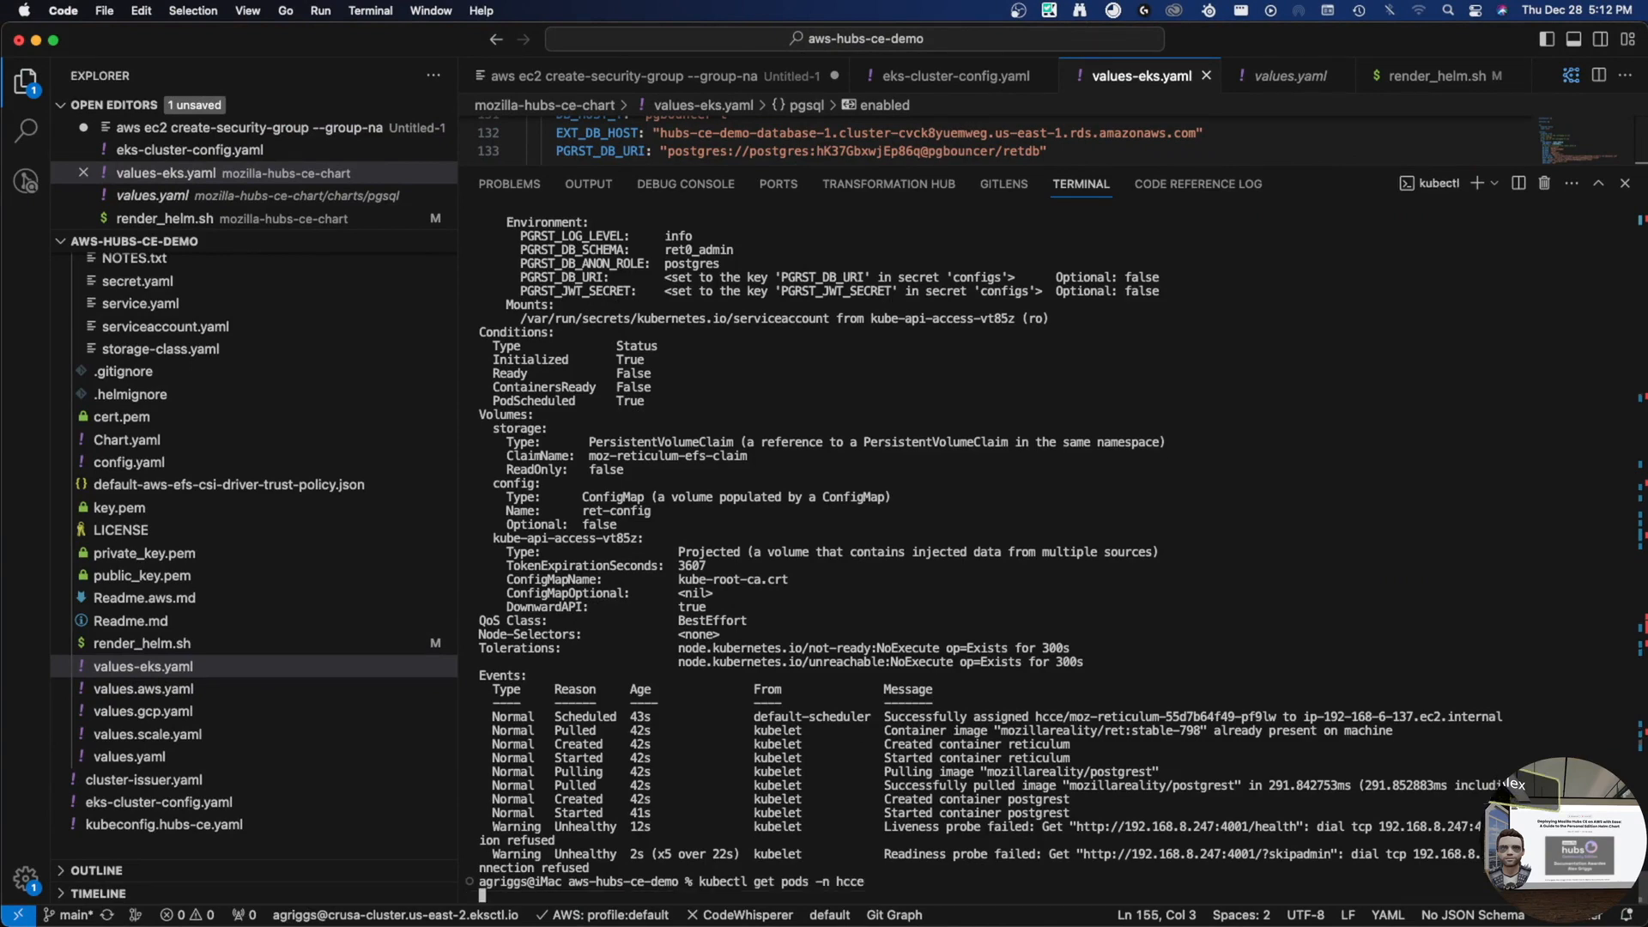
key("Up")
key("Up")
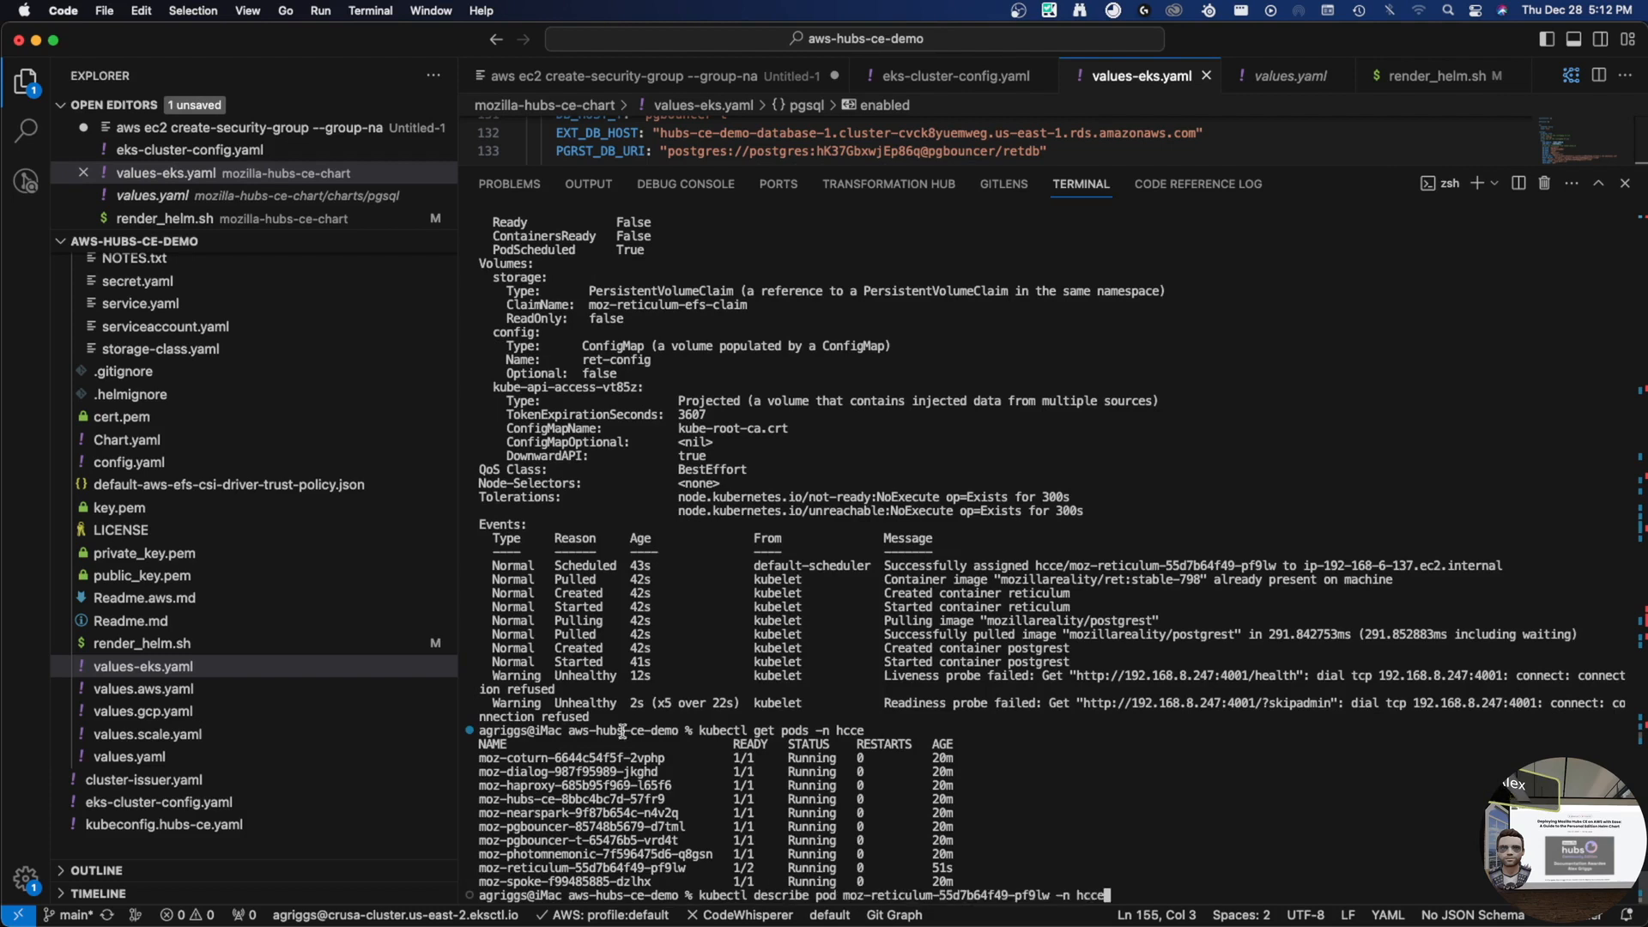
double_click(578, 826)
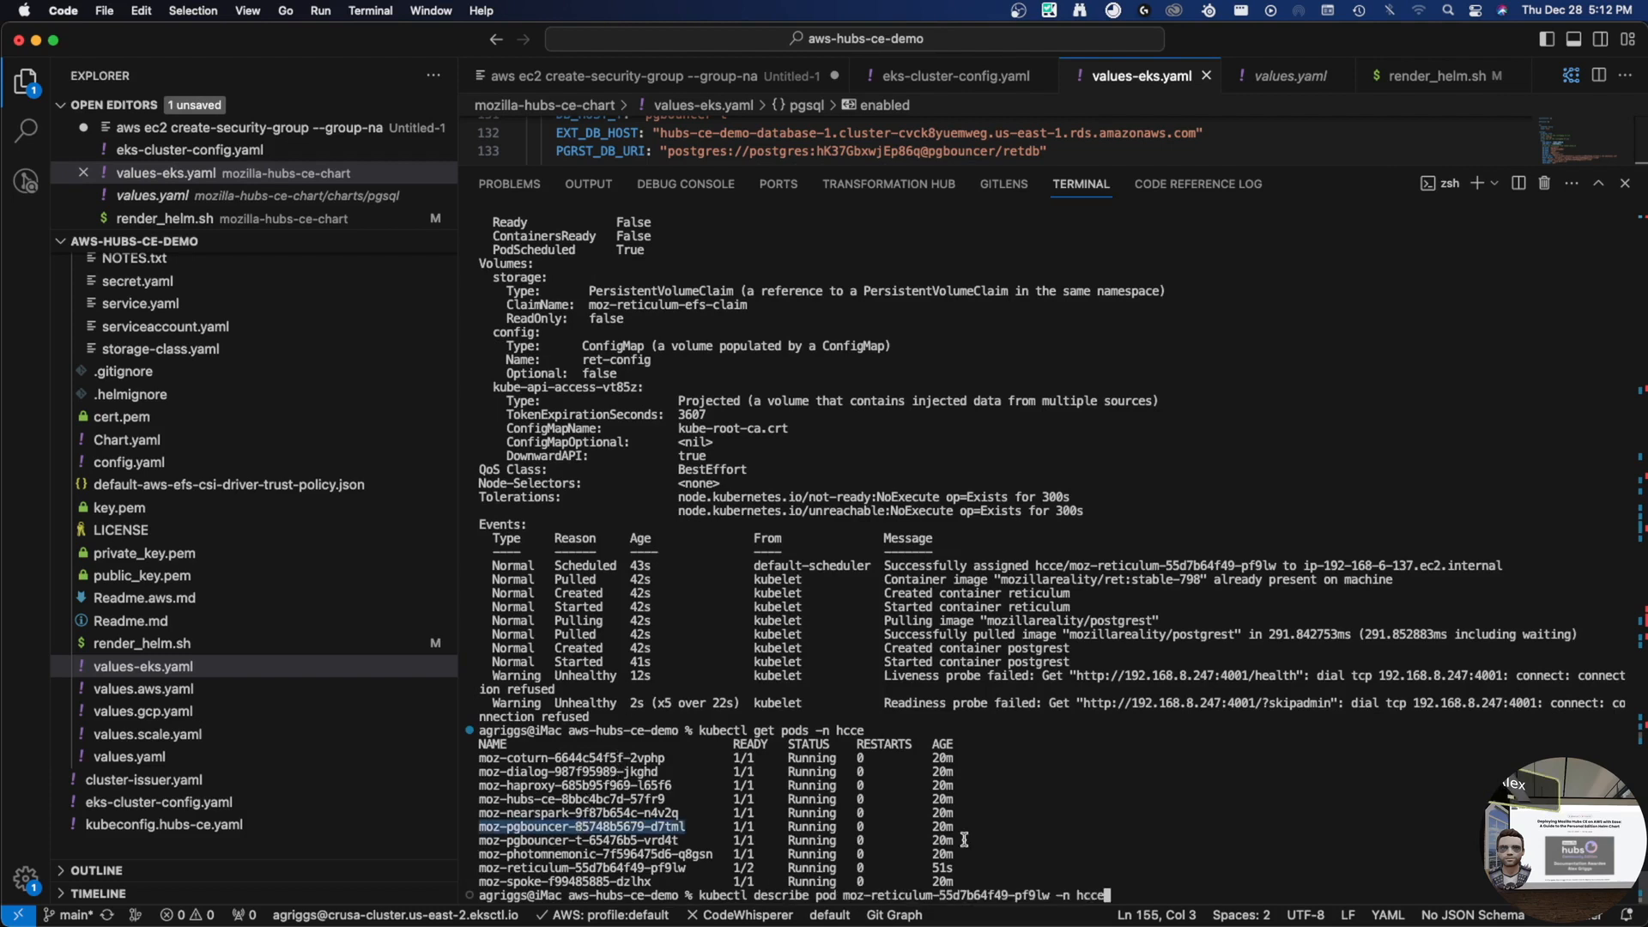
- Show the pgbouncer pod's logs with kubectl logs, correcting the namespace from 'hce' to 'hcce'
key("ctrl+c")
type("kubectl")
key("BackSpace")
key("BackSpace")
key("BackSpace")
key("BackSpace")
key("BackSpace")
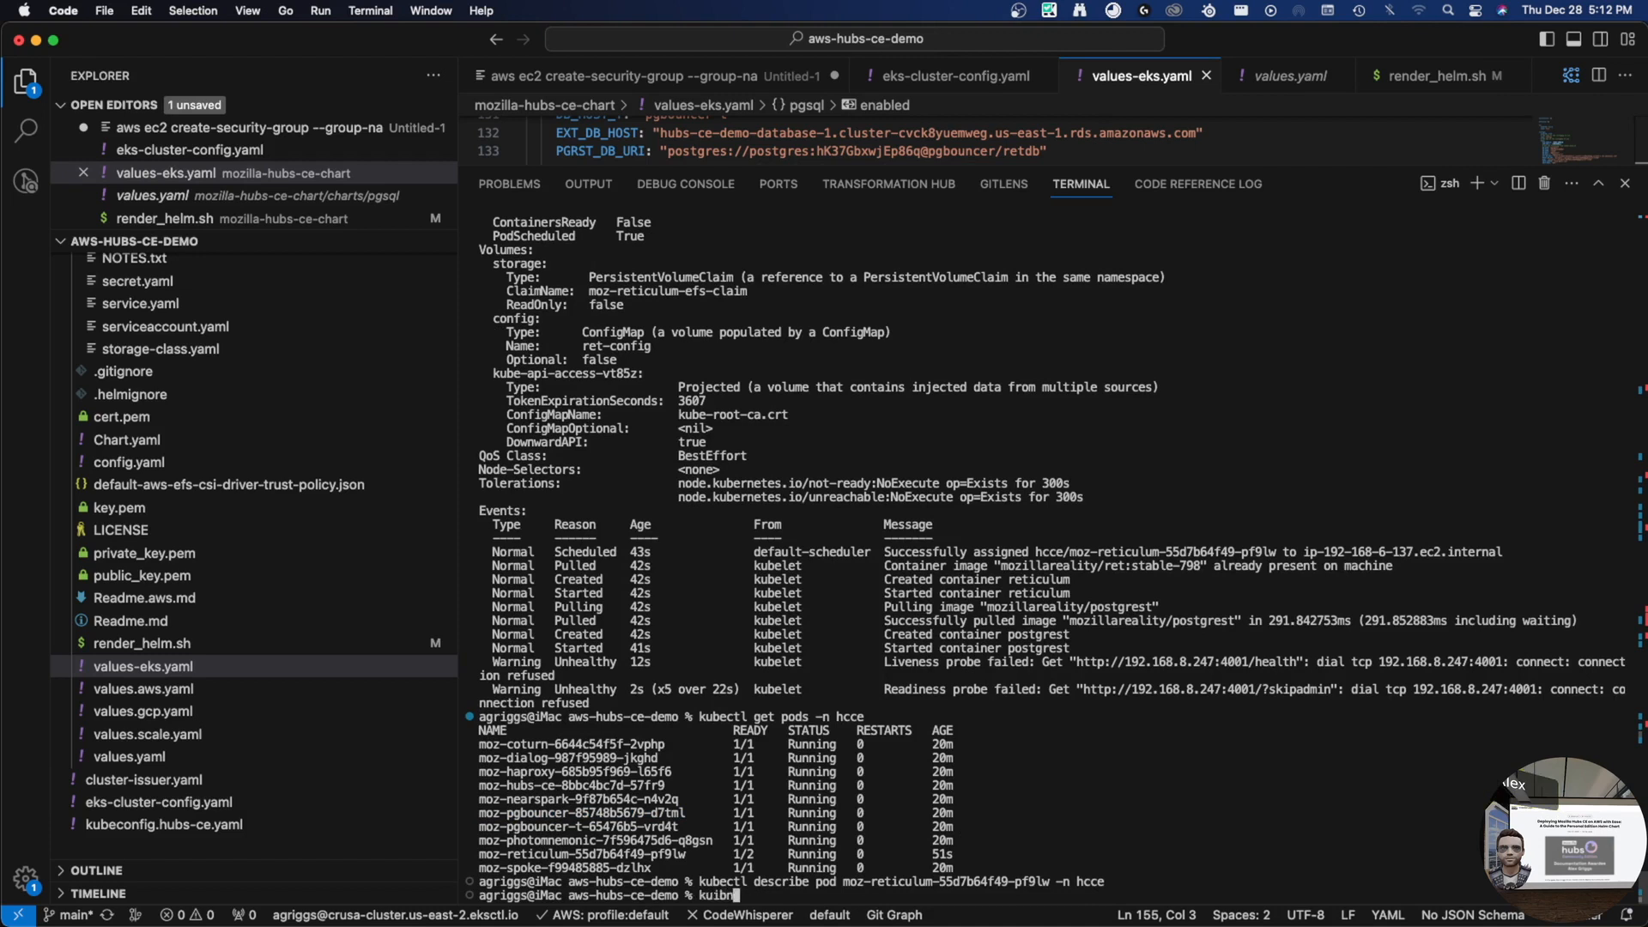
type("be l")
key("BackSpace")
type("l p")
type("ogs")
key("super+v")
type("-n ")
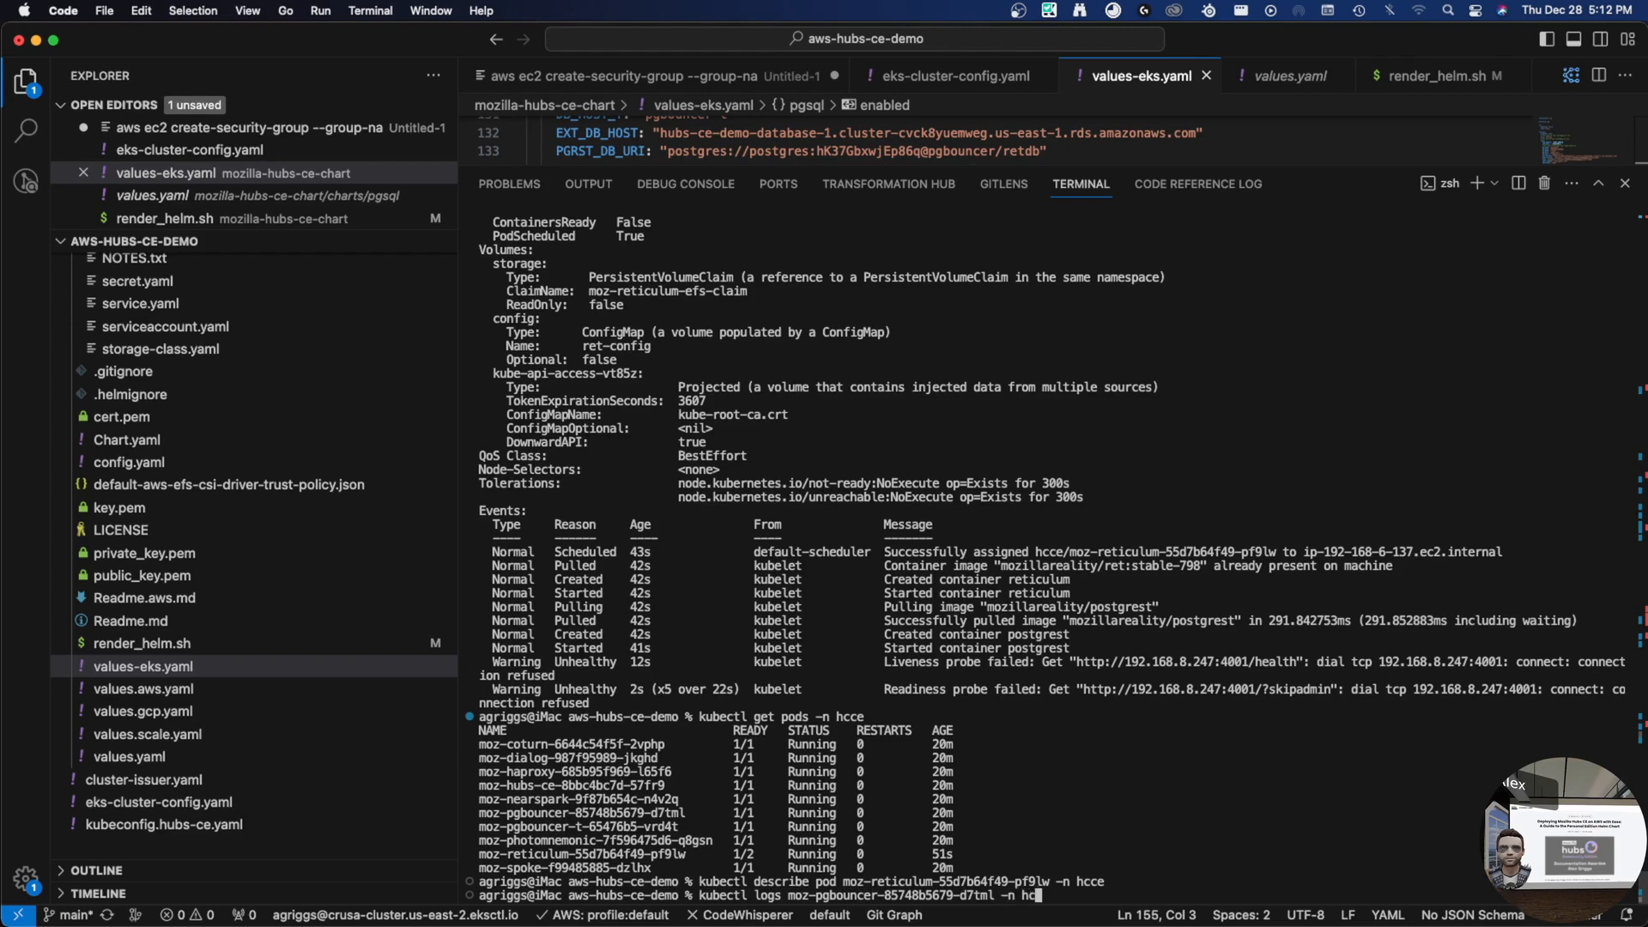
type("hce")
key("Return")
key("Up")
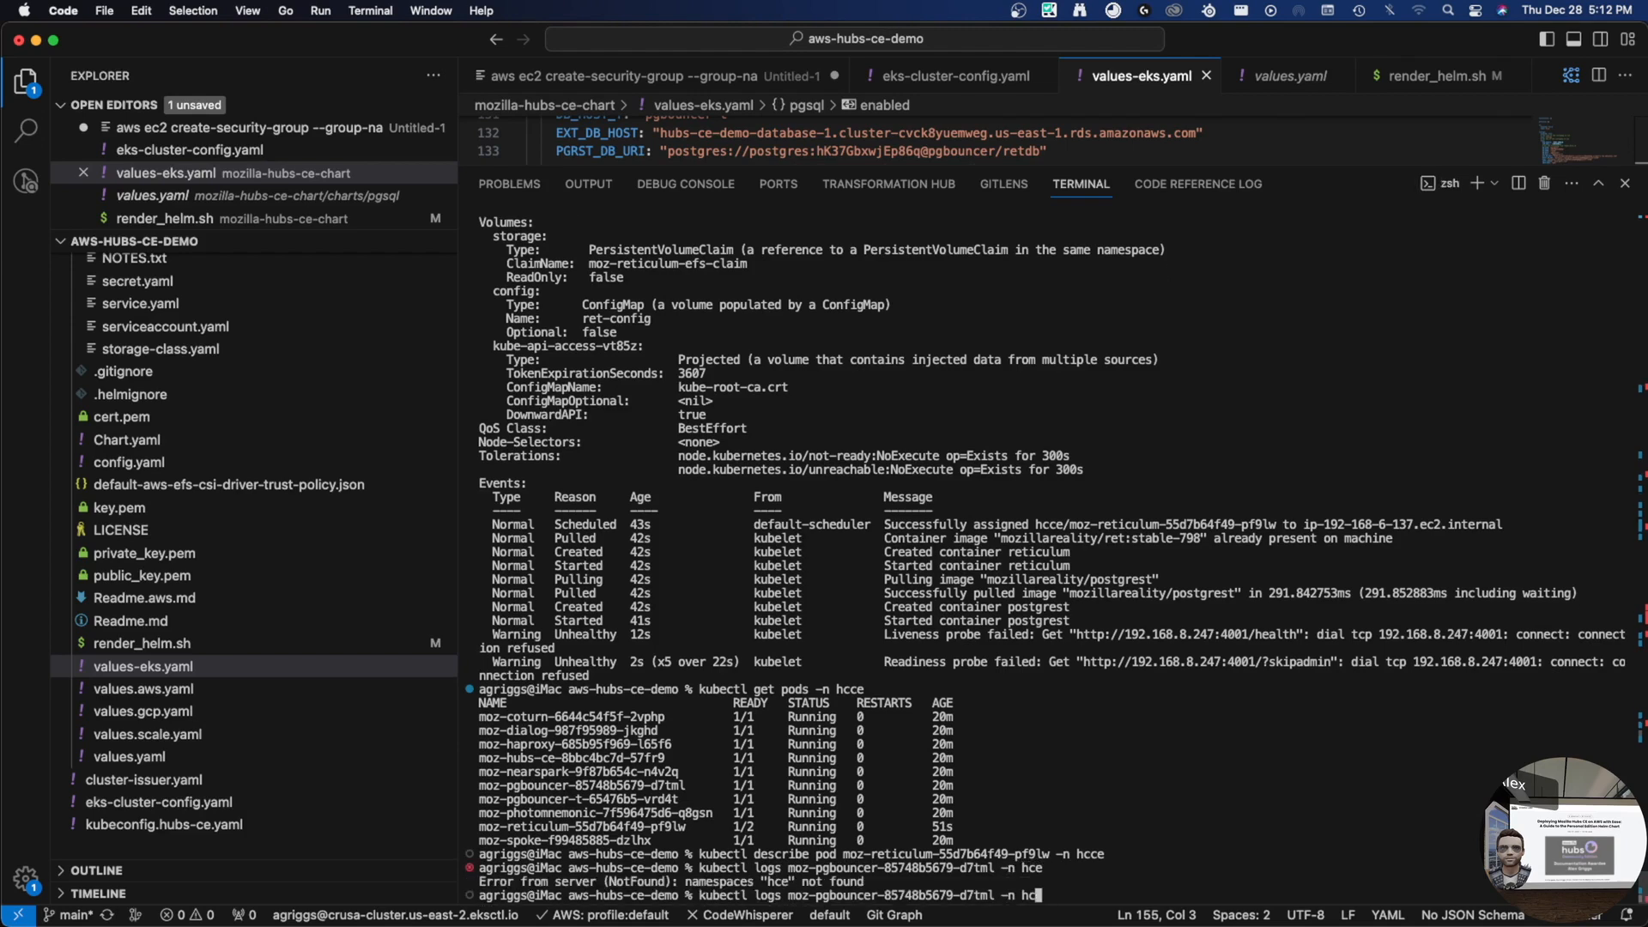
type("c")
key("Return")
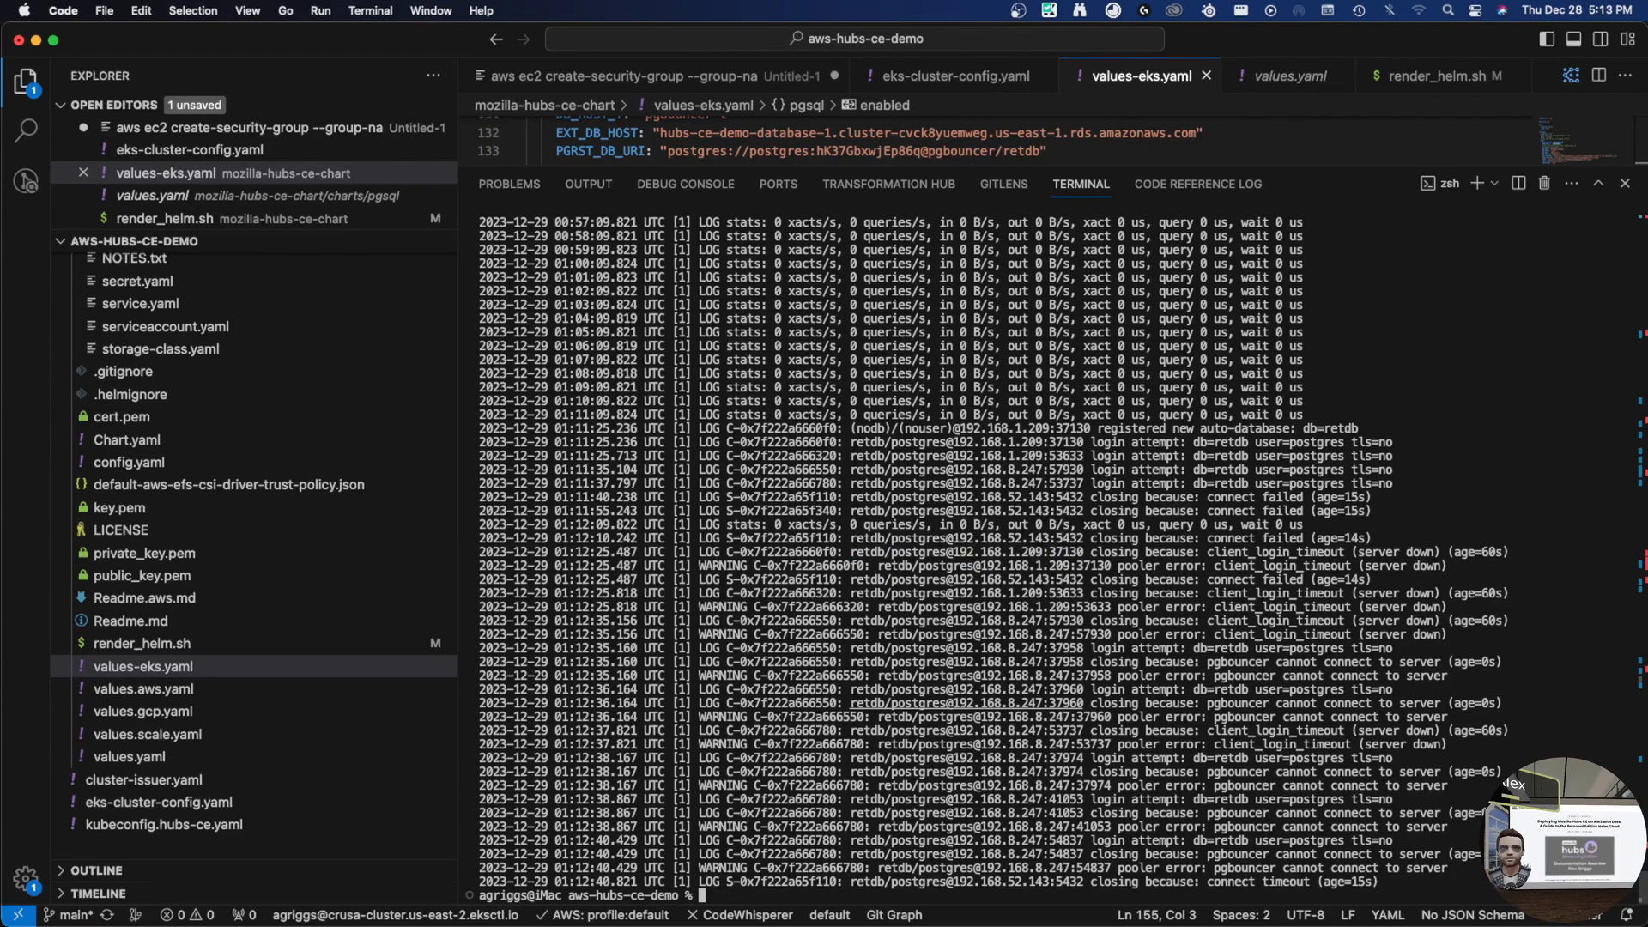
- Go back to the security groups list and open the postgresql security group
key("ctrl+Right")
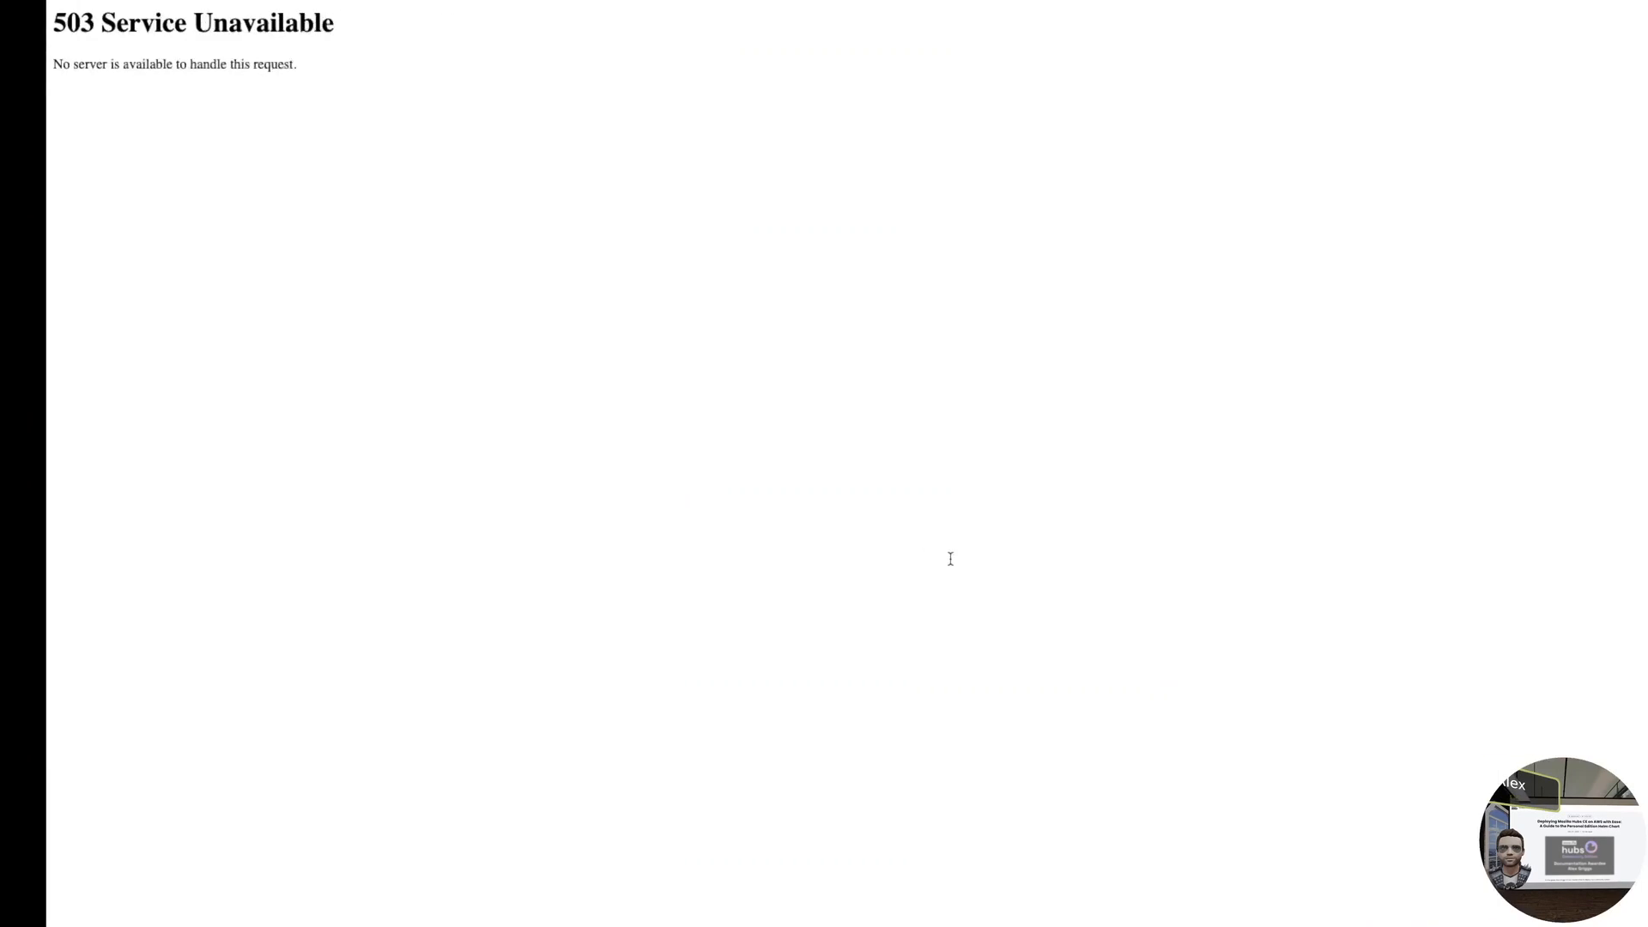
key("ctrl+Right")
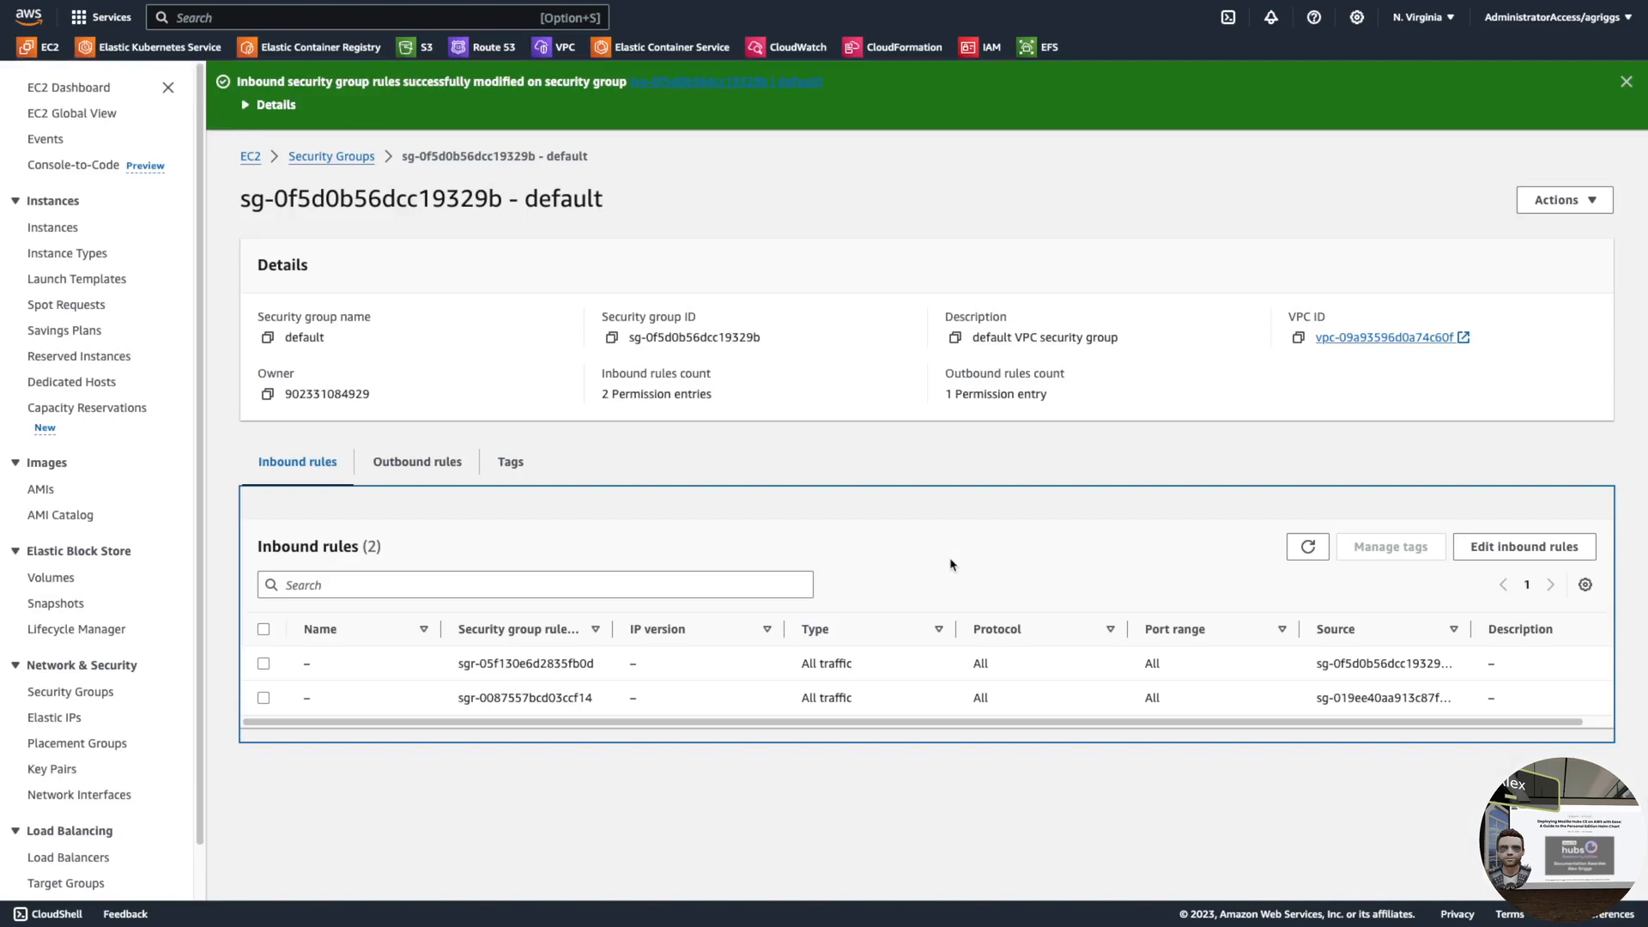
left_click(828, 493)
key("super+Left")
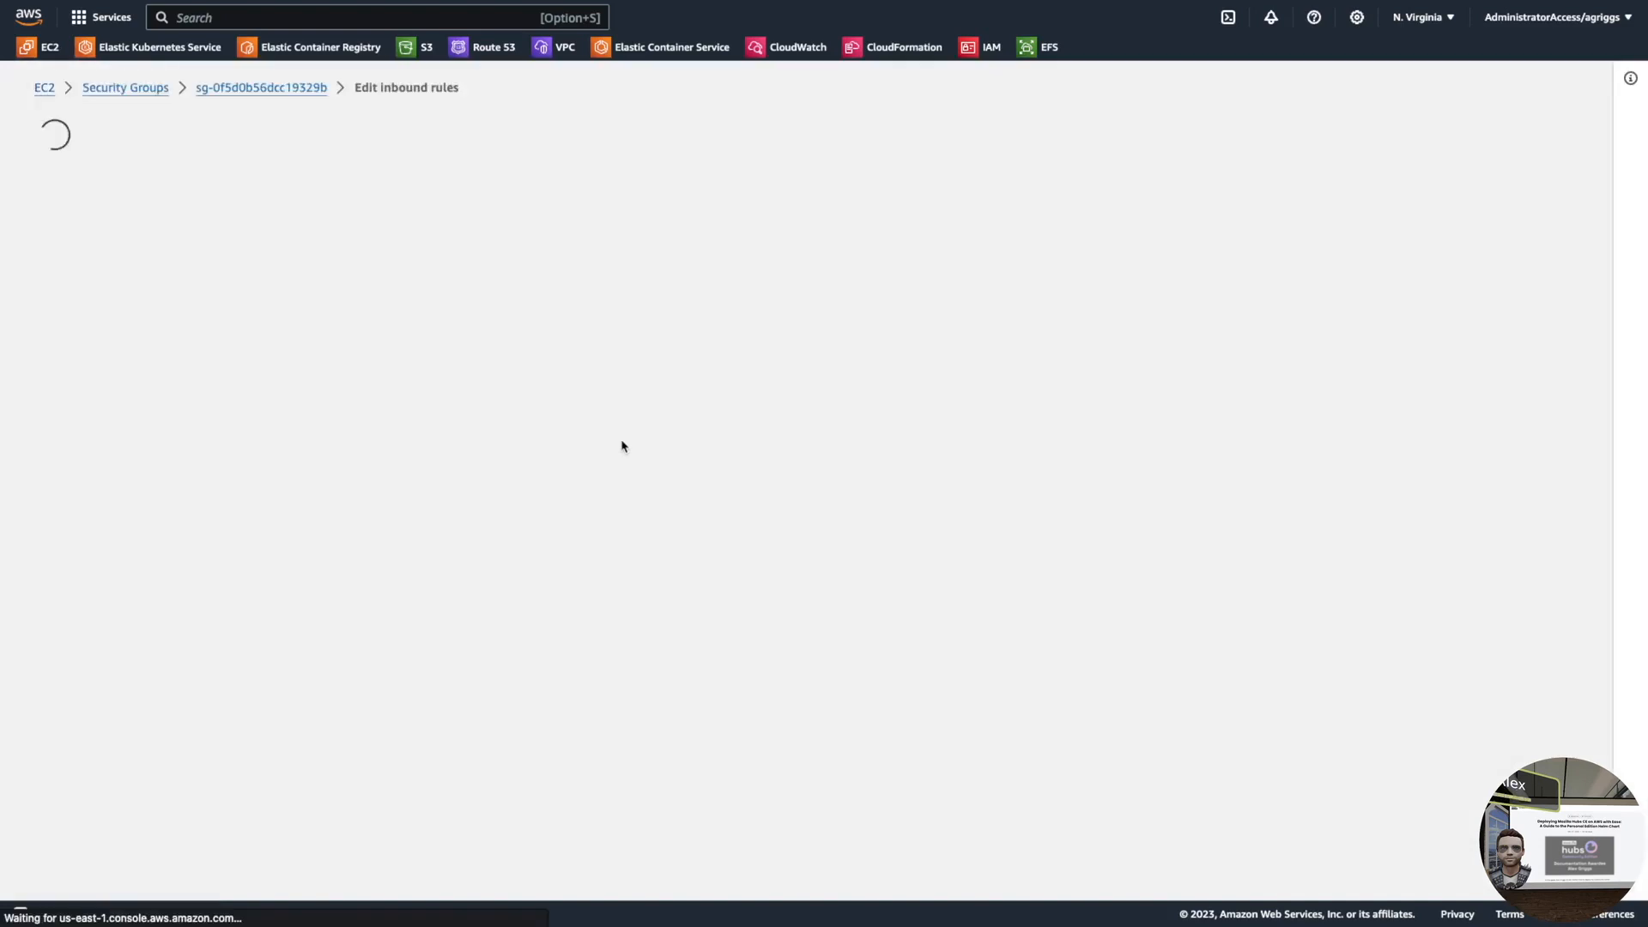
key("super+Left")
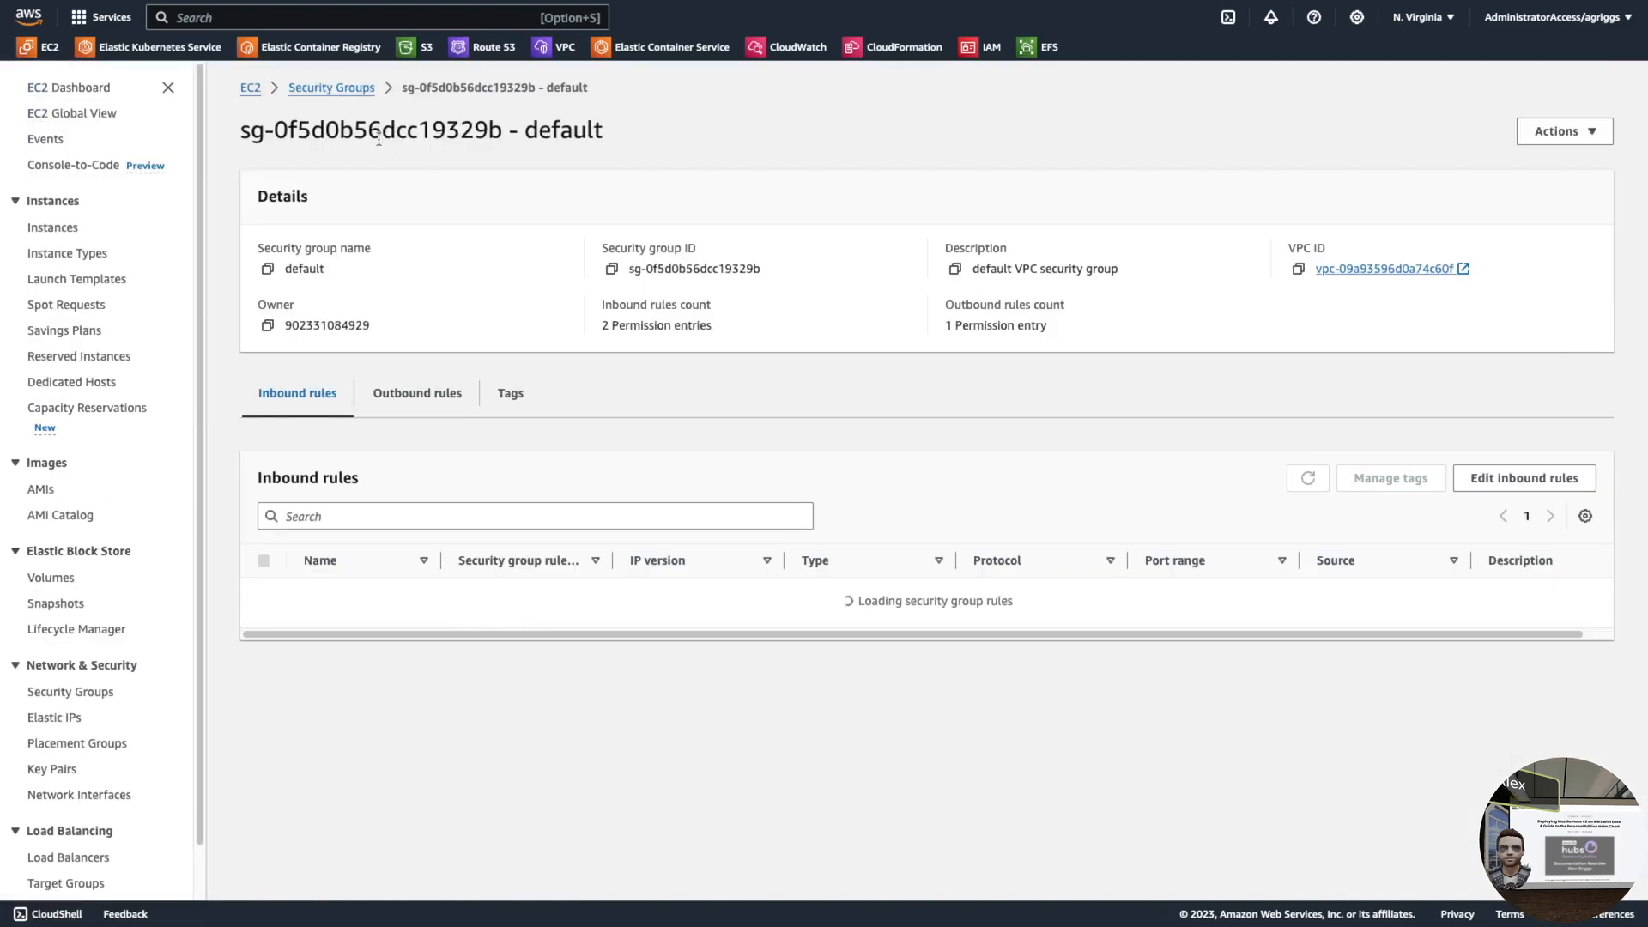
left_click(363, 91)
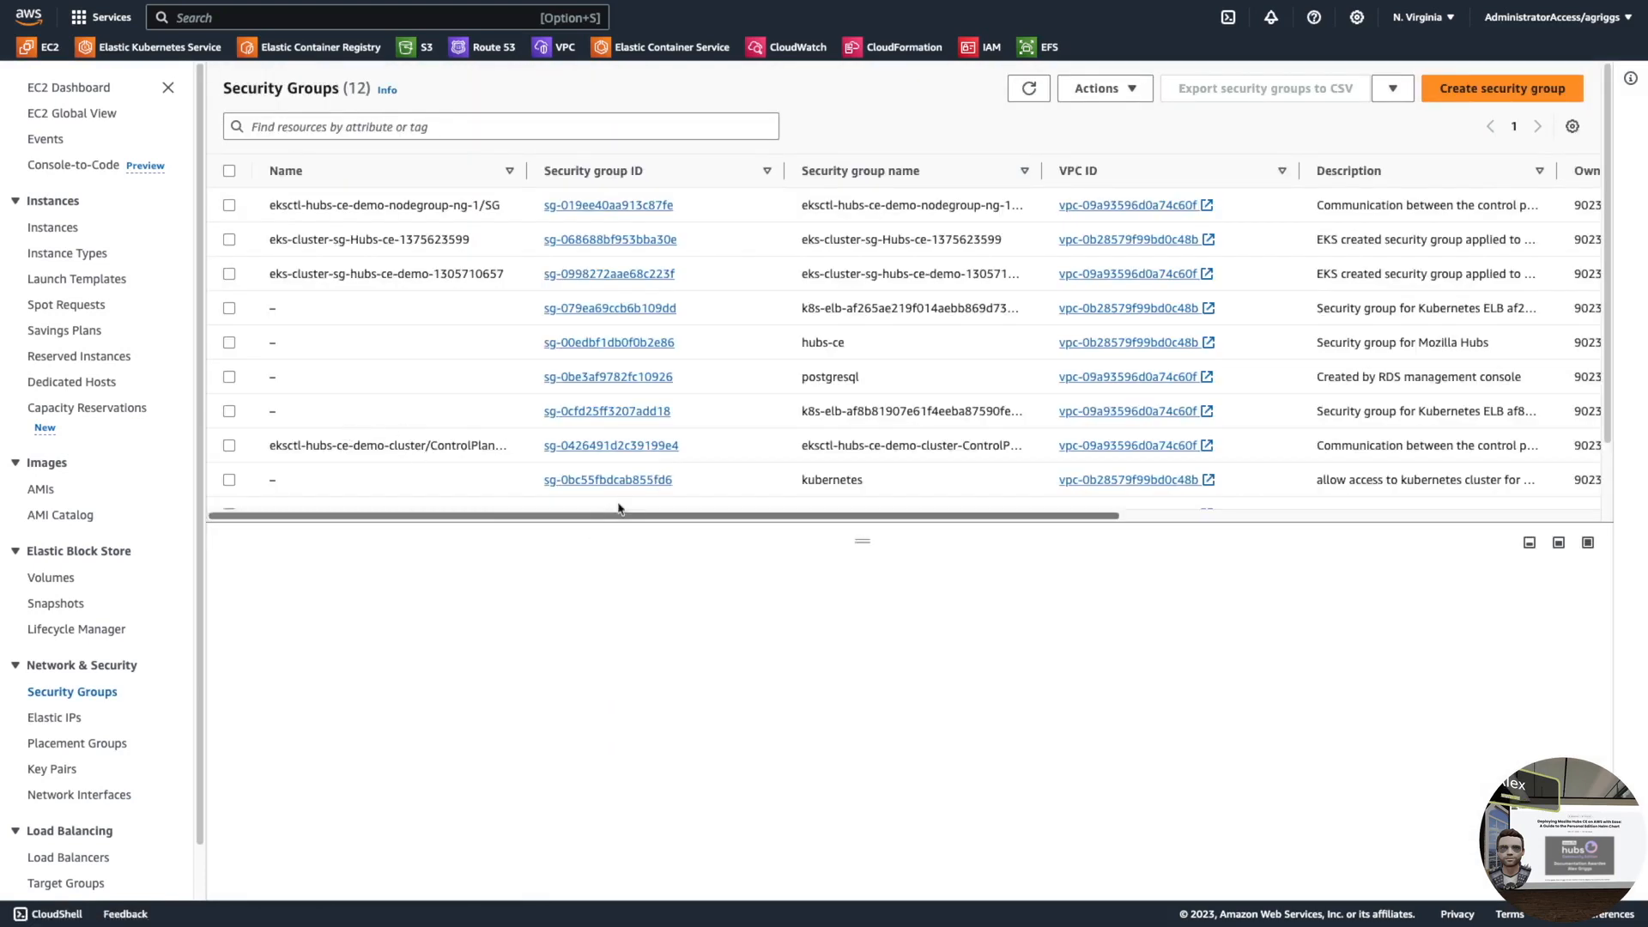
left_click(628, 378)
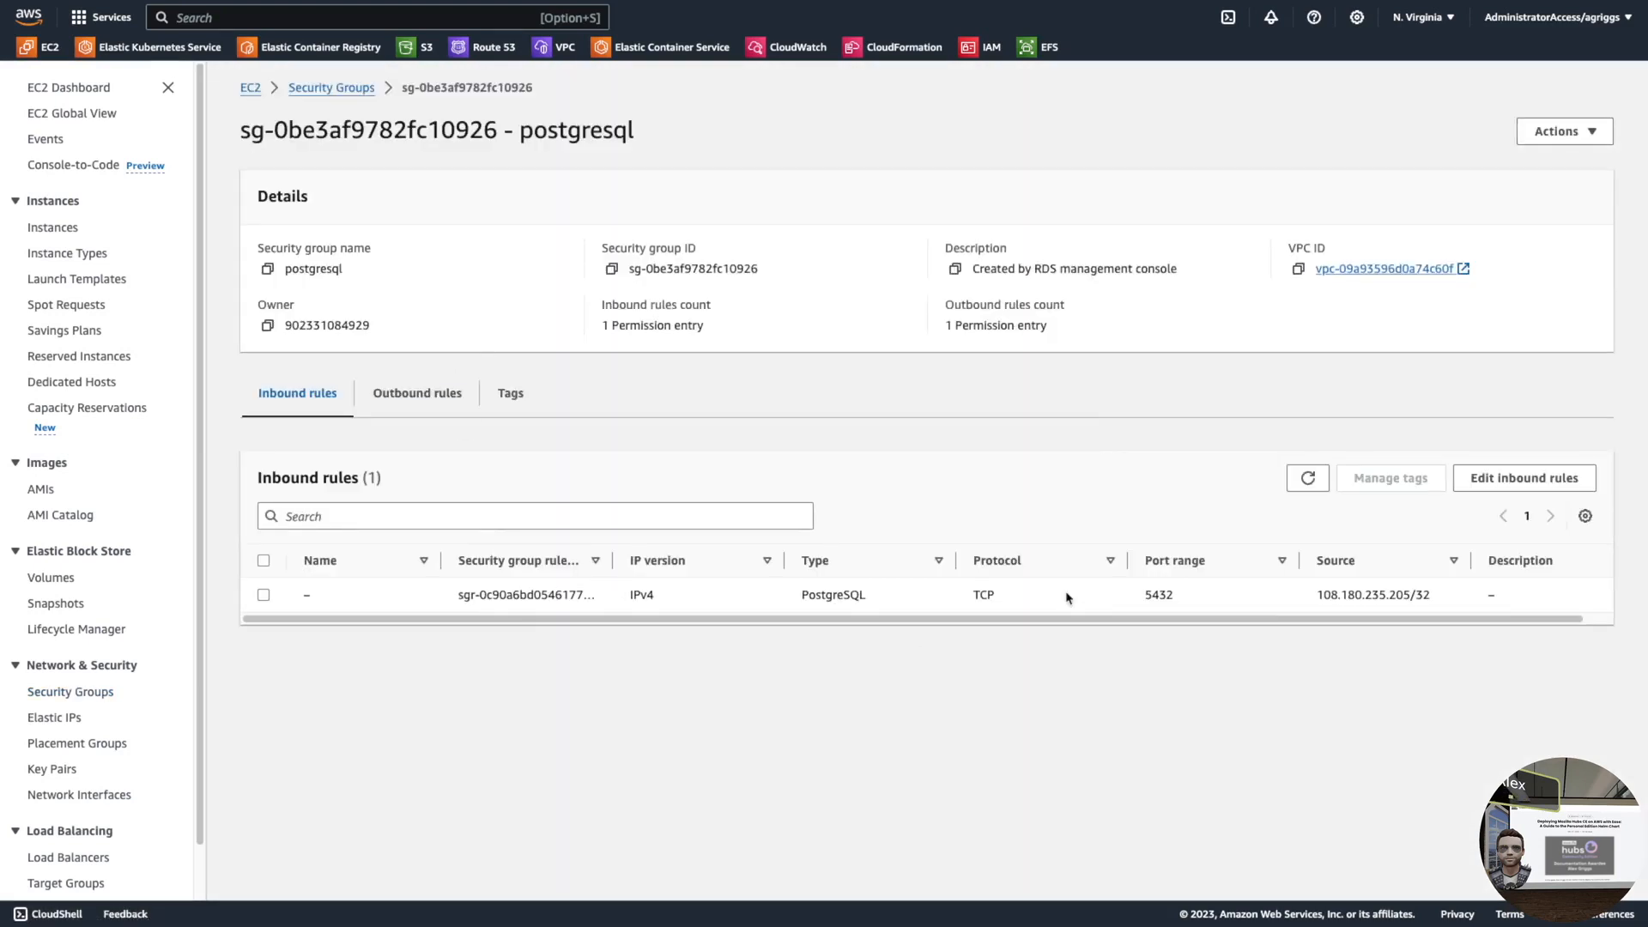
left_click_drag(1432, 595, 1318, 595)
left_click(1331, 595)
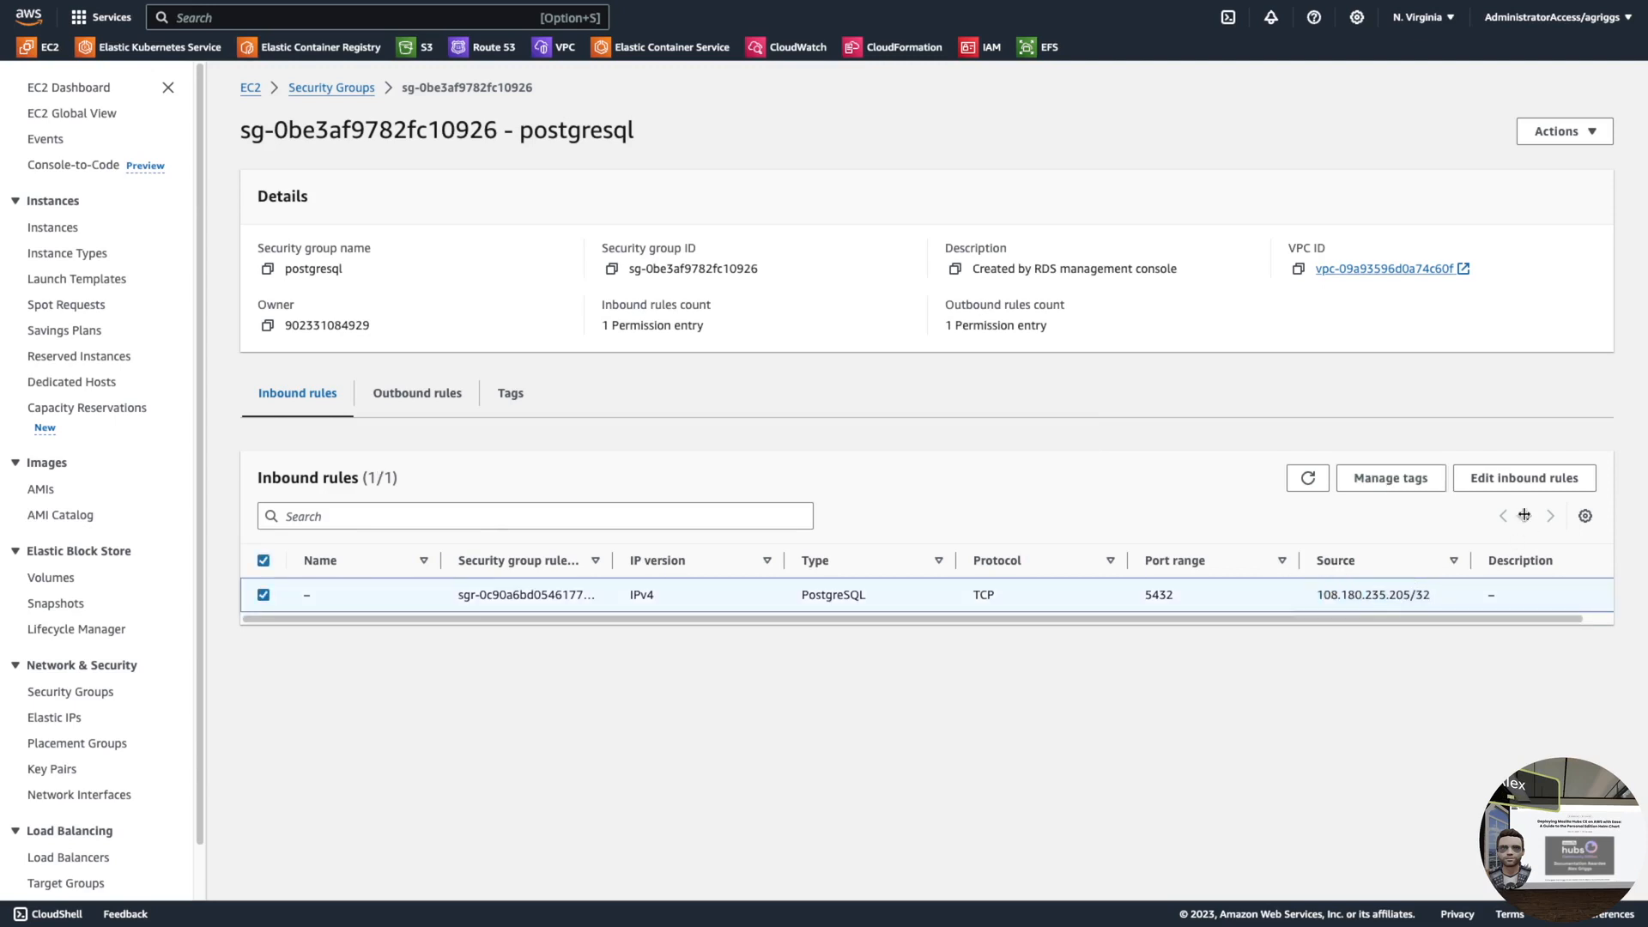
- Add and save a PostgreSQL 5432 inbound rule sourced from node group security group sg-019ee40aa913c87fe
left_click(1495, 484)
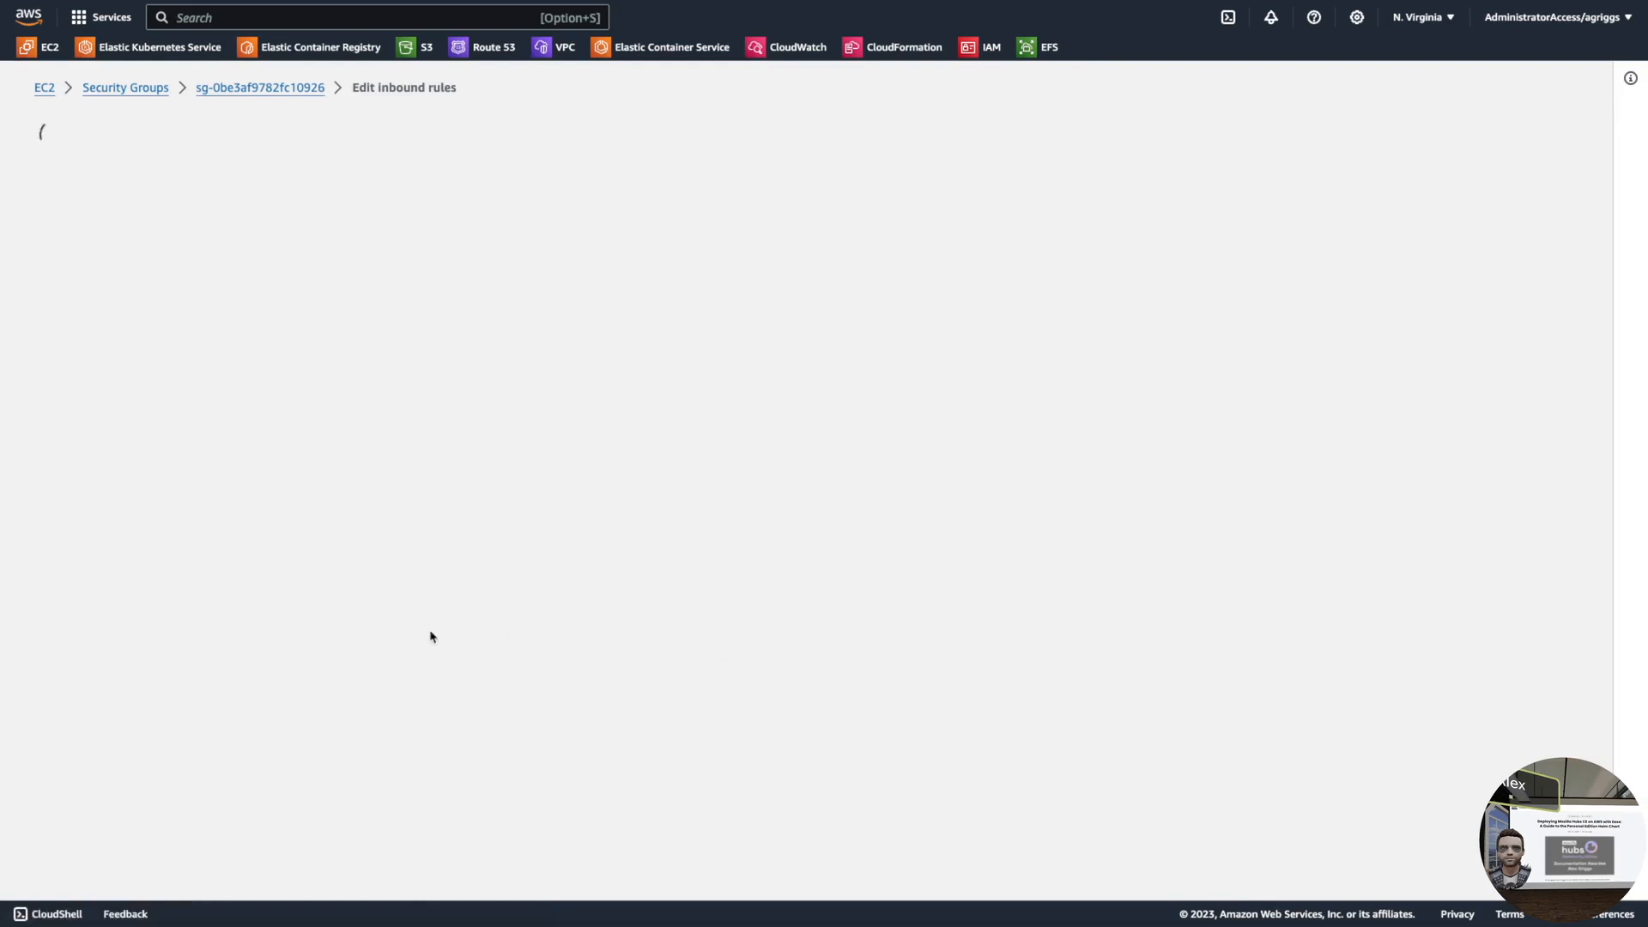
left_click(102, 395)
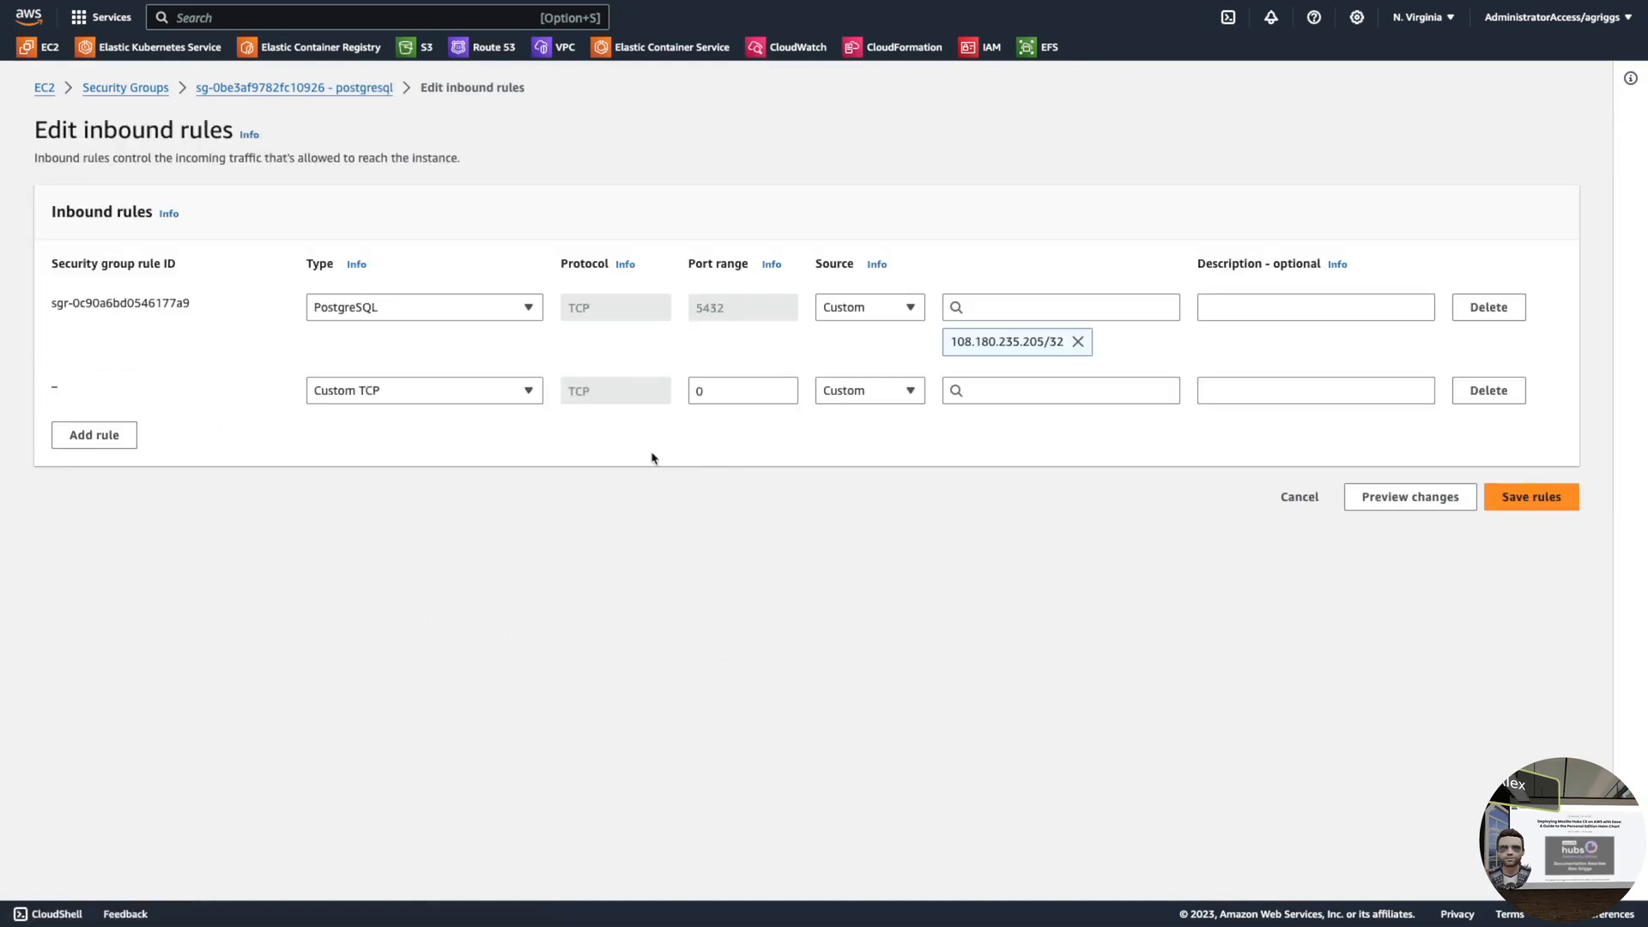
left_click(492, 397)
type("pos")
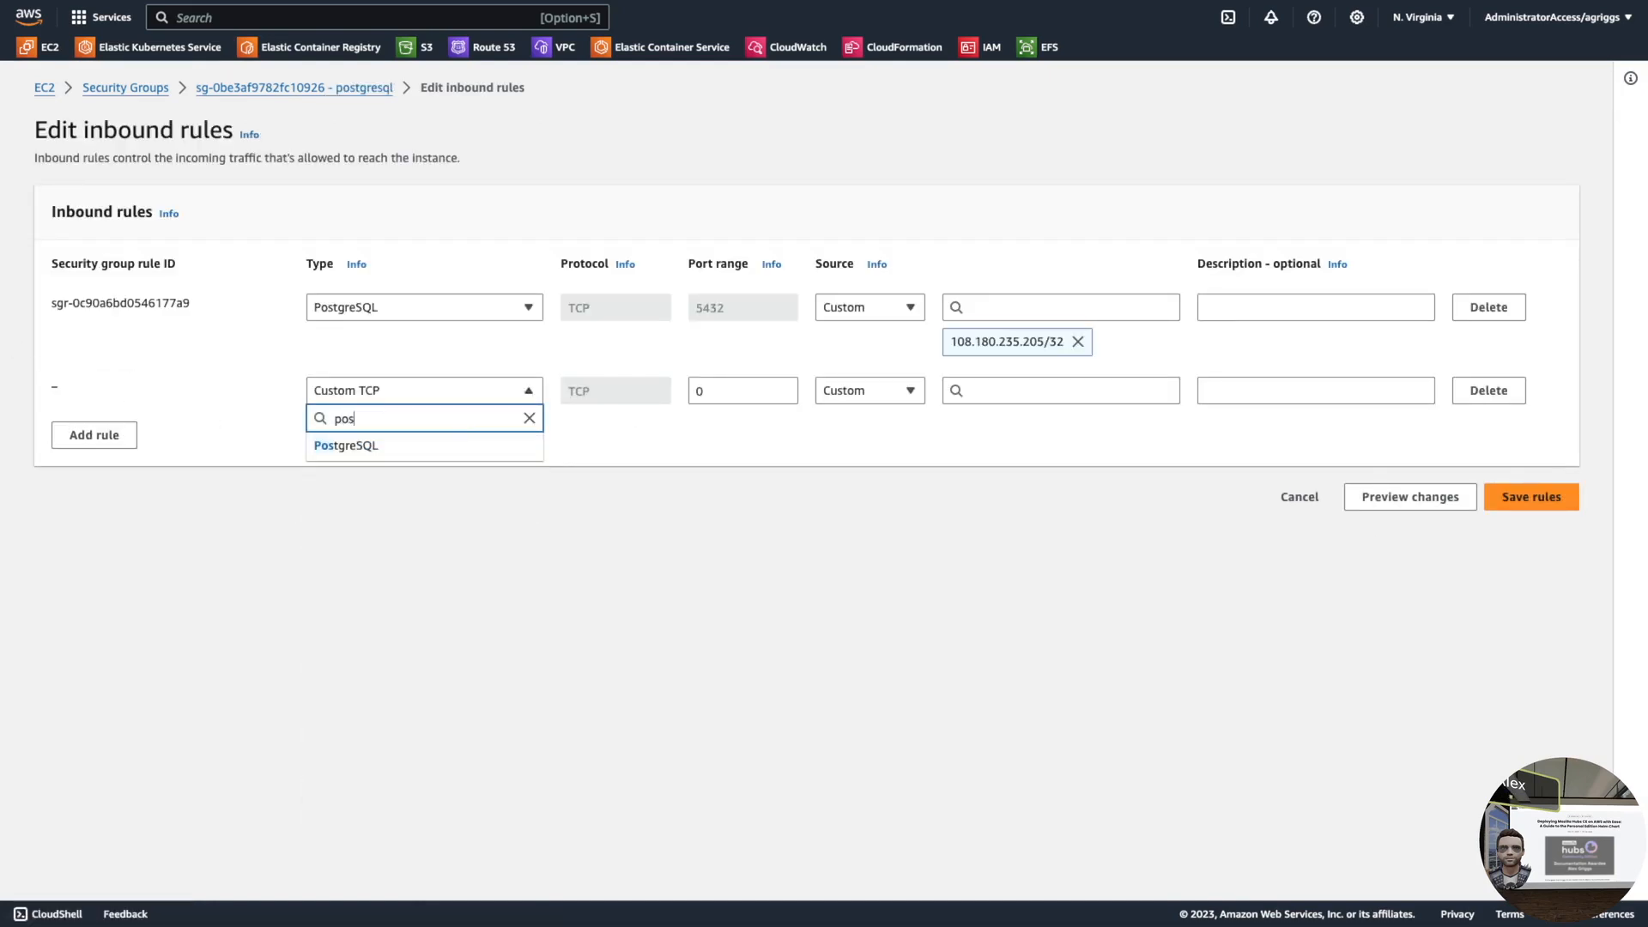
left_click(506, 445)
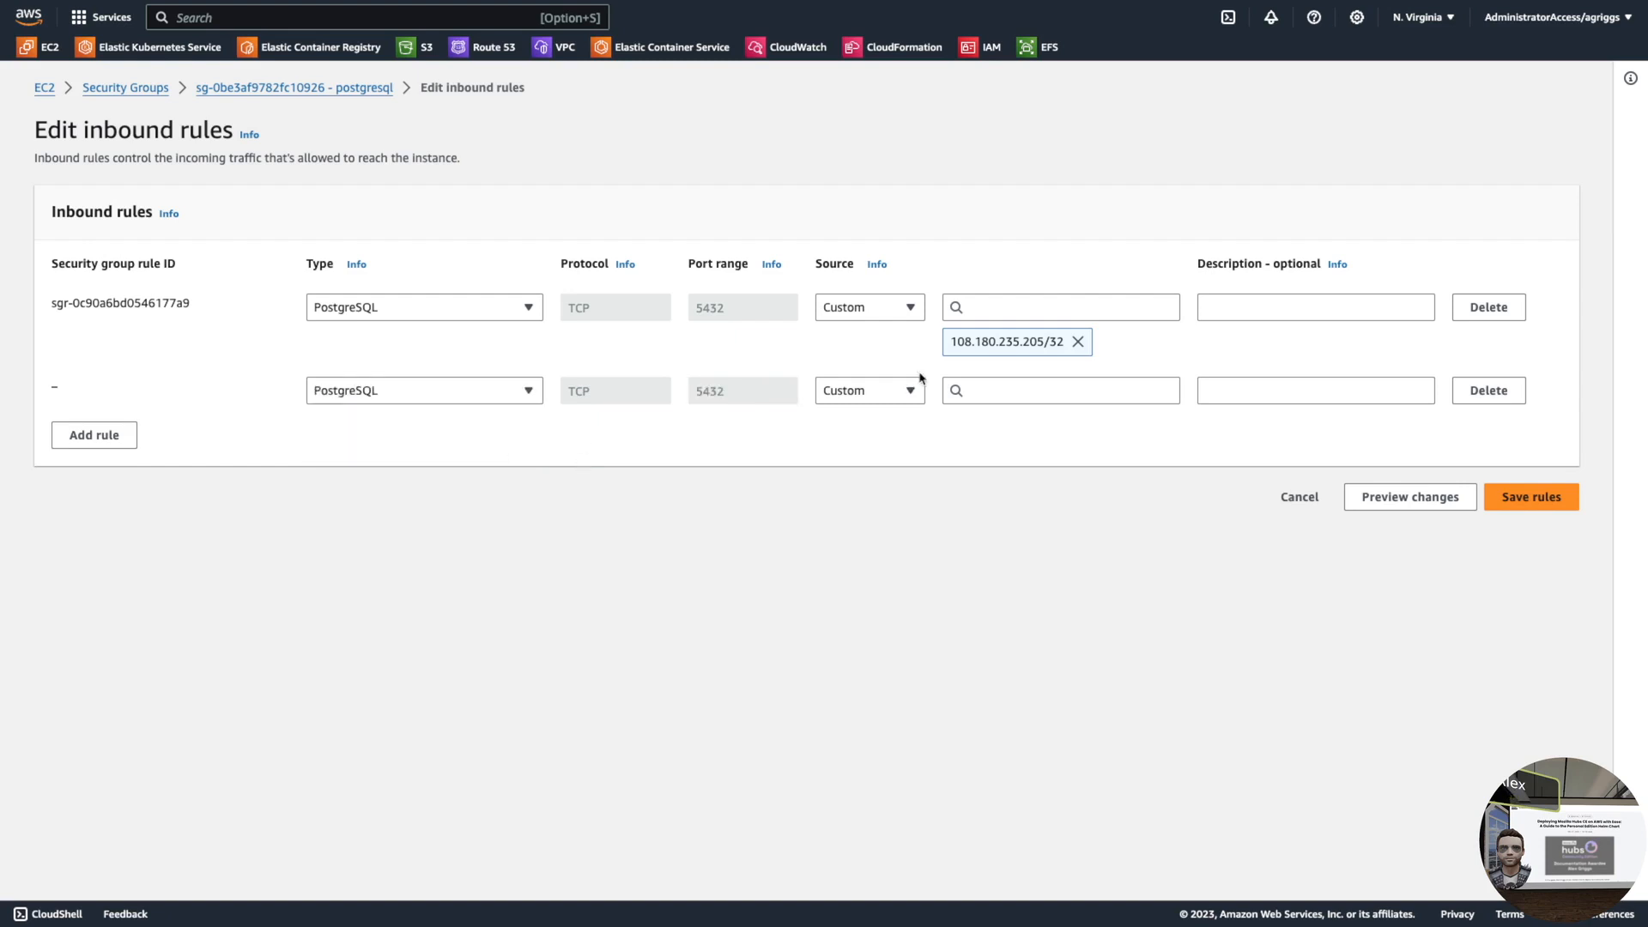
left_click(1028, 391)
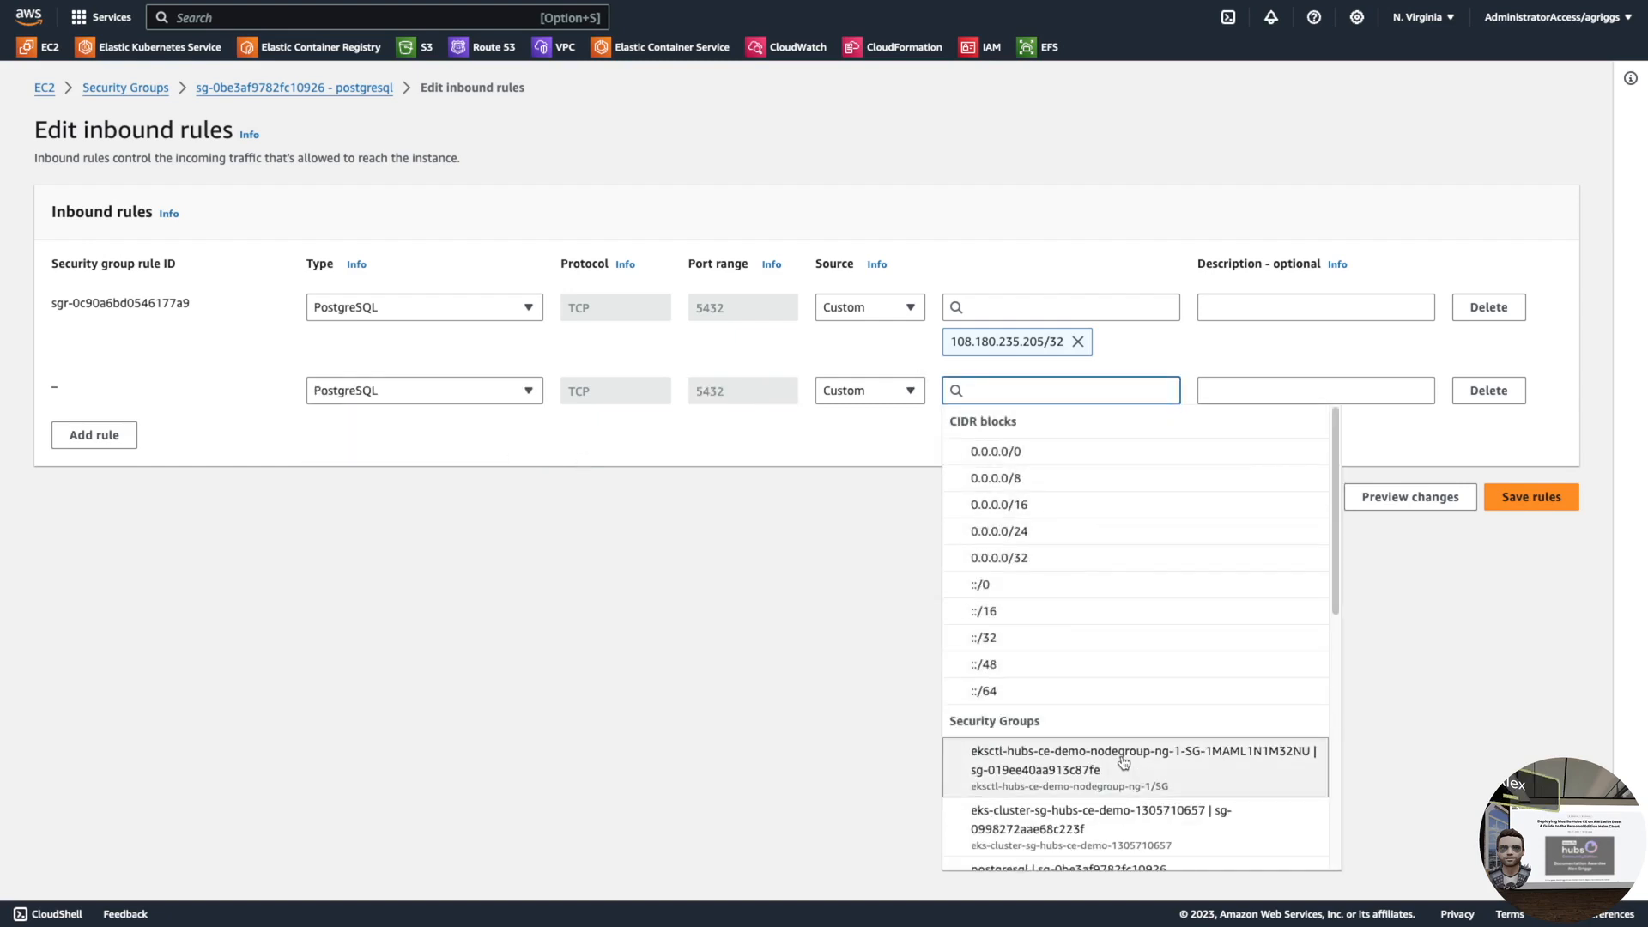
left_click(1122, 761)
left_click(1545, 534)
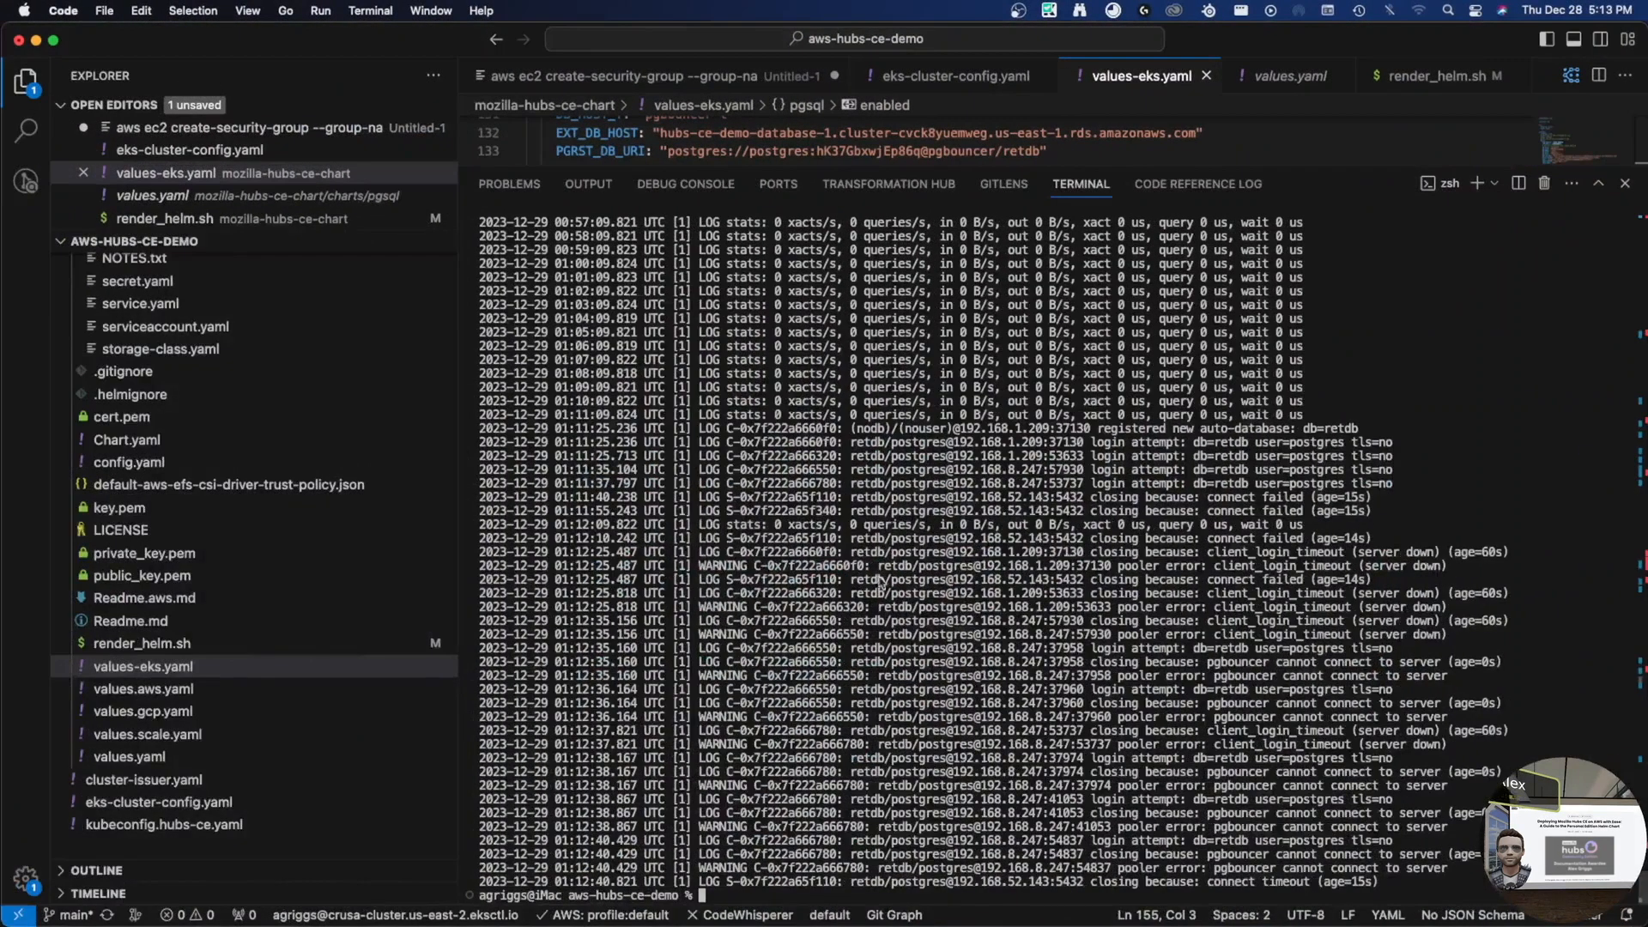
- Rerun the pgbouncer logs, then delete the failing pgbouncer pod
key("Up")
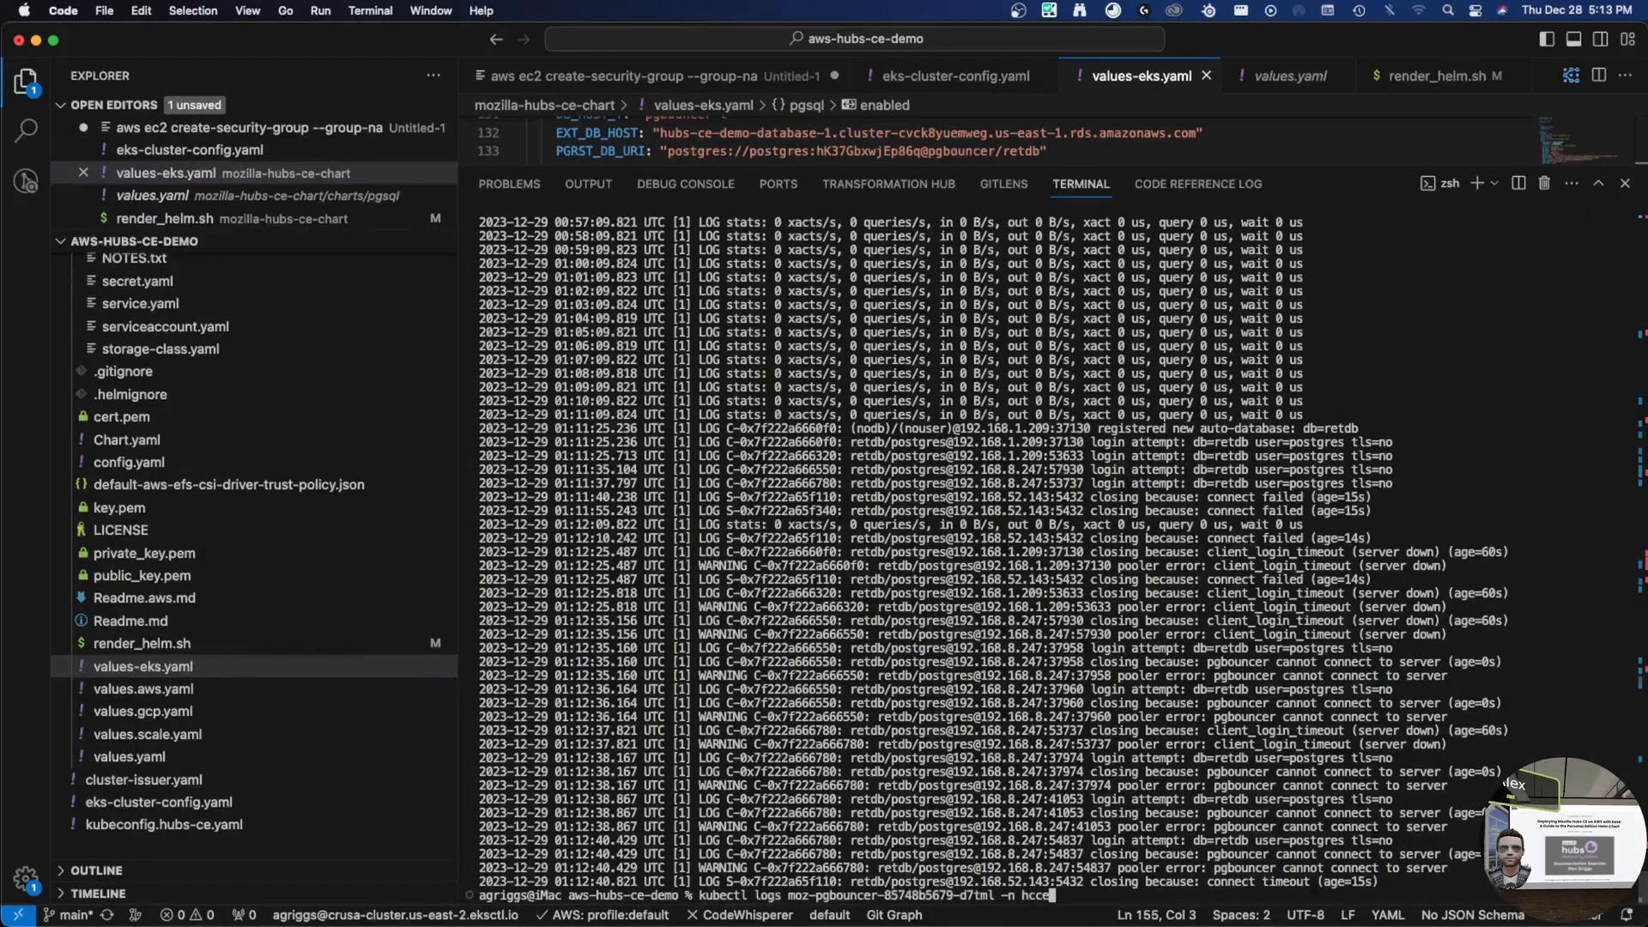
key("Return")
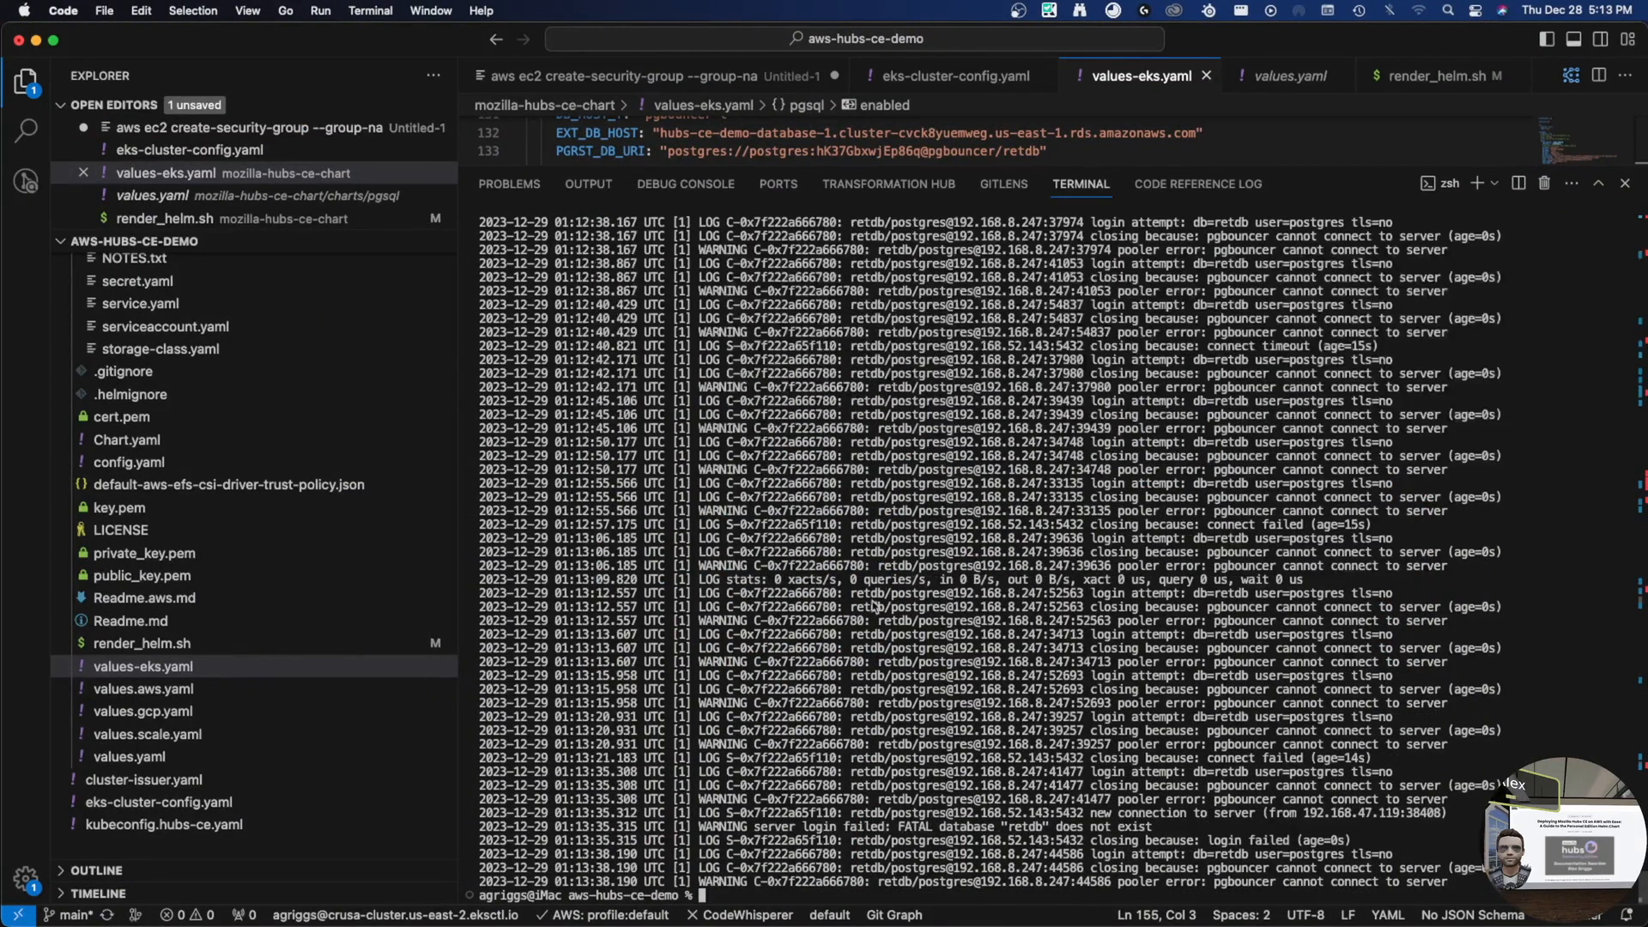
key("Up")
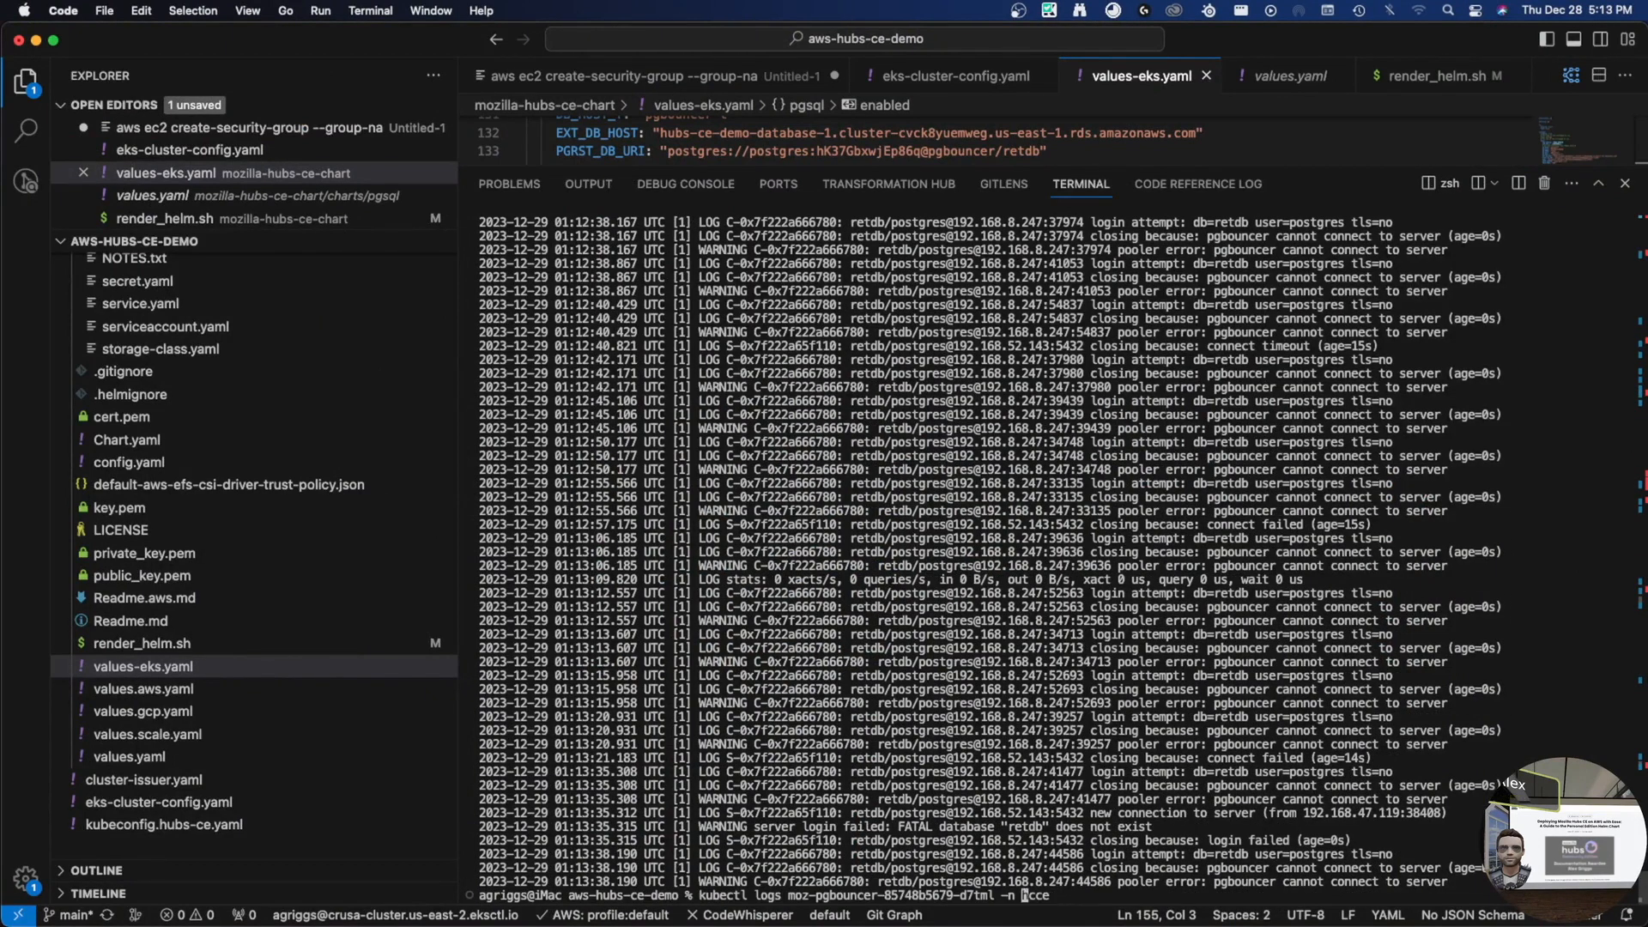
key("Delete")
key("Delete")
key("Delete")
key("Delete")
type("delete pod")
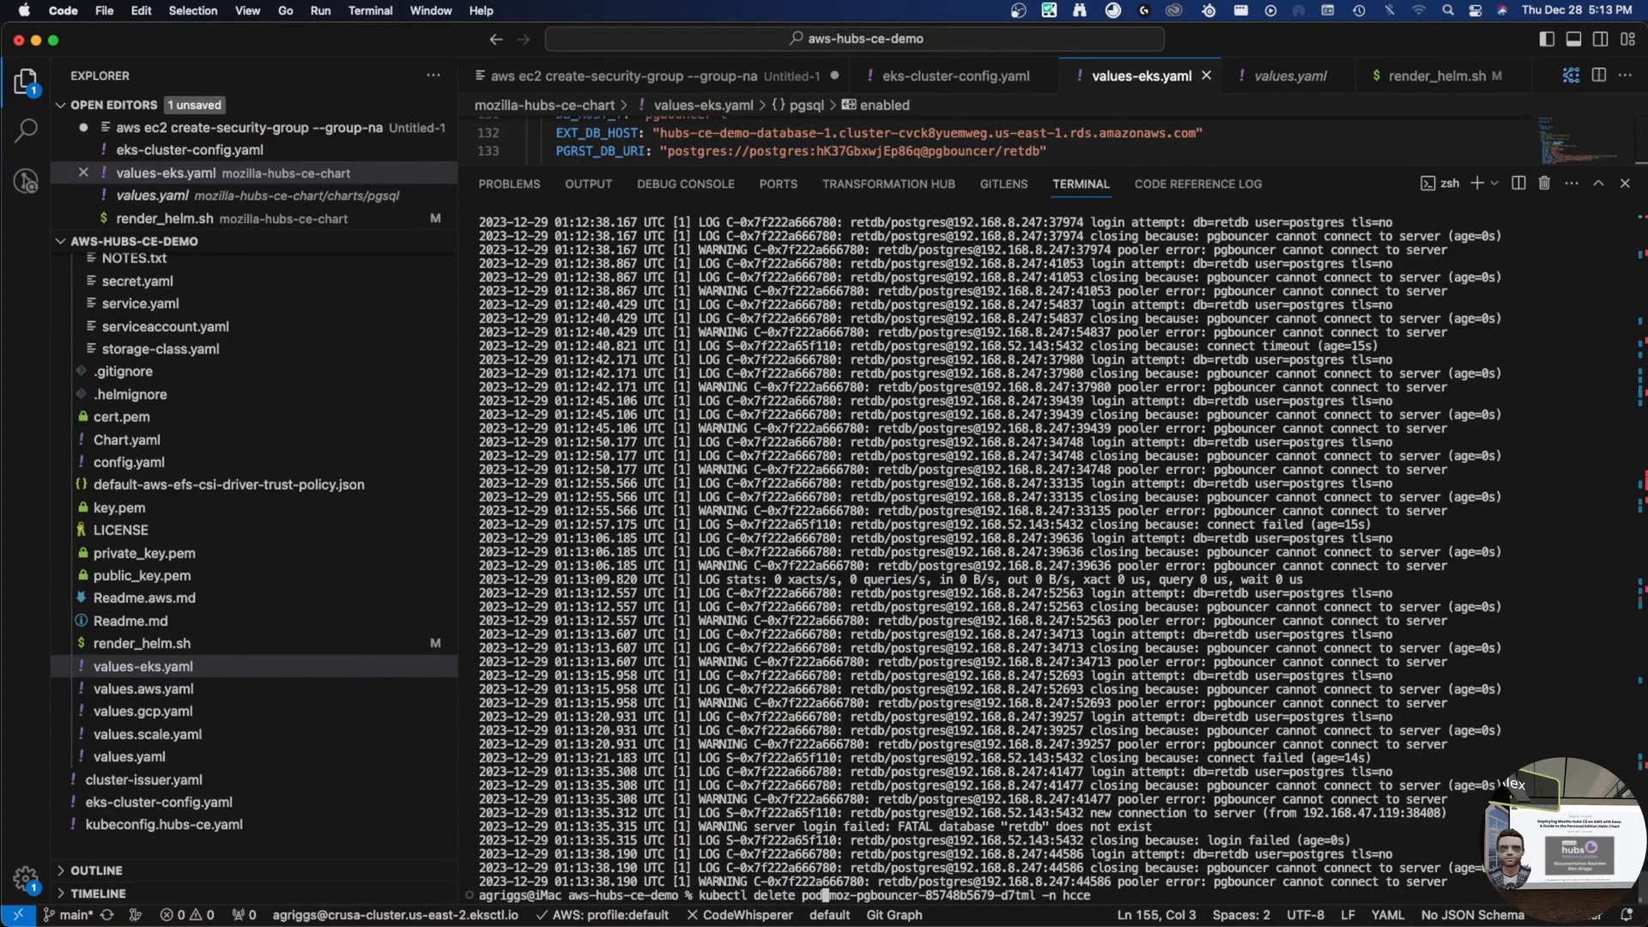
key("Return")
key("ctrl+c")
- Try fetching the new pgbouncer pod's logs, then list the pods in namespace hcce
key("Up")
key("Up")
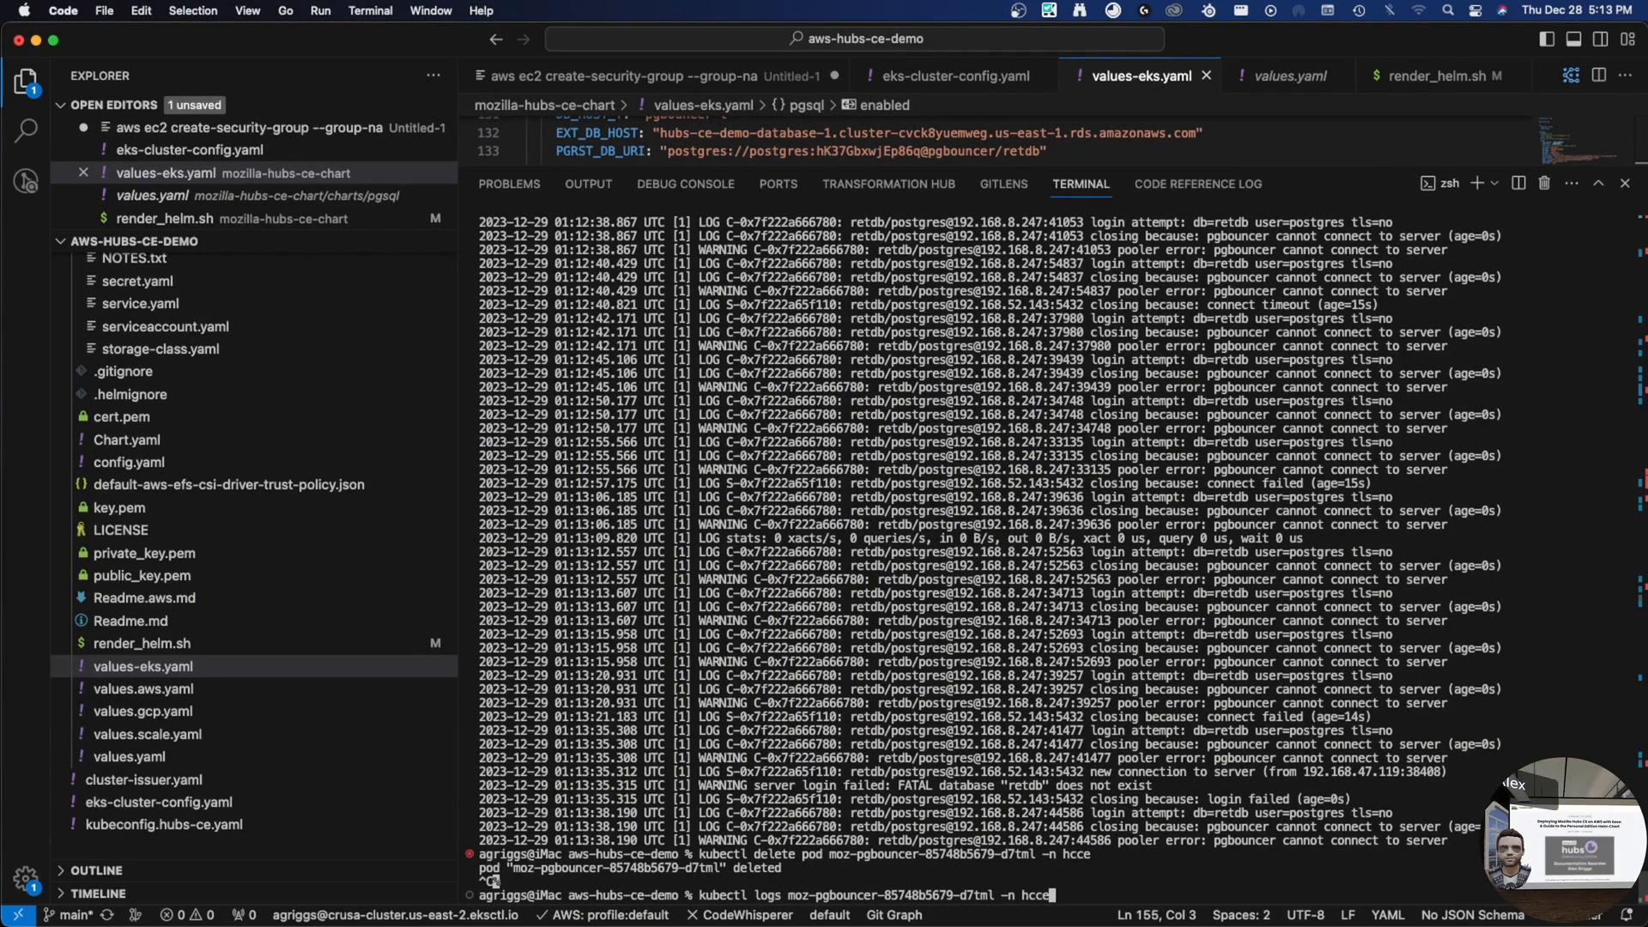
key("Left")
key("Left")
key("Left")
key("Left")
key("Left")
key("Left")
key("Left")
key("ctrl+w")
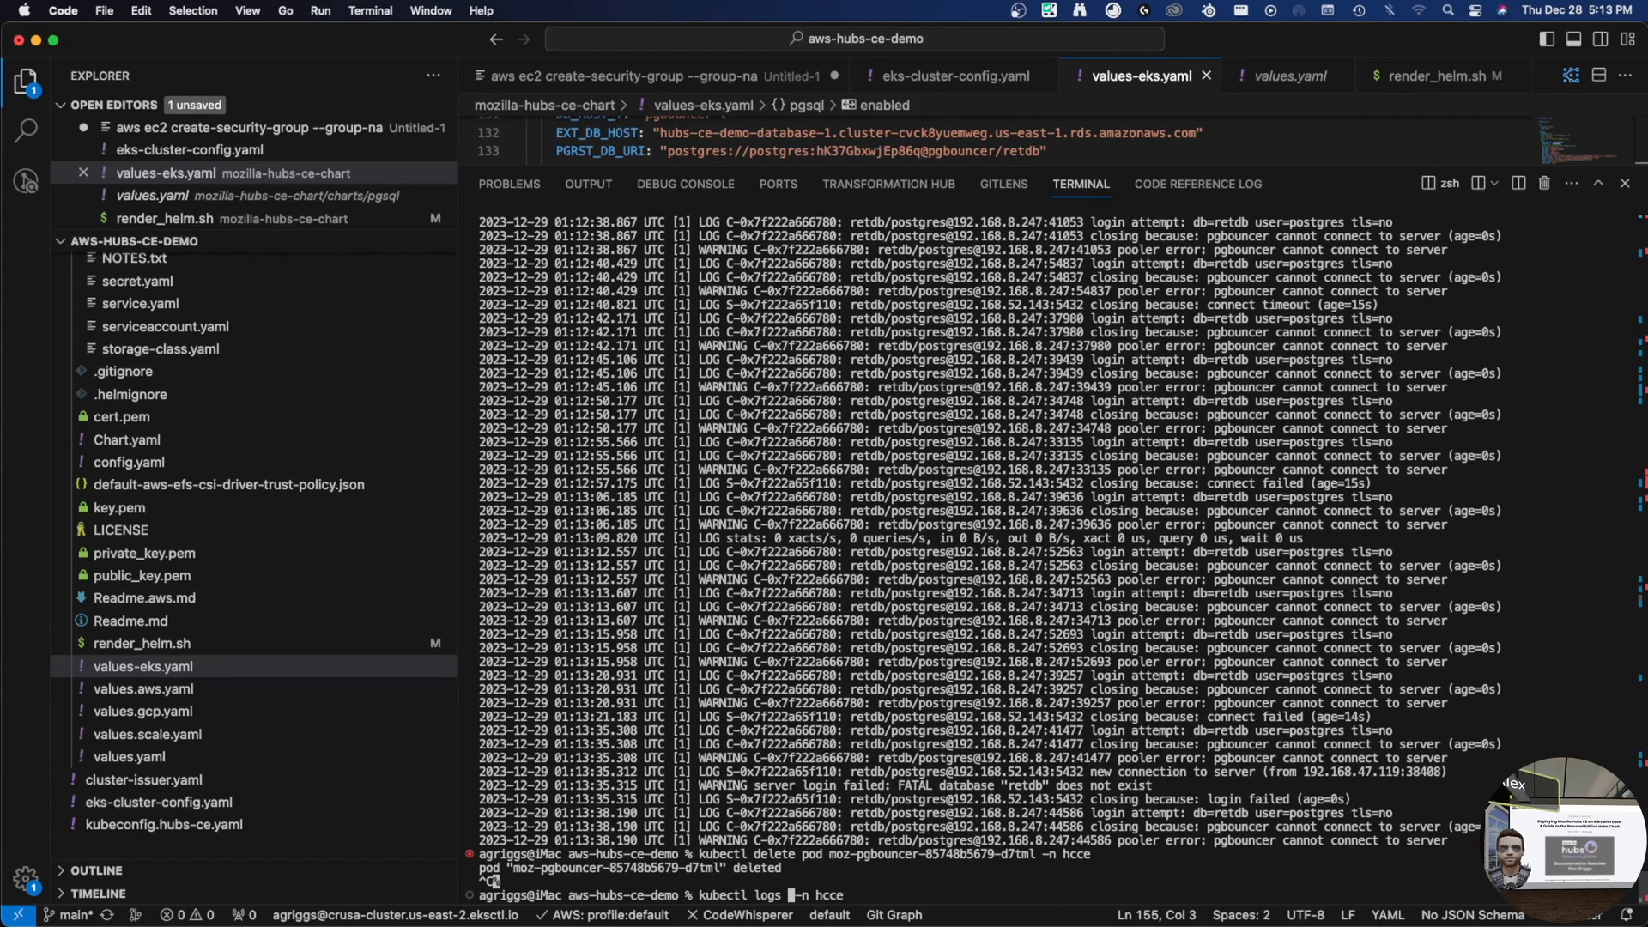
type("moz-pg")
type("v")
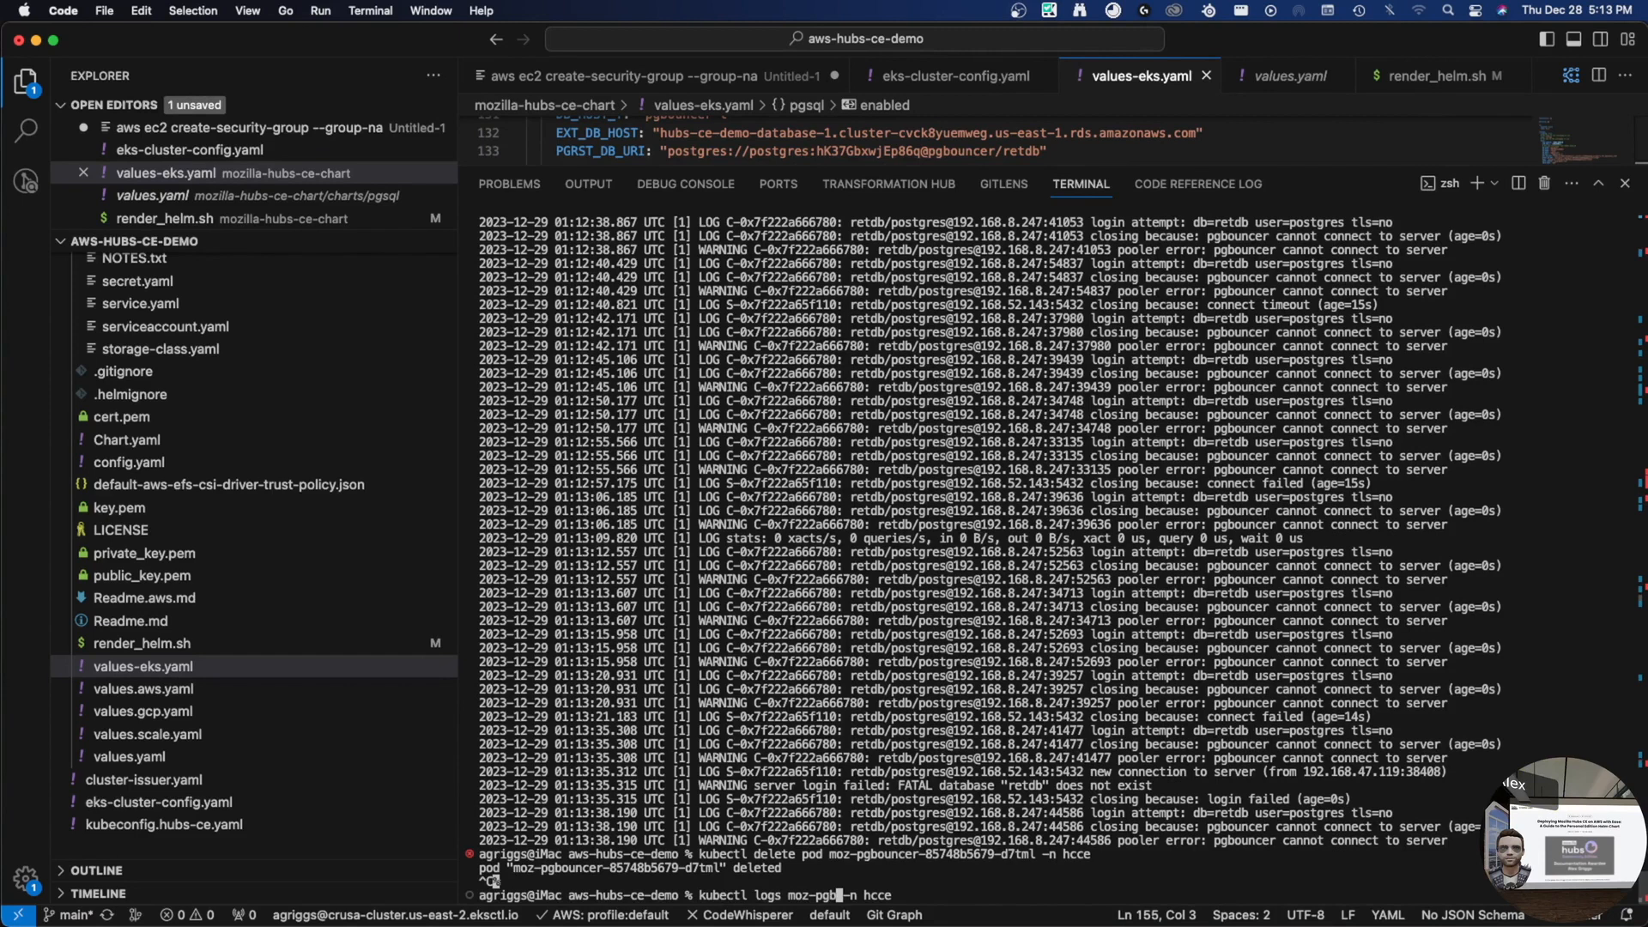
key("Return")
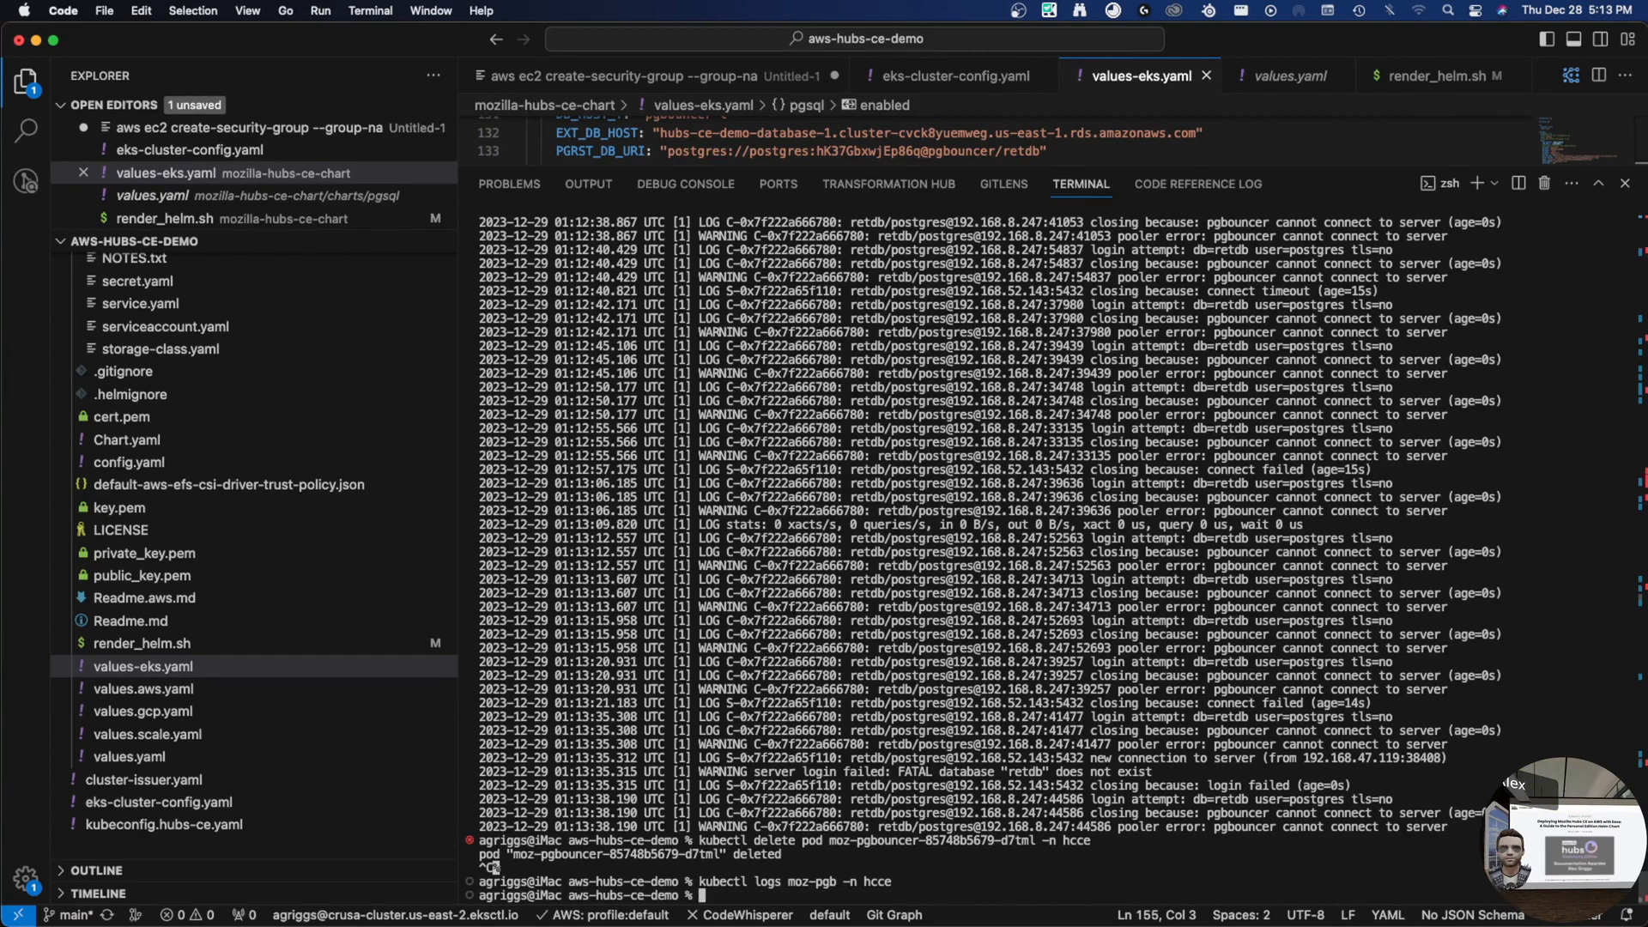
type("kubectl get pods -b h")
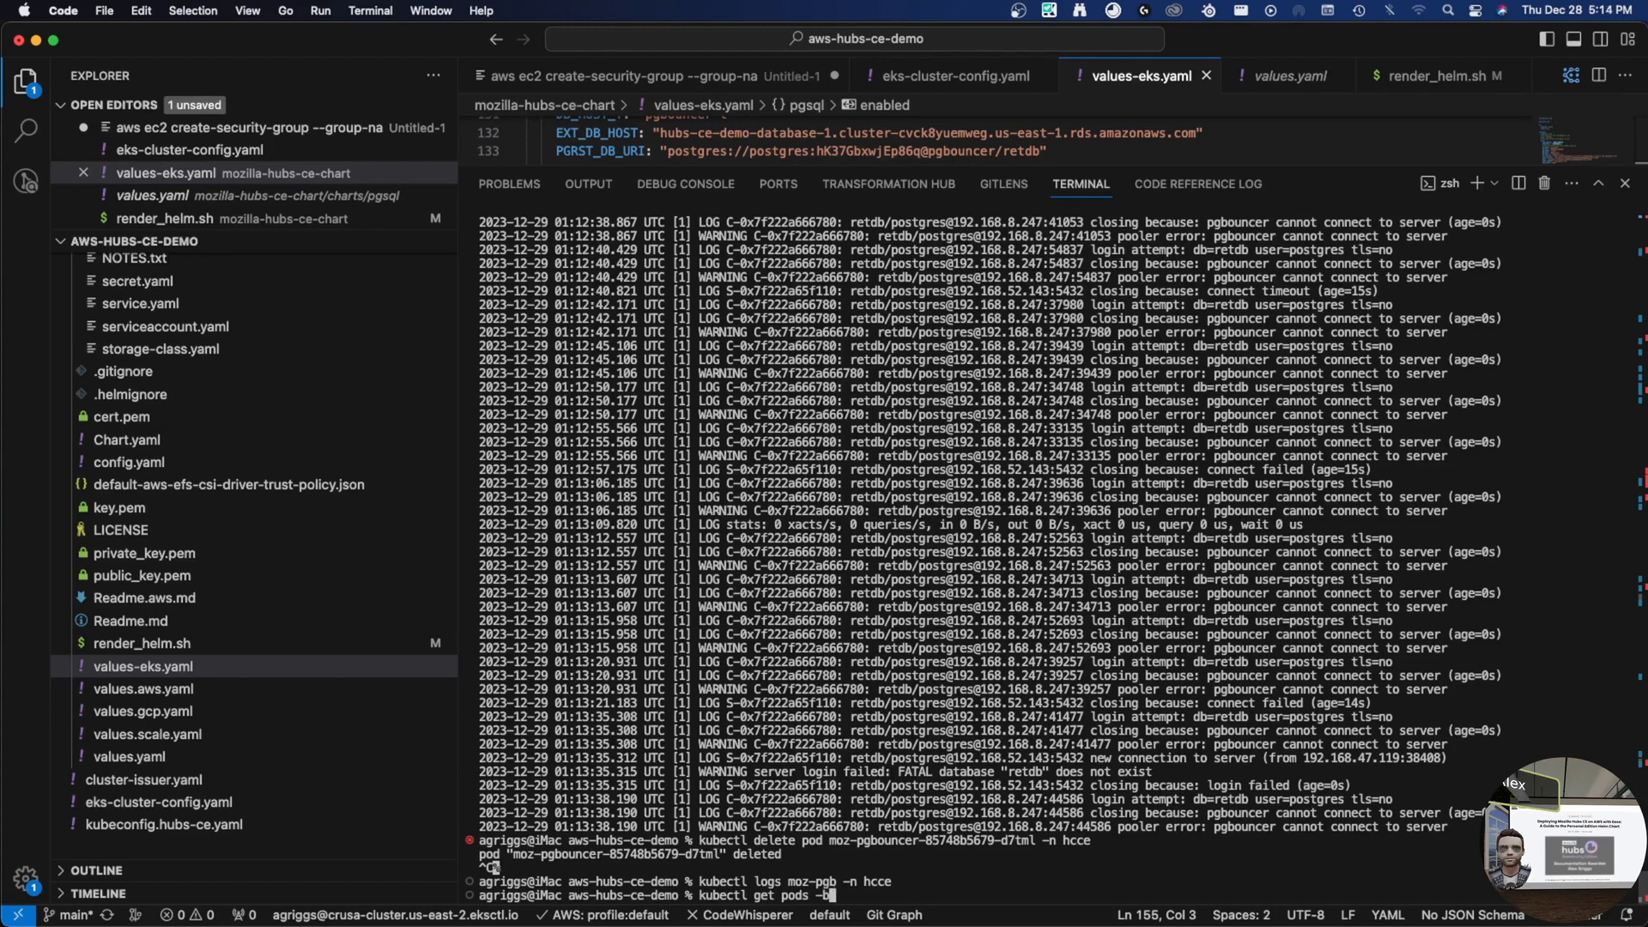
key("BackSpace")
key("BackSpace")
key("BackSpace")
type("n hcce")
key("Return")
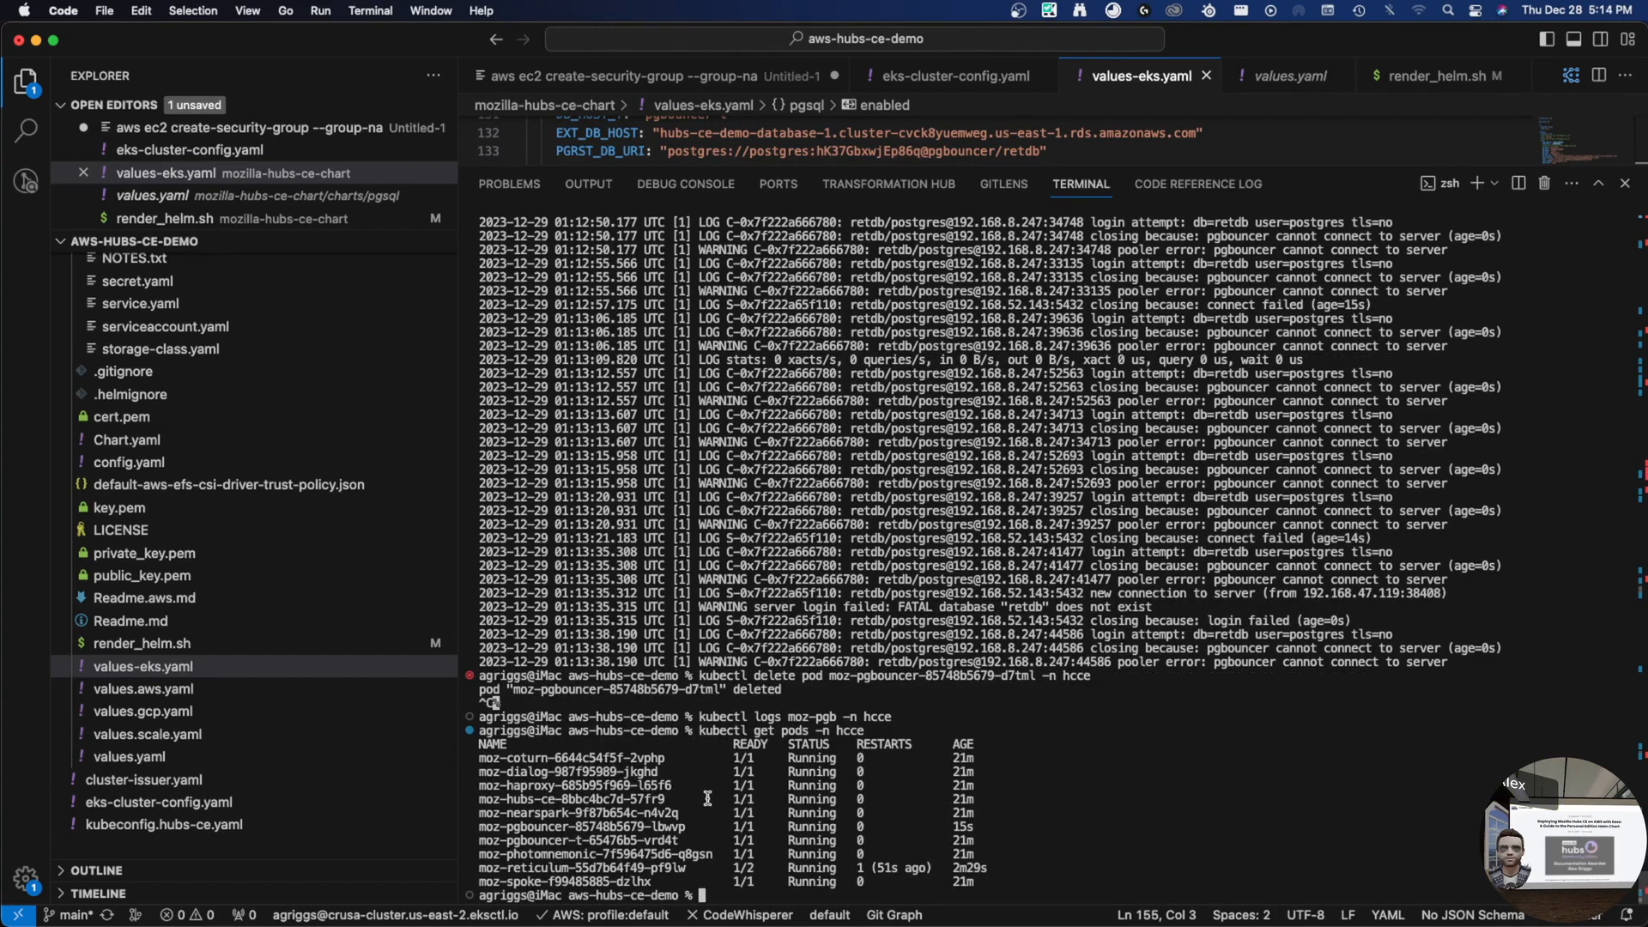
- Show logs for moz-pgbouncer-85748b5679-8875q, highlighting the 'database "retdb" does not exist' error
double_click(541, 827)
key("Up")
key("Up")
key("Up")
key("alt+Left")
key("alt+Left")
key("Up")
key("alt+Left")
key("alt+Left")
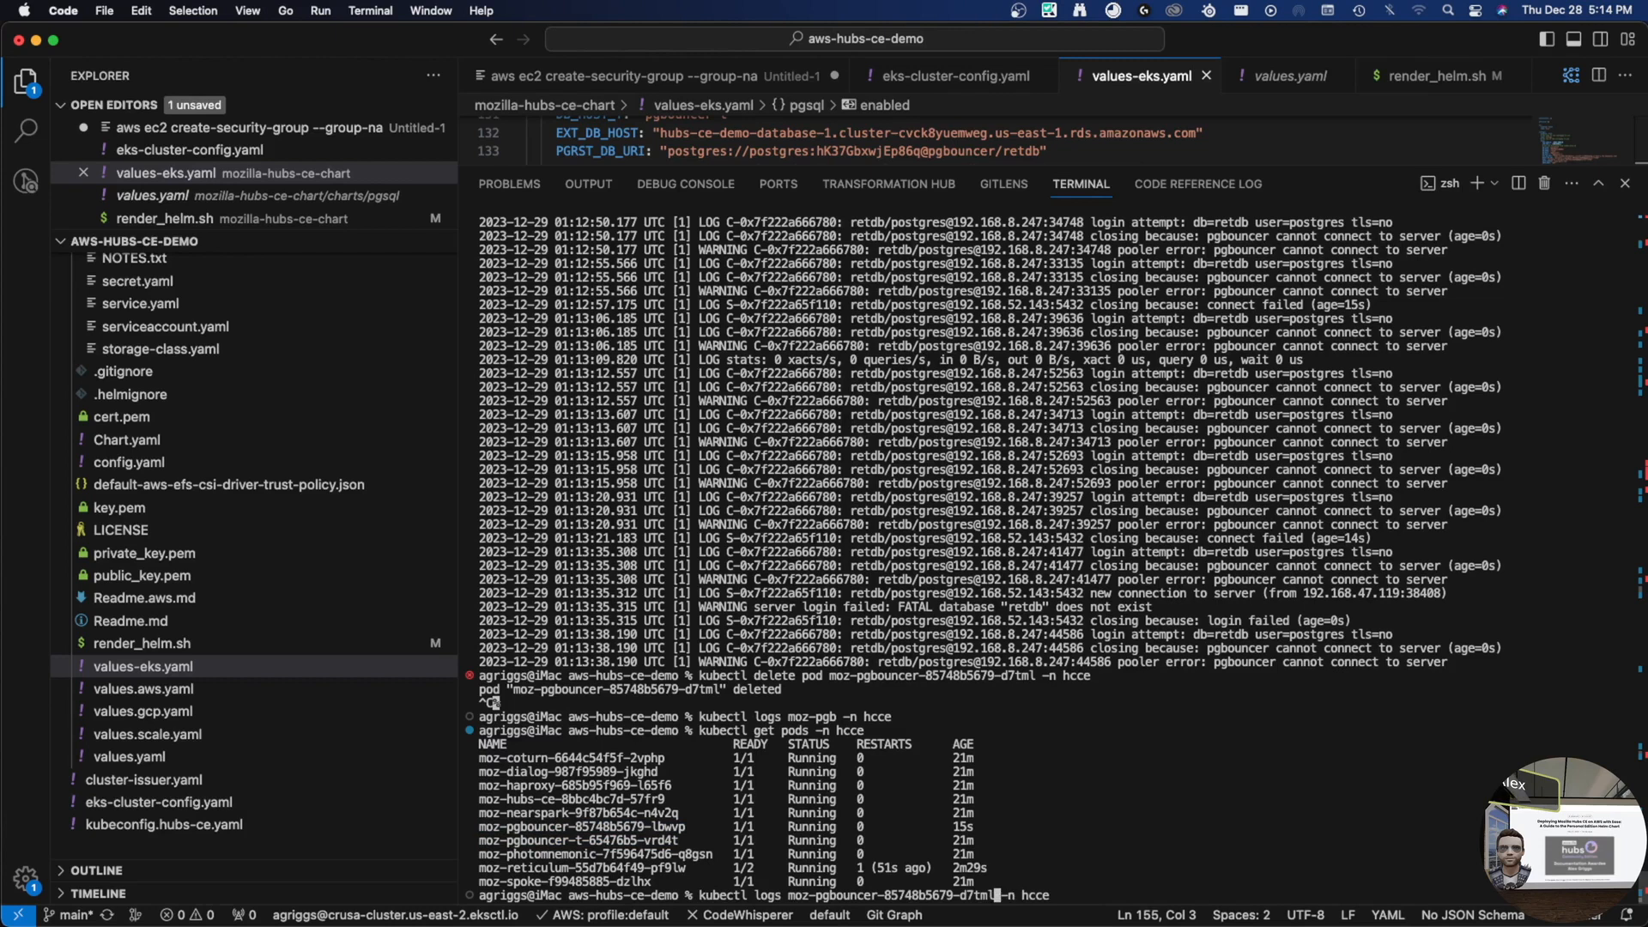
key("ctrl+w")
key("super+v")
key("Return")
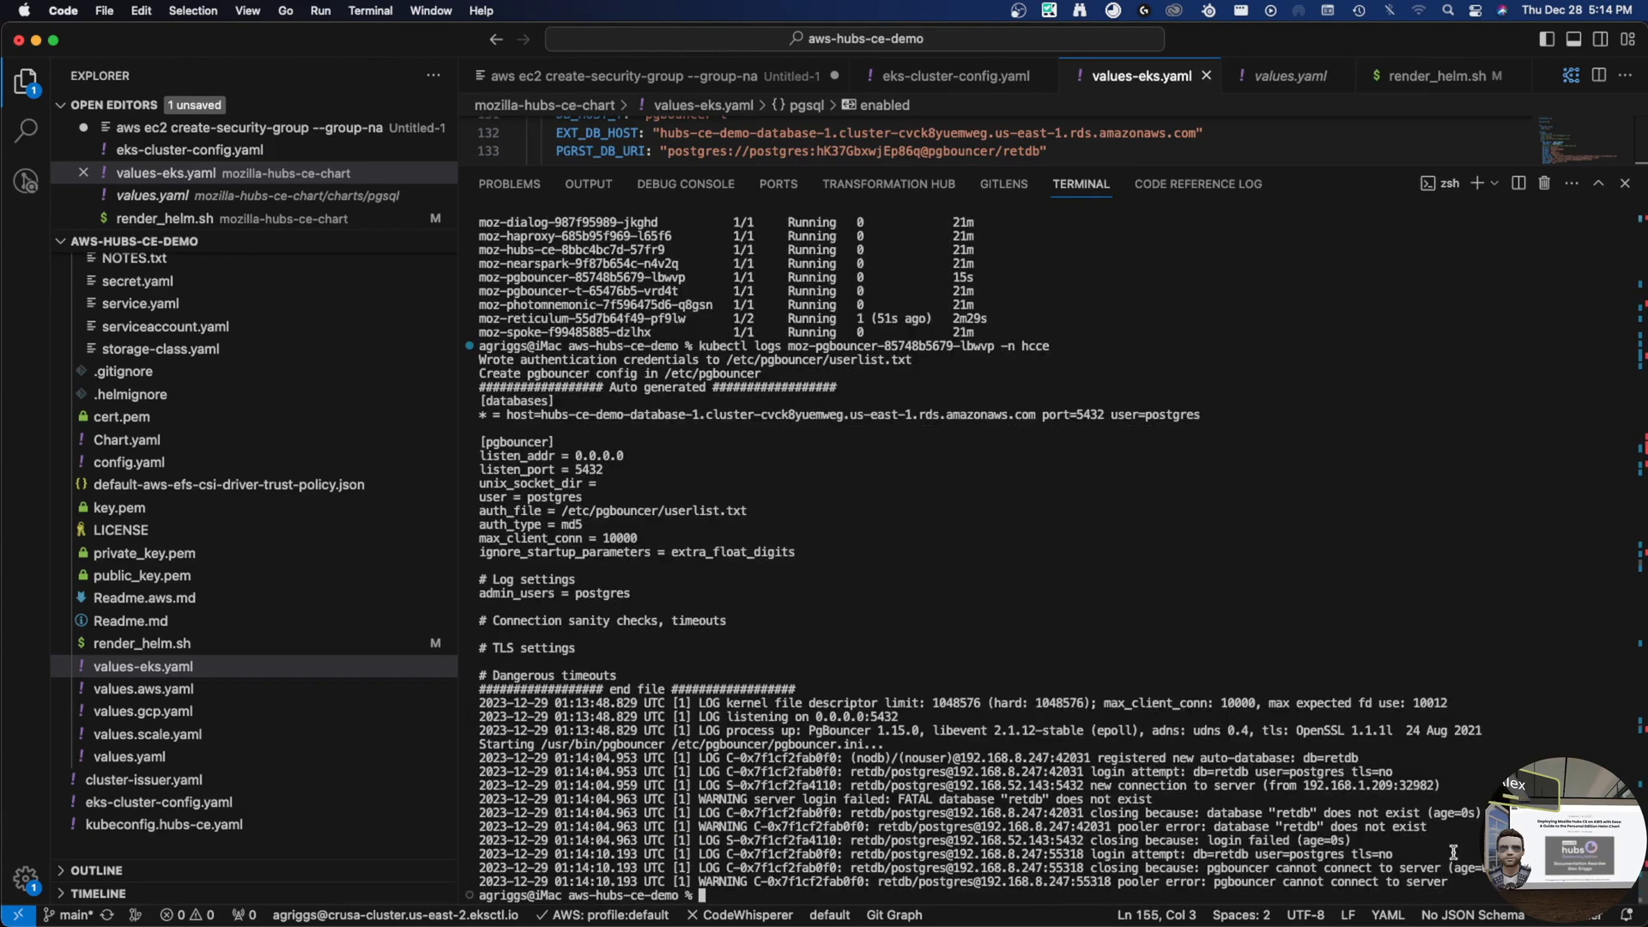
left_click_drag(1464, 866, 1201, 850)
left_click(1122, 838)
left_click_drag(1155, 799, 927, 801)
left_click(948, 803)
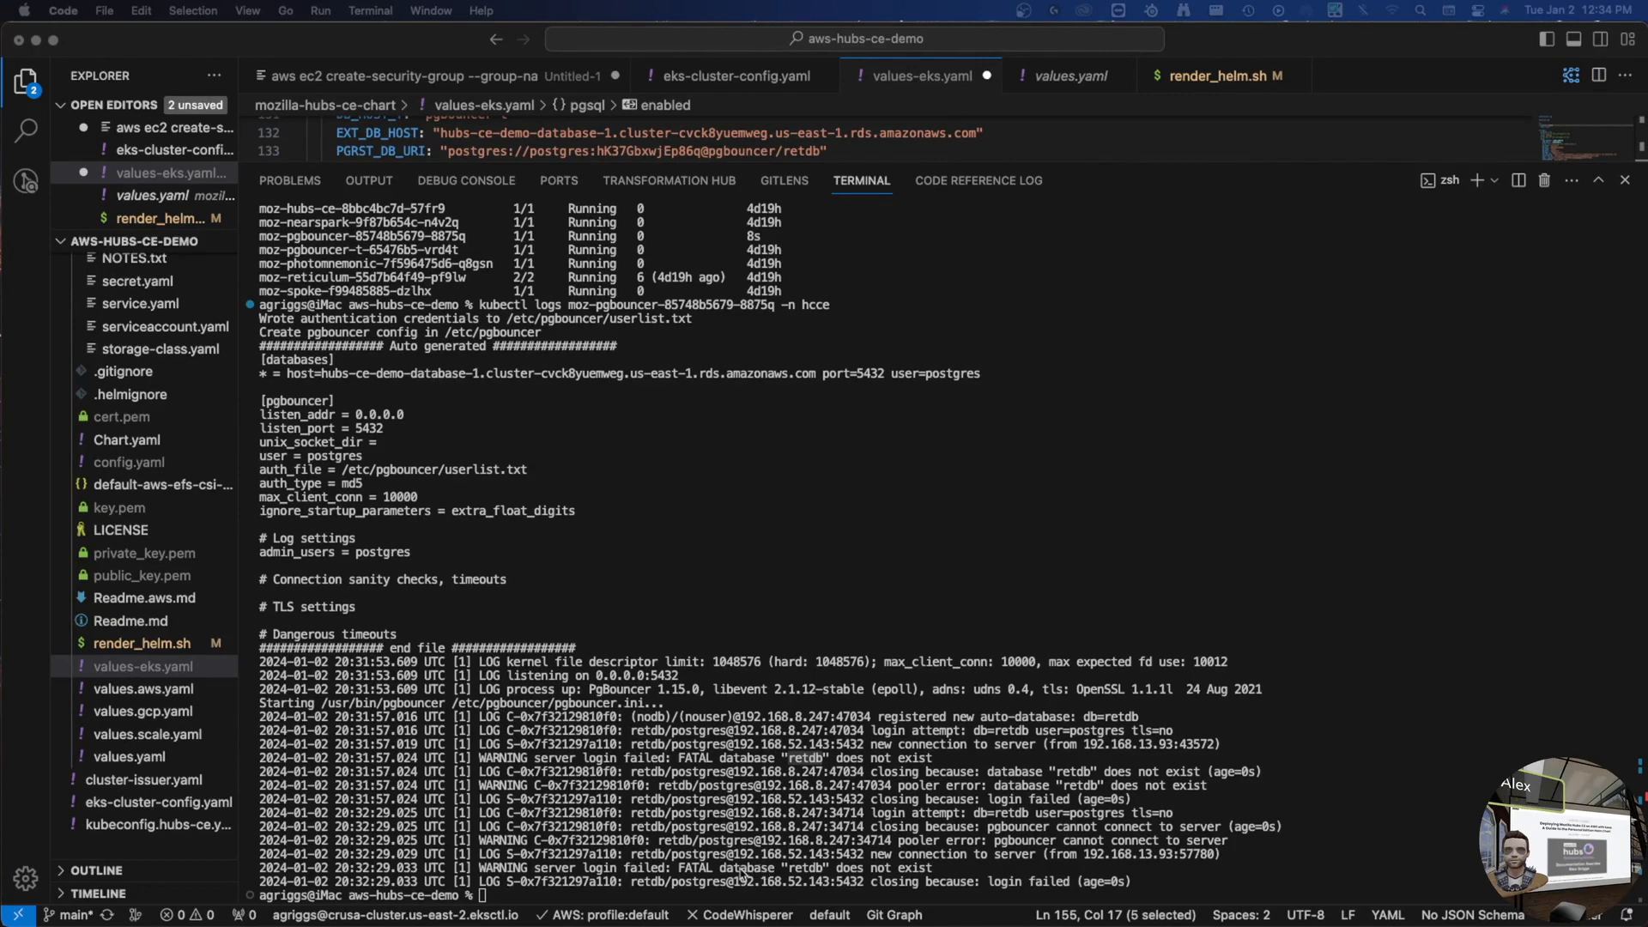
- Enlarge the editor, change pgsql enabled from false to true in values-eks.yaml, and save
left_click(684, 869)
left_click_drag(683, 868, 761, 856)
left_click(932, 869)
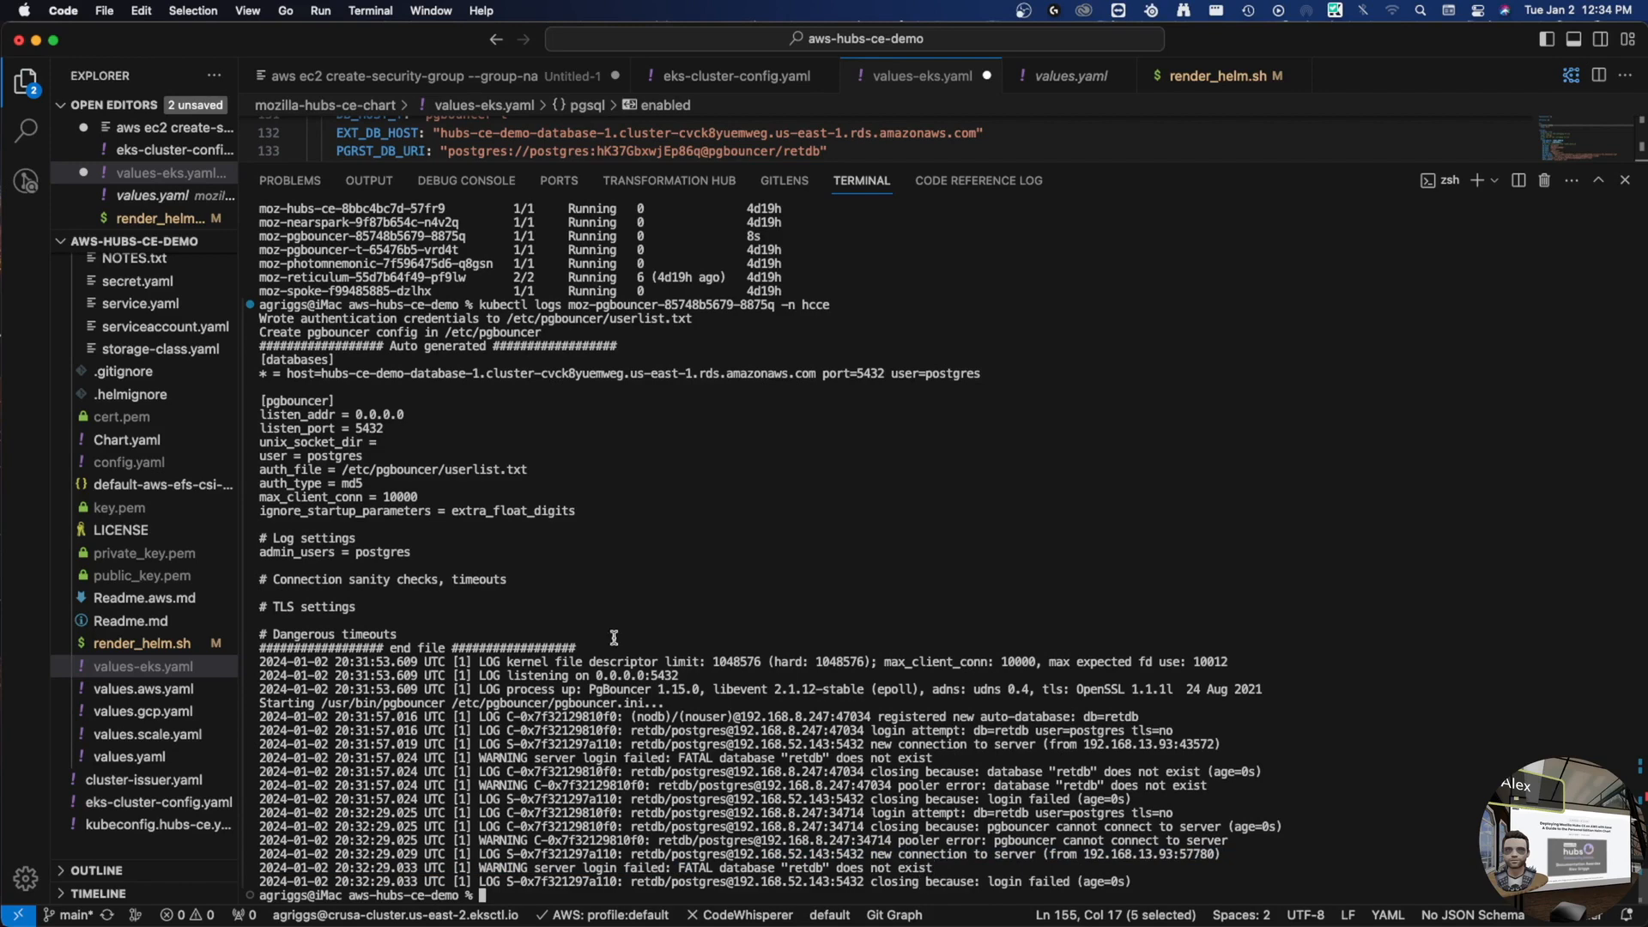
left_click_drag(704, 172, 701, 539)
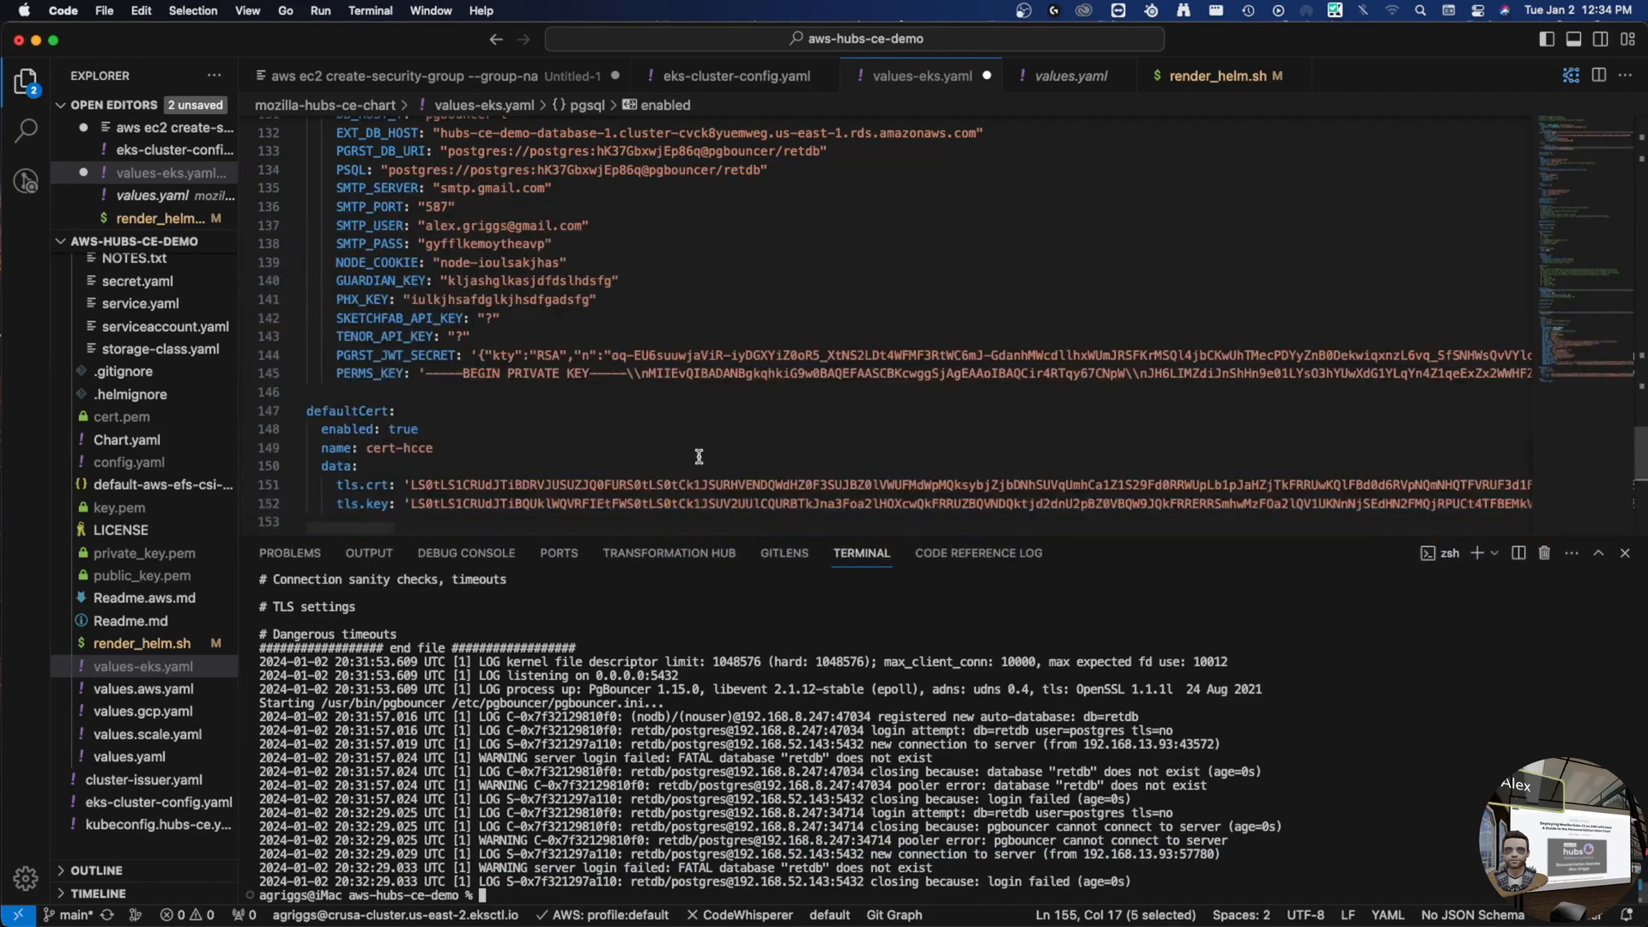
scroll(699, 457, "down", 10)
scroll(632, 279, "up", 2)
left_click(407, 217)
double_click(414, 227)
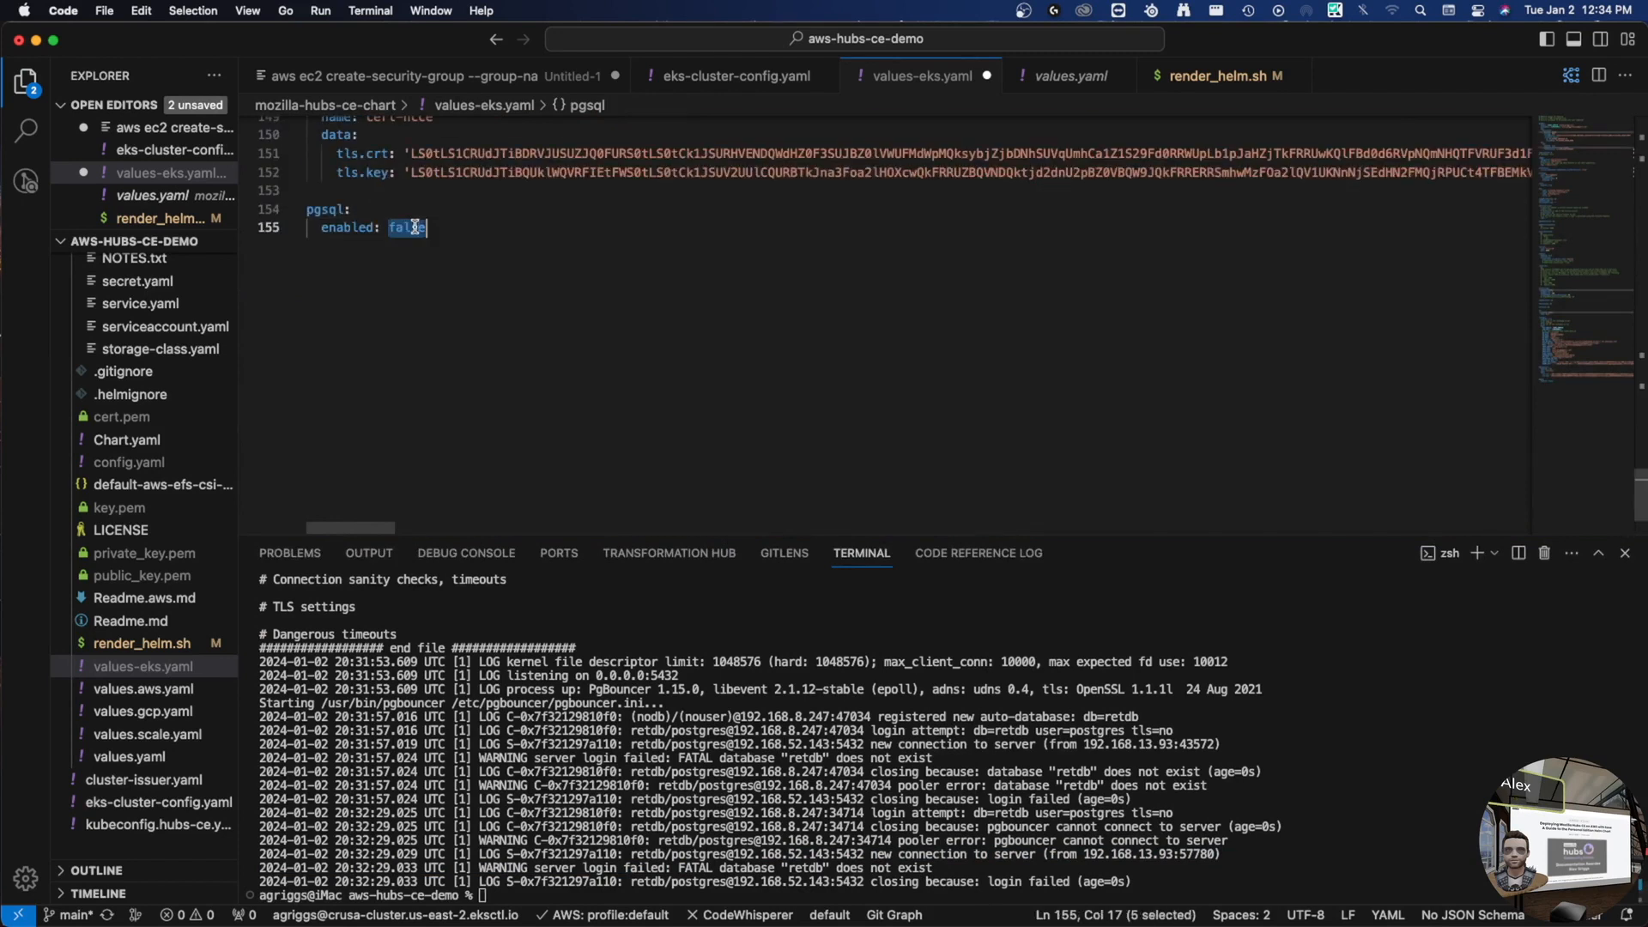
type("true")
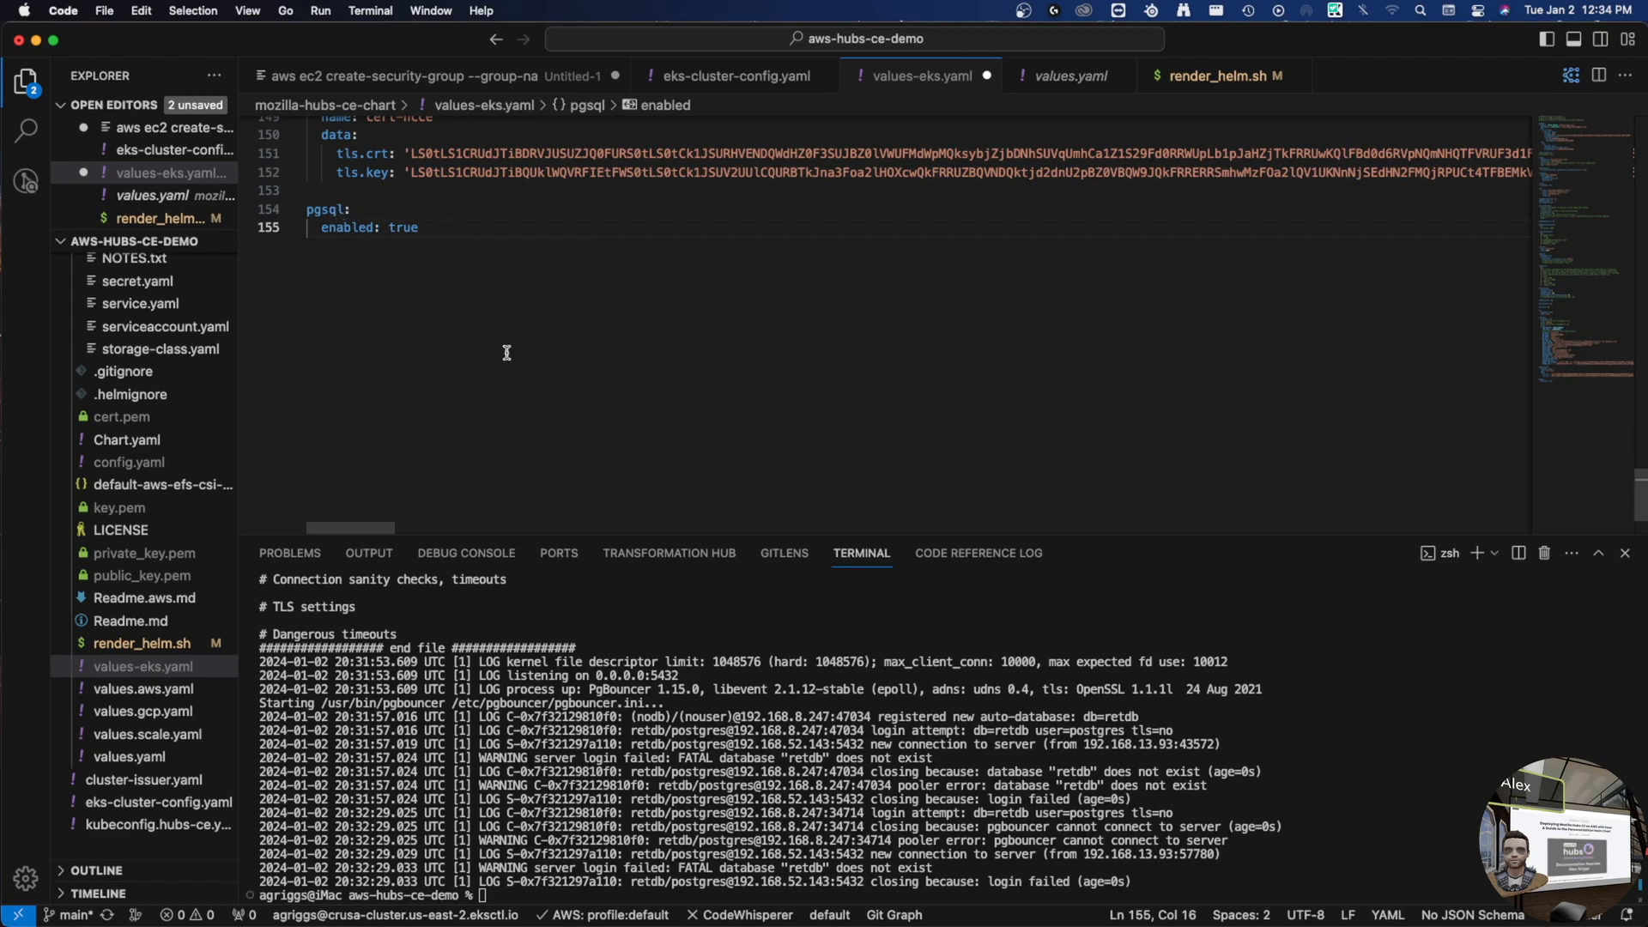
key("super+s")
- Run helm upgrade moz -f values-eks.yaml ./mozilla-hubs-ce-chart -n hcce
left_click(762, 767)
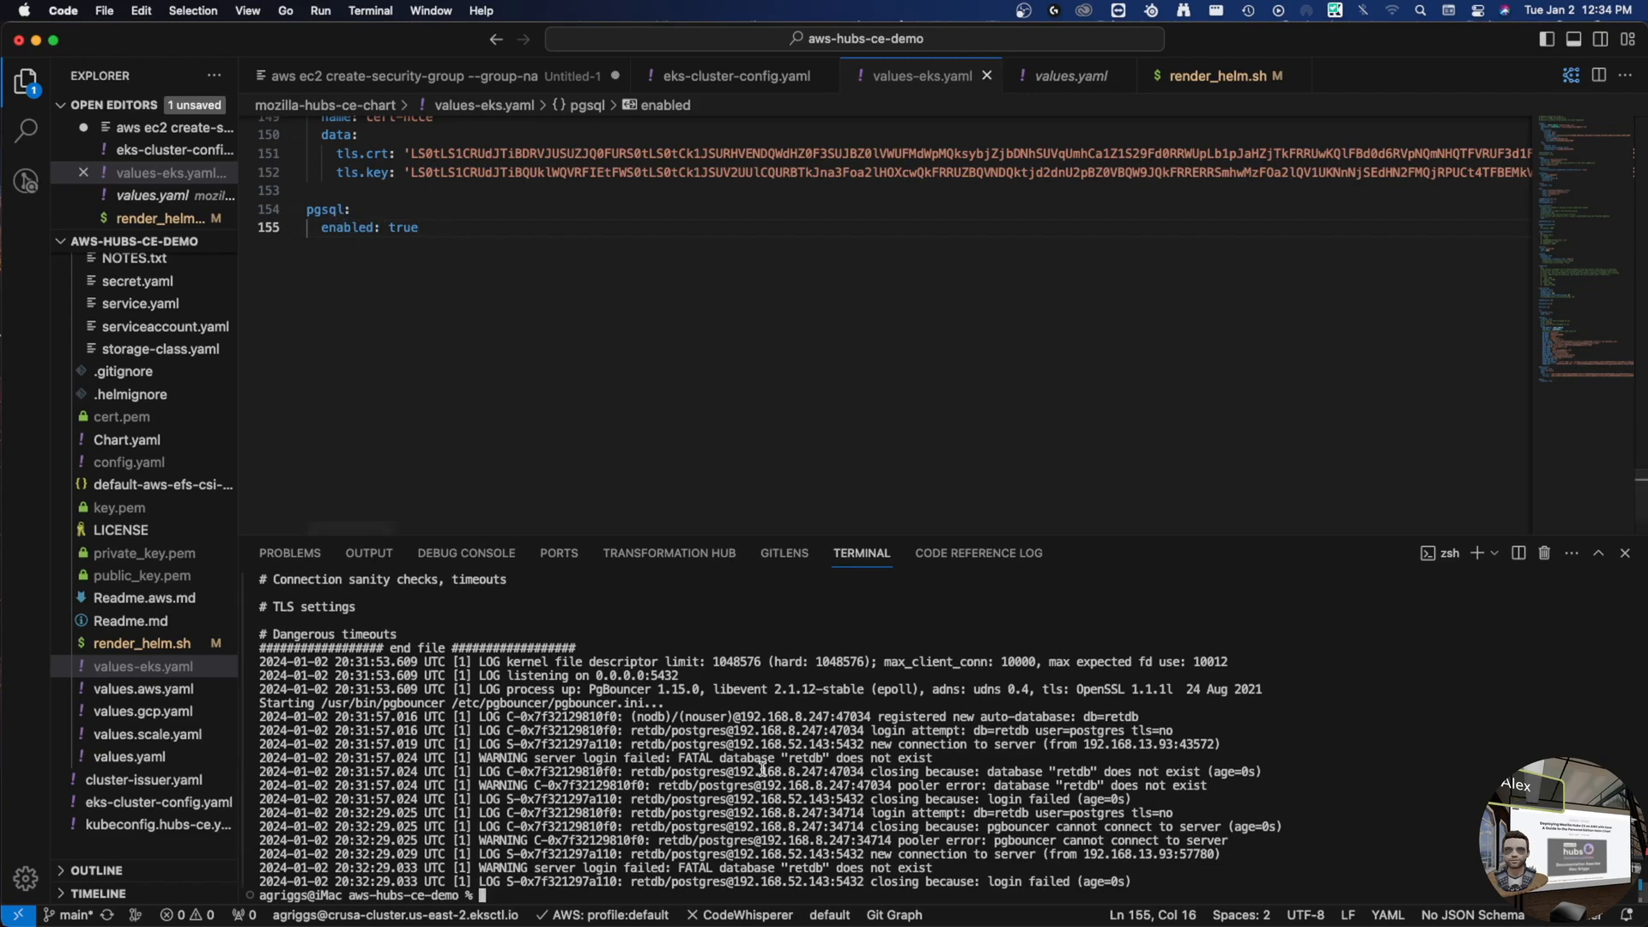
type("helm upgra")
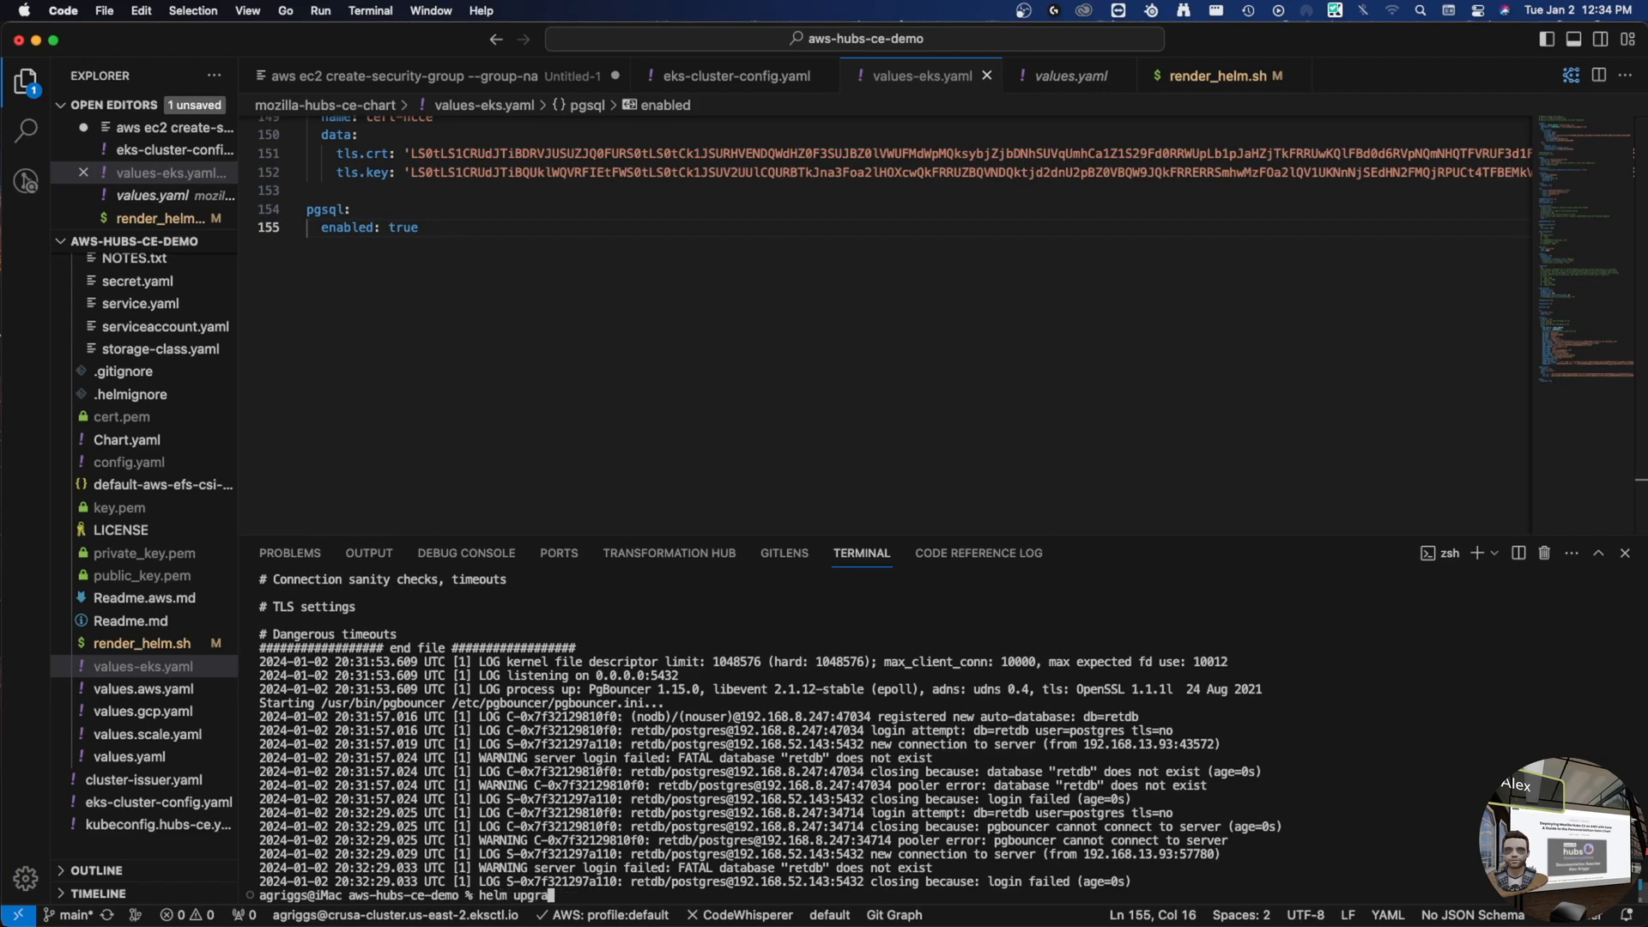
type("de moz -f mozi")
key("Tab")
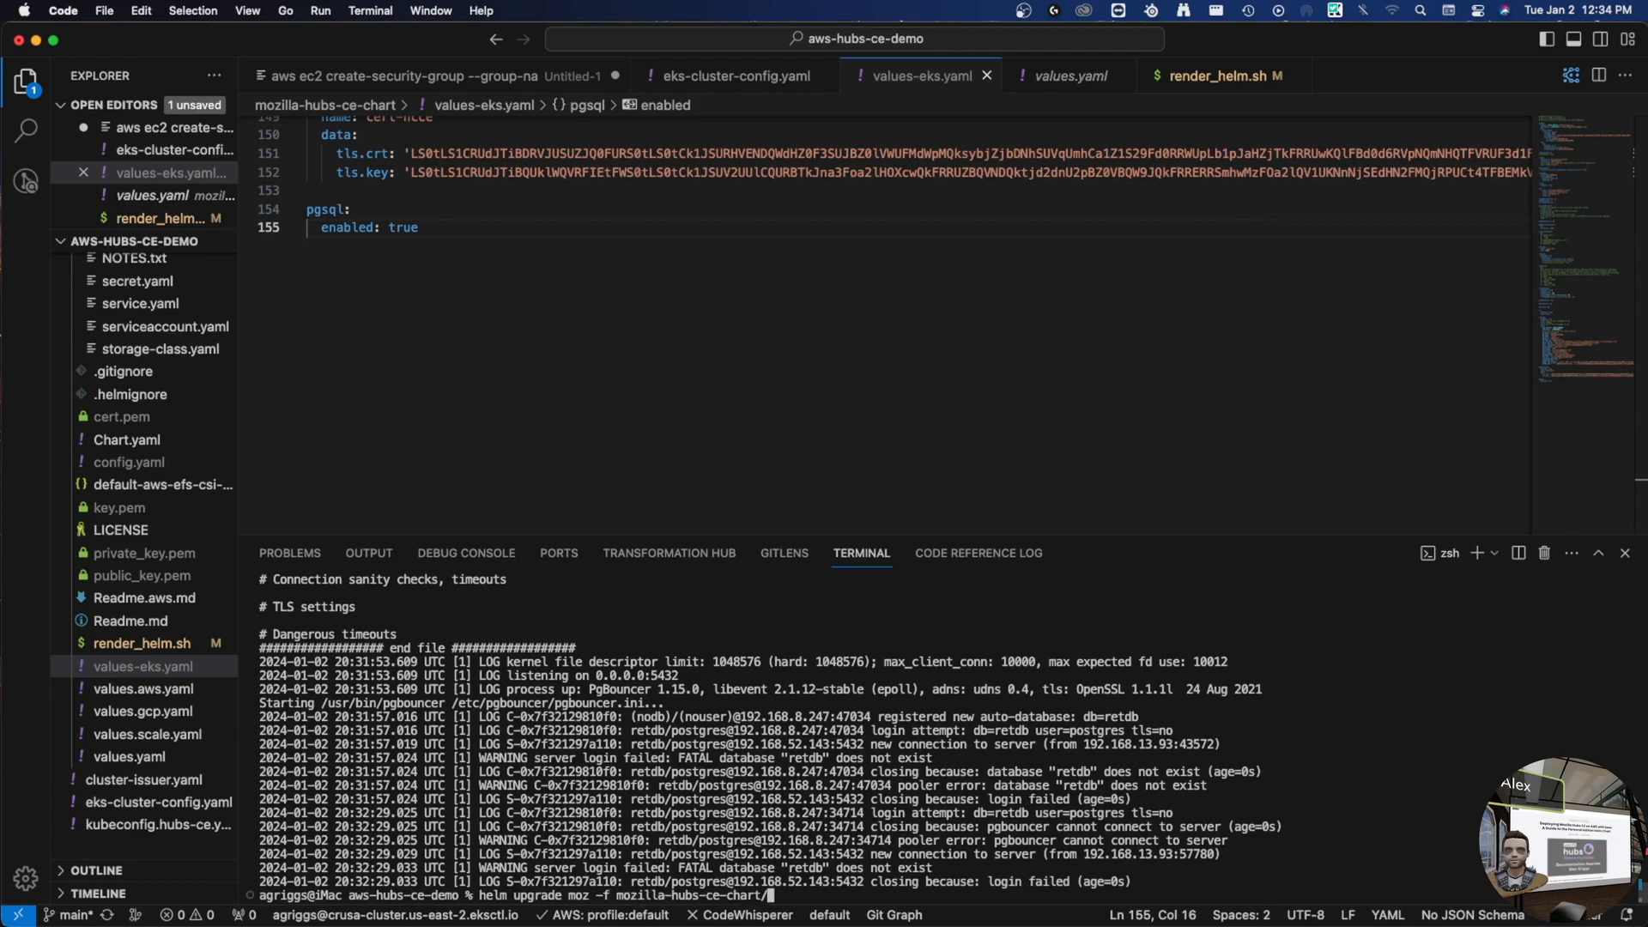
type("values-e")
key("Tab")
type("./mo")
key("Tab")
type("-n hcce")
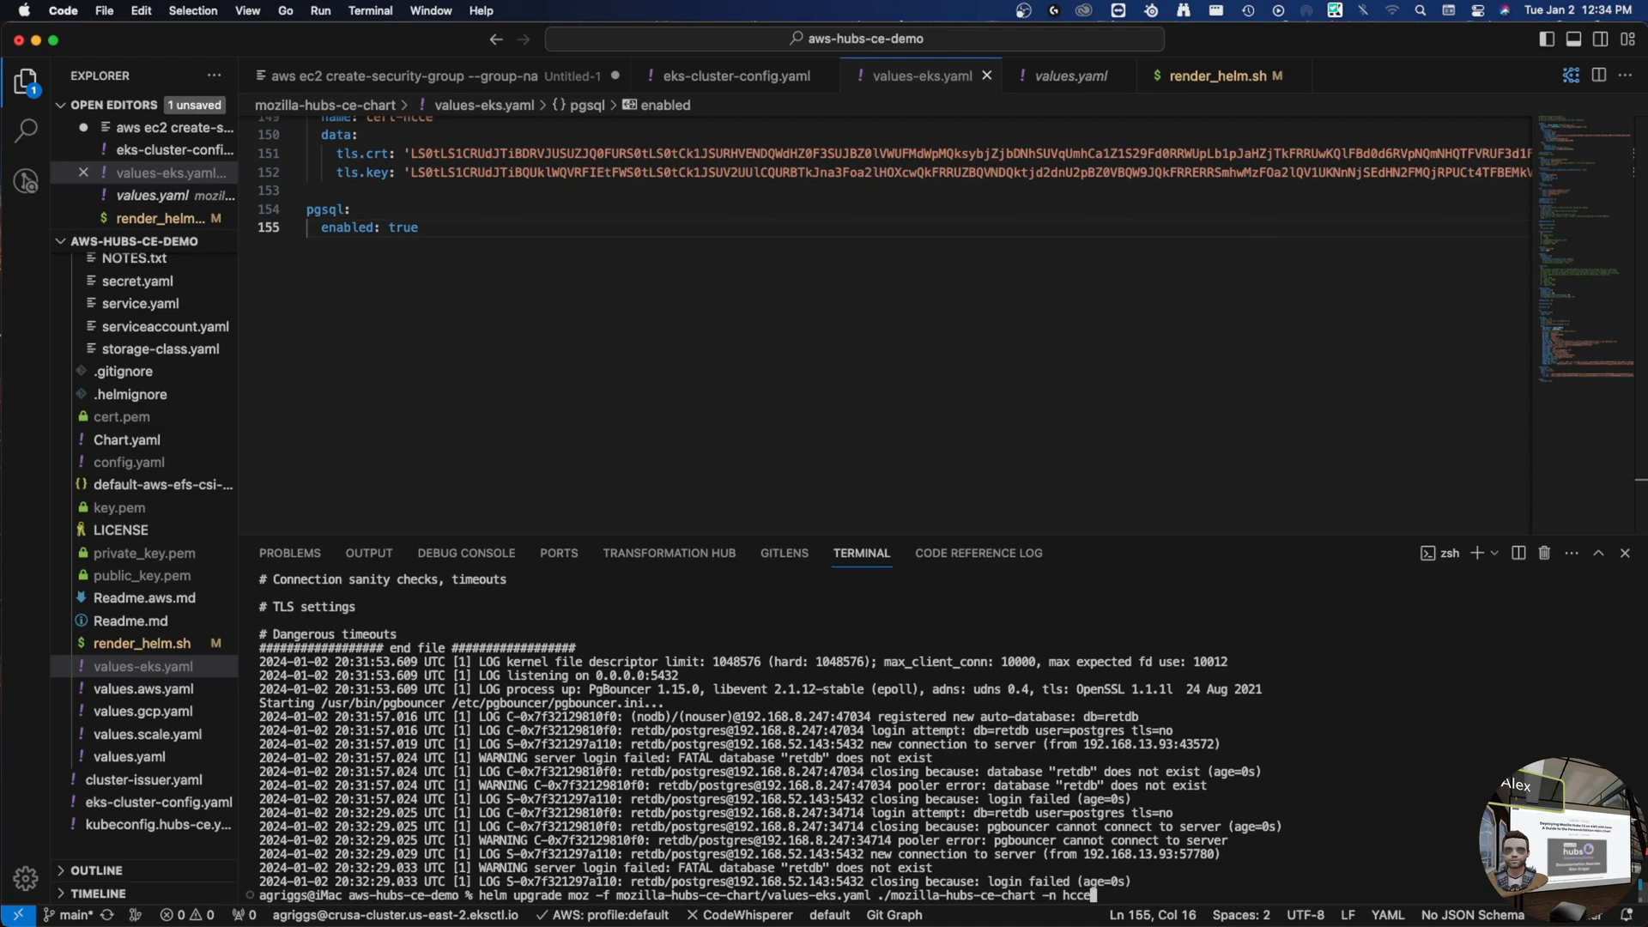
key("Return")
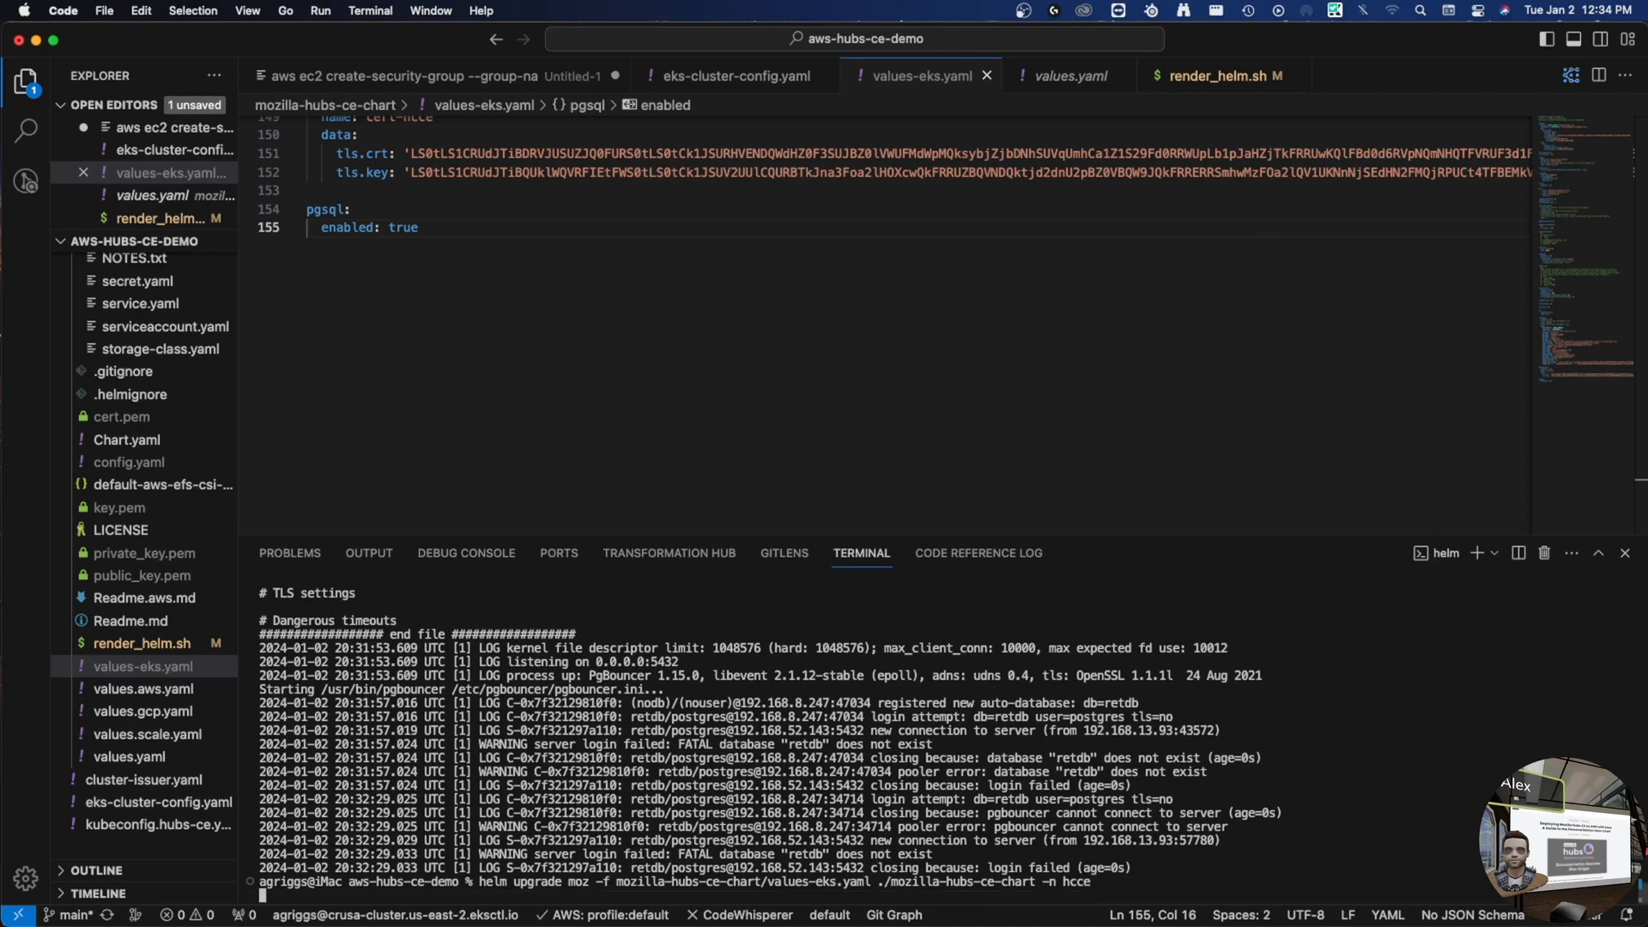
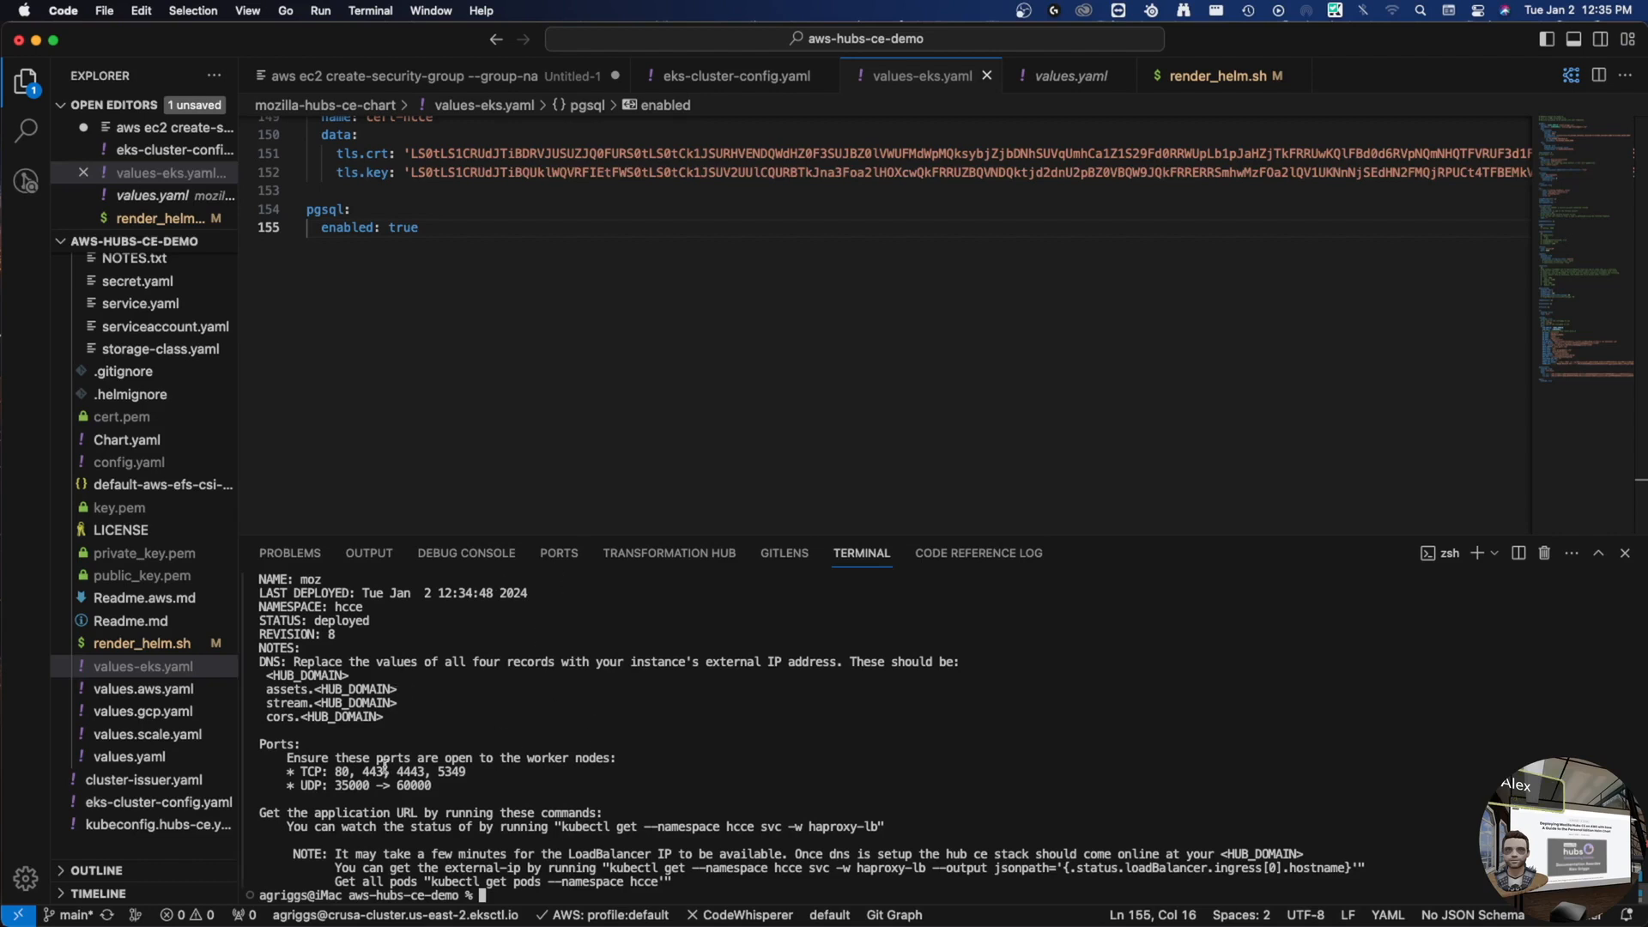
- List the hcce pods with kubectl get pods -n hcce several times, showing pgsql stuck Pending
type("kubectl ")
type("get pods -bn")
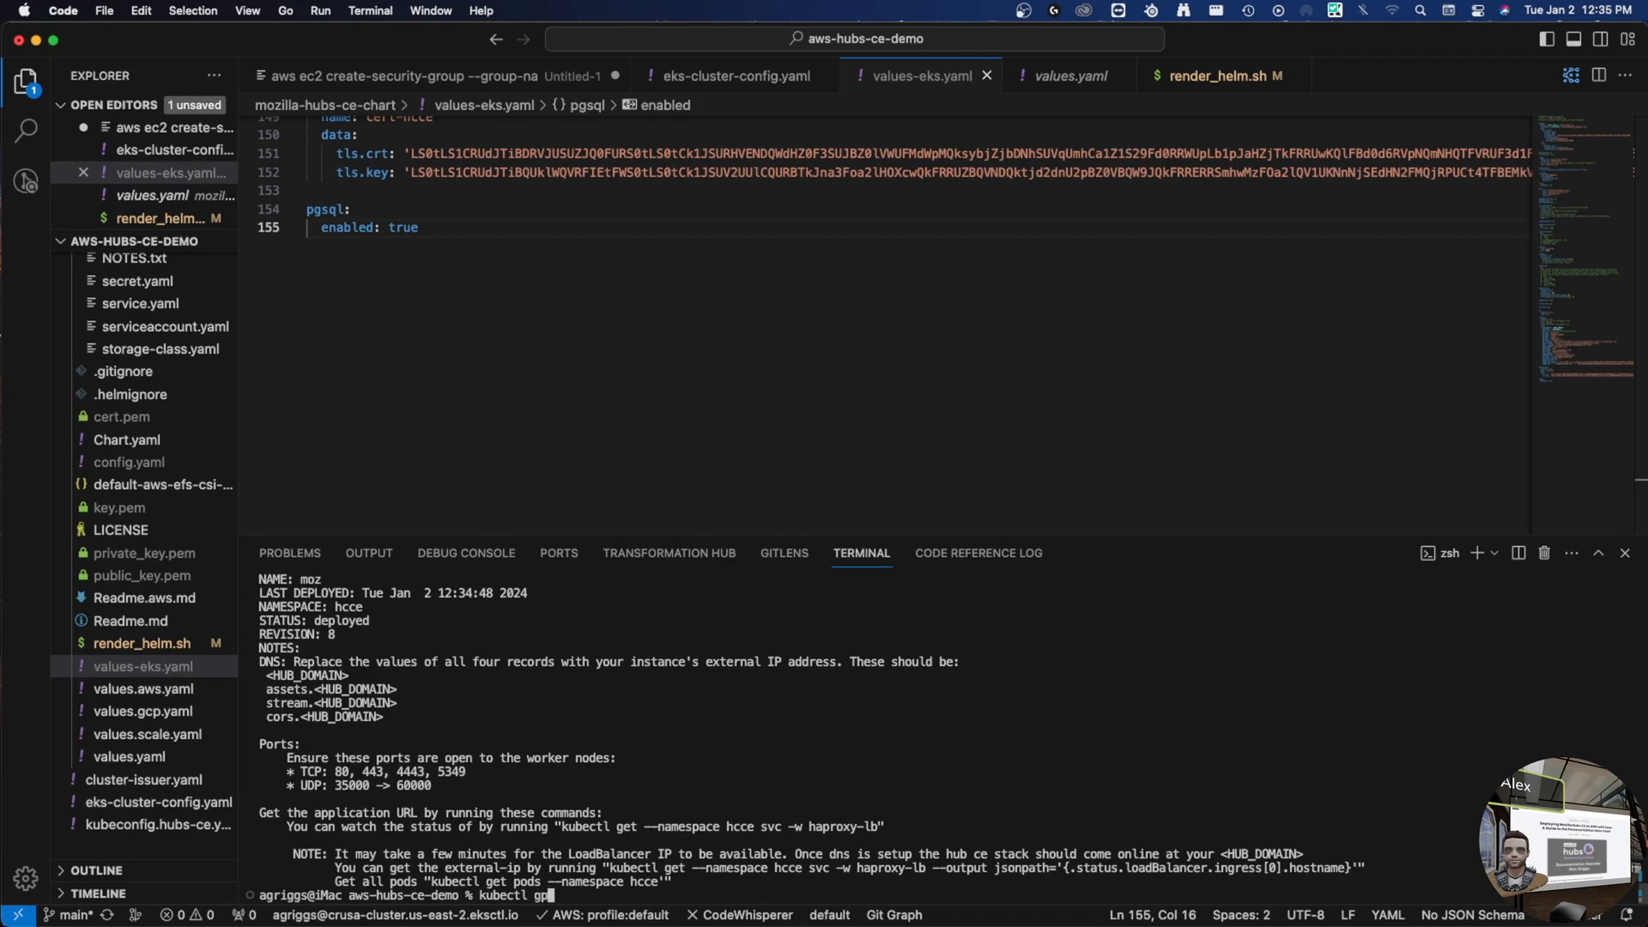
key("BackSpace")
key("BackSpace")
key("BackSpace")
type("n hcce")
key("Return")
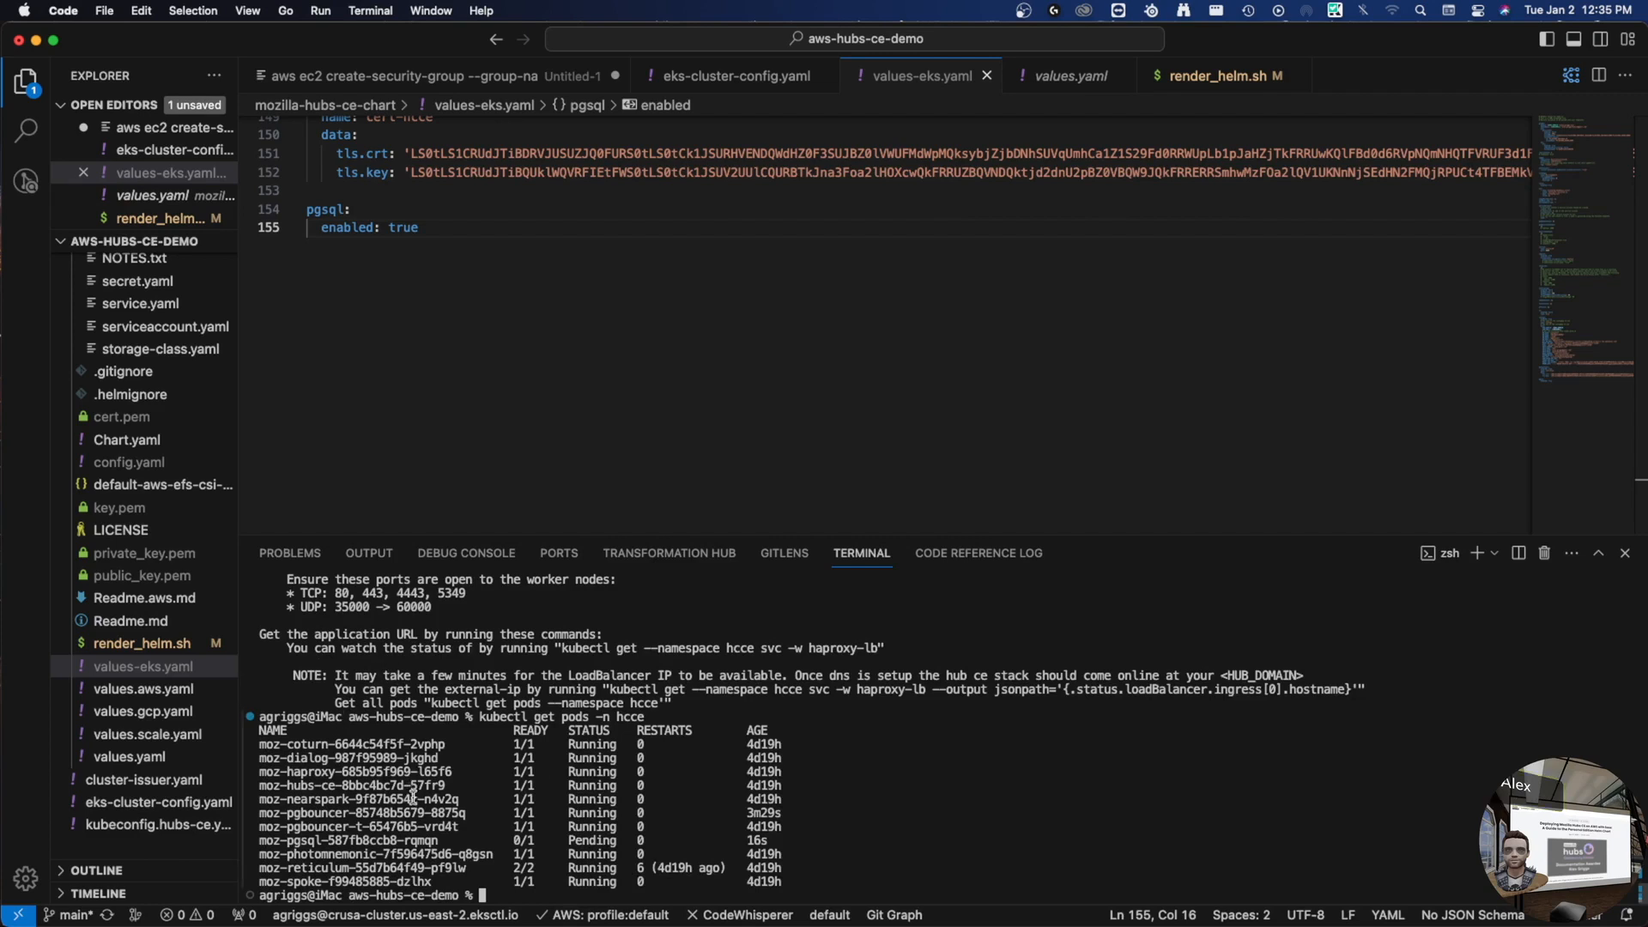
double_click(361, 839)
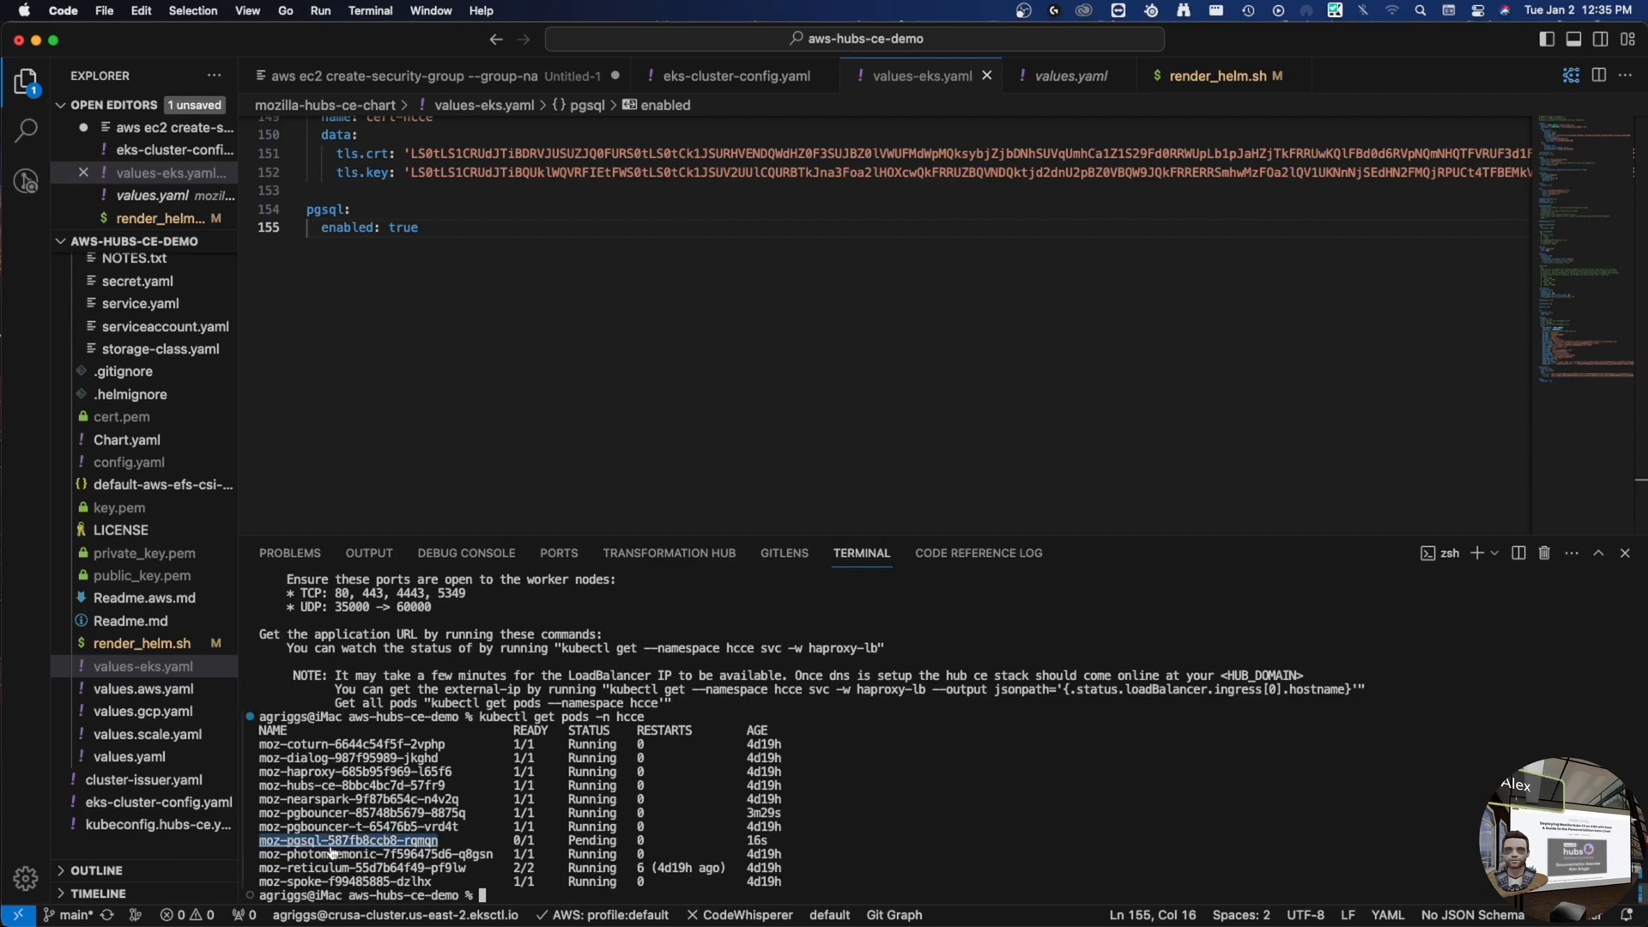
key("Up")
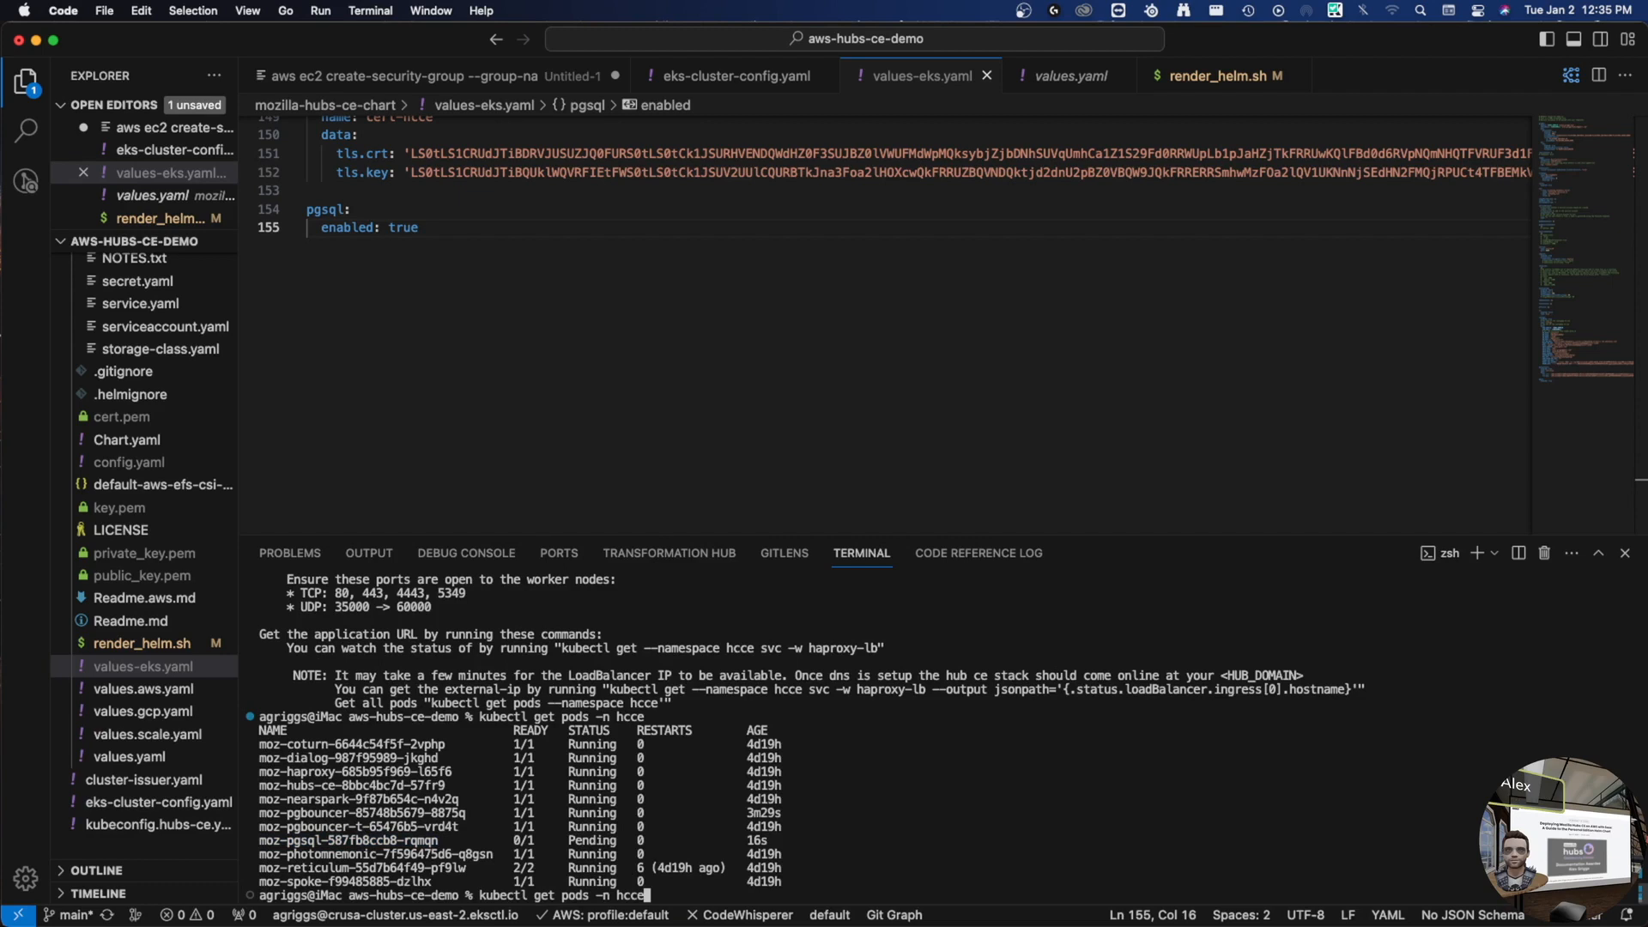
key("Return")
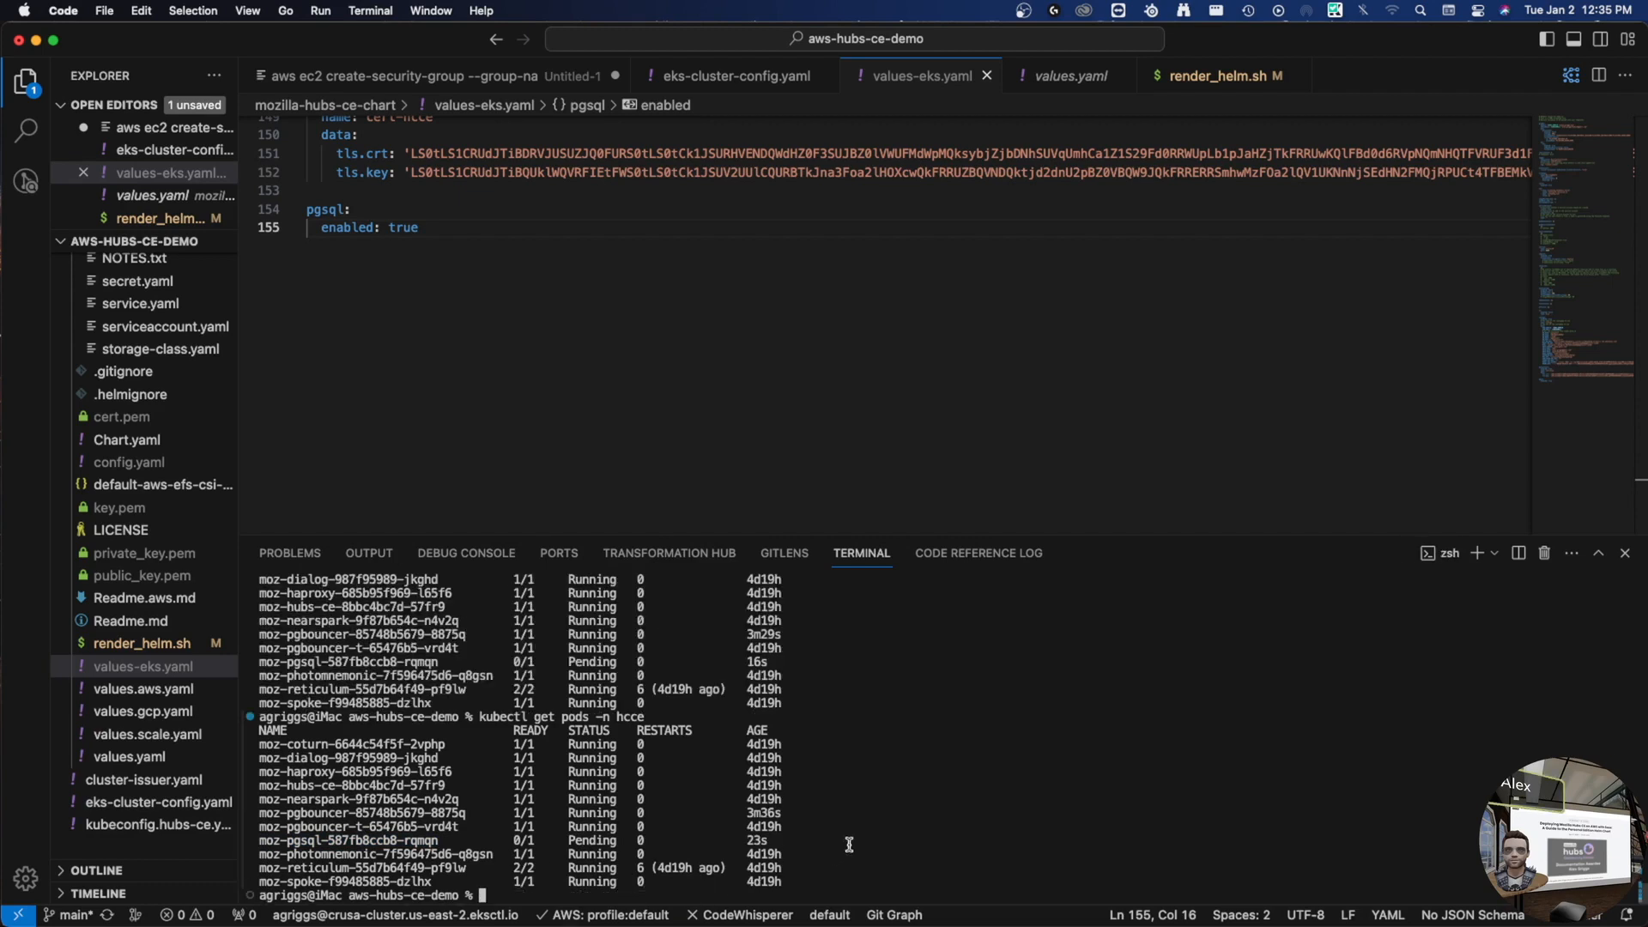
key("Up")
key("Return")
- Try kubectl exec -it into the pgsql pod with bash; it is refused with no host assigned
double_click(380, 828)
double_click(387, 841)
key("super+c")
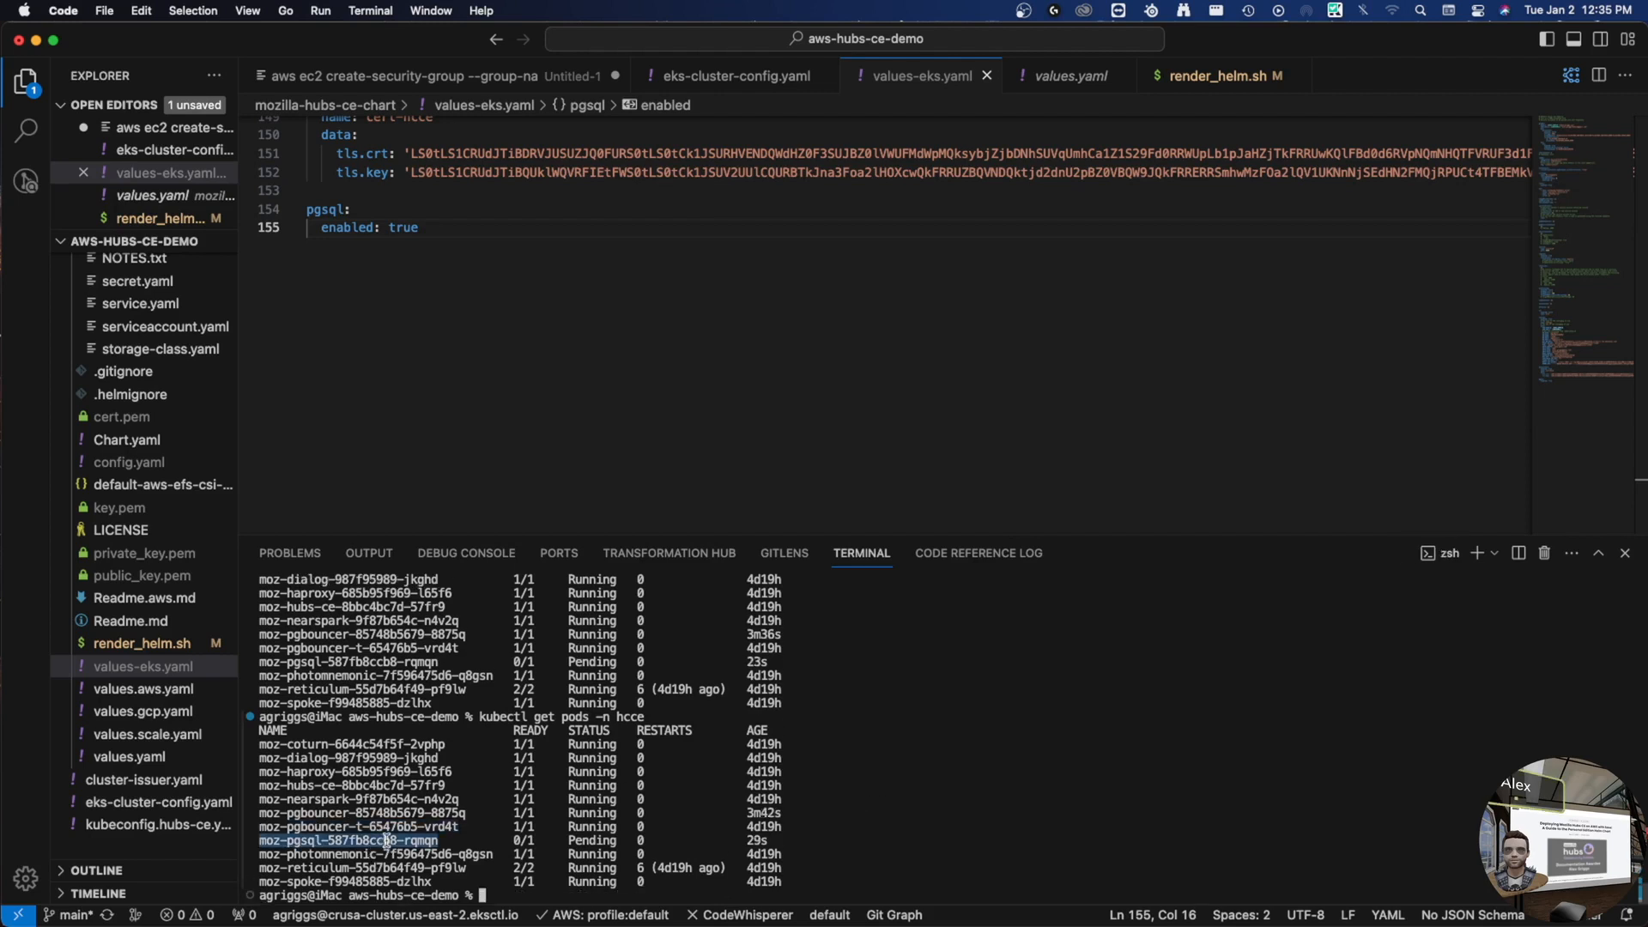
type("kubectl")
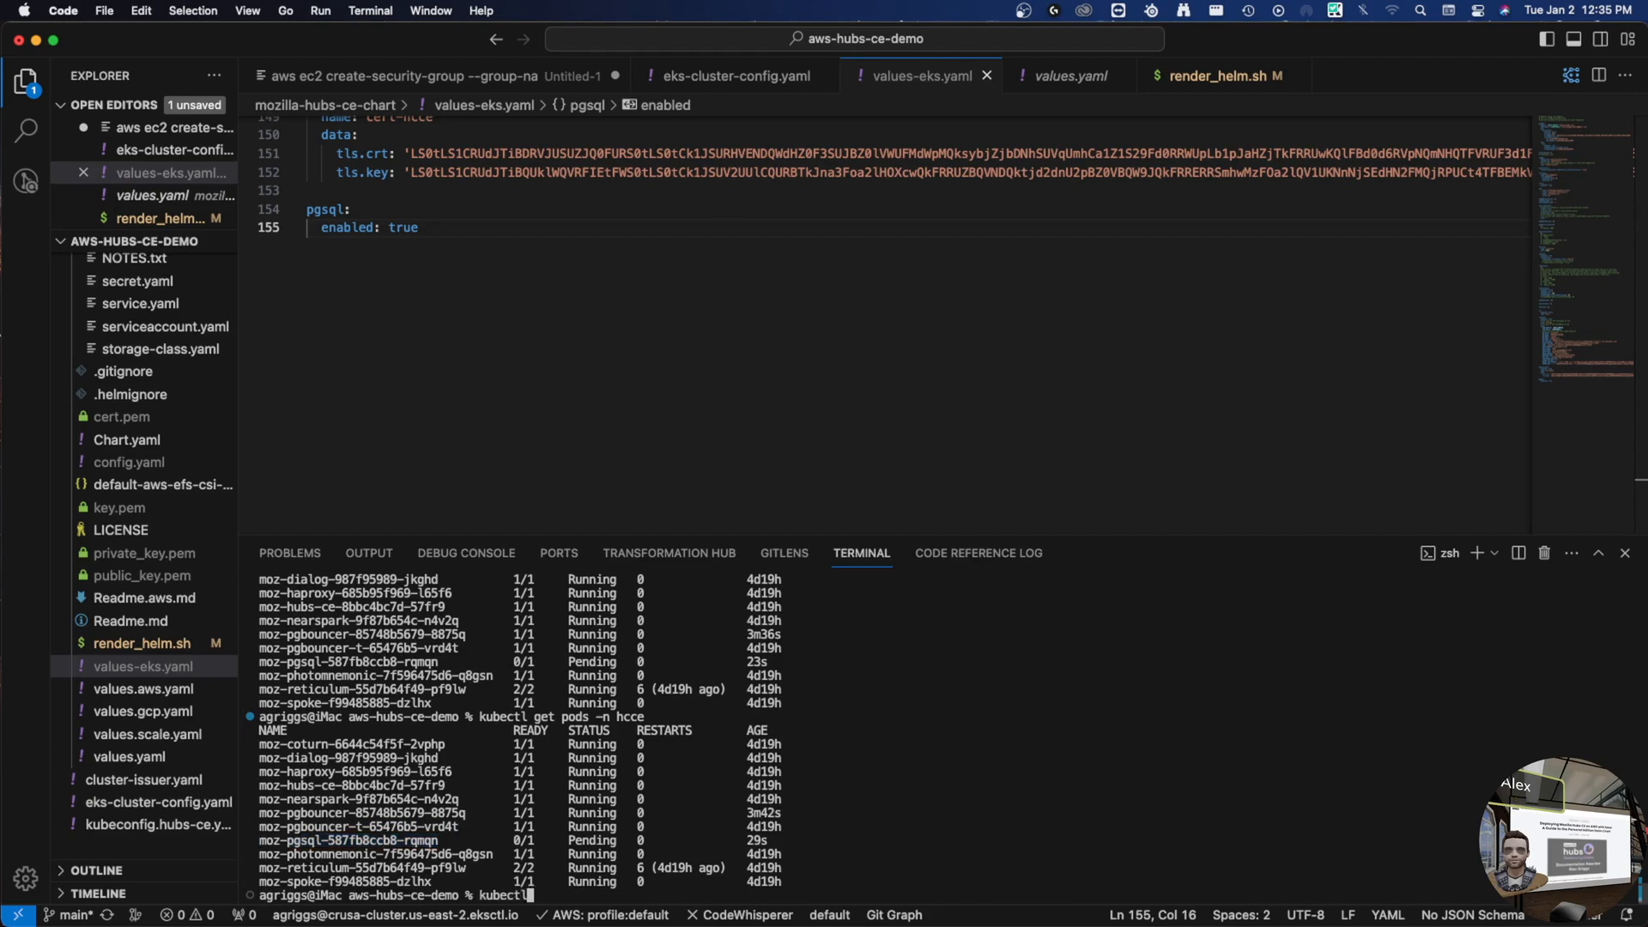
type(" exec -it")
key("super+v")
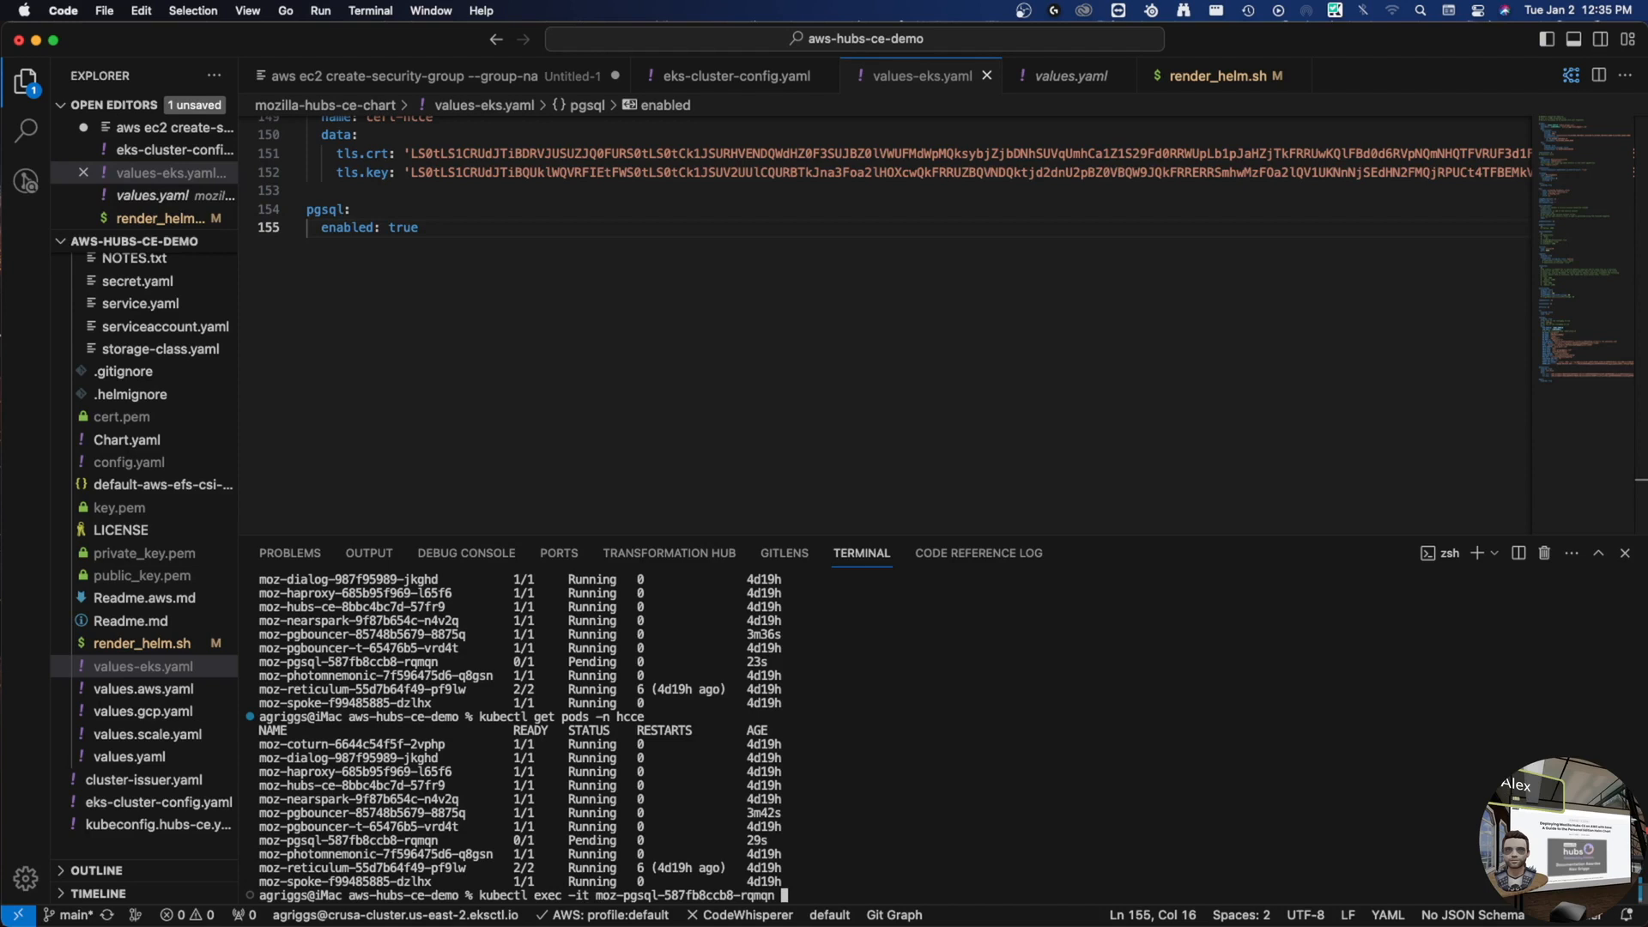
type("-n hcce -- bash")
key("Return")
- Run kubectl describe pod on the pgsql pod in hcce to inspect why it is Pending
key("Up")
key("Up")
key("Return")
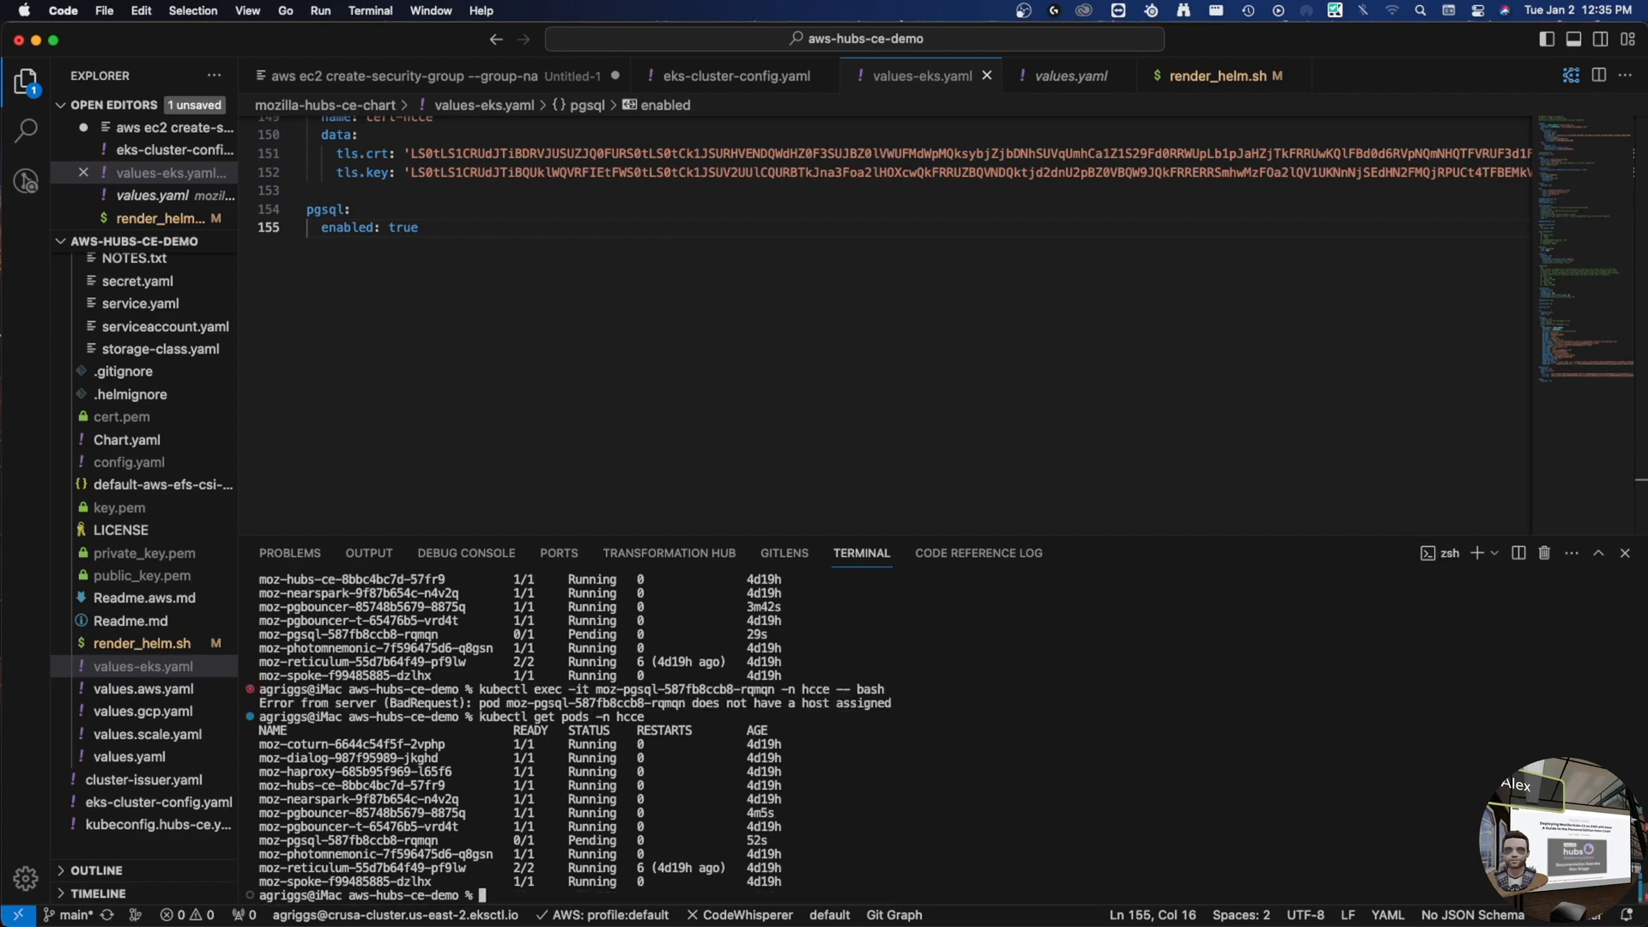
double_click(408, 842)
key("super+c")
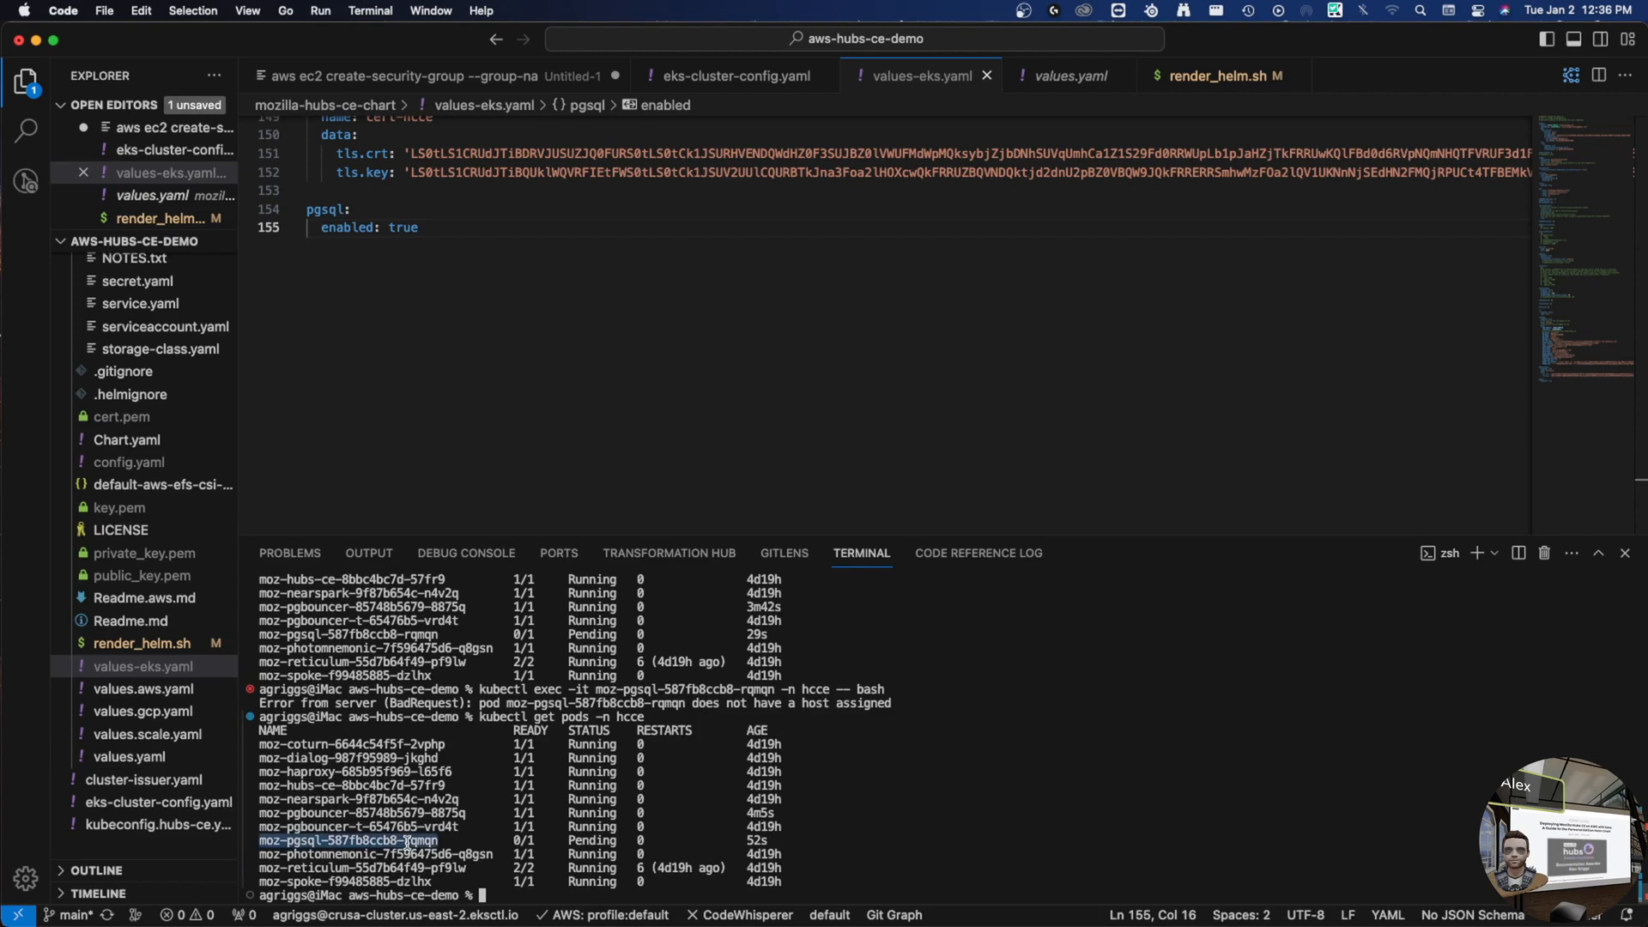
type("kube")
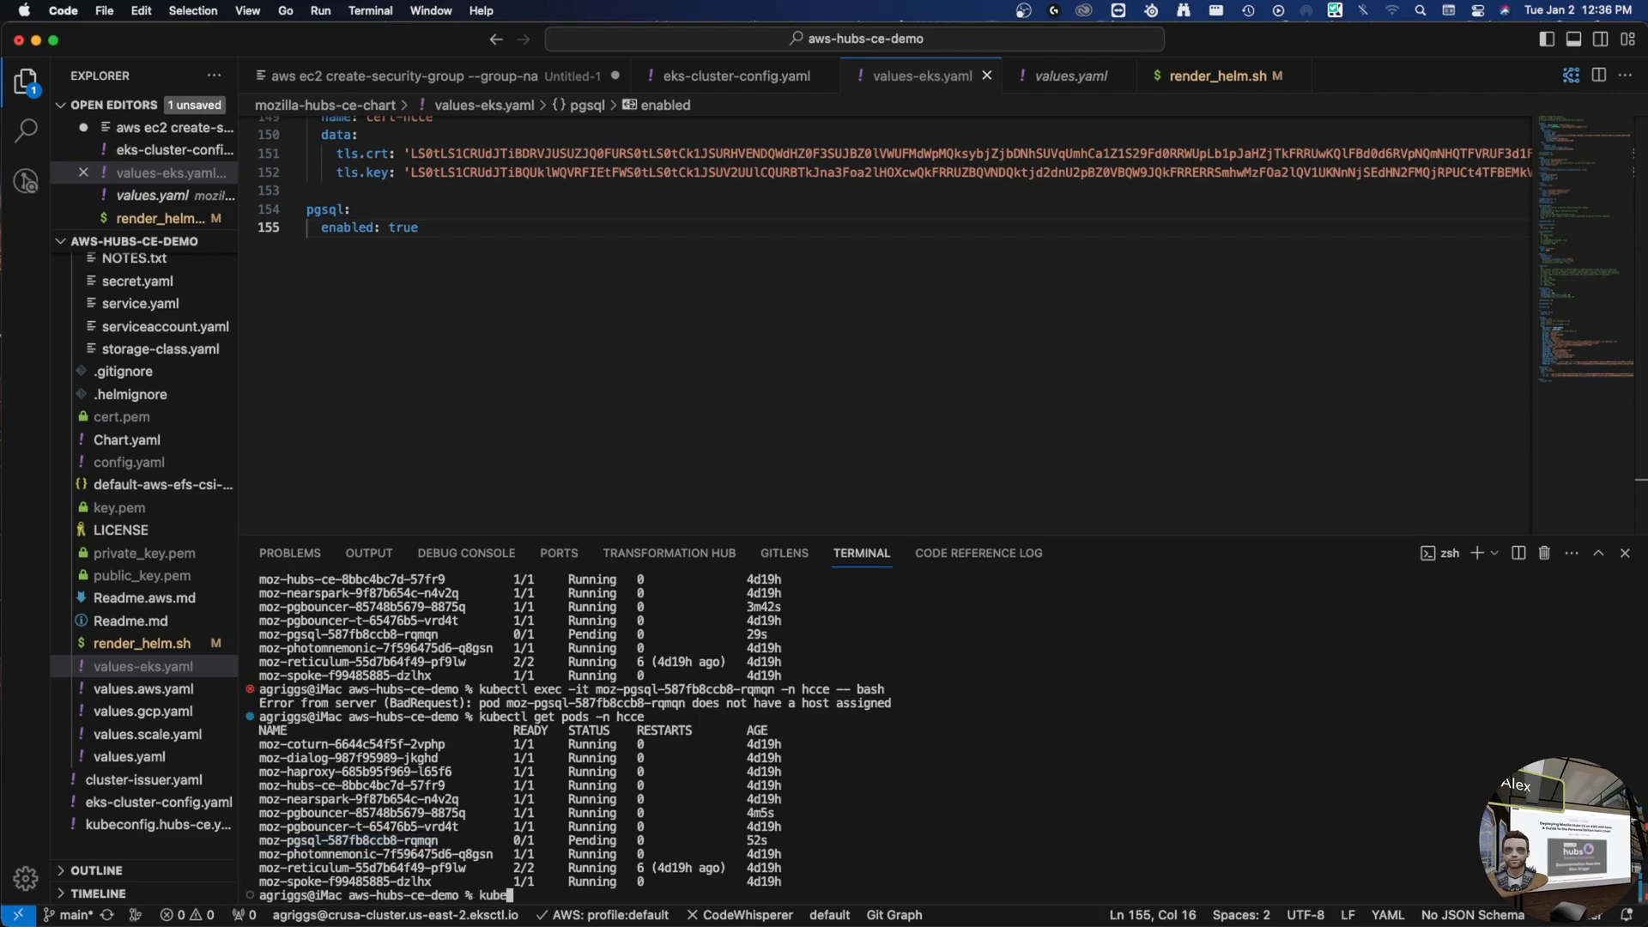
type("ctl dr")
type("s")
key("Tab")
type("pod")
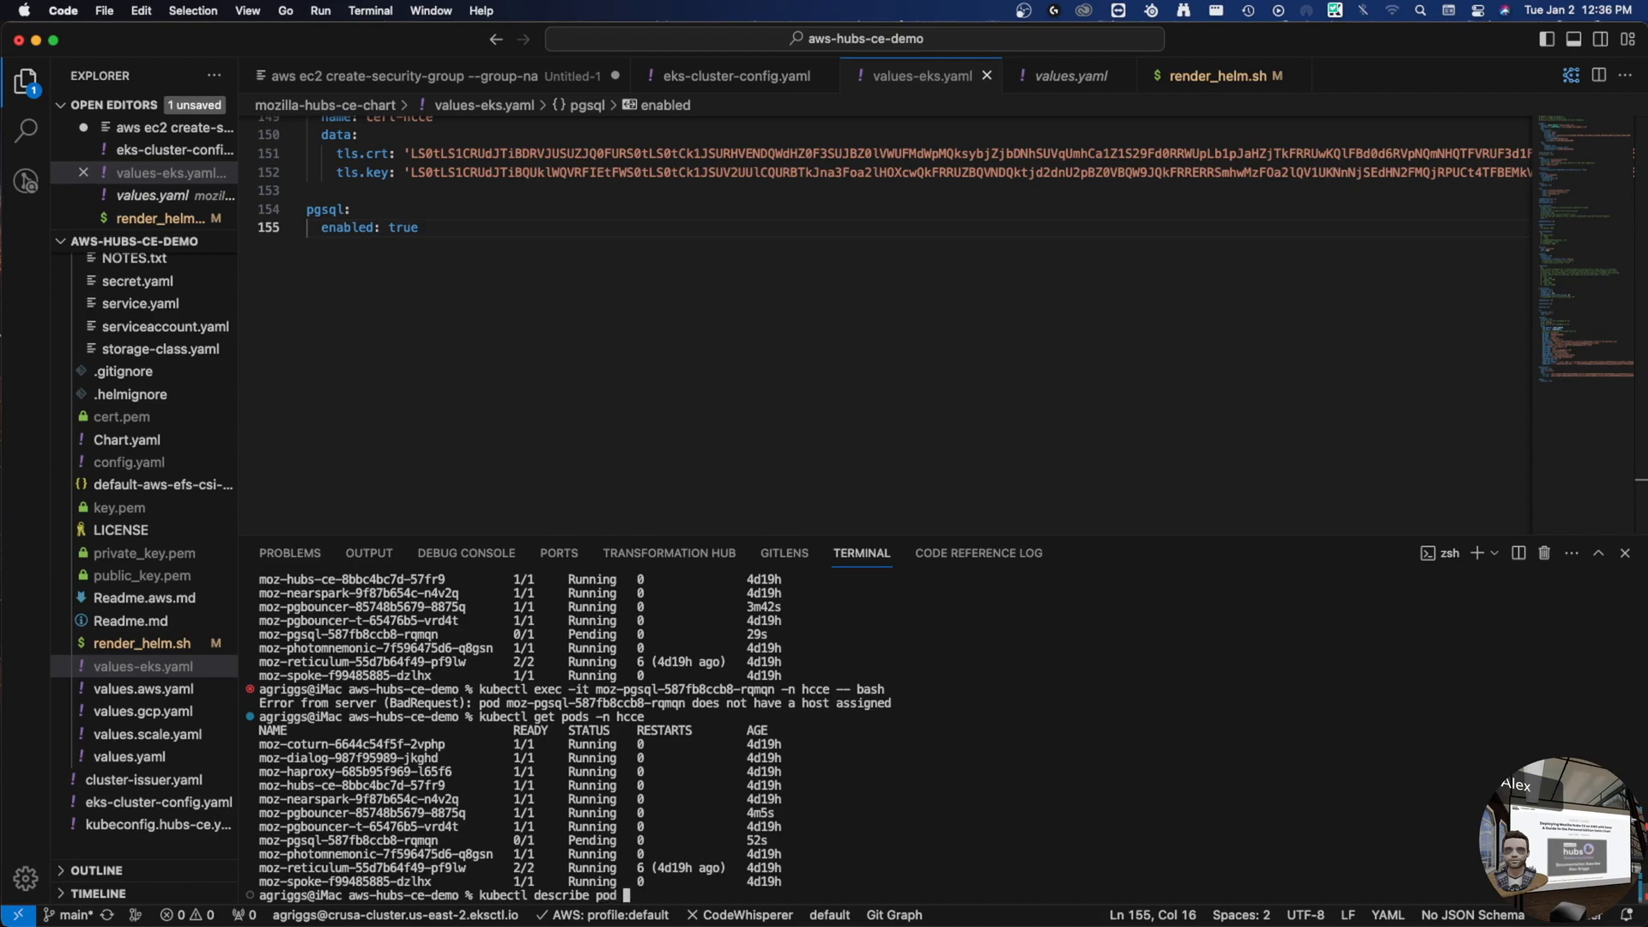
key("super+v")
type("-bn")
key("BackSpace")
key("BackSpace")
key("BackSpace")
type("n hcce")
key("Return")
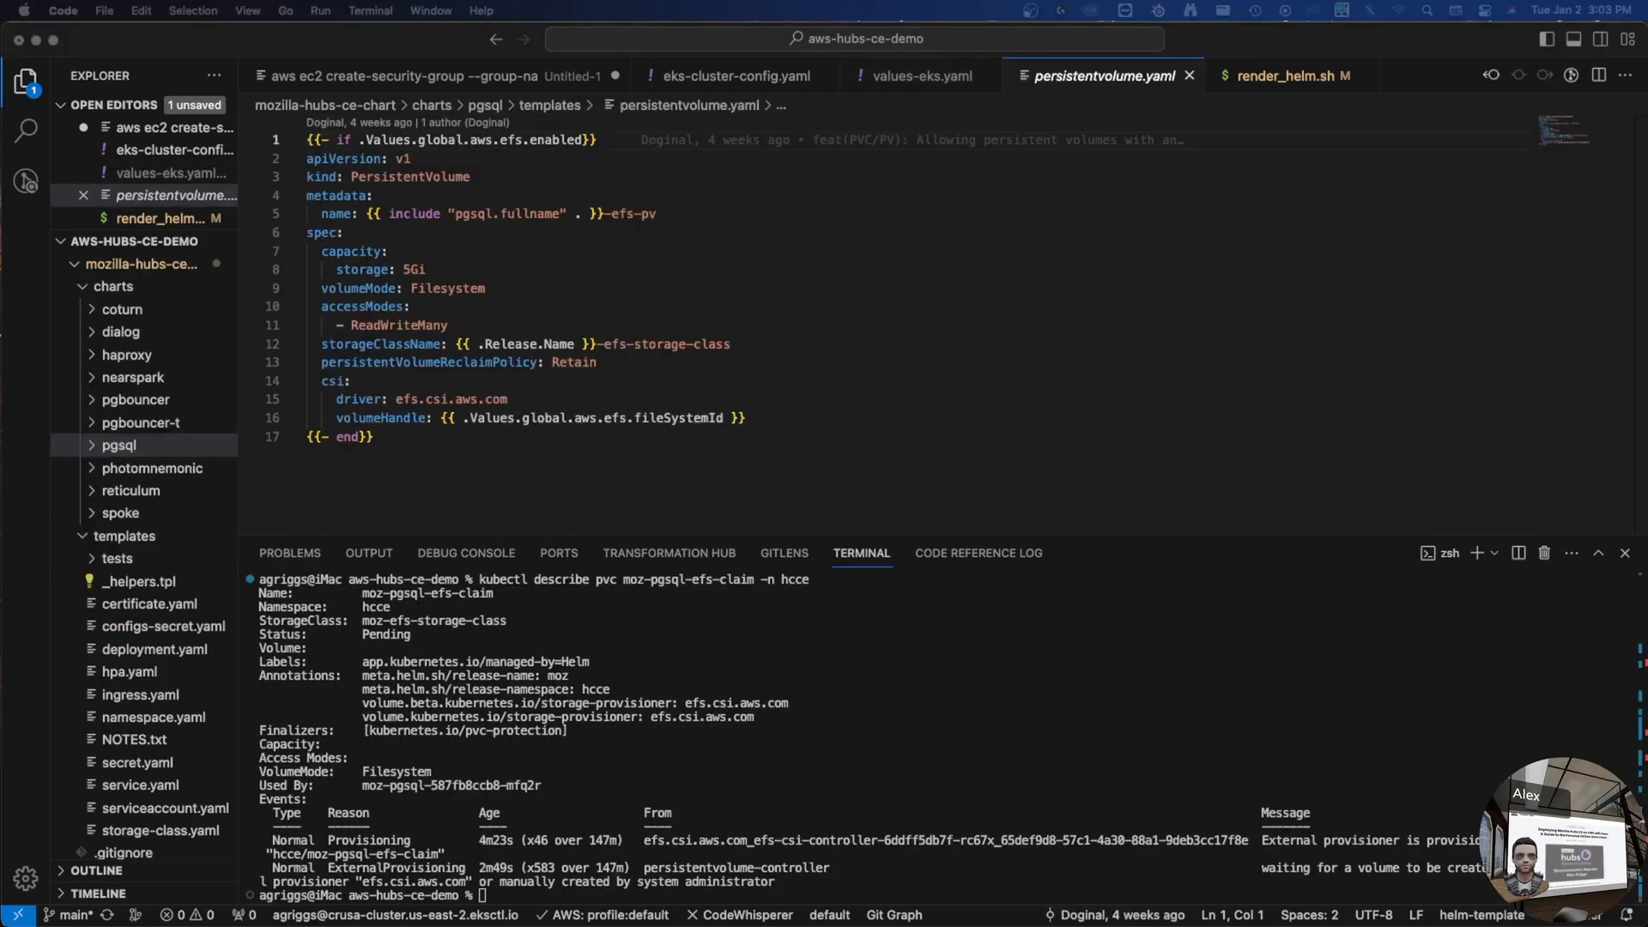
- Run helm delete moz -n hcce and confirm with helm ls -n hcce that no releases remain
left_click(865, 781)
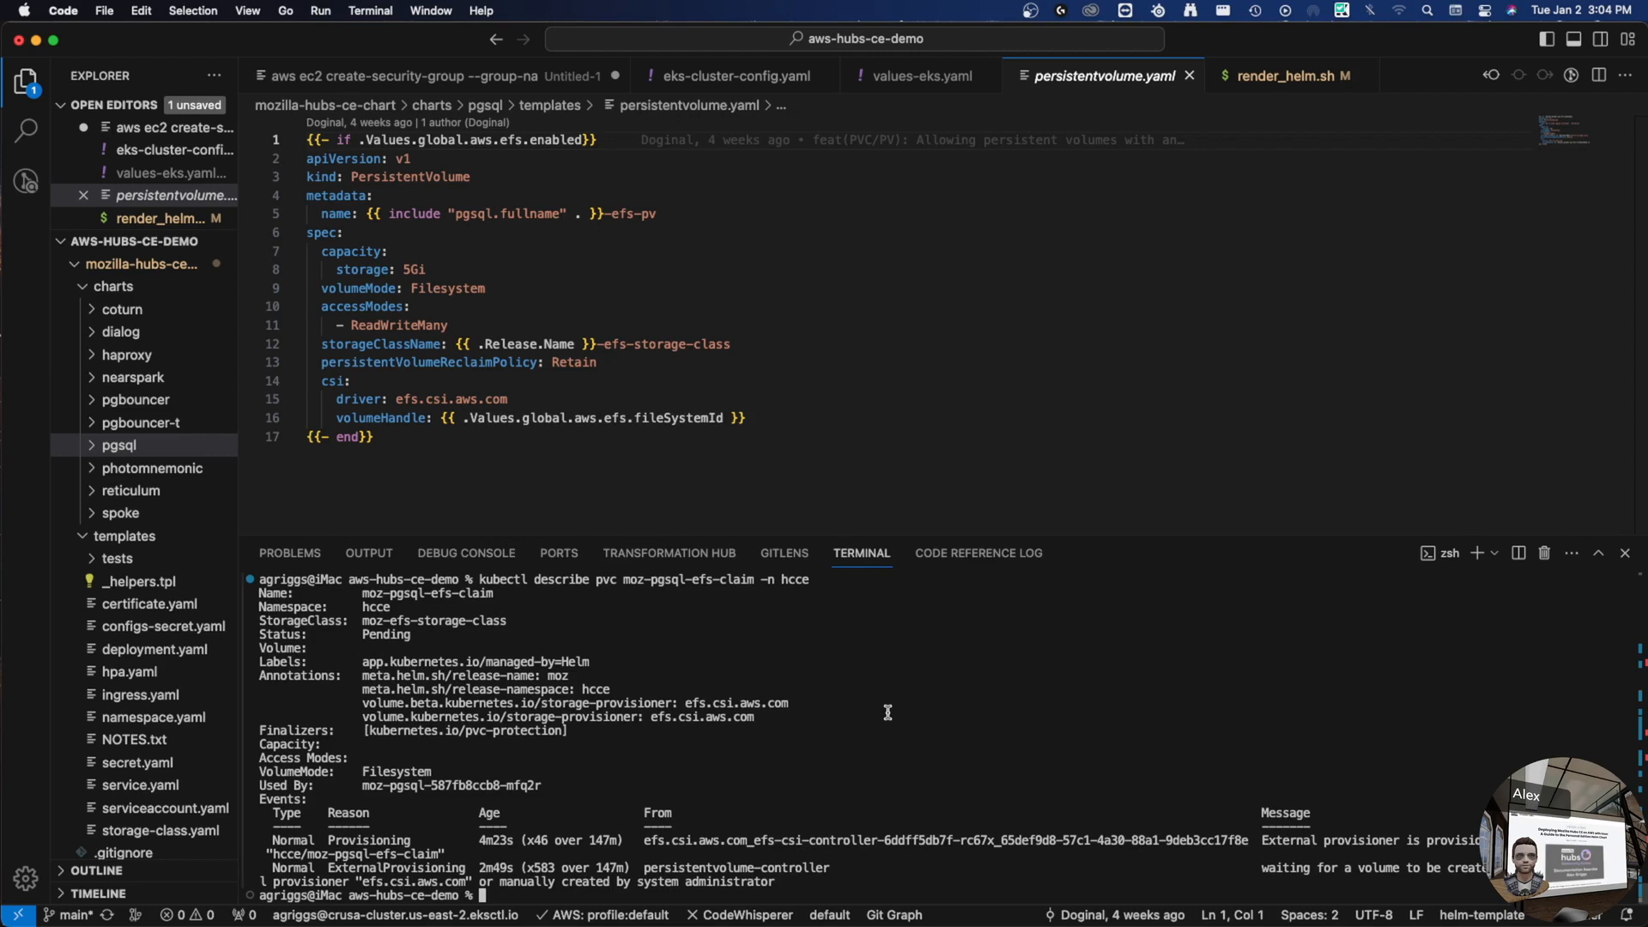
type("lm delete mo")
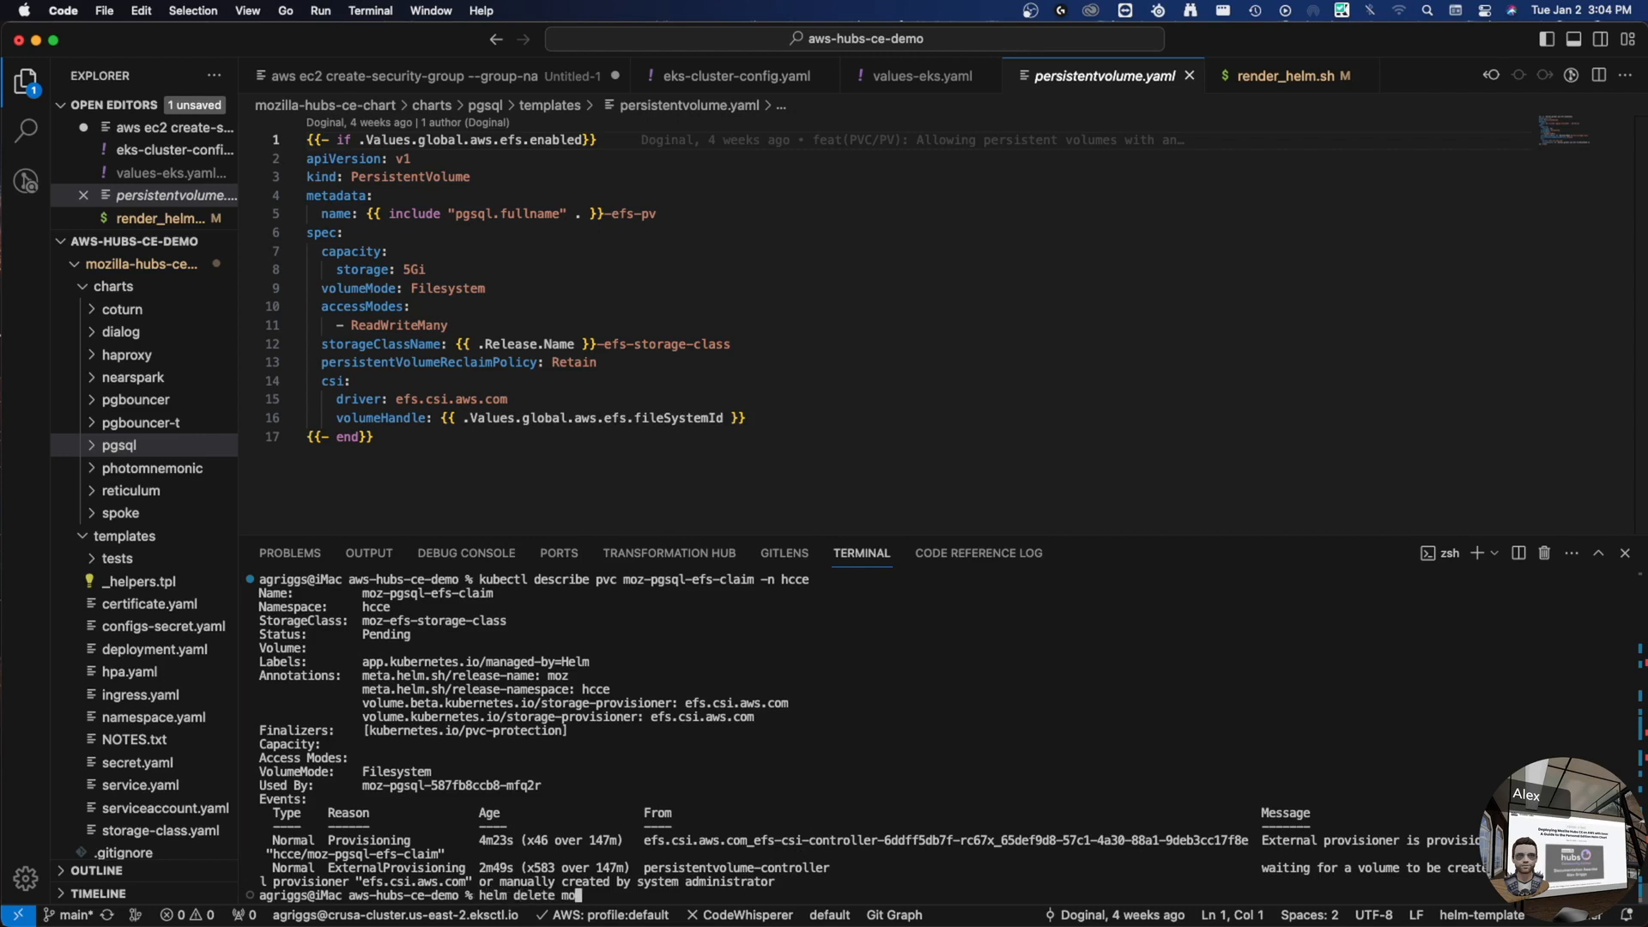
type("z -n hcce")
key("Return")
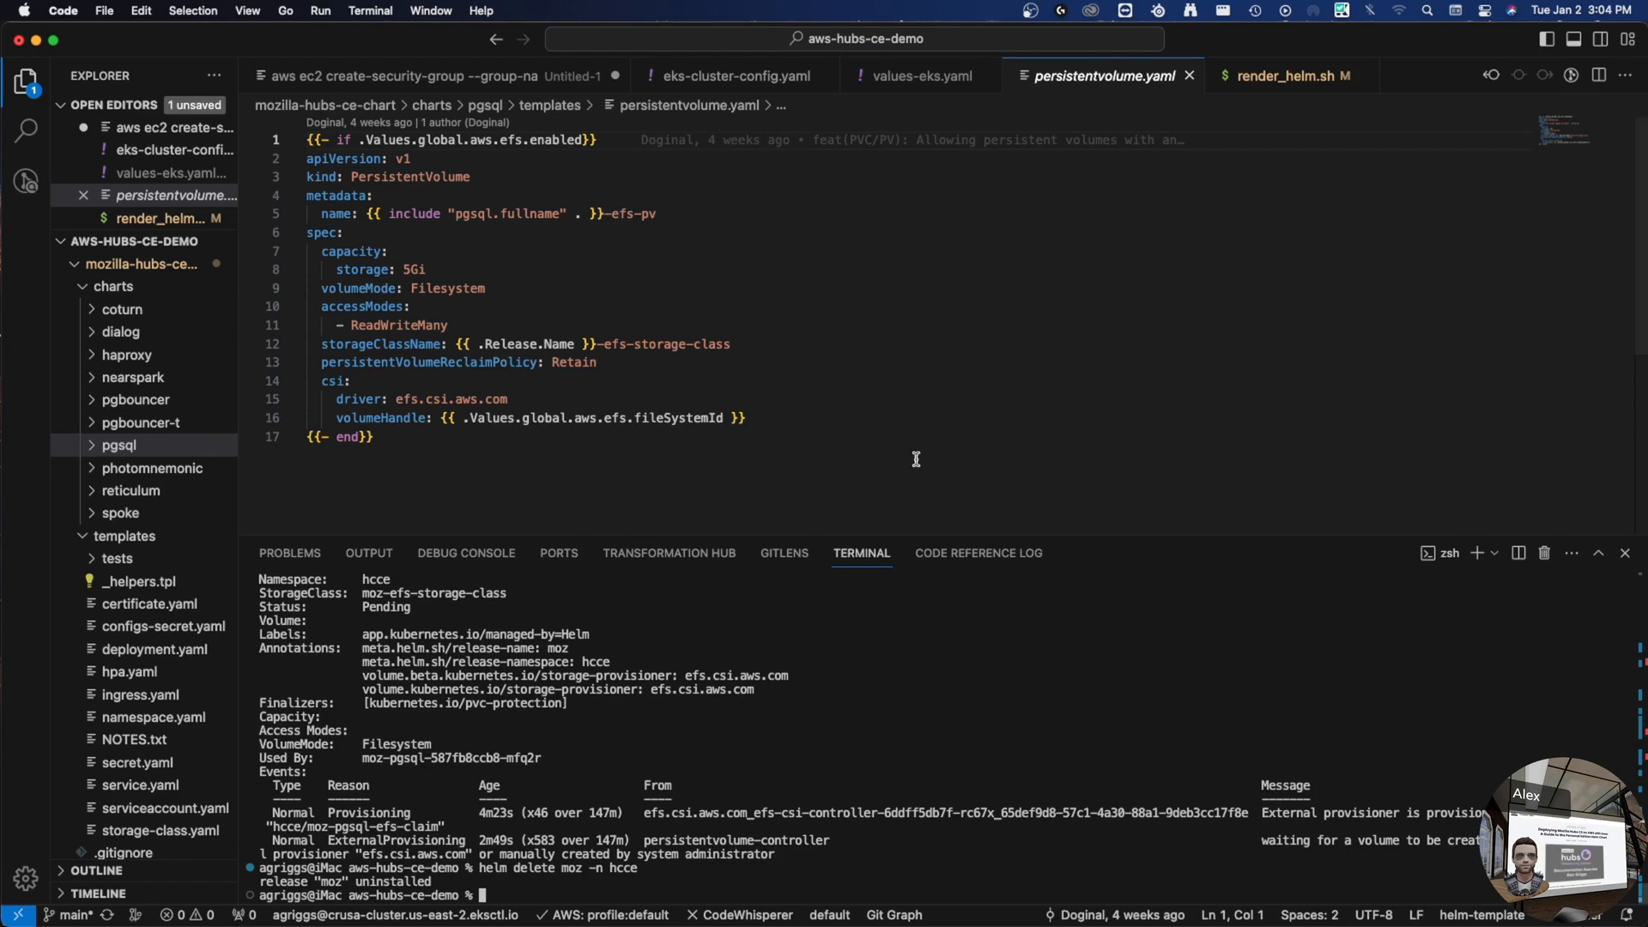
type("helm ls -n hcce")
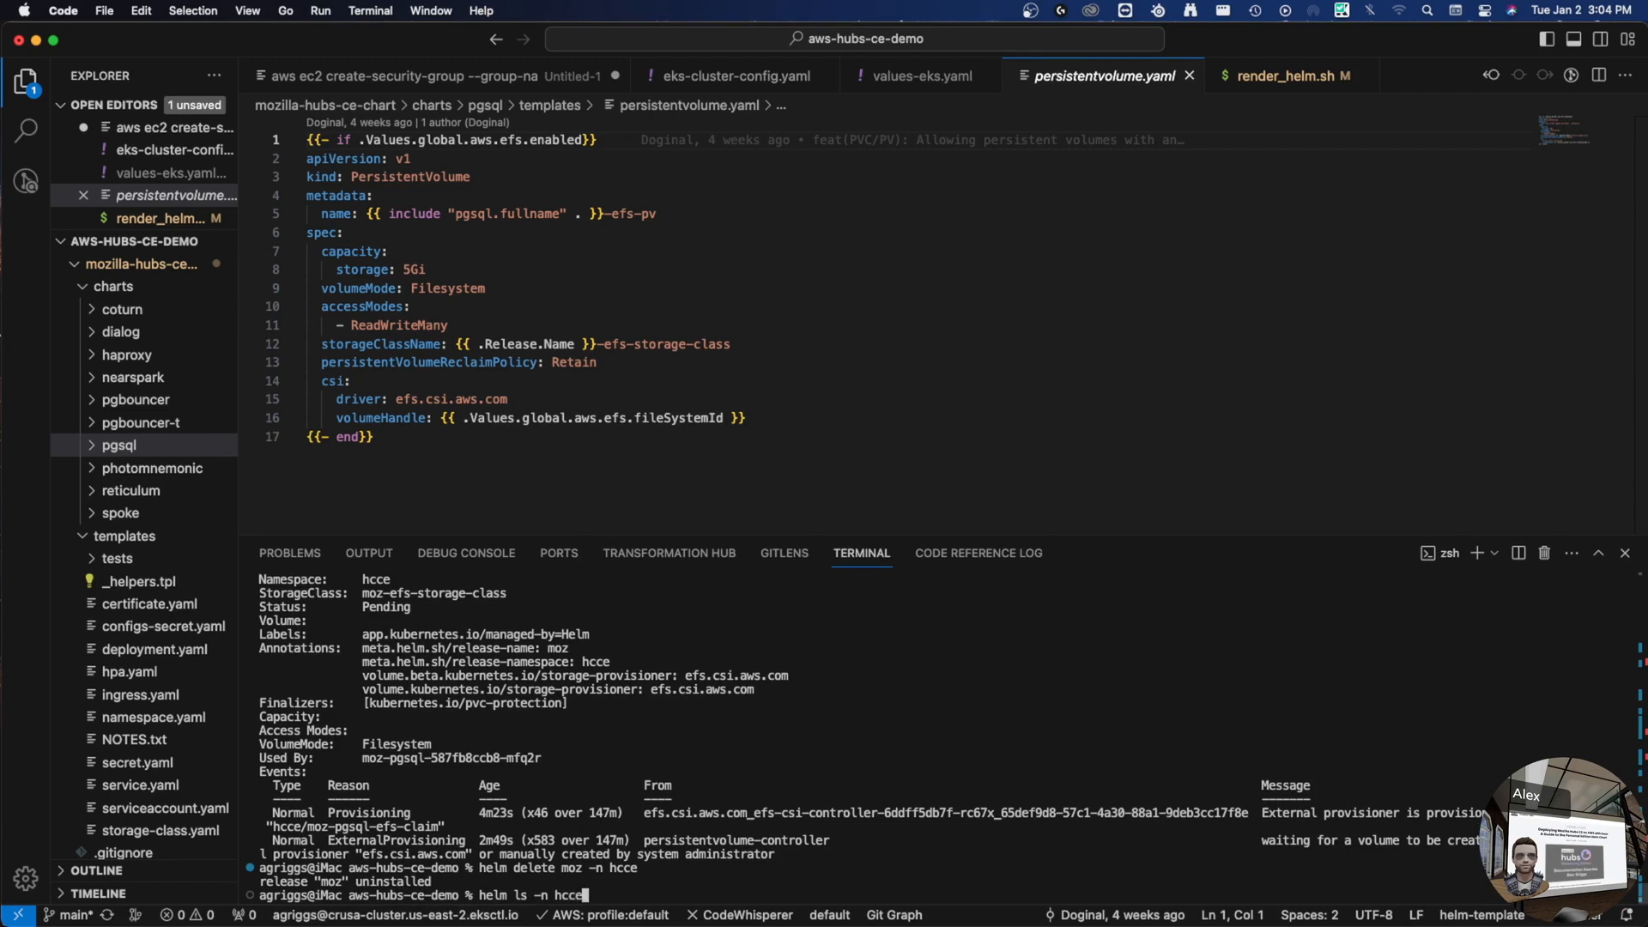
key("Return")
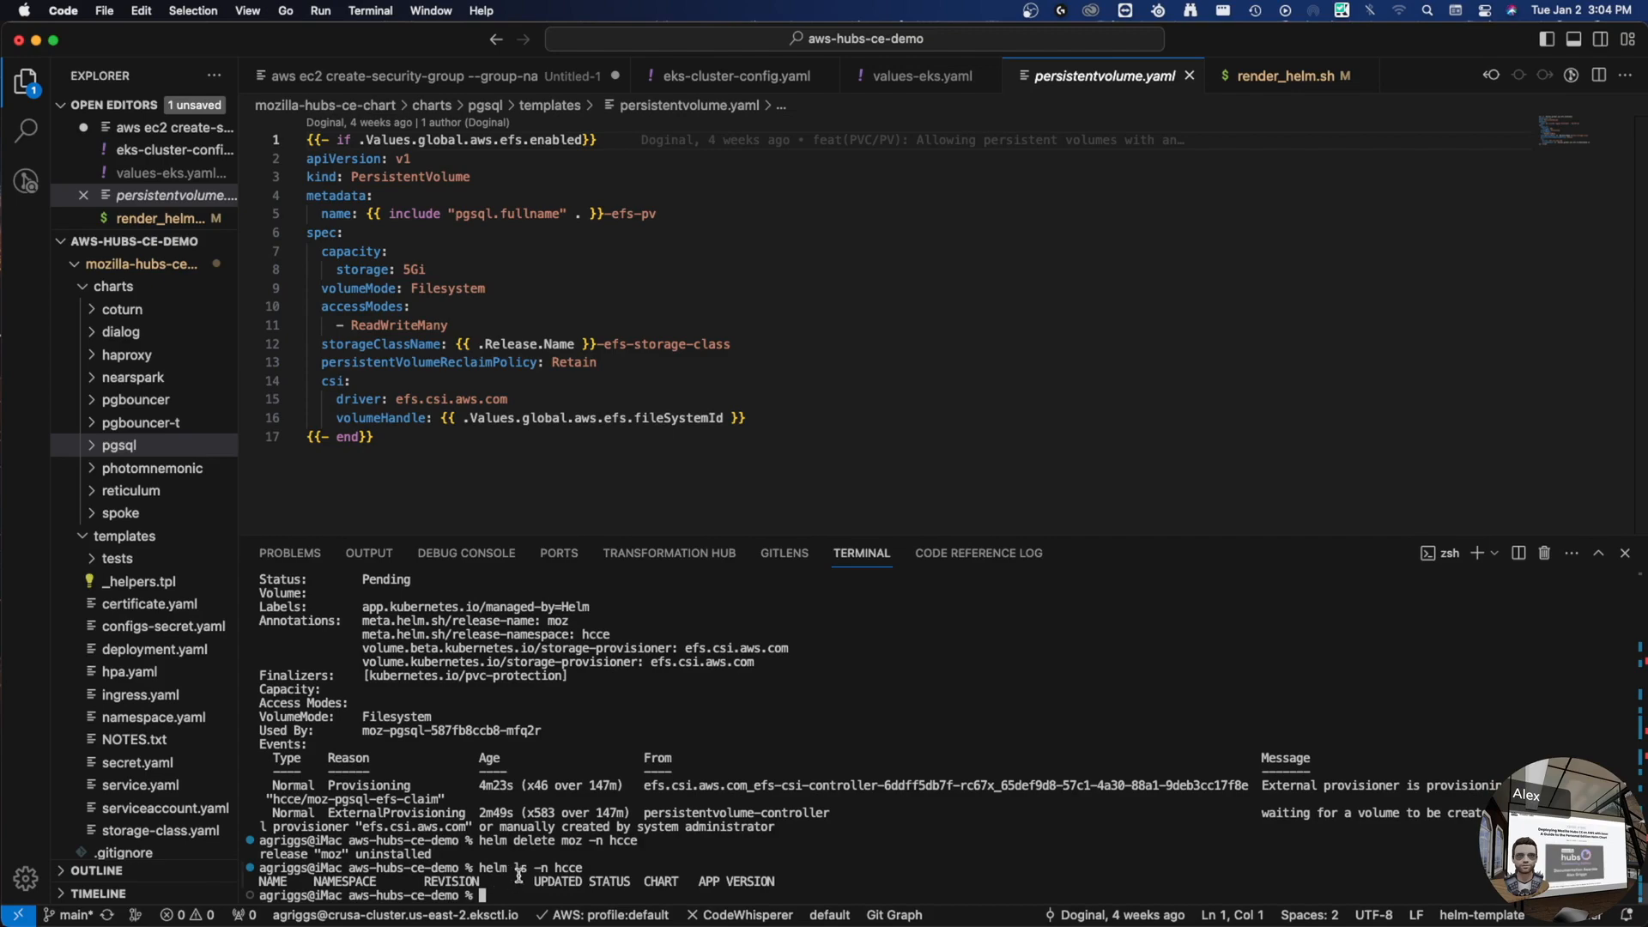
key("ctrl+Right")
key("ctrl+Right")
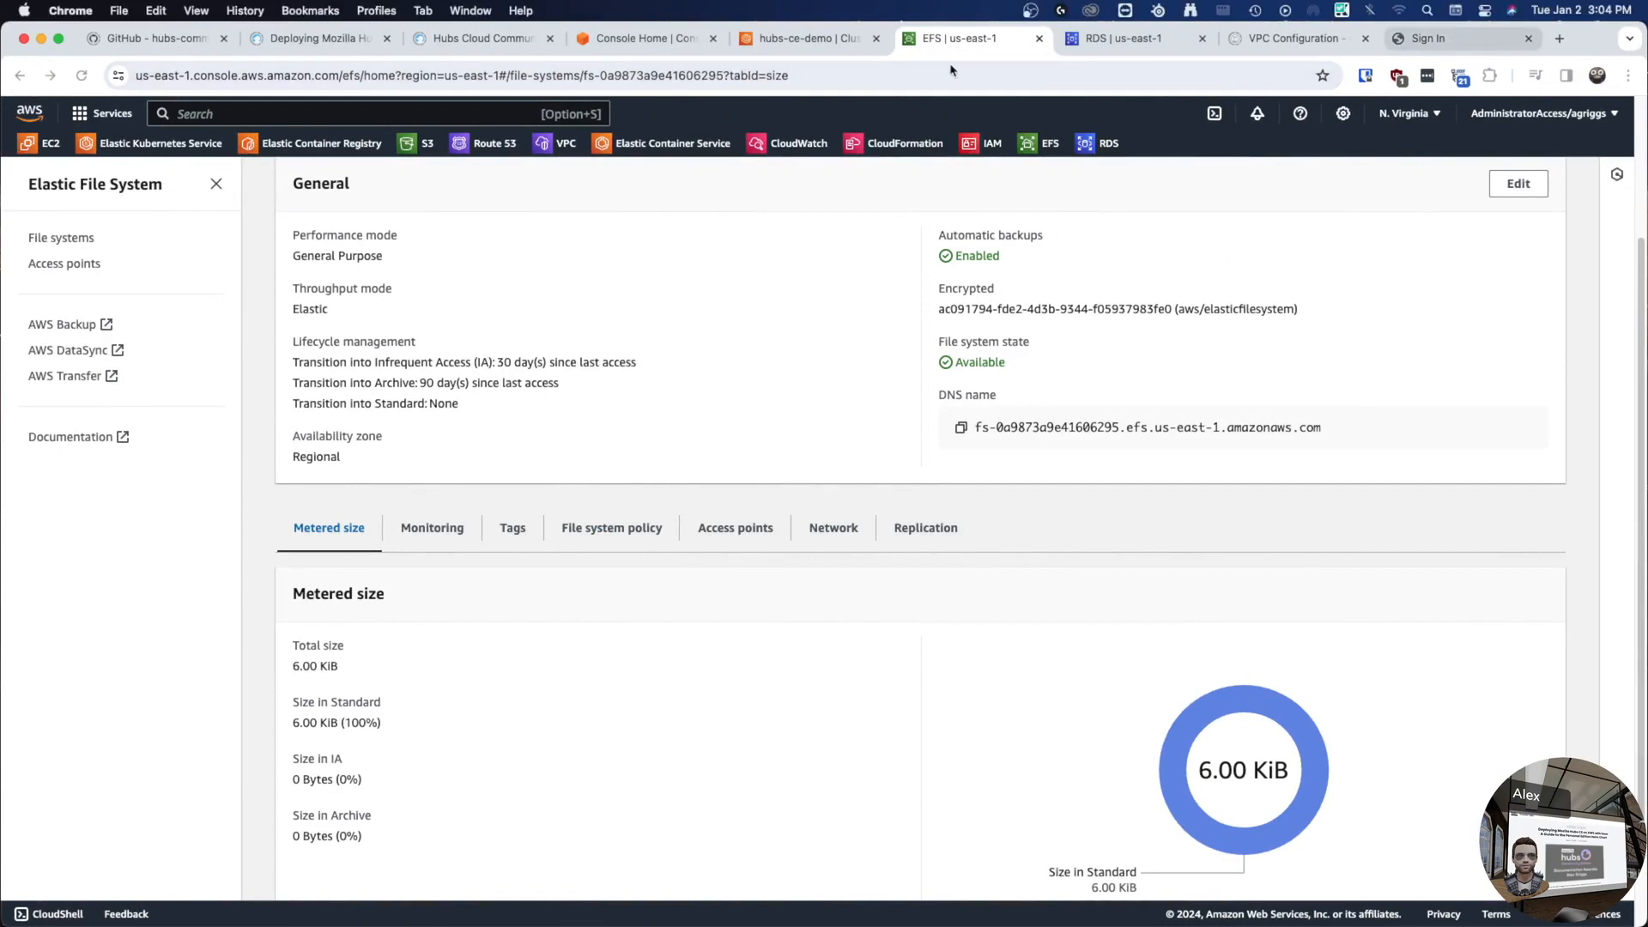
- Switch Chrome to the Hubs Sign In tab and make the window full screen
left_click(1438, 38)
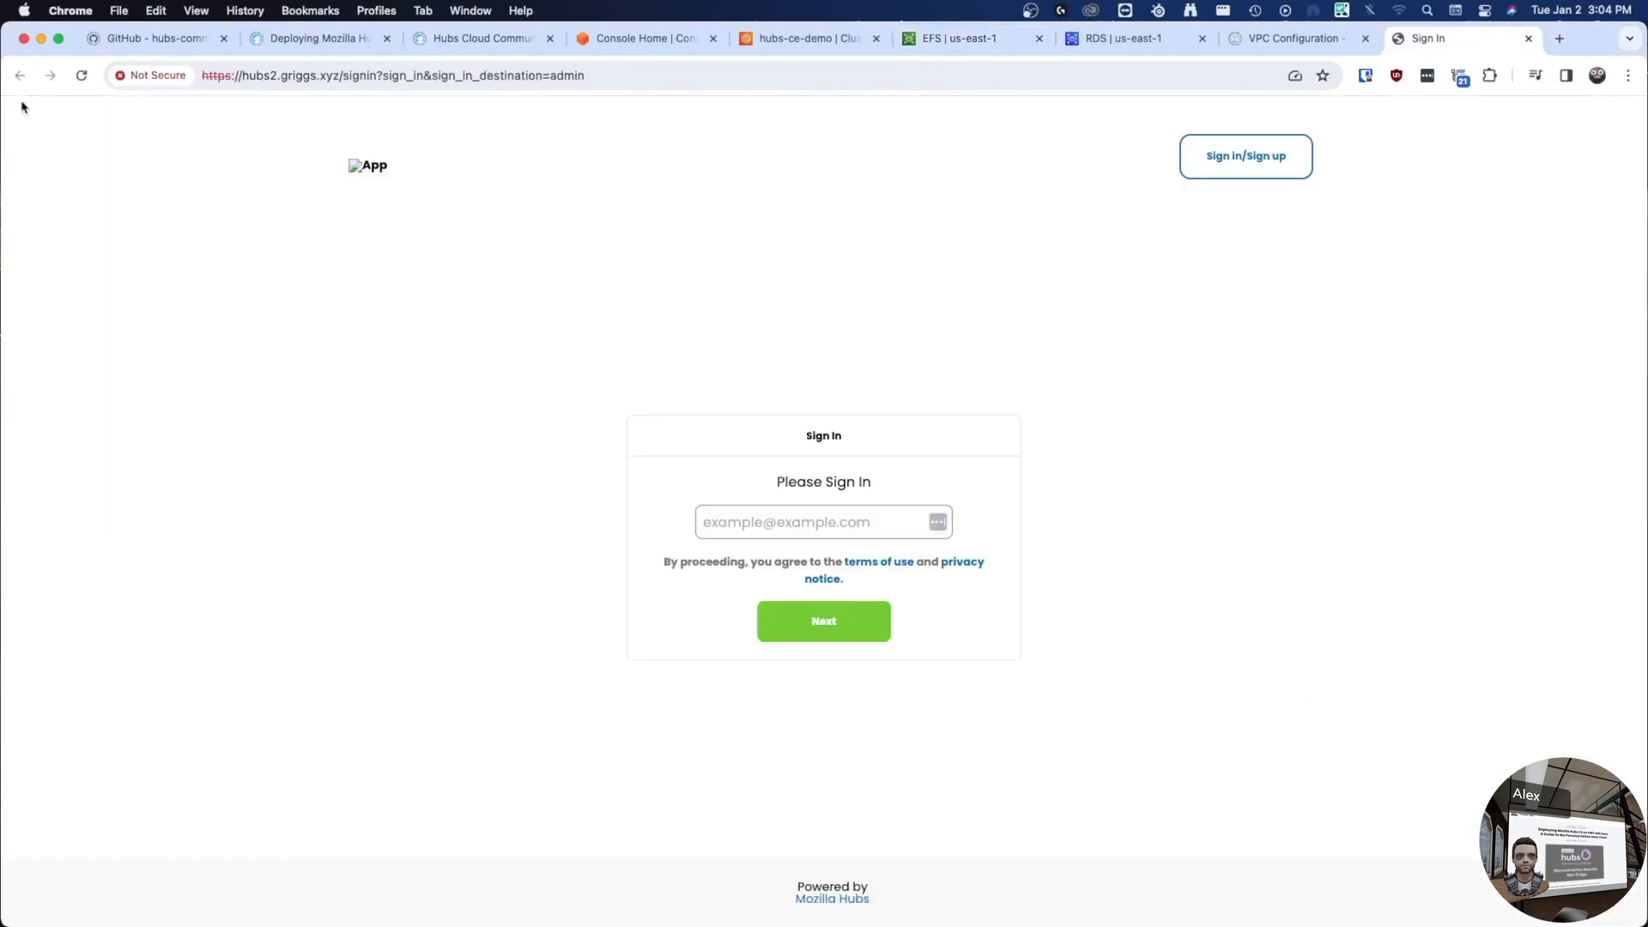
left_click(58, 37)
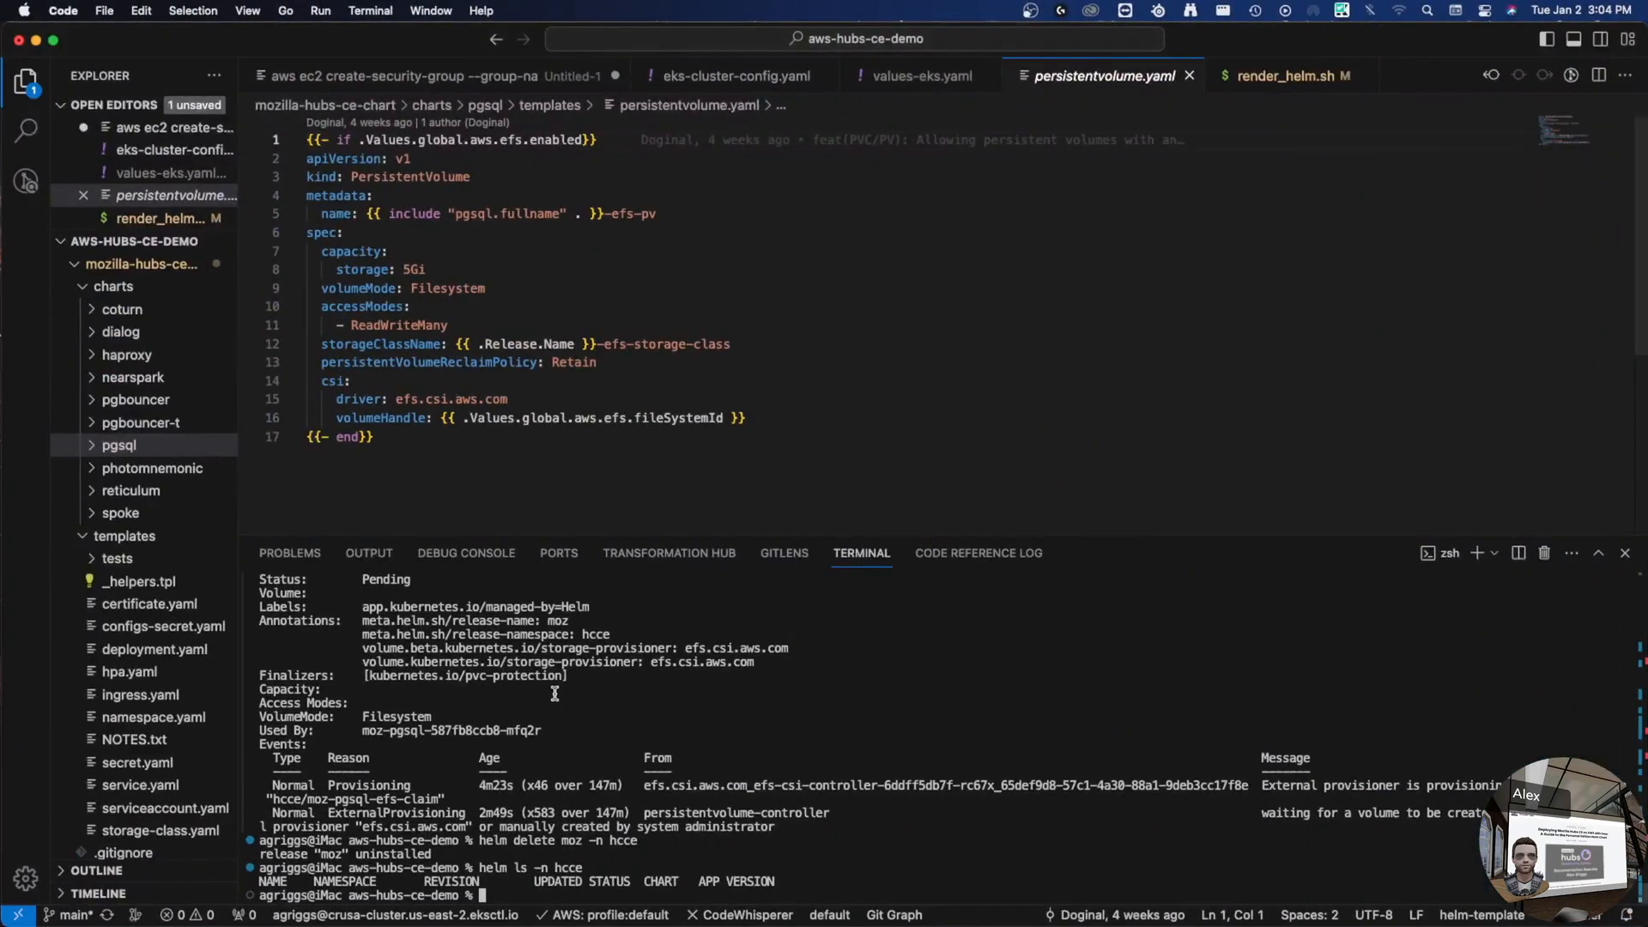
- Check kubectl get pvc and kubectl get pv in hcce, confirming none remain
type("k")
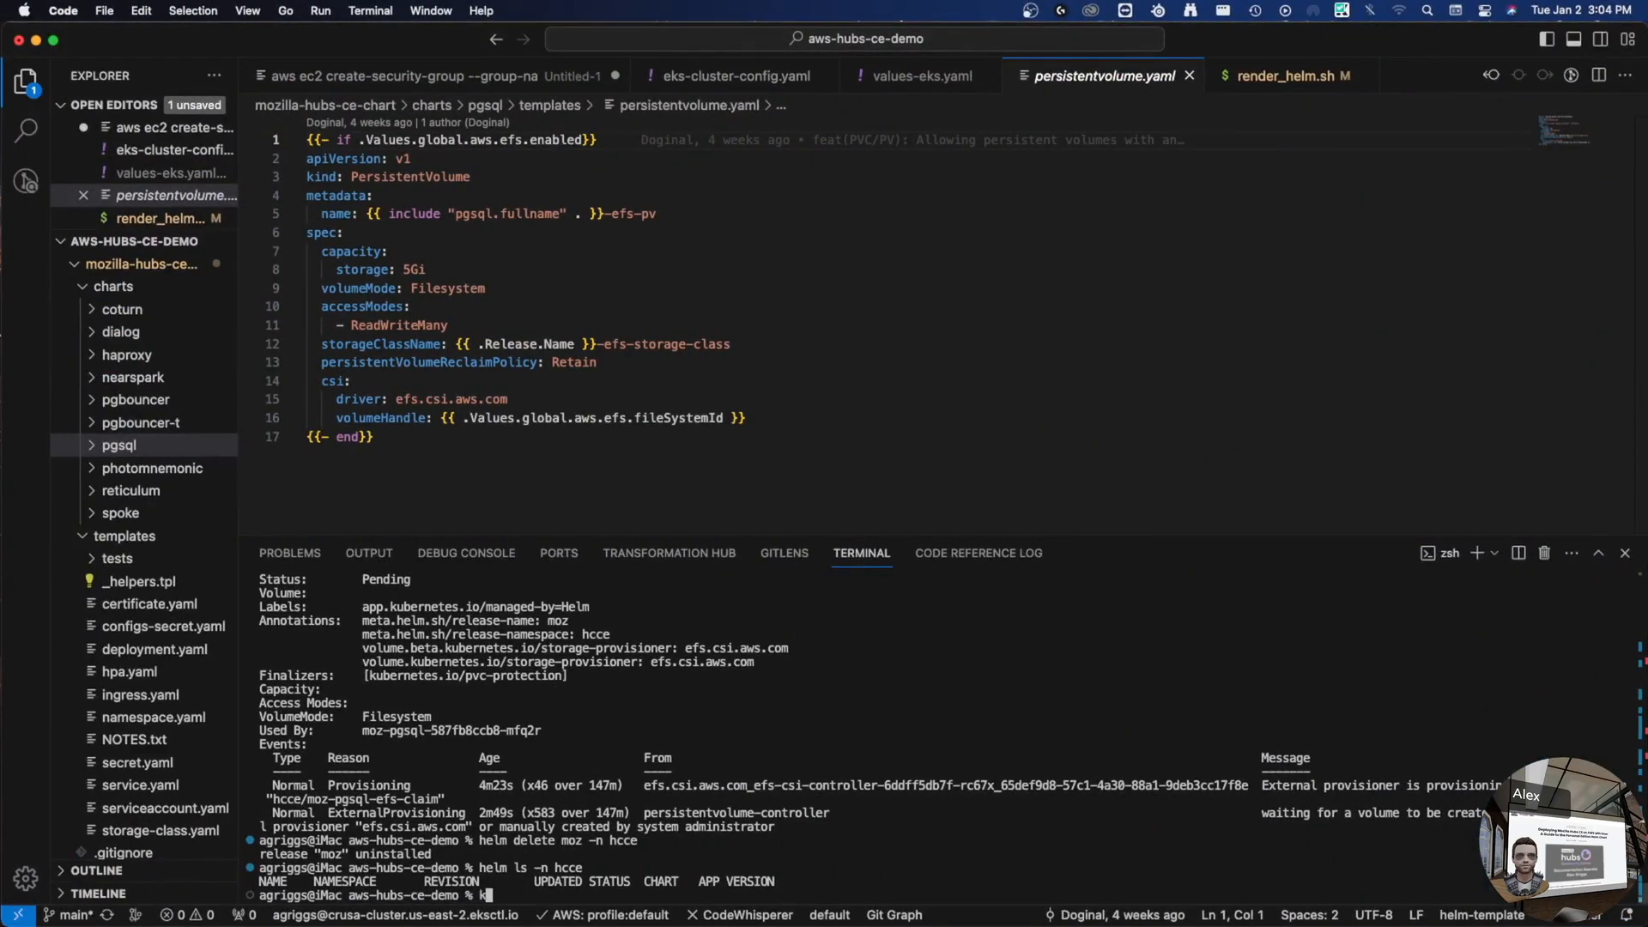
type("ubectl get pvc -n hcce")
key("Return")
key("Up")
key("Left")
key("Left")
key("Left")
key("Left")
key("Left")
key("Left")
key("Left")
key("Left")
key("BackSpace")
key("Return")
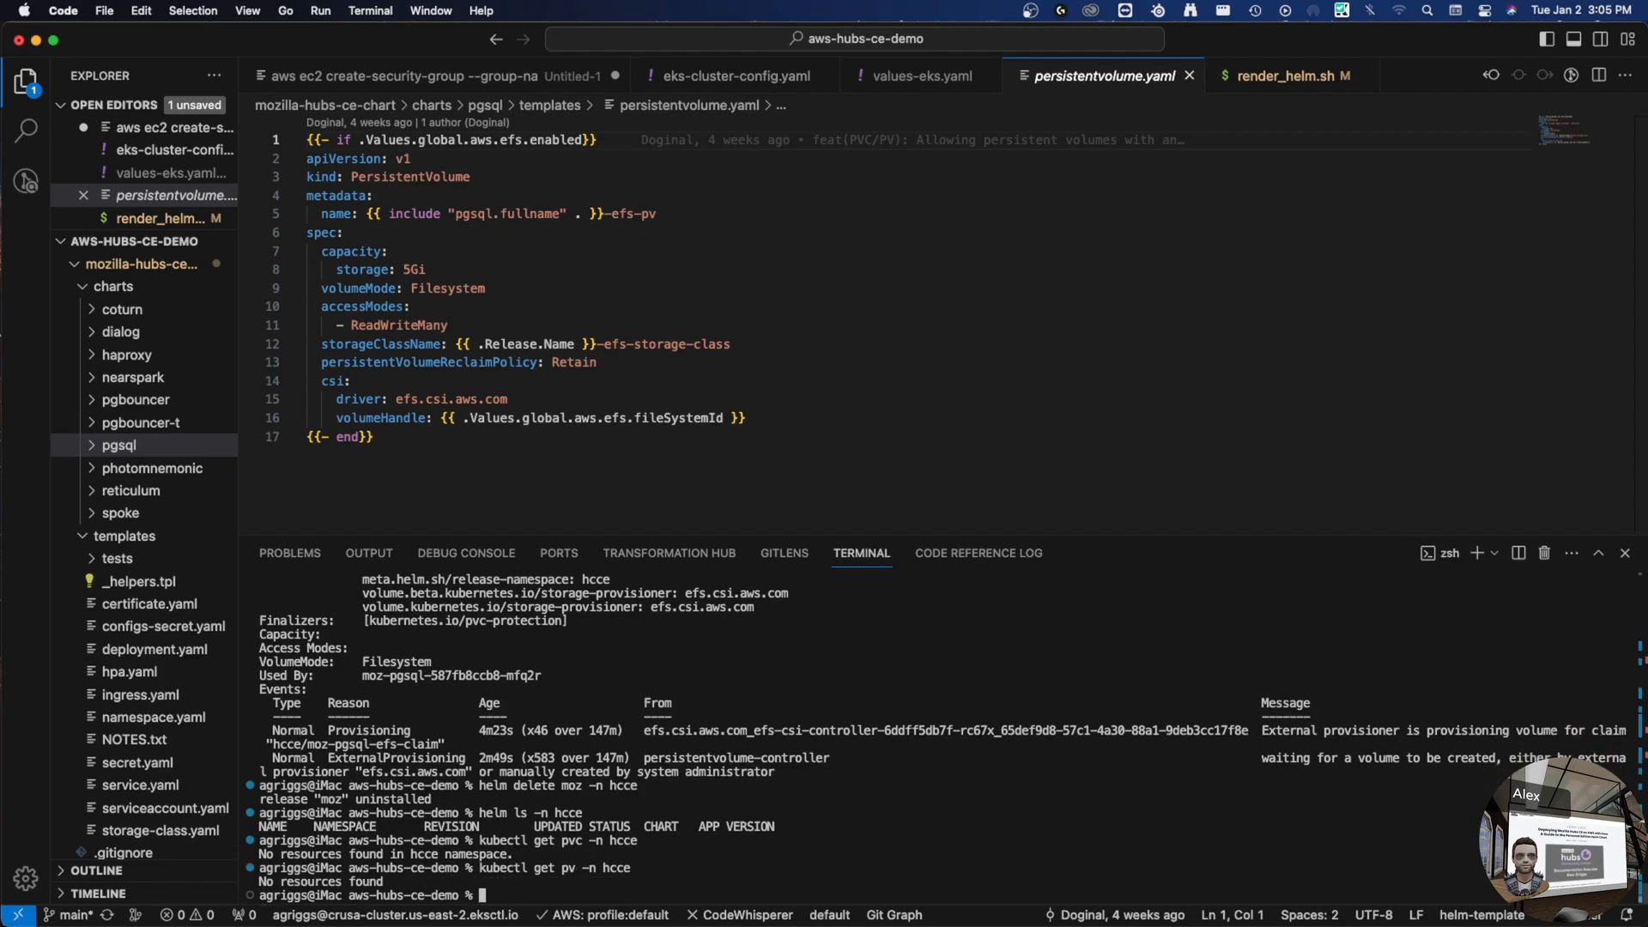
key("Up")
key("BackSpace")
key("BackSpace")
key("BackSpace")
key("BackSpace")
key("BackSpace")
key("BackSpace")
key("BackSpace")
key("BackSpace")
key("BackSpace")
key("BackSpace")
key("BackSpace")
key("BackSpace")
key("BackSpace")
key("BackSpace")
key("BackSpace")
key("BackSpace")
key("BackSpace")
key("BackSpace")
key("BackSpace")
key("BackSpace")
- Run helm install moz -f mozilla-hubs-ce-chart/values-eks.yaml ./mozilla-hubs-ce-chart/ -n hcce
type("helm install moz -f mo")
key("Tab")
type("values-e")
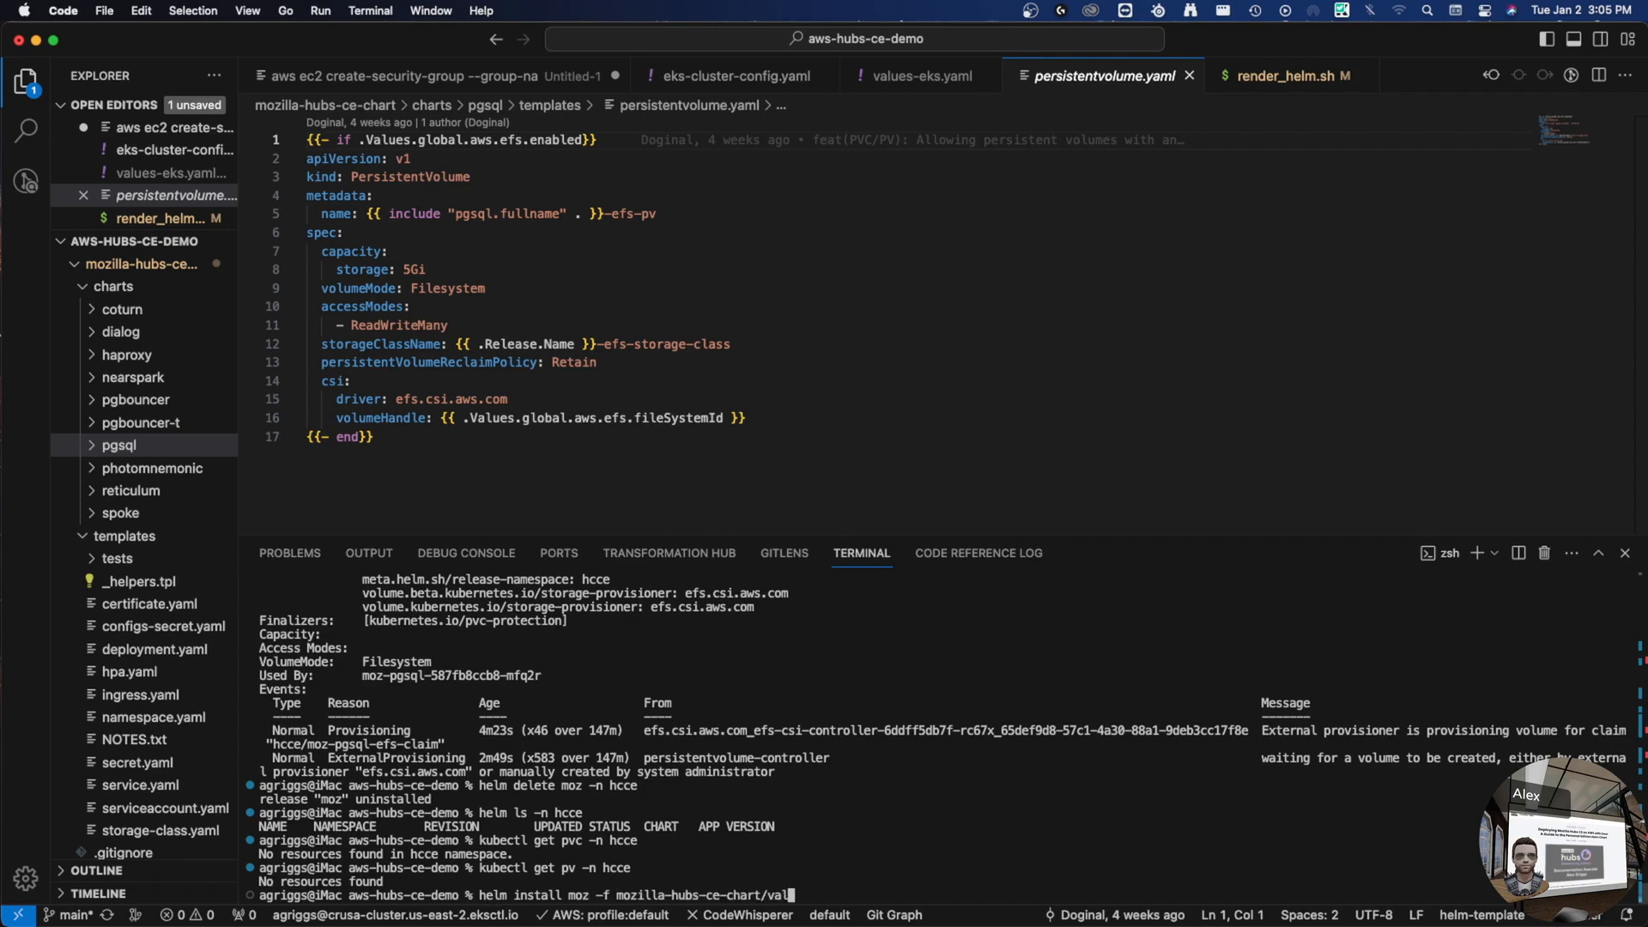
key("Tab")
type("./m")
key("Tab")
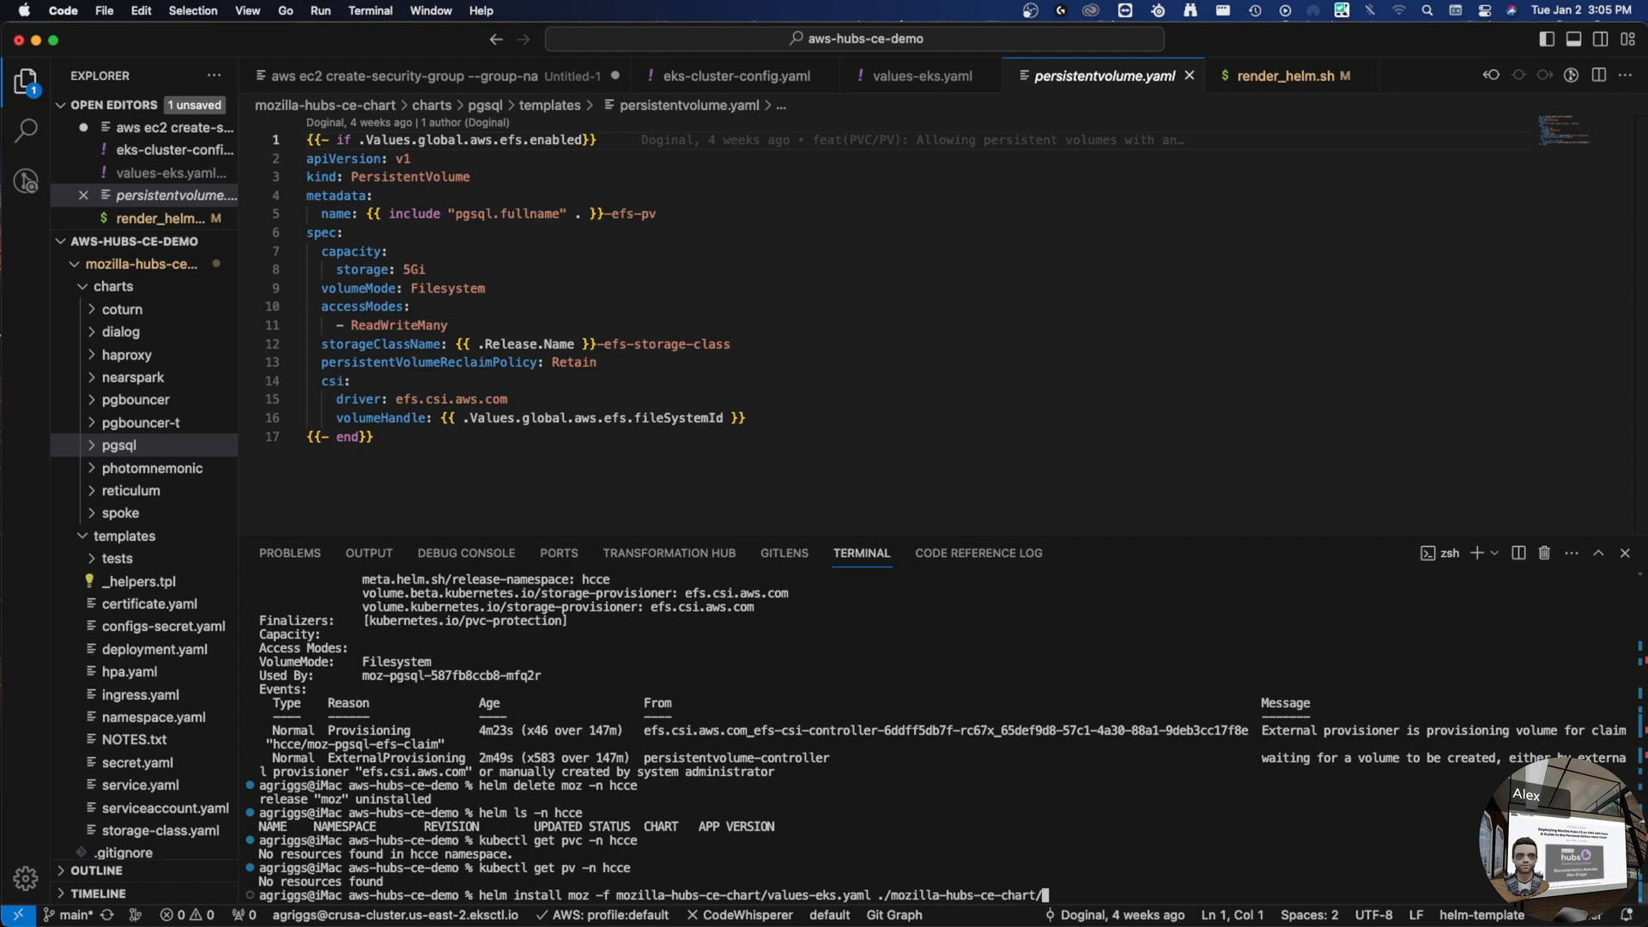
type("-n hcce")
key("Return")
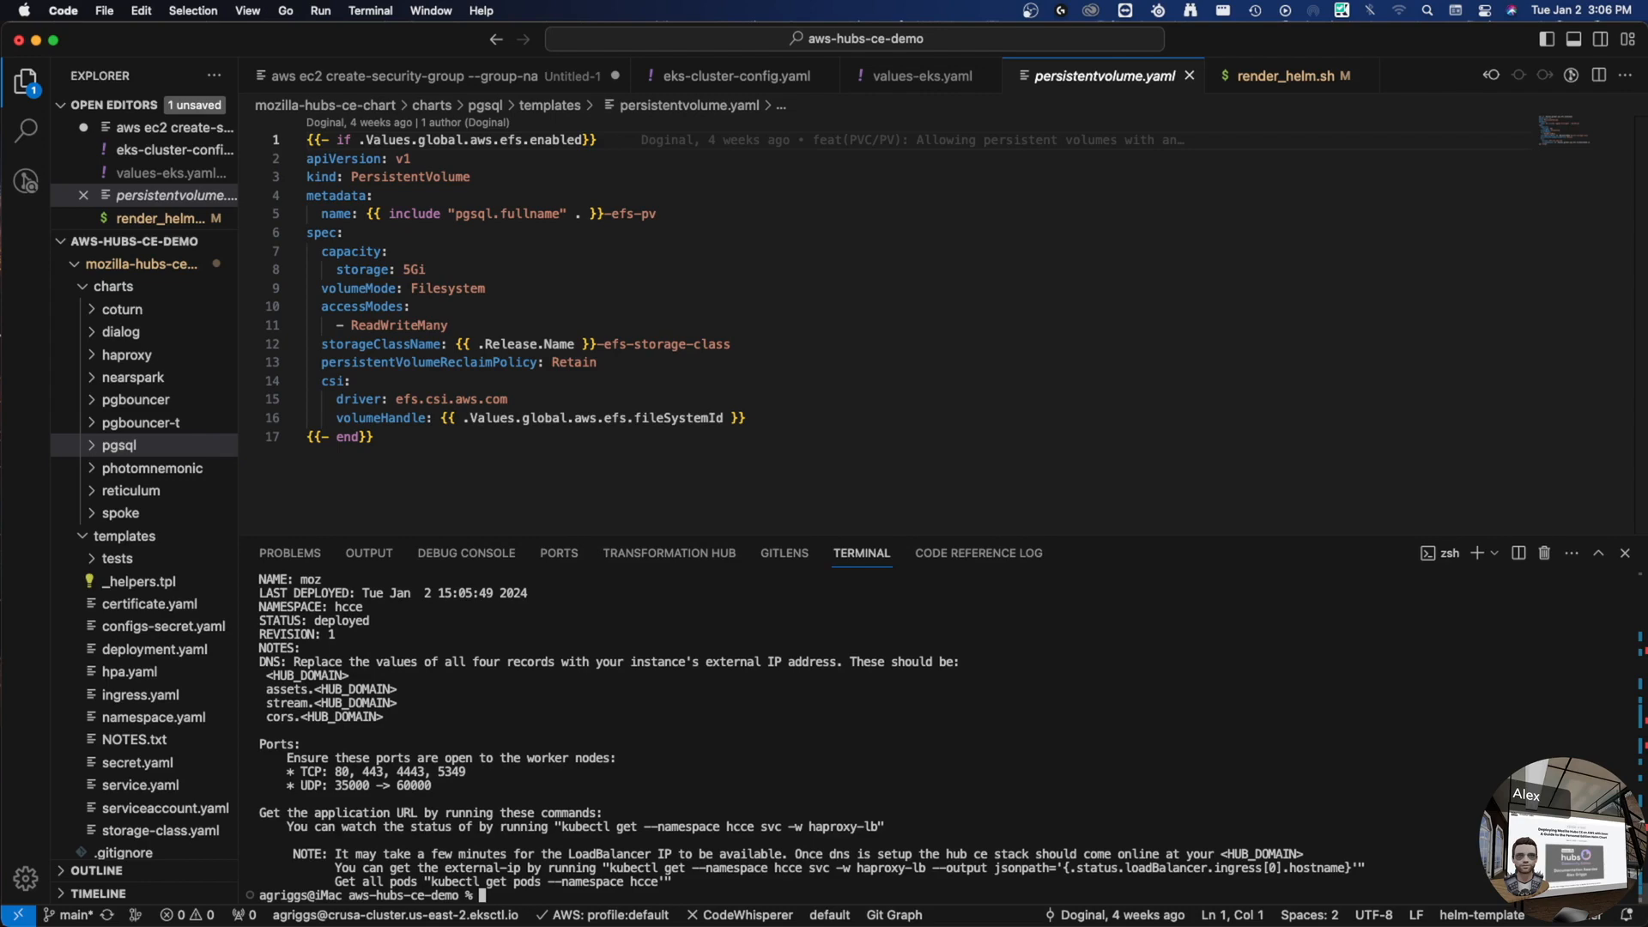
- List hcce pods to confirm they're Running, then start kubectl exec -it into the new moz-pgsql pod
scroll(687, 770, "up", 4)
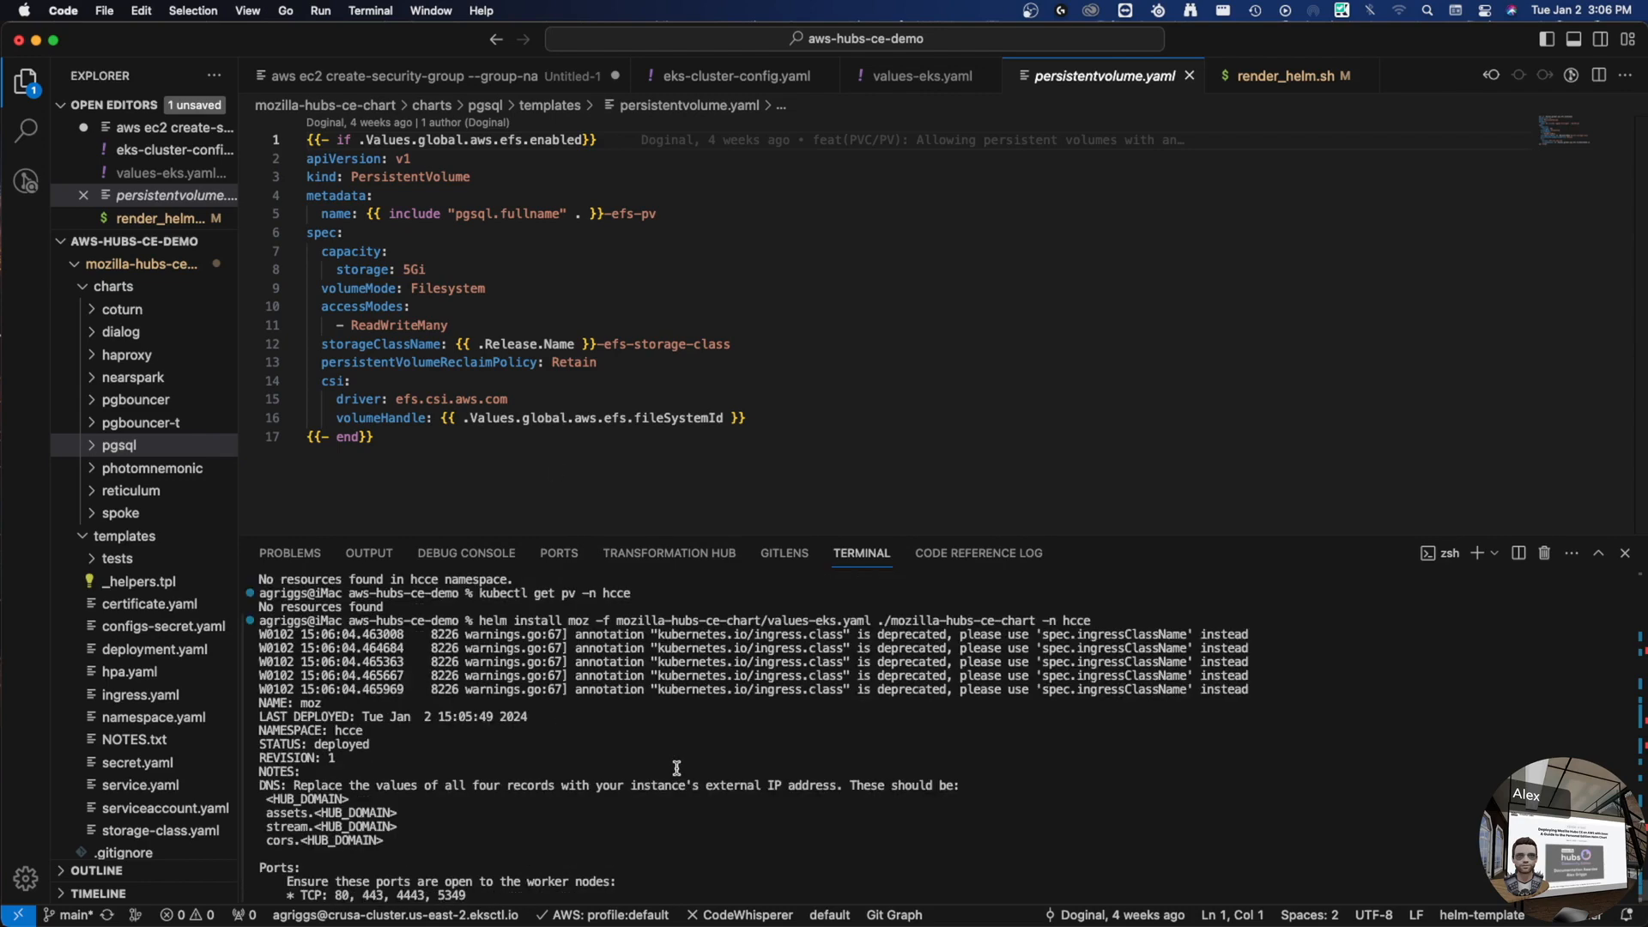
scroll(687, 770, "down", 4)
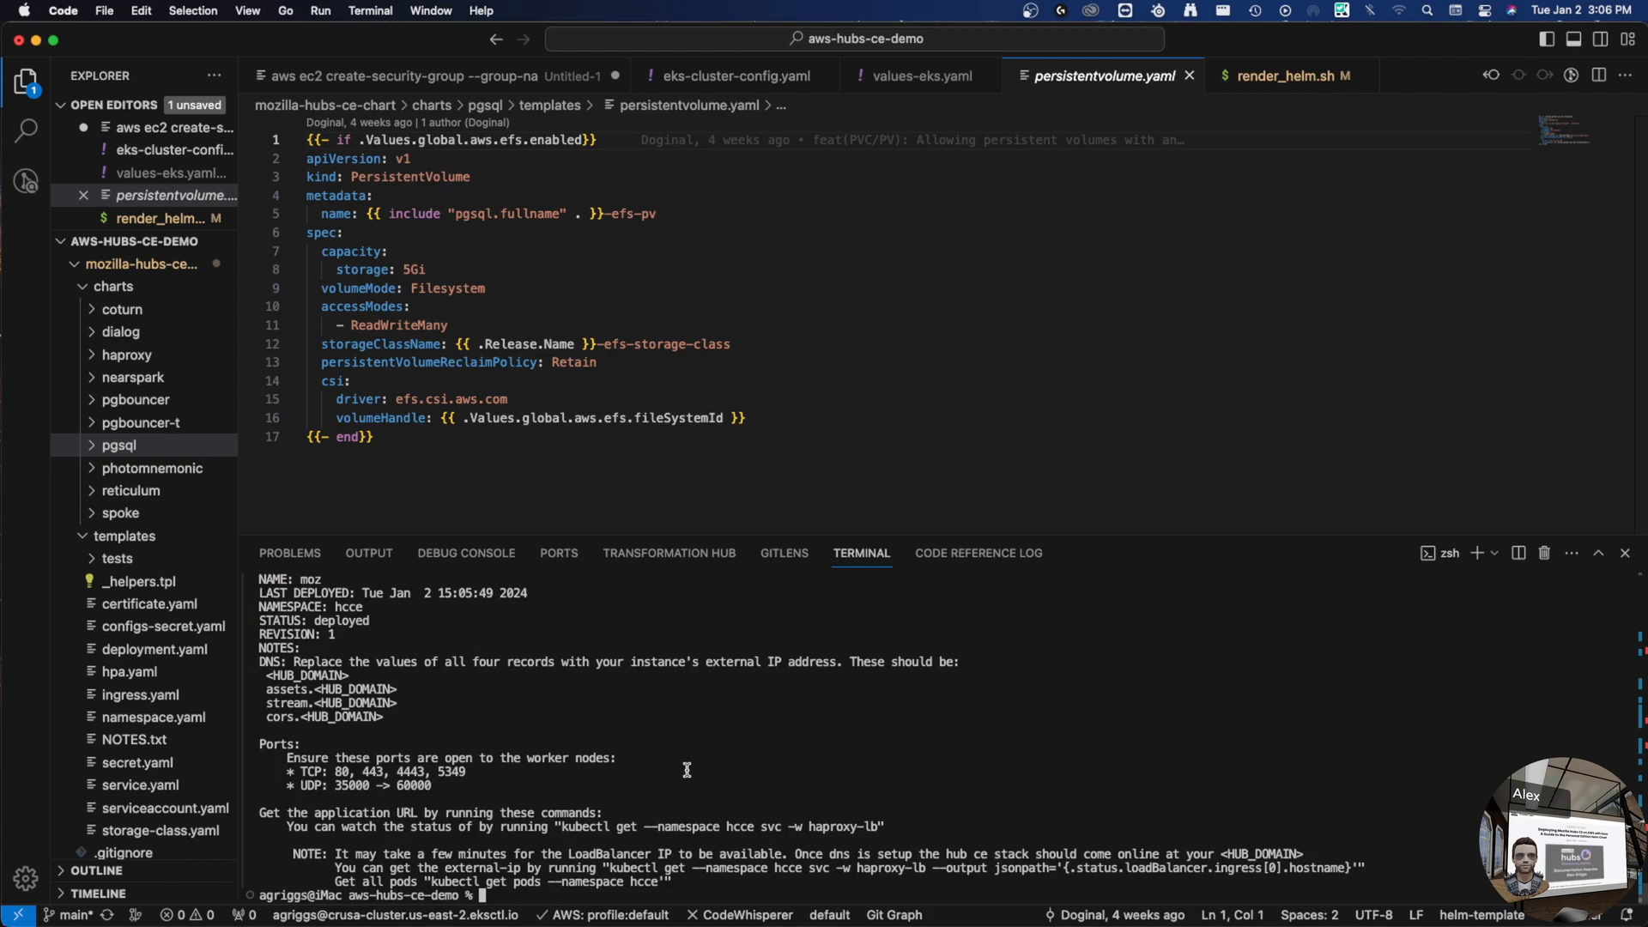
type("kubectl ")
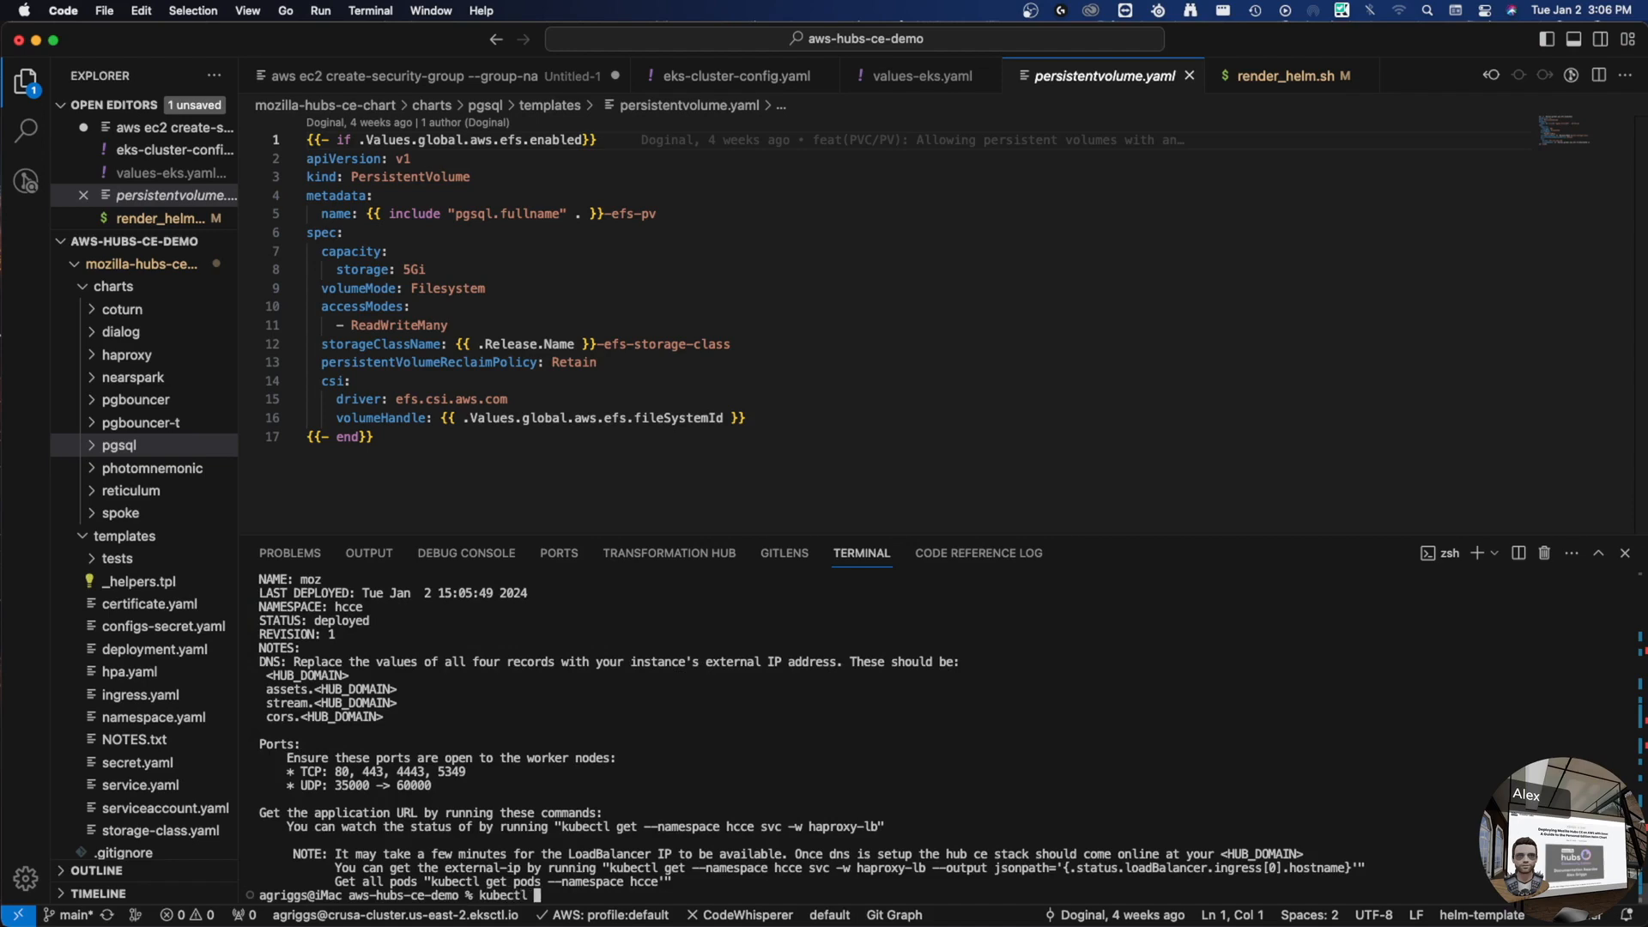
type("get pods -n hcce")
key("Return")
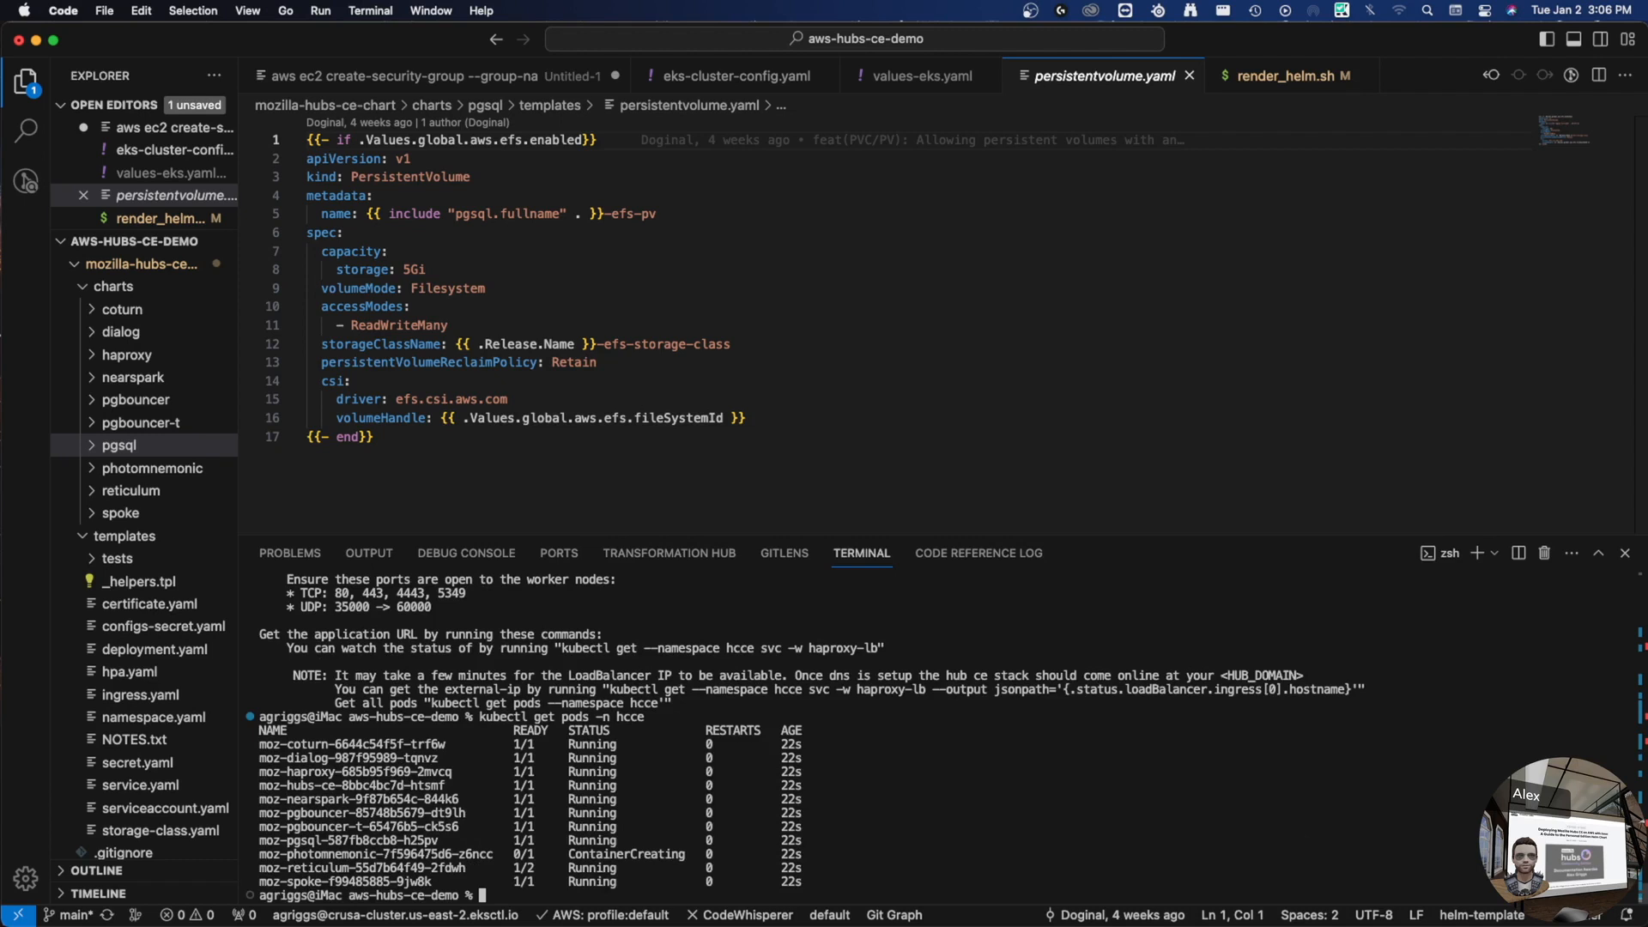
double_click(380, 842)
key("super+c")
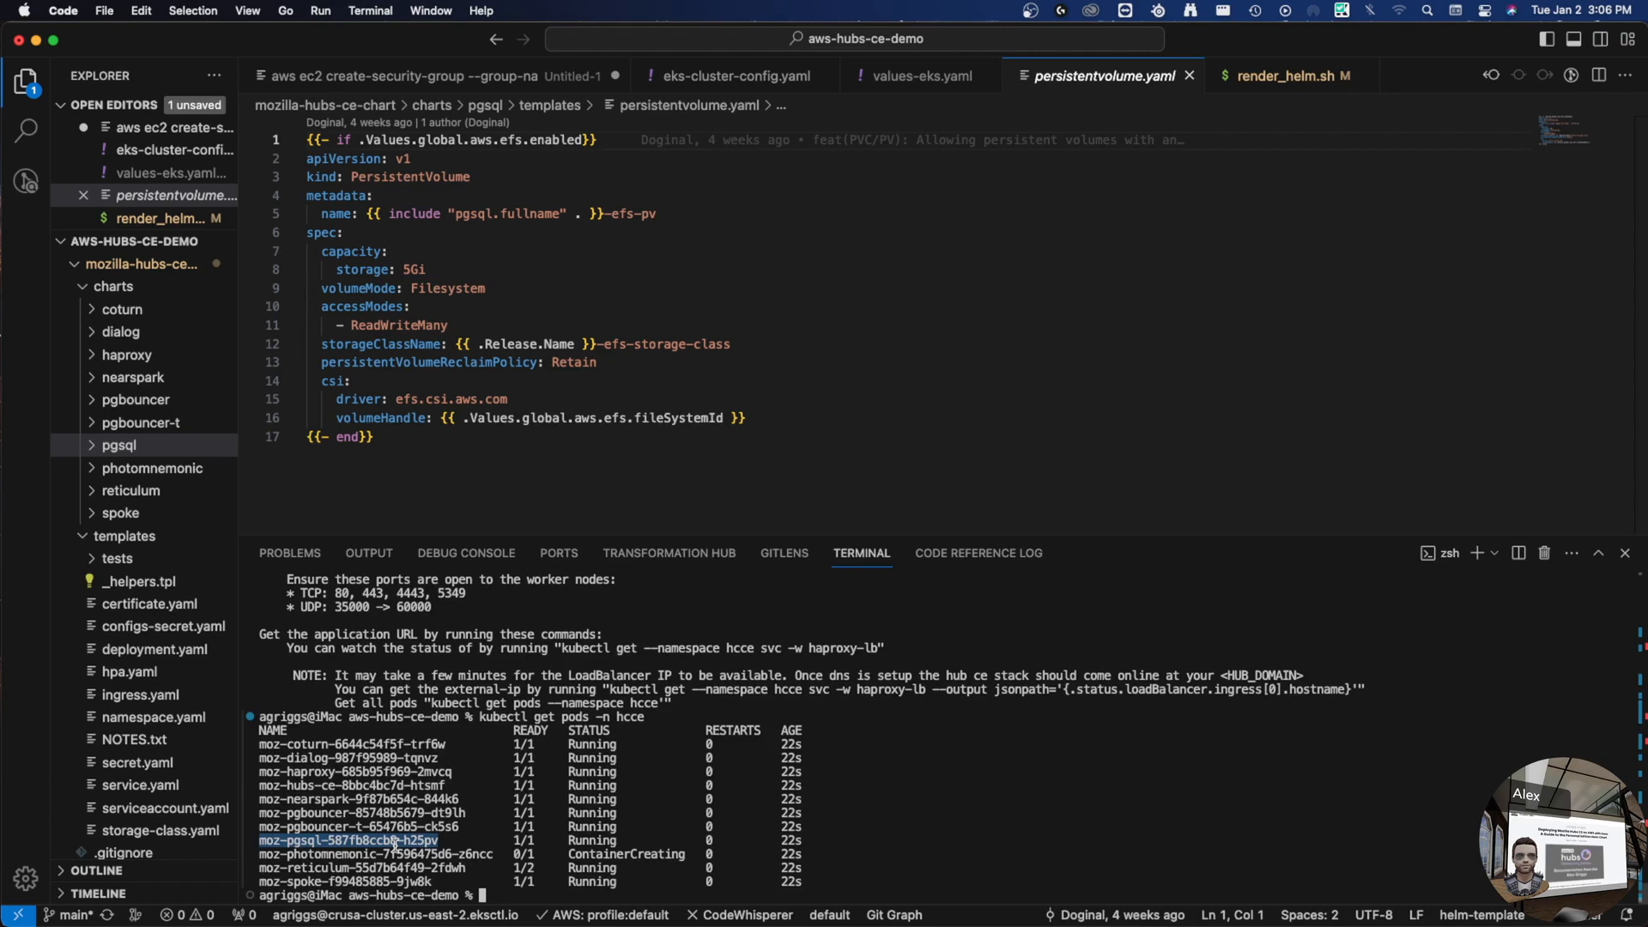
key("Up")
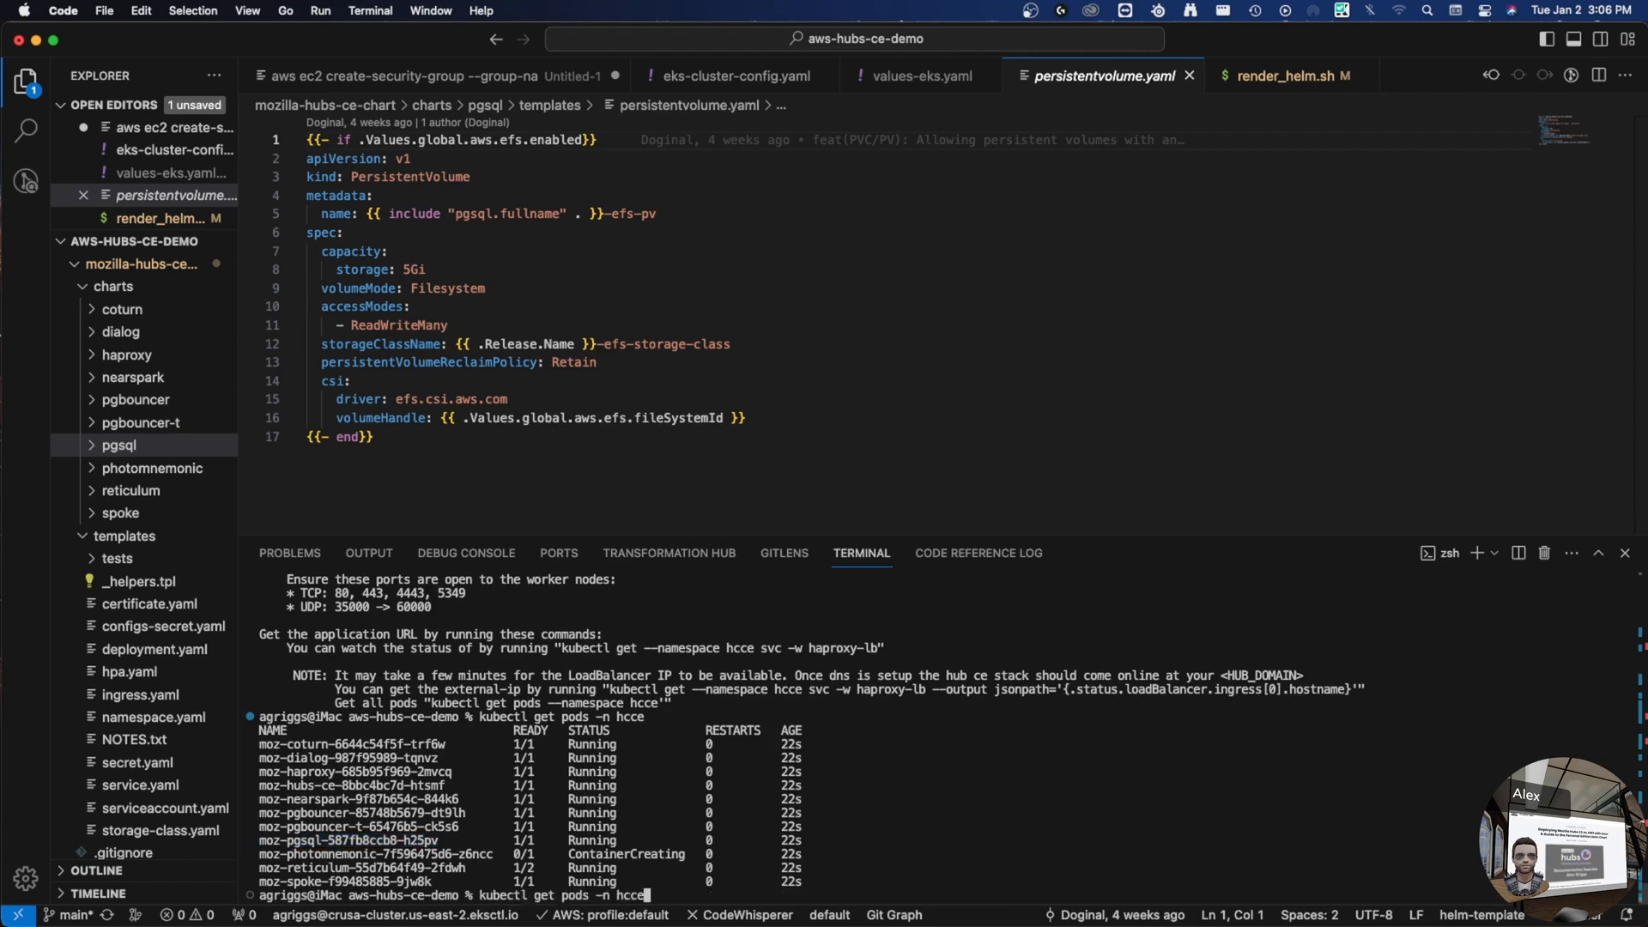
key("Return")
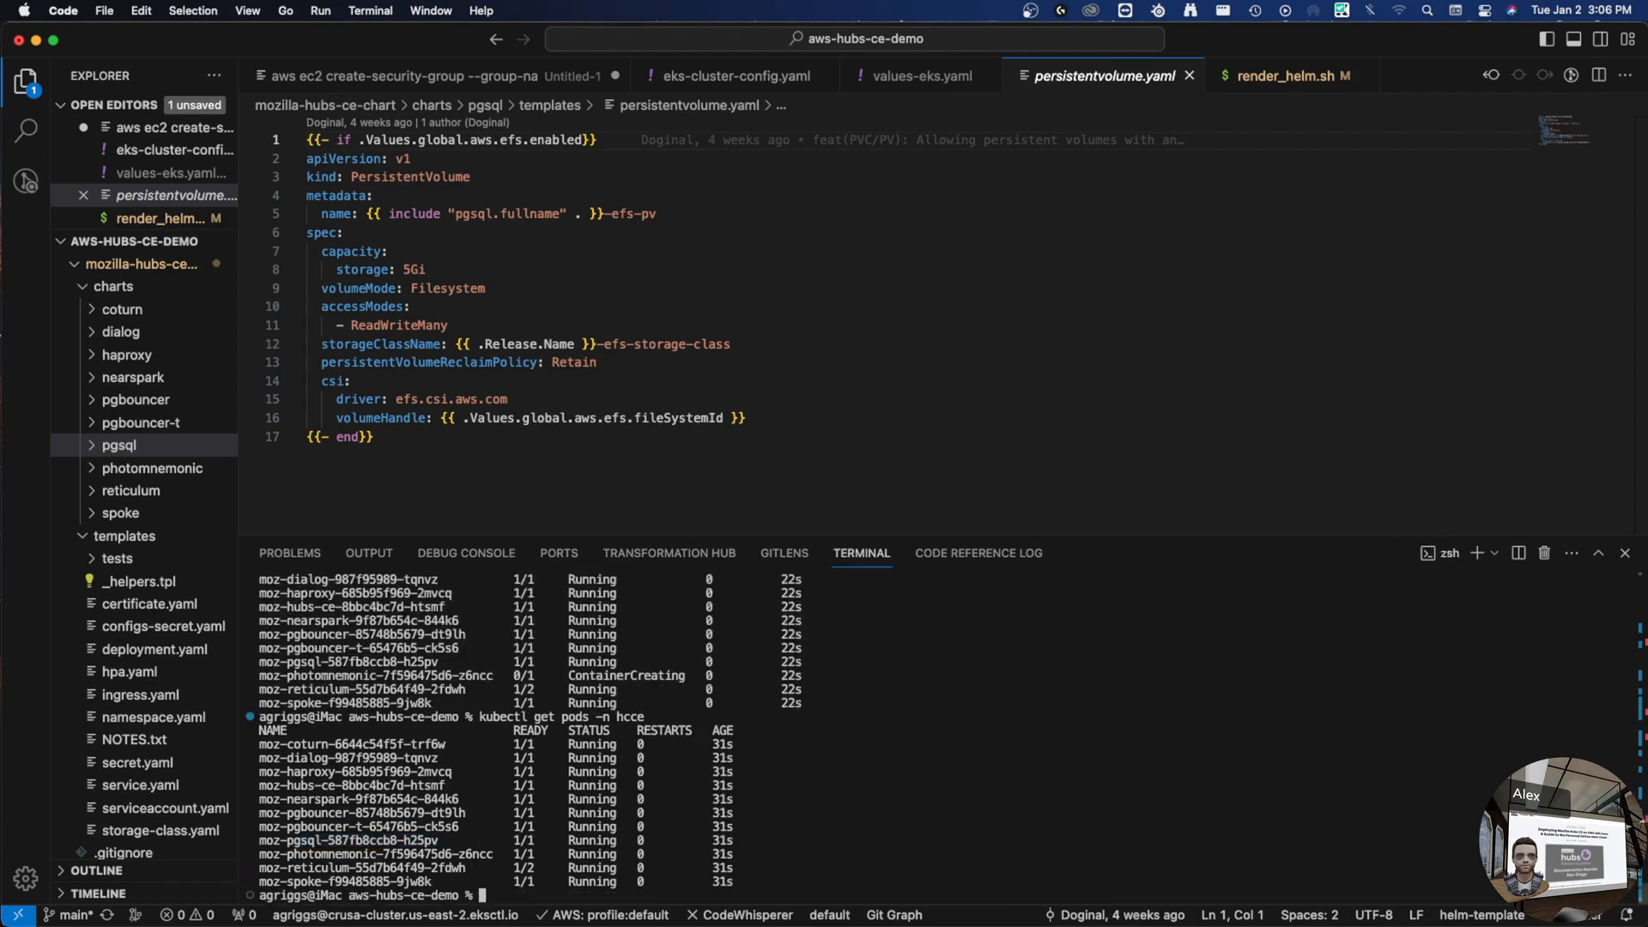
type("kubectl exec -it")
key("super+v")
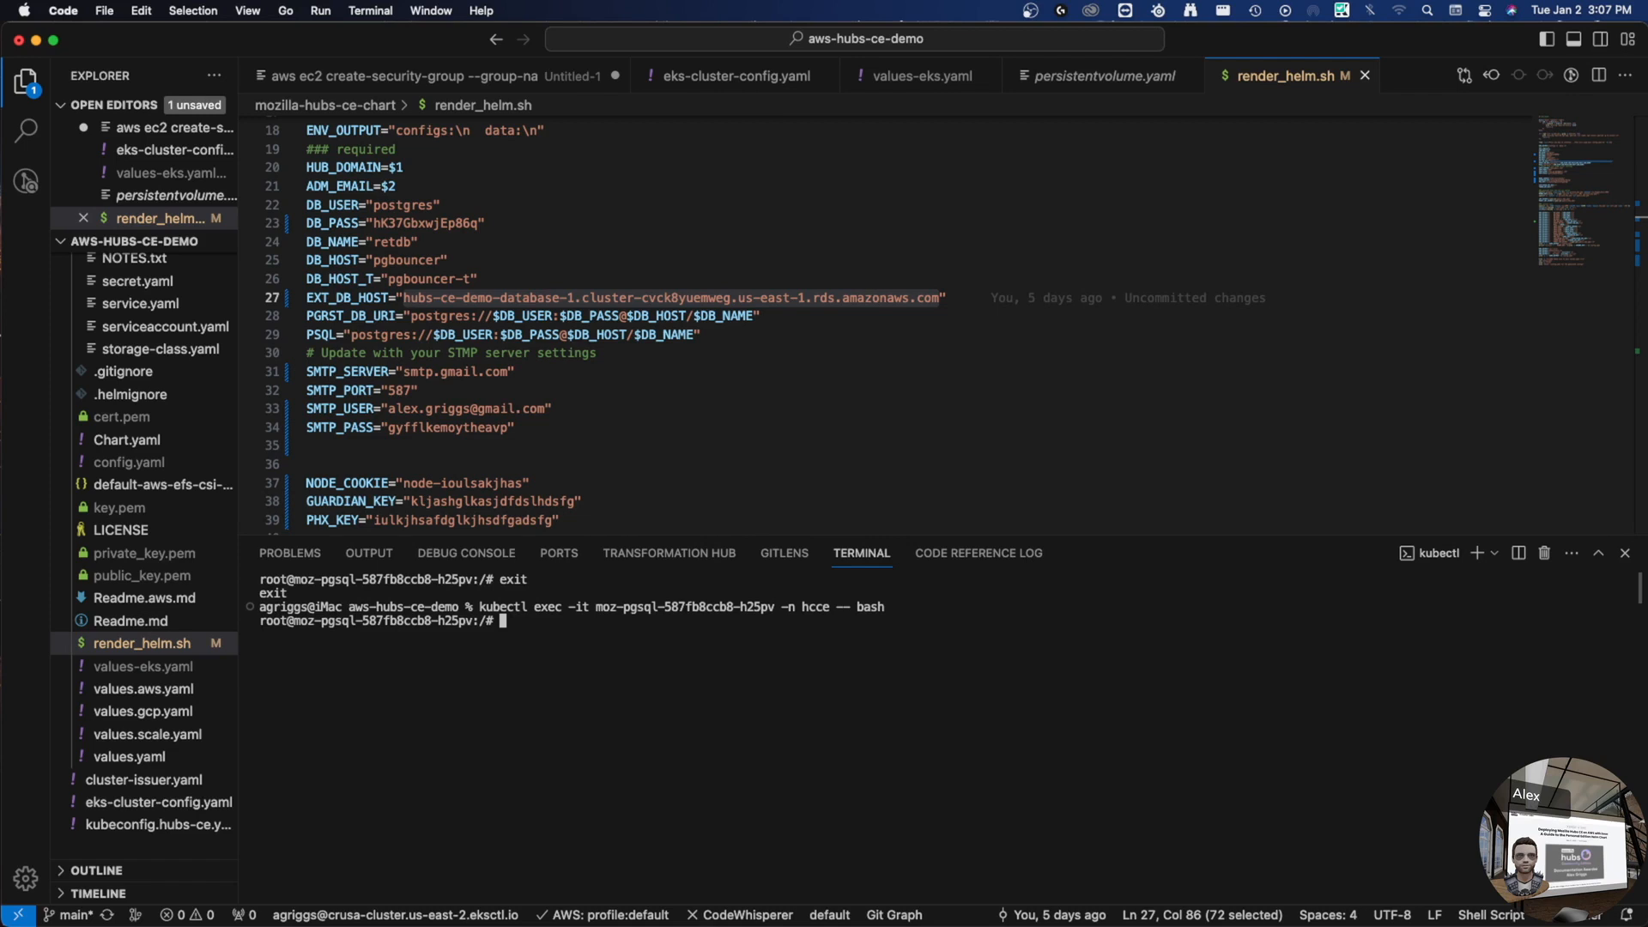
- Run psql -U postgres -h with the RDS EXT_DB_HOST hostname pasted in
type("psql -U postgres")
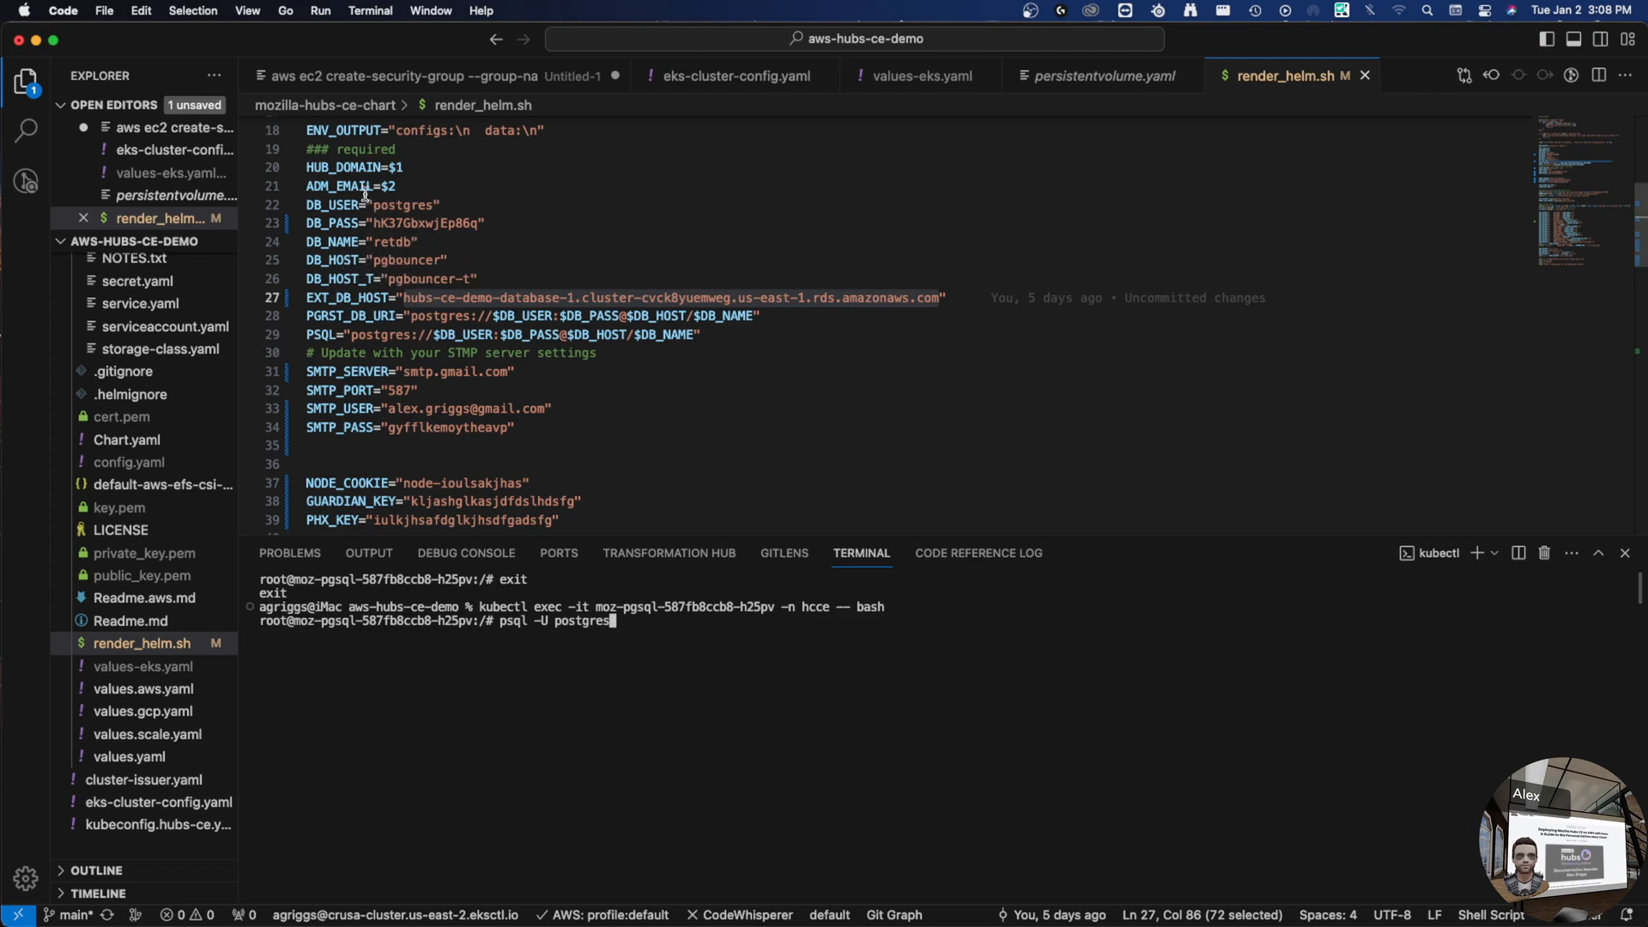
double_click(439, 225)
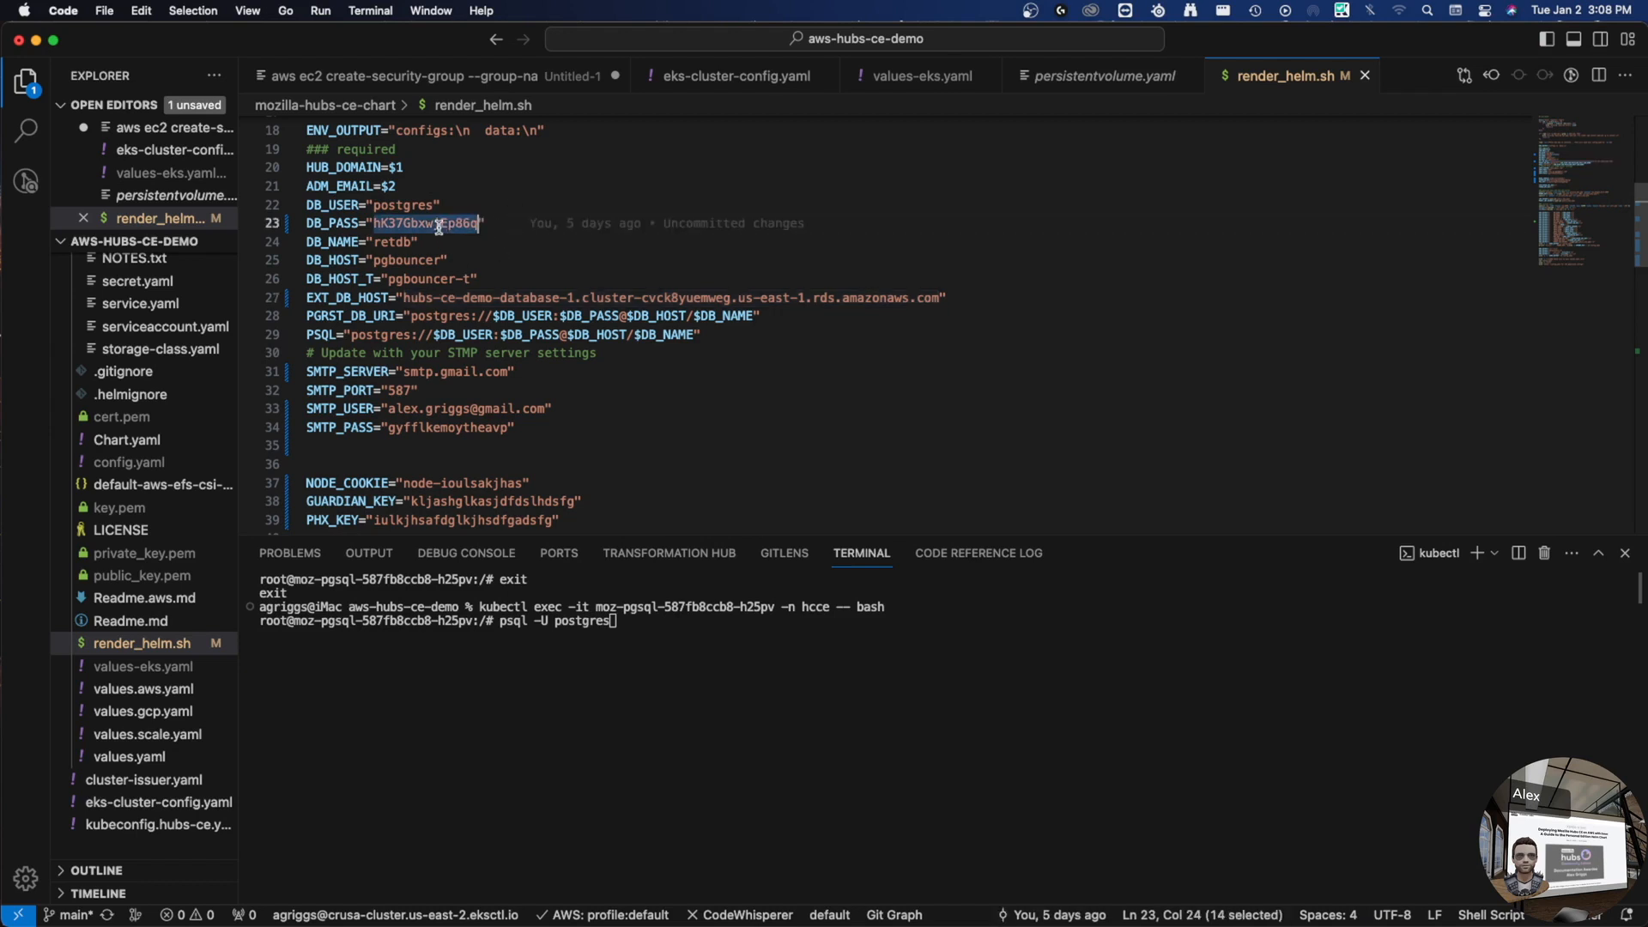
double_click(424, 299)
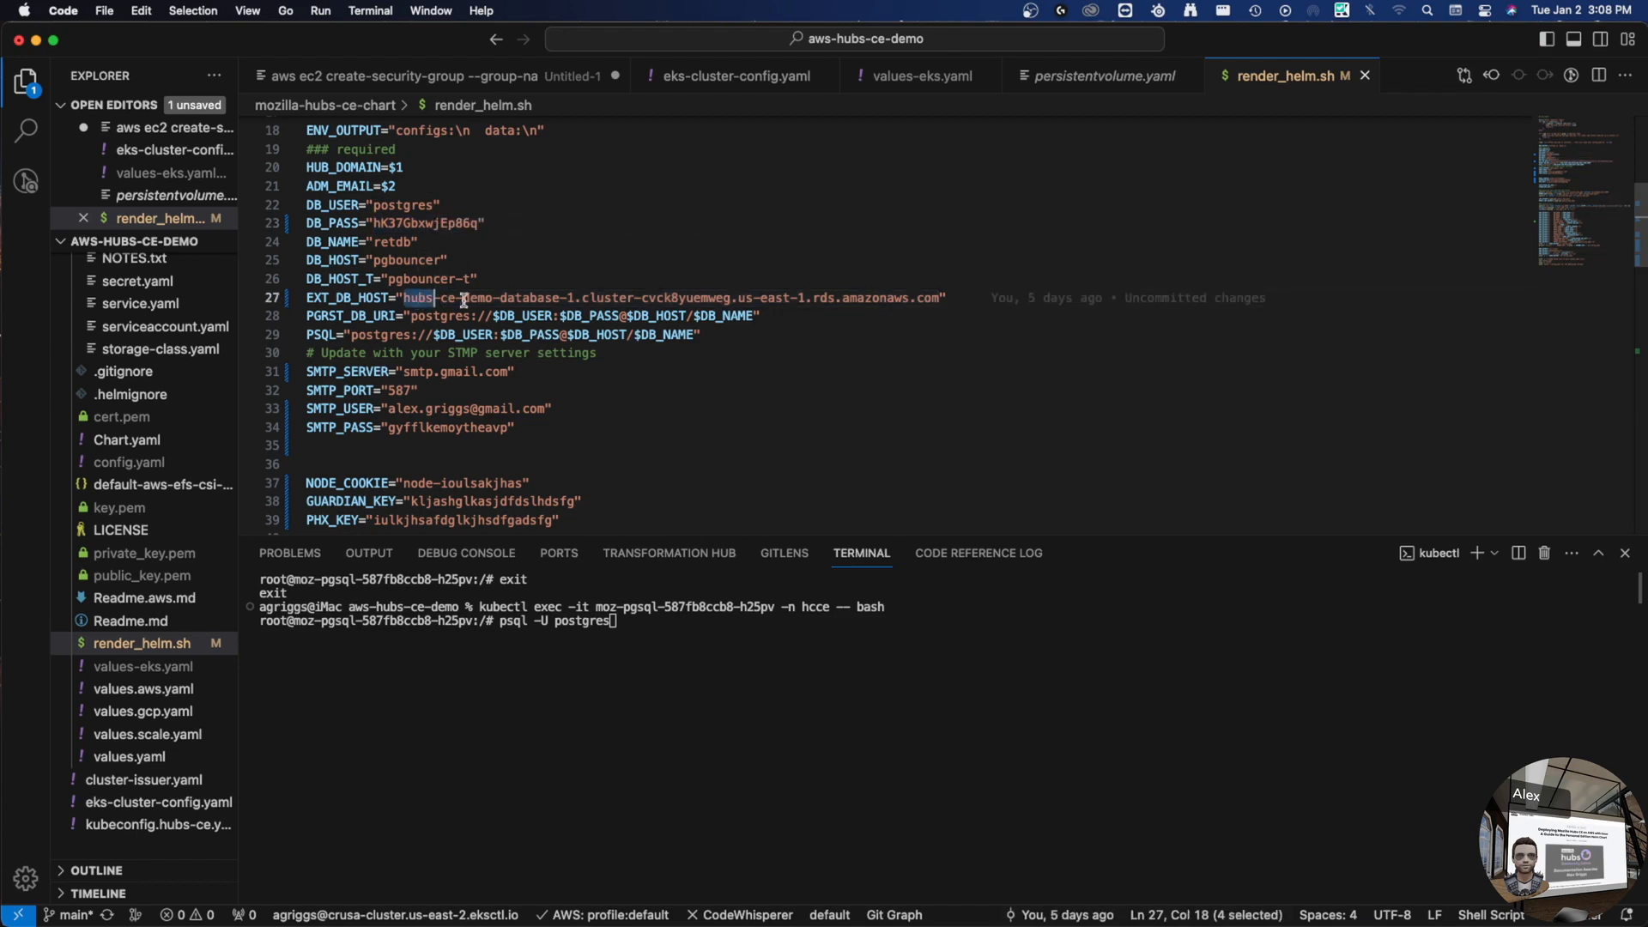
left_click(942, 299, "shift")
key("super+c")
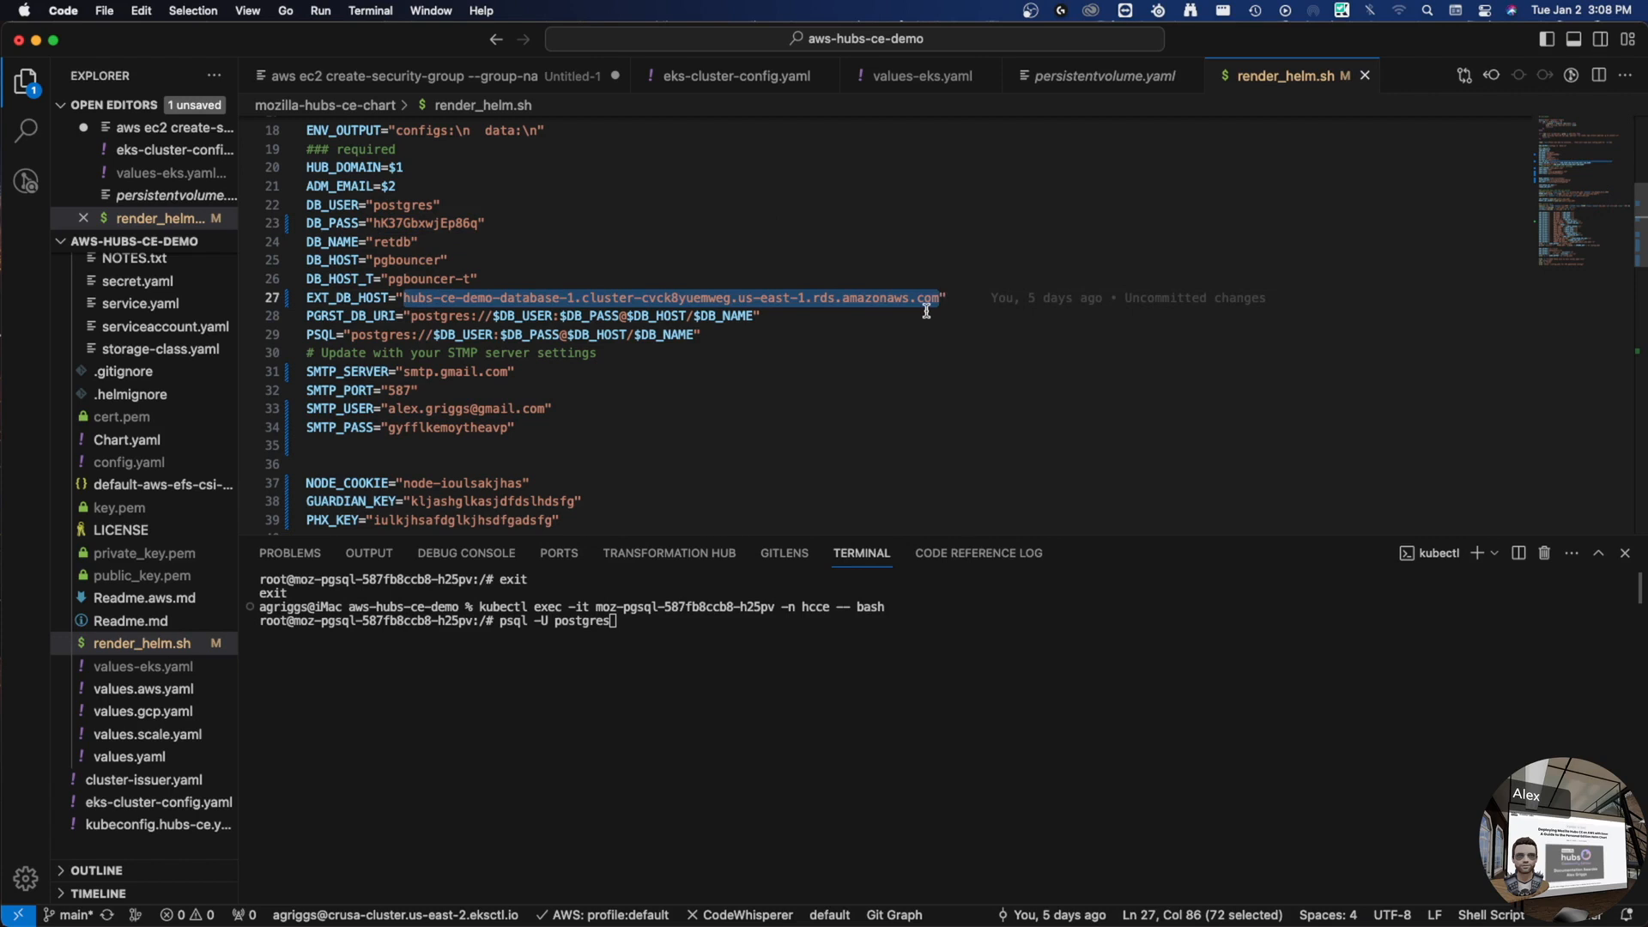
left_click(922, 647)
type("-h")
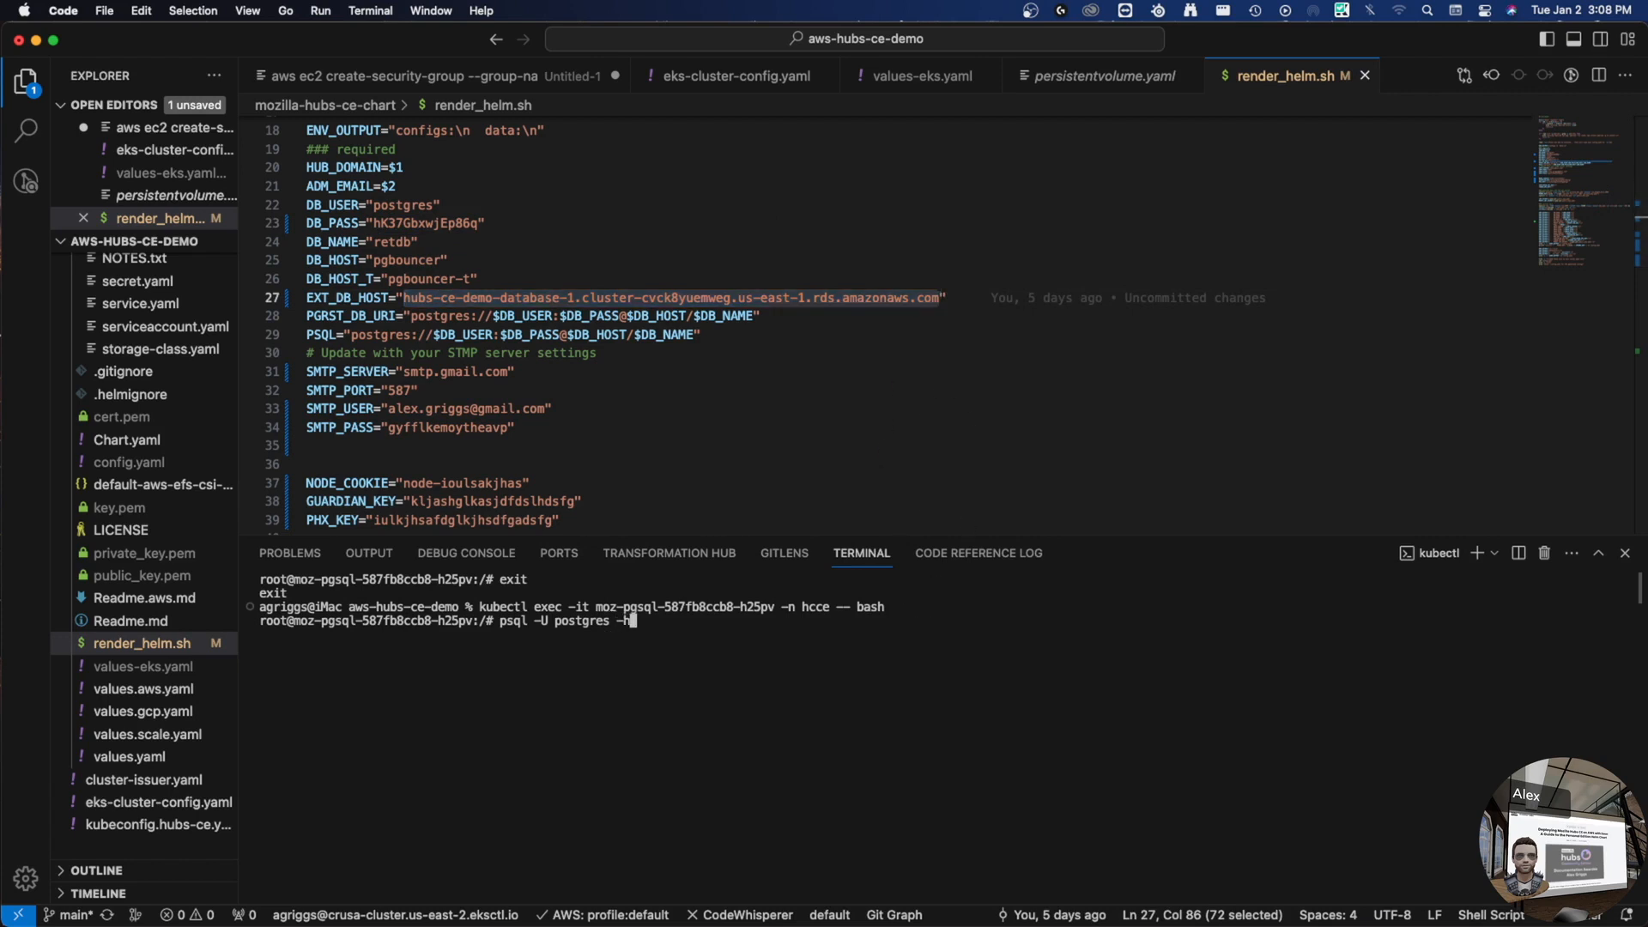
key("super+v")
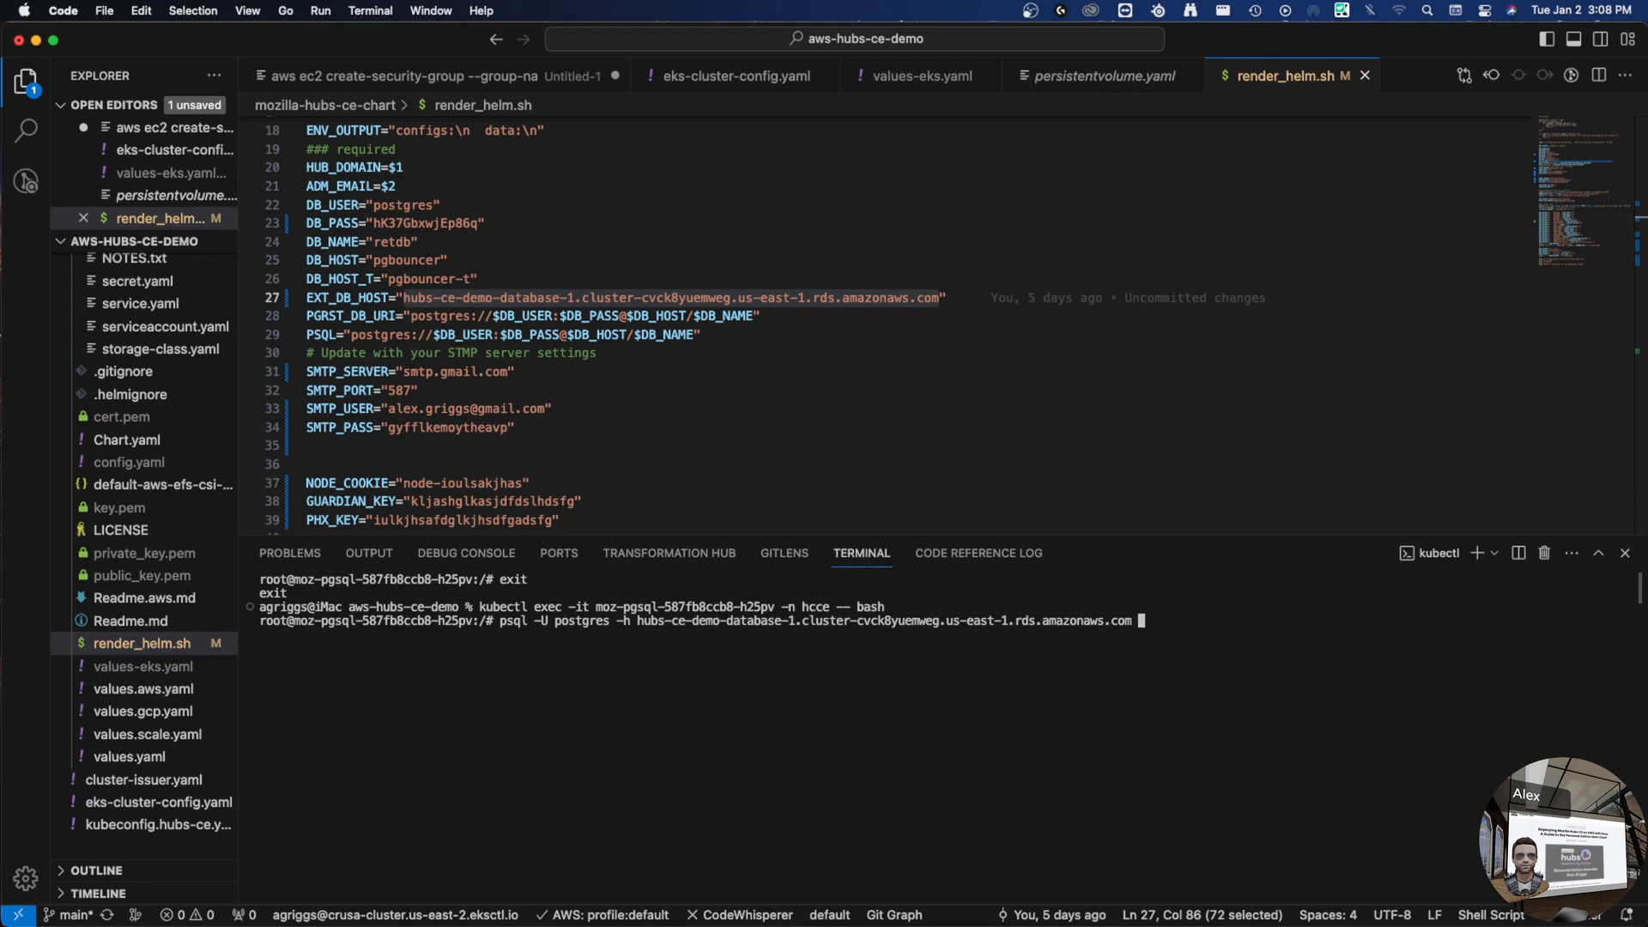
key("Return")
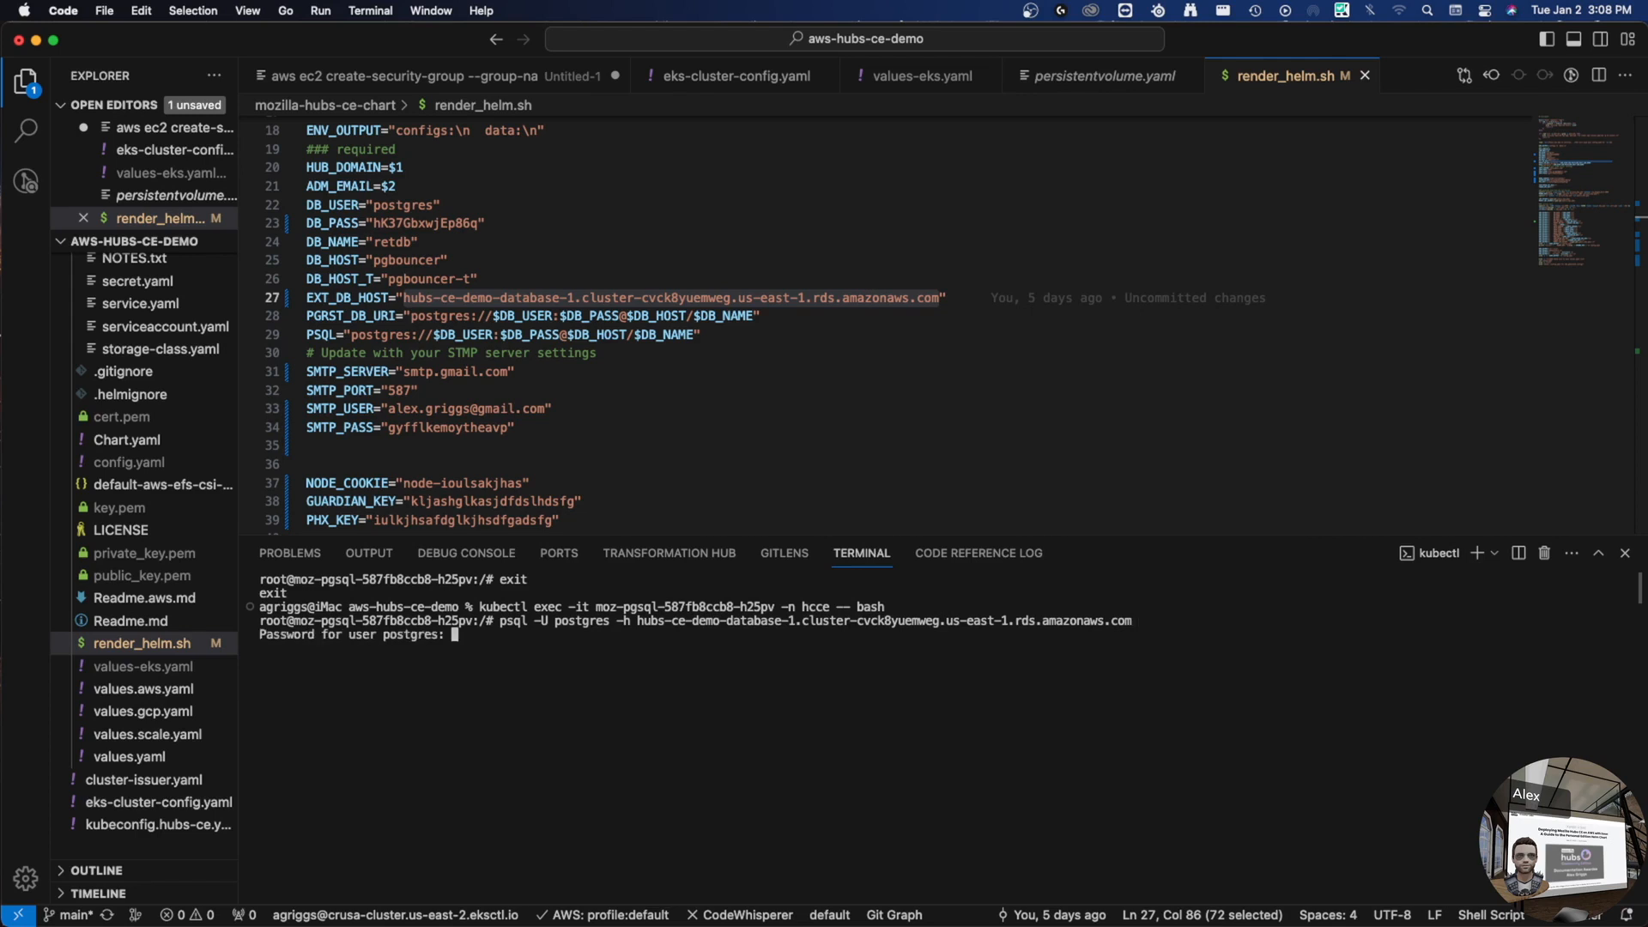
- Enter the DB_PASS password at the prompt, then begin typing create database retdb
double_click(454, 223)
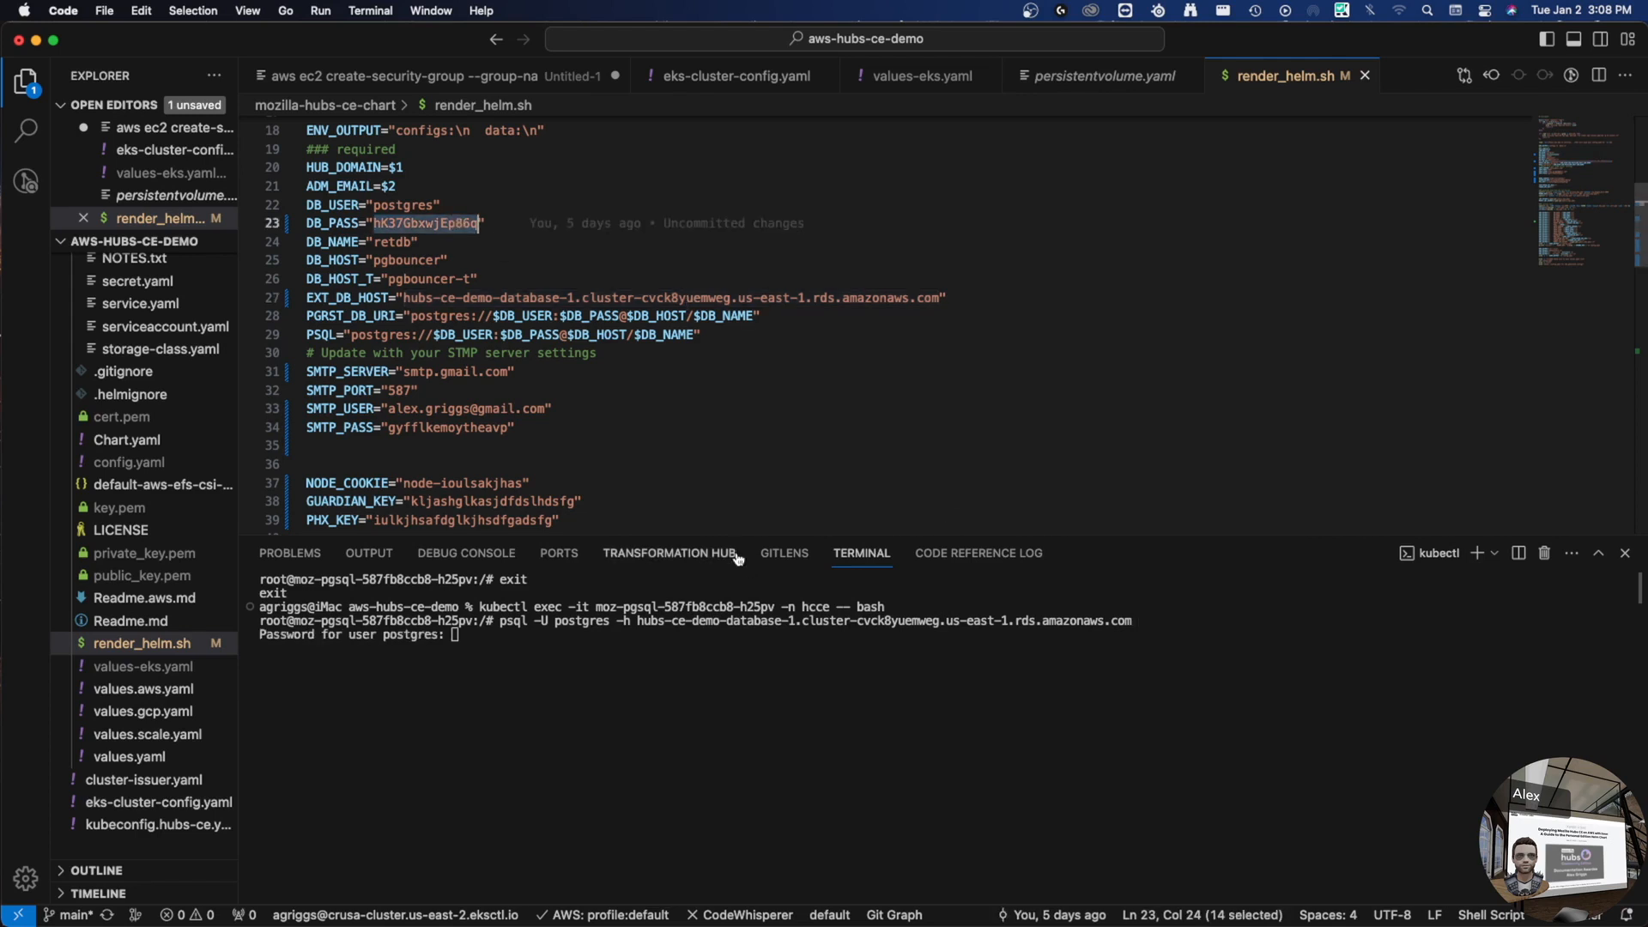
left_click(676, 767)
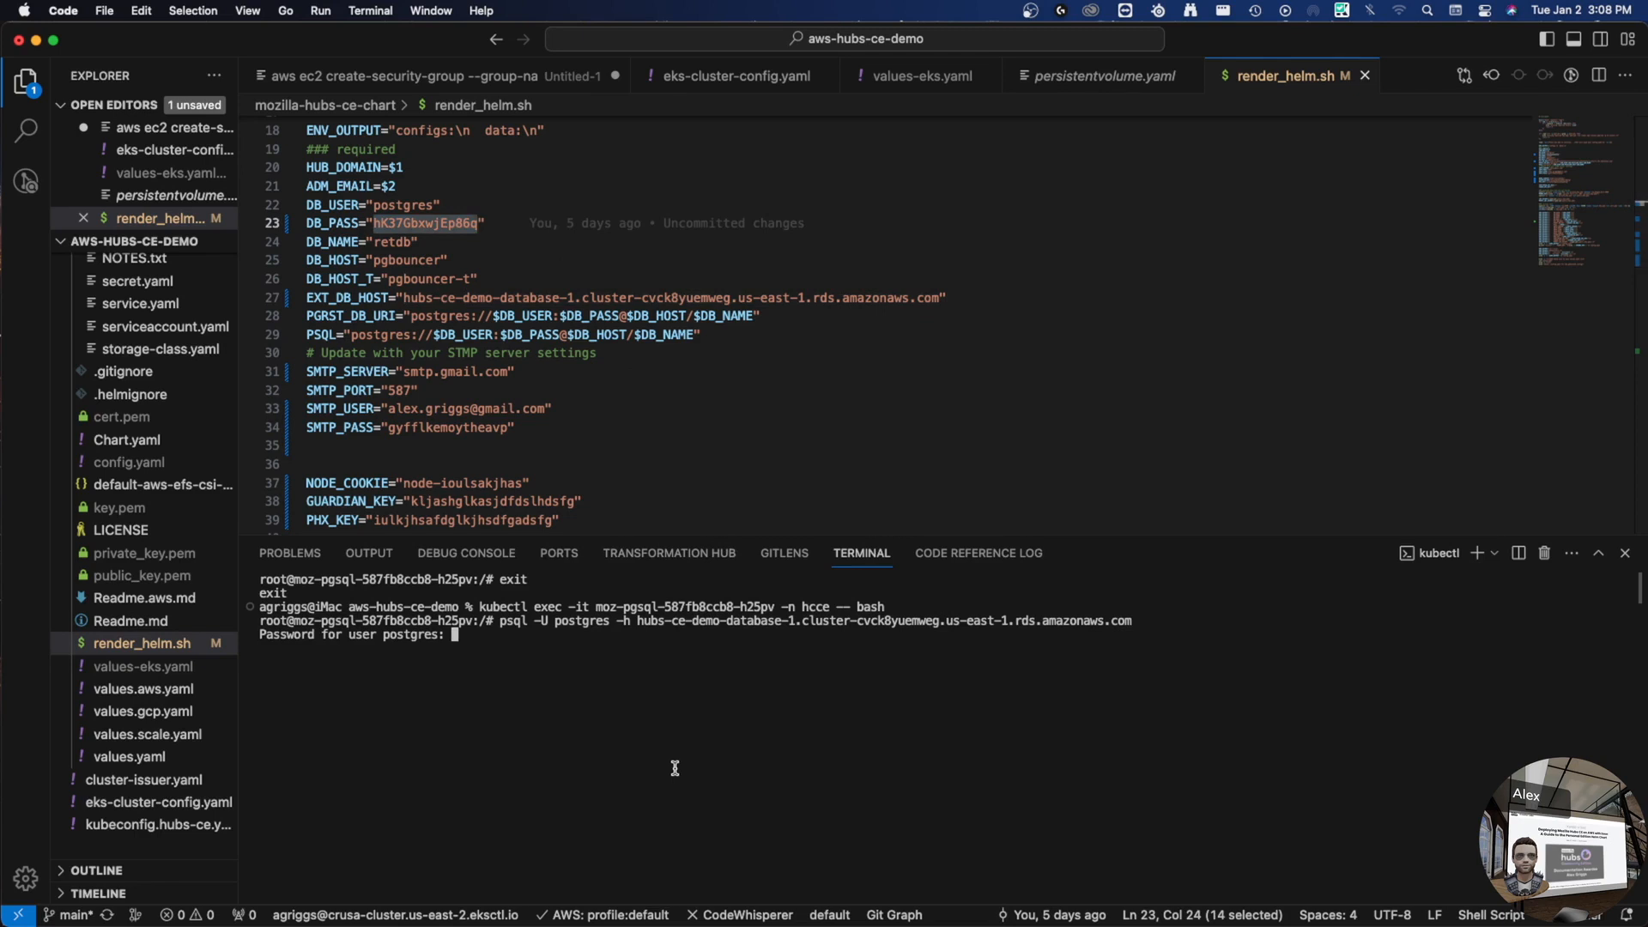
key("Return")
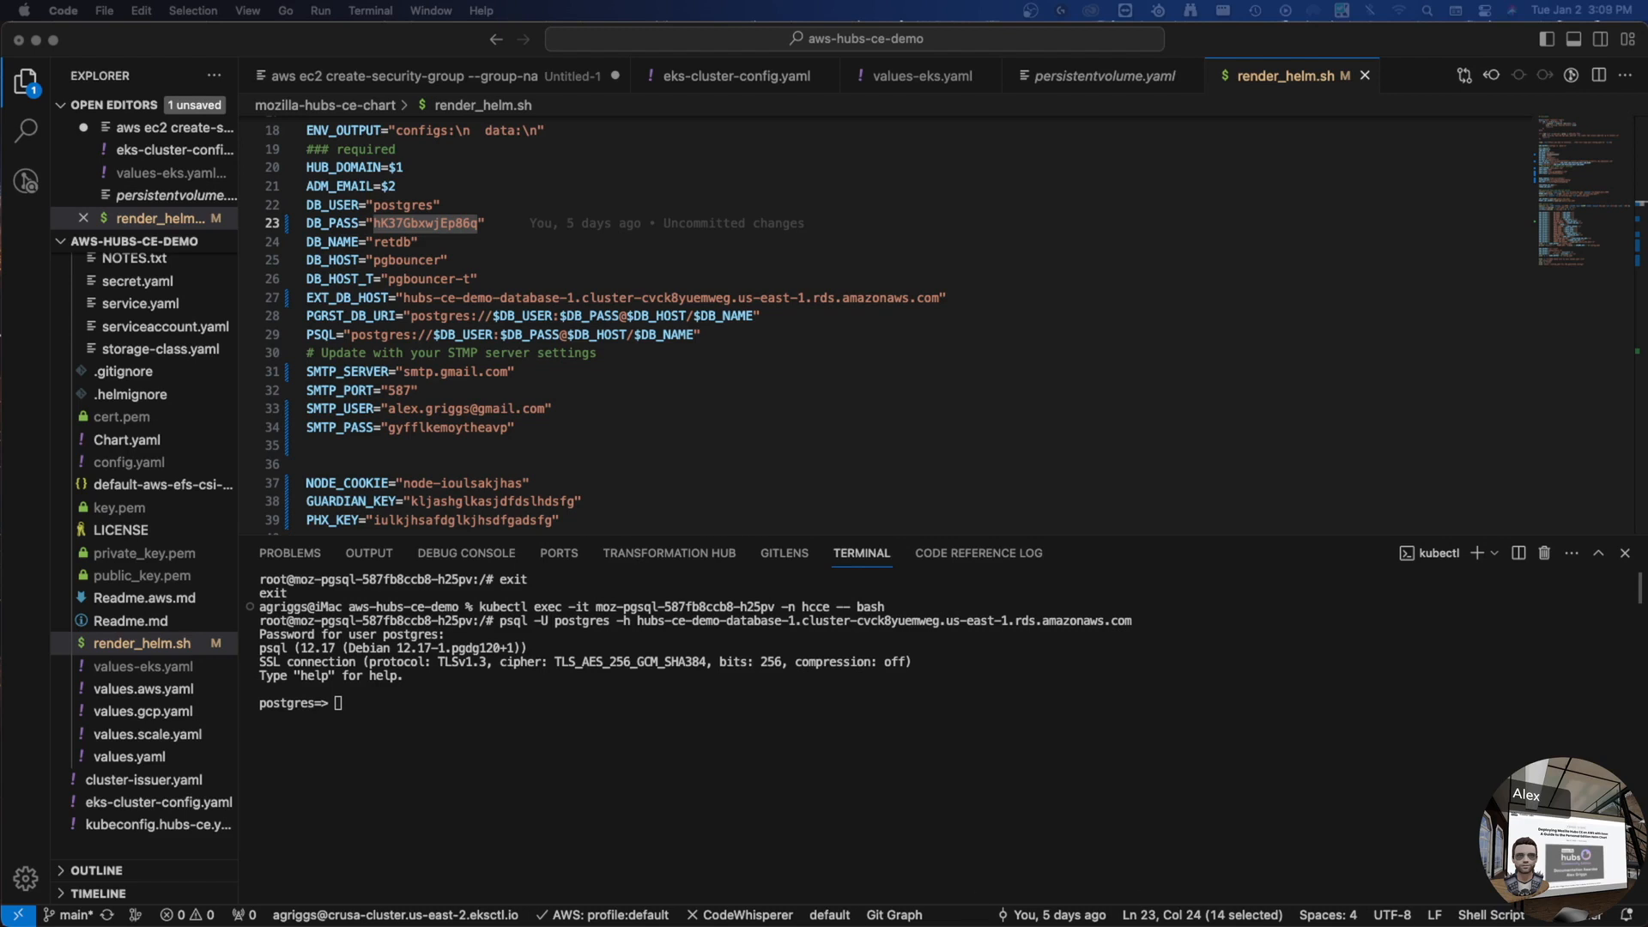
left_click(574, 721)
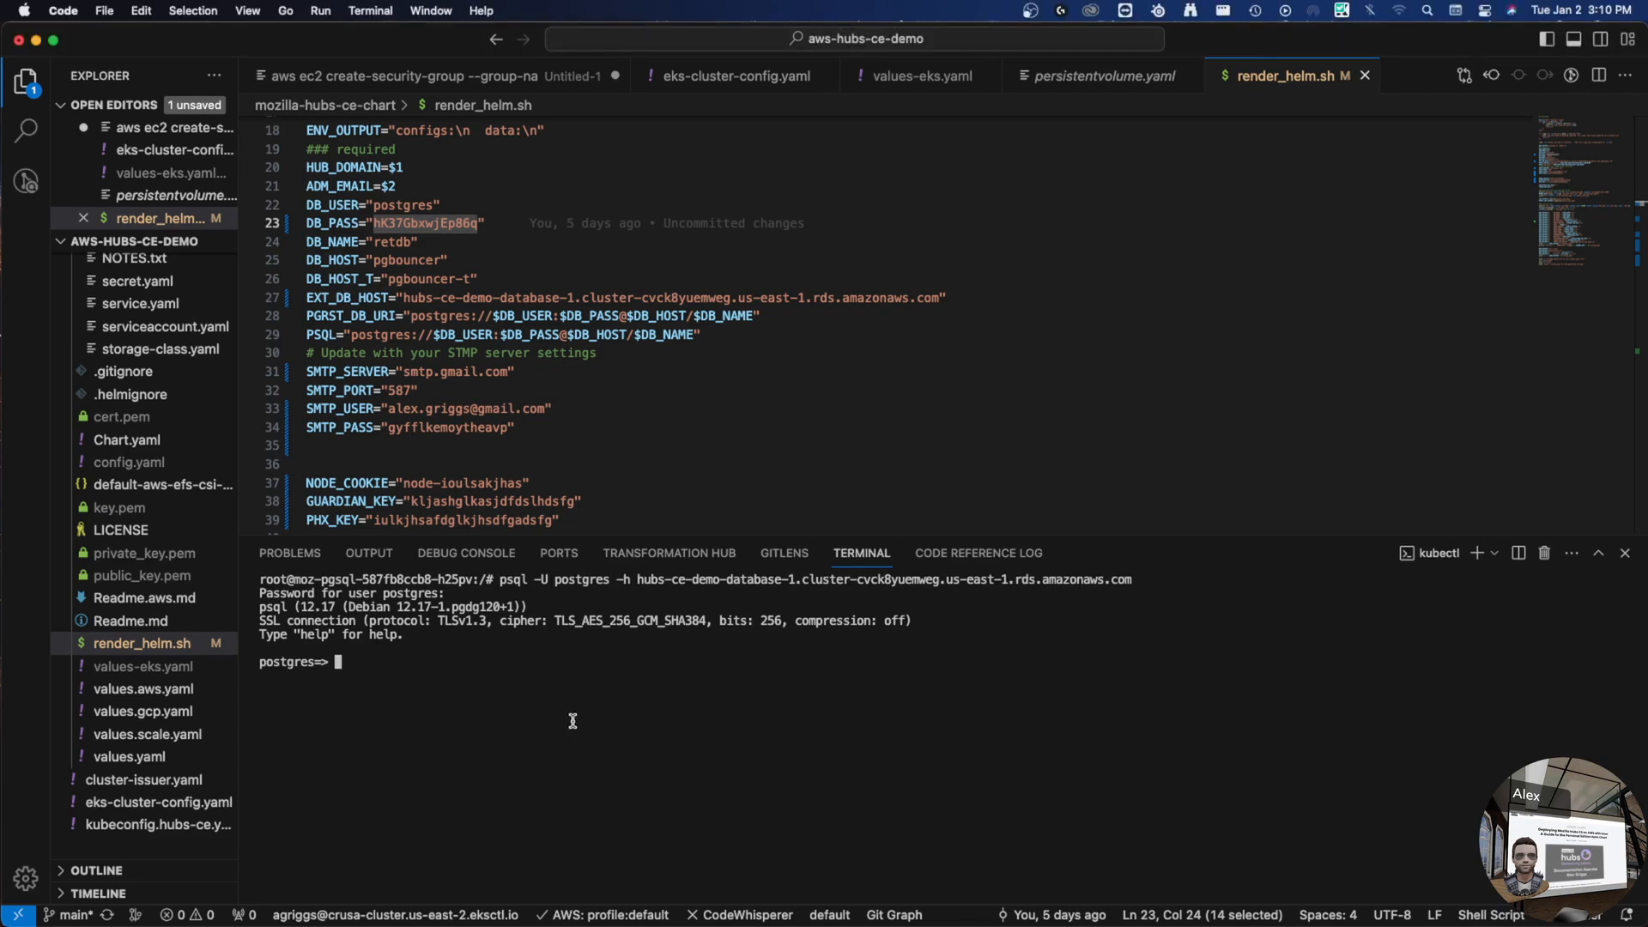
type("create database retdb")
- Run CREATE DATABASE retdb; at the psql prompt
key("BackSpace")
type(";")
key("Return")
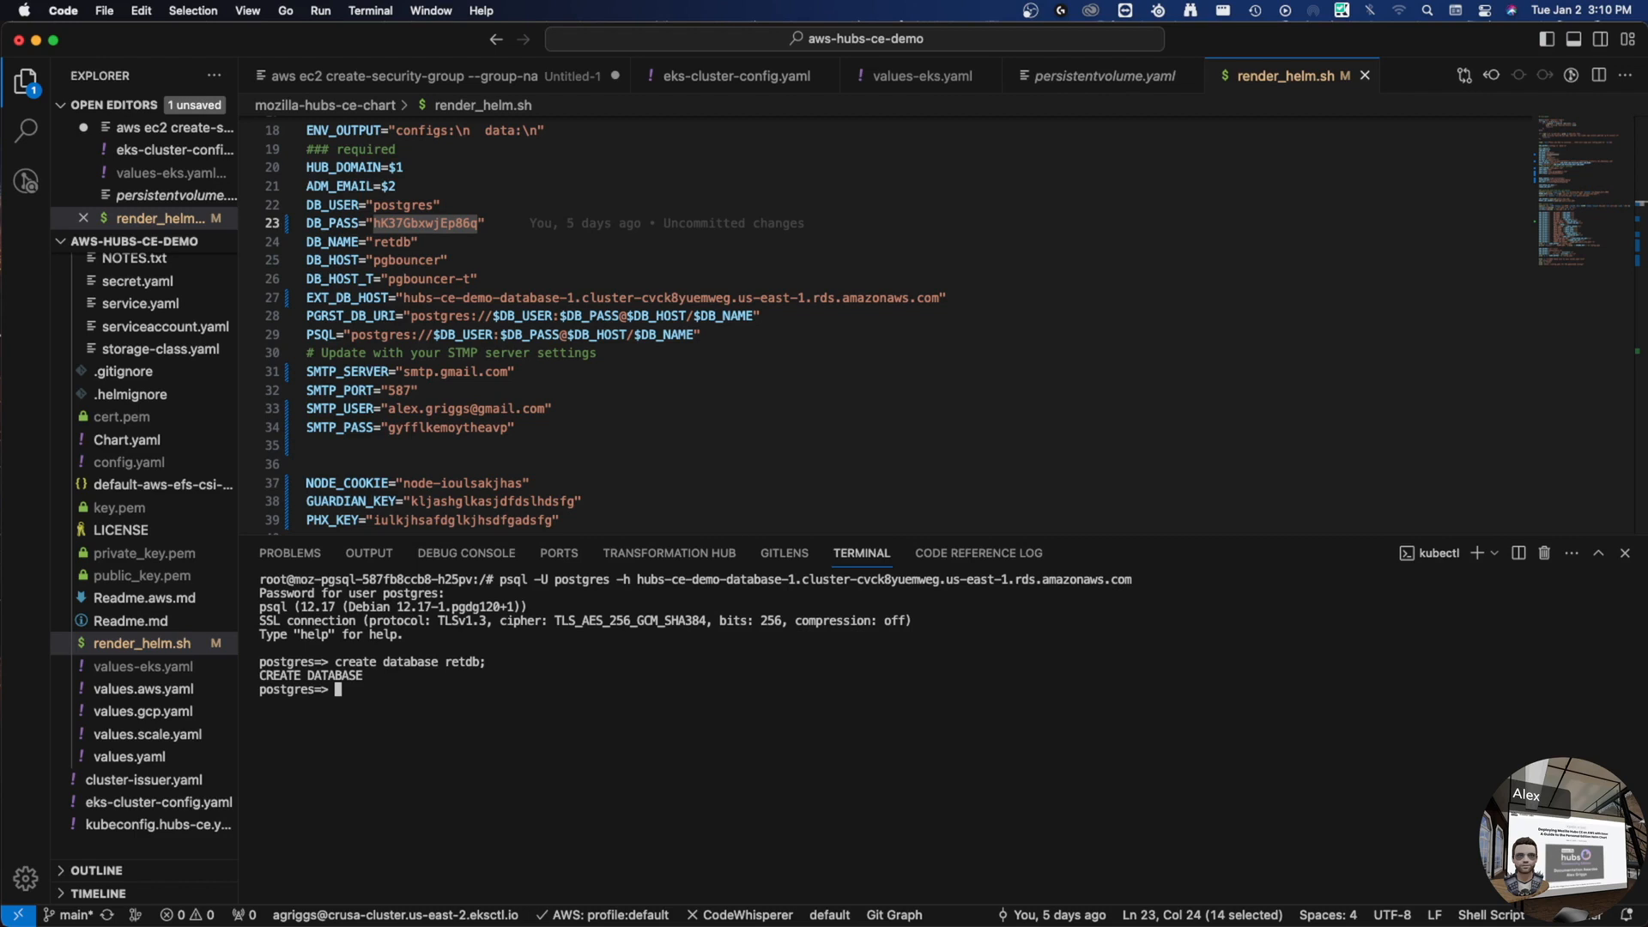
- Create user ret with an encrypted password
type("create user")
type("ret with e")
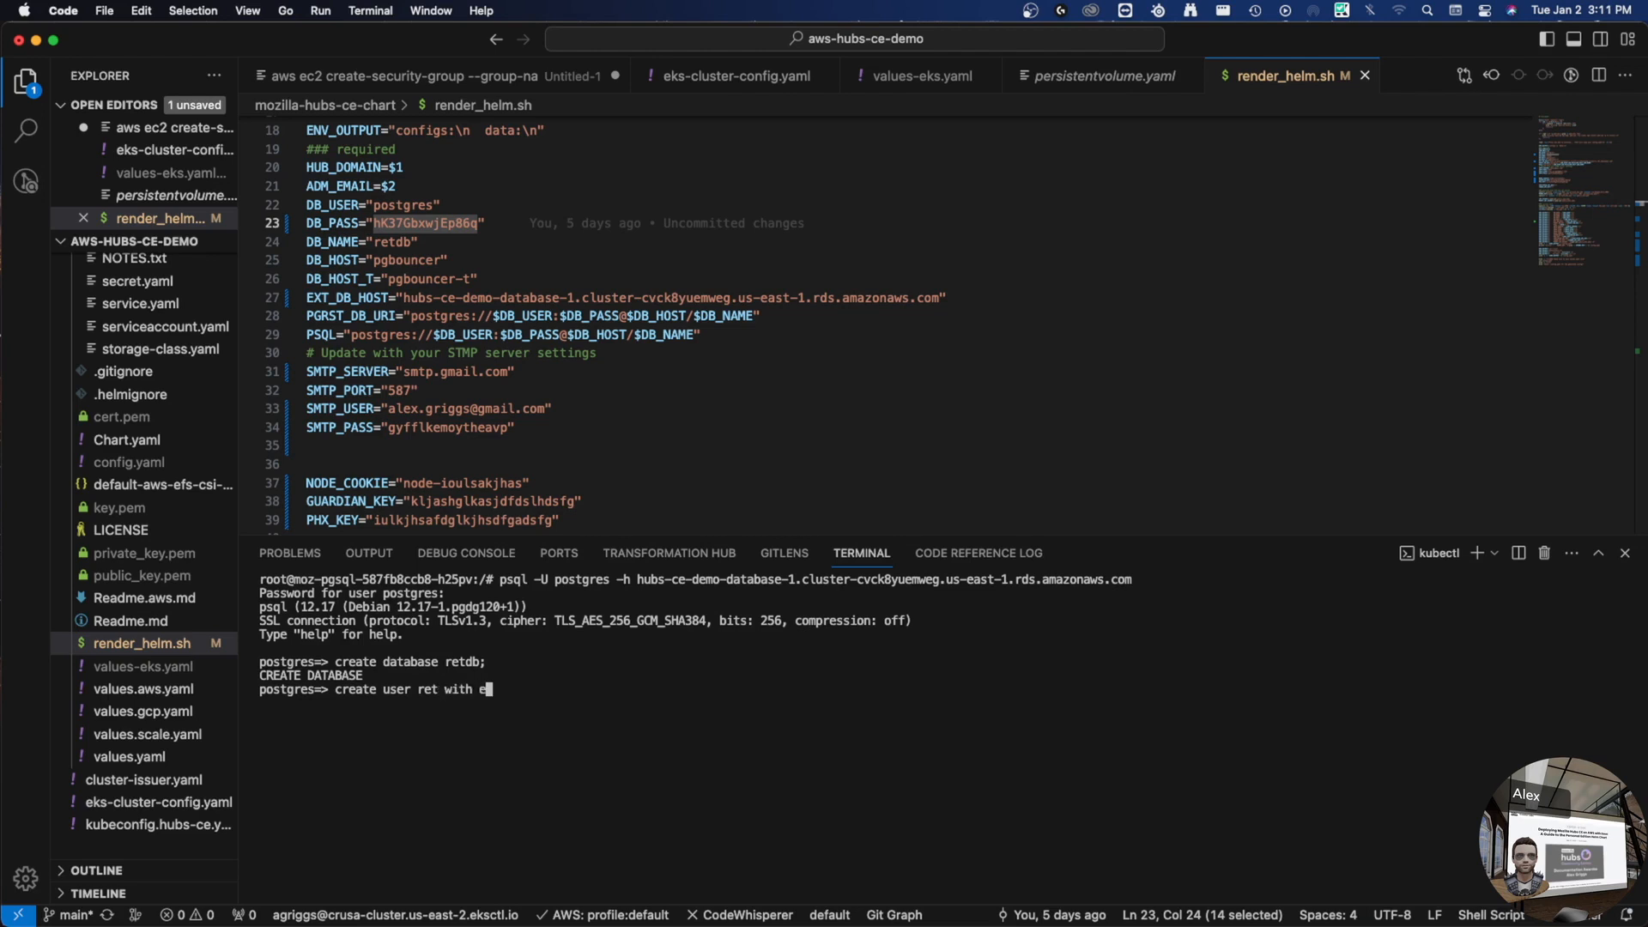
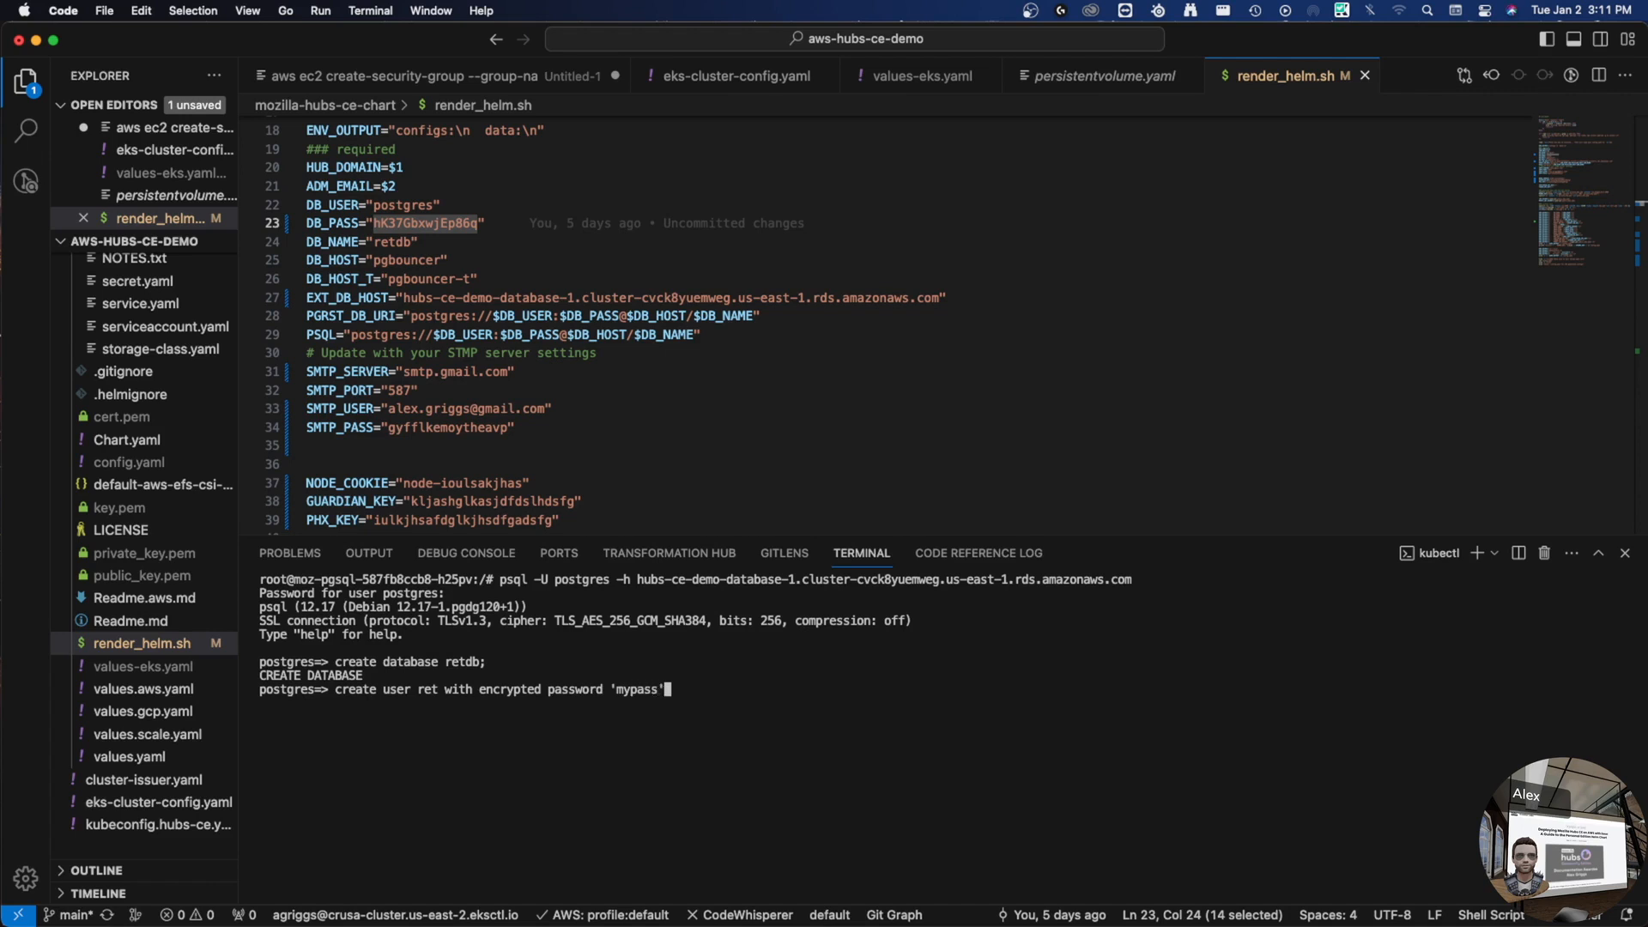
type(";")
key("Return")
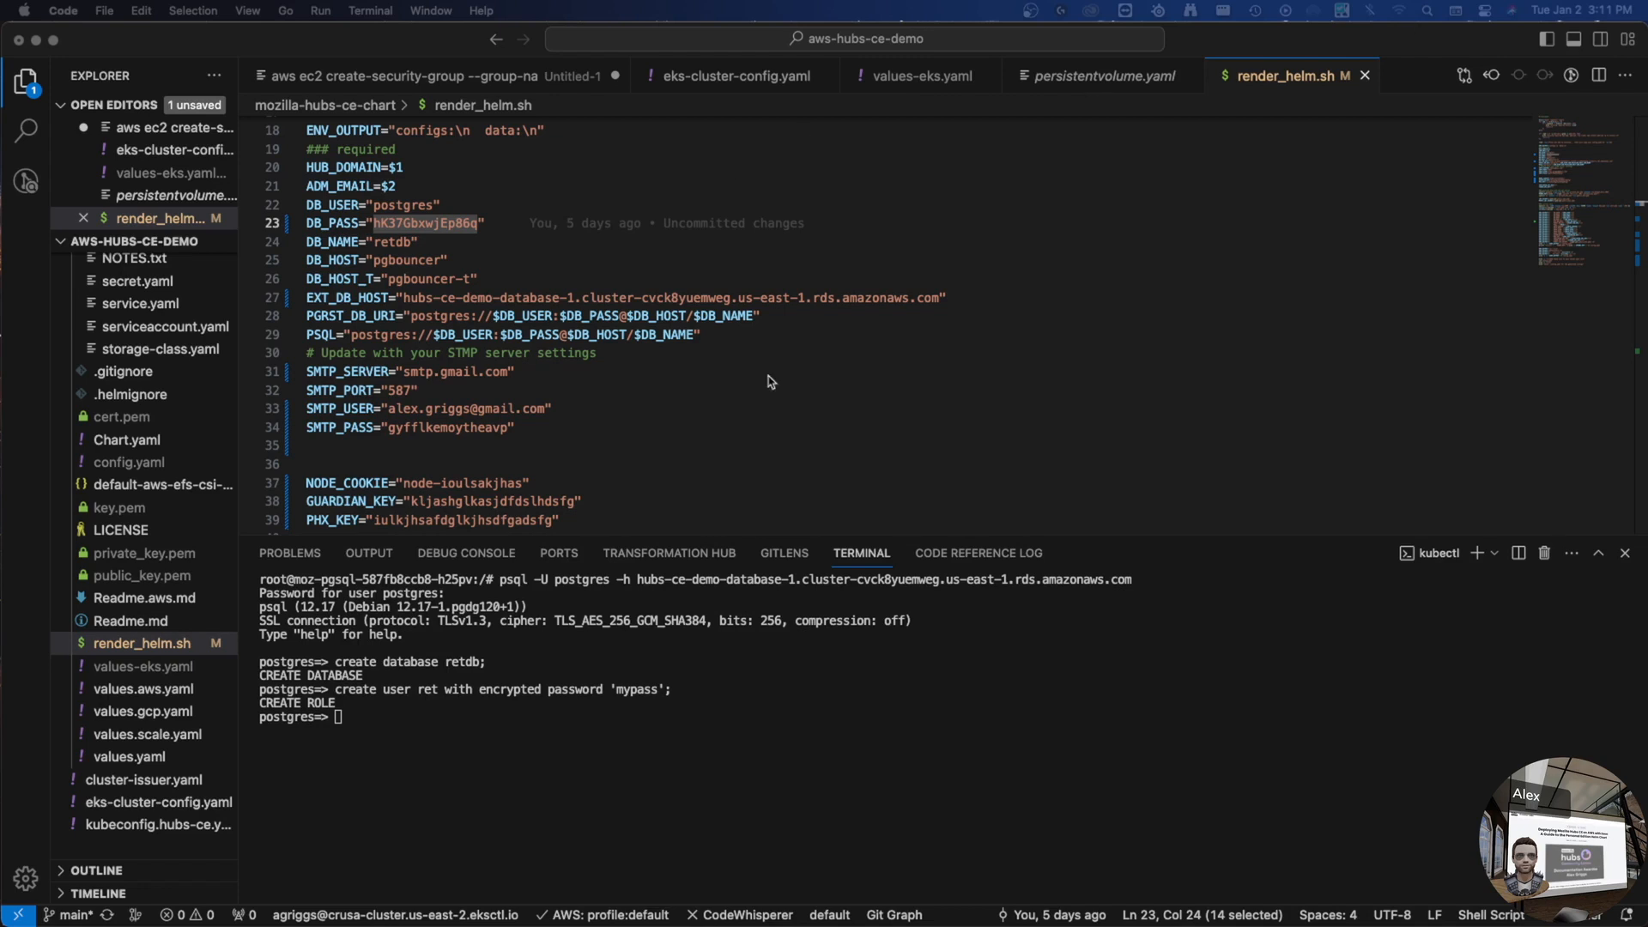
- Grant all privileges on database retdb to ret
left_click(667, 791)
type("grant all privileges on database")
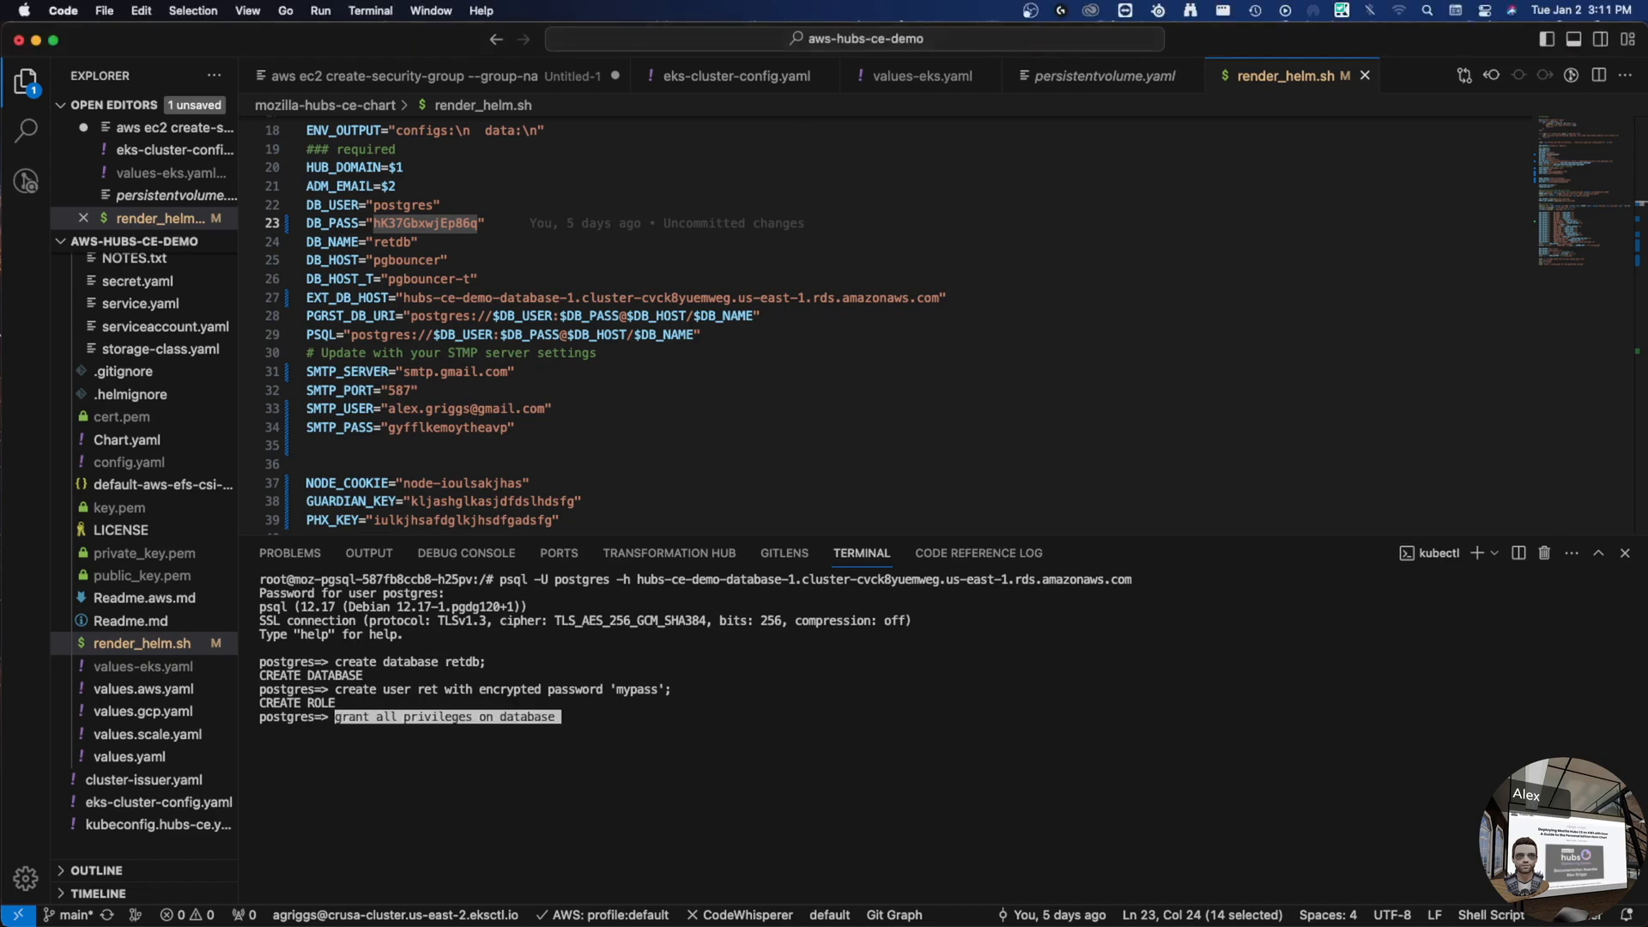
type("ret ")
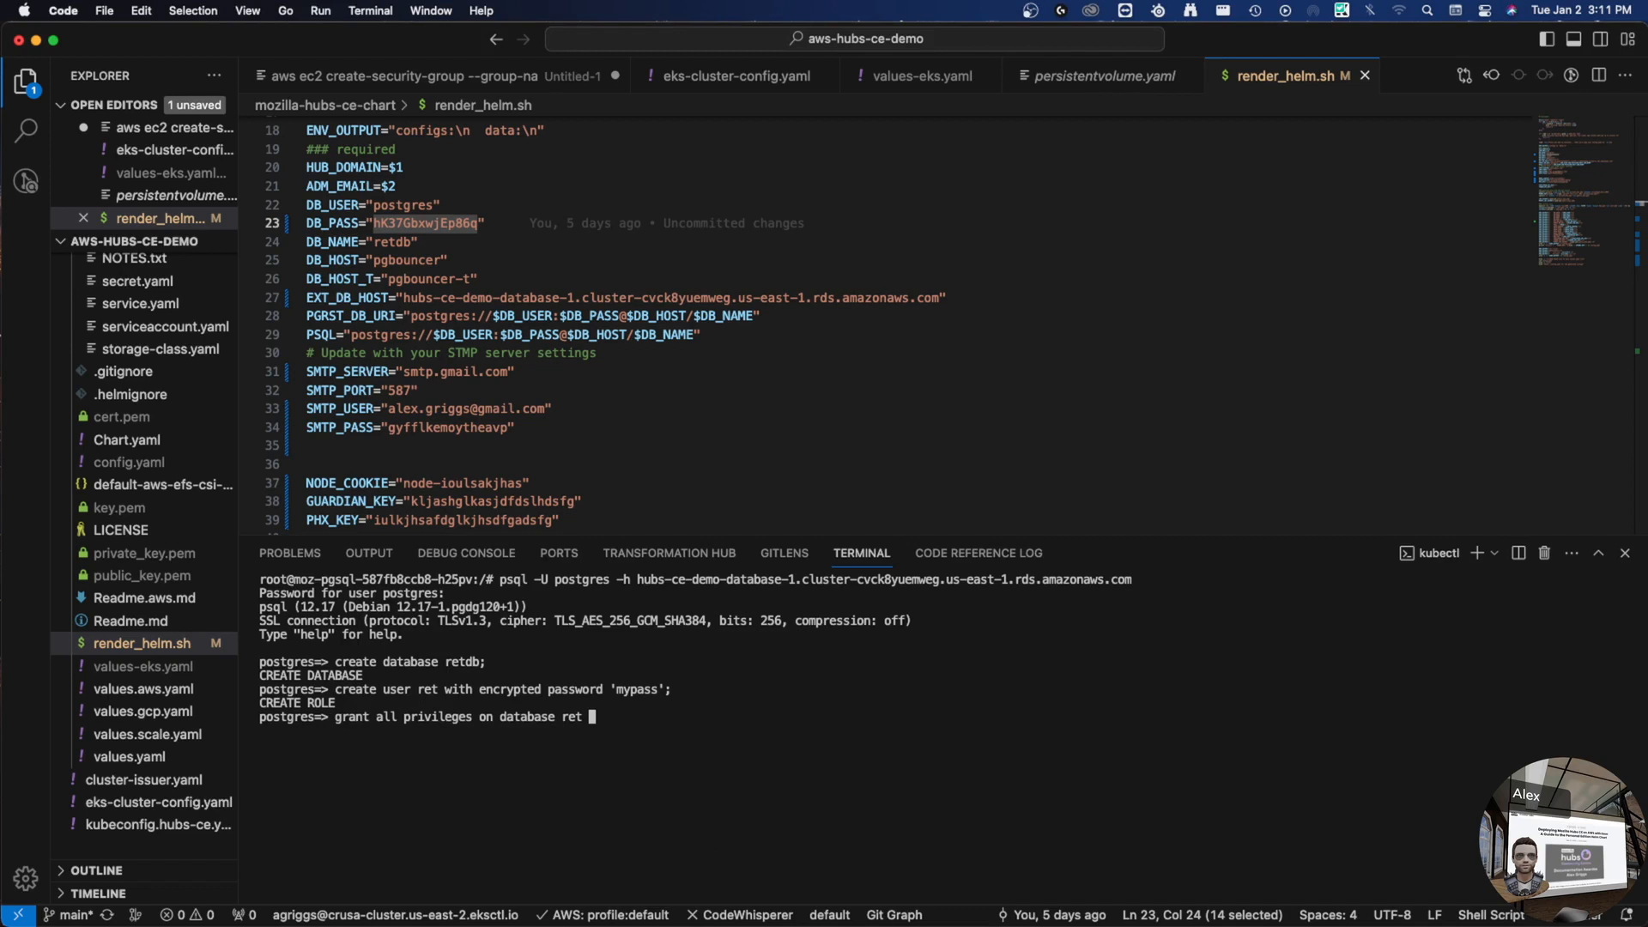
type("ret")
key("BackSpace")
key("BackSpace")
key("BackSpace")
key("BackSpace")
type("db to ret")
key("Return")
type(";")
key("Return")
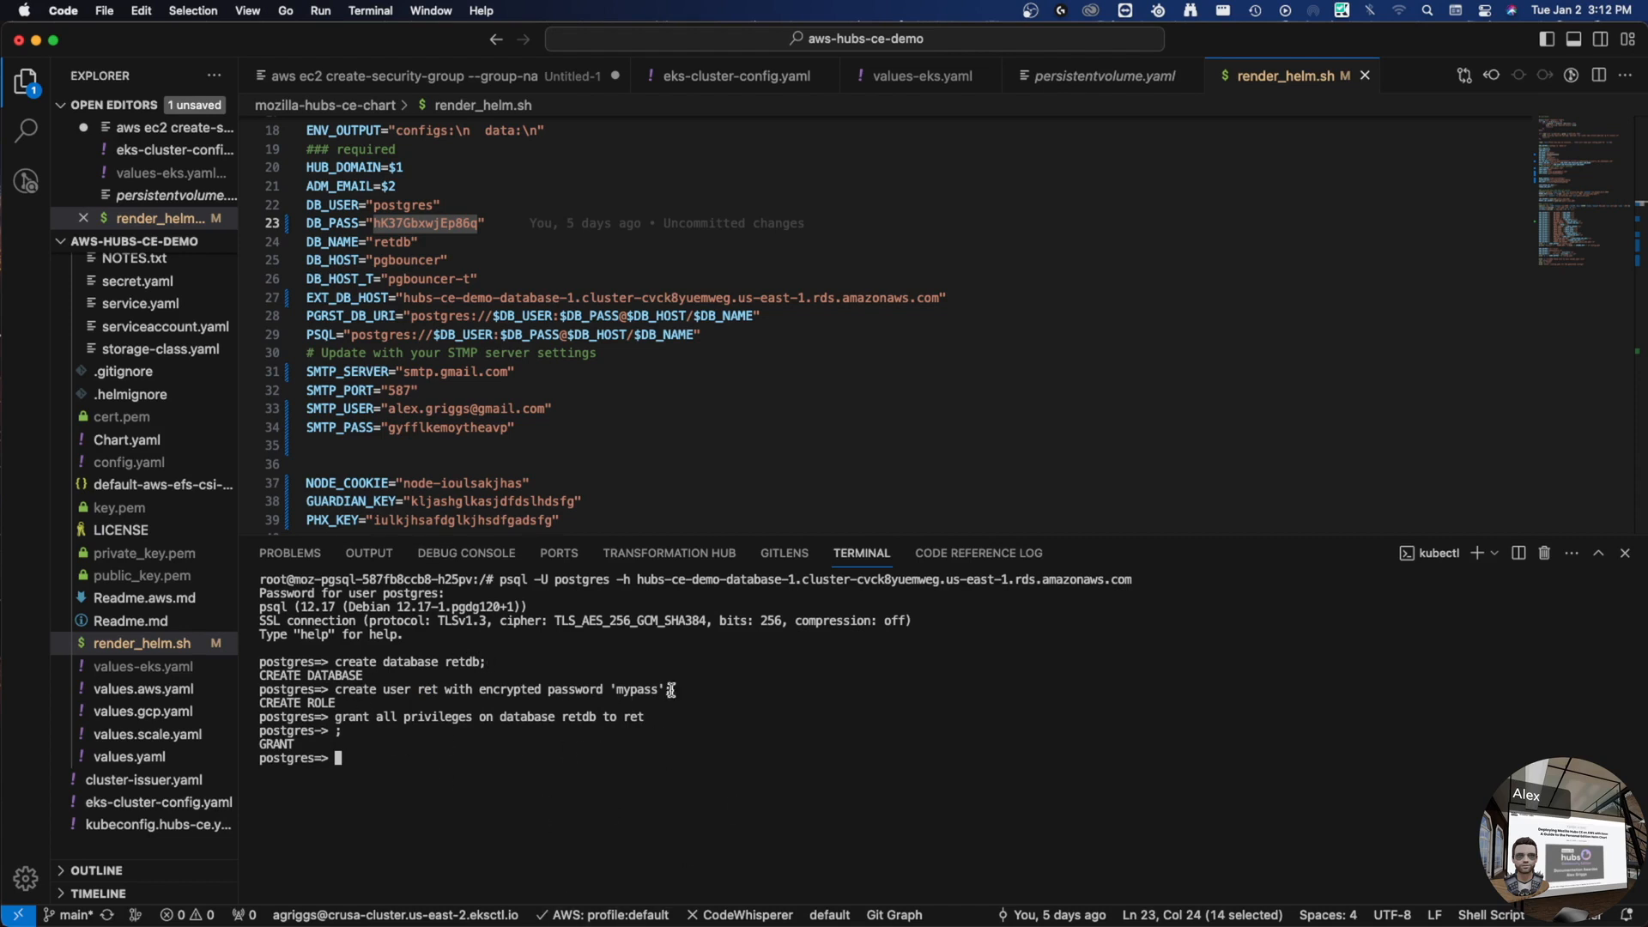
key("Up")
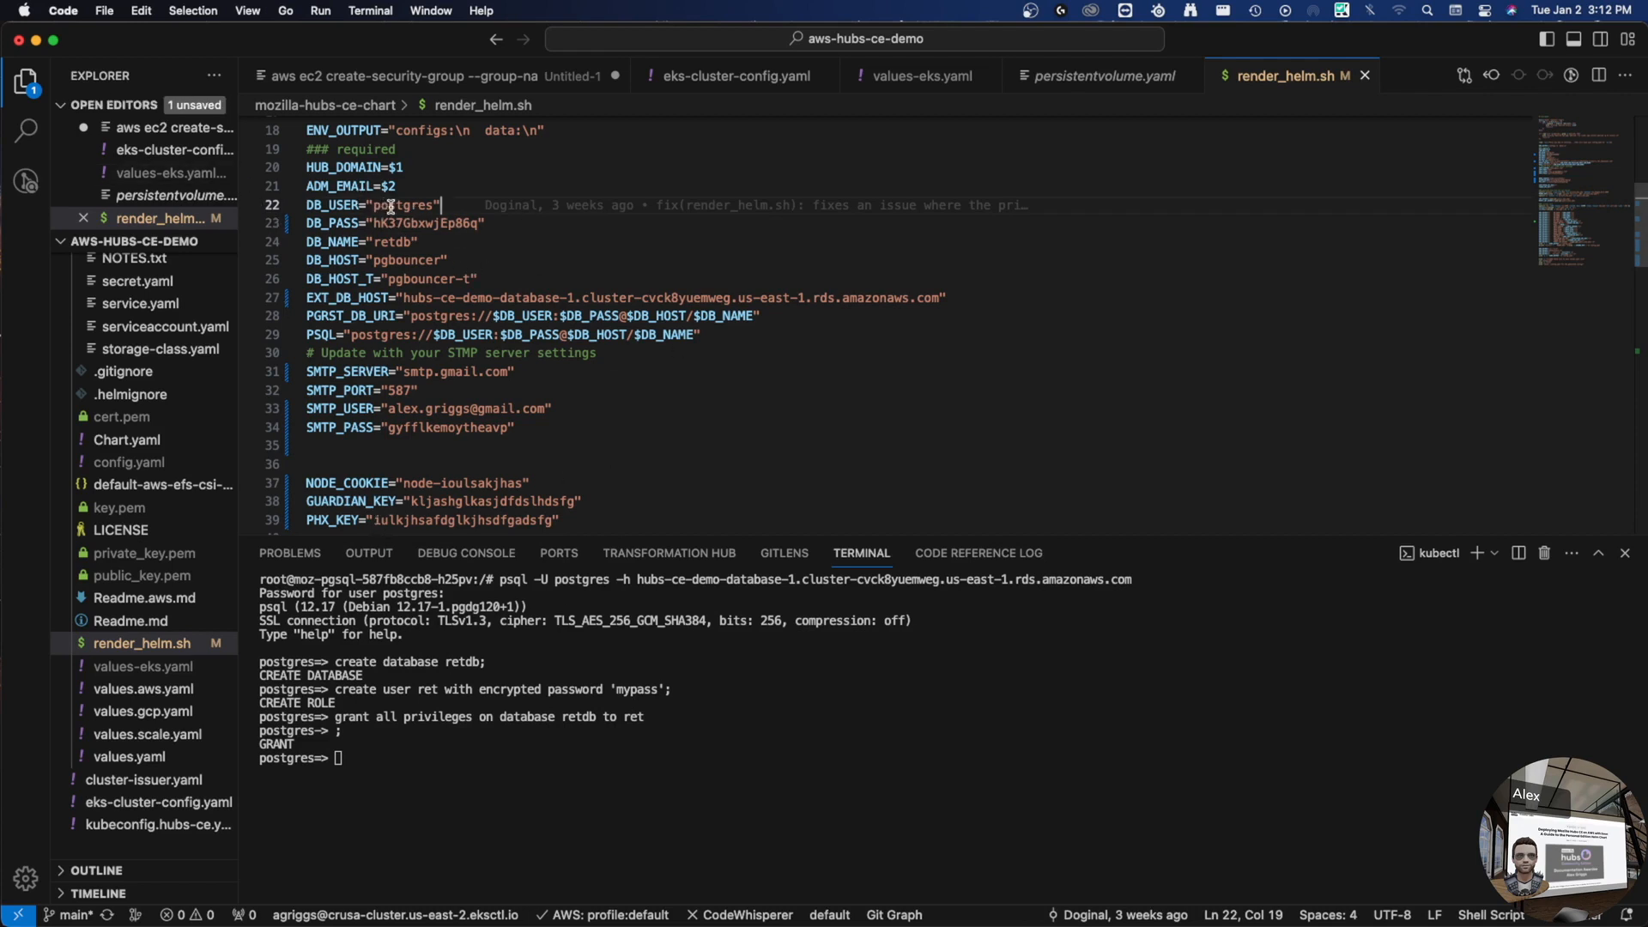
- Exit psql and the pod shell back to the local terminal
left_click(482, 731)
type("exit")
key("Return")
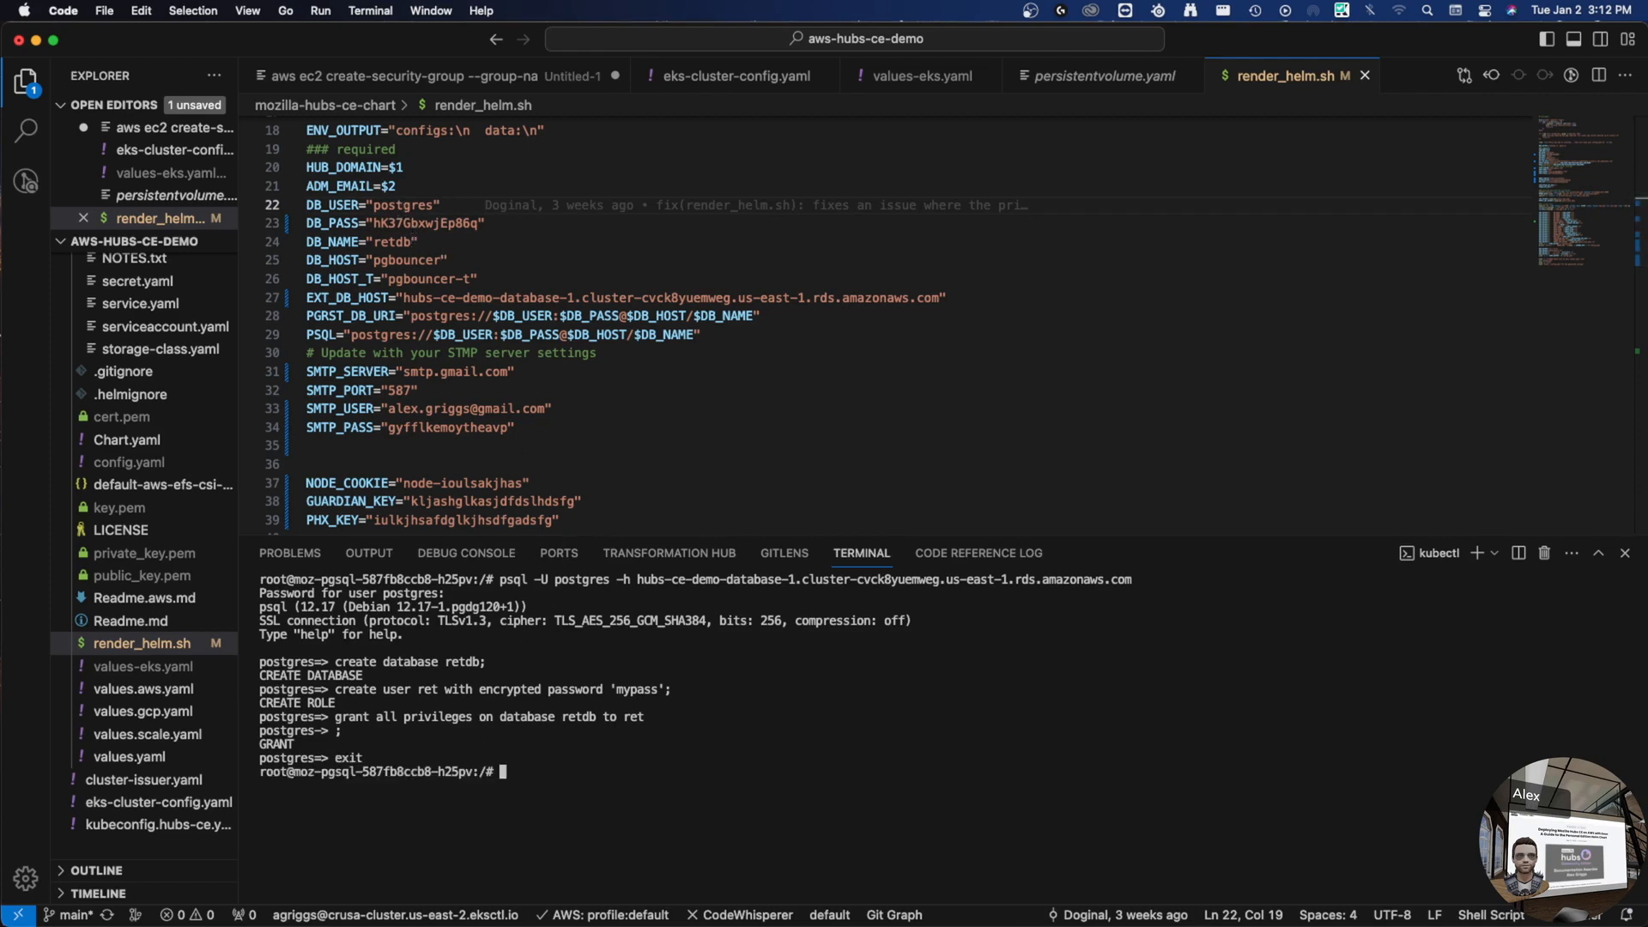
type("exit")
key("Return")
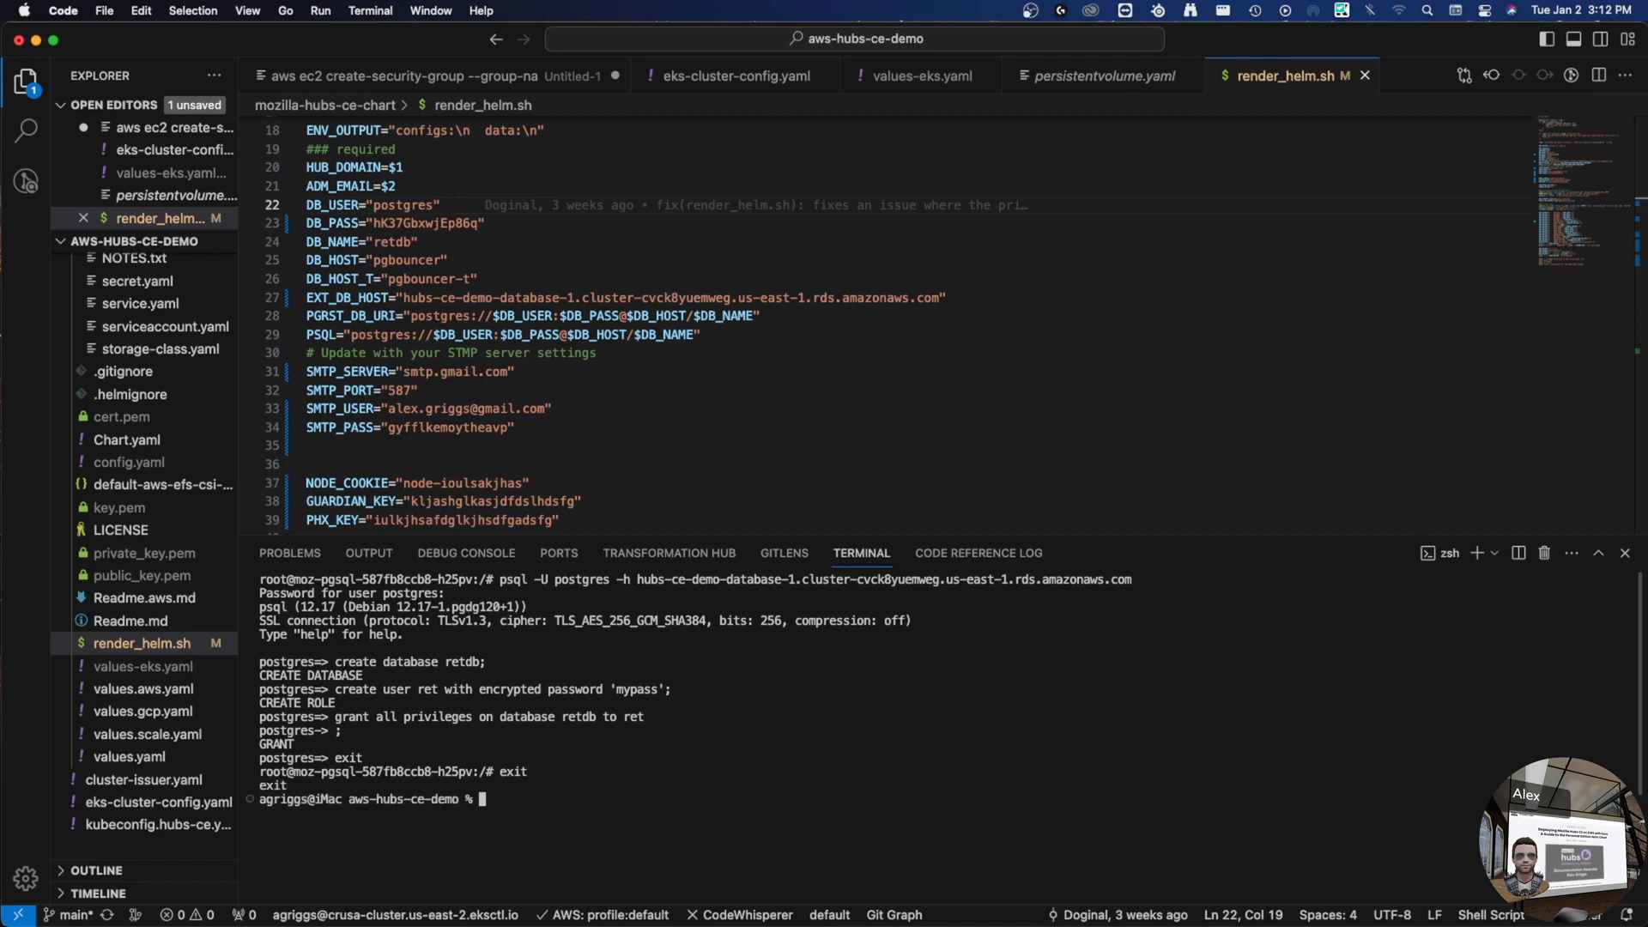
- In render_helm.sh, comment out the old DB_PASS and DB_USER lines, add ret and its new password, save
double_click(351, 222)
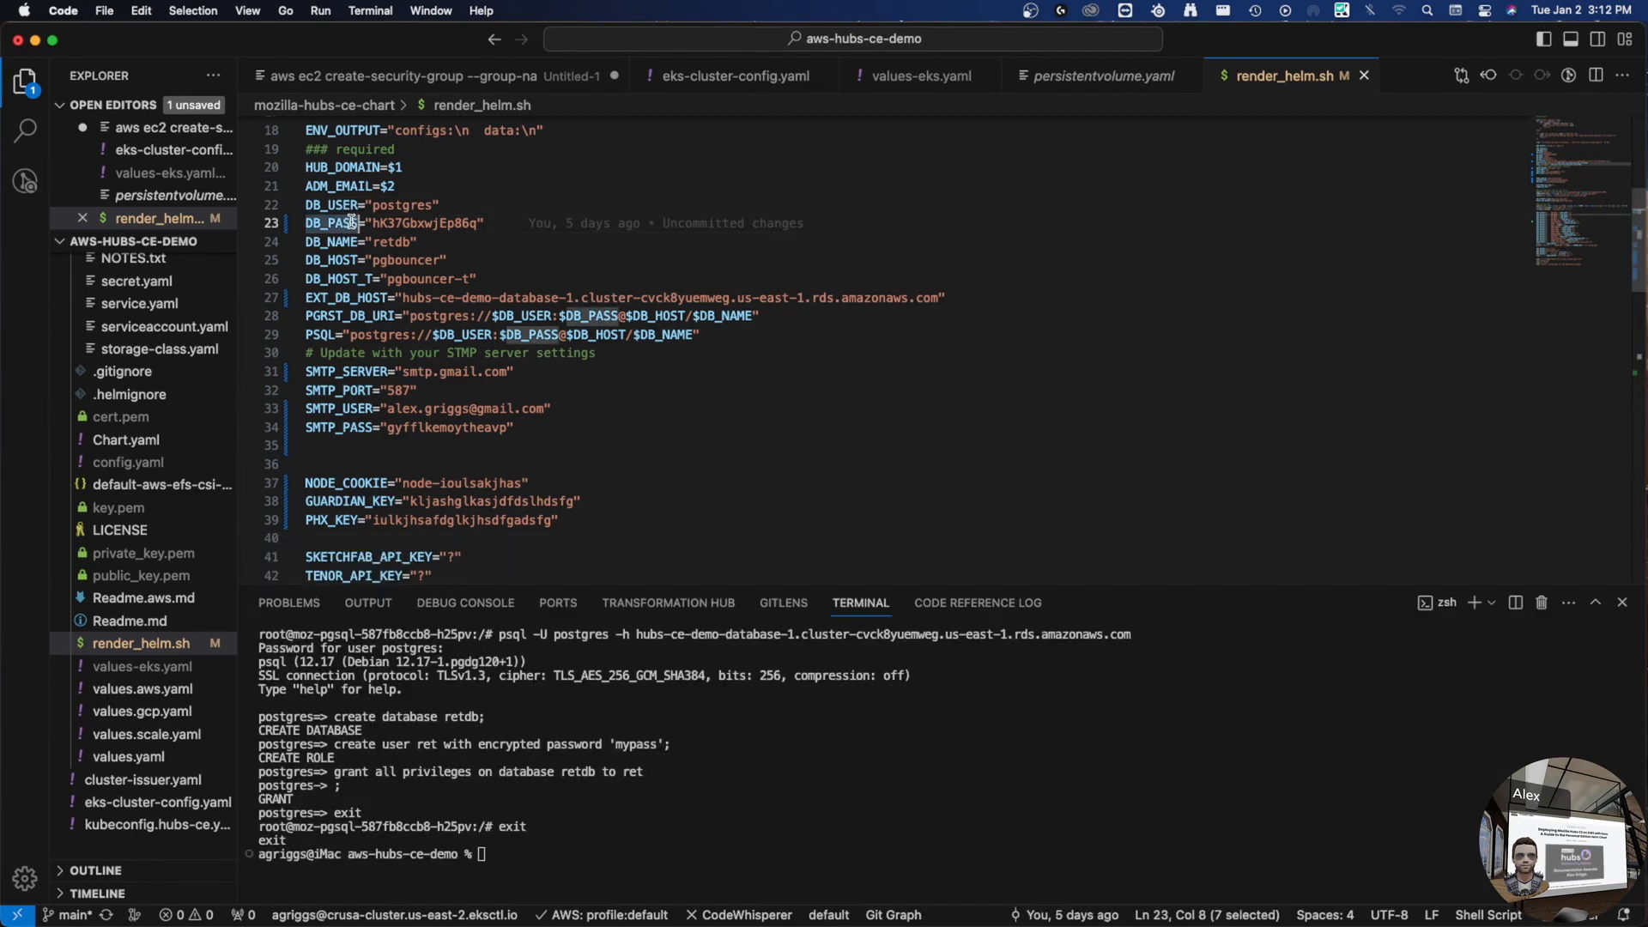
key("shift+alt+Up")
key("Left")
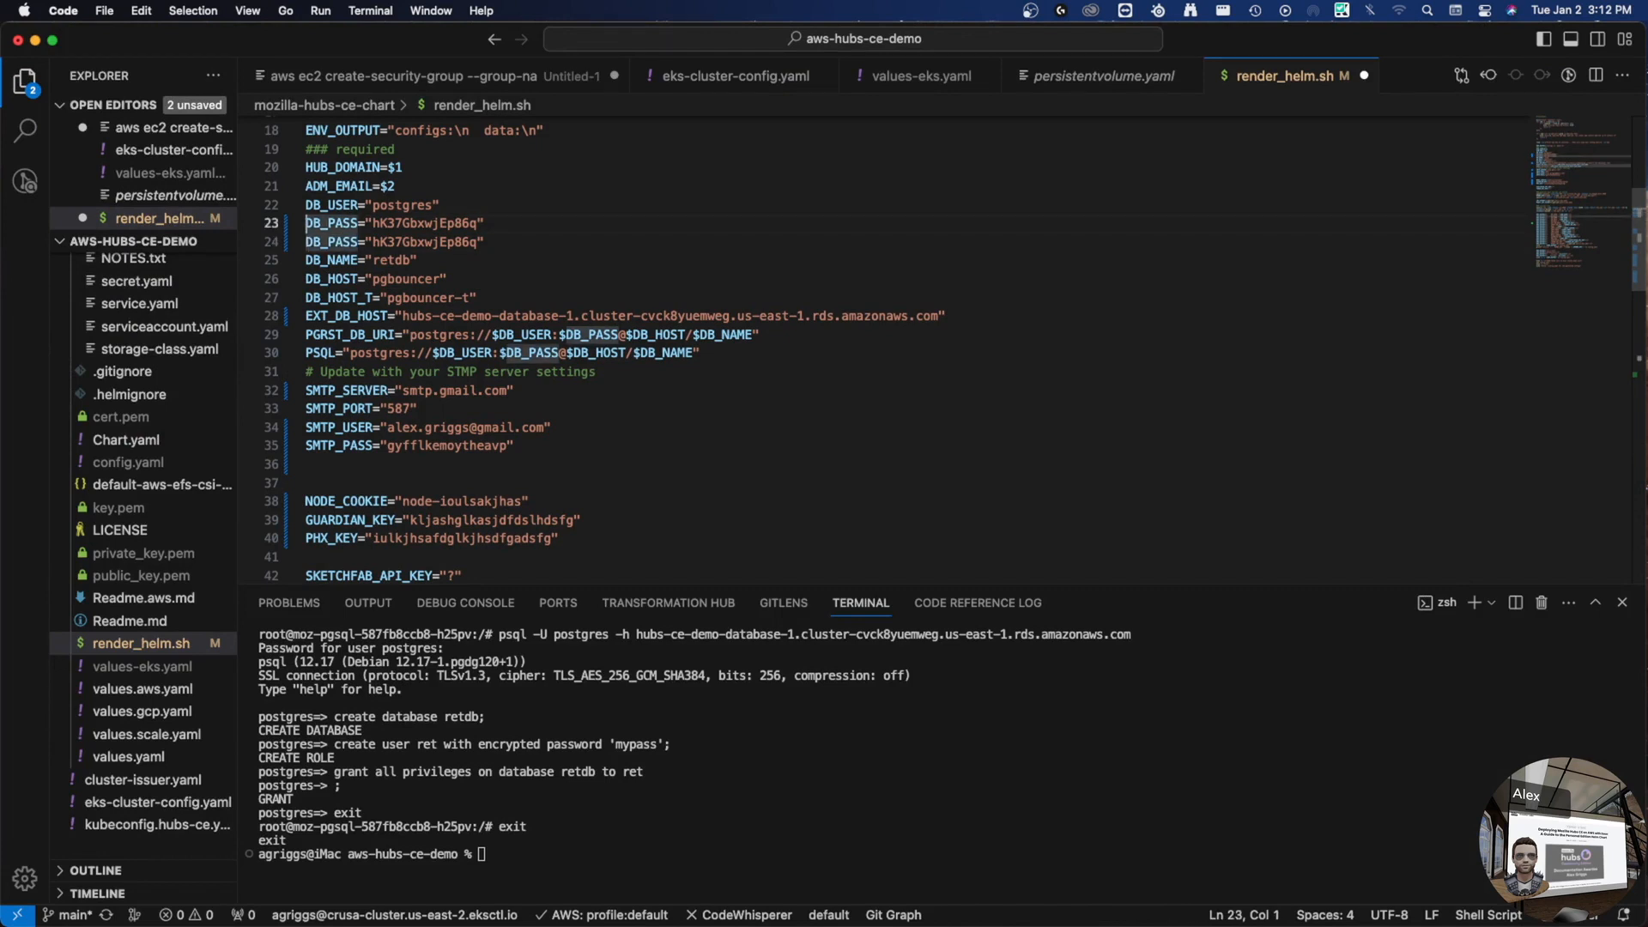
type("#")
key("Down")
key("alt+Right")
key("alt+Right")
key("alt+shift+Right")
key("Up")
key("Up")
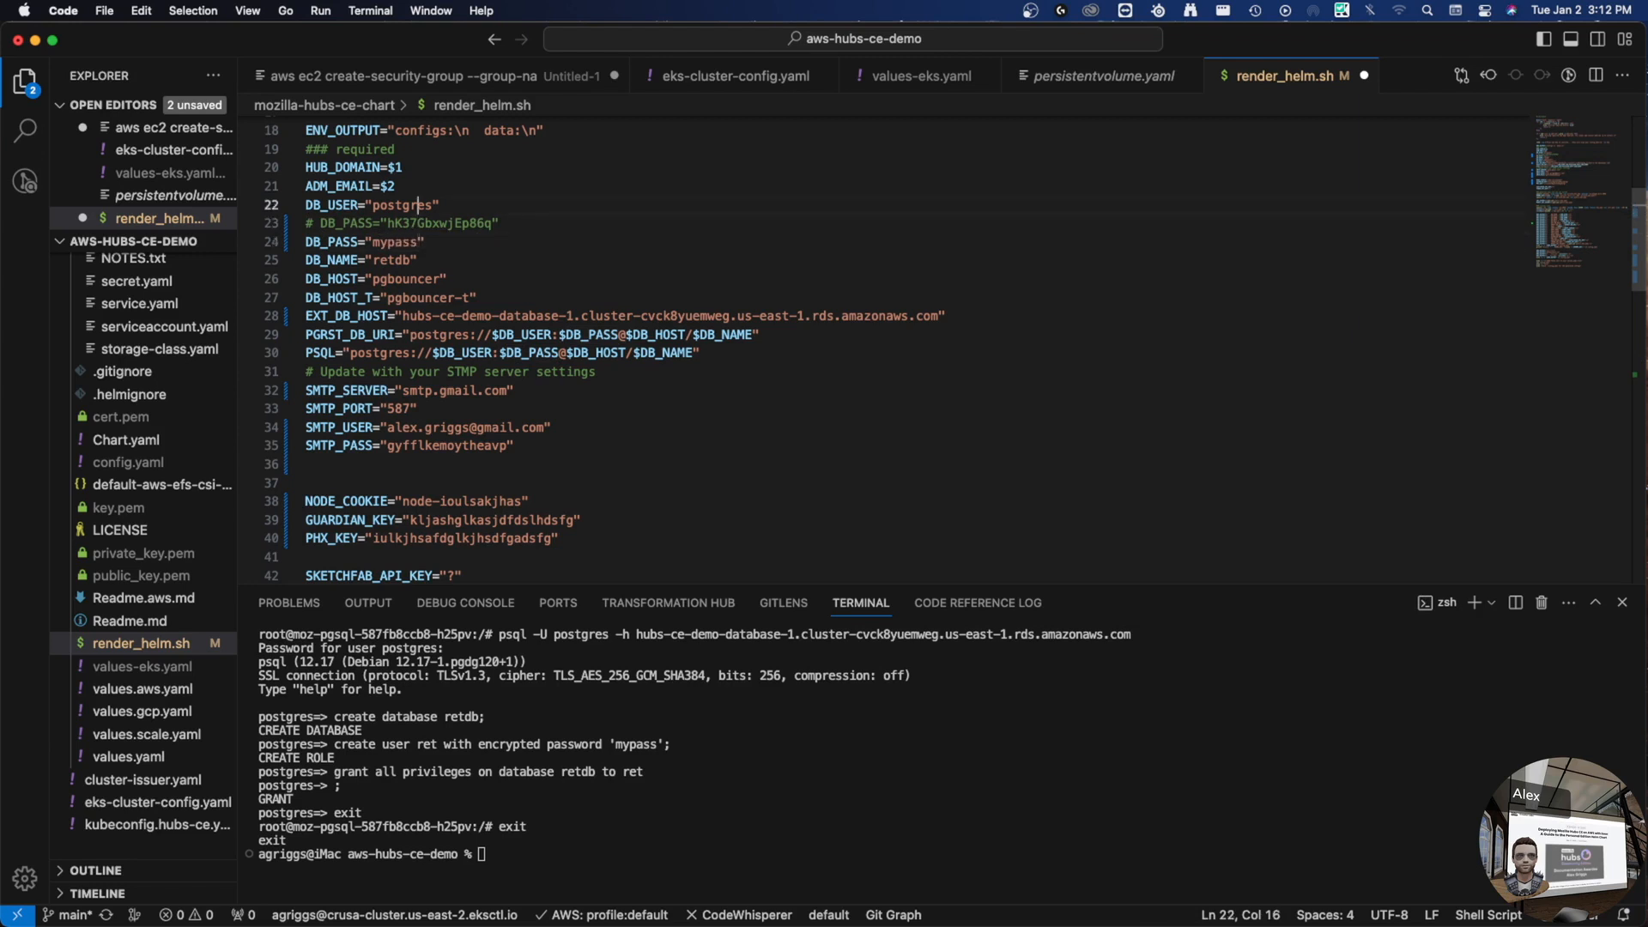
key("shift+alt+Down")
key("super+d")
type("ret")
key("Escape")
key("Up")
key("super+slash")
key("super+s")
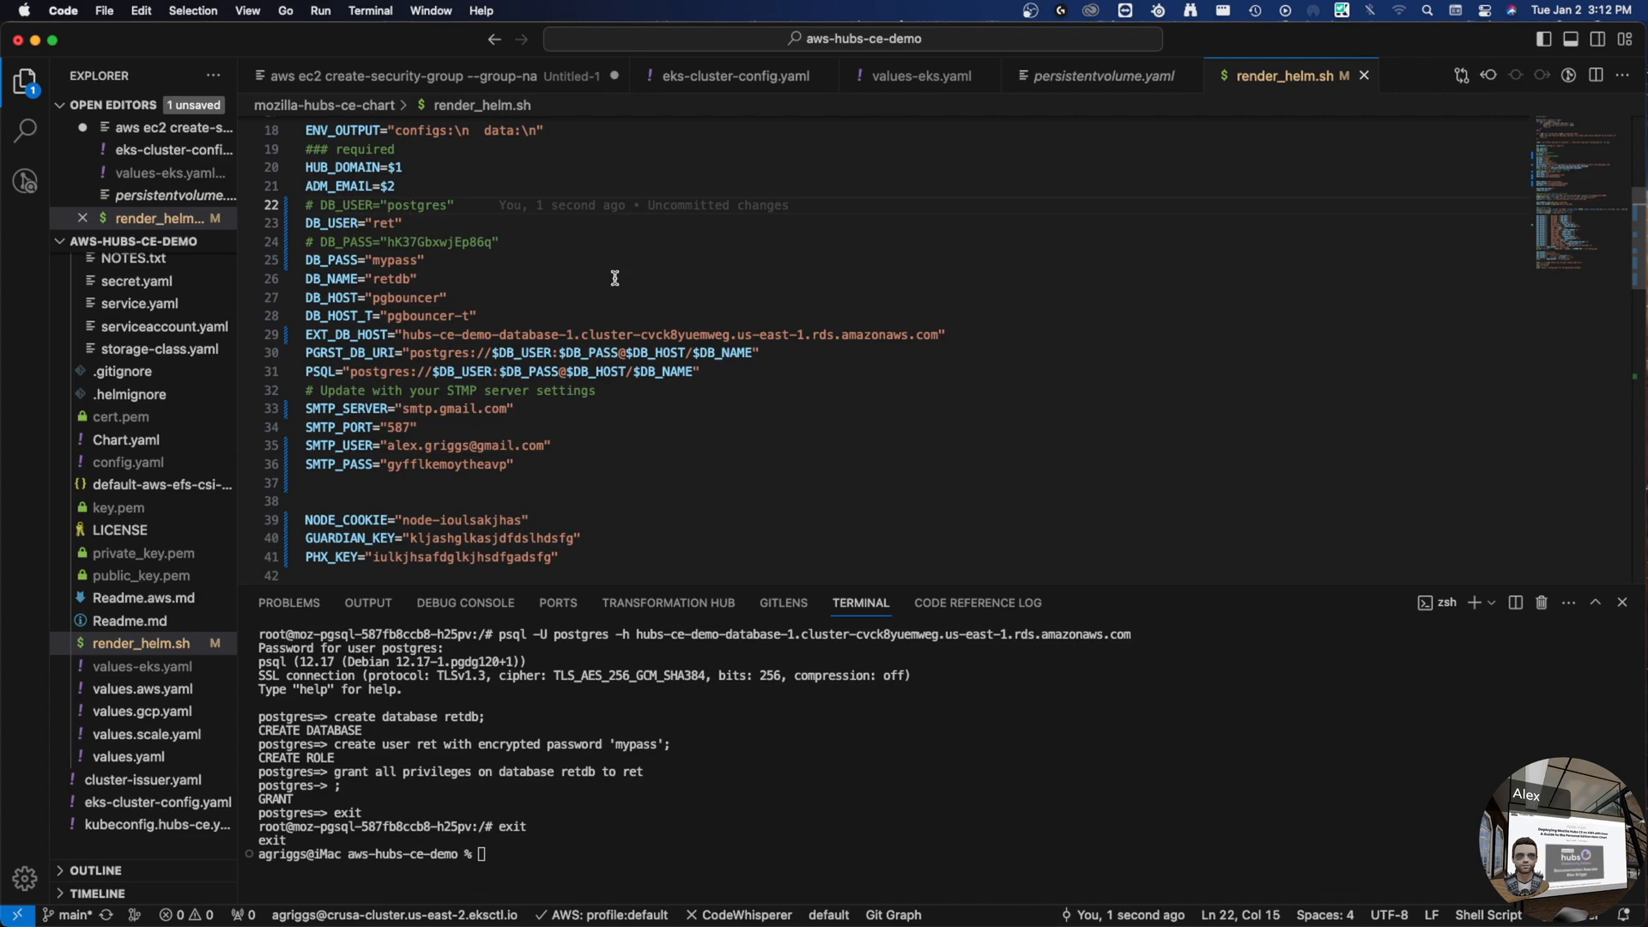
scroll(481, 240, "down", 4)
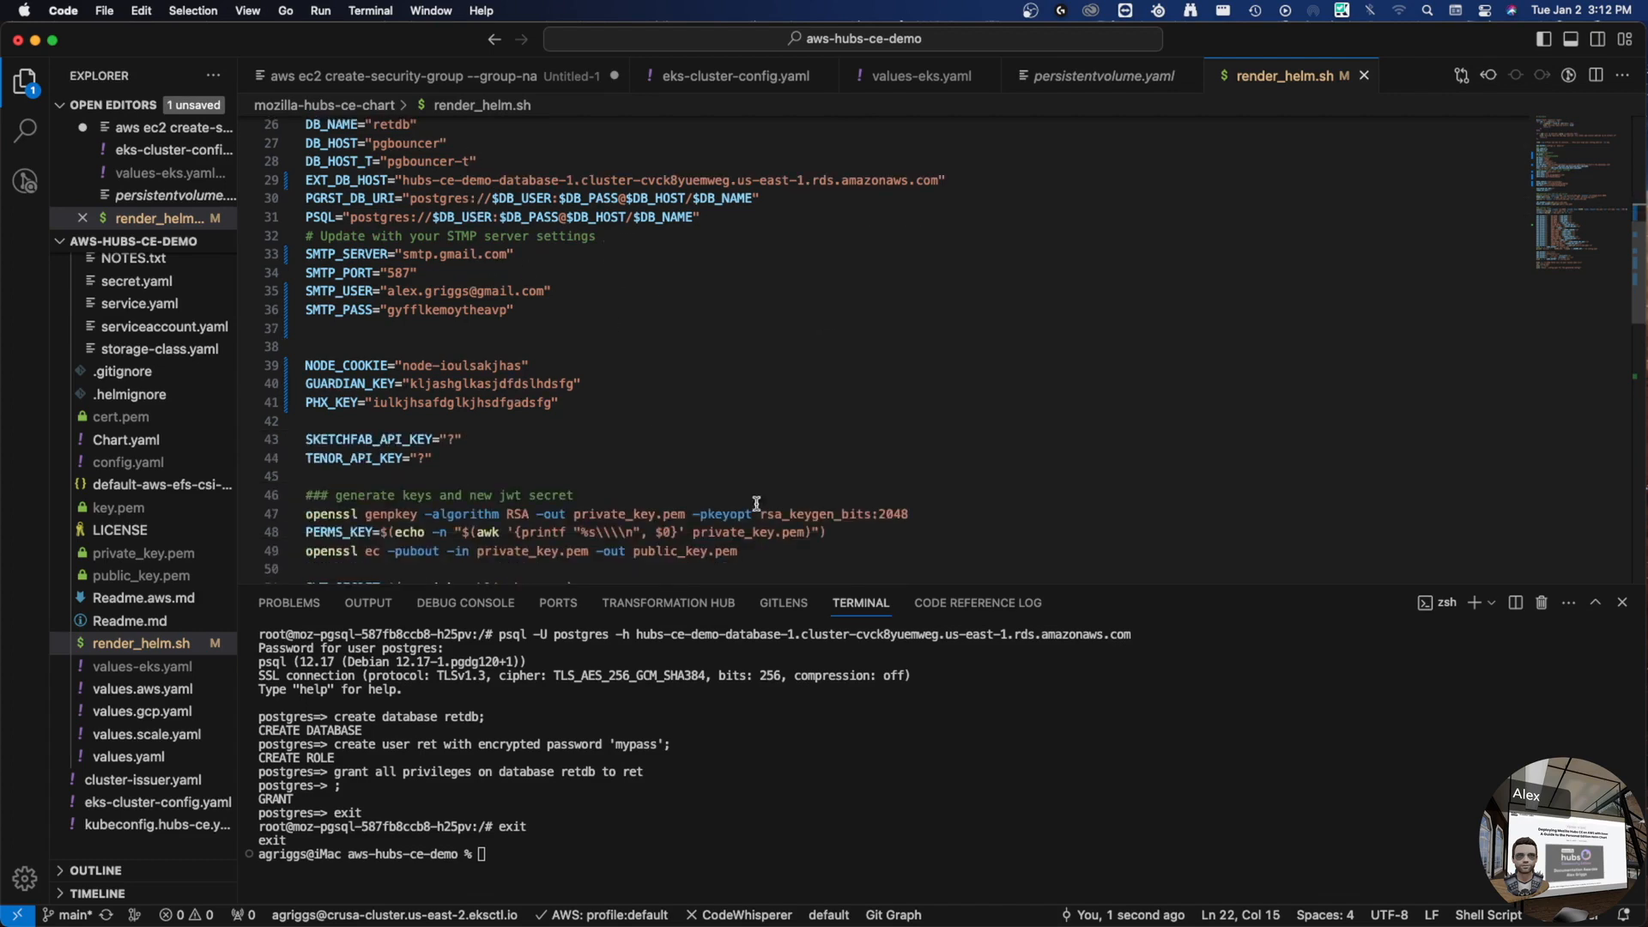
scroll(820, 326, "up", 5)
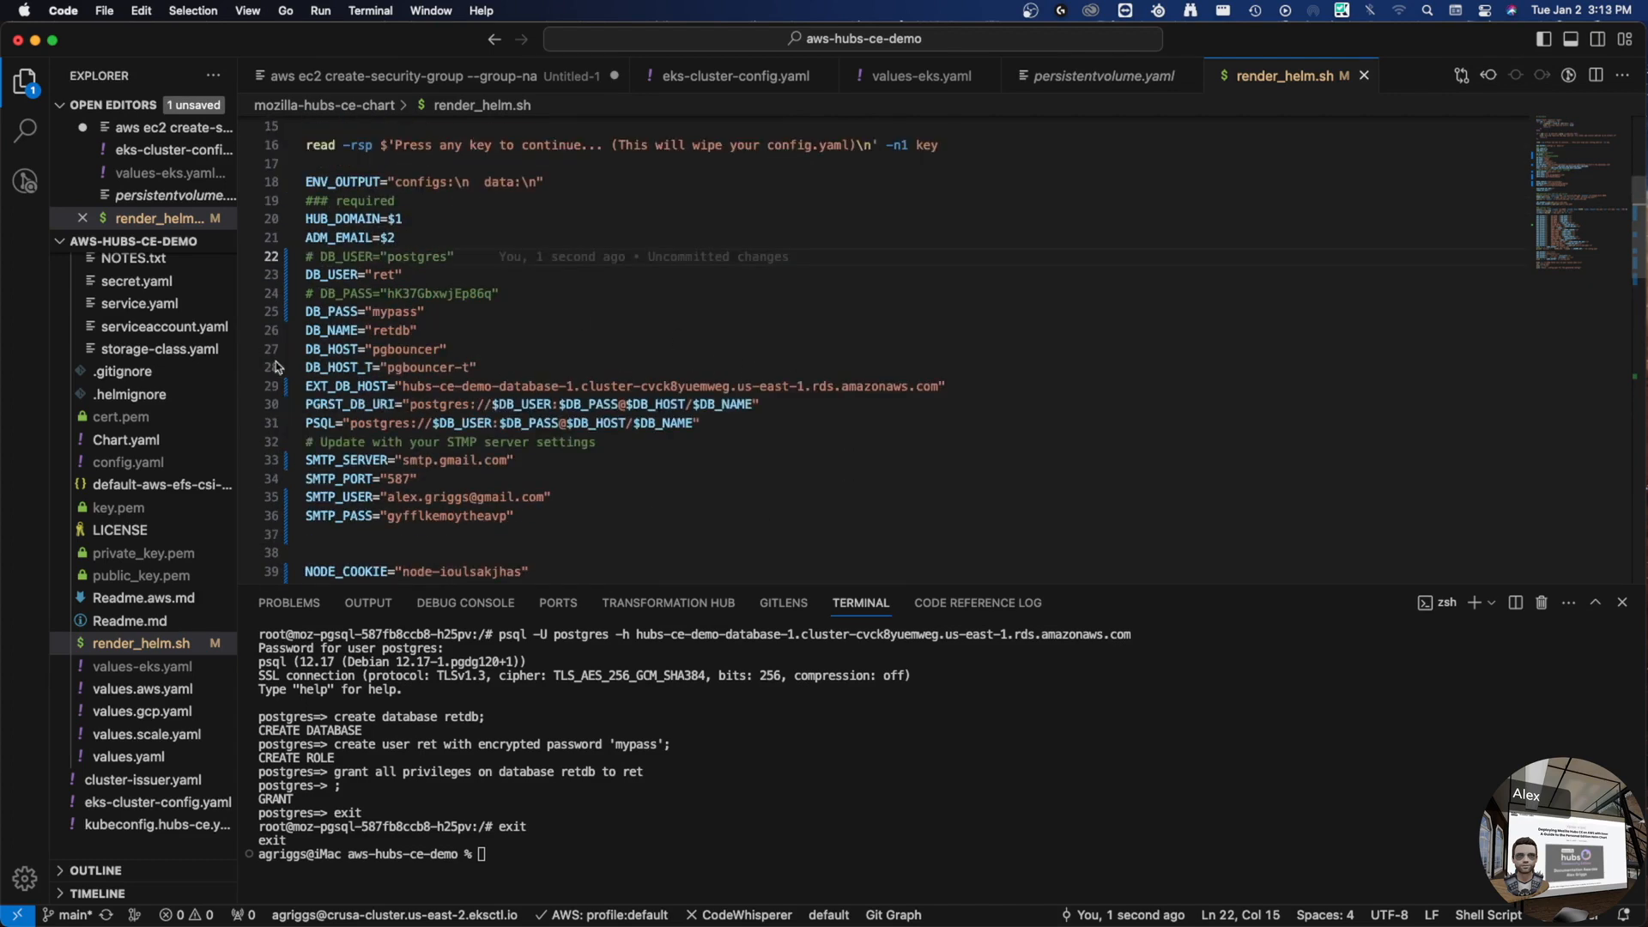
- In values-eks.yaml set DB_USER to ret and DB_PASS to the new password, then save
double_click(395, 311)
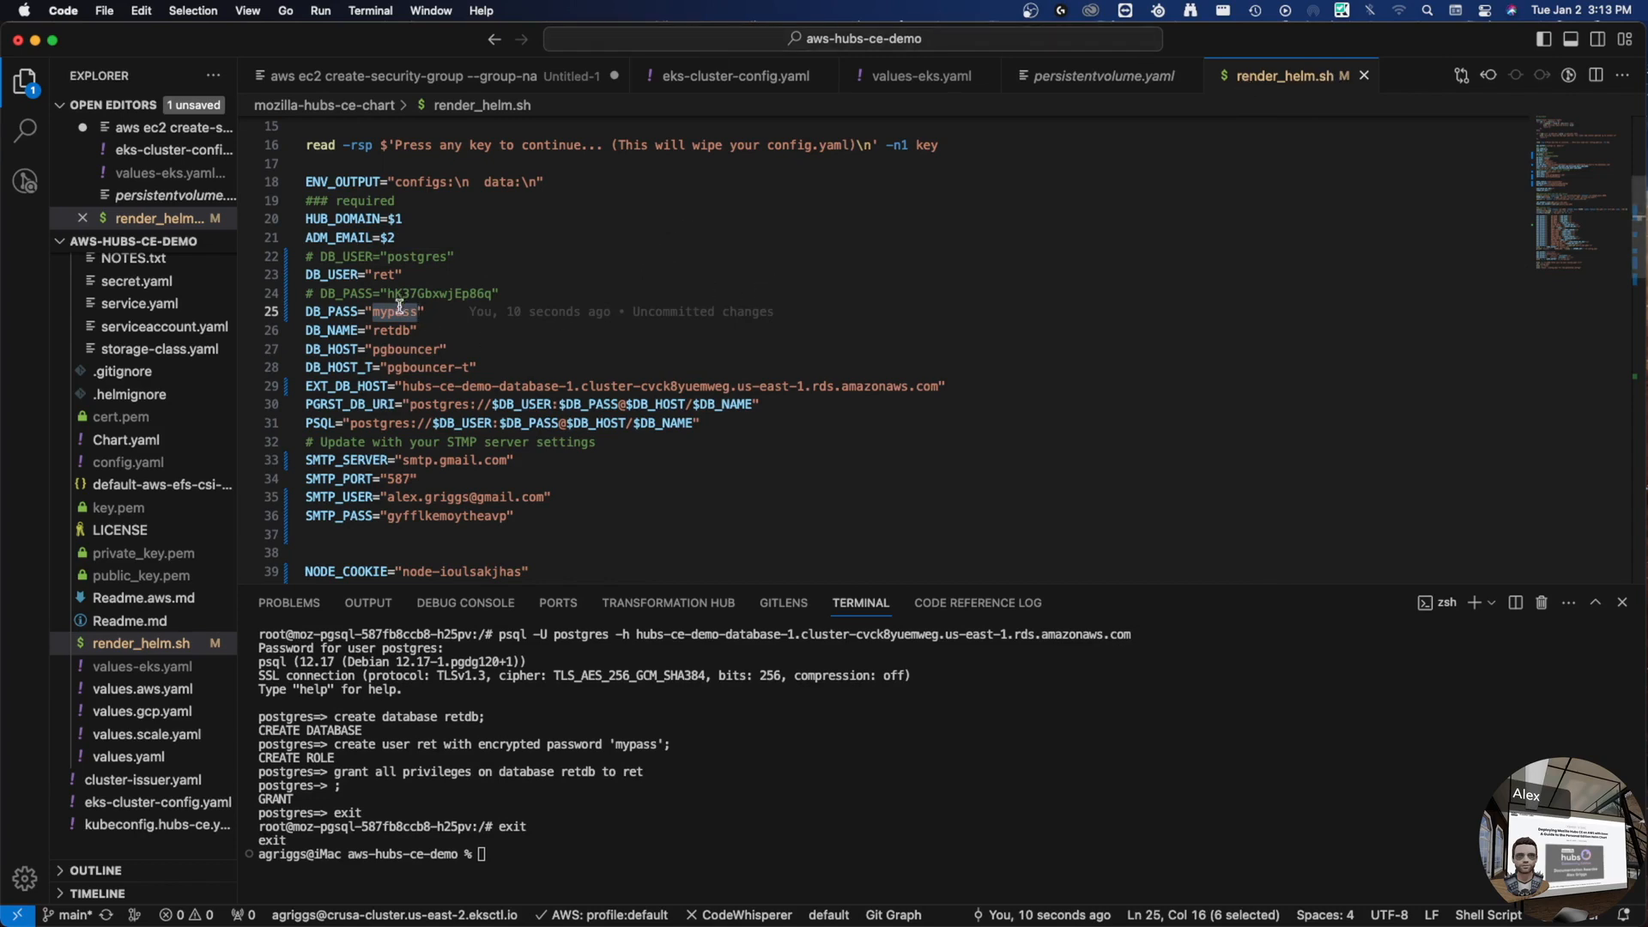
left_click(930, 79)
scroll(783, 339, "up", 5)
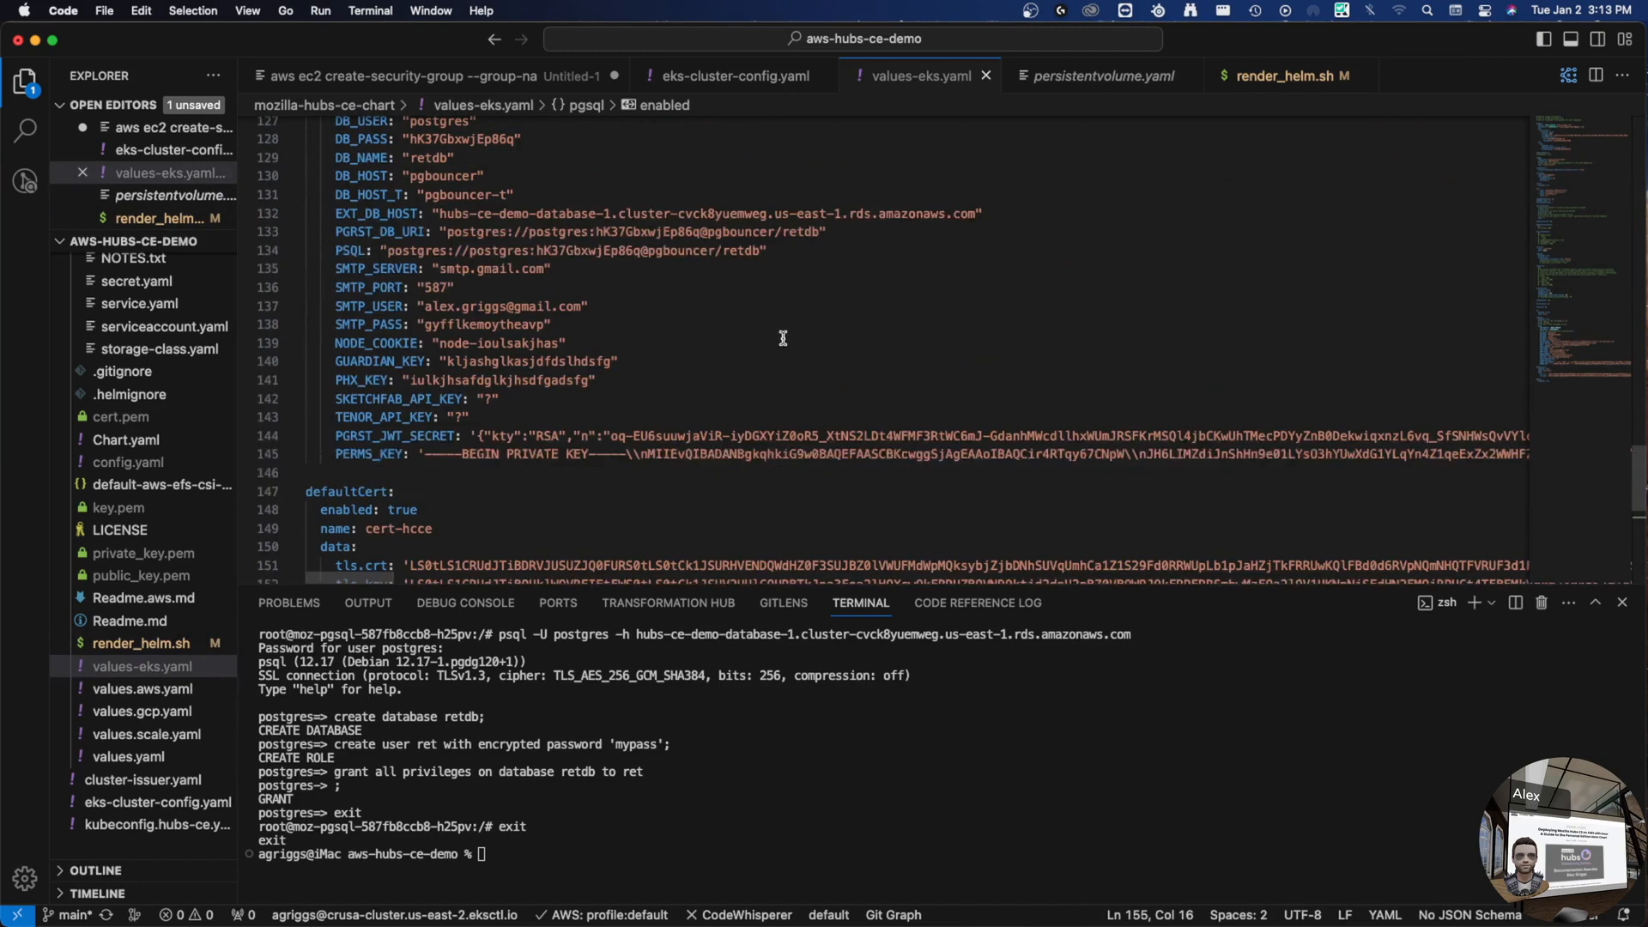
scroll(773, 340, "up", 10)
scroll(739, 343, "down", 8)
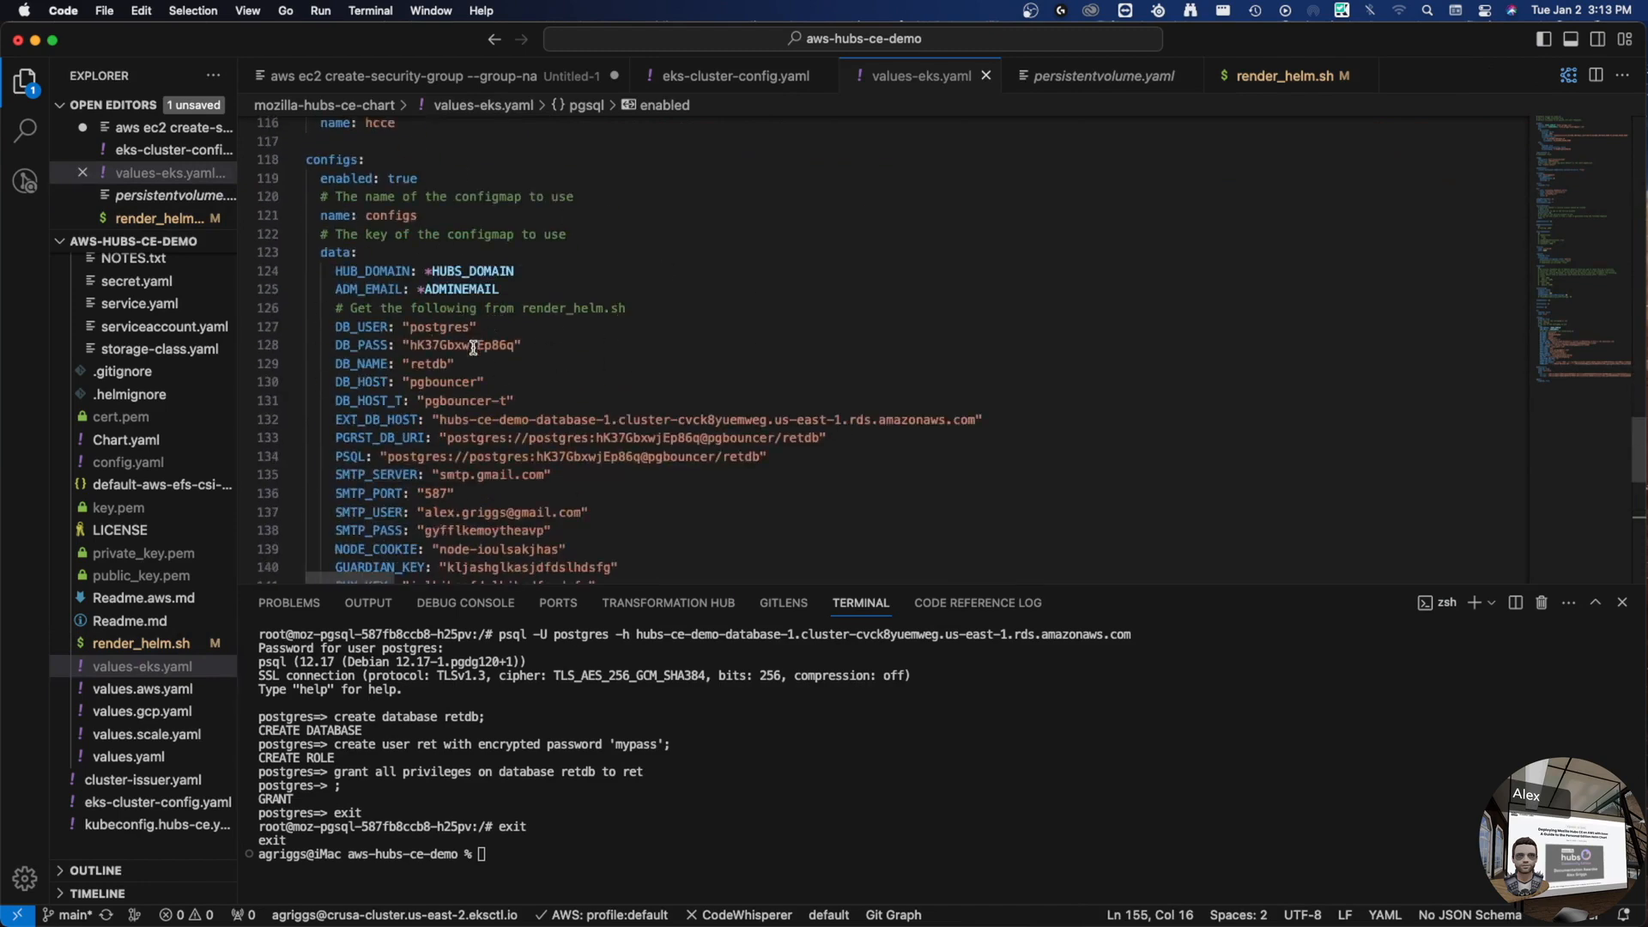
double_click(474, 346)
double_click(431, 333)
type("ret")
left_click(554, 348)
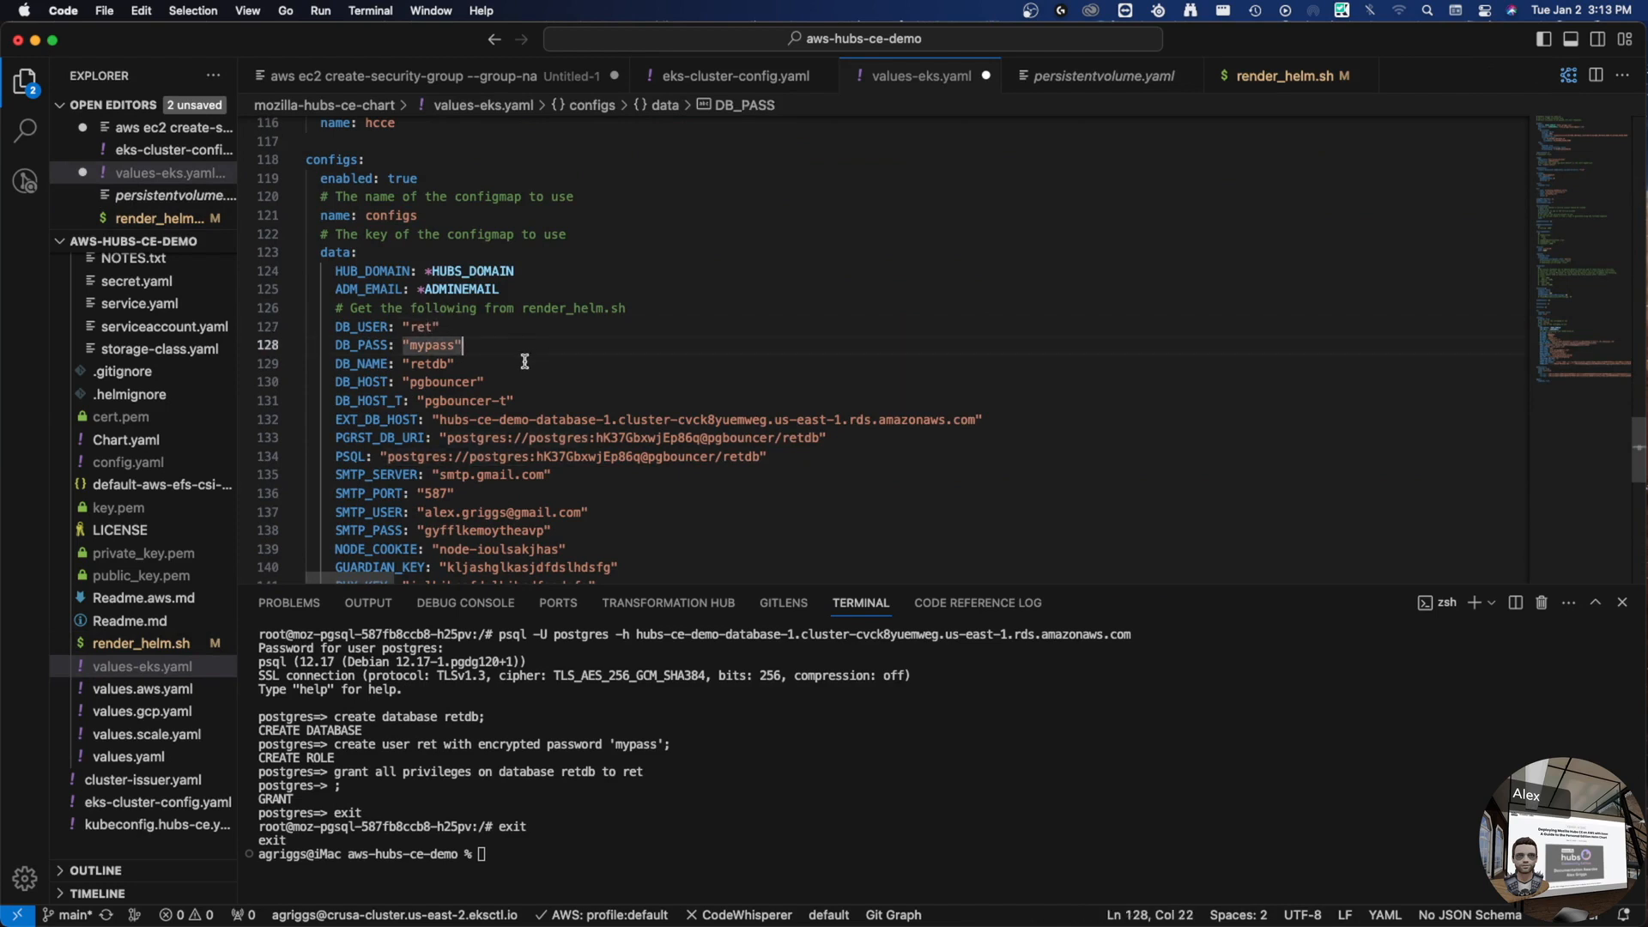
key("super+s")
- Change pgsql enabled from true to false in values-eks.yaml
scroll(516, 377, "down", 5)
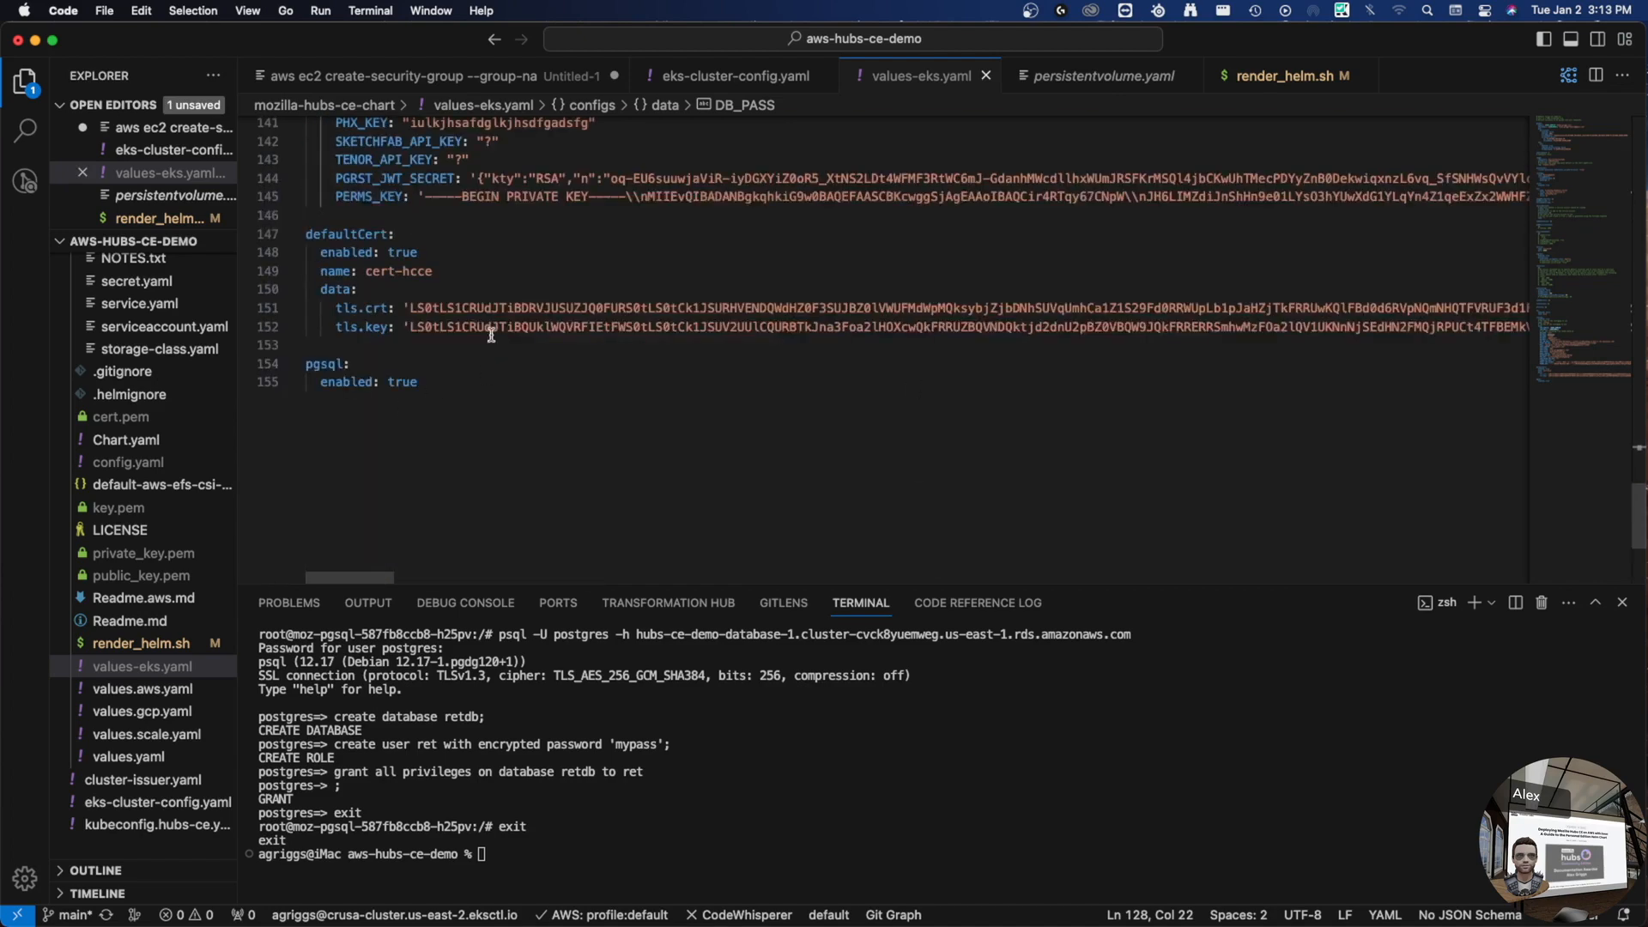
double_click(406, 382)
type("false")
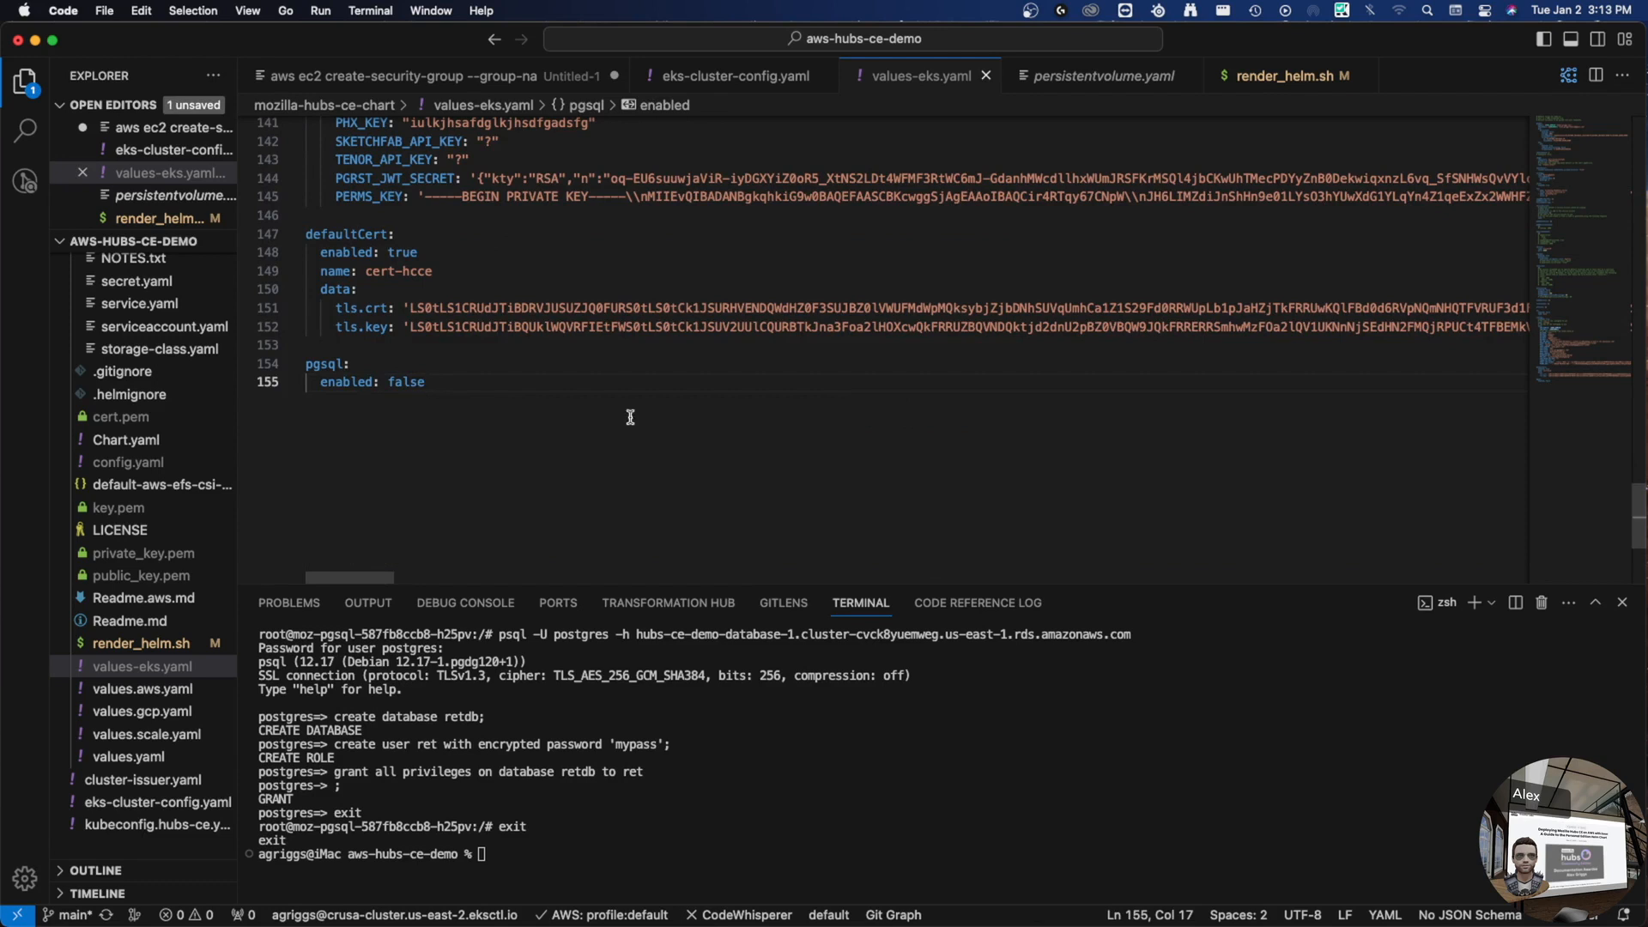
left_click(754, 806)
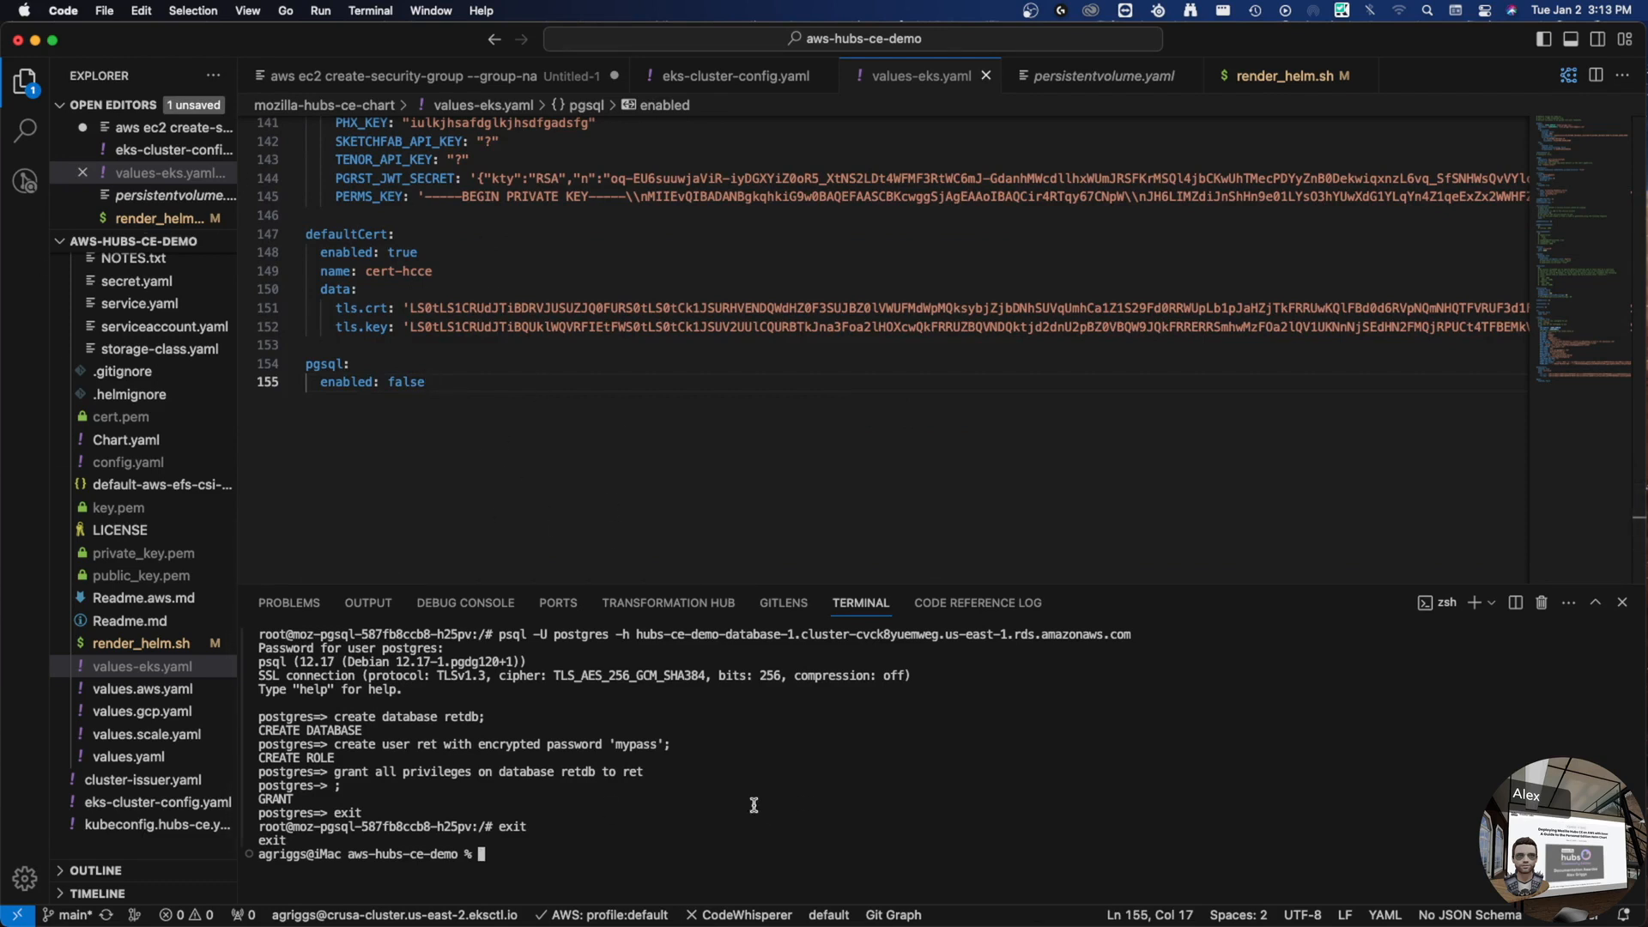
- Run helm upgrade moz with values-eks.yaml on ./mozilla-hubs-ce-chart/ in namespace hcce
type("helm upgrade moz ")
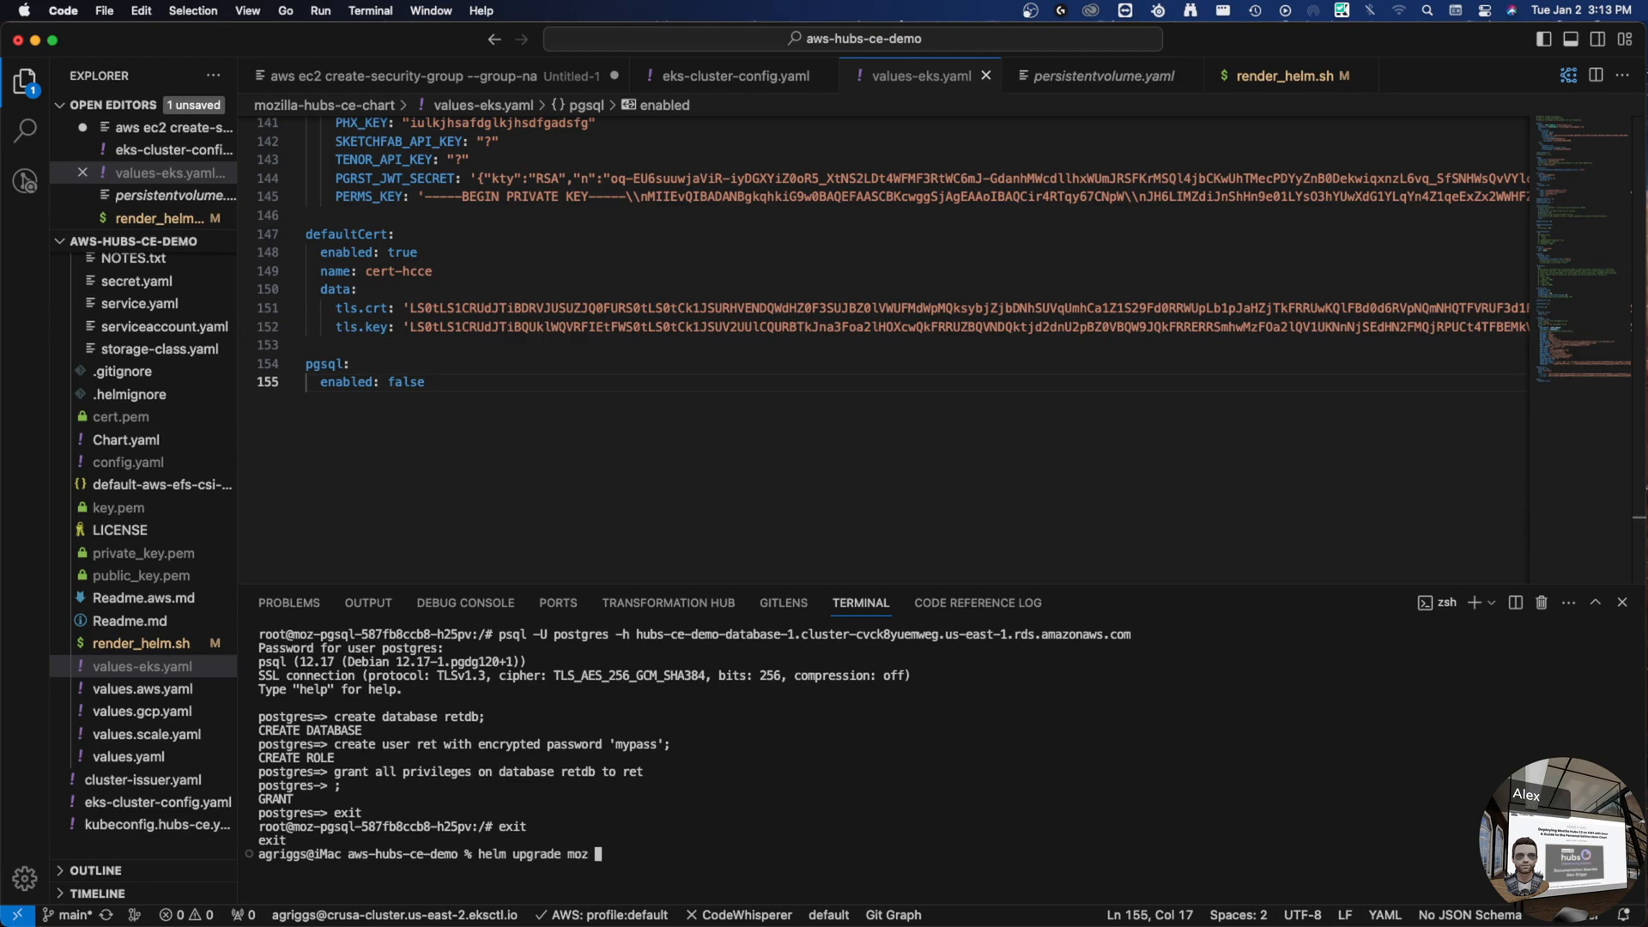
type("-f ./mozilla-hubs-ce-chart/val")
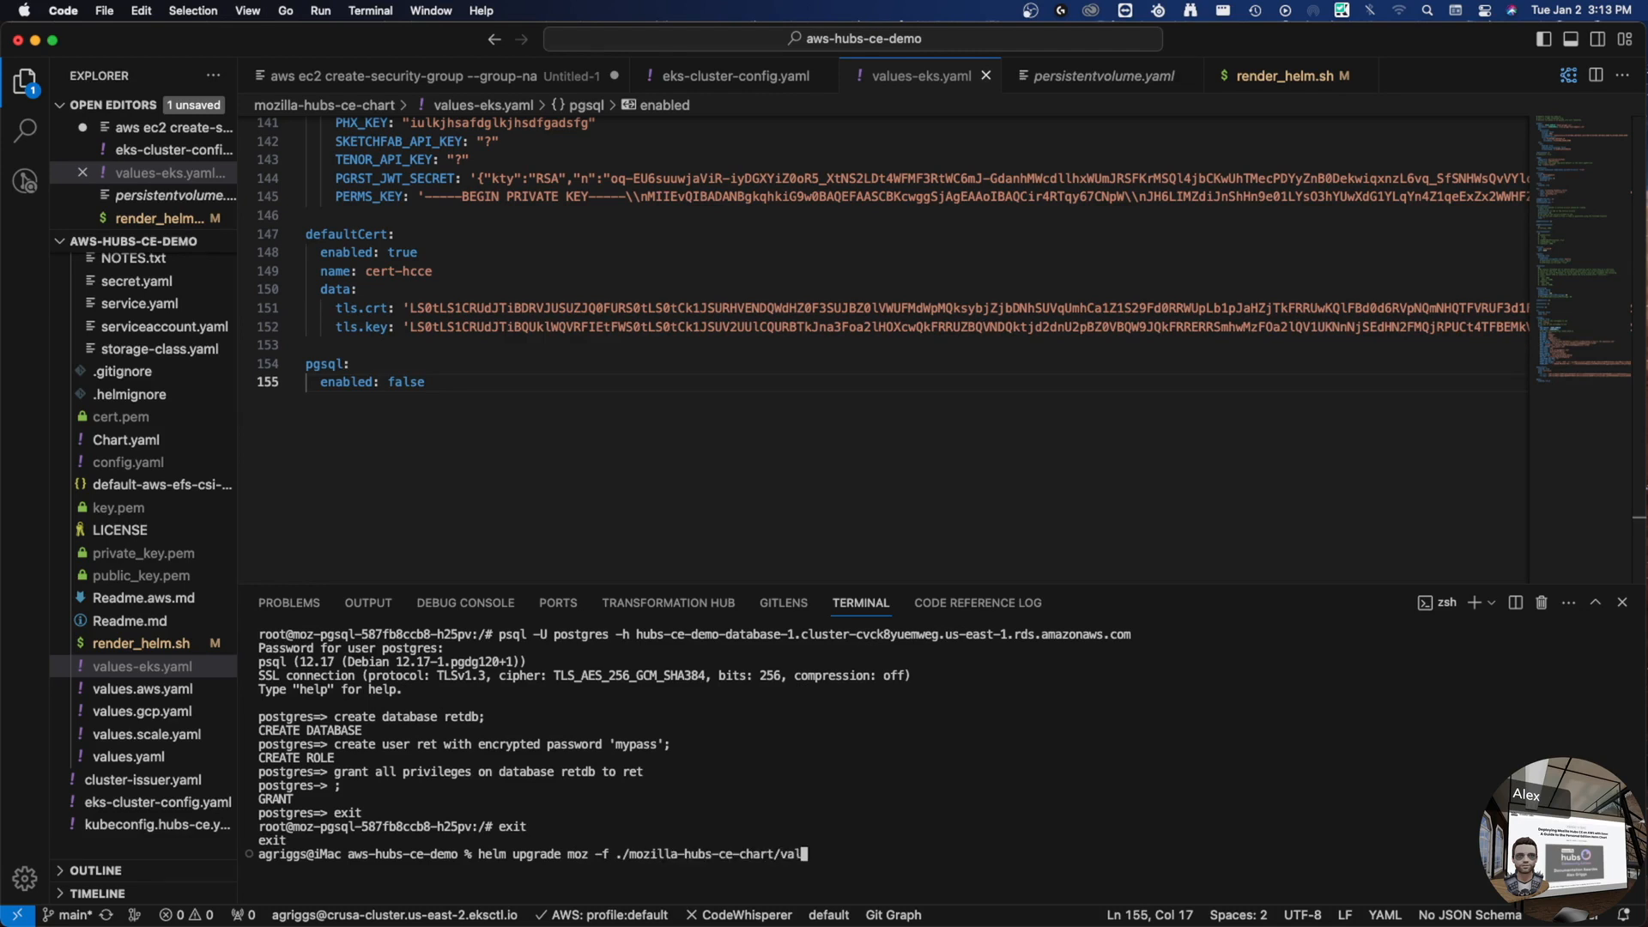
type("ues-")
key("Tab")
type("./moz")
key("Tab")
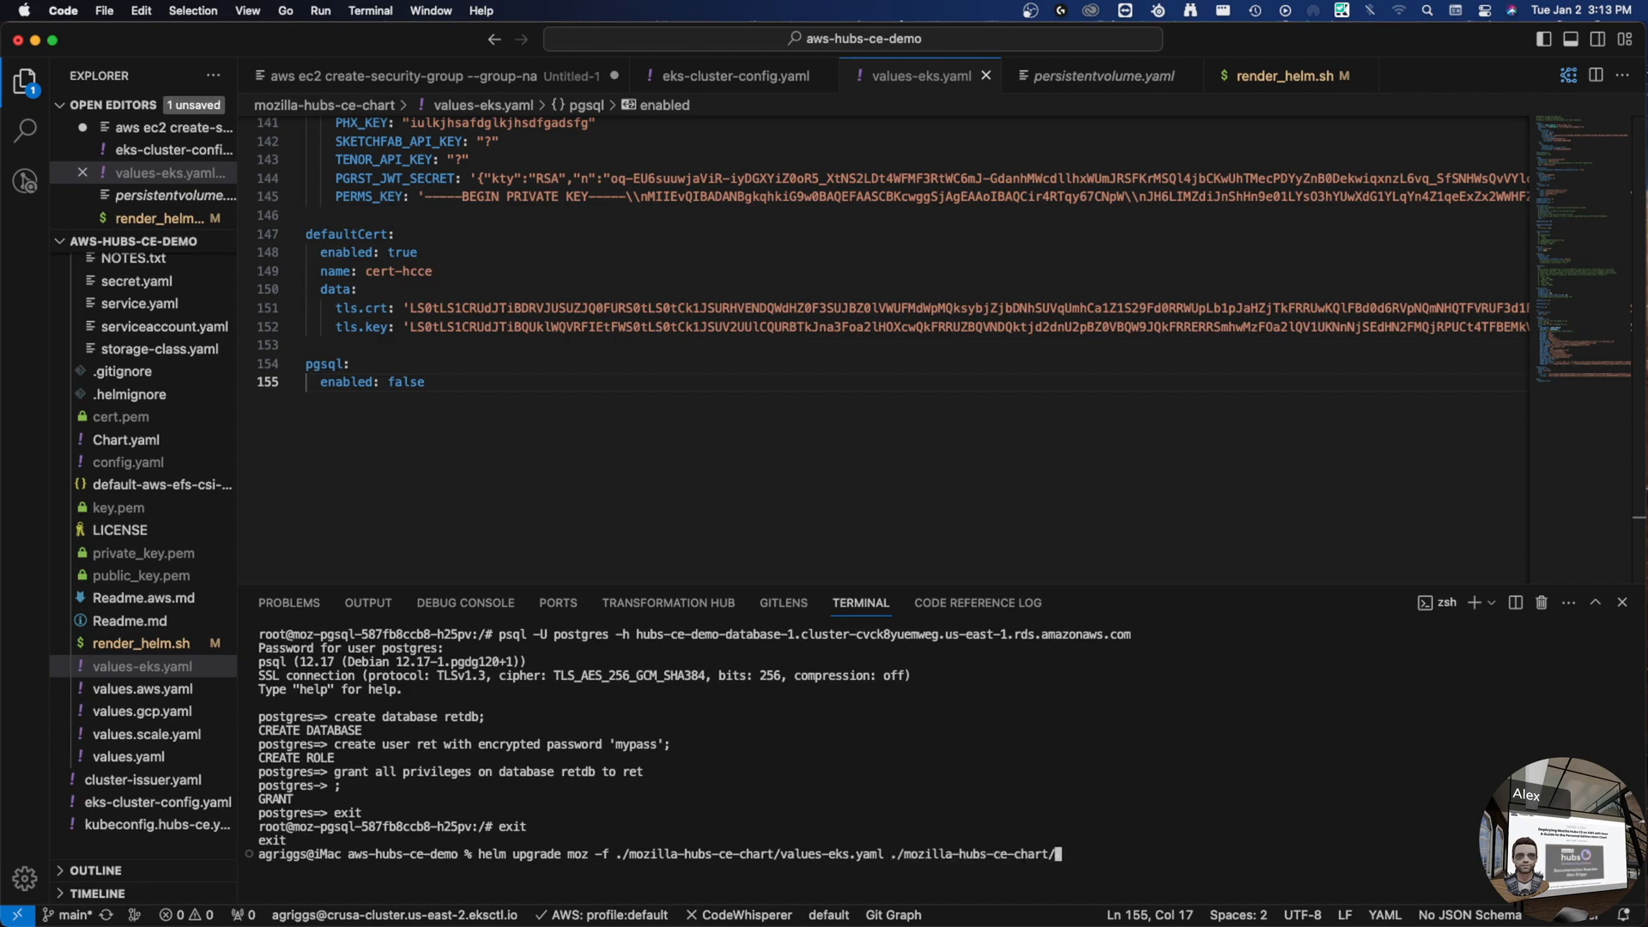
type("-n hcce")
key("Return")
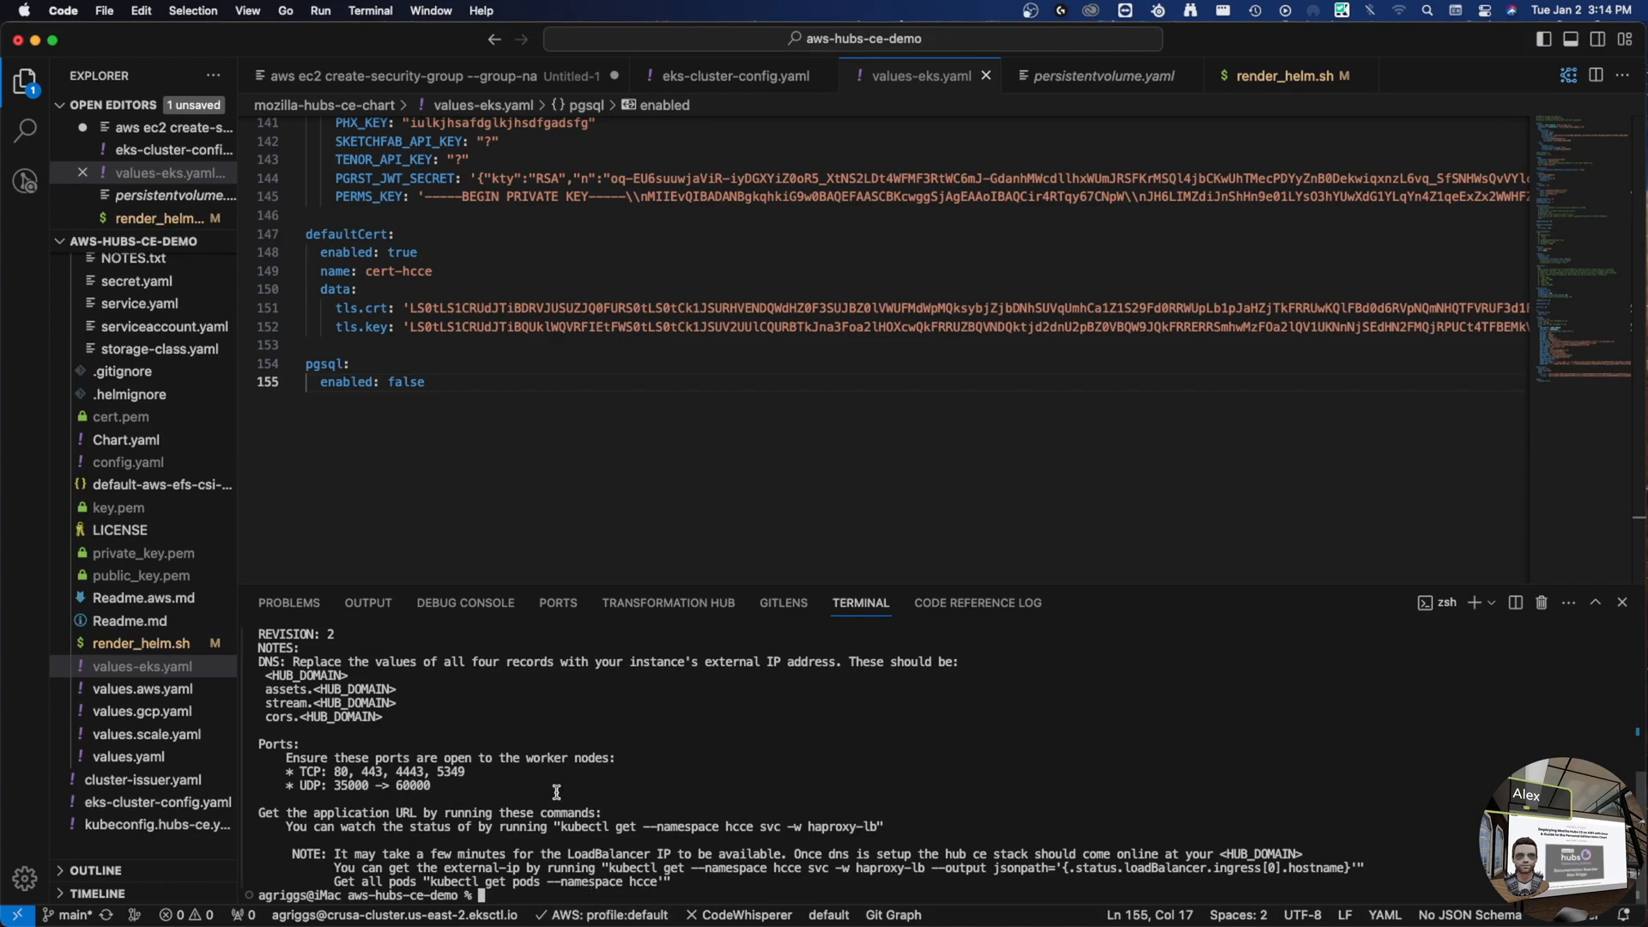
- List the hcce services with kubectl get svc and copy the haproxy-lb external hostname
left_click_drag(561, 826, 789, 826)
type("kubectl get --namespace hcce svc")
key("Return")
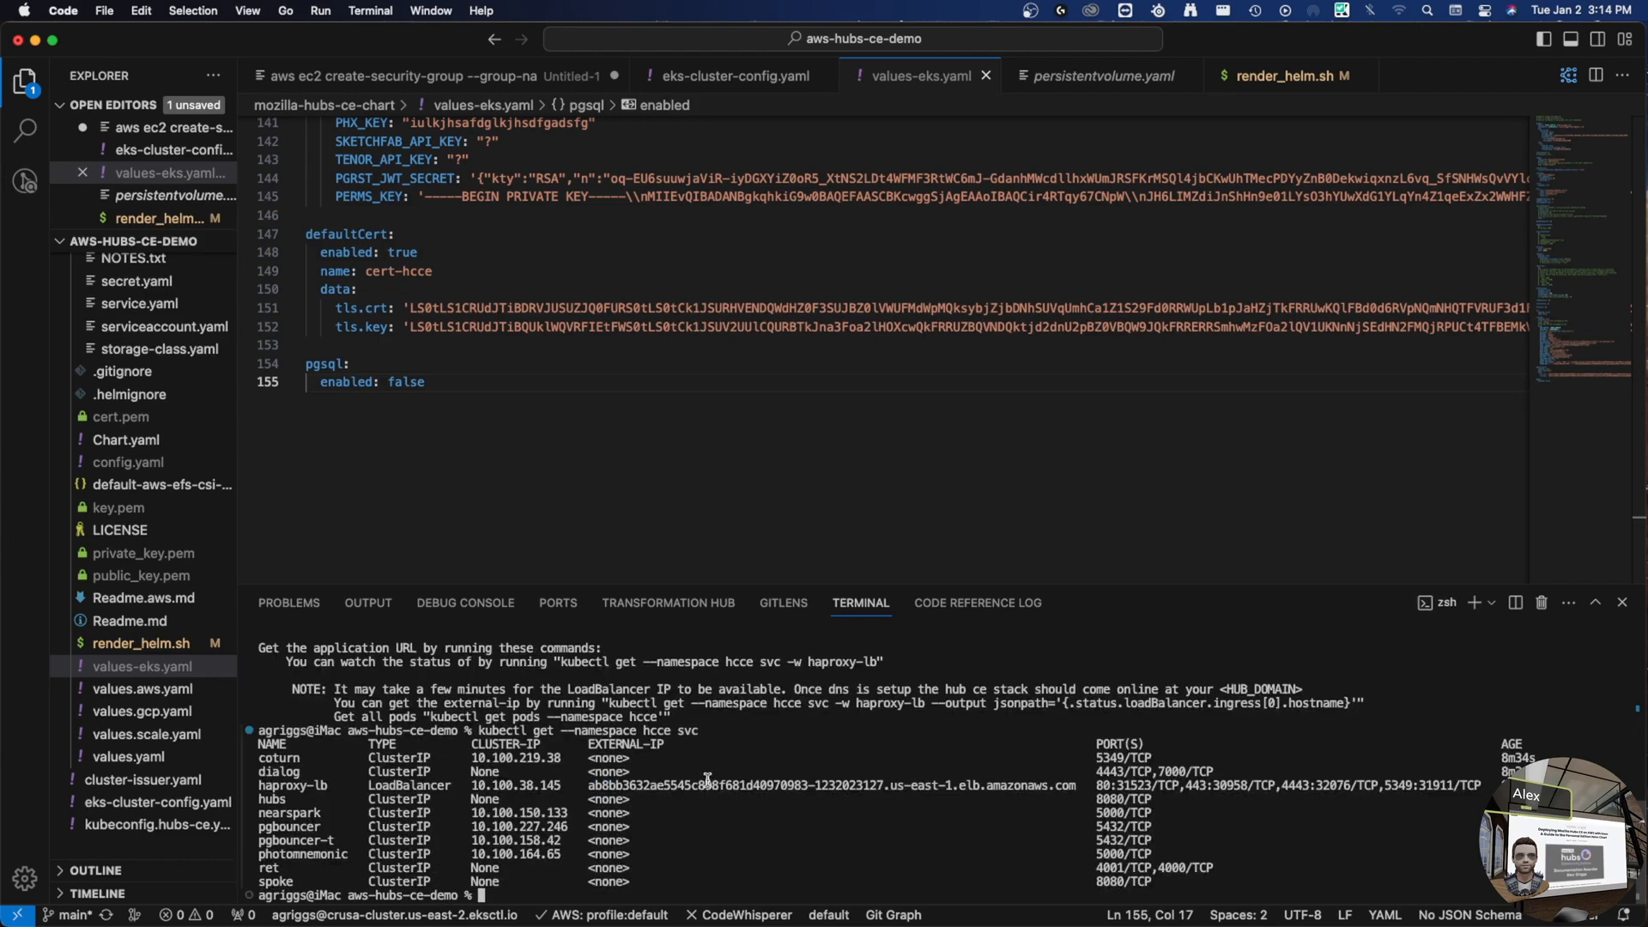
triple_click(789, 786)
double_click(789, 786)
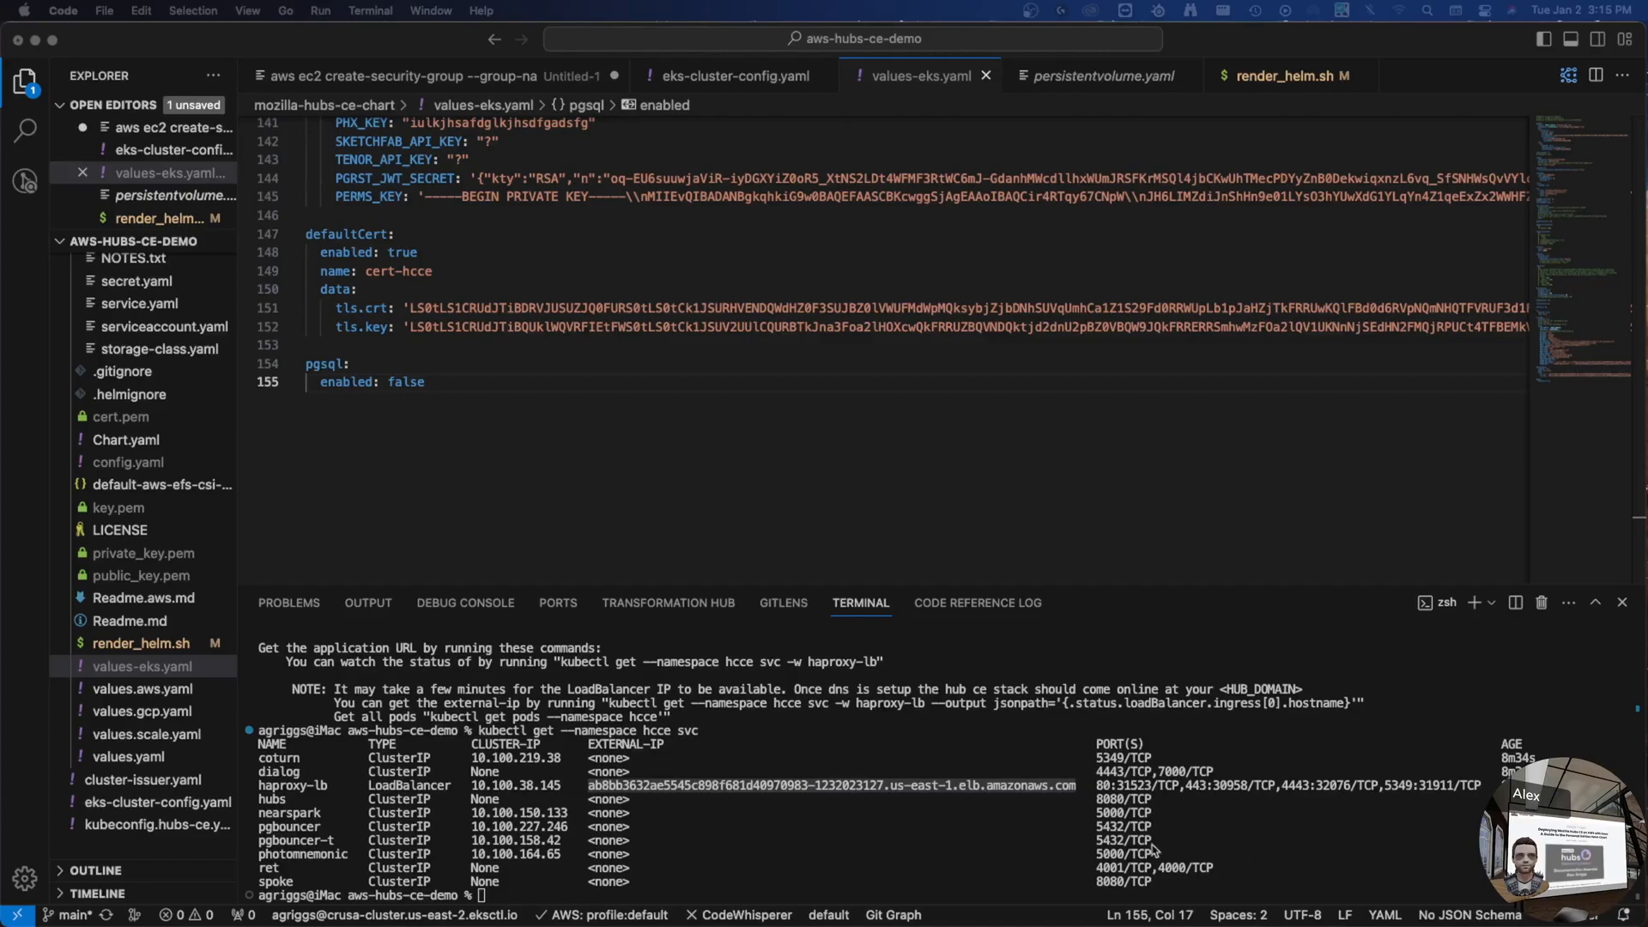
left_click(453, 434)
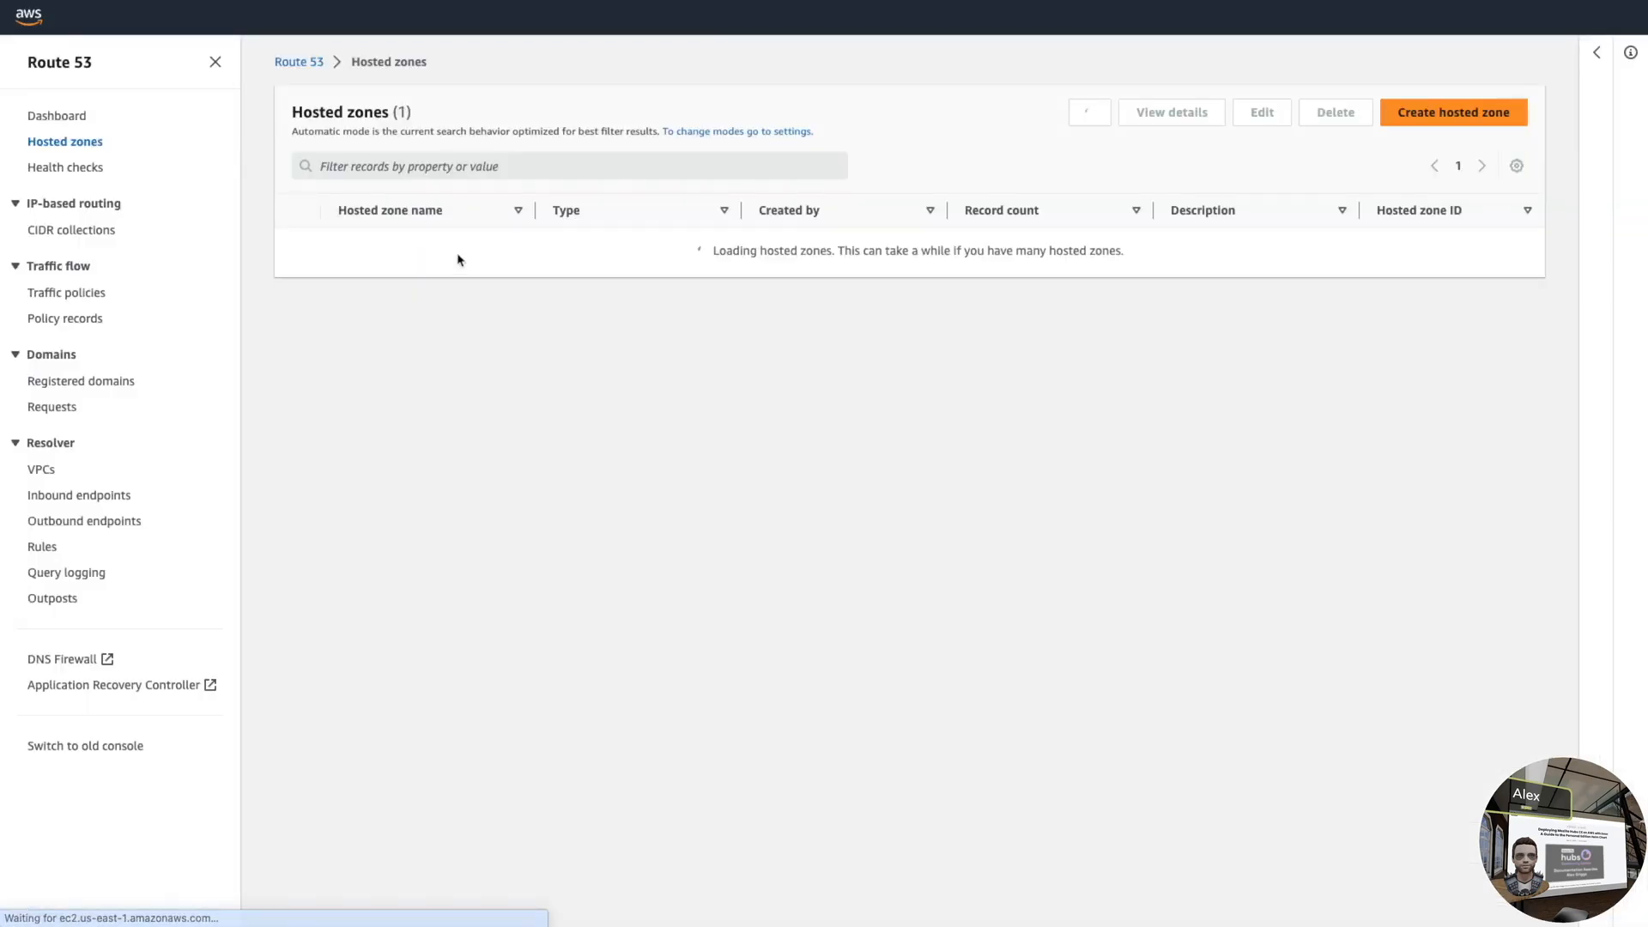
- Point the hosted zone's root A record at the haproxy-lb load balancer and save
left_click(393, 271)
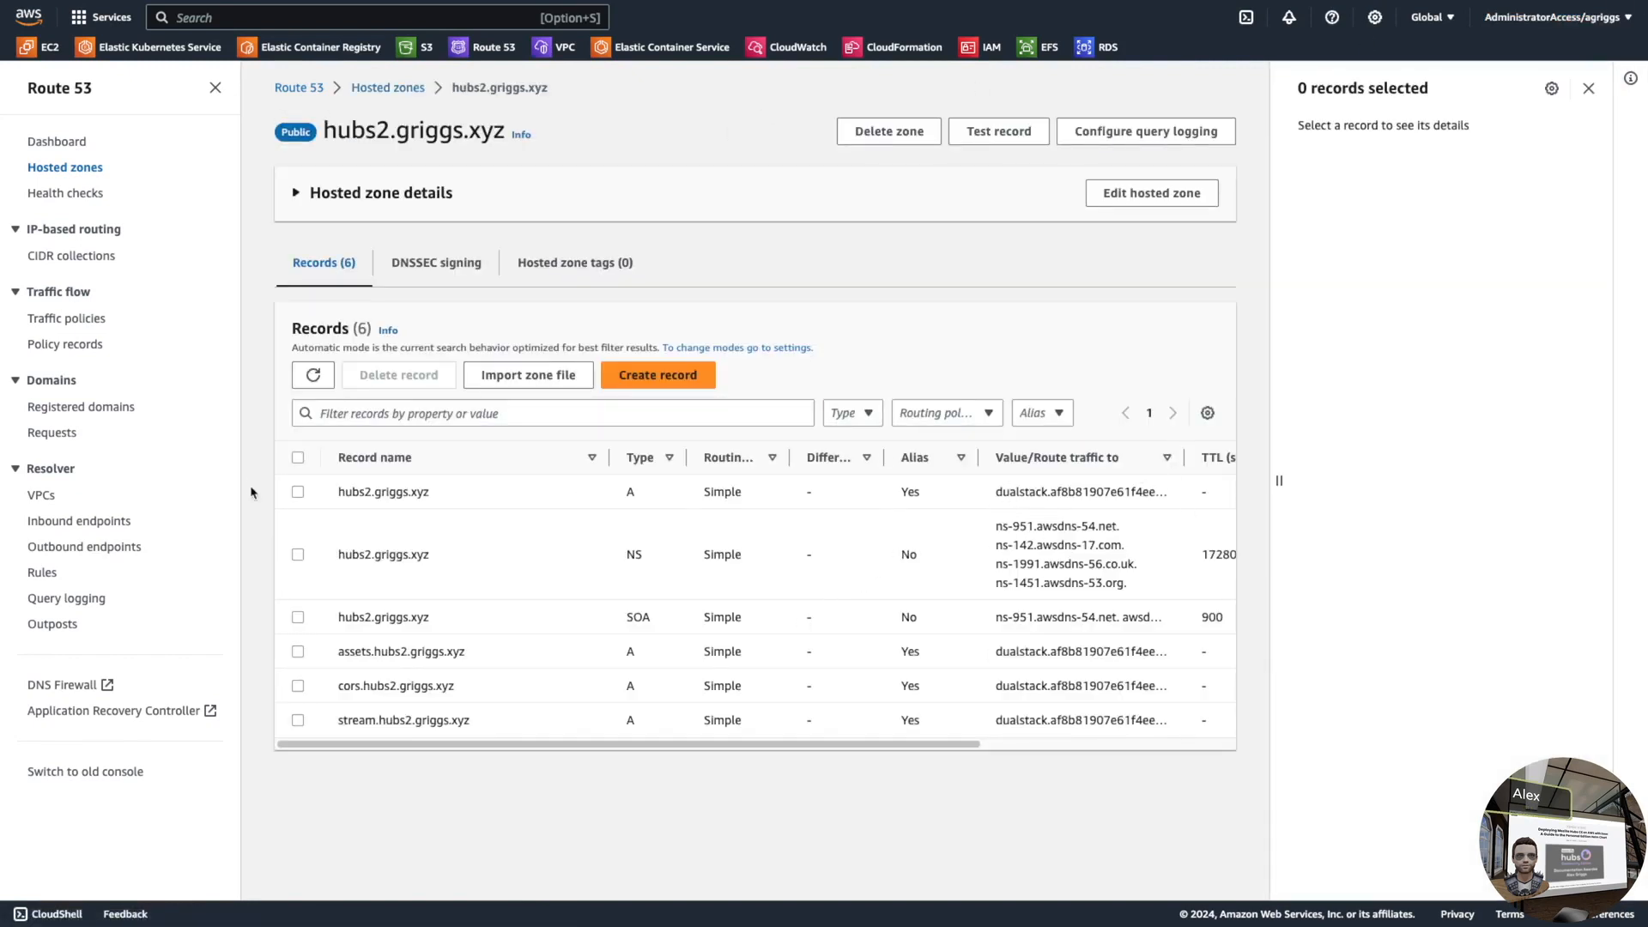
left_click(297, 492)
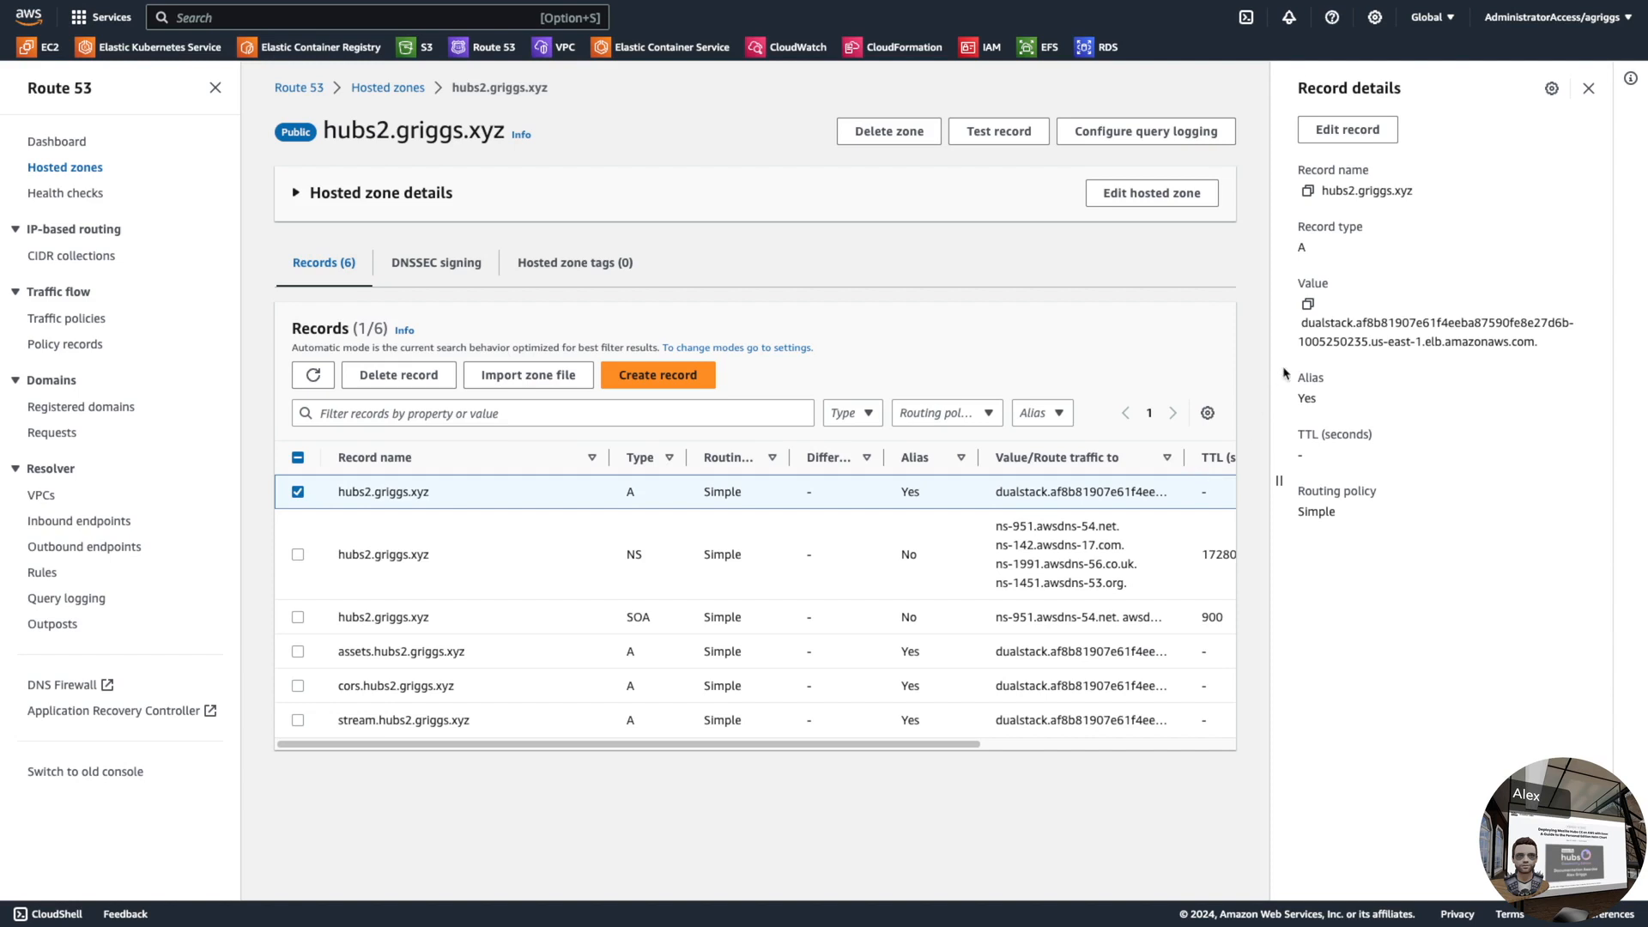
left_click(1361, 126)
left_click(1388, 394)
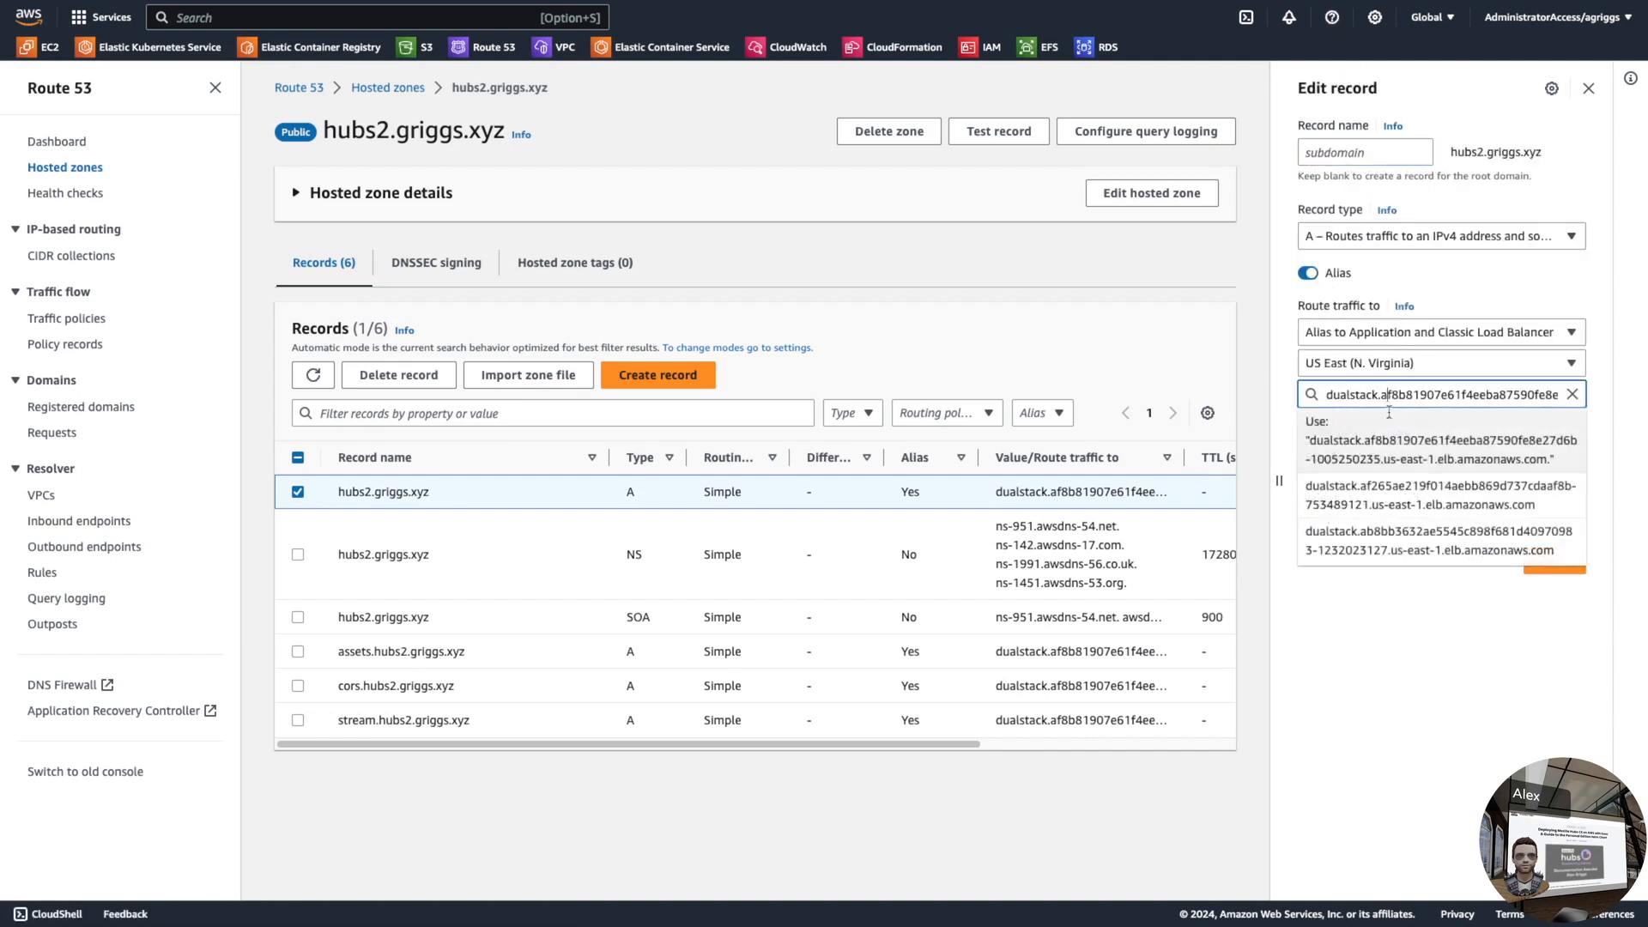
left_click(1400, 496)
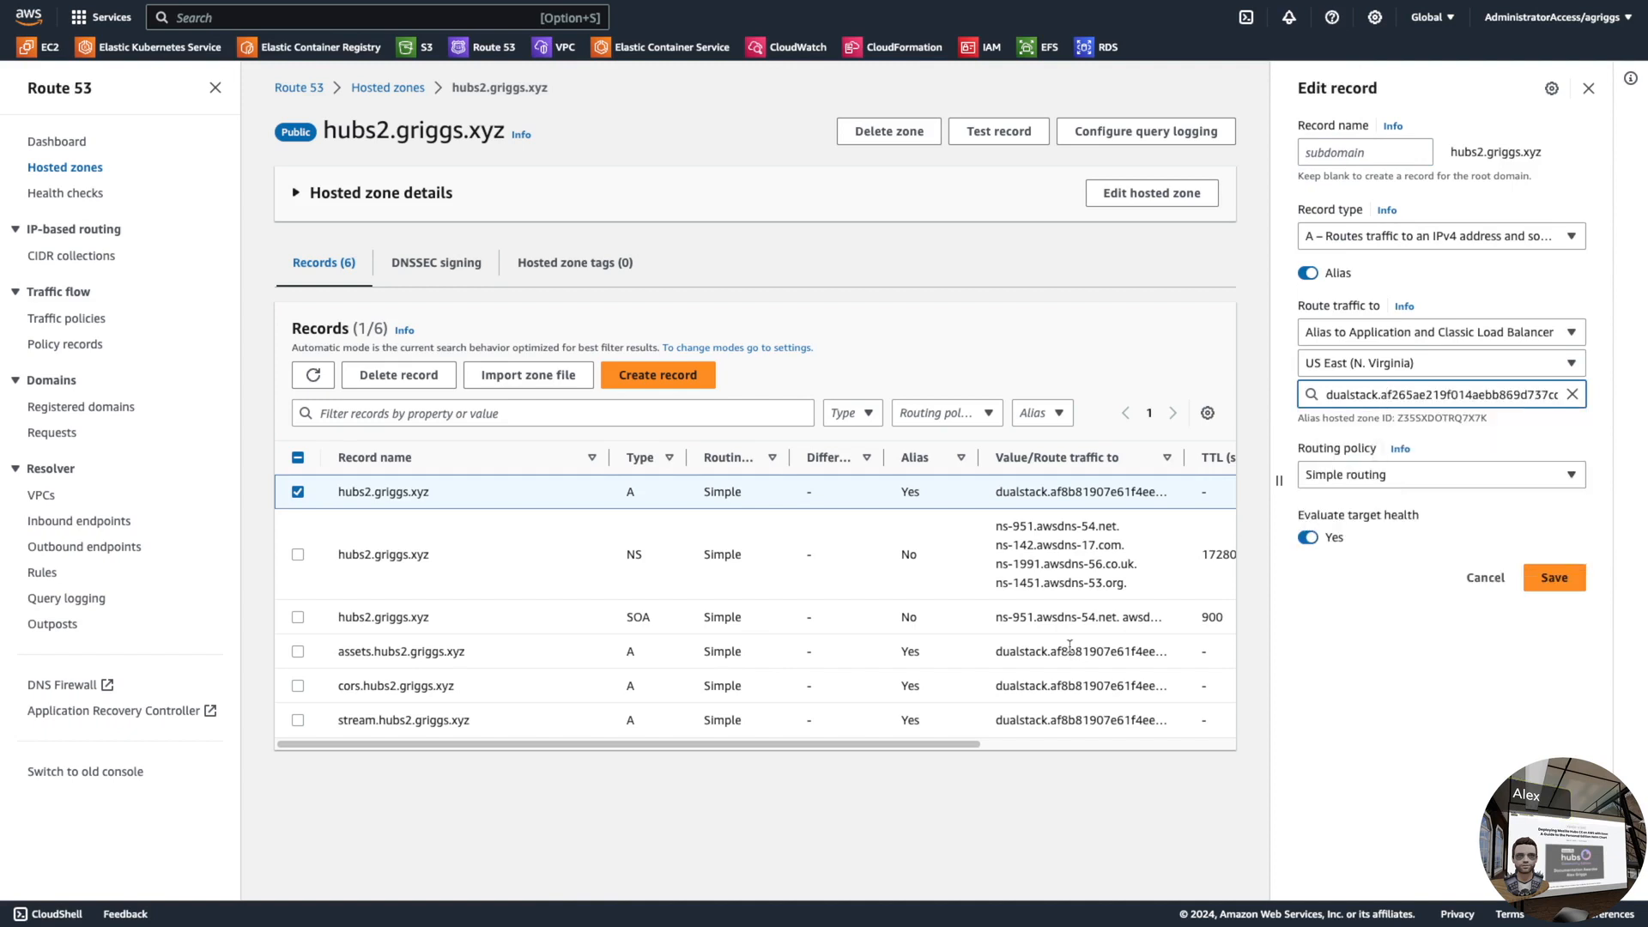
key("ctrl+Left")
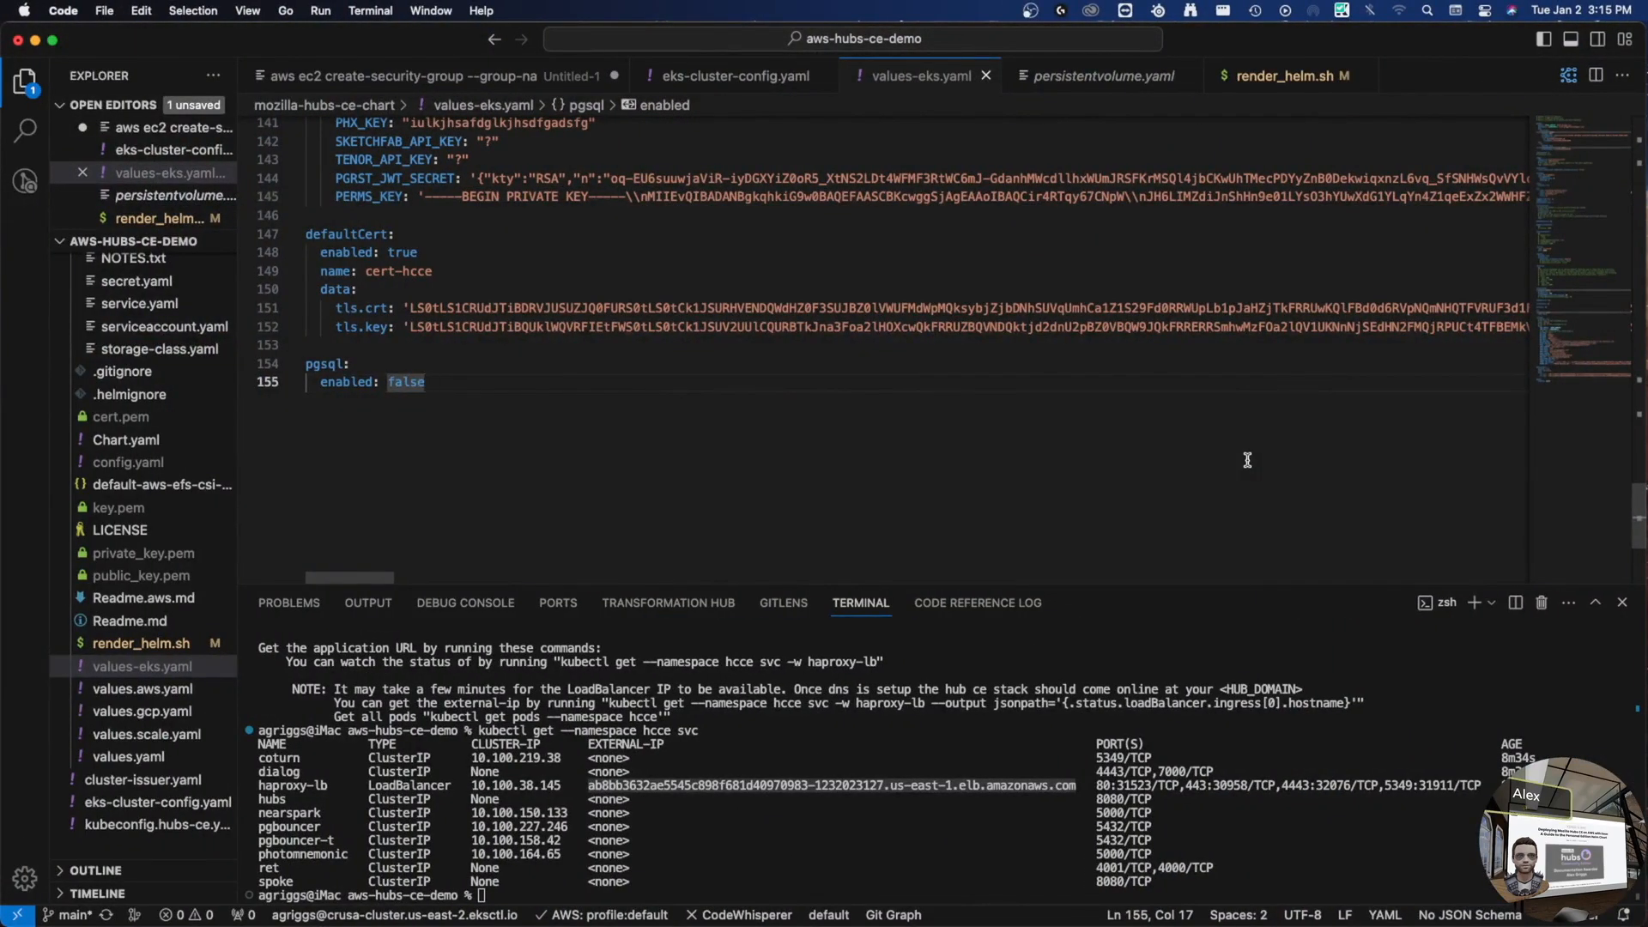
key("ctrl+Right")
key("ctrl+Right")
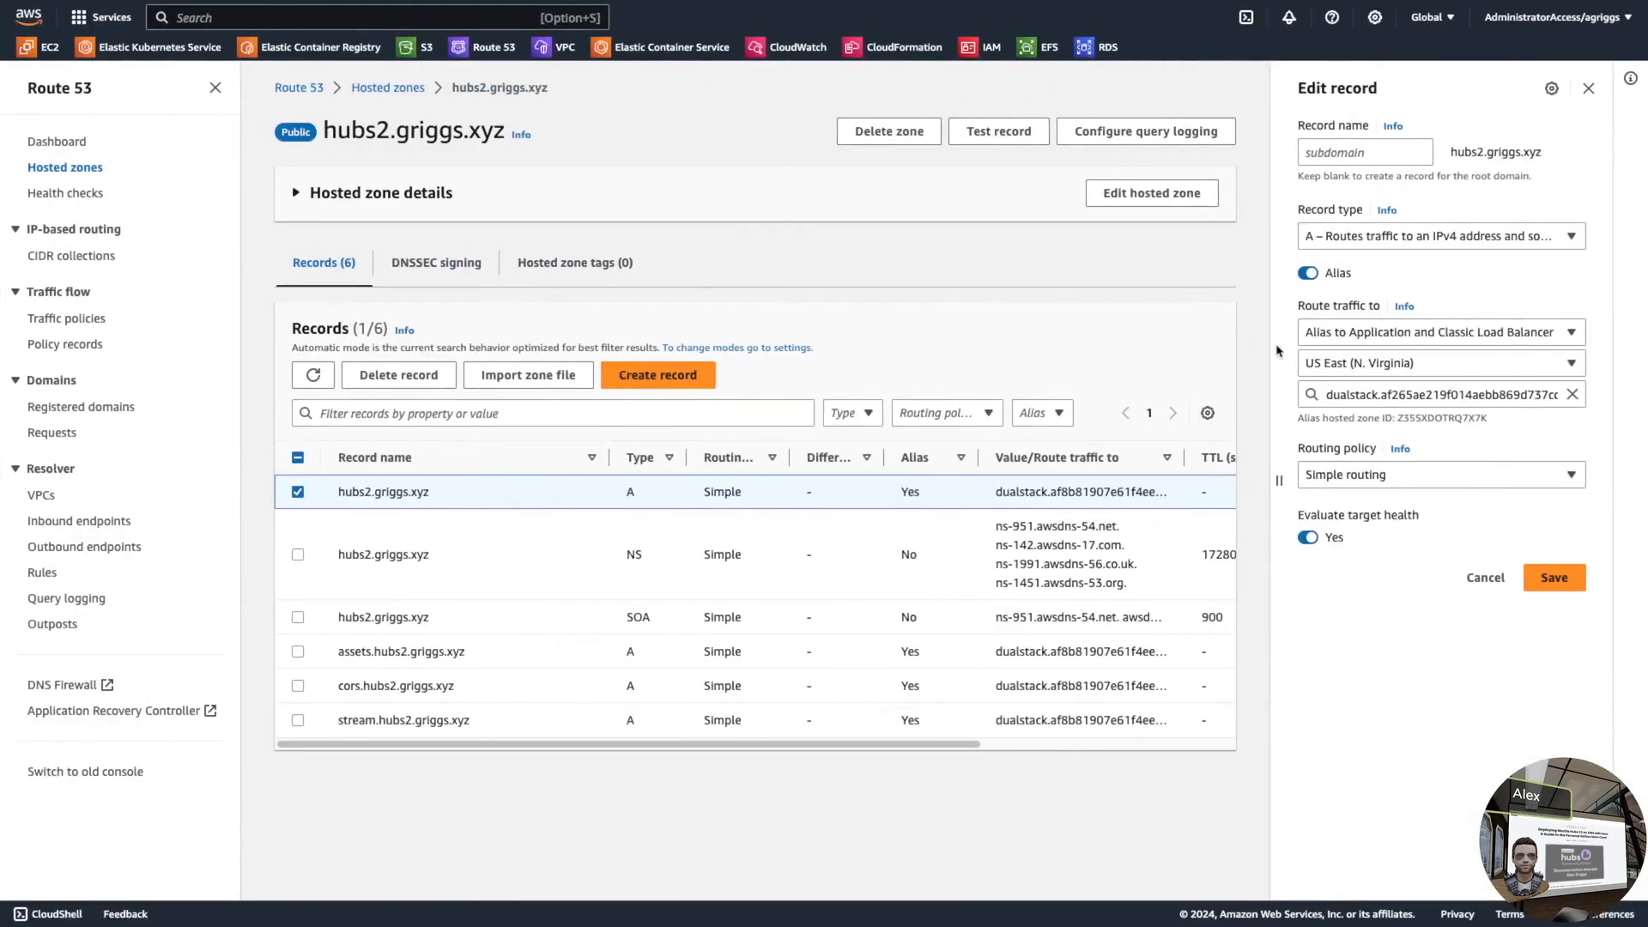
left_click(1398, 396)
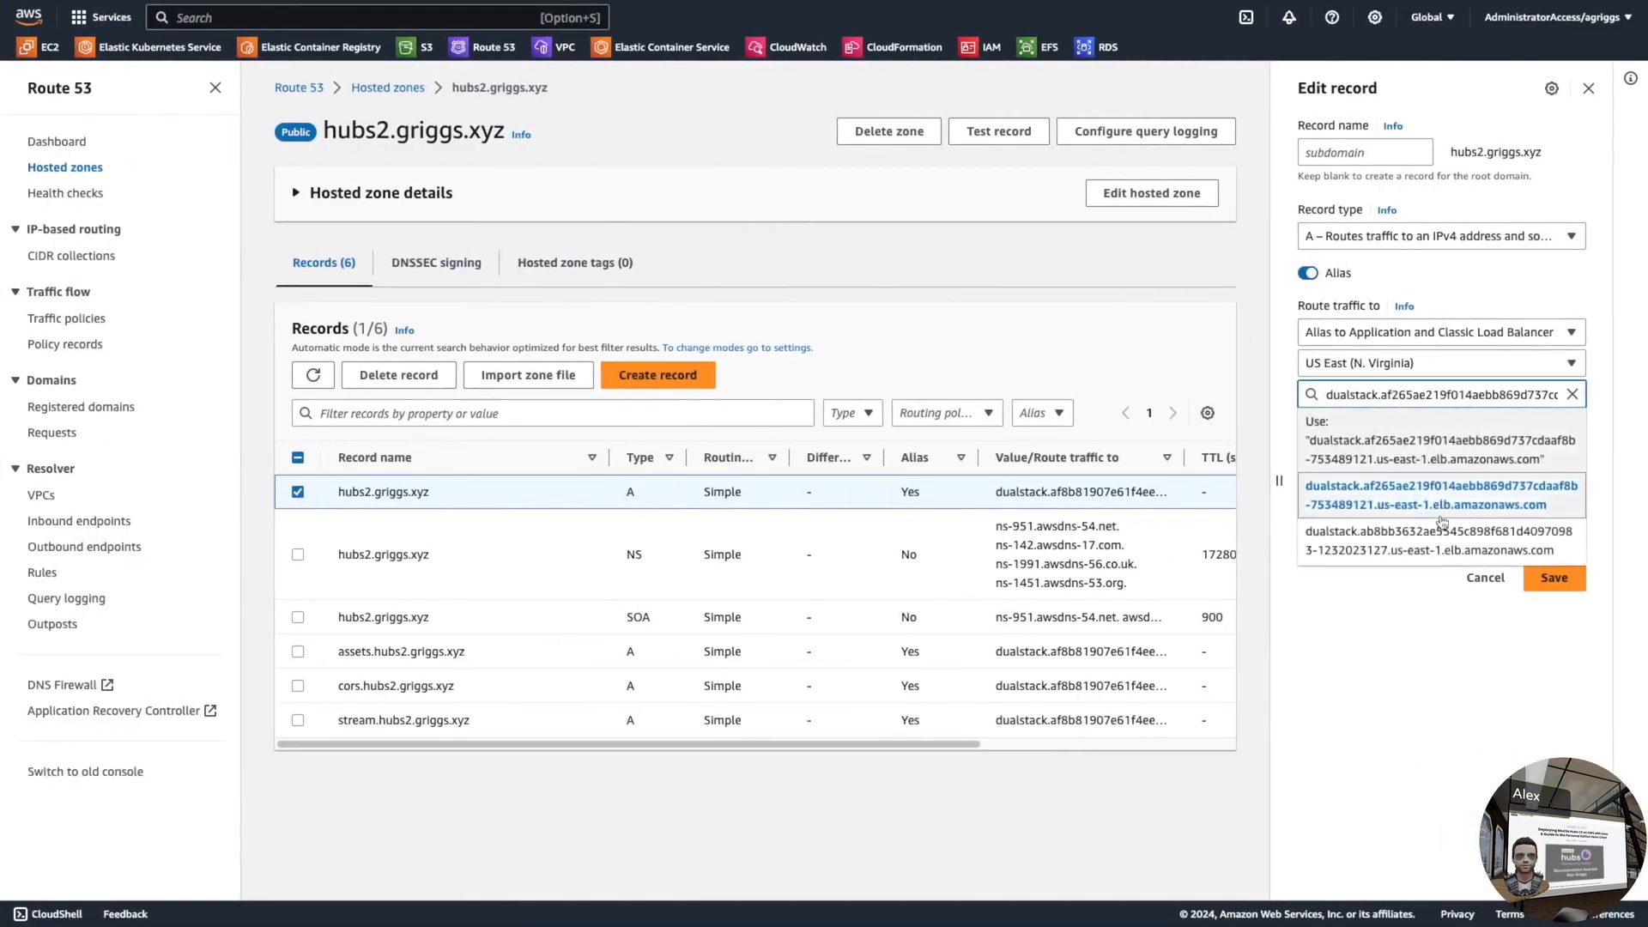
left_click(1398, 552)
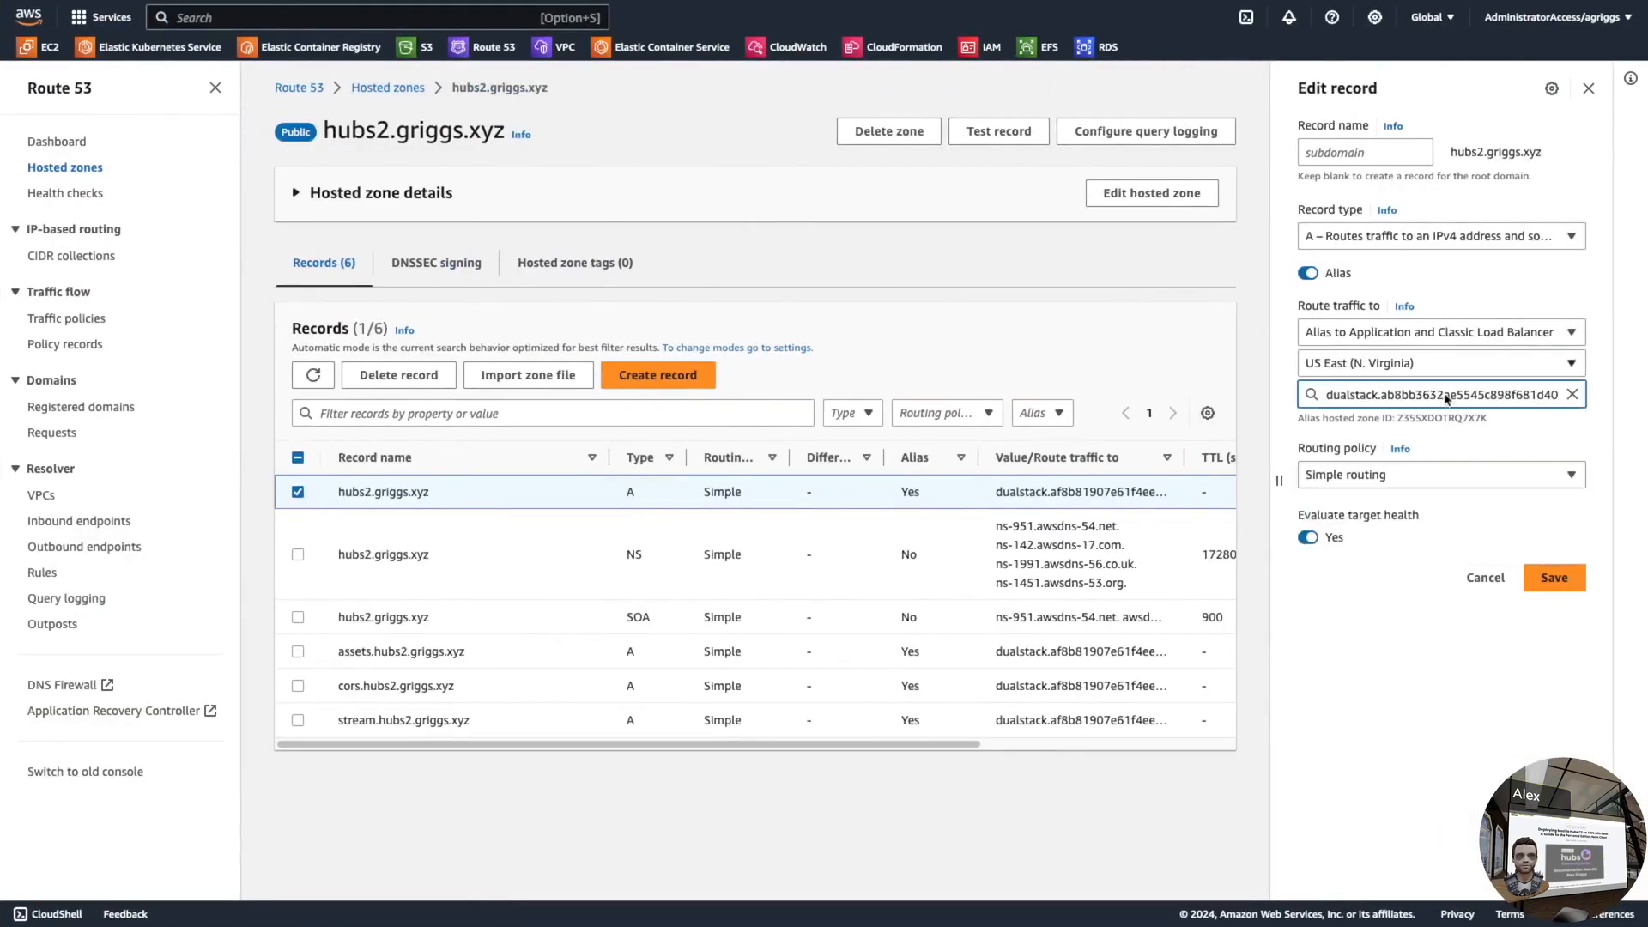
left_click(1582, 589)
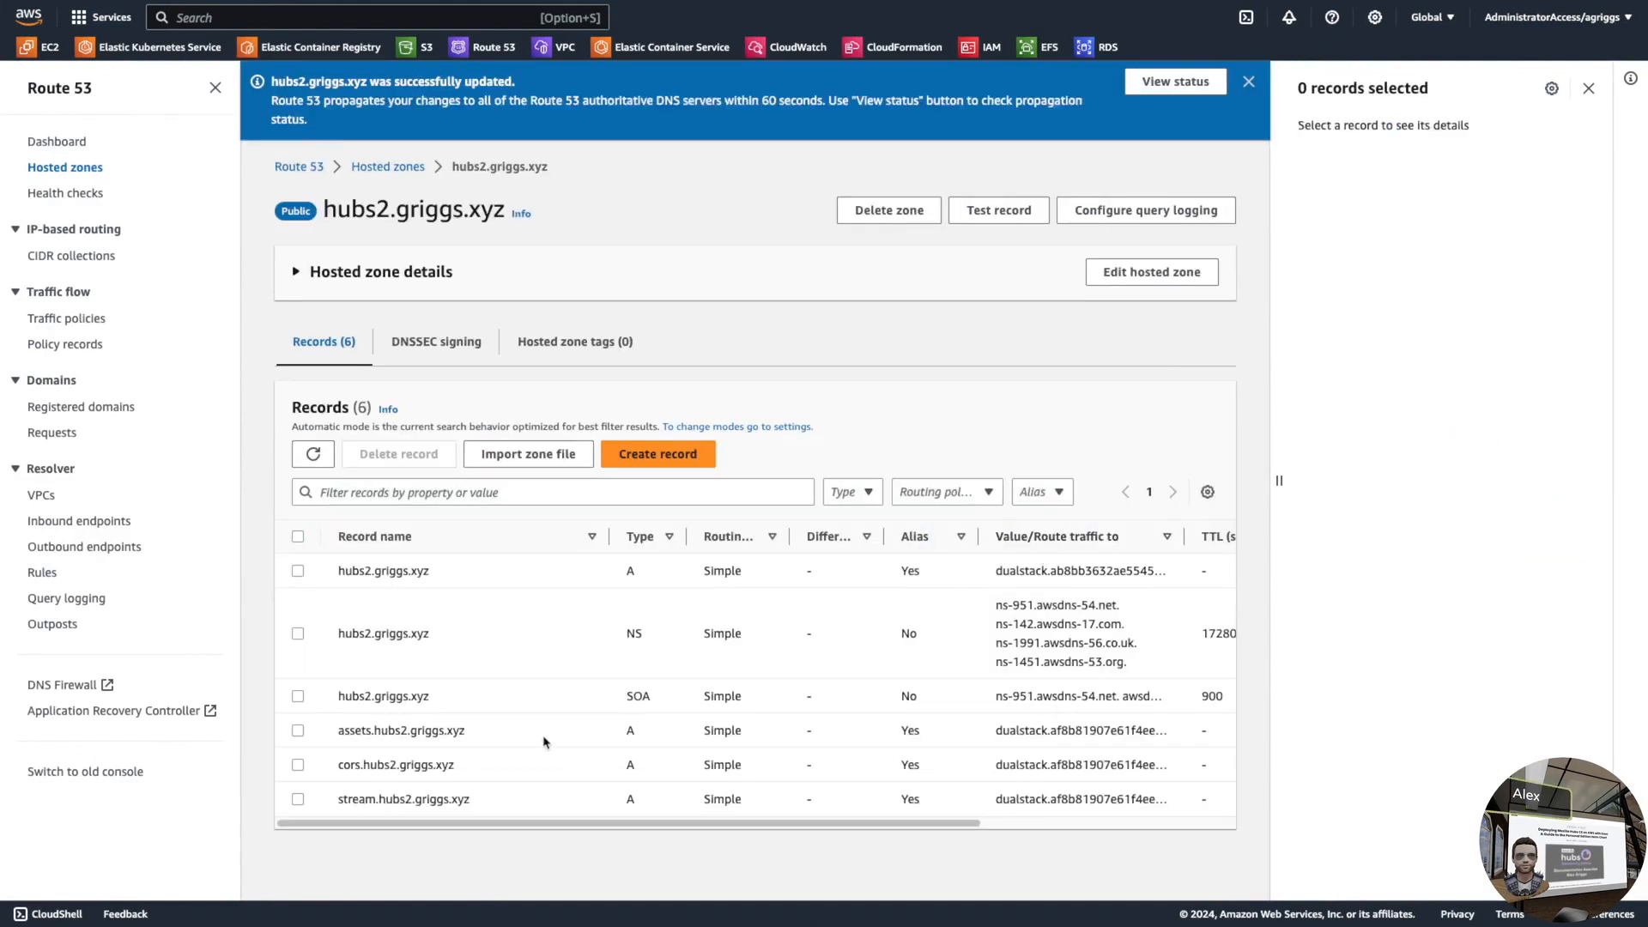
- Point the assets, cors and stream A records at the haproxy-lb load balancer too
left_click(297, 731)
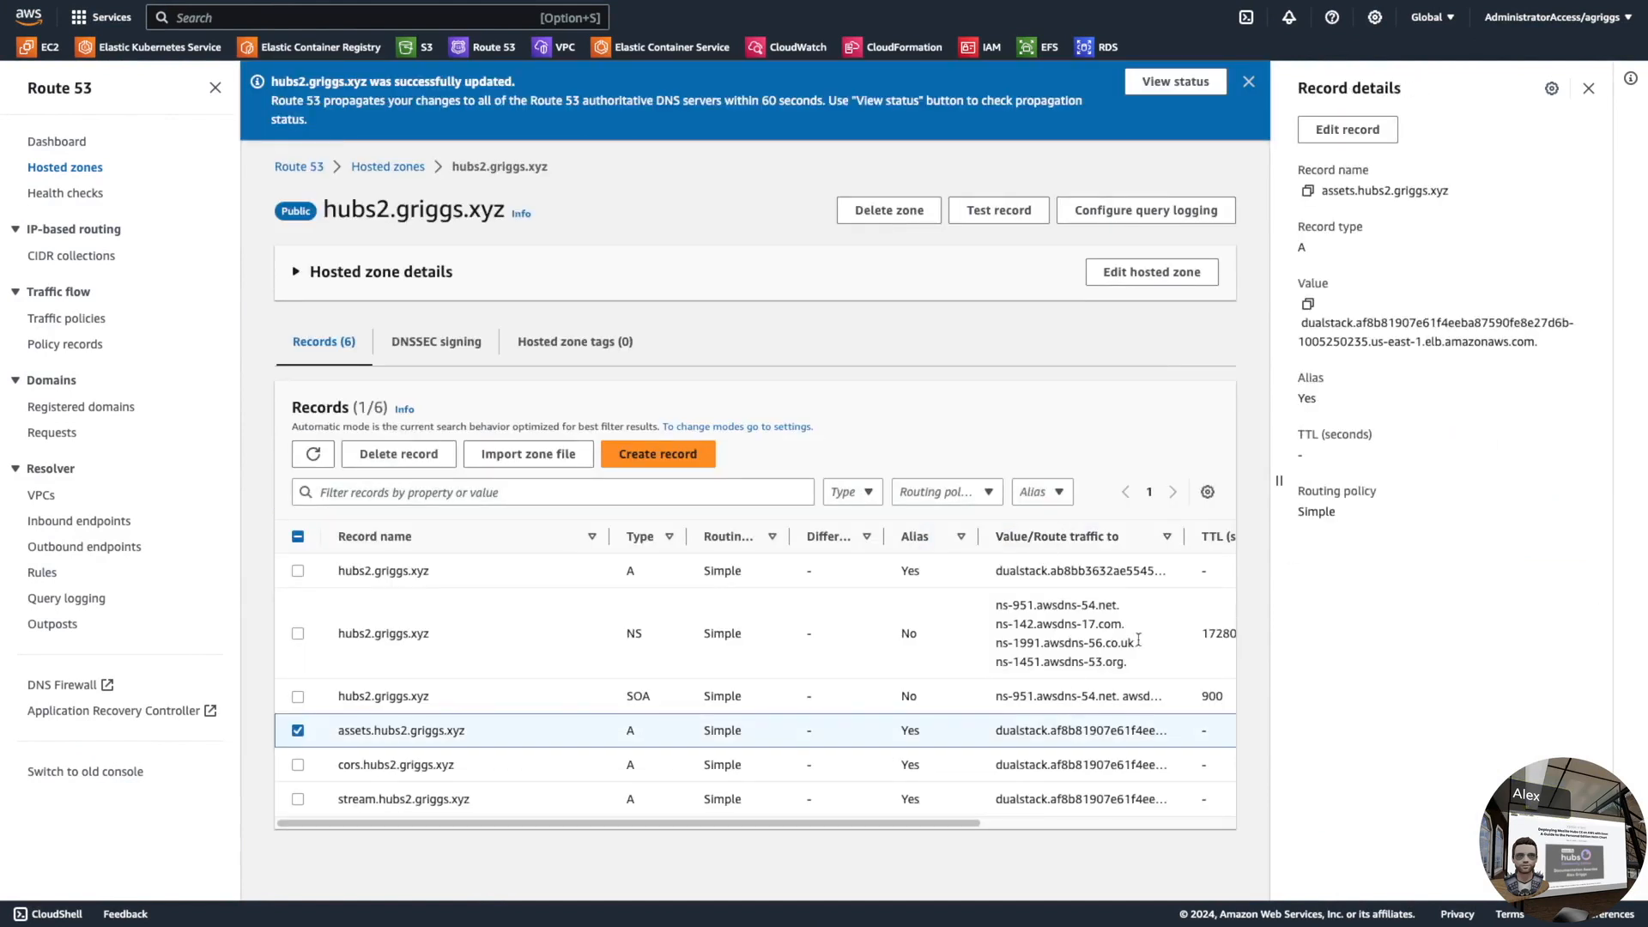
left_click(1348, 137)
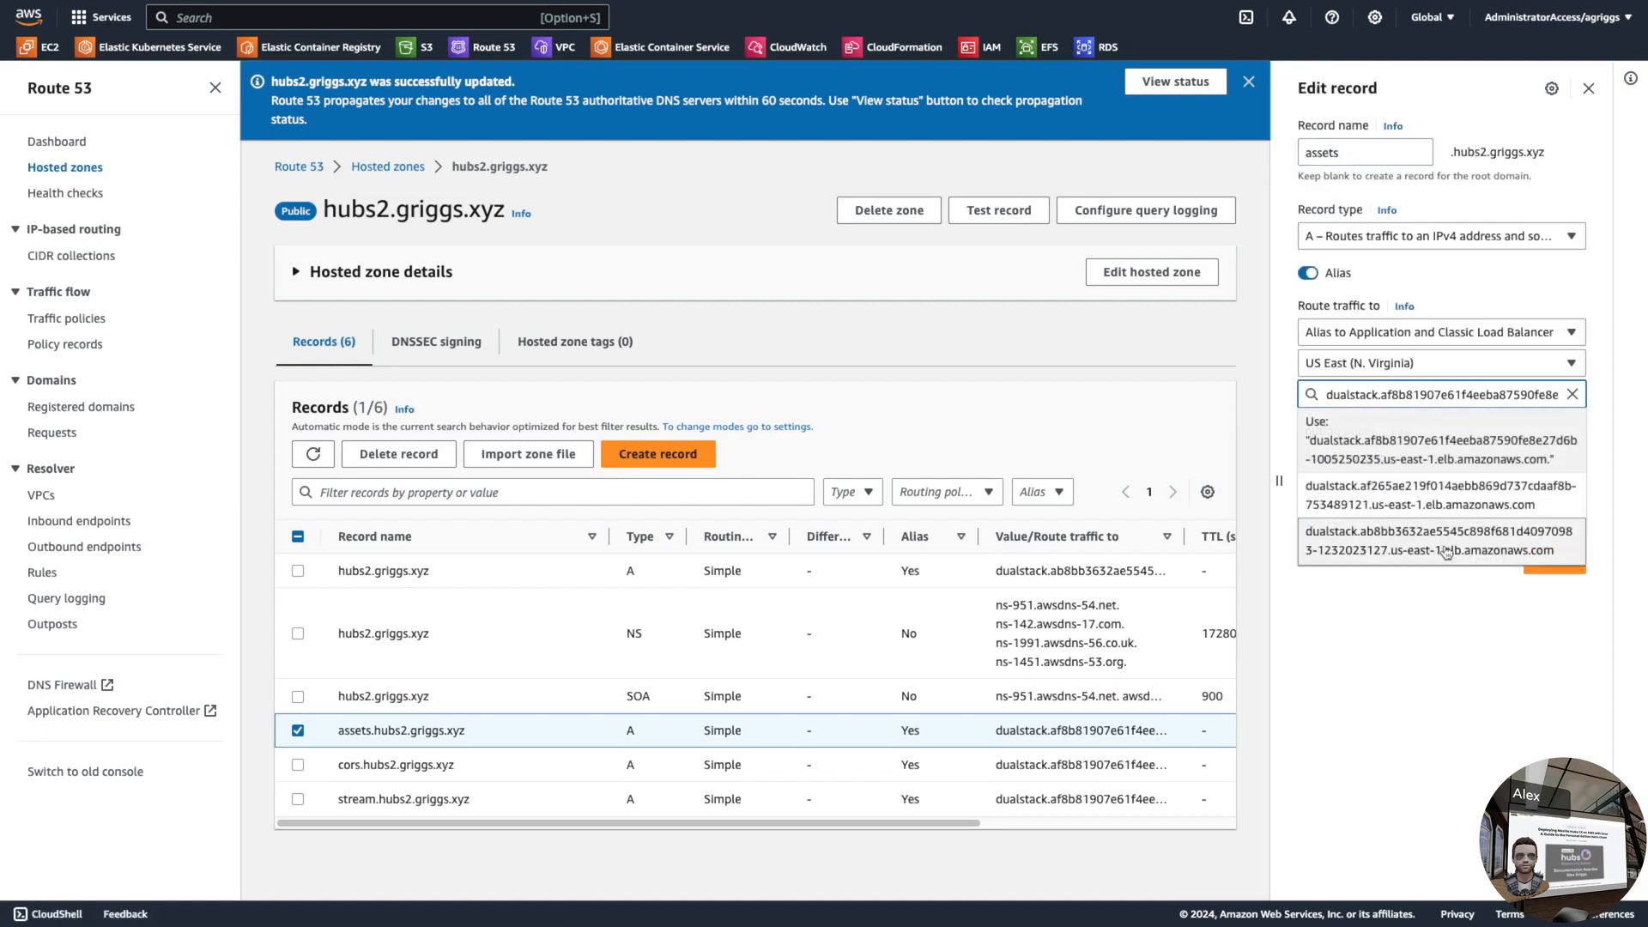
left_click(1447, 552)
left_click(1556, 575)
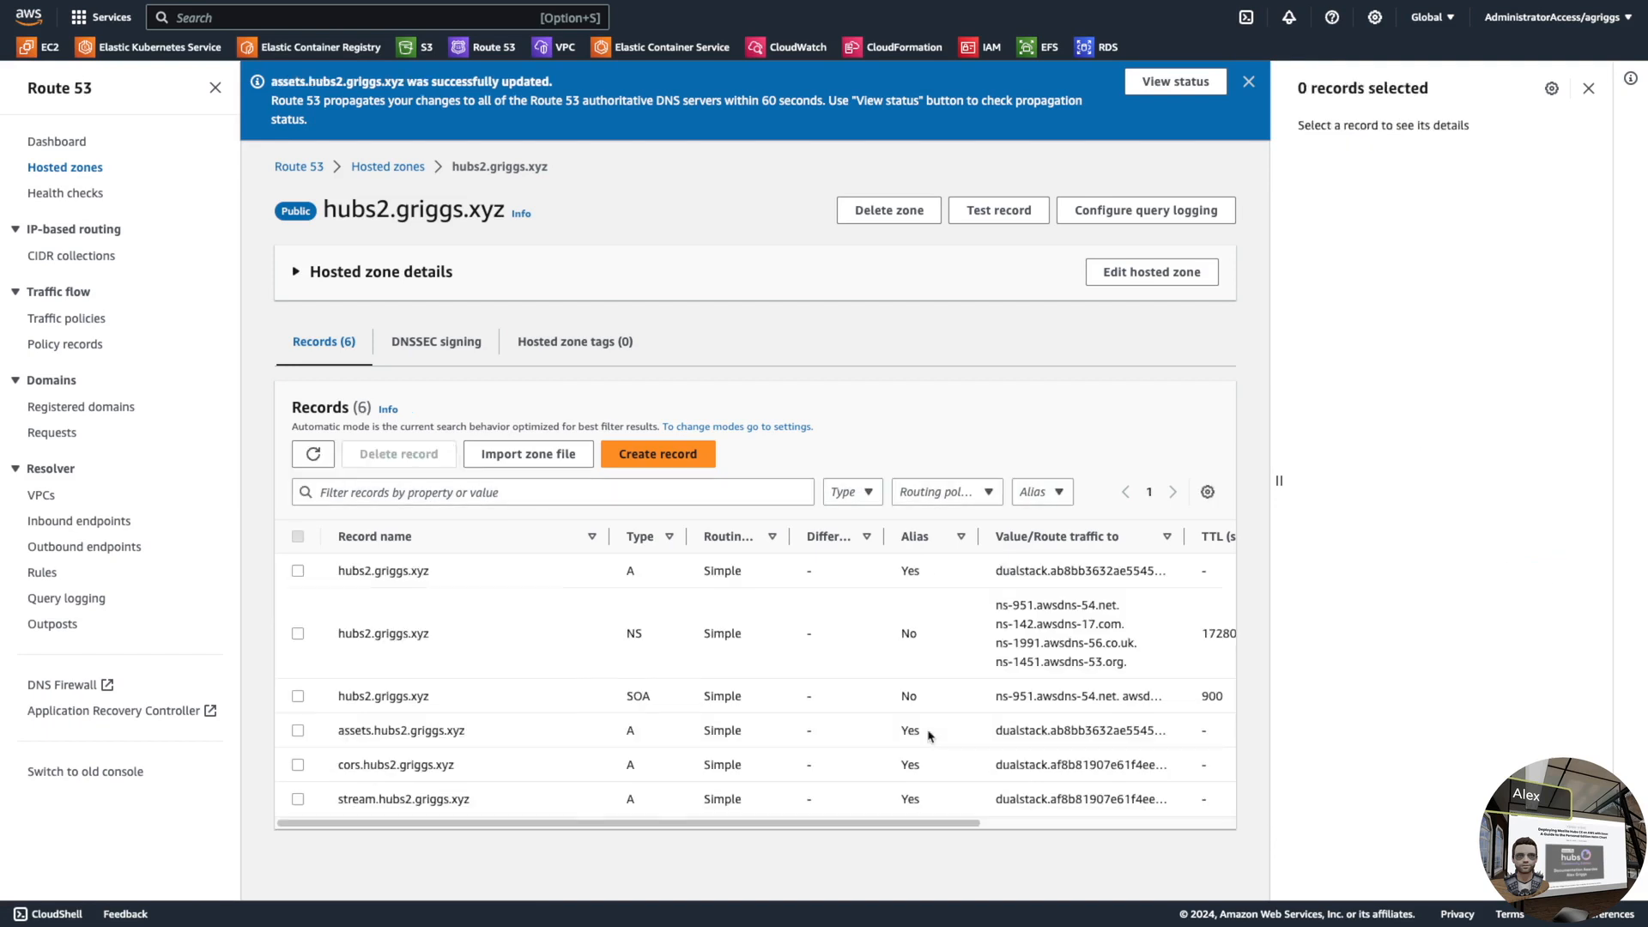
left_click(297, 765)
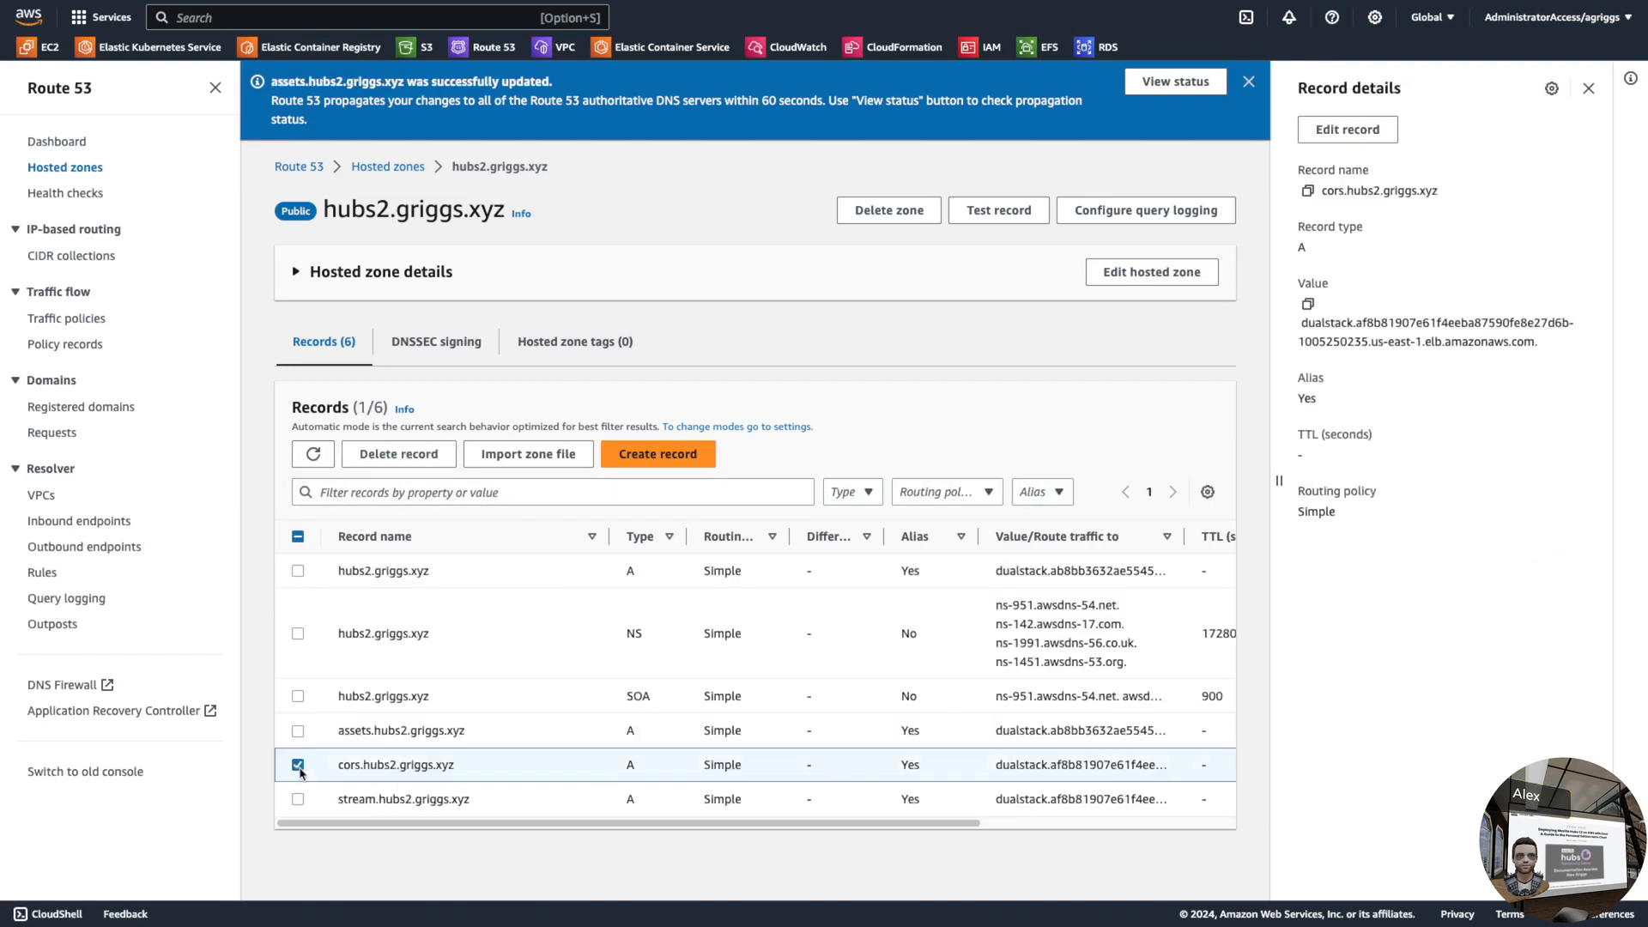
left_click(1348, 129)
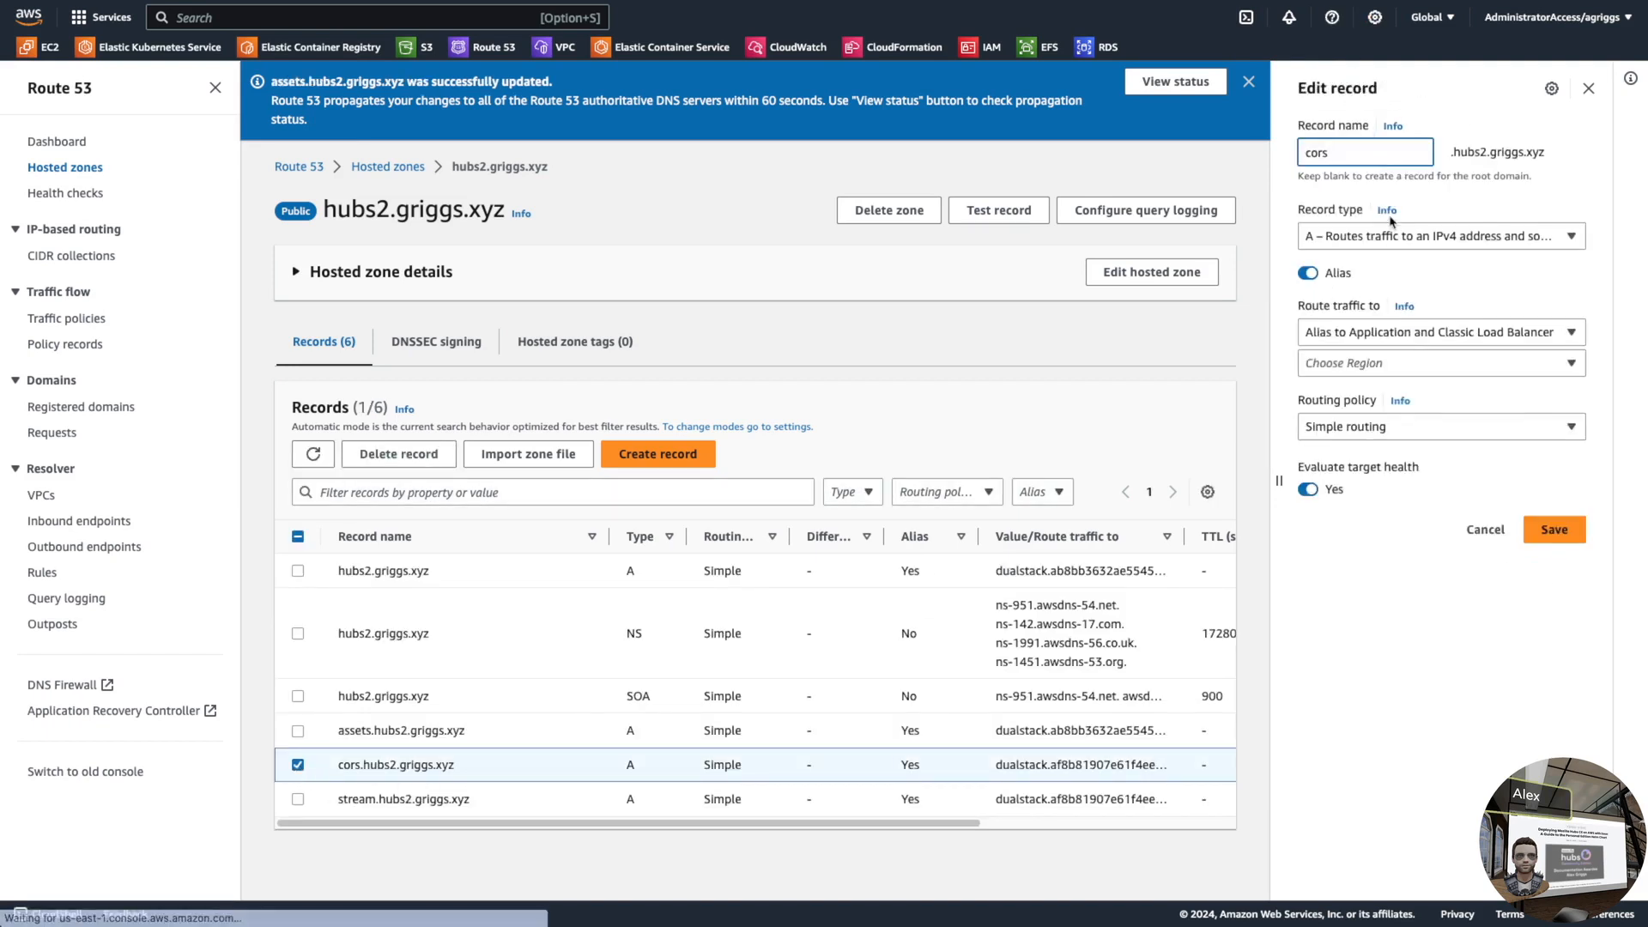
left_click(1427, 391)
left_click(1444, 556)
left_click(1561, 580)
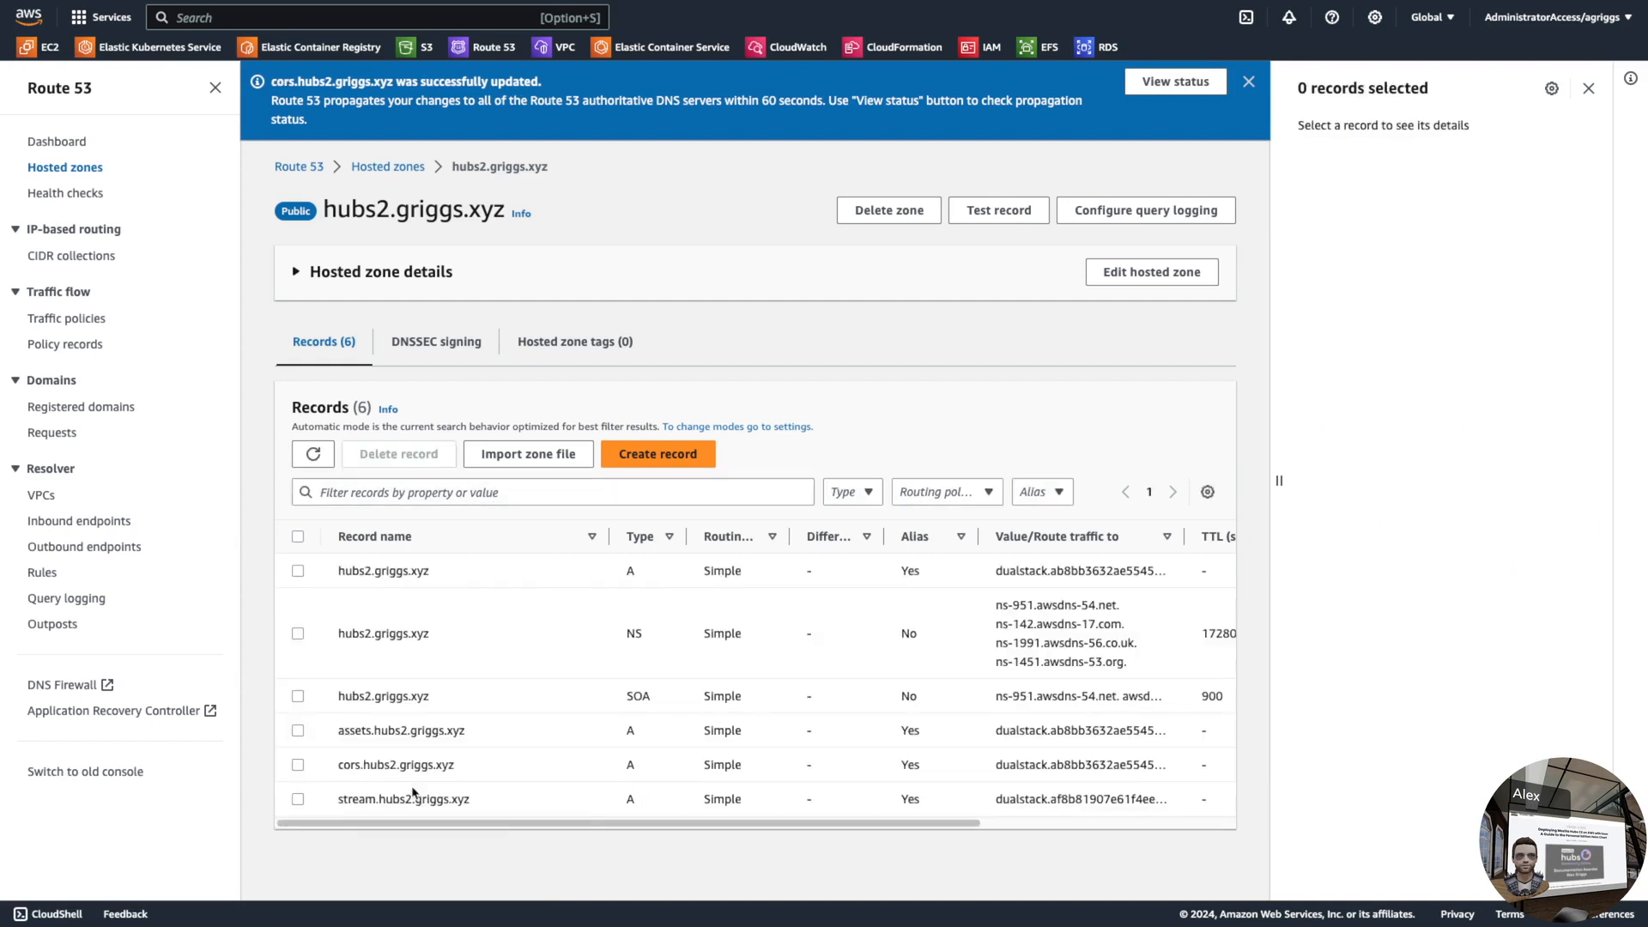
left_click(298, 800)
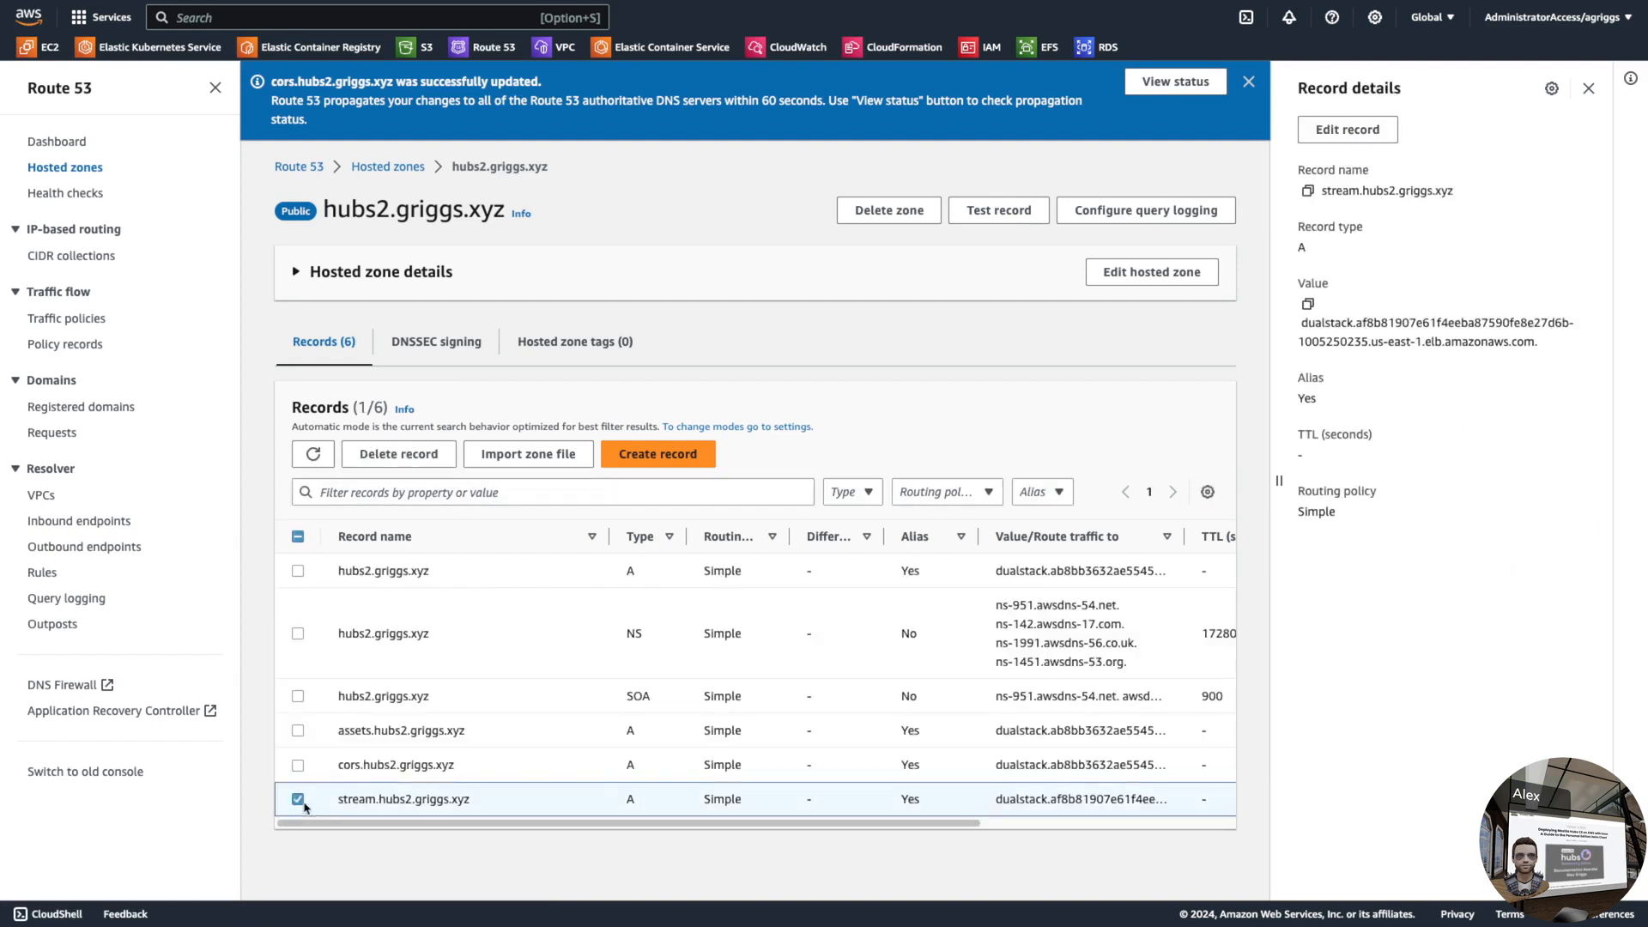
left_click(1349, 131)
left_click(1392, 393)
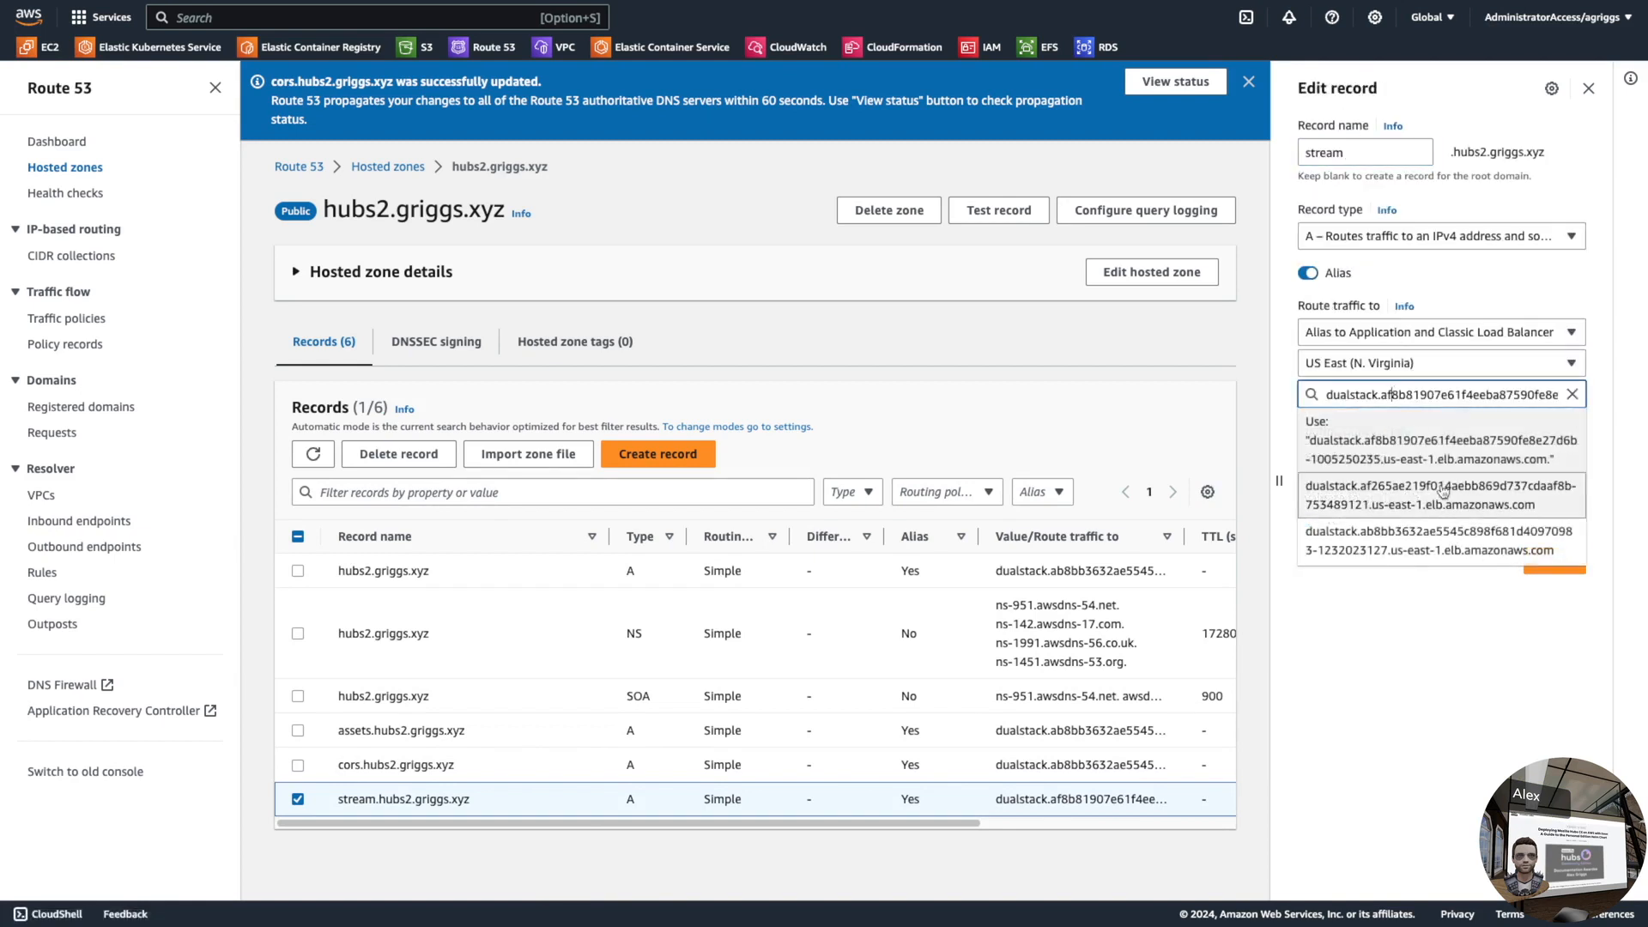
left_click(1411, 559)
left_click(1555, 574)
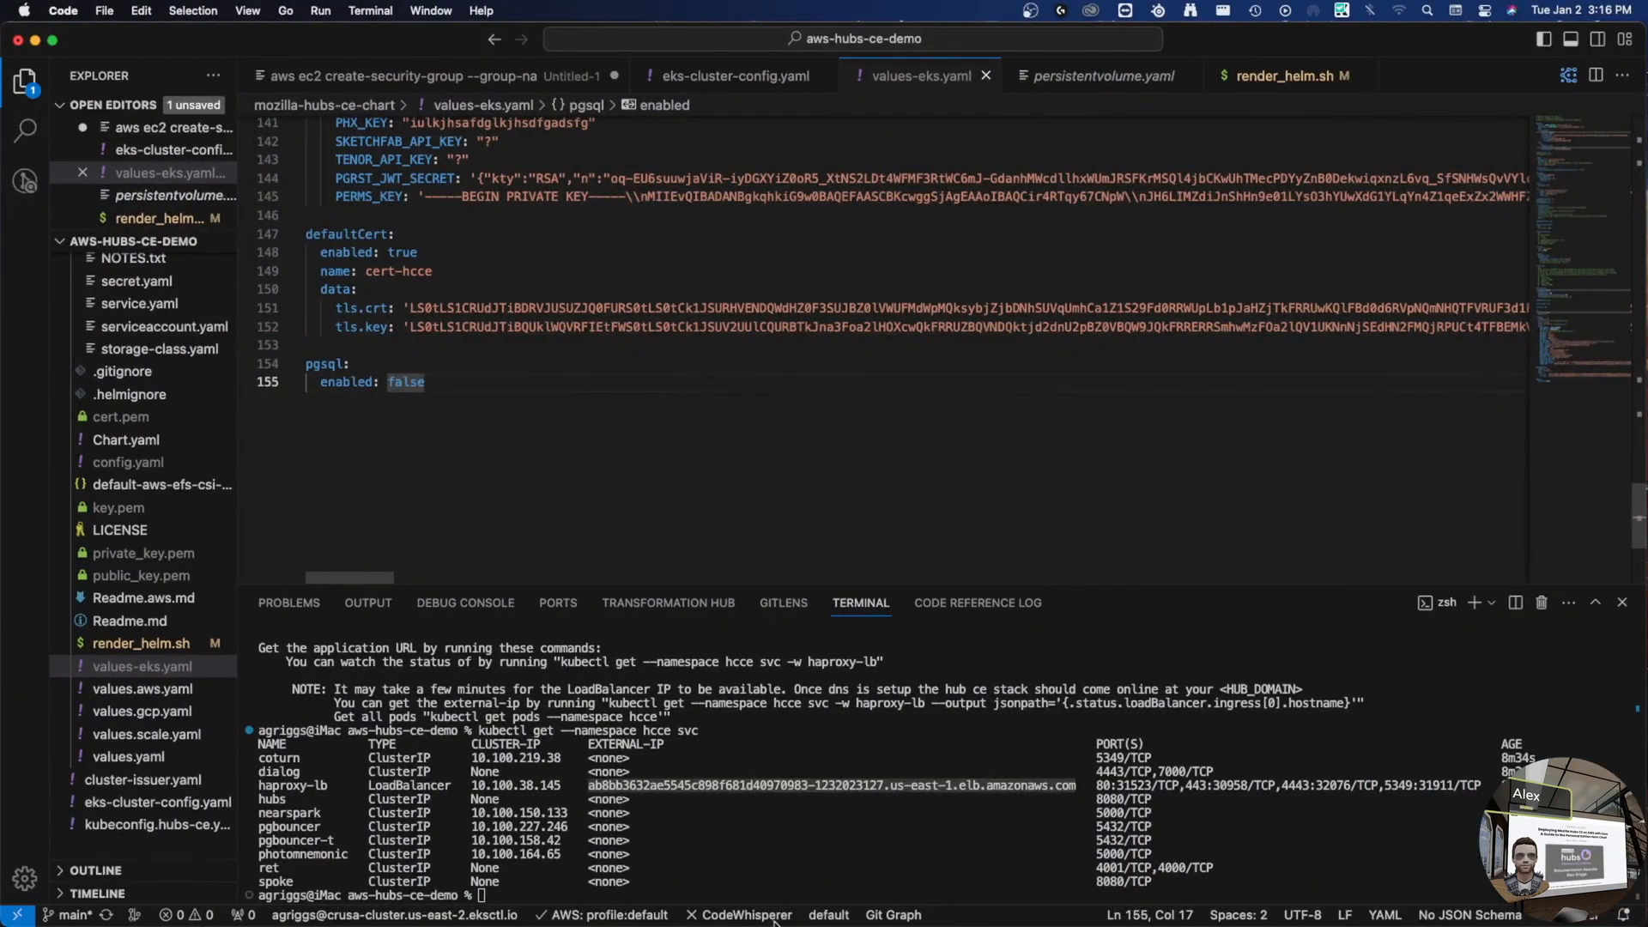
- List the hcce pods and review the reticulum pod's output with kubectl logs -n hcce
key("Up")
key("Up")
key("Up")
key("Up")
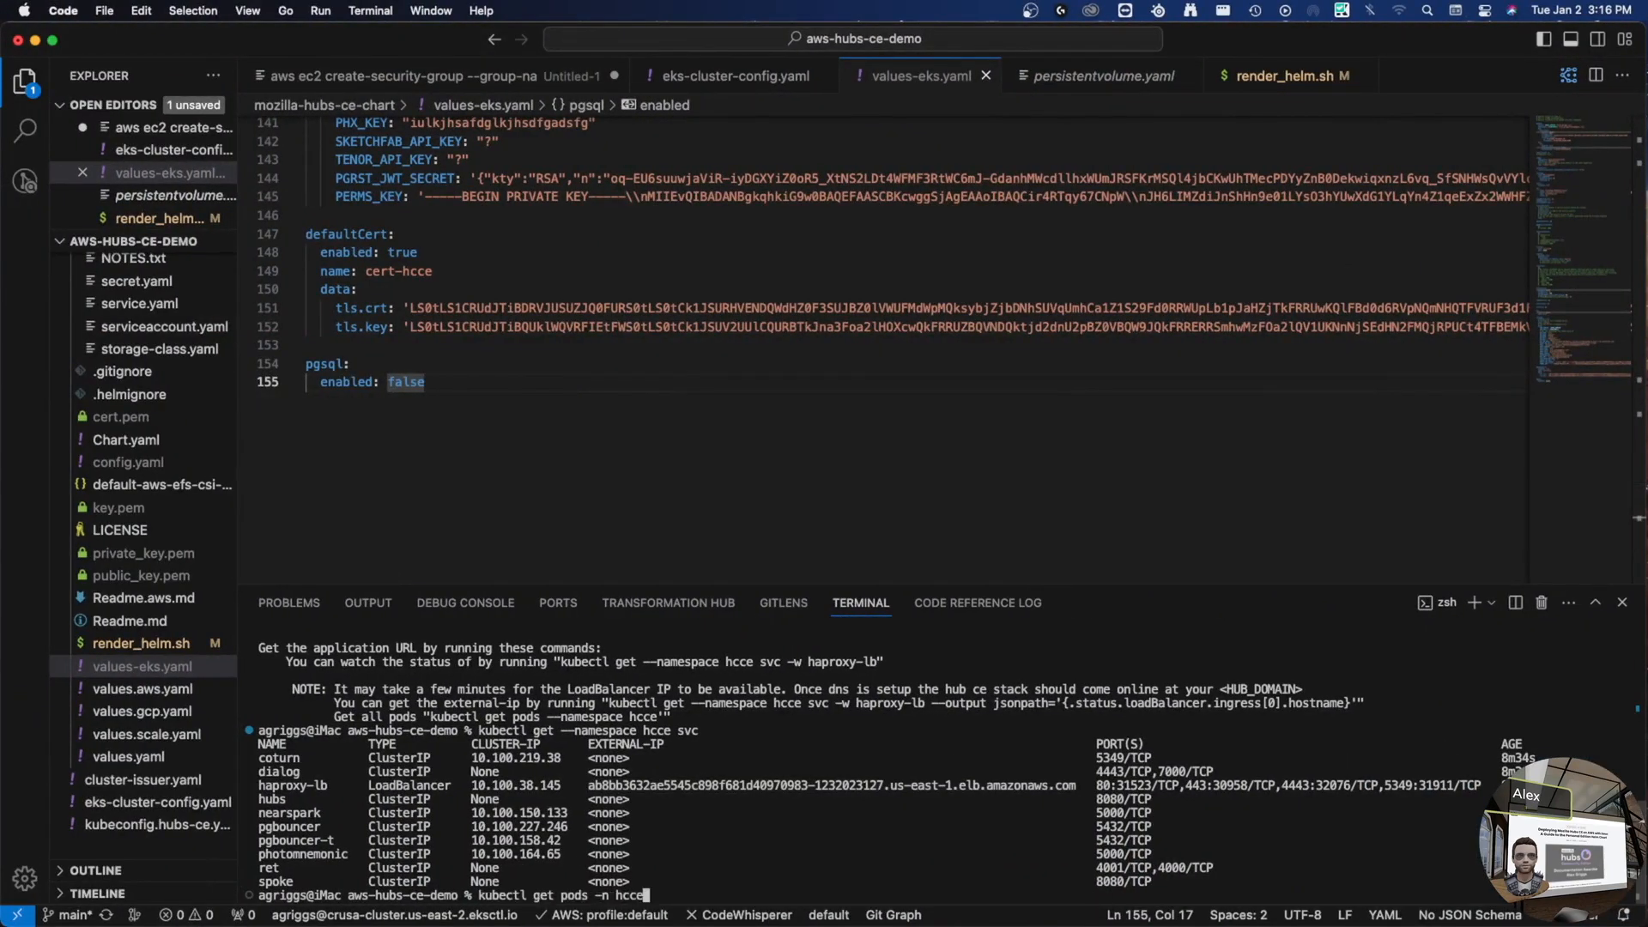
key("Return")
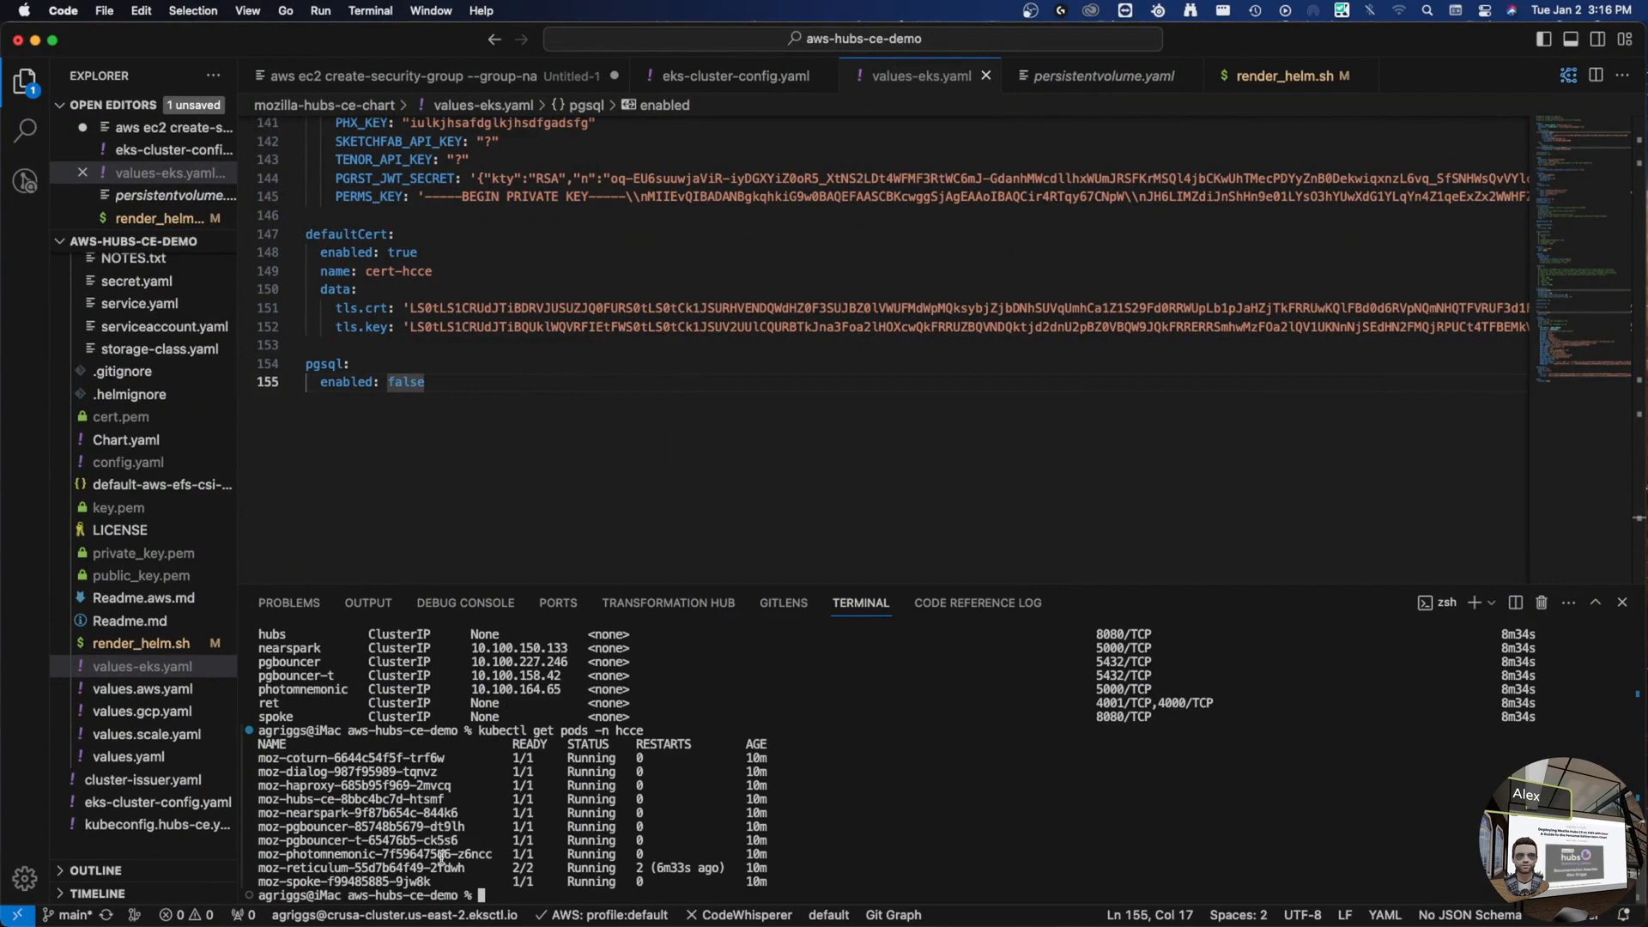
double_click(412, 869)
key("super+c")
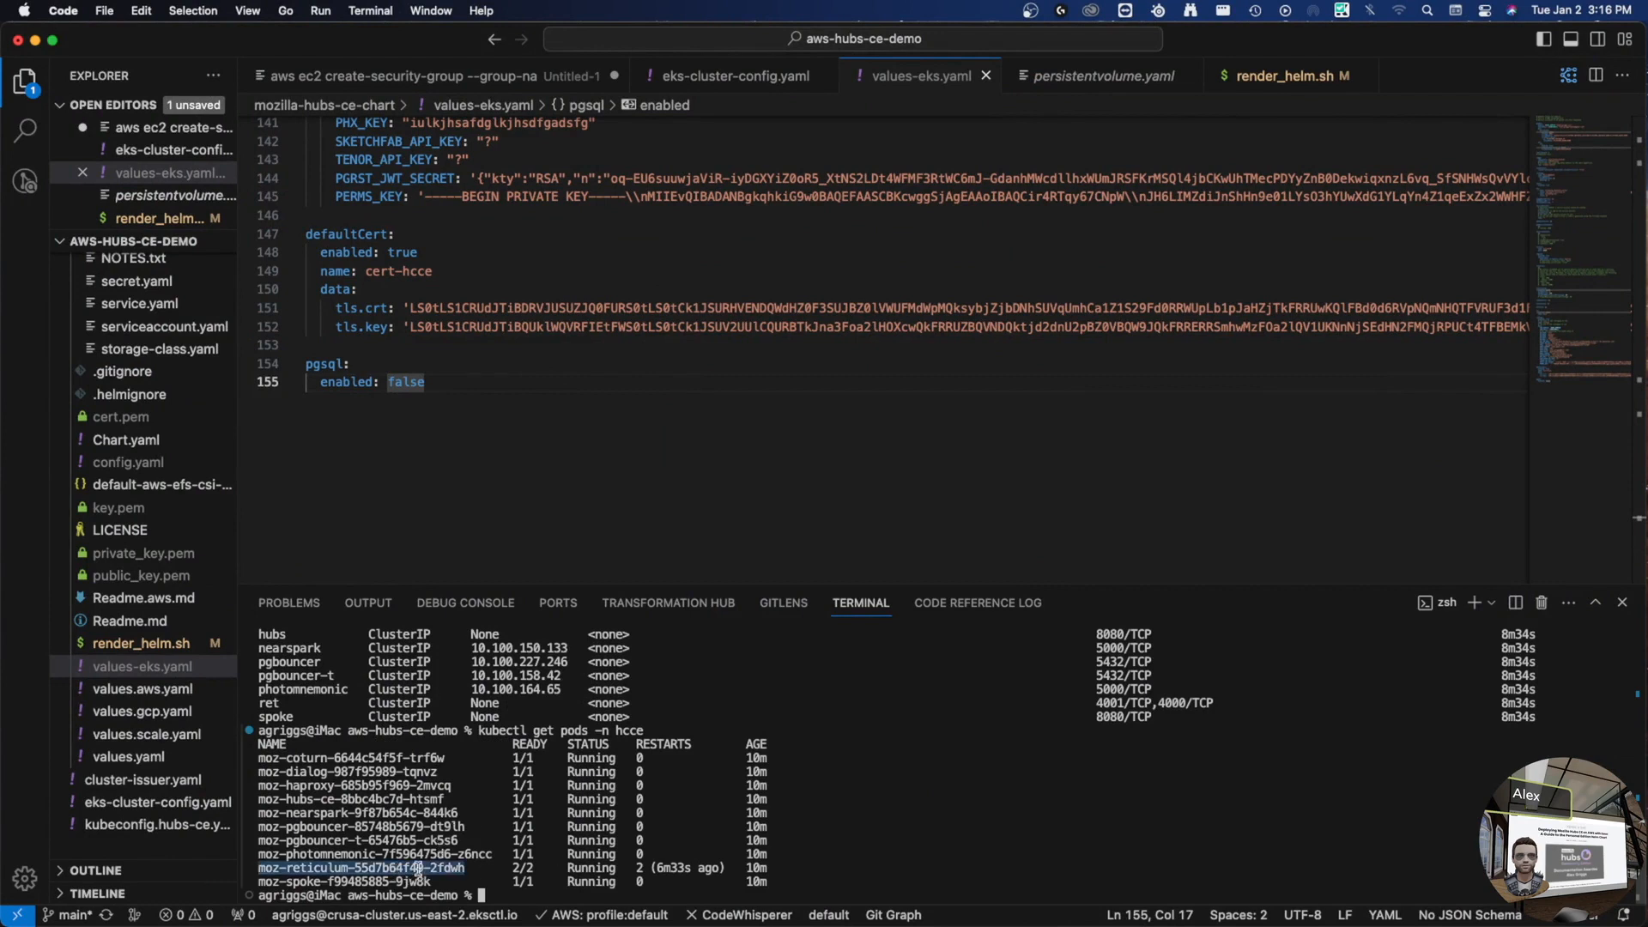
type("kubectl logs")
key("super+v")
type("-n hcce")
key("Return")
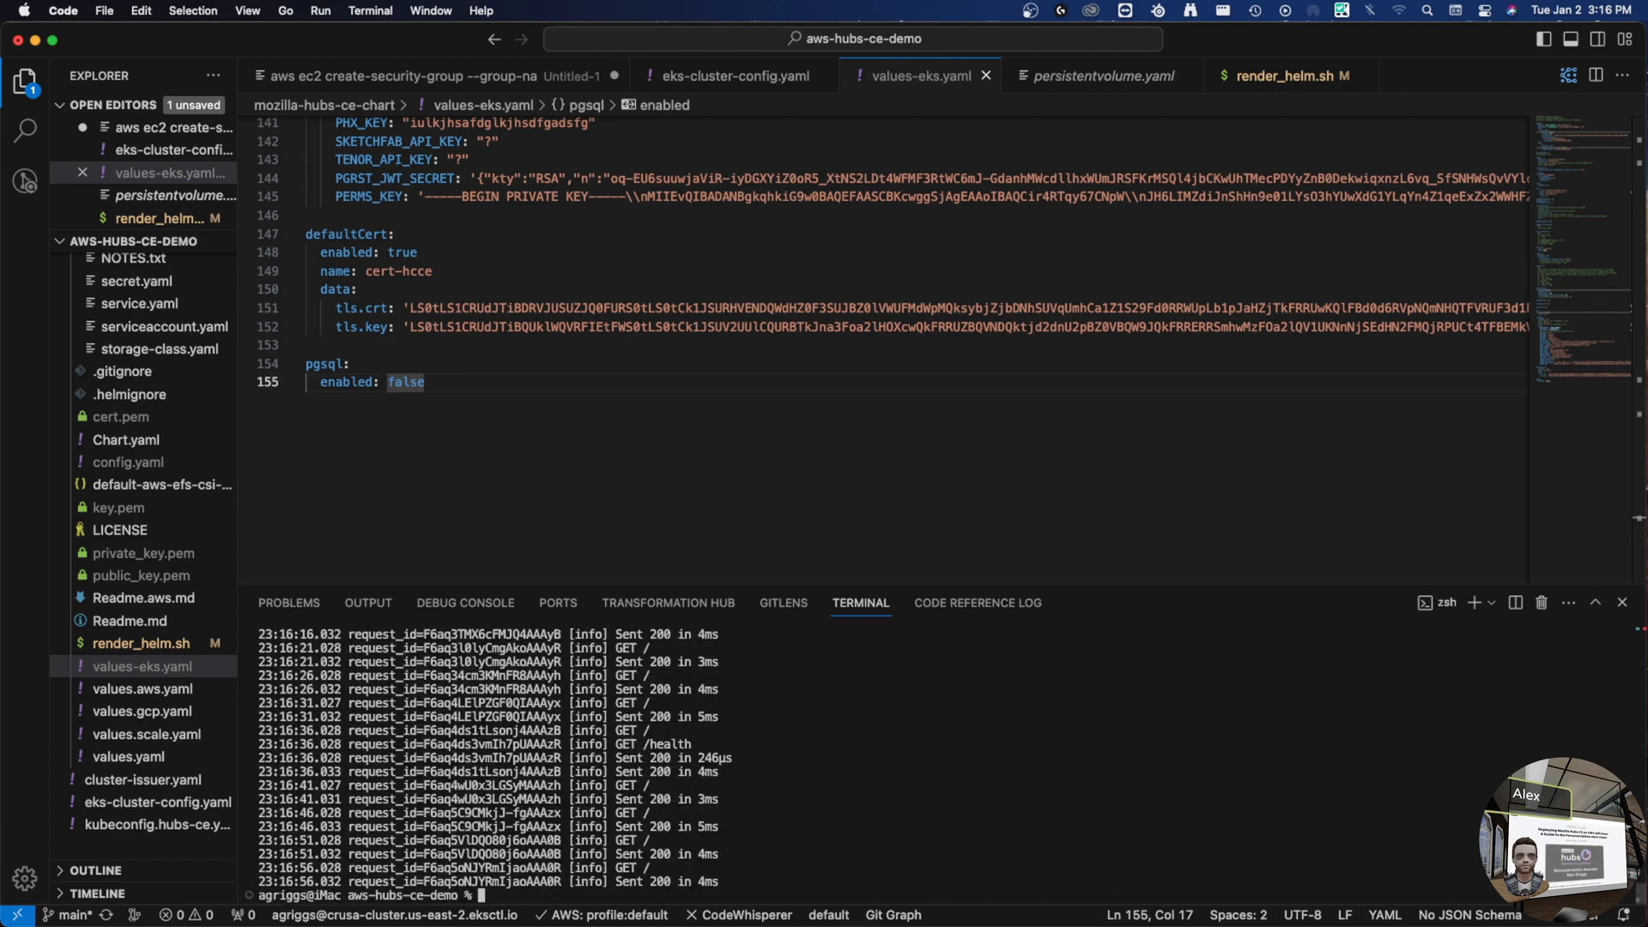
scroll(850, 740, "up", 10)
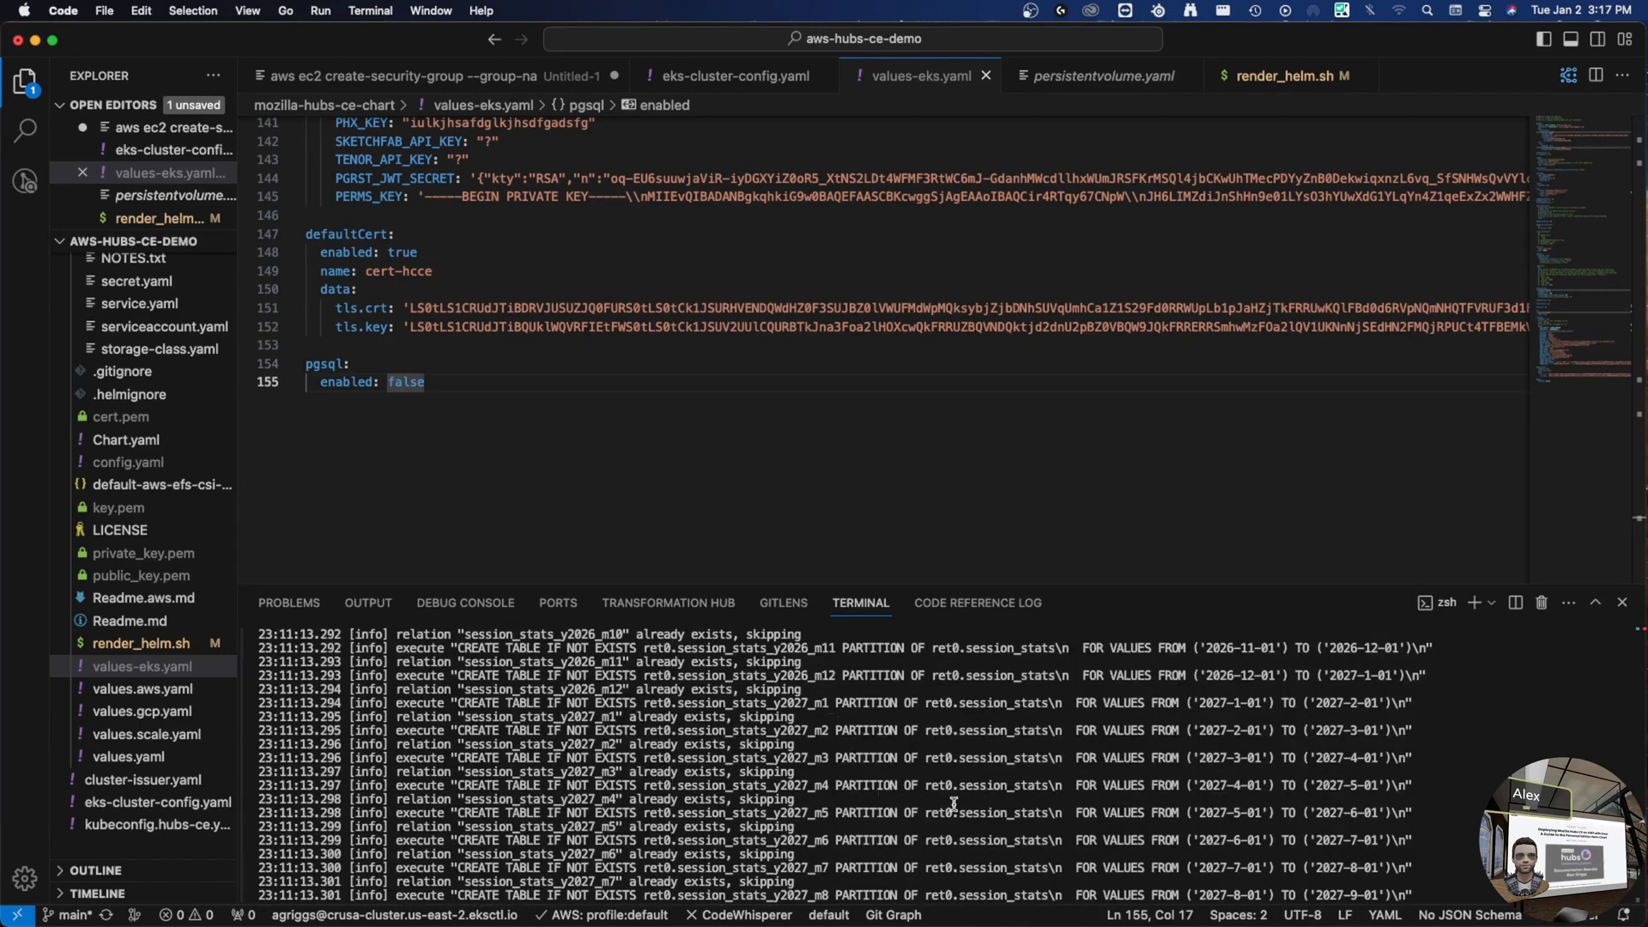
scroll(858, 764, "up", 10)
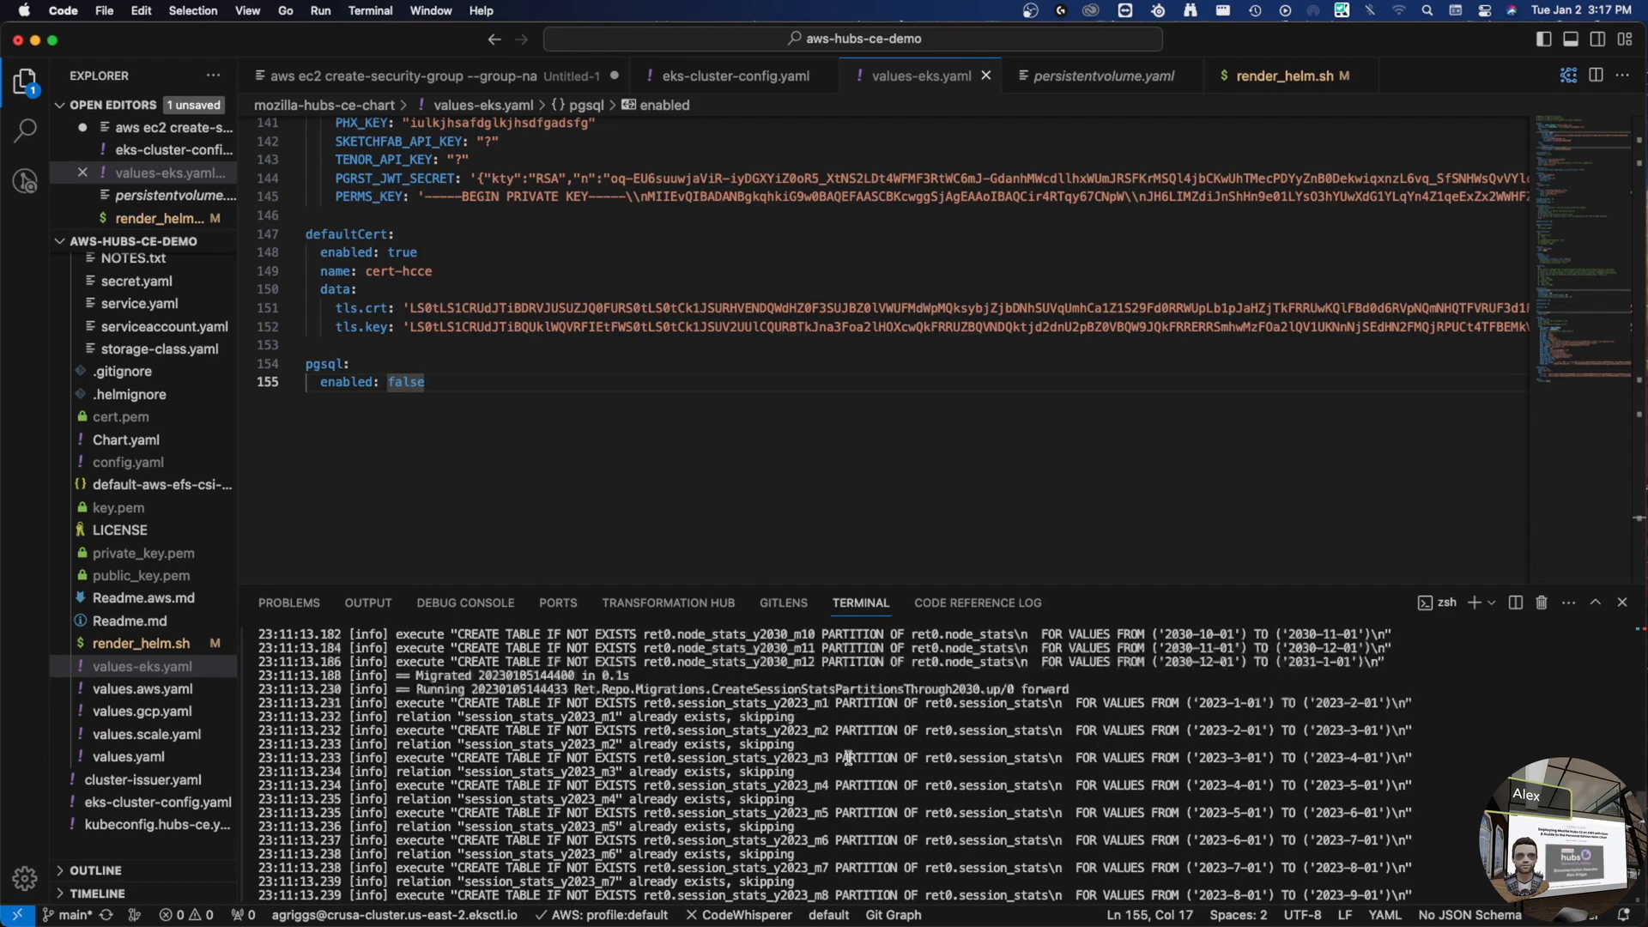
scroll(848, 757, "up", 4)
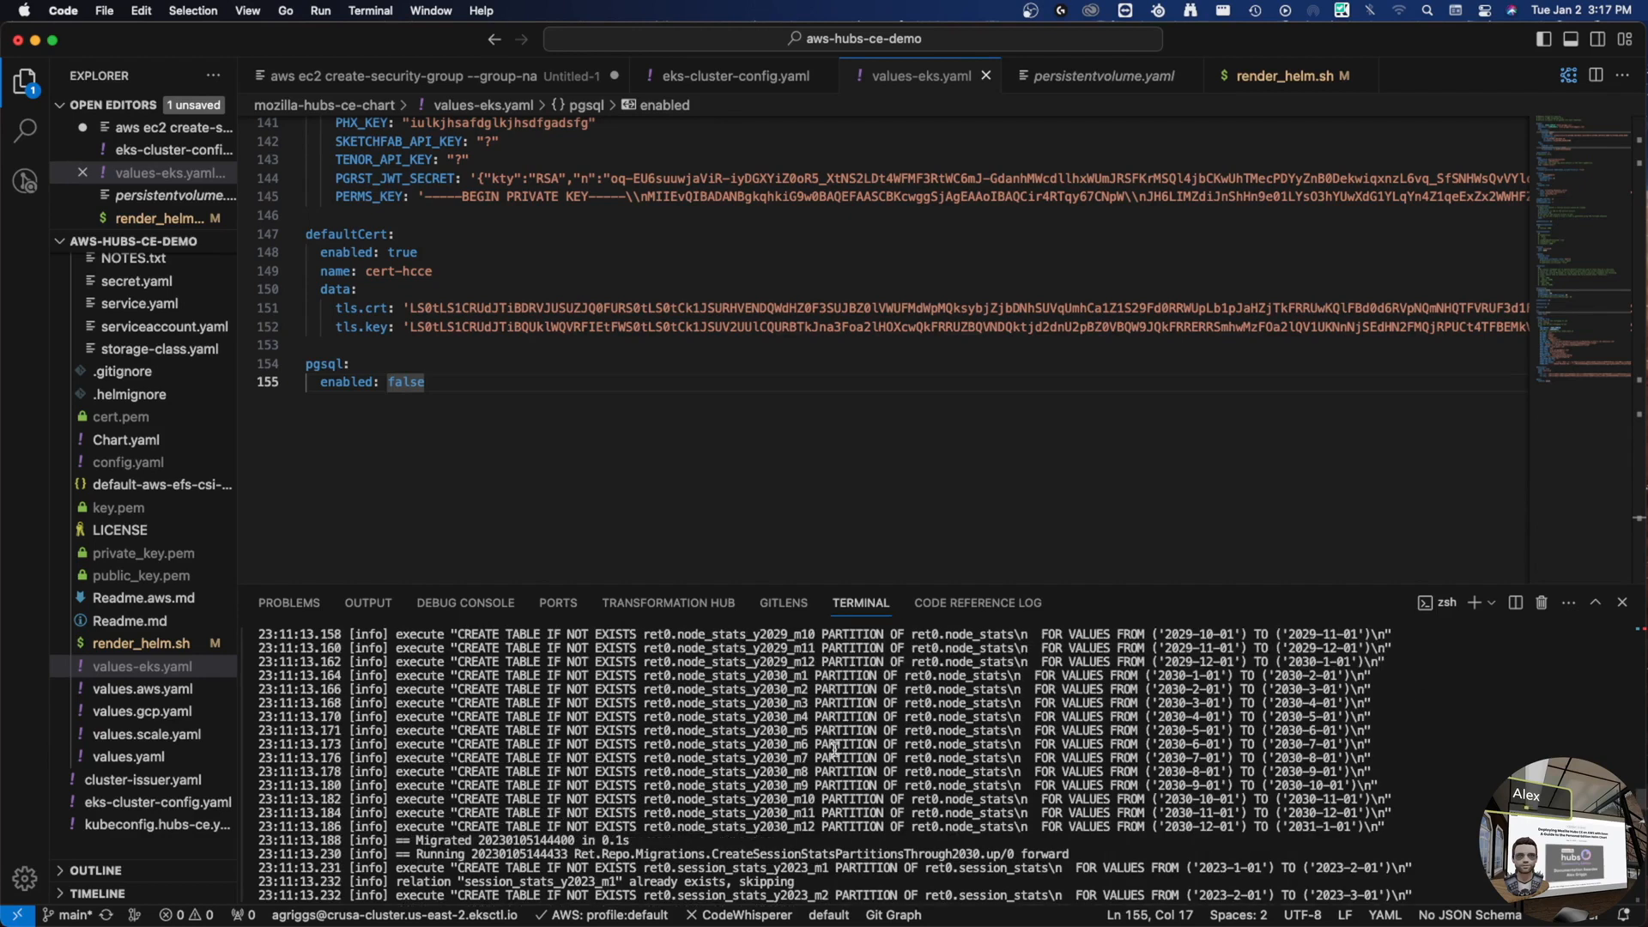
scroll(779, 740, "down", 20)
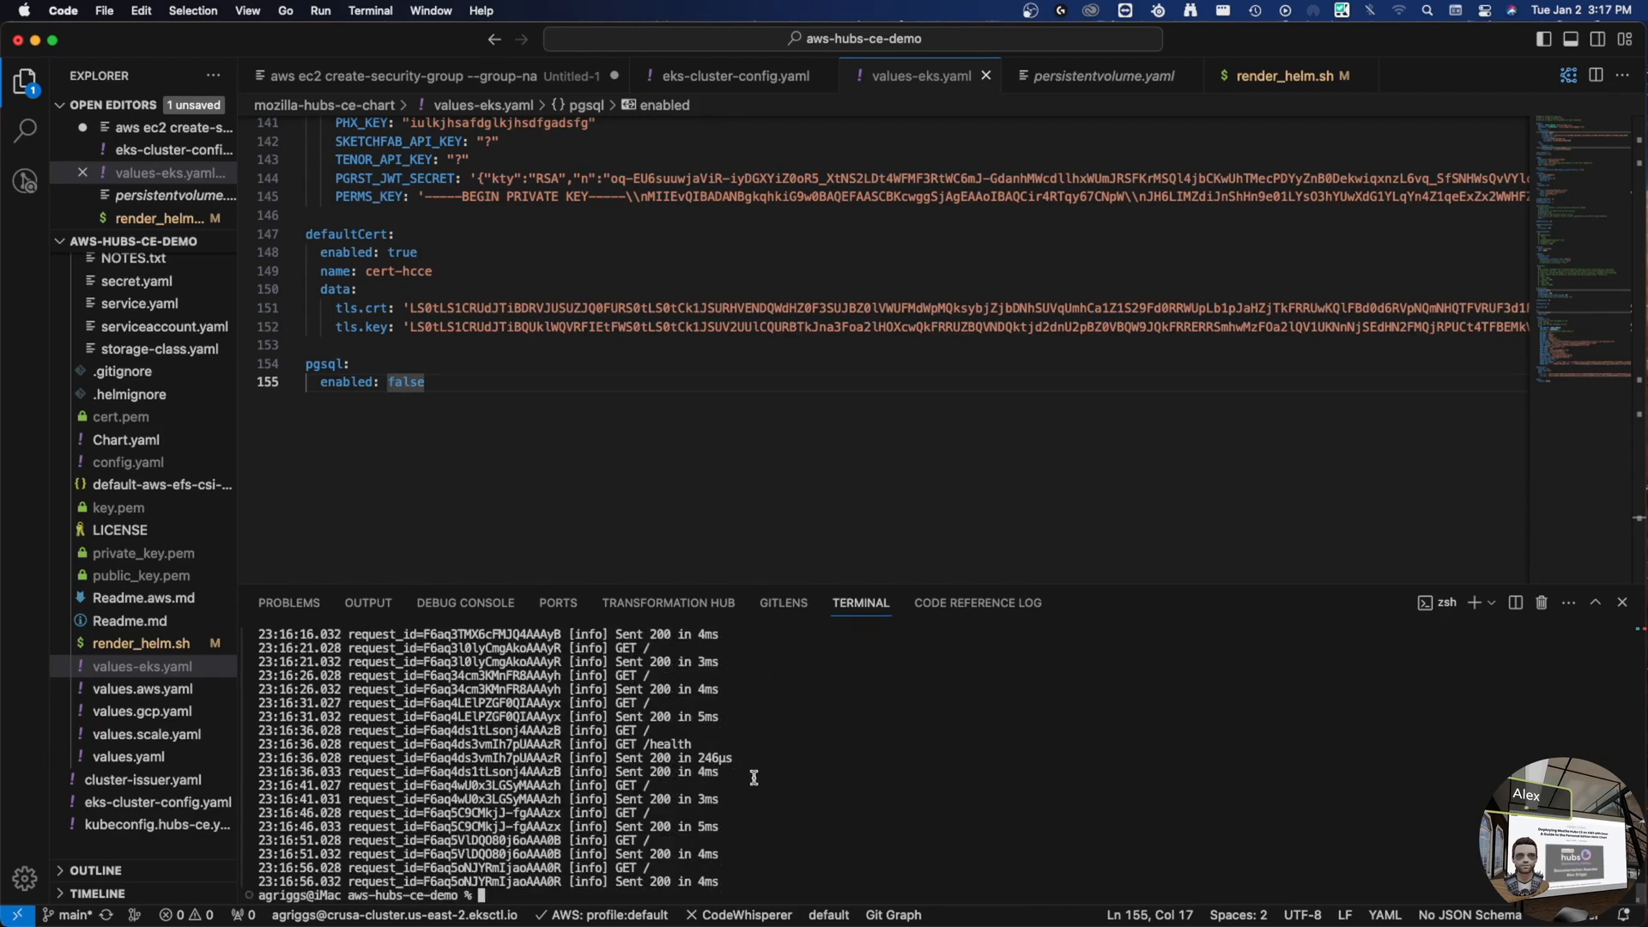
- List the hcce pods again to confirm they are all Running
key("Up")
key("Up")
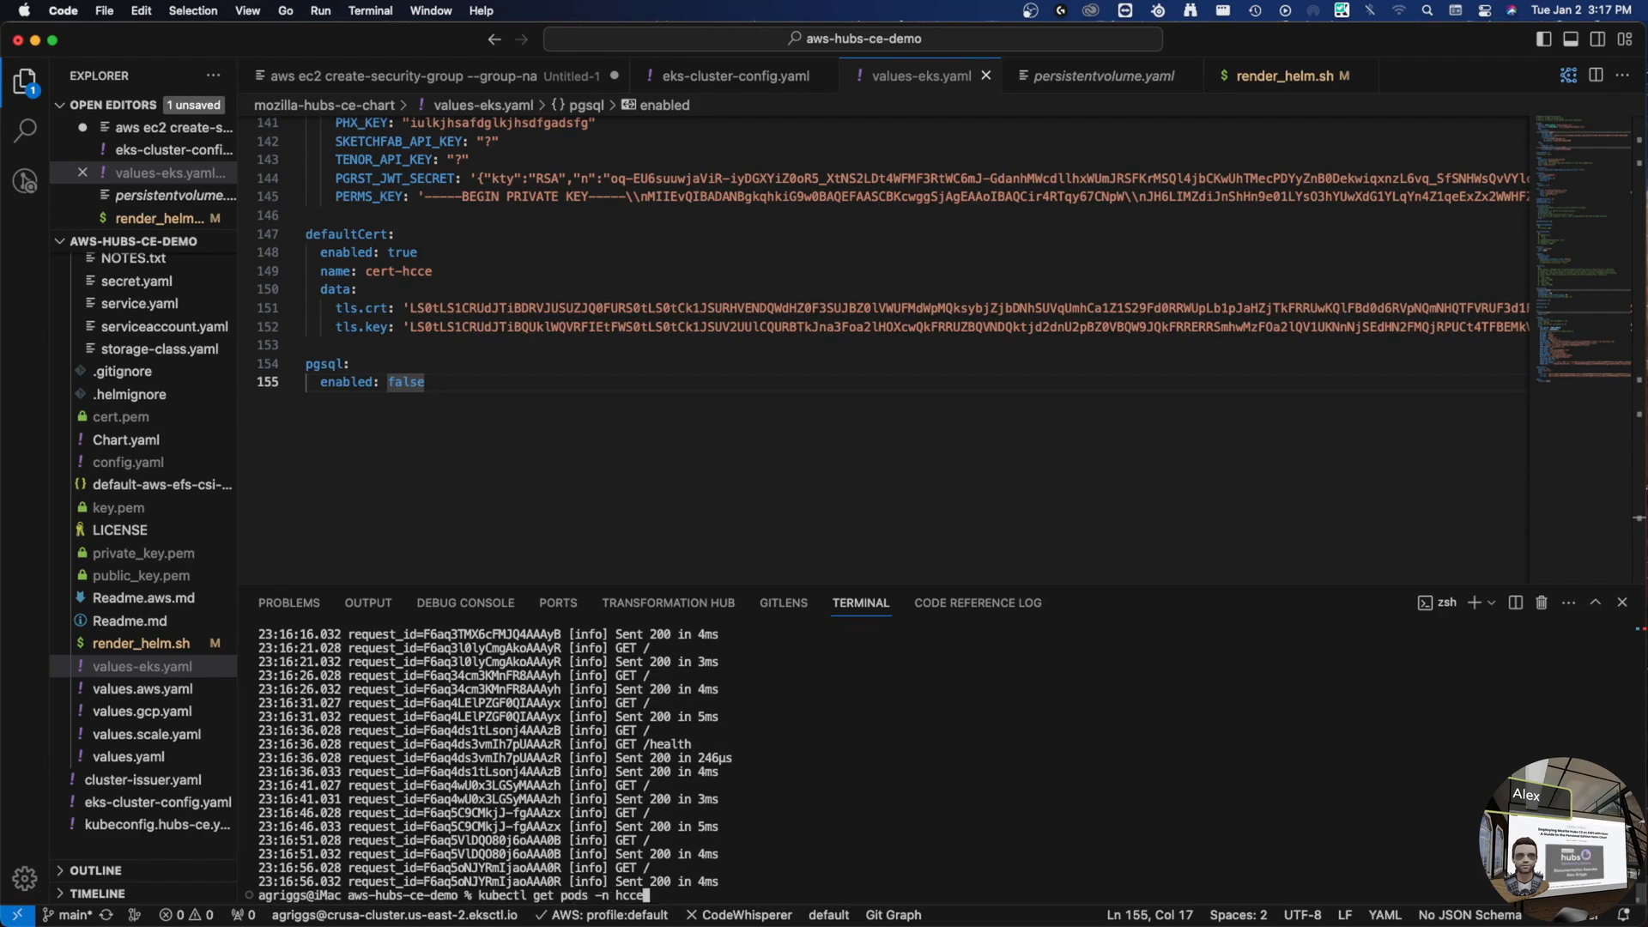
key("Return")
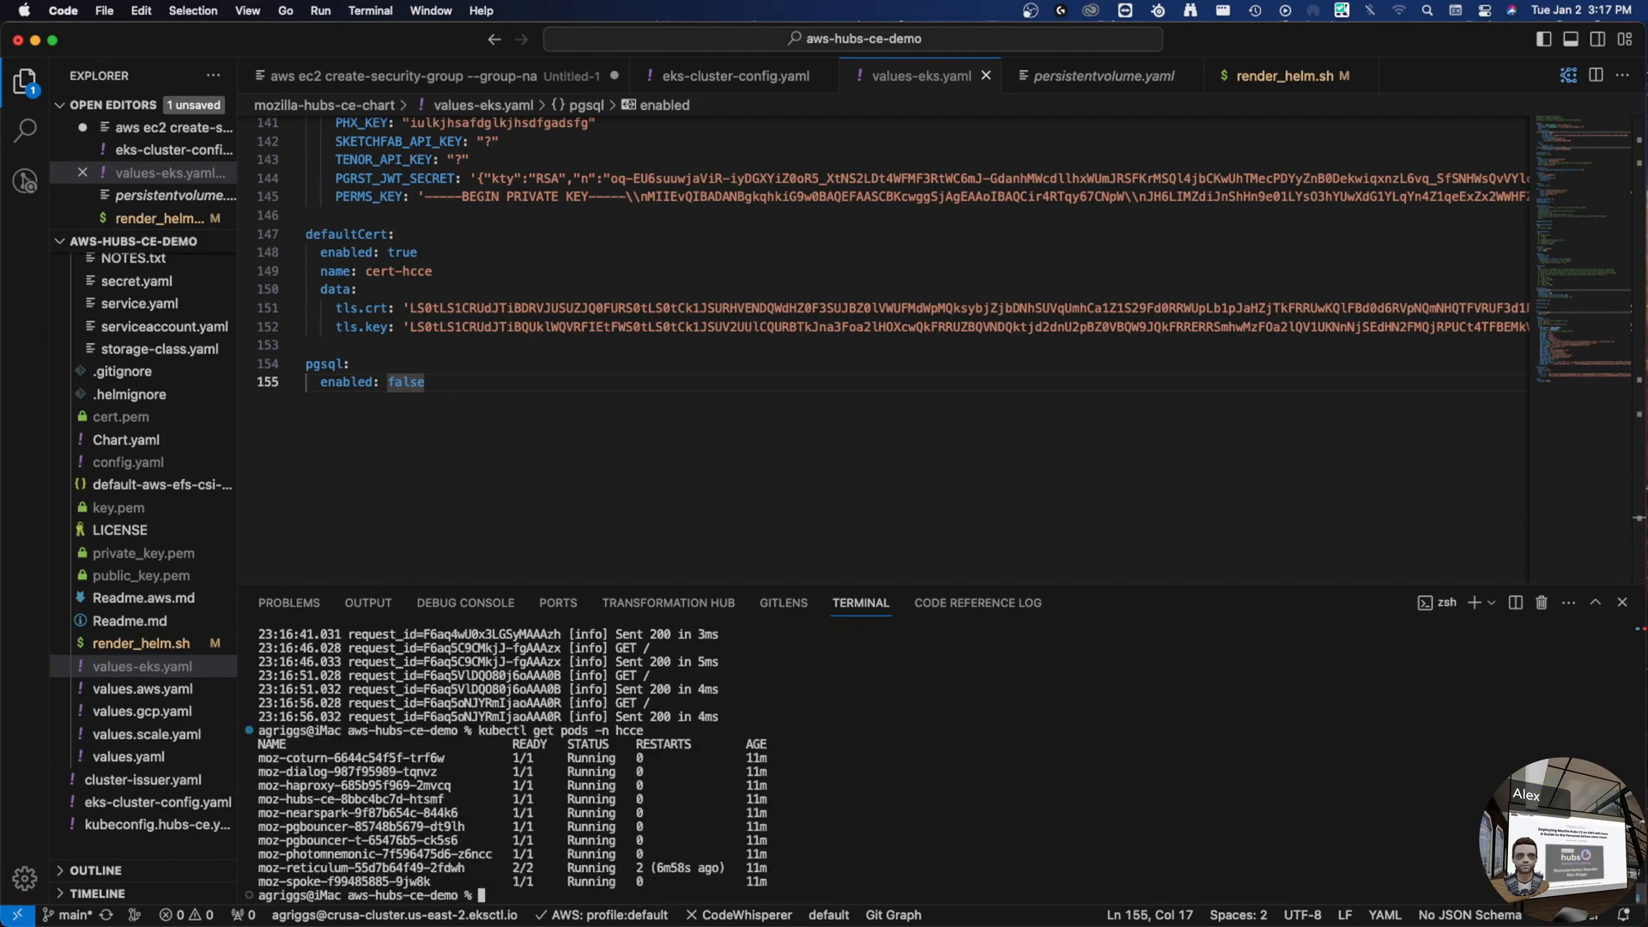
key("ctrl+Right")
key("ctrl+Right")
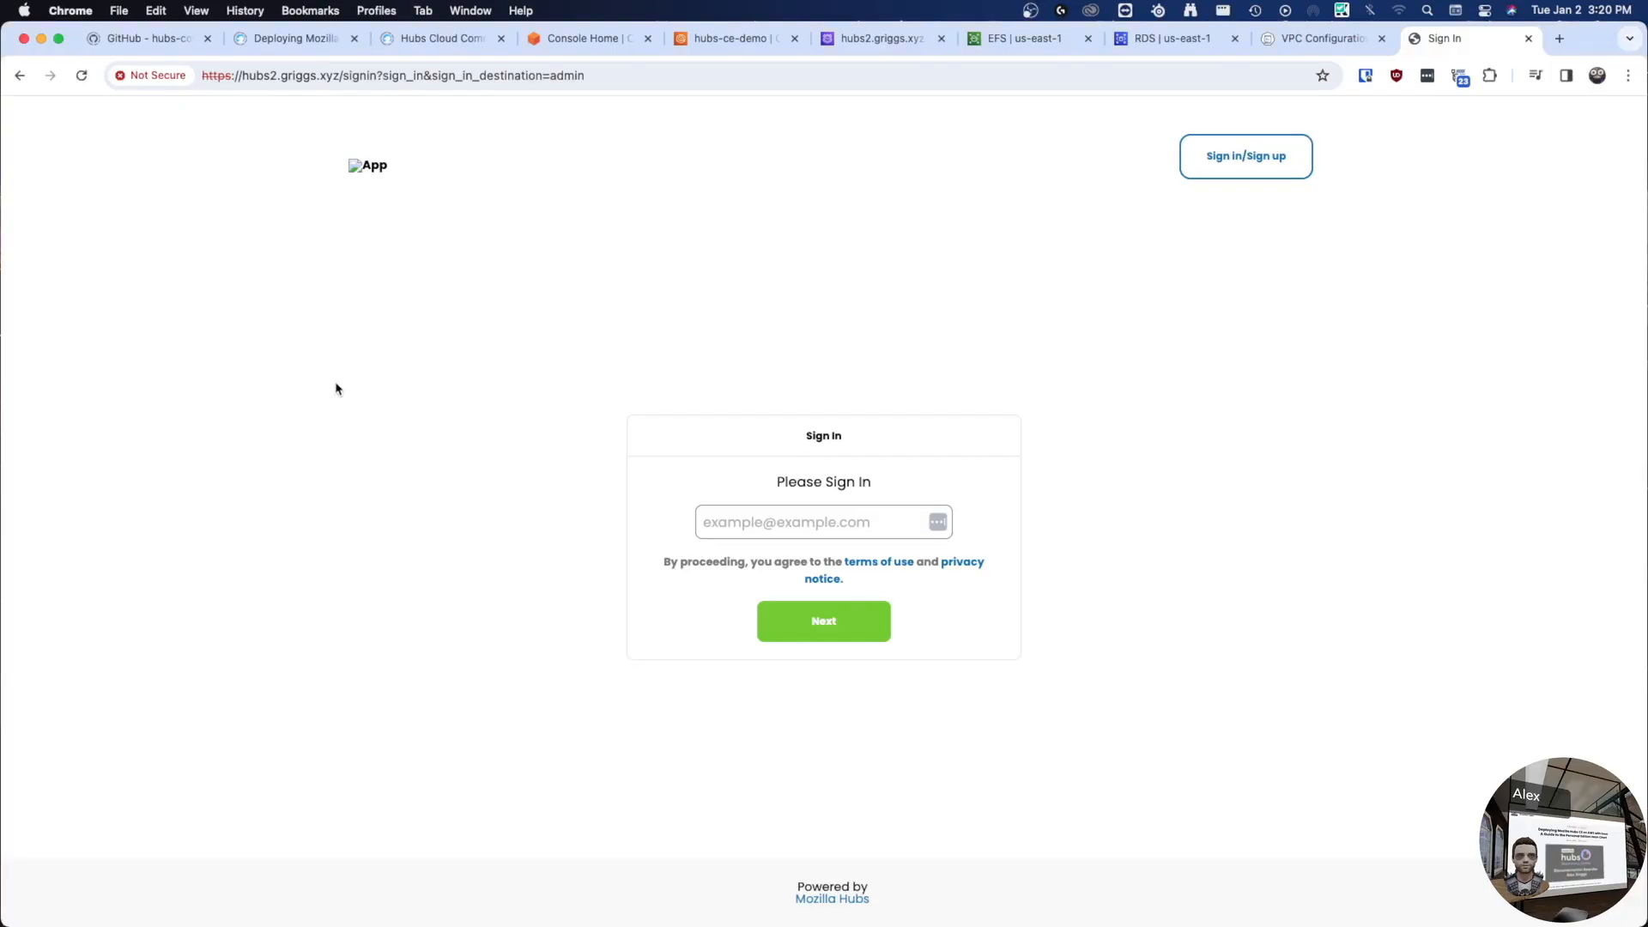
- Trim the address to the hubs2.griggs.xyz site root and load it
left_click(678, 75)
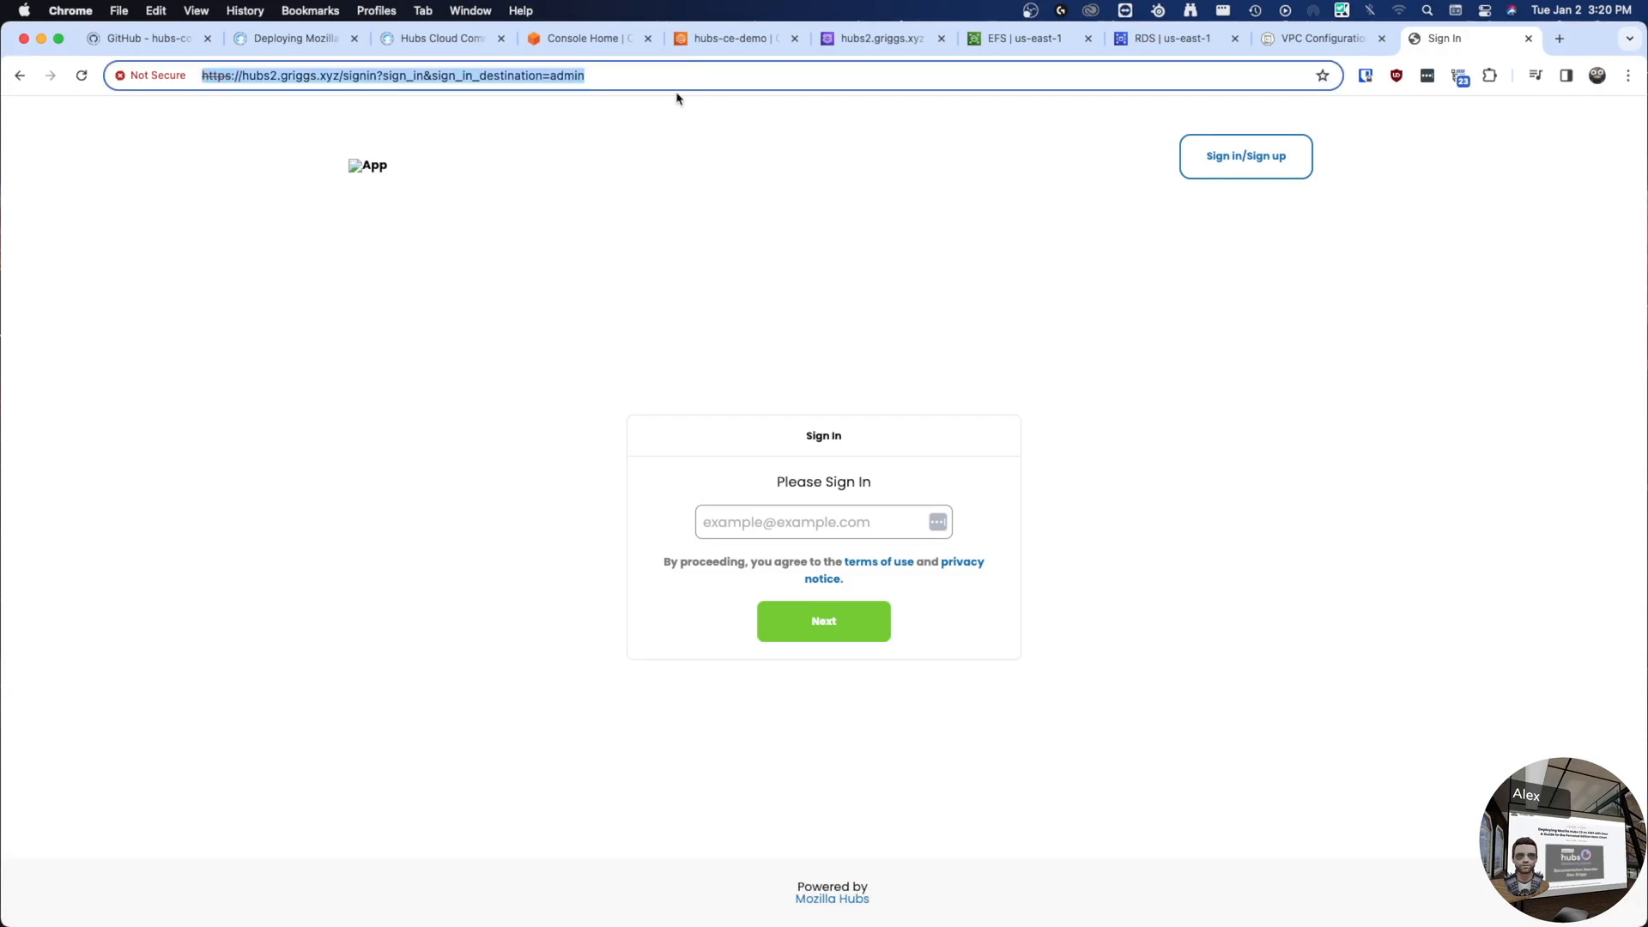
key("Right")
key("alt+shift+Left")
key("alt+shift+Left")
key("alt+shift+Left")
key("alt+shift+Left")
key("BackSpace")
key("Return")
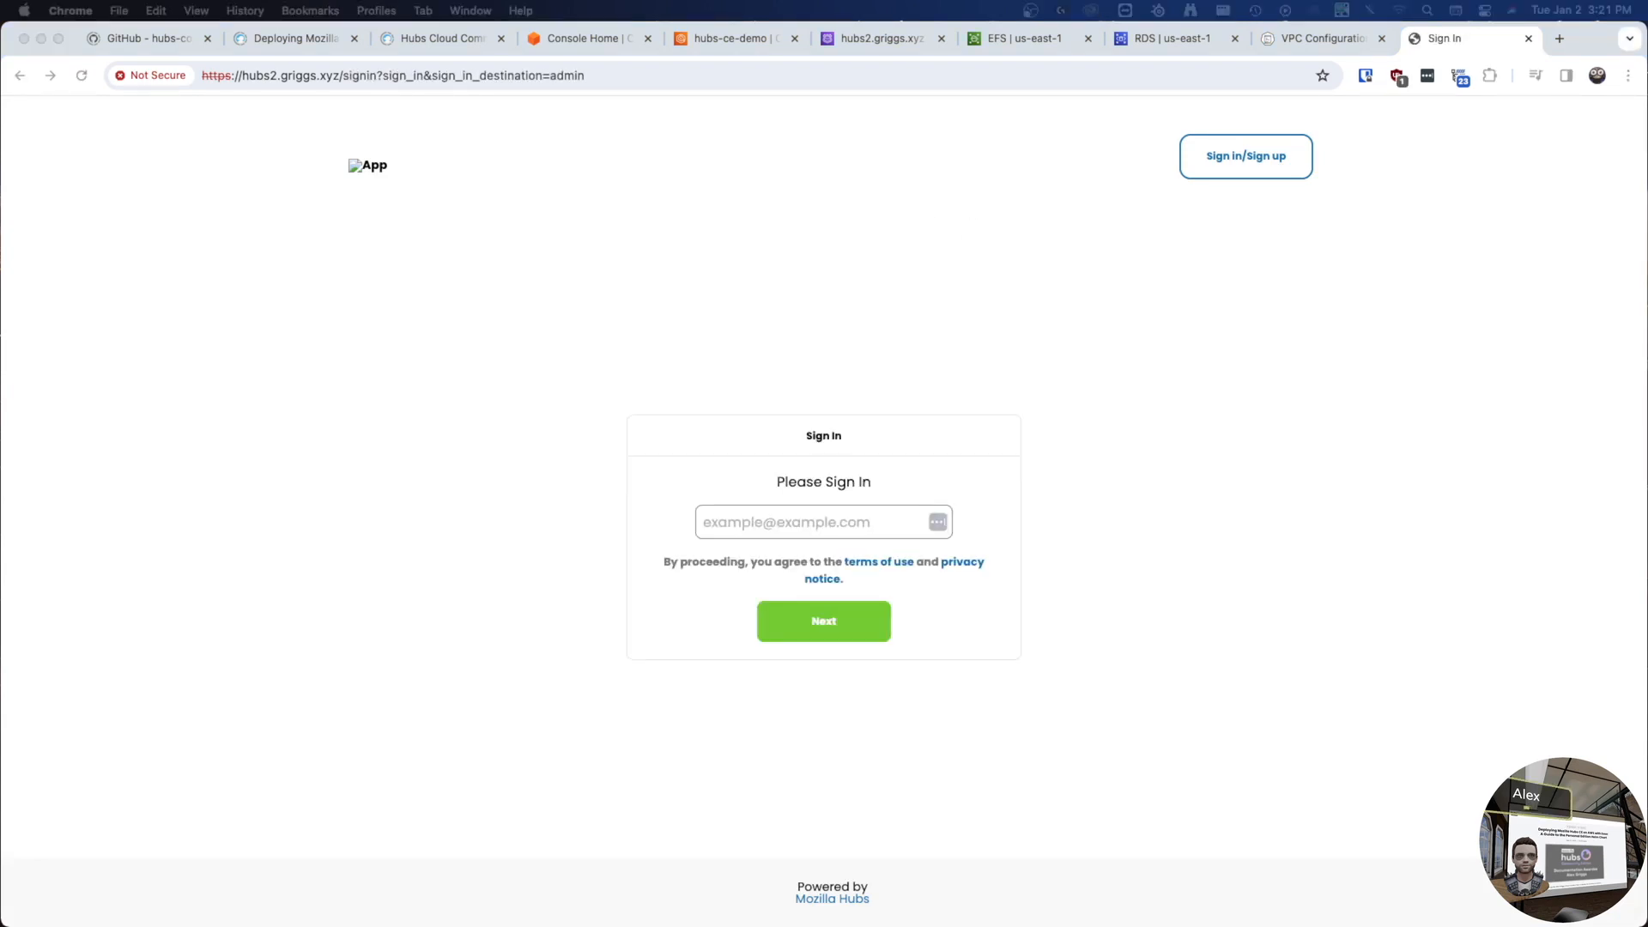
- Enter the admin account's email and request the sign-in email
left_click(688, 457)
left_click(765, 520)
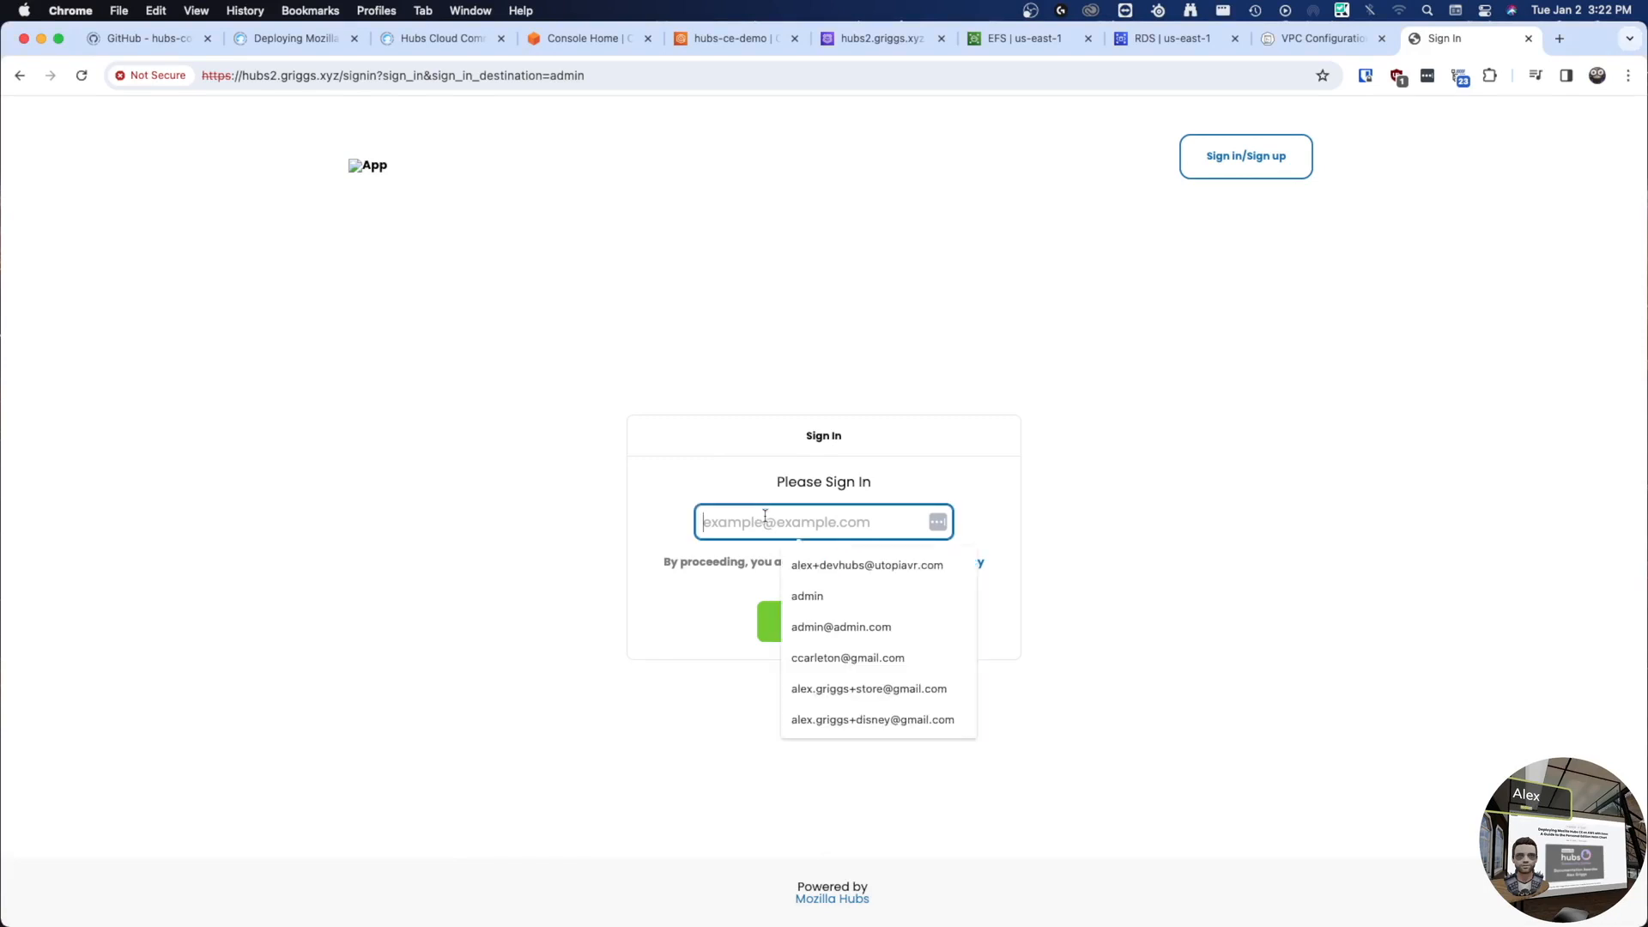
key("super+v")
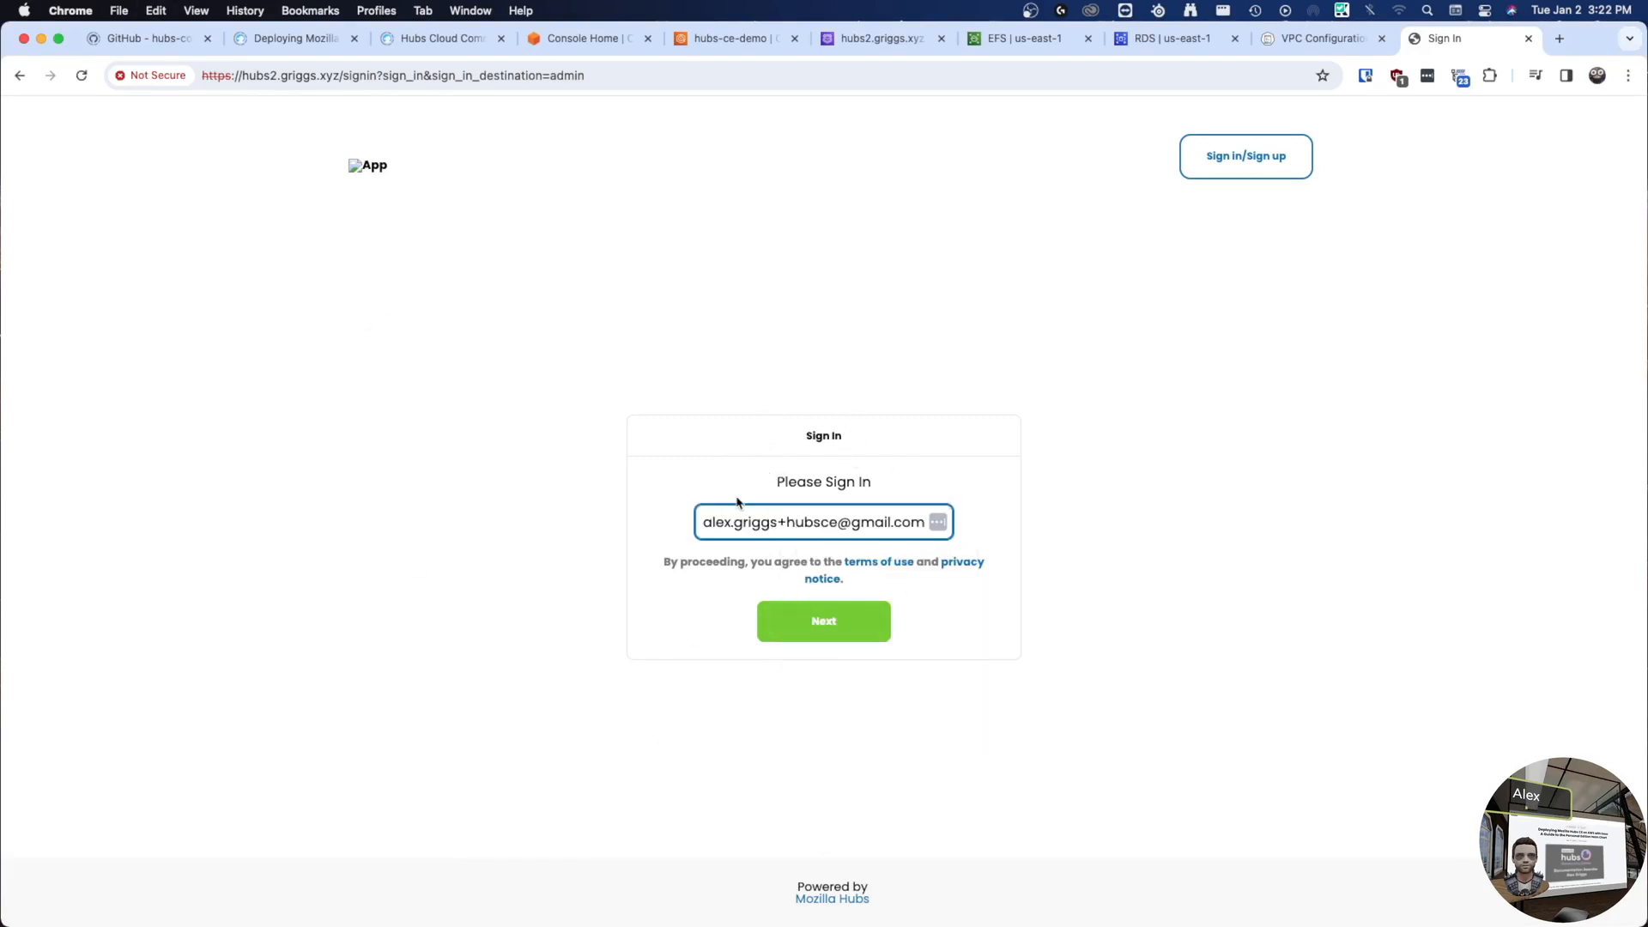
left_click(837, 636)
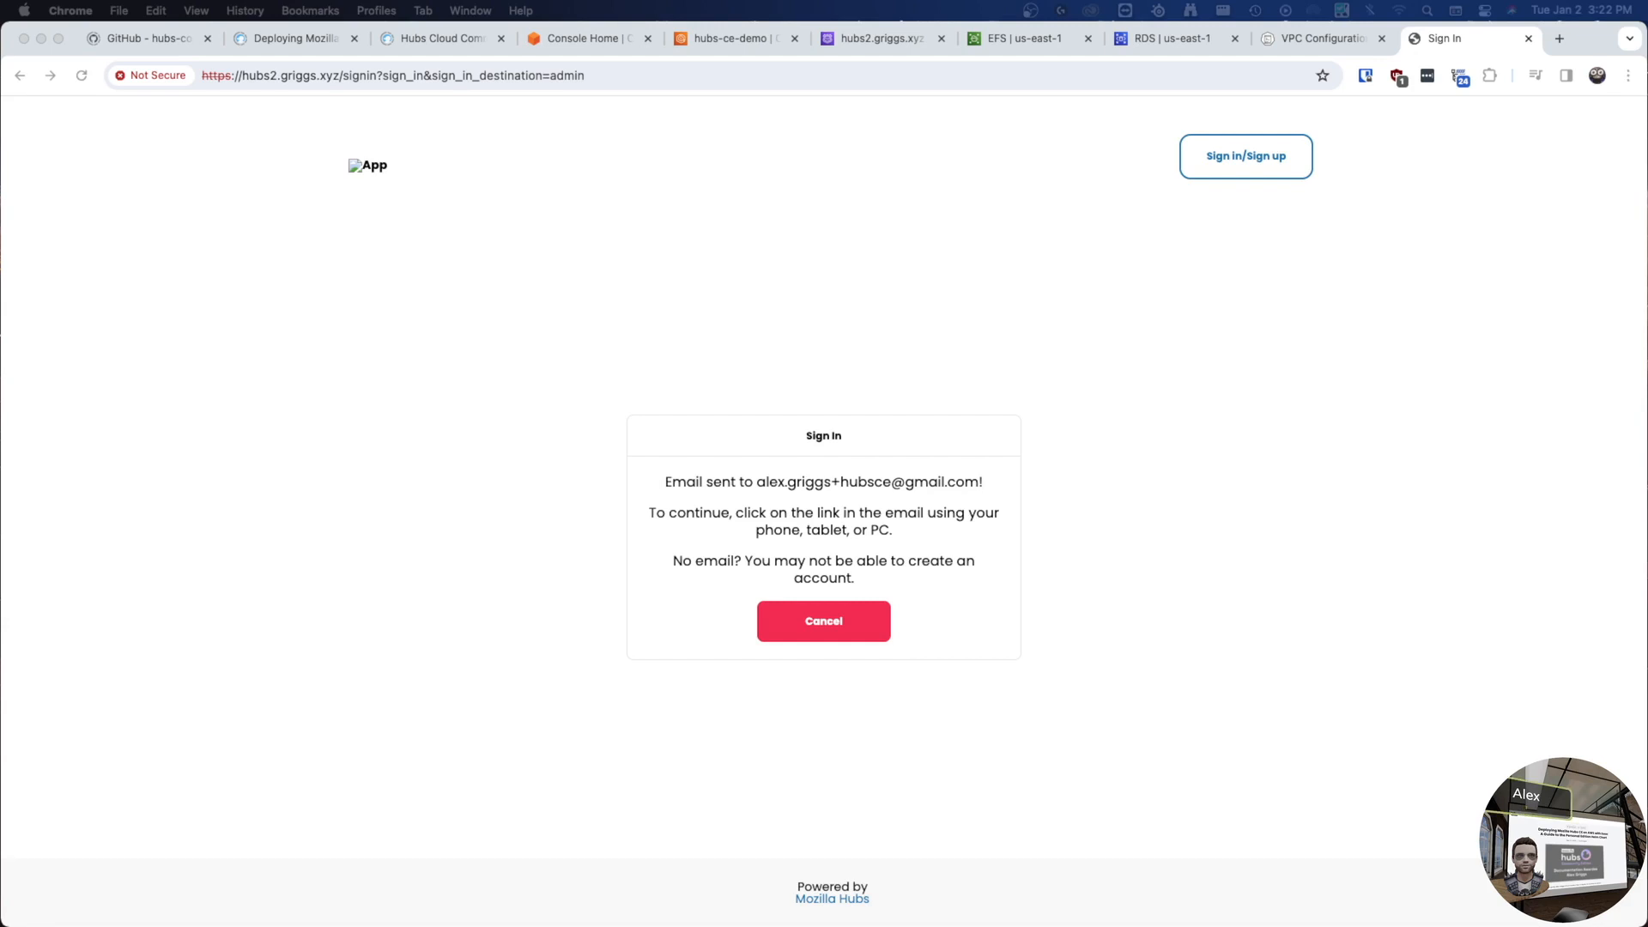
- Open the emailed magic link in a new tab, close it, and open the Admin panel
left_click(284, 530)
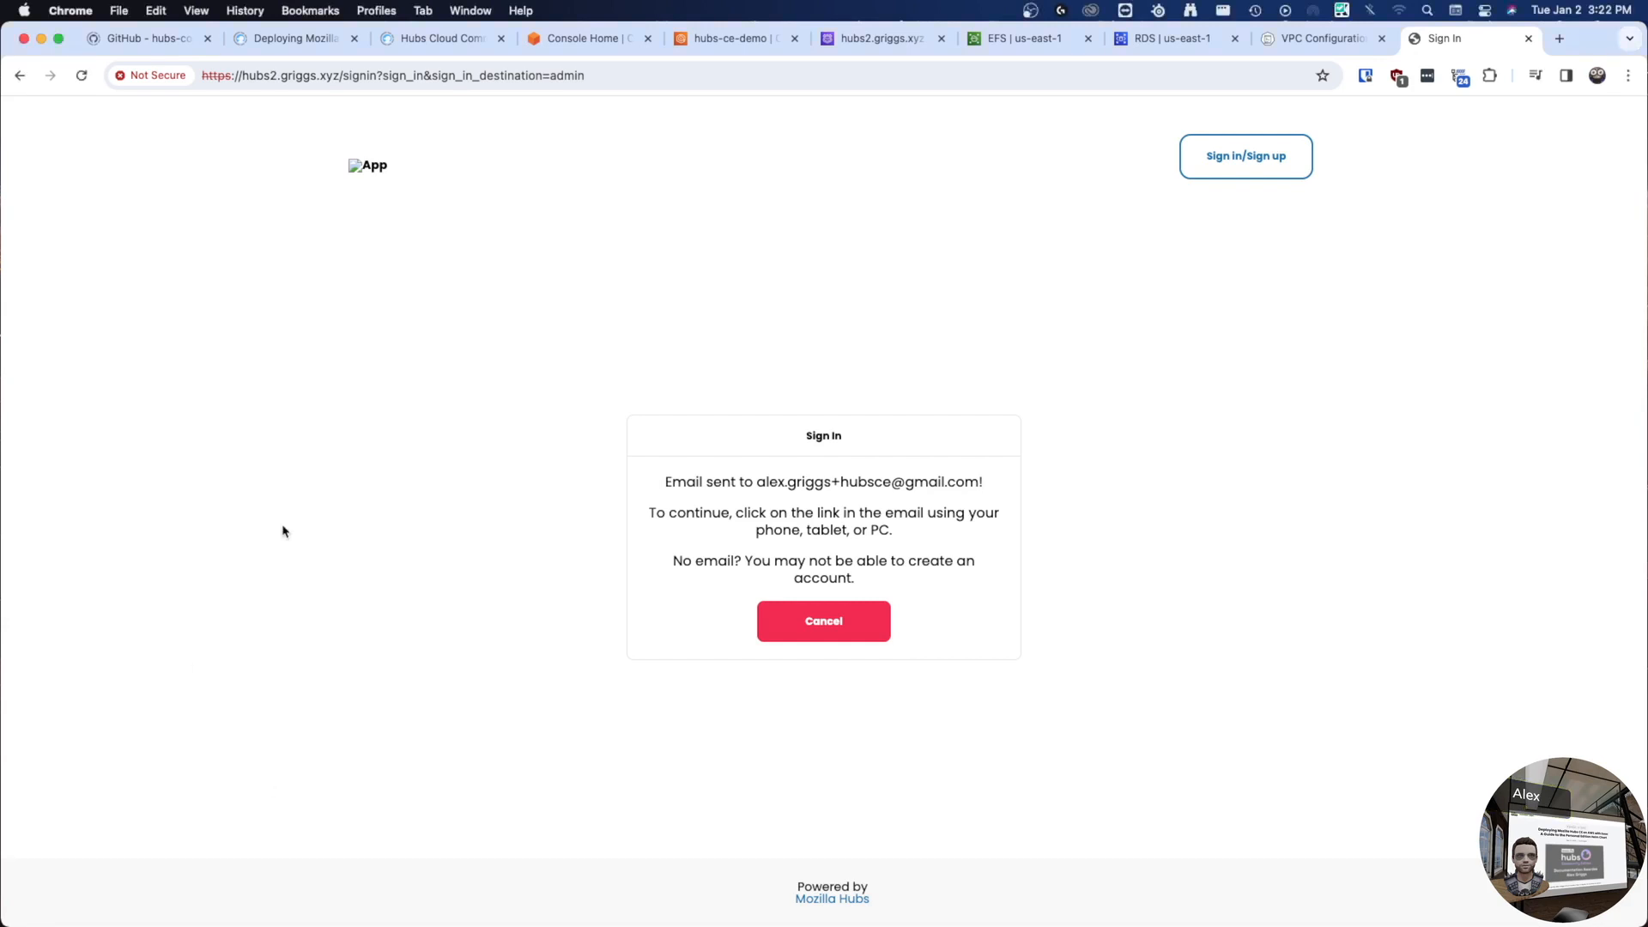
key("super+t")
key("super+v")
key("Return")
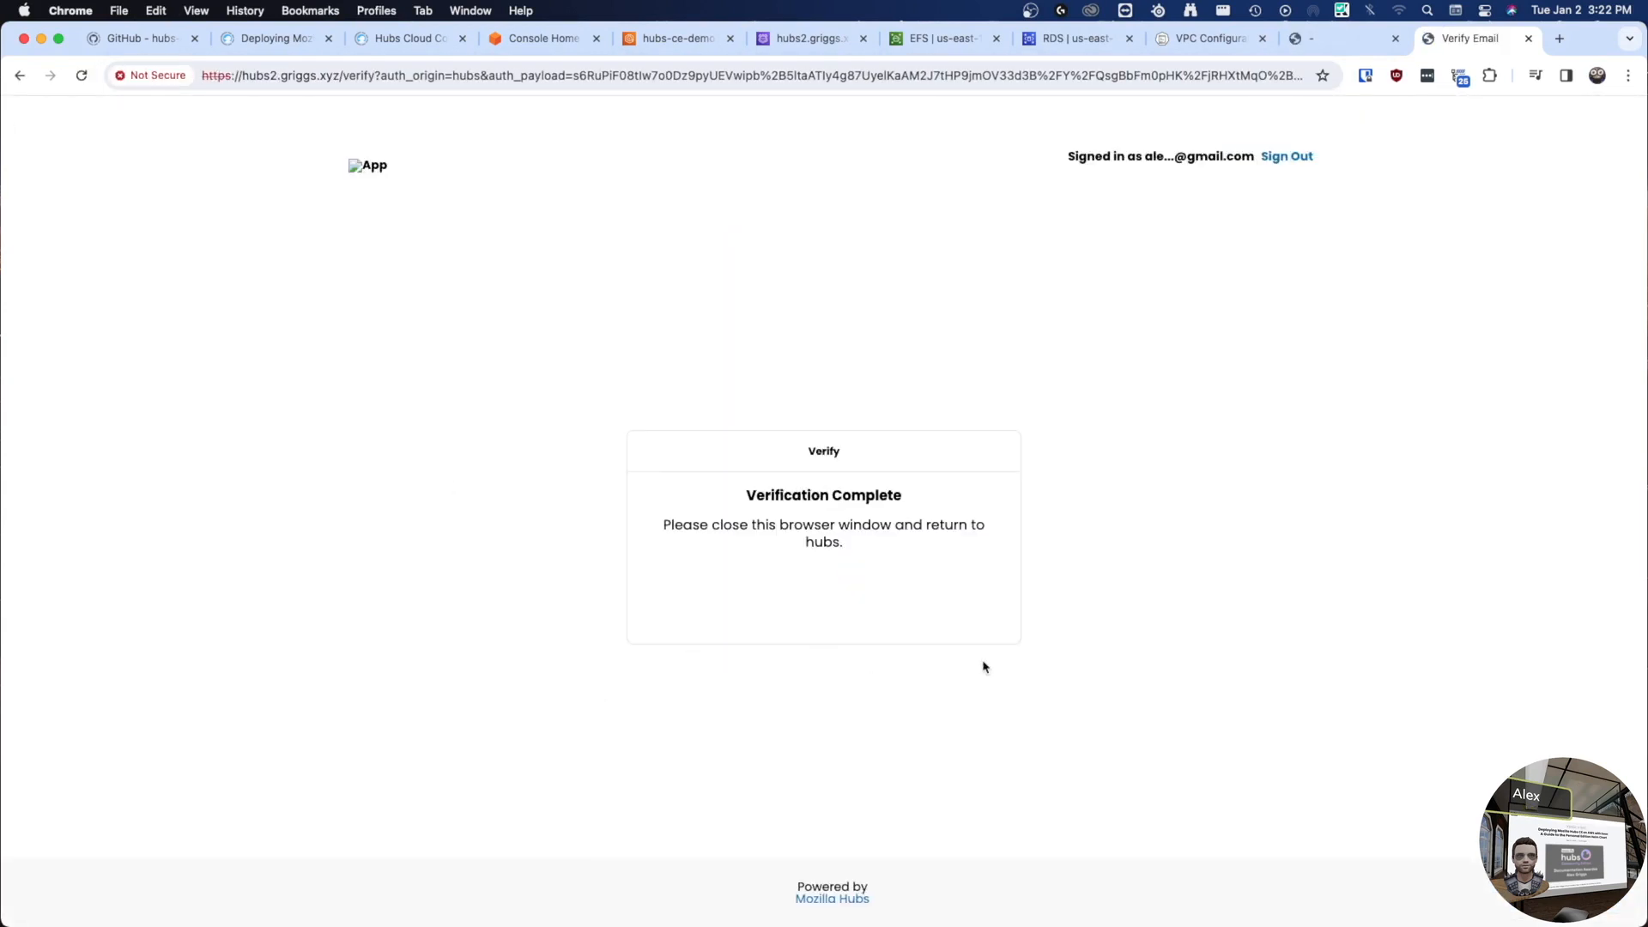
key("super+w")
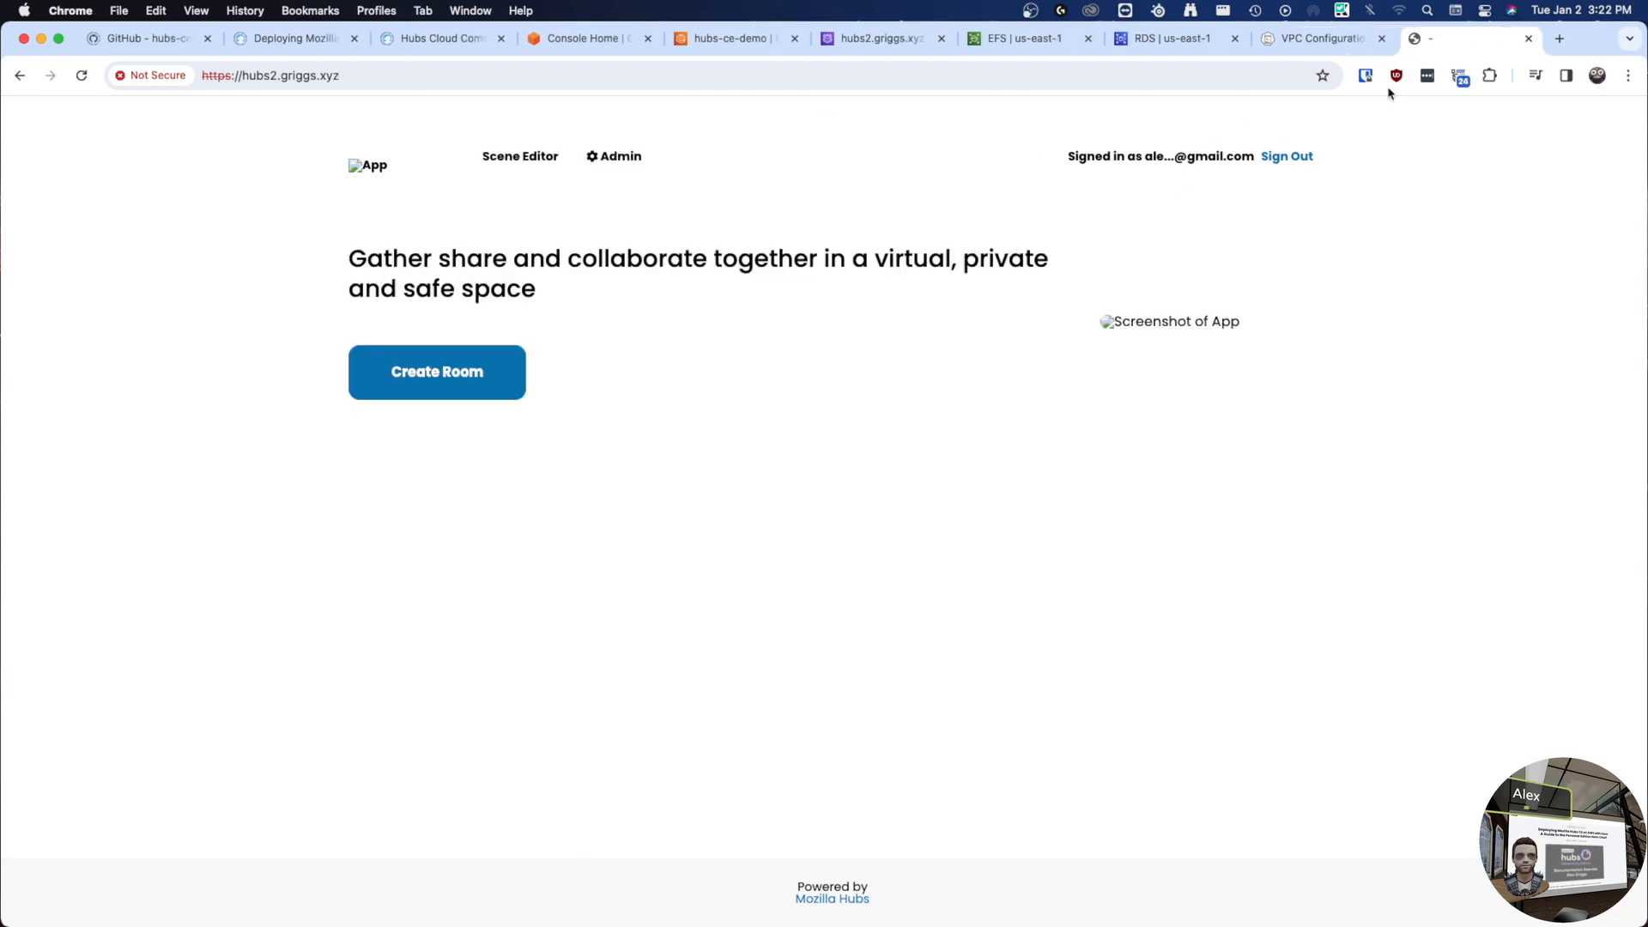
left_click(615, 156)
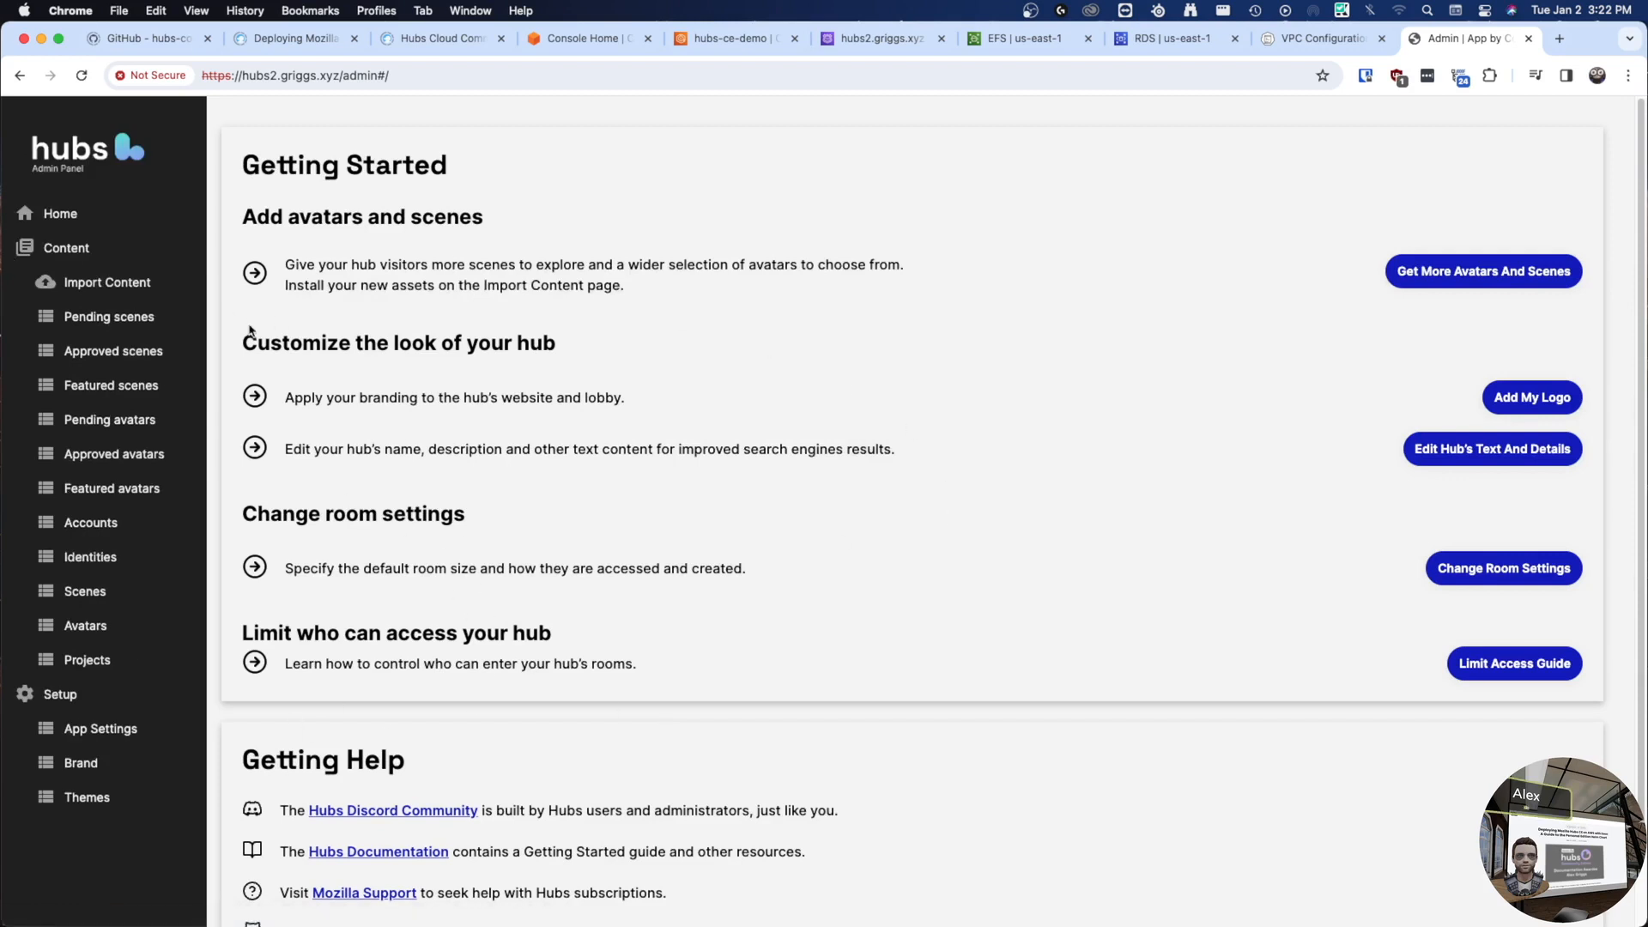
- Import only the Gathering Hall scene from the event-scenes content pack
left_click(148, 290)
left_click(384, 567)
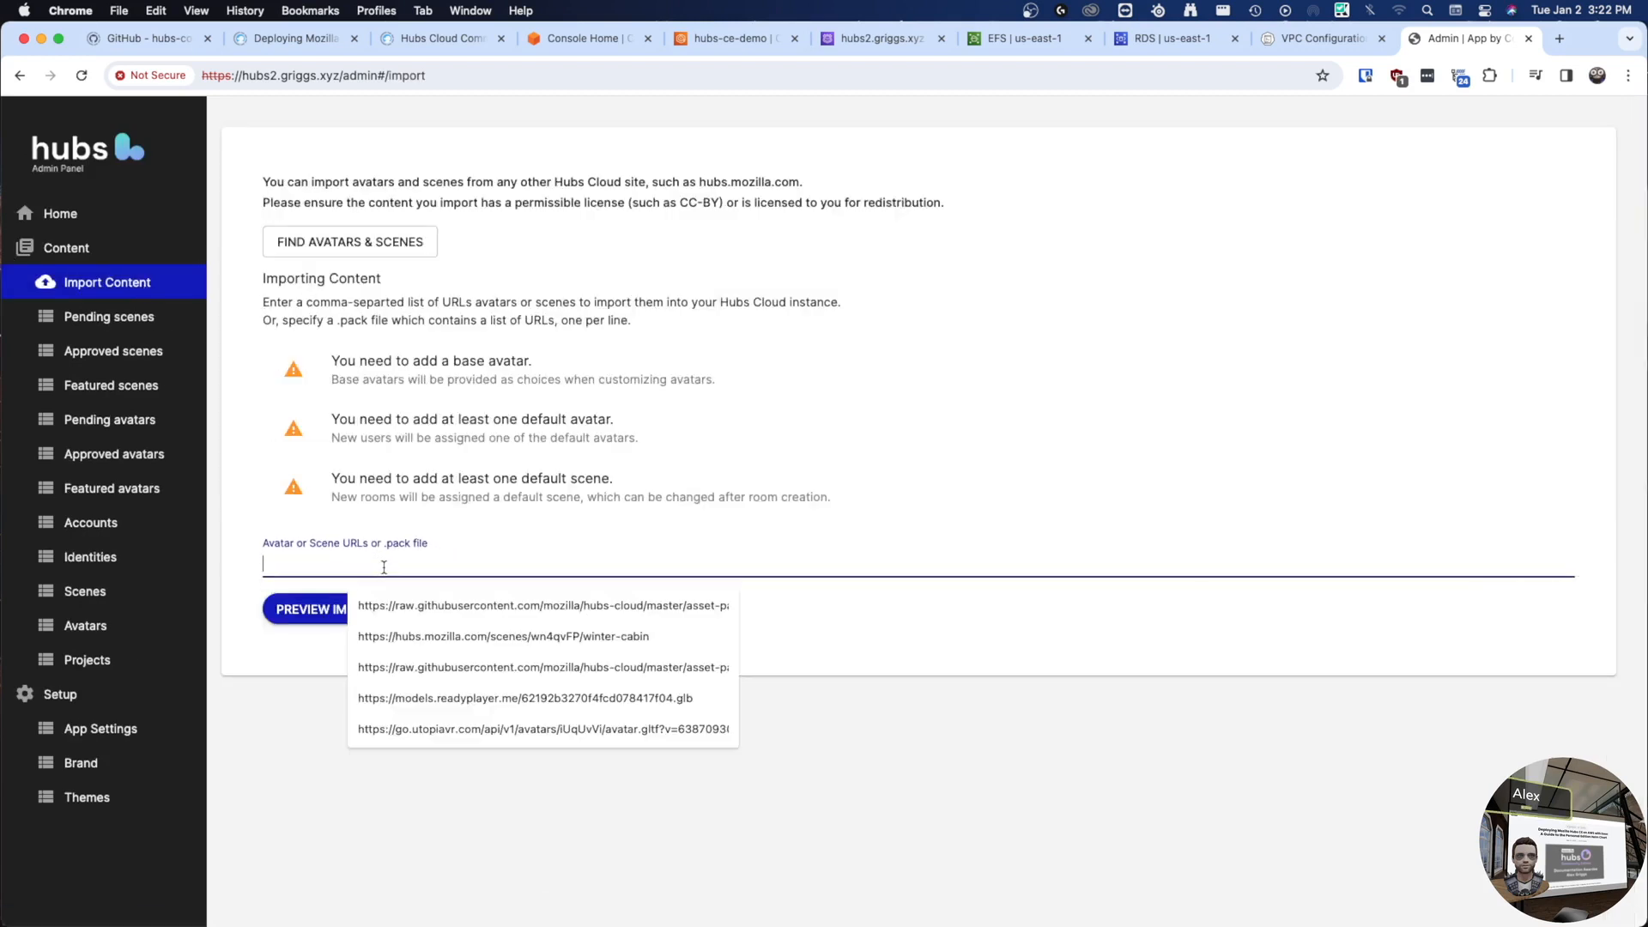
left_click(633, 606)
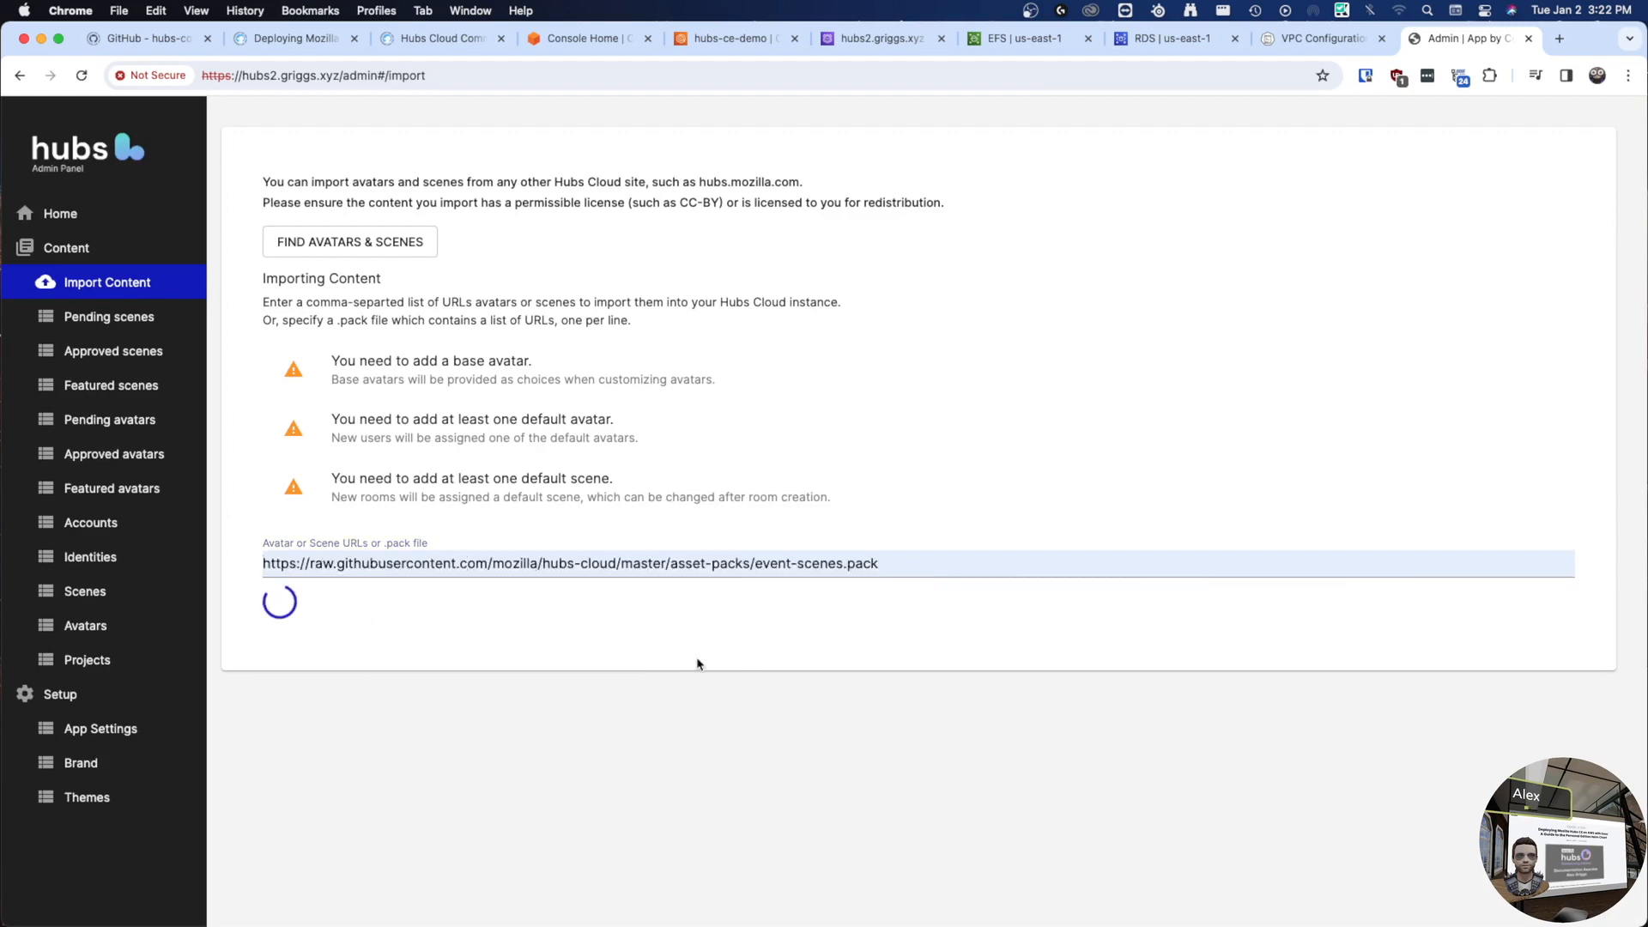
scroll(712, 665, "down", 5)
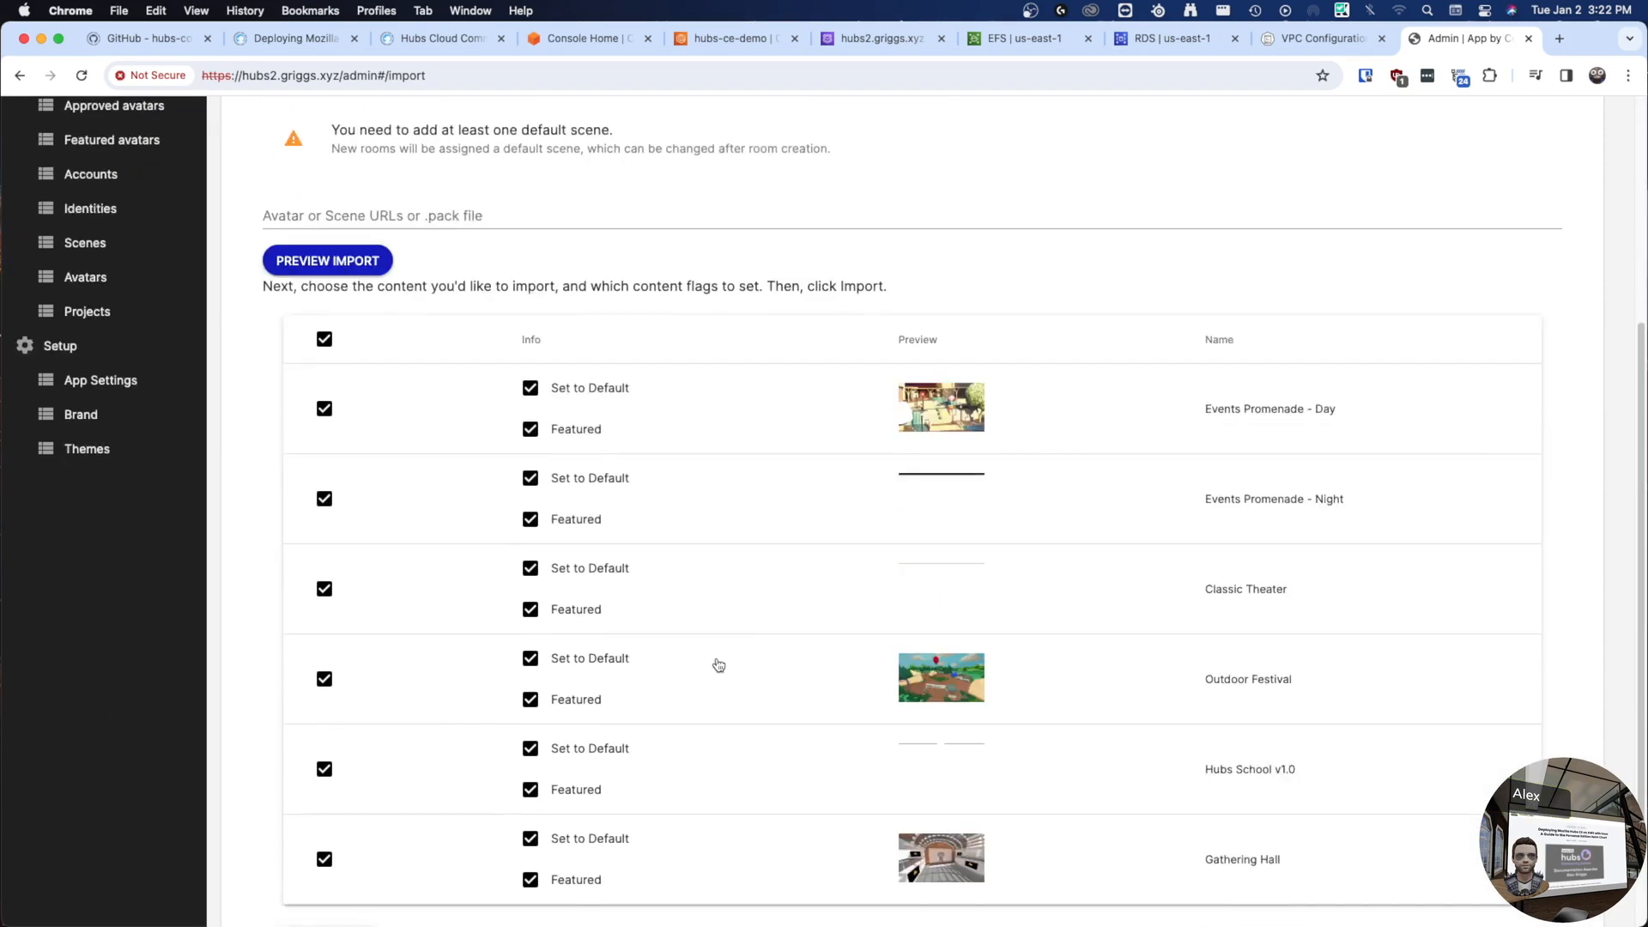
left_click(325, 310)
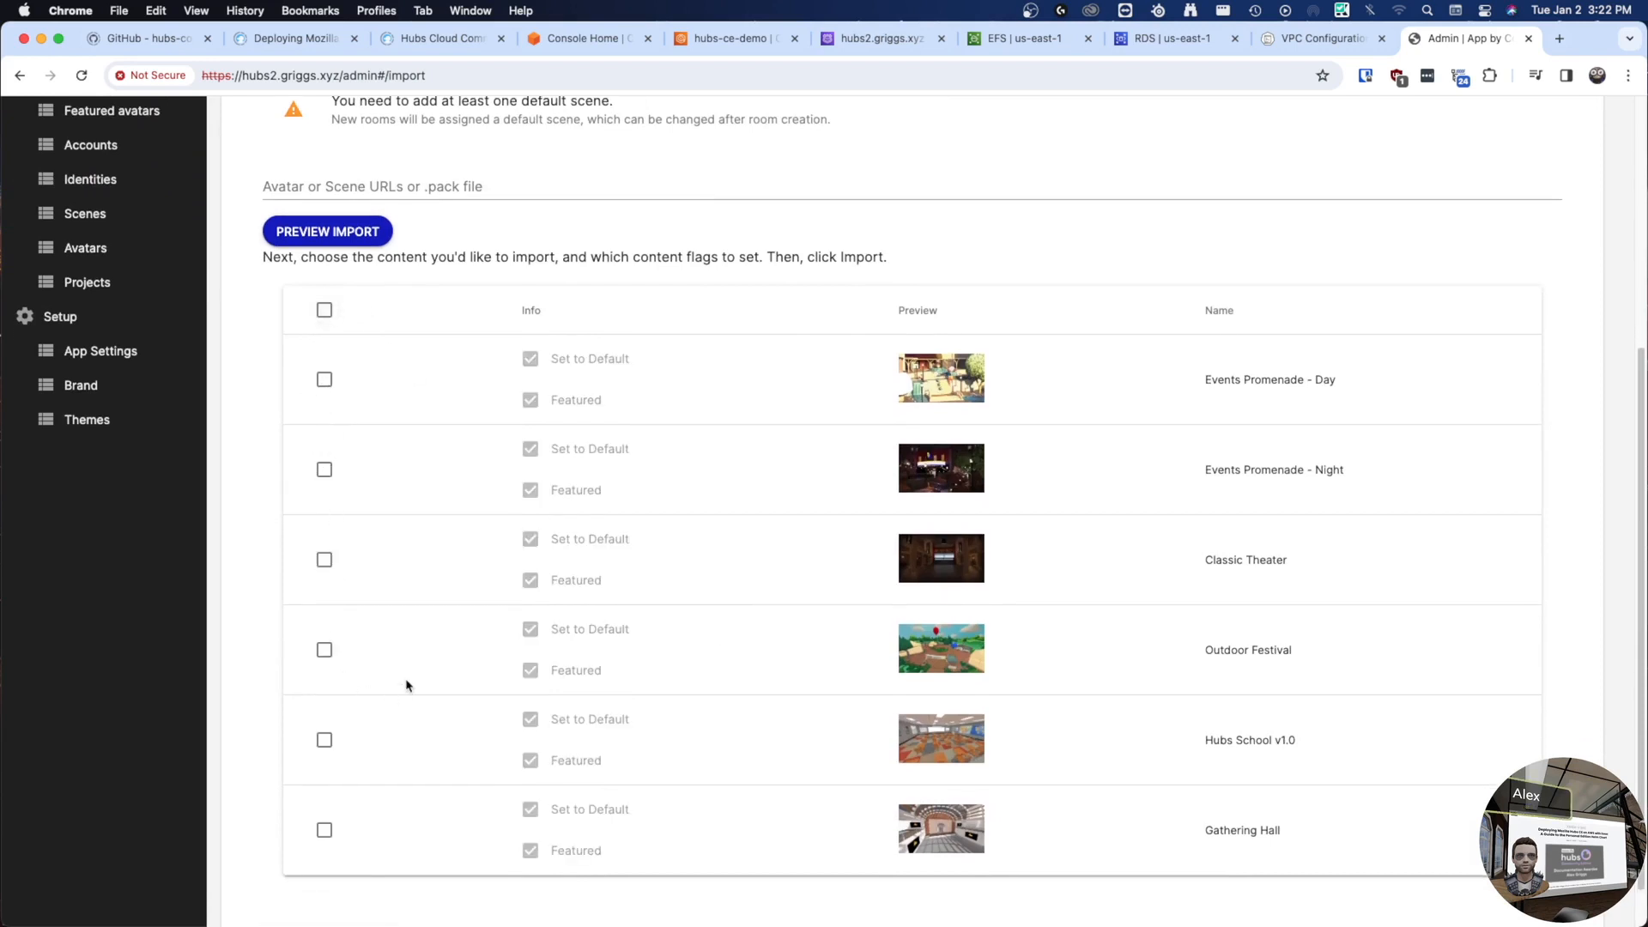
left_click(324, 830)
scroll(397, 732, "down", 2)
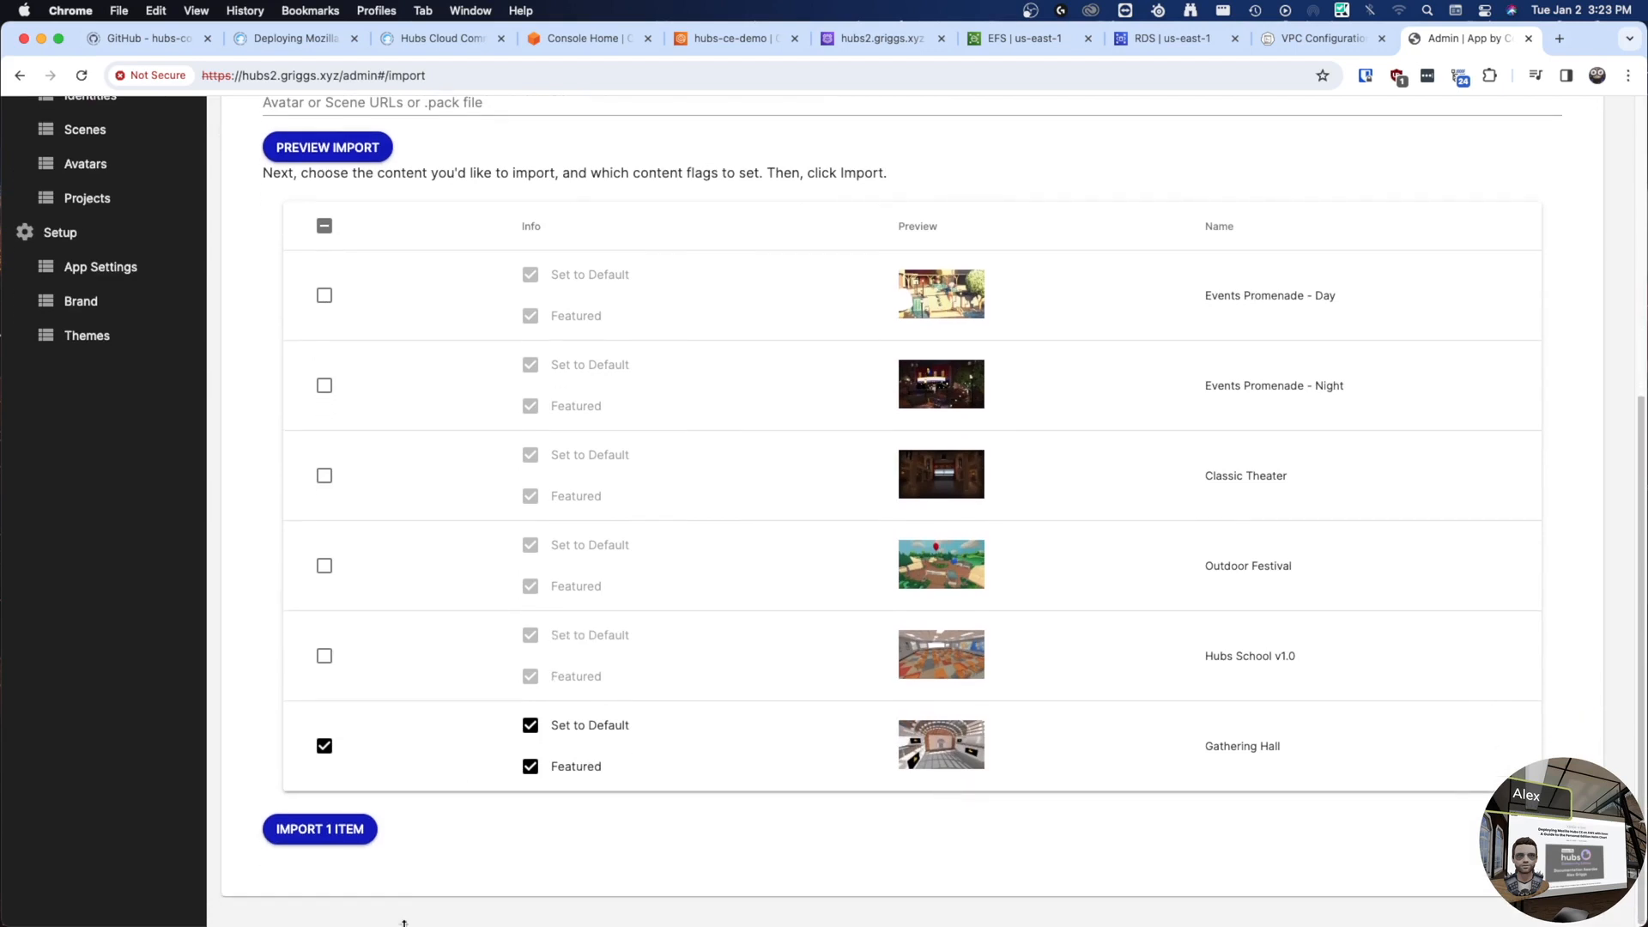
left_click(340, 845)
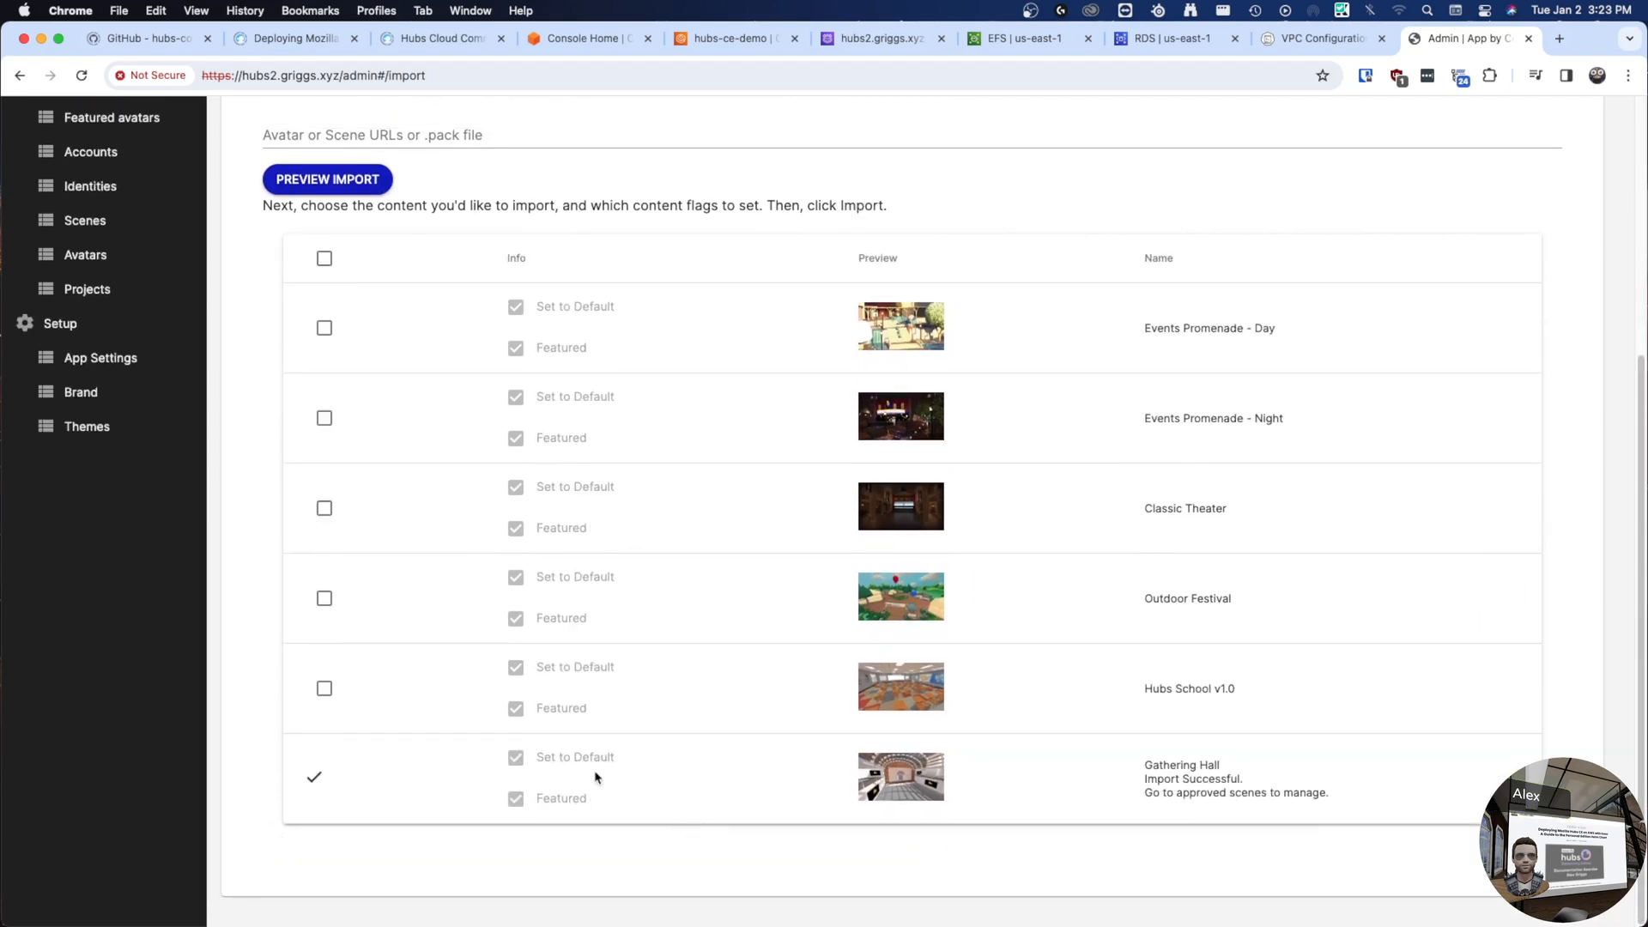
- Import only Hackweek Variant 1 from the hackweek-variants avatar pack, then view Approved scenes
scroll(866, 391, "up", 5)
left_click(412, 273)
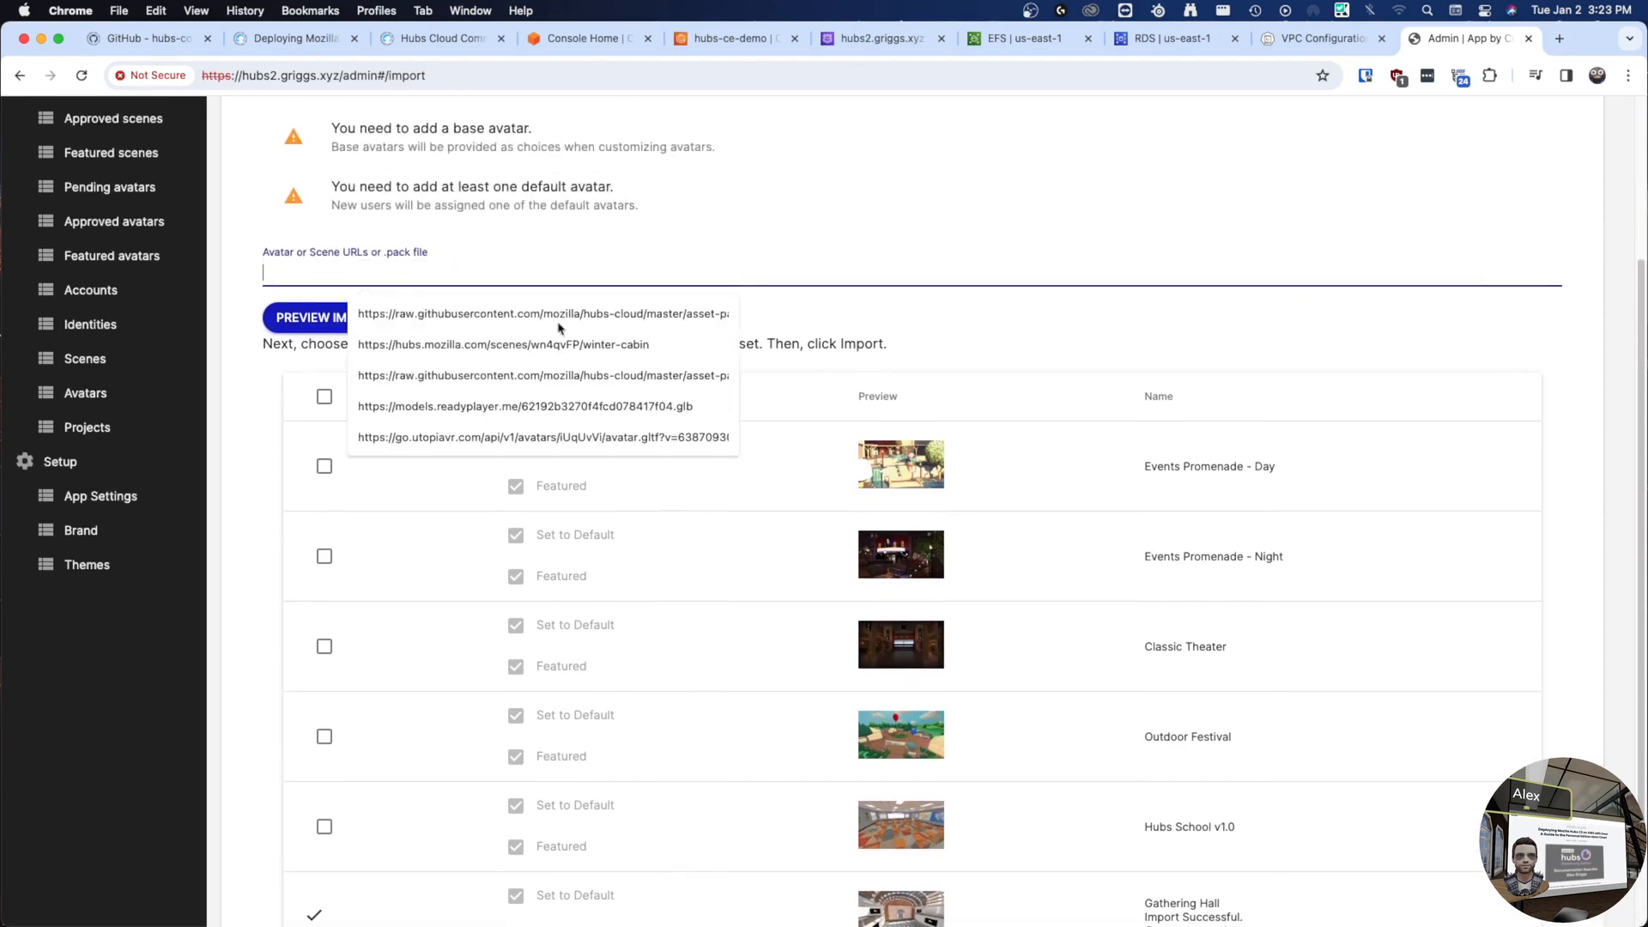
left_click(598, 380)
left_click(311, 318)
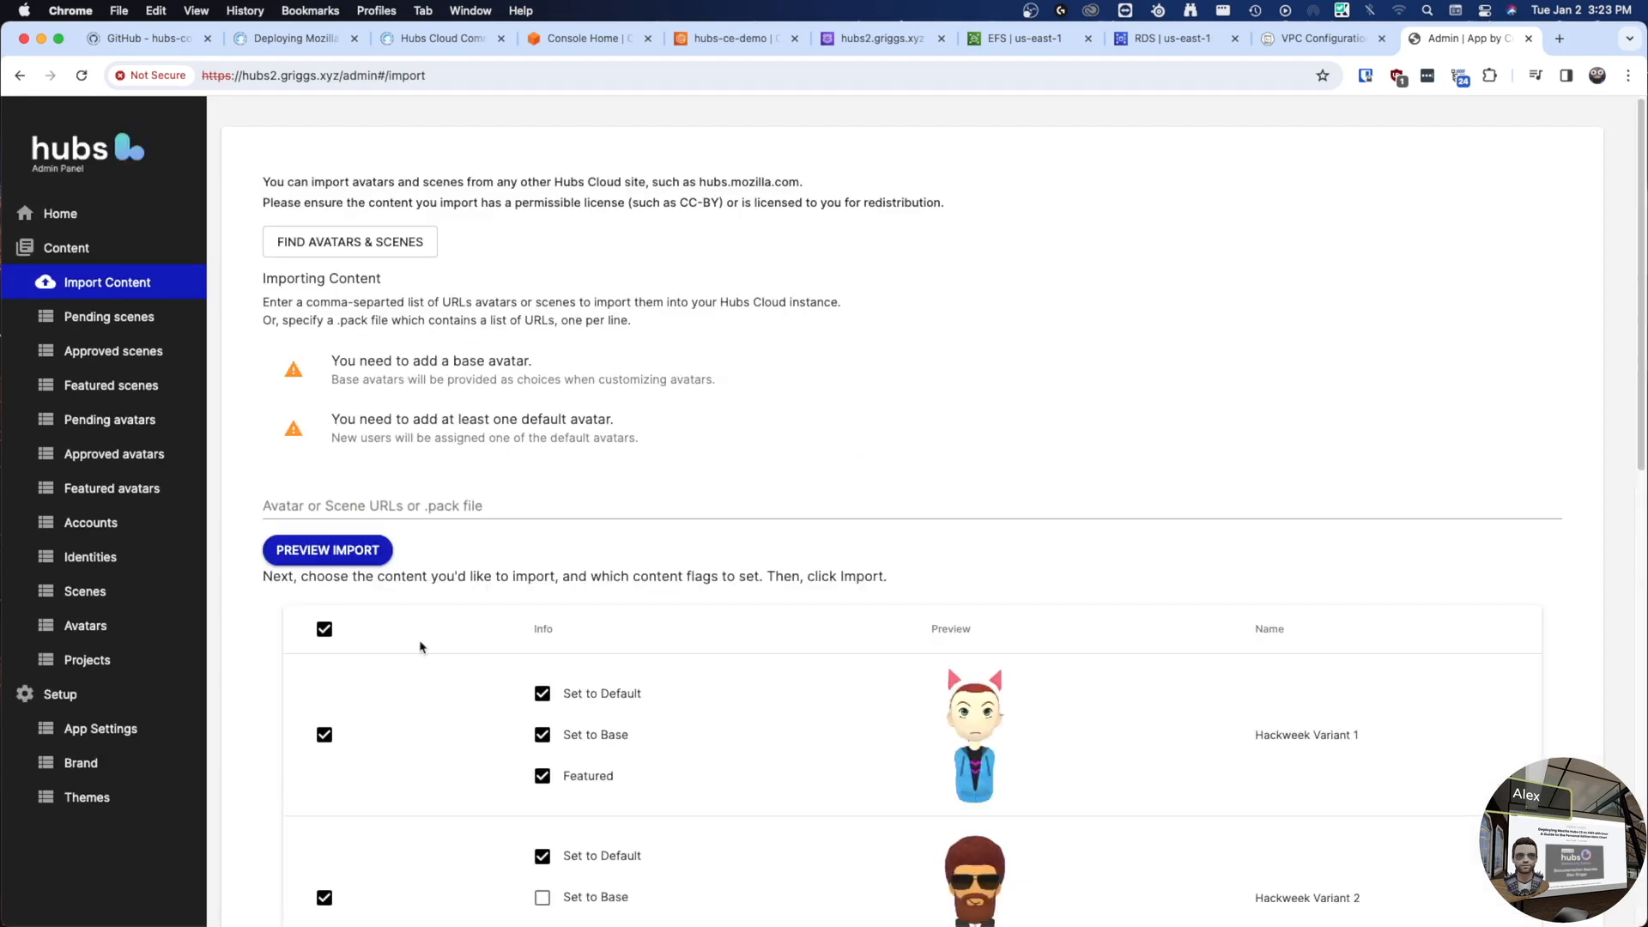
scroll(377, 626, "down", 1)
left_click(325, 595)
left_click(325, 704)
scroll(416, 631, "down", 9)
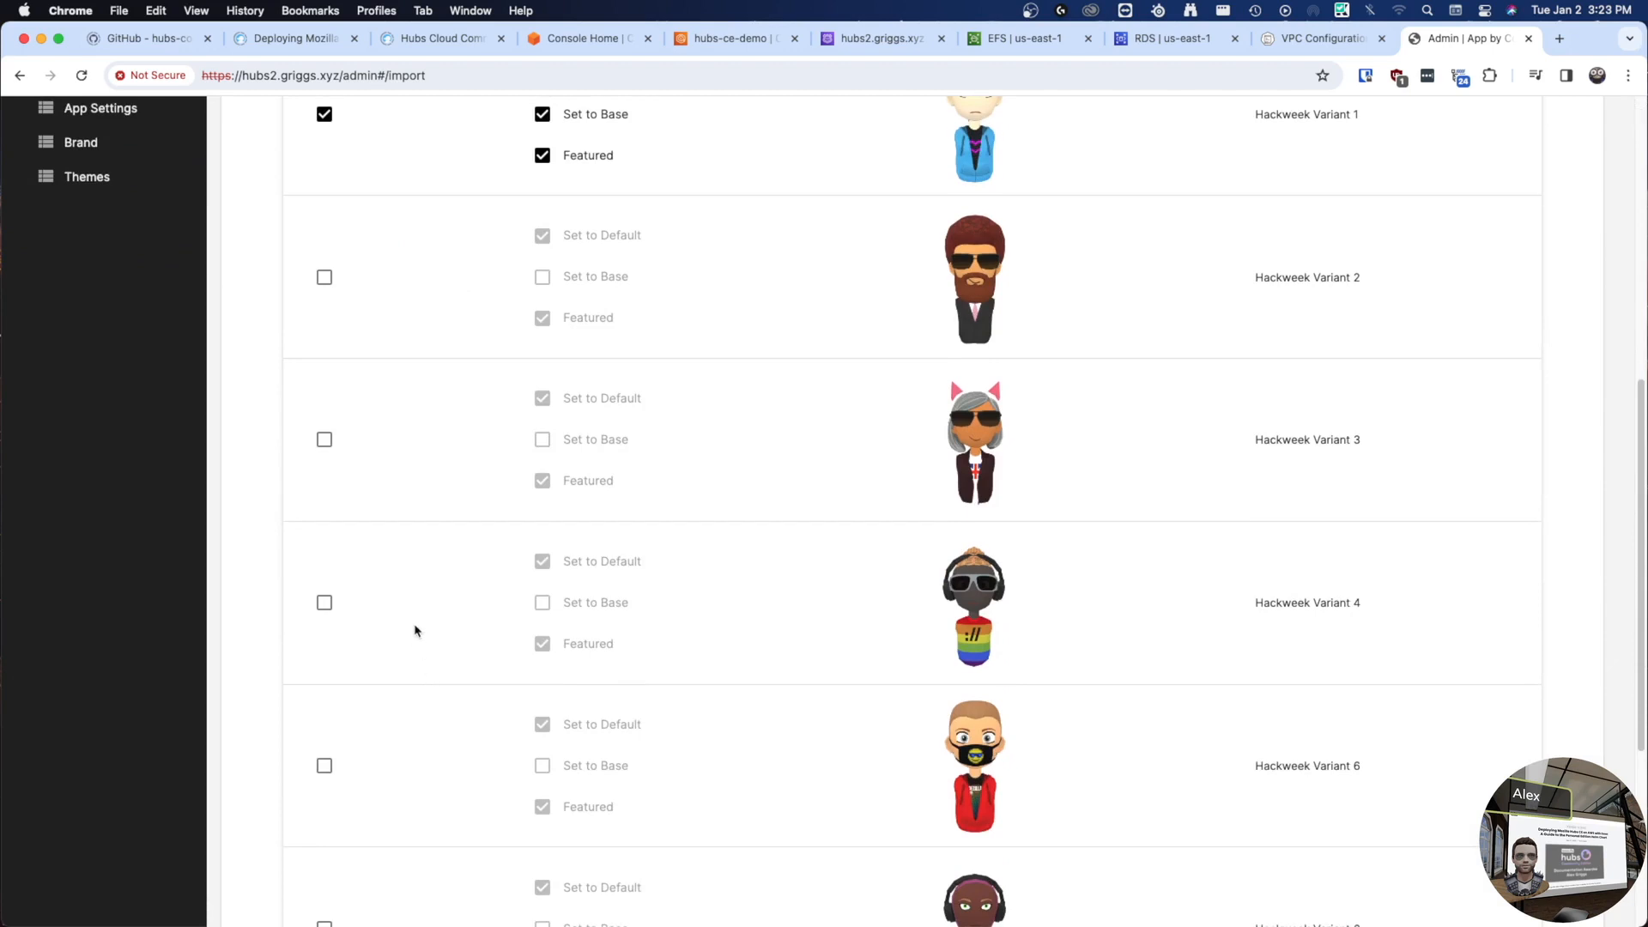
scroll(399, 630, "down", 3)
left_click(354, 829)
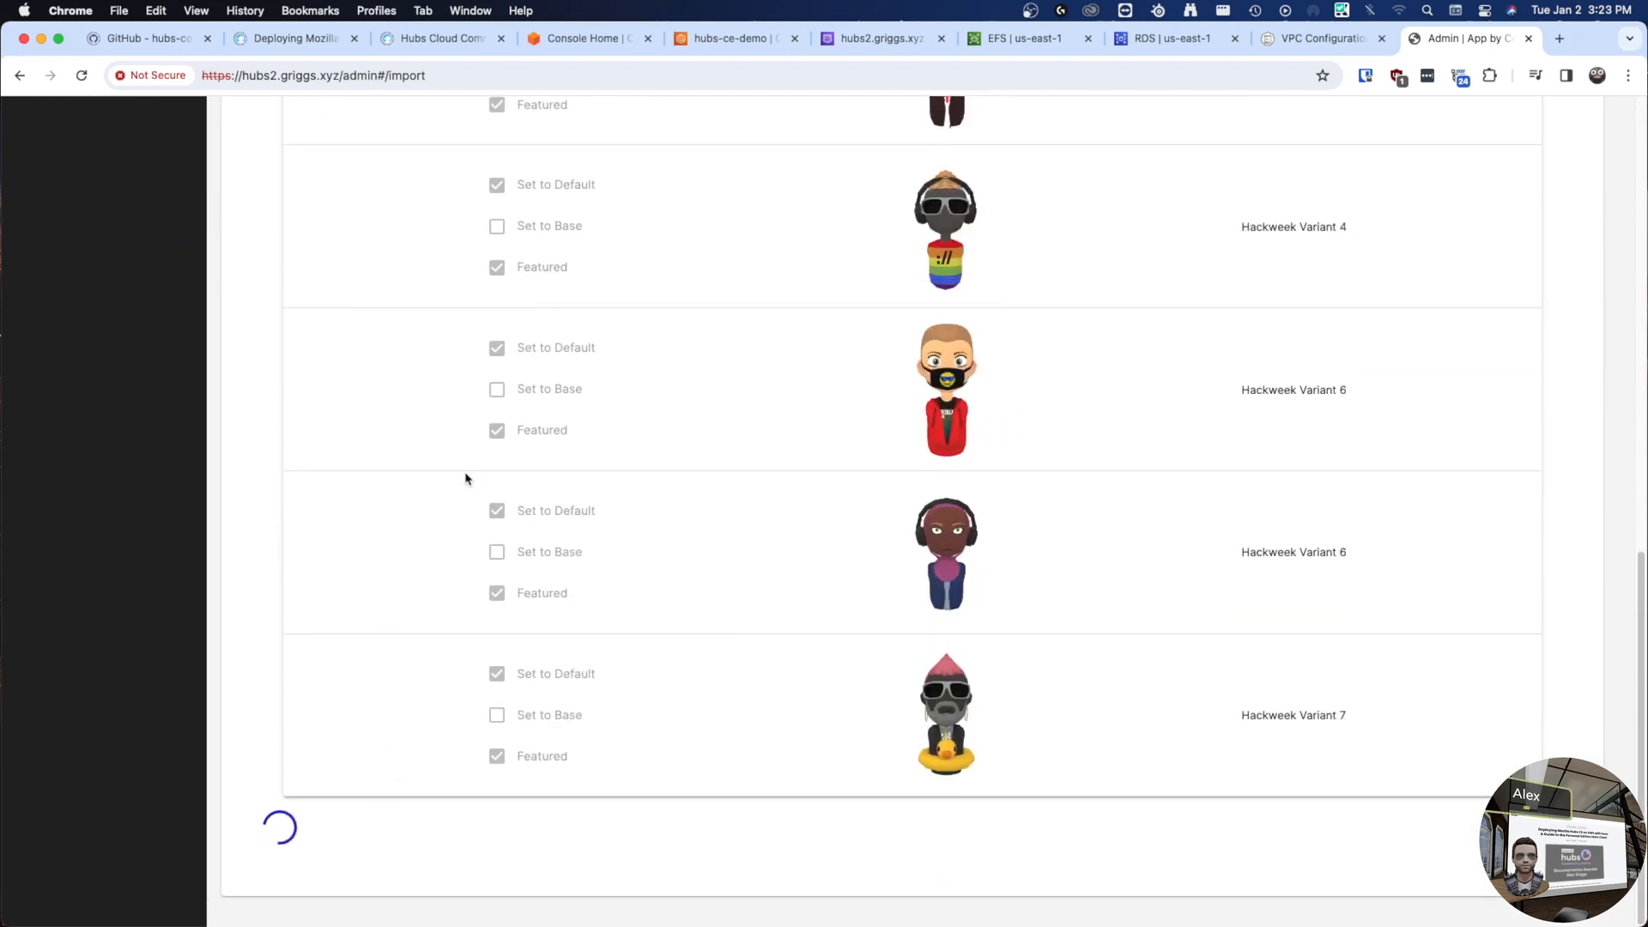
scroll(346, 486, "up", 11)
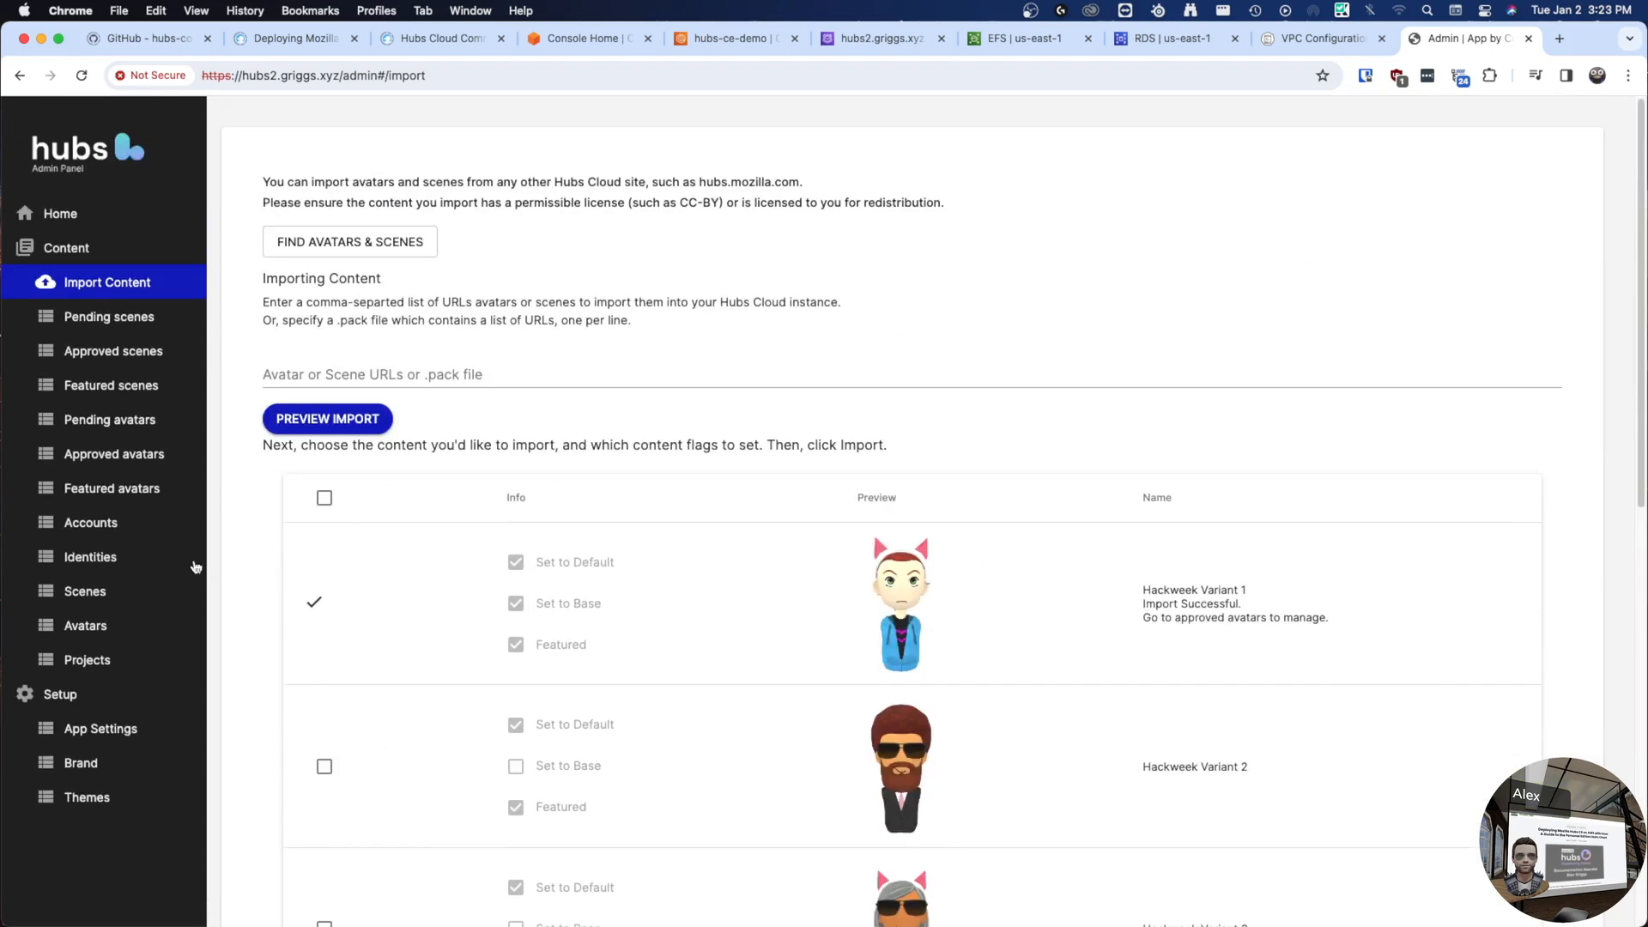
left_click(121, 353)
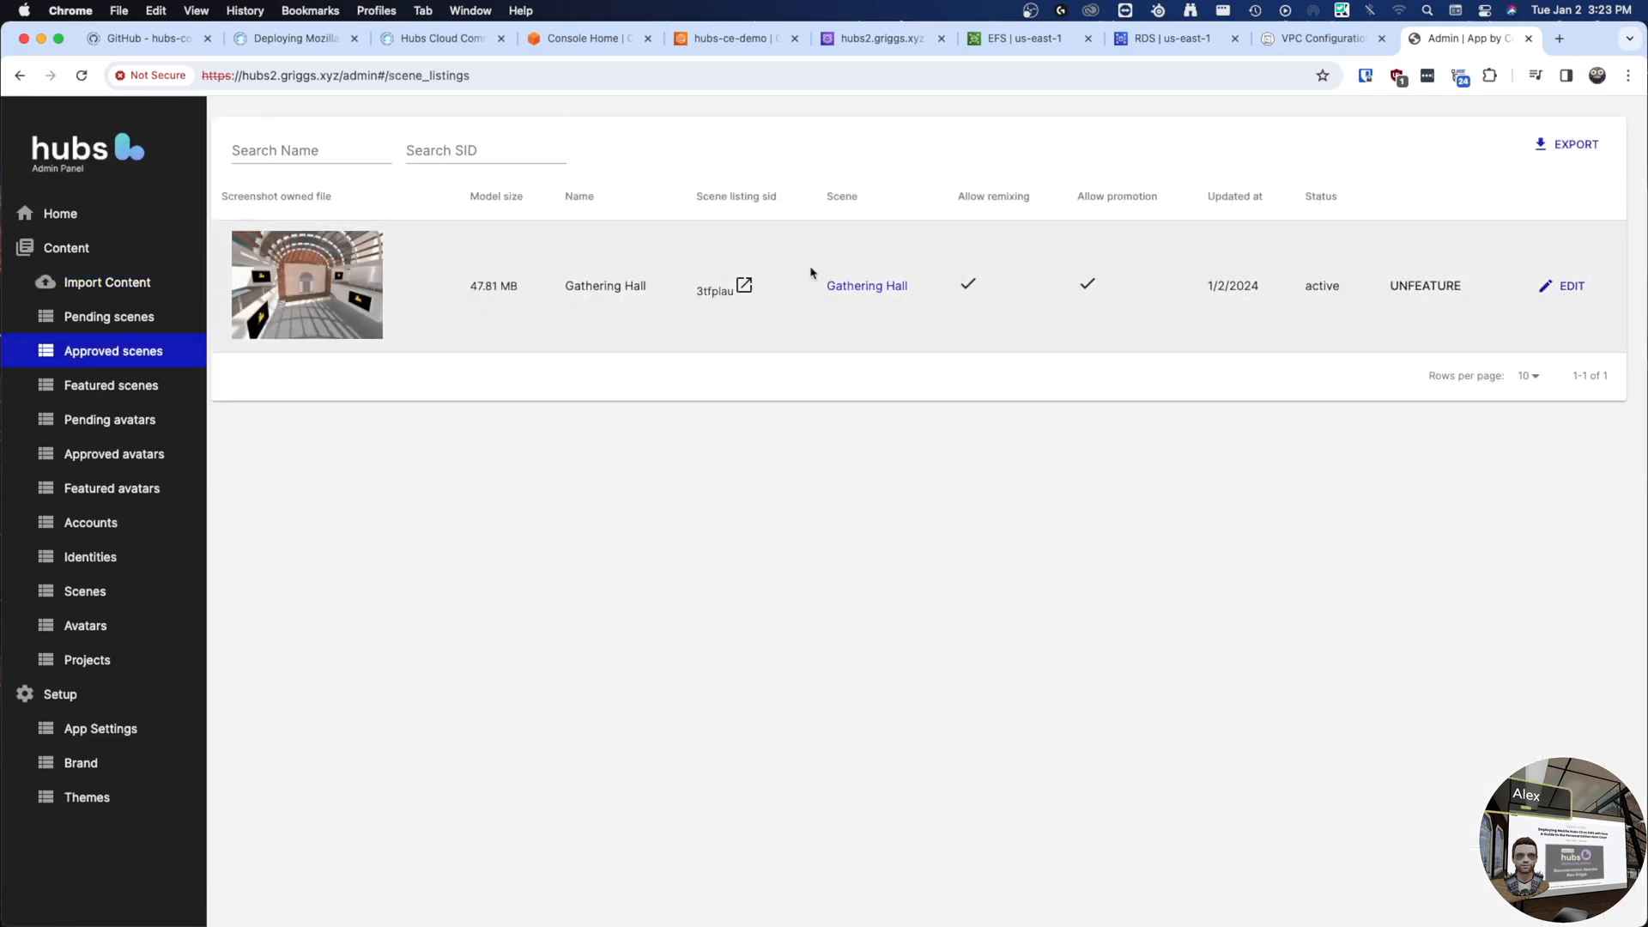
- Create and join a new room from the Gathering Hall scene, accepting the default name and avatar
left_click(725, 292)
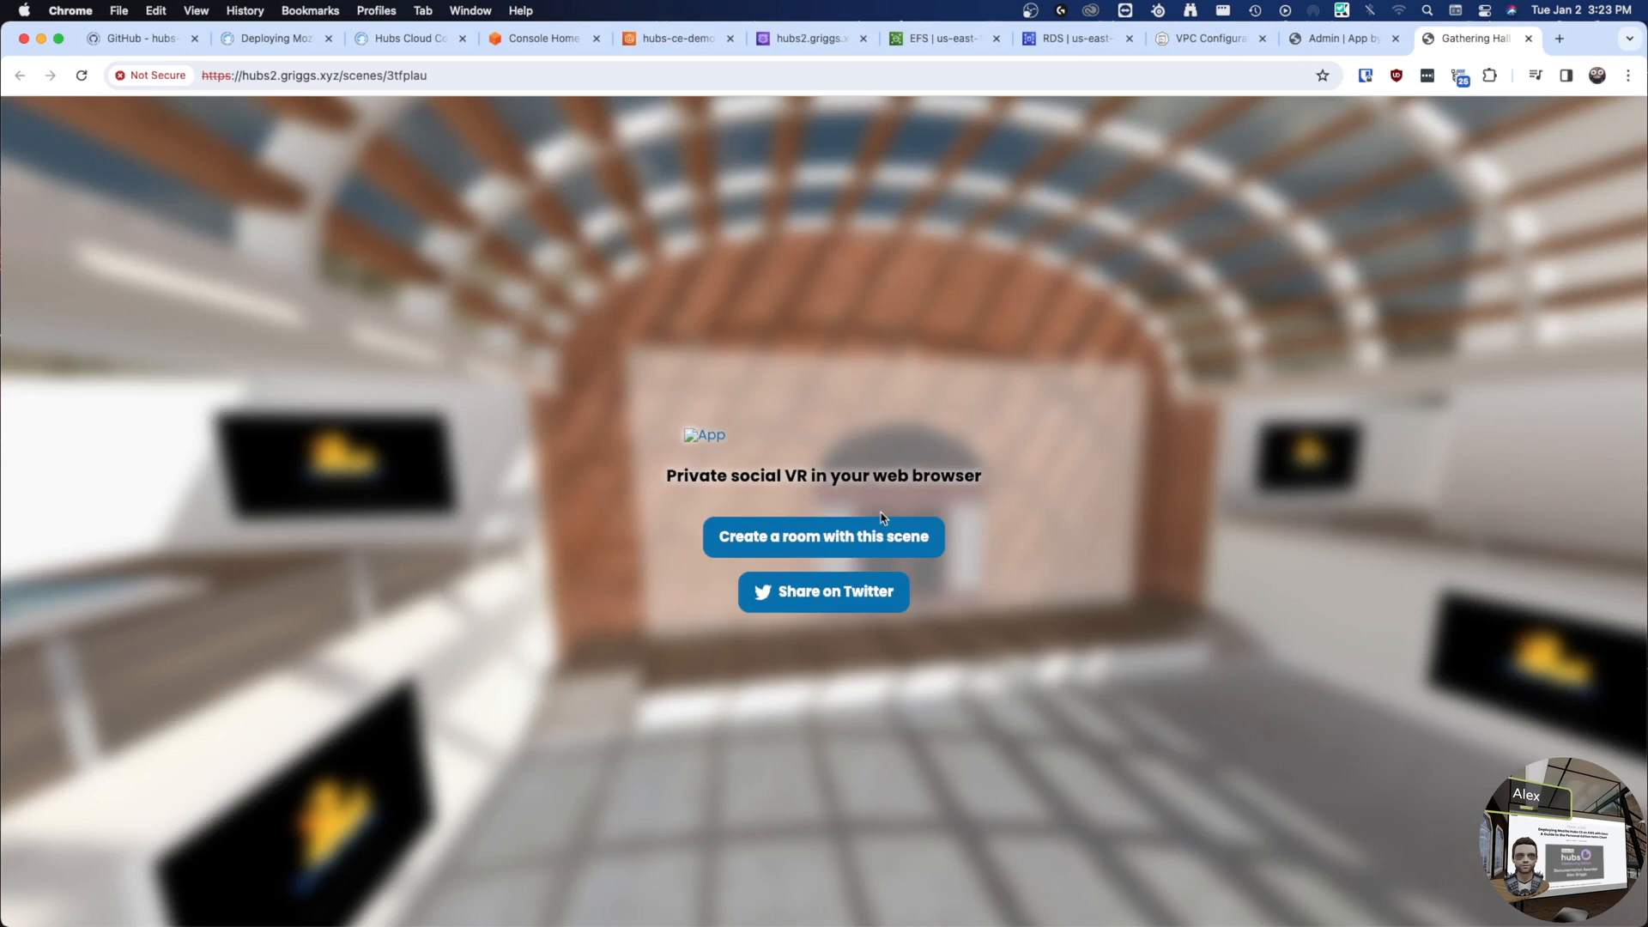
left_click(883, 532)
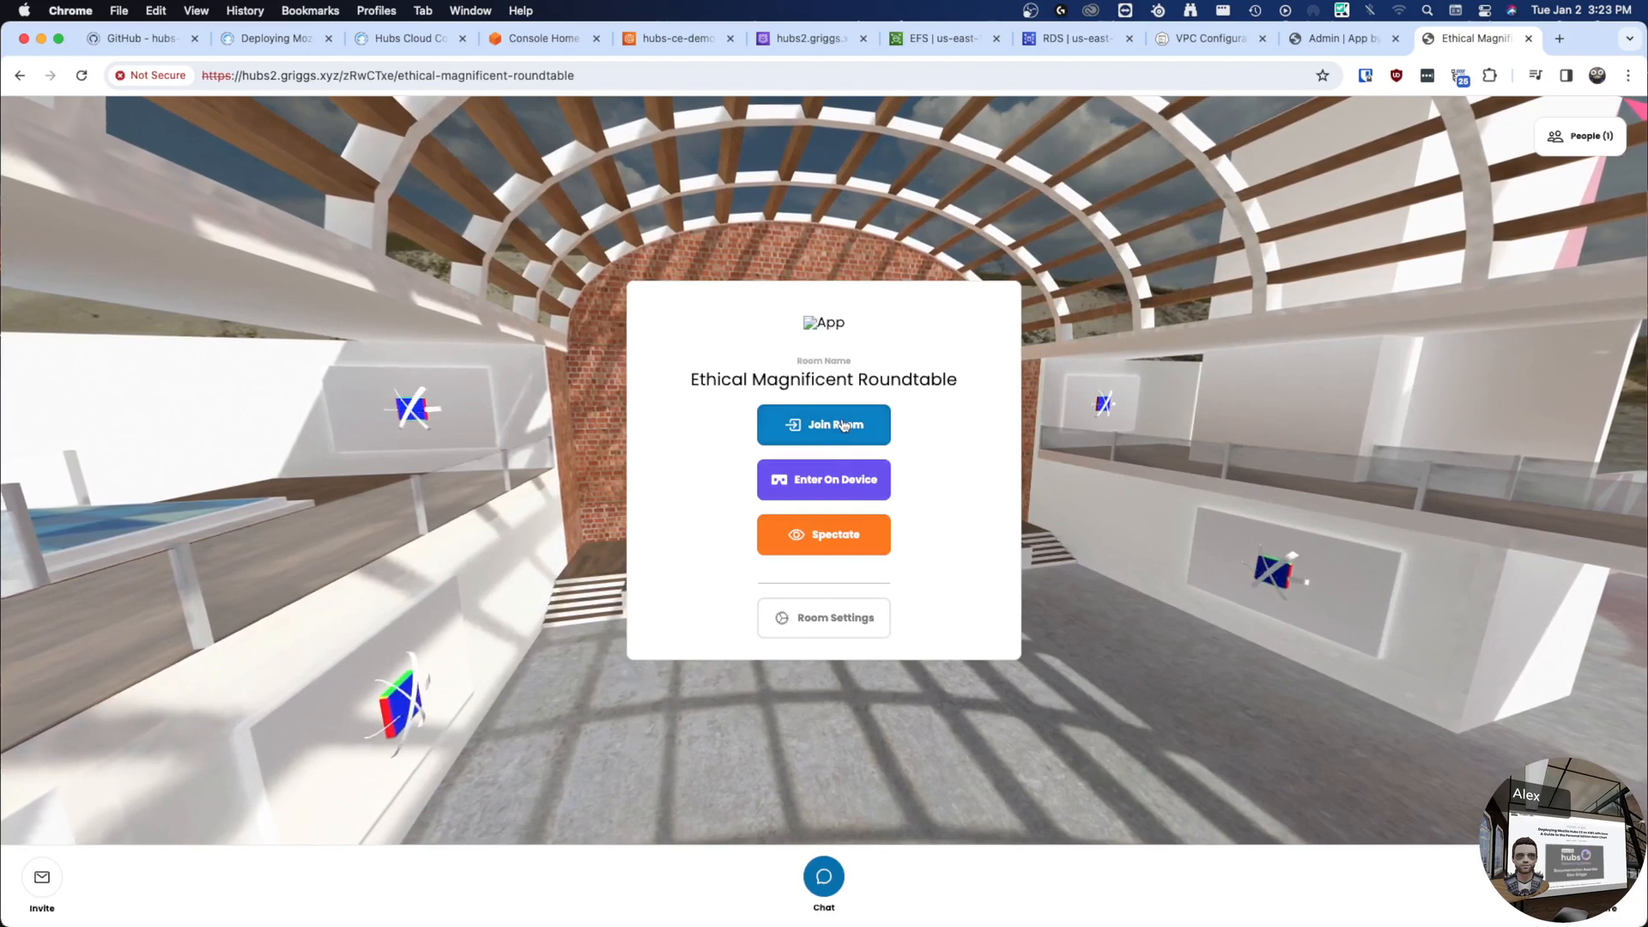
left_click(833, 432)
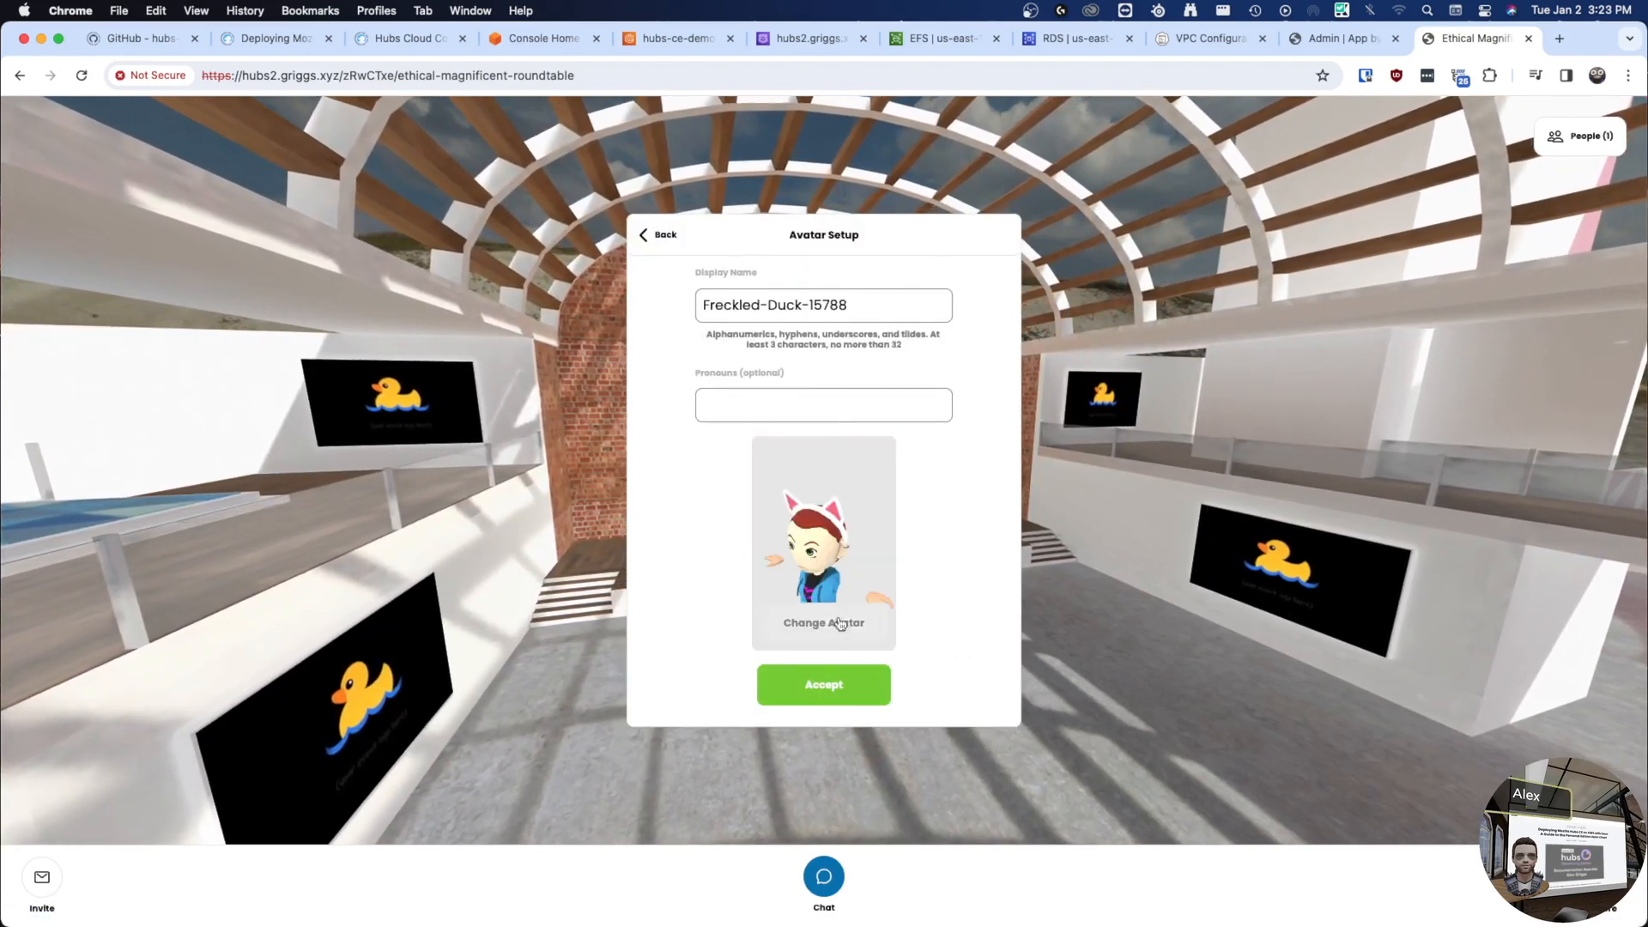
left_click(884, 698)
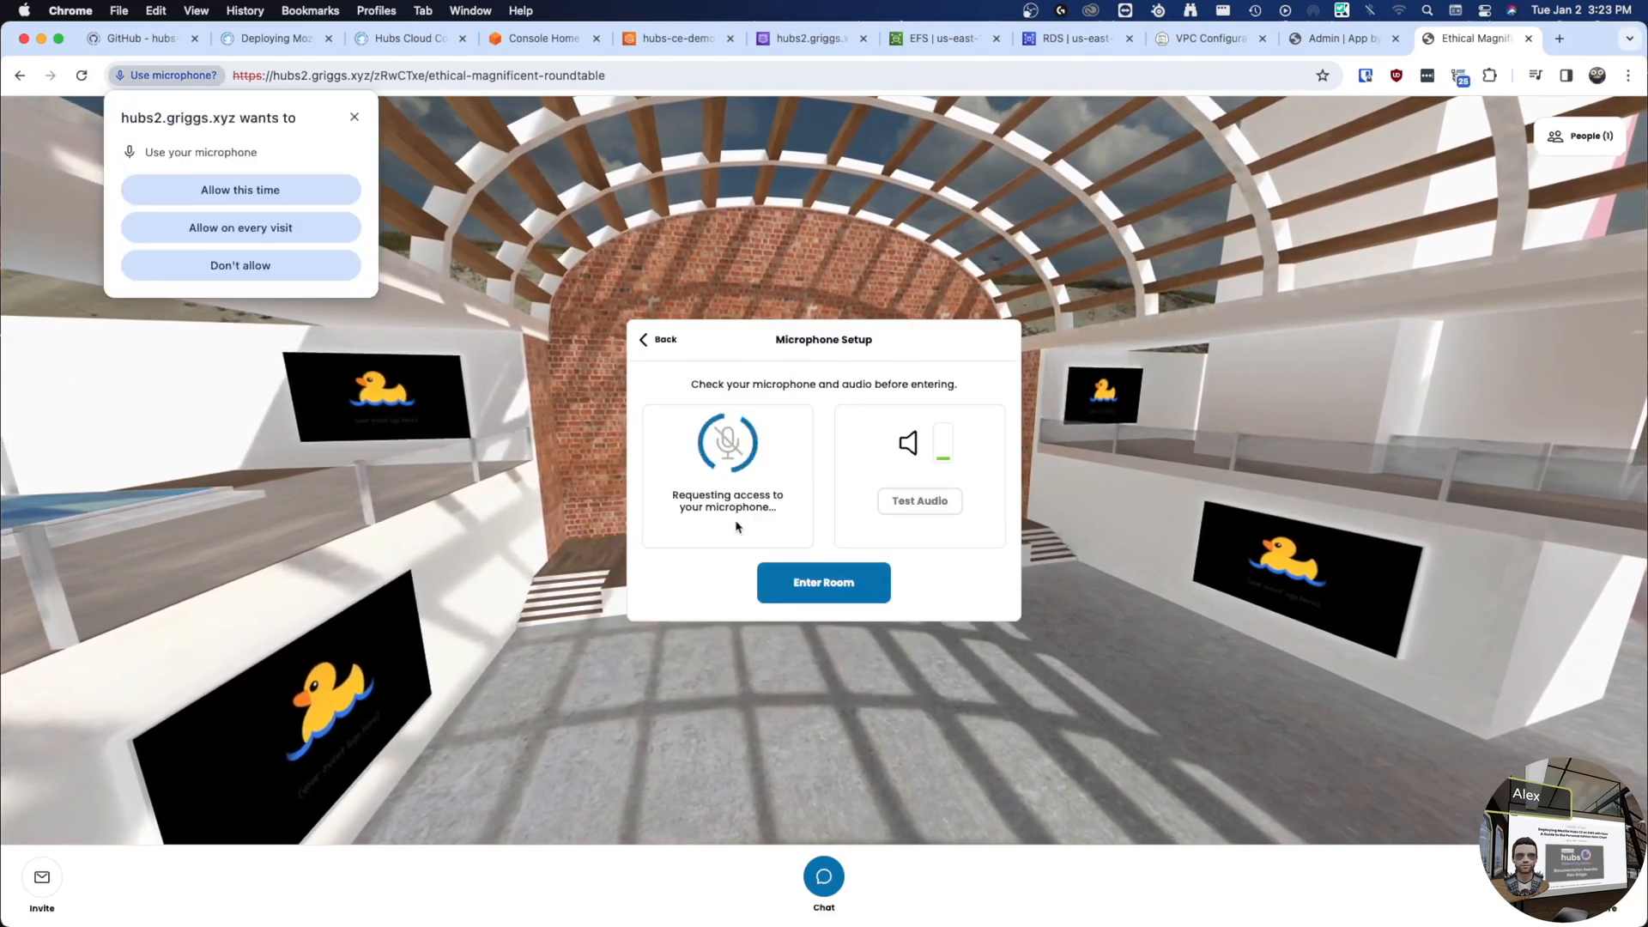
- Allow the mic but mute it, use Multi-Output Device 1 speakers, enter, skip the tour, open Preferences
left_click(250, 201)
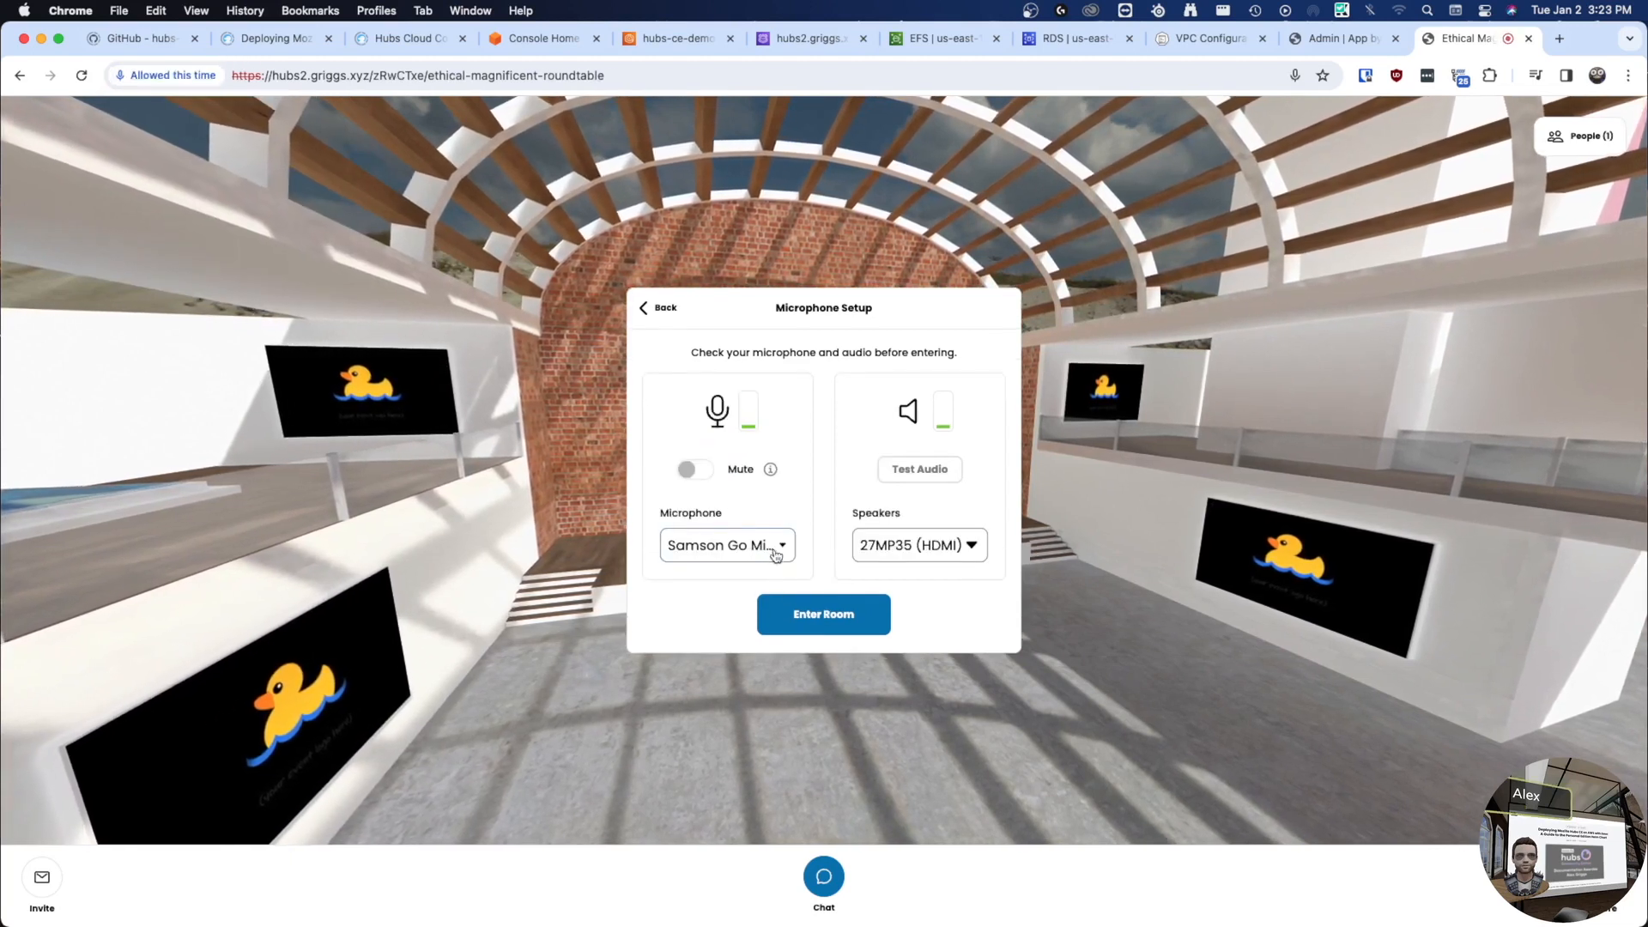
left_click(695, 469)
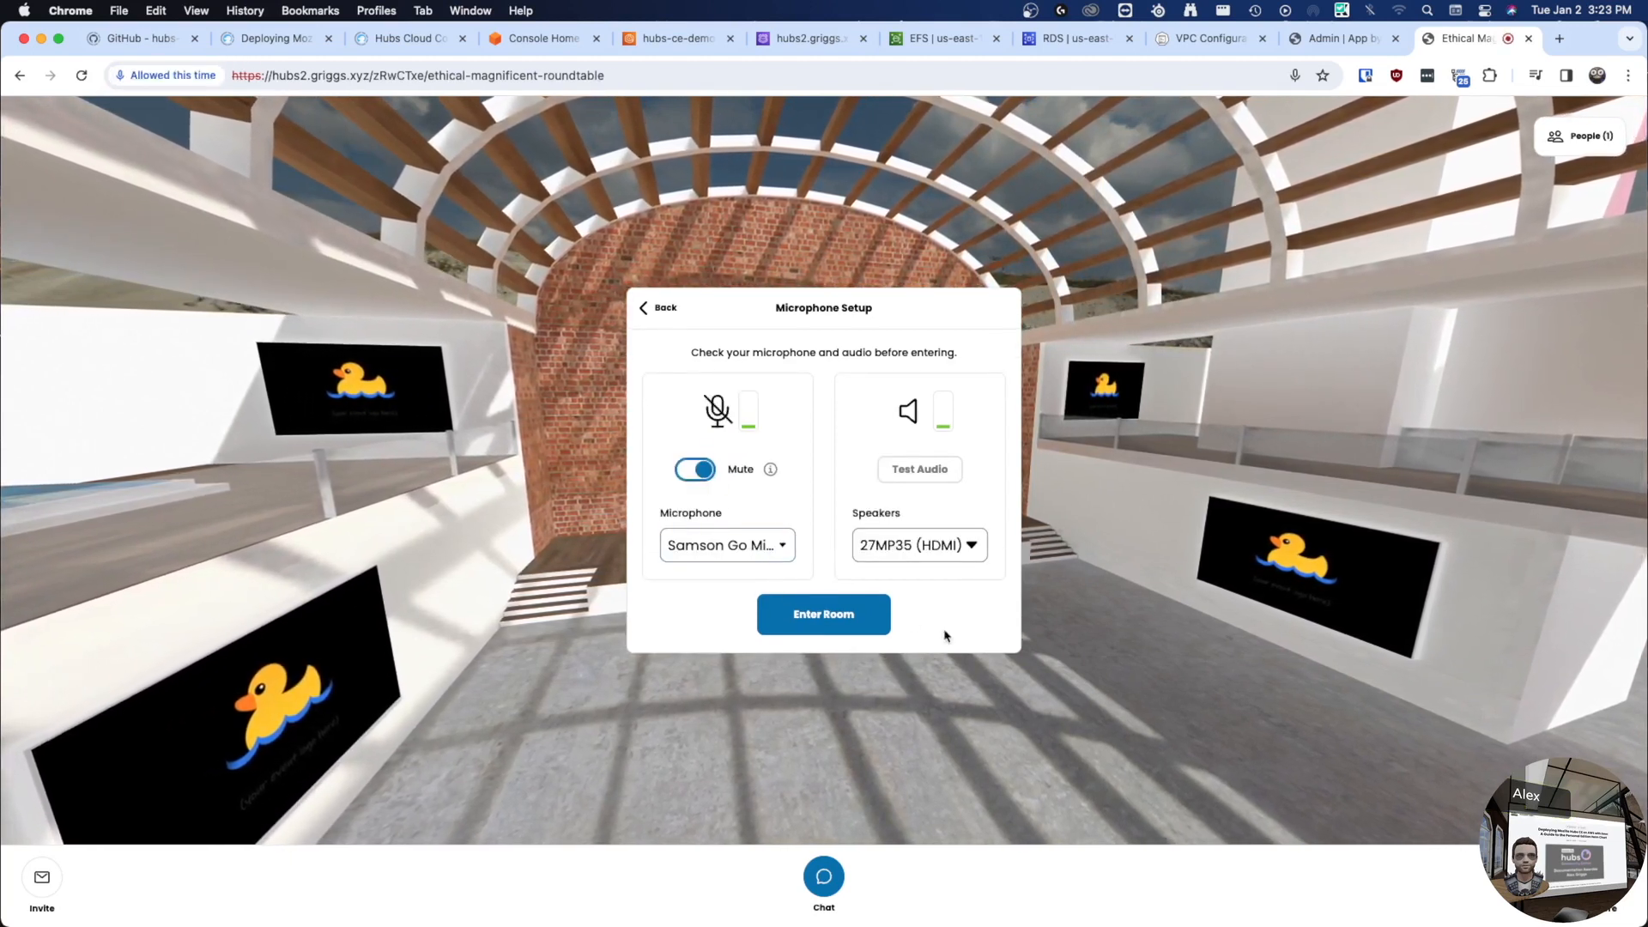
left_click(960, 557)
scroll(919, 704, "down", 3)
left_click(926, 740)
left_click(811, 615)
left_click(899, 807)
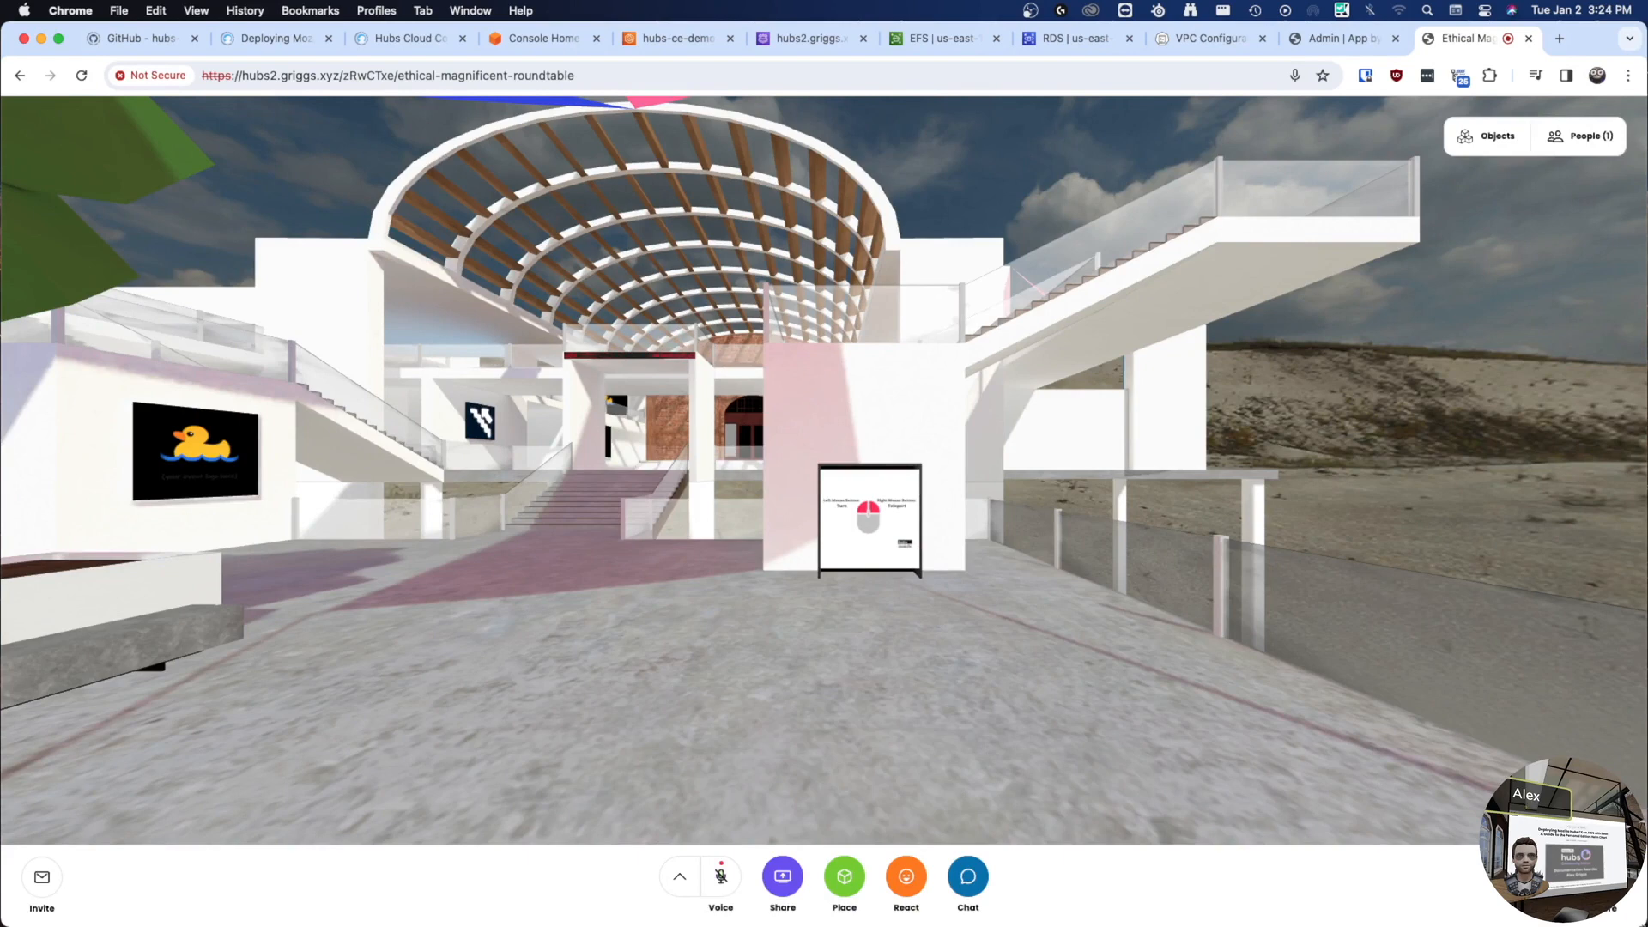
left_click(1606, 880)
left_click(1491, 570)
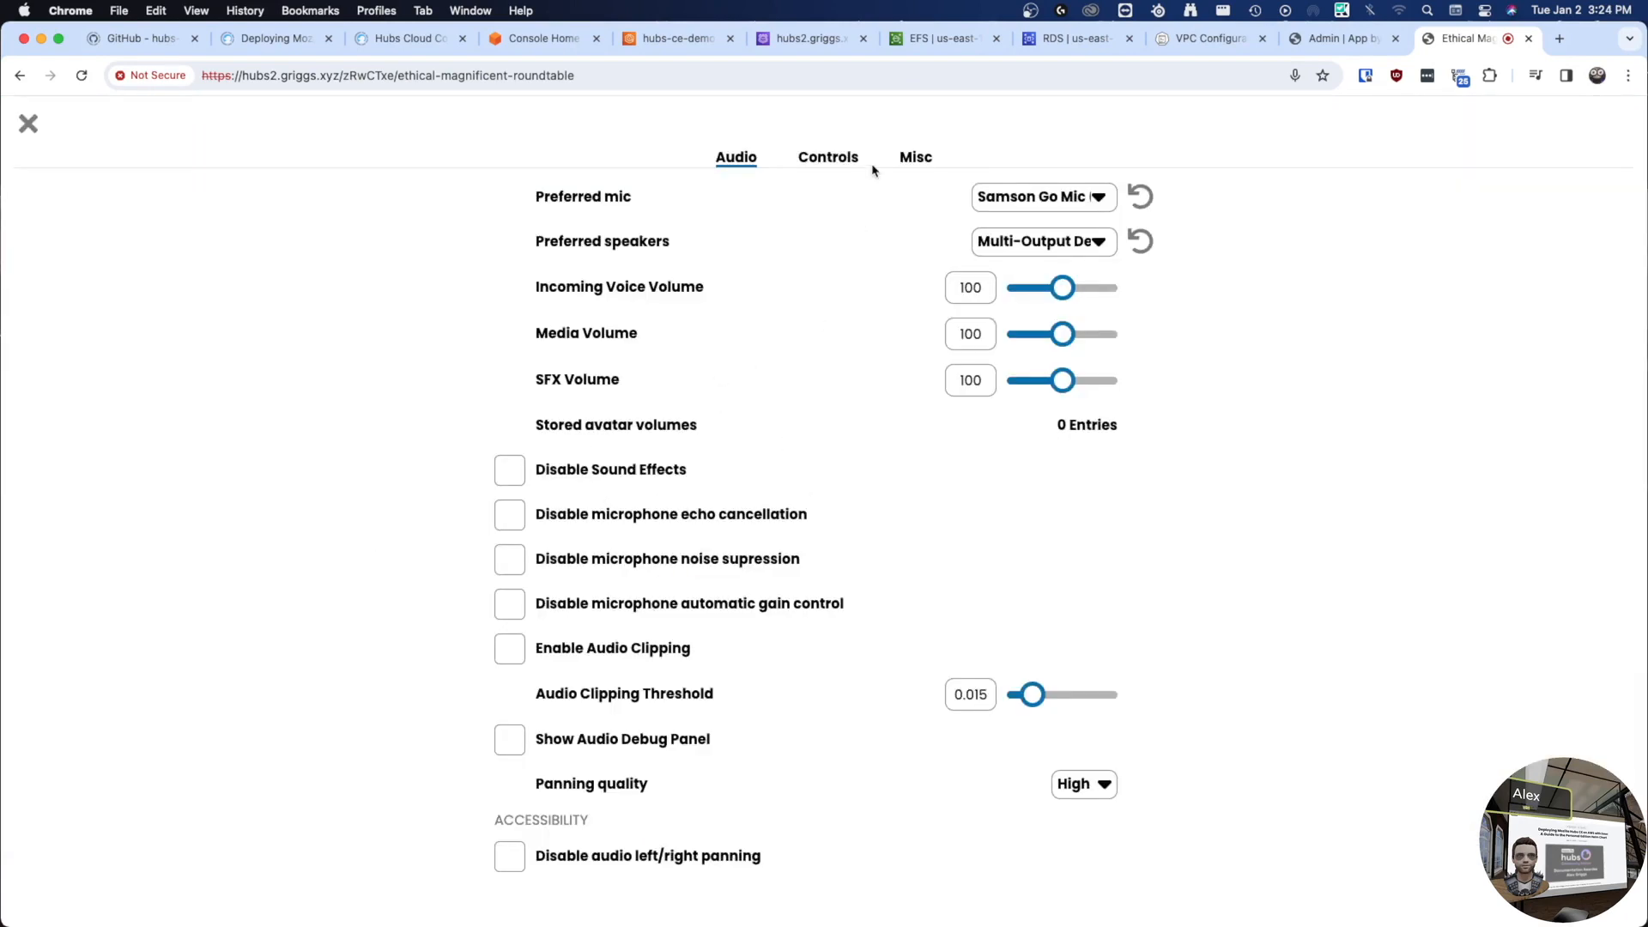
- Turn on Show RTC Panel under Misc preferences and copy the room's URL
left_click(911, 164)
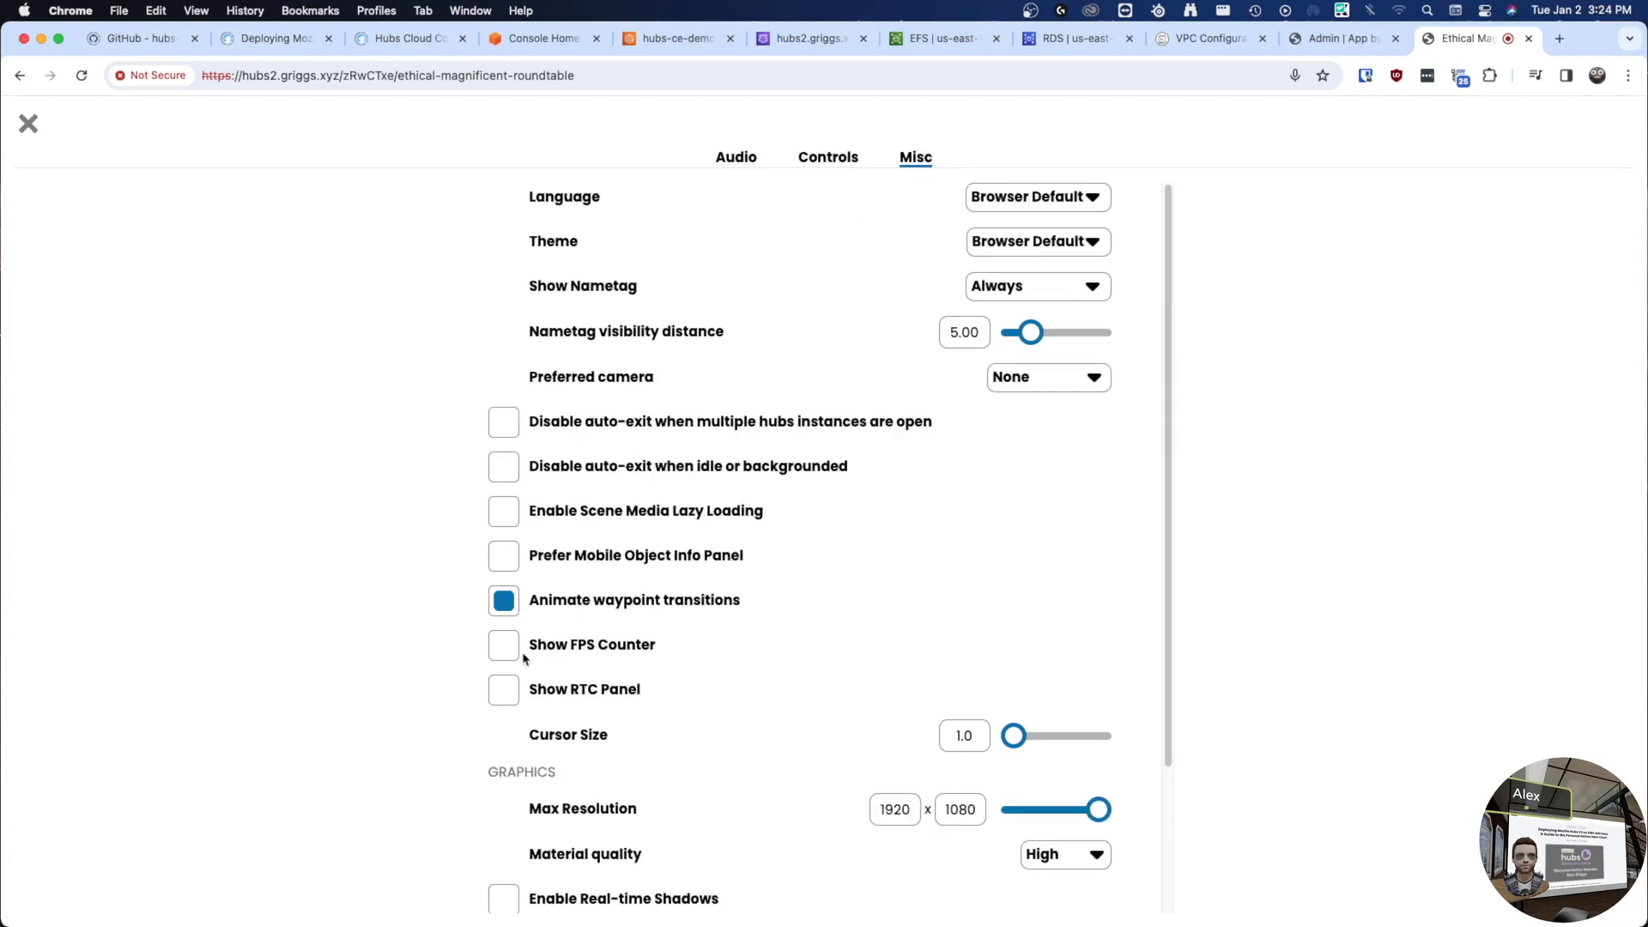
left_click(508, 702)
left_click(28, 125)
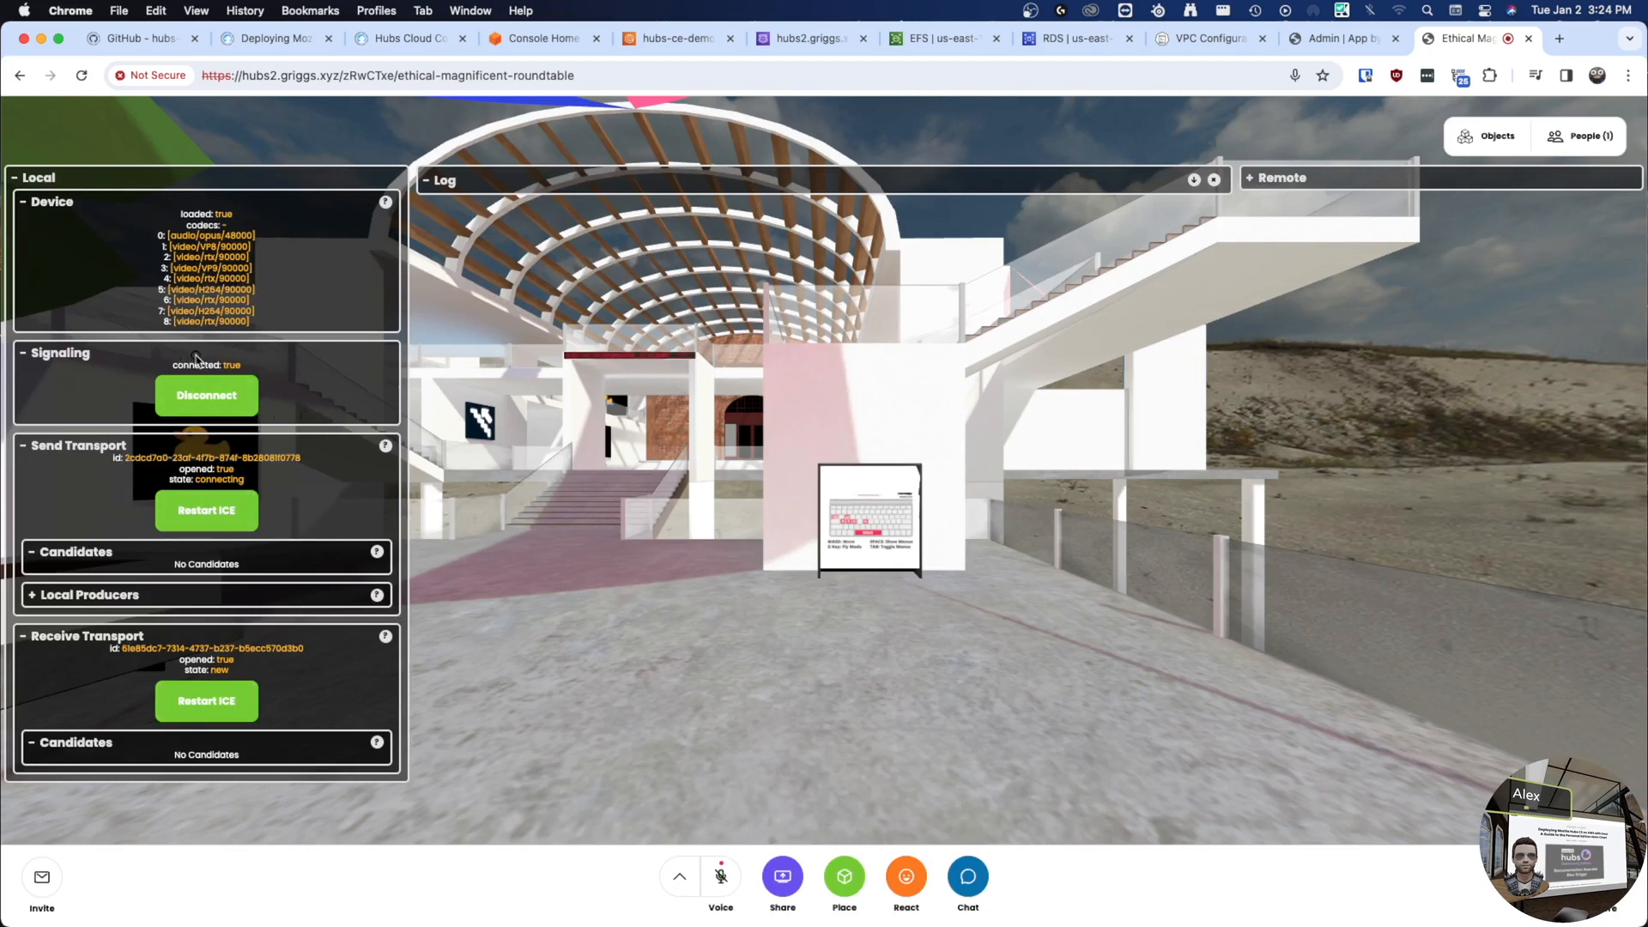
left_click(496, 77)
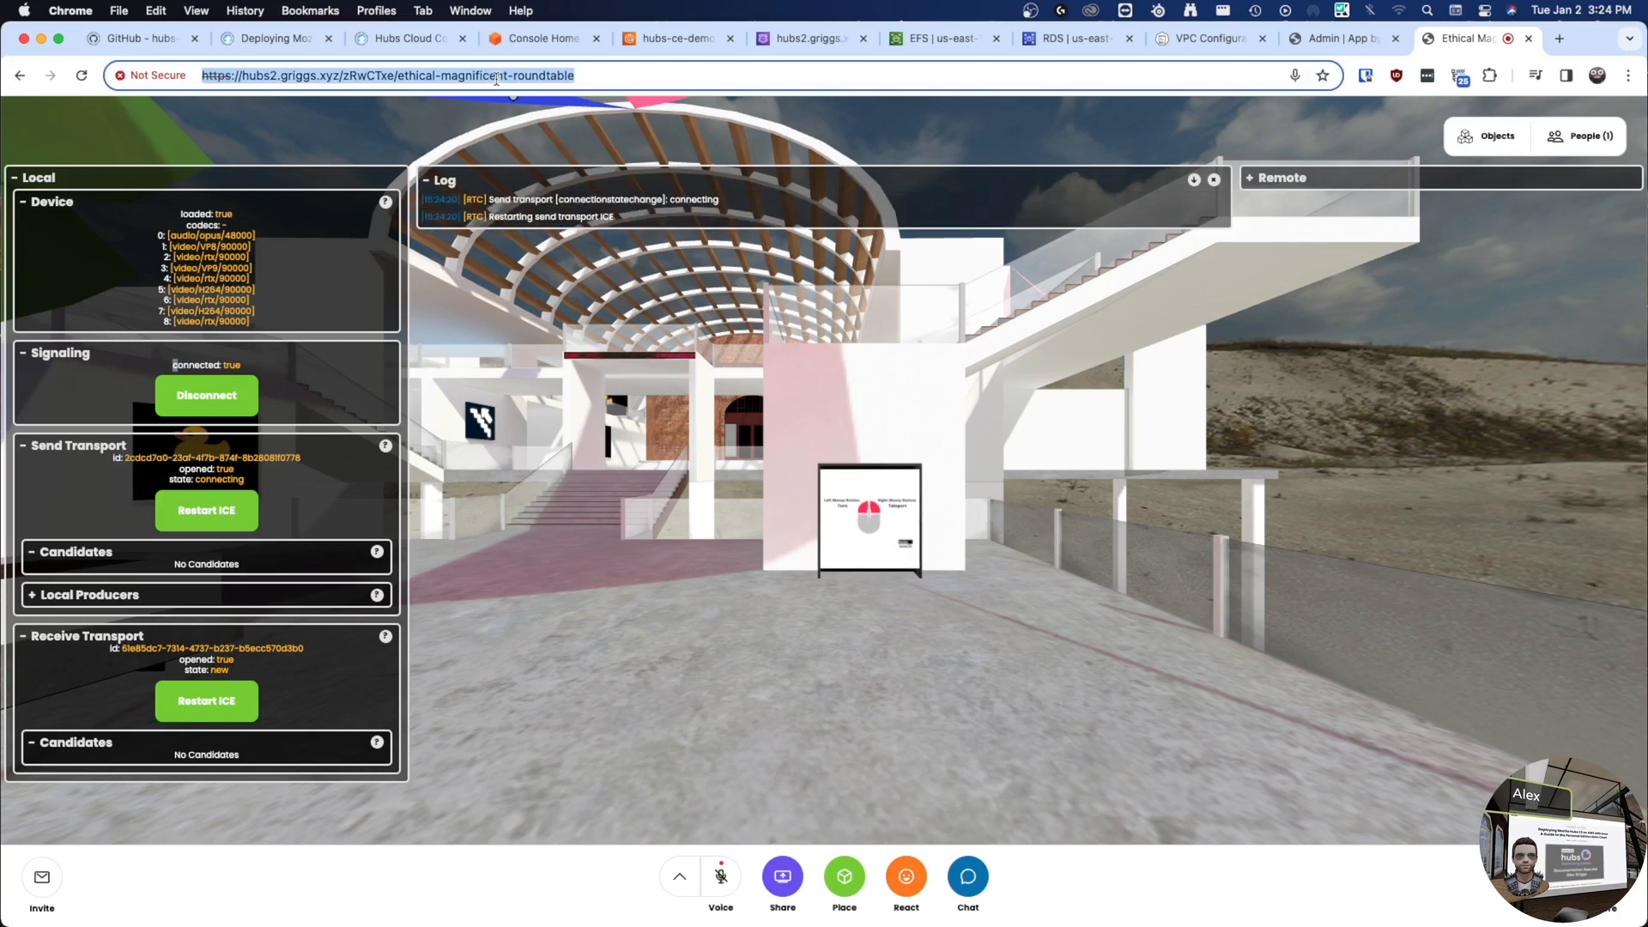
key("shift+super+n")
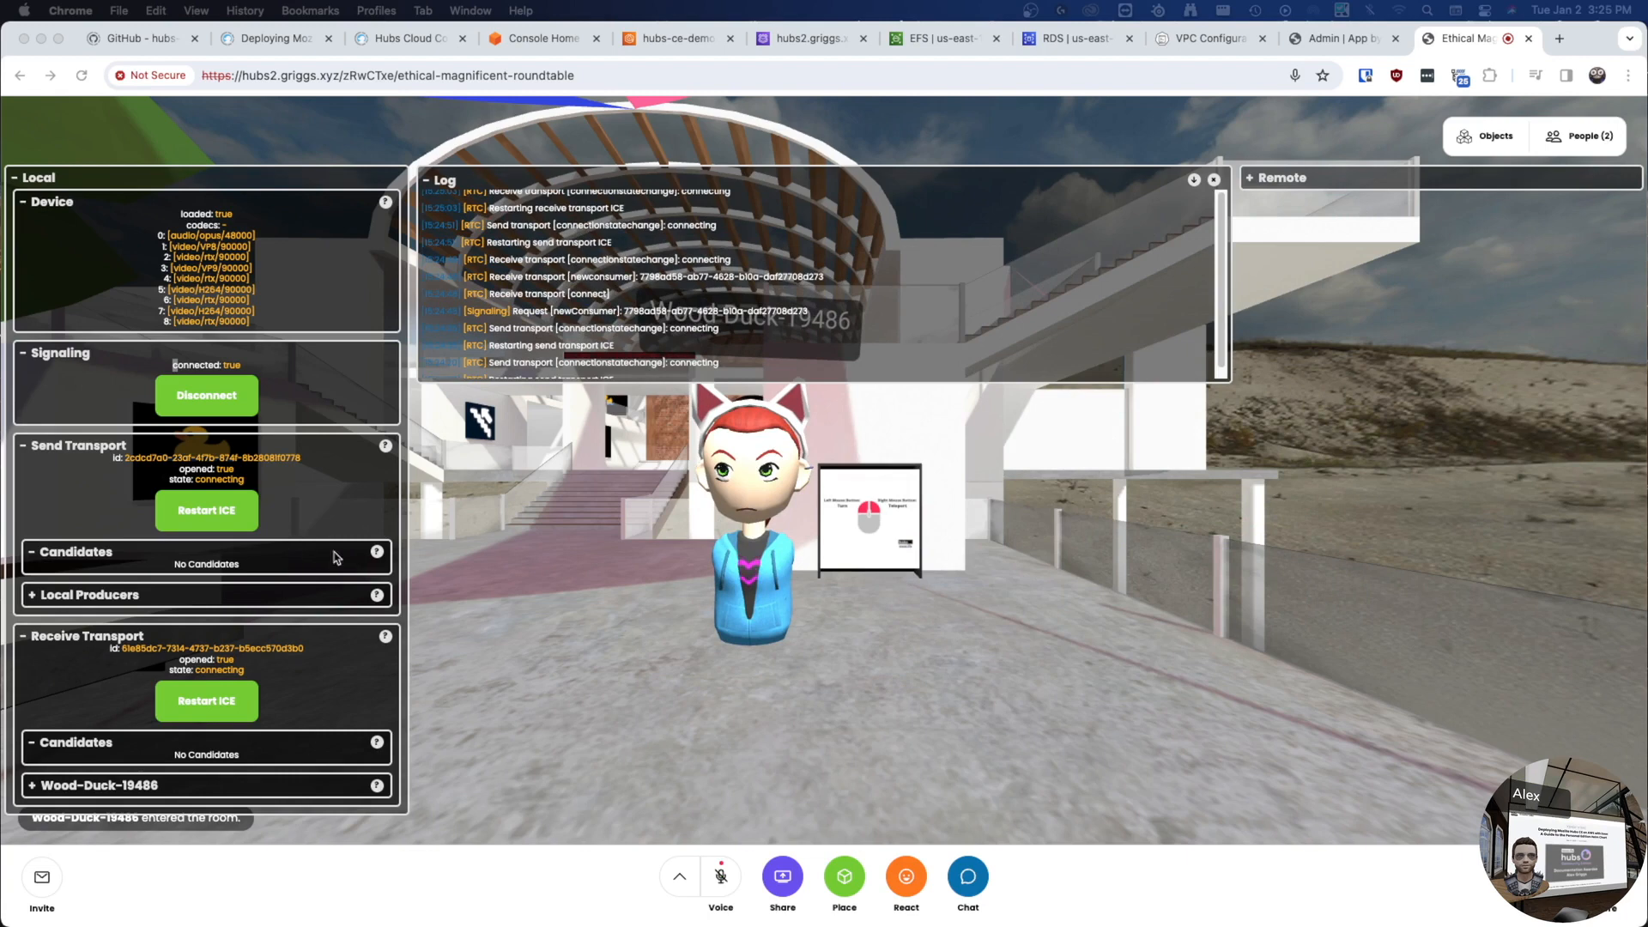
- Inspect the Local Producers and Wood-Duck-19486 details in the RTC panel, then collapse Local Producers
left_click(69, 595)
scroll(215, 481, "down", 6)
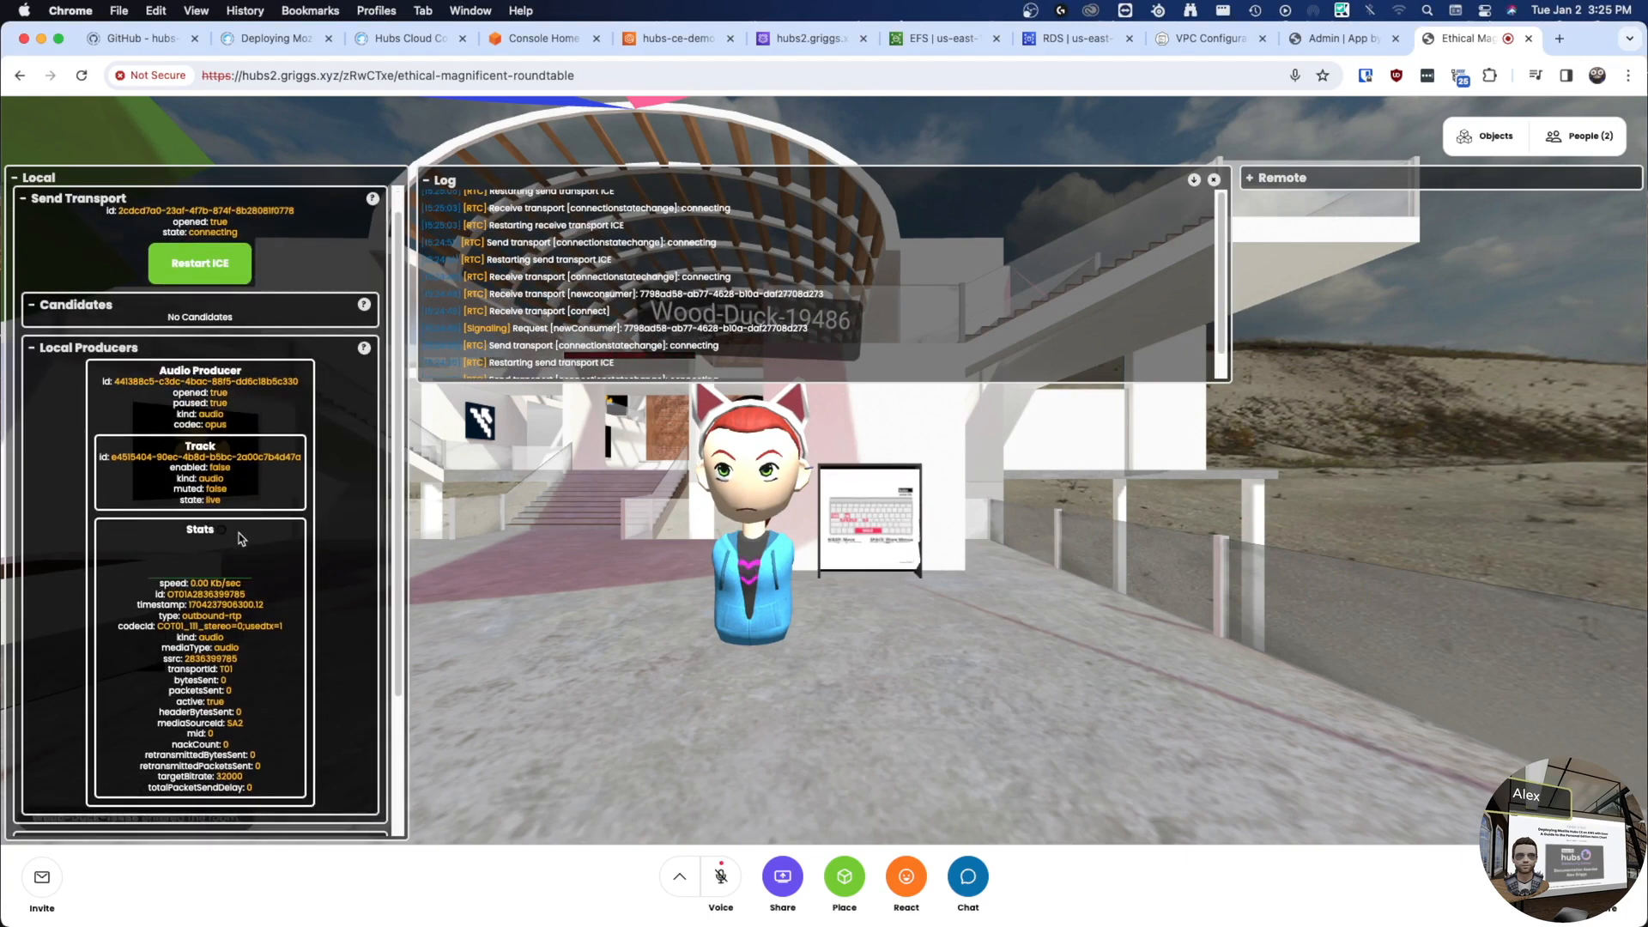
scroll(249, 463, "up", 3)
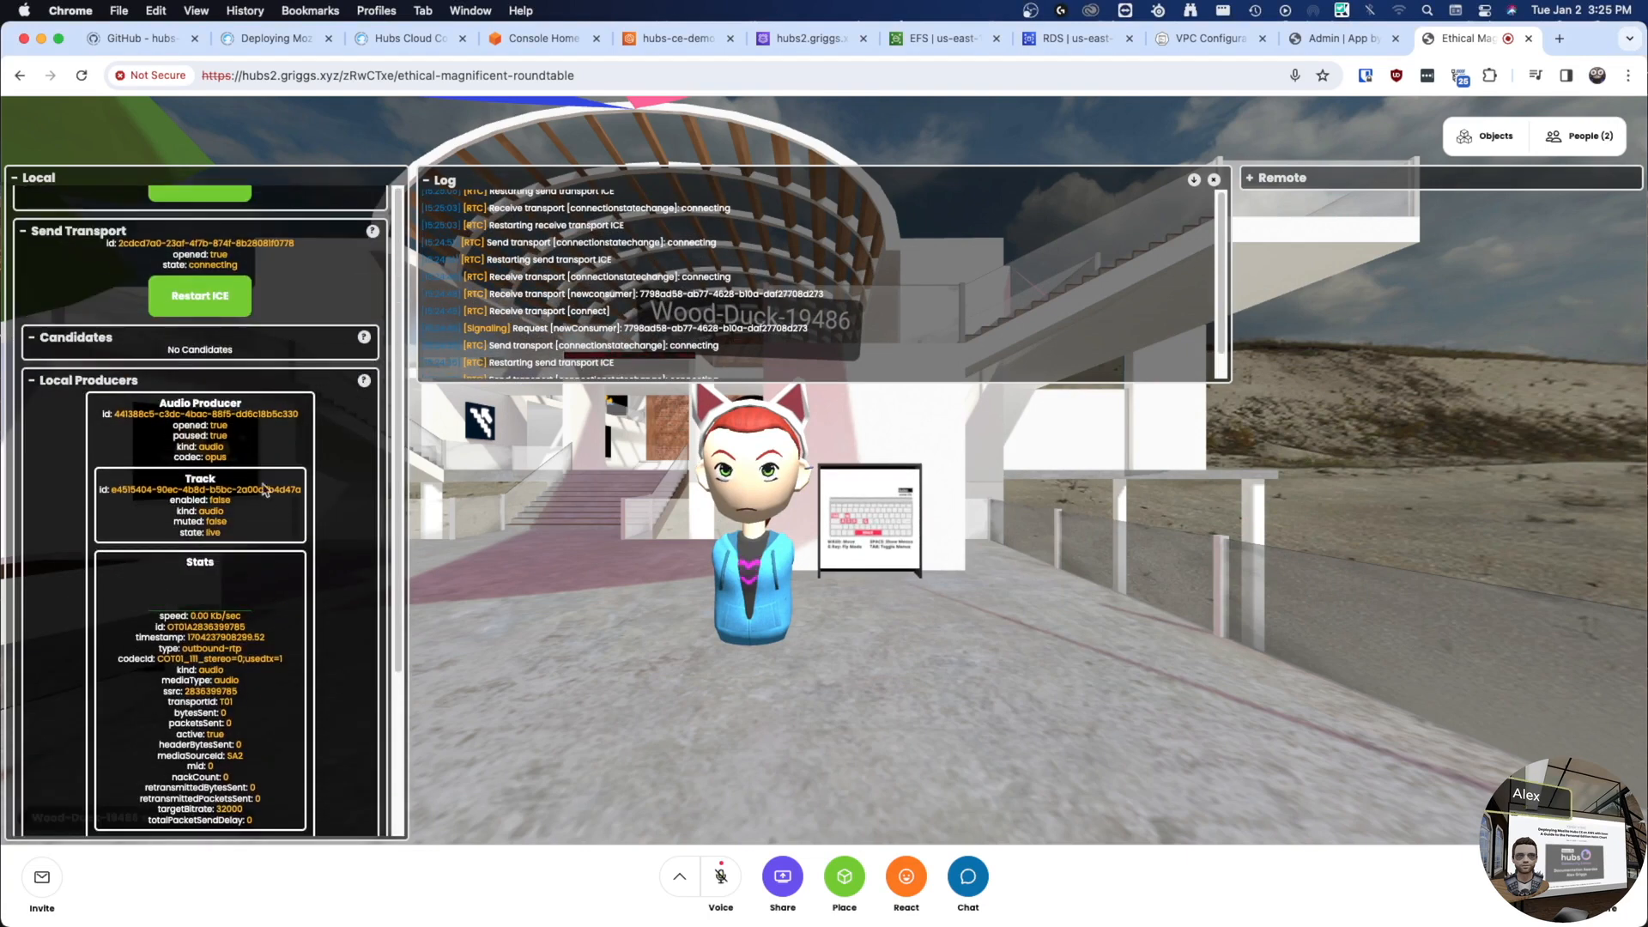
scroll(279, 521, "down", 3)
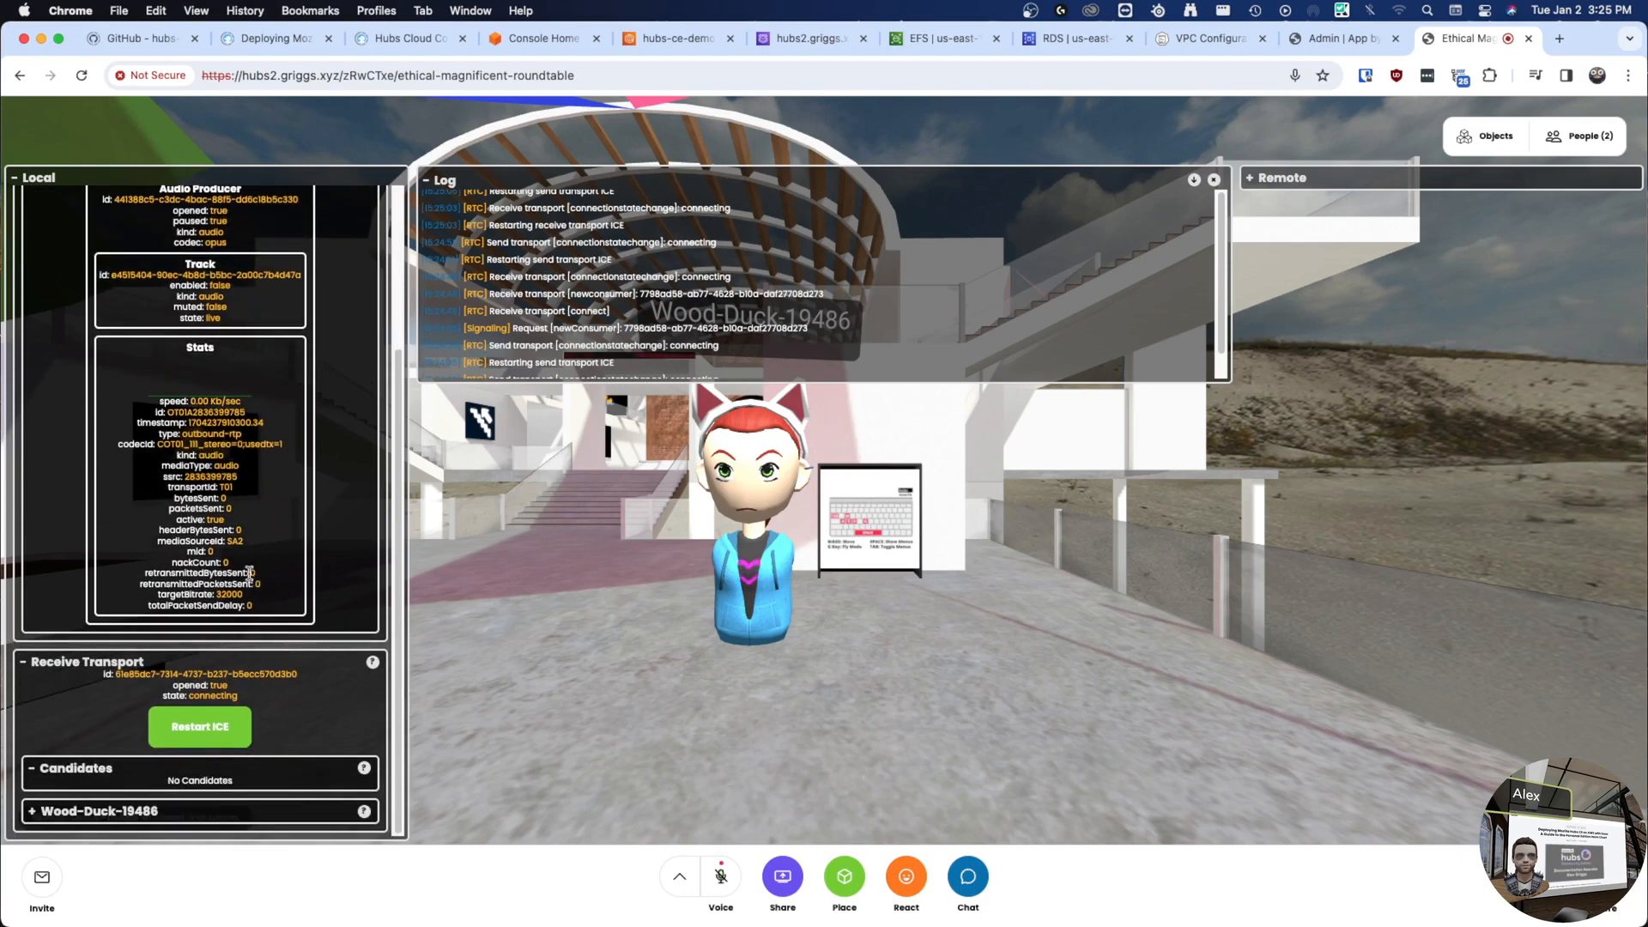
left_click(96, 811)
scroll(214, 601, "down", 5)
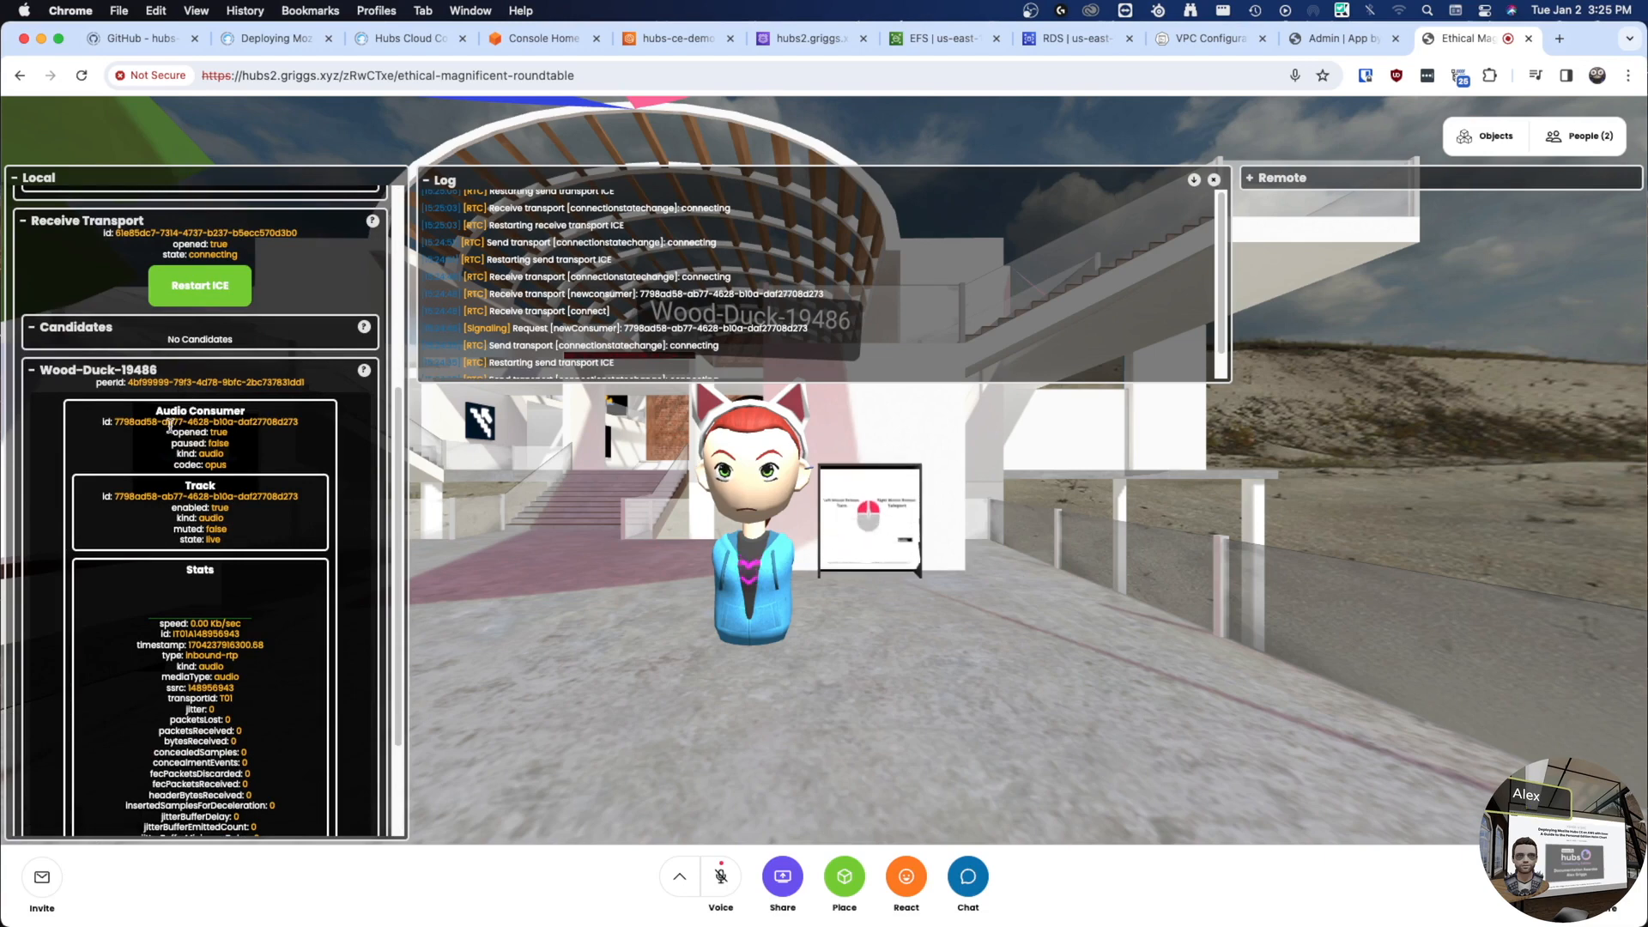
scroll(171, 431, "down", 1)
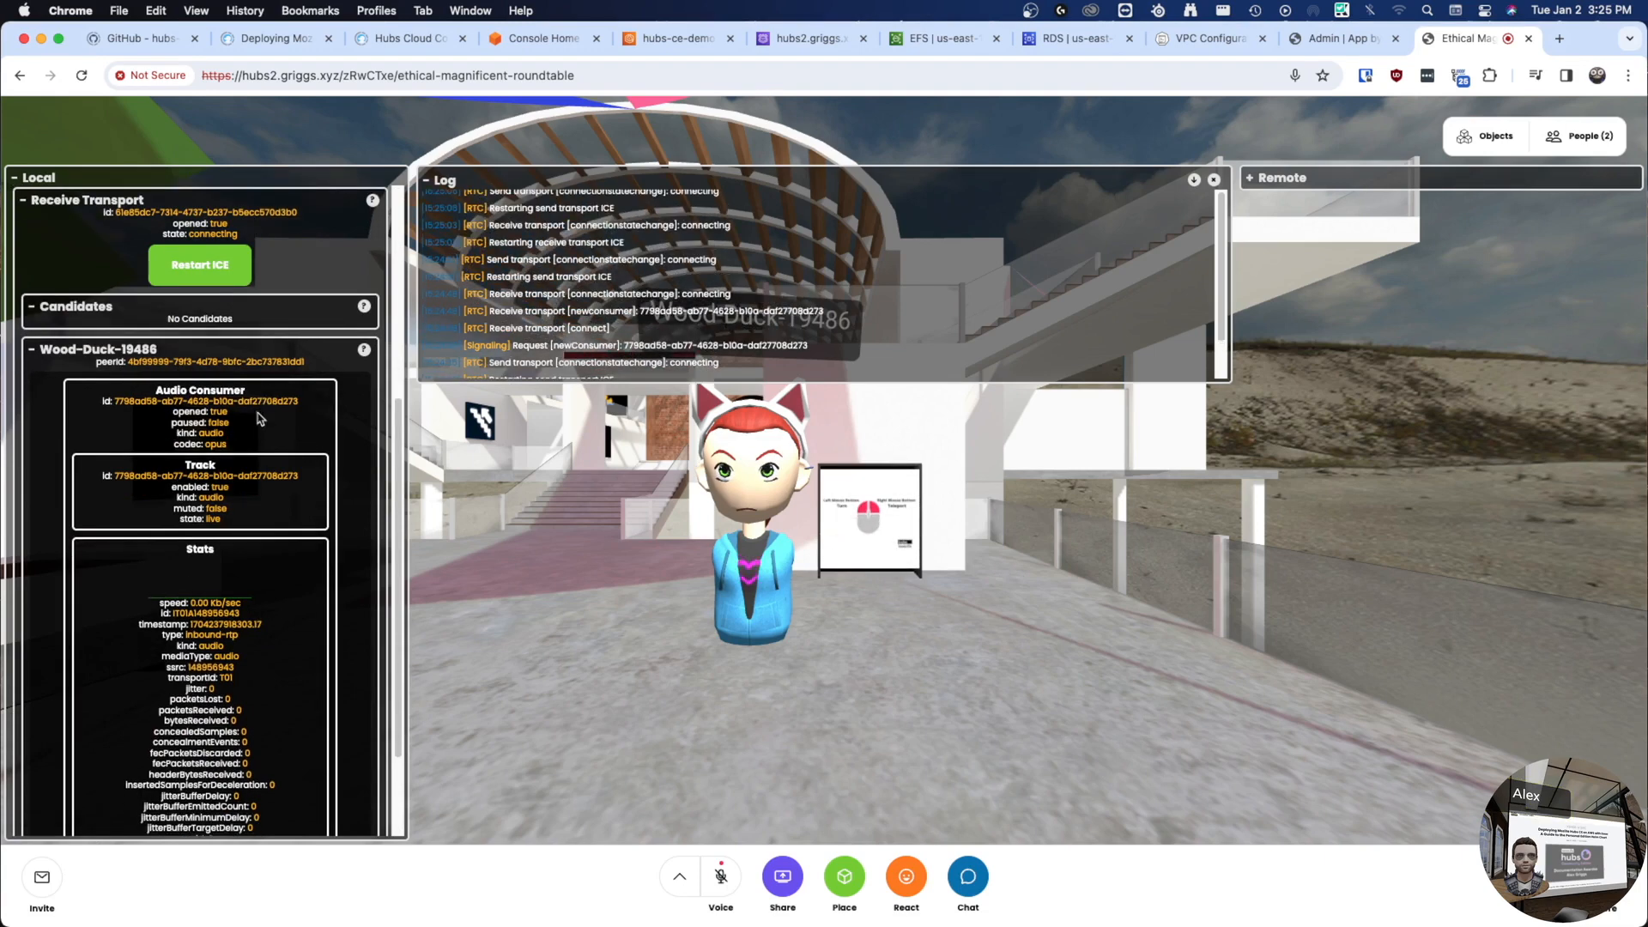
scroll(248, 530, "down", 1)
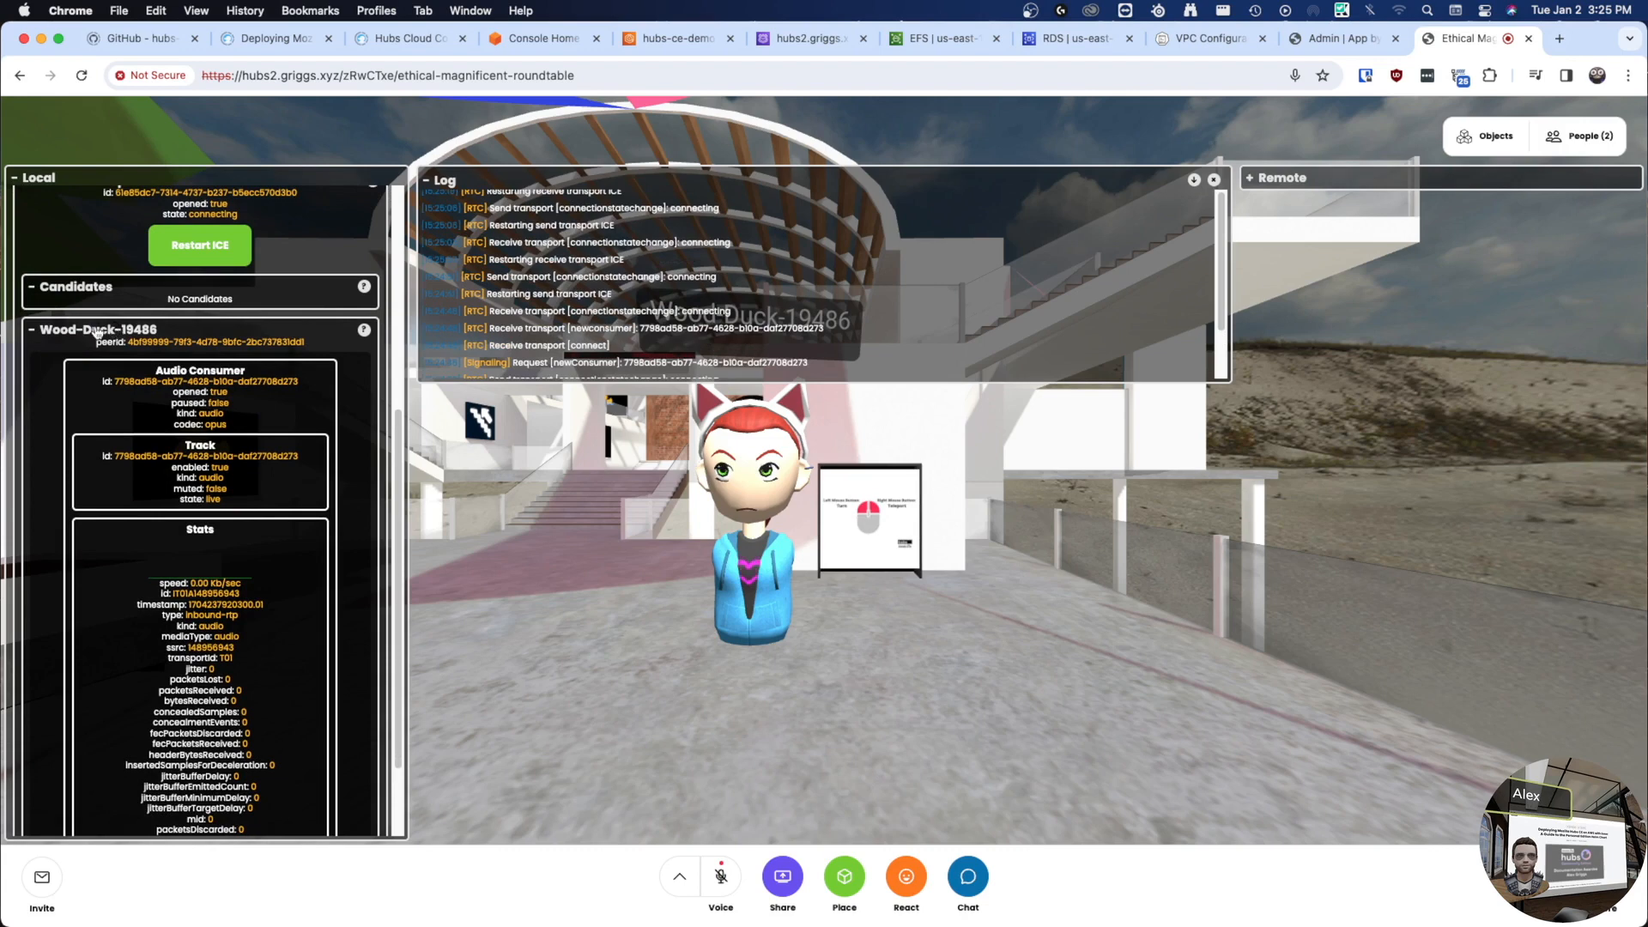
scroll(279, 678, "up", 5)
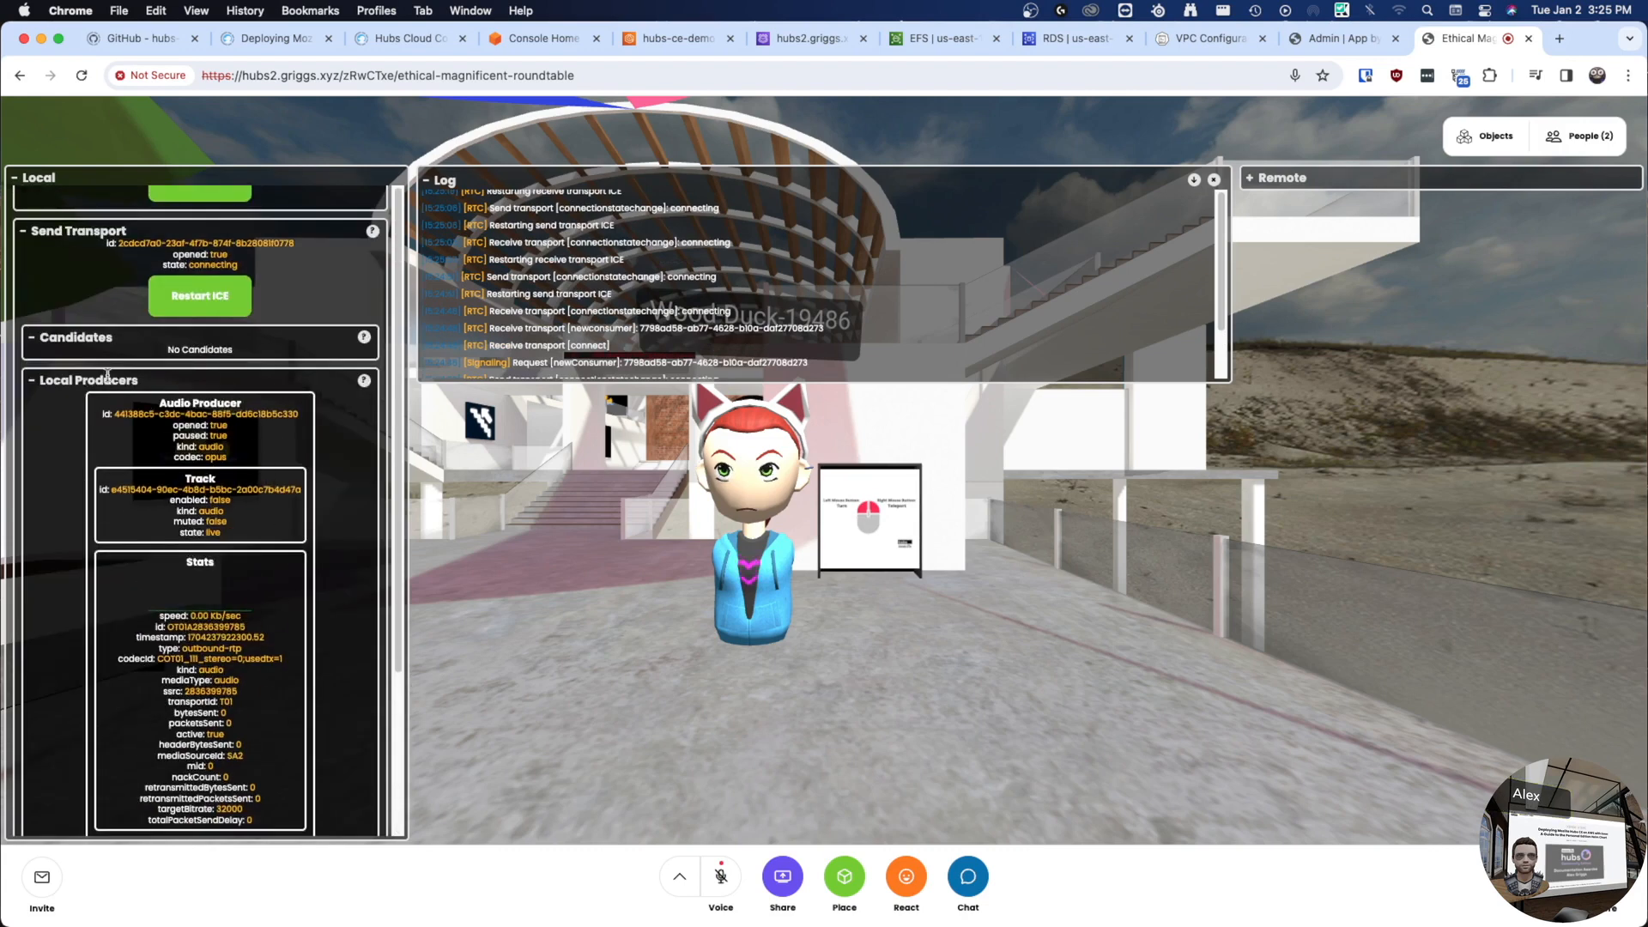
left_click(135, 382)
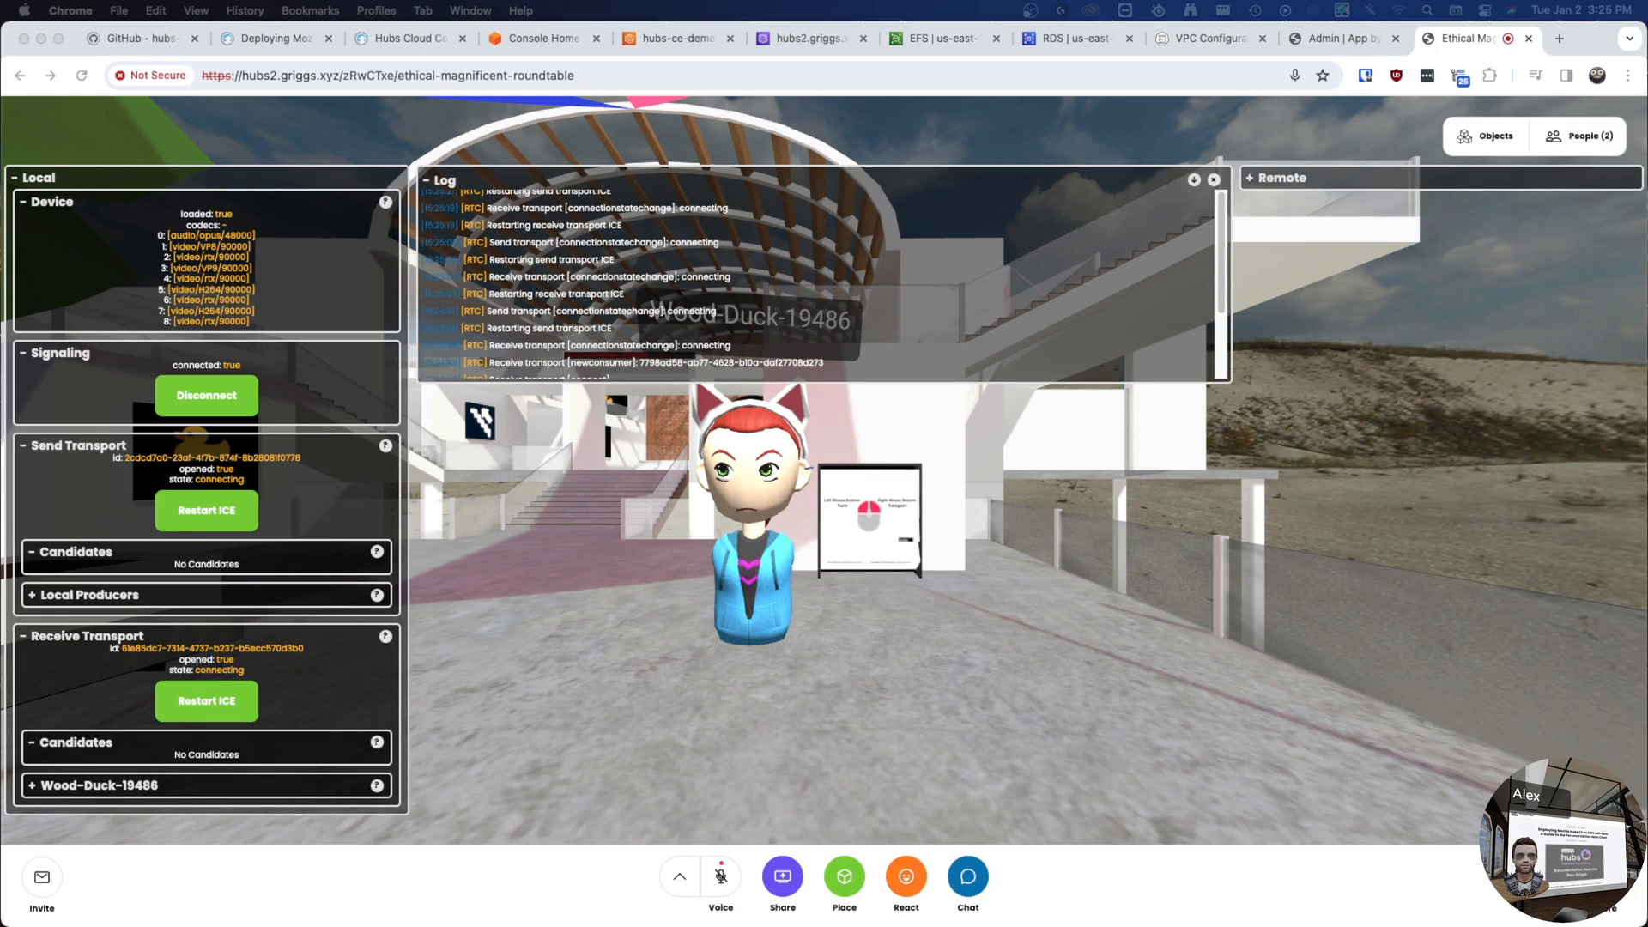
- Glance at Audio Settings, then open People (2) to see both users in the room
left_click(679, 876)
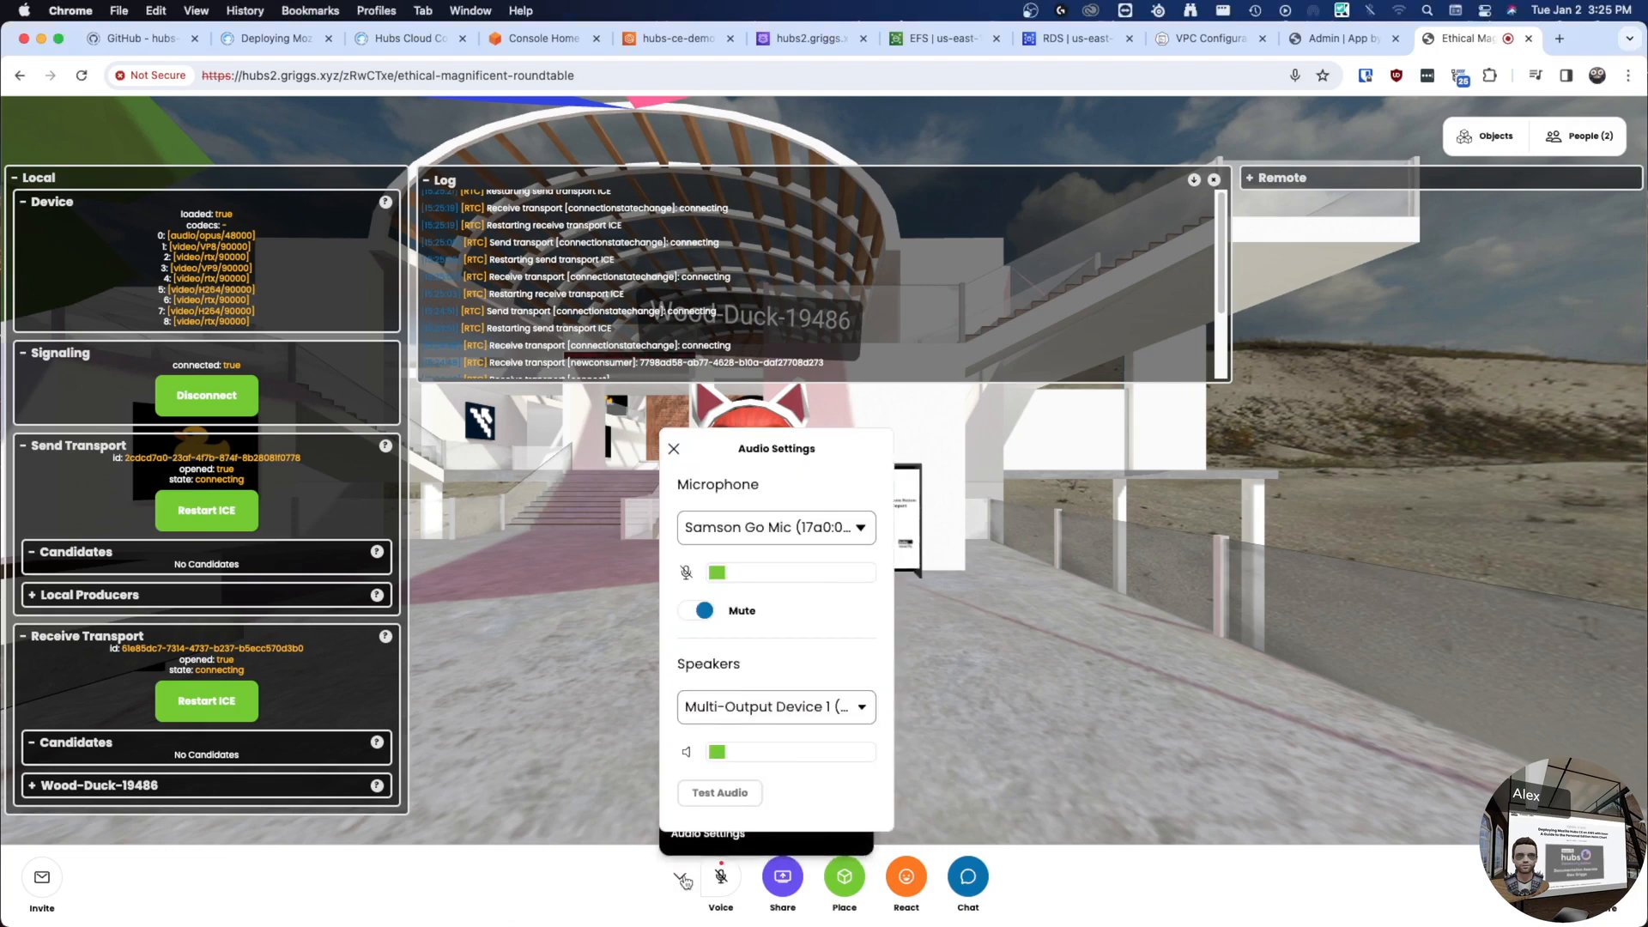
left_click(679, 875)
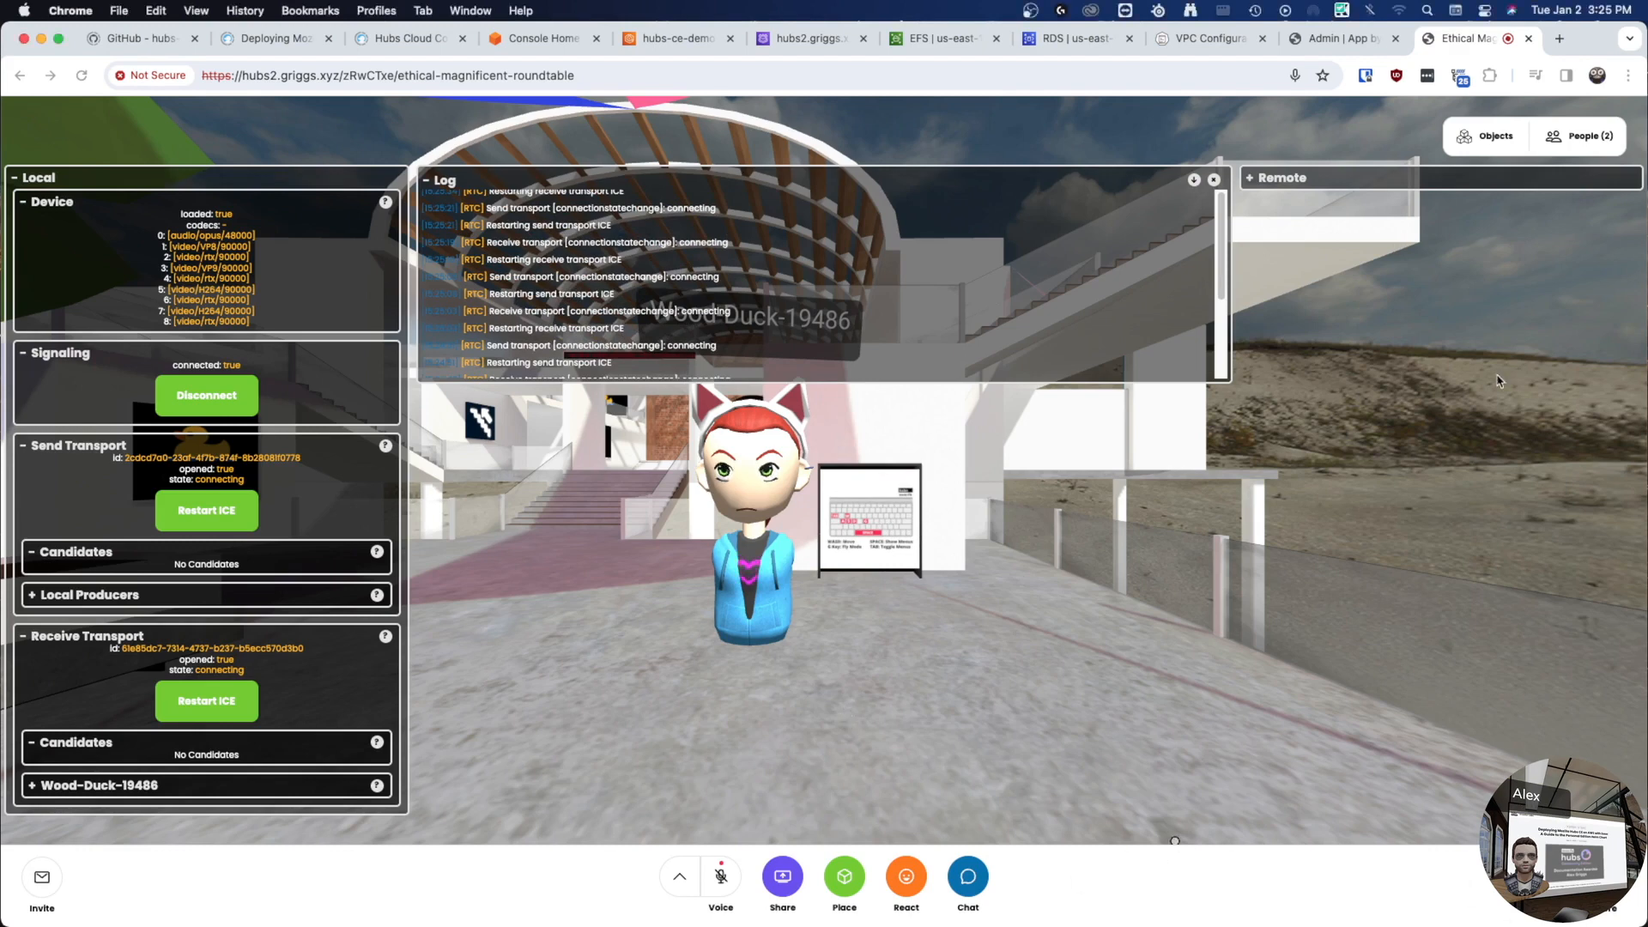
left_click(1580, 136)
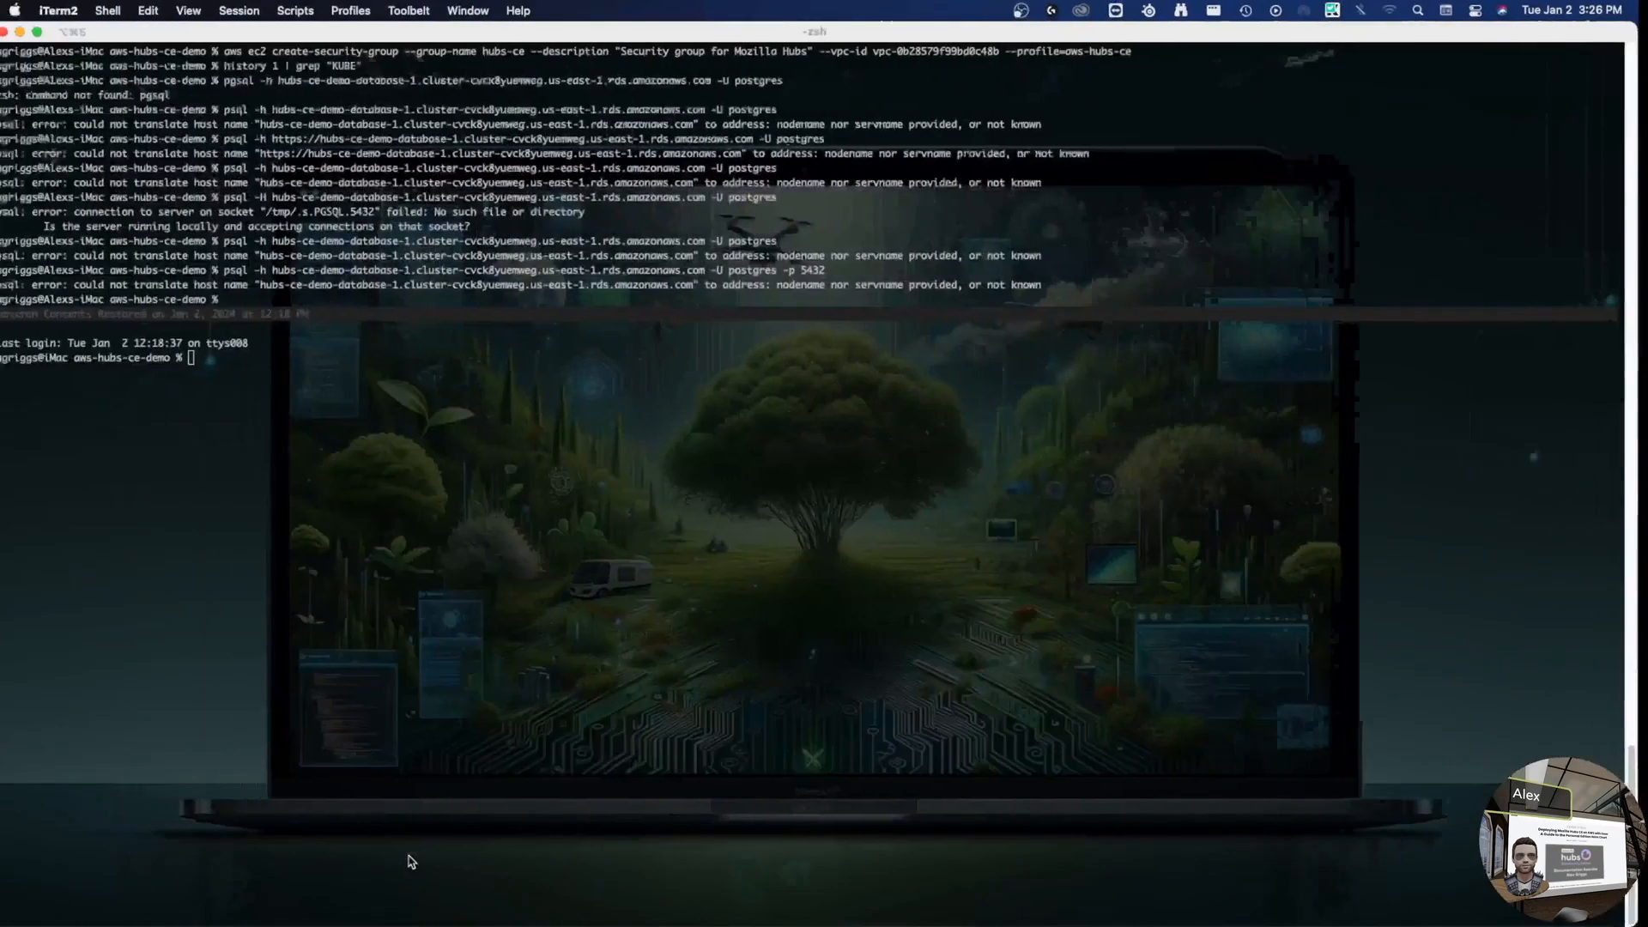
- List the hcce pods and review the reticulum pod's logs
key("Up")
key("Up")
key("Return")
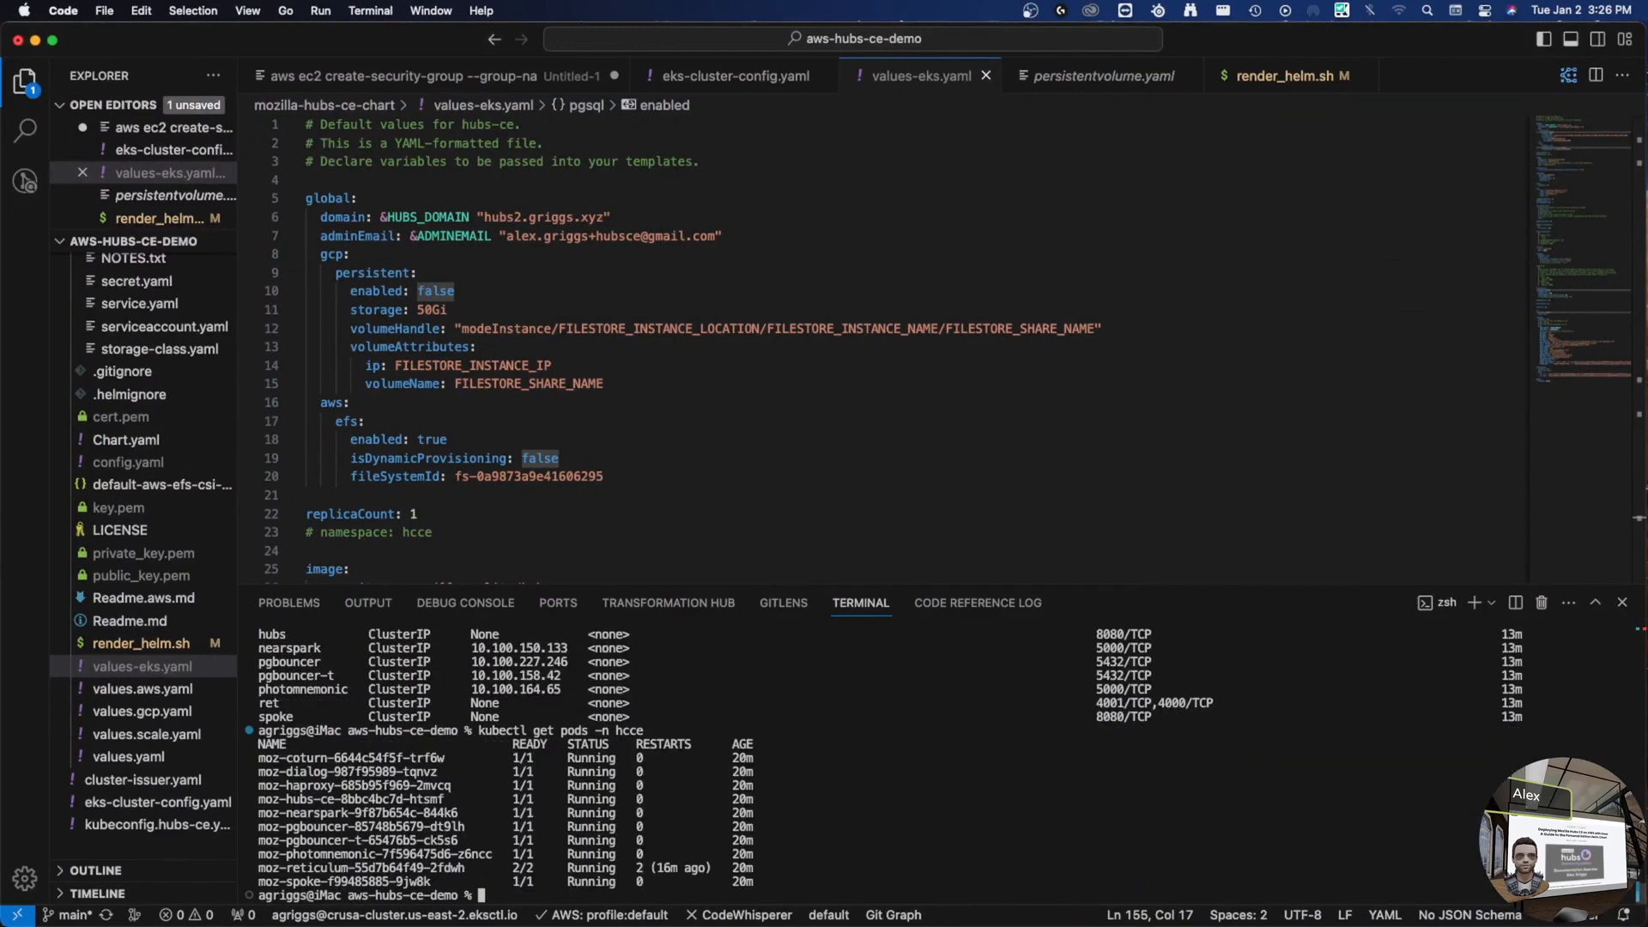
double_click(409, 868)
key("Up")
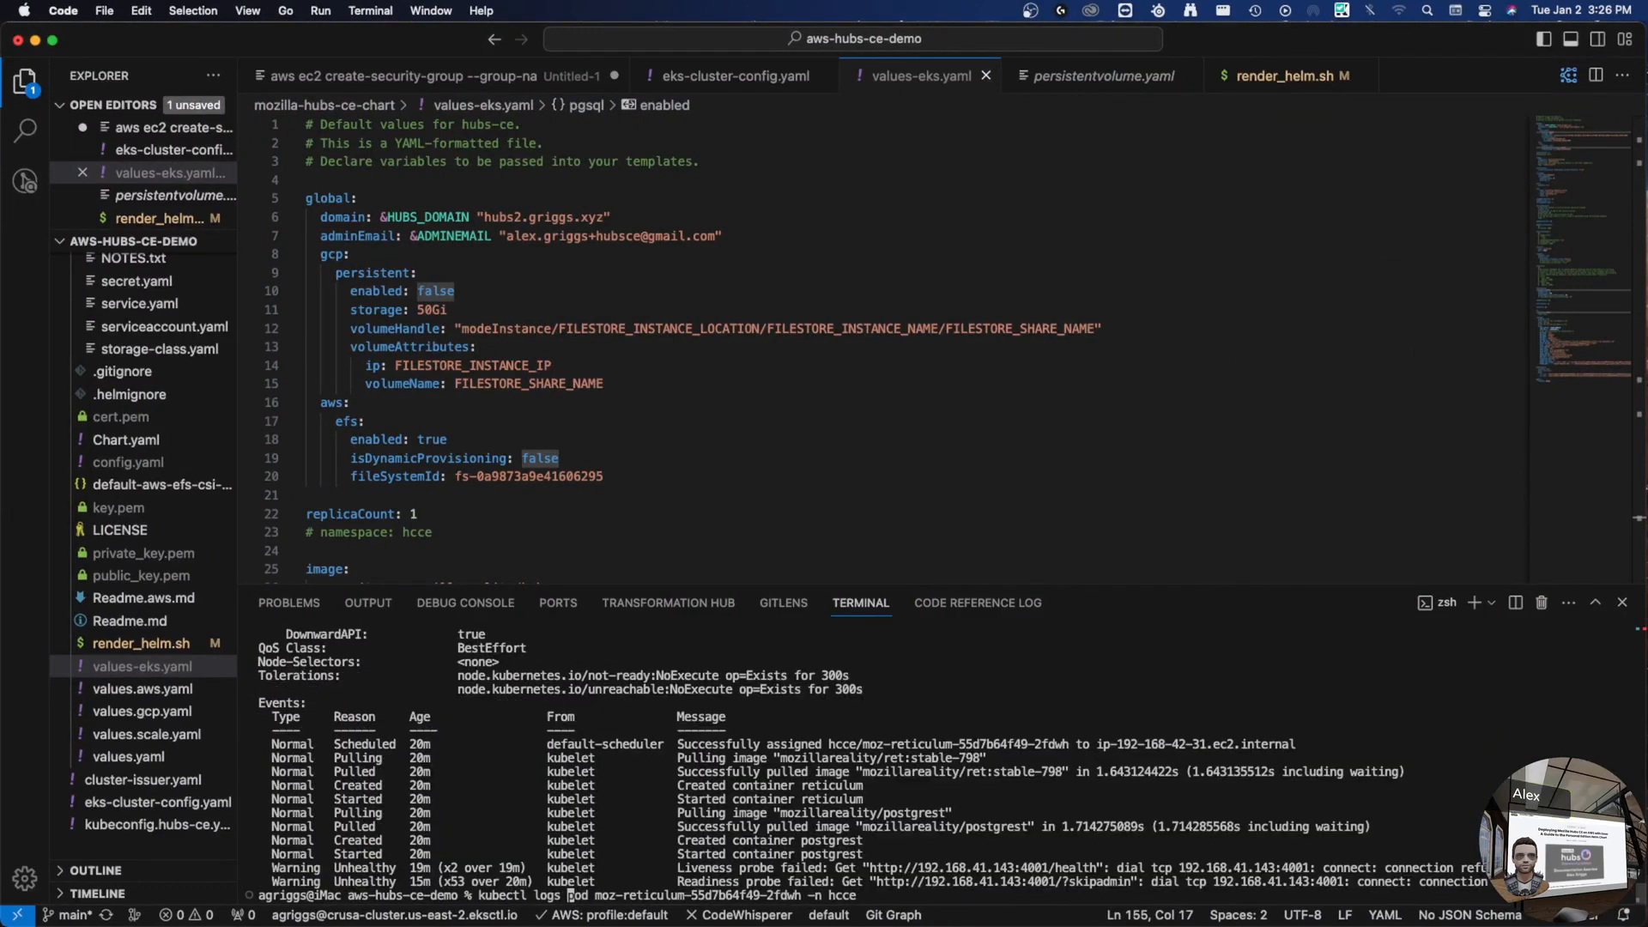
key("Delete")
key("Delete")
key("Delete")
key("Delete")
key("Return")
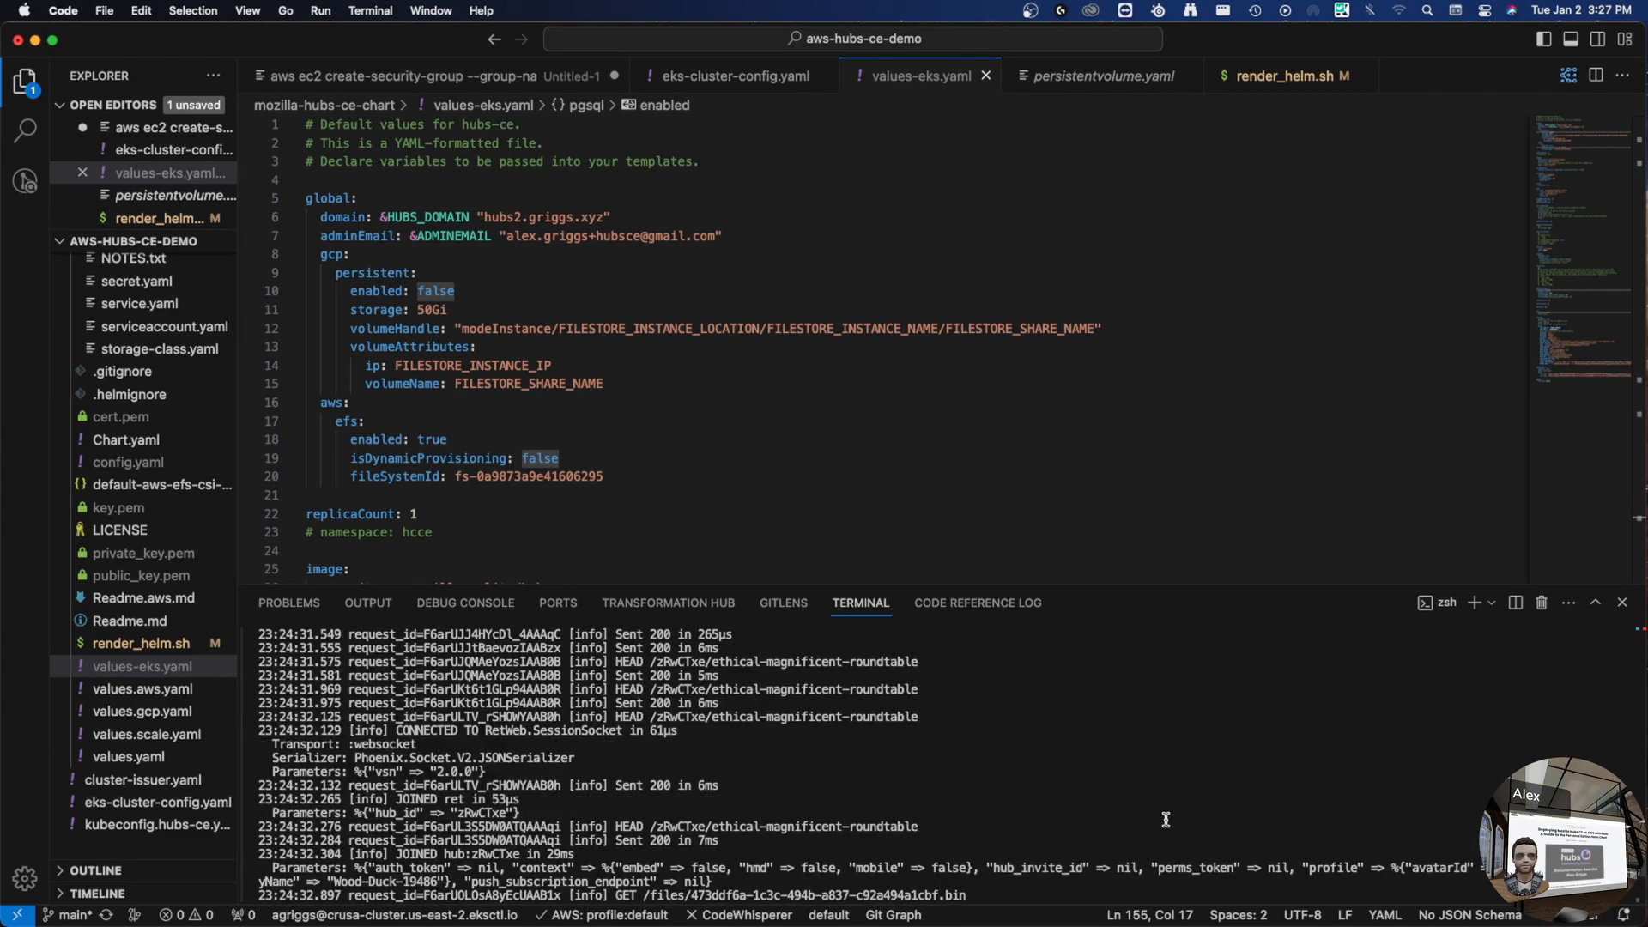
scroll(1086, 827, "up", 10)
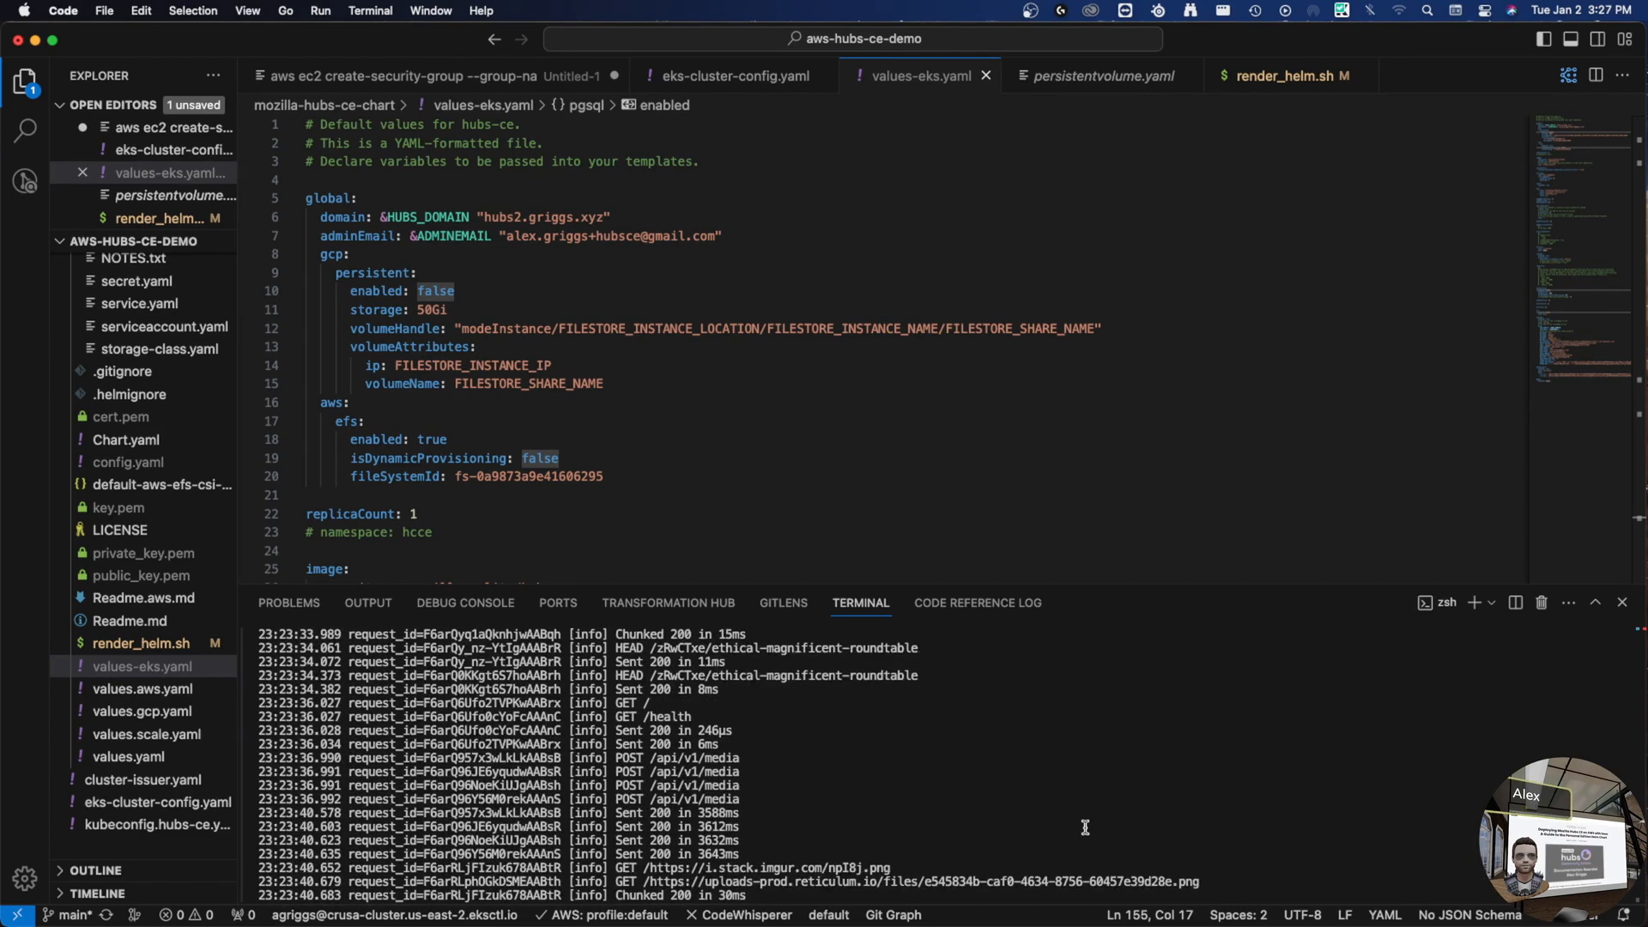
scroll(1086, 827, "up", 5)
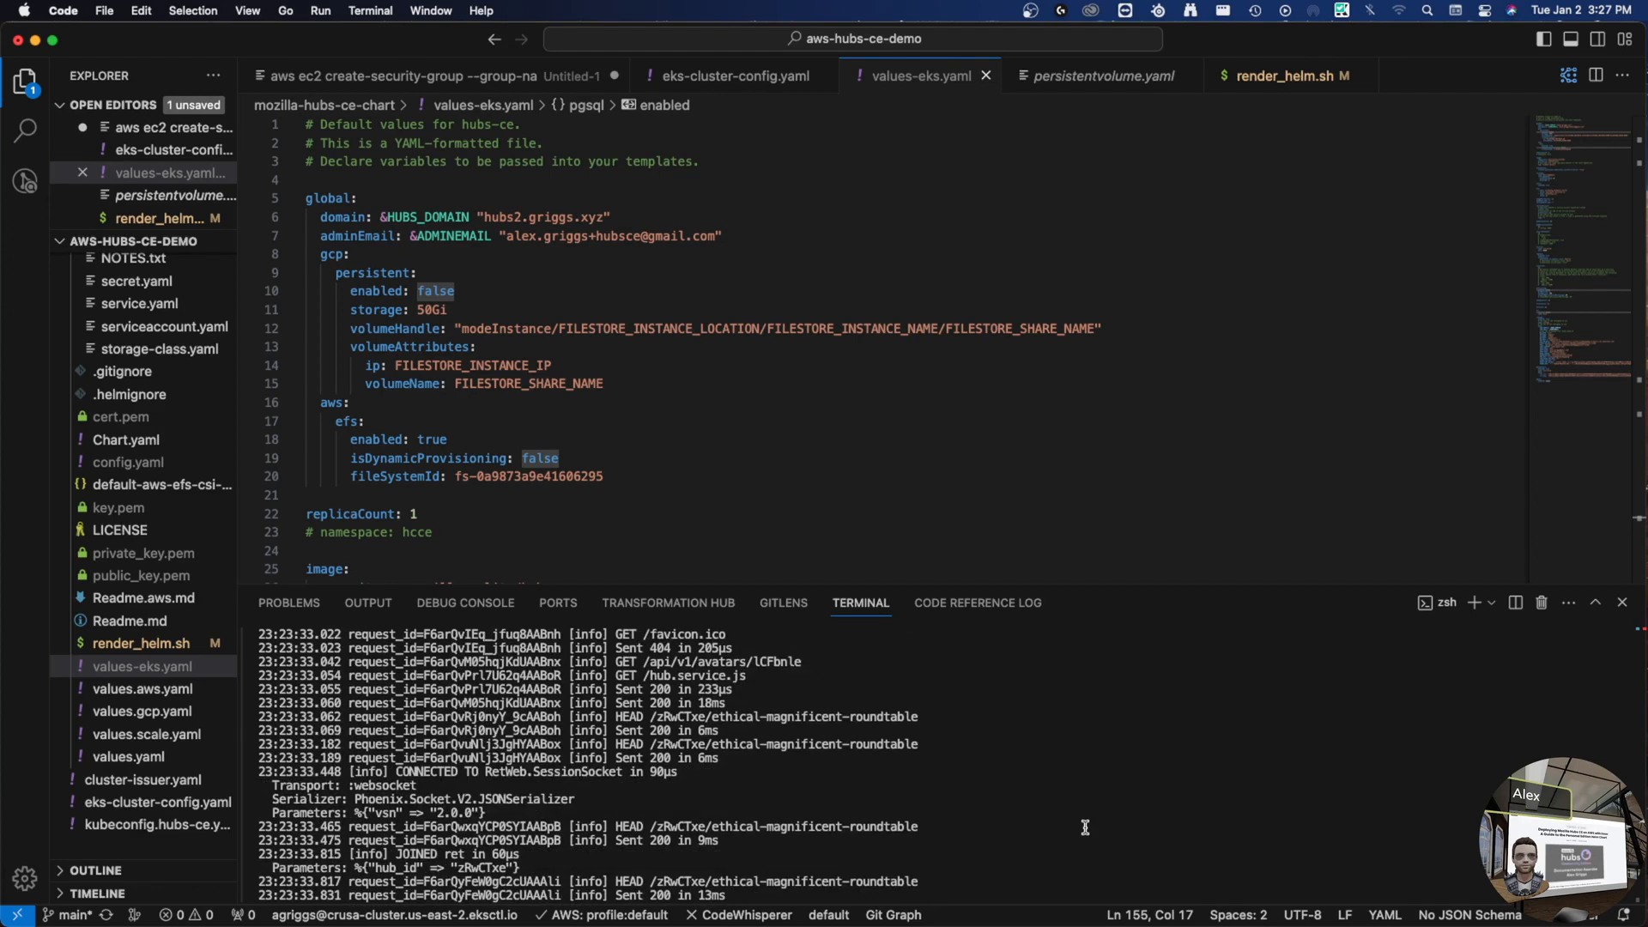
scroll(1086, 827, "down", 15)
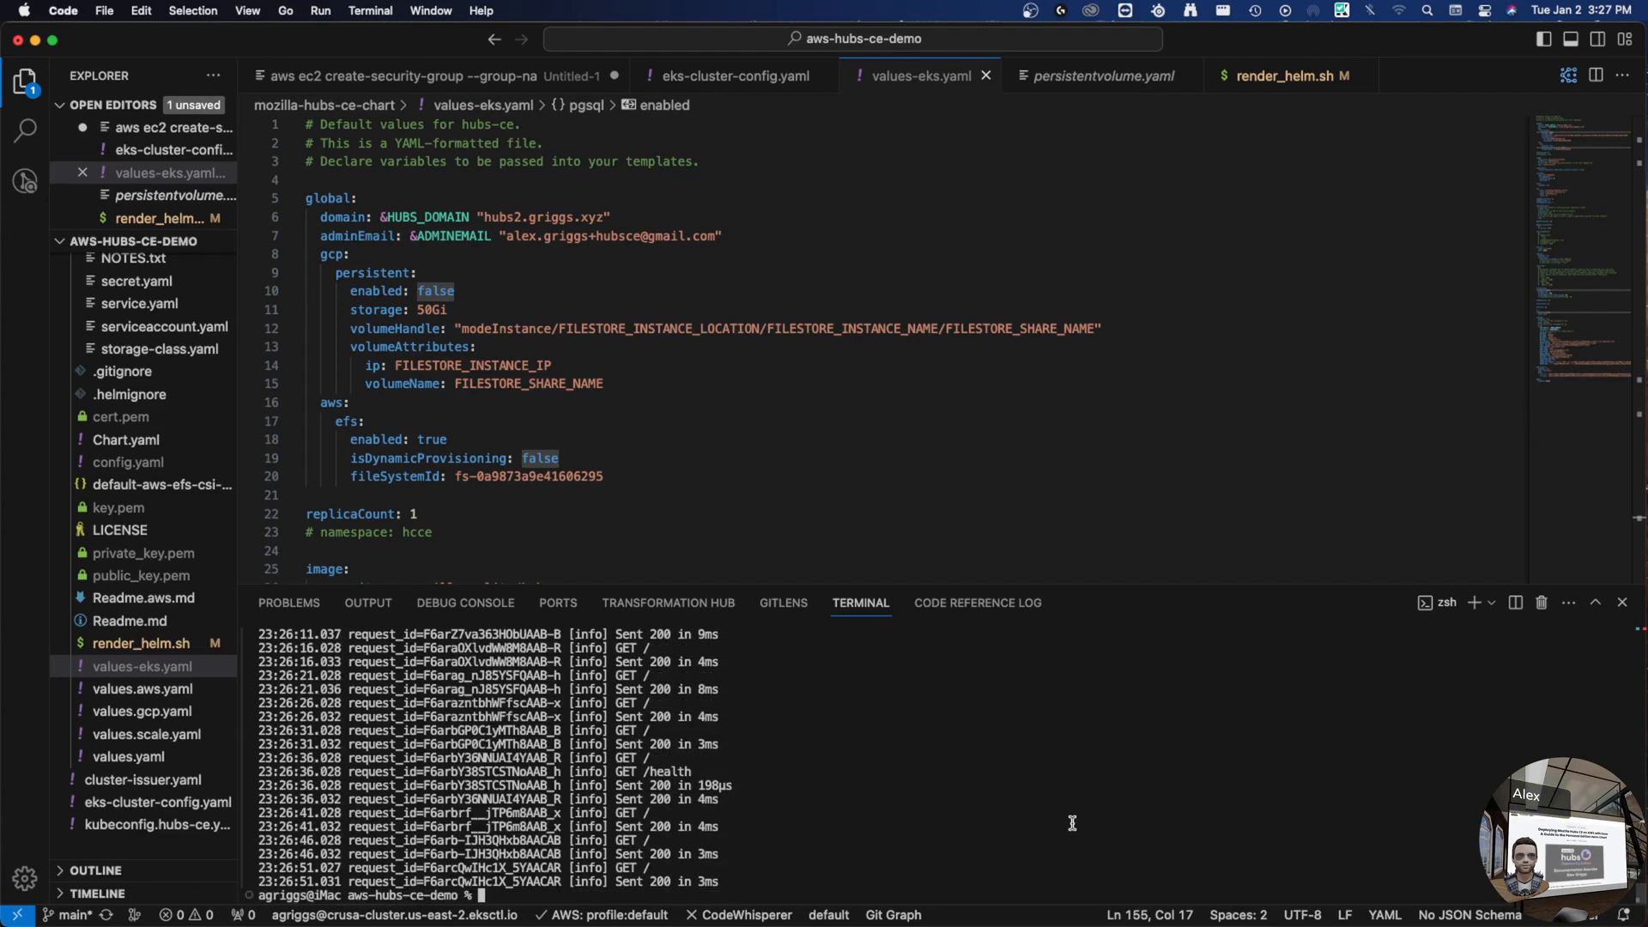
- Show the logs of pod moz-dialog-987f95989-tqnvz in namespace hcce
key("Up")
key("Up")
key("Up")
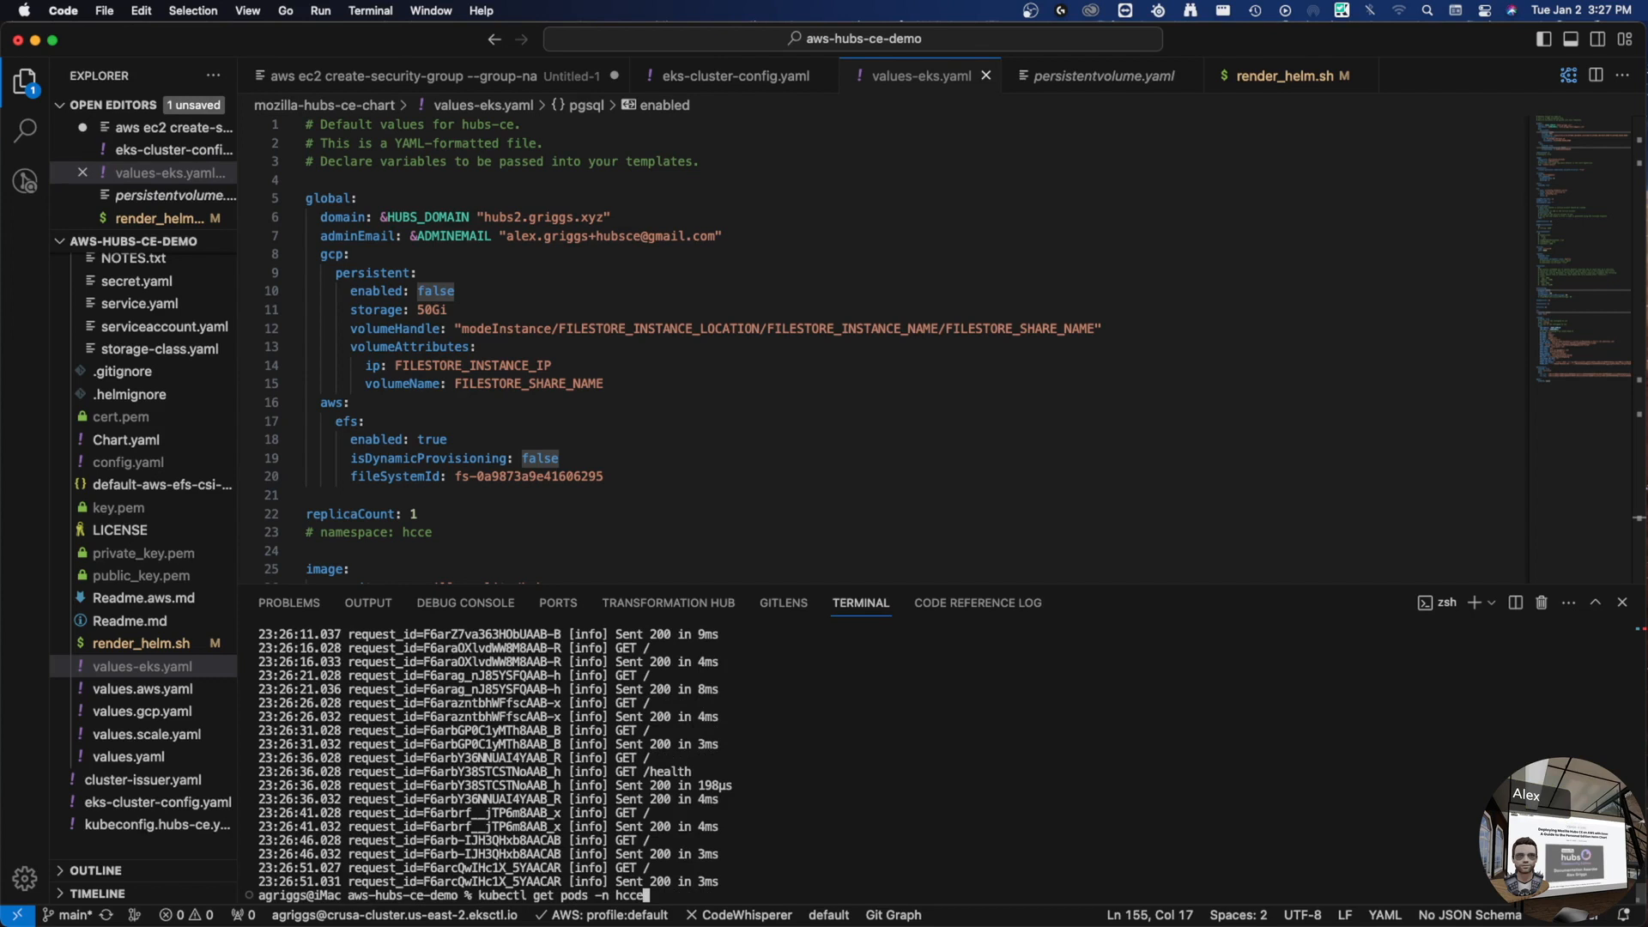
key("Return")
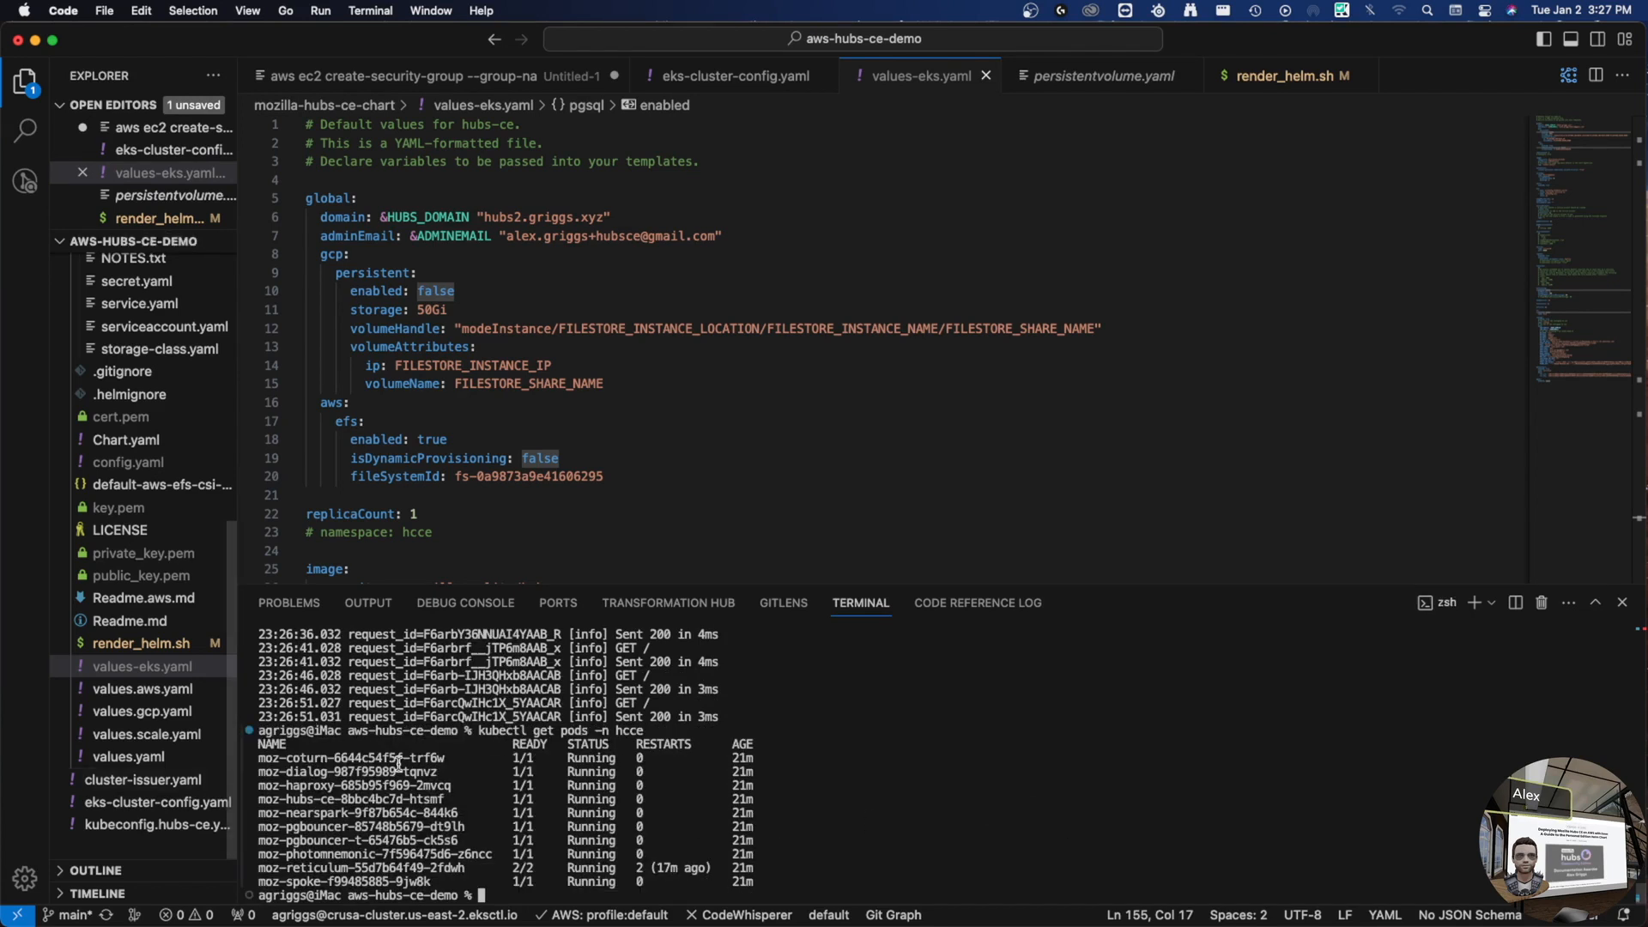
double_click(348, 772)
left_click(1113, 764)
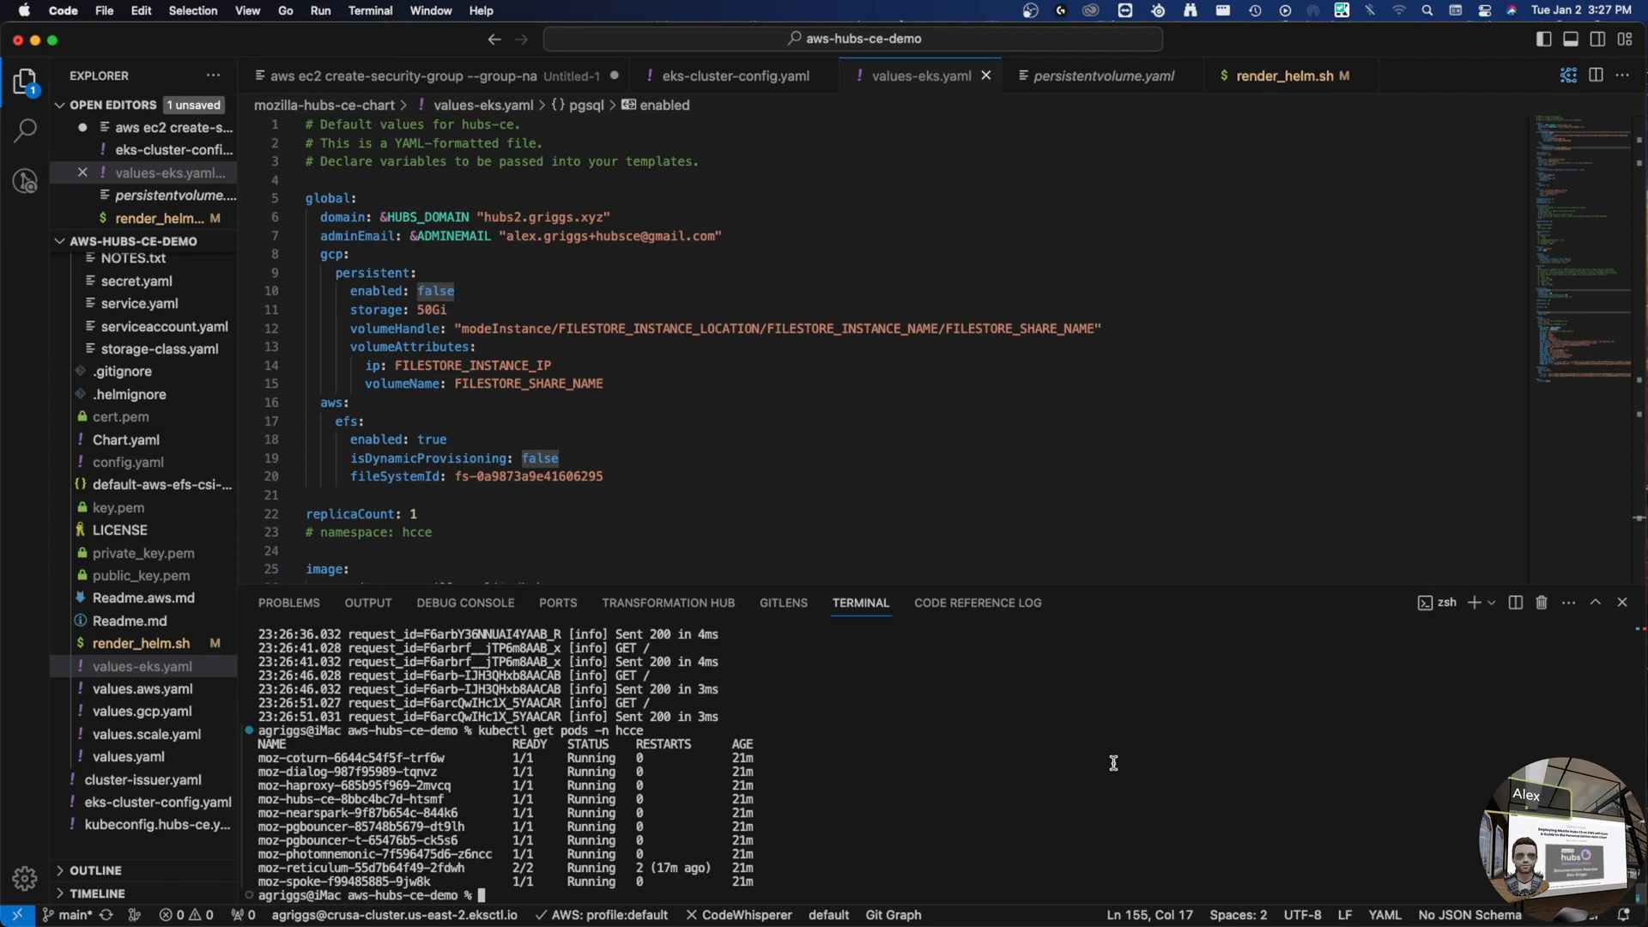
type("kubectl logs moz-dialog-987f95989-tqnvz -n hcce")
key("Return")
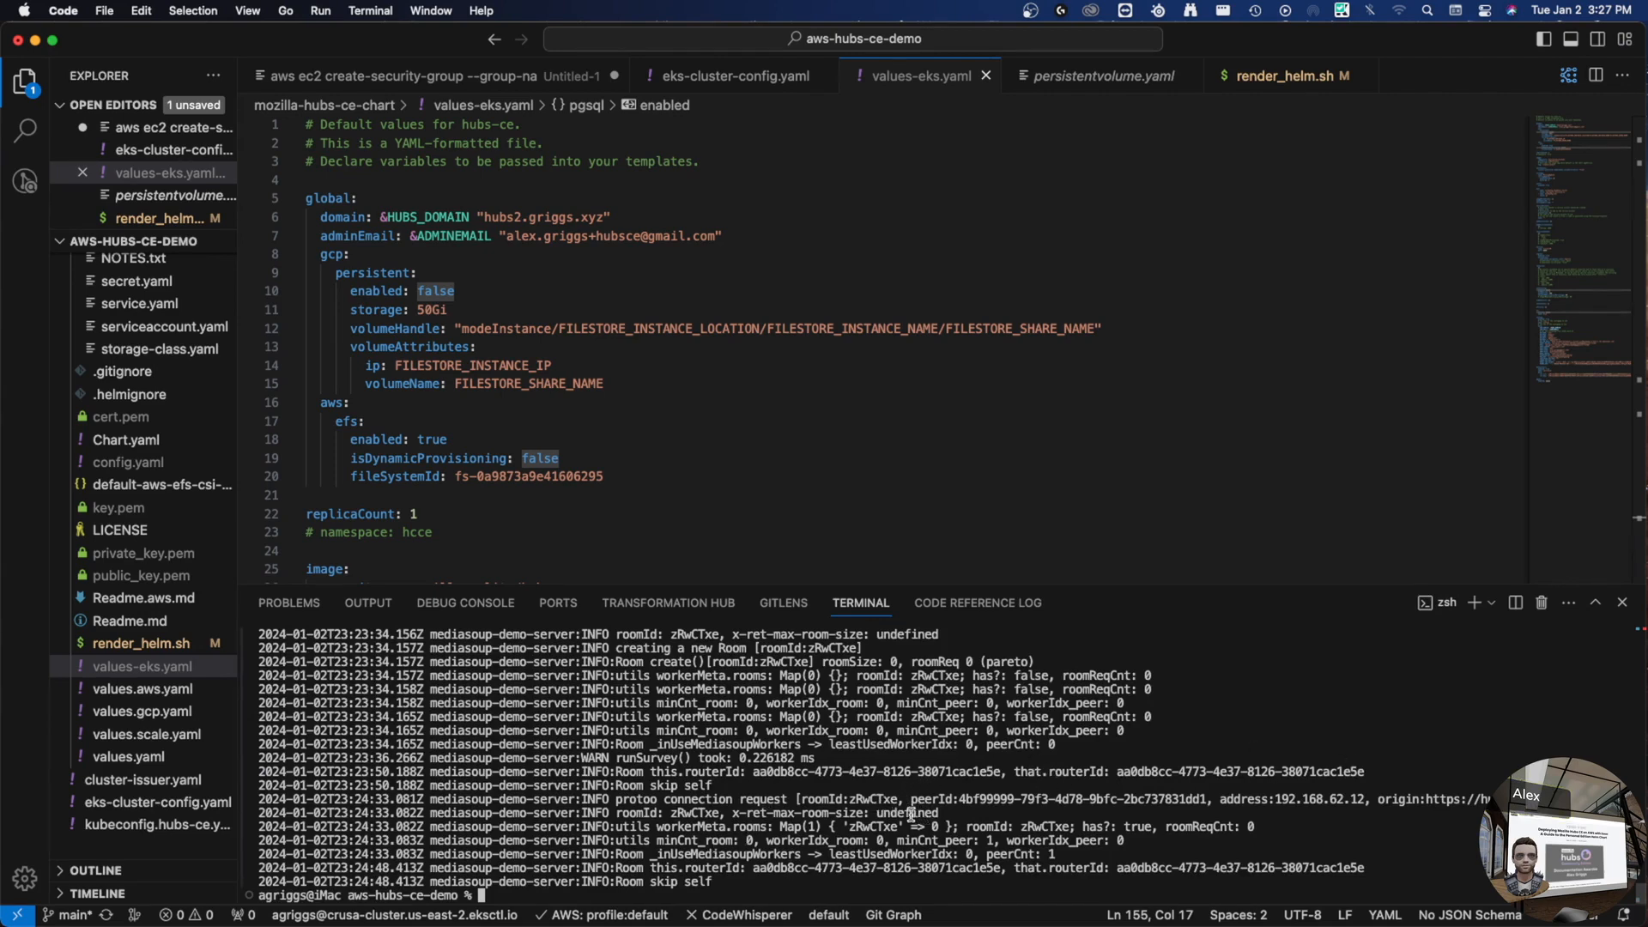
scroll(865, 813, "up", 2)
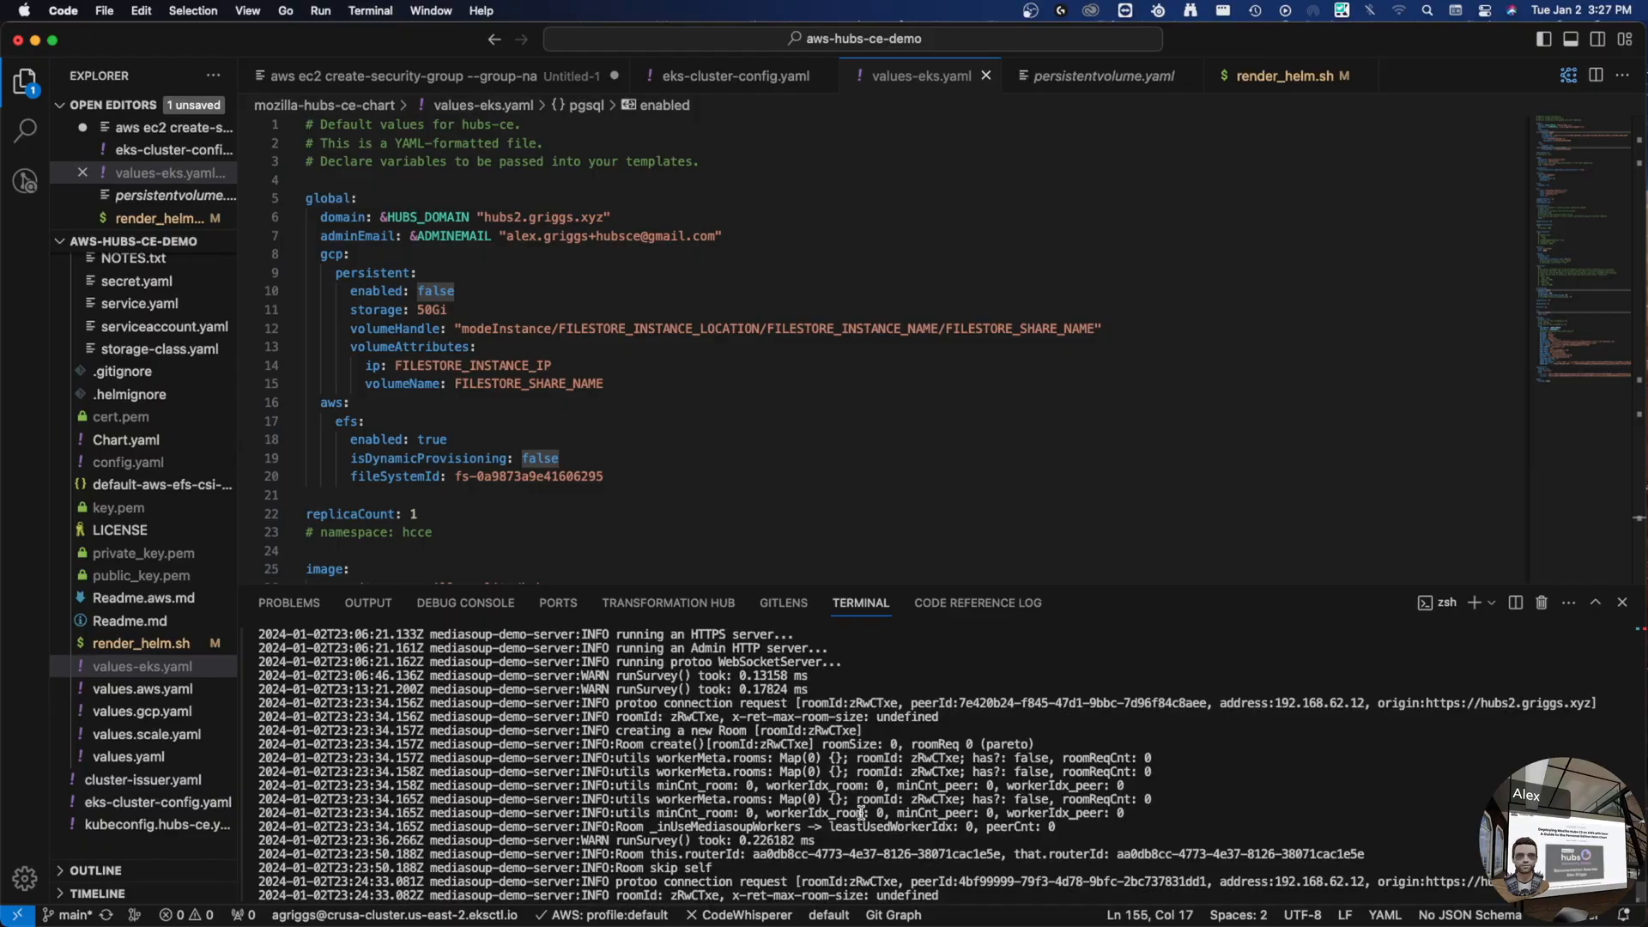
key("super+Tab")
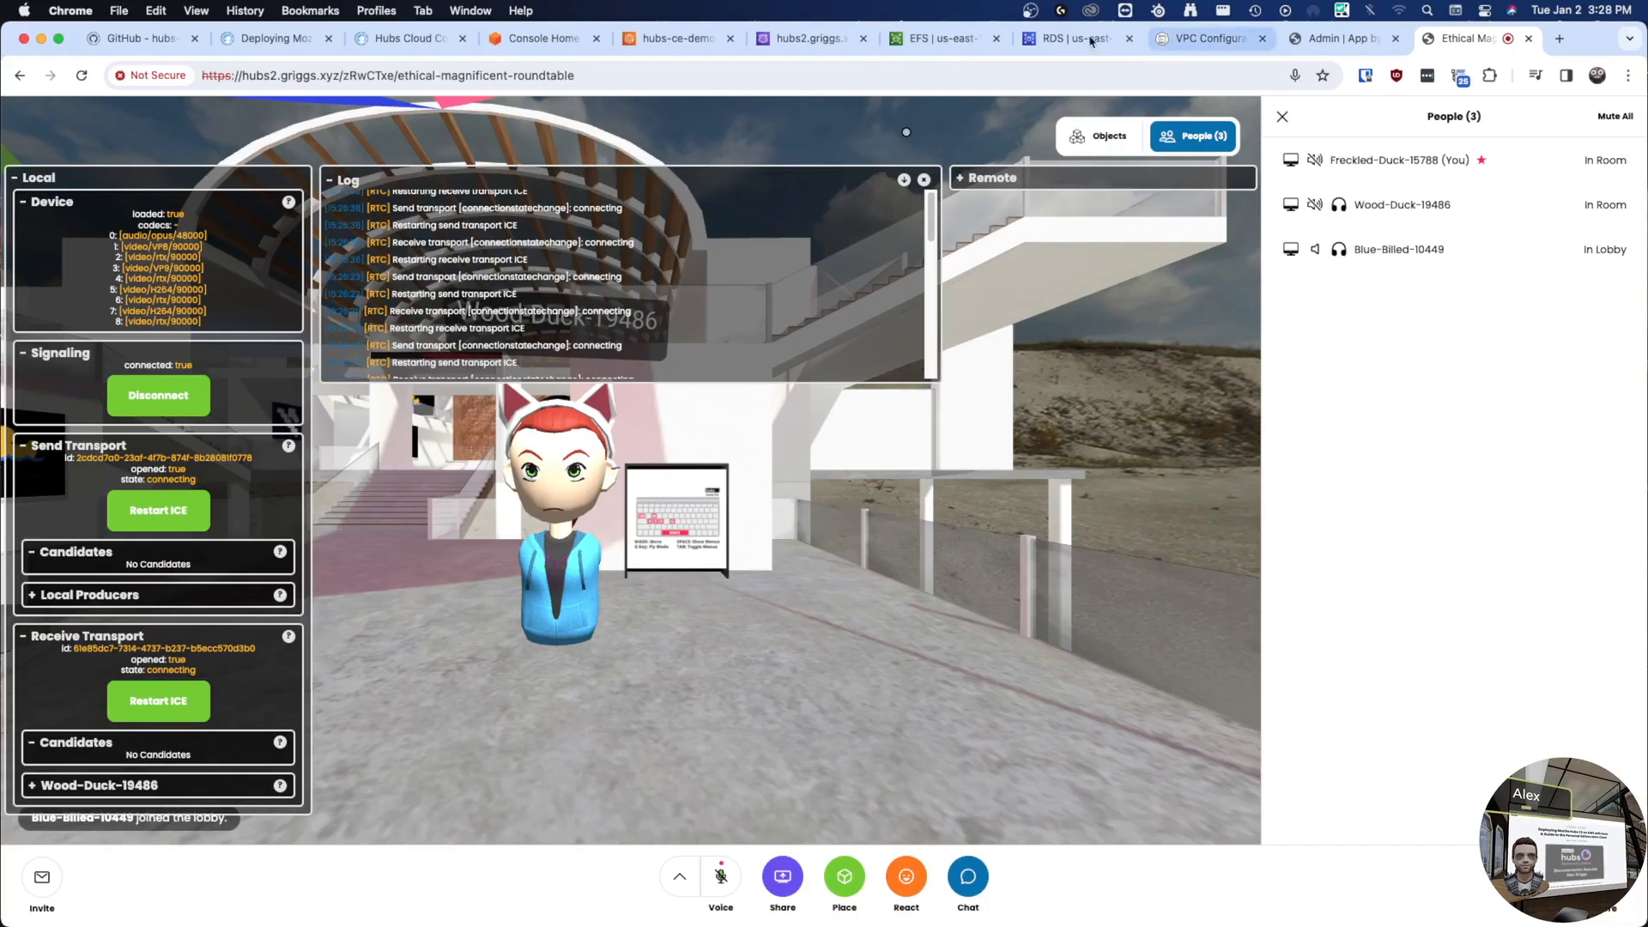
- From the hubs-ce-demo cluster's Networking details, open the eksctl nodegroup-ng-1 security group and review its inbound rules
left_click(707, 44)
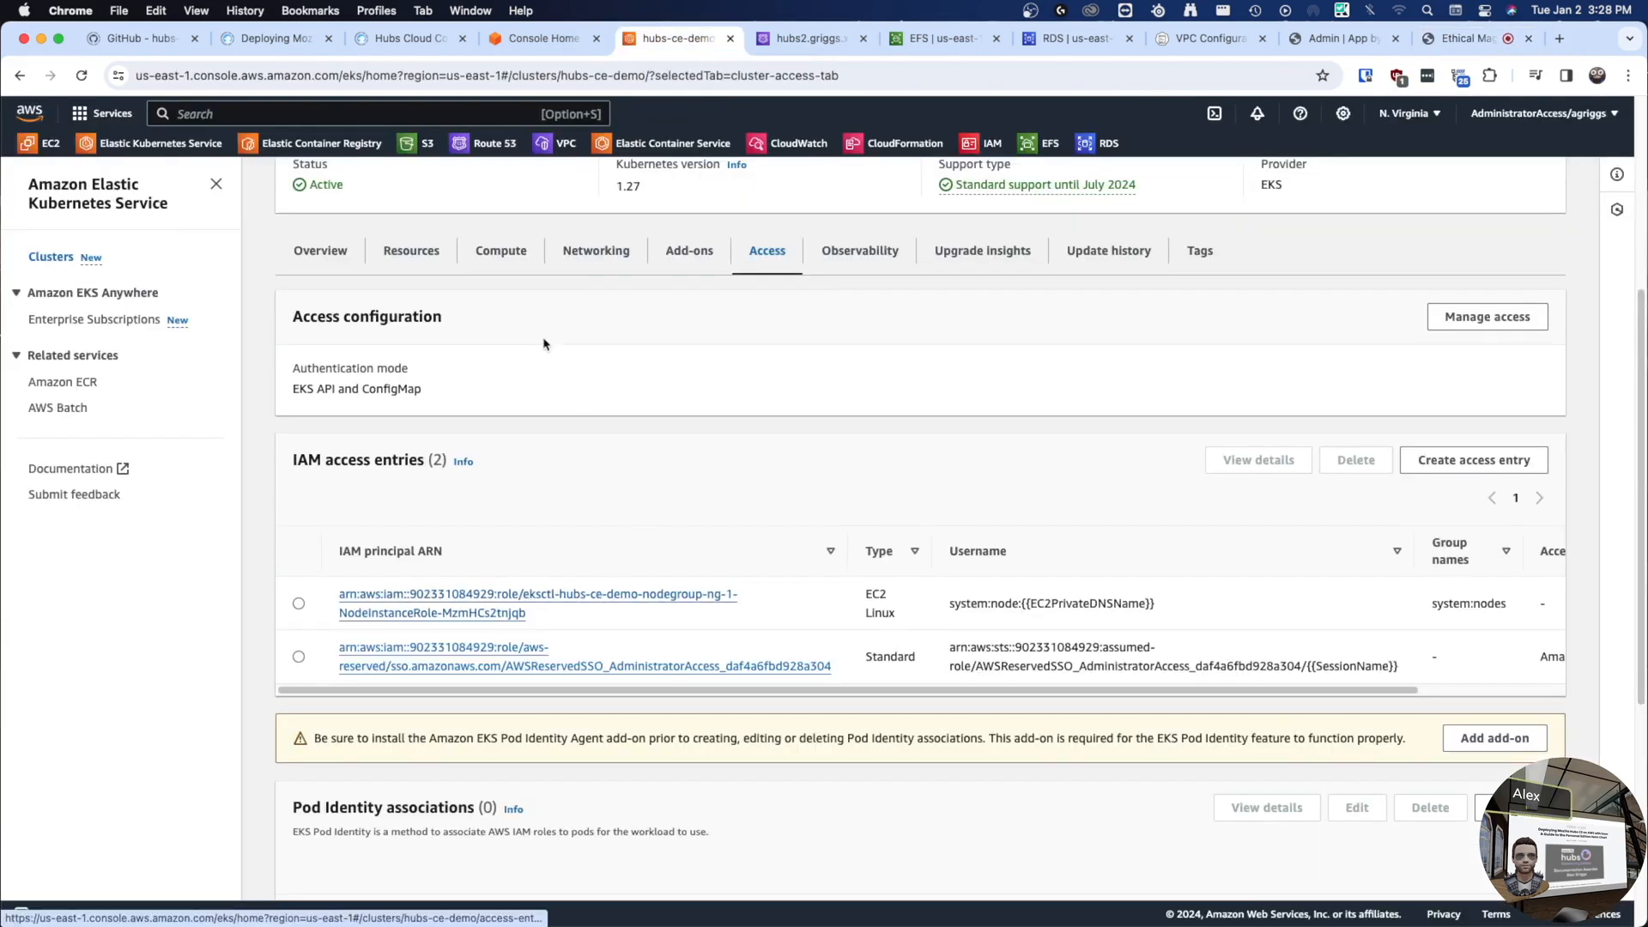
left_click(599, 256)
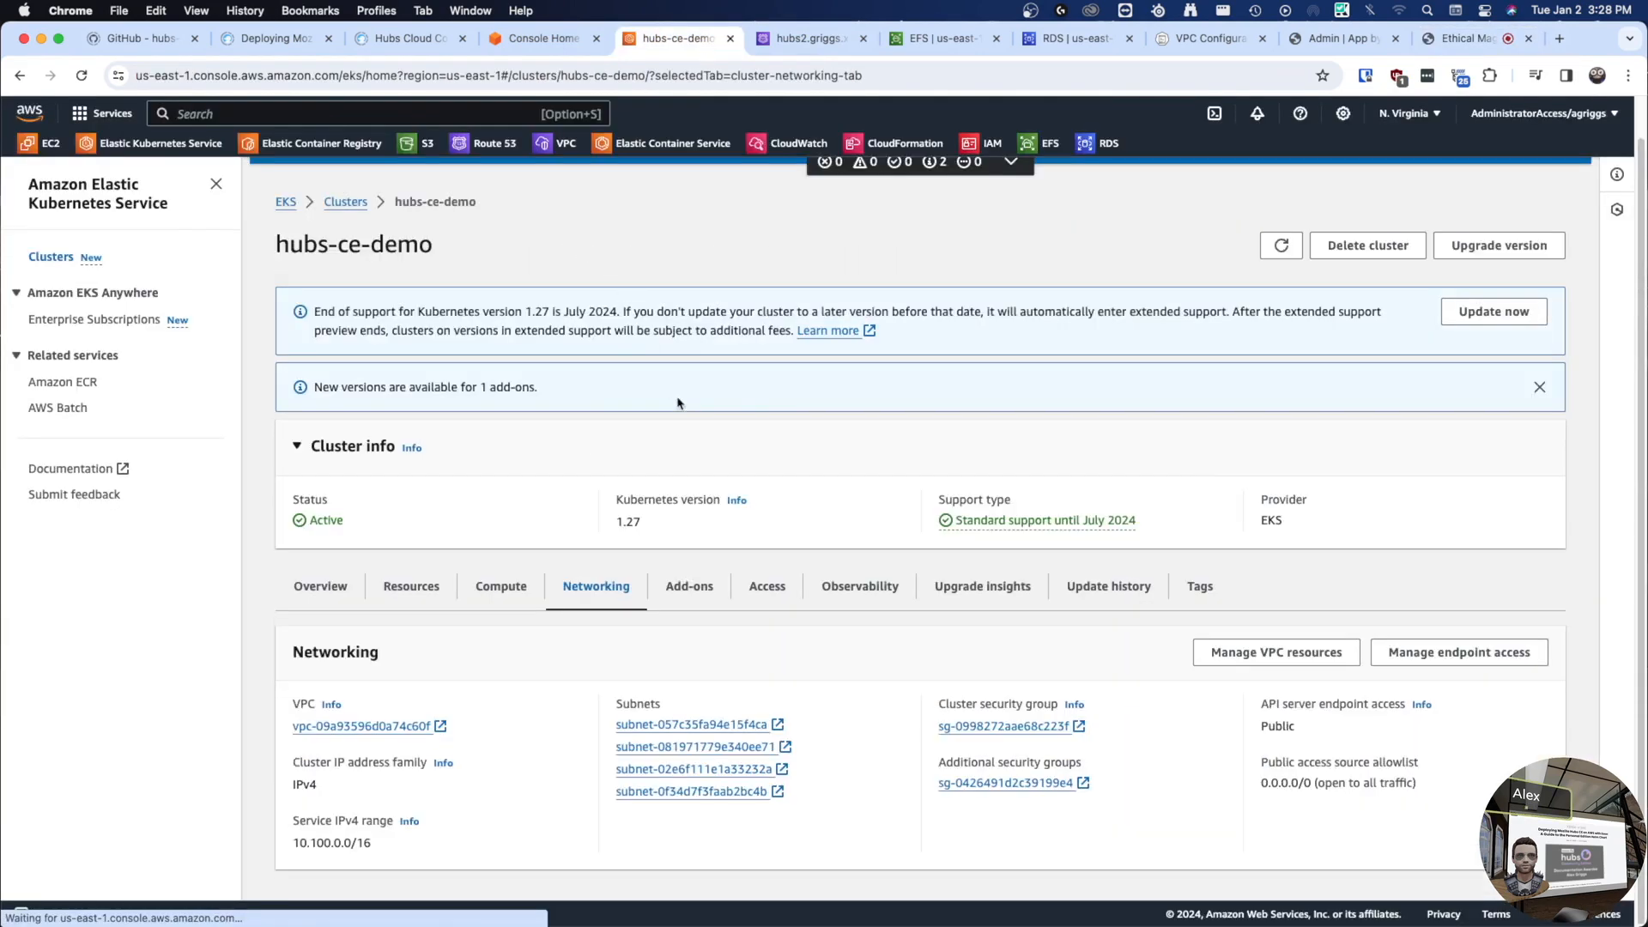
left_click(1019, 785)
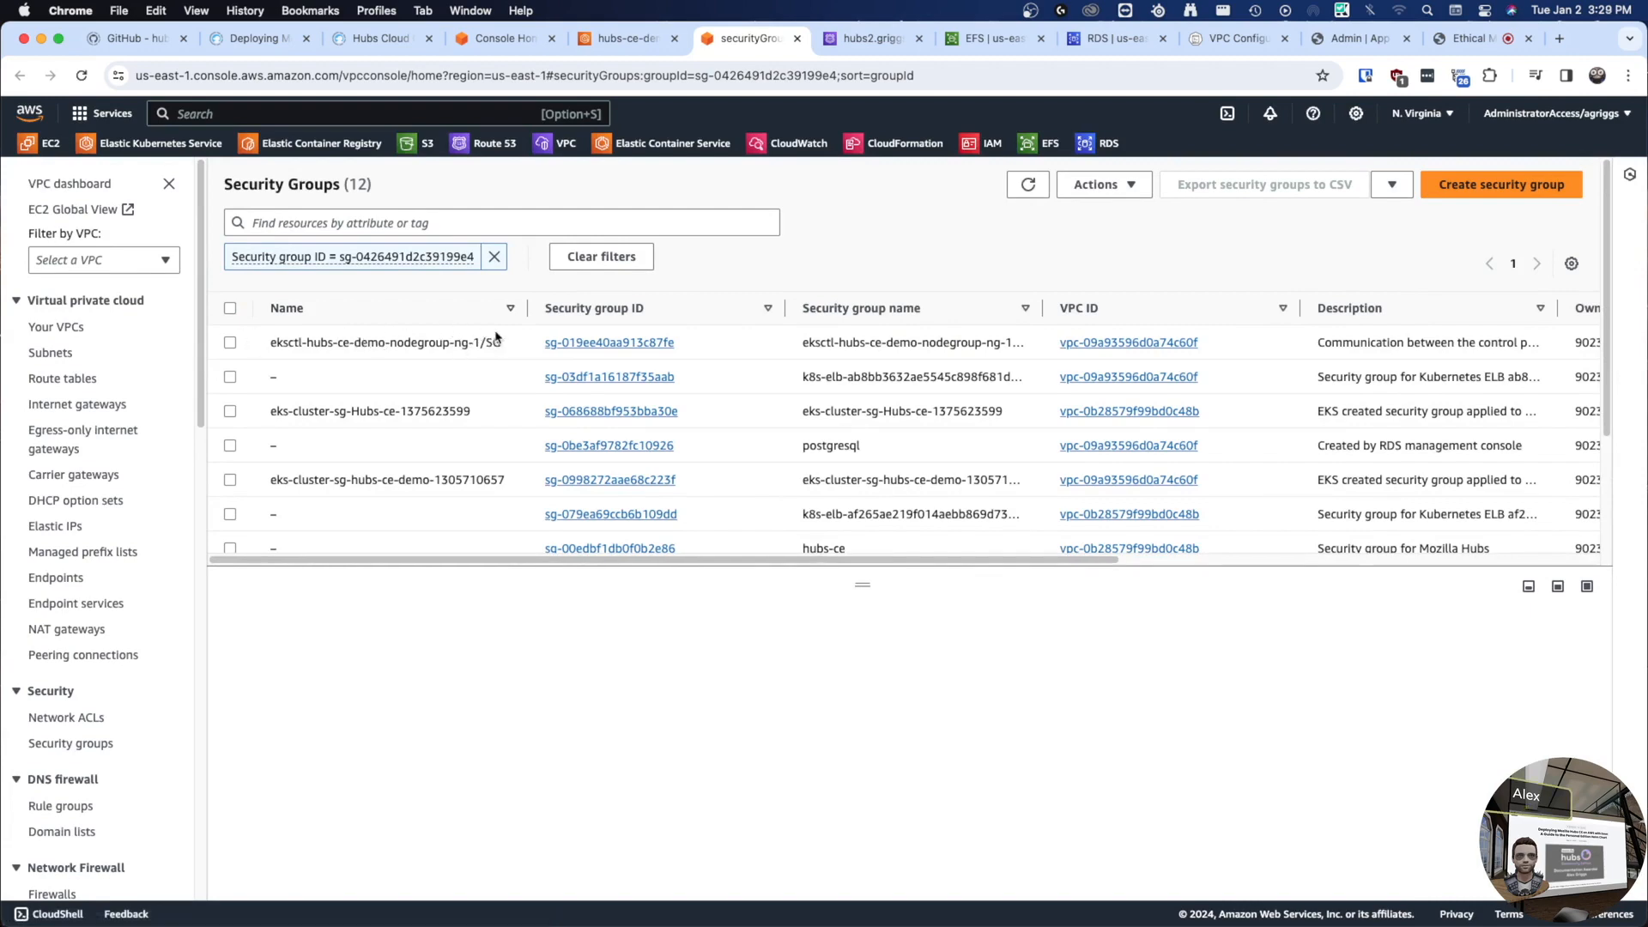
left_click(575, 342)
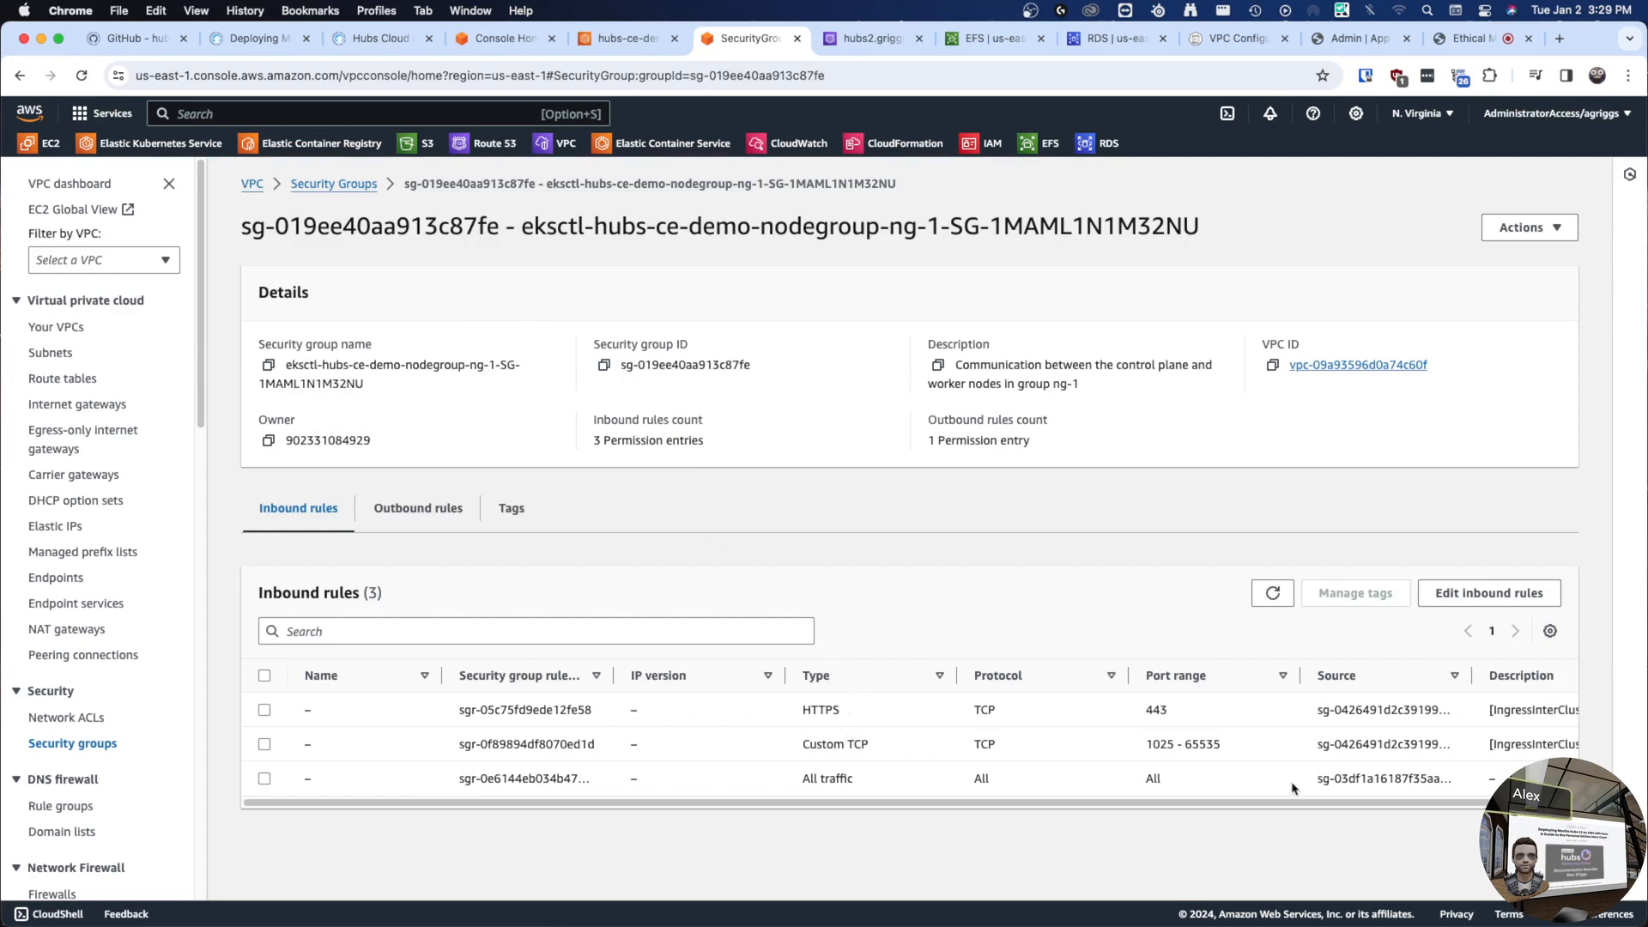
scroll(1233, 798, "right", 3)
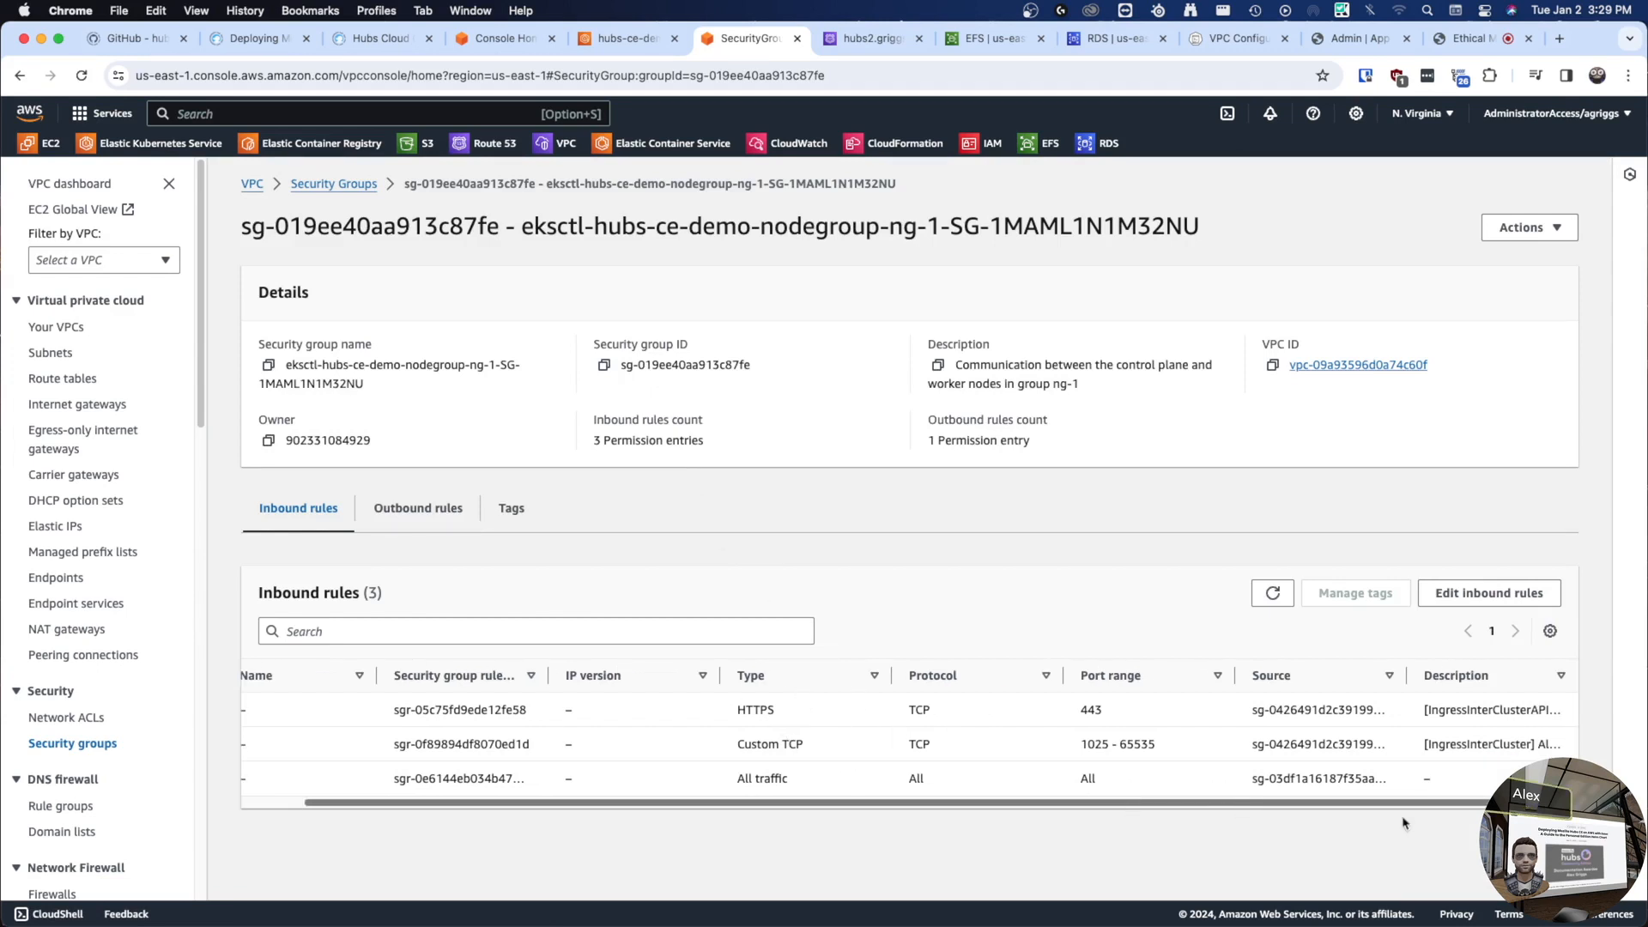
scroll(817, 755, "left", 3)
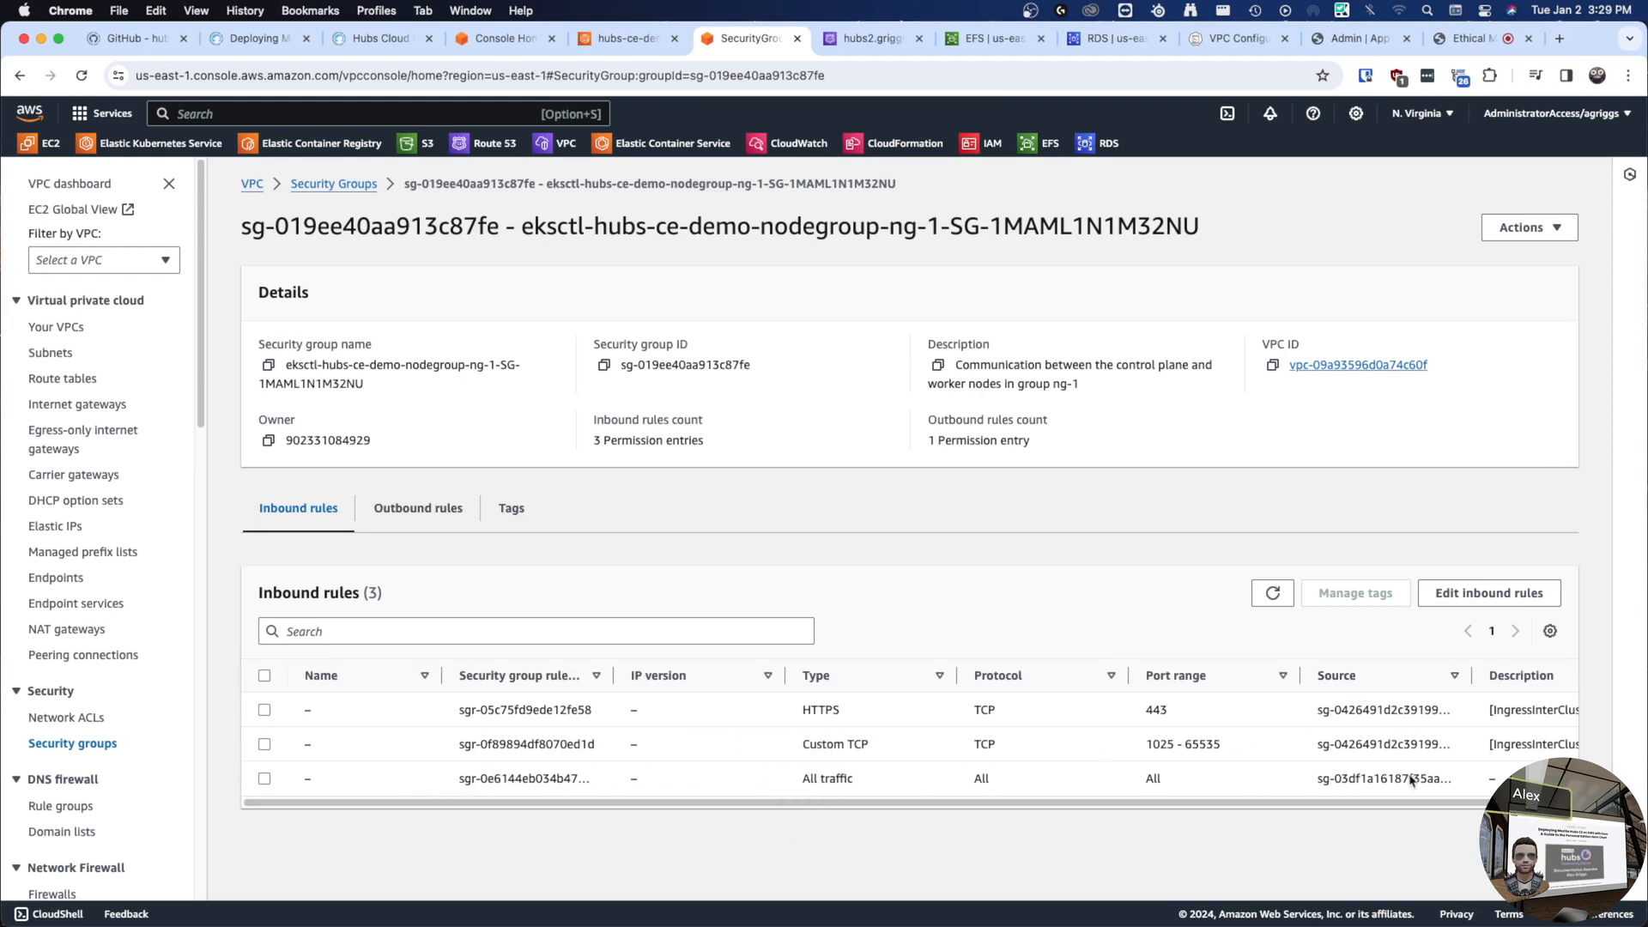
scroll(1339, 738, "right", 3)
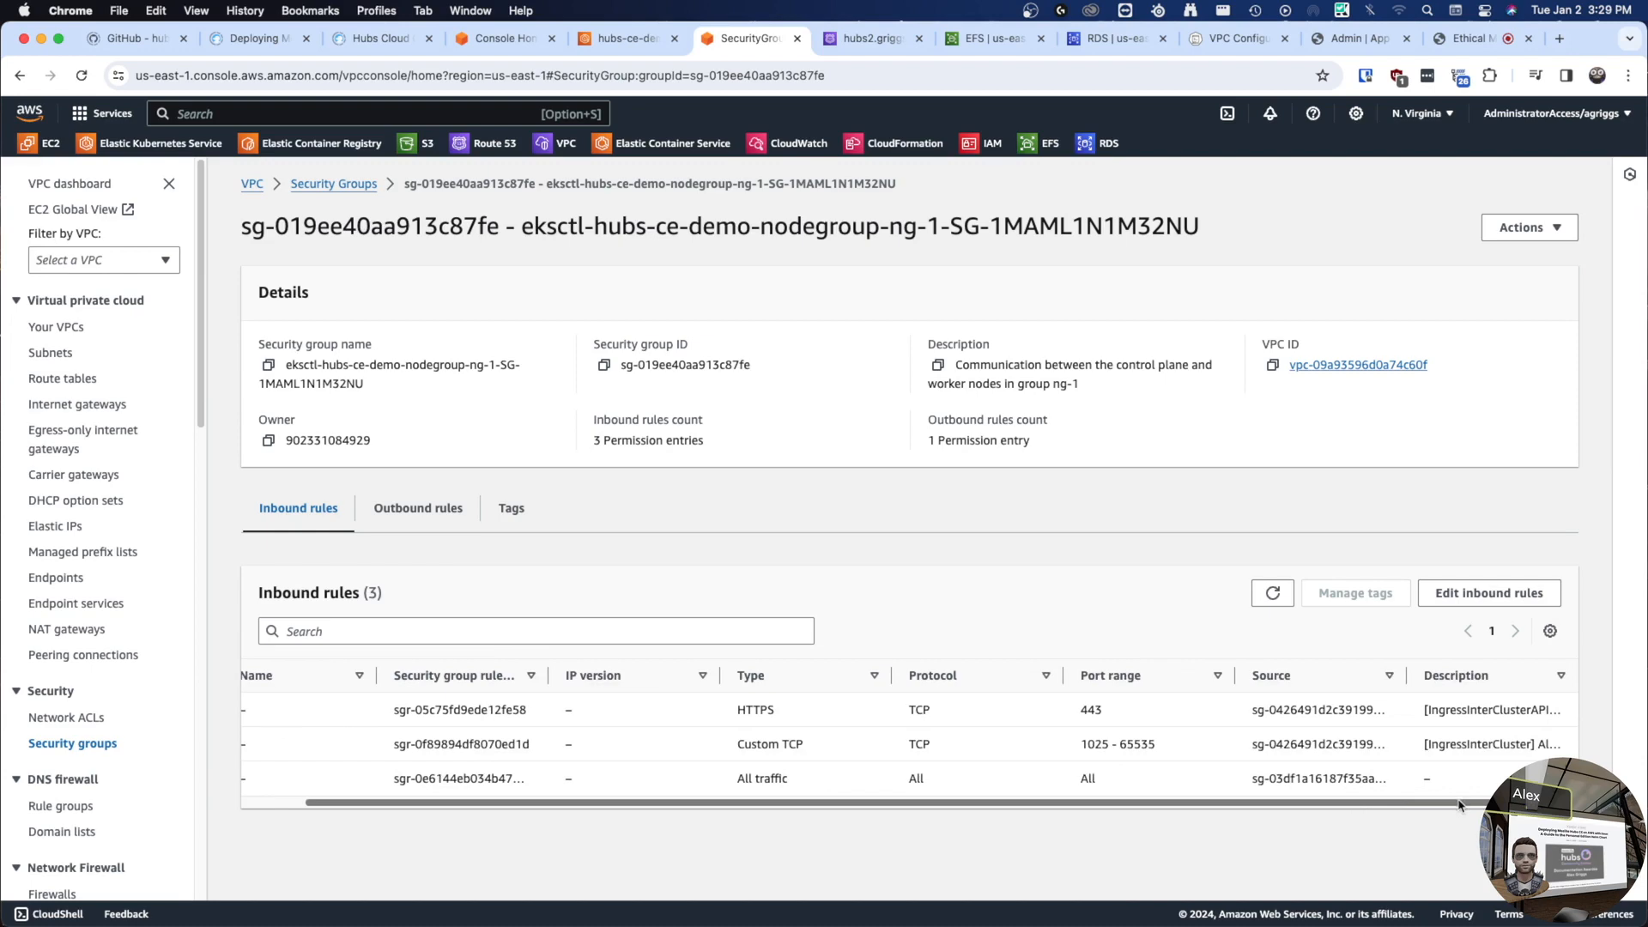
scroll(1245, 799, "left", 3)
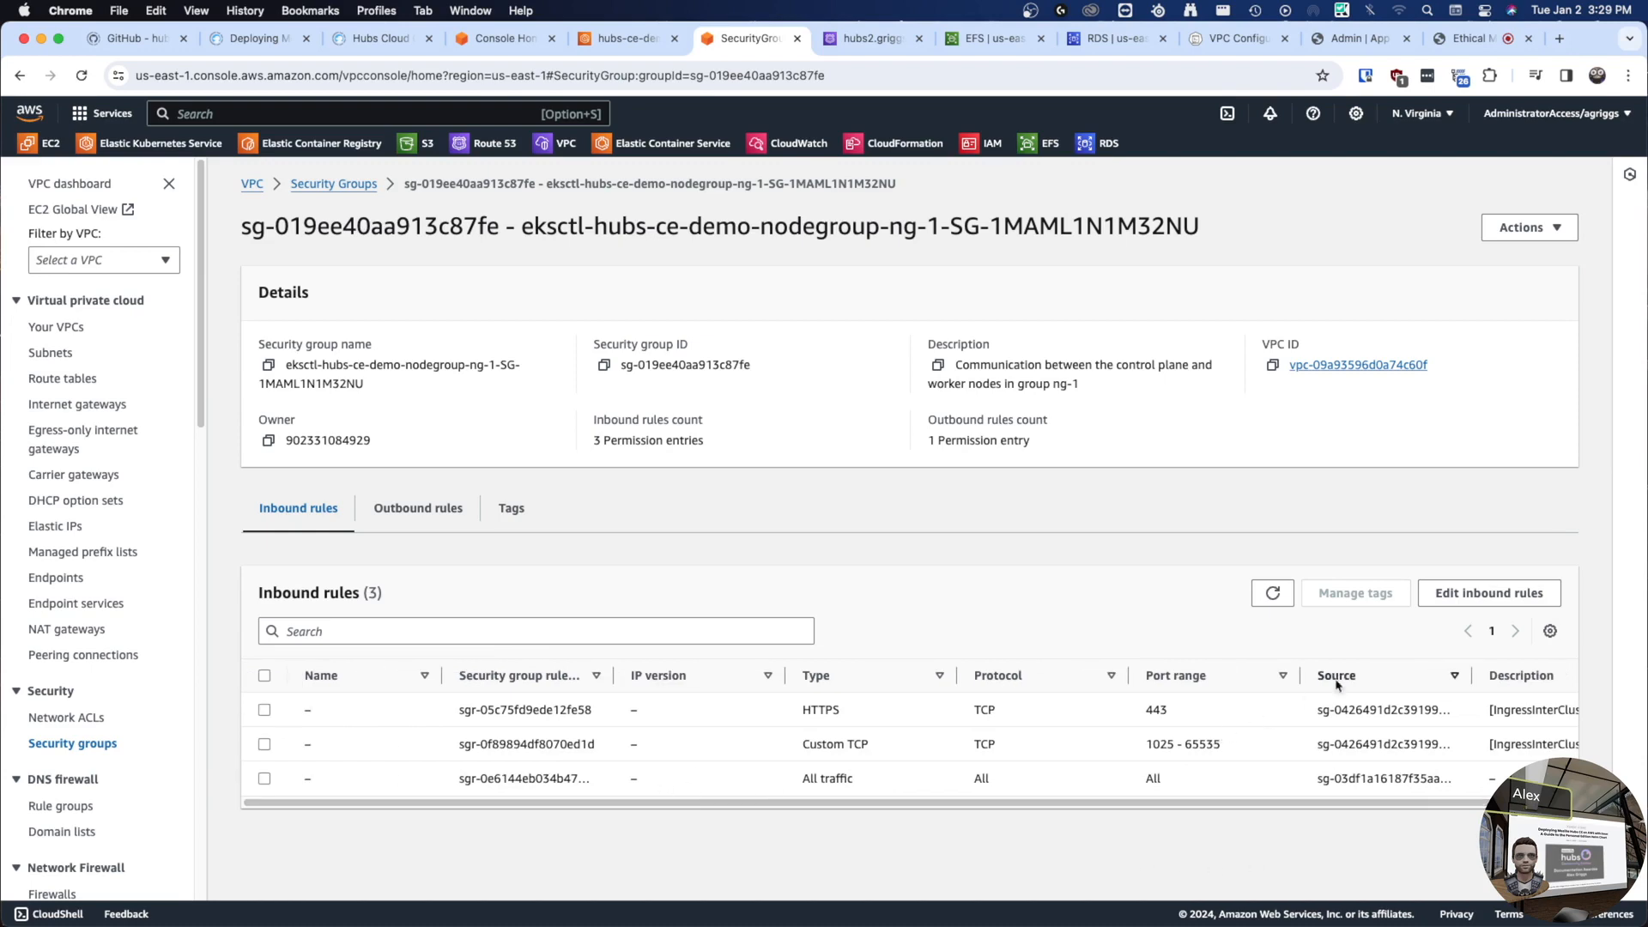
- Edit the inbound rules and add a Custom TCP rule for port 5349 from 0.0.0.0/0
left_click(1490, 593)
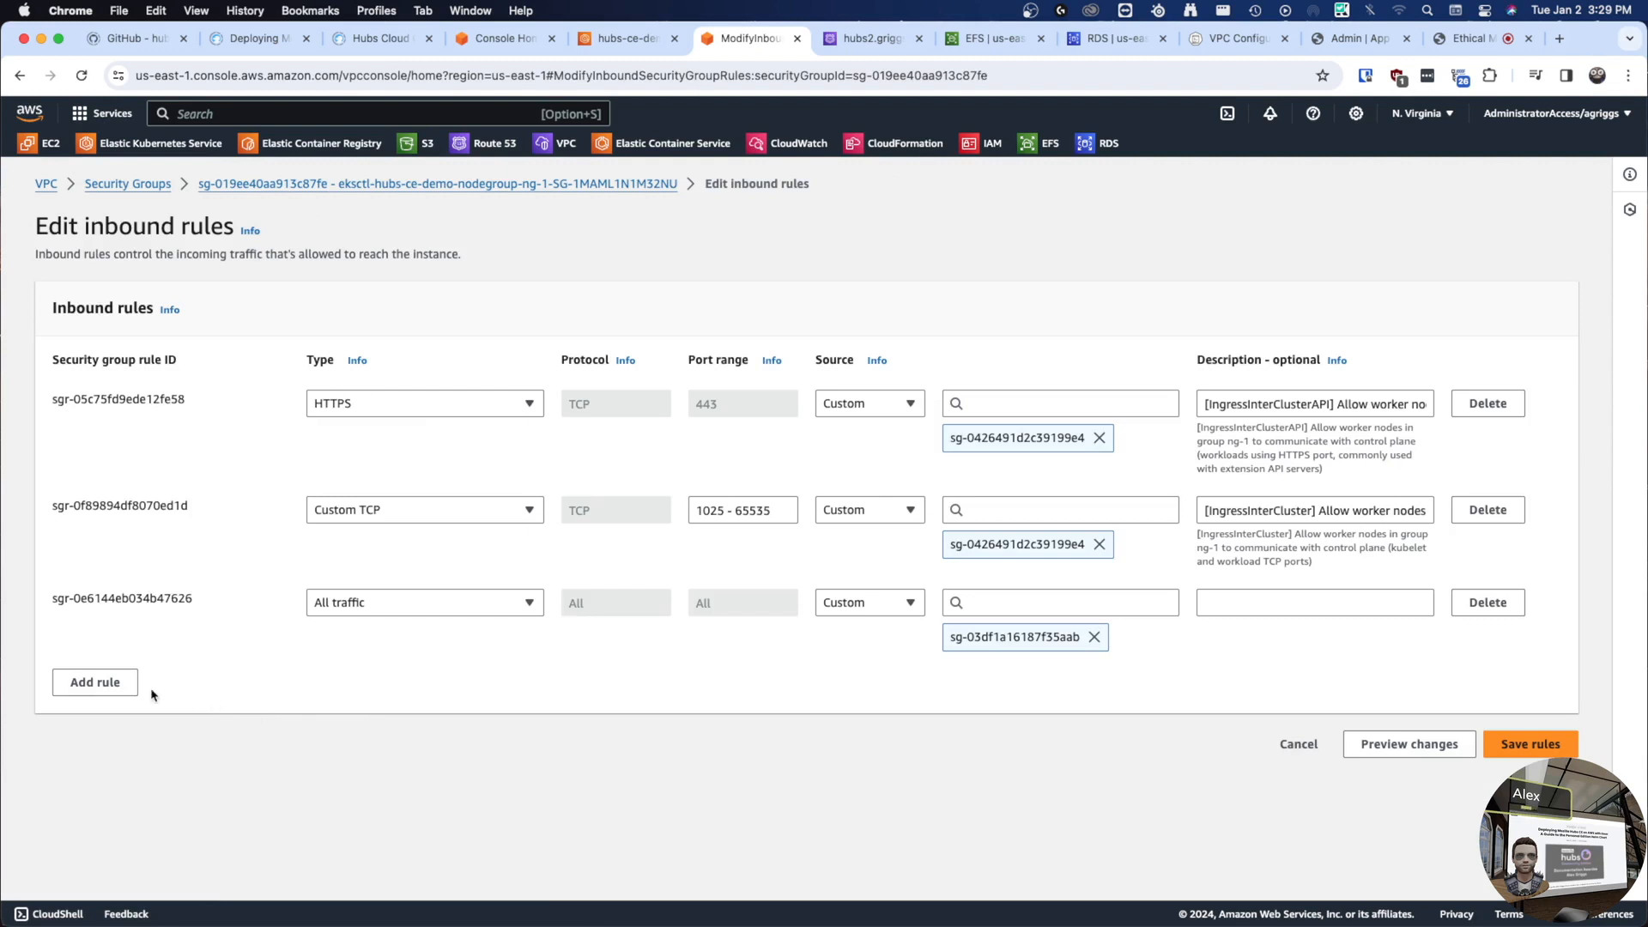
left_click(95, 691)
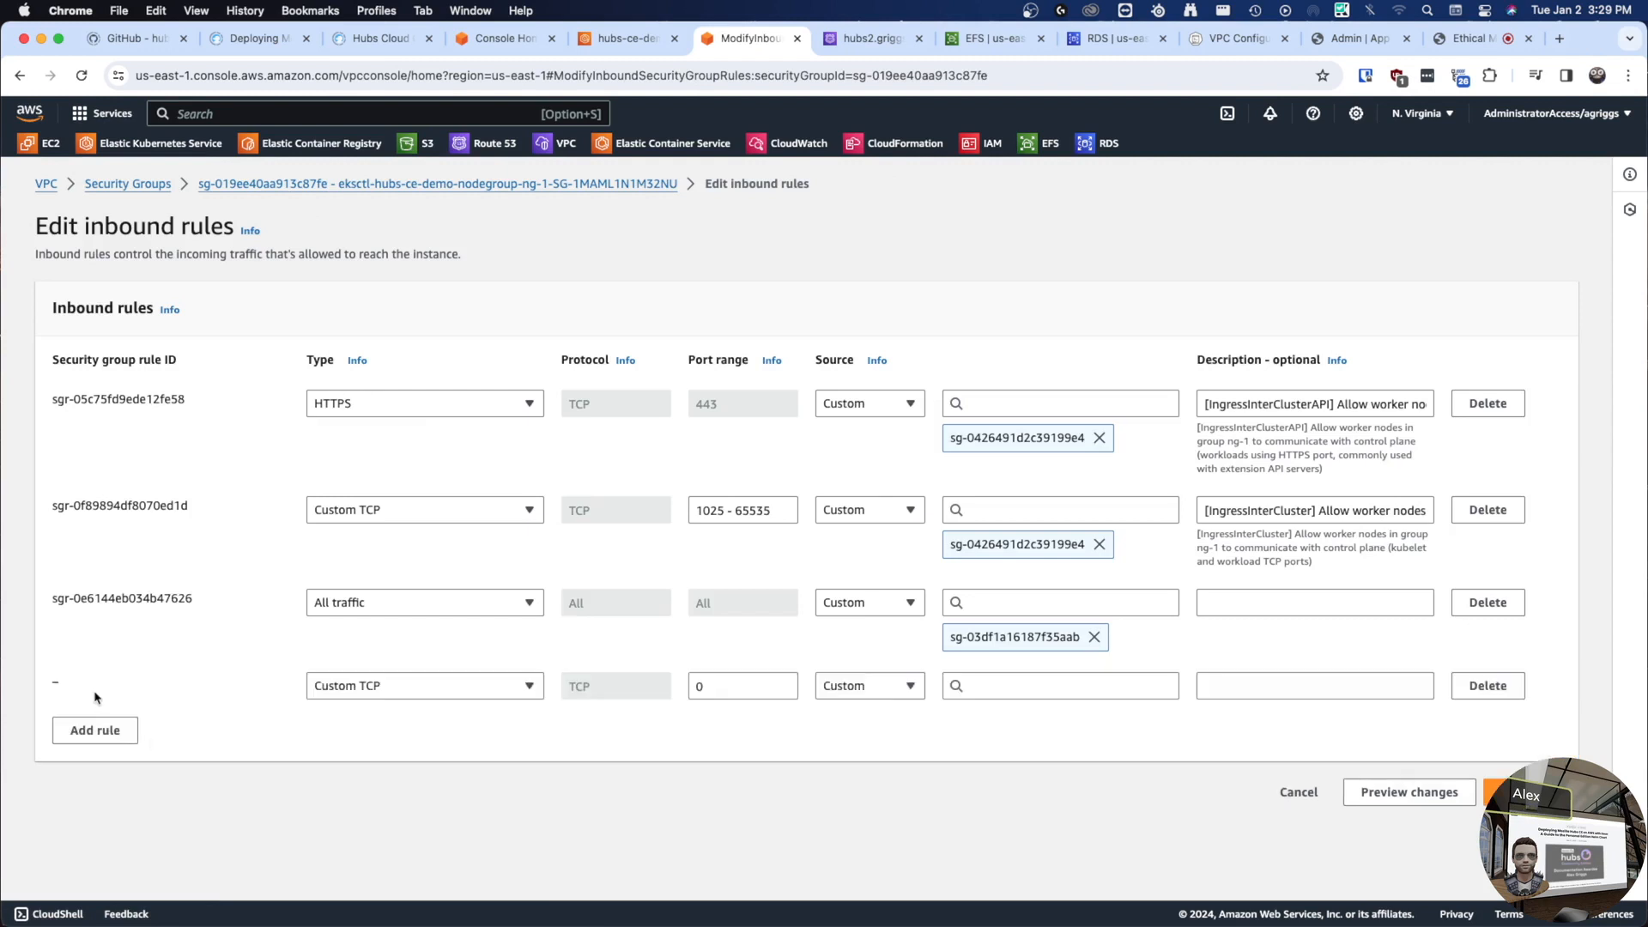
left_click(395, 691)
left_click(395, 696)
key("Tab")
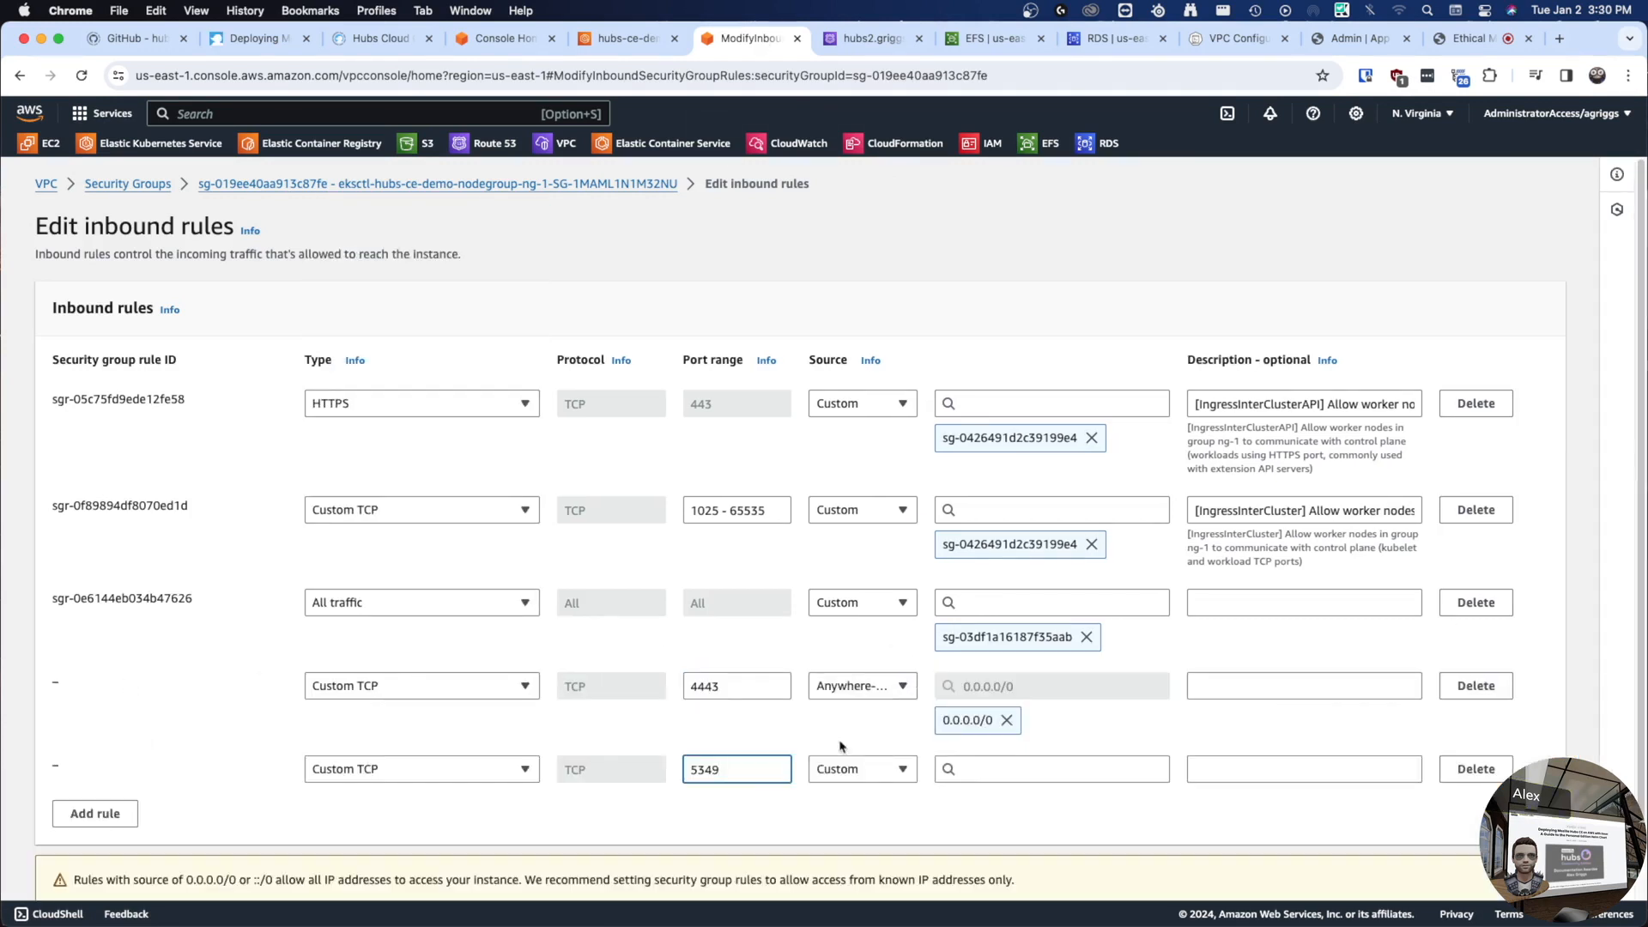
double_click(721, 768)
key("super+c")
left_click(998, 769)
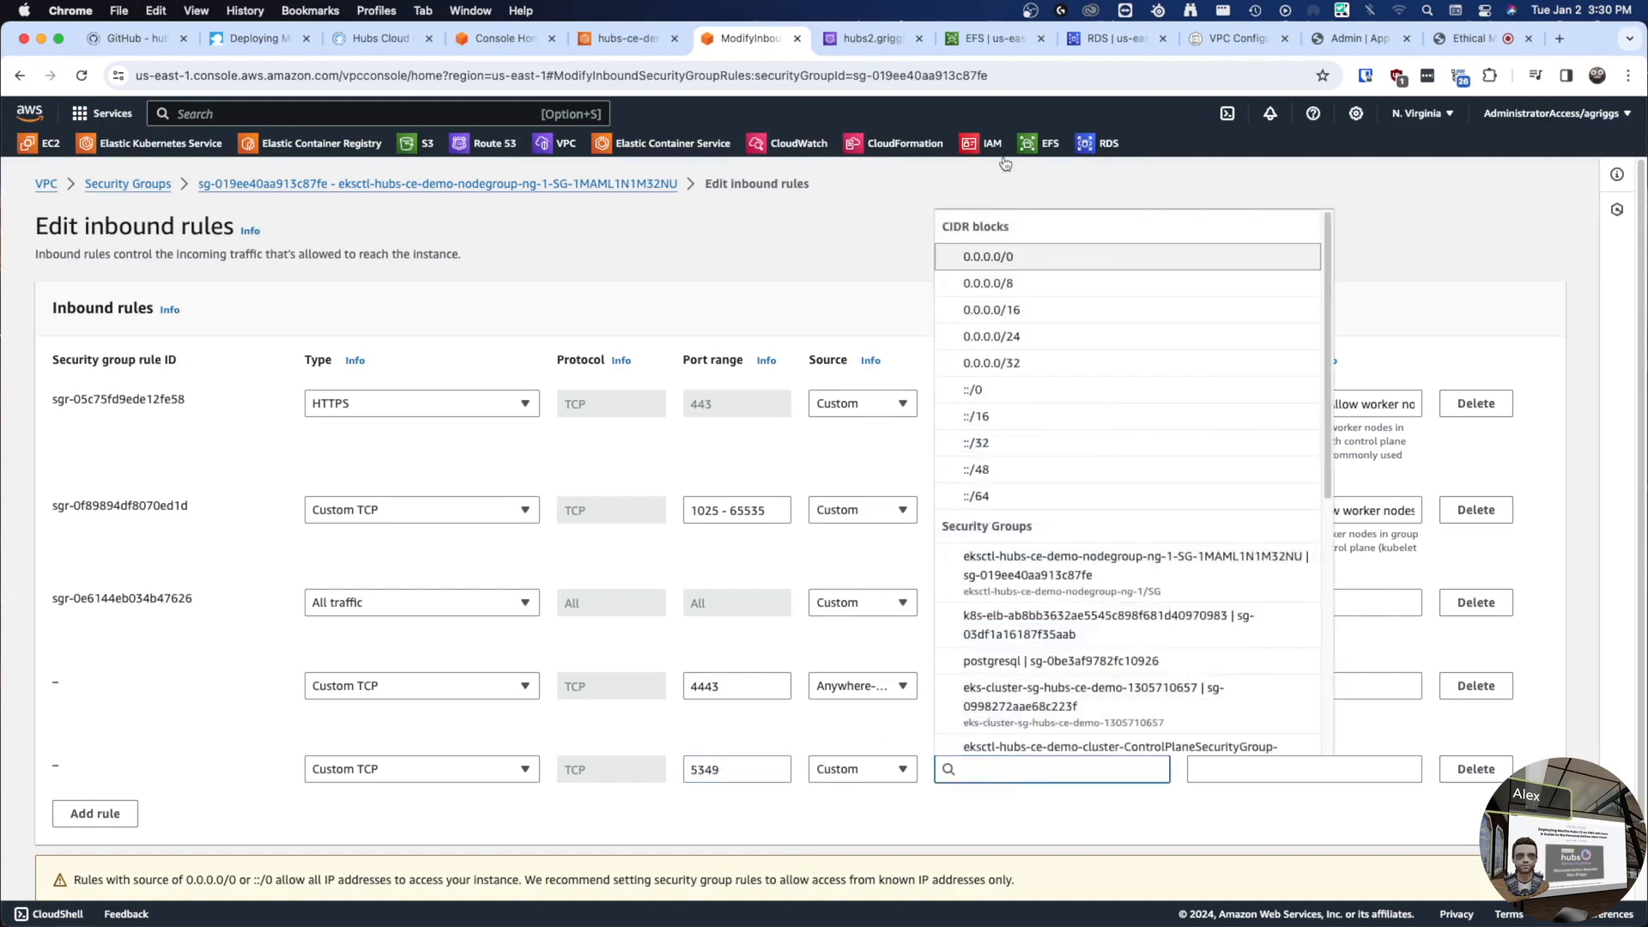
left_click(989, 255)
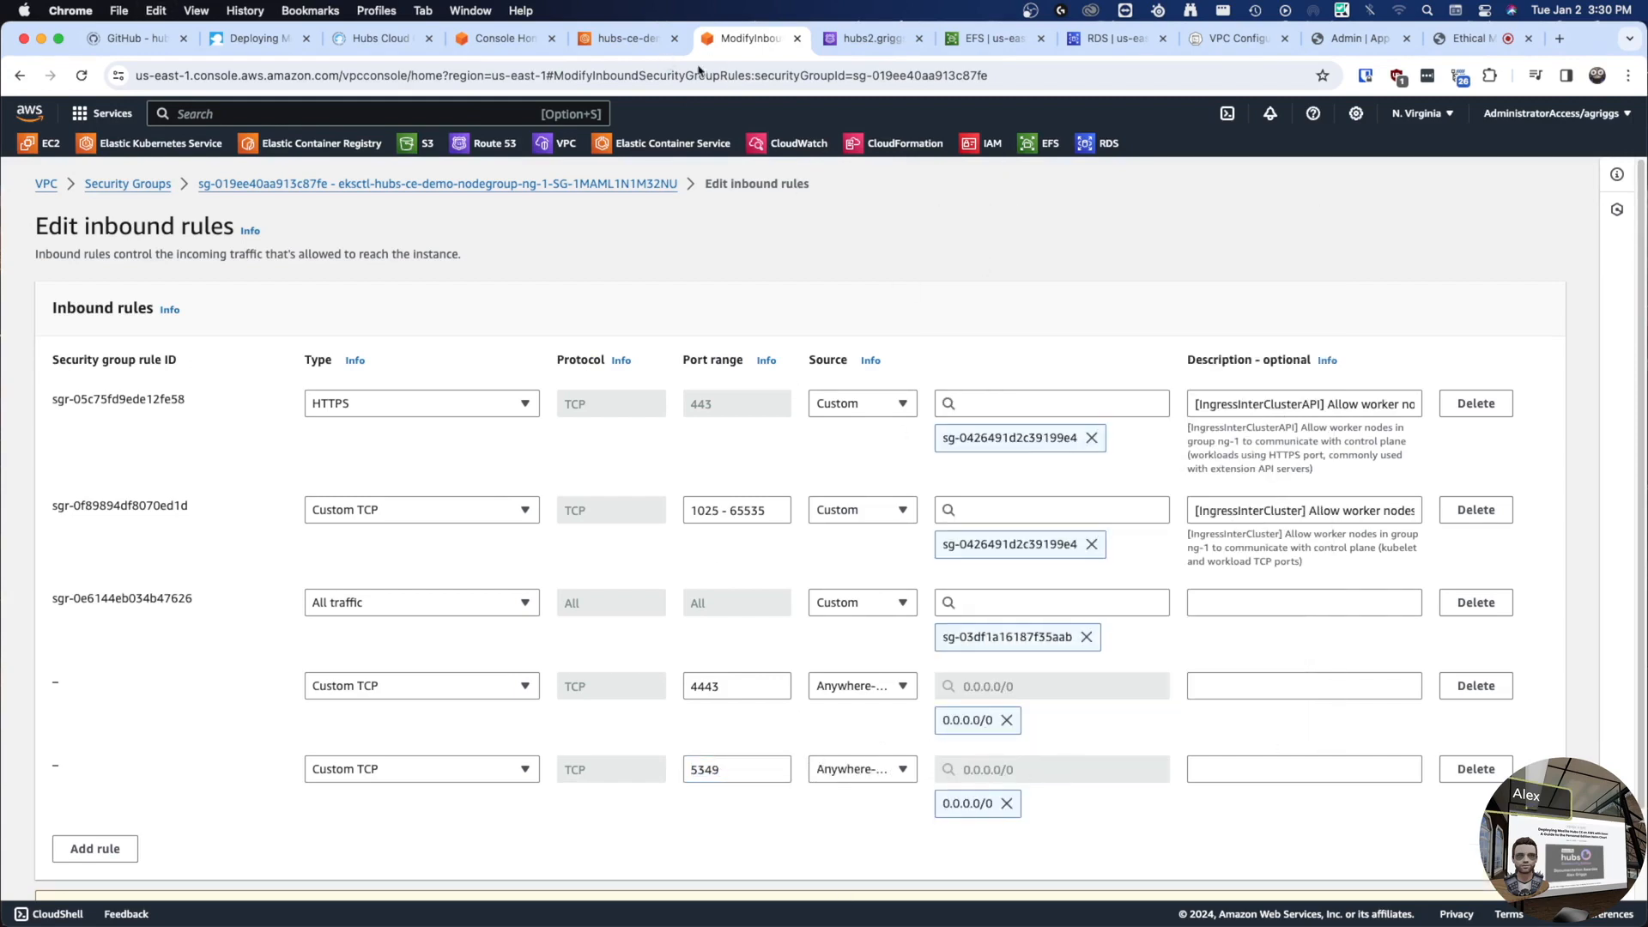
left_click(244, 39)
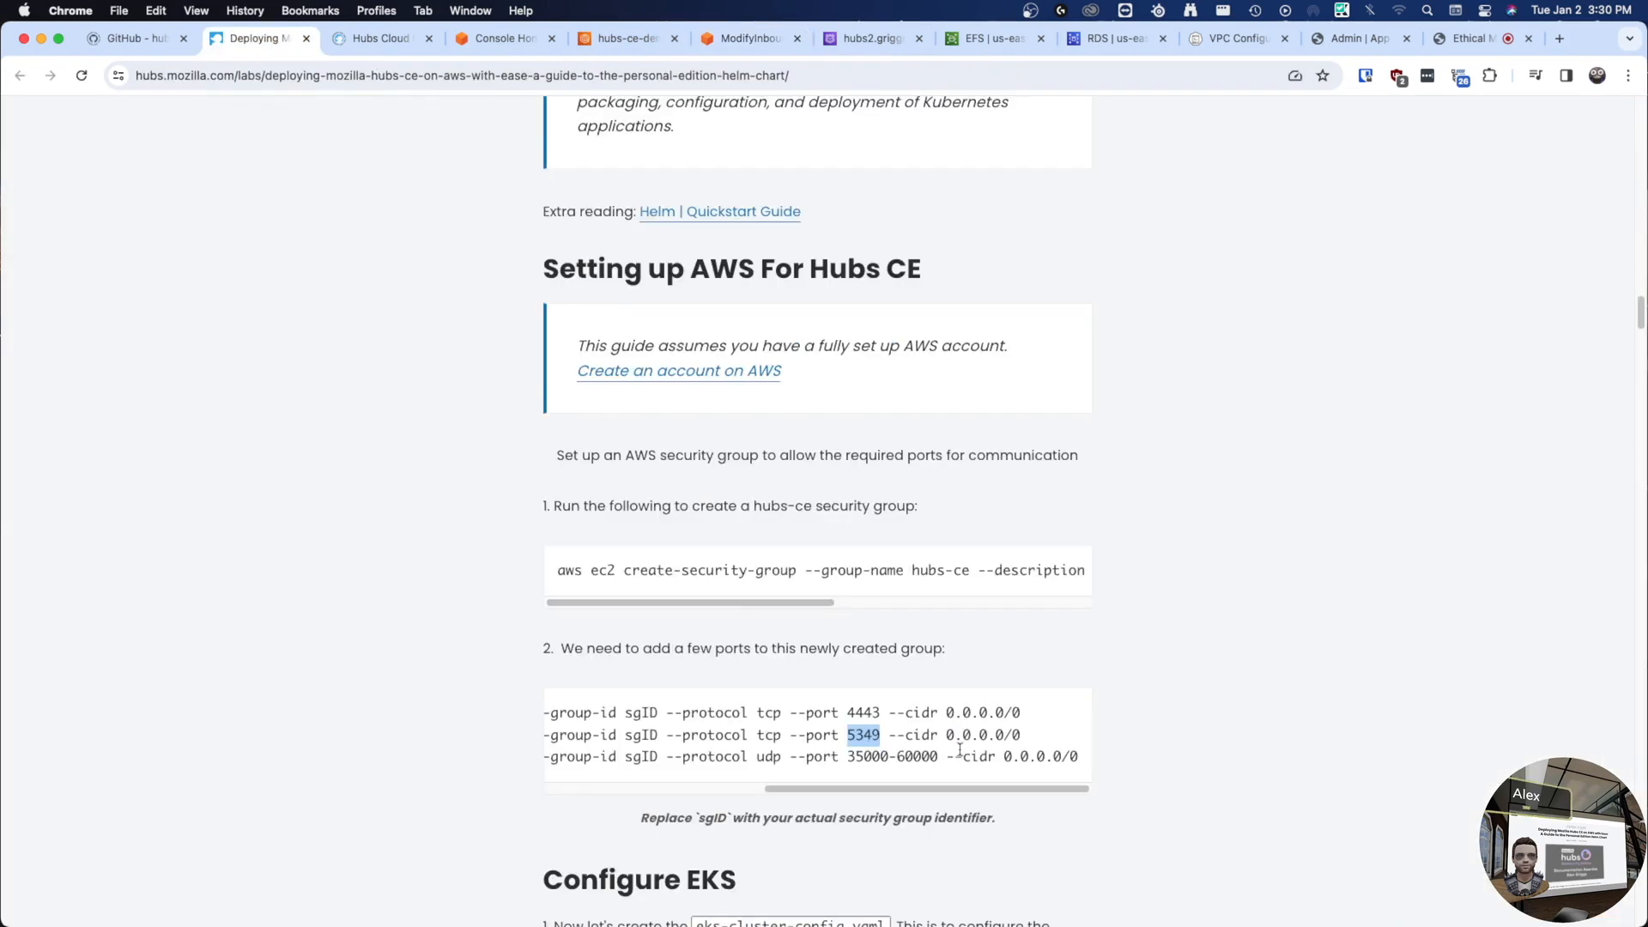
left_click_drag(852, 761, 938, 759)
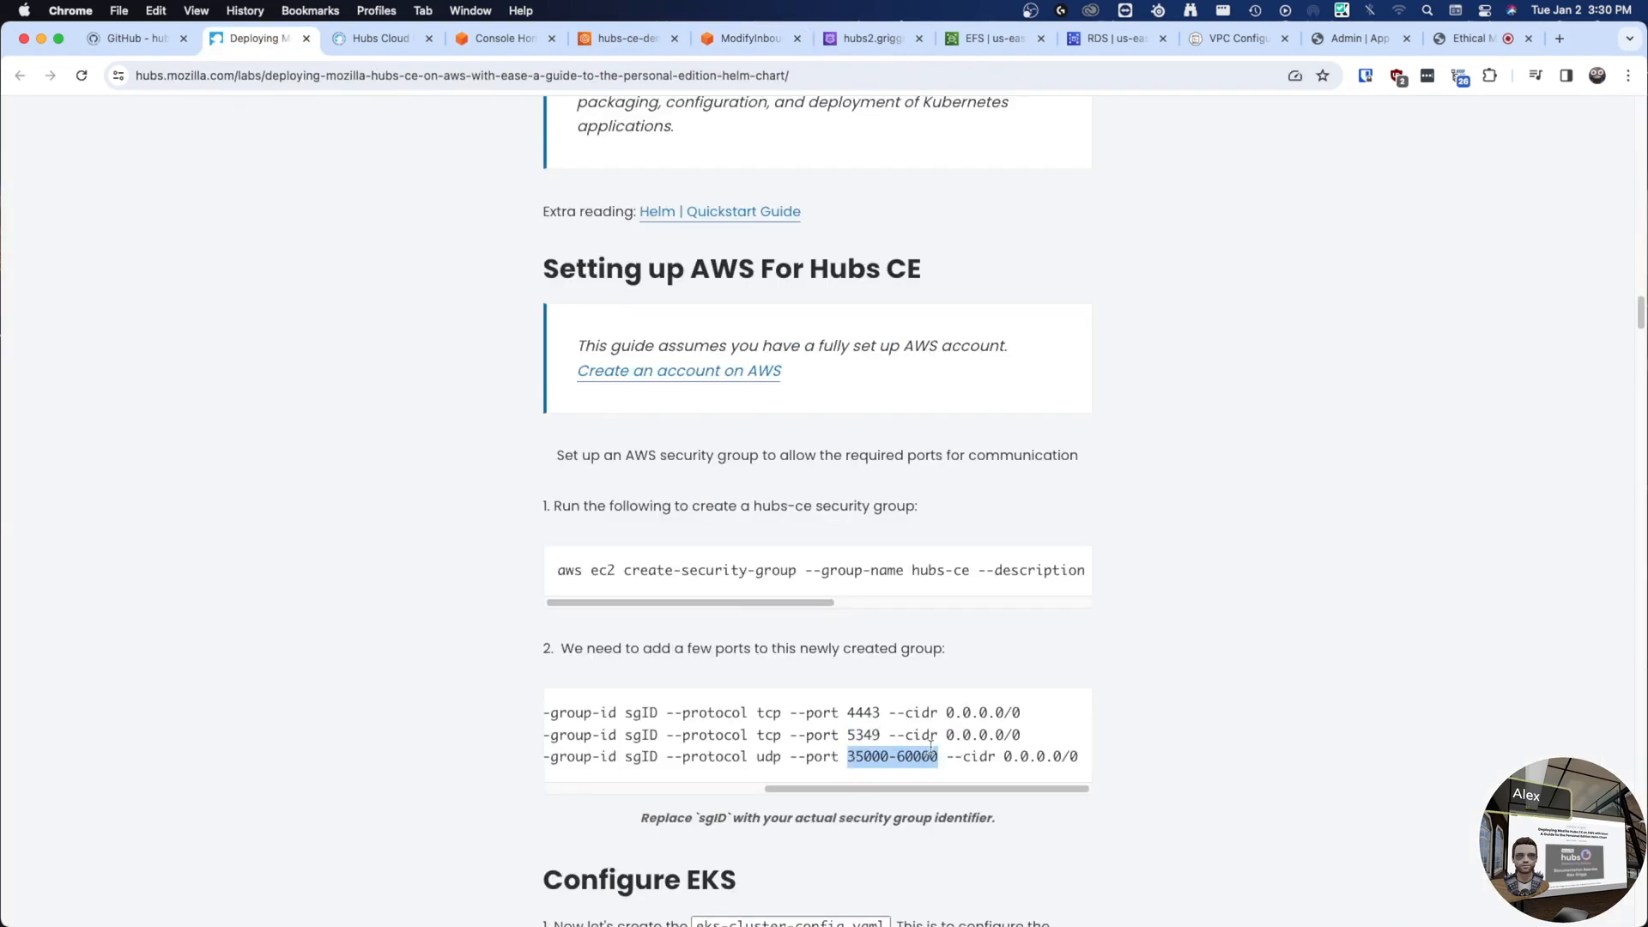
left_click(743, 49)
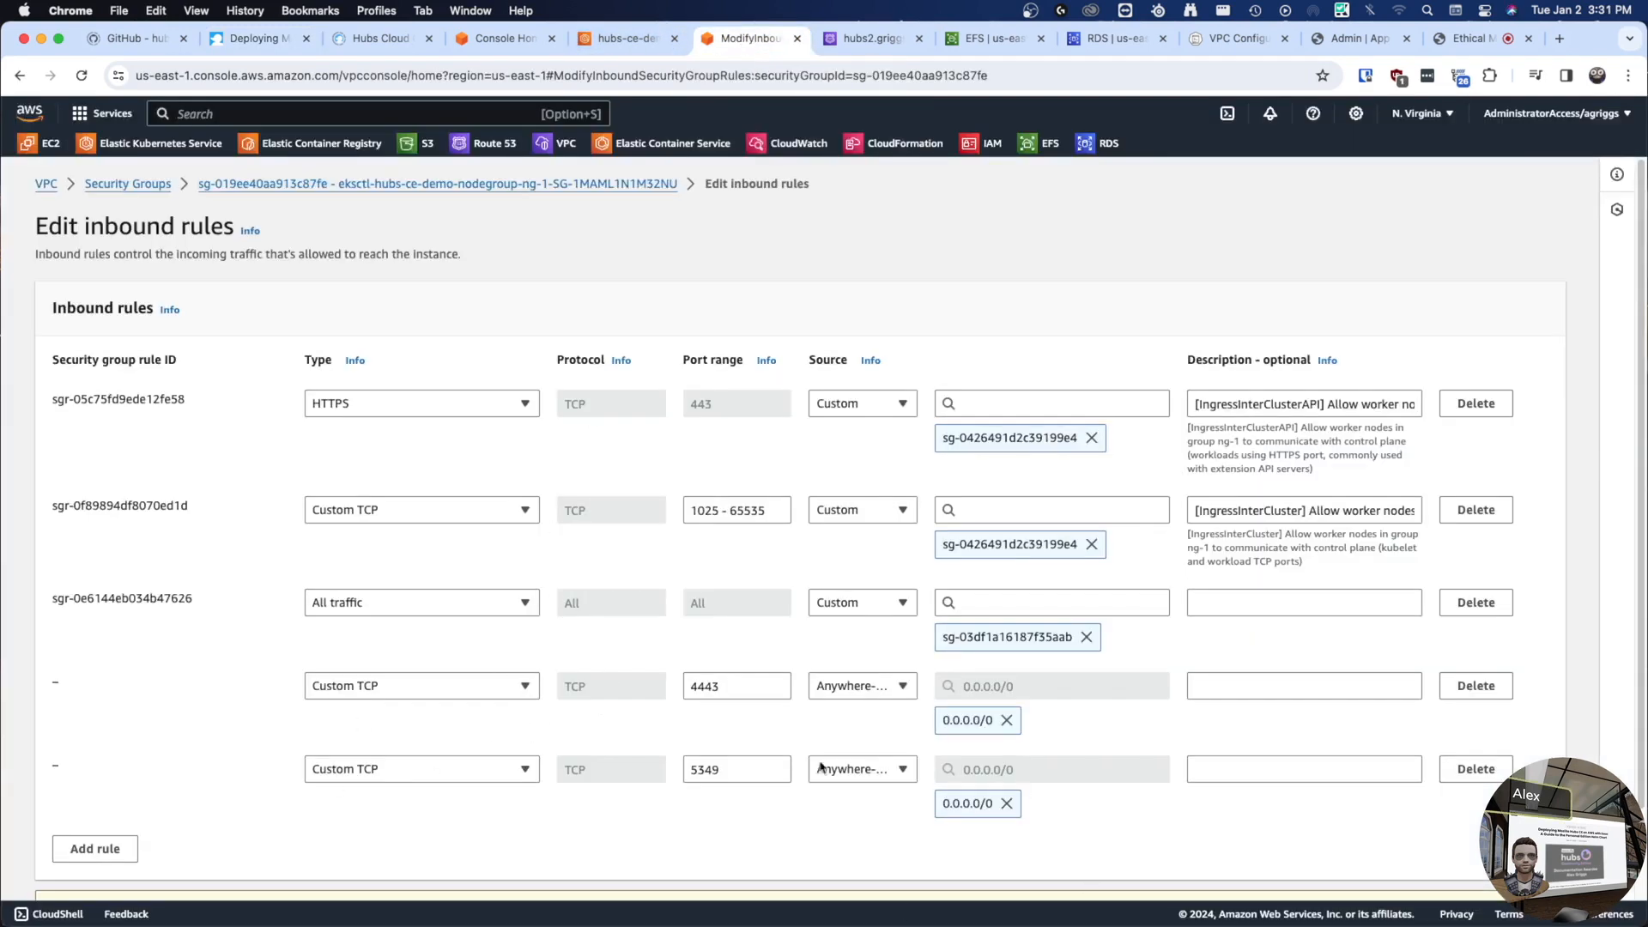
left_click(95, 848)
scroll(423, 810, "down", 1)
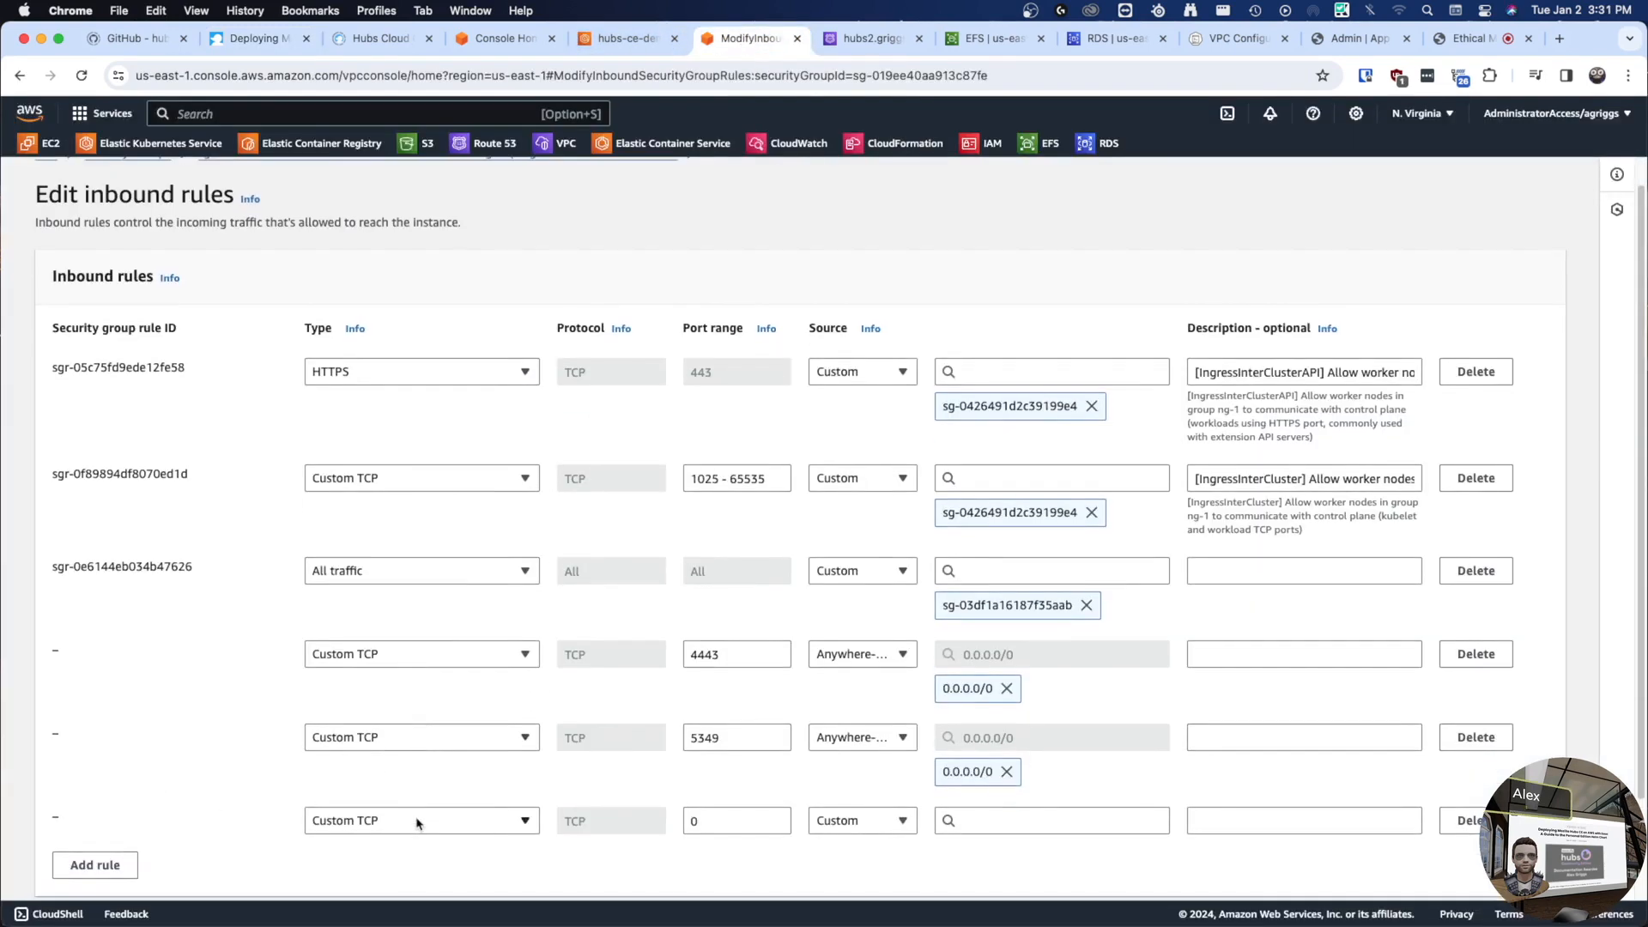
left_click(395, 823)
left_click(360, 276)
left_click(711, 822)
left_click_drag(704, 822, 670, 817)
type("35000 - 60000")
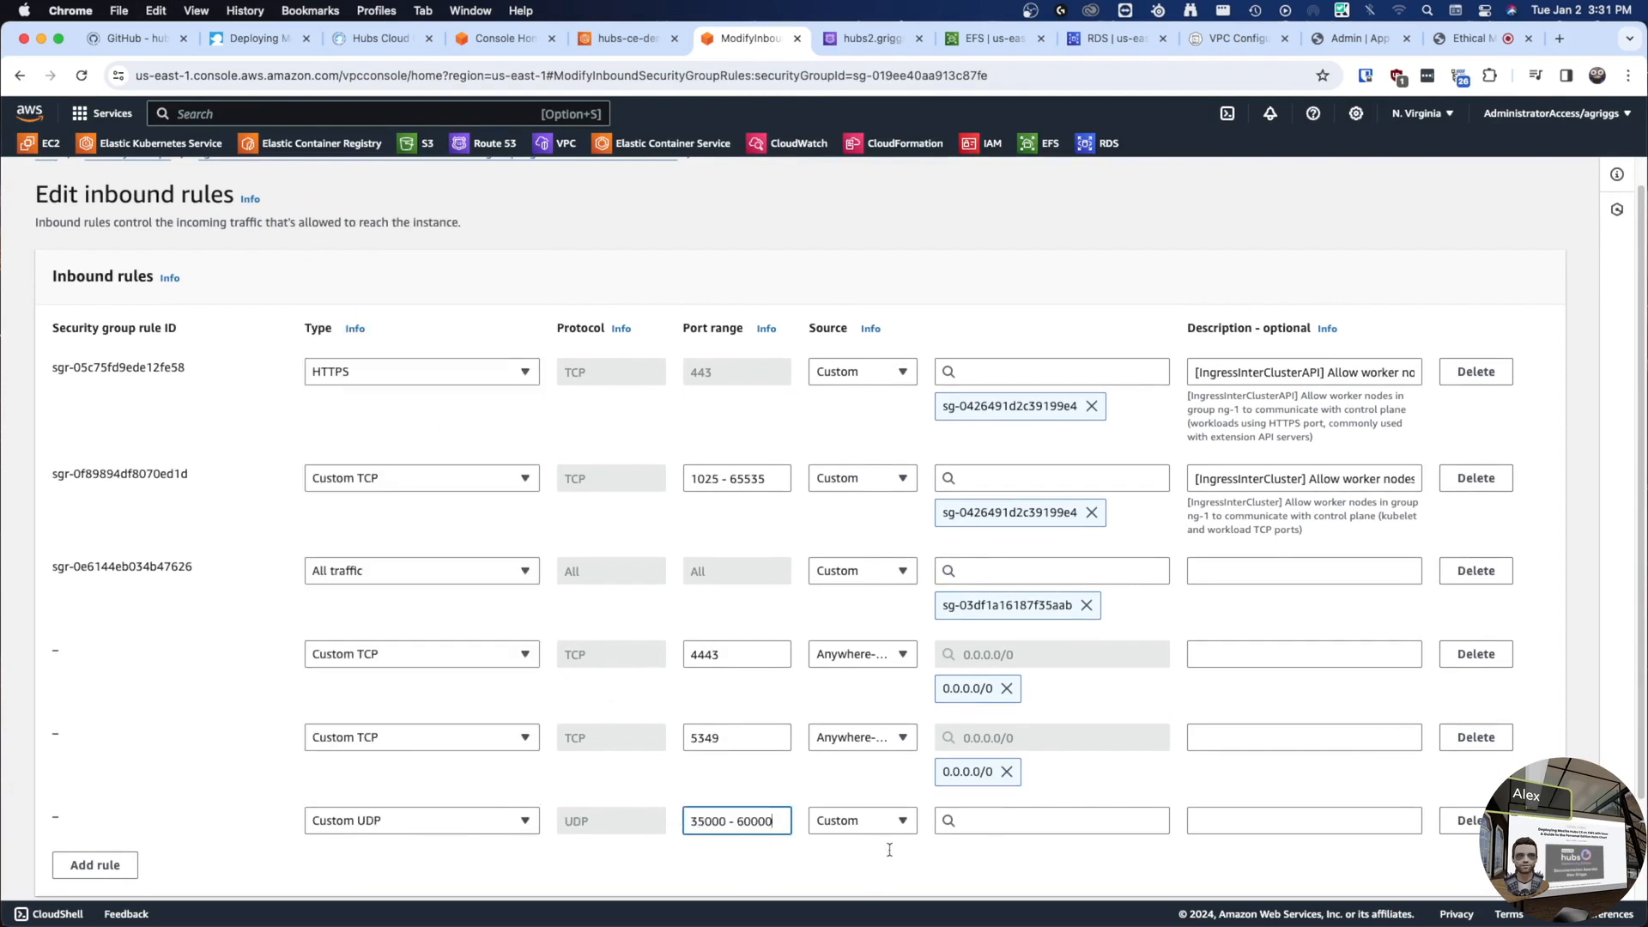
left_click(872, 883)
left_click(1042, 821)
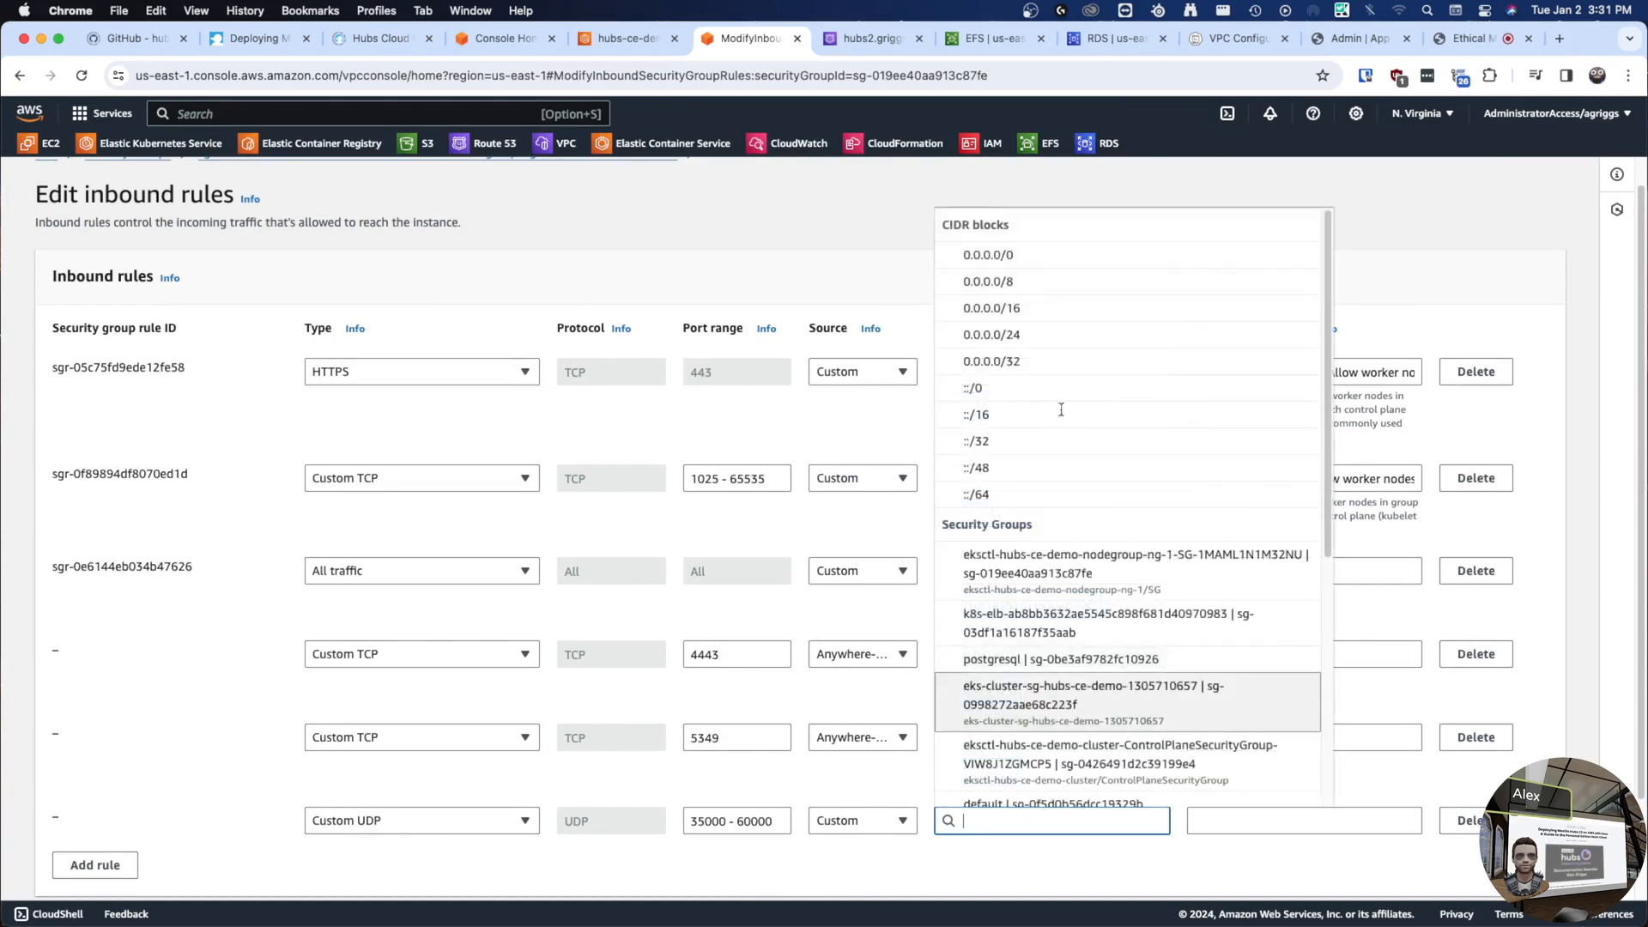
left_click(1004, 260)
scroll(954, 679, "down", 3)
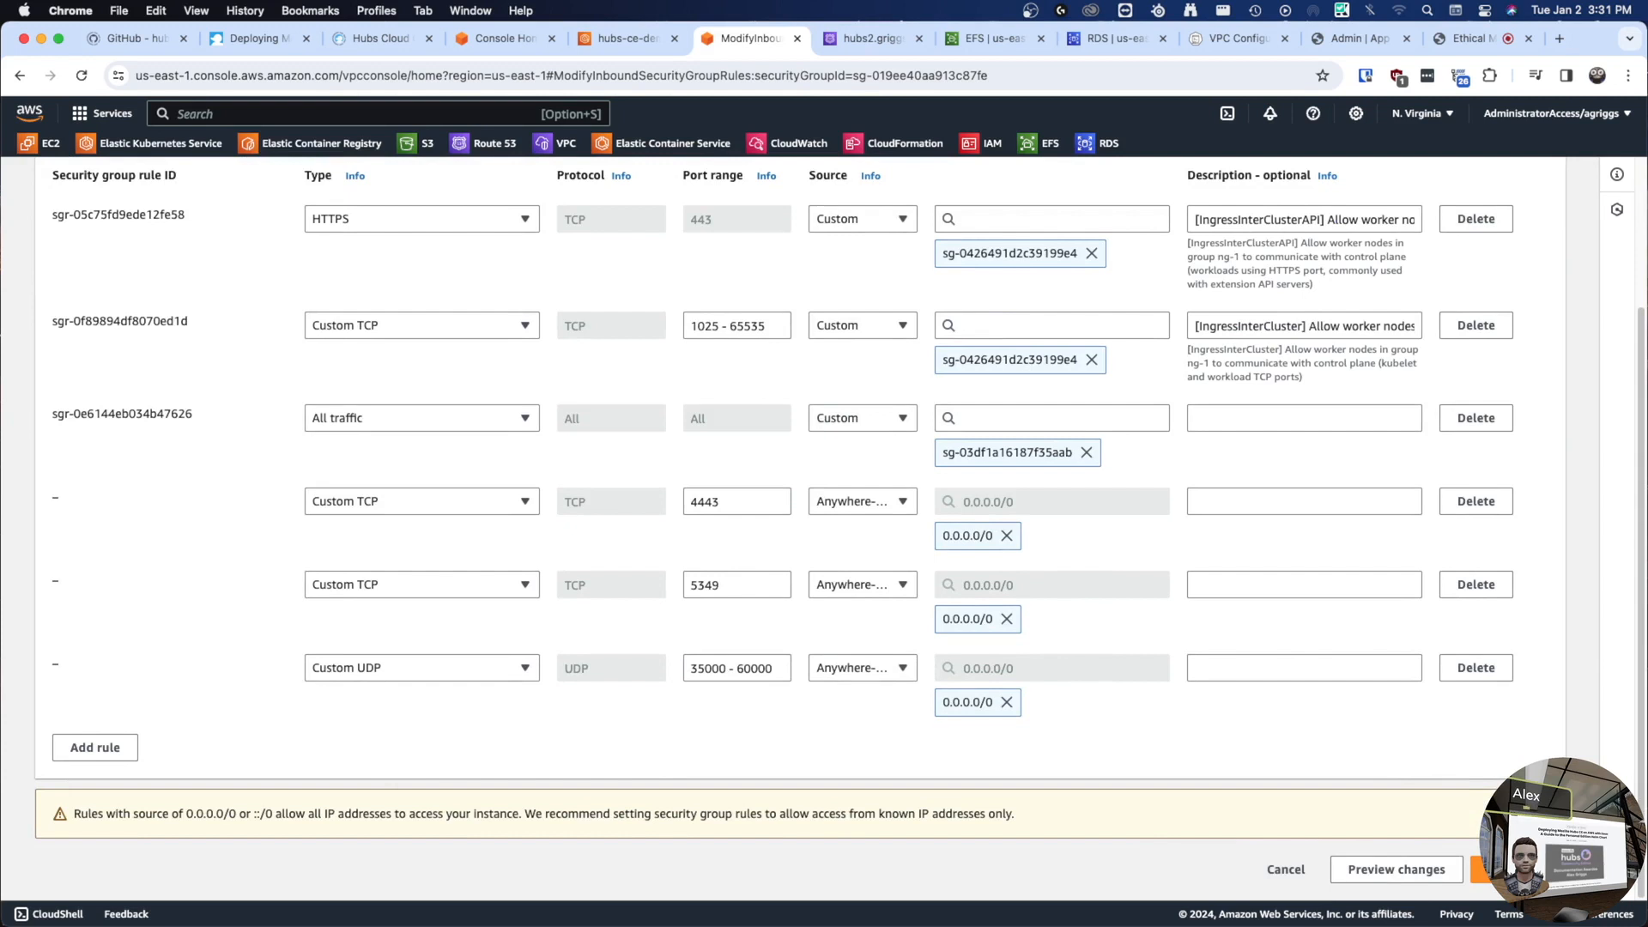
left_click(1481, 870)
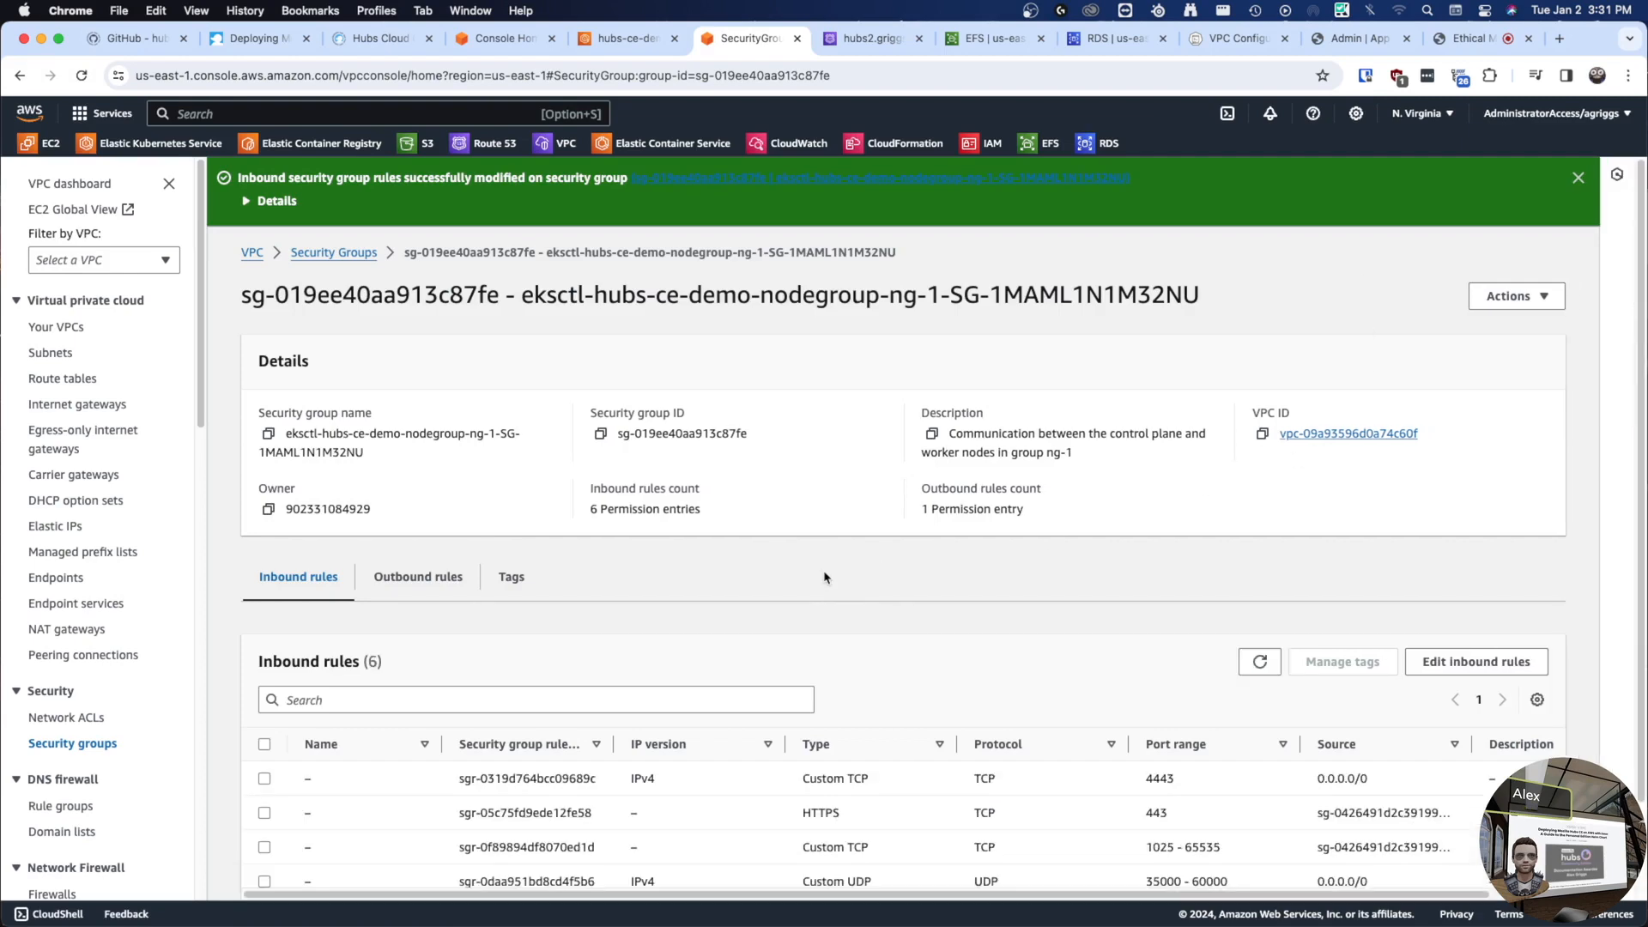
- In the Hubs room, confirm the send and receive transports are connected, then look around and walk with W and A
left_click(1470, 38)
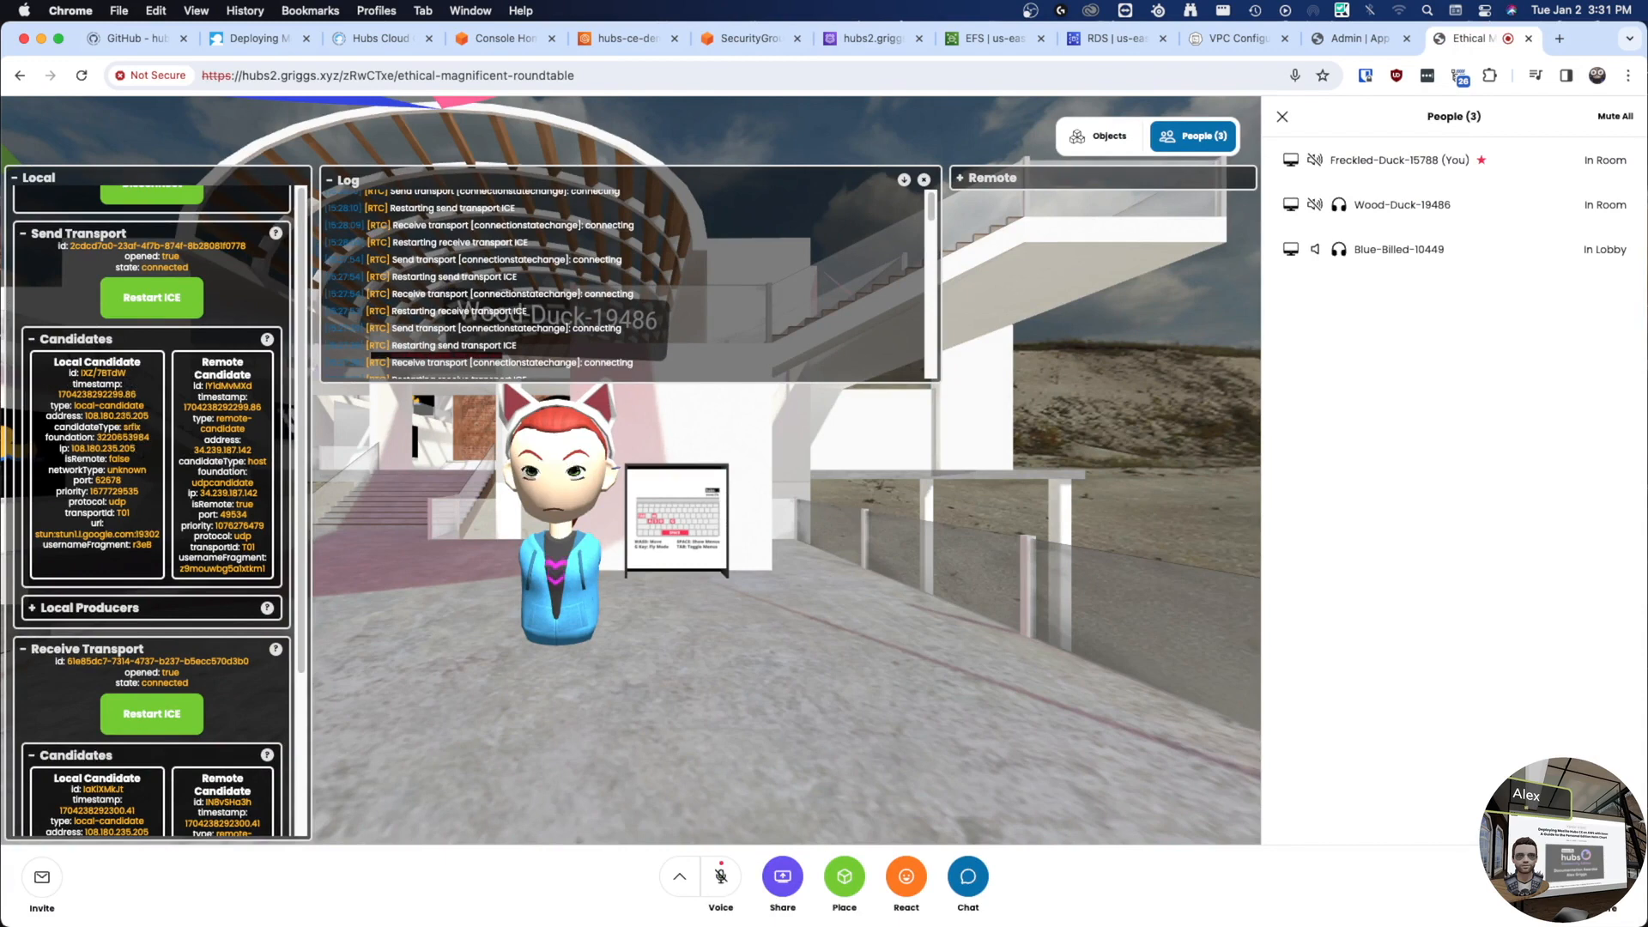
scroll(127, 591, "down", 5)
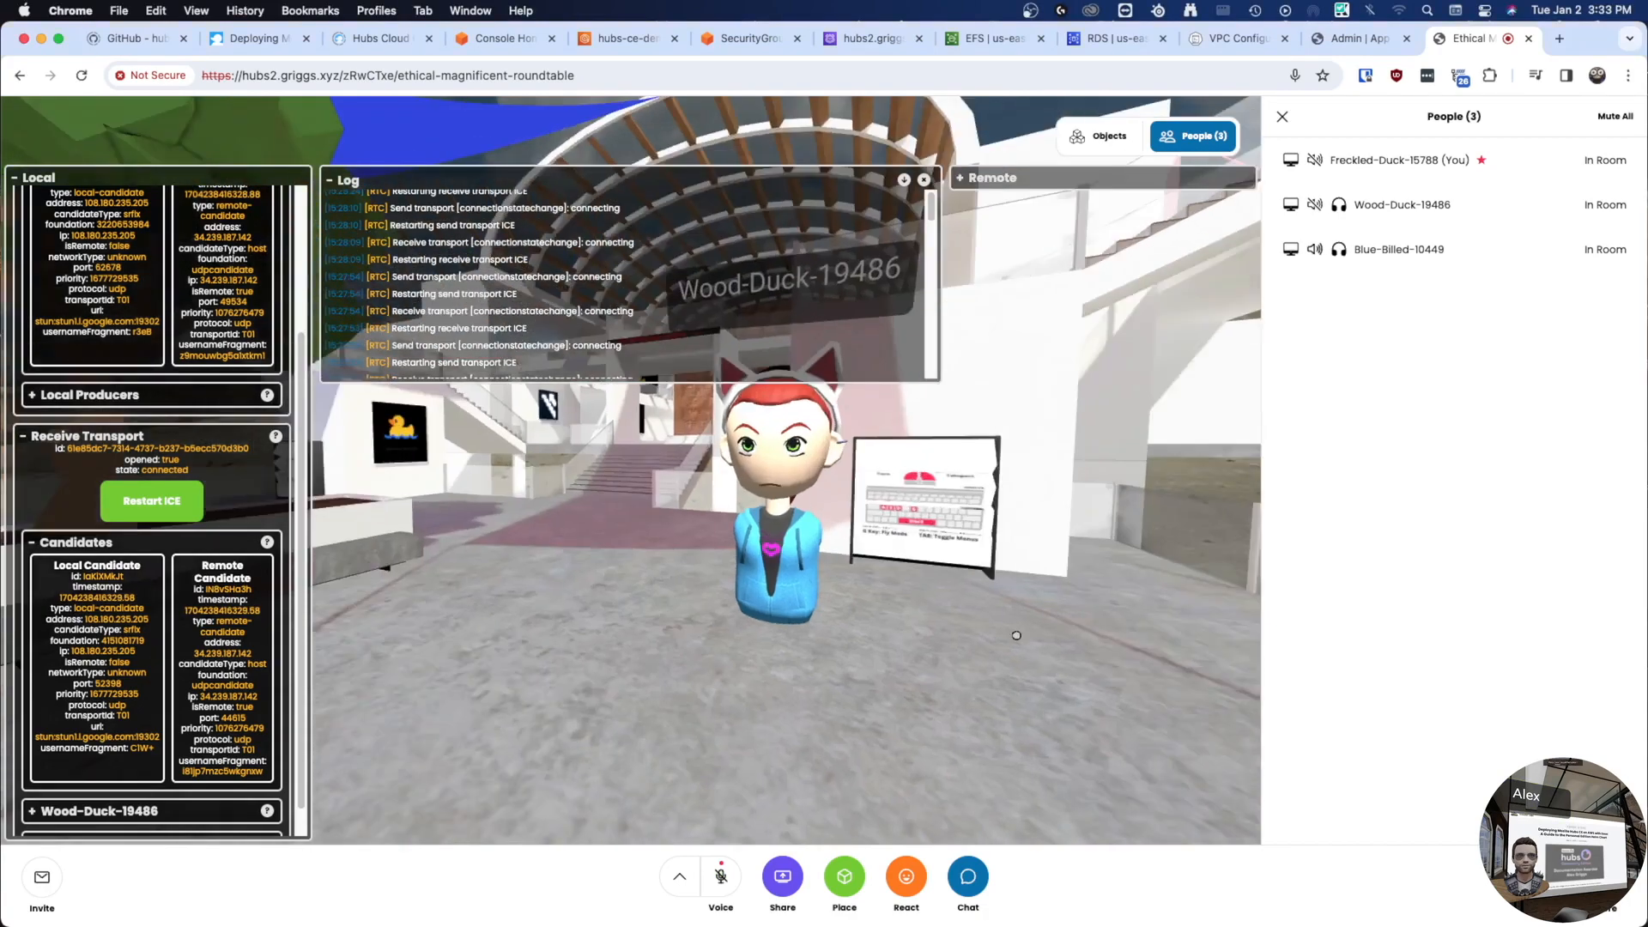
left_click_drag(1016, 633, 616, 599)
key("w")
key("w")
key("w")
key("a")
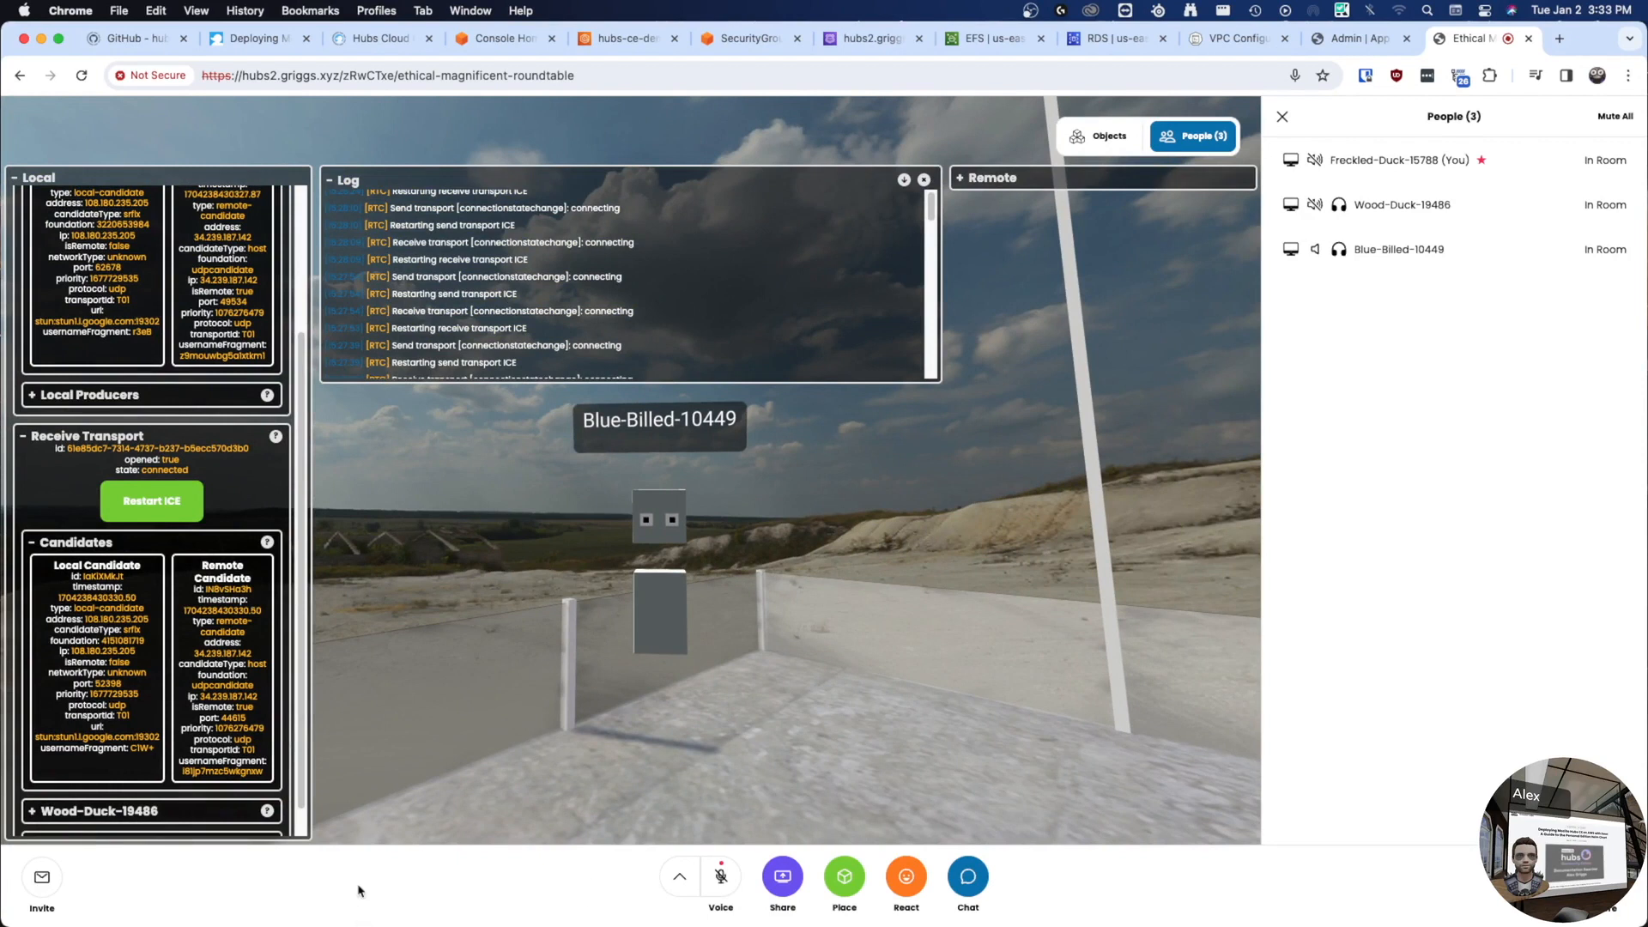
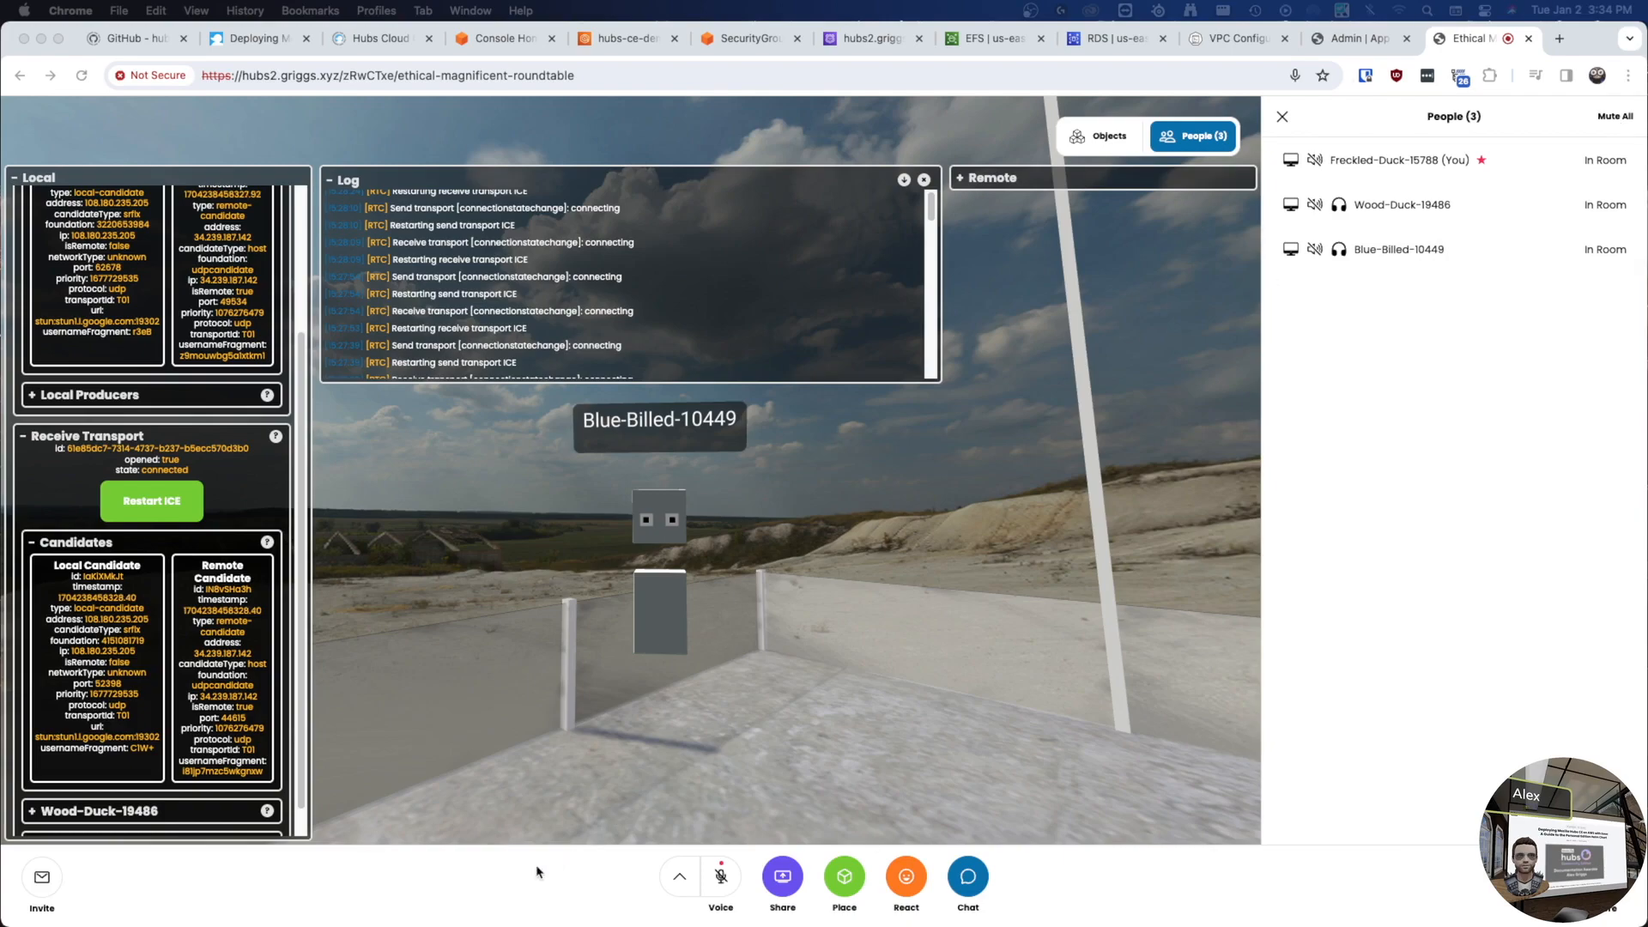
- Switch to the VS Code desktop space with values-eks.yaml open
key("ctrl+Left")
key("ctrl+Left")
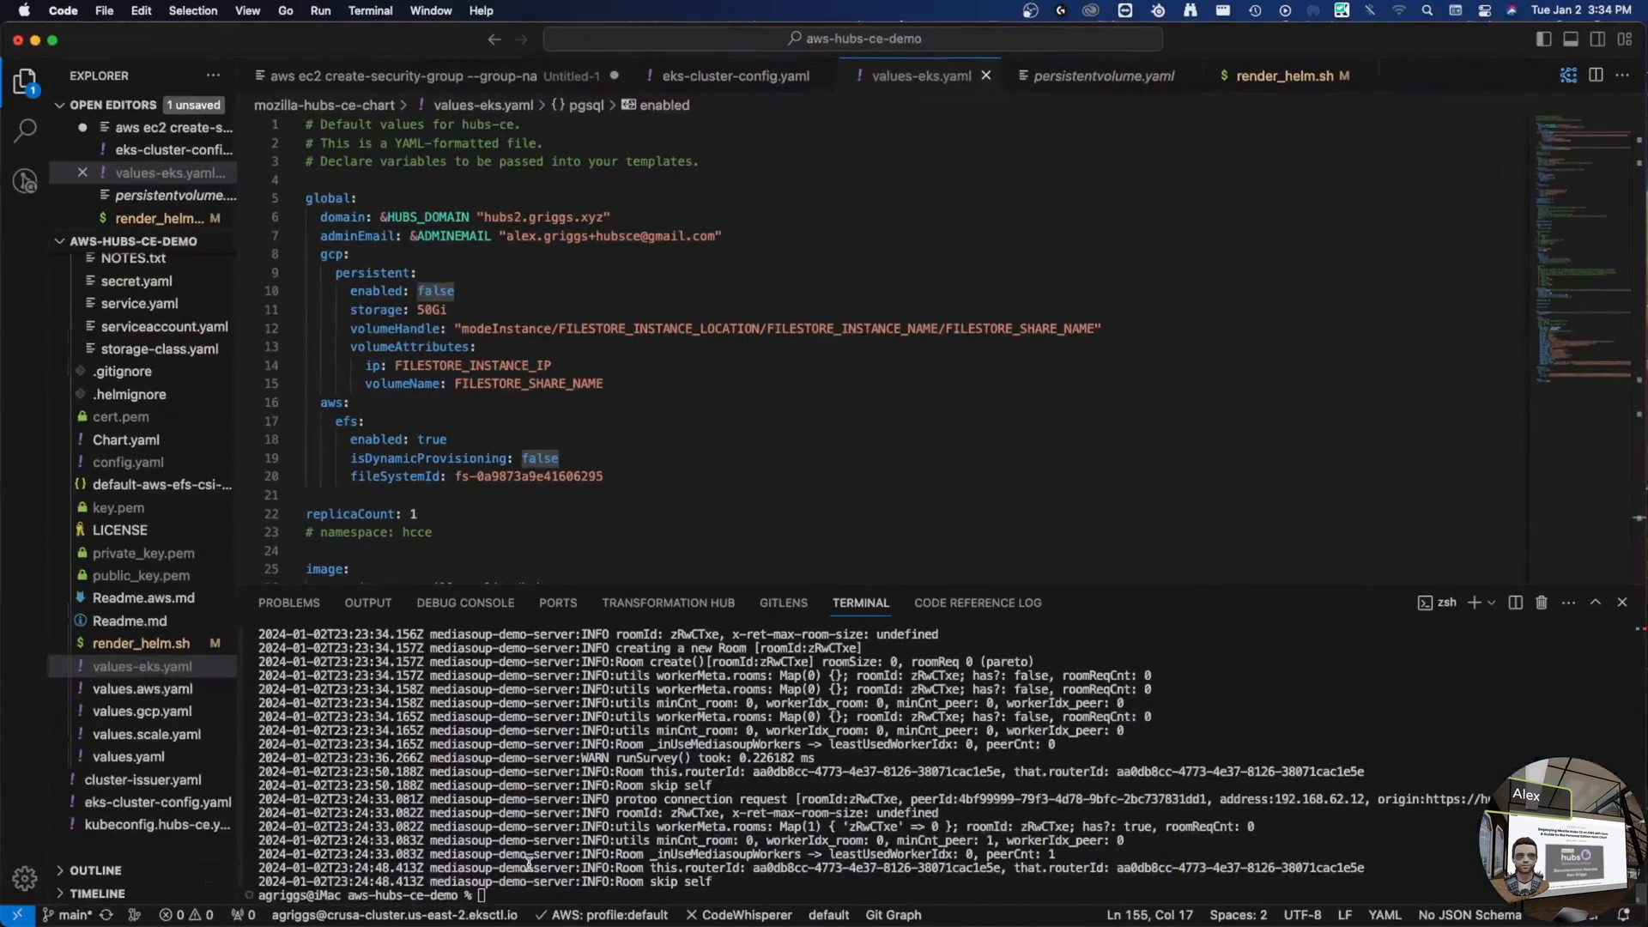
- Open the haproxy chart's templates/deployment.yaml file
left_click(511, 297)
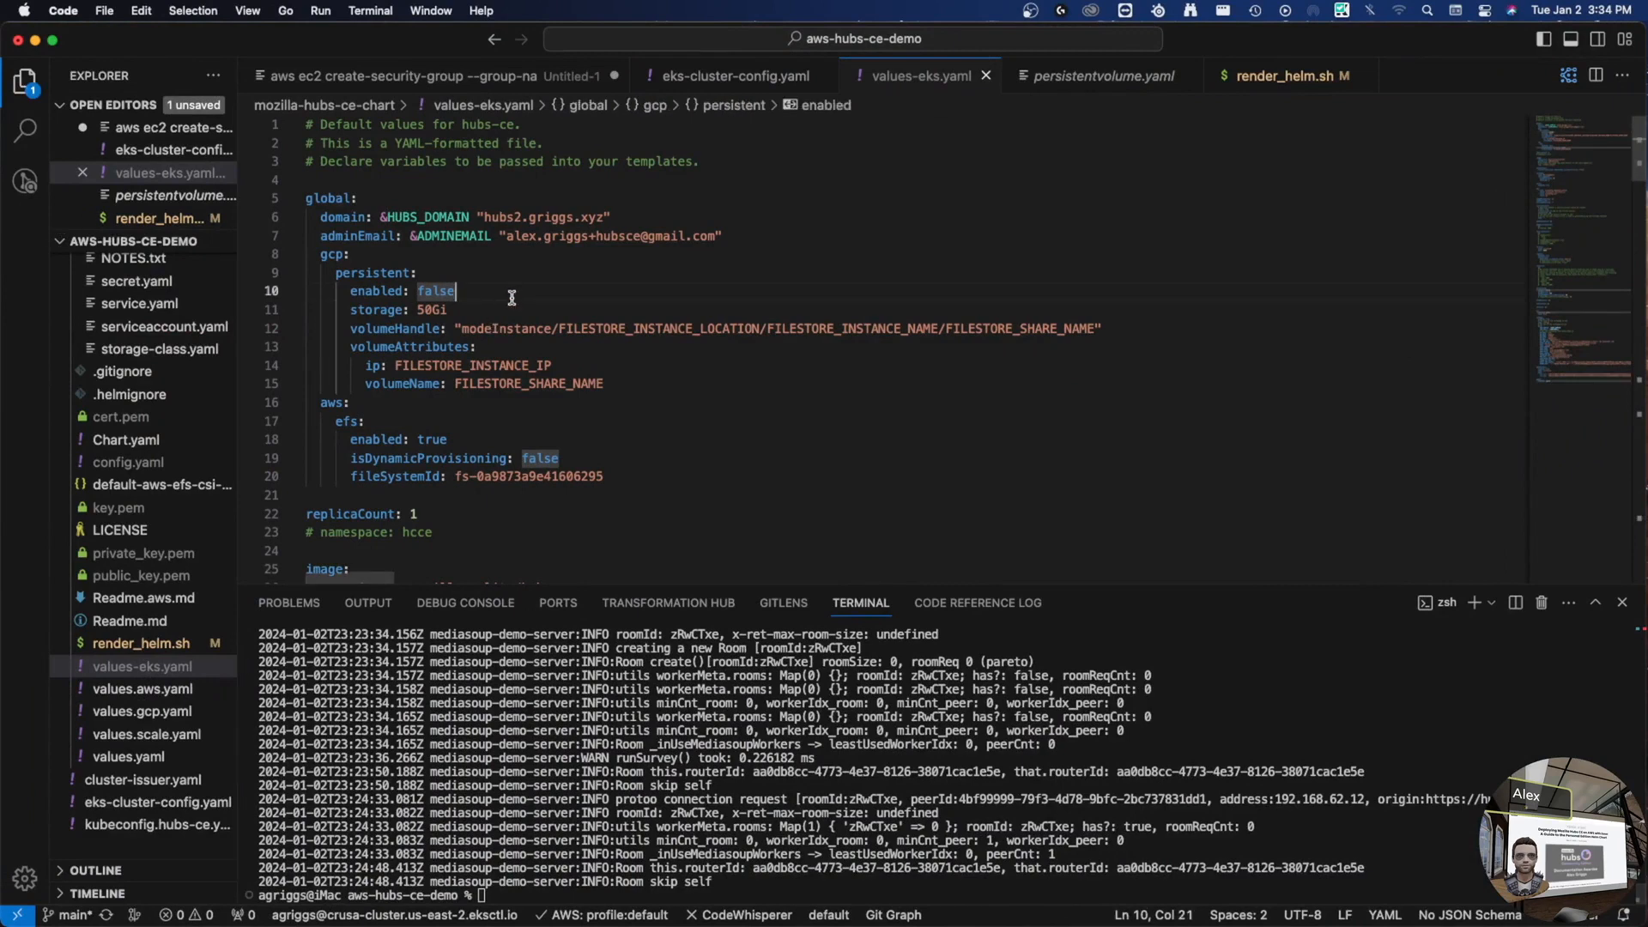
scroll(81, 280, "up", 10)
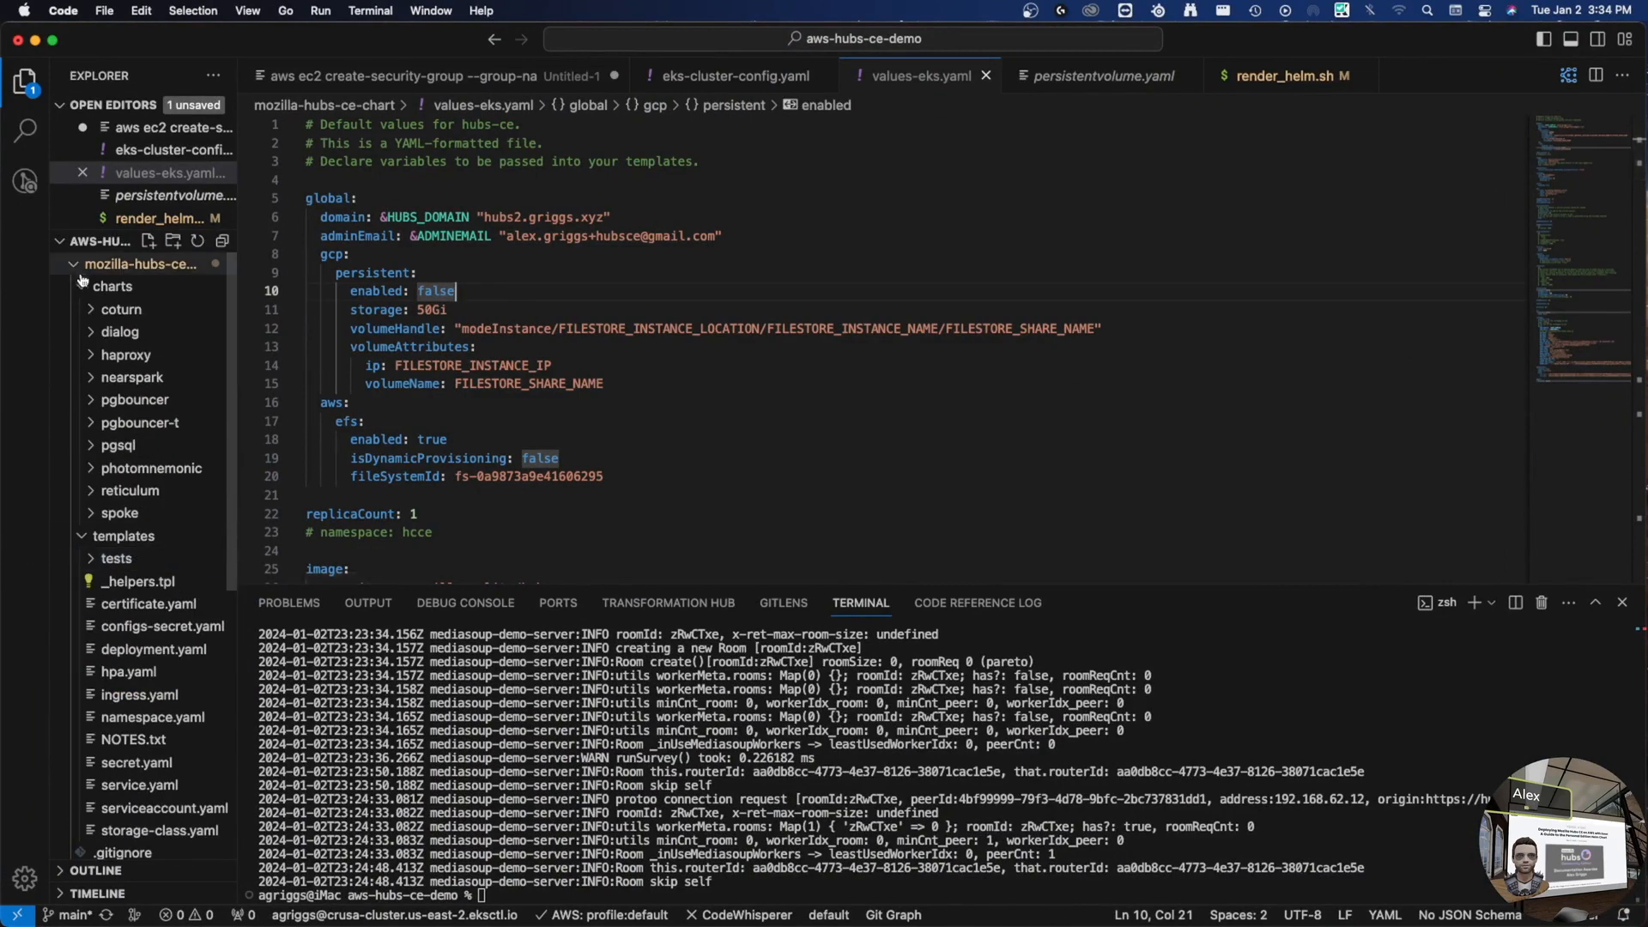
left_click(124, 354)
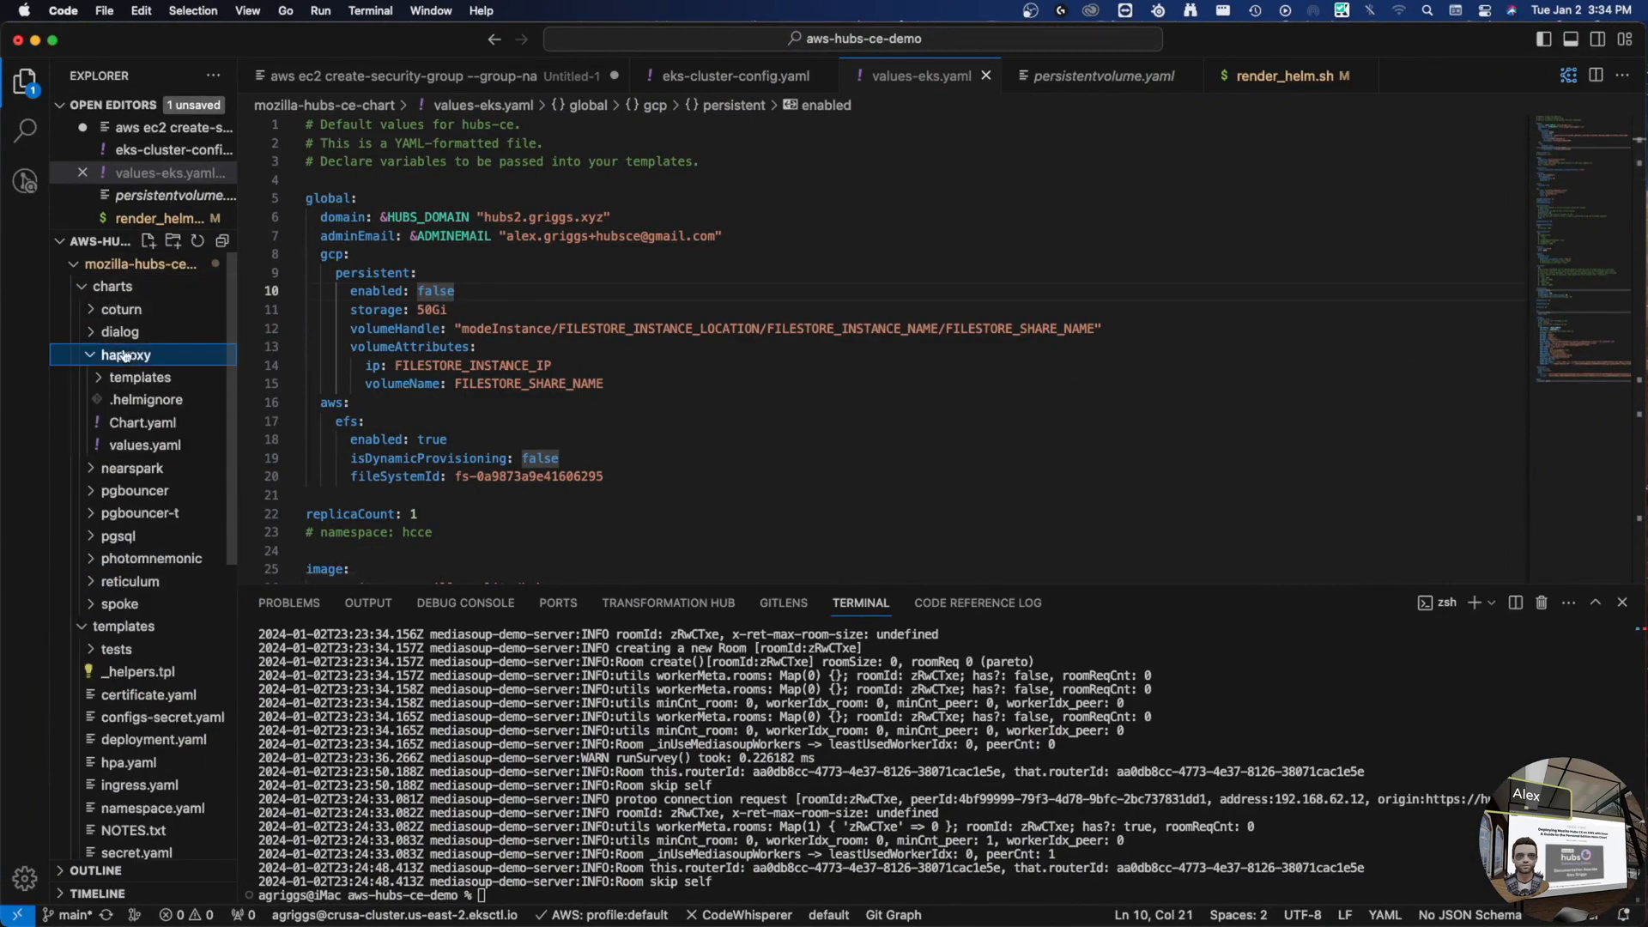
left_click(133, 377)
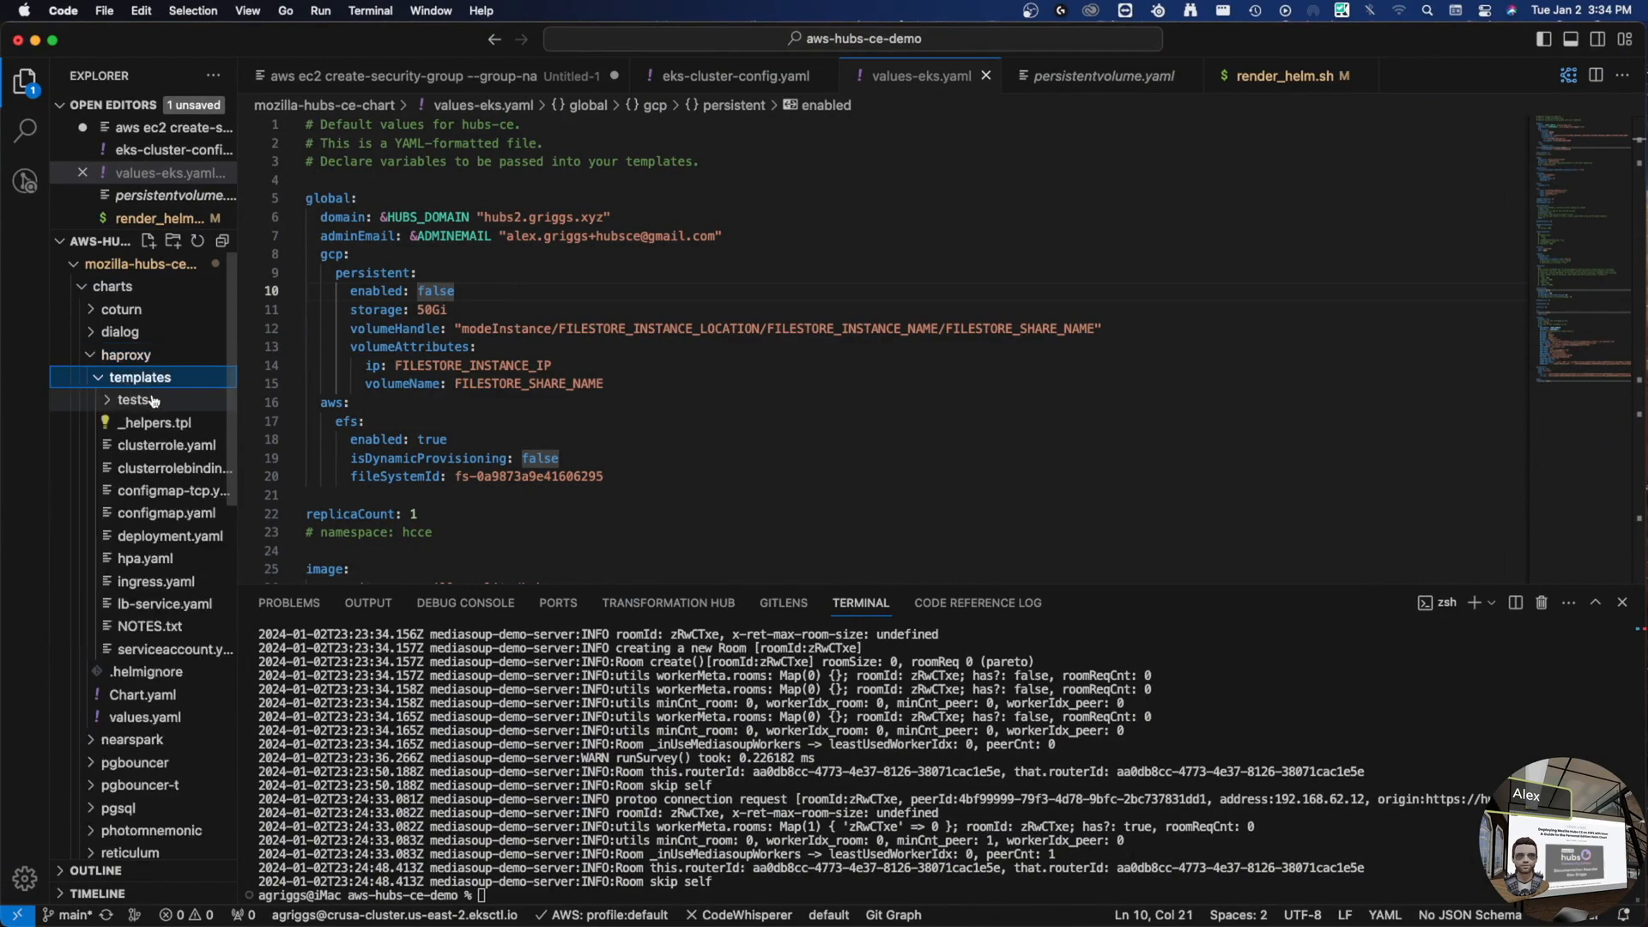
left_click(171, 536)
scroll(661, 338, "down", 8)
scroll(648, 337, "up", 6)
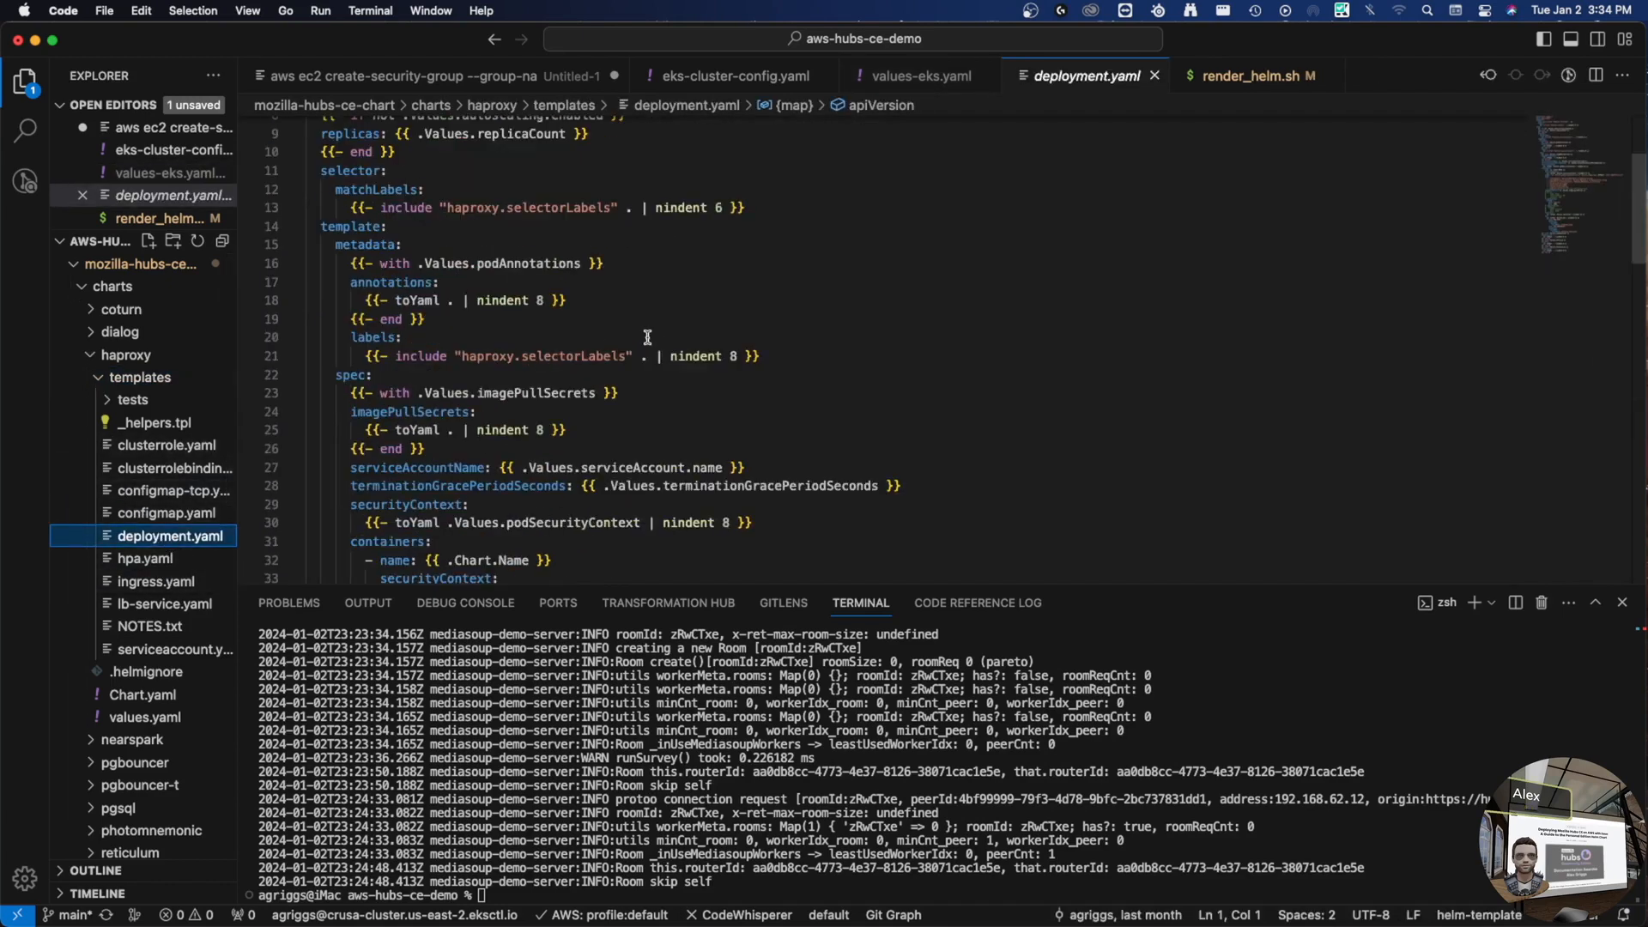
scroll(648, 337, "down", 10)
scroll(648, 337, "up", 4)
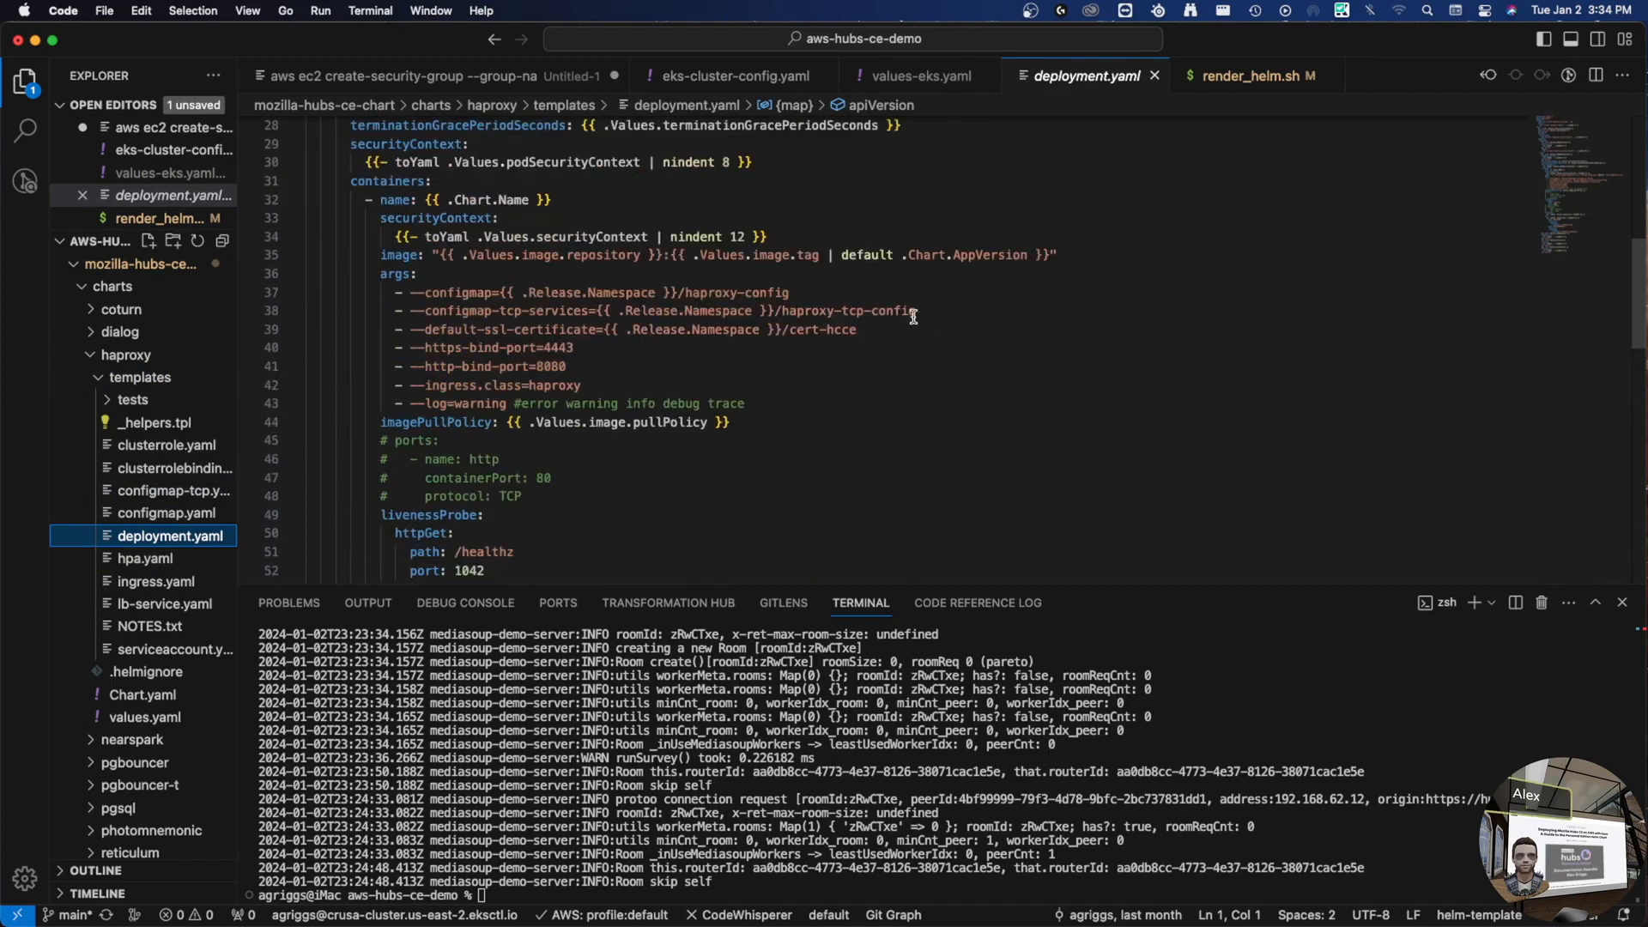
- Replace hcce on line 39 with {{ .Values.global.domain }} and save the template
double_click(842, 330)
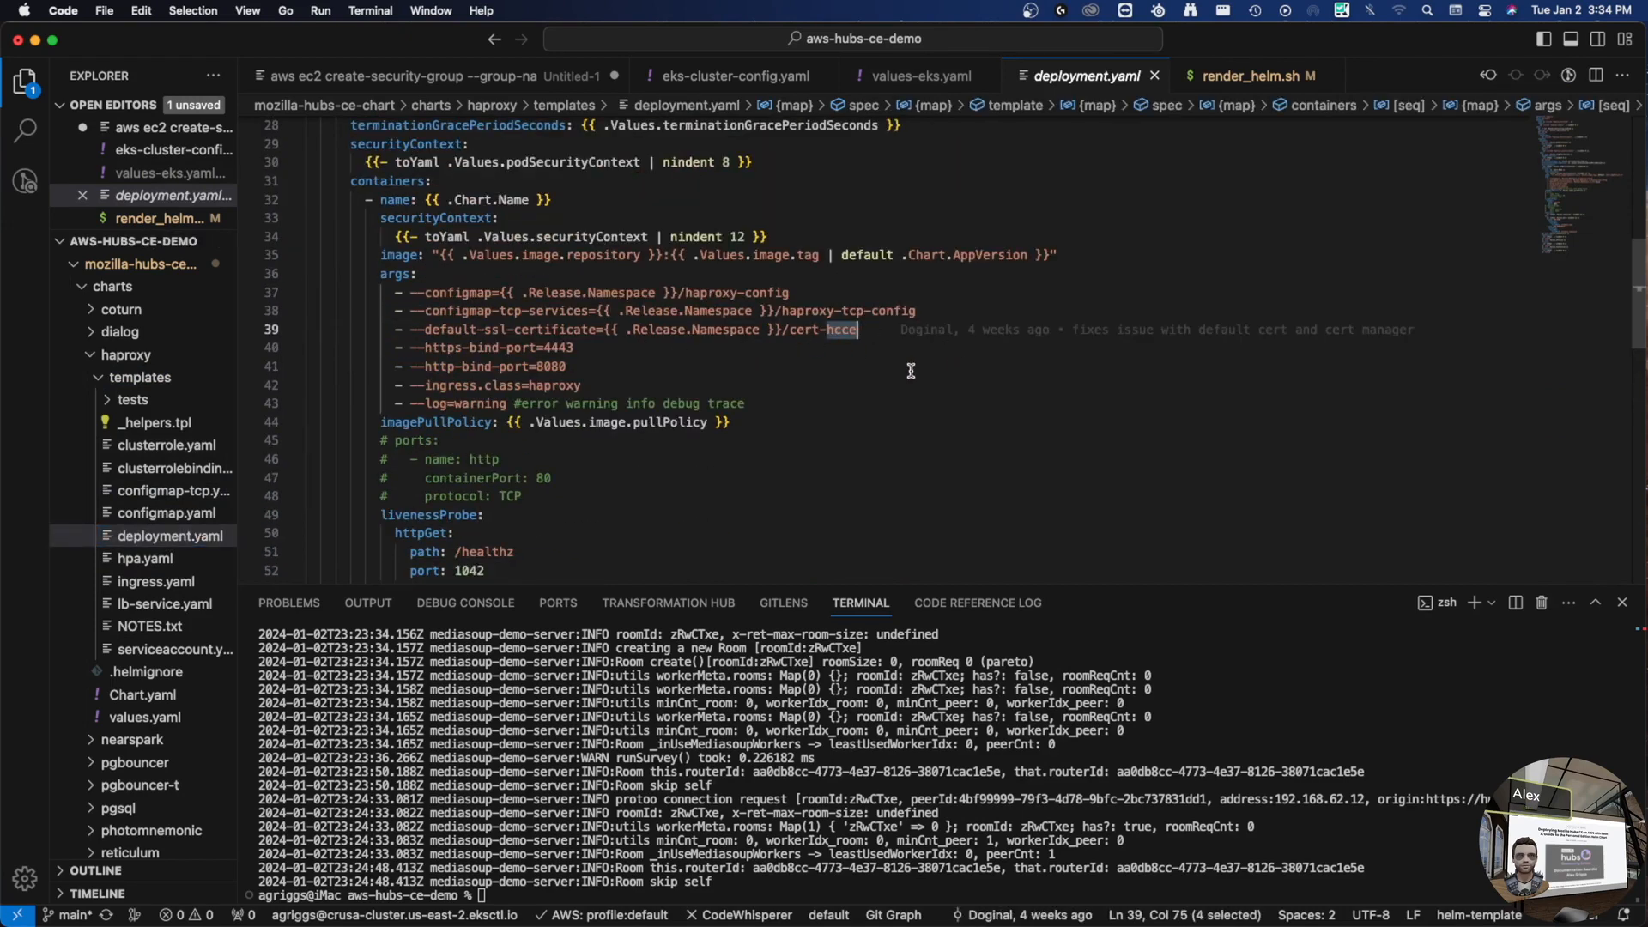
type("{{ .Values.")
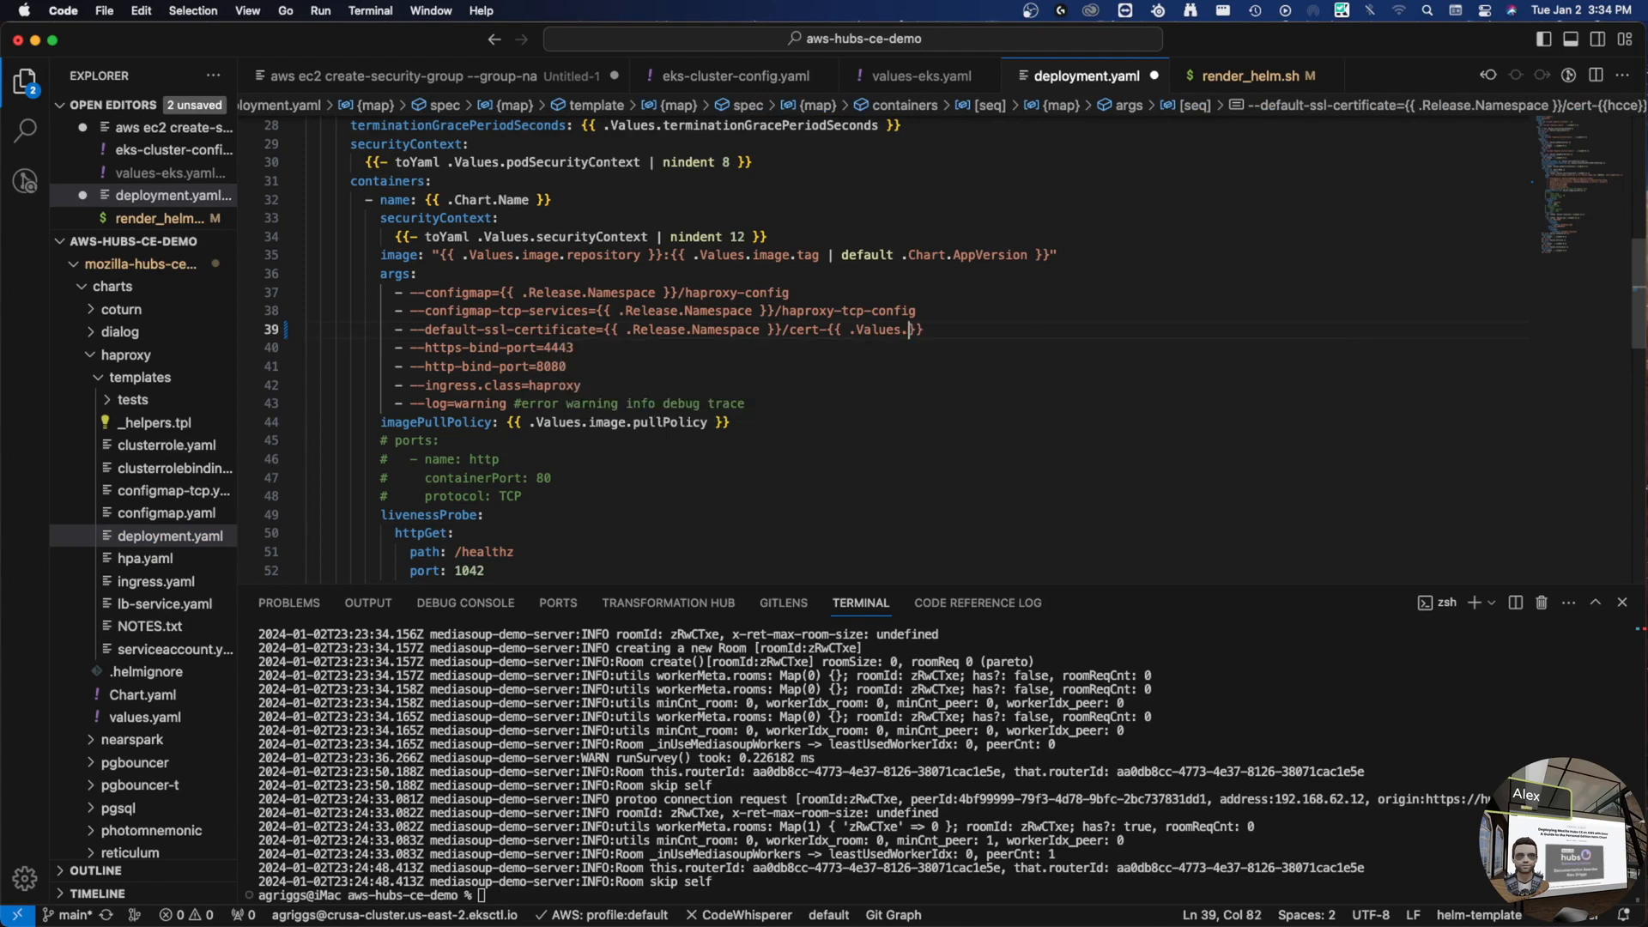
type("global.dom")
key("Return")
key("super+s")
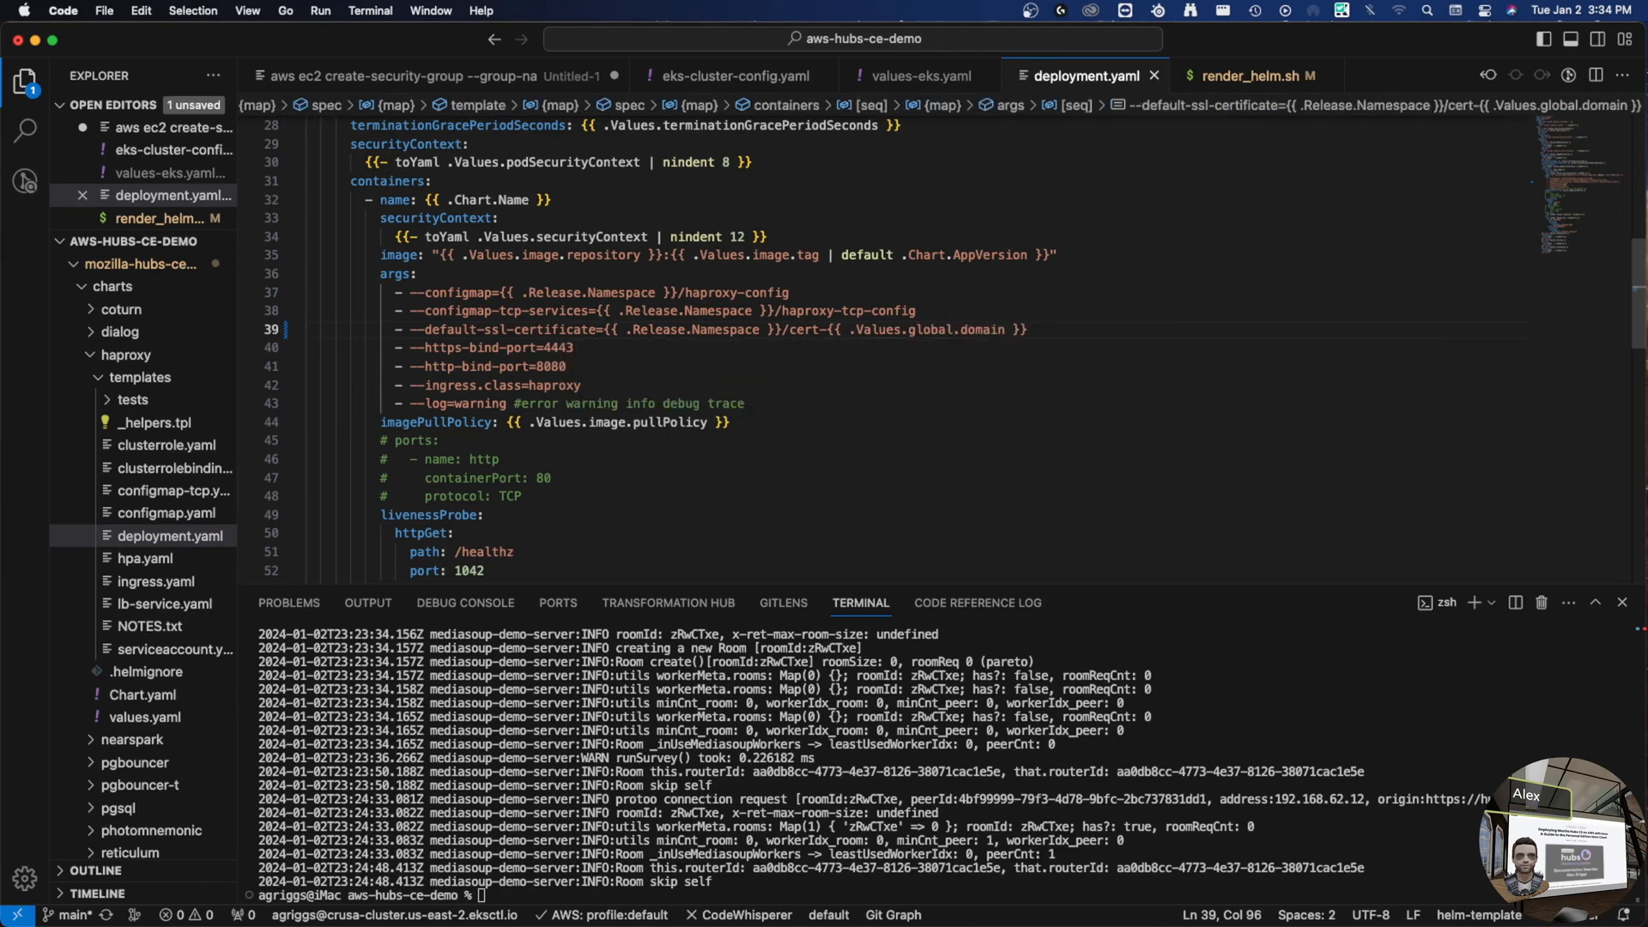
- Run helm upgrade with -f ./mozilla-hubs-ce-chart/values-eks.yaml on ./mozilla-hubs-ce-chart in namespace hcce
left_click(961, 704)
type("helm ")
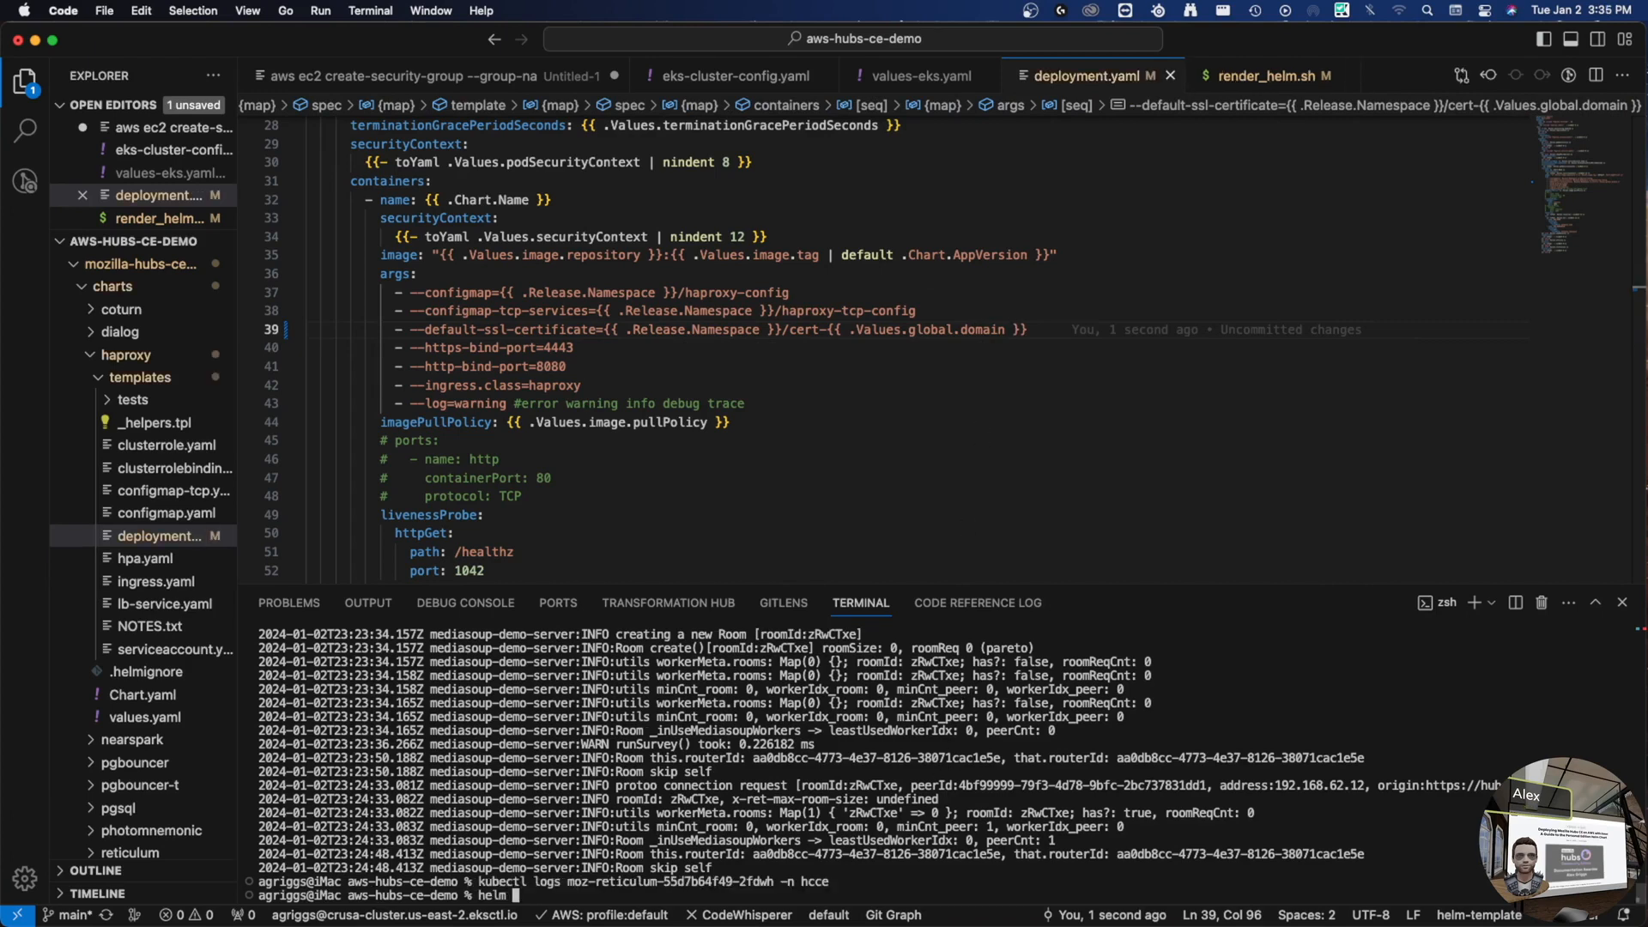
type("upgrade -f ./mozilla-hubs-ce-chart/")
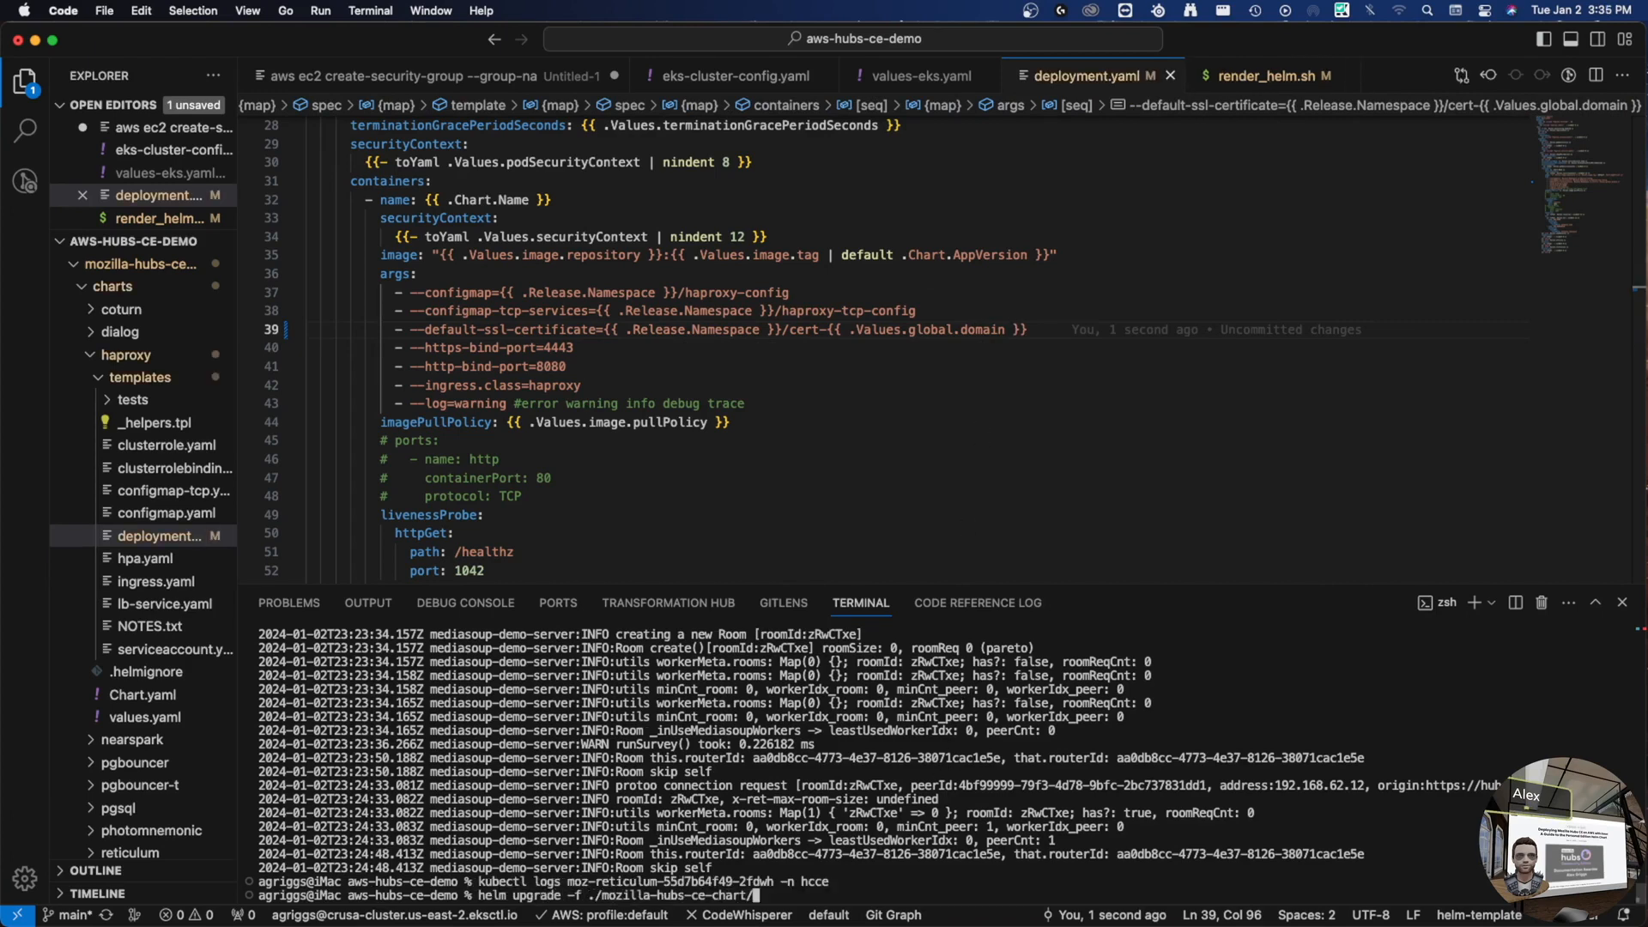
type("values-eks.yaml ")
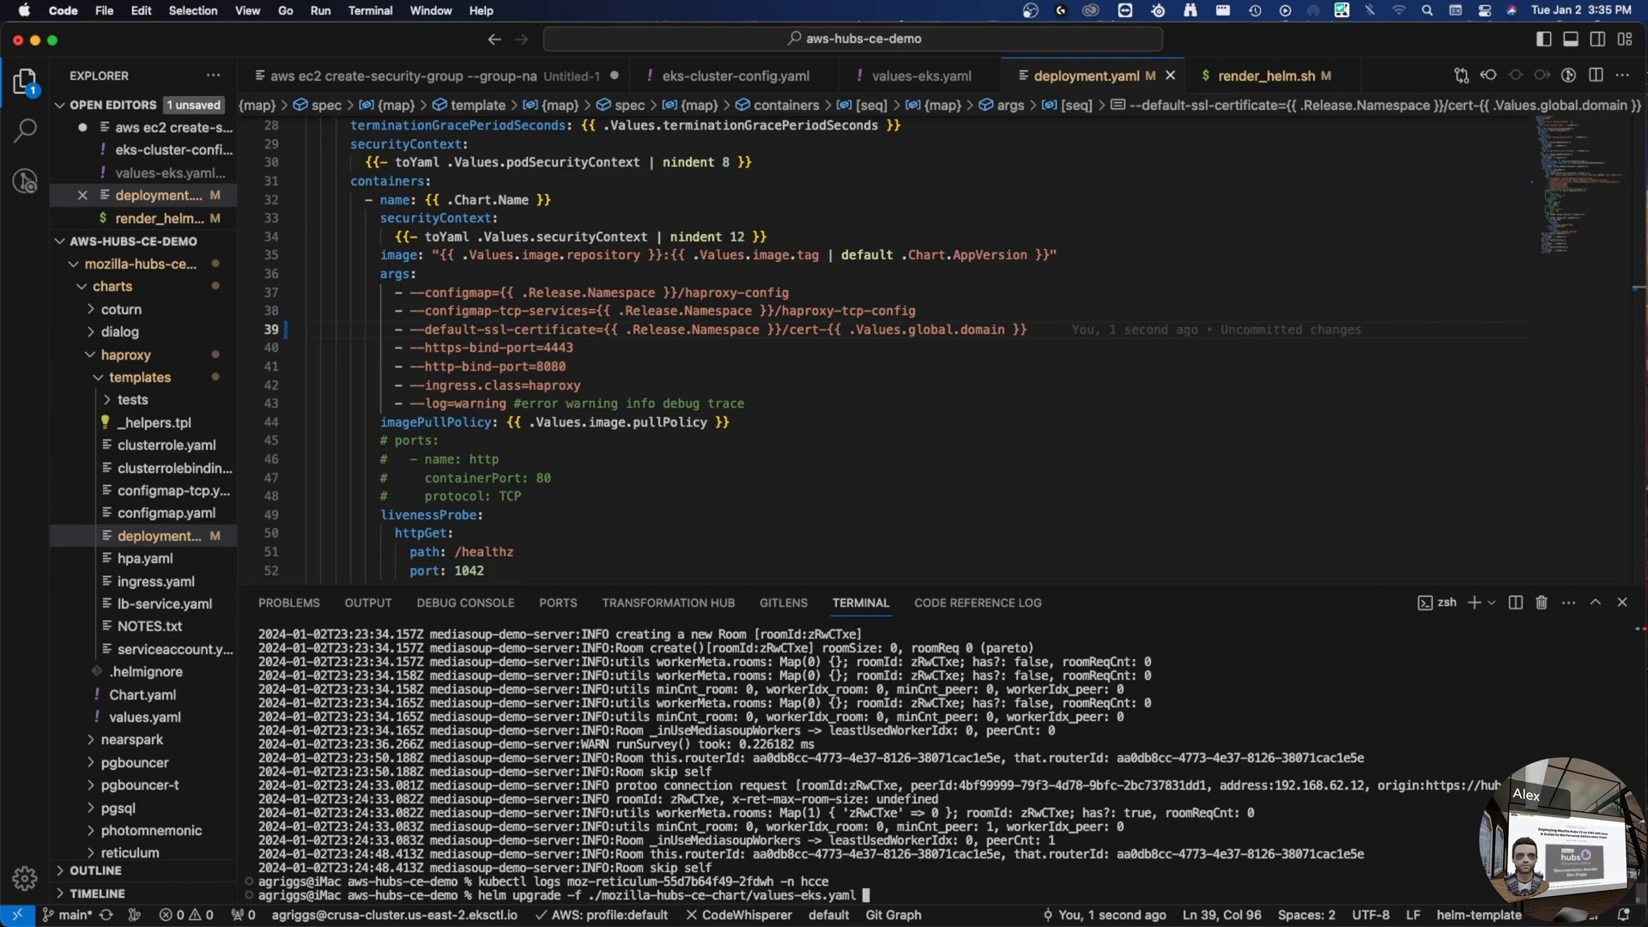
type("/")
key("BackSpace")
type("./mo")
key("Tab")
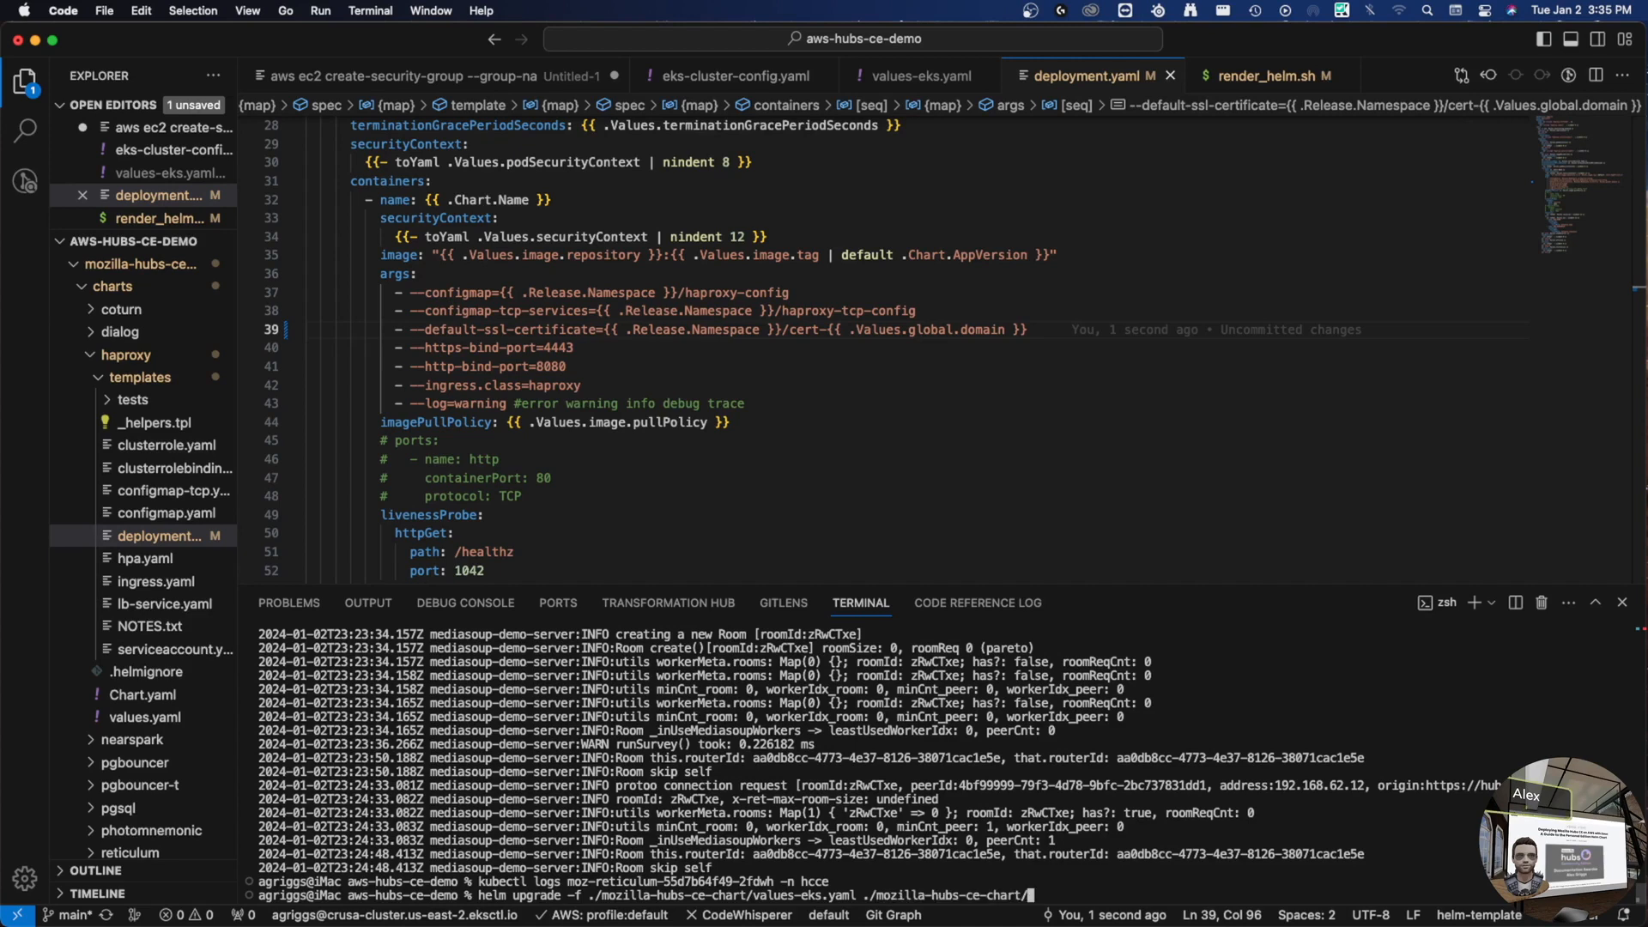
type("-n hcce")
key("Return")
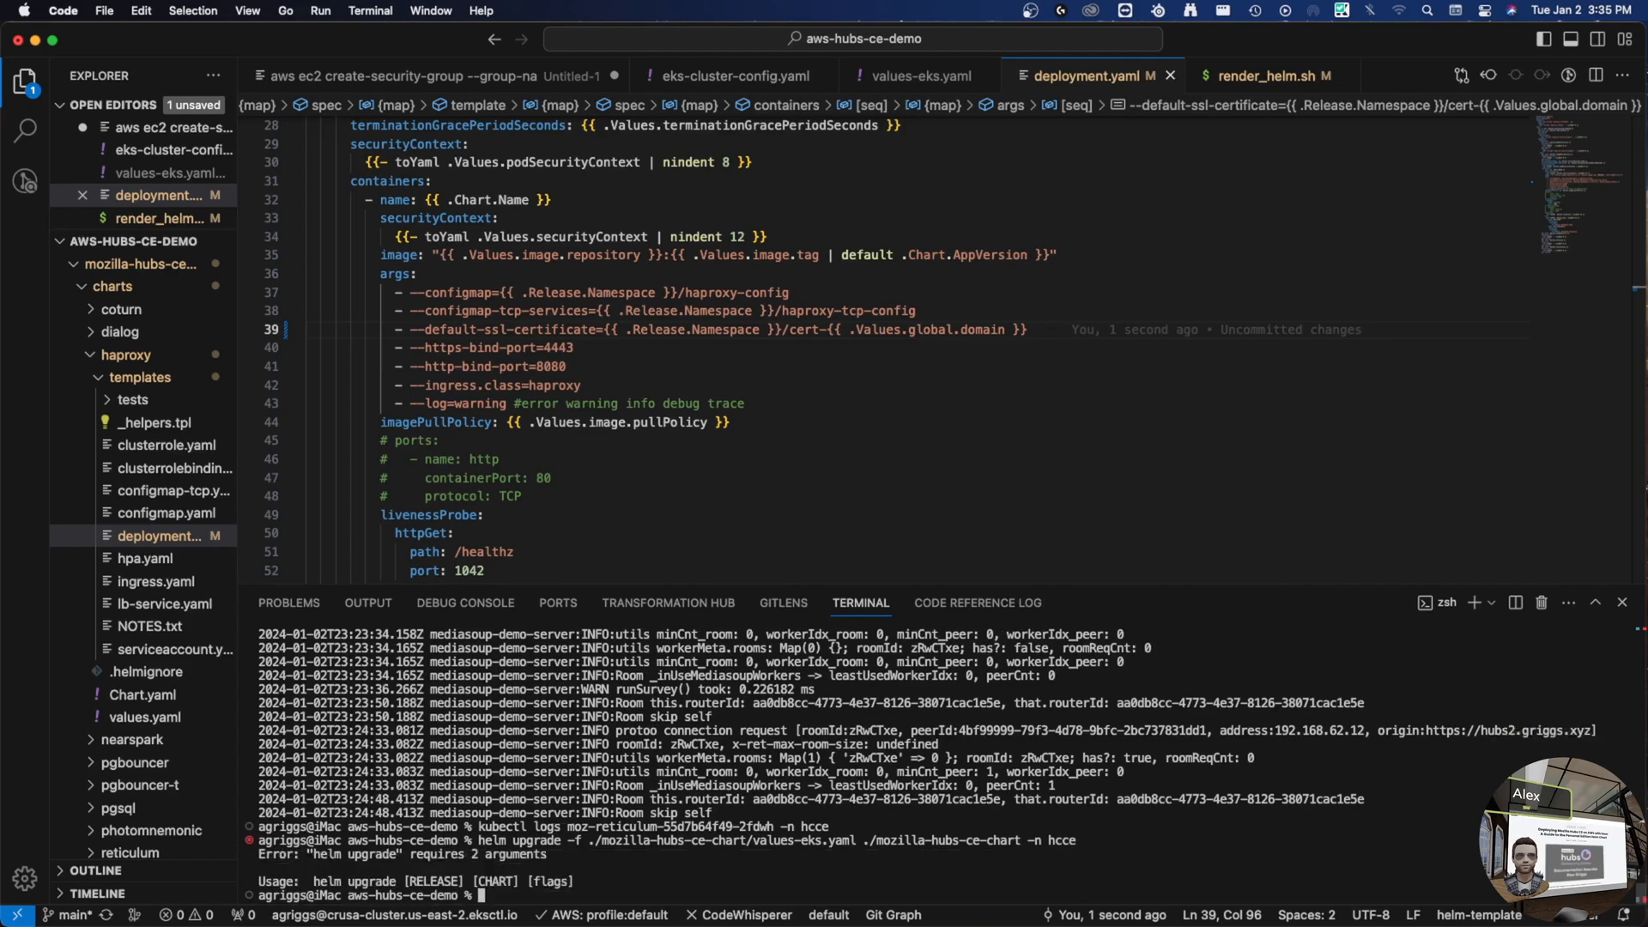
- Rerun the helm upgrade with release name moz, reaching revision 3, then return to Chrome
key("Up")
key("ctrl+a")
key("alt+Right")
key("alt+Right")
type("moz")
key("Return")
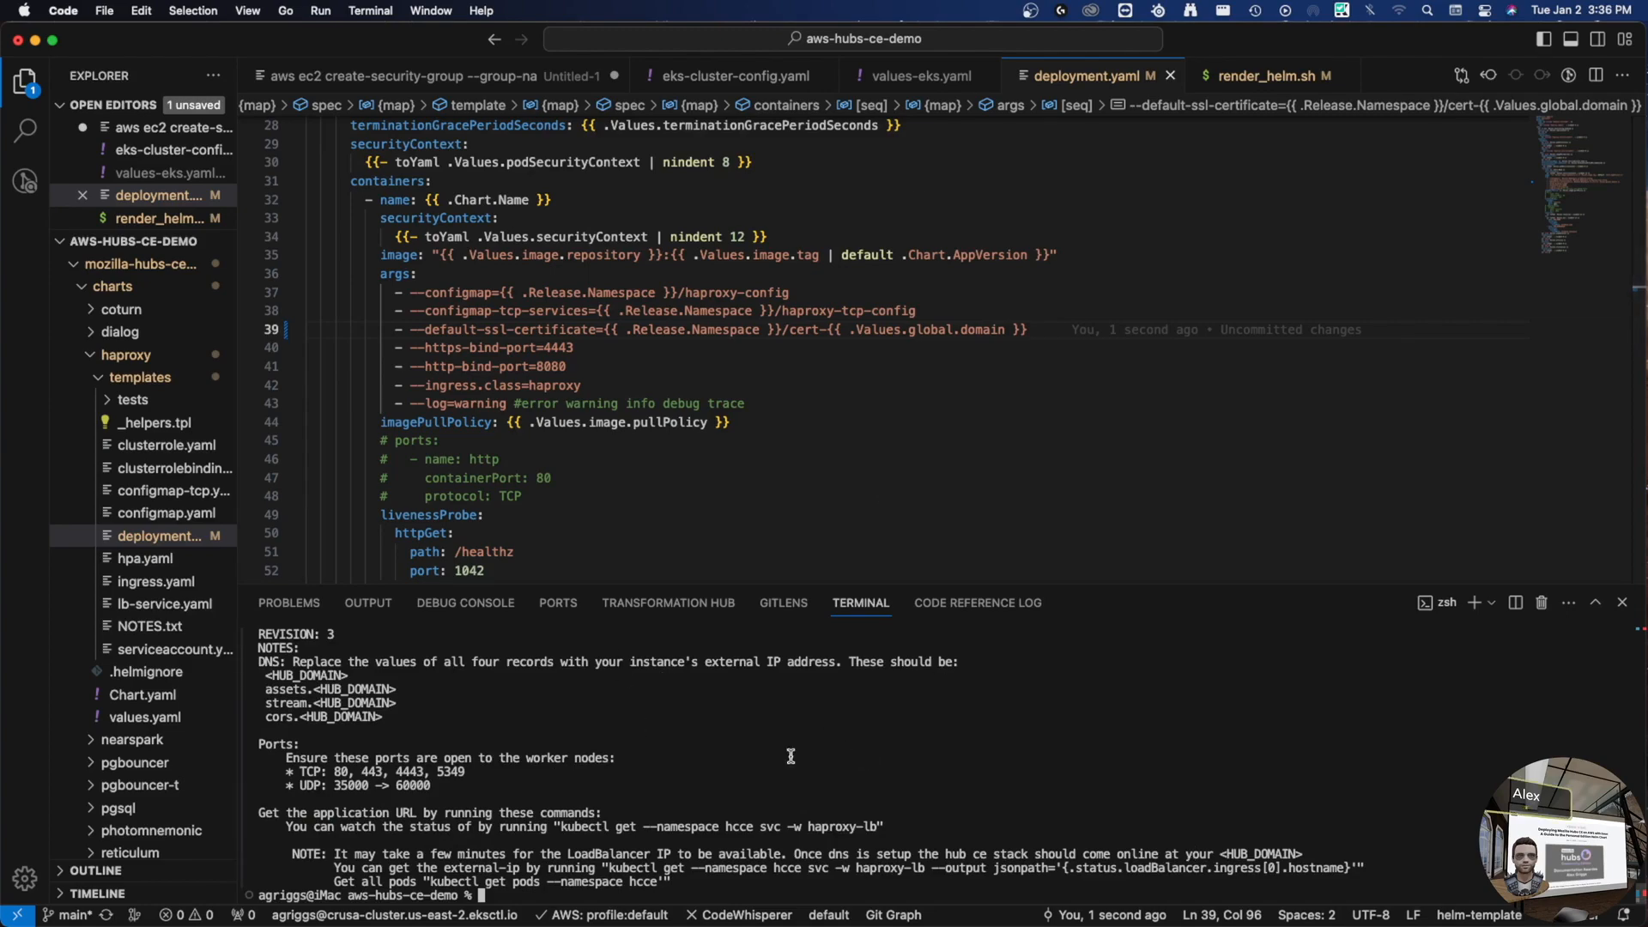
key("ctrl+Right")
key("ctrl+Right")
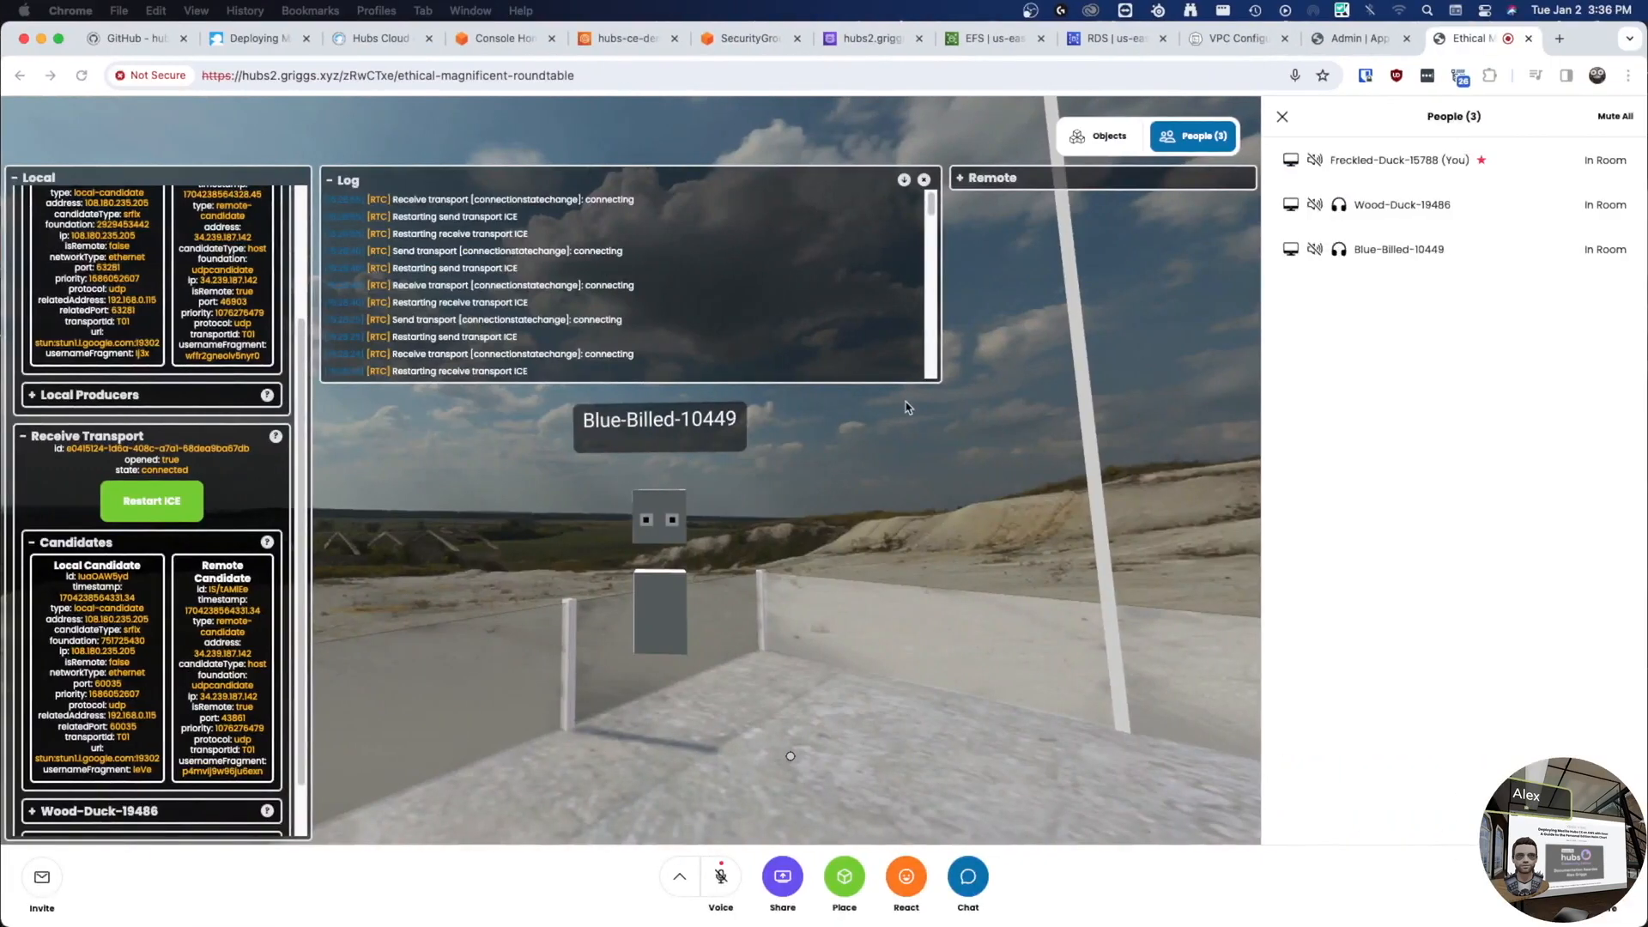
key("super+r")
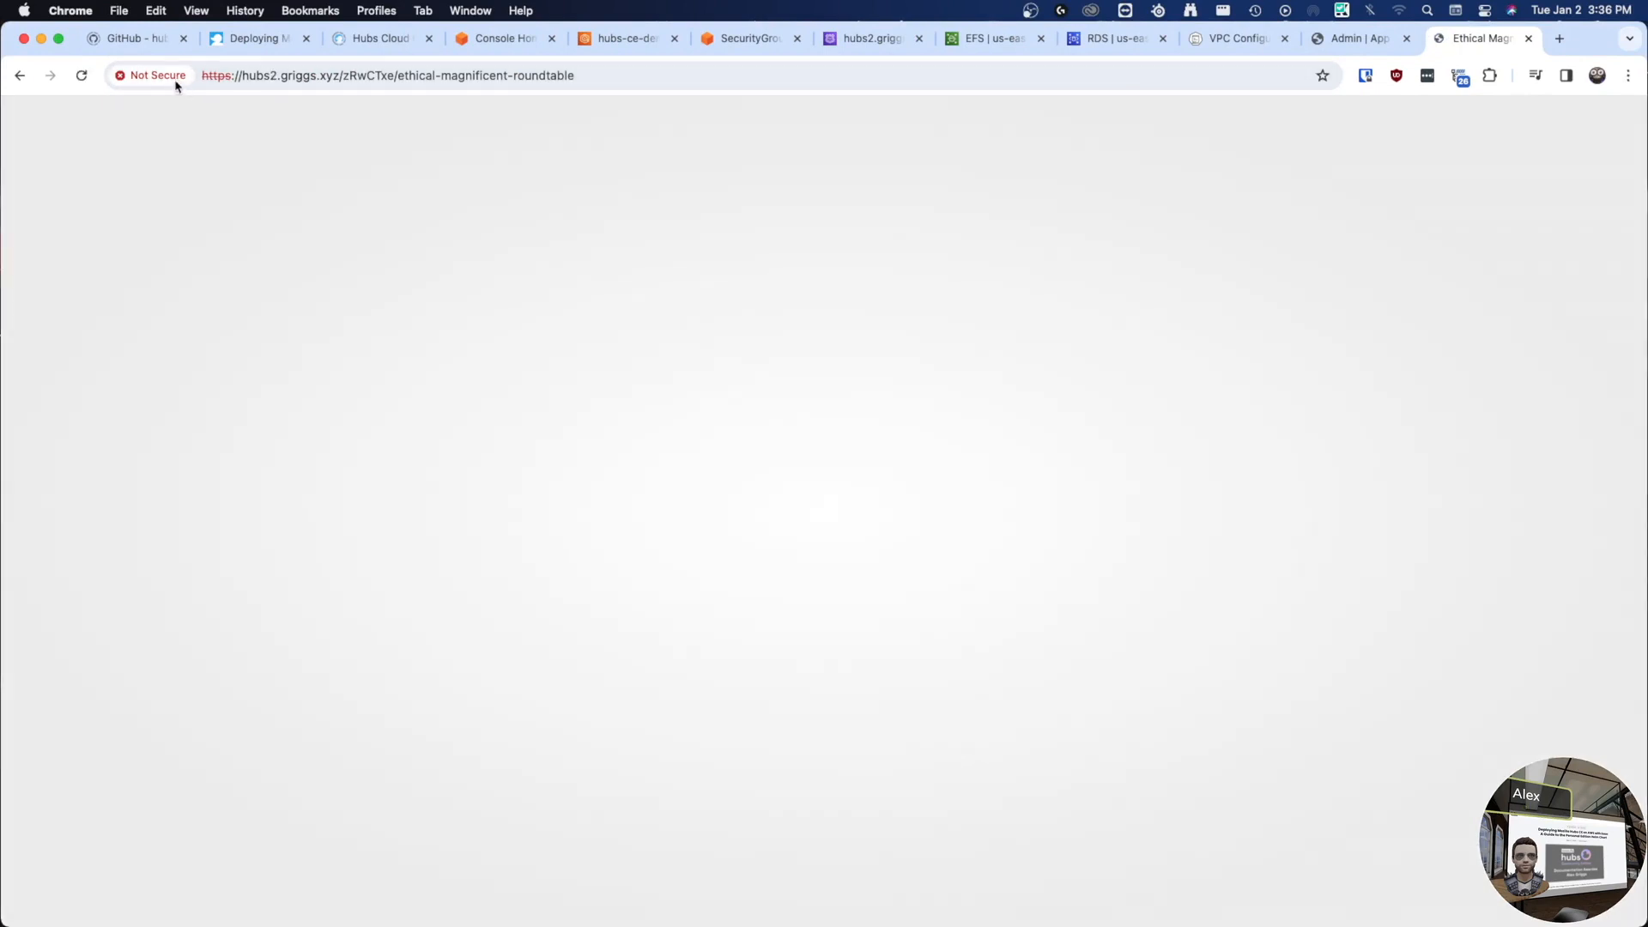
left_click(176, 79)
left_click(170, 77)
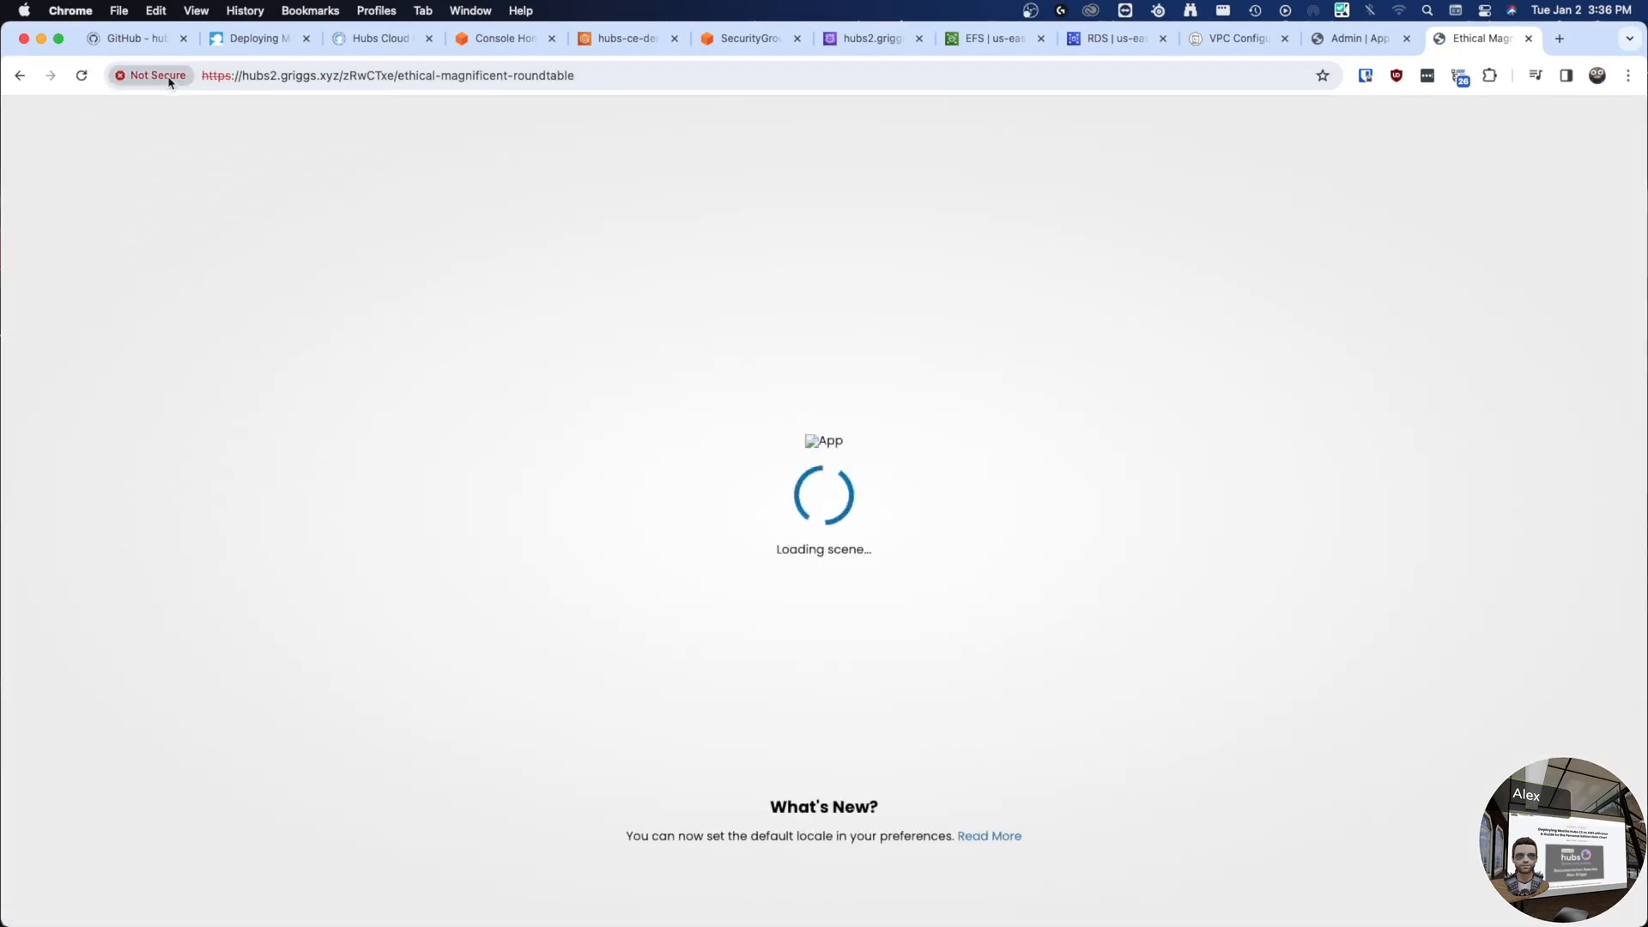
left_click(297, 78)
left_click_drag(343, 76, 687, 96)
key("BackSpace")
key("Return")
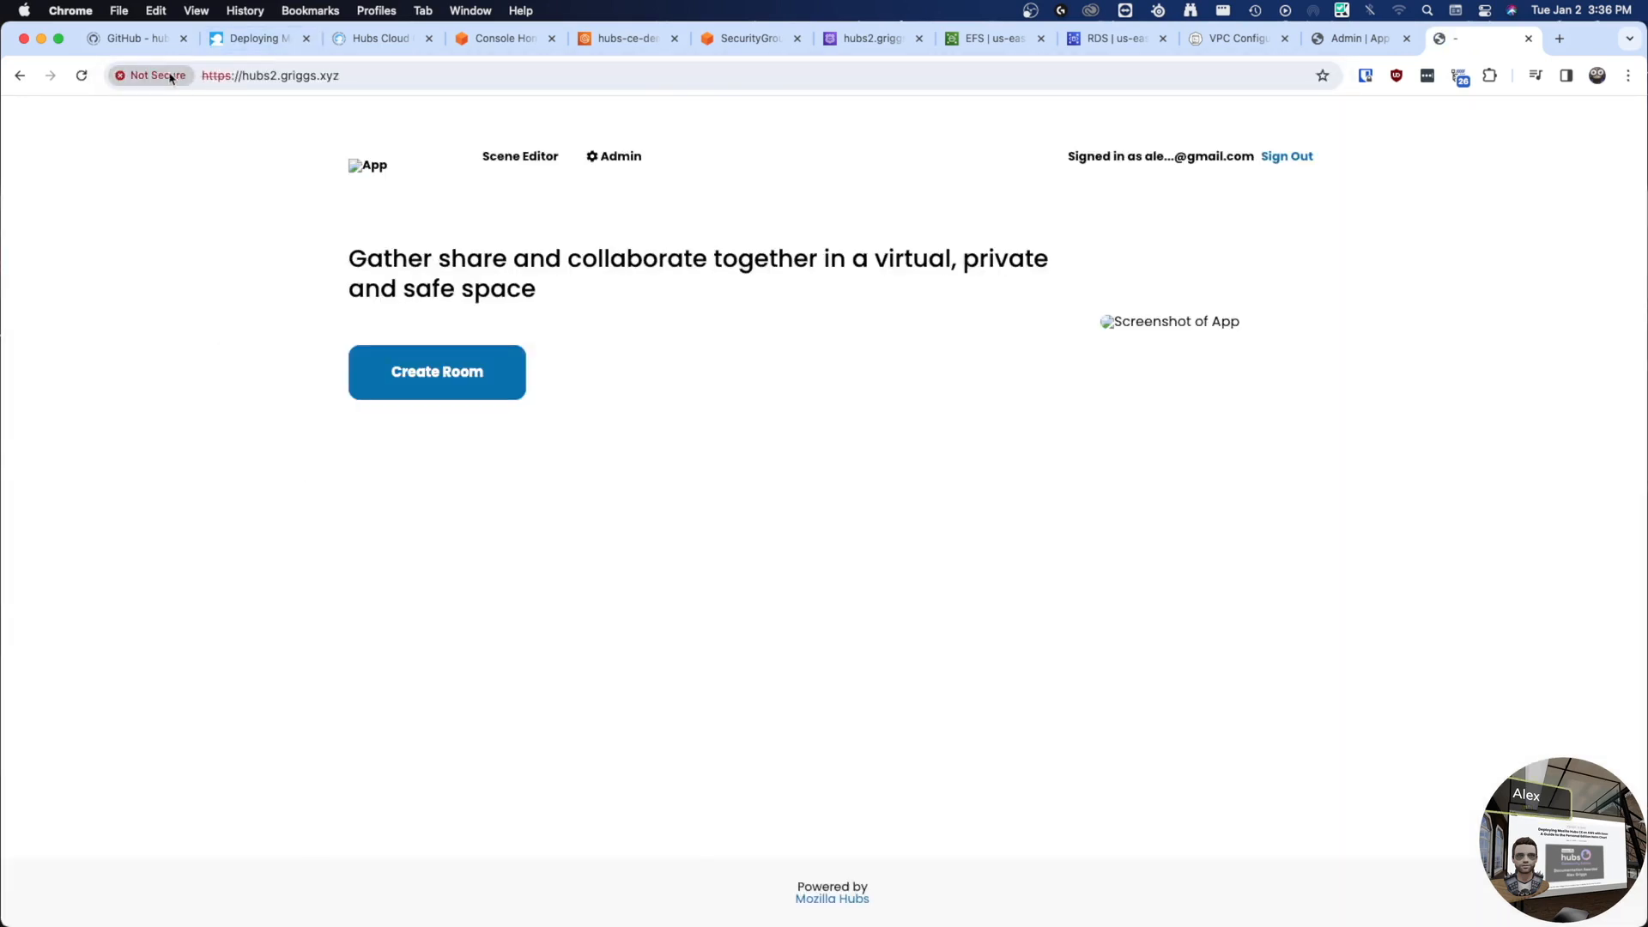
- Inspect the hubs2.griggs.xyz certificate details, then return to VS Code
left_click(171, 78)
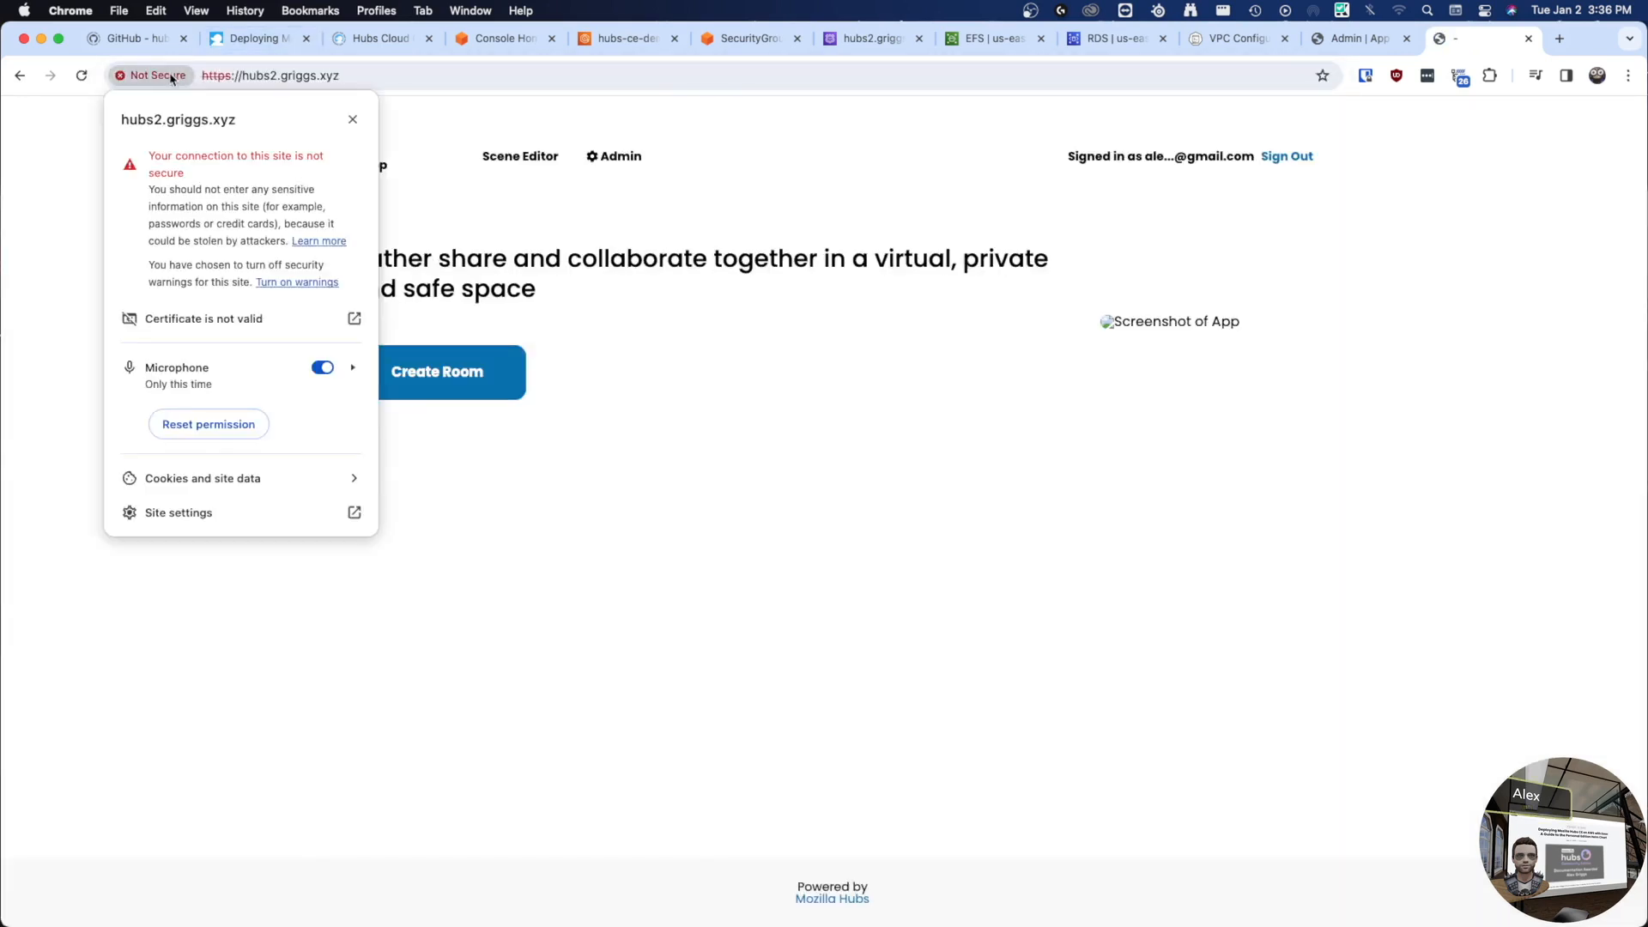
left_click(250, 321)
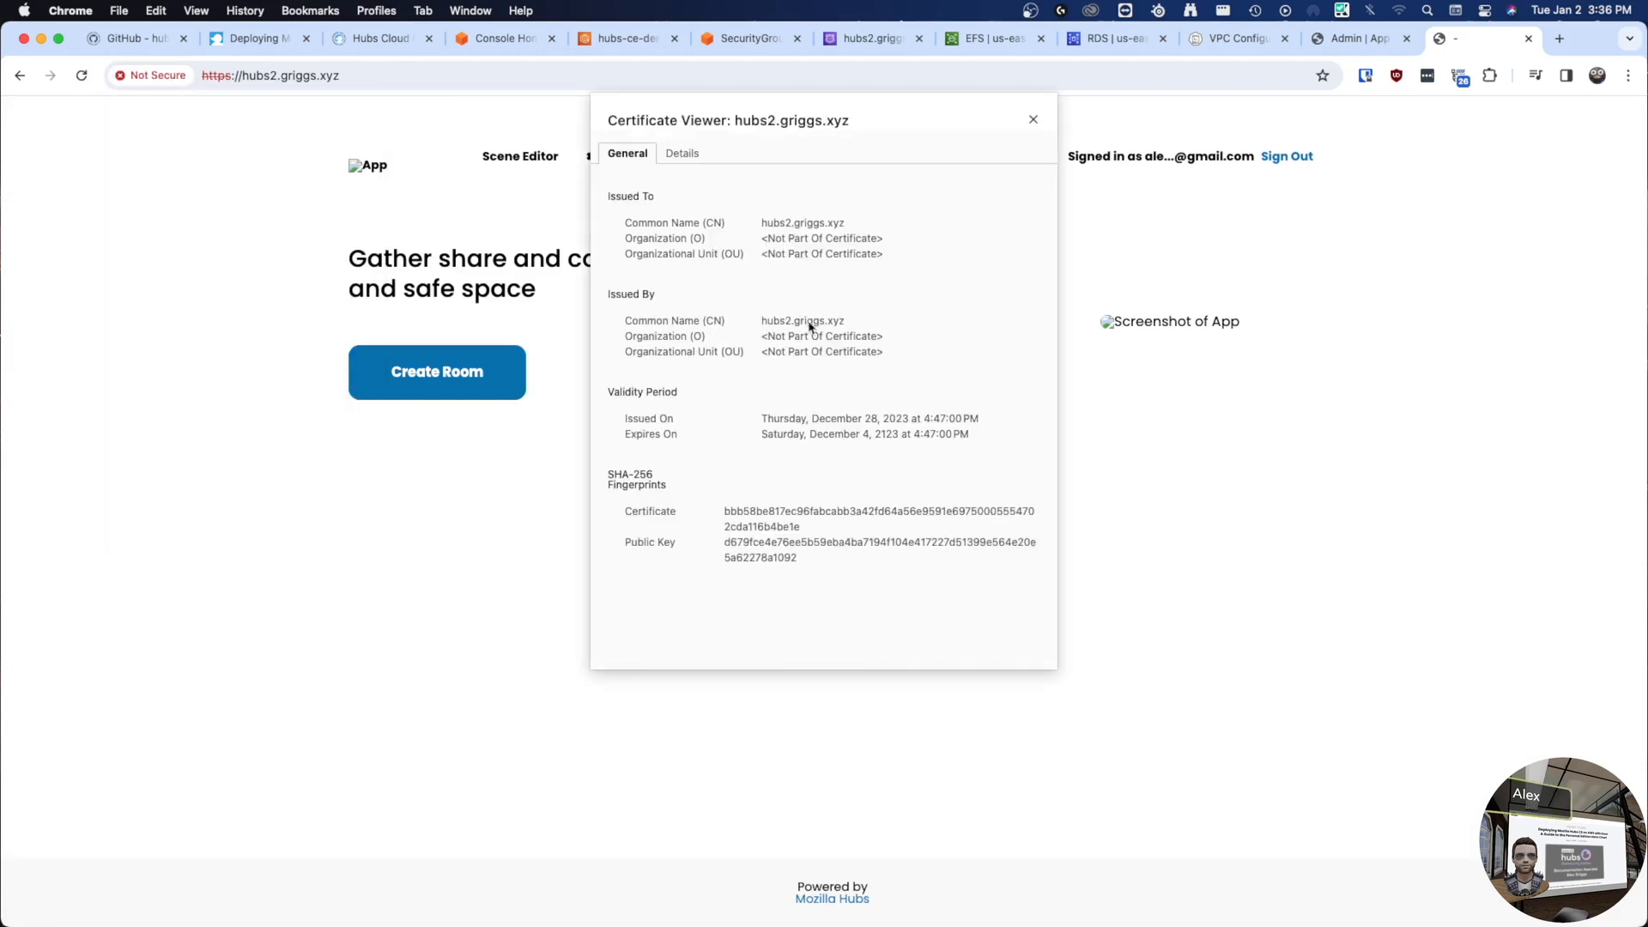
left_click(1034, 119)
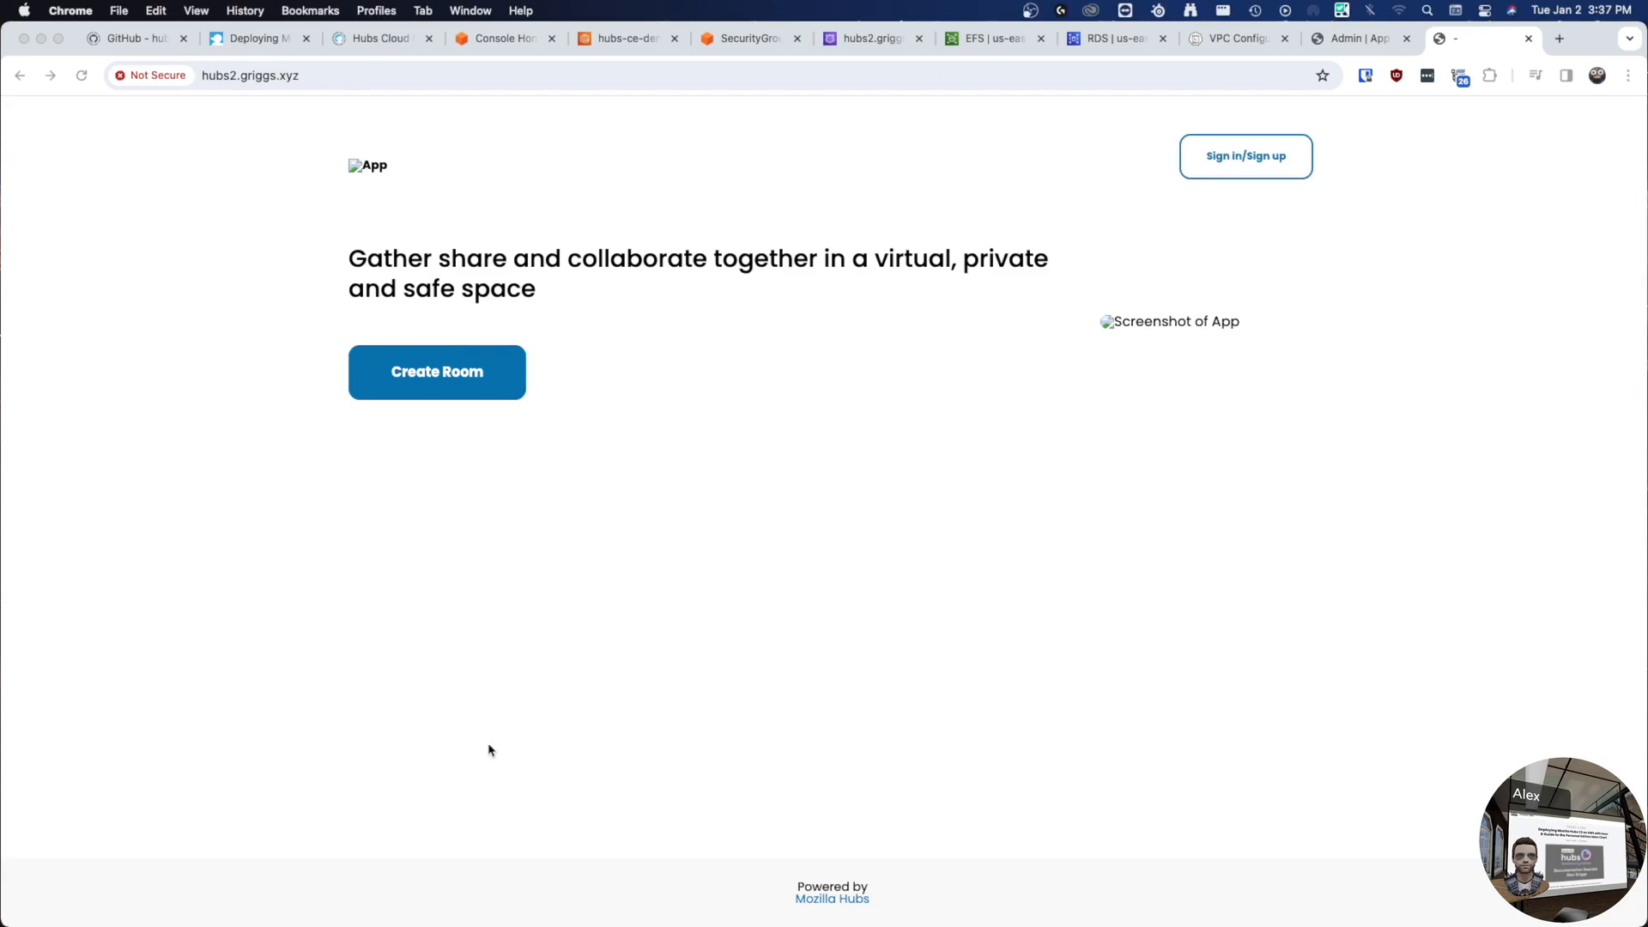
key("ctrl+Left")
key("ctrl+Left")
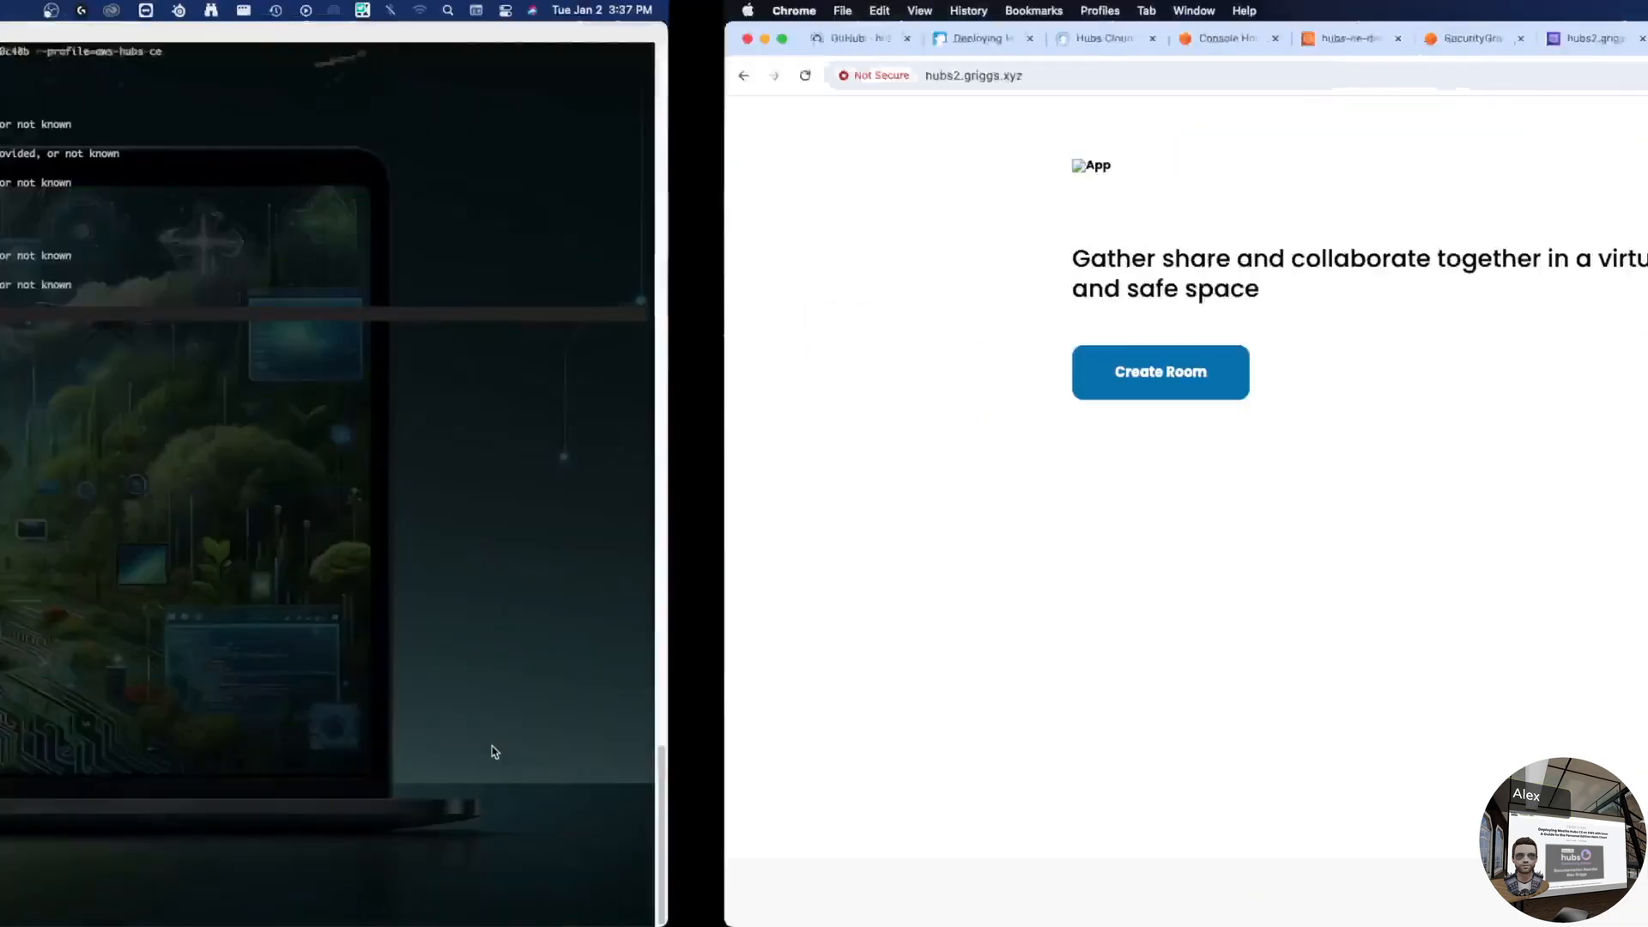
- List the pods in the hcce namespace with kubectl
key("Up")
key("Up")
key("Up")
key("Down")
key("Down")
key("Down")
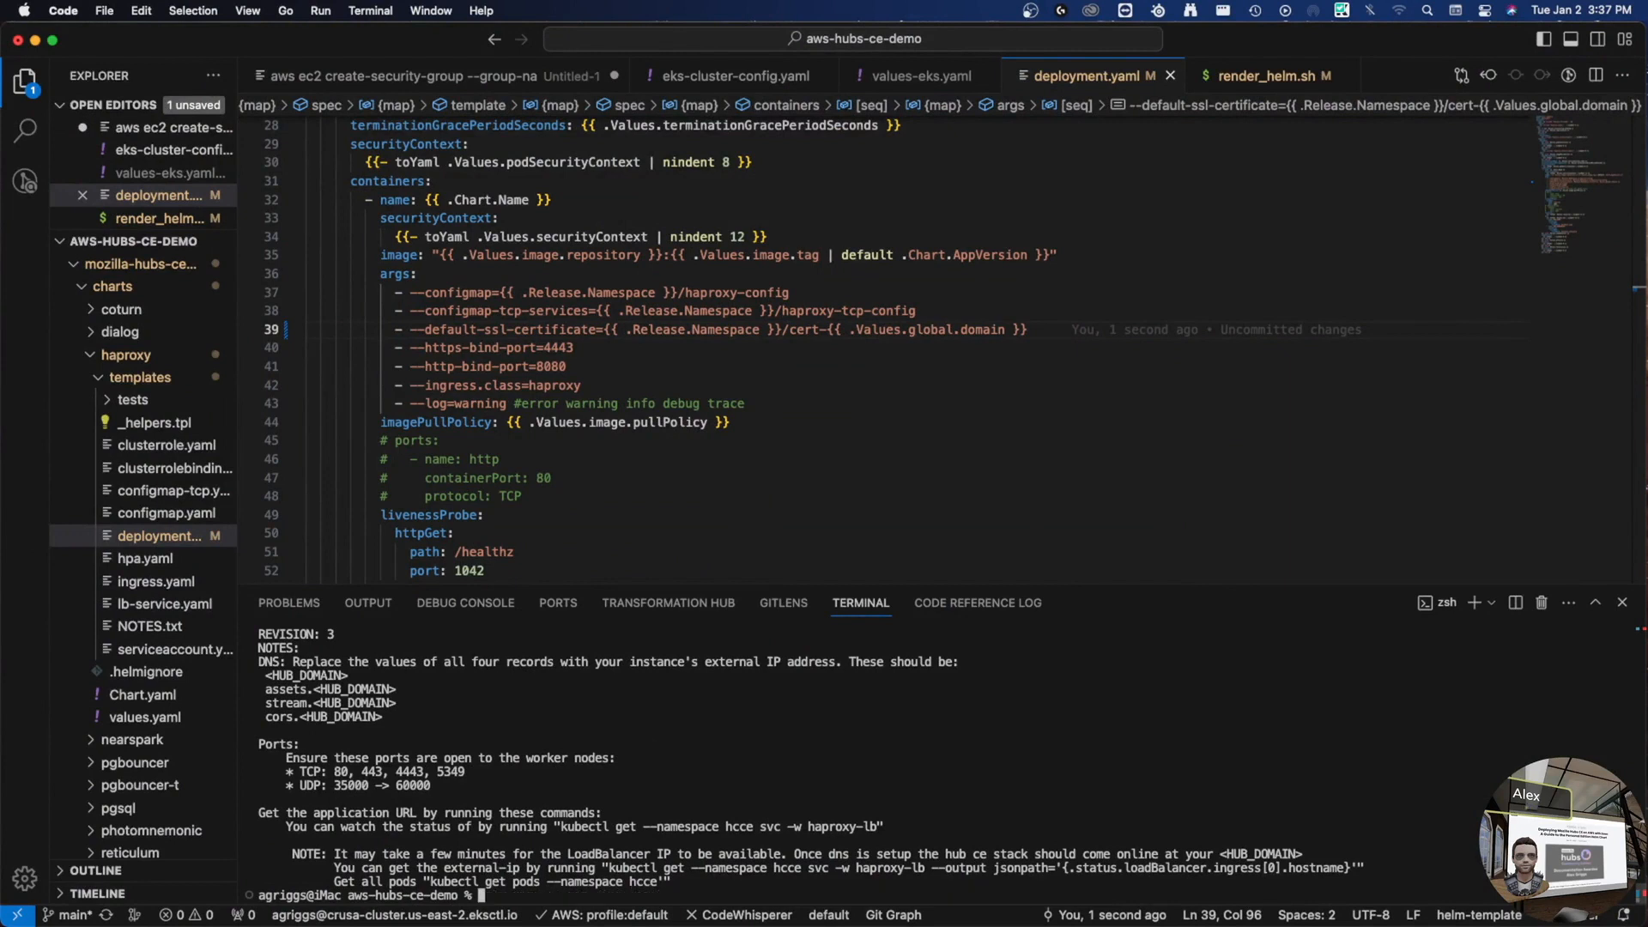
type("kubectl ")
type("p")
type("et pods -")
type("n hcce")
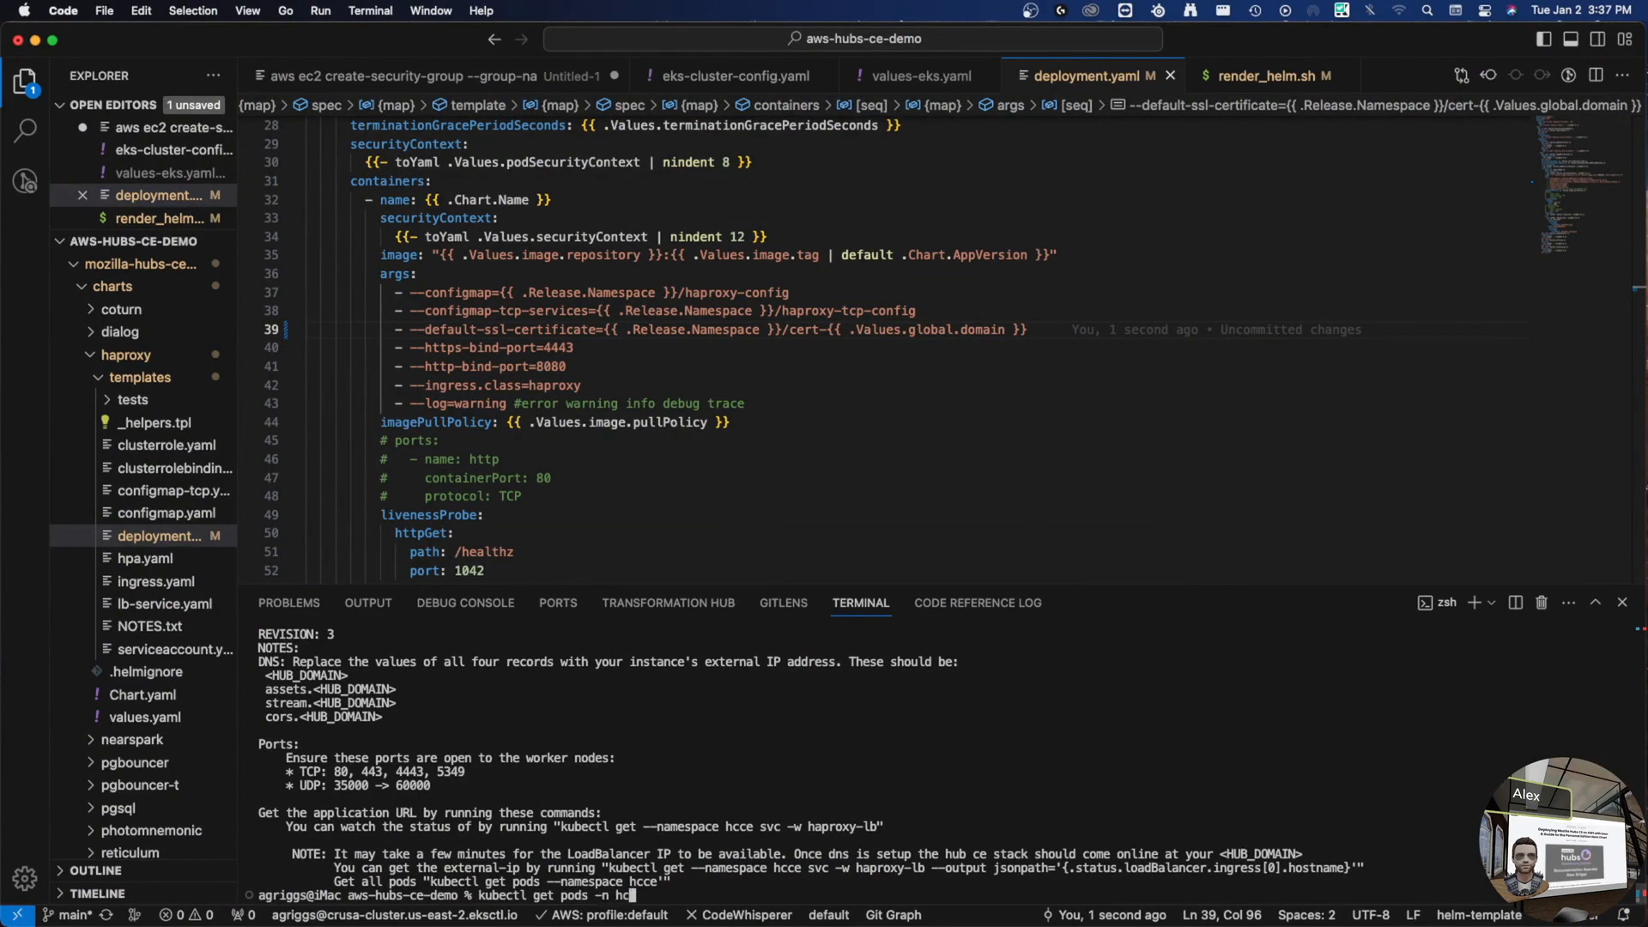
key("Return")
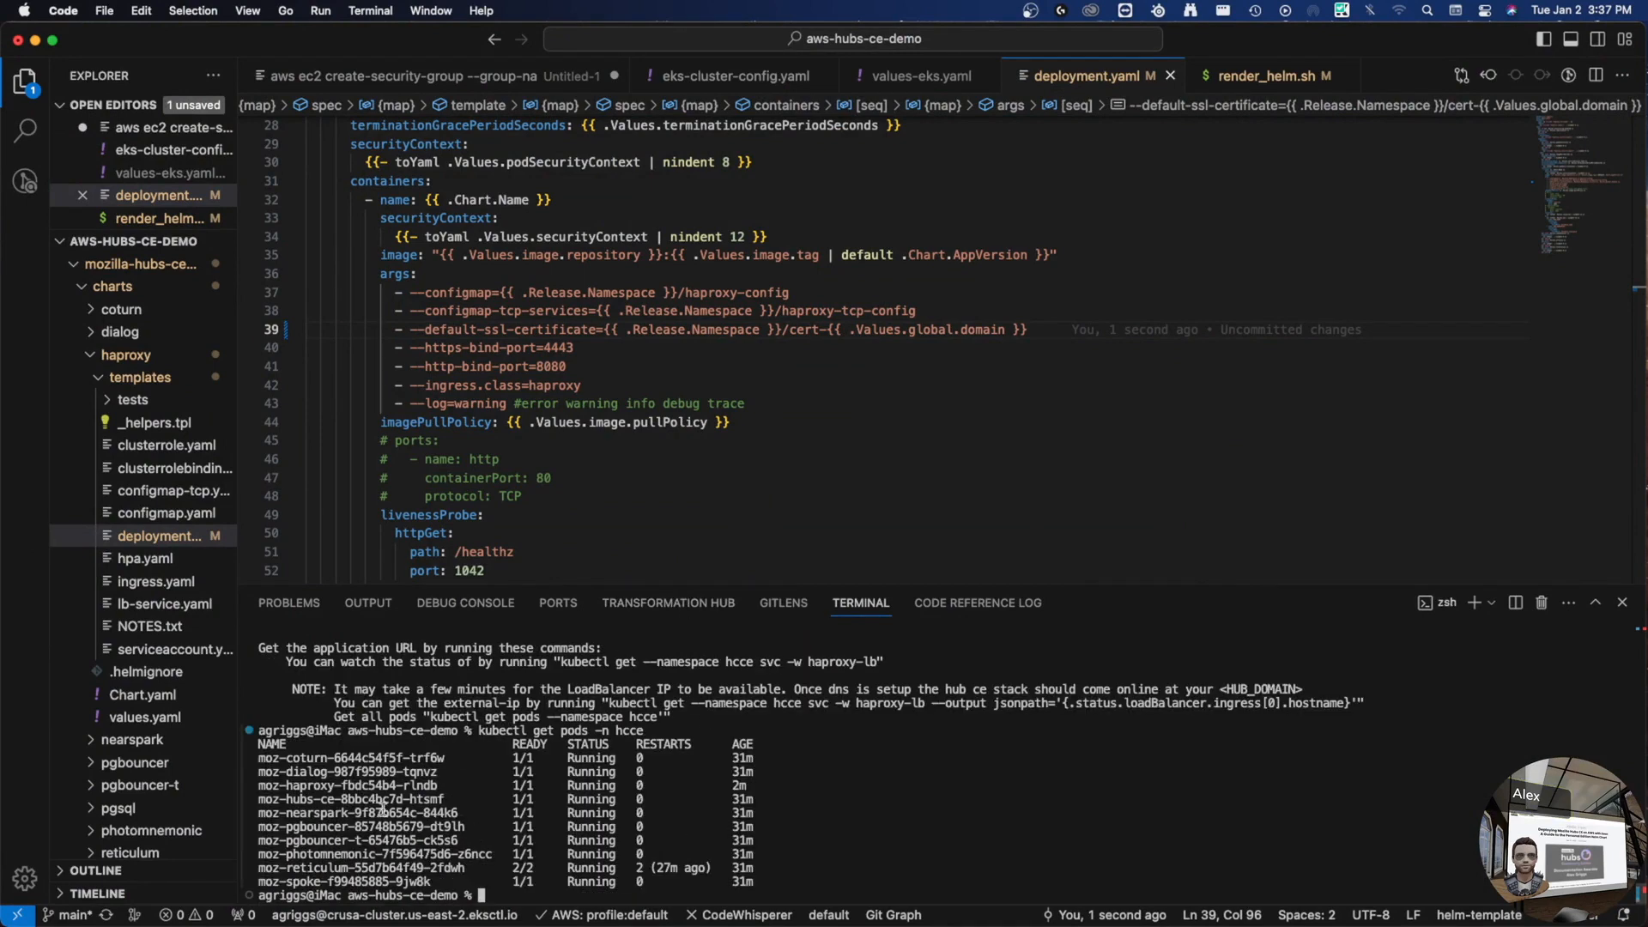
- Run kubectl describe on the haproxy pod name copied from the pod list
double_click(320, 787)
key("super+c")
key("Up")
key("Left")
key("Left")
key("Left")
key("Left")
key("Left")
key("Left")
key("BackSpace")
key("BackSpace")
key("BackSpace")
key("BackSpace")
key("BackSpace")
key("BackSpace")
key("BackSpace")
key("BackSpace")
key("BackSpace")
type("describe")
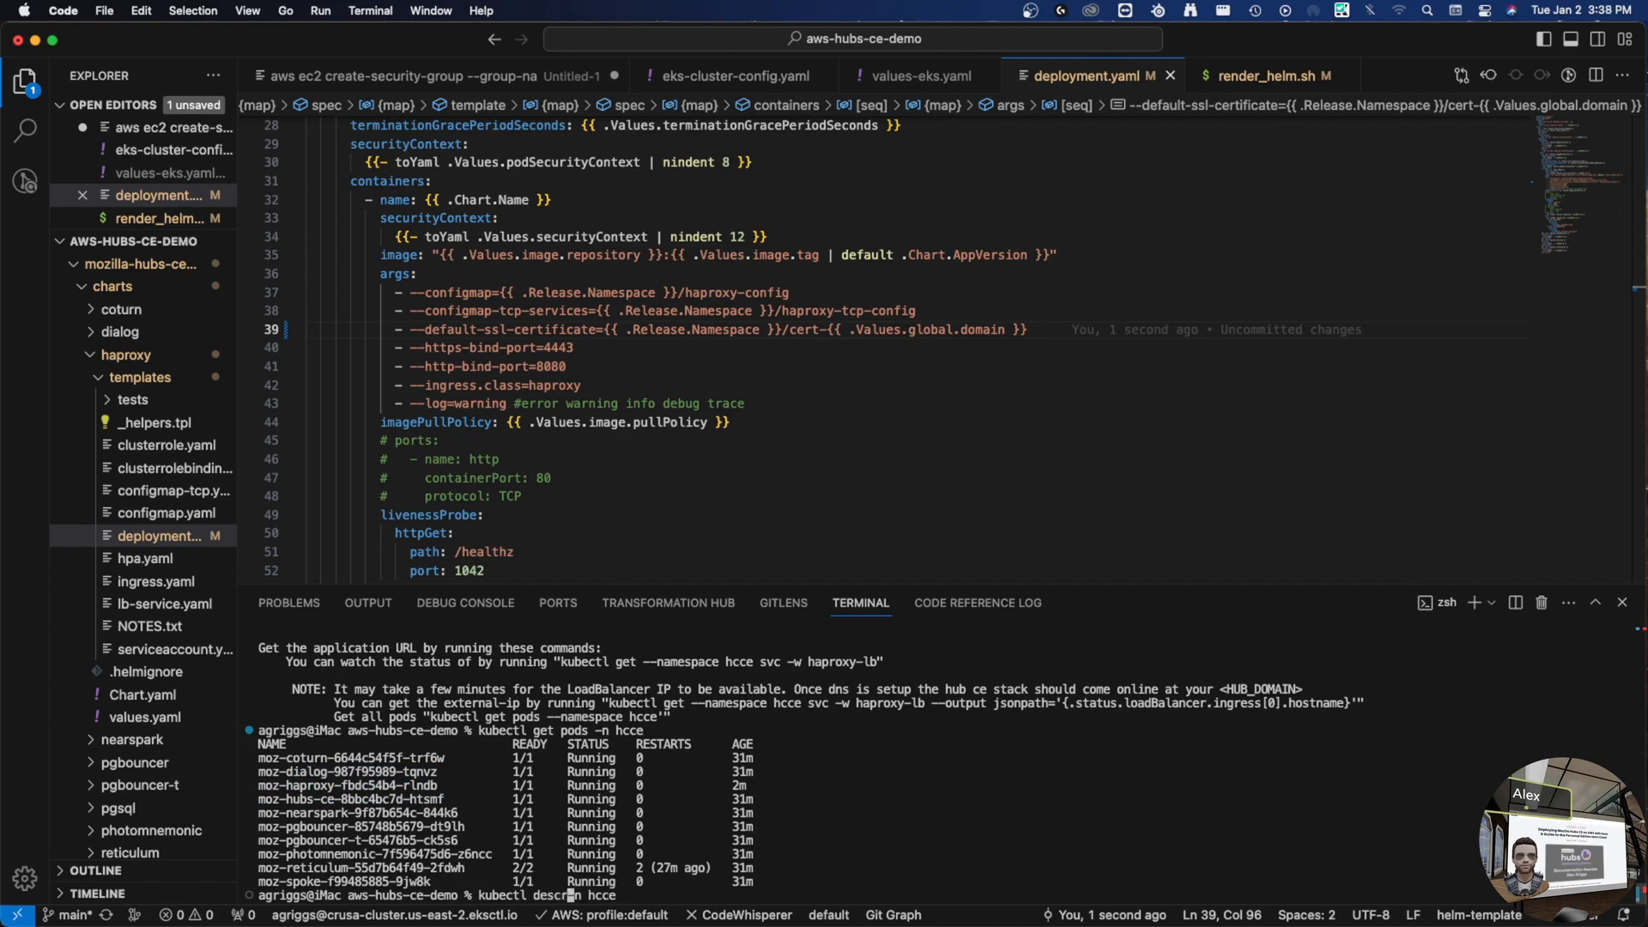
key("super+v")
key("Return")
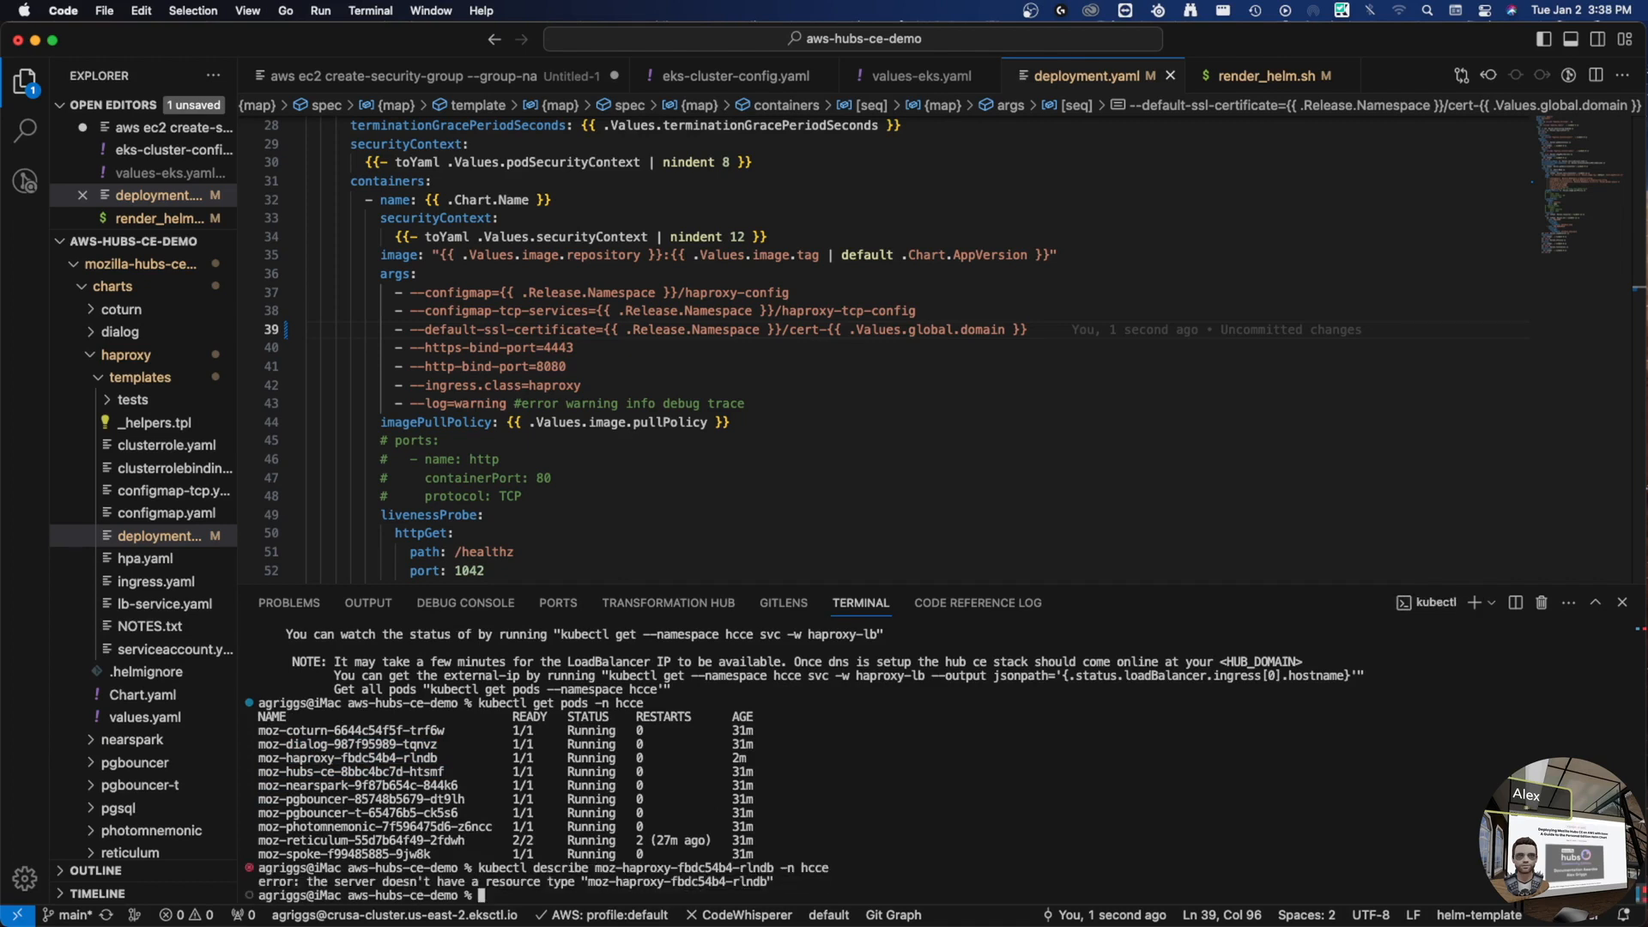
- Rerun it as kubectl describe pod and locate the default SSL certificate argument
key("Up")
key("ctrl+a")
key("alt+Right")
key("alt+Right")
type("pod")
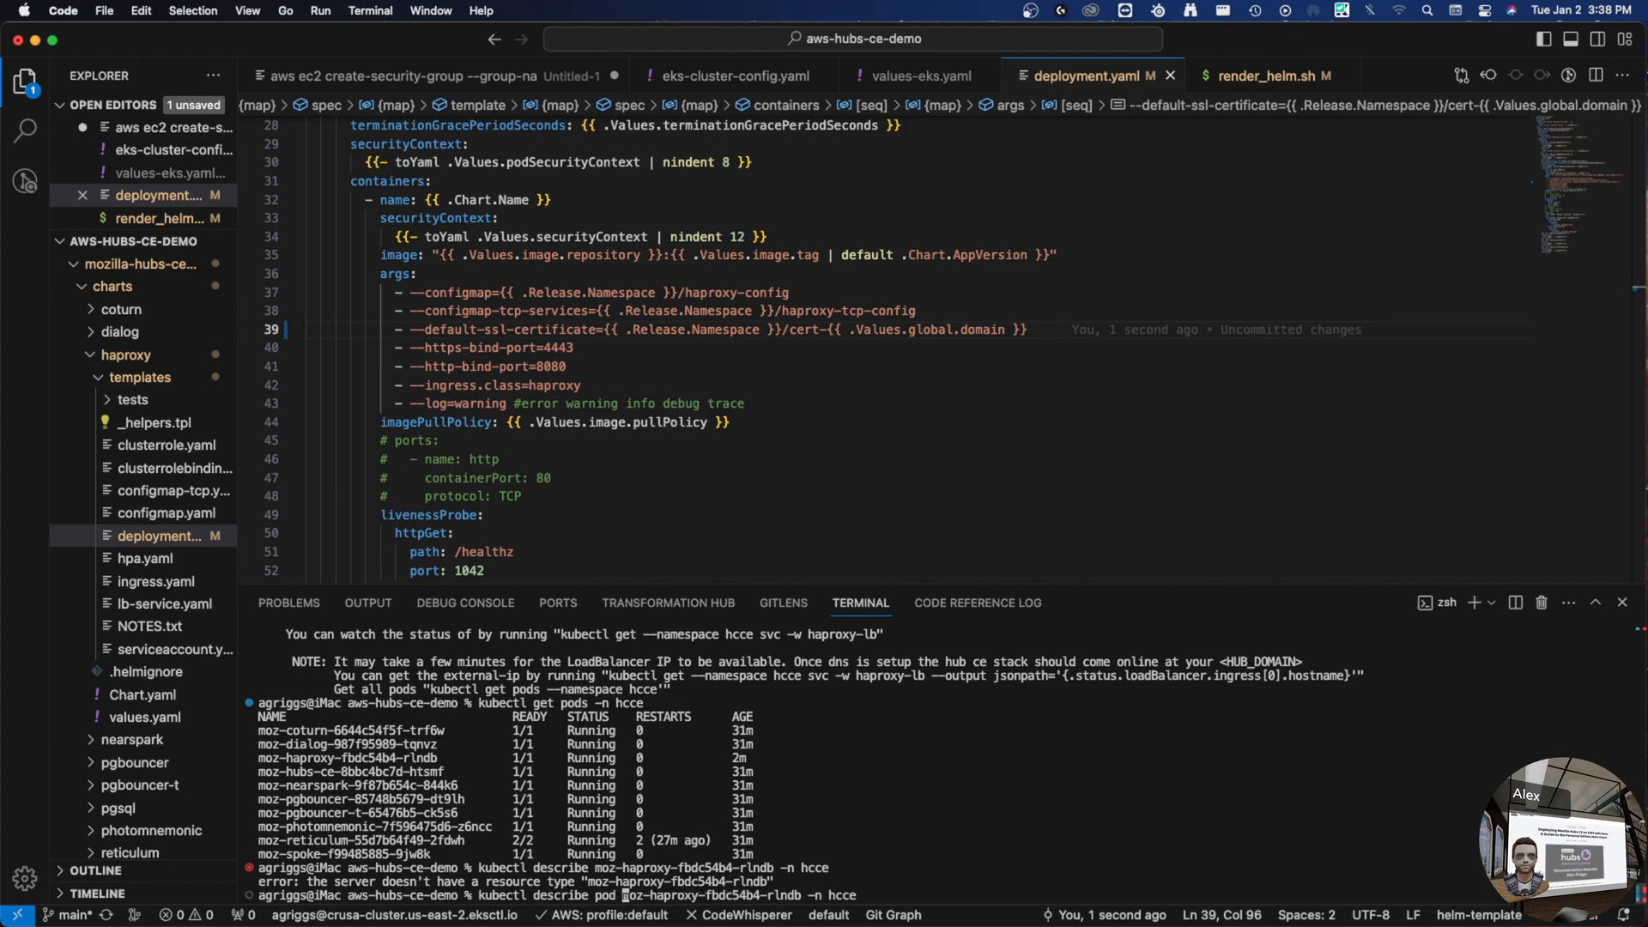
key("Return")
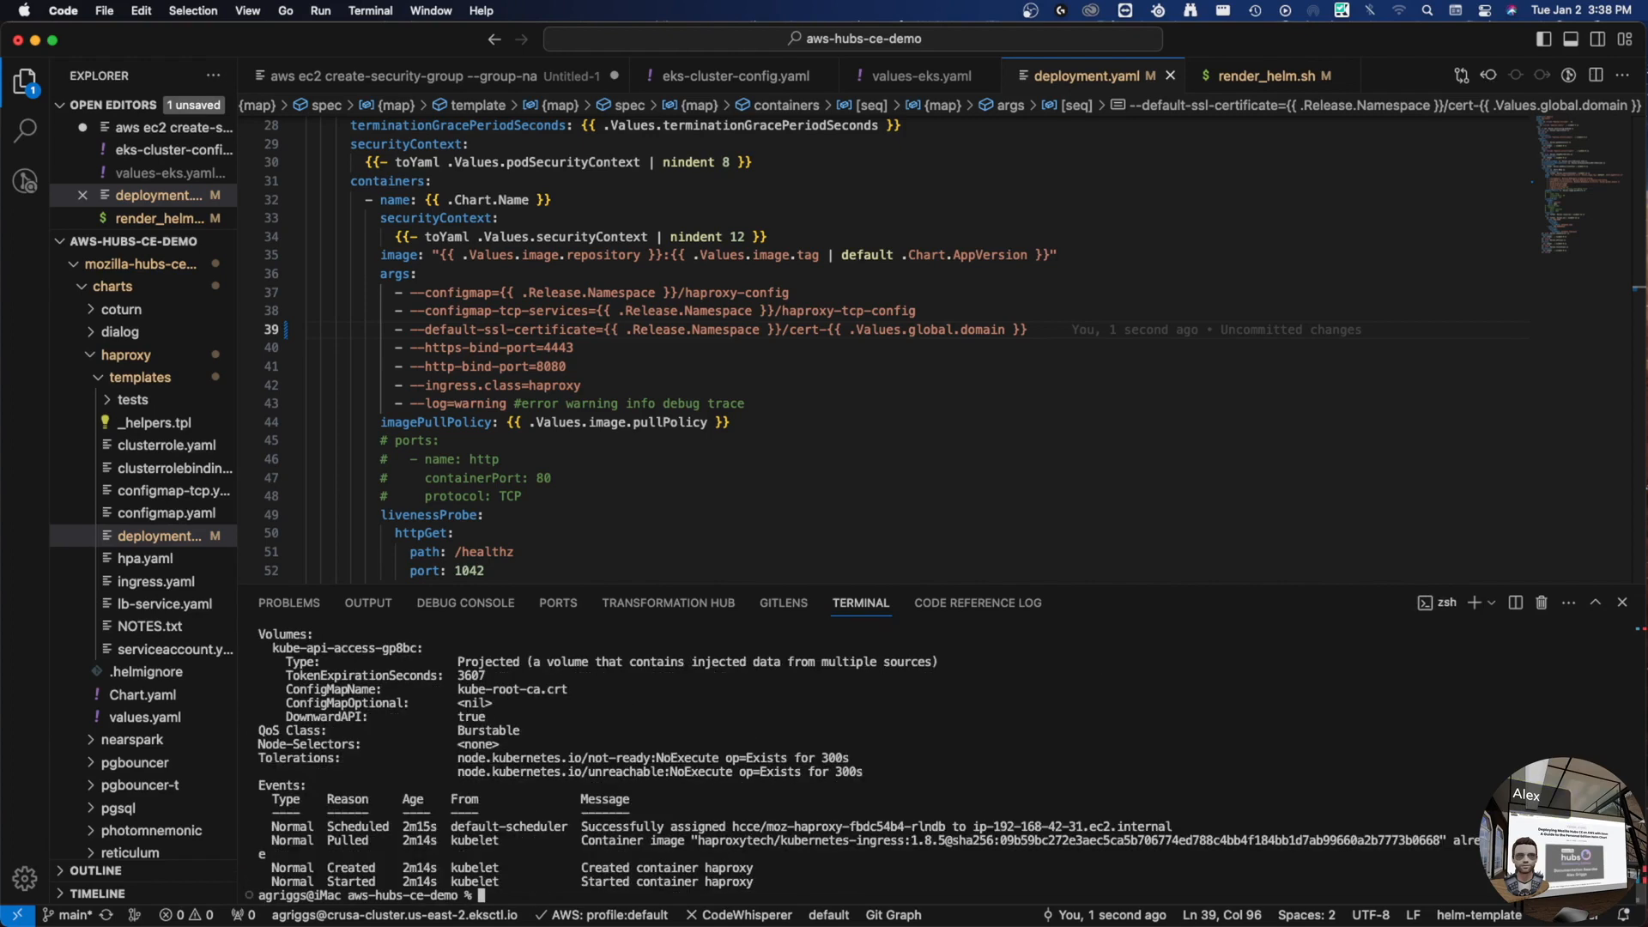
scroll(709, 764, "up", 10)
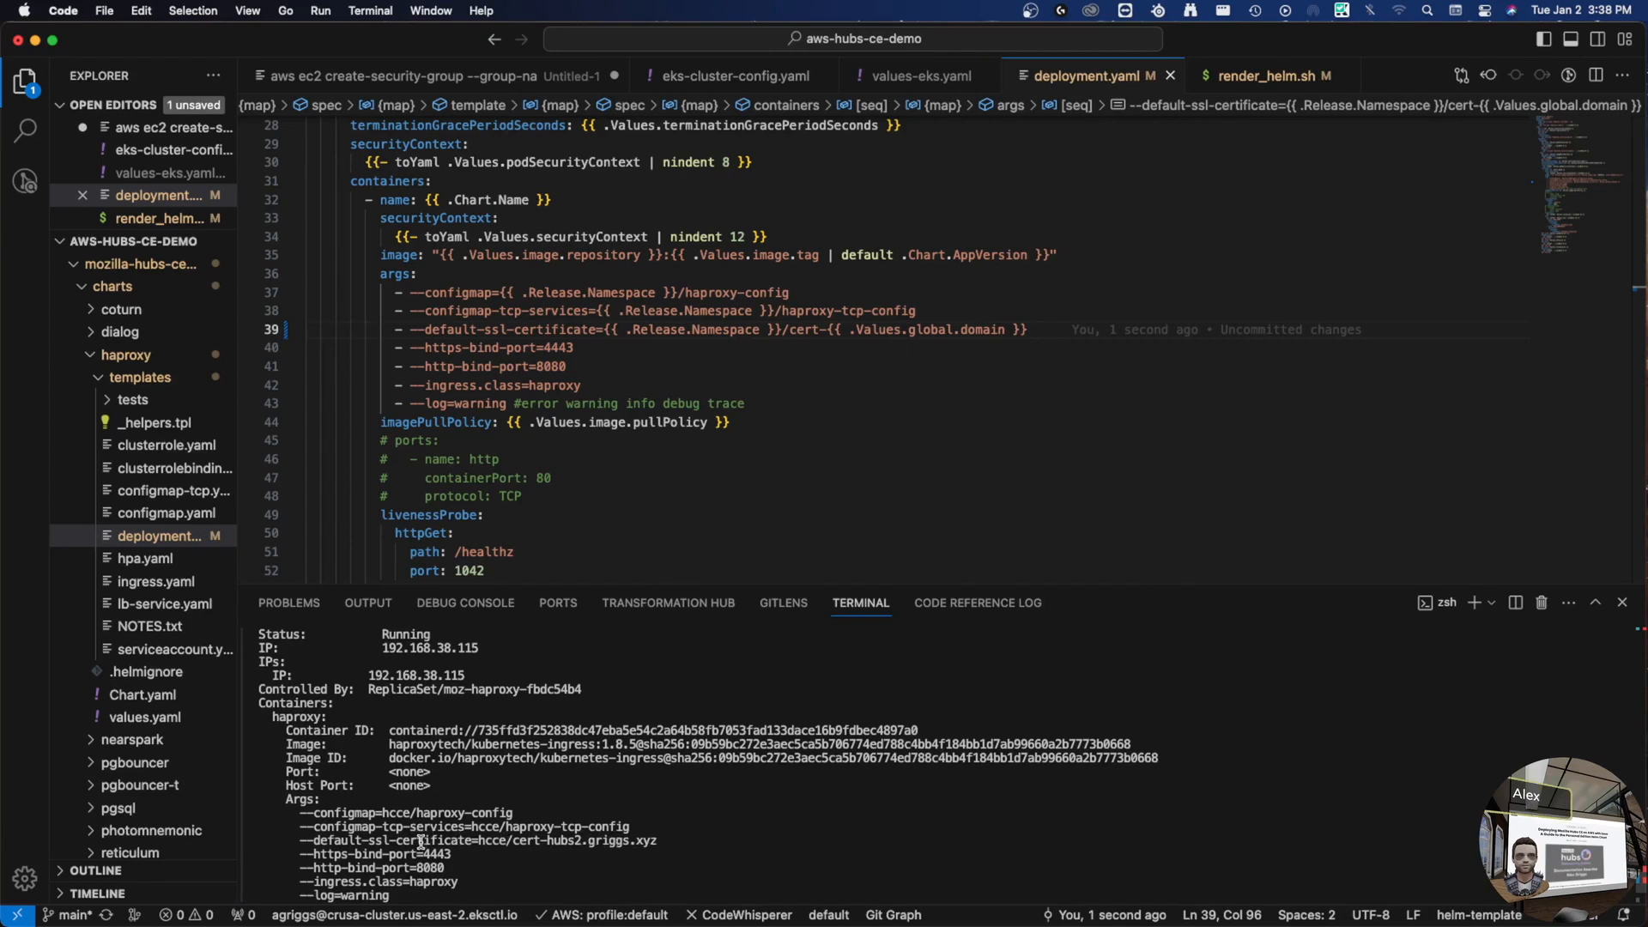
double_click(550, 843)
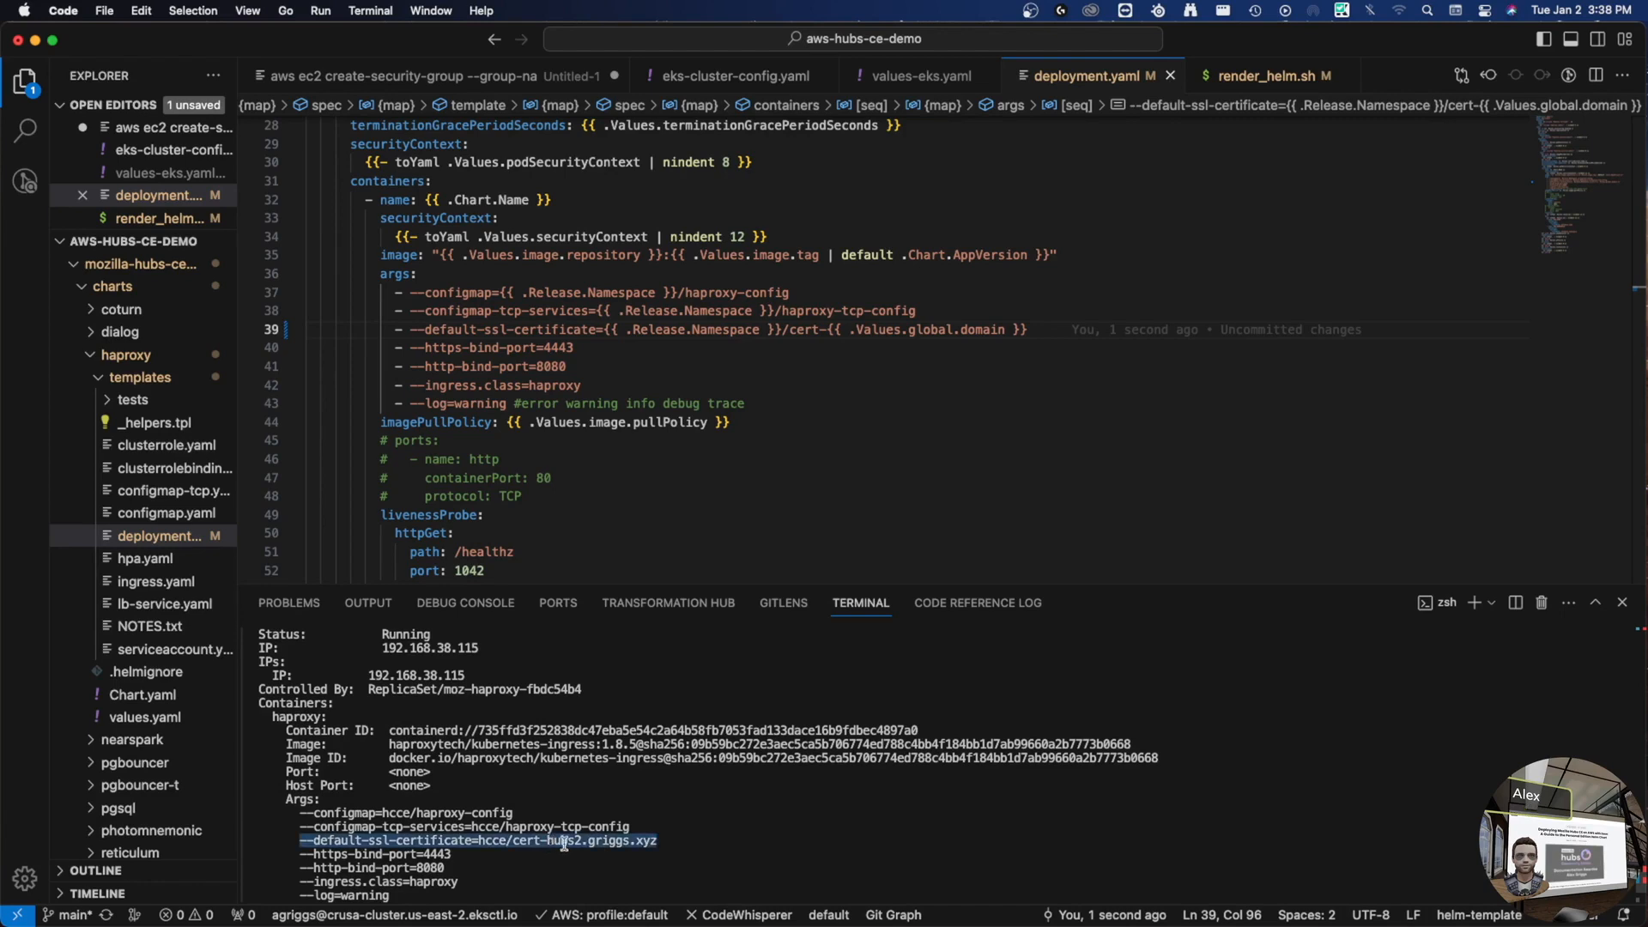
scroll(623, 762, "down", 10)
- List the hcce certificates with kubectl get certificate -n hcce, showing all four ready
type("kubectl po")
key("BackSpace")
key("BackSpace")
type("get ce")
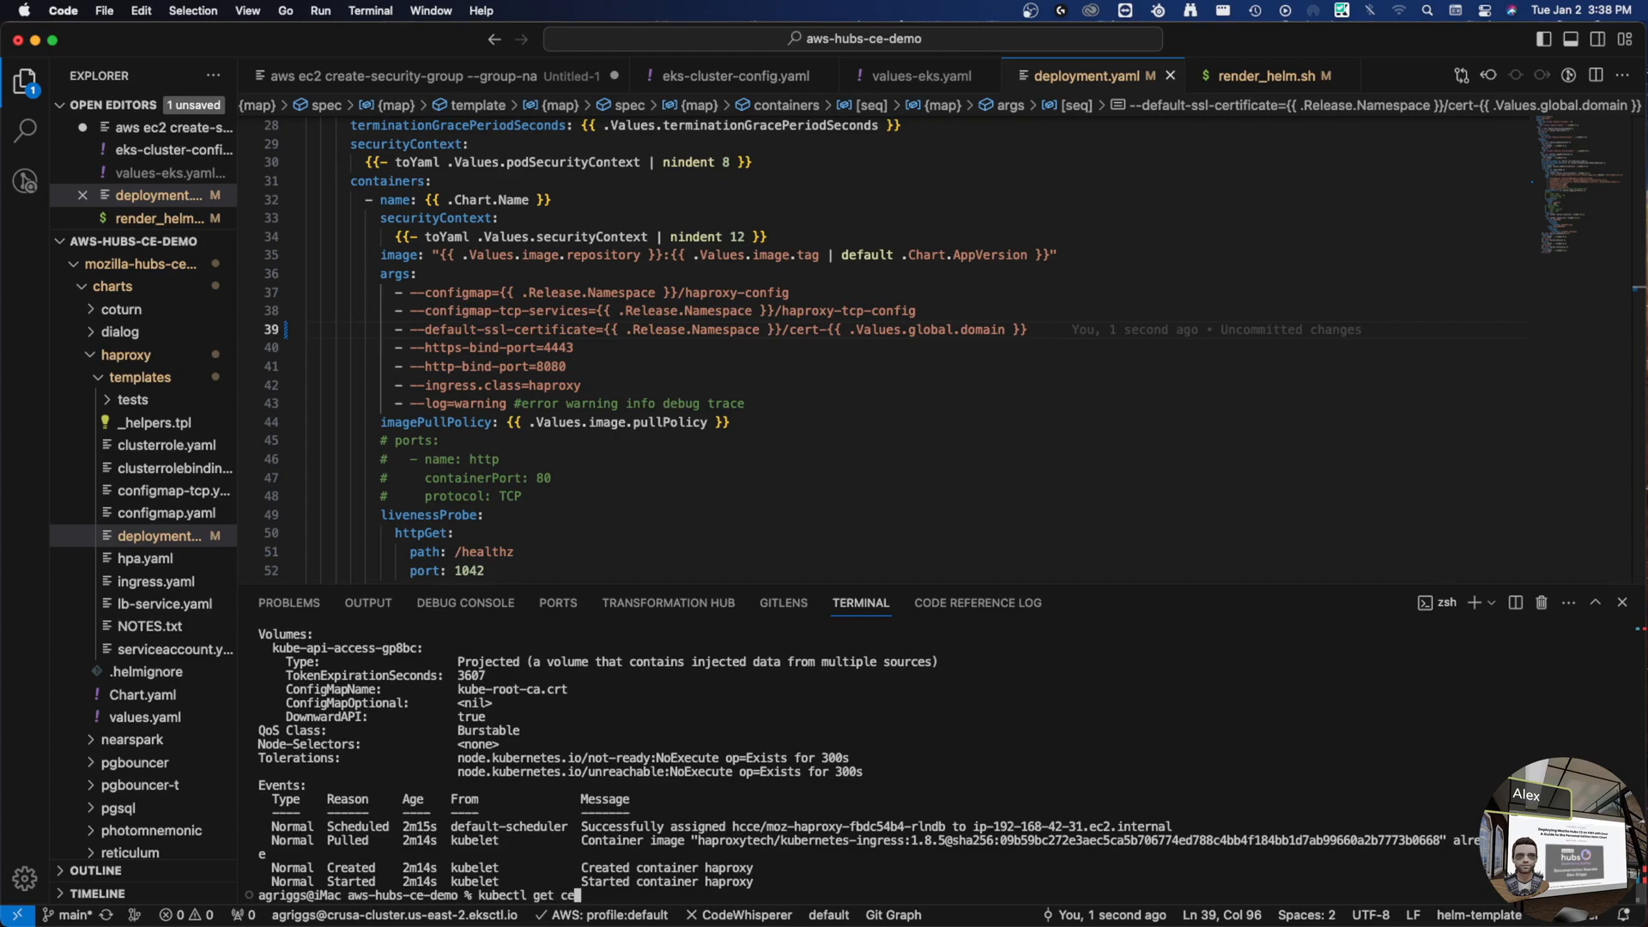
type("rtificate -n hcce")
key("Return")
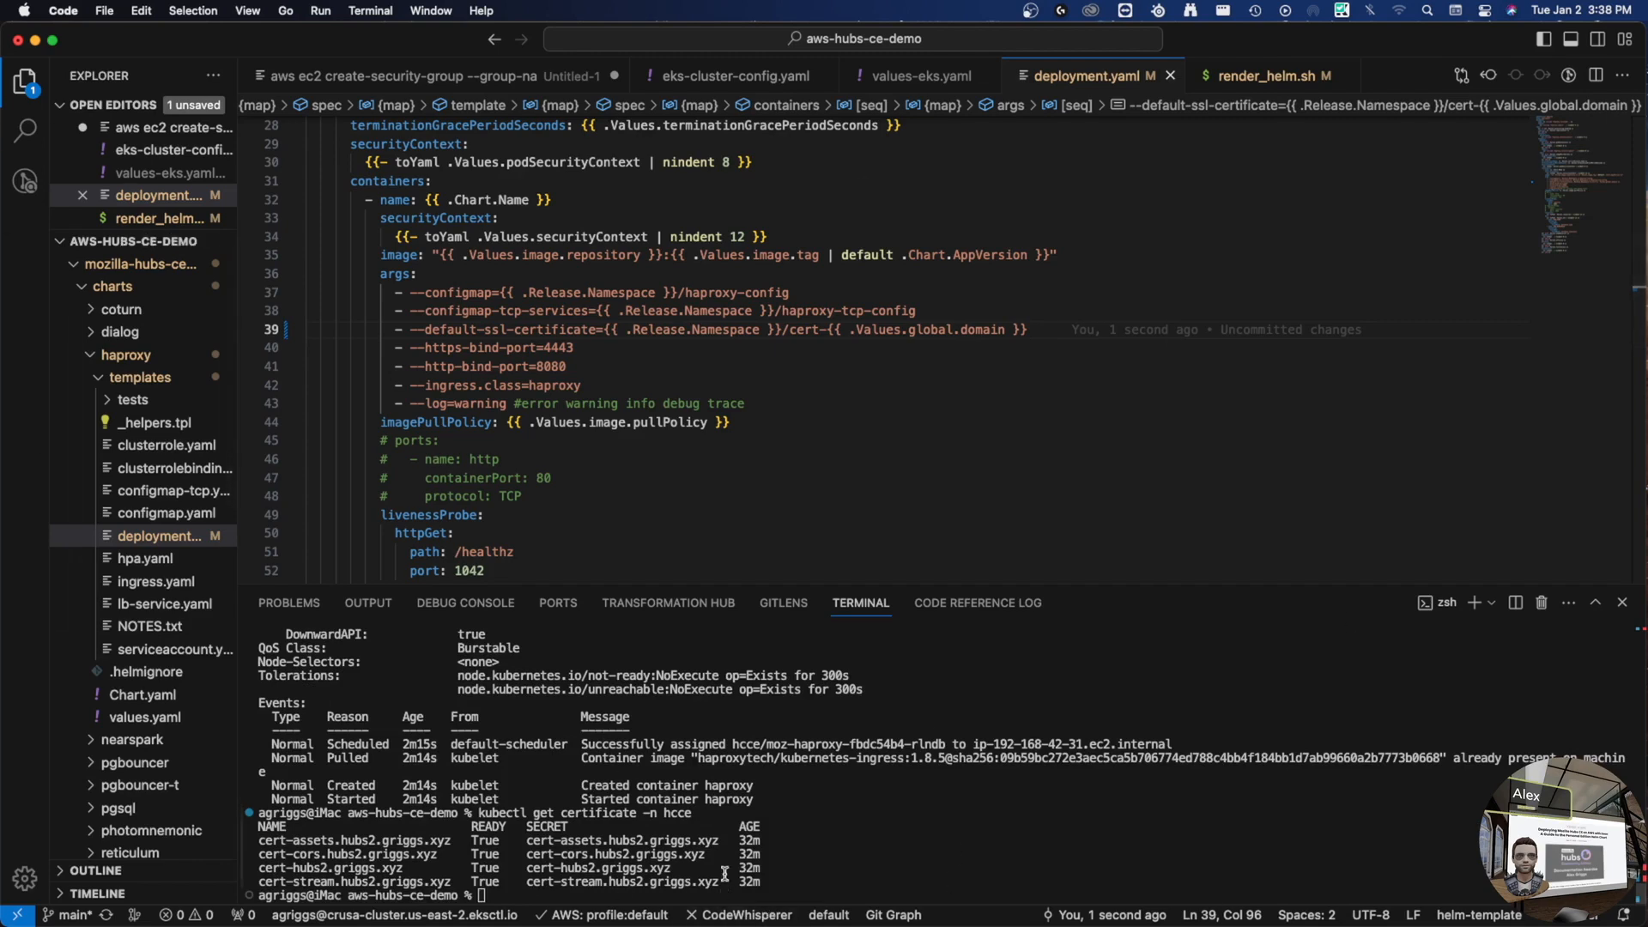
key("ctrl+Right")
key("ctrl+Right")
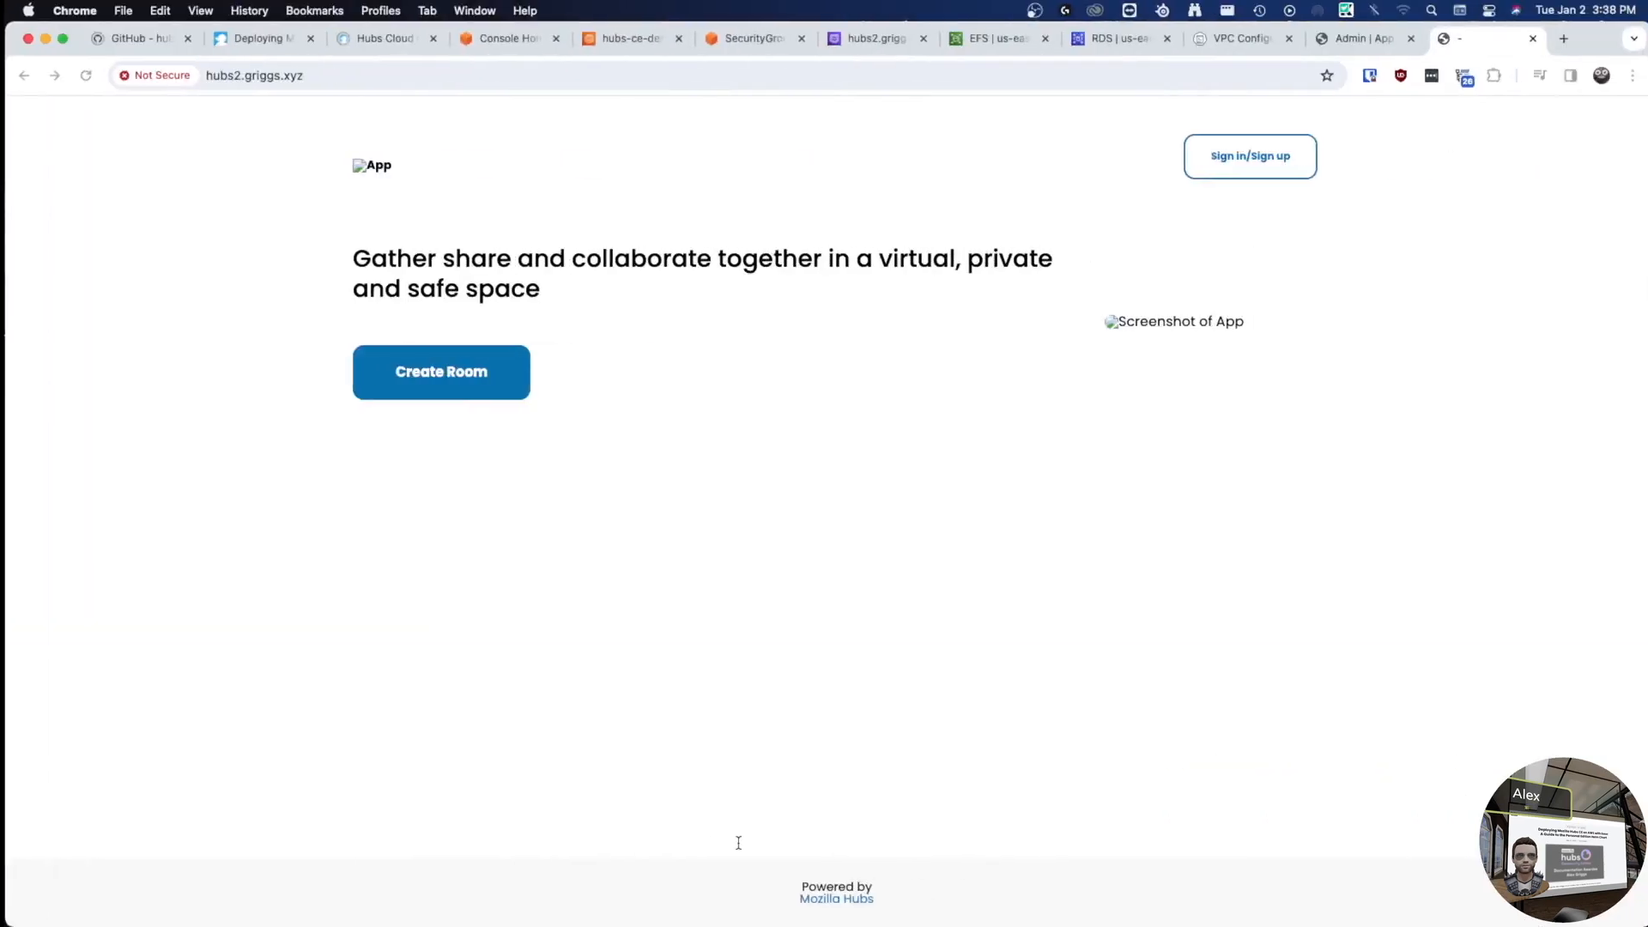
- Detach the Hubs site tab into its own Chrome window
key("super+t")
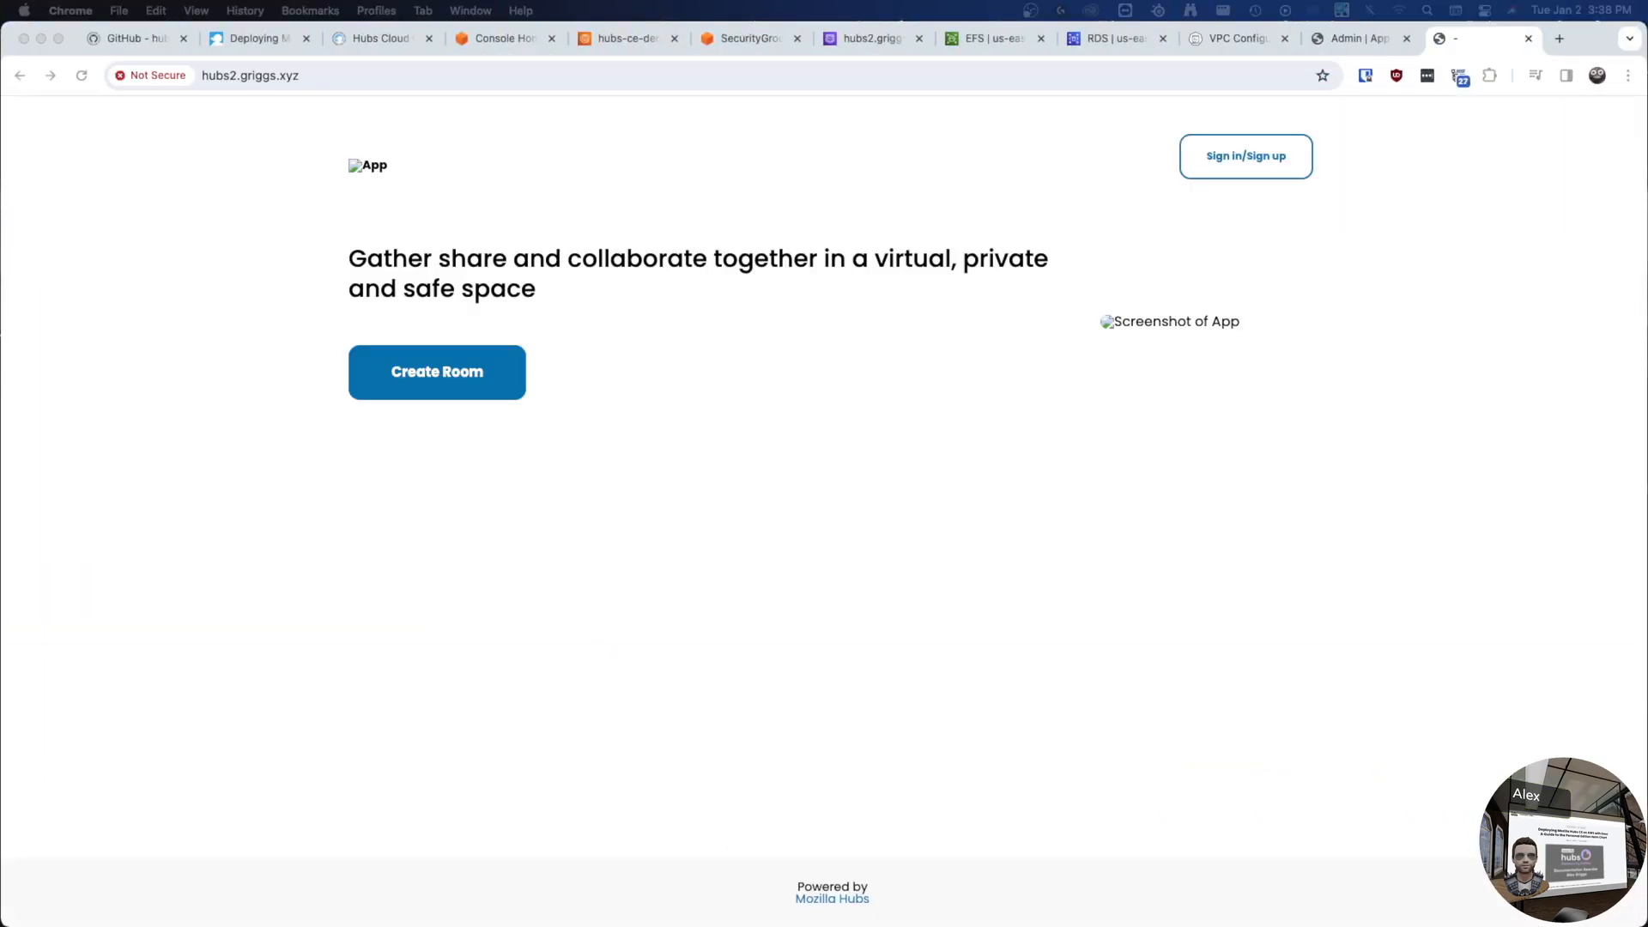
left_click_drag(395, 924, 395, 22)
left_click(188, 46)
left_click_drag(189, 46, 176, 128)
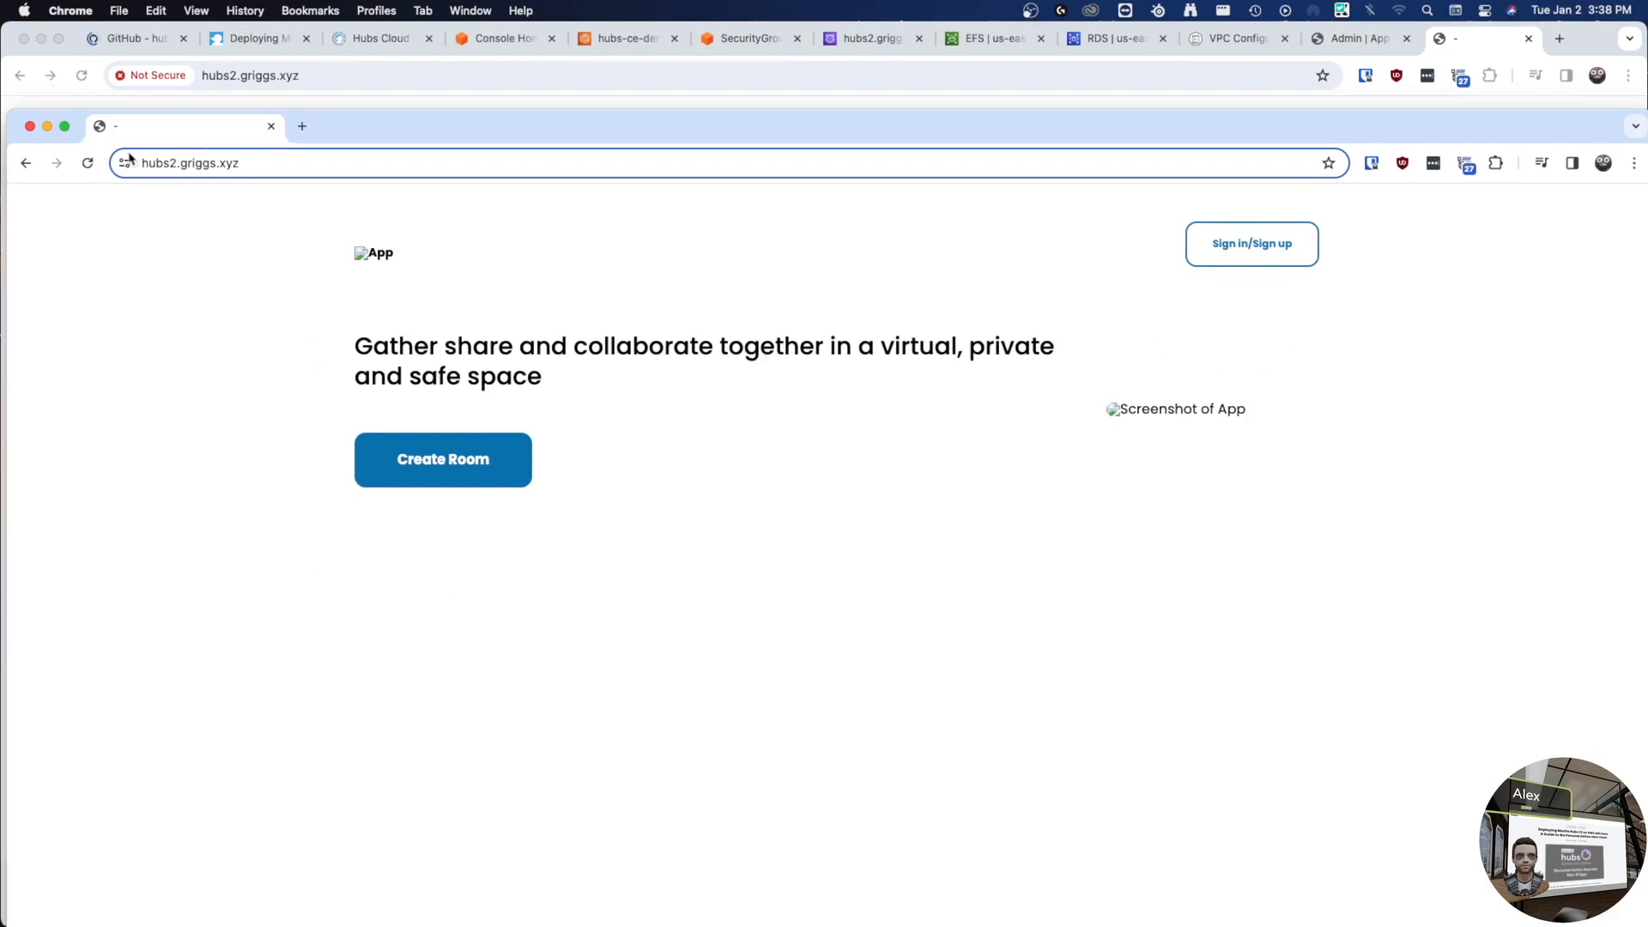
- View the site certificate, confirming Let's Encrypt as issuer and March 27, 2024 expiry
left_click(124, 163)
left_click(288, 243)
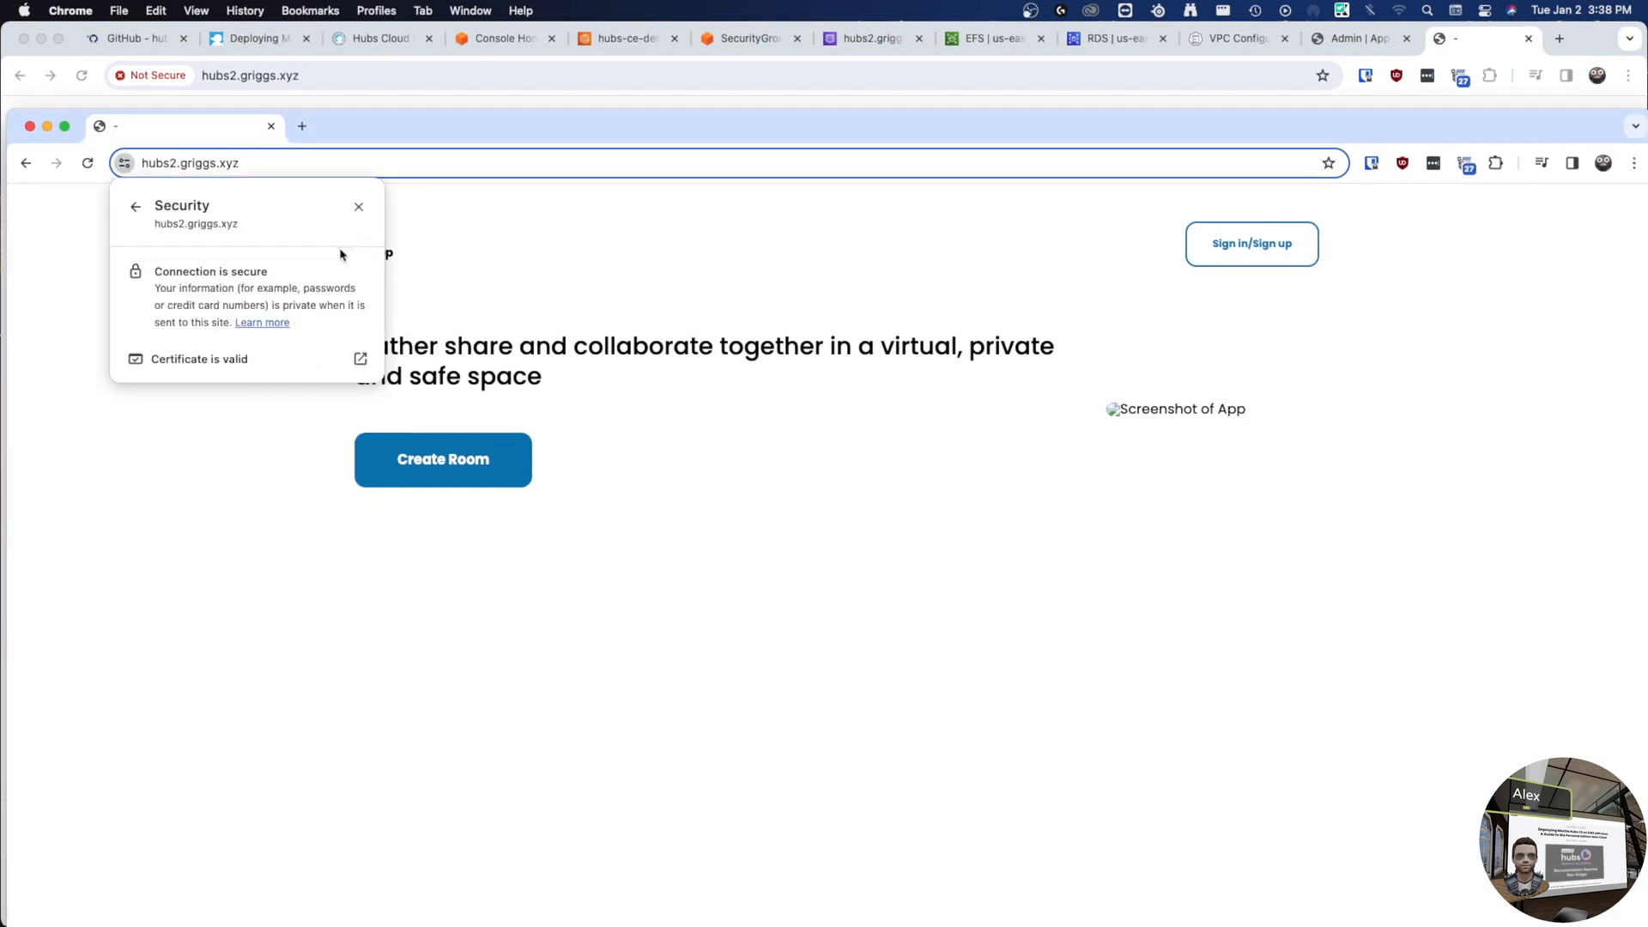
left_click(261, 360)
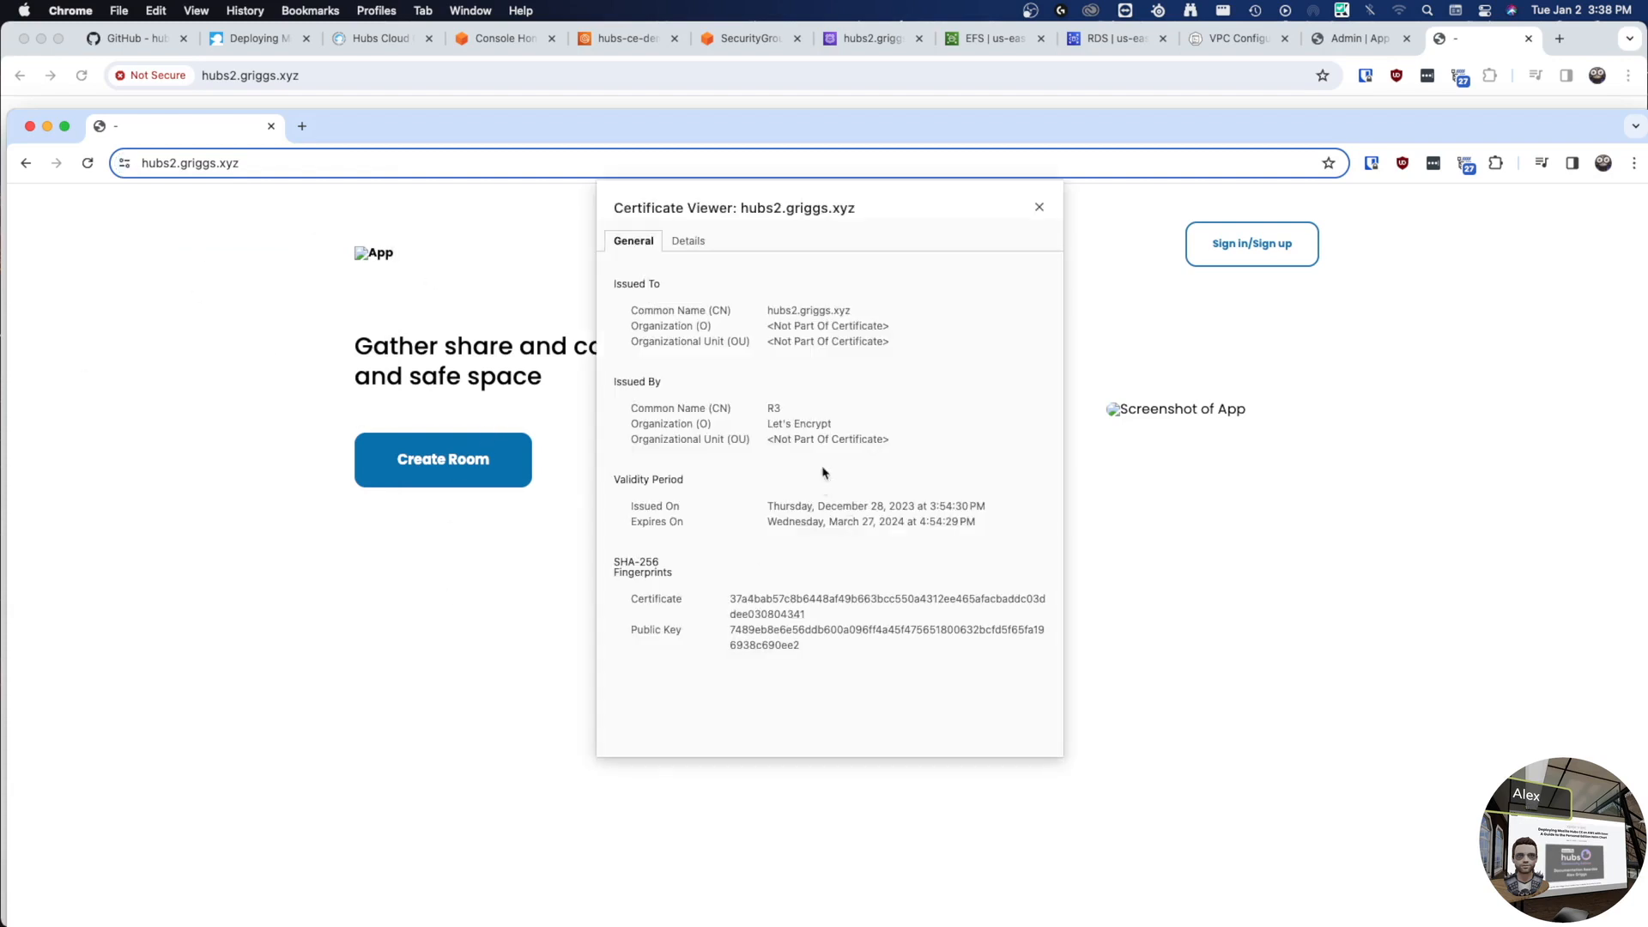
left_click_drag(832, 426, 747, 422)
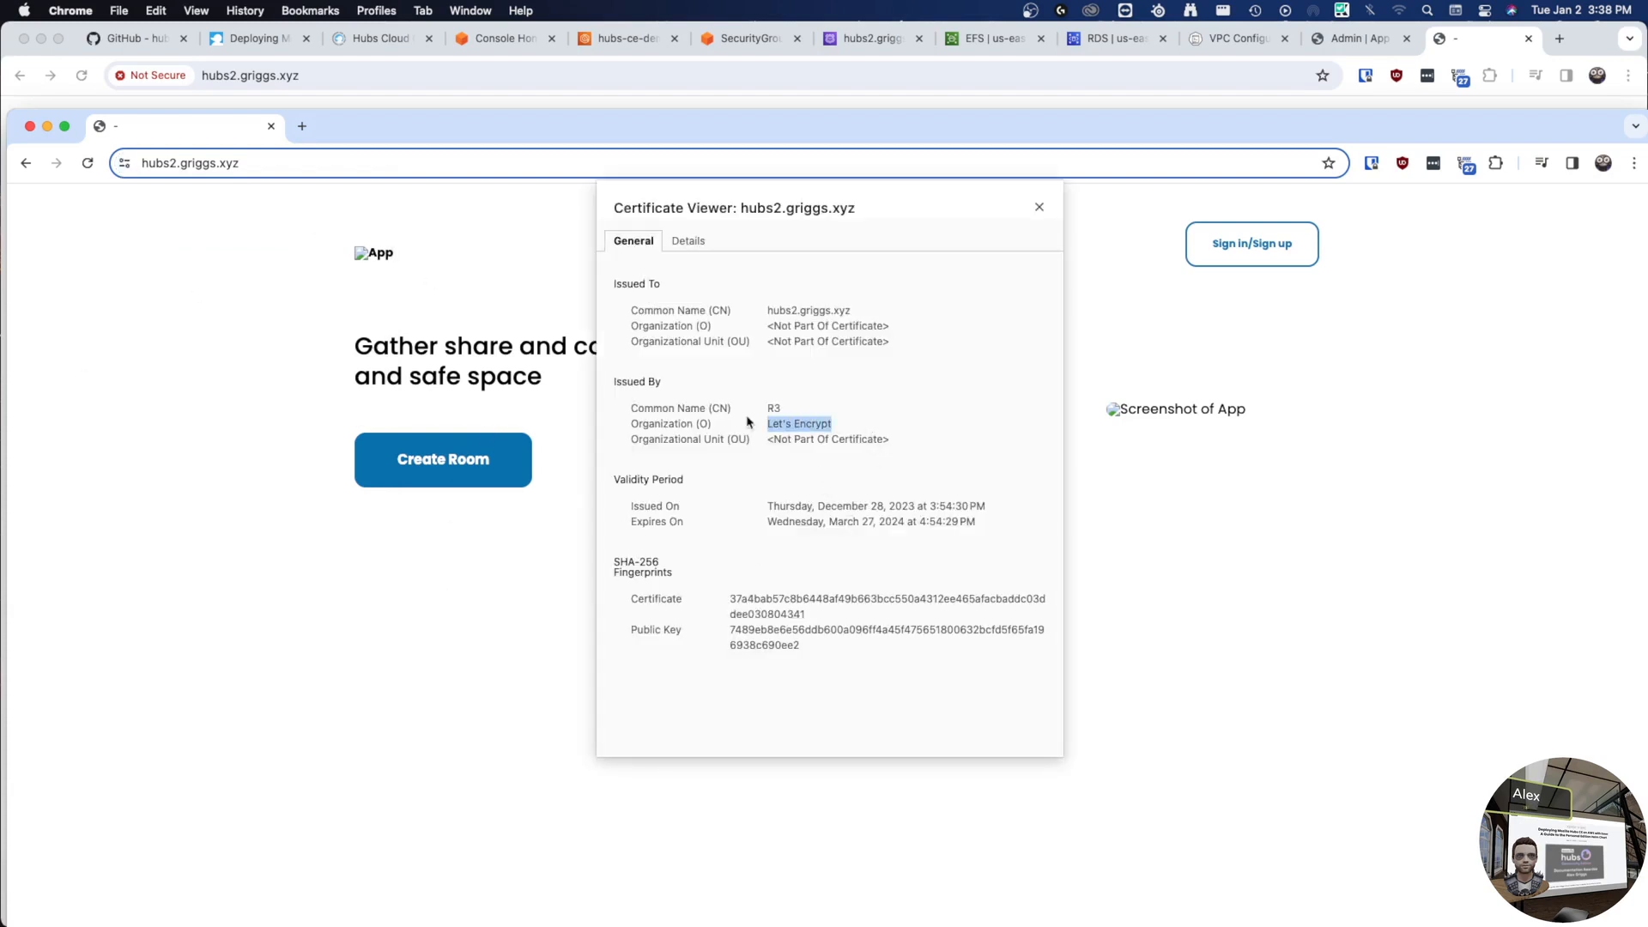
left_click(889, 394)
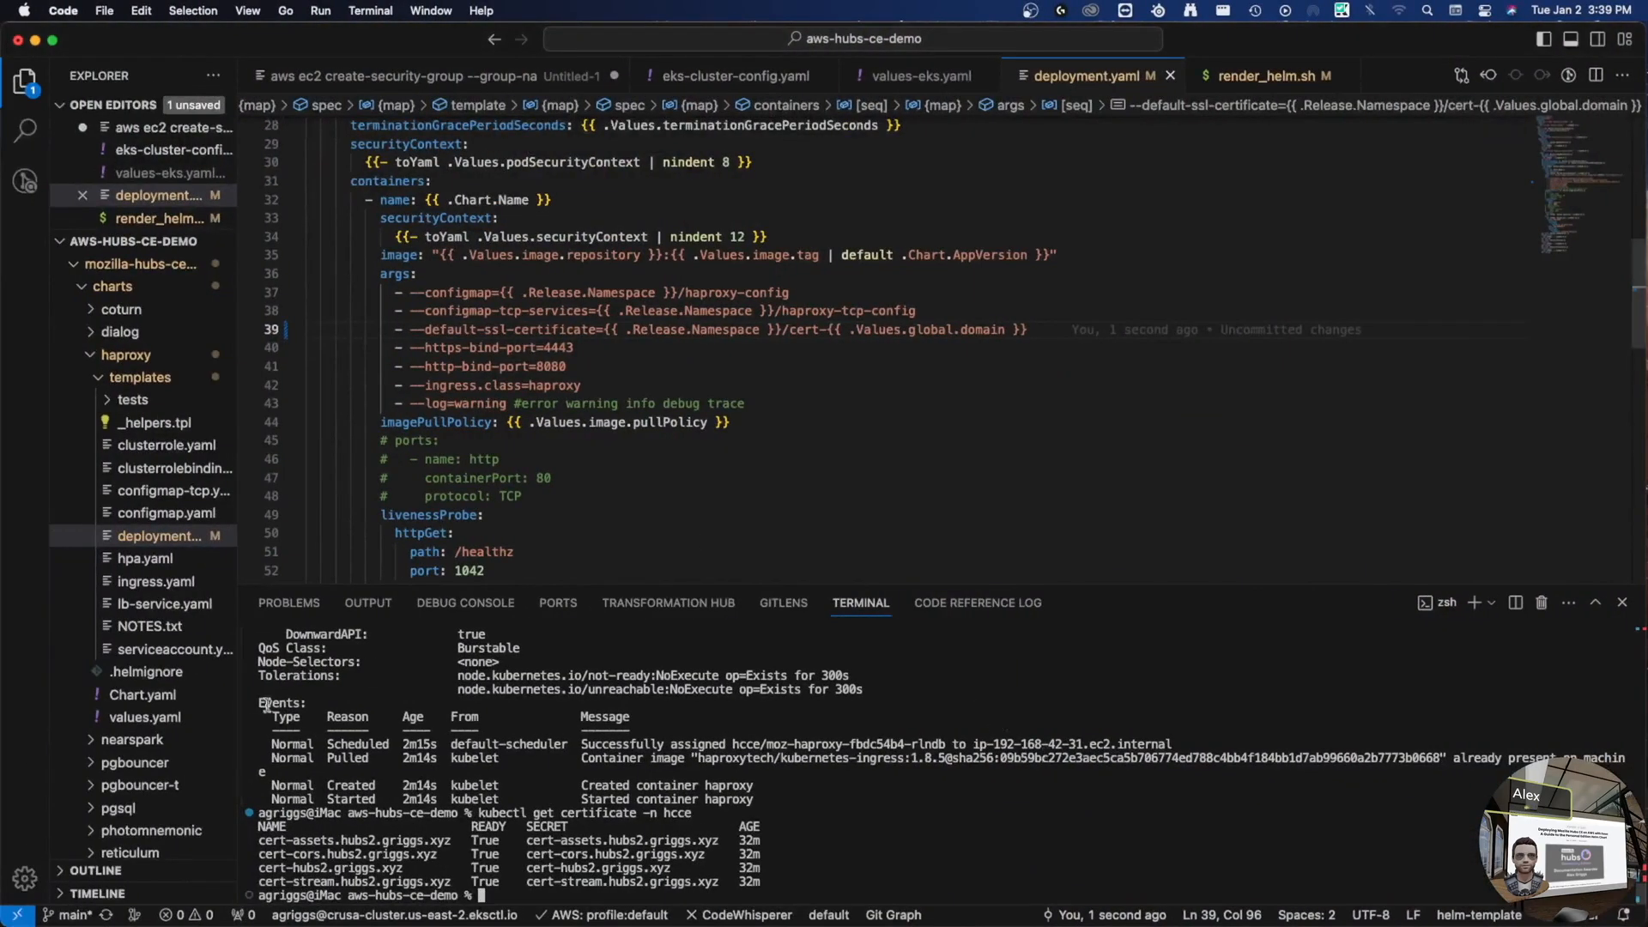
- Collapse haproxy and open the reticulum chart's values.yaml
left_click(97, 354)
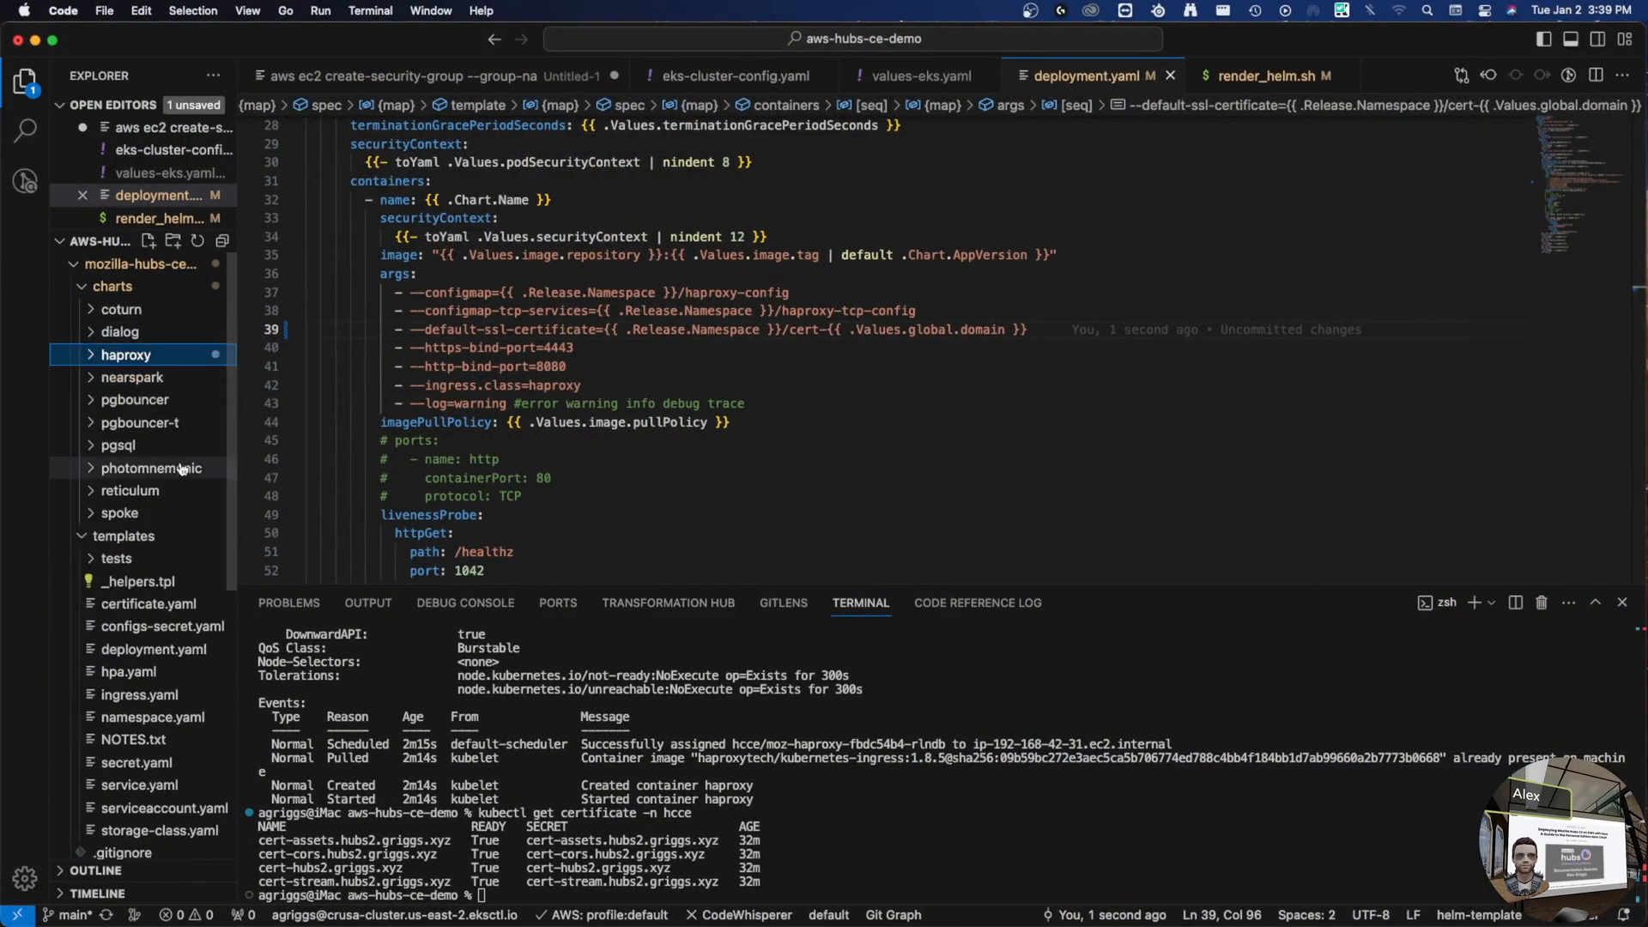
left_click(153, 491)
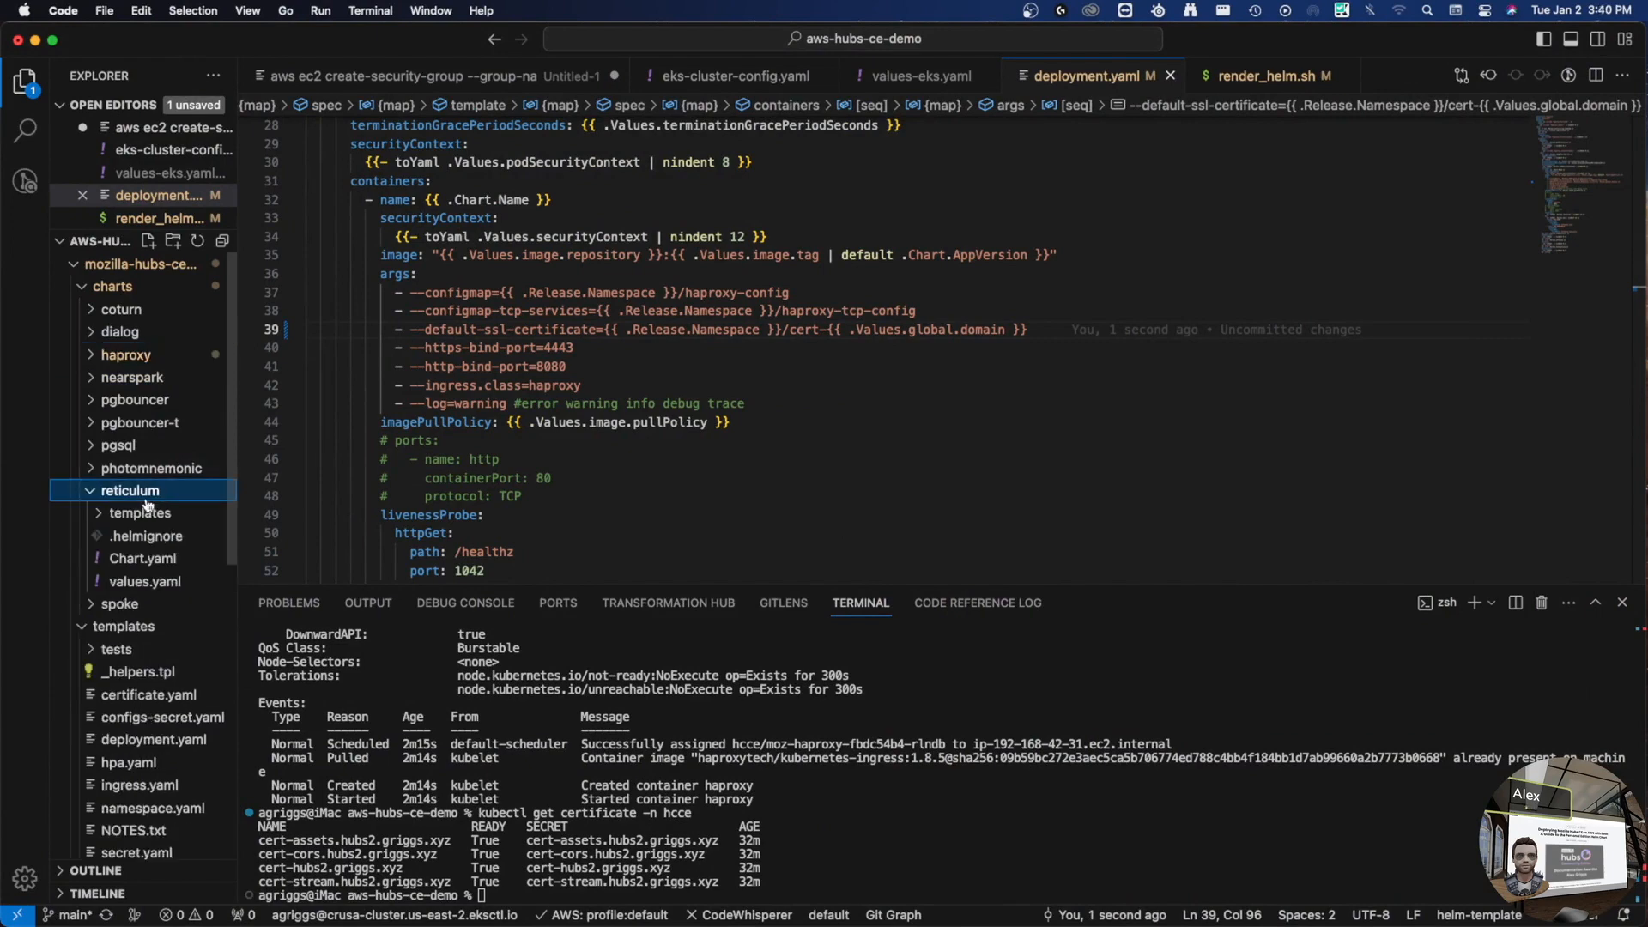
left_click(144, 581)
scroll(583, 354, "down", 2)
scroll(583, 354, "down", 15)
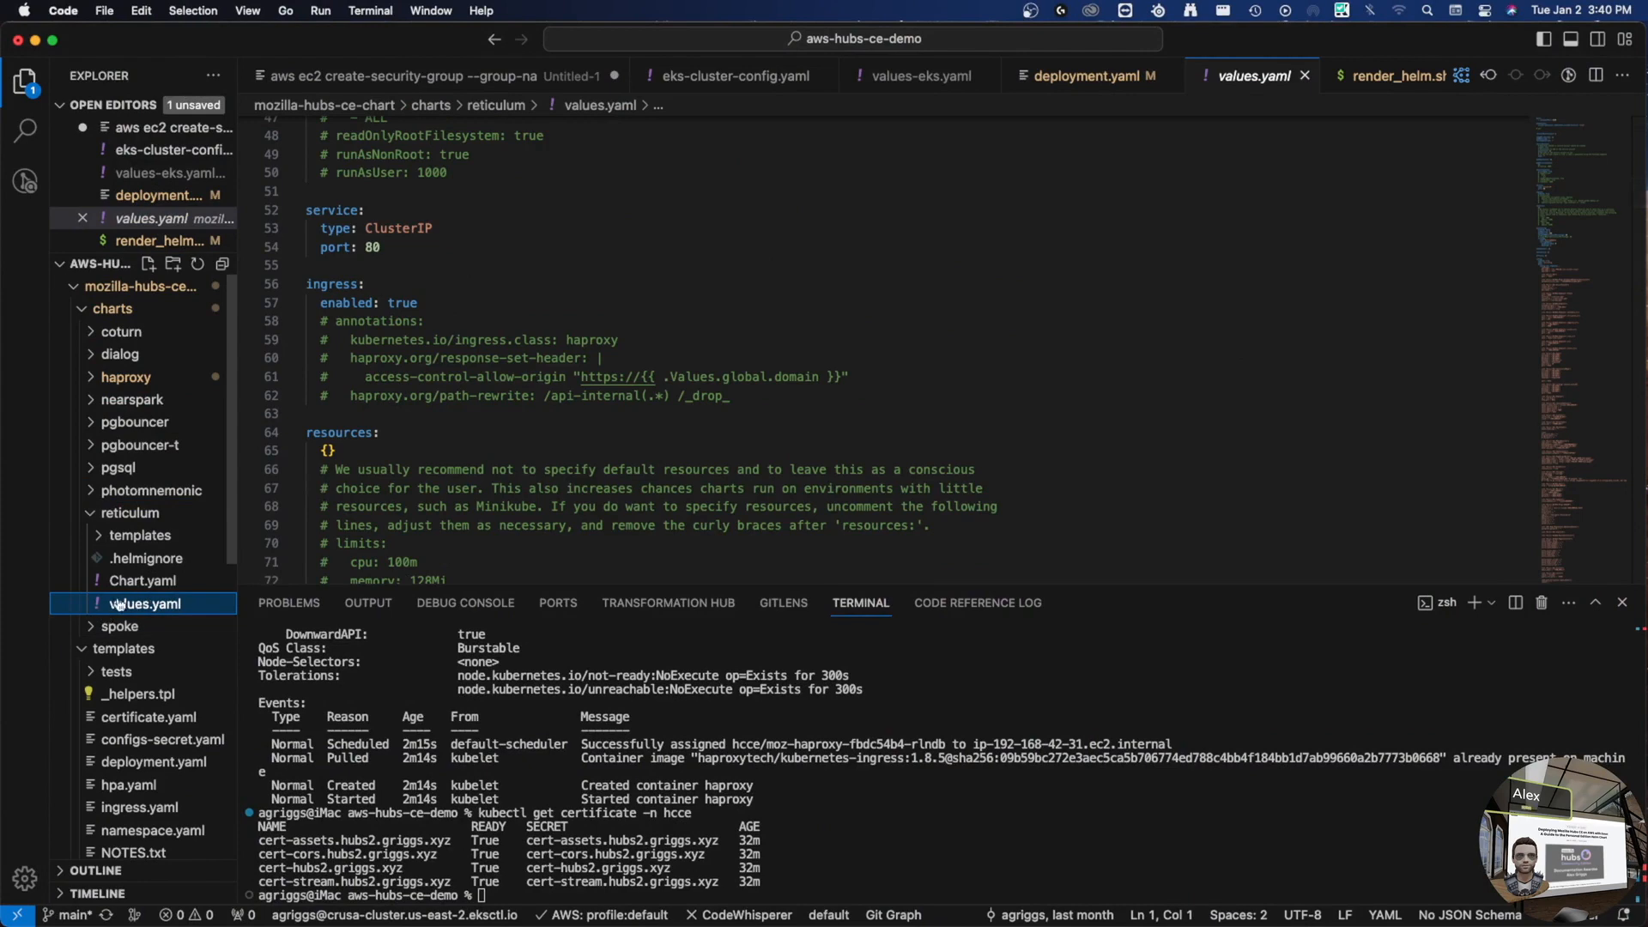
scroll(631, 324, "down", 13)
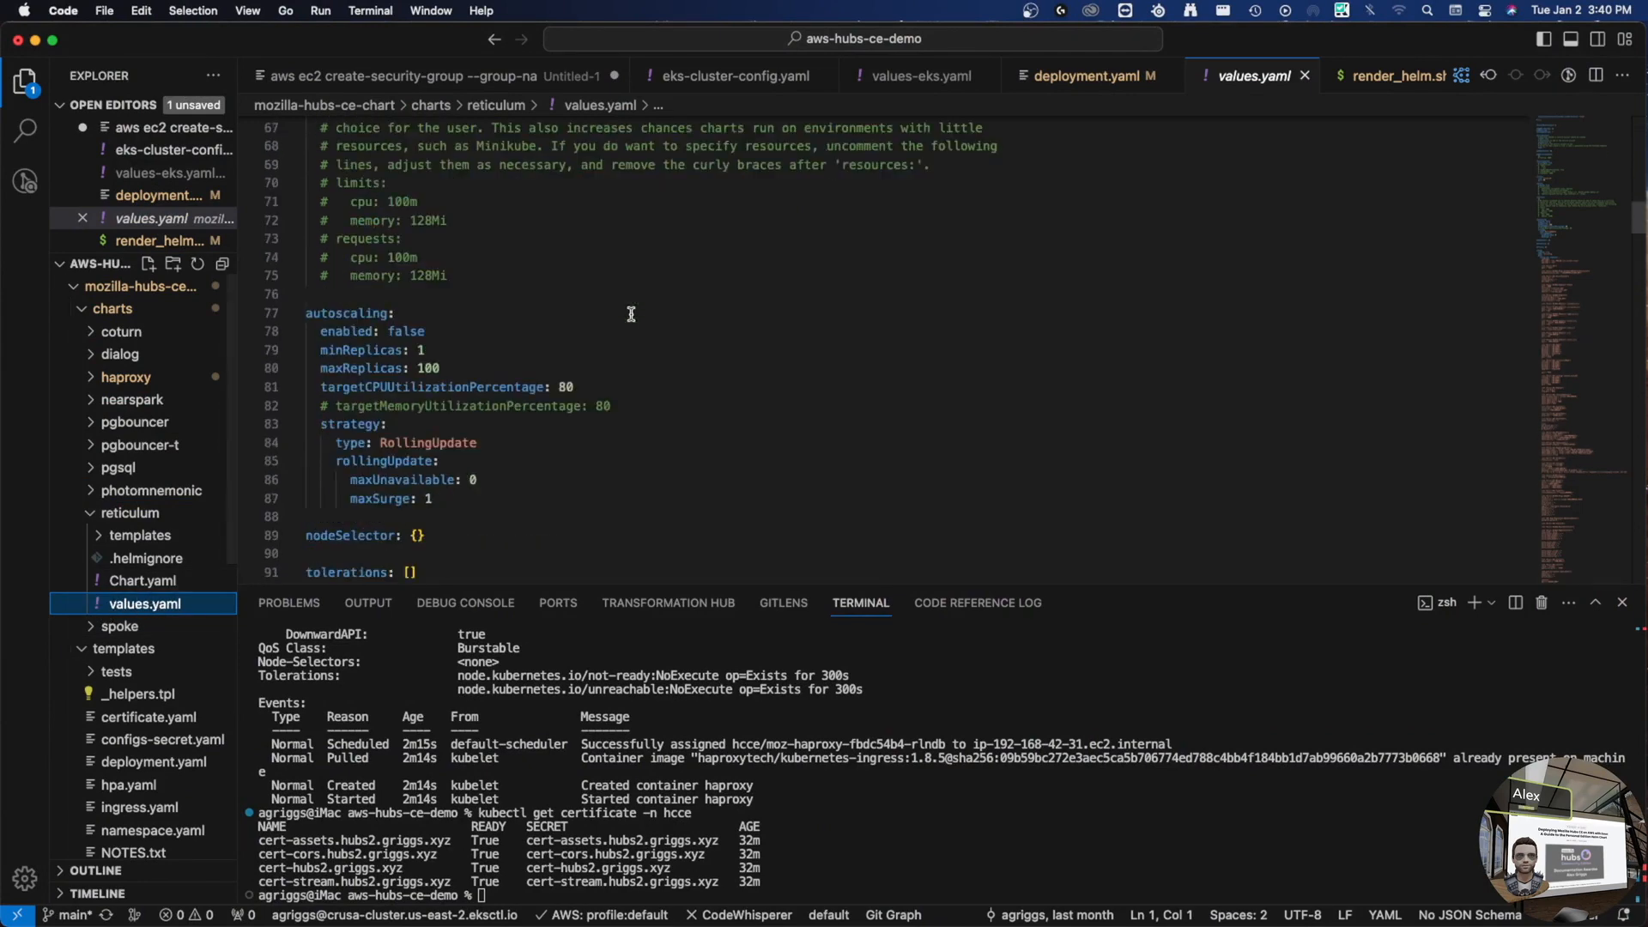
- Select the config block from line 95 through line 297
left_click(310, 284)
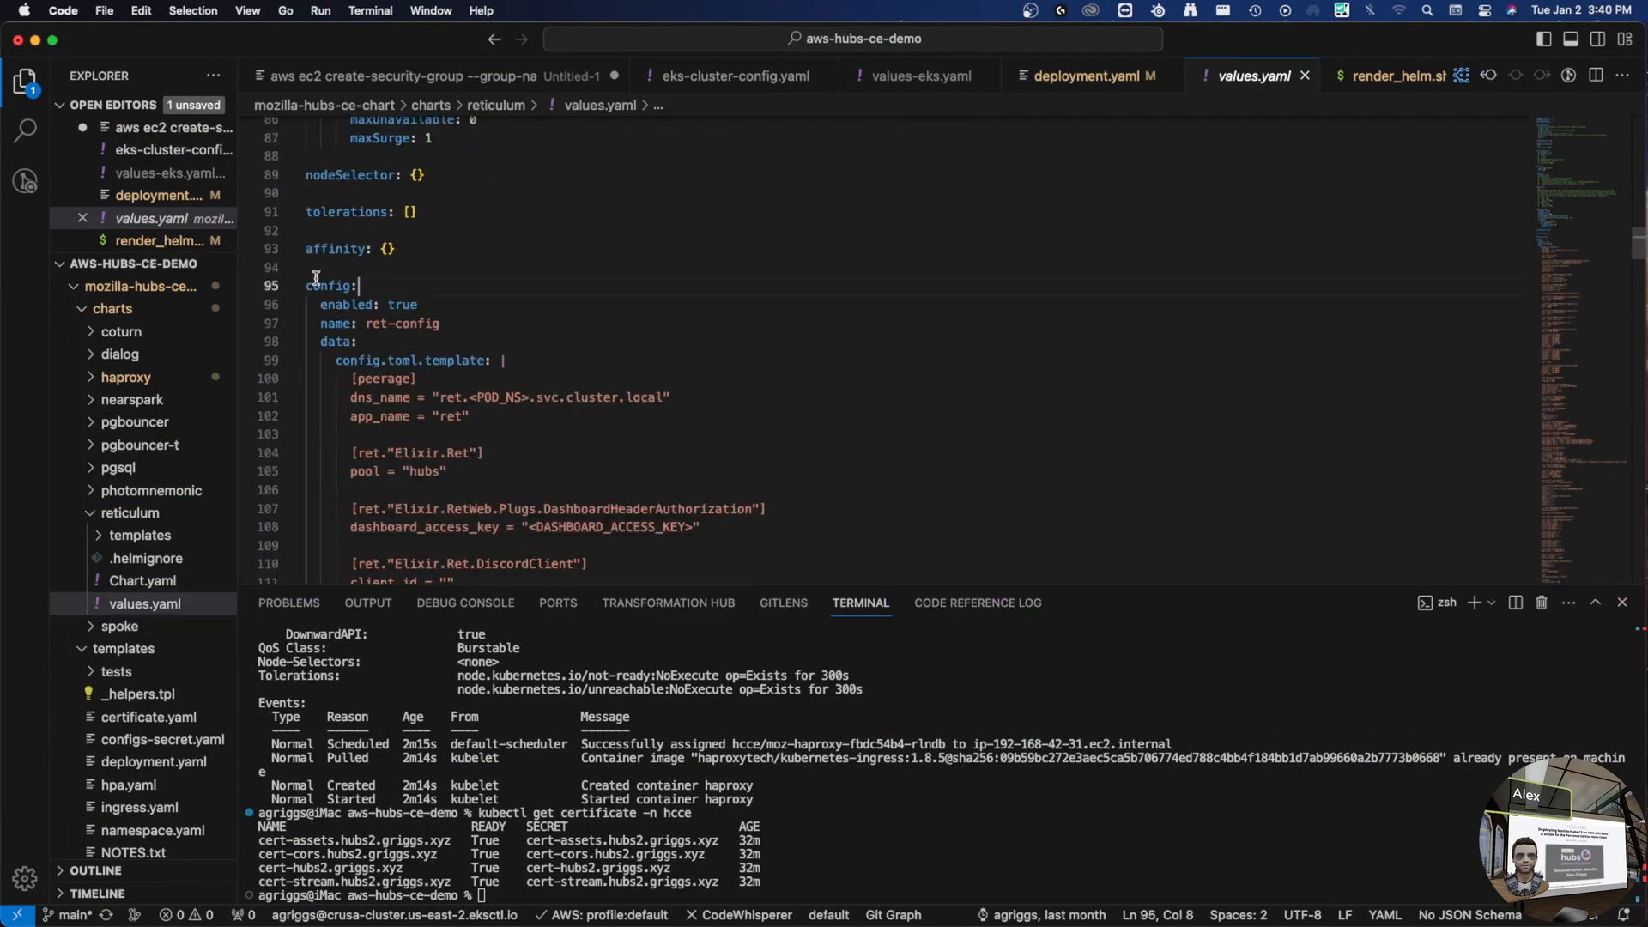
scroll(378, 302, "down", 2)
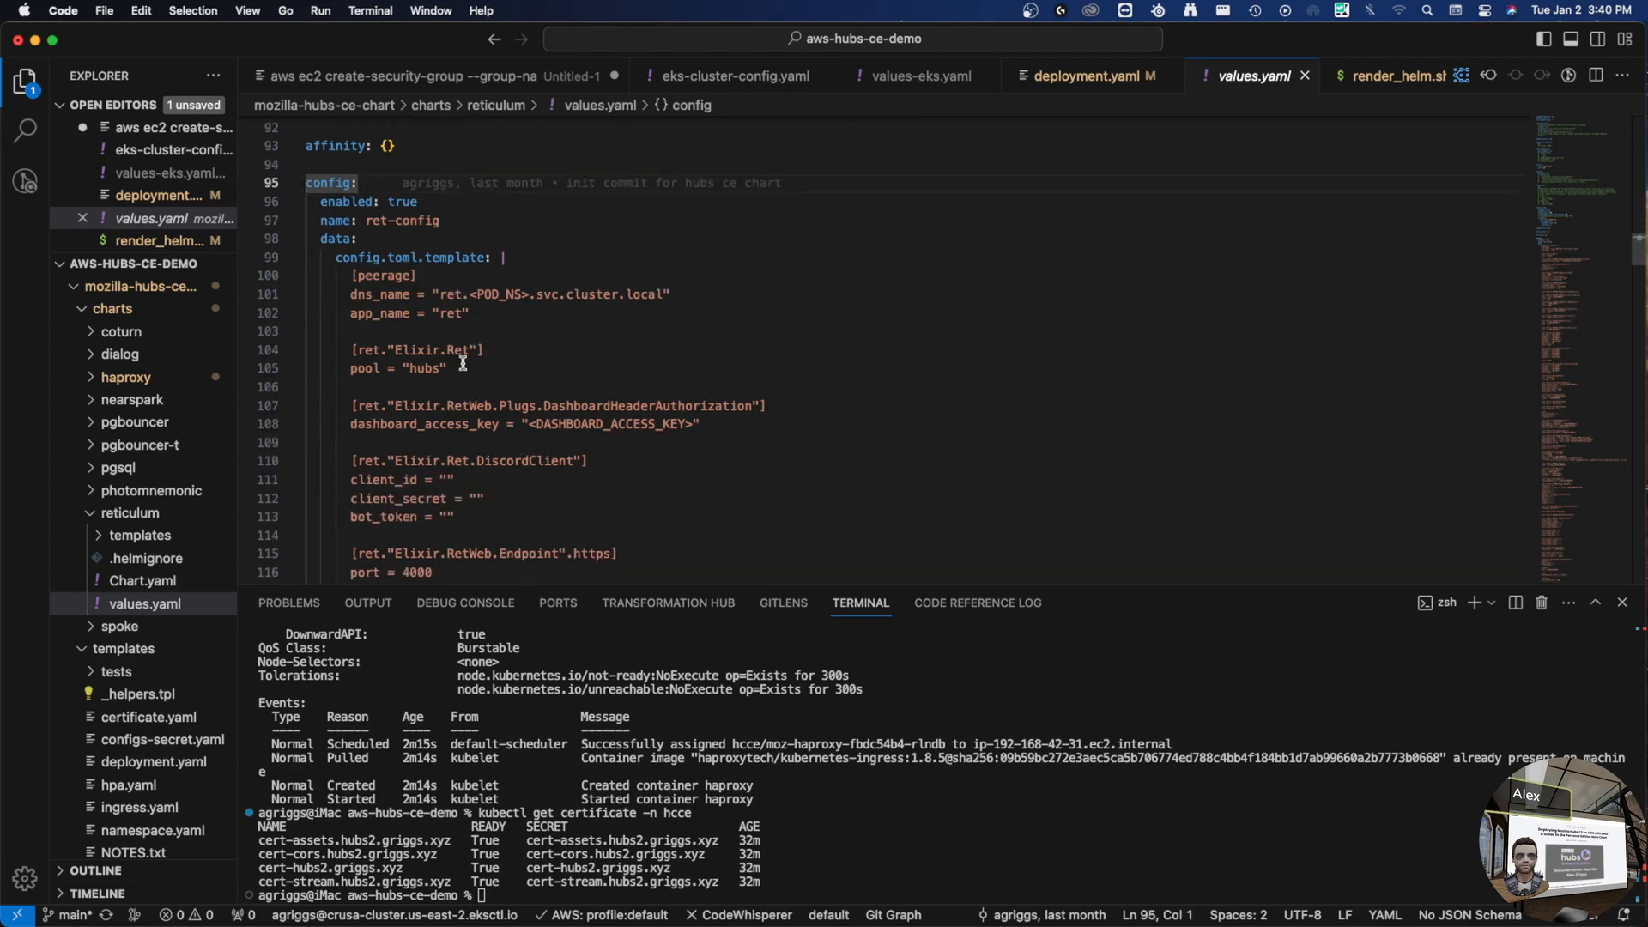
scroll(603, 424, "down", 5)
scroll(601, 423, "down", 10)
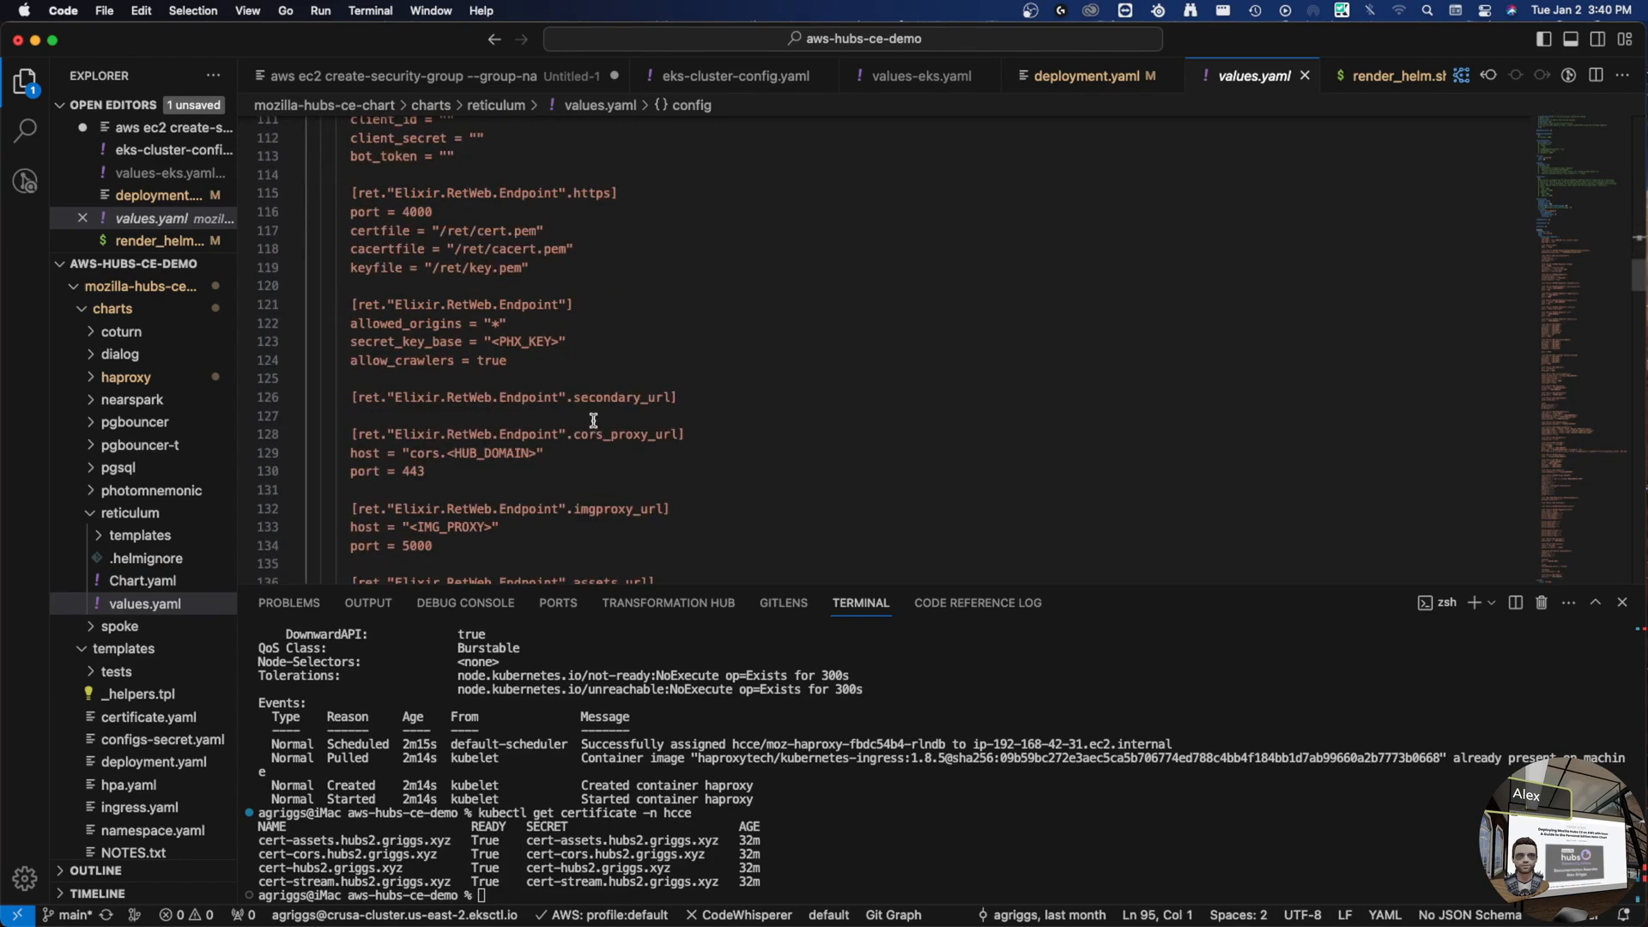
scroll(590, 417, "down", 8)
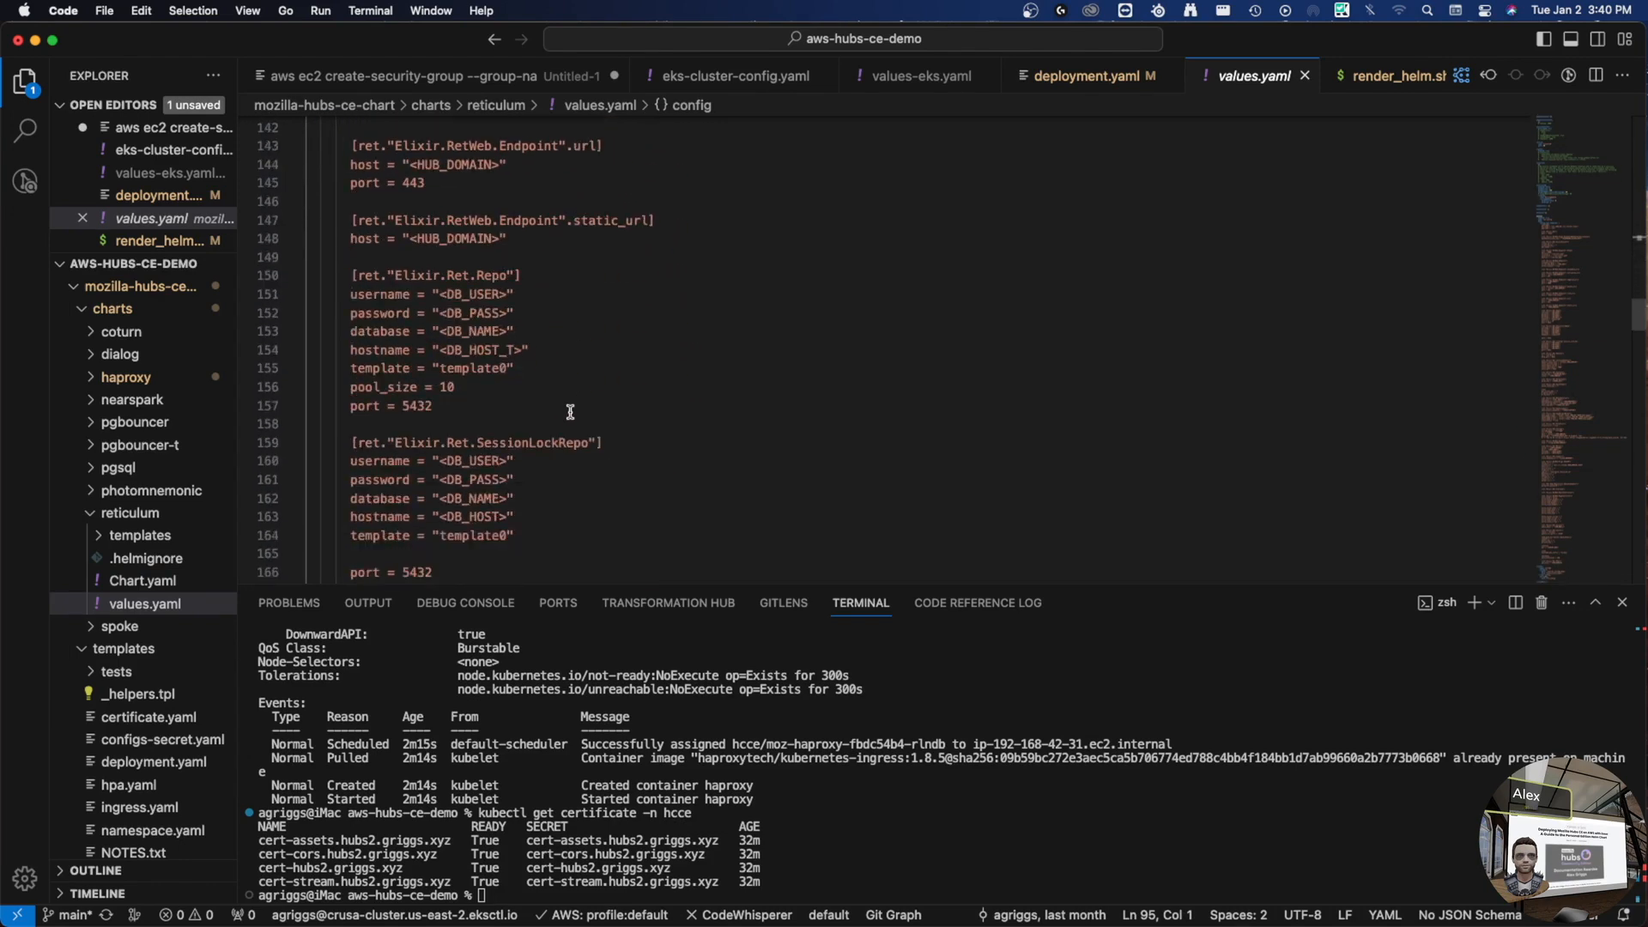
scroll(734, 397, "down", 17)
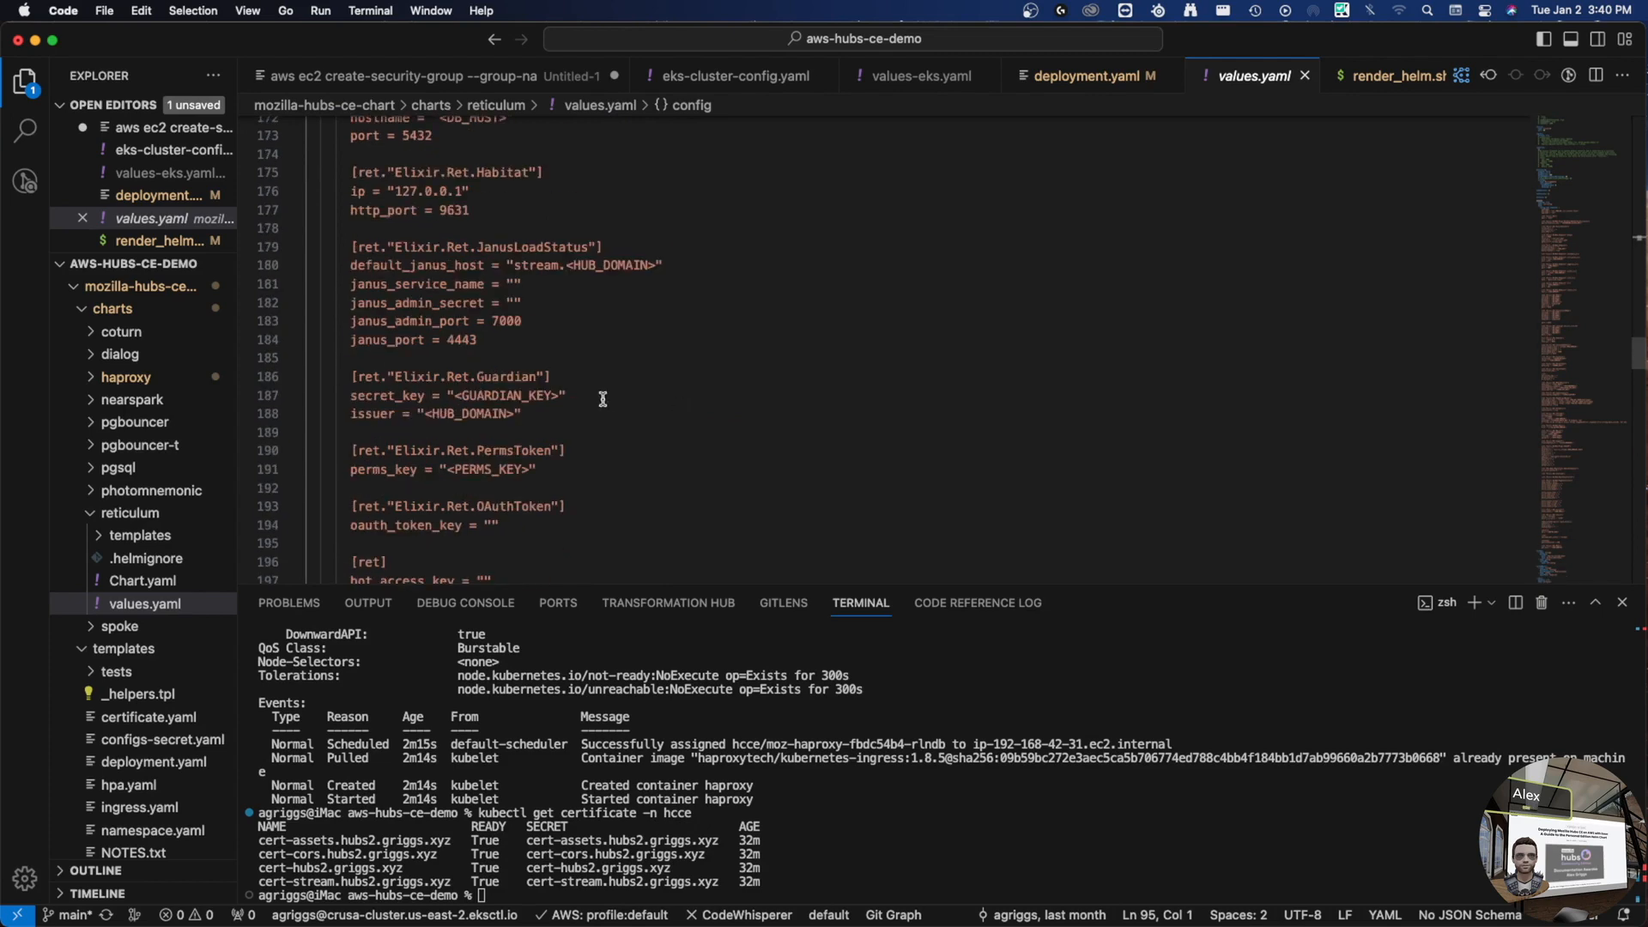
scroll(455, 403, "down", 20)
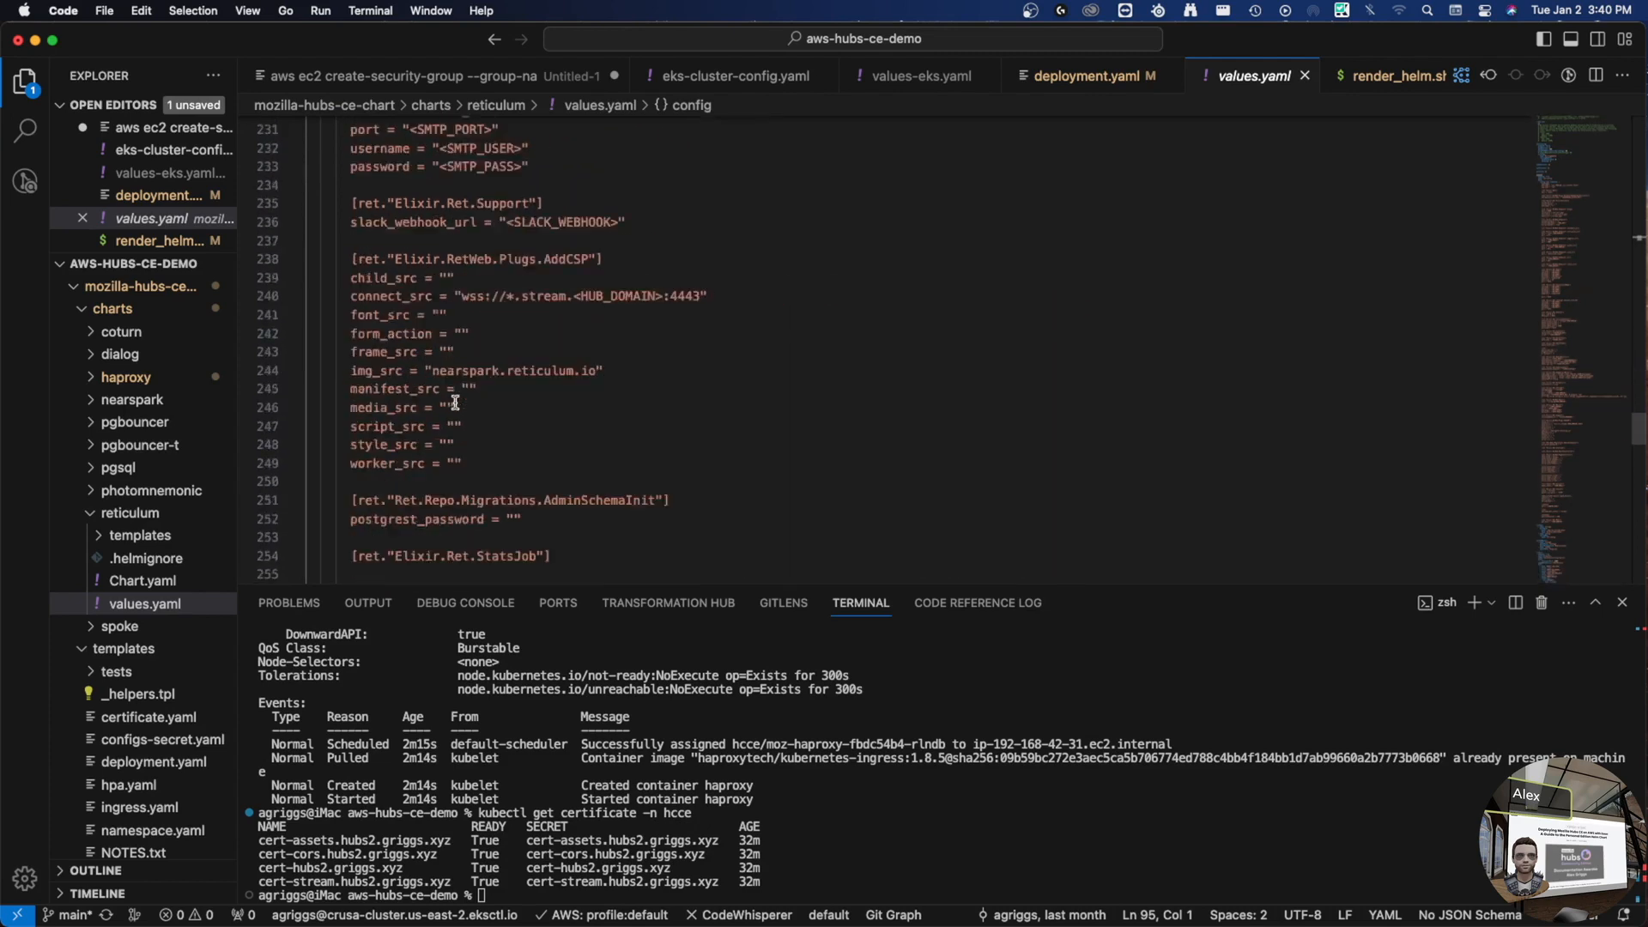
scroll(445, 403, "down", 7)
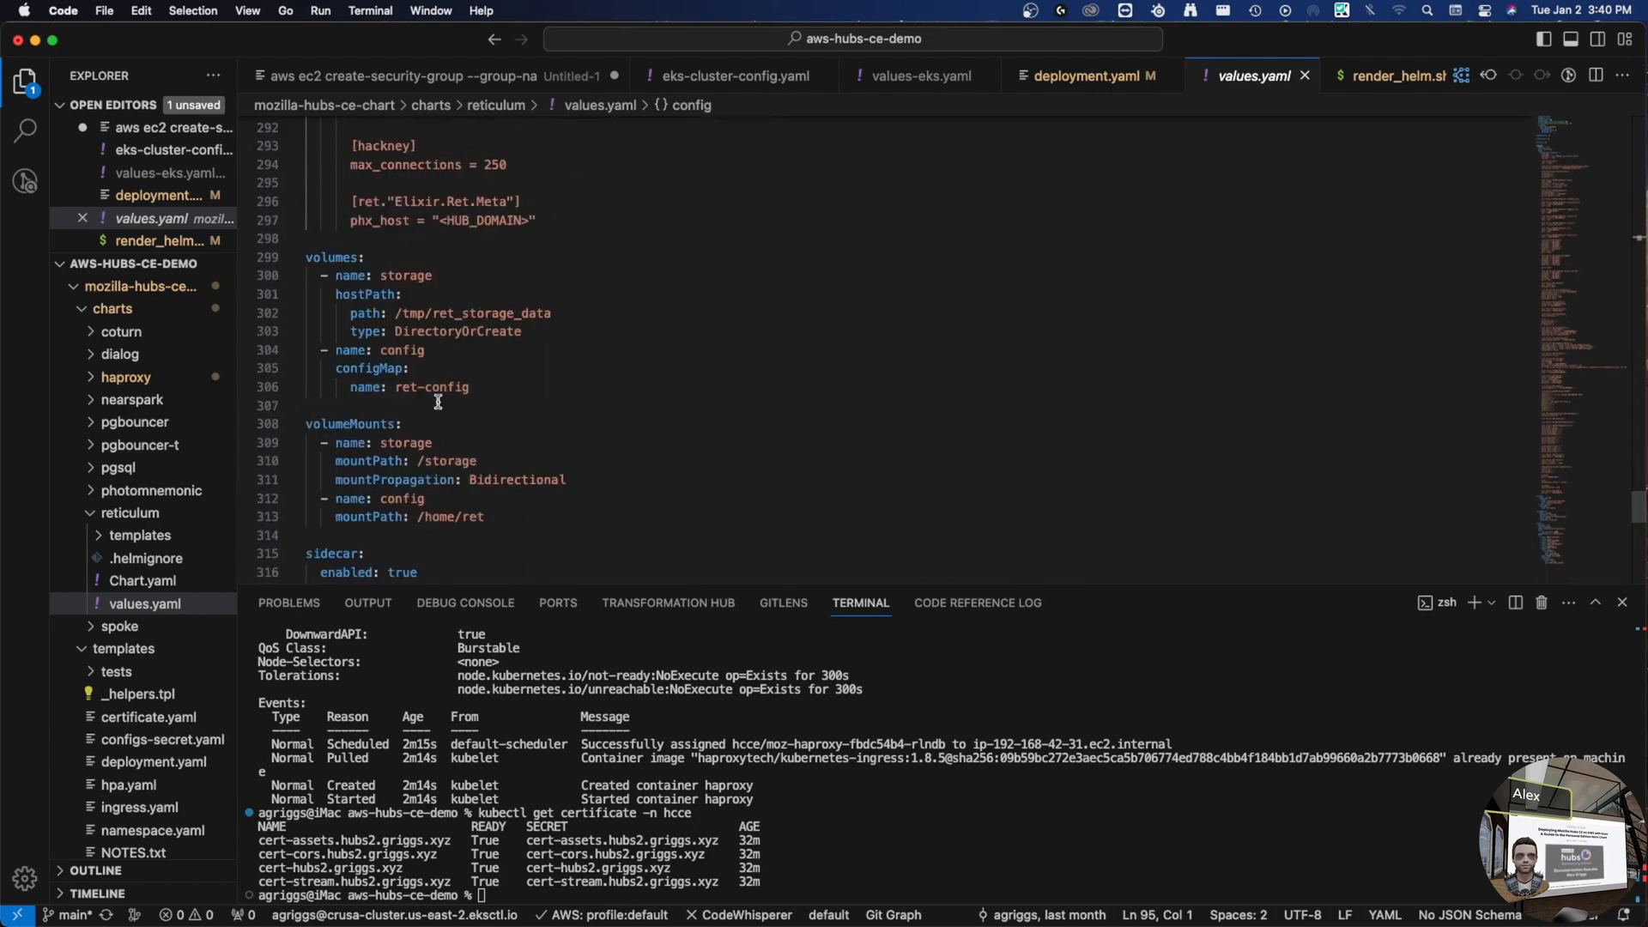
scroll(349, 211, "up", 2)
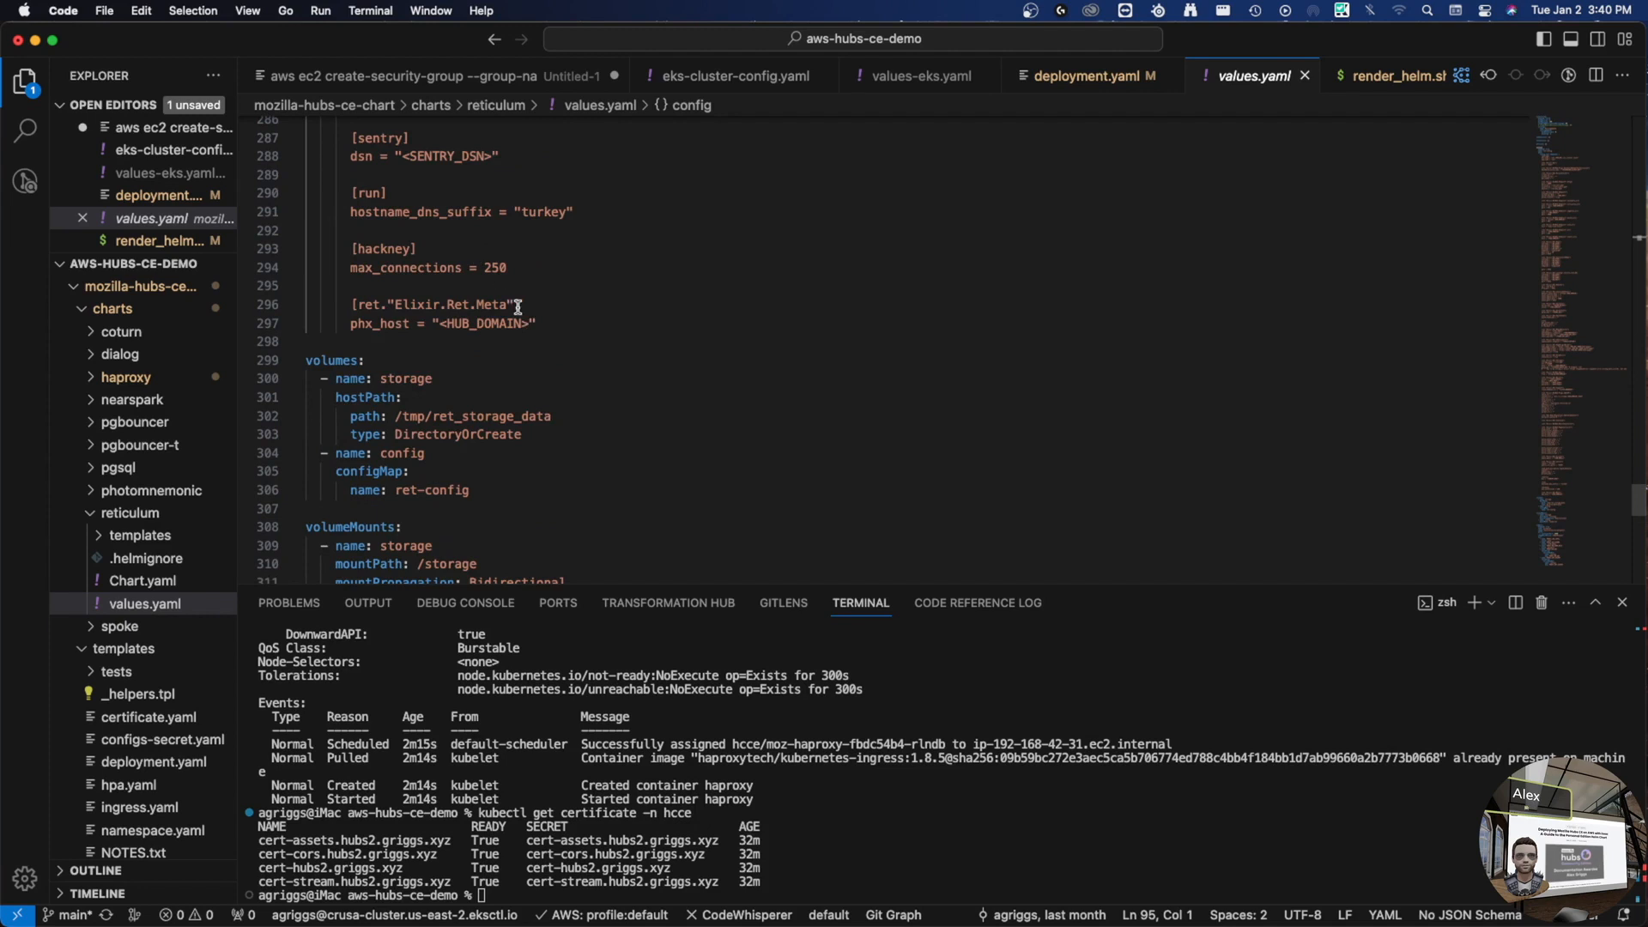
left_click(552, 321, "shift")
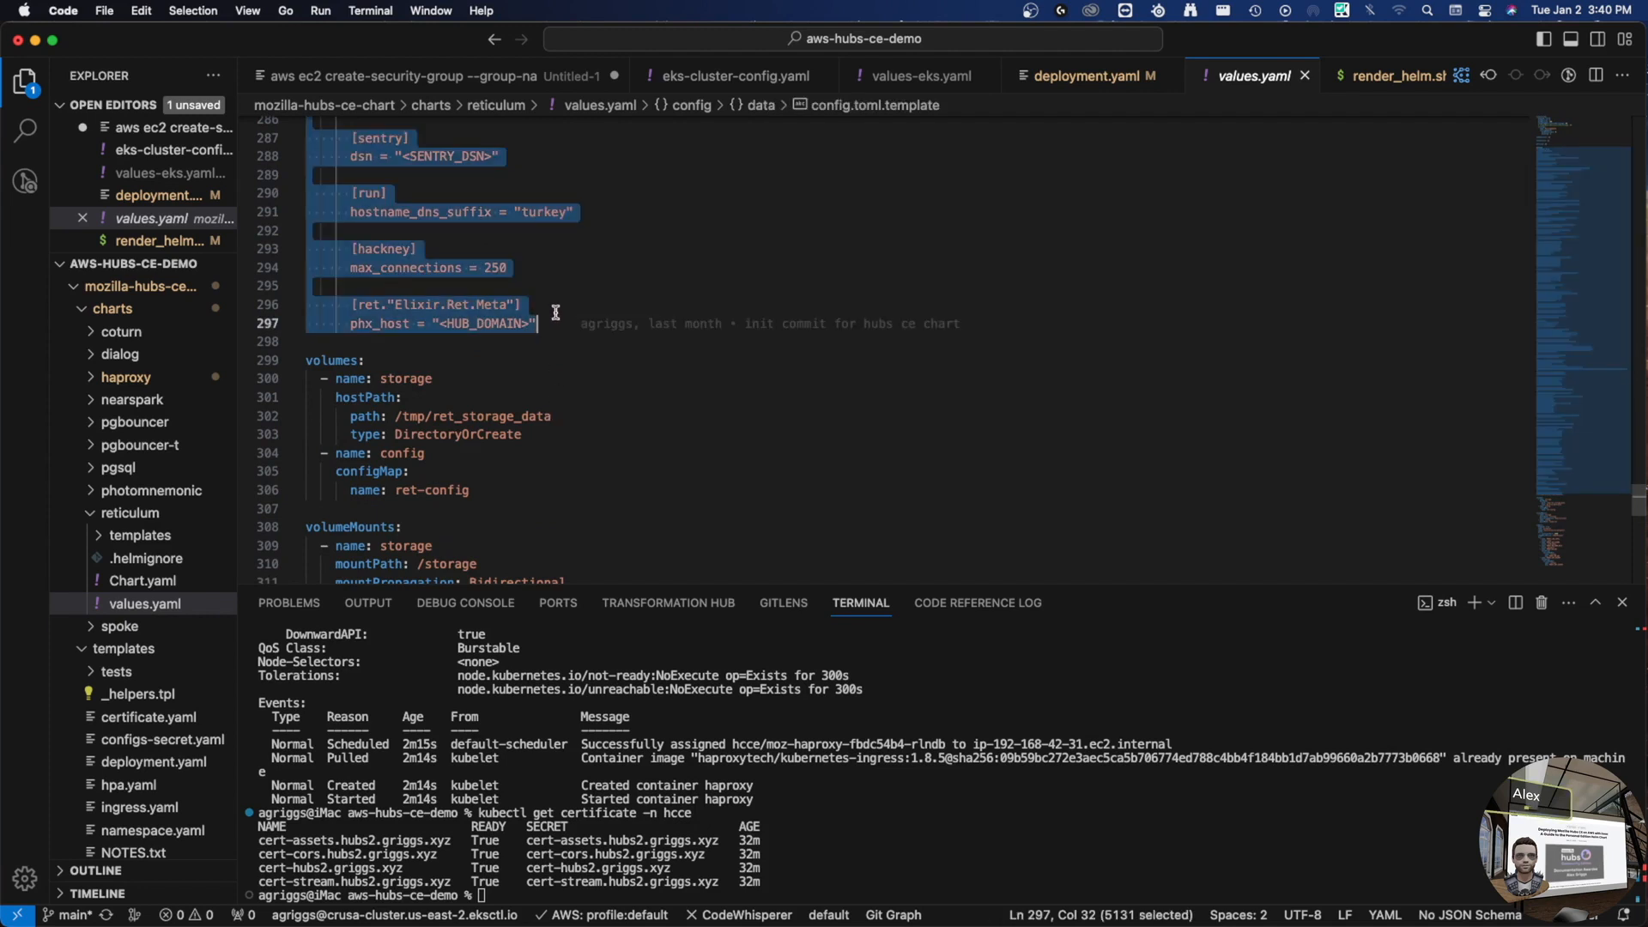
scroll(556, 313, "up", 18)
scroll(557, 312, "up", 20)
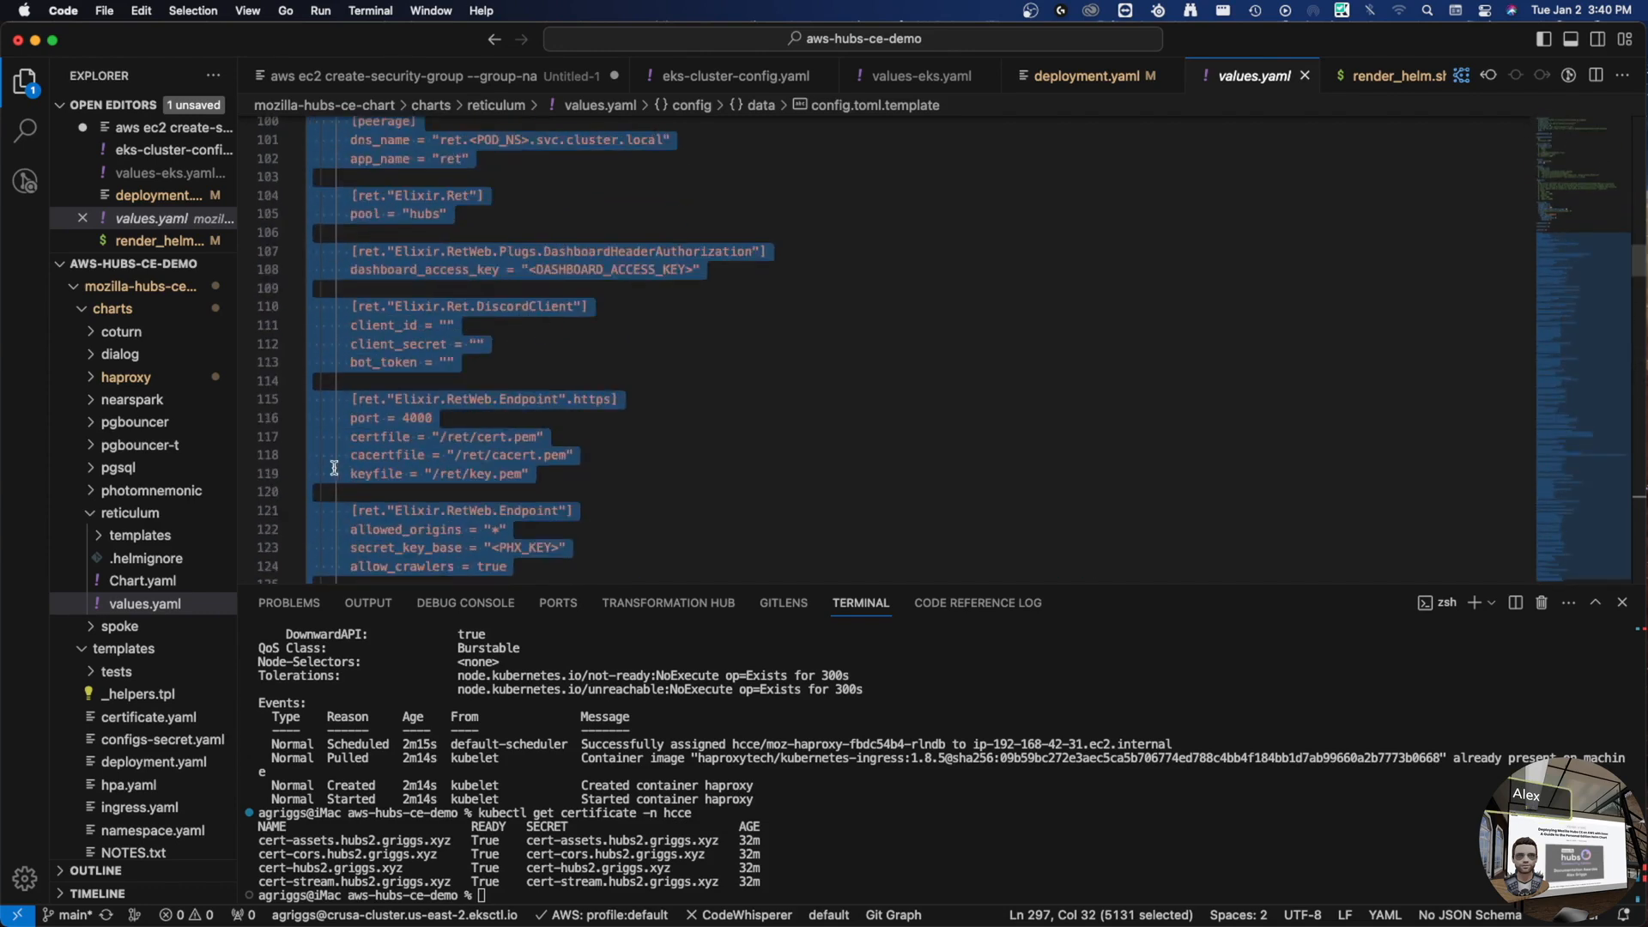
scroll(349, 463, "up", 20)
scroll(349, 463, "down", 5)
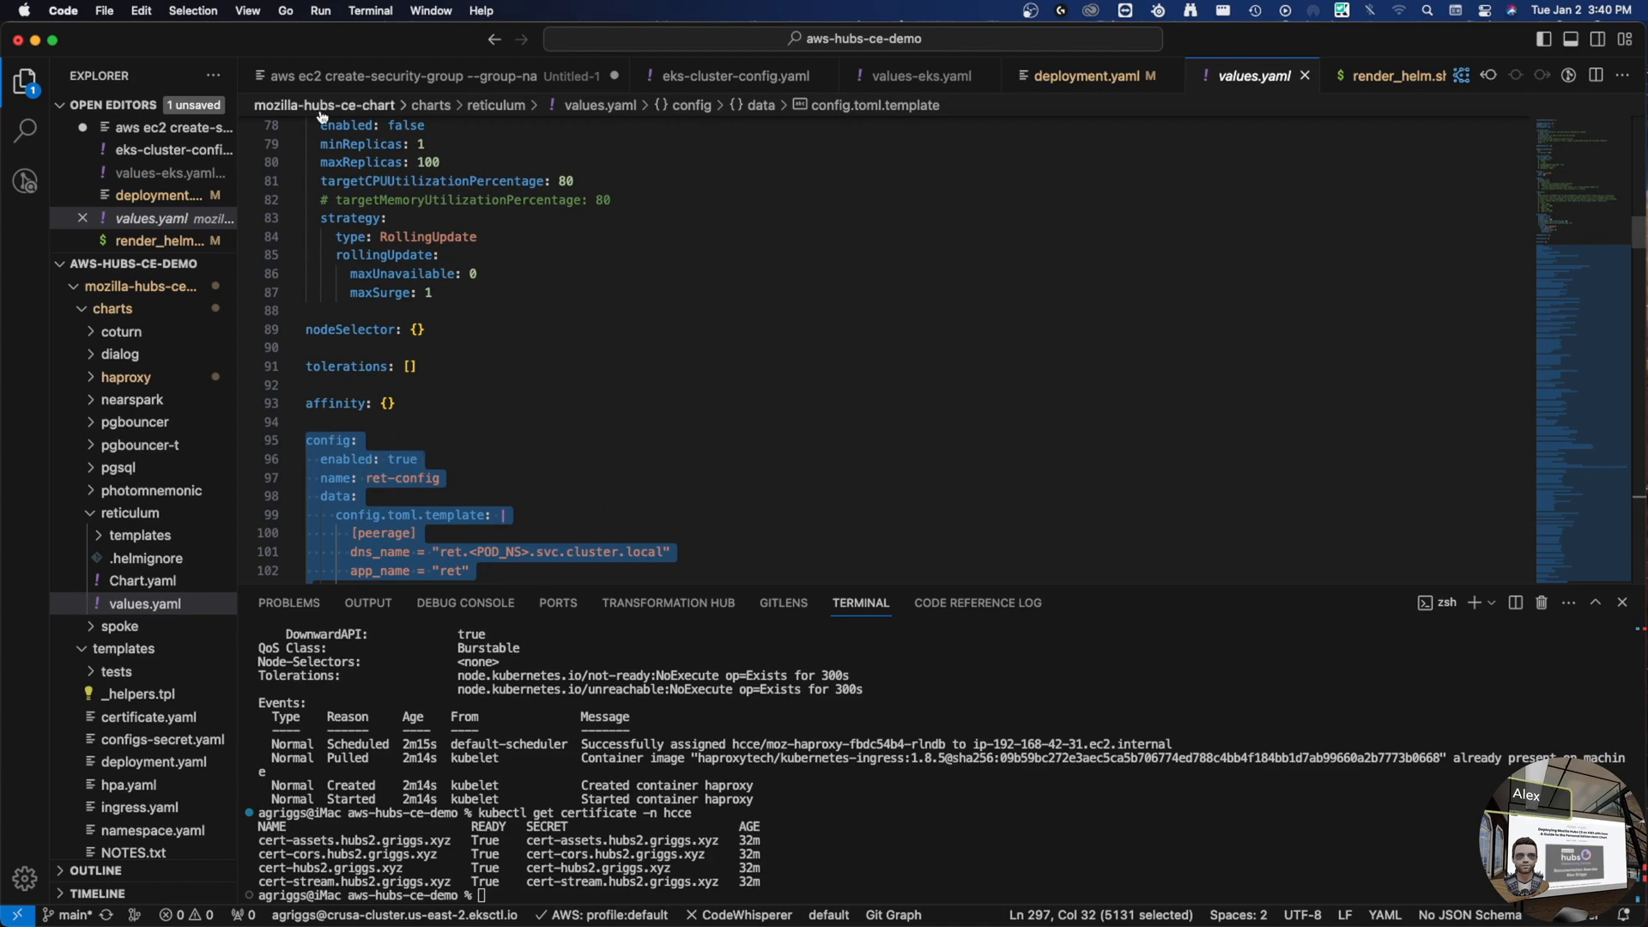
- Add a new ret: key below the pgsql section of values-eks.yaml
left_click(906, 79)
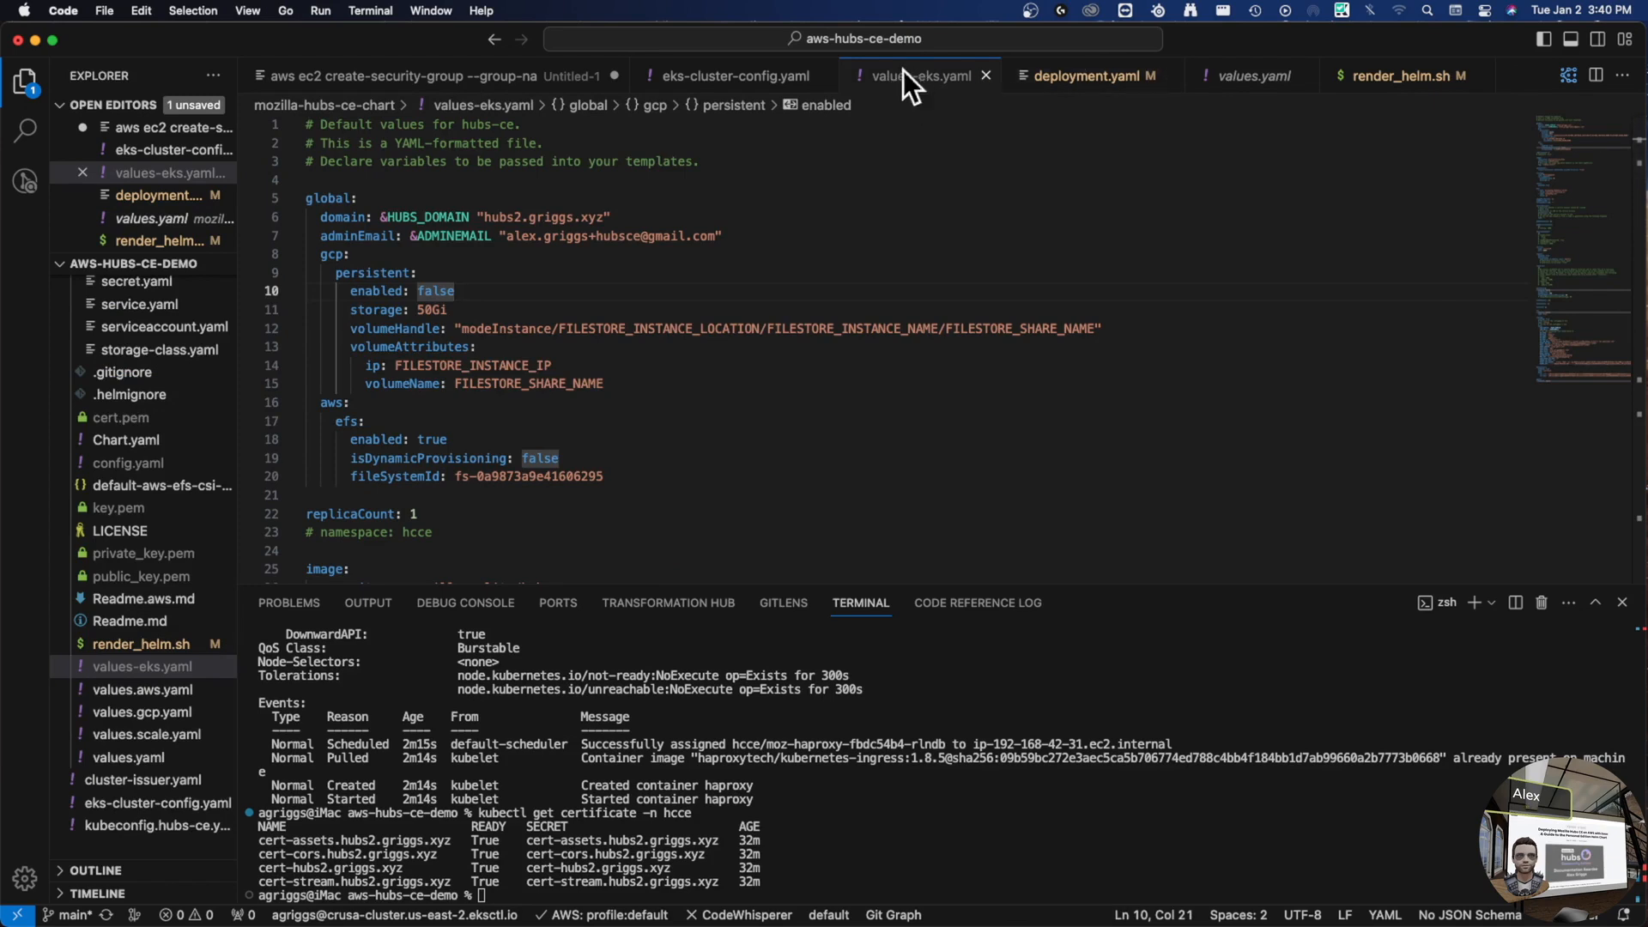
scroll(575, 427, "down", 20)
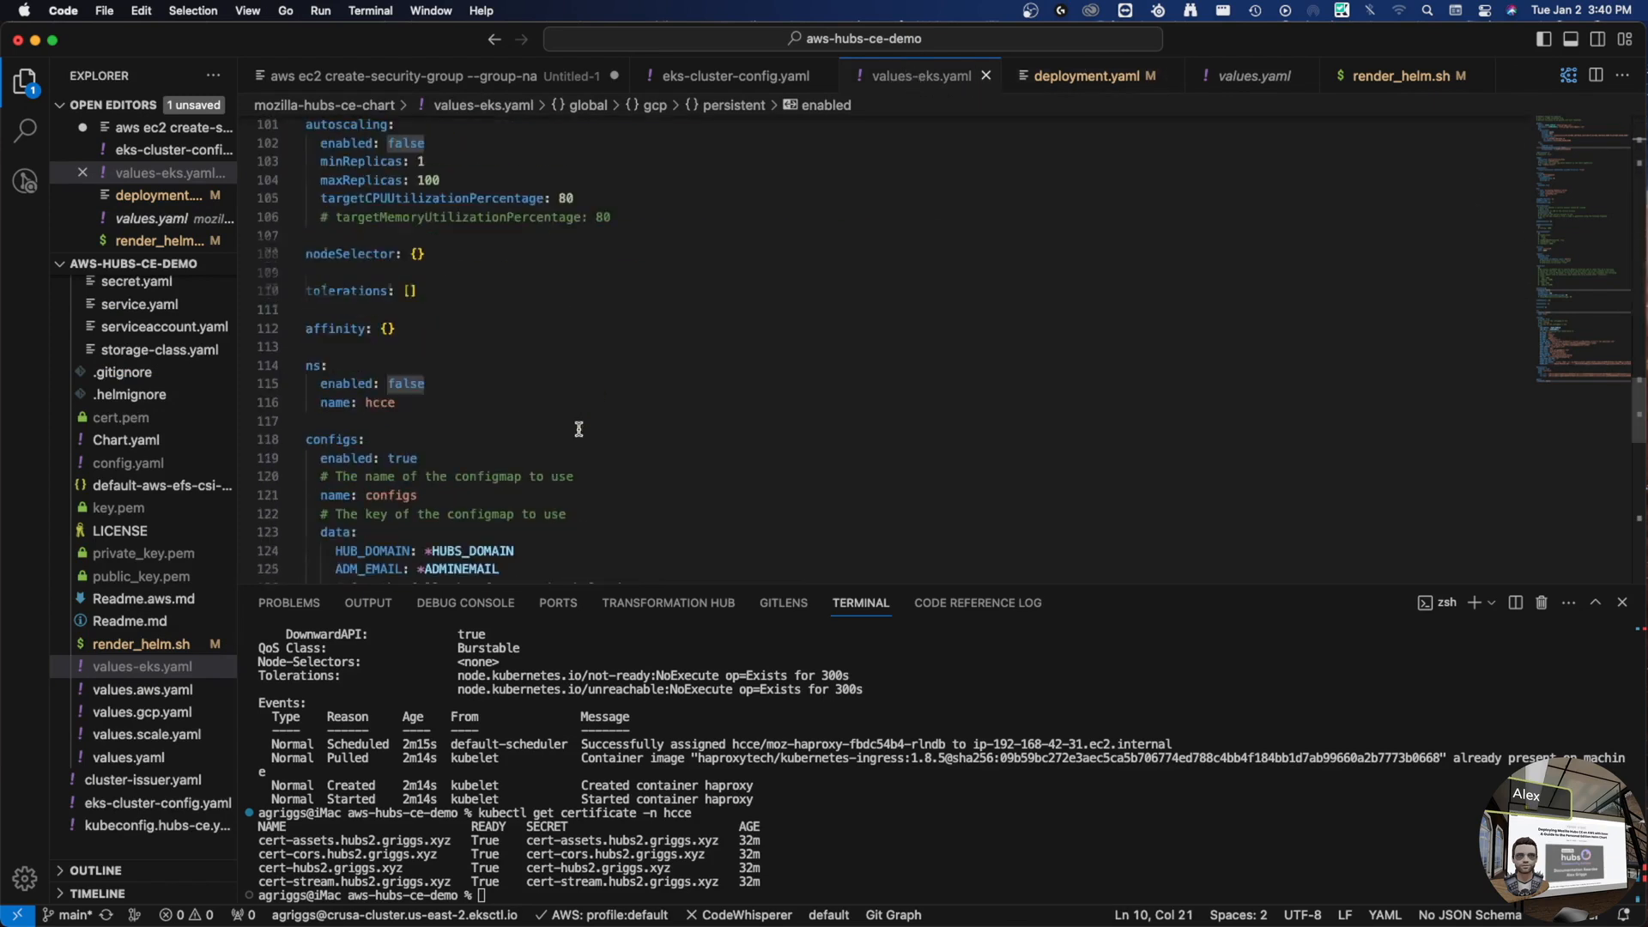
scroll(567, 425, "down", 3)
left_click(458, 478)
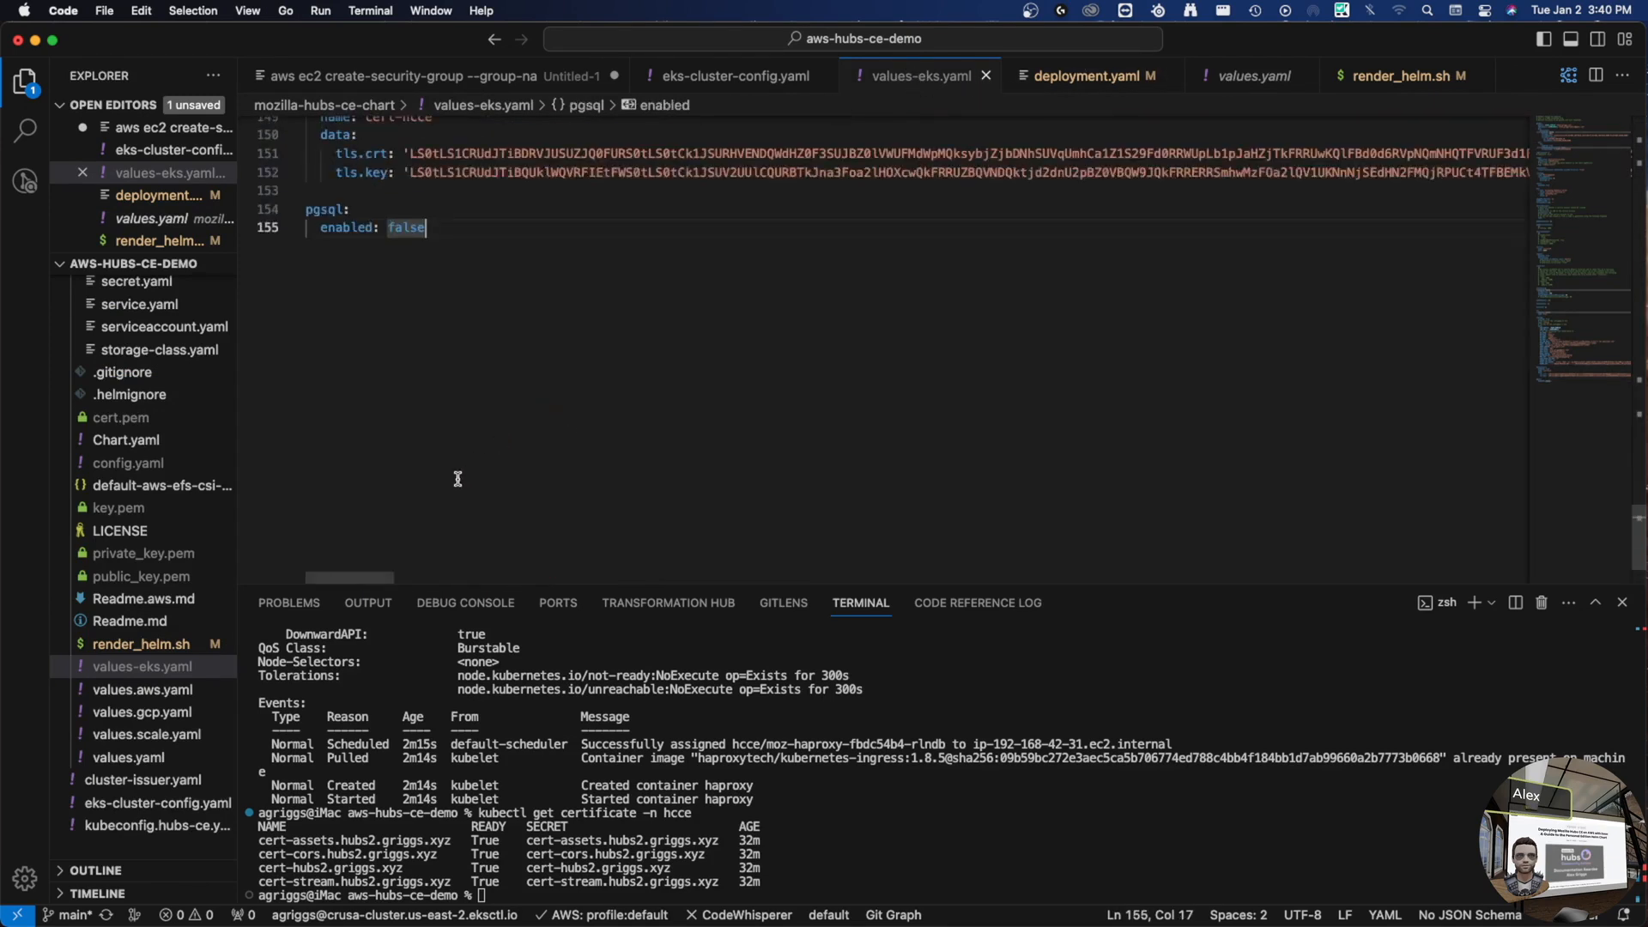
key("Return")
key("Return")
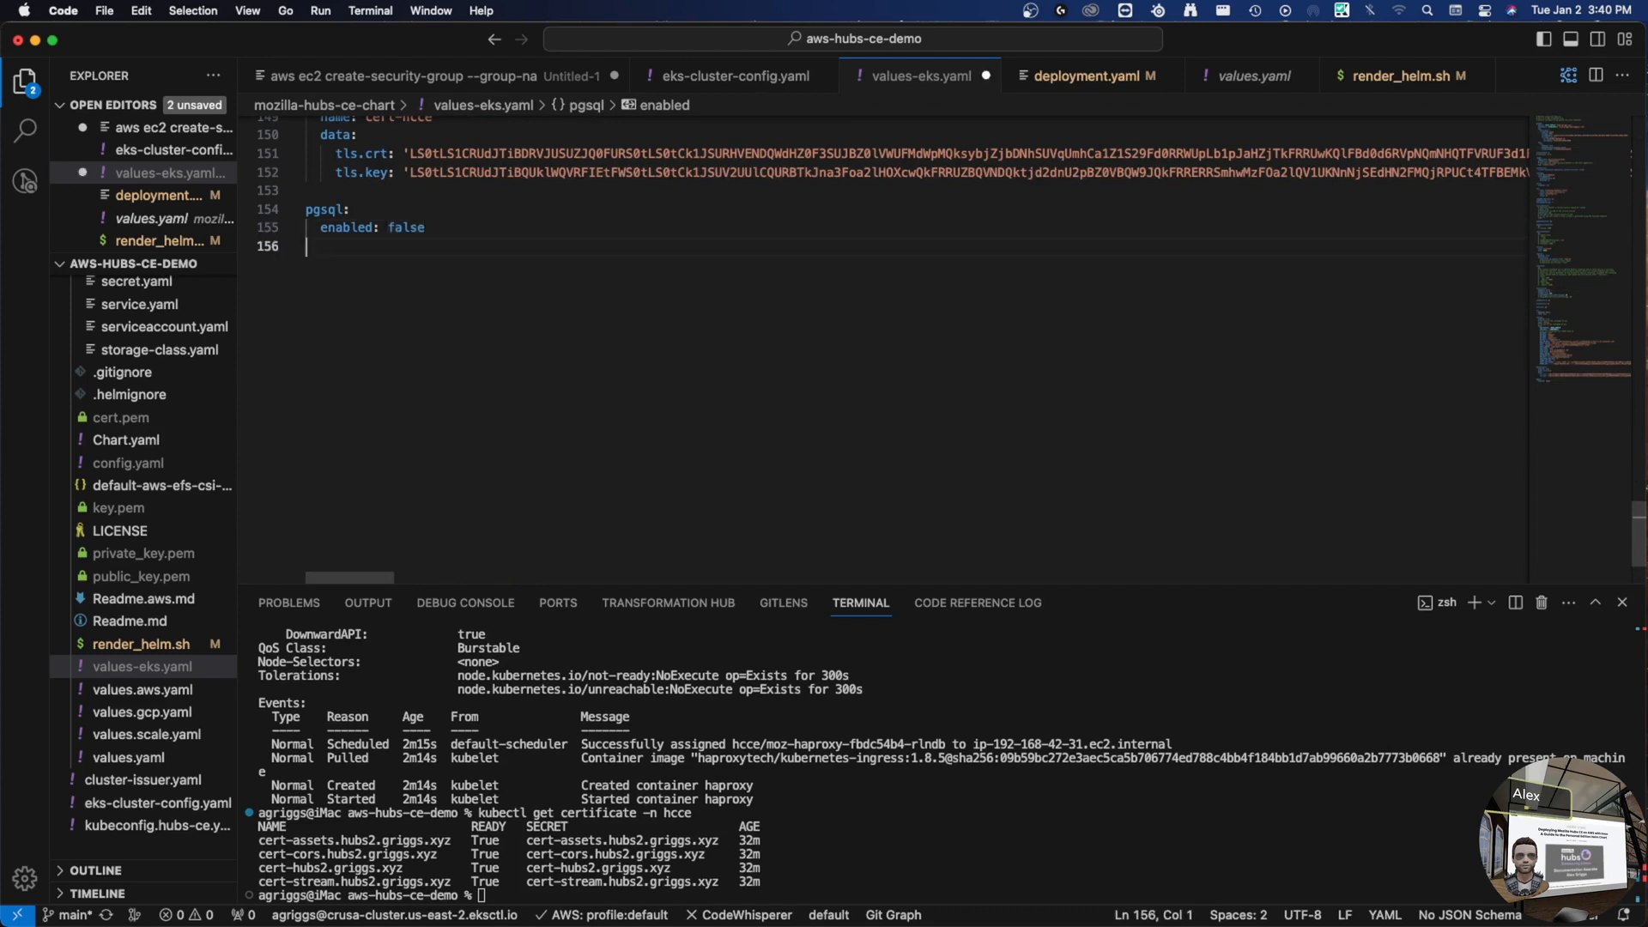
key("BackSpace")
type("ret")
key("Escape")
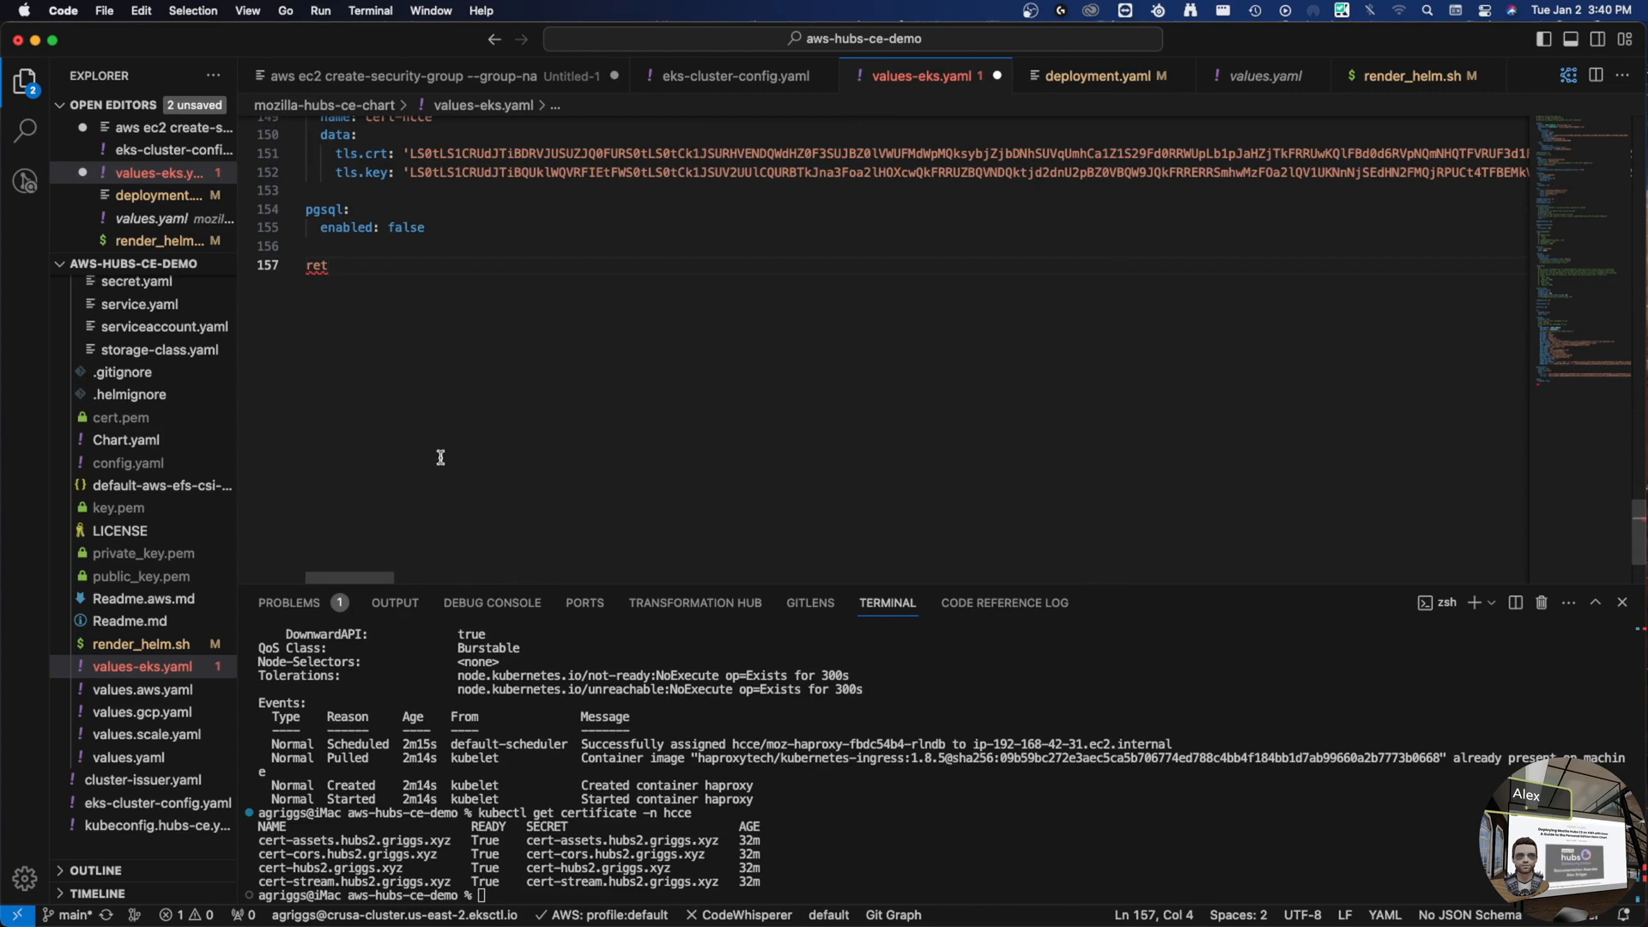
key("ctrl+space")
key("Return")
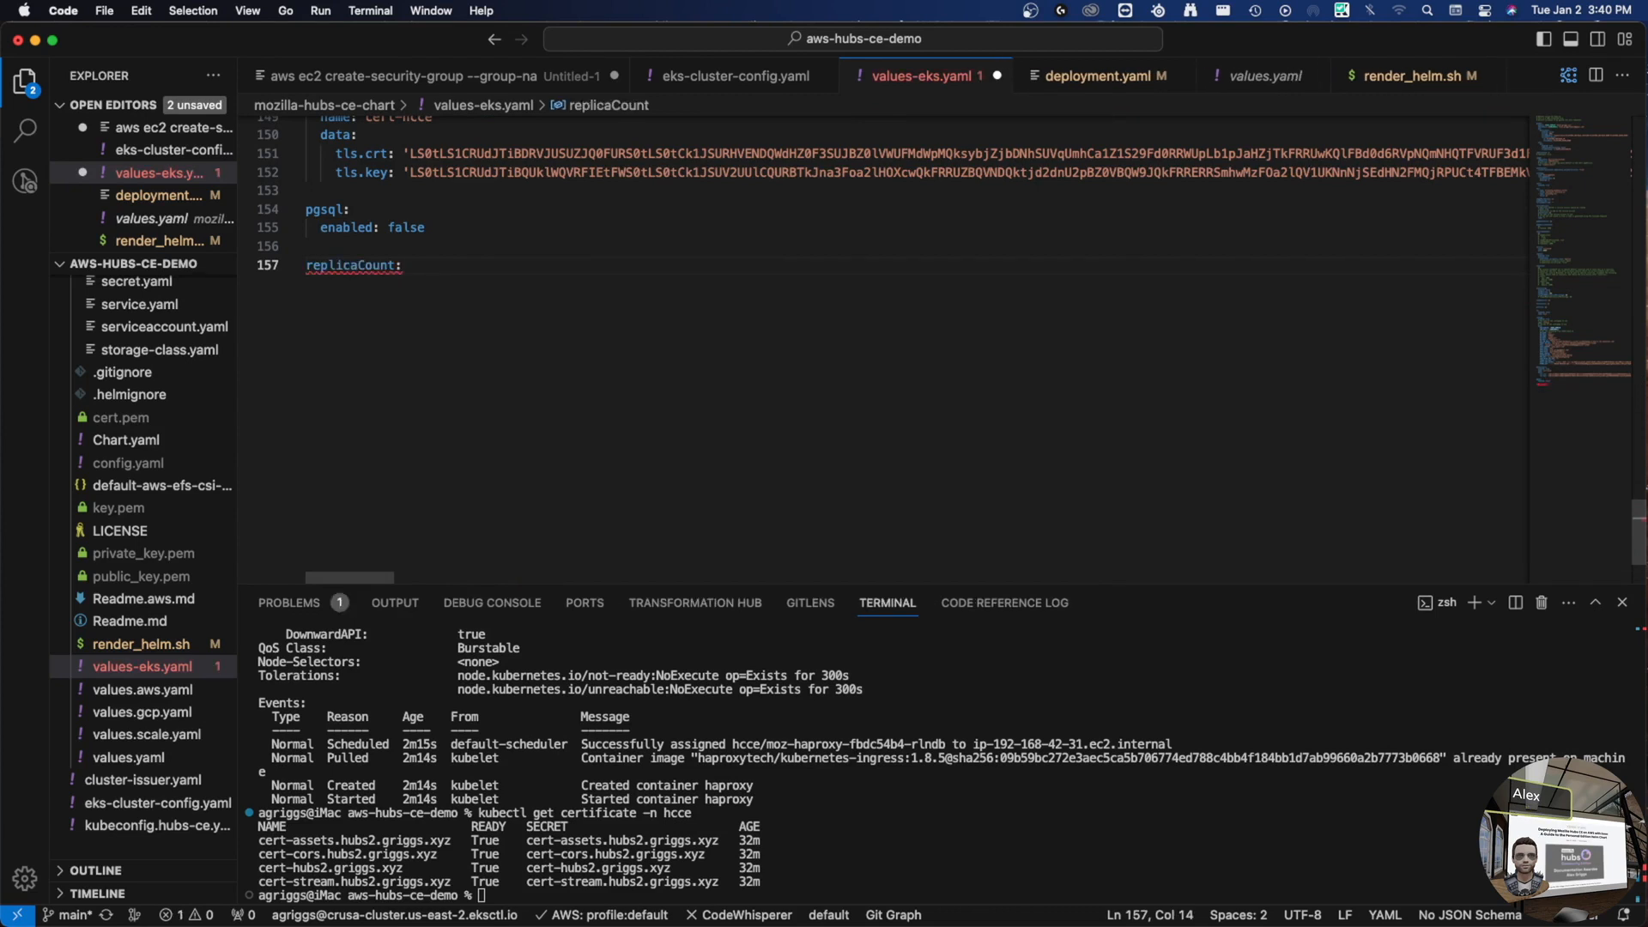
key("ctrl+z")
key("Return")
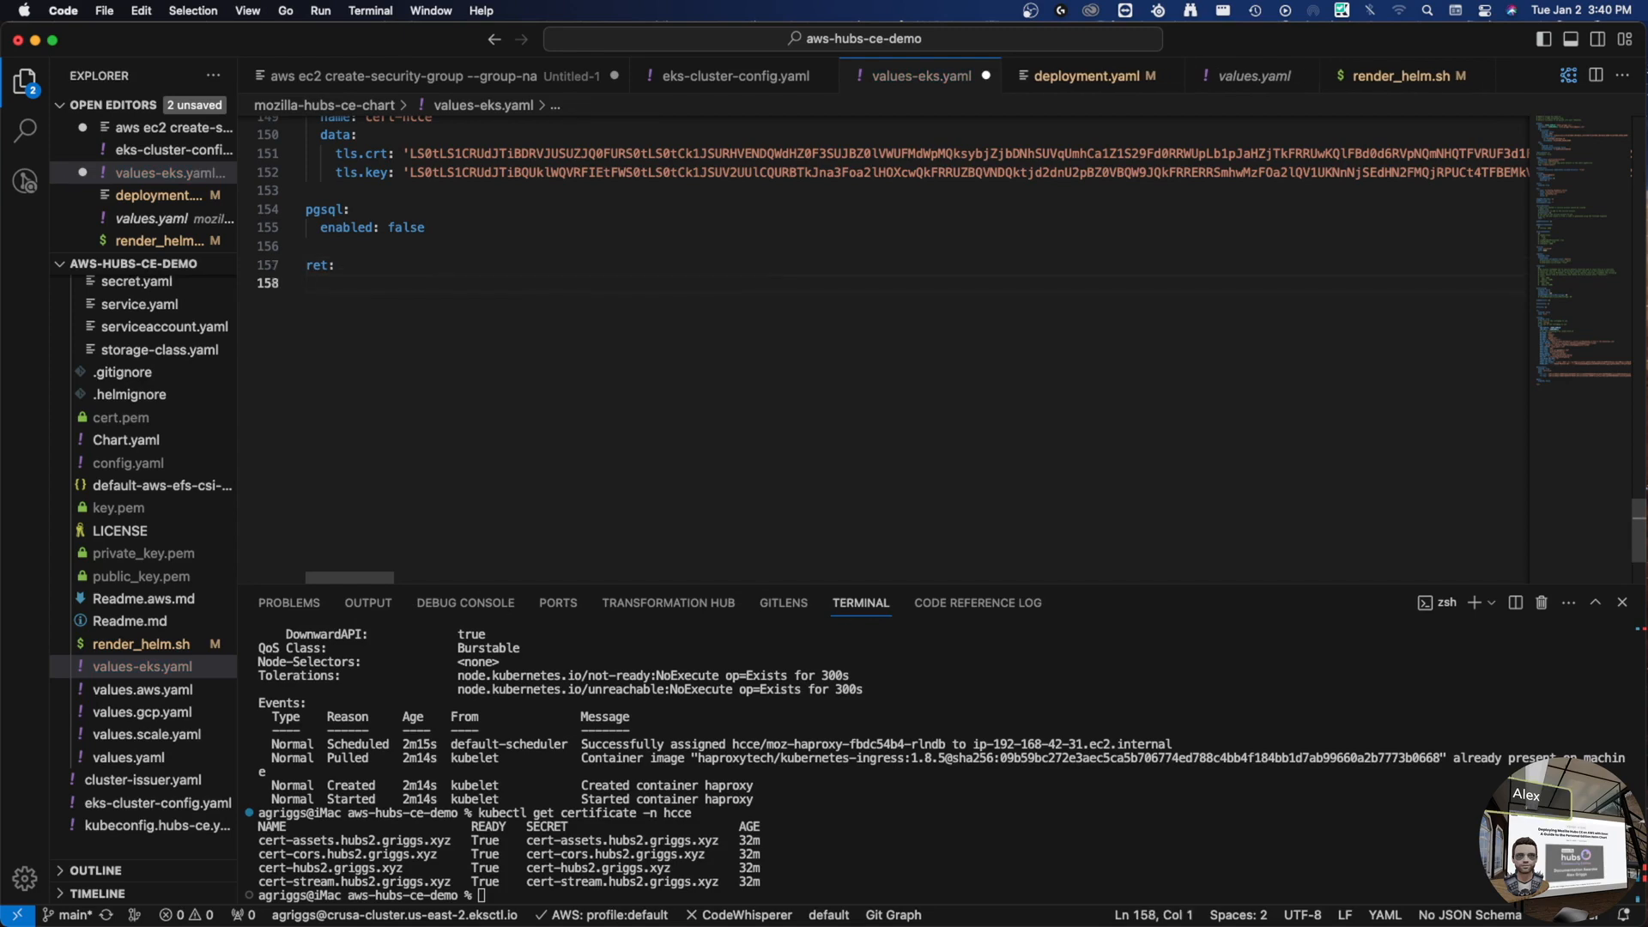
- Paste the config.toml.template block under ret, indent it, and delete the enabled and name lines
key("ctrl+v")
scroll(648, 379, "up", 20)
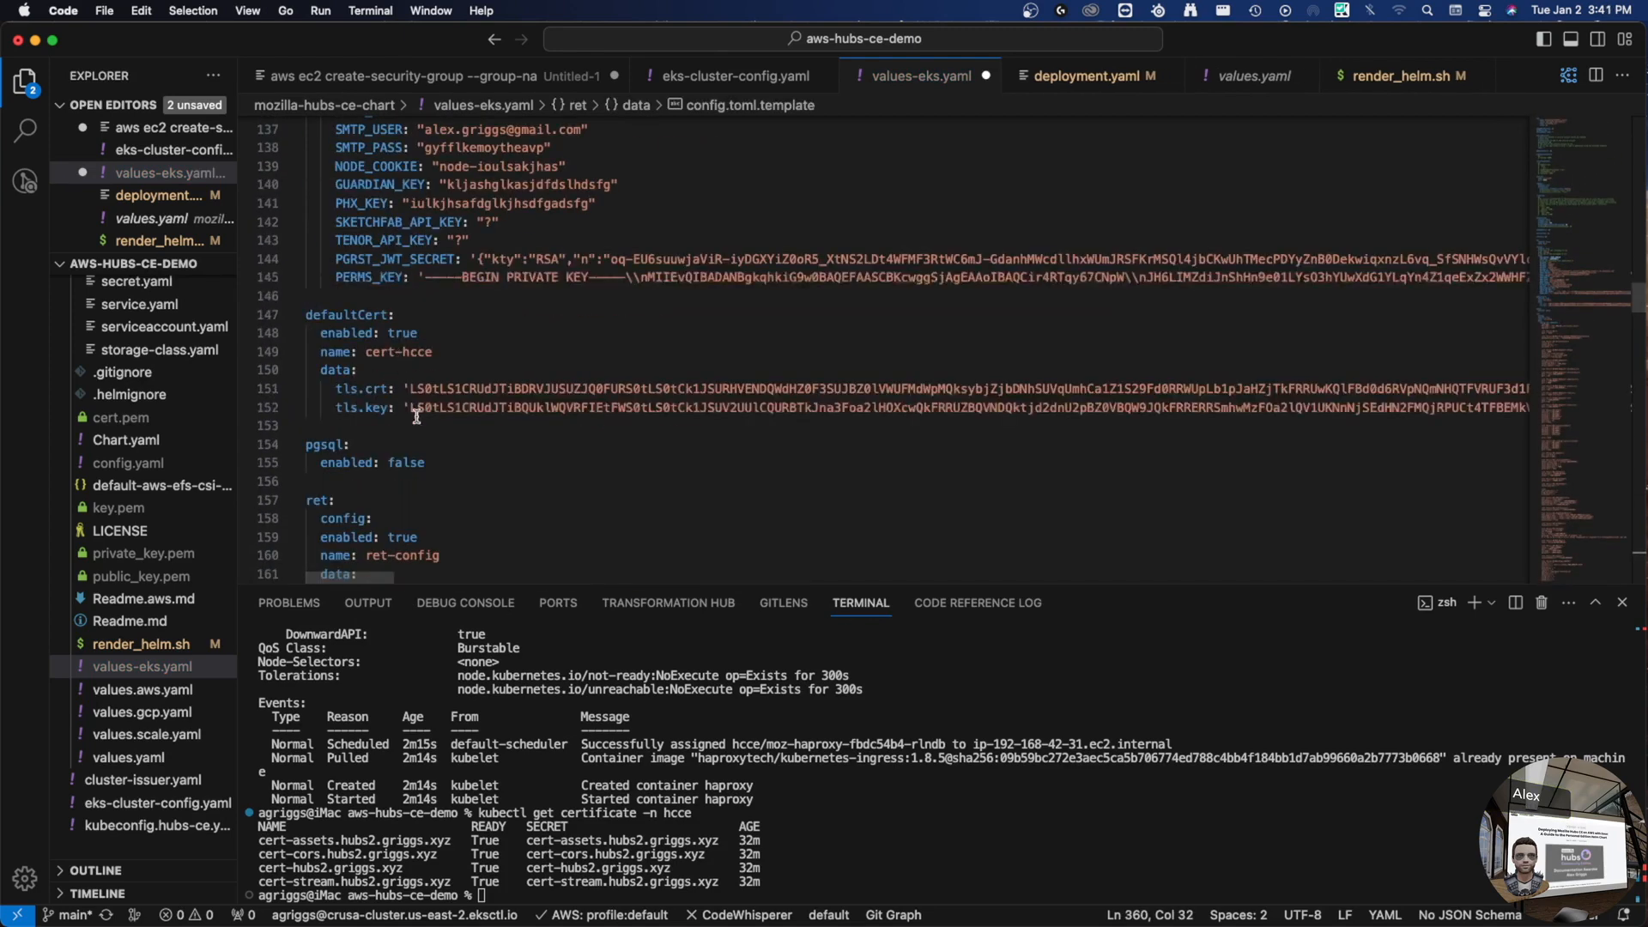
scroll(407, 409, "down", 5)
left_click(321, 276, "shift")
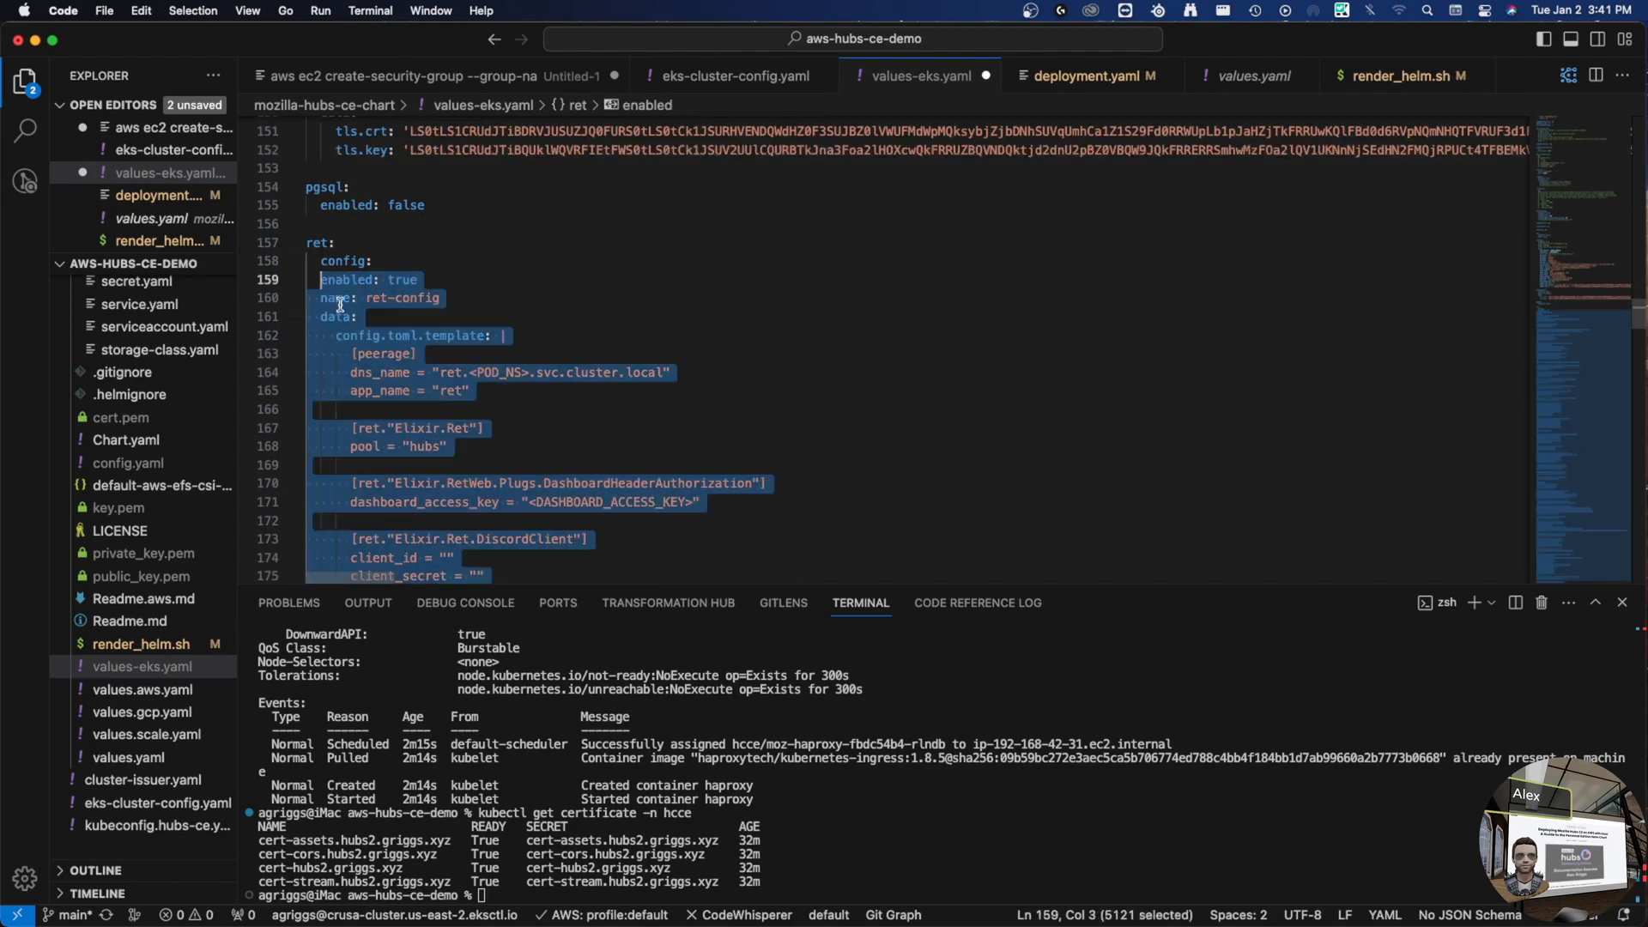
key("Tab")
left_click(358, 280)
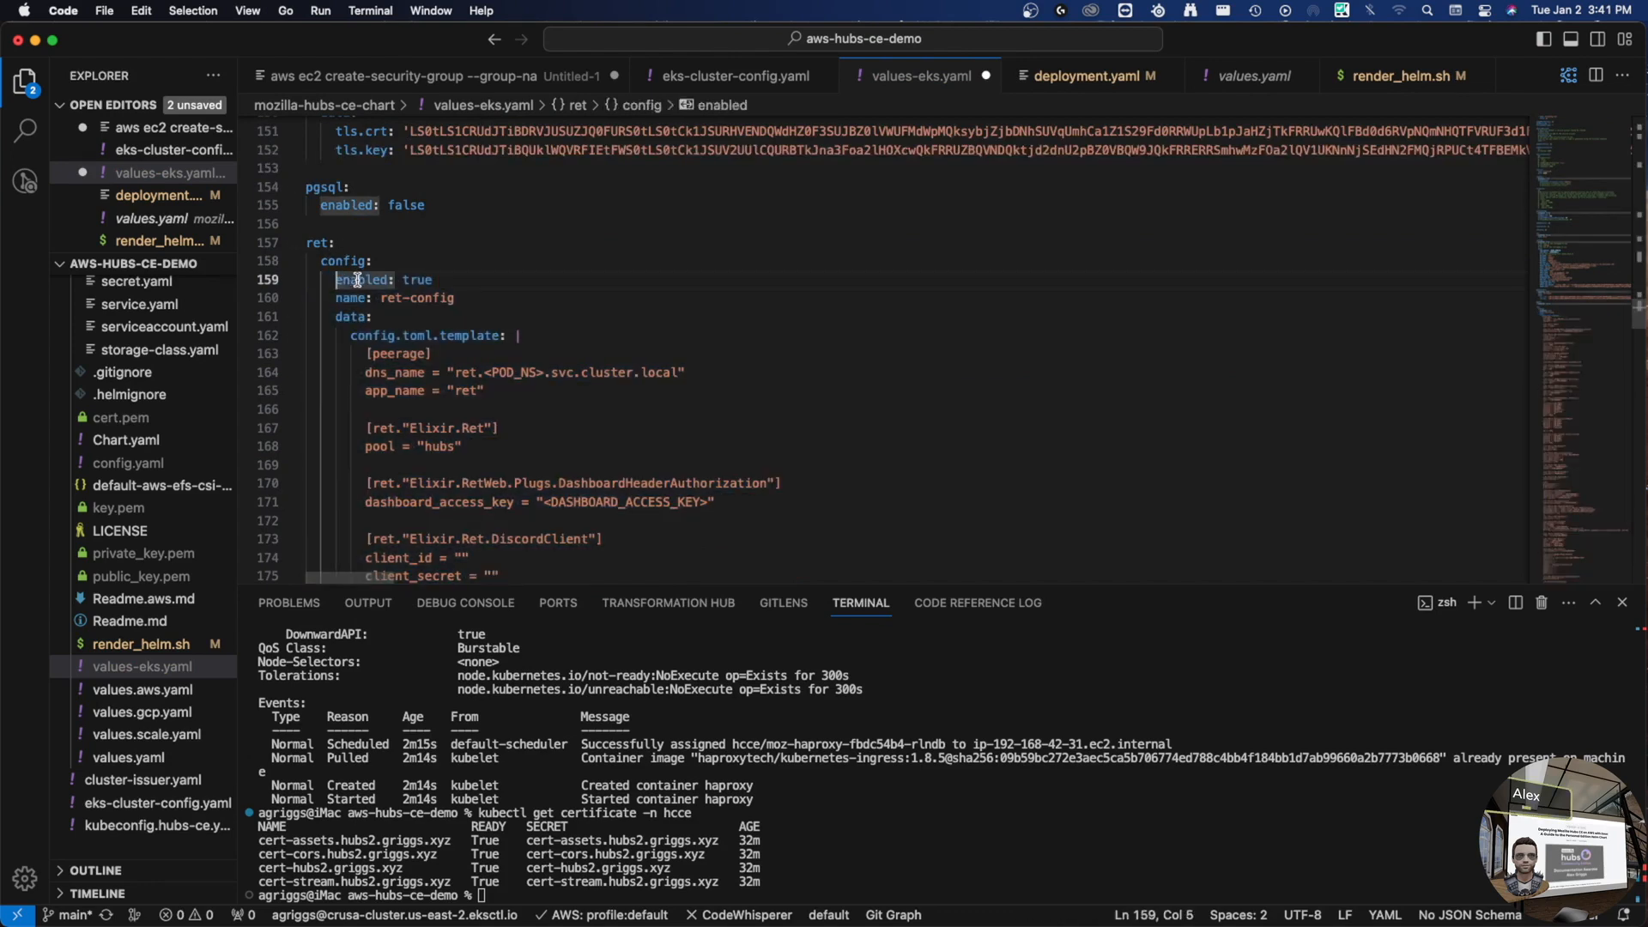
key("shift+End")
key("shift+Down")
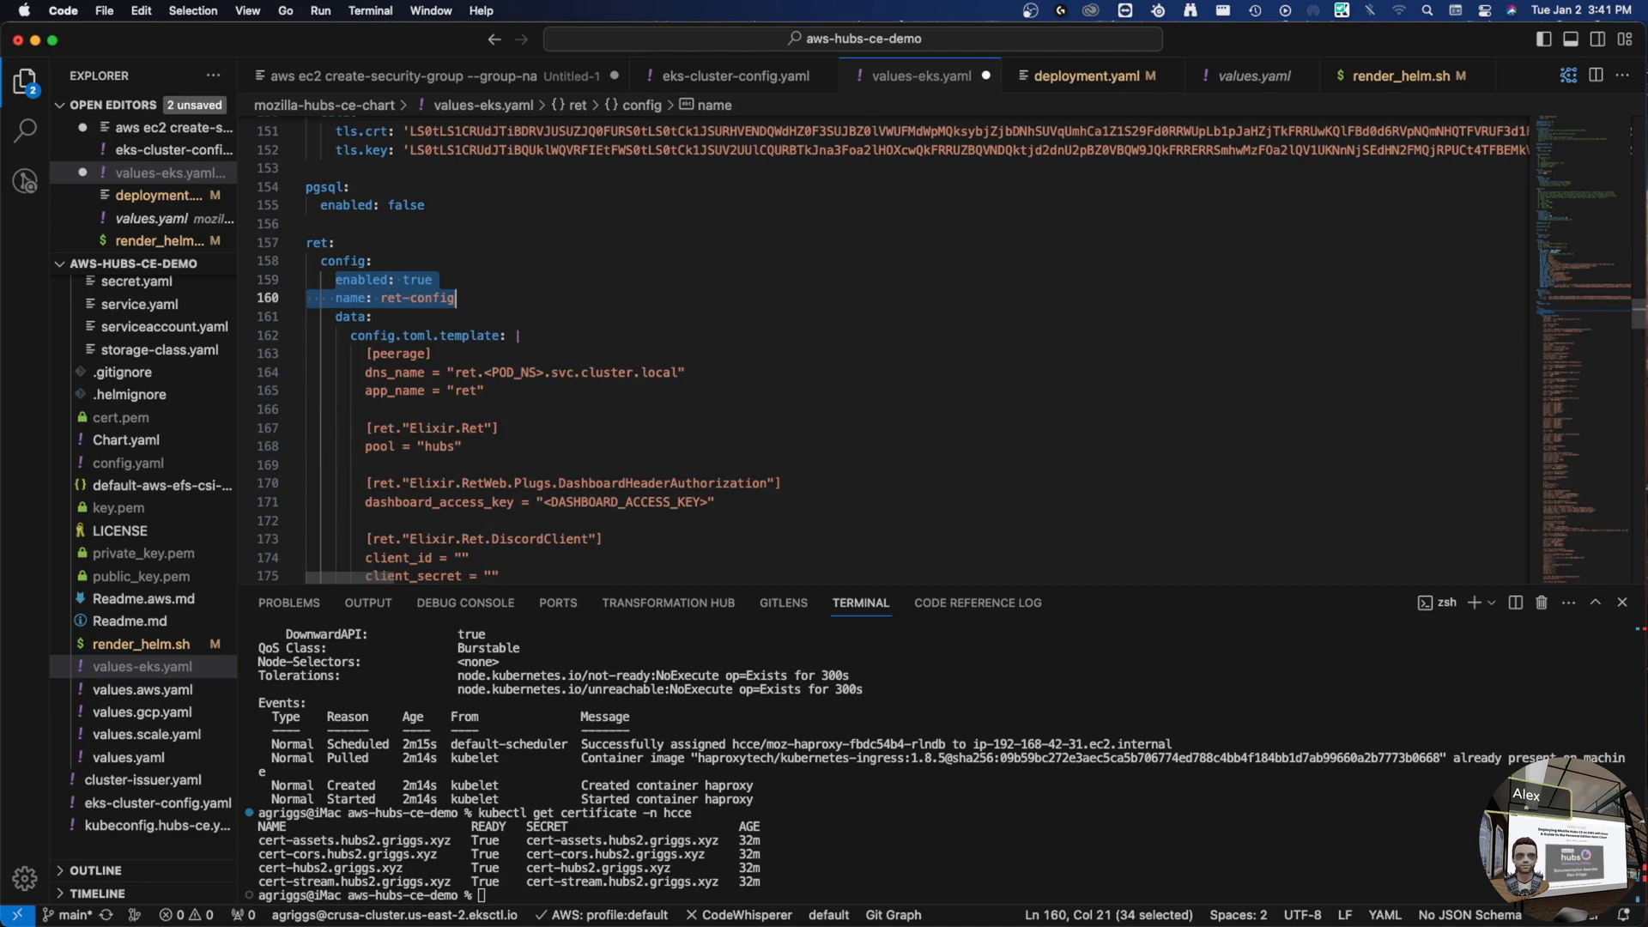
key("BackSpace")
key("BackSpace")
key("BackSpace")
key("BackSpace")
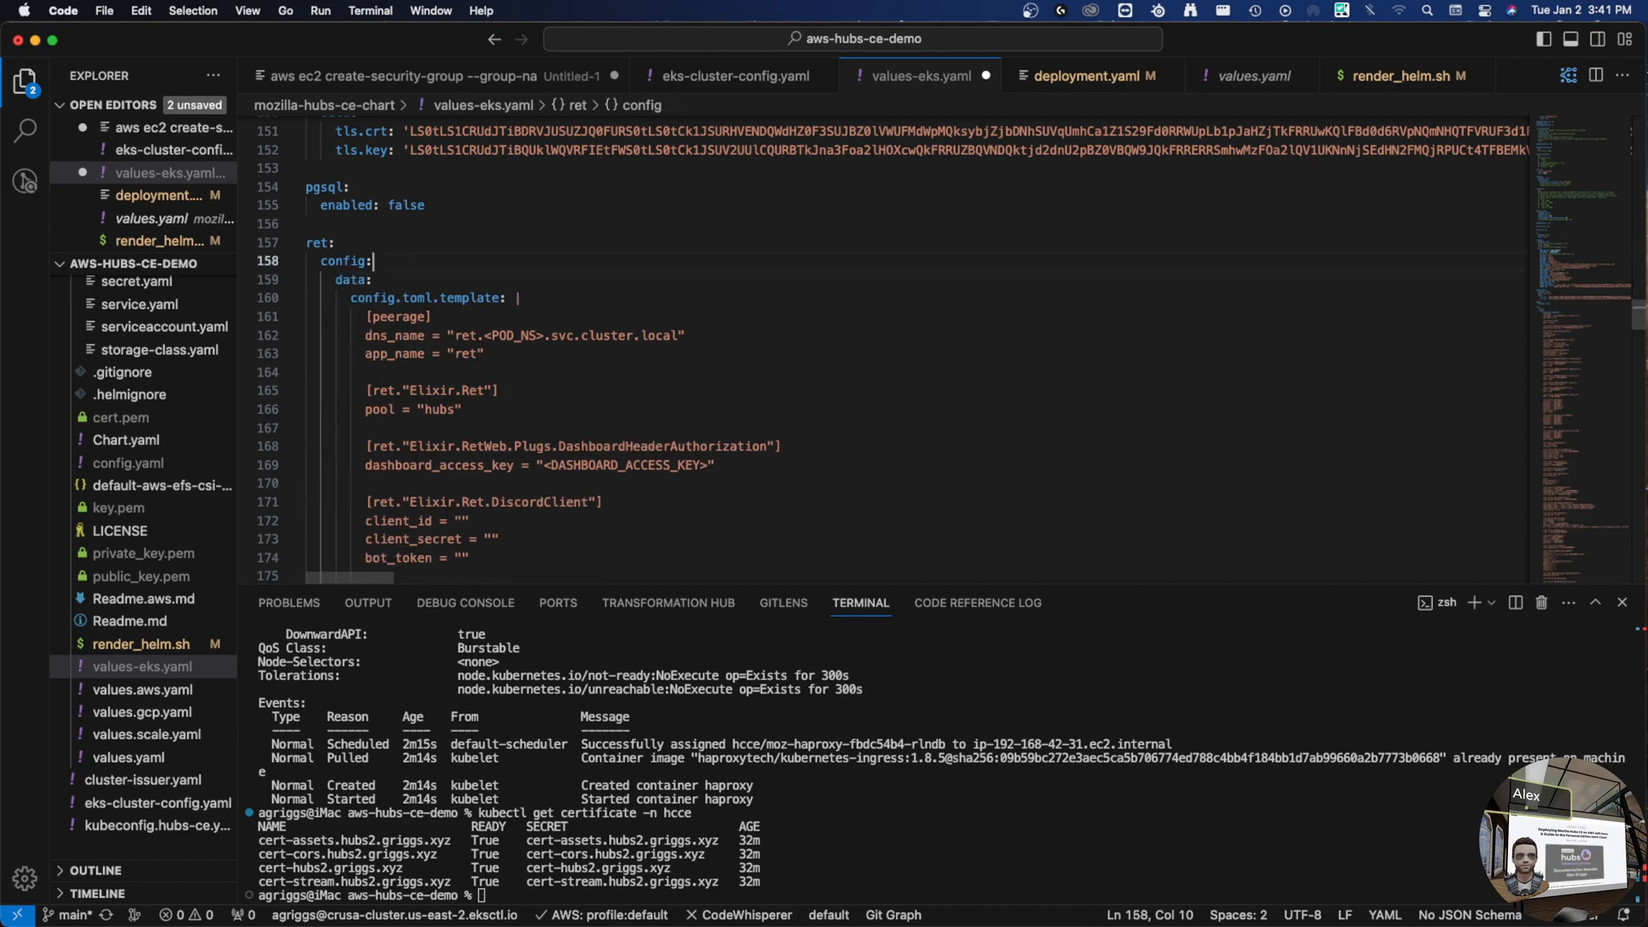
- Rename the ret key to reticulum
left_click(326, 242)
scroll(131, 490, "up", 10)
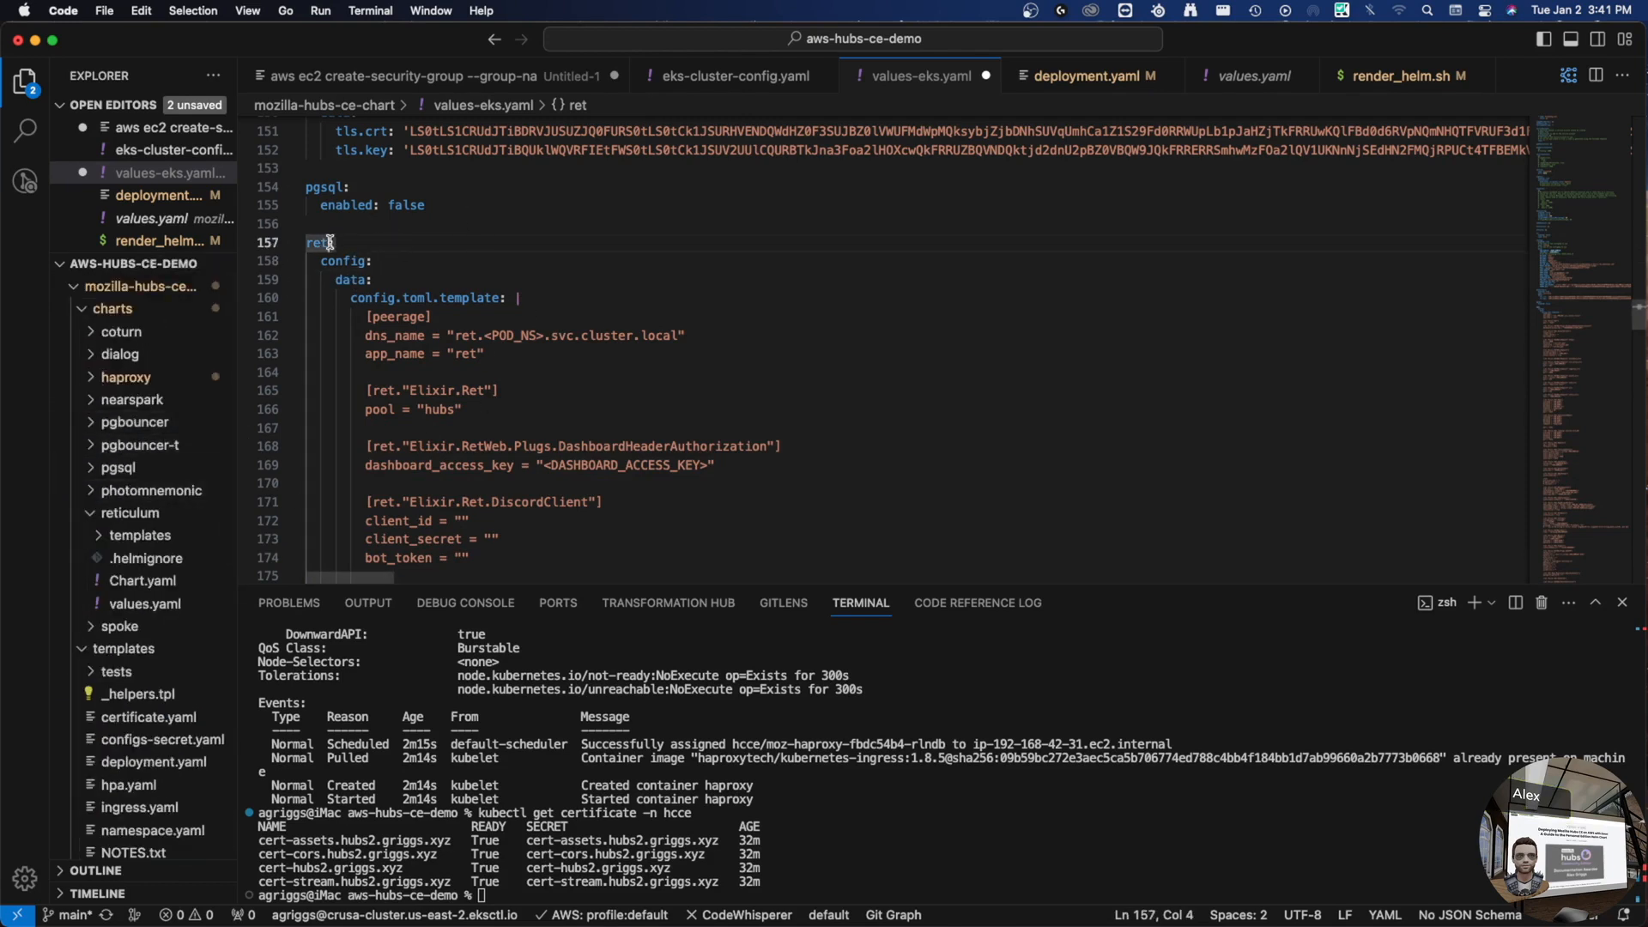
type("iculum")
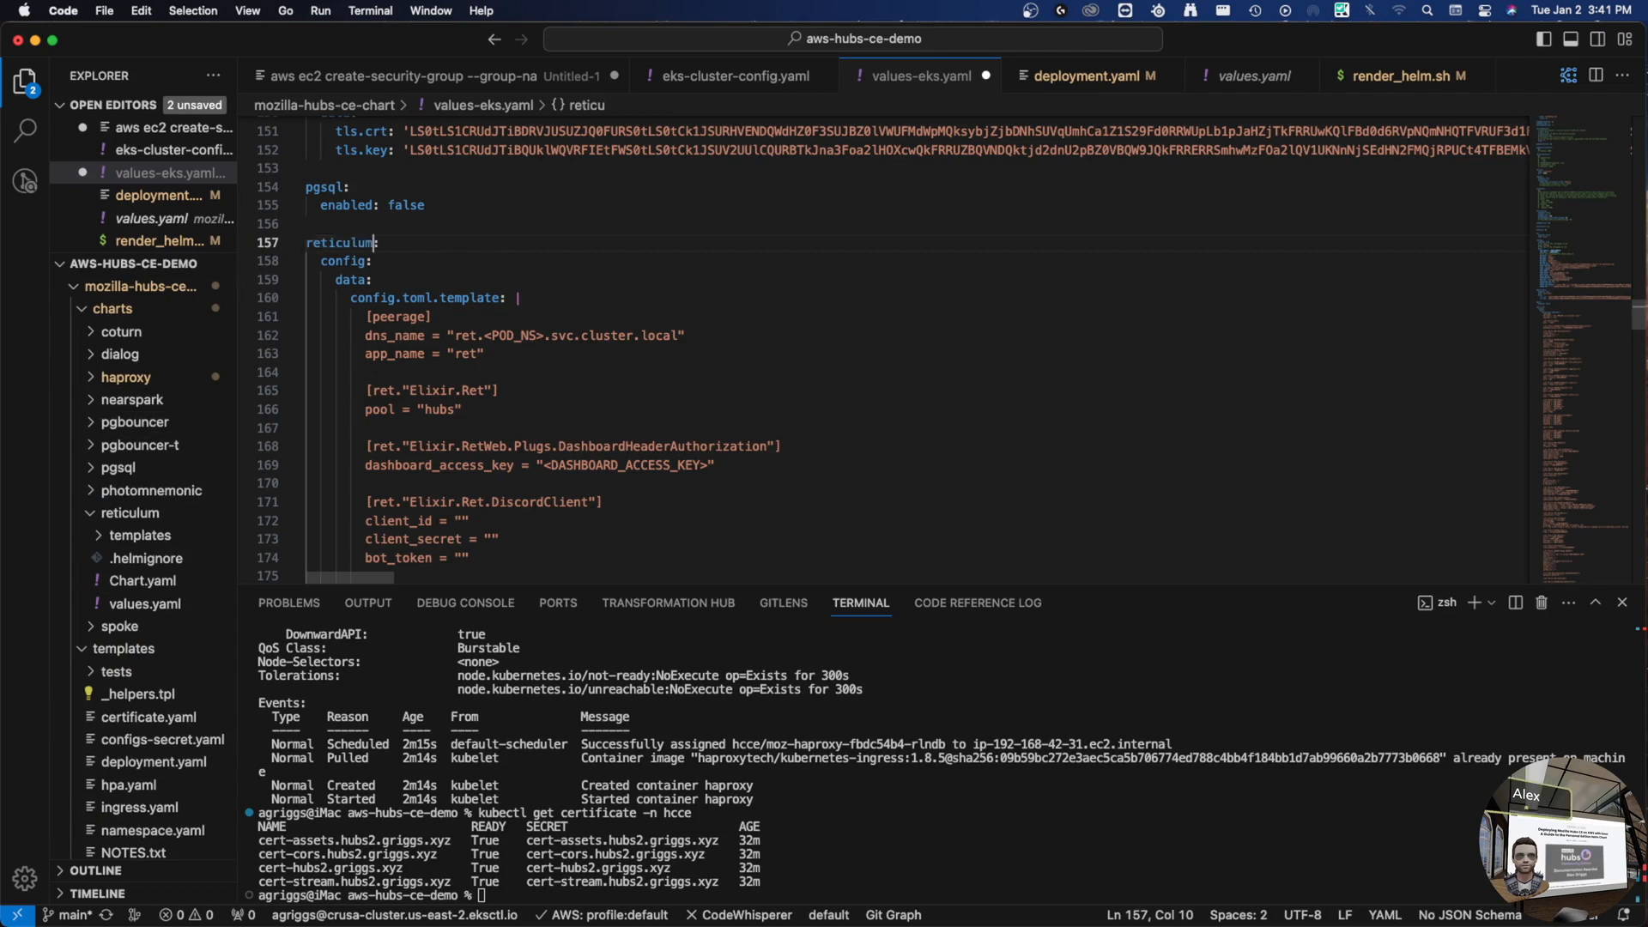
key("super+Down")
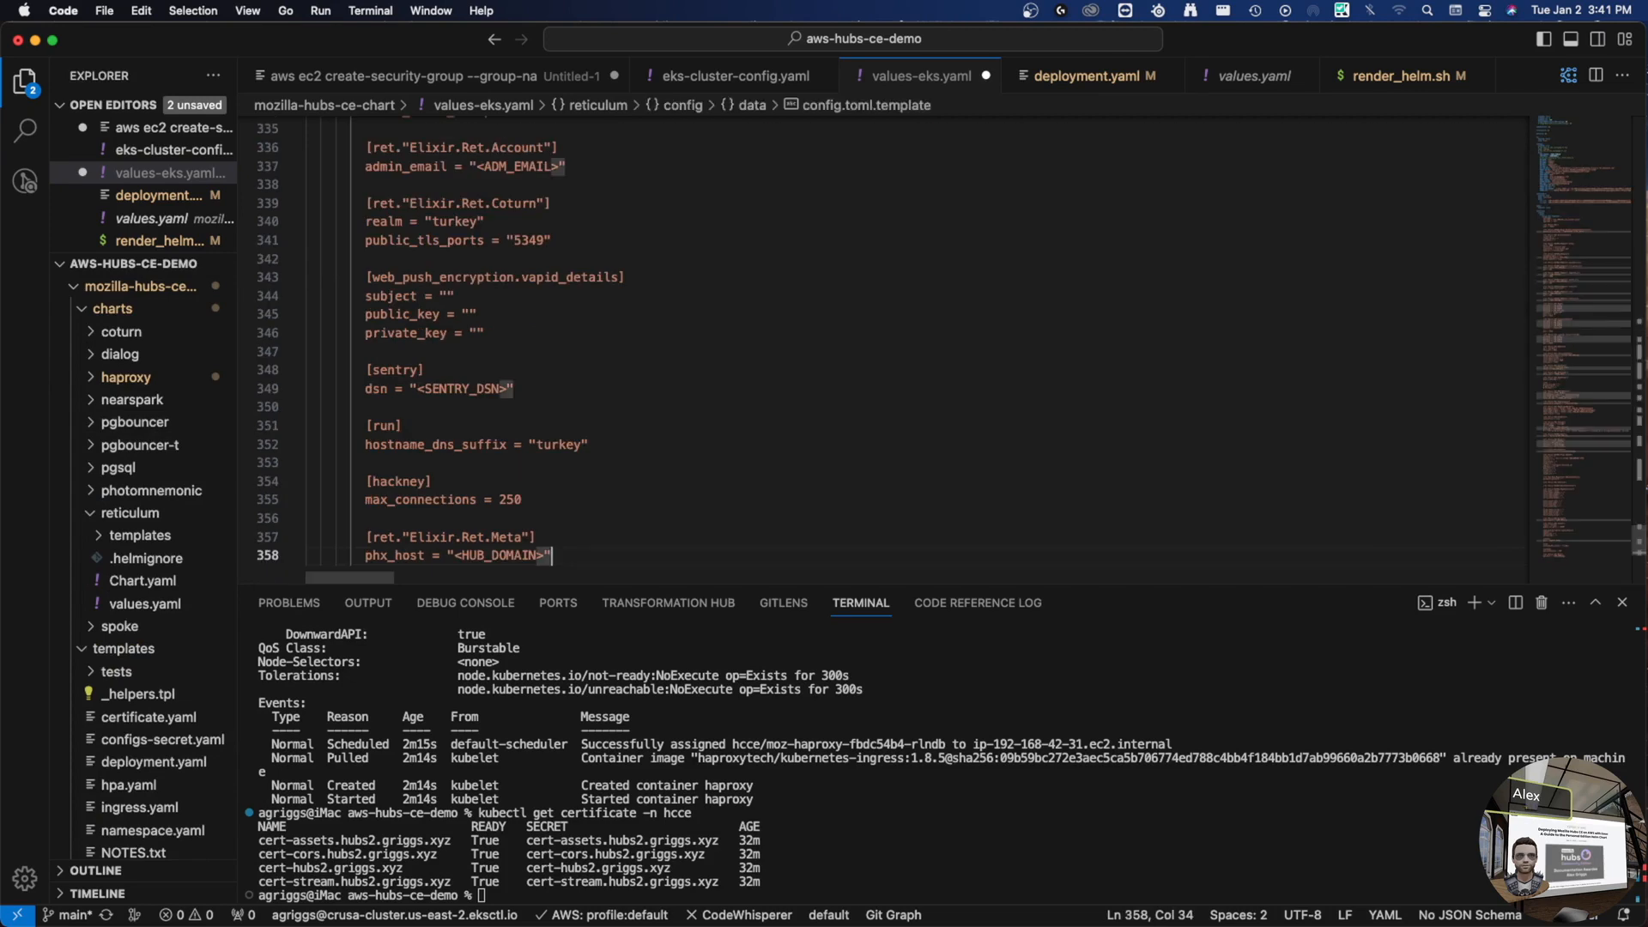
- Review the AddCSP block and the sketchfab_api_key and tenor_api_key settings
key("super+Left")
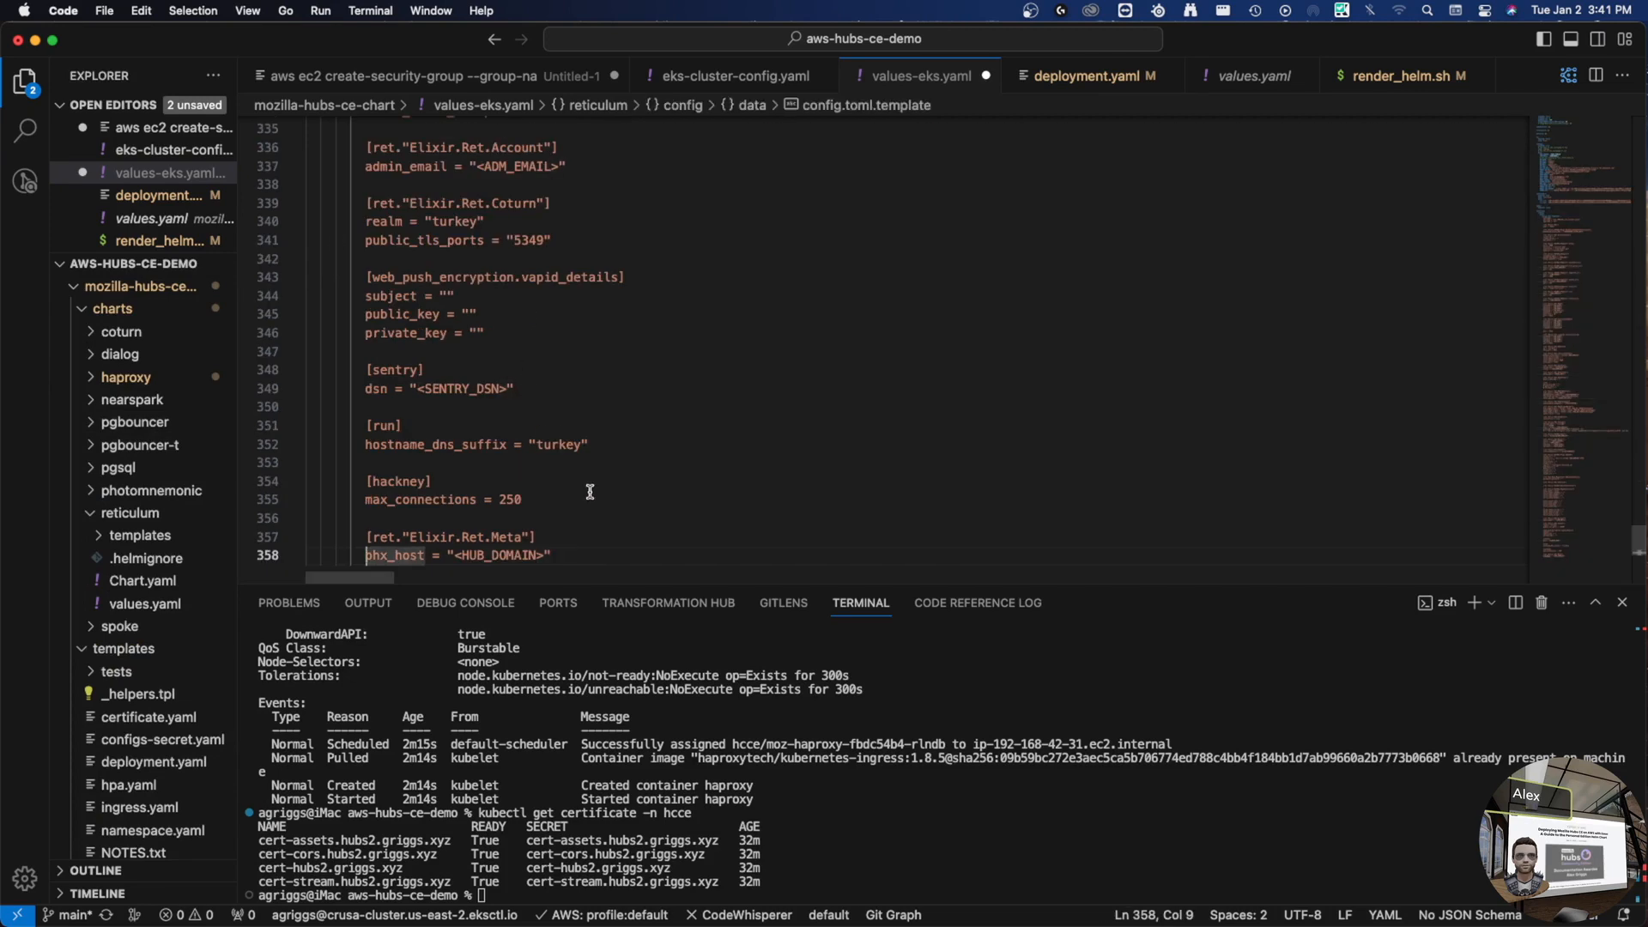
scroll(591, 492, "up", 15)
scroll(589, 467, "down", 2)
left_click(373, 309)
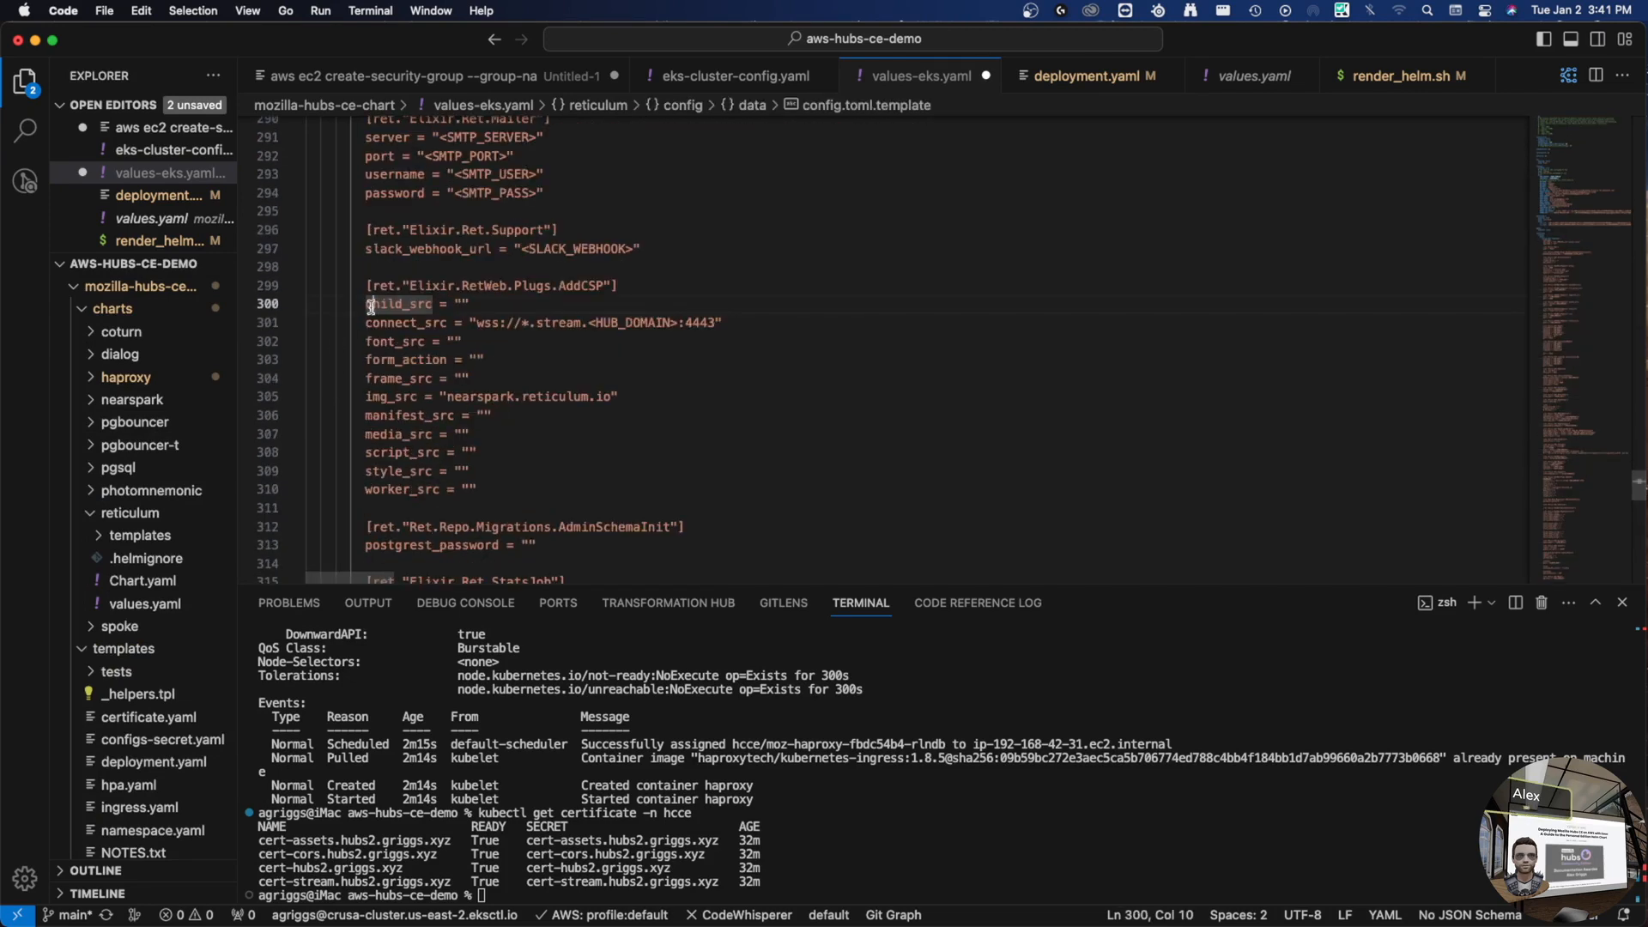
left_click_drag(365, 285, 486, 486)
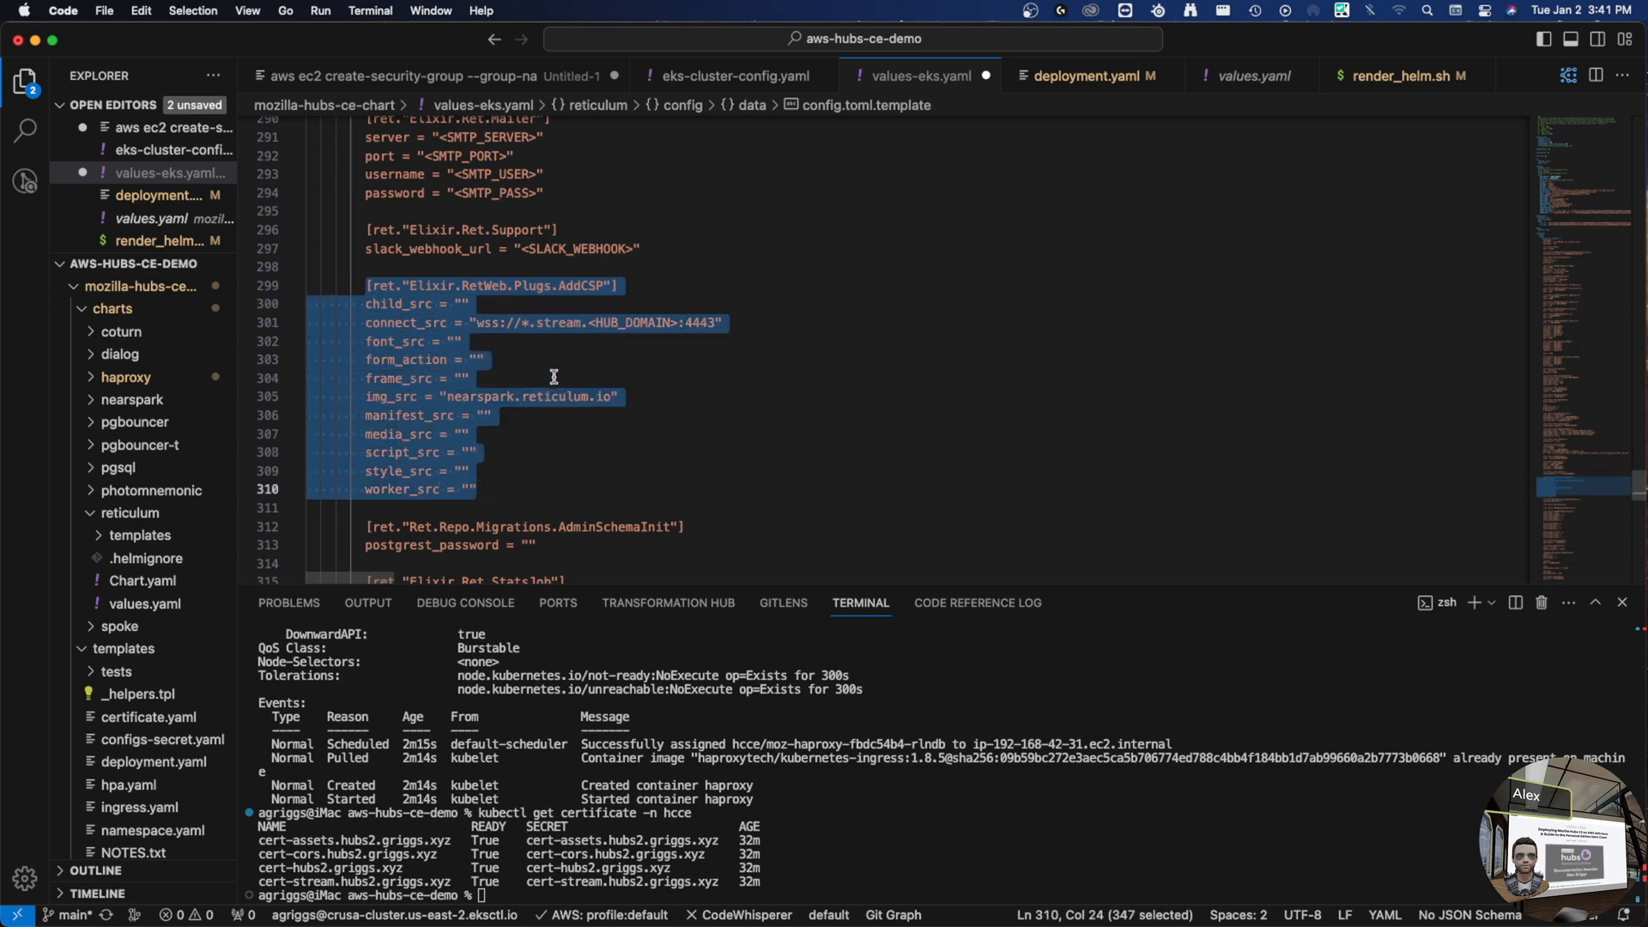
scroll(529, 434, "up", 3)
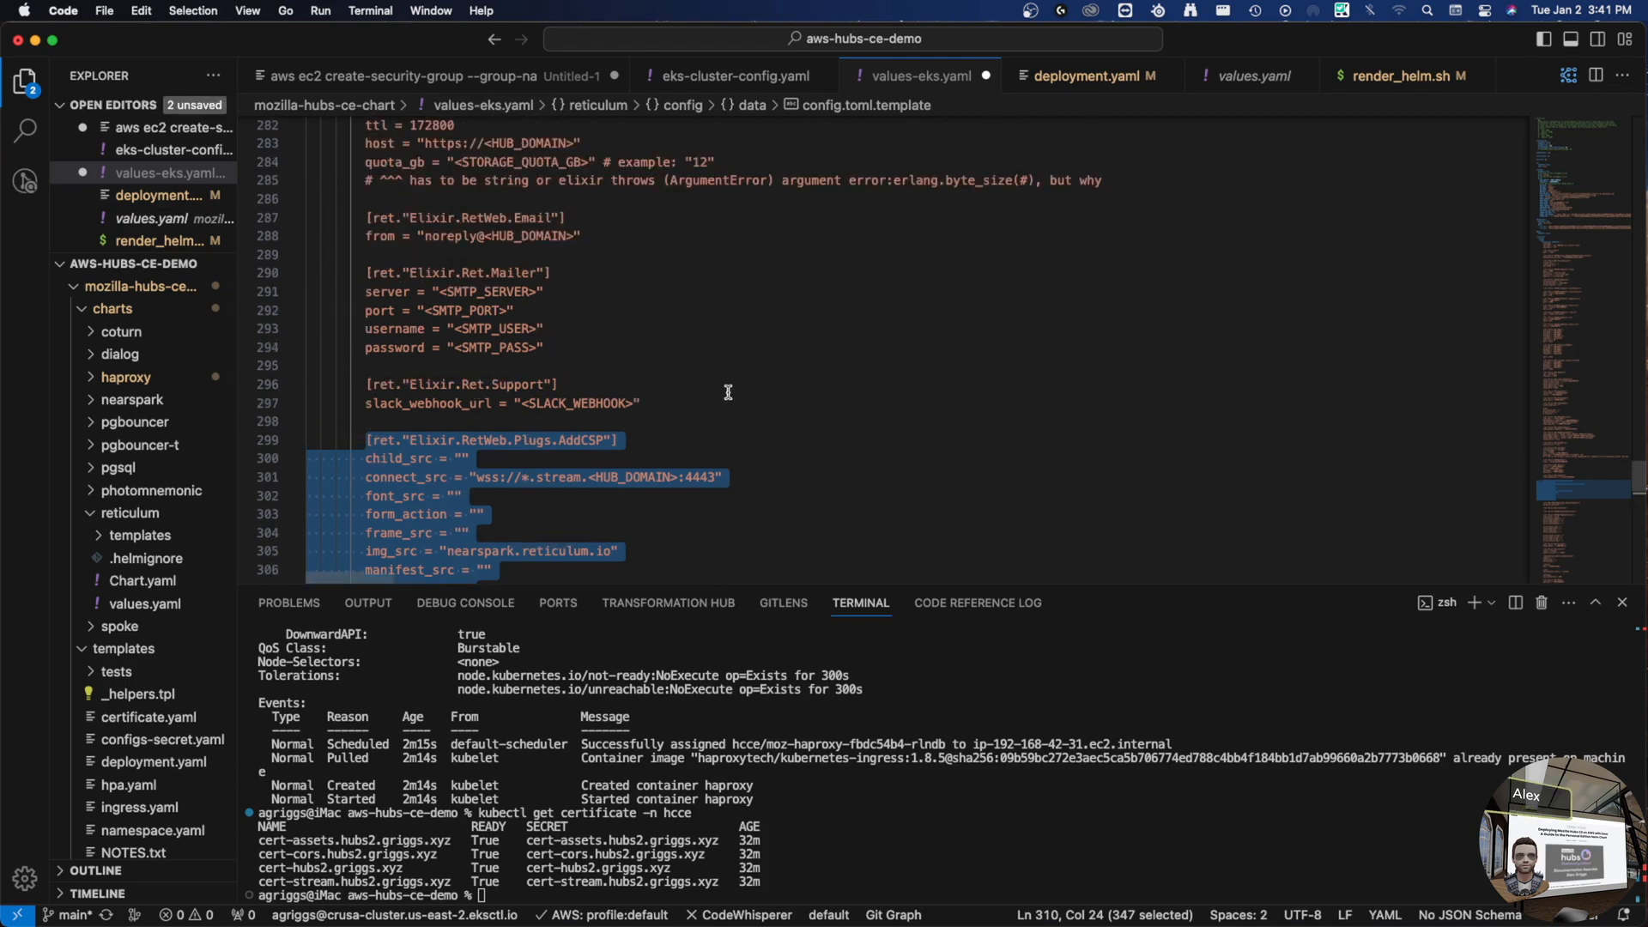
scroll(704, 404, "up", 3)
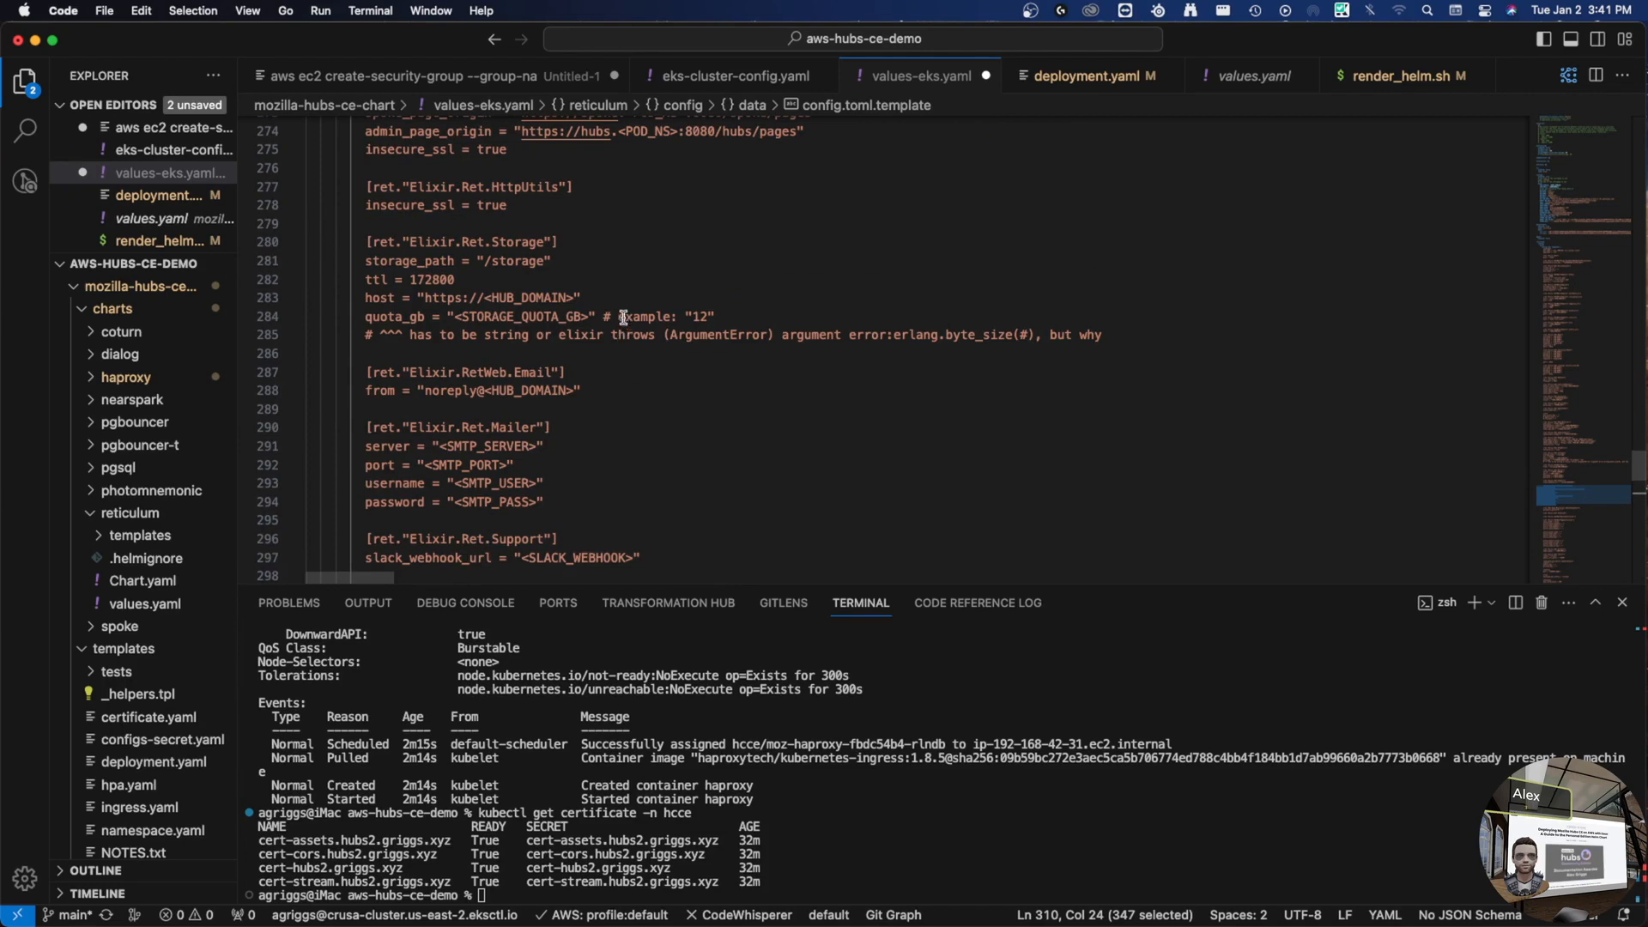
scroll(606, 314, "up", 7)
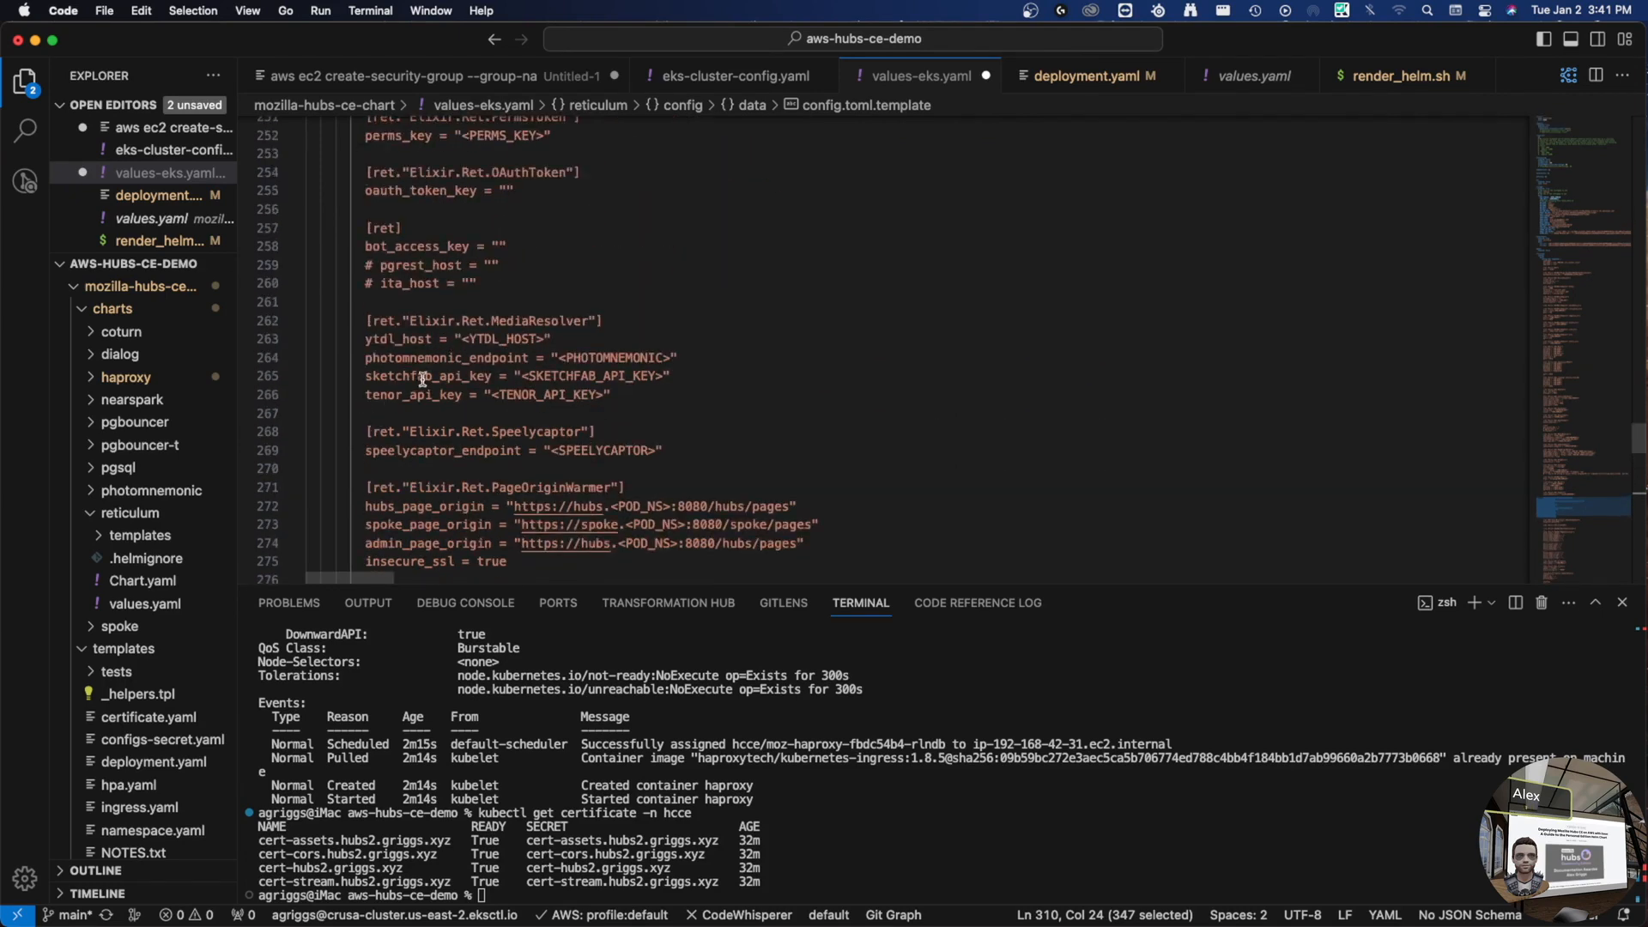
double_click(389, 373)
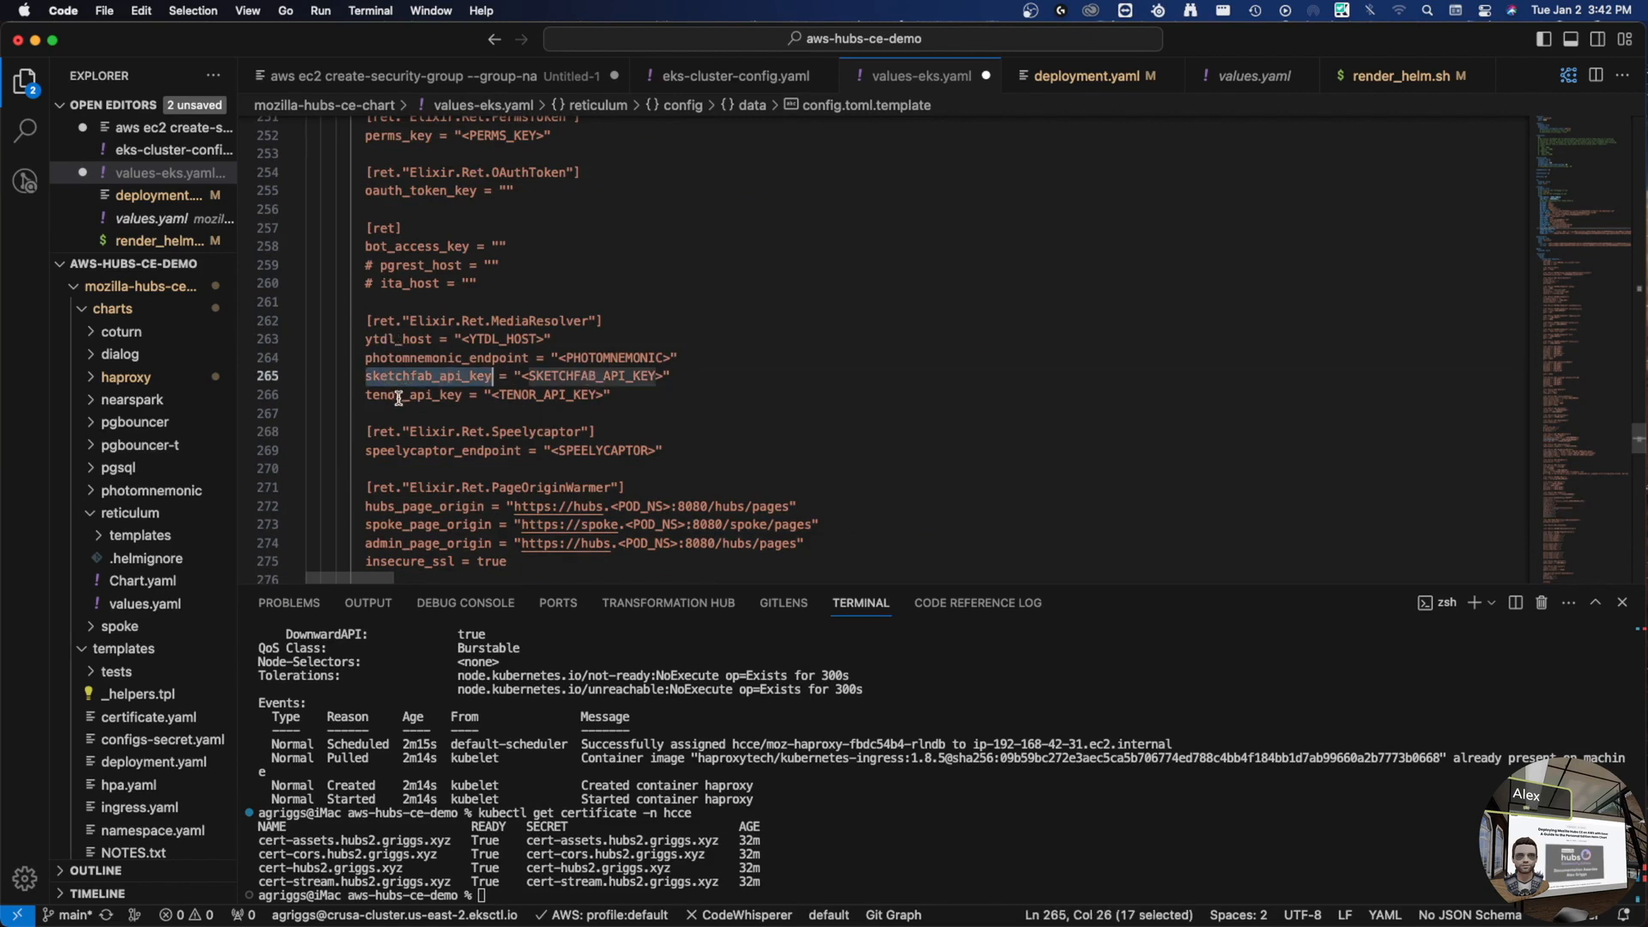
double_click(399, 396)
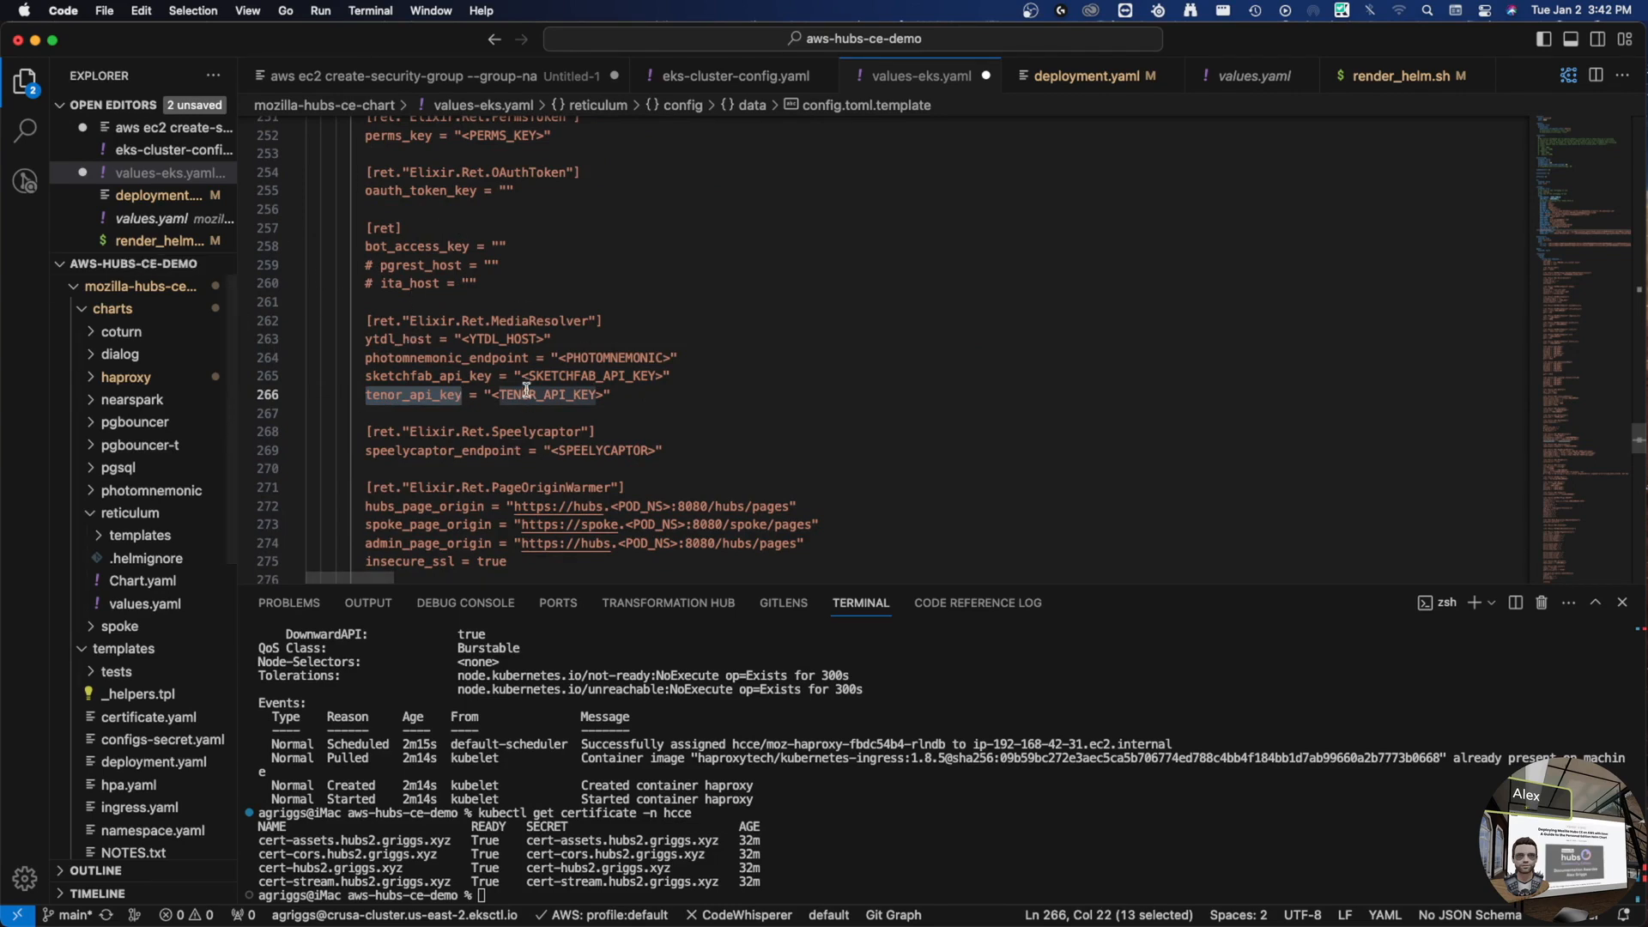
- Review extra_room_headers and the extra avatar, index and room html lines
scroll(615, 358, "down", 6)
scroll(577, 375, "down", 10)
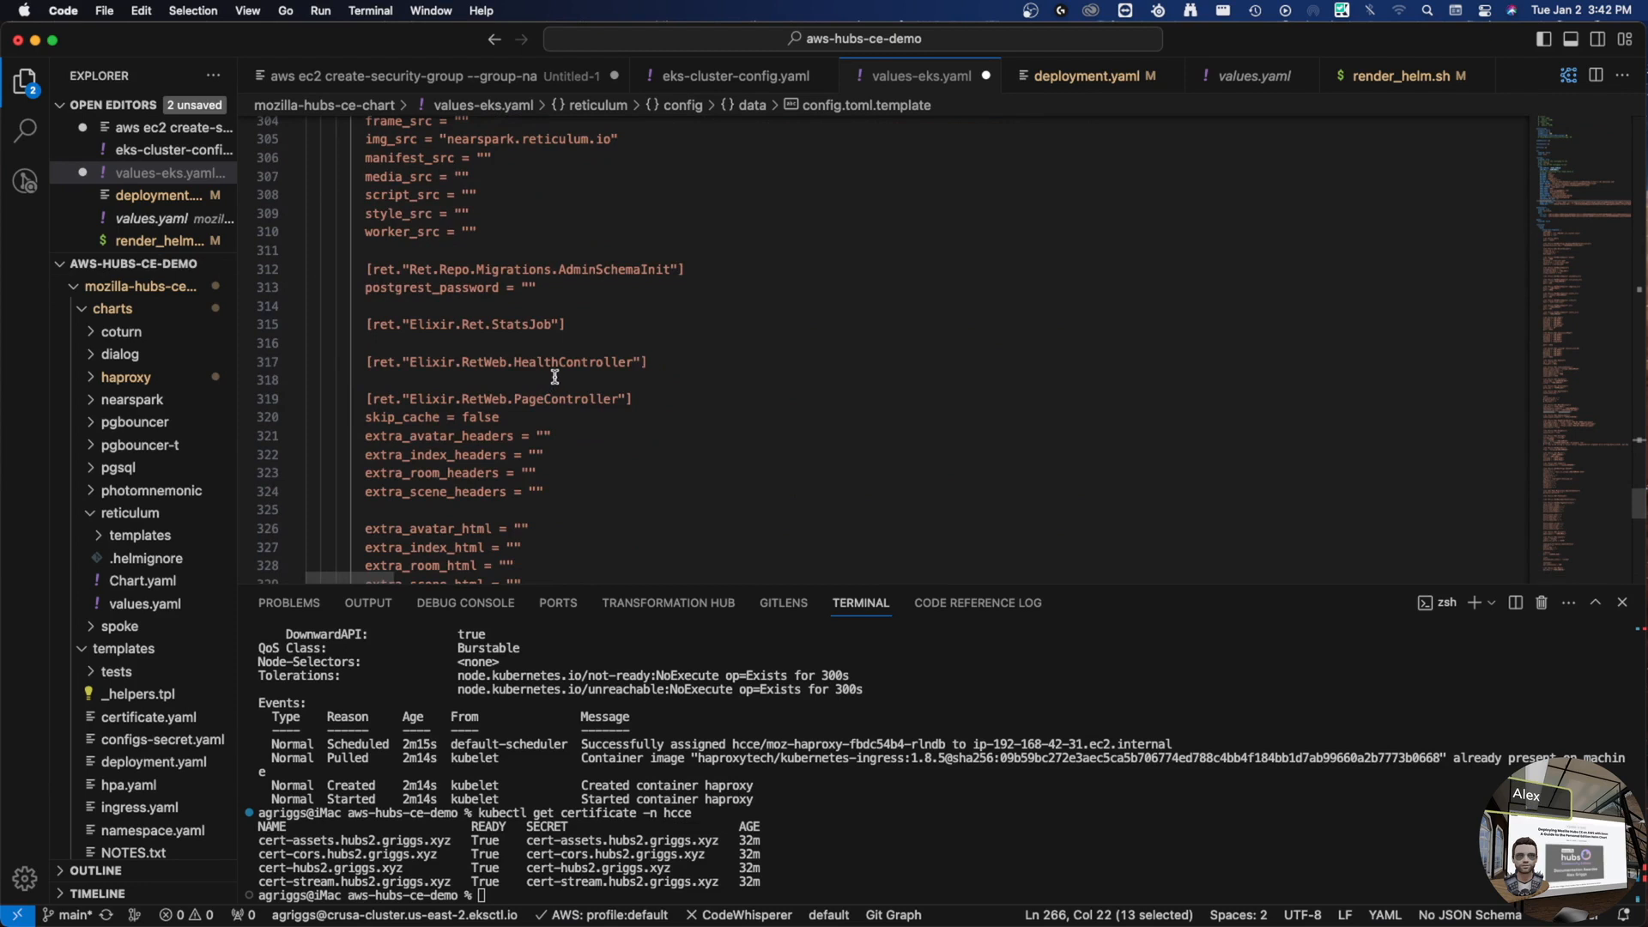
scroll(596, 491, "down", 2)
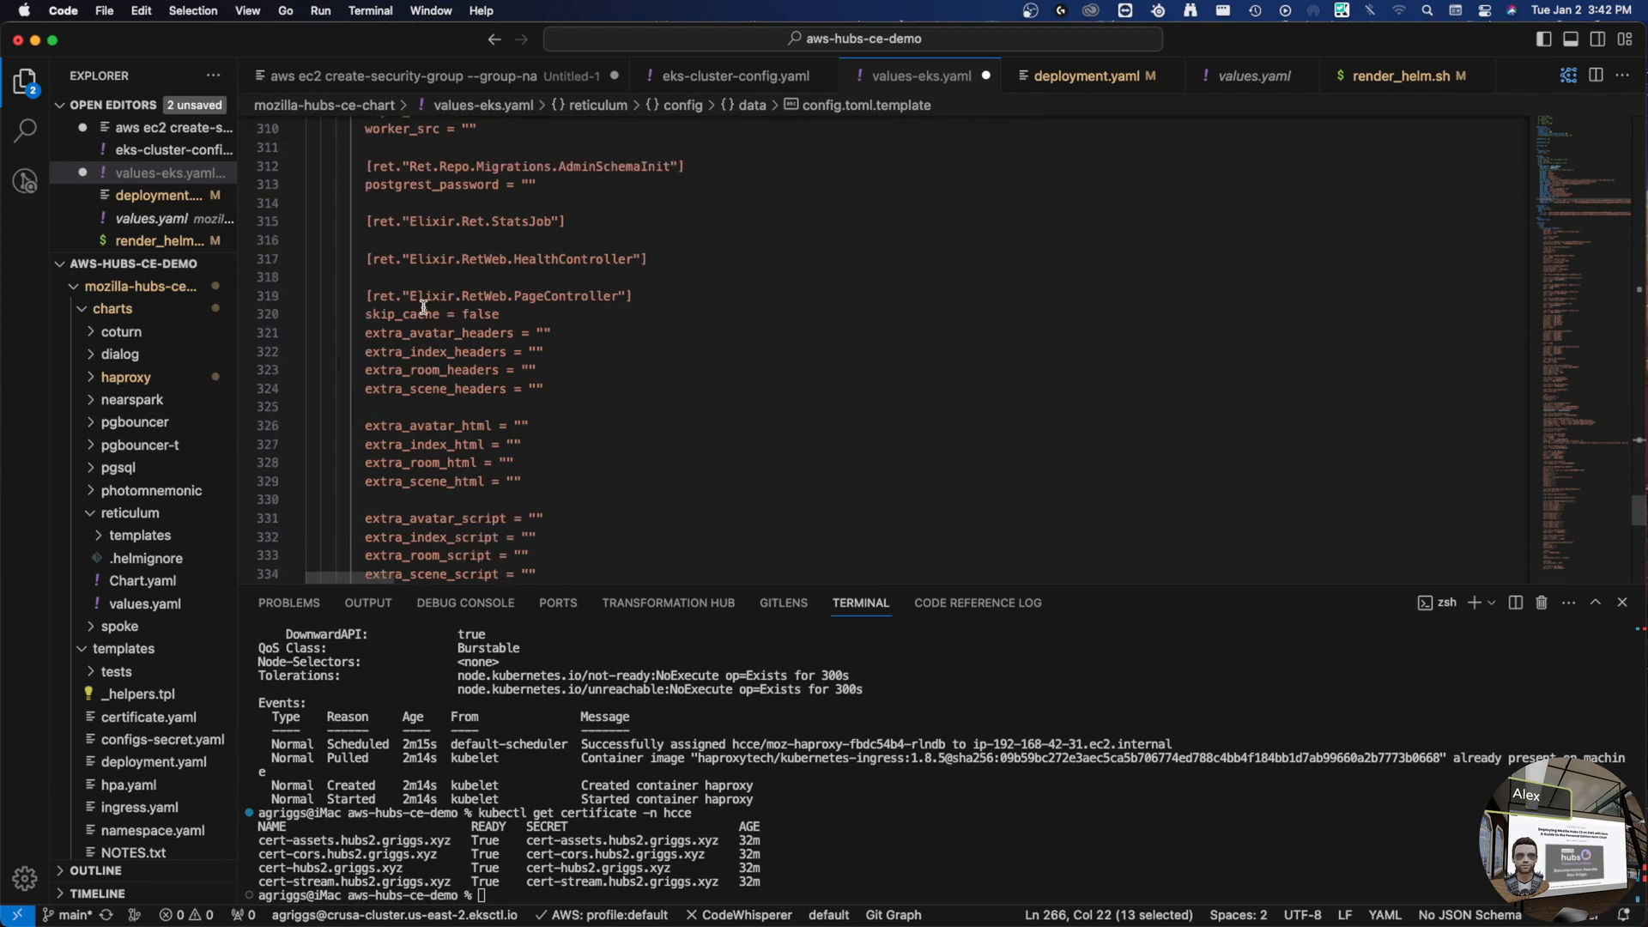
left_click(552, 365)
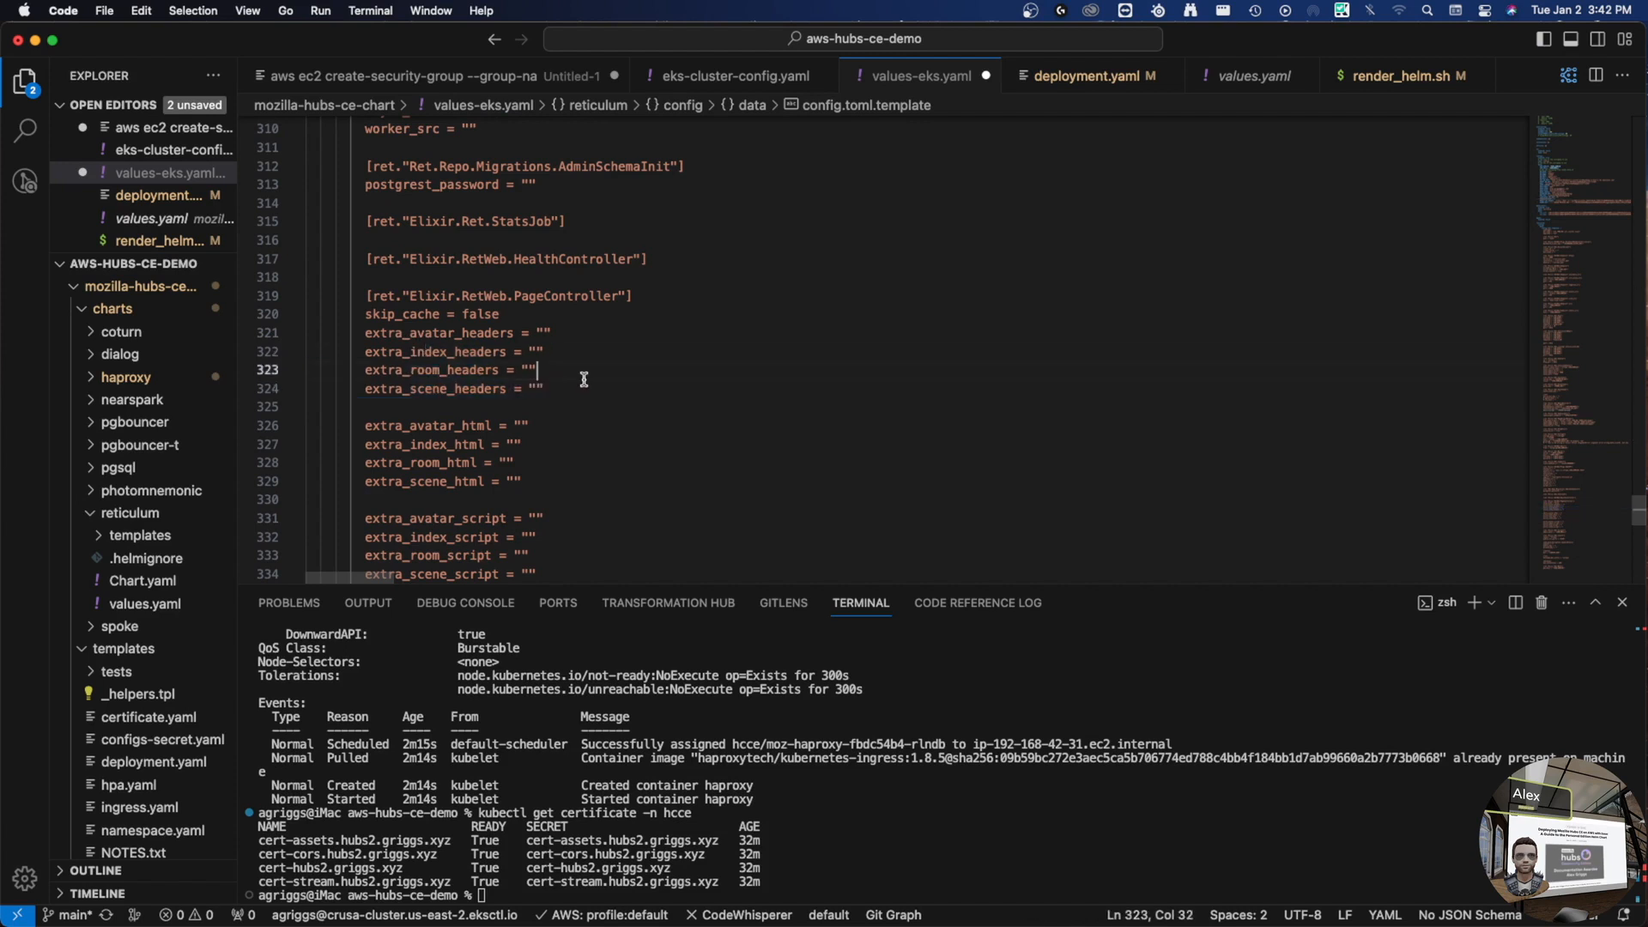
scroll(571, 386, "down", 2)
left_click_drag(389, 323, 577, 361)
scroll(517, 405, "down", 3)
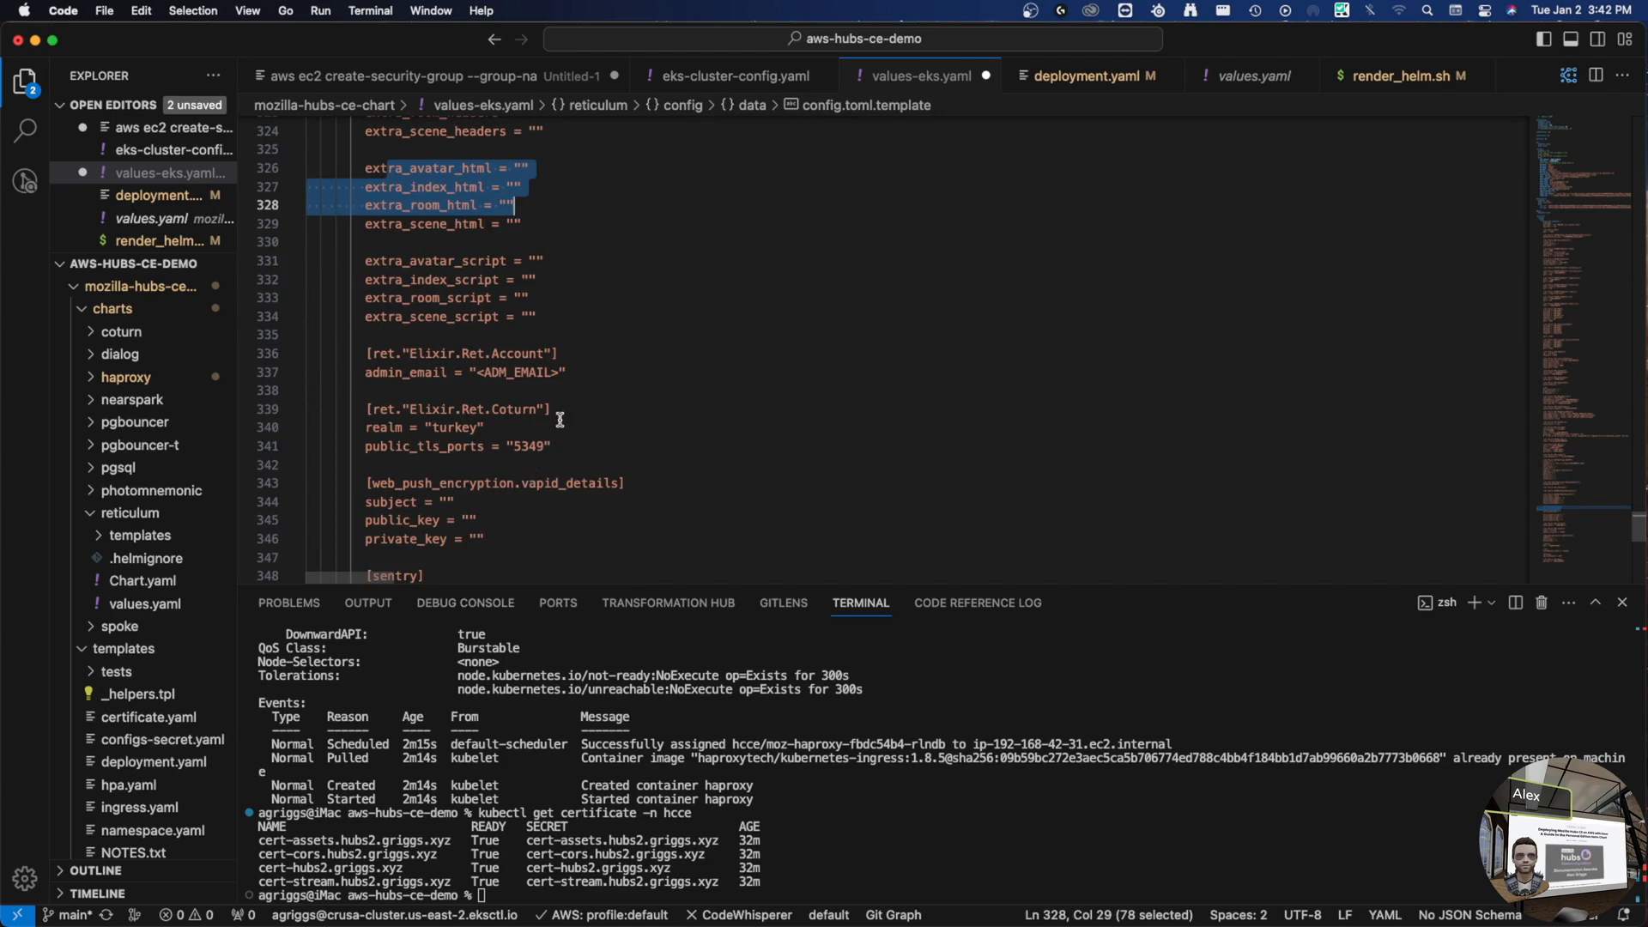
scroll(554, 420, "up", 10)
scroll(554, 408, "down", 3)
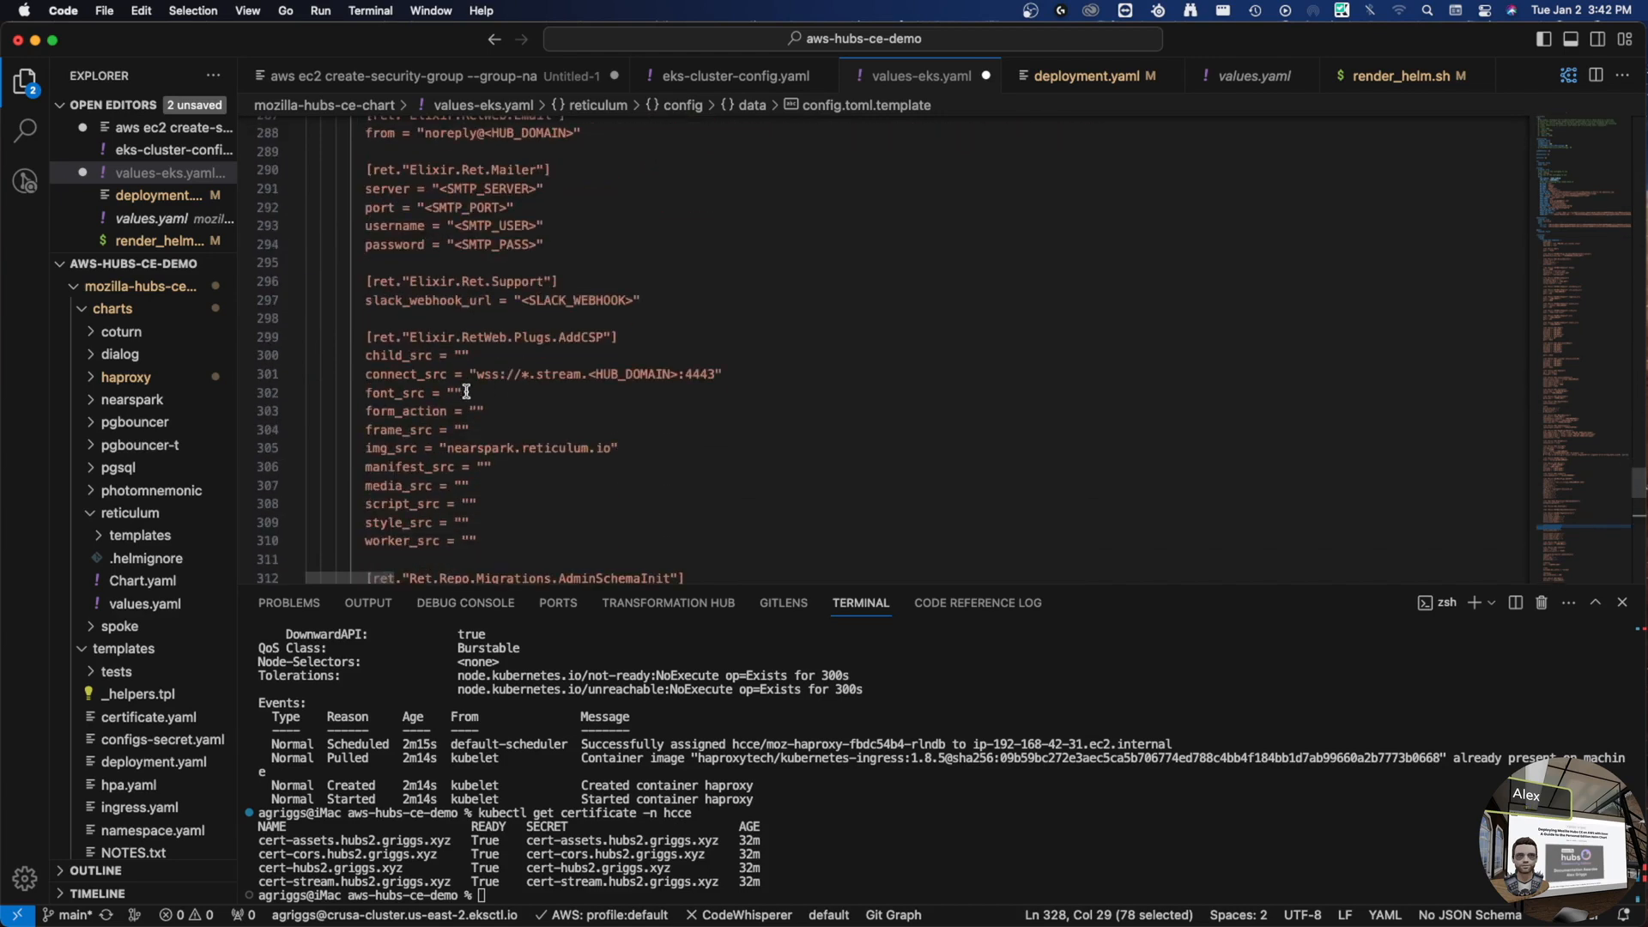
left_click(461, 486)
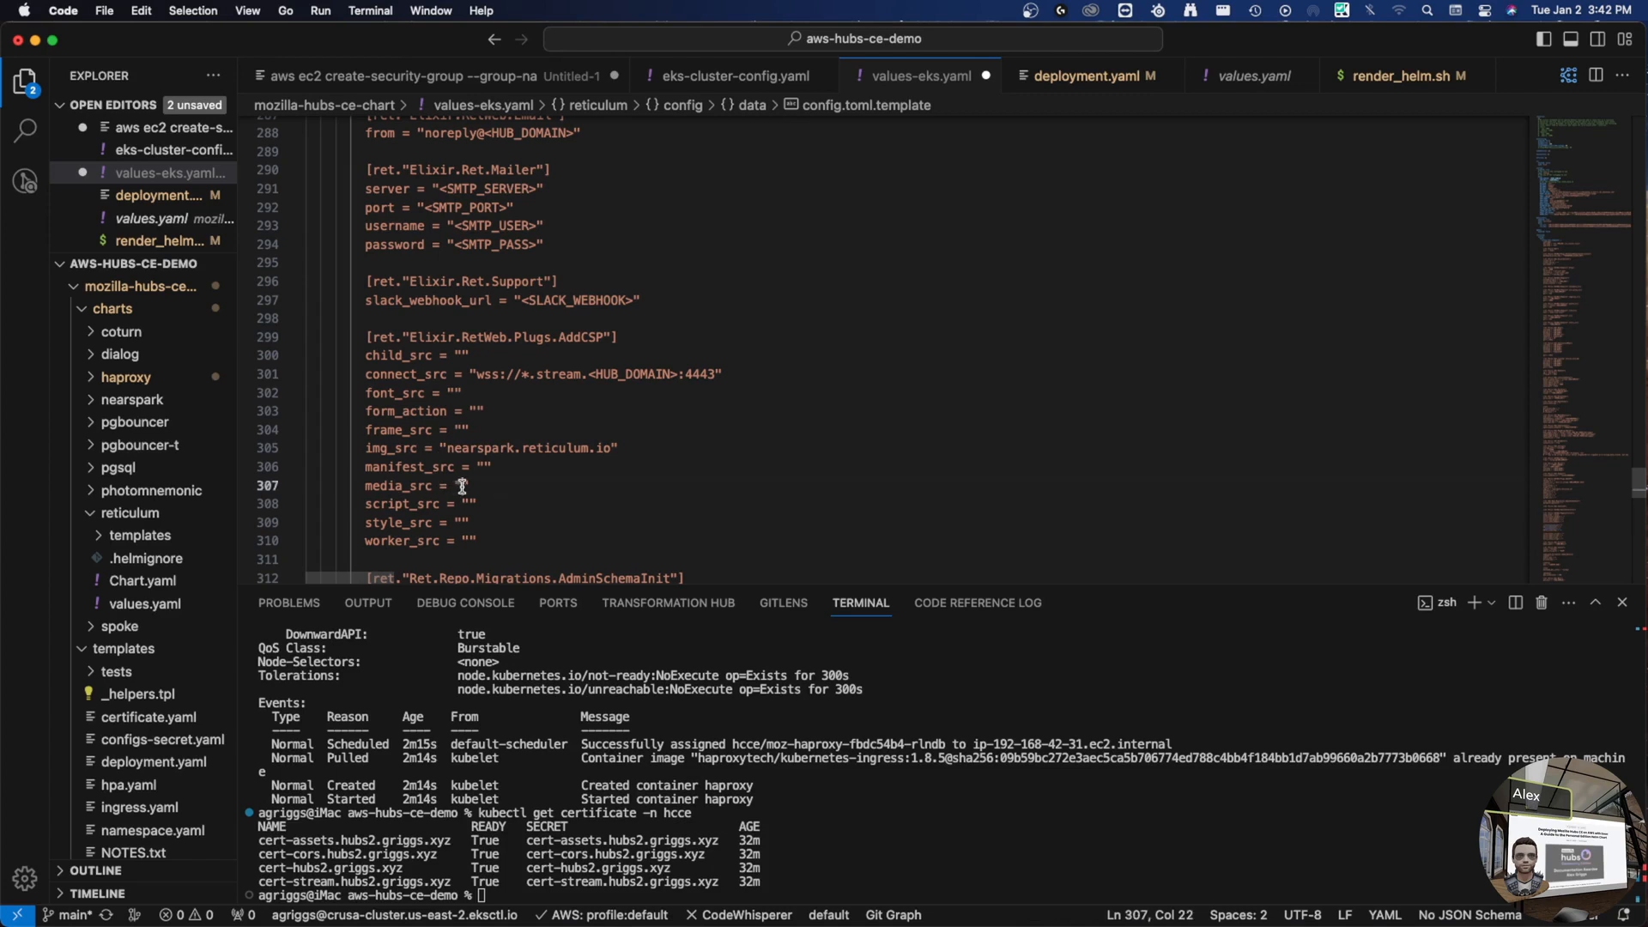
type("httpps://youtube.com/*")
key("super+s")
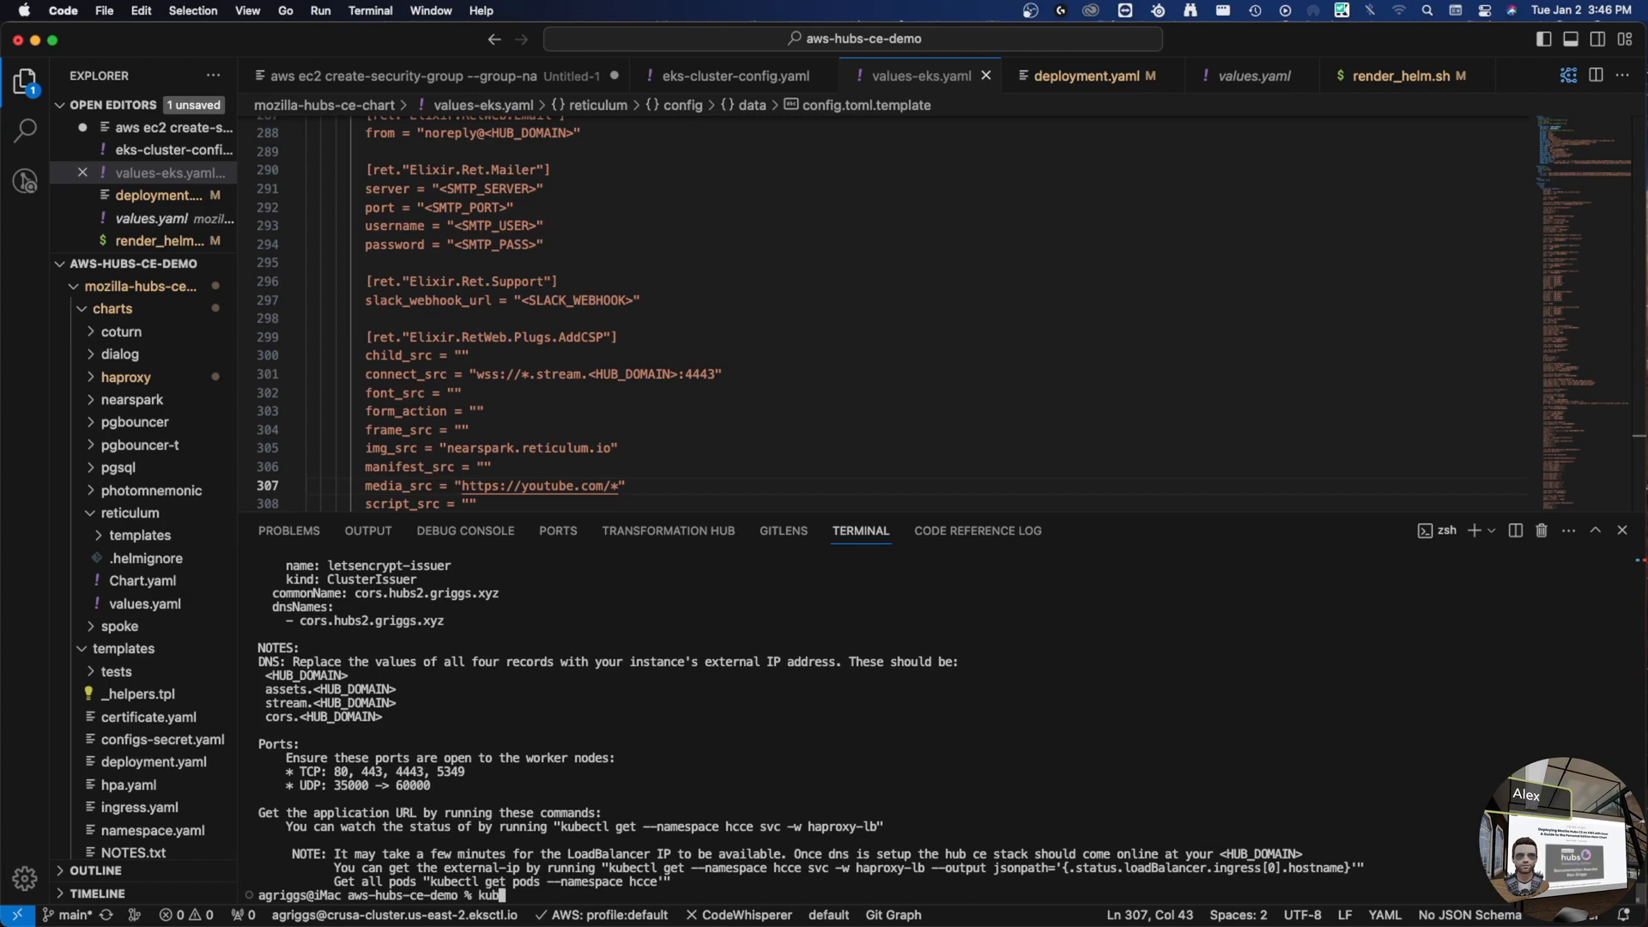
- Re-run the helm upgrade dry run for moz, redirecting the rendered output into test.yaml
key("Up")
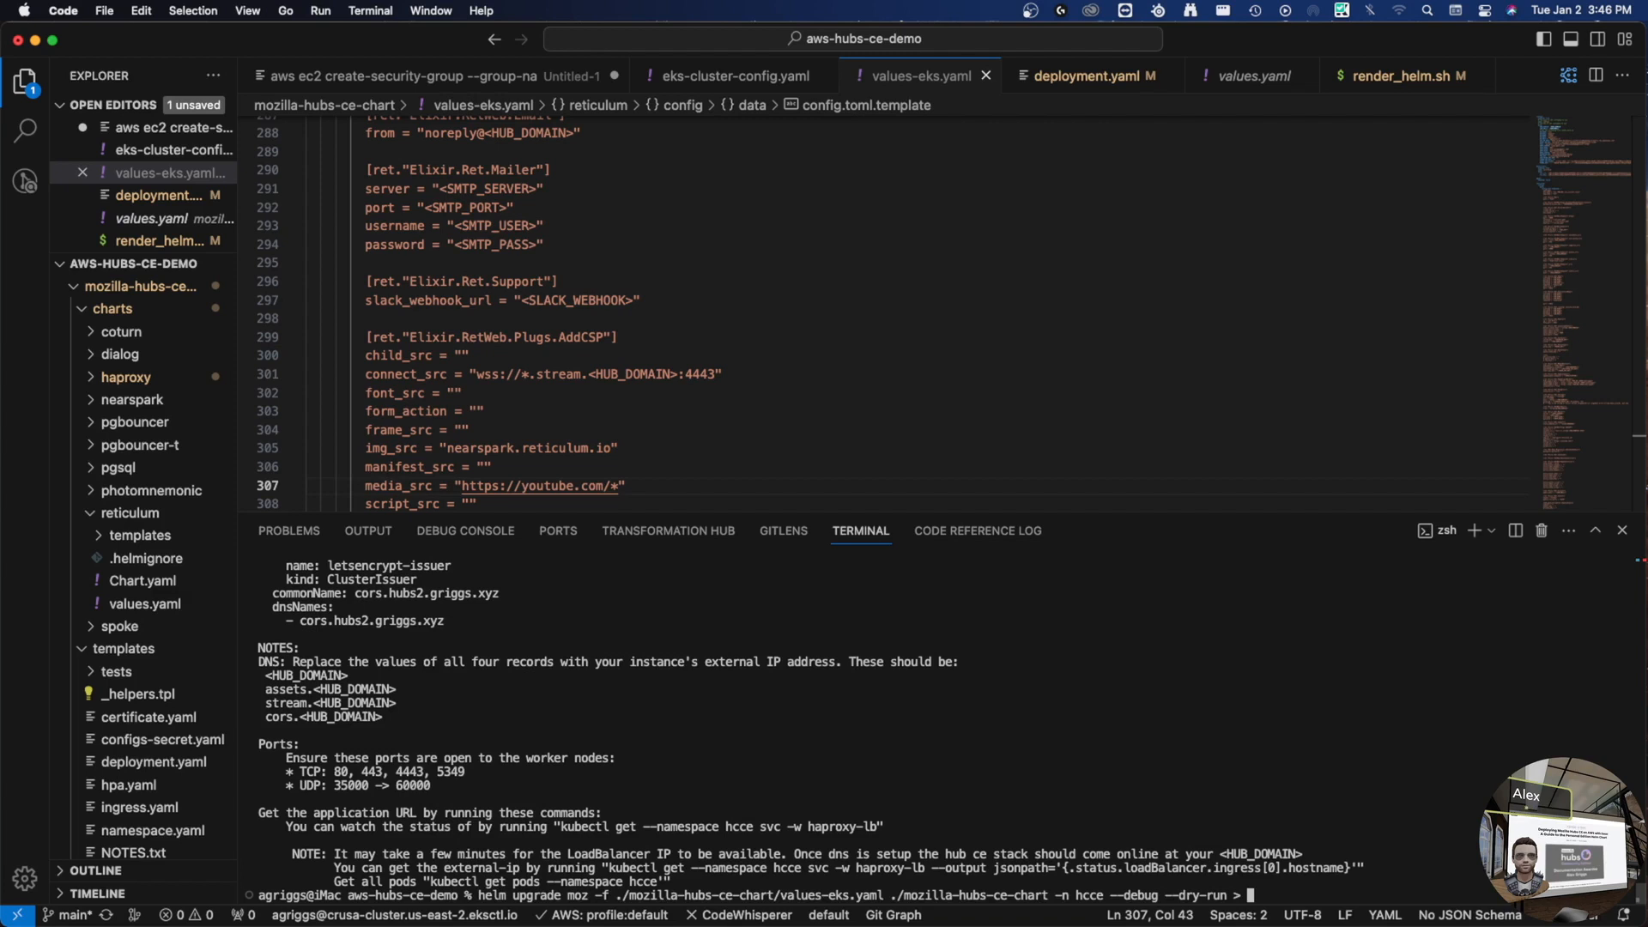
type("test.yaml")
key("alt+Left")
key("Return")
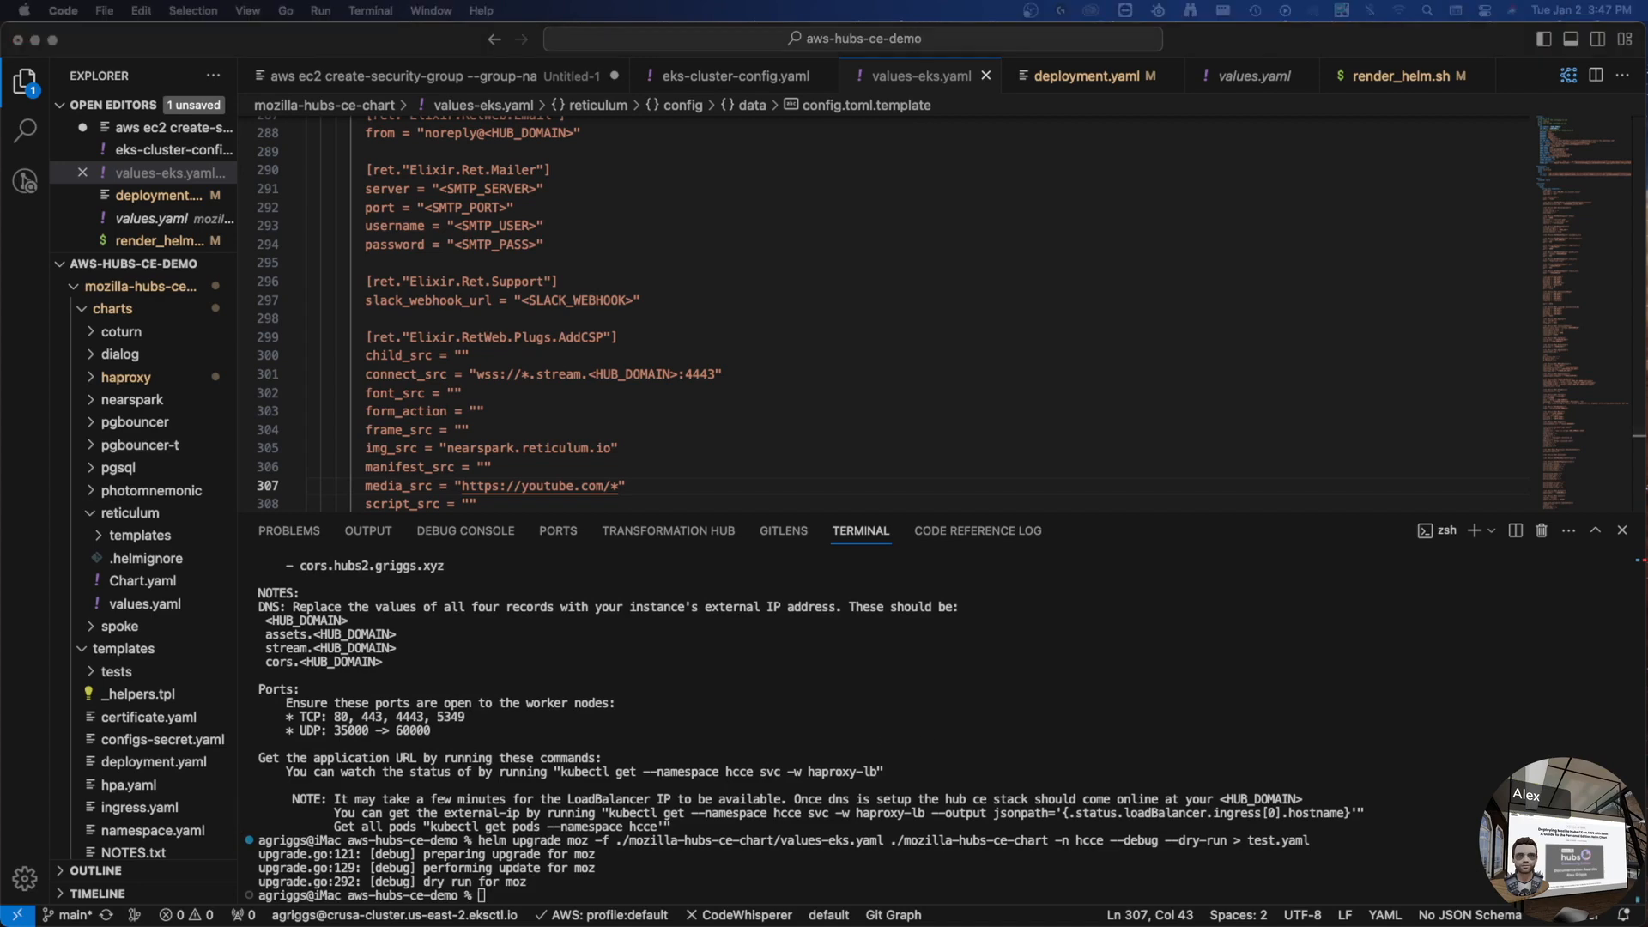
left_click(678, 719)
left_click(86, 310)
scroll(542, 356, "down", 5)
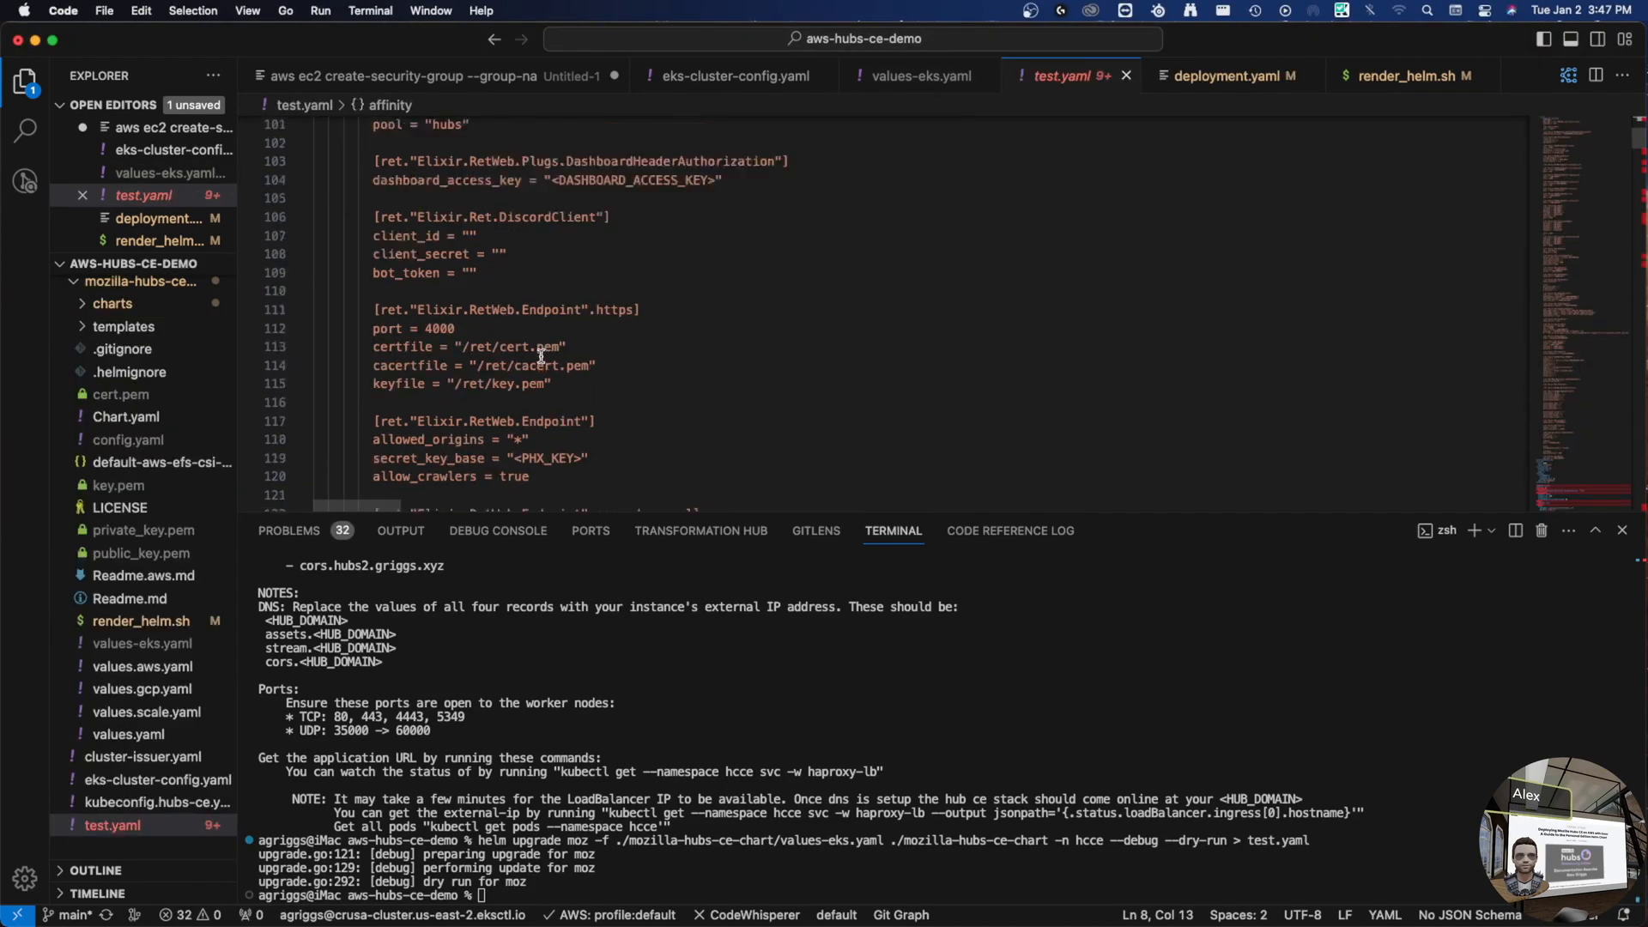
scroll(542, 356, "up", 4)
scroll(541, 209, "up", 2)
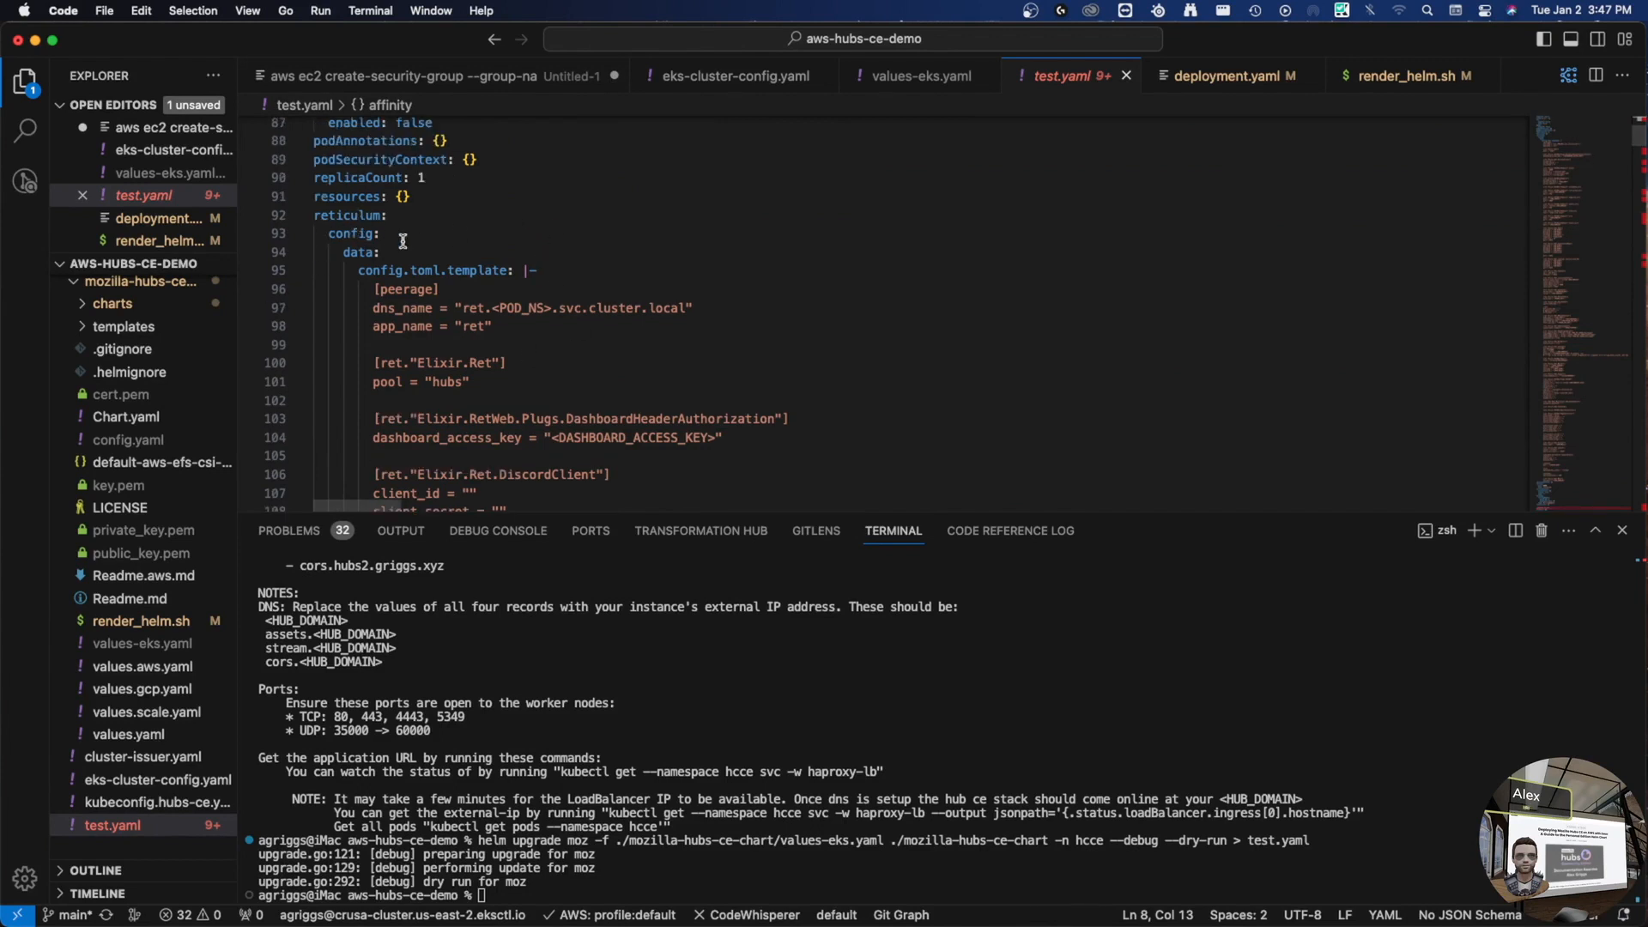
scroll(373, 270, "down", 10)
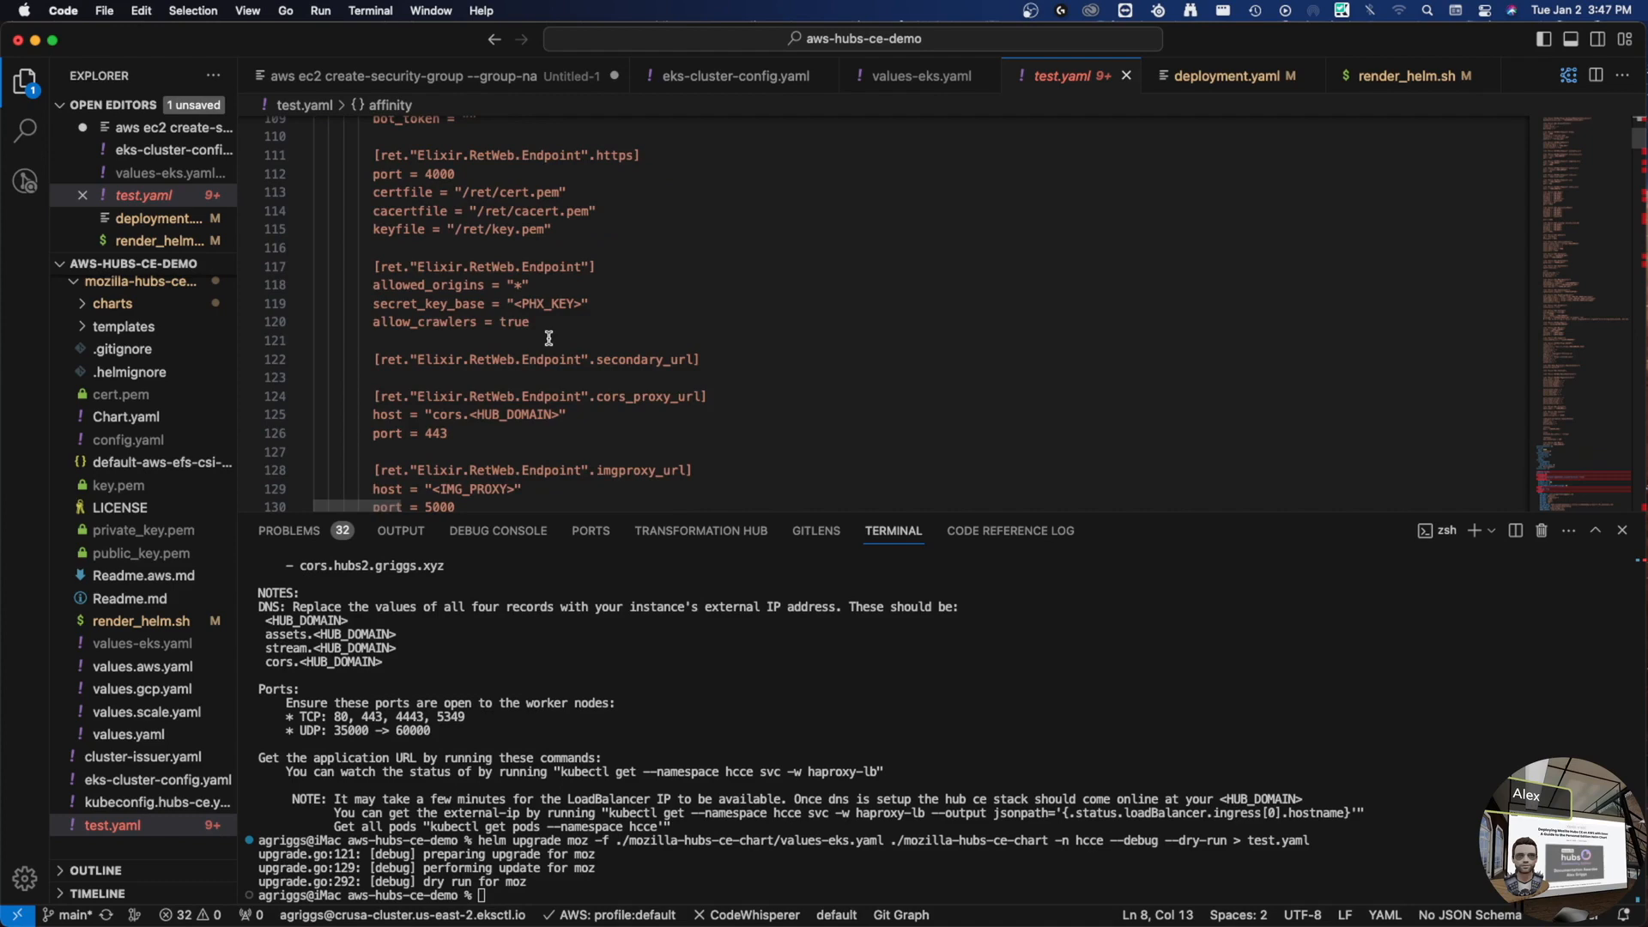
scroll(550, 338, "down", 10)
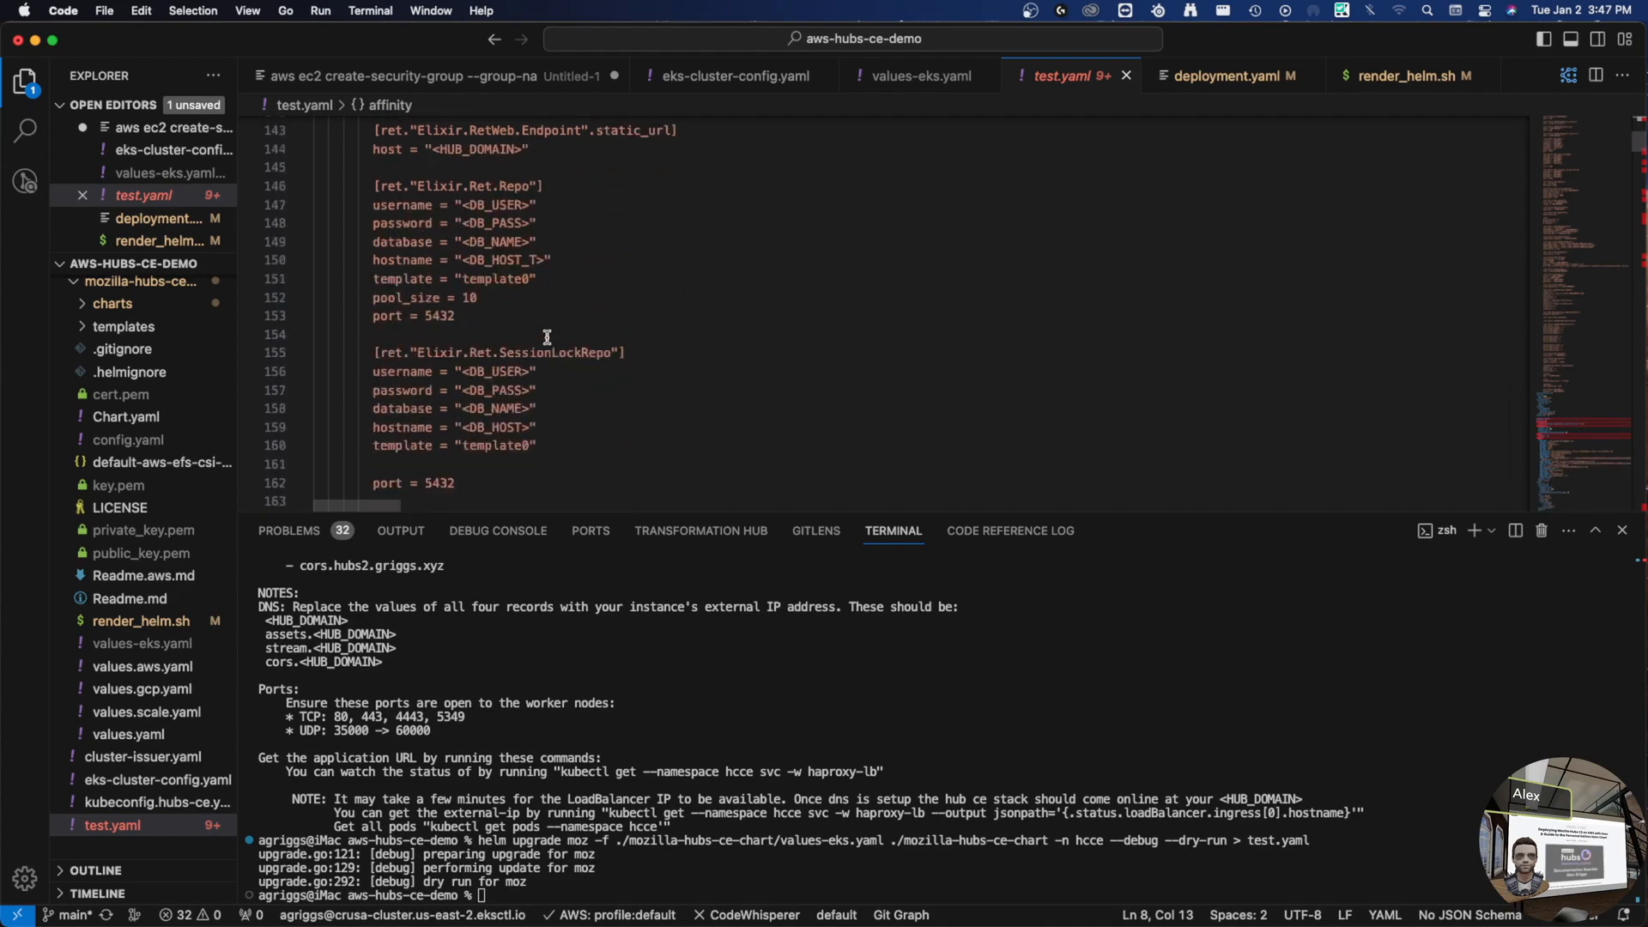
scroll(548, 338, "down", 12)
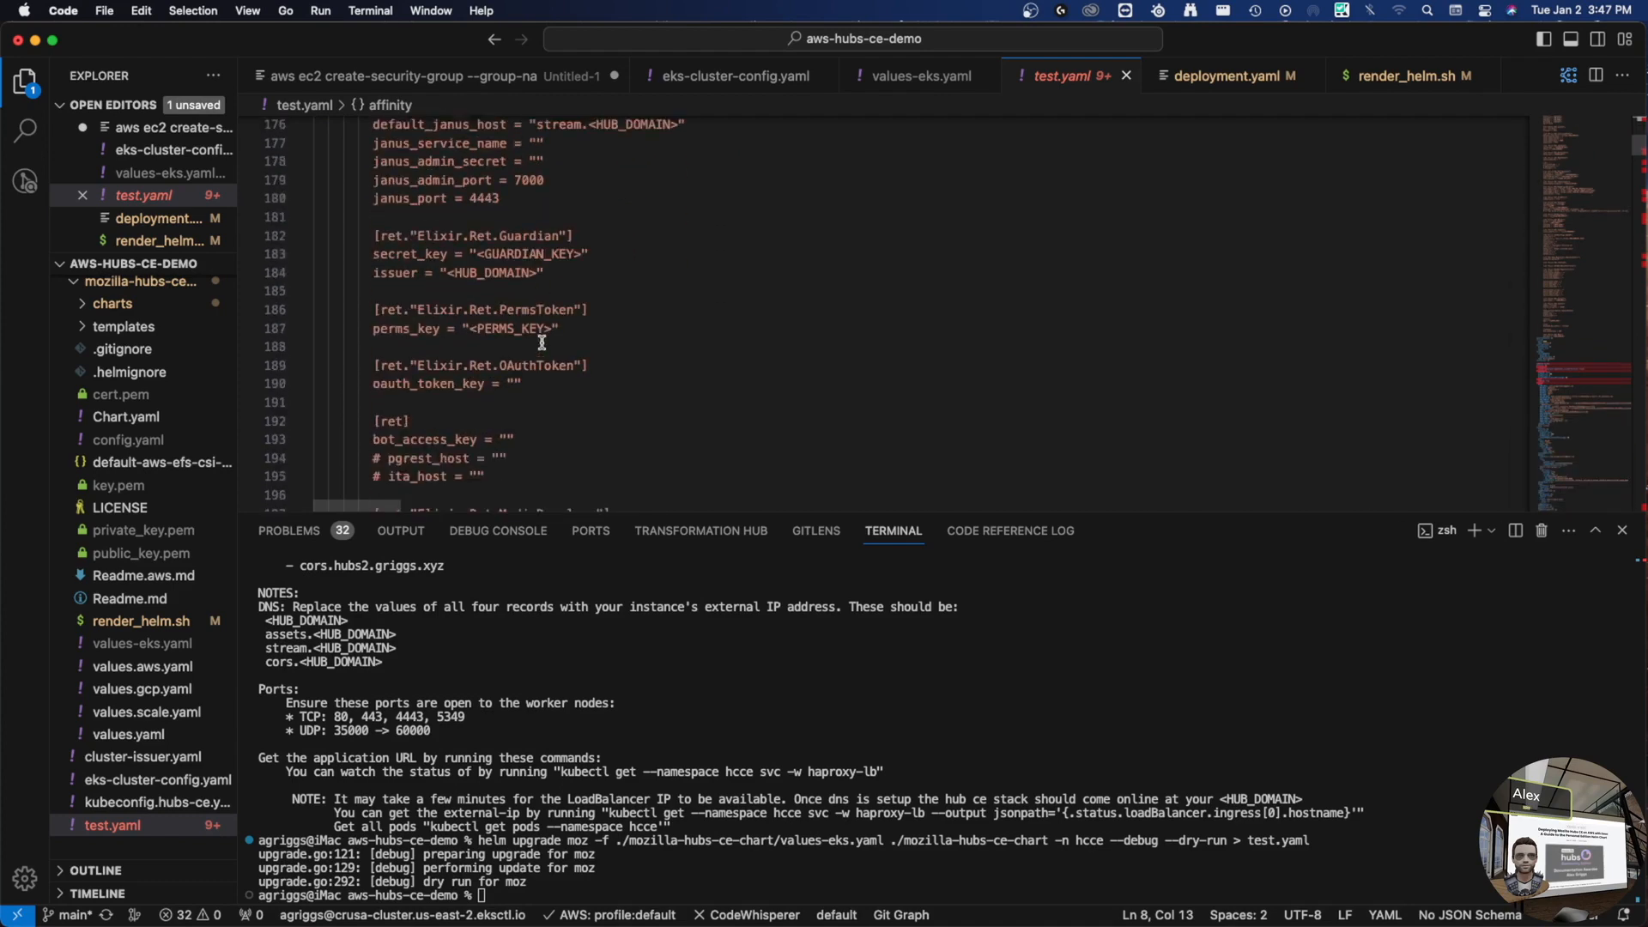
scroll(542, 343, "down", 11)
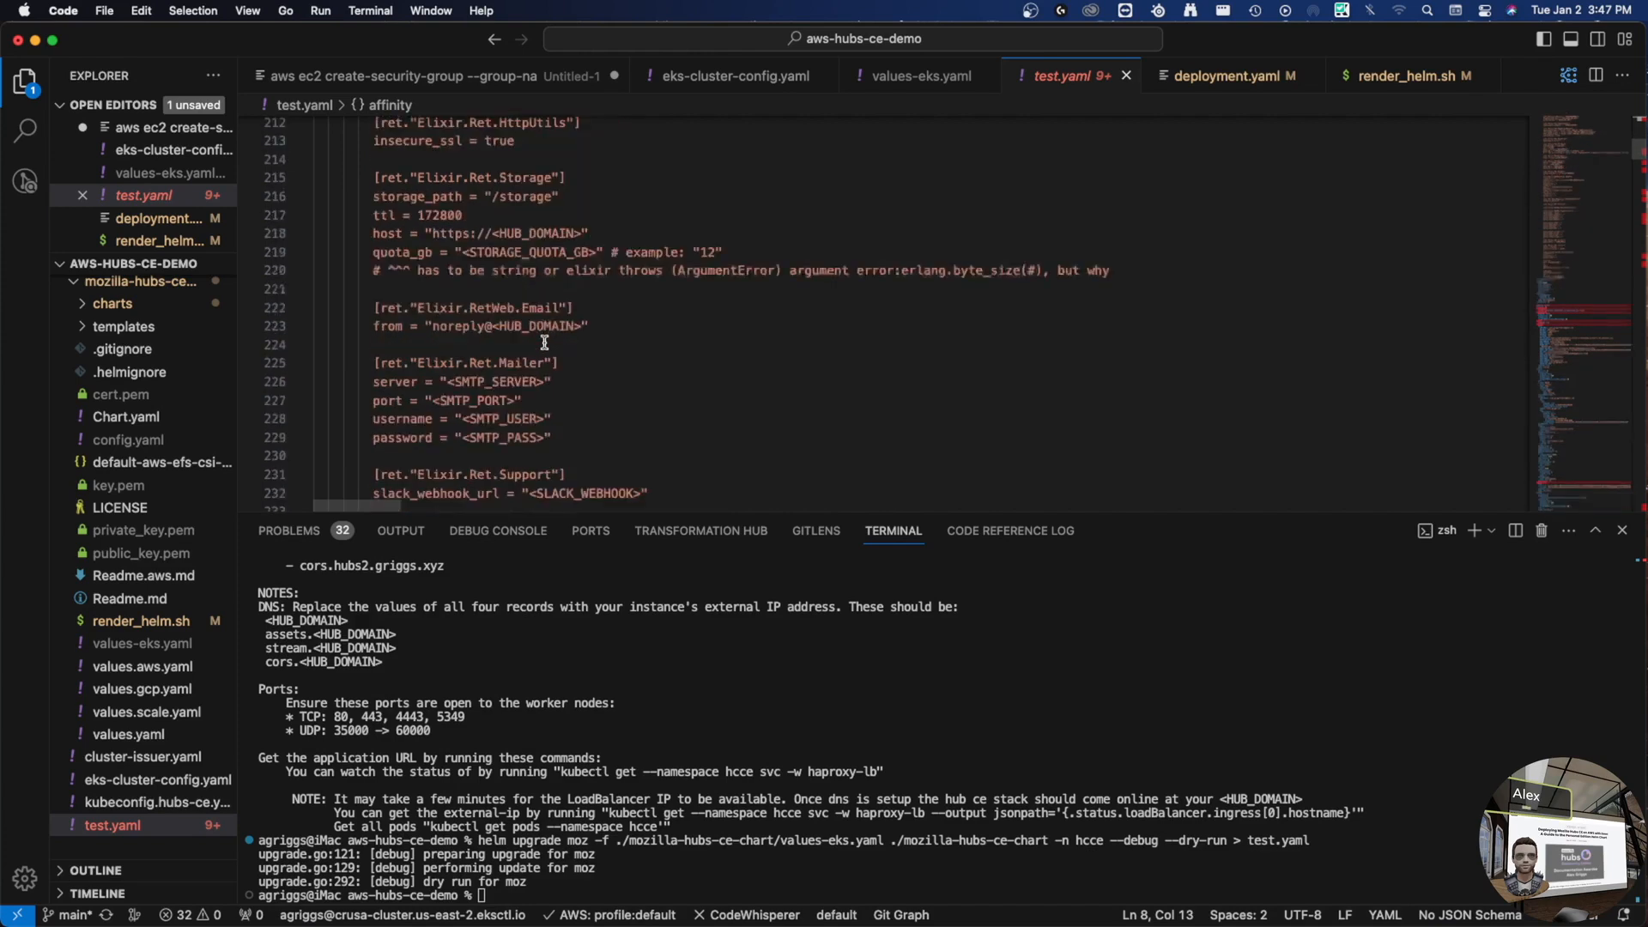
scroll(550, 344, "down", 4)
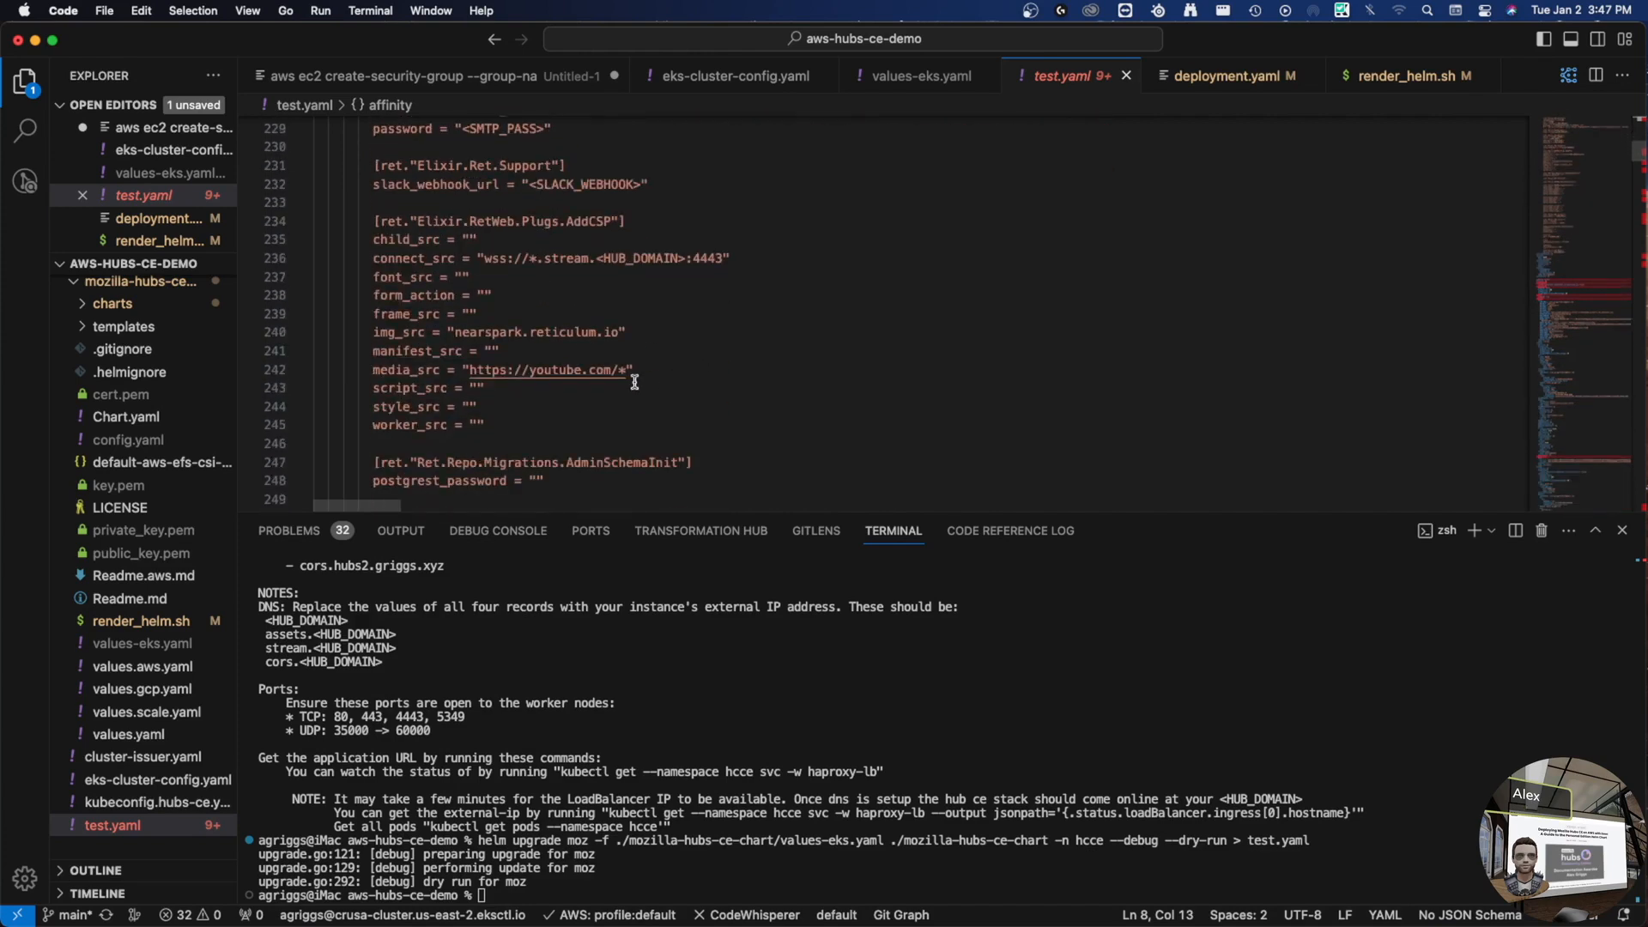
left_click_drag(634, 369, 464, 370)
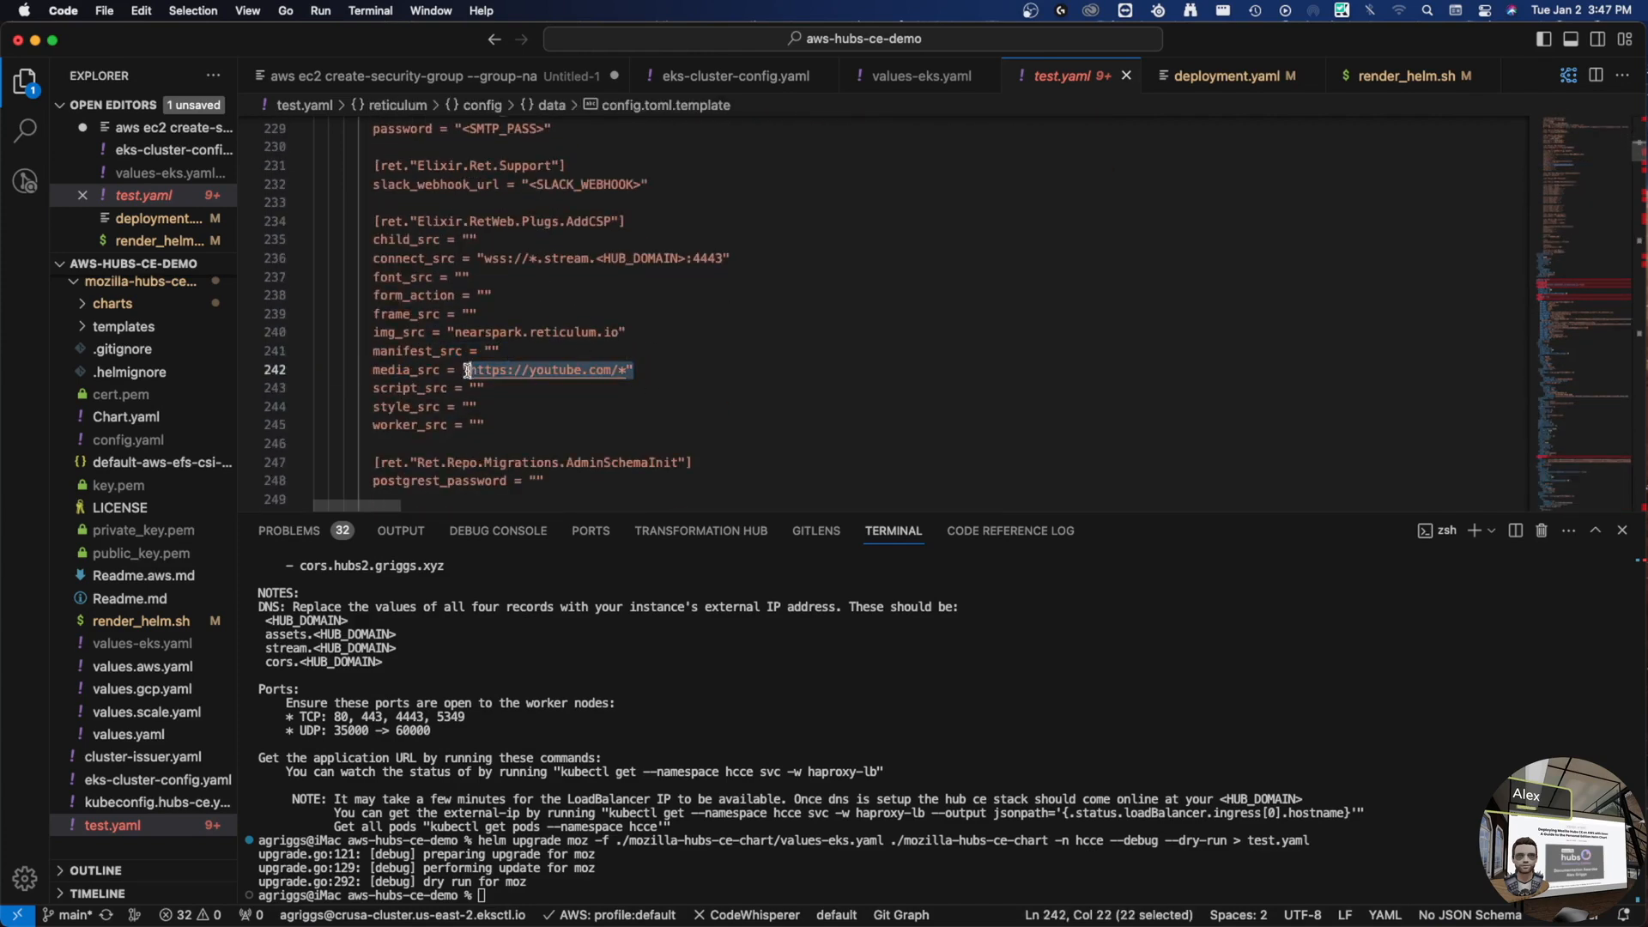
- Compare that media_src value against values-eks.yaml, ending at its reticulum section on line 157
left_click(919, 79)
scroll(614, 394, "up", 20)
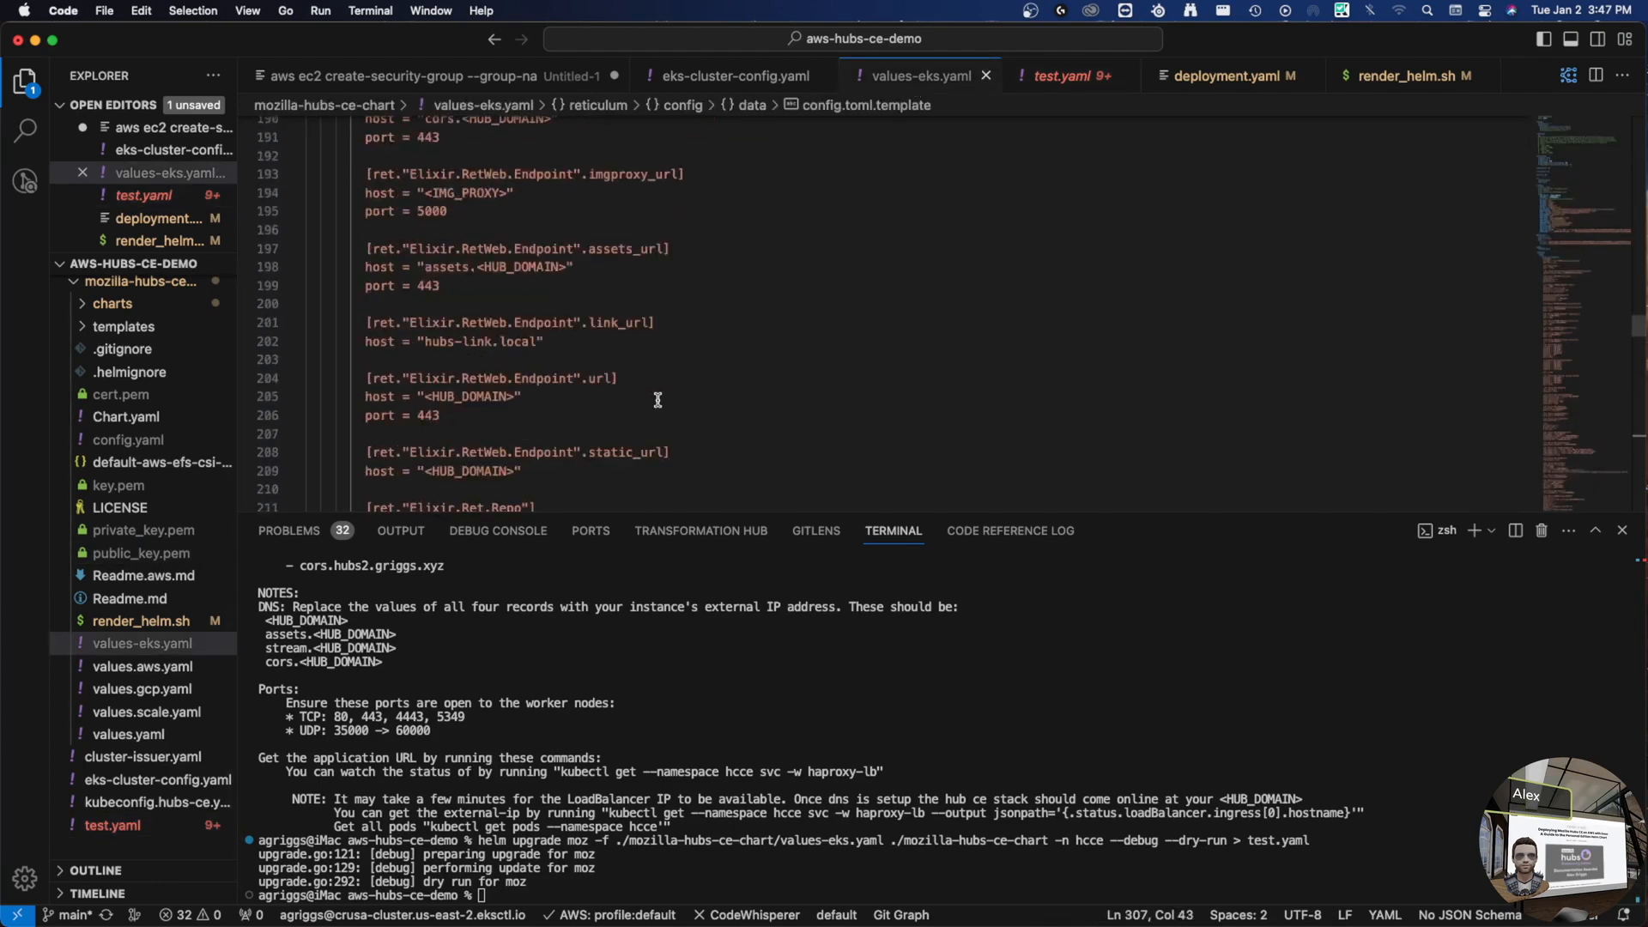
scroll(657, 400, "down", 9)
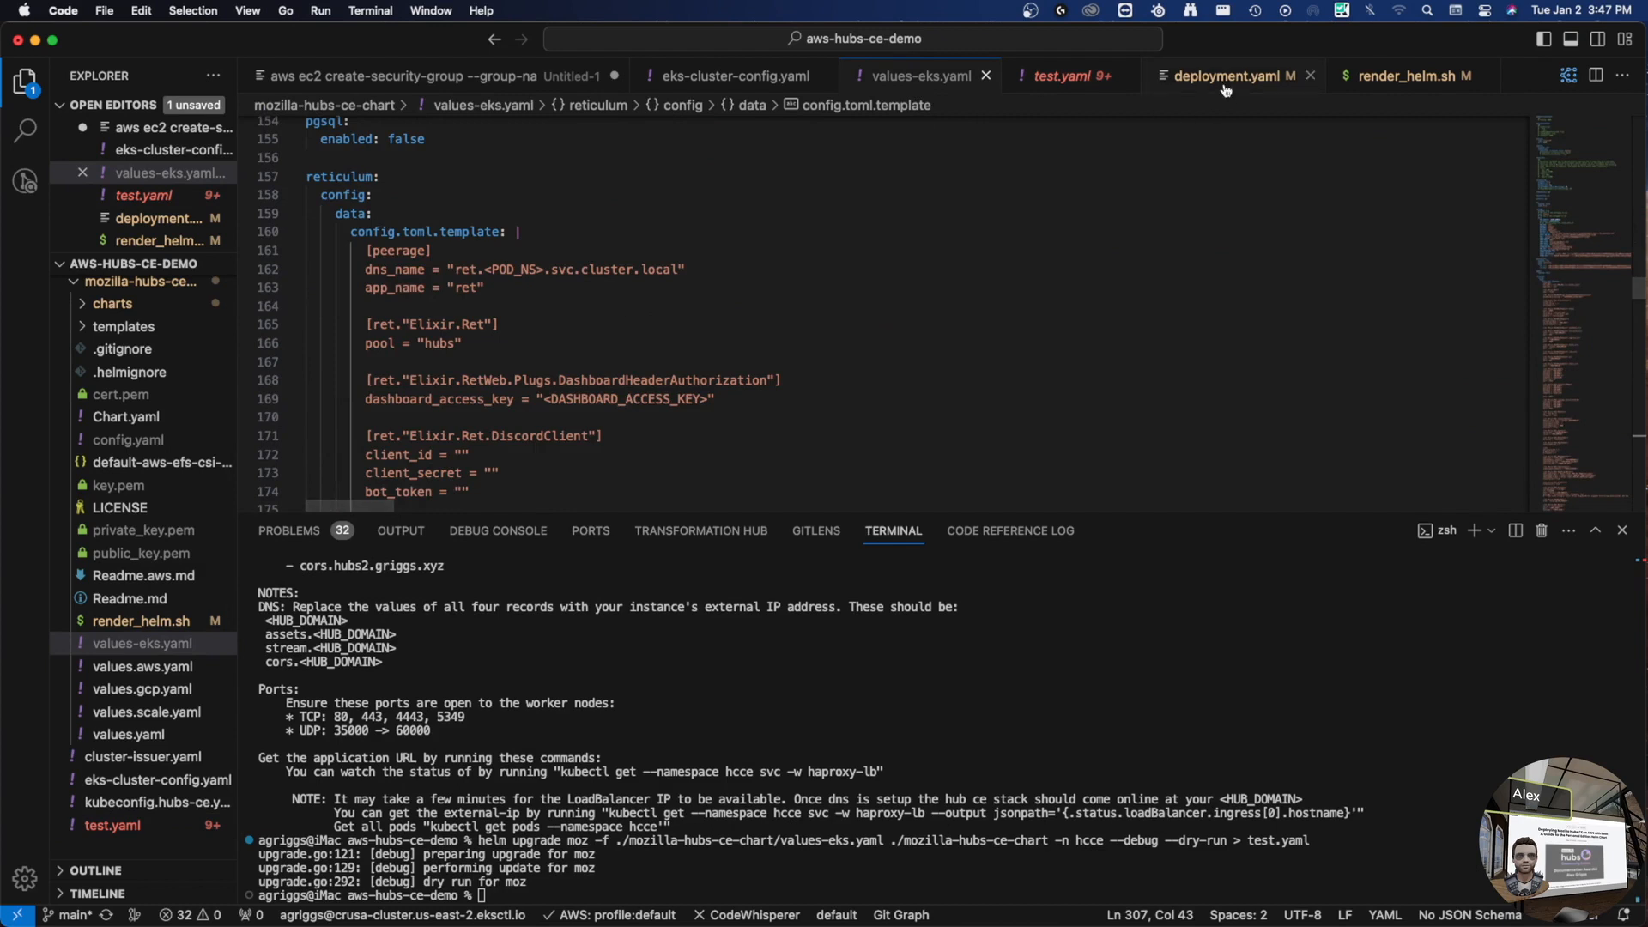
left_click(1063, 76)
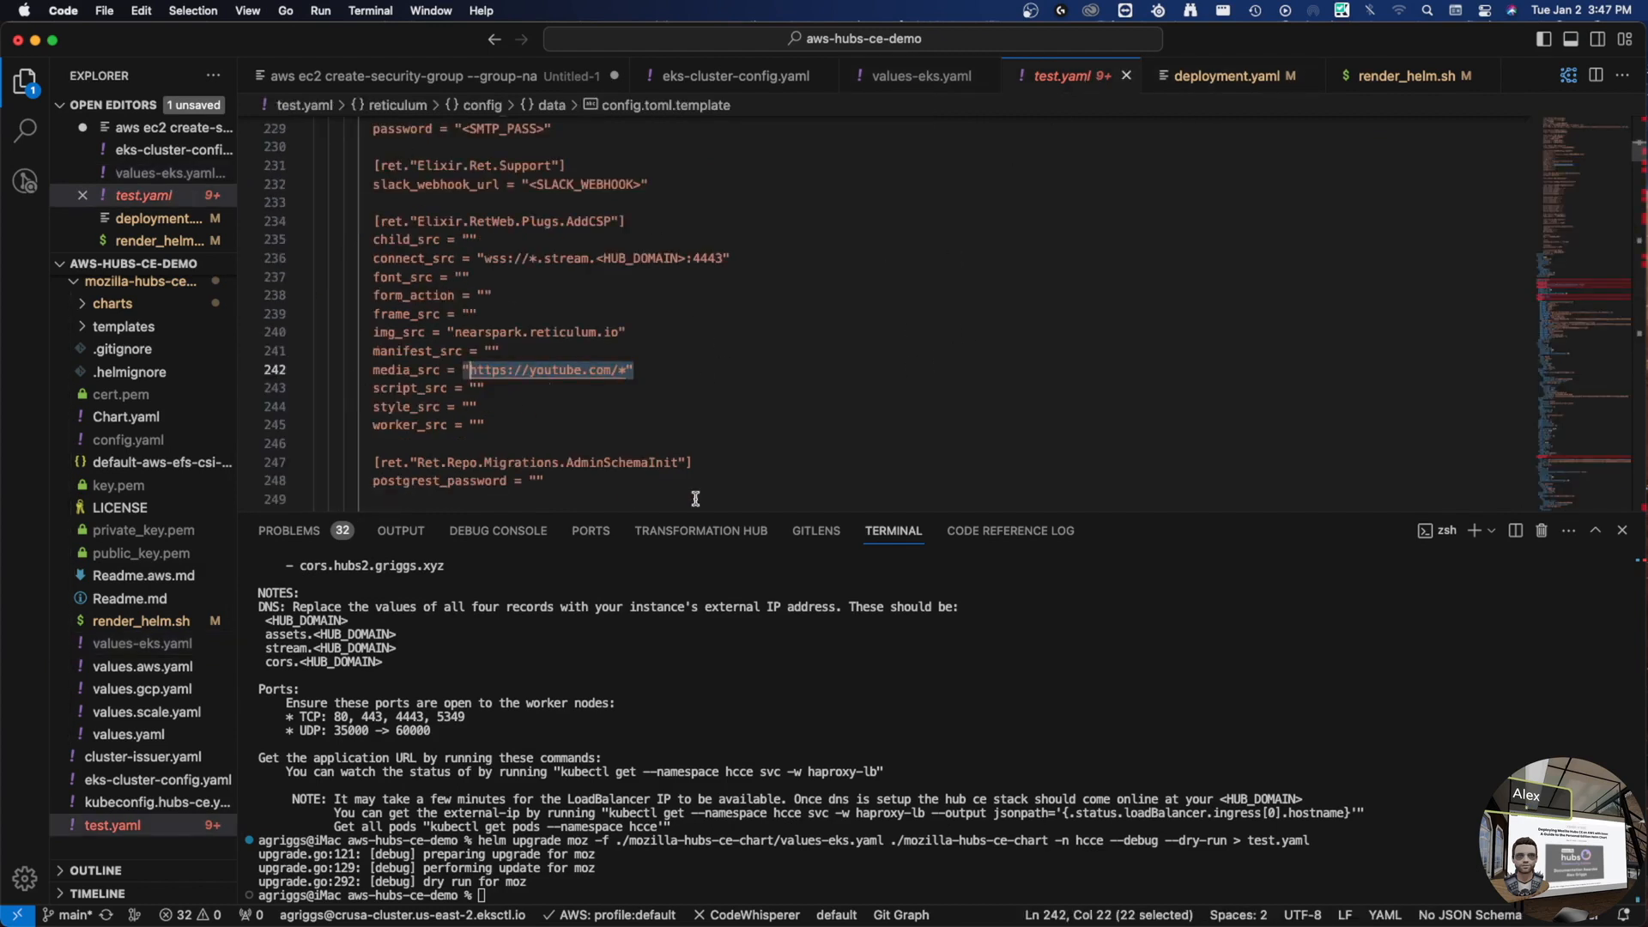
left_click(739, 376)
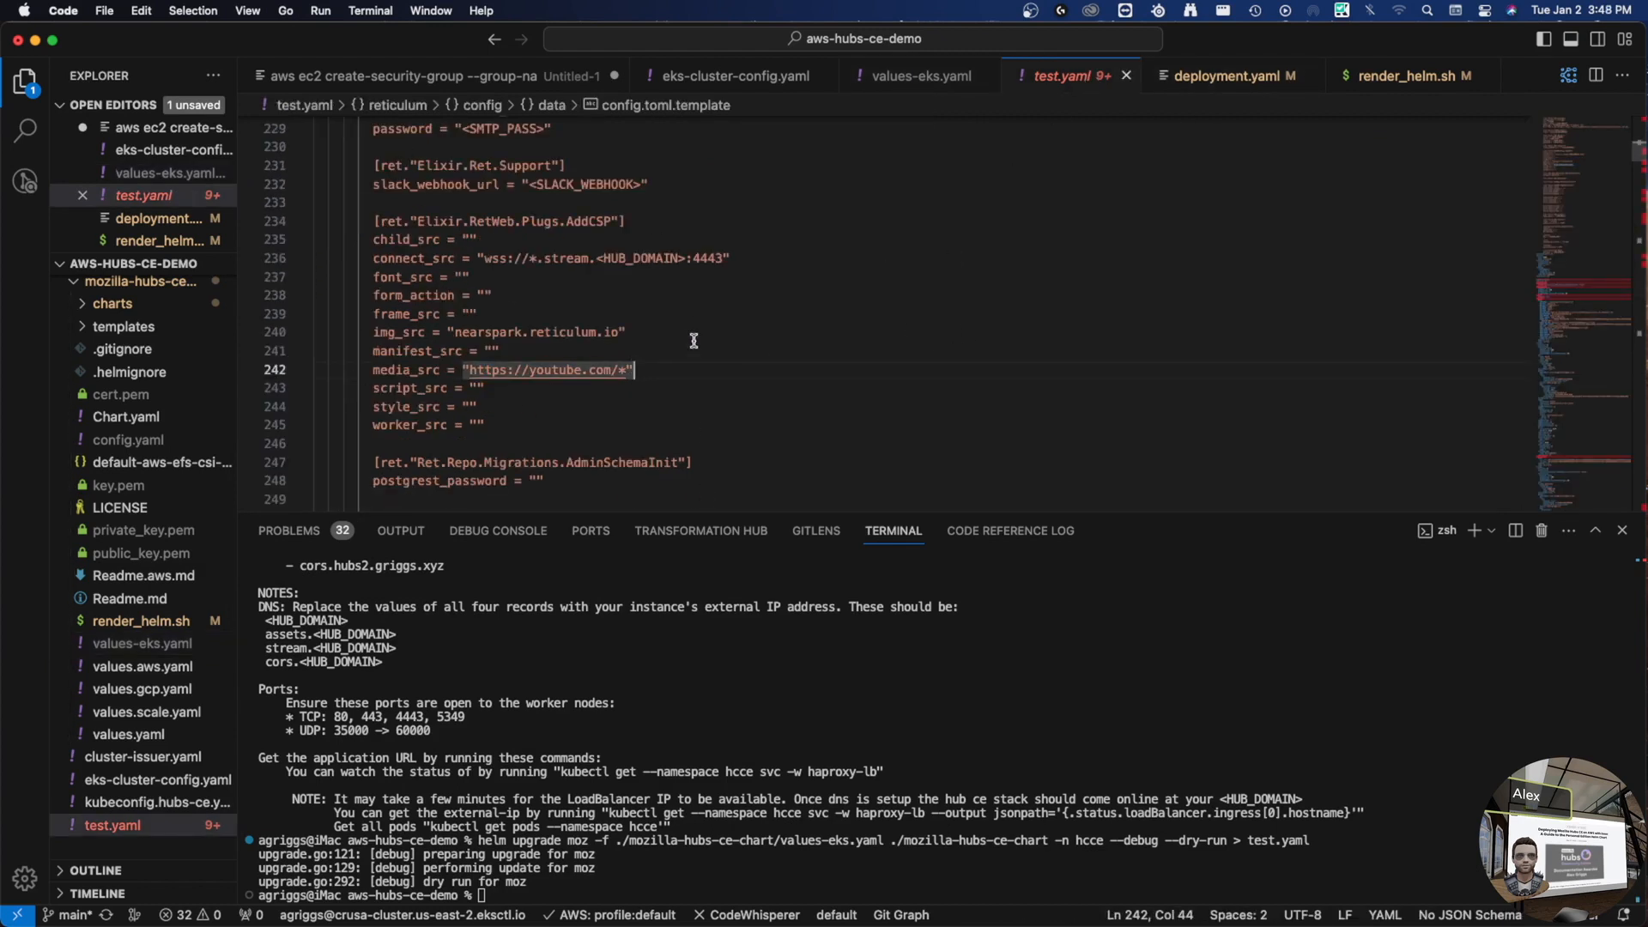
left_click(897, 74)
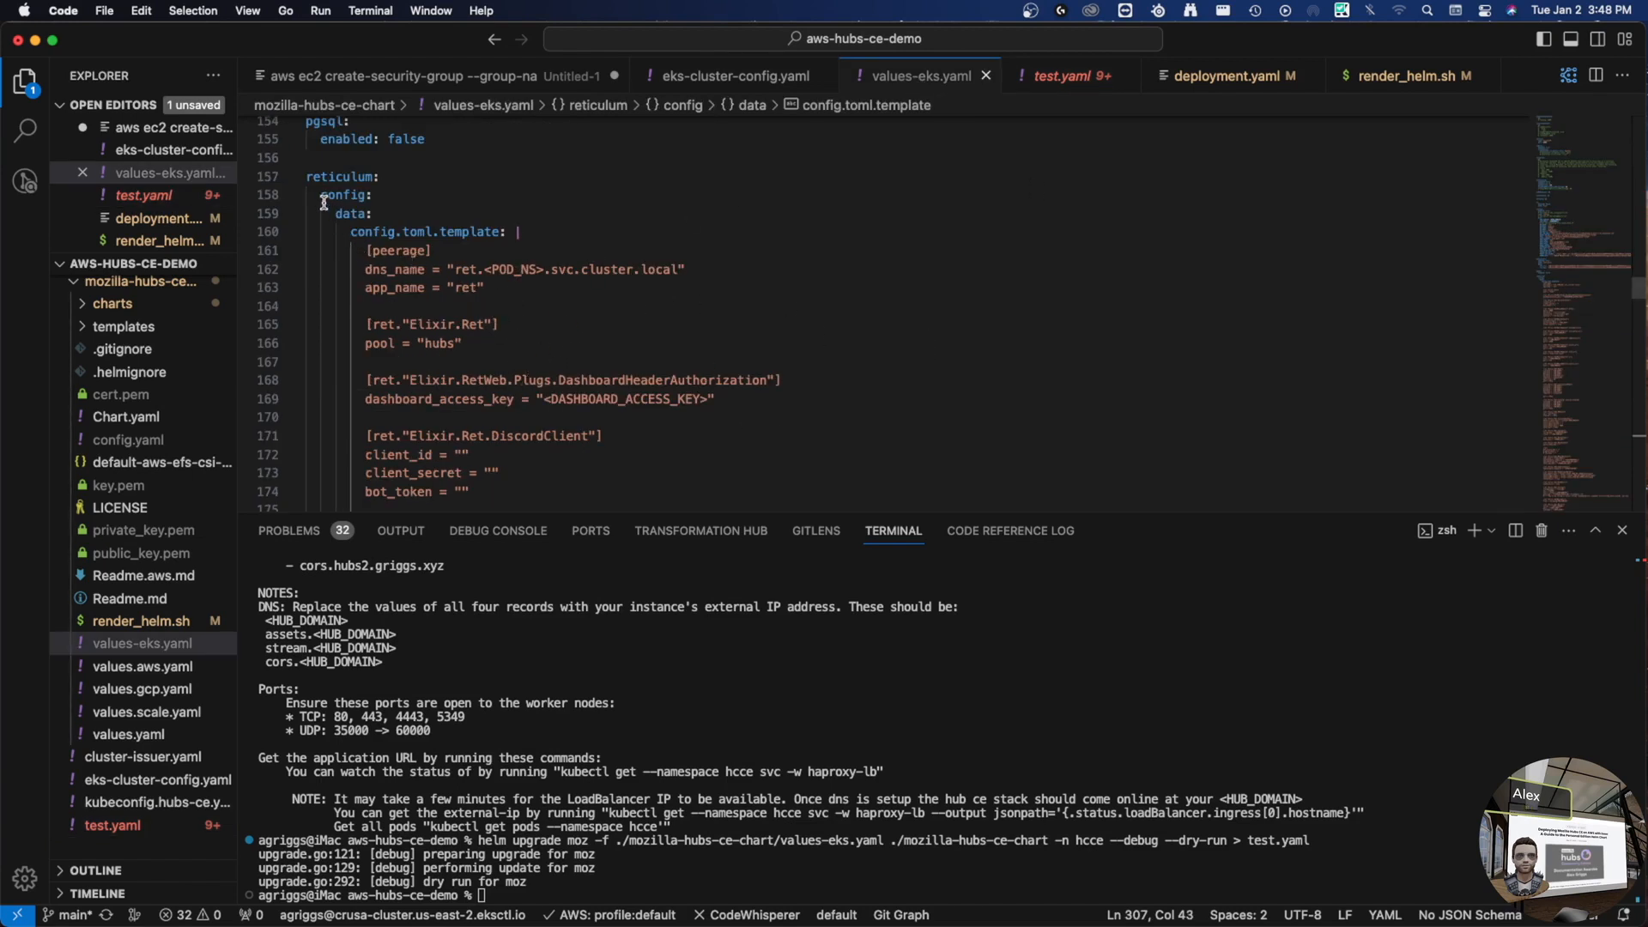
double_click(308, 178)
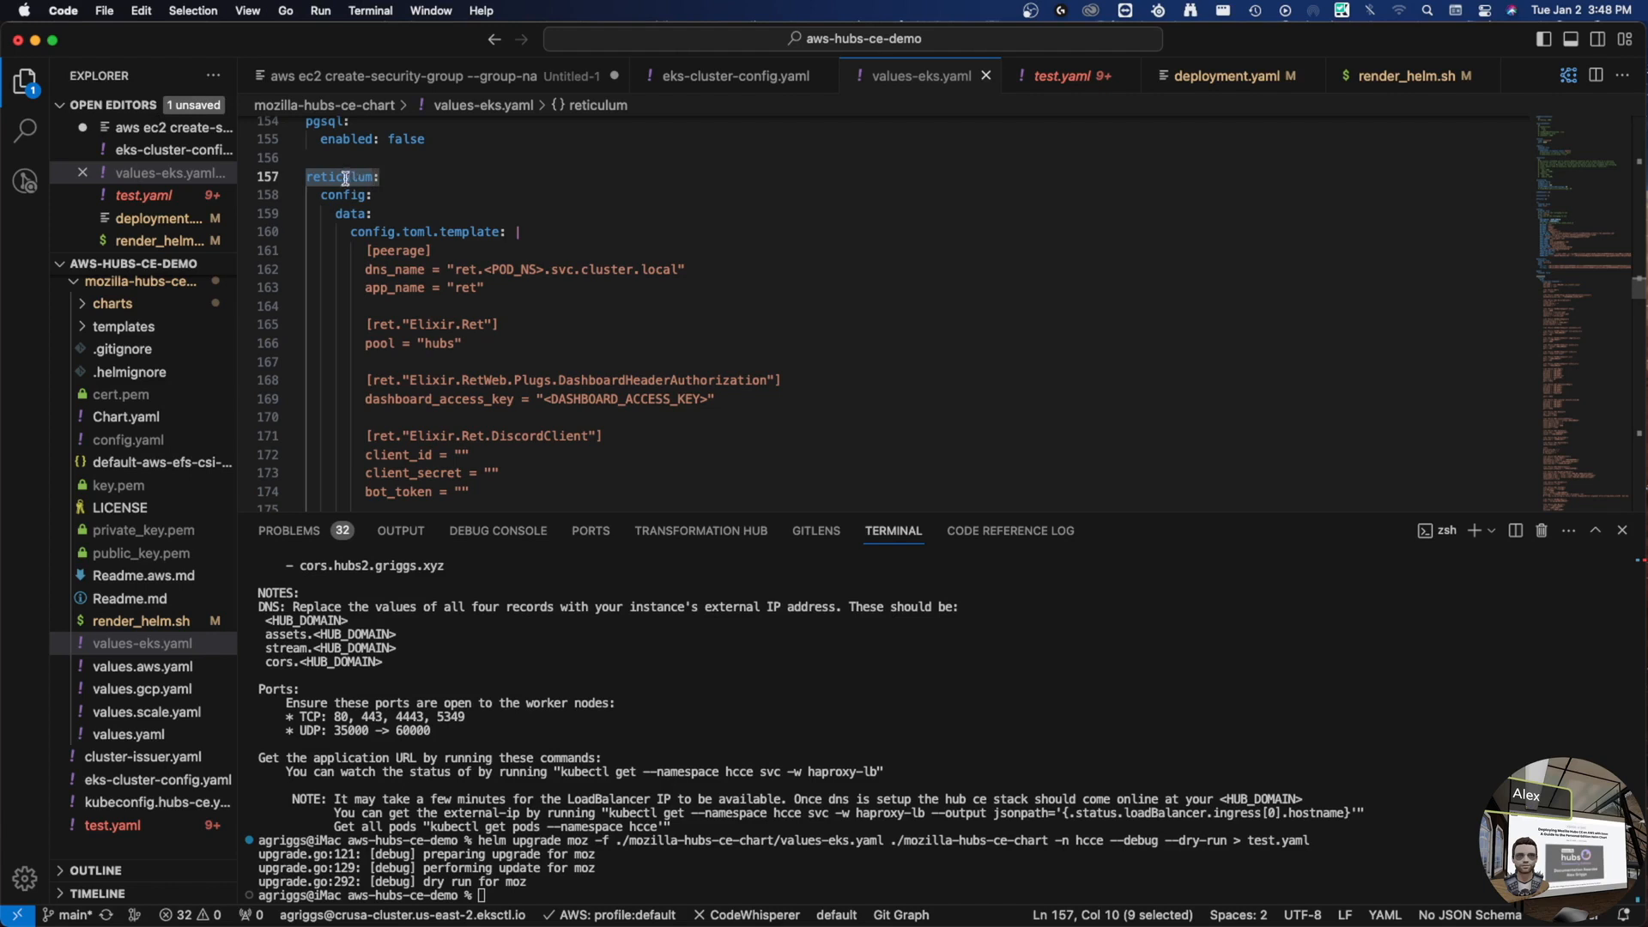
- Open charts/reticulum/values.yaml alongside values-eks.yaml, then bring values-eks.yaml back to front
left_click(108, 309)
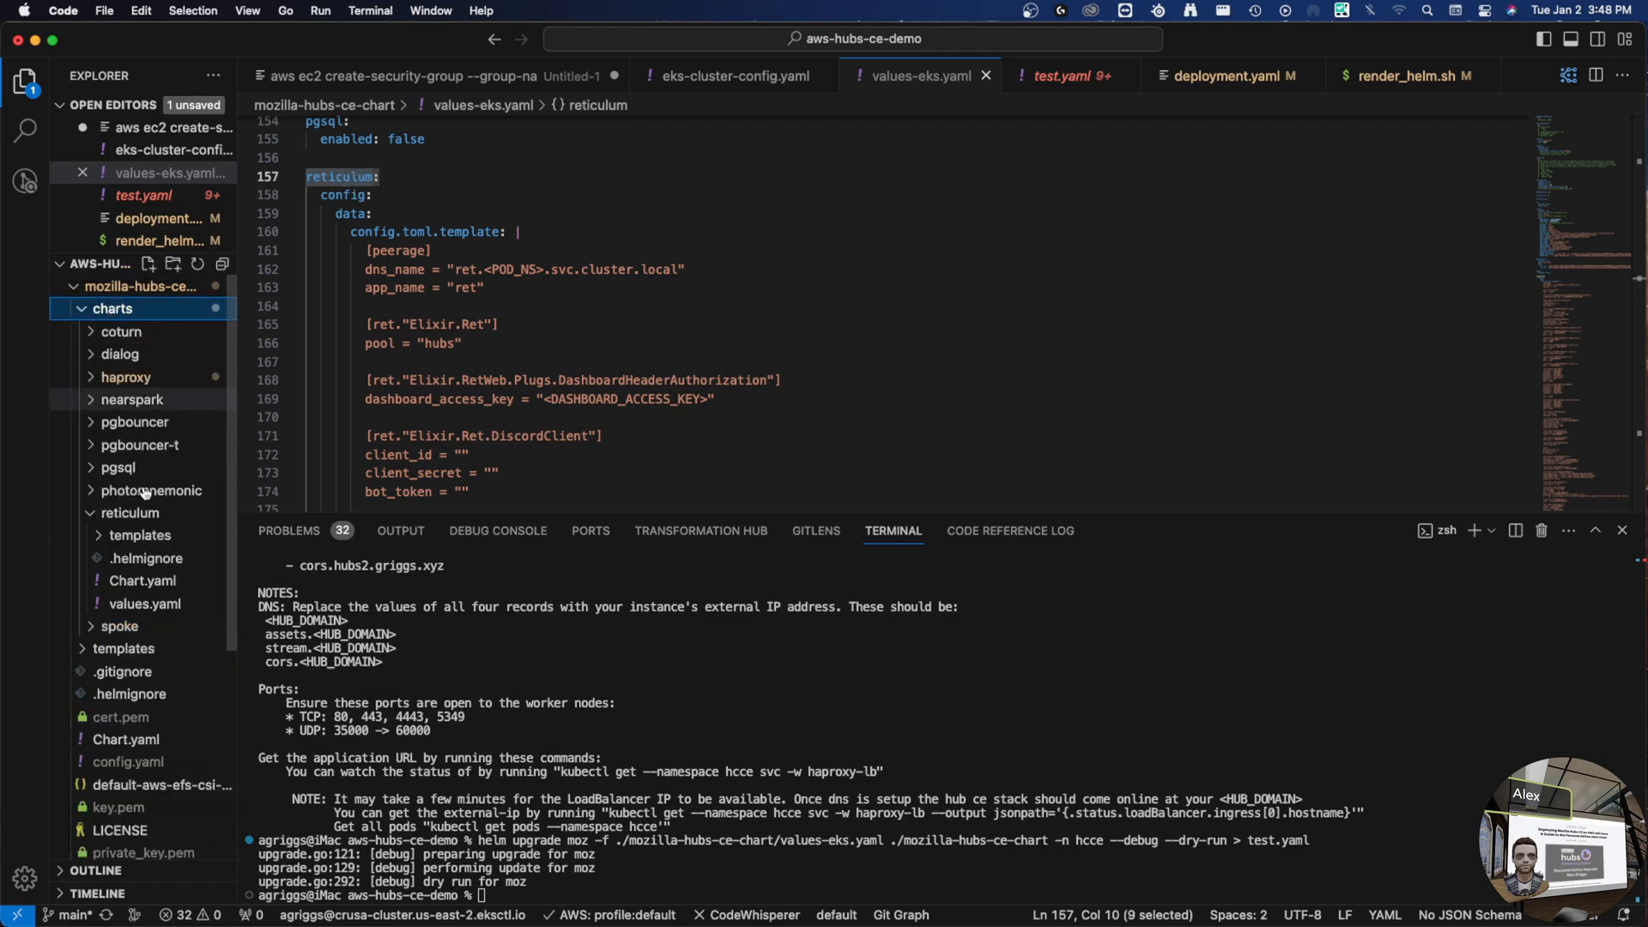
left_click(172, 608)
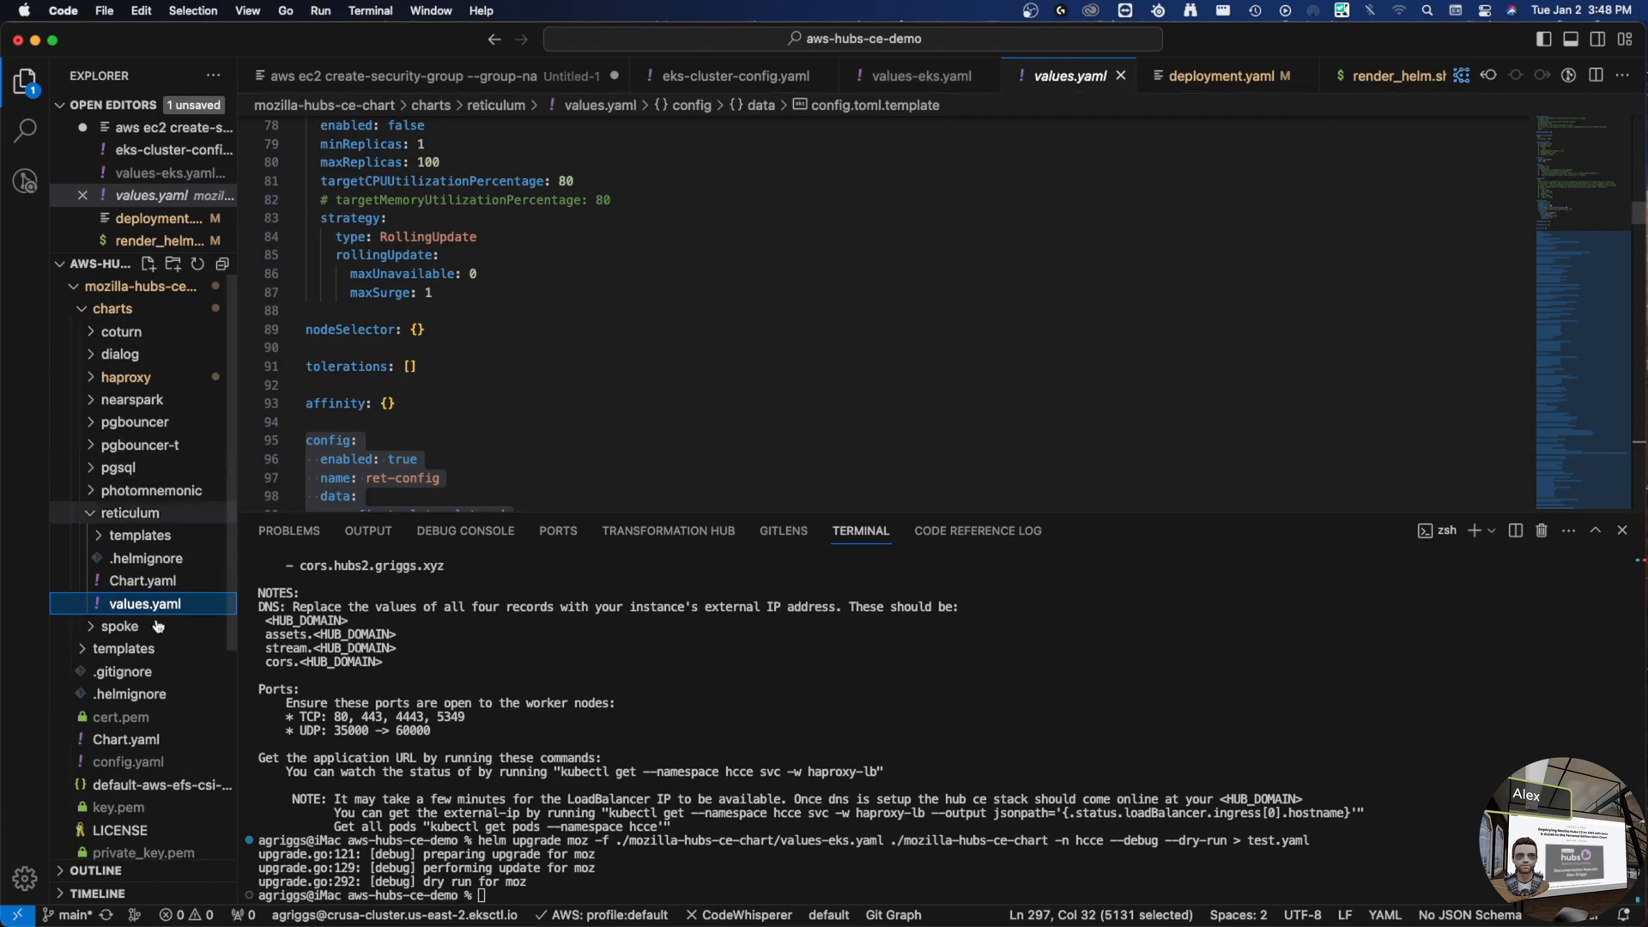
left_click(921, 81)
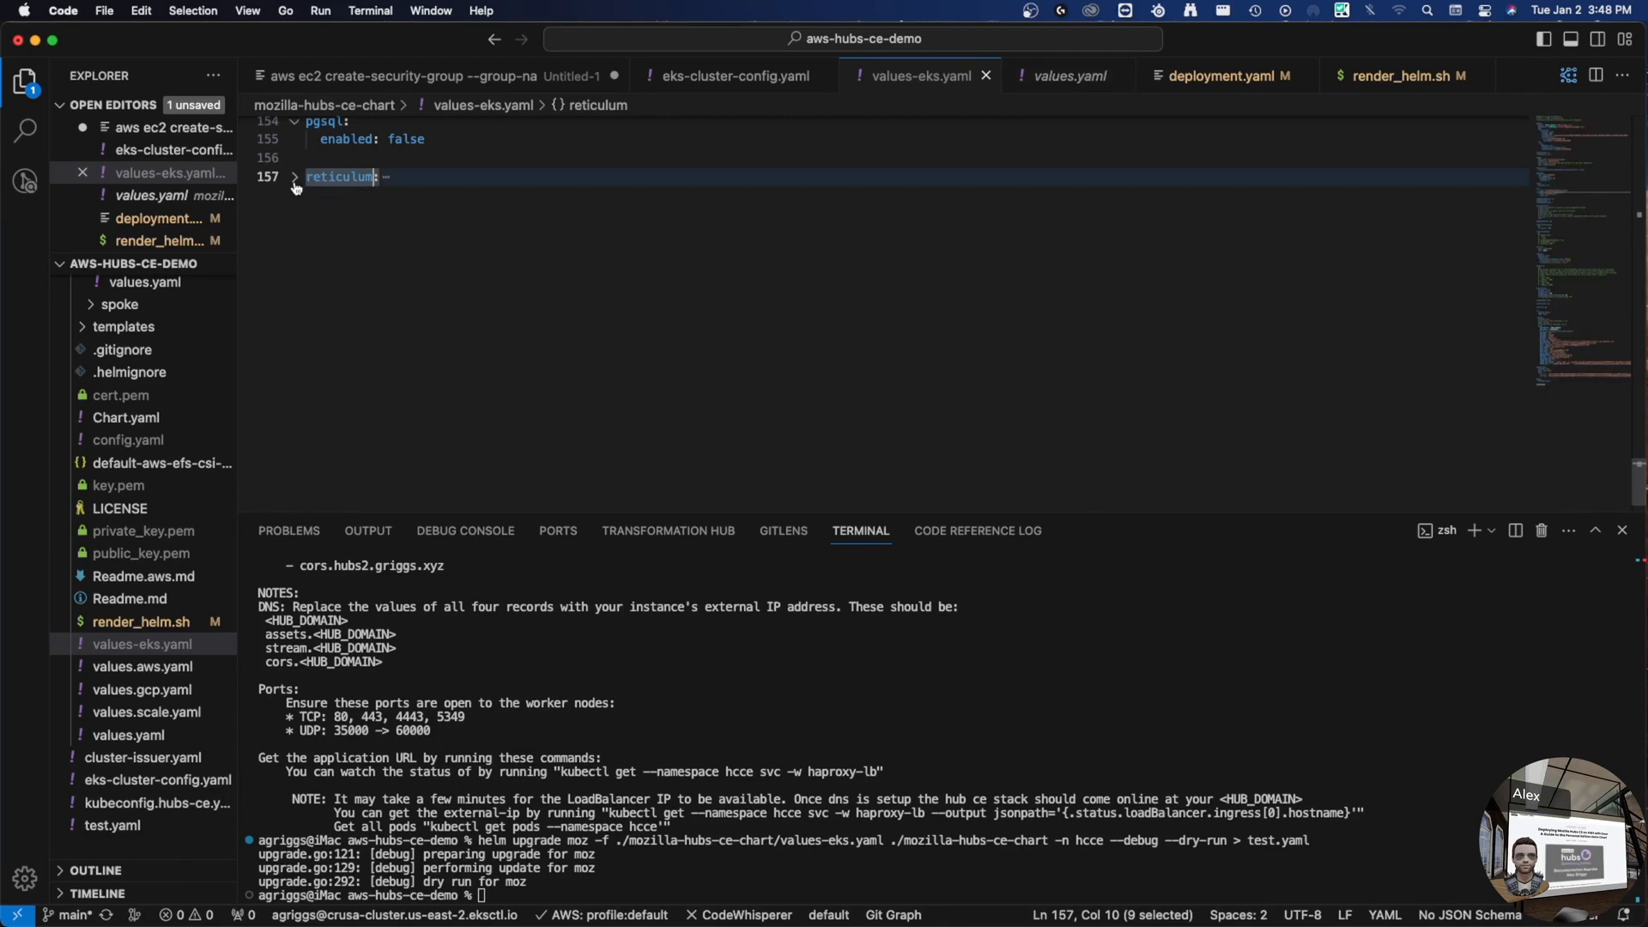
left_click(294, 178)
scroll(427, 347, "up", 10)
scroll(427, 347, "up", 10)
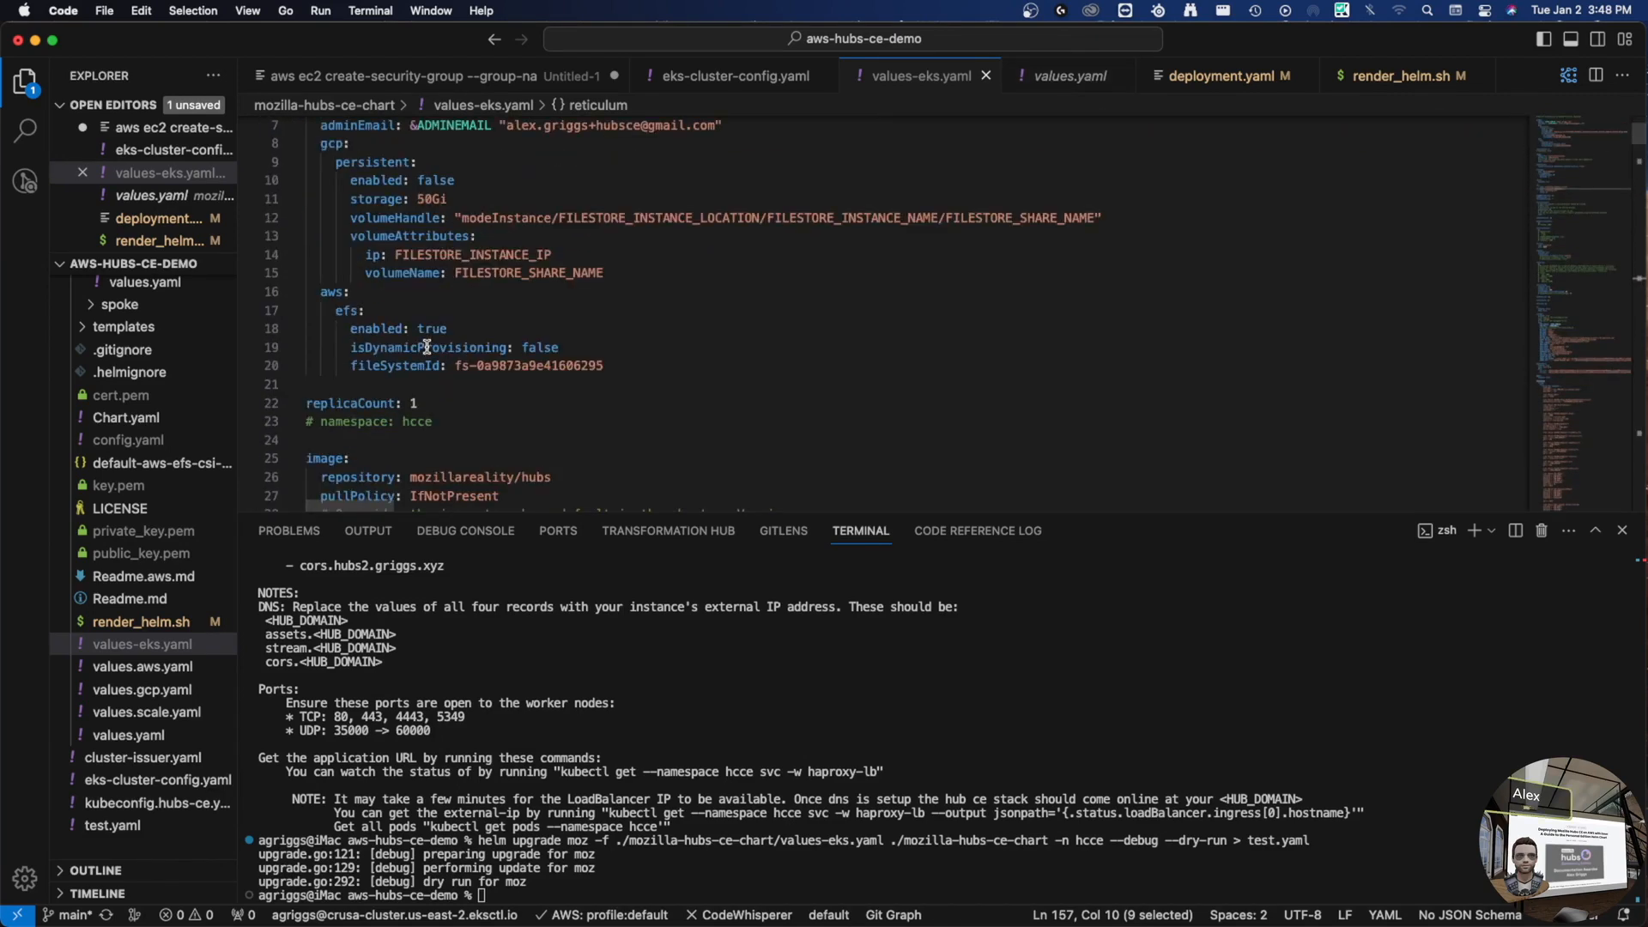
scroll(493, 234, "down", 8)
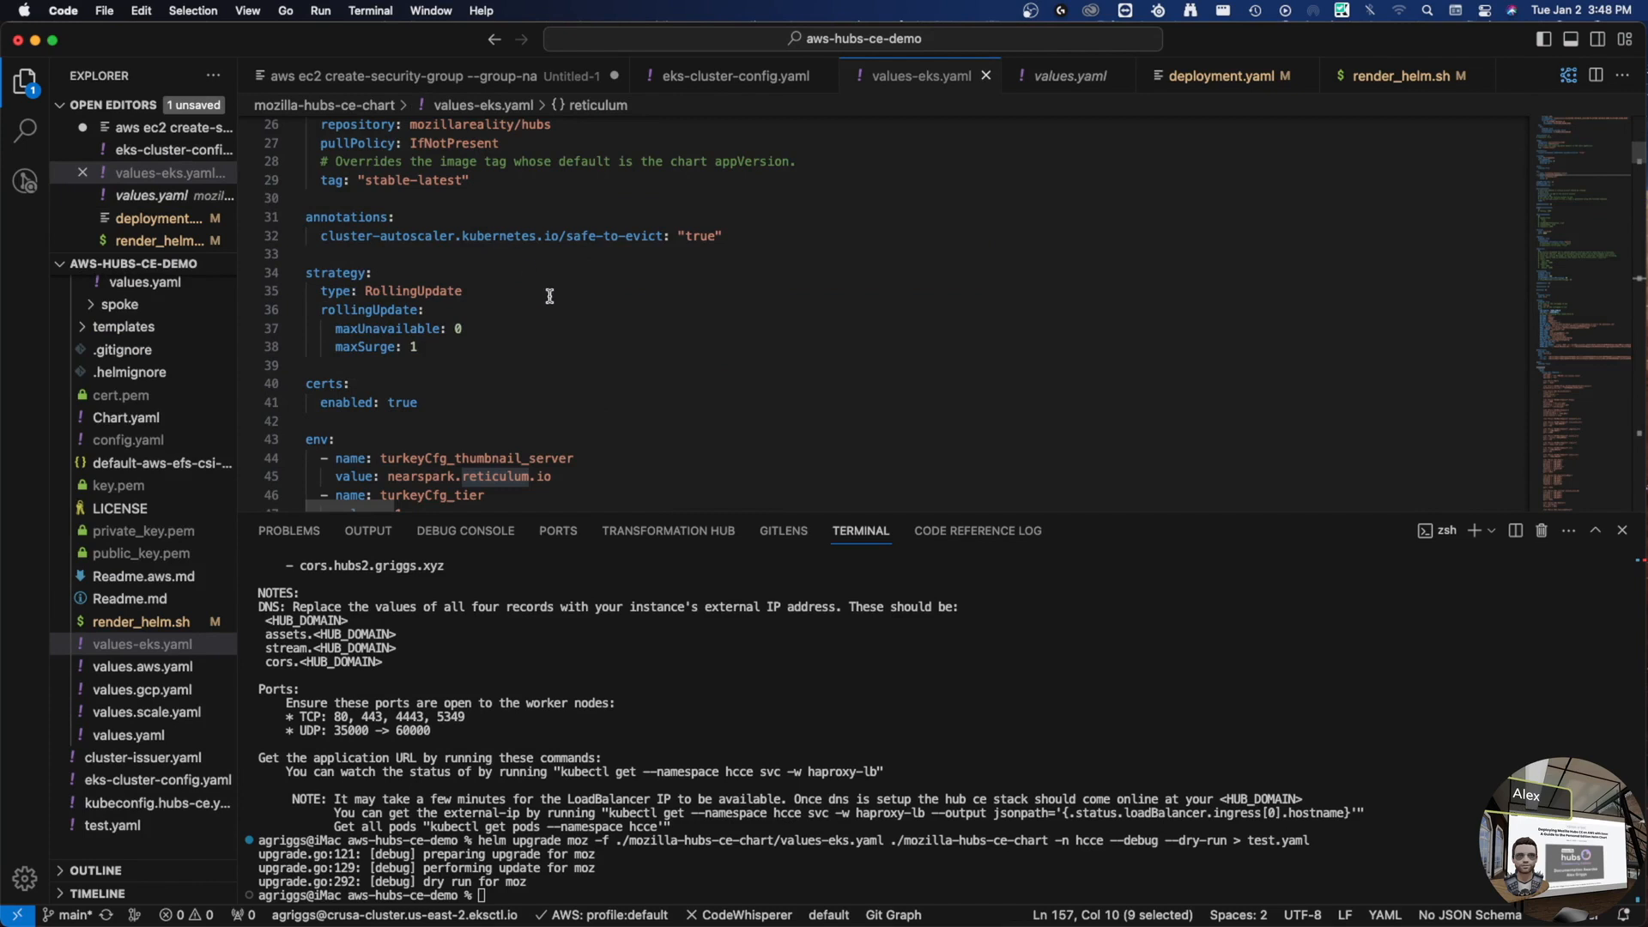
scroll(592, 321, "down", 8)
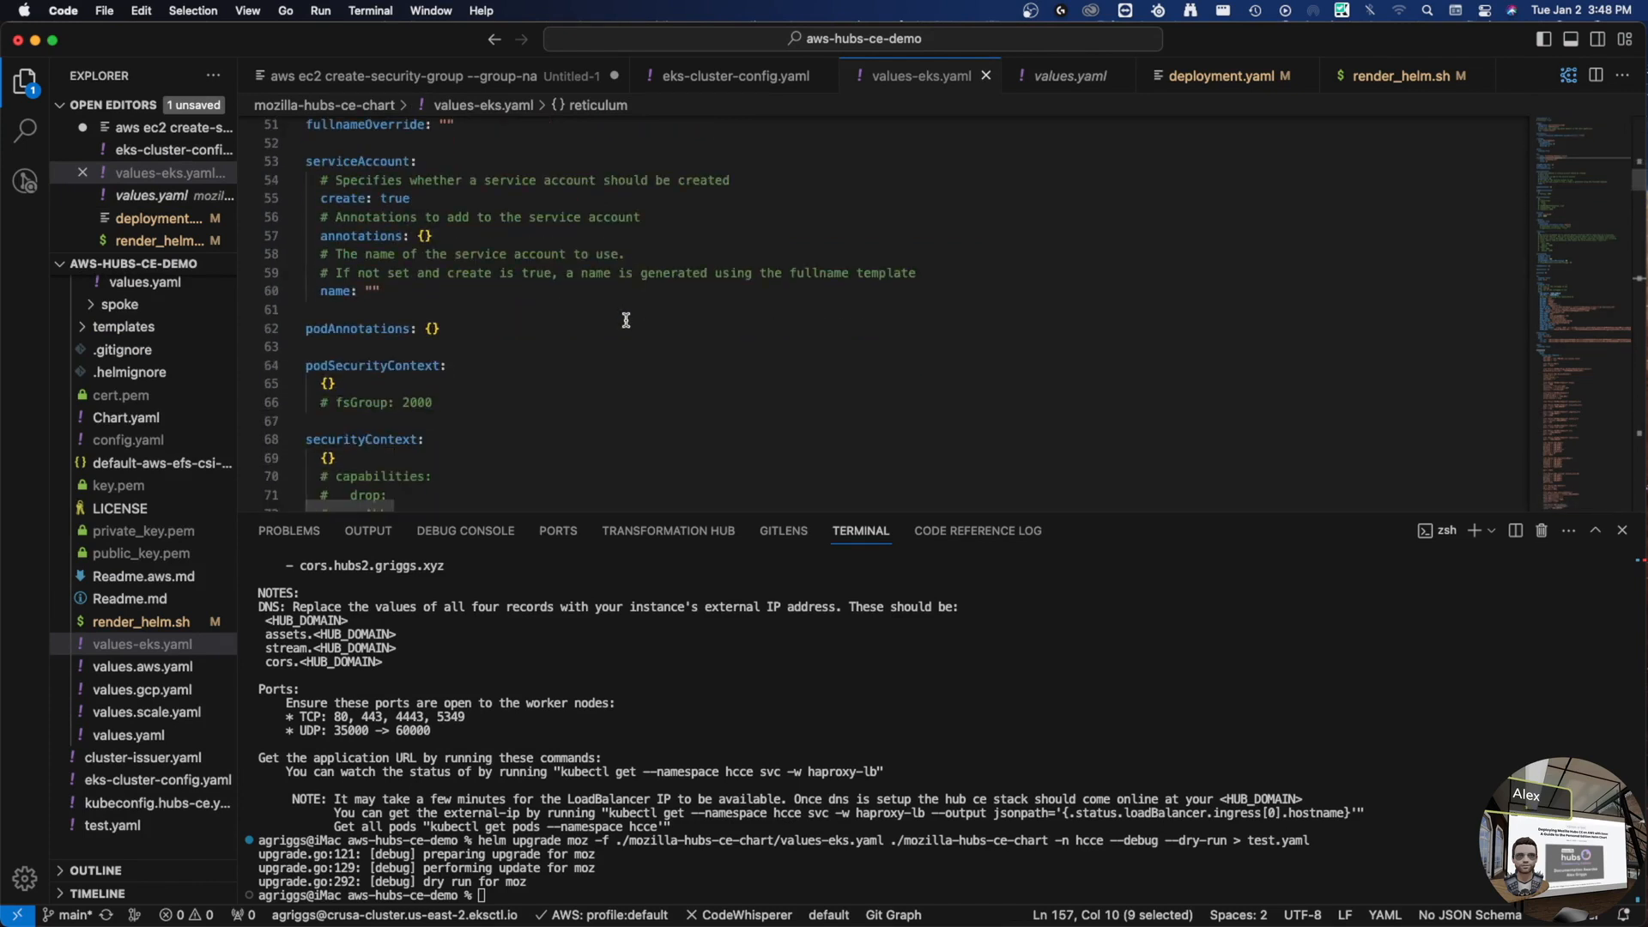
scroll(515, 382, "up", 3)
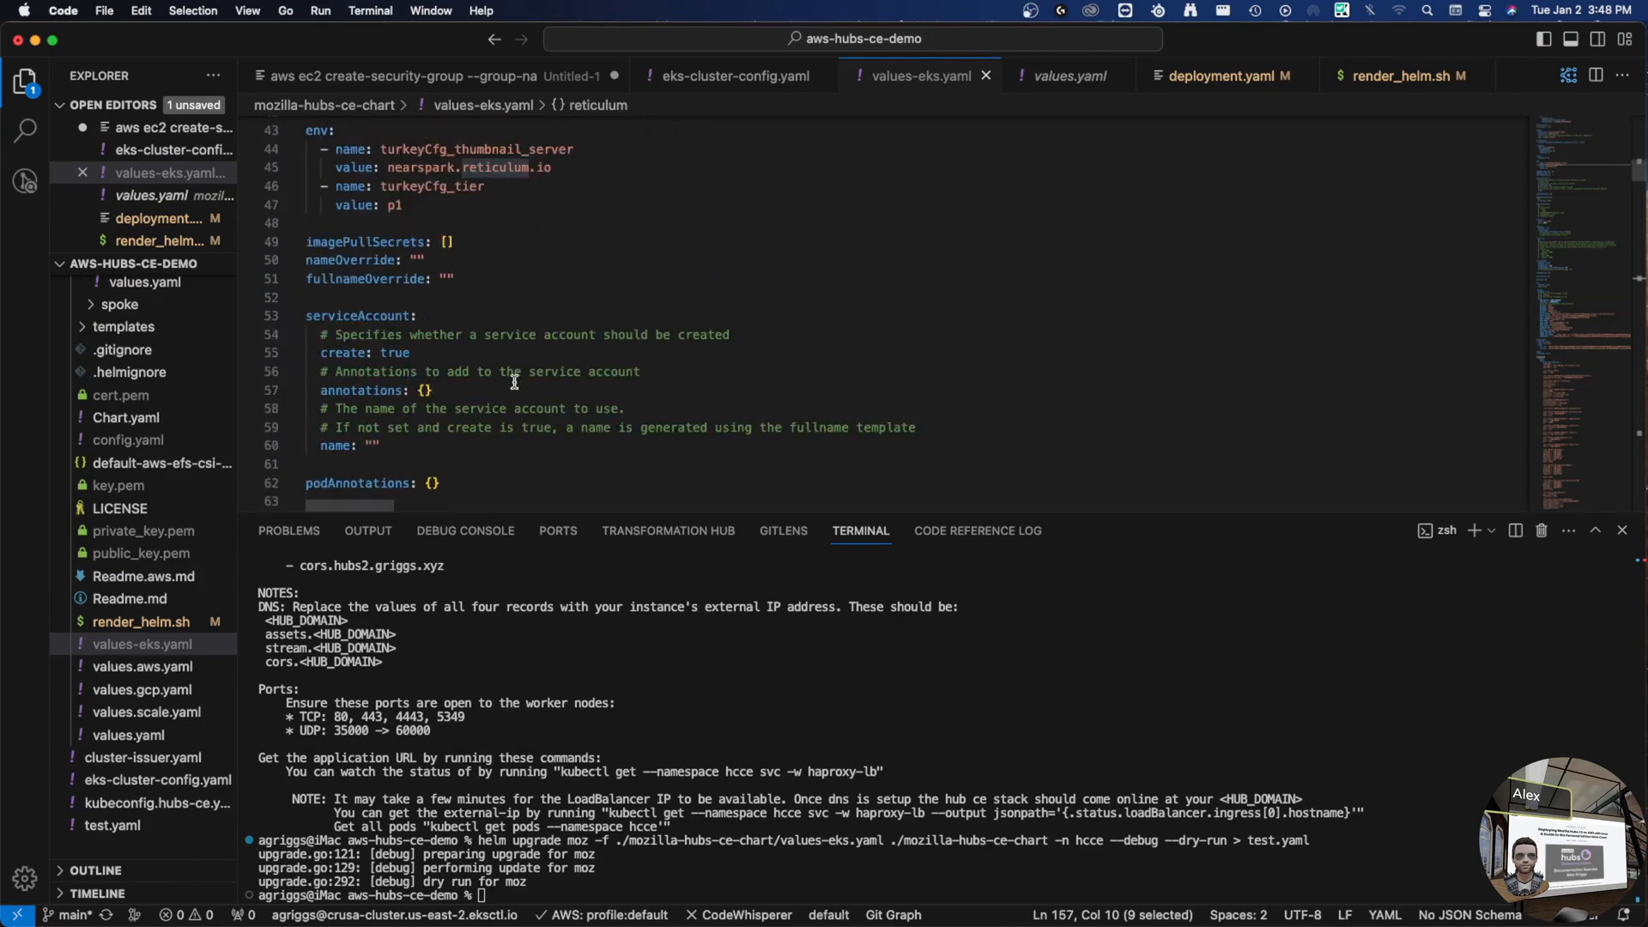
scroll(459, 299, "up", 1)
scroll(499, 332, "up", 7)
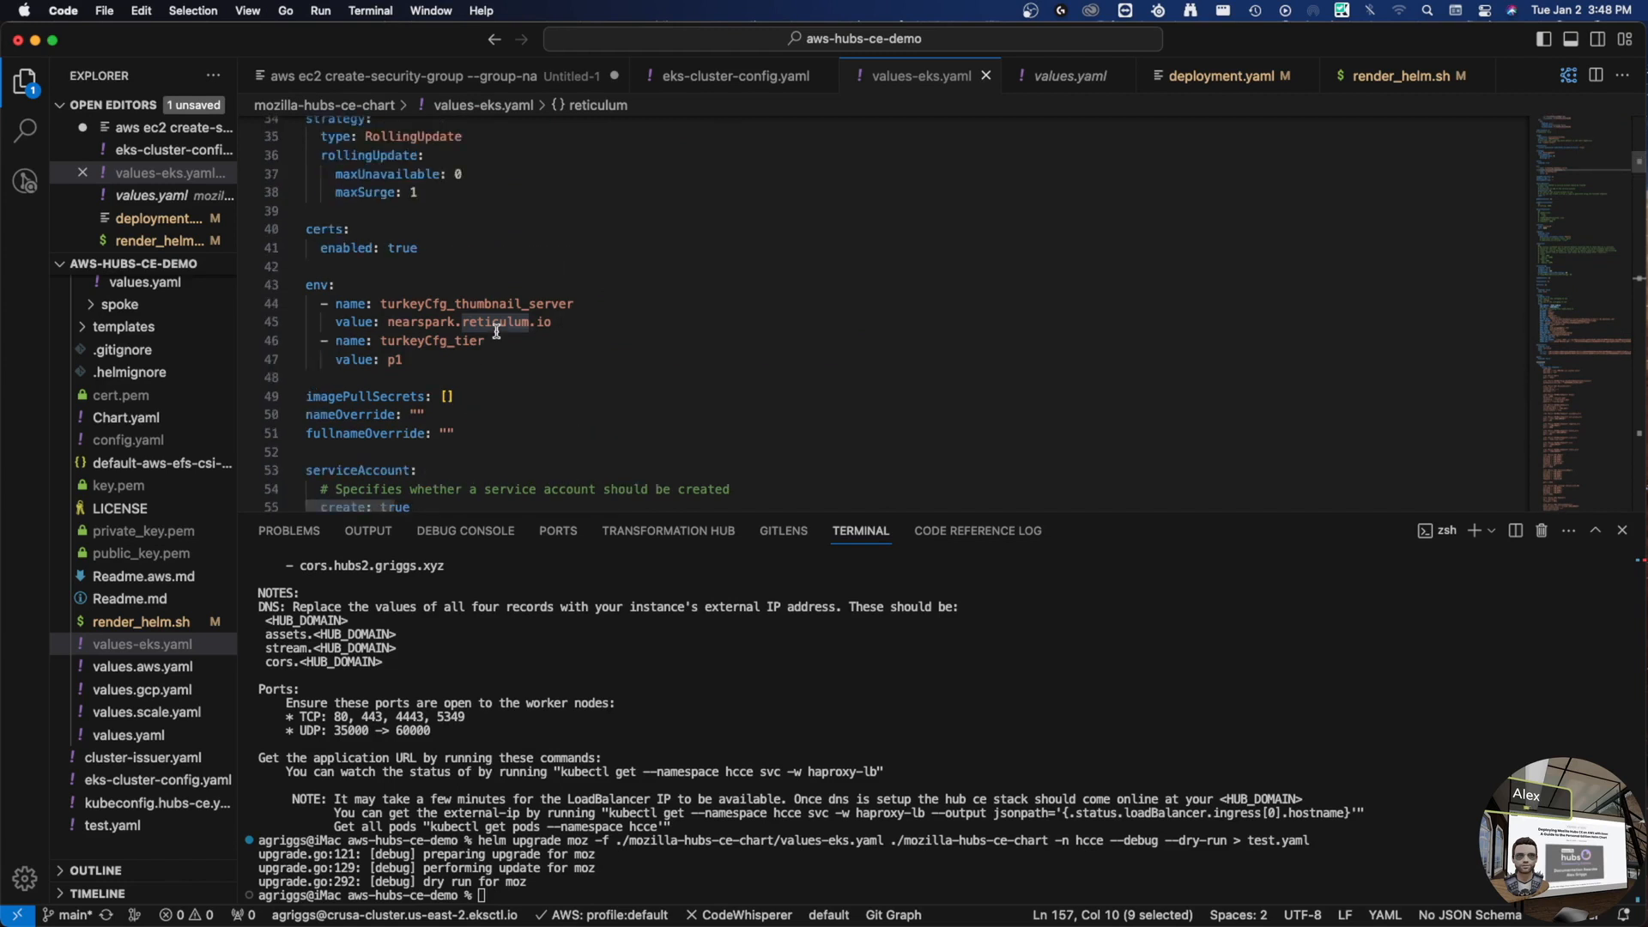
scroll(518, 374, "up", 2)
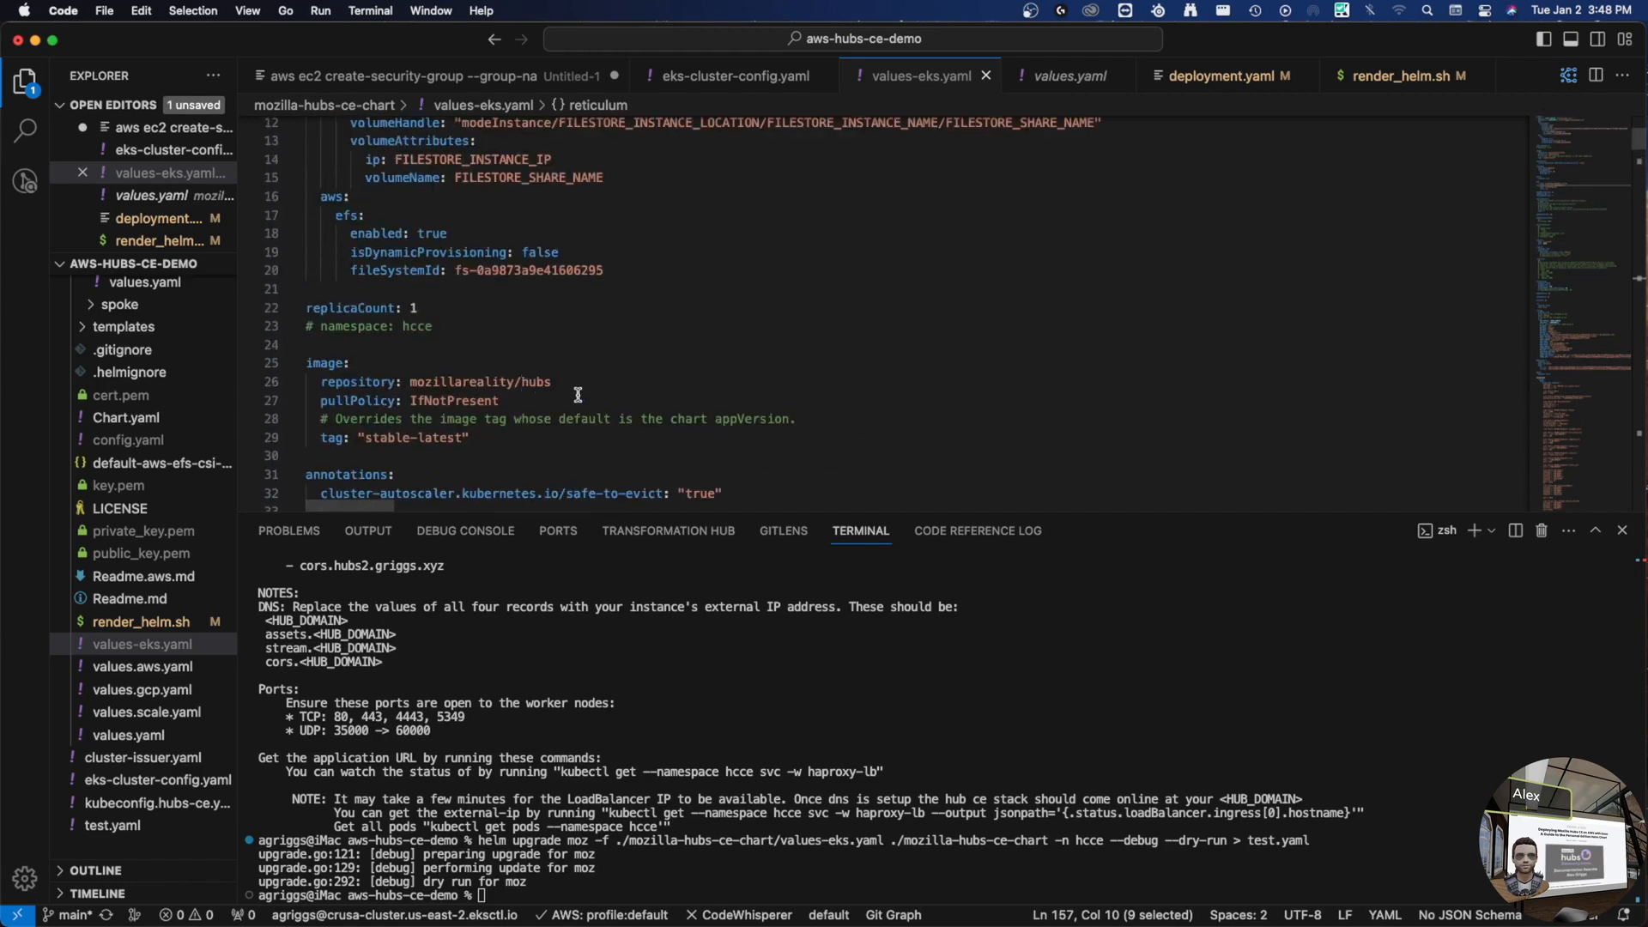
left_click_drag(307, 365, 484, 442)
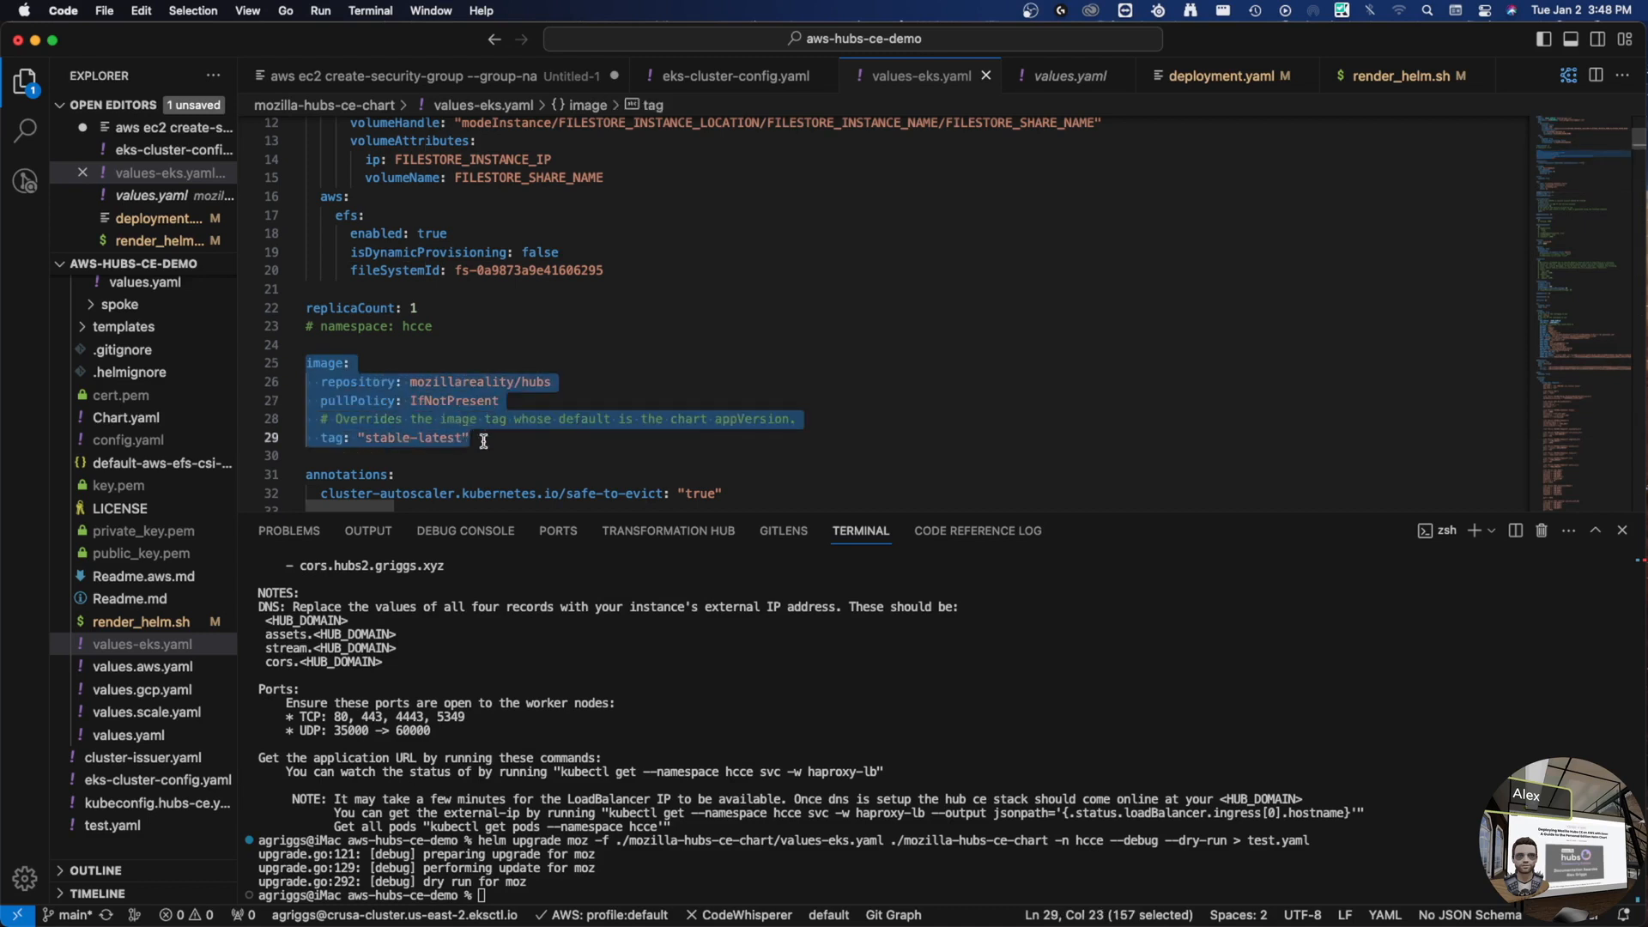
double_click(483, 382)
left_click_drag(564, 387, 411, 388)
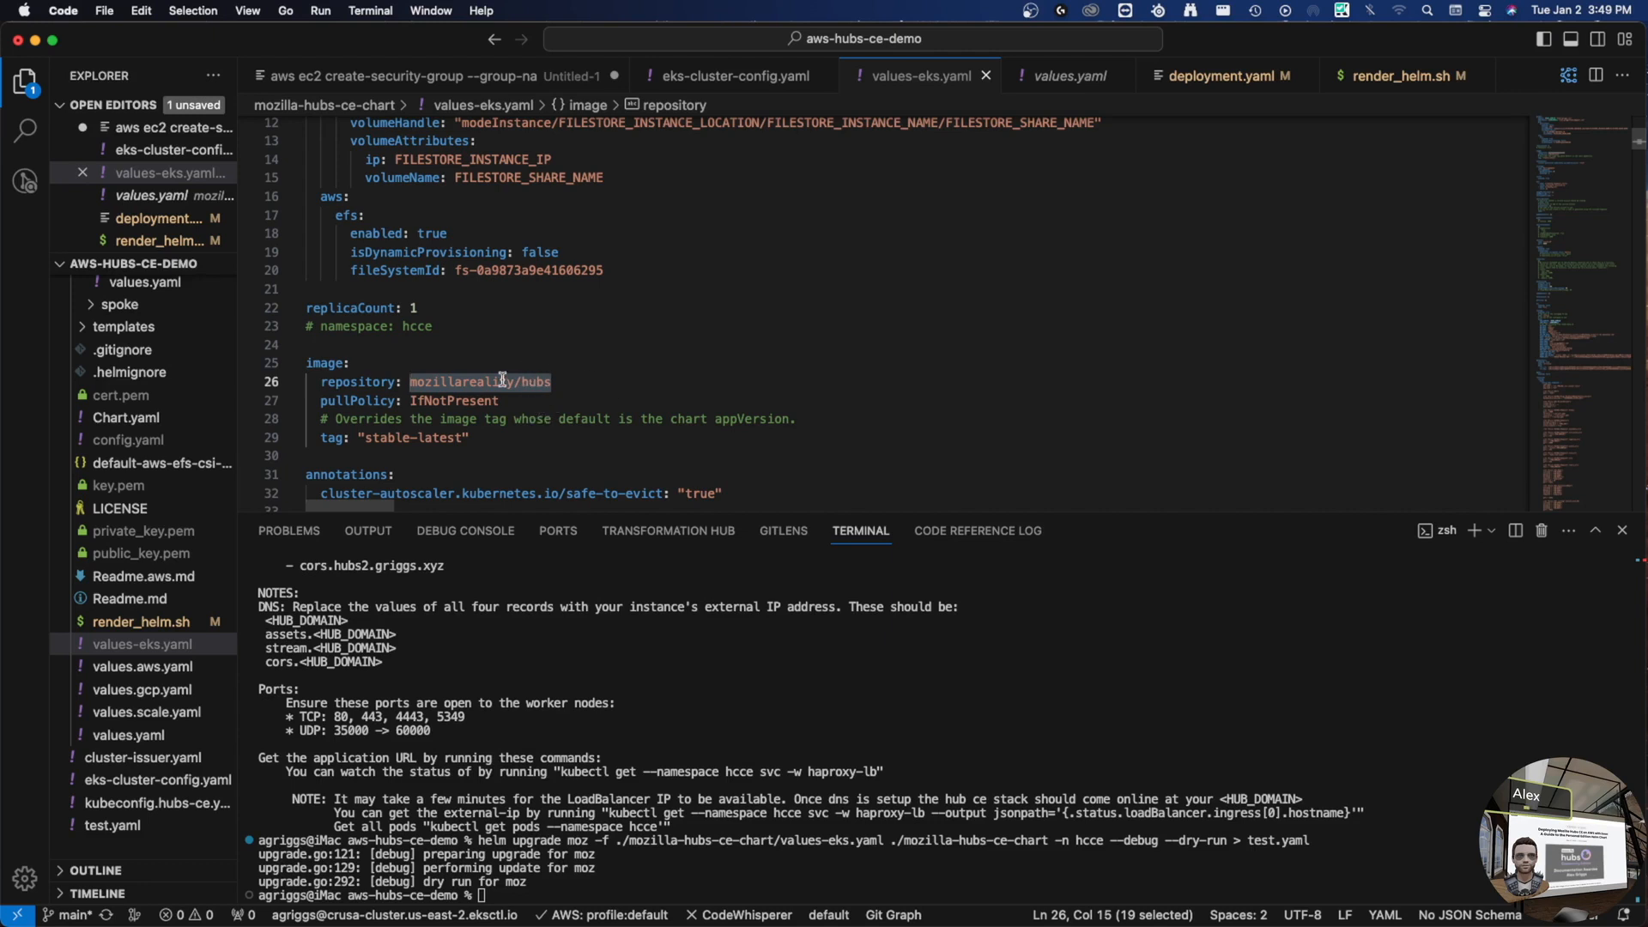
left_click(405, 385)
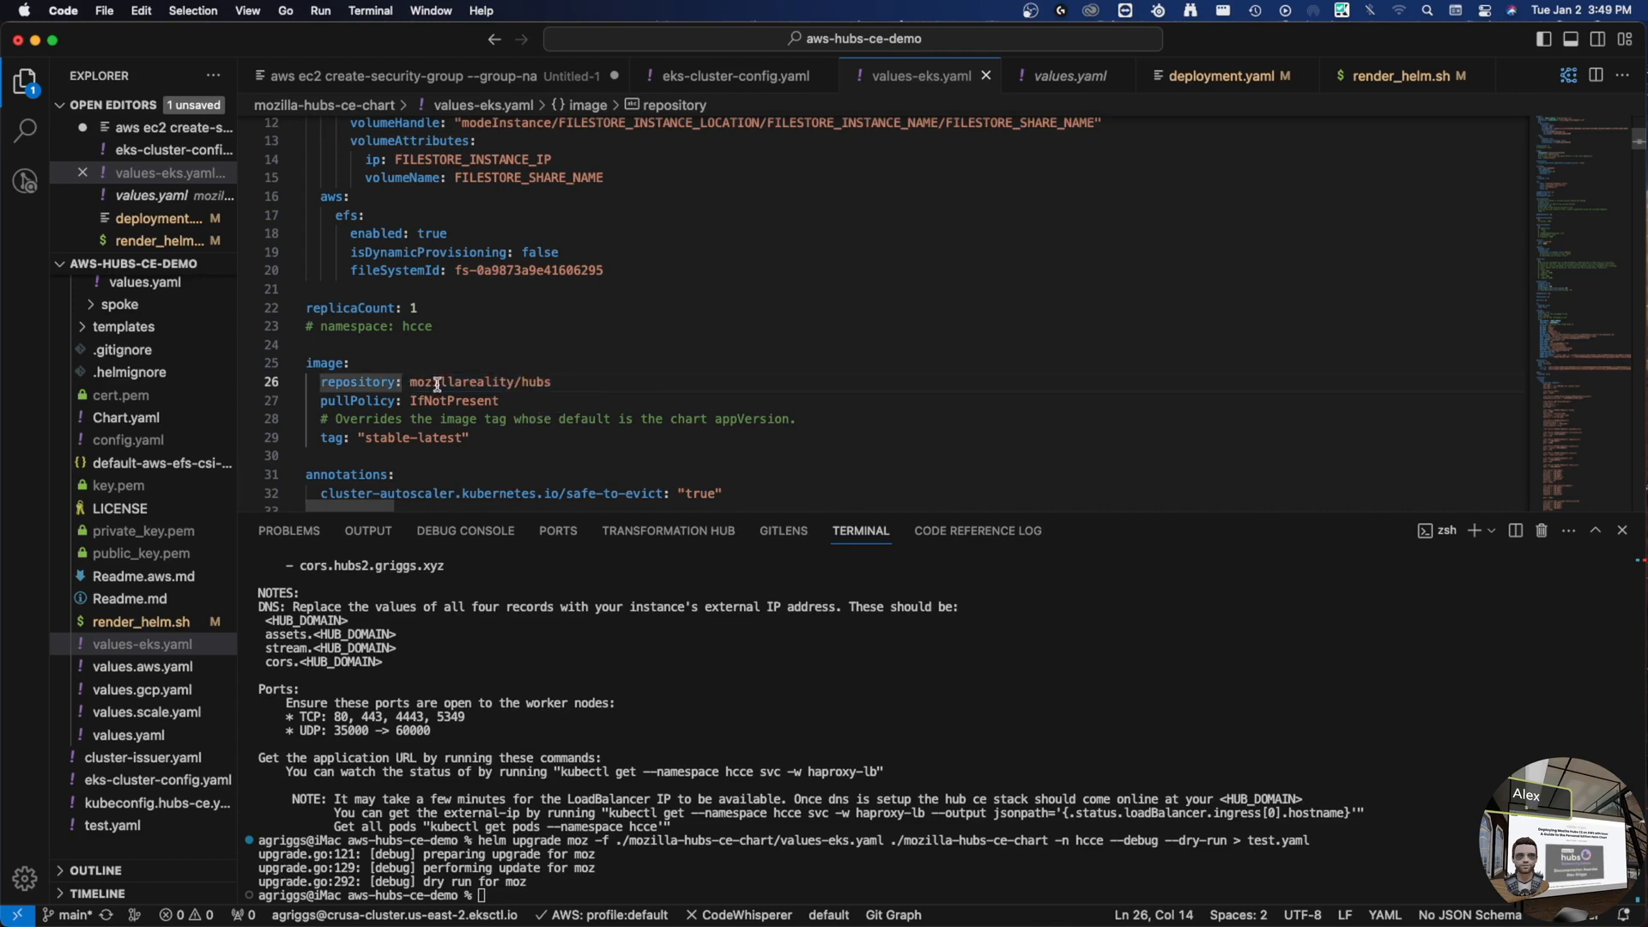
left_click_drag(411, 385, 417, 384)
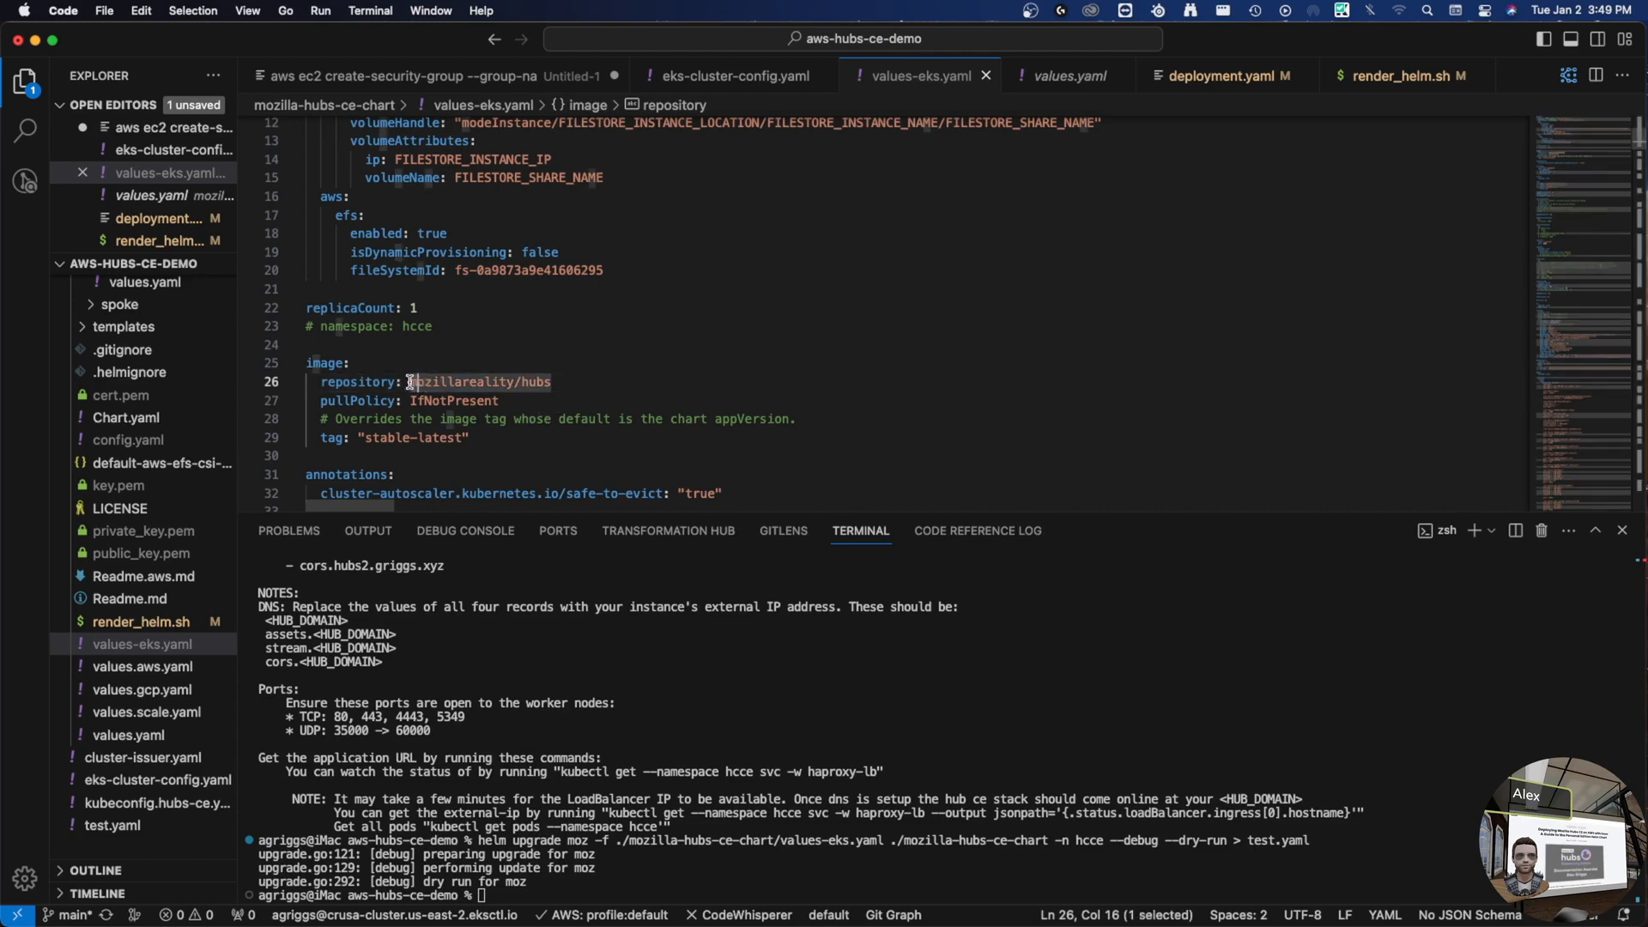
left_click(412, 385)
left_click_drag(411, 384, 445, 383)
left_click_drag(556, 383, 412, 378)
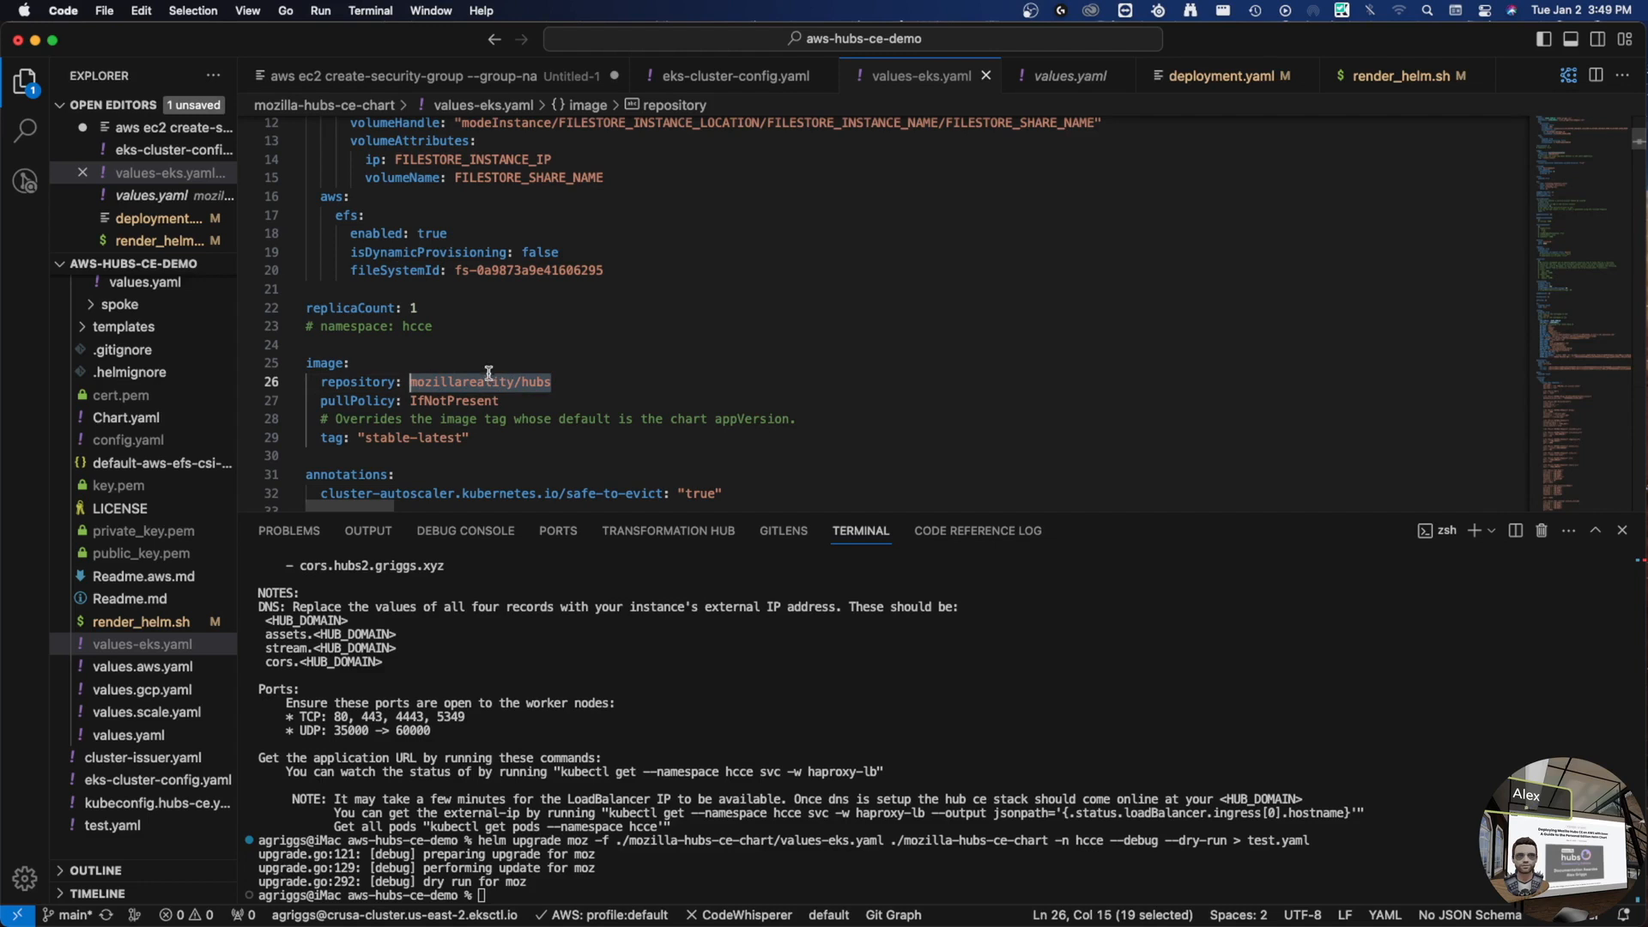
left_click(550, 386)
double_click(383, 440)
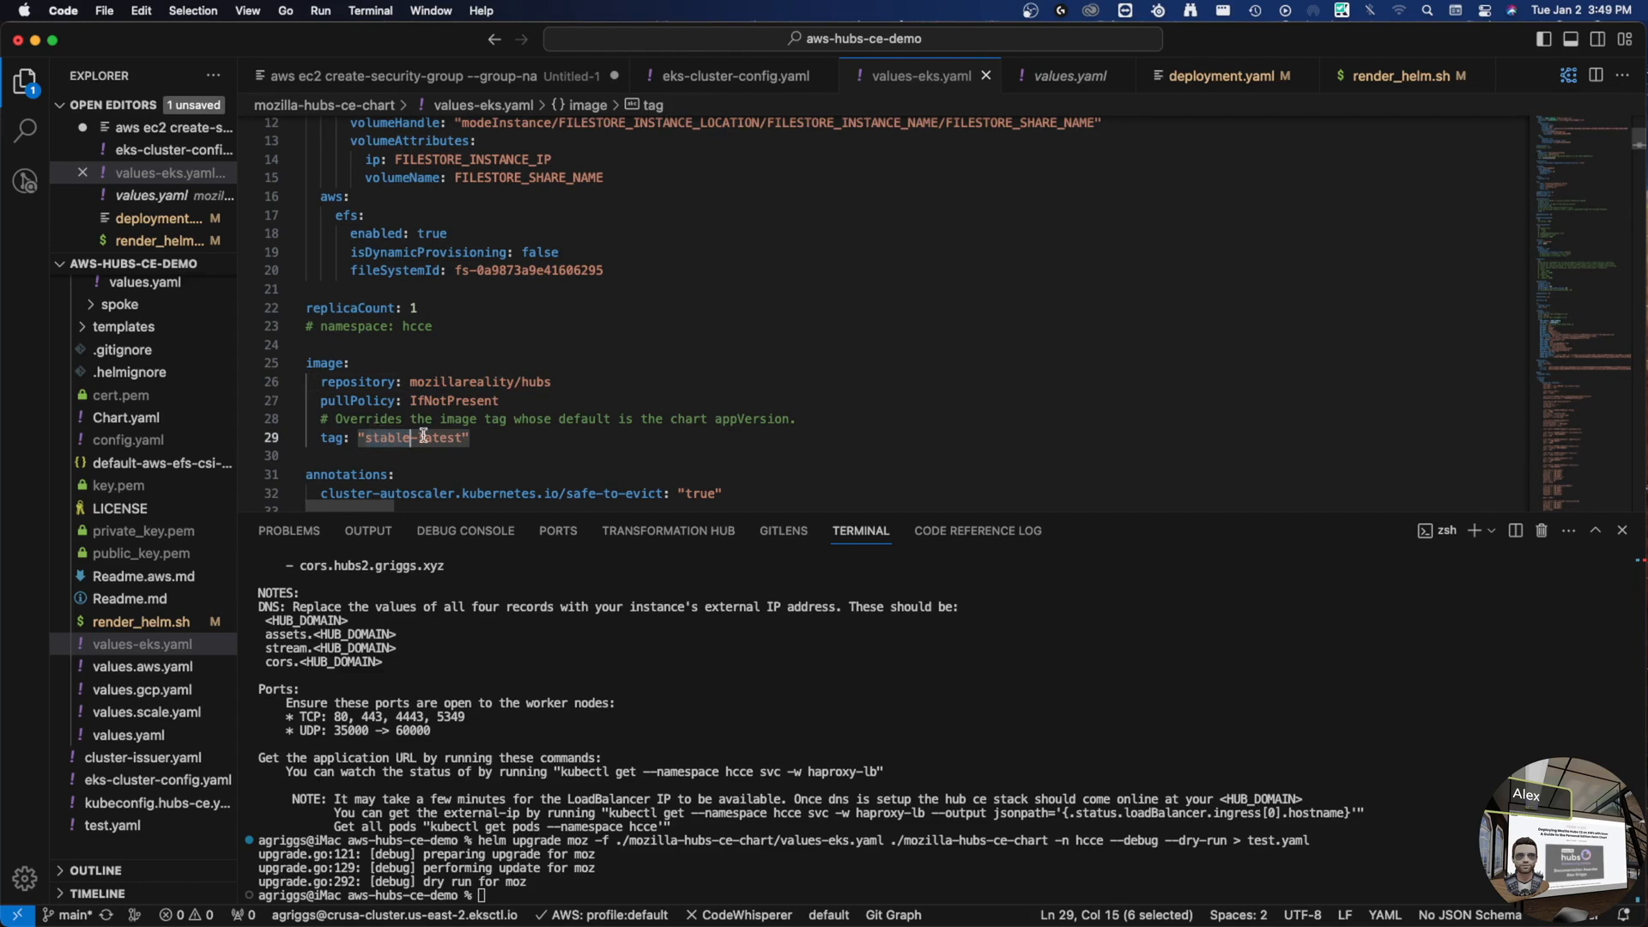
left_click(571, 383)
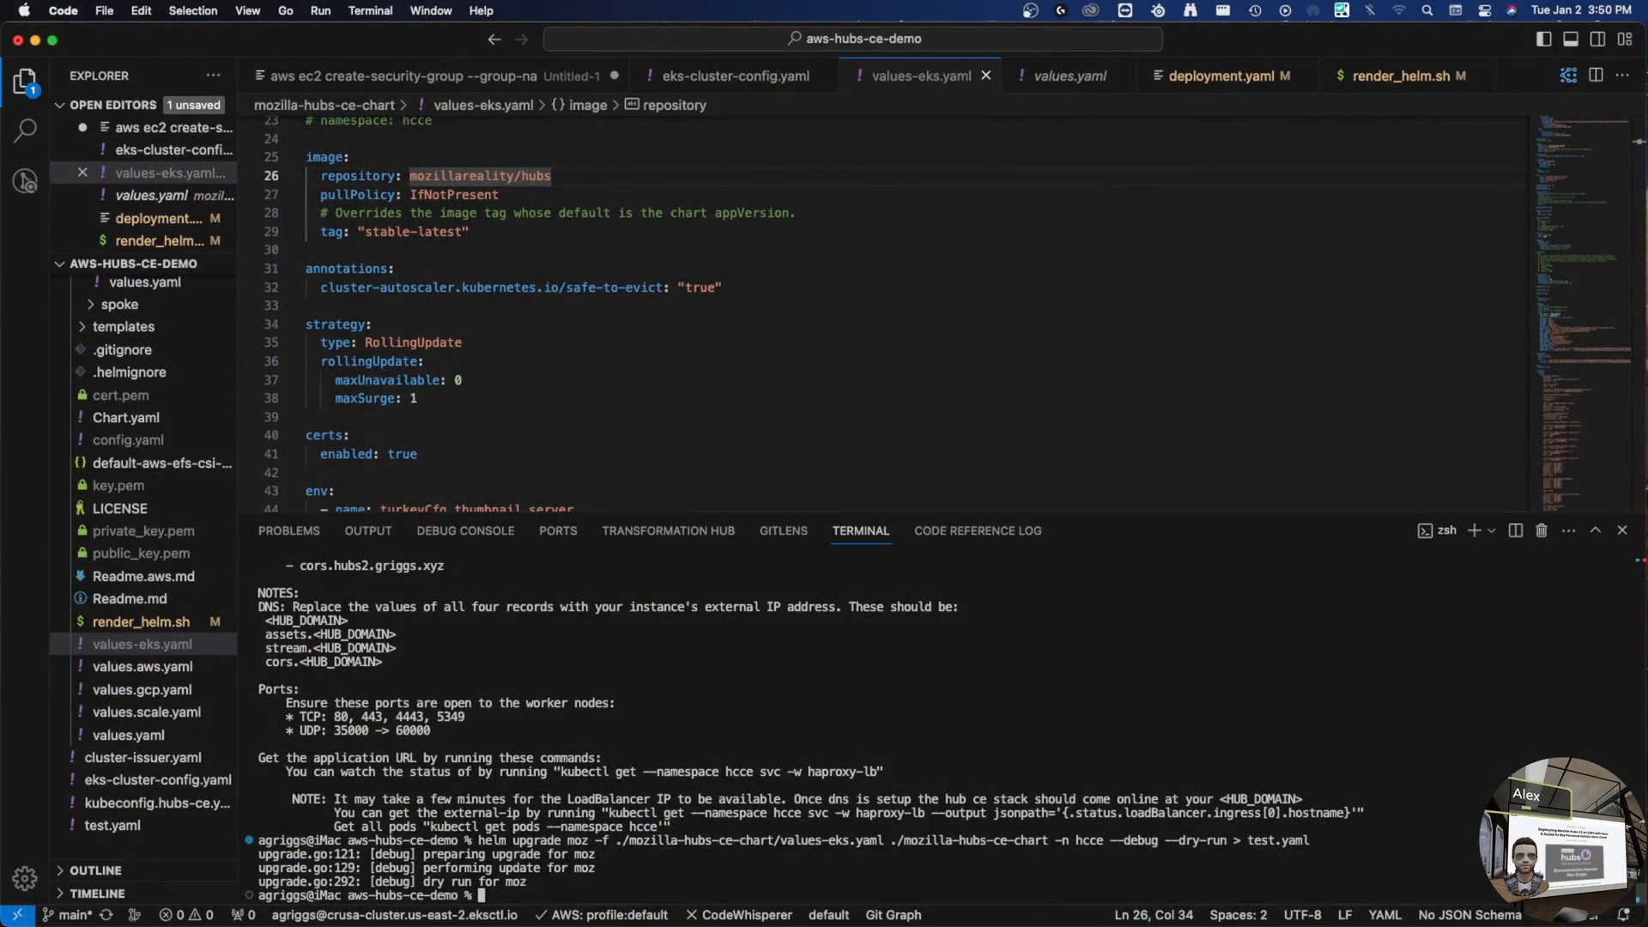
- Open values.scale.yaml with a smaller terminal and check pgbouncer's minReplicas 2 and maxReplicas 5
left_click(138, 715)
left_click_drag(674, 514, 666, 827)
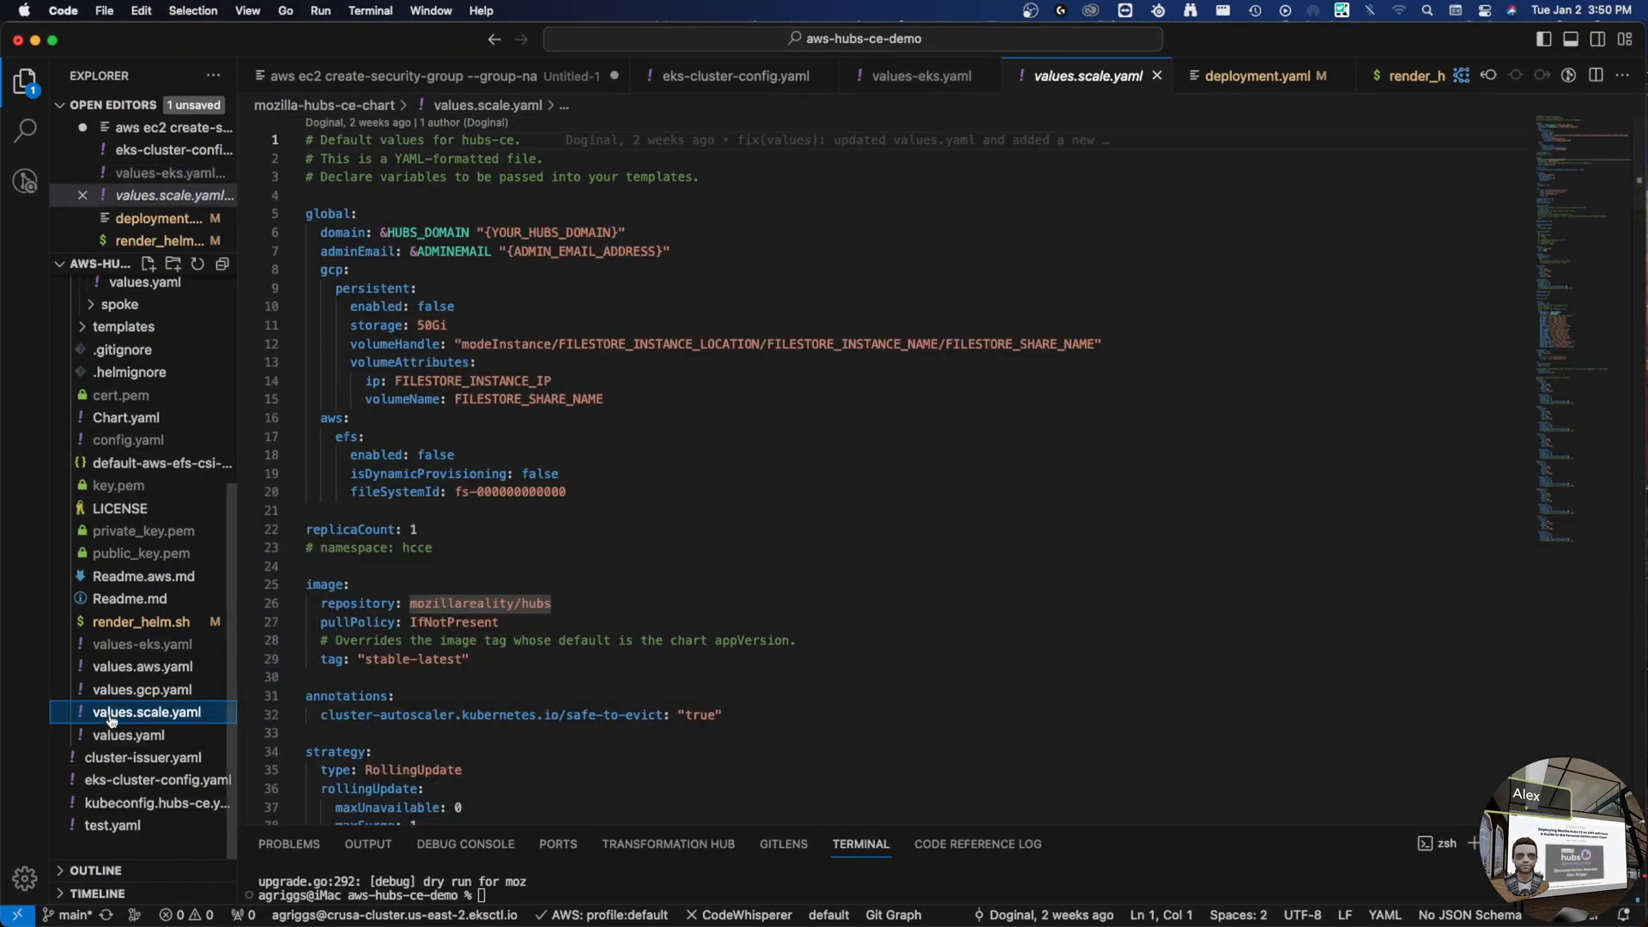
scroll(731, 476, "down", 5)
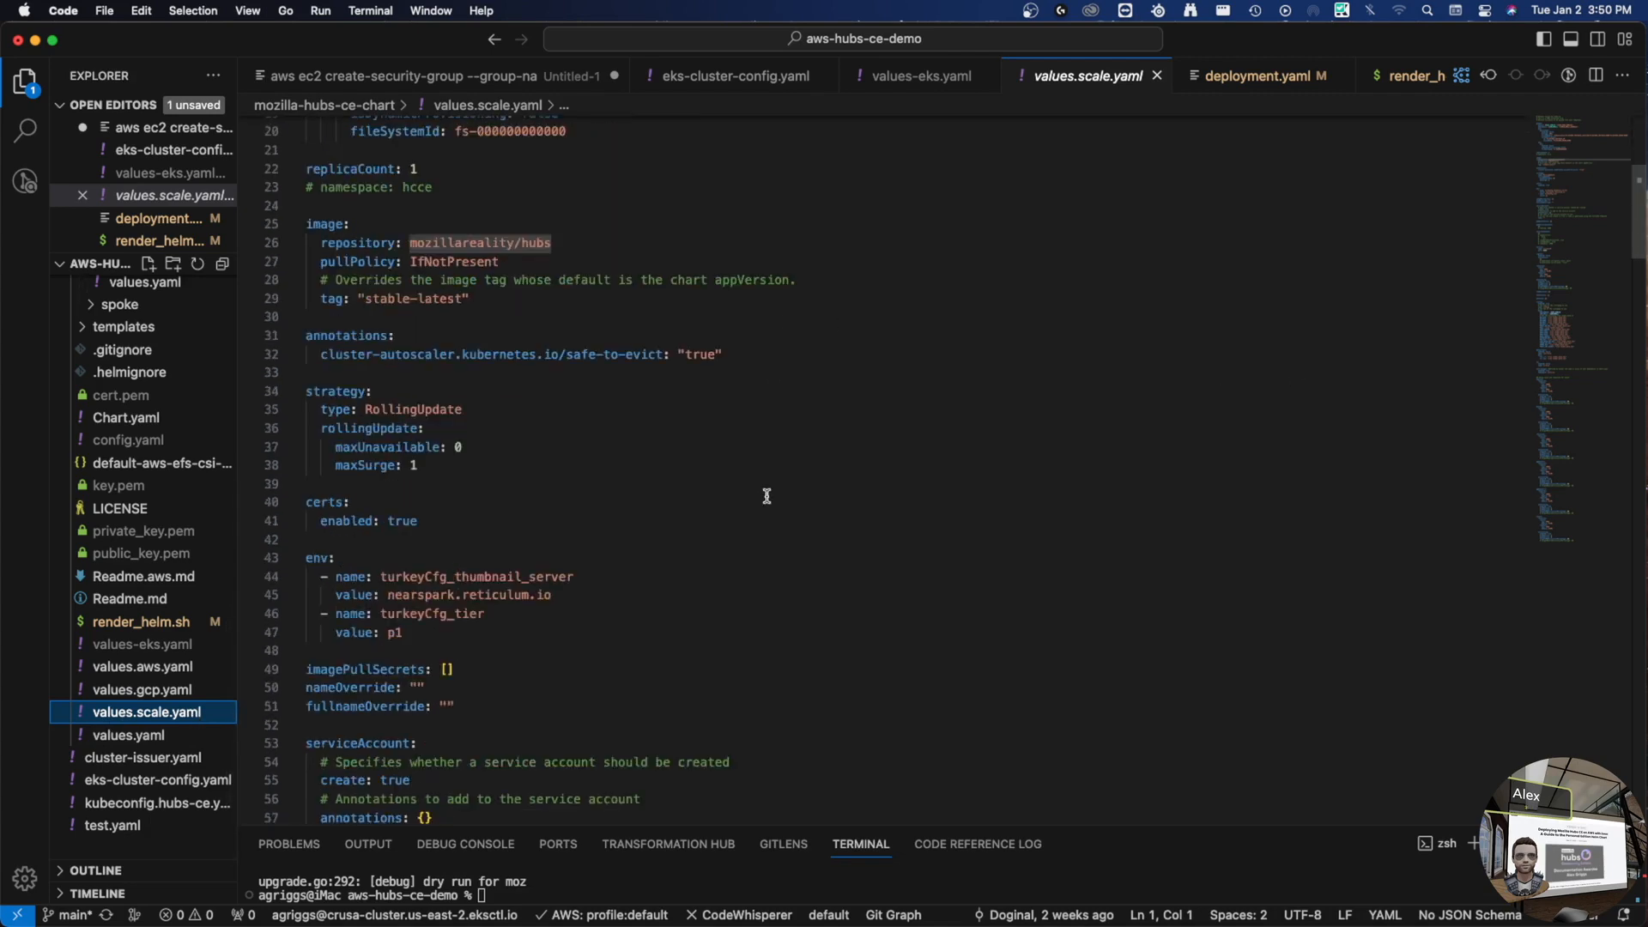
scroll(732, 476, "down", 20)
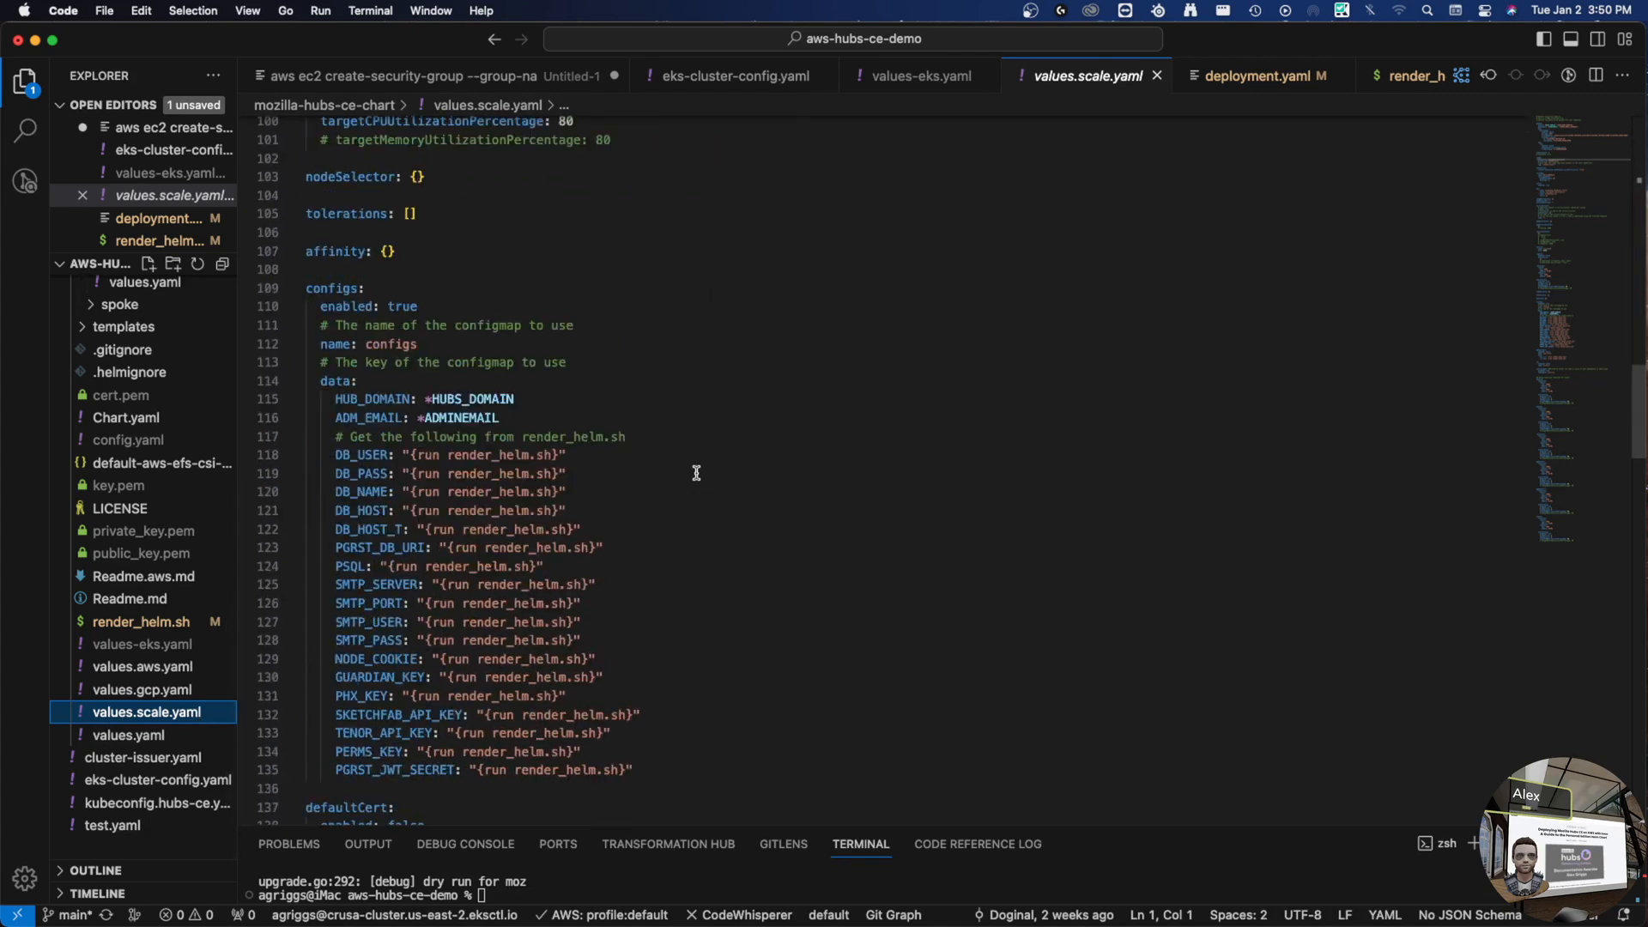
scroll(694, 471, "down", 20)
scroll(673, 463, "up", 10)
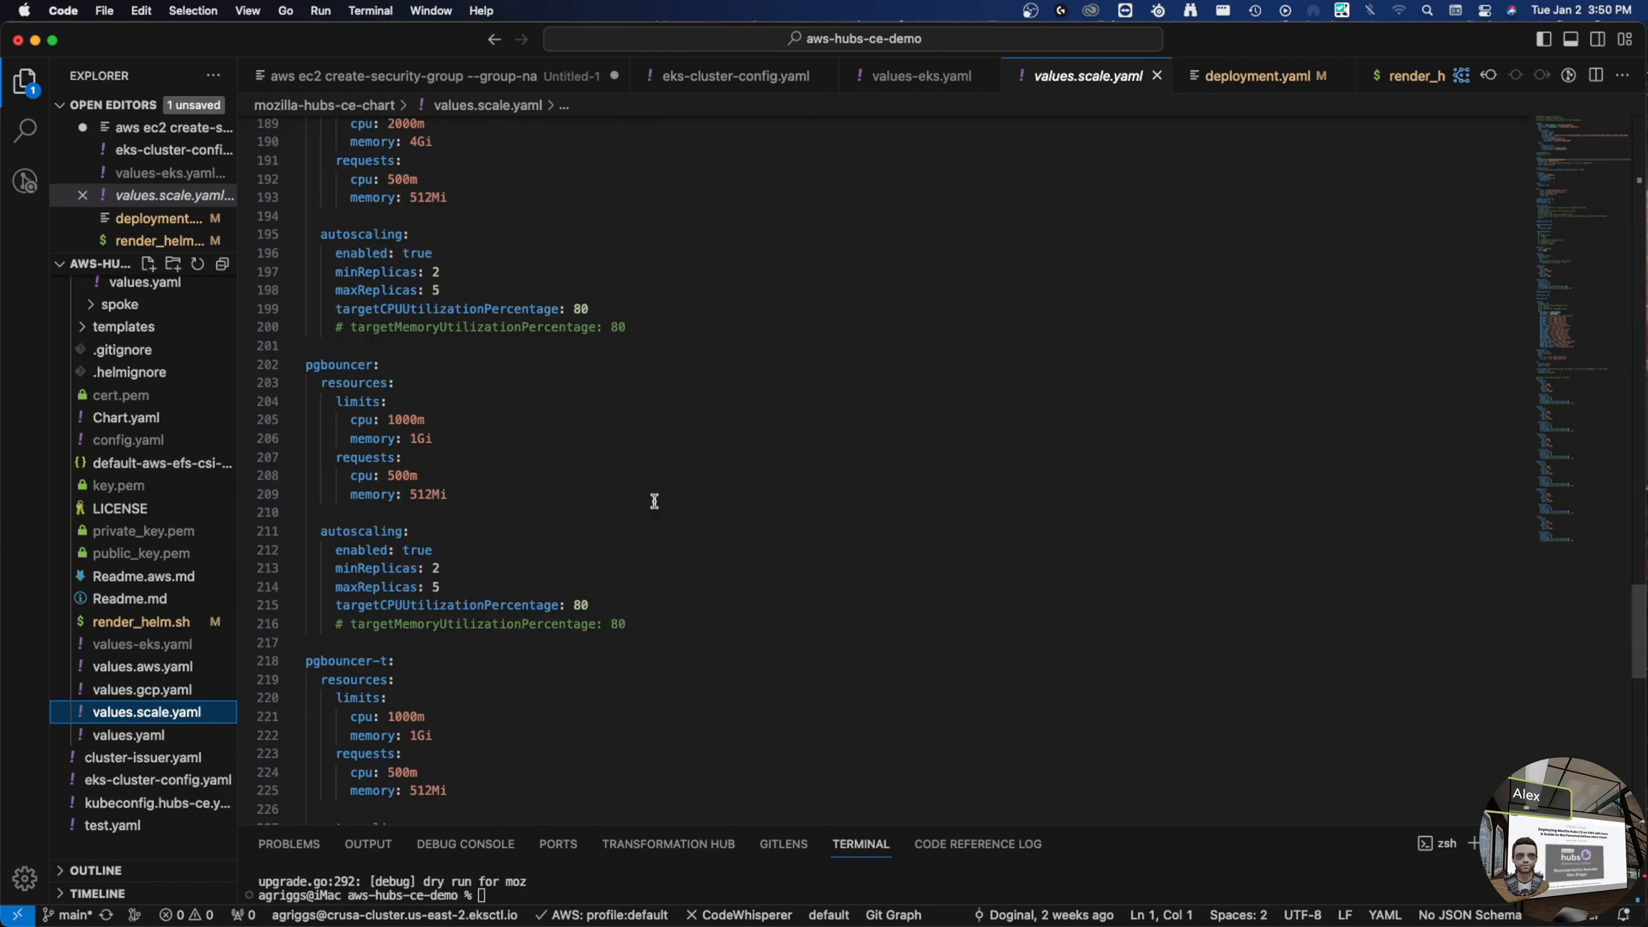
left_click_drag(340, 570, 445, 568)
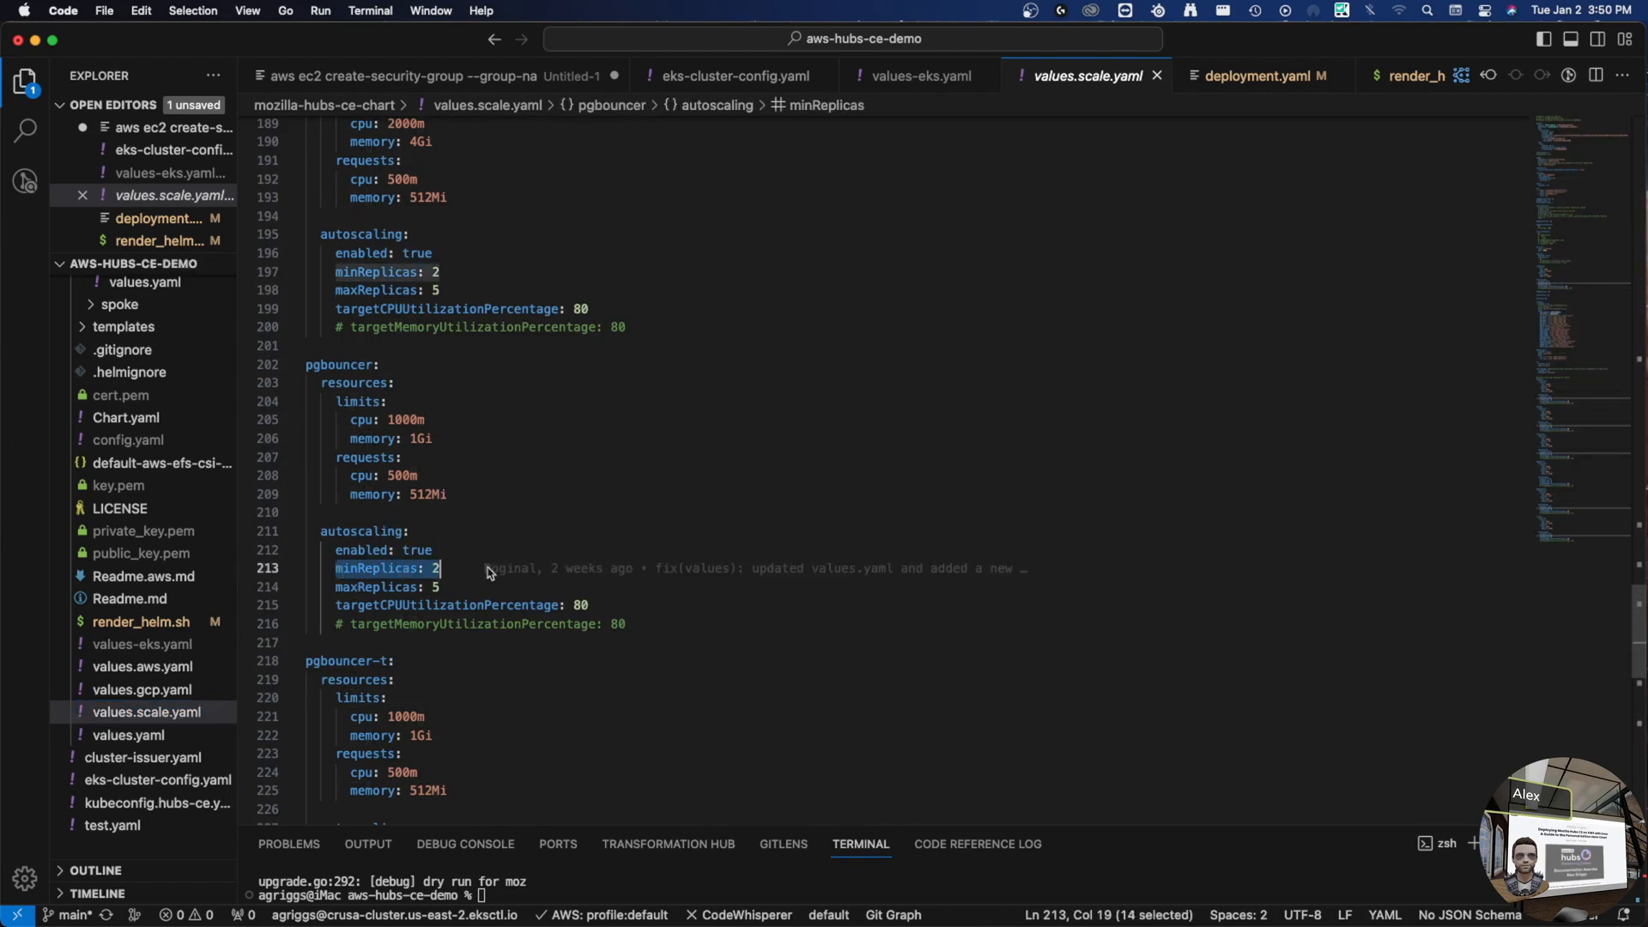
left_click(532, 589)
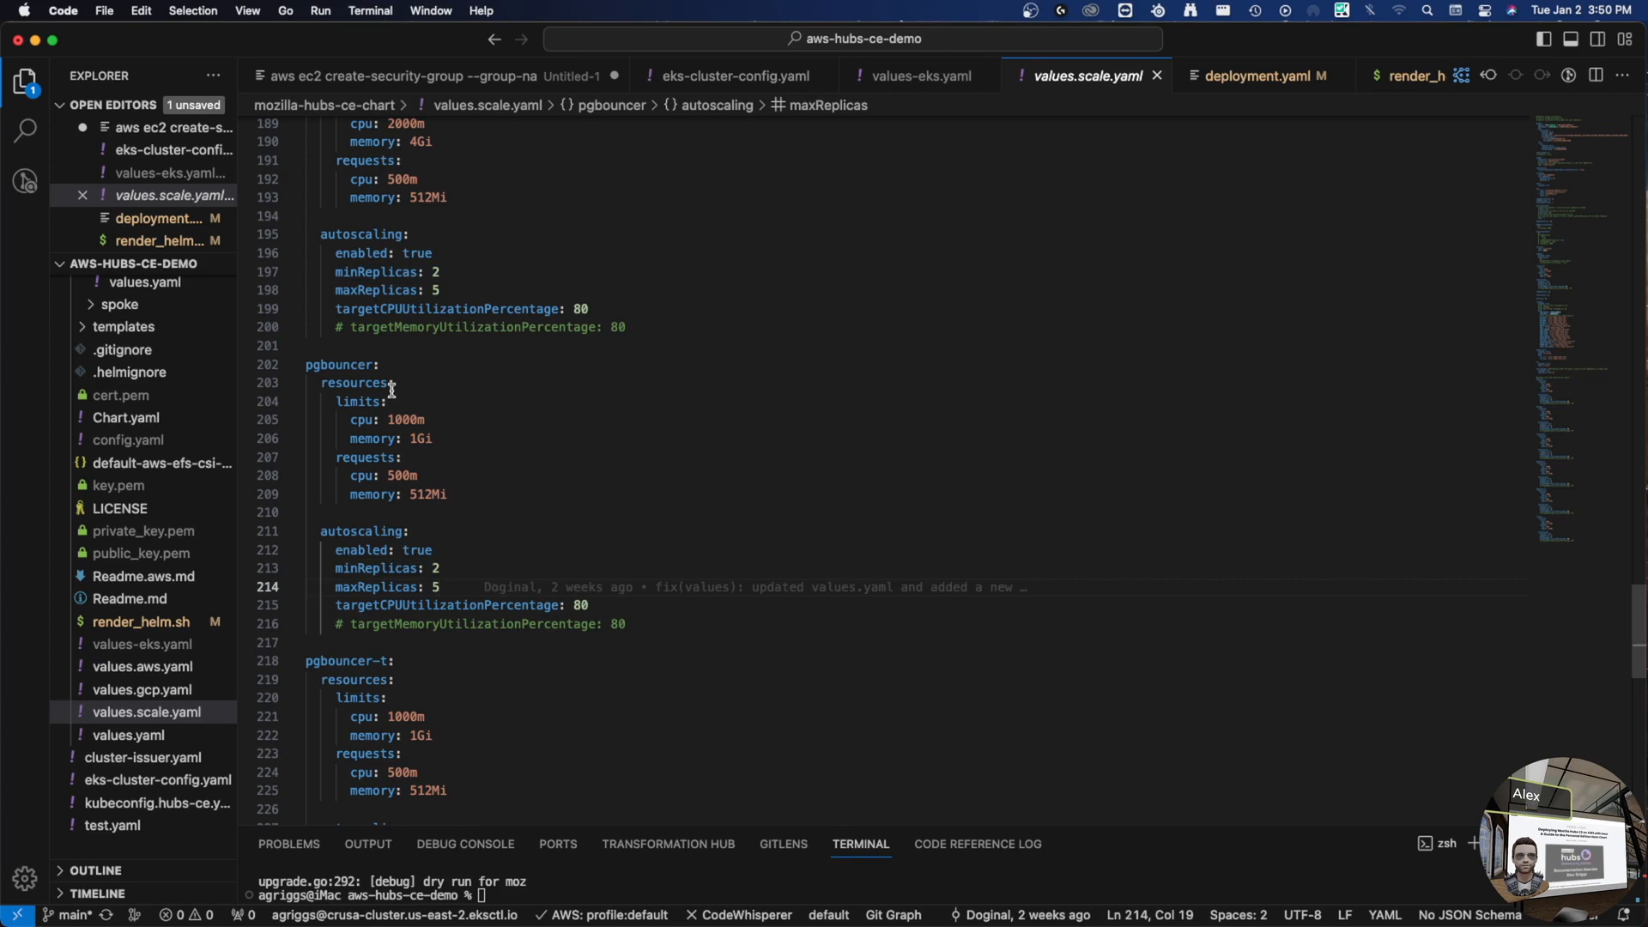
- Review reticulum's 4Gi memory limit and haproxy's resources: 500m CPU and 512Mi memory requests
scroll(451, 383, "up", 4)
scroll(425, 494, "up", 3)
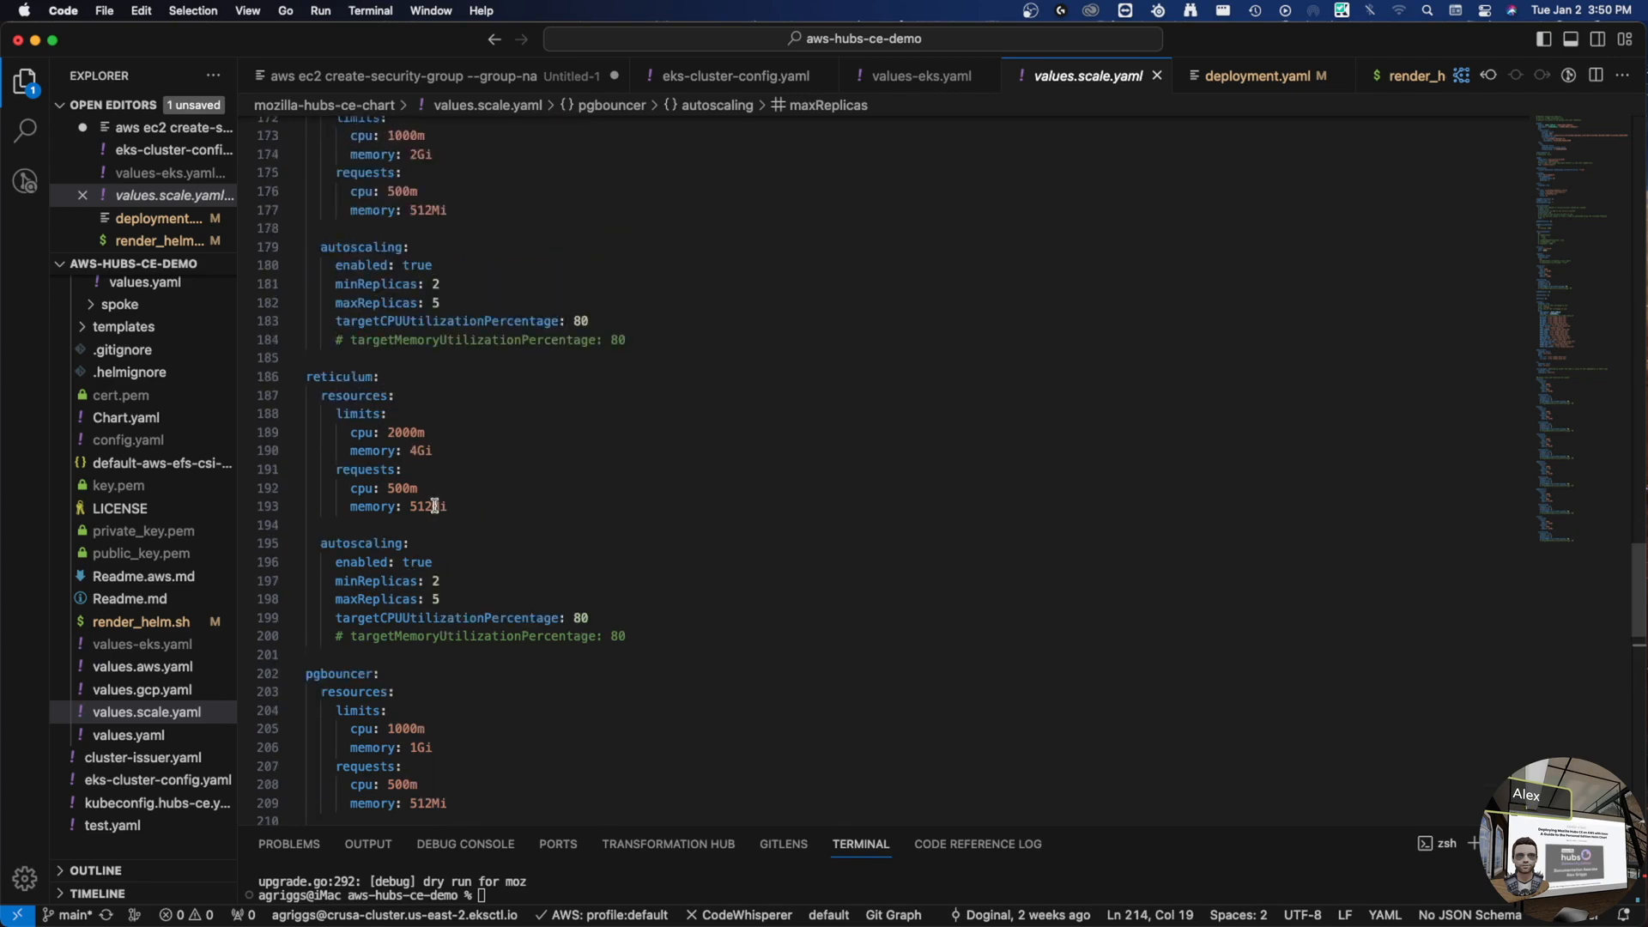
left_click_drag(388, 482, 446, 472)
left_click(455, 508)
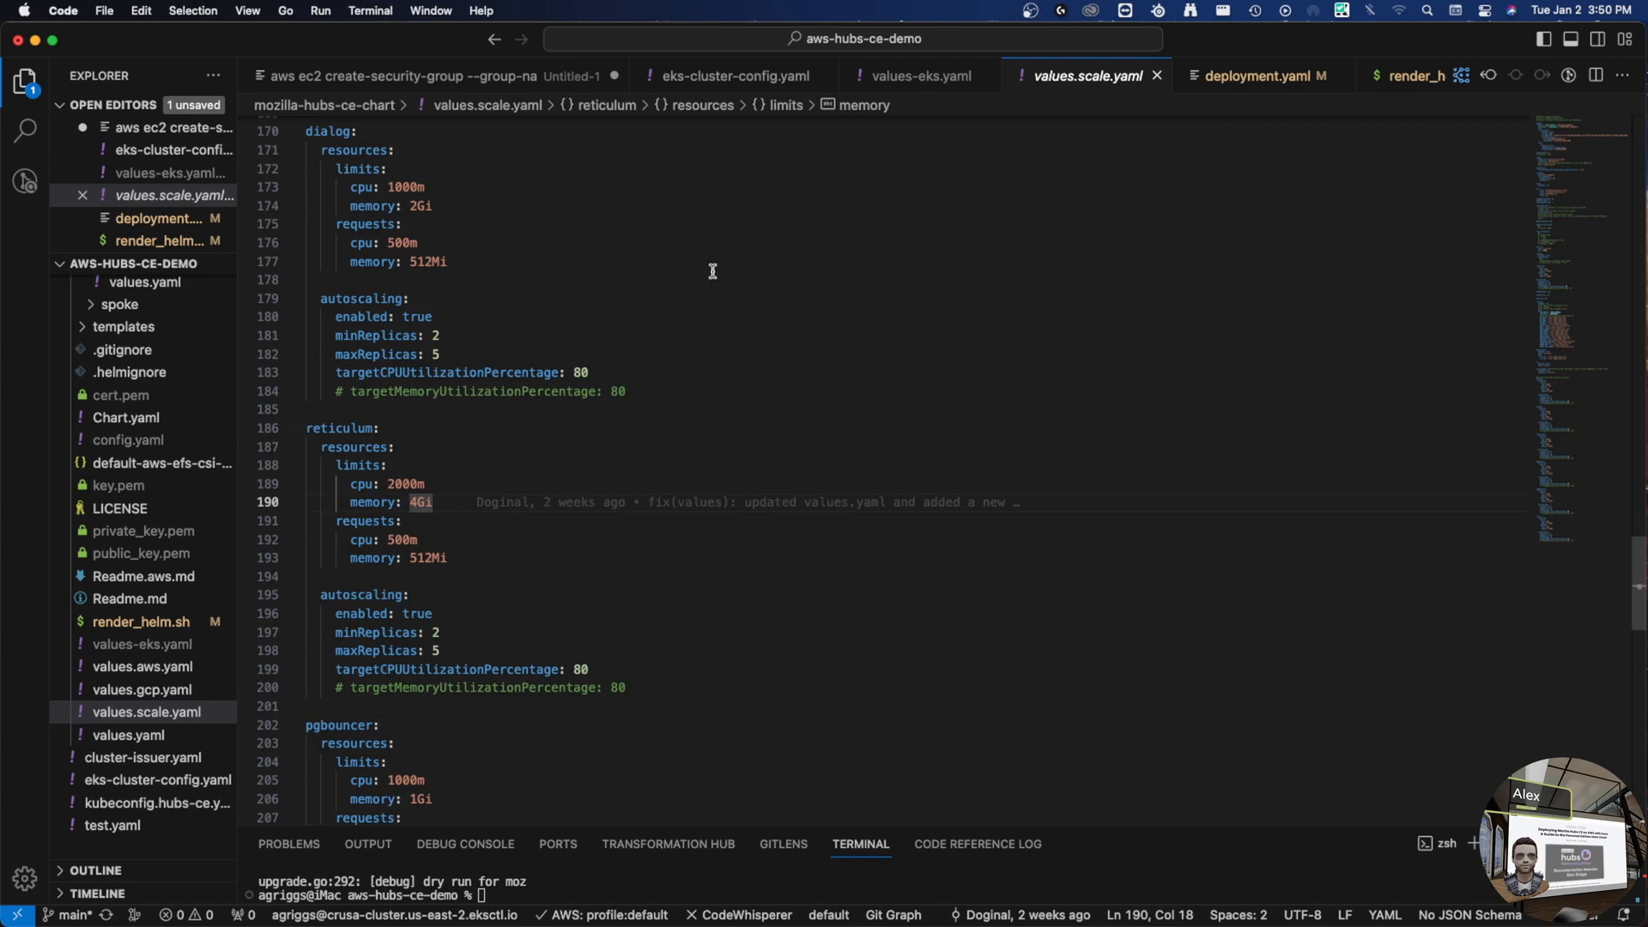
scroll(713, 343, "up", 2)
scroll(582, 407, "up", 6)
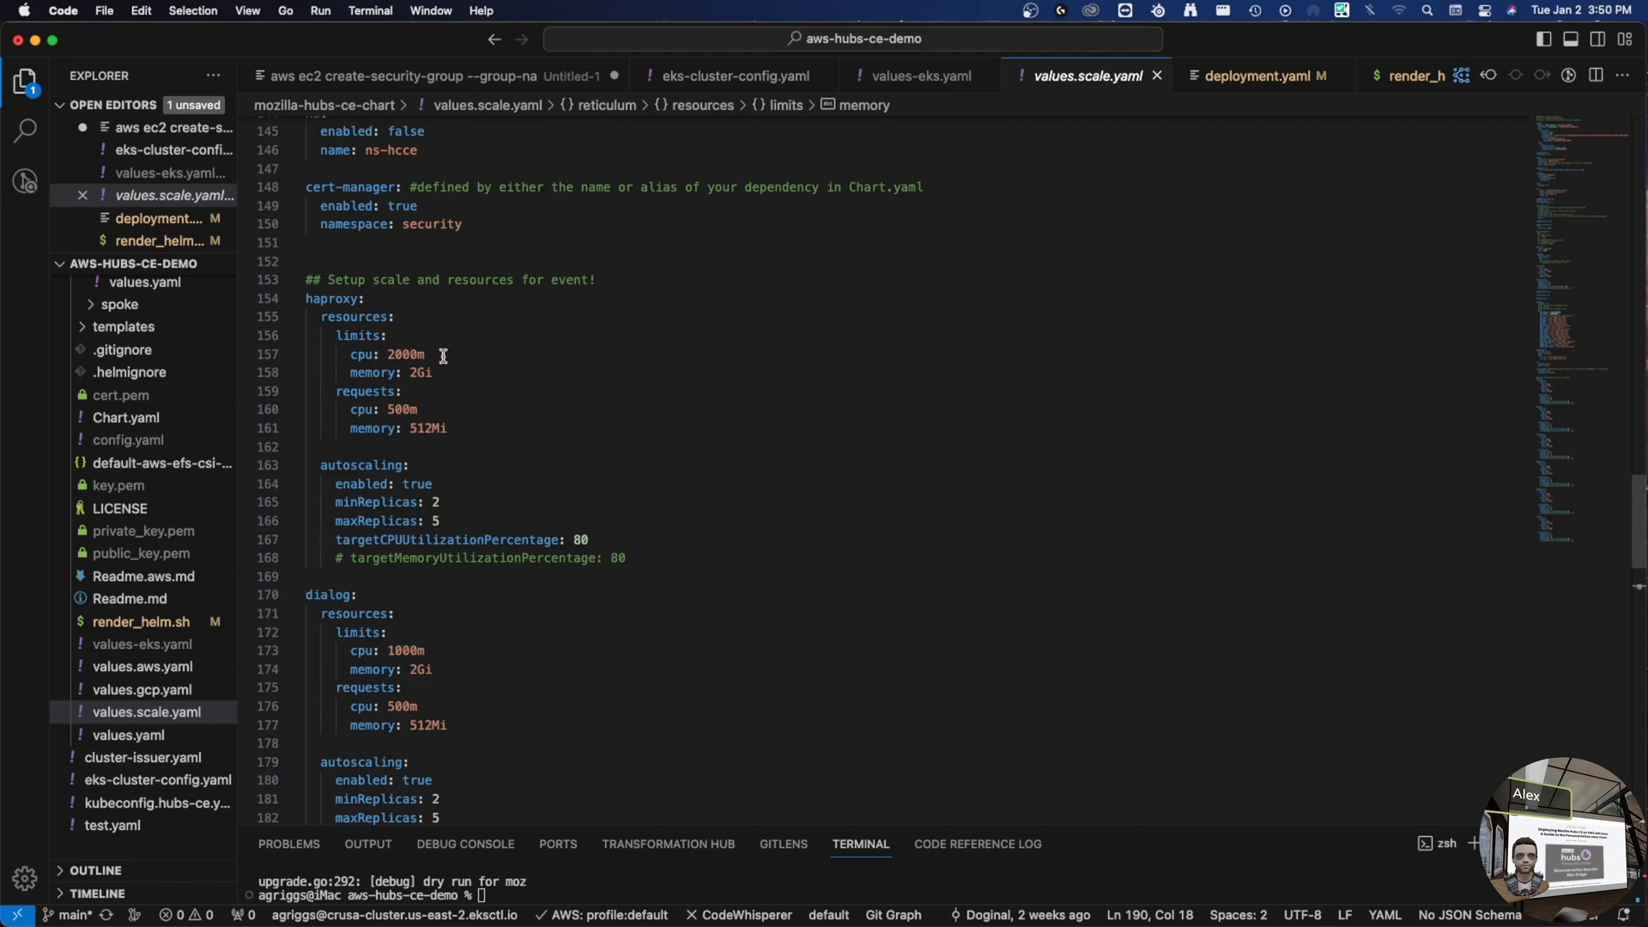
left_click_drag(350, 317, 446, 435)
left_click(470, 428)
key("Up")
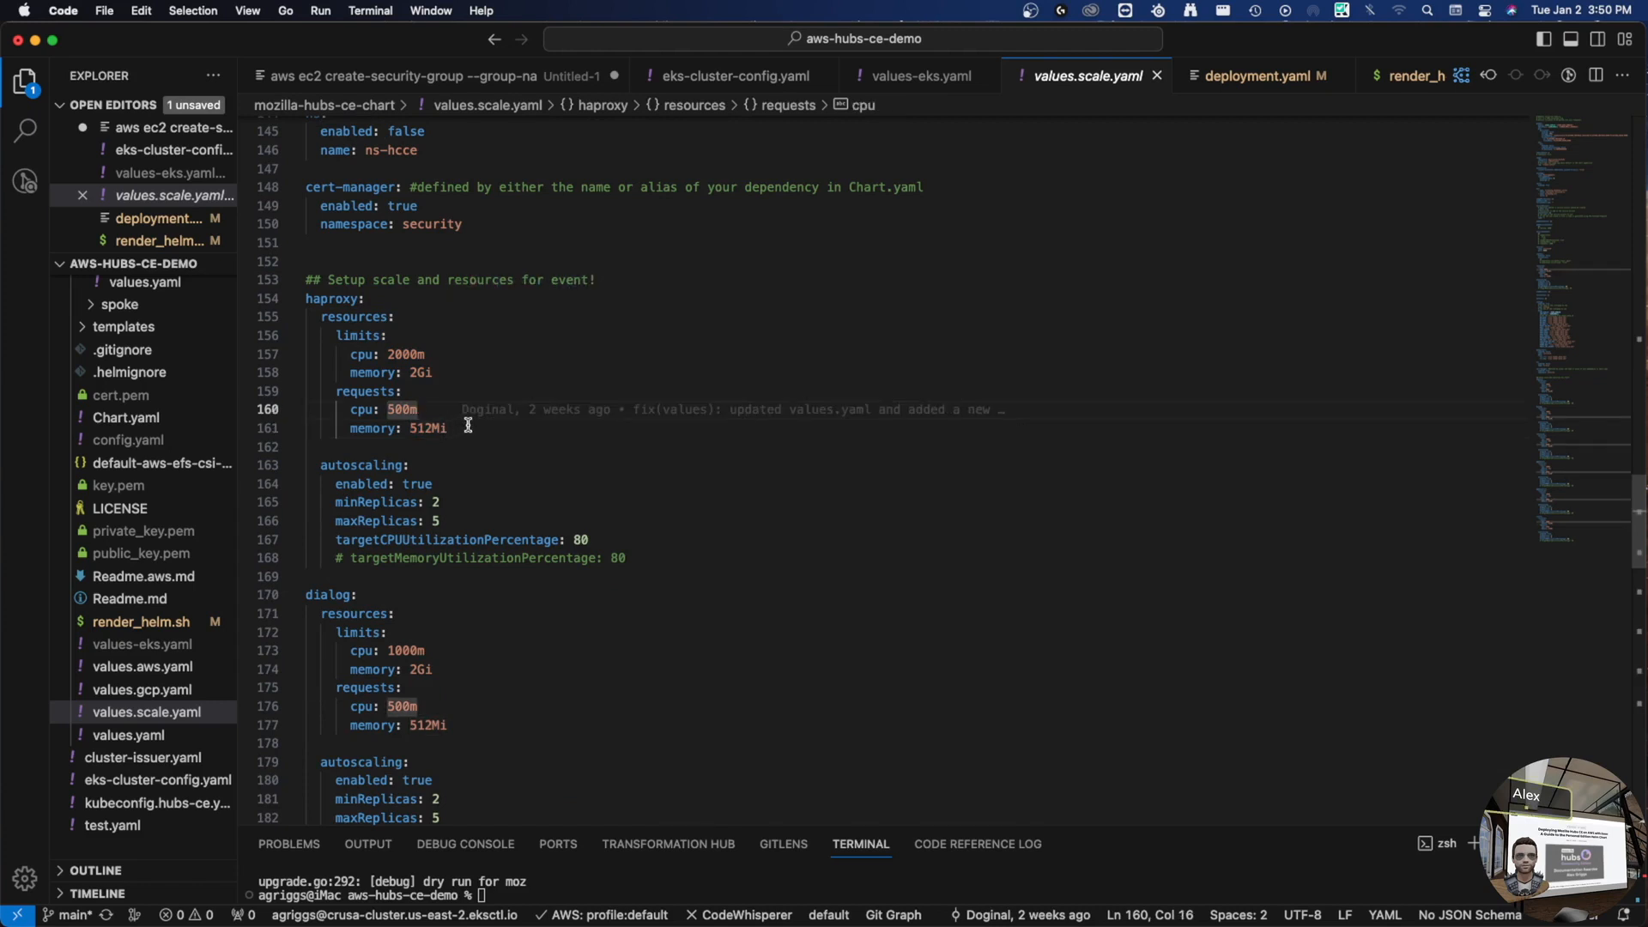
key("Down")
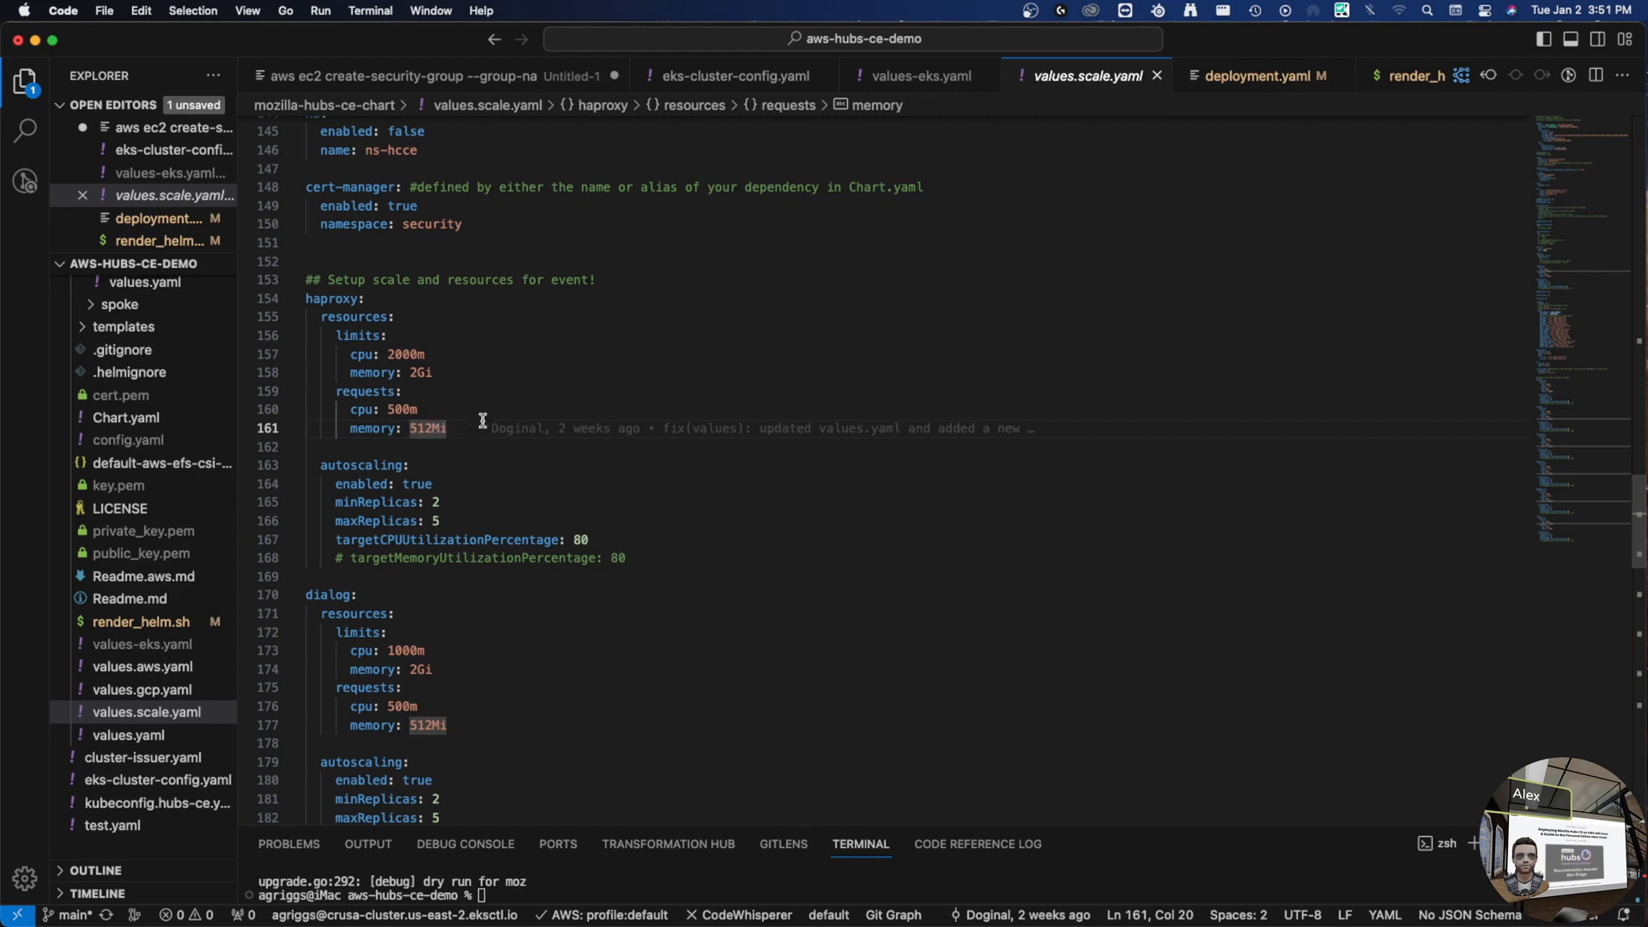
key("Down")
key("Down")
key("Down")
key("Down")
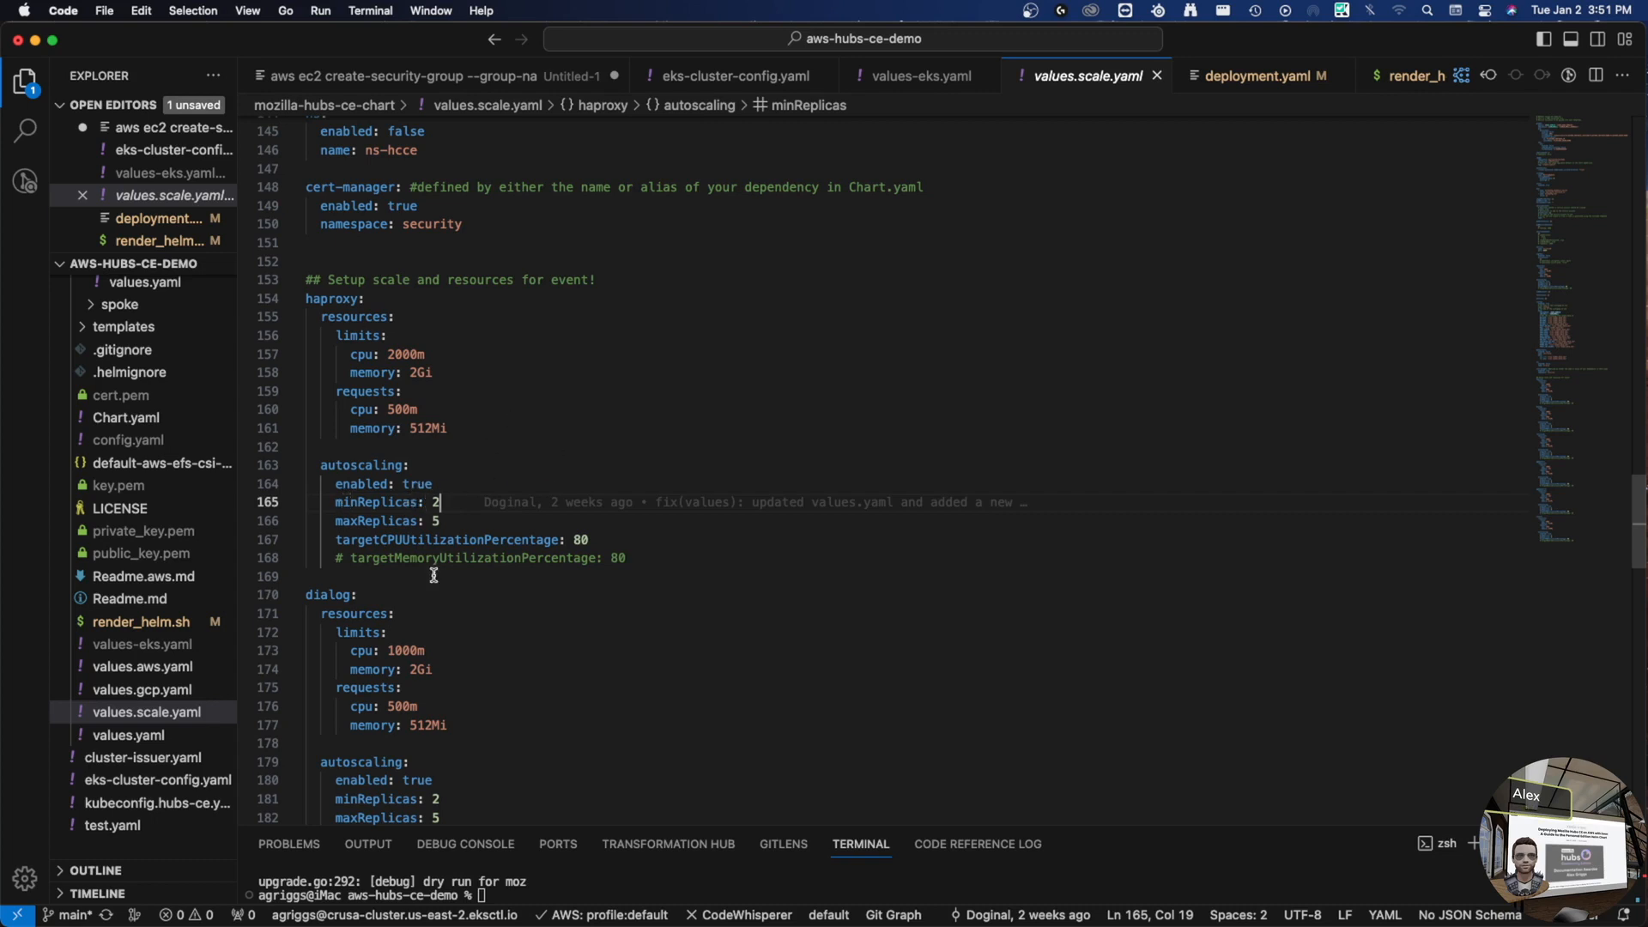
- Highlight haproxy's autoscaling enabled setting and its other occurrences, then review the dialog requests block
left_click(338, 485)
double_click(337, 485)
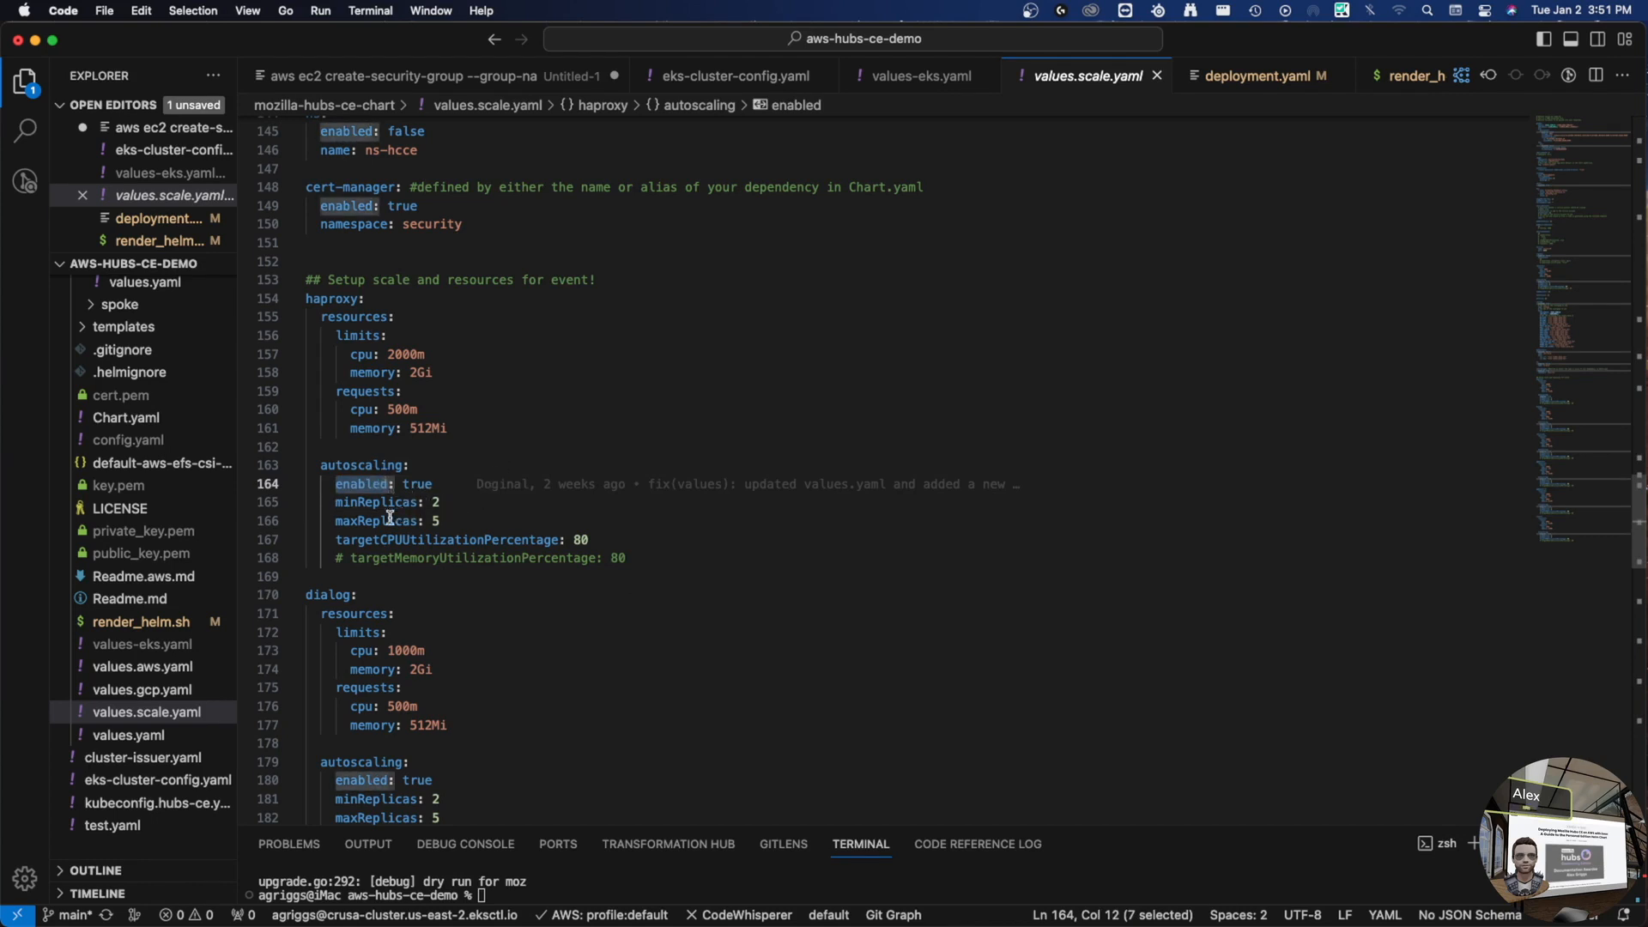
left_click(504, 688)
scroll(506, 691, "down", 2)
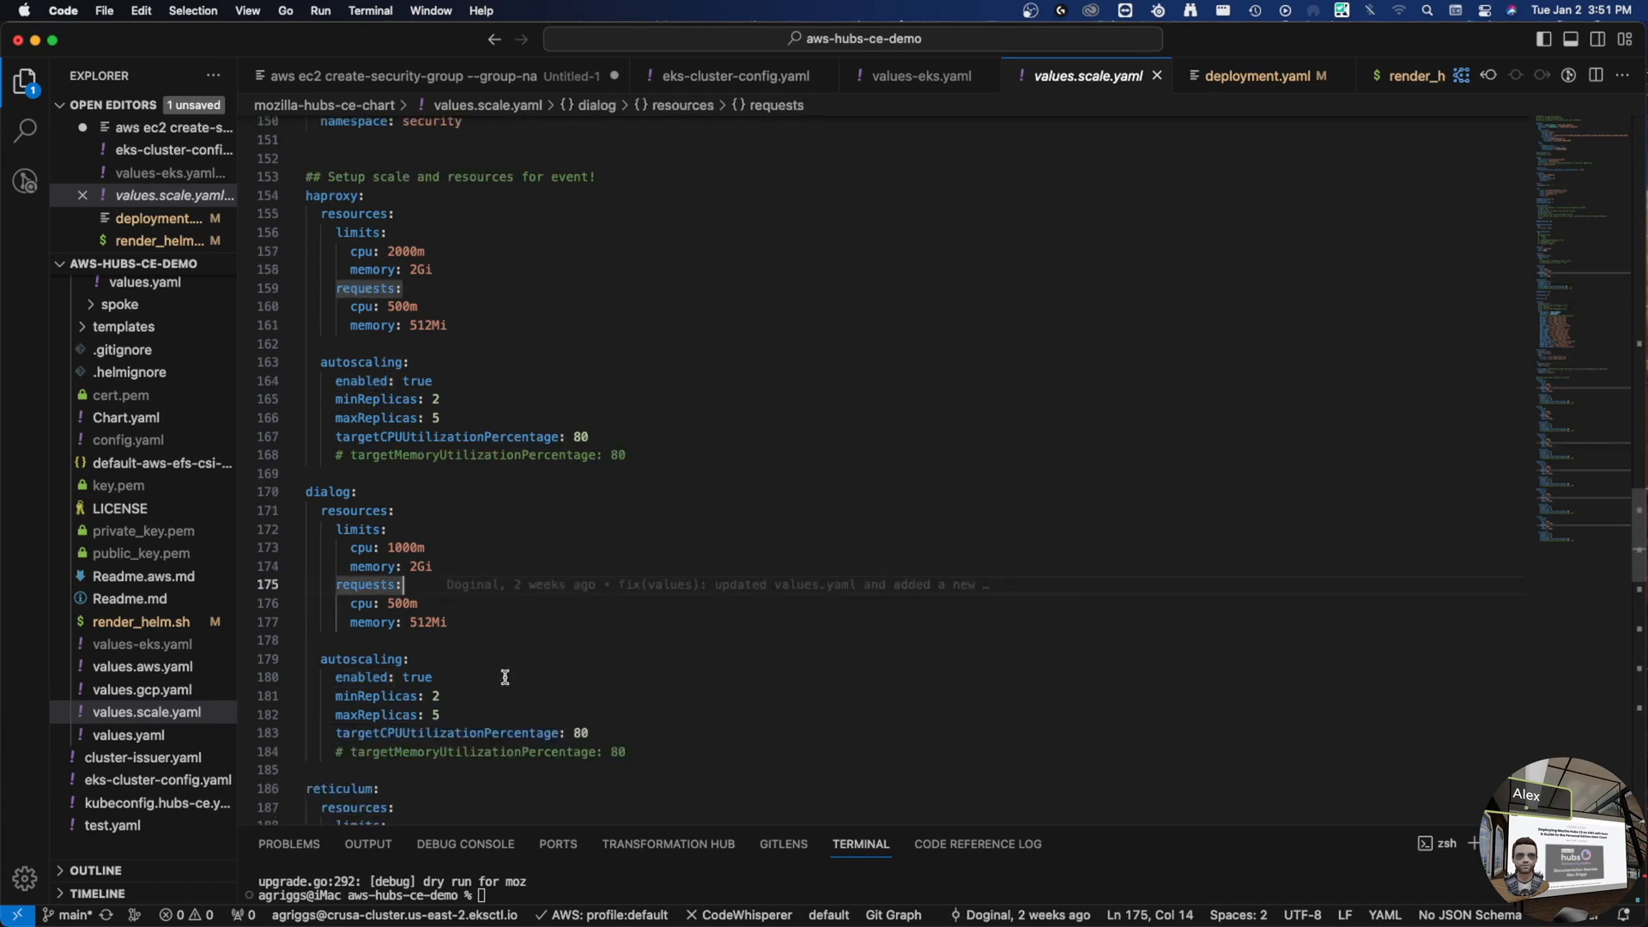
scroll(504, 673, "down", 1)
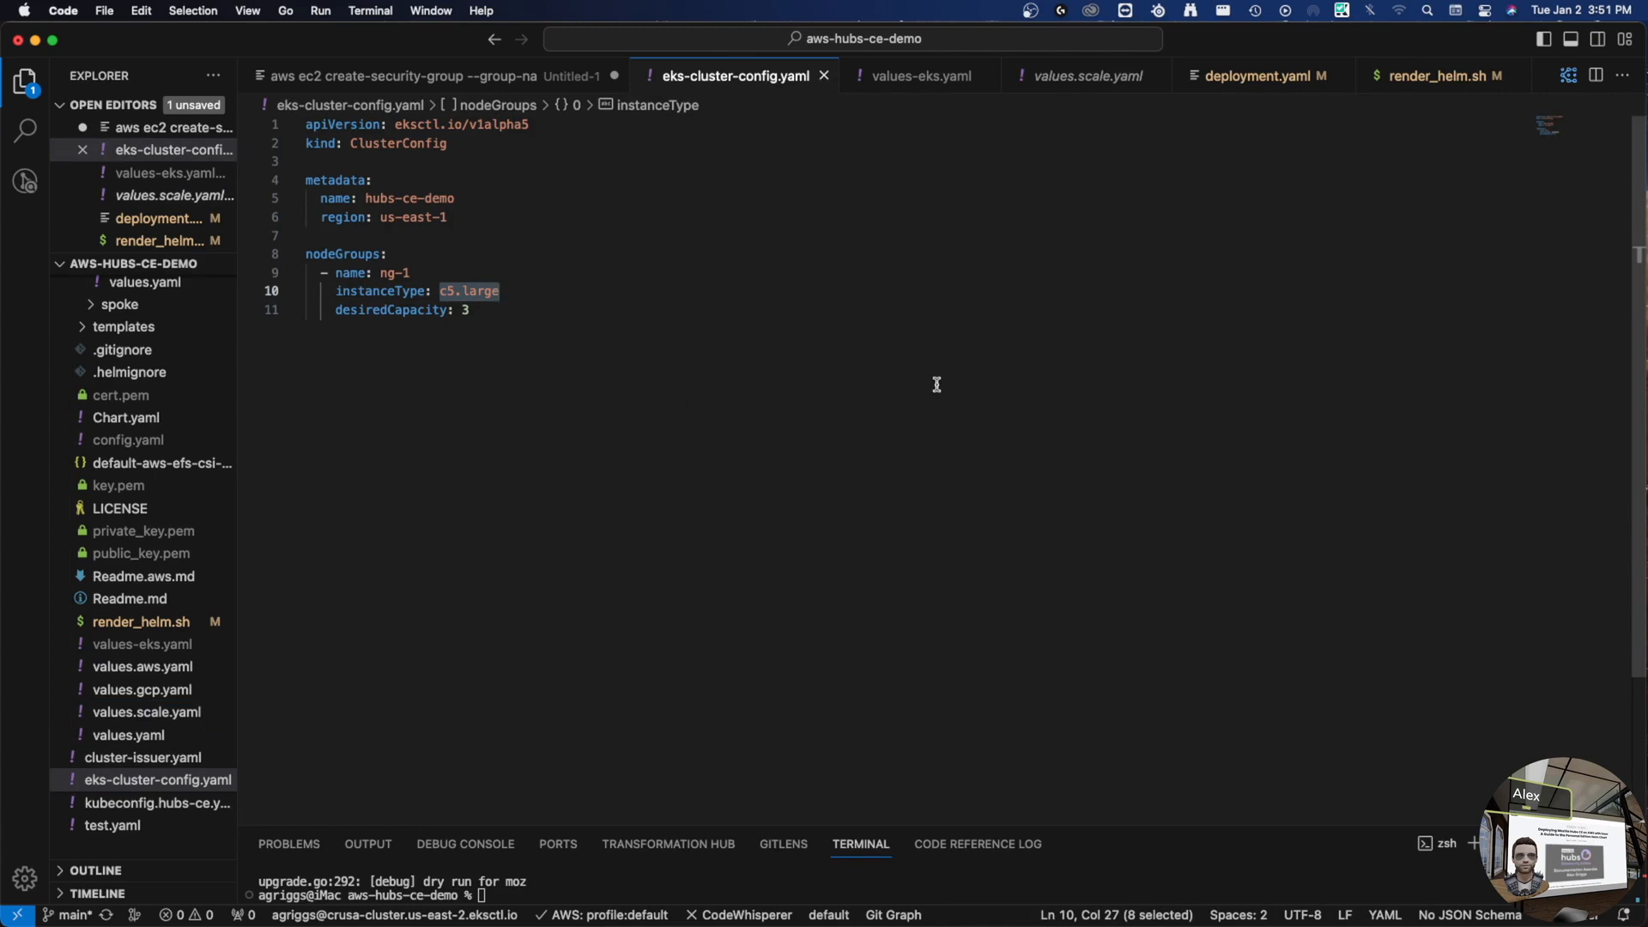
- Trial-edit eks-cluster-config.yaml's instanceType by typing 2x after c5
key("shift+Left")
key("shift+Left")
left_click(627, 298)
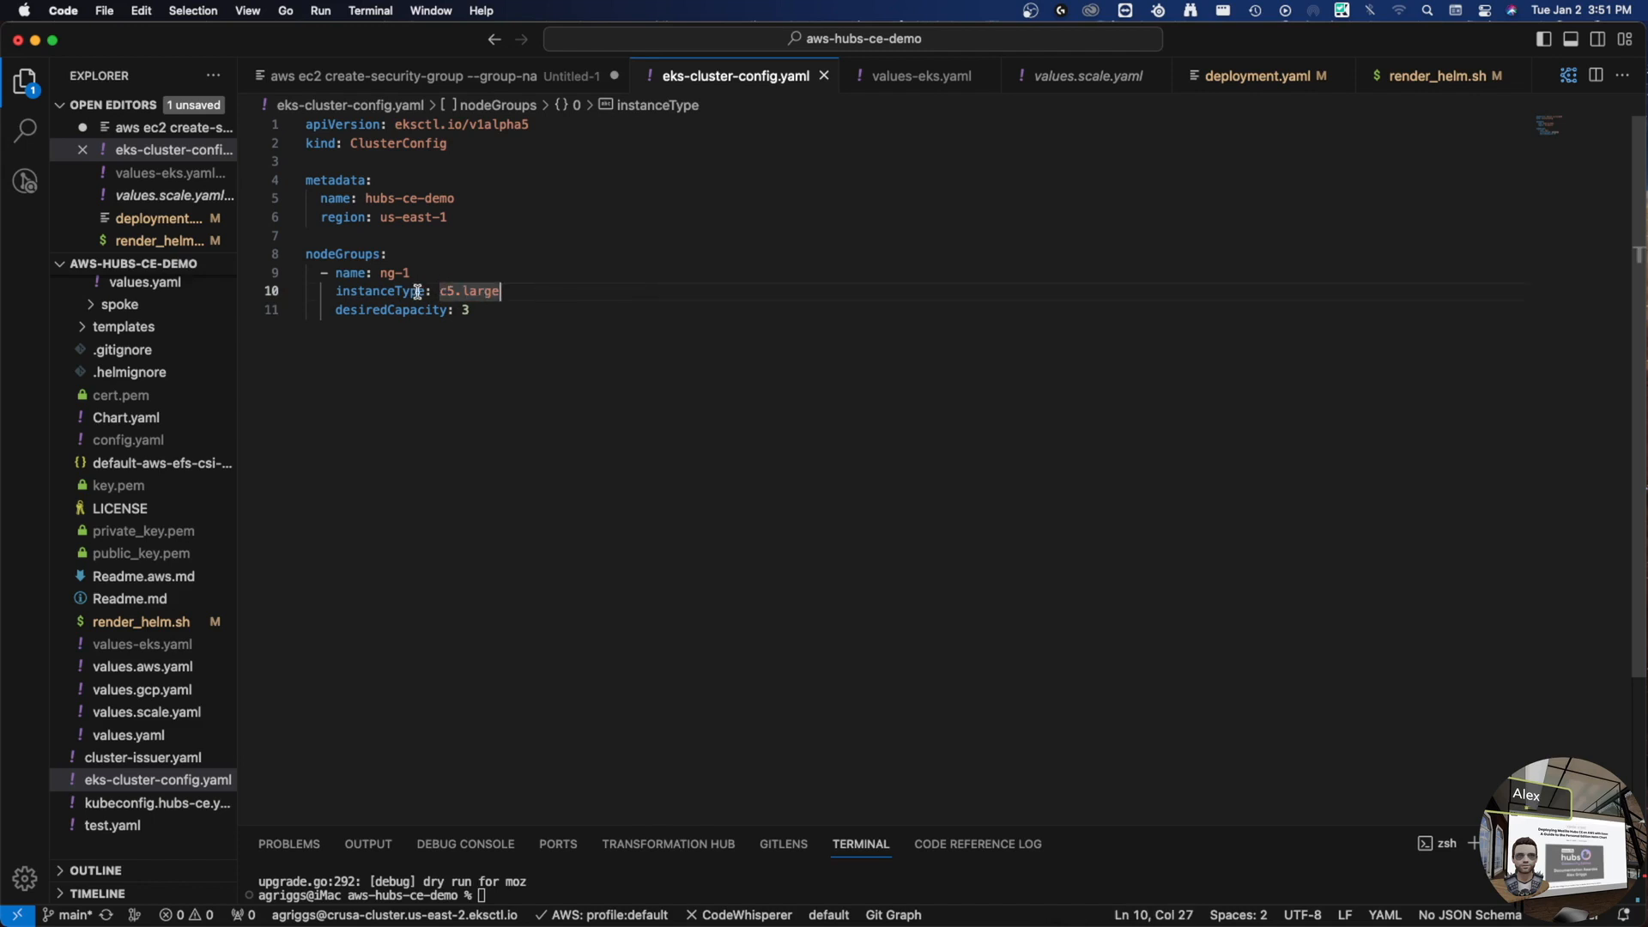
left_click(465, 291)
type("2")
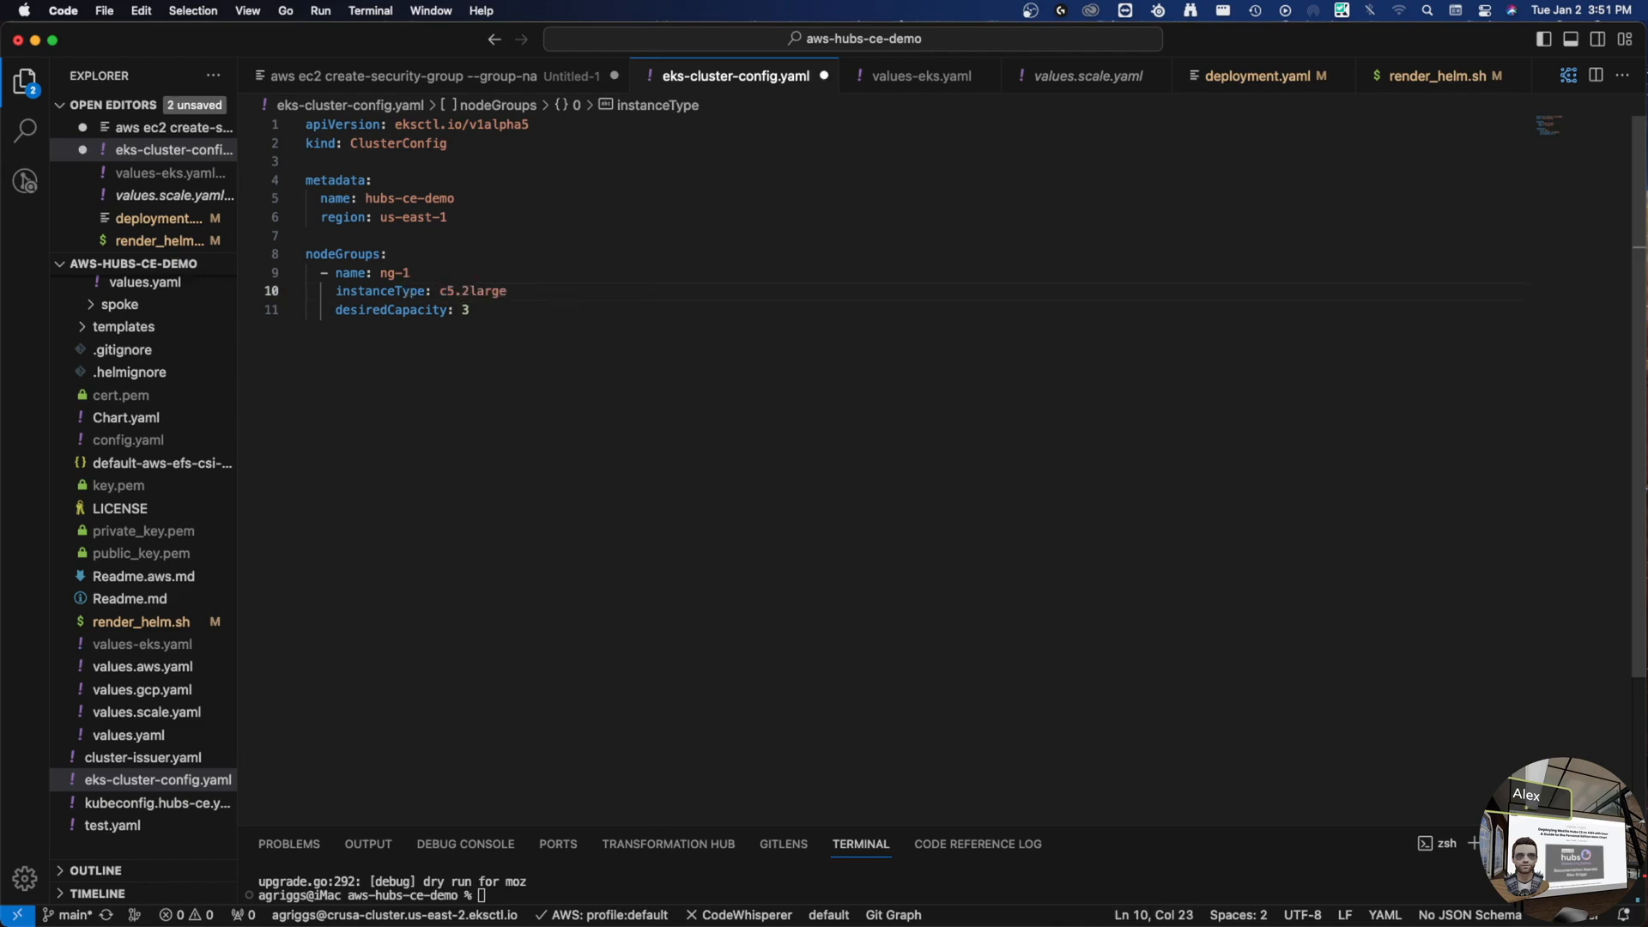
type("x")
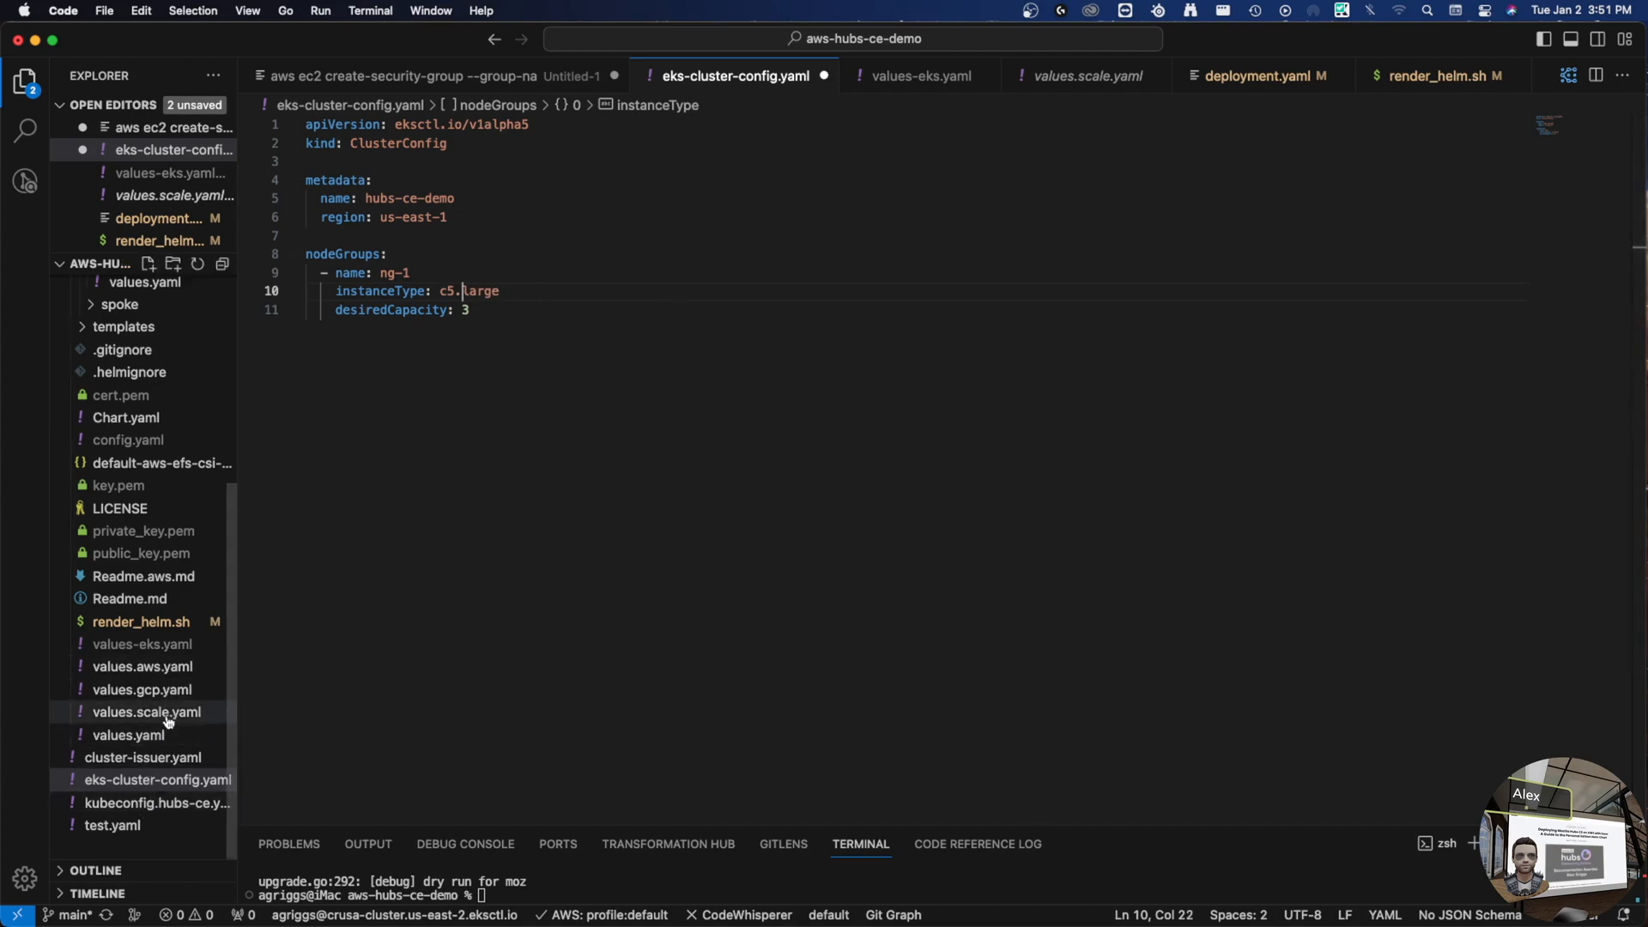
- Return to values.scale.yaml and select haproxy's minReplicas: 2 line
left_click(197, 712)
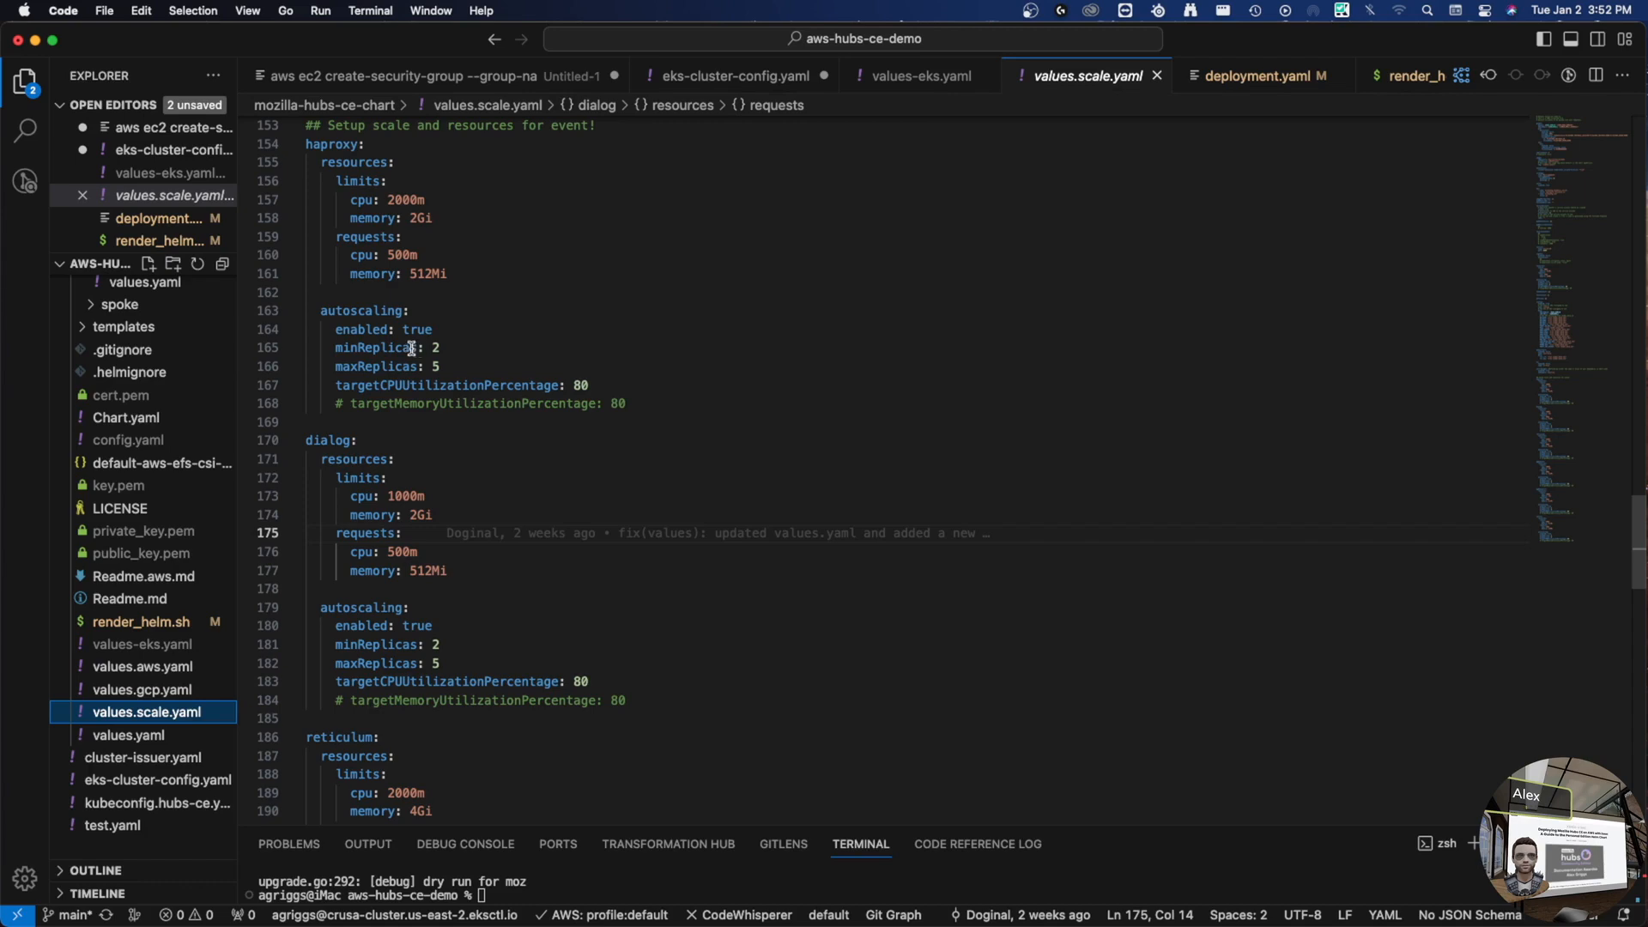
triple_click(334, 347)
left_click(526, 348)
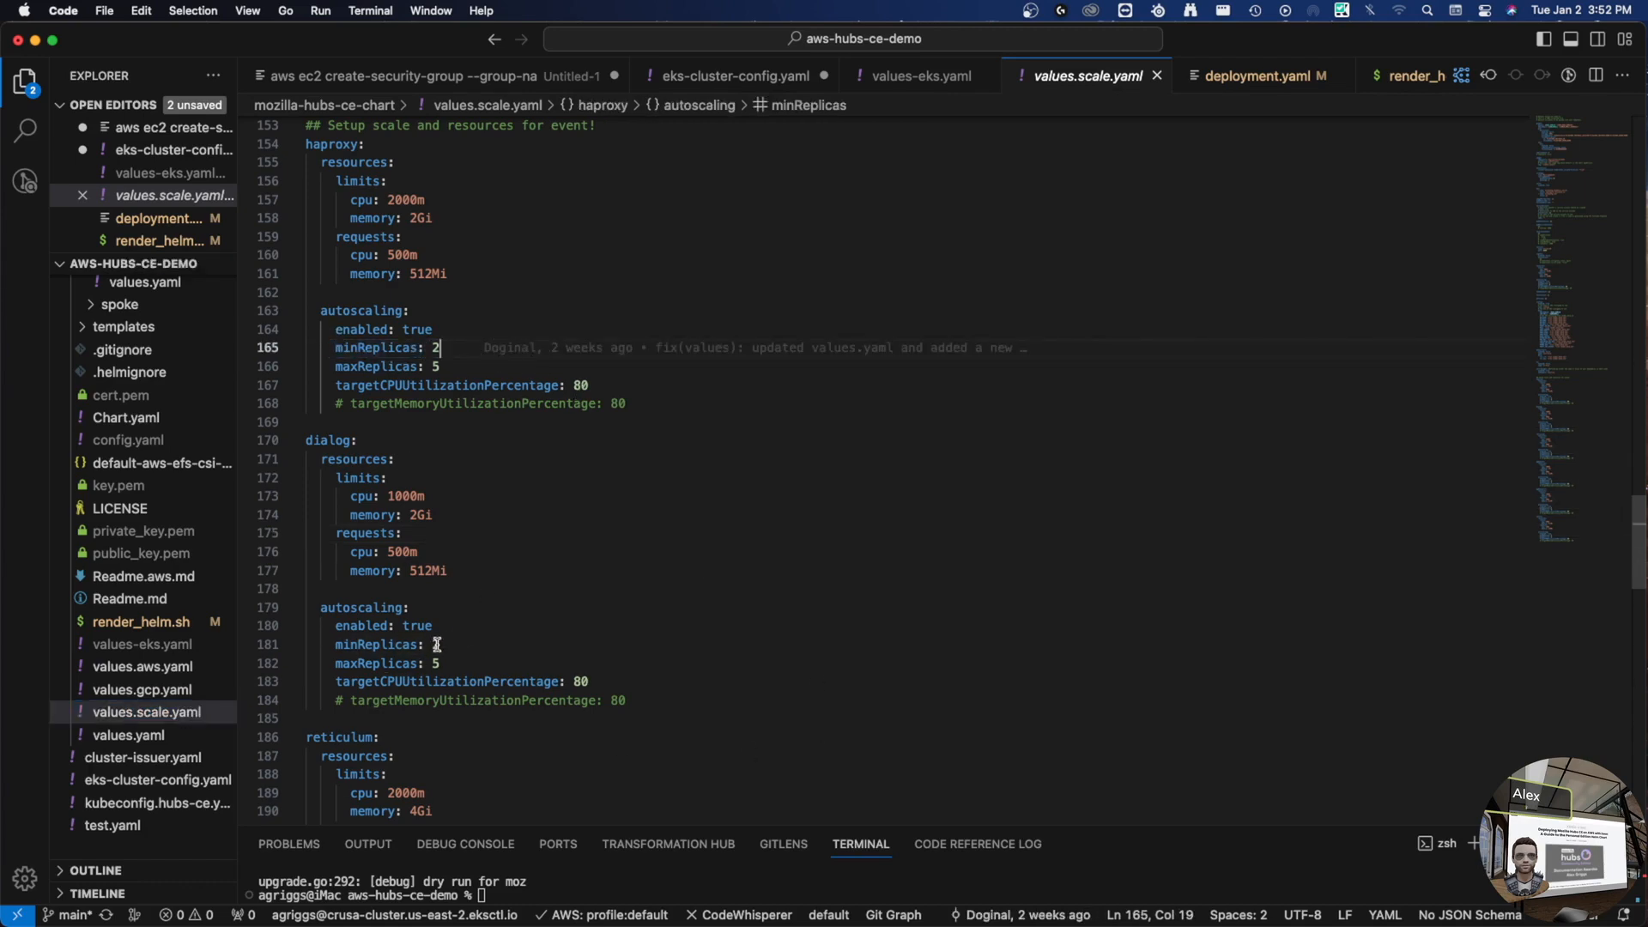
key("super+shift+p")
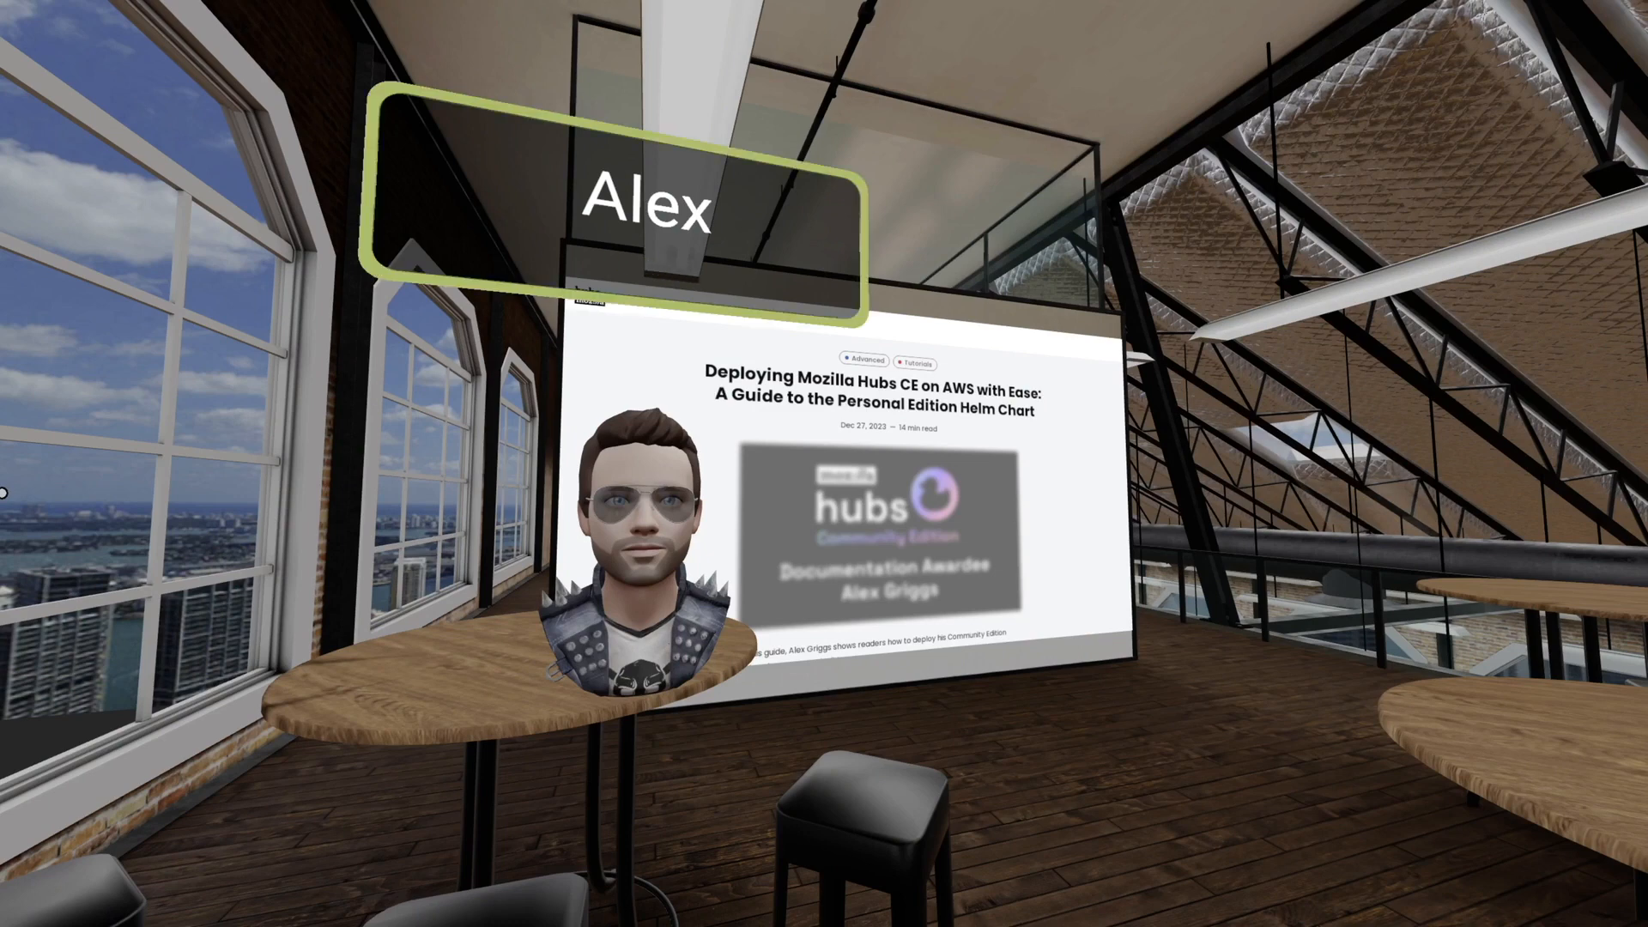